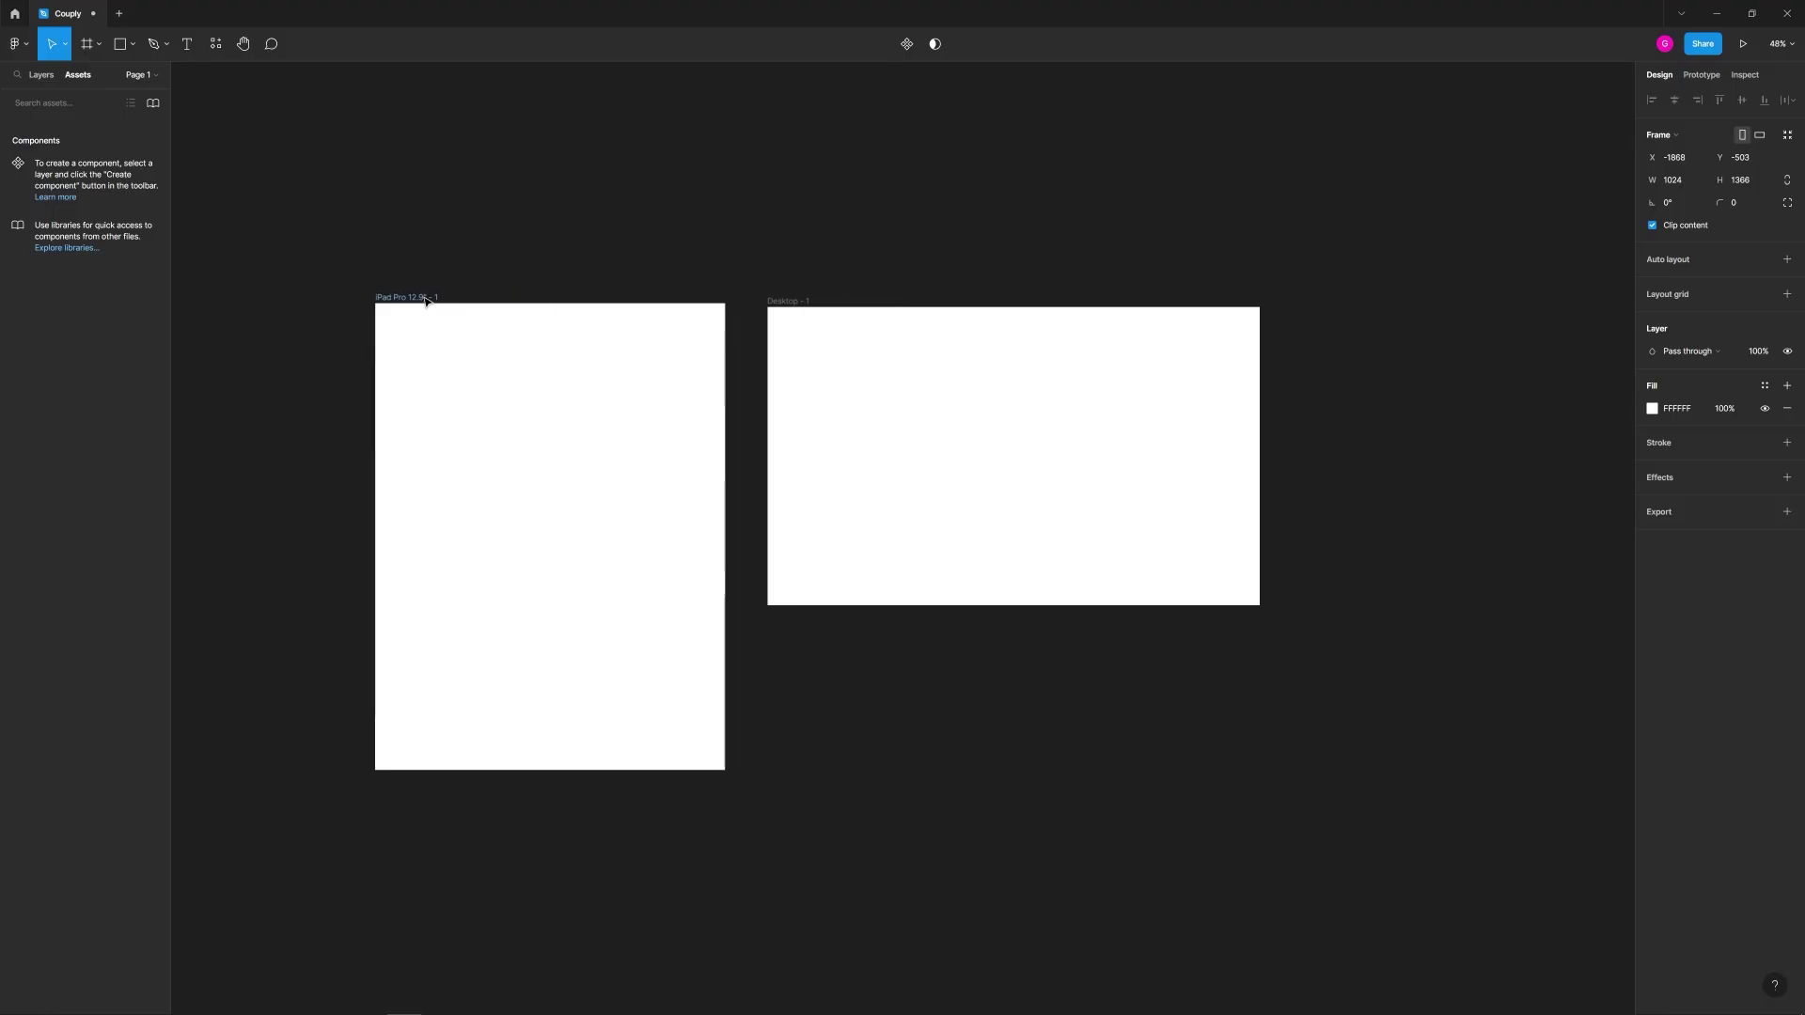
Step: Add an iPhone 14 Pro frame and place it beside the iPad Pro frame, opposite the Desktop frame
{"action": "left_click", "coordinate": [487, 229]}
{"action": "left_click_drag", "start_coordinate": [486, 230], "coordinate": [857, 214]}
{"action": "left_click", "coordinate": [90, 47]}
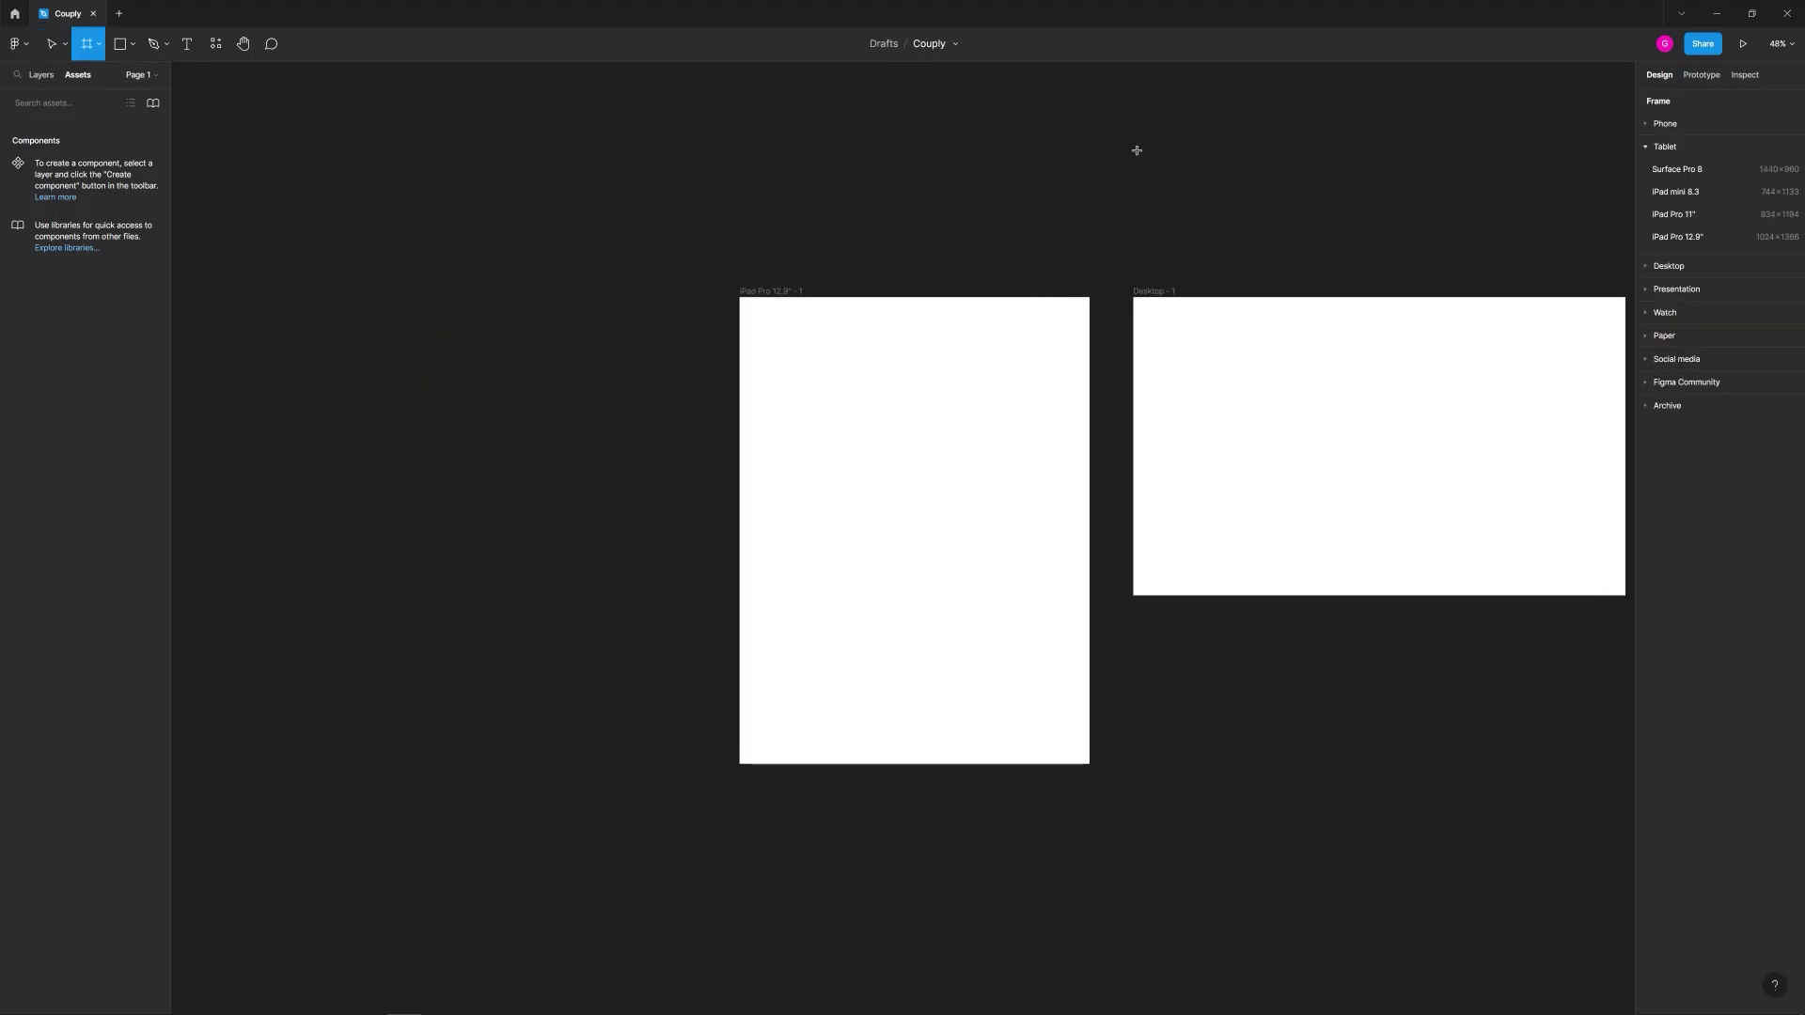
{"action": "left_click", "coordinate": [1683, 124]}
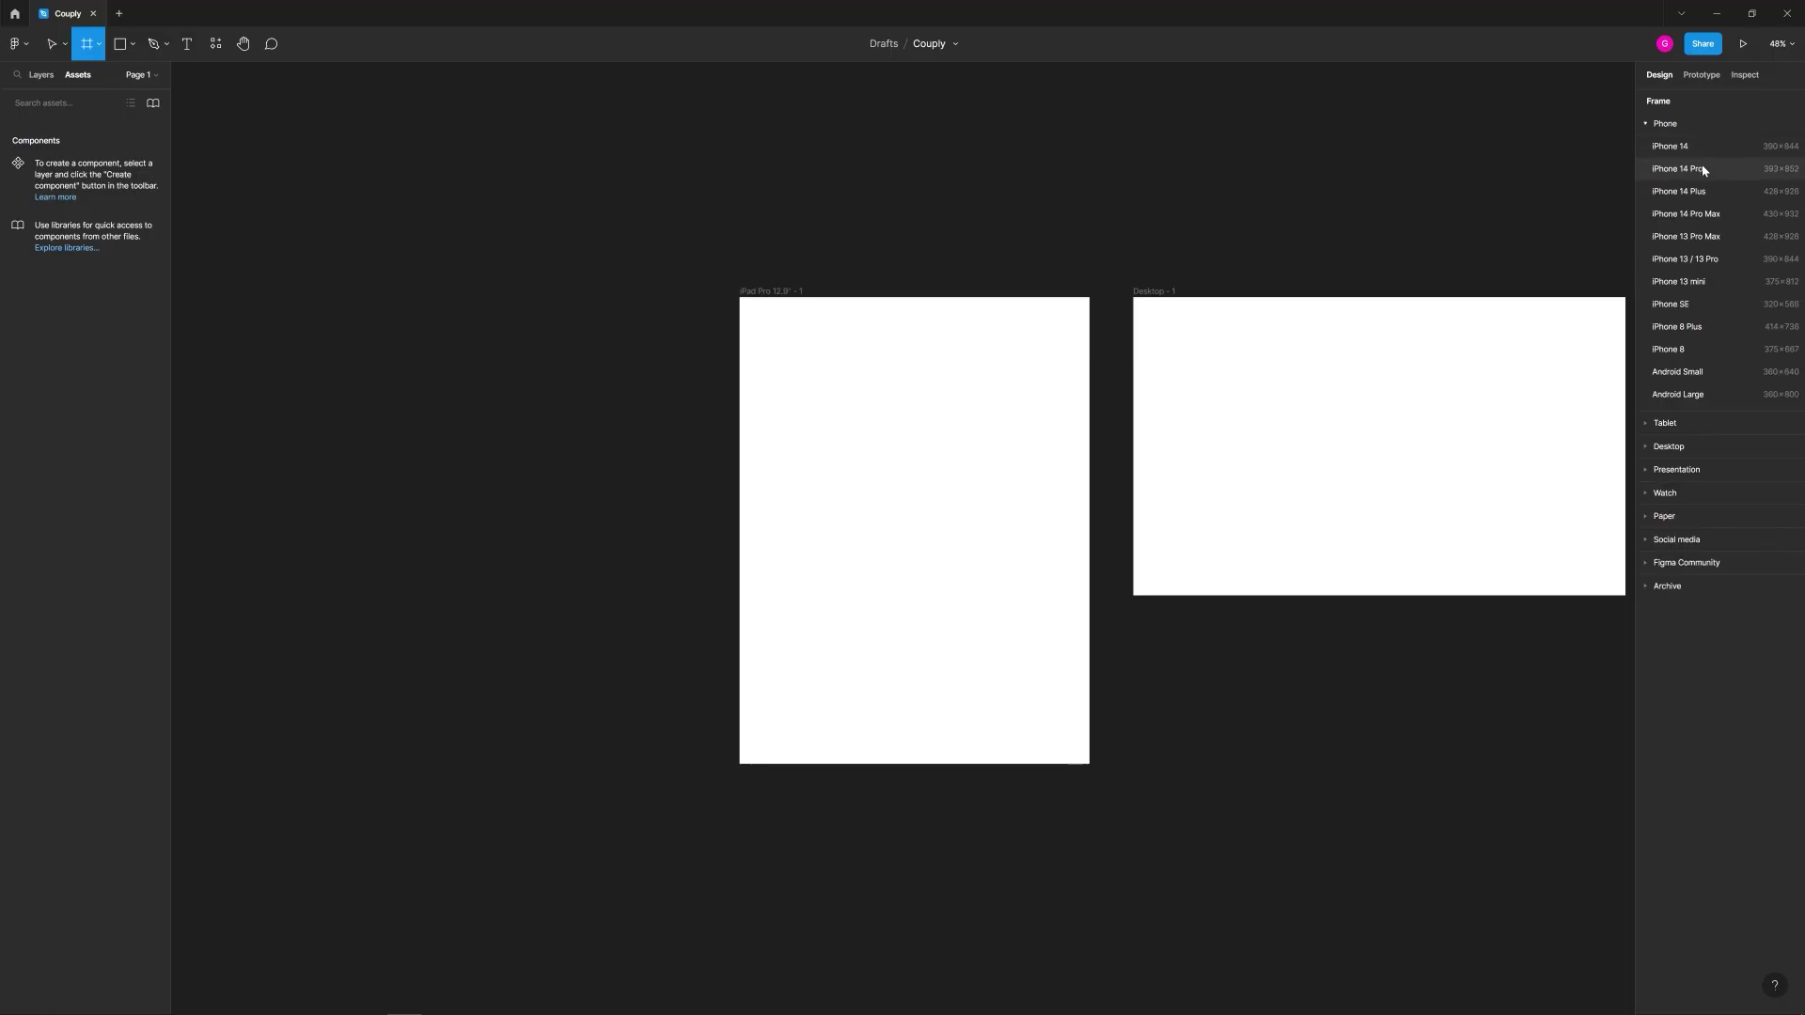
{"action": "left_click", "coordinate": [1682, 169]}
{"action": "left_click_drag", "start_coordinate": [1545, 396], "coordinate": [578, 317]}
{"action": "left_click", "coordinate": [737, 226]}
{"action": "scroll", "coordinate": [737, 226], "scroll_direction": "right", "scroll_amount": 3}
{"action": "scroll", "coordinate": [737, 226], "scroll_direction": "down", "scroll_amount": 2}
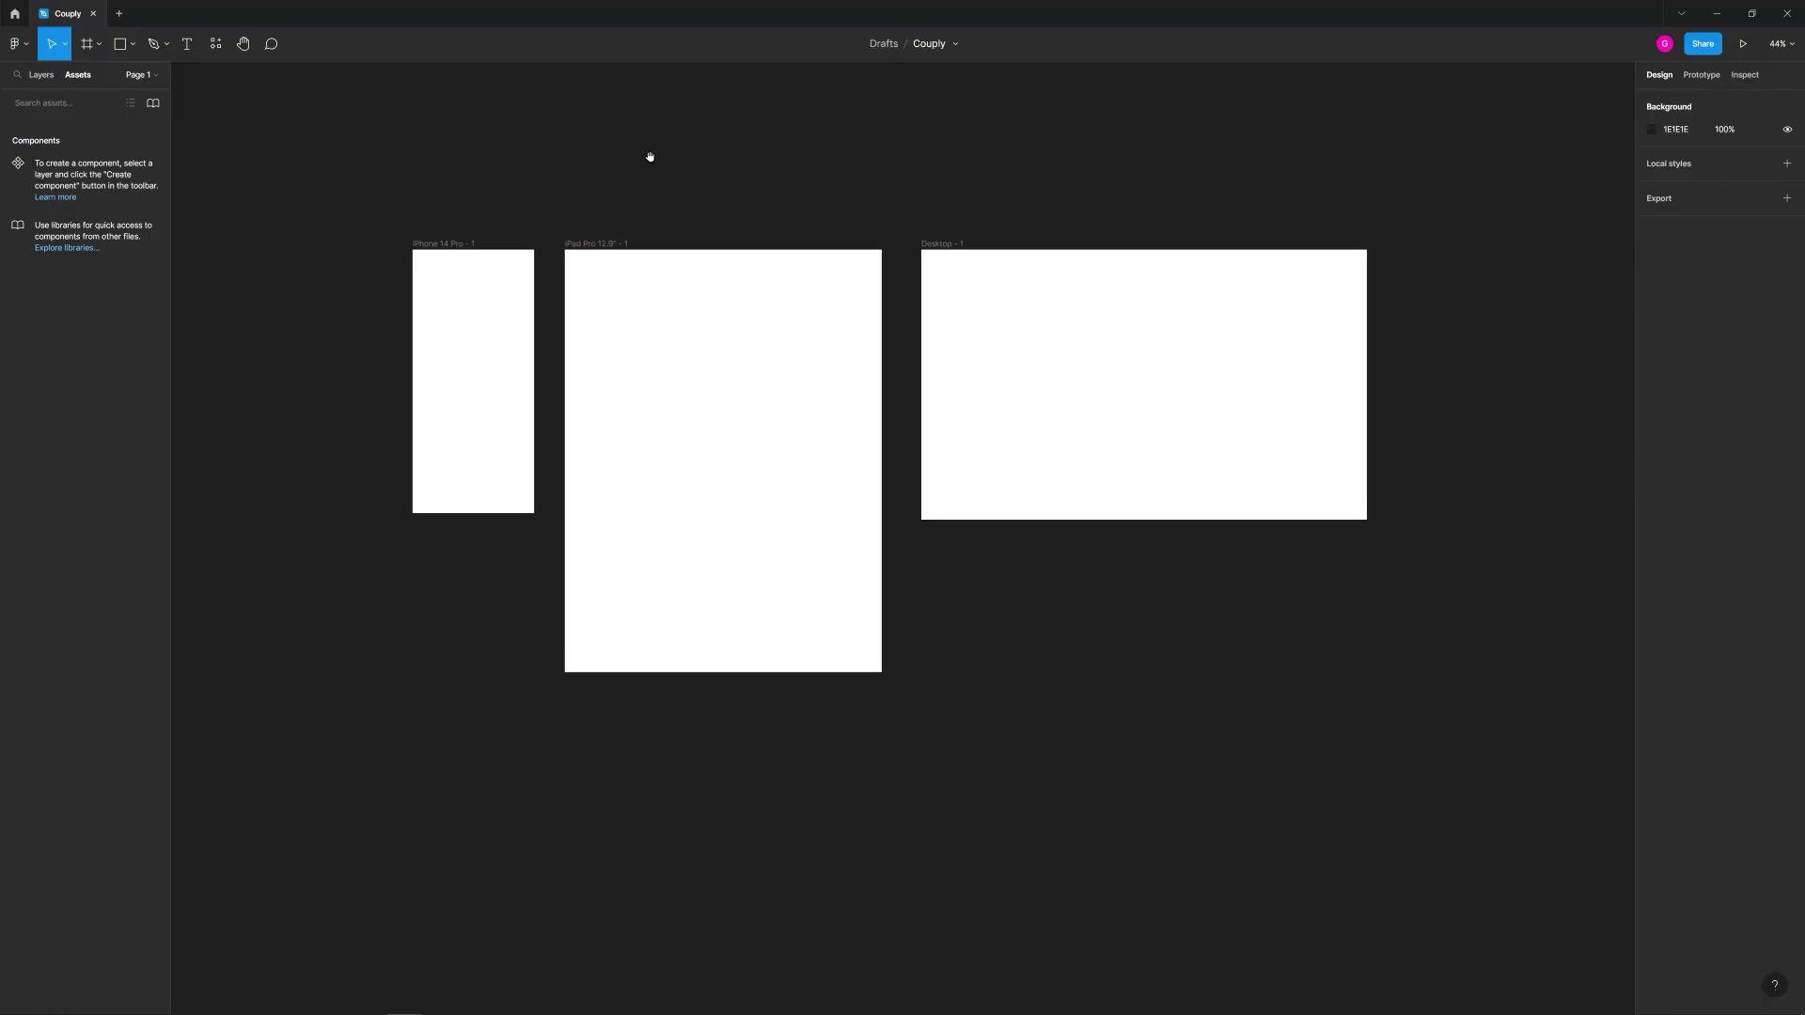
Step: Select the iPhone, iPad and Desktop frames together and give them a 12-column auto layout grid
{"action": "left_click", "coordinate": [453, 247]}
{"action": "left_click", "coordinate": [610, 243], "text": "shift"}
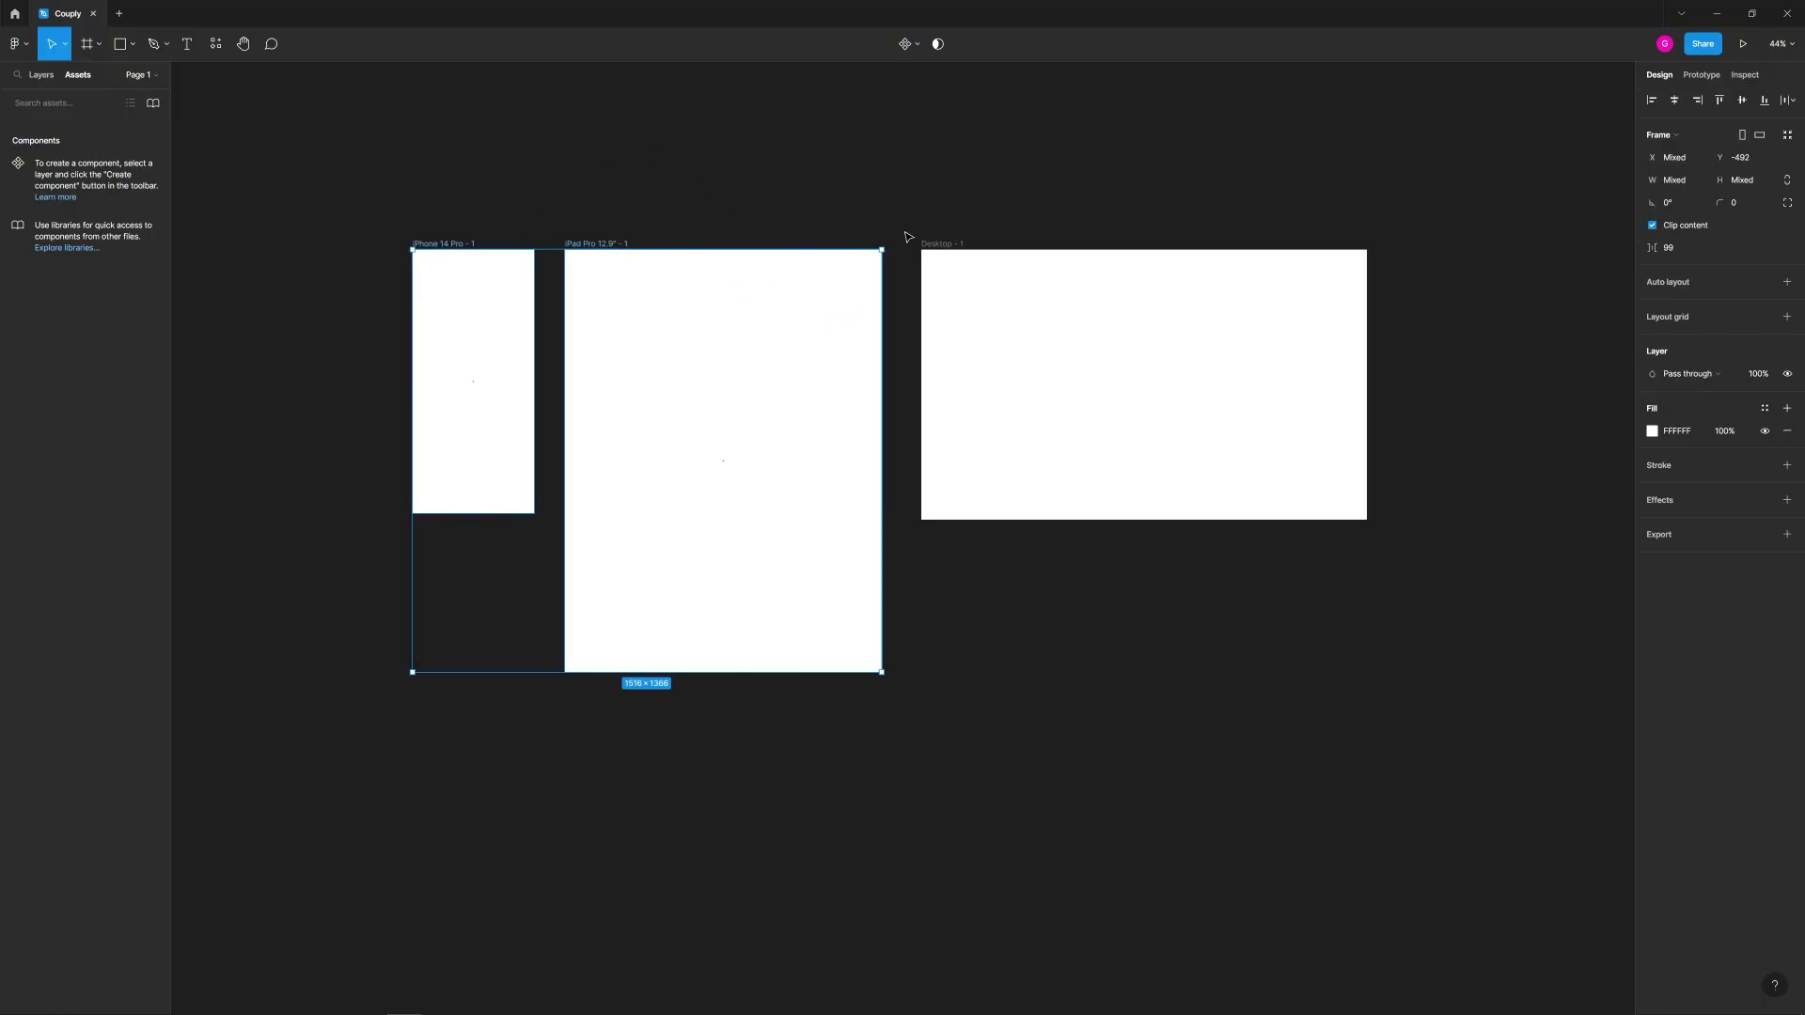
{"action": "left_click", "coordinate": [932, 240], "text": "shift"}
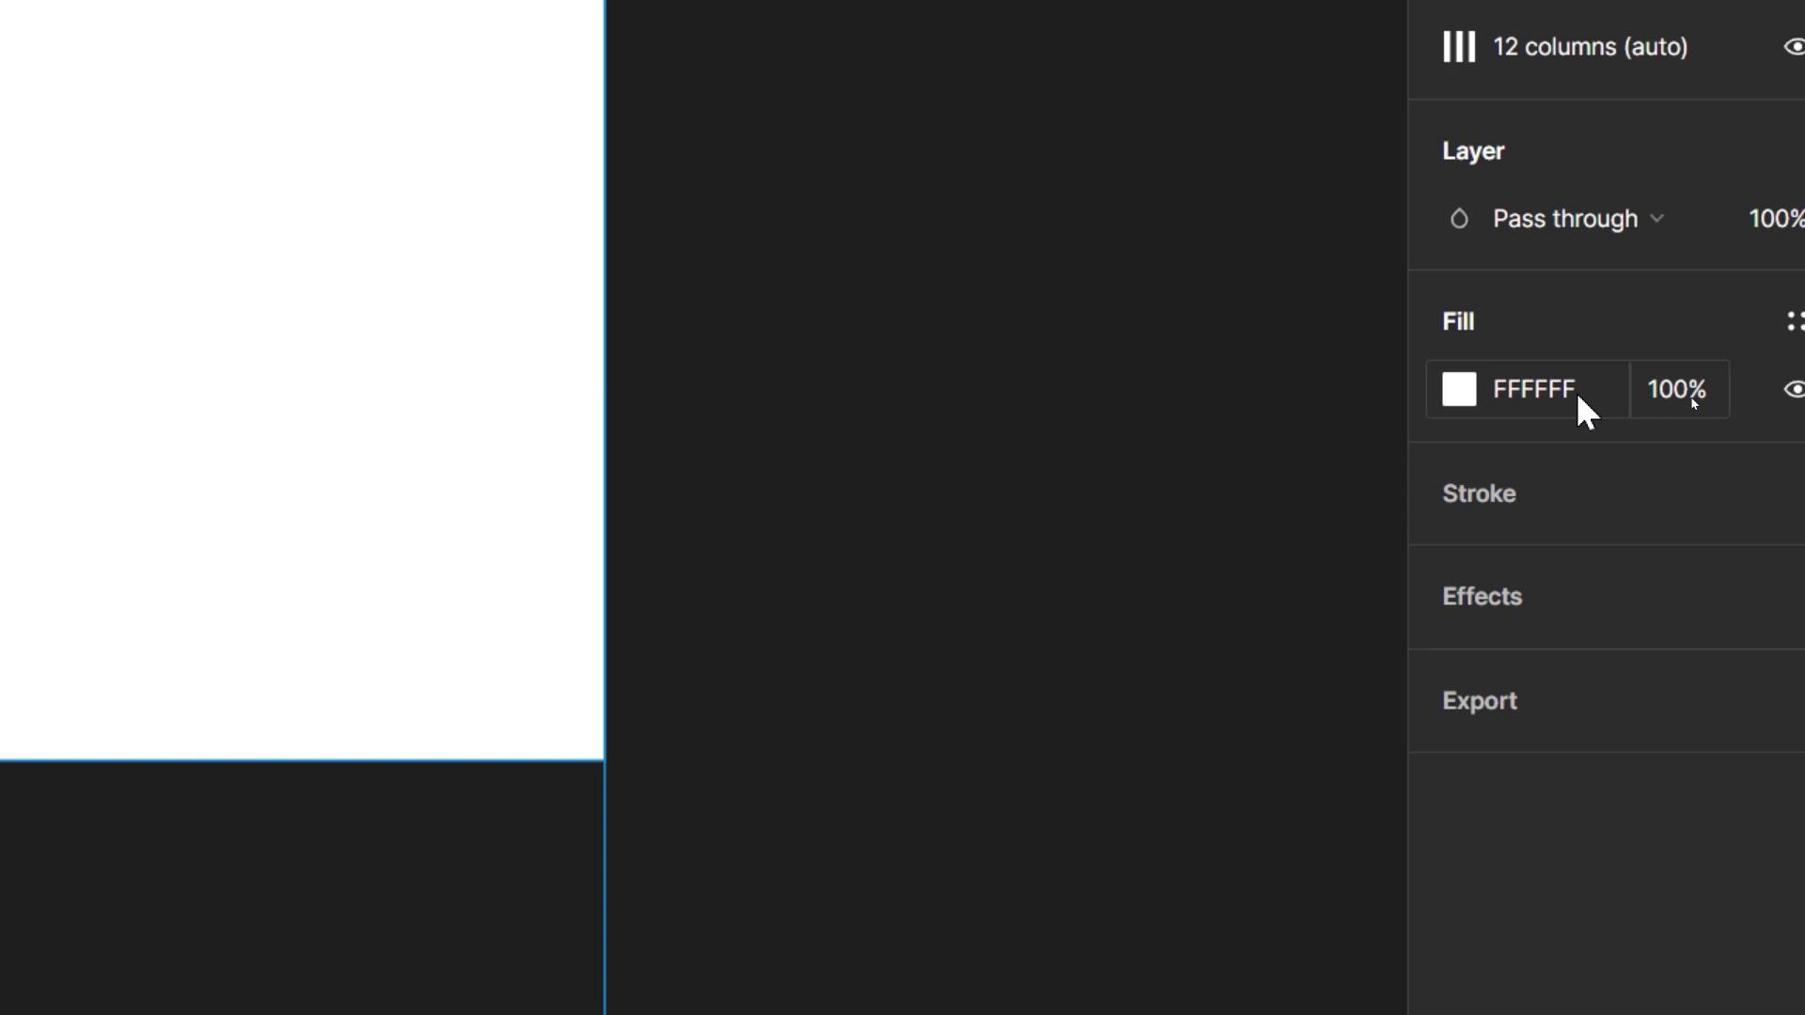
Step: Try a pink solid fill on the three selected frames
{"action": "left_click", "coordinate": [1694, 403]}
{"action": "left_click", "coordinate": [1459, 395]}
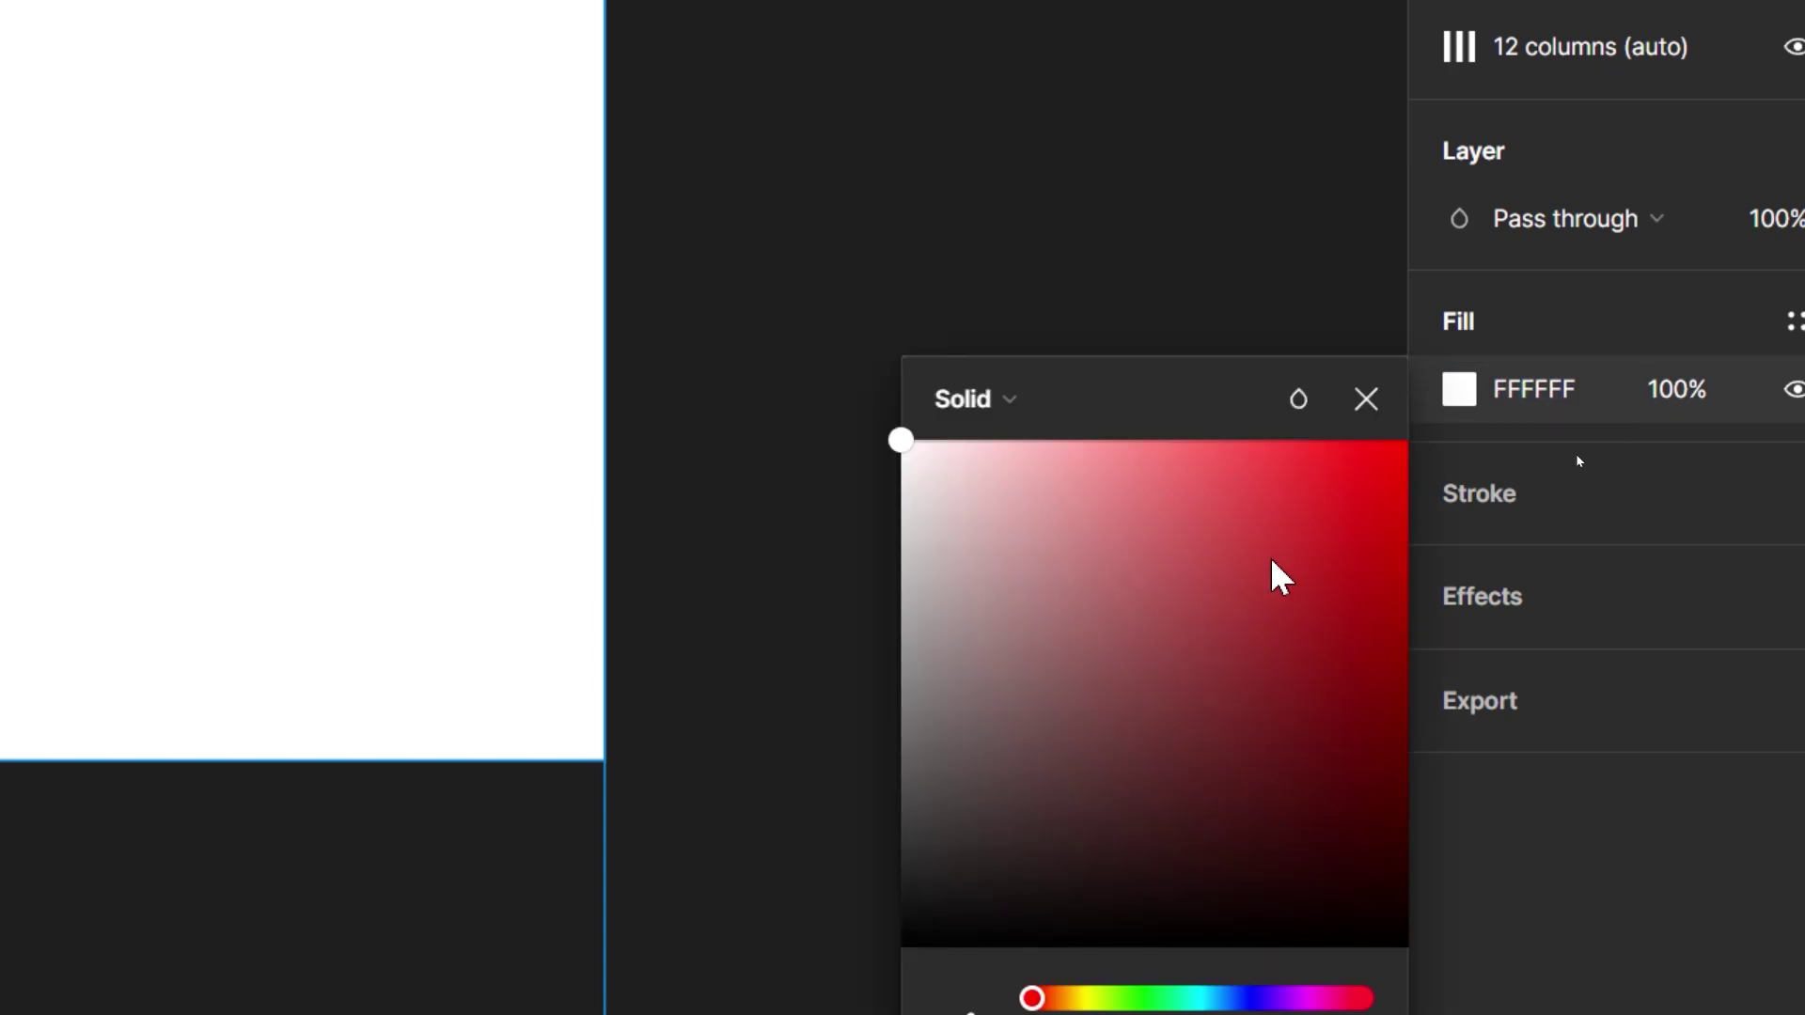
{"action": "left_click", "coordinate": [1034, 507]}
{"action": "left_click_drag", "start_coordinate": [1029, 521], "coordinate": [1084, 532]}
{"action": "left_click", "coordinate": [1572, 400]}
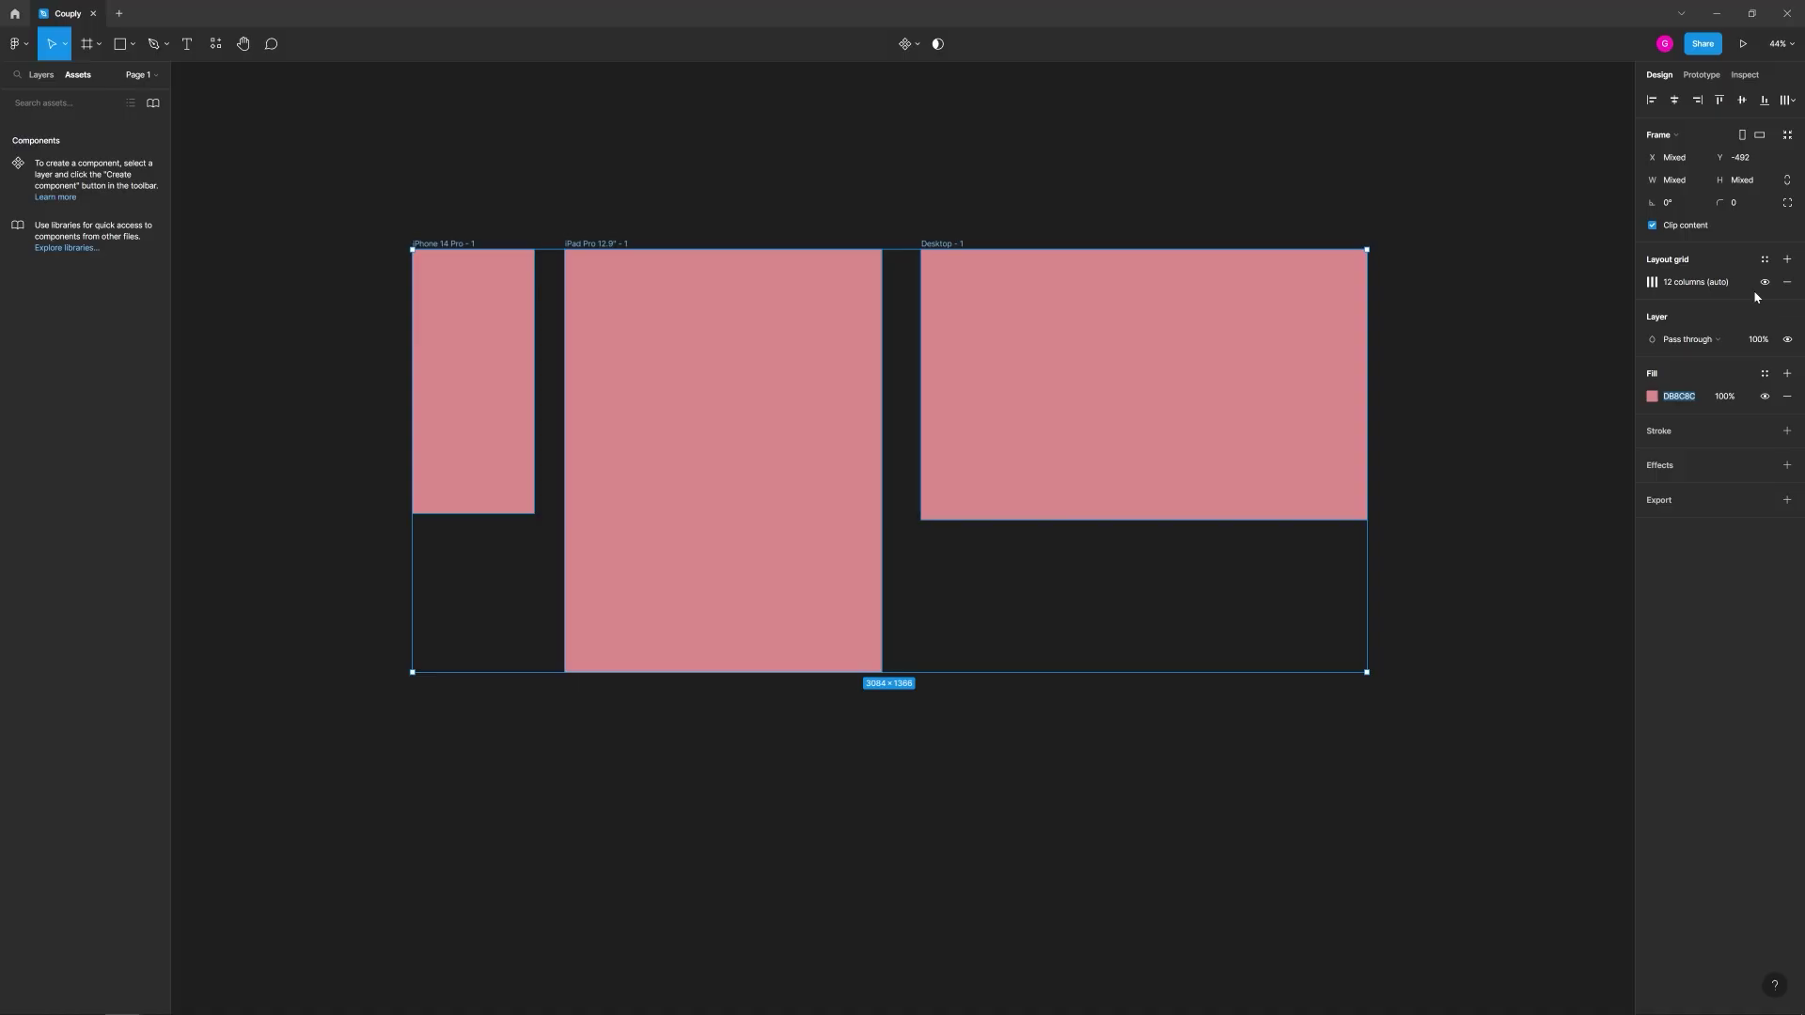
Step: Set the fill of the three selected frames to the light green E8F5E2 and deselect them
{"action": "left_click", "coordinate": [1675, 399]}
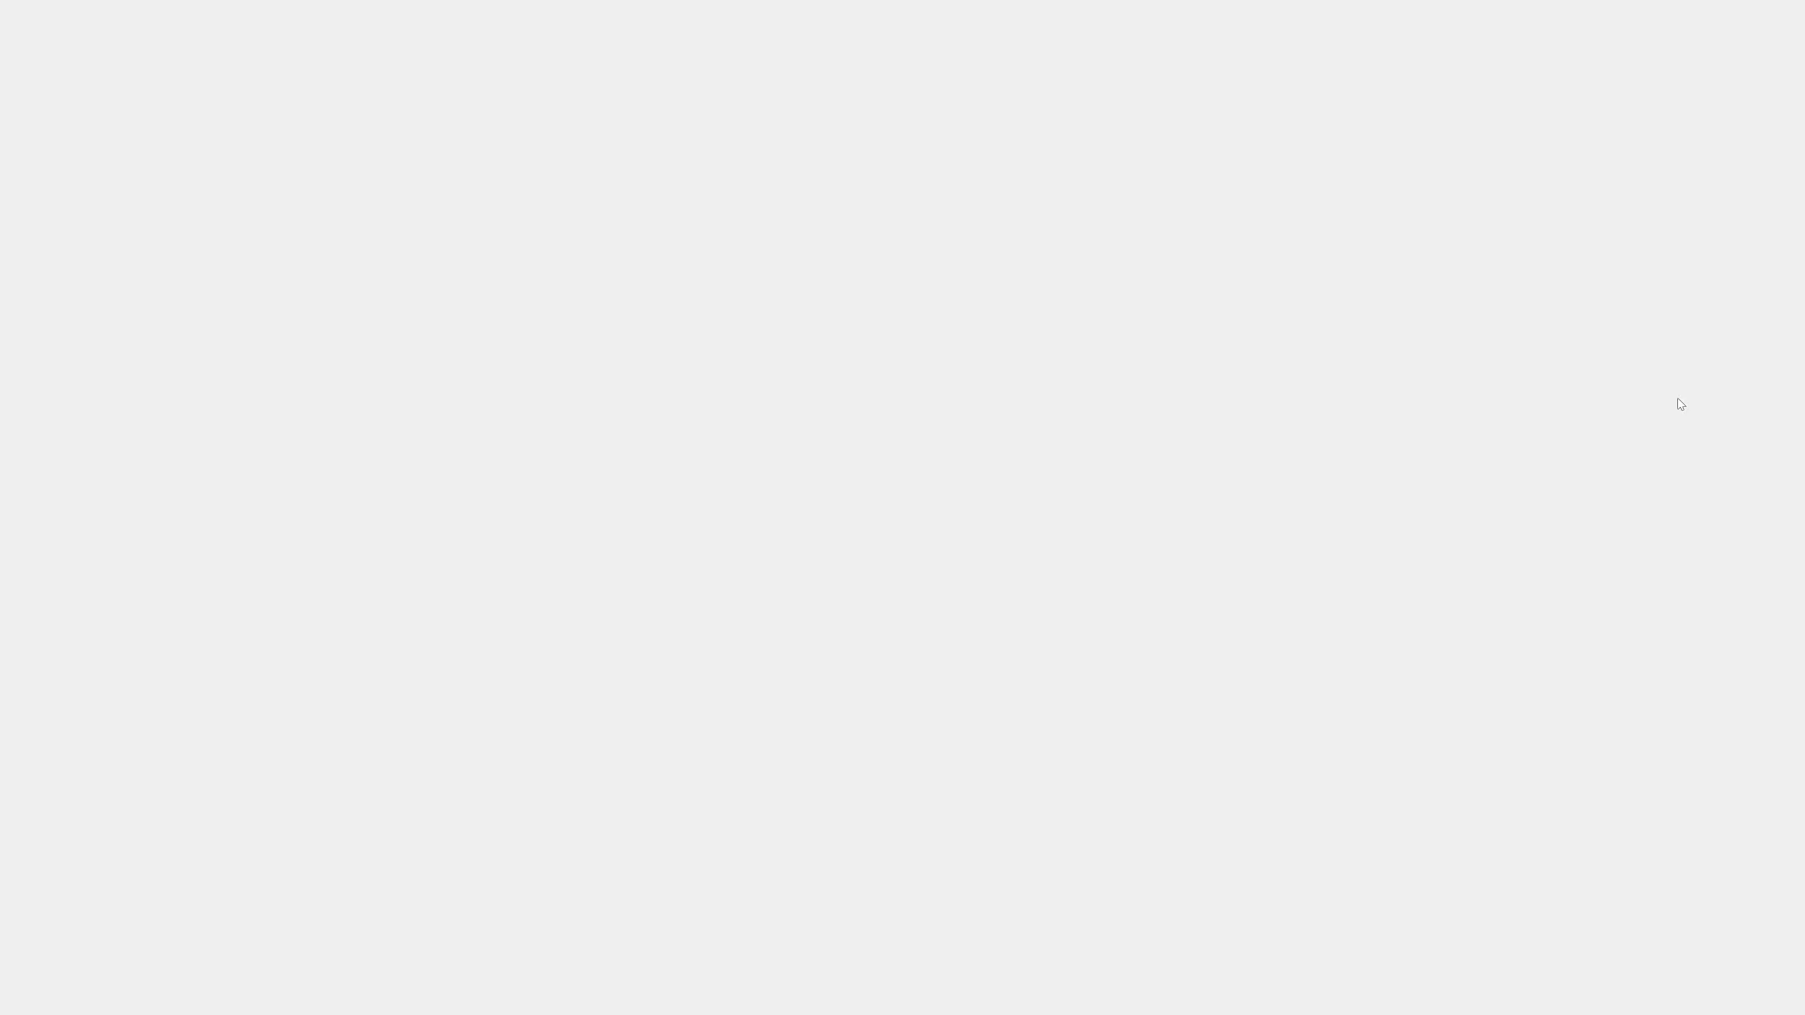
{"action": "type", "text": "E8F5E2"}
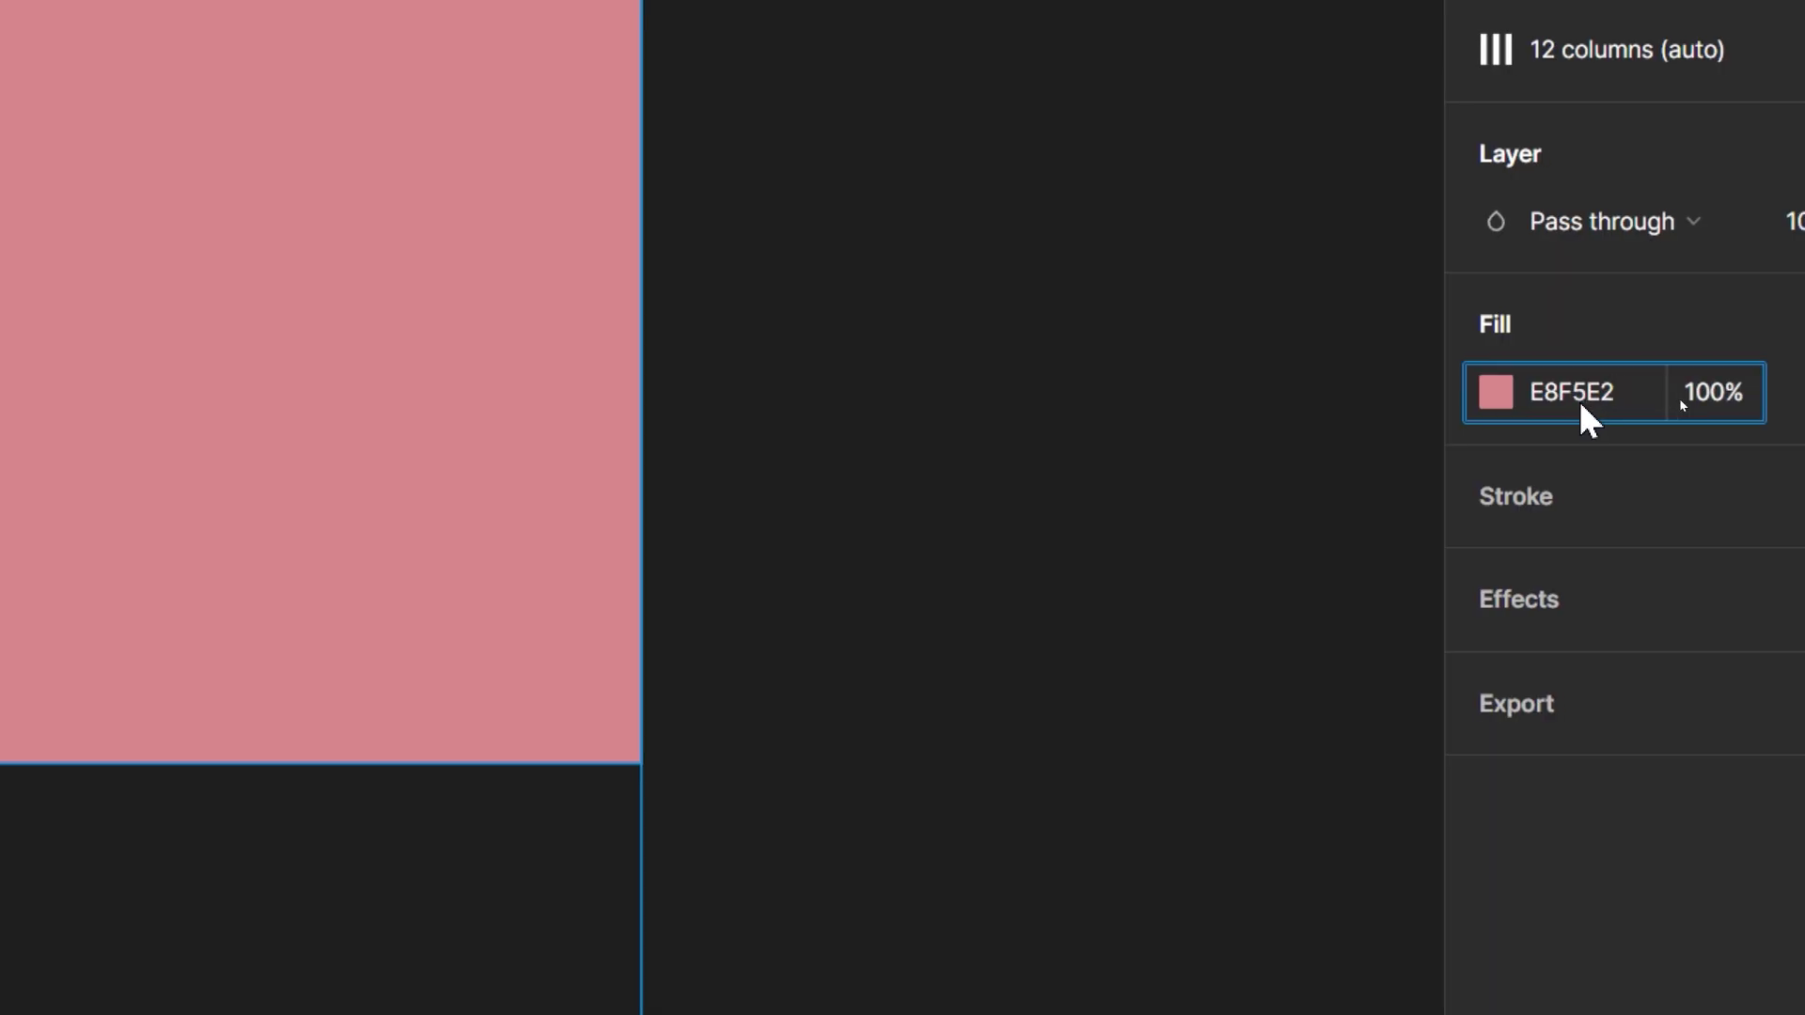
{"action": "key", "text": "Return"}
{"action": "left_click", "coordinate": [1048, 358]}
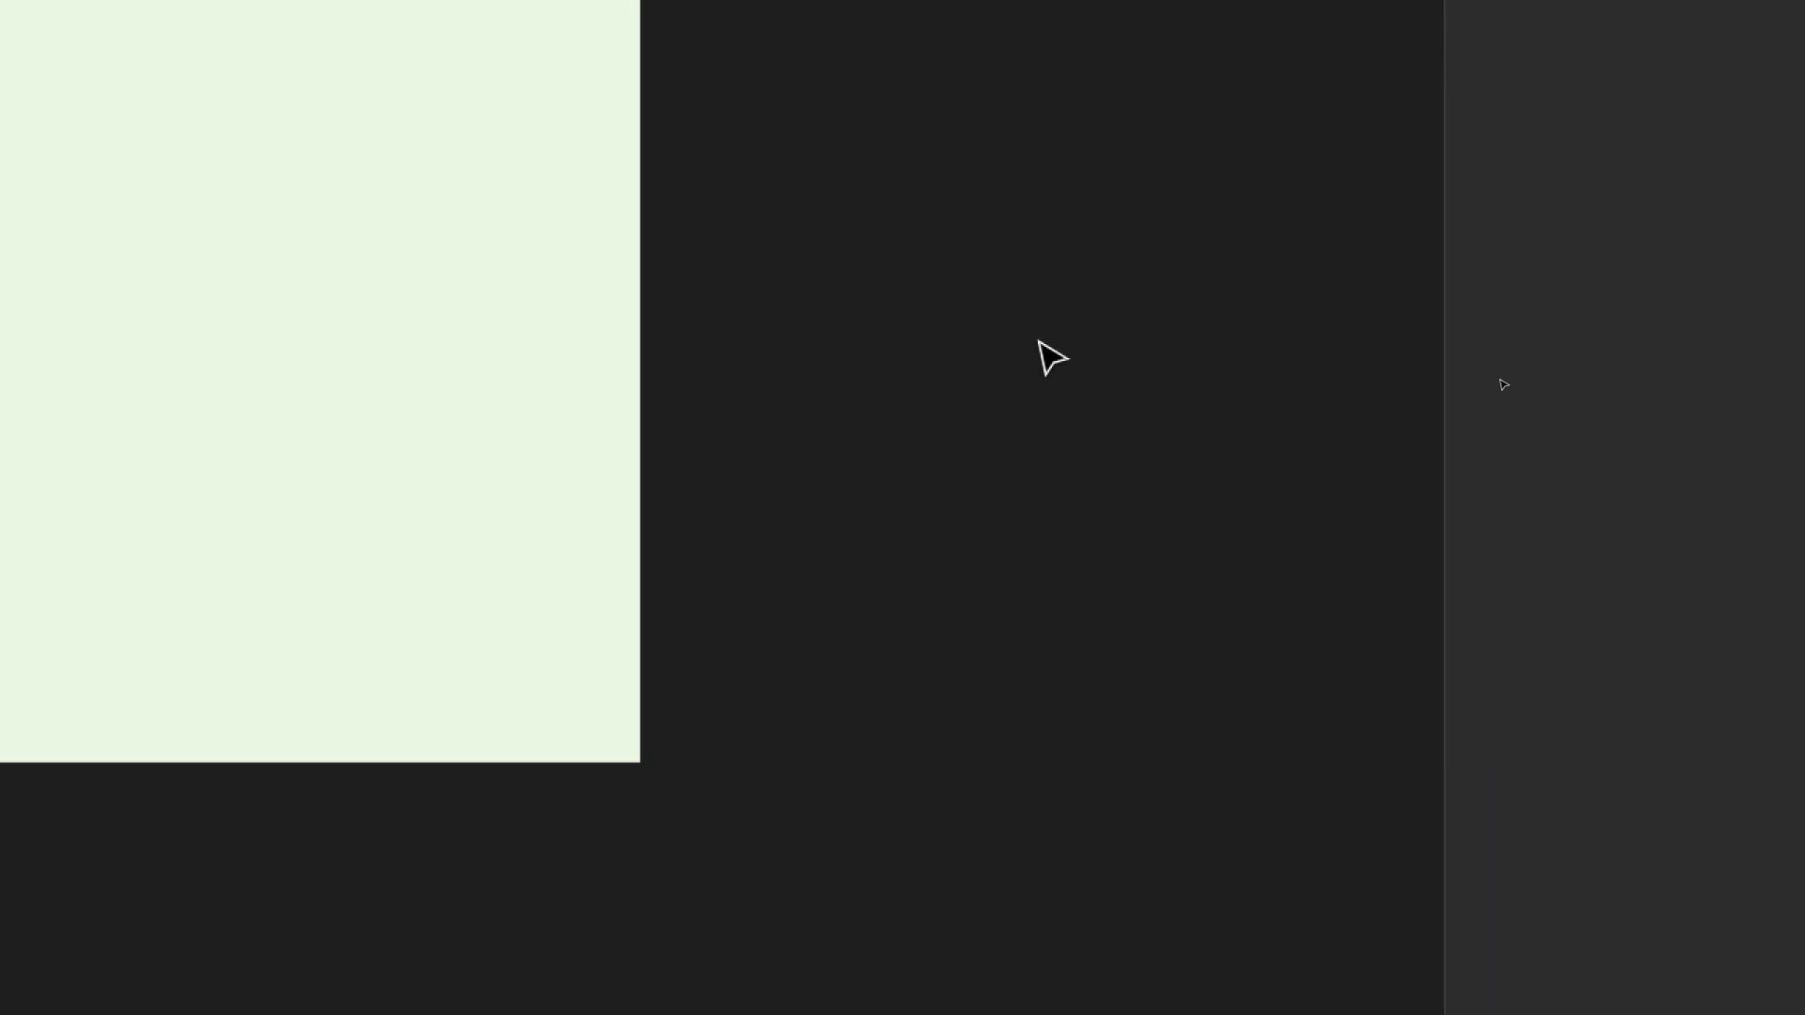
Step: Move the iPhone and iPad frames together horizontally, widening the gap between them and the Desktop frame
{"action": "left_click_drag", "start_coordinate": [169, 101], "coordinate": [508, 137]}
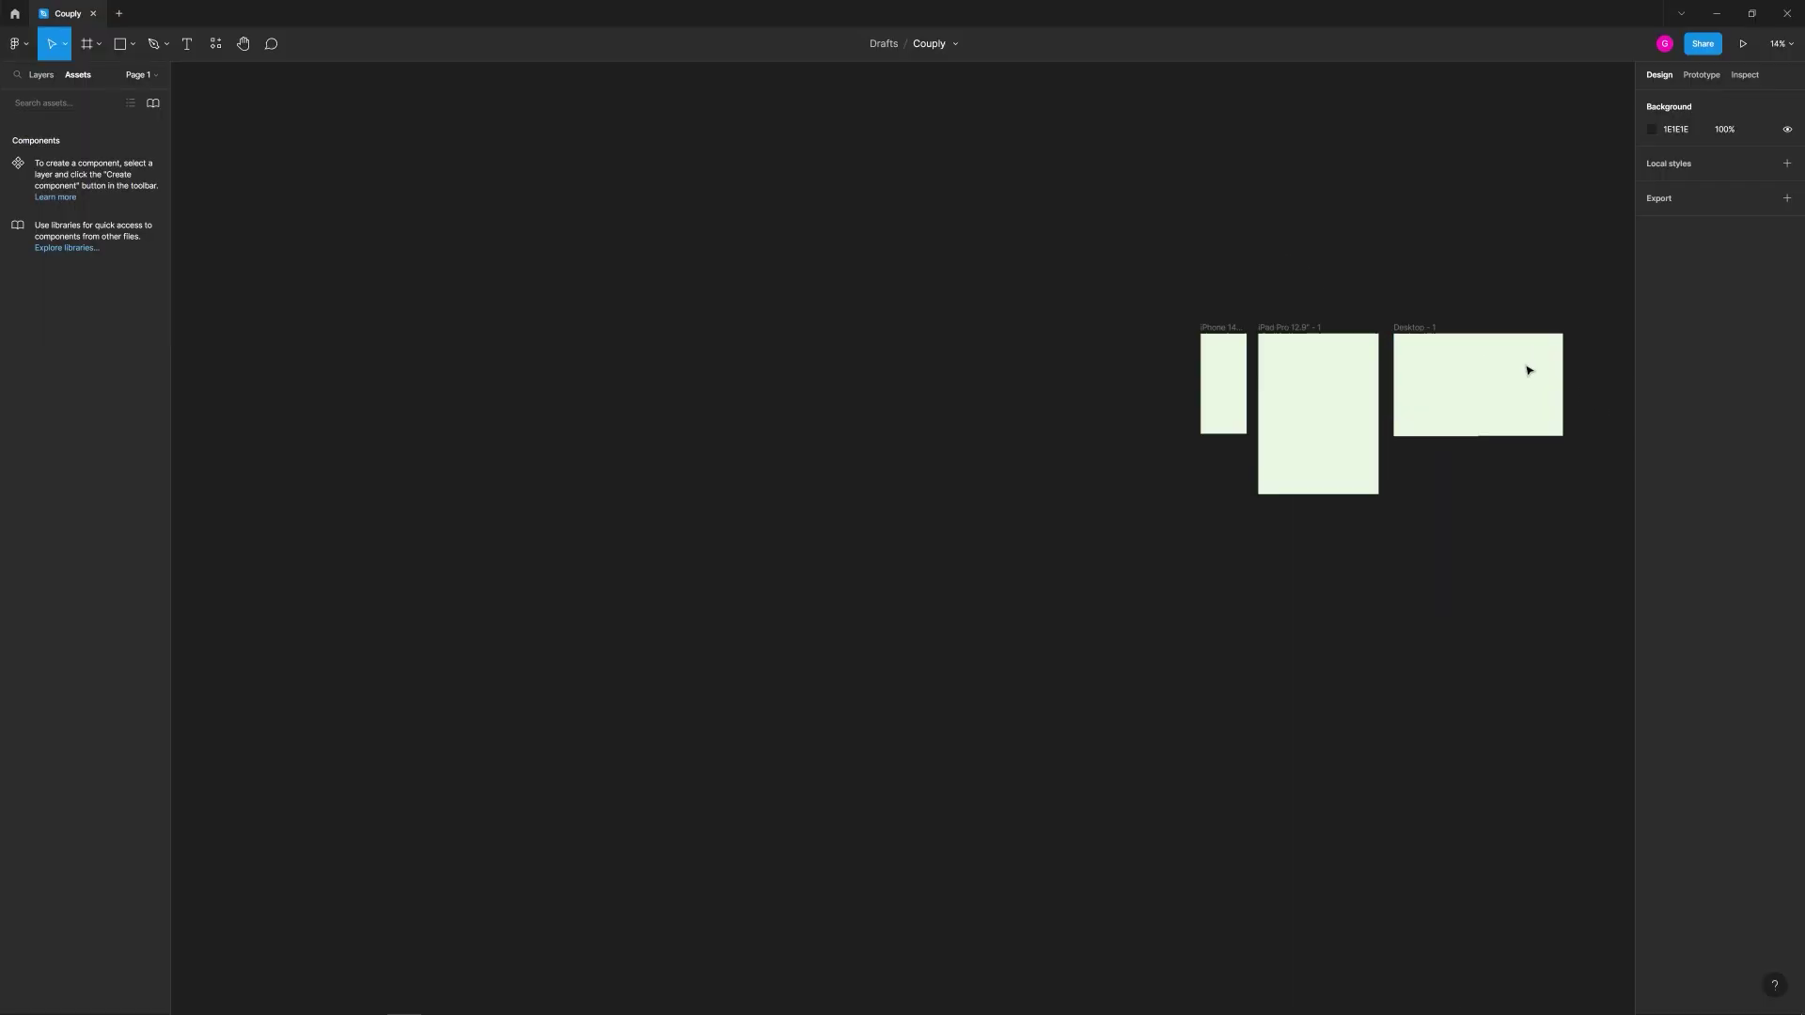
{"action": "scroll", "coordinate": [1485, 355], "scroll_direction": "up", "scroll_amount": 5}
{"action": "scroll", "coordinate": [1382, 282], "scroll_direction": "down", "scroll_amount": 1}
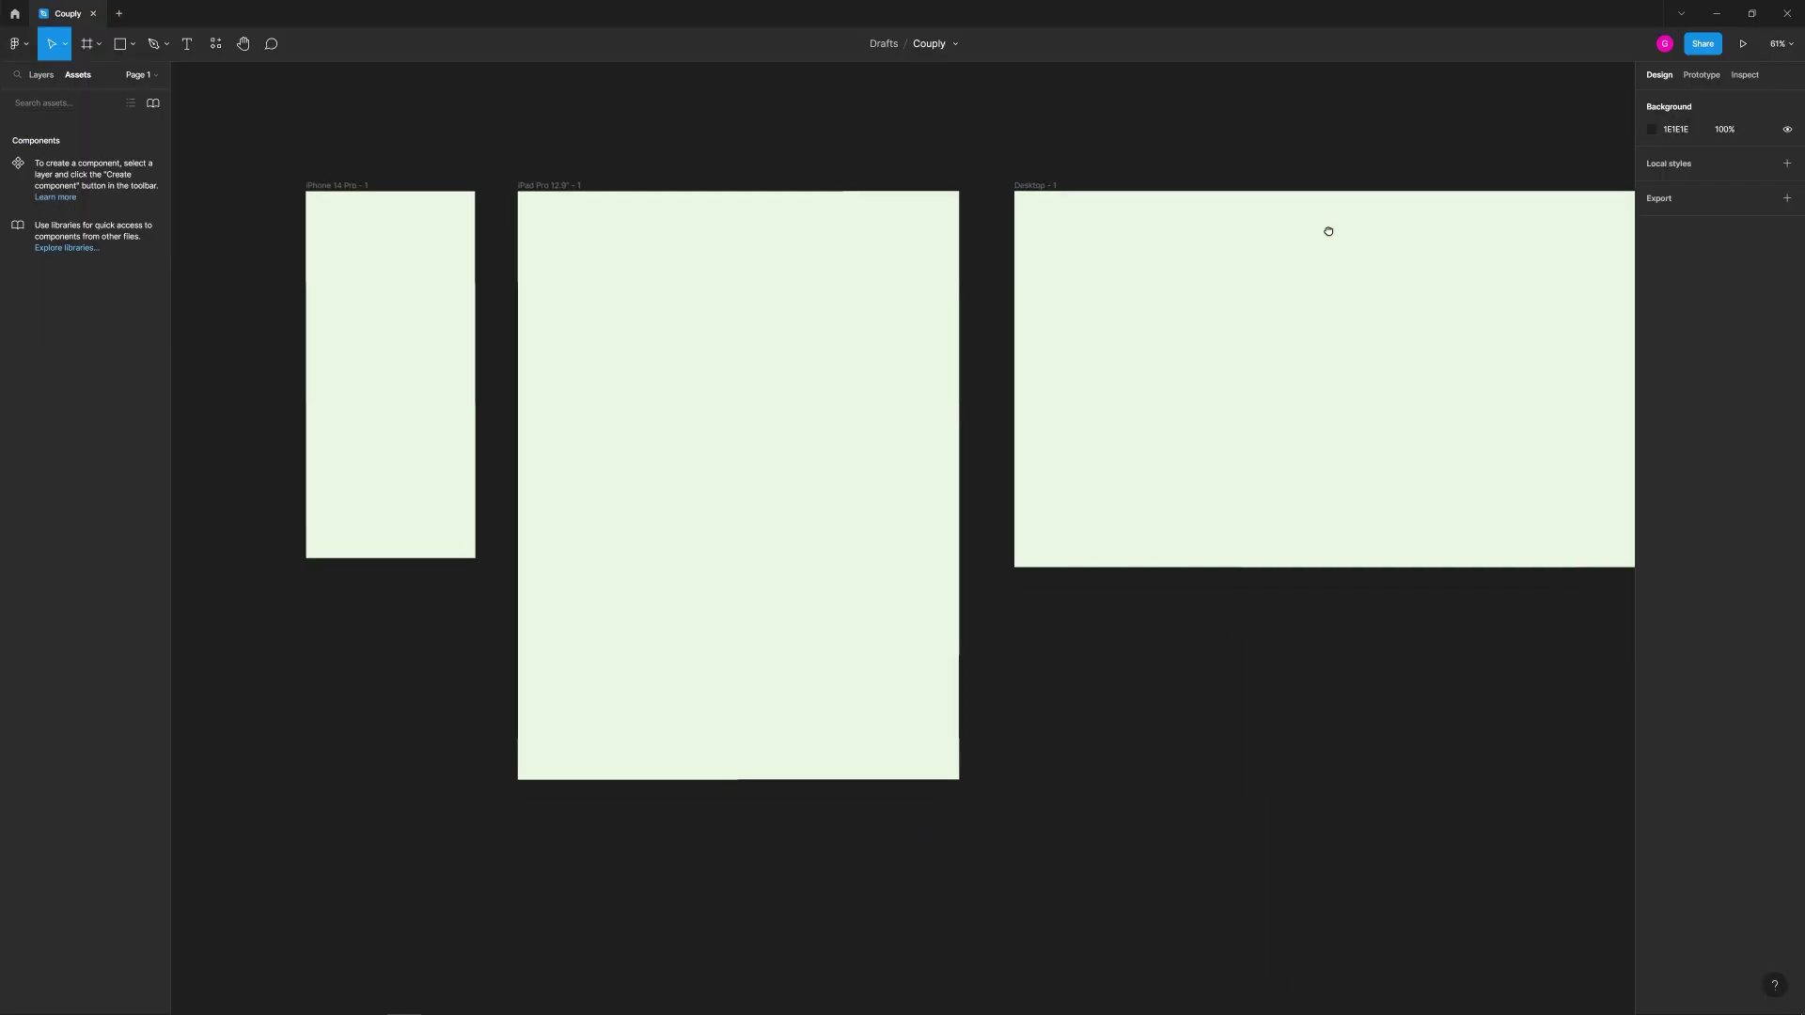
{"action": "left_click_drag", "start_coordinate": [1113, 180], "coordinate": [749, 137]}
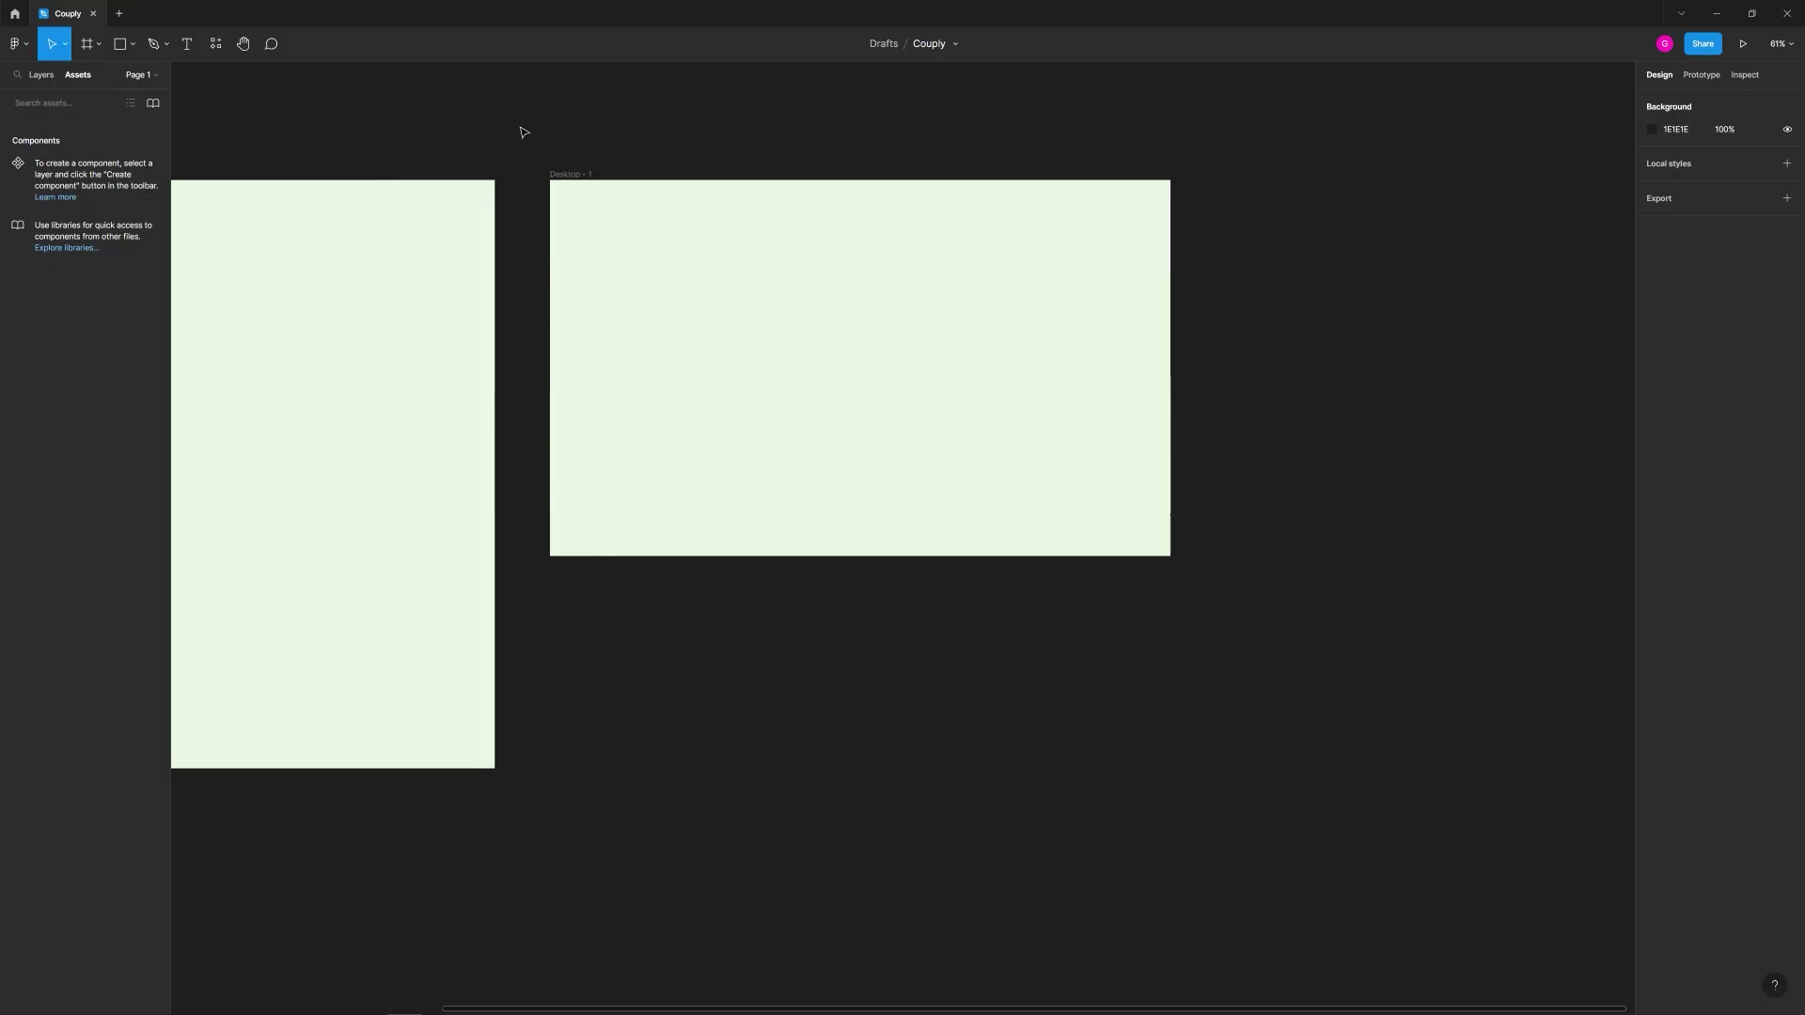
{"action": "left_click_drag", "start_coordinate": [512, 132], "coordinate": [1088, 137]}
{"action": "scroll", "coordinate": [838, 134], "scroll_direction": "down", "scroll_amount": 4}
{"action": "left_click_drag", "start_coordinate": [543, 112], "coordinate": [962, 522]}
{"action": "left_click_drag", "start_coordinate": [735, 160], "coordinate": [374, 159]}
{"action": "left_click", "coordinate": [814, 161]}
Step: Look over the blank Desktop, iPhone and iPad frames up close and compare their sizes and proportions
{"action": "scroll", "coordinate": [818, 164], "scroll_direction": "right", "scroll_amount": 5}
{"action": "scroll", "coordinate": [836, 177], "scroll_direction": "up", "scroll_amount": 1}
{"action": "scroll", "coordinate": [843, 178], "scroll_direction": "up", "scroll_amount": 6}
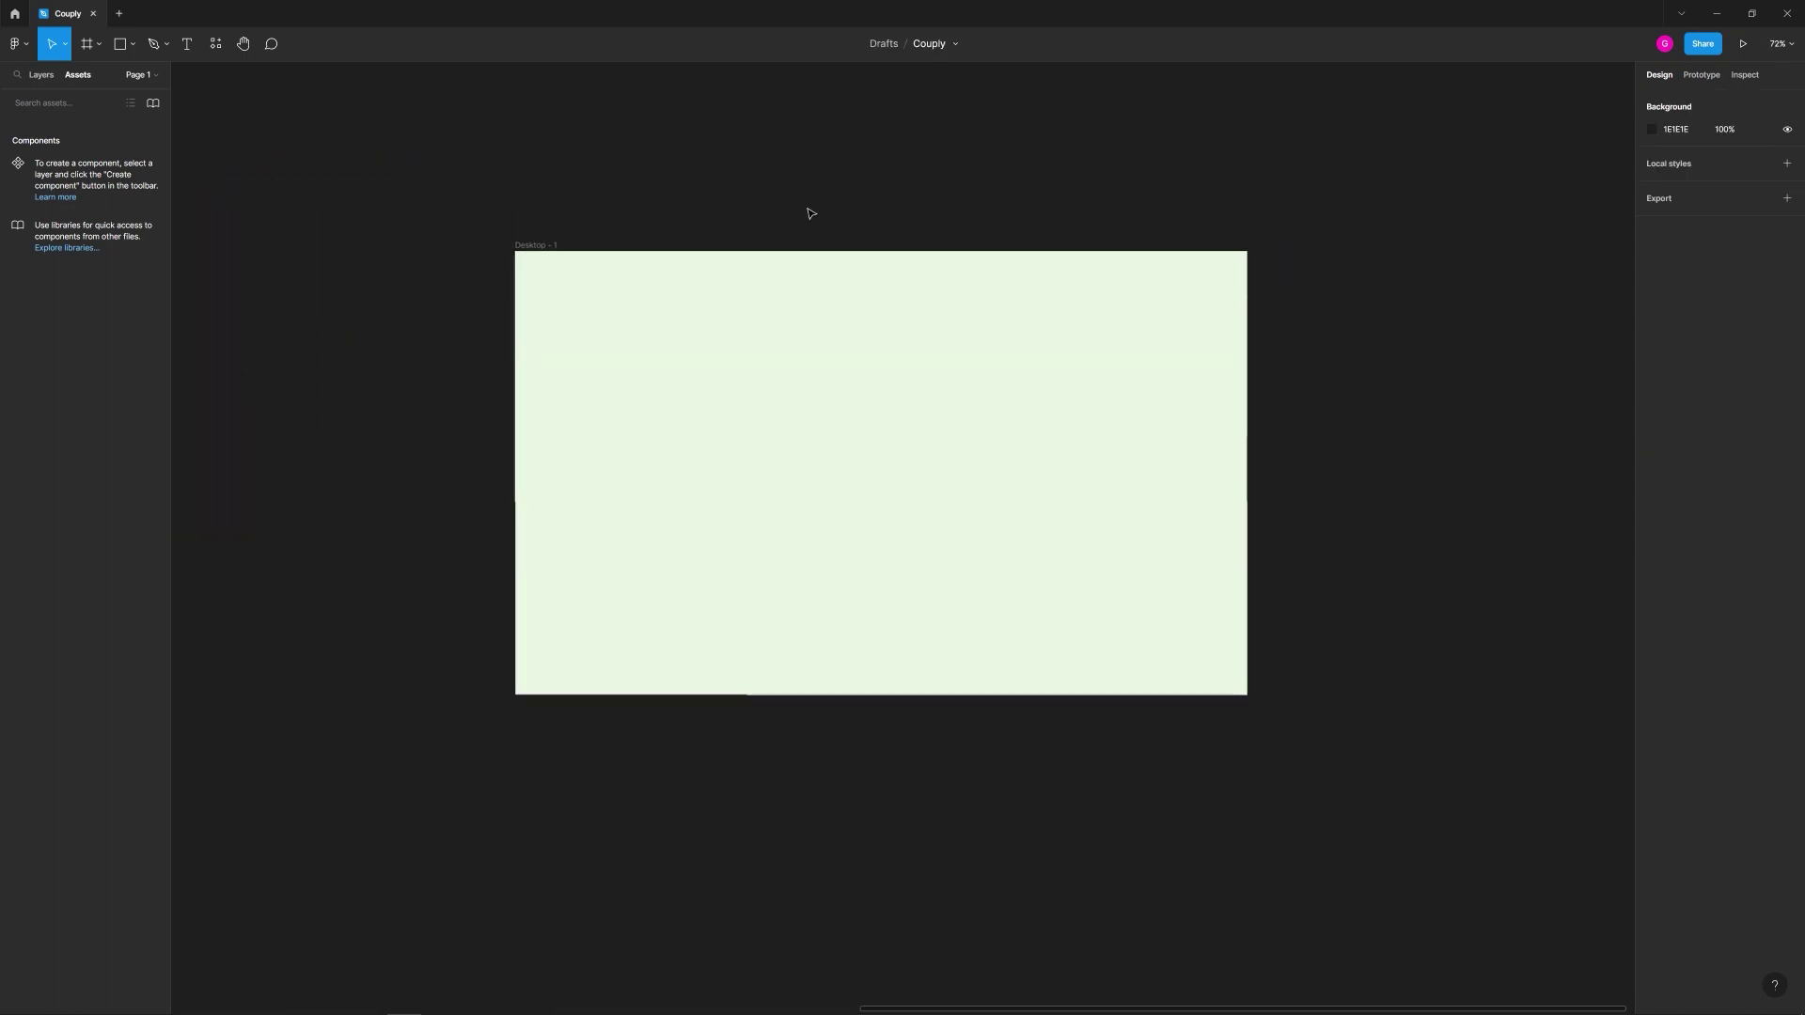
{"action": "scroll", "coordinate": [862, 237], "scroll_direction": "down", "scroll_amount": 1}
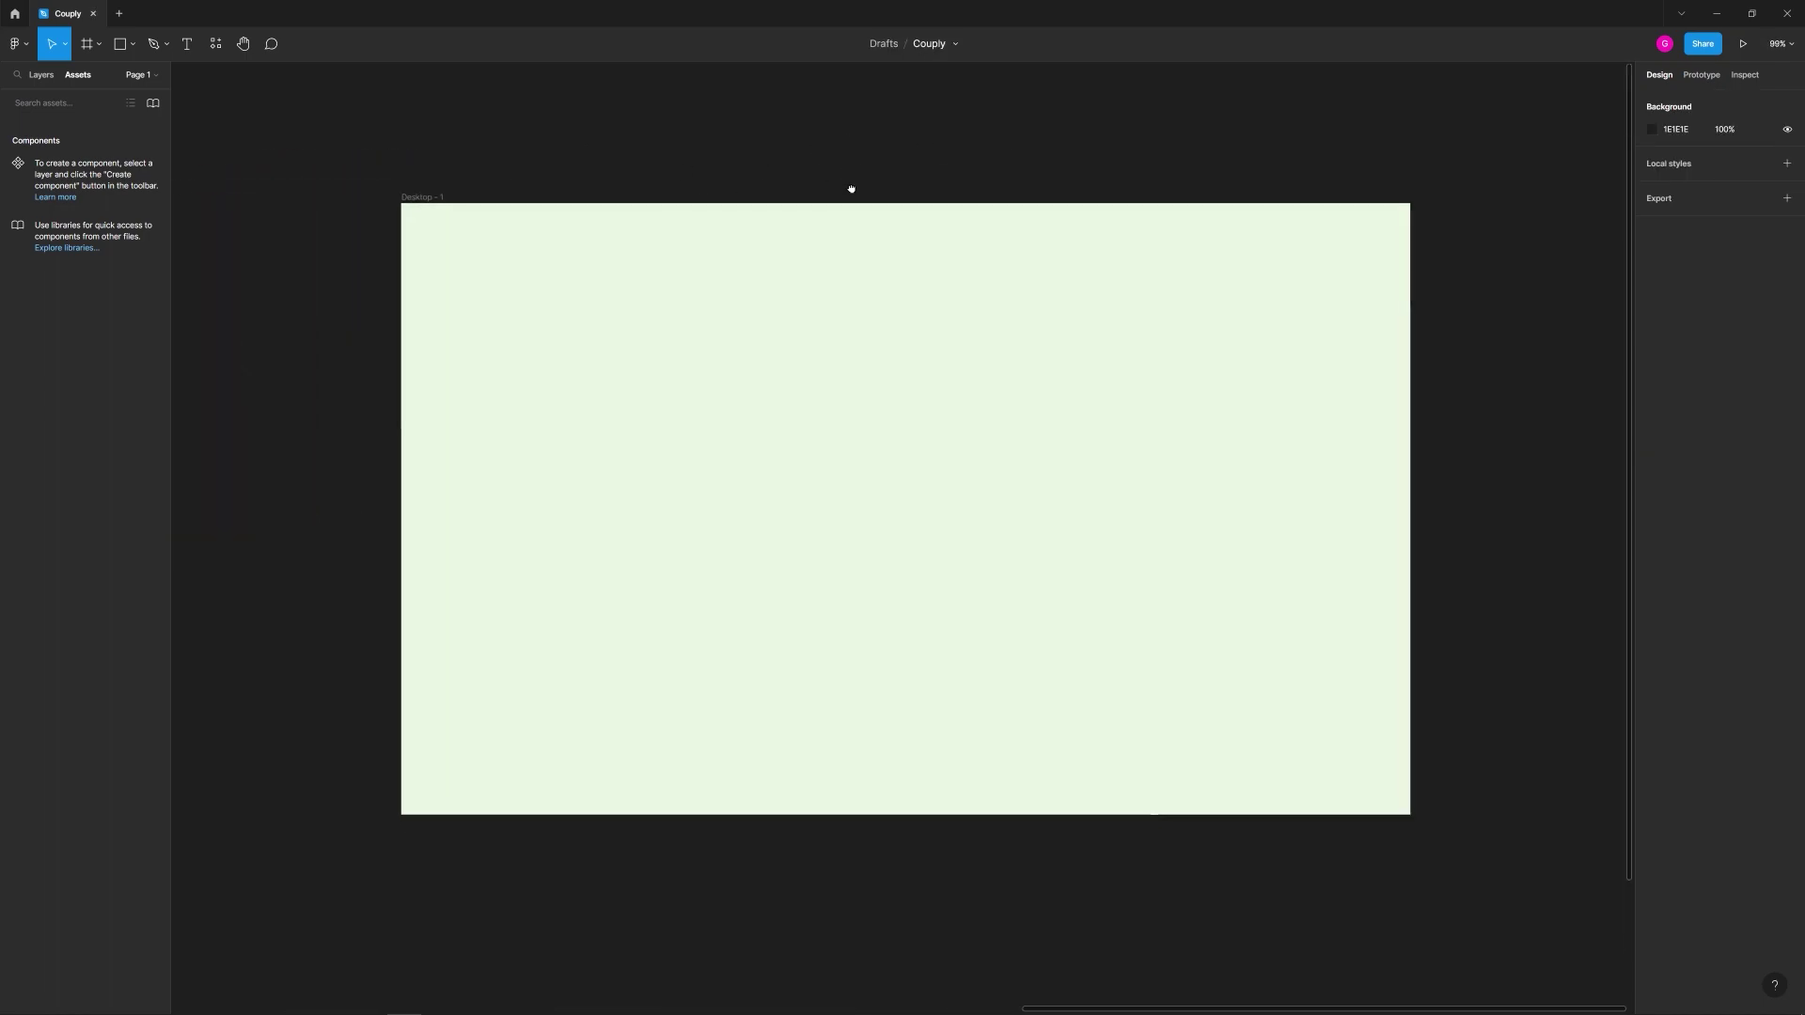
{"action": "left_click", "coordinate": [852, 291]}
{"action": "left_click", "coordinate": [589, 127]}
{"action": "scroll", "coordinate": [625, 315], "scroll_direction": "down", "scroll_amount": 5}
{"action": "scroll", "coordinate": [975, 201], "scroll_direction": "left", "scroll_amount": 5}
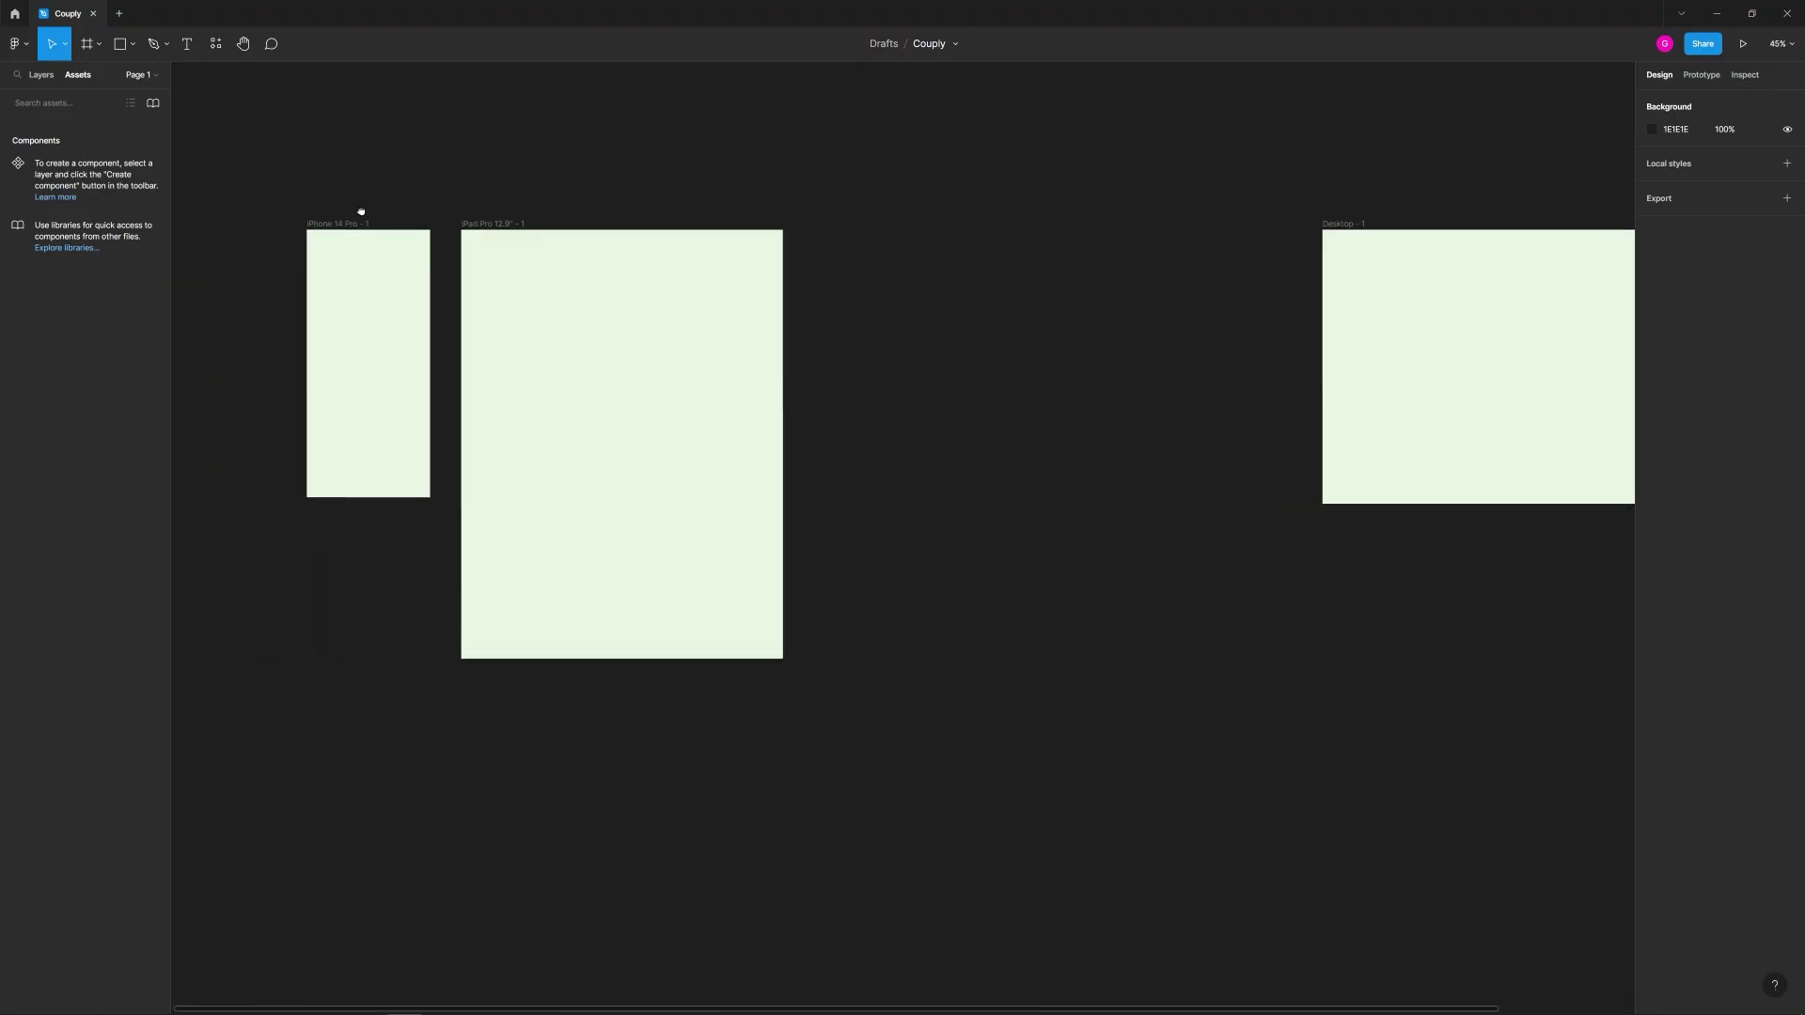
{"action": "scroll", "coordinate": [517, 230], "scroll_direction": "left", "scroll_amount": 5}
{"action": "scroll", "coordinate": [705, 254], "scroll_direction": "up", "scroll_amount": 5}
{"action": "scroll", "coordinate": [765, 237], "scroll_direction": "right", "scroll_amount": 4}
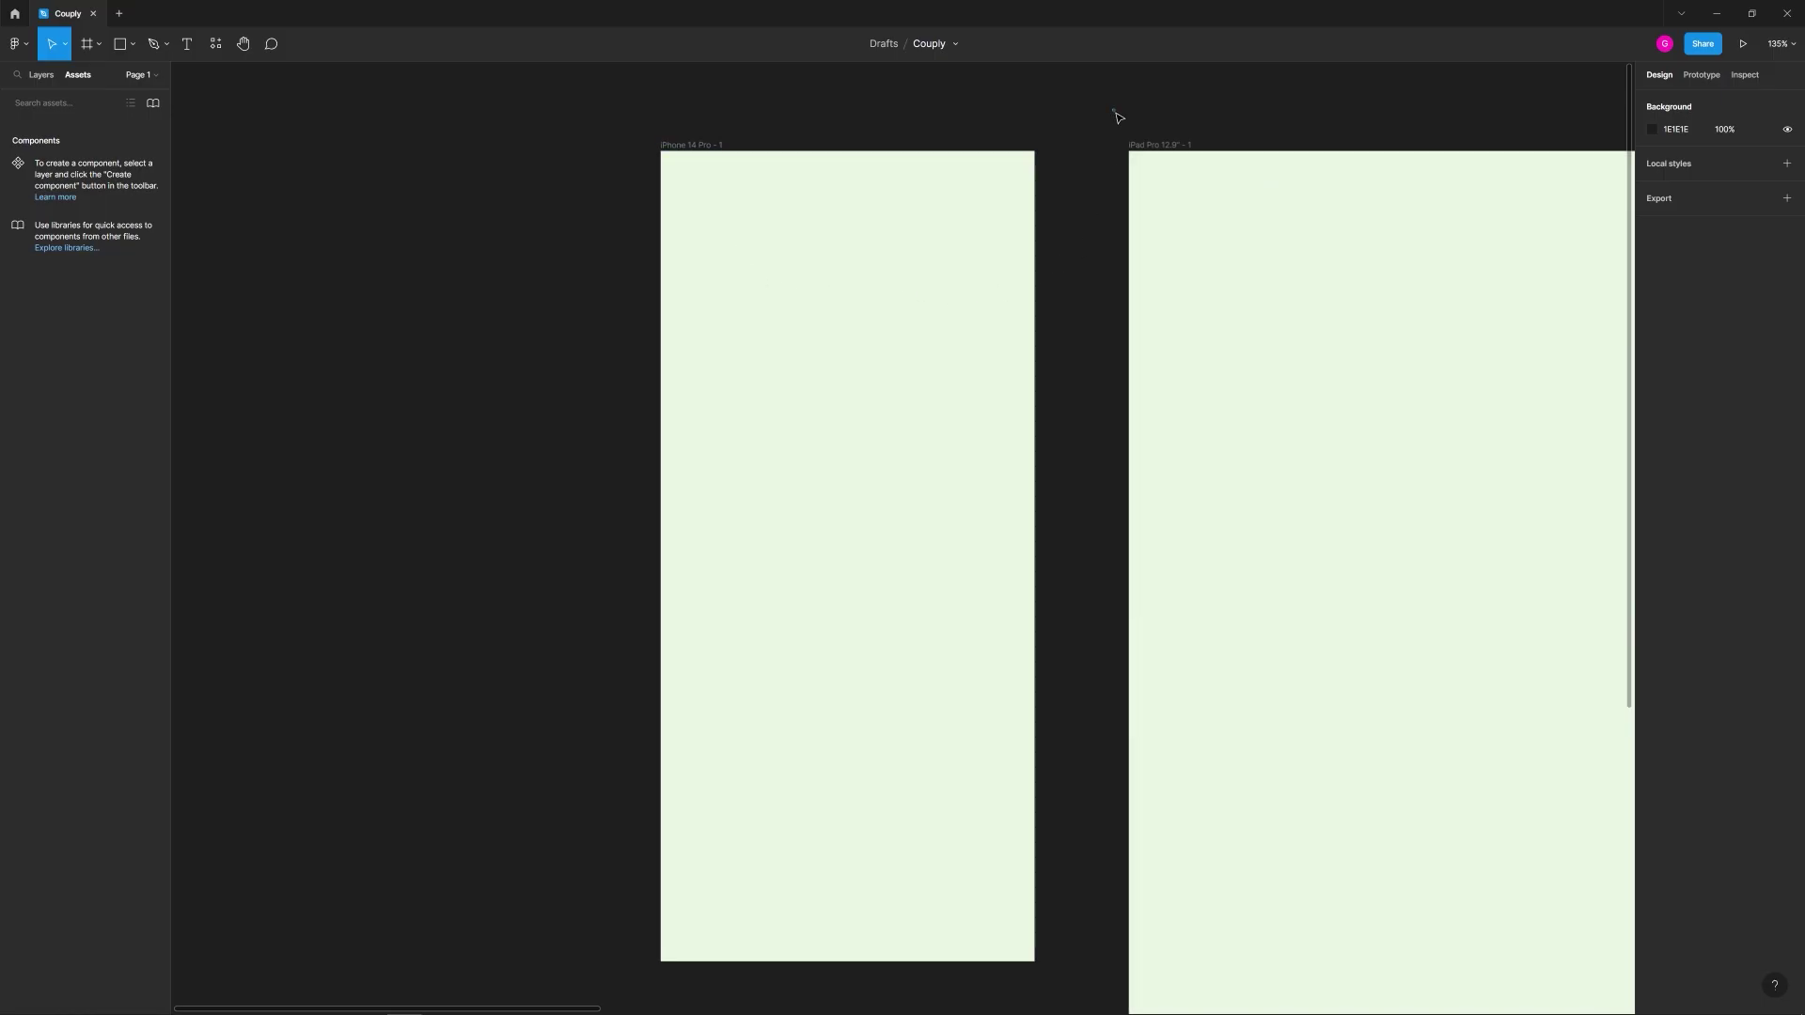
{"action": "scroll", "coordinate": [1199, 122], "scroll_direction": "down", "scroll_amount": 4}
{"action": "left_click_drag", "start_coordinate": [1249, 113], "coordinate": [757, 125]}
{"action": "scroll", "coordinate": [1309, 181], "scroll_direction": "down", "scroll_amount": 2}
{"action": "left_click_drag", "start_coordinate": [1310, 182], "coordinate": [1200, 169]}
{"action": "scroll", "coordinate": [1325, 137], "scroll_direction": "right", "scroll_amount": 3}
{"action": "scroll", "coordinate": [1326, 137], "scroll_direction": "up", "scroll_amount": 1}
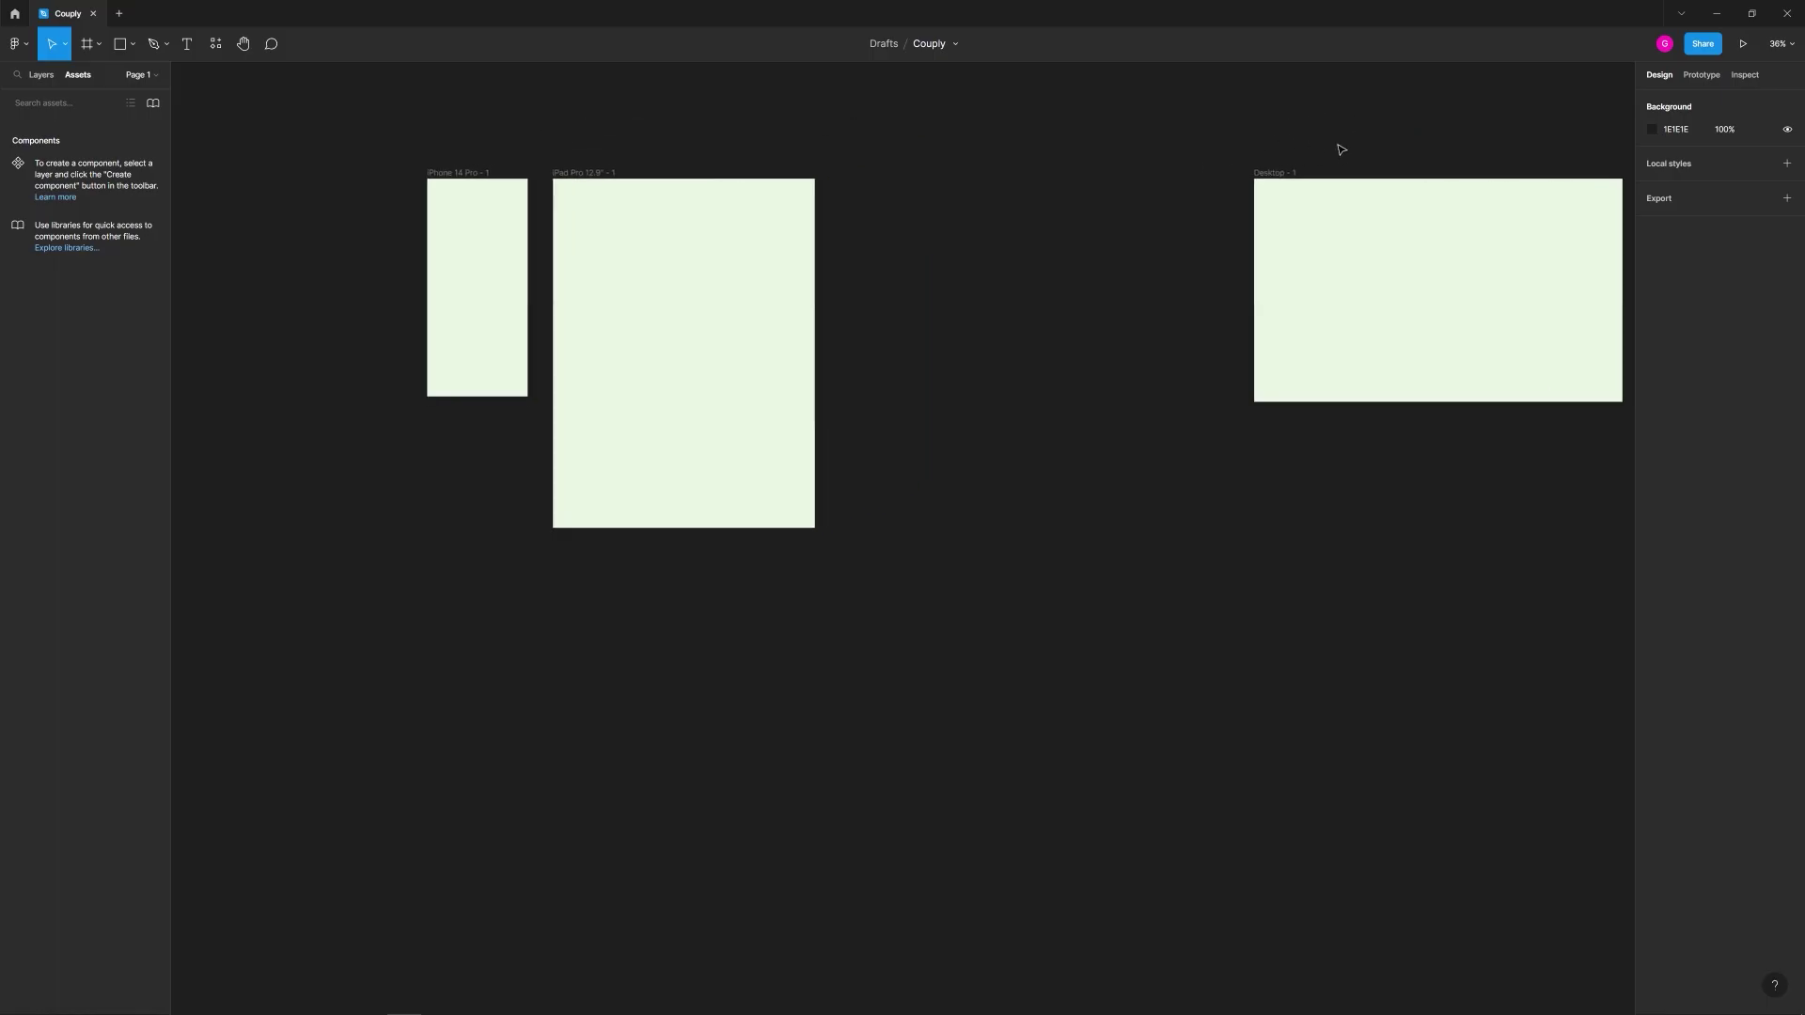
{"action": "left_click", "coordinate": [1353, 255]}
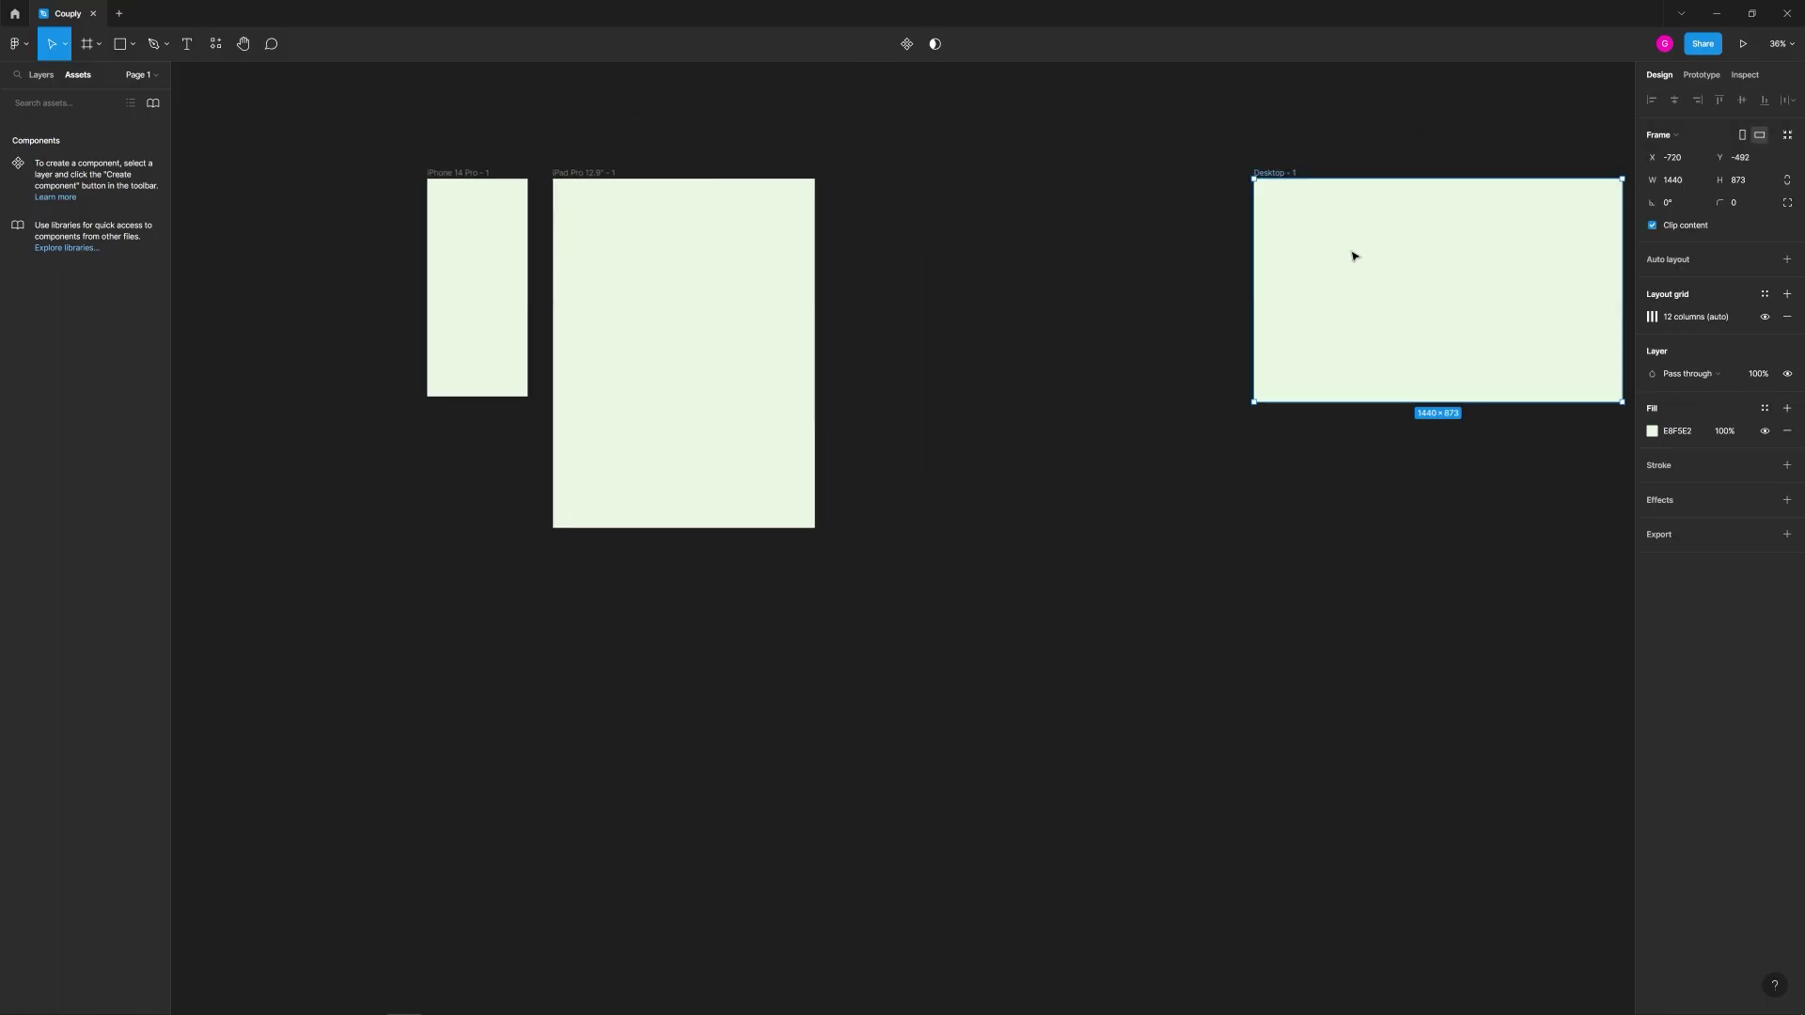
{"action": "scroll", "coordinate": [1399, 236], "scroll_direction": "right", "scroll_amount": 5}
{"action": "scroll", "coordinate": [1398, 235], "scroll_direction": "up", "scroll_amount": 1}
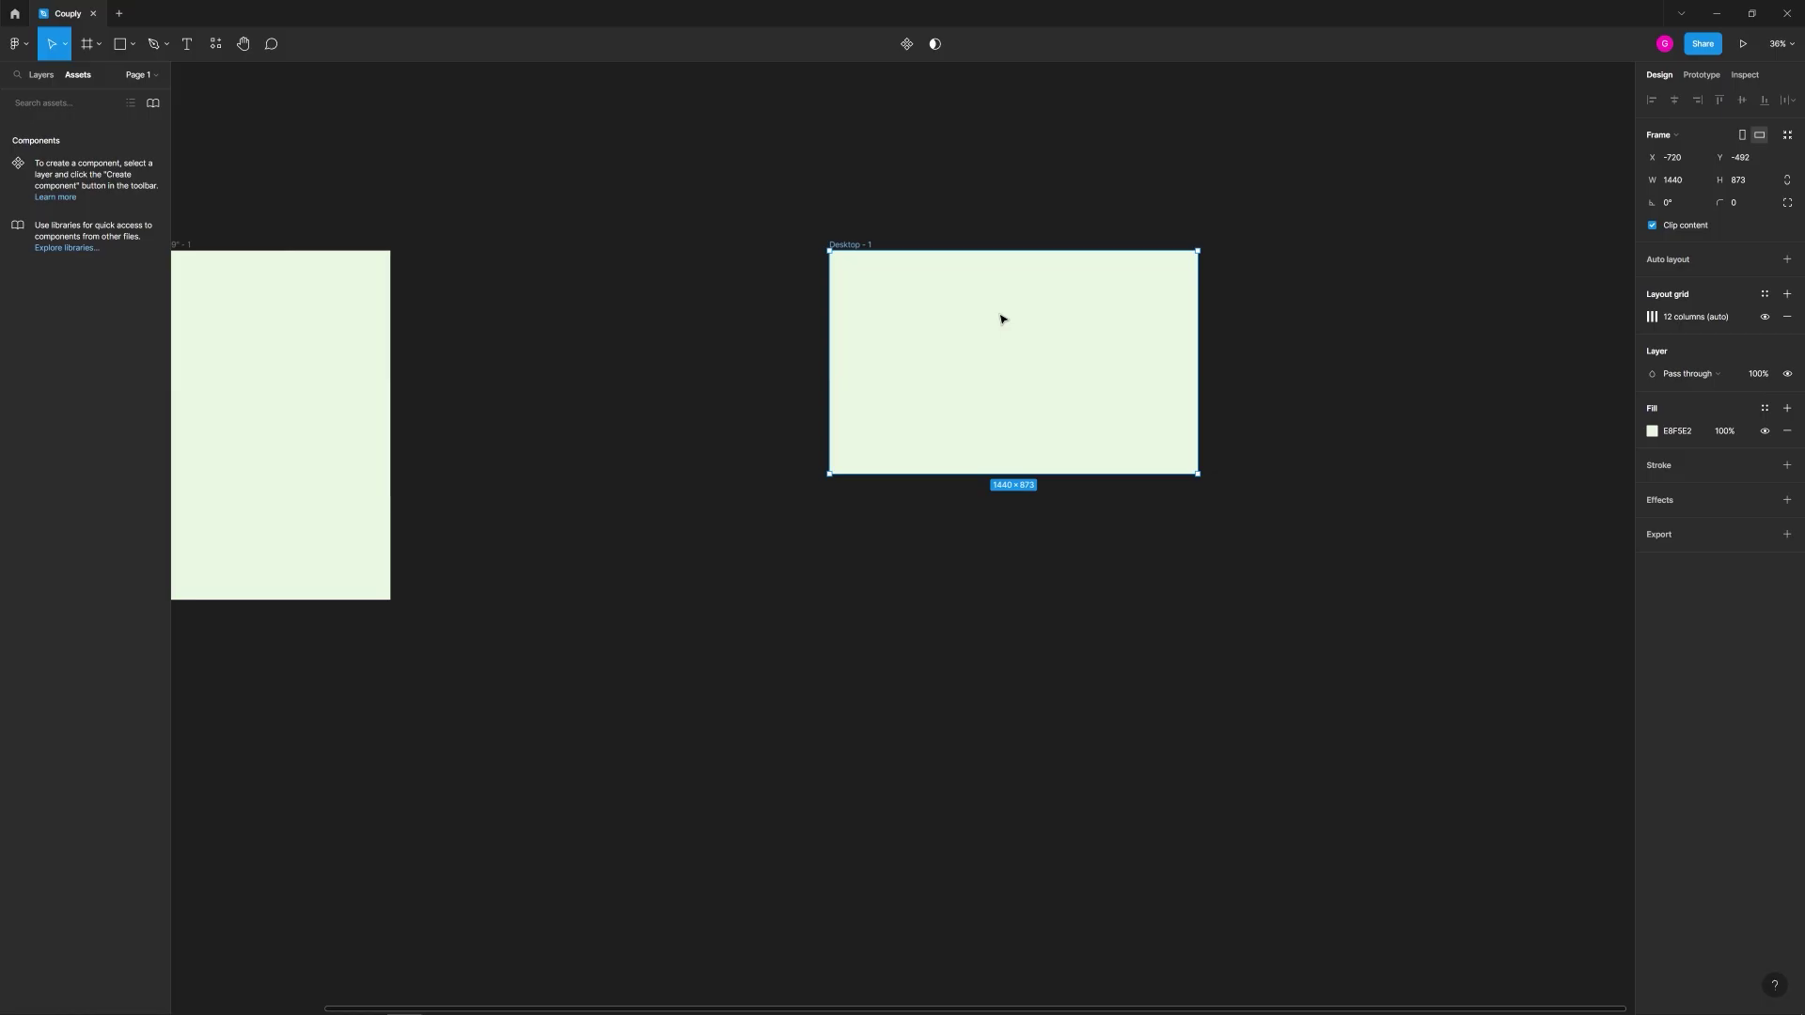
{"action": "left_click", "coordinate": [990, 200]}
{"action": "scroll", "coordinate": [1024, 303], "scroll_direction": "up", "scroll_amount": 5}
{"action": "scroll", "coordinate": [1034, 300], "scroll_direction": "up", "scroll_amount": 1}
{"action": "scroll", "coordinate": [643, 323], "scroll_direction": "down", "scroll_amount": 4}
{"action": "scroll", "coordinate": [849, 302], "scroll_direction": "left", "scroll_amount": 9}
{"action": "scroll", "coordinate": [645, 254], "scroll_direction": "up", "scroll_amount": 4}
{"action": "scroll", "coordinate": [725, 308], "scroll_direction": "left", "scroll_amount": 5}
{"action": "left_click", "coordinate": [624, 189]}
{"action": "left_click", "coordinate": [606, 162]}
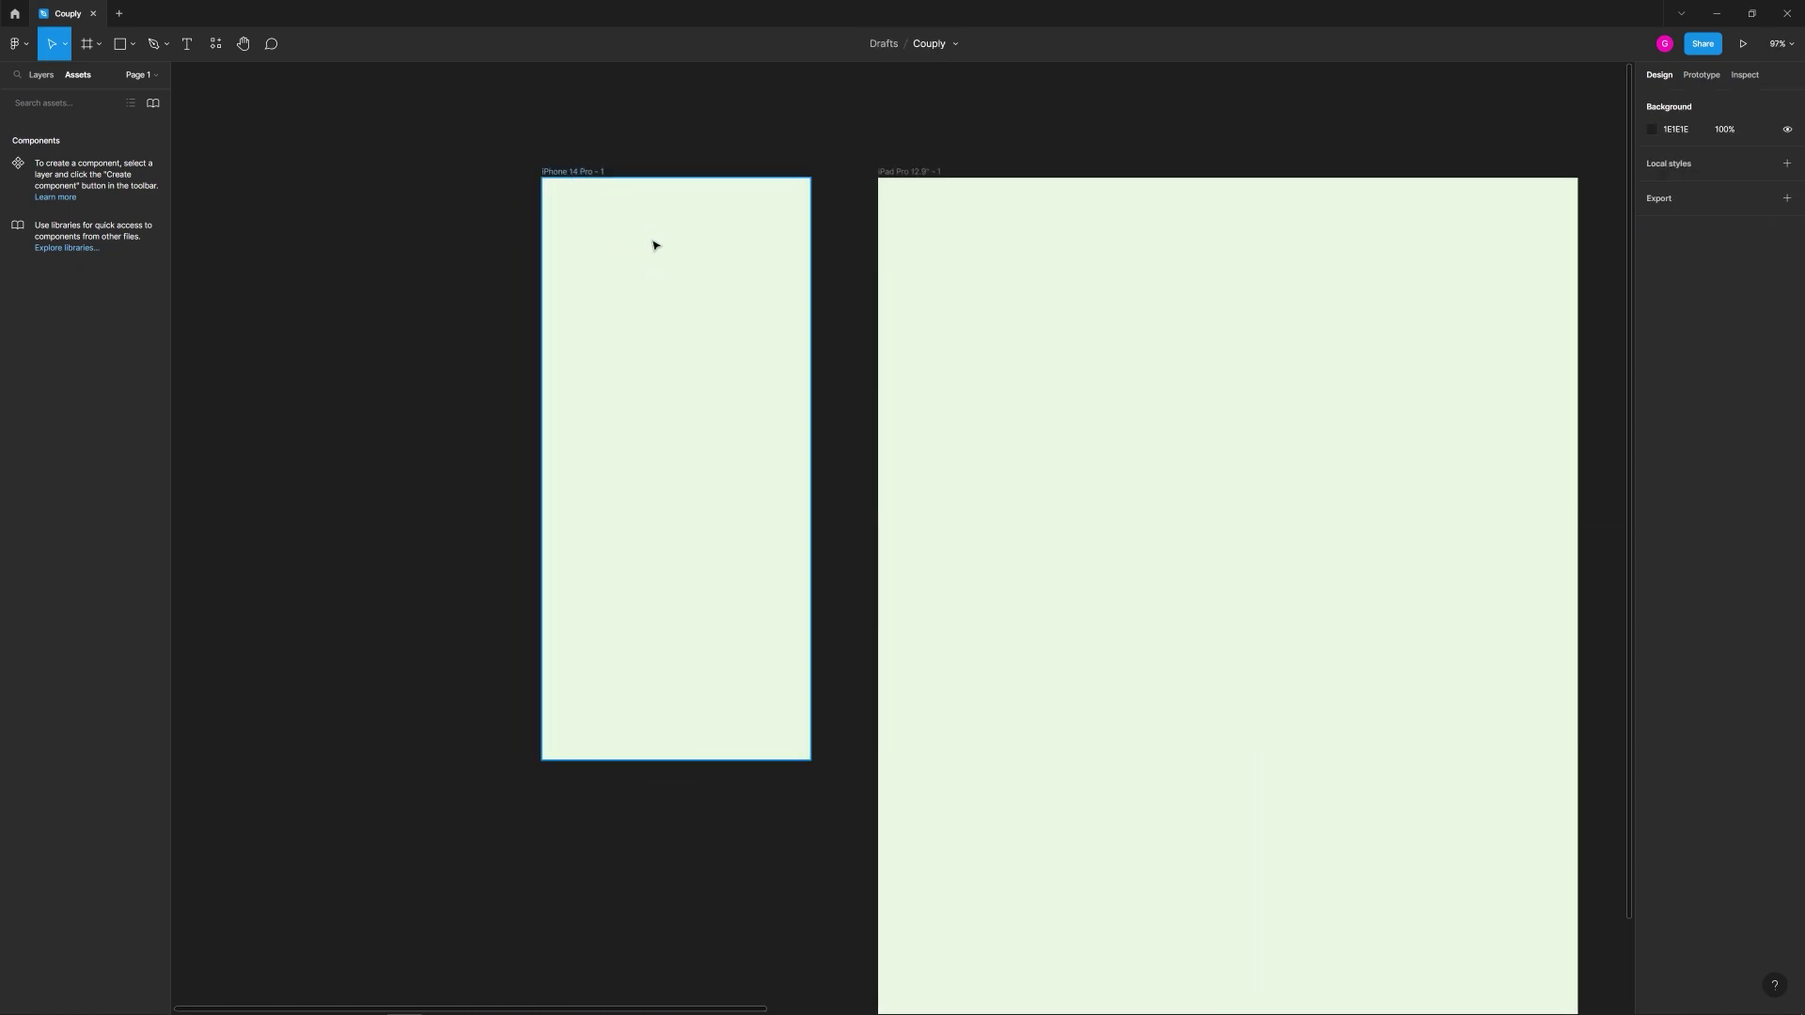
Step: Shift the Desktop frame slightly to X -754, Y -462
{"action": "scroll", "coordinate": [846, 165], "scroll_direction": "down", "scroll_amount": 5}
{"action": "left_click_drag", "start_coordinate": [1322, 165], "coordinate": [934, 133]}
{"action": "left_click_drag", "start_coordinate": [1412, 131], "coordinate": [1400, 141]}
{"action": "left_click", "coordinate": [1260, 132]}
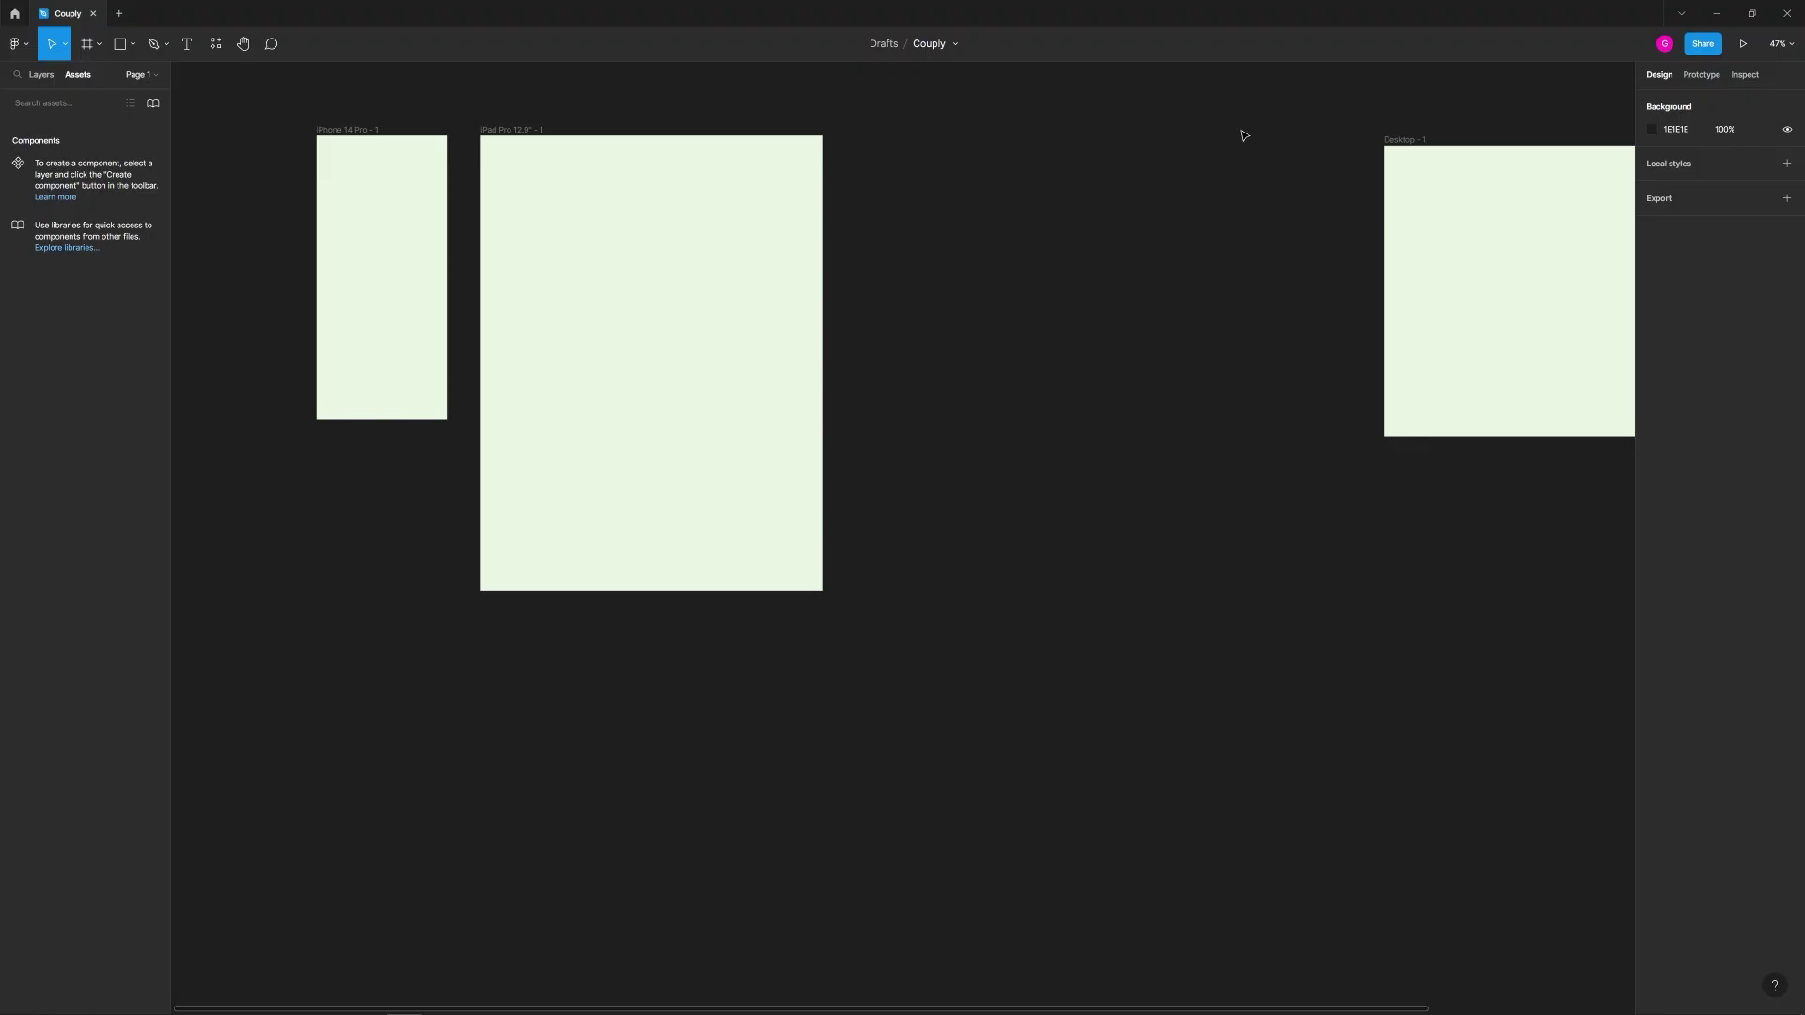
Step: Paste the copied Couply logo component into the Desktop frame
{"action": "left_click", "coordinate": [675, 203]}
{"action": "left_click", "coordinate": [1004, 203]}
{"action": "left_click_drag", "start_coordinate": [1253, 211], "coordinate": [689, 282]}
{"action": "scroll", "coordinate": [1141, 229], "scroll_direction": "up", "scroll_amount": 5}
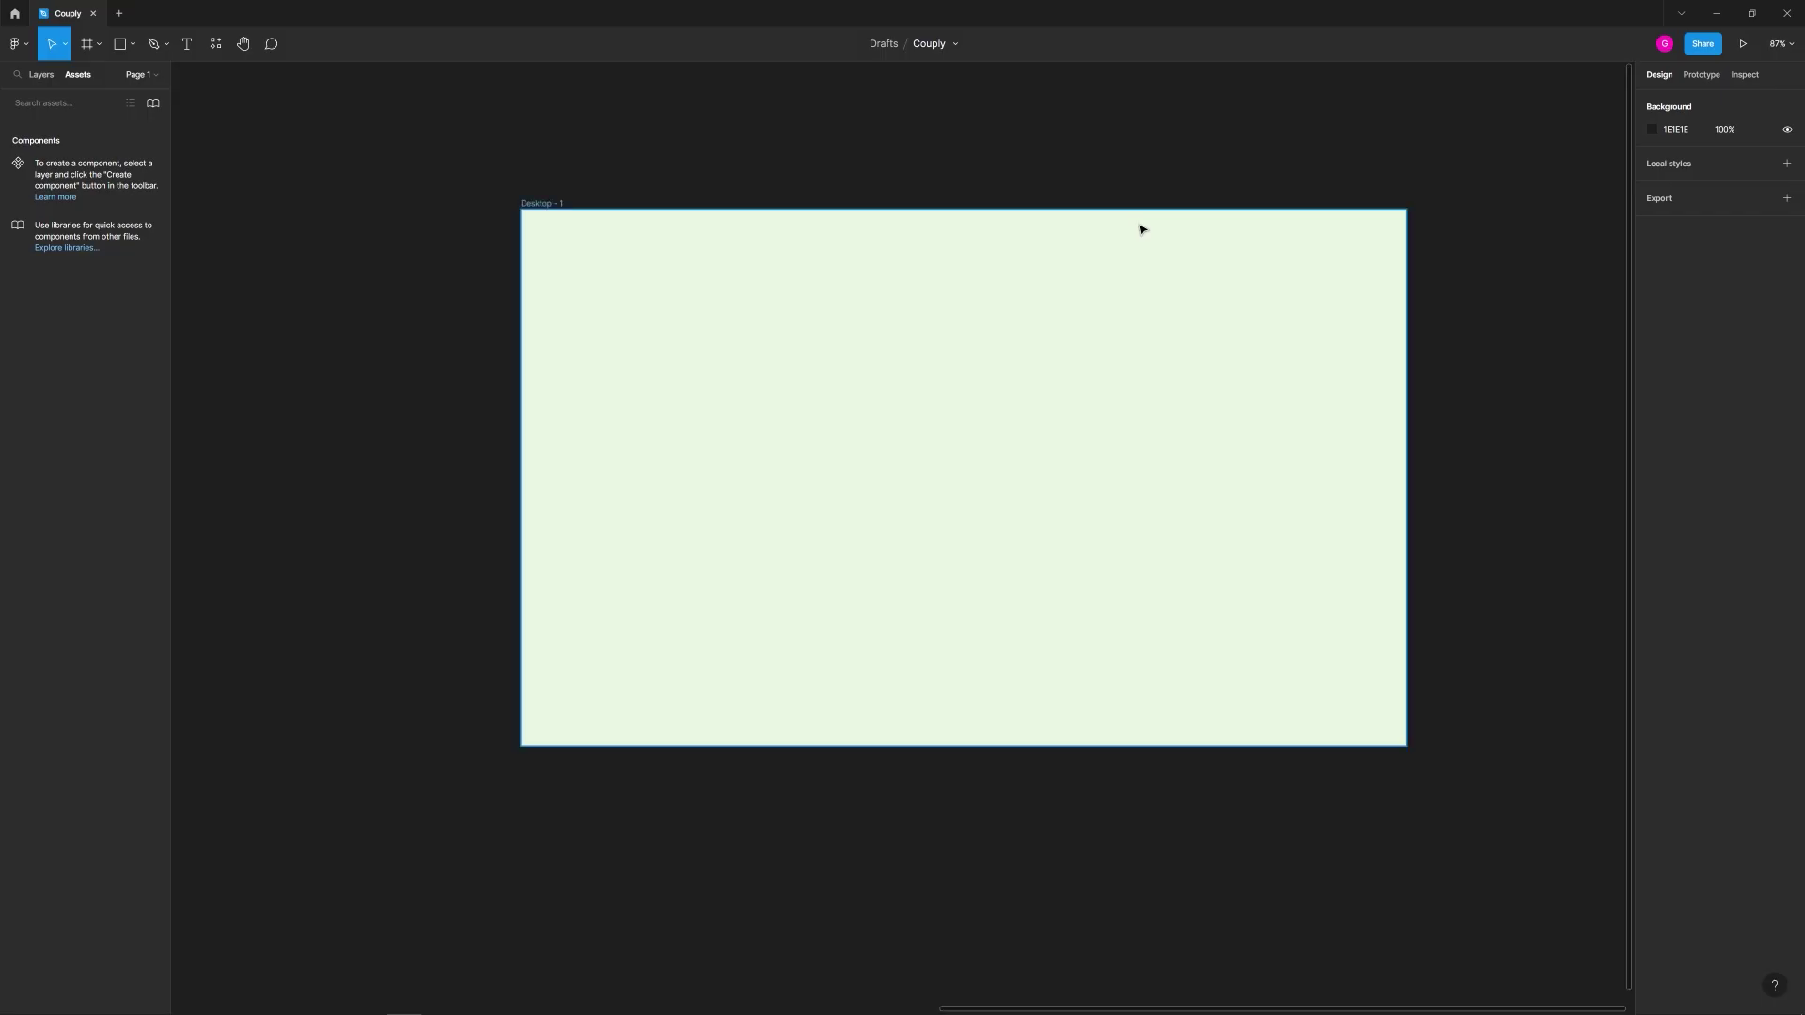
{"action": "scroll", "coordinate": [1140, 230], "scroll_direction": "up", "scroll_amount": 3}
{"action": "scroll", "coordinate": [882, 173], "scroll_direction": "down", "scroll_amount": 1}
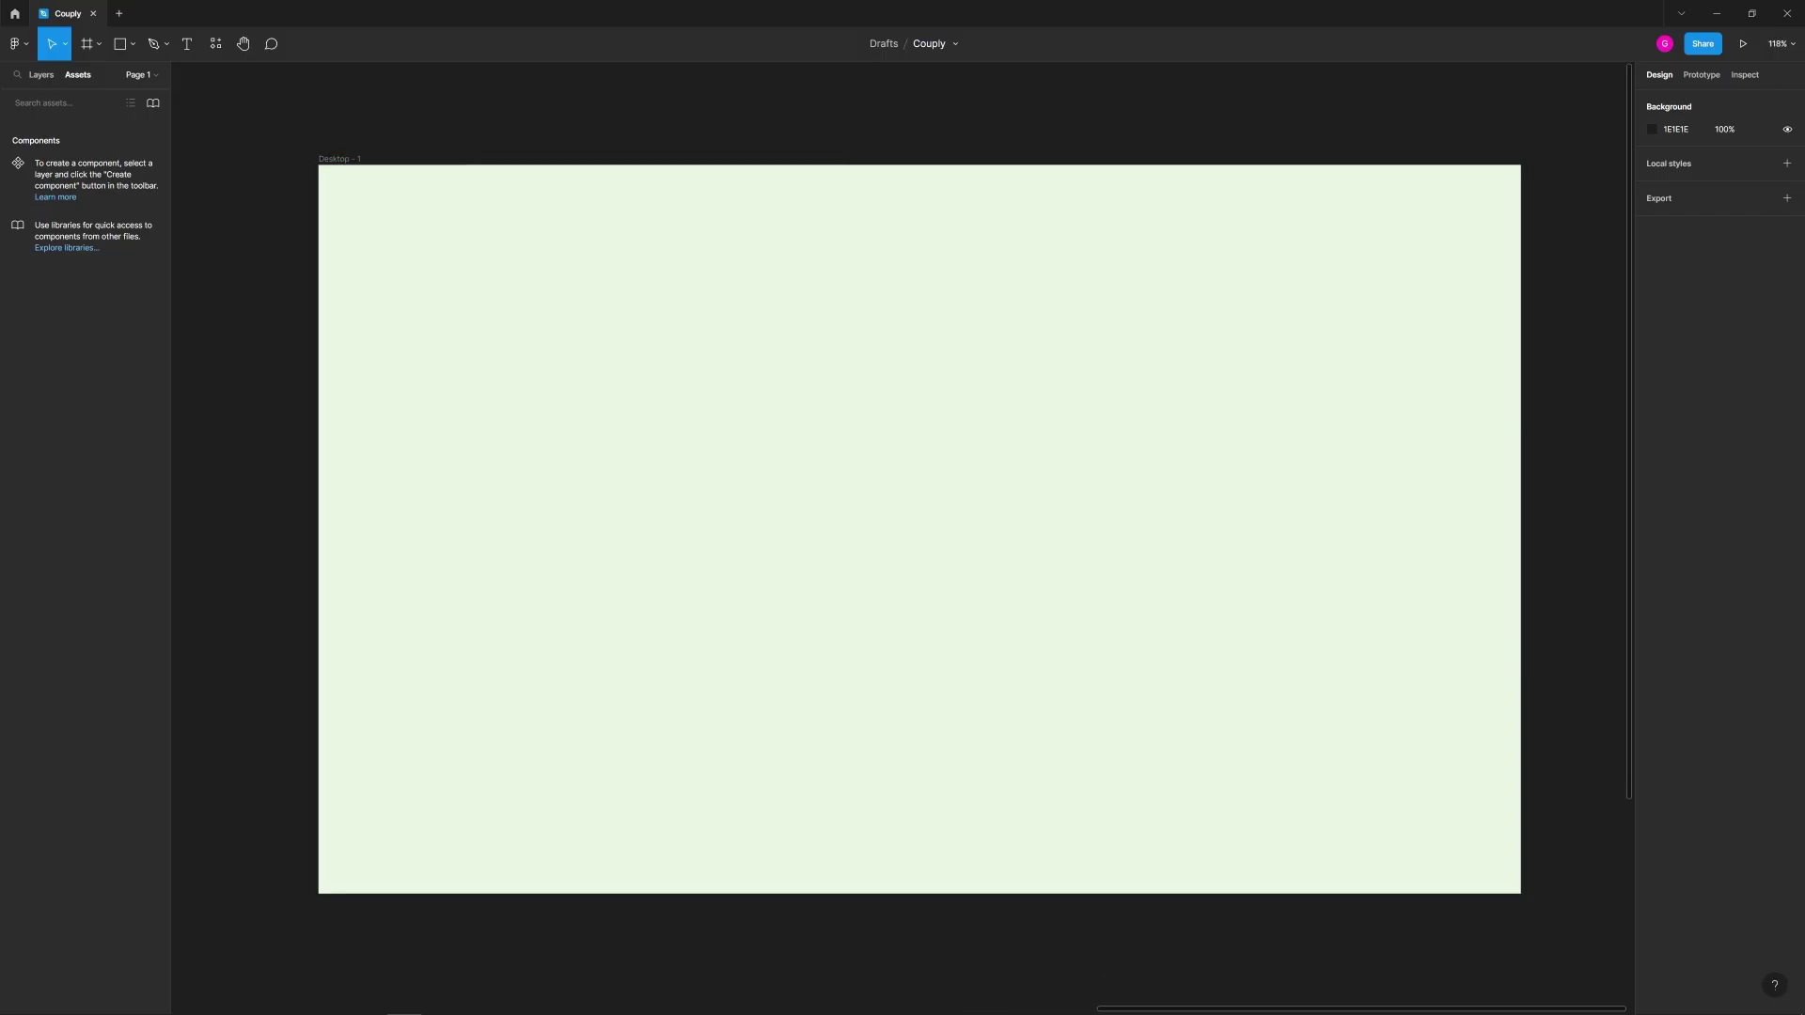
{"action": "left_click", "coordinate": [1104, 233]}
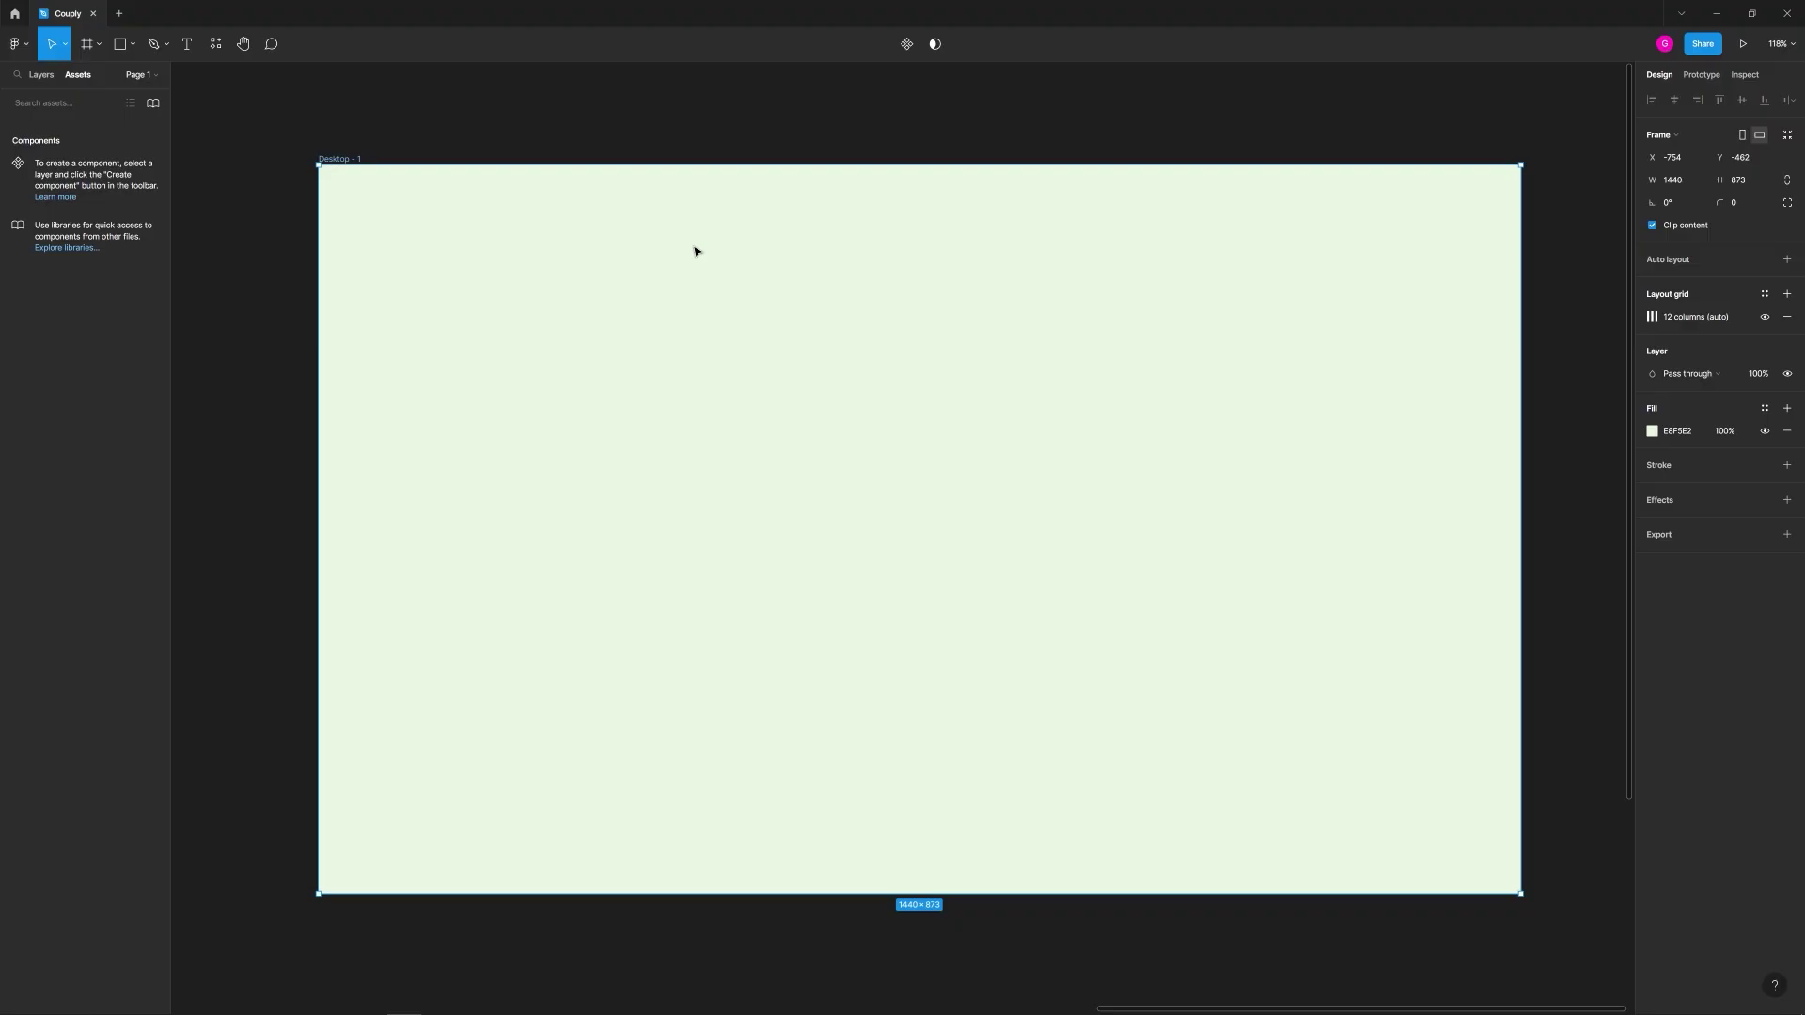
{"action": "key", "text": "ctrl+v"}
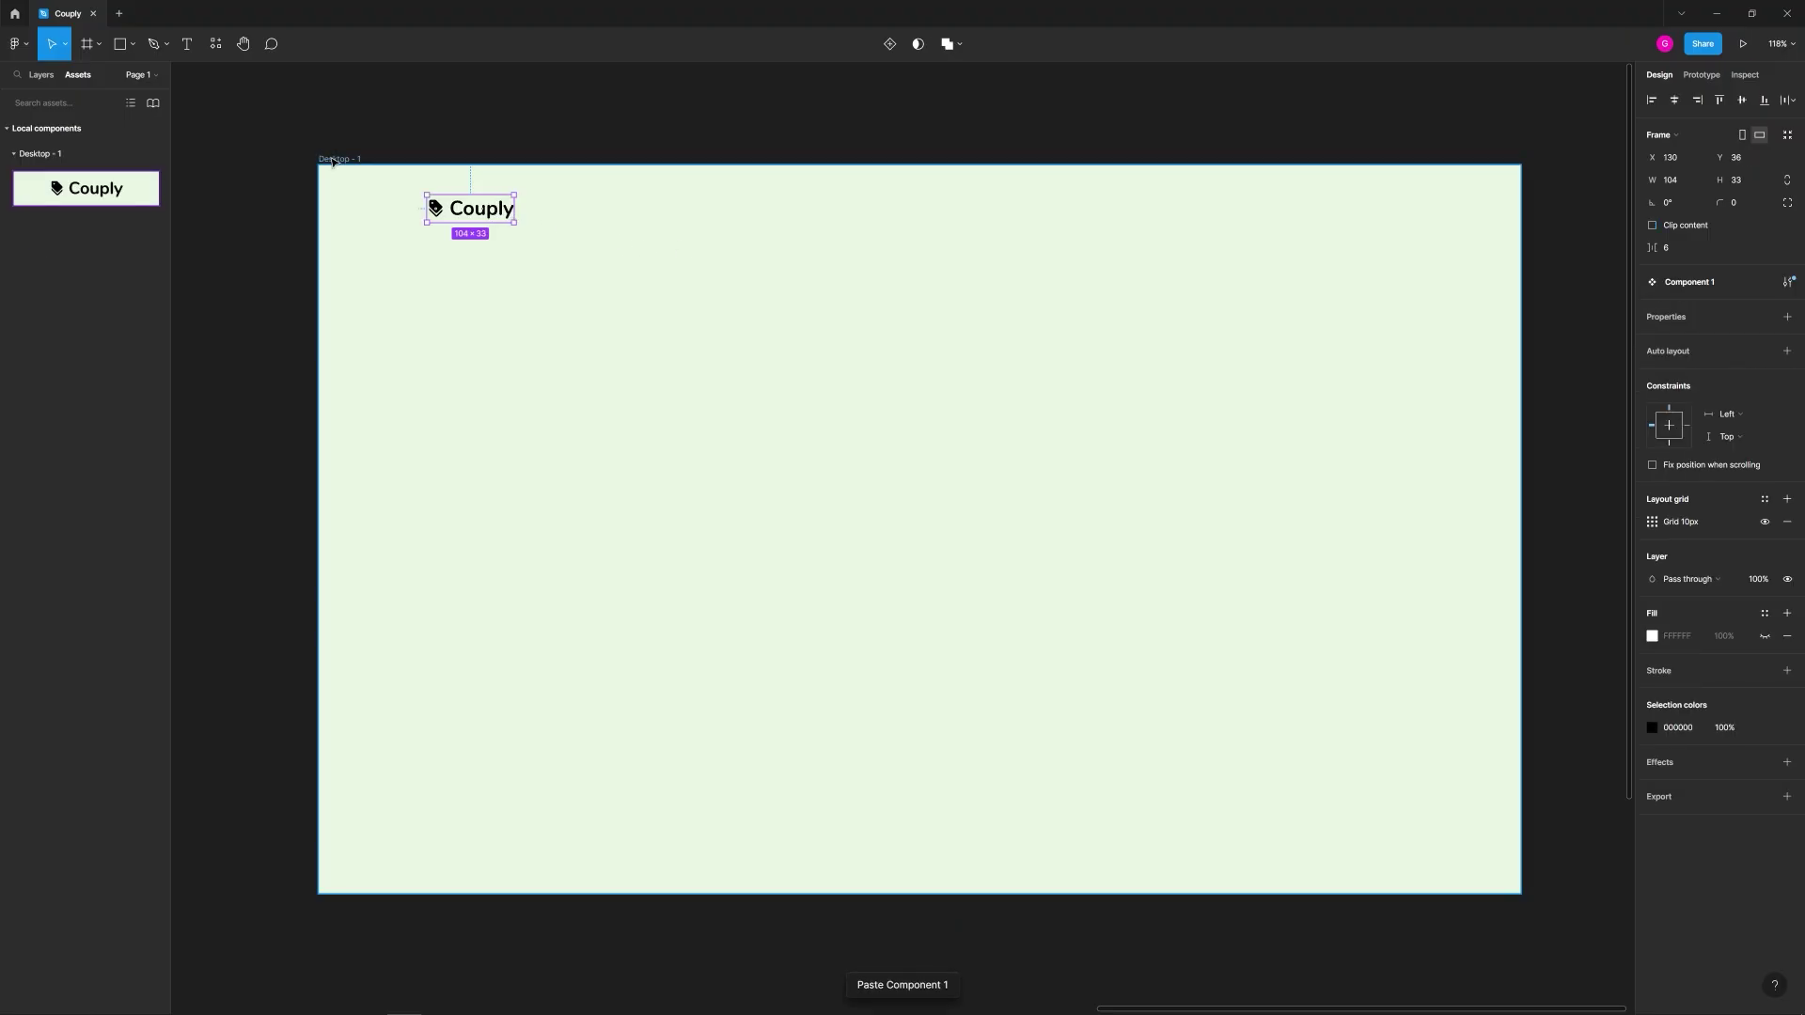
Step: Align the Couply logo to the first grid column at X 120, Y 32, showing the layout grids only while positioning it
{"action": "key", "text": "ctrl+shift+4"}
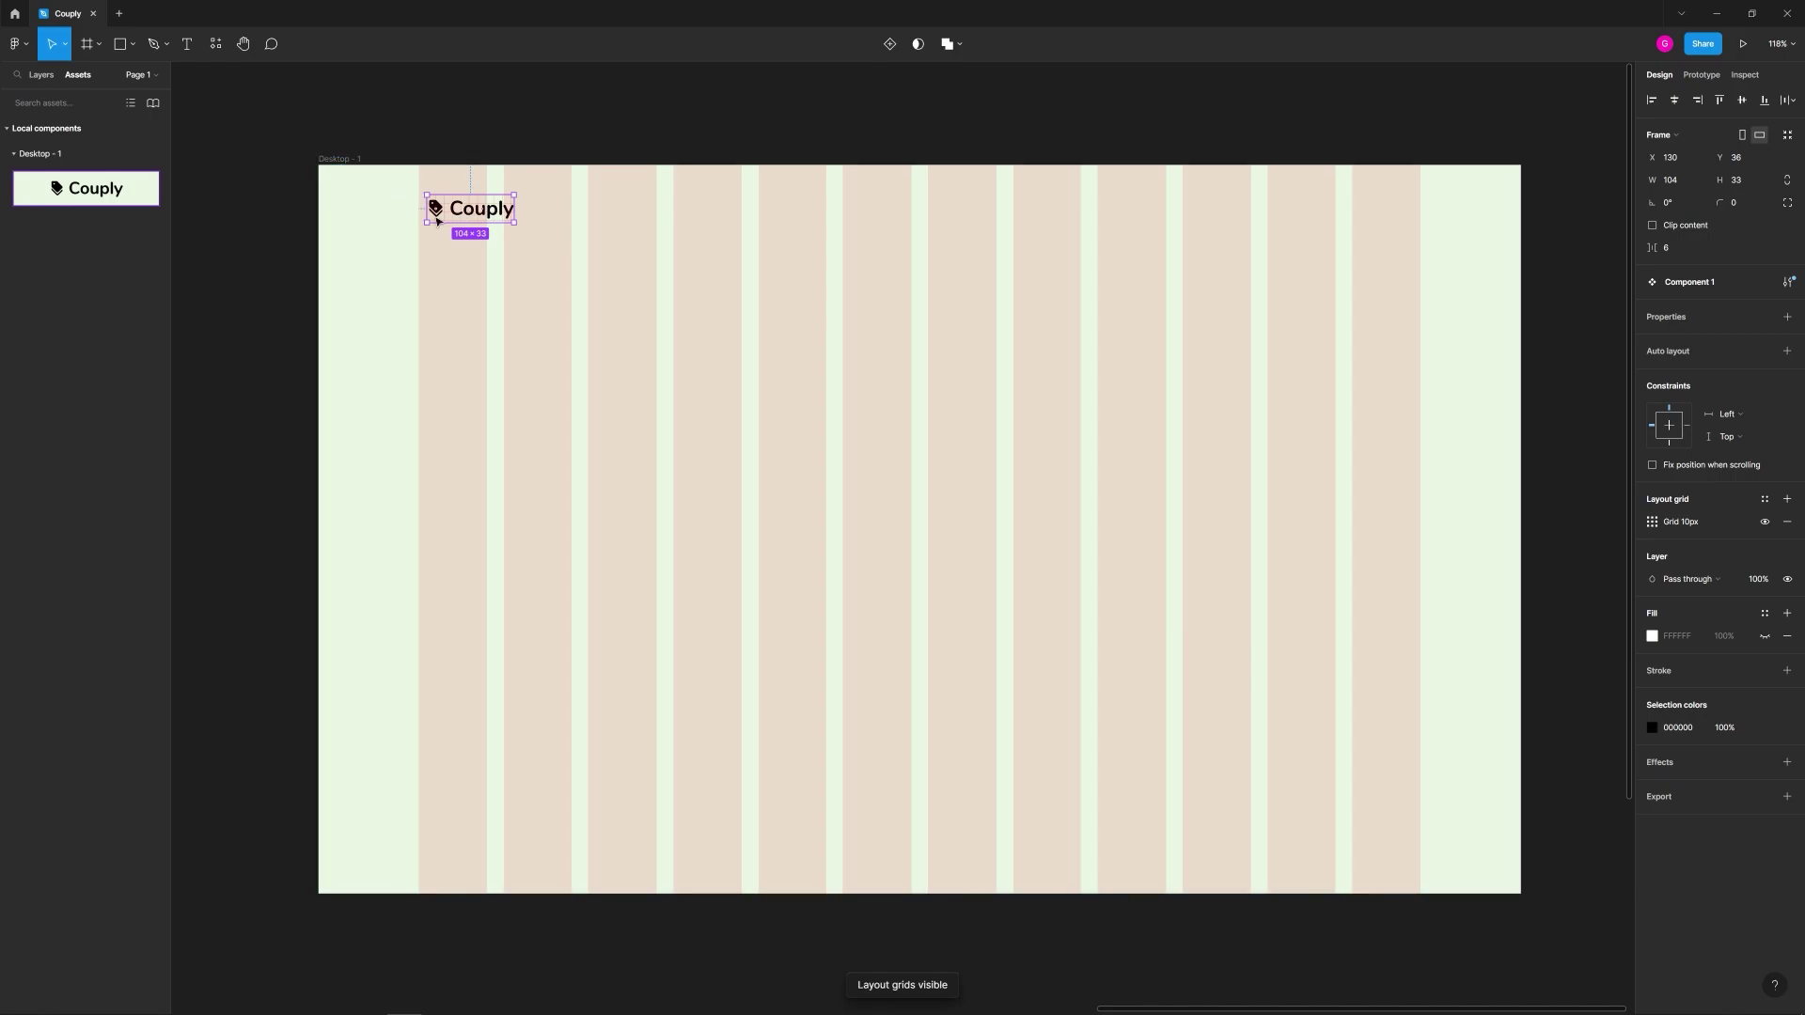
{"action": "scroll", "coordinate": [409, 193], "scroll_direction": "up", "scroll_amount": 5}
{"action": "left_click_drag", "start_coordinate": [561, 260], "coordinate": [545, 256]}
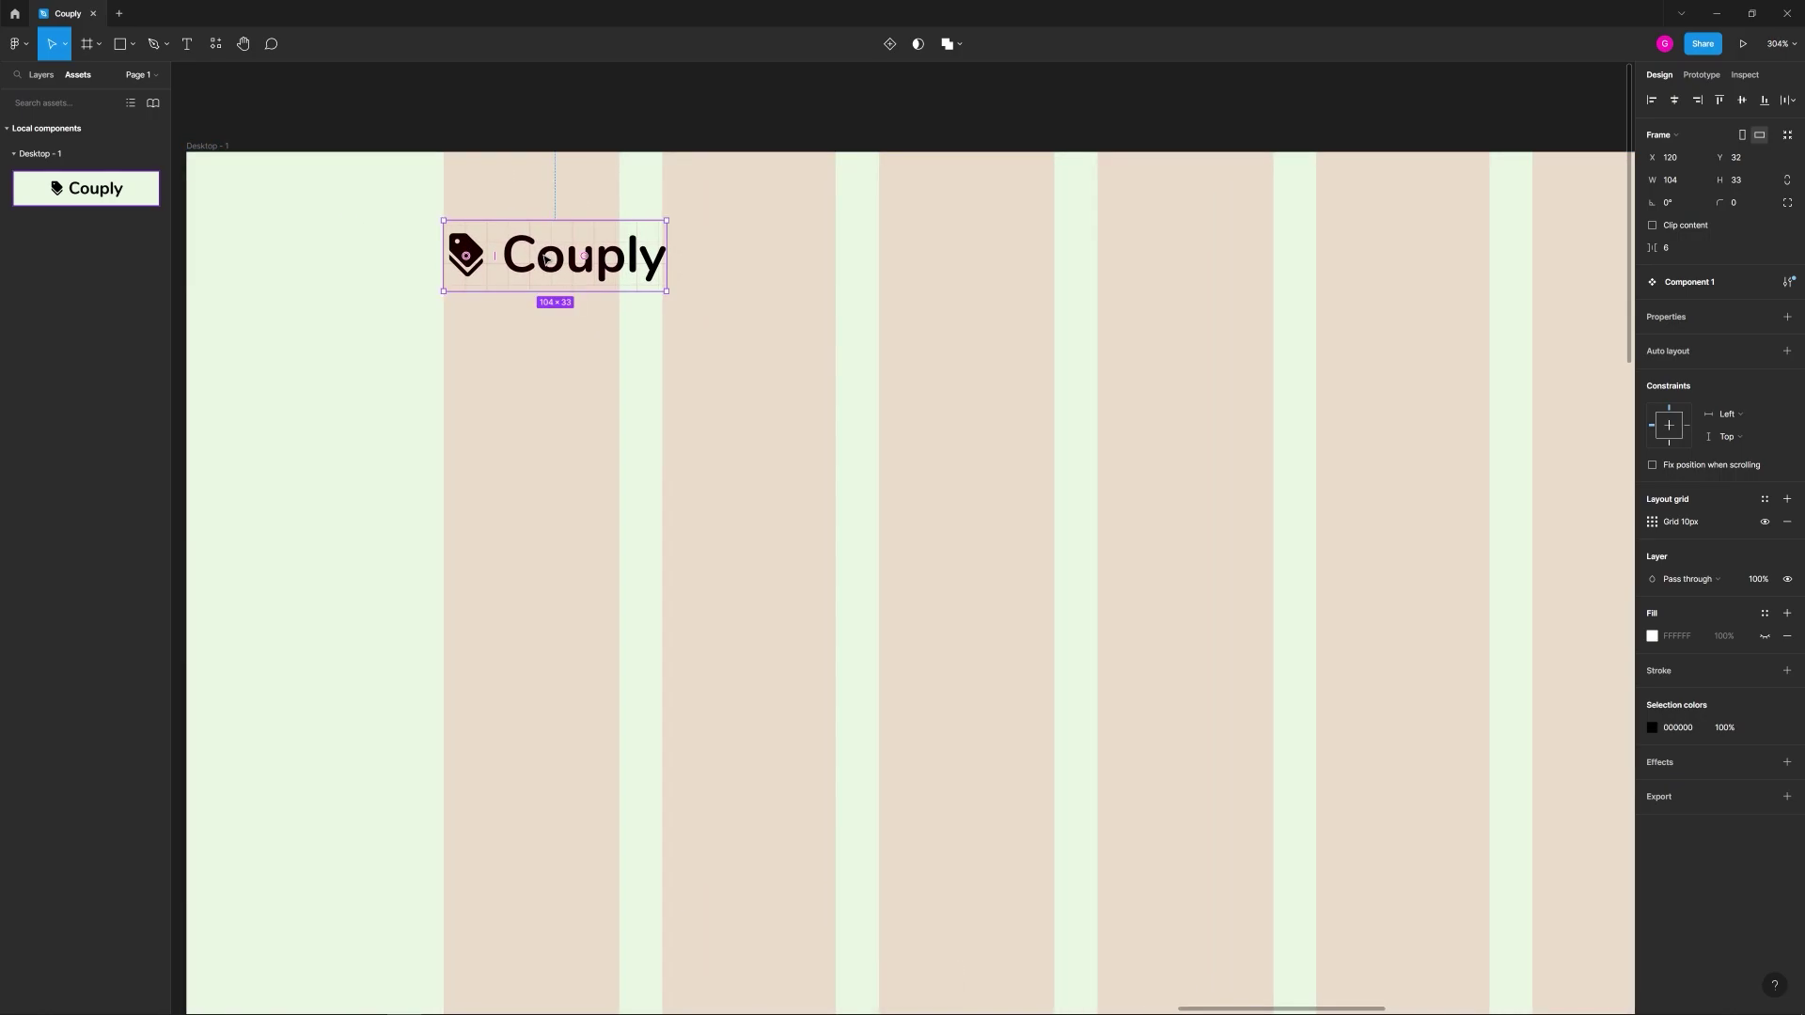
{"action": "key", "text": "ctrl+shift+4"}
{"action": "scroll", "coordinate": [601, 176], "scroll_direction": "down", "scroll_amount": 5}
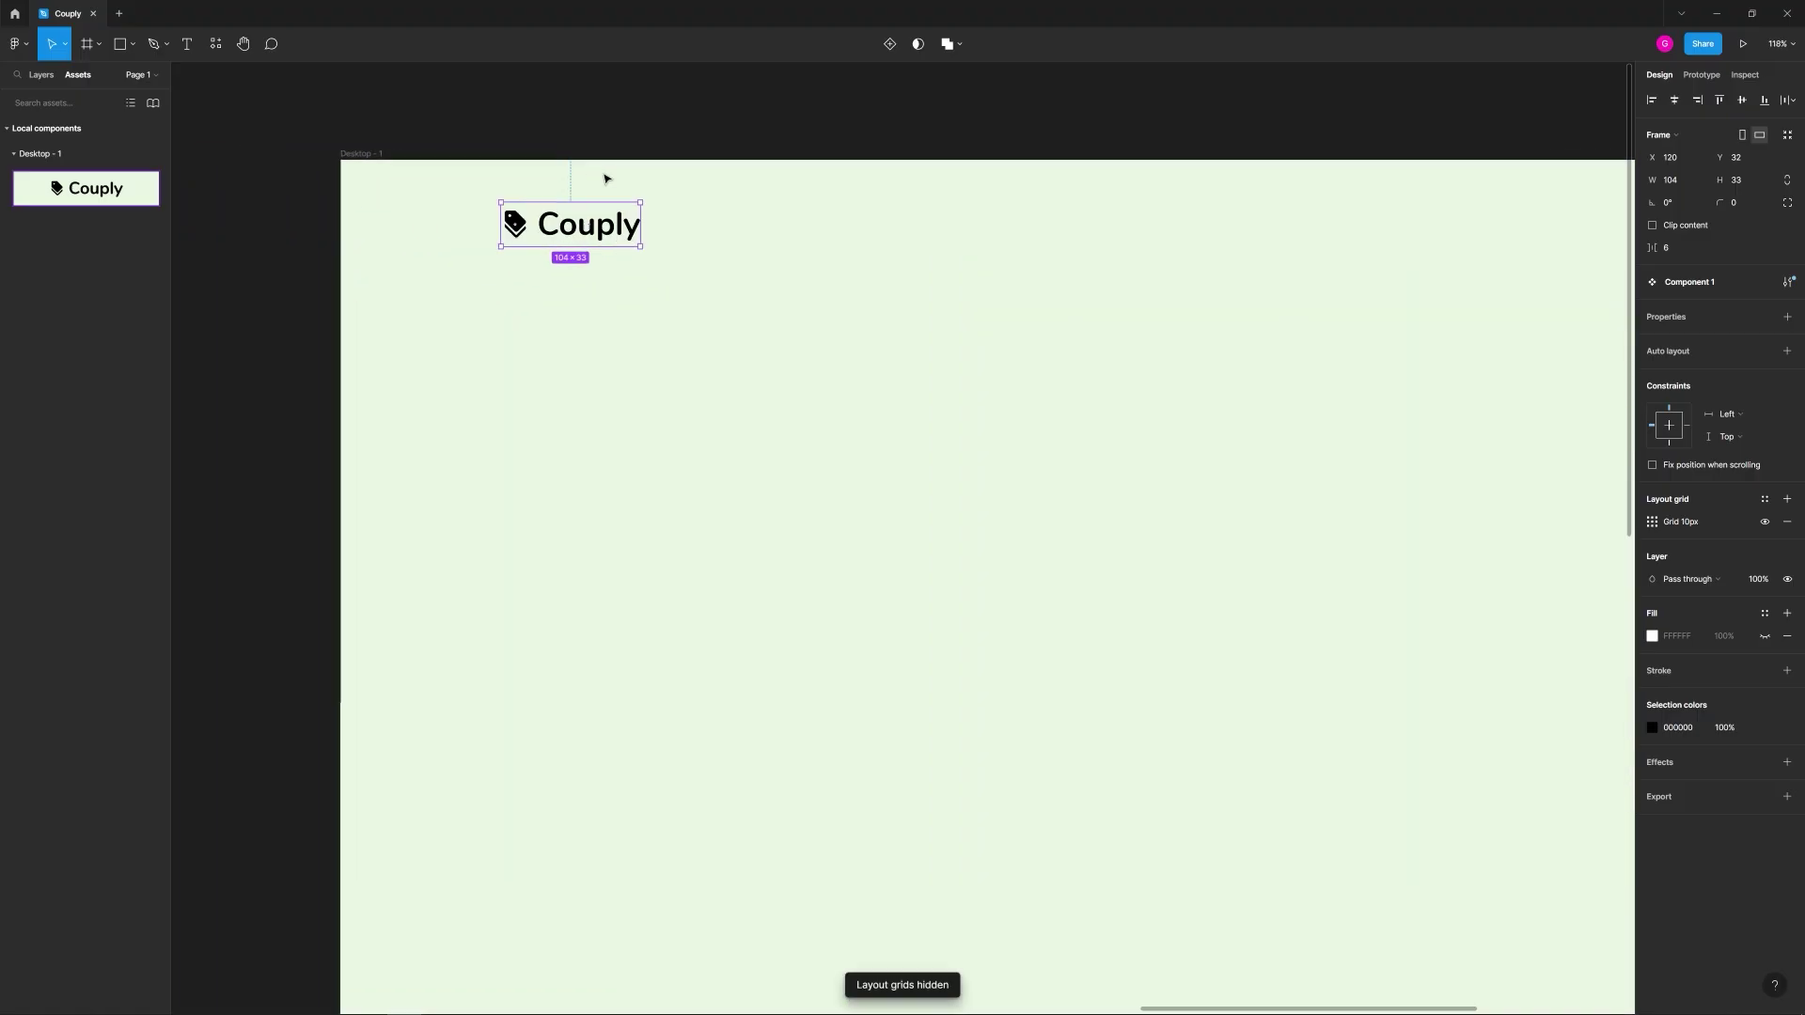
{"action": "scroll", "coordinate": [604, 178], "scroll_direction": "up", "scroll_amount": 5}
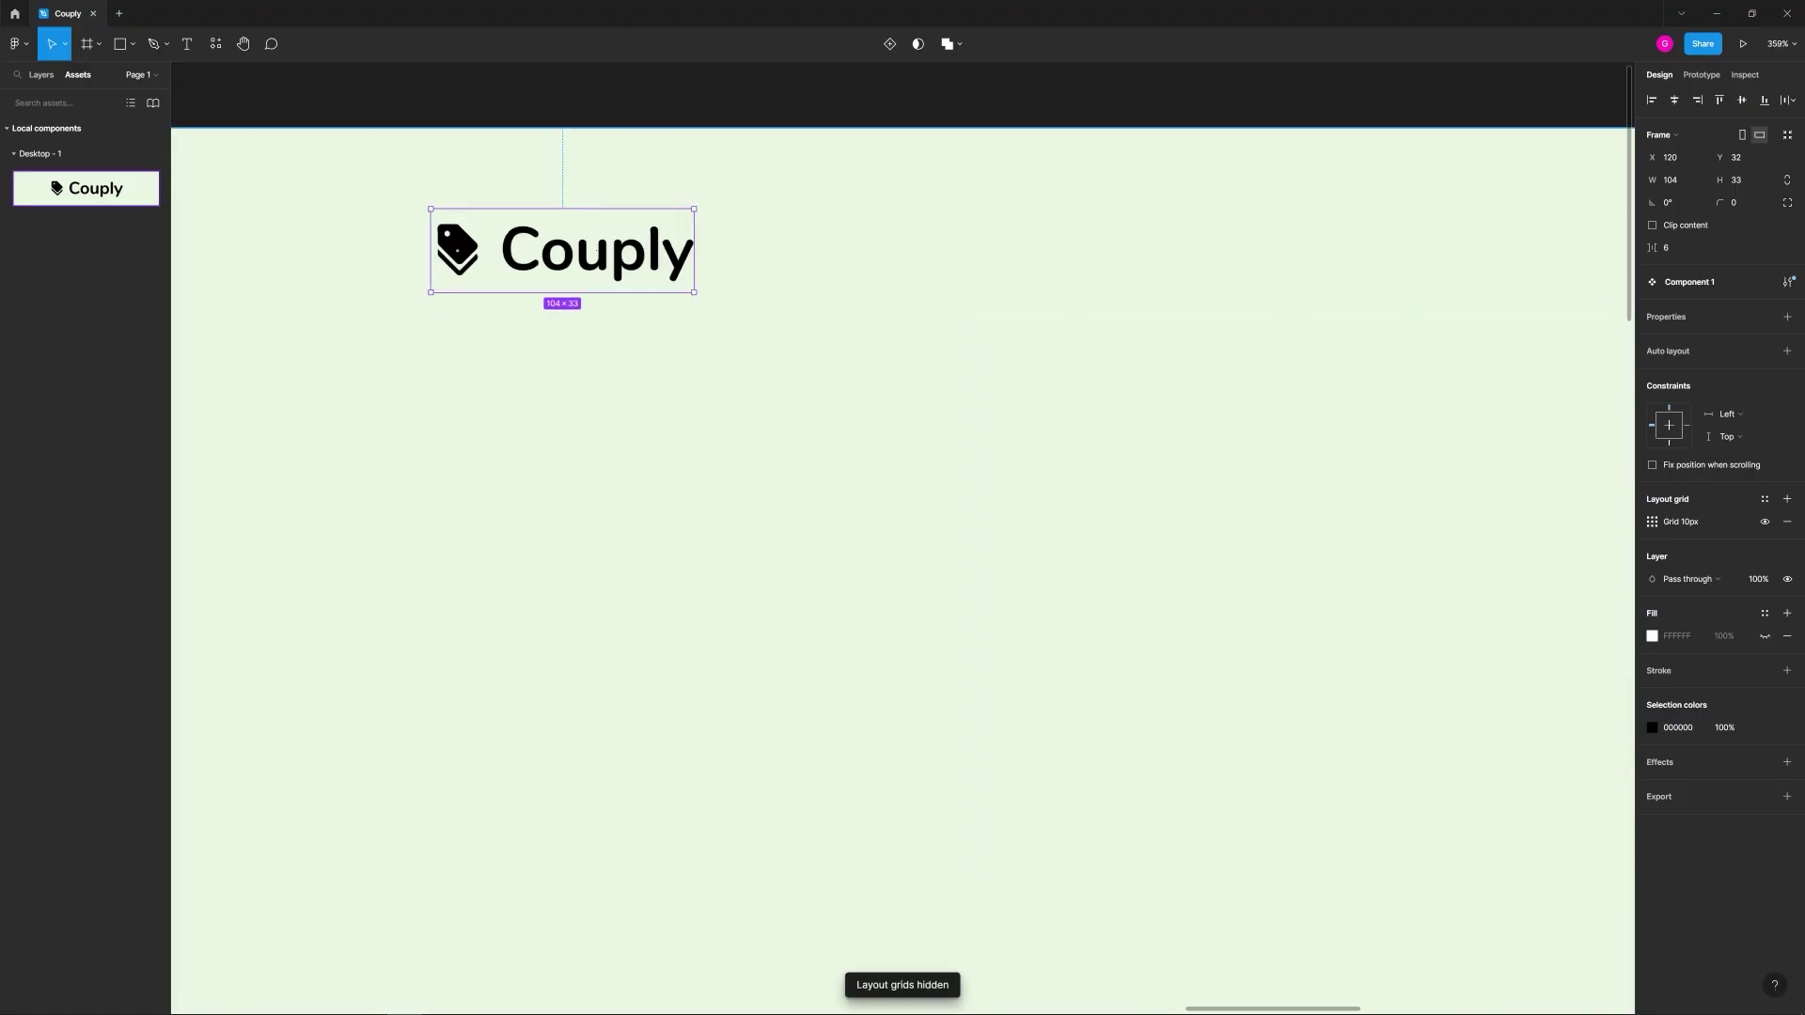
{"action": "left_click", "coordinate": [720, 266]}
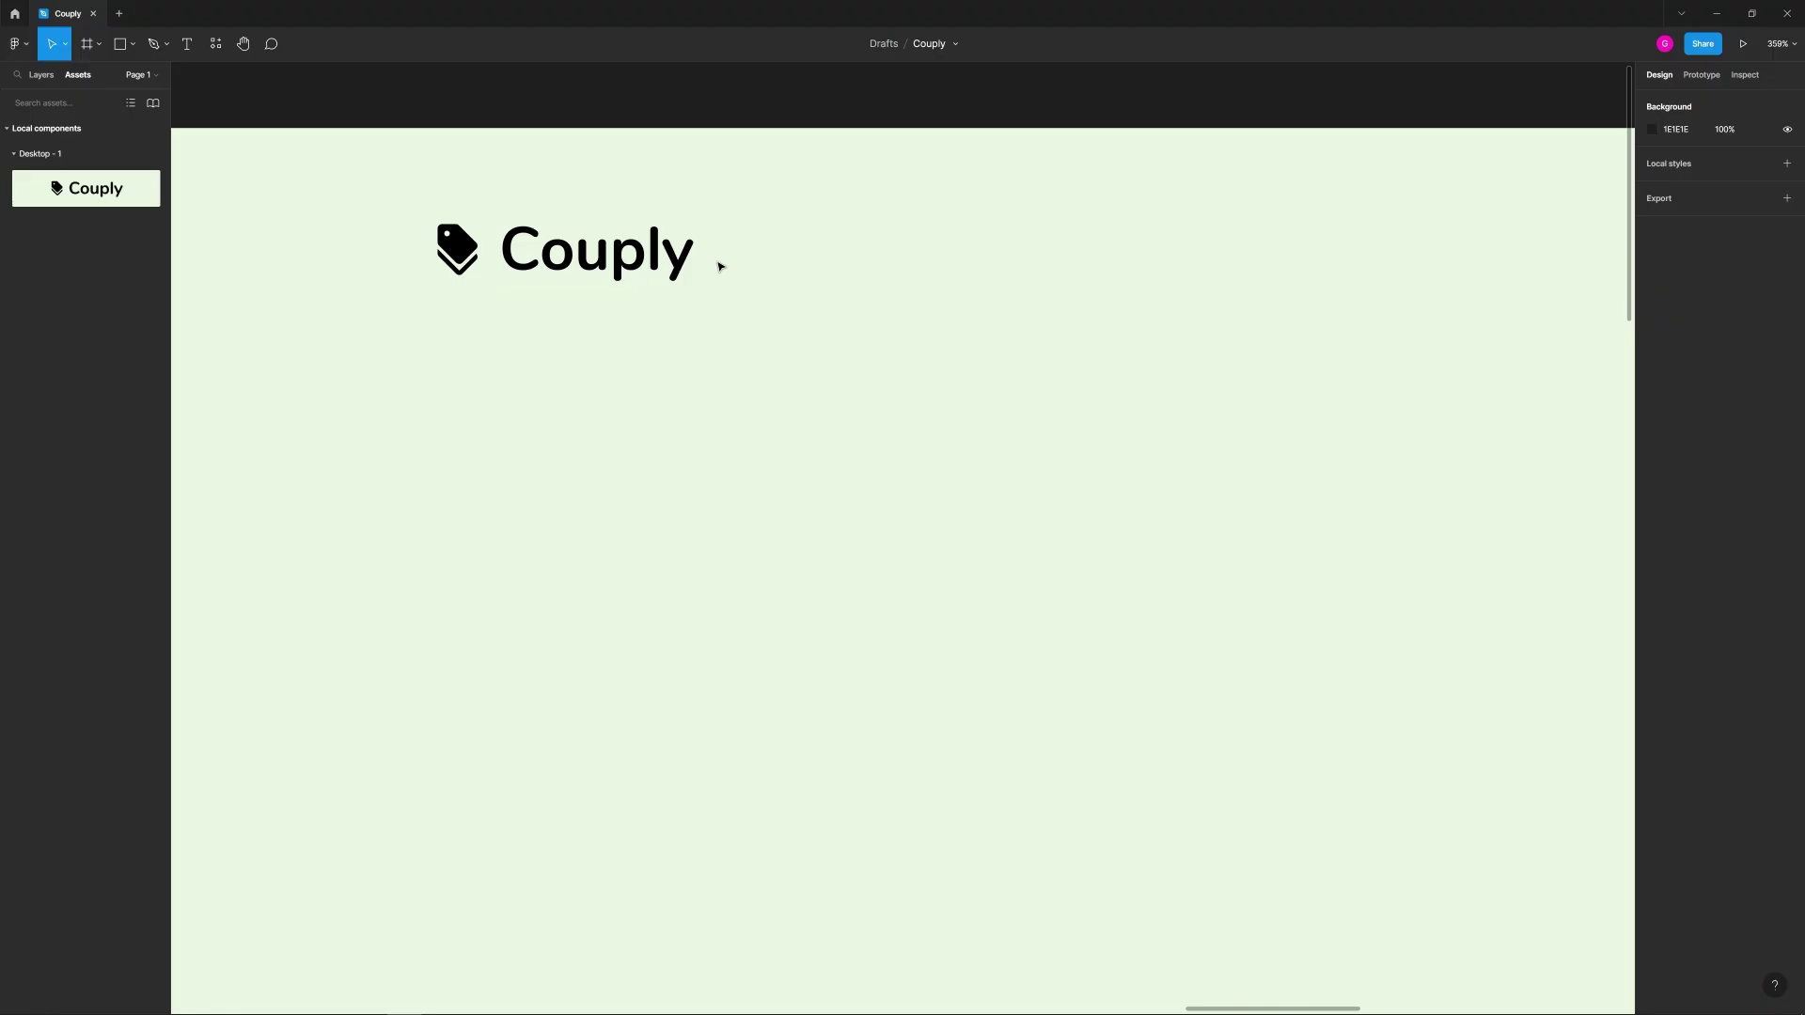
{"action": "scroll", "coordinate": [761, 257], "scroll_direction": "down", "scroll_amount": 5}
{"action": "left_click_drag", "start_coordinate": [834, 238], "coordinate": [608, 222]}
{"action": "scroll", "coordinate": [624, 250], "scroll_direction": "up", "scroll_amount": 2}
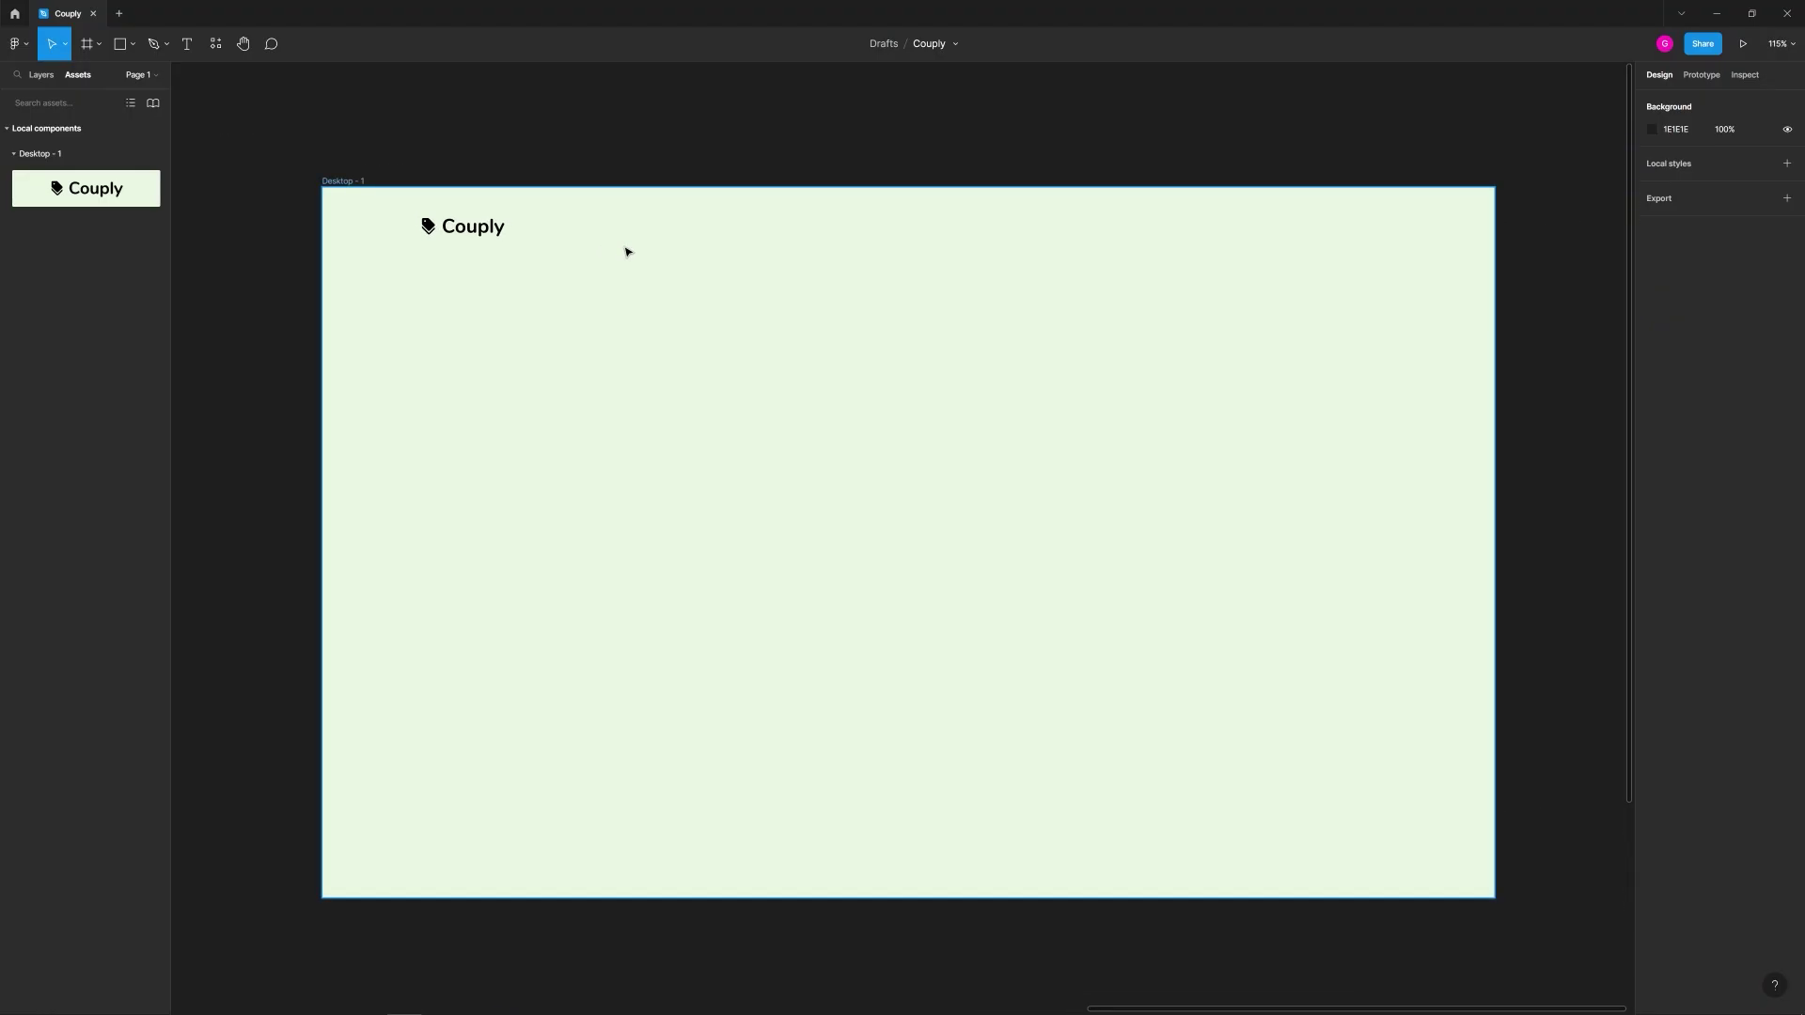
{"action": "left_click_drag", "start_coordinate": [647, 207], "coordinate": [1099, 266]}
{"action": "left_click_drag", "start_coordinate": [1194, 218], "coordinate": [1339, 267]}
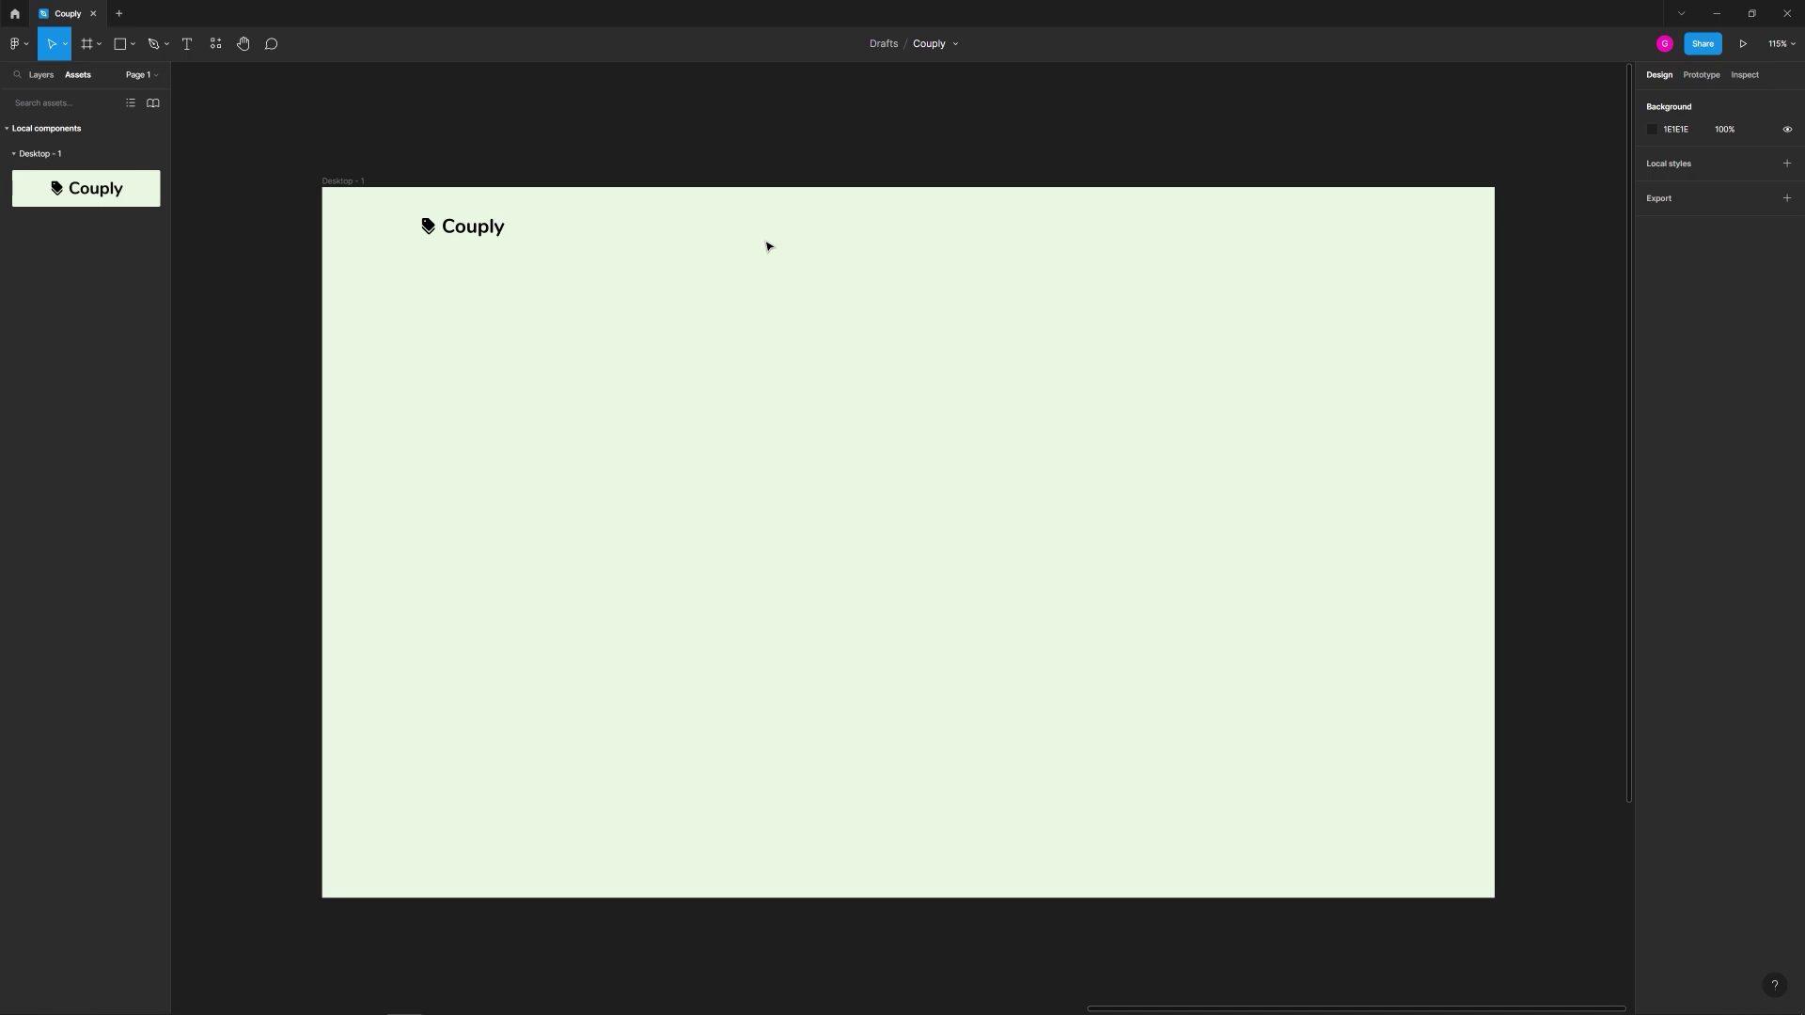
{"action": "left_click_drag", "start_coordinate": [740, 215], "coordinate": [1049, 268]}
Step: Rename the Couply logo component in the Desktop frame to "Logo"
{"action": "left_click", "coordinate": [479, 235]}
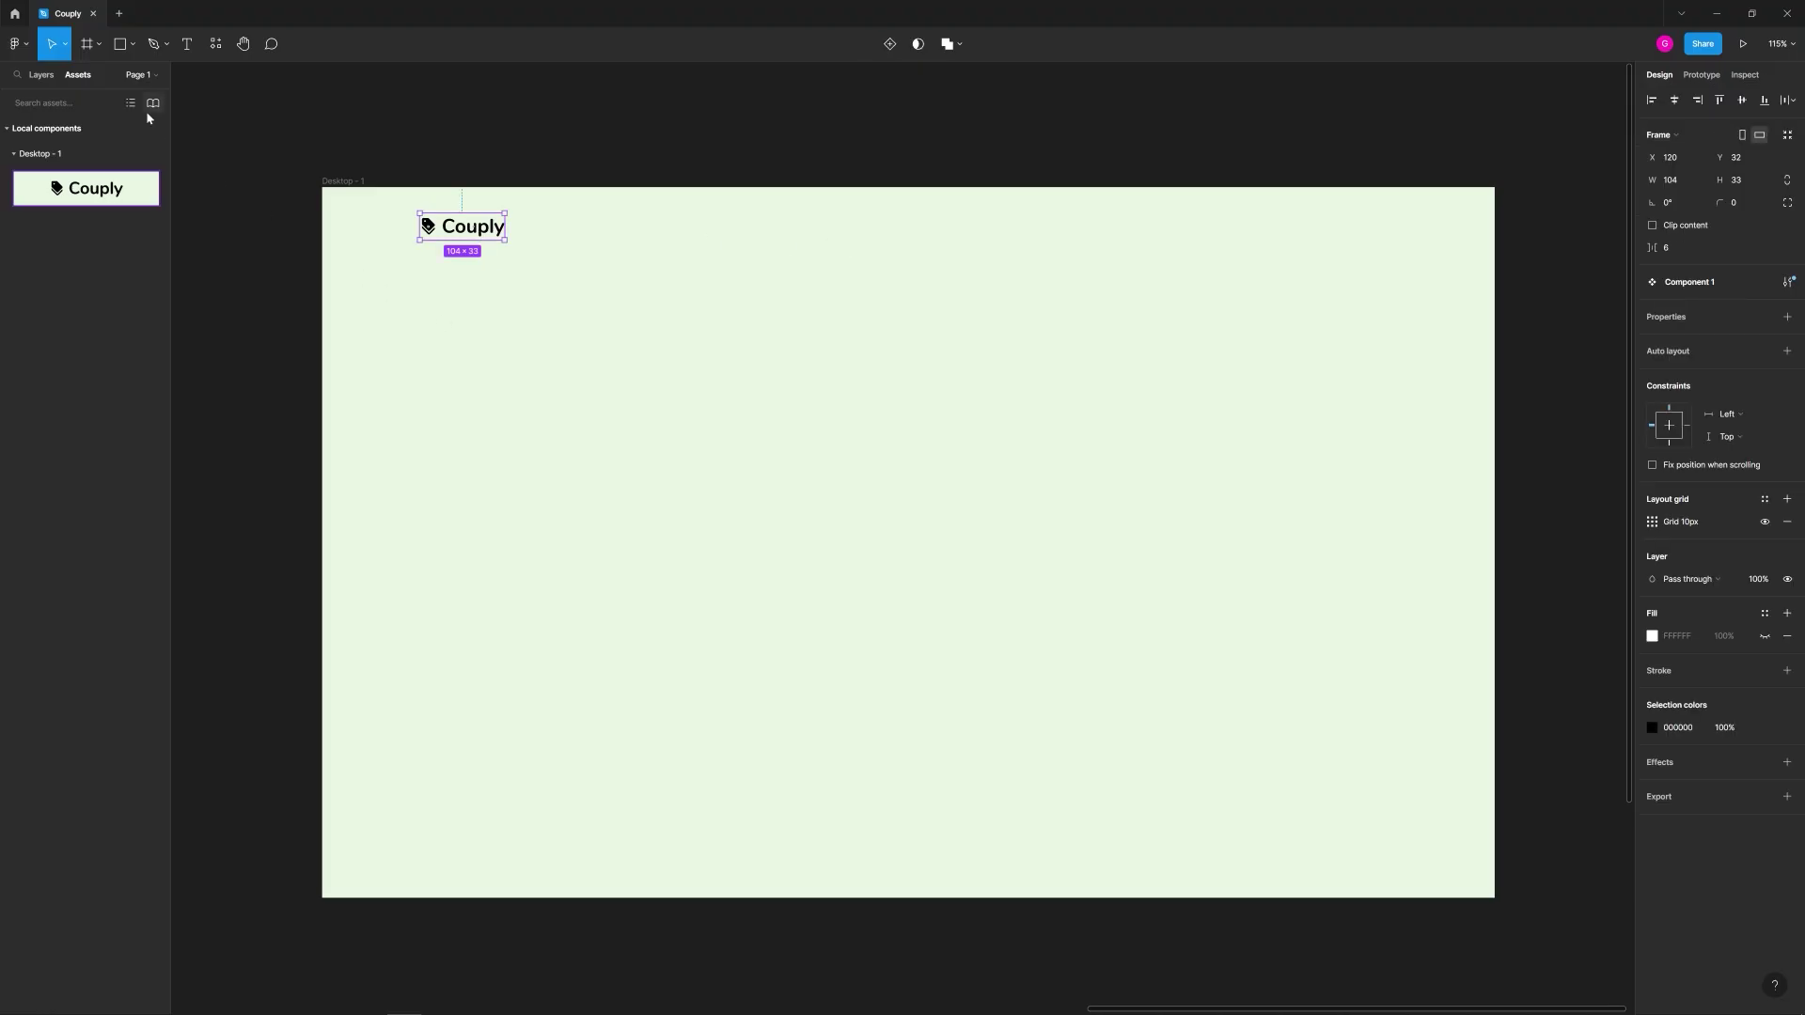
{"action": "left_click", "coordinate": [52, 77]}
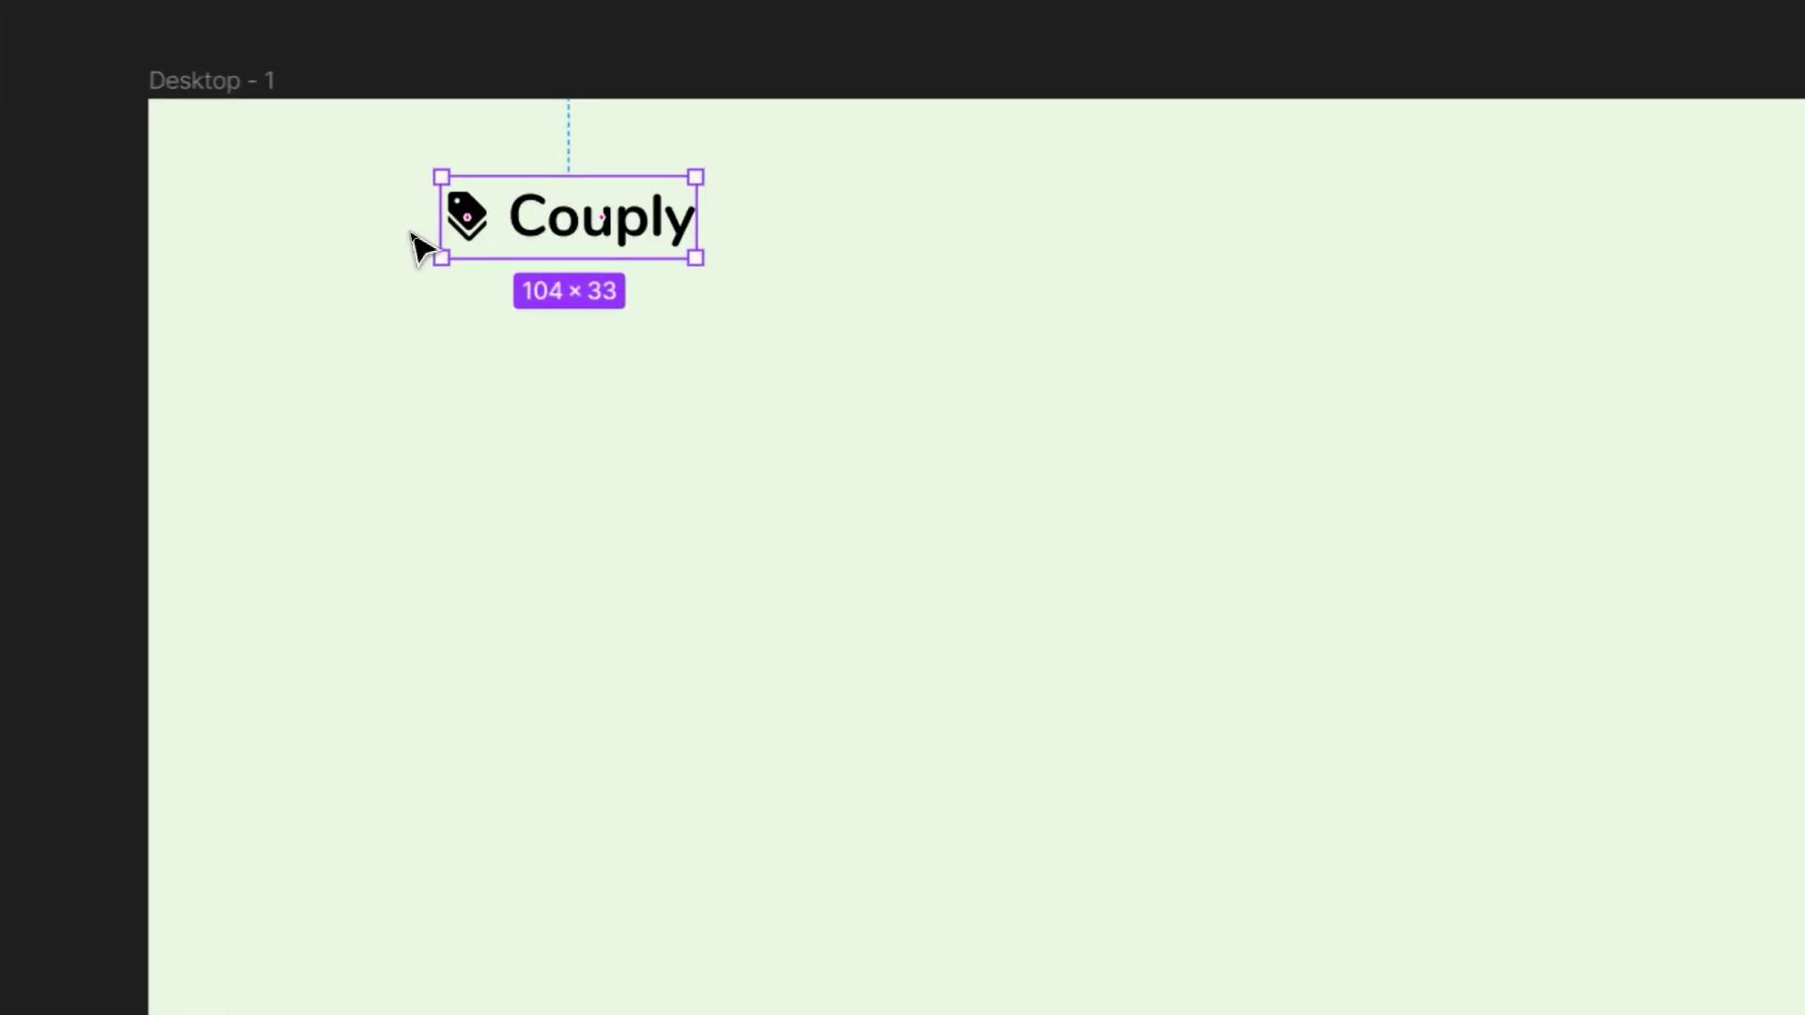
{"action": "left_click", "coordinate": [376, 170]}
{"action": "left_click", "coordinate": [498, 230]}
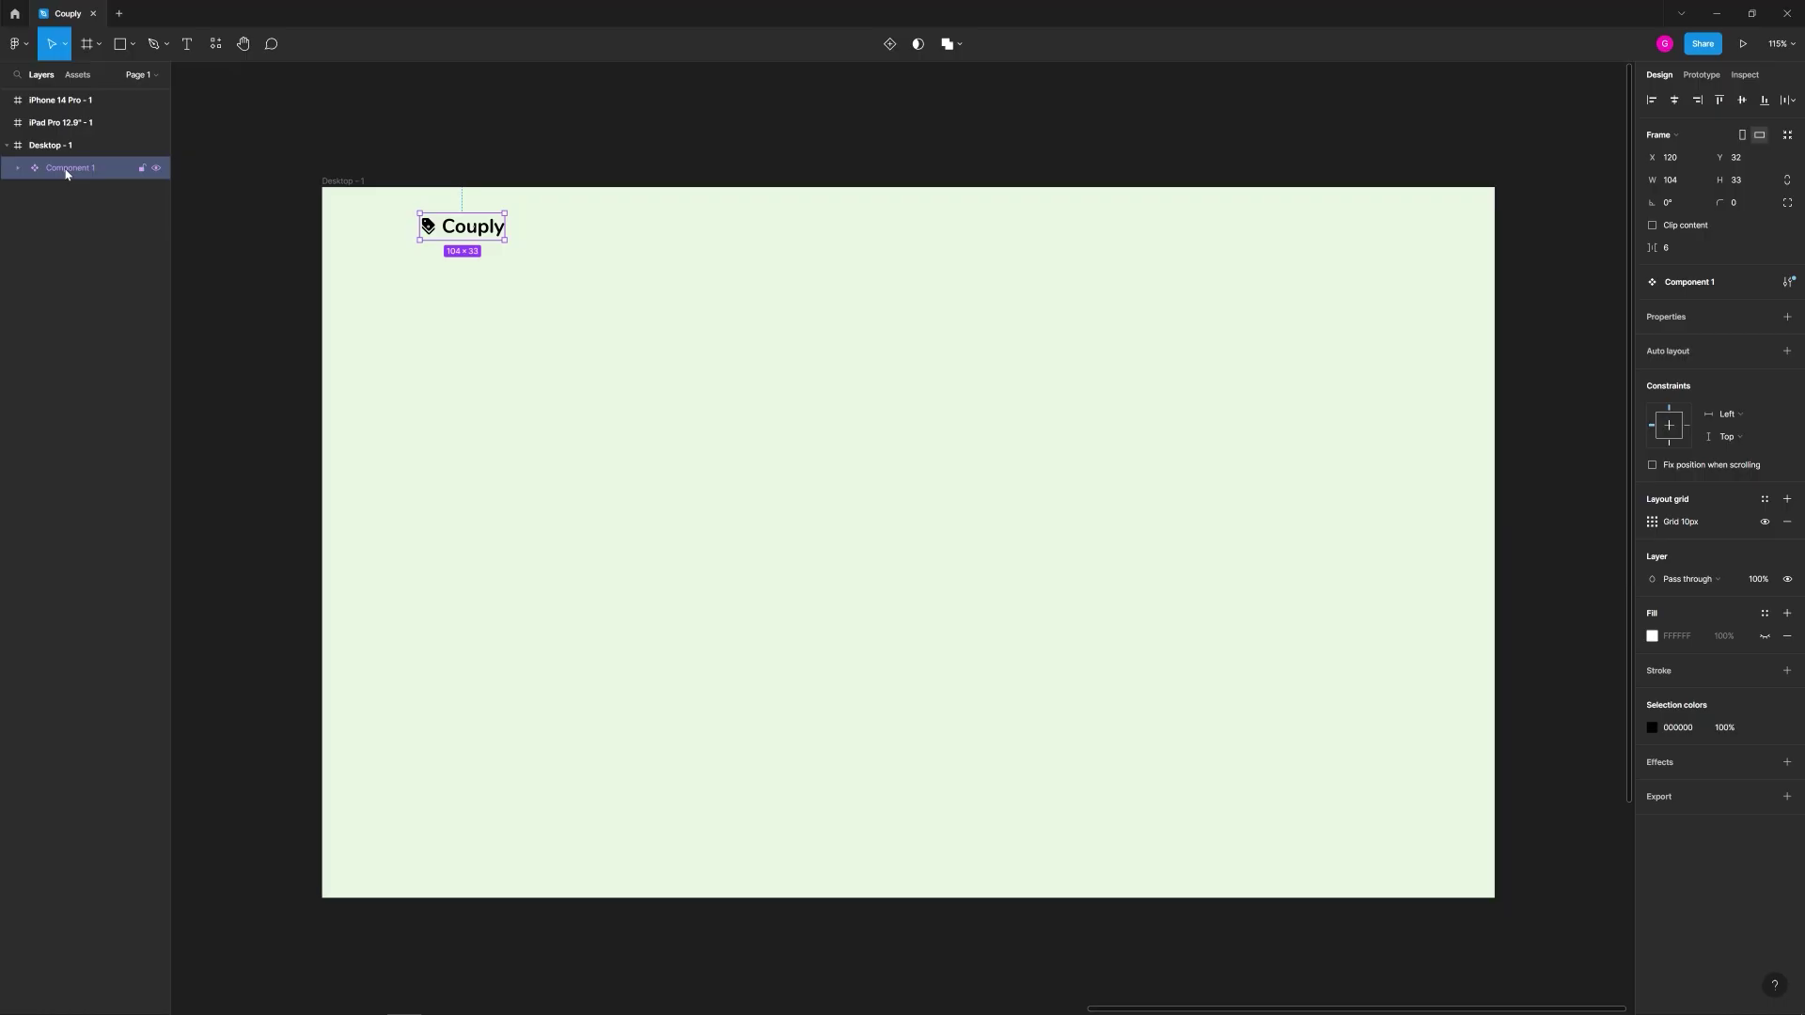
{"action": "double_click", "coordinate": [200, 179]}
{"action": "type", "text": "Logo"}
{"action": "key", "text": "Return"}
{"action": "left_click", "coordinate": [370, 200]}
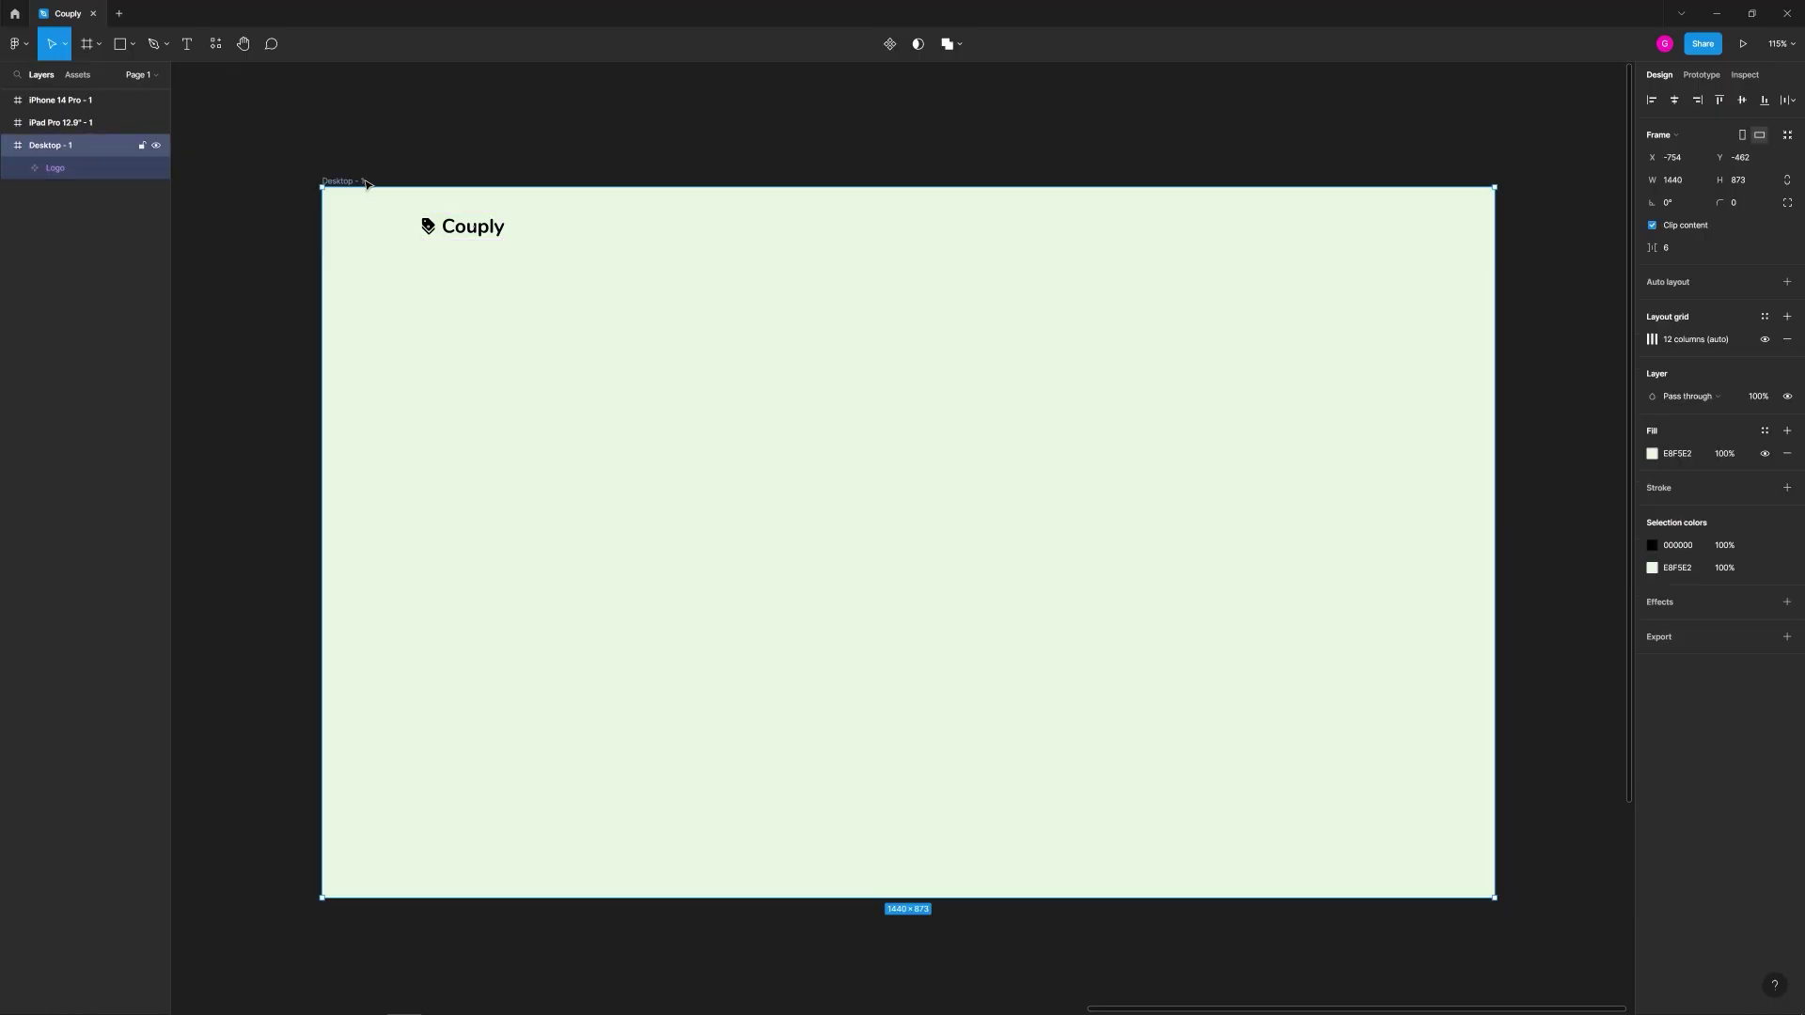
Step: Duplicate the Couply logo and place the copy directly below the original
{"action": "left_click", "coordinate": [457, 232]}
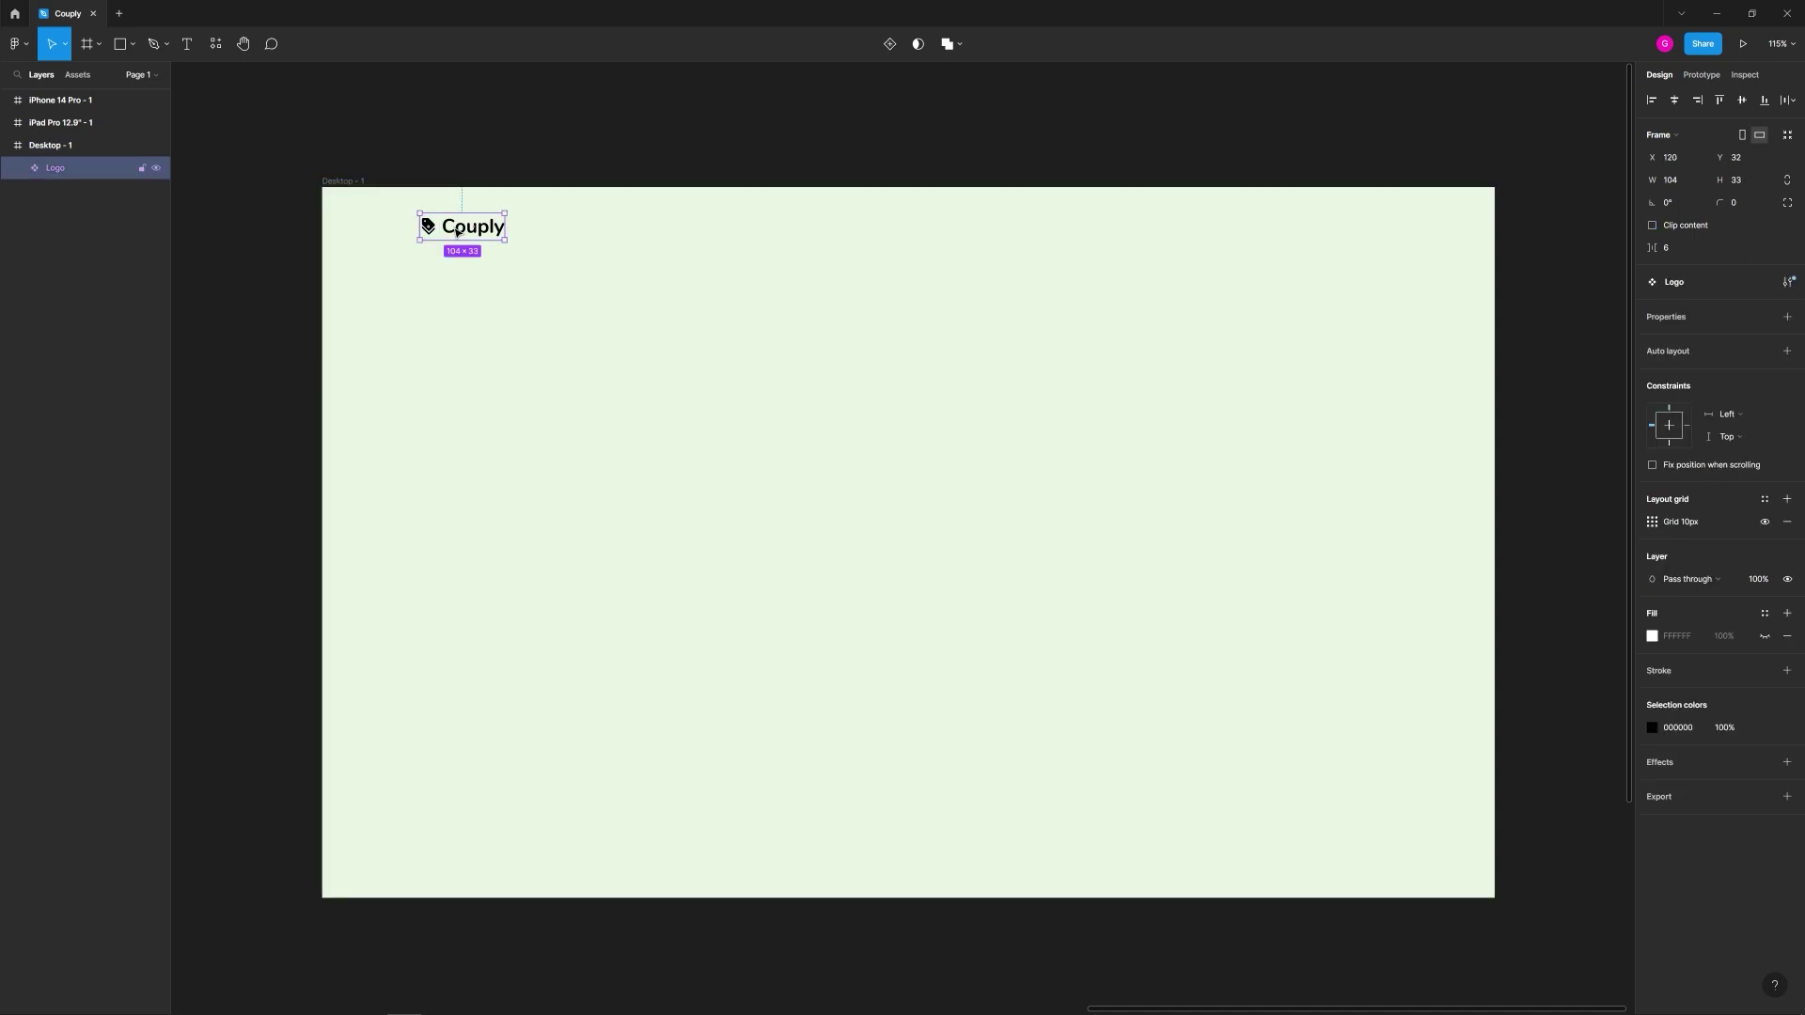
{"action": "right_click", "coordinate": [456, 231]}
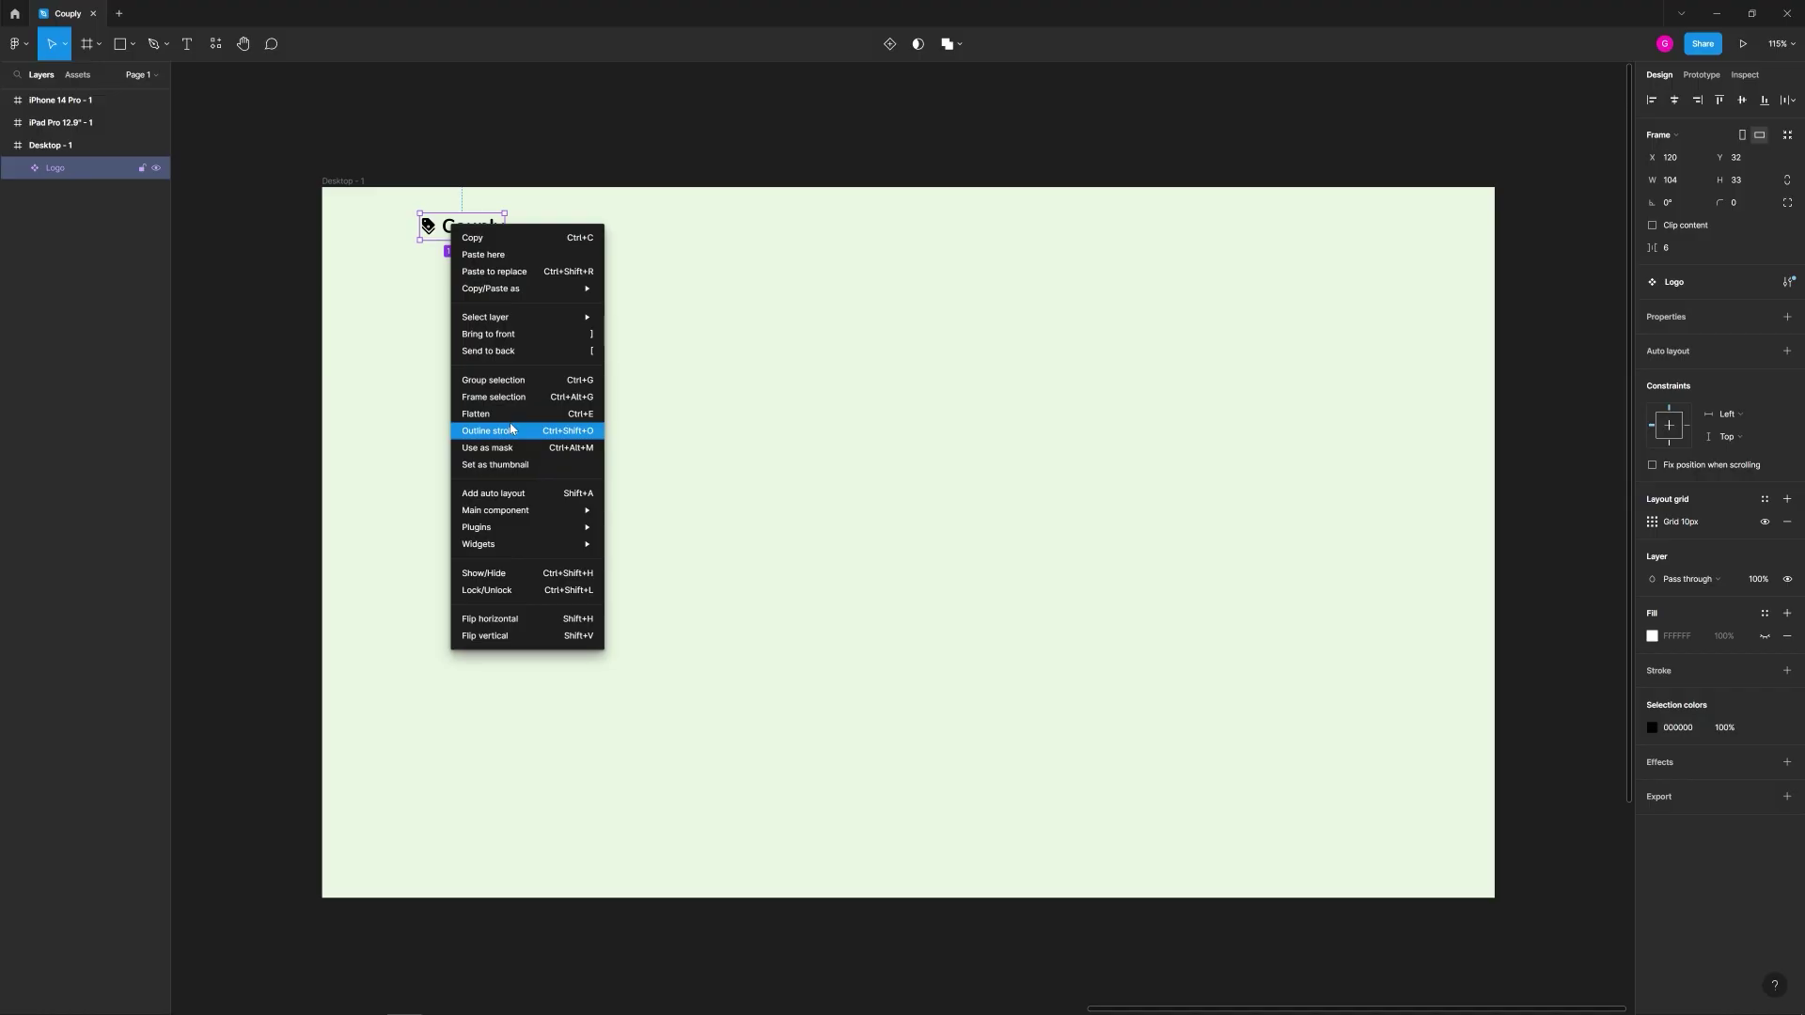
{"action": "left_click", "coordinate": [407, 376]}
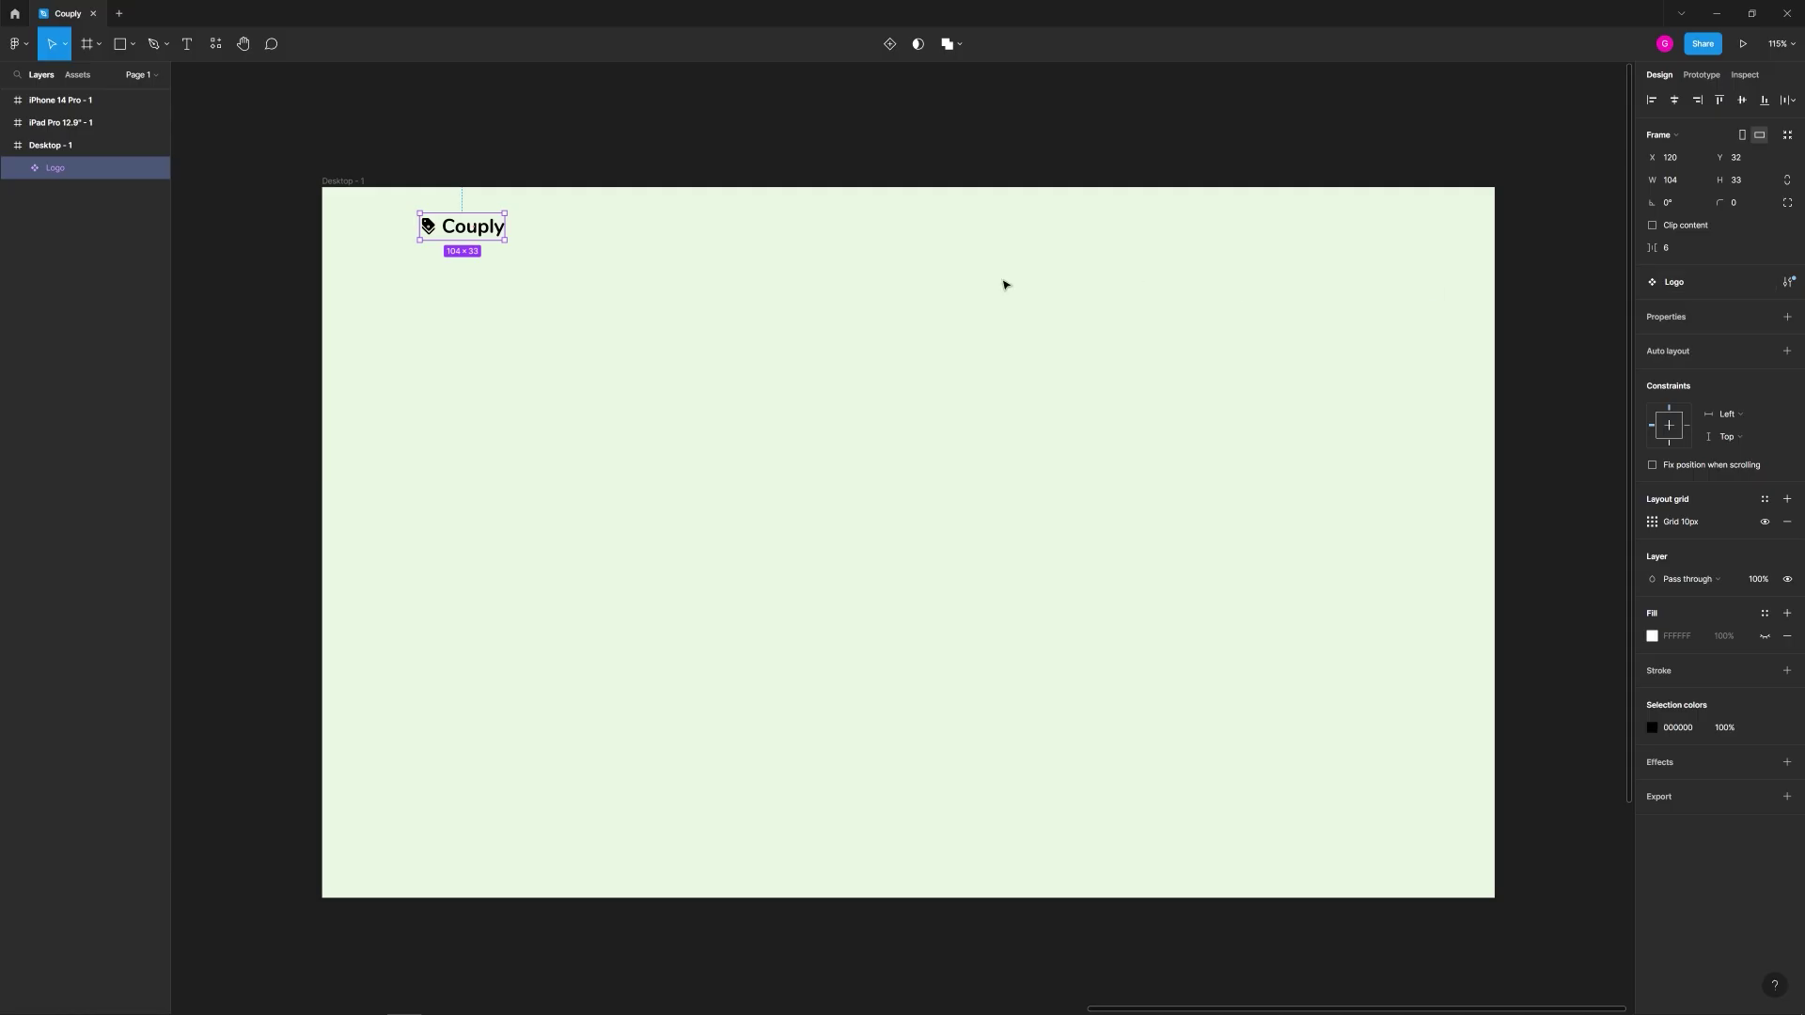
{"action": "key", "text": "ctrl+d"}
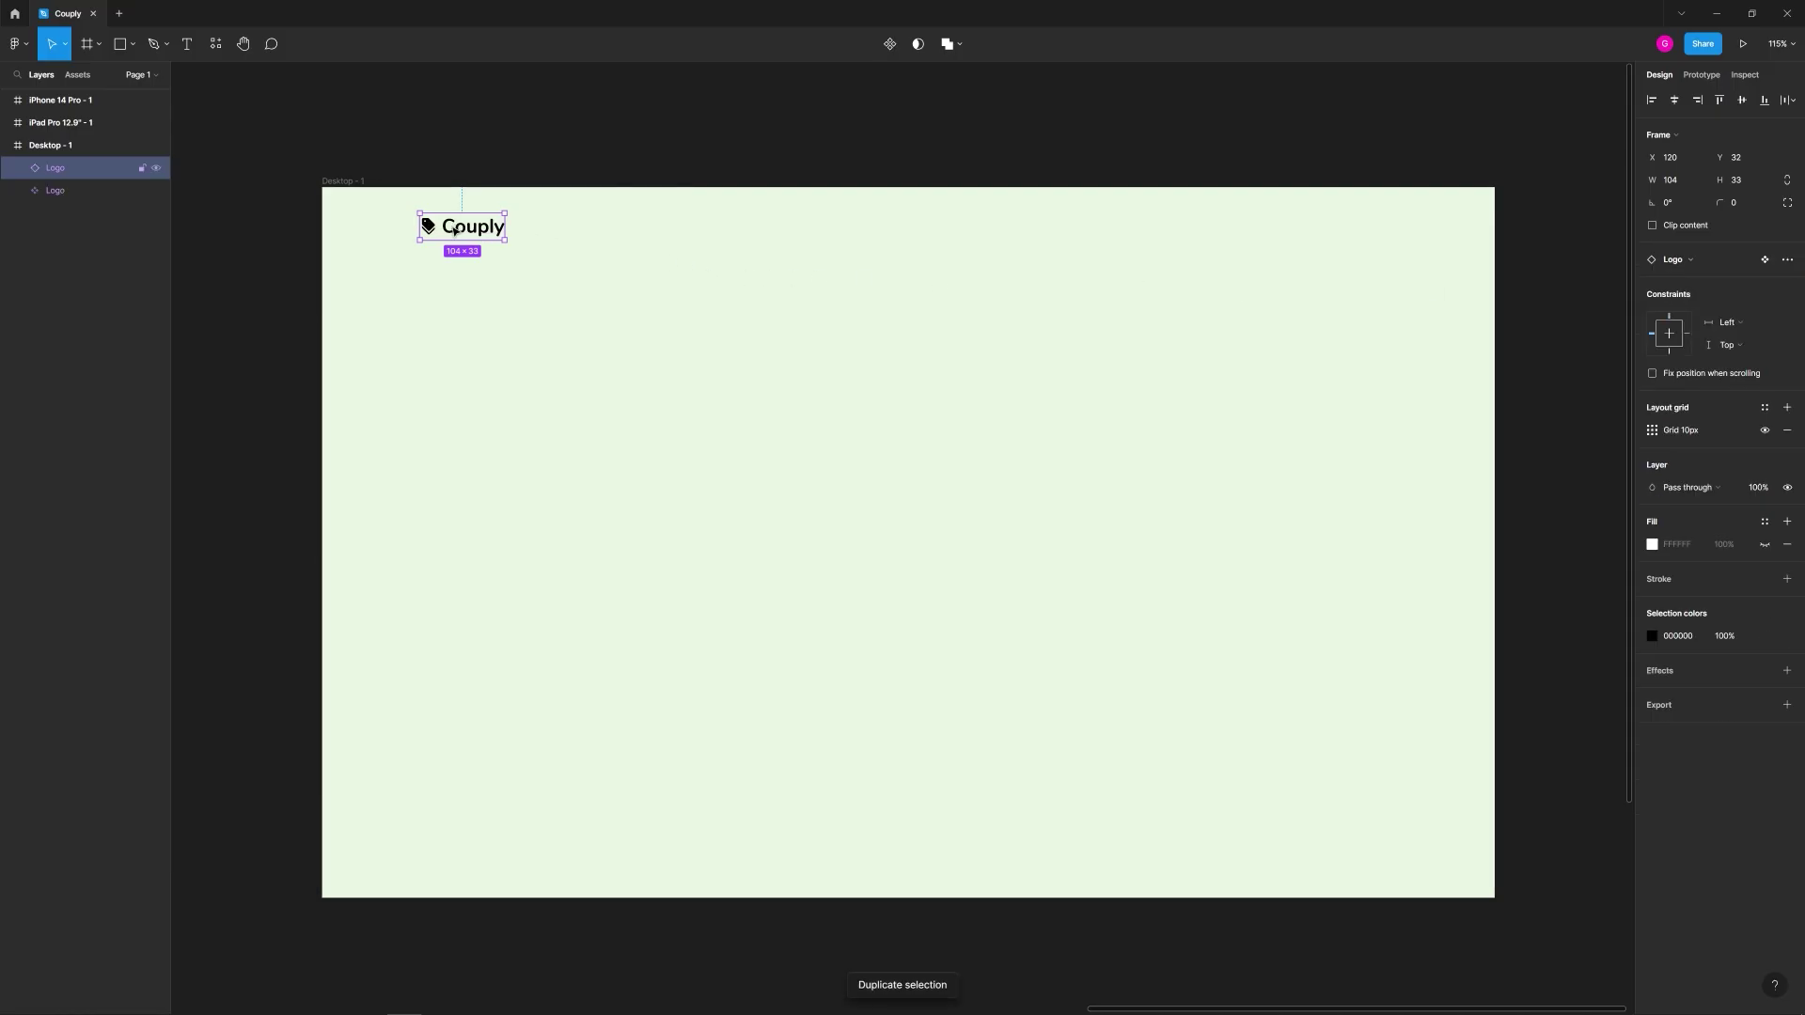
{"action": "left_click_drag", "start_coordinate": [454, 231], "coordinate": [454, 279]}
{"action": "left_click", "coordinate": [436, 251]}
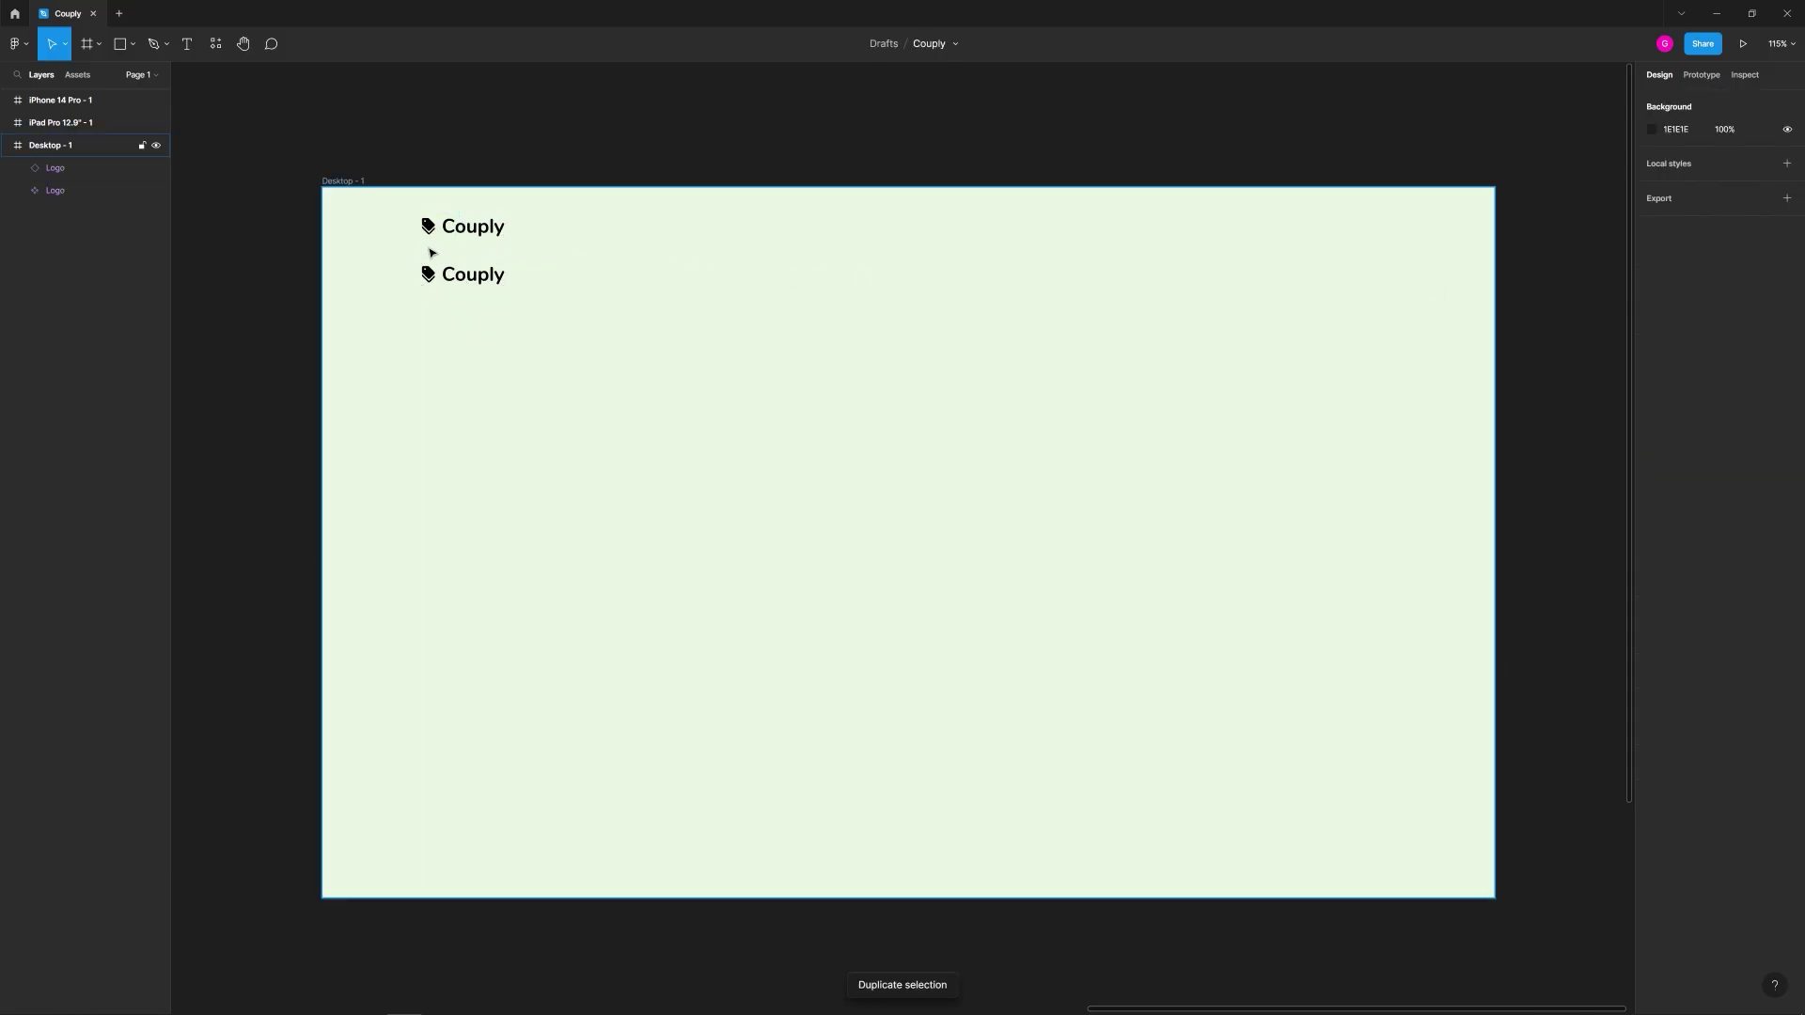
Step: Recolour the word "Couply" in the main logo component to red EC3333
{"action": "scroll", "coordinate": [433, 247], "scroll_direction": "up", "scroll_amount": 4}
{"action": "scroll", "coordinate": [433, 244], "scroll_direction": "up", "scroll_amount": 8}
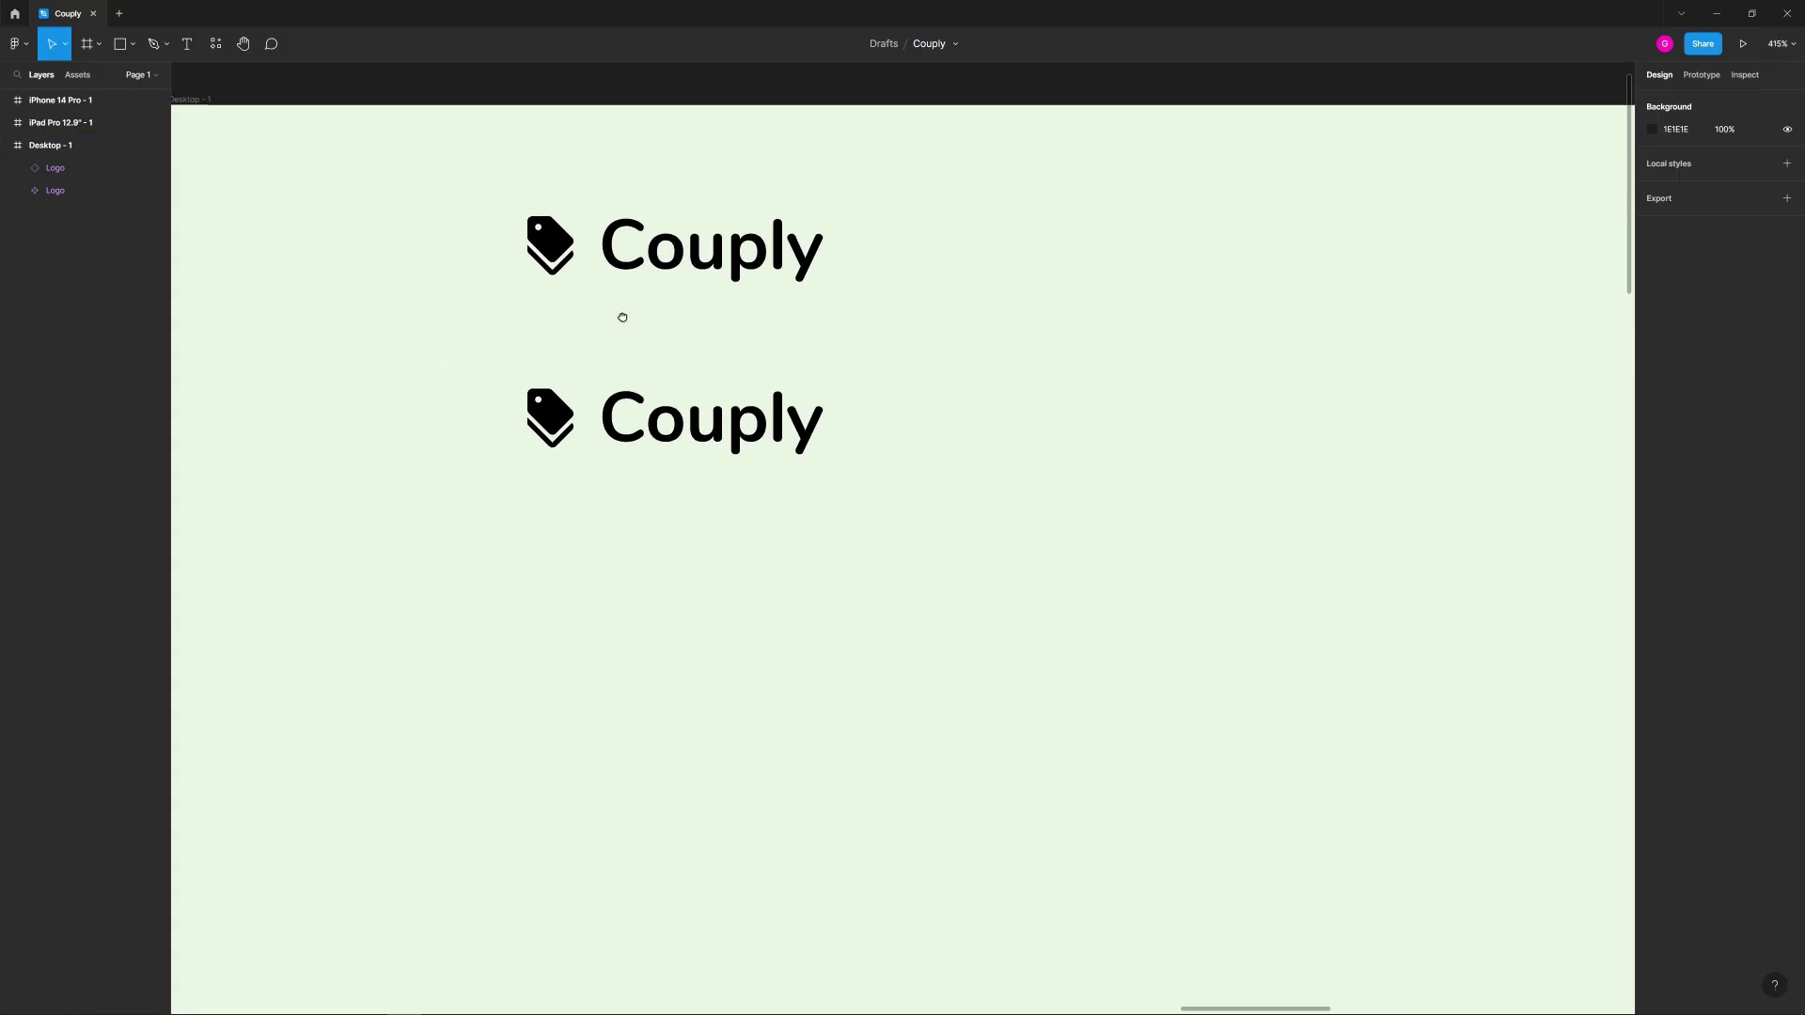
{"action": "left_click", "coordinate": [727, 418]}
{"action": "double_click", "coordinate": [719, 417]}
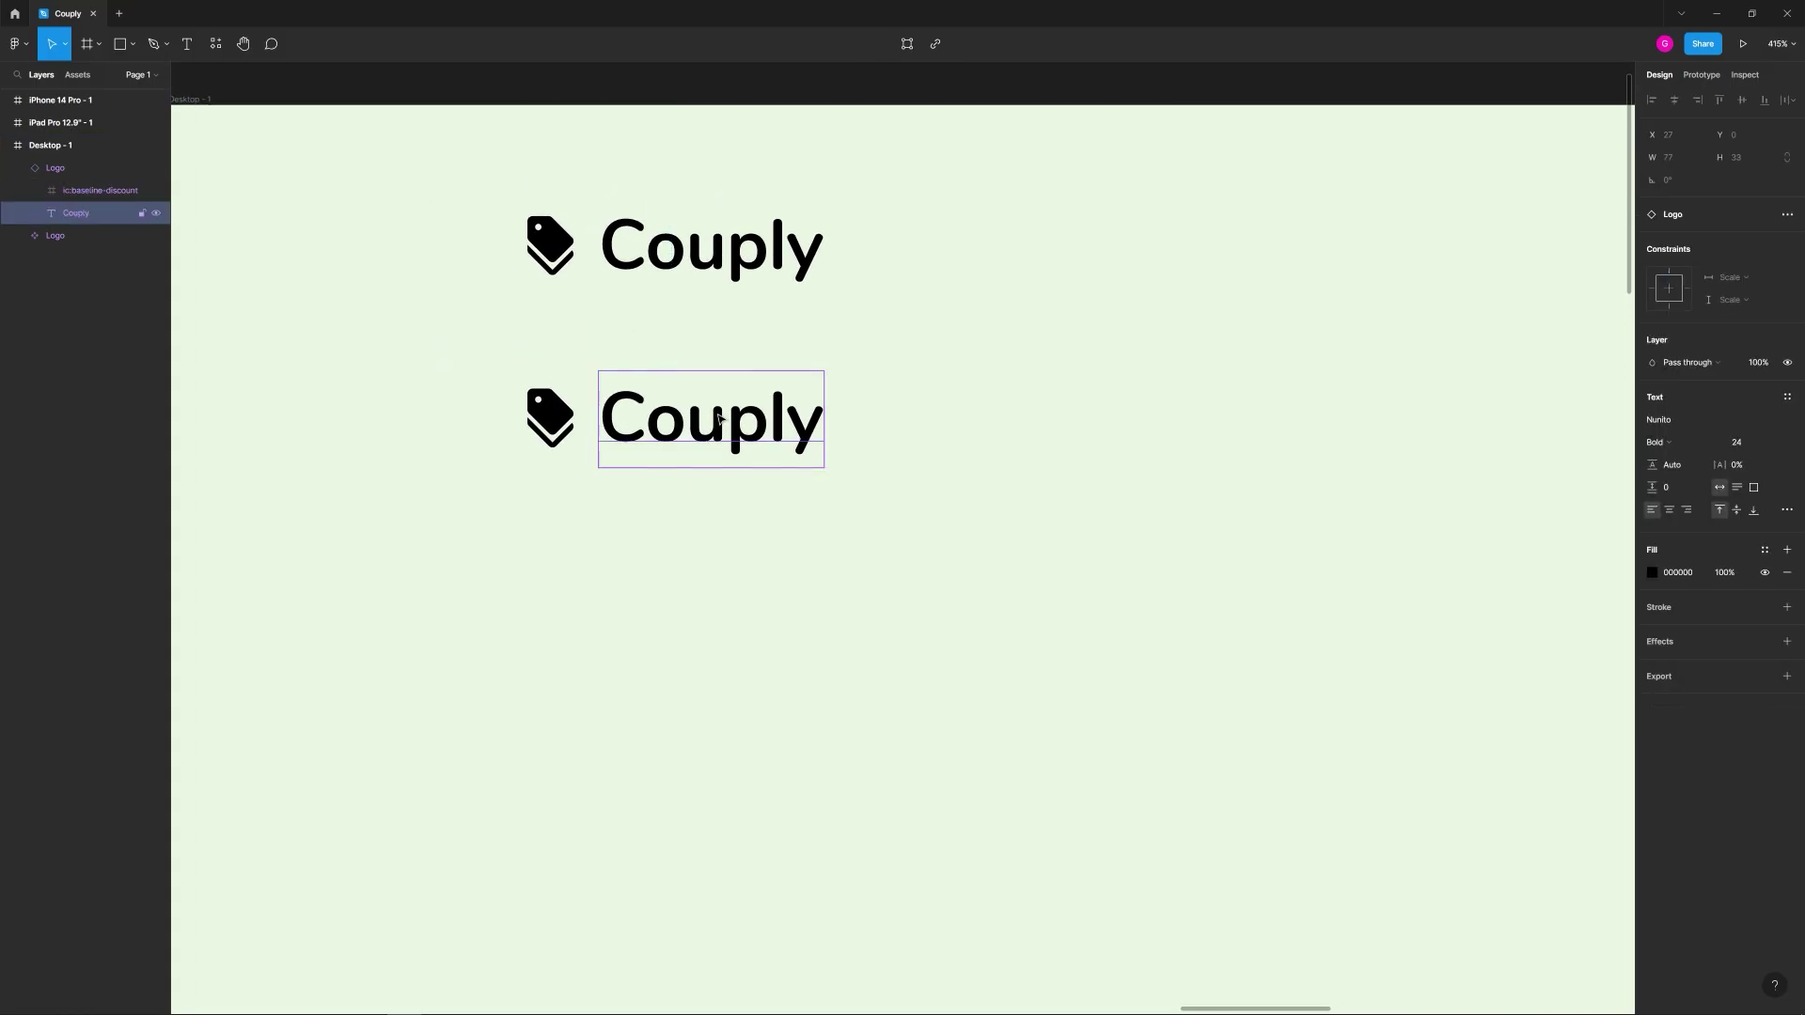
{"action": "left_click", "coordinate": [730, 317]}
{"action": "double_click", "coordinate": [711, 263]}
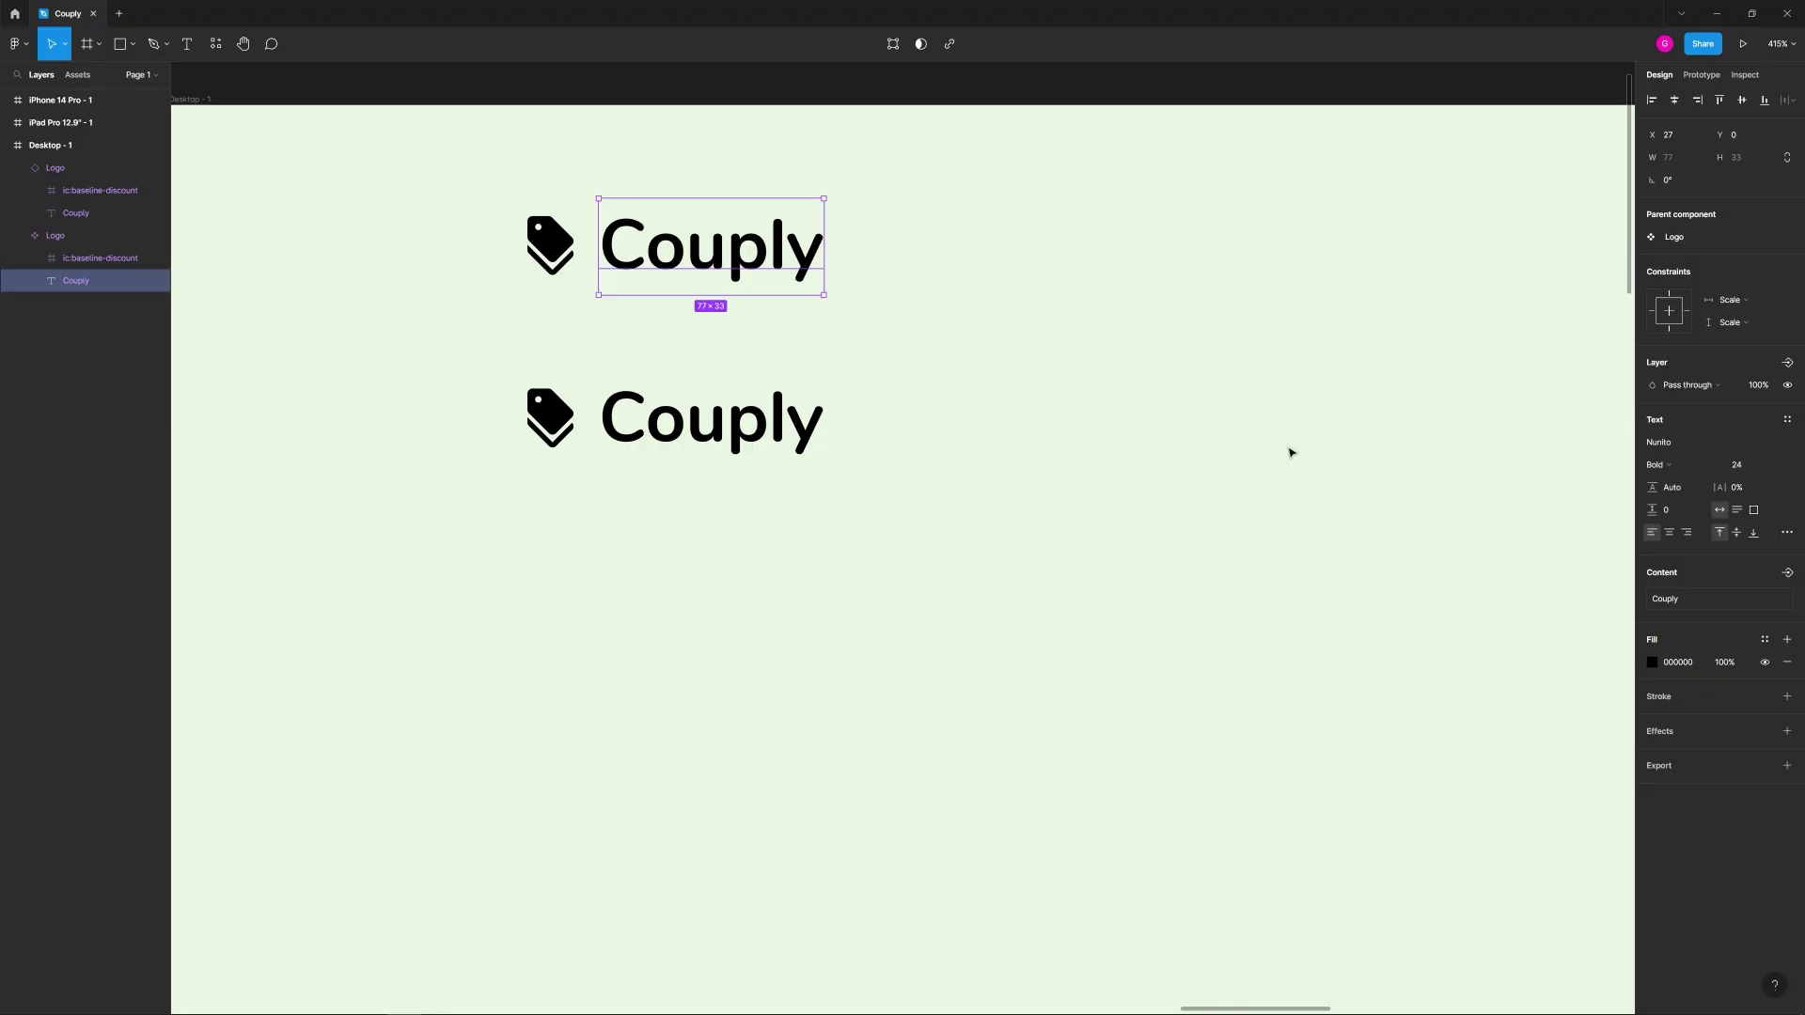
{"action": "left_click", "coordinate": [1652, 662]}
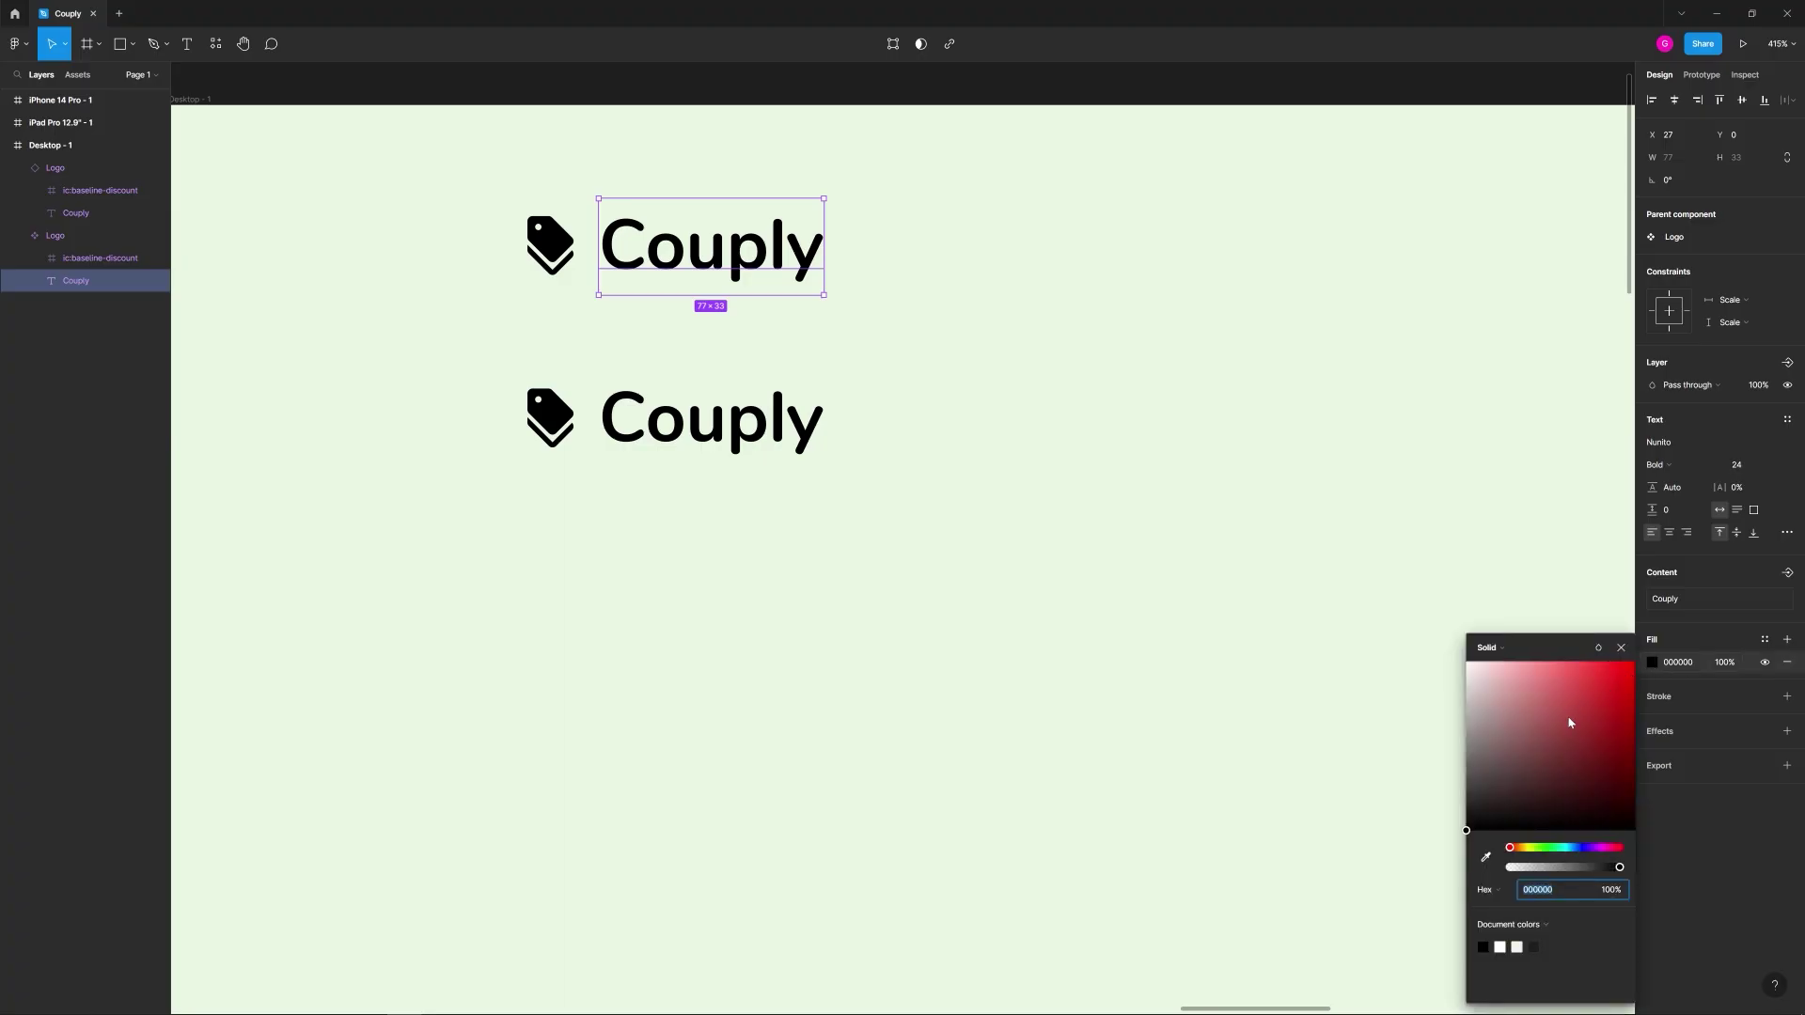
{"action": "left_click_drag", "start_coordinate": [1551, 730], "coordinate": [1588, 723]}
{"action": "left_click_drag", "start_coordinate": [1606, 712], "coordinate": [1598, 674]}
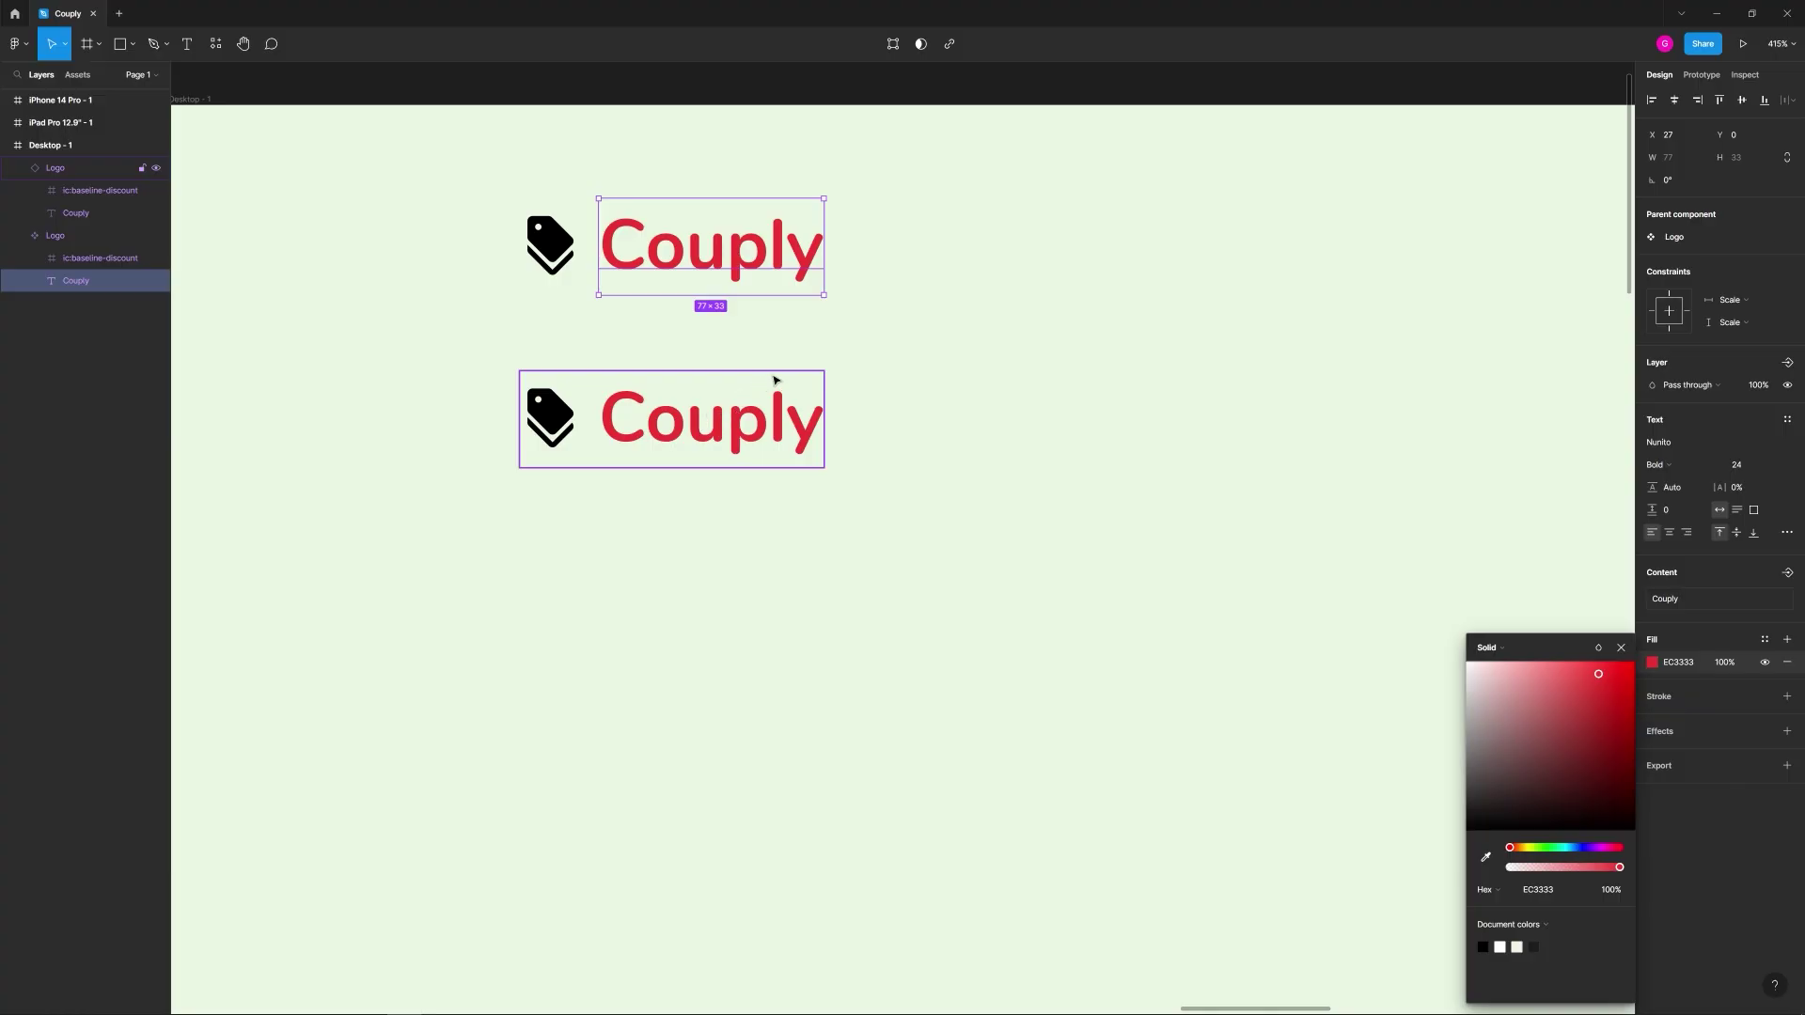
Step: Undo the red fill on the logo text and delete the duplicate logo below the original
{"action": "key", "text": "Escape"}
{"action": "key", "text": "ctrl+z"}
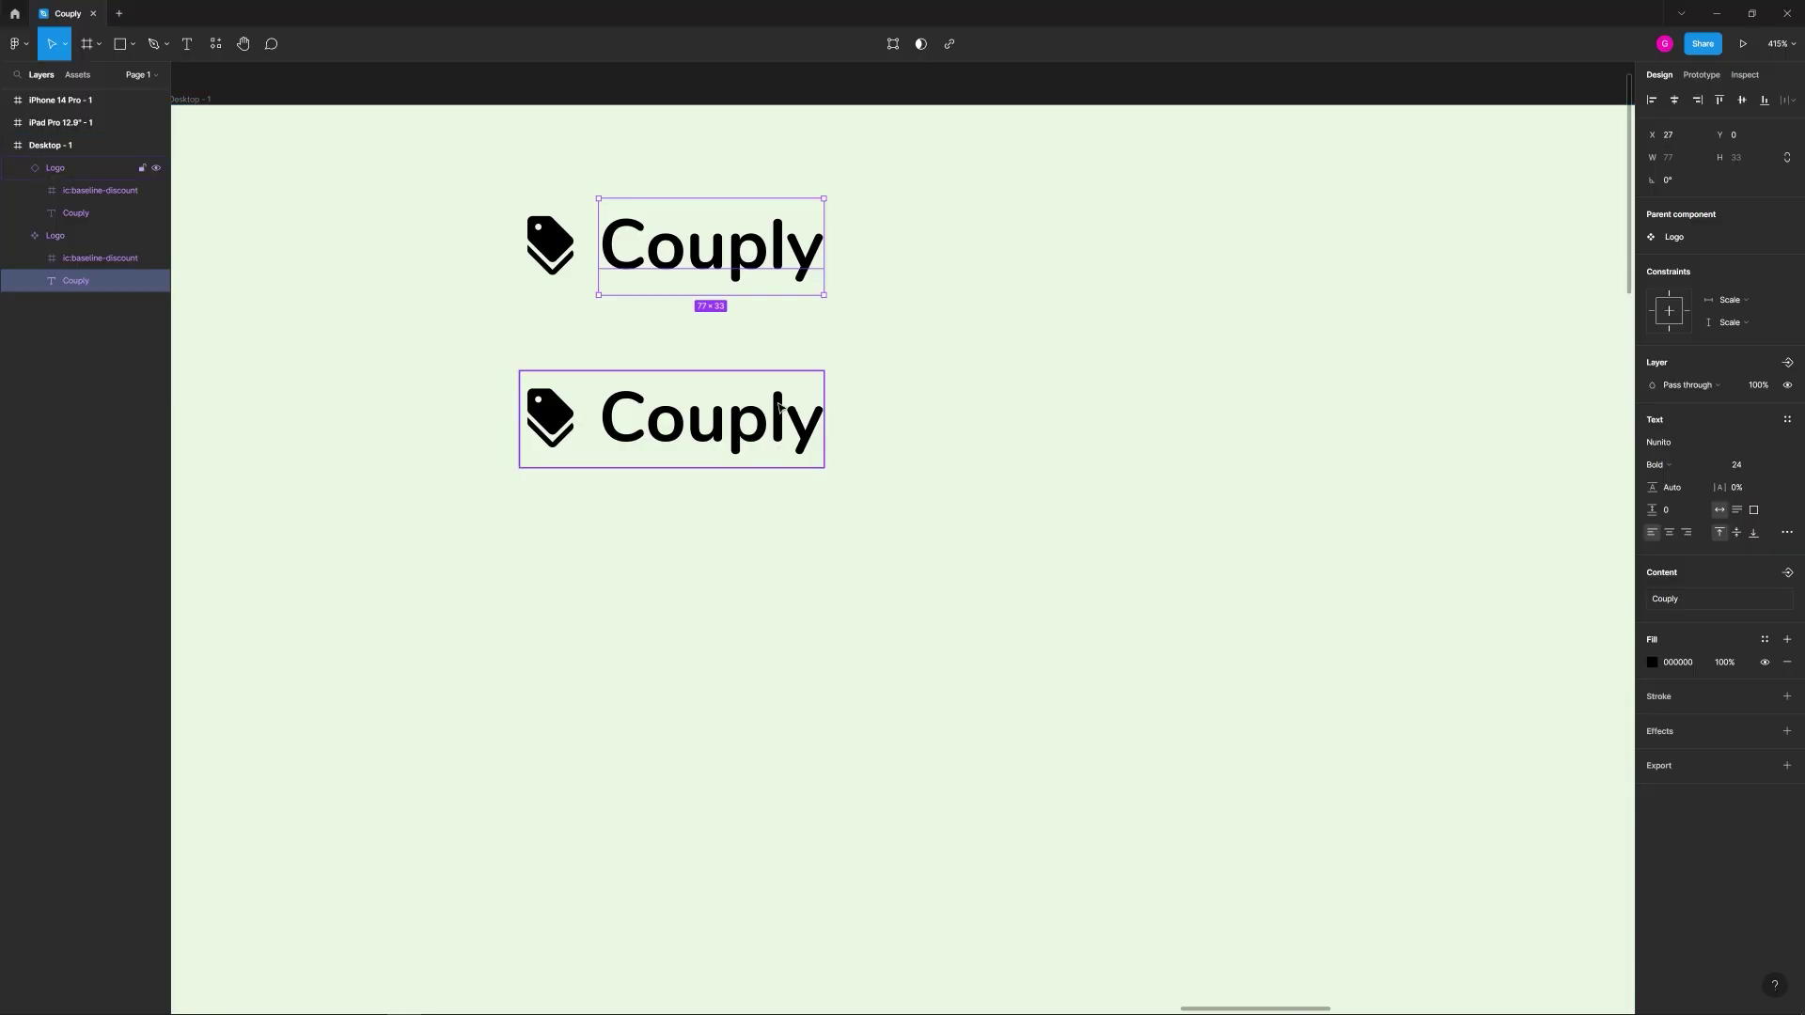
{"action": "key", "text": "Escape"}
{"action": "key", "text": "Delete"}
Step: Add the text "Home" in the header area of the Desktop frame at about X 528, Y 53
{"action": "scroll", "coordinate": [996, 310], "scroll_direction": "down", "scroll_amount": 3}
{"action": "left_click_drag", "start_coordinate": [1003, 310], "coordinate": [813, 328]}
{"action": "scroll", "coordinate": [899, 286], "scroll_direction": "right", "scroll_amount": 5}
{"action": "scroll", "coordinate": [830, 266], "scroll_direction": "down", "scroll_amount": 3, "text": "ctrl"}
{"action": "scroll", "coordinate": [737, 246], "scroll_direction": "right", "scroll_amount": 3}
{"action": "left_click_drag", "start_coordinate": [777, 225], "coordinate": [1093, 254]}
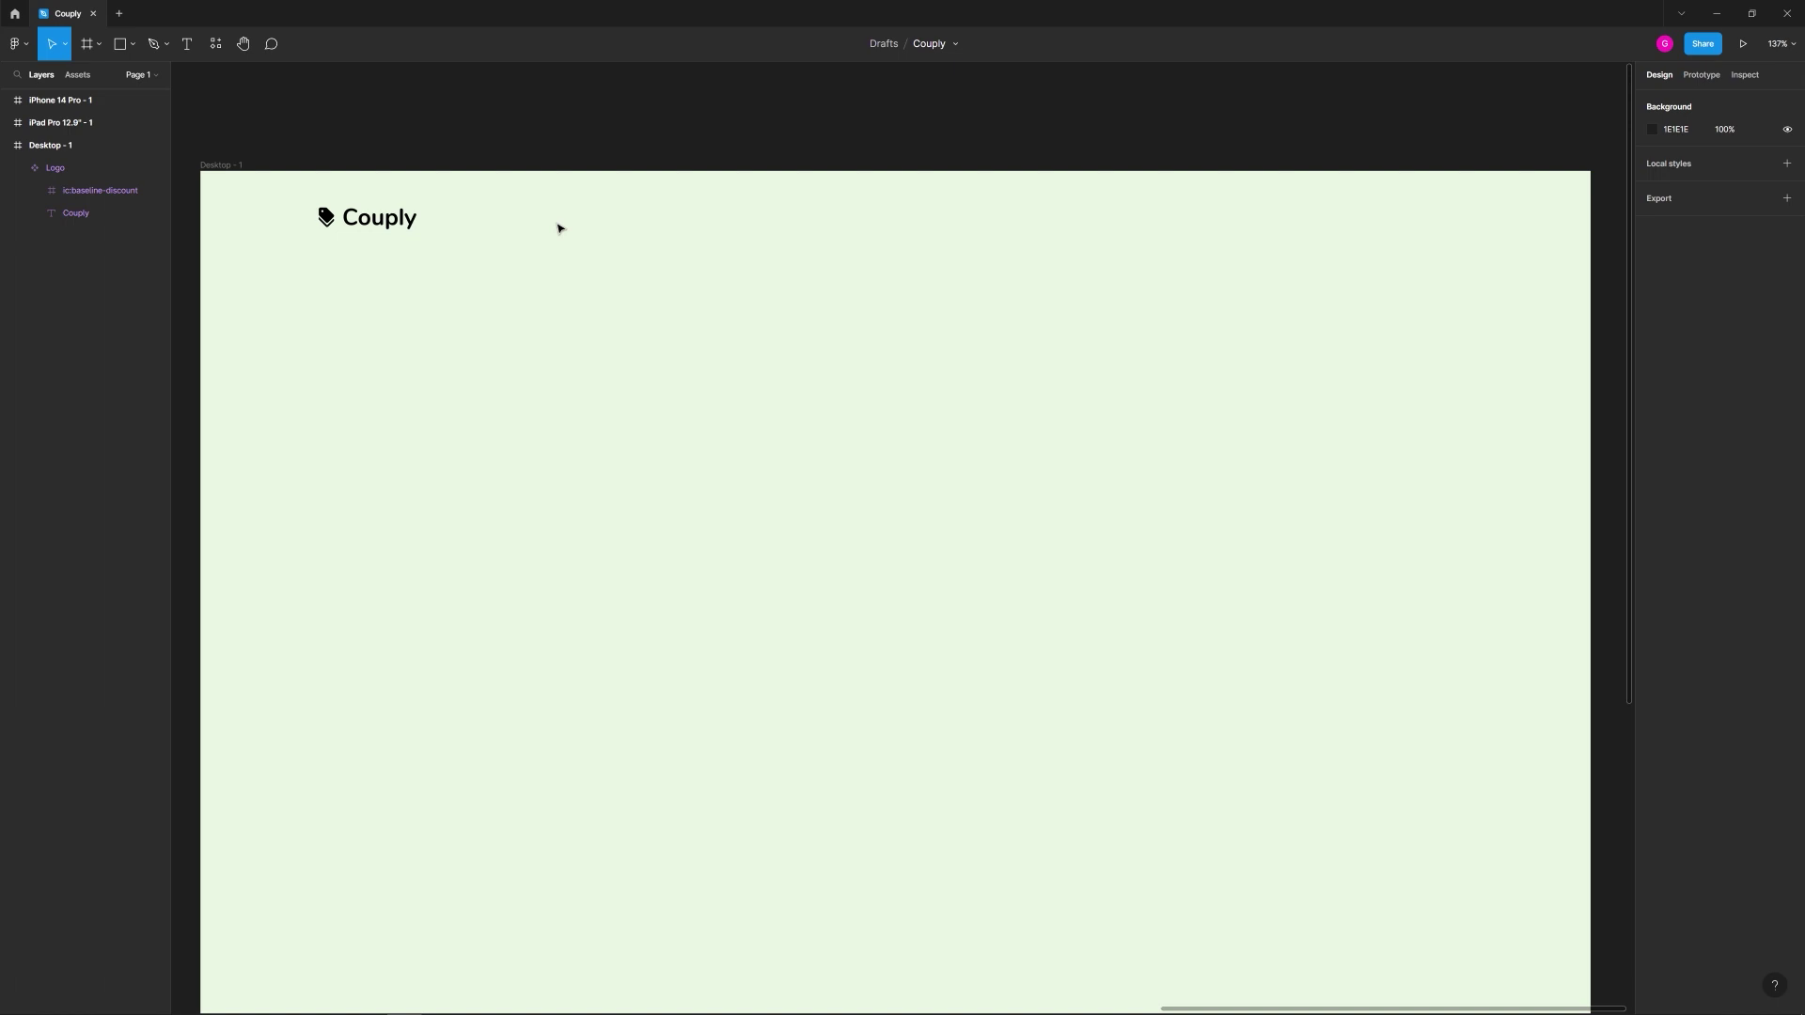
{"action": "left_click_drag", "start_coordinate": [612, 212], "coordinate": [979, 261]}
{"action": "left_click", "coordinate": [187, 43]}
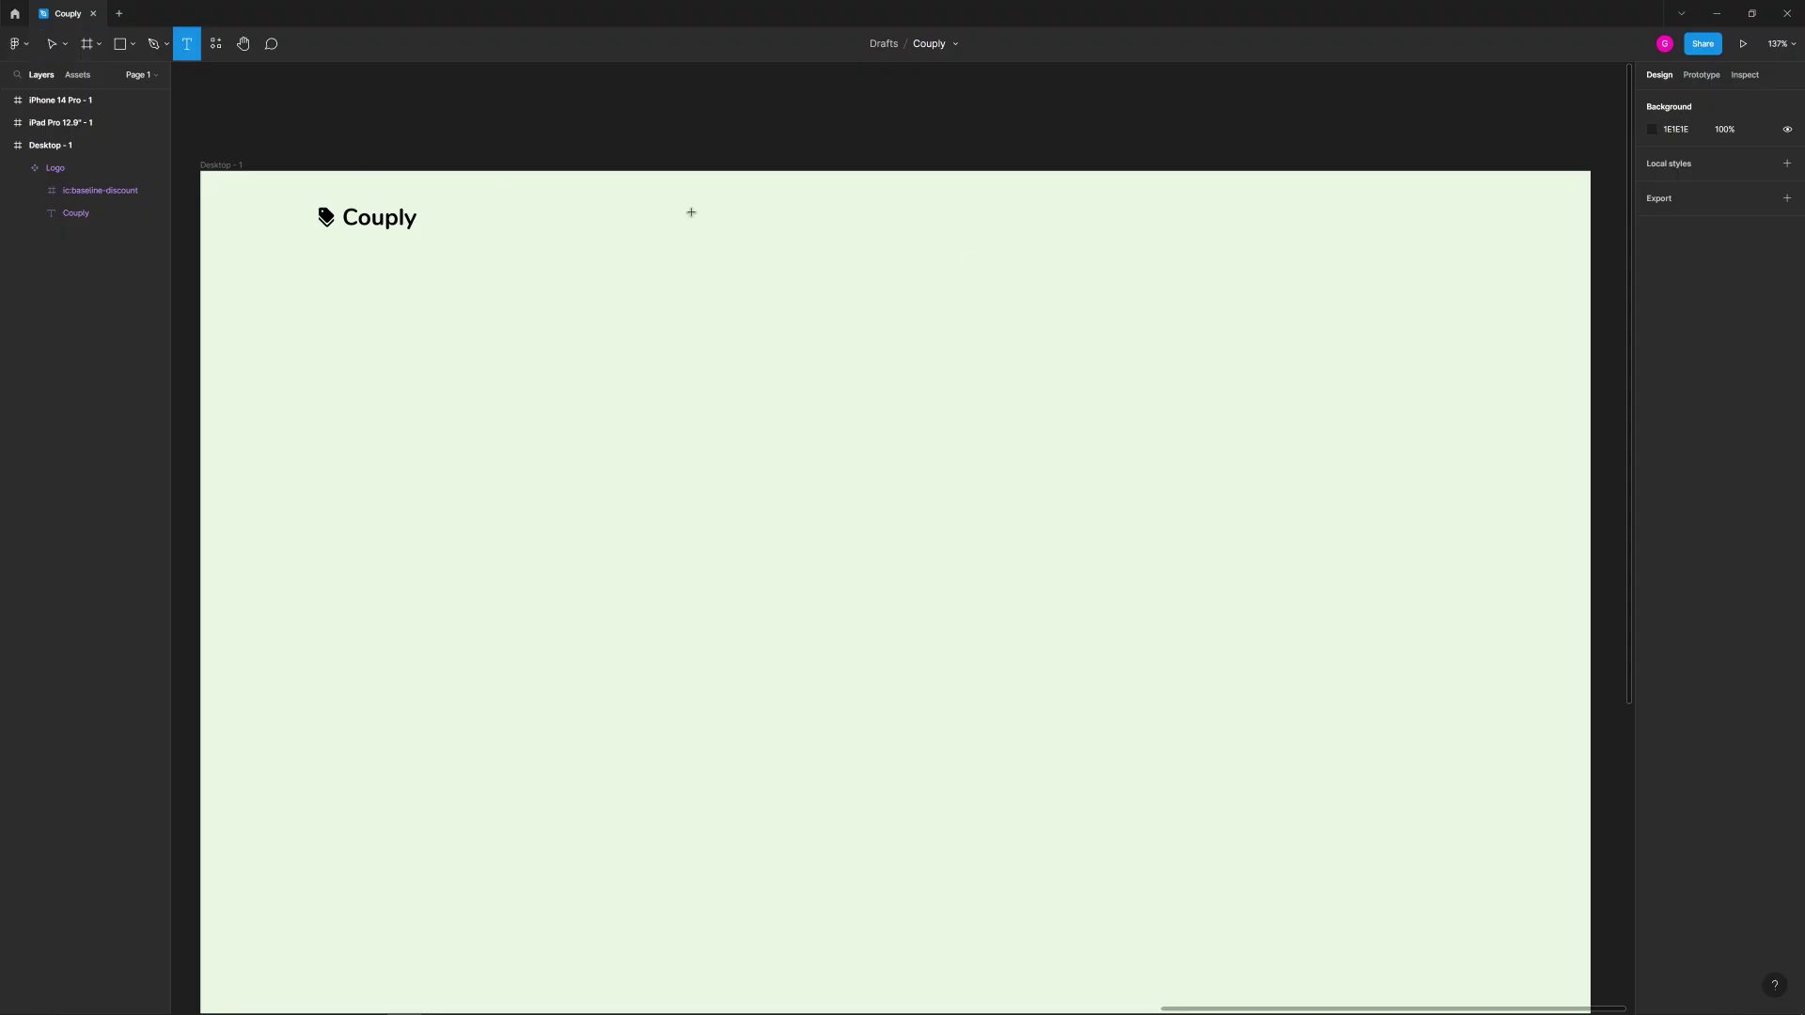
{"action": "left_click", "coordinate": [710, 222]}
{"action": "type", "text": "Home"}
{"action": "key", "text": "Escape"}
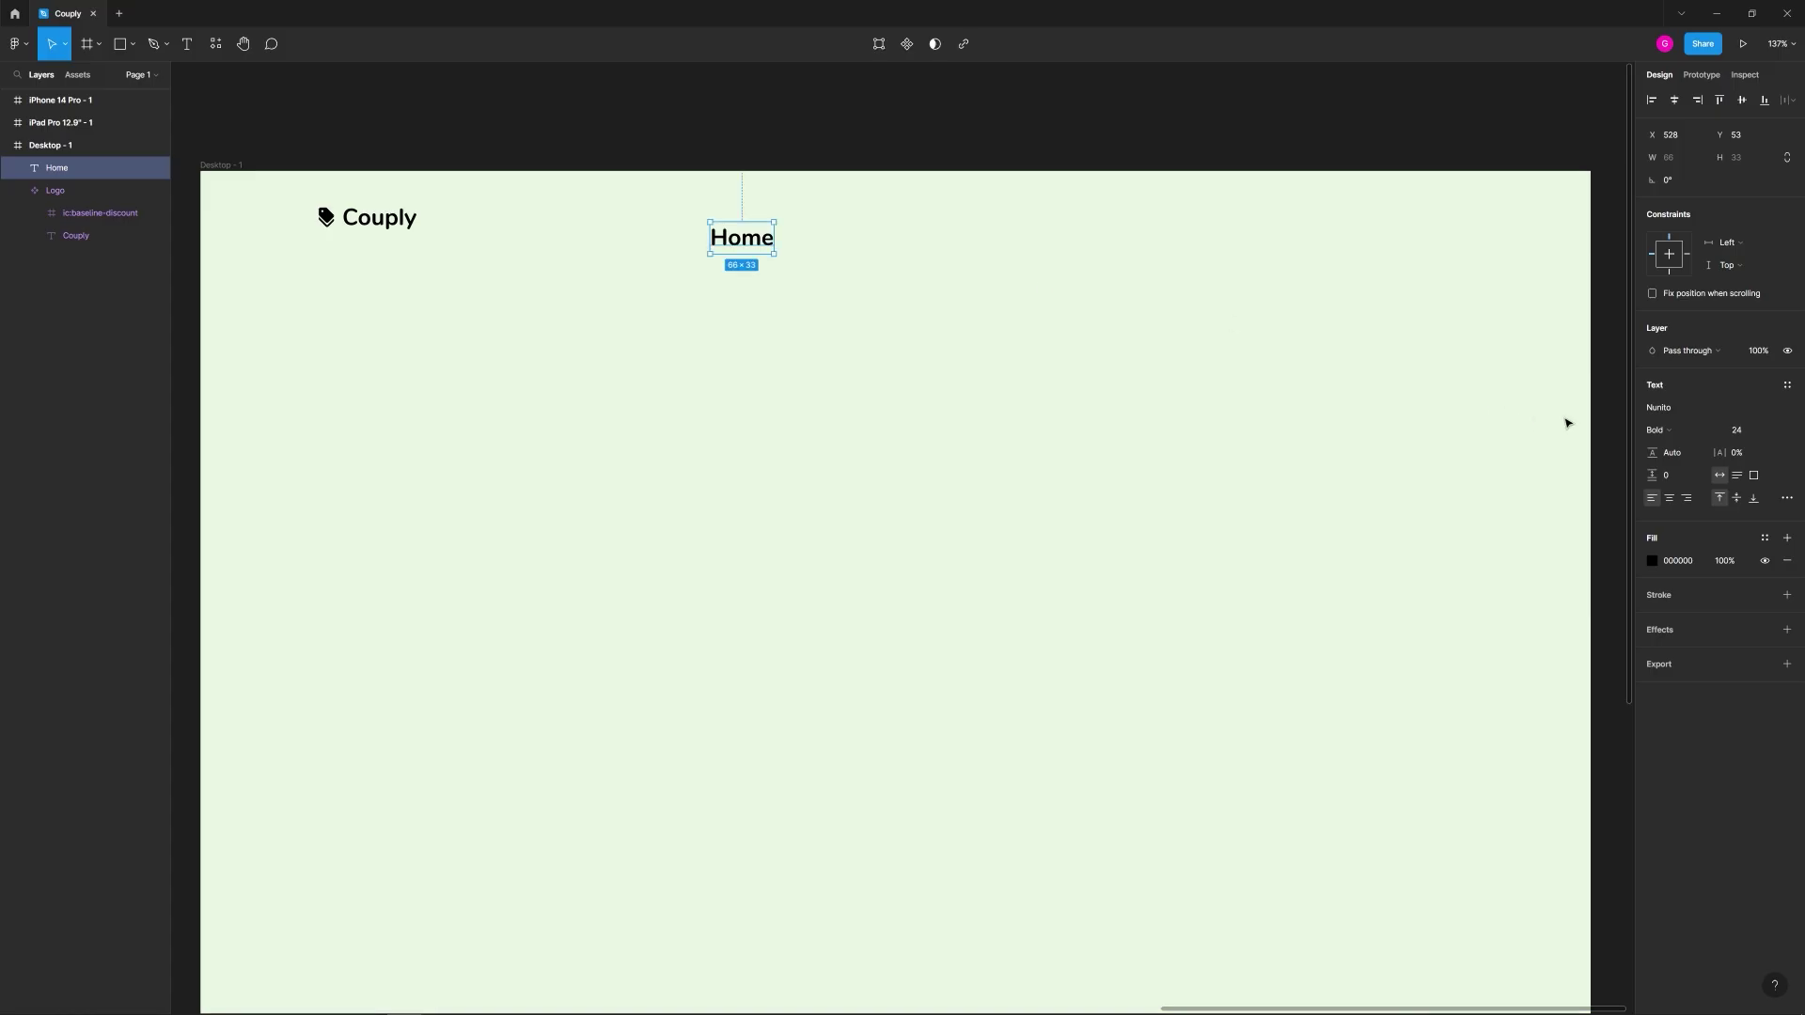
Step: Set the Home text to Nunito Medium weight with a font size of 18
{"action": "left_click", "coordinate": [1676, 431]}
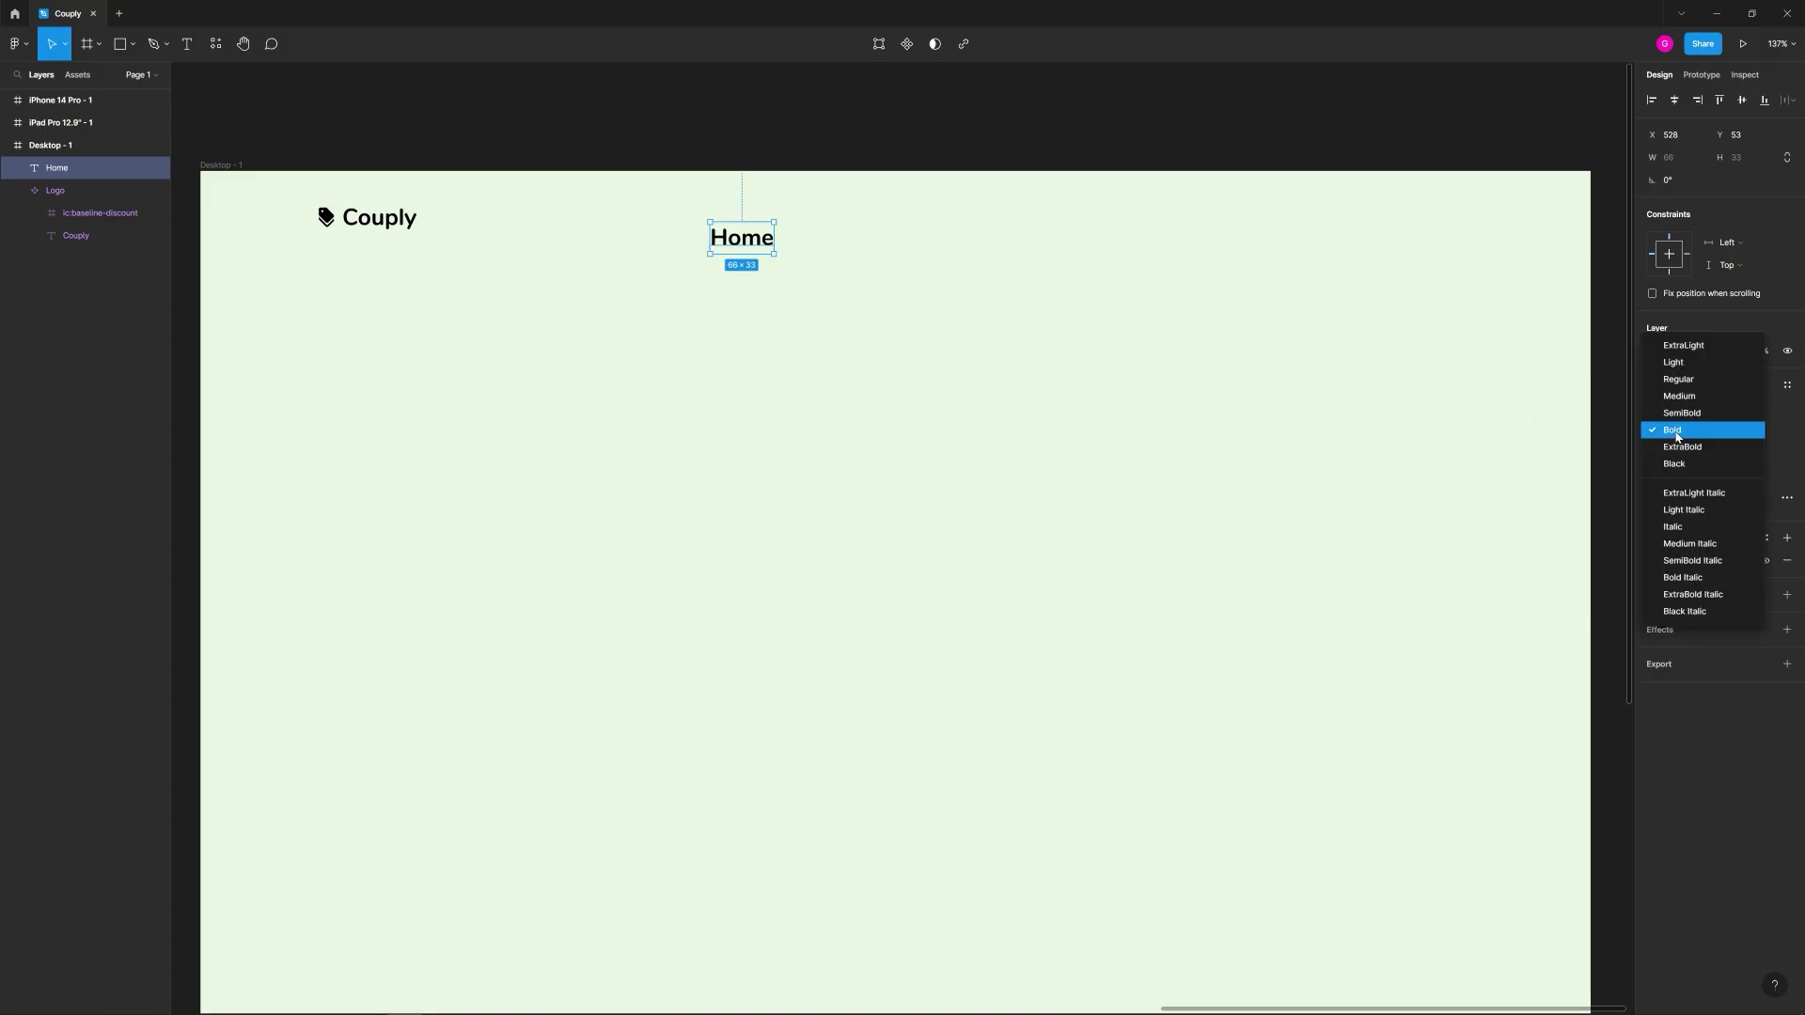
{"action": "left_click", "coordinate": [1682, 398]}
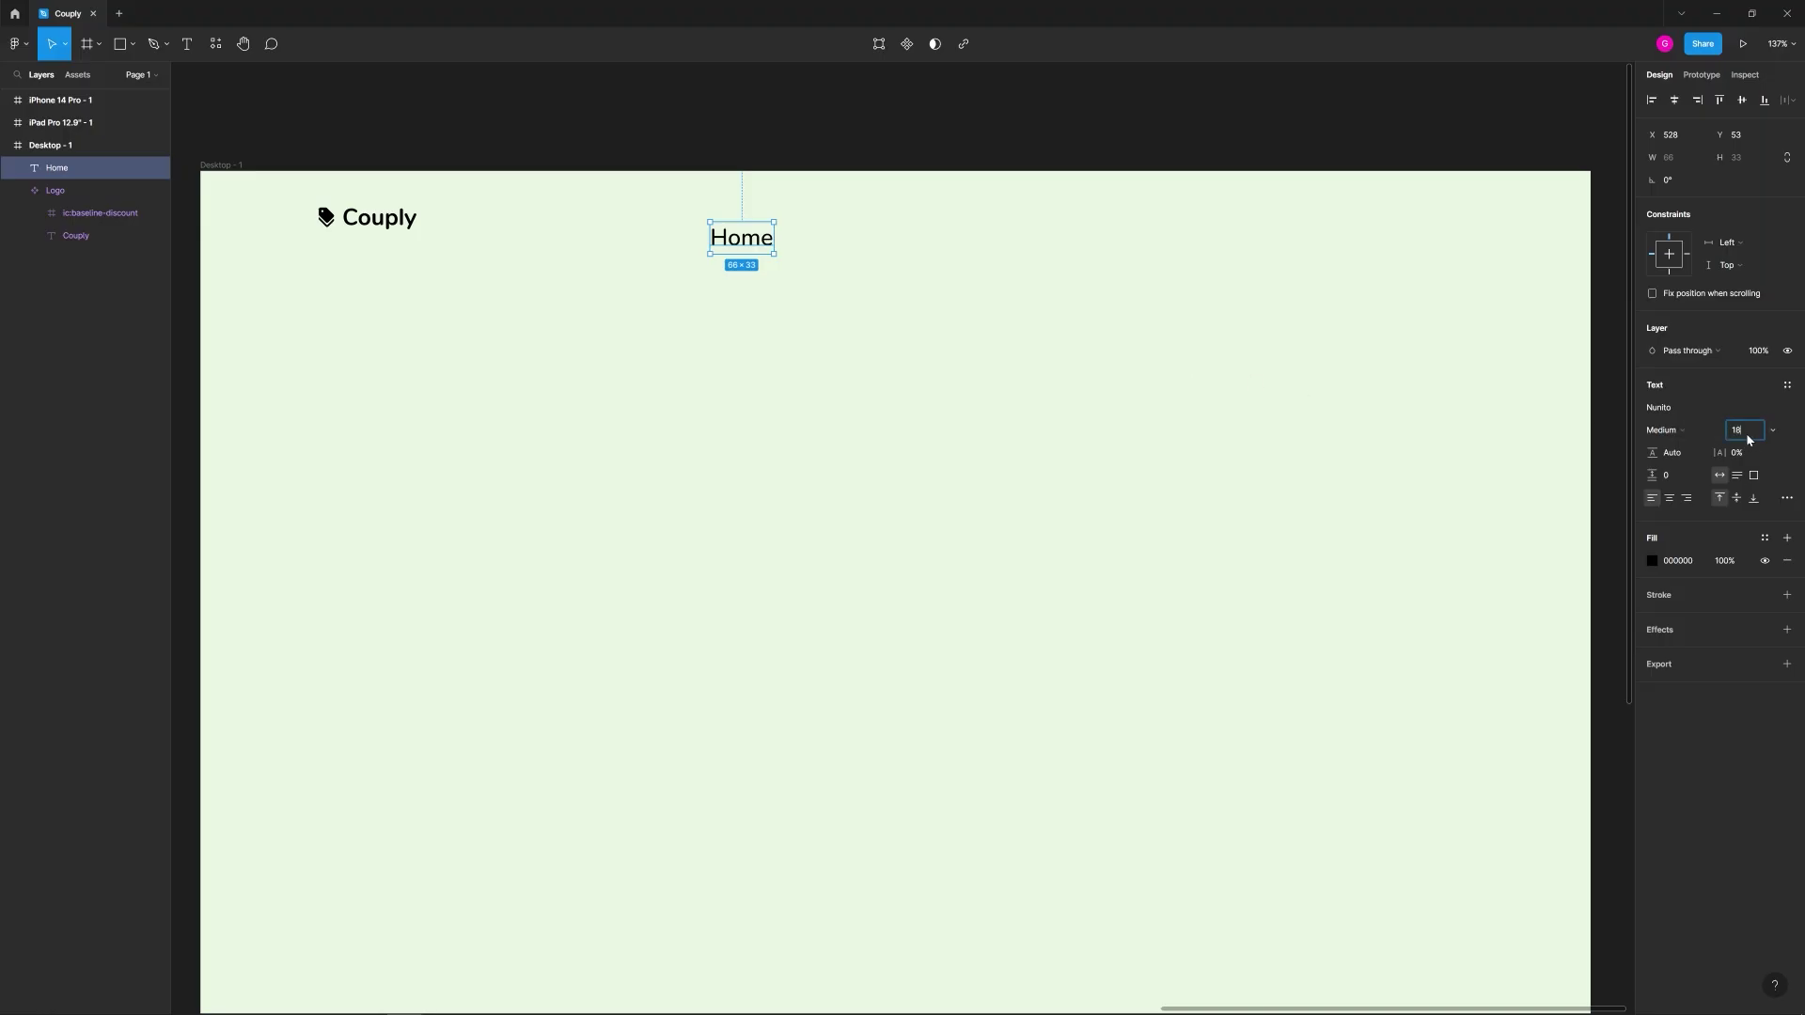
{"action": "key", "text": "Return"}
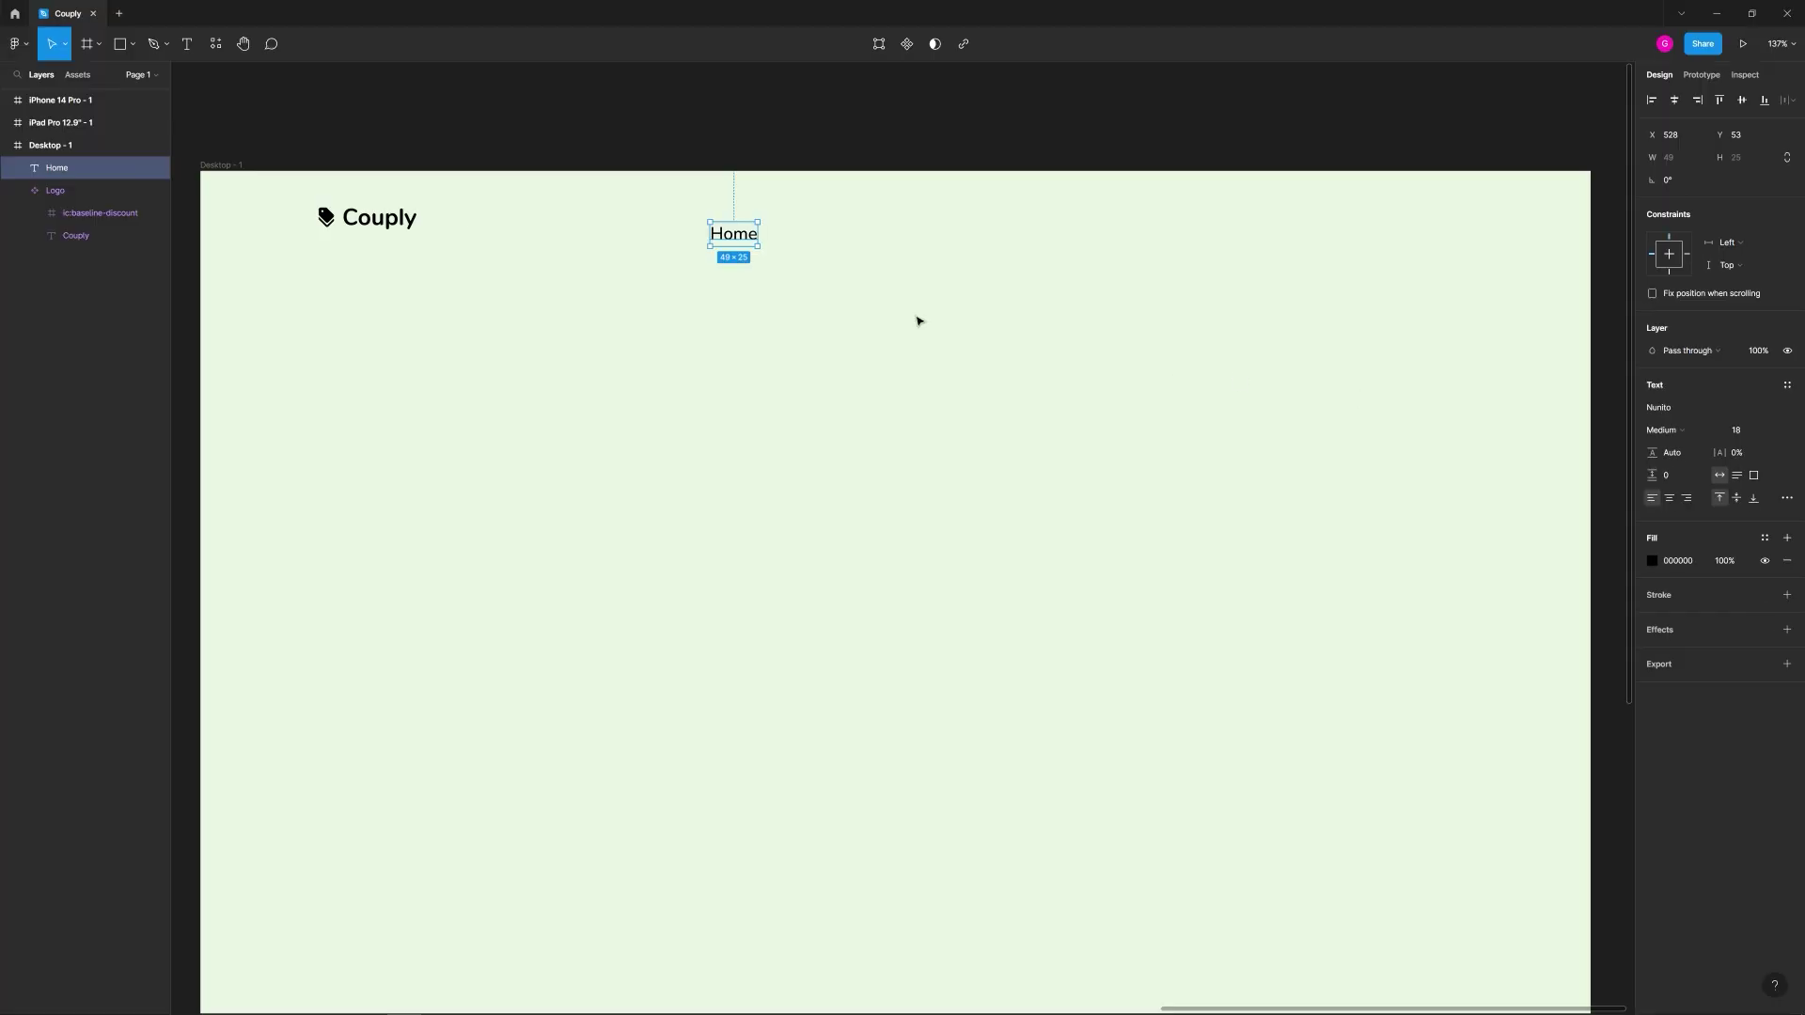
Step: Move the Home text beside the Couply logo at X 256, Y 36, vertically centred with it
{"action": "left_click", "coordinate": [758, 266]}
{"action": "left_click_drag", "start_coordinate": [738, 234], "coordinate": [468, 217]}
{"action": "scroll", "coordinate": [338, 194], "scroll_direction": "up", "scroll_amount": 6}
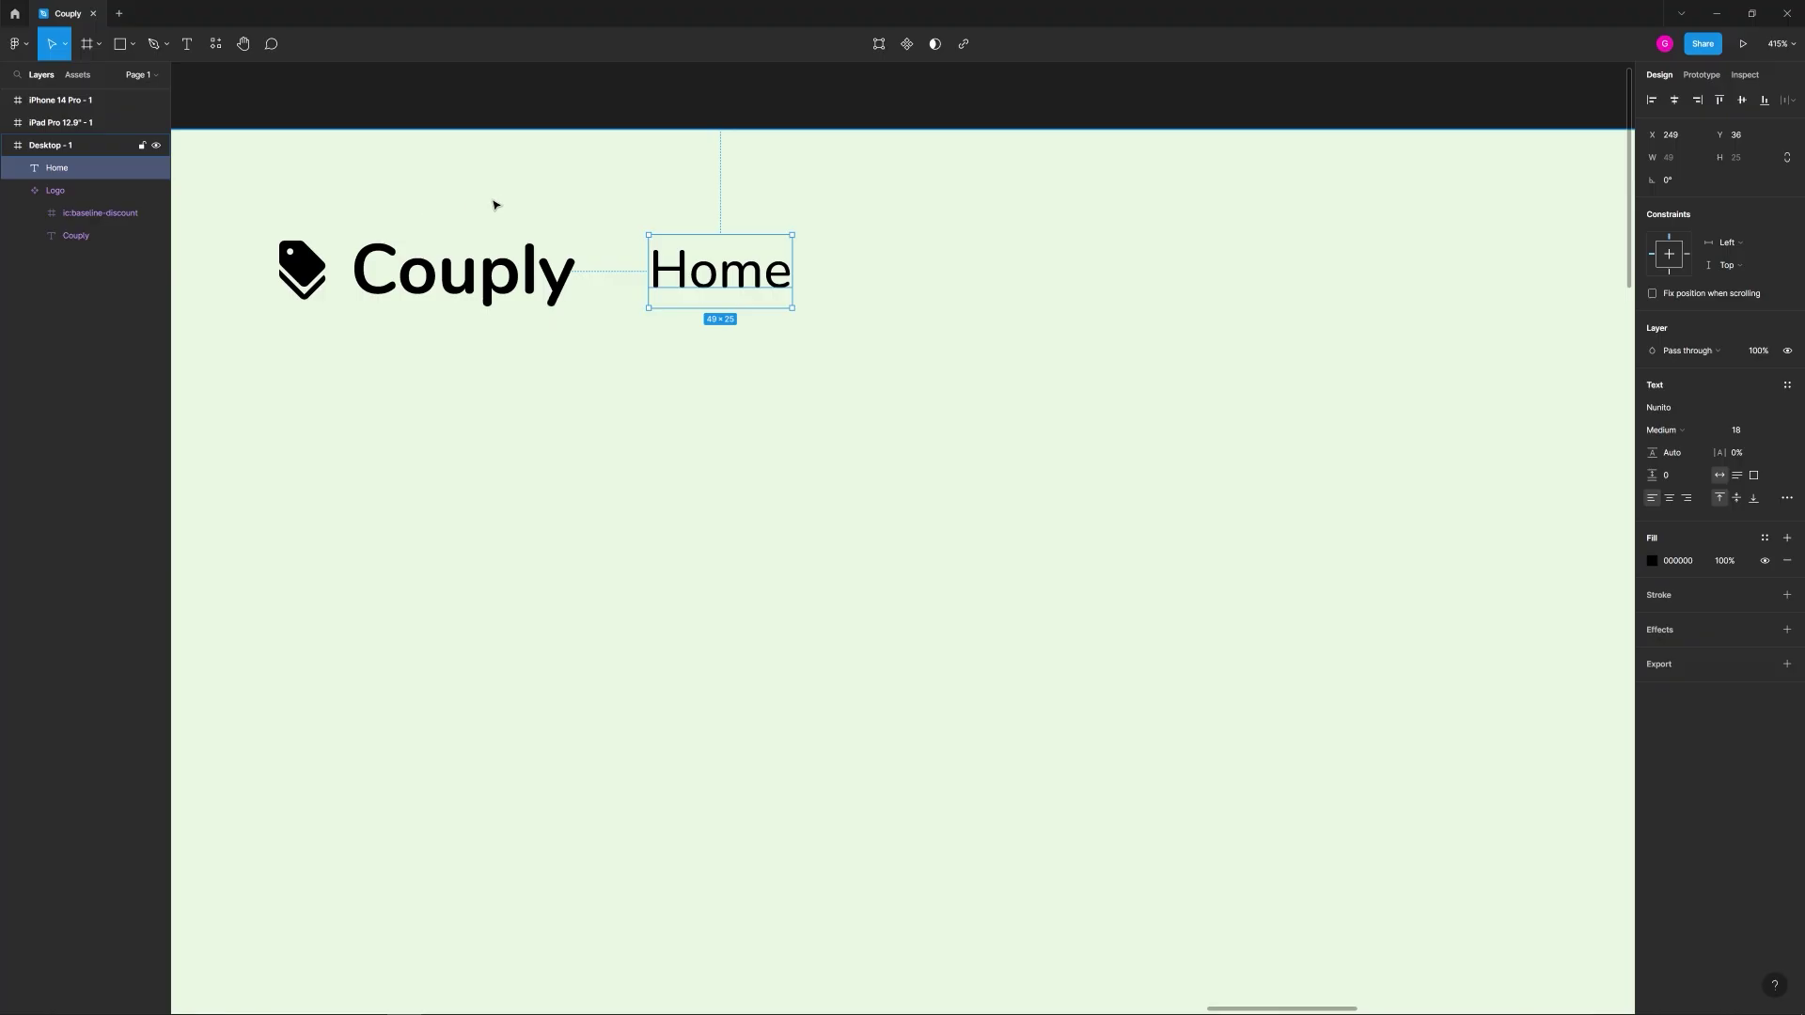
{"action": "key", "text": "Escape"}
{"action": "mouse_move", "coordinate": [930, 272]}
{"action": "left_mouse_down"}
{"action": "mouse_move", "coordinate": [960, 250]}
{"action": "mouse_move", "coordinate": [950, 272]}
{"action": "left_mouse_up"}
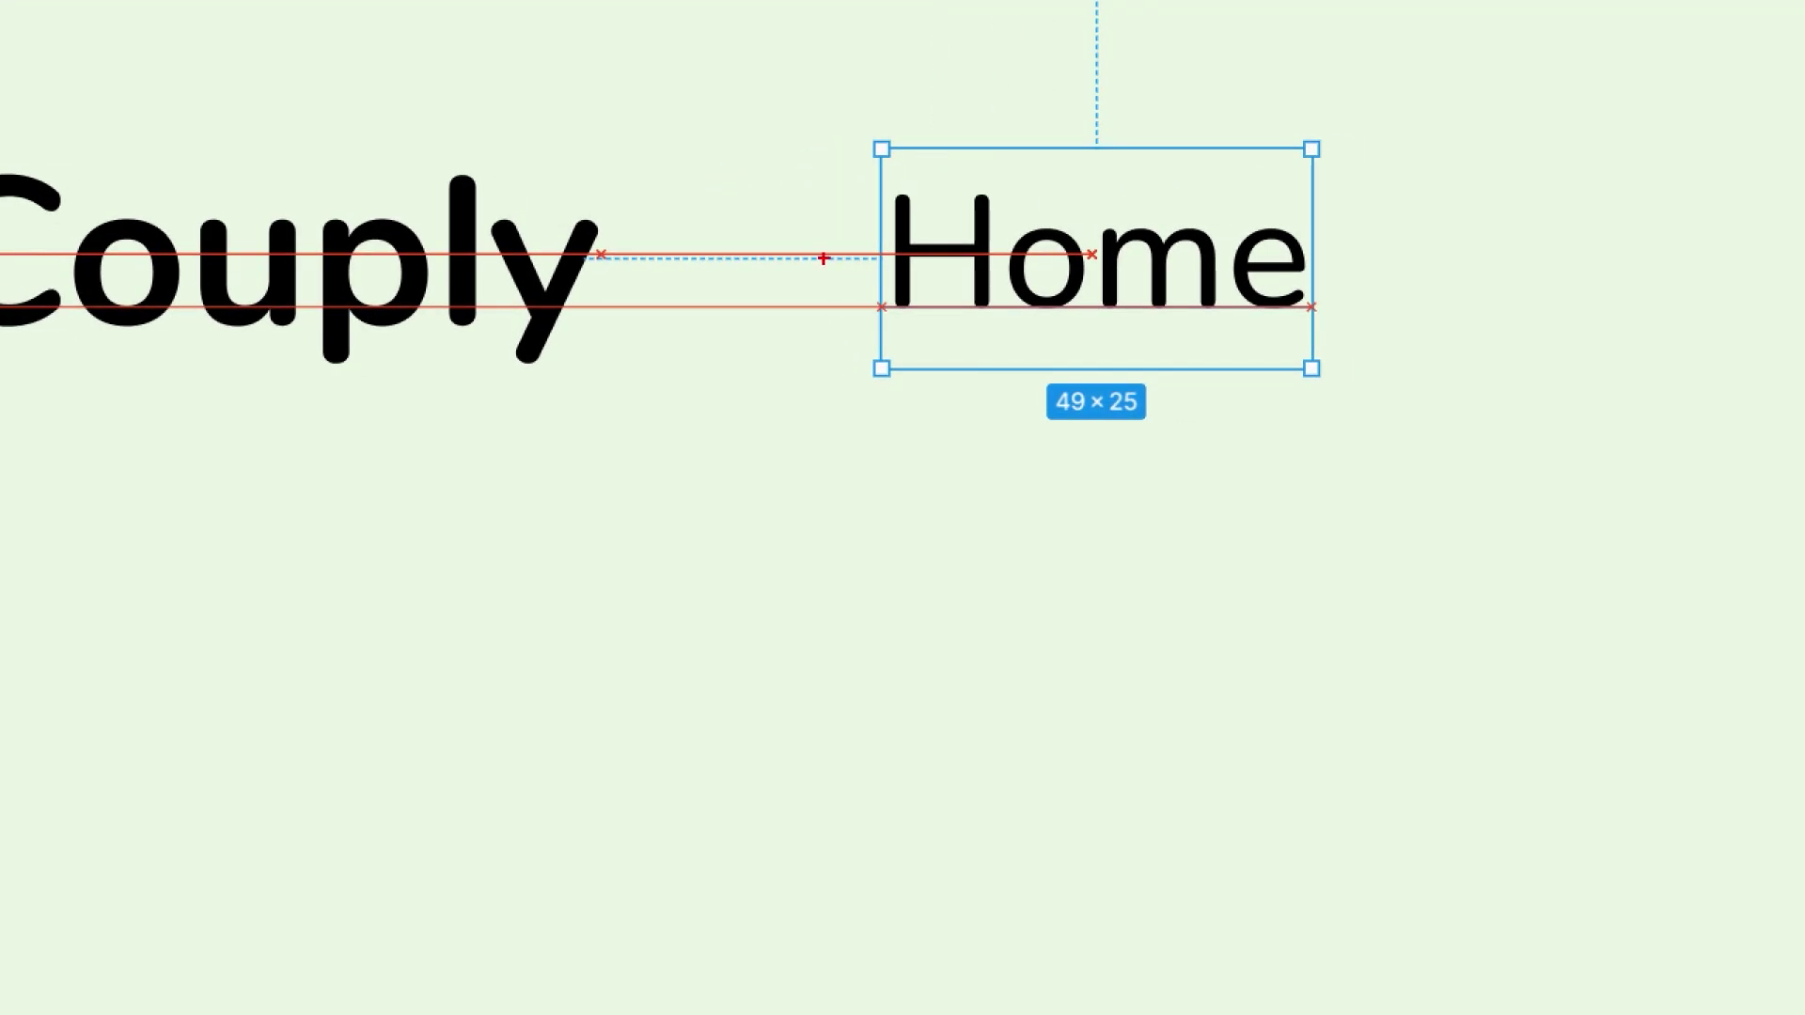
{"action": "mouse_move", "coordinate": [805, 274]}
{"action": "left_mouse_down"}
{"action": "mouse_move", "coordinate": [814, 237]}
{"action": "mouse_move", "coordinate": [759, 243]}
{"action": "mouse_move", "coordinate": [812, 269]}
{"action": "left_mouse_up"}
{"action": "key", "text": "Escape"}
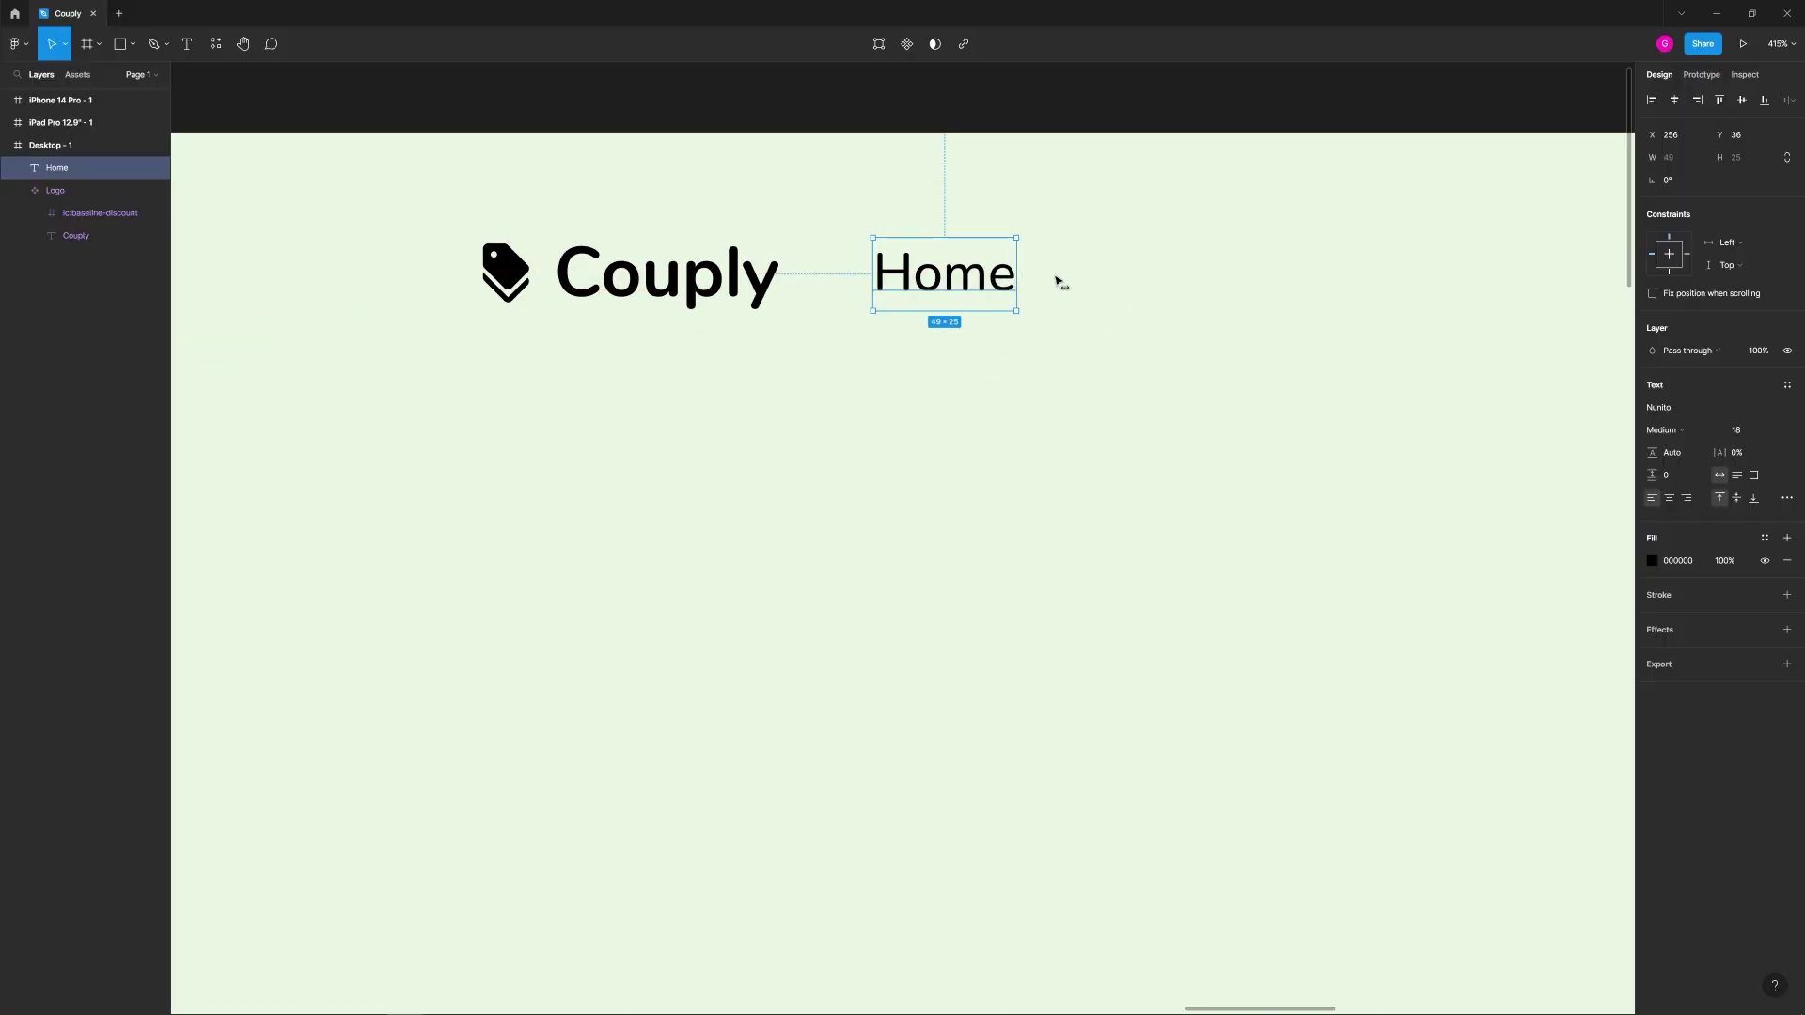
Step: Move the Home text away from the logo towards the middle of the header, to about X 522, Y 42
{"action": "left_click_drag", "start_coordinate": [968, 287], "coordinate": [1253, 284]}
{"action": "scroll", "coordinate": [1253, 284], "scroll_direction": "down", "scroll_amount": 10}
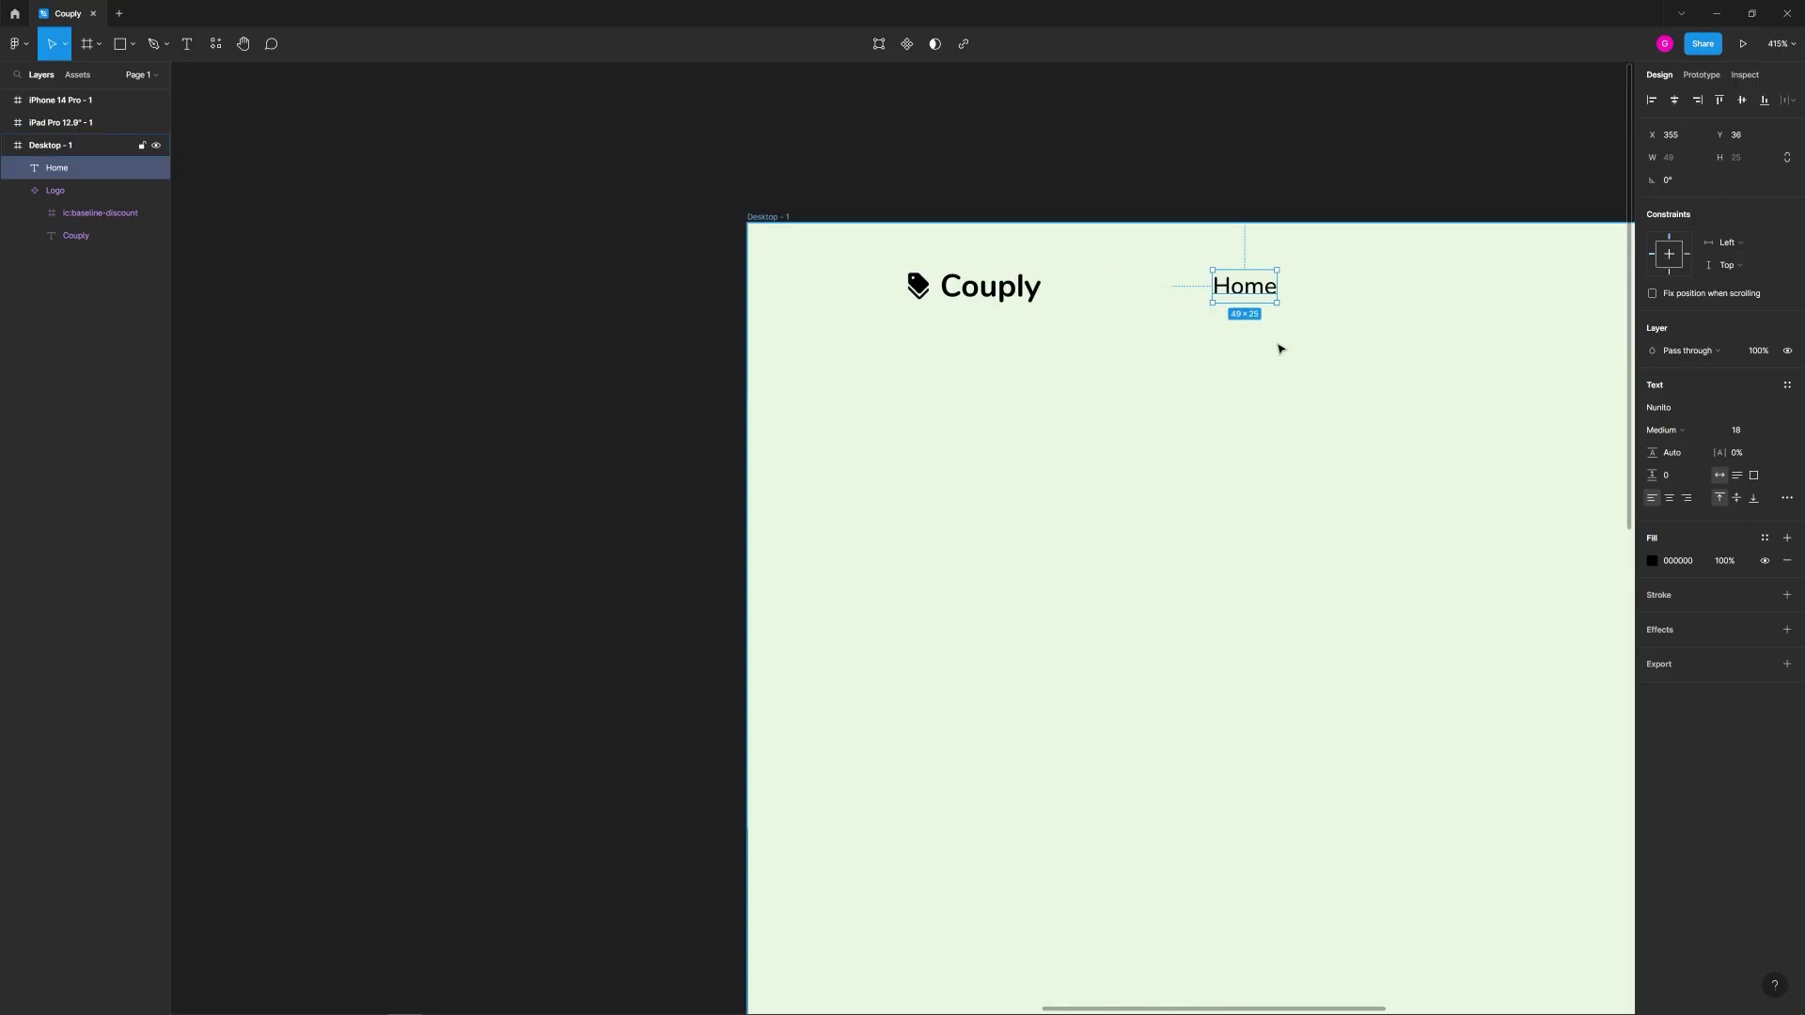
{"action": "scroll", "coordinate": [1277, 355], "scroll_direction": "right", "scroll_amount": 6}
{"action": "scroll", "coordinate": [736, 302], "scroll_direction": "up", "scroll_amount": 5}
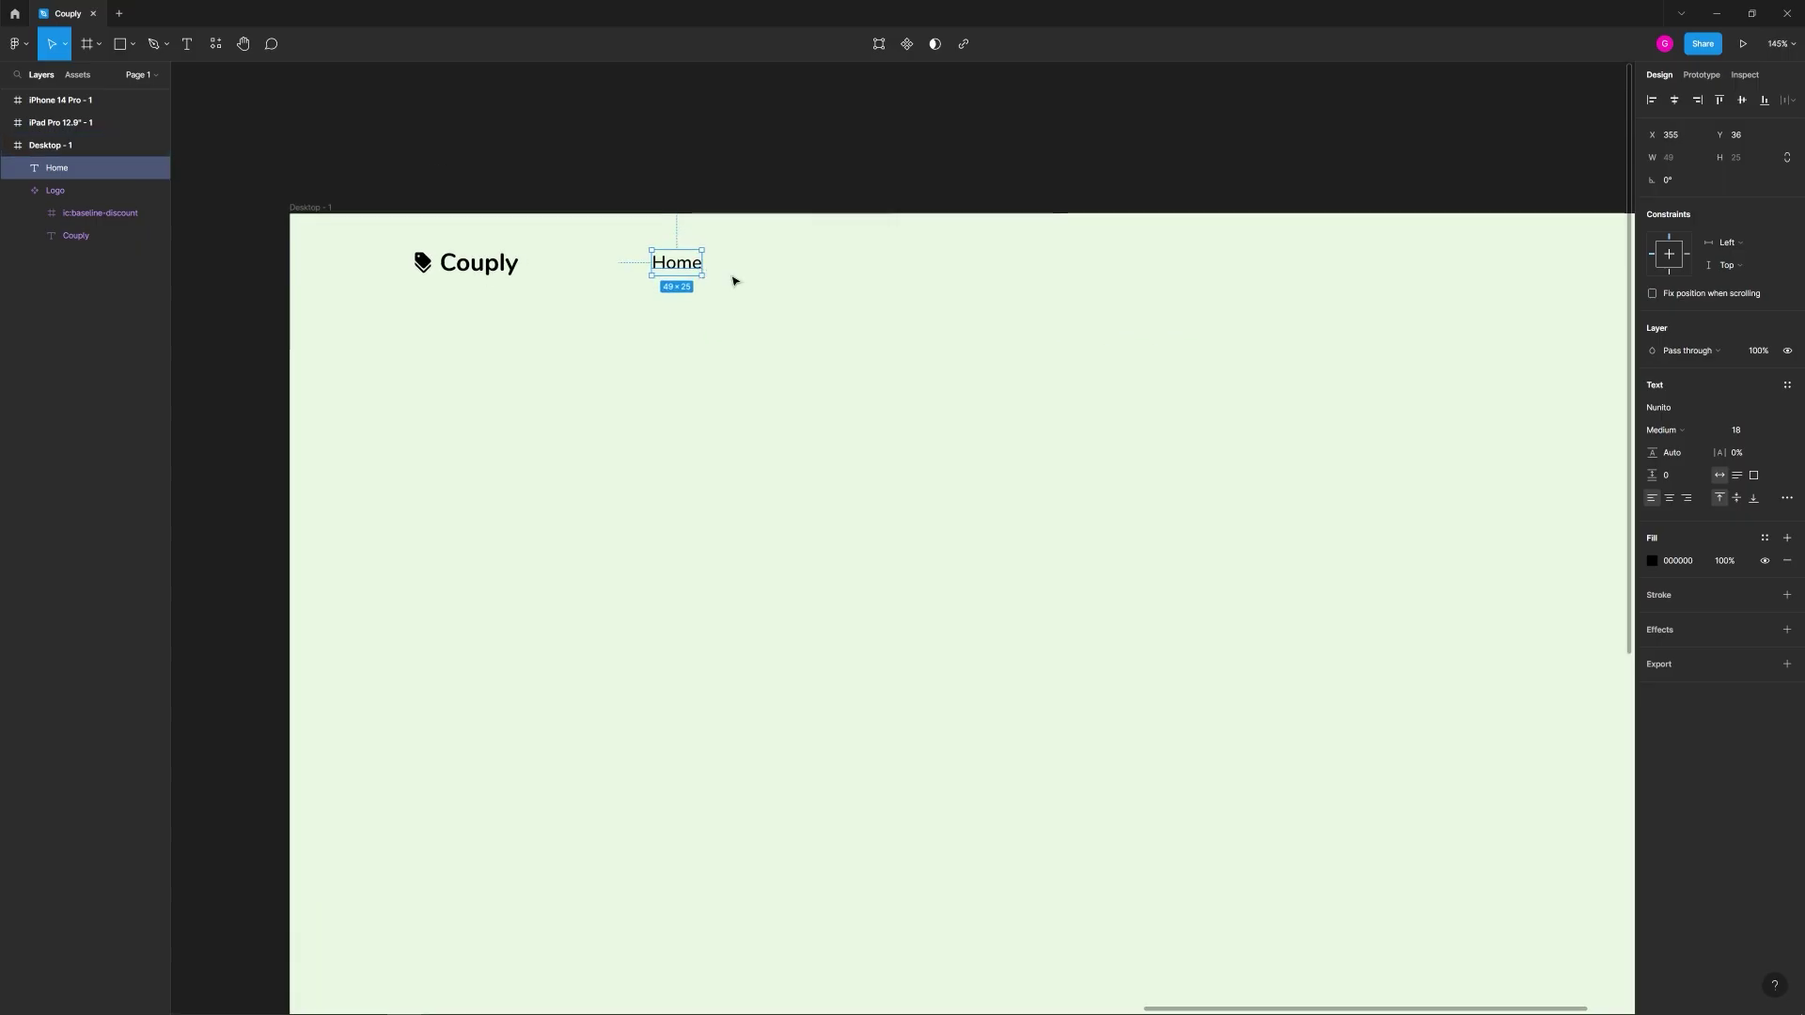
{"action": "left_click_drag", "start_coordinate": [659, 230], "coordinate": [849, 270]}
{"action": "mouse_move", "coordinate": [753, 233]}
{"action": "left_mouse_down"}
{"action": "mouse_move", "coordinate": [781, 235]}
{"action": "mouse_move", "coordinate": [752, 234]}
{"action": "left_mouse_up"}
{"action": "left_click", "coordinate": [888, 225]}
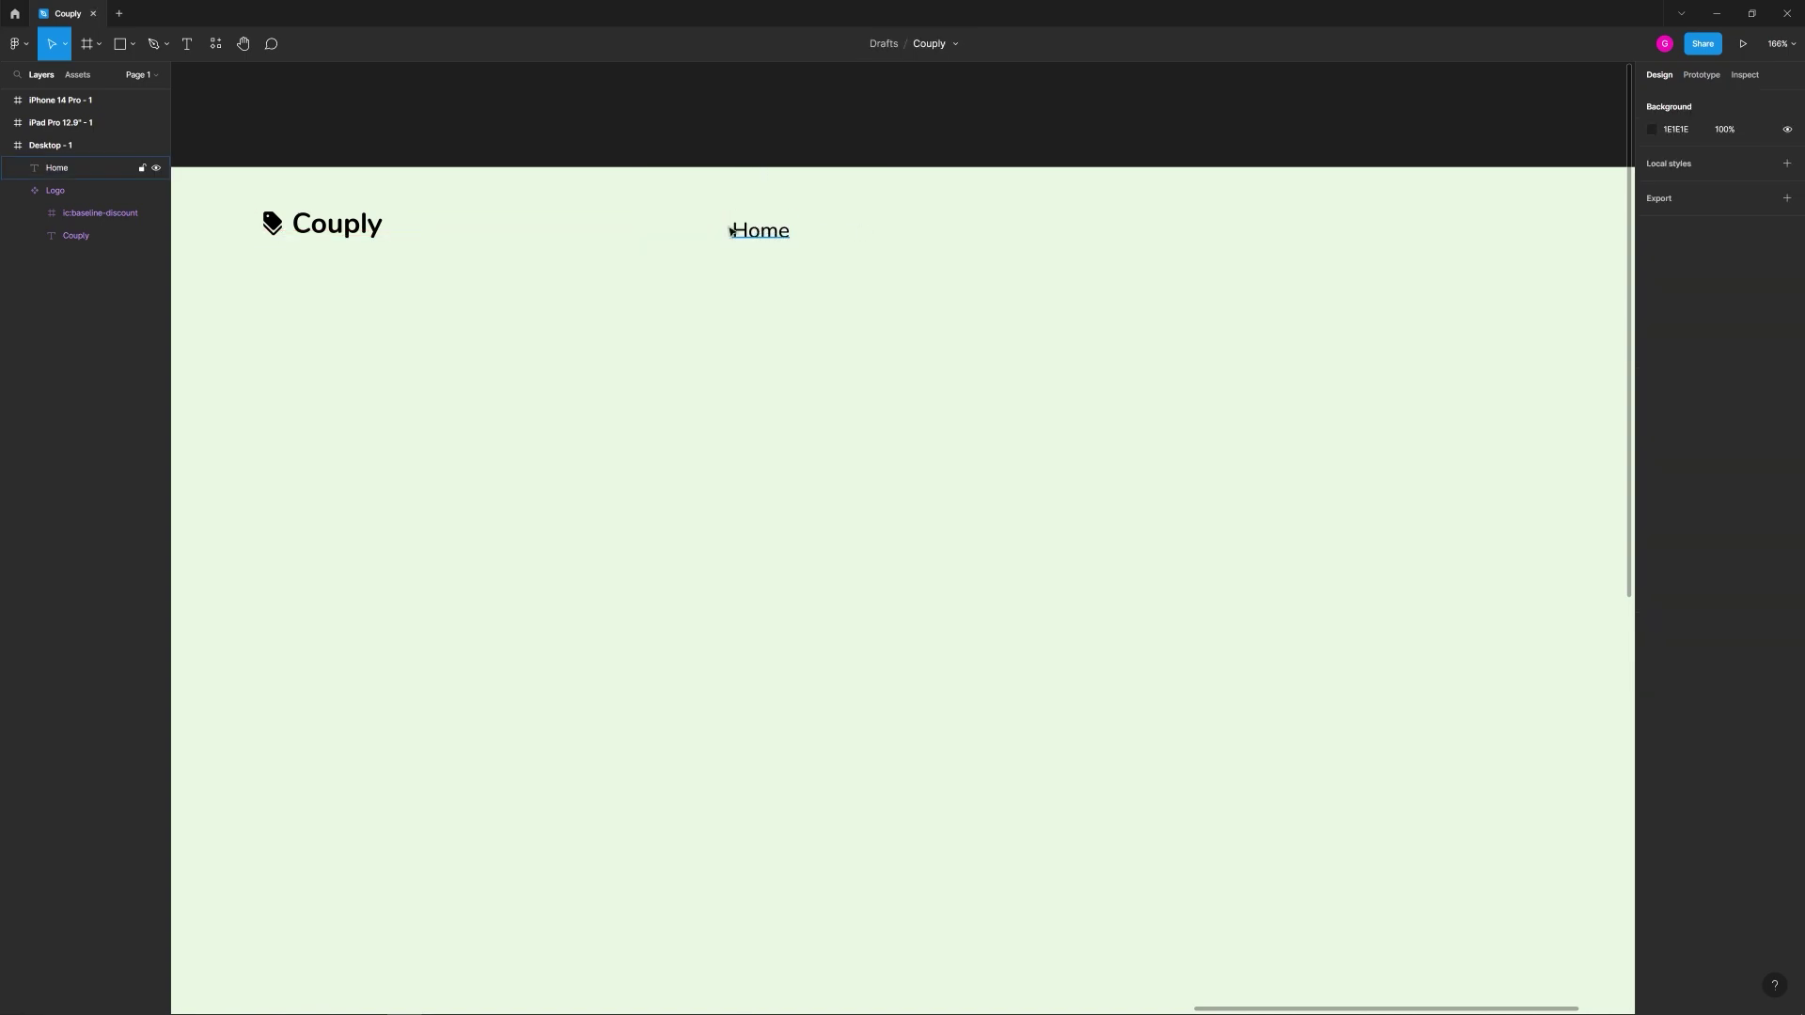
Step: Duplicate the Home text beside the original at X 613, Y 42 and change the copy to "Coupons"
{"action": "scroll", "coordinate": [759, 268], "scroll_direction": "up", "scroll_amount": 3}
{"action": "left_click", "coordinate": [769, 222]}
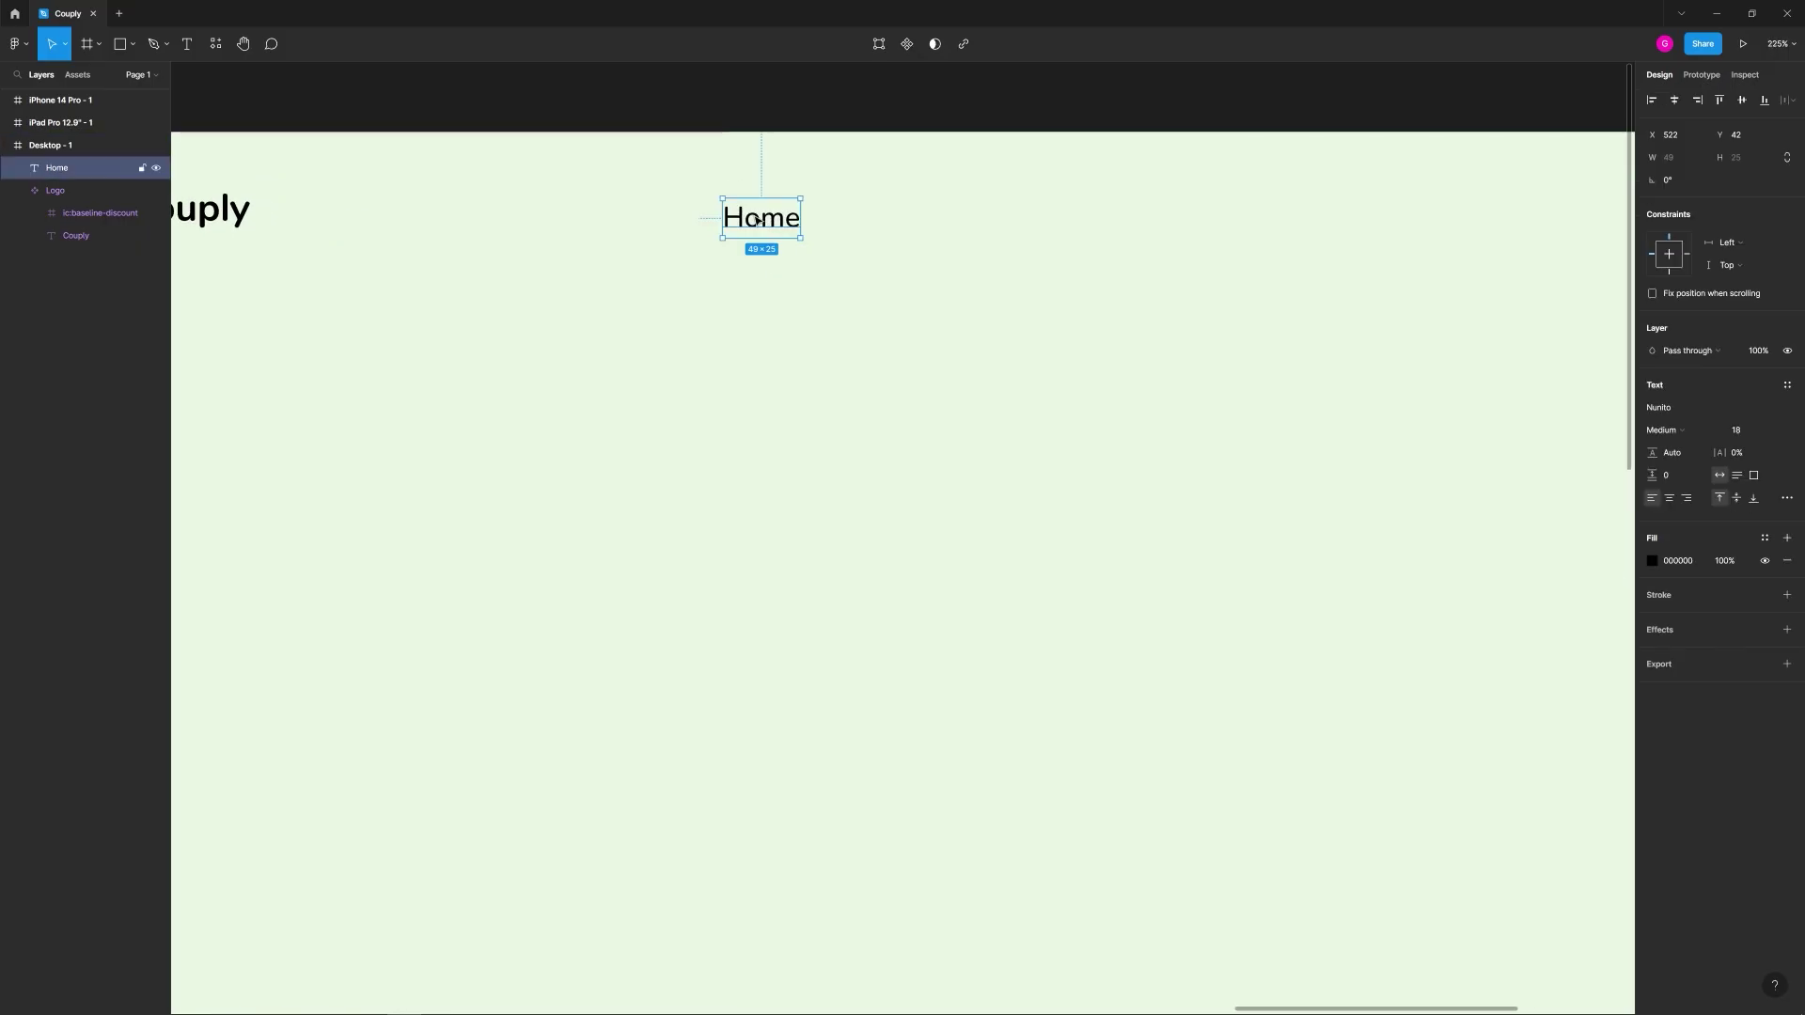
{"action": "key", "text": "ctrl+d"}
{"action": "left_click_drag", "start_coordinate": [757, 223], "coordinate": [901, 221]}
{"action": "double_click", "coordinate": [903, 219]}
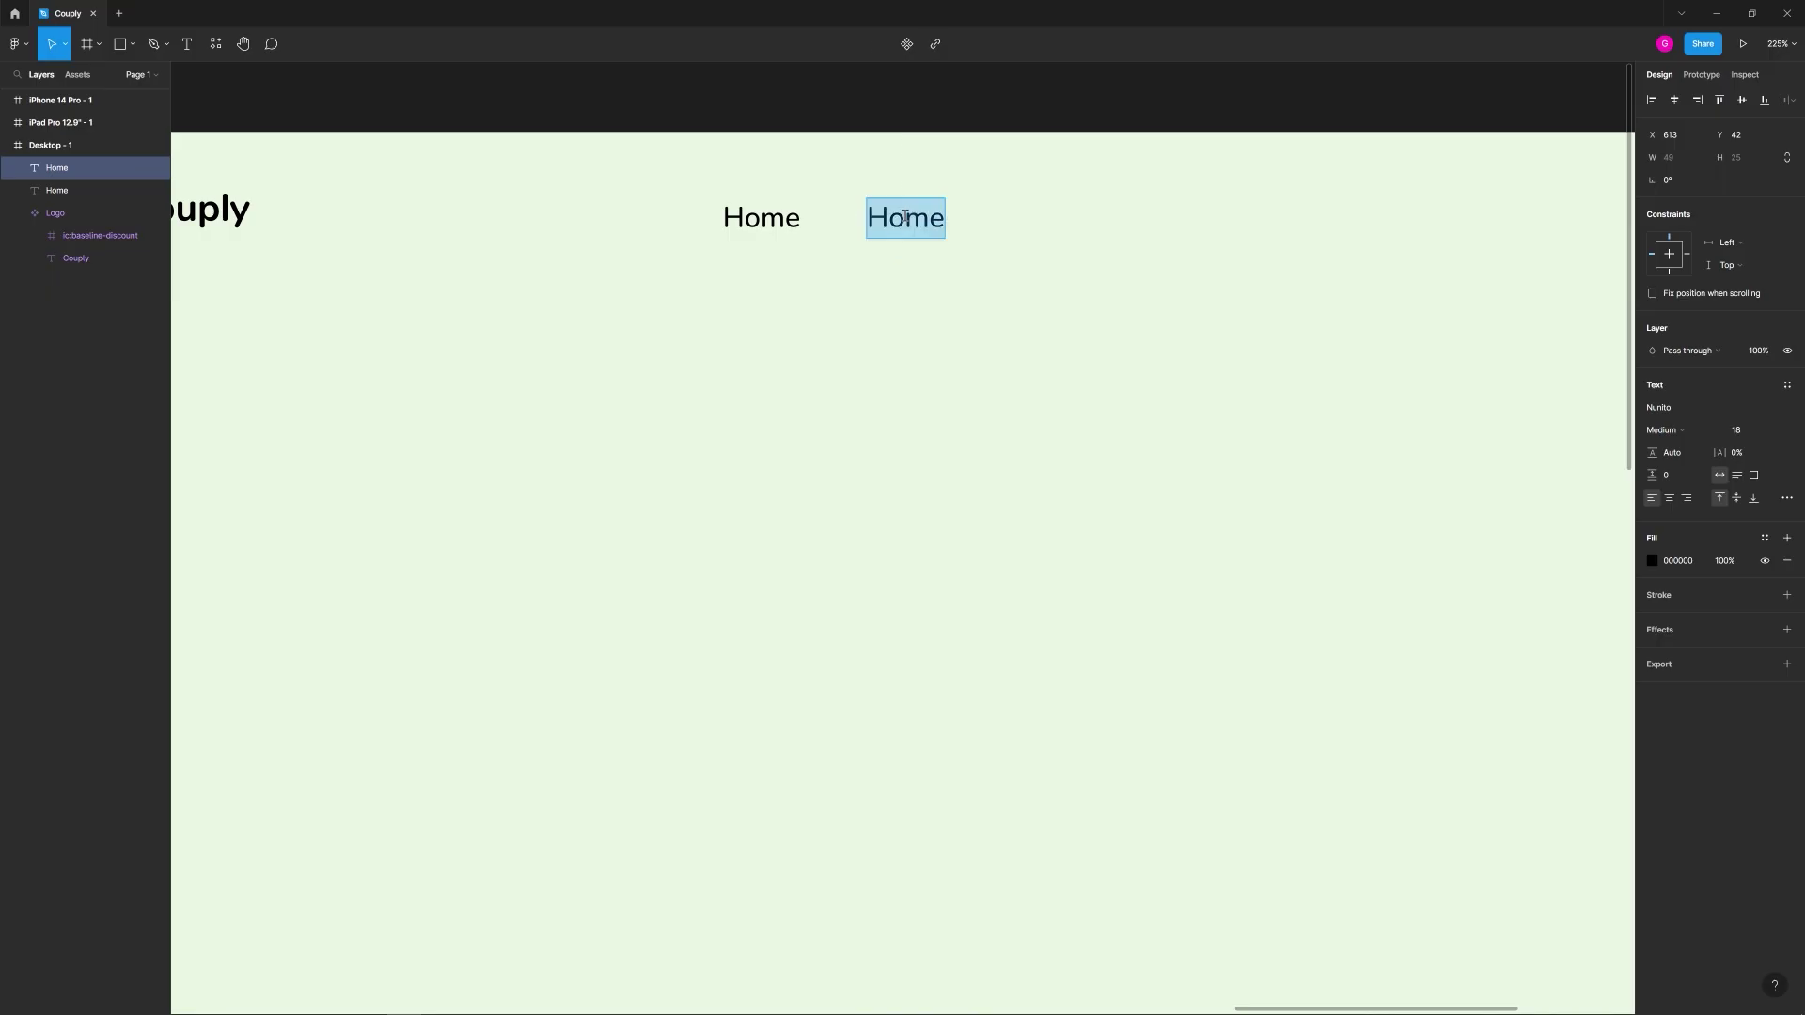
{"action": "type", "text": "Coupons"}
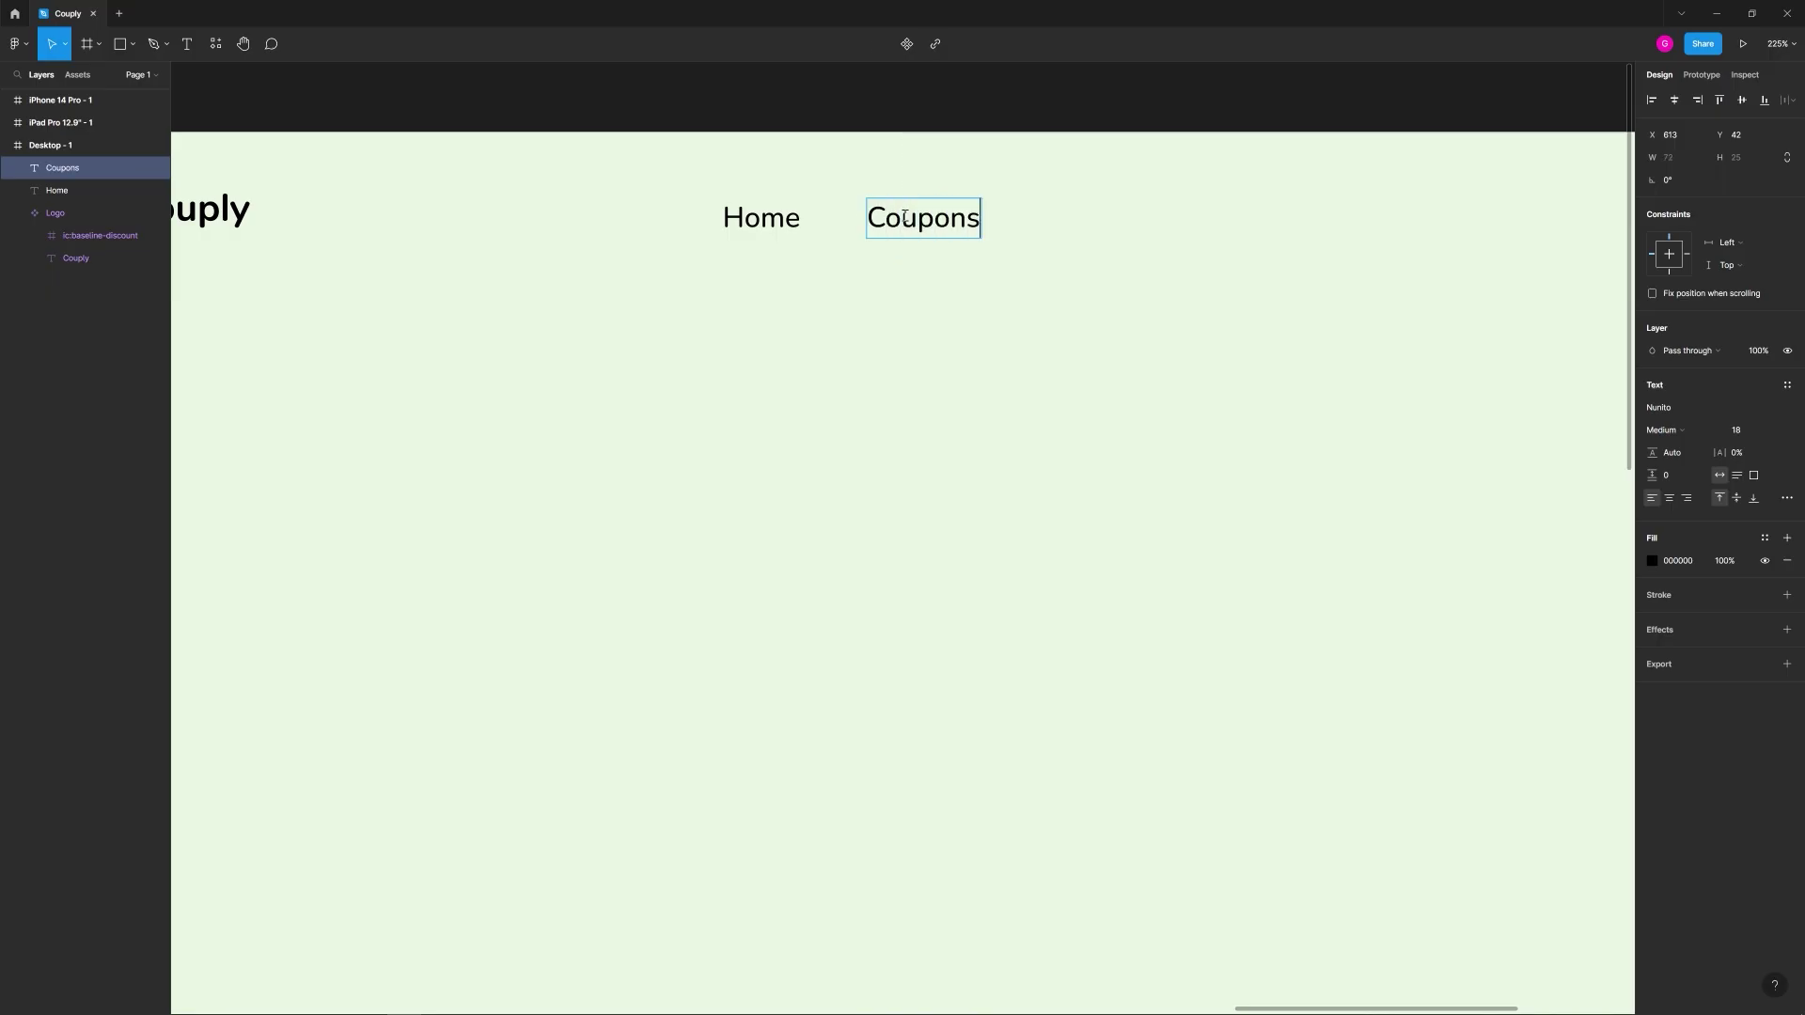
{"action": "key", "text": "Escape"}
{"action": "left_click", "coordinate": [985, 314]}
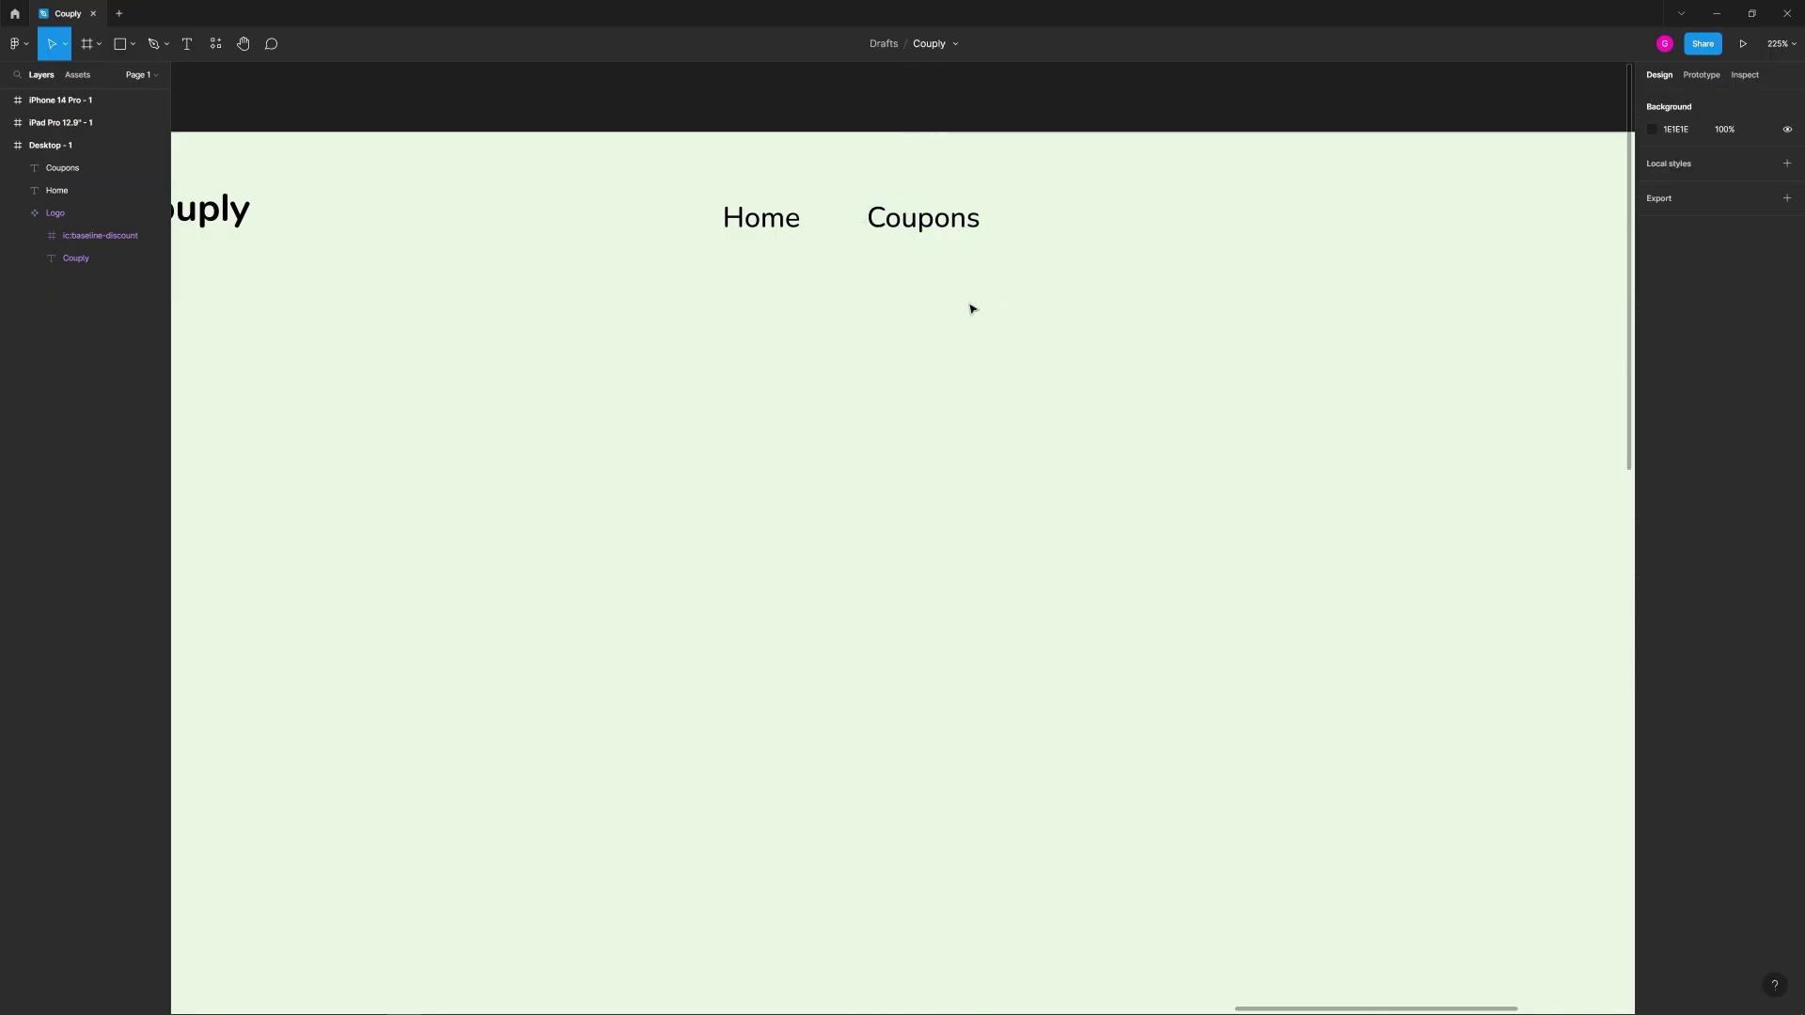
Step: Duplicate the Coupons text and place the copy at X 727, Y 42, with an equal gap of 42 between the header texts
{"action": "left_click", "coordinate": [973, 222]}
{"action": "key", "text": "ctrl+d"}
{"action": "left_click_drag", "start_coordinate": [973, 222], "coordinate": [1112, 220]}
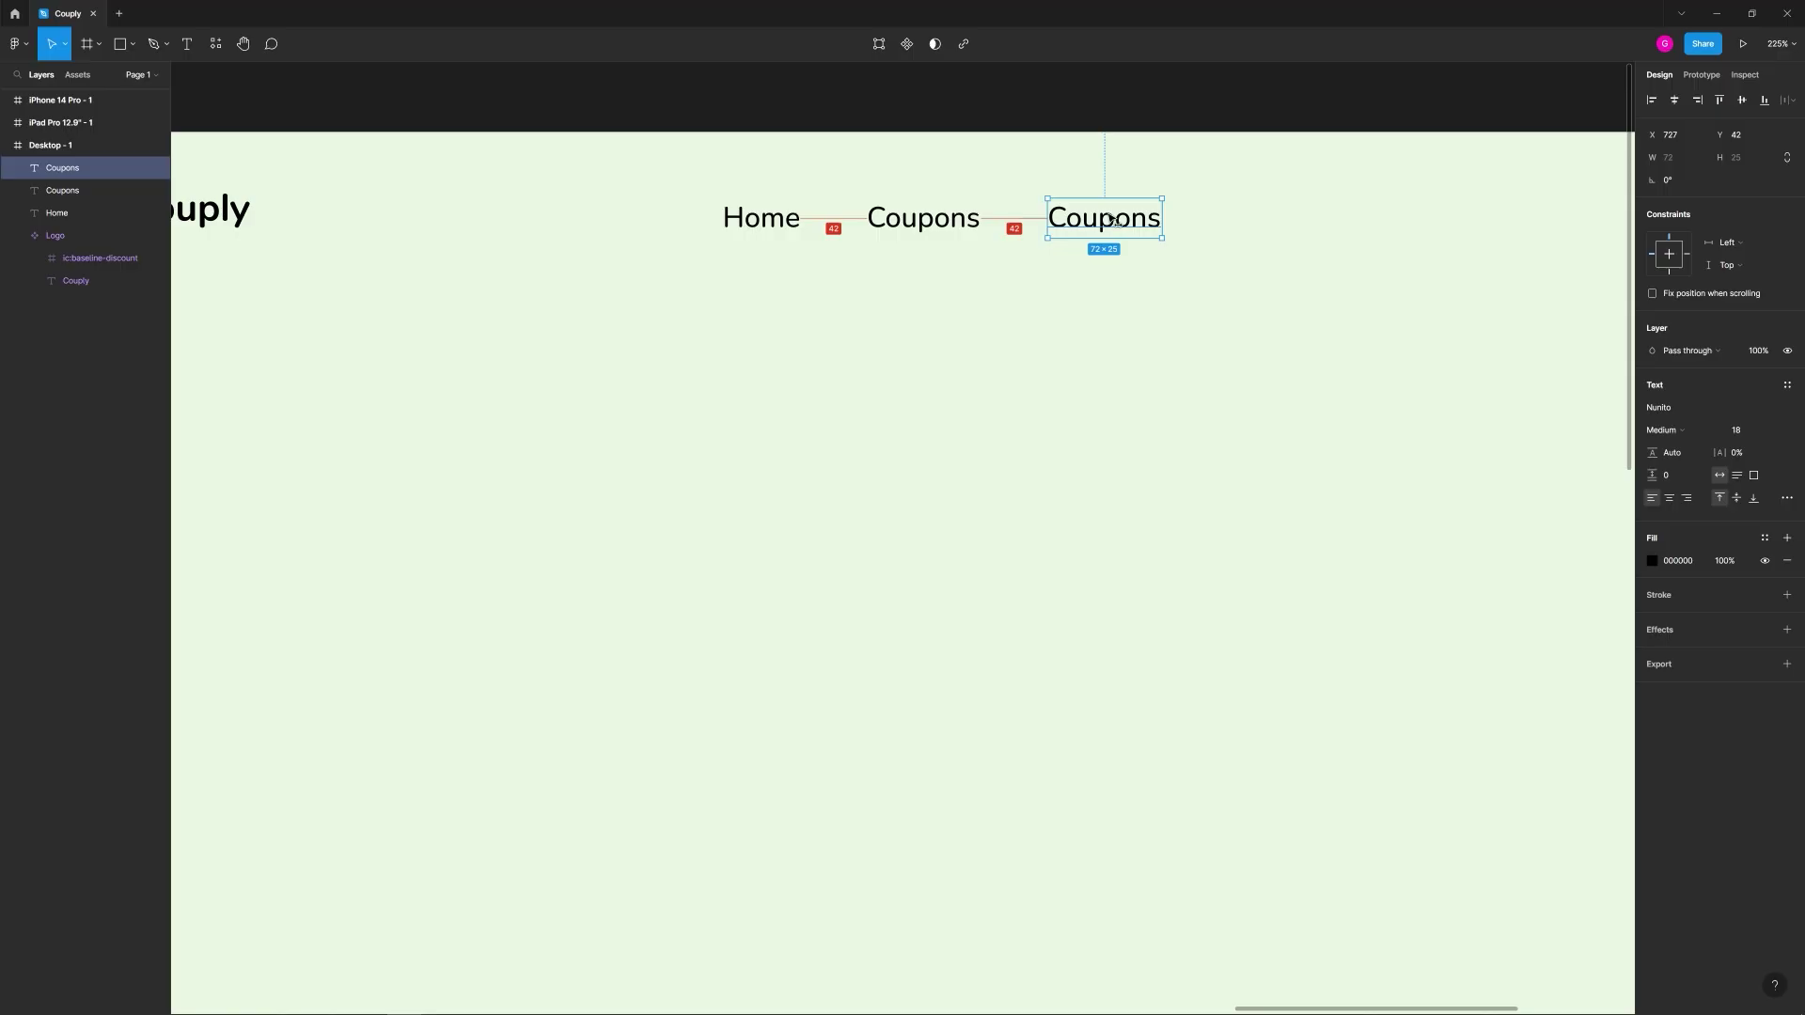
{"action": "left_click", "coordinate": [1119, 278]}
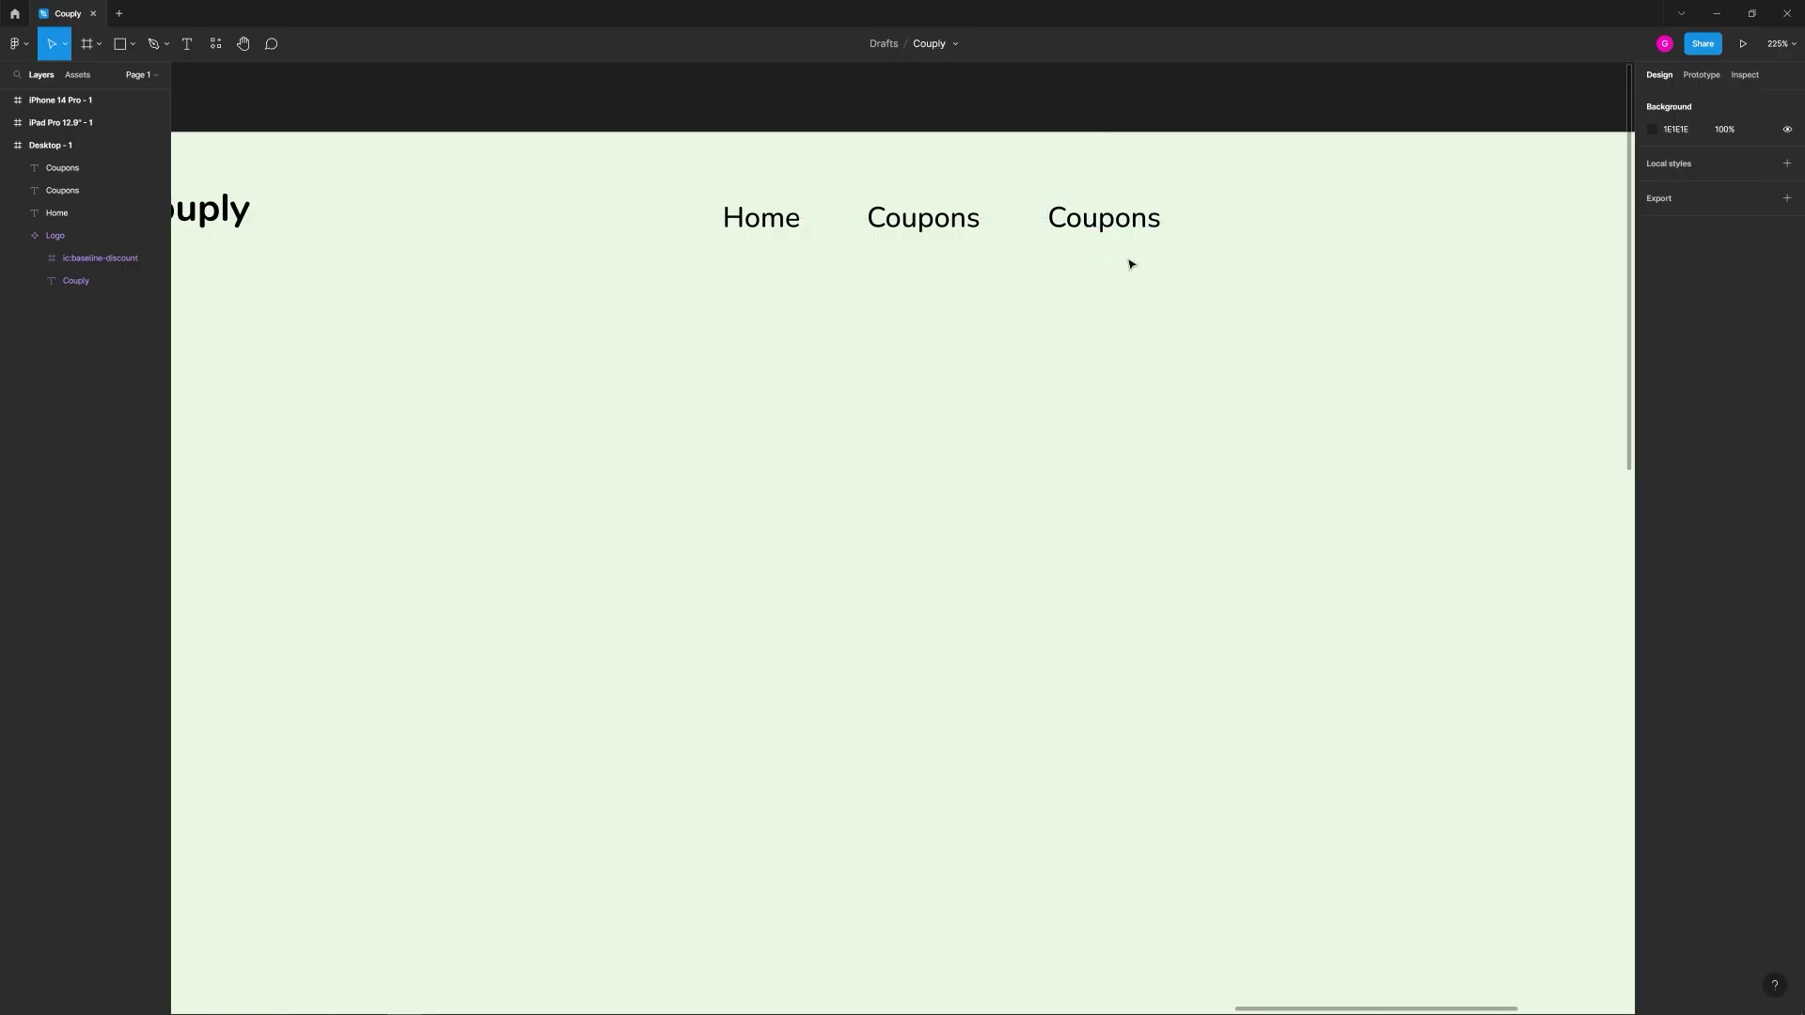
{"action": "left_click", "coordinate": [1094, 228]}
{"action": "left_click", "coordinate": [950, 220]}
{"action": "left_click", "coordinate": [1072, 223]}
{"action": "left_click", "coordinate": [933, 276]}
{"action": "left_click", "coordinate": [748, 232]}
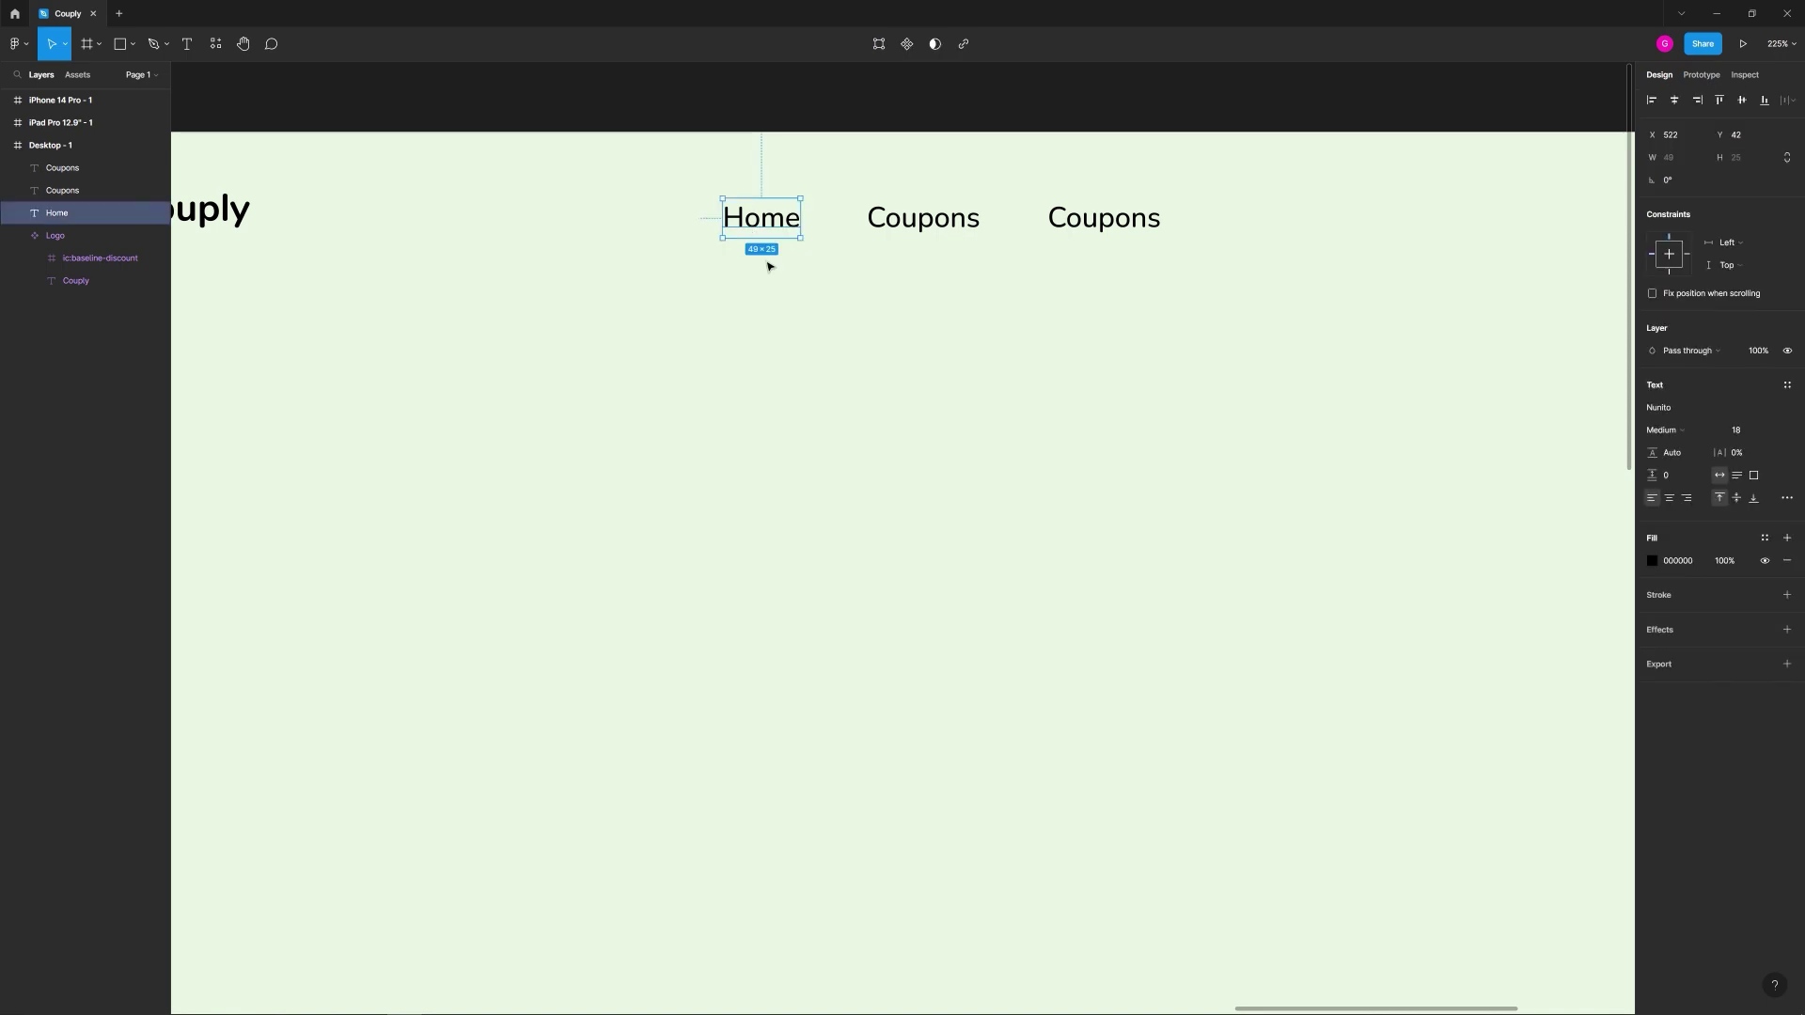
{"action": "left_click", "coordinate": [767, 266]}
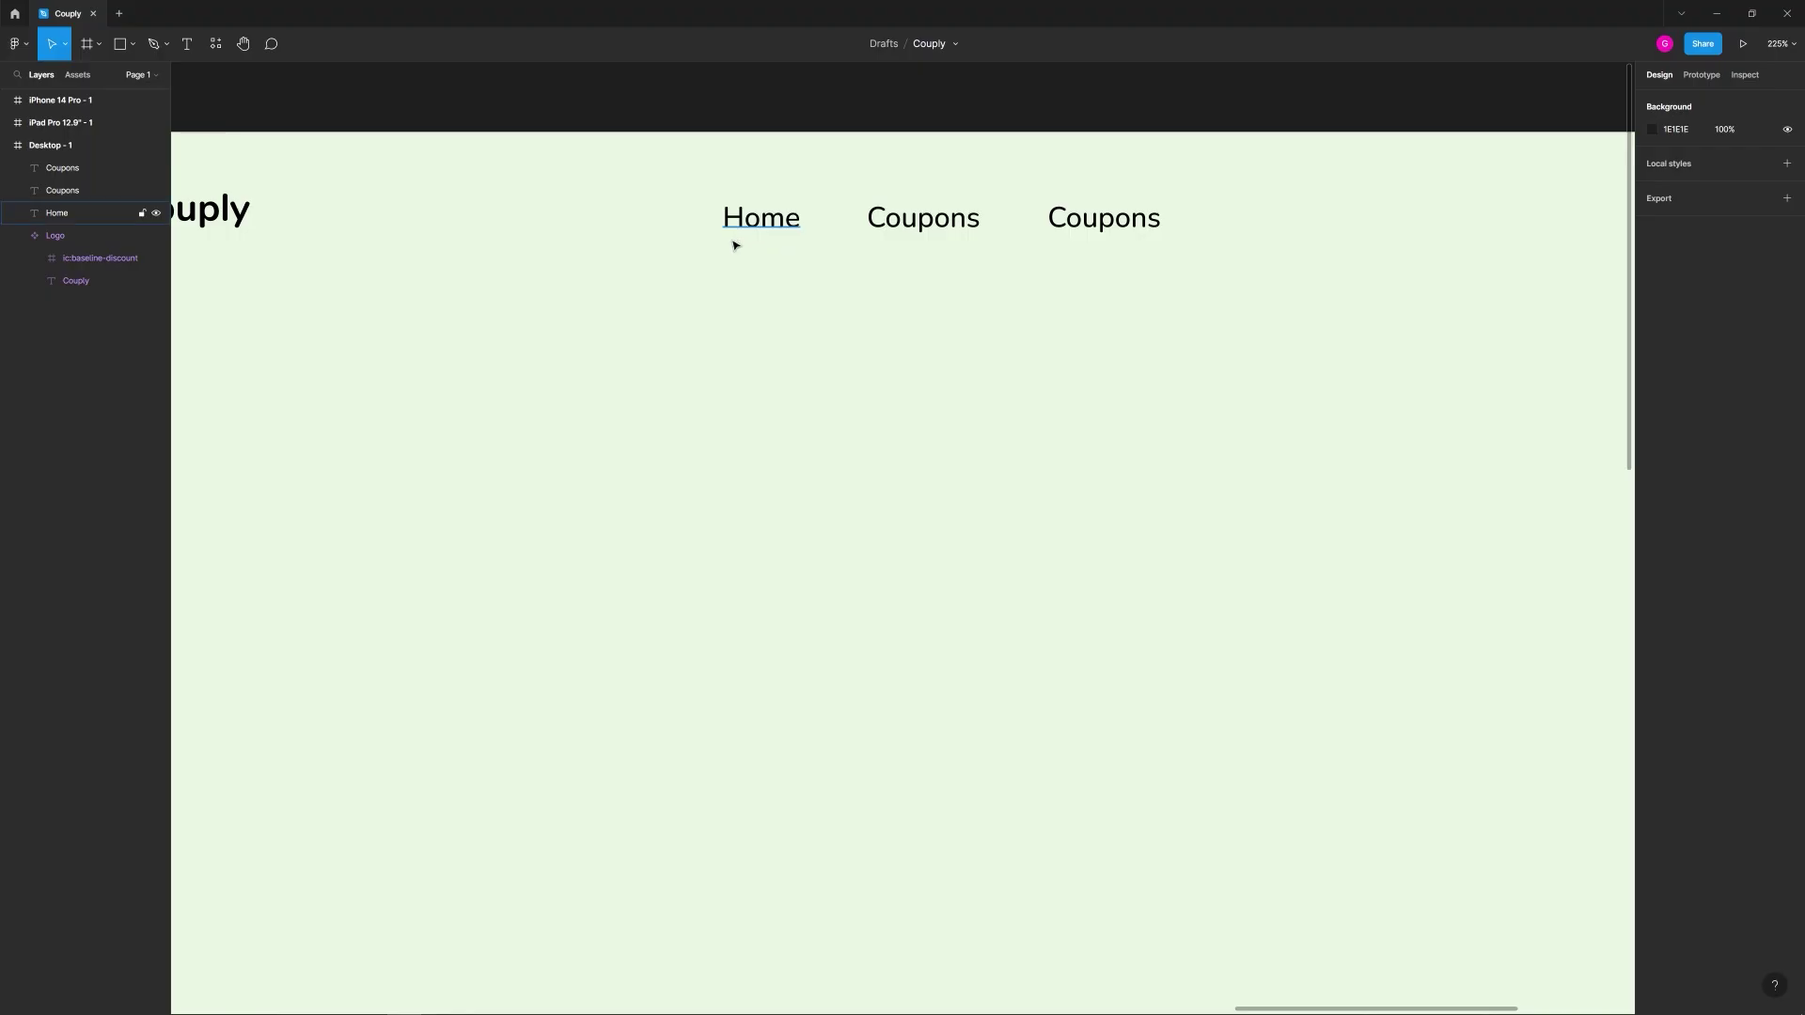
Step: Try an underline text decoration on the Home text in the header
{"action": "left_click", "coordinate": [733, 237]}
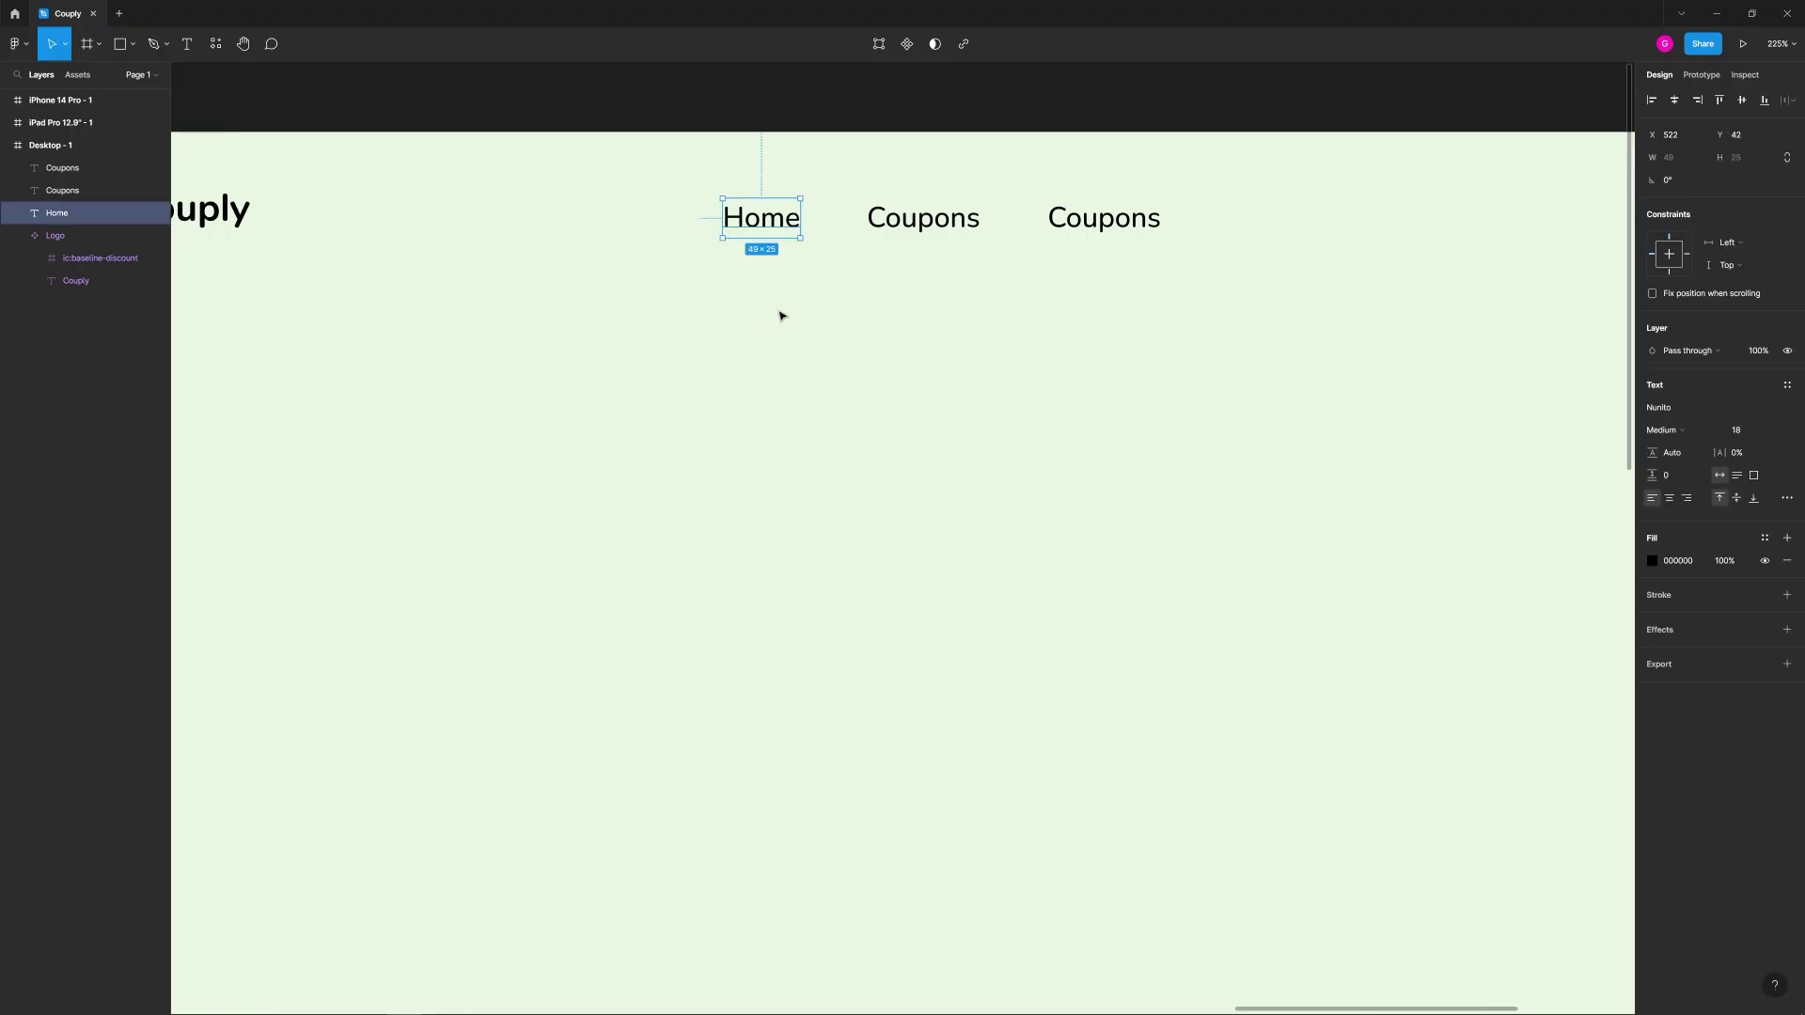
{"action": "left_click", "coordinate": [780, 303]}
{"action": "left_click", "coordinate": [760, 222]}
{"action": "left_click", "coordinate": [1787, 497]}
{"action": "left_click", "coordinate": [1601, 697]}
{"action": "left_click", "coordinate": [1007, 419]}
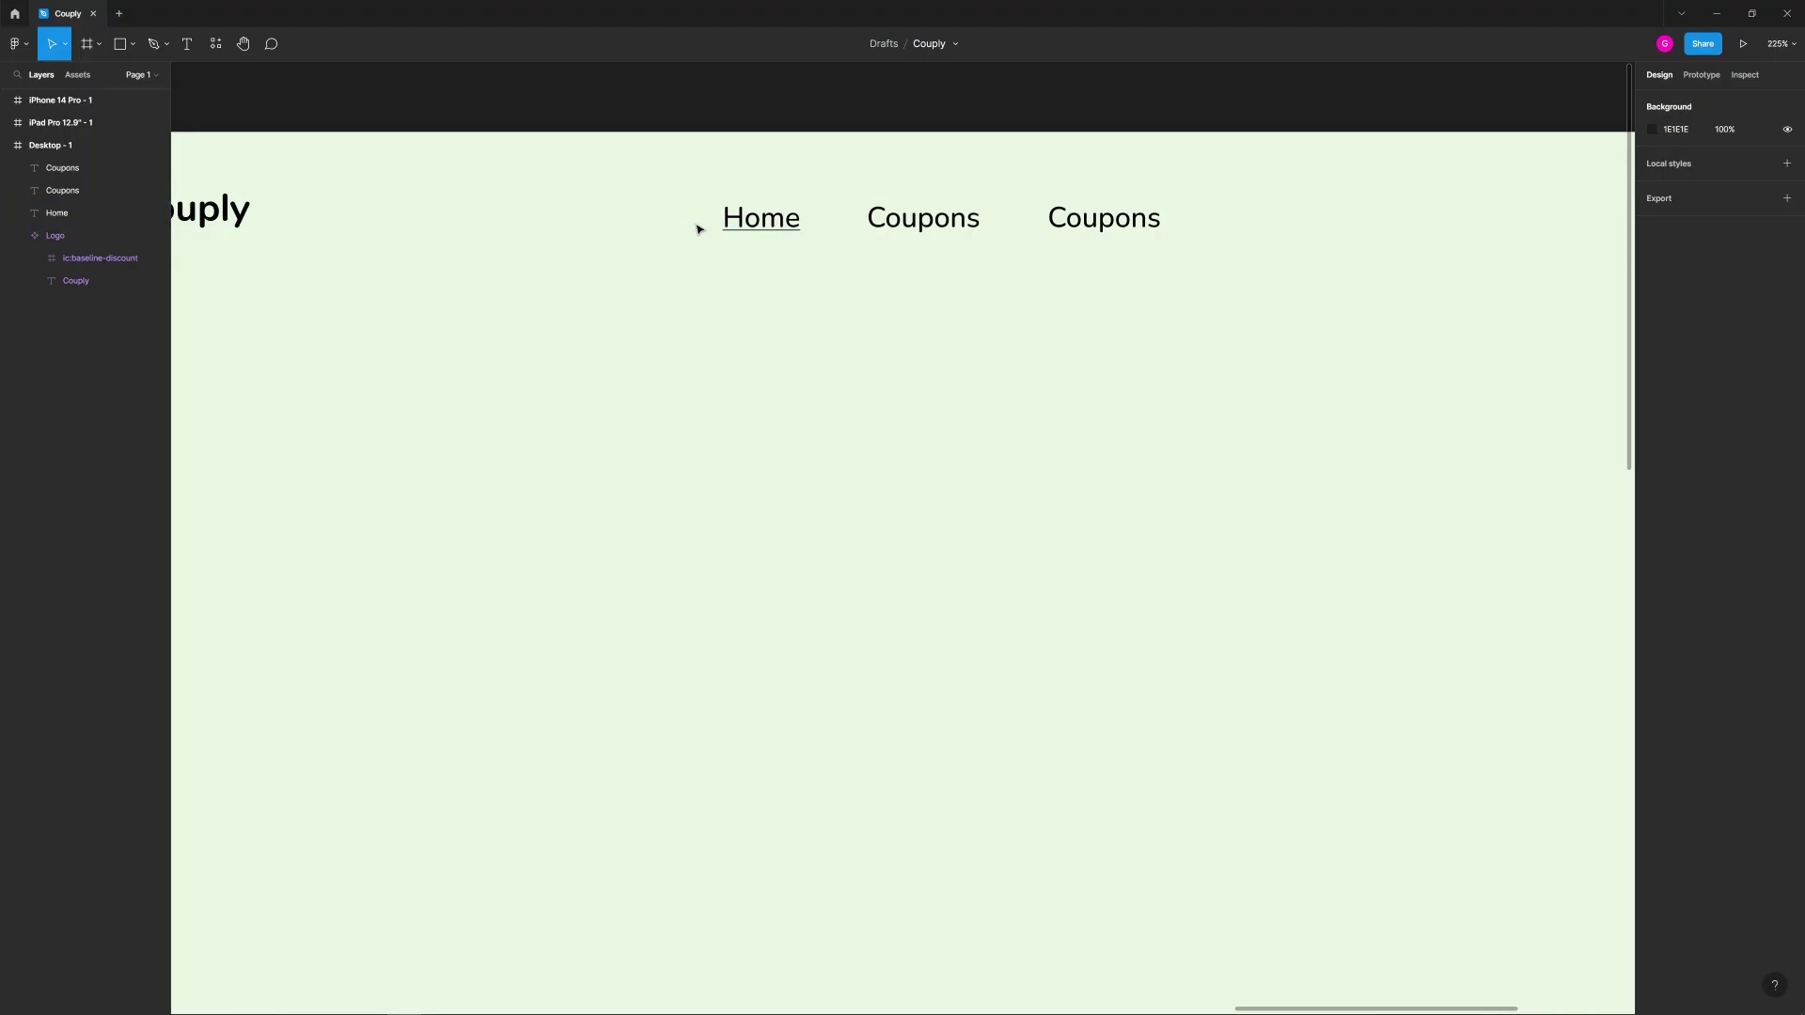
{"action": "left_click", "coordinate": [759, 226]}
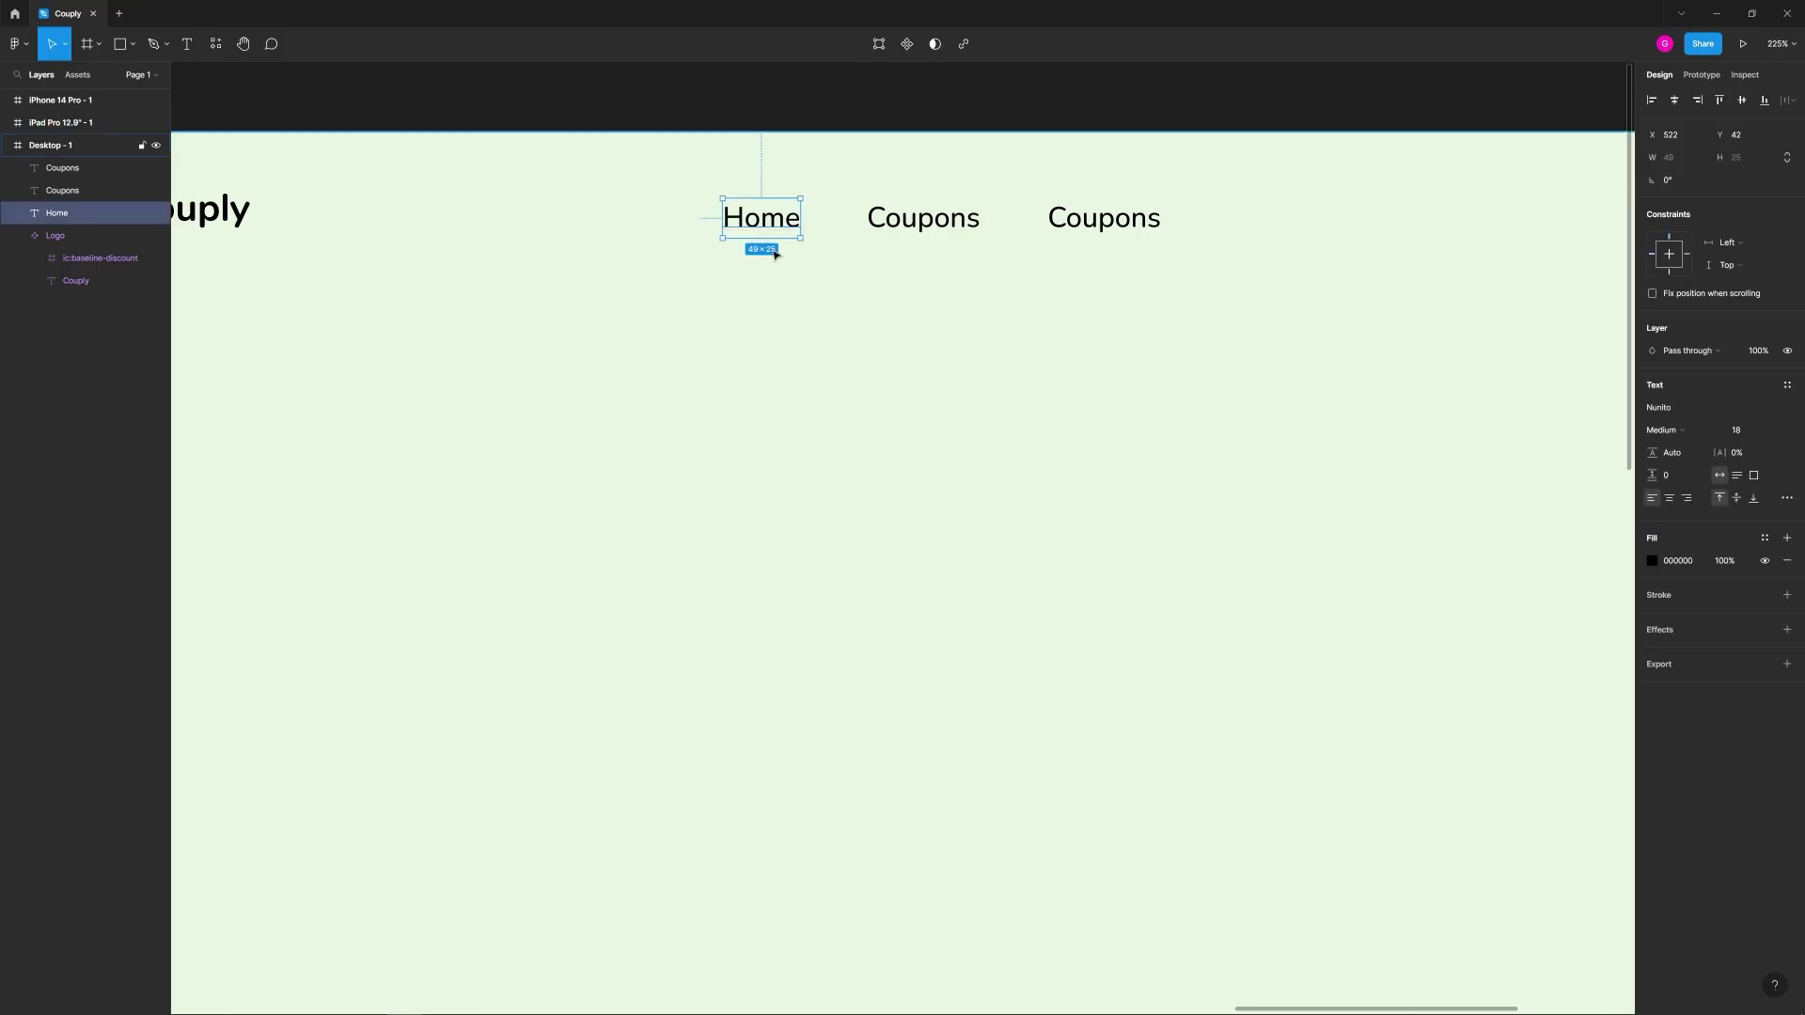
{"action": "left_click", "coordinate": [781, 266]}
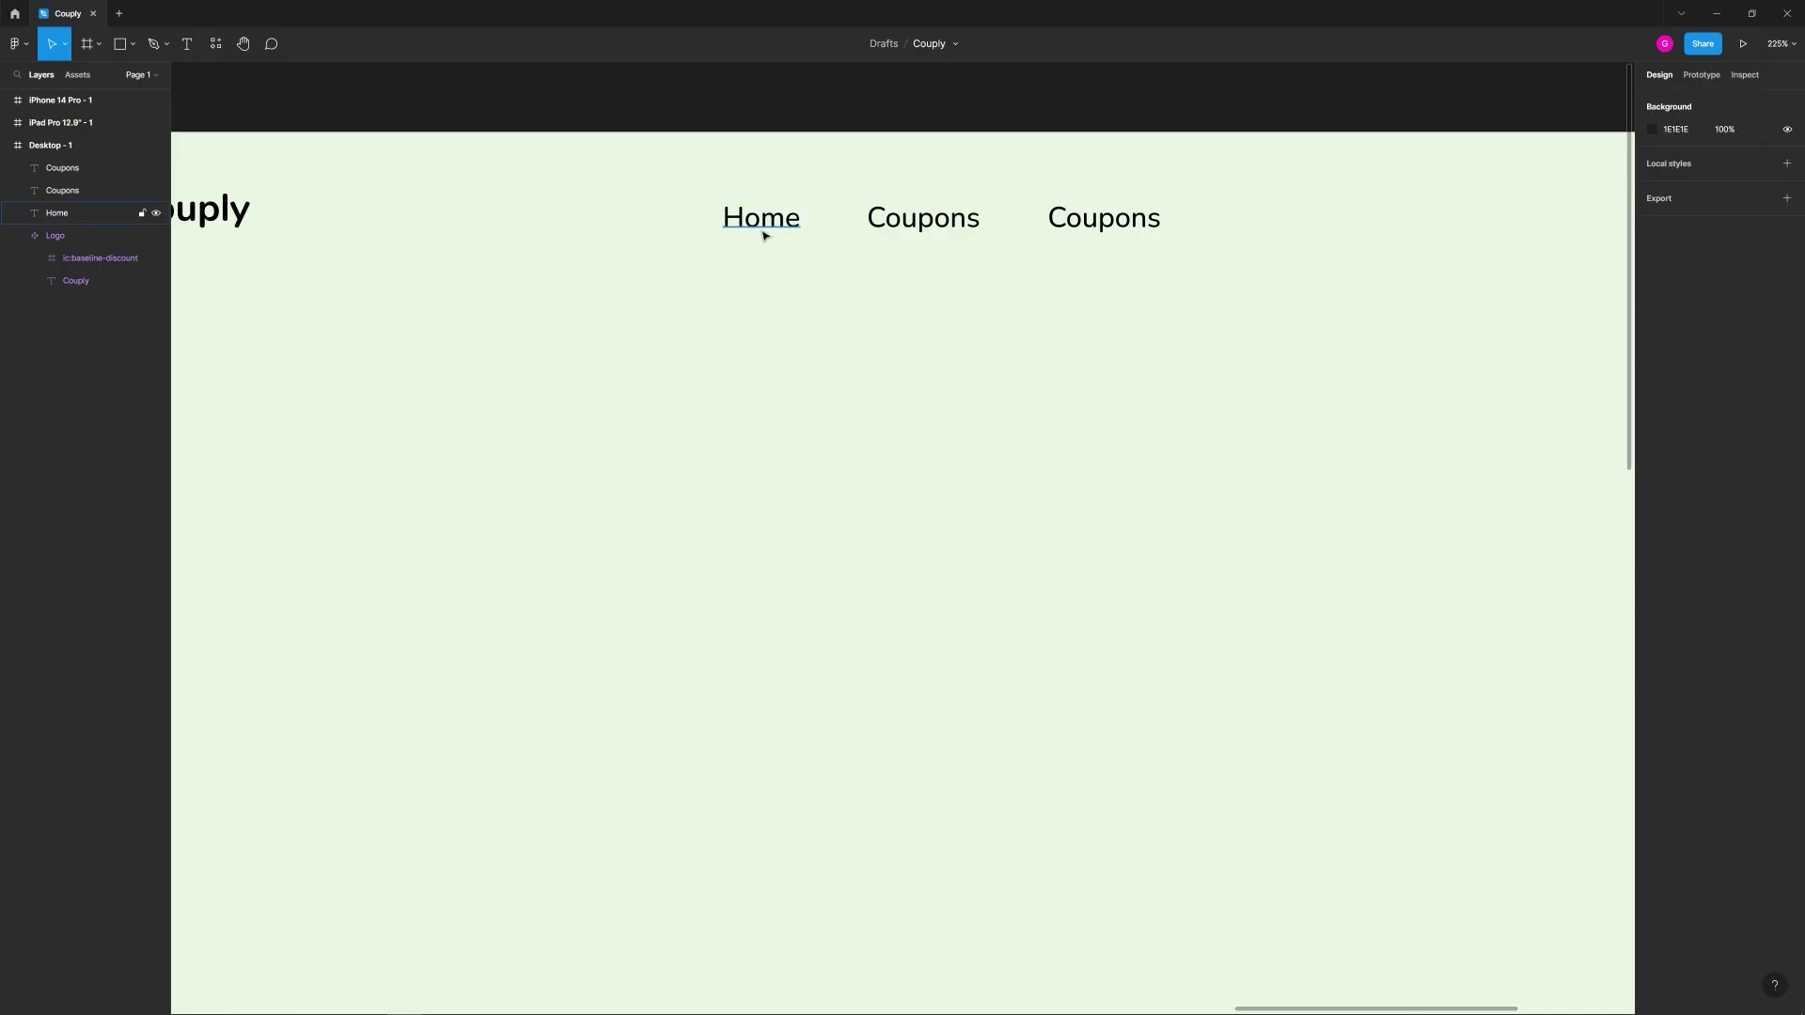
{"action": "left_click", "coordinate": [763, 235]}
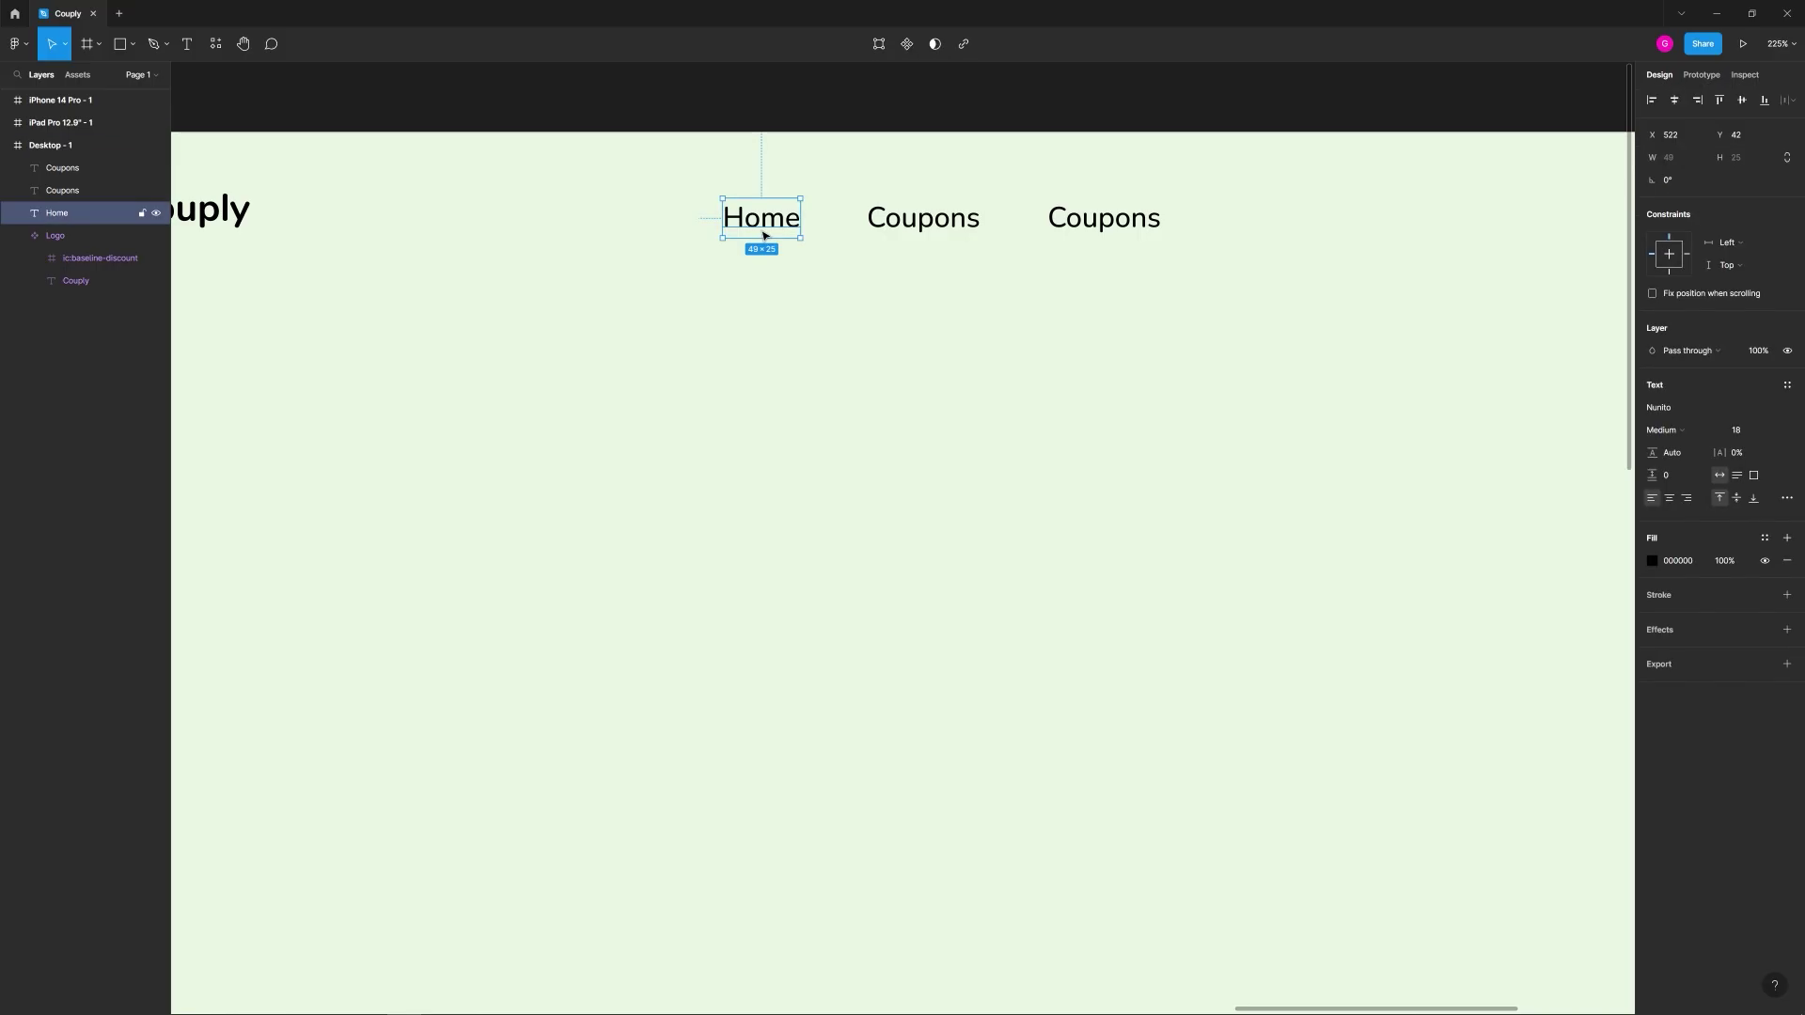
{"action": "left_click", "coordinate": [917, 225]}
{"action": "left_click", "coordinate": [766, 233]}
{"action": "left_click", "coordinate": [797, 275]}
{"action": "left_click", "coordinate": [926, 233]}
{"action": "left_click", "coordinate": [1018, 227]}
{"action": "left_click", "coordinate": [1101, 231]}
{"action": "left_click", "coordinate": [1090, 282]}
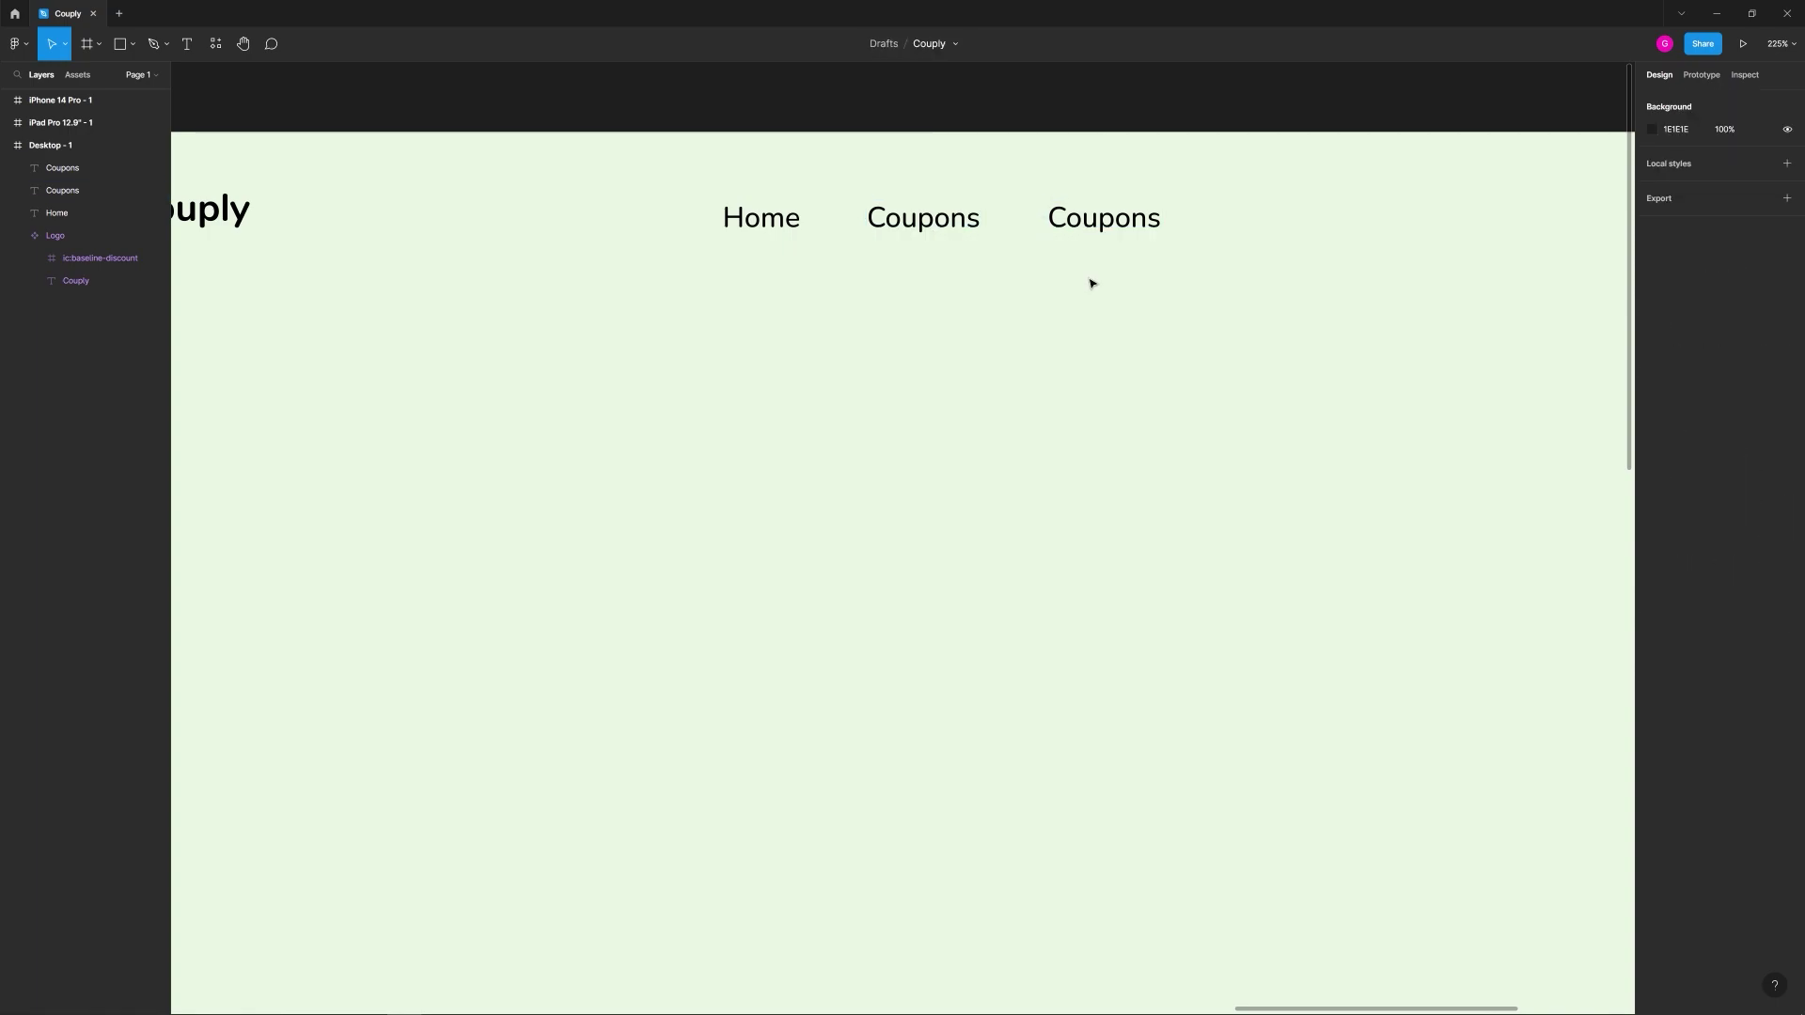
Step: Delete both Coupons texts from the header, keeping only the Home text
{"action": "left_click_drag", "start_coordinate": [1192, 206], "coordinate": [907, 254]}
{"action": "key", "text": "Delete"}
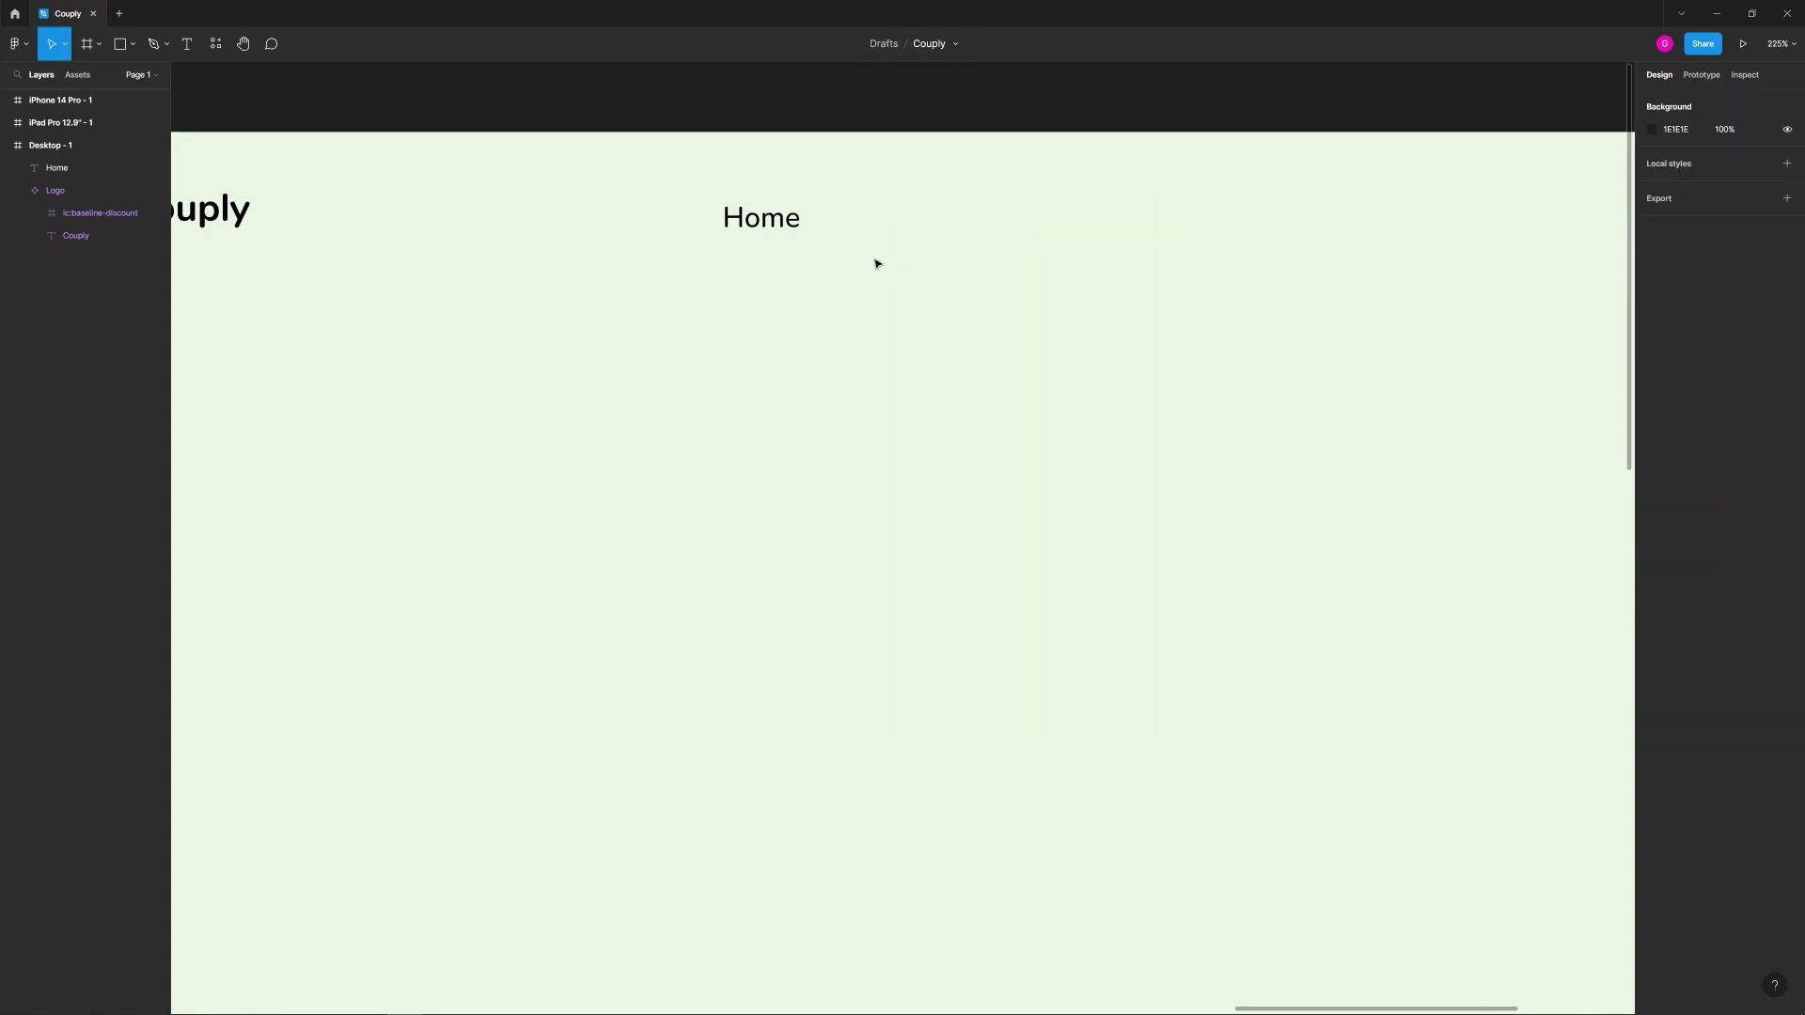
Step: Draw a thin rectangle about 27 × 2 just beneath the Home text, at about X 524, Y 63
{"action": "scroll", "coordinate": [743, 216], "scroll_direction": "up", "scroll_amount": 5}
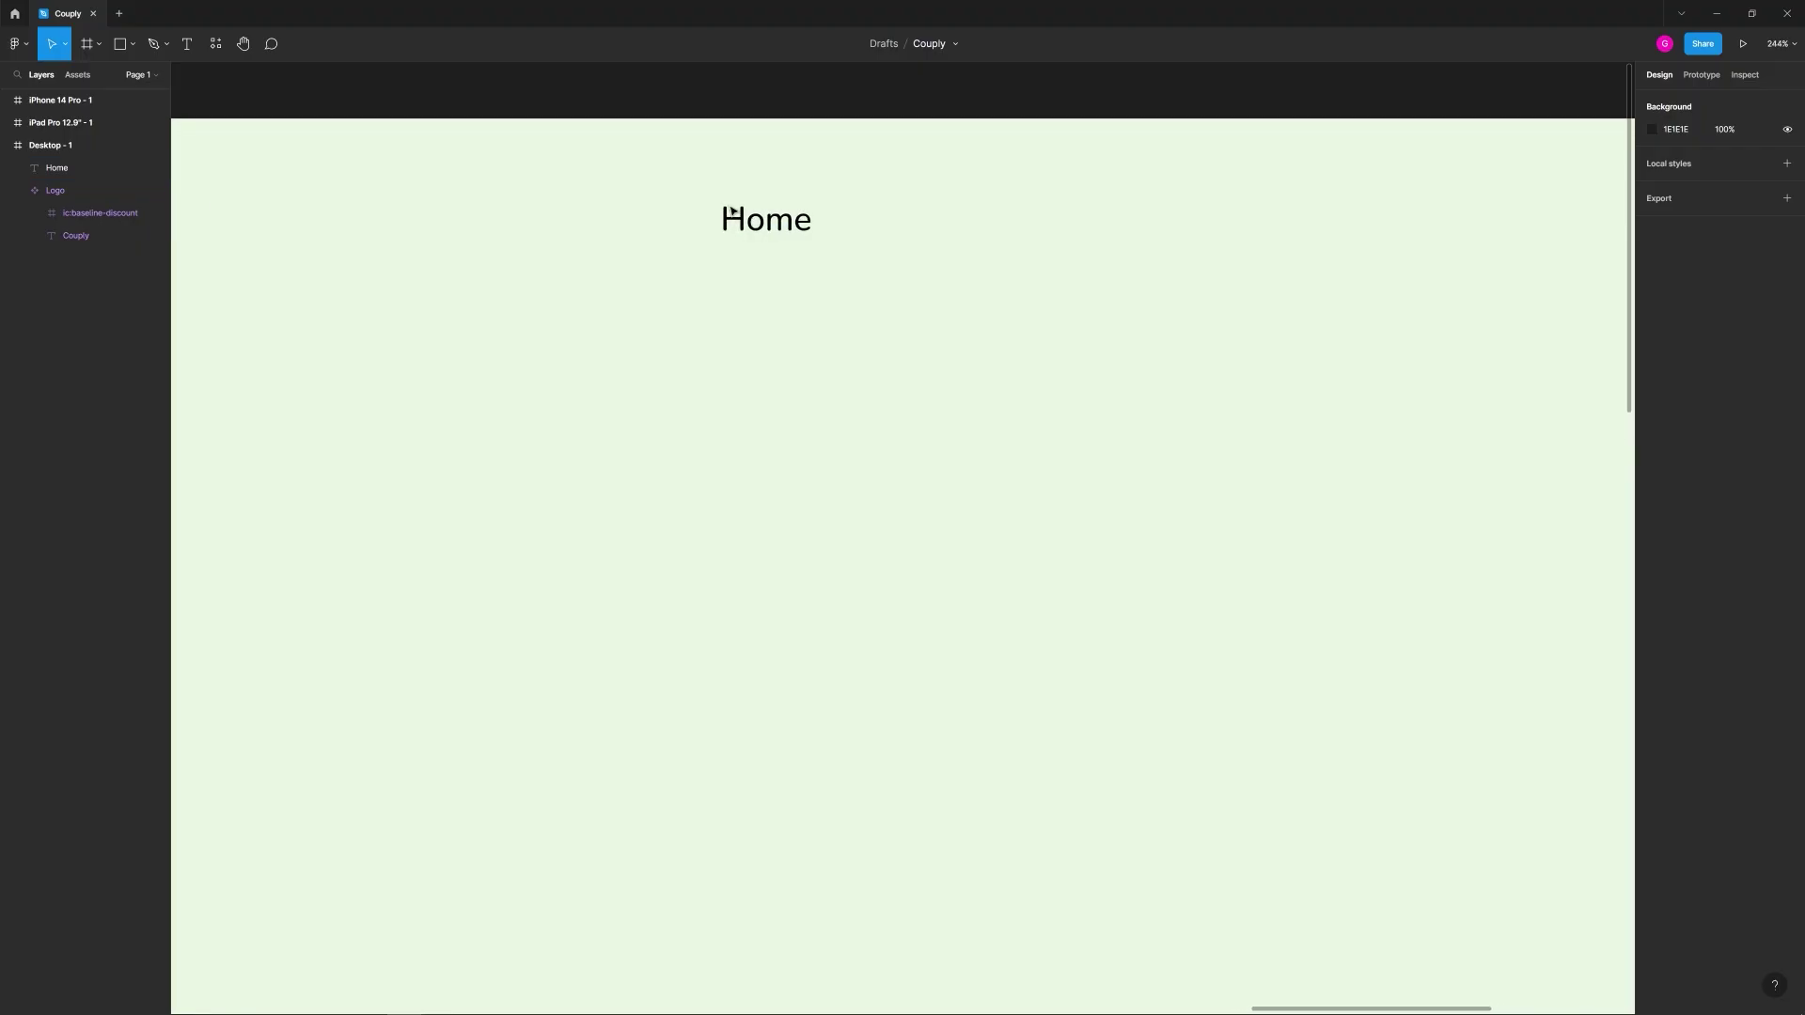
{"action": "scroll", "coordinate": [731, 210], "scroll_direction": "up", "scroll_amount": 6}
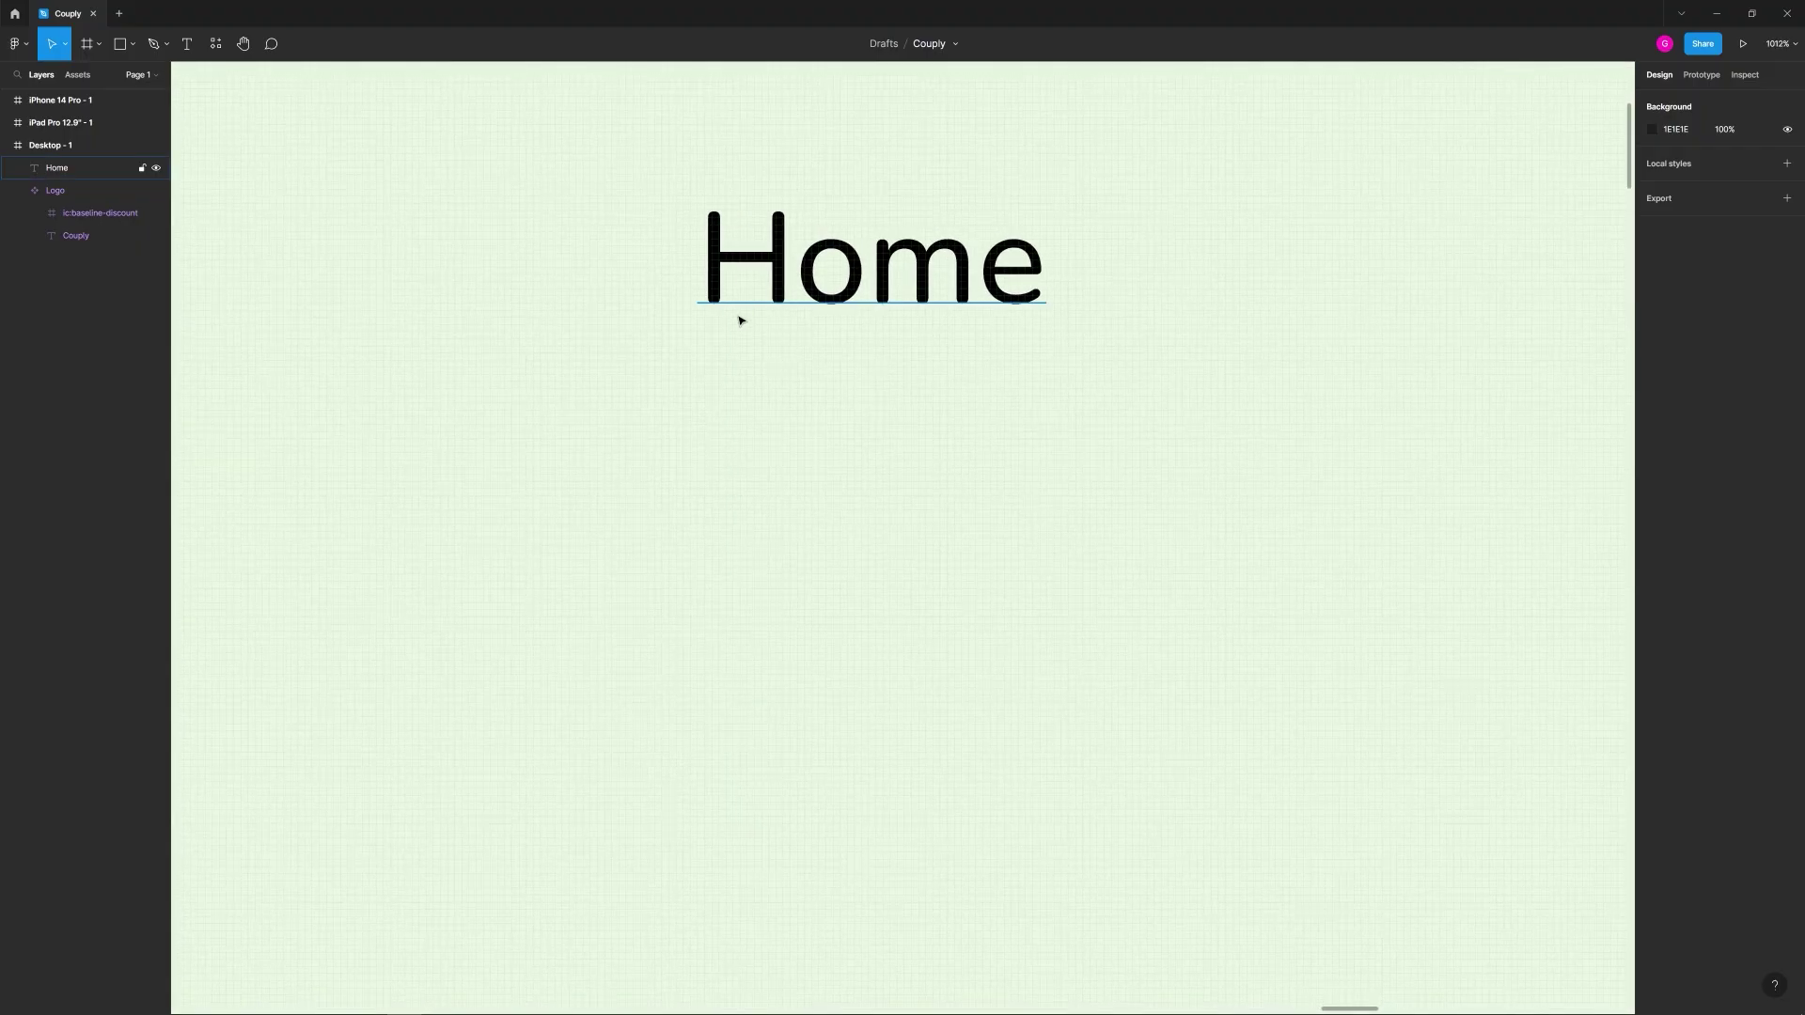
{"action": "scroll", "coordinate": [743, 301], "scroll_direction": "up", "scroll_amount": 1}
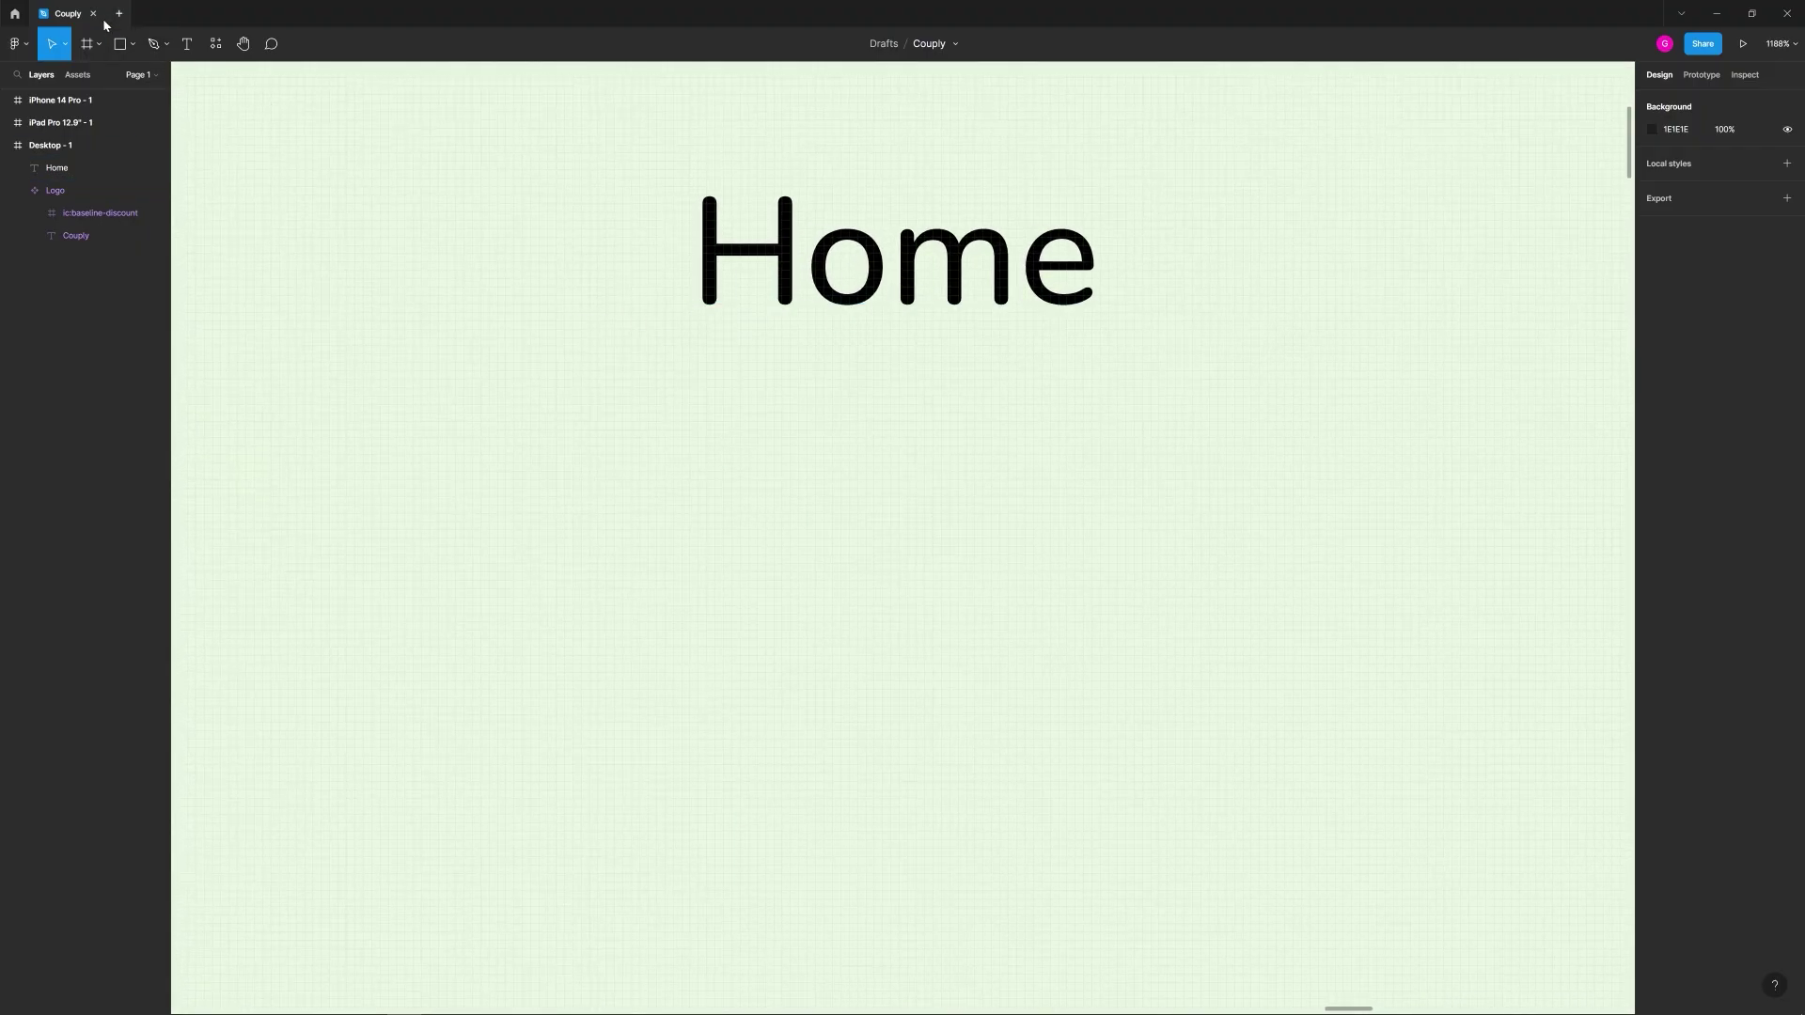
{"action": "left_click", "coordinate": [120, 45]}
{"action": "mouse_move", "coordinate": [705, 331]}
{"action": "left_mouse_down"}
{"action": "mouse_move", "coordinate": [731, 369]}
{"action": "mouse_move", "coordinate": [934, 356]}
{"action": "left_mouse_up"}
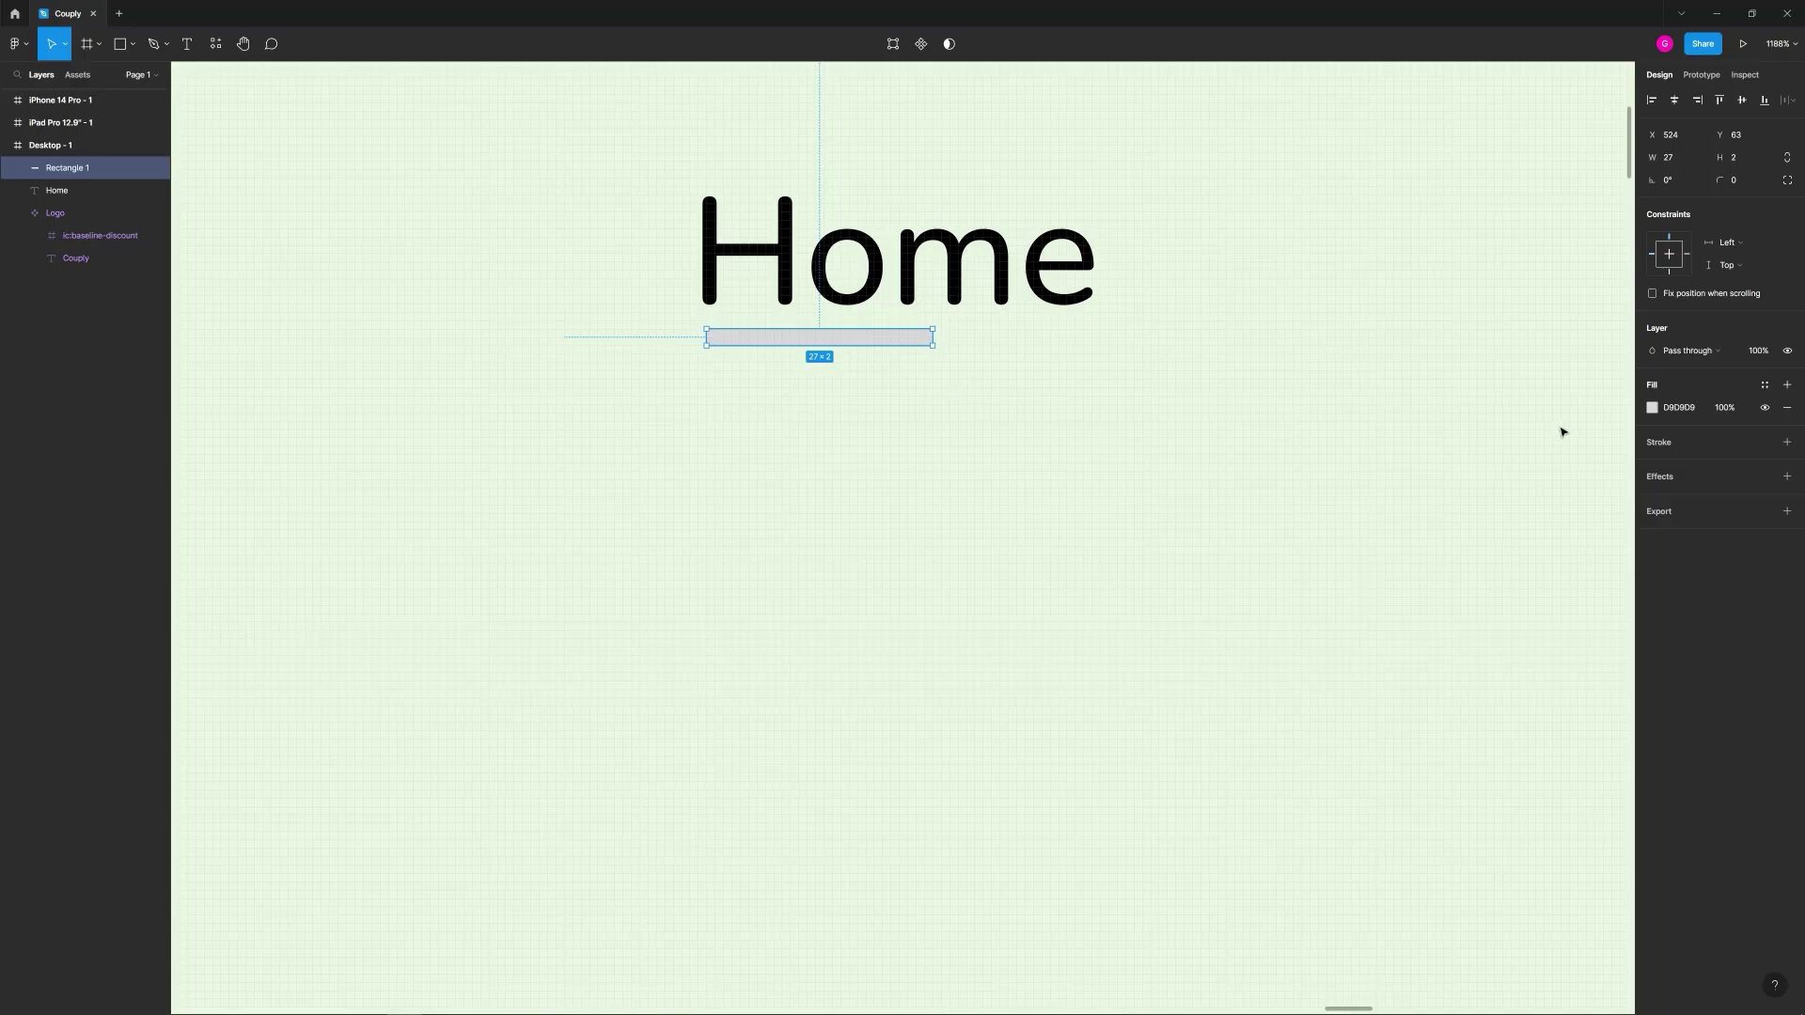
Step: Fill the thin rectangle under Home with 000000 and set its corner radius to 2
{"action": "left_click", "coordinate": [1653, 408]}
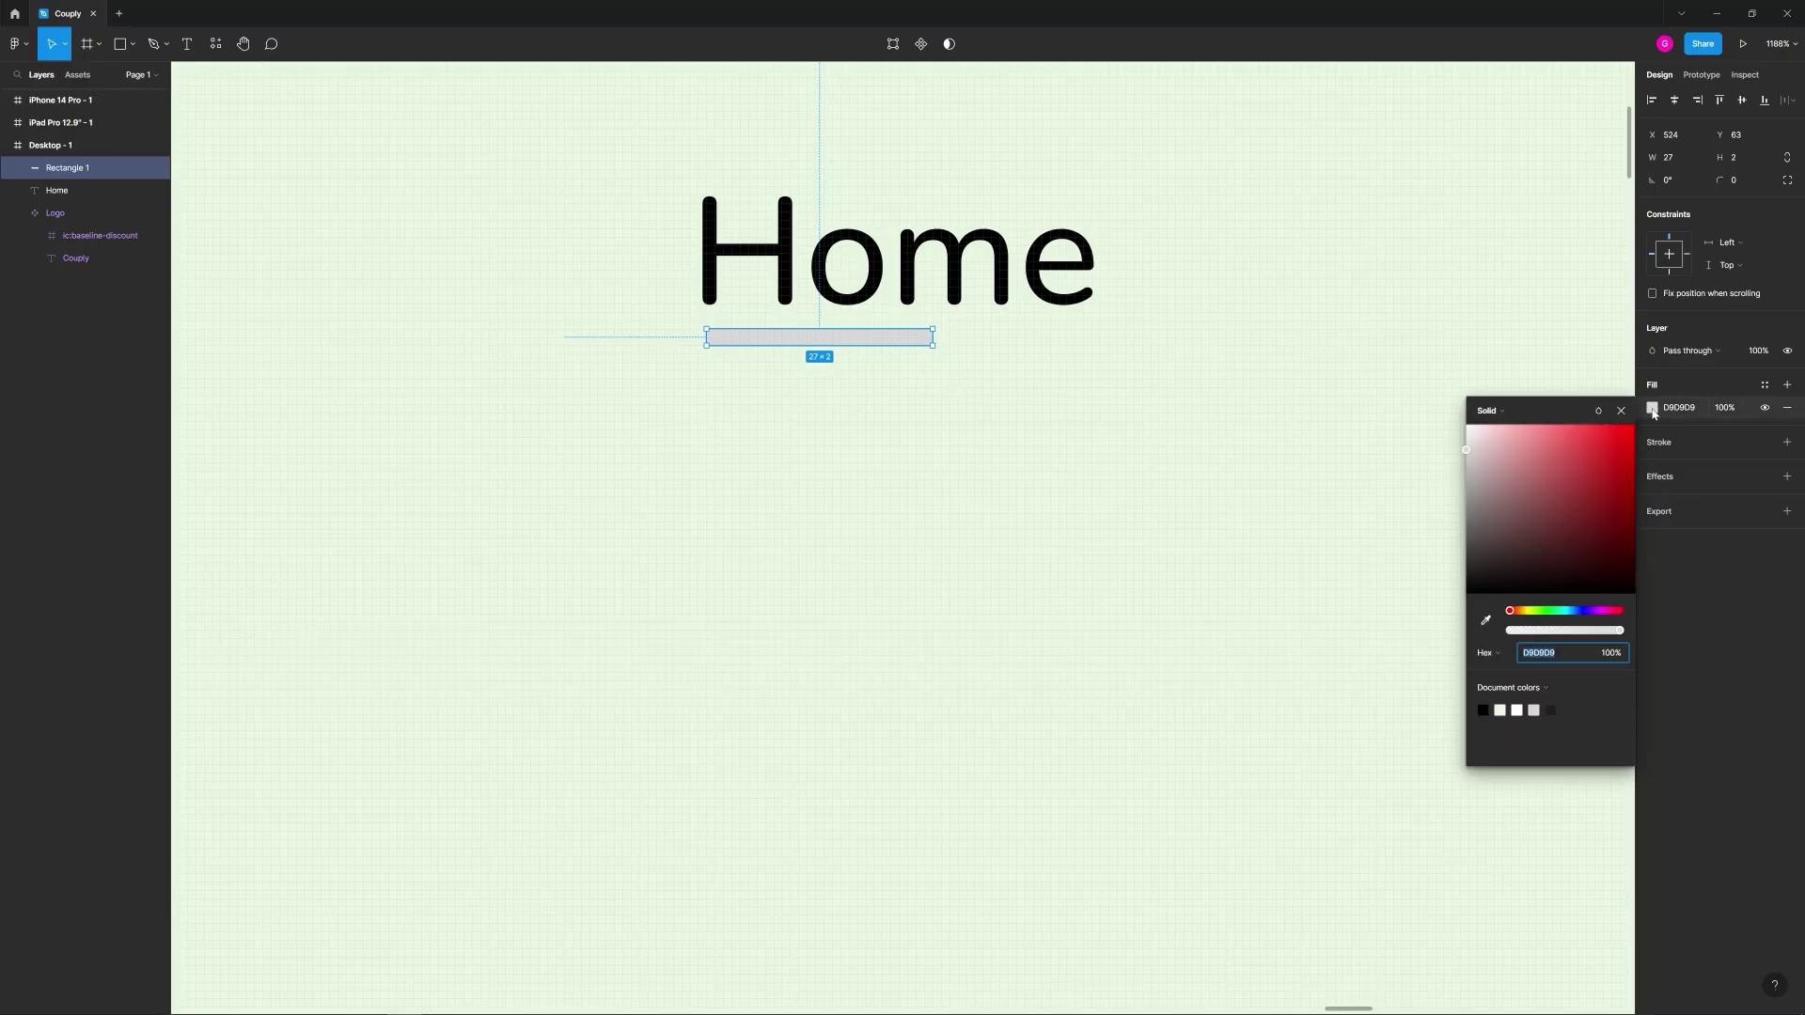
{"action": "left_click_drag", "start_coordinate": [1603, 439], "coordinate": [1447, 624]}
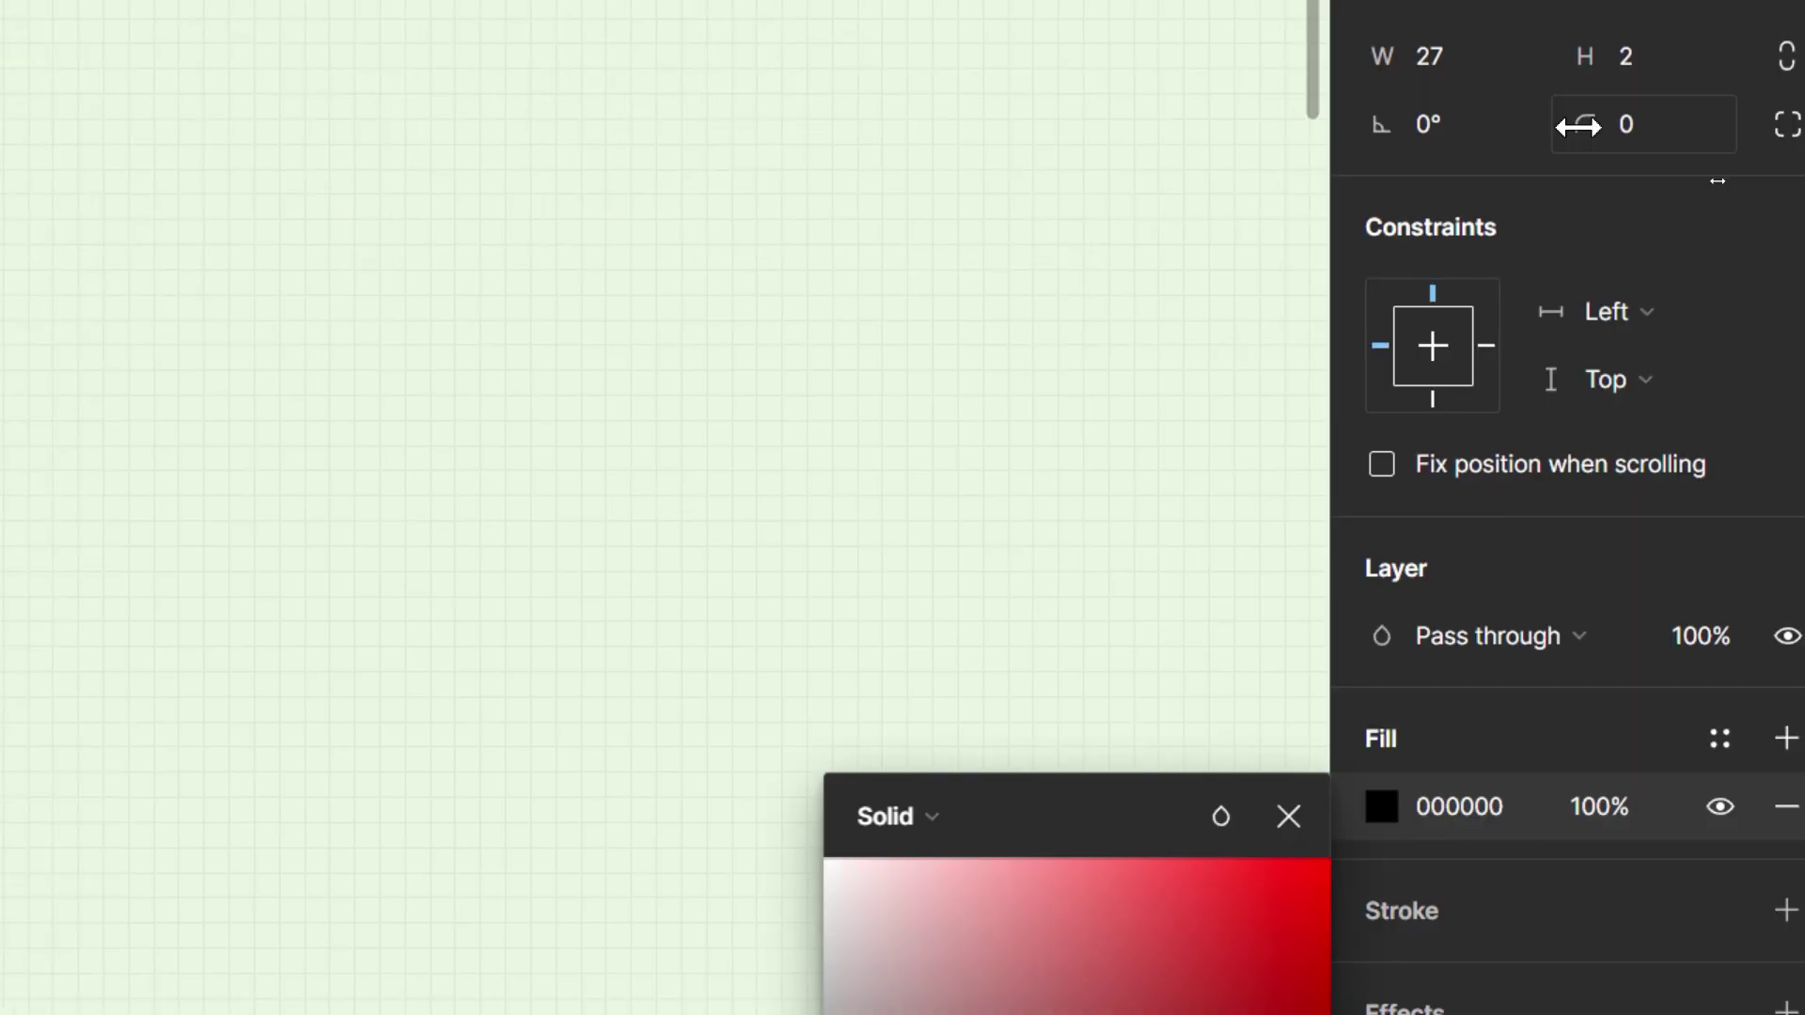
{"action": "left_click", "coordinate": [1608, 176]}
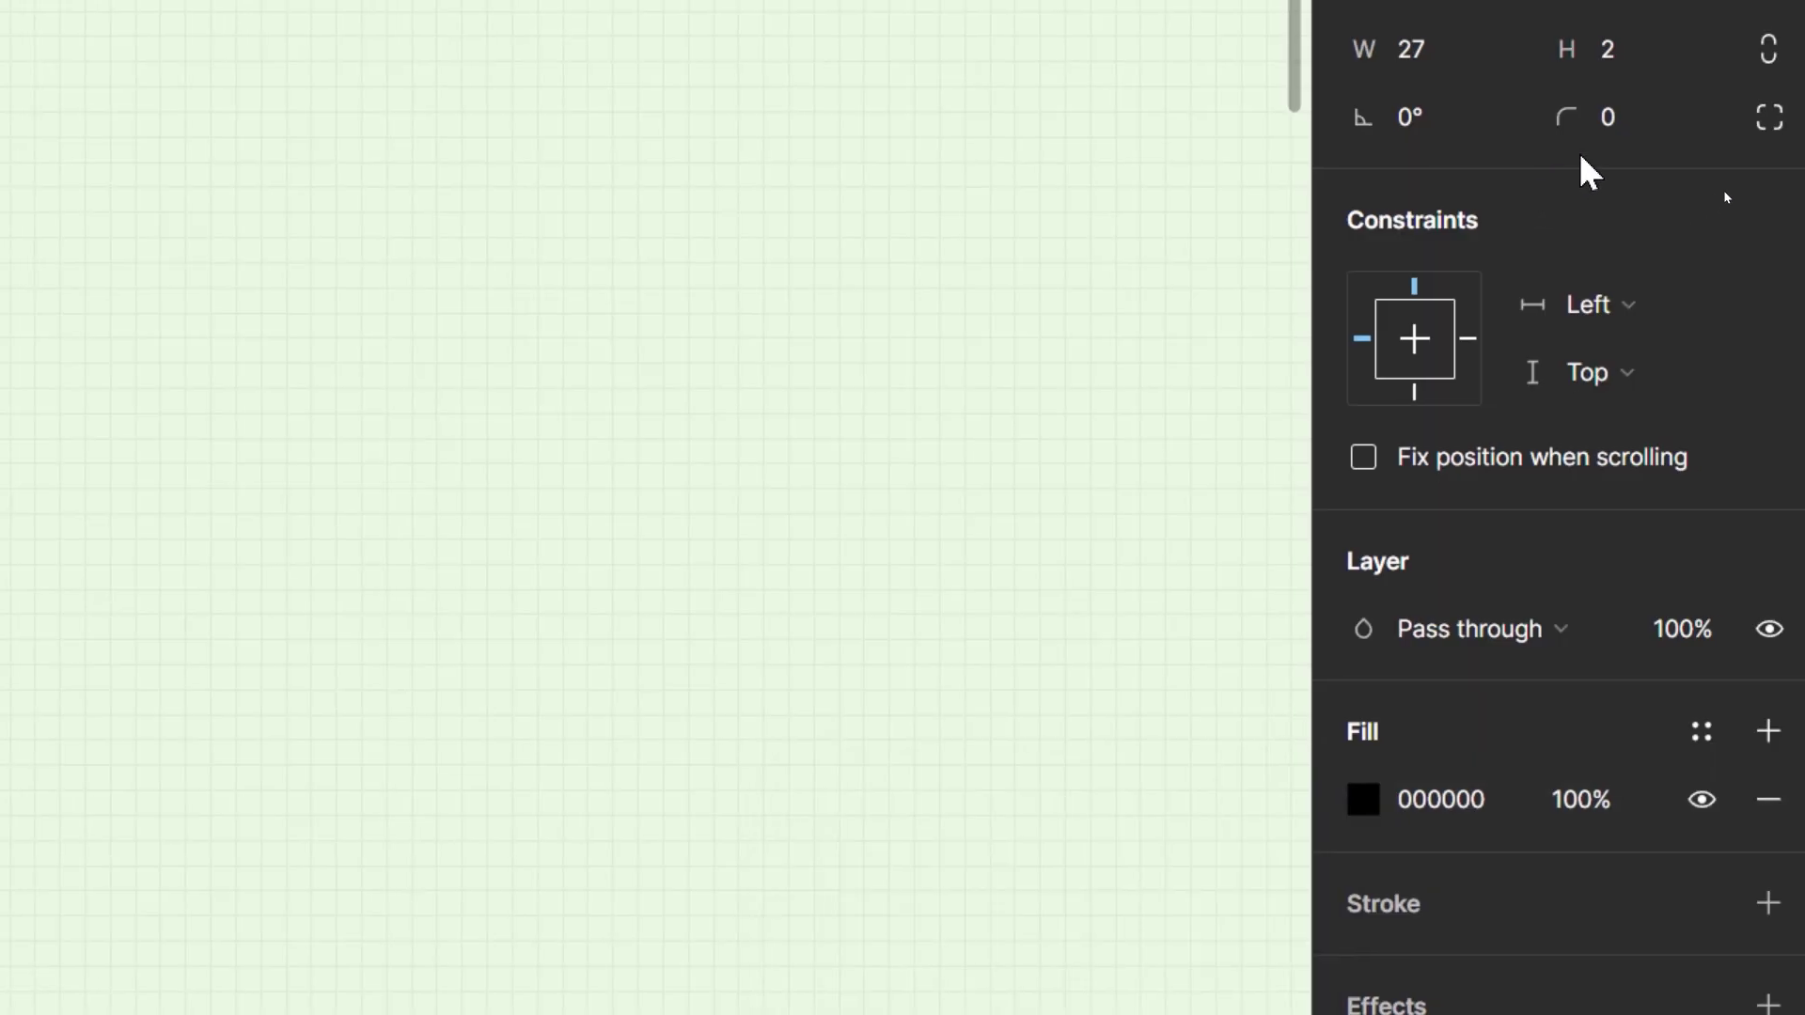
{"action": "mouse_move", "coordinate": [1566, 118]}
{"action": "left_mouse_down"}
{"action": "mouse_move", "coordinate": [1588, 117]}
{"action": "mouse_move", "coordinate": [1566, 118]}
{"action": "left_mouse_up"}
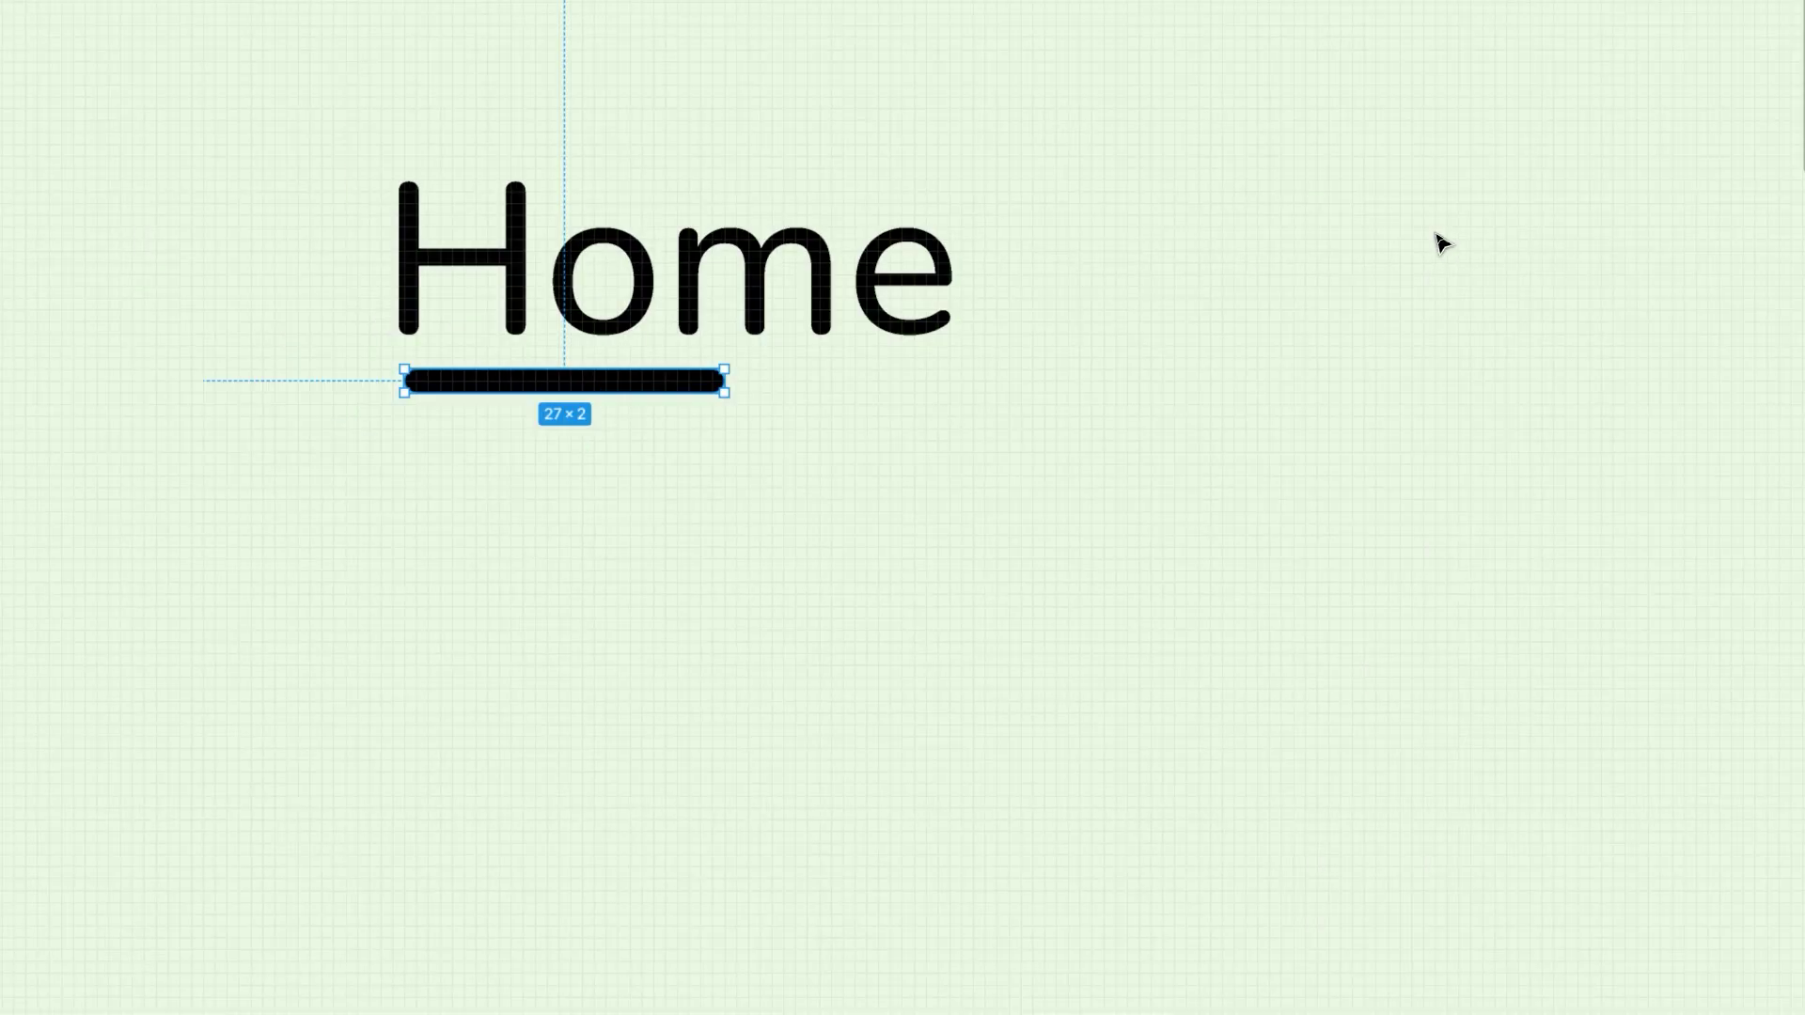
{"action": "scroll", "coordinate": [722, 389], "scroll_direction": "up", "scroll_amount": 10}
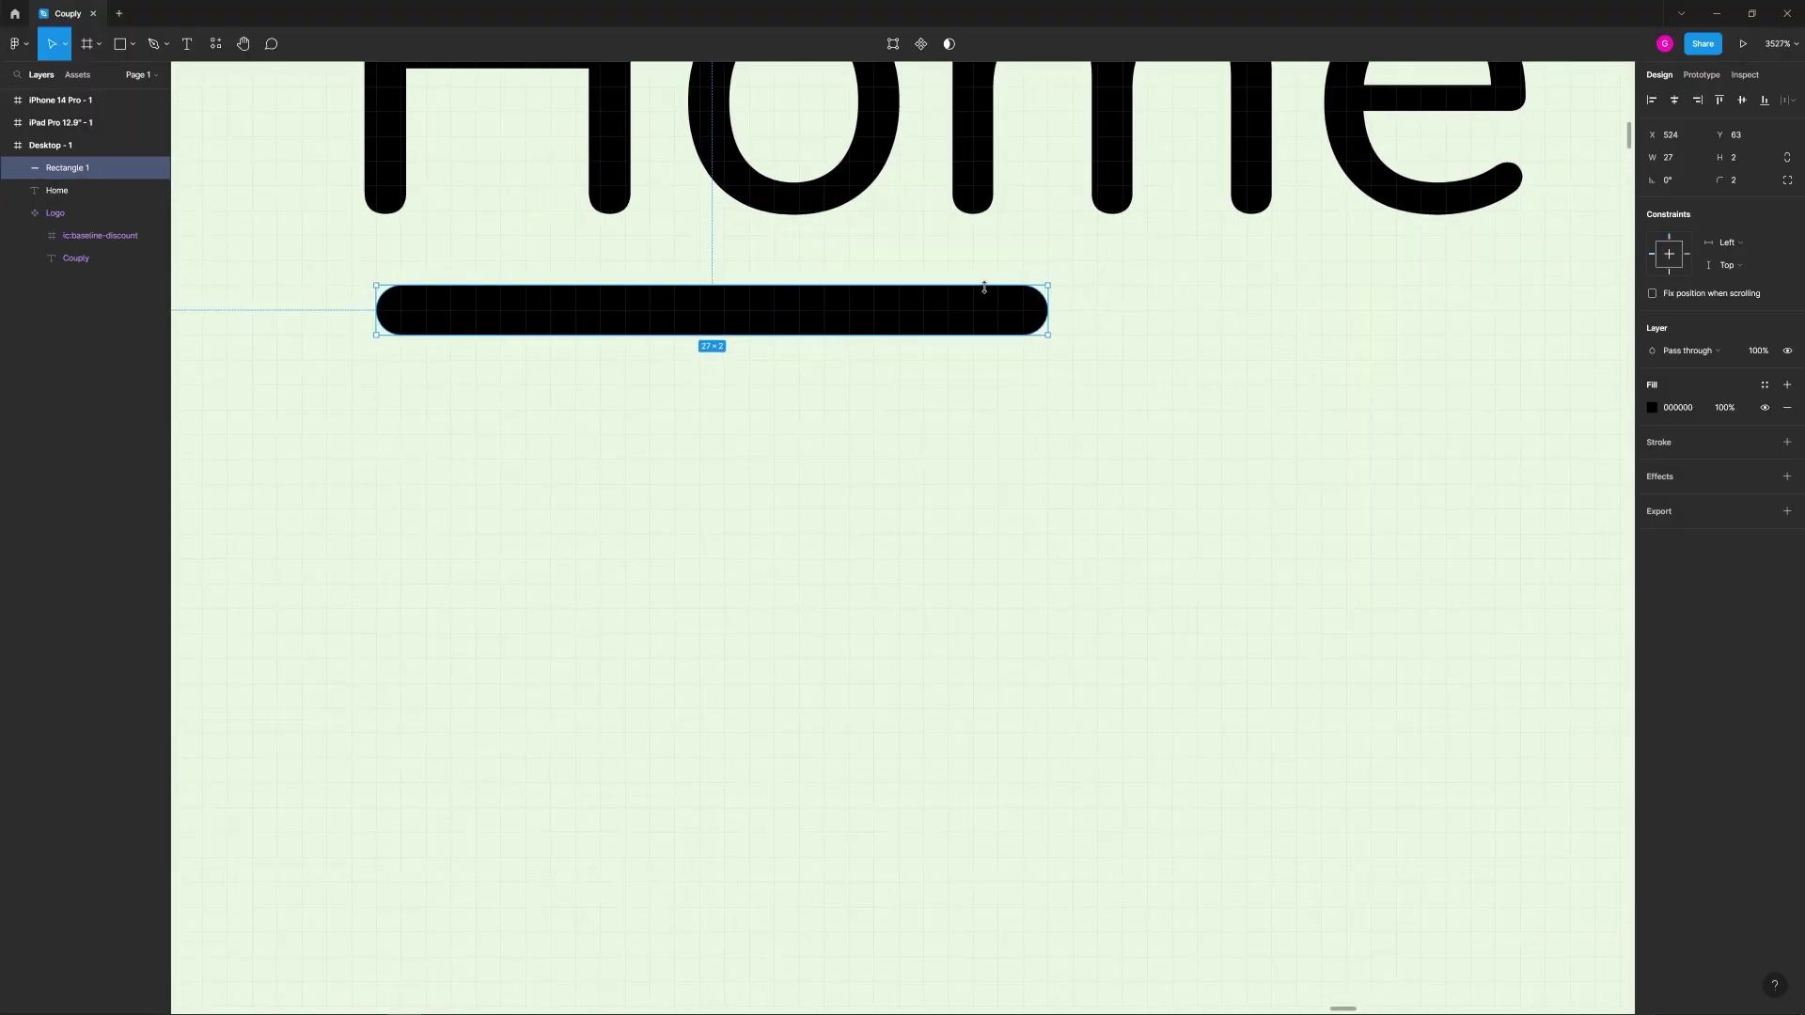
{"action": "left_click", "coordinate": [919, 391]}
{"action": "scroll", "coordinate": [818, 391], "scroll_direction": "down", "scroll_amount": 6}
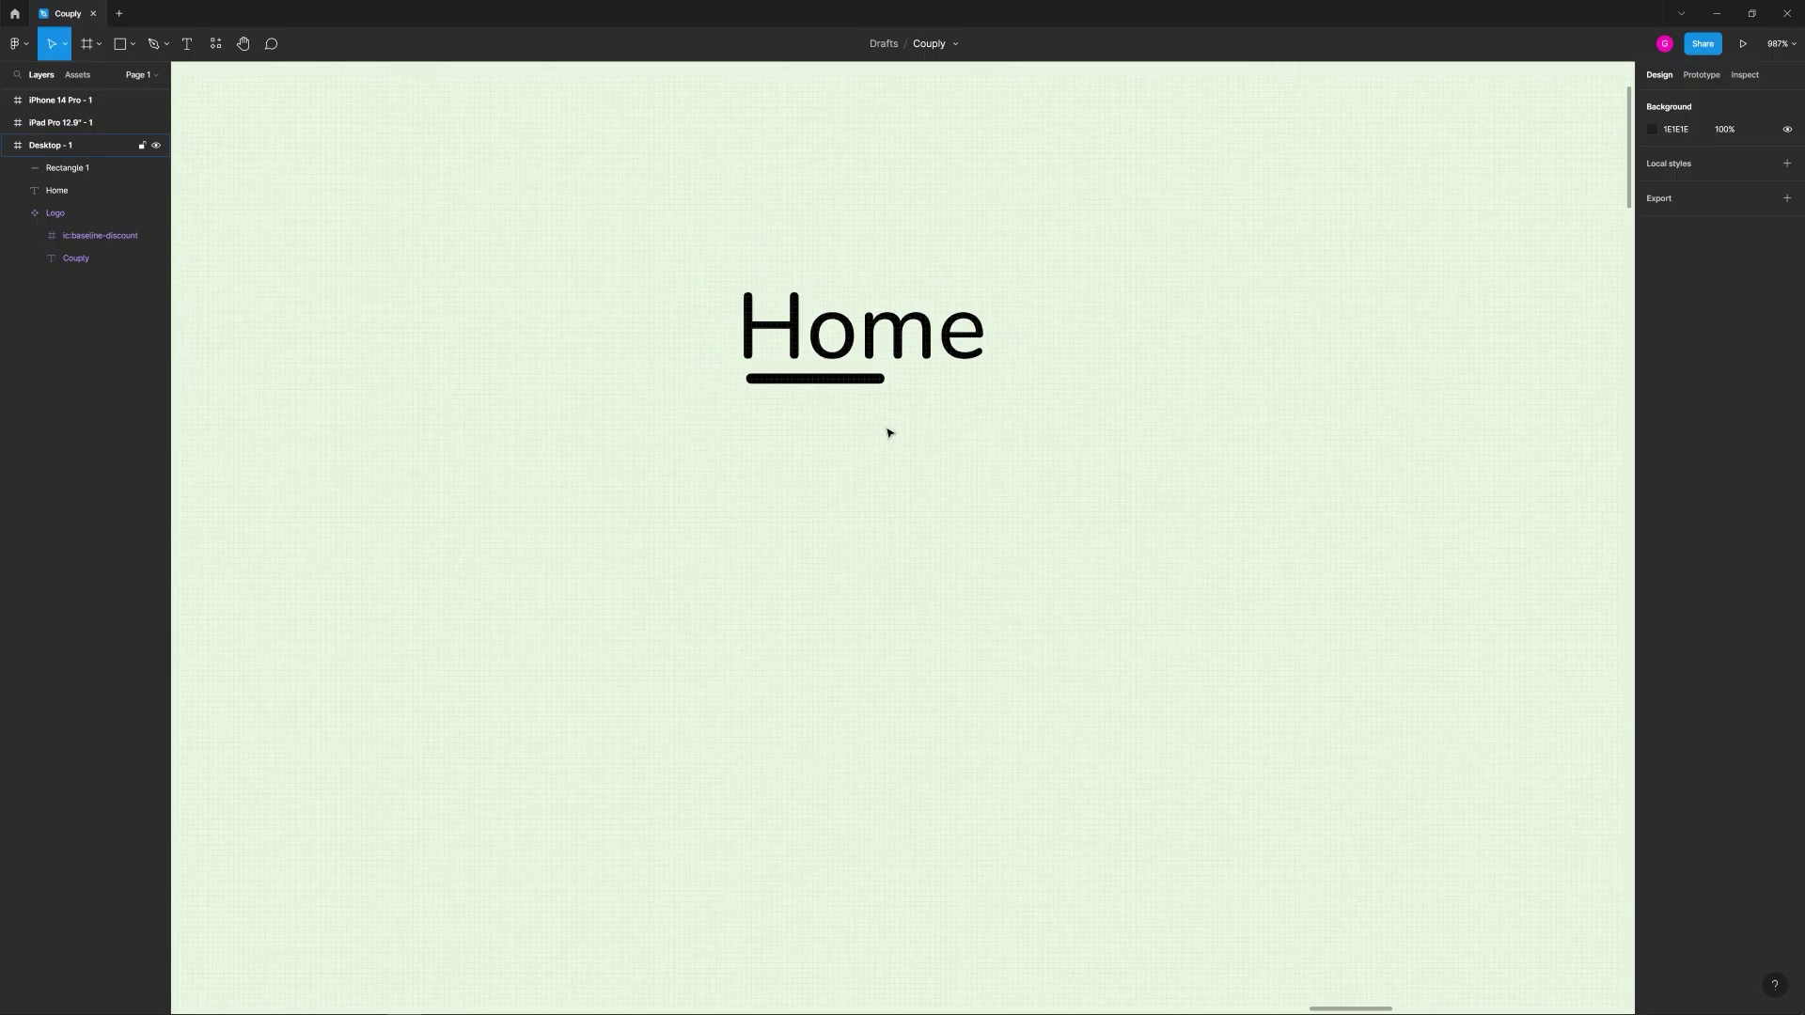
{"action": "scroll", "coordinate": [889, 433], "scroll_direction": "down", "scroll_amount": 5}
{"action": "scroll", "coordinate": [892, 476], "scroll_direction": "down", "scroll_amount": 3}
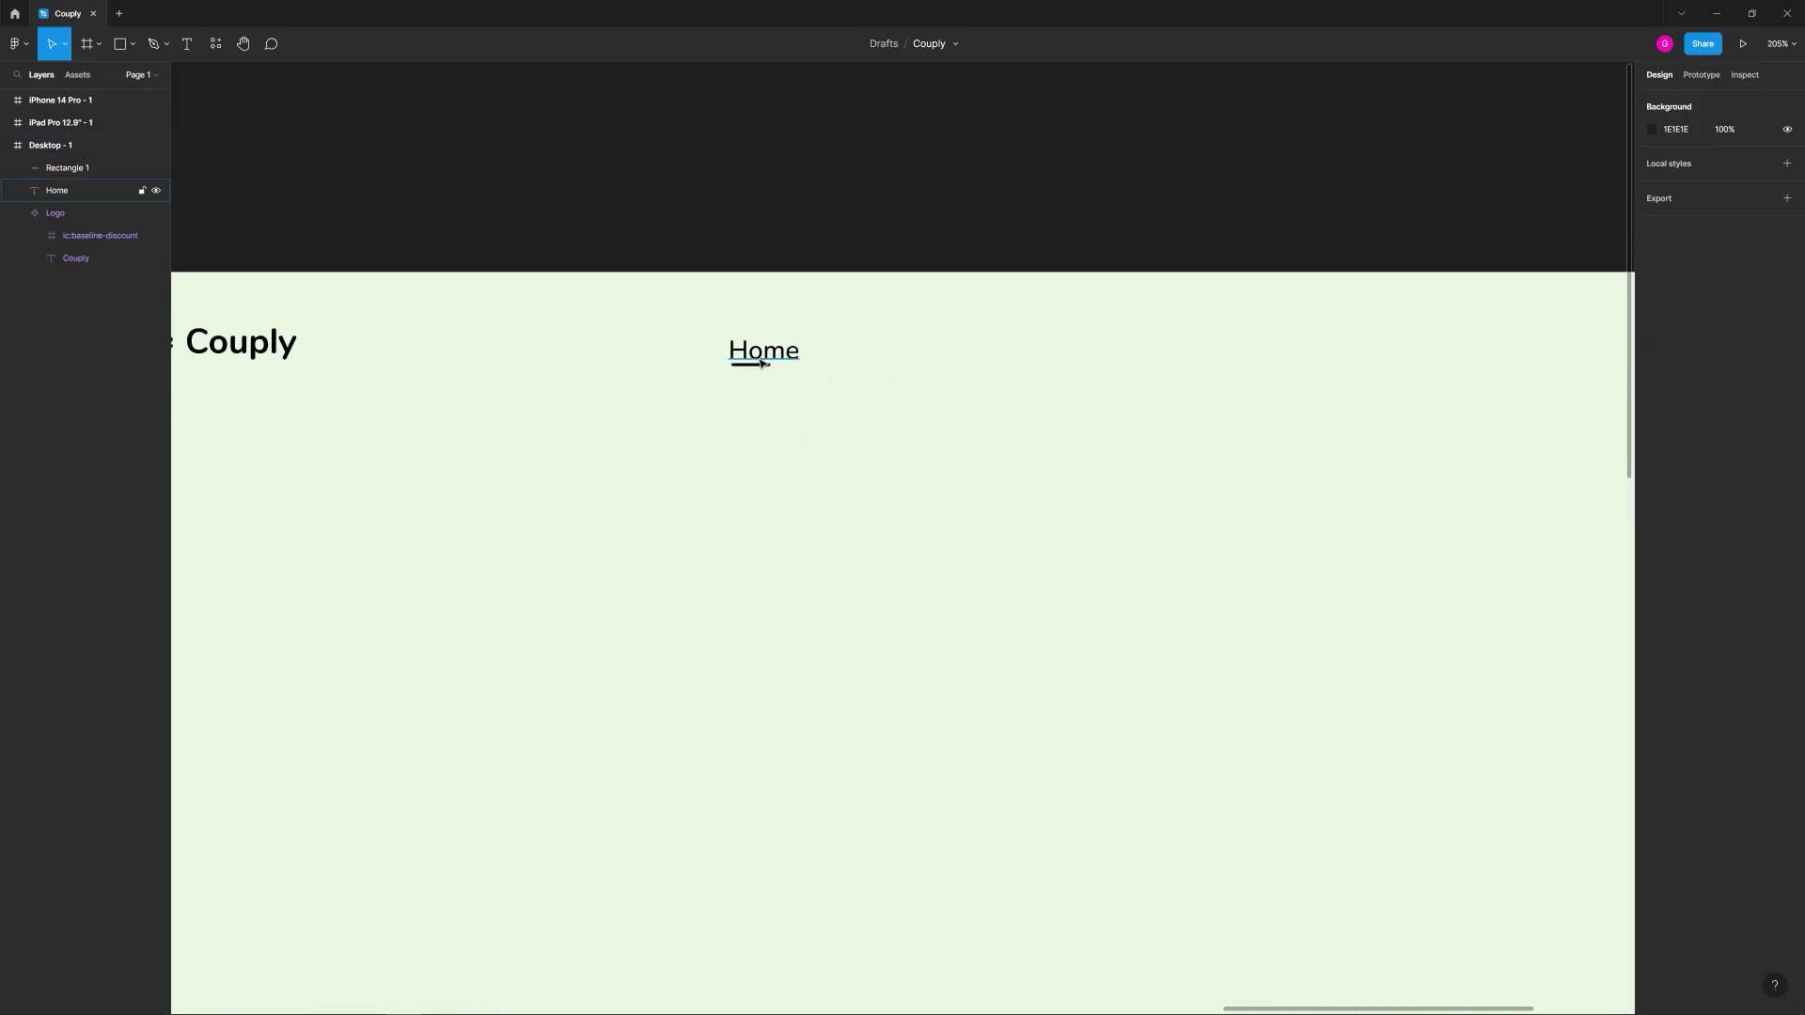
Step: Move the black bar slightly down beneath the Home text, to X 524, Y 65
{"action": "left_click", "coordinate": [752, 369]}
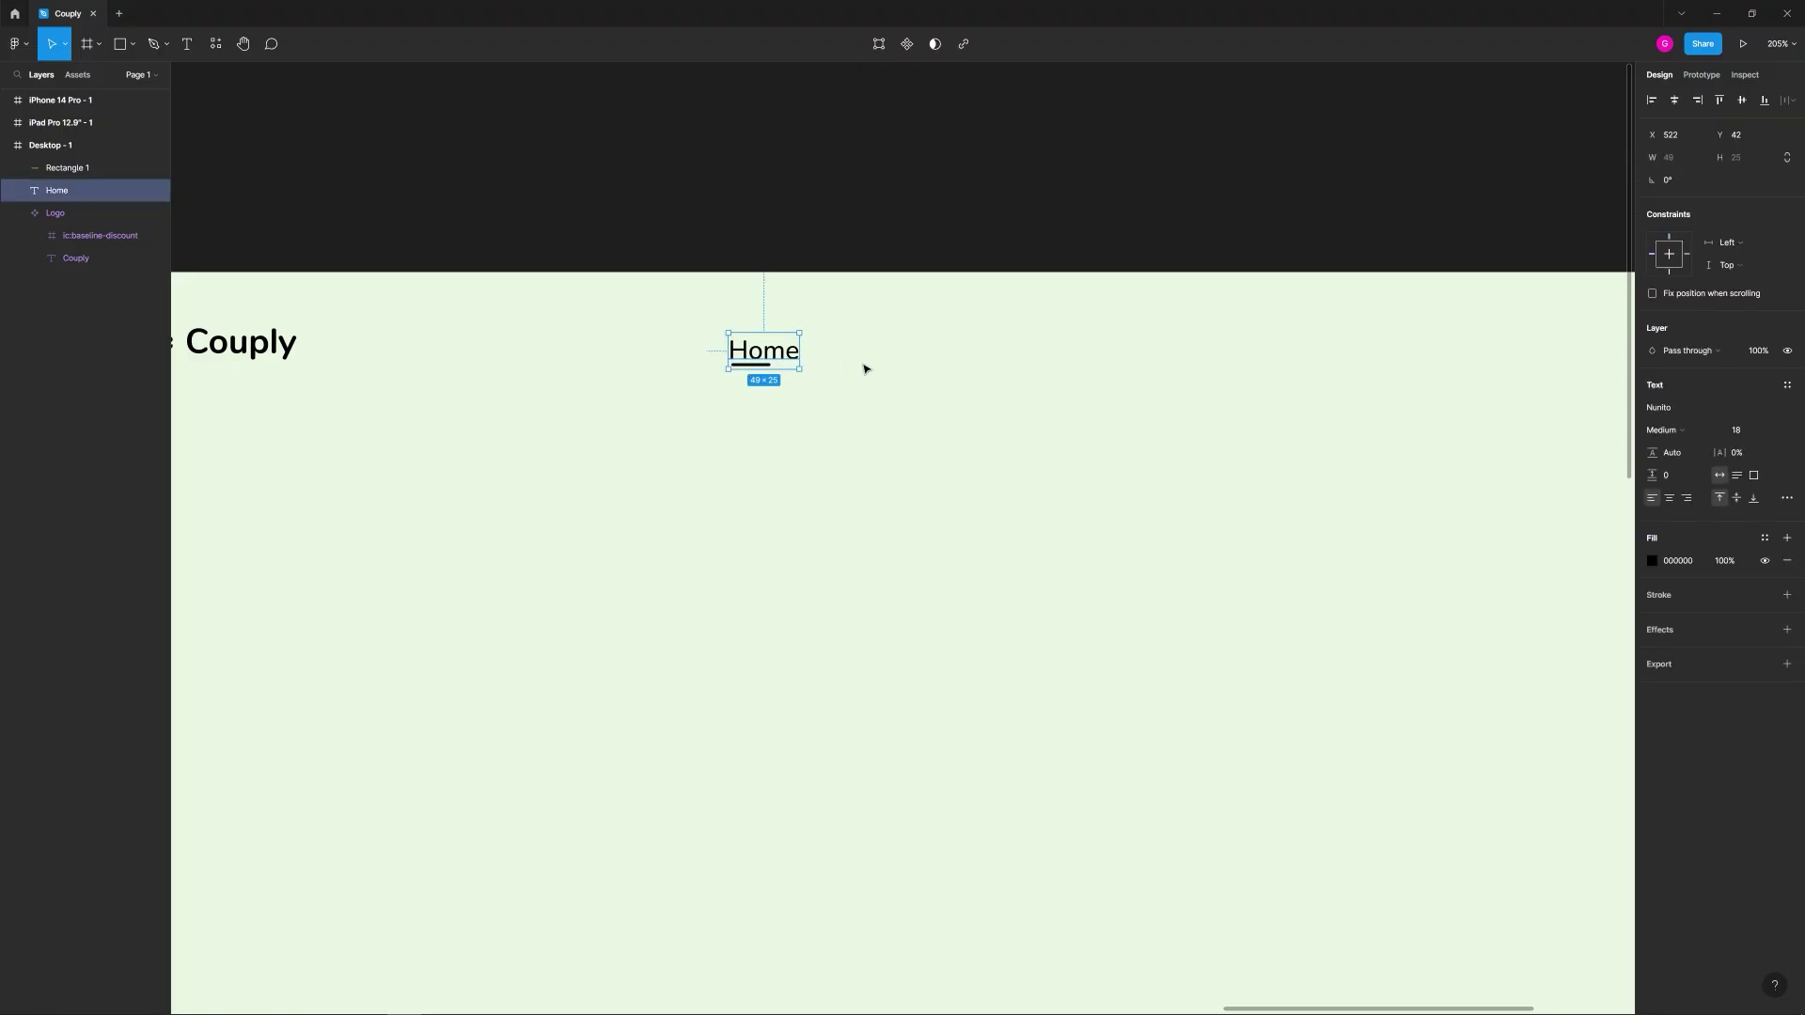
{"action": "left_click", "coordinate": [777, 391]}
{"action": "scroll", "coordinate": [741, 379], "scroll_direction": "up", "scroll_amount": 5}
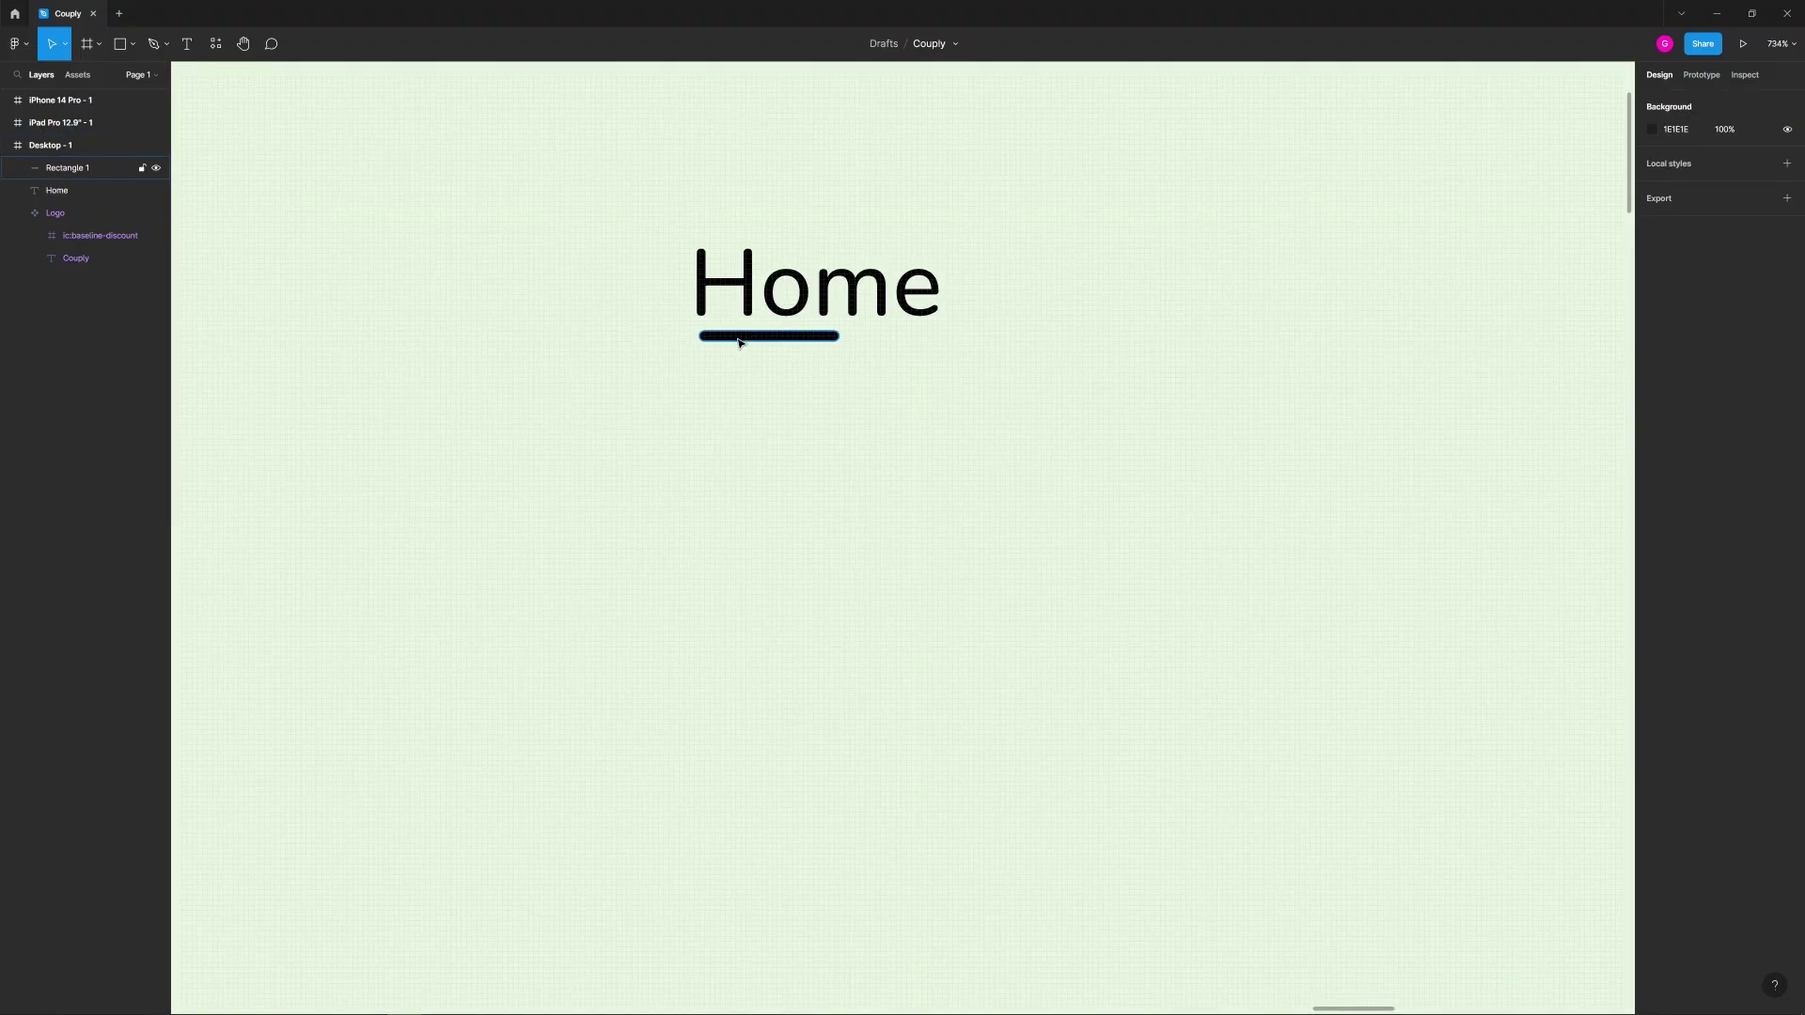
{"action": "left_click", "coordinate": [739, 340]}
{"action": "key", "text": "Left"}
{"action": "left_click", "coordinate": [747, 349]}
{"action": "left_click", "coordinate": [974, 415]}
{"action": "scroll", "coordinate": [978, 379], "scroll_direction": "down", "scroll_amount": 5}
{"action": "scroll", "coordinate": [997, 380], "scroll_direction": "right", "scroll_amount": 2}
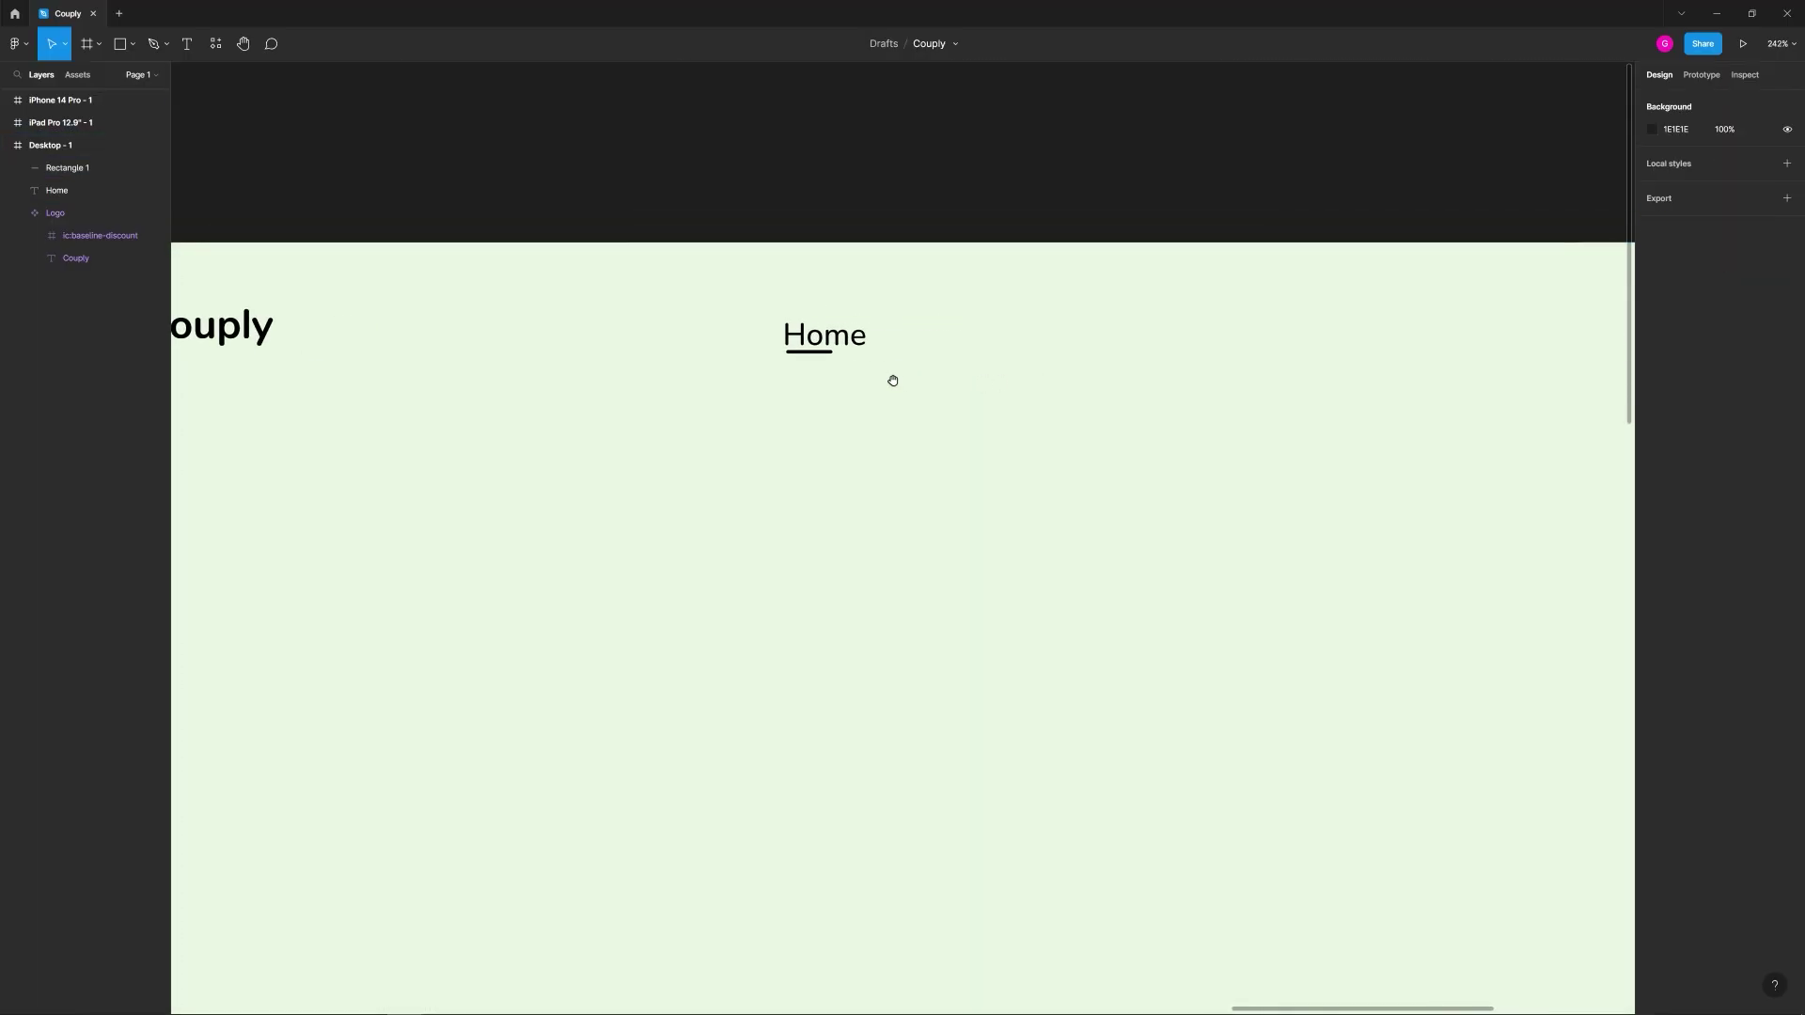
{"action": "left_click", "coordinate": [822, 354]}
{"action": "left_click", "coordinate": [814, 353]}
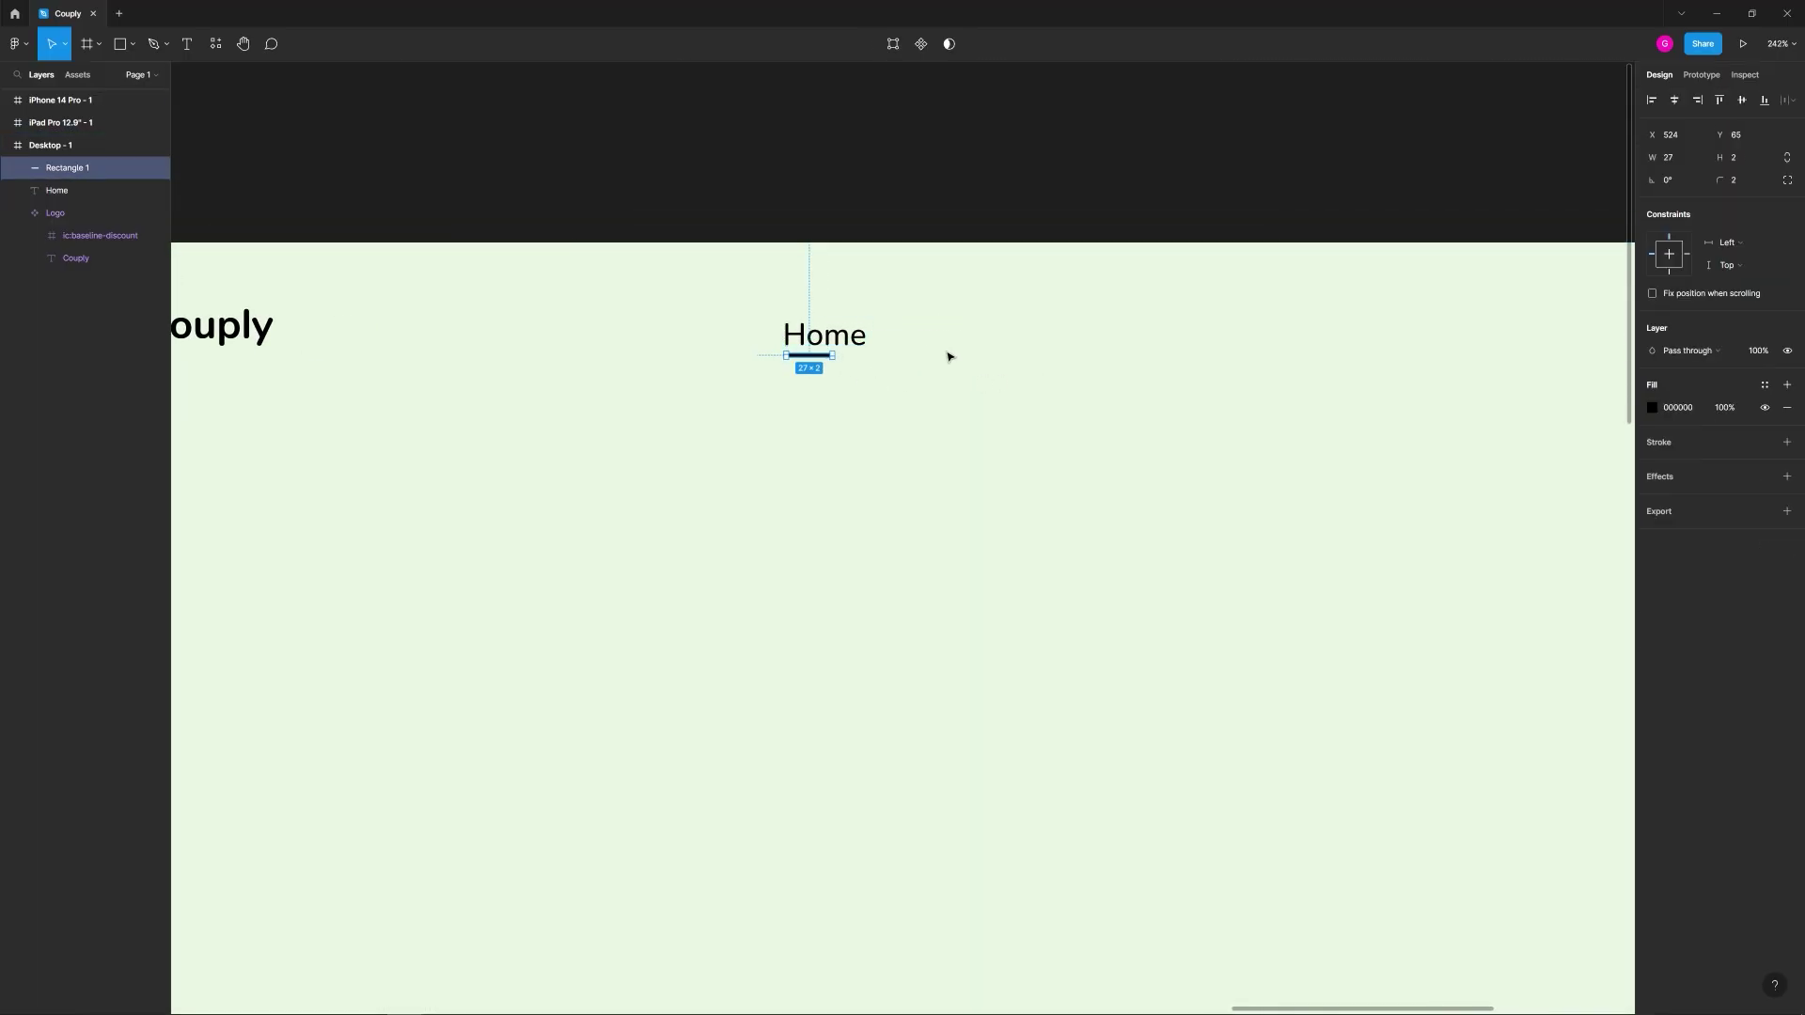
{"action": "left_click", "coordinate": [1009, 313]}
Step: Wrap the Home text and the black bar beneath it together in one frame
{"action": "left_click_drag", "start_coordinate": [756, 284], "coordinate": [917, 411]}
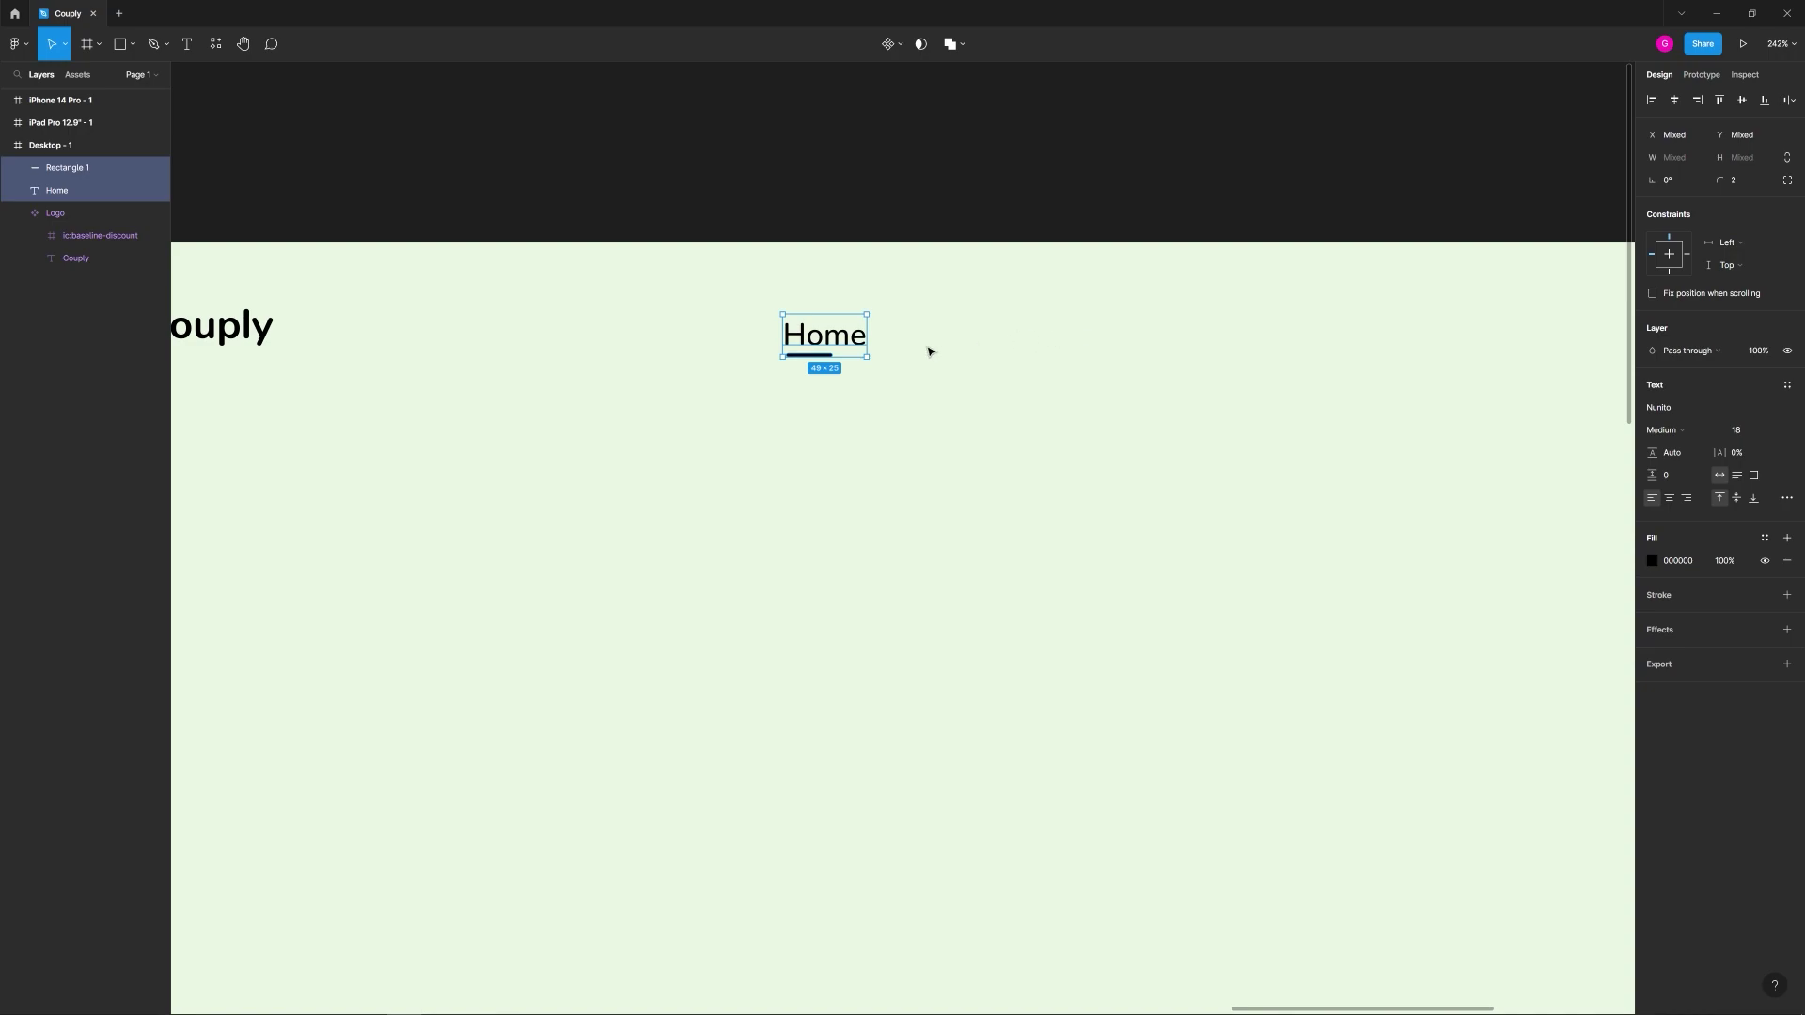
{"action": "right_click", "coordinate": [847, 344]}
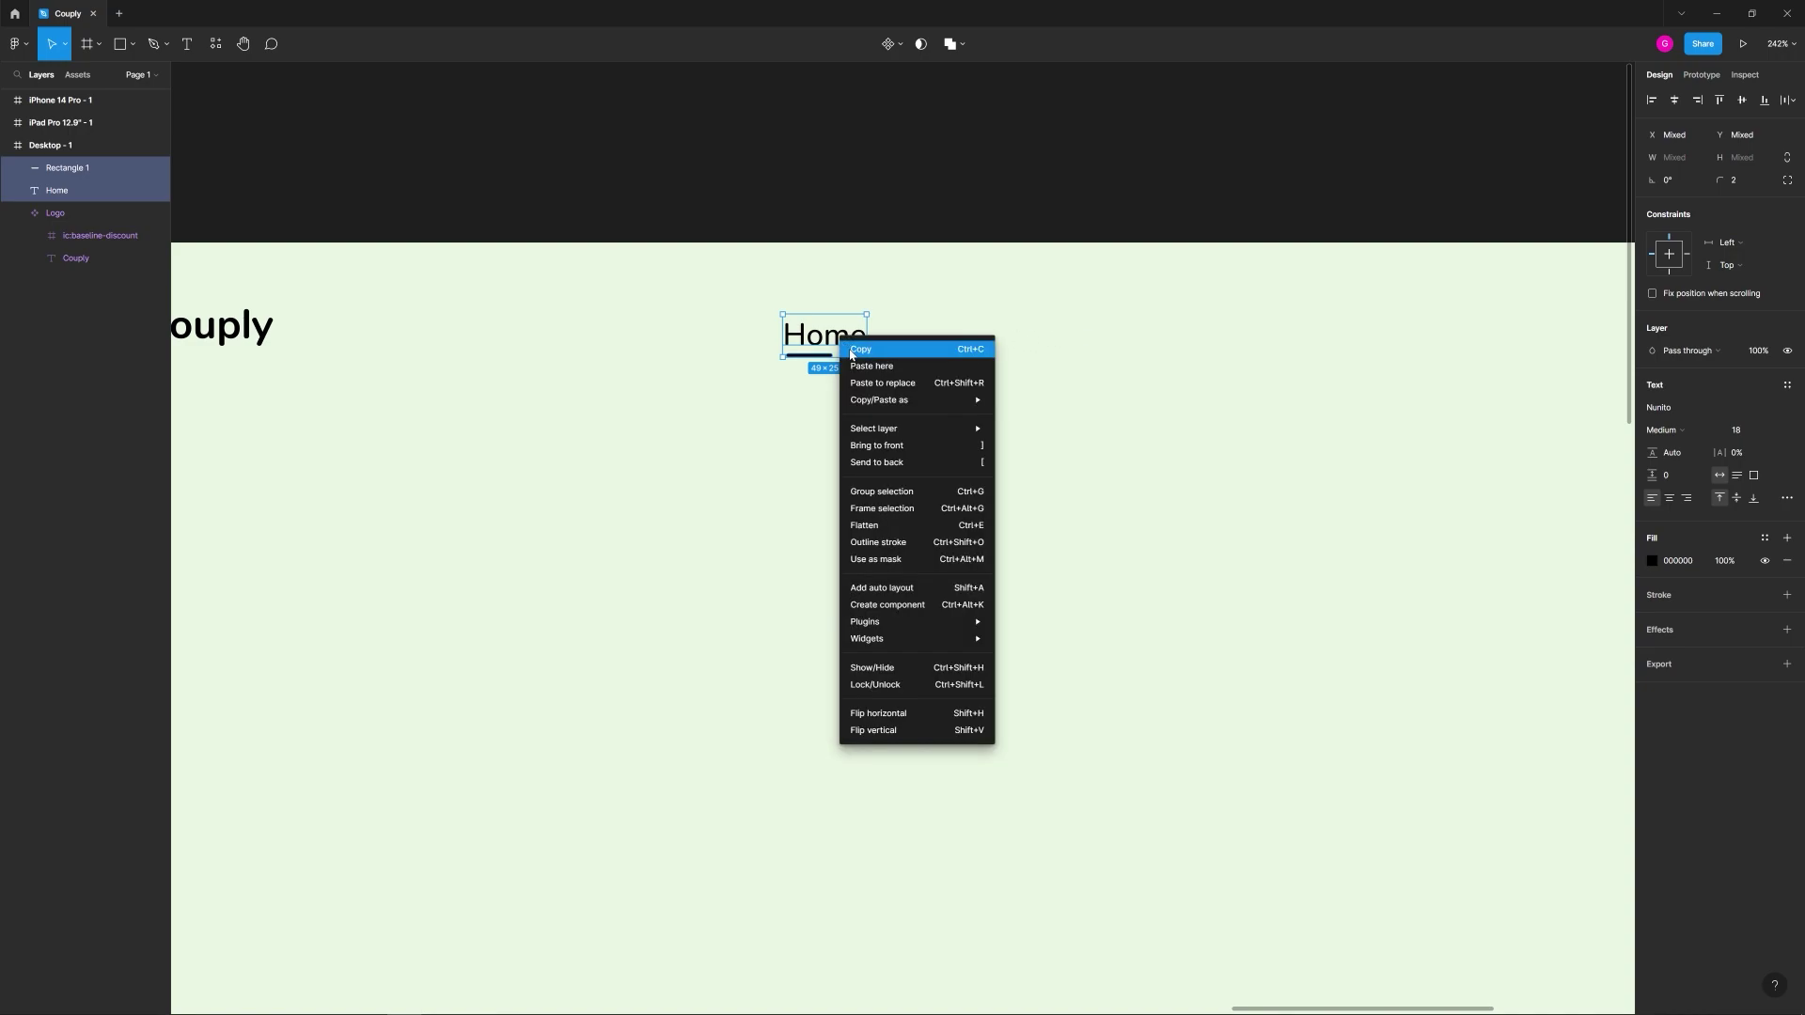
{"action": "left_click", "coordinate": [905, 511]}
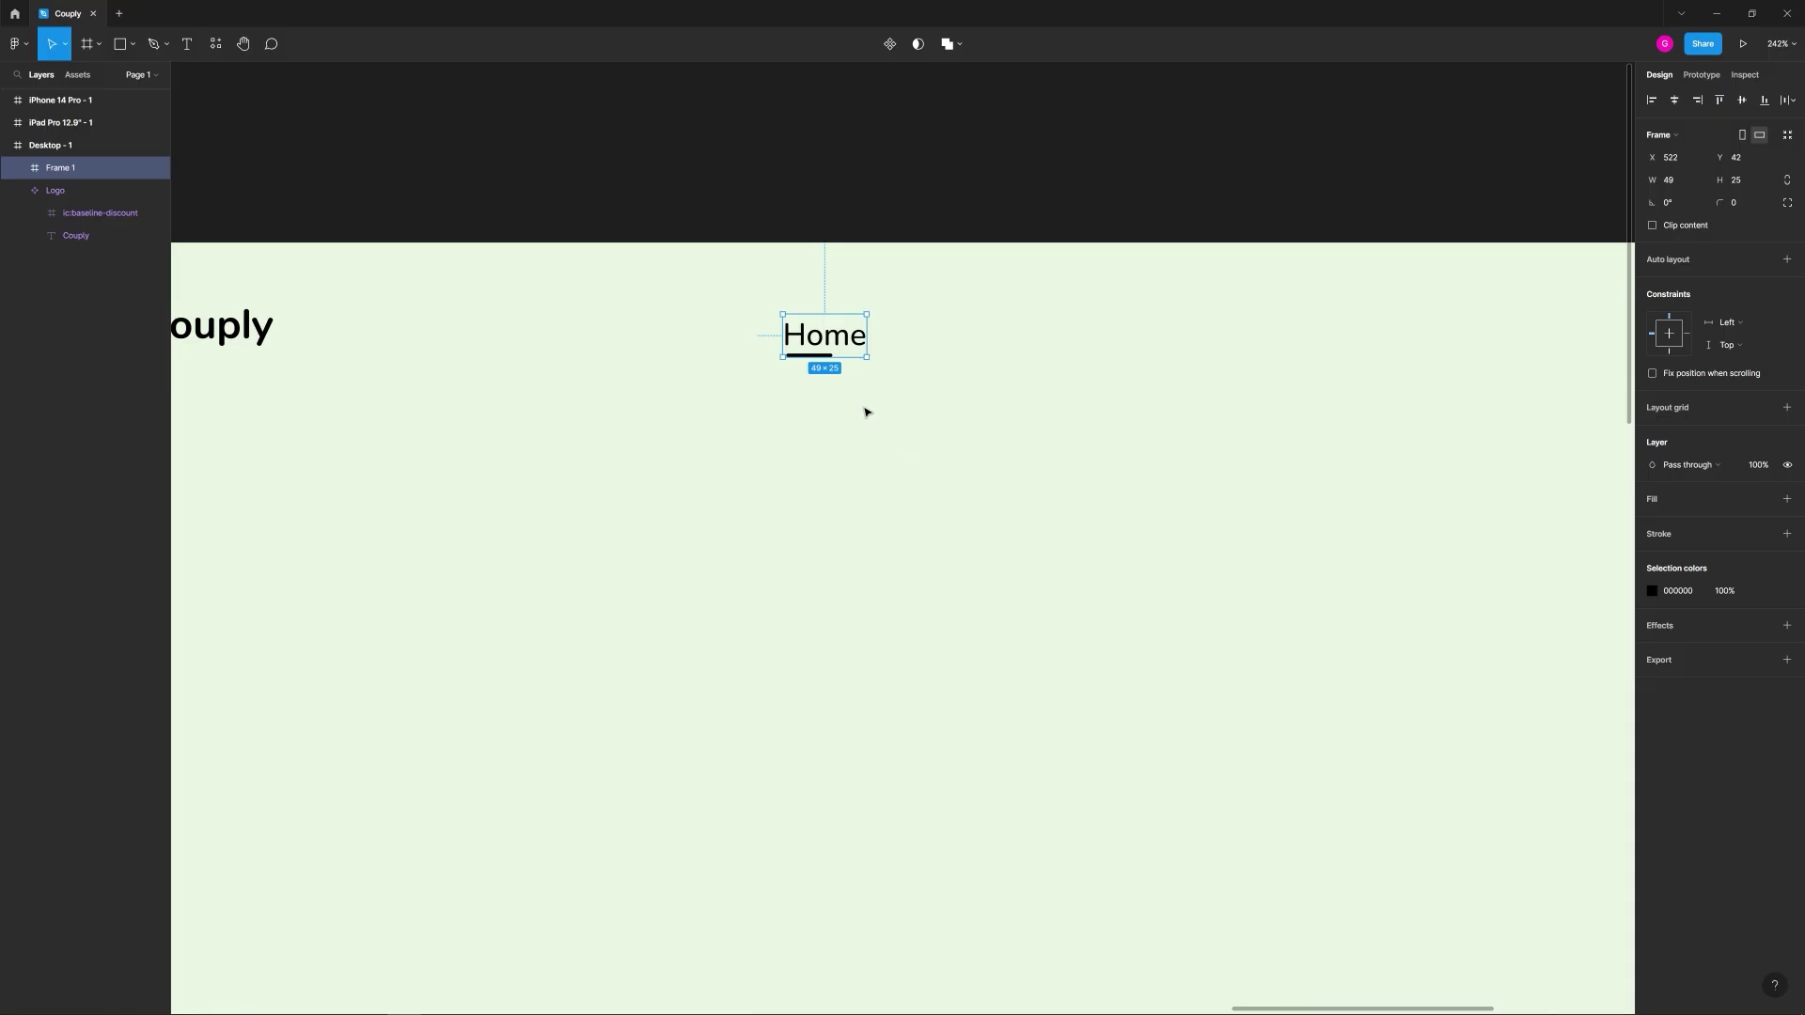
{"action": "left_click", "coordinate": [873, 402]}
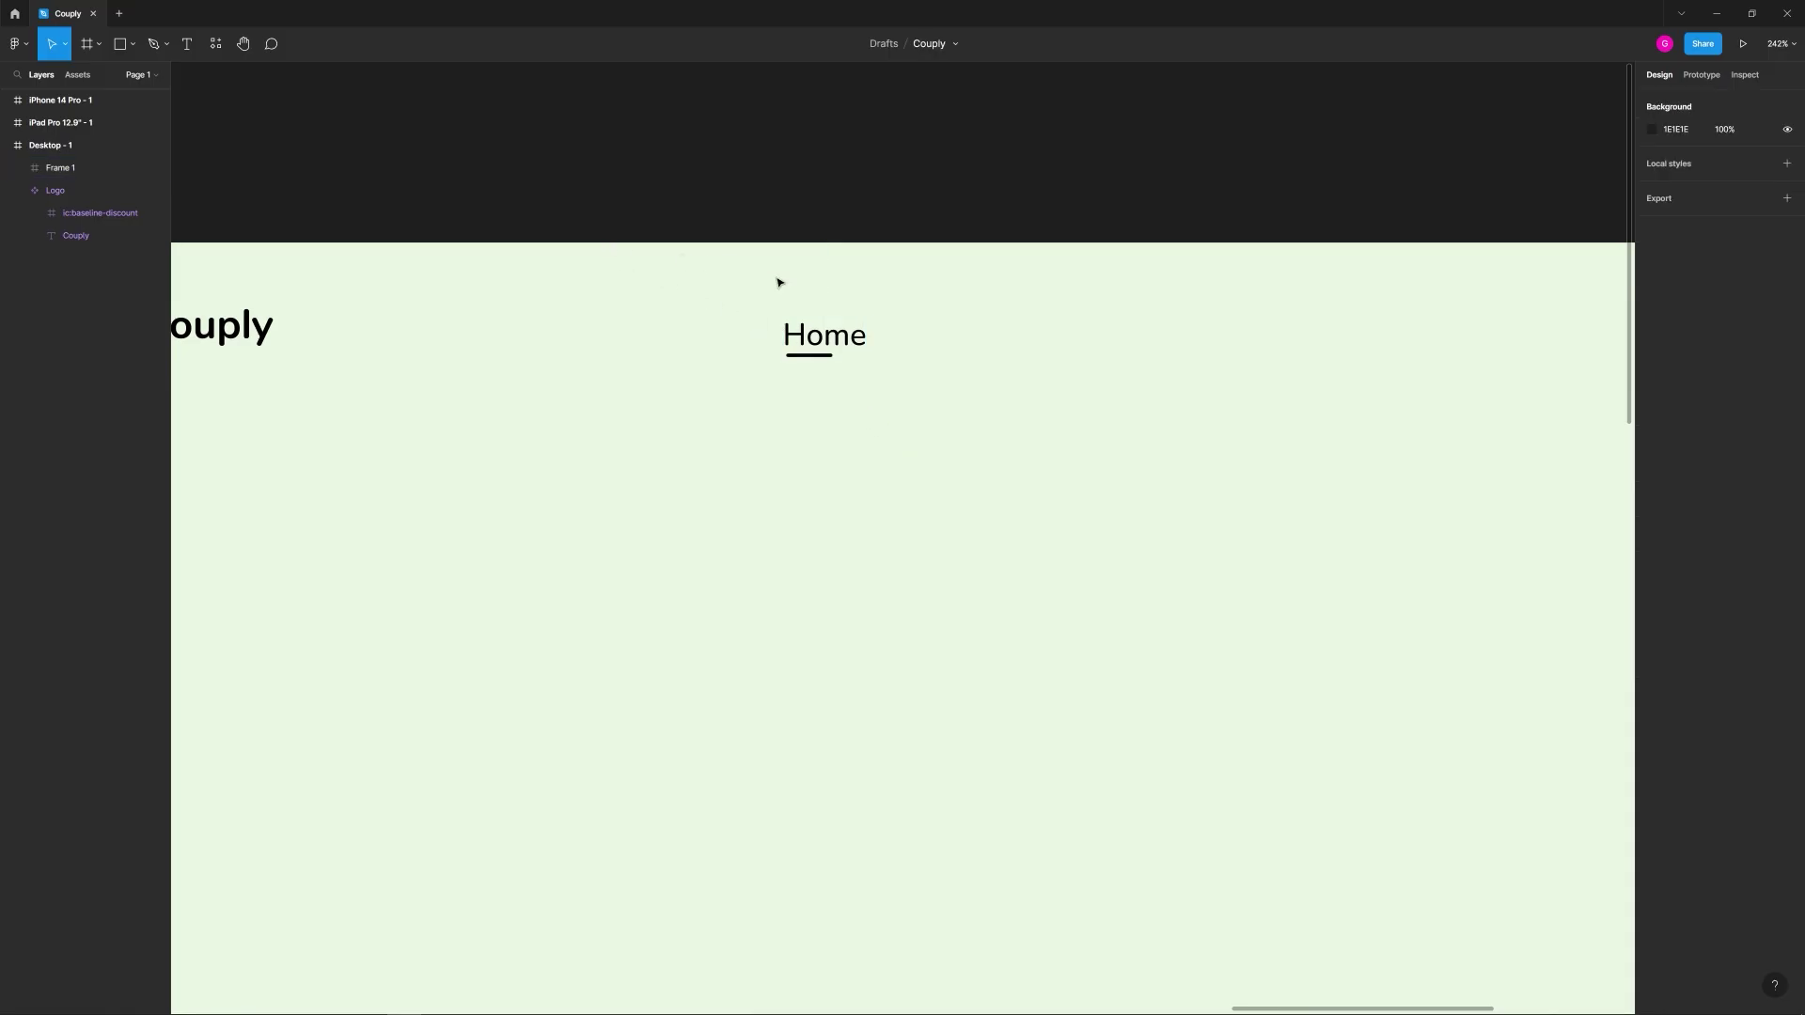
Step: Apply auto layout to the frame holding Home and its bar, and turn the frame into a component
{"action": "left_click", "coordinate": [833, 335]}
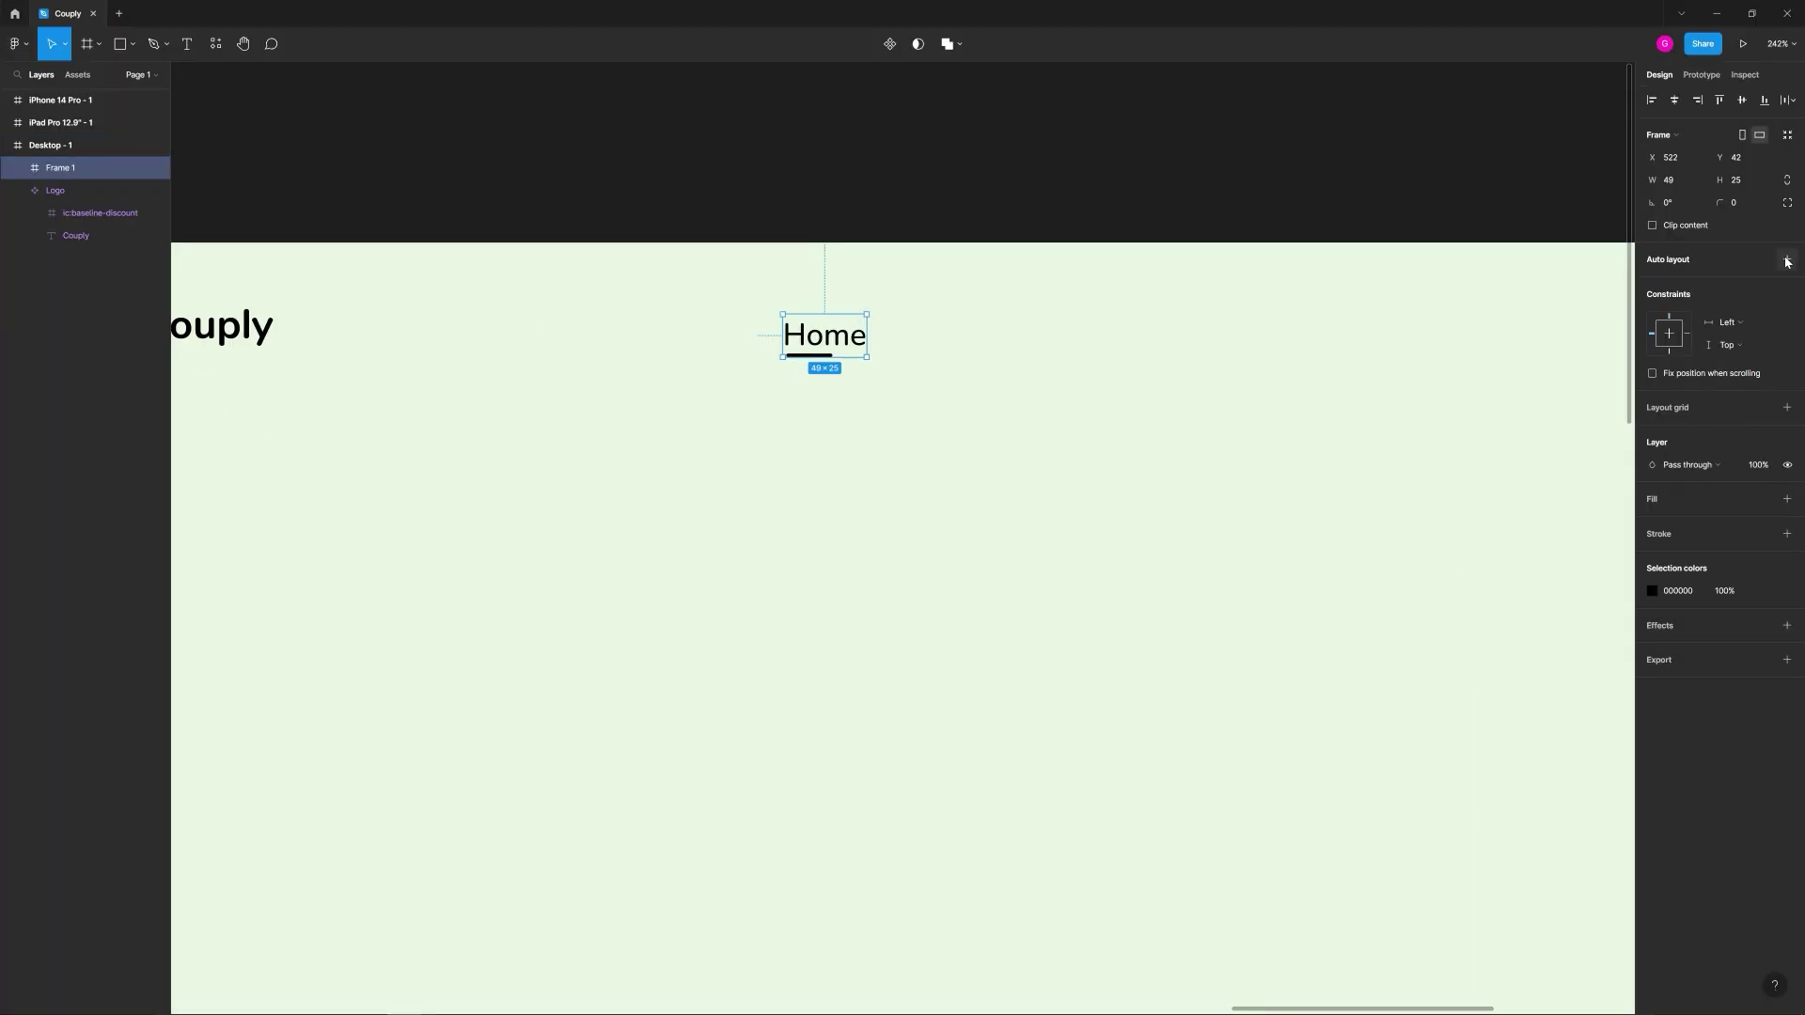
{"action": "left_click", "coordinate": [1786, 261]}
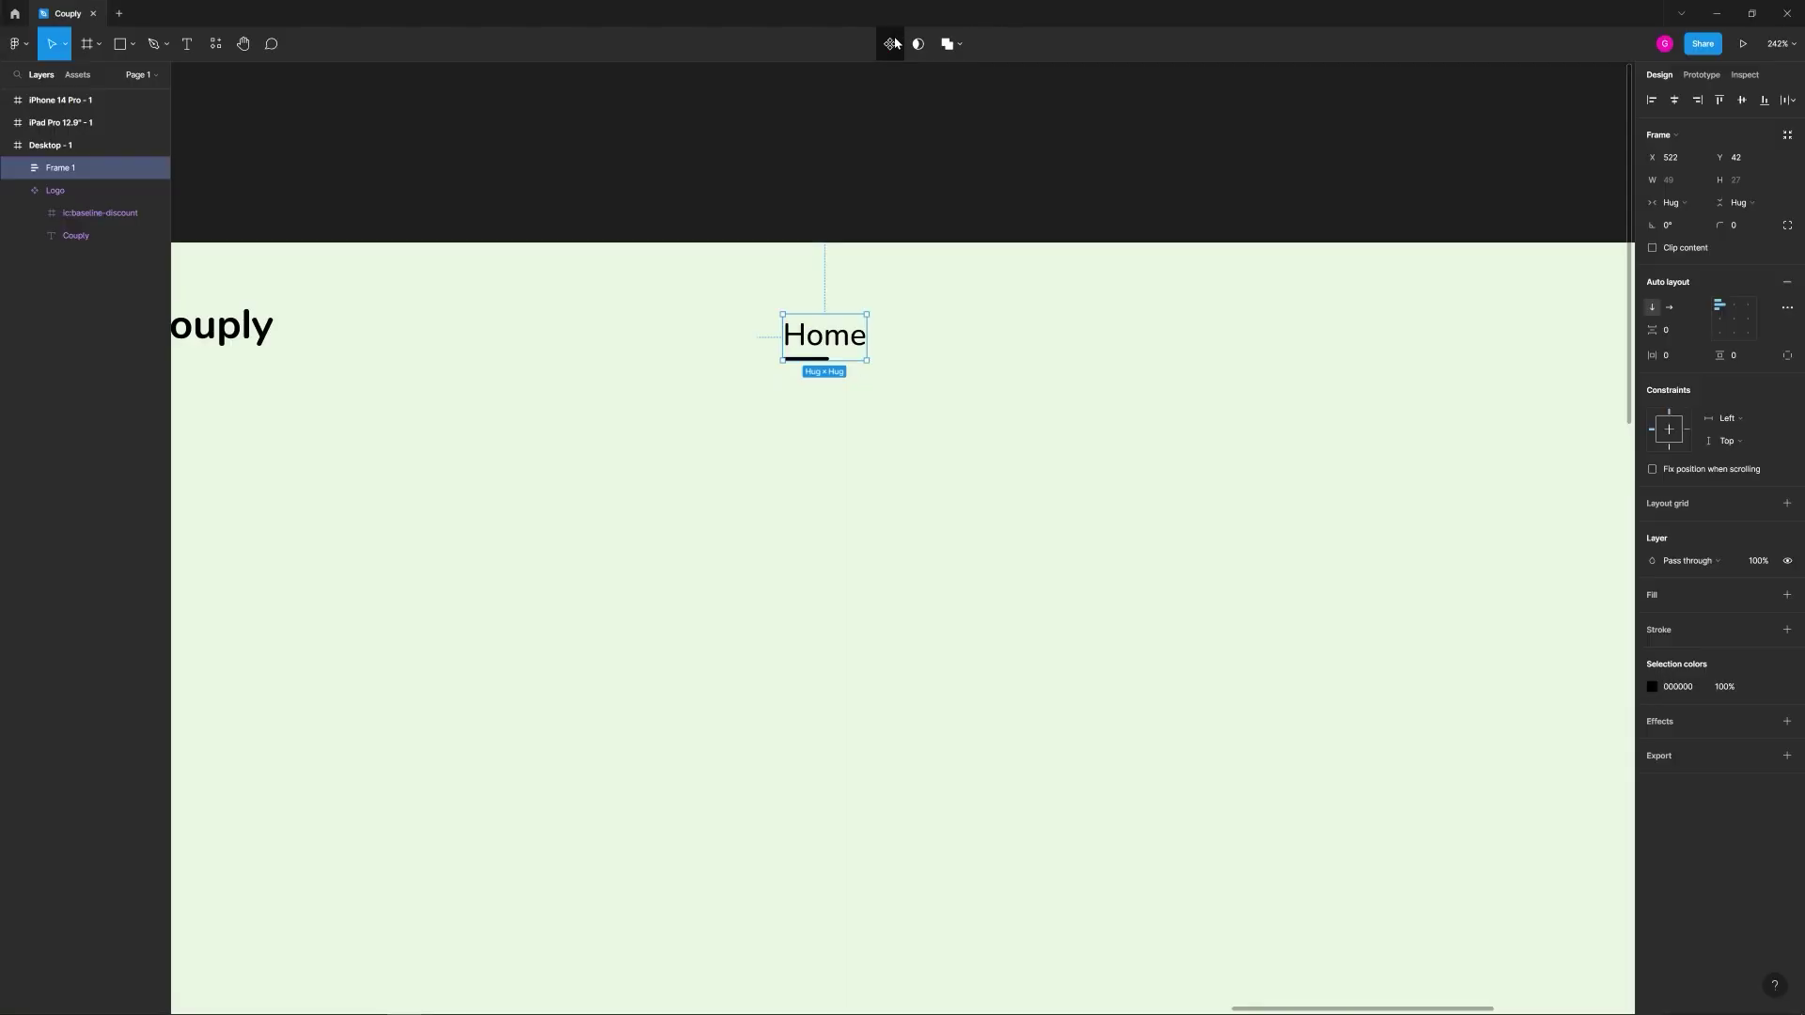
{"action": "left_click", "coordinate": [891, 44]}
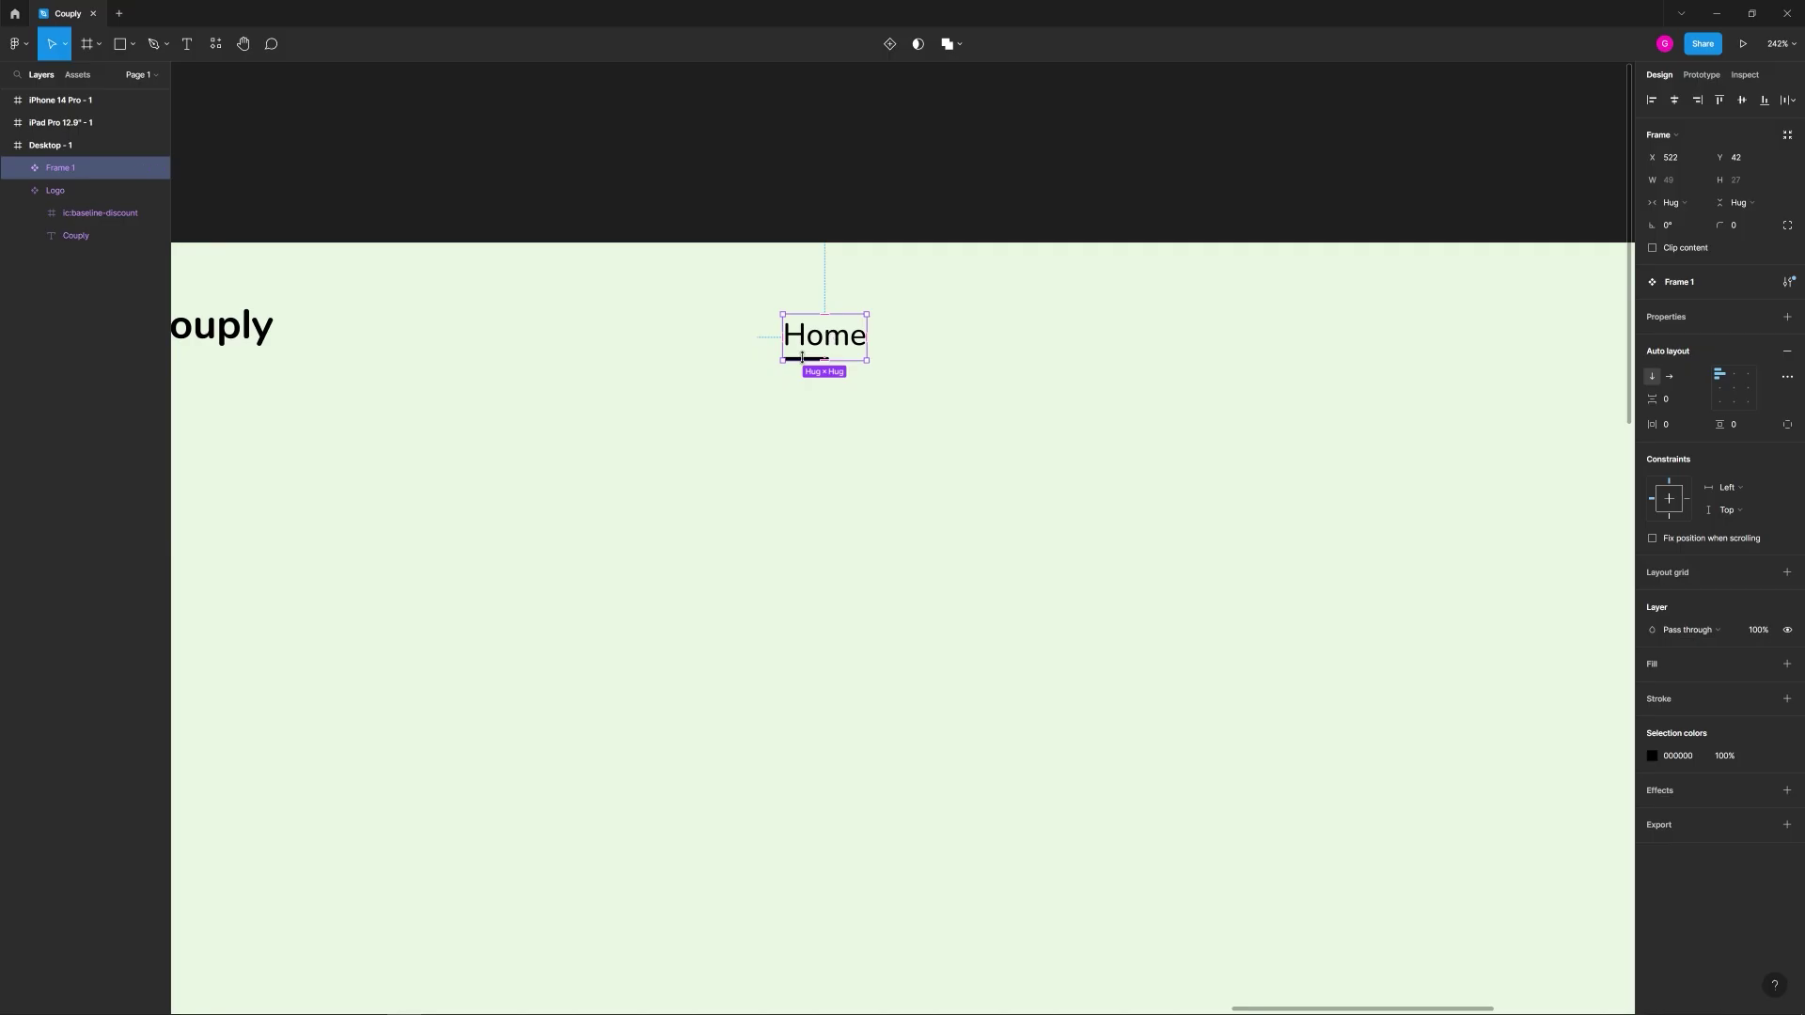
Step: Add a second variant to the Home link component
{"action": "key", "text": "shift+0"}
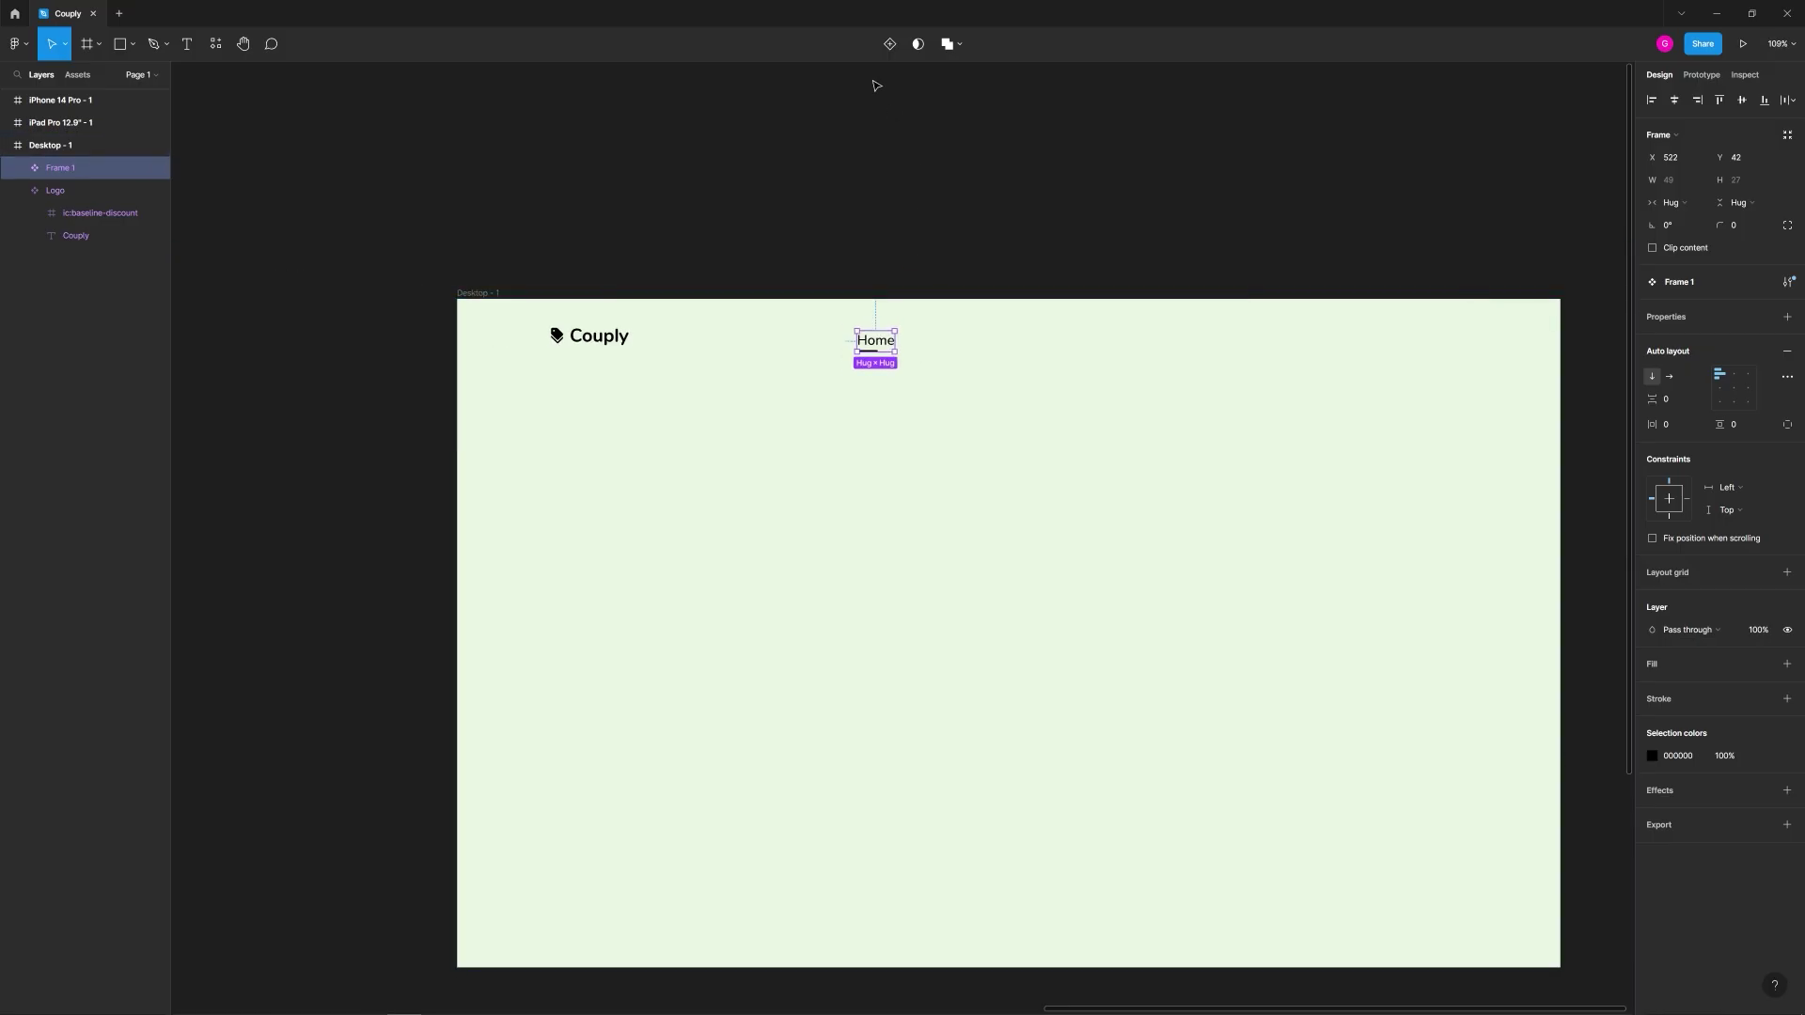
{"action": "left_click", "coordinate": [889, 44]}
{"action": "left_click", "coordinate": [1031, 419]}
Step: Draw a new frame beside Desktop - 1 and move the Home component set into it at about X 32, Y 34
{"action": "scroll", "coordinate": [1031, 419], "scroll_direction": "right", "scroll_amount": 3}
{"action": "scroll", "coordinate": [809, 367], "scroll_direction": "down", "scroll_amount": 2}
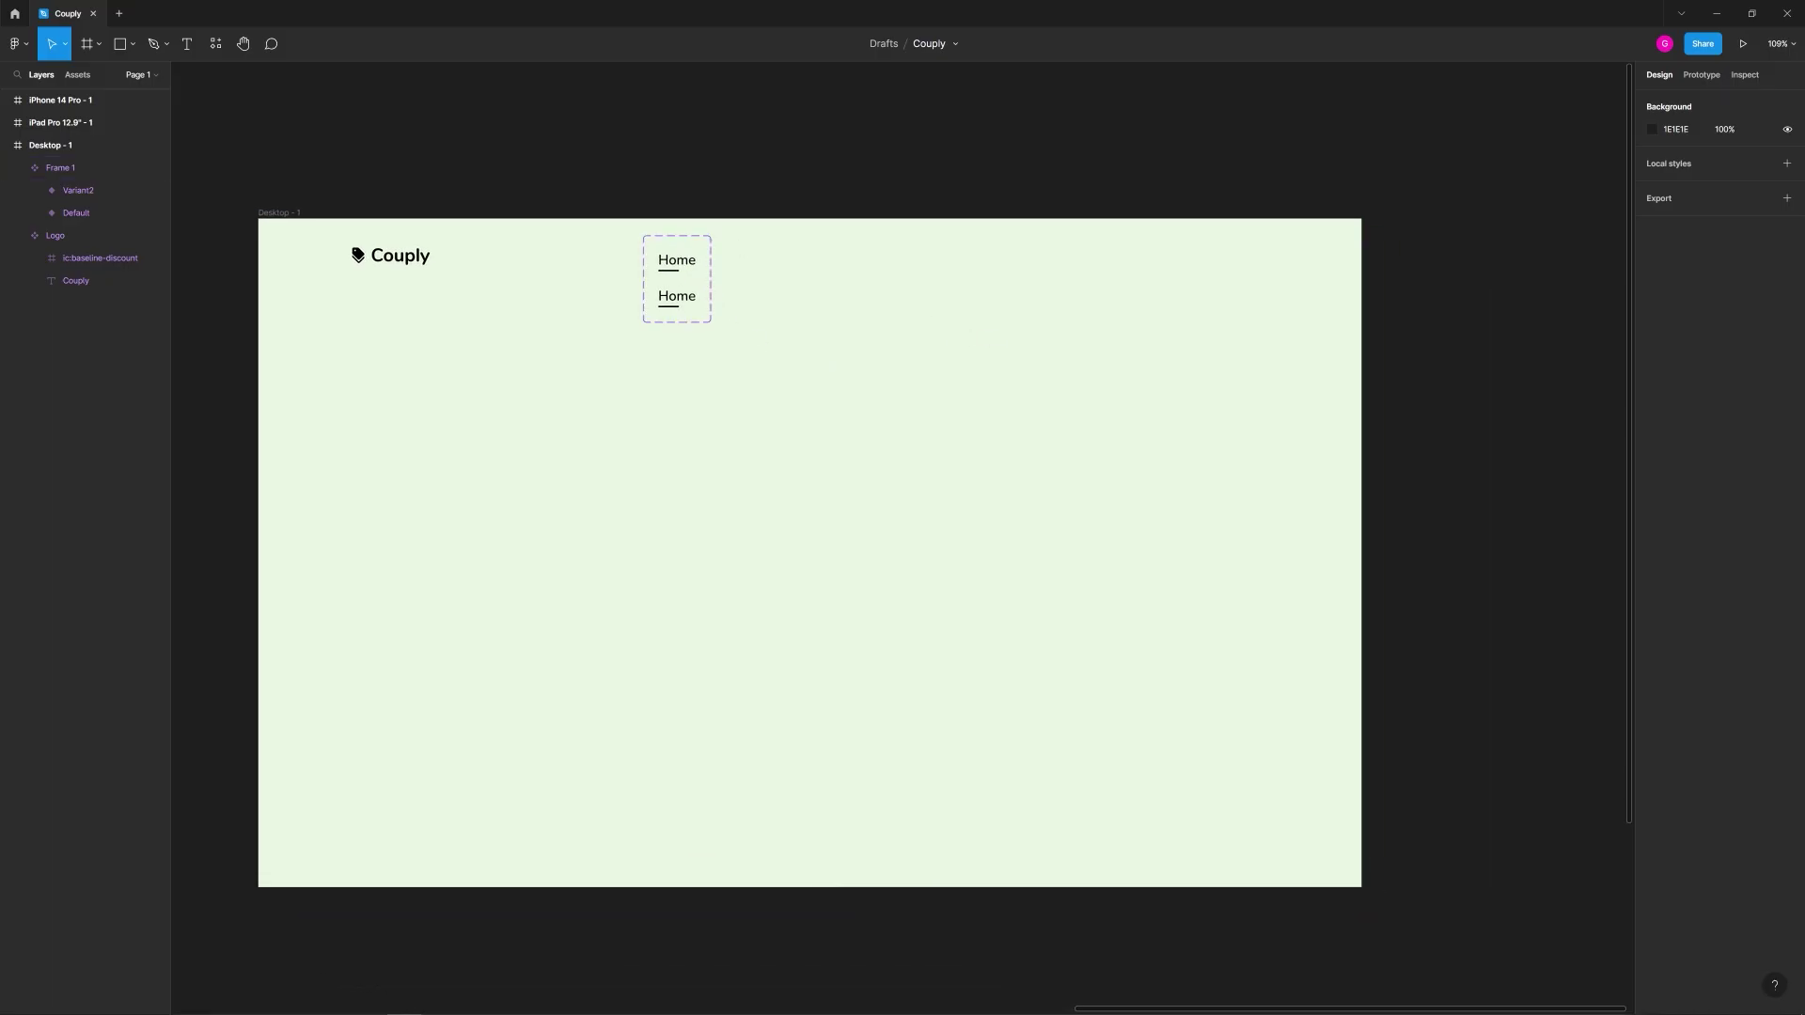
{"action": "scroll", "coordinate": [978, 331], "scroll_direction": "right", "scroll_amount": 2}
{"action": "key", "text": "f"}
{"action": "left_click_drag", "start_coordinate": [1351, 224], "coordinate": [1626, 564]}
{"action": "left_click_drag", "start_coordinate": [602, 270], "coordinate": [1403, 279]}
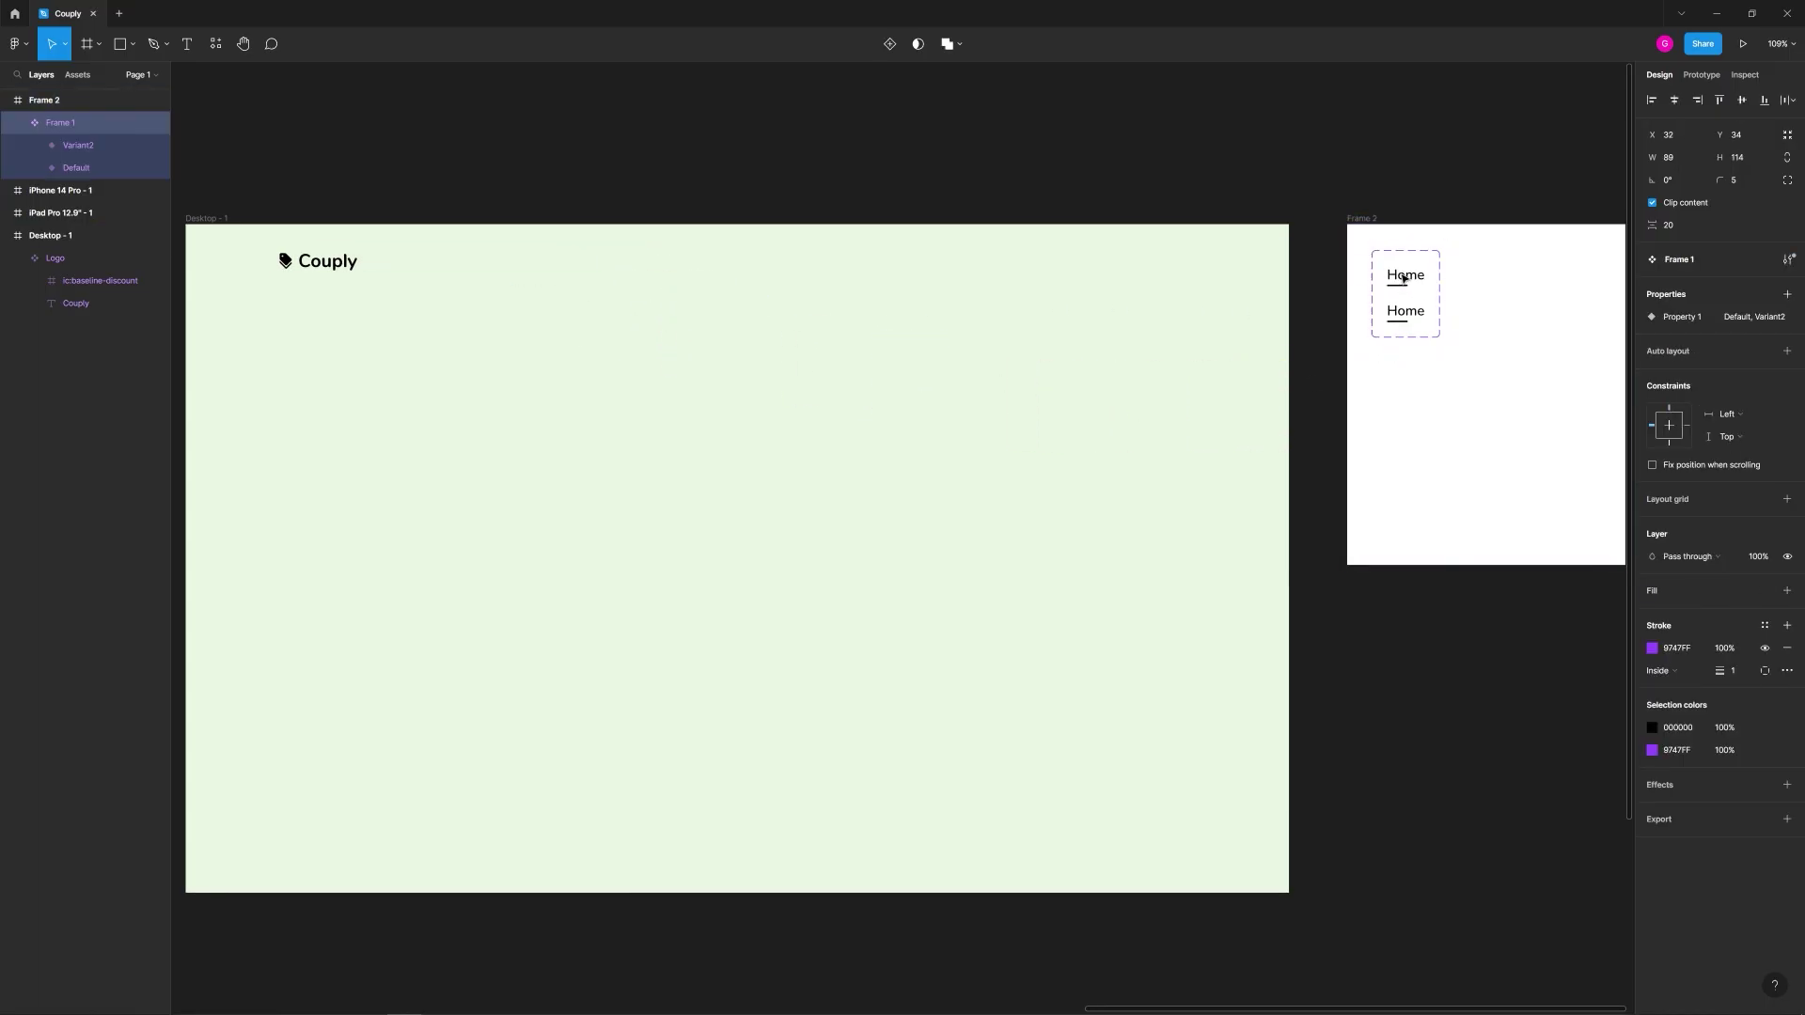
Step: Set the layer opacity of the bar under Home in the Default variant to 0%
{"action": "scroll", "coordinate": [1487, 310], "scroll_direction": "up", "scroll_amount": 5}
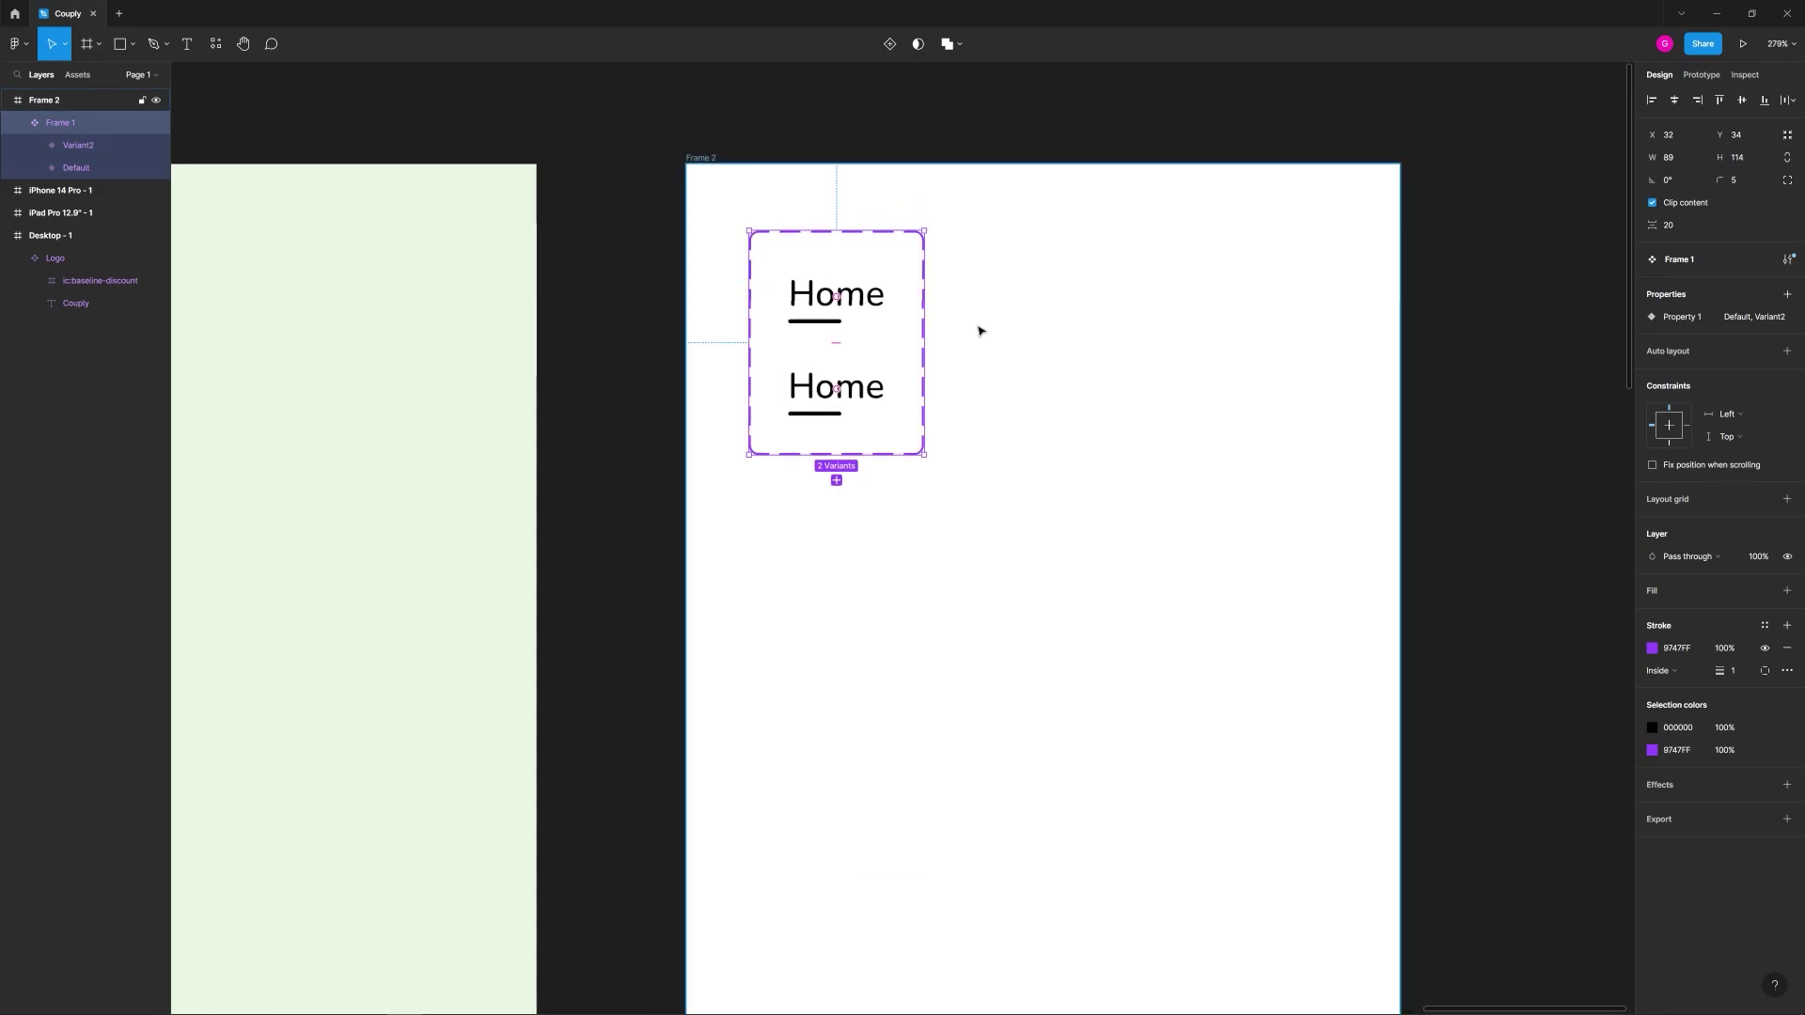
{"action": "scroll", "coordinate": [928, 304], "scroll_direction": "up", "scroll_amount": 4}
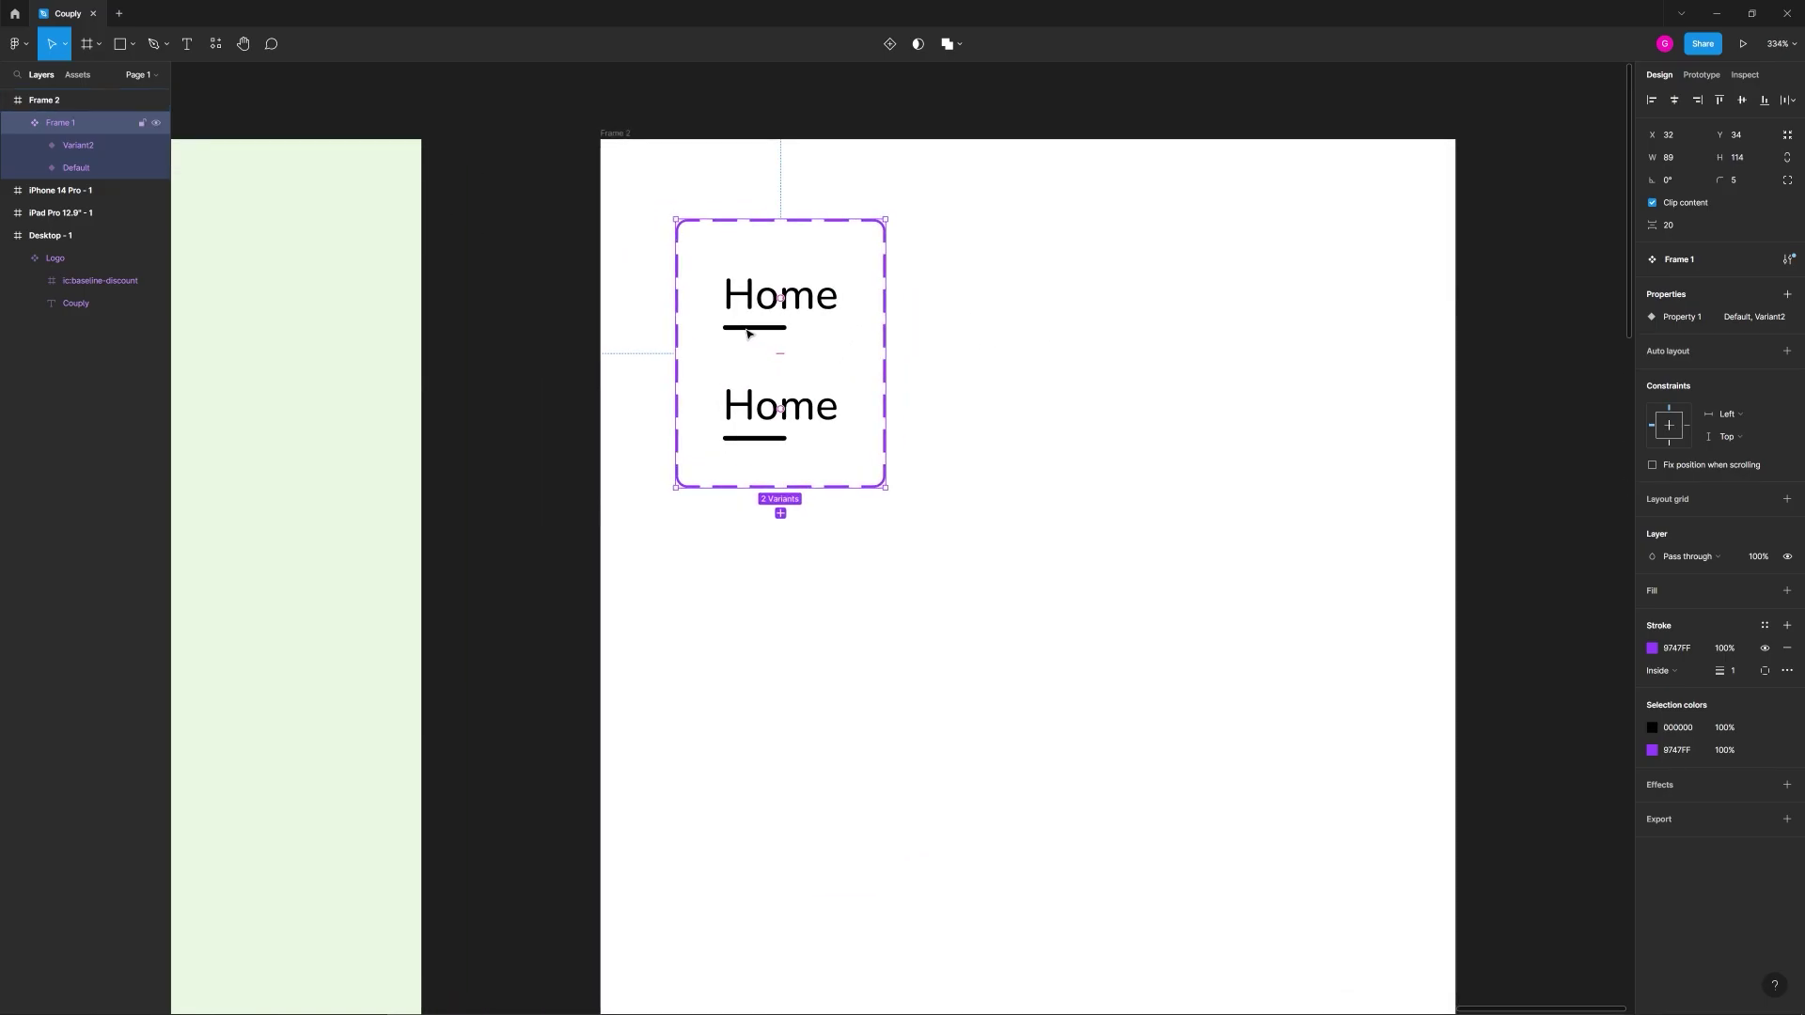
{"action": "left_click", "coordinate": [748, 333]}
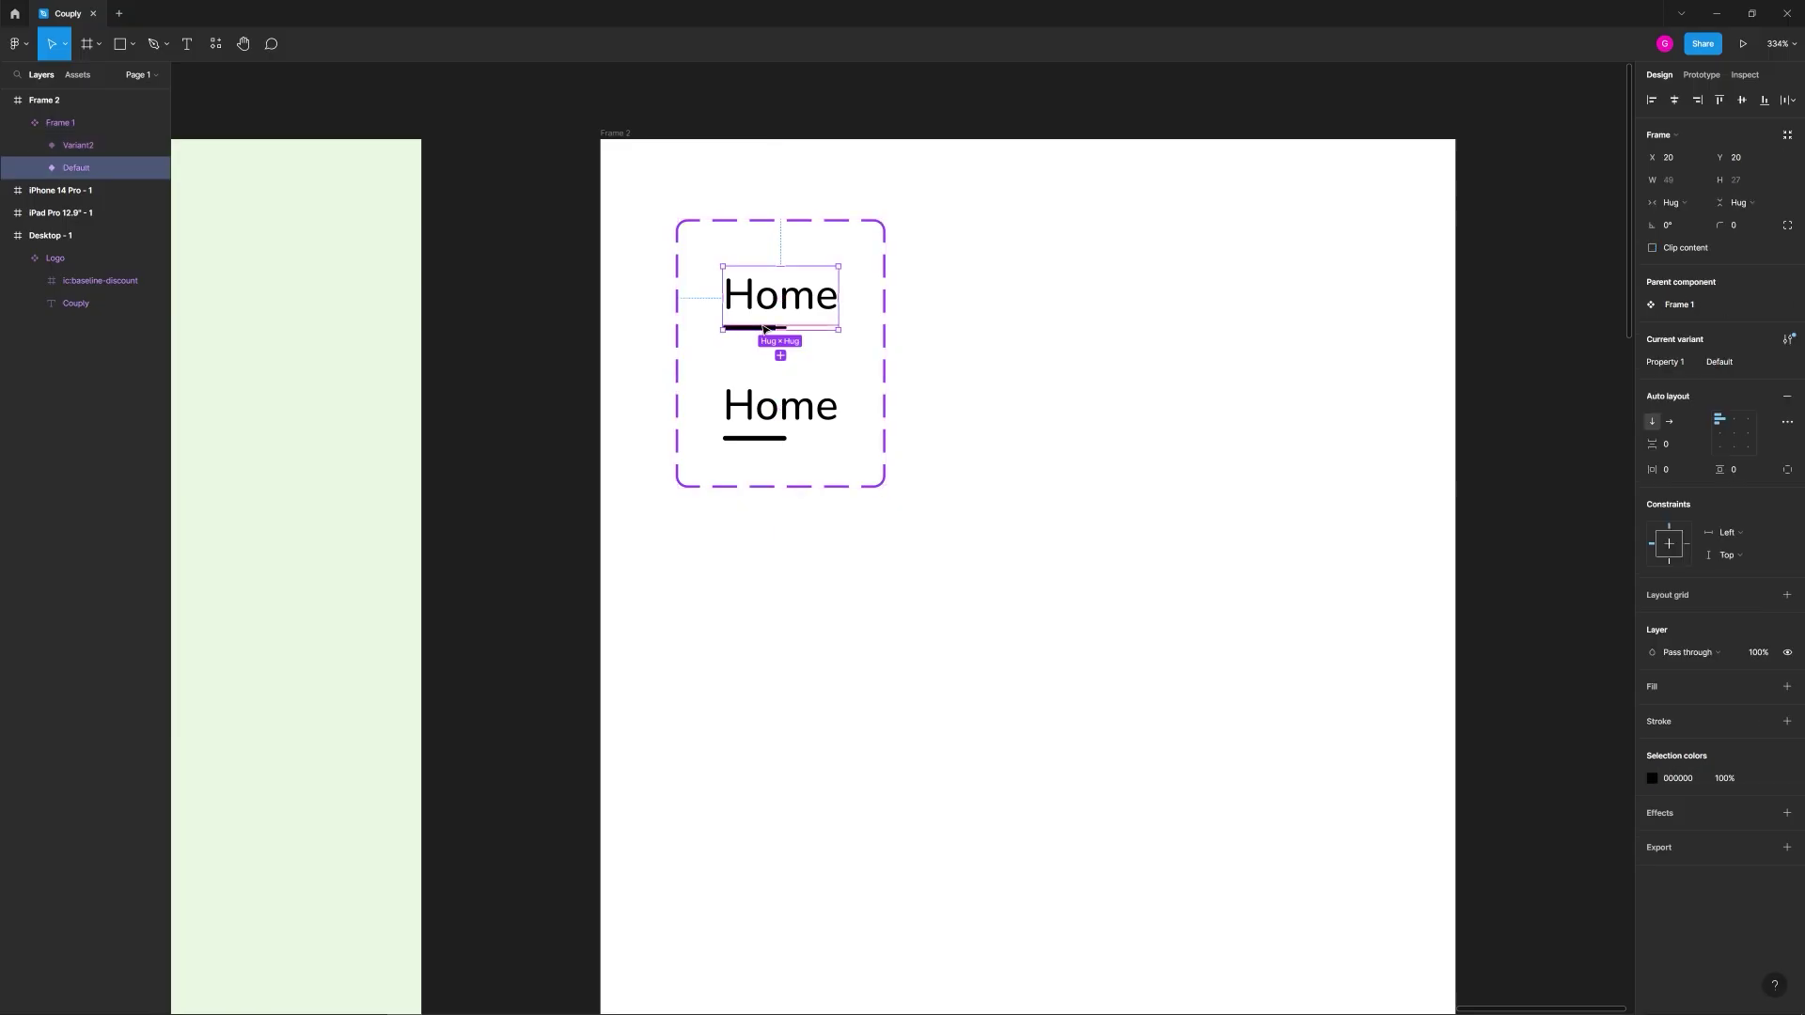
{"action": "left_click", "coordinate": [753, 328]}
{"action": "scroll", "coordinate": [753, 327], "scroll_direction": "up", "scroll_amount": 8}
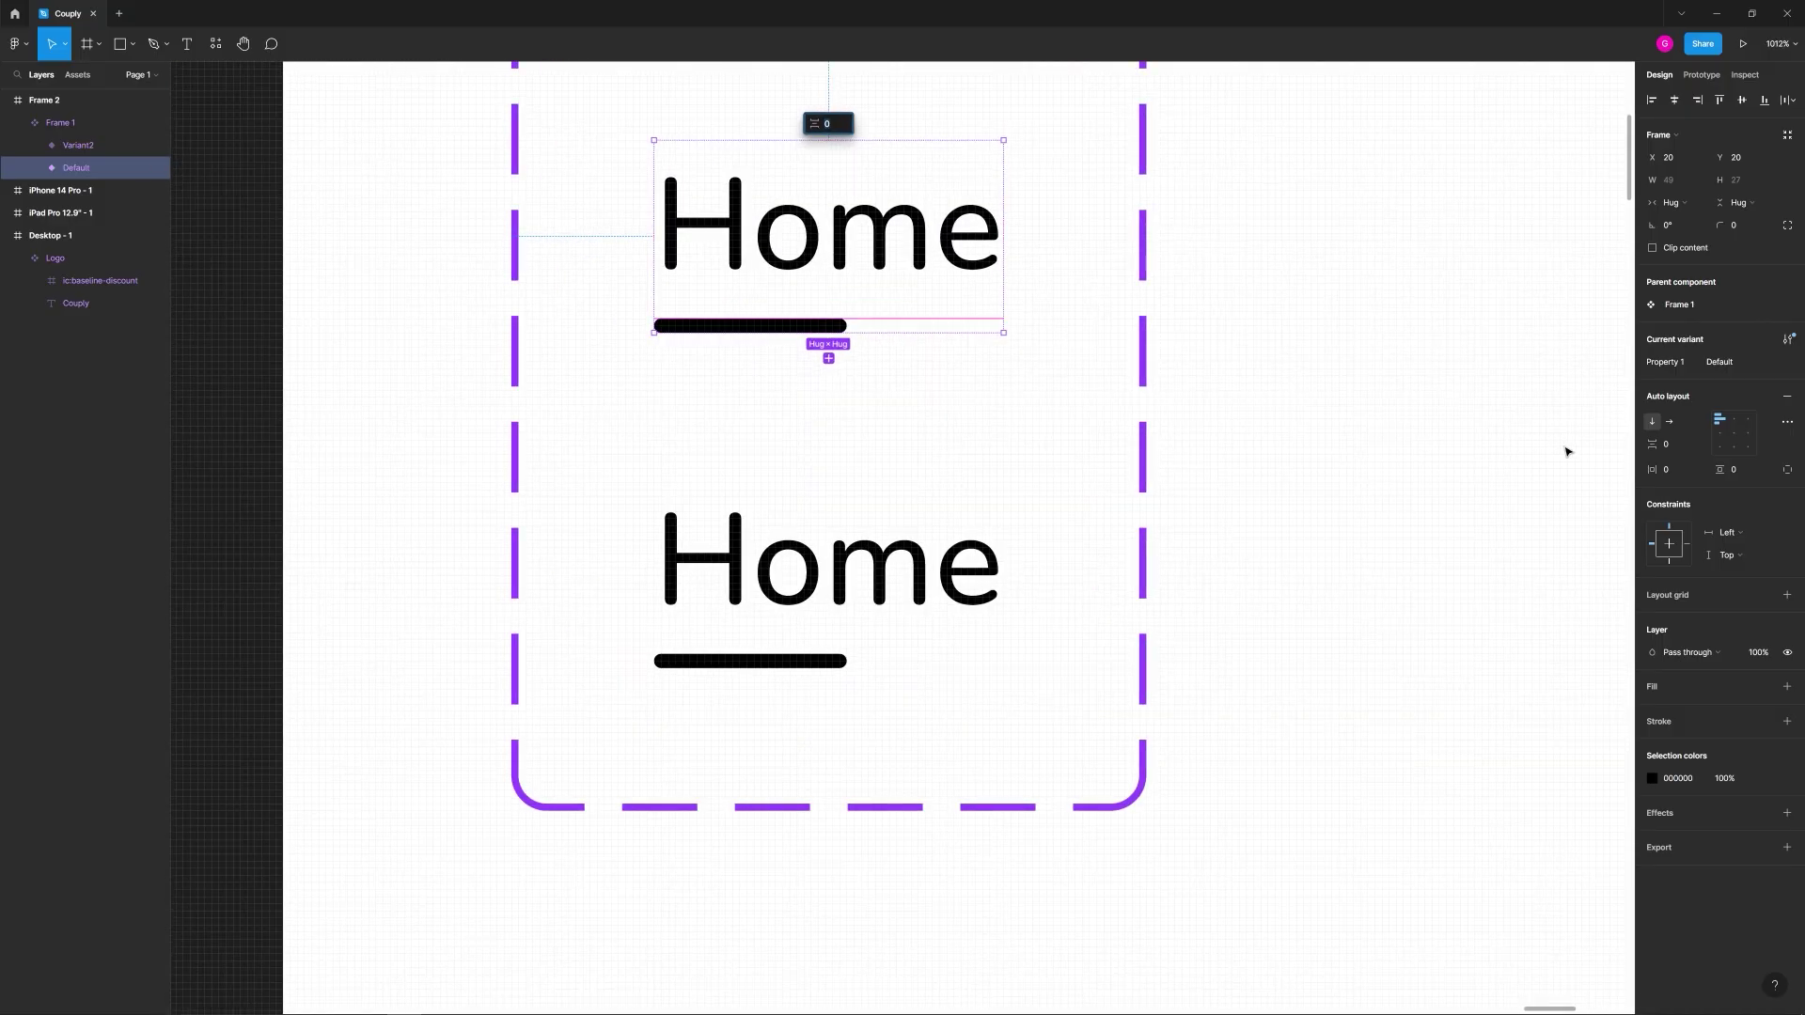
{"action": "left_click", "coordinate": [813, 329]}
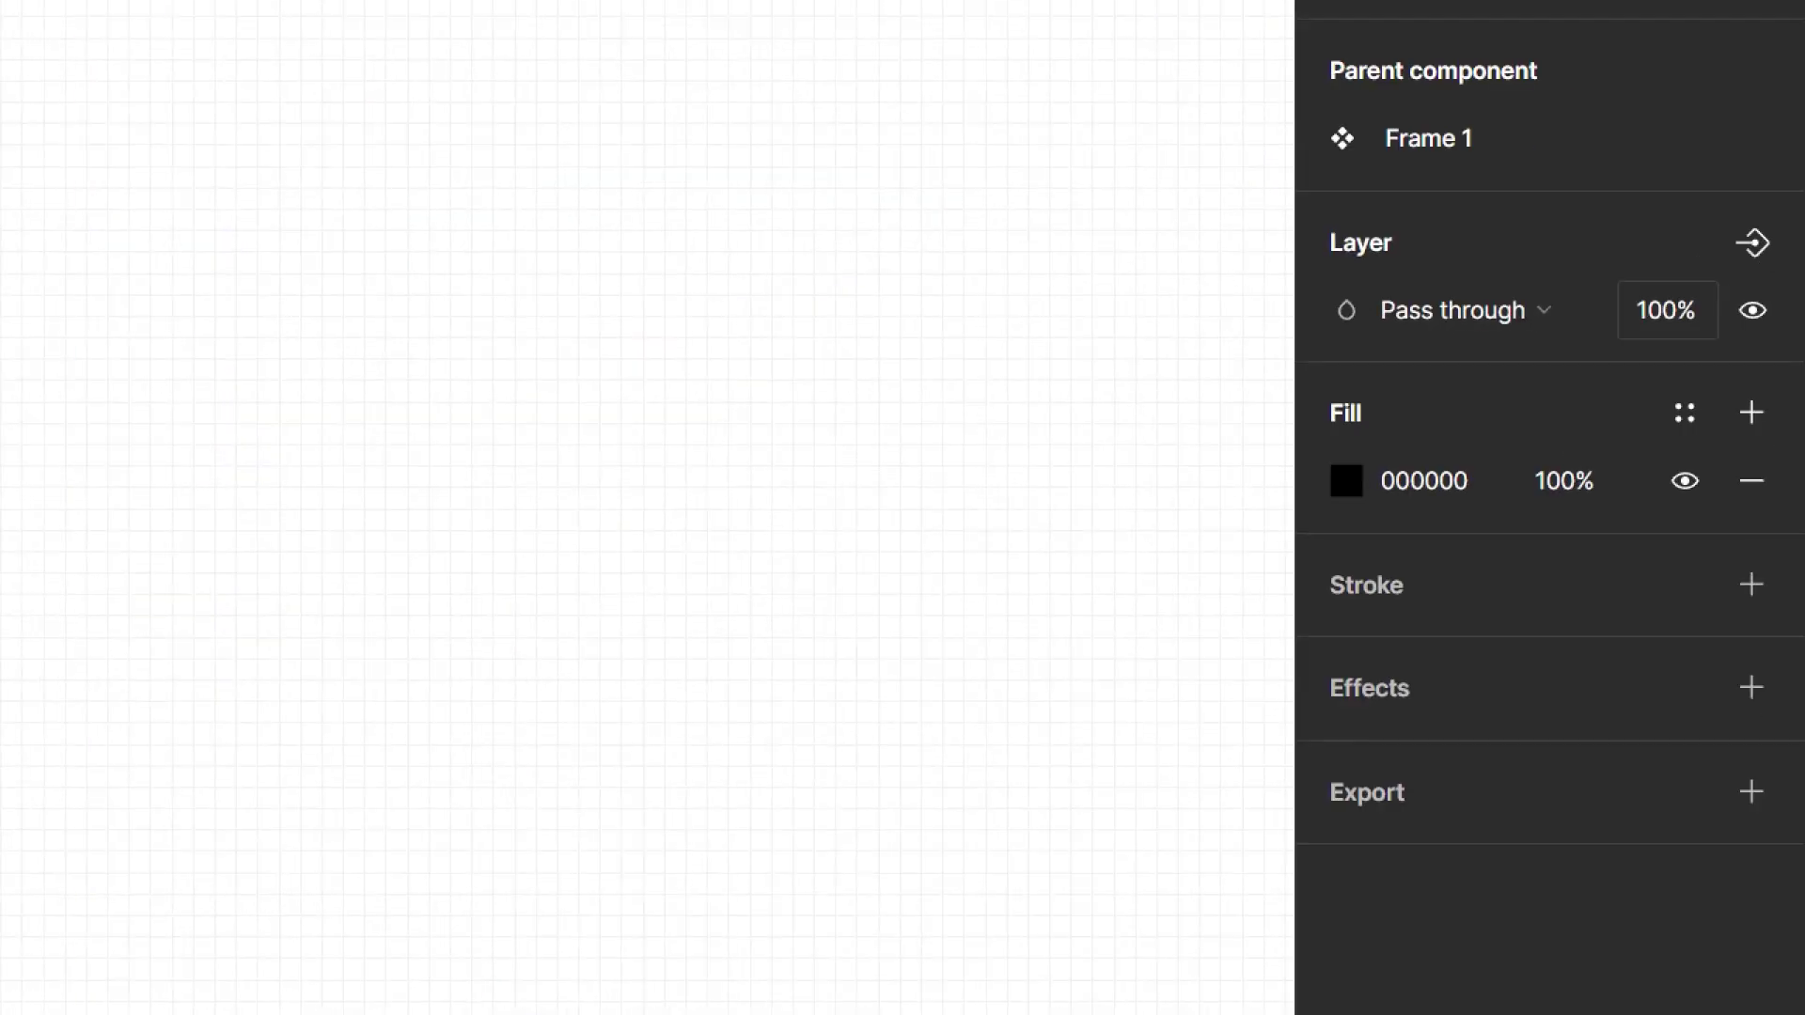
{"action": "left_click", "coordinate": [1671, 330]}
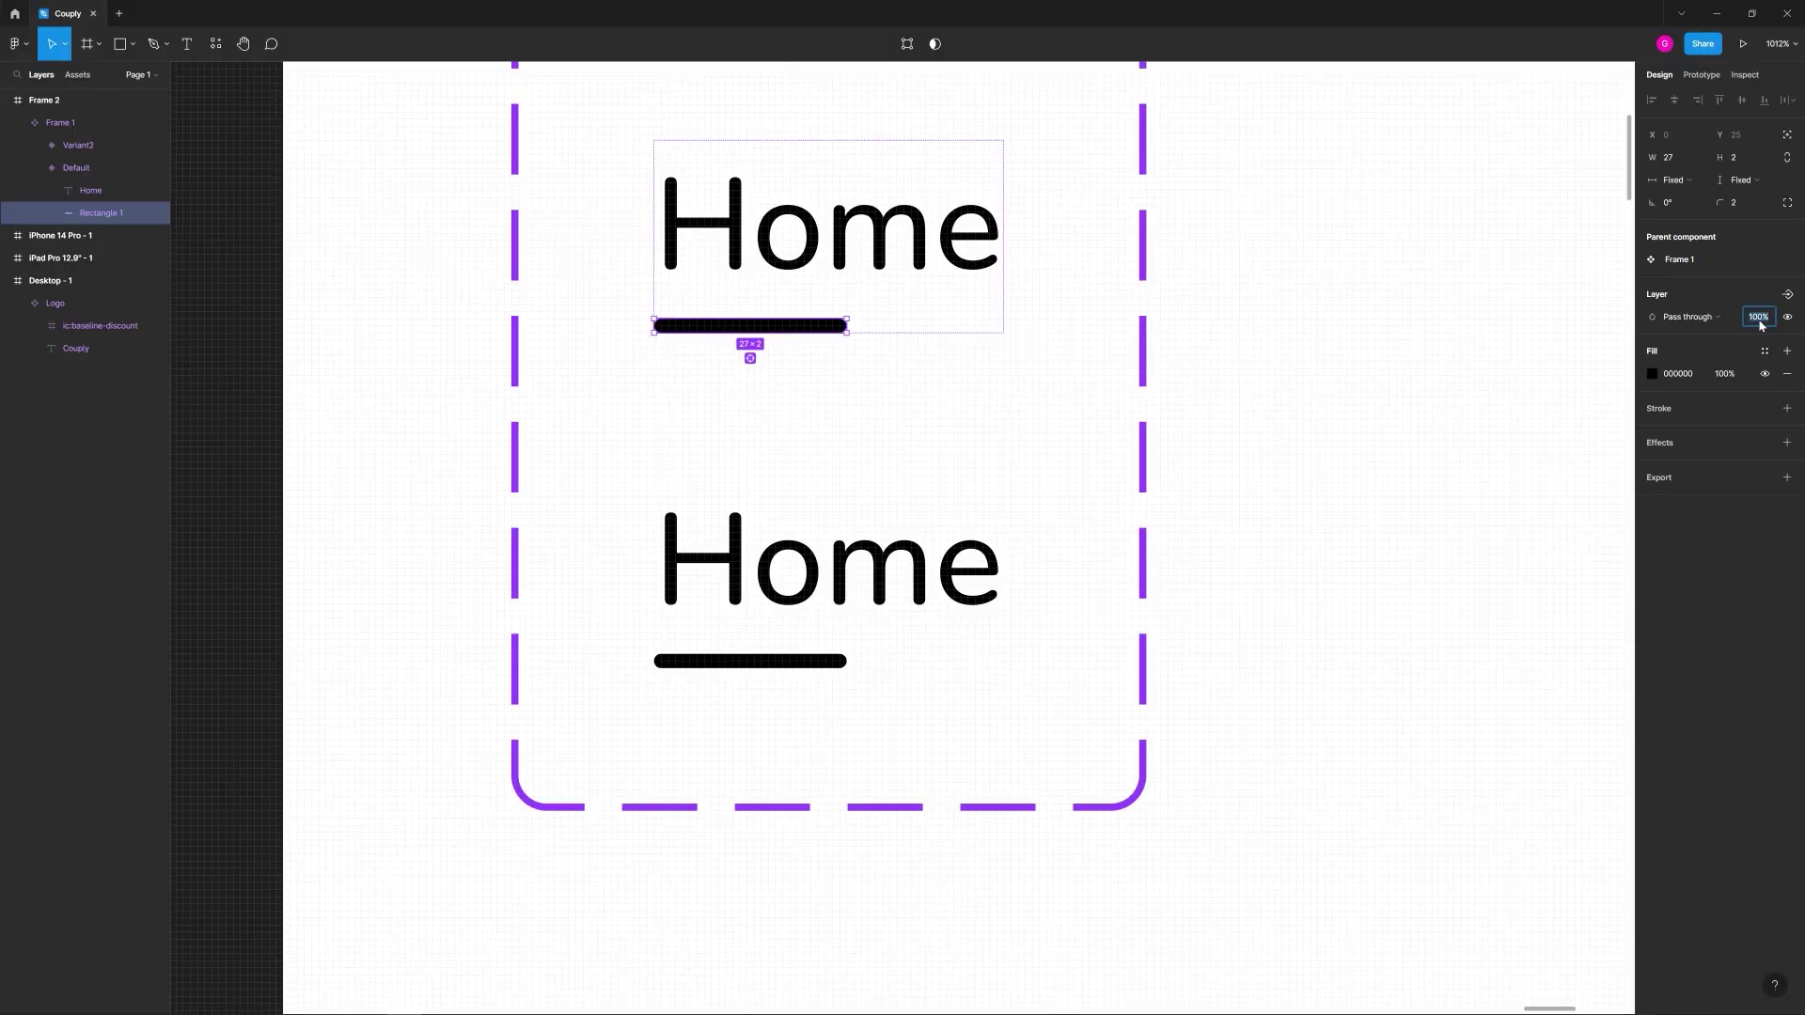
{"action": "type", "text": "0"}
{"action": "key", "text": "Return"}
{"action": "left_click", "coordinate": [1278, 391]}
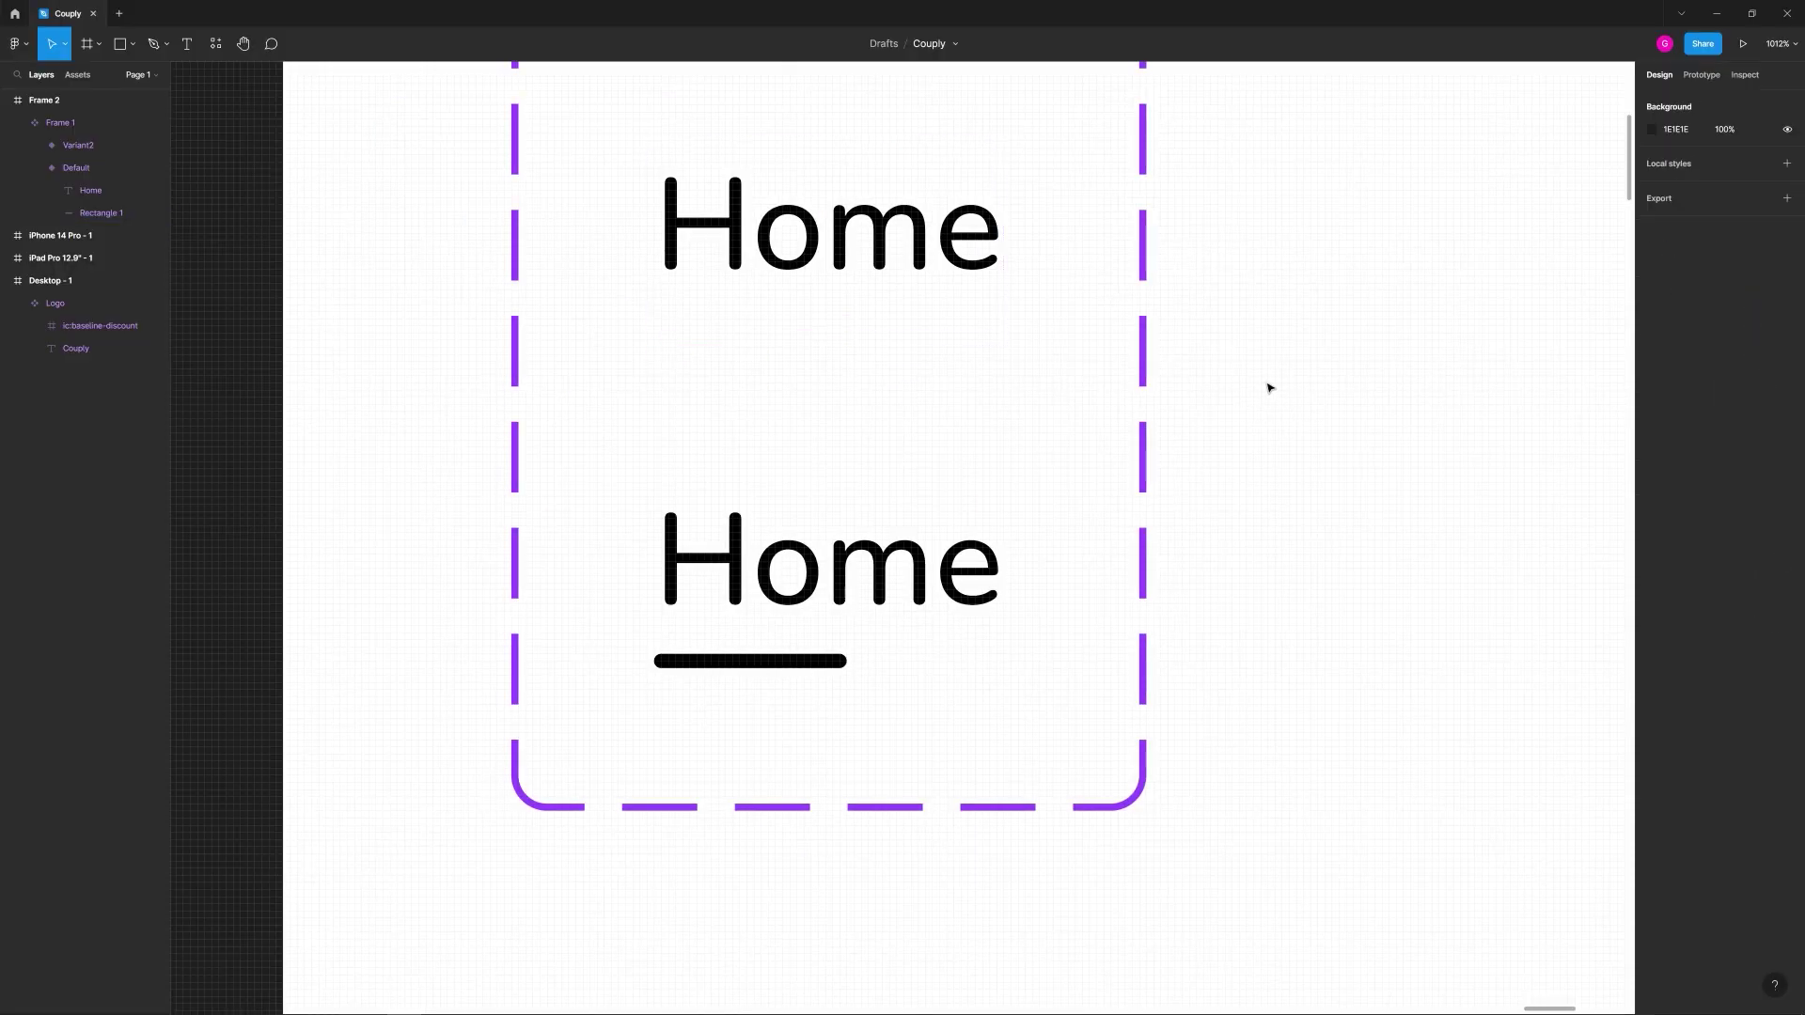
Step: Rename the Property 1 value of the Home variant without a visible bar to inactive
{"action": "left_click", "coordinate": [924, 294]}
{"action": "left_click", "coordinate": [891, 269]}
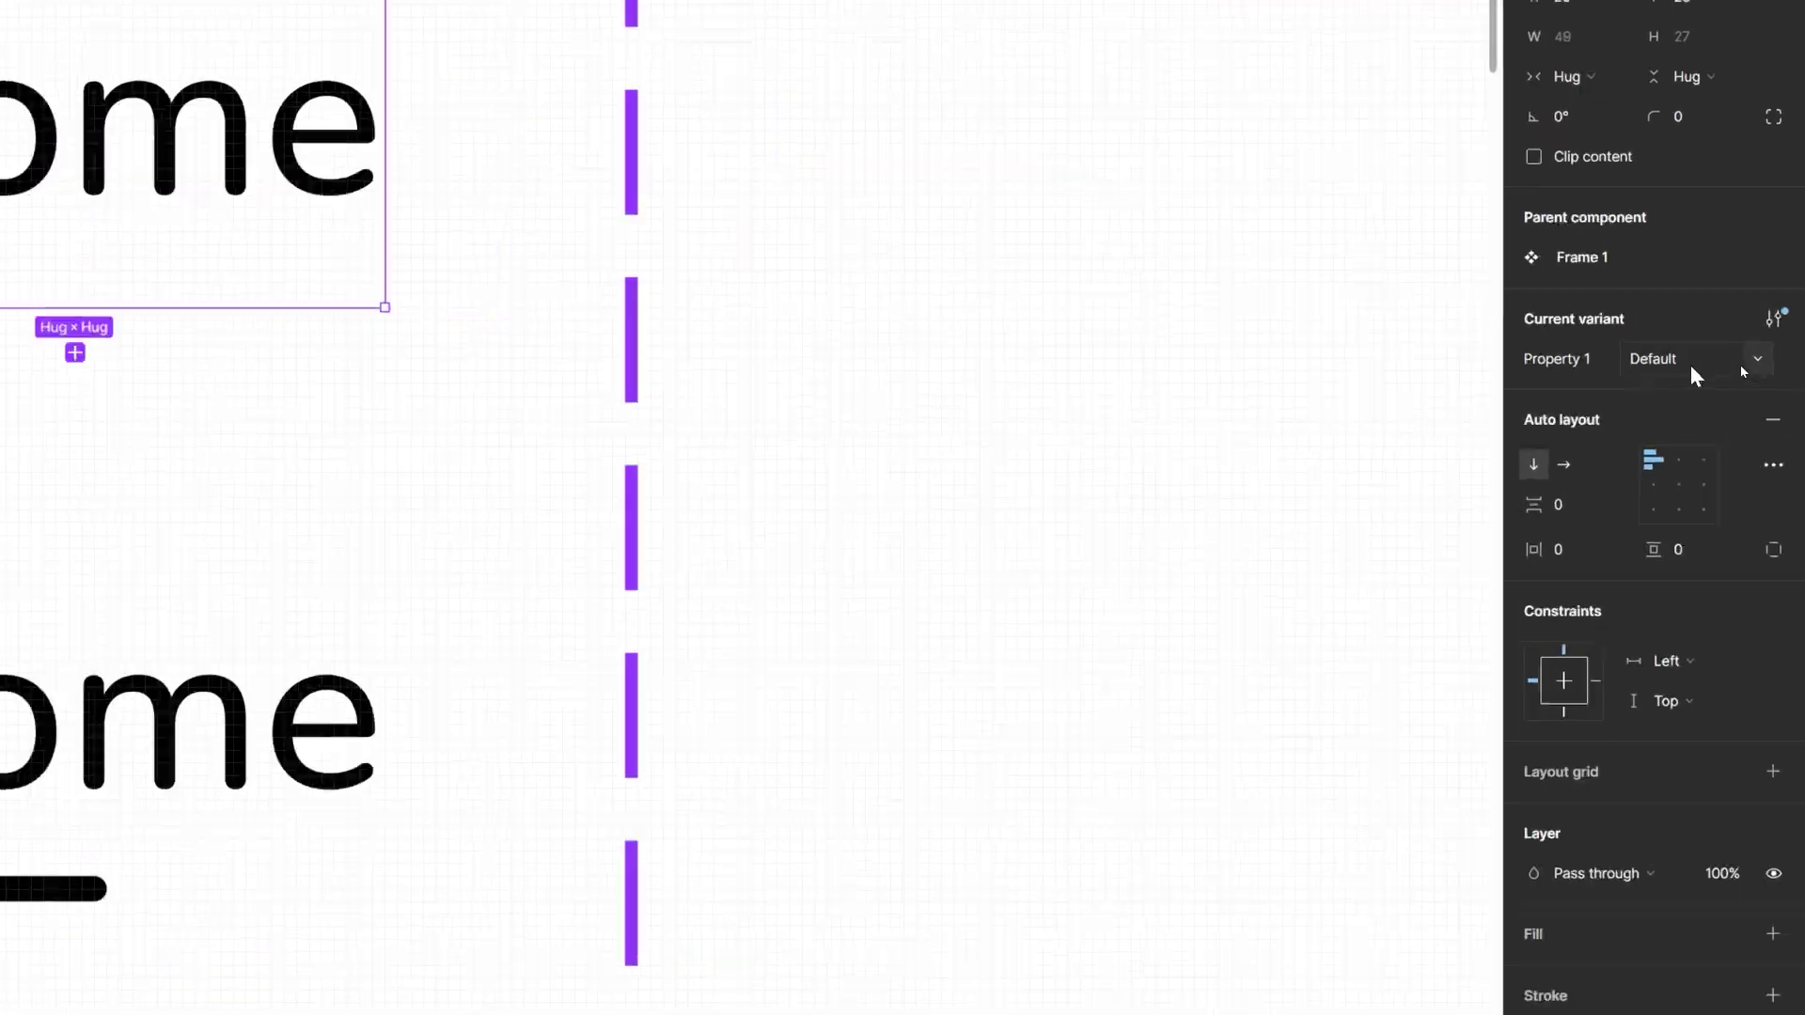
{"action": "left_click", "coordinate": [1740, 364]}
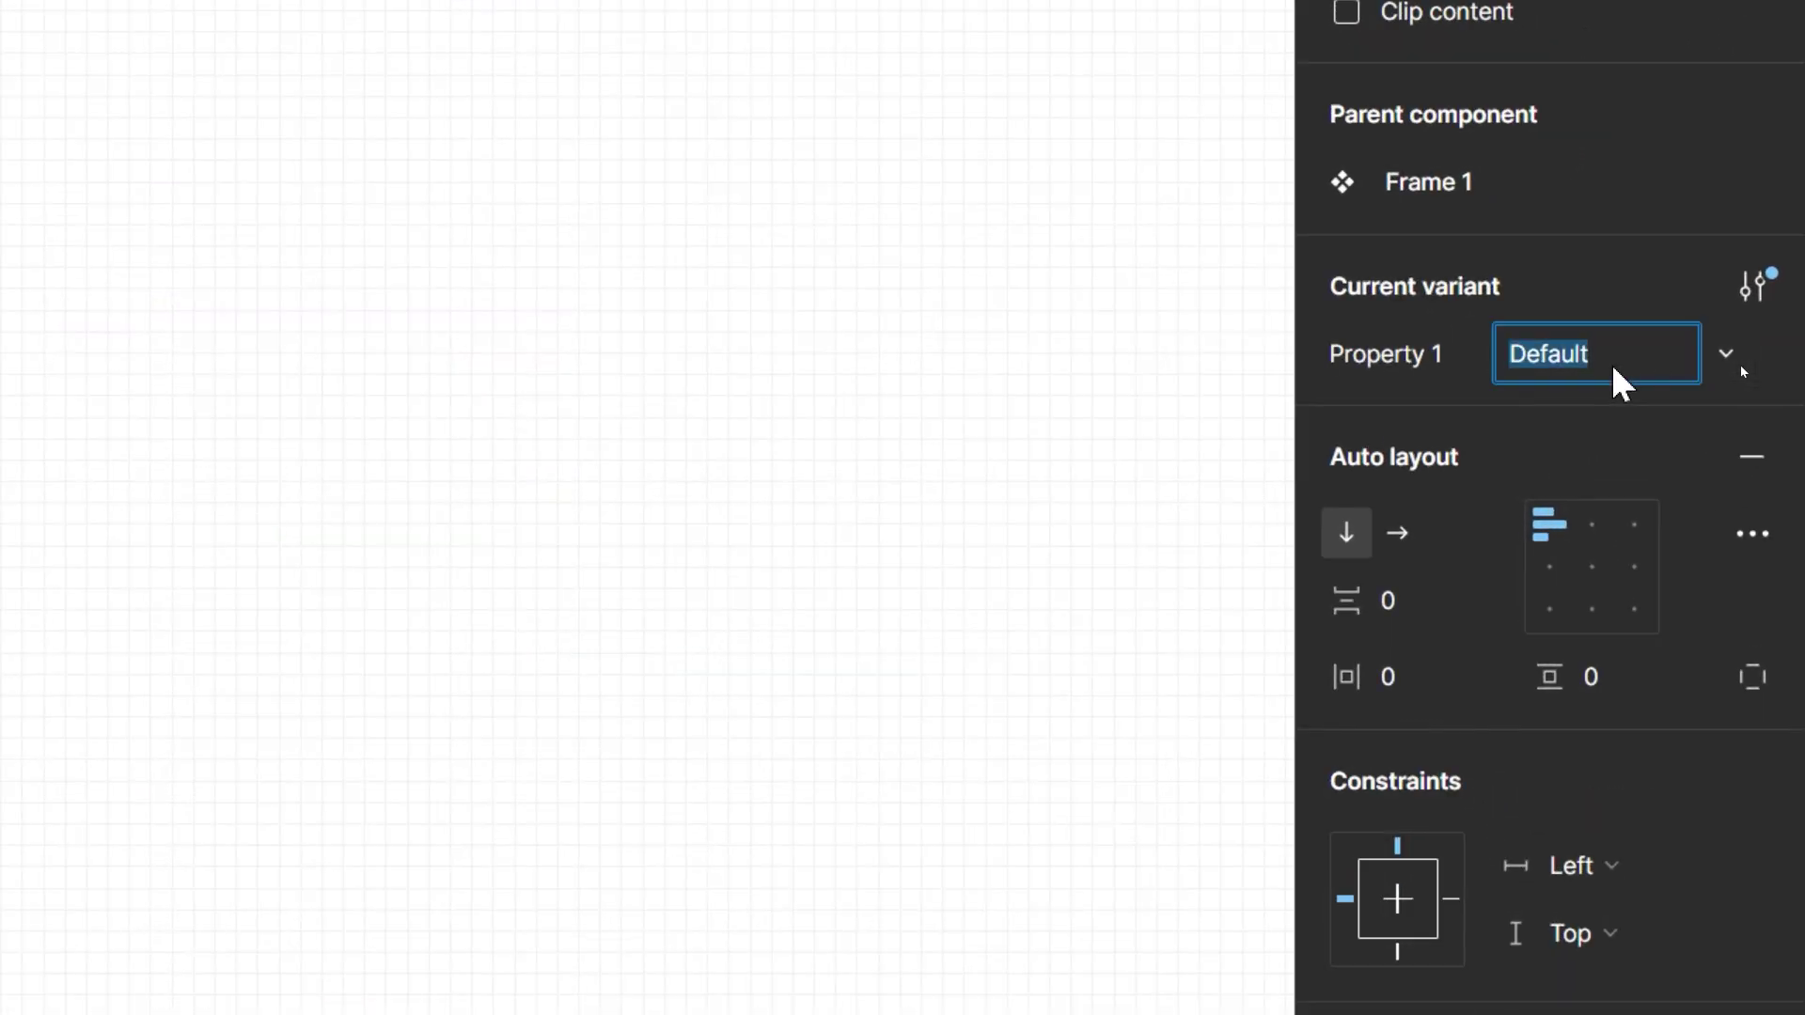
{"action": "type", "text": "inactive"}
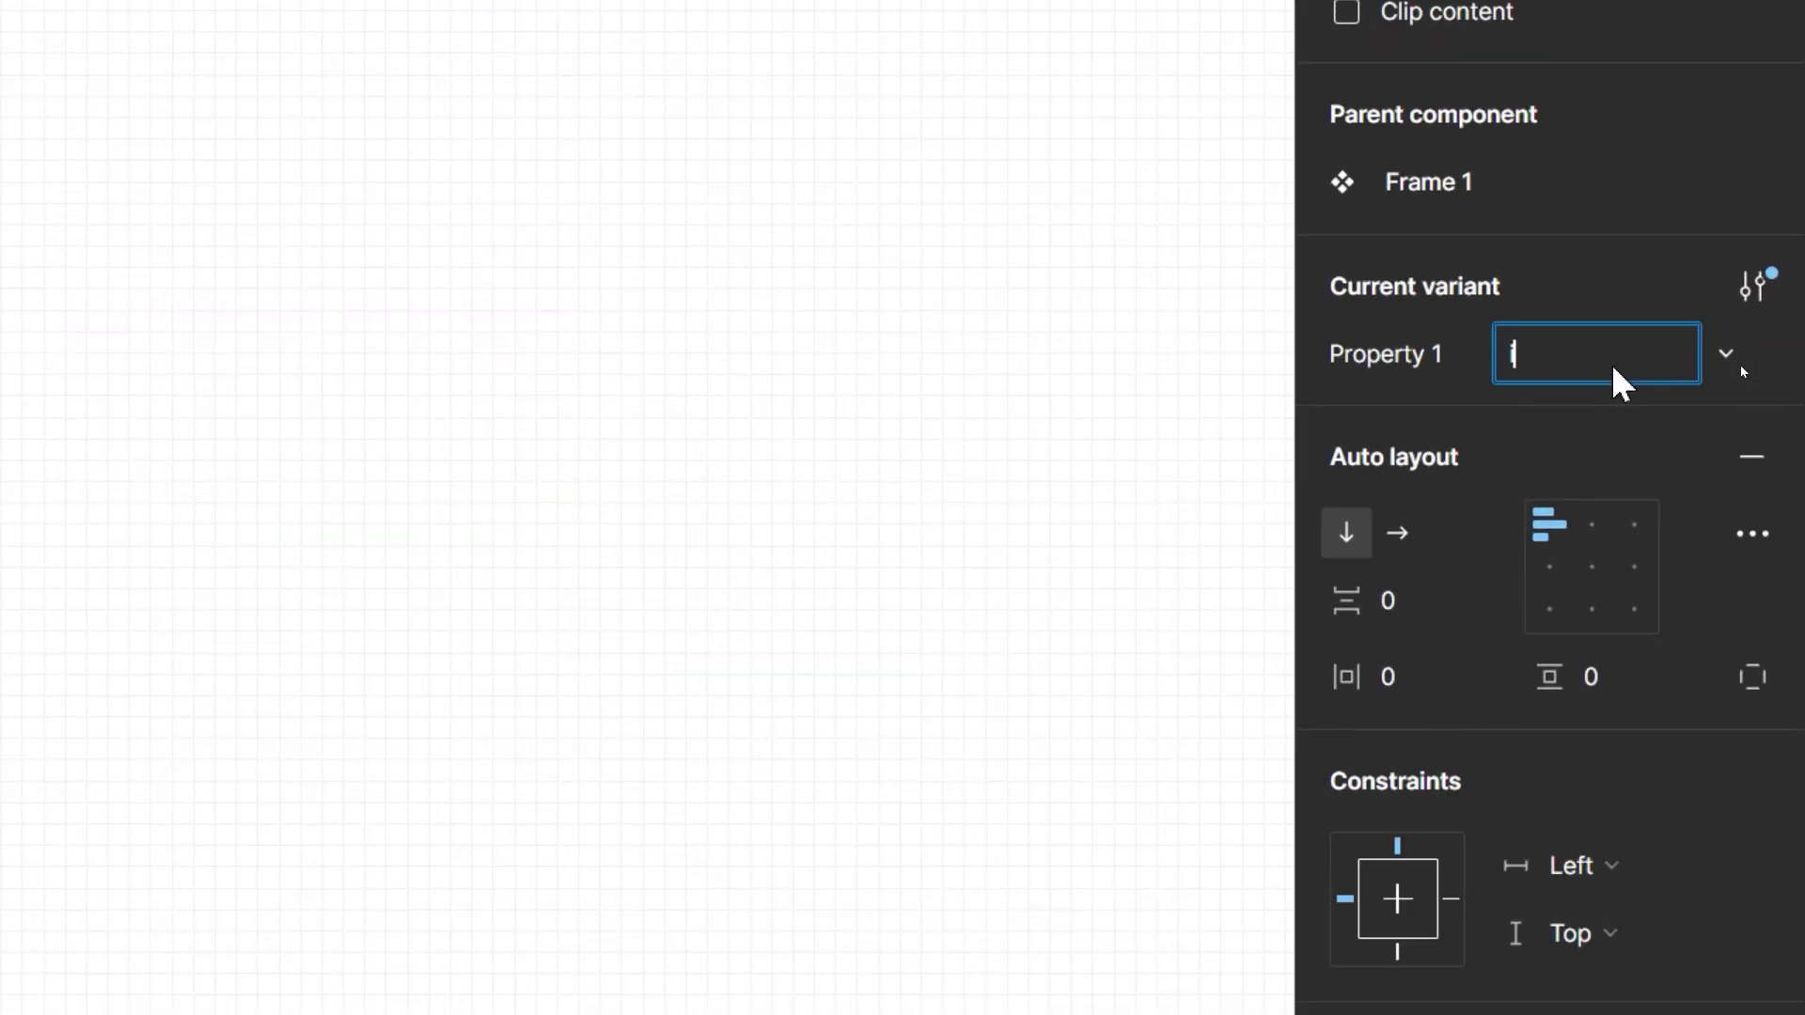
{"action": "key", "text": "Return"}
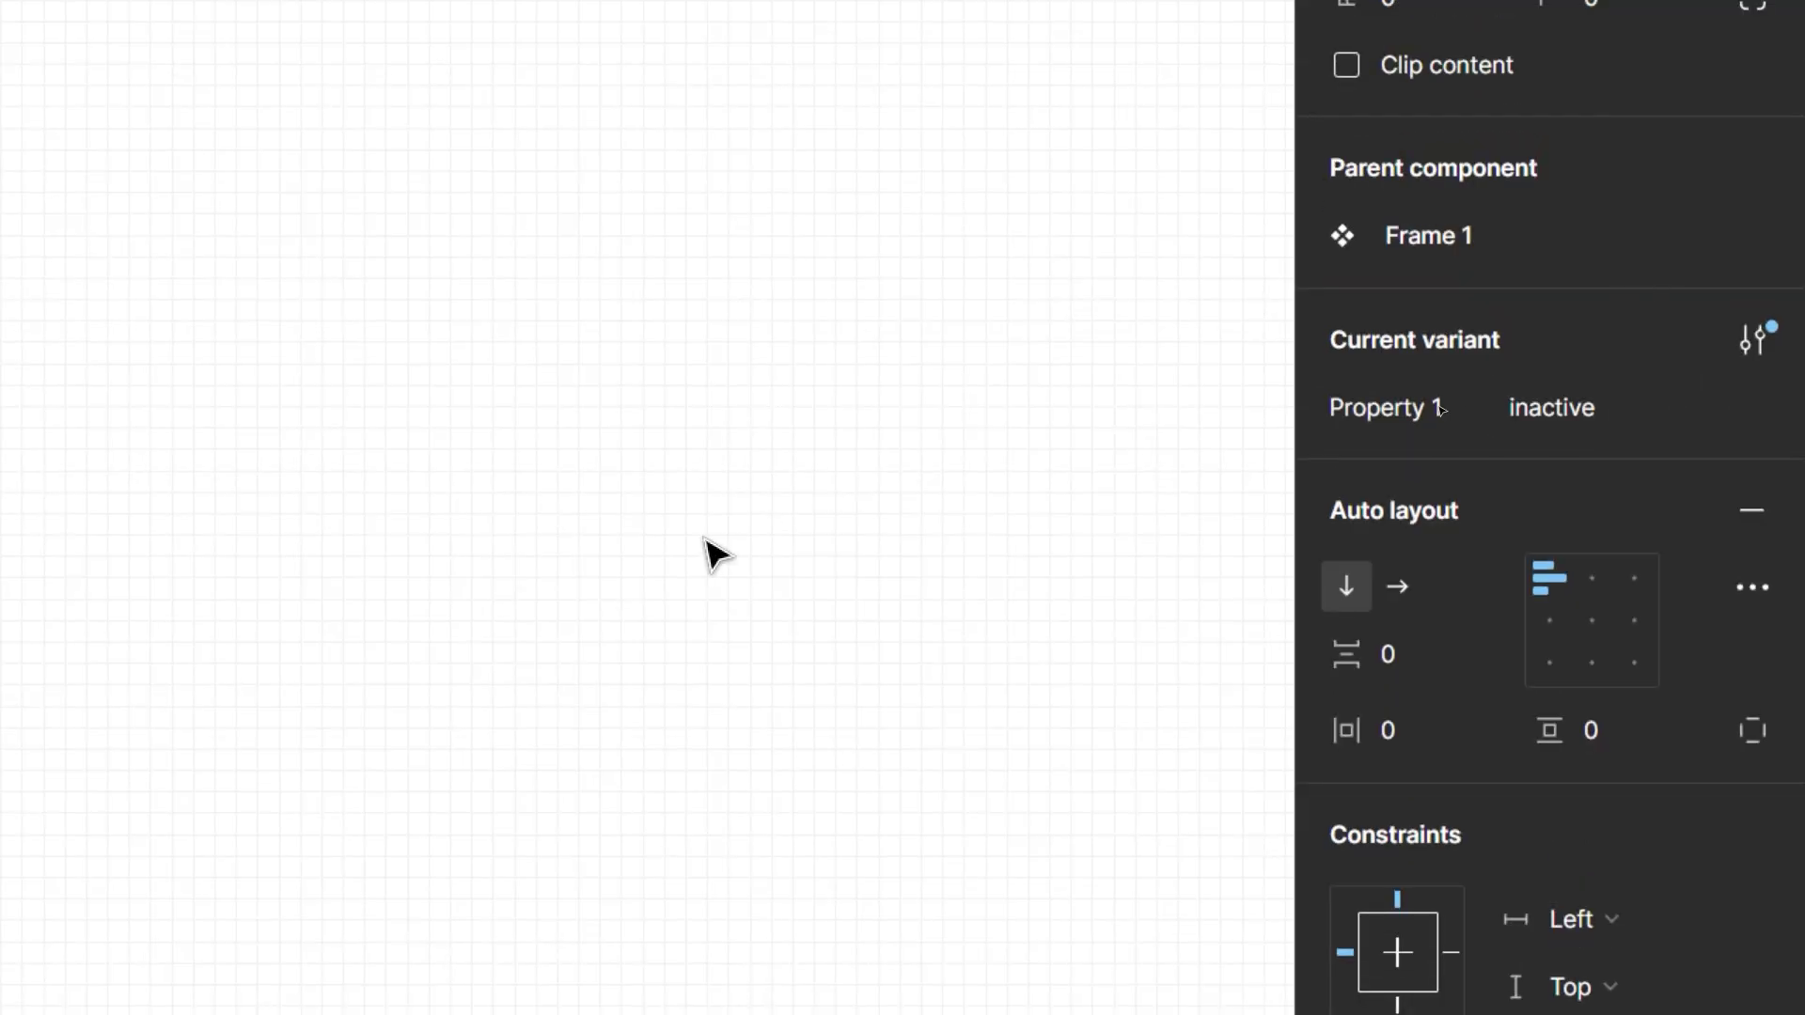
Step: Rename the Property 1 value of the underlined Home variant to active
{"action": "left_click", "coordinate": [987, 550]}
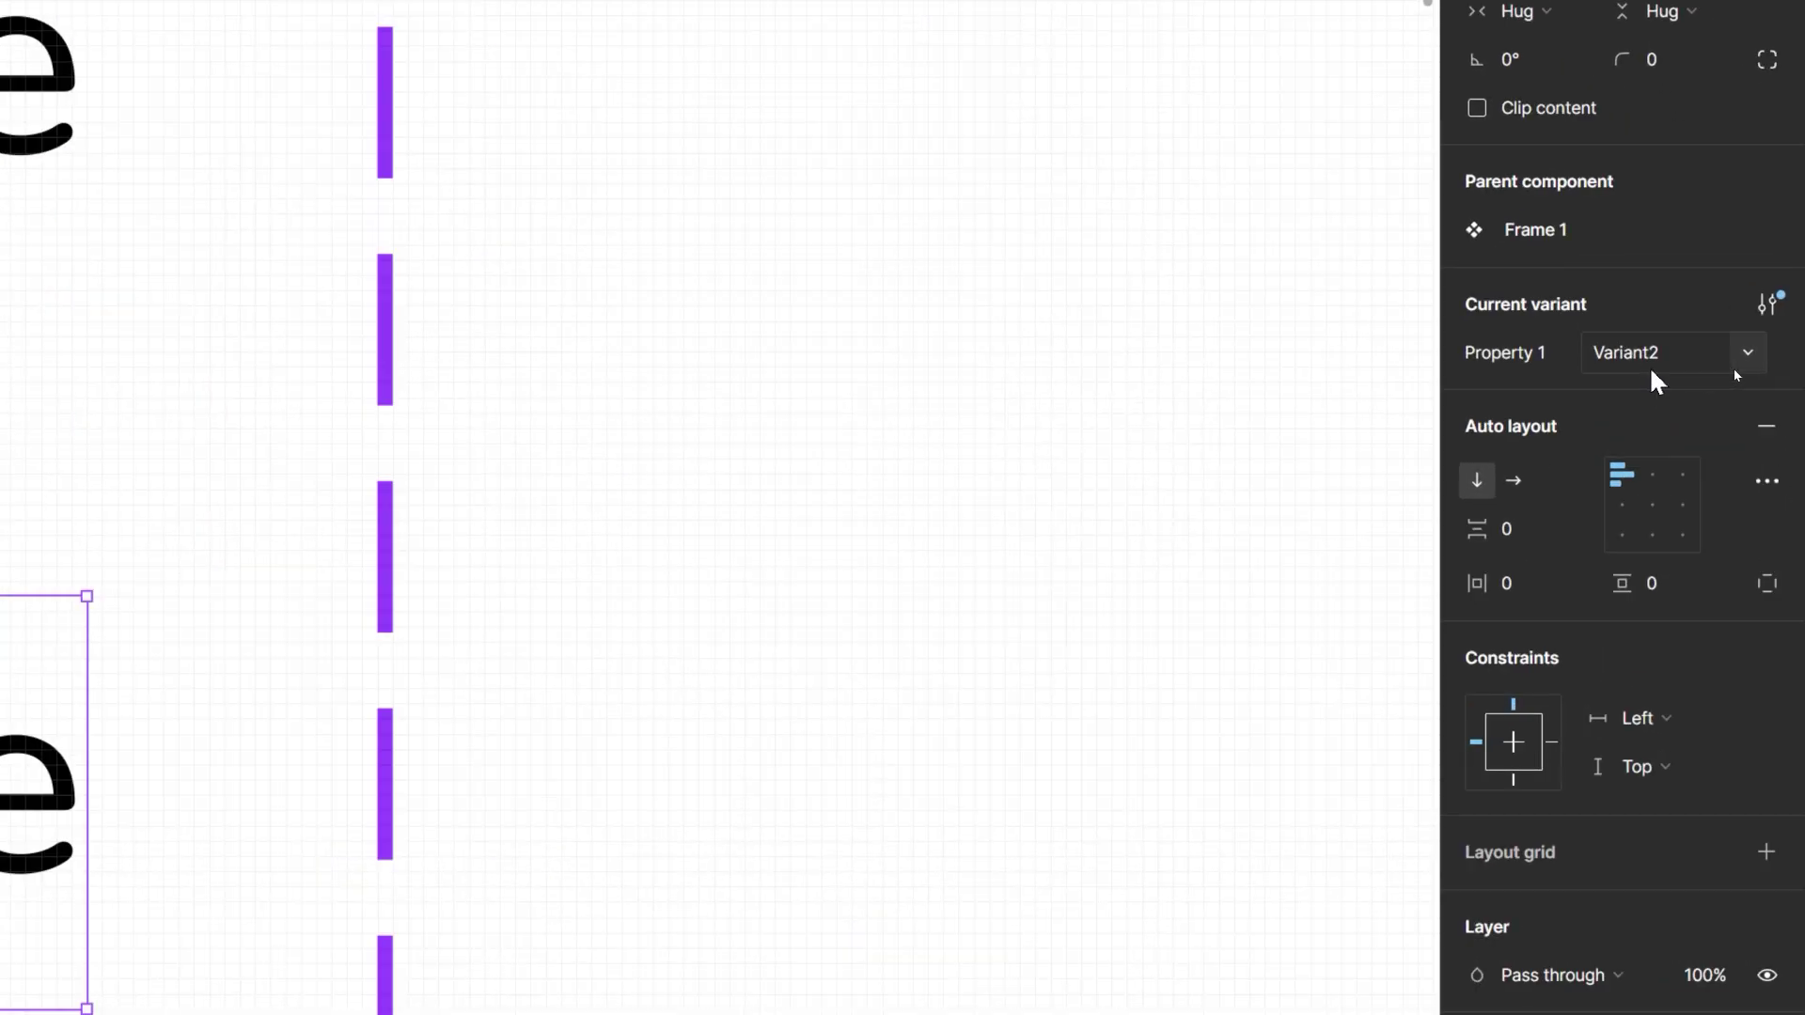
{"action": "left_click", "coordinate": [1735, 365]}
{"action": "type", "text": "active"}
{"action": "key", "text": "Return"}
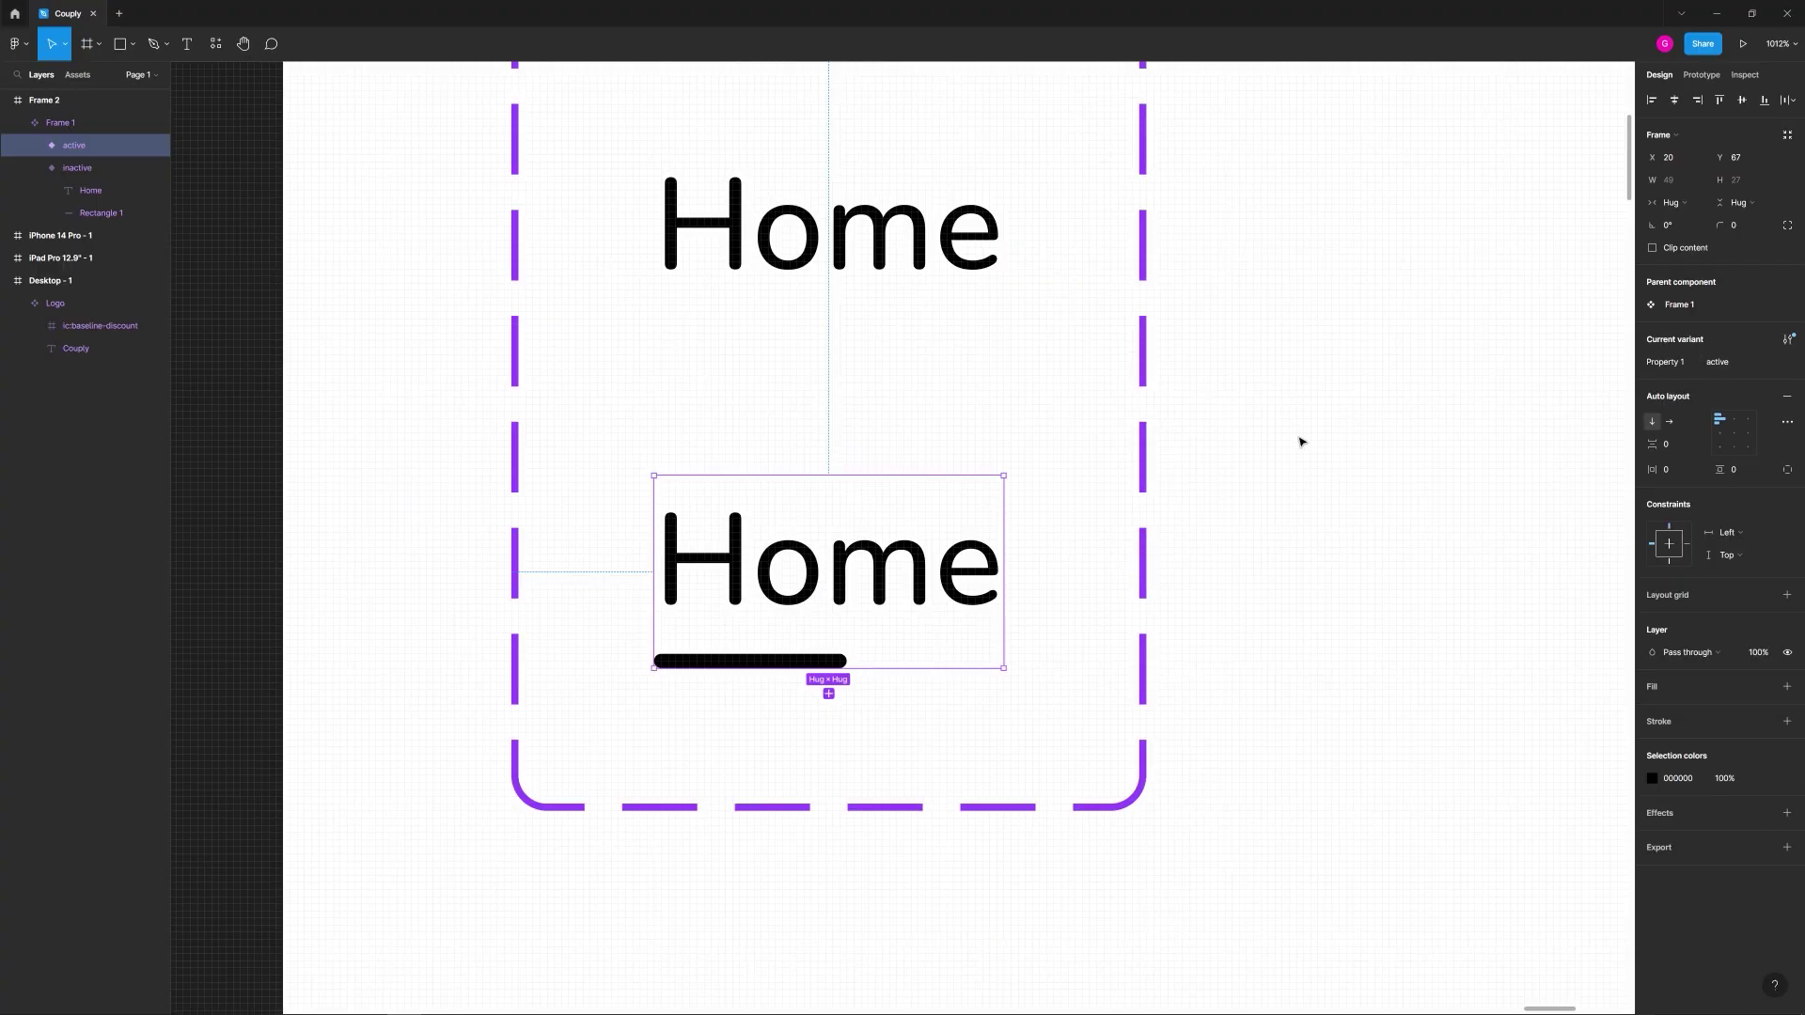
Step: Place an instance of the Home link component from Frame 2 beside the Couply logo on Desktop - 1, at about X 502, Y 35
{"action": "scroll", "coordinate": [1250, 428], "scroll_direction": "down", "scroll_amount": 5}
{"action": "scroll", "coordinate": [1255, 433], "scroll_direction": "down", "scroll_amount": 8}
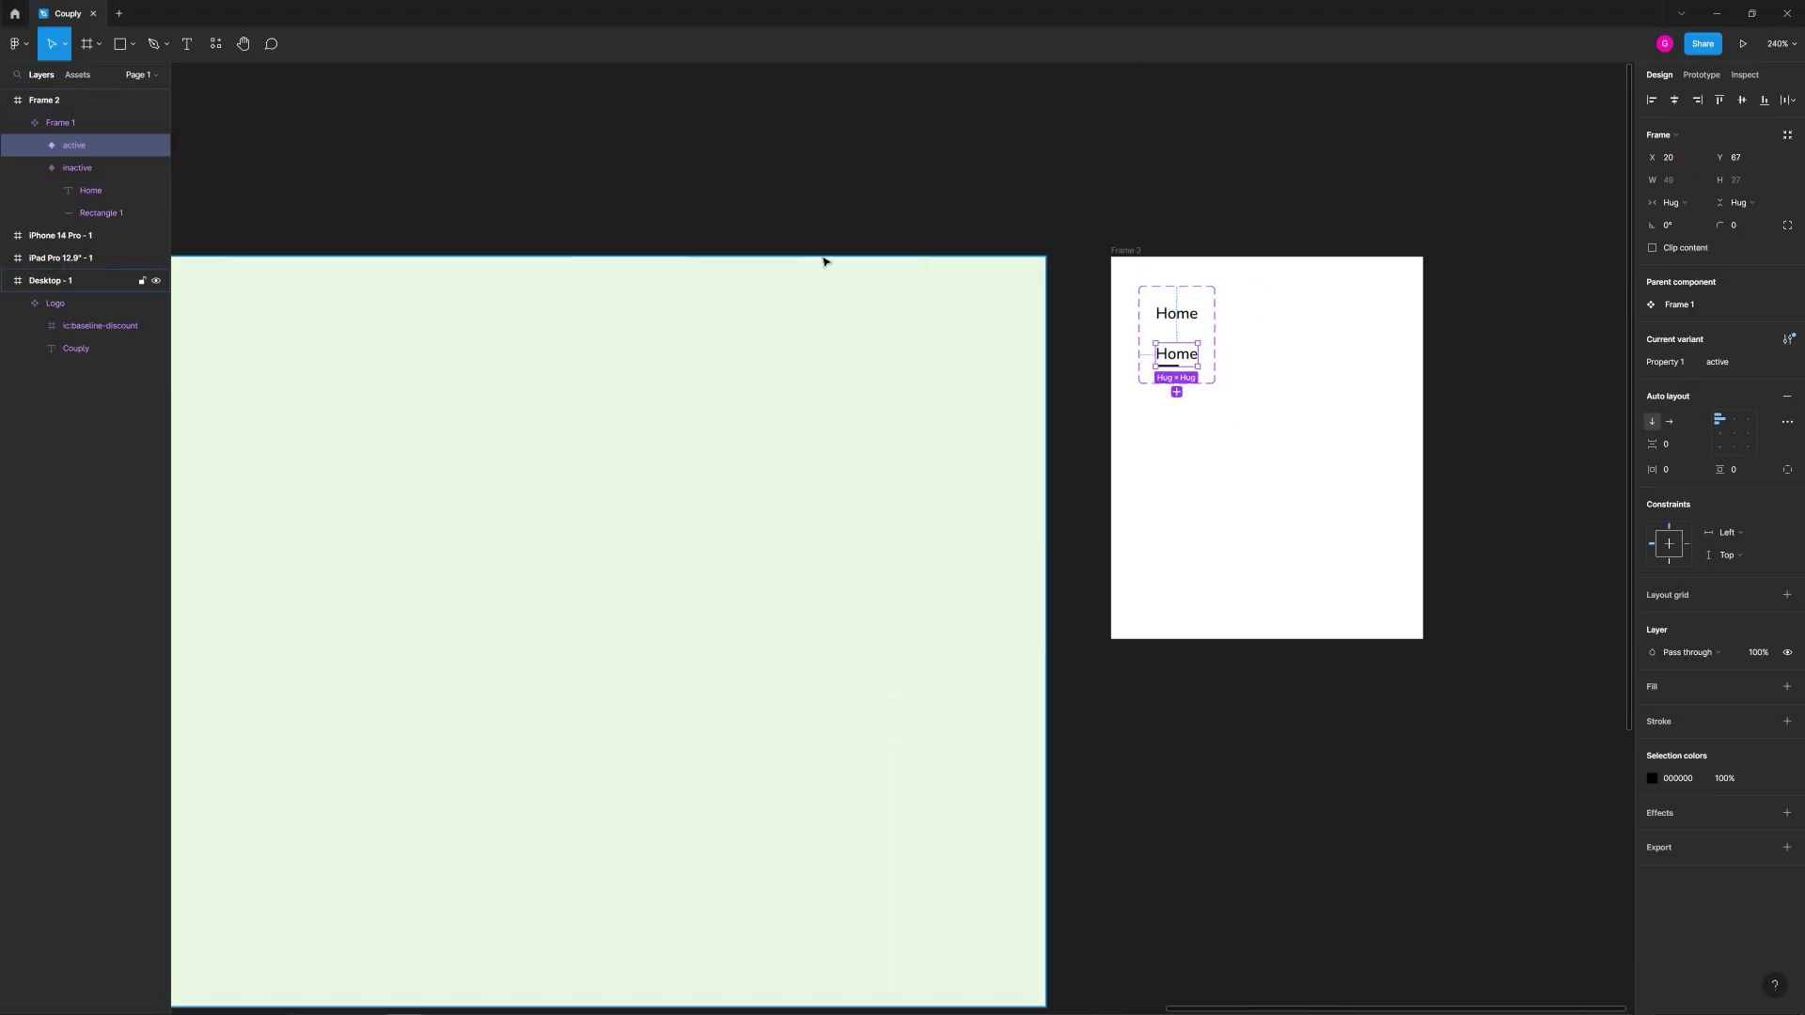
{"action": "left_click_drag", "start_coordinate": [1035, 204], "coordinate": [1056, 199]}
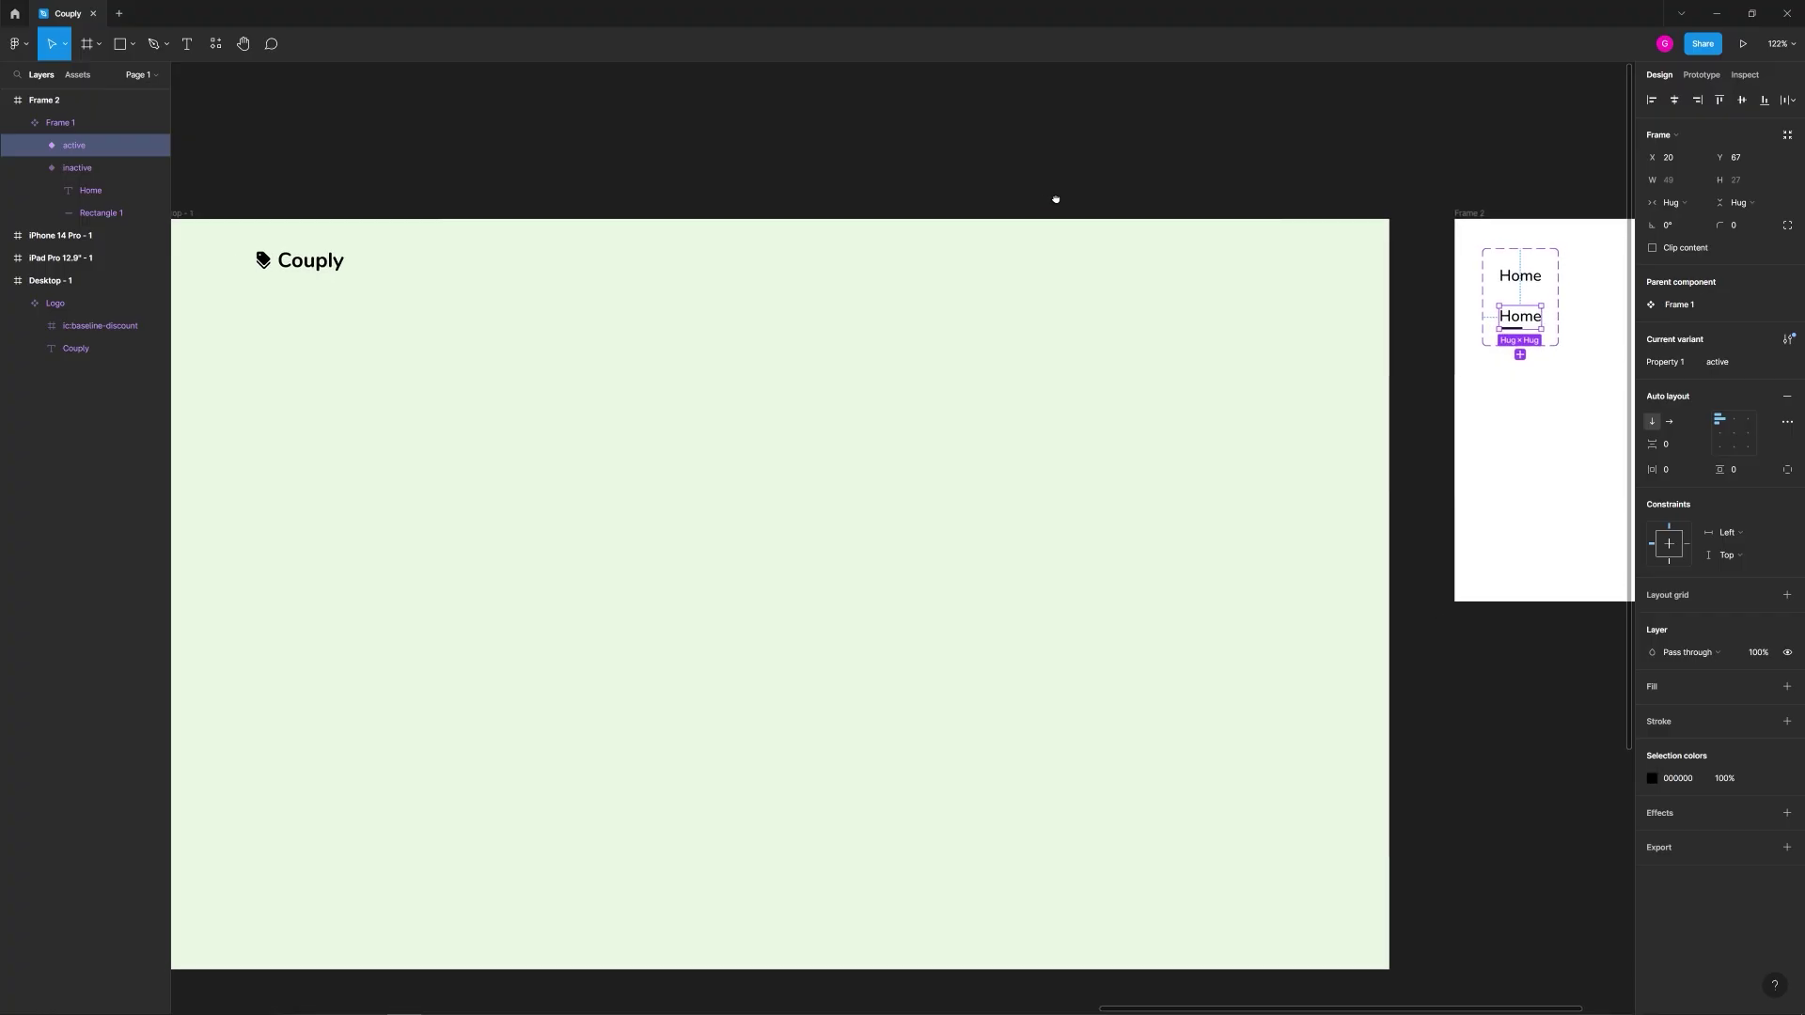
{"action": "left_click", "coordinate": [1053, 188]}
{"action": "left_click_drag", "start_coordinate": [831, 184], "coordinate": [895, 185]}
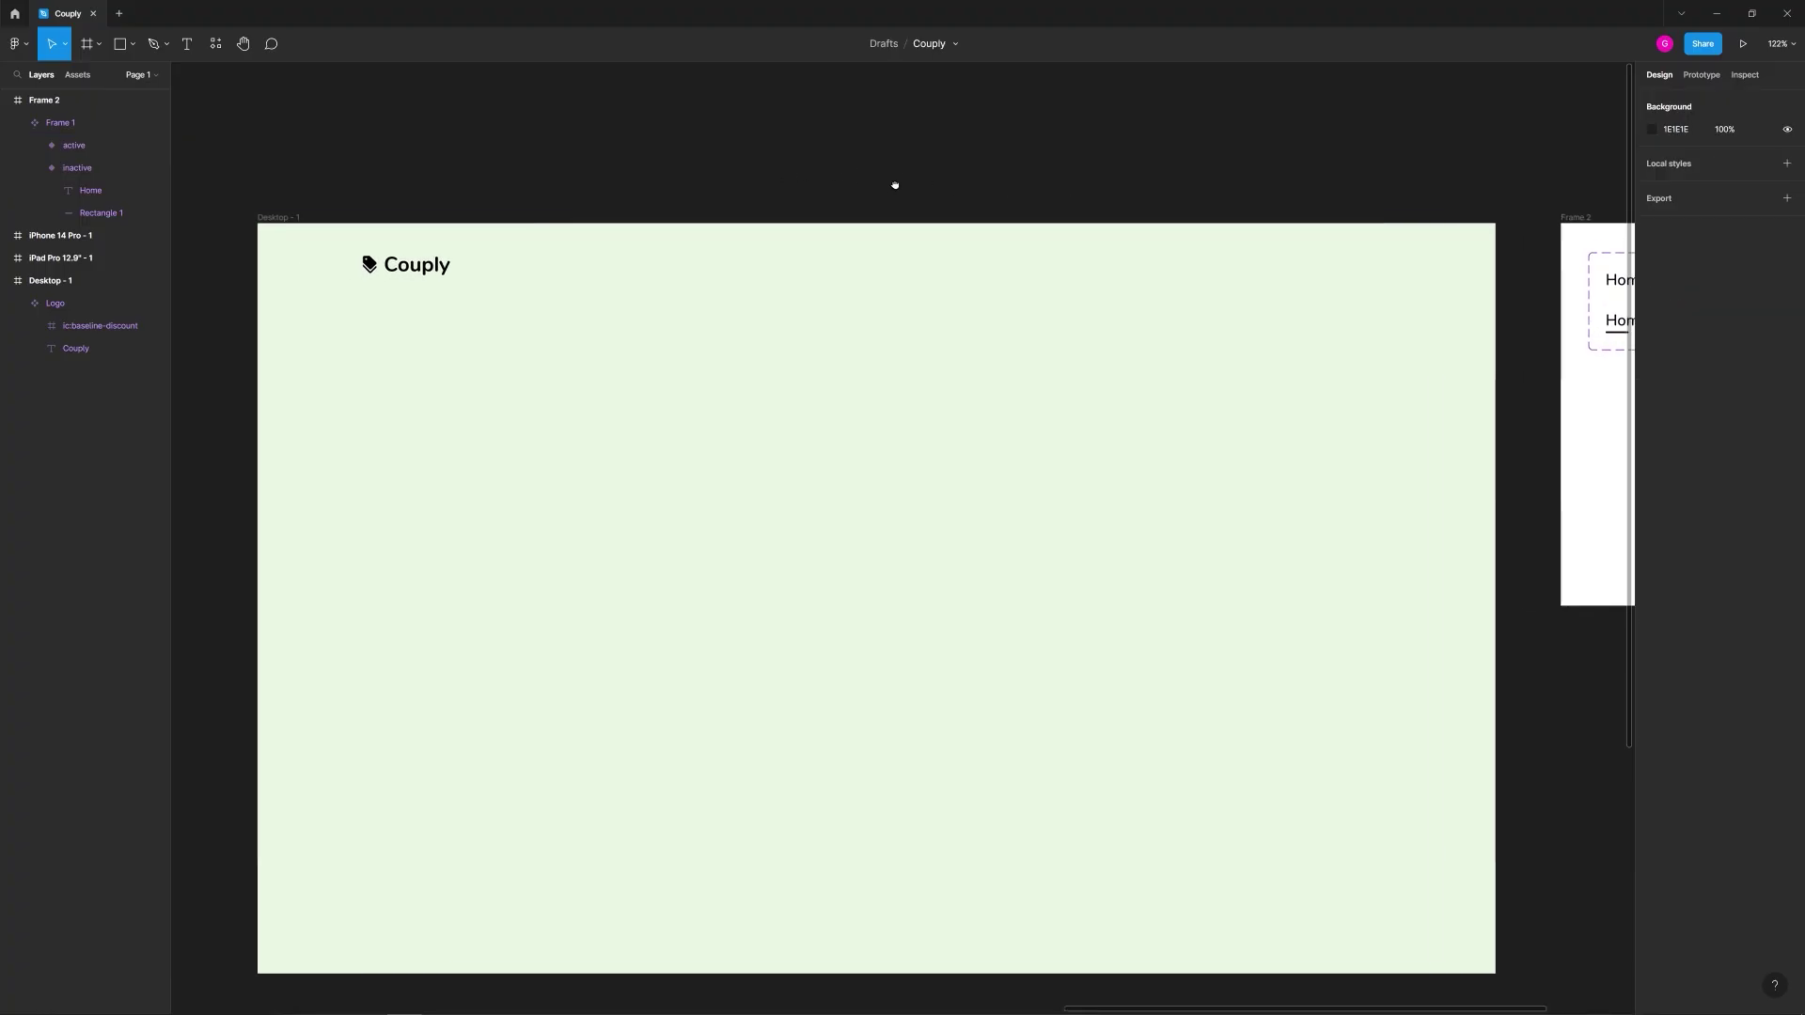
{"action": "left_click", "coordinate": [75, 81]}
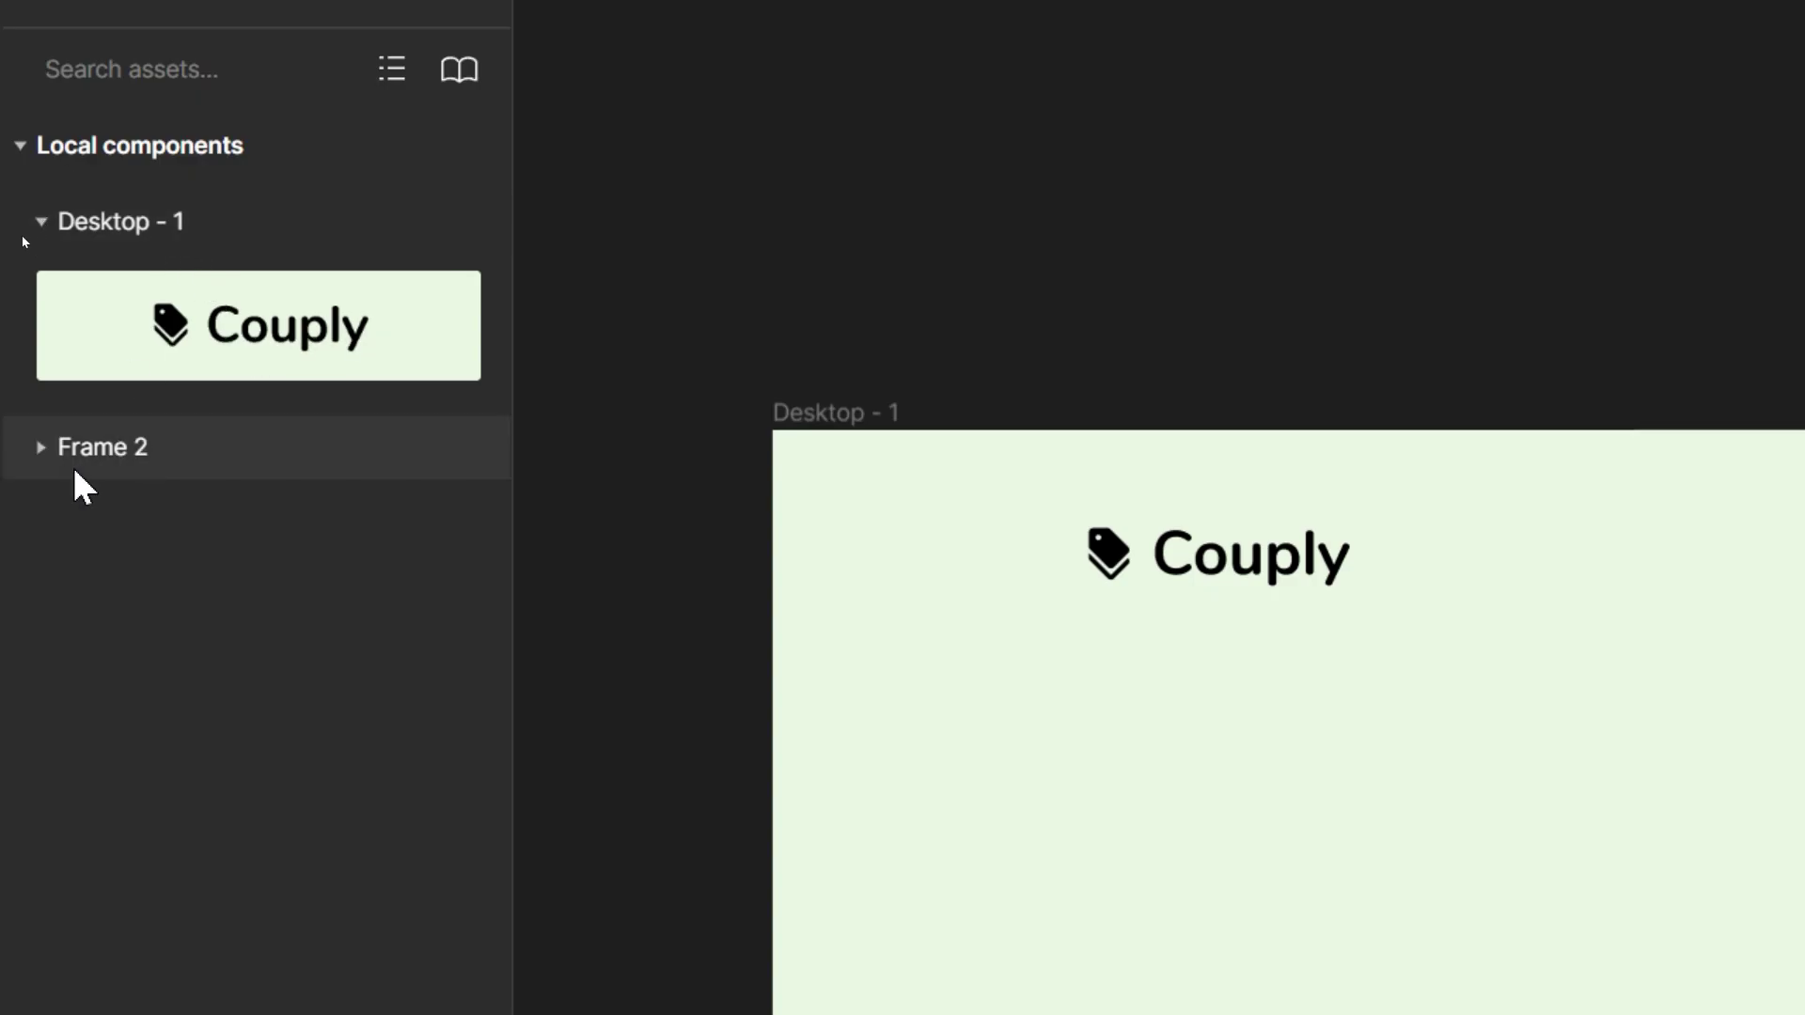
{"action": "left_click", "coordinate": [42, 448]}
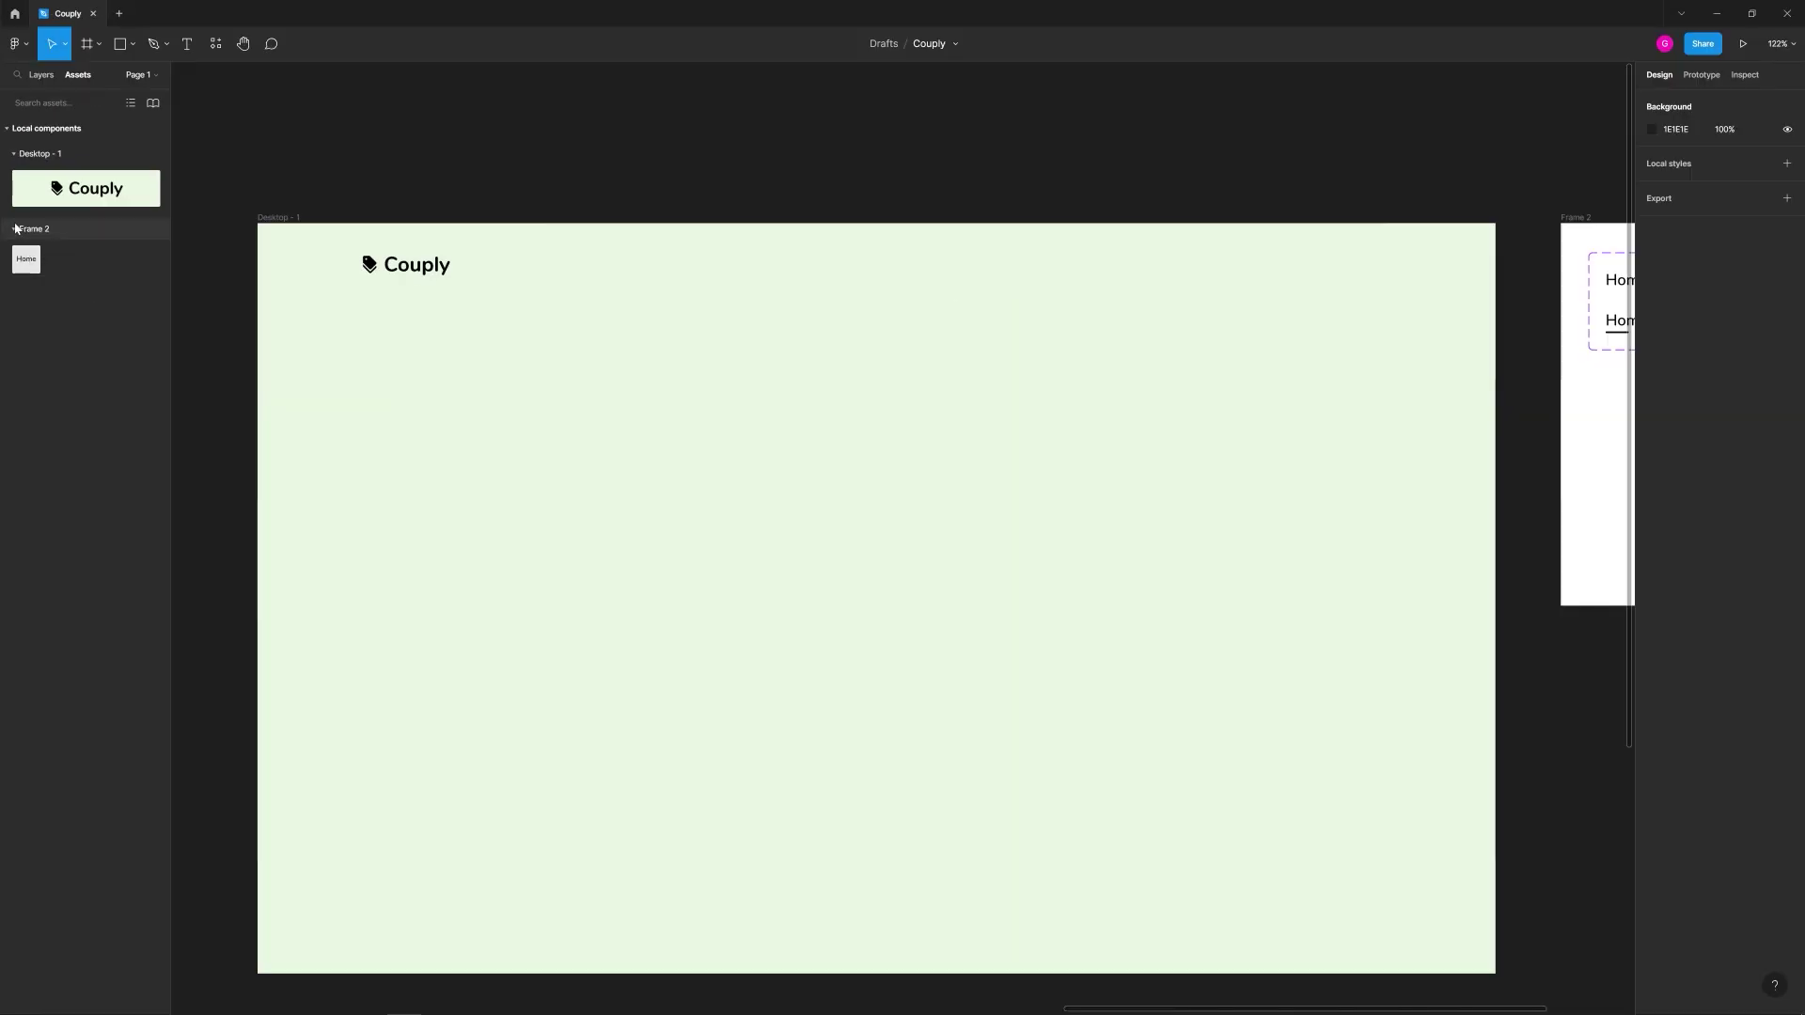
{"action": "left_click_drag", "start_coordinate": [98, 564], "coordinate": [714, 270]}
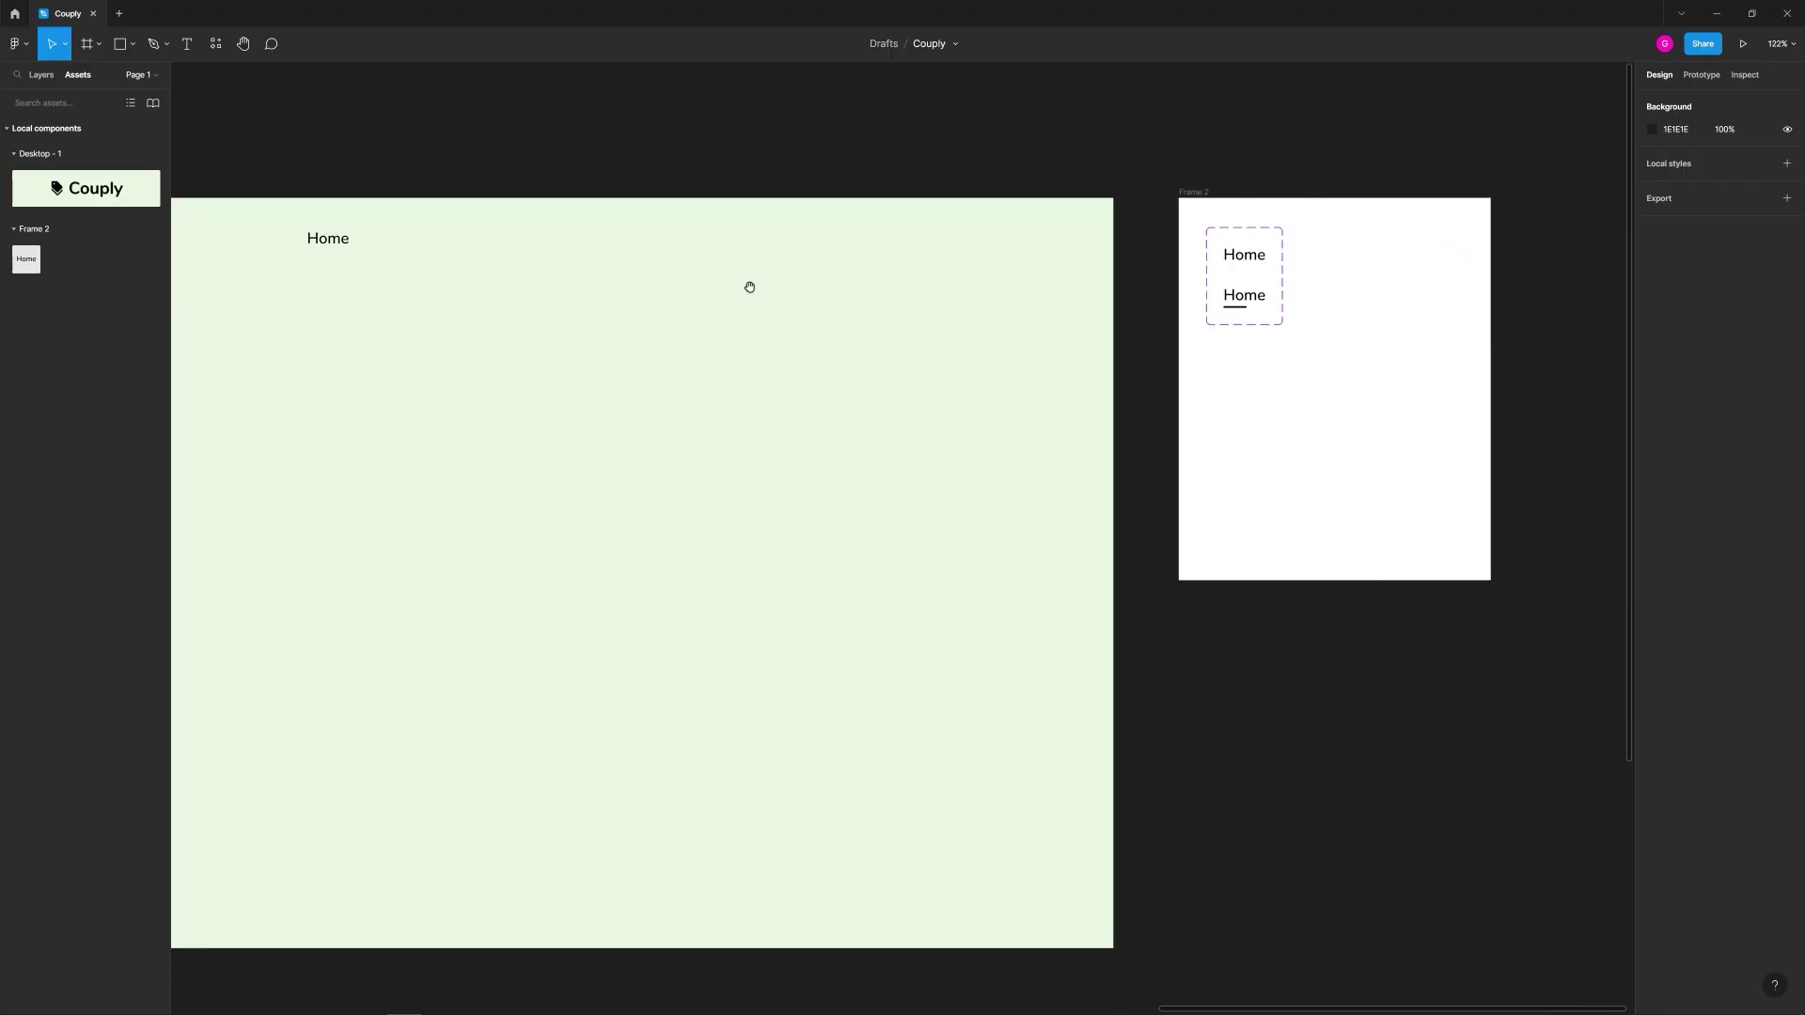
Step: Switch the Home link instance in the desktop header to the active variant
{"action": "left_click", "coordinate": [1238, 268]}
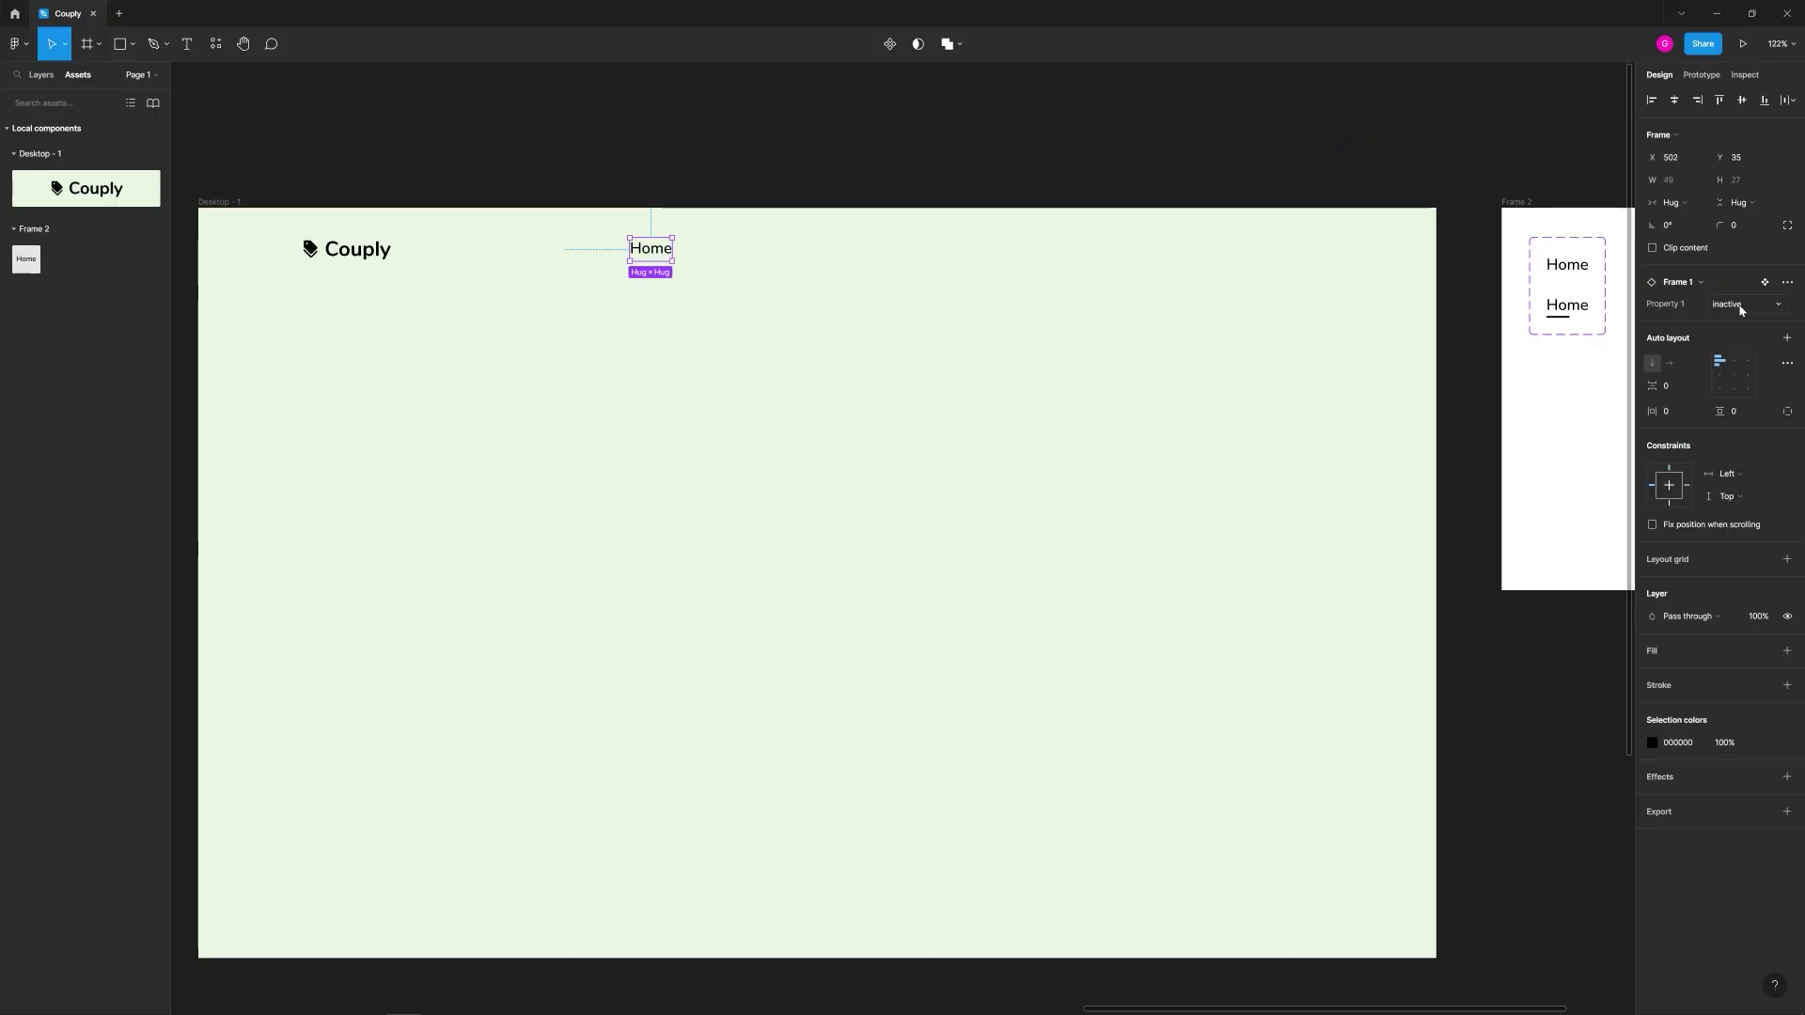
{"action": "left_click", "coordinate": [1612, 298]}
{"action": "left_click", "coordinate": [1741, 322]}
{"action": "left_click", "coordinate": [781, 342]}
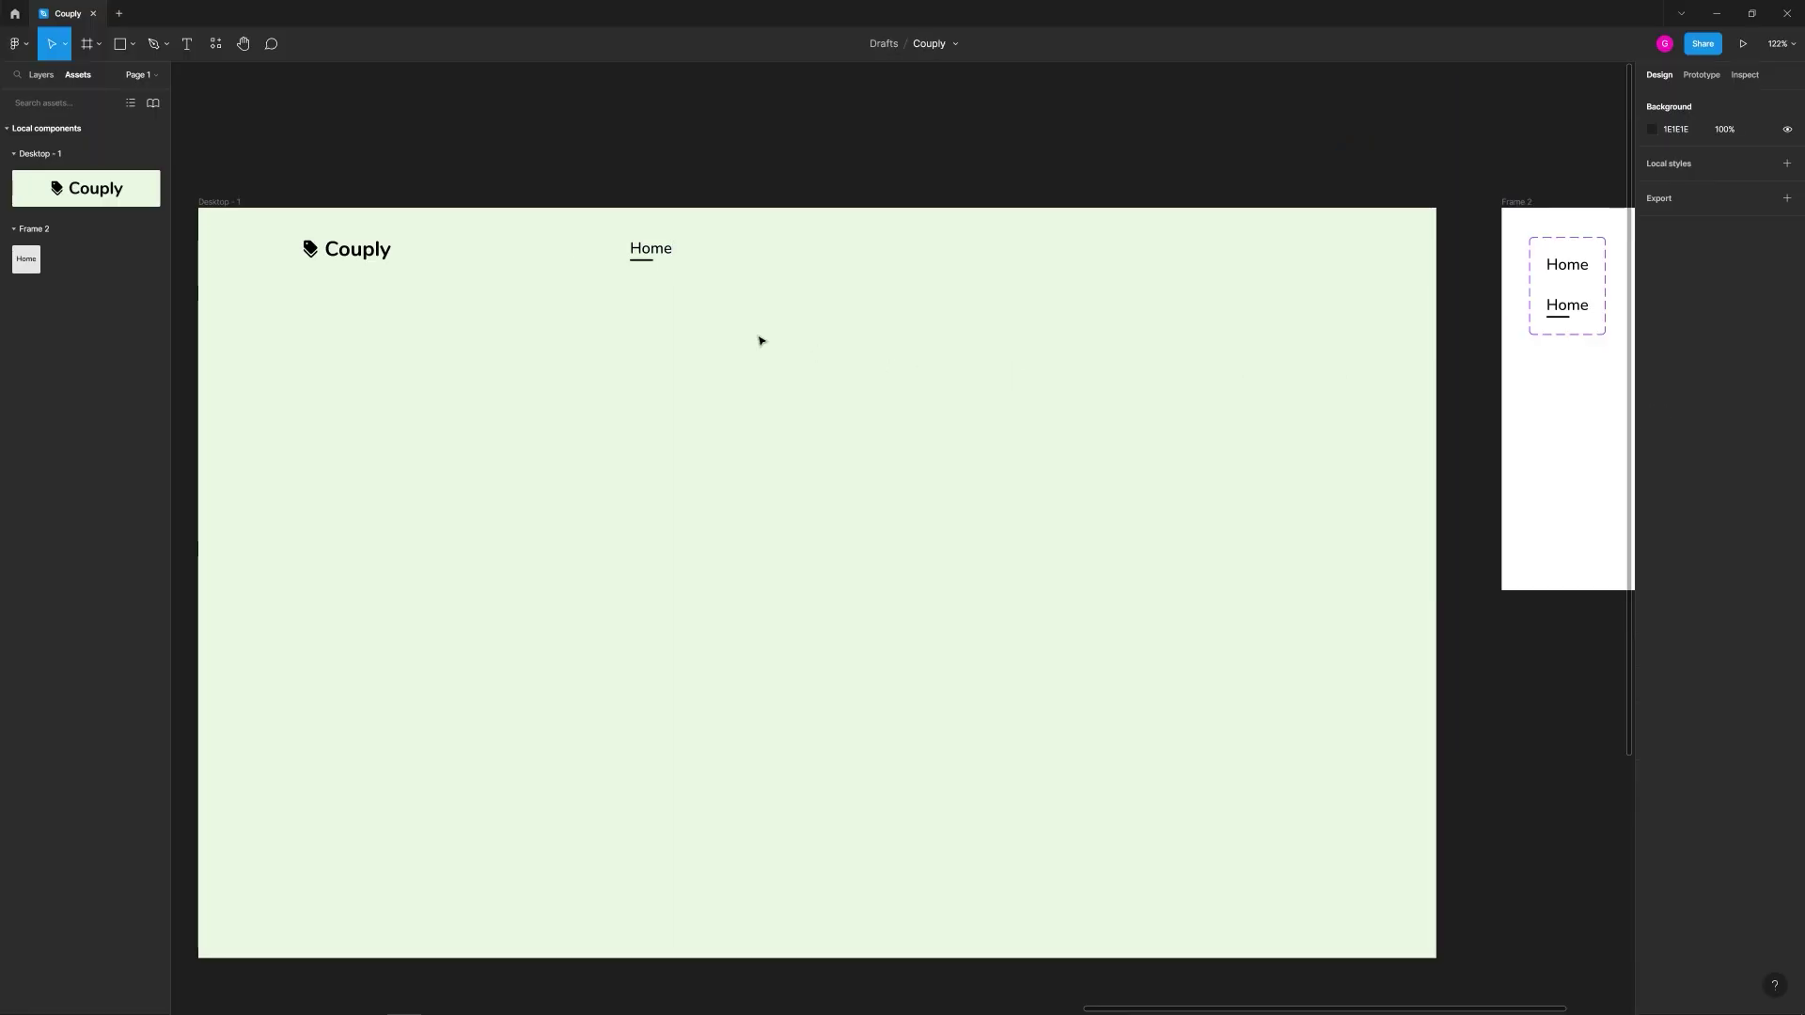
Step: Duplicate the Home link in the header and place the copy to its right at about X 589, Y 35
{"action": "scroll", "coordinate": [618, 251], "scroll_direction": "up", "scroll_amount": 5}
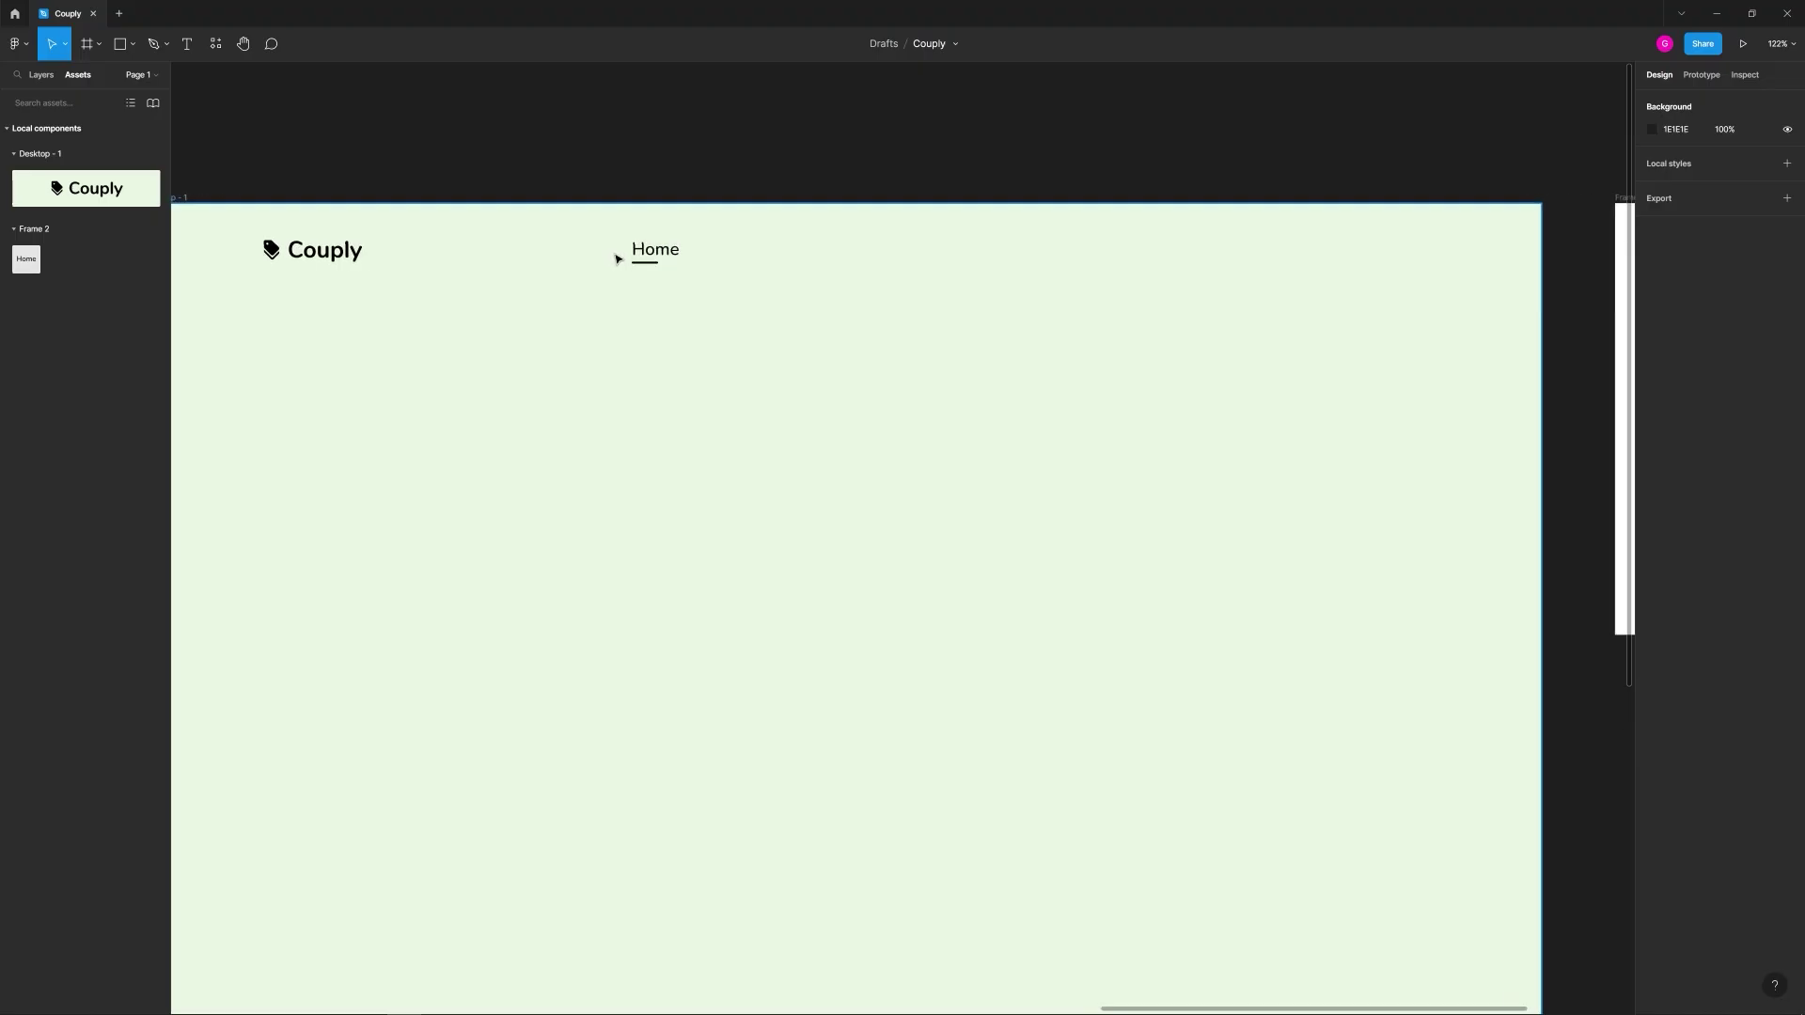
{"action": "left_click", "coordinate": [669, 250]}
{"action": "key", "text": "ctrl+d"}
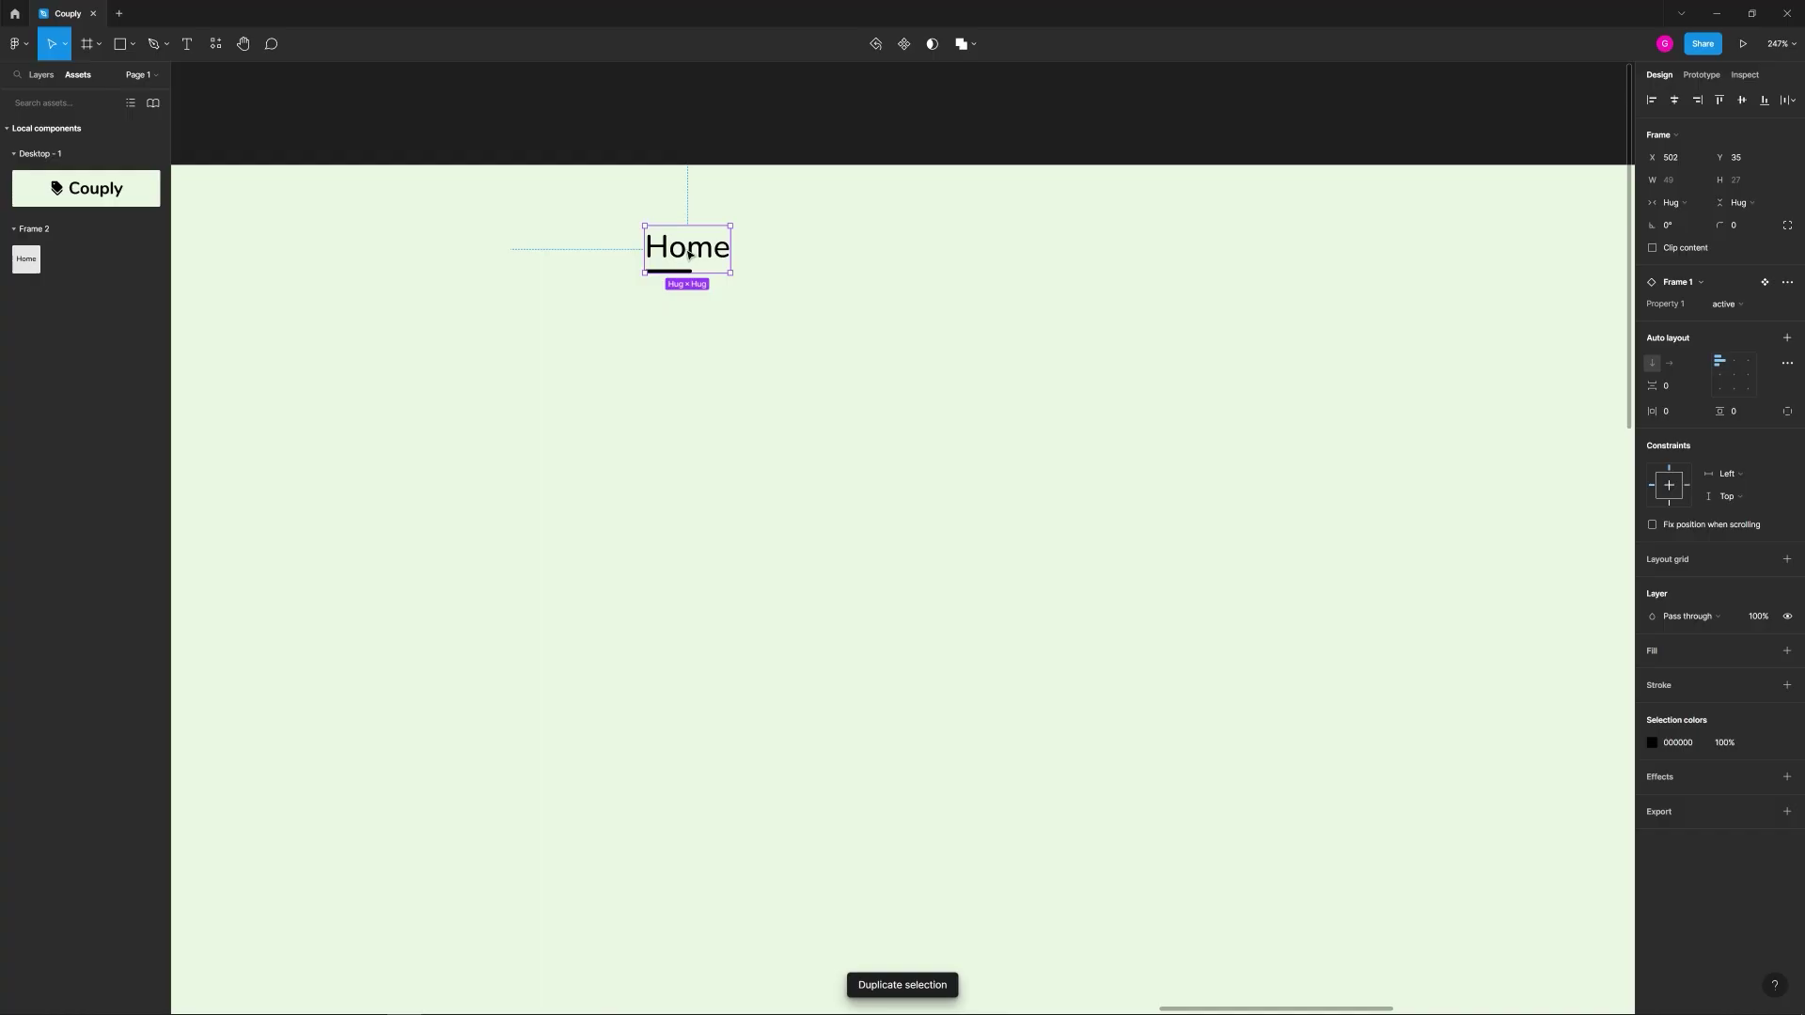
{"action": "left_click_drag", "start_coordinate": [687, 254], "coordinate": [842, 252]}
{"action": "left_click", "coordinate": [894, 339]}
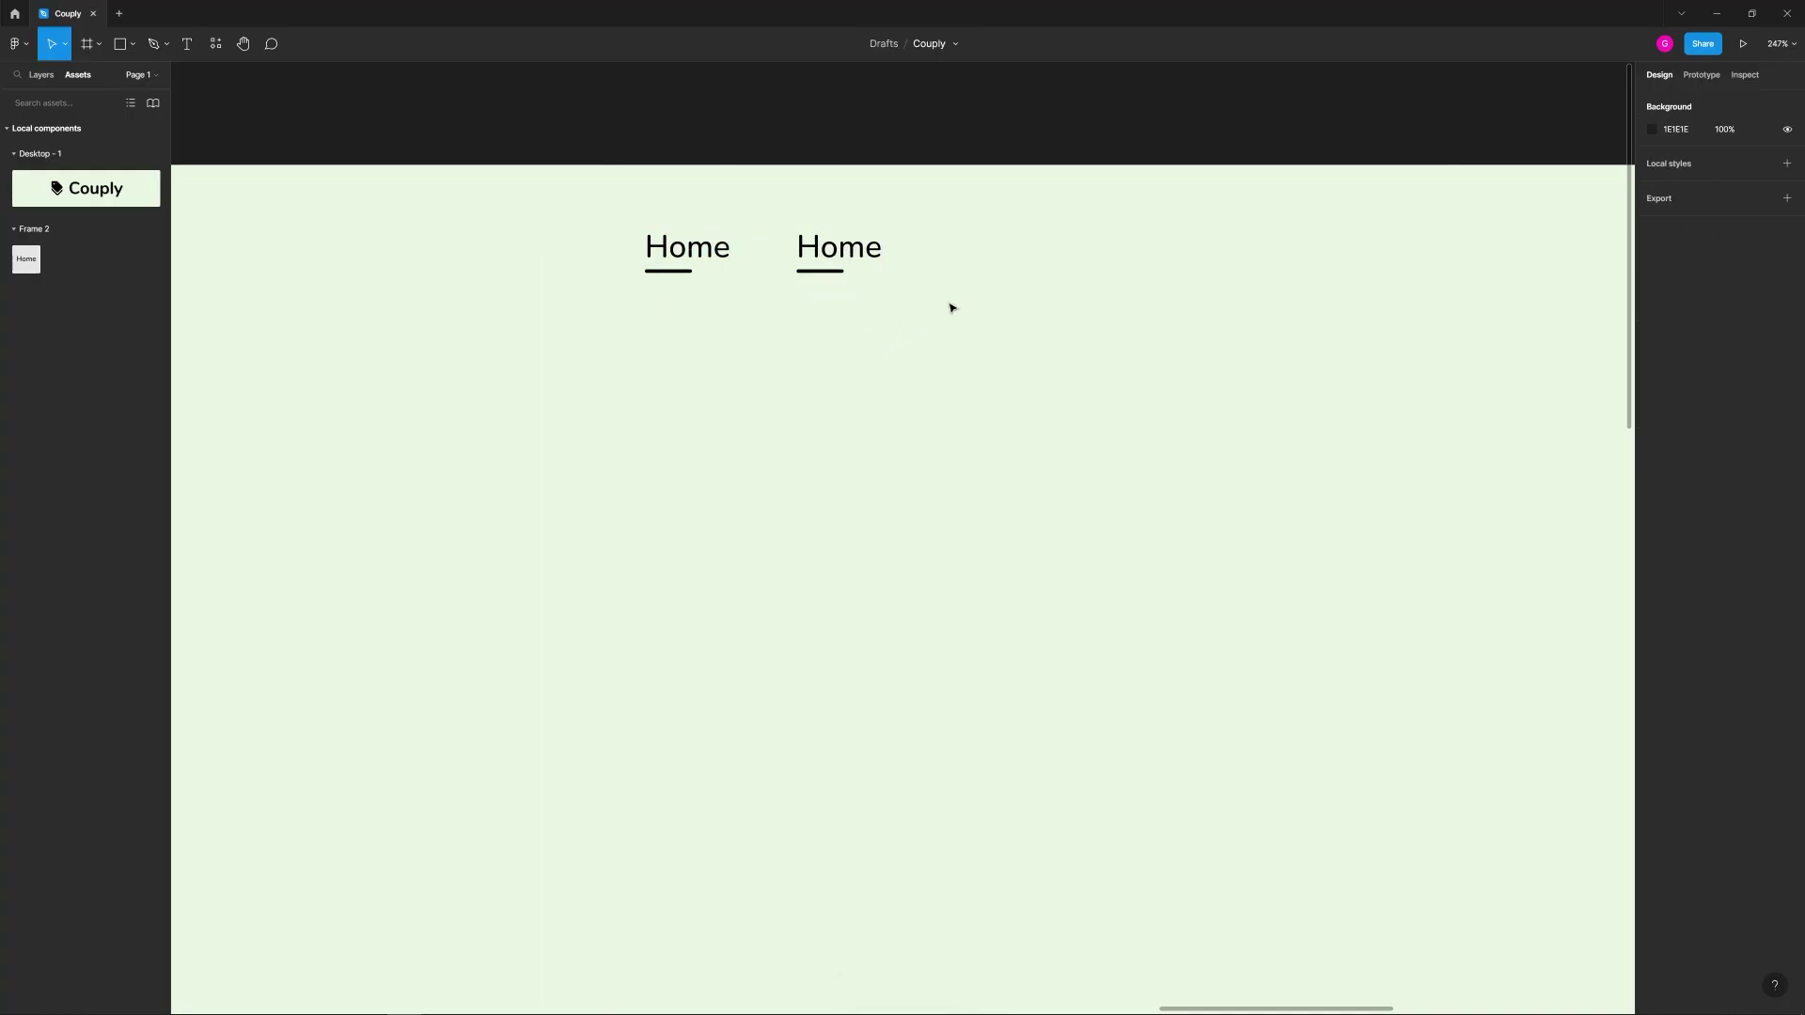
Step: Switch the copied Home link to the inactive variant
{"action": "left_click", "coordinate": [864, 252]}
{"action": "left_click", "coordinate": [1726, 303]}
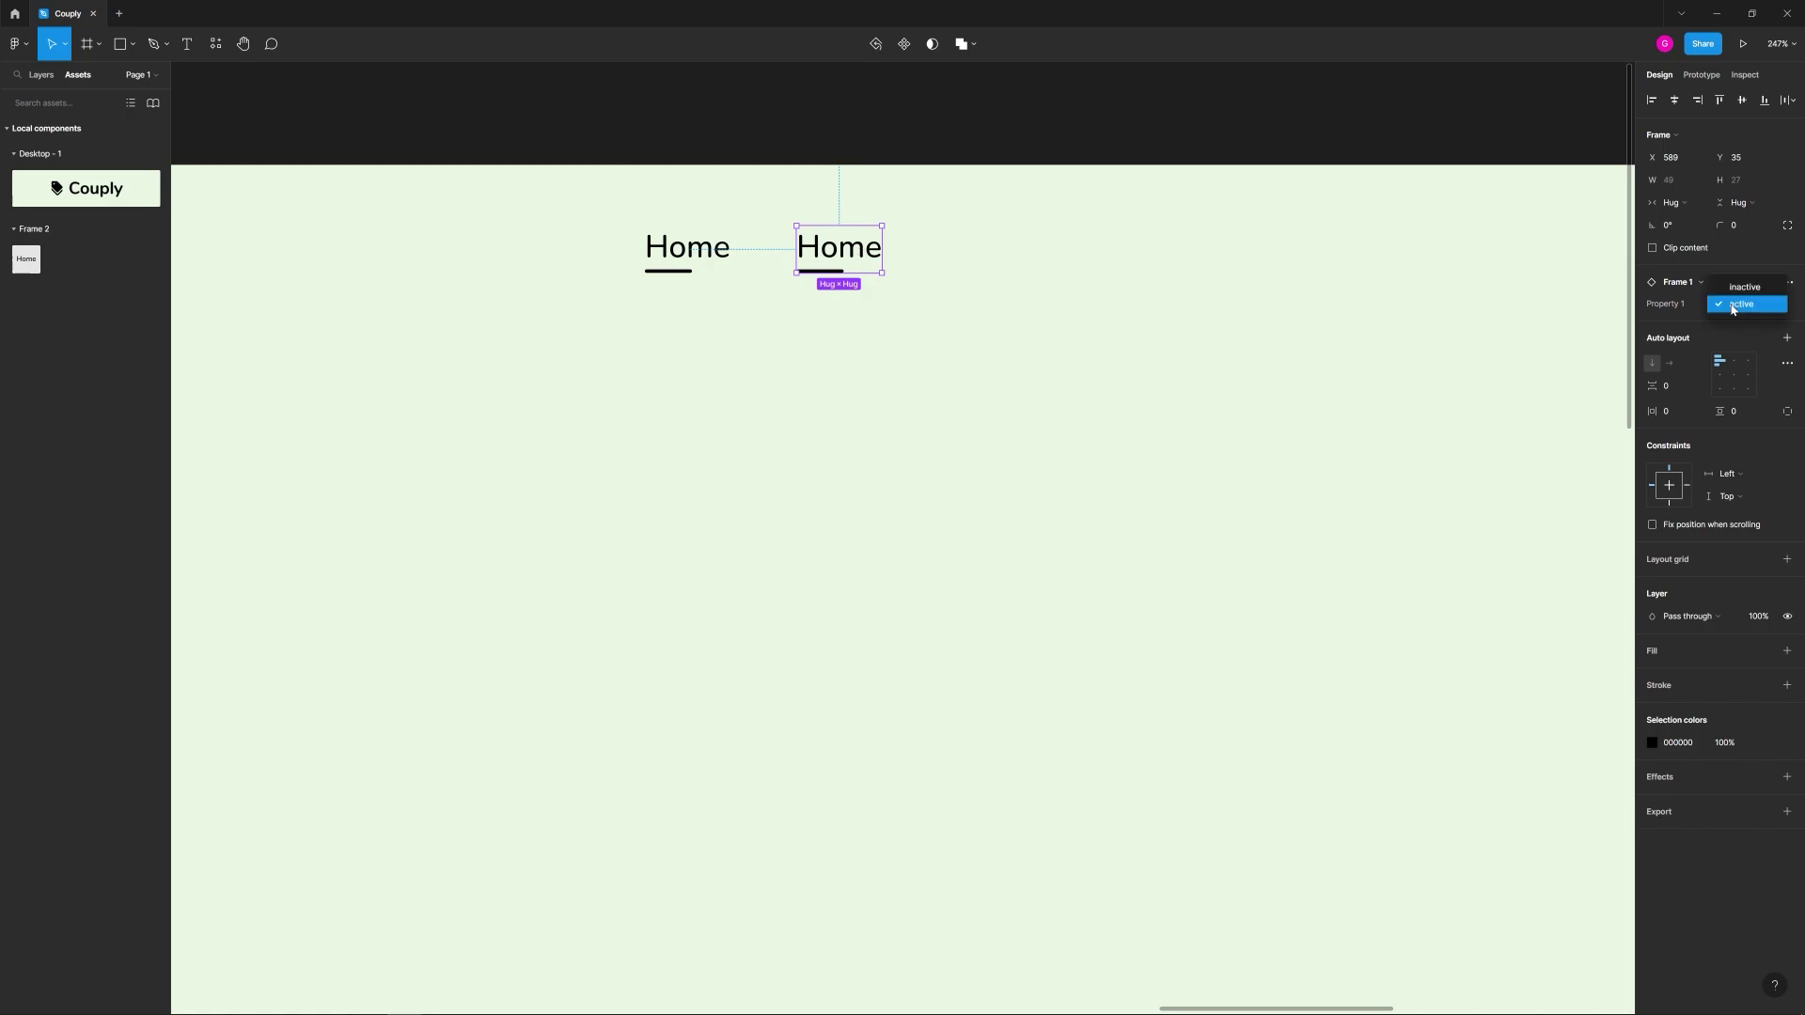
{"action": "left_click", "coordinate": [1744, 290]}
{"action": "left_click", "coordinate": [1284, 354]}
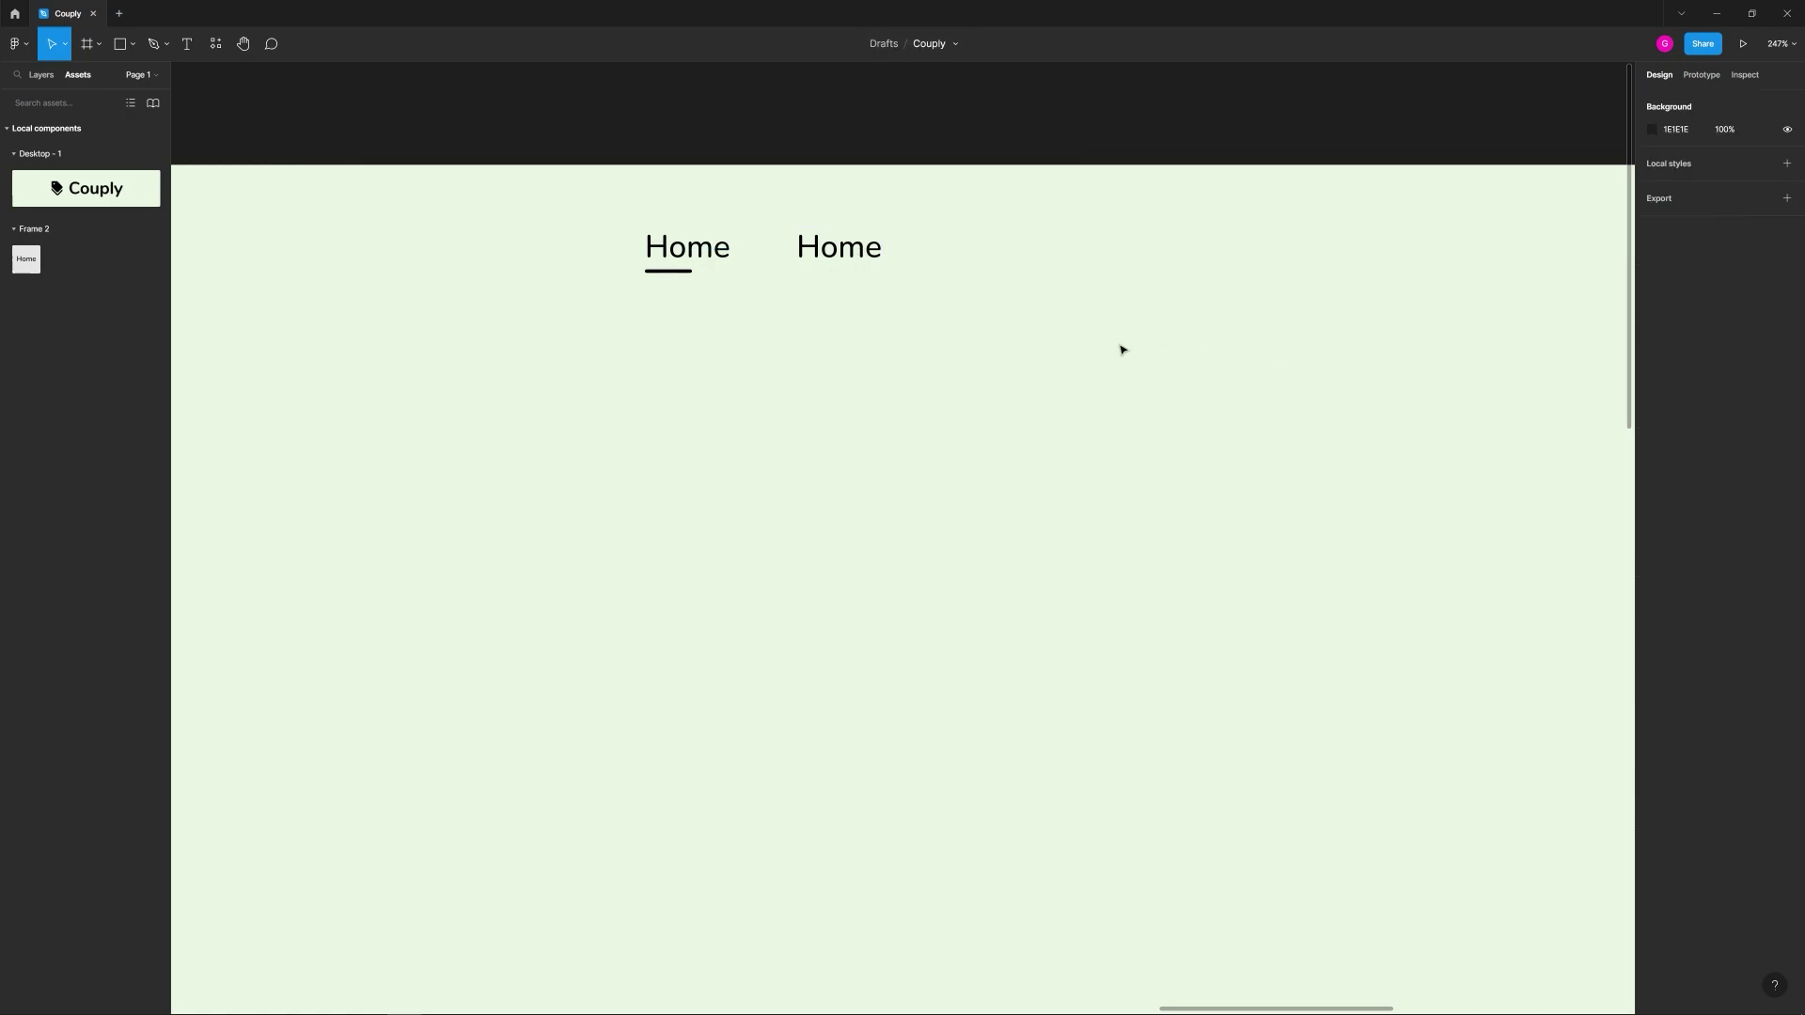
Step: Wrap both Home links in a horizontal auto layout with a spacing of 38
{"action": "left_click_drag", "start_coordinate": [945, 320], "coordinate": [605, 225]}
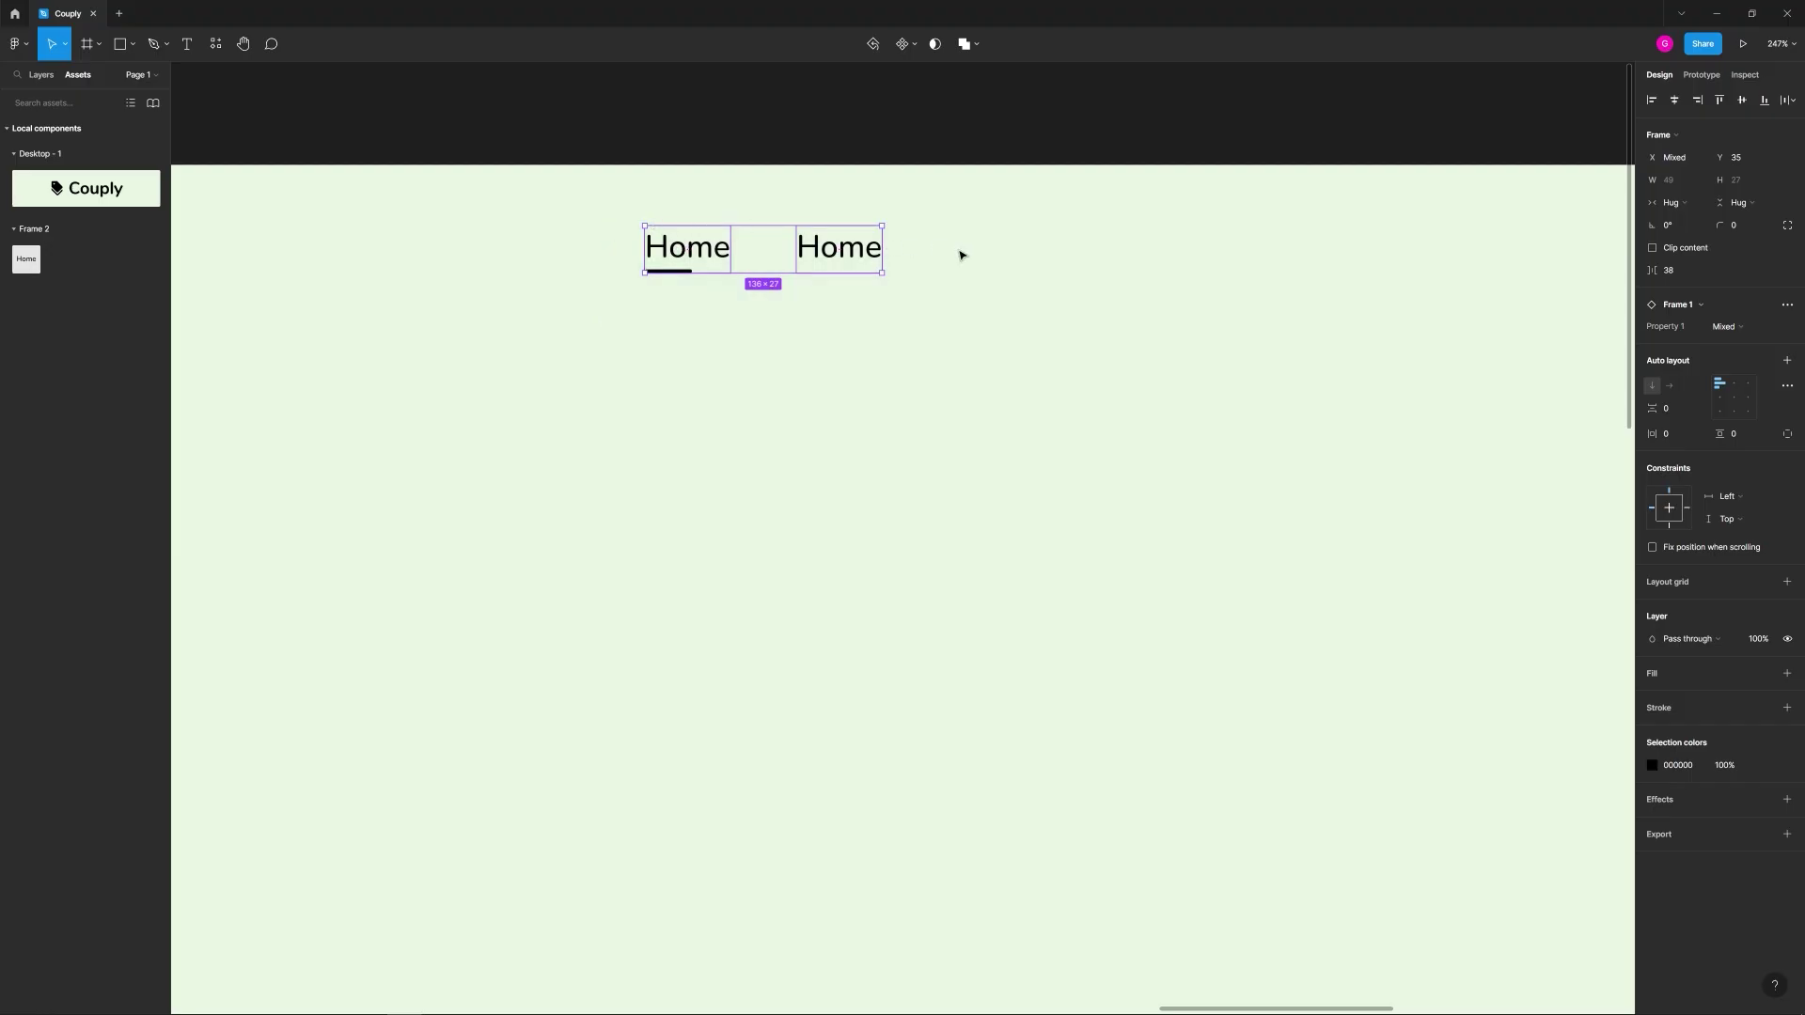
{"action": "left_click_drag", "start_coordinate": [968, 327], "coordinate": [623, 229]}
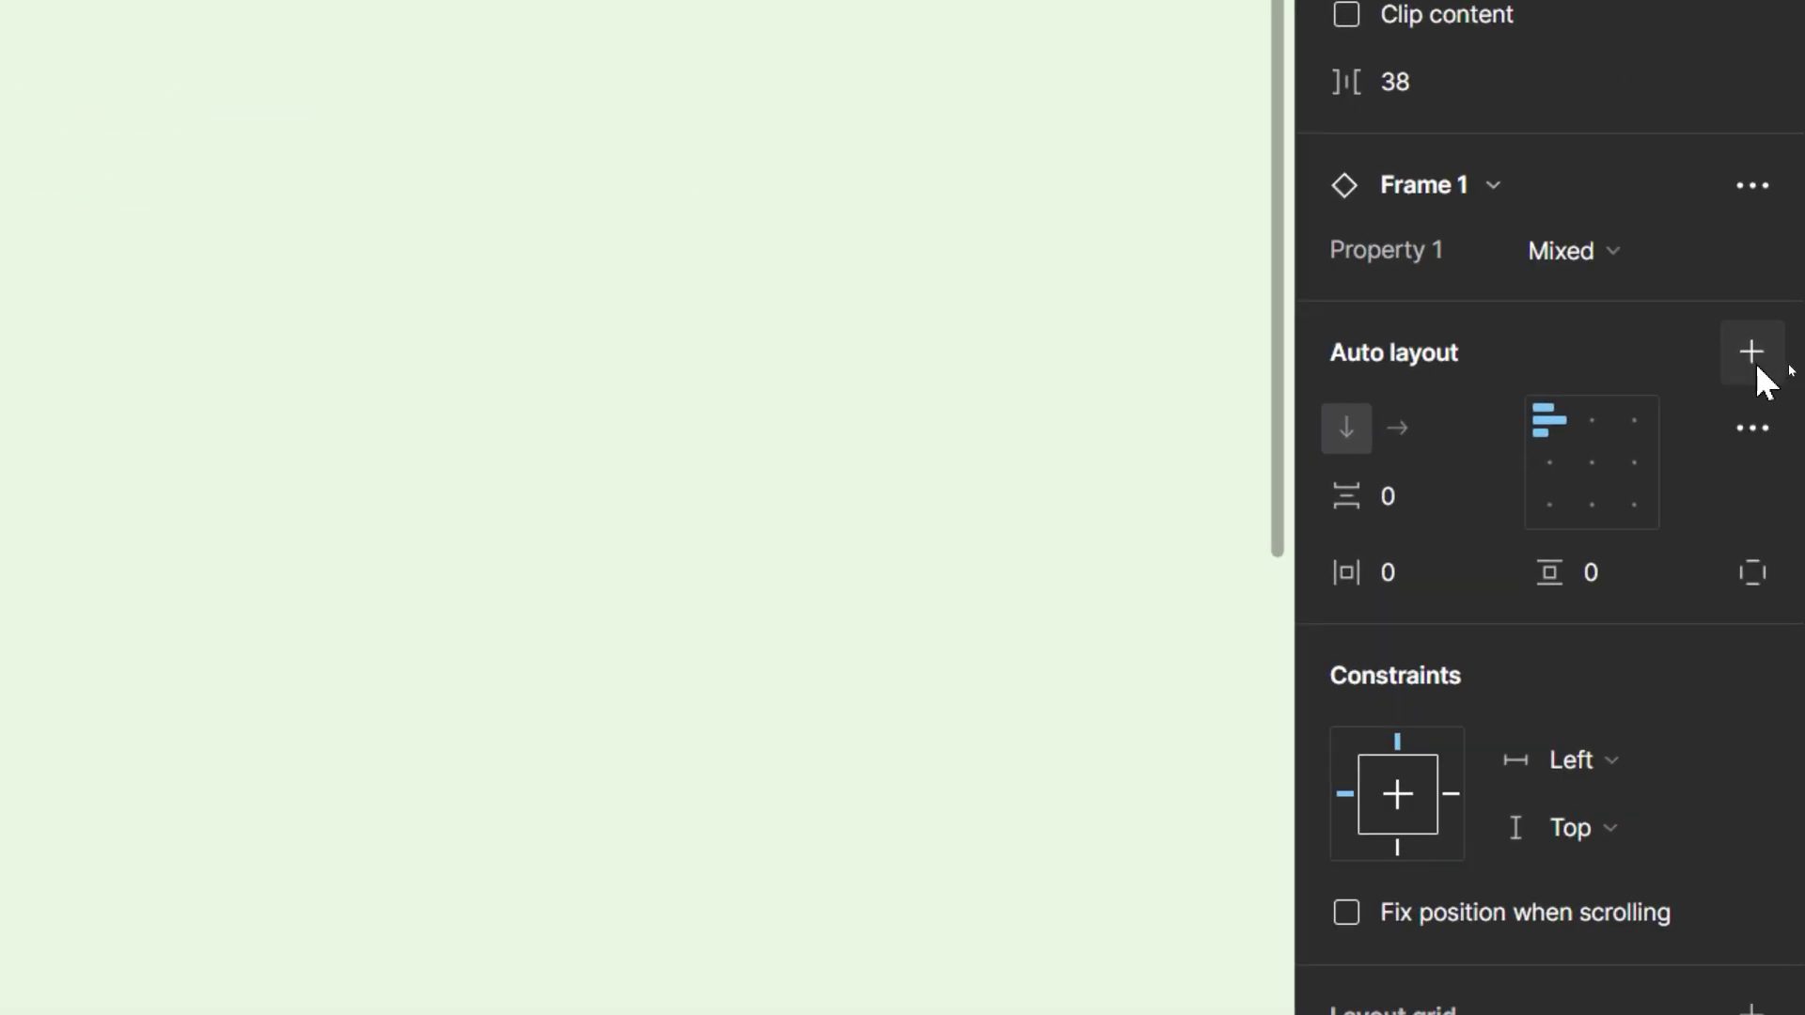
{"action": "left_click", "coordinate": [1788, 366]}
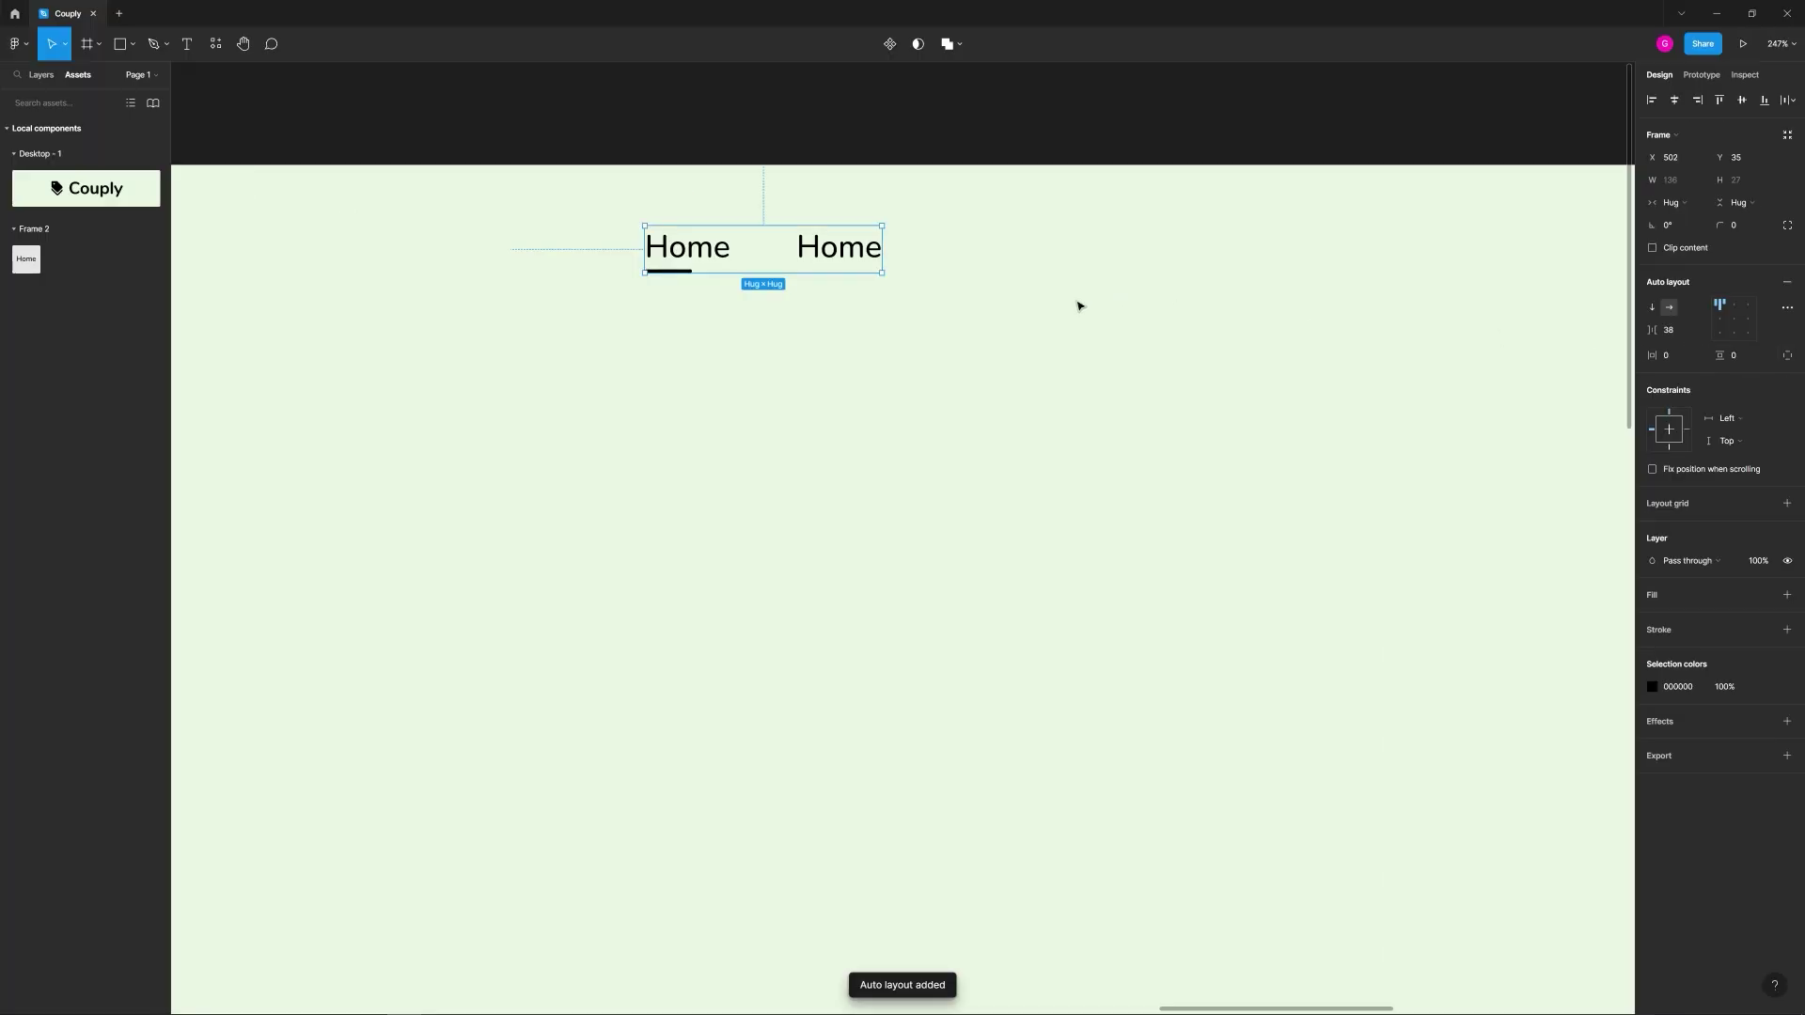
{"action": "left_click", "coordinate": [1025, 303]}
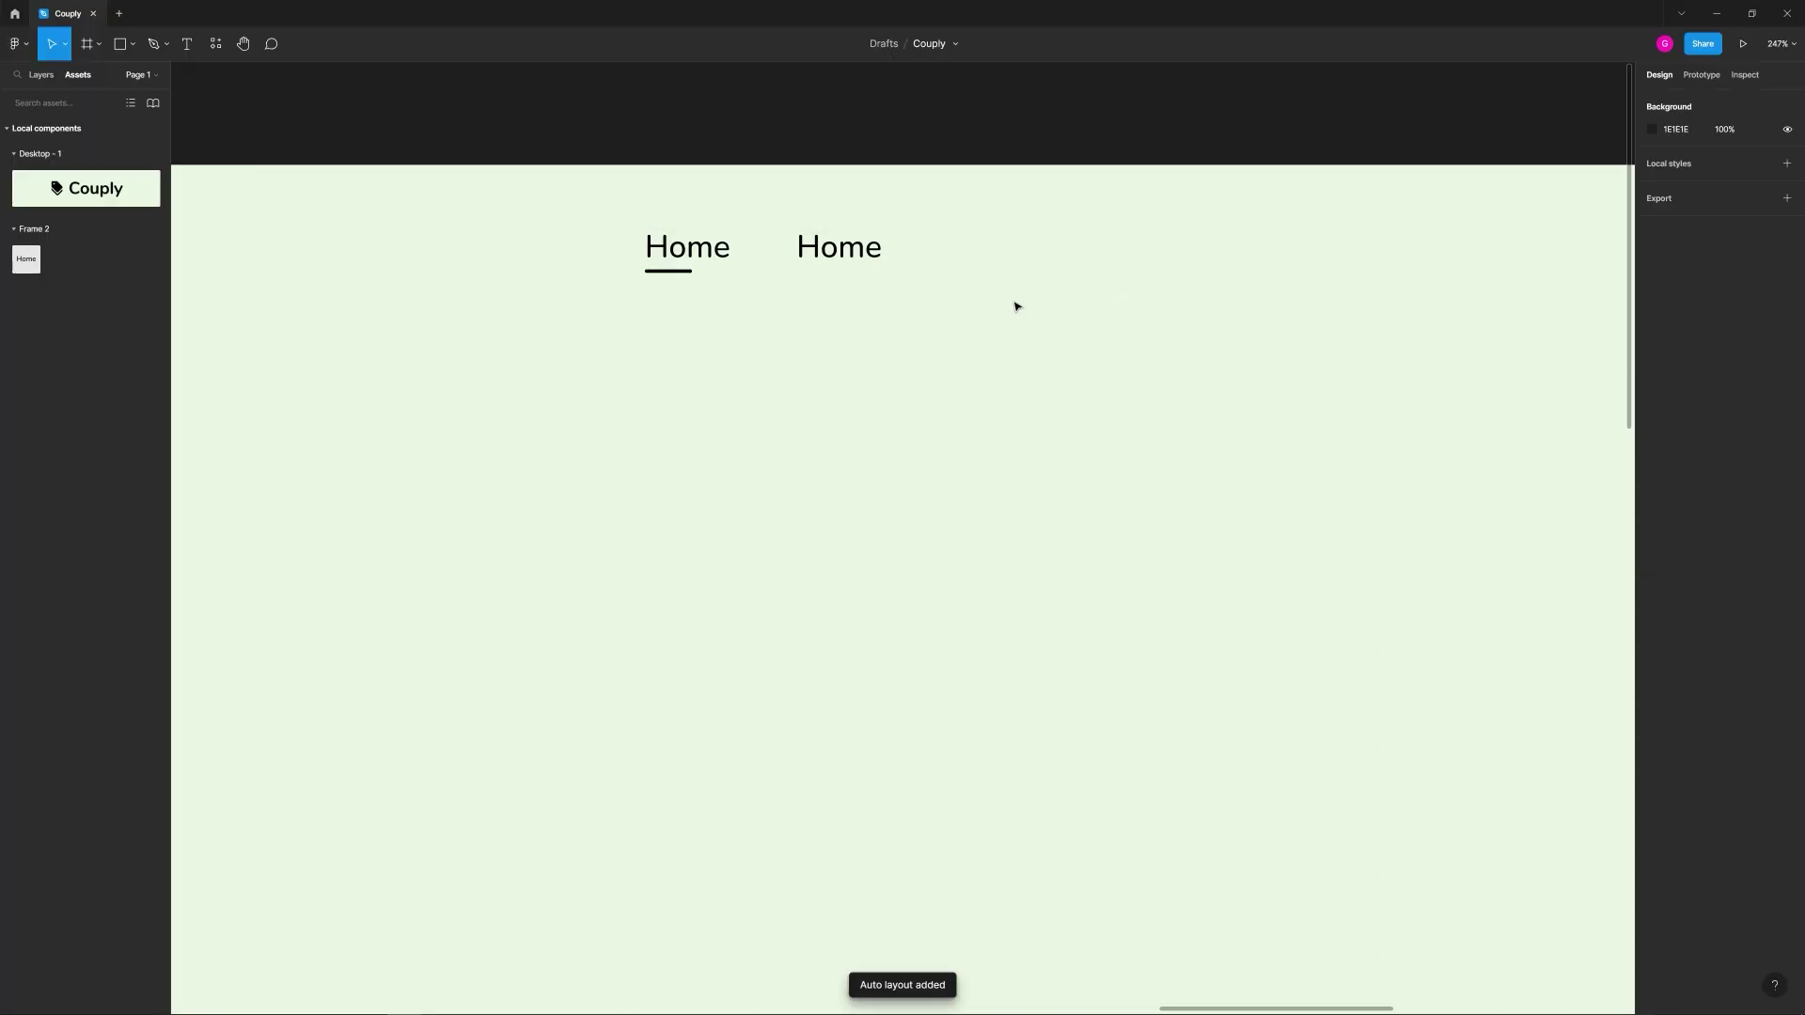
Step: Change the text of the second header link to Coupons
{"action": "left_click", "coordinate": [821, 257]}
{"action": "left_click", "coordinate": [825, 257]}
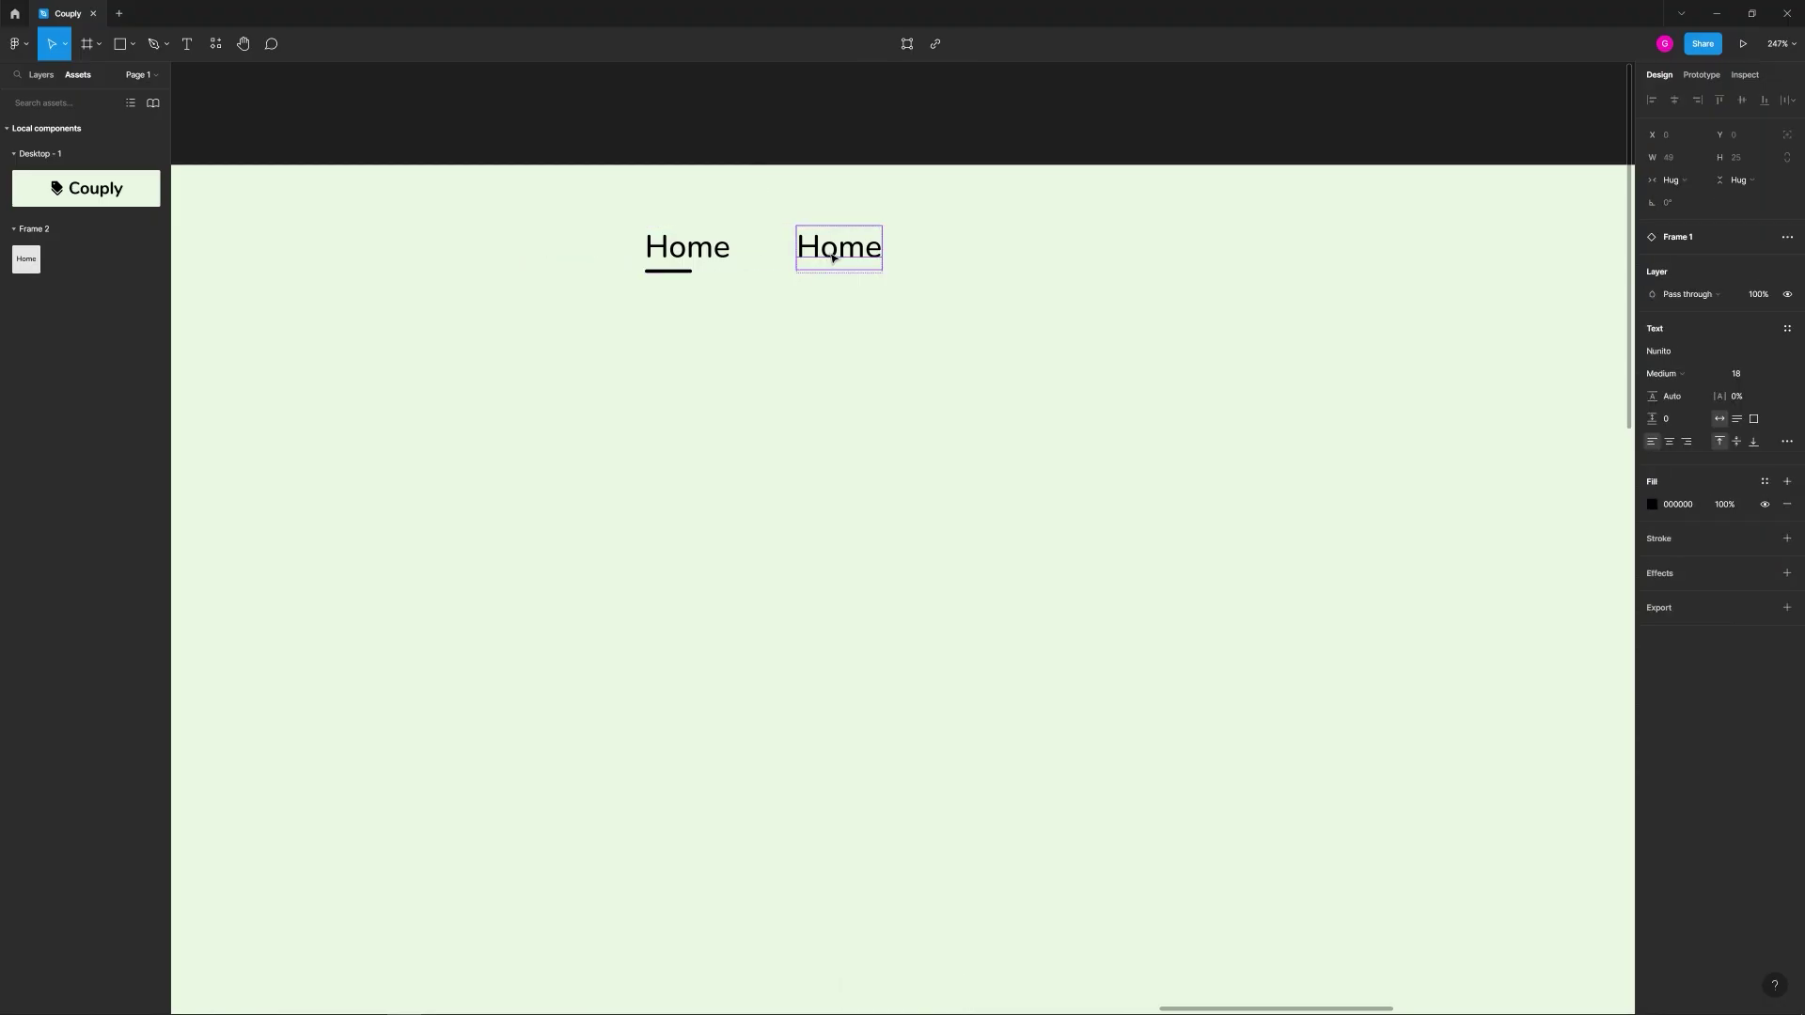
{"action": "key", "text": "Escape"}
{"action": "left_click", "coordinate": [838, 258]}
{"action": "double_click", "coordinate": [839, 257]}
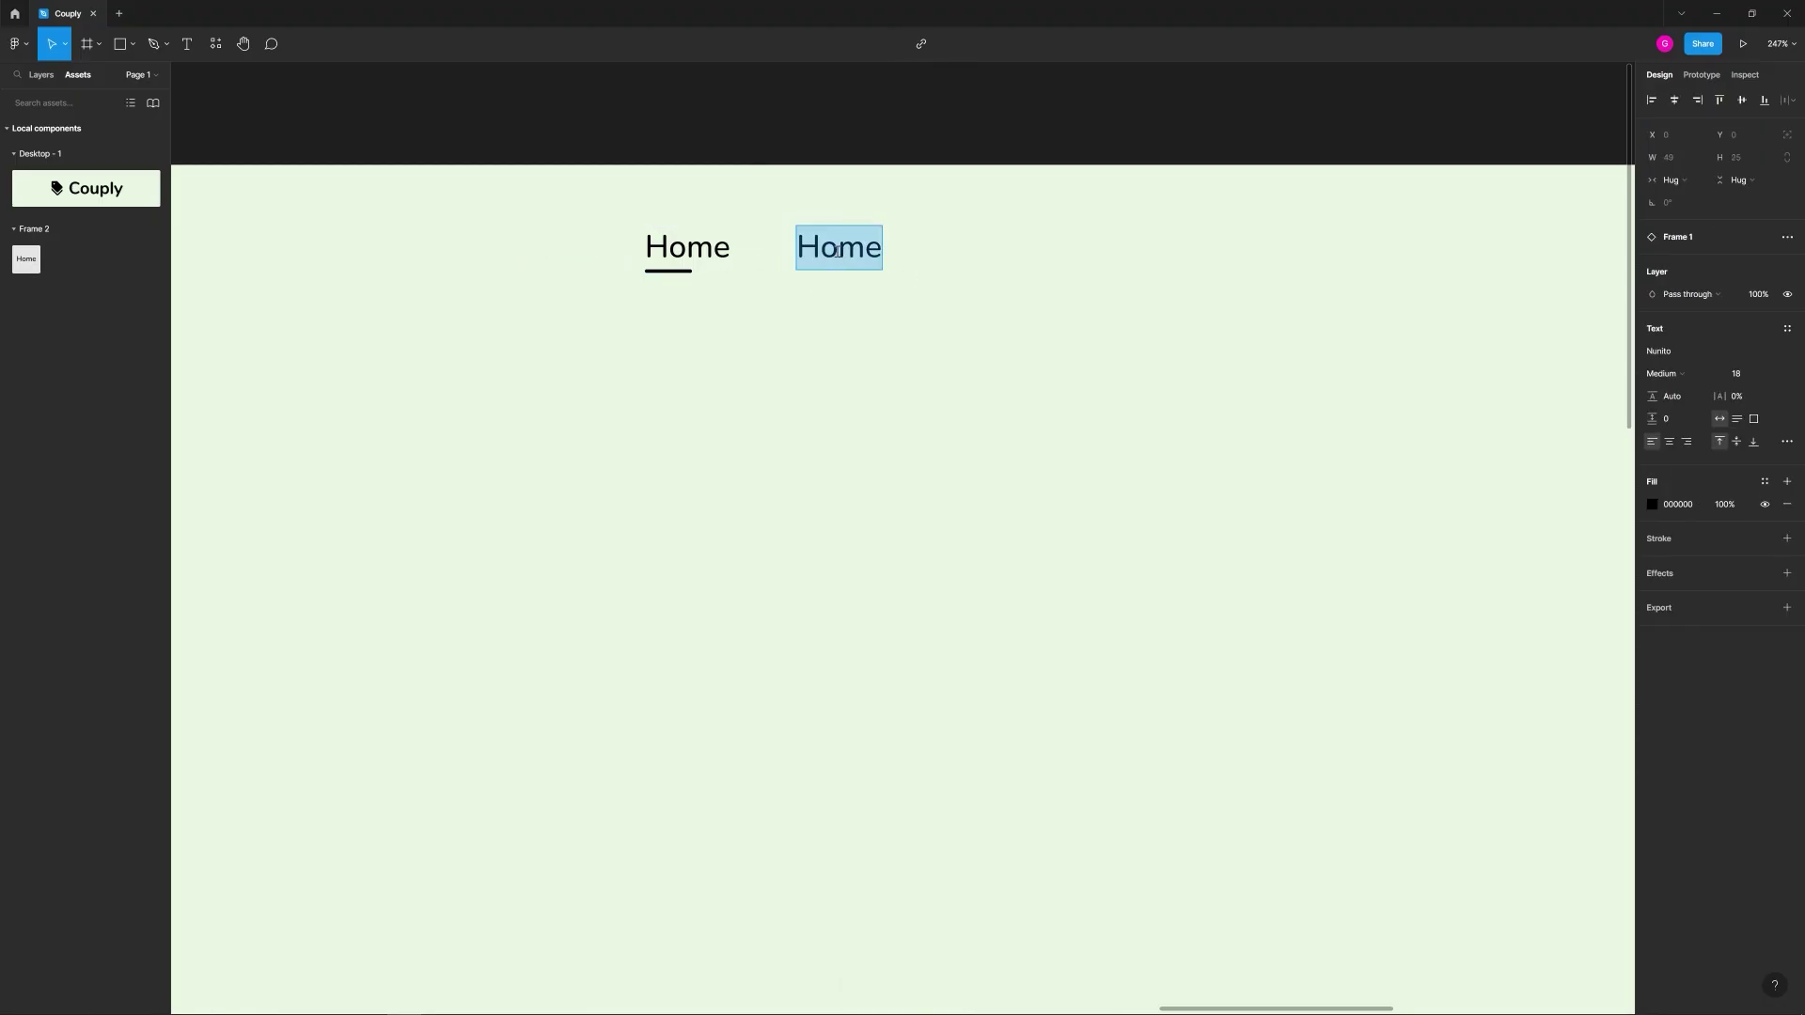
{"action": "type", "text": "Coupons"}
{"action": "key", "text": "Escape"}
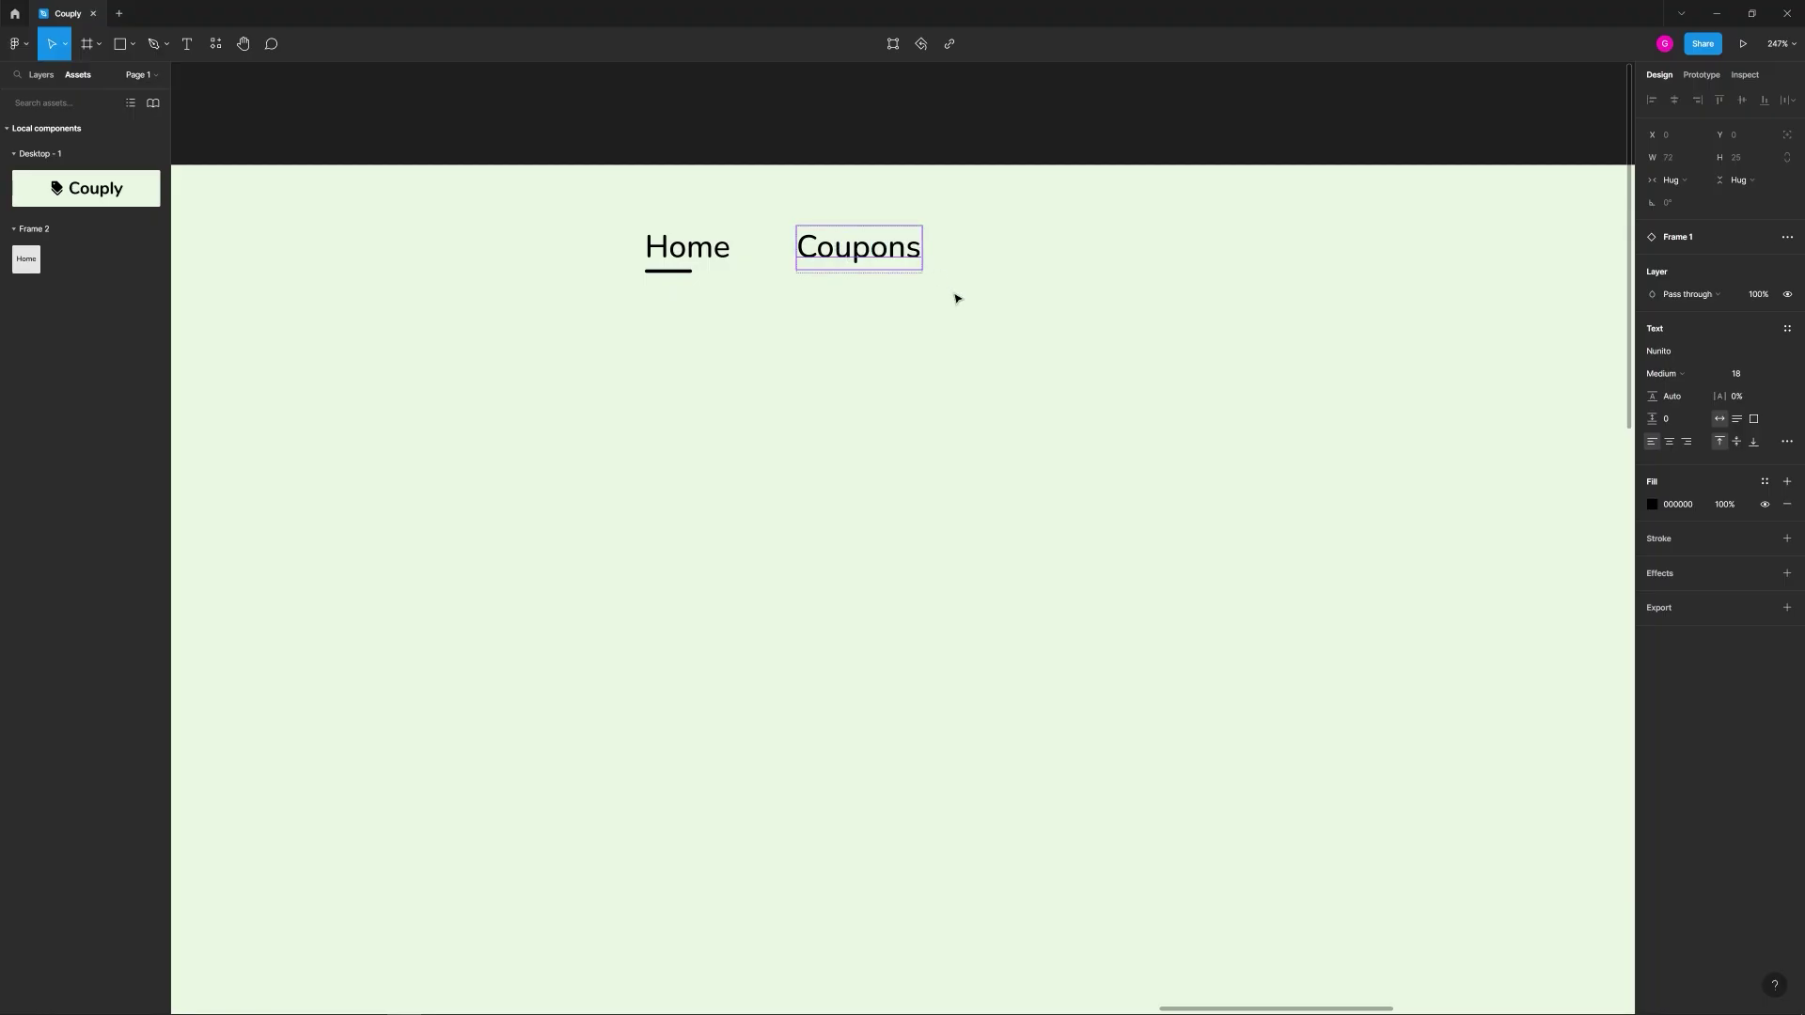
{"action": "key", "text": "Escape"}
Step: Duplicate the Coupons link inside the auto layout row
{"action": "left_click", "coordinate": [876, 260]}
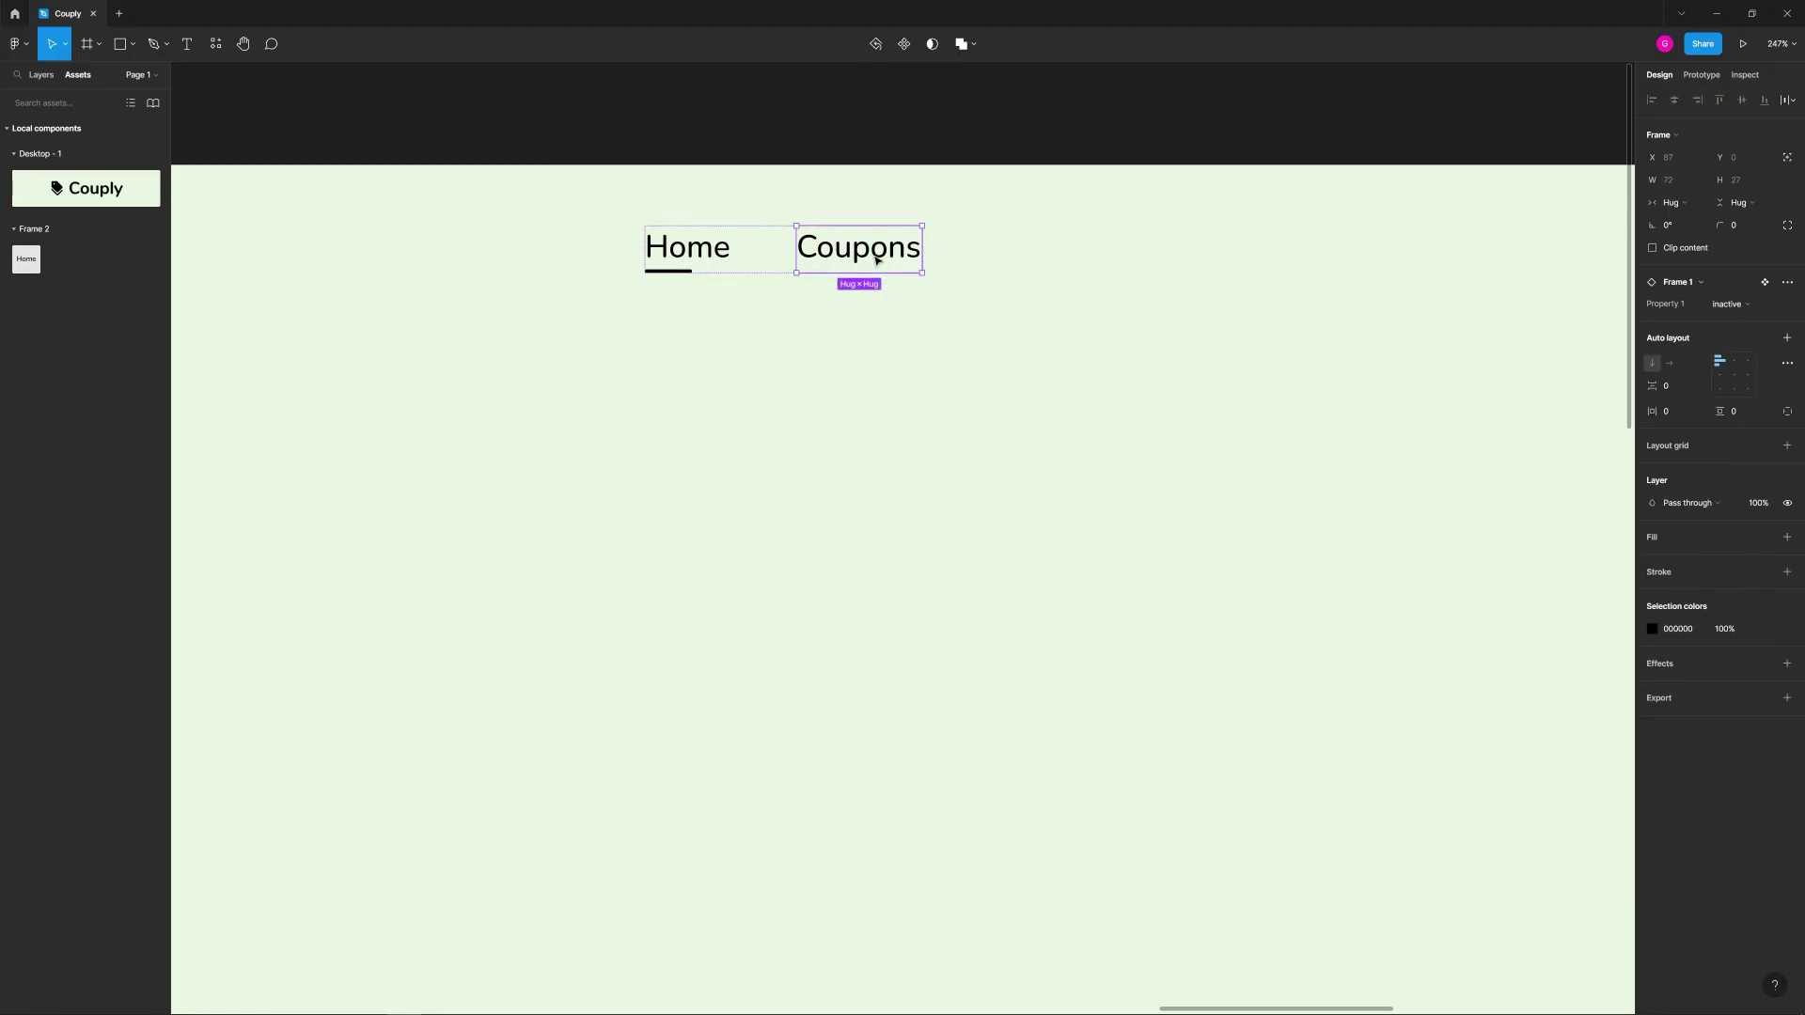
{"action": "key", "text": "ctrl+d"}
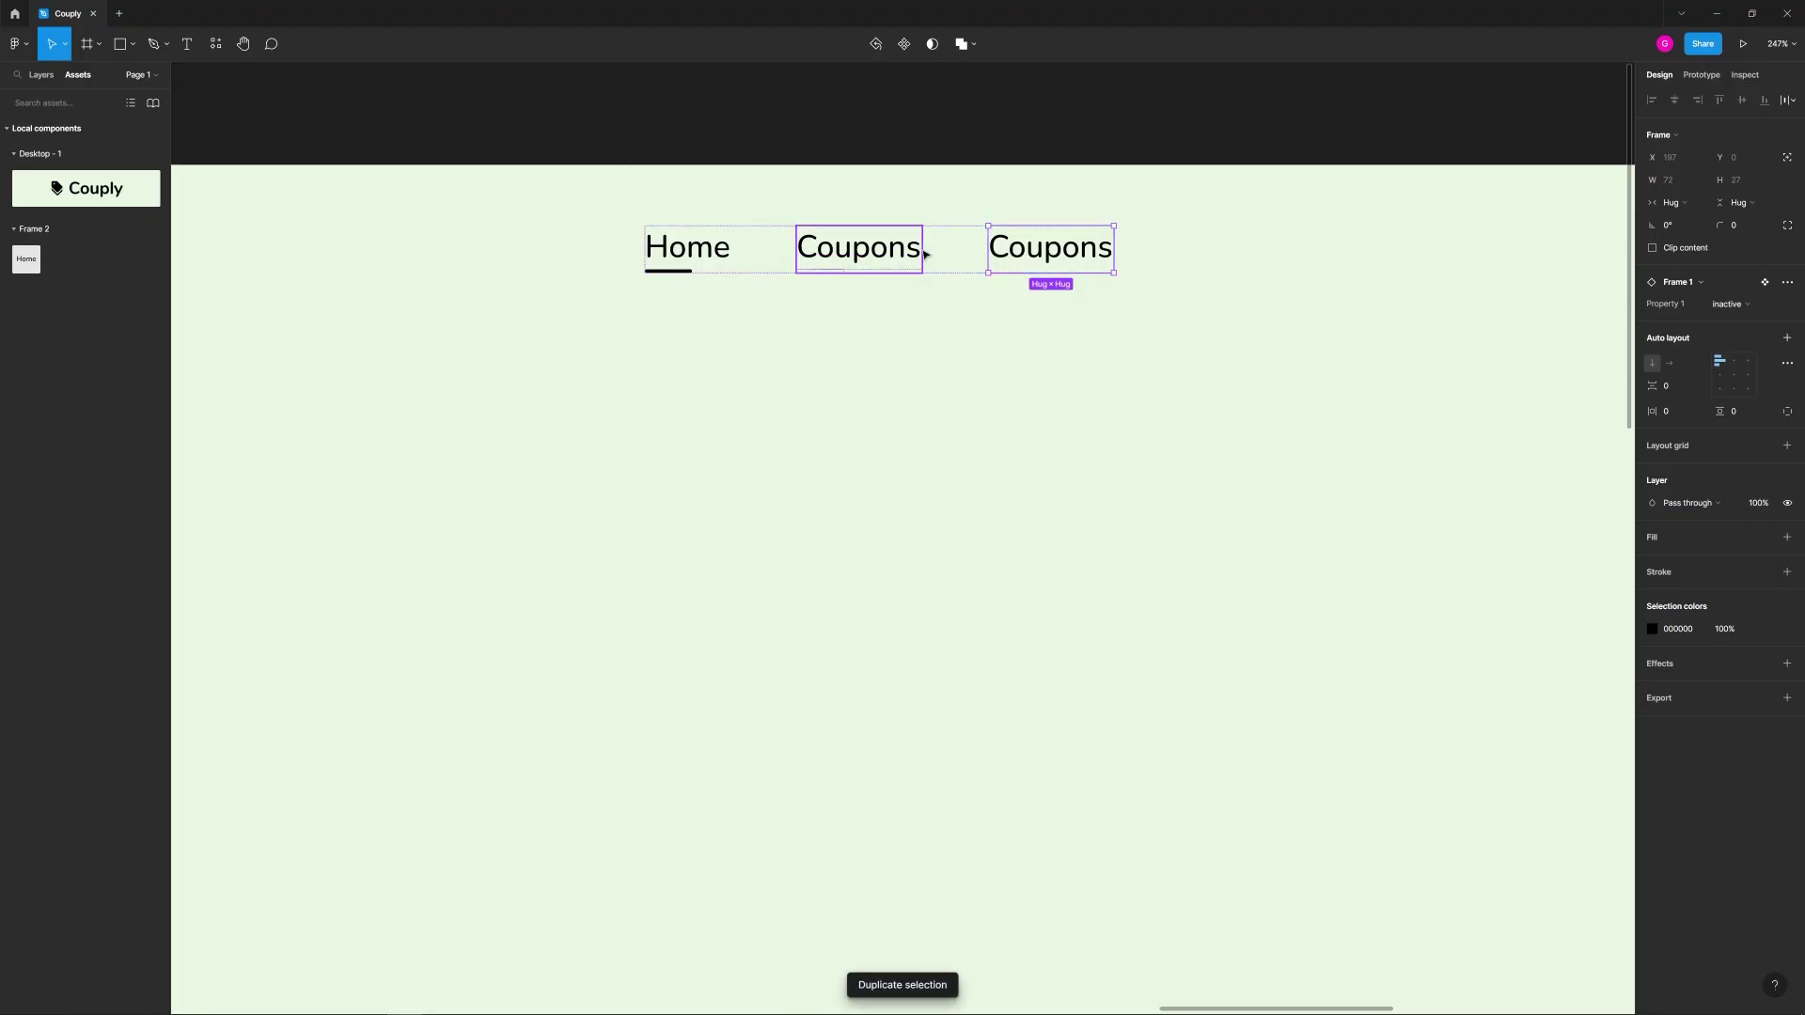
Step: Change the text of the third header link to FAQ
{"action": "double_click", "coordinate": [1031, 251]}
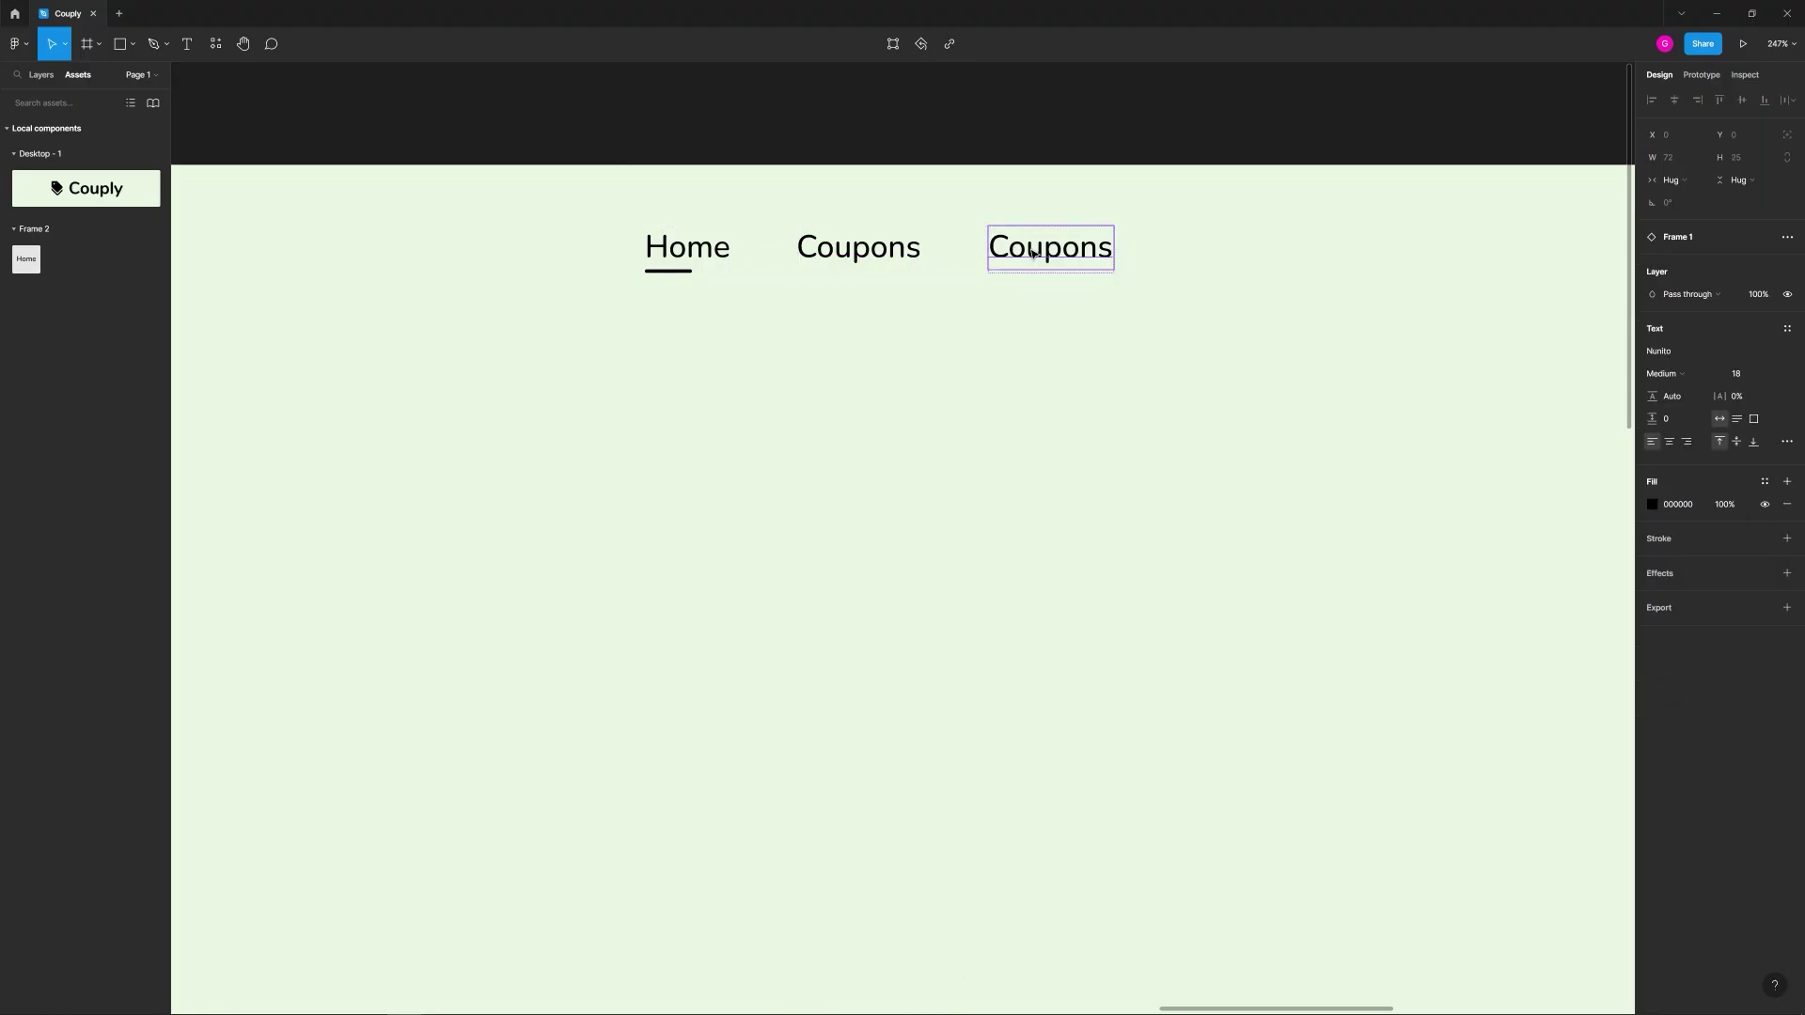
{"action": "double_click", "coordinate": [1031, 250]}
{"action": "type", "text": "FAQ"}
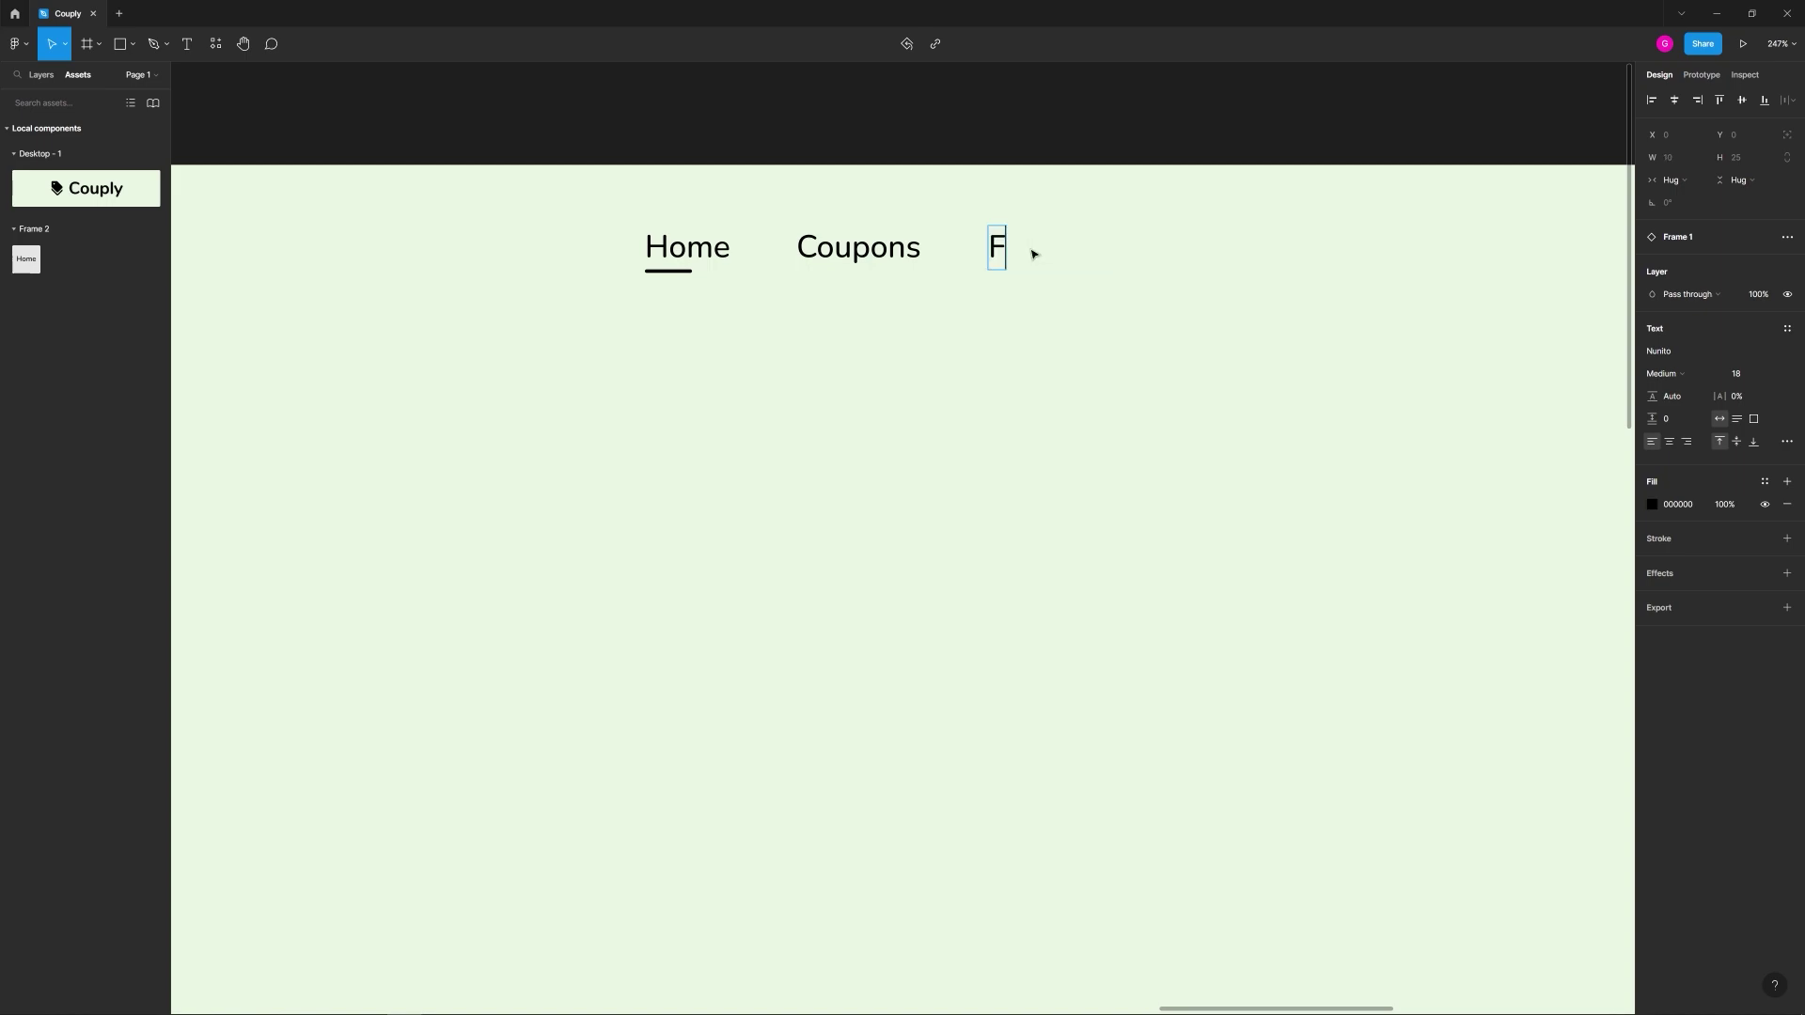
{"action": "key", "text": "Escape"}
{"action": "left_click", "coordinate": [1106, 276]}
Step: Duplicate the FAQ link inside the navigation row and change the copy's text to Contact
{"action": "left_click", "coordinate": [1035, 254]}
{"action": "key", "text": "ctrl+d"}
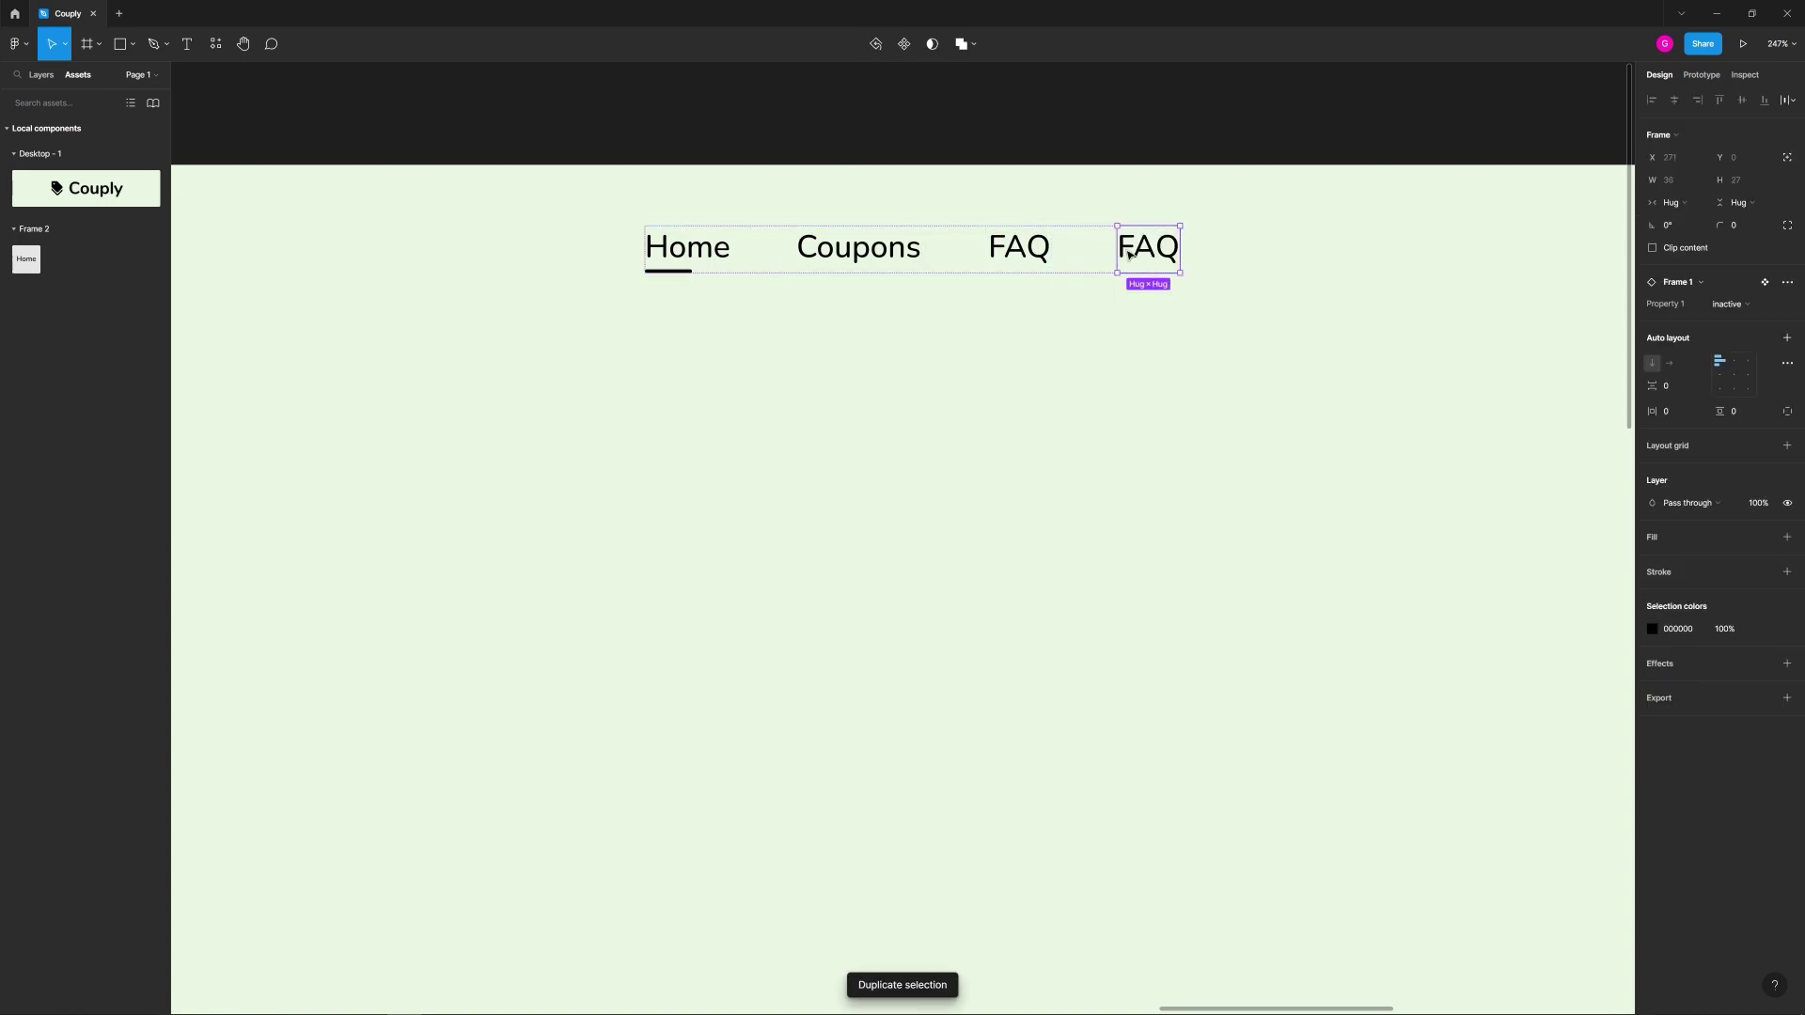
{"action": "double_click", "coordinate": [1128, 254]}
{"action": "double_click", "coordinate": [1128, 254]}
{"action": "type", "text": "Contact"}
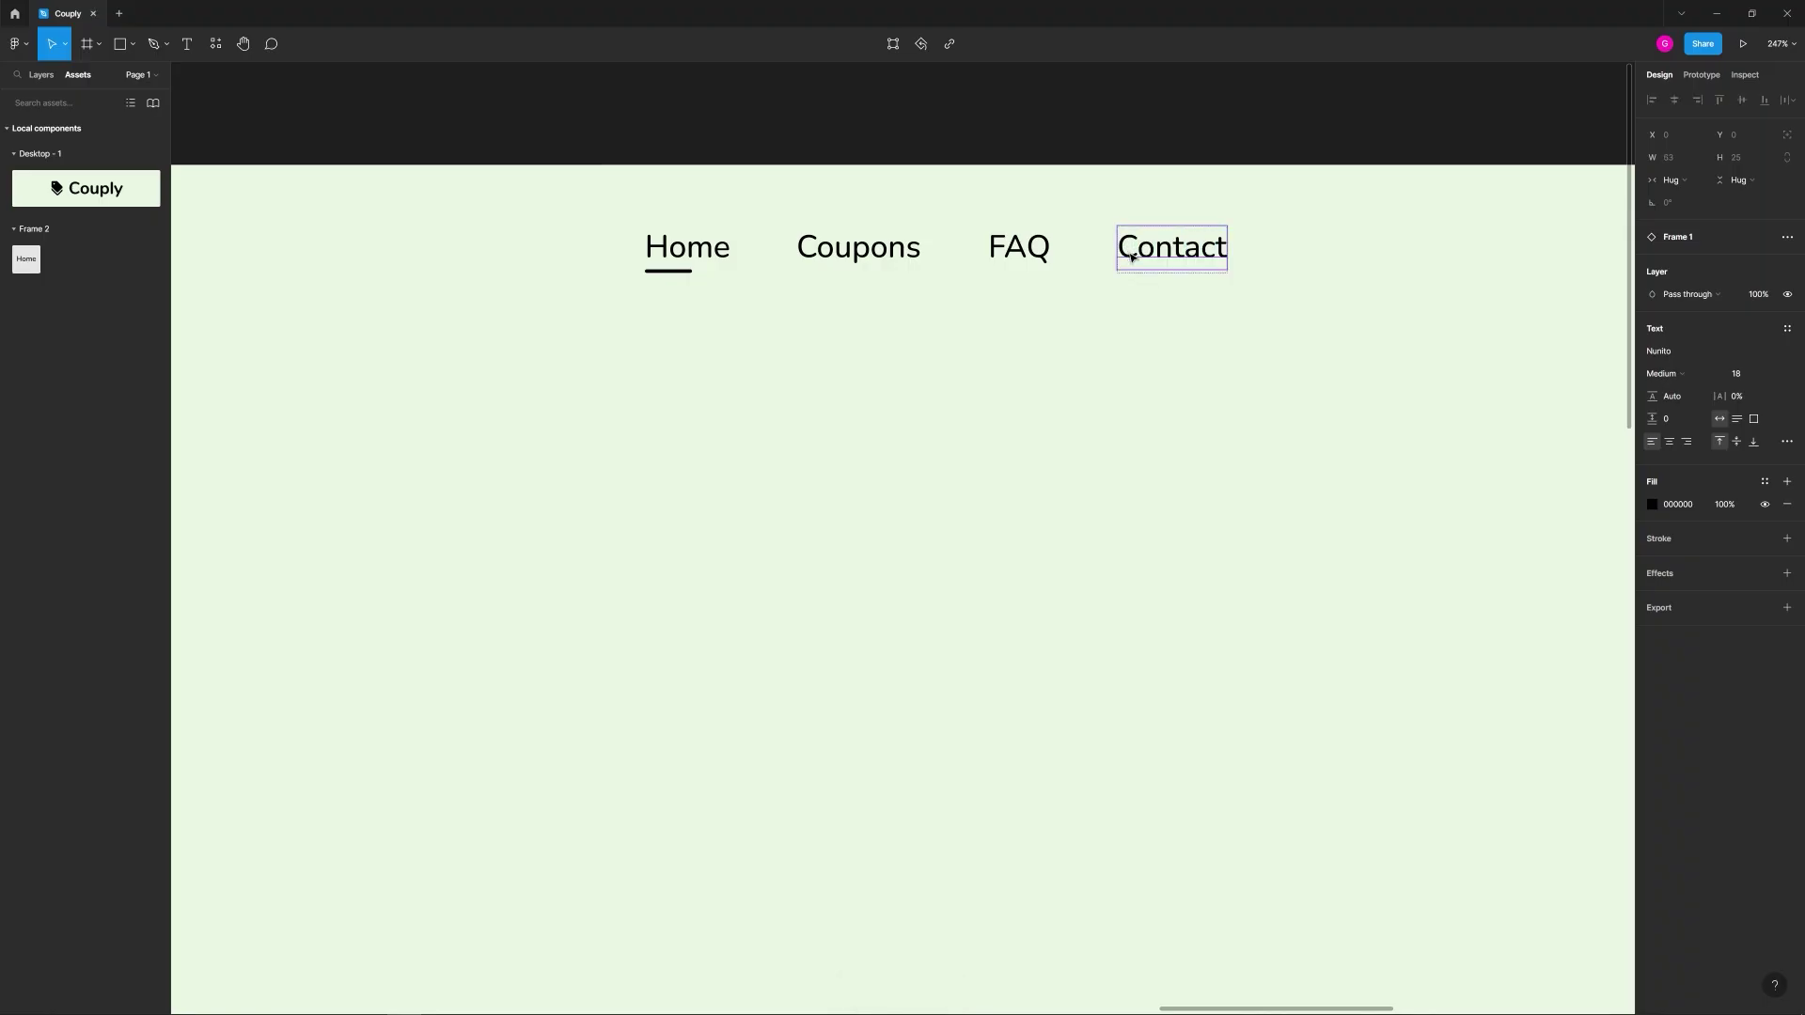
{"action": "key", "text": "Escape"}
{"action": "key", "text": "Escape"}
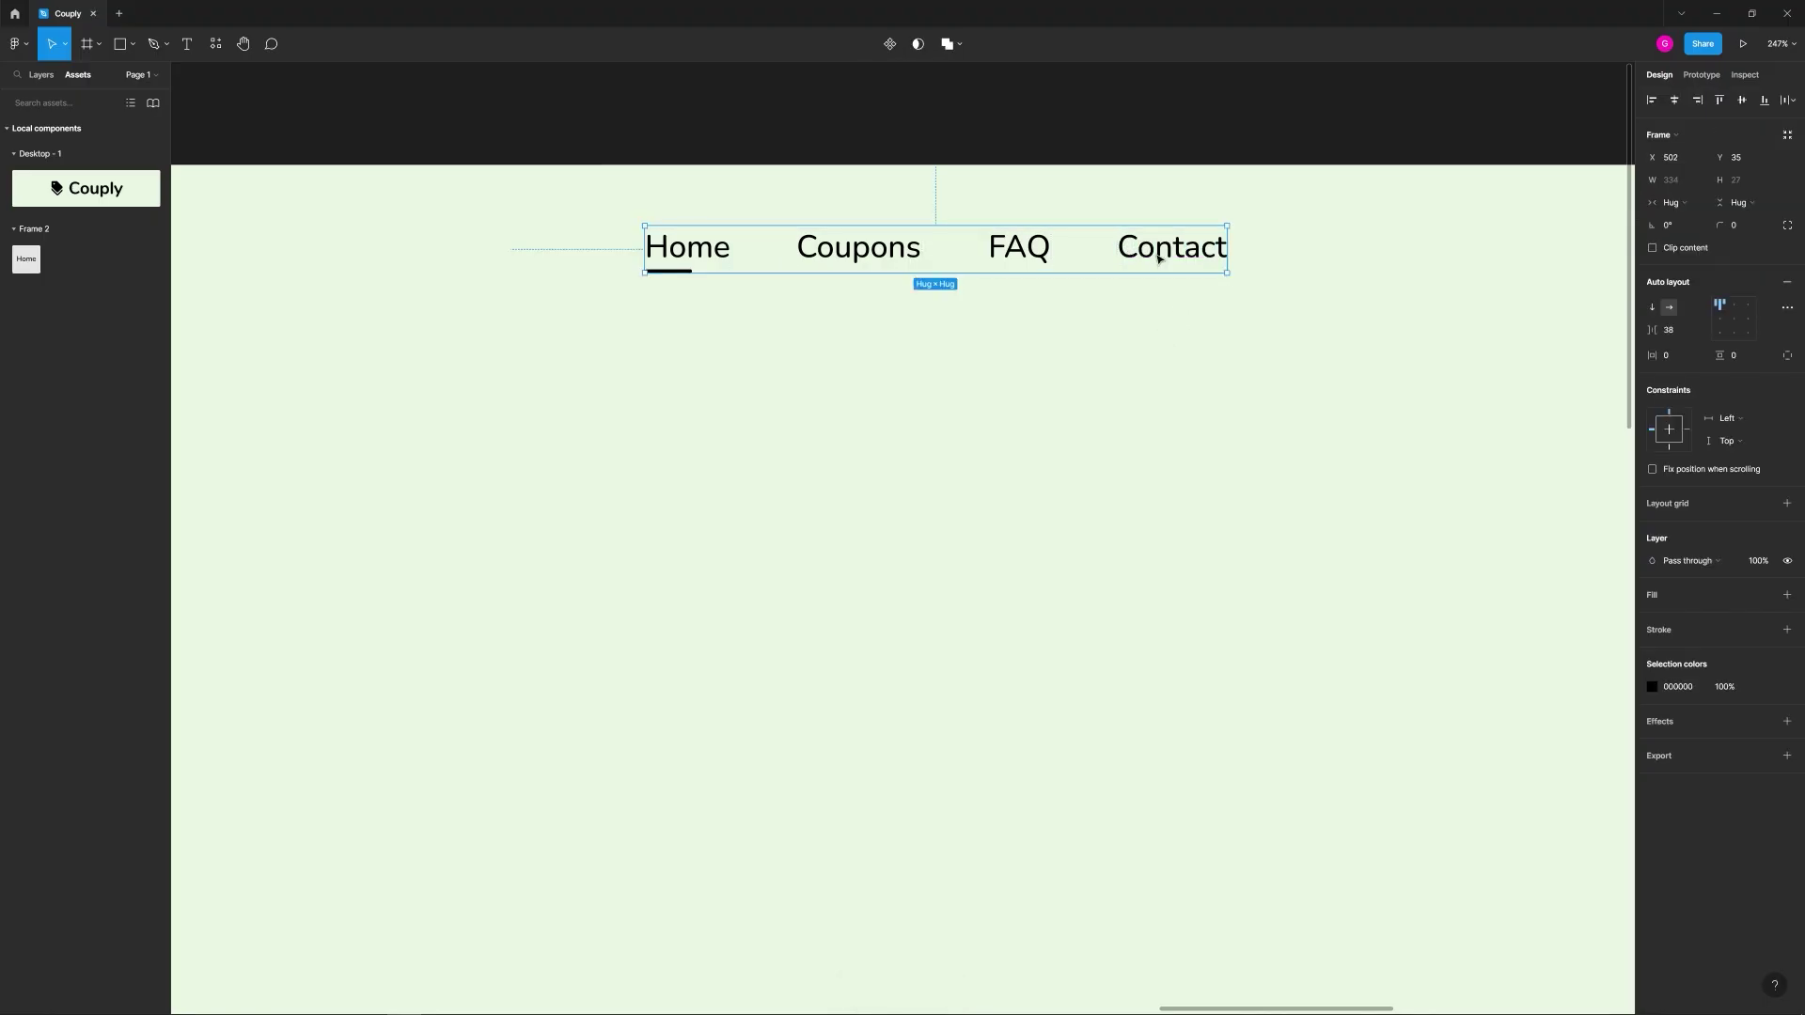
Step: Reduce the spacing between the navigation row's links to 36
{"action": "mouse_move", "coordinate": [1087, 257]}
{"action": "left_mouse_down"}
{"action": "mouse_move", "coordinate": [991, 250]}
{"action": "mouse_move", "coordinate": [1260, 258]}
{"action": "mouse_move", "coordinate": [939, 254]}
{"action": "mouse_move", "coordinate": [1209, 262]}
{"action": "mouse_move", "coordinate": [1075, 266]}
{"action": "left_mouse_up"}
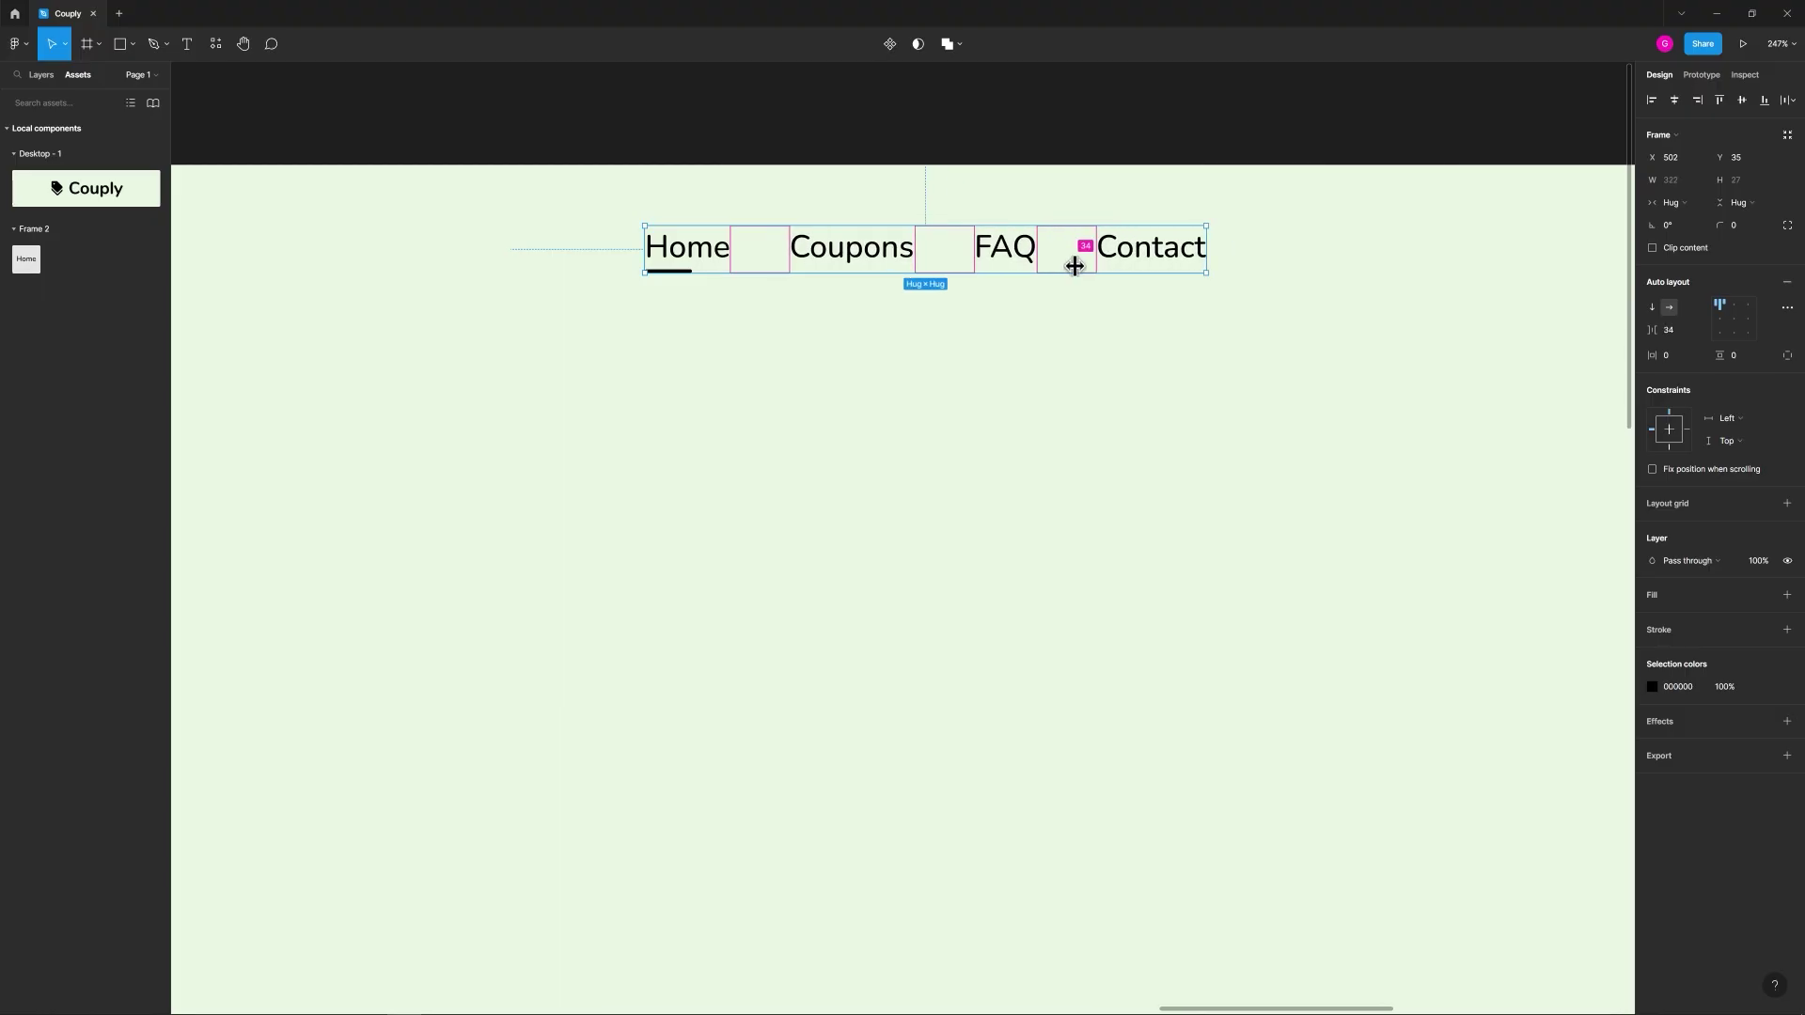
{"action": "left_click_drag", "start_coordinate": [1075, 266], "coordinate": [1086, 261]}
{"action": "left_click", "coordinate": [1102, 334]}
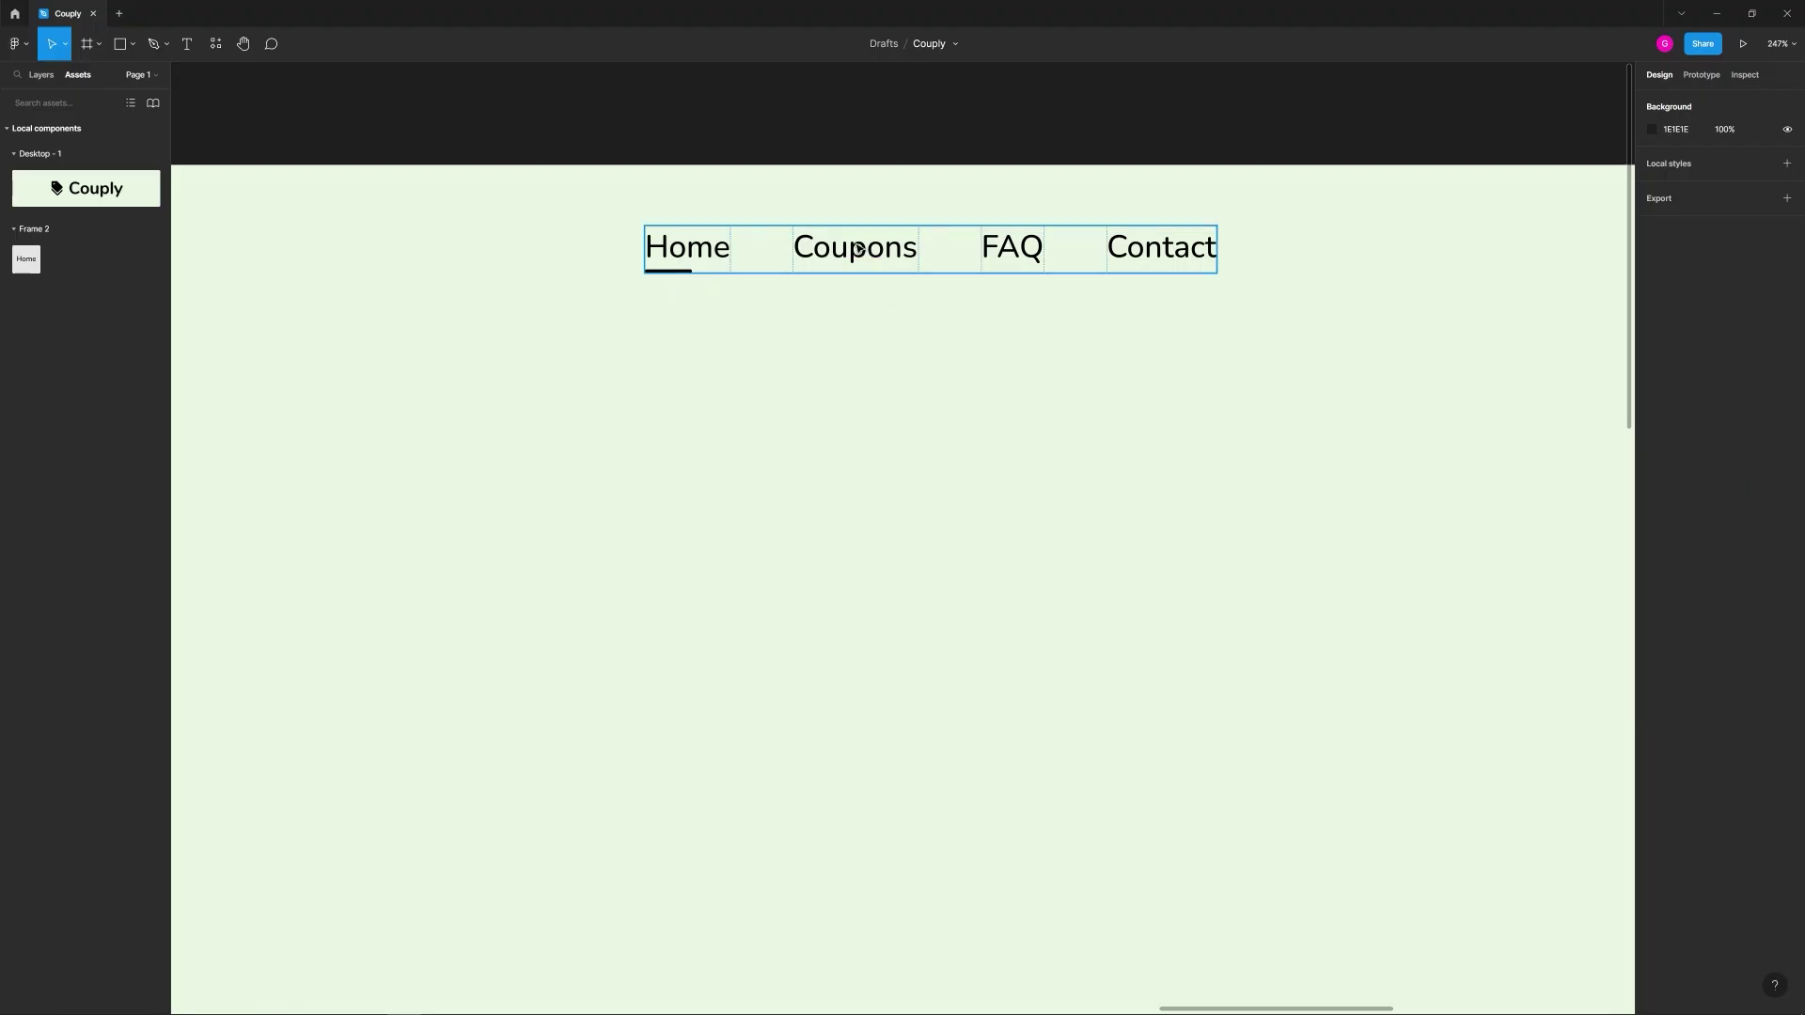
Step: Center the navigation row horizontally in the Desktop - 1 frame
{"action": "left_click", "coordinate": [827, 252]}
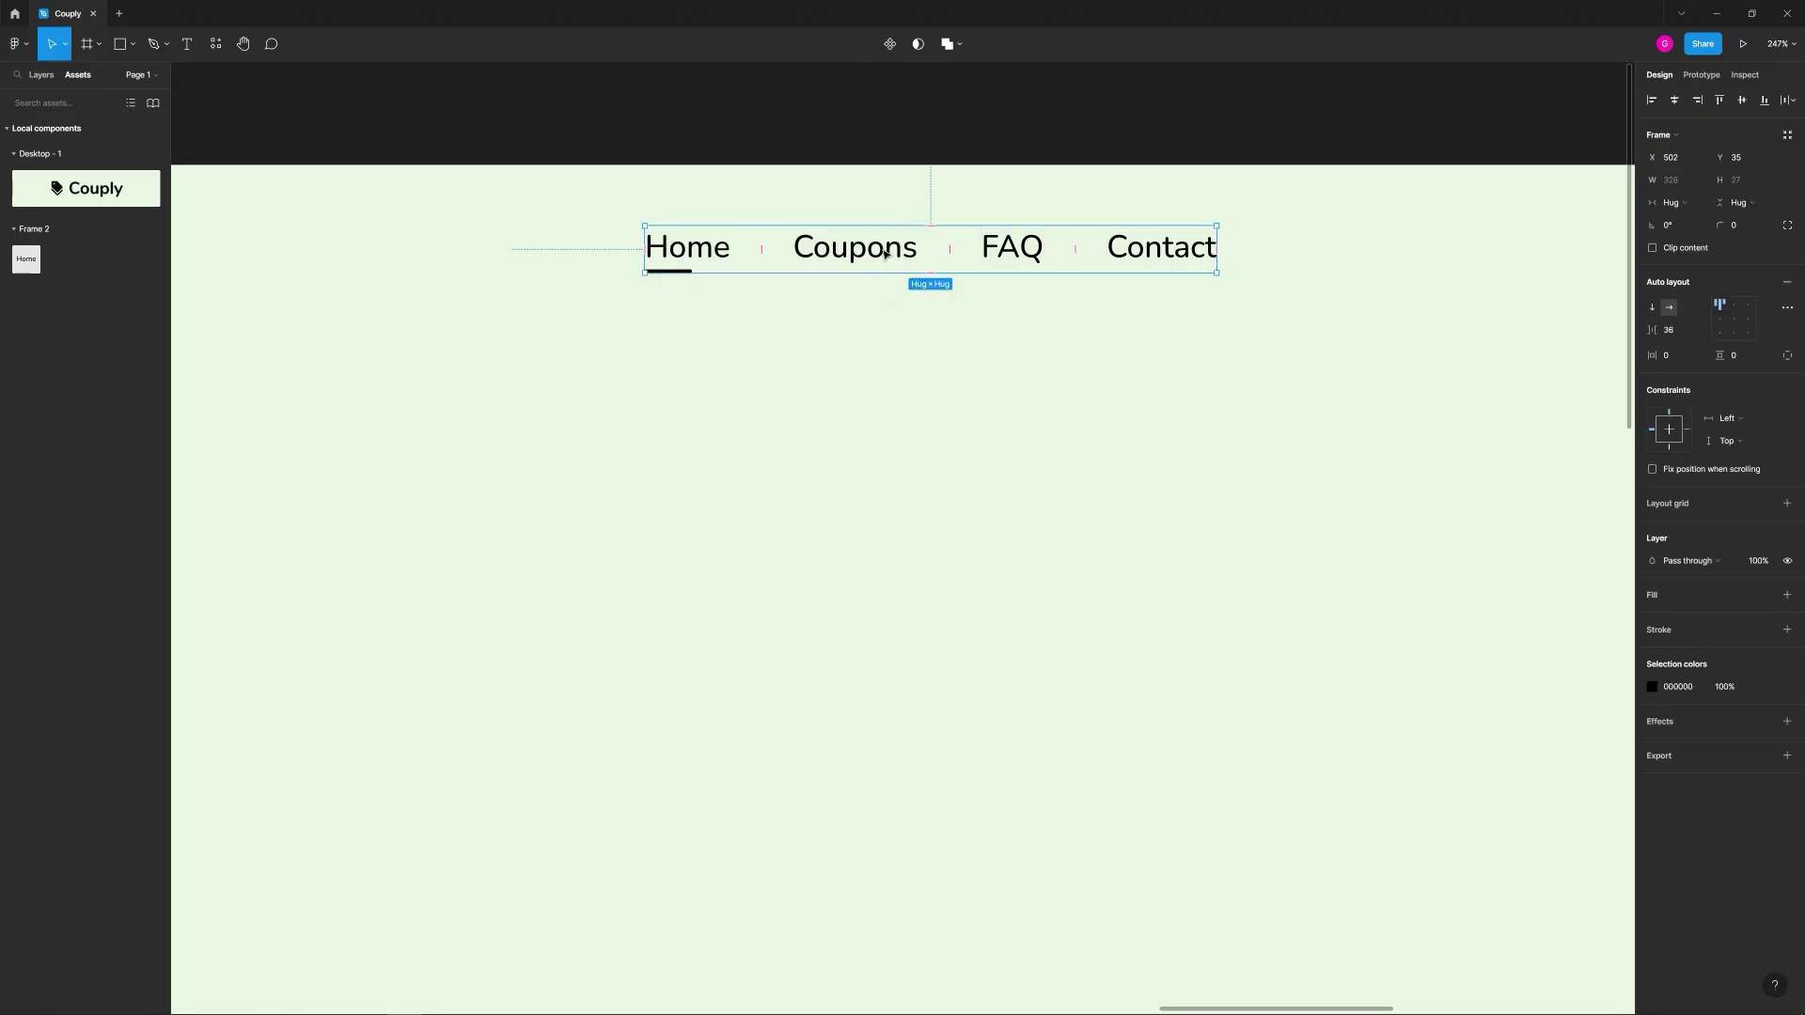
{"action": "scroll", "coordinate": [884, 252], "scroll_direction": "down", "scroll_amount": 5}
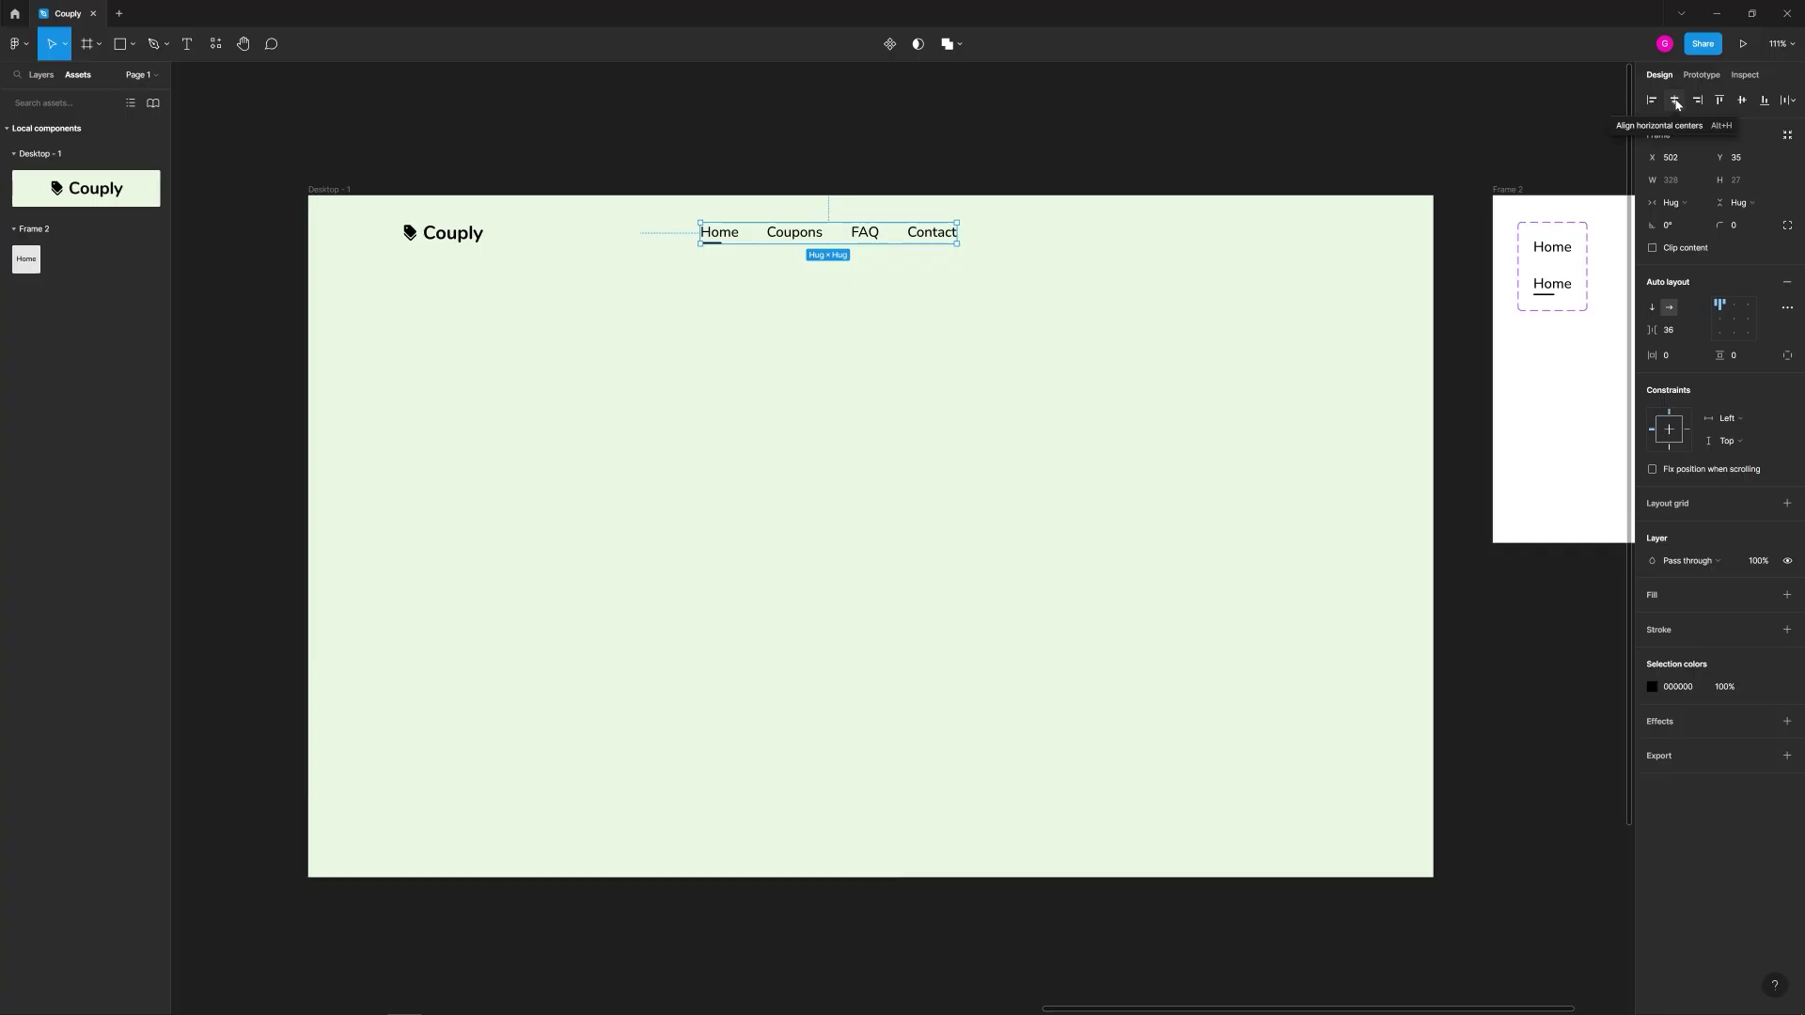
{"action": "left_click", "coordinate": [1677, 101]}
{"action": "left_click", "coordinate": [1031, 338]}
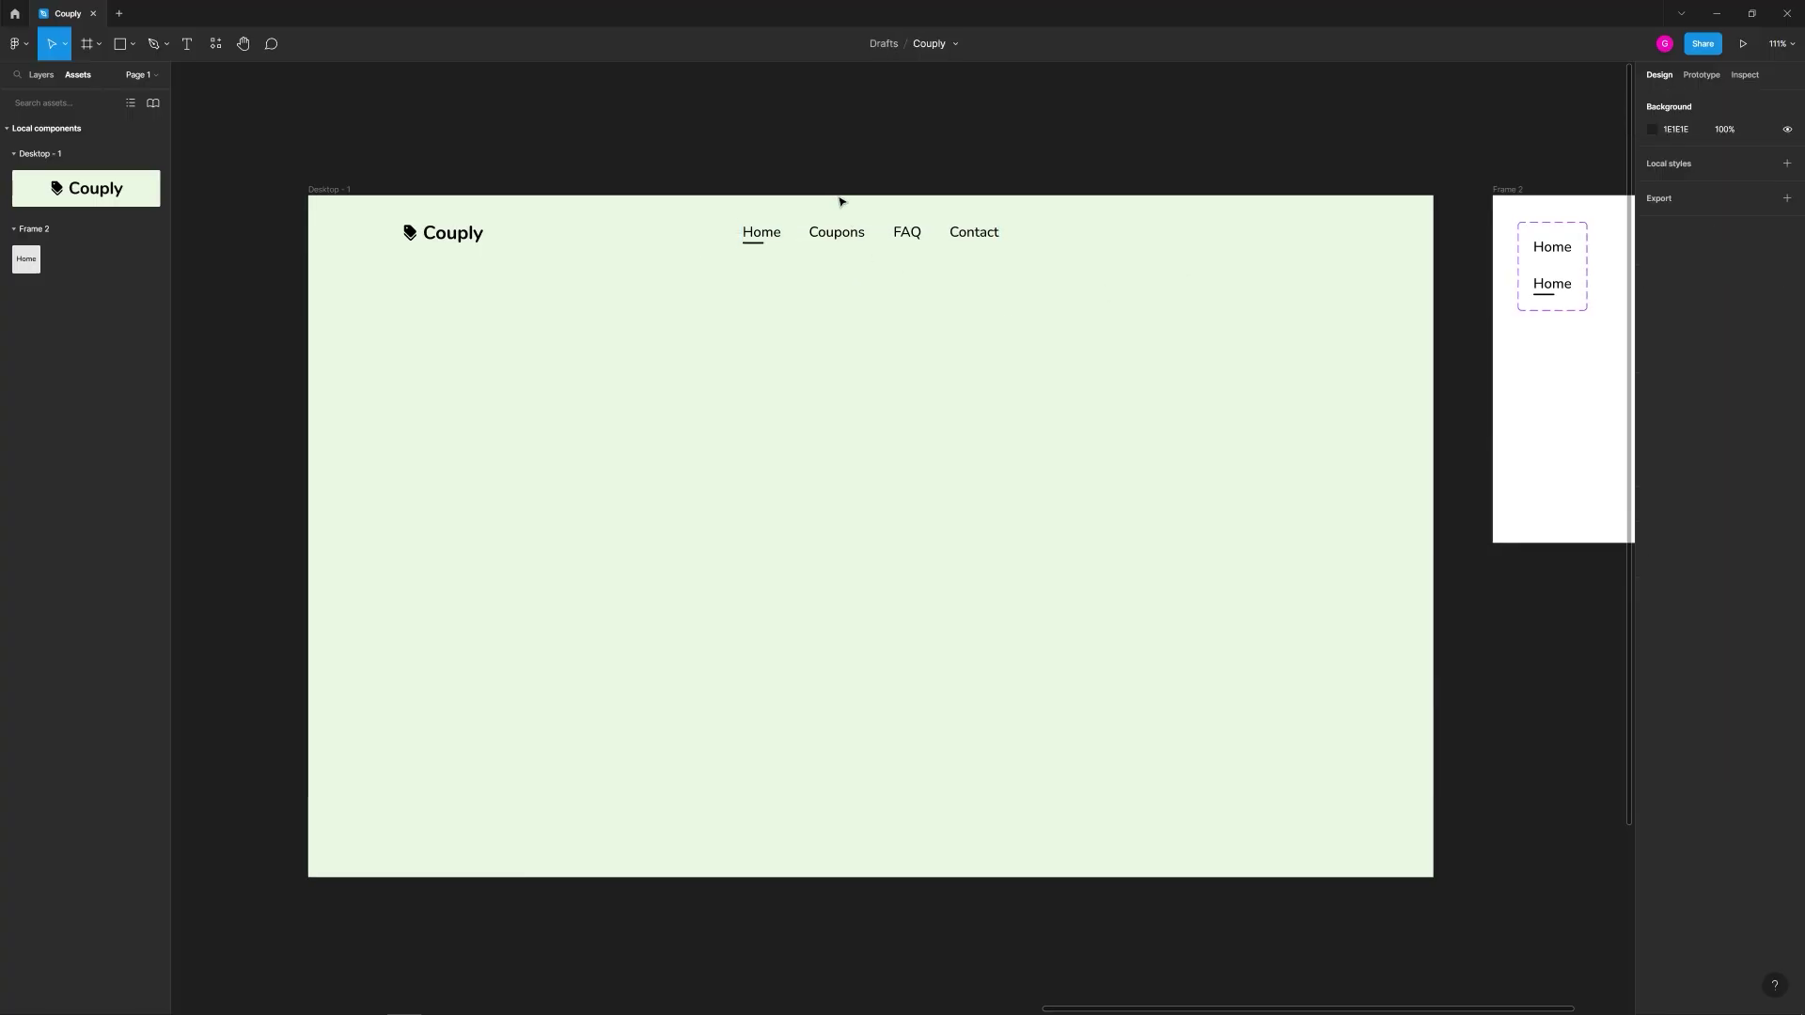
{"action": "left_click_drag", "start_coordinate": [307, 145], "coordinate": [1452, 891]}
{"action": "left_click", "coordinate": [1409, 833]}
{"action": "left_click_drag", "start_coordinate": [1191, 218], "coordinate": [1319, 258]}
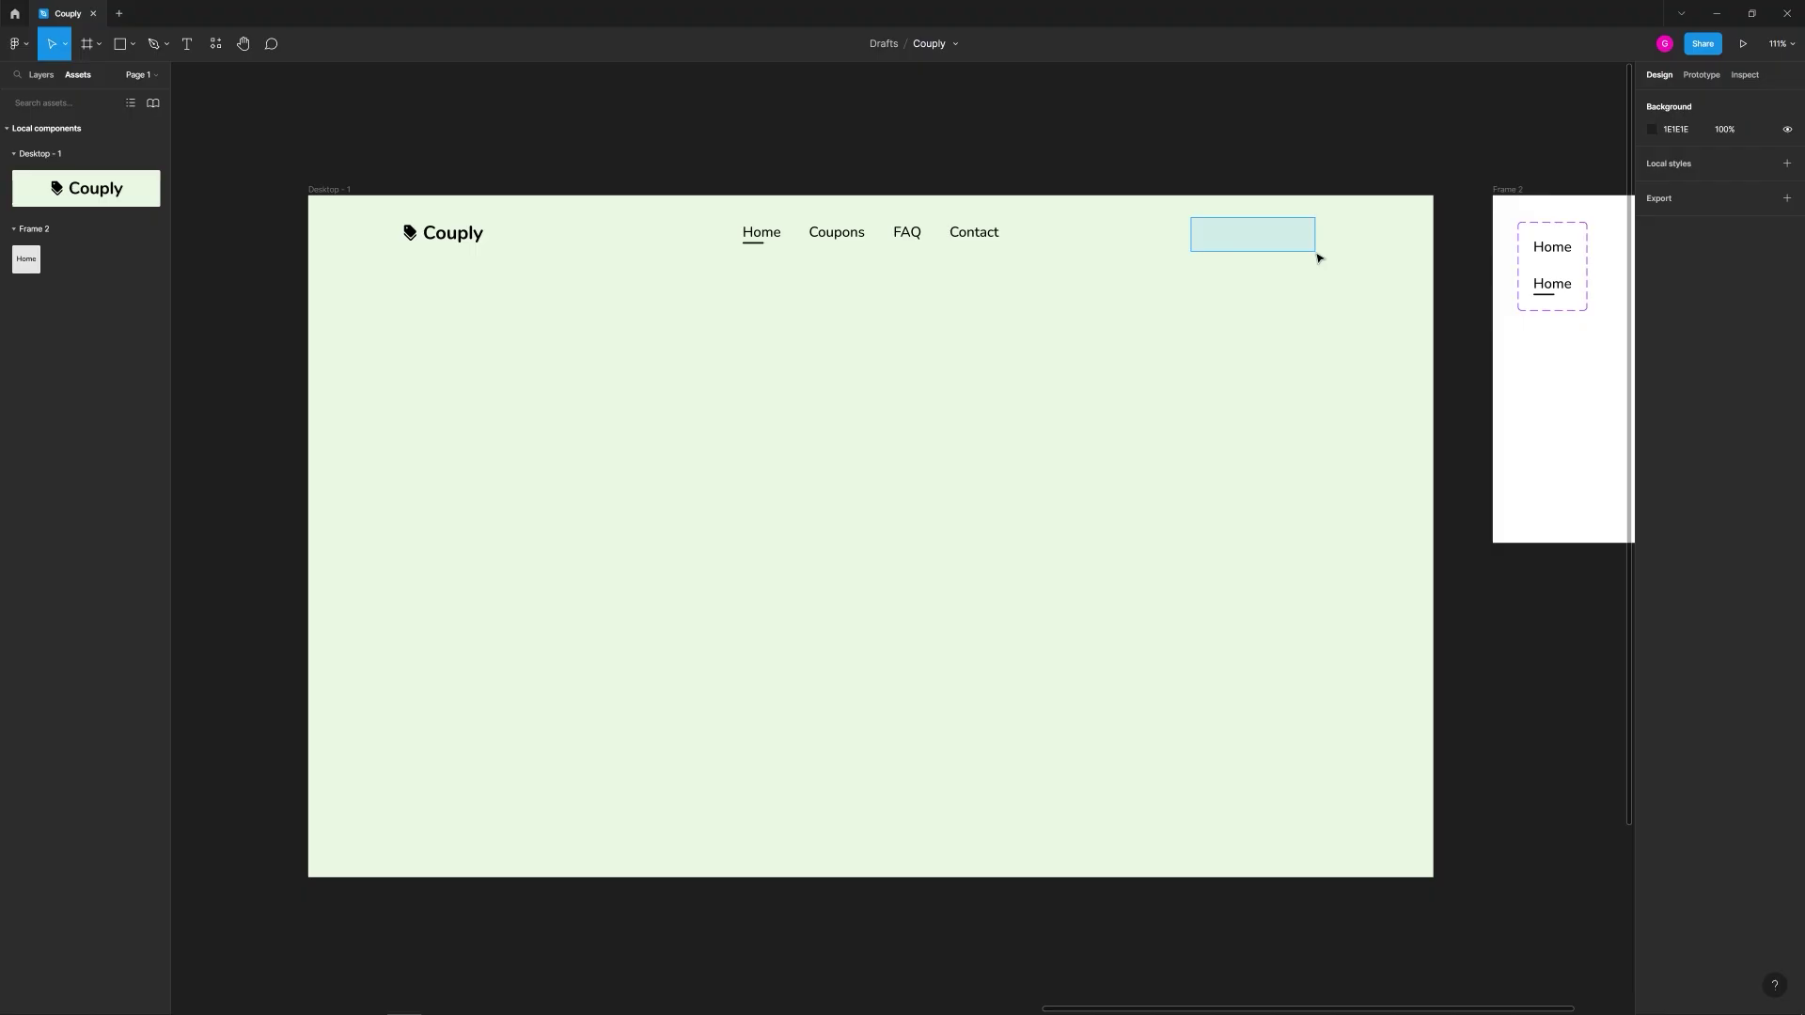
{"action": "left_click_drag", "start_coordinate": [1319, 259], "coordinate": [1318, 258]}
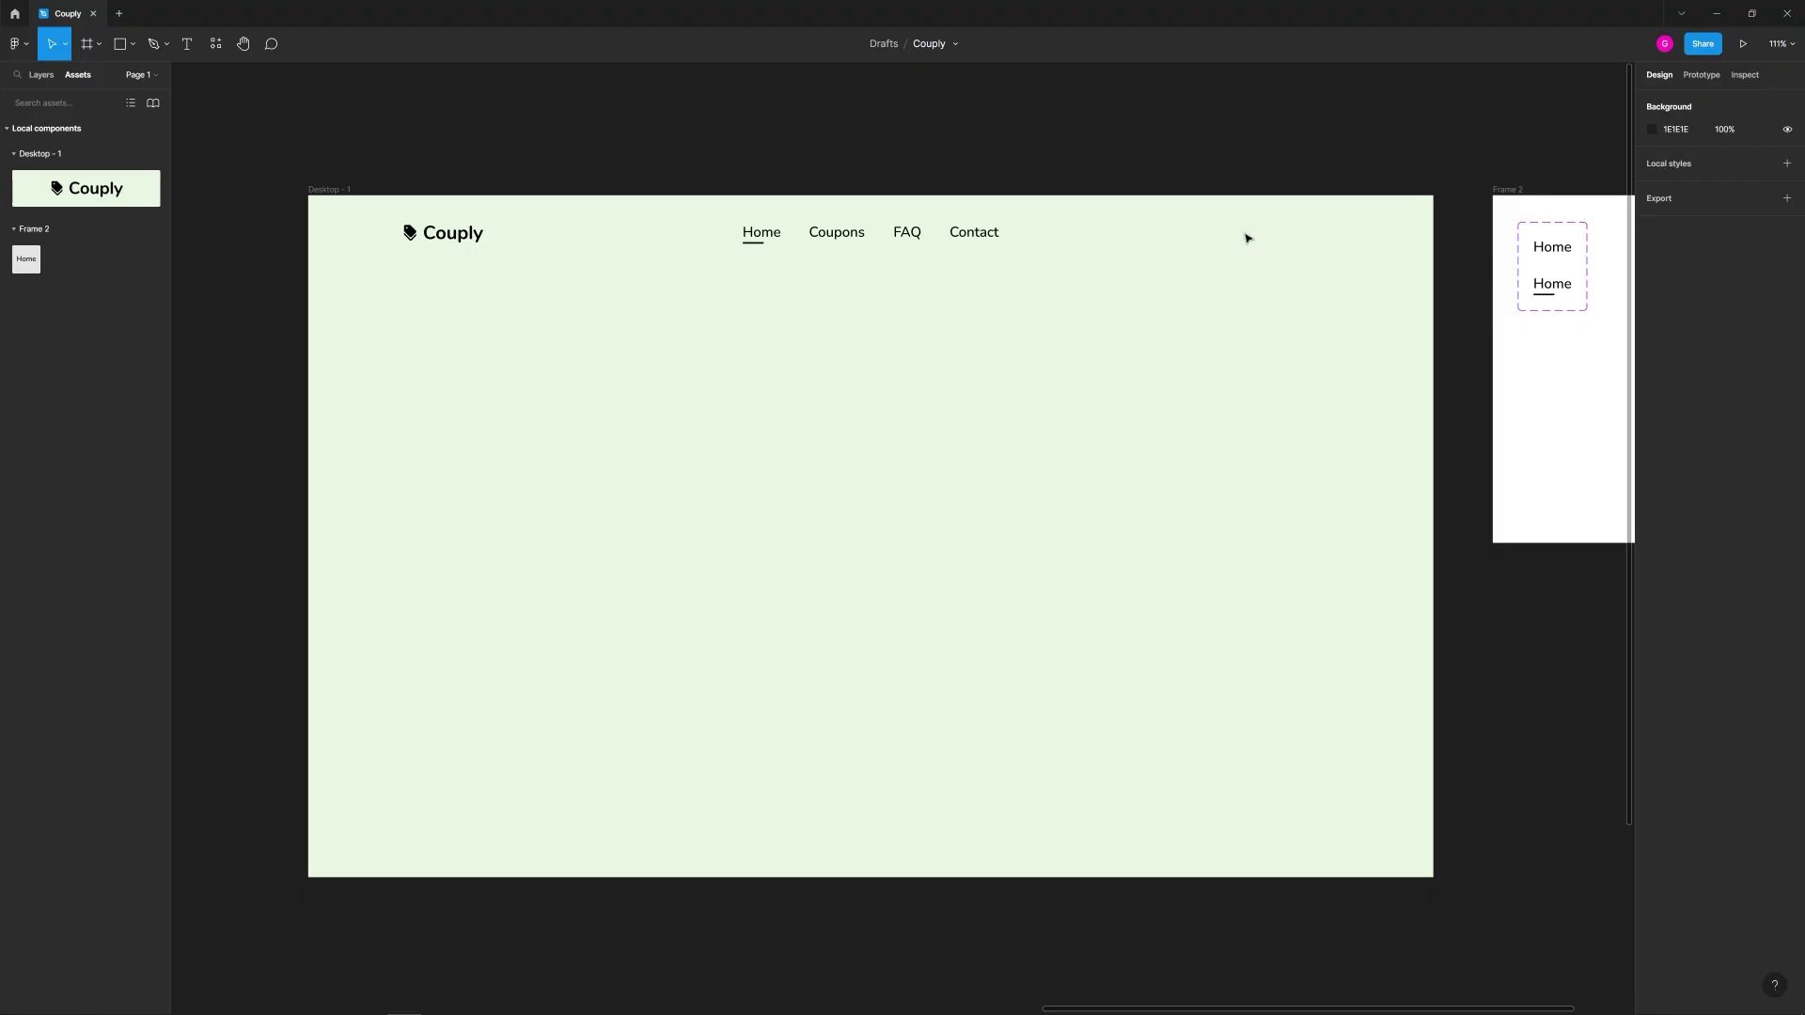
Step: Add a "Start Saving" text to the header beyond the Contact link and place it level with the navigation row
{"action": "key", "text": "t"}
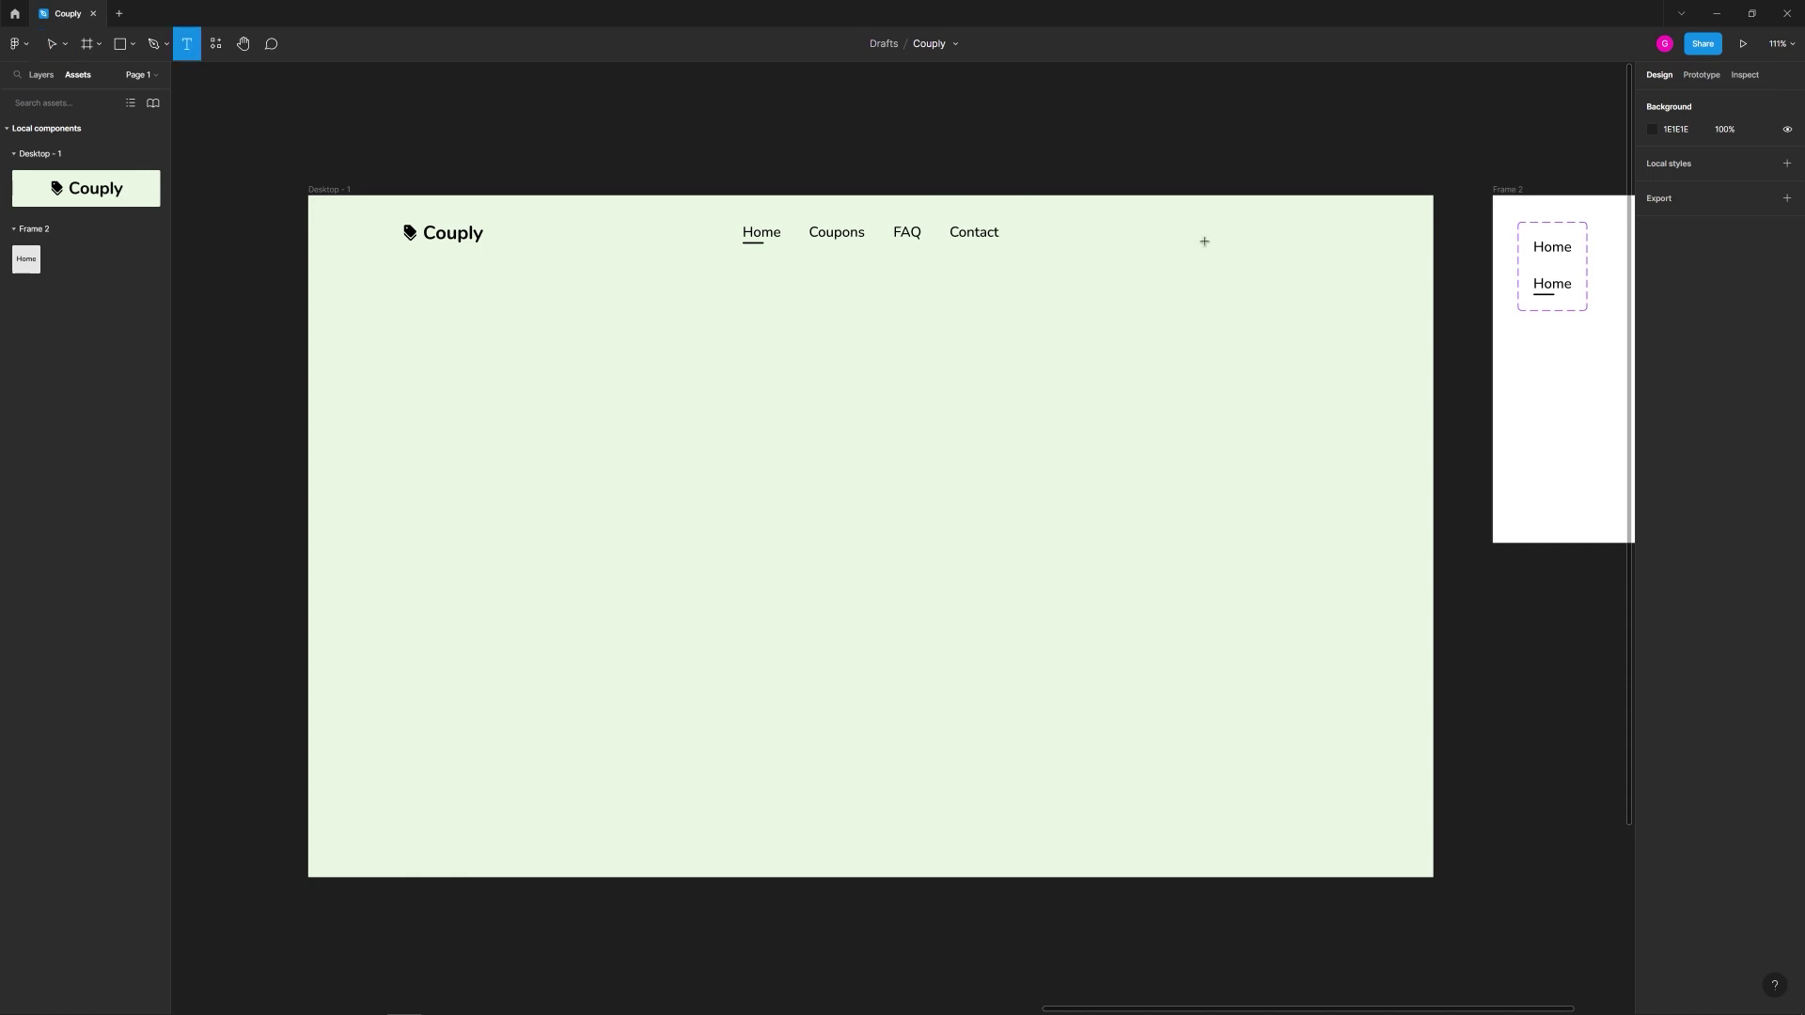
{"action": "left_click", "coordinate": [1215, 245]}
{"action": "type", "text": "St"}
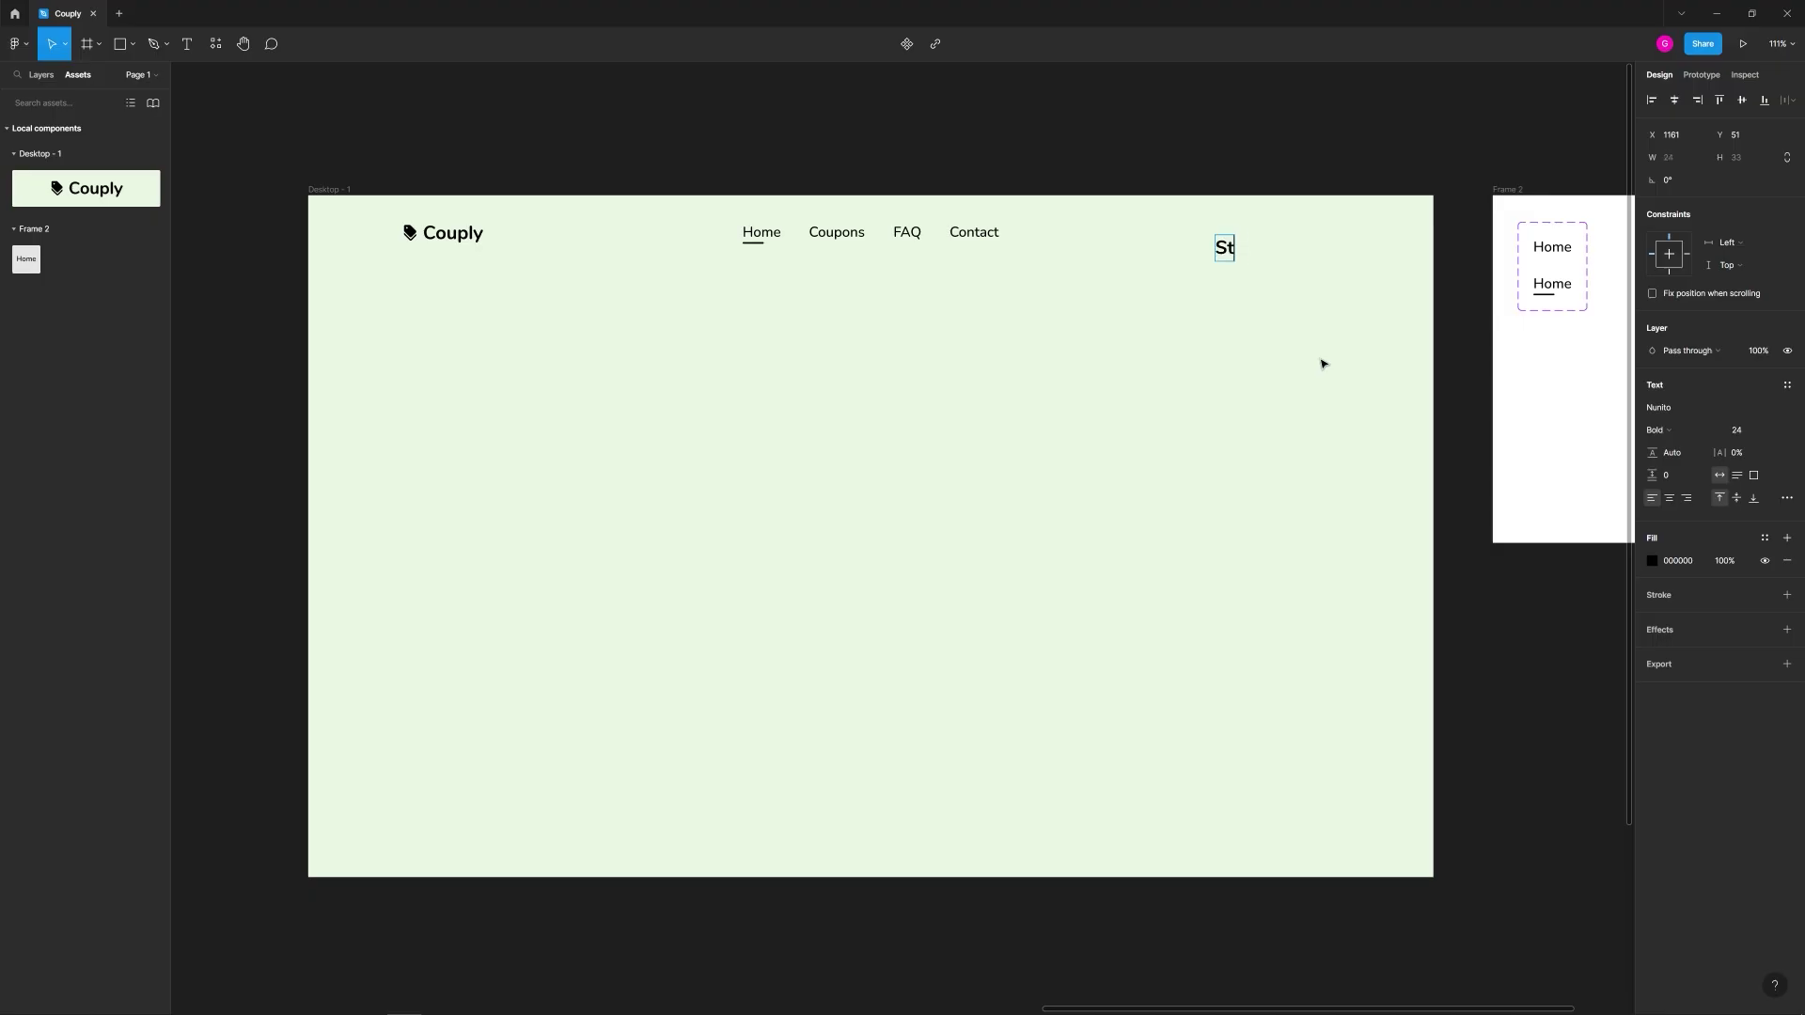
{"action": "type", "text": "art Saving"}
{"action": "key", "text": "Escape"}
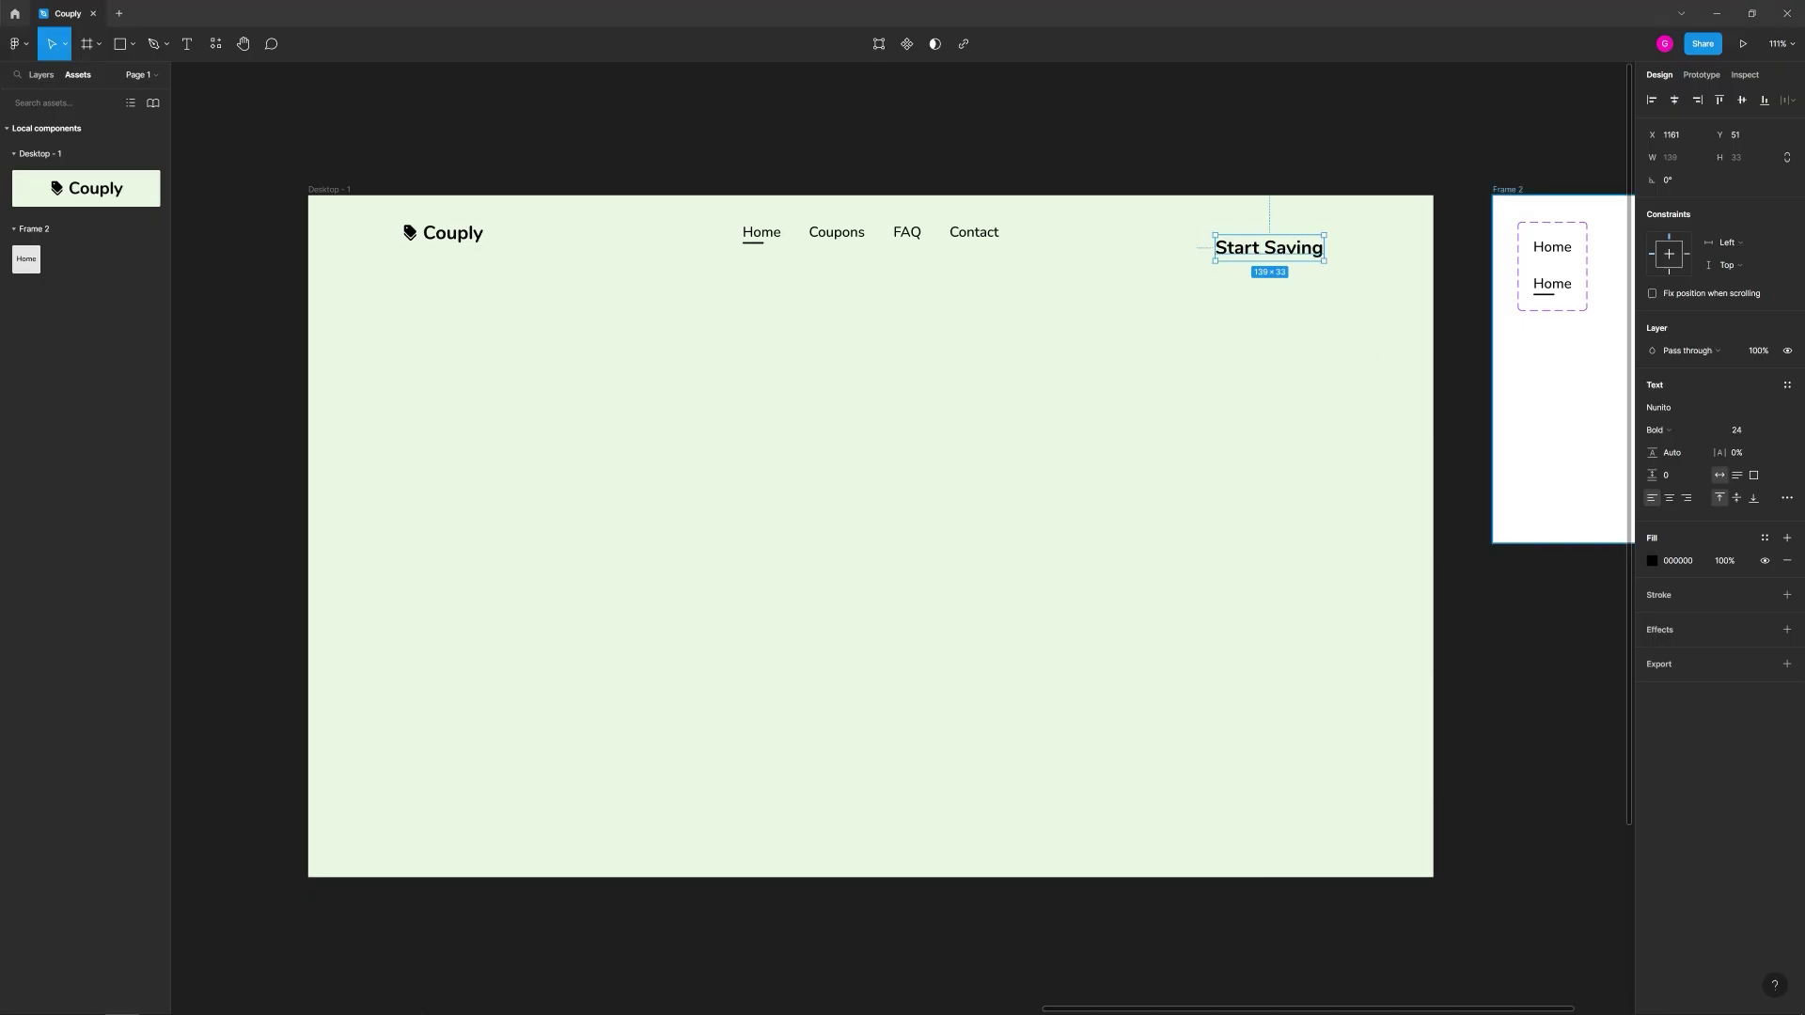
{"action": "left_click_drag", "start_coordinate": [1294, 254], "coordinate": [1264, 241]}
Step: Set the Start Saving text to size 18 in Regular weight and position it at about X 1139, Y 38
{"action": "left_click", "coordinate": [1739, 431]}
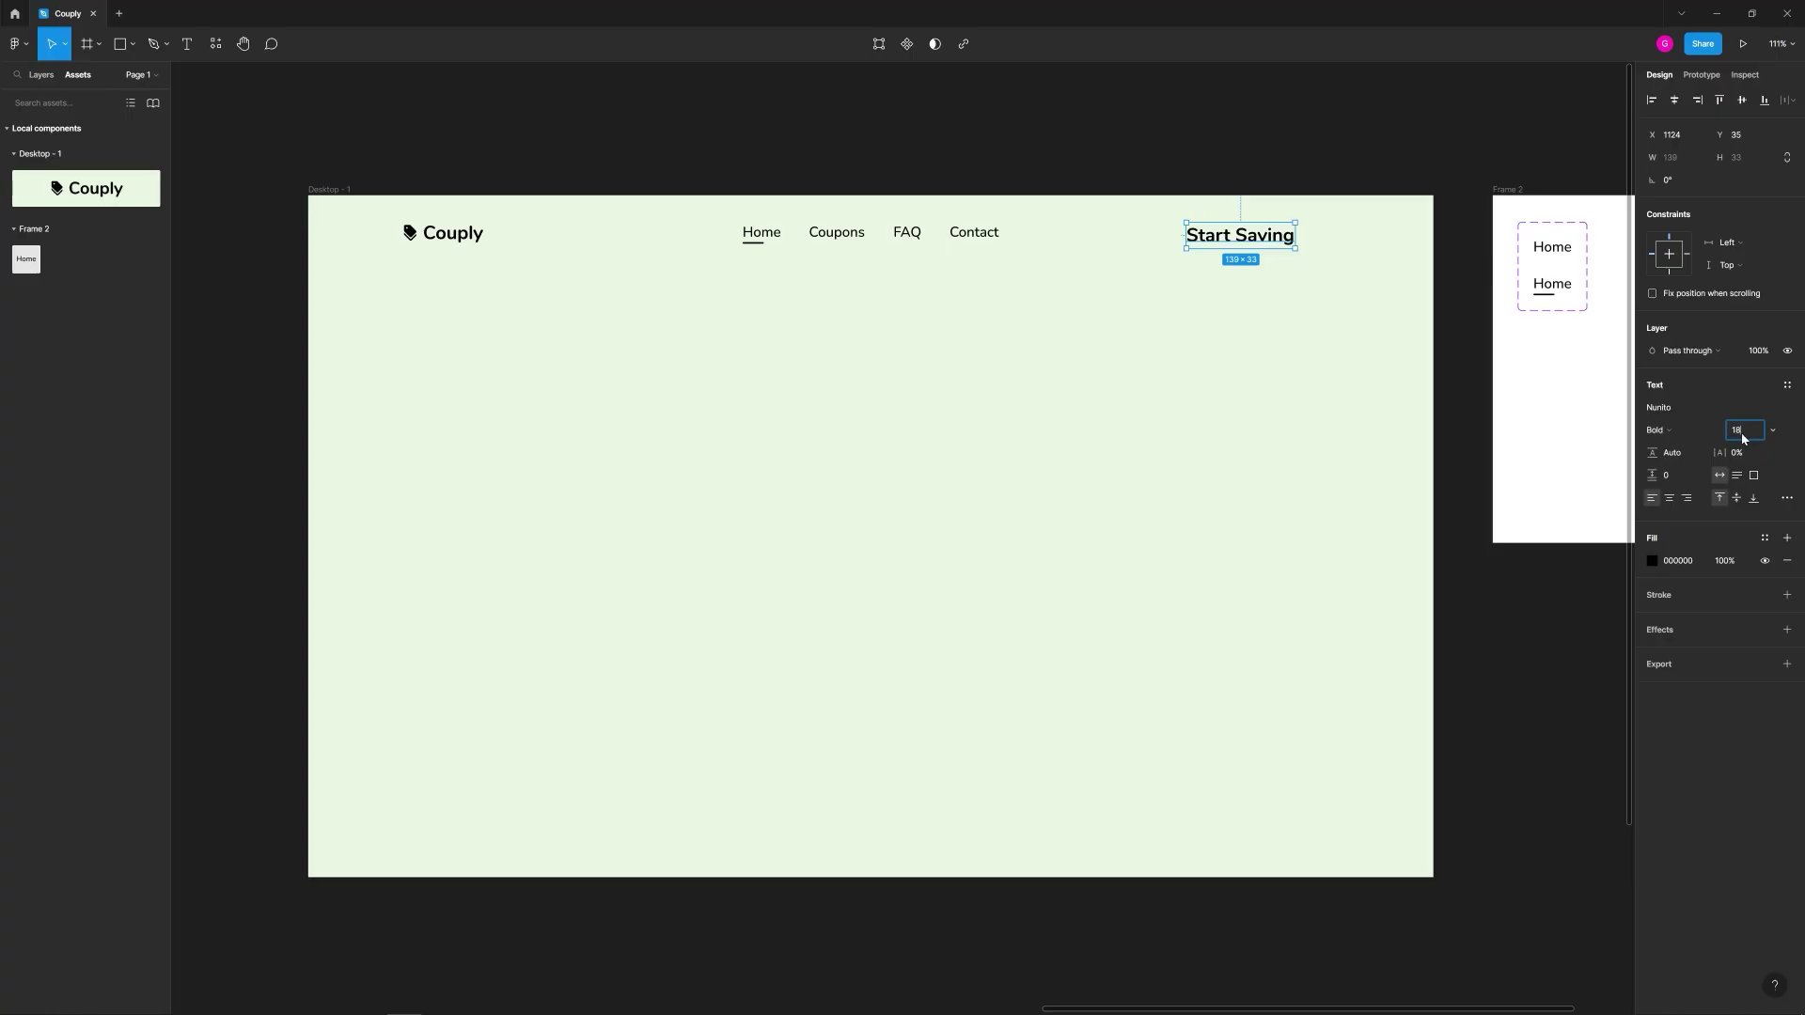
{"action": "key", "text": "Return"}
{"action": "left_click_drag", "start_coordinate": [1244, 243], "coordinate": [1250, 239]}
{"action": "left_click", "coordinate": [1656, 429]}
{"action": "left_click", "coordinate": [1683, 379]}
{"action": "left_click", "coordinate": [1280, 301]}
{"action": "left_click", "coordinate": [1269, 285]}
{"action": "scroll", "coordinate": [1278, 235], "scroll_direction": "up", "scroll_amount": 6}
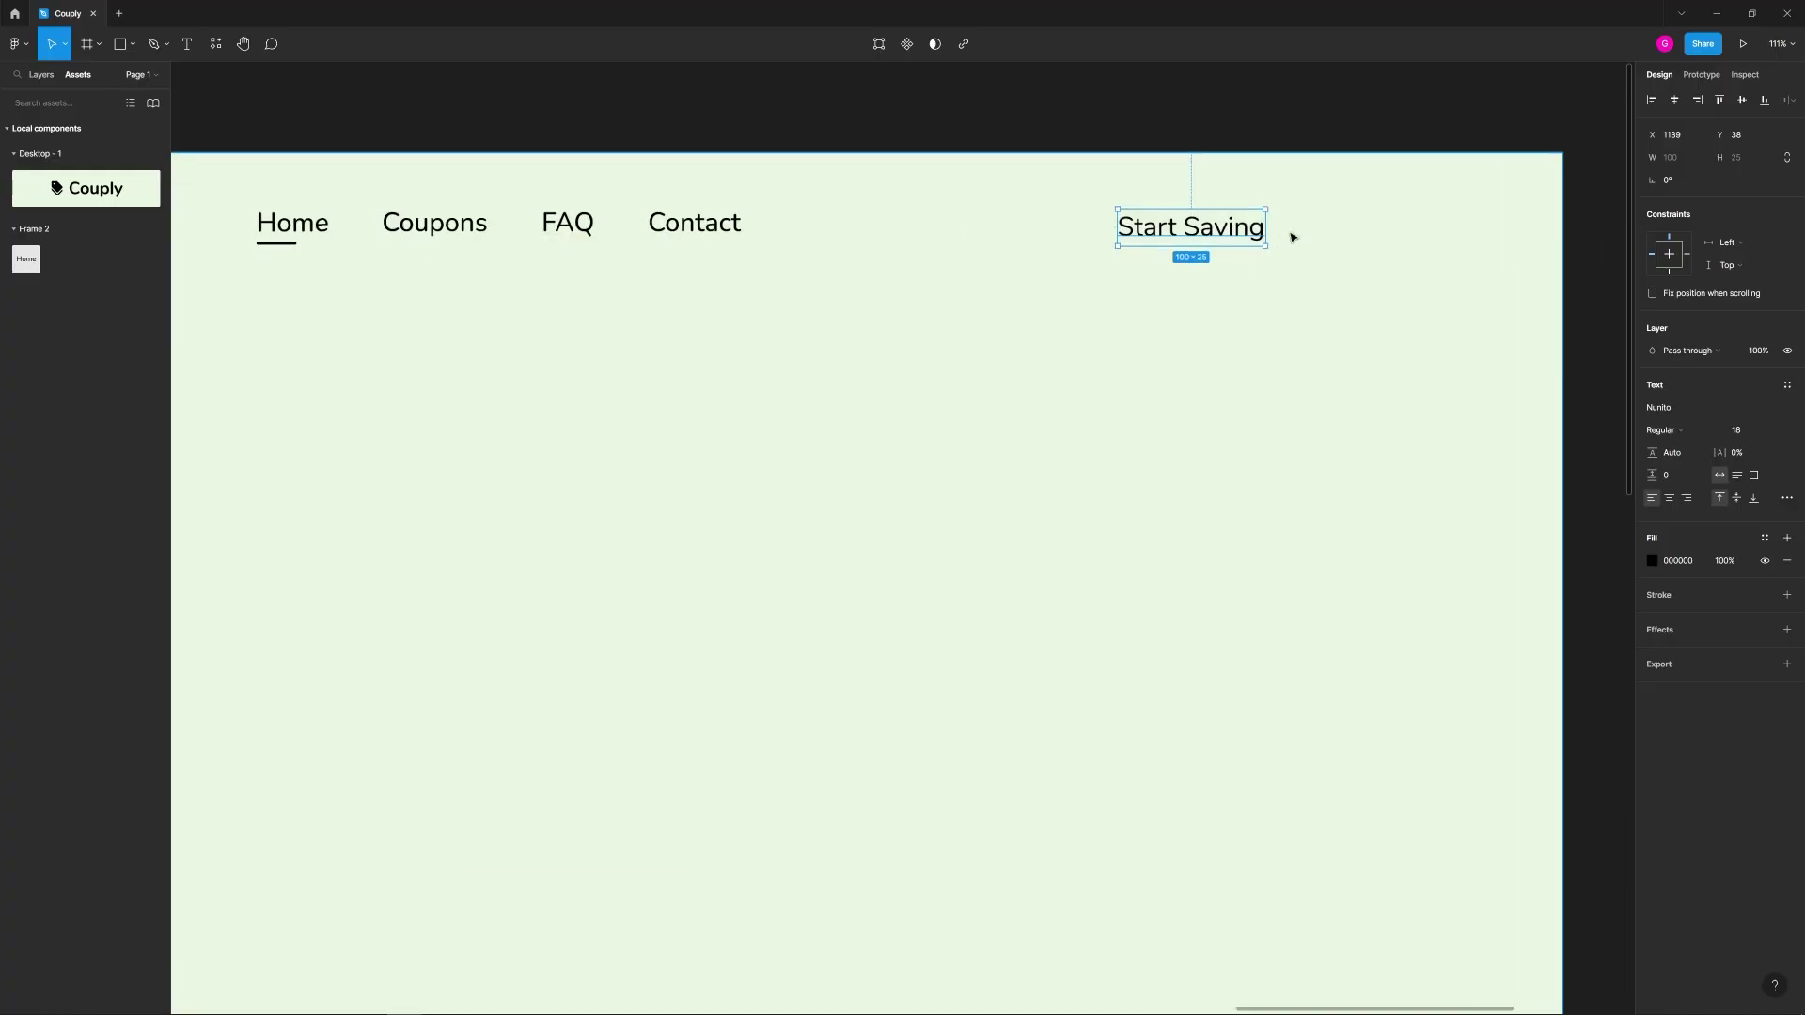
{"action": "left_click", "coordinate": [1047, 342]}
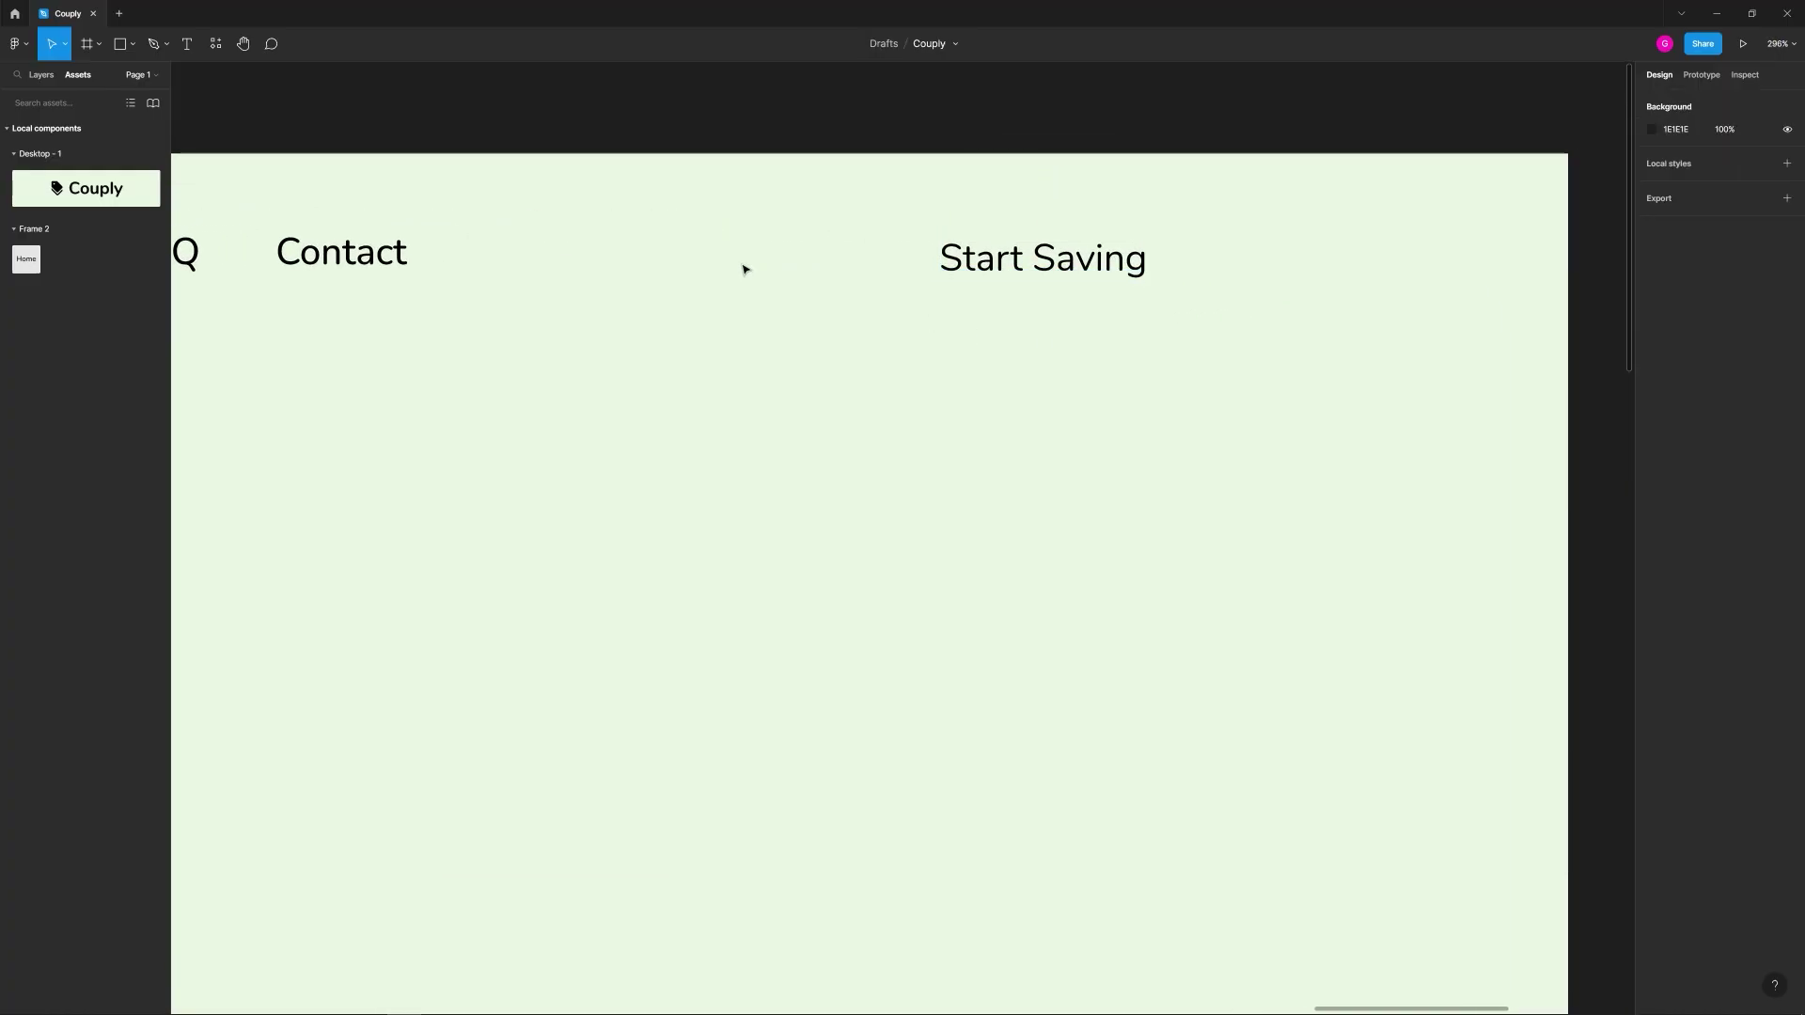
Step: Draw a rectangle about 120 × 36 over the Start Saving text and place it behind the text in the layer order
{"action": "key", "text": "r"}
{"action": "left_click_drag", "start_coordinate": [922, 227], "coordinate": [1173, 303]}
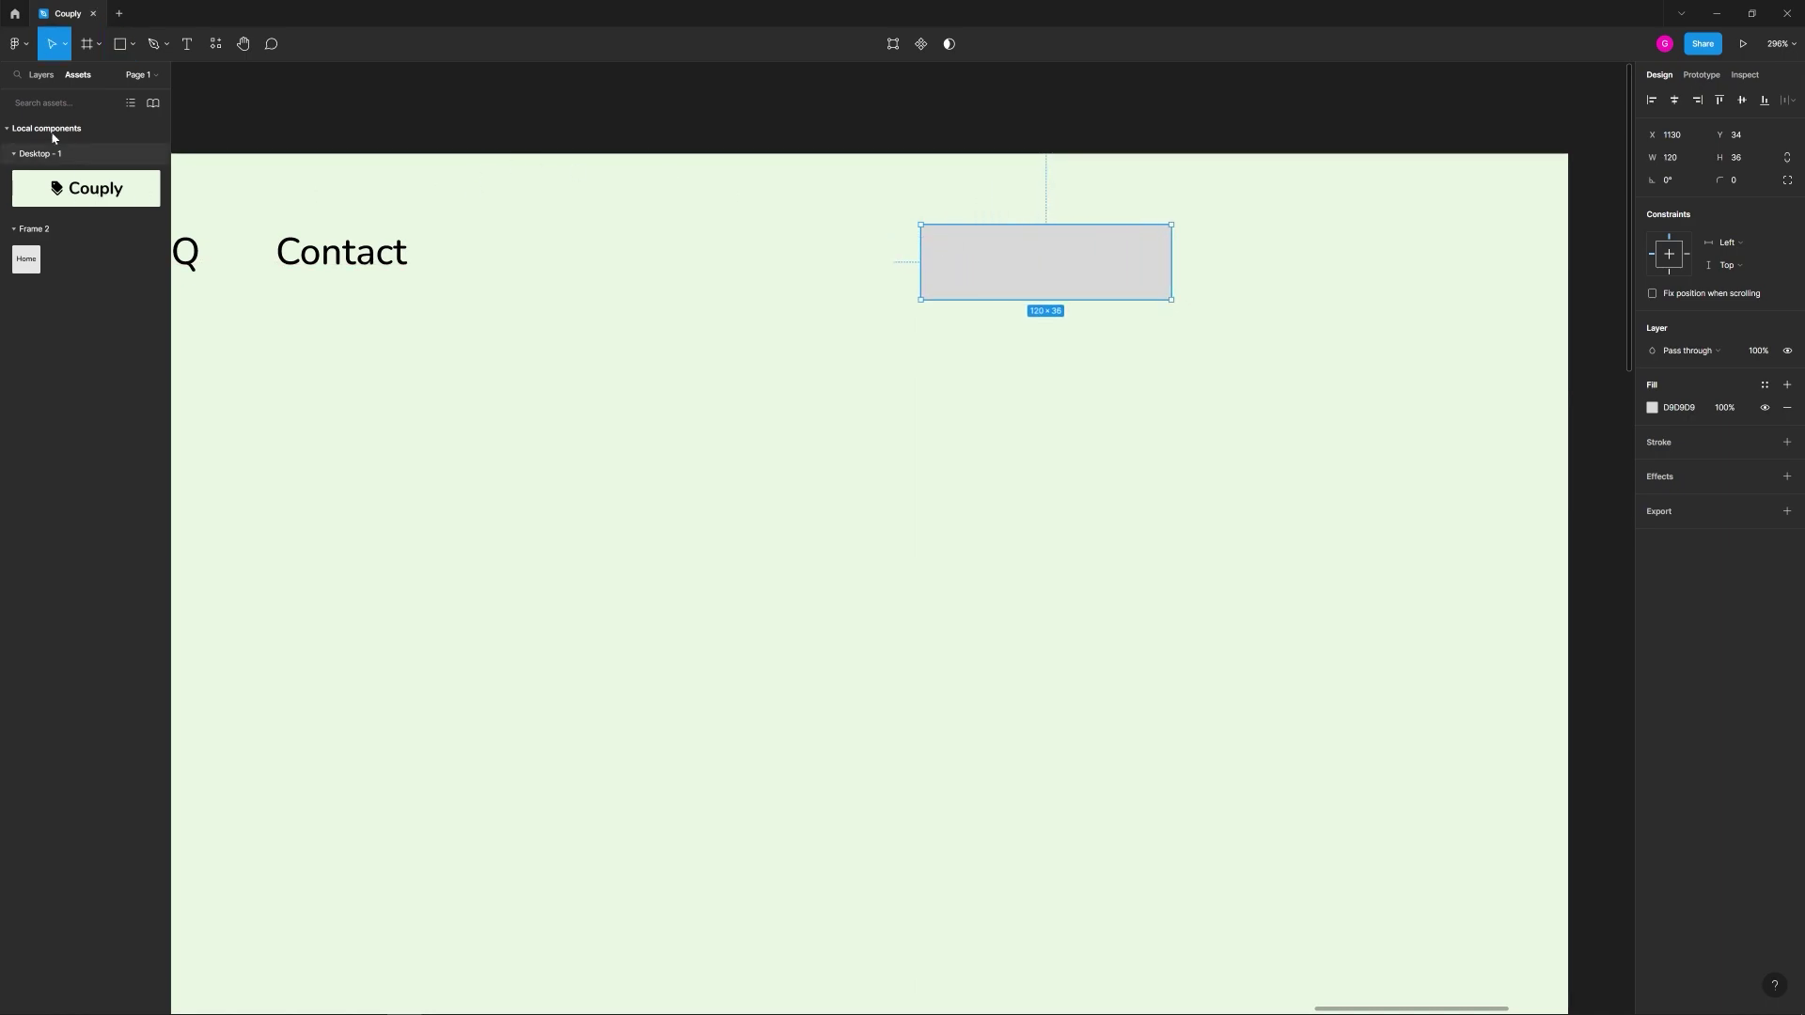
{"action": "left_click", "coordinate": [39, 80]}
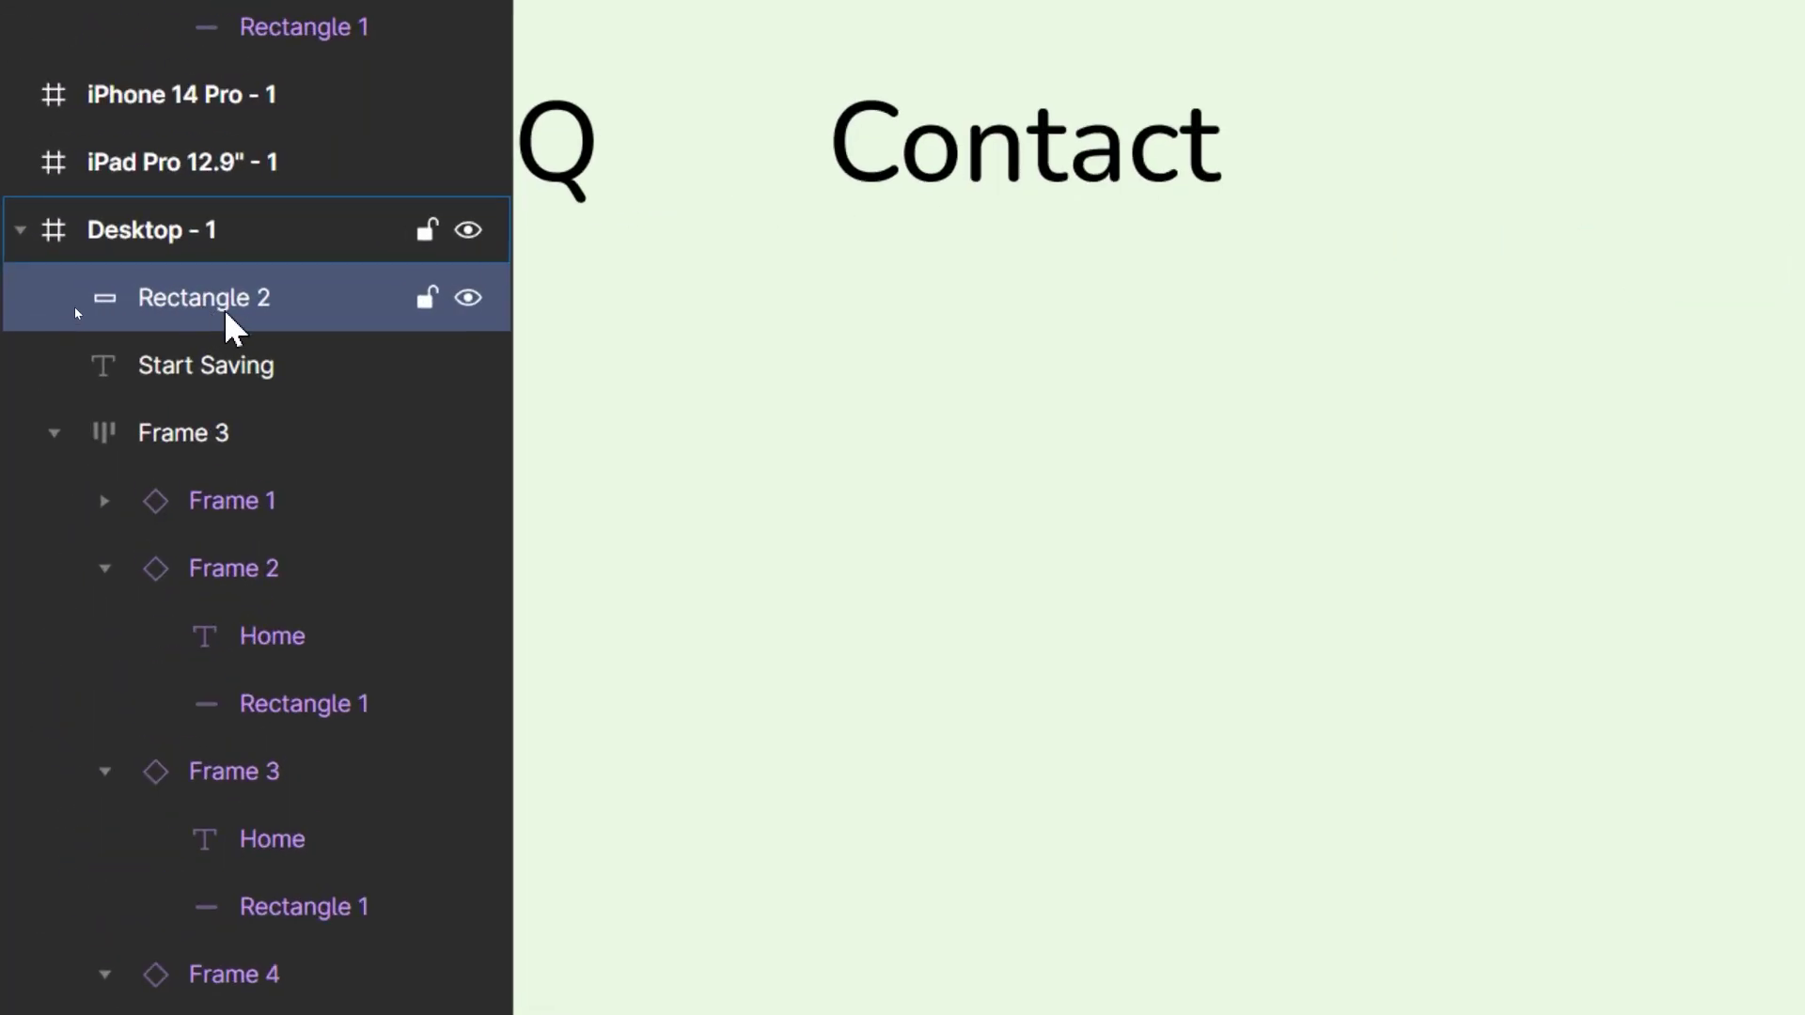
{"action": "left_click_drag", "start_coordinate": [225, 314], "coordinate": [217, 395]}
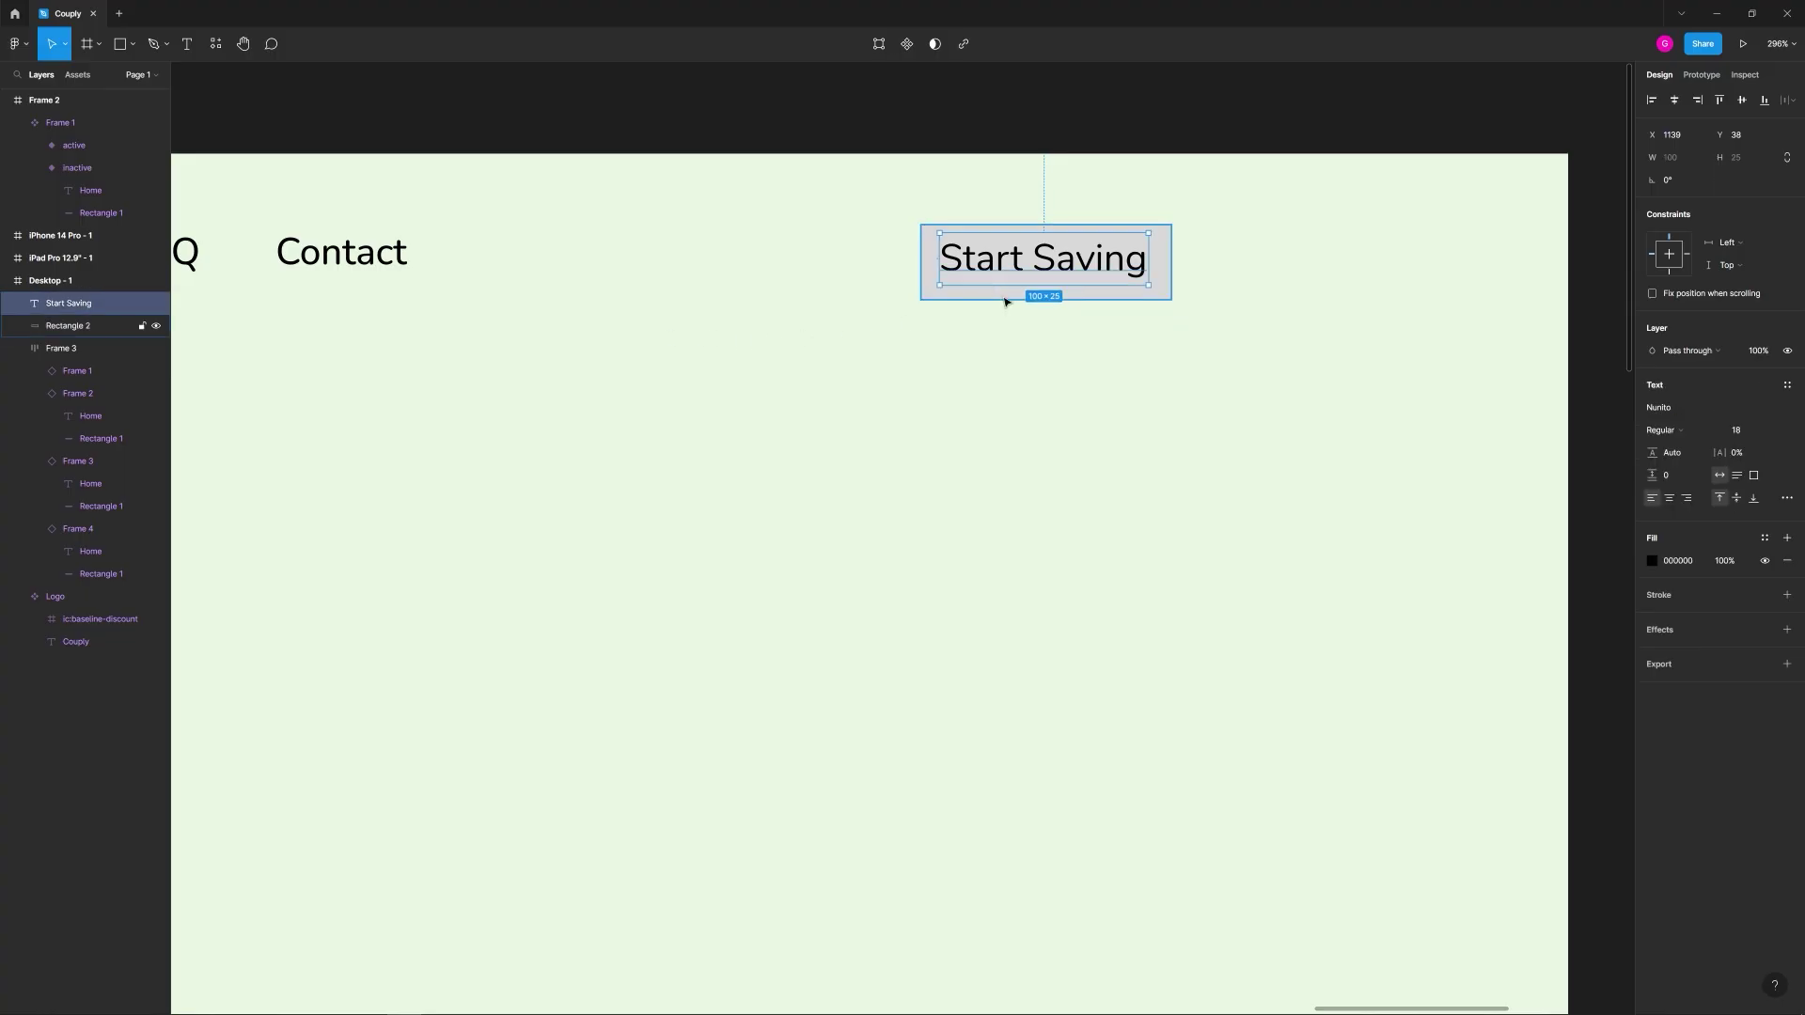
{"action": "left_click", "coordinate": [997, 377]}
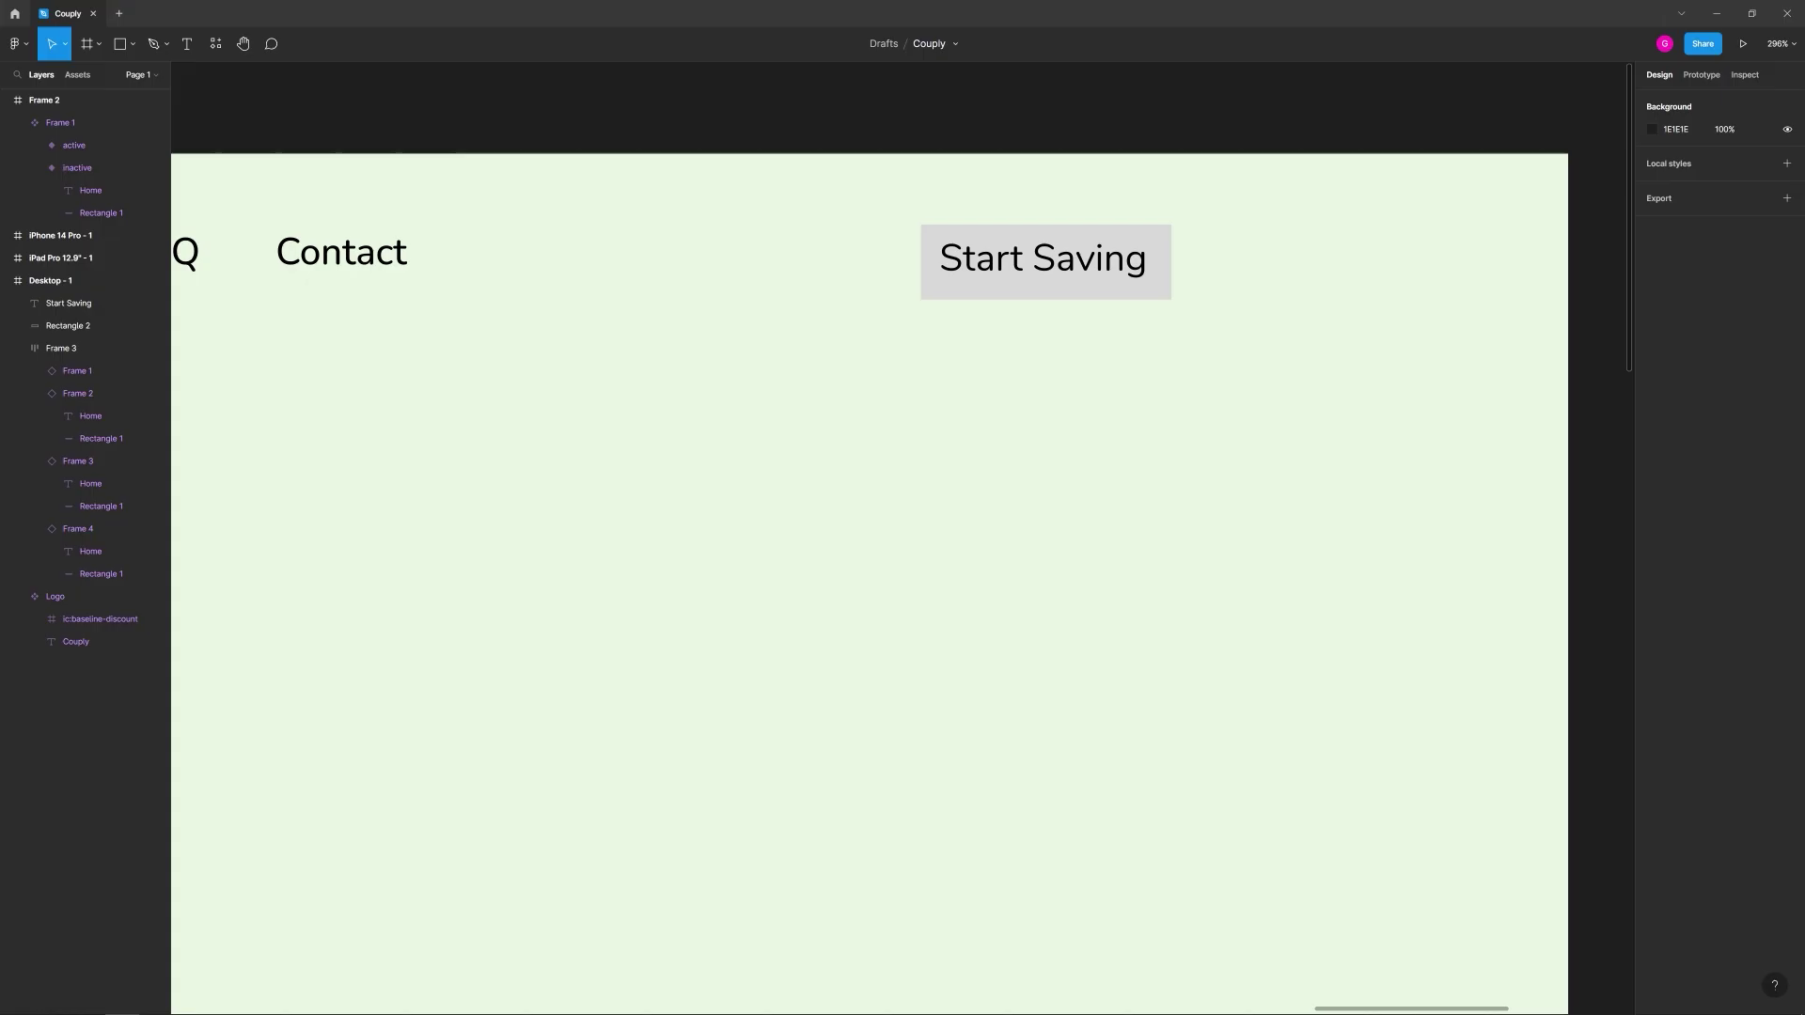
Step: Set the fill of the rectangle behind Start Saving to C6DBBD
{"action": "left_click", "coordinate": [1093, 296]}
{"action": "left_click", "coordinate": [1676, 409]}
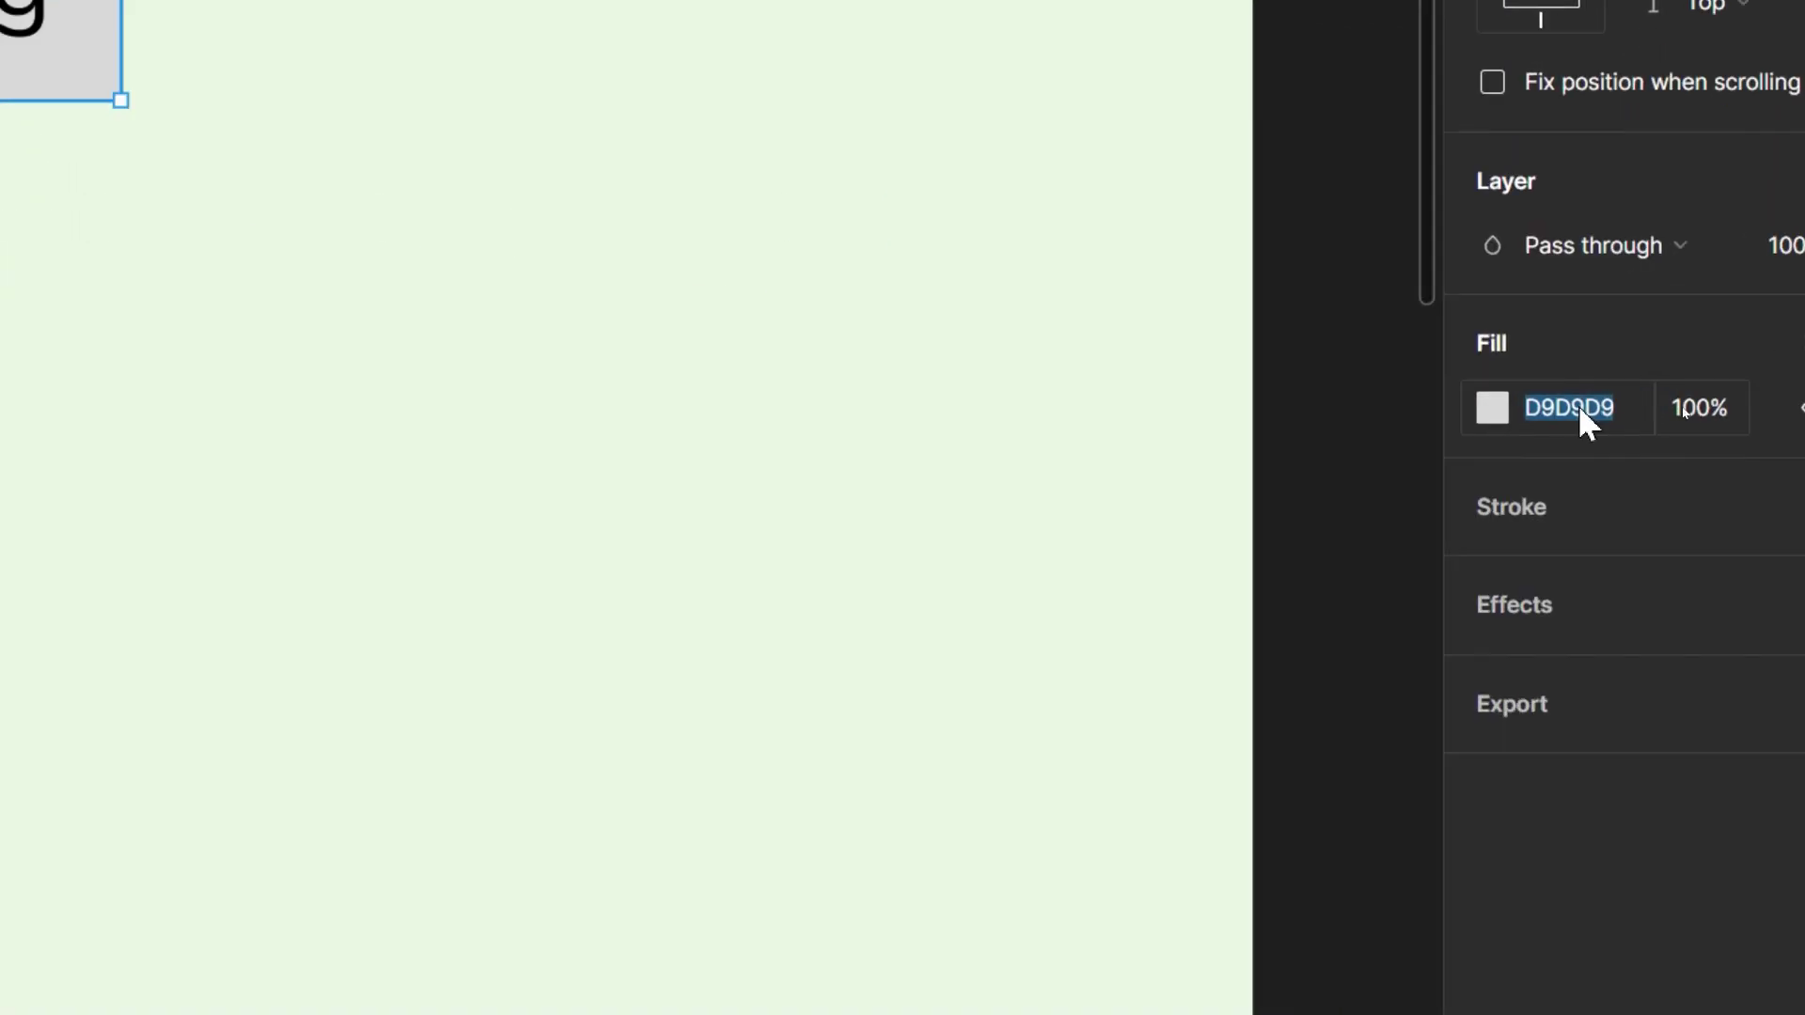
{"action": "left_click", "coordinate": [1683, 409]}
{"action": "type", "text": "C6DBBD"}
{"action": "key", "text": "Return"}
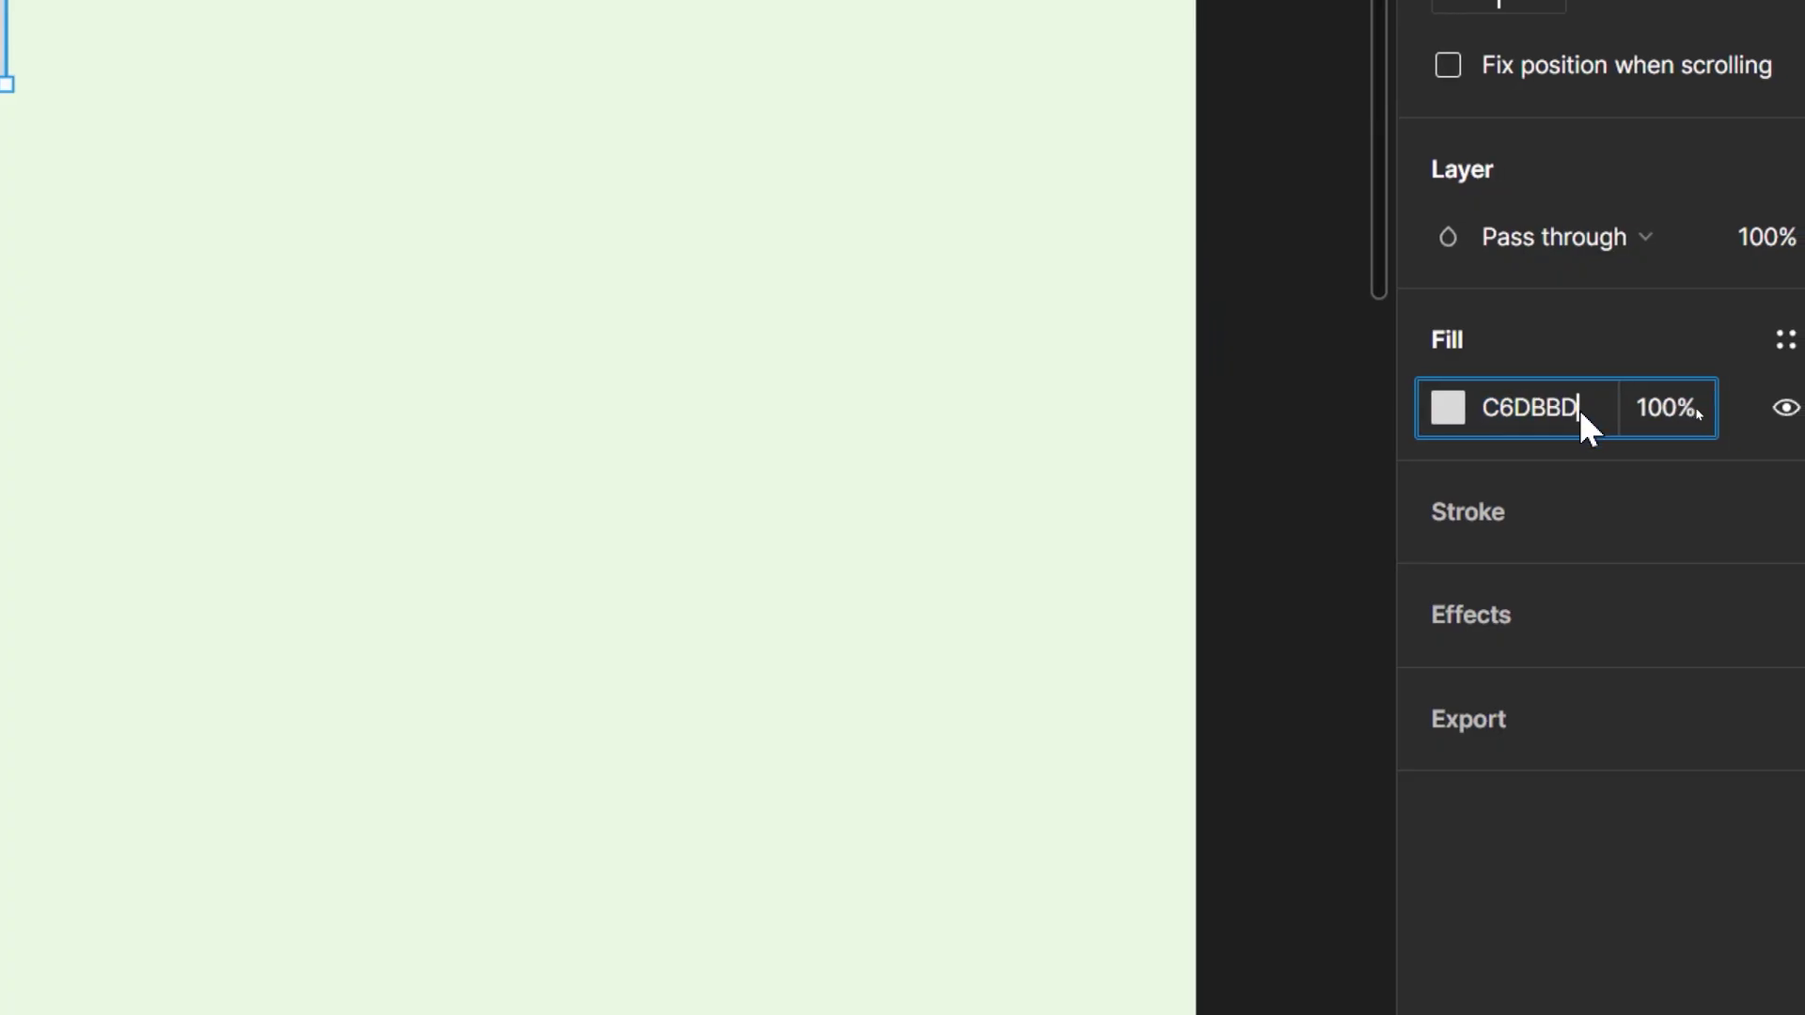
{"action": "key", "text": "Escape"}
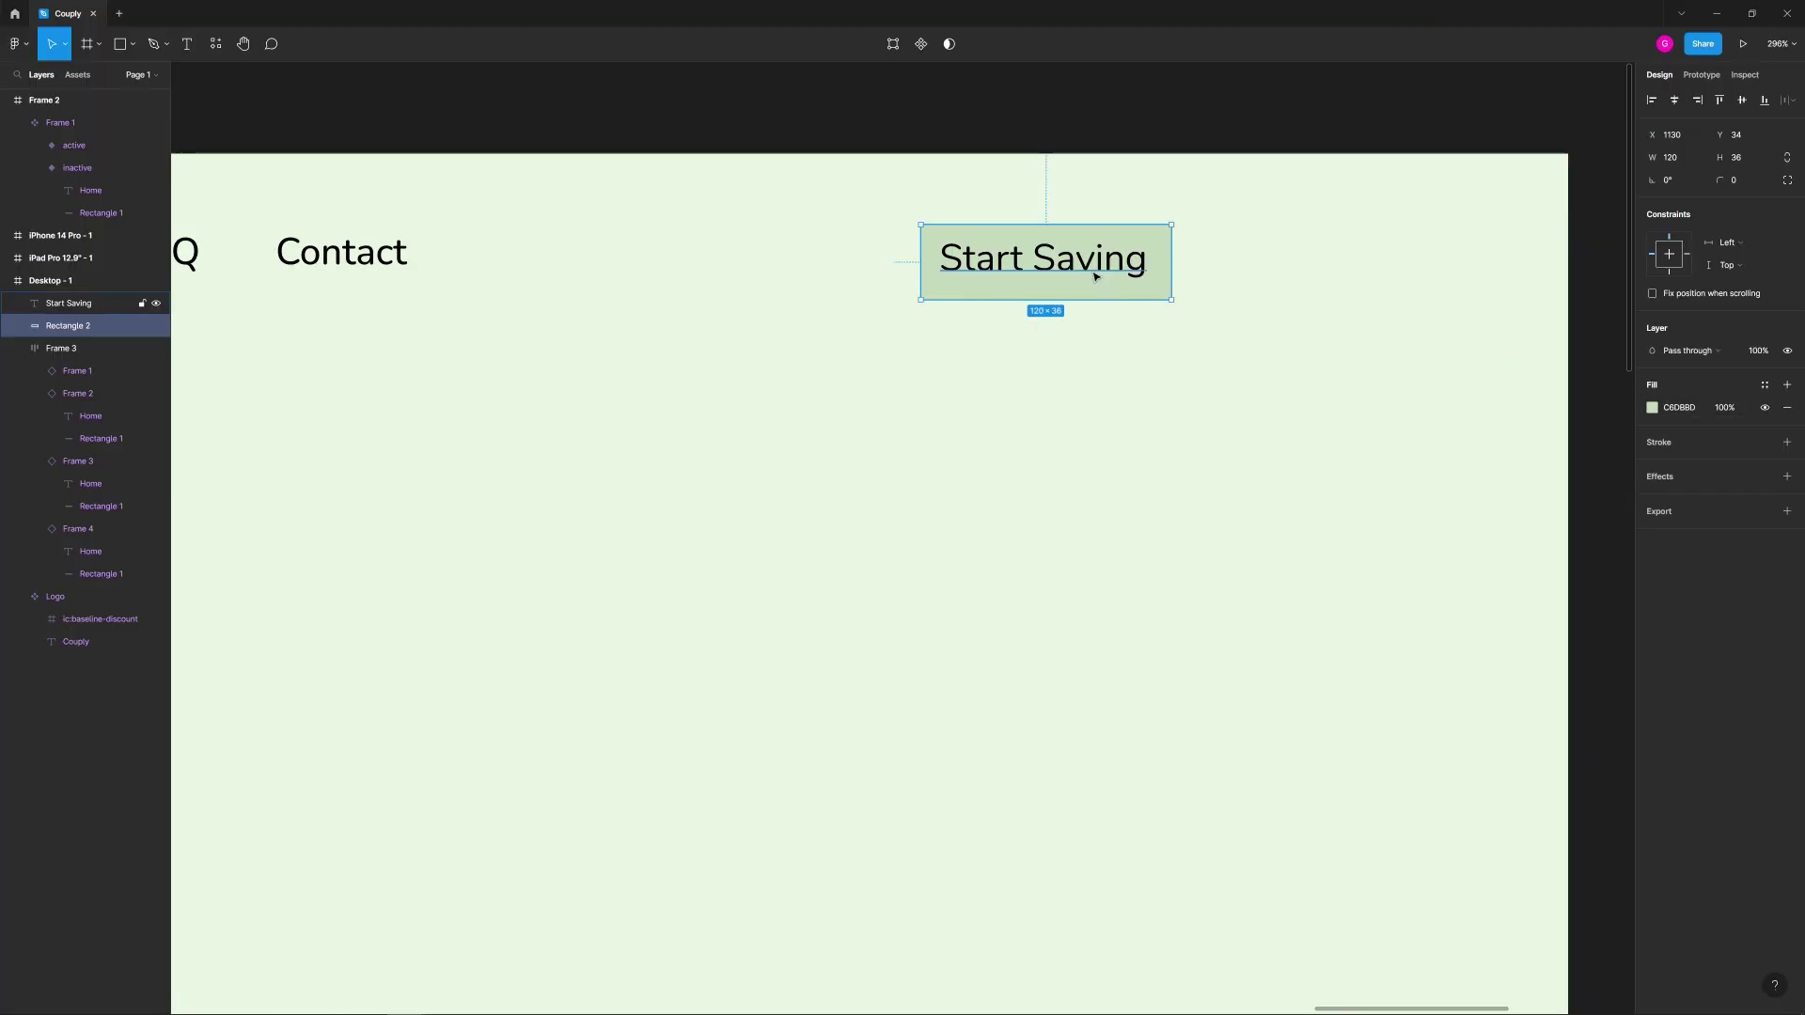
Step: Wrap the Start Saving text and its rectangle in an auto layout frame with centered content
{"action": "left_click", "coordinate": [1067, 266]}
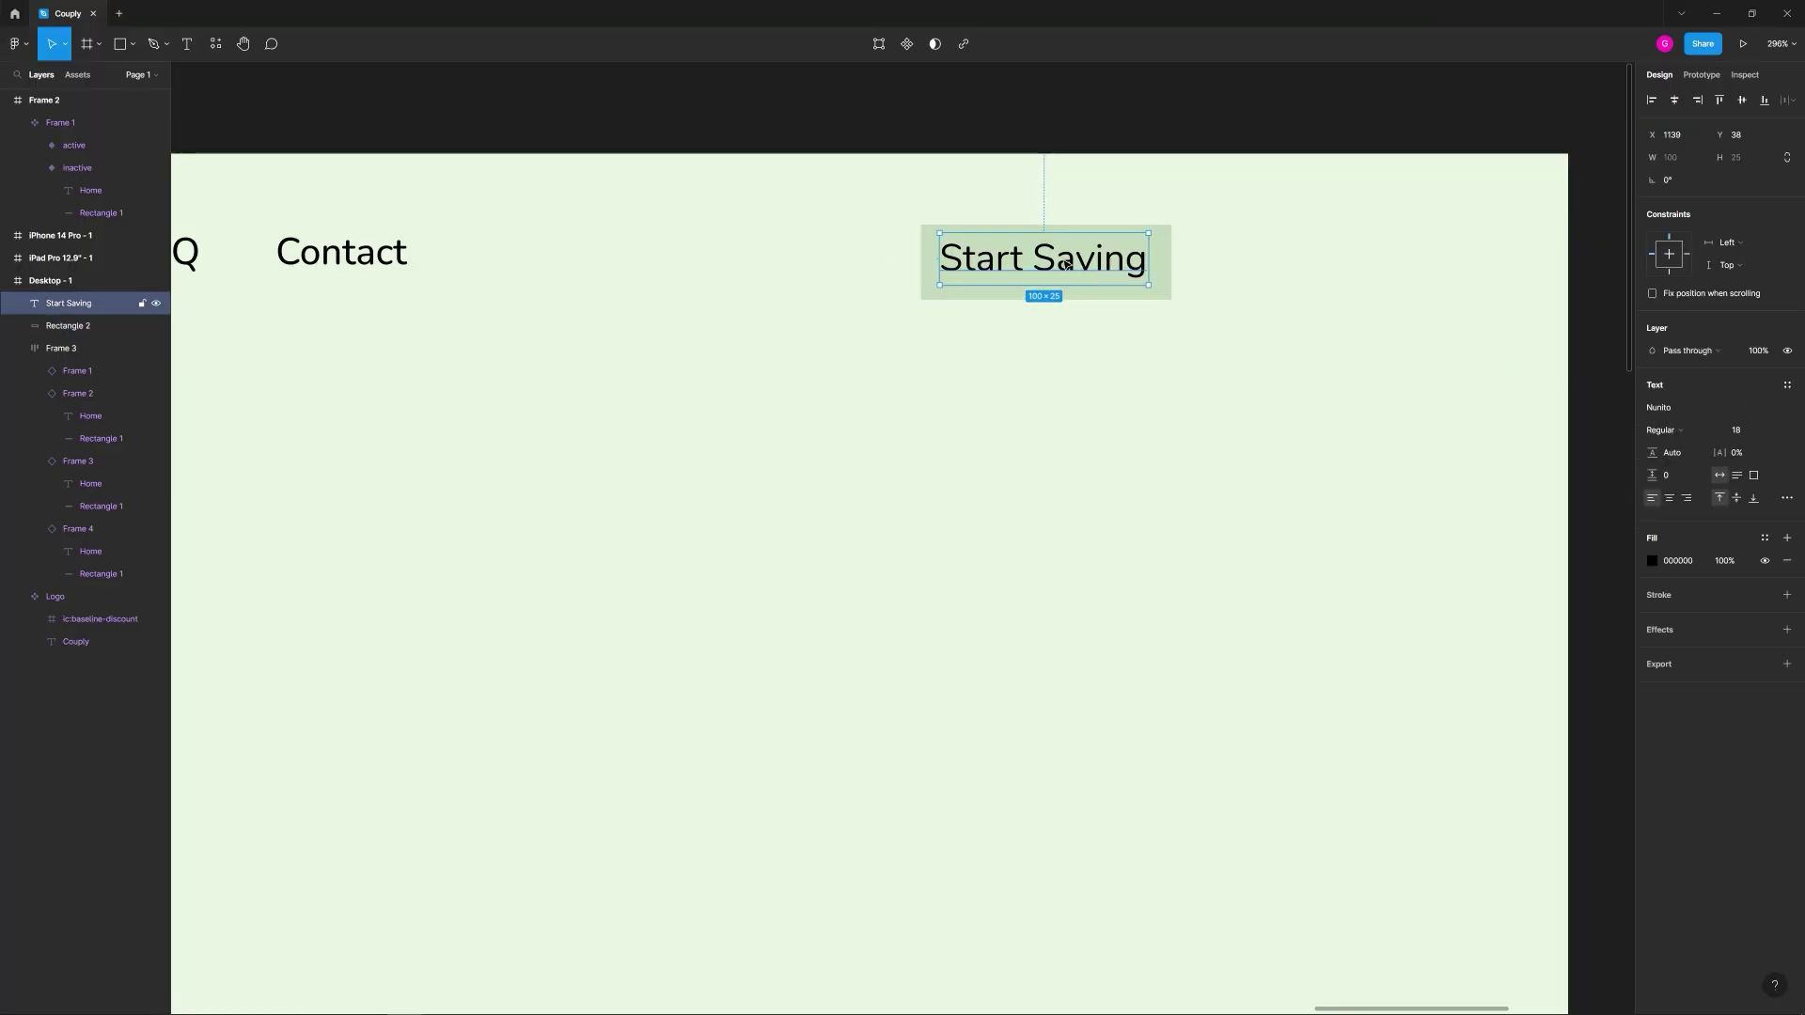
{"action": "left_click_drag", "start_coordinate": [1067, 266], "coordinate": [1069, 271]}
{"action": "left_click", "coordinate": [1183, 348]}
{"action": "left_click_drag", "start_coordinate": [1212, 340], "coordinate": [859, 213]}
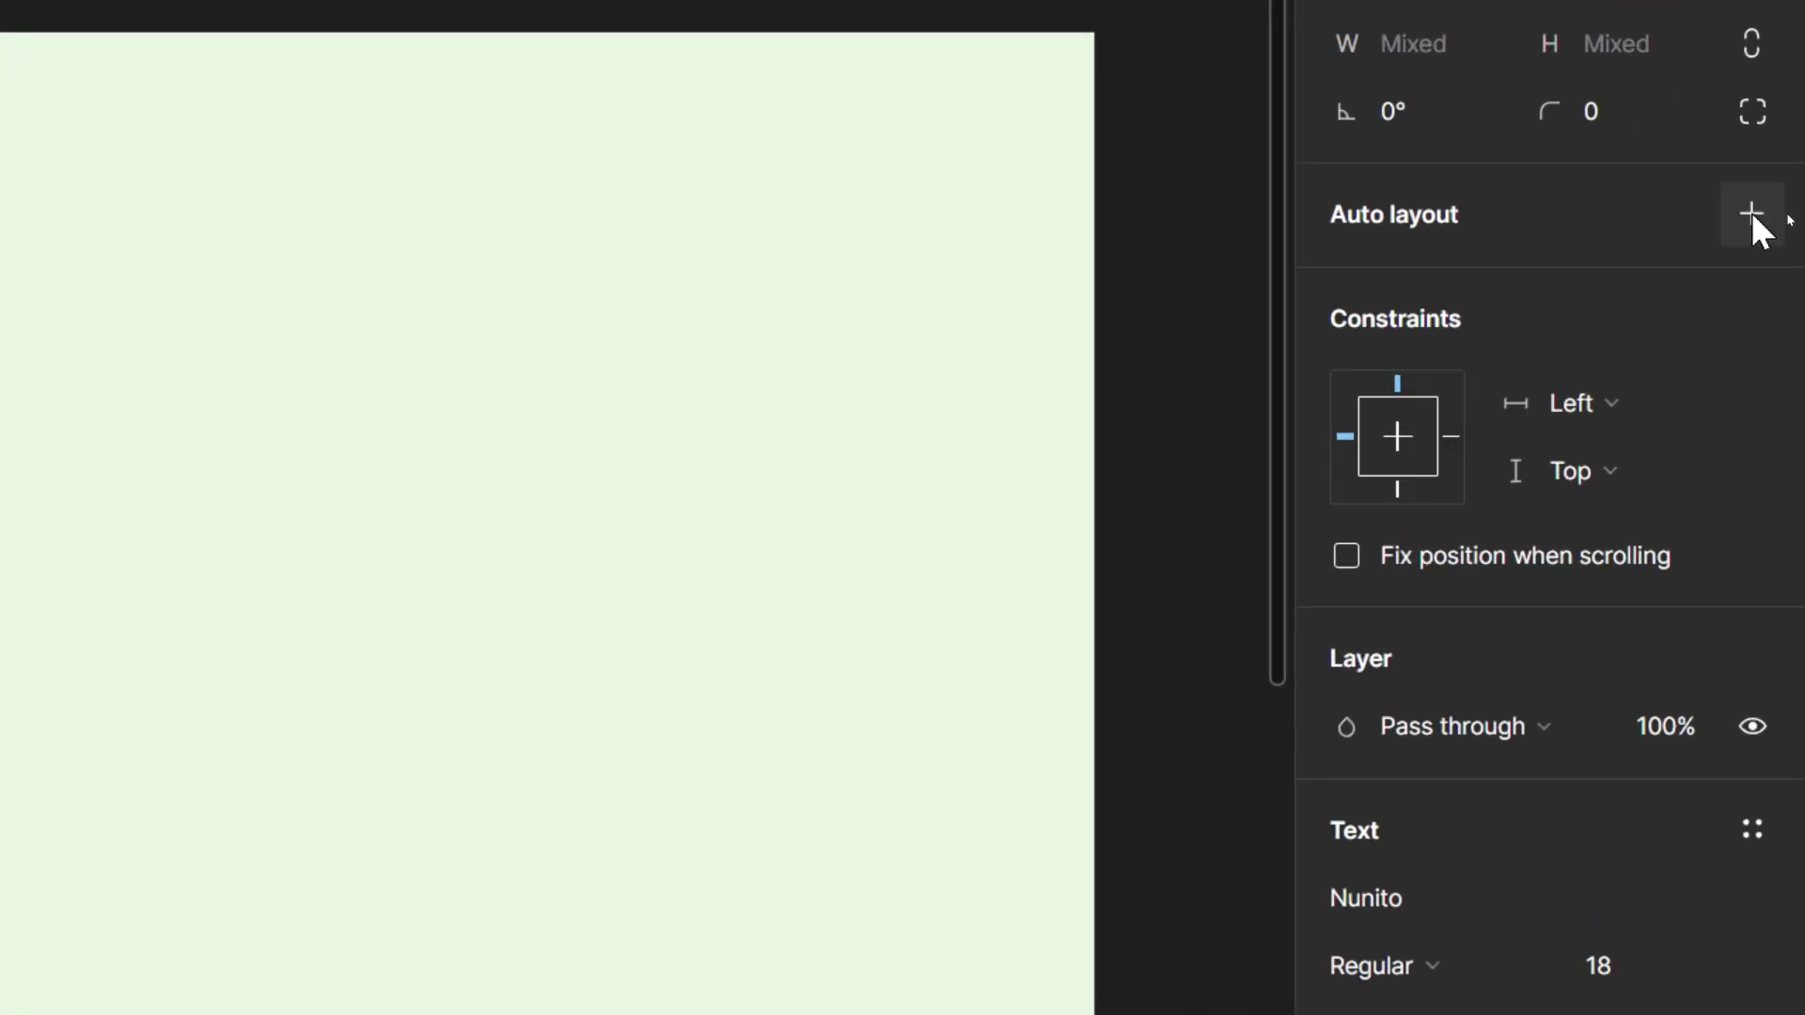
{"action": "left_click", "coordinate": [1786, 215]}
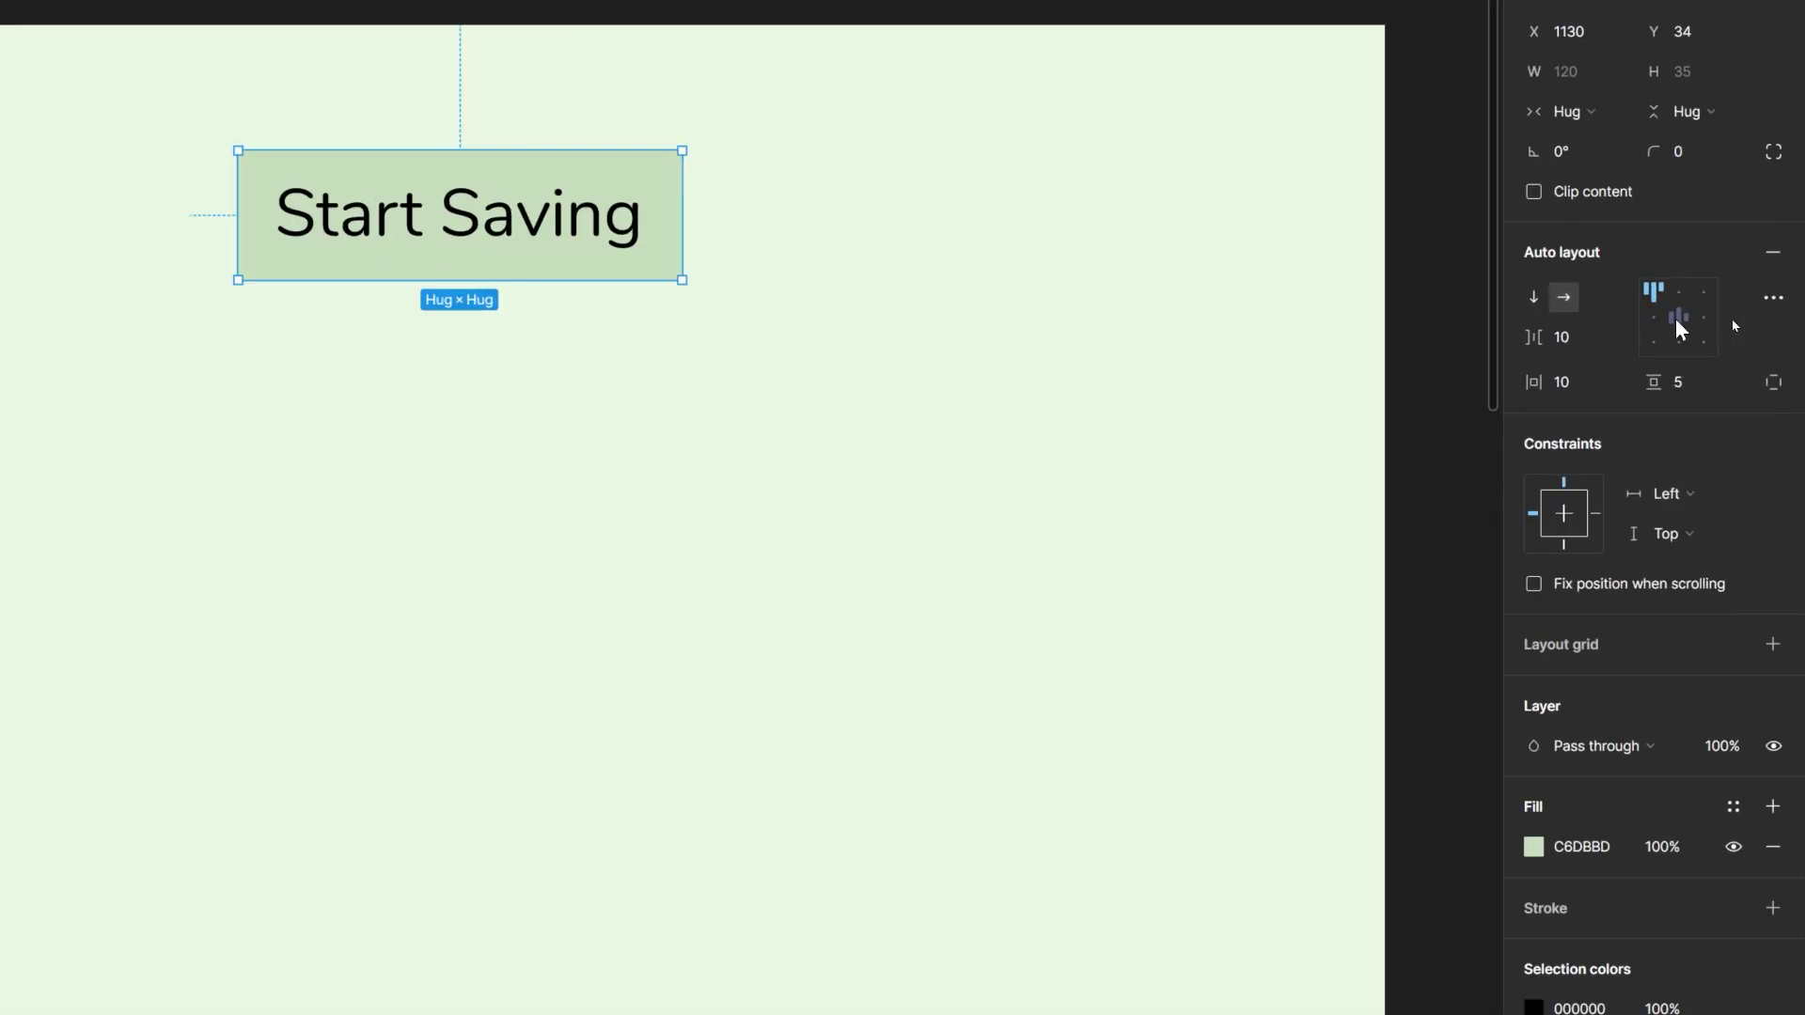
{"action": "left_click", "coordinate": [1733, 319]}
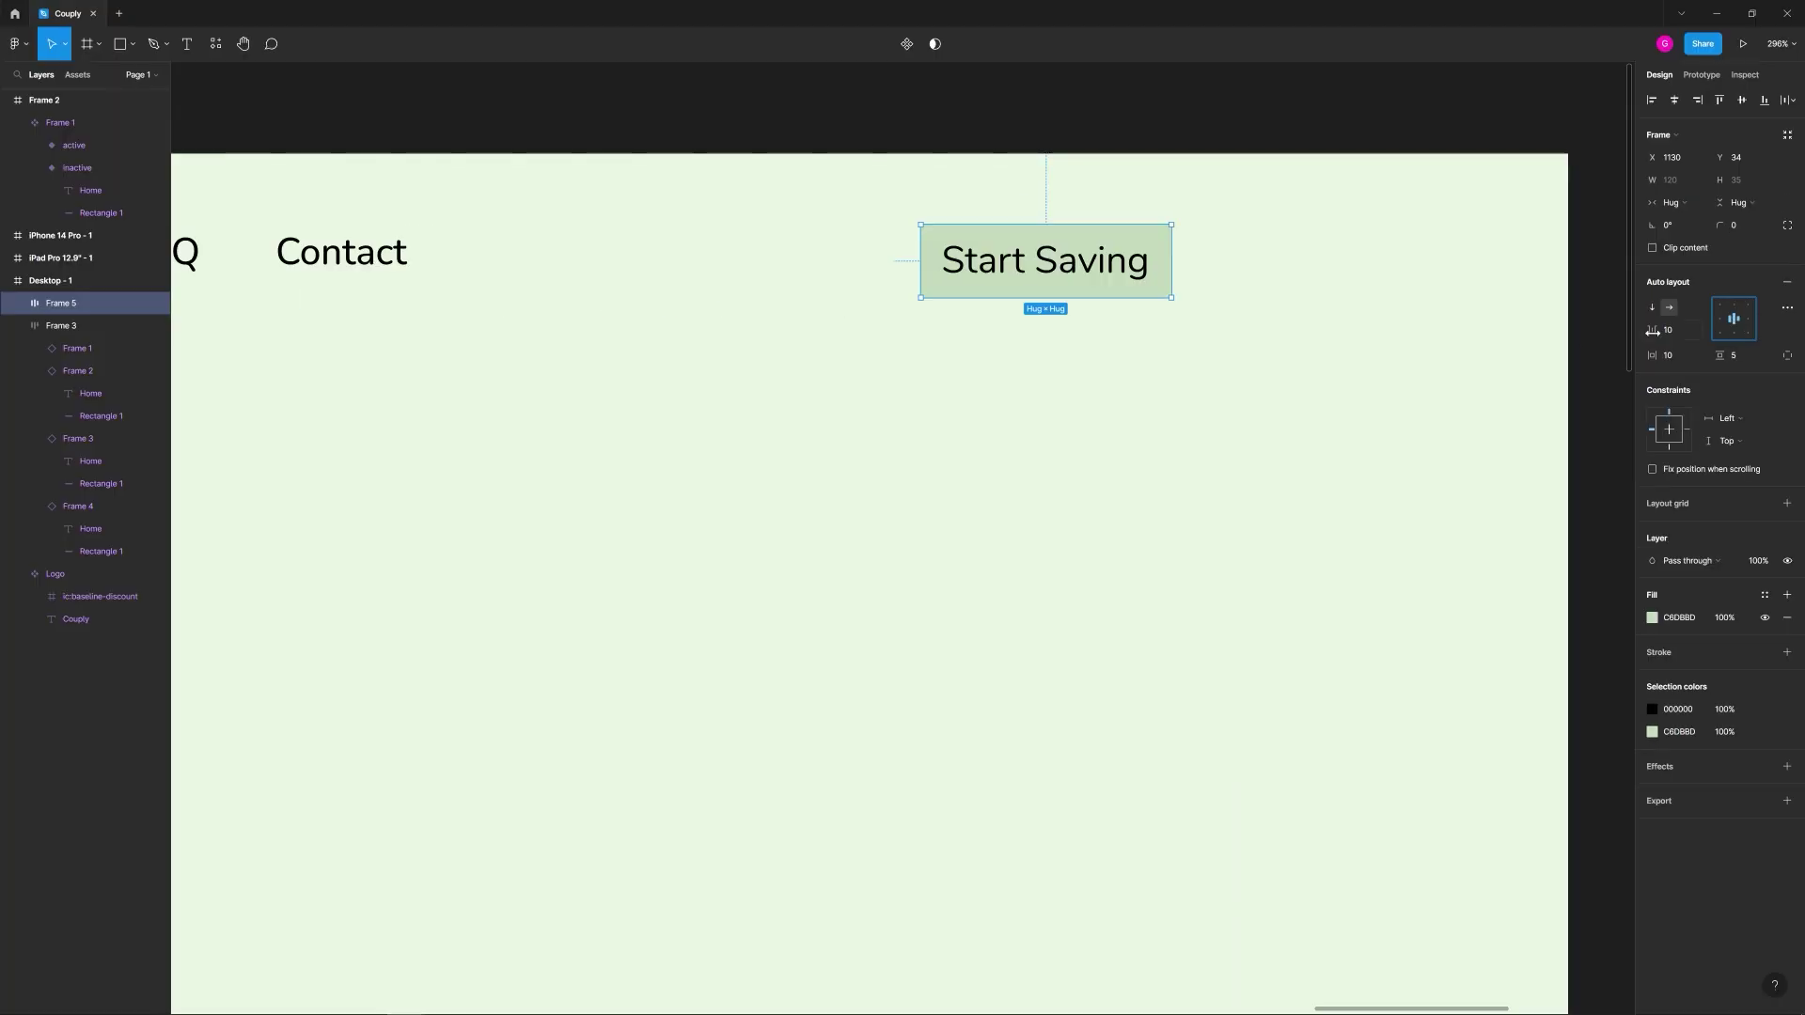
Step: Resize the Start Saving button frame to about 127 × 34, testing other content alignments and returning to center
{"action": "left_click", "coordinate": [1217, 354]}
{"action": "left_click", "coordinate": [1158, 299]}
{"action": "left_click_drag", "start_coordinate": [1171, 298], "coordinate": [1375, 448]}
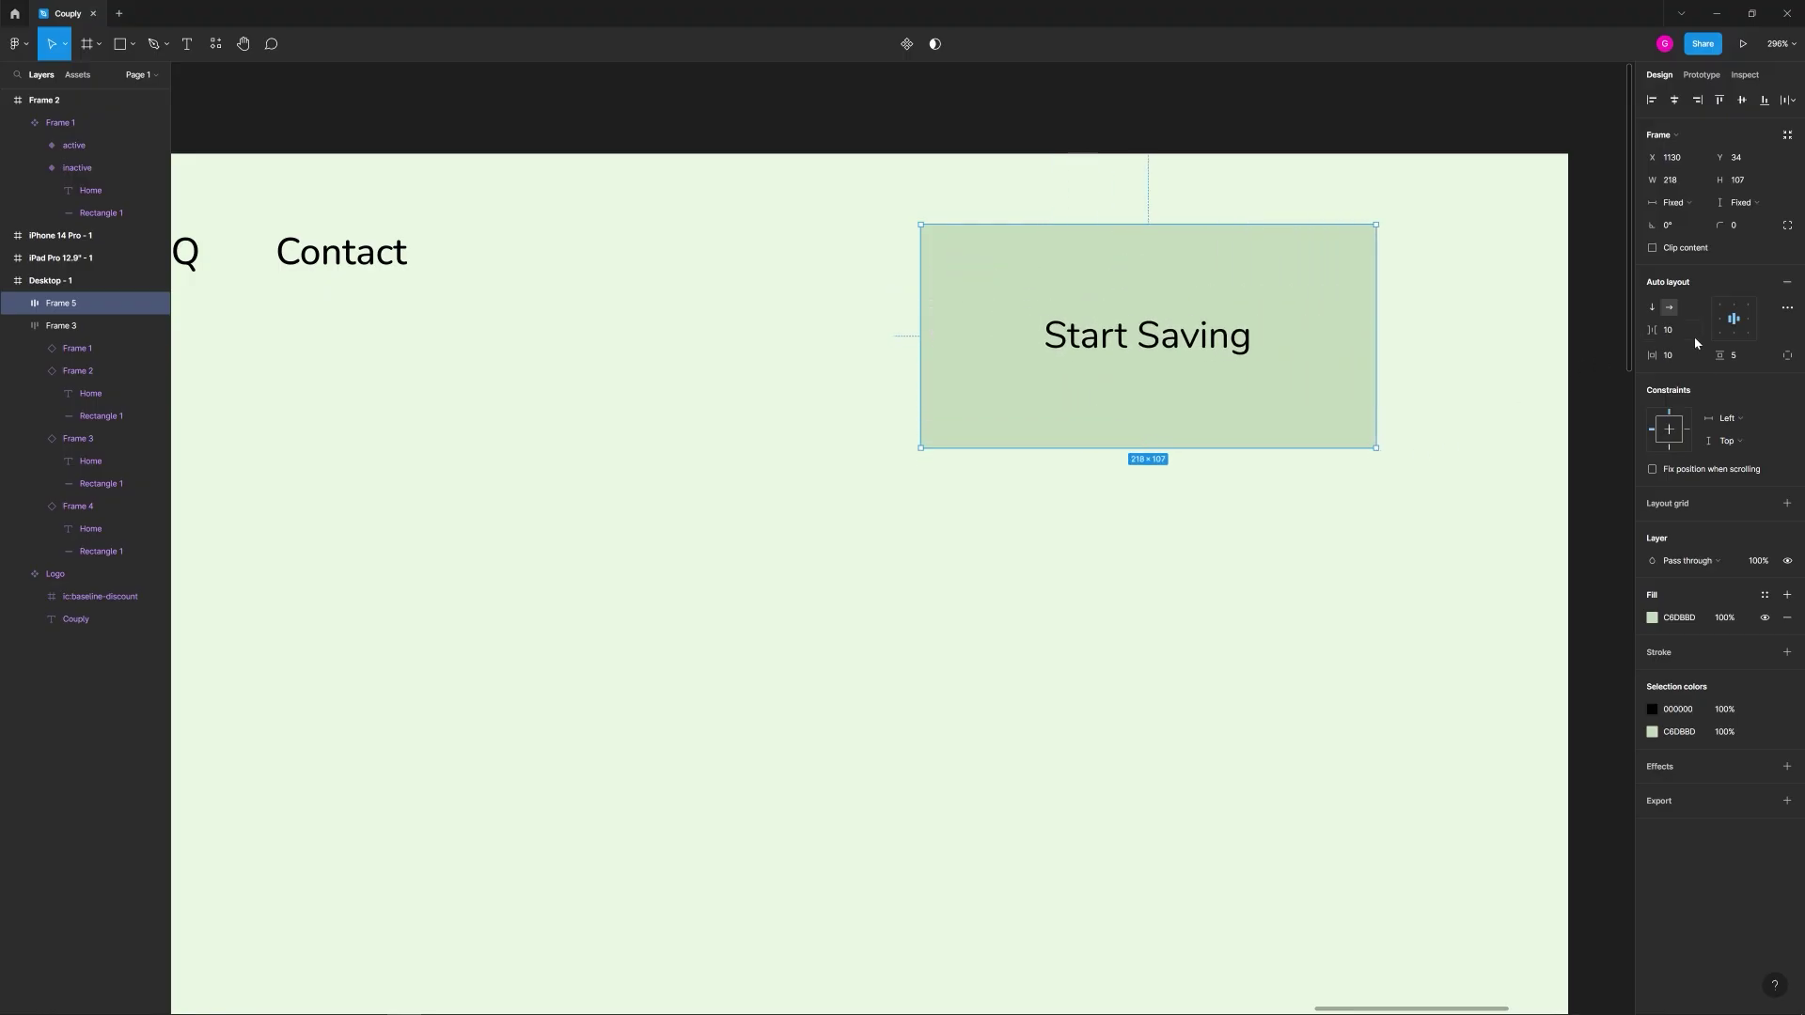
{"action": "left_click", "coordinate": [1721, 334]}
{"action": "left_click", "coordinate": [1721, 306]}
{"action": "left_click", "coordinate": [1733, 306]}
{"action": "left_click", "coordinate": [1734, 319]}
{"action": "left_click_drag", "start_coordinate": [1376, 447], "coordinate": [1184, 295]}
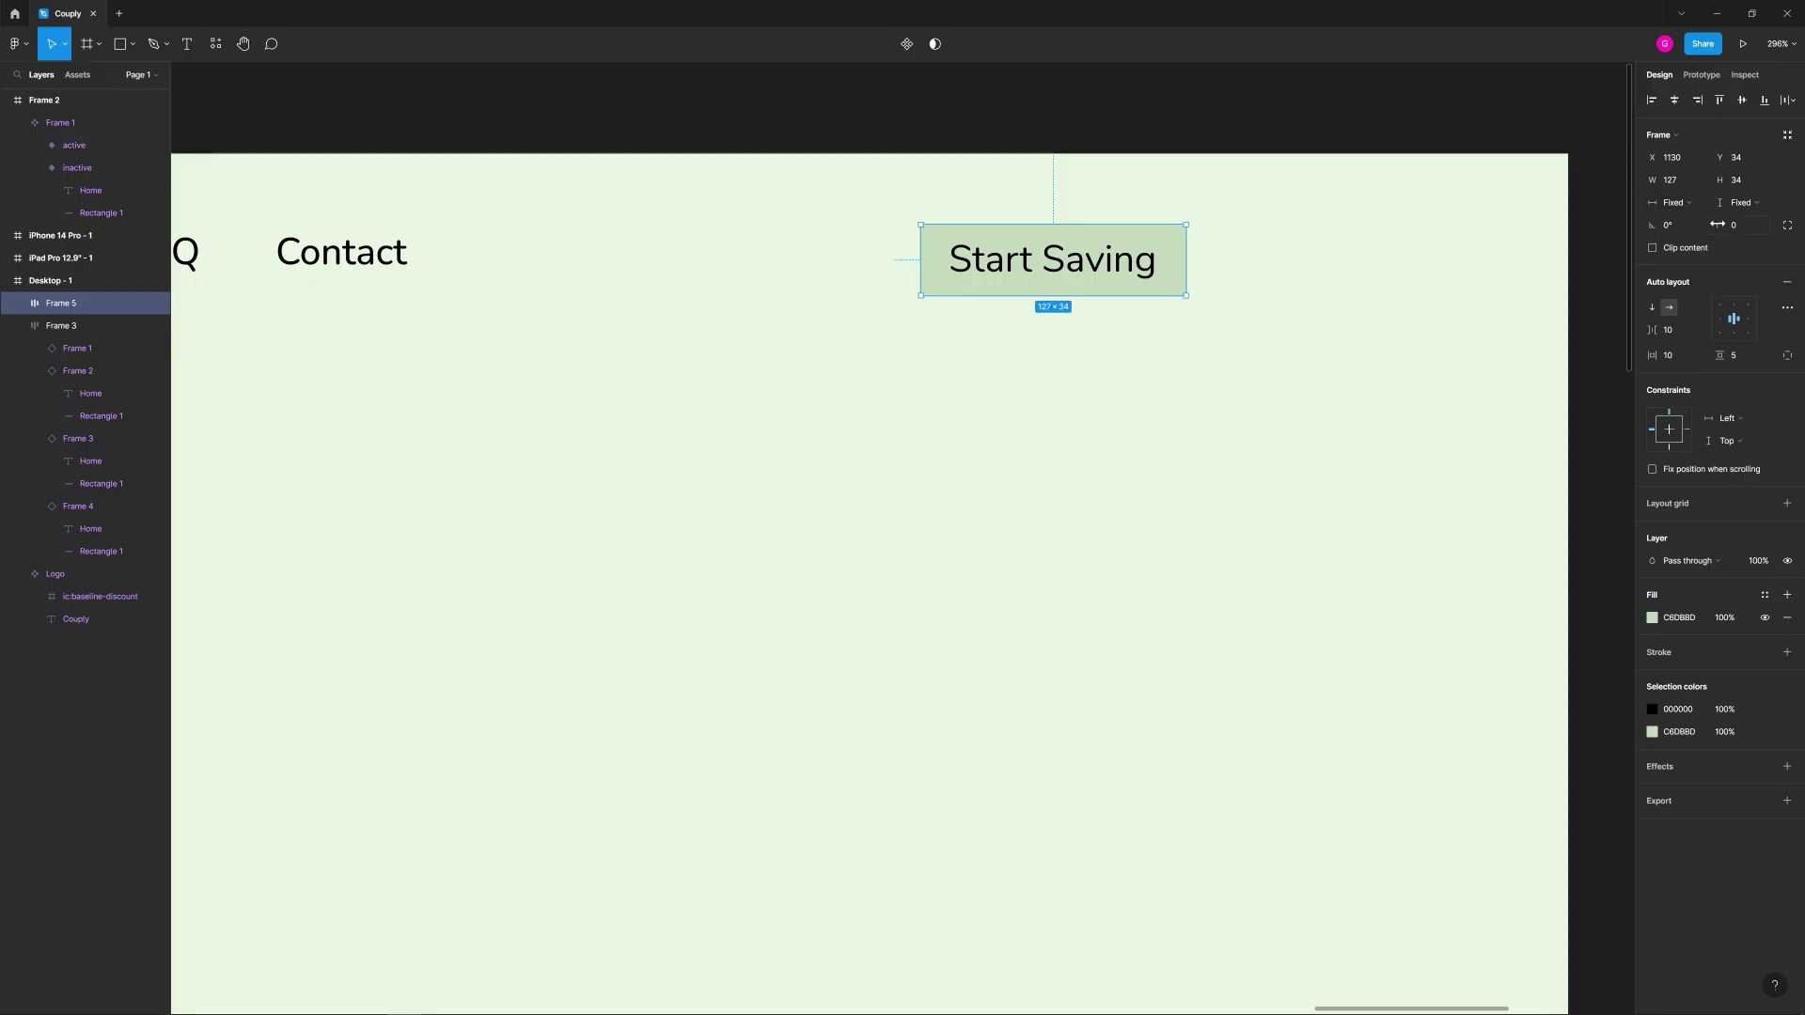
Step: Round the Start Saving button's corners to 3 and add a black inside stroke of 1
{"action": "left_click_drag", "start_coordinate": [1718, 225], "coordinate": [1765, 232]}
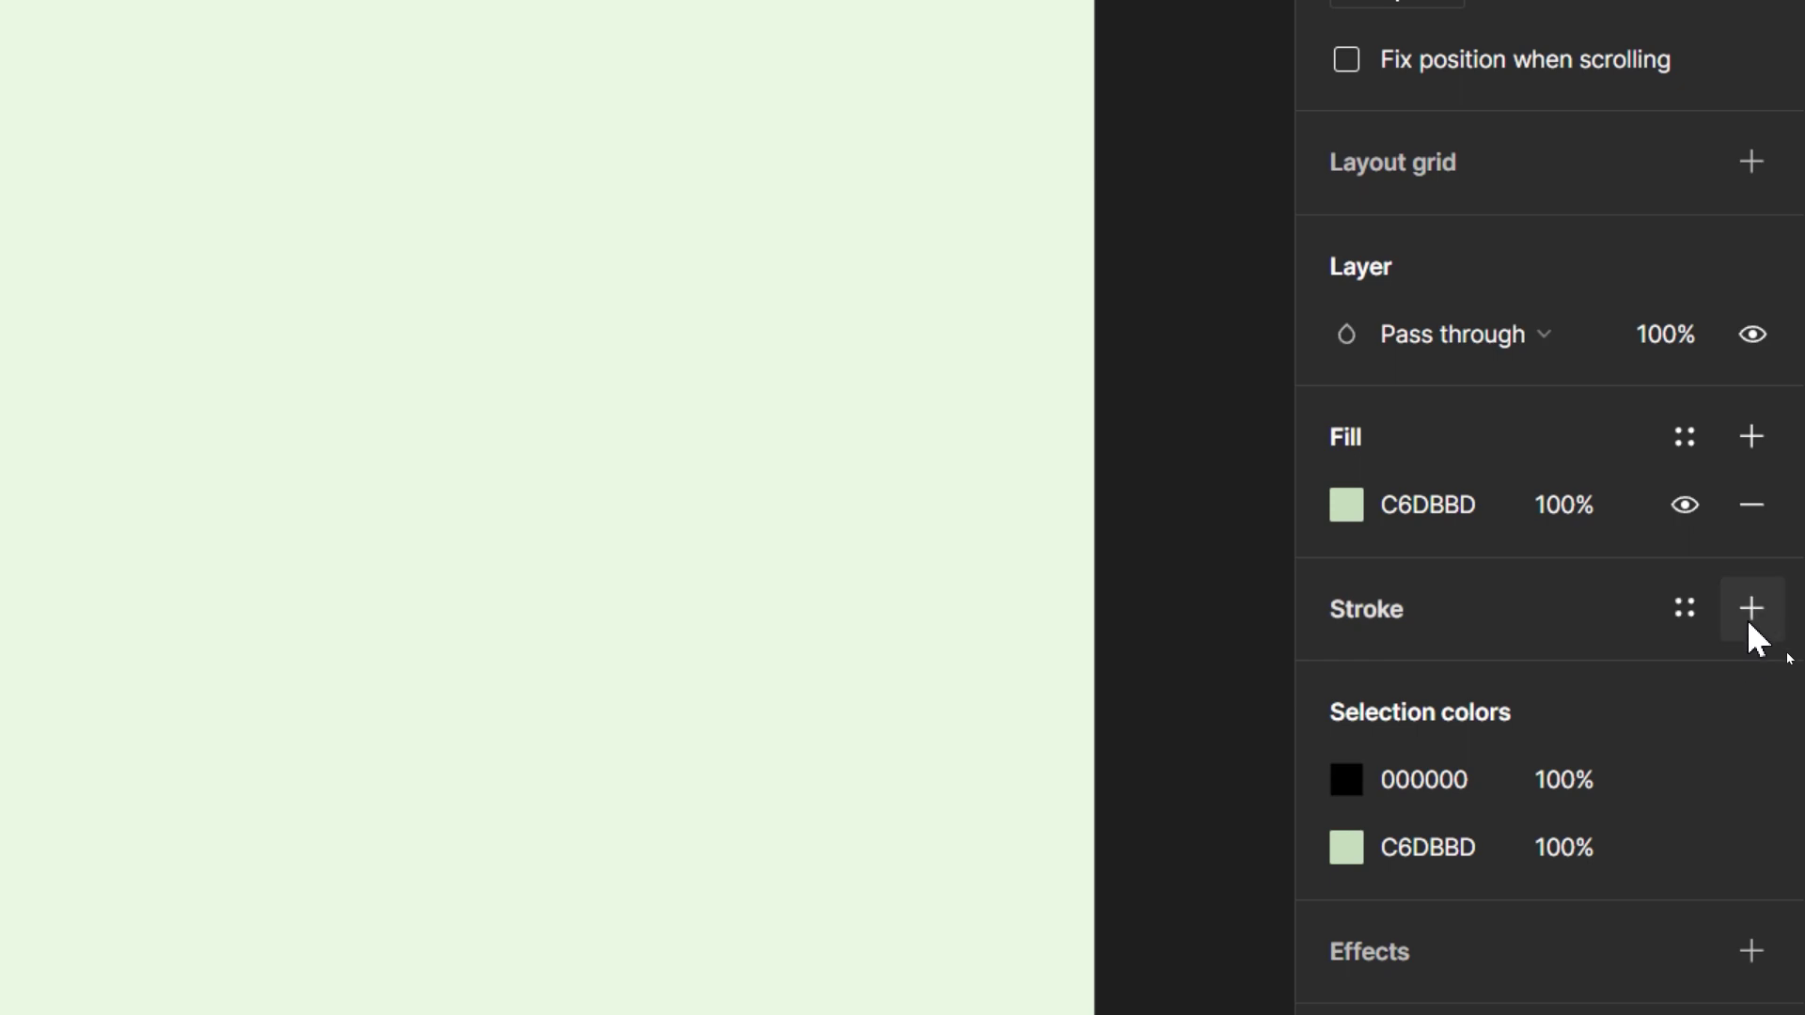
{"action": "left_click", "coordinate": [1787, 652]}
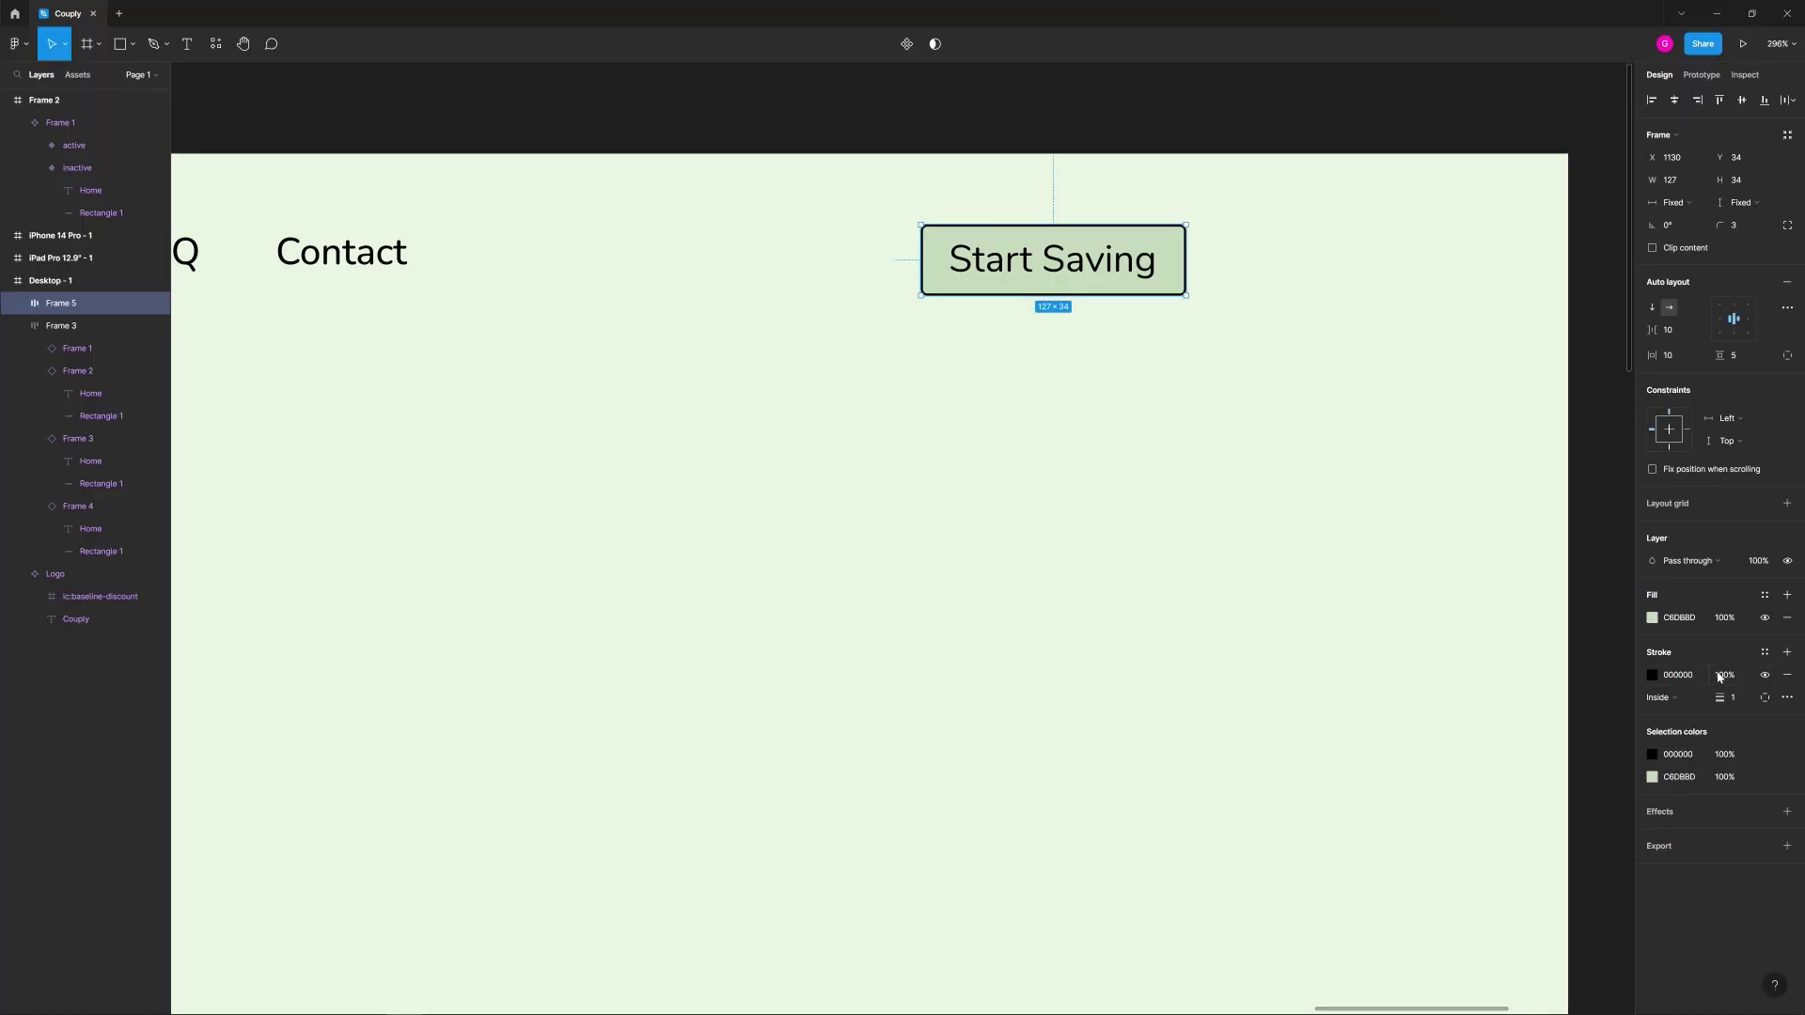
{"action": "left_click", "coordinate": [1270, 560]}
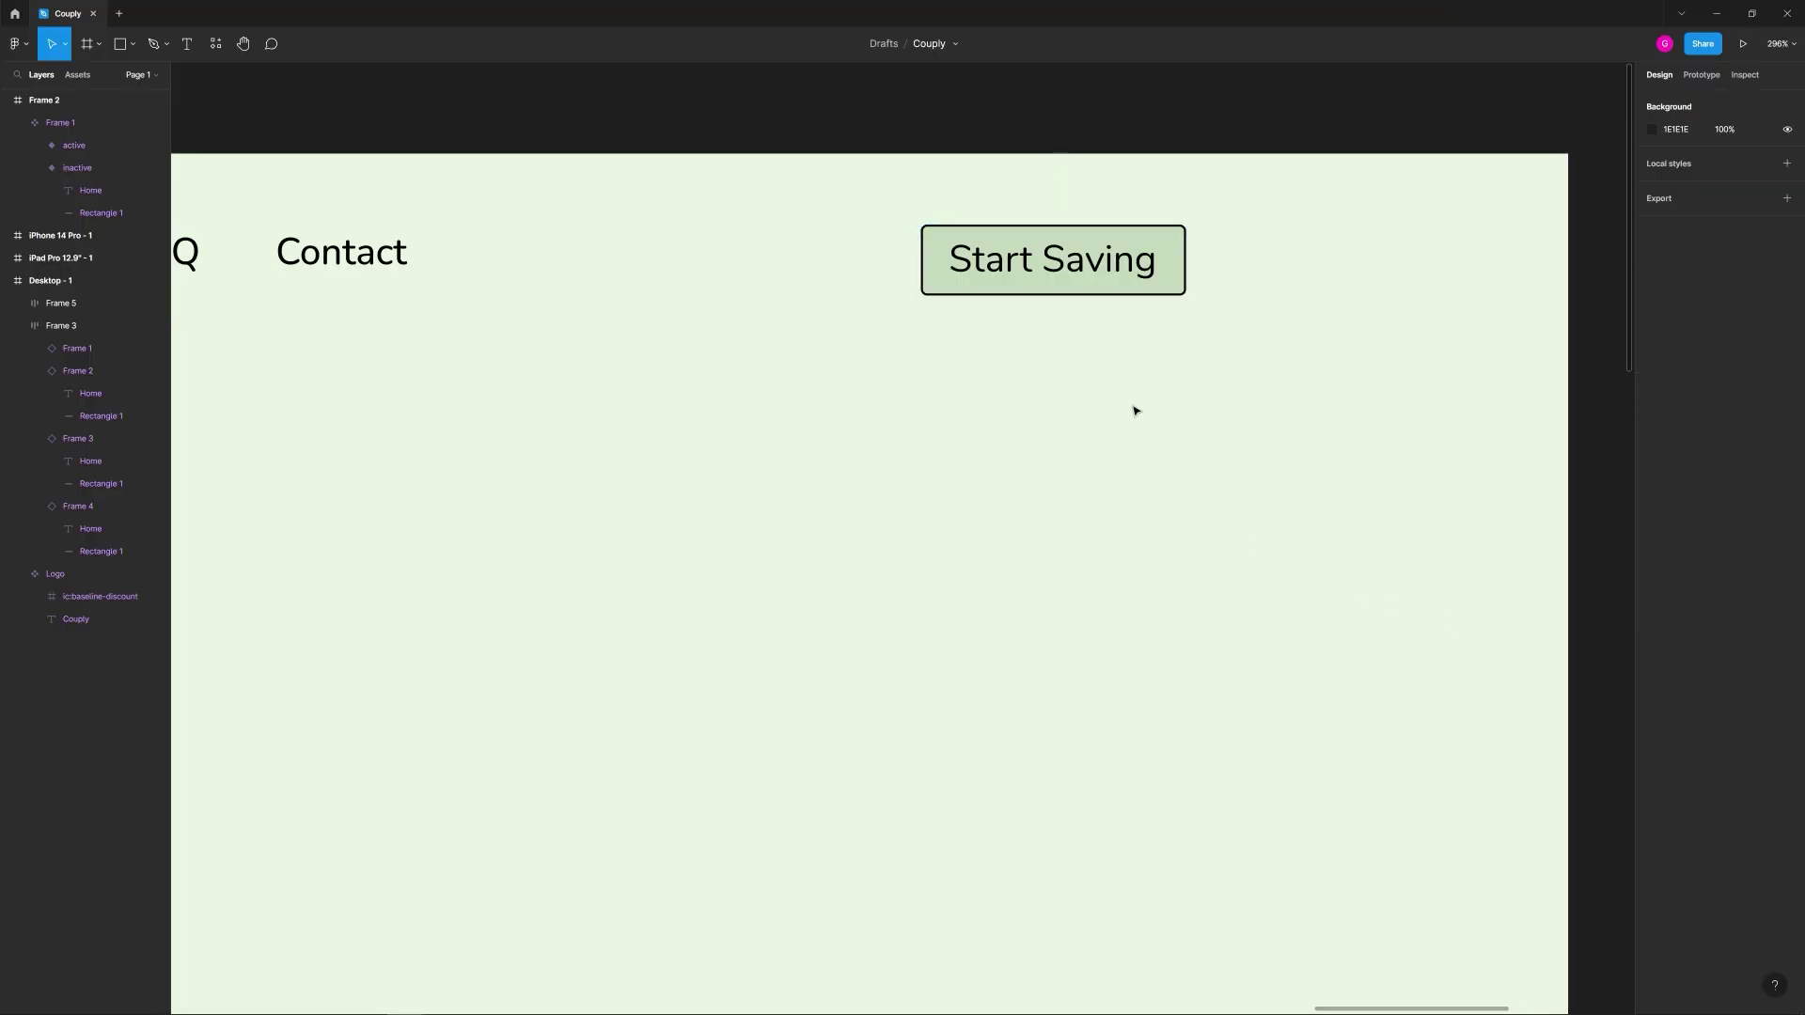
Step: Reduce the bottom padding of the Start Saving button frame to 3
{"action": "left_click", "coordinate": [1070, 275]}
{"action": "left_click", "coordinate": [987, 363]}
{"action": "left_click", "coordinate": [1053, 270]}
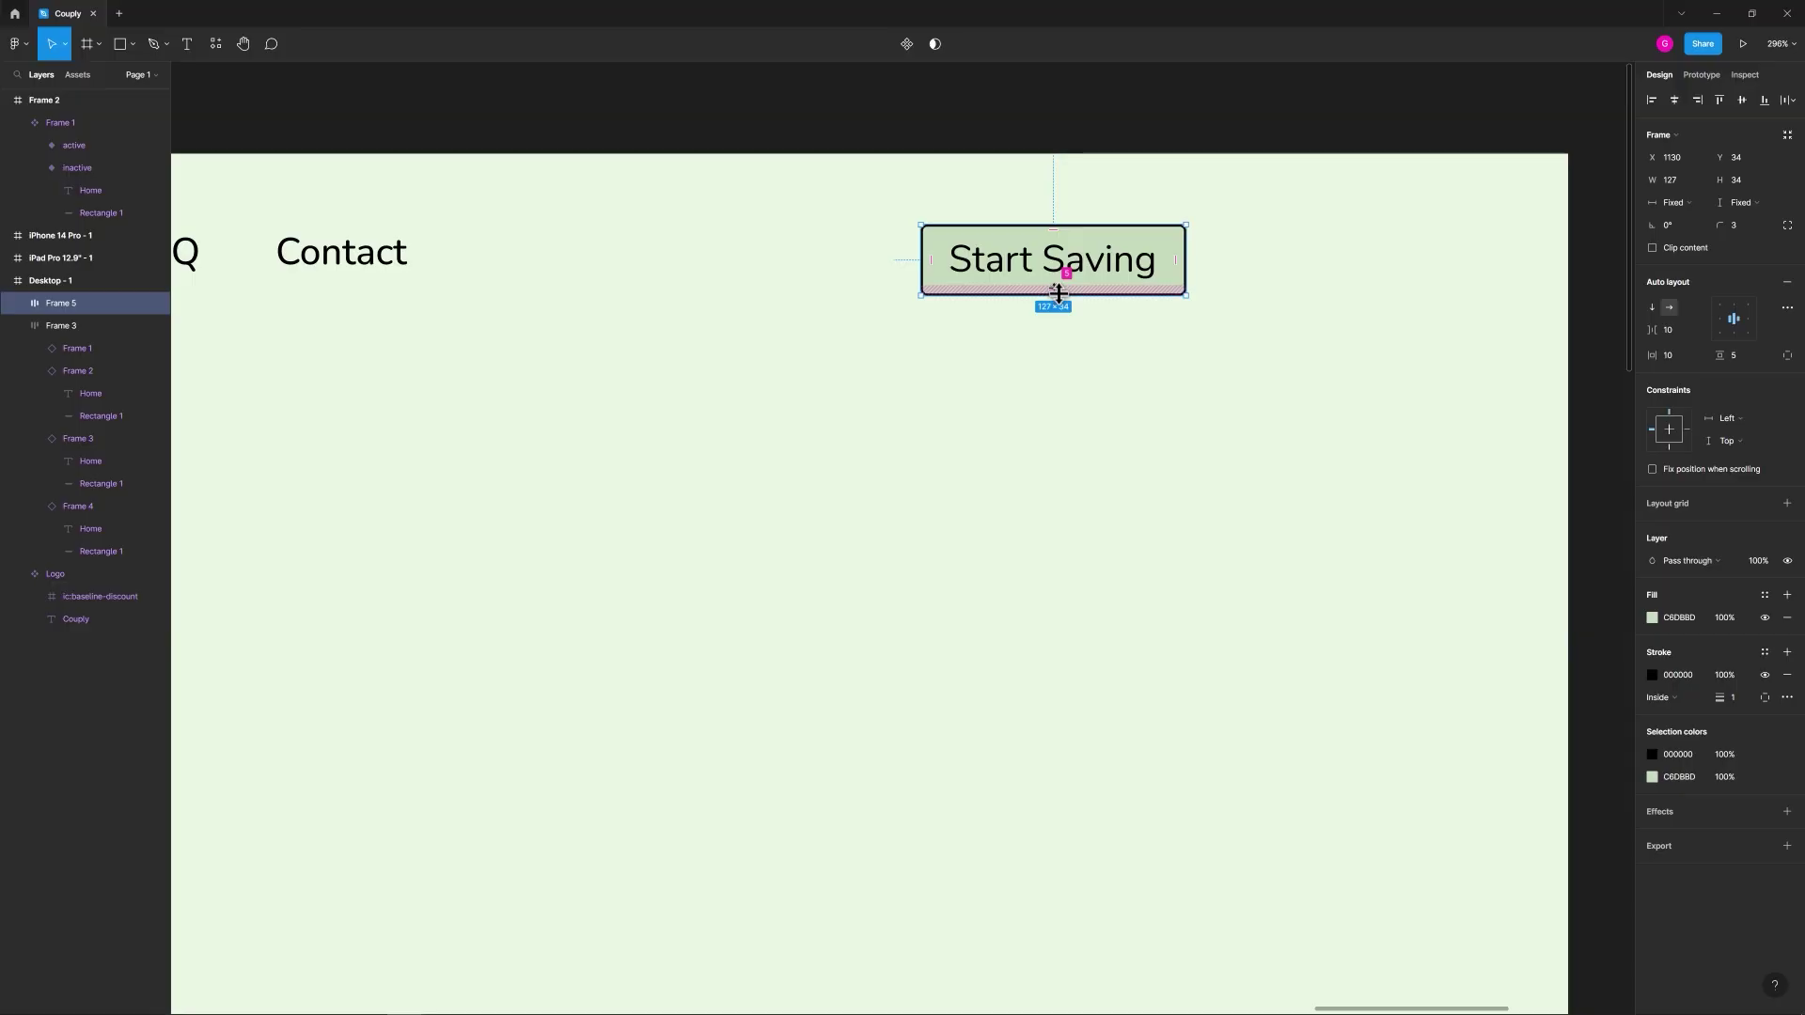
{"action": "mouse_move", "coordinate": [1053, 288]}
{"action": "left_mouse_down"}
{"action": "mouse_move", "coordinate": [1087, 250]}
{"action": "mouse_move", "coordinate": [1052, 294]}
{"action": "mouse_move", "coordinate": [1069, 295]}
{"action": "left_mouse_up"}
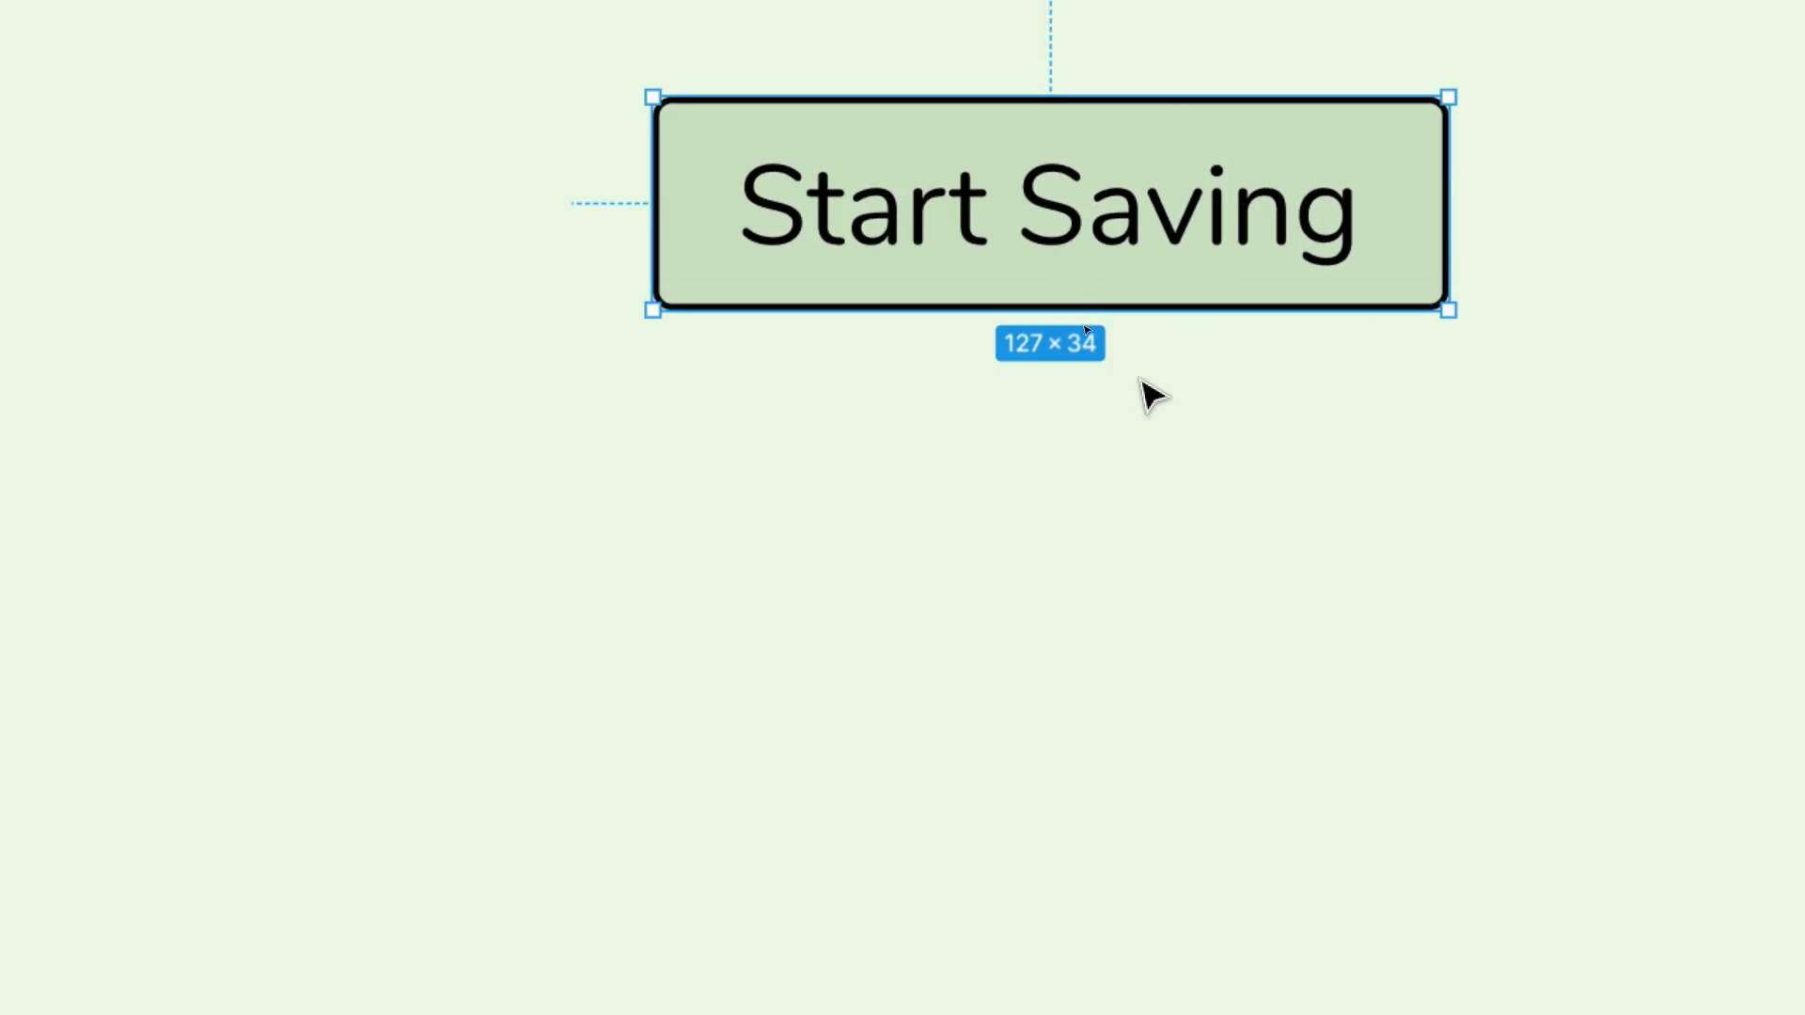
{"action": "left_click", "coordinate": [1138, 498]}
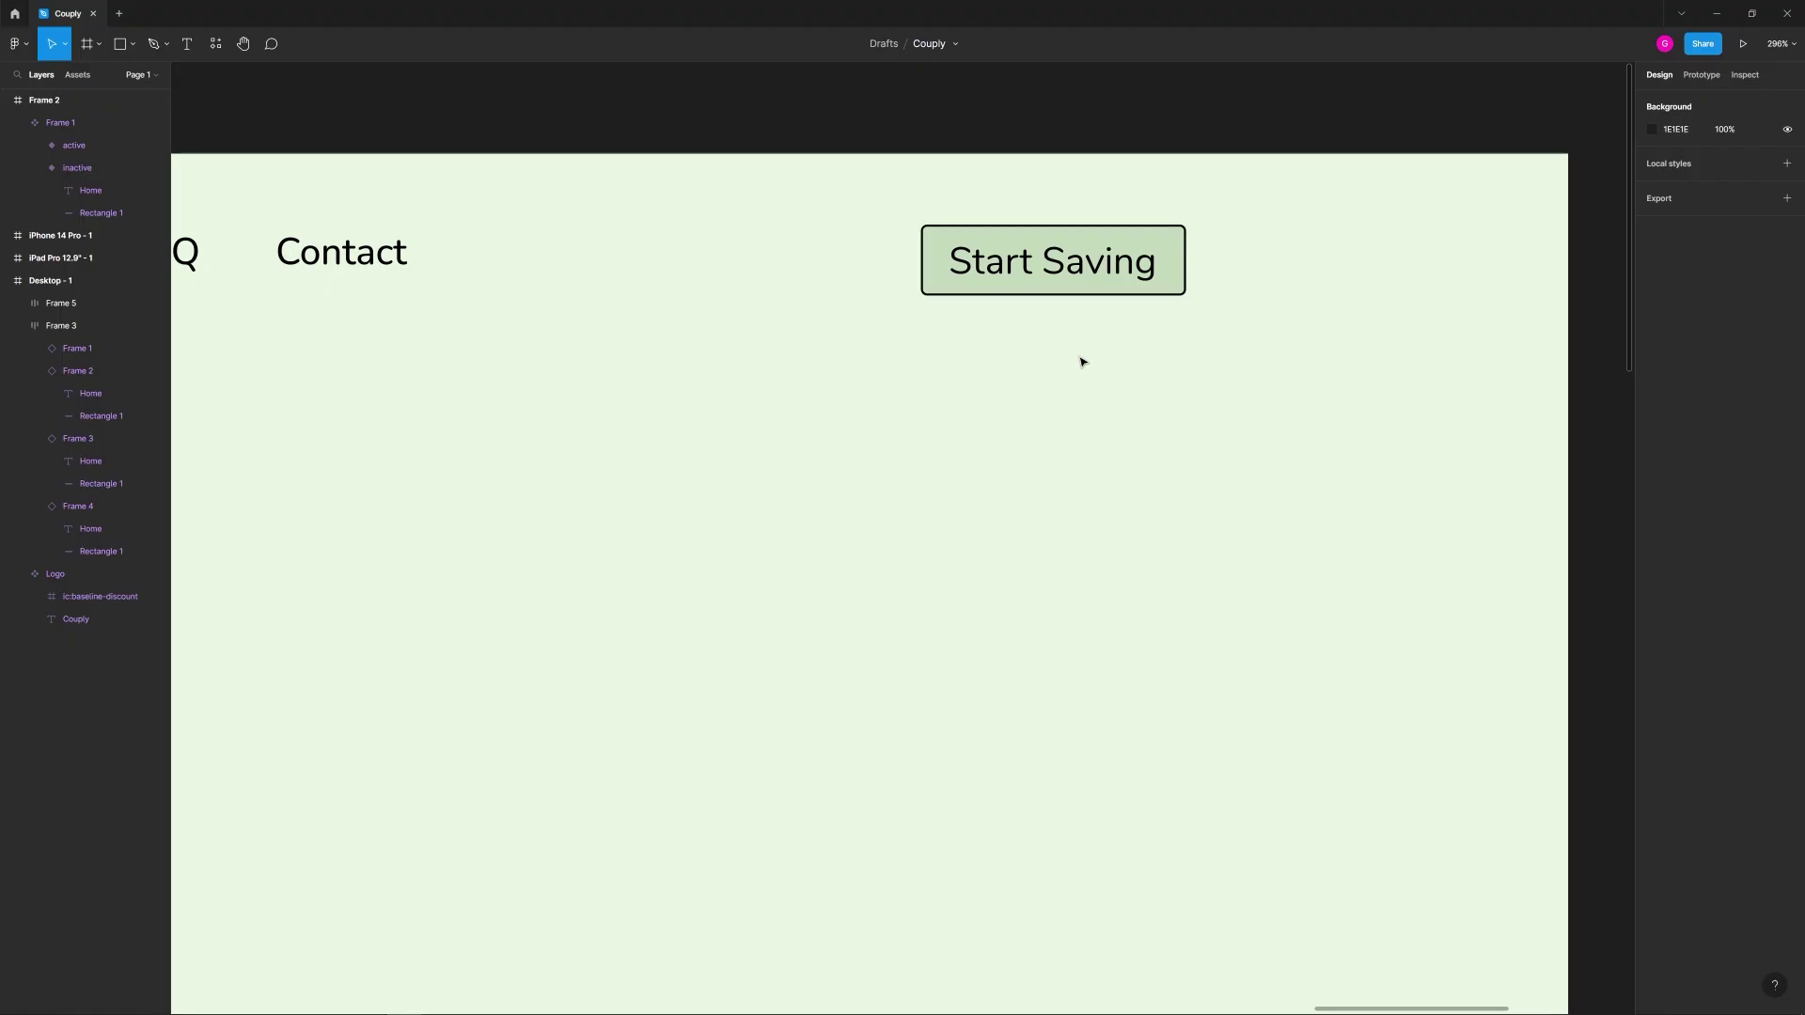
Step: Try ungrouping the Start Saving button frame, and undo the ungrouping
{"action": "scroll", "coordinate": [1081, 376], "scroll_direction": "down", "scroll_amount": 5}
{"action": "left_click_drag", "start_coordinate": [1031, 403], "coordinate": [1199, 306]}
{"action": "left_click", "coordinate": [1259, 315]}
{"action": "key", "text": "ctrl+z"}
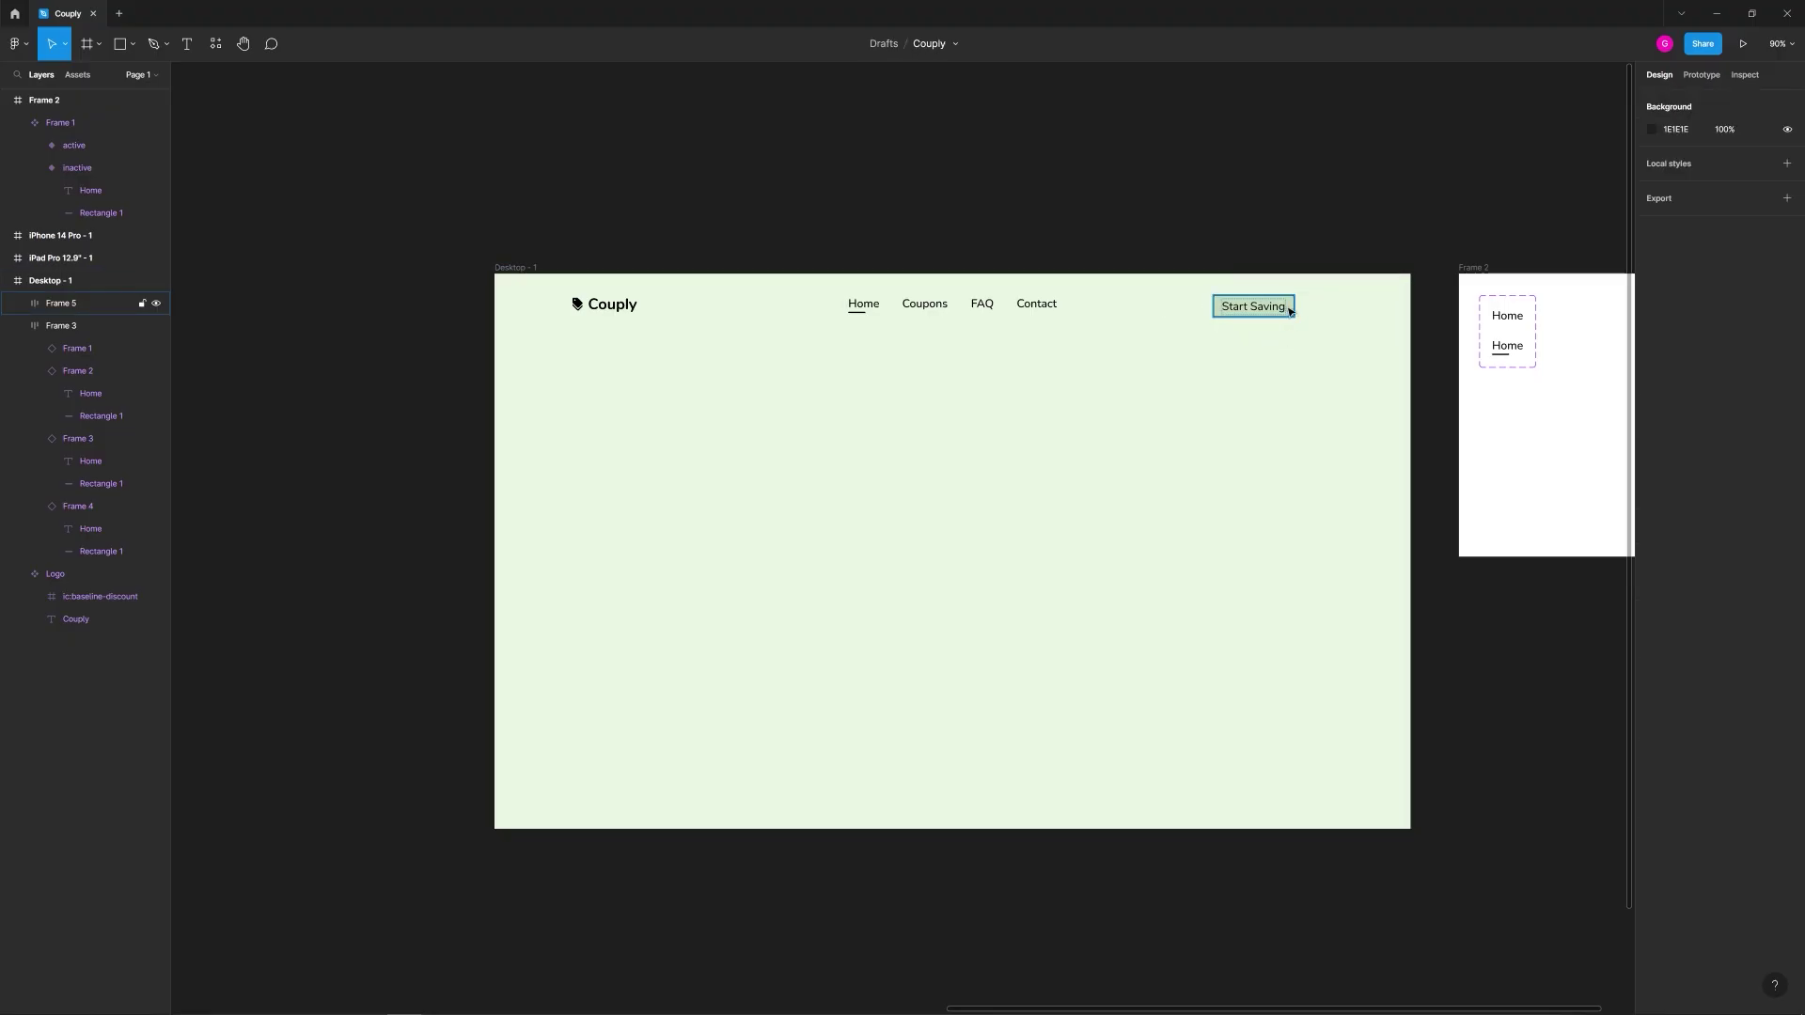
{"action": "scroll", "coordinate": [1290, 312], "scroll_direction": "up", "scroll_amount": 10, "text": "ctrl"}
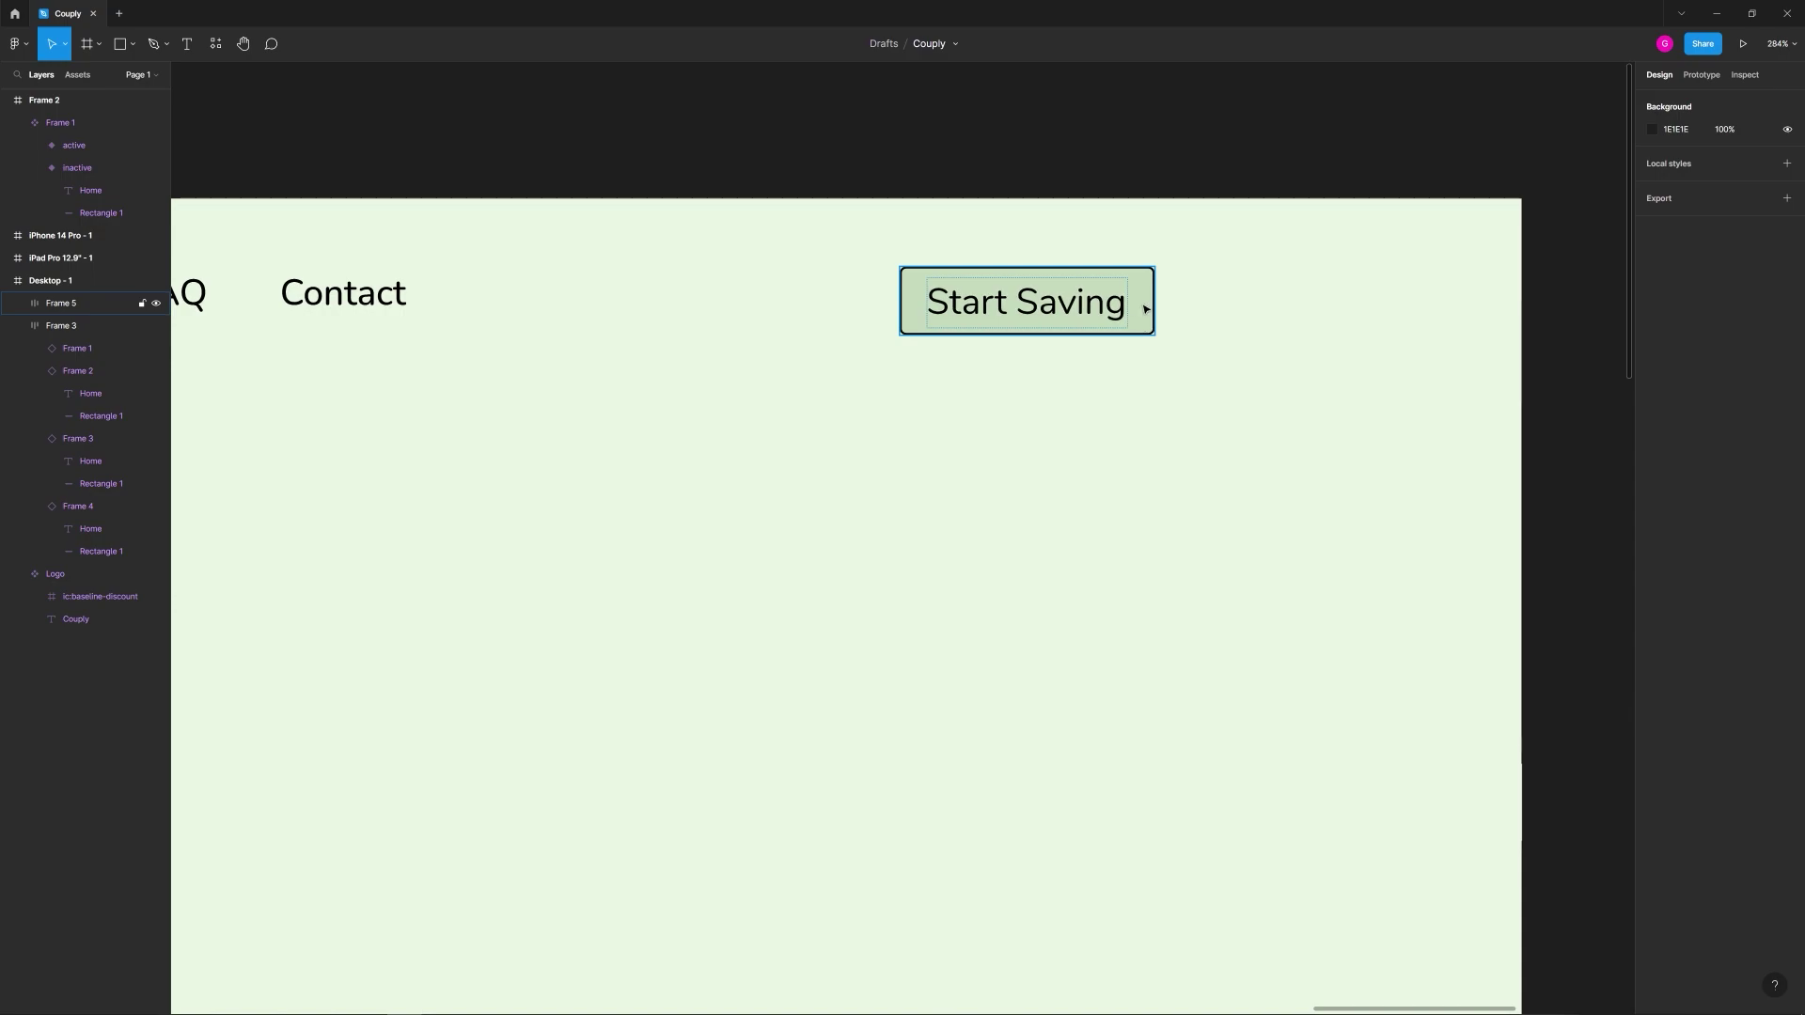
{"action": "scroll", "coordinate": [1162, 318], "scroll_direction": "up", "scroll_amount": 3, "text": "ctrl"}
{"action": "left_click", "coordinate": [1073, 305]}
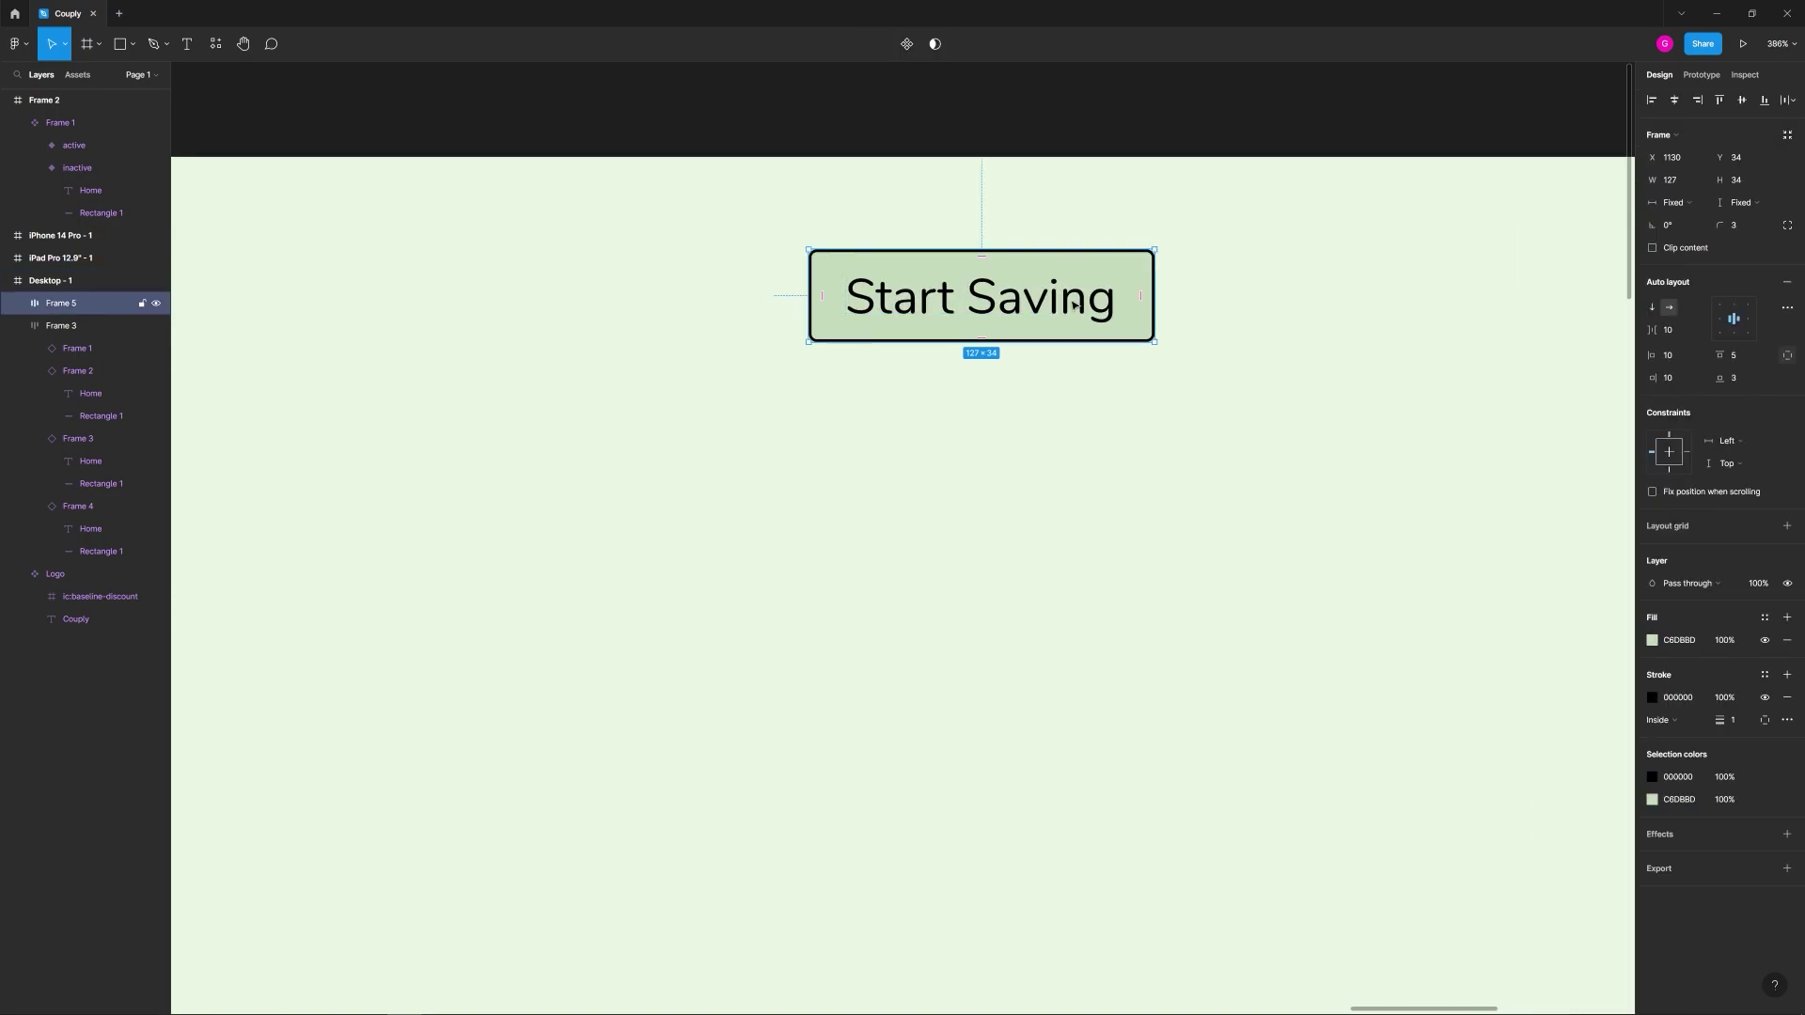
{"action": "right_click", "coordinate": [1074, 305]}
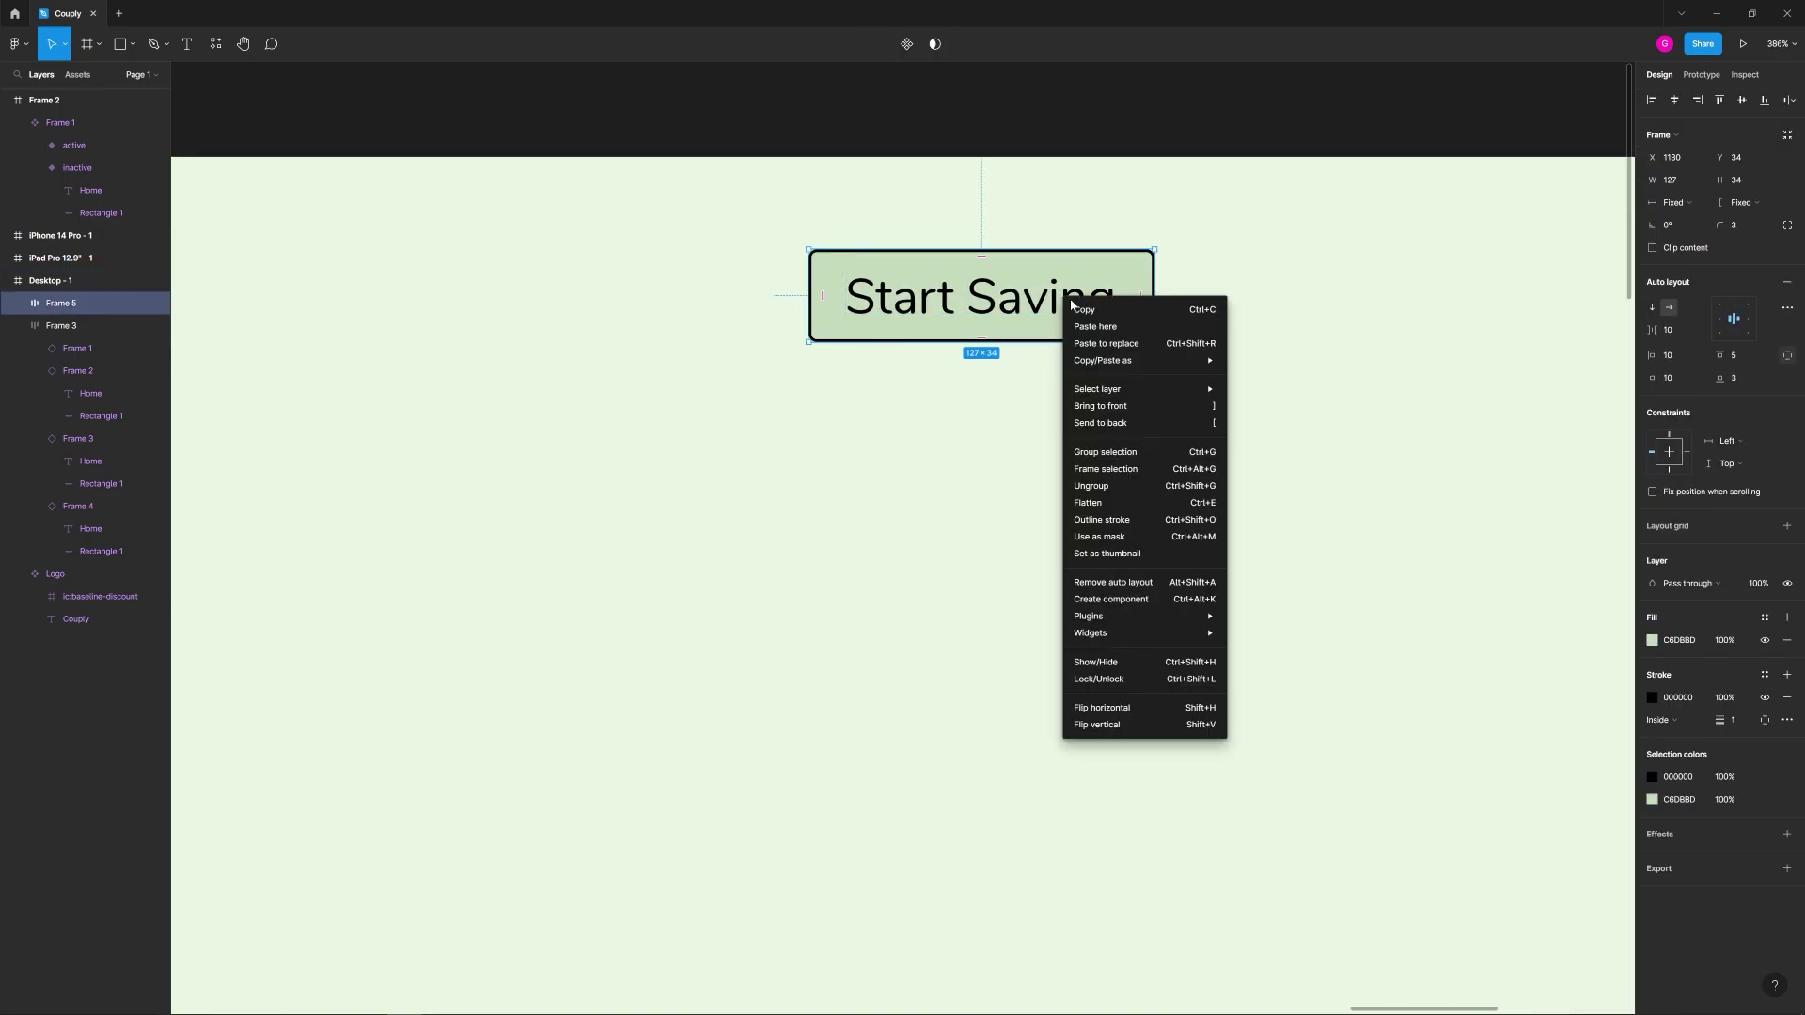
{"action": "left_click", "coordinate": [1095, 485]}
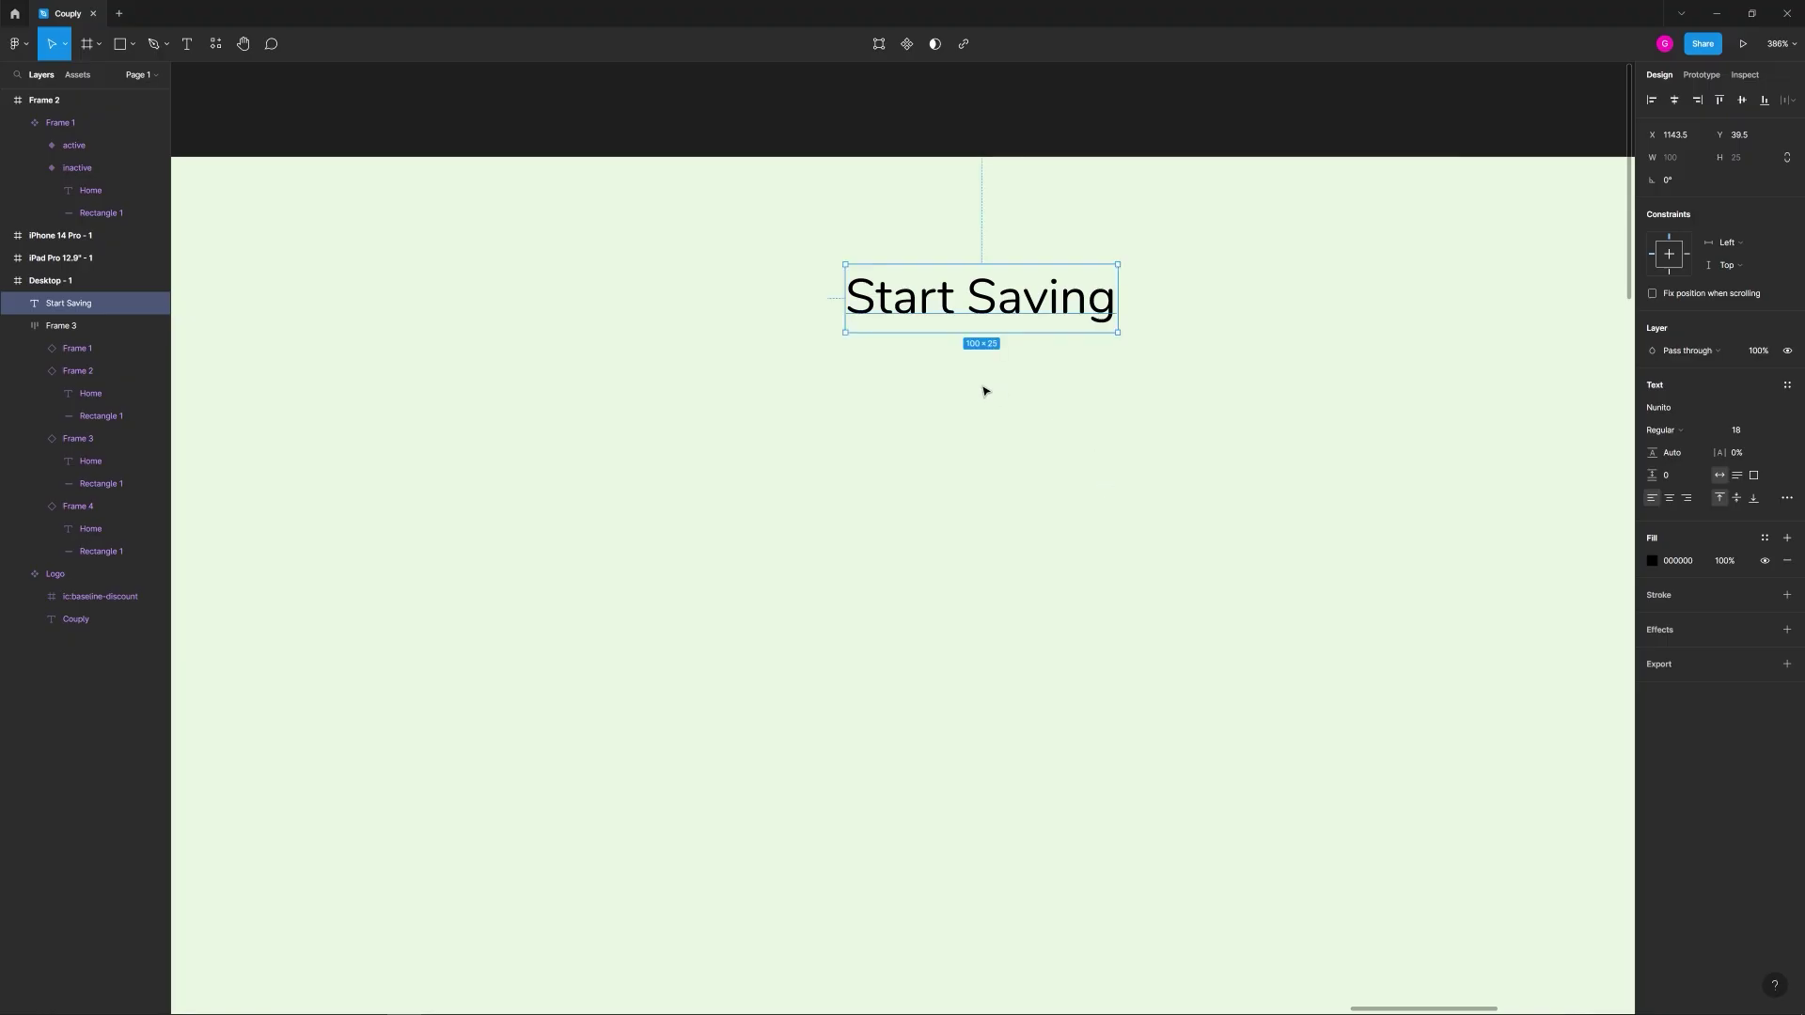
{"action": "key", "text": "ctrl+z"}
{"action": "double_click", "coordinate": [1021, 317]}
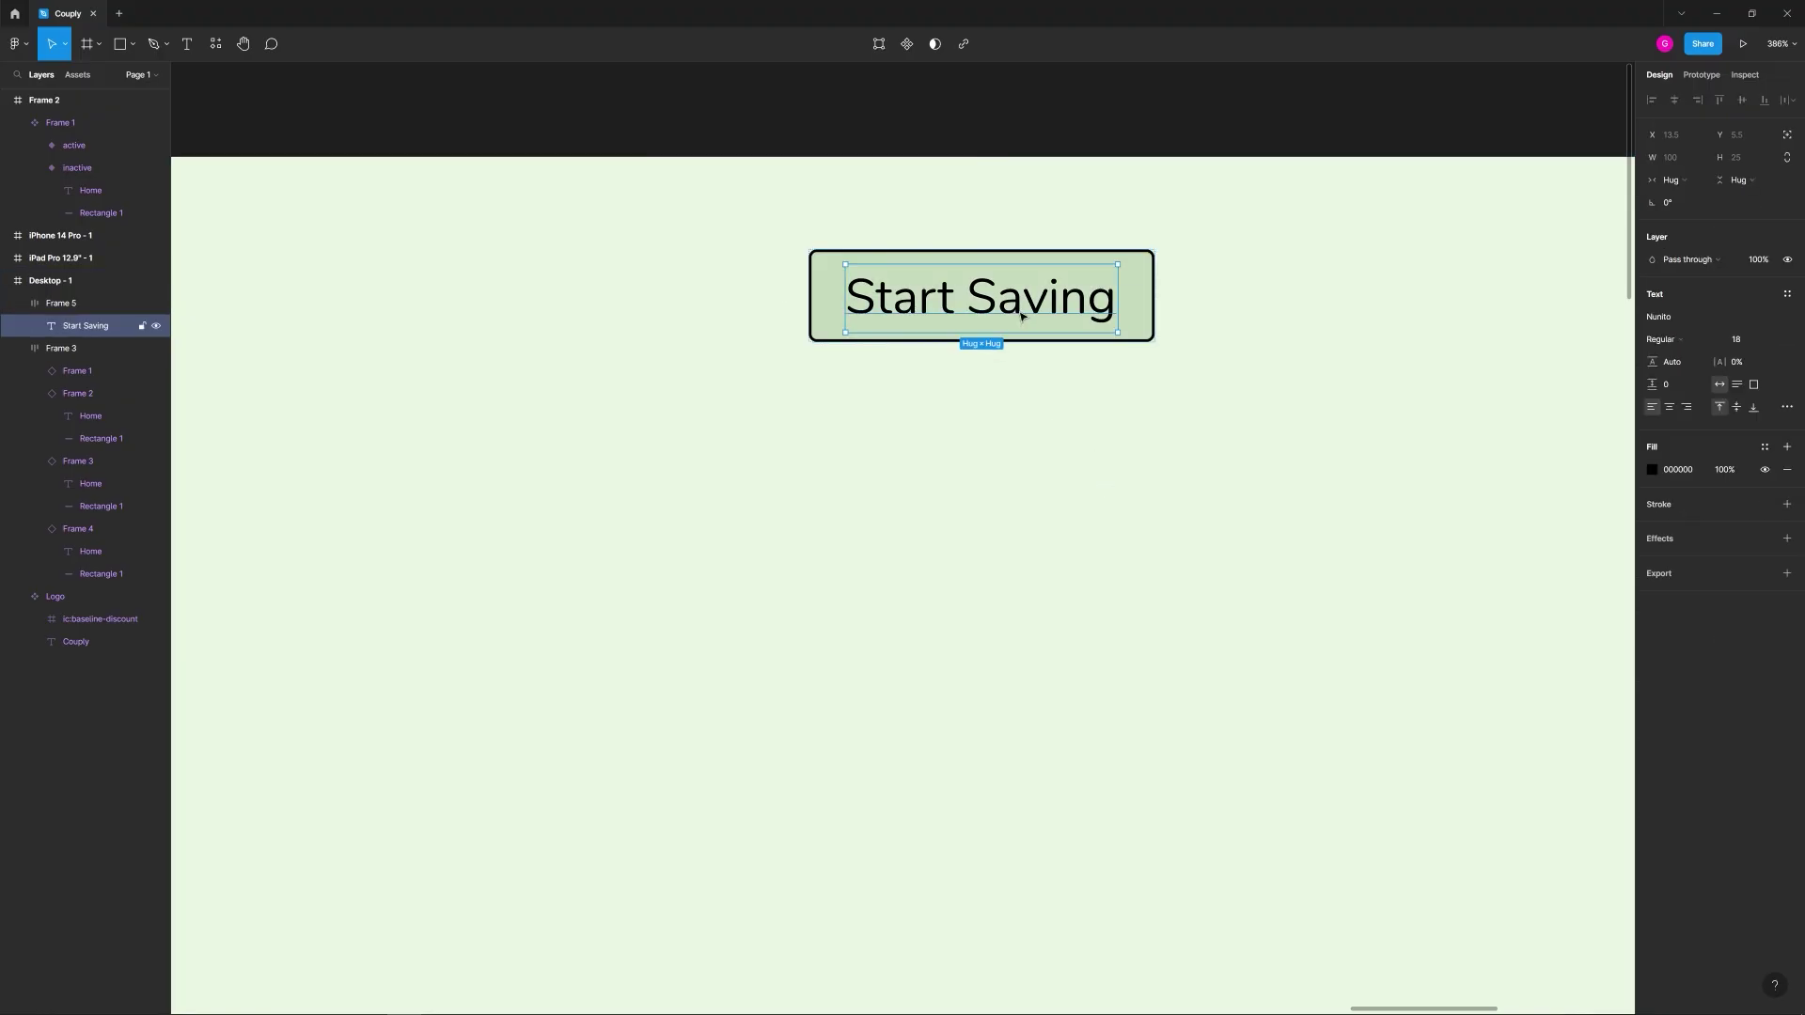
{"action": "left_click", "coordinate": [1107, 358]}
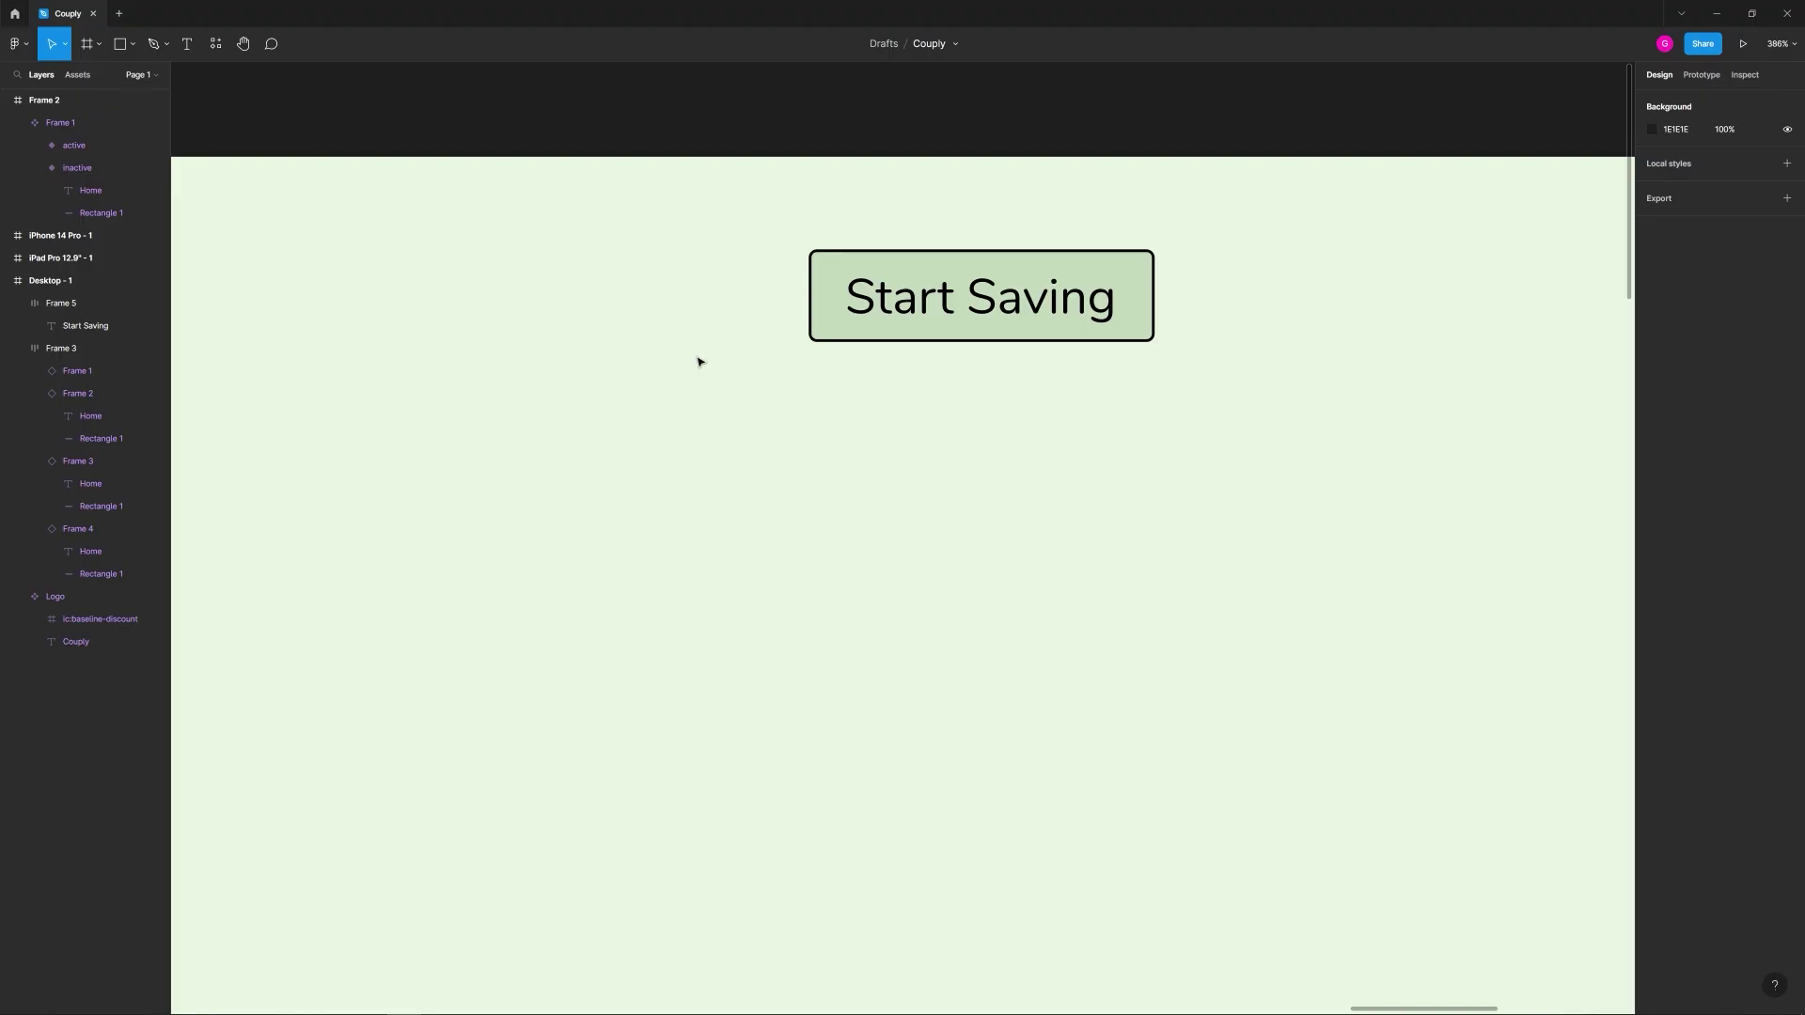
Step: Draw a downward arrow about 13 long inside the Start Saving button, directly after the text
{"action": "key", "text": "shift+l"}
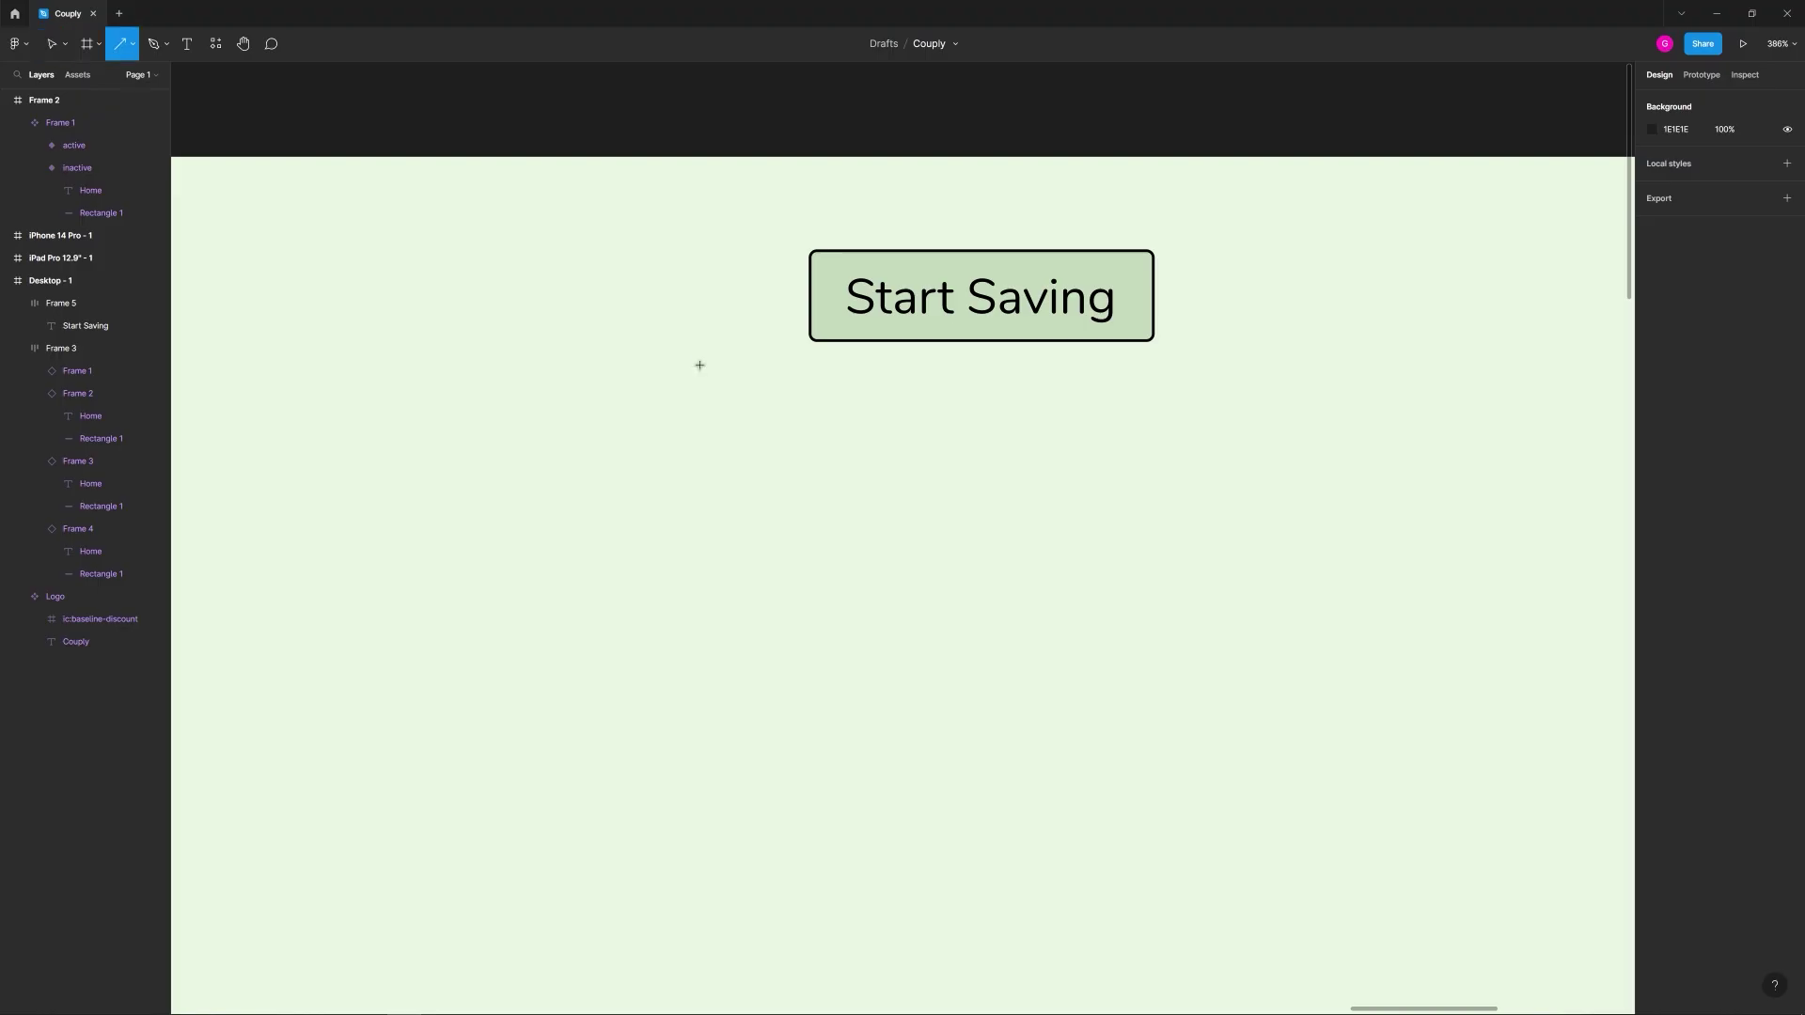
{"action": "left_click", "coordinate": [135, 52]}
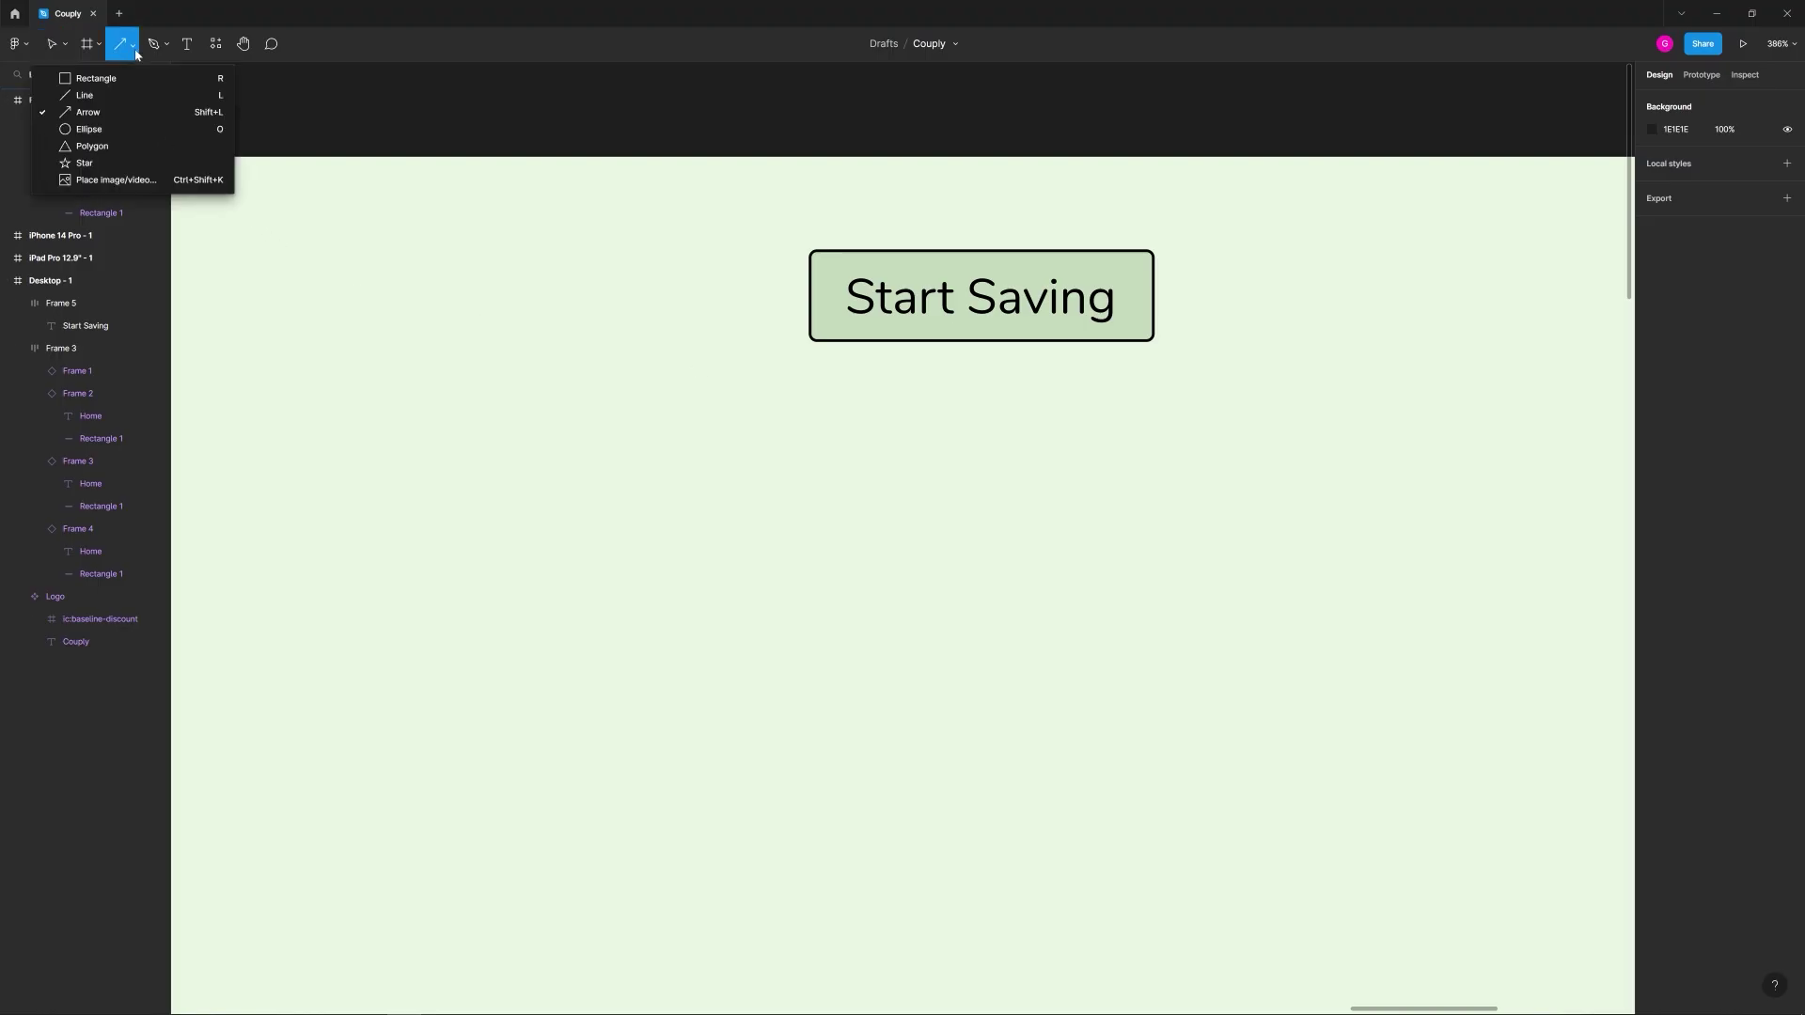
{"action": "left_click", "coordinate": [136, 54]}
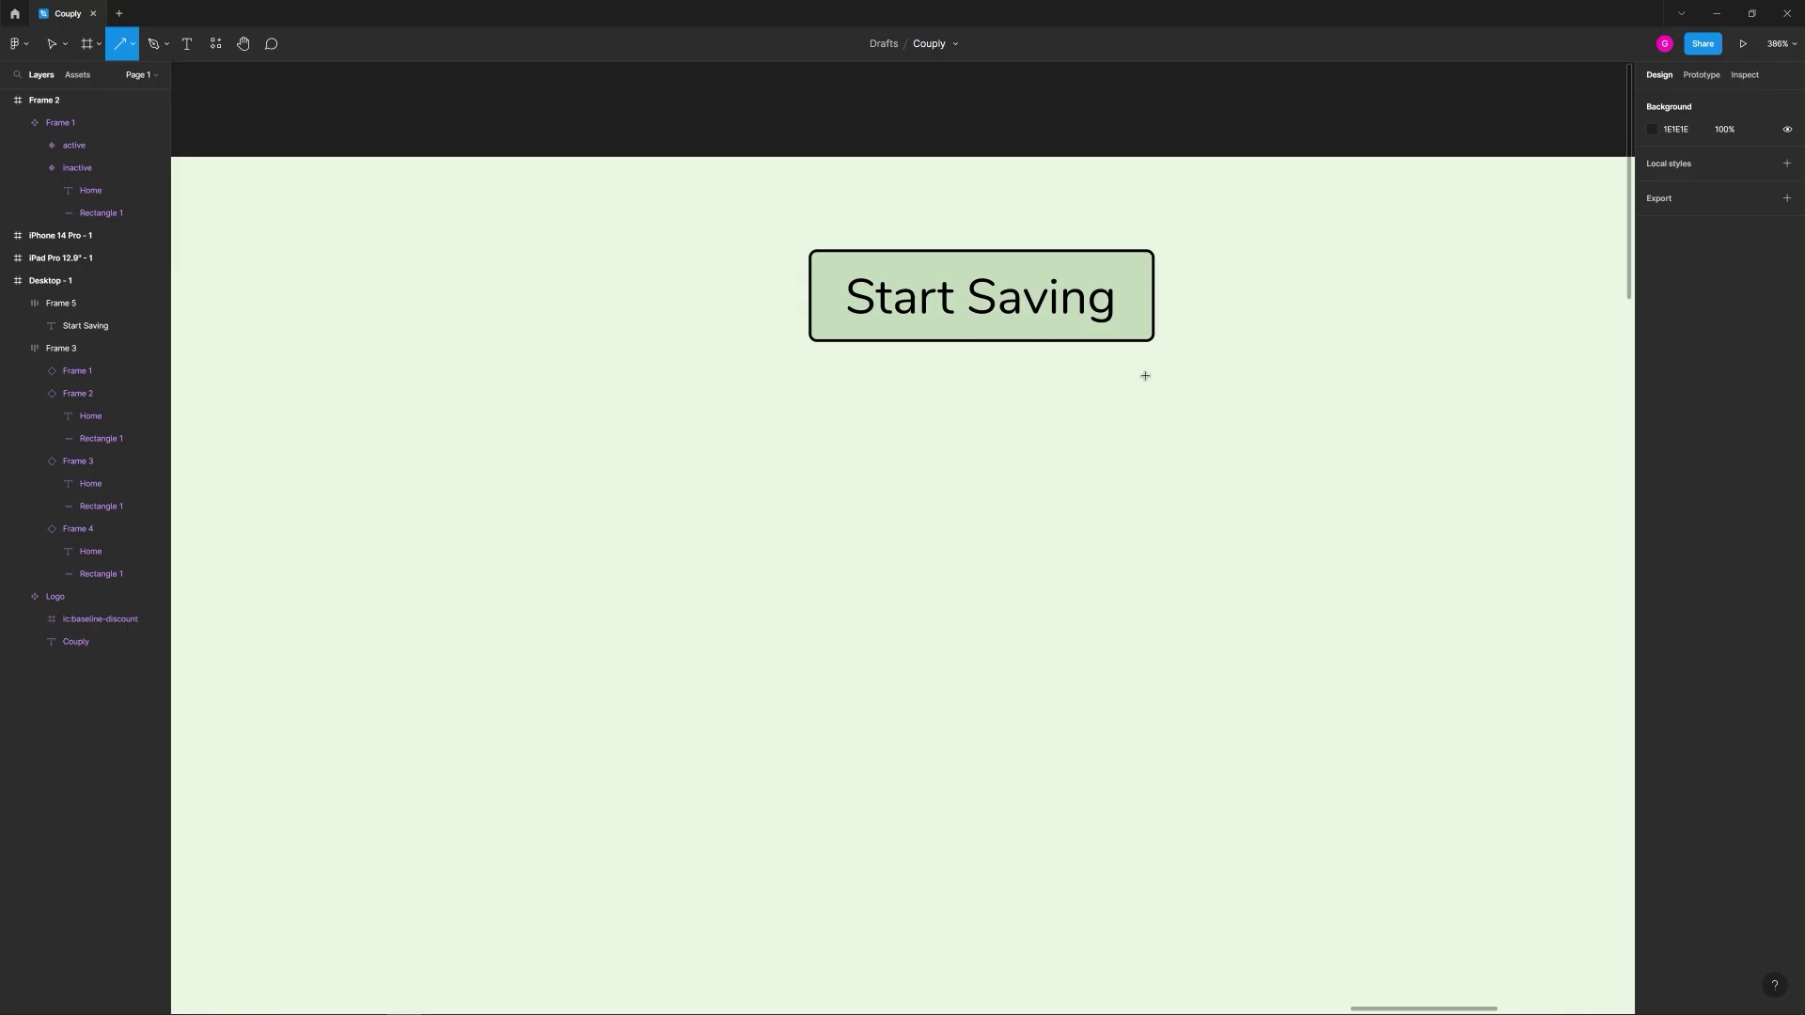
{"action": "left_click_drag", "start_coordinate": [1132, 279], "coordinate": [1132, 315]}
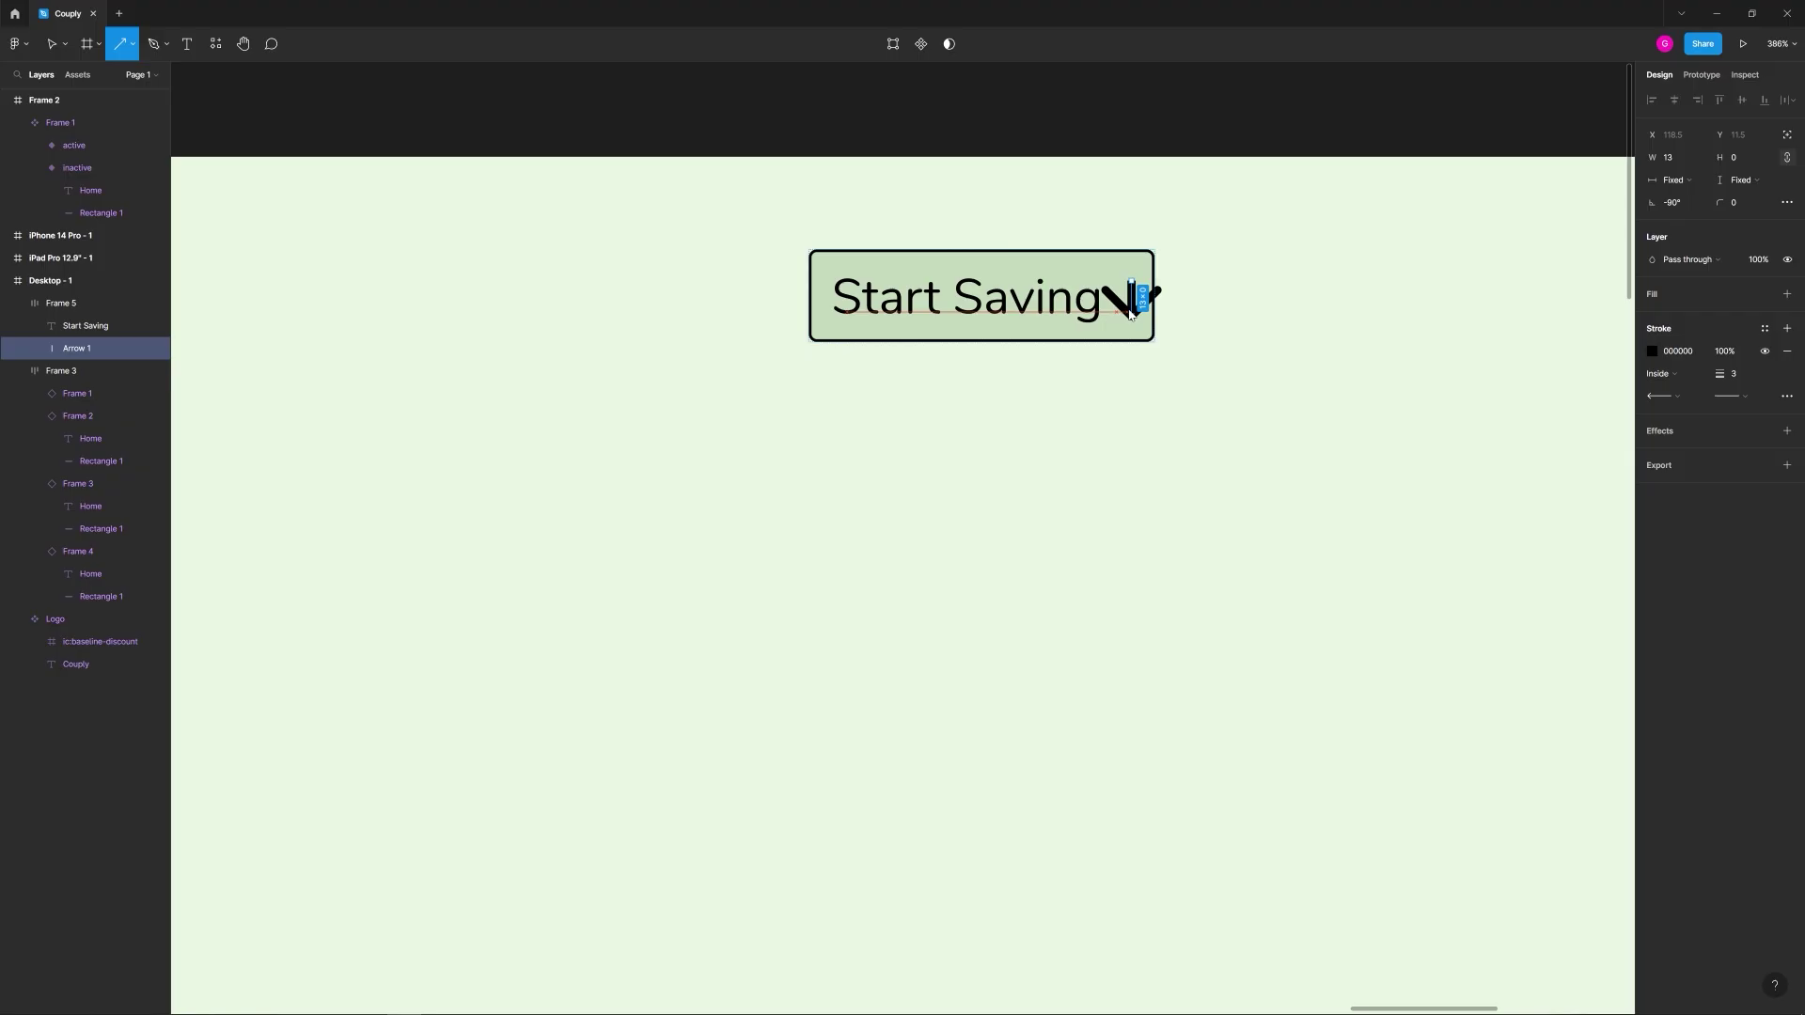
{"action": "left_click_drag", "start_coordinate": [1131, 313], "coordinate": [1133, 311]}
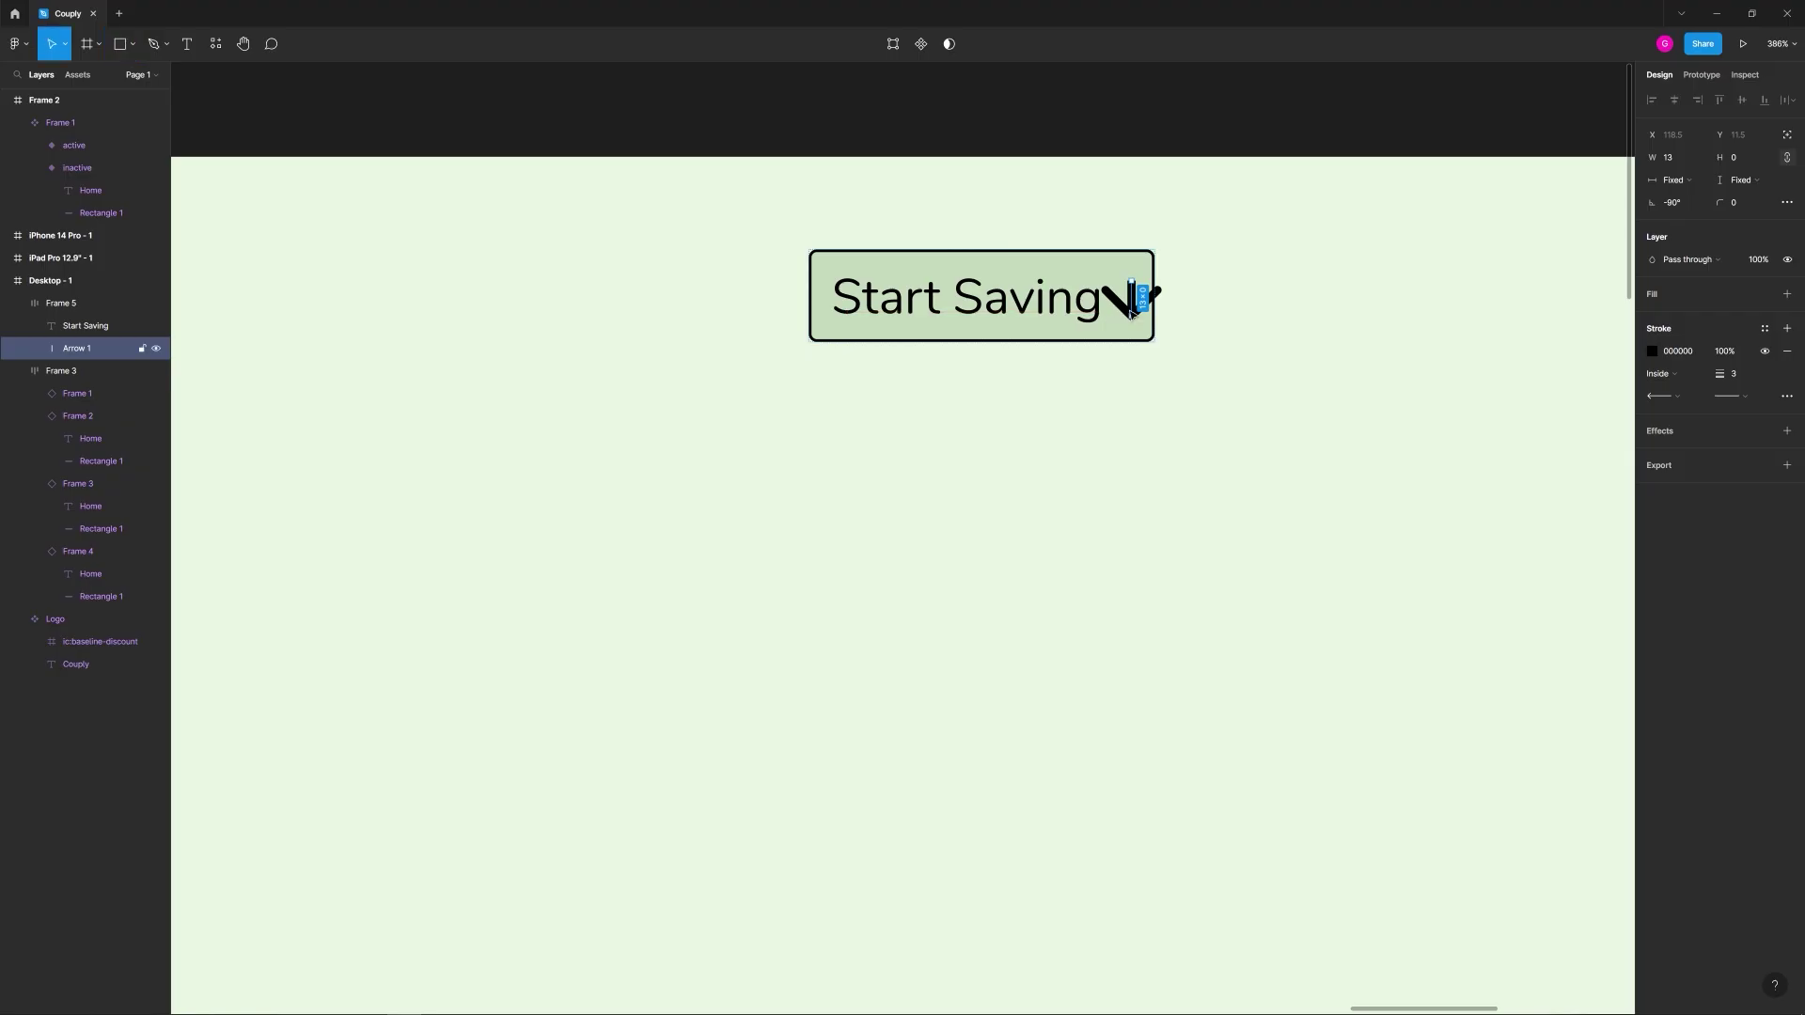
Step: Set the arrow's stroke weight to 1 and shorten the arrow slightly
{"action": "left_click", "coordinate": [1737, 379]}
{"action": "type", "text": "1"}
{"action": "key", "text": "Return"}
{"action": "left_click_drag", "start_coordinate": [1131, 315], "coordinate": [1132, 307]}
{"action": "key", "text": "Escape"}
Step: Widen the Start Saving button frame to about 141 so the text and arrow fit inside
{"action": "left_click", "coordinate": [1147, 279]}
{"action": "left_click_drag", "start_coordinate": [1172, 274], "coordinate": [1194, 277]}
{"action": "left_click", "coordinate": [1307, 355]}
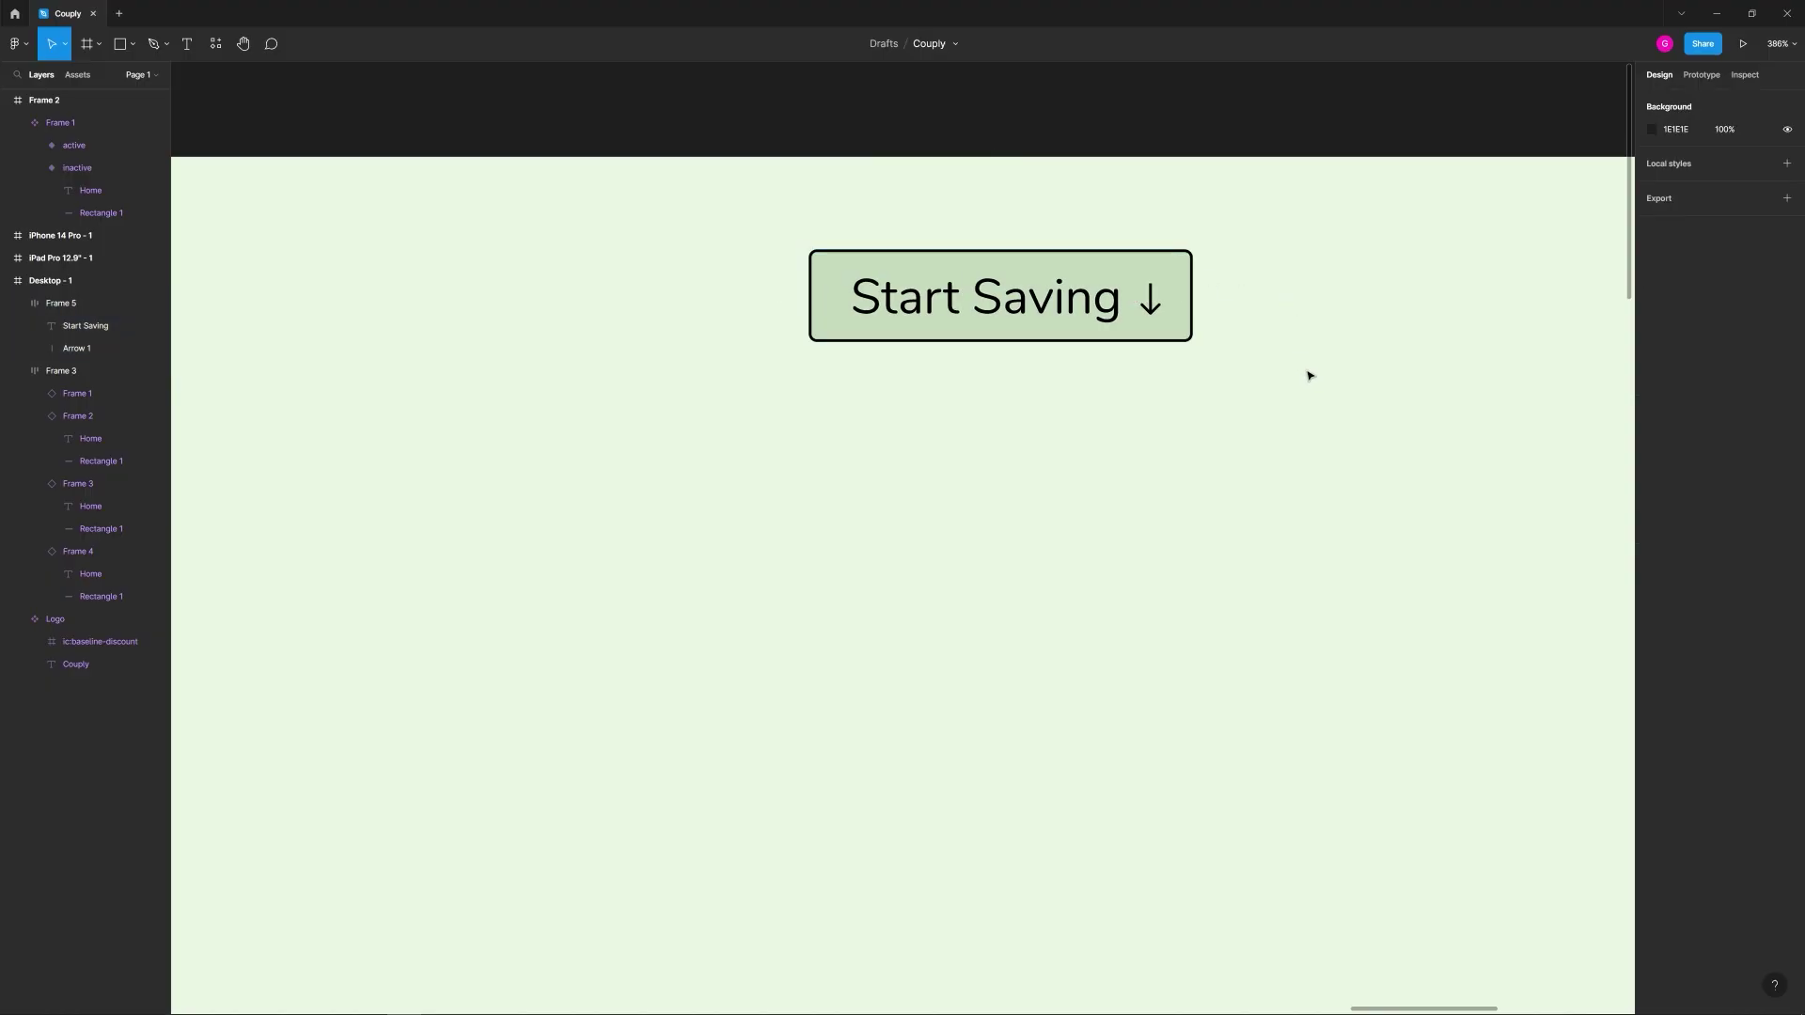
Step: Turn the Start Saving button into a component and add a second variant to it
{"action": "left_click", "coordinate": [1099, 319]}
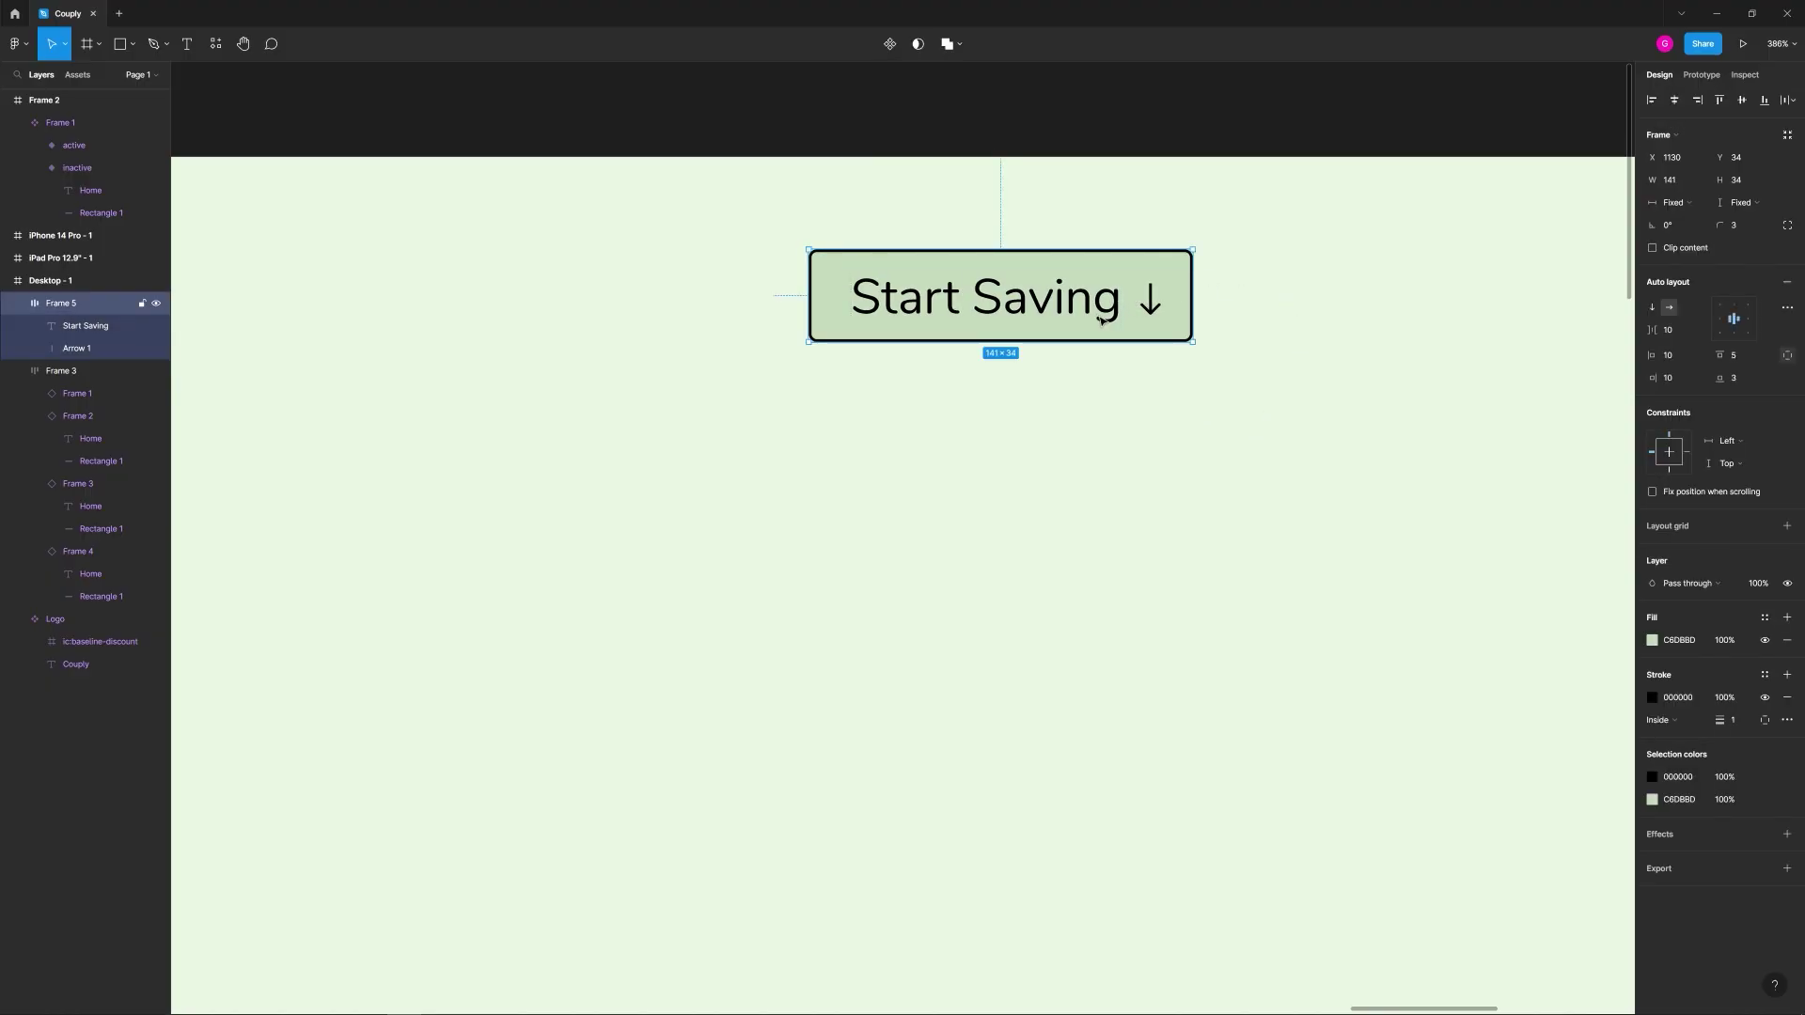
{"action": "left_click", "coordinate": [889, 45]}
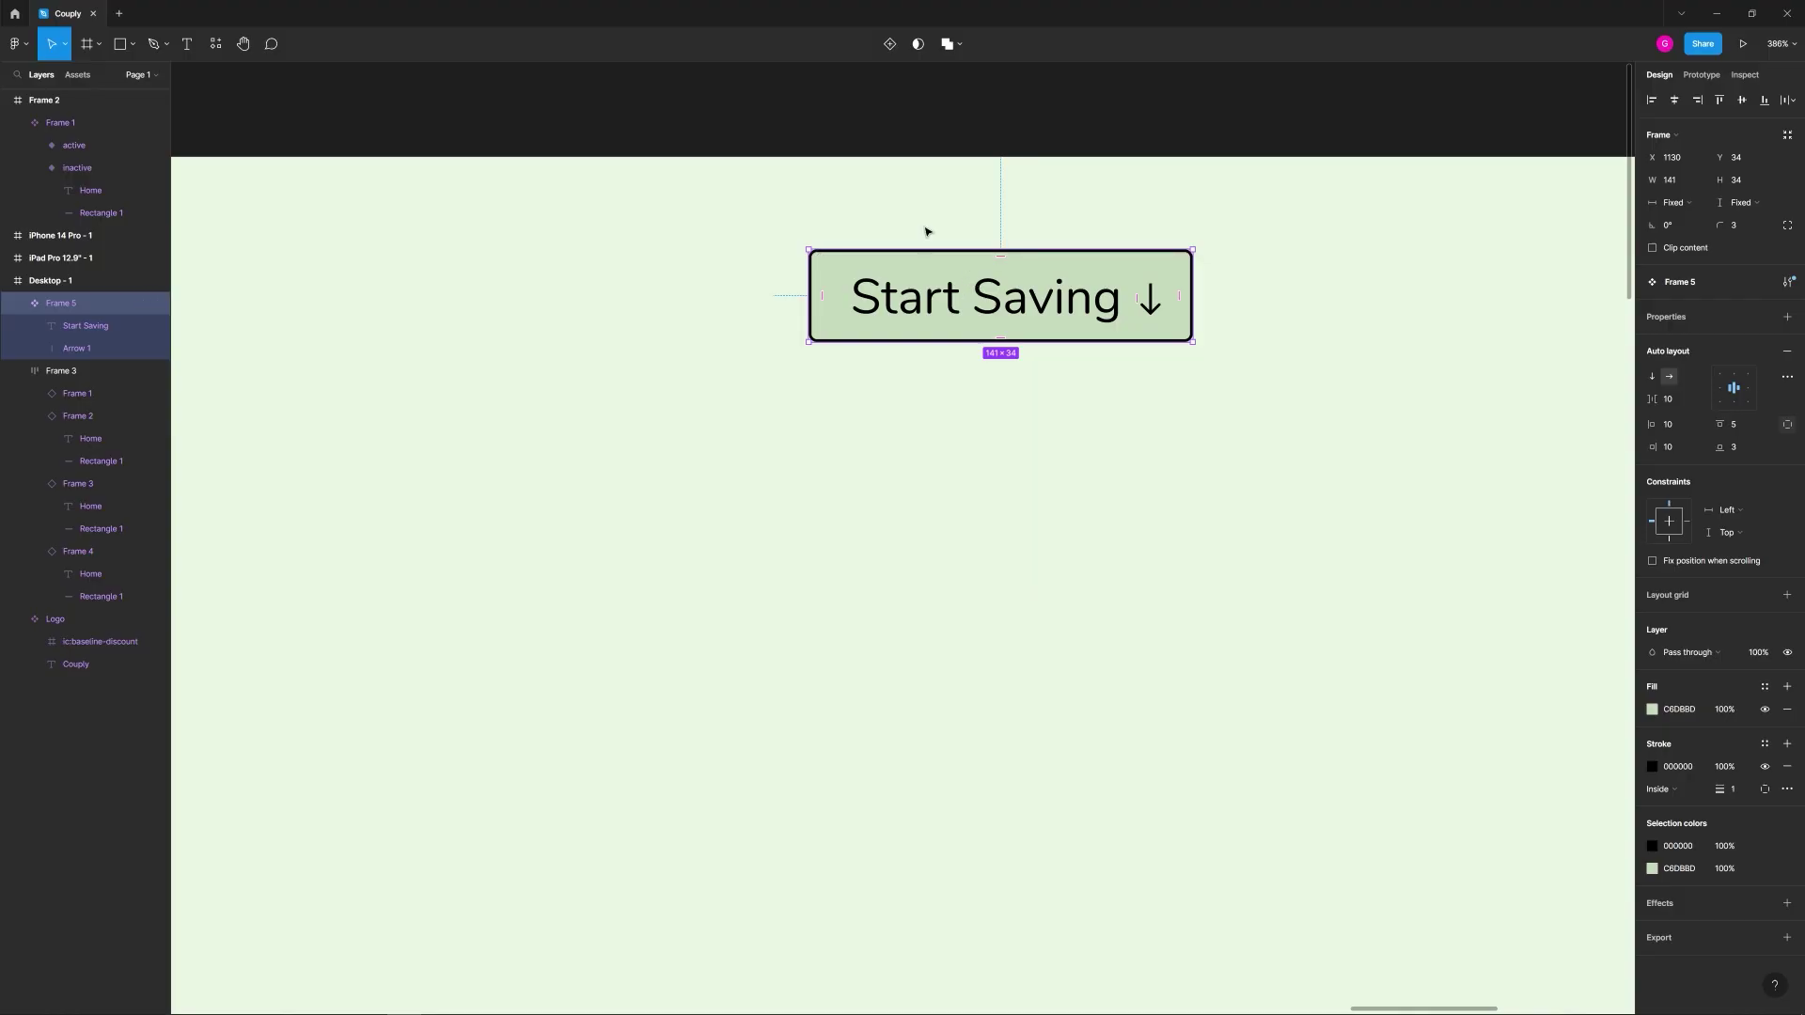
{"action": "left_click", "coordinate": [921, 139]}
{"action": "left_click", "coordinate": [933, 264]}
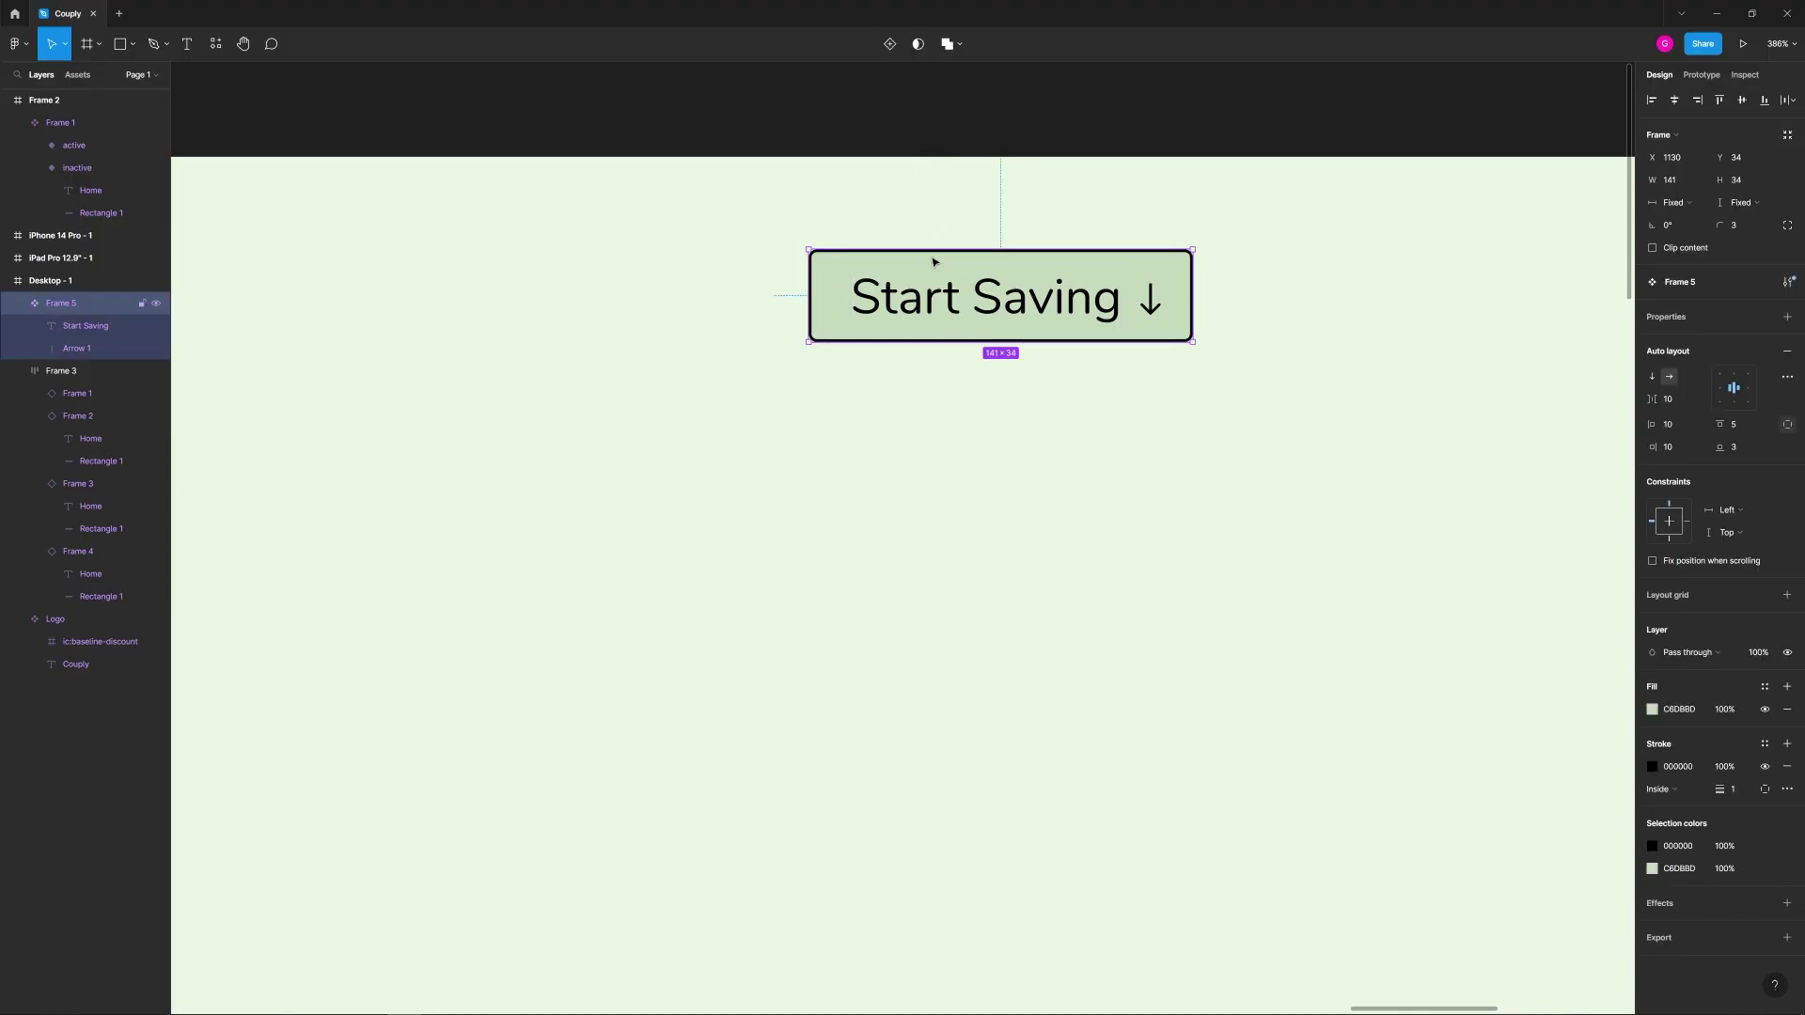
{"action": "left_click", "coordinate": [889, 44]}
{"action": "scroll", "coordinate": [989, 297], "scroll_direction": "down", "scroll_amount": 8}
{"action": "key", "text": "Escape"}
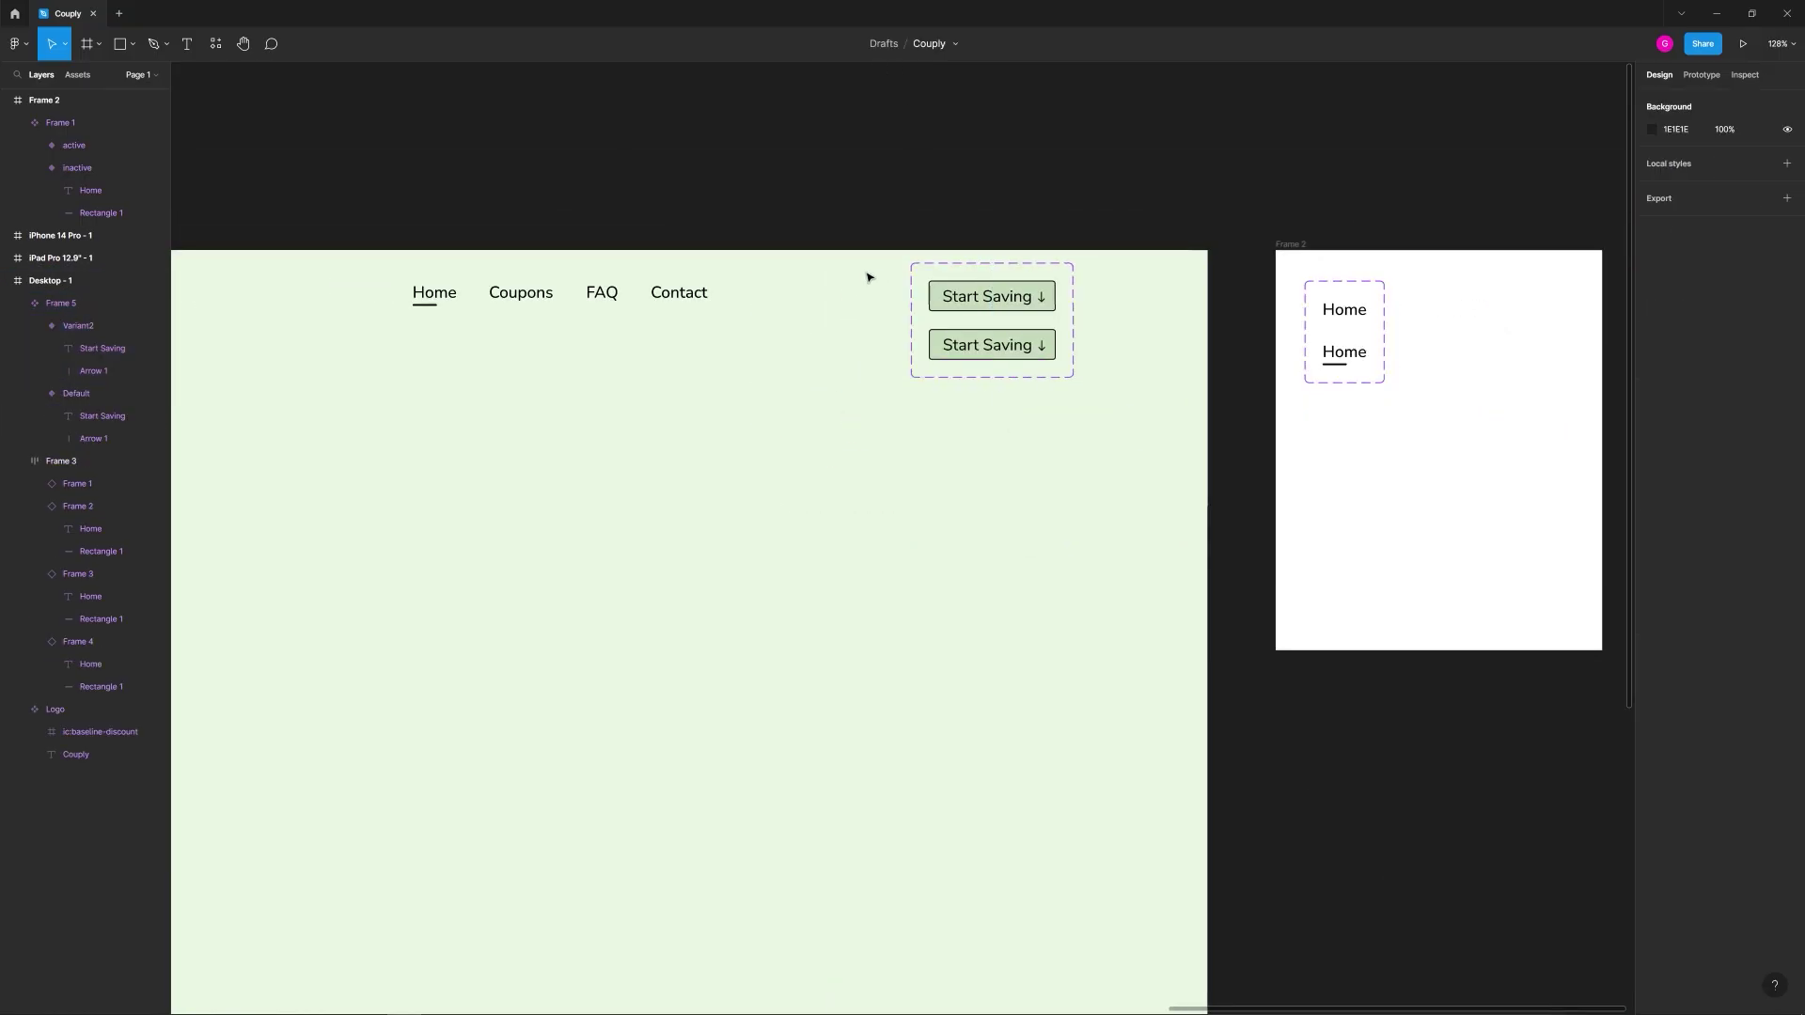
Step: Move the Start Saving component set from the desktop frame into Frame 2, beside the Home component set
{"action": "left_click_drag", "start_coordinate": [922, 266], "coordinate": [1421, 285]}
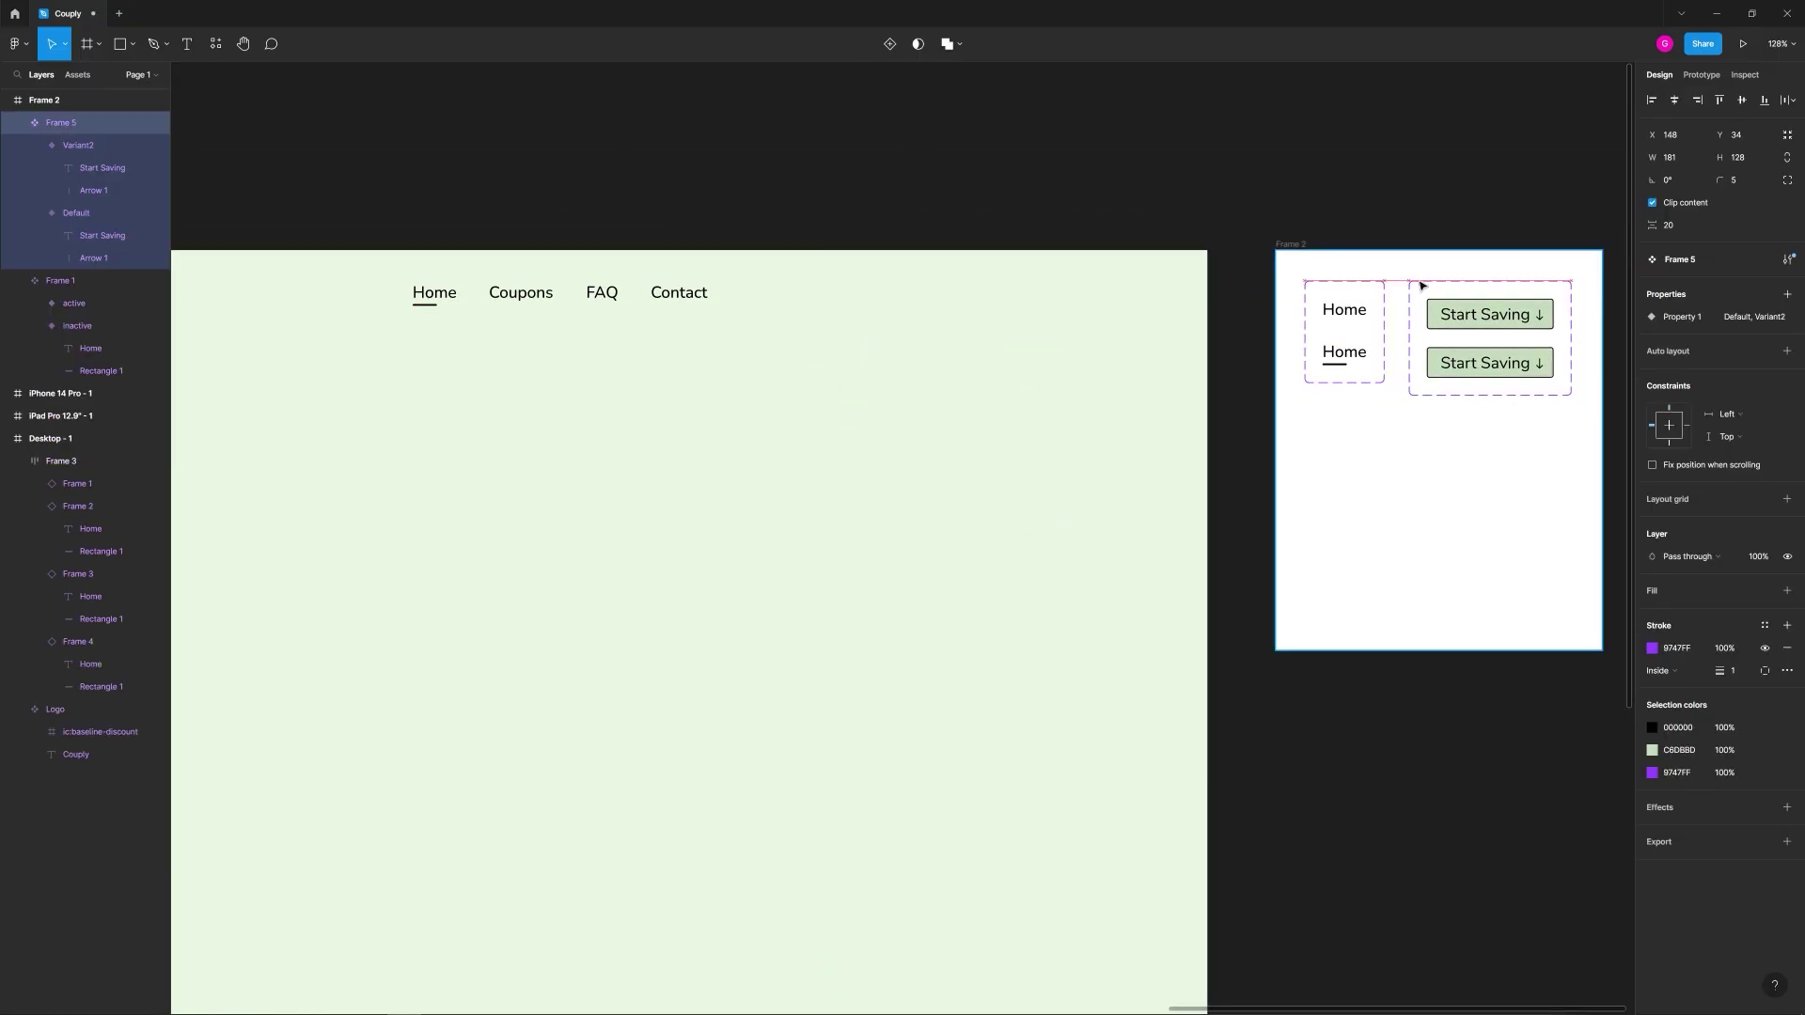
{"action": "key", "text": "Escape"}
{"action": "scroll", "coordinate": [1316, 263], "scroll_direction": "right", "scroll_amount": 5}
{"action": "scroll", "coordinate": [1301, 339], "scroll_direction": "up", "scroll_amount": 5}
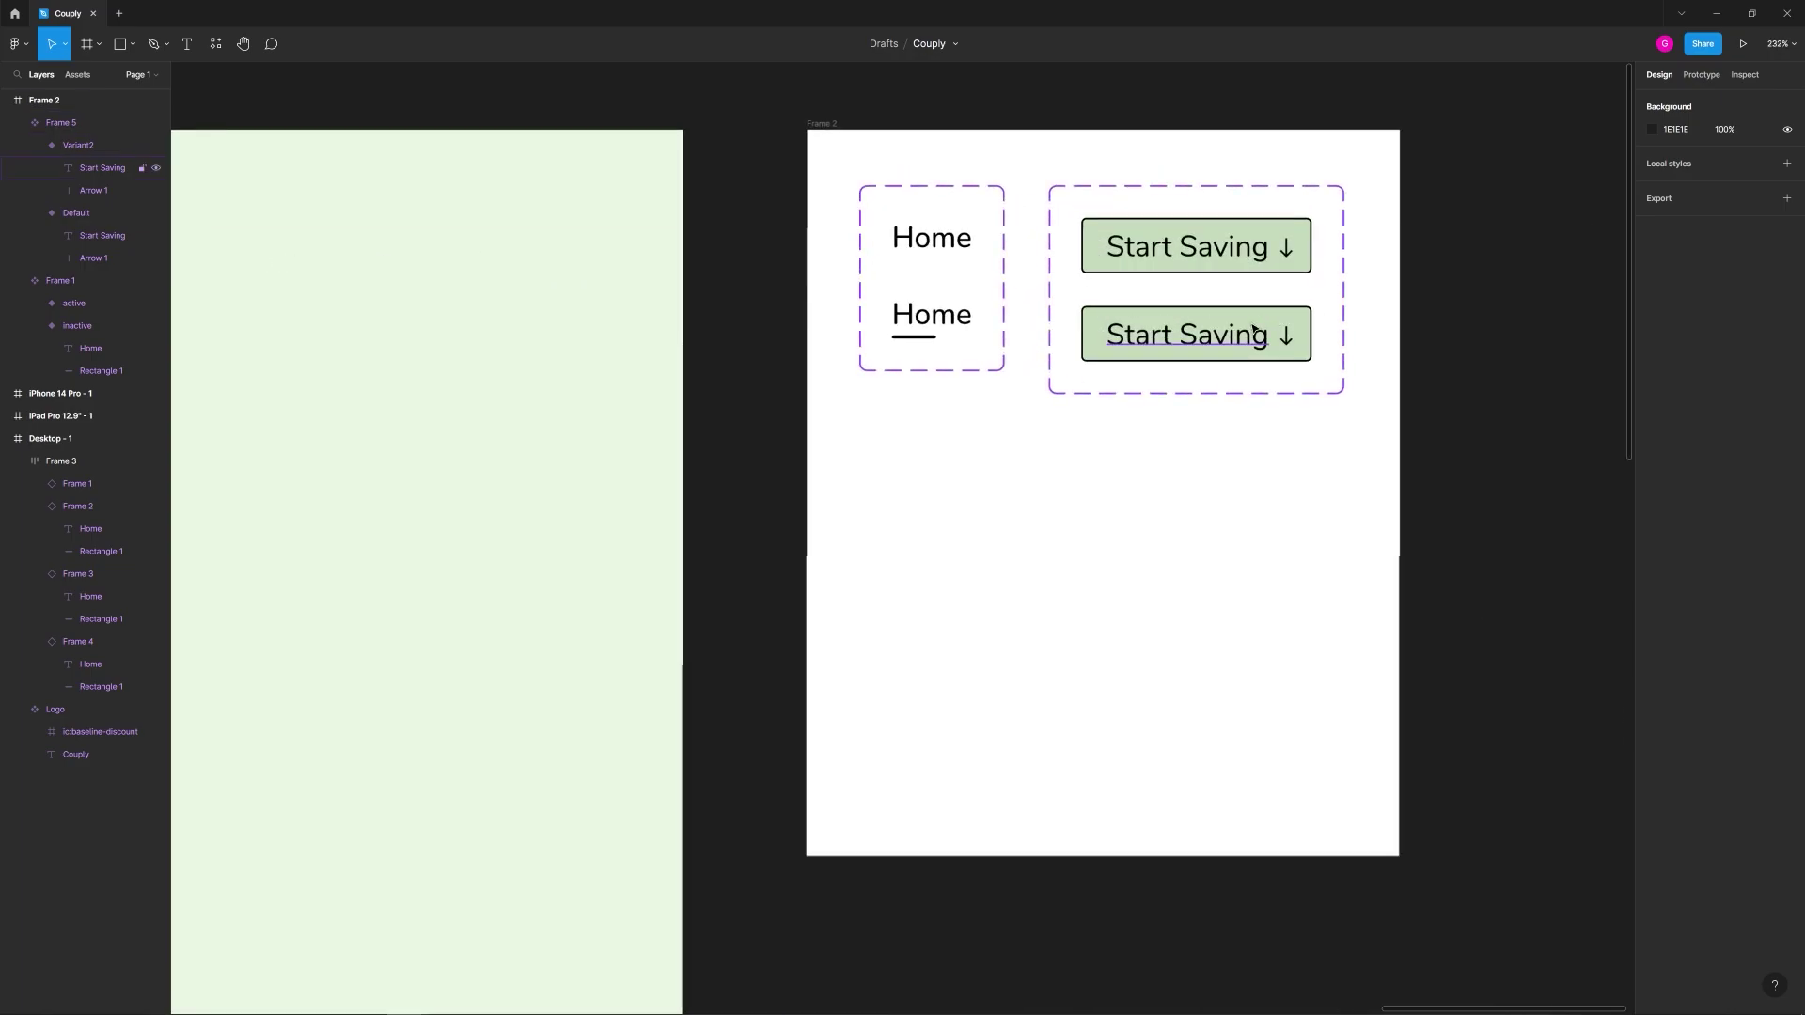
Step: Darken the fill of the second Start Saving variant to B2C8A9
{"action": "left_click", "coordinate": [1269, 320]}
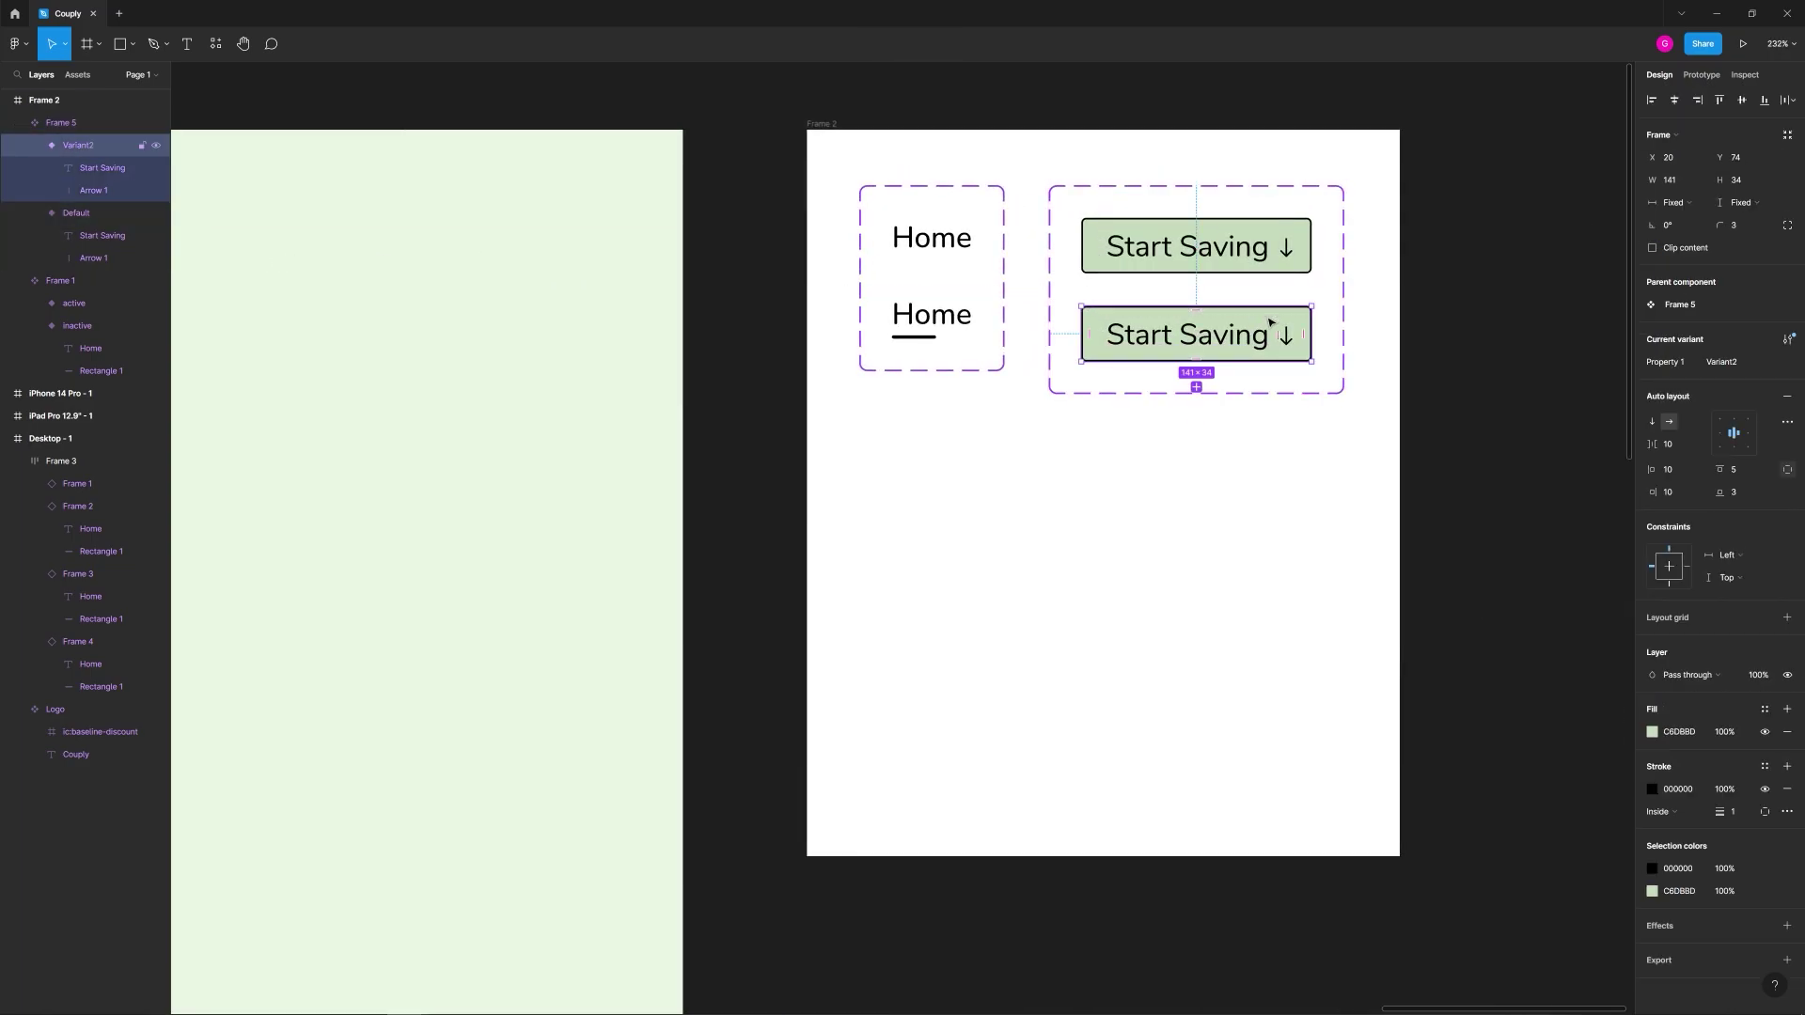
{"action": "left_click", "coordinate": [1653, 732]}
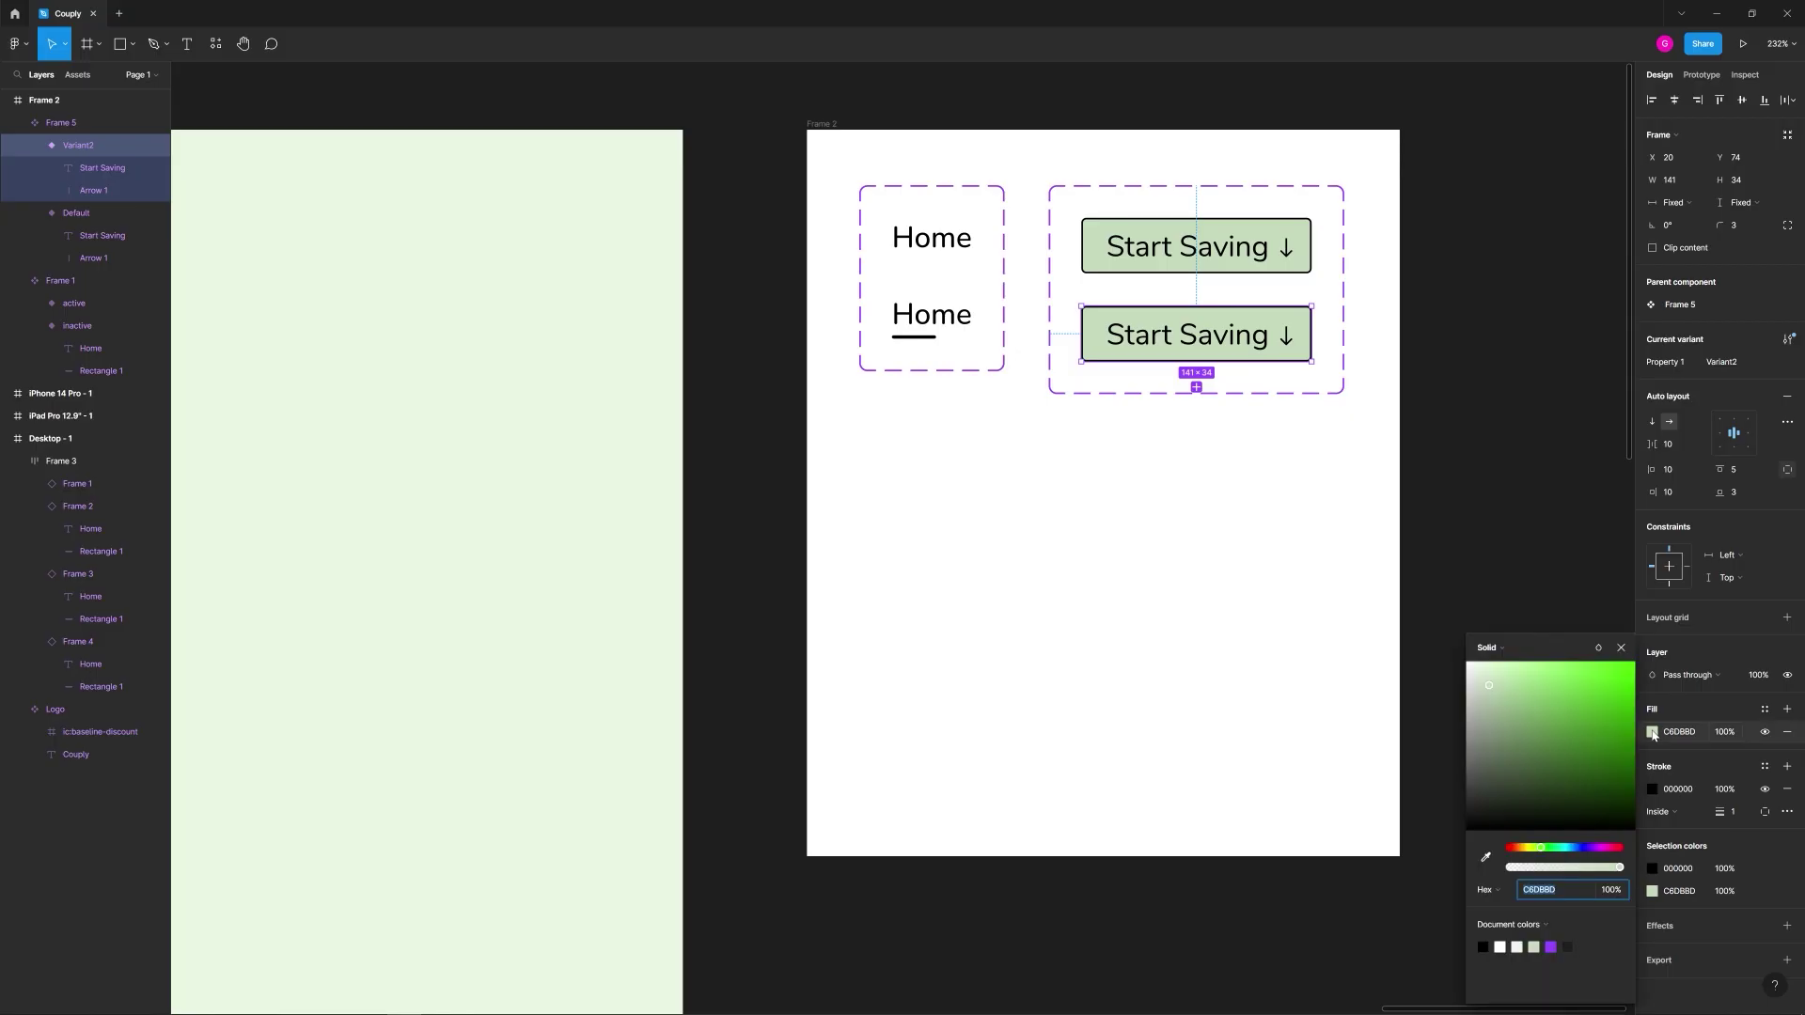
{"action": "left_click", "coordinate": [1493, 696]}
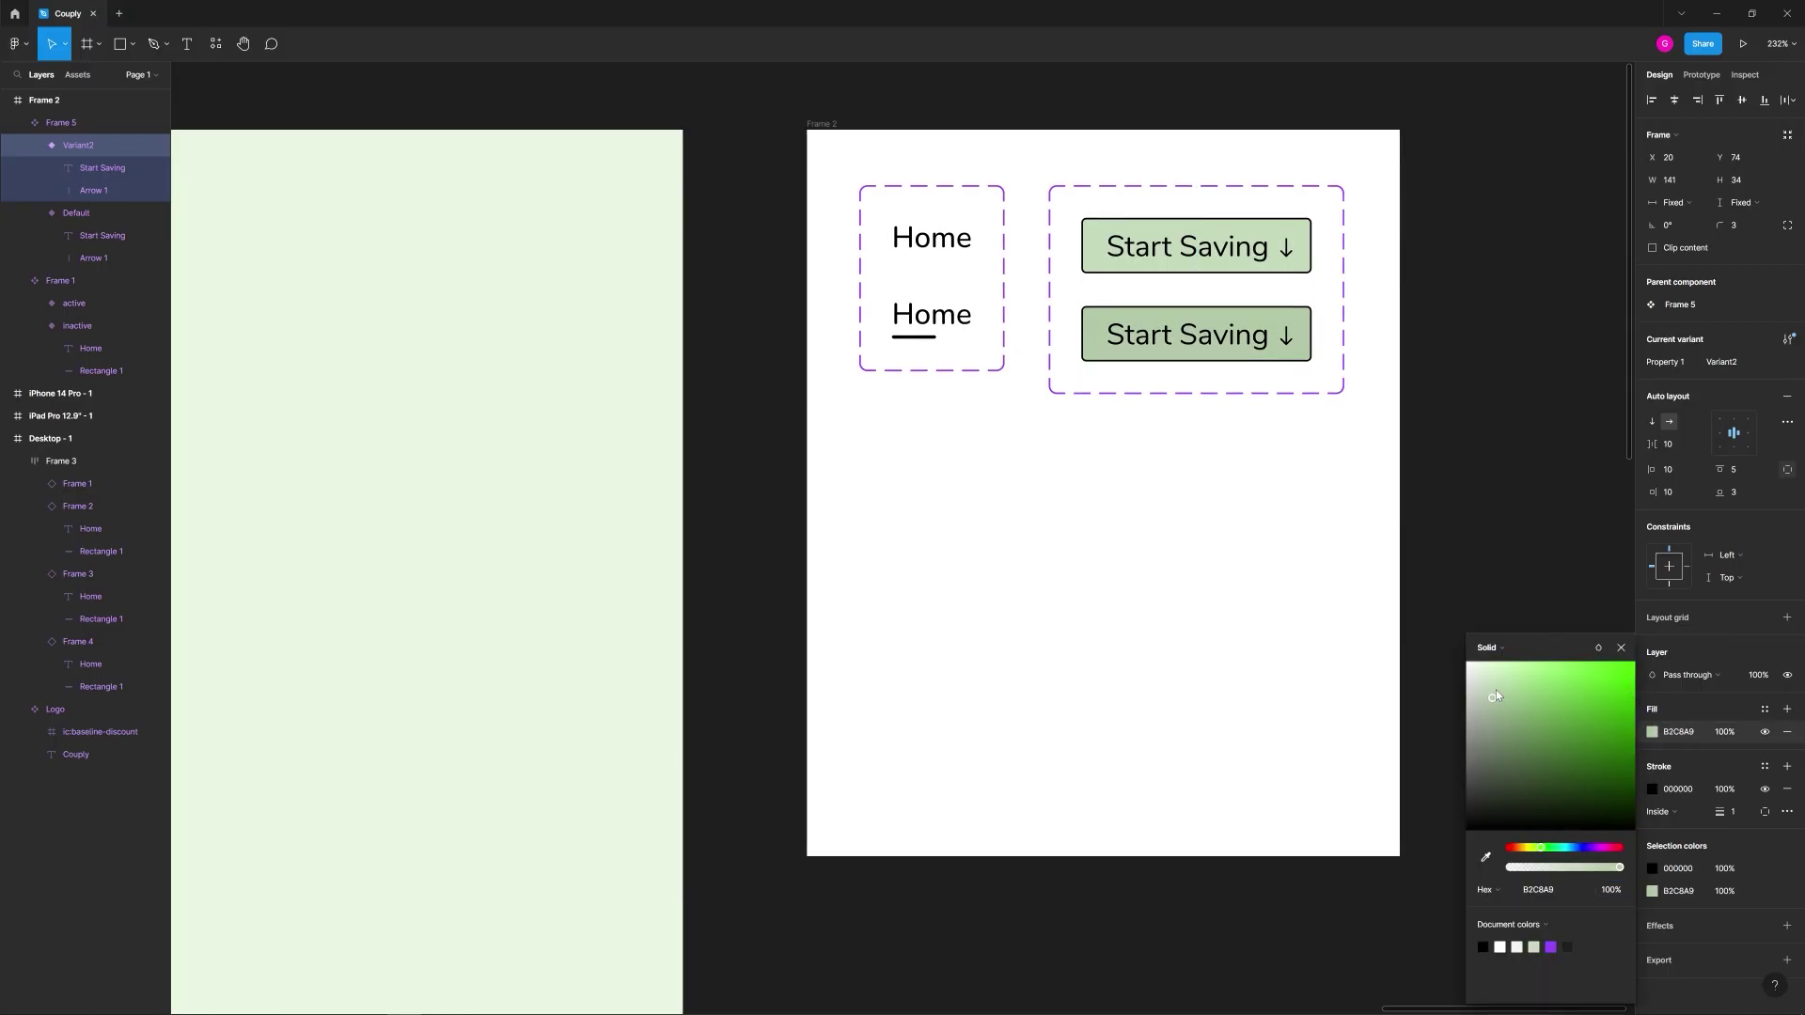
{"action": "left_click", "coordinate": [1446, 446]}
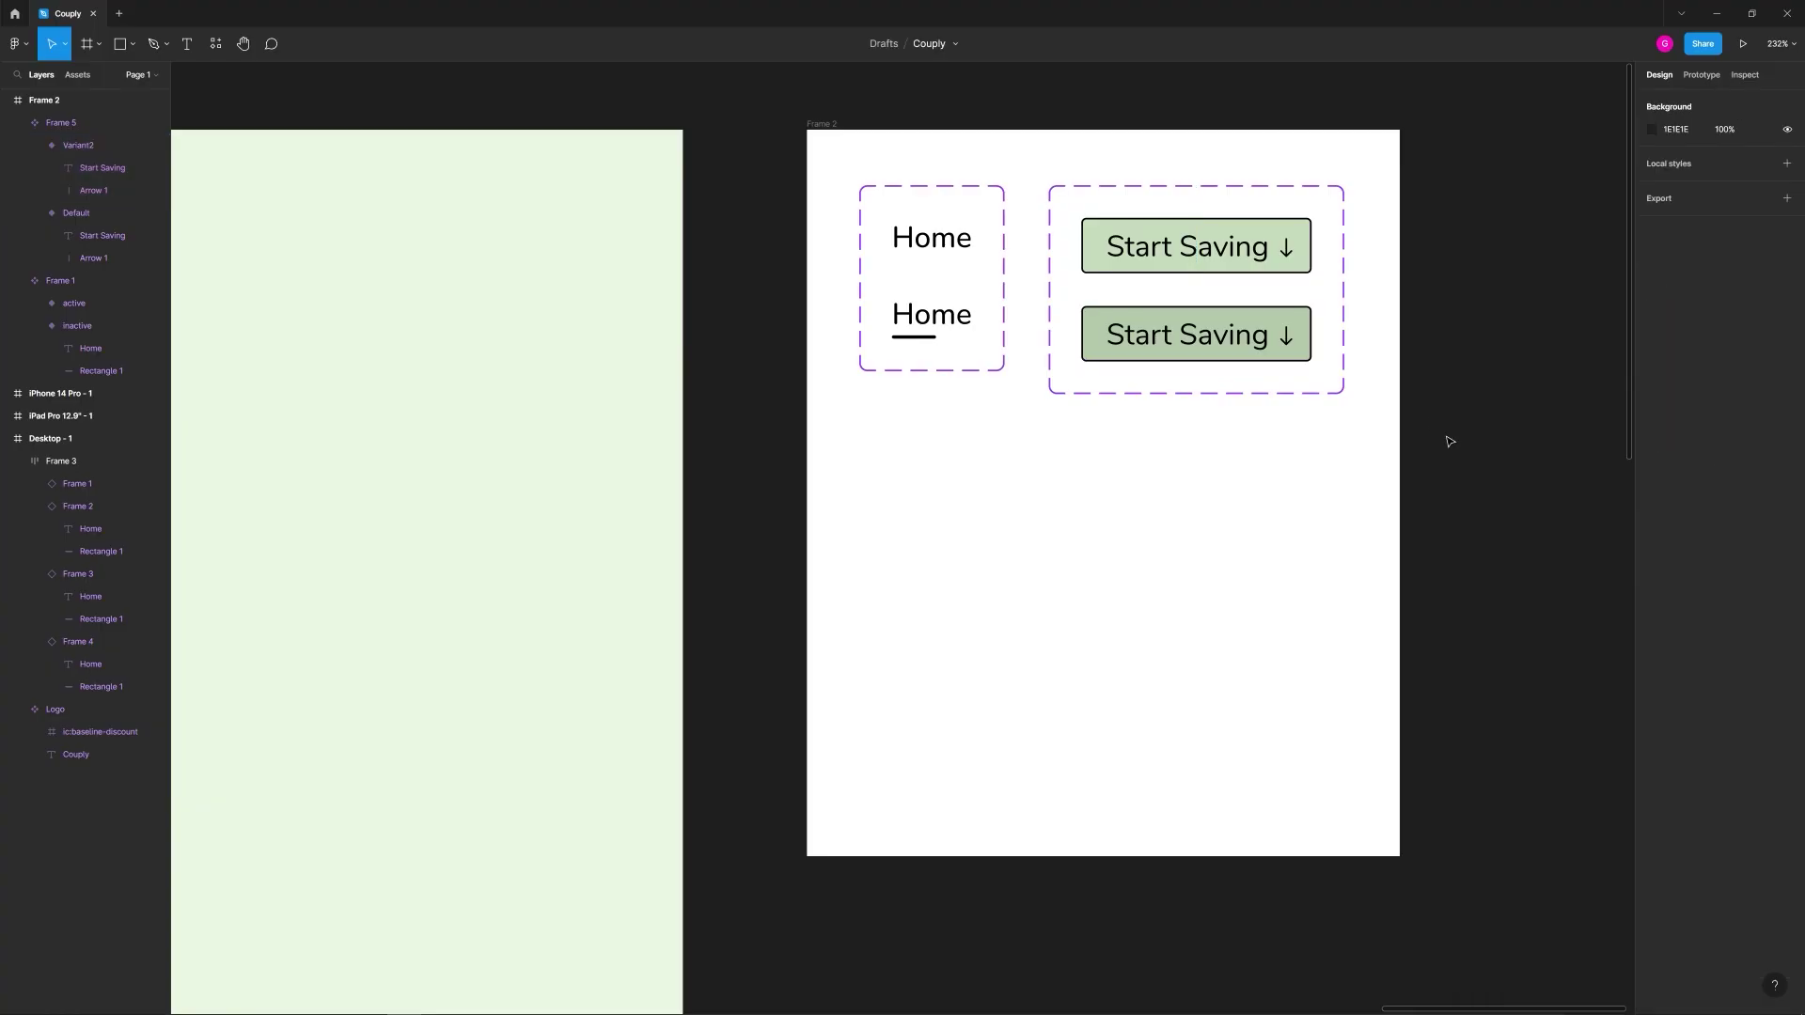
Step: Connect the Default Start Saving variant to Variant2 with a prototype interaction
{"action": "left_click", "coordinate": [1192, 252]}
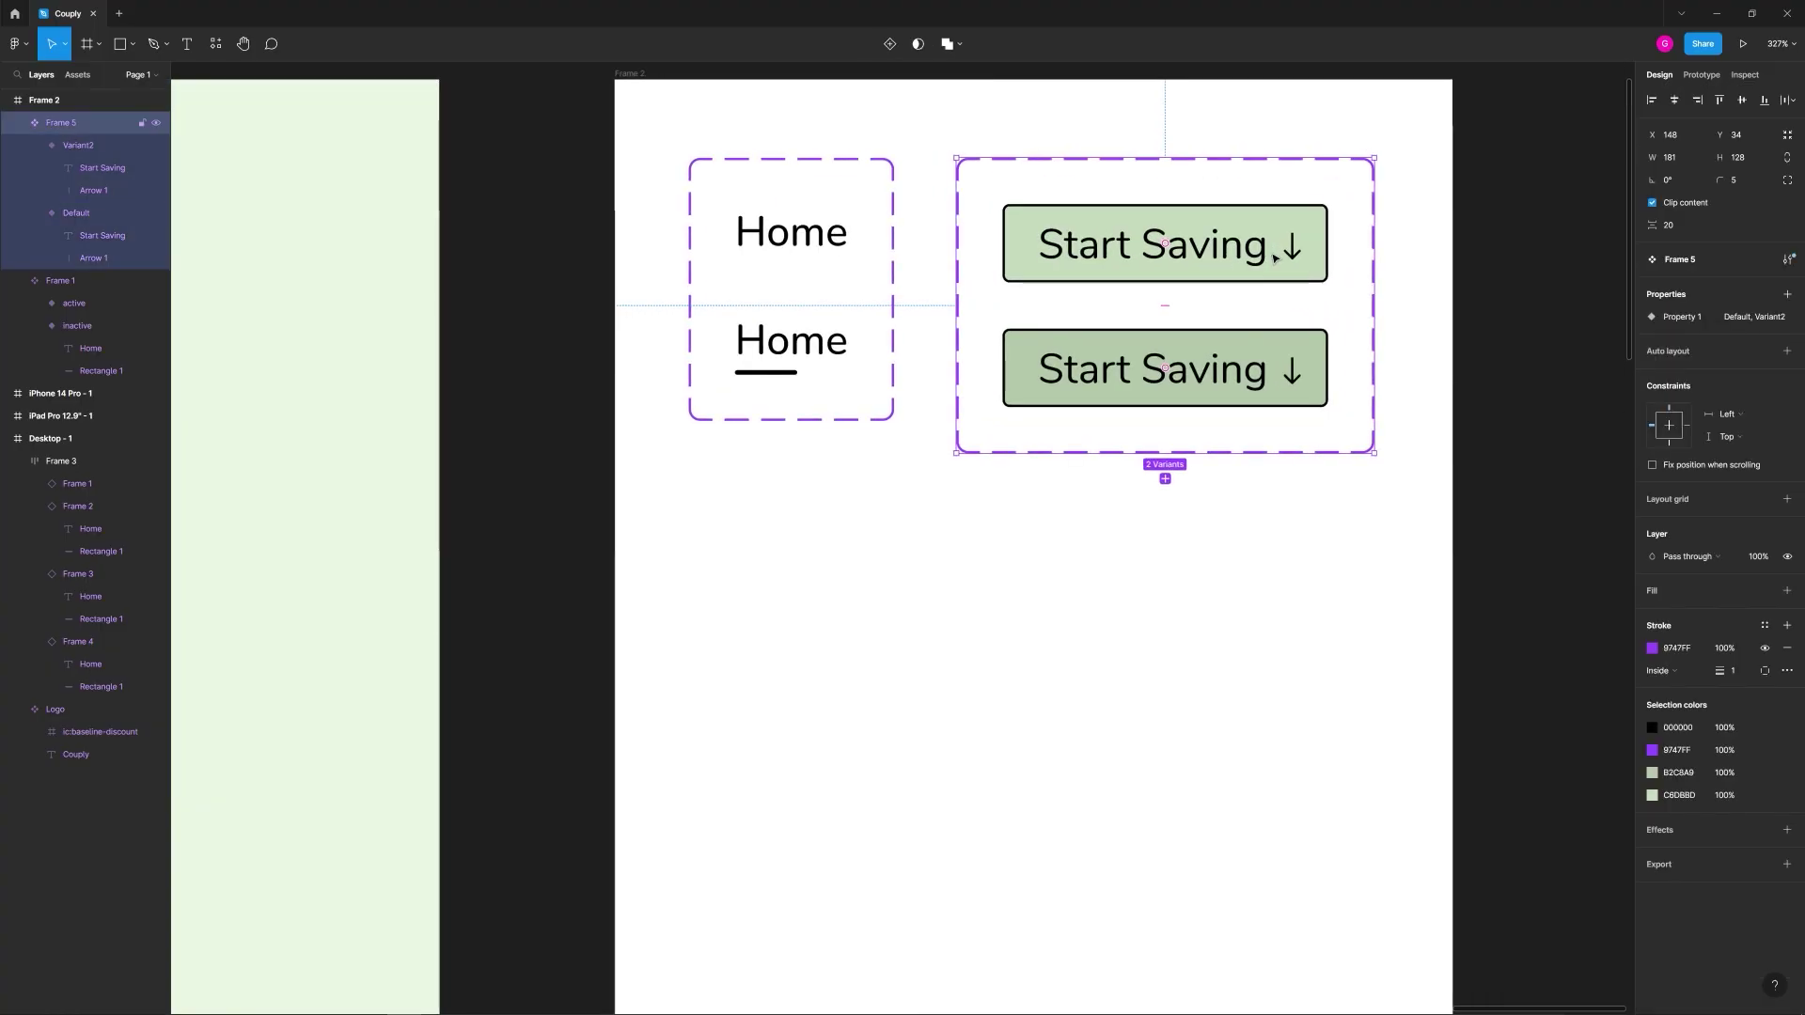
{"action": "scroll", "coordinate": [1222, 273], "scroll_direction": "up", "scroll_amount": 3}
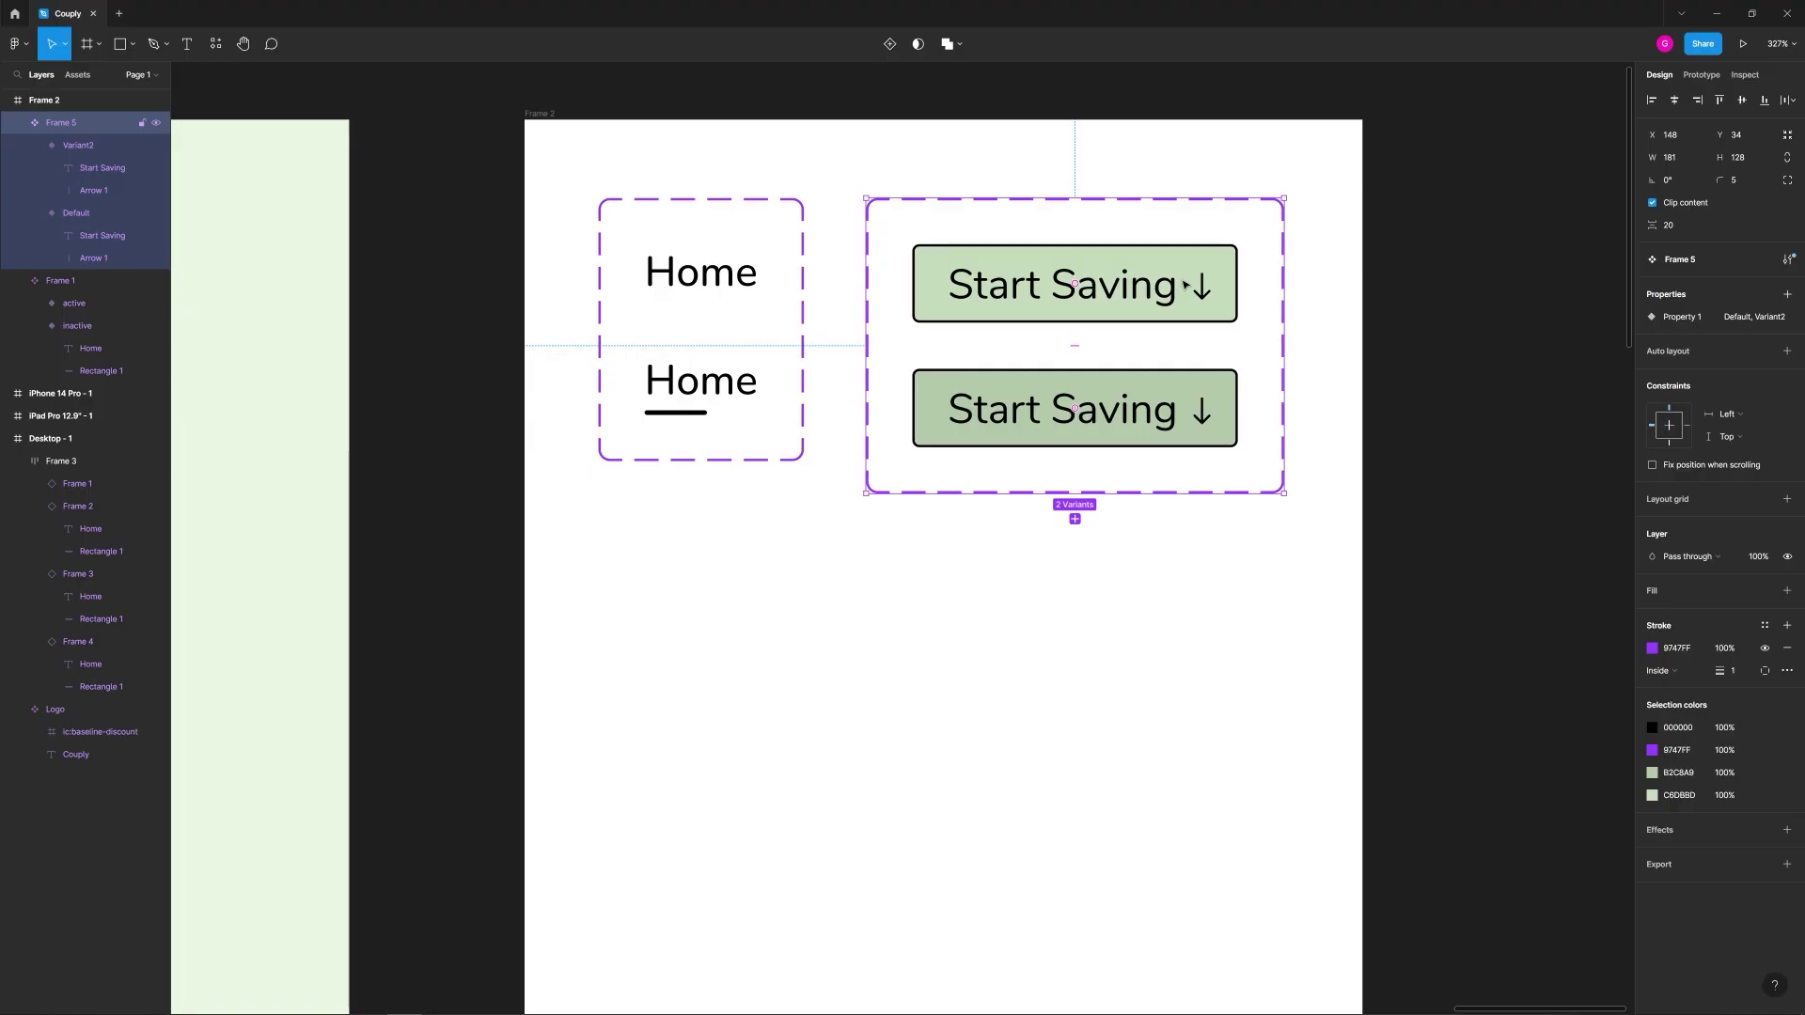
{"action": "left_click", "coordinate": [1184, 284]}
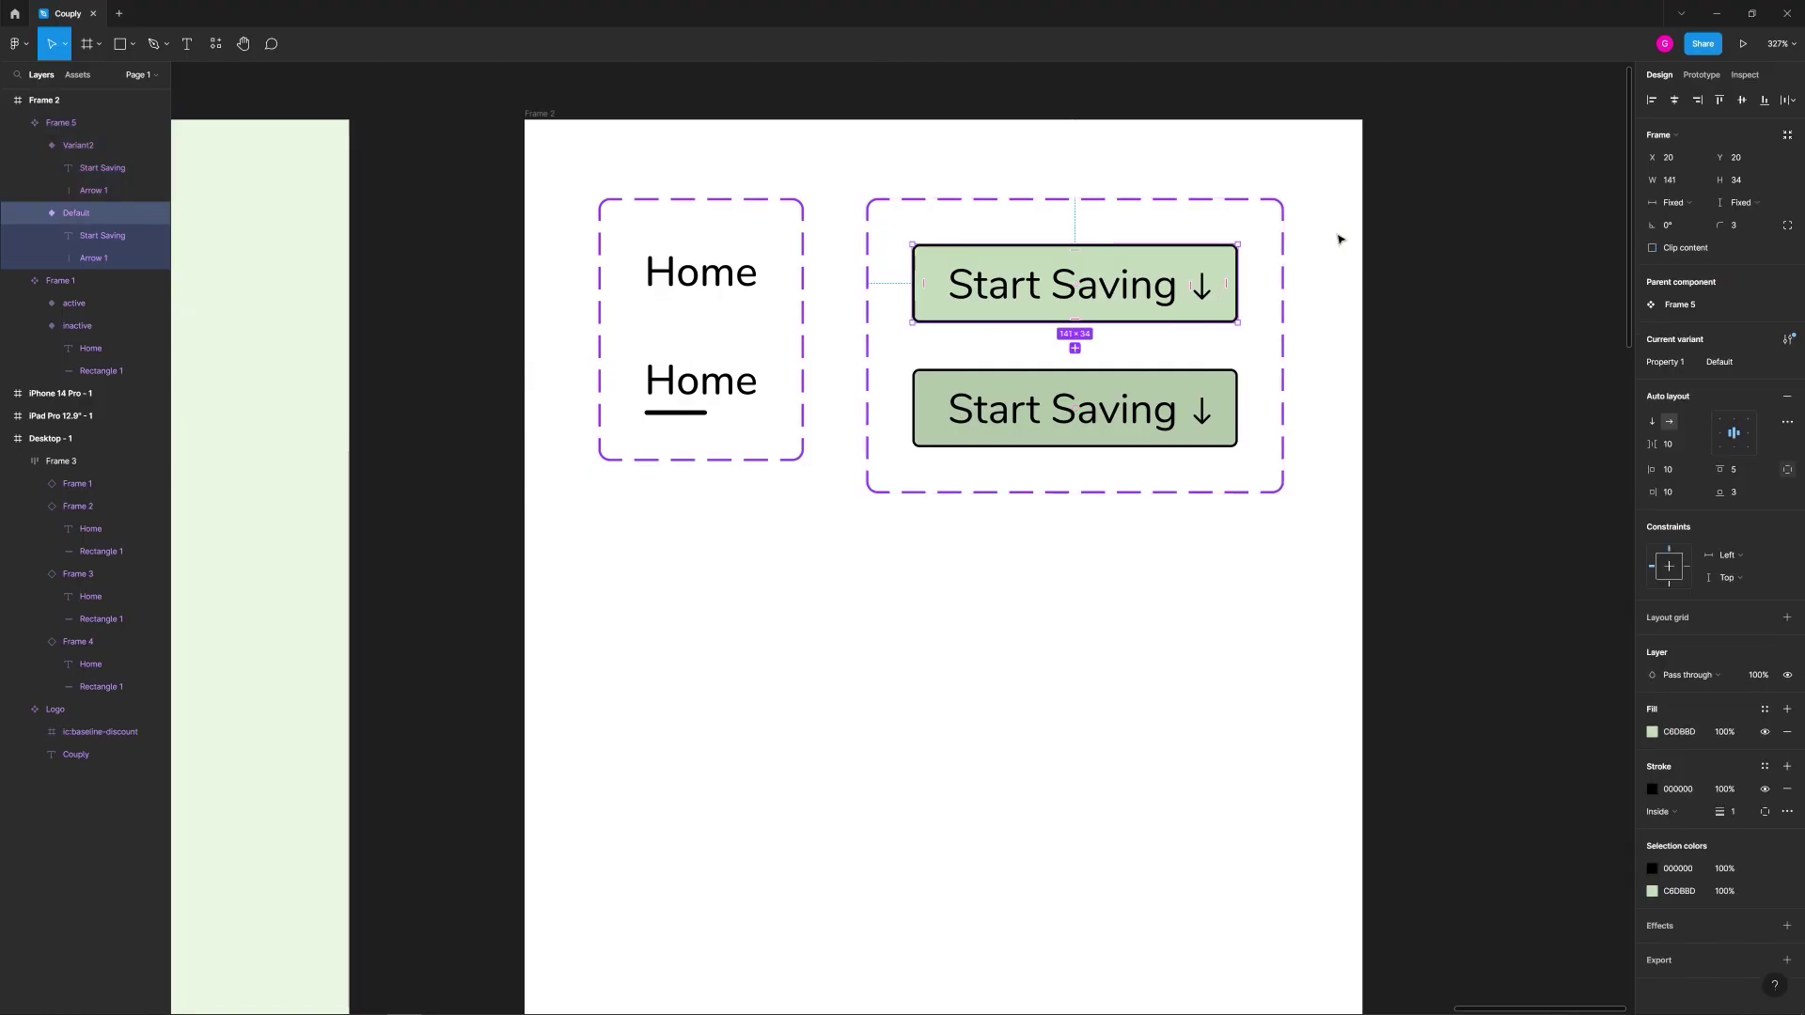
{"action": "left_click", "coordinate": [1700, 76]}
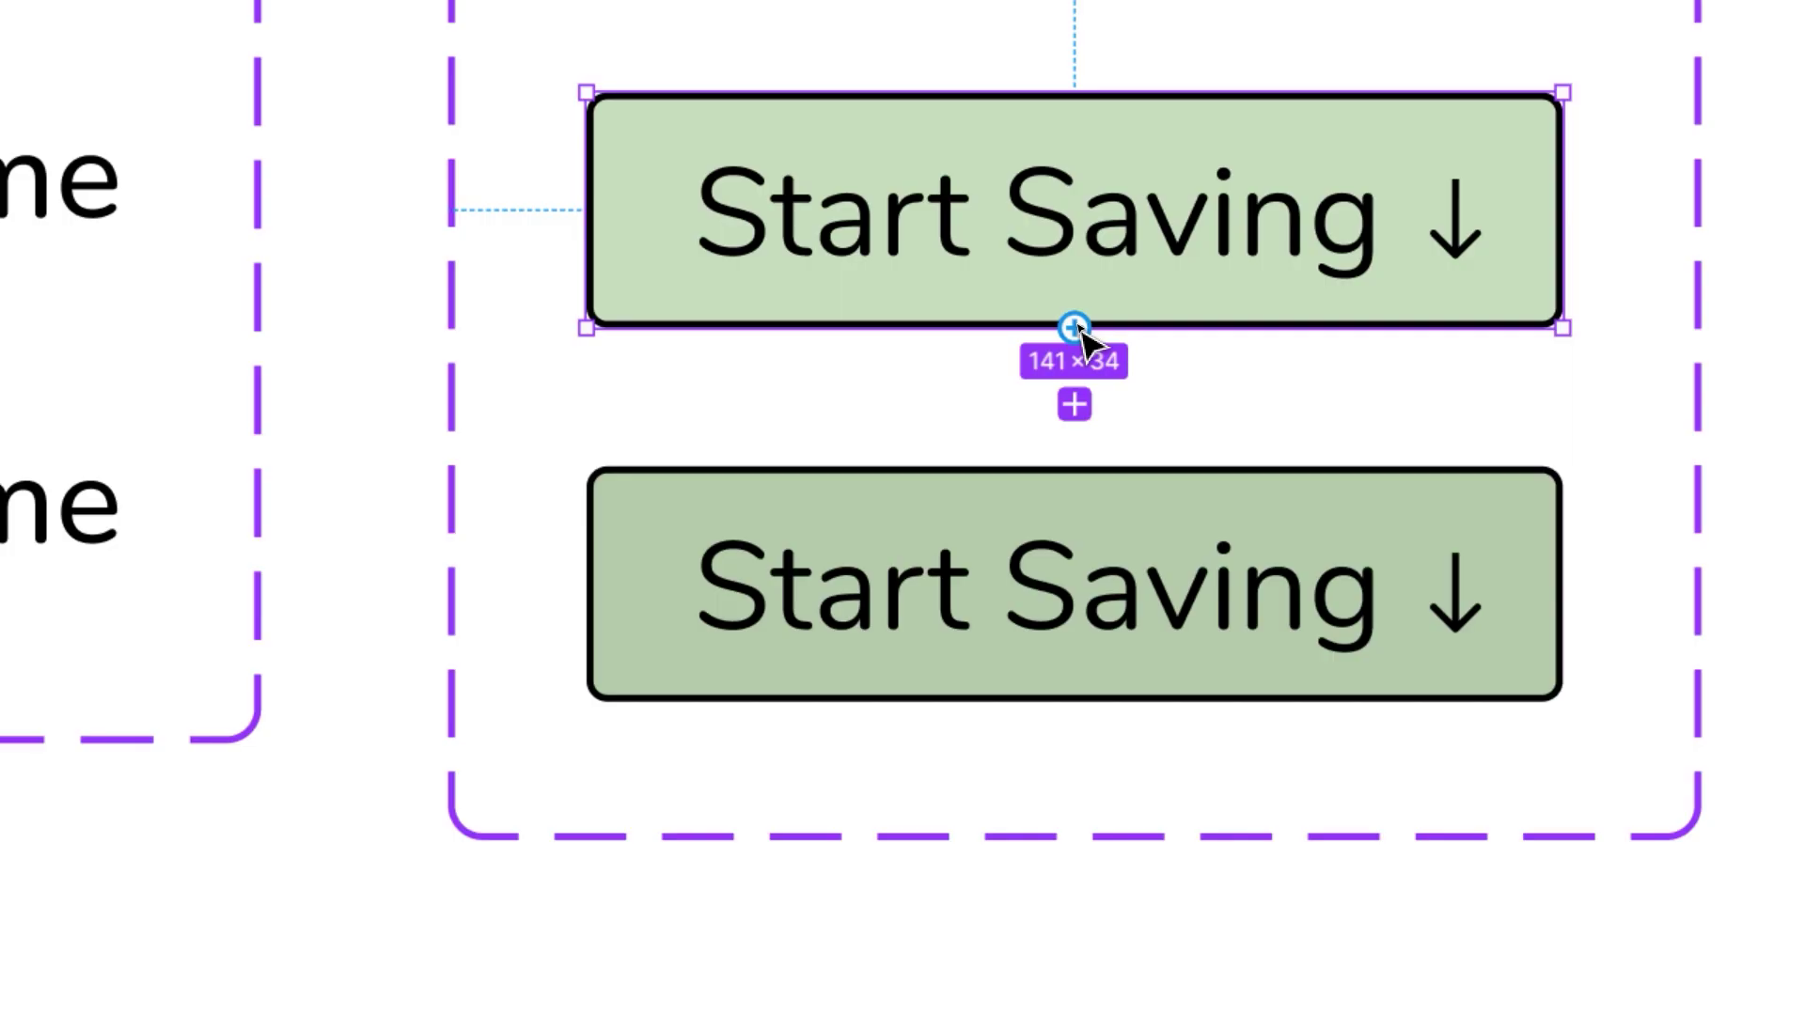
{"action": "left_click_drag", "start_coordinate": [1075, 328], "coordinate": [1082, 490]}
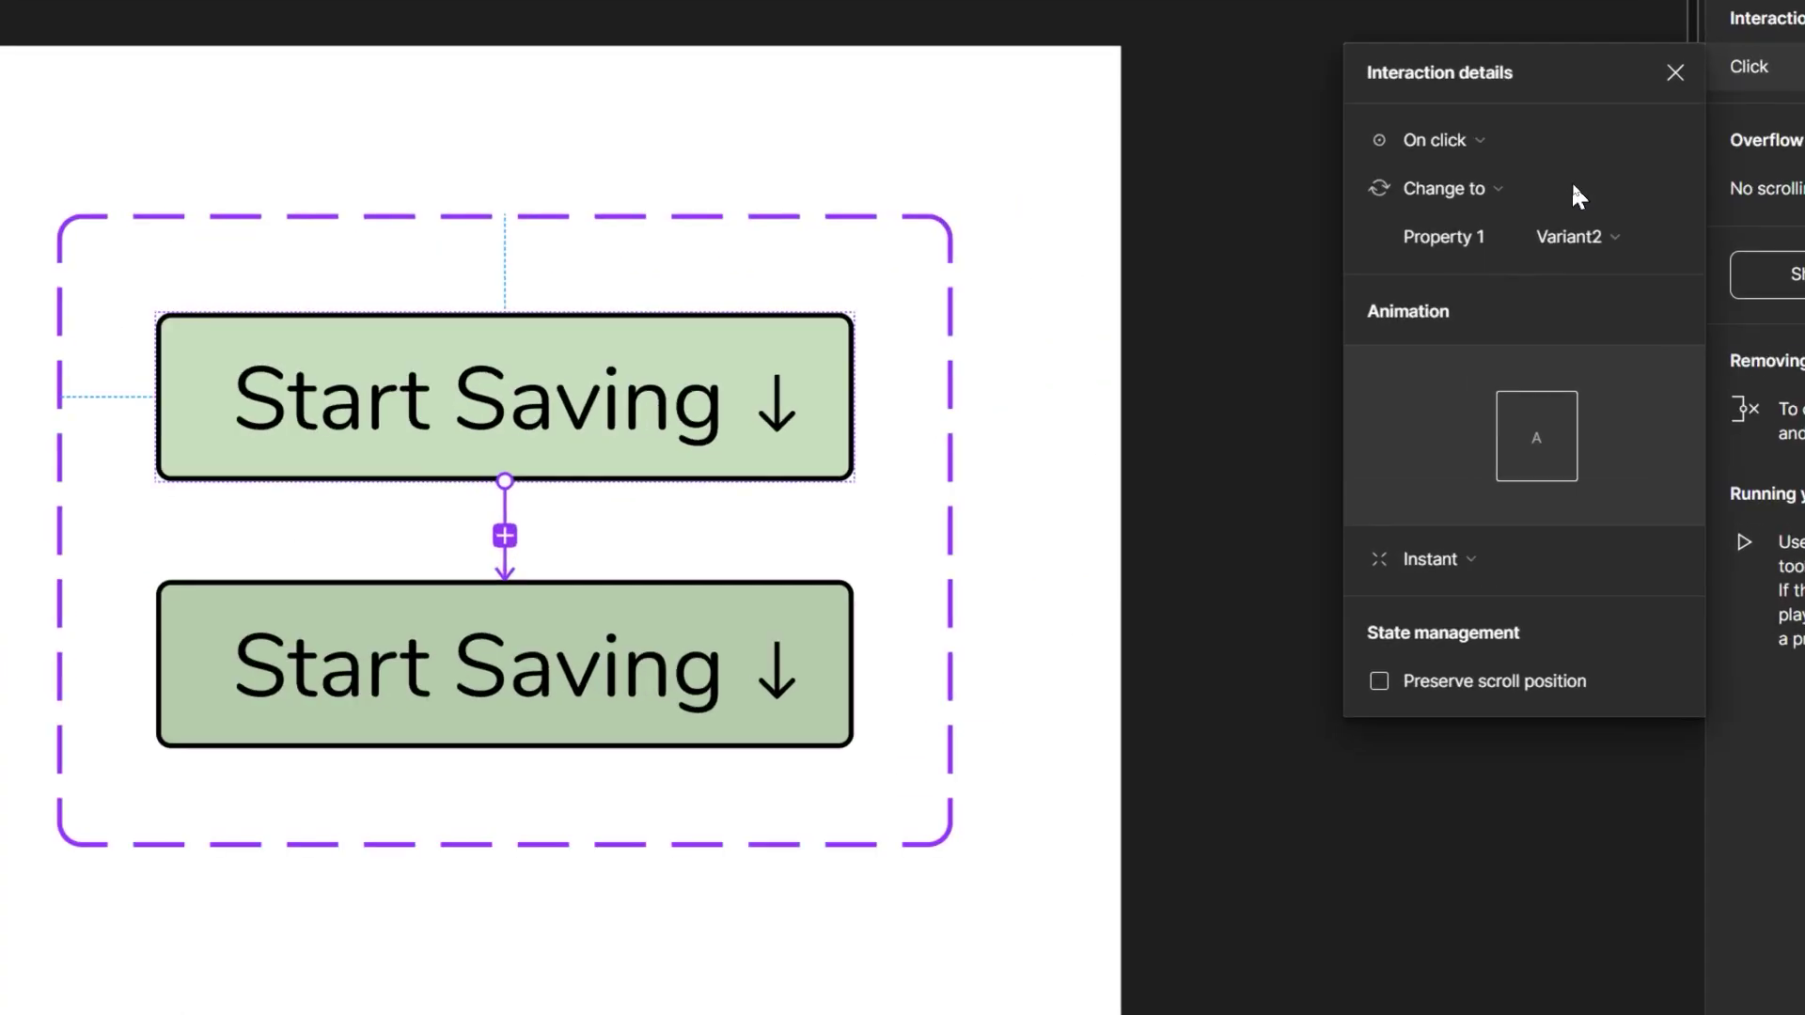
Step: Set the Start Saving interaction's trigger to While hovering and its animation to Smart animate
{"action": "left_click", "coordinate": [1467, 141]}
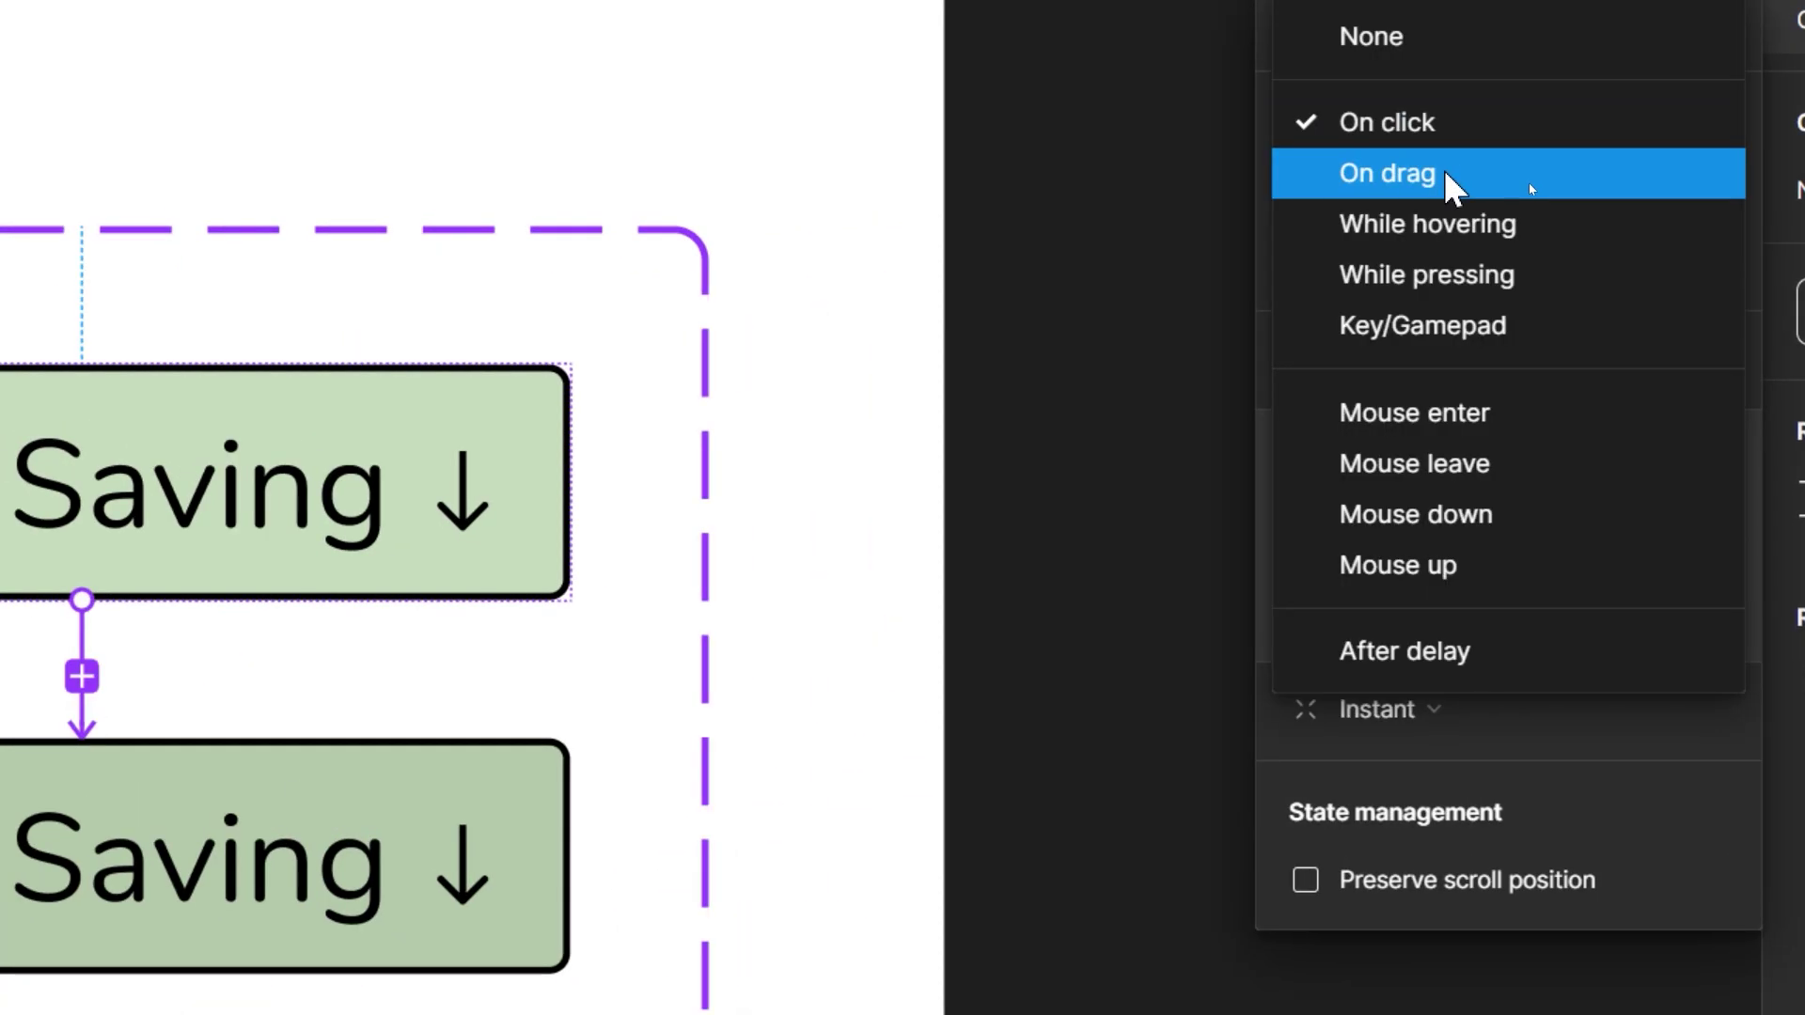
{"action": "left_click", "coordinate": [1444, 224]}
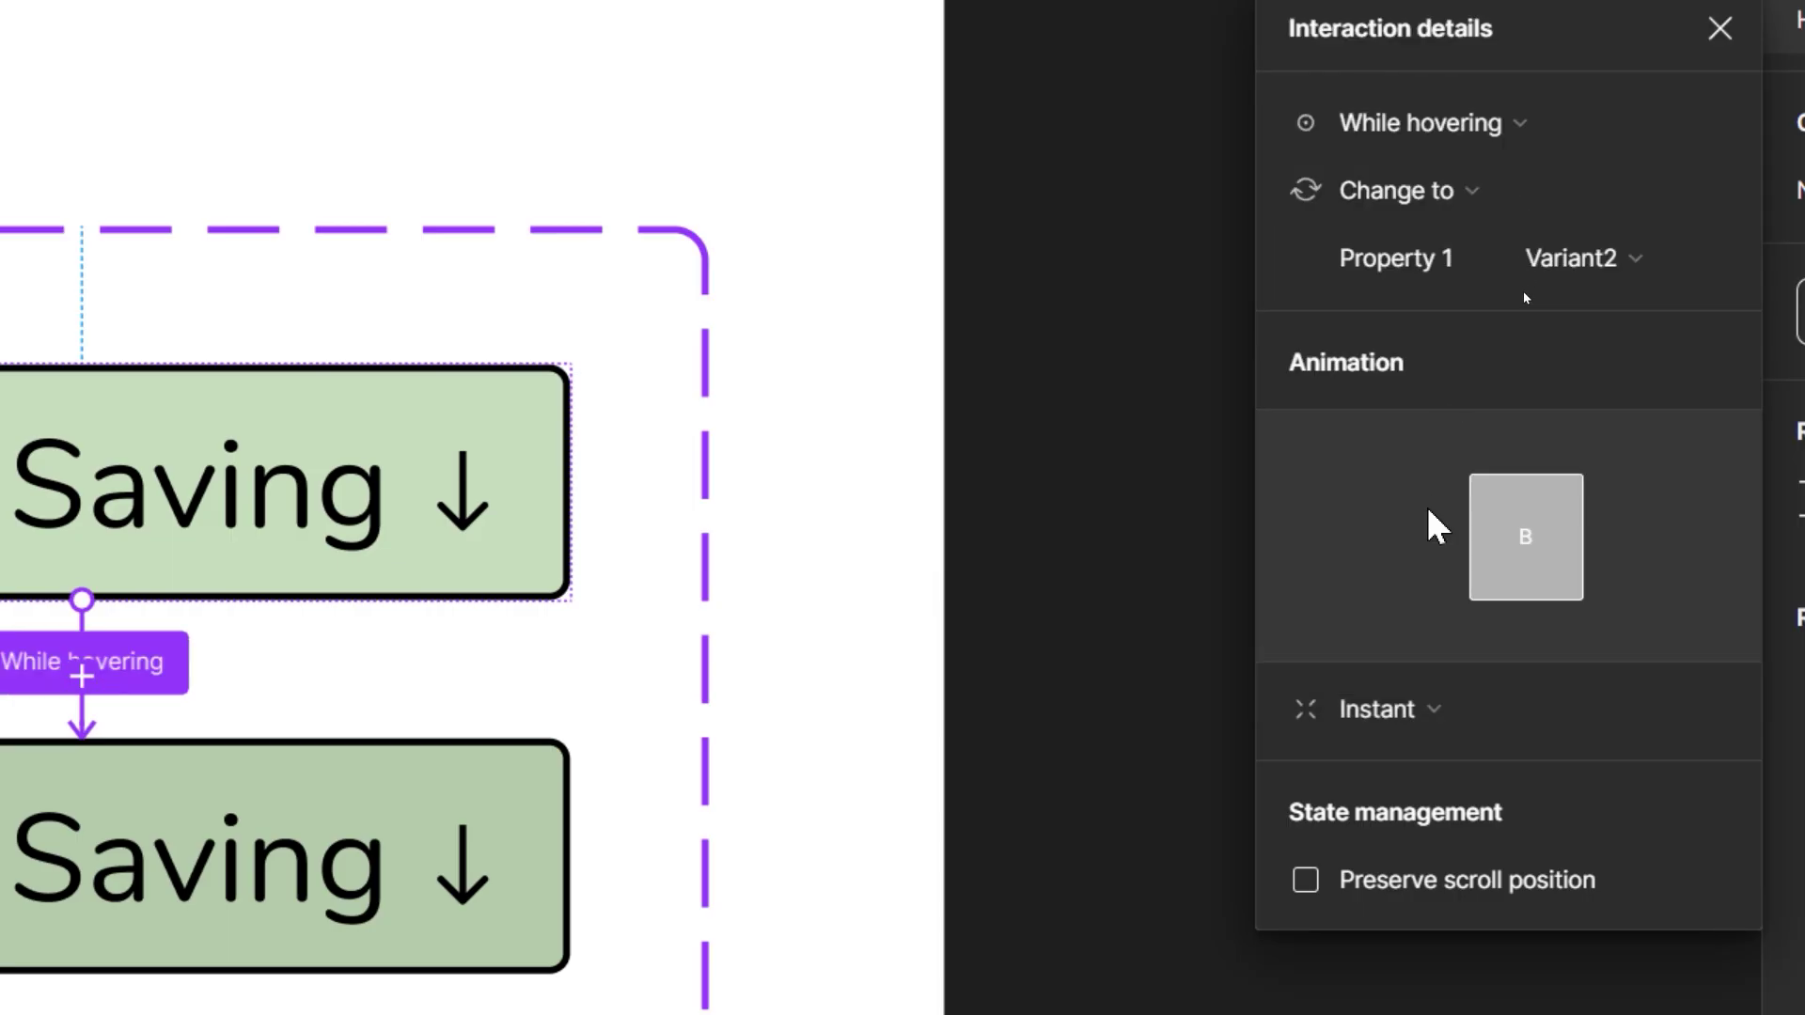
{"action": "left_click", "coordinate": [1430, 729]}
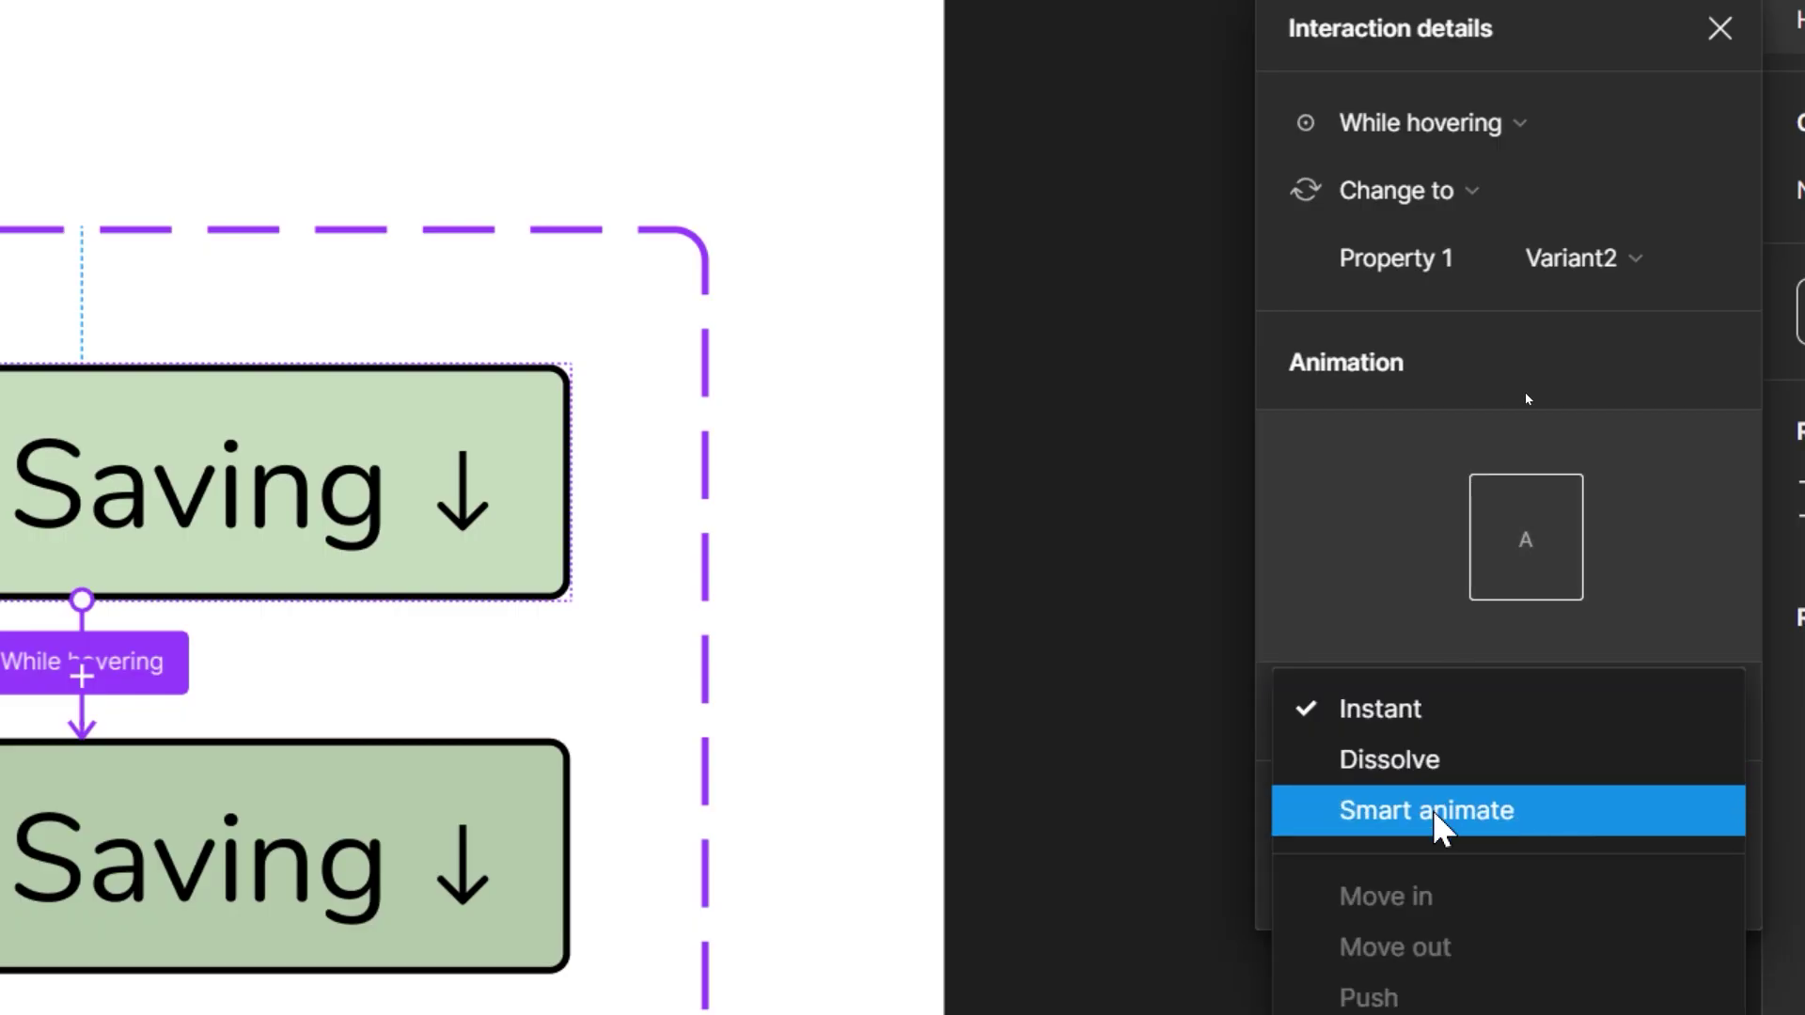
{"action": "left_click", "coordinate": [1442, 831]}
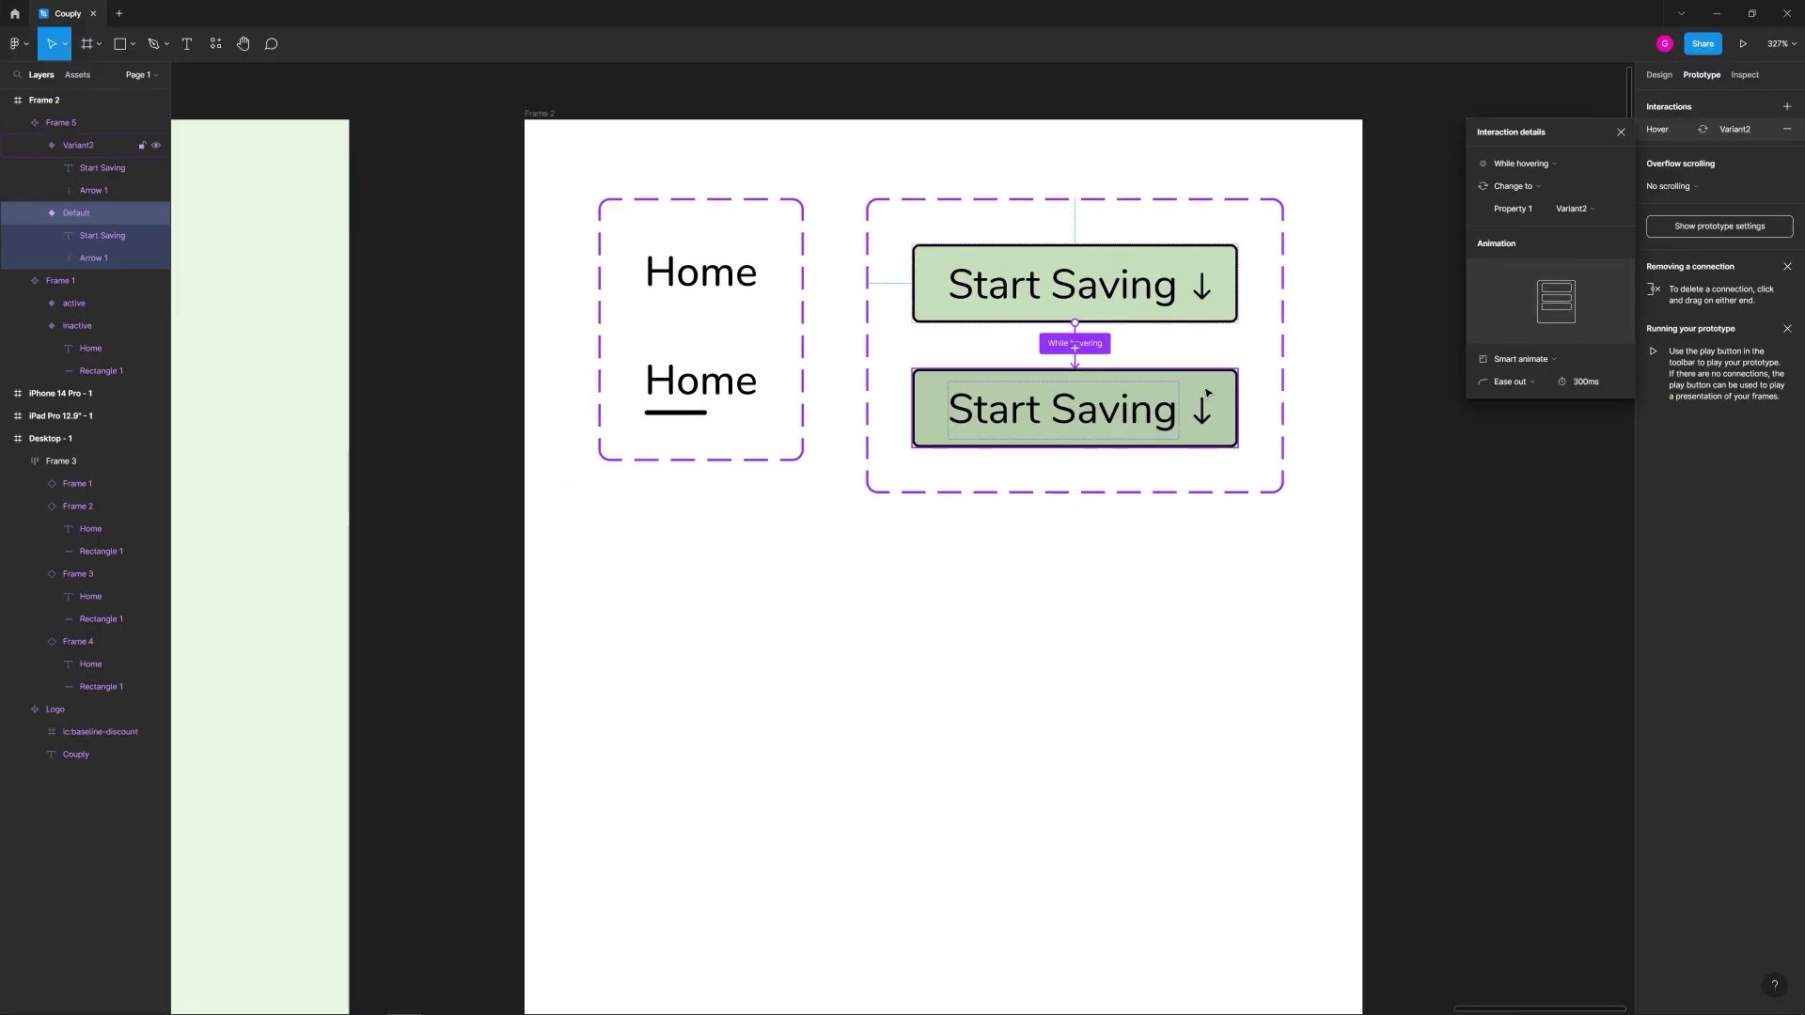
Step: Place an instance of the Start Saving component at the right end of the desktop header, using the layout grids for alignment
{"action": "left_click", "coordinate": [1033, 237]}
{"action": "scroll", "coordinate": [999, 210], "scroll_direction": "down", "scroll_amount": 3}
{"action": "scroll", "coordinate": [781, 153], "scroll_direction": "left", "scroll_amount": 2}
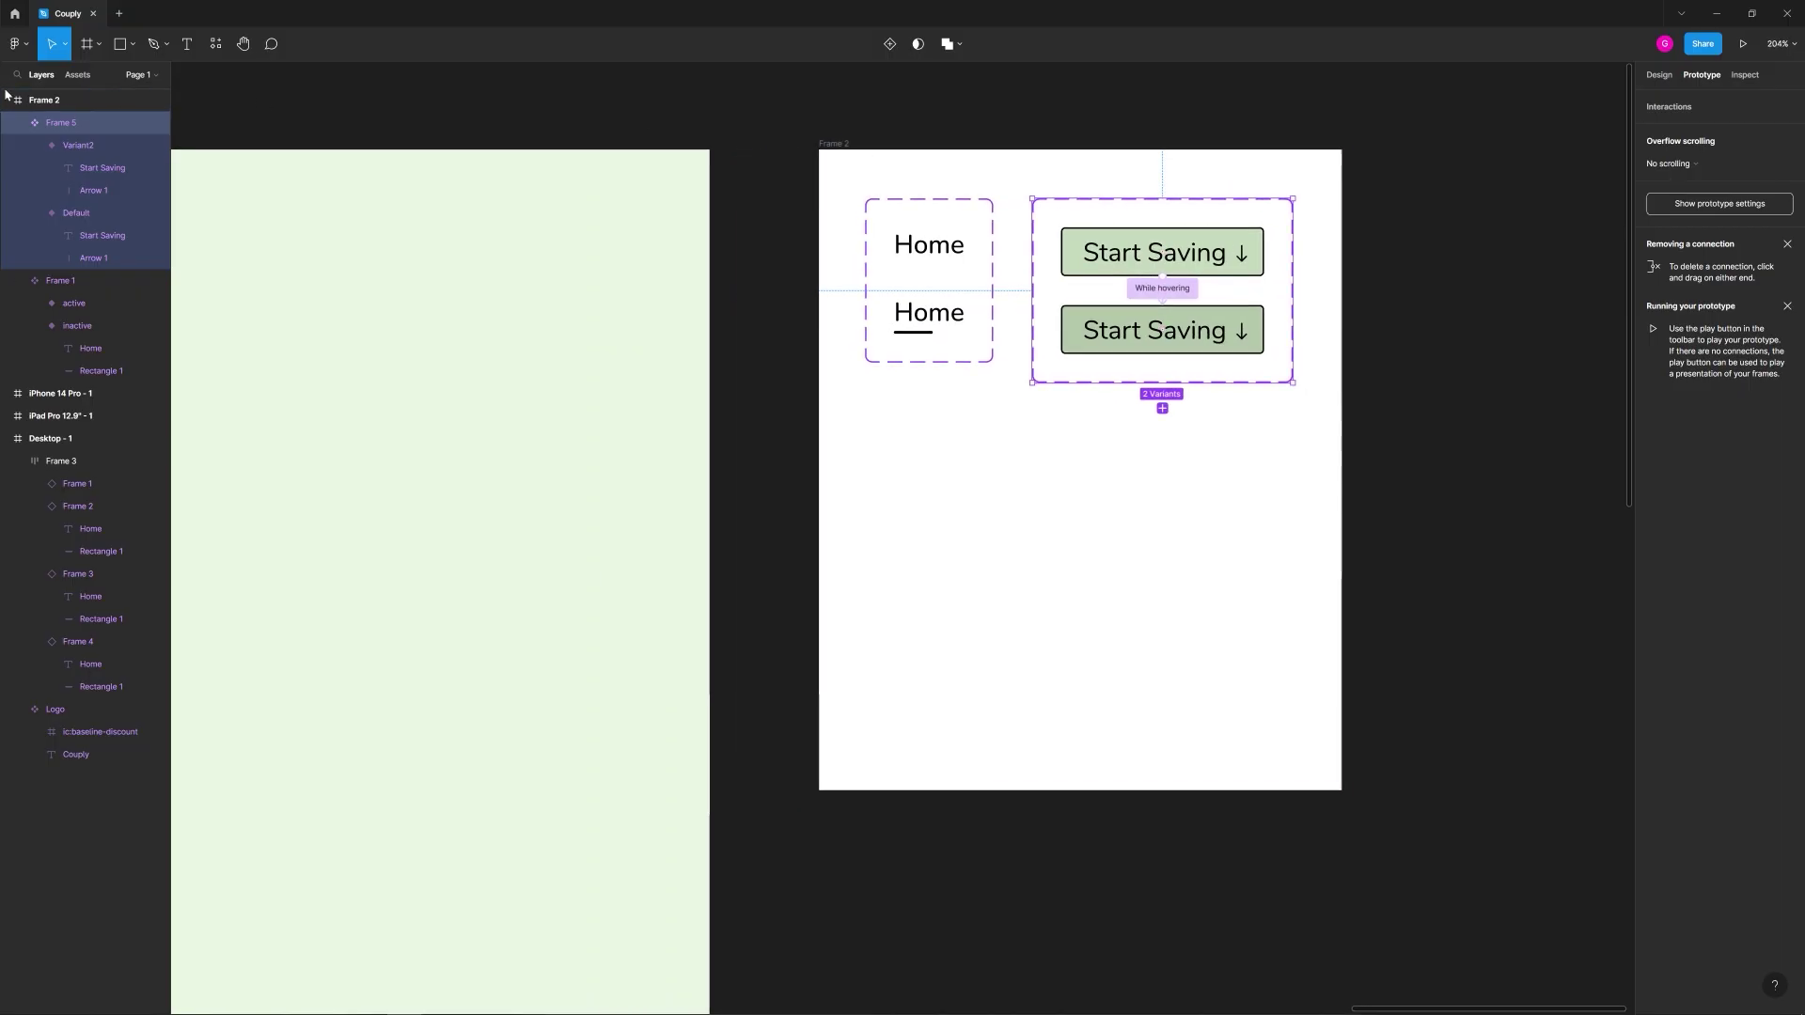
{"action": "left_click", "coordinate": [78, 75]}
{"action": "left_click_drag", "start_coordinate": [126, 279], "coordinate": [1277, 268]}
{"action": "scroll", "coordinate": [1176, 330], "scroll_direction": "down", "scroll_amount": 3}
{"action": "key", "text": "ctrl+shift+4"}
{"action": "key", "text": "ctrl+shift+4"}
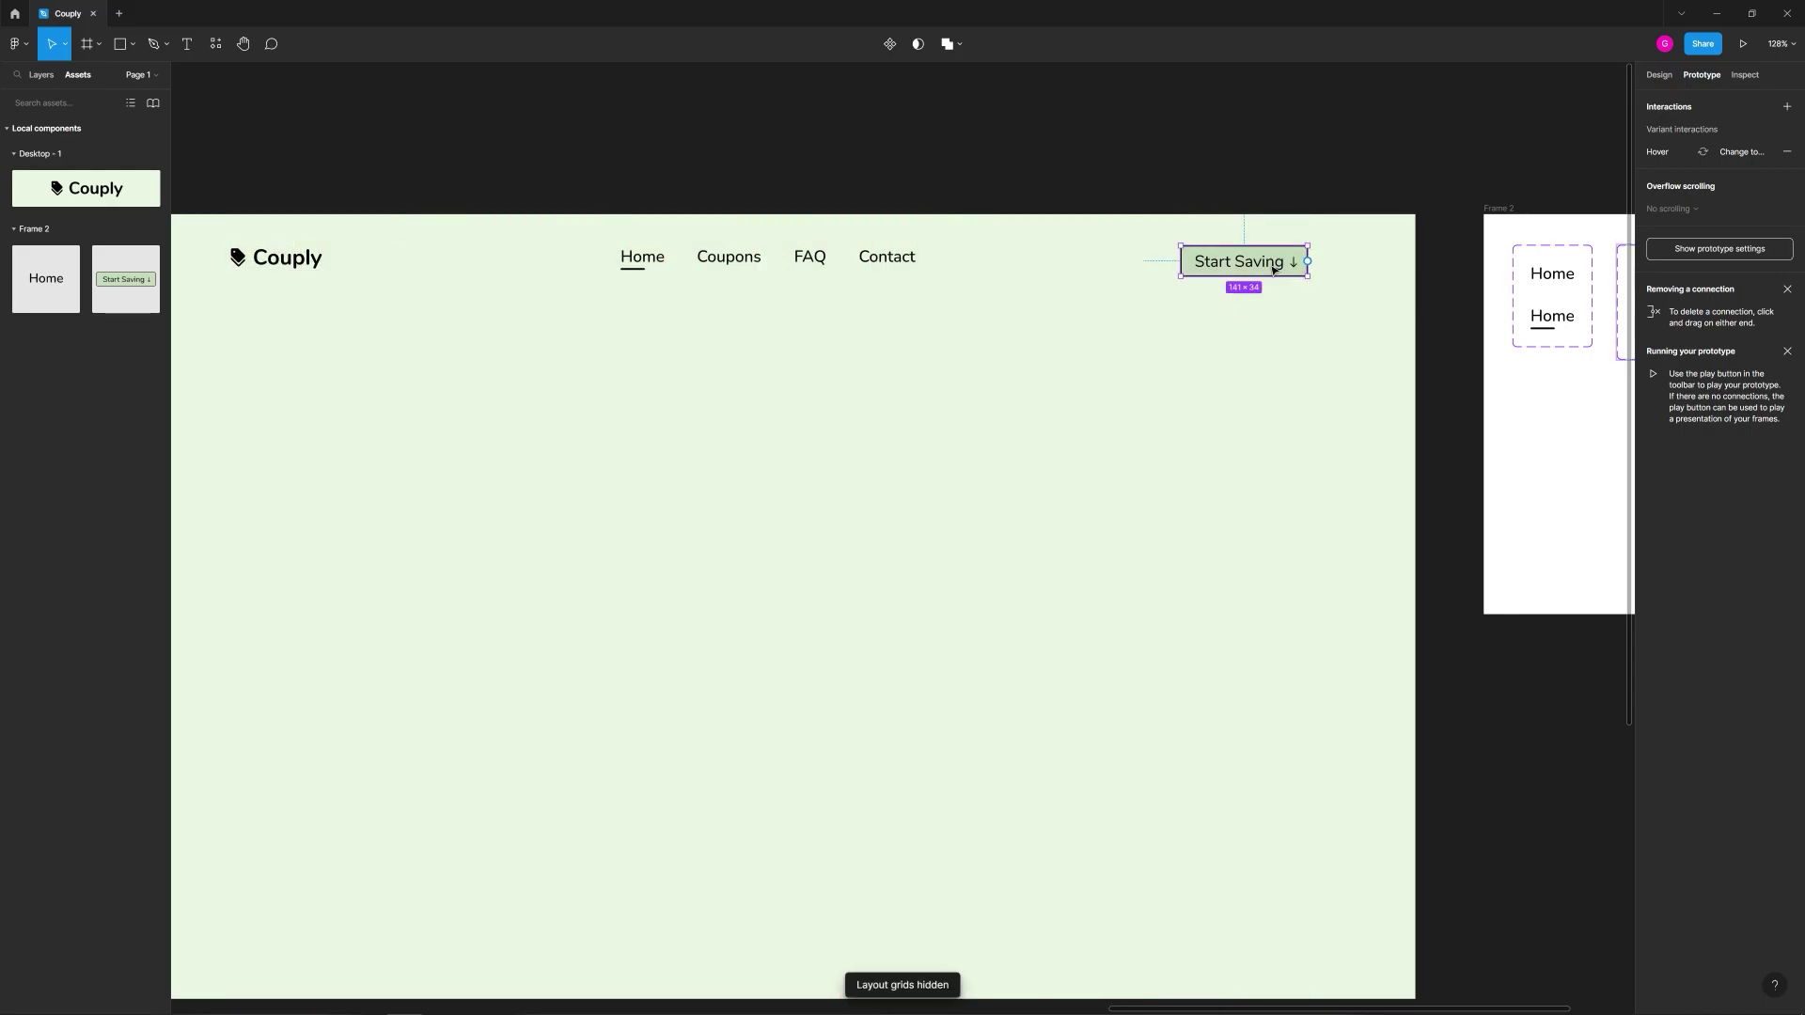
Step: Preview the desktop frame as a prototype to check the header, and return to the design file
{"action": "left_click", "coordinate": [1113, 191]}
{"action": "left_click", "coordinate": [1743, 47]}
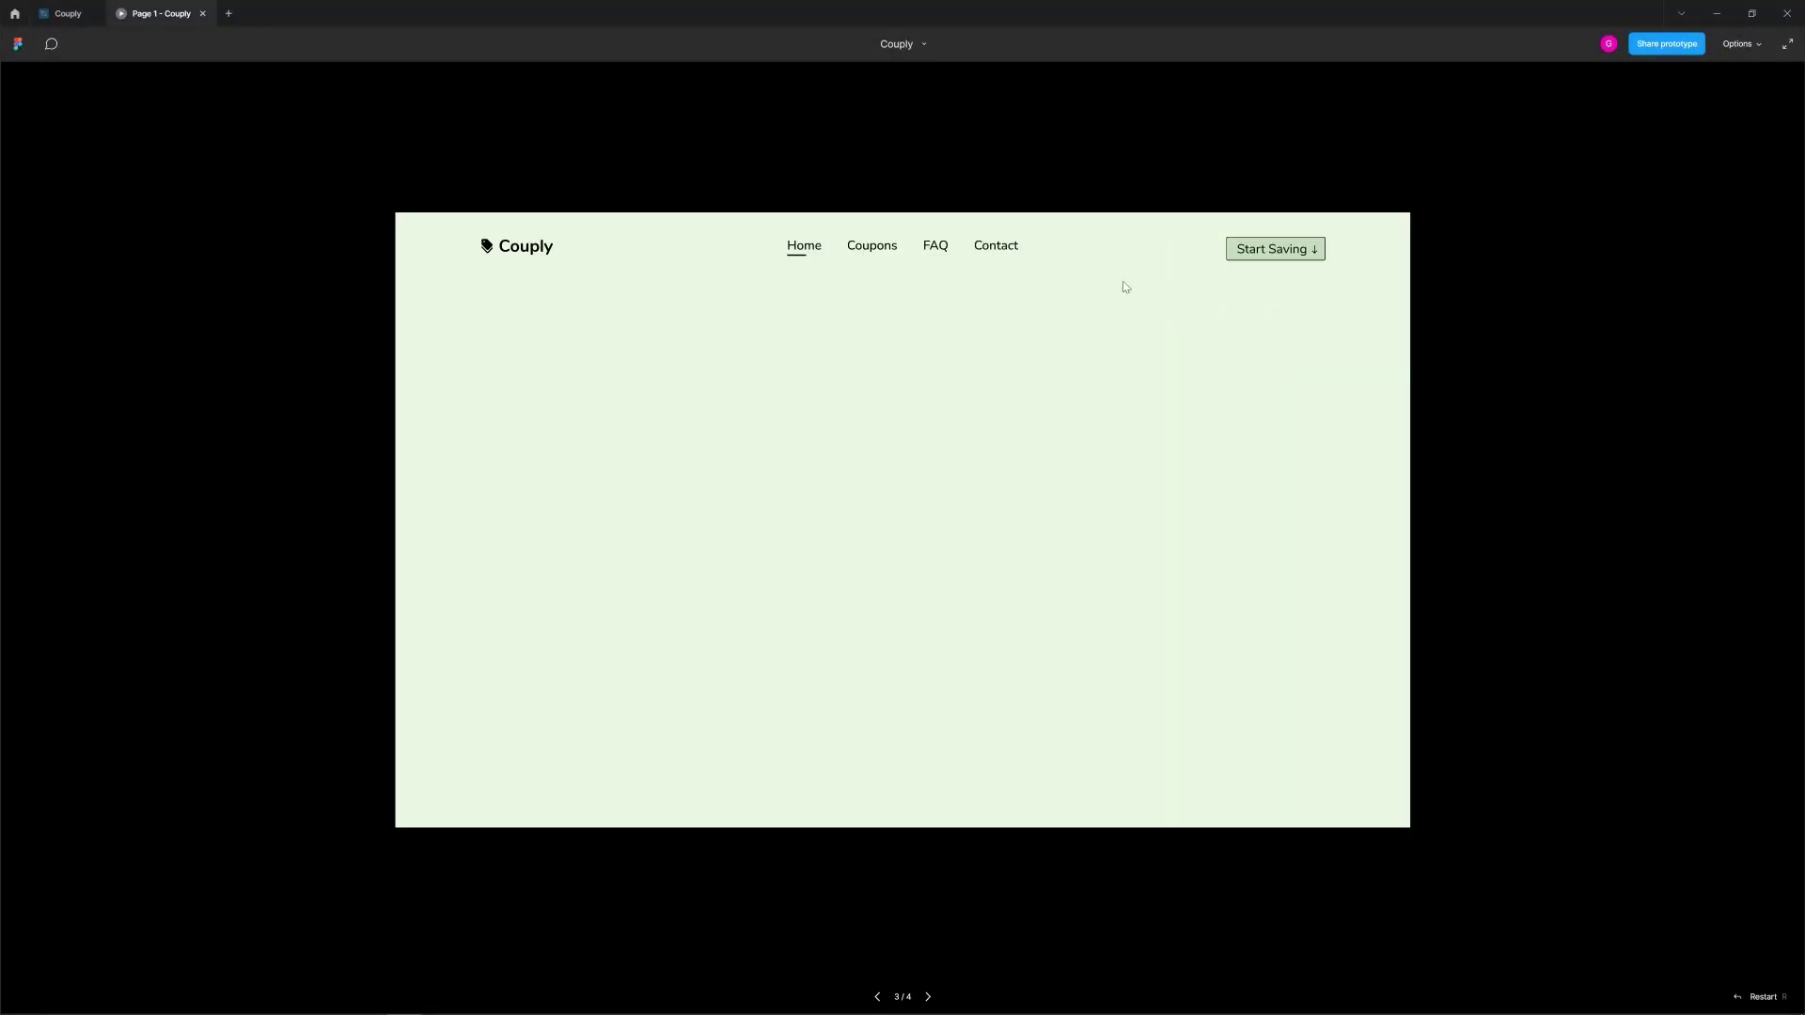
{"action": "left_click", "coordinate": [74, 13]}
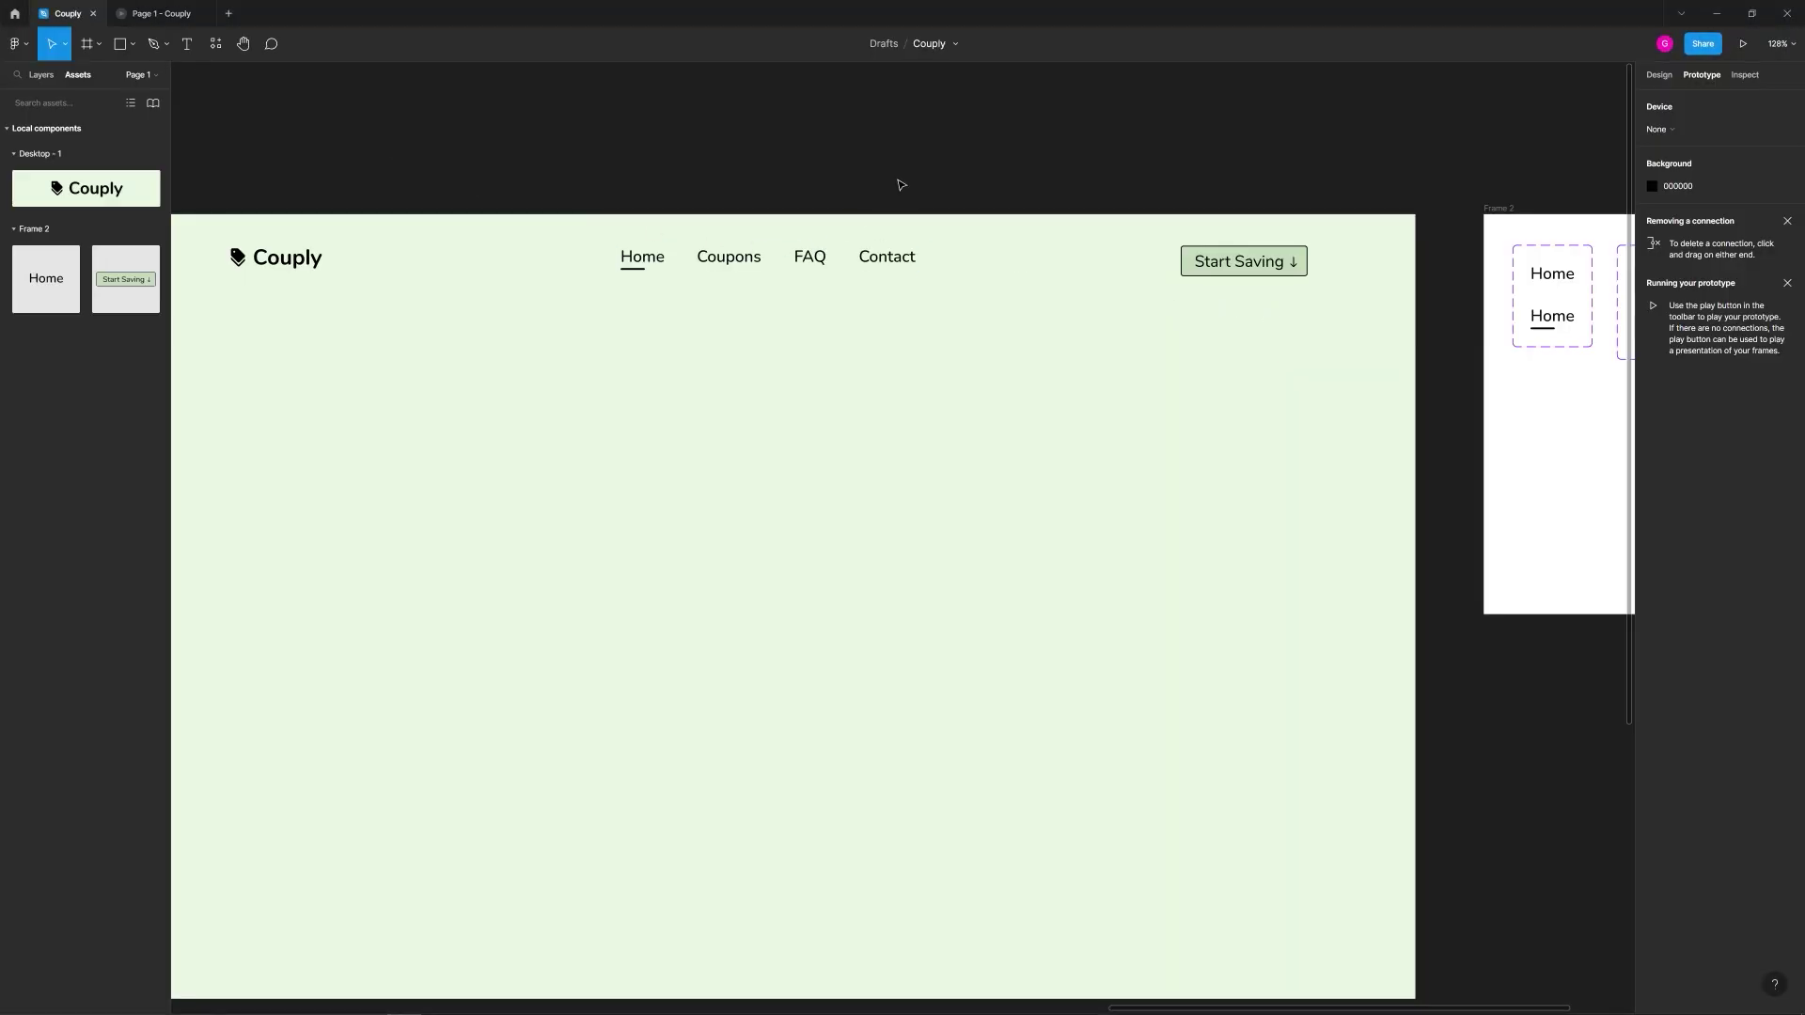
Step: Turn the desktop header's logo, navigation links and Start Saving button into one component with horizontal auto layout and centred alignment
{"action": "scroll", "coordinate": [999, 298], "scroll_direction": "down", "scroll_amount": 2}
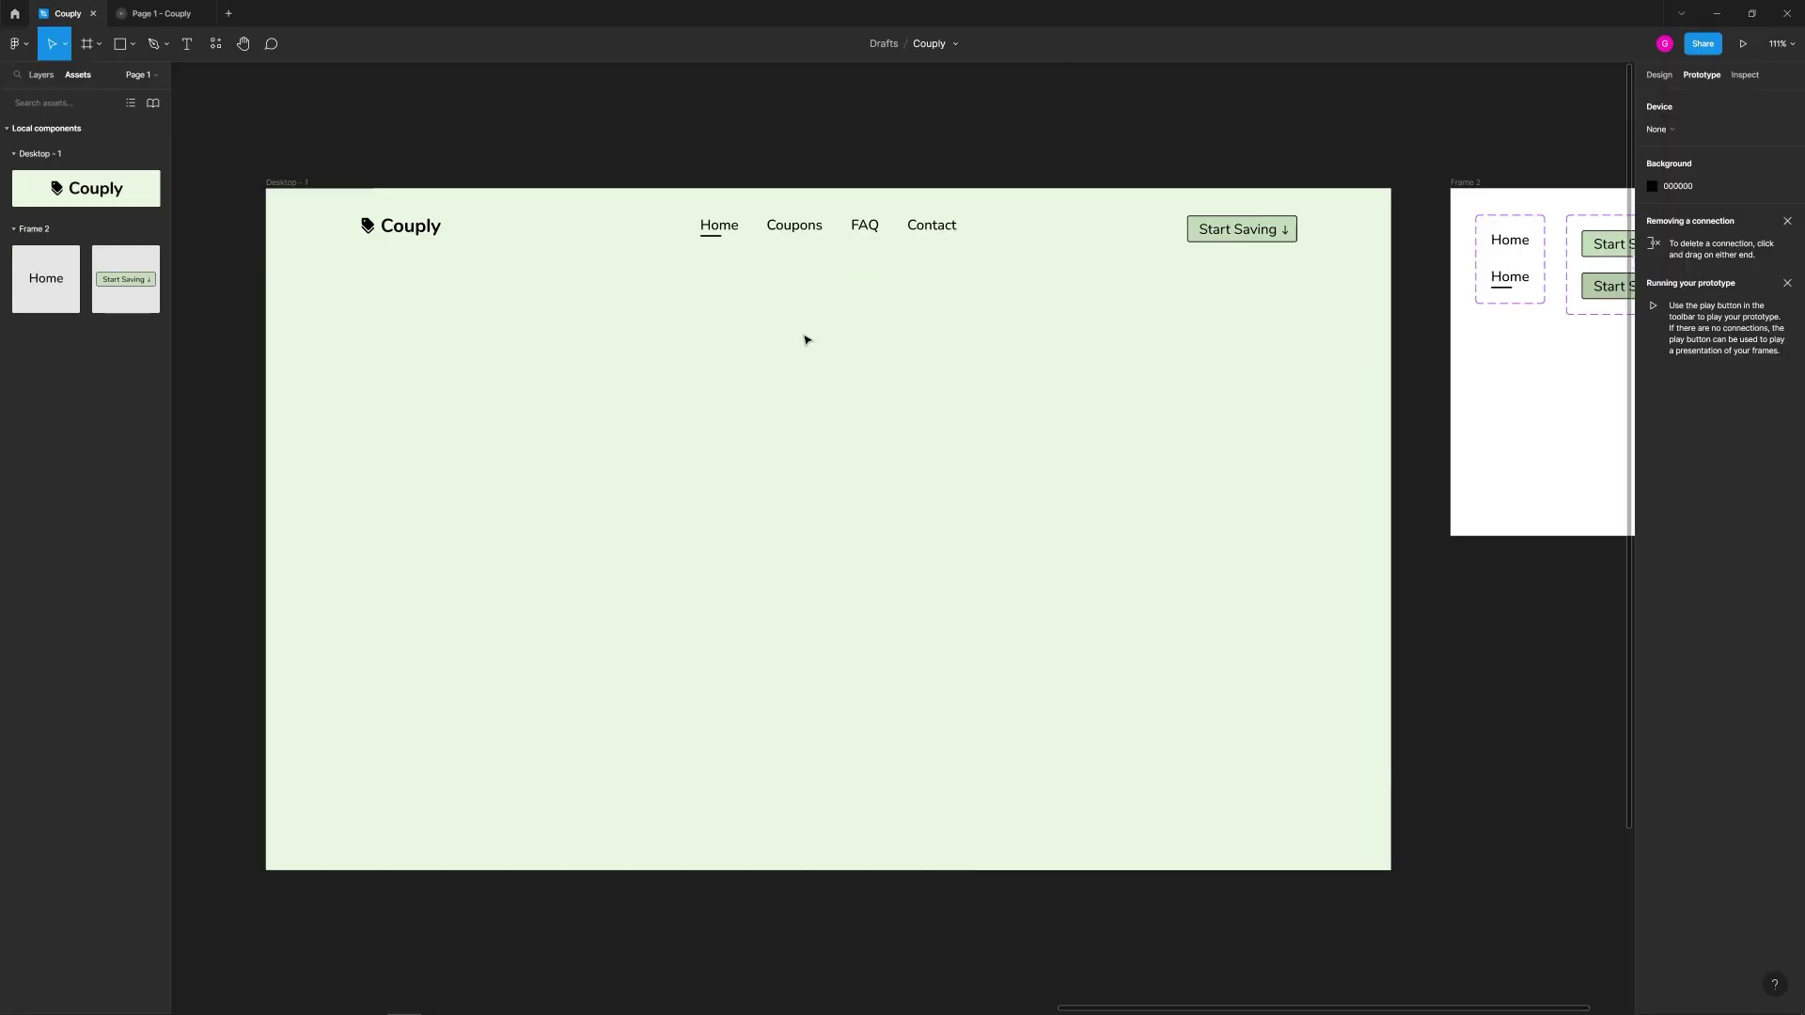
{"action": "left_click_drag", "start_coordinate": [897, 348], "coordinate": [917, 335]}
{"action": "left_click_drag", "start_coordinate": [1335, 246], "coordinate": [357, 187]}
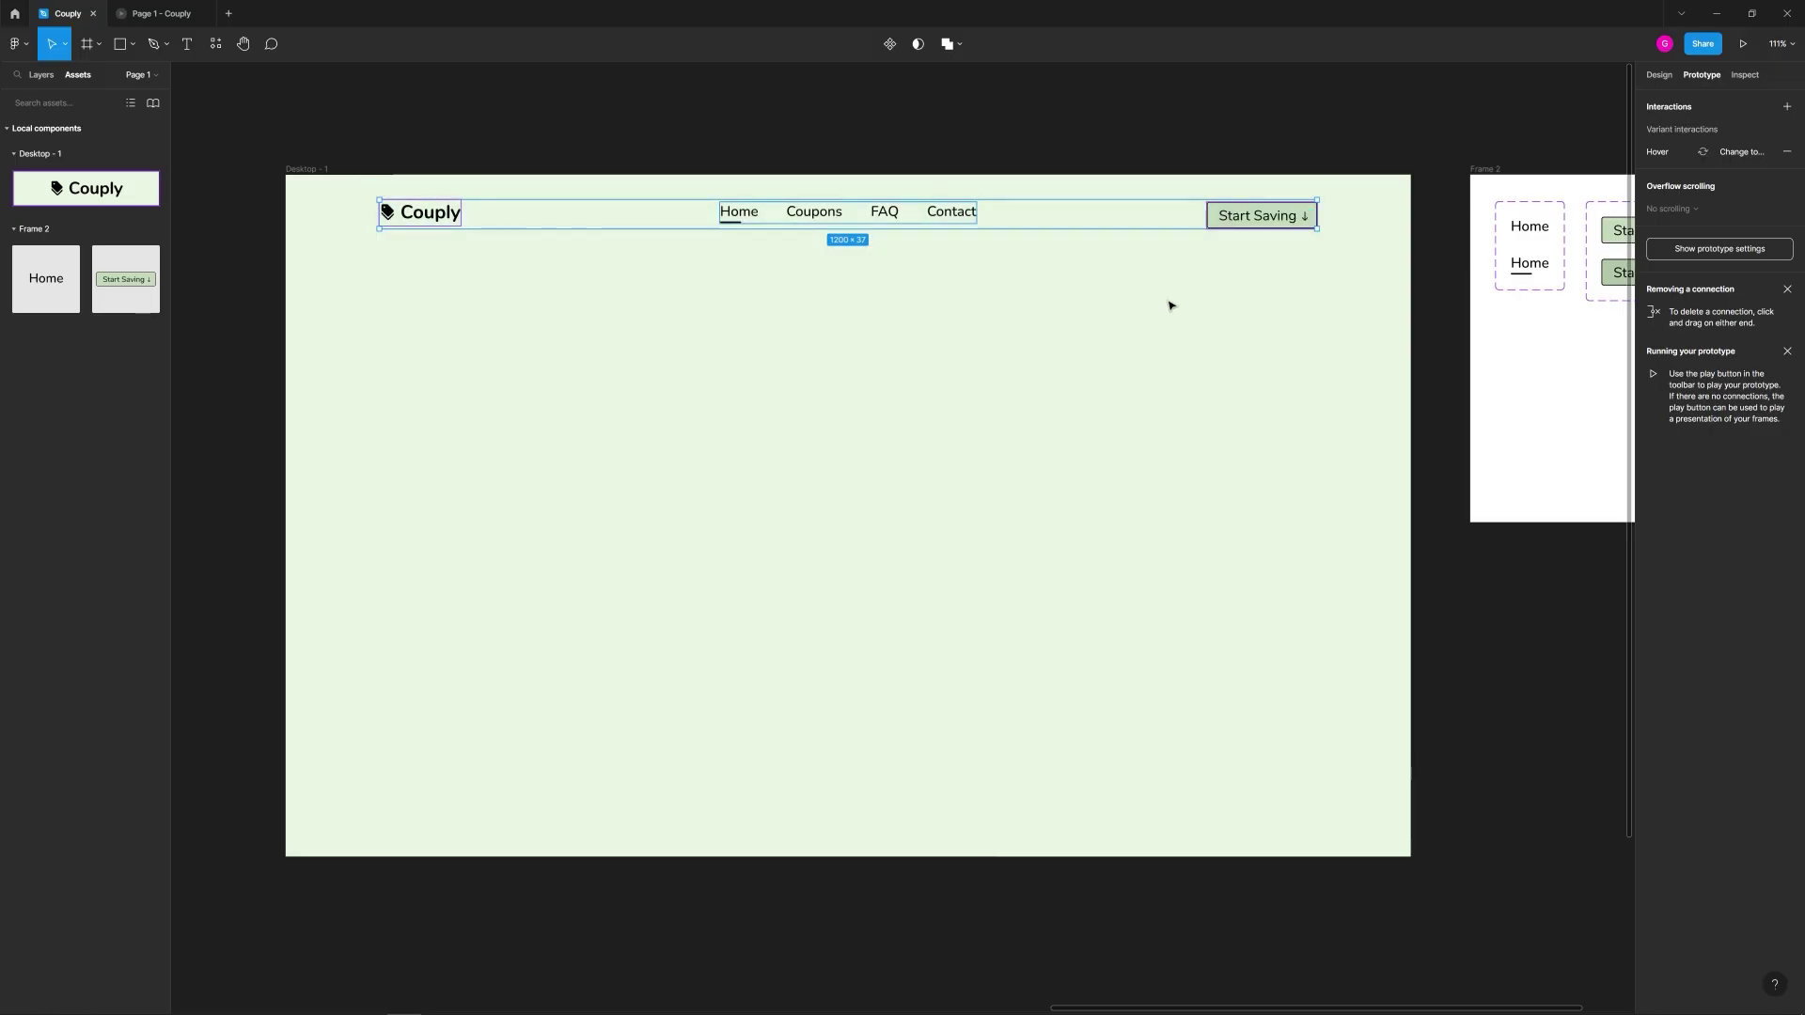
{"action": "left_click", "coordinate": [1196, 290]}
{"action": "left_click_drag", "start_coordinate": [1345, 260], "coordinate": [363, 195]}
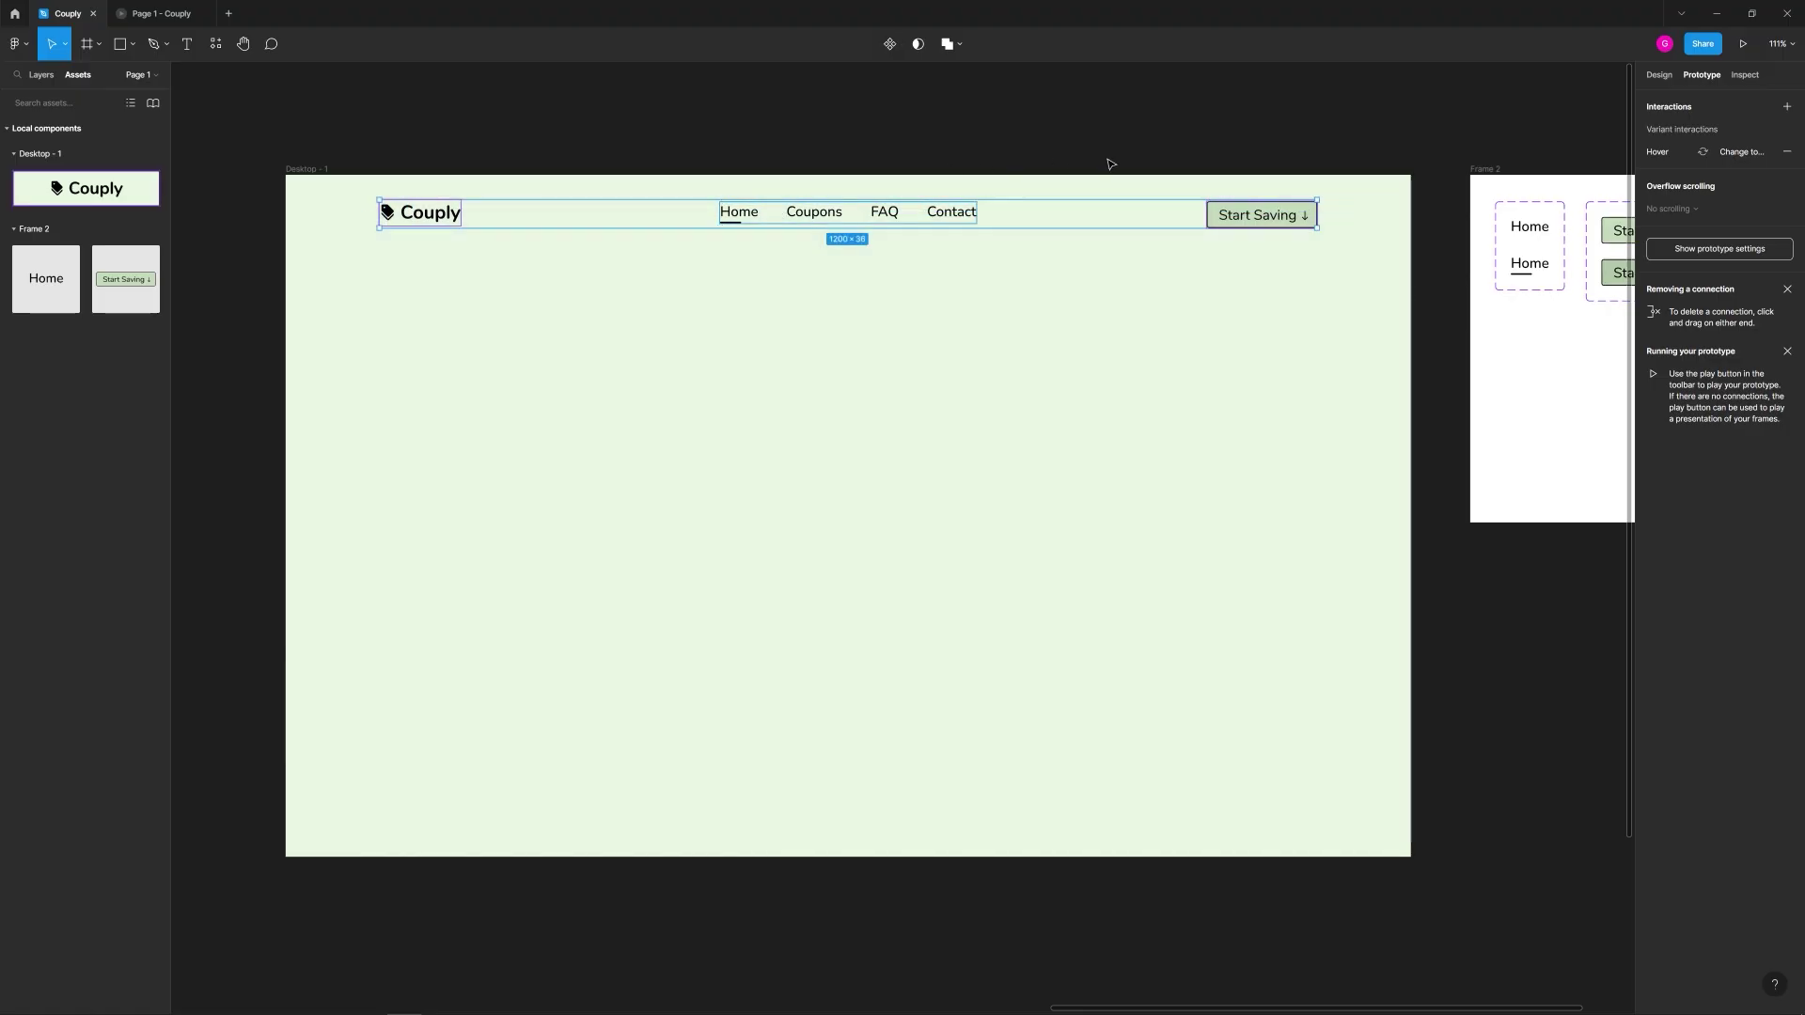
{"action": "left_click", "coordinate": [1659, 76]}
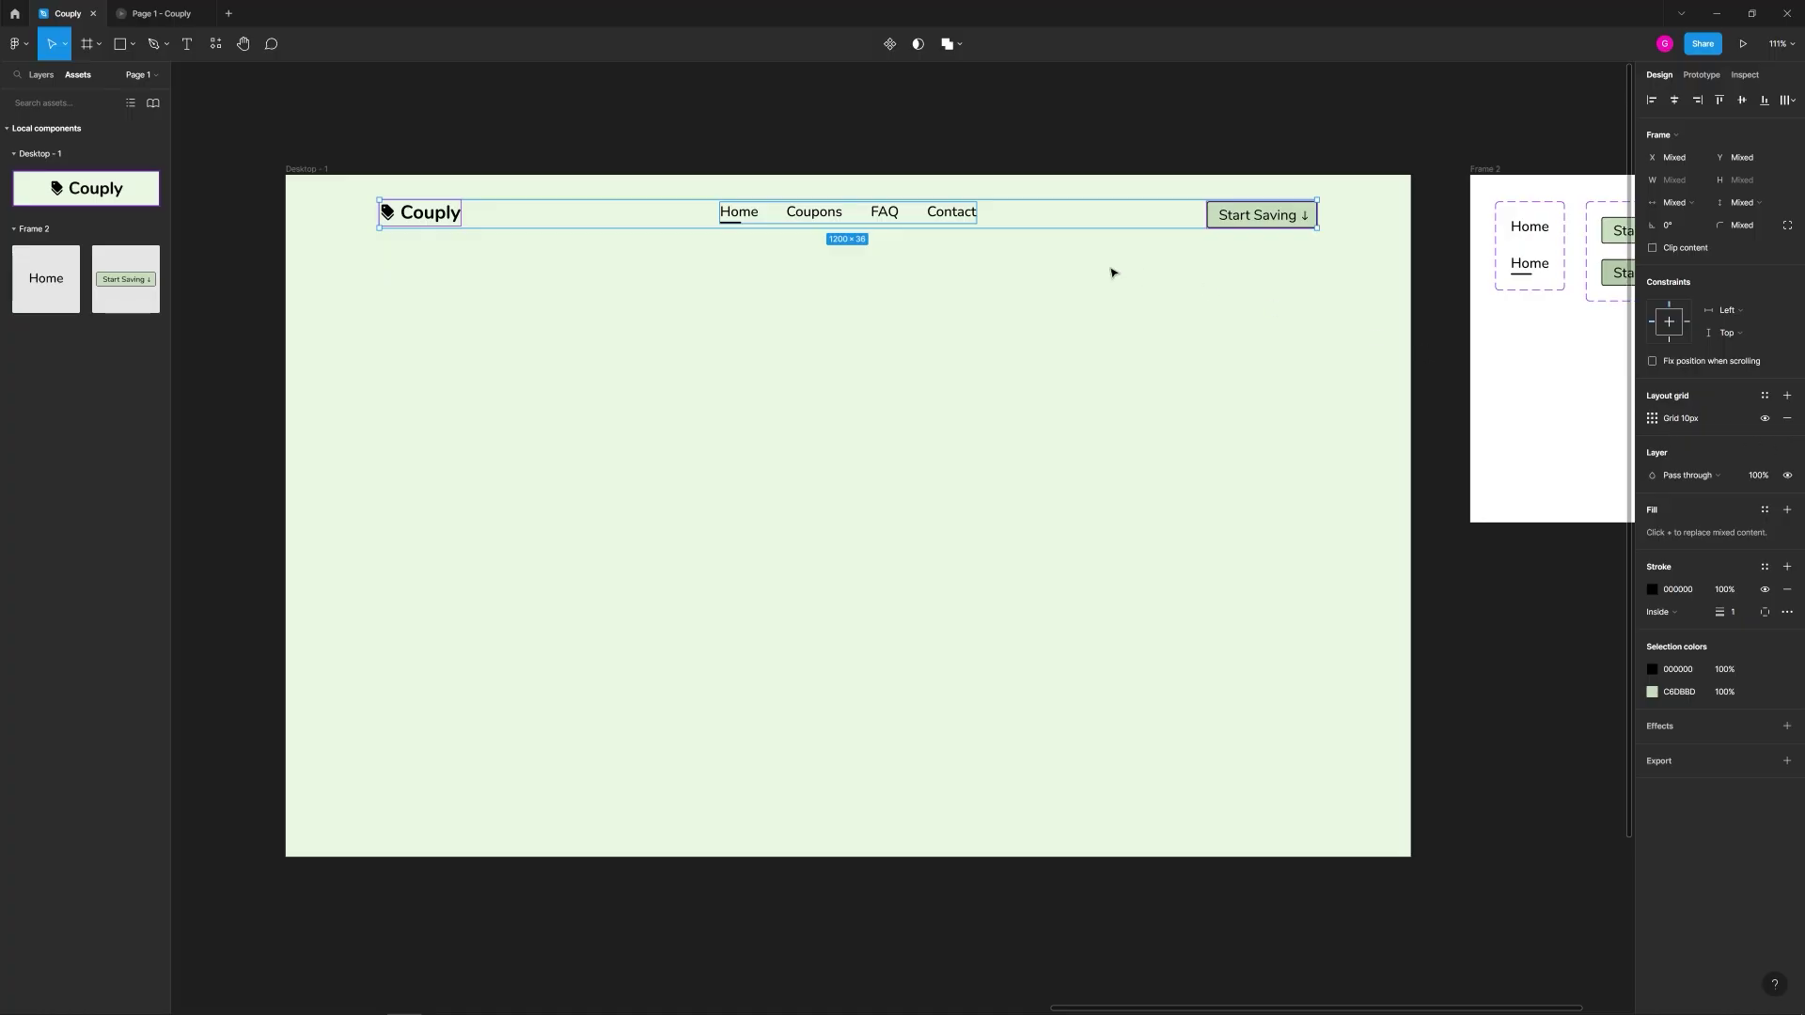
{"action": "left_click", "coordinate": [892, 47]}
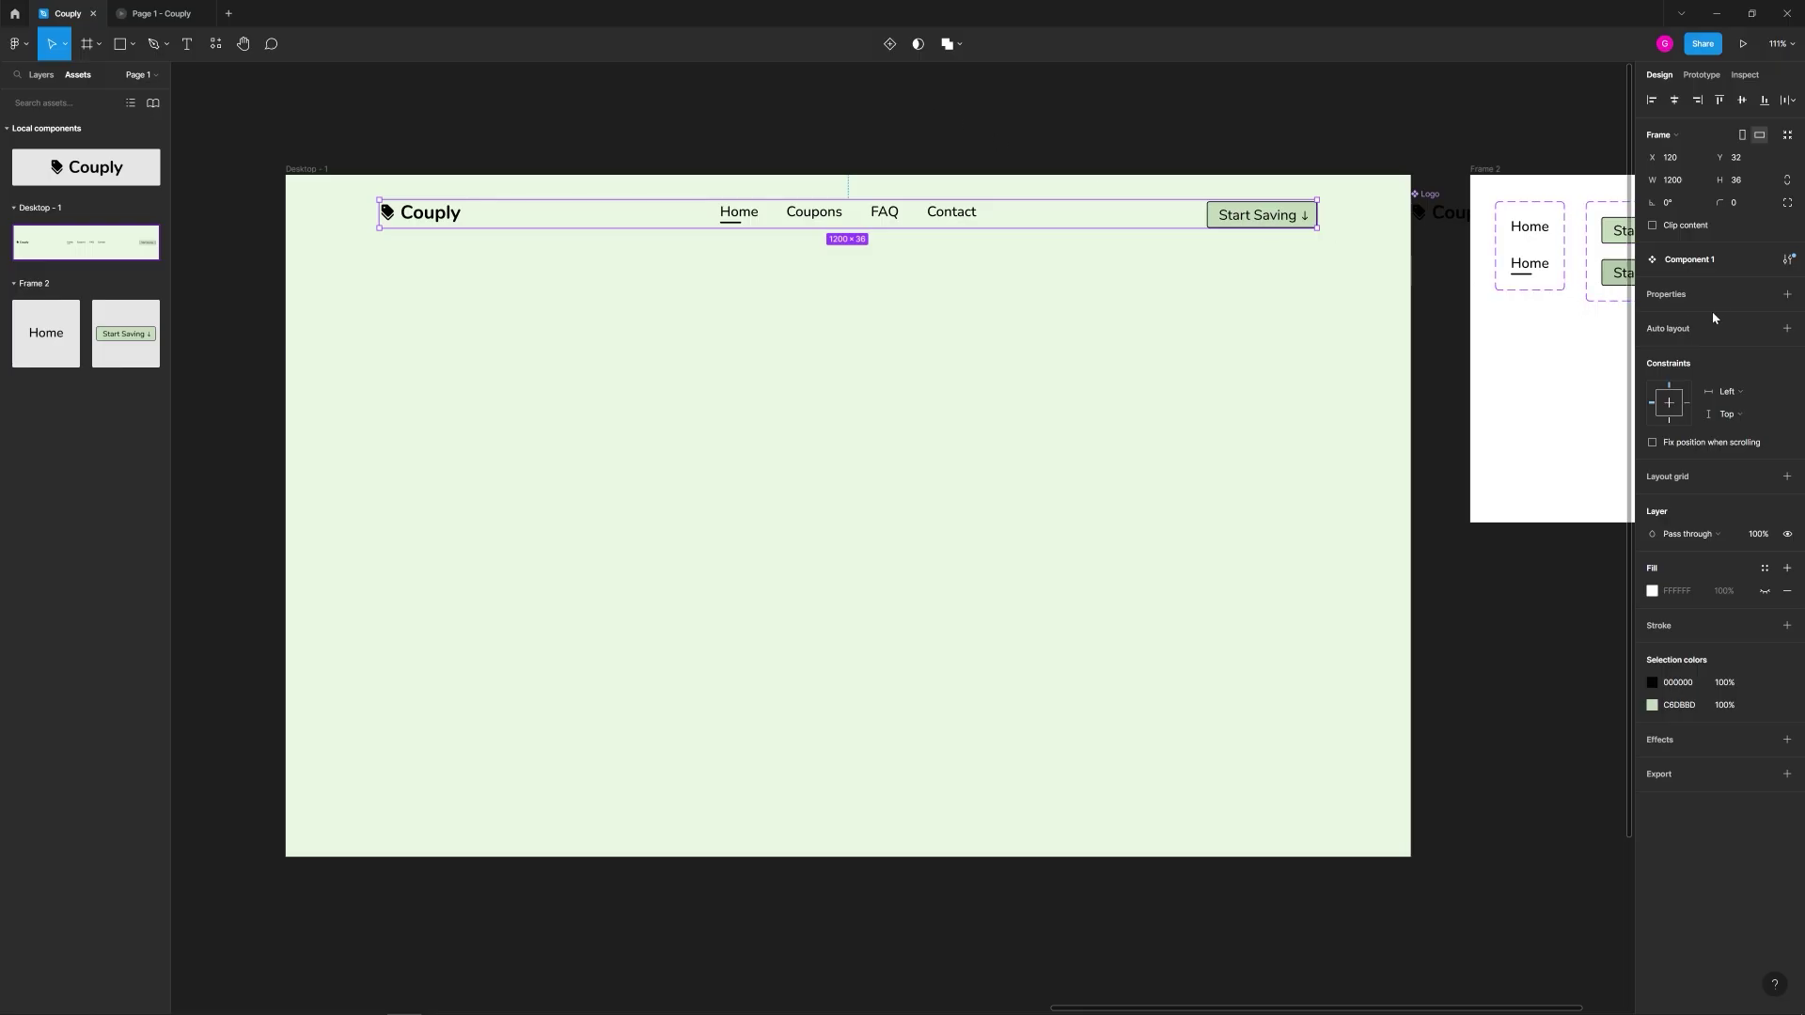
{"action": "left_click", "coordinate": [1787, 329]}
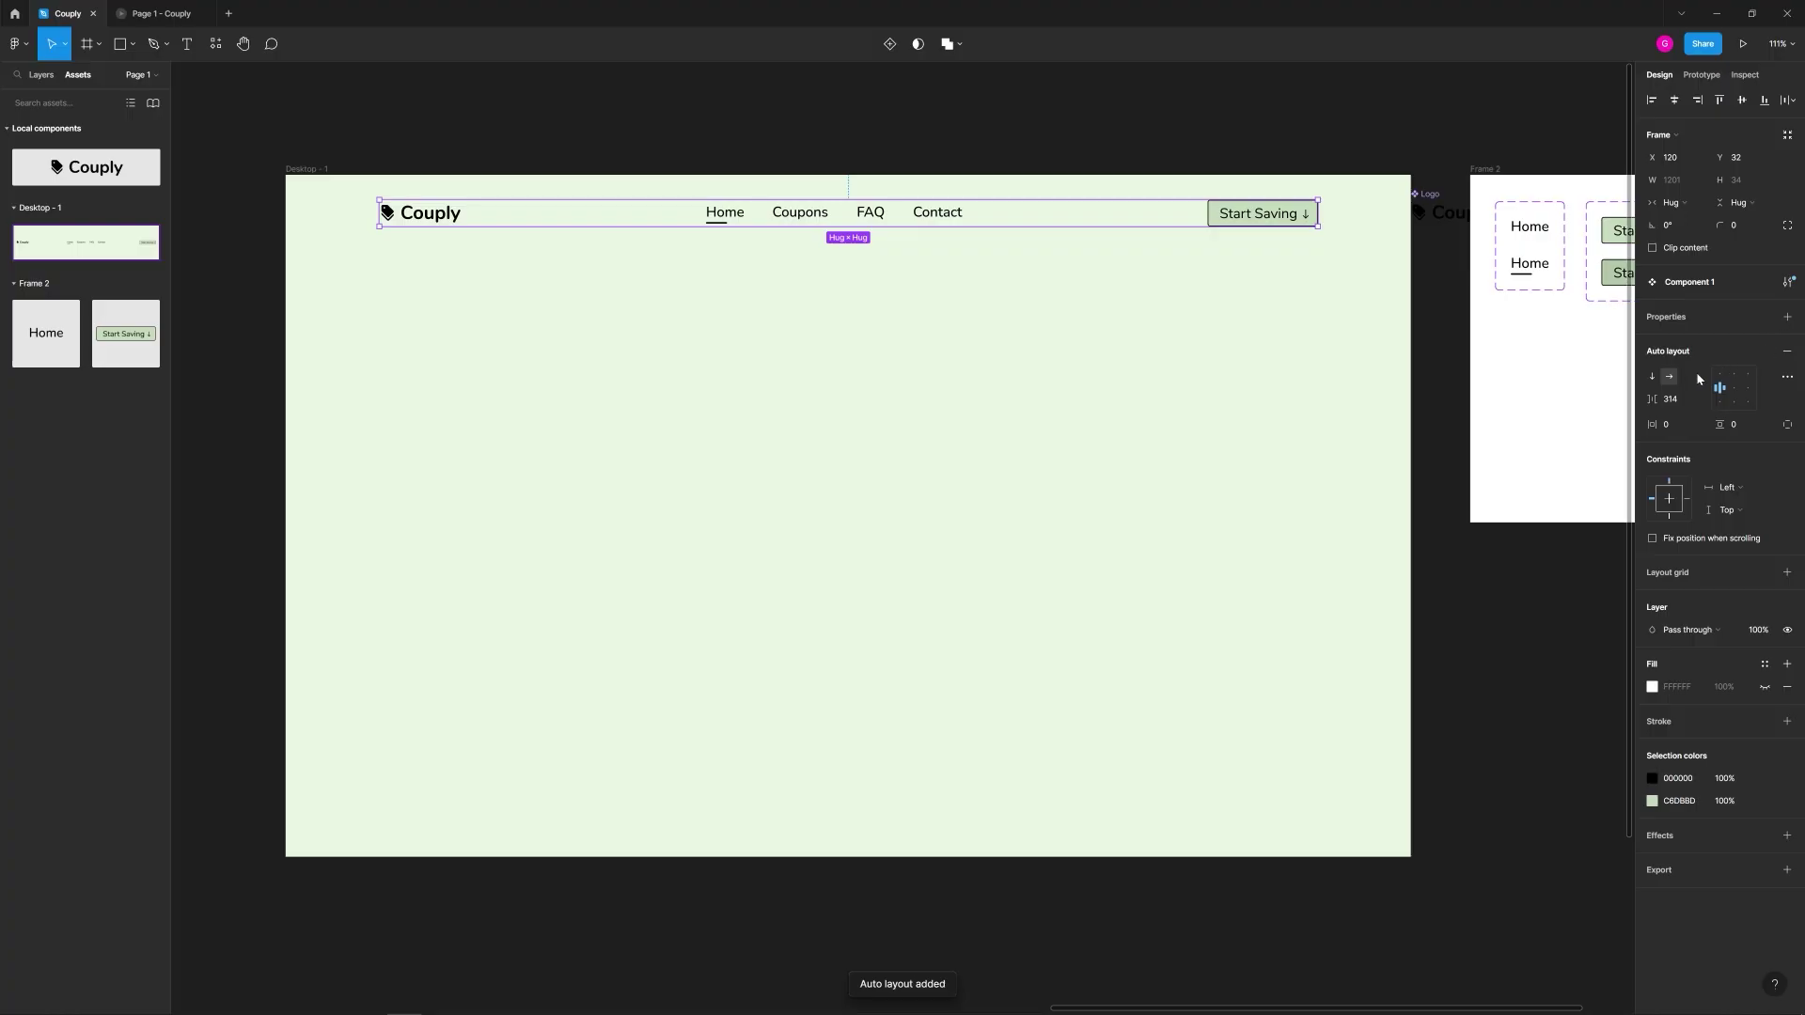
{"action": "left_click", "coordinate": [1734, 387]}
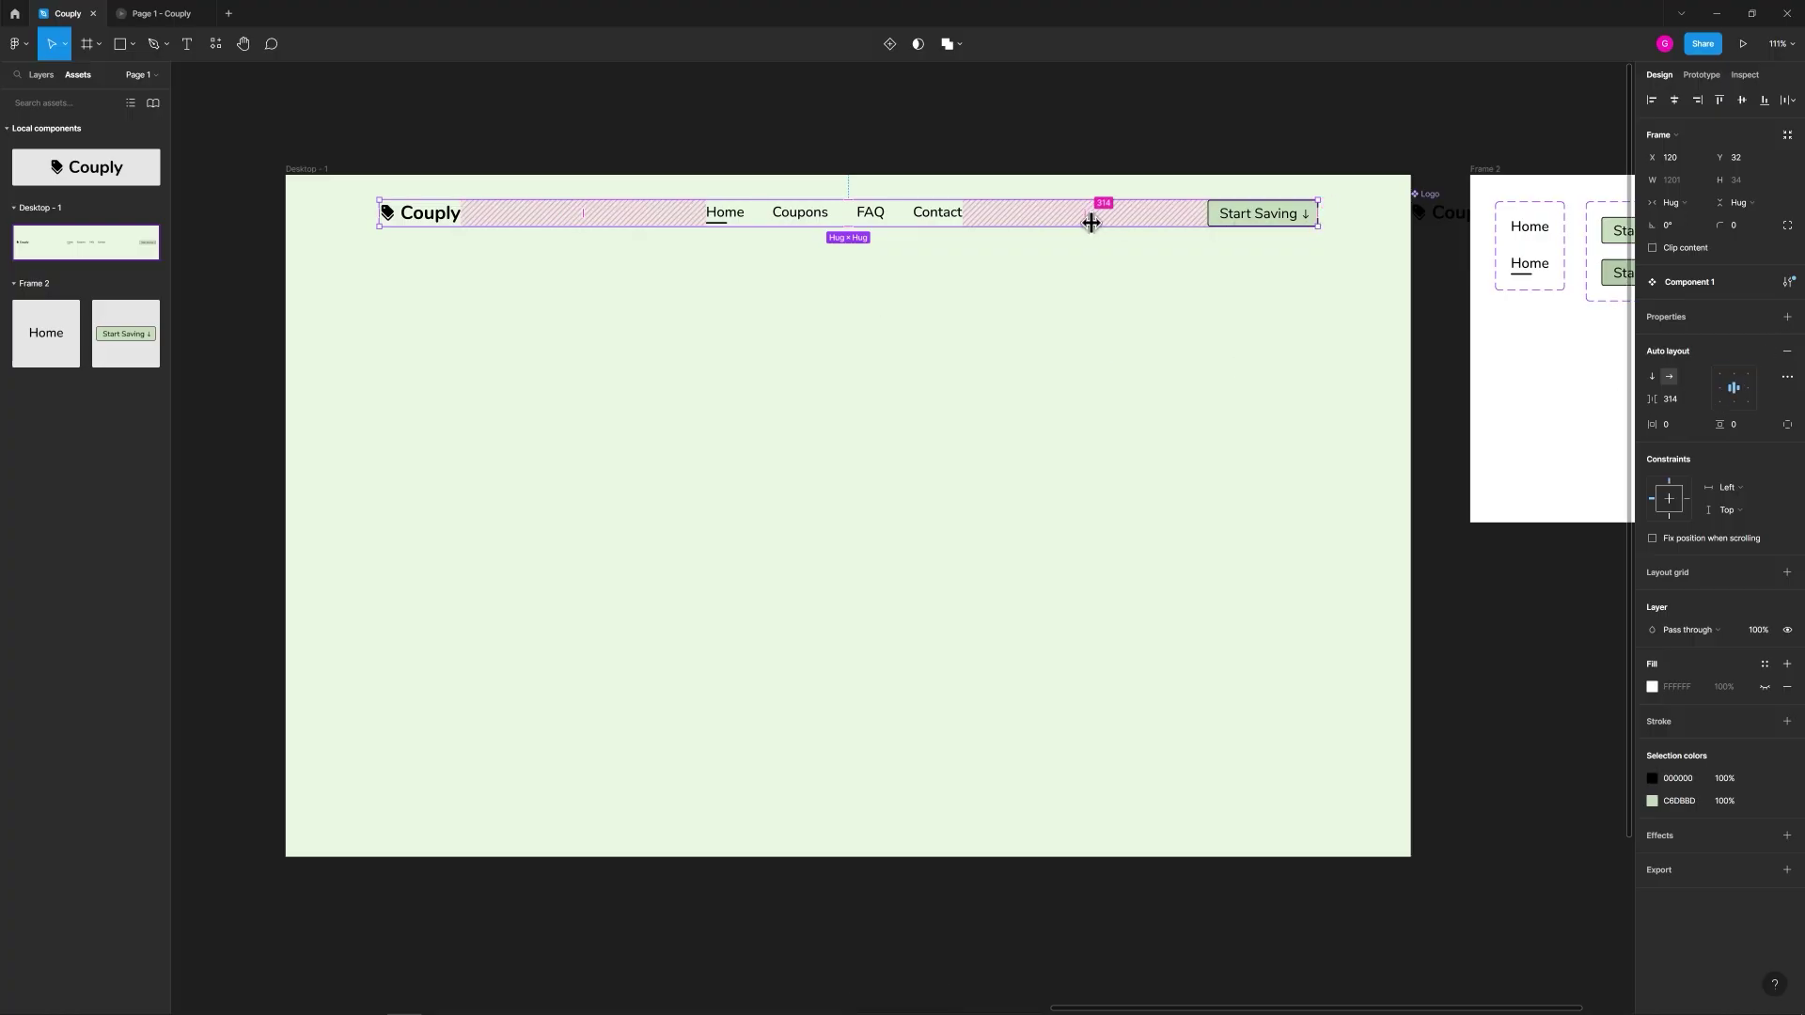
Step: Place a copy of the header component near the top edge of the iPad Pro 12.9" frame
{"action": "scroll", "coordinate": [1040, 296], "scroll_direction": "down", "scroll_amount": 5}
{"action": "left_click_drag", "start_coordinate": [1031, 322], "coordinate": [515, 276]}
{"action": "scroll", "coordinate": [1181, 377], "scroll_direction": "down", "scroll_amount": 3}
{"action": "scroll", "coordinate": [818, 315], "scroll_direction": "left", "scroll_amount": 5}
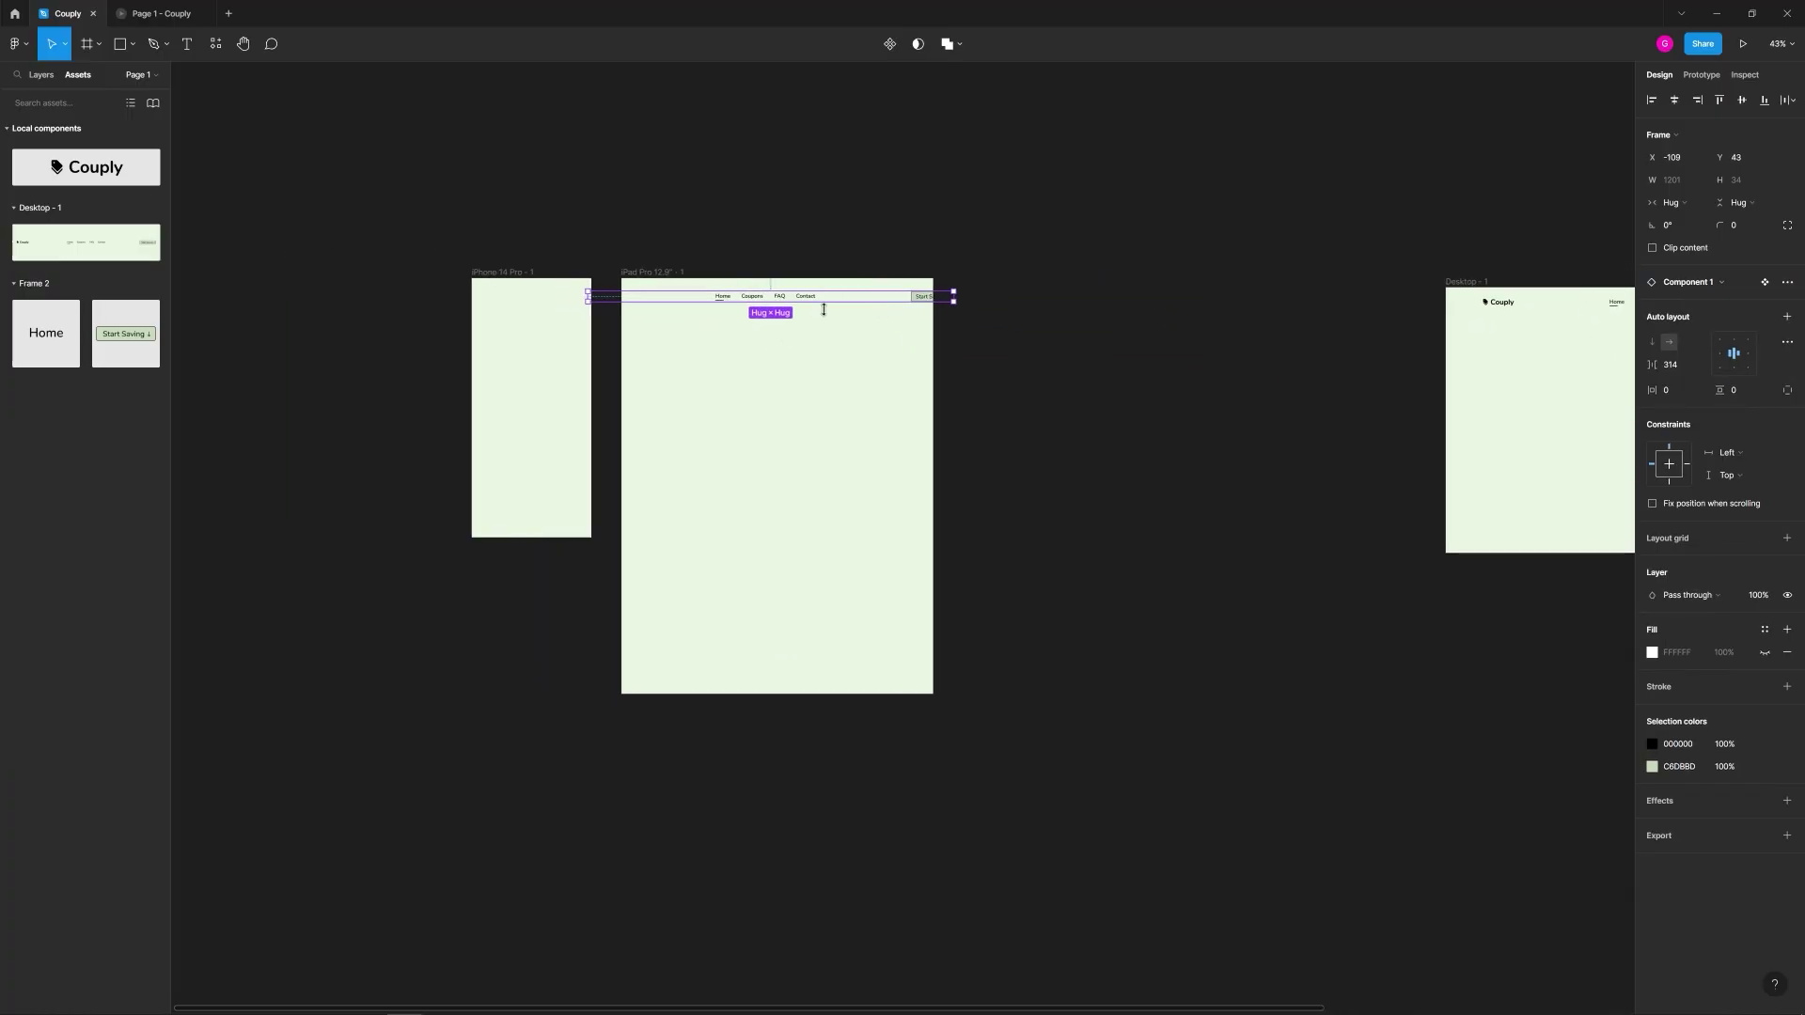
{"action": "scroll", "coordinate": [804, 358], "scroll_direction": "up", "scroll_amount": 3}
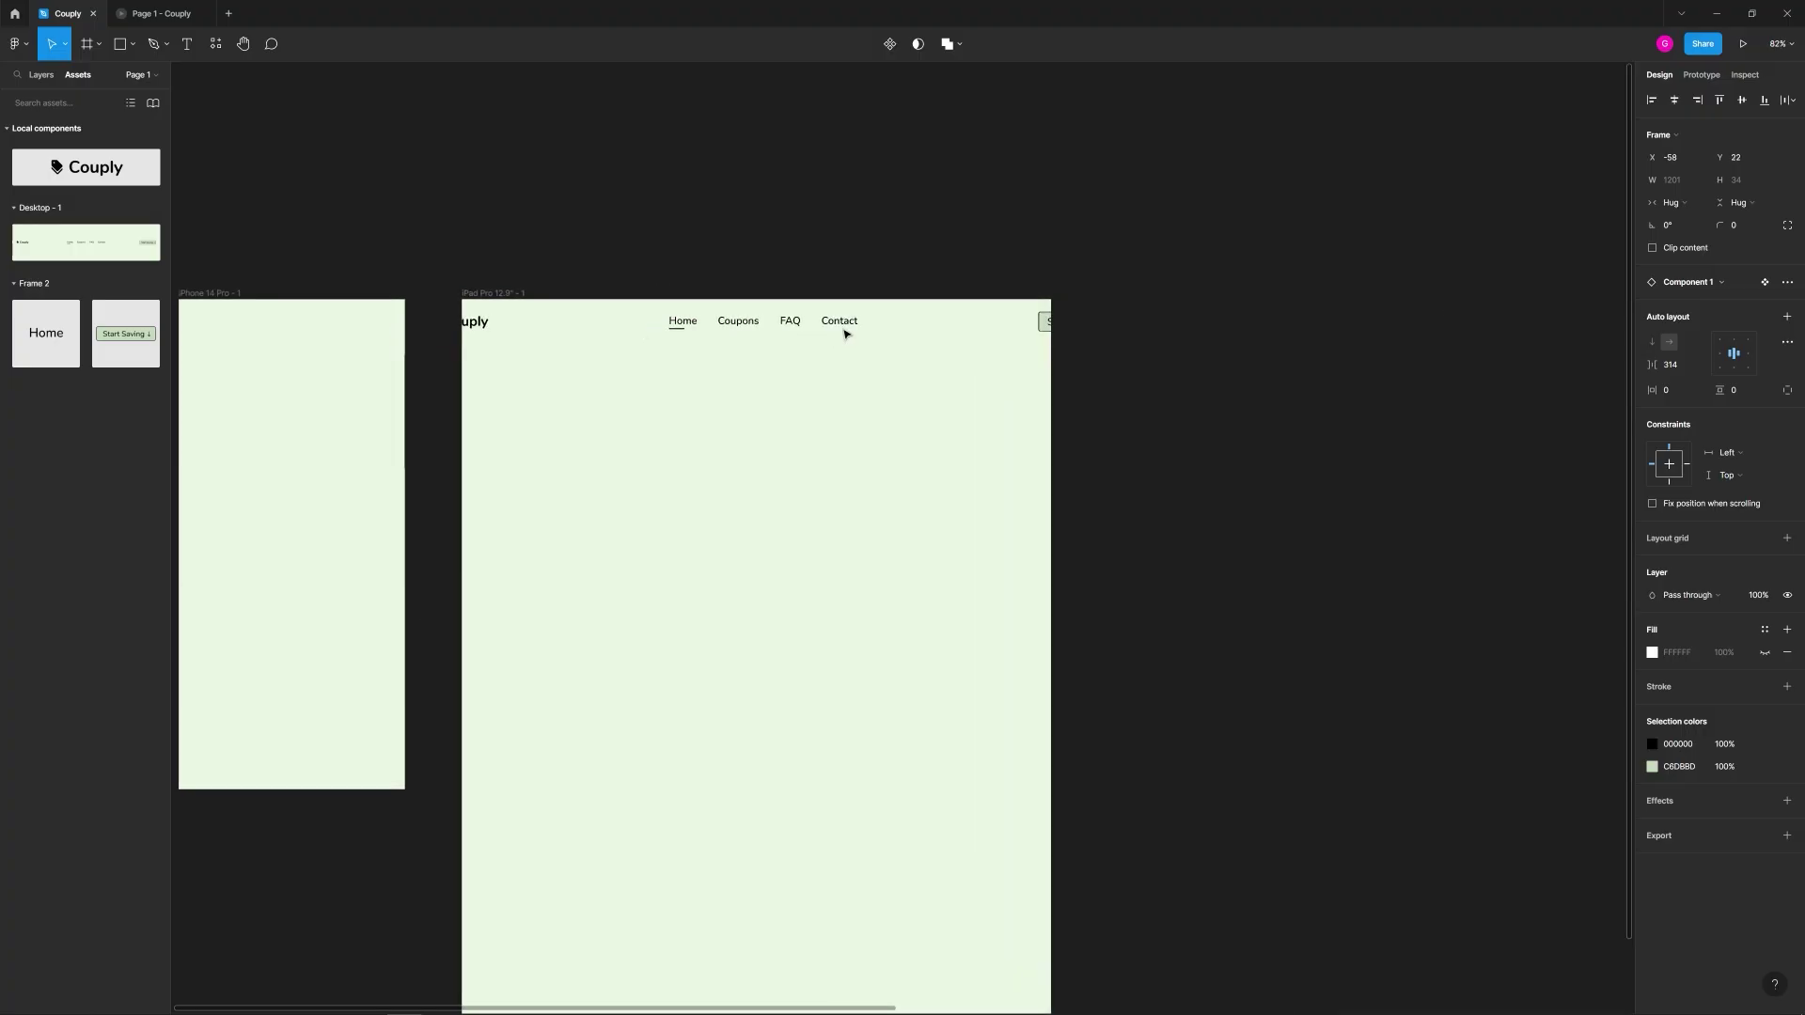
{"action": "double_click", "coordinate": [834, 330]}
{"action": "left_click", "coordinate": [866, 335]}
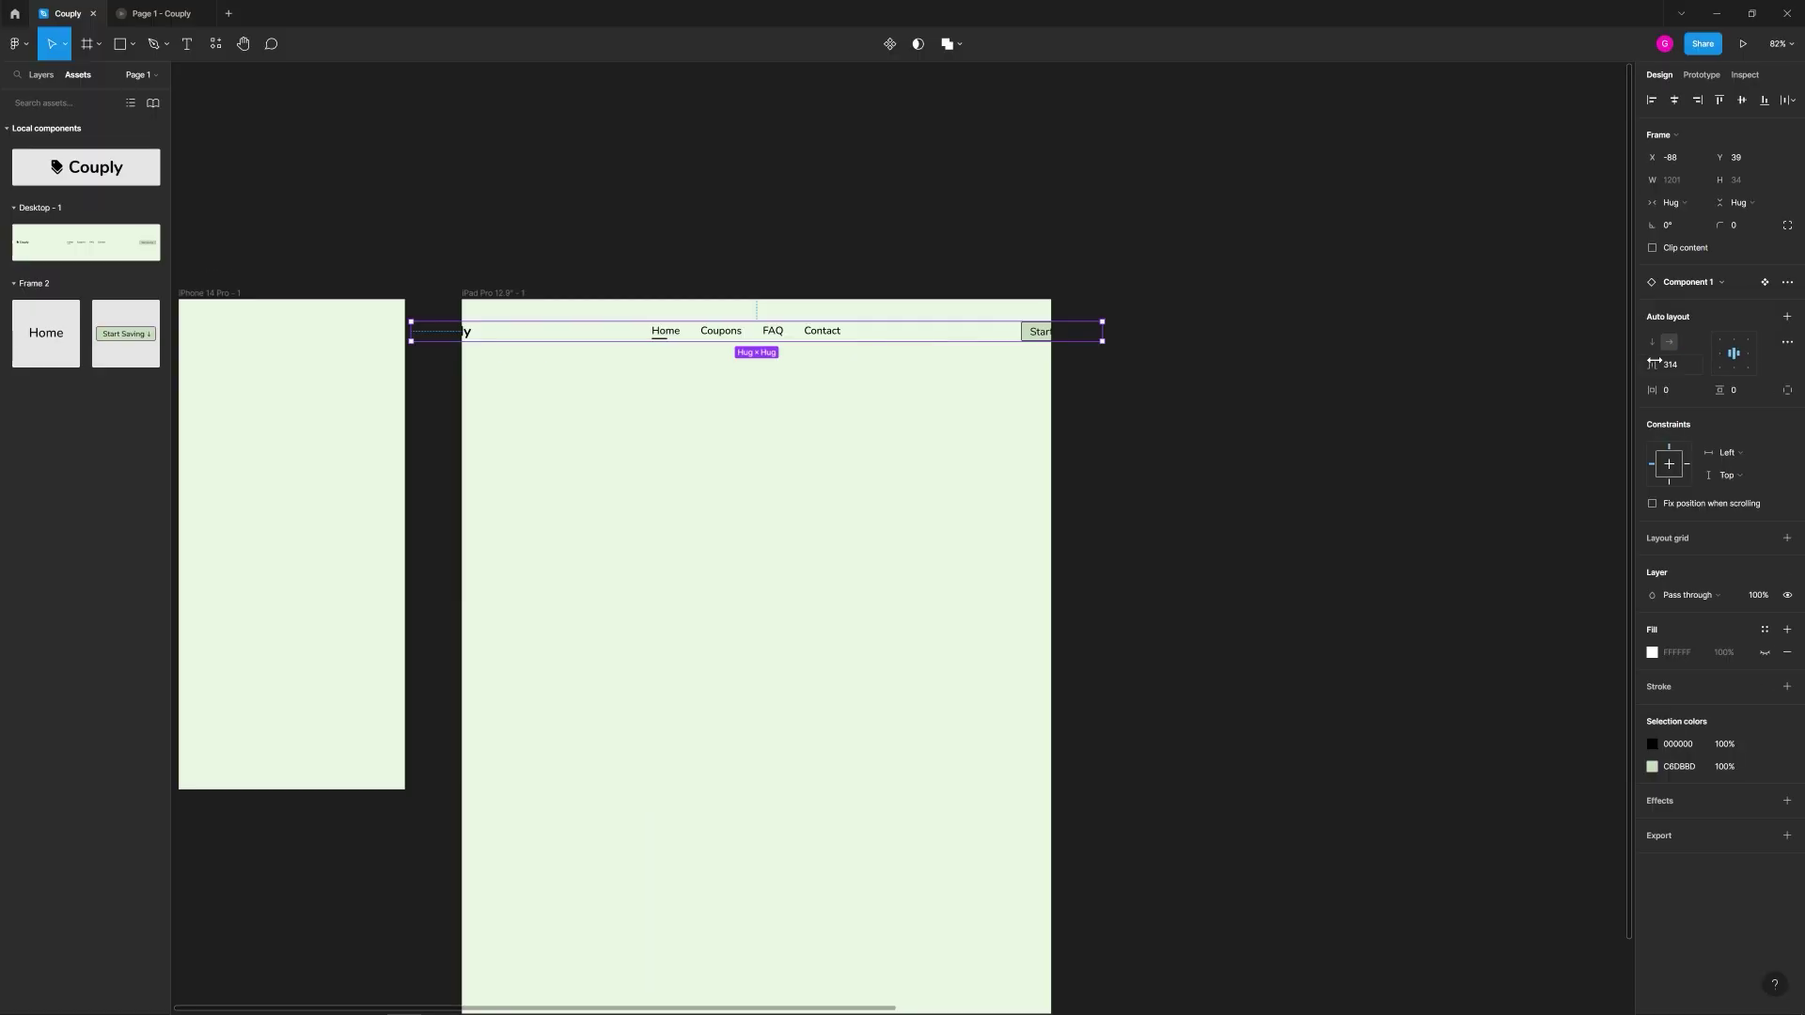
Step: Set the item spacing of the iPad header copy to 137 and try moving the header further left
{"action": "left_click_drag", "start_coordinate": [1652, 364], "coordinate": [1163, 349]}
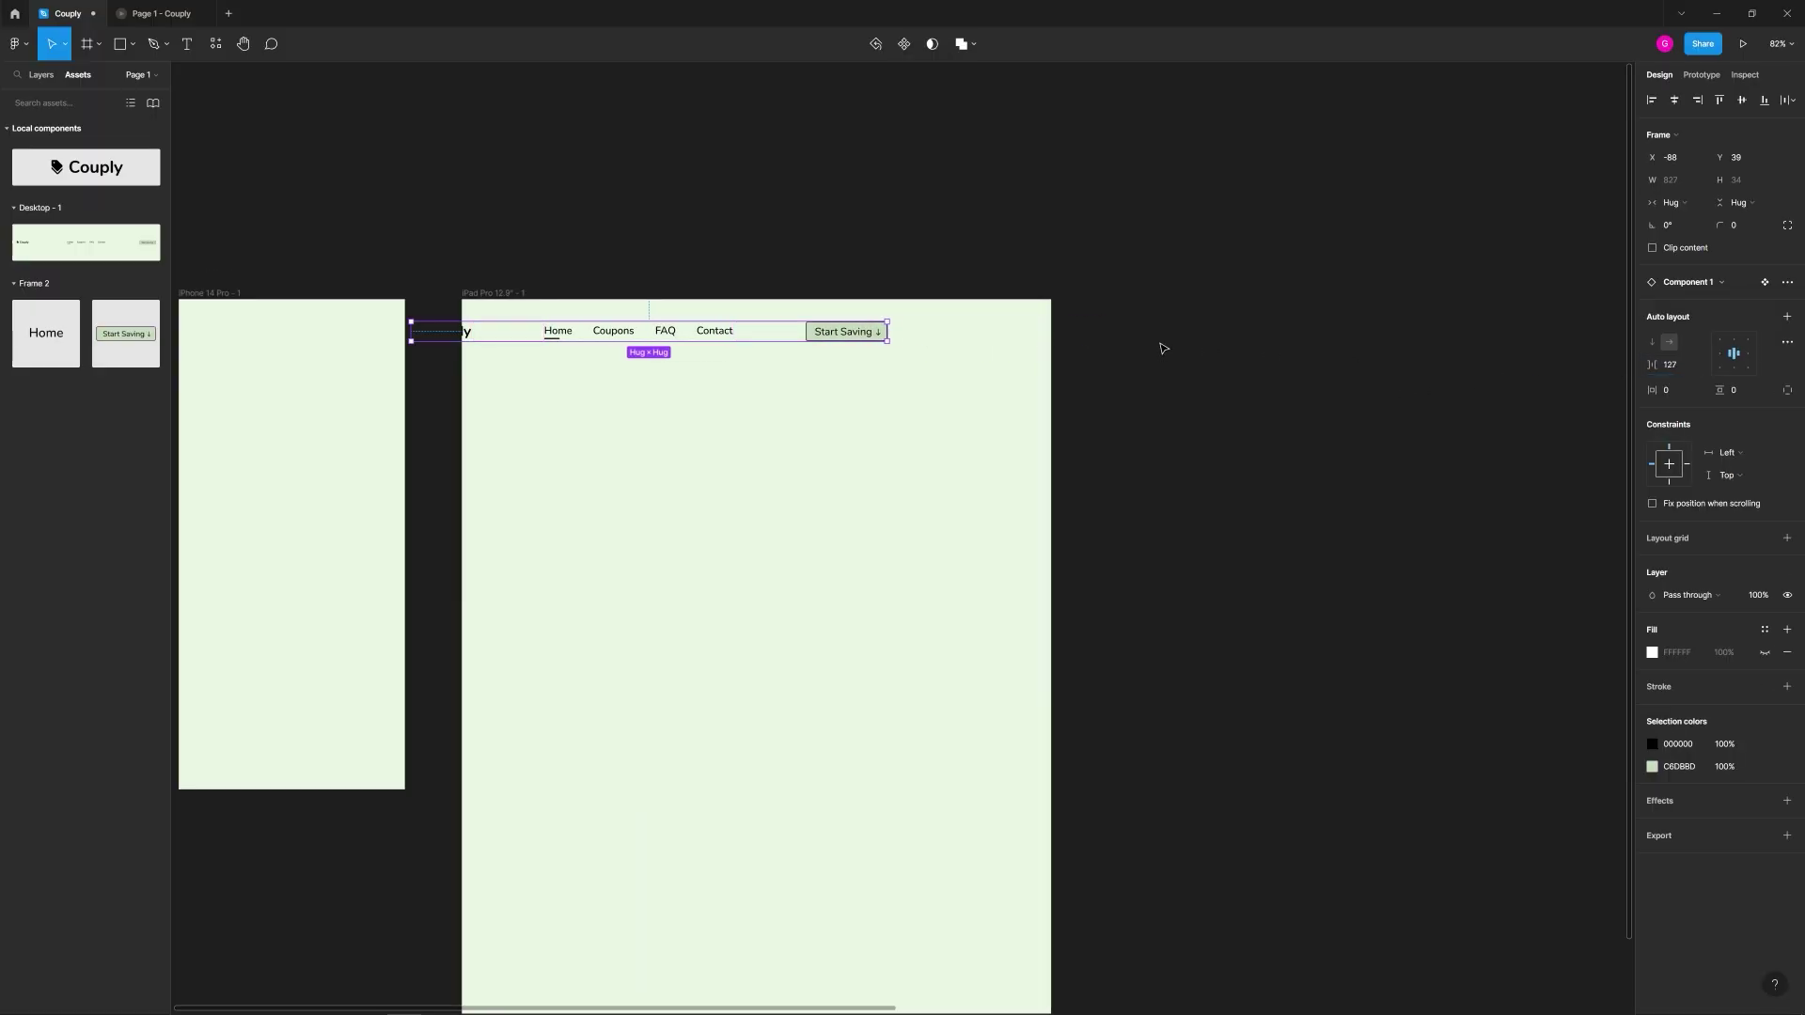
{"action": "left_click_drag", "start_coordinate": [843, 336], "coordinate": [584, 346]}
{"action": "key", "text": "Escape"}
{"action": "key", "text": "ctrl+z"}
Step: Move the Logo main component from beside the desktop frame into Frame 2, below the Home component set
{"action": "scroll", "coordinate": [1209, 339], "scroll_direction": "down", "scroll_amount": 3}
{"action": "scroll", "coordinate": [939, 382], "scroll_direction": "up", "scroll_amount": 5}
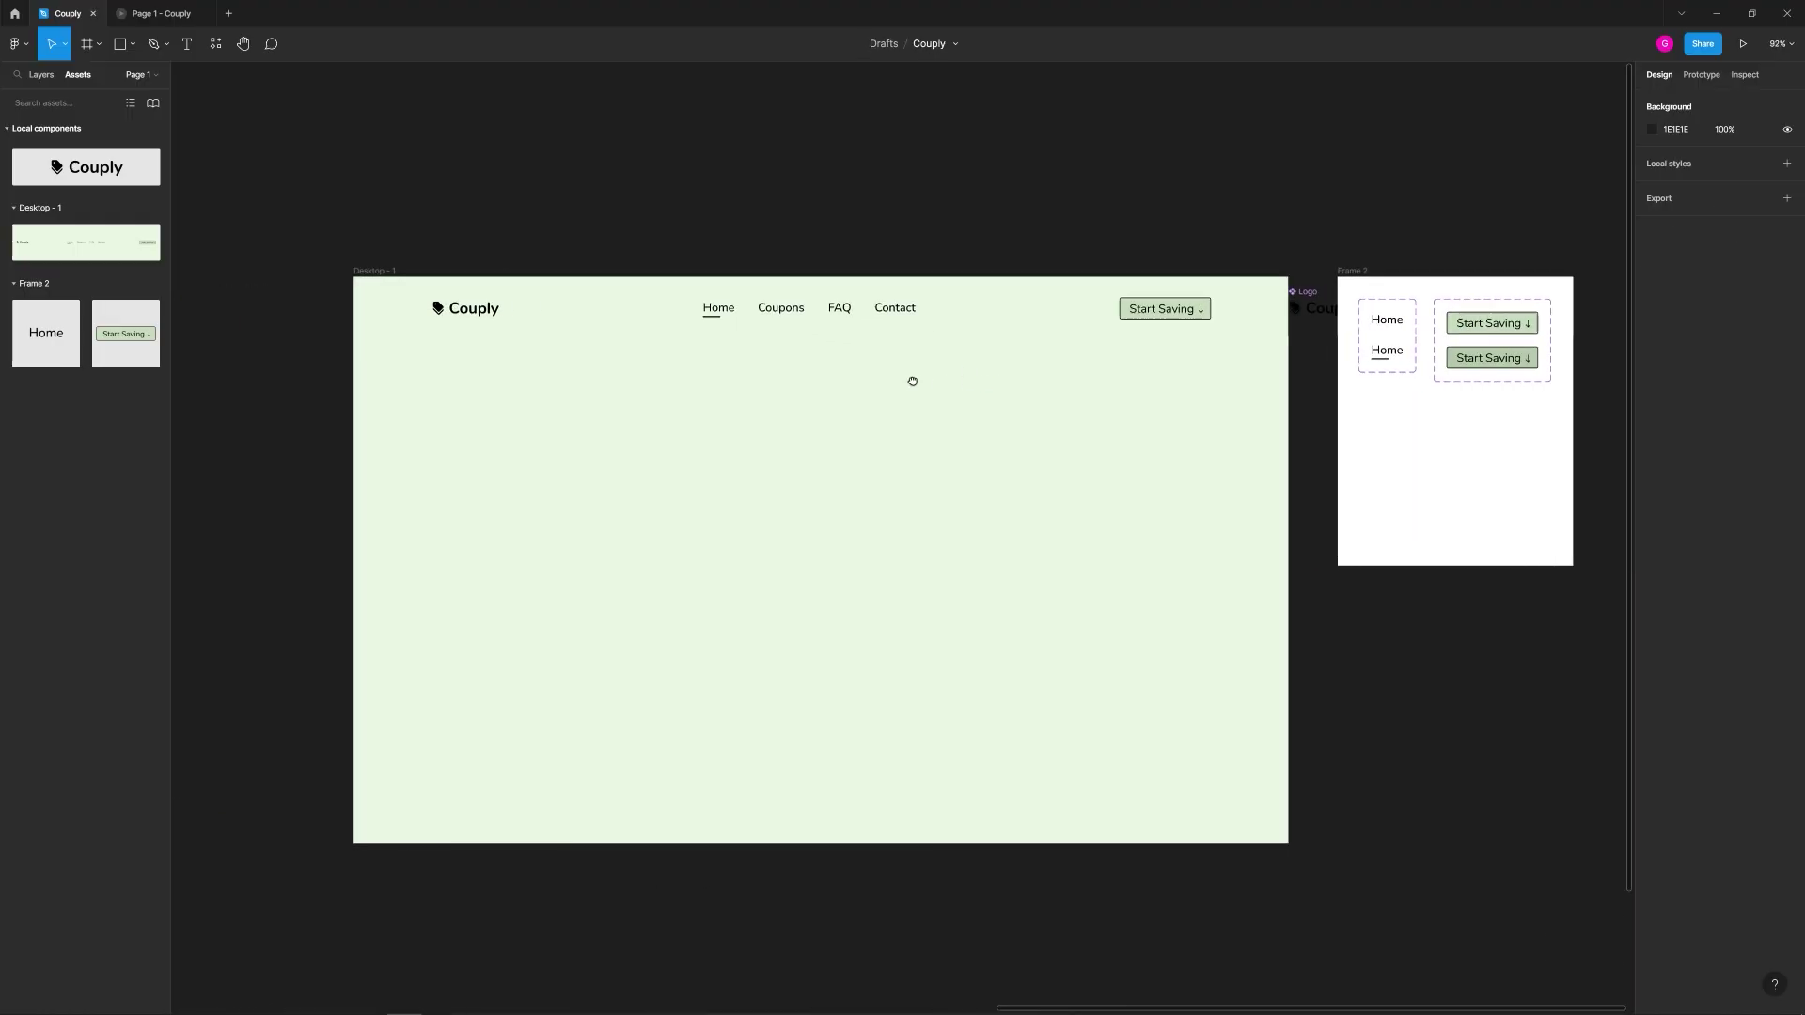
{"action": "left_click", "coordinate": [864, 312]}
{"action": "key", "text": "Escape"}
{"action": "left_click_drag", "start_coordinate": [1313, 297], "coordinate": [1382, 419]}
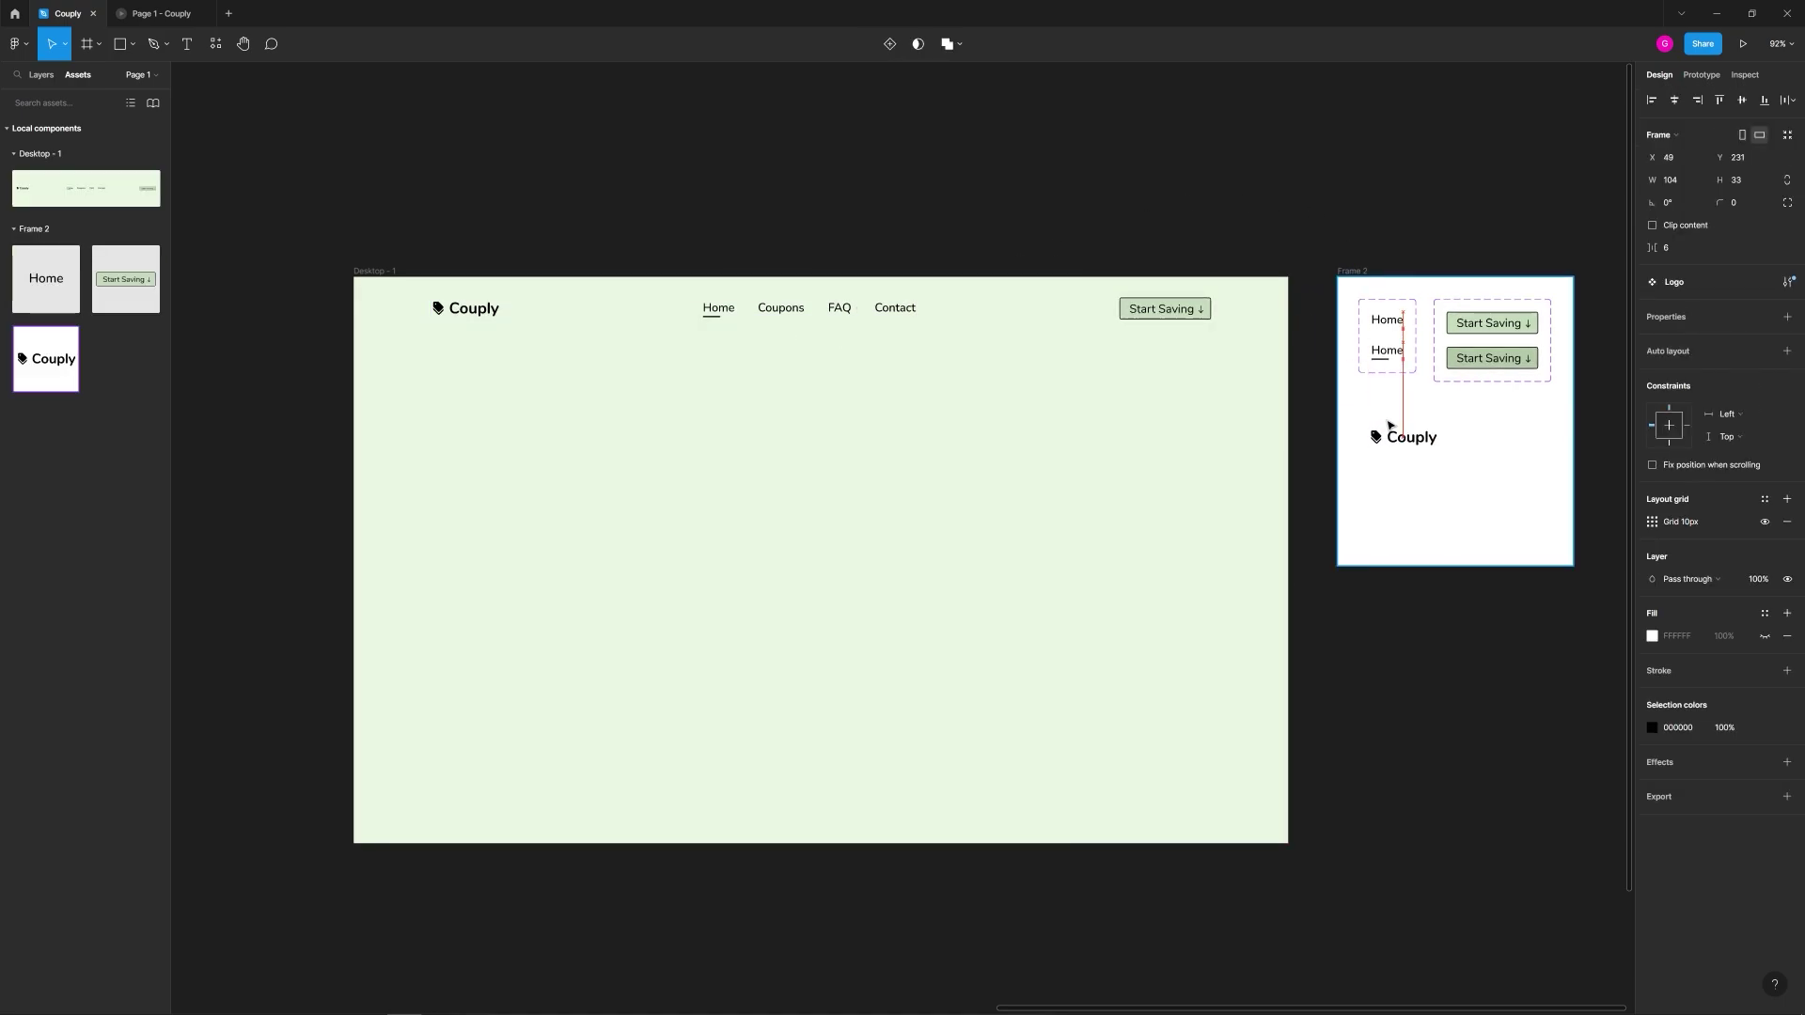
{"action": "key", "text": "Escape"}
{"action": "scroll", "coordinate": [1577, 554], "scroll_direction": "right", "scroll_amount": 1}
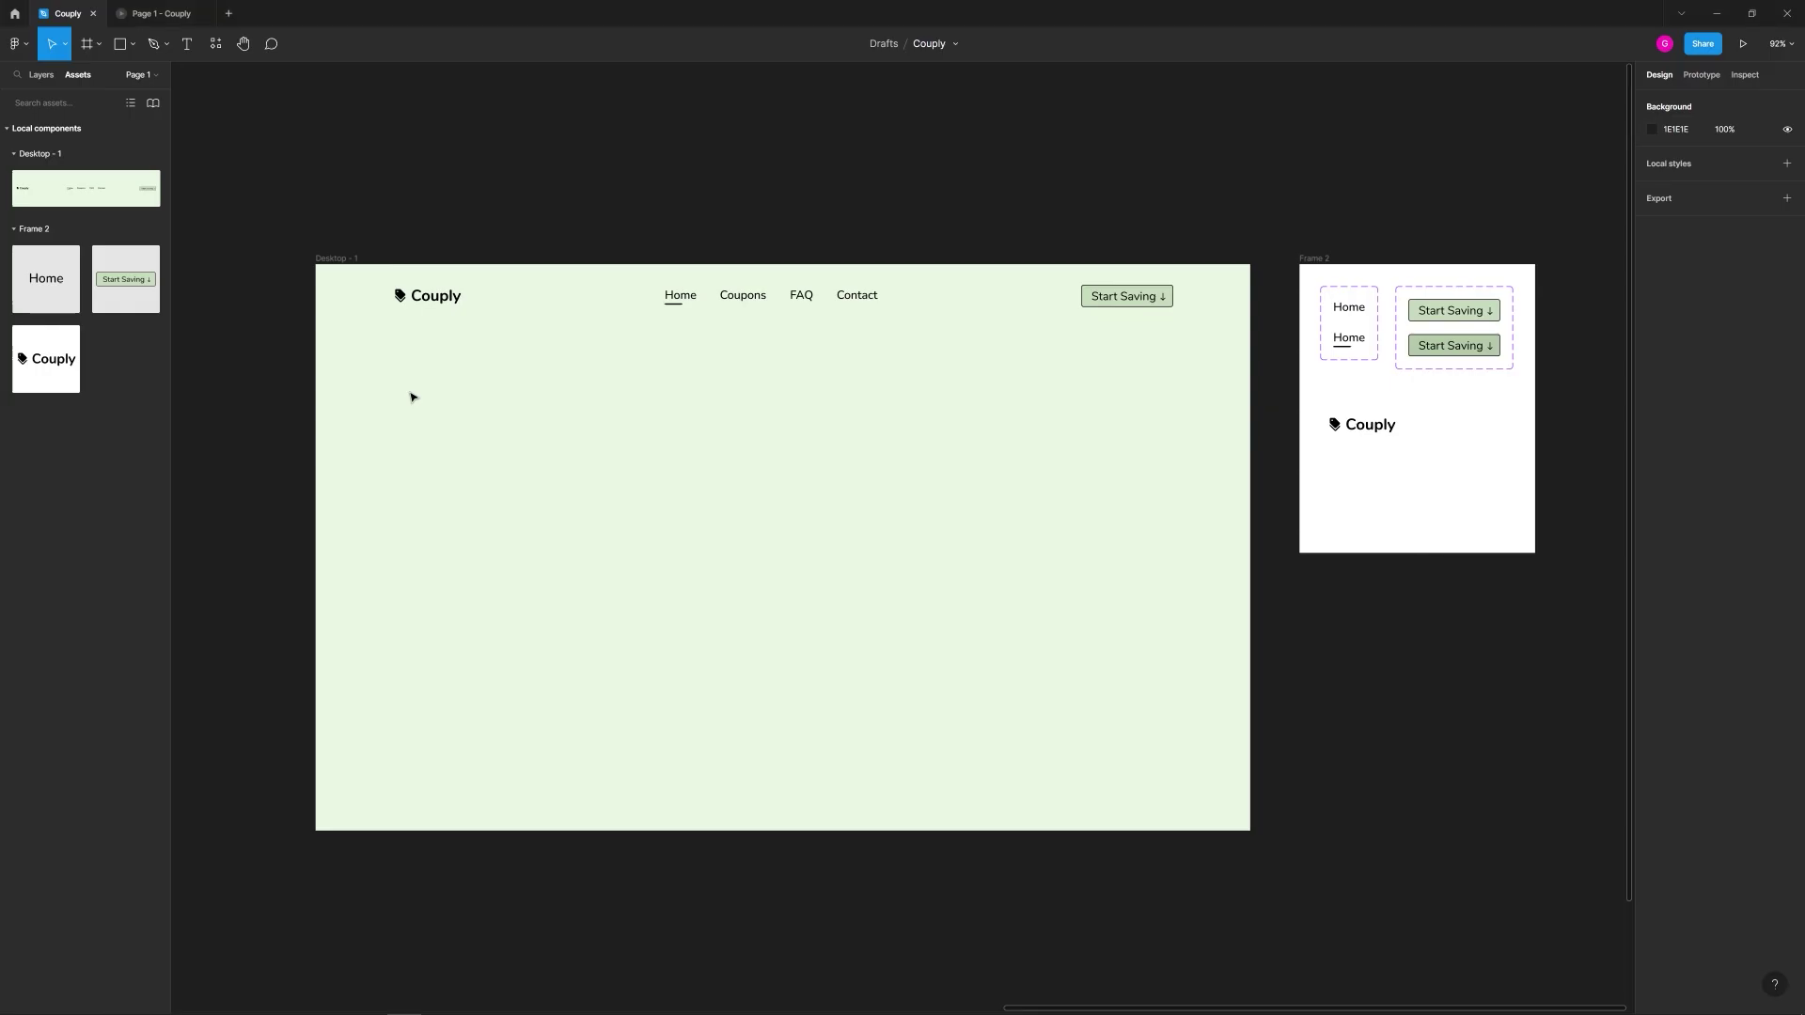
{"action": "scroll", "coordinate": [544, 361], "scroll_direction": "down", "scroll_amount": 1}
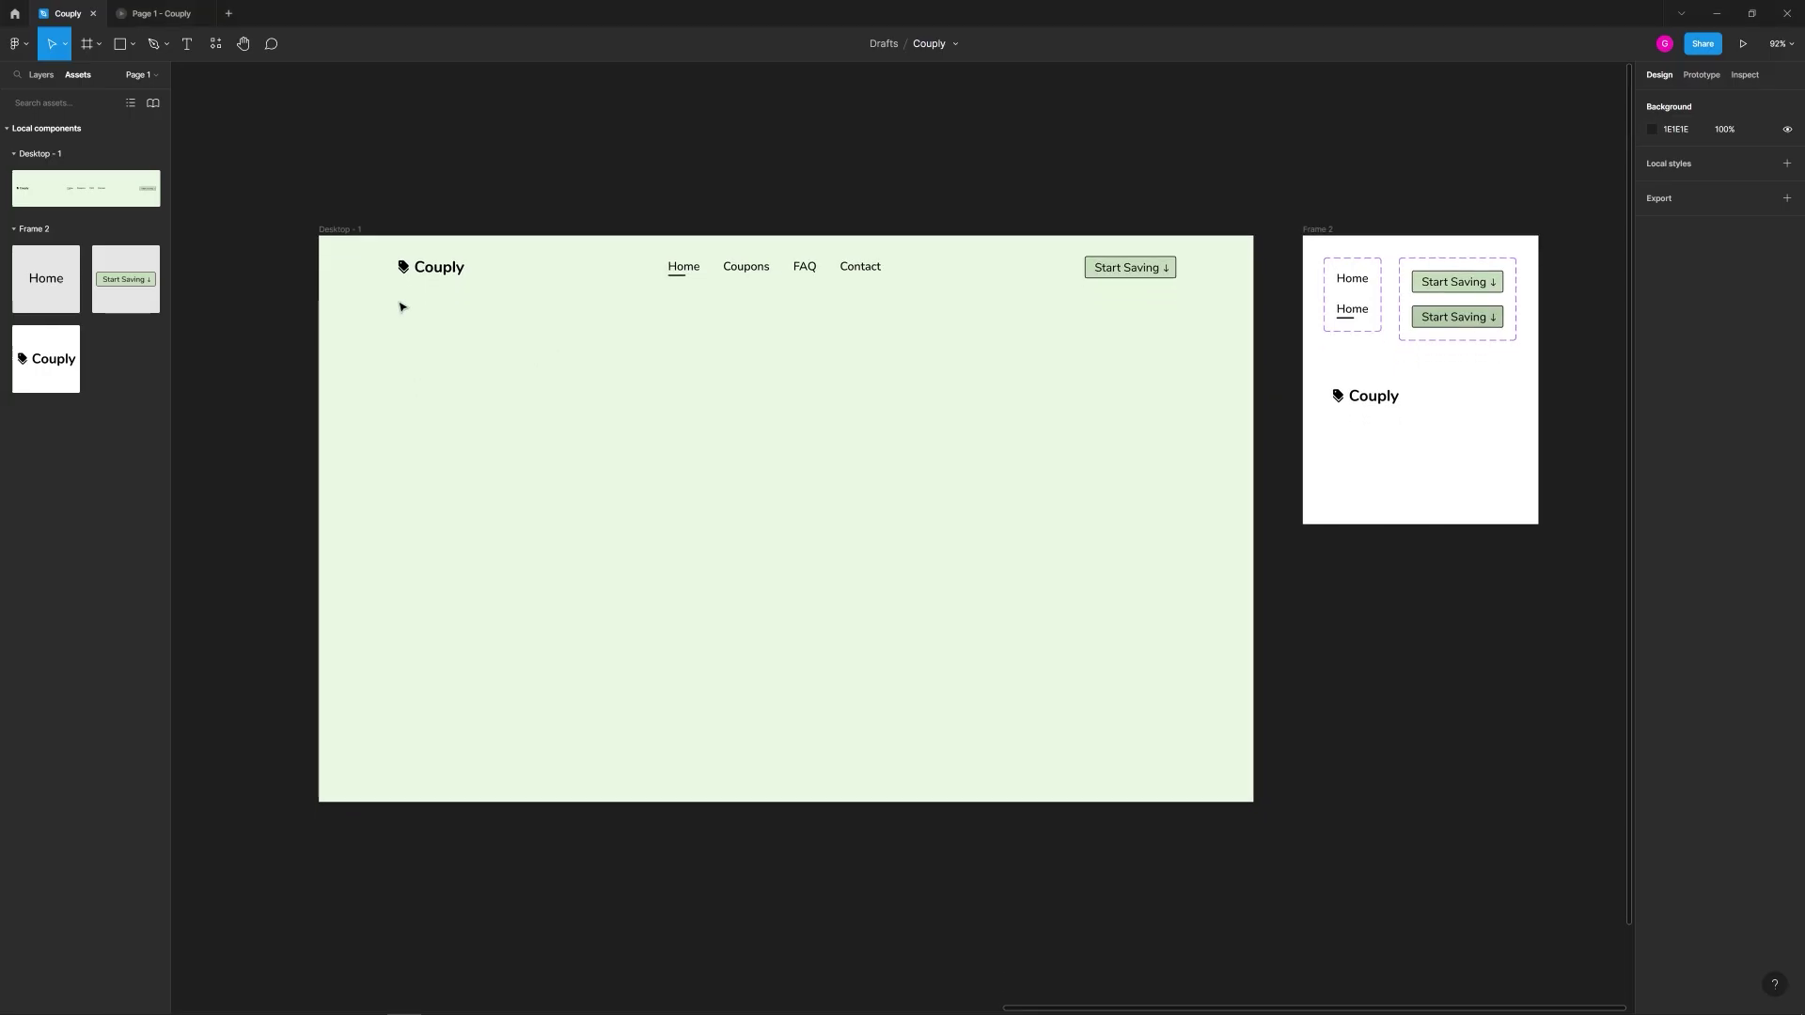
{"action": "left_click_drag", "start_coordinate": [397, 309], "coordinate": [1177, 629]}
{"action": "left_click_drag", "start_coordinate": [445, 452], "coordinate": [622, 532]}
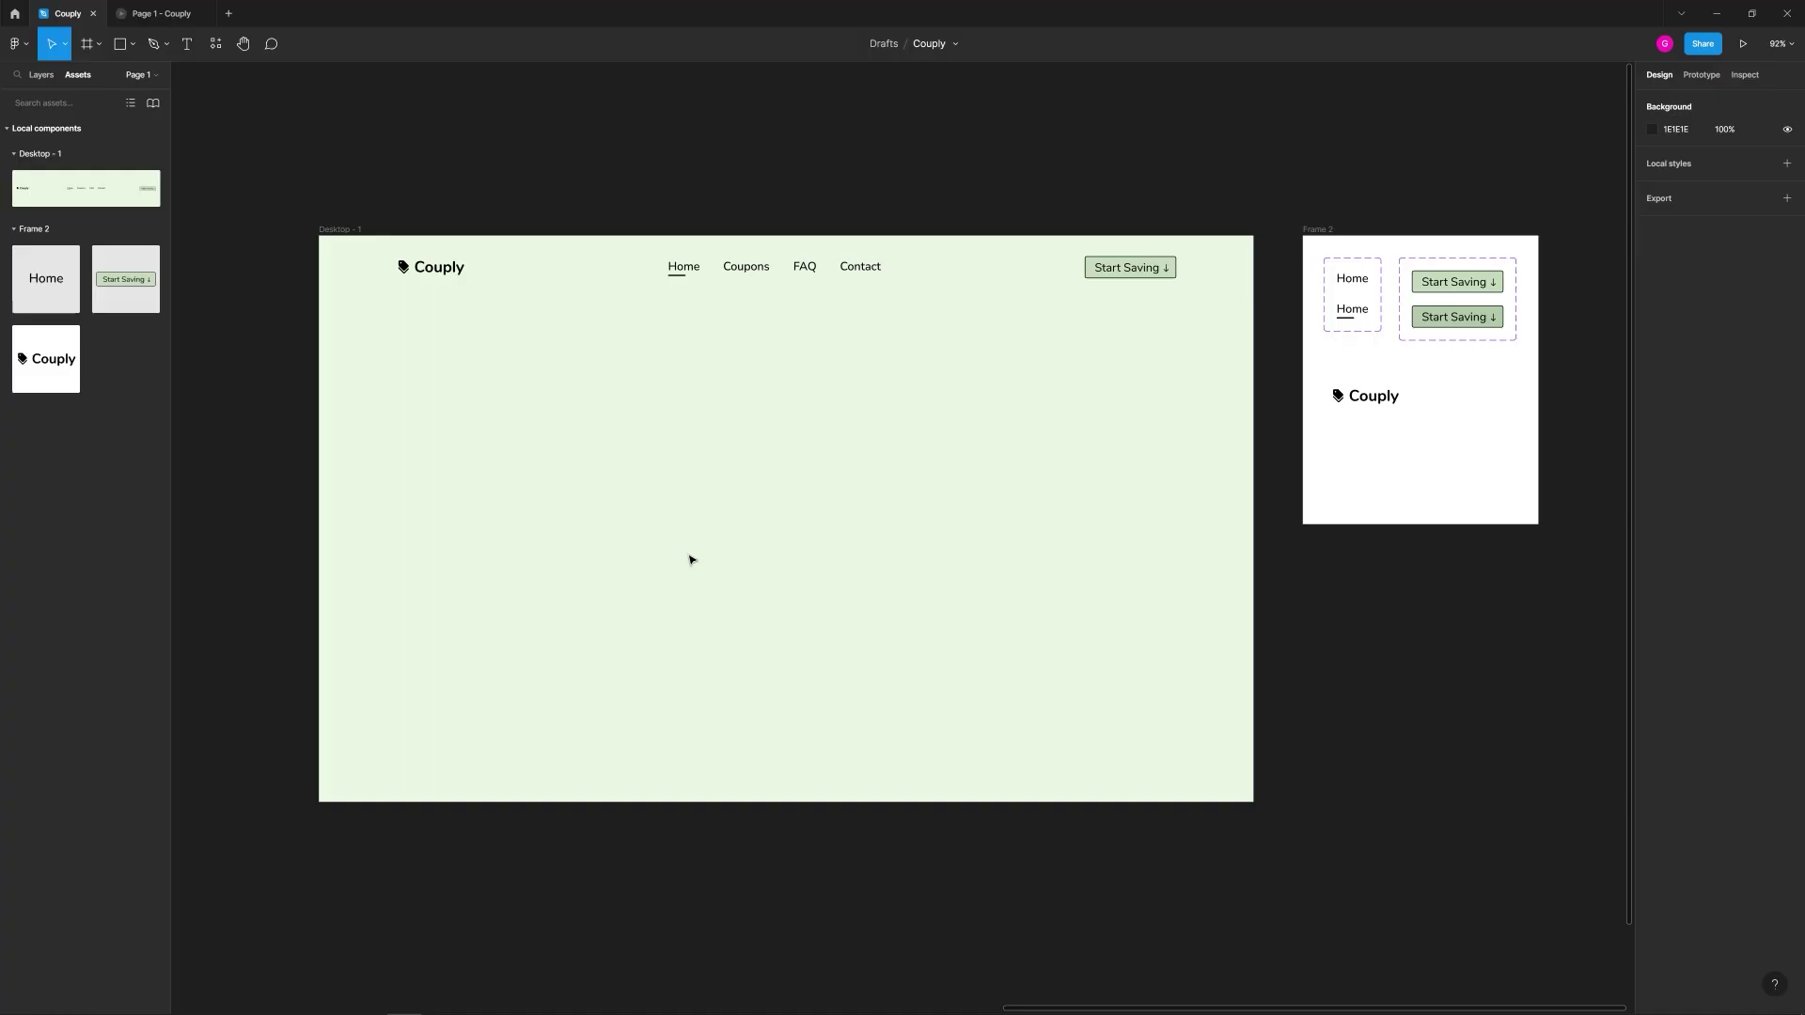
{"action": "left_click_drag", "start_coordinate": [806, 353], "coordinate": [1138, 627]}
{"action": "left_click_drag", "start_coordinate": [1052, 573], "coordinate": [1112, 552]}
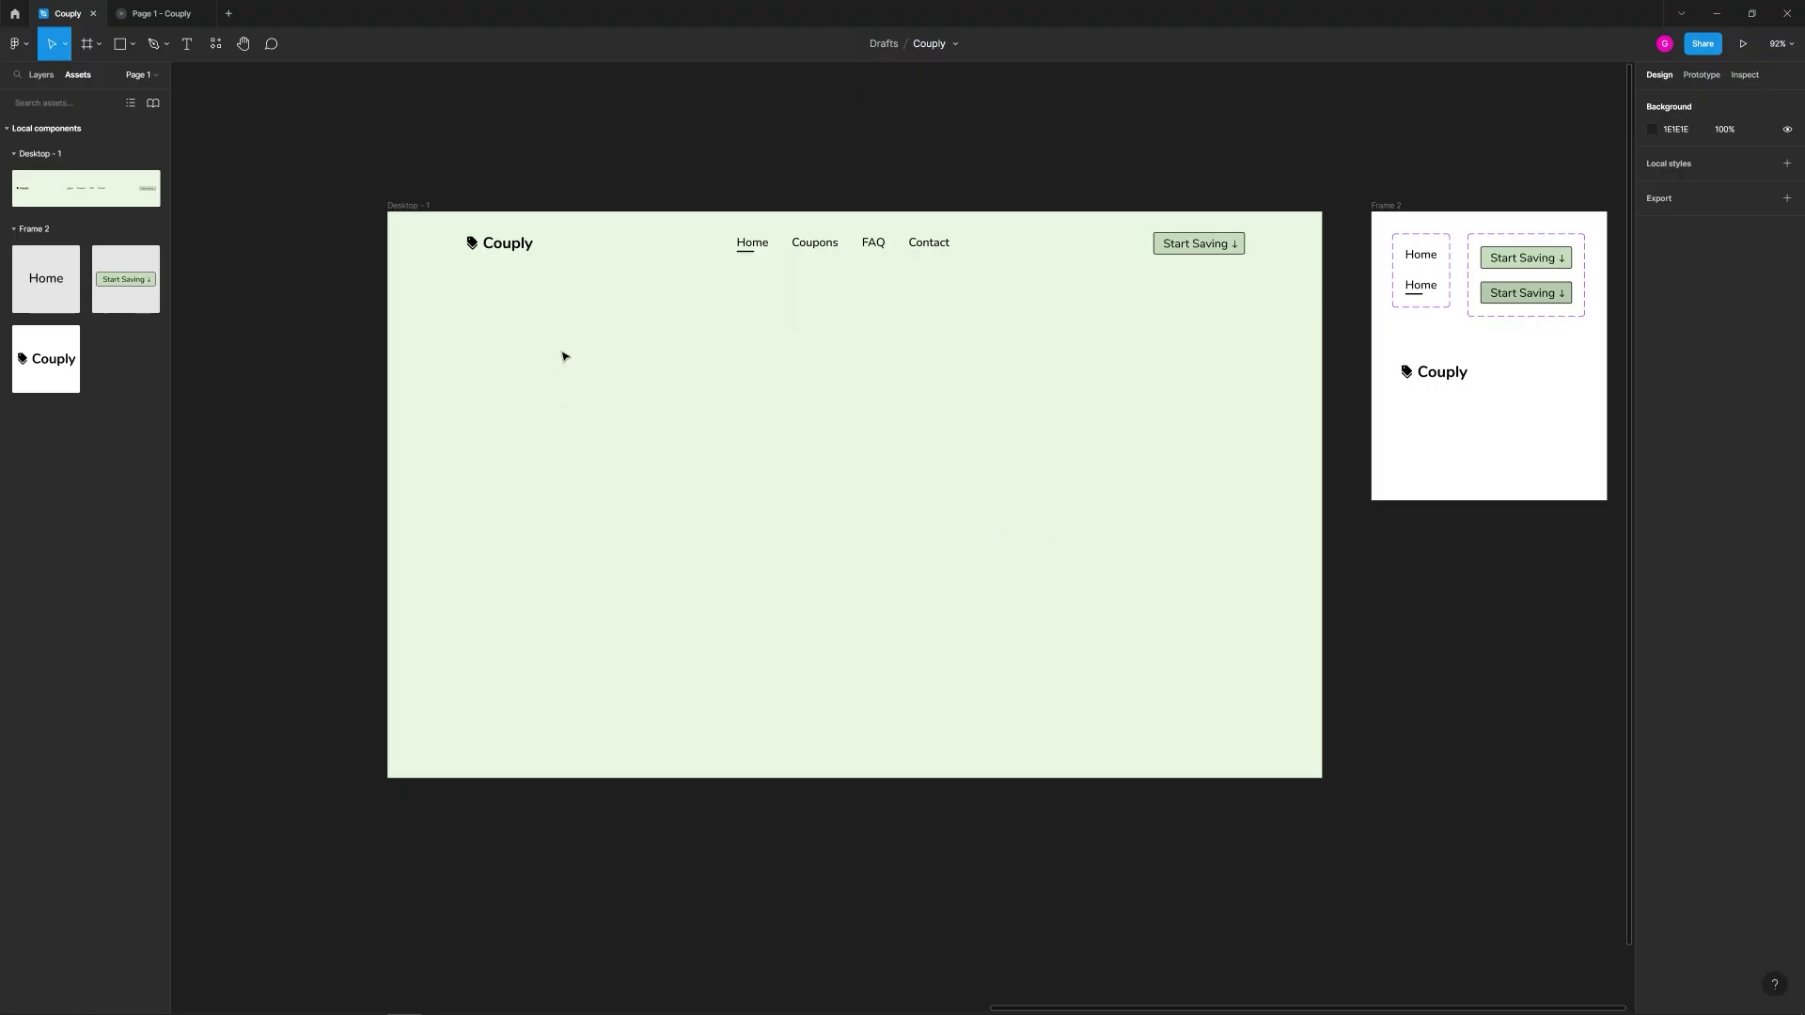
{"action": "left_click_drag", "start_coordinate": [387, 270], "coordinate": [1324, 274]}
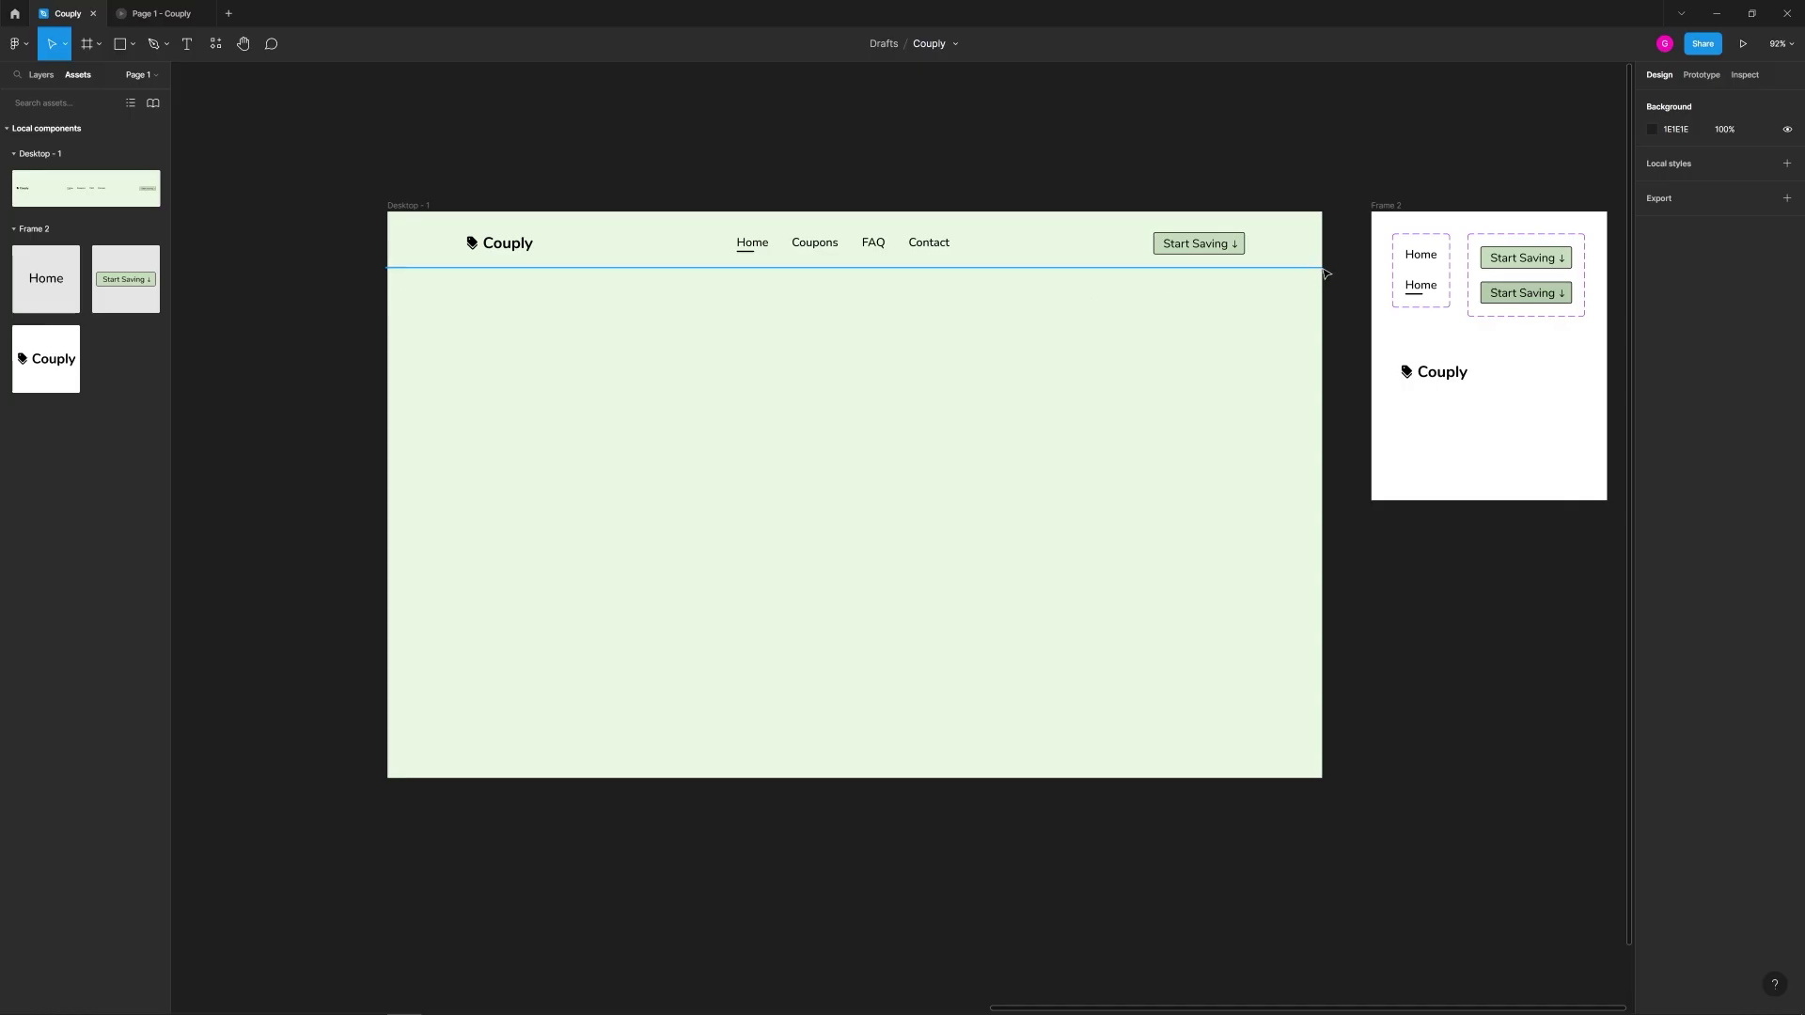
{"action": "left_click_drag", "start_coordinate": [1325, 273], "coordinate": [1325, 273]}
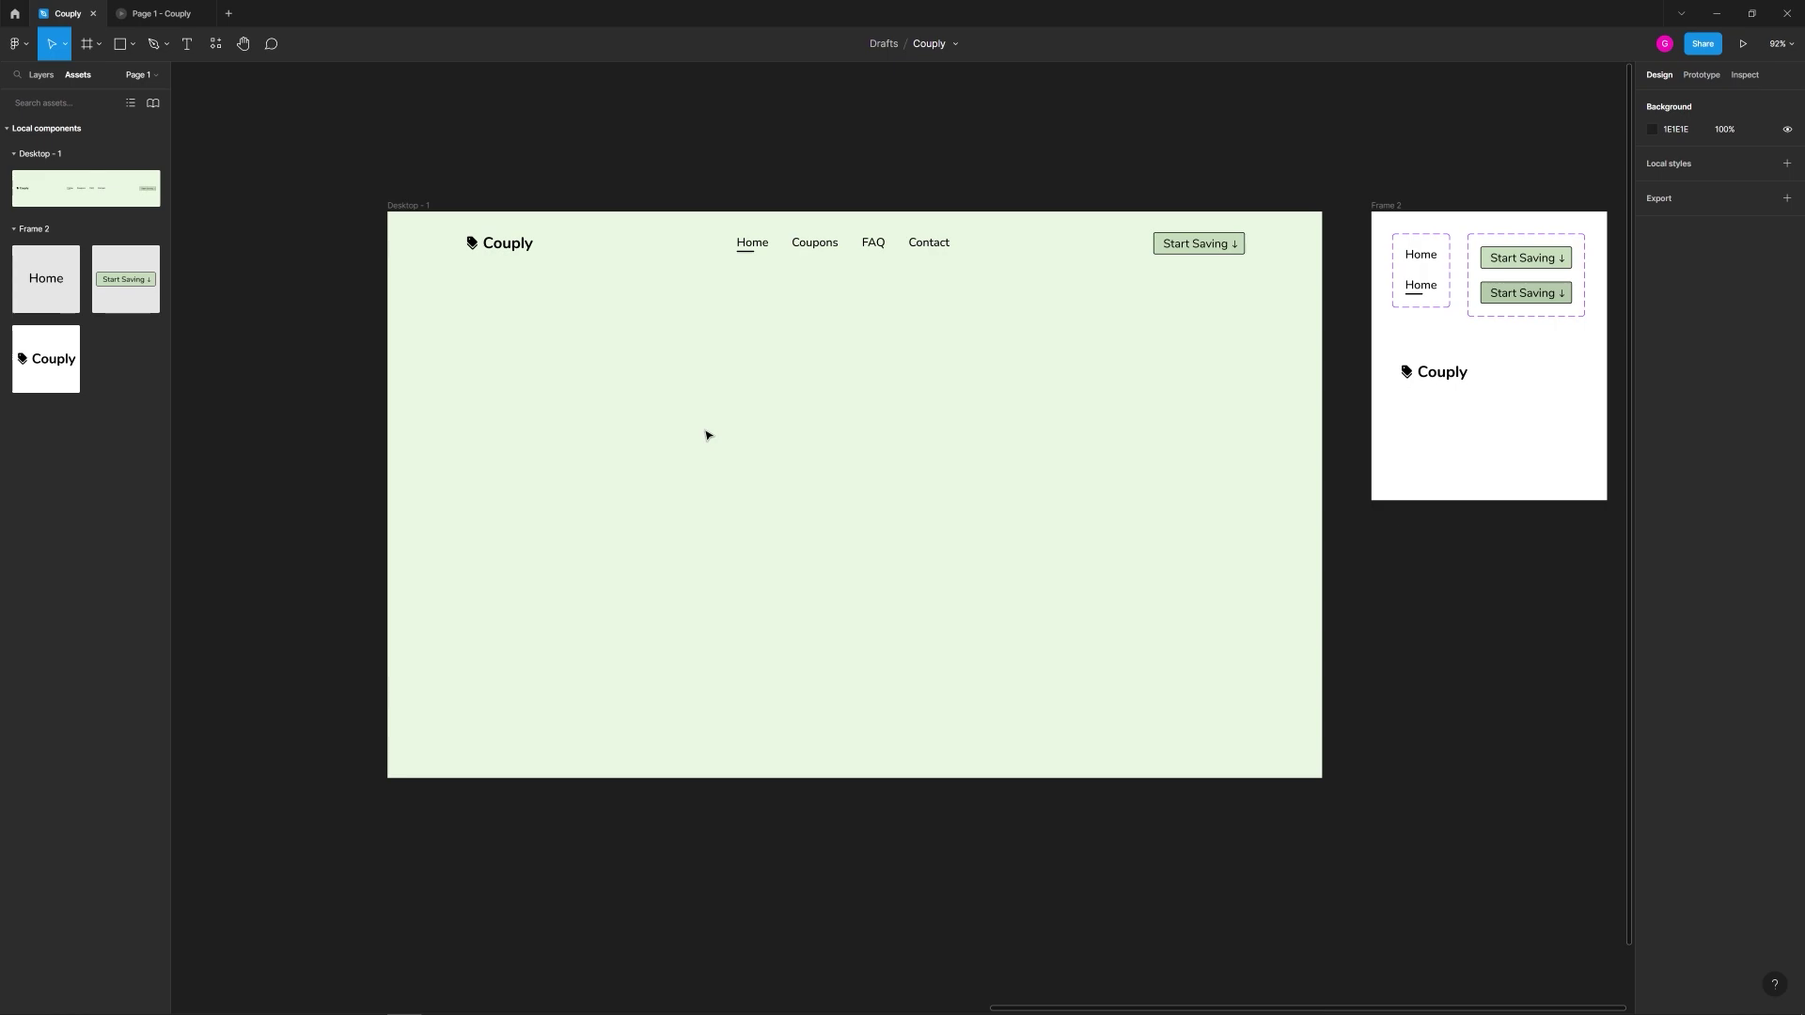
Step: Draw a horizontal divider line 1440 wide across the desktop frame below the header, positioned at Y 93
{"action": "key", "text": "l"}
{"action": "left_click_drag", "start_coordinate": [387, 272], "coordinate": [1325, 299]}
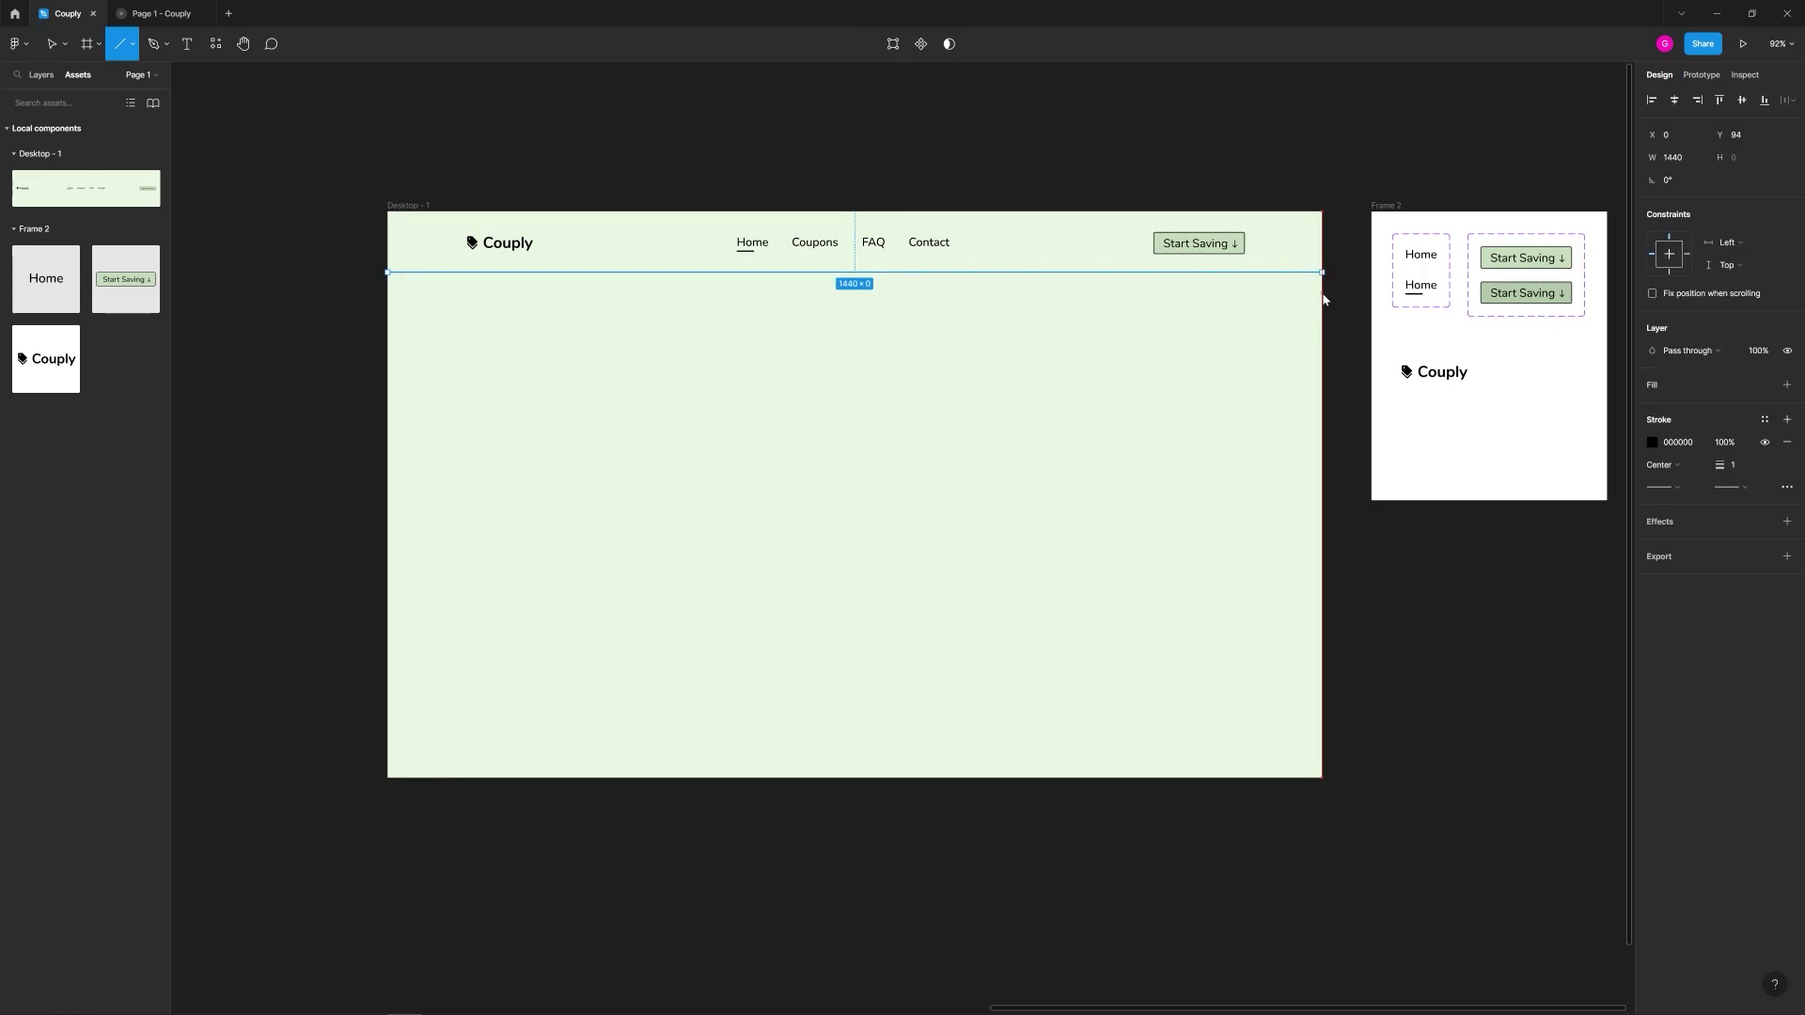
{"action": "key", "text": "Escape"}
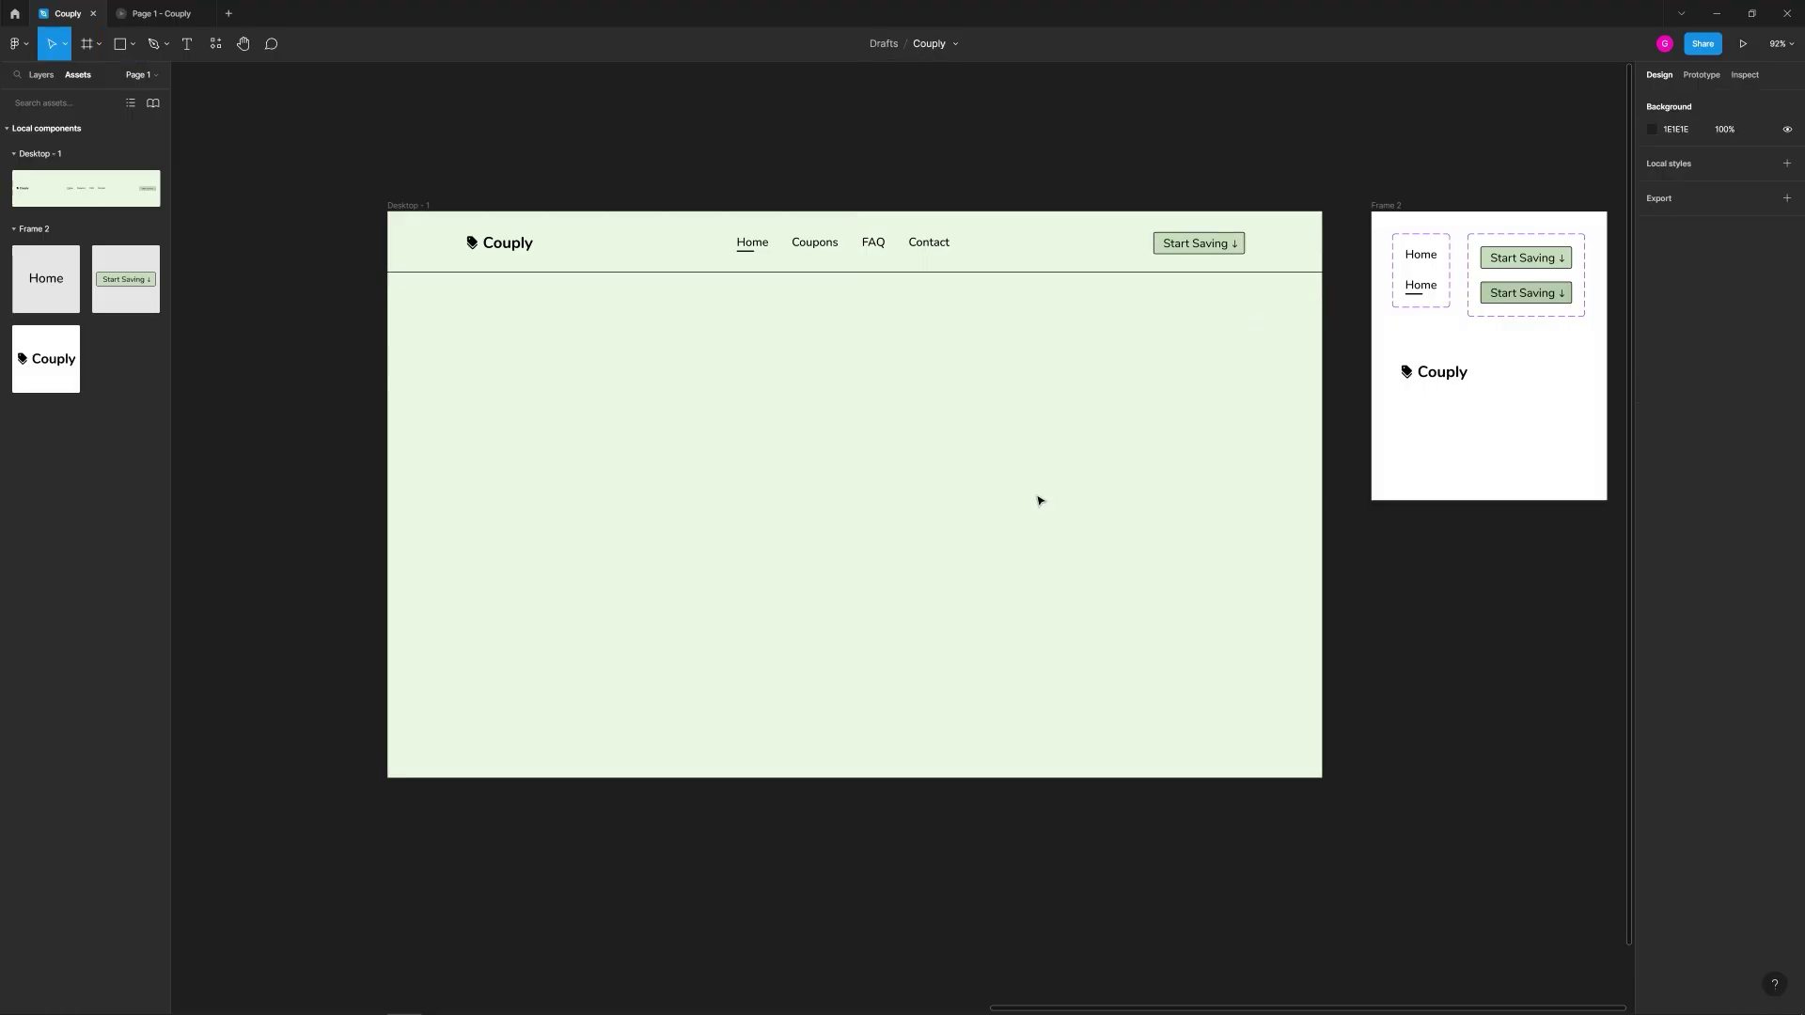
{"action": "left_click", "coordinate": [962, 274]}
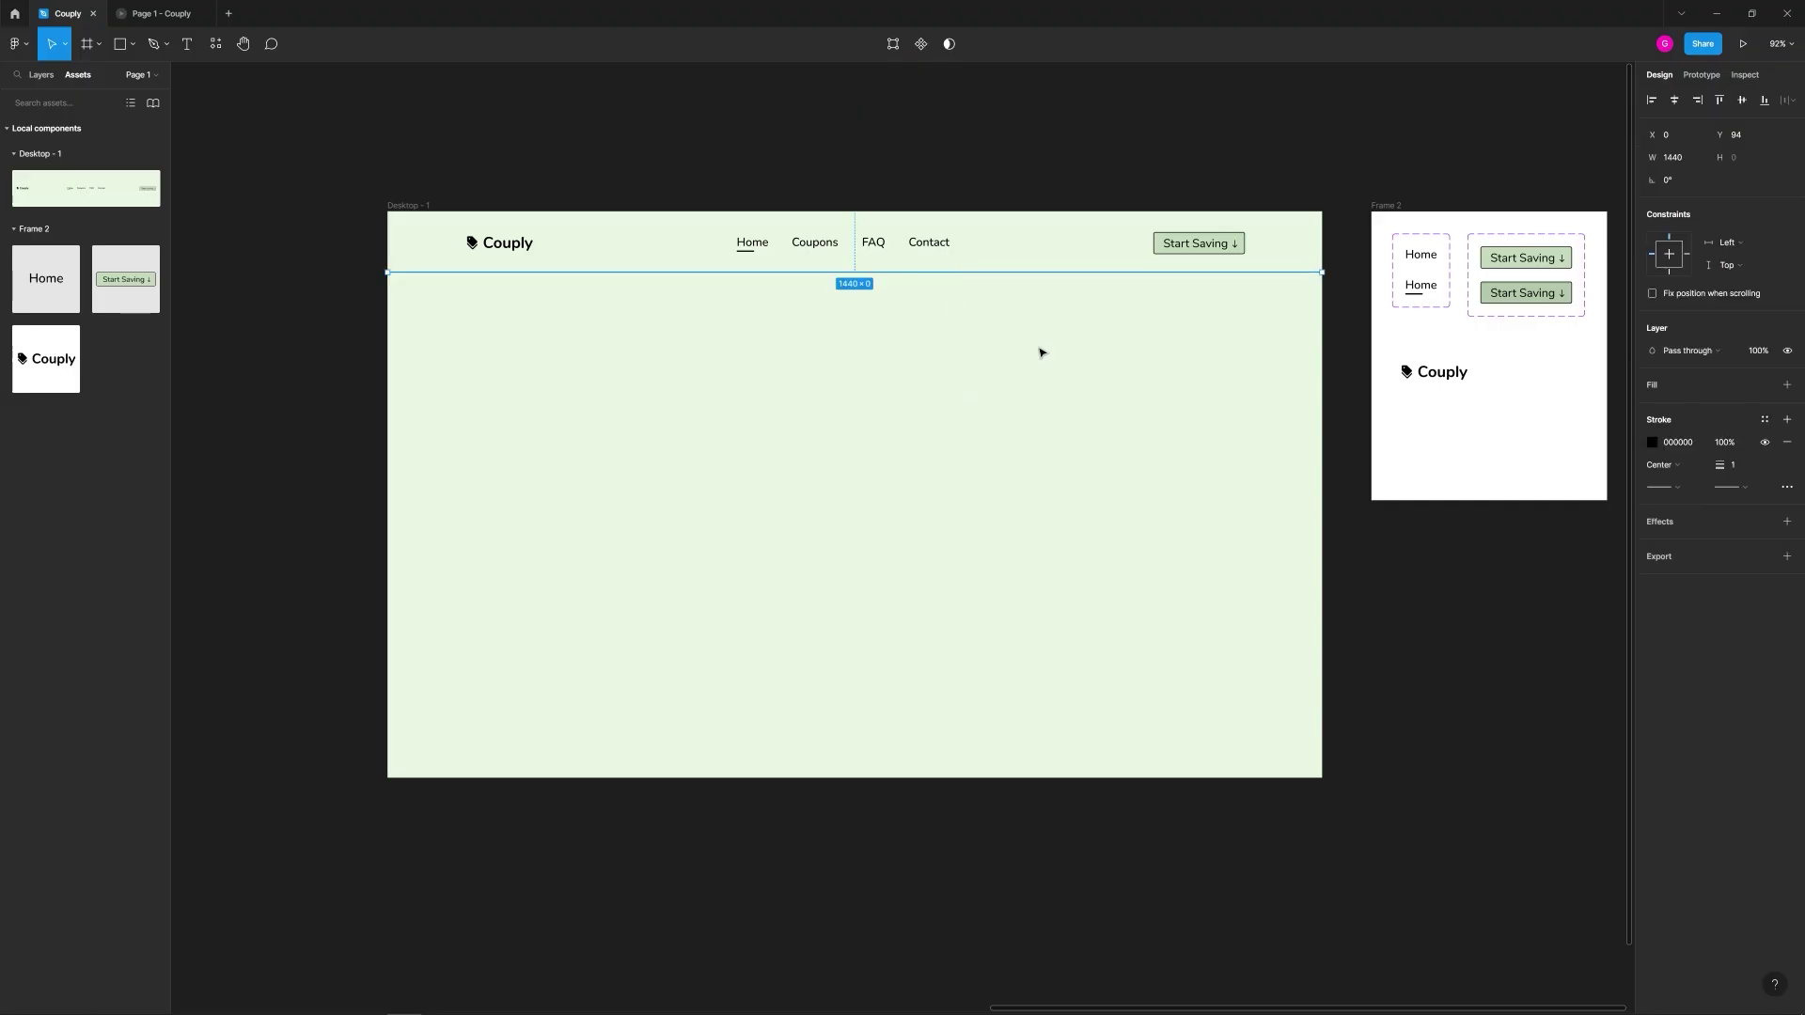
{"action": "key", "text": "Up"}
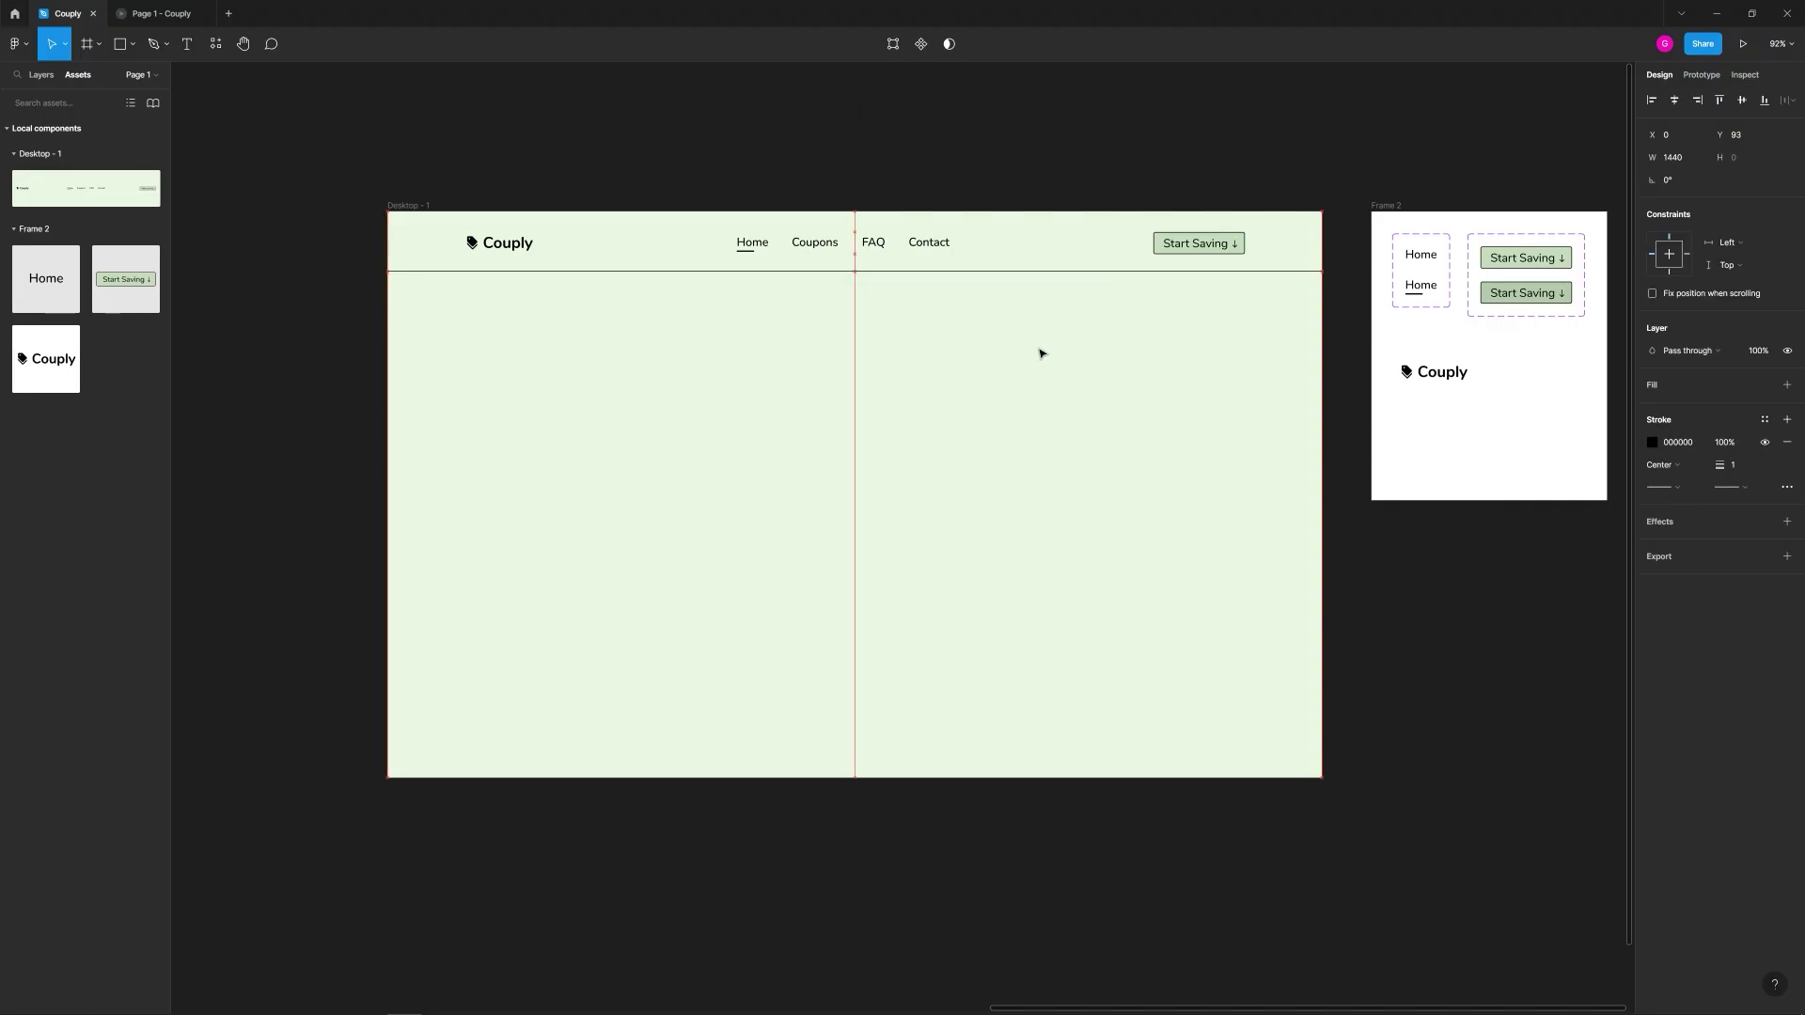
{"action": "left_click", "coordinate": [1041, 353]}
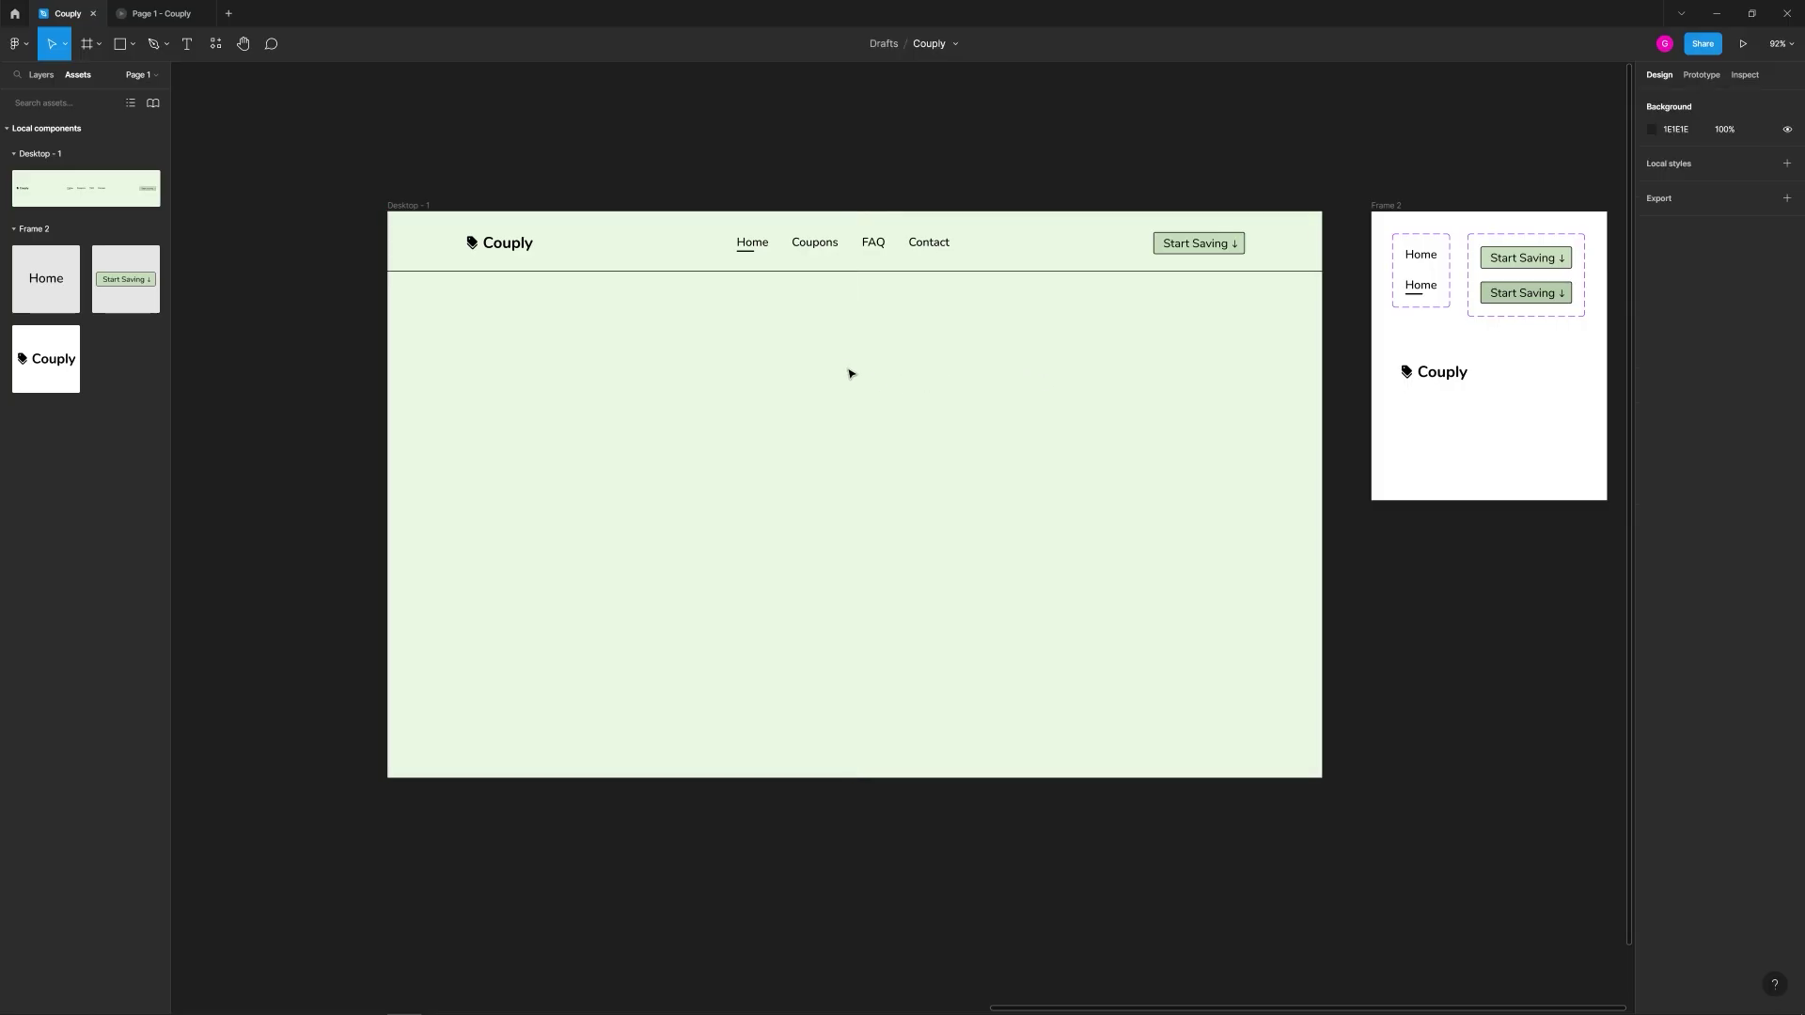
Step: Add the heading text "Shopping with coupons, applied automatically!" below the divider in the desktop frame
{"action": "left_click_drag", "start_coordinate": [850, 375], "coordinate": [839, 365]}
{"action": "key", "text": "t"}
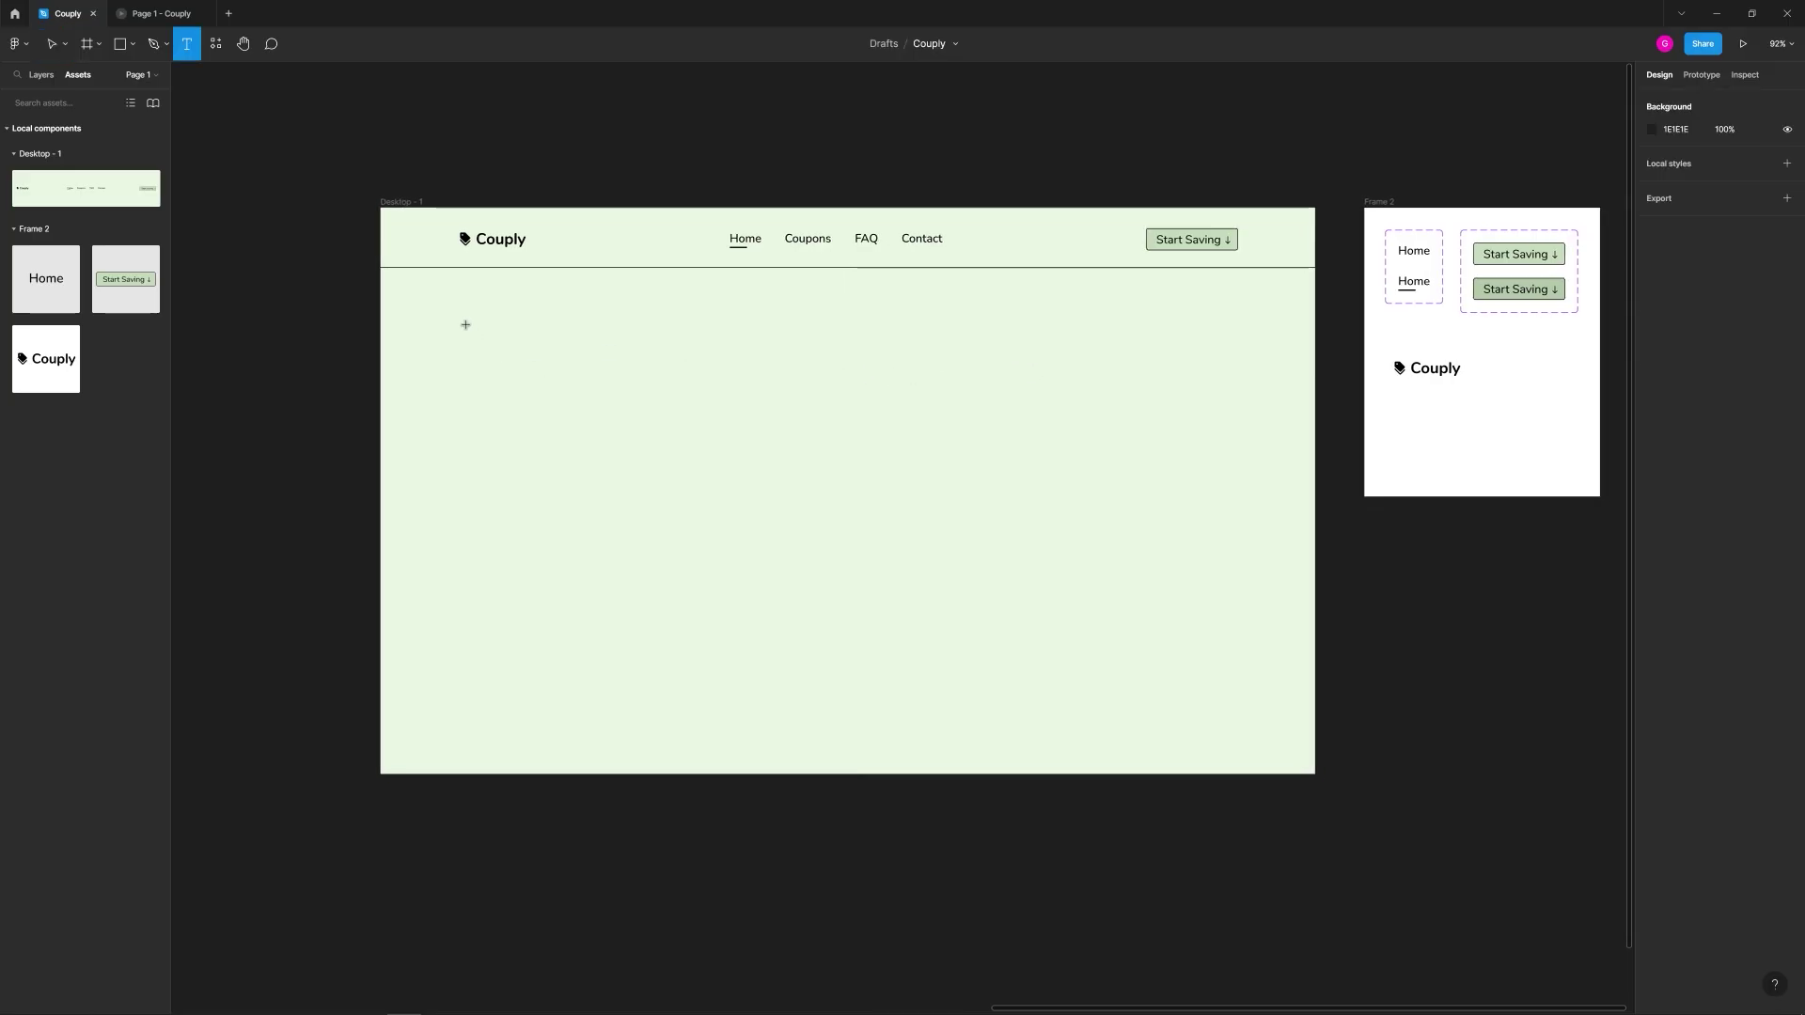
{"action": "left_click", "coordinate": [465, 325]}
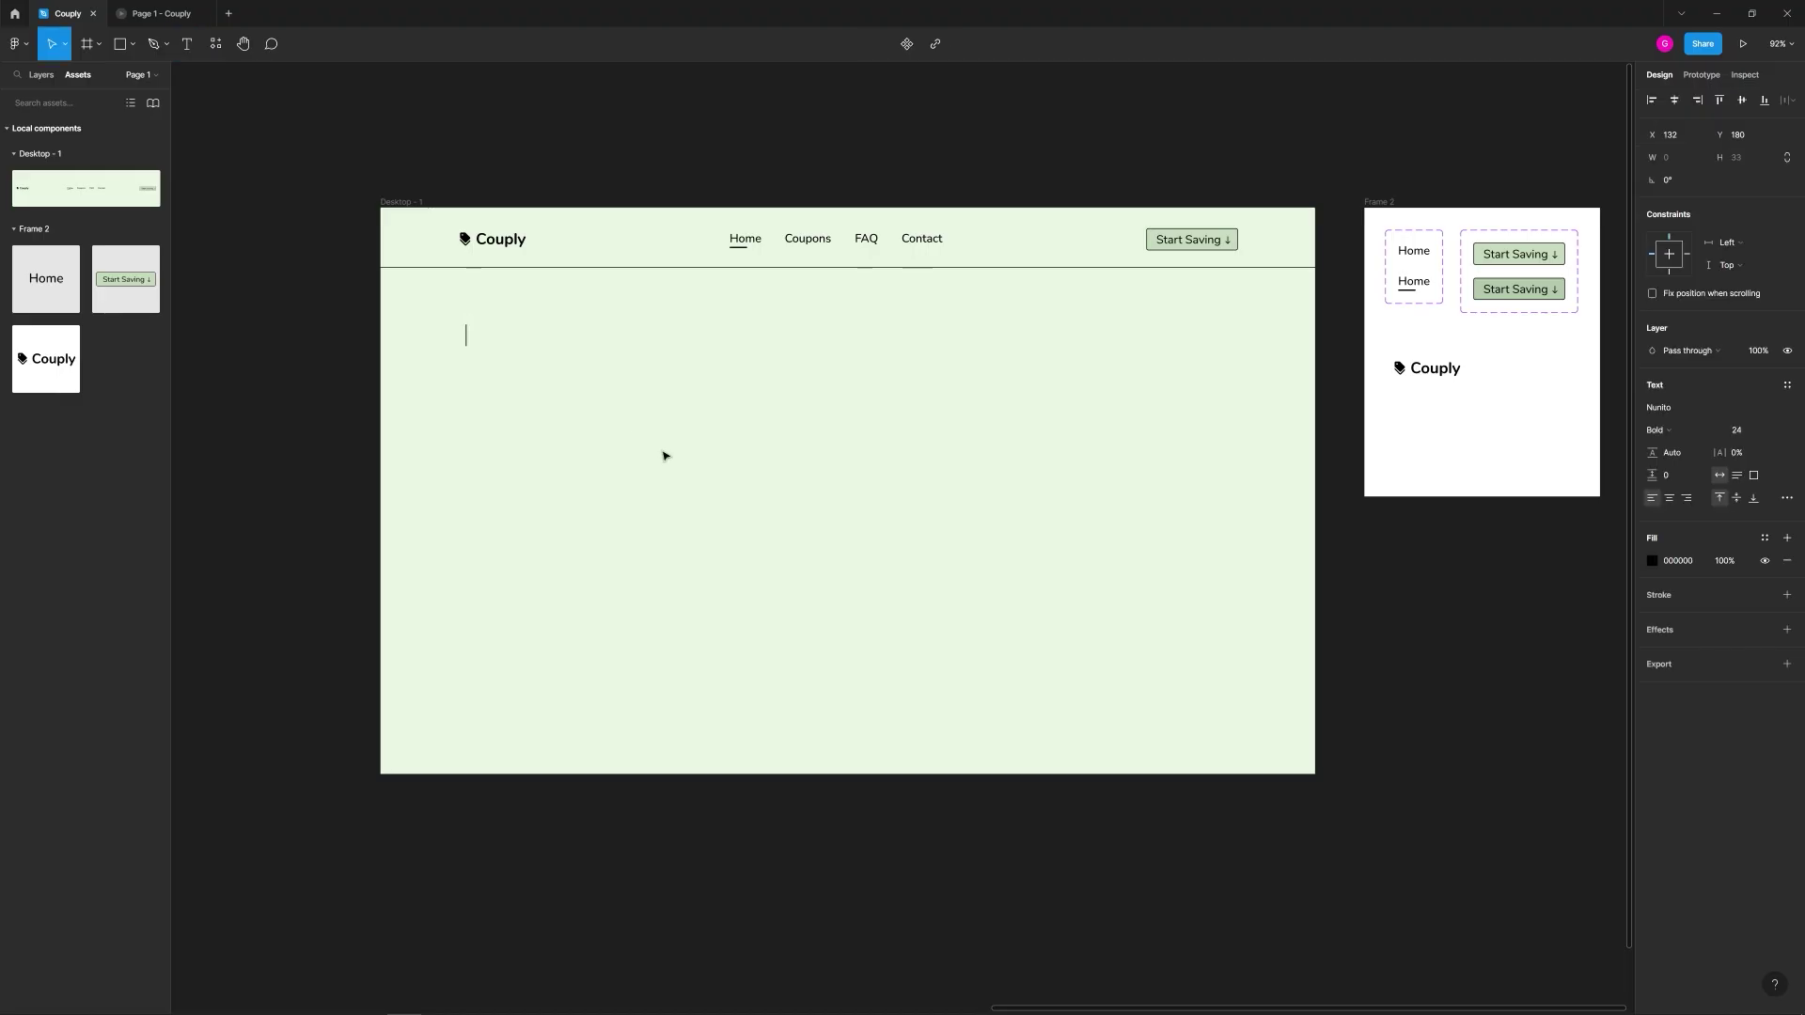
{"action": "type", "text": "Shop"}
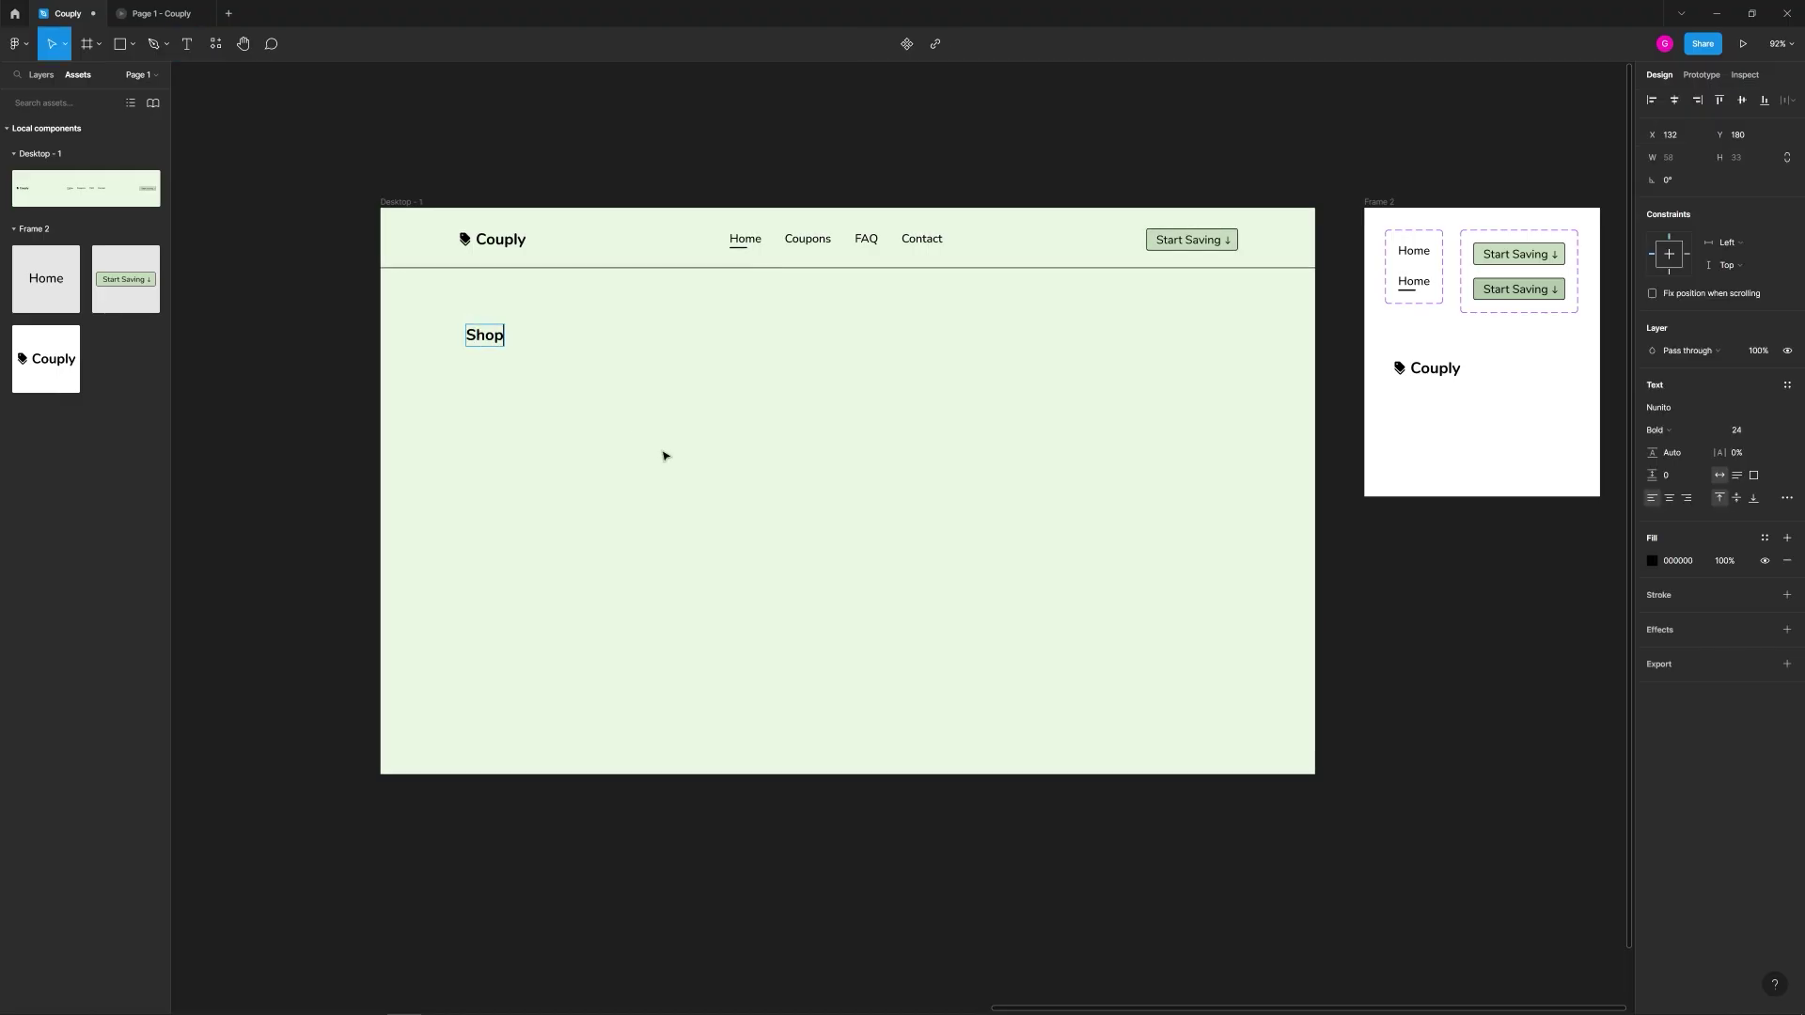
{"action": "type", "text": "ping with coupons, applied au"}
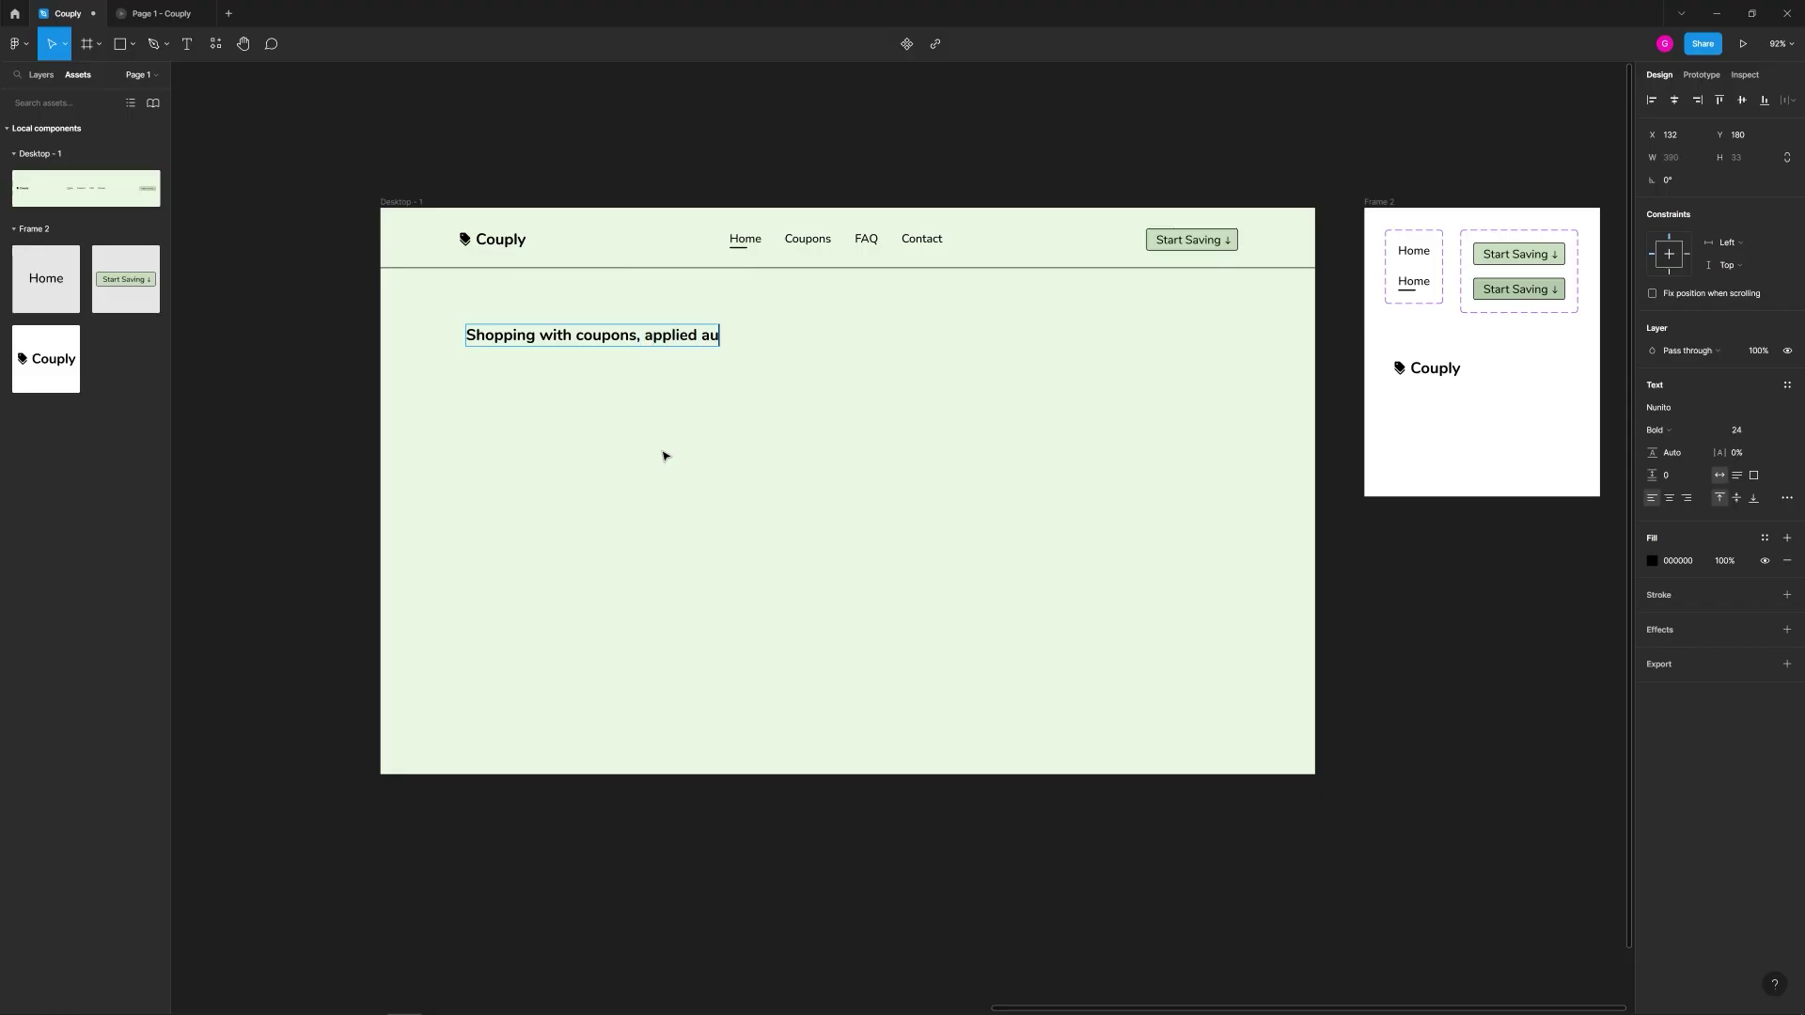
{"action": "type", "text": "tomatically"}
{"action": "key", "text": "Escape"}
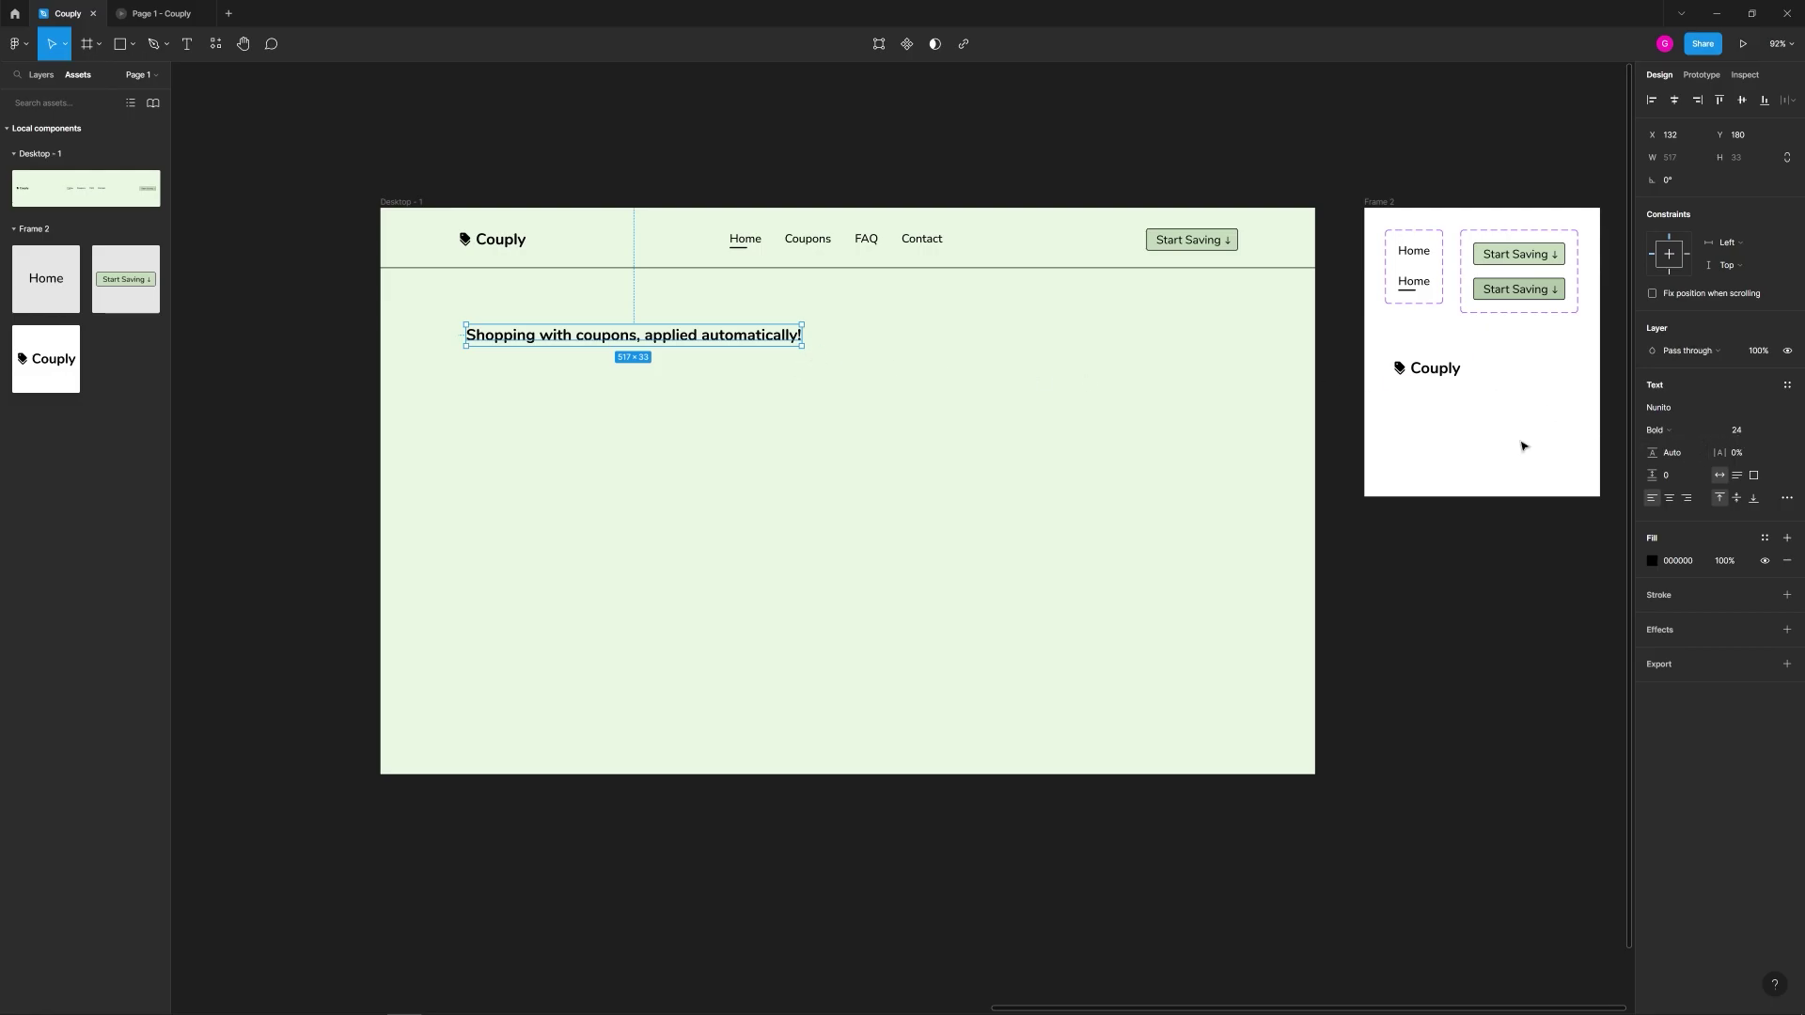
{"action": "left_click", "coordinate": [814, 433]}
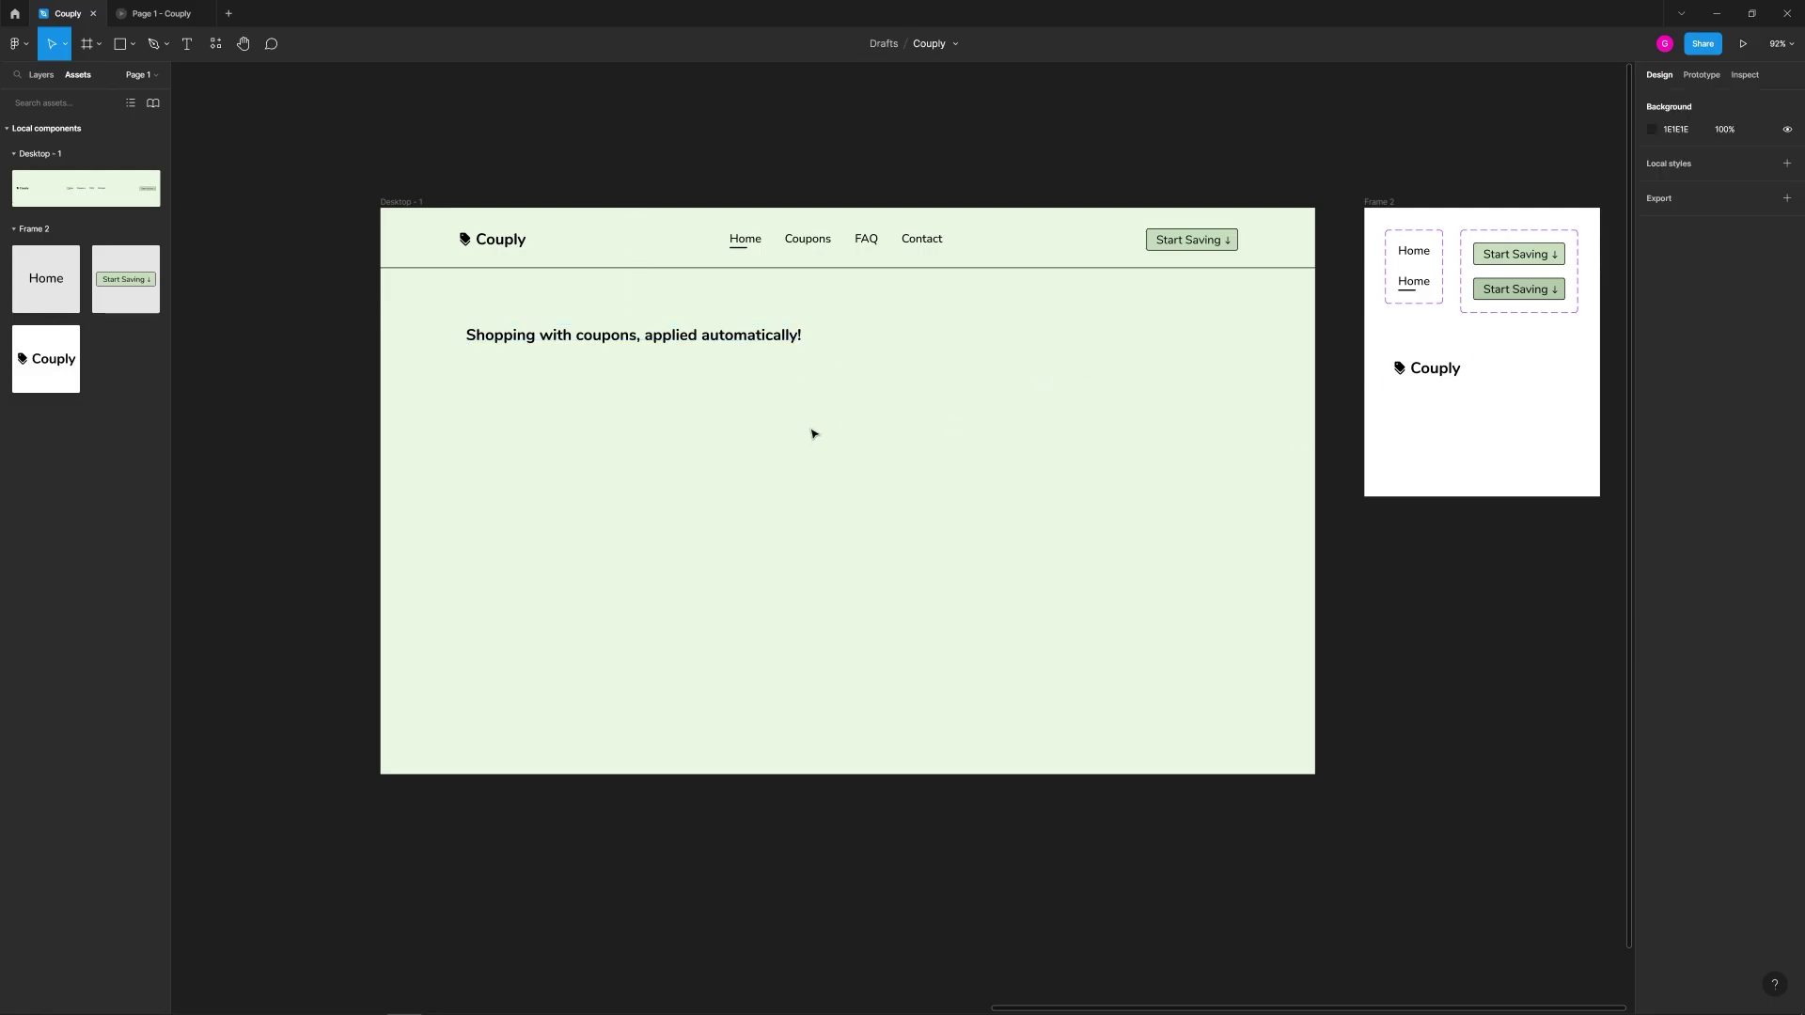
{"action": "left_click", "coordinate": [717, 342]}
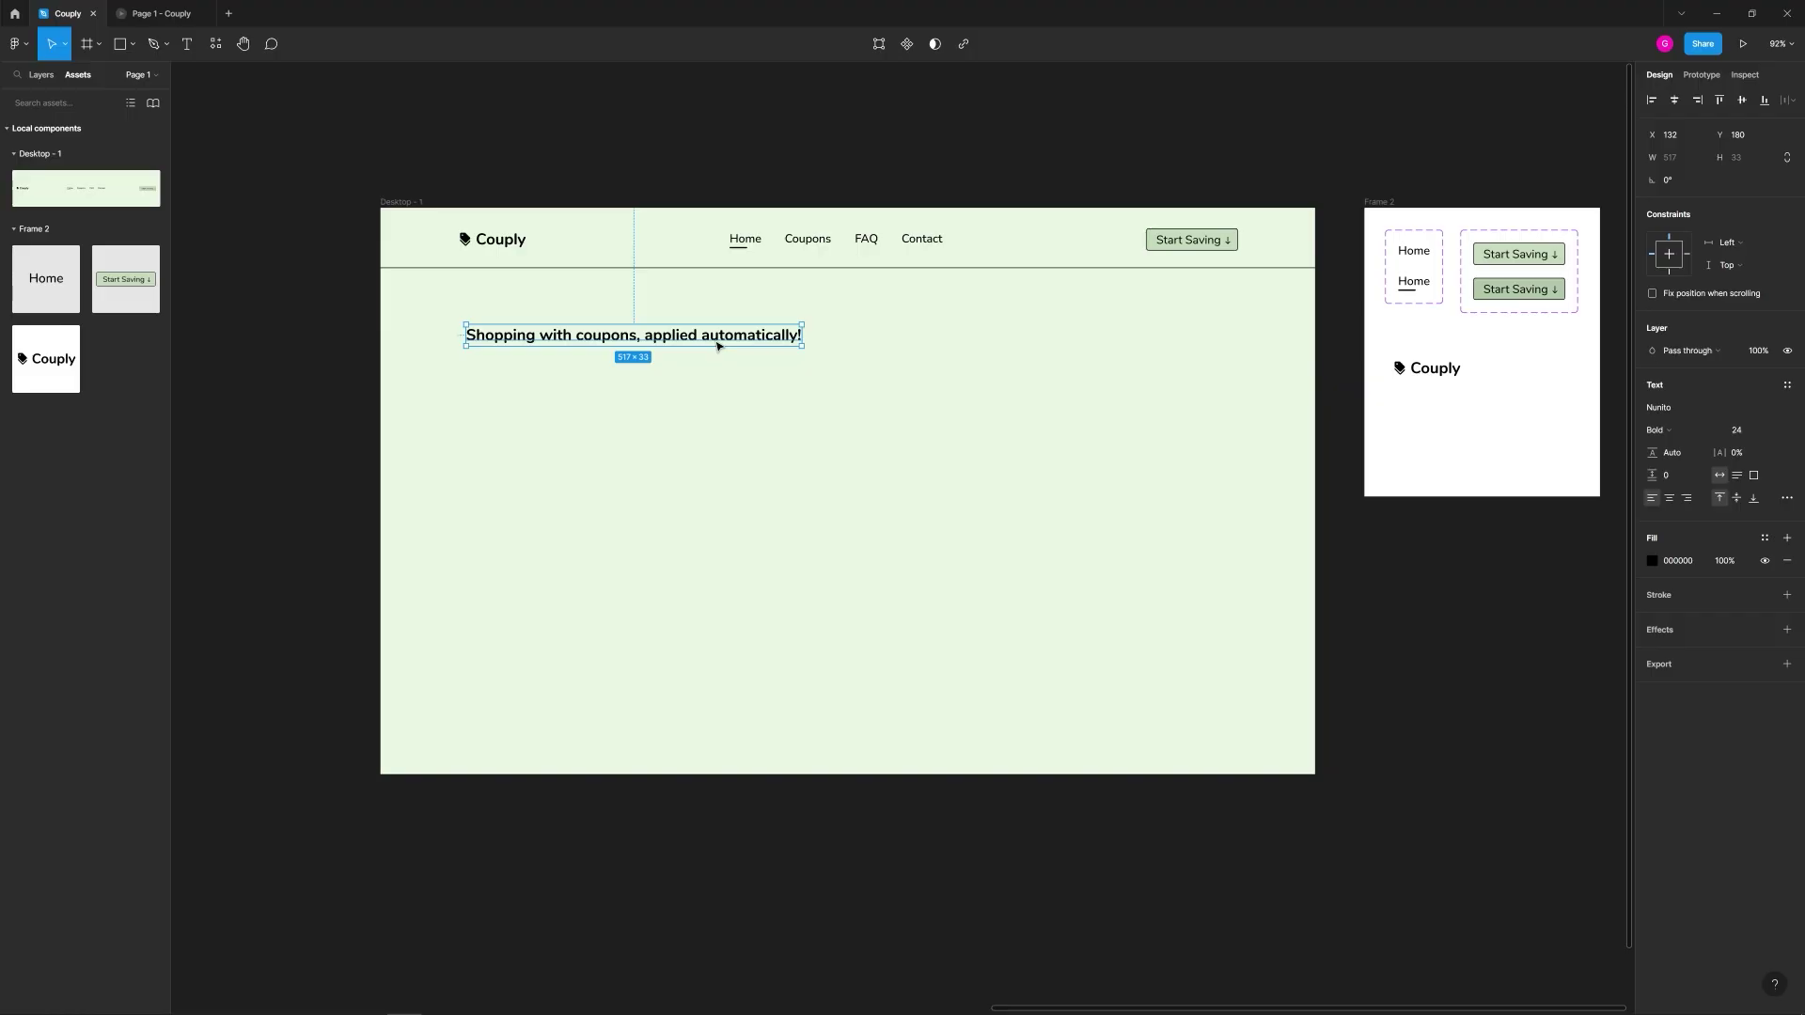
Step: Set the heading's font size to 45 and narrow its text box to about 610 wide so it wraps onto two lines
{"action": "left_click", "coordinate": [721, 373]}
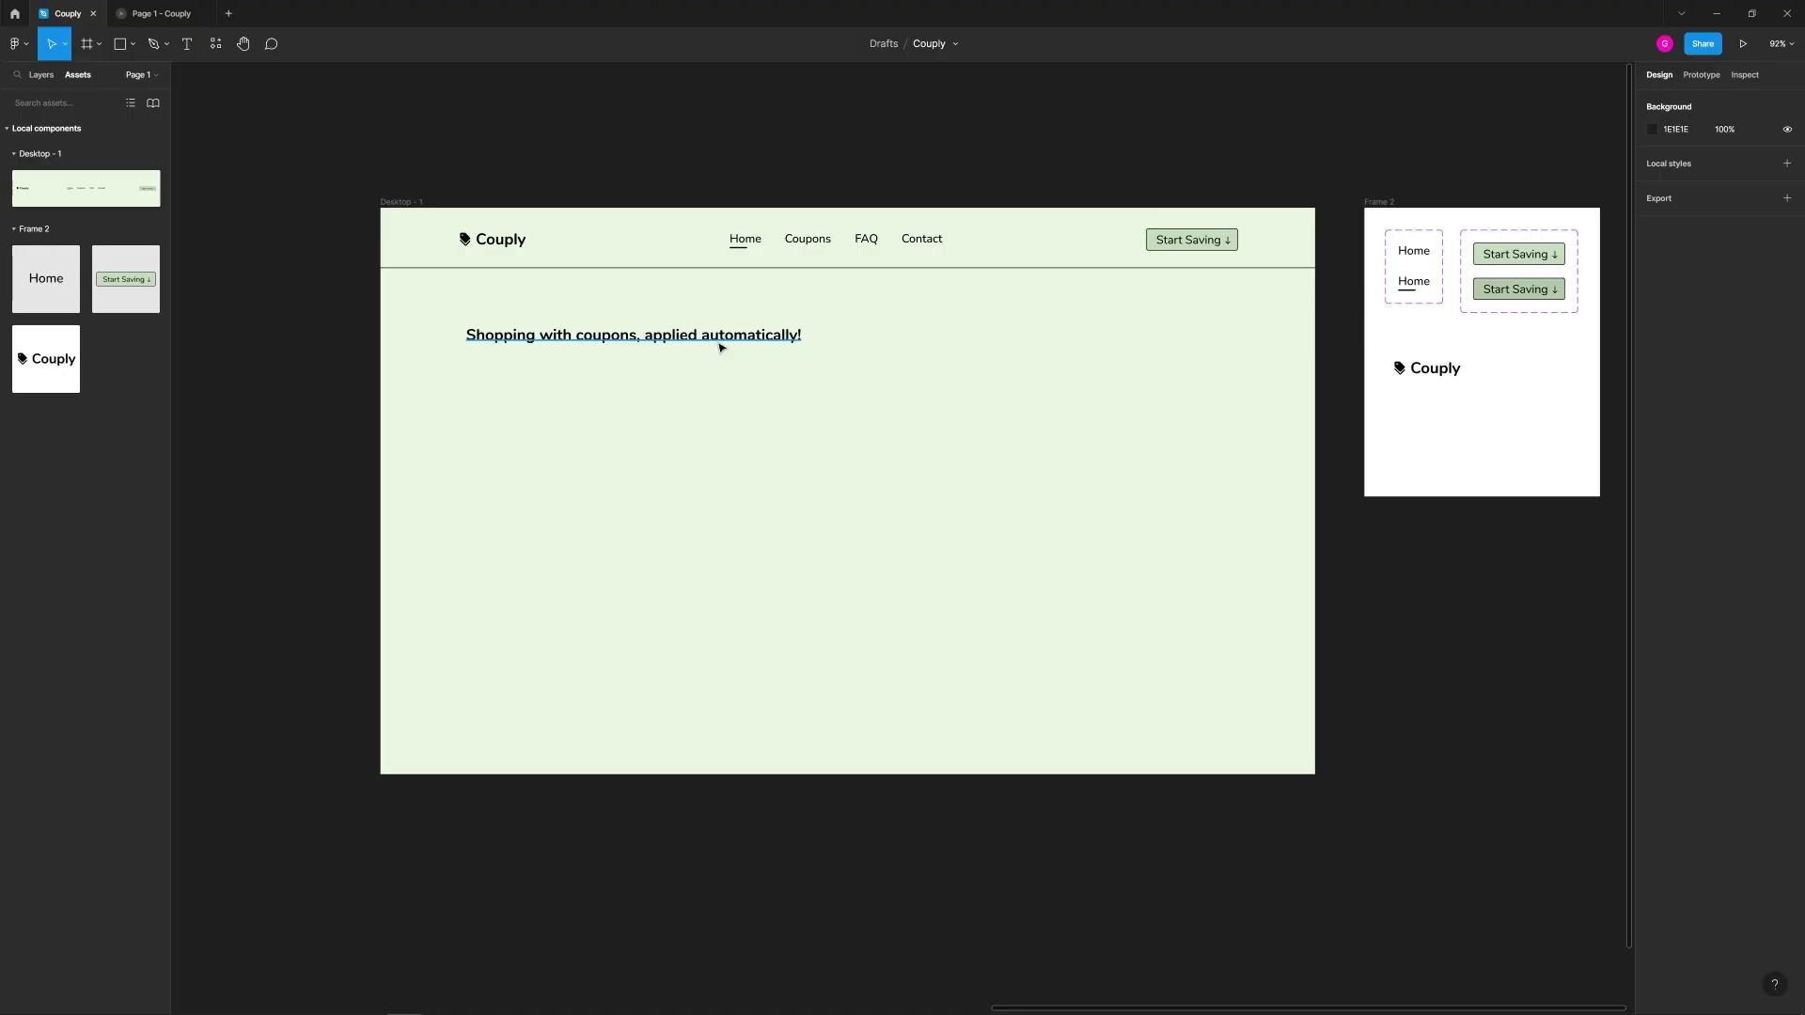
{"action": "left_click", "coordinate": [722, 348]}
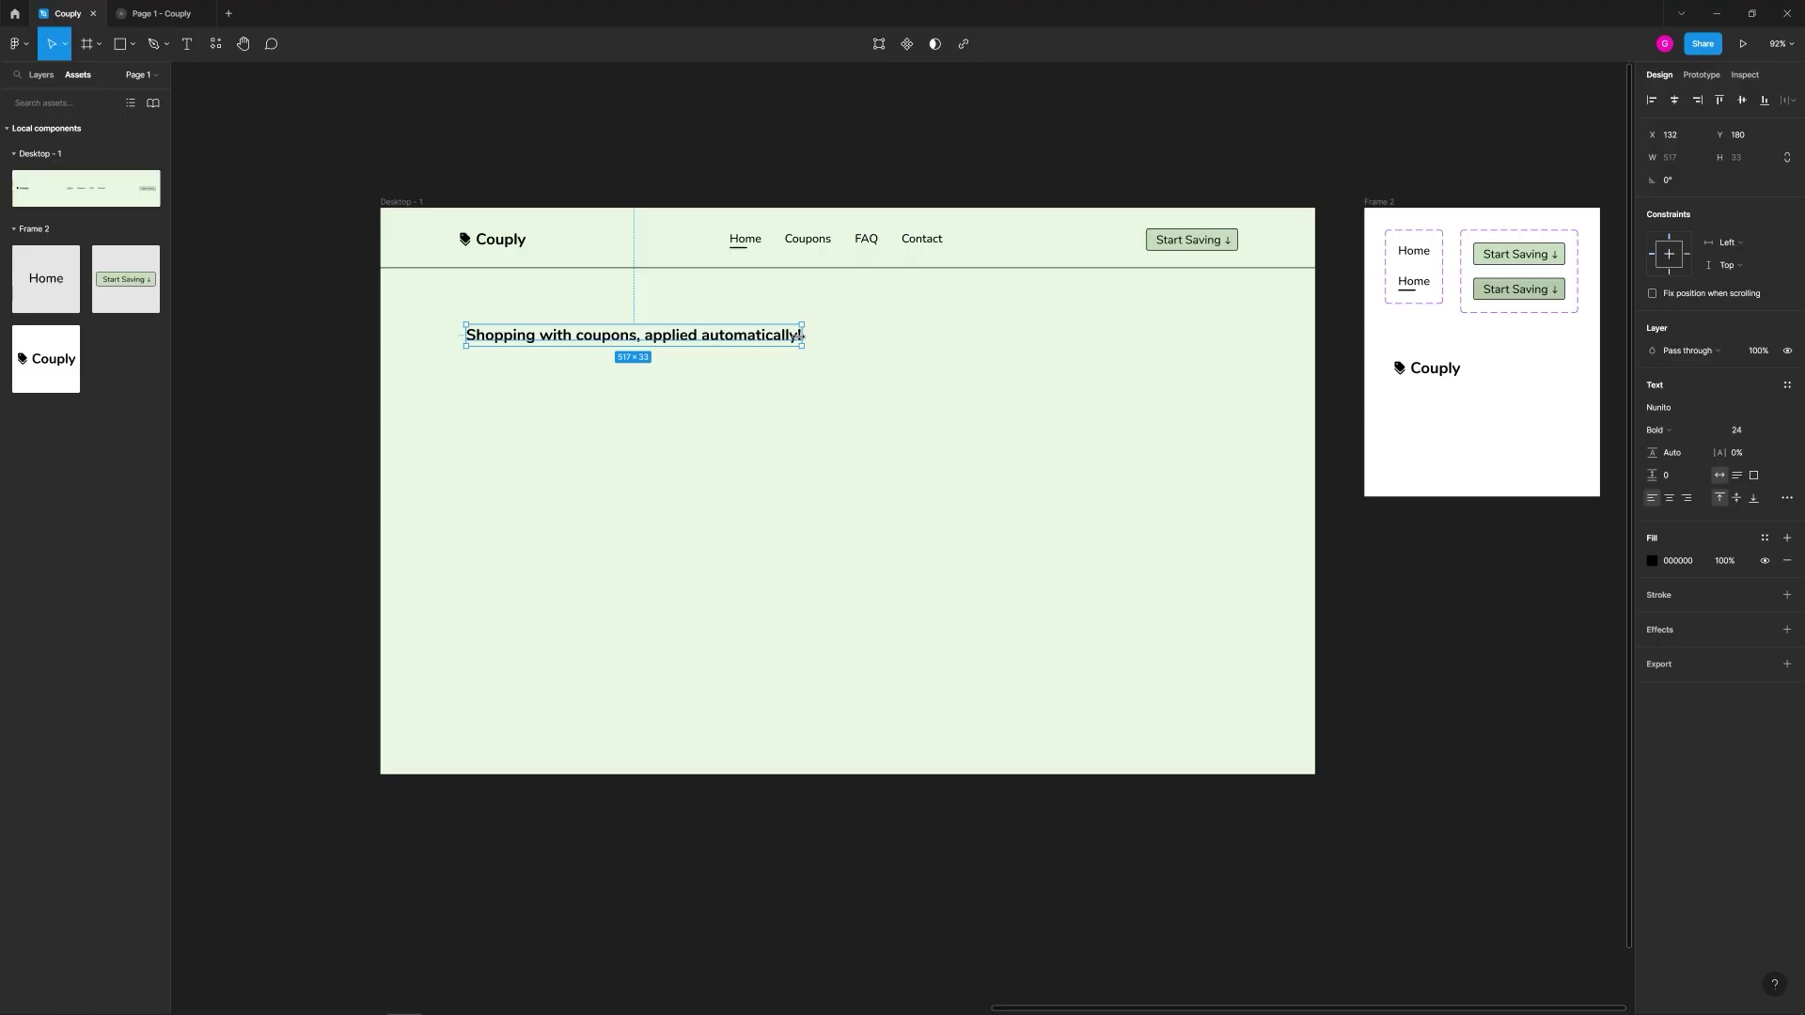
{"action": "left_click", "coordinate": [1744, 433]}
{"action": "key", "text": "alt+Tab"}
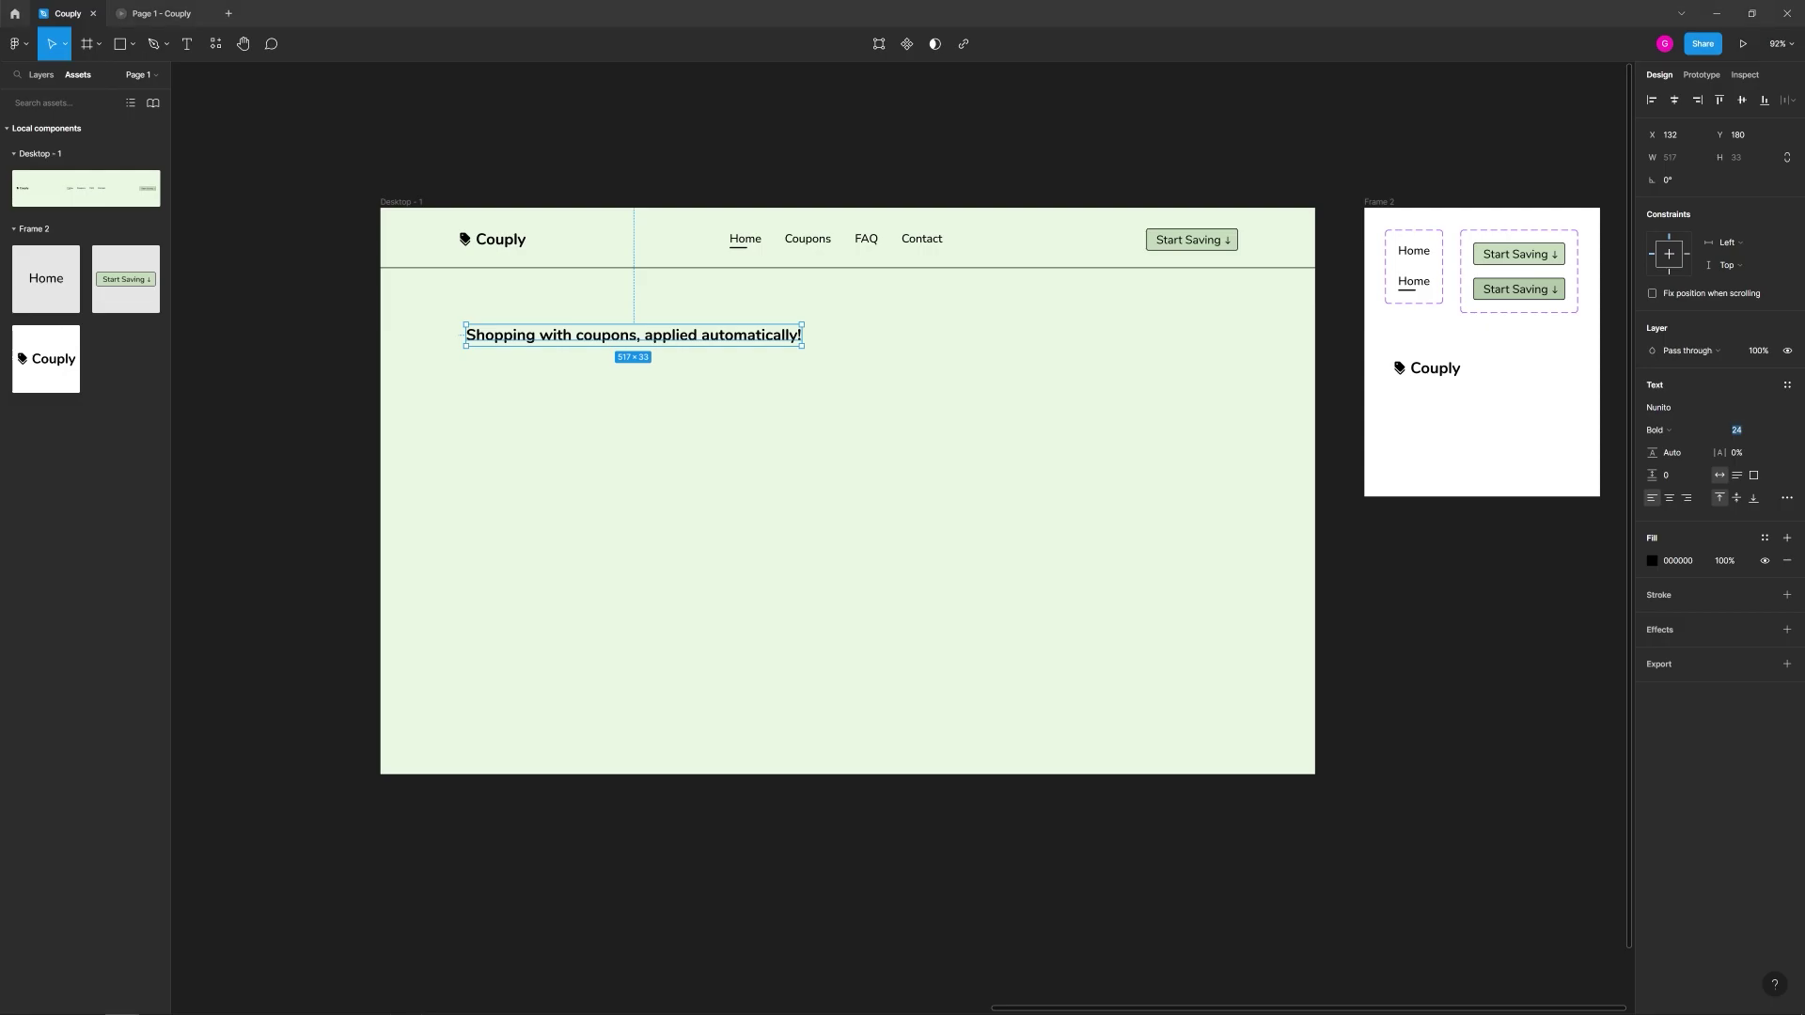
{"action": "left_click", "coordinate": [1743, 432]}
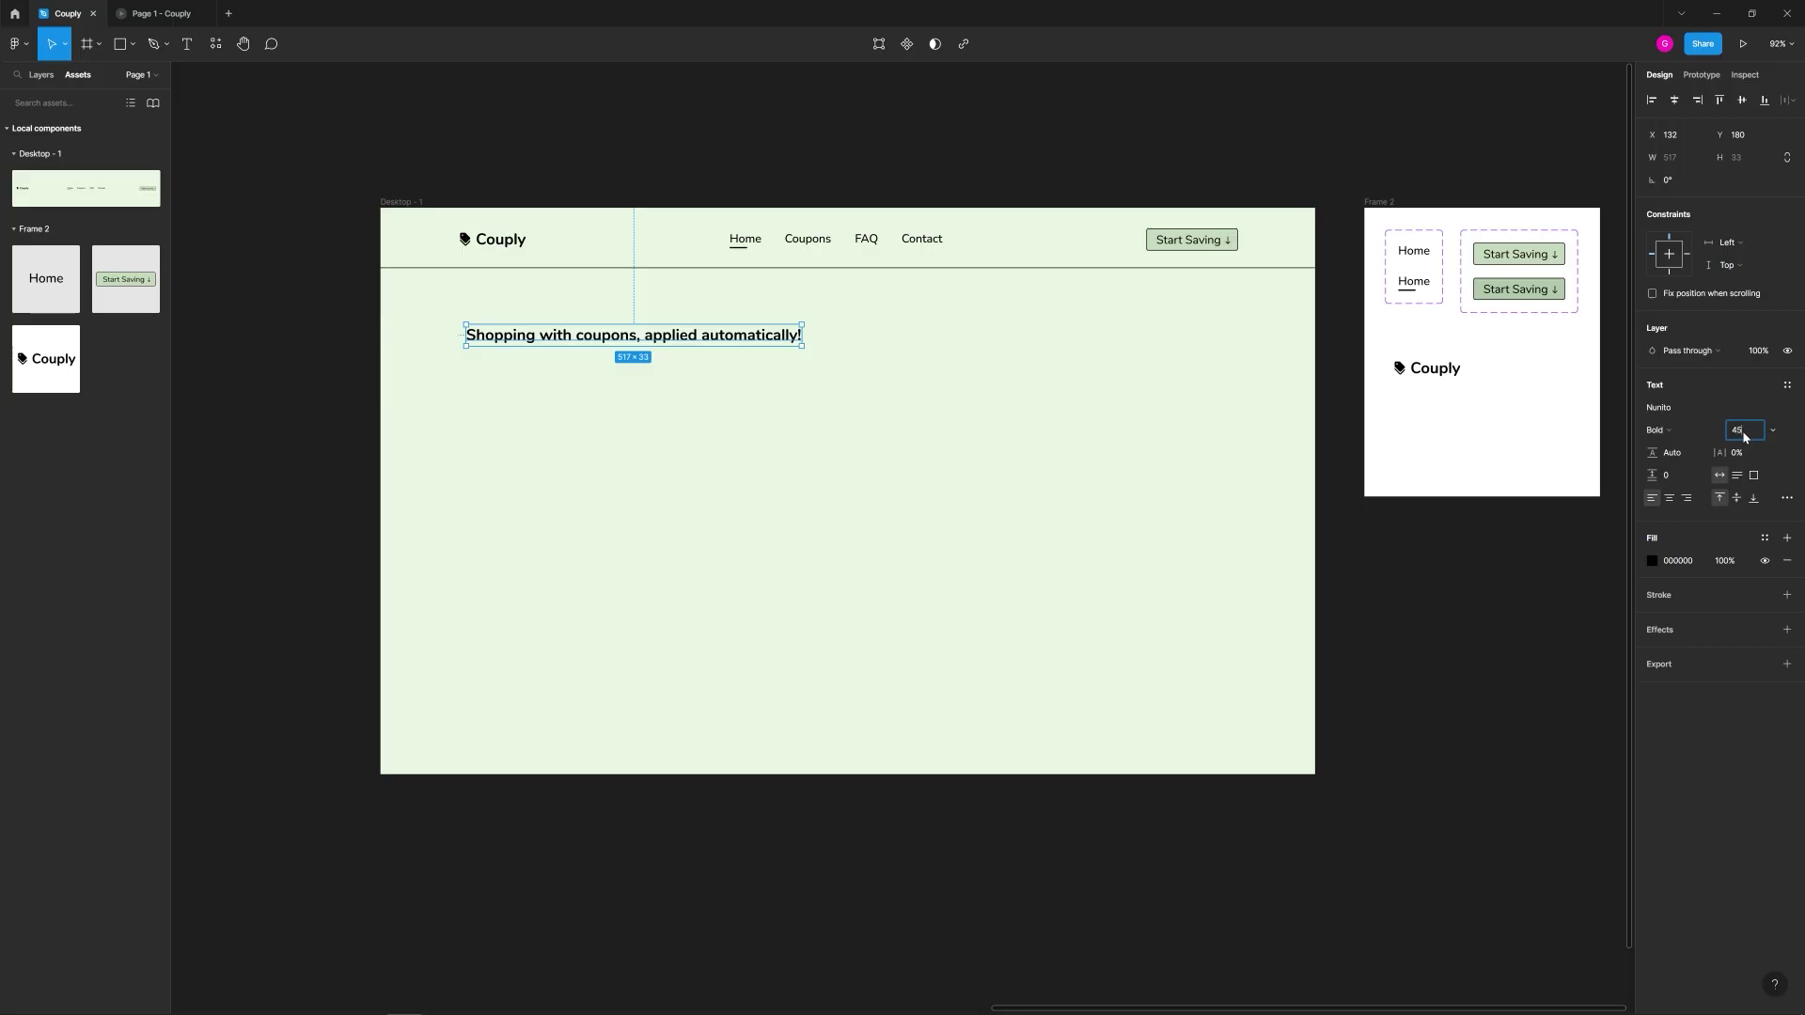
{"action": "key", "text": "Return"}
{"action": "left_click_drag", "start_coordinate": [1095, 345], "coordinate": [876, 368]}
{"action": "left_click", "coordinate": [886, 516]}
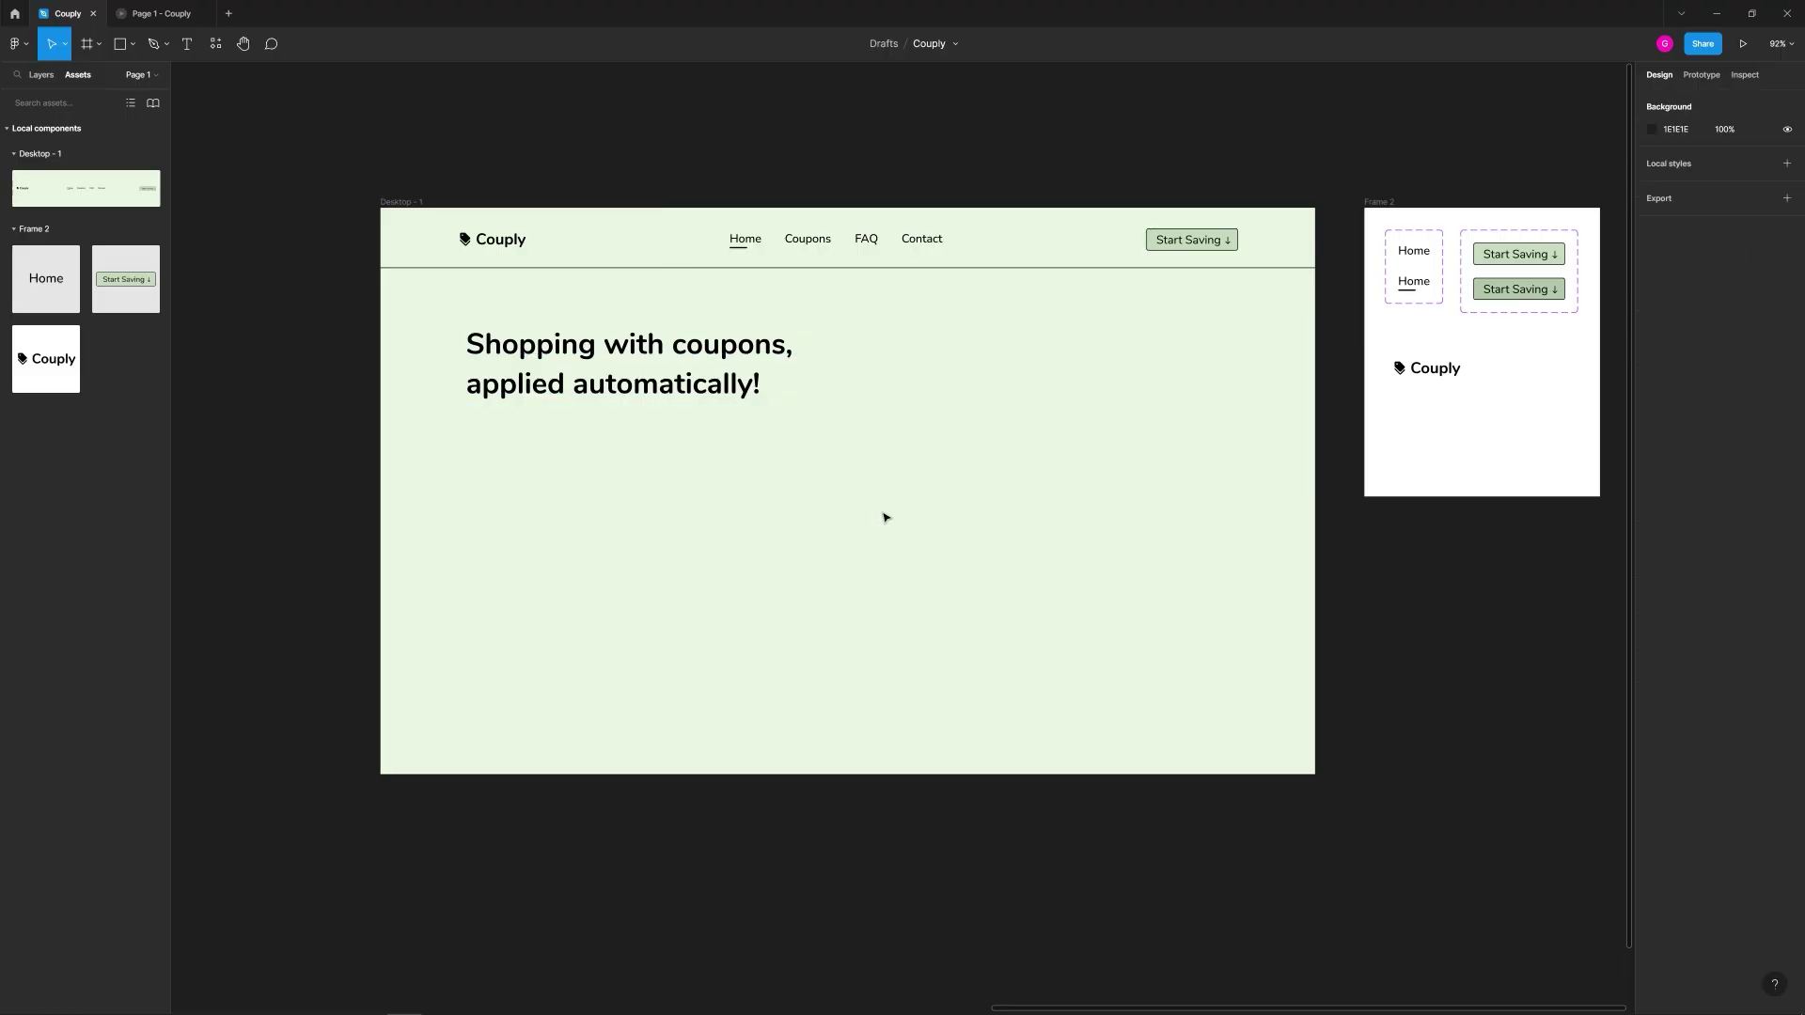
Step: Move the heading to X 120, Y 189, aligning its left edge with the header logo, and check the alignment
{"action": "left_click_drag", "start_coordinate": [656, 393], "coordinate": [583, 390]}
{"action": "left_click", "coordinate": [680, 499]}
{"action": "key", "text": "ctrl+shift+4"}
{"action": "key", "text": "ctrl+shift+4"}
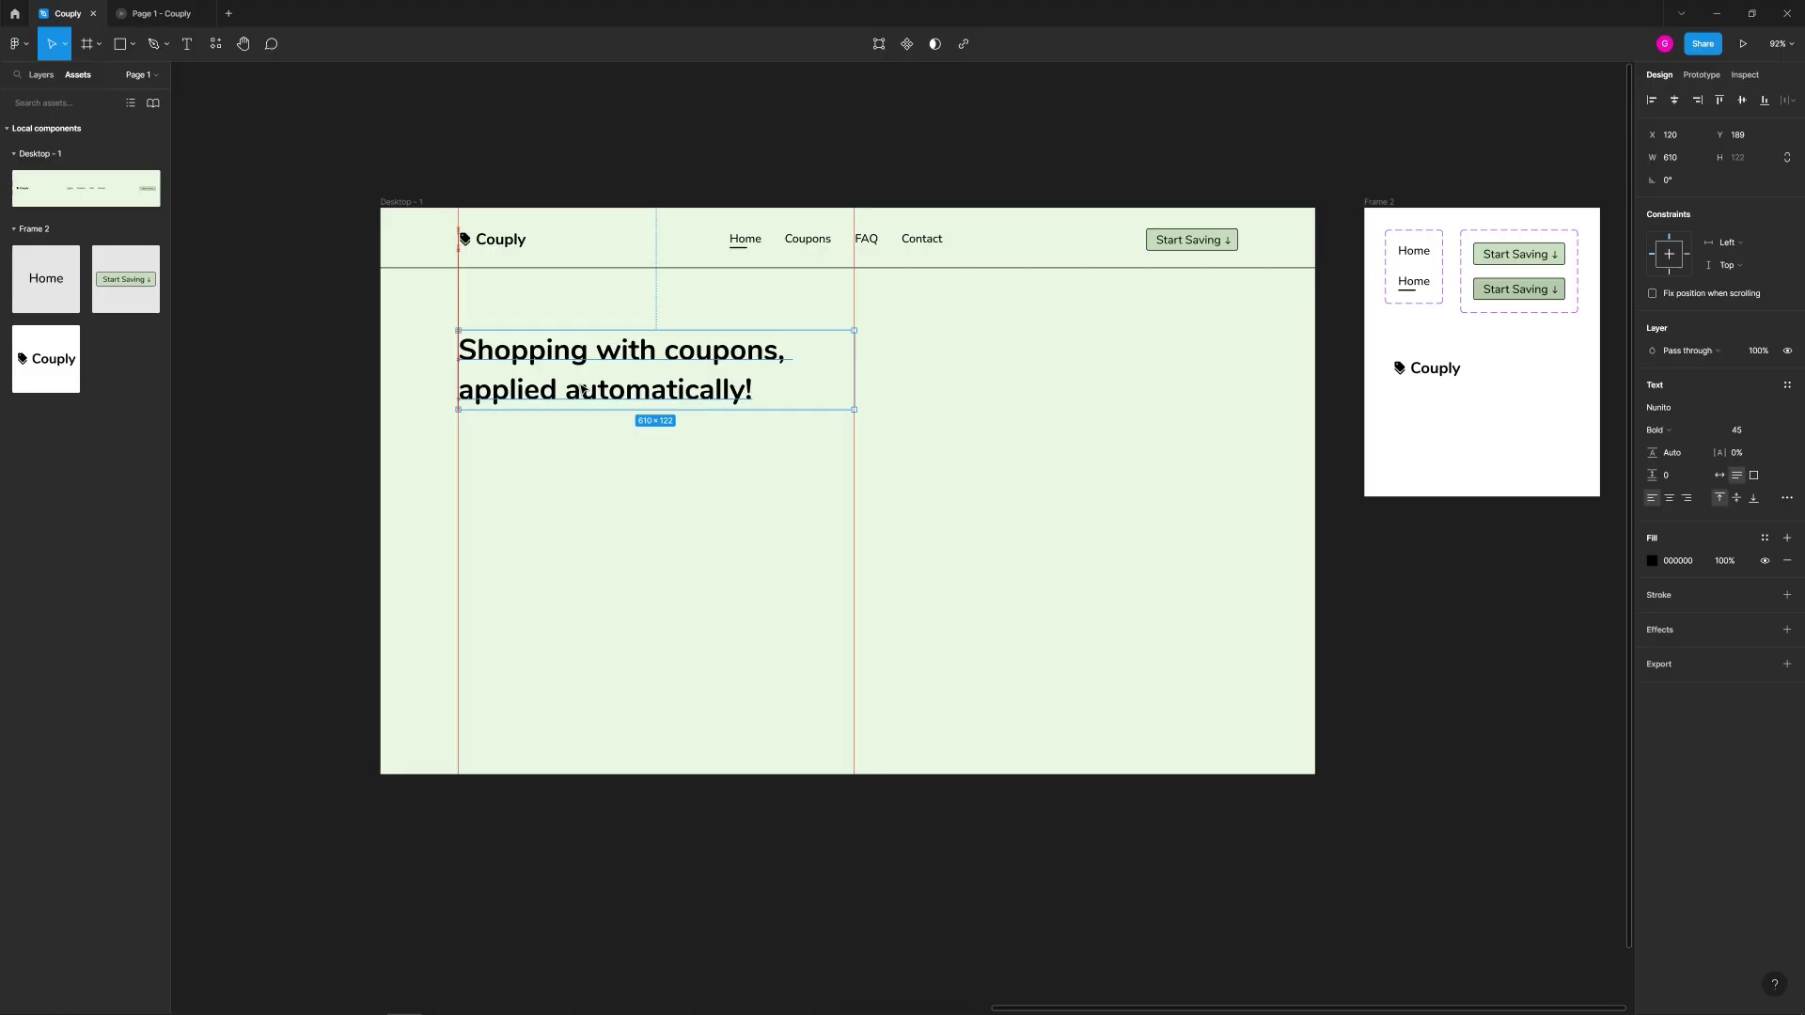
{"action": "left_click", "coordinate": [596, 451]}
{"action": "scroll", "coordinate": [443, 294], "scroll_direction": "up", "scroll_amount": 5}
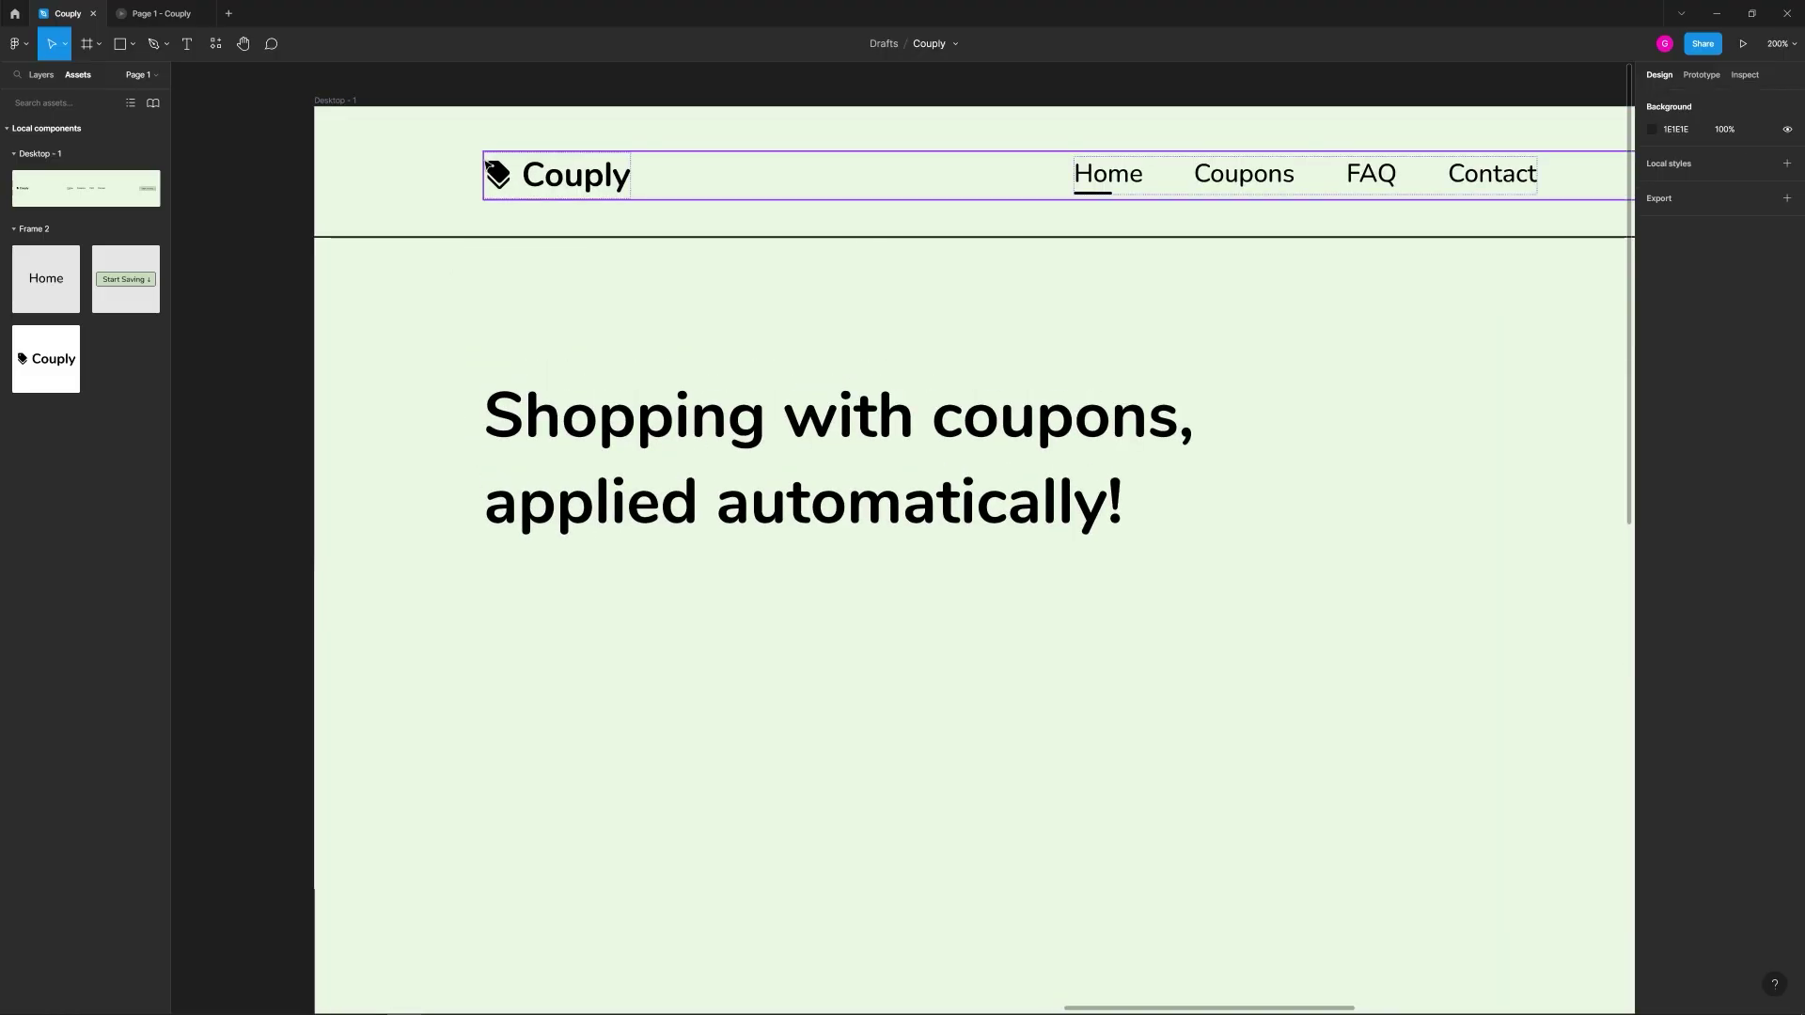
{"action": "scroll", "coordinate": [826, 488], "scroll_direction": "down", "scroll_amount": 5}
{"action": "left_click_drag", "start_coordinate": [856, 472], "coordinate": [657, 467]}
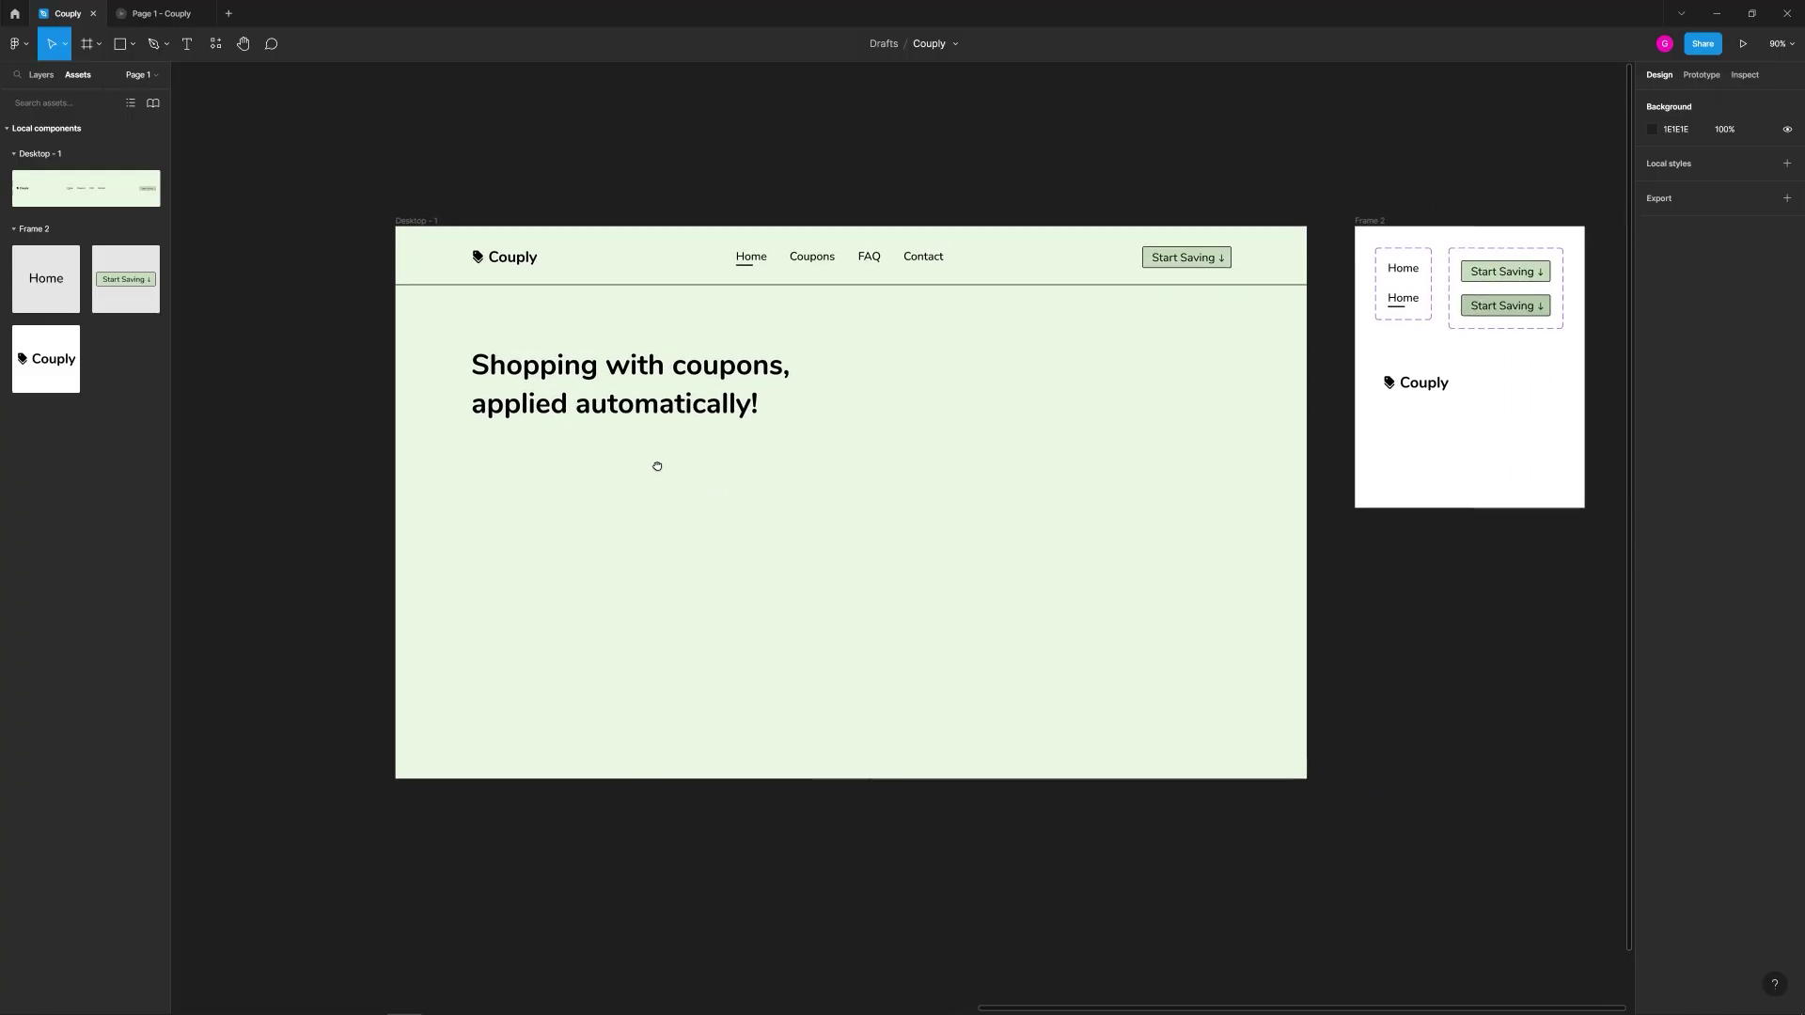
{"action": "left_click_drag", "start_coordinate": [806, 328], "coordinate": [858, 377]}
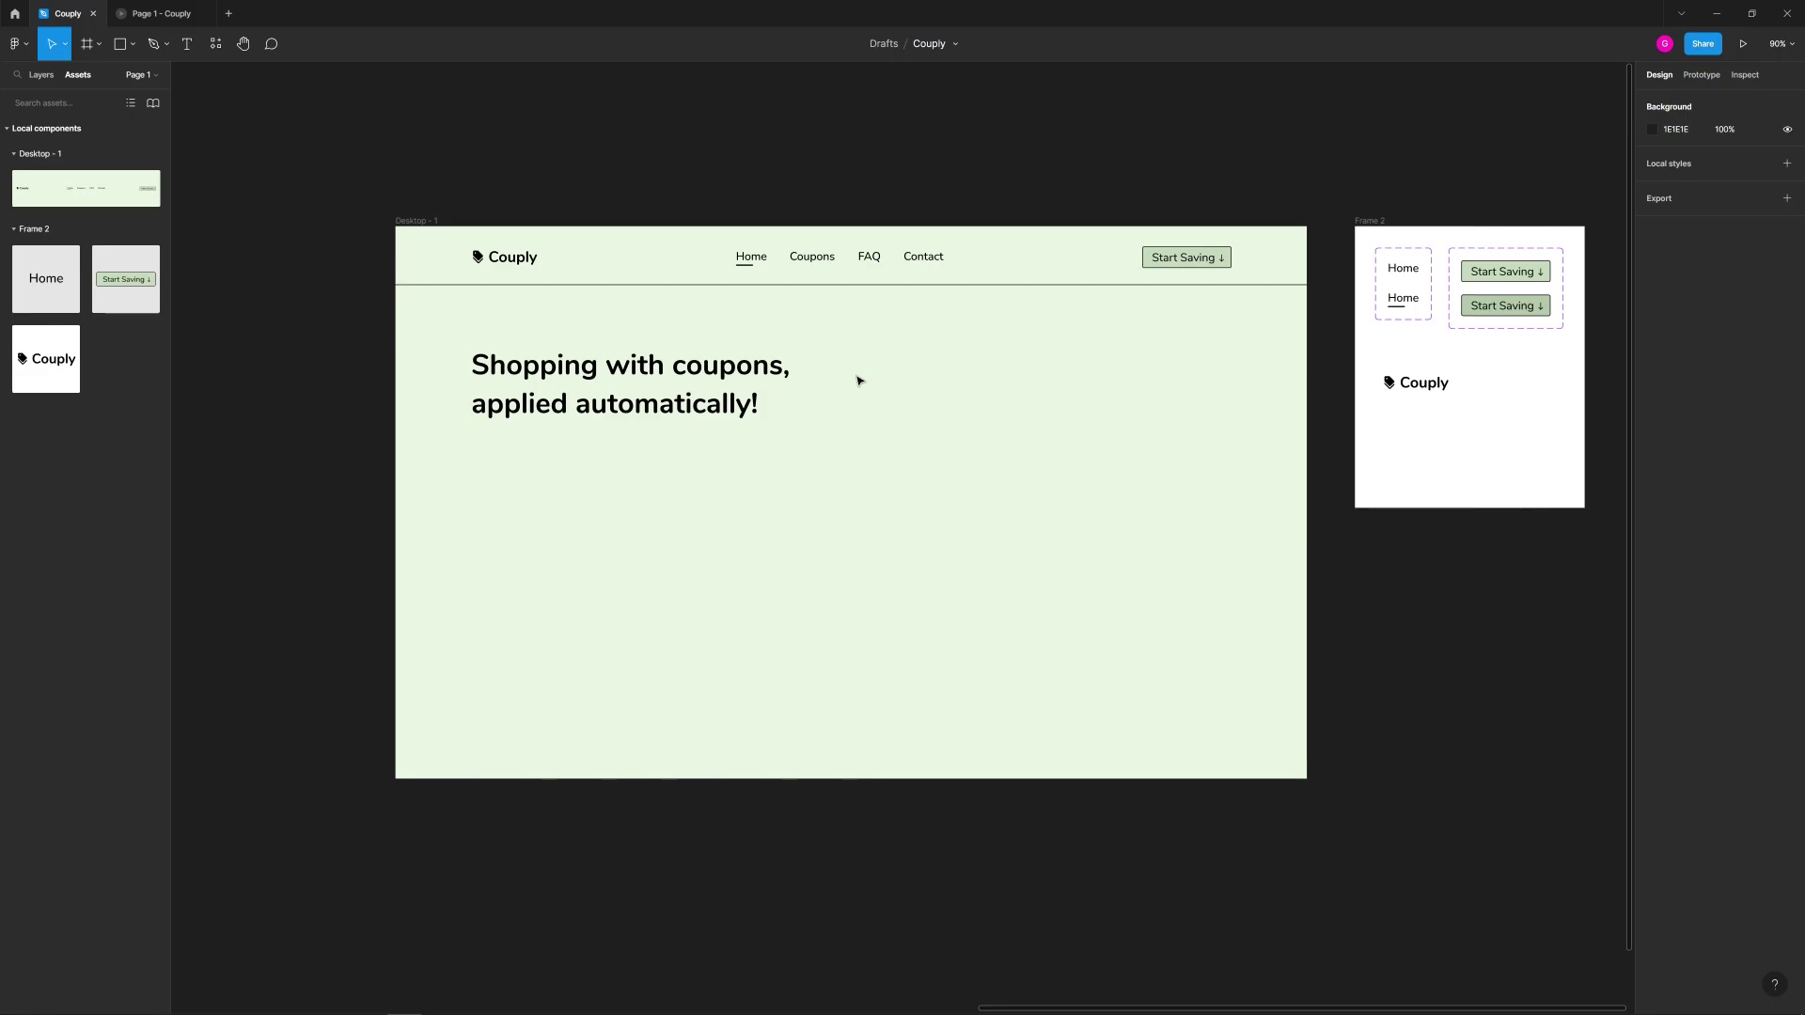
Step: Search the Figma Community for "hand drawn" resources
{"action": "left_click", "coordinate": [16, 17]}
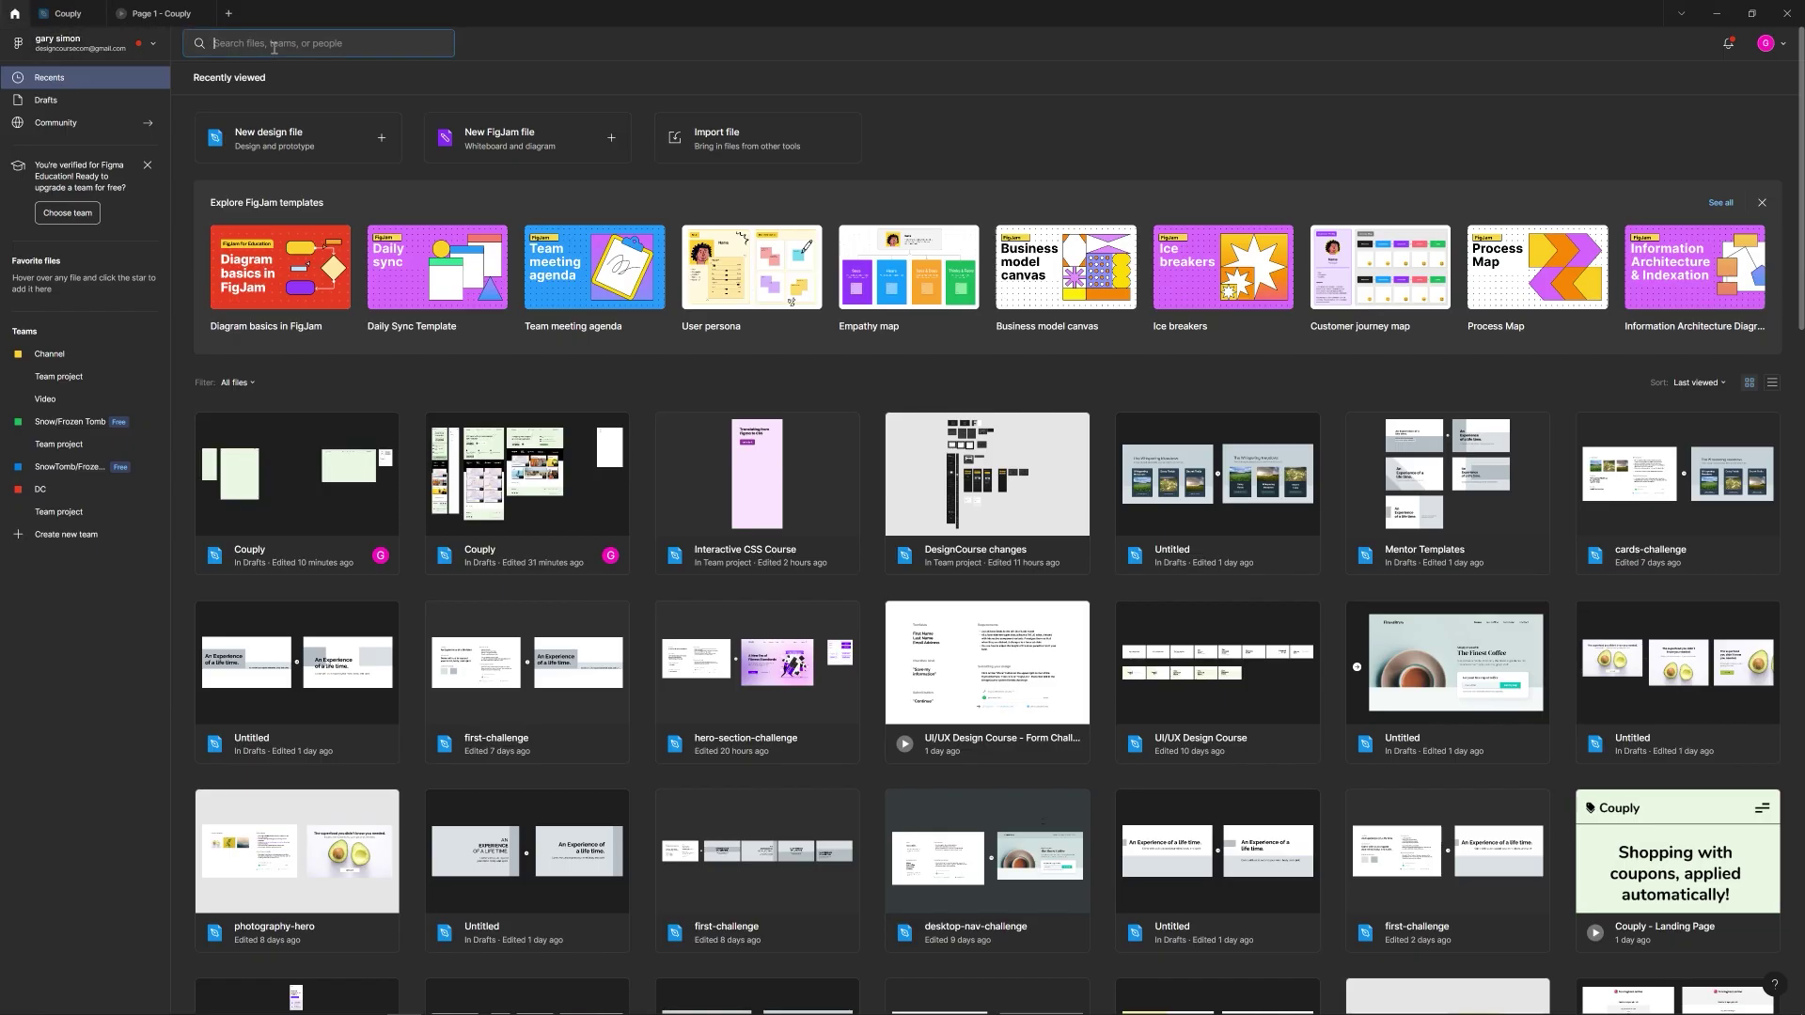
{"action": "left_click", "coordinate": [55, 122]}
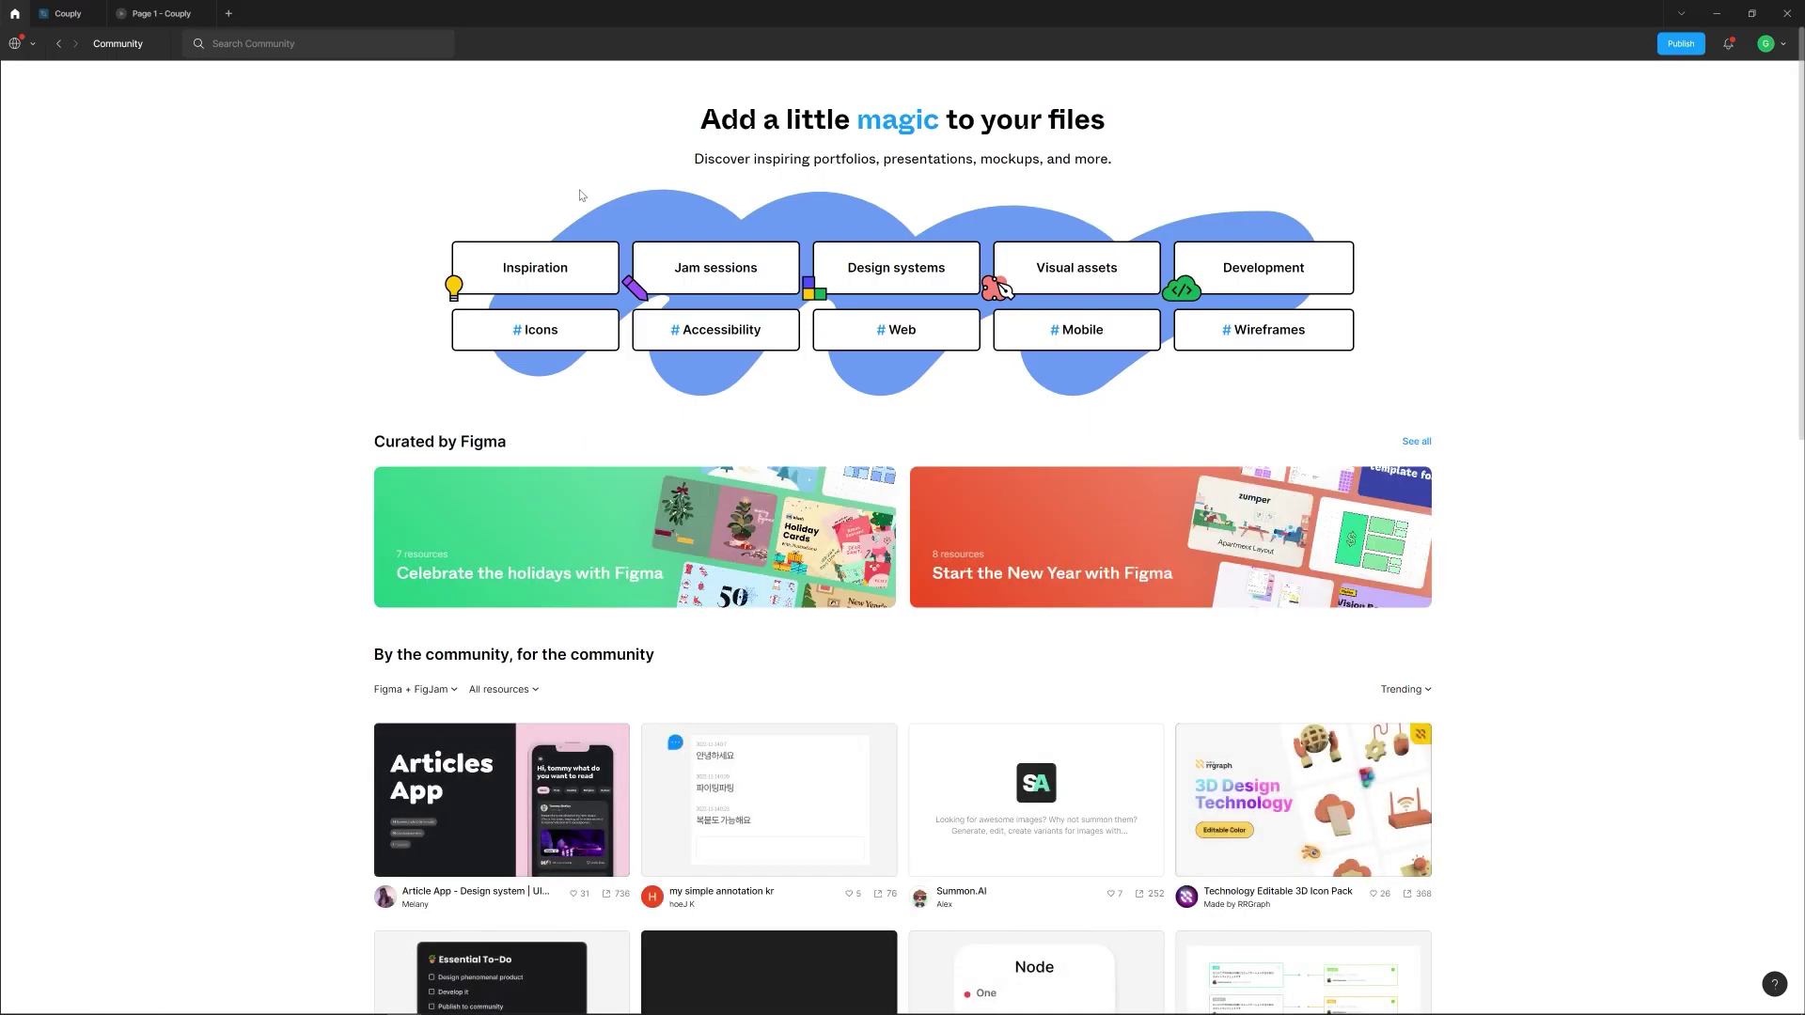
{"action": "left_click", "coordinate": [266, 44]}
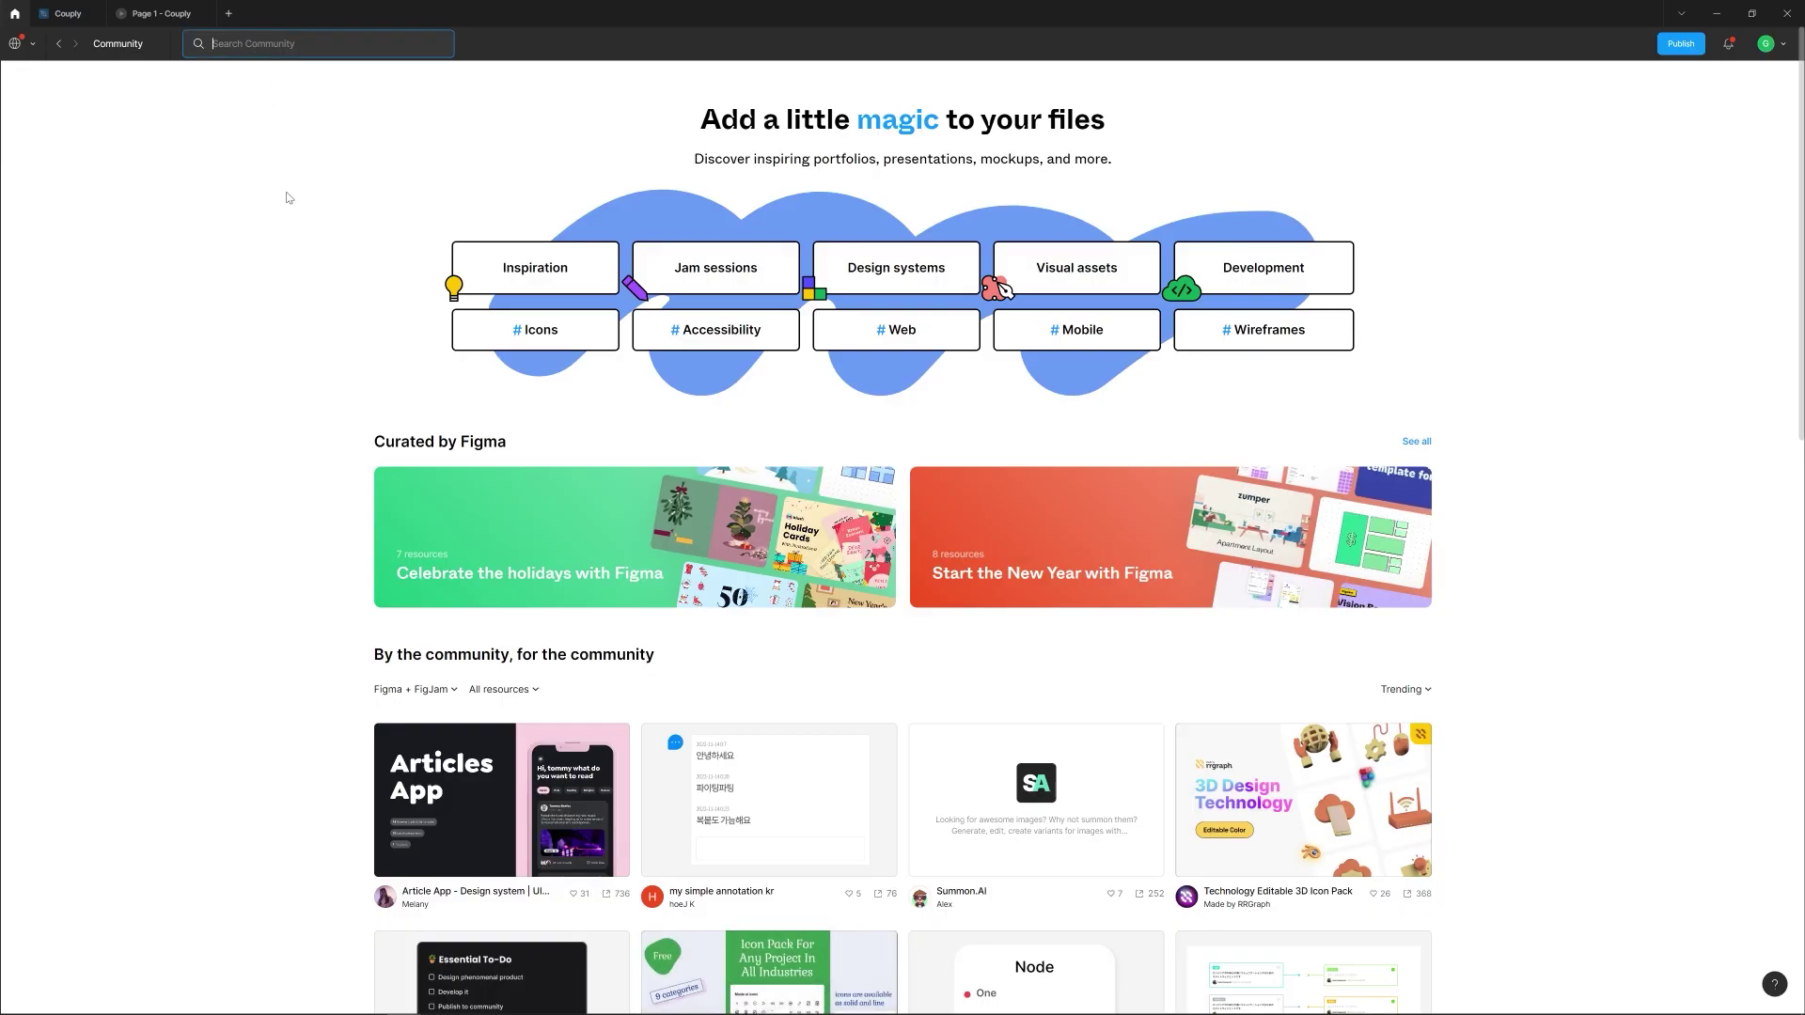
{"action": "type", "text": "hand drawn"}
{"action": "key", "text": "Return"}
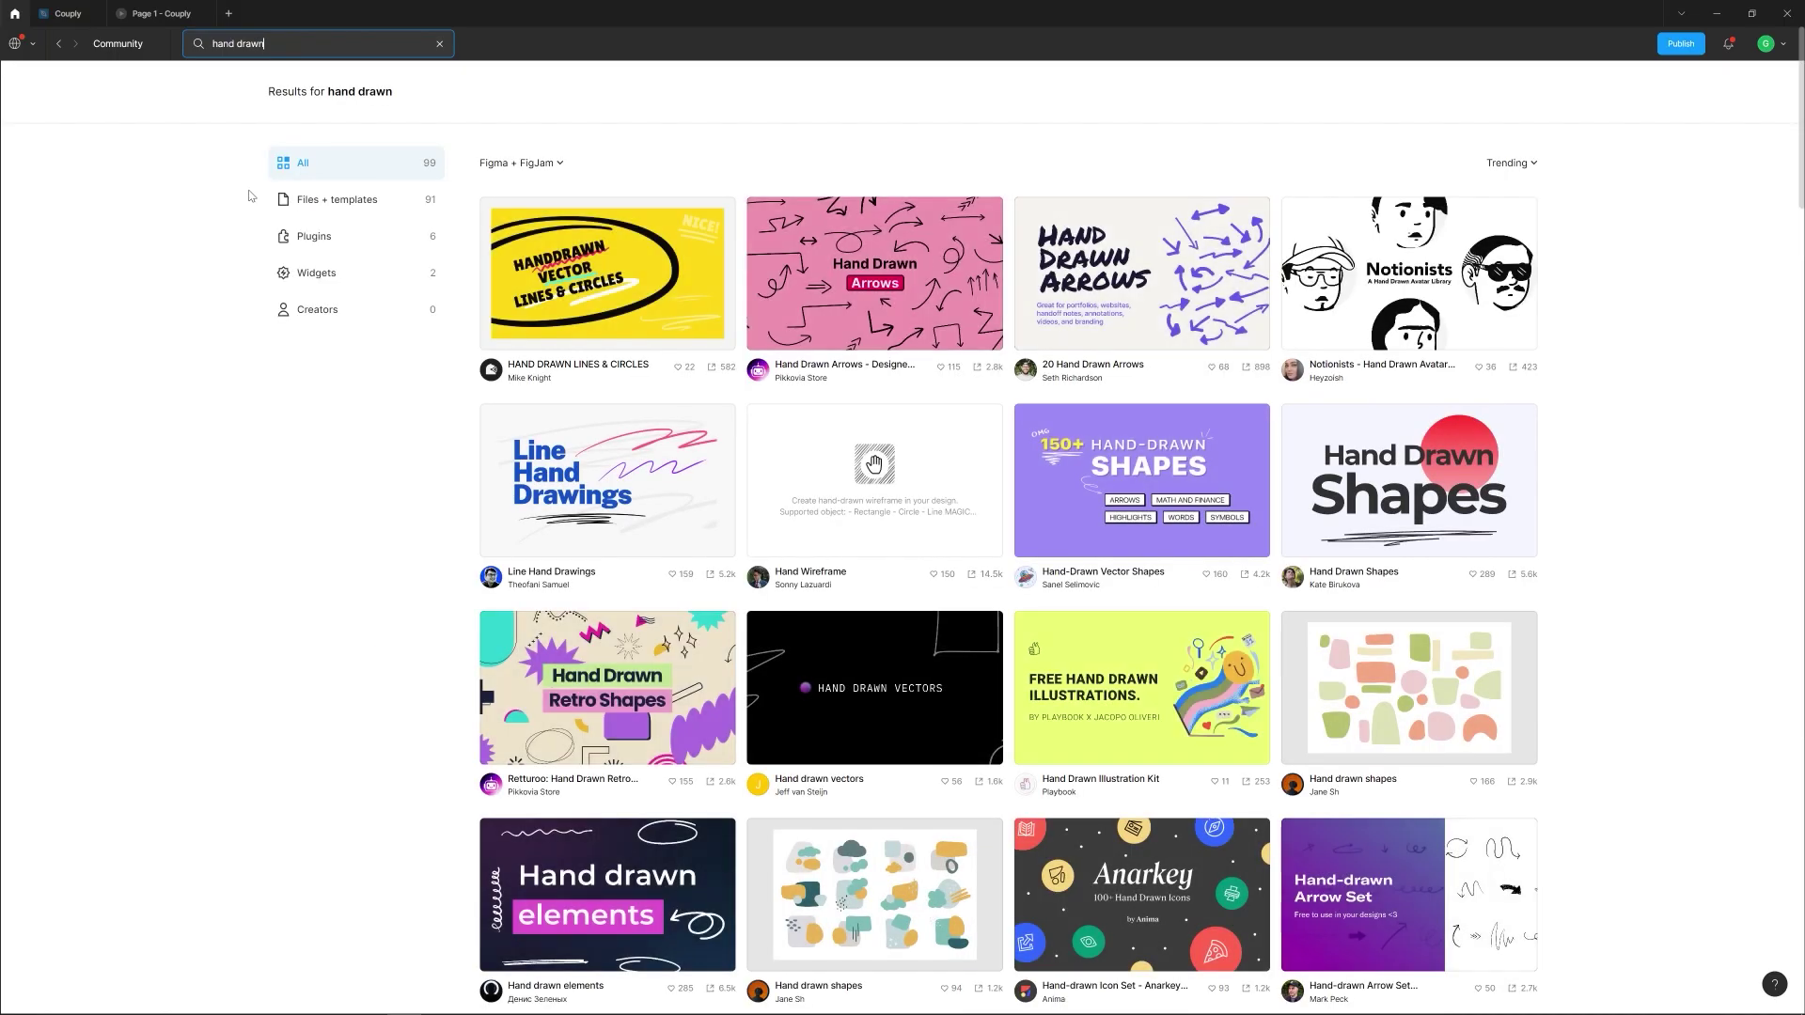
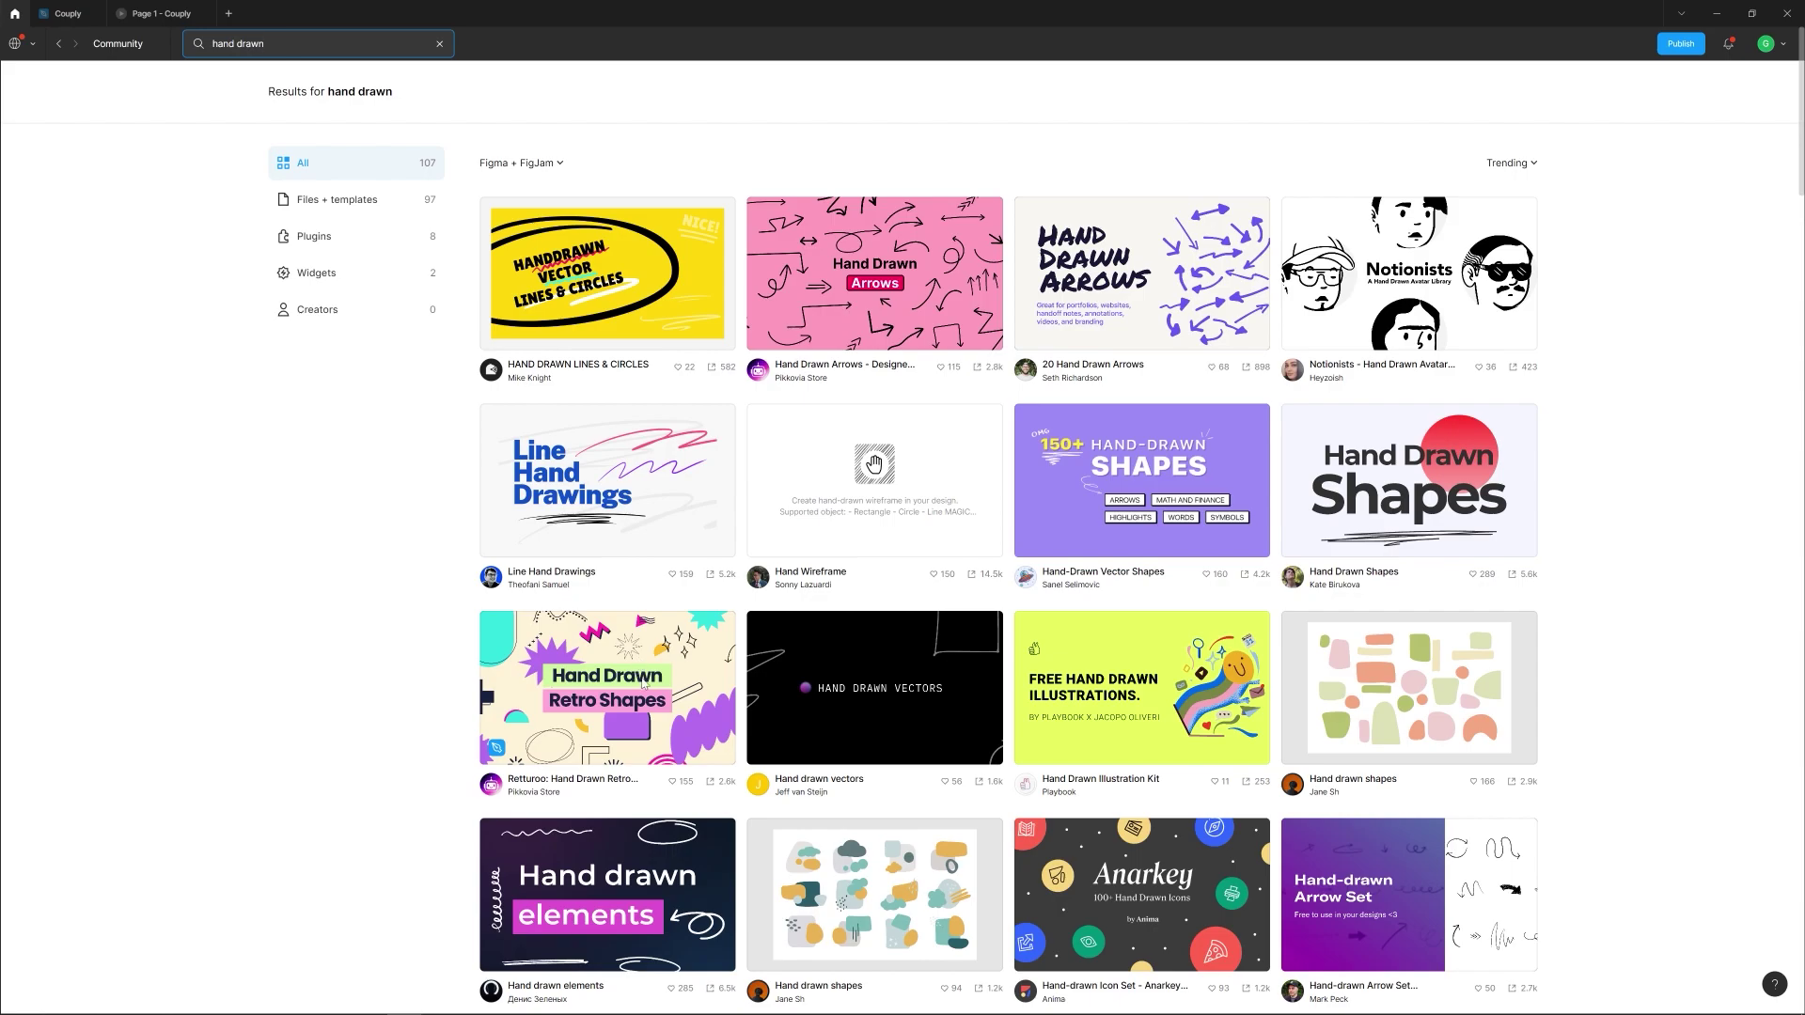
Step: Get a copy of the "Retturoo: Hand Drawn Retro Shapes" Community file and show its Design page
{"action": "left_click", "coordinate": [596, 687]}
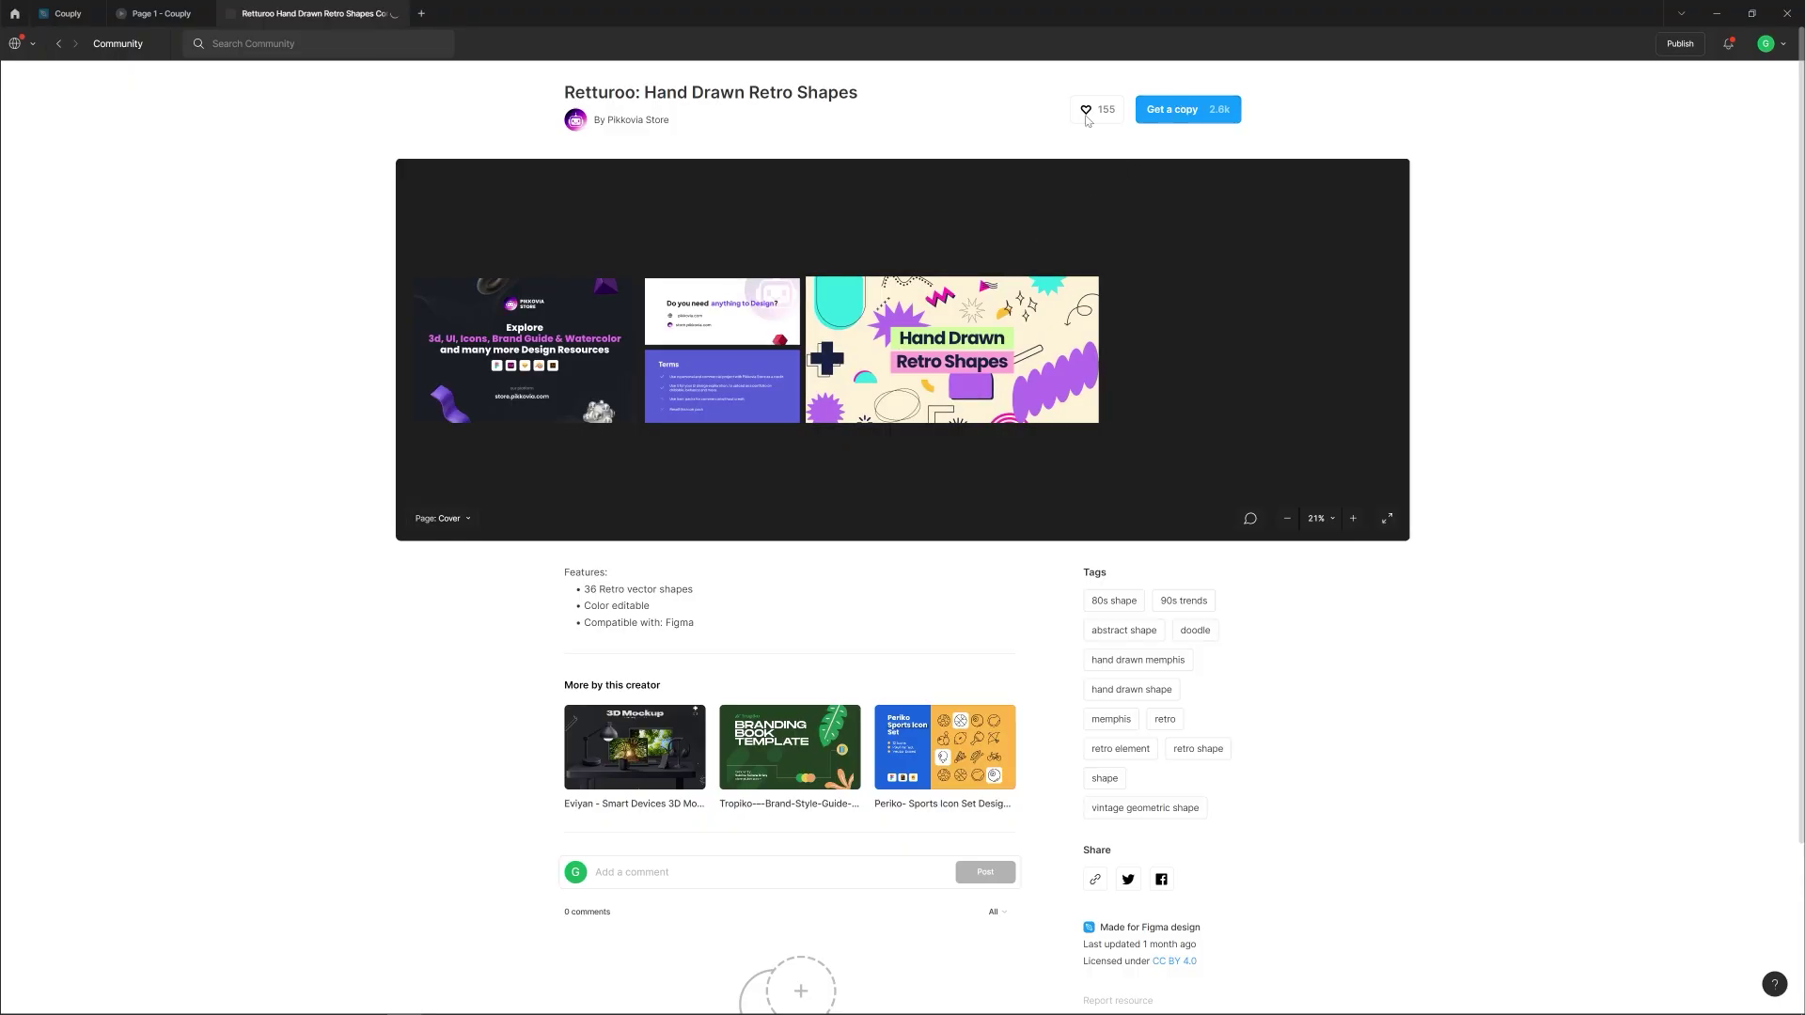
{"action": "left_click", "coordinate": [295, 13]}
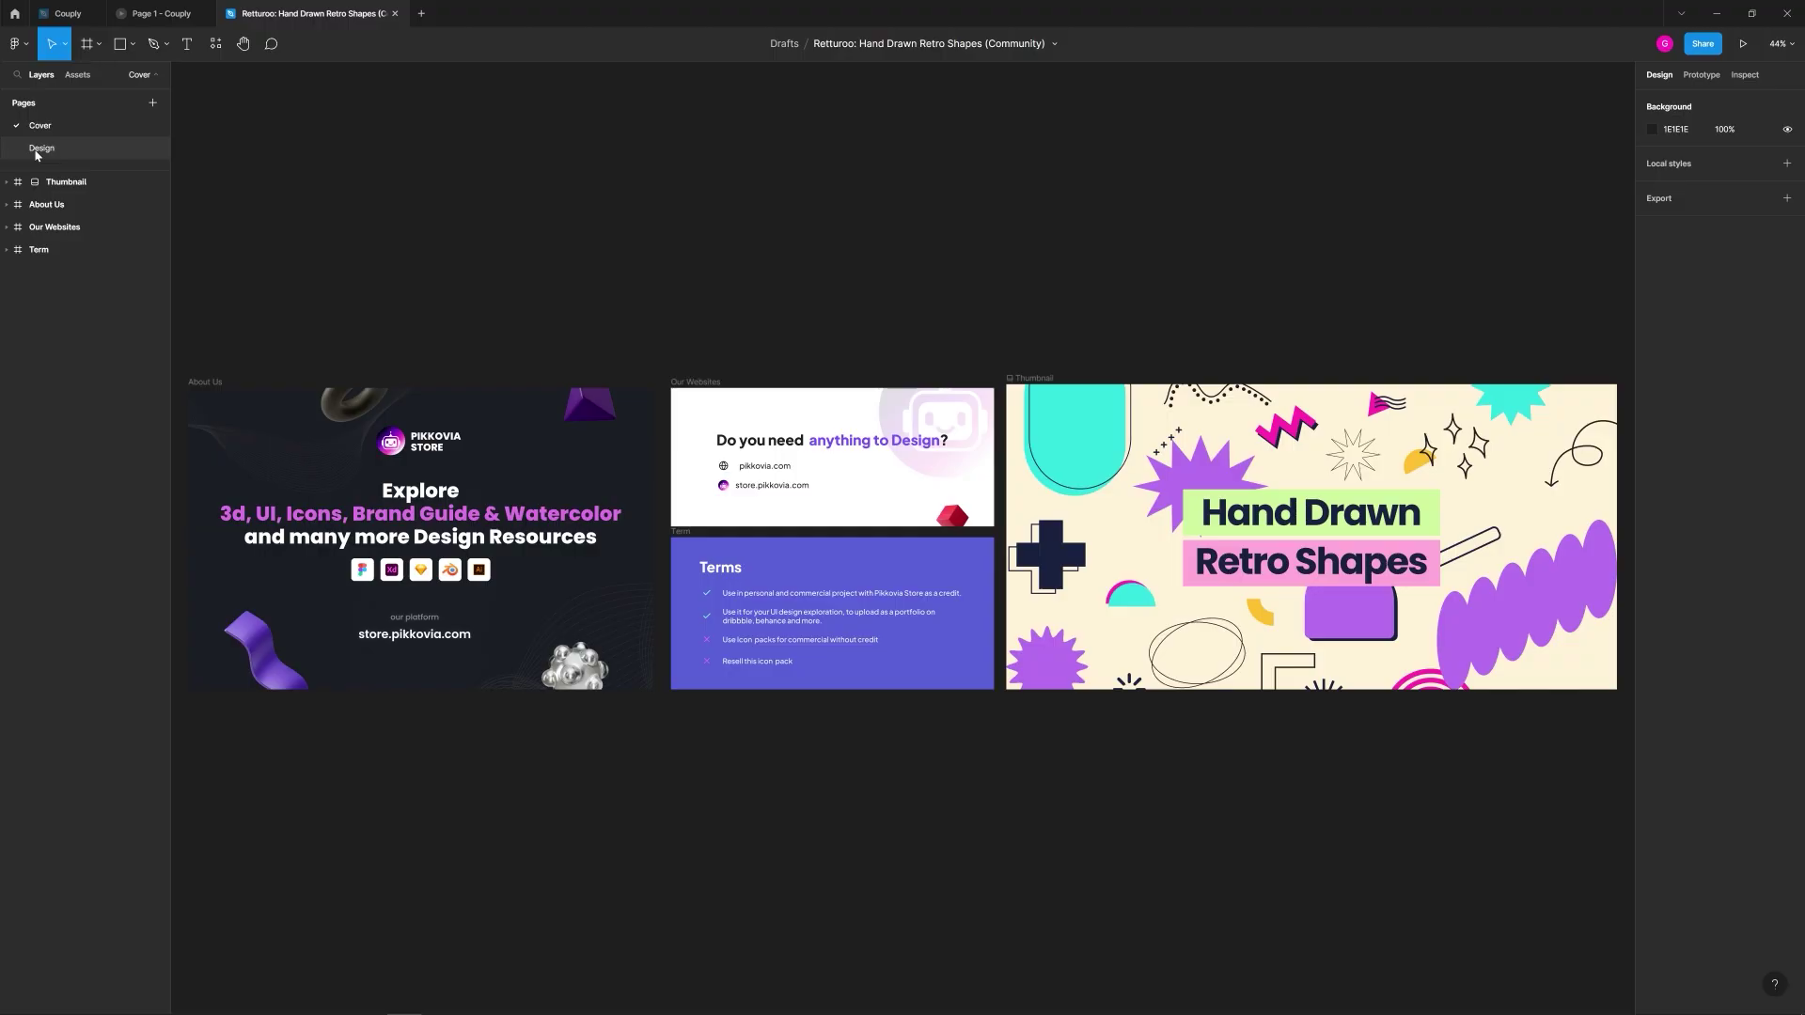
{"action": "left_click", "coordinate": [42, 149]}
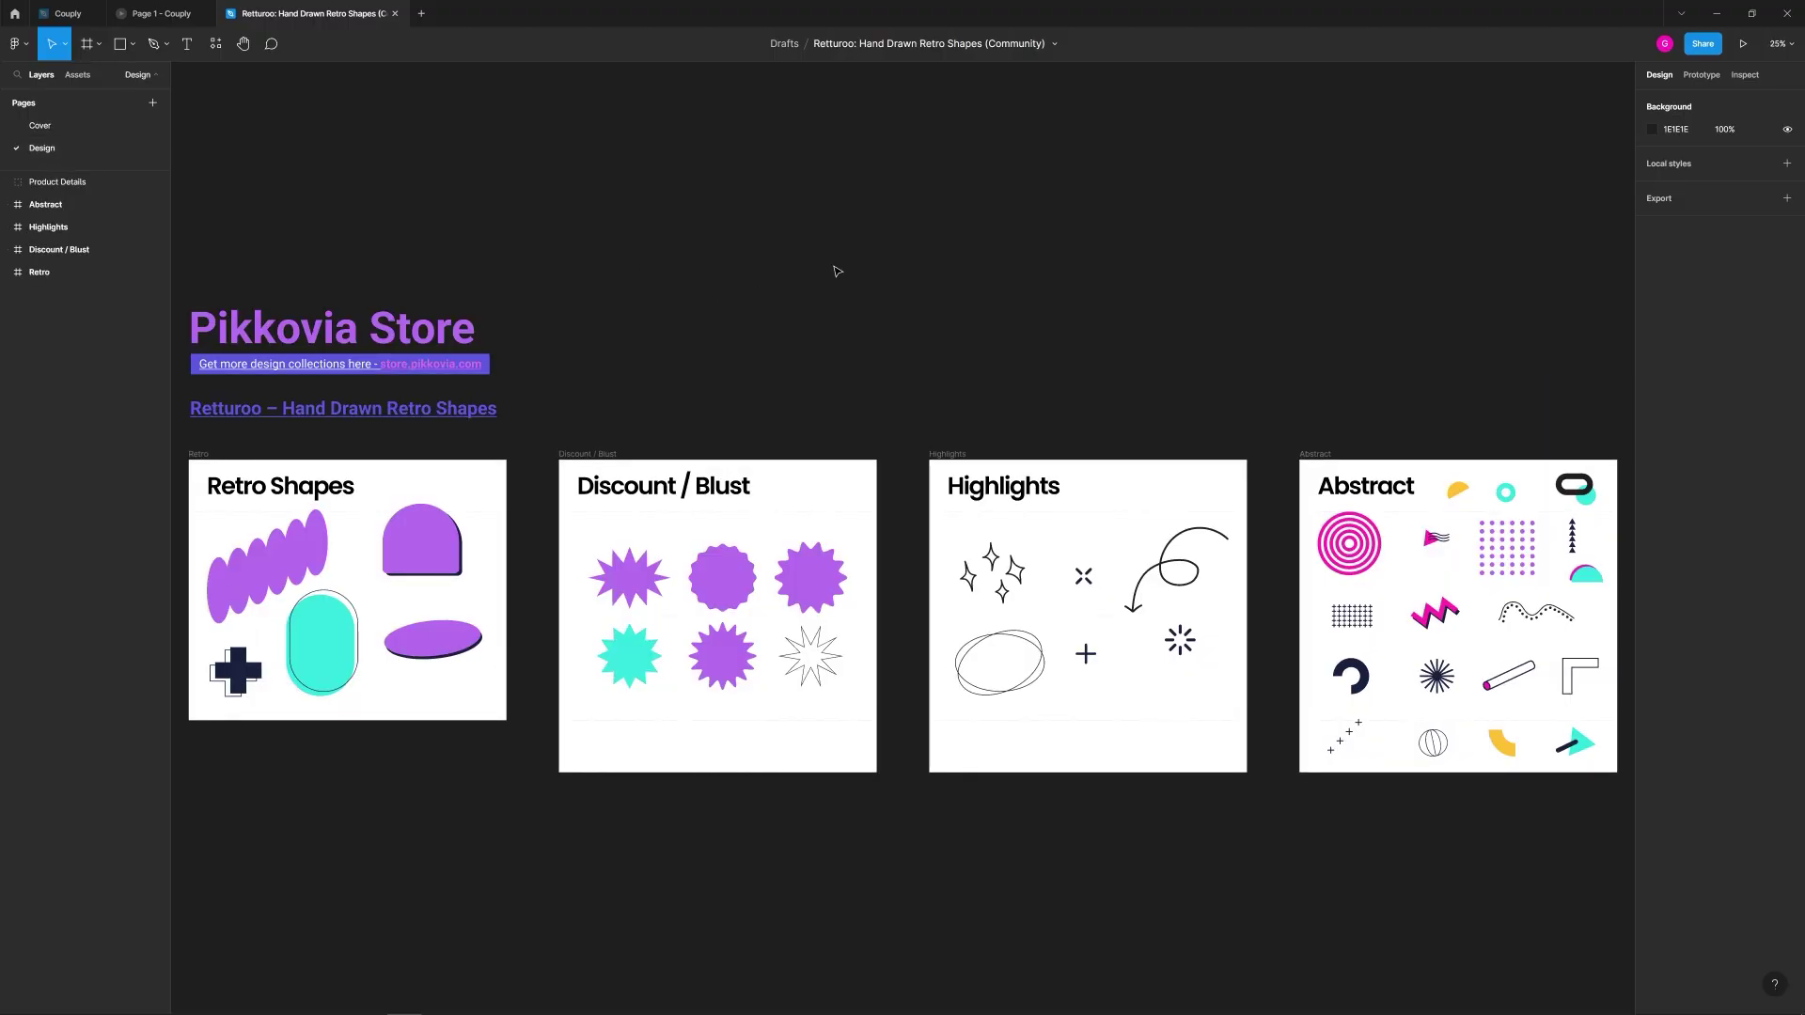
Step: Copy the group of four sparkle stars from the Highlights frame
{"action": "left_click_drag", "start_coordinate": [1051, 302], "coordinate": [749, 197]}
{"action": "scroll", "coordinate": [1175, 489], "scroll_direction": "up", "scroll_amount": 5}
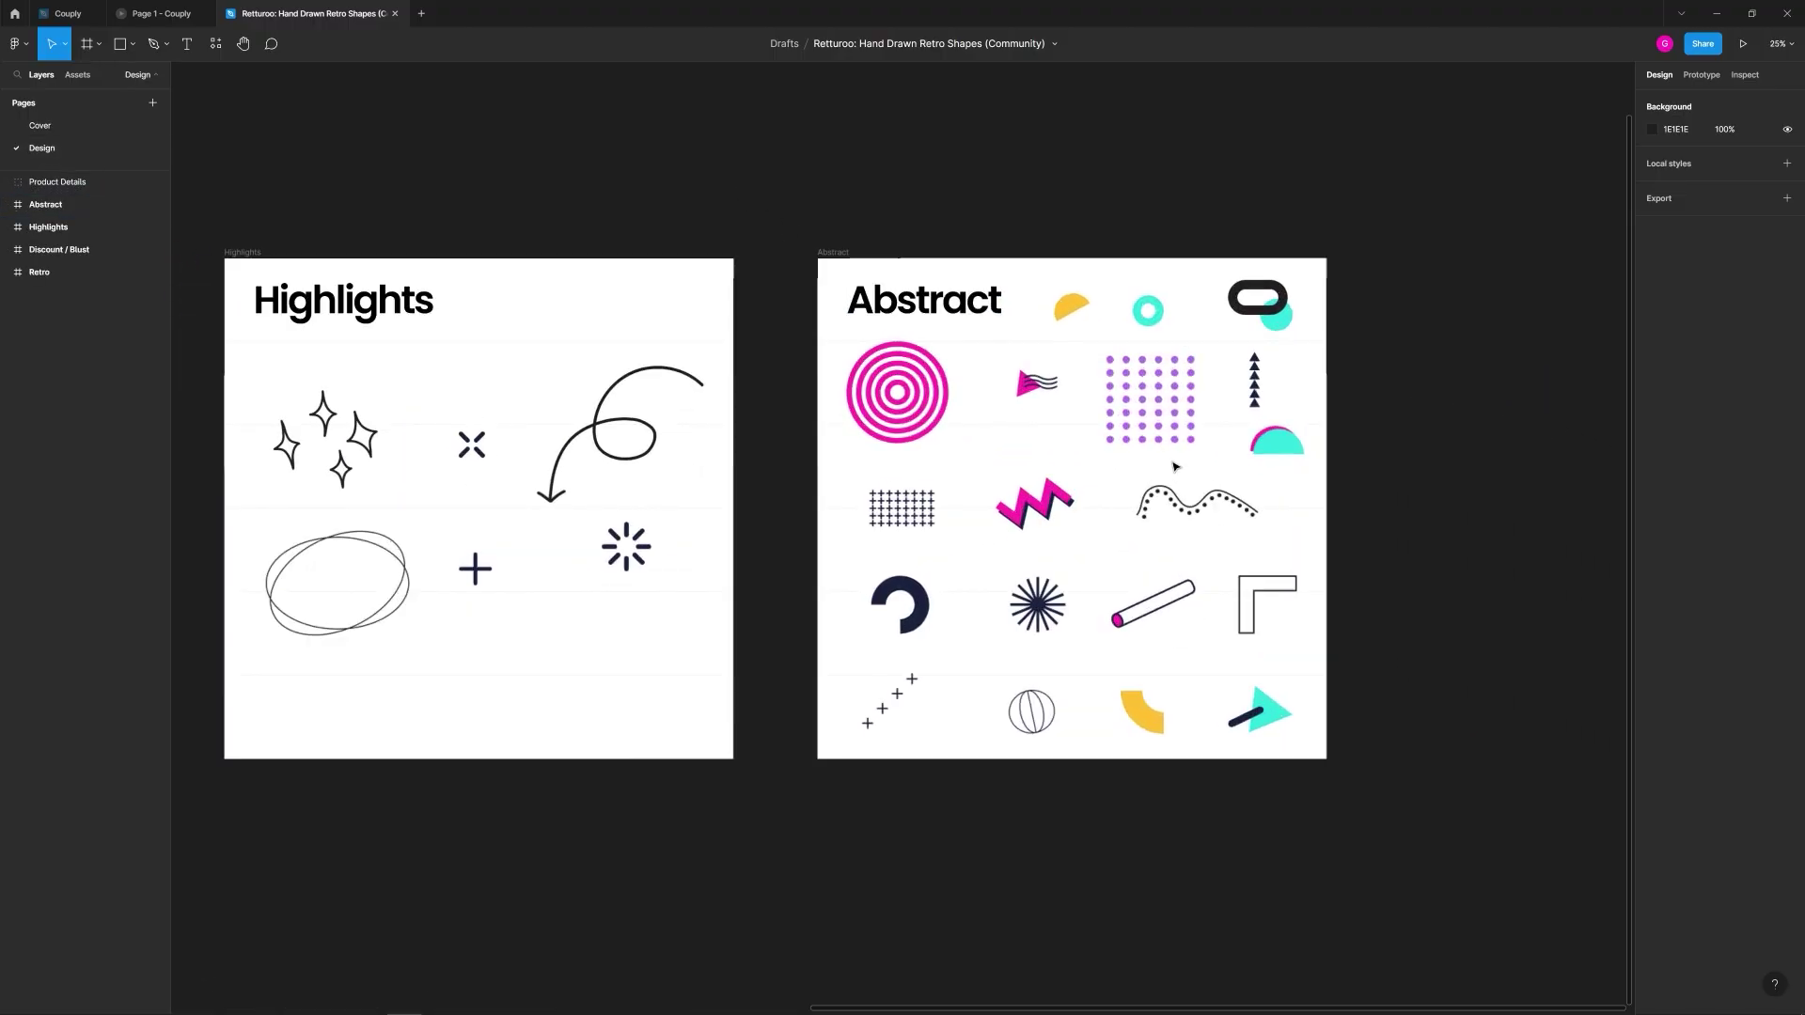
{"action": "left_click", "coordinate": [969, 491]}
{"action": "scroll", "coordinate": [968, 492], "scroll_direction": "left", "scroll_amount": 5}
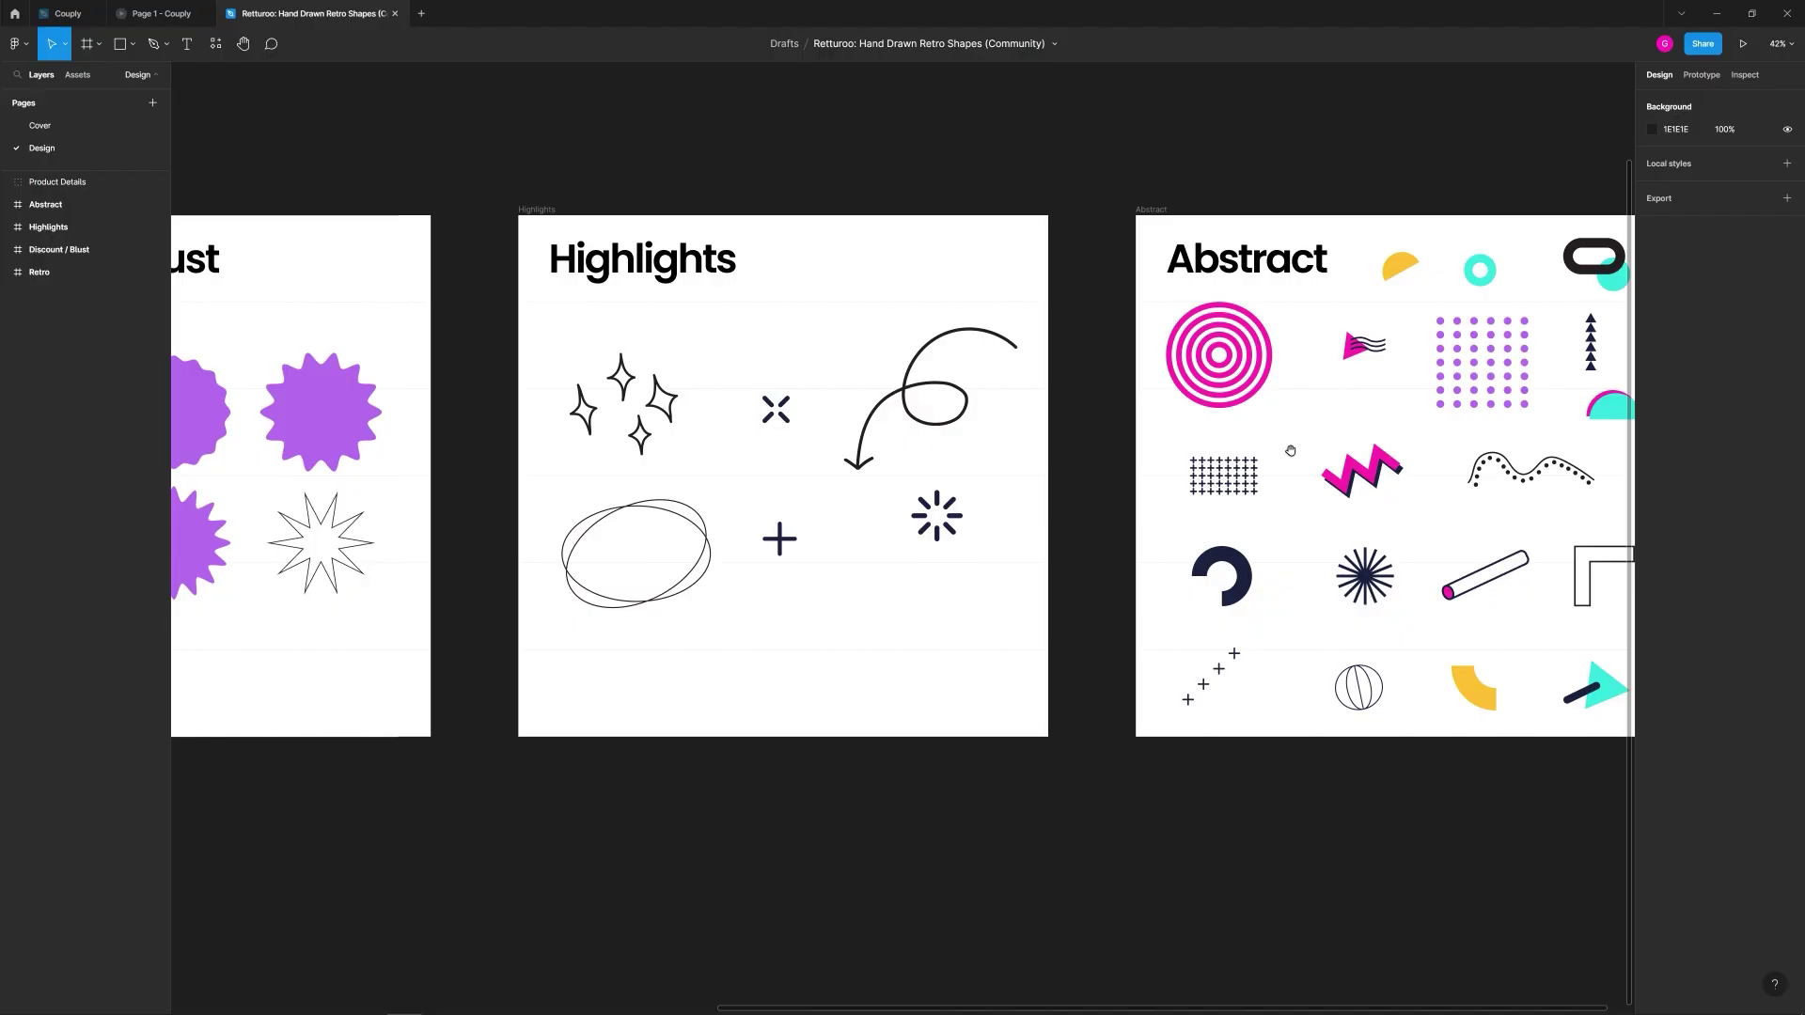
{"action": "left_click", "coordinate": [628, 395]}
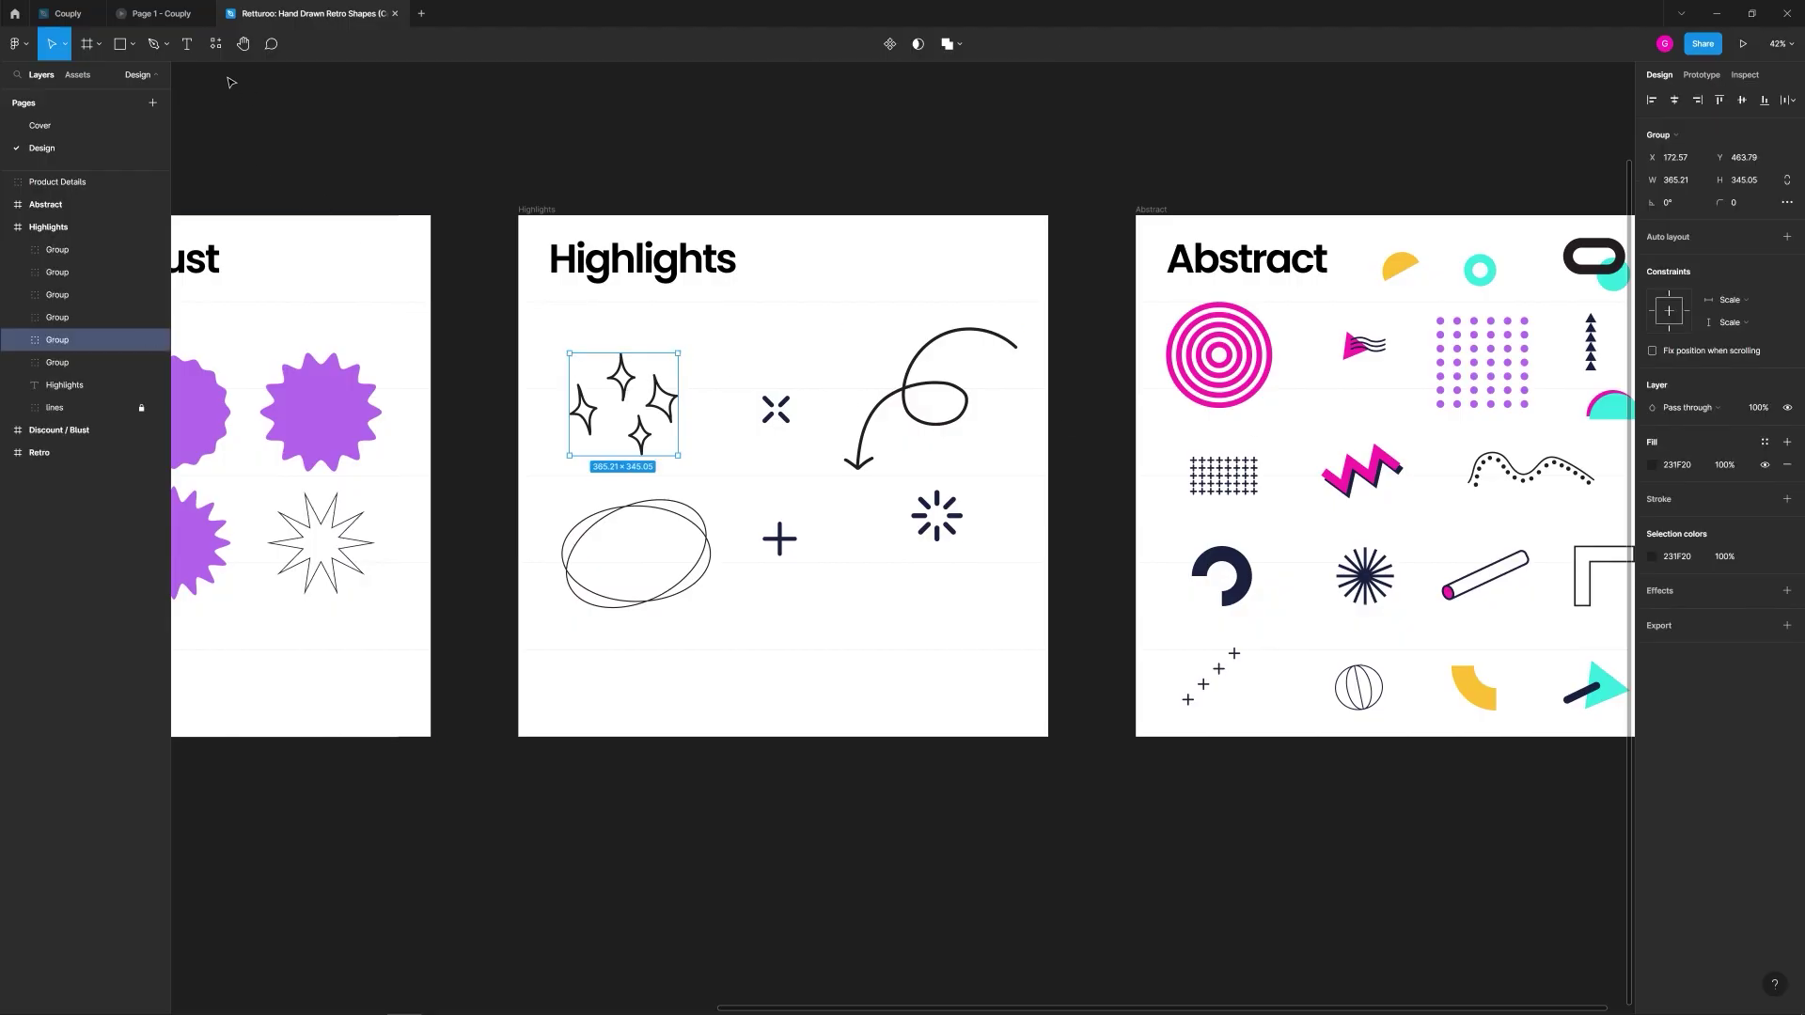
Step: Paste the sparkle group into the desktop frame of the Couply file, shrink it and place it beside the end of the heading's first line
{"action": "left_click", "coordinate": [75, 16]}
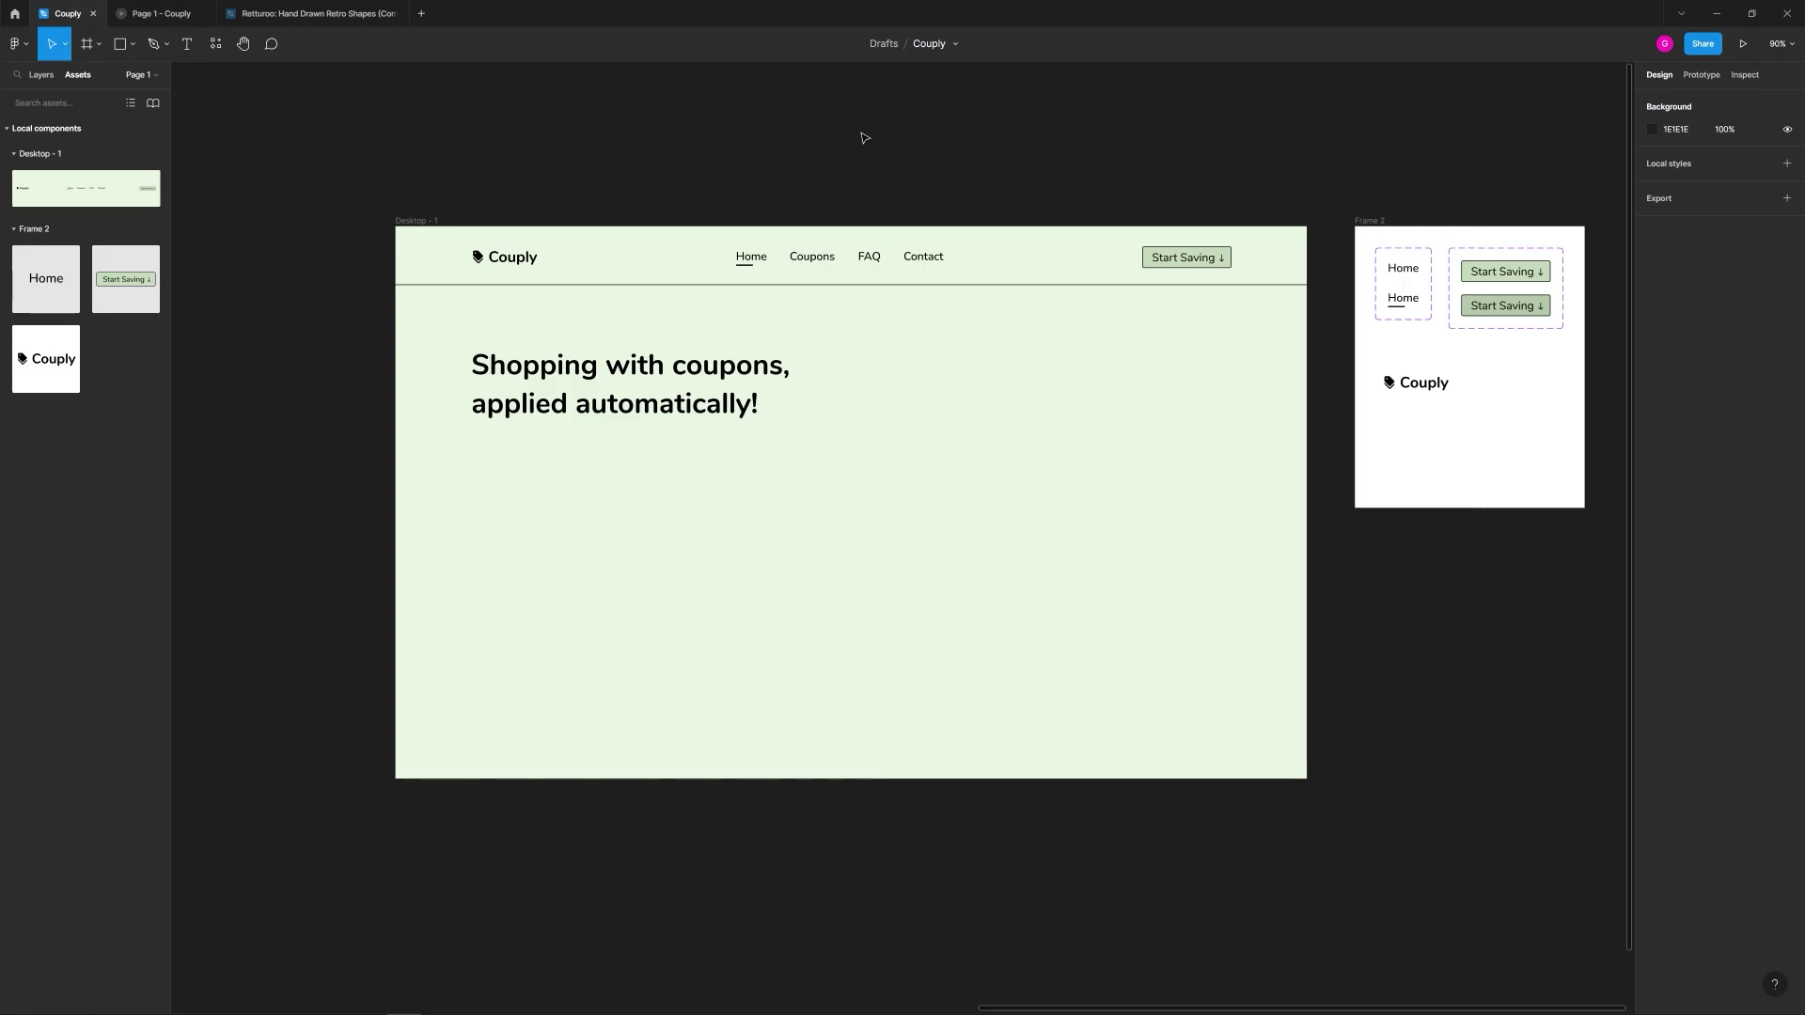
{"action": "key", "text": "ctrl+v"}
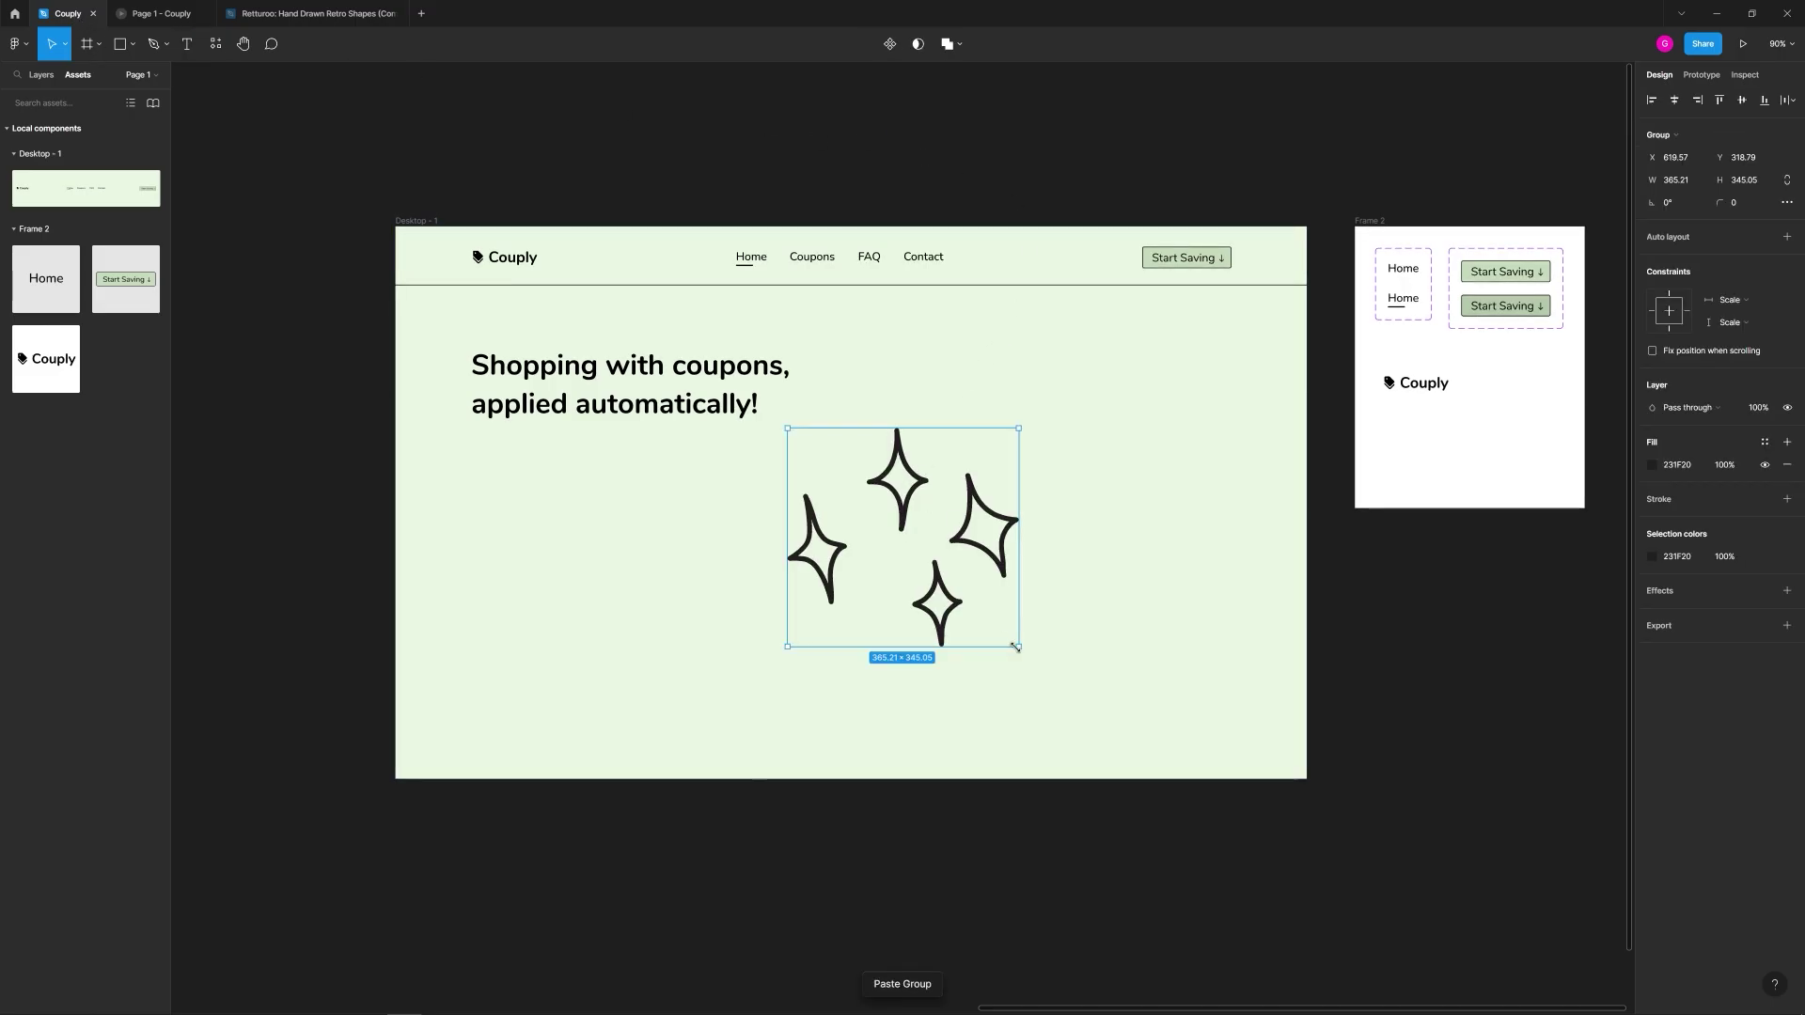
{"action": "left_click_drag", "start_coordinate": [1017, 648], "coordinate": [821, 345]}
{"action": "left_click", "coordinate": [907, 420]}
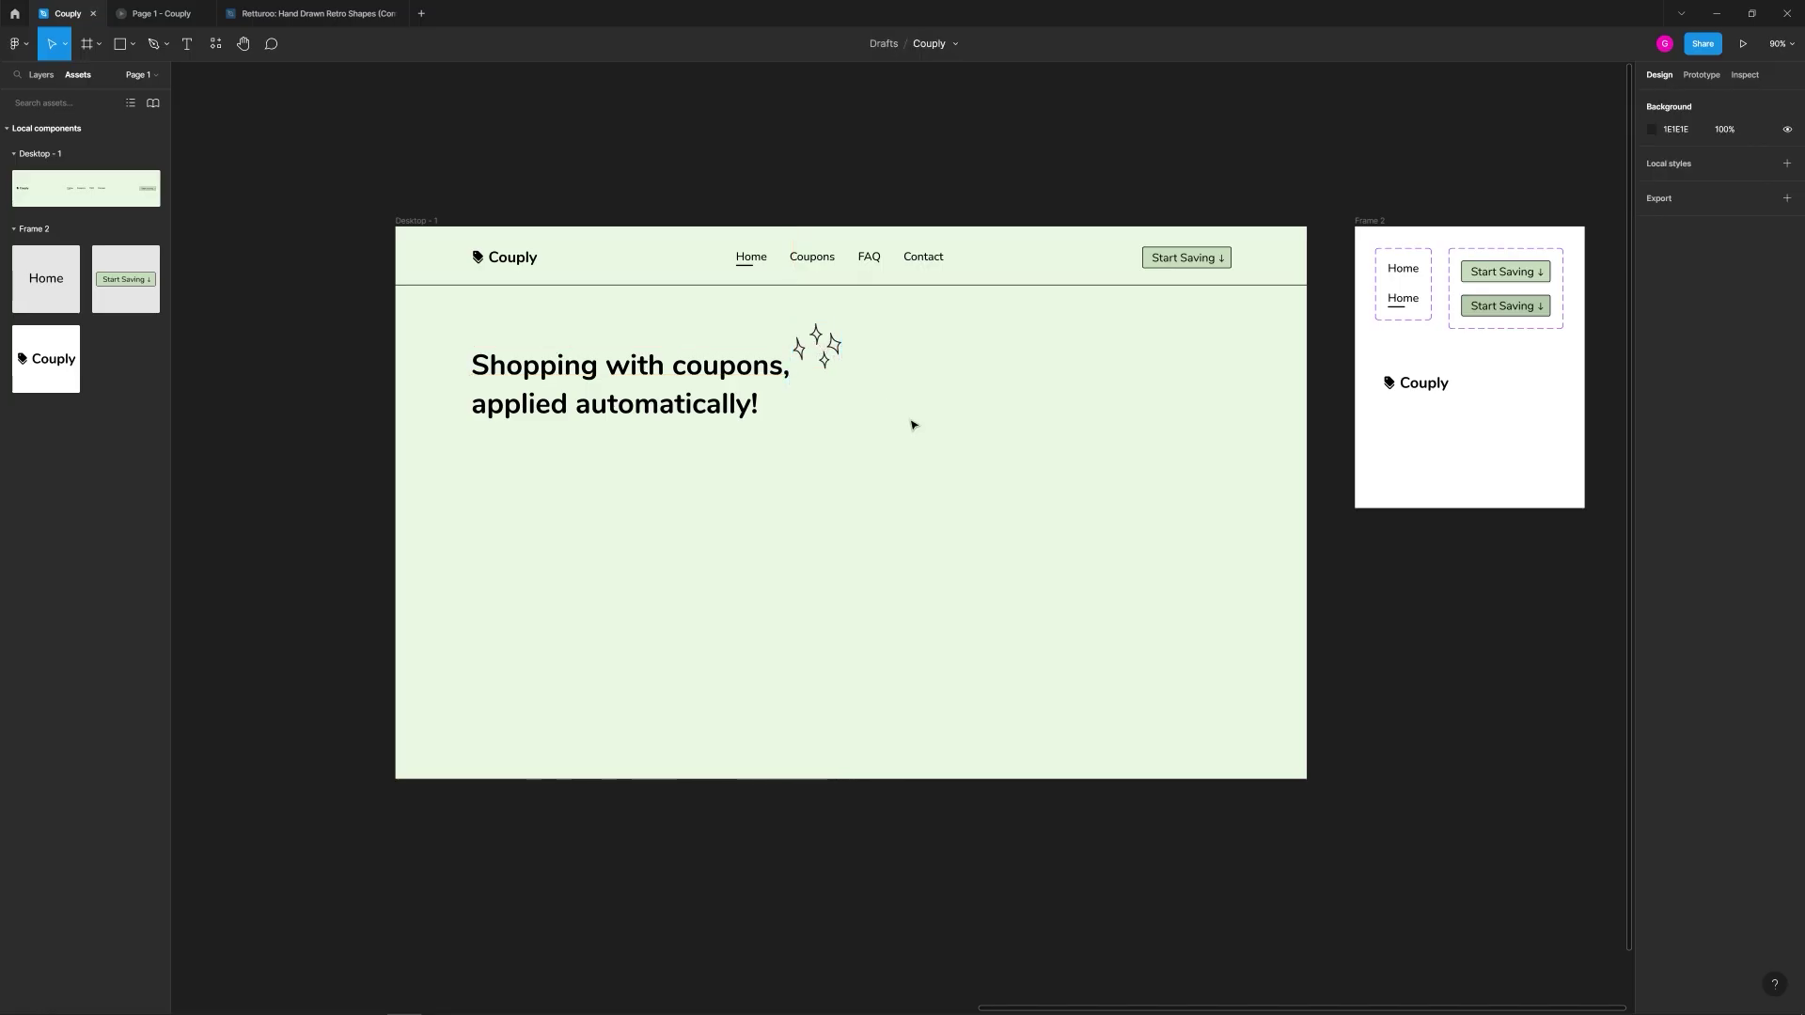
{"action": "scroll", "coordinate": [806, 426], "scroll_direction": "up", "scroll_amount": 2}
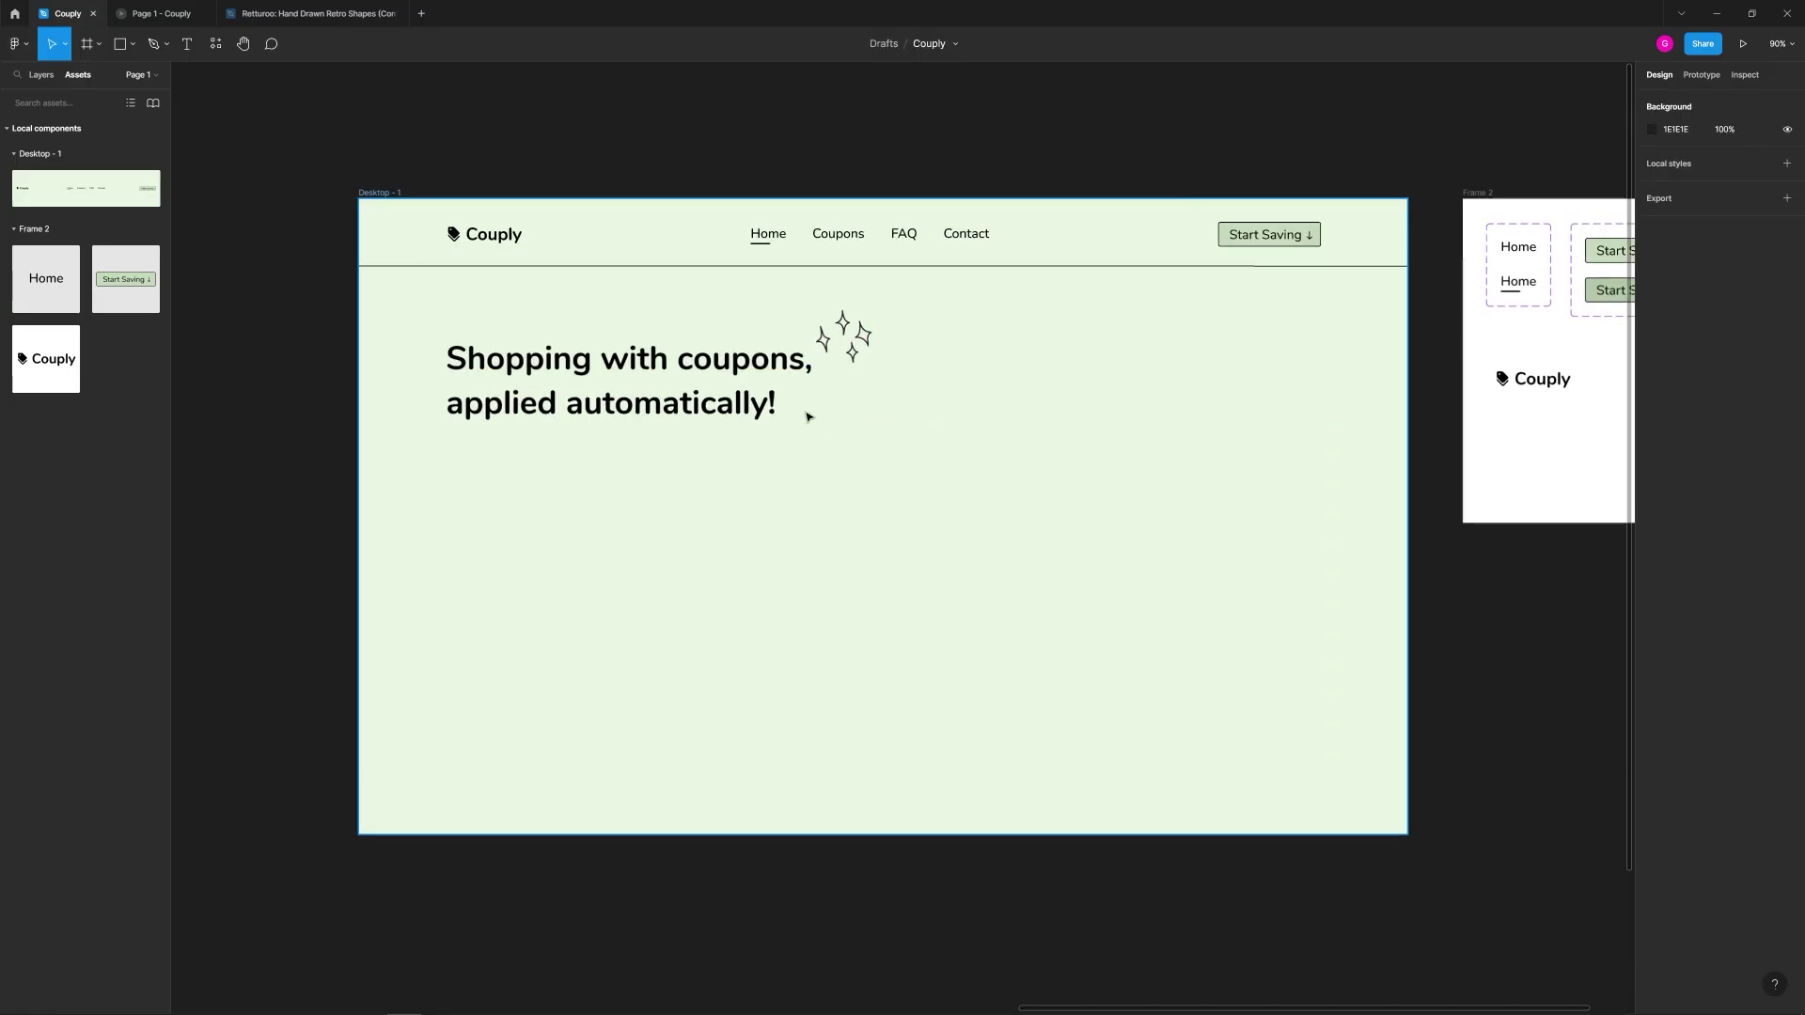
{"action": "left_click", "coordinate": [849, 363]}
{"action": "left_click", "coordinate": [920, 424]}
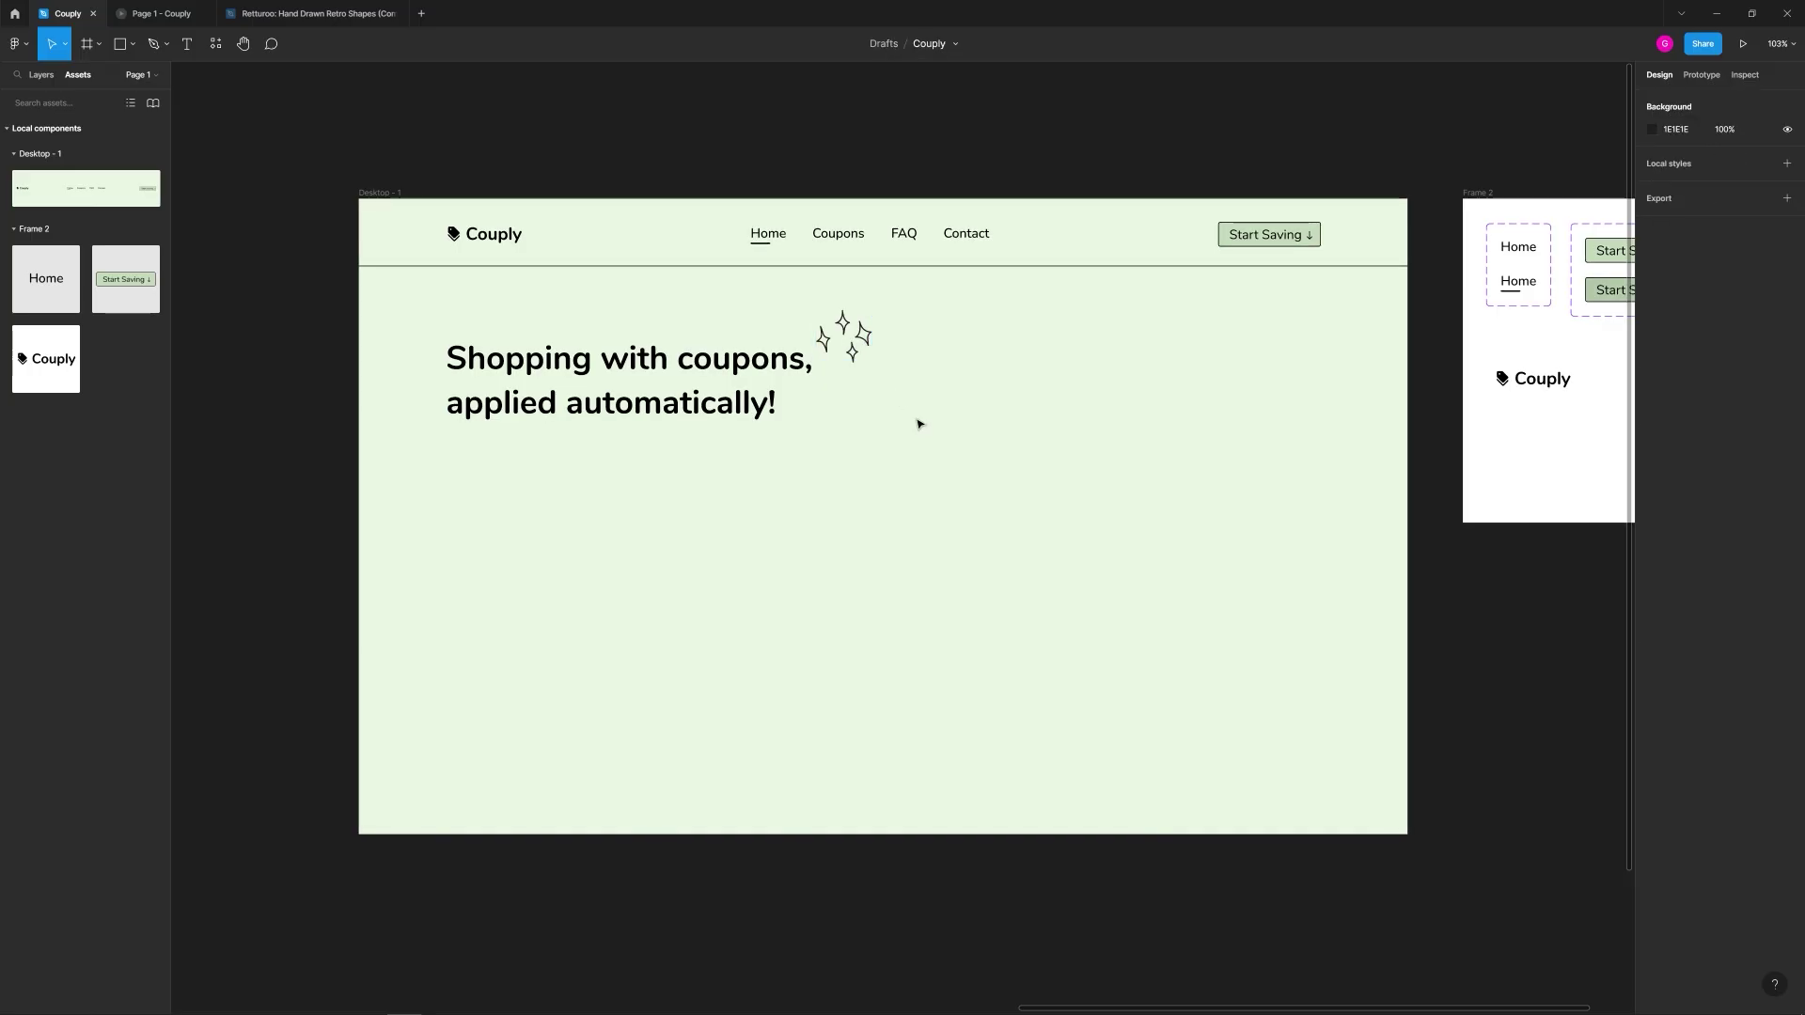
Step: Add the text "Used by over 500,000" below the heading in the desktop frame
{"action": "left_click_drag", "start_coordinate": [920, 424], "coordinate": [936, 467]}
{"action": "scroll", "coordinate": [652, 511], "scroll_direction": "up", "scroll_amount": 3}
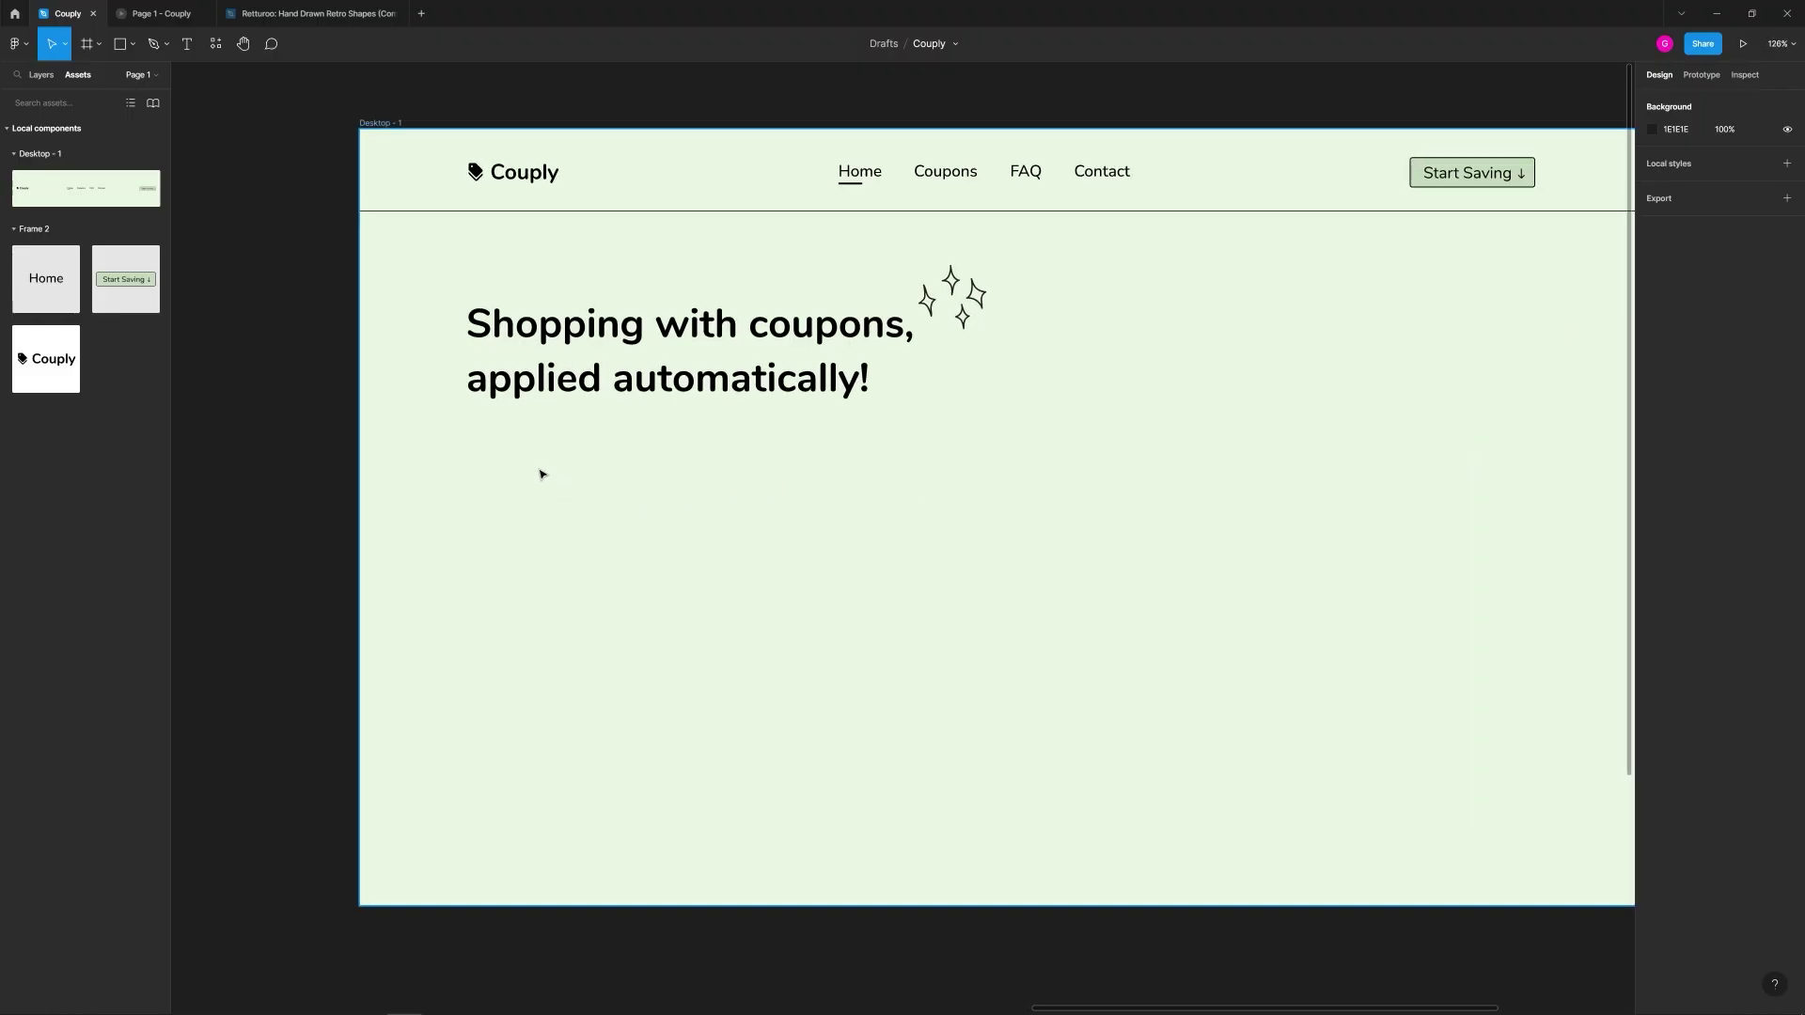
{"action": "scroll", "coordinate": [554, 474], "scroll_direction": "up", "scroll_amount": 2}
{"action": "key", "text": "t"}
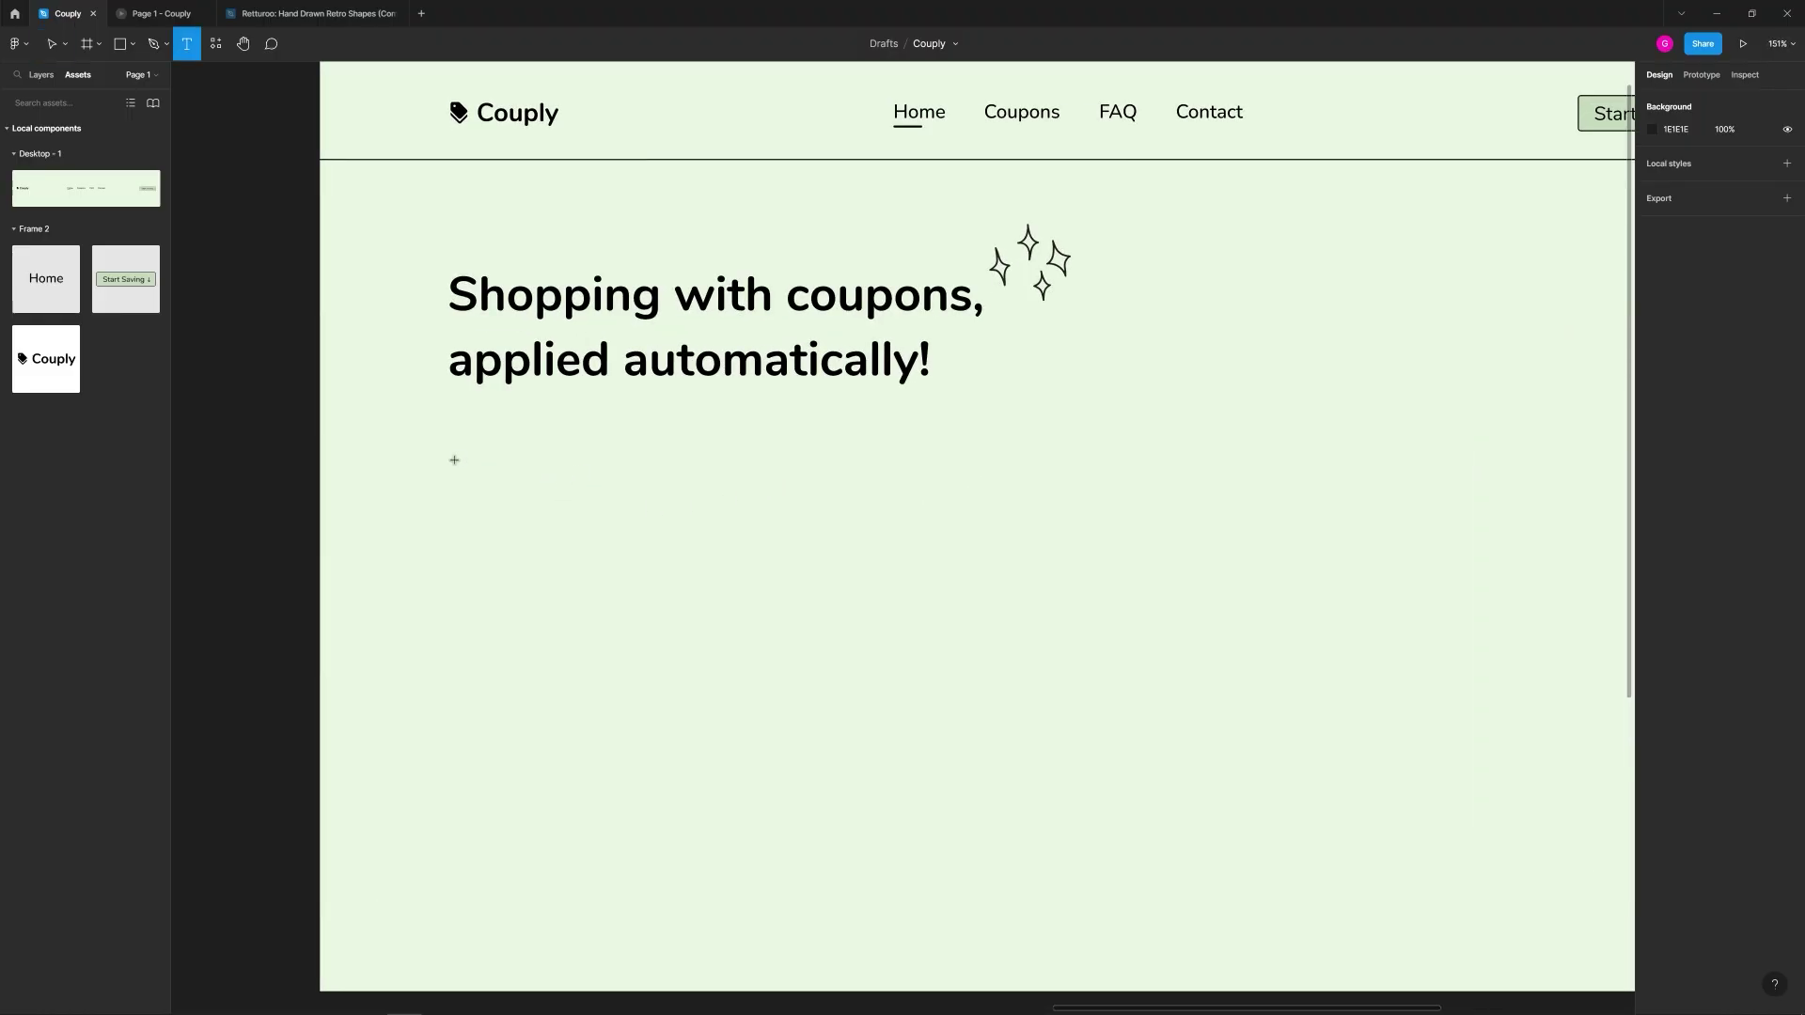
{"action": "left_click", "coordinate": [453, 461]}
{"action": "type", "text": "Use"}
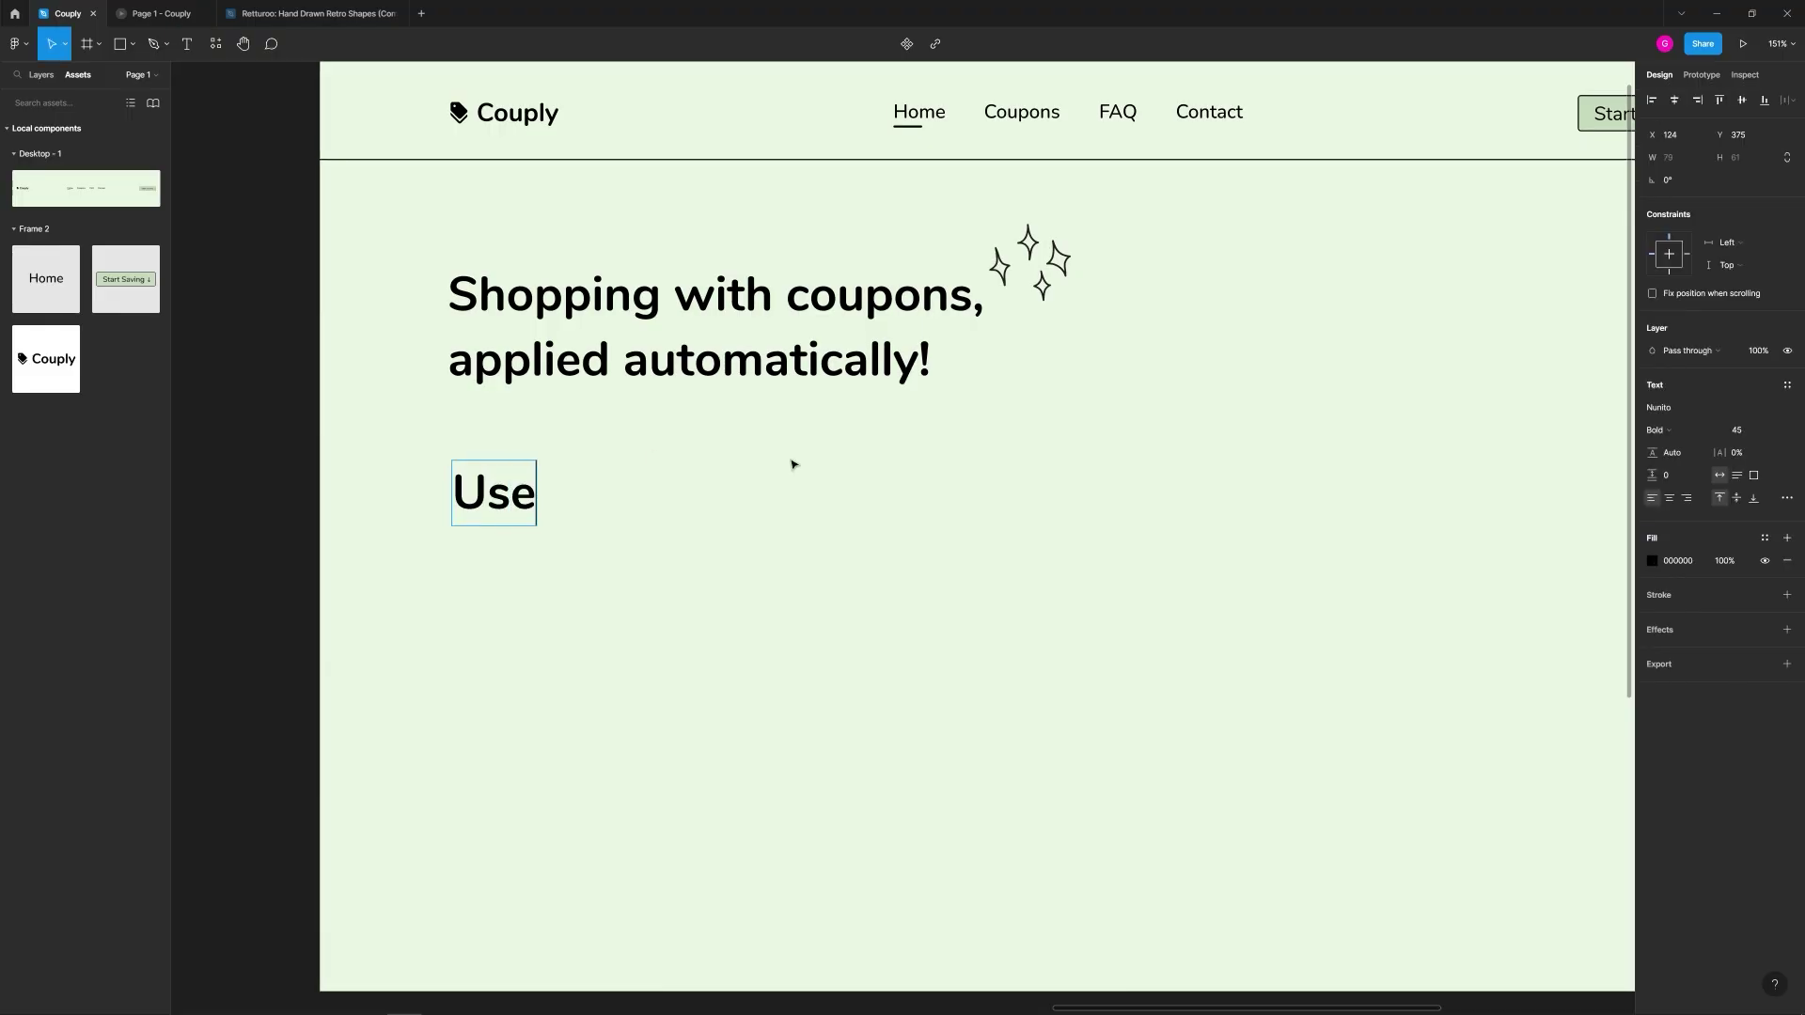
{"action": "type", "text": "d by over 500,000"}
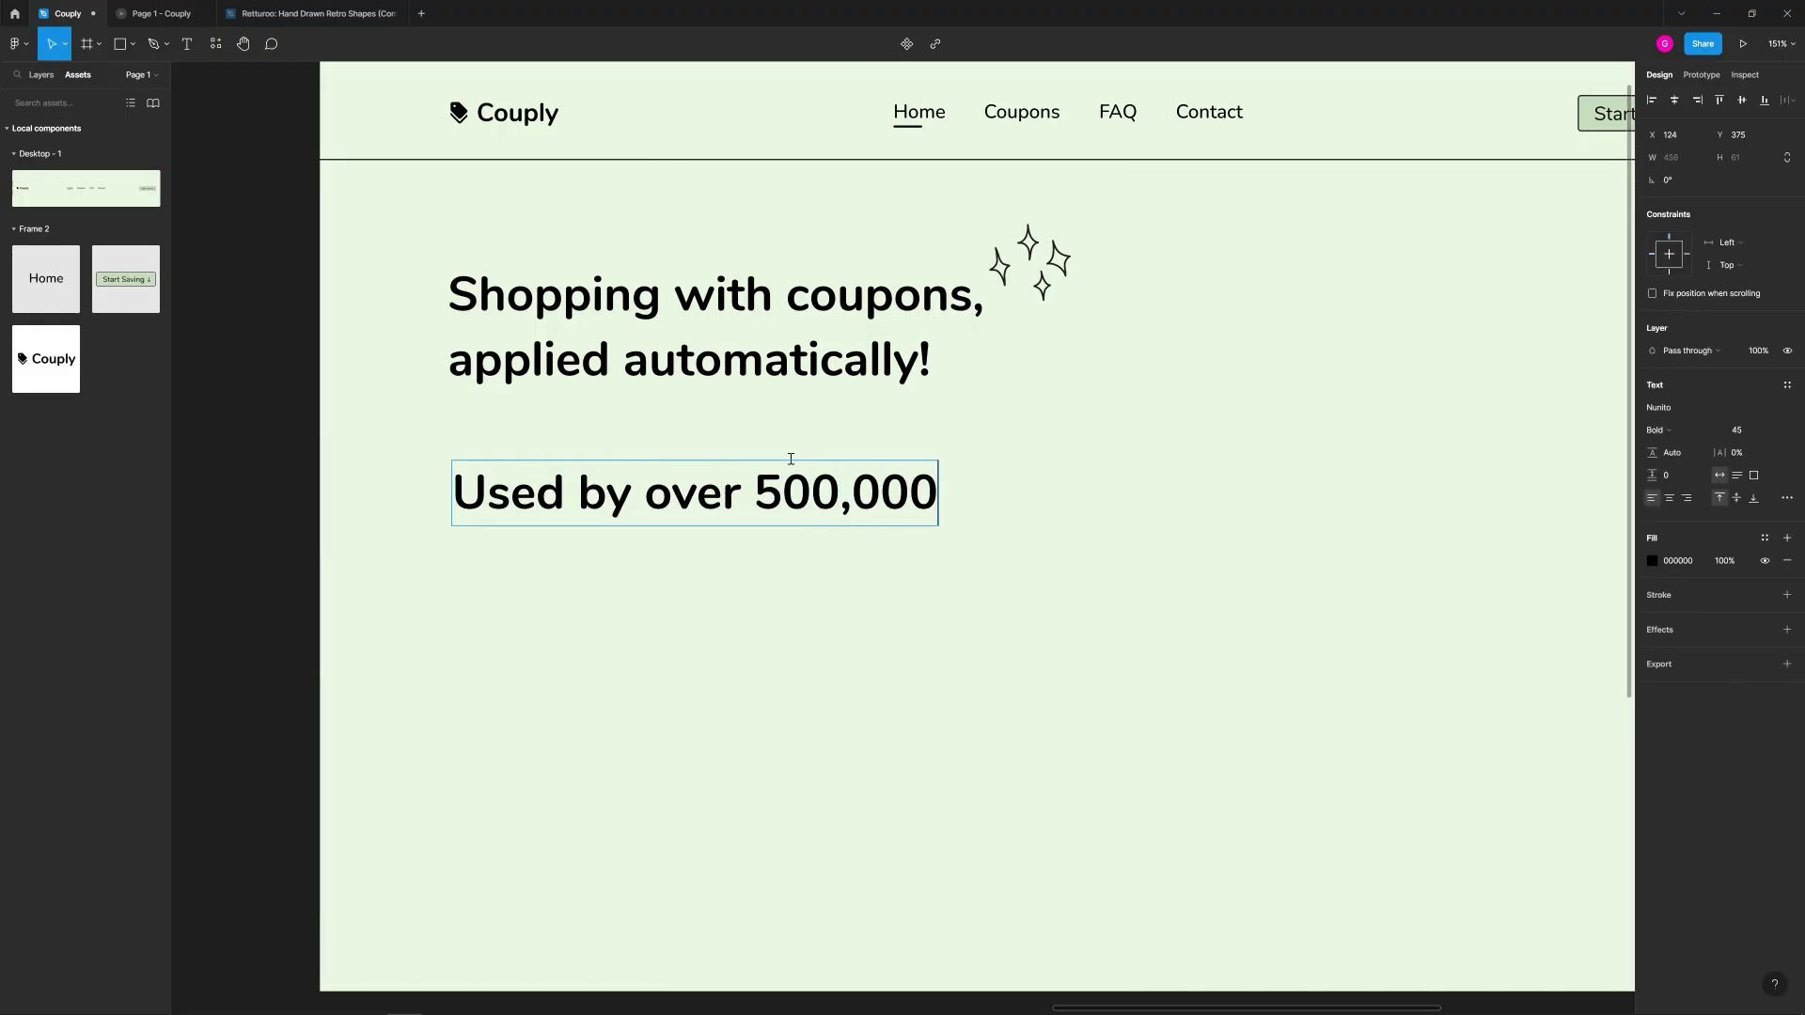
{"action": "key", "text": "Escape"}
Step: Set the font size of the "Used by over 500,000" text to 16
{"action": "left_click", "coordinate": [778, 617]}
{"action": "left_click", "coordinate": [782, 344]}
{"action": "left_click", "coordinate": [745, 478]}
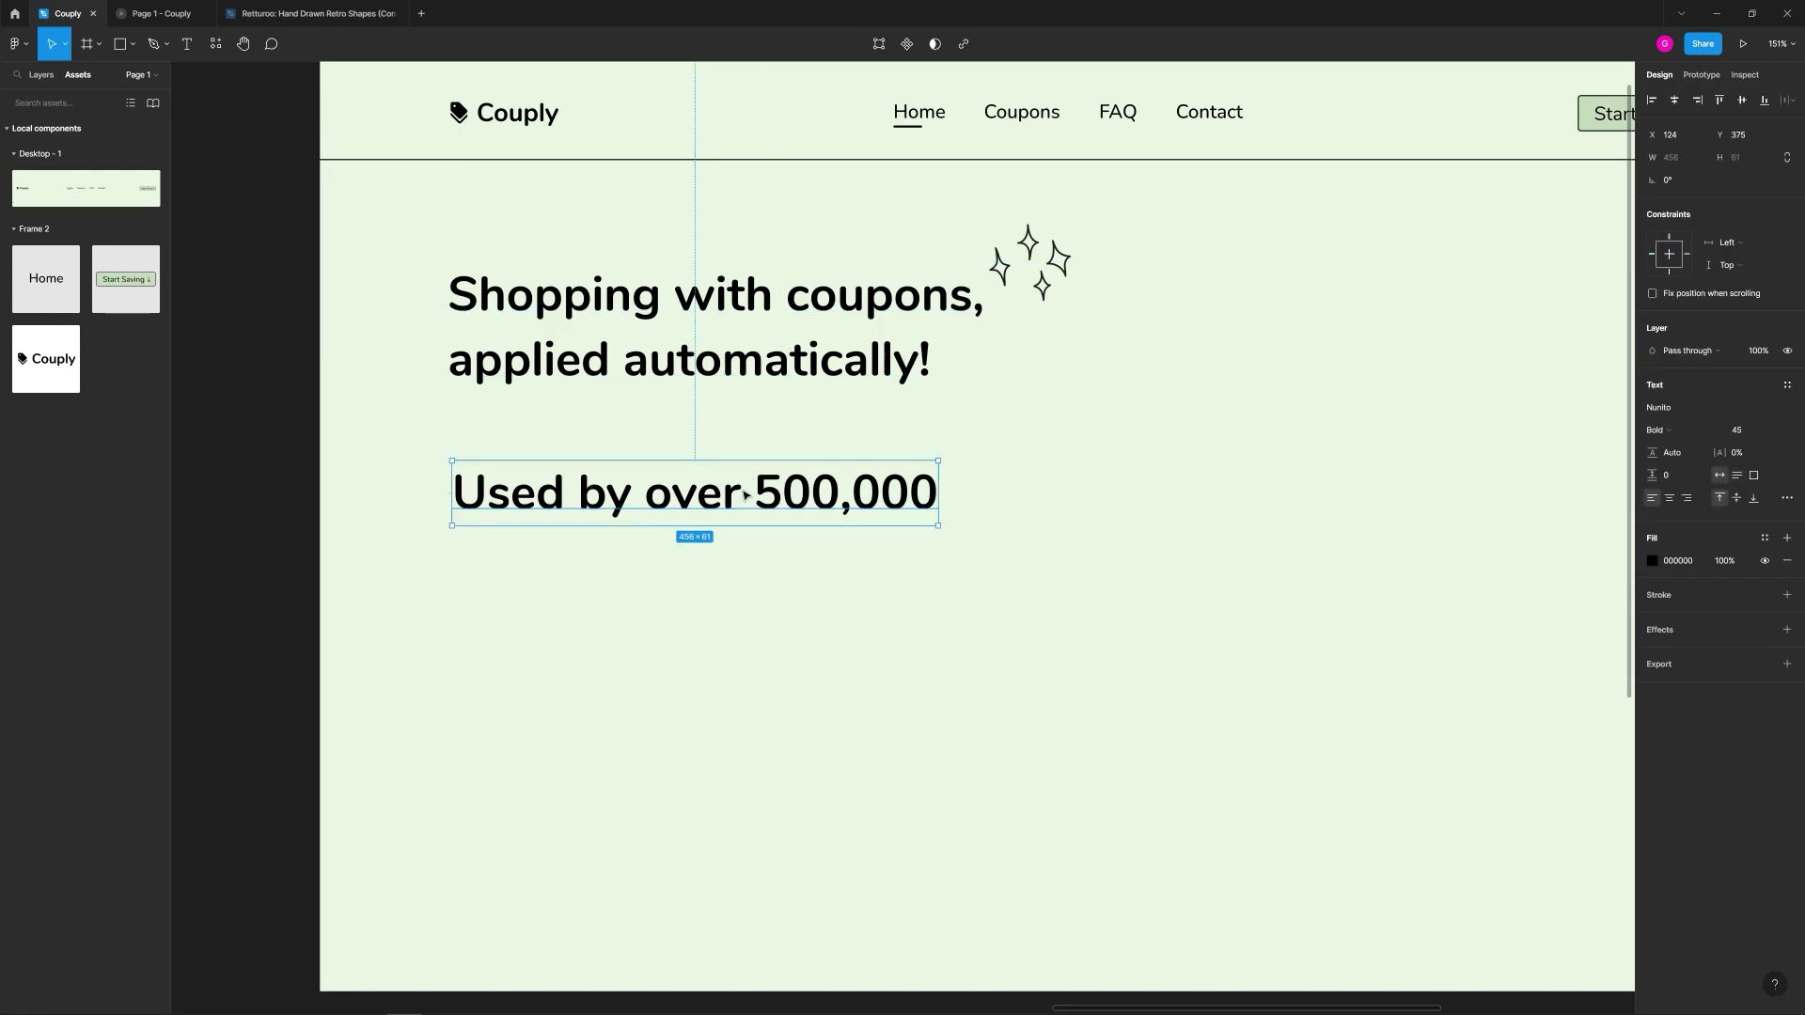
{"action": "left_click", "coordinate": [761, 329]}
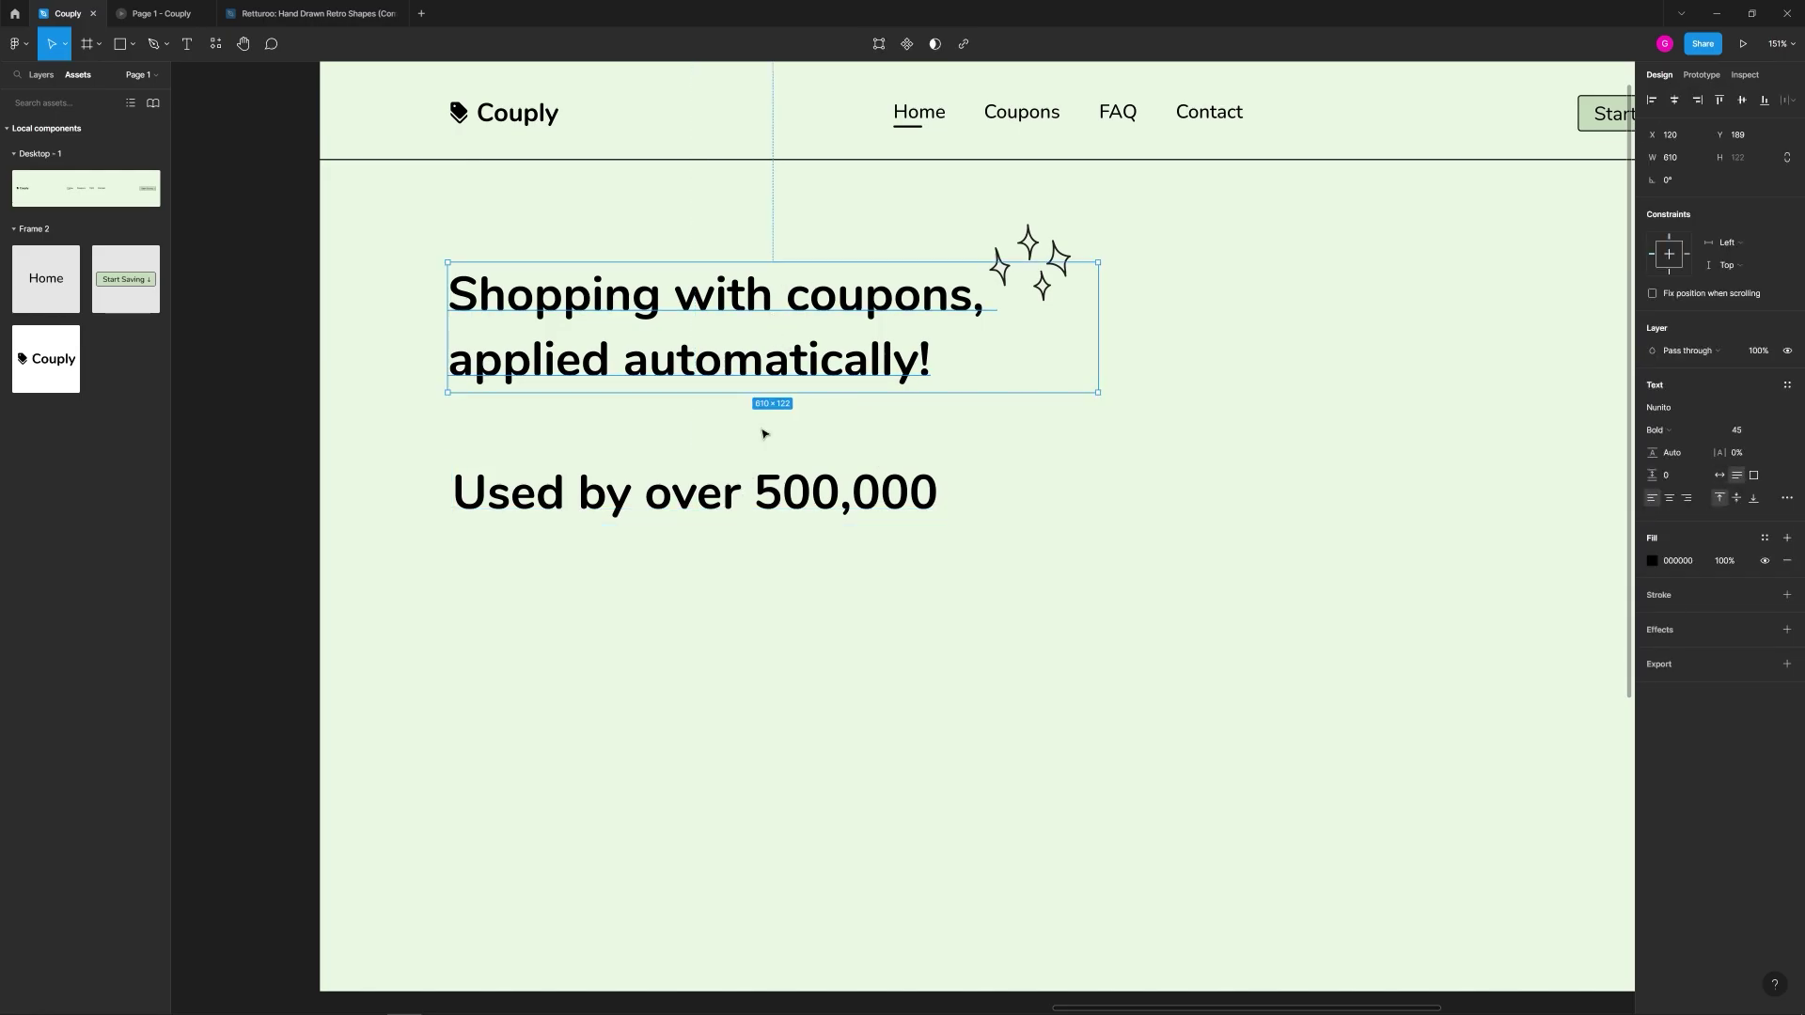
{"action": "left_click", "coordinate": [753, 499]}
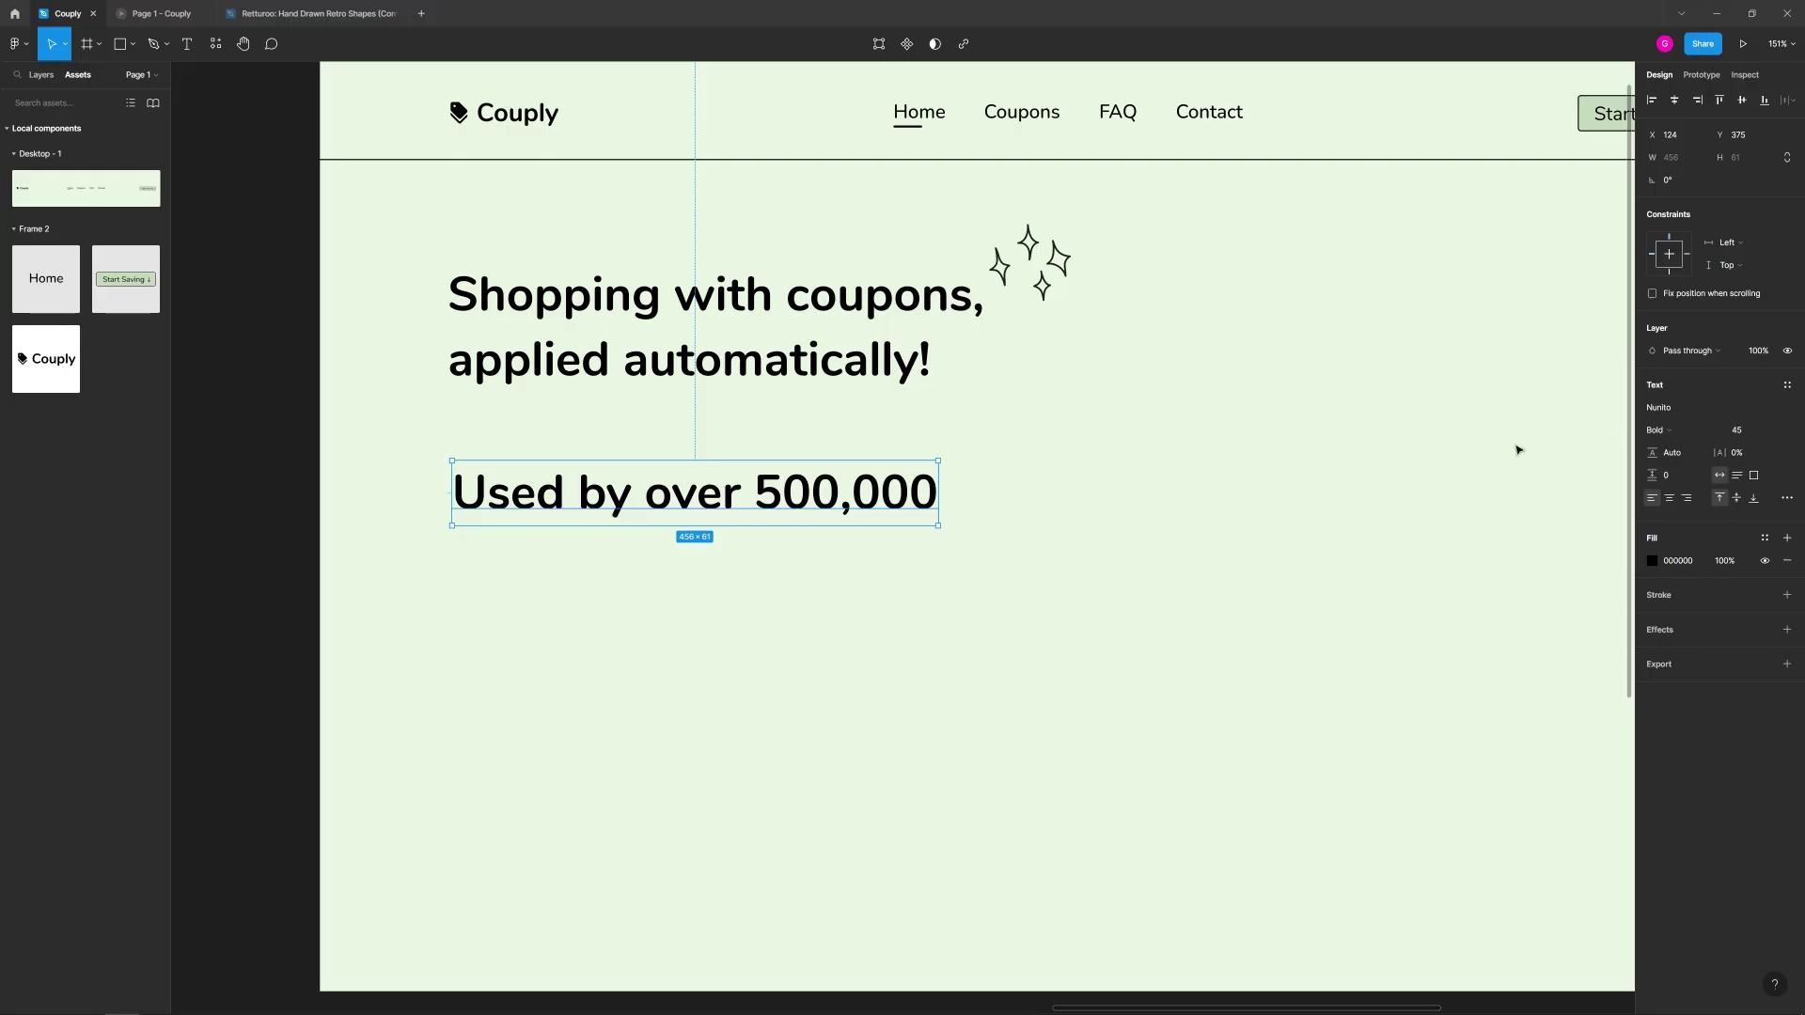
{"action": "left_click", "coordinate": [1752, 432]}
{"action": "type", "text": "16"}
{"action": "key", "text": "Return"}
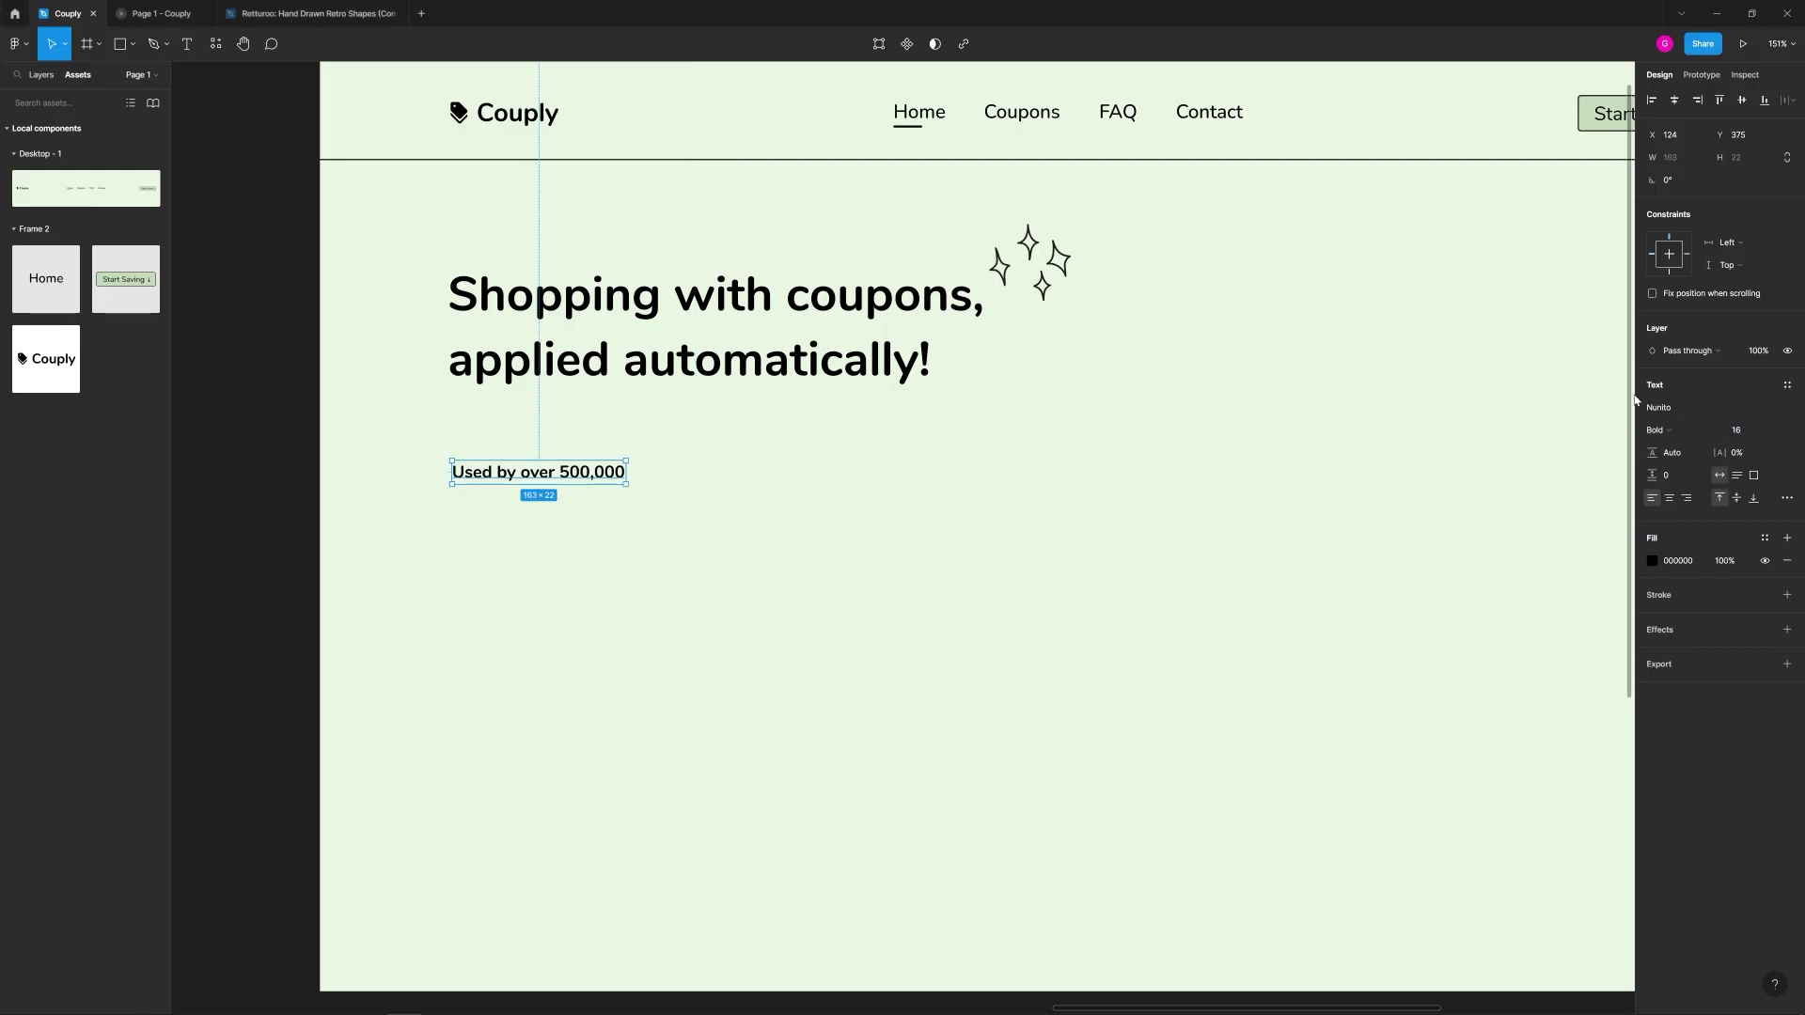
Step: Change the font weight of the "Used by over 500,000" text to Regular and keep that text selected
{"action": "left_click", "coordinate": [1656, 429]}
{"action": "left_click", "coordinate": [1678, 379]}
{"action": "left_click", "coordinate": [1374, 536]}
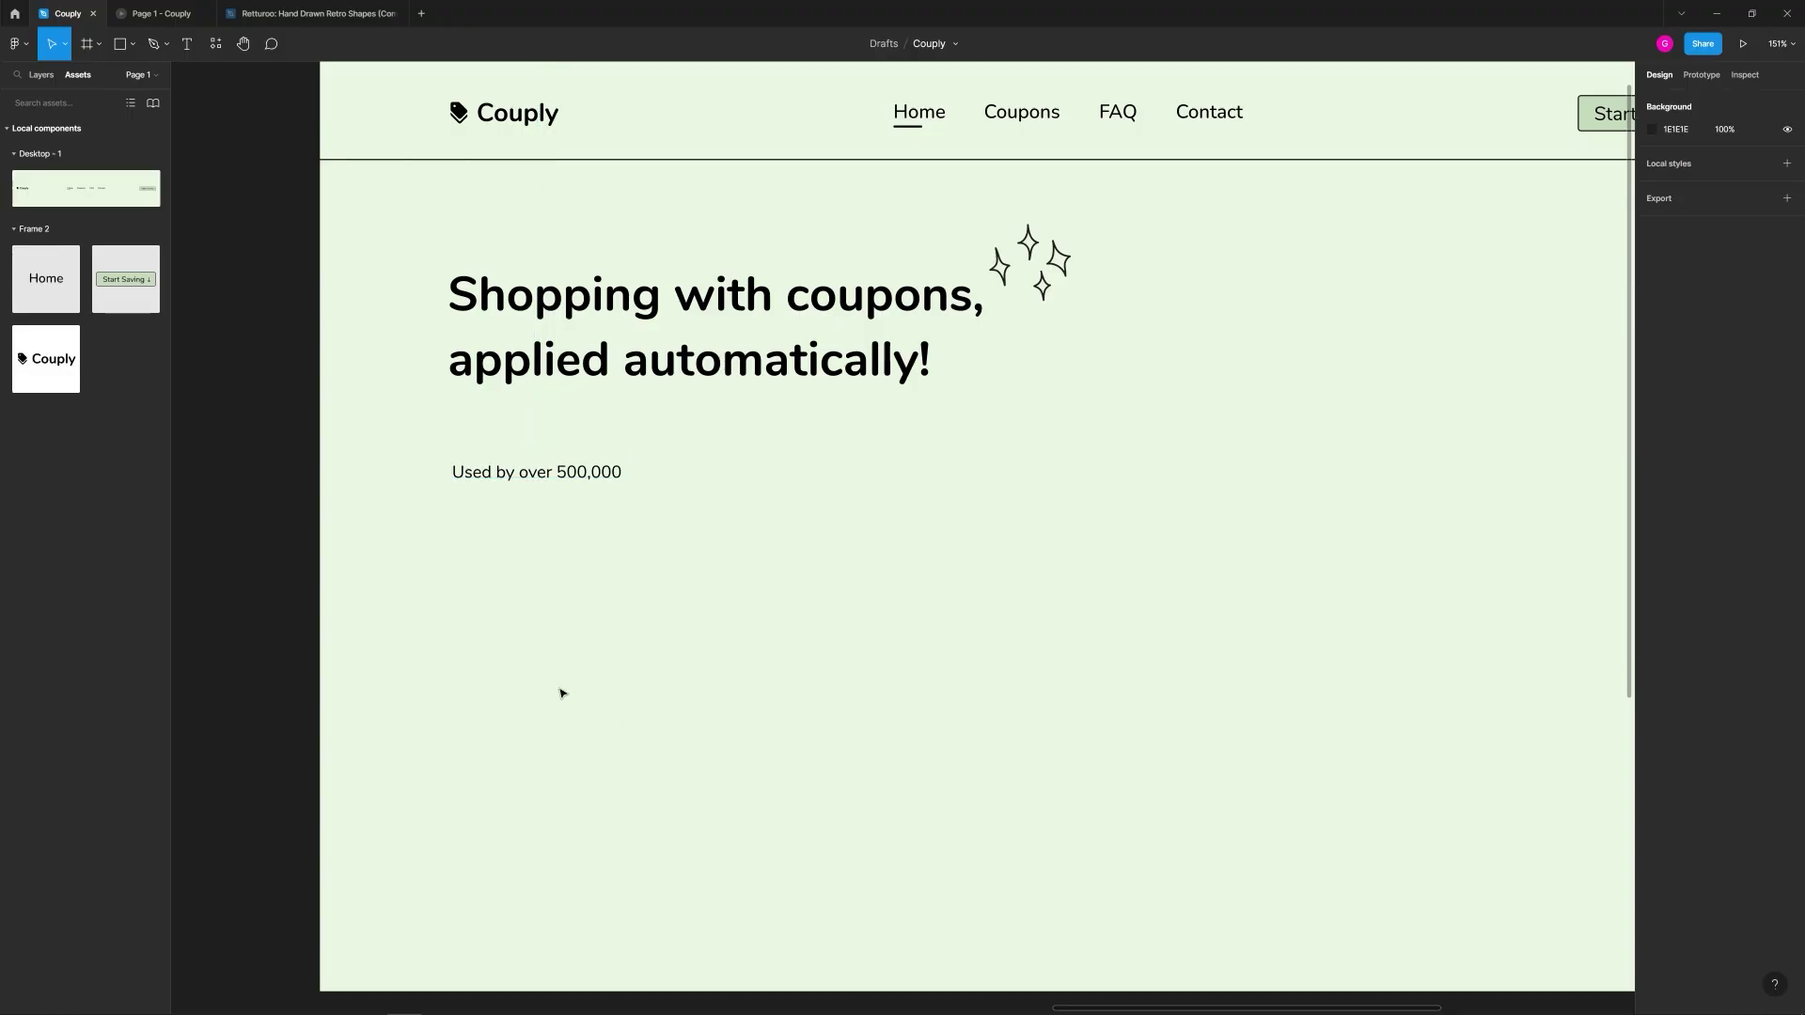
{"action": "left_click", "coordinate": [574, 329]}
{"action": "left_click", "coordinate": [527, 480]}
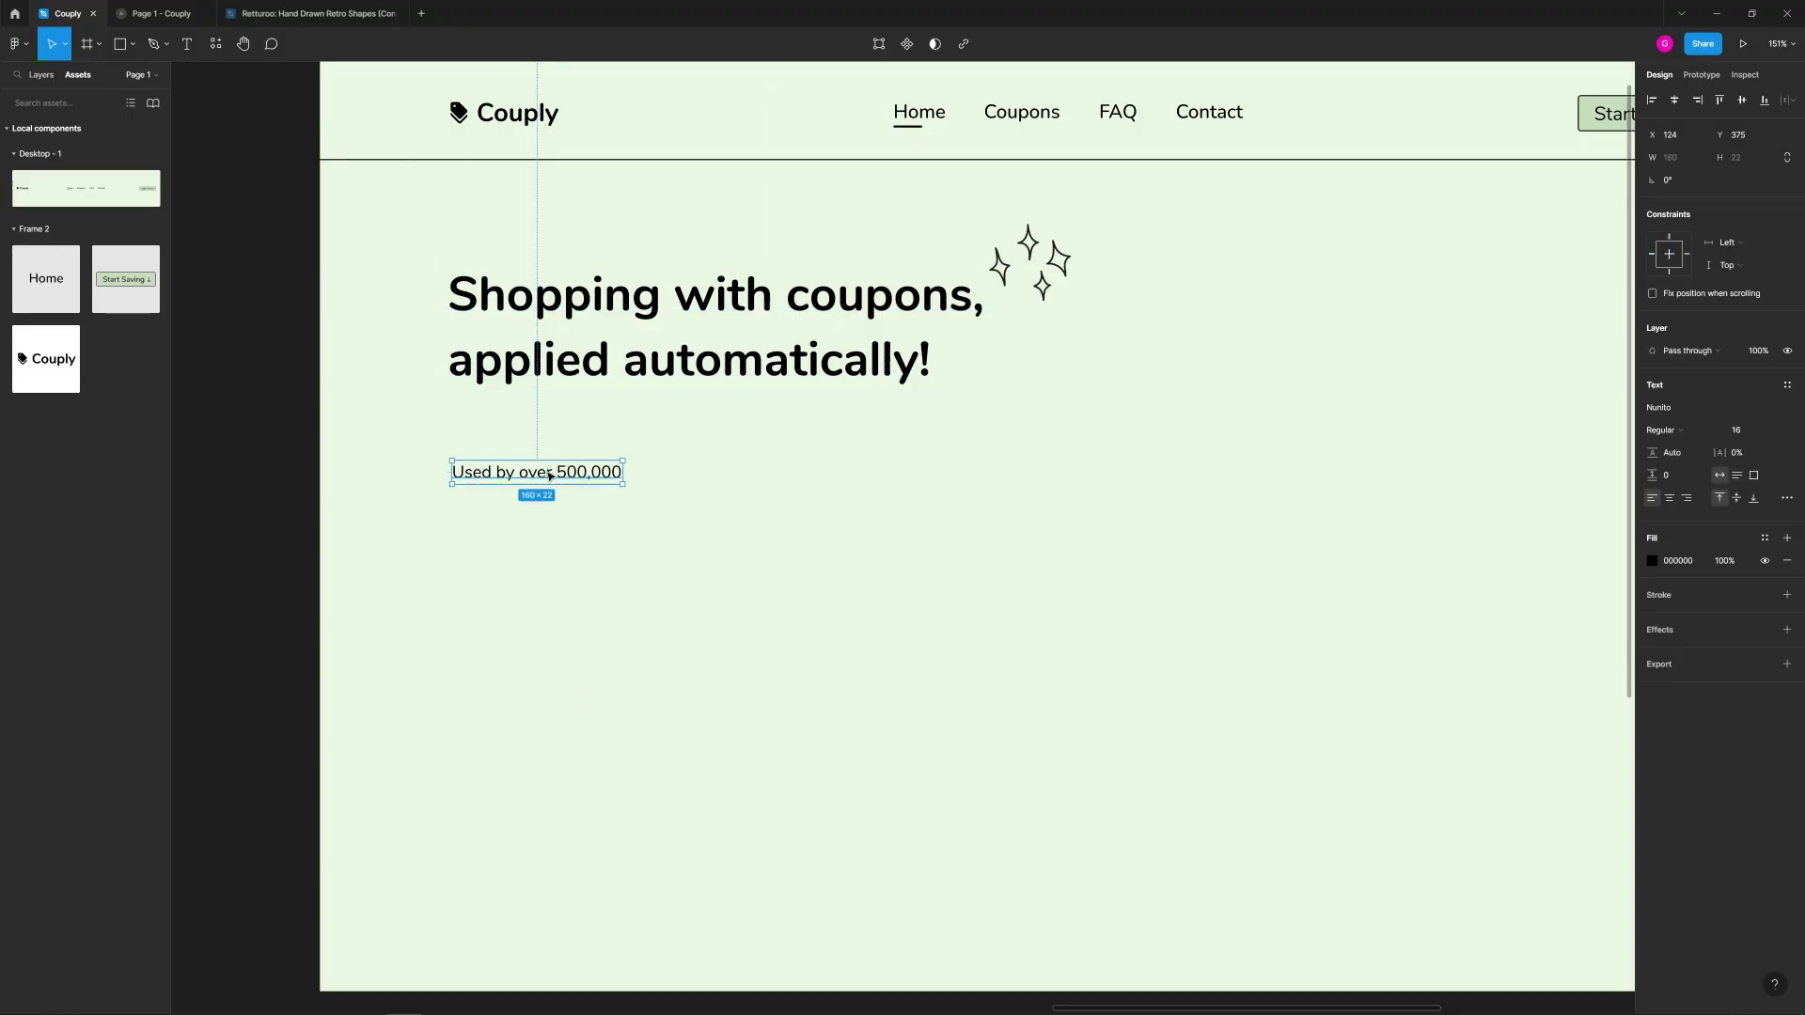
Step: Move the "Used by over 500,000" text closer below the heading and align its left edge with it, at X 120, Y 350
{"action": "mouse_move", "coordinate": [526, 477]}
{"action": "left_mouse_down"}
{"action": "mouse_move", "coordinate": [532, 435]}
{"action": "mouse_move", "coordinate": [532, 454]}
{"action": "left_mouse_up"}
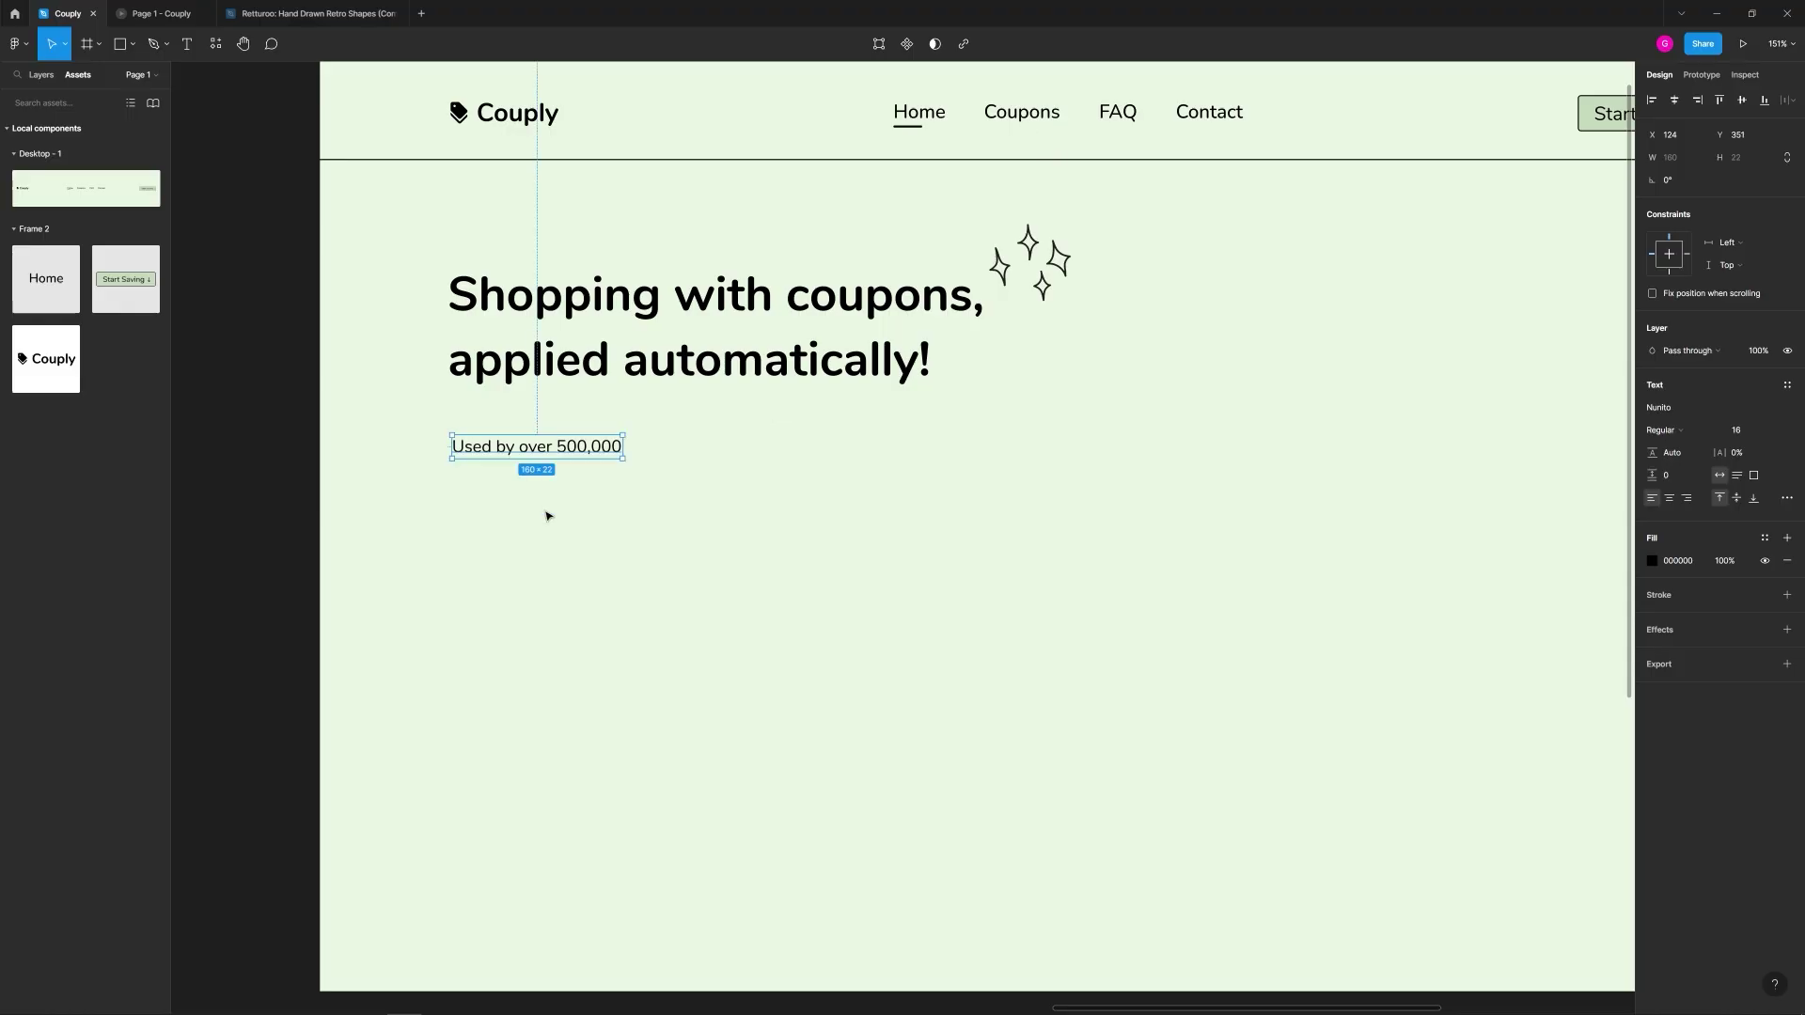
{"action": "left_click", "coordinate": [430, 508]}
{"action": "scroll", "coordinate": [470, 428], "scroll_direction": "up", "scroll_amount": 5}
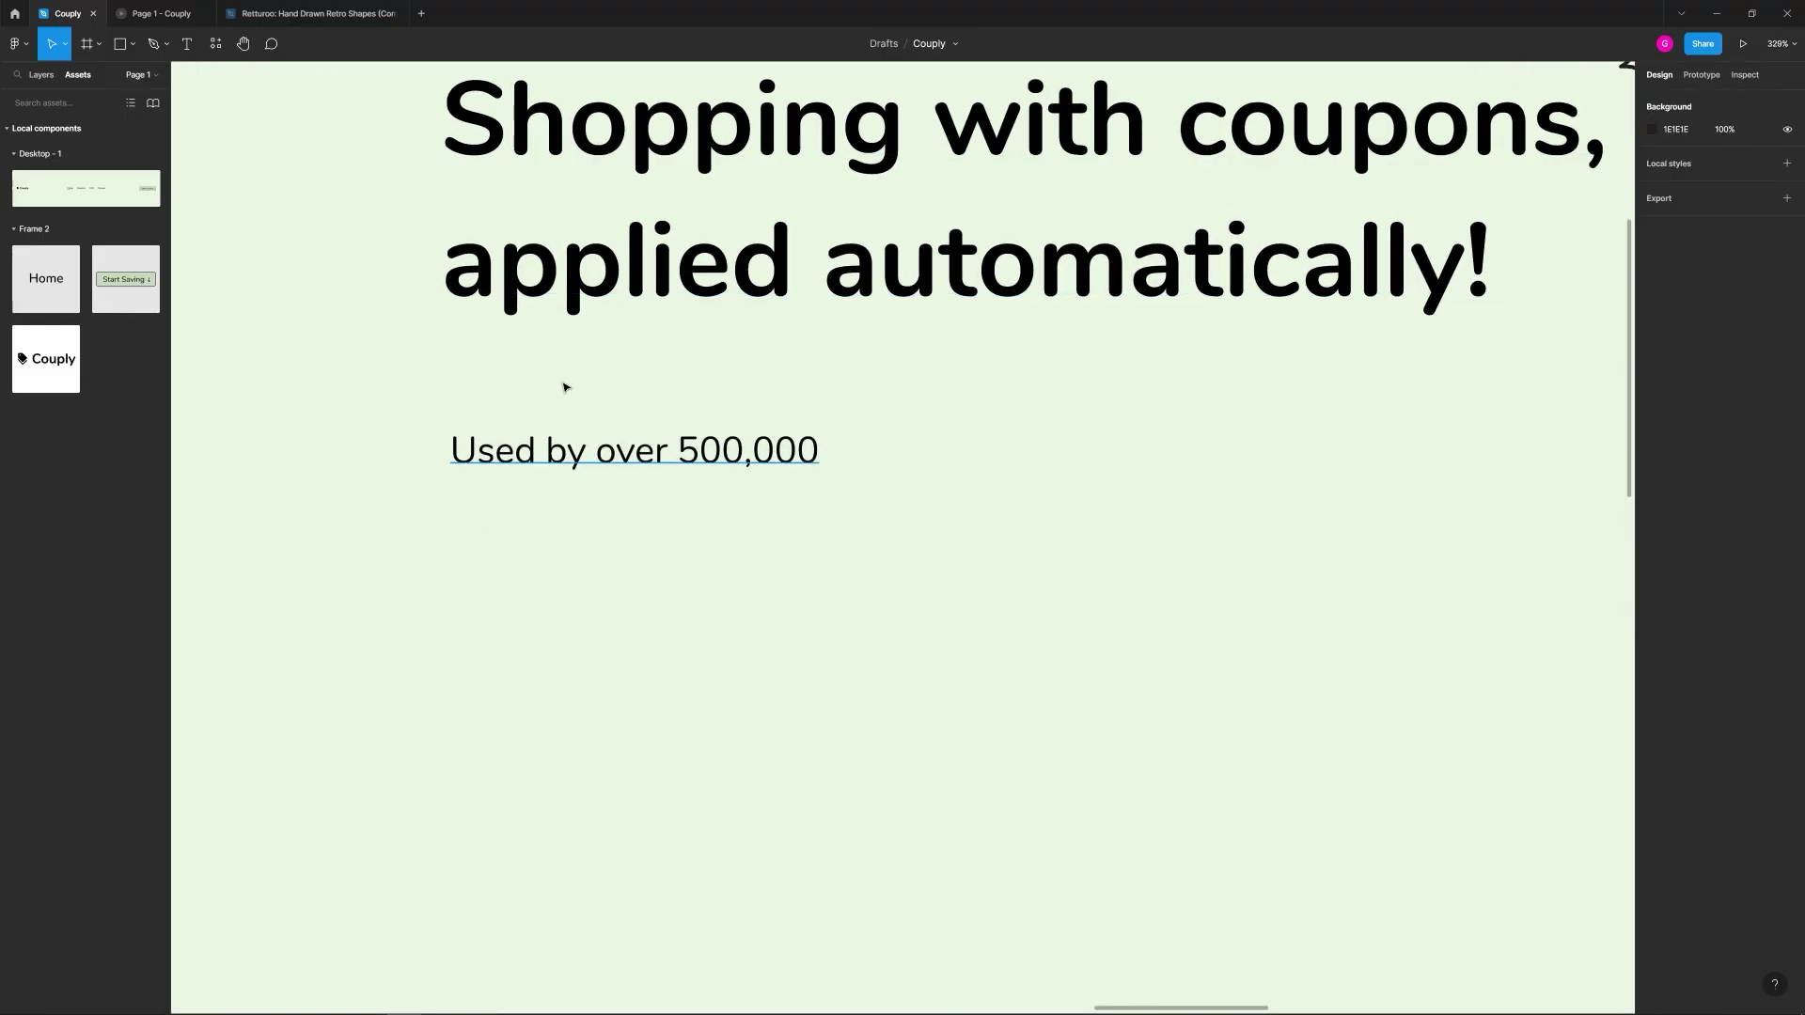
{"action": "scroll", "coordinate": [582, 405], "scroll_direction": "down", "scroll_amount": 2}
{"action": "left_click_drag", "start_coordinate": [612, 443], "coordinate": [575, 381]}
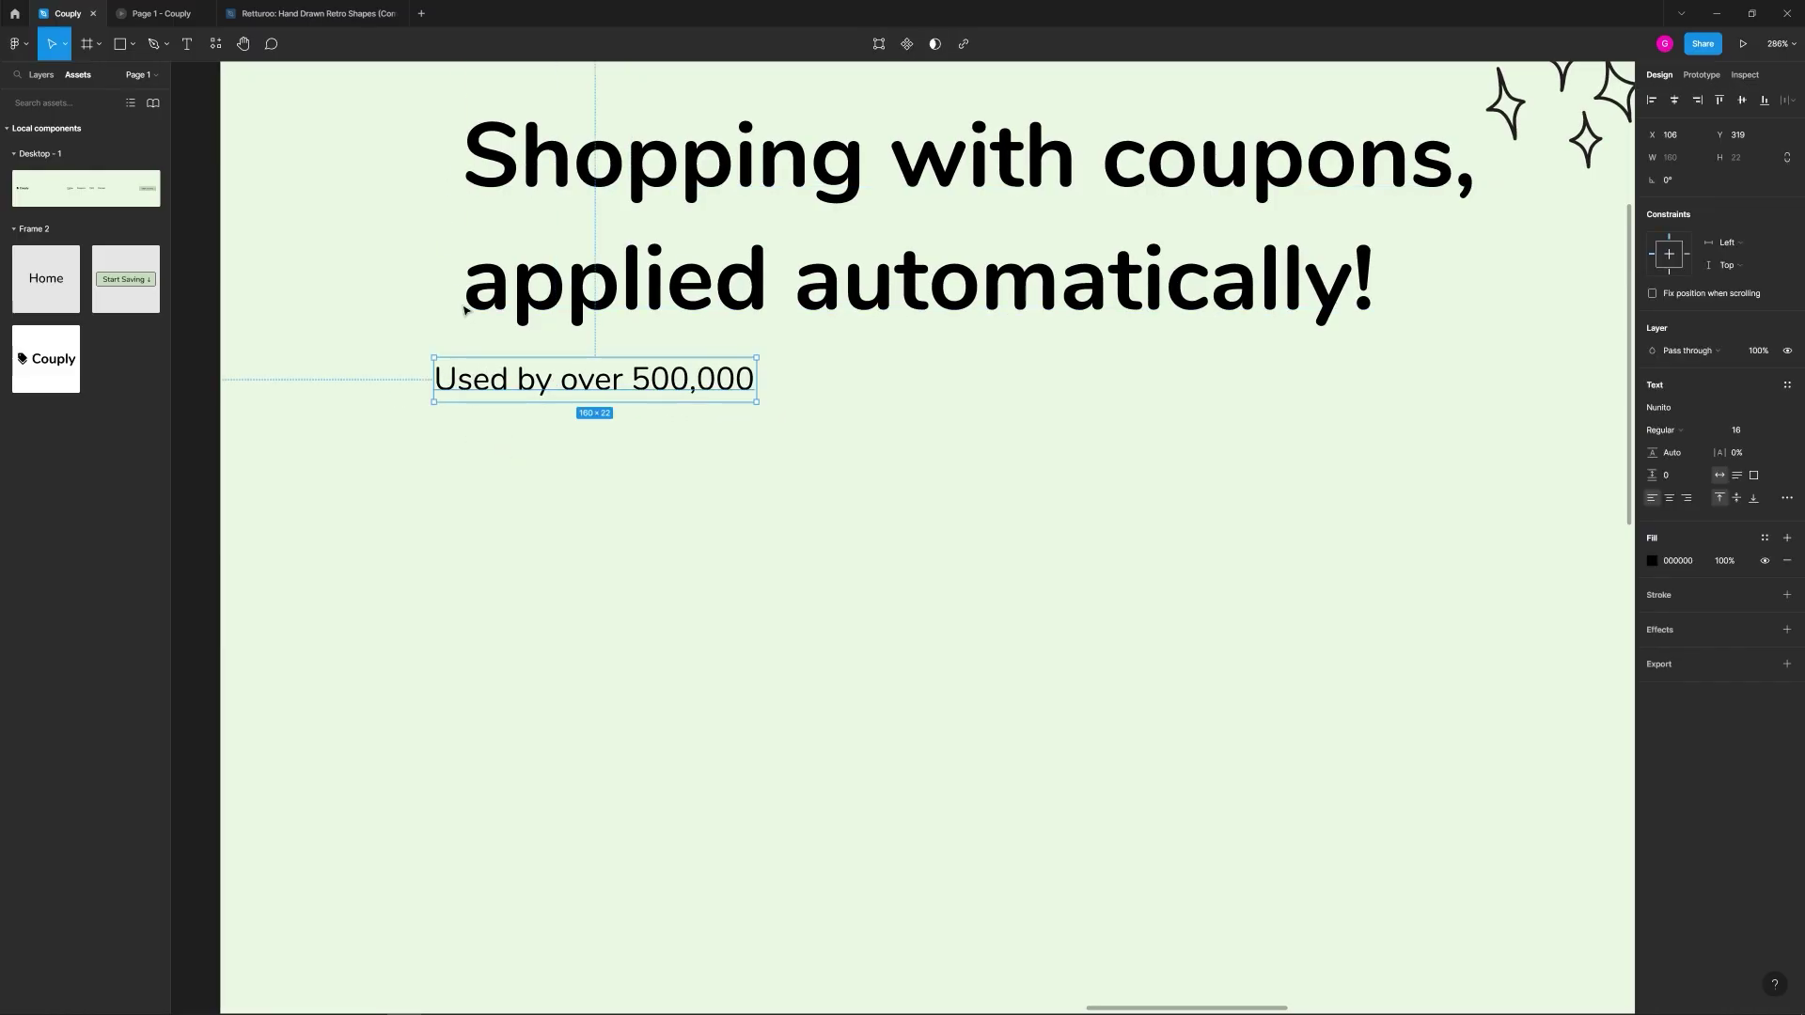
{"action": "left_click_drag", "start_coordinate": [550, 383], "coordinate": [595, 444]}
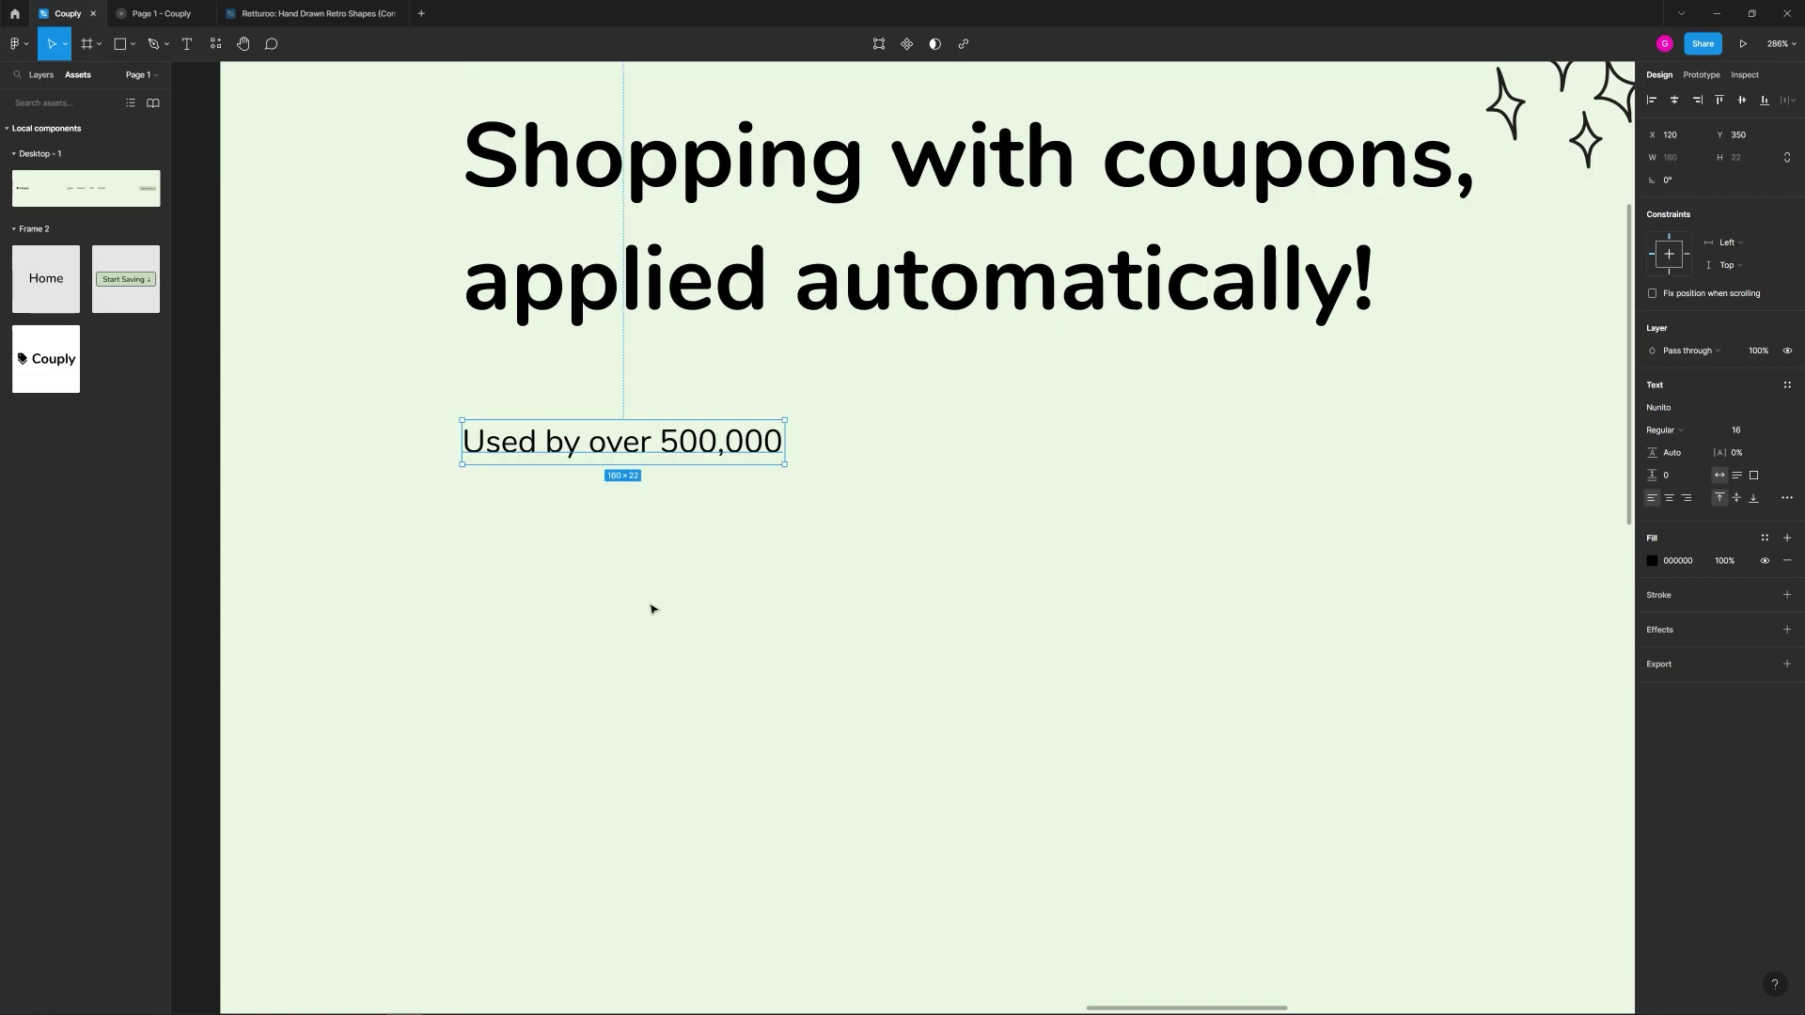
{"action": "left_click", "coordinate": [680, 561]}
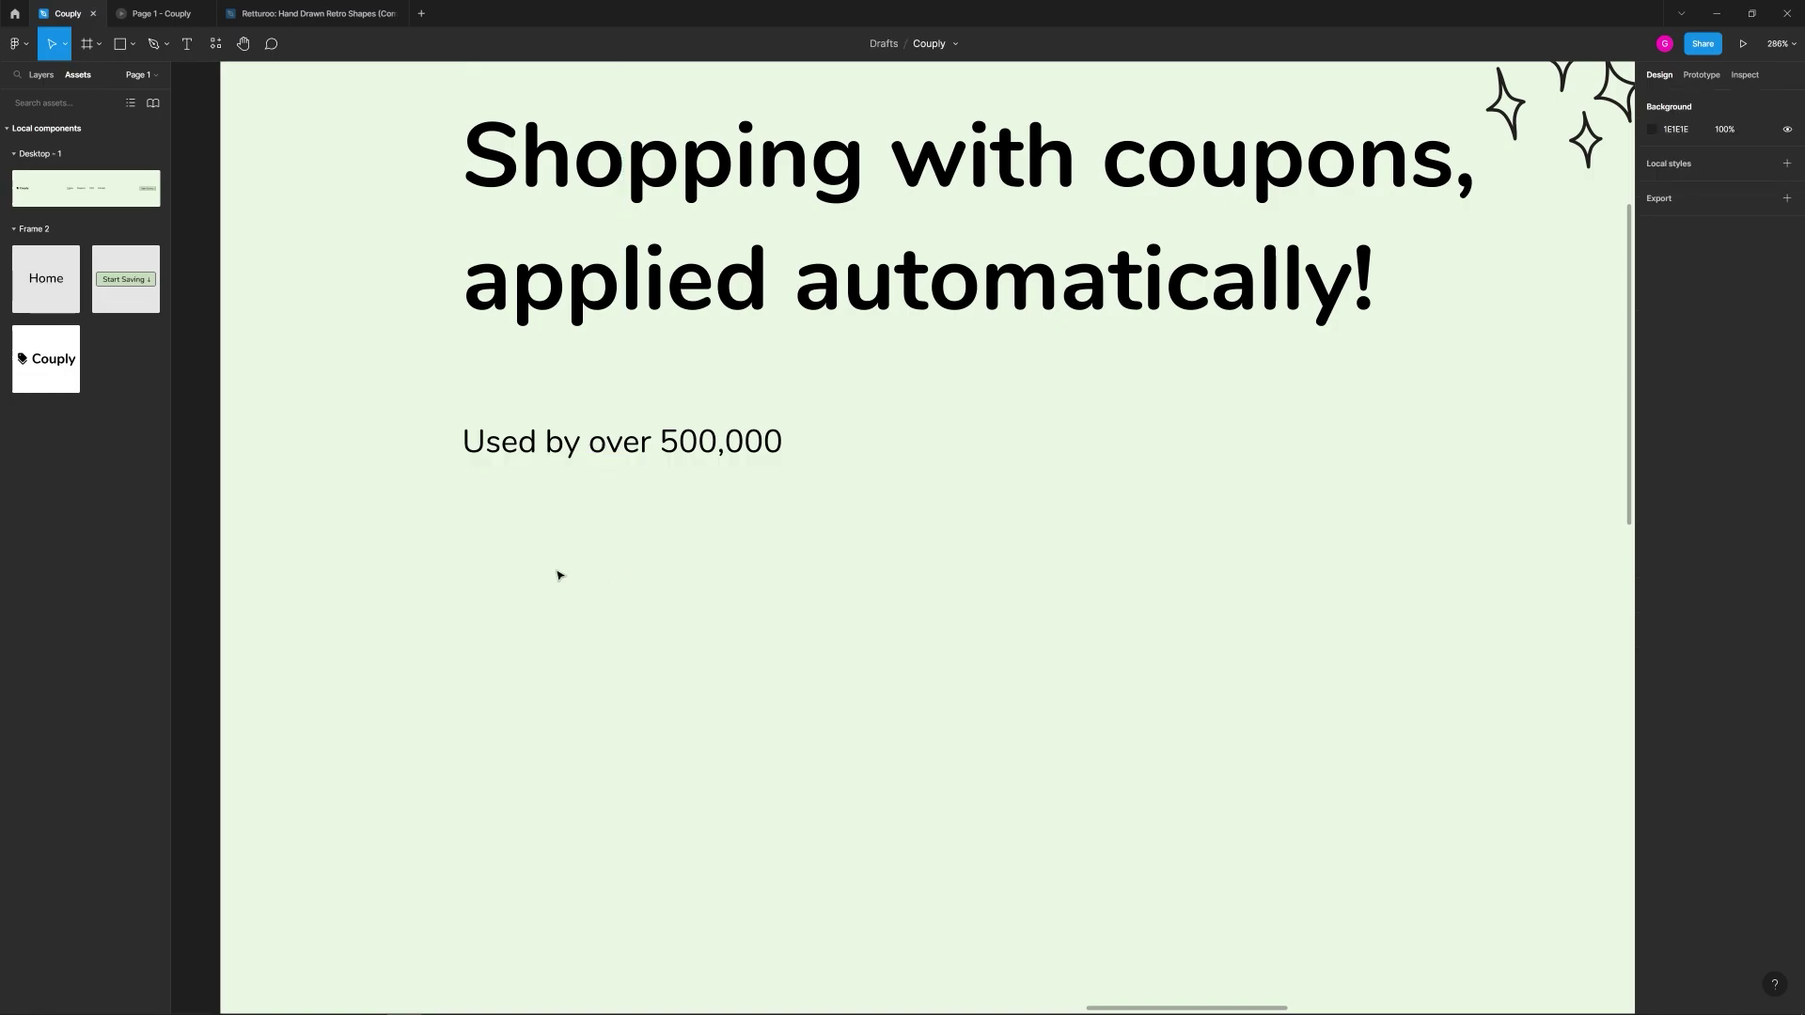
Step: Draw a circle about 45 × 45 below the start of the "Used by over 500,000" text
{"action": "scroll", "coordinate": [524, 545], "scroll_direction": "up", "scroll_amount": 3}
{"action": "left_click_drag", "start_coordinate": [523, 479], "coordinate": [651, 598]}
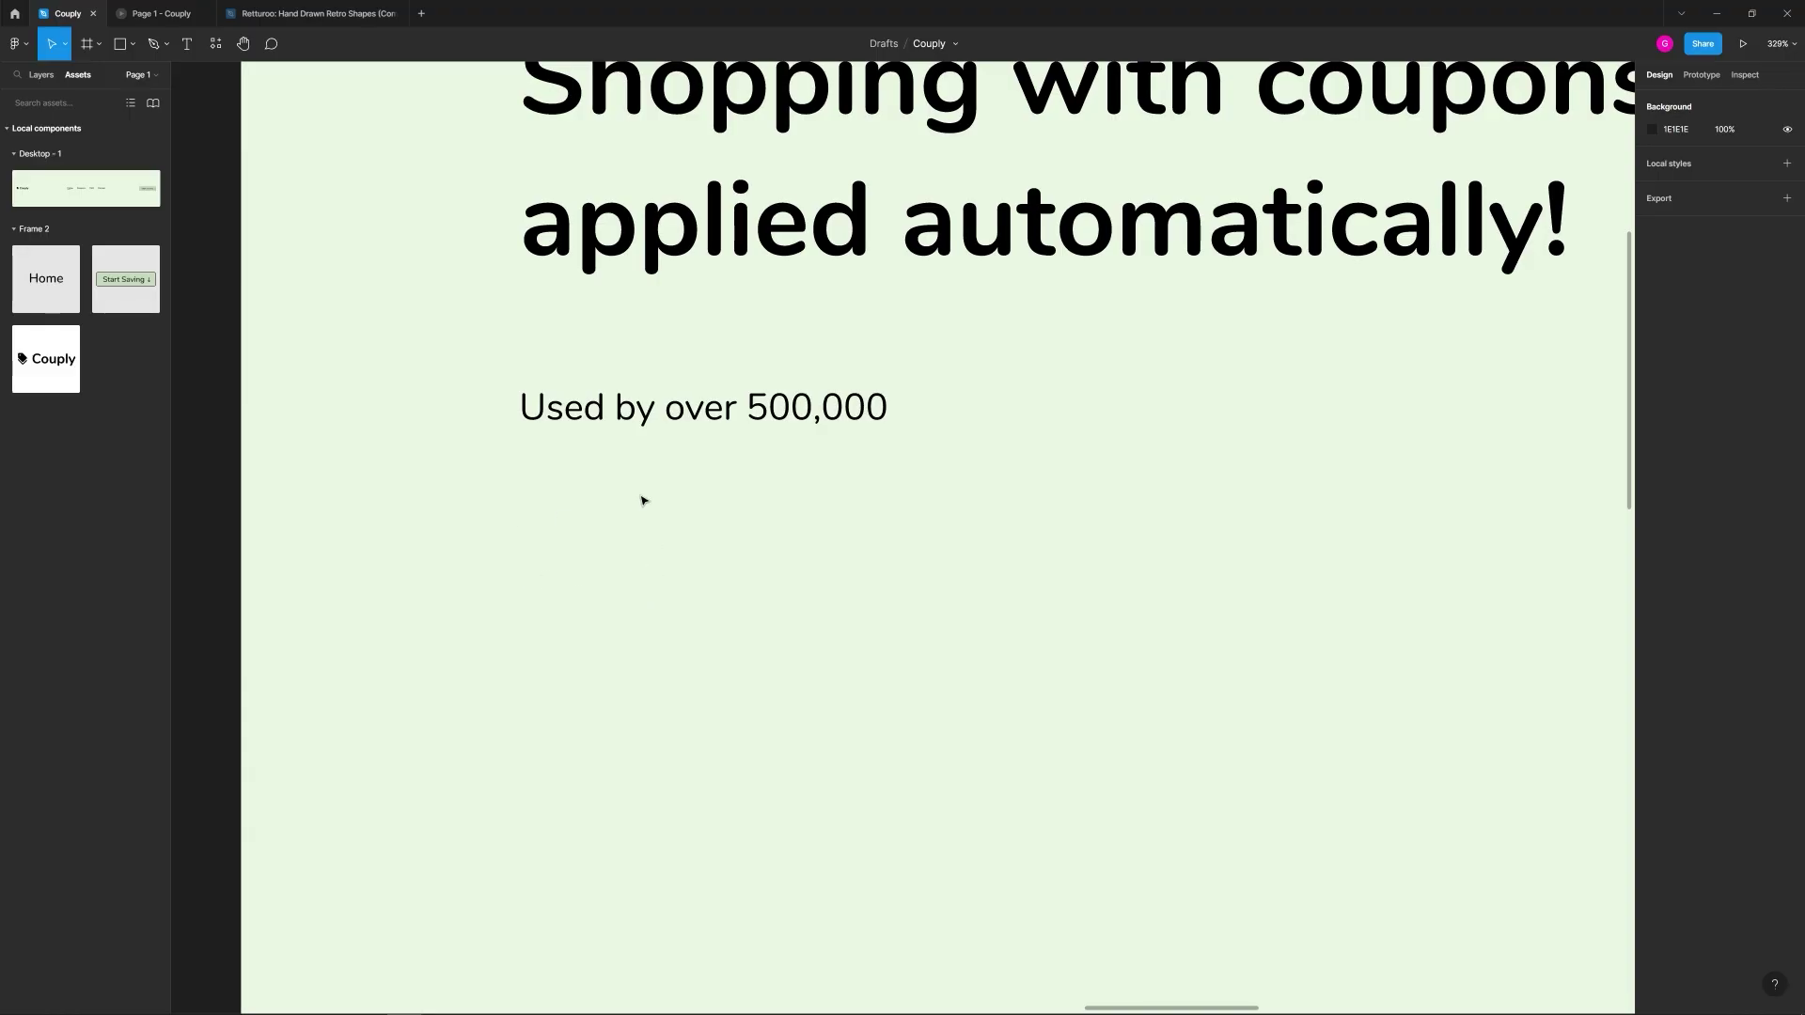
{"action": "left_click", "coordinate": [131, 53]}
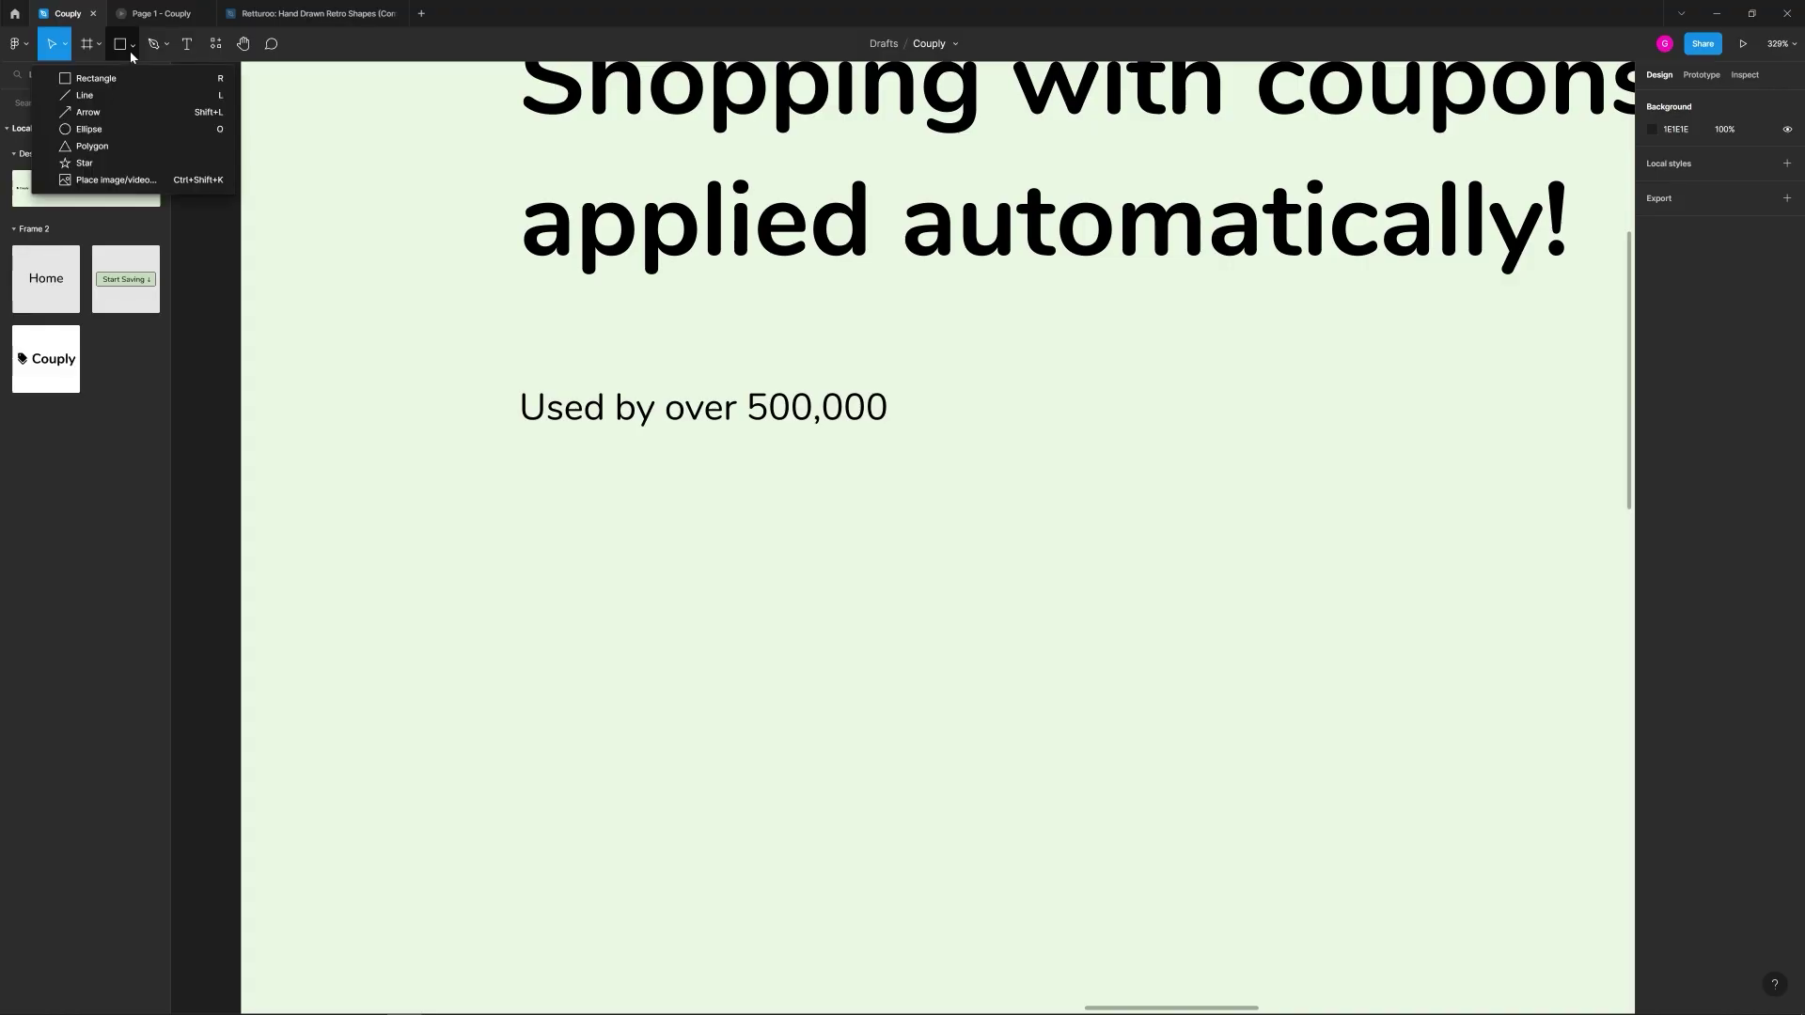
{"action": "left_click", "coordinate": [96, 131]}
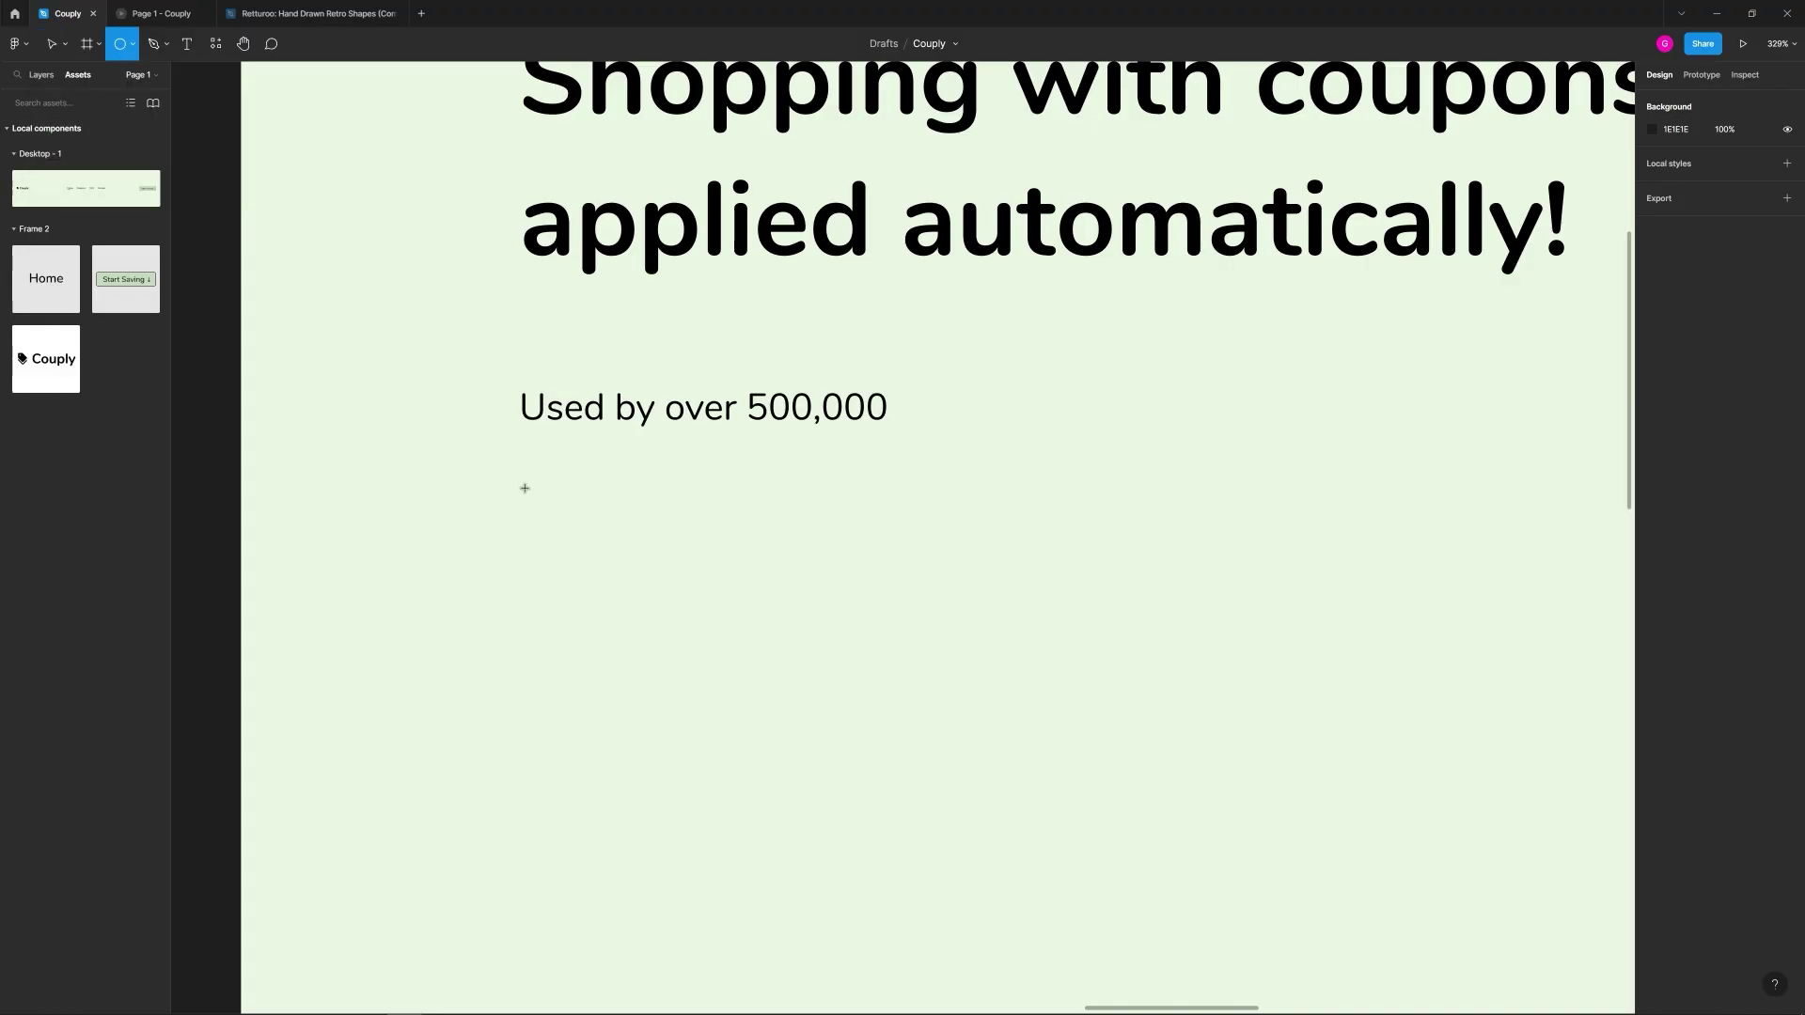
{"action": "left_click_drag", "start_coordinate": [522, 487], "coordinate": [629, 595]}
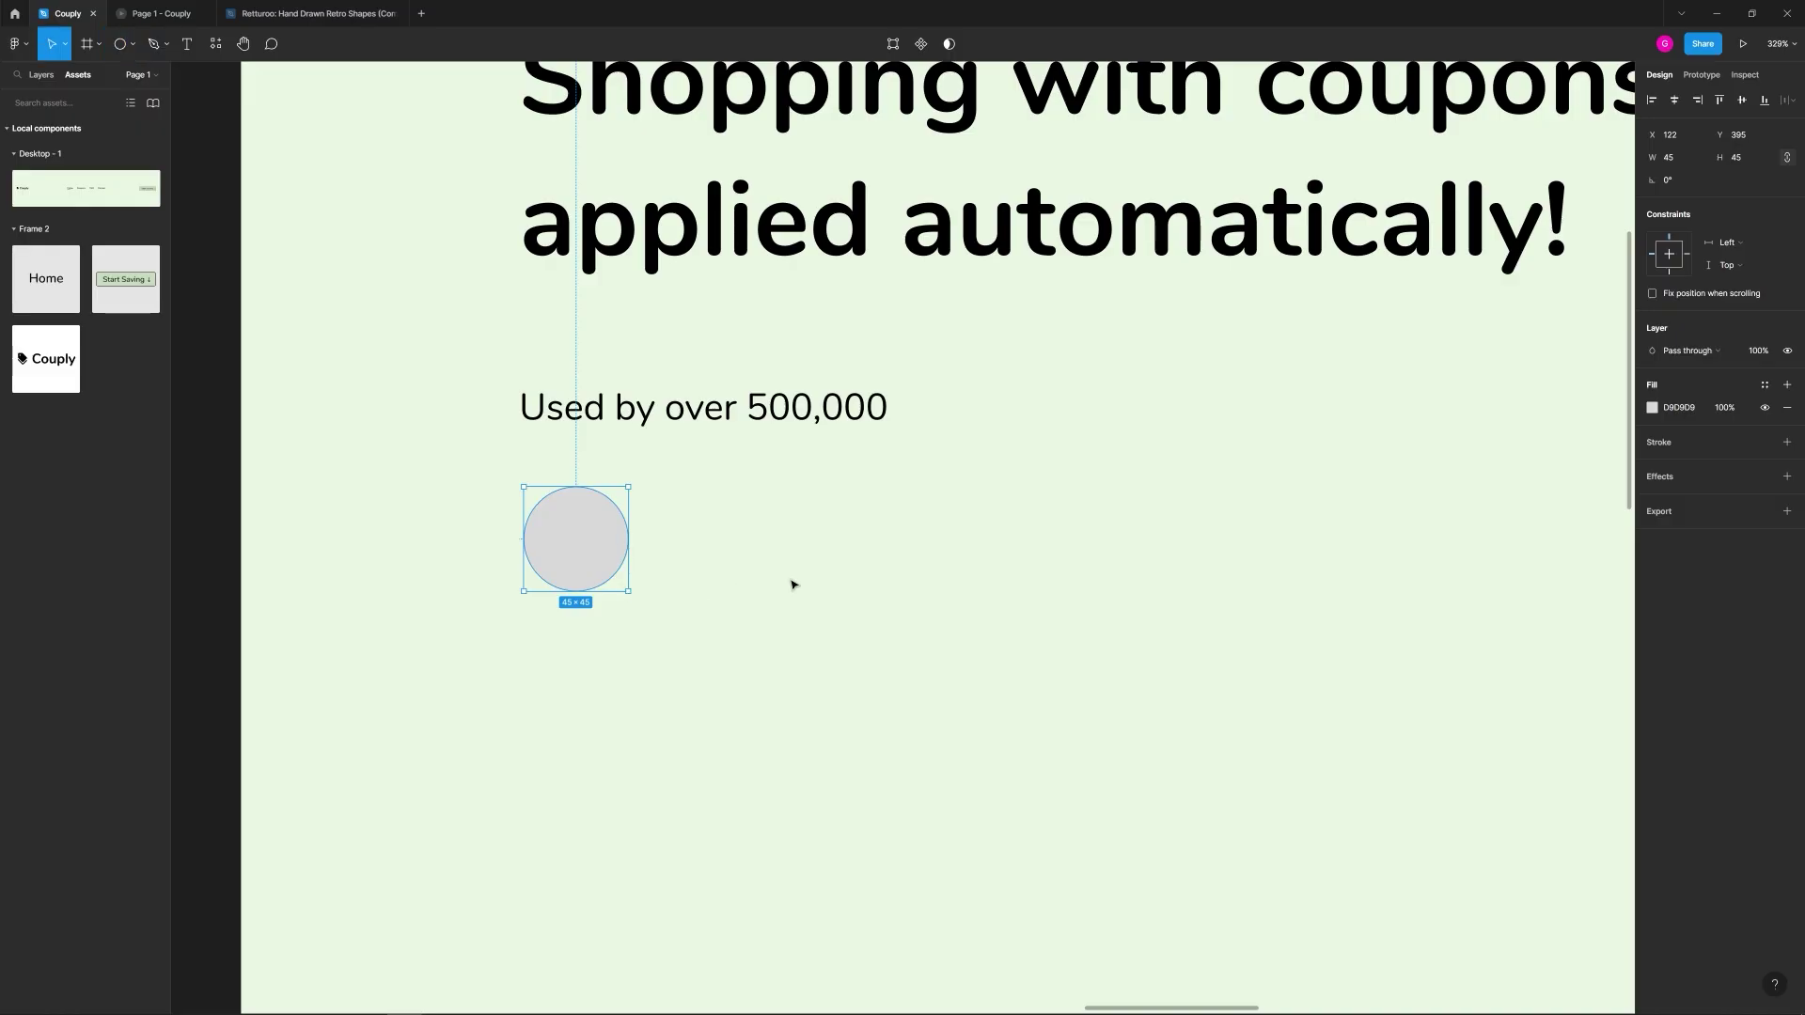
{"action": "scroll", "coordinate": [792, 585], "scroll_direction": "down", "scroll_amount": 5}
{"action": "left_click", "coordinate": [845, 560]}
{"action": "scroll", "coordinate": [845, 560], "scroll_direction": "left", "scroll_amount": 3}
{"action": "scroll", "coordinate": [845, 560], "scroll_direction": "up", "scroll_amount": 1}
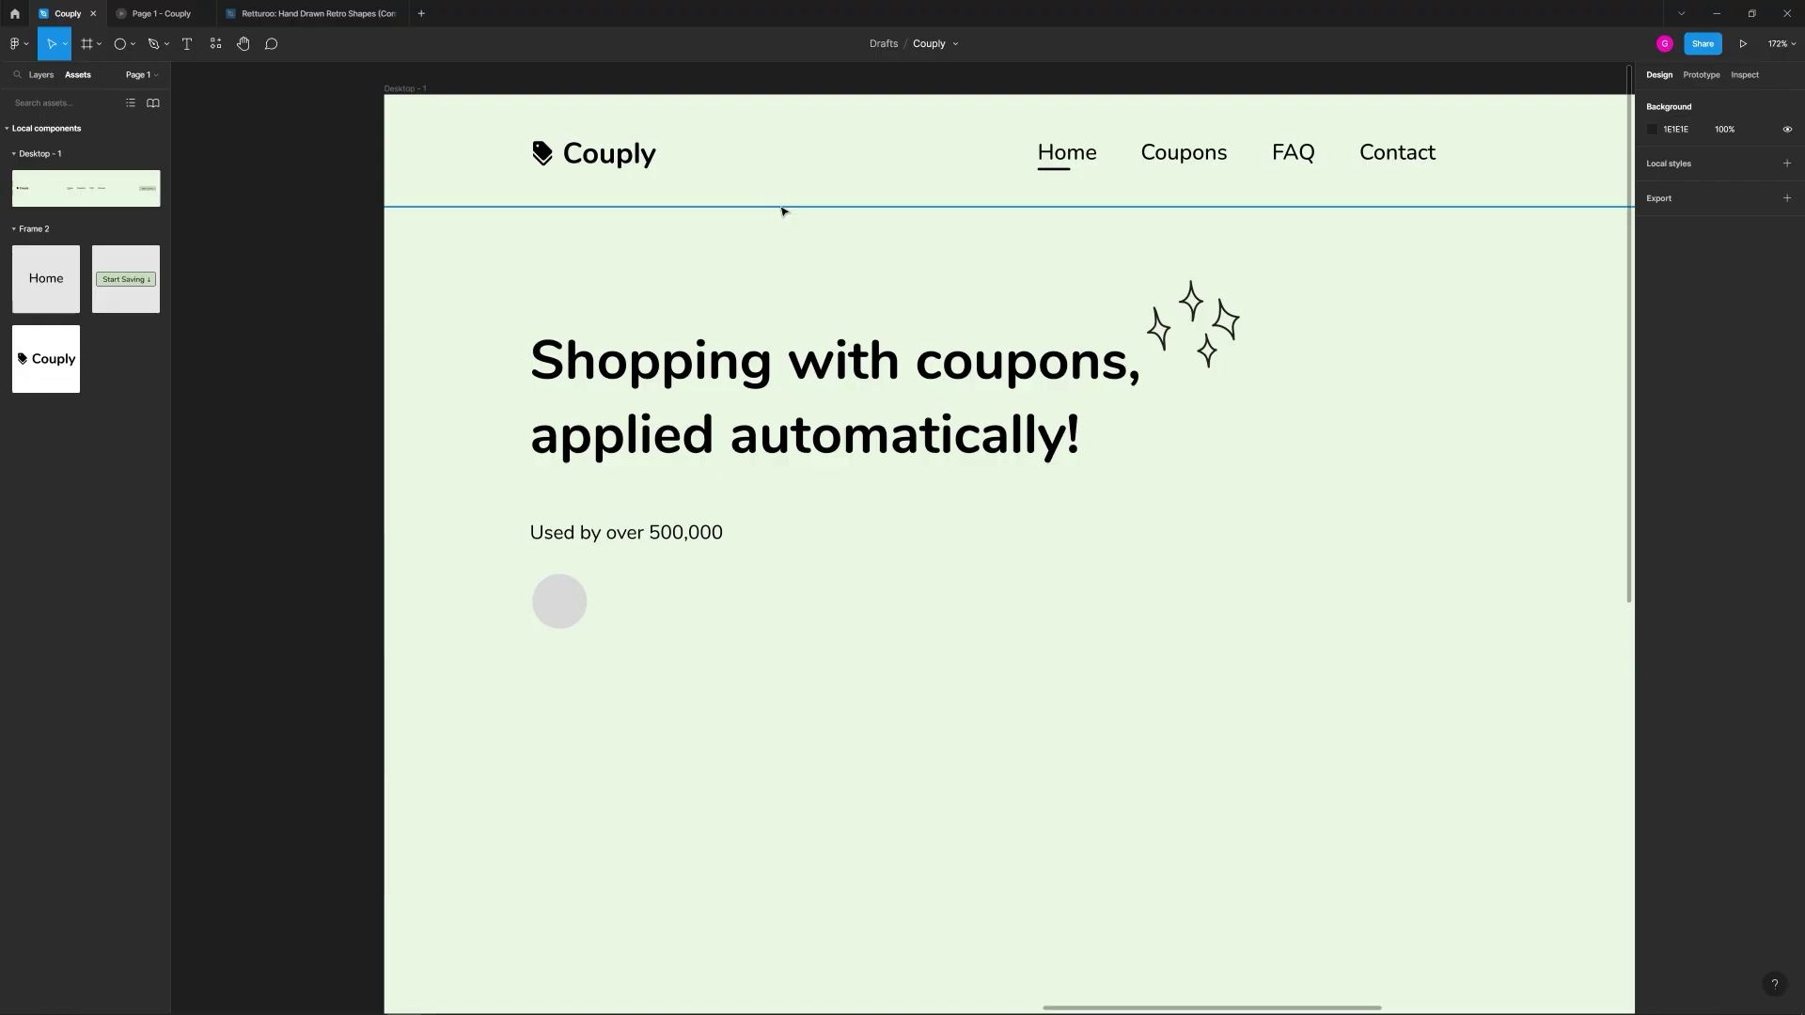
{"action": "left_click", "coordinate": [543, 599]}
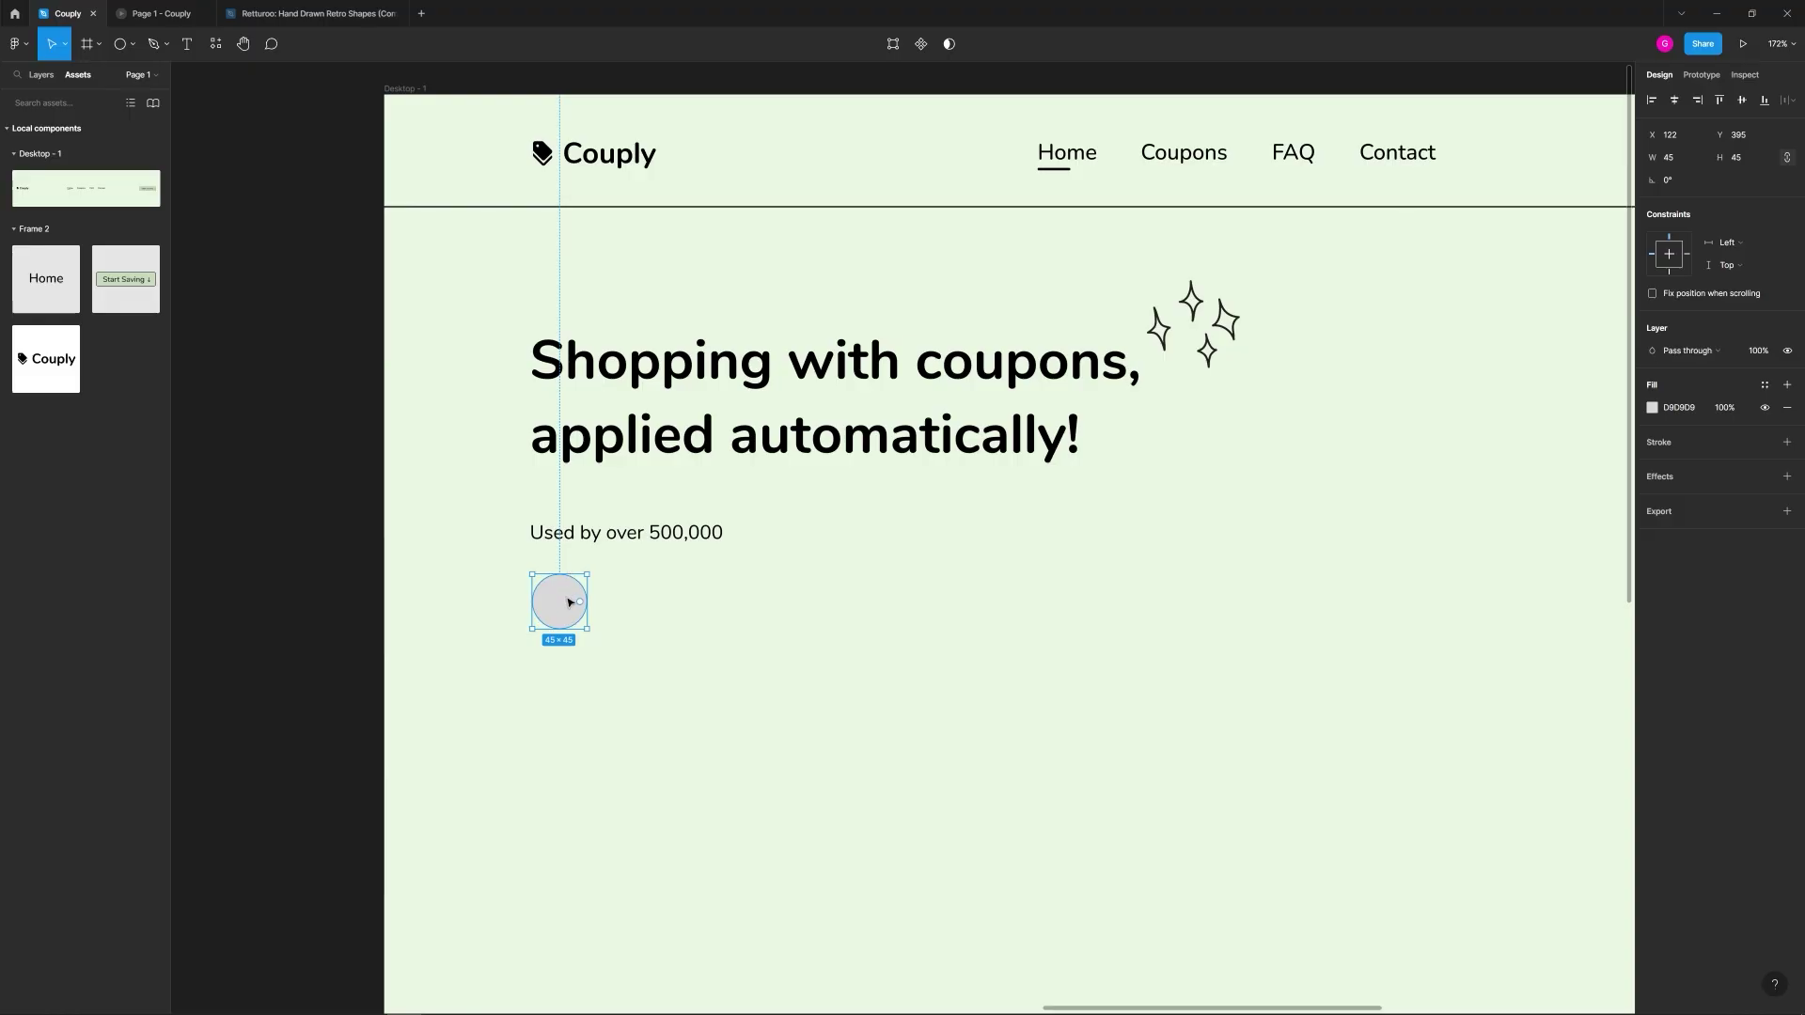
{"action": "left_click", "coordinate": [326, 393]}
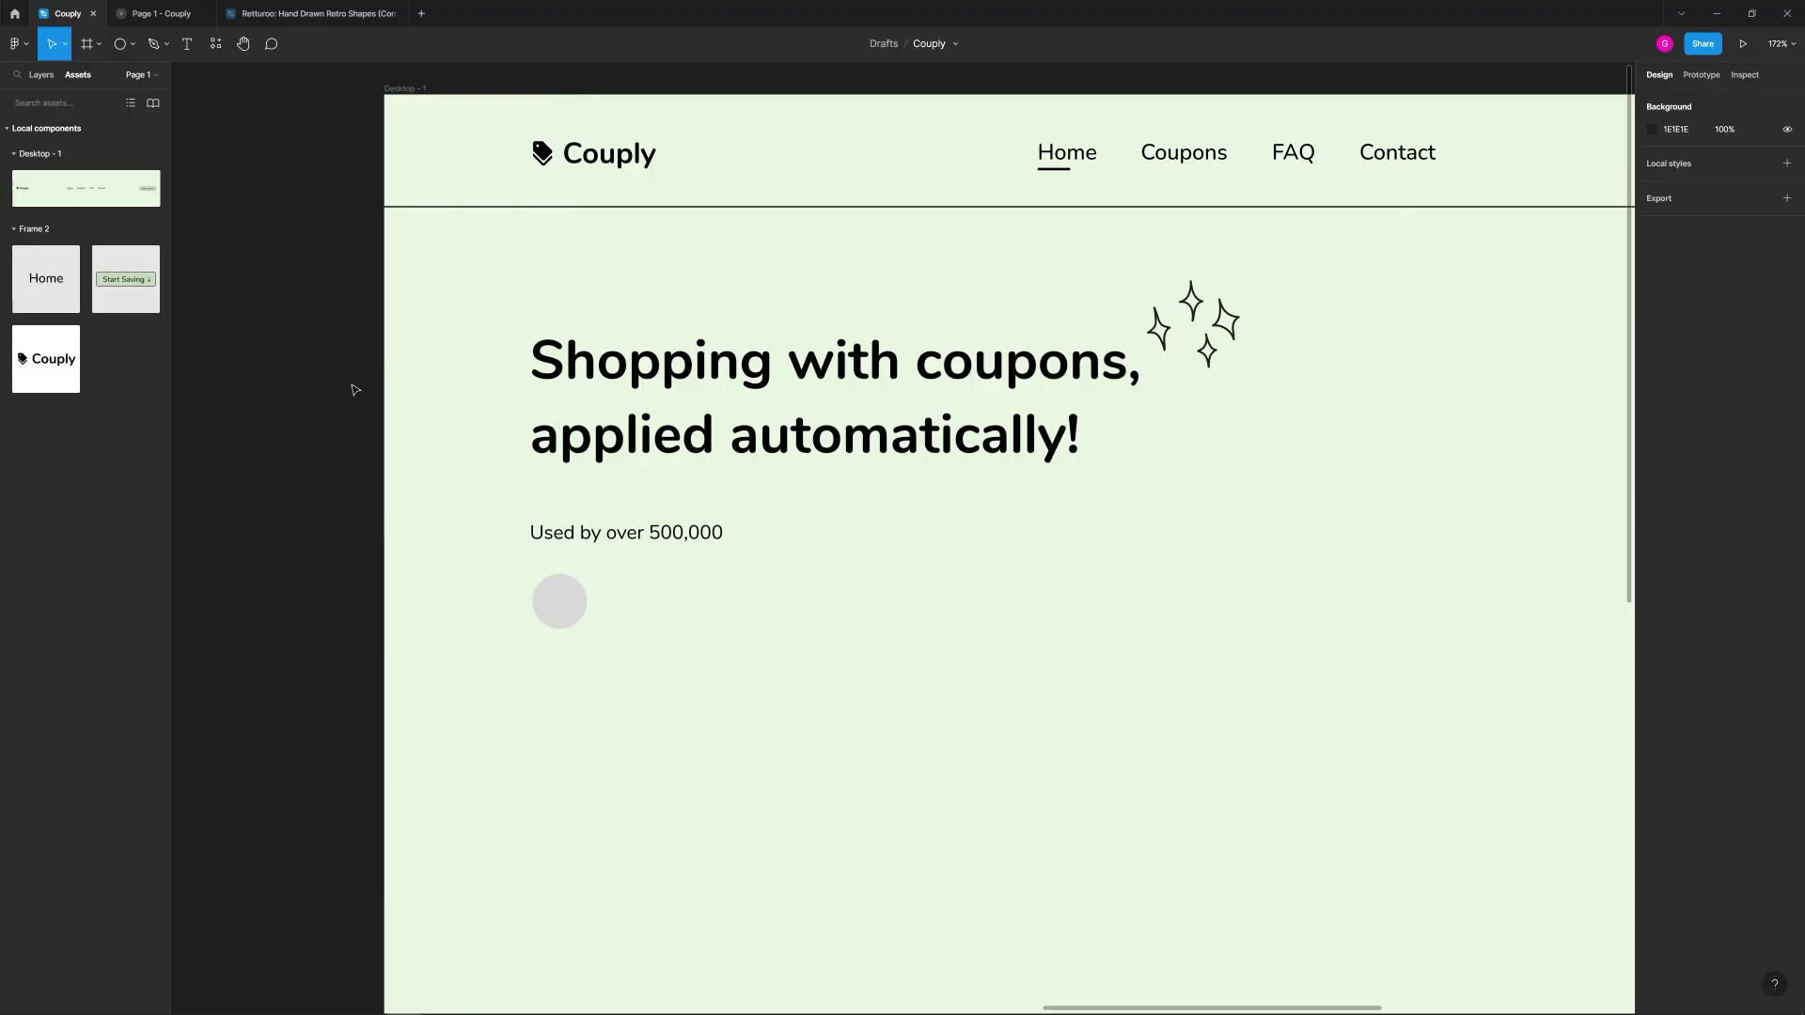
Step: Search the Figma Community for "unsplash" and limit the results to plugins
{"action": "left_click", "coordinate": [14, 14]}
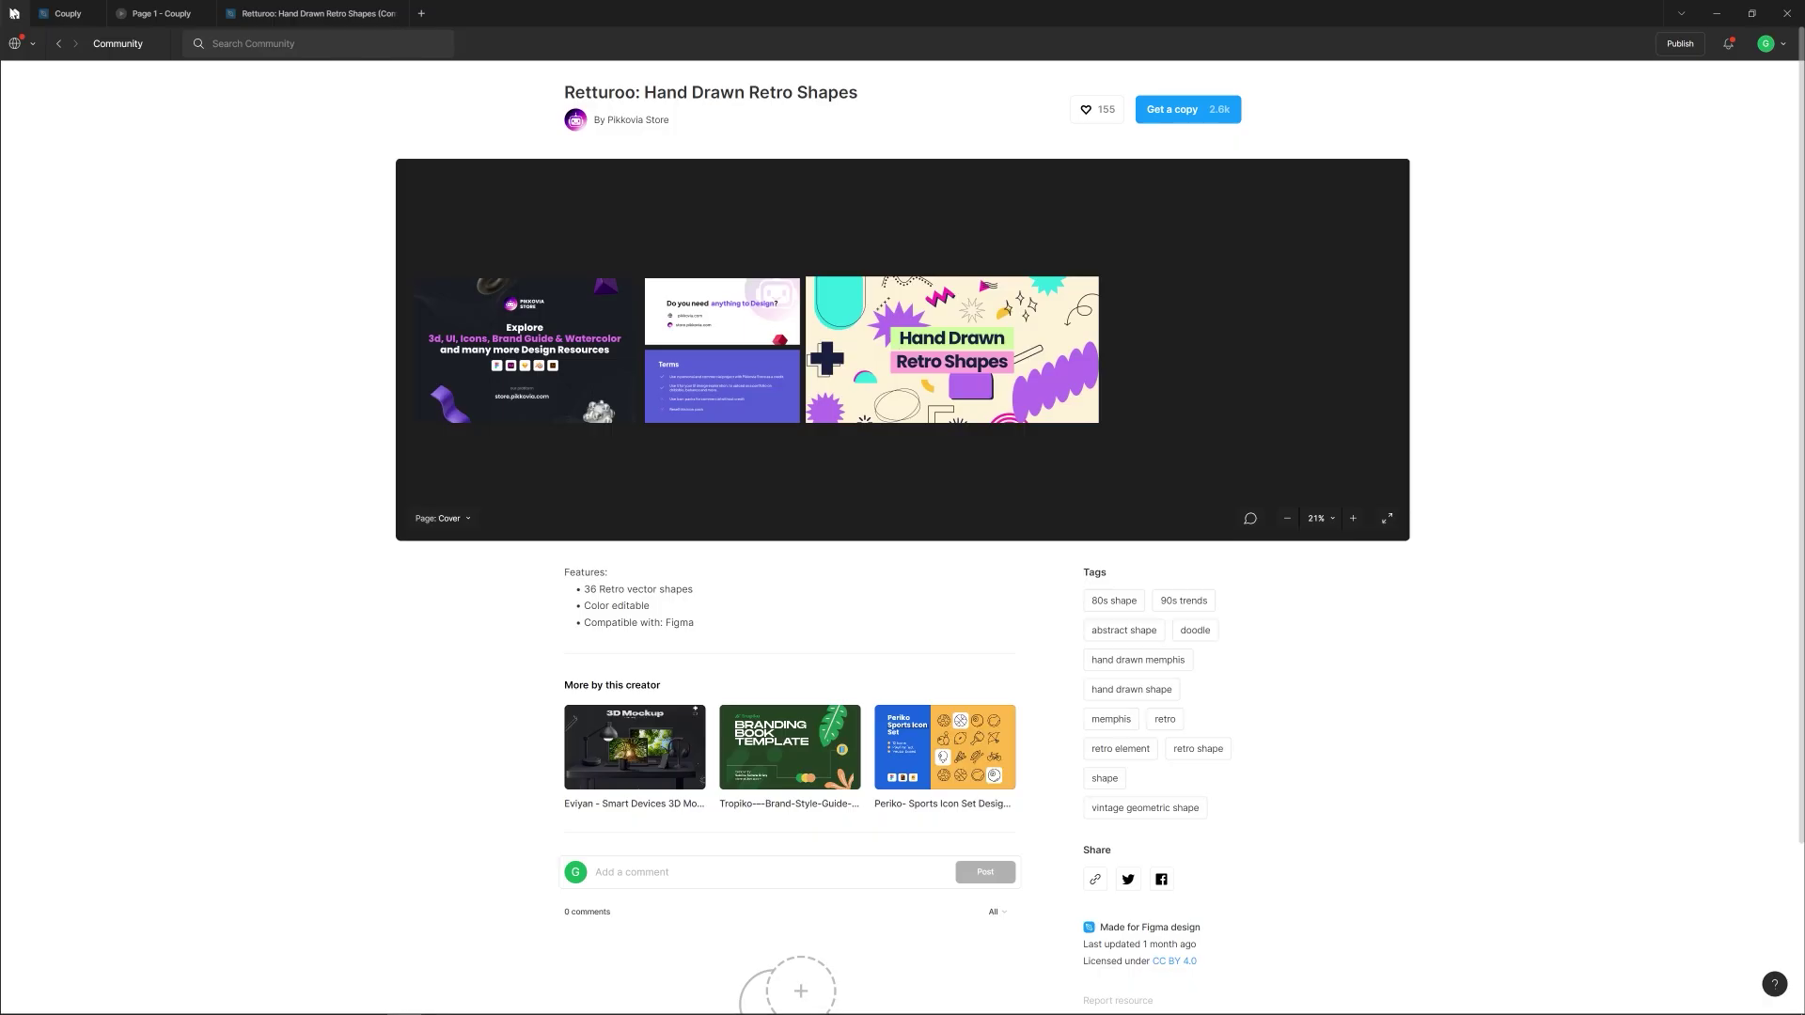
{"action": "left_click", "coordinate": [283, 46]}
{"action": "type", "text": "unsplash"}
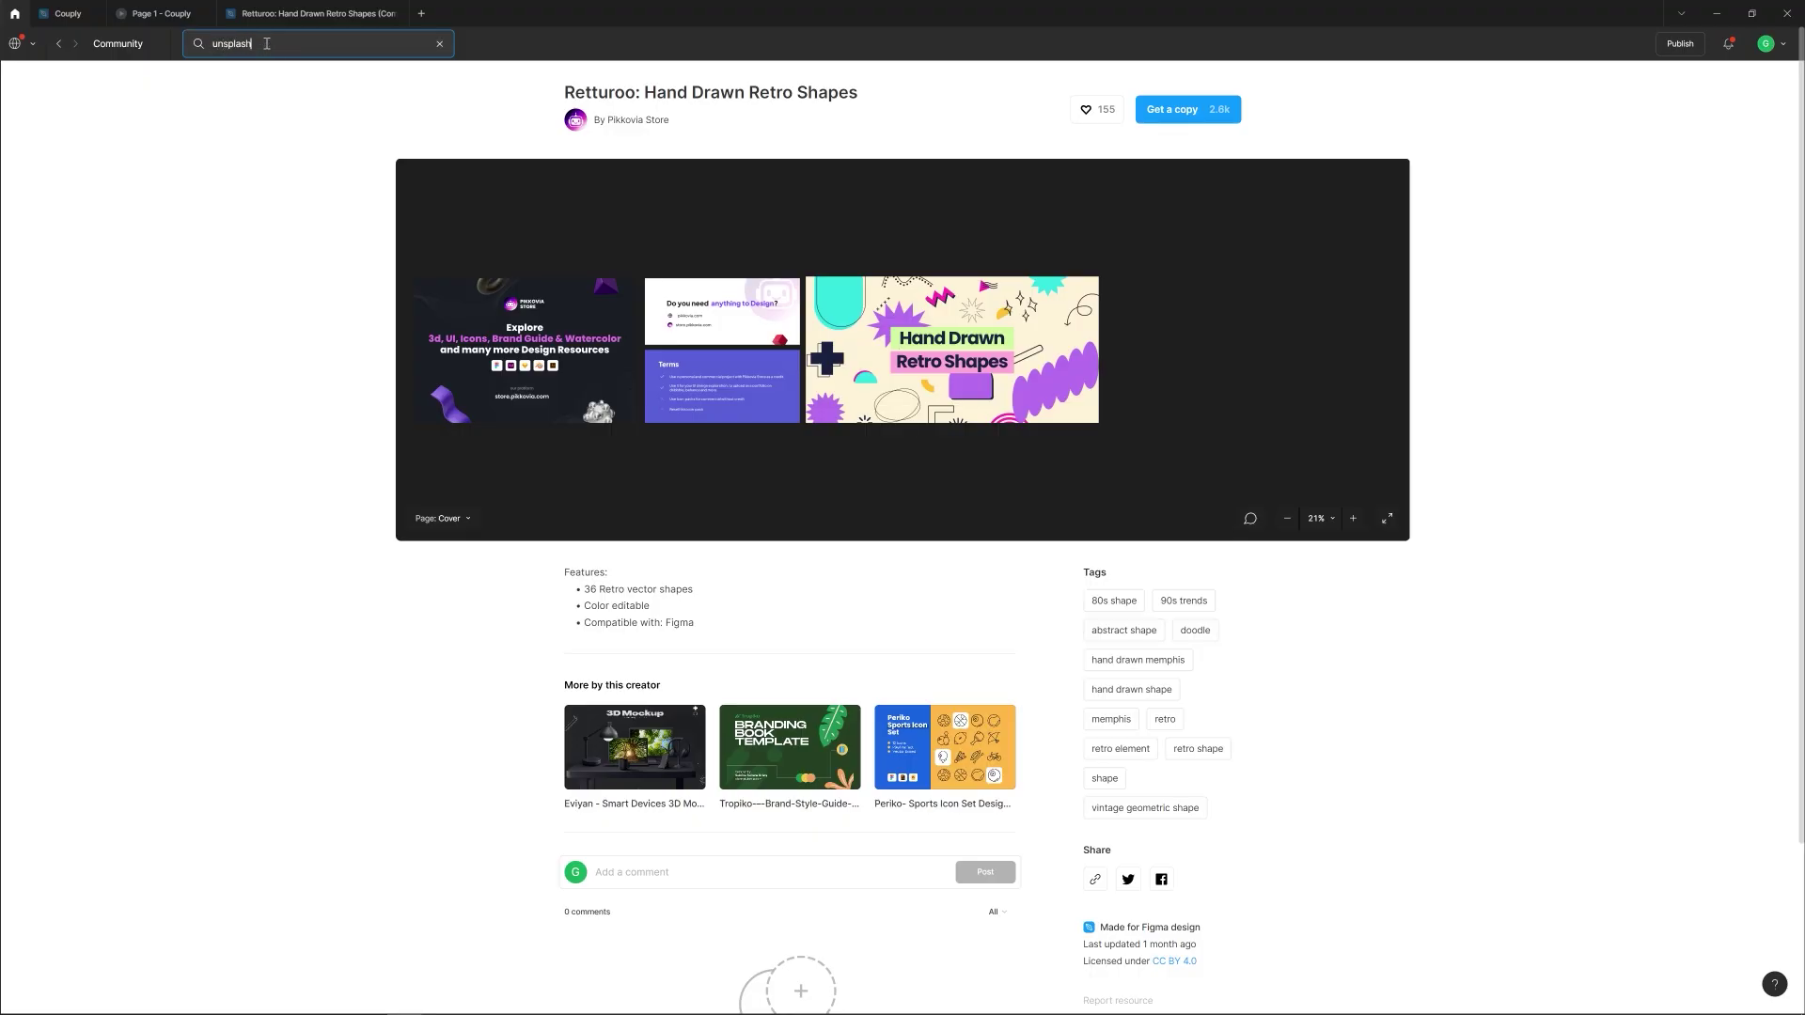
{"action": "key", "text": "Return"}
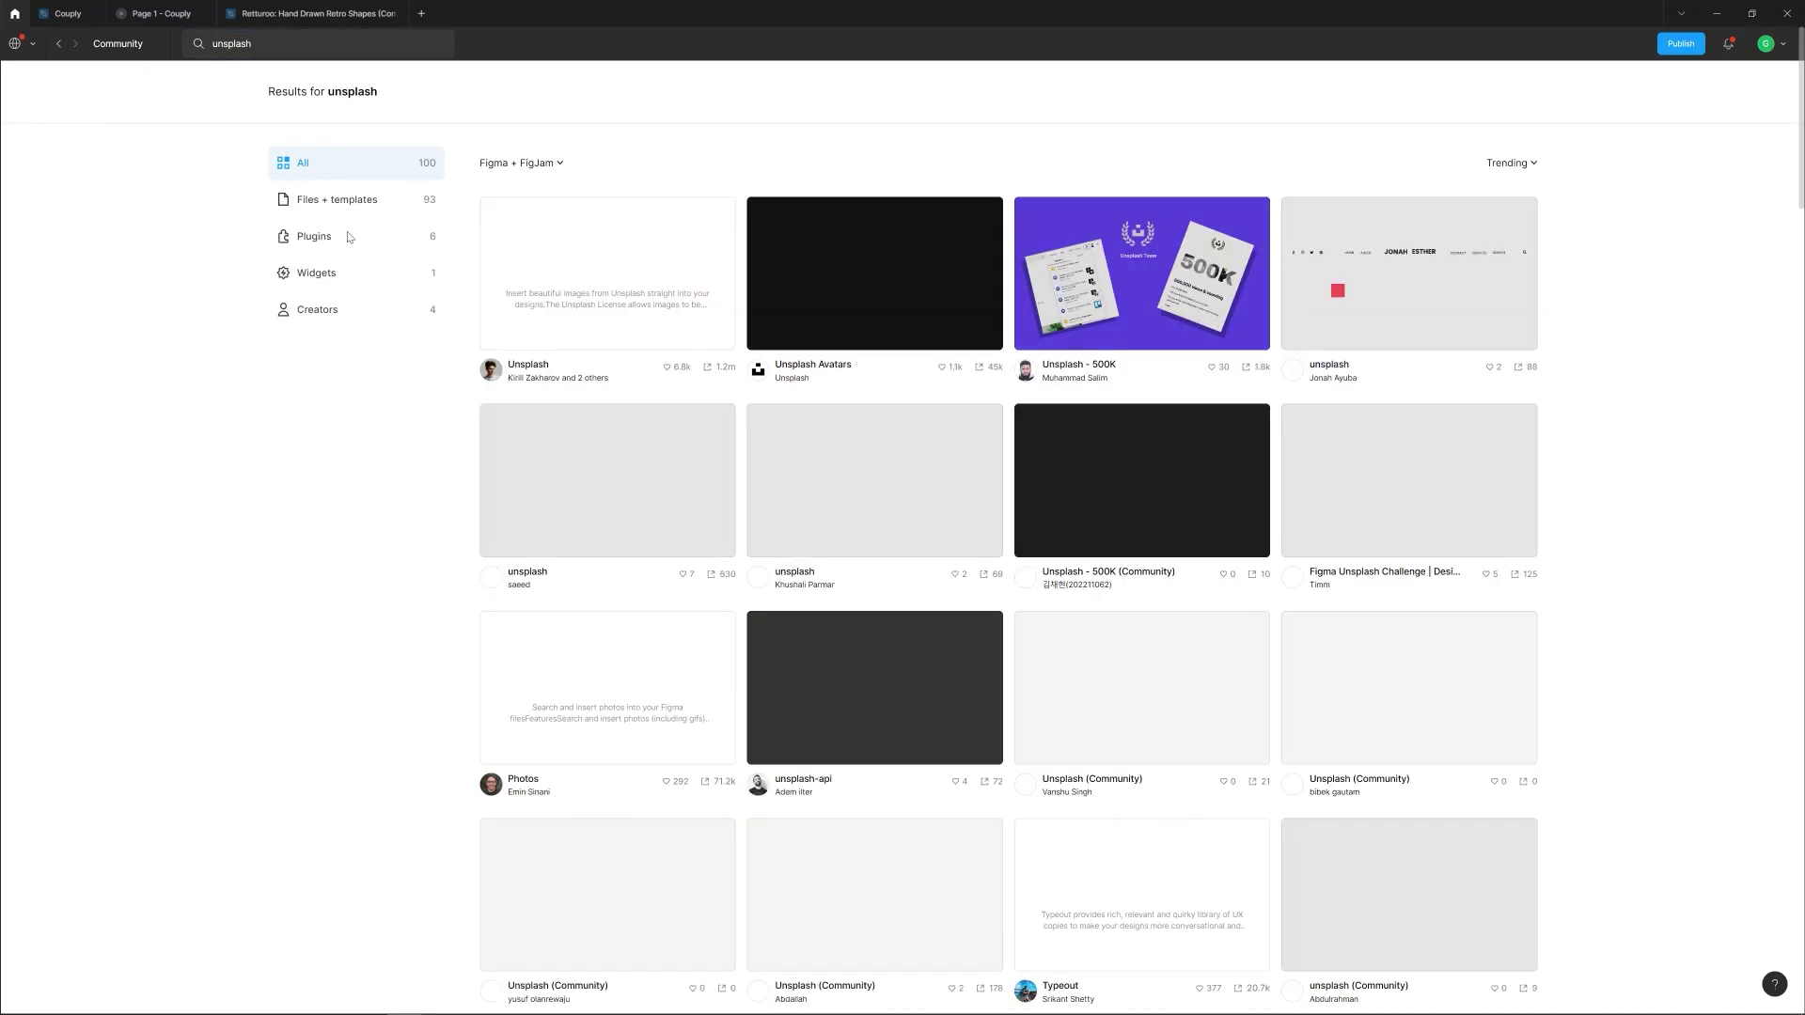
{"action": "left_click", "coordinate": [344, 237]}
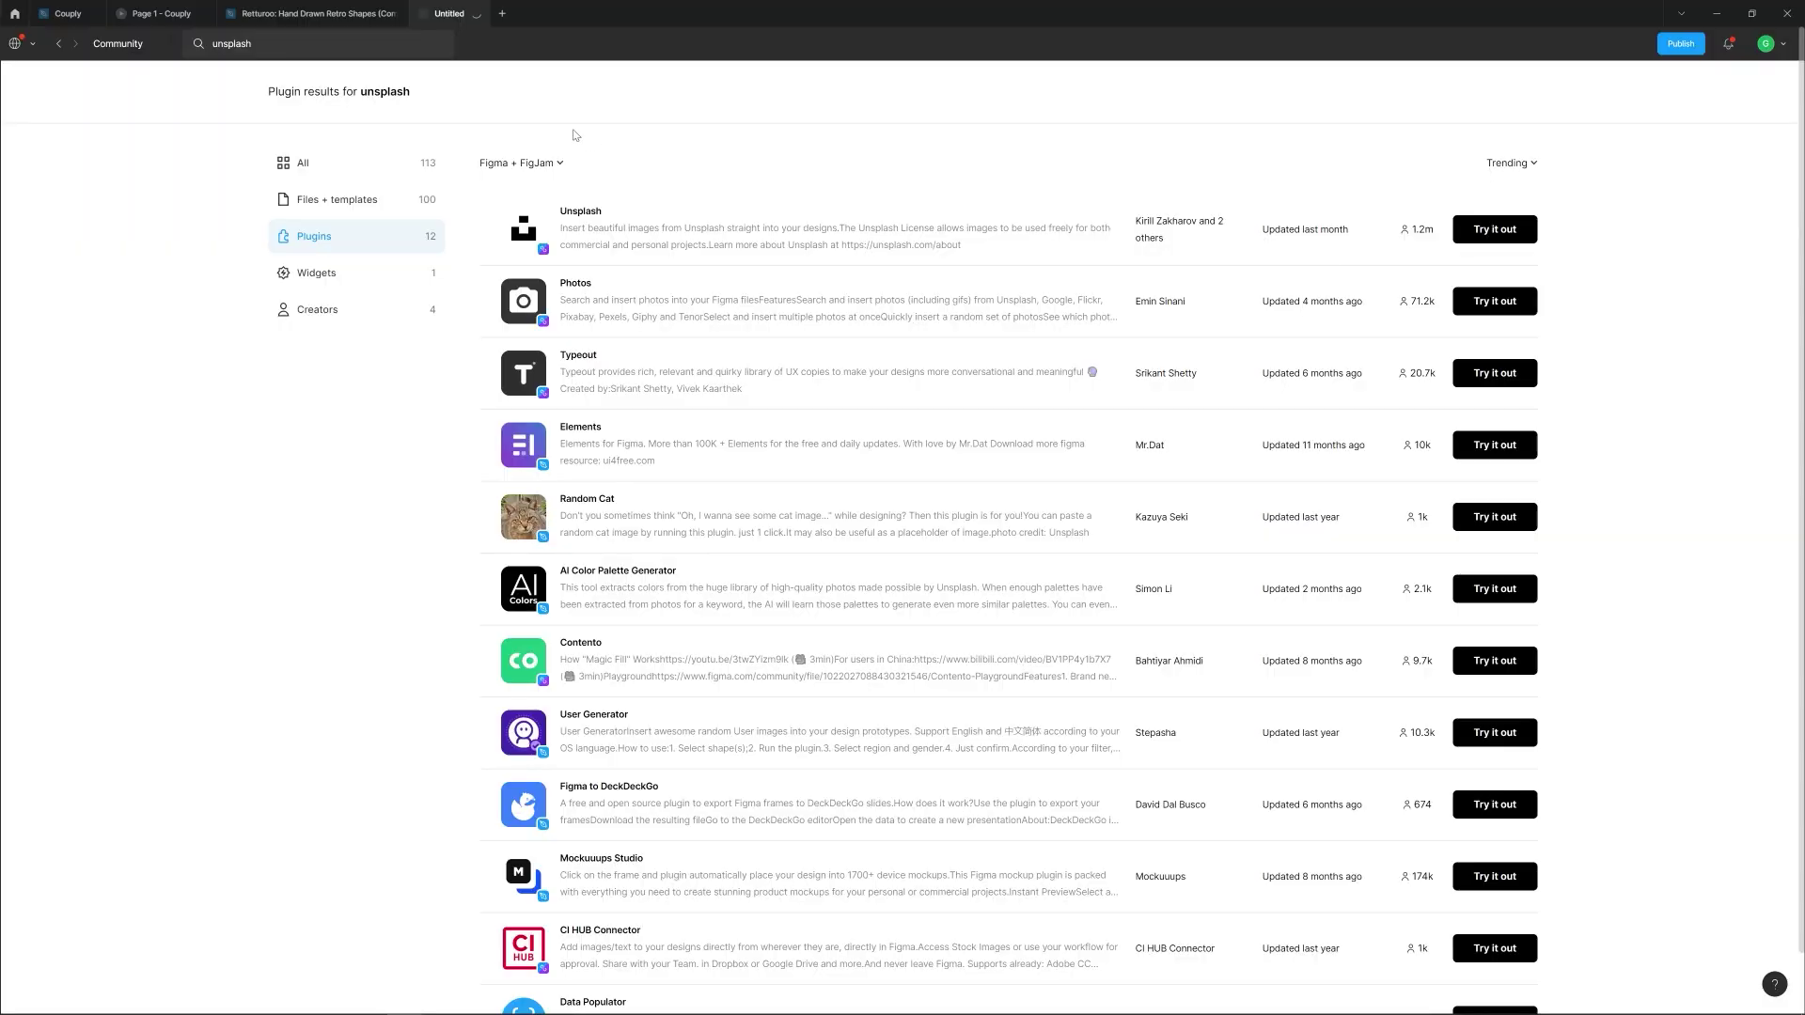
Step: Switch to the Untitled file and bring up its list of recent plugins
{"action": "left_click", "coordinate": [449, 13]}
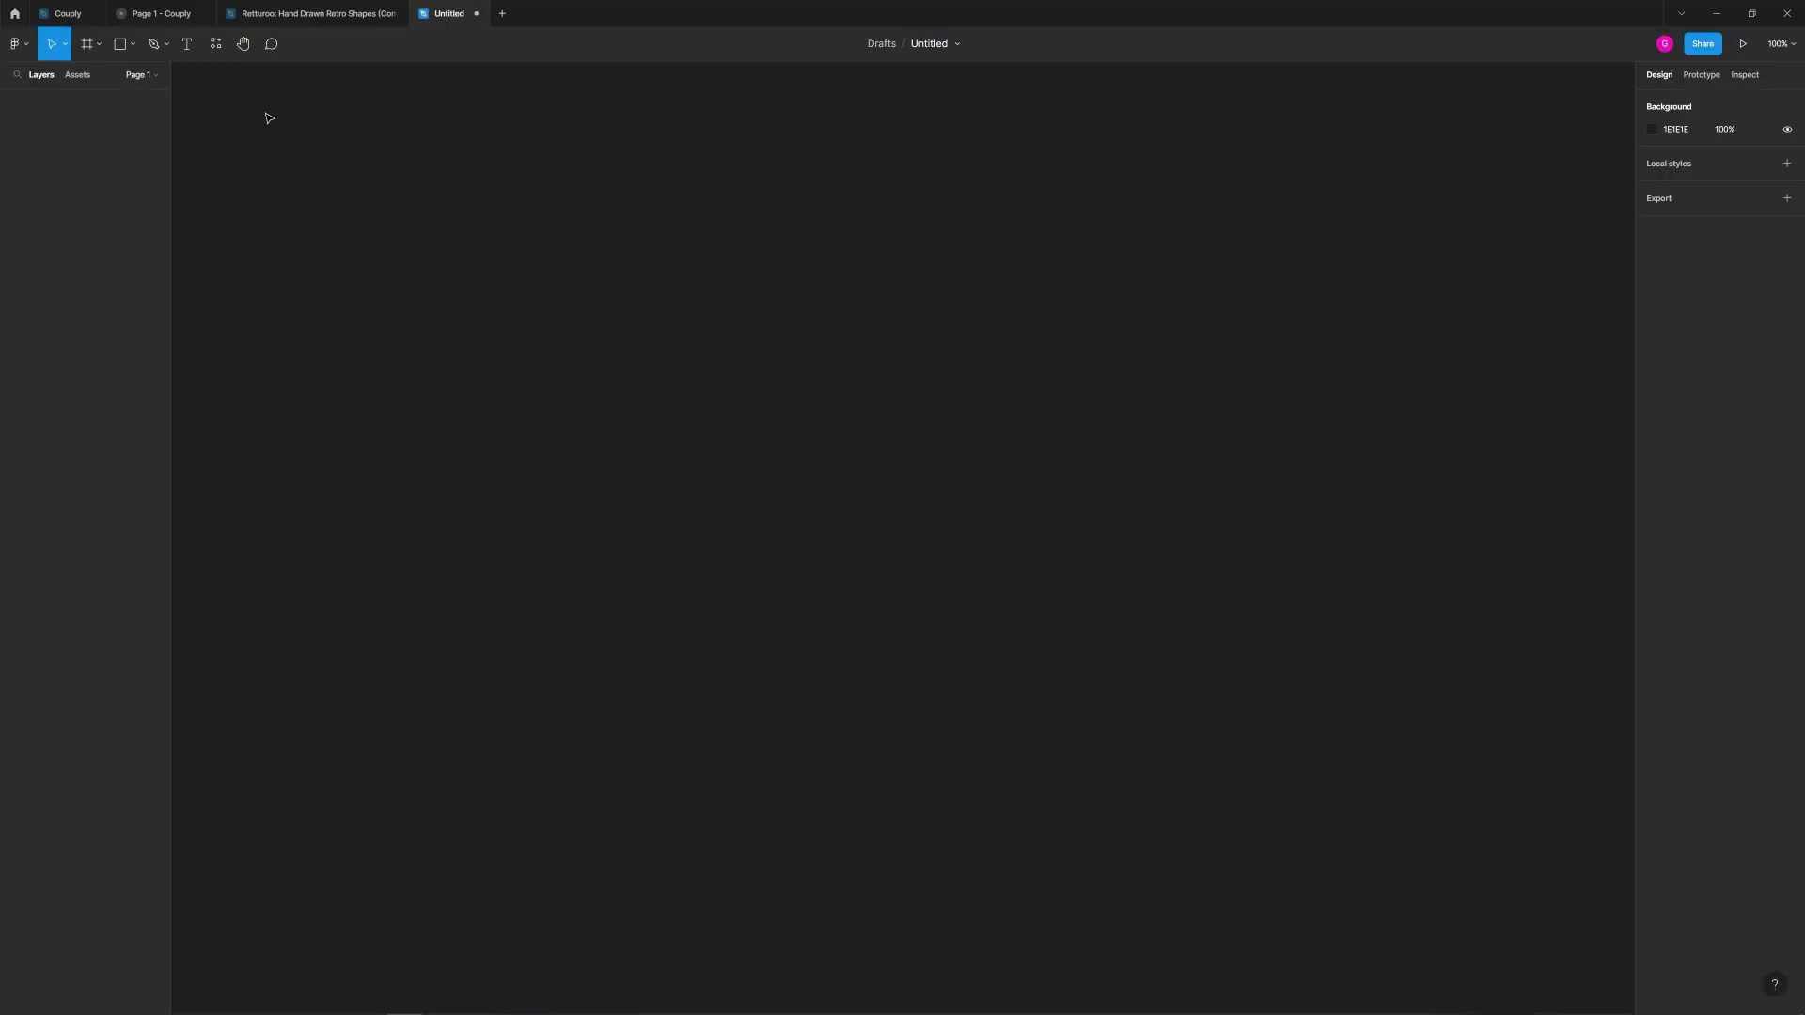
{"action": "left_click", "coordinate": [217, 47]}
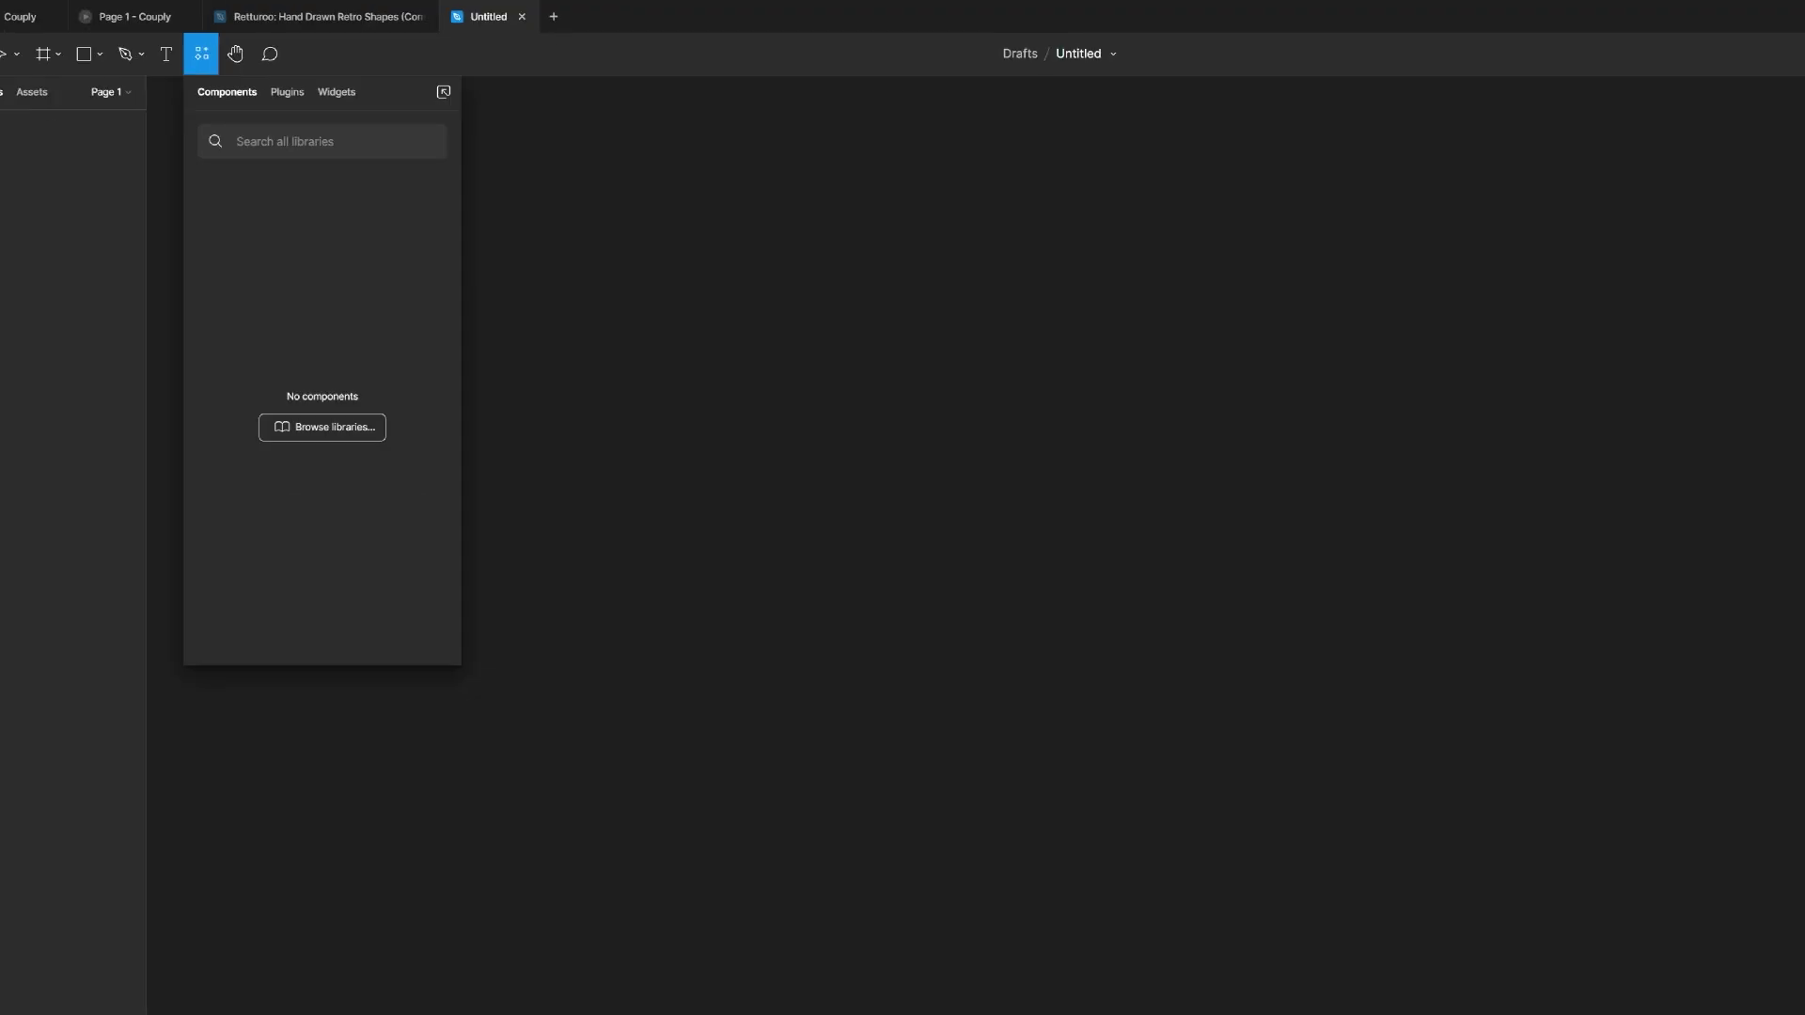
{"action": "left_click", "coordinate": [292, 90]}
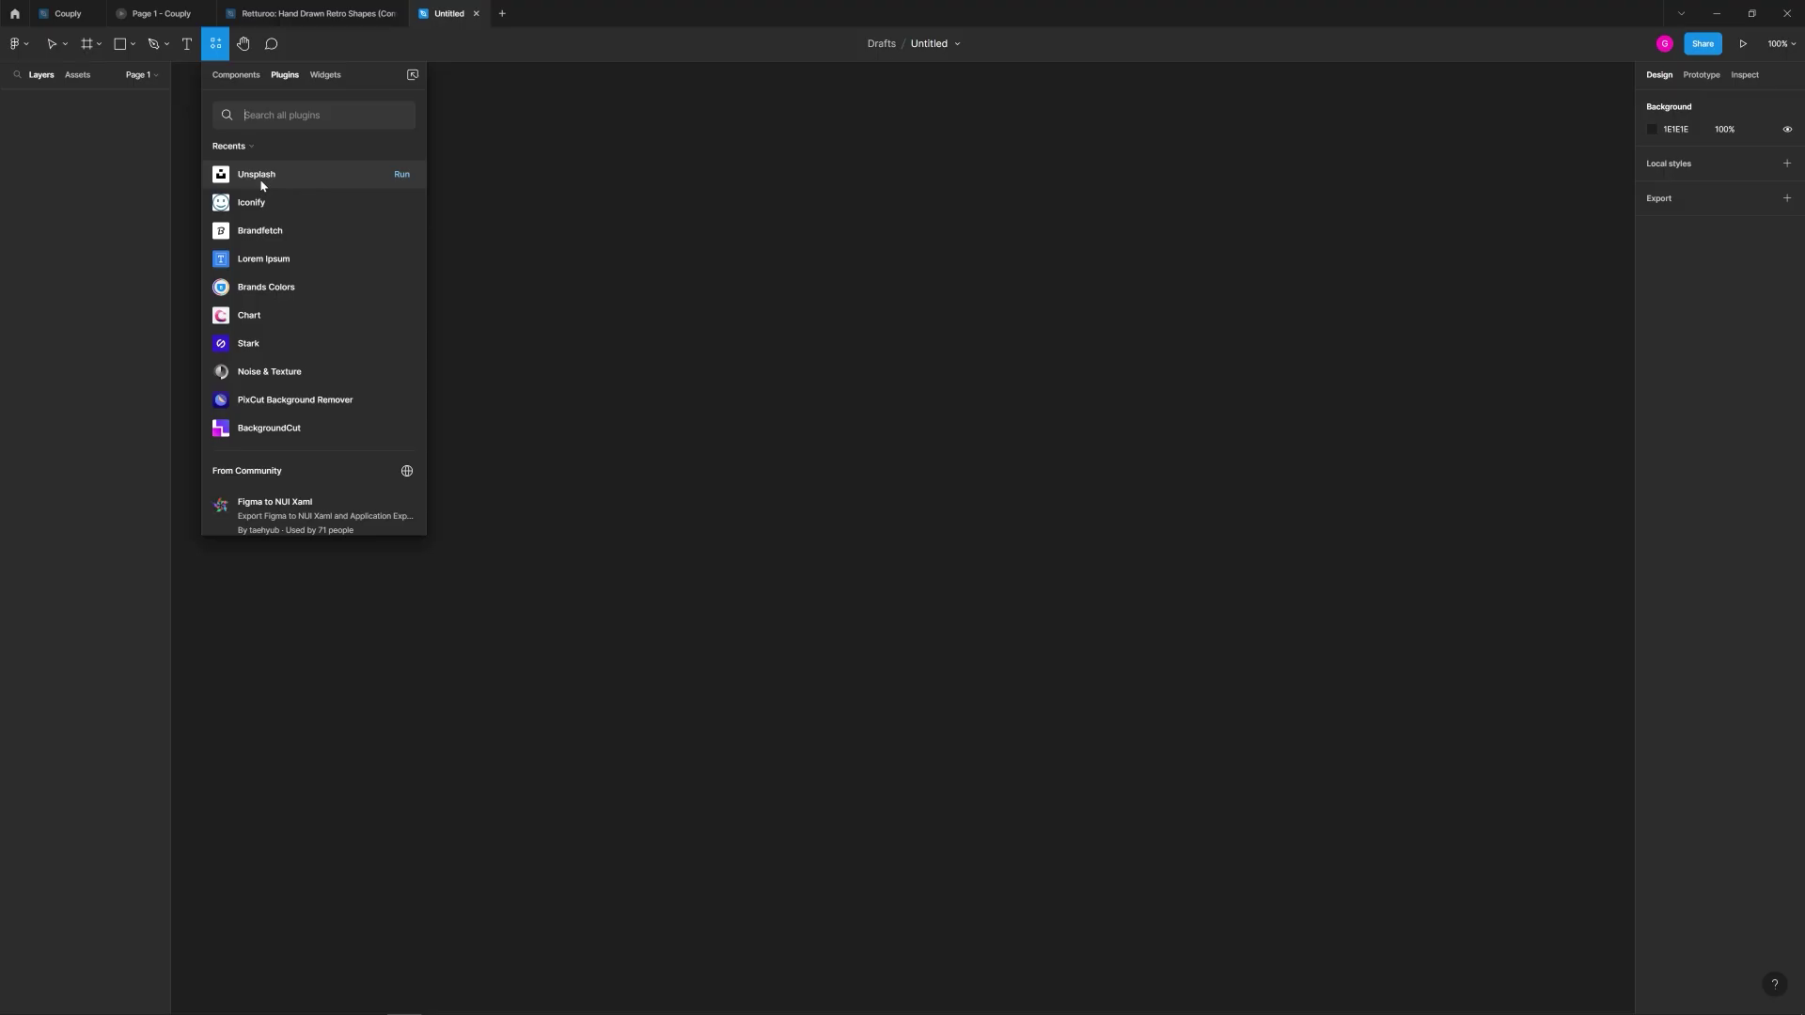
Step: Return to the Couply file and run the Unsplash plugin
{"action": "left_click", "coordinate": [66, 13]}
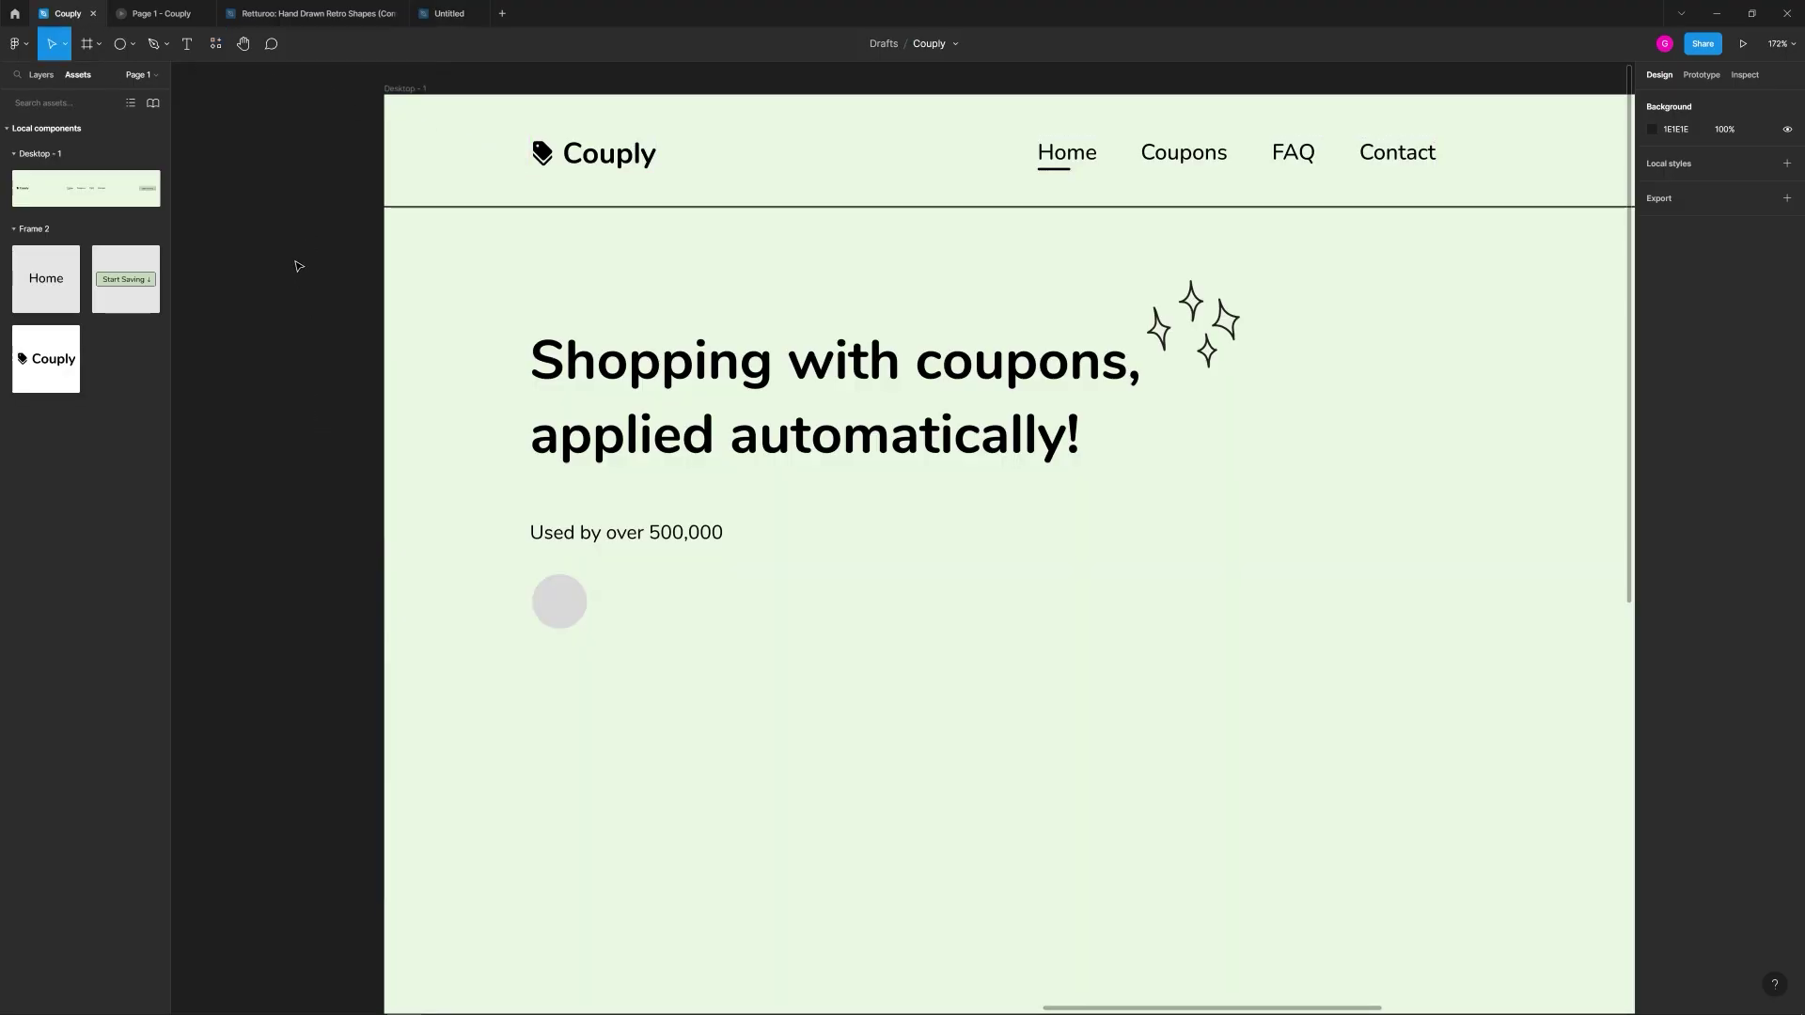
{"action": "left_click", "coordinate": [214, 56]}
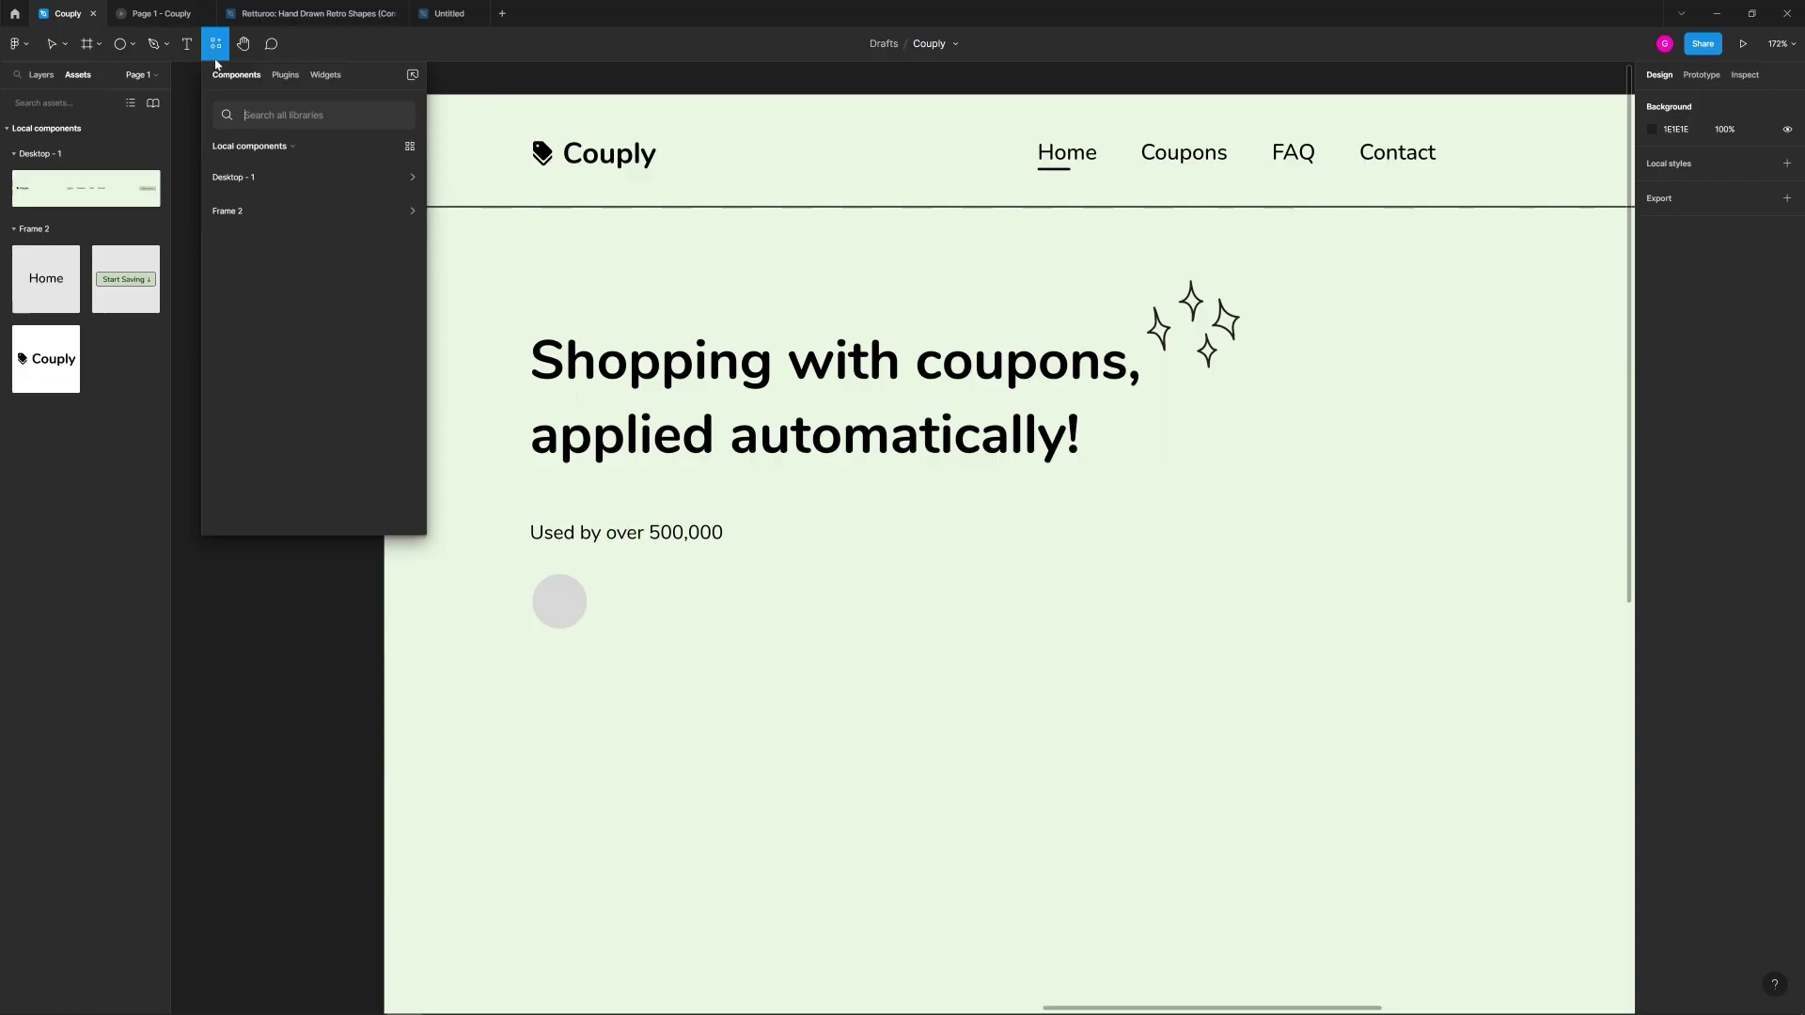
{"action": "left_click", "coordinate": [284, 79]}
{"action": "left_click", "coordinate": [268, 174]}
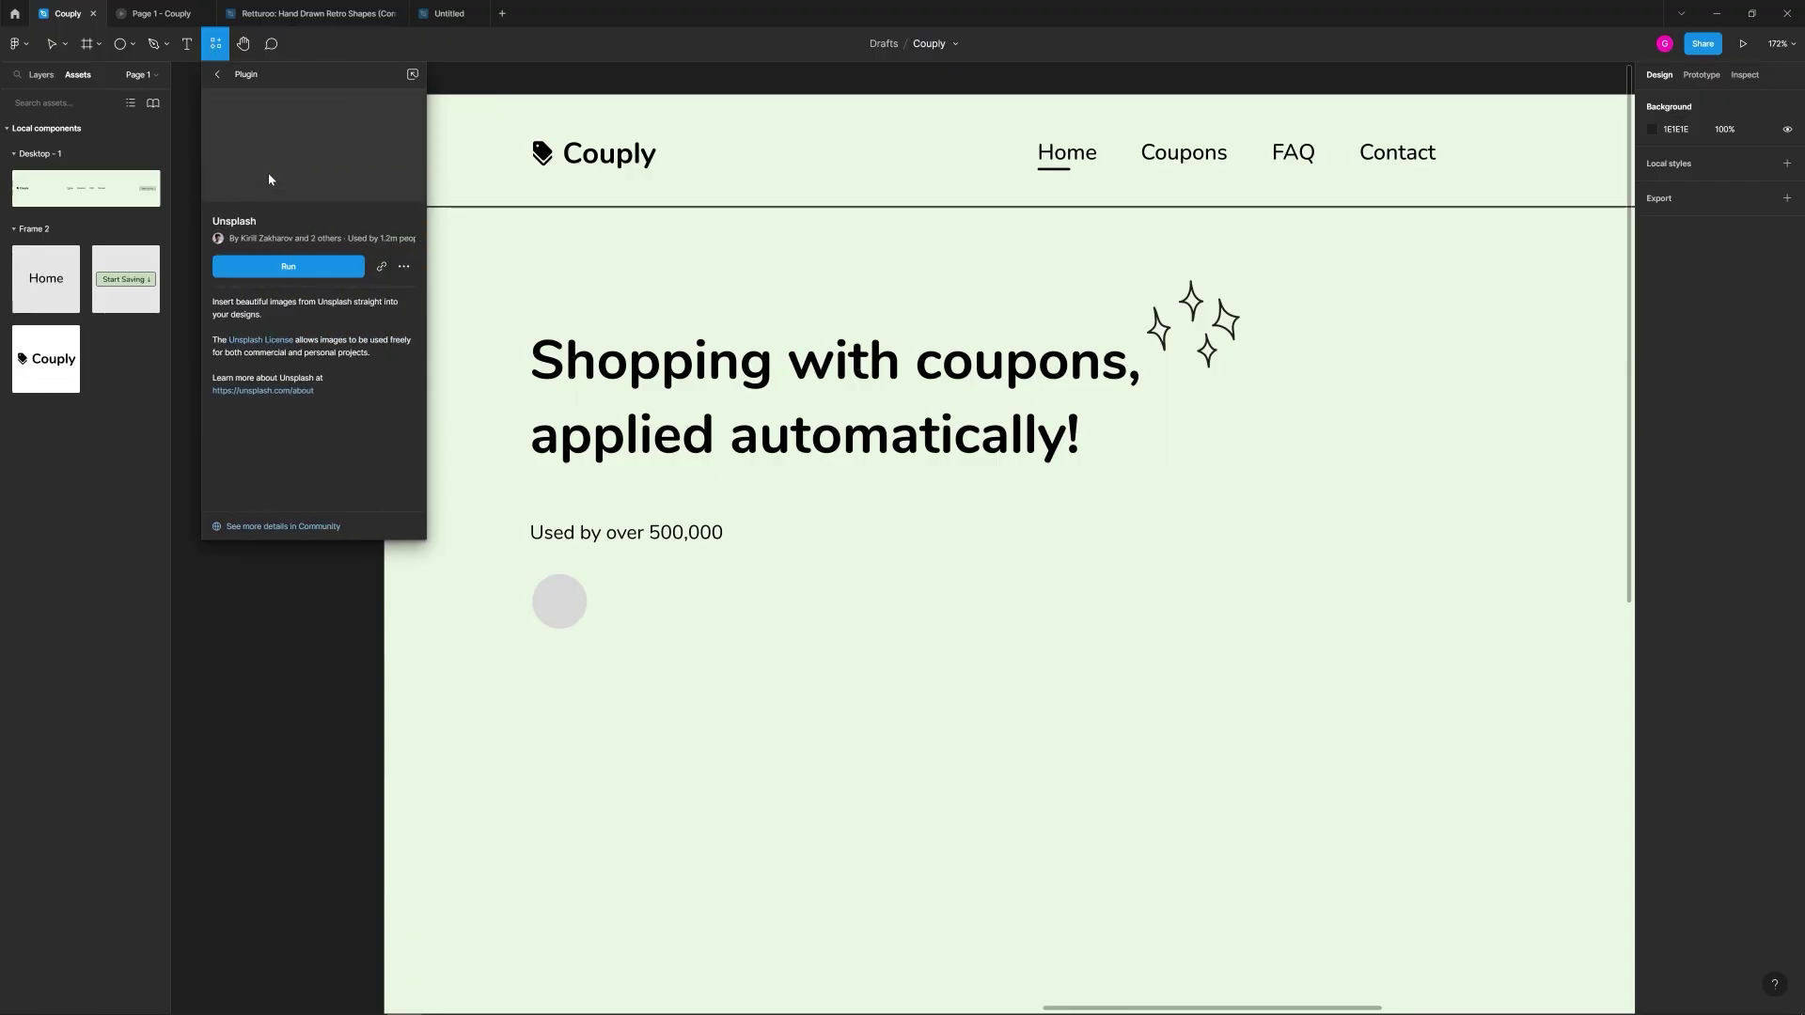
{"action": "left_click", "coordinate": [280, 278]}
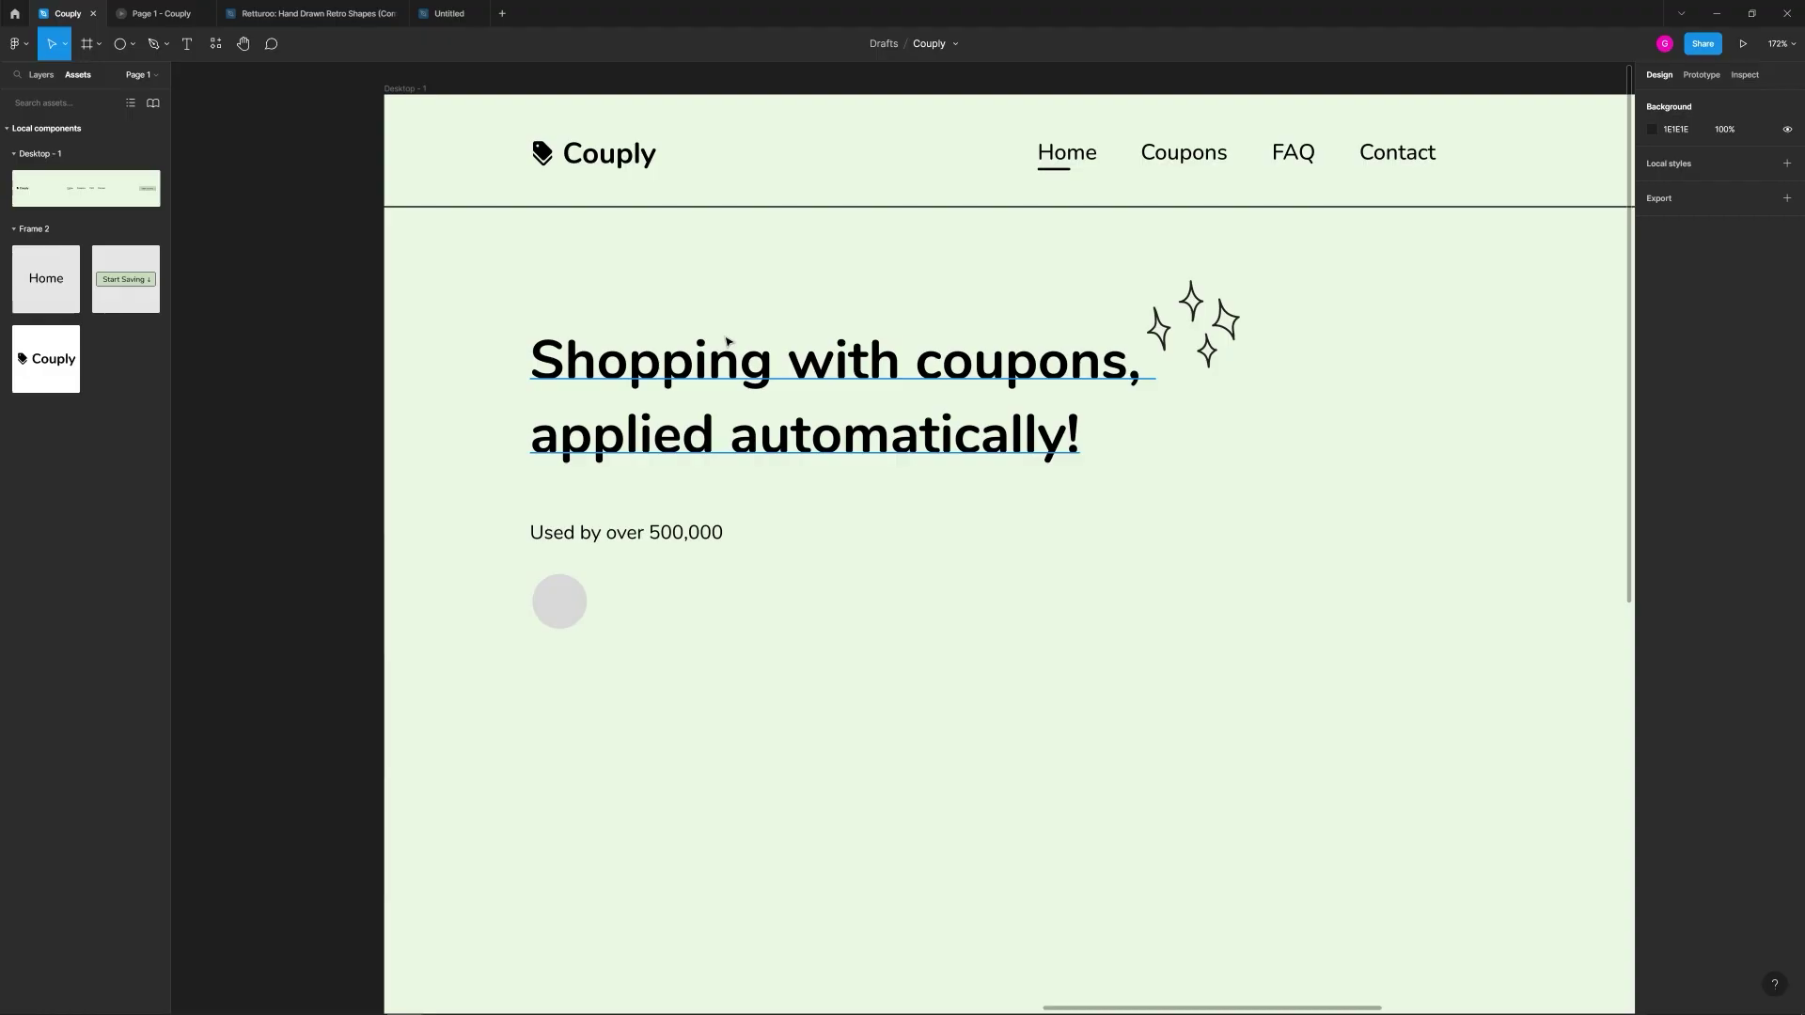
Step: Search Unsplash for "person" and fill the grey circle with the portrait of the red-haired woman
{"action": "left_click", "coordinate": [576, 608]}
{"action": "left_click", "coordinate": [1360, 414]}
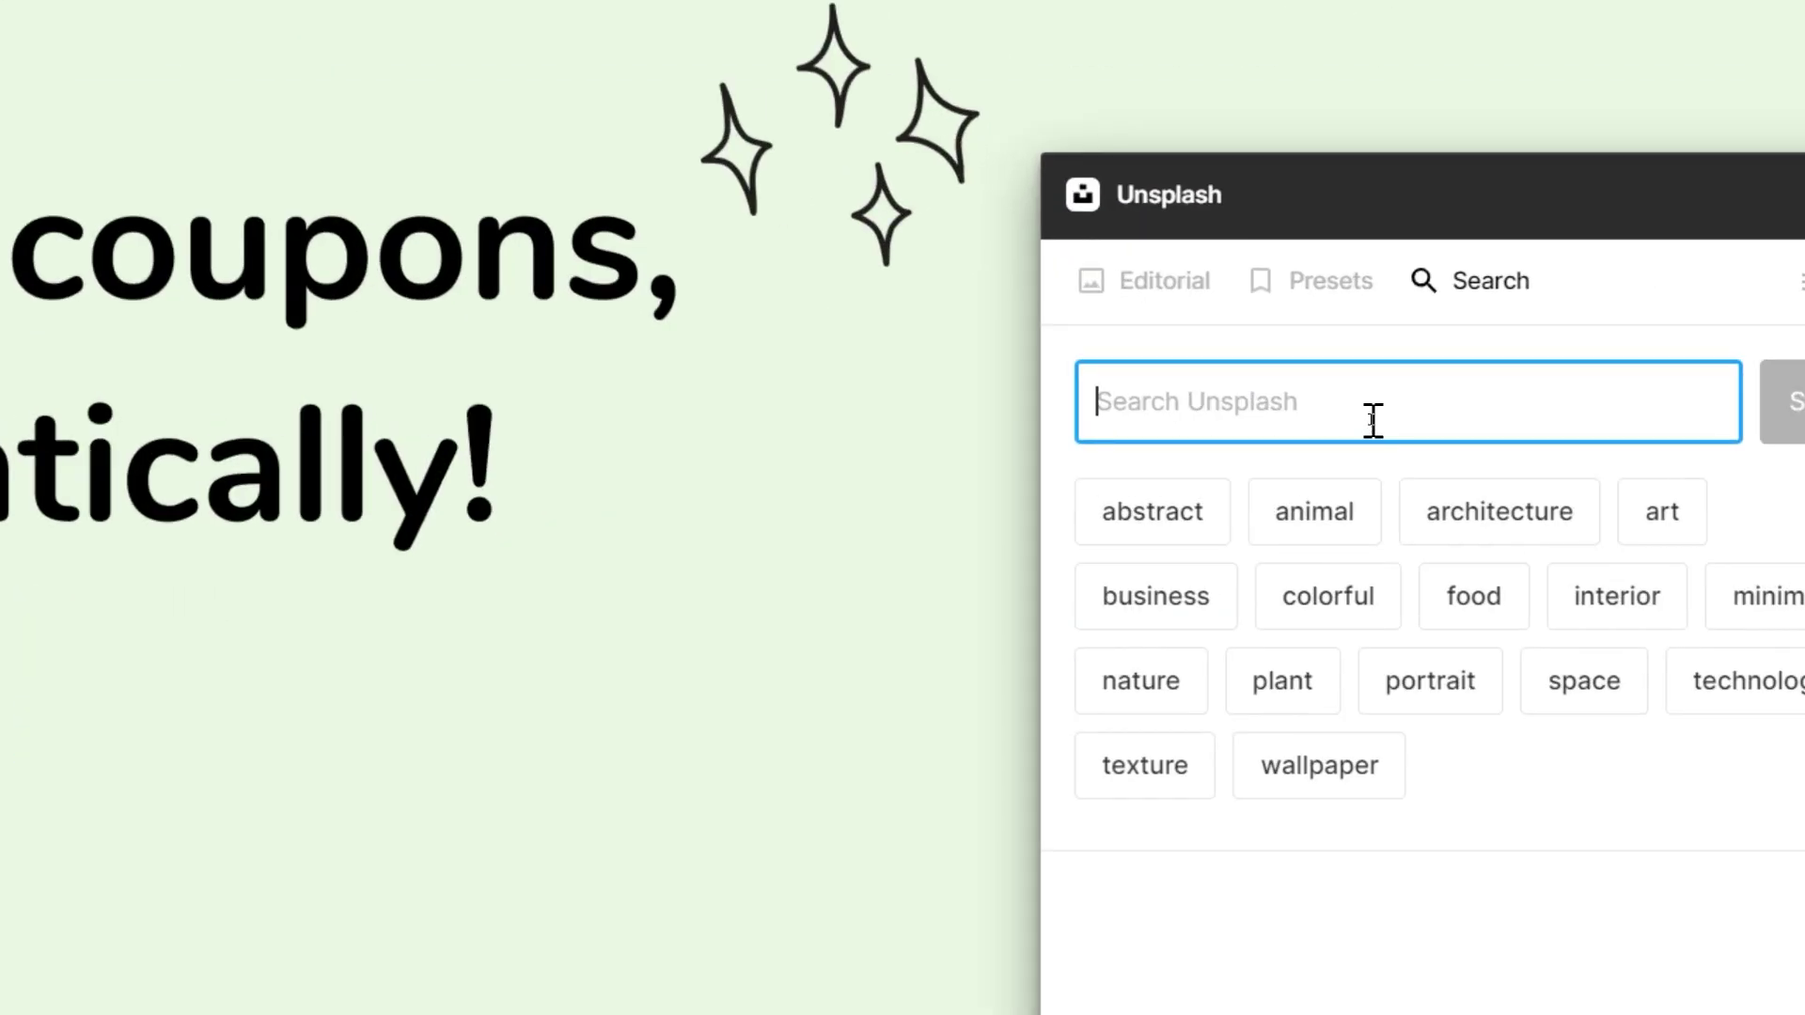
{"action": "type", "text": "person"}
{"action": "key", "text": "Return"}
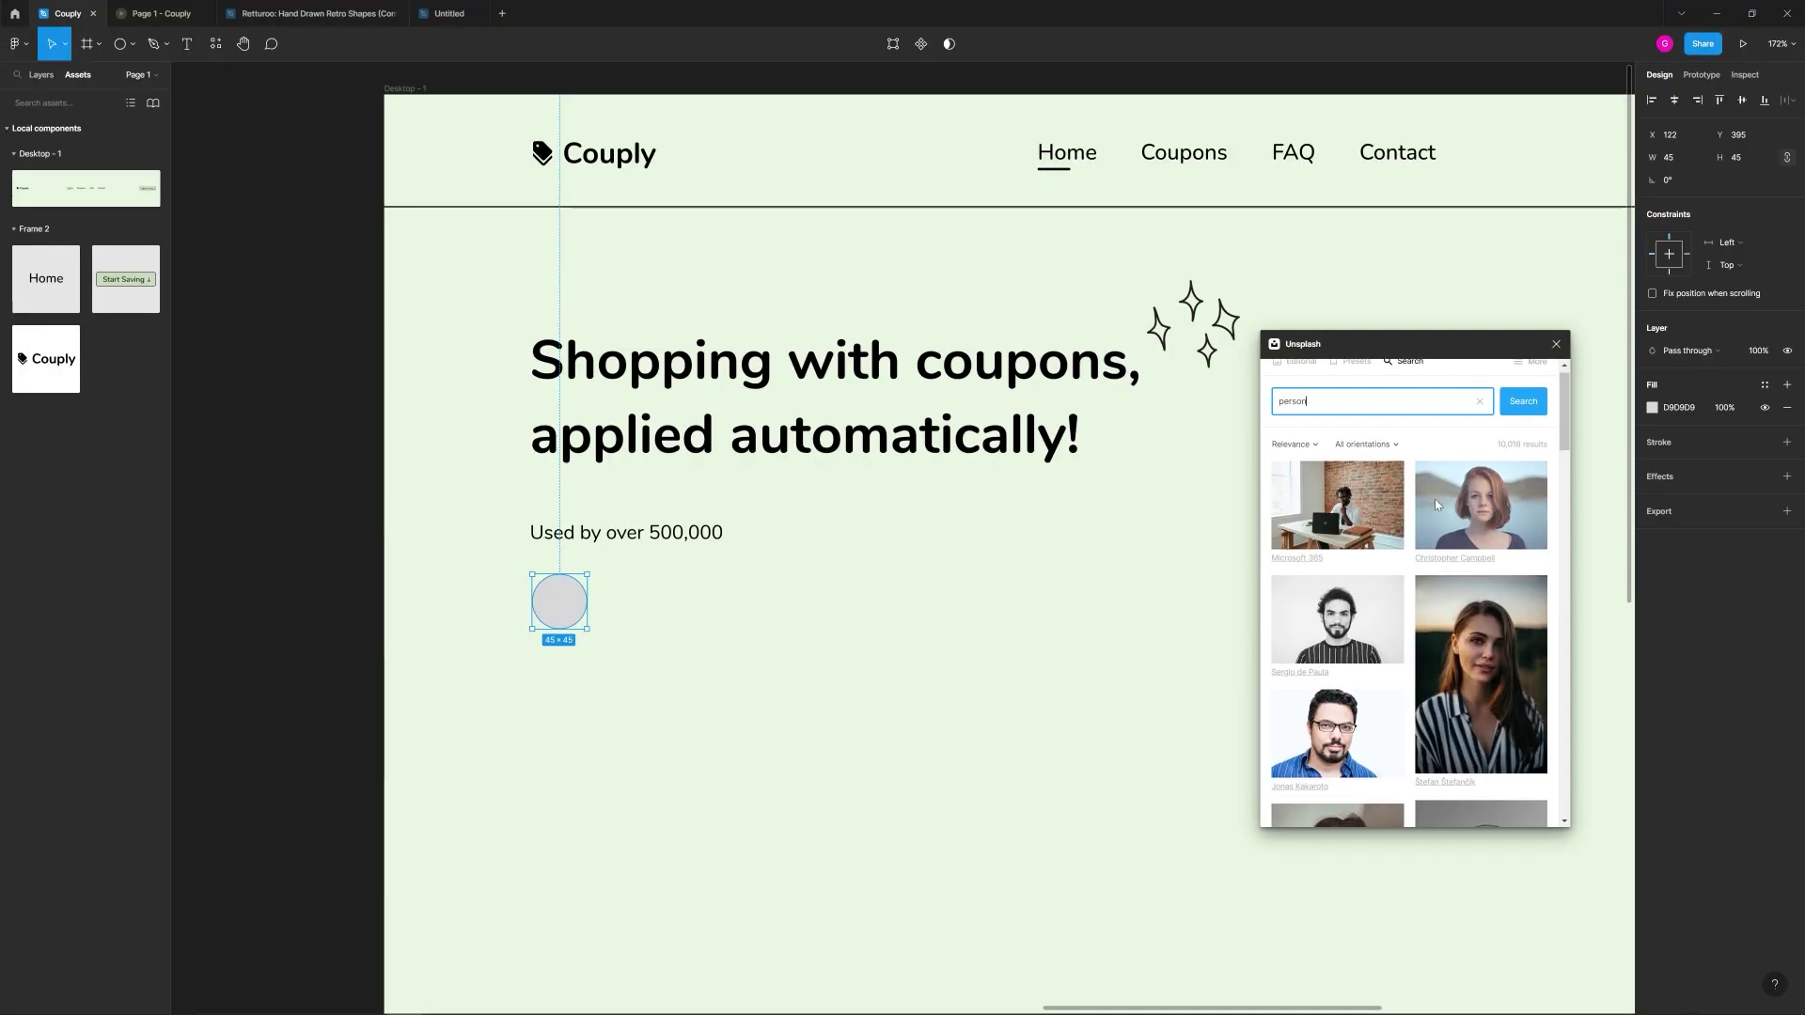
{"action": "scroll", "coordinate": [1587, 749], "scroll_direction": "down", "scroll_amount": 5}
{"action": "scroll", "coordinate": [1444, 507], "scroll_direction": "up", "scroll_amount": 5}
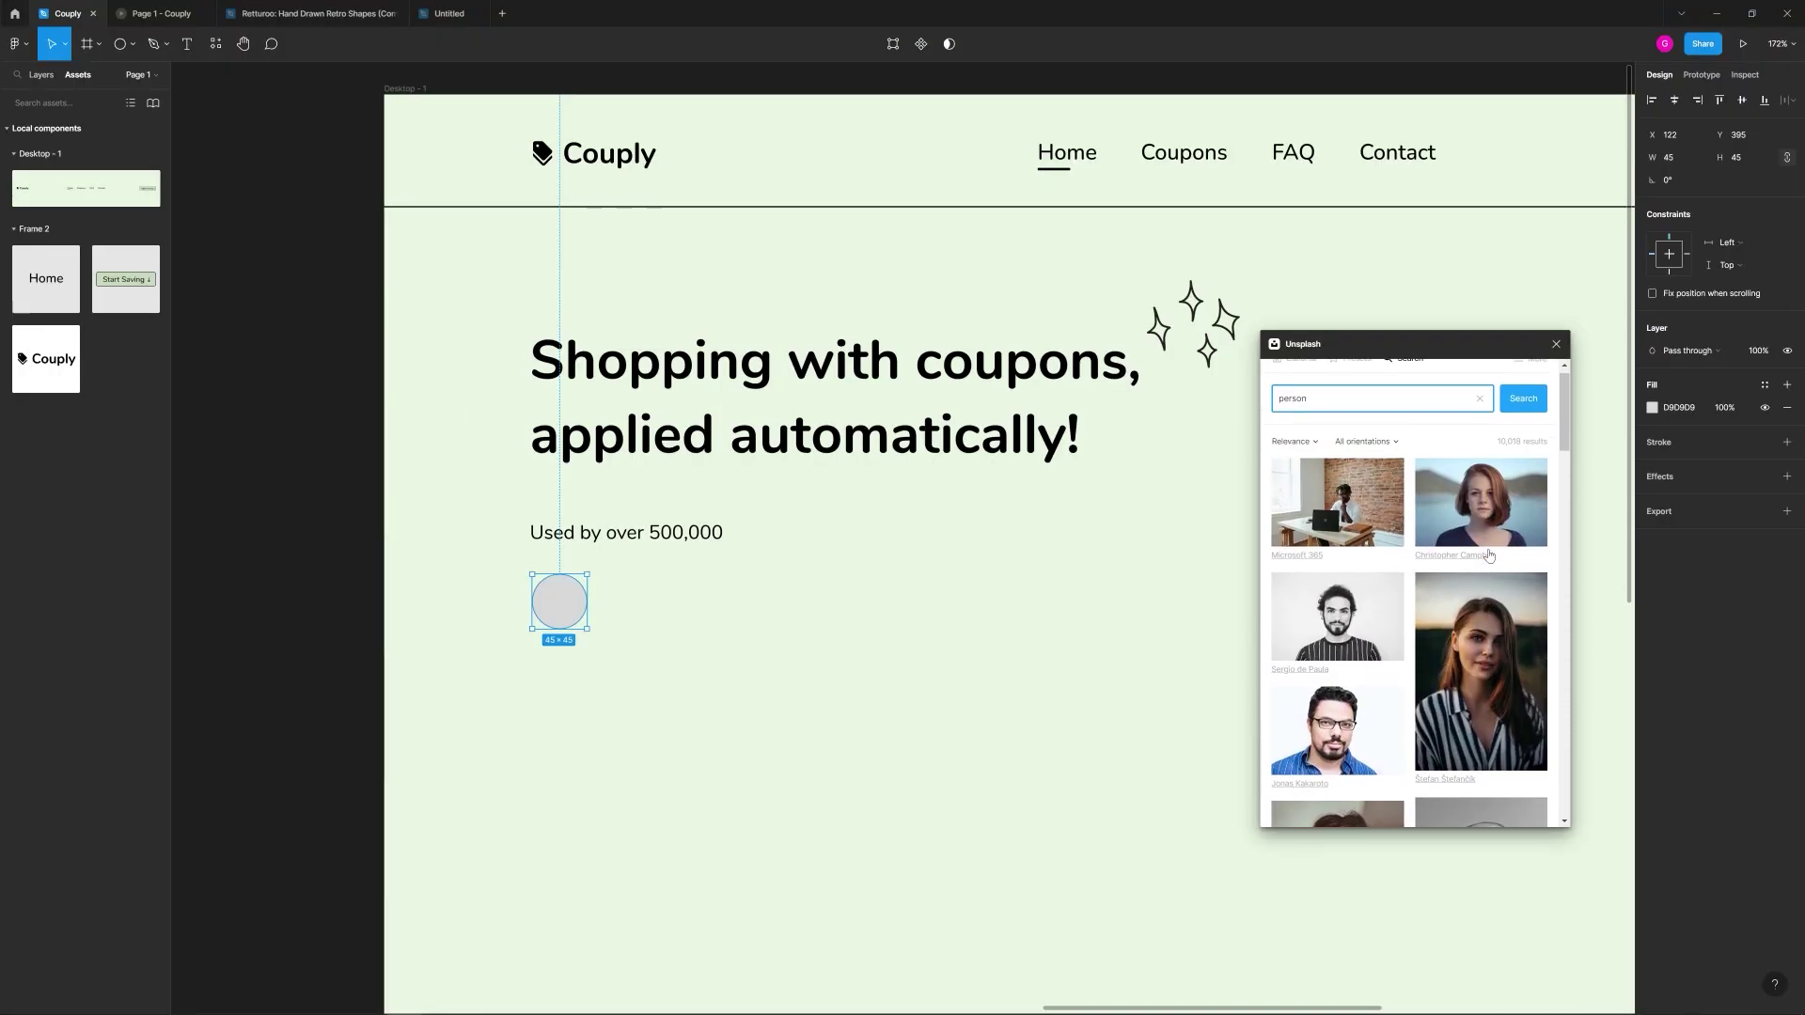
{"action": "left_click", "coordinate": [1483, 518]}
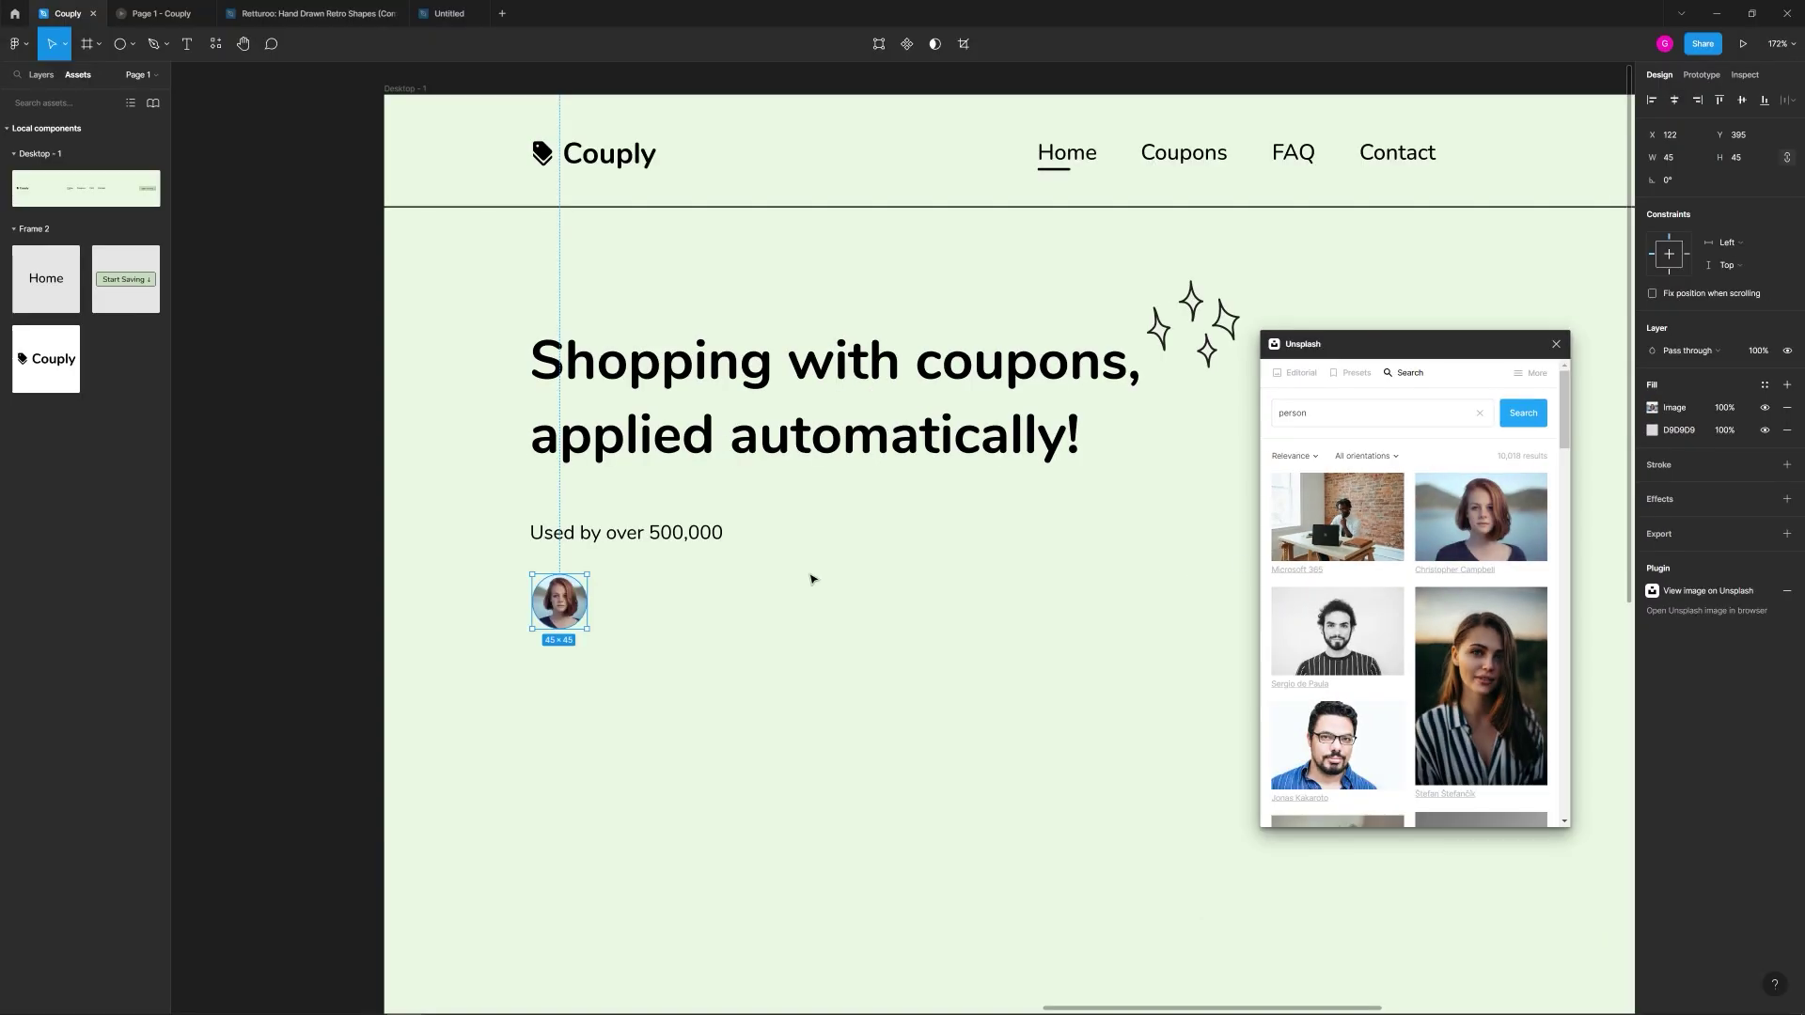
Step: Try the portraits of the man in stripes and the man with glasses in the circle, and reapply the red-haired woman's portrait
{"action": "left_click", "coordinate": [551, 660]}
{"action": "scroll", "coordinate": [551, 660], "scroll_direction": "up", "scroll_amount": 10}
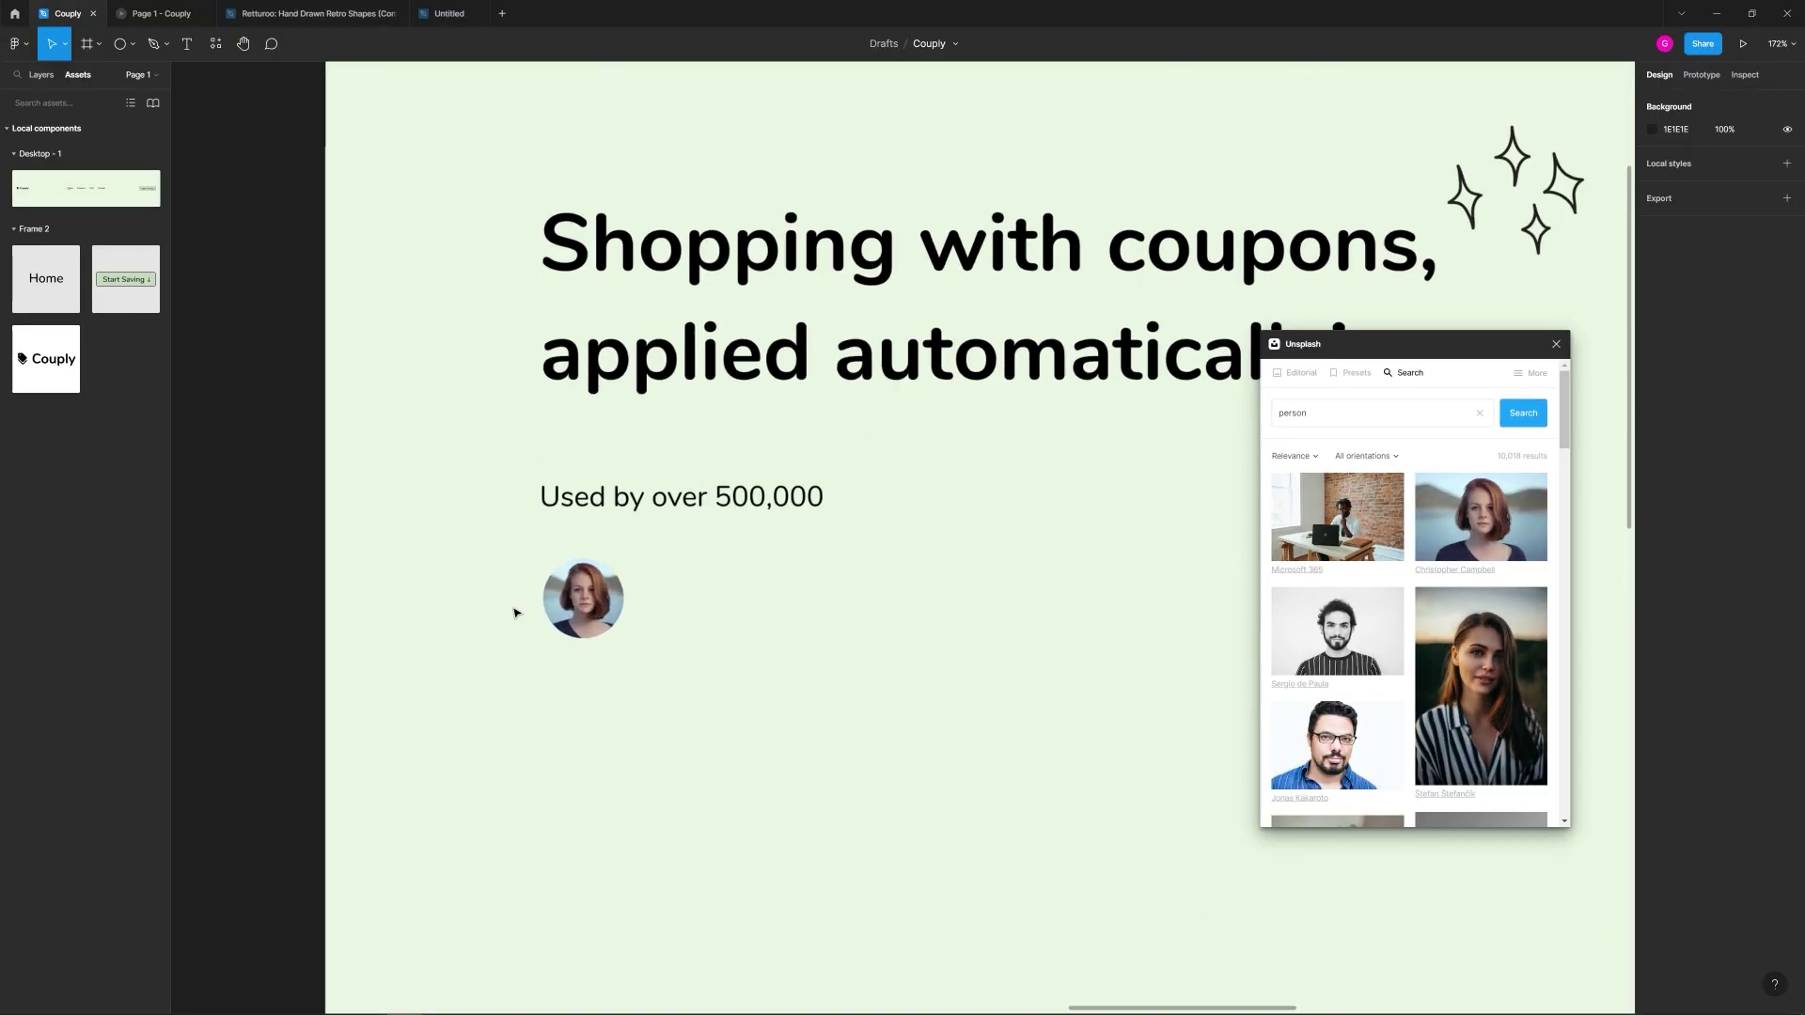
{"action": "left_click", "coordinate": [621, 600]}
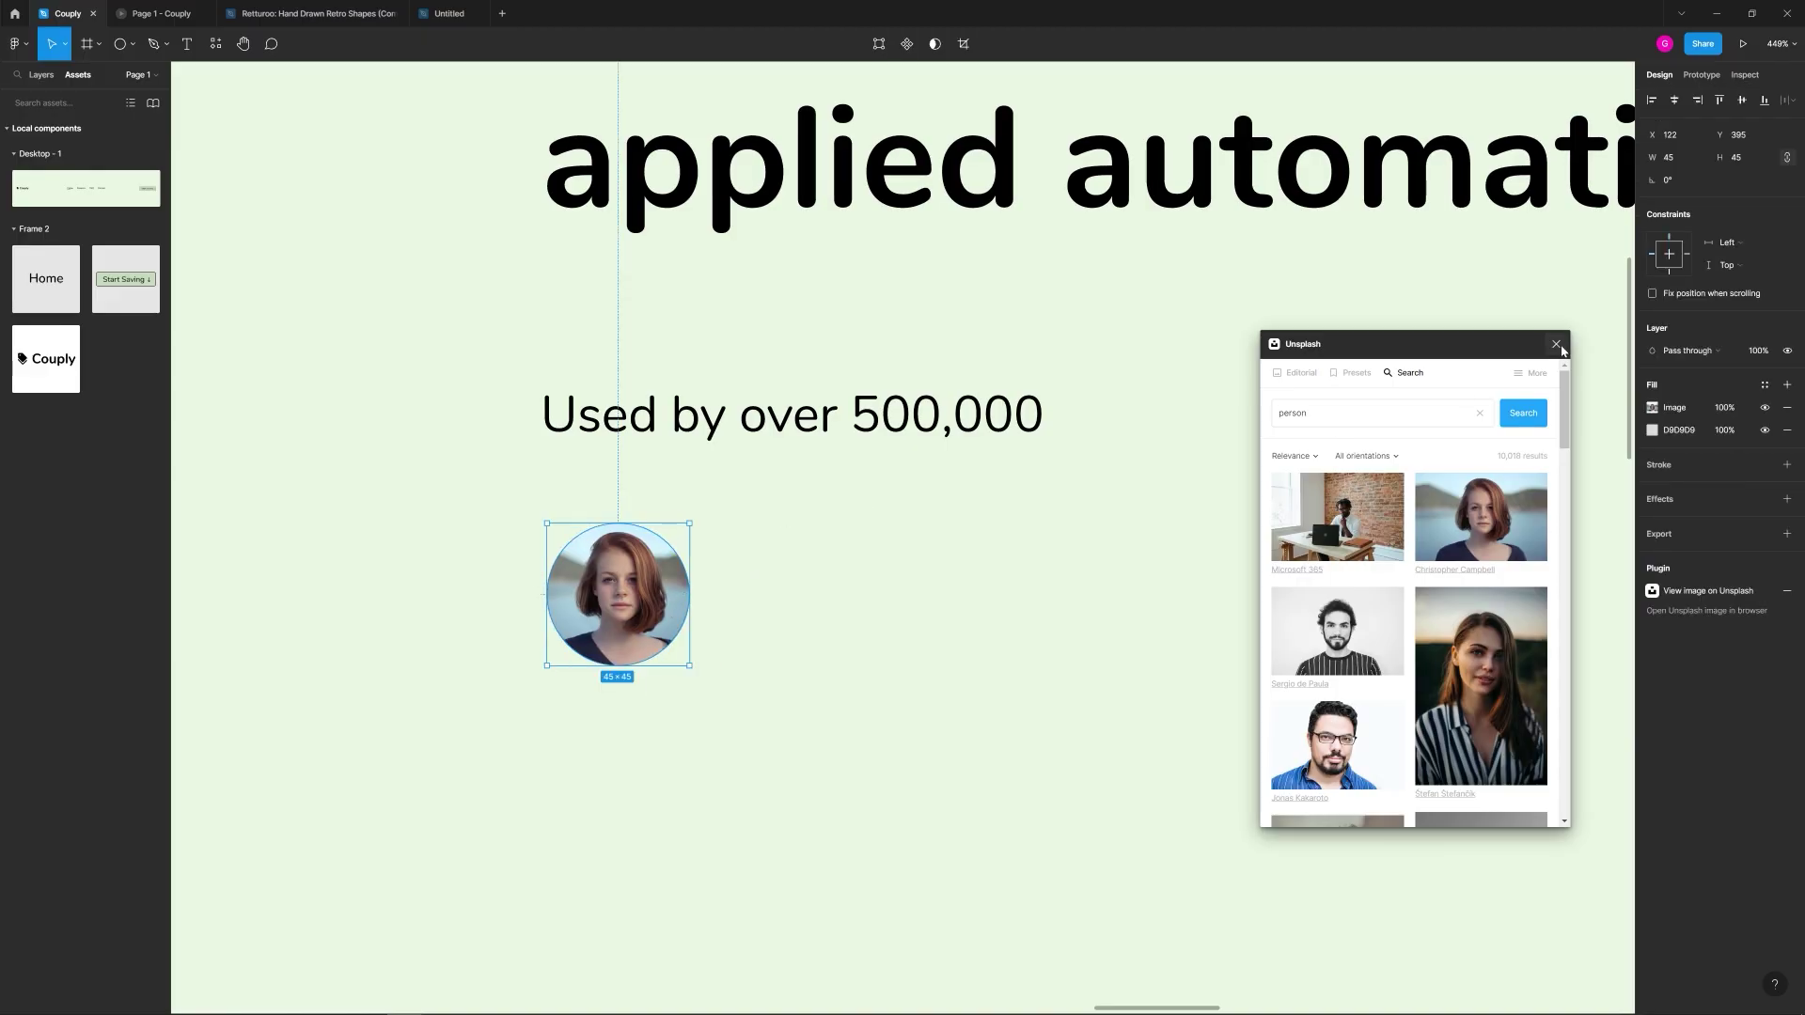
{"action": "left_click", "coordinate": [864, 521]}
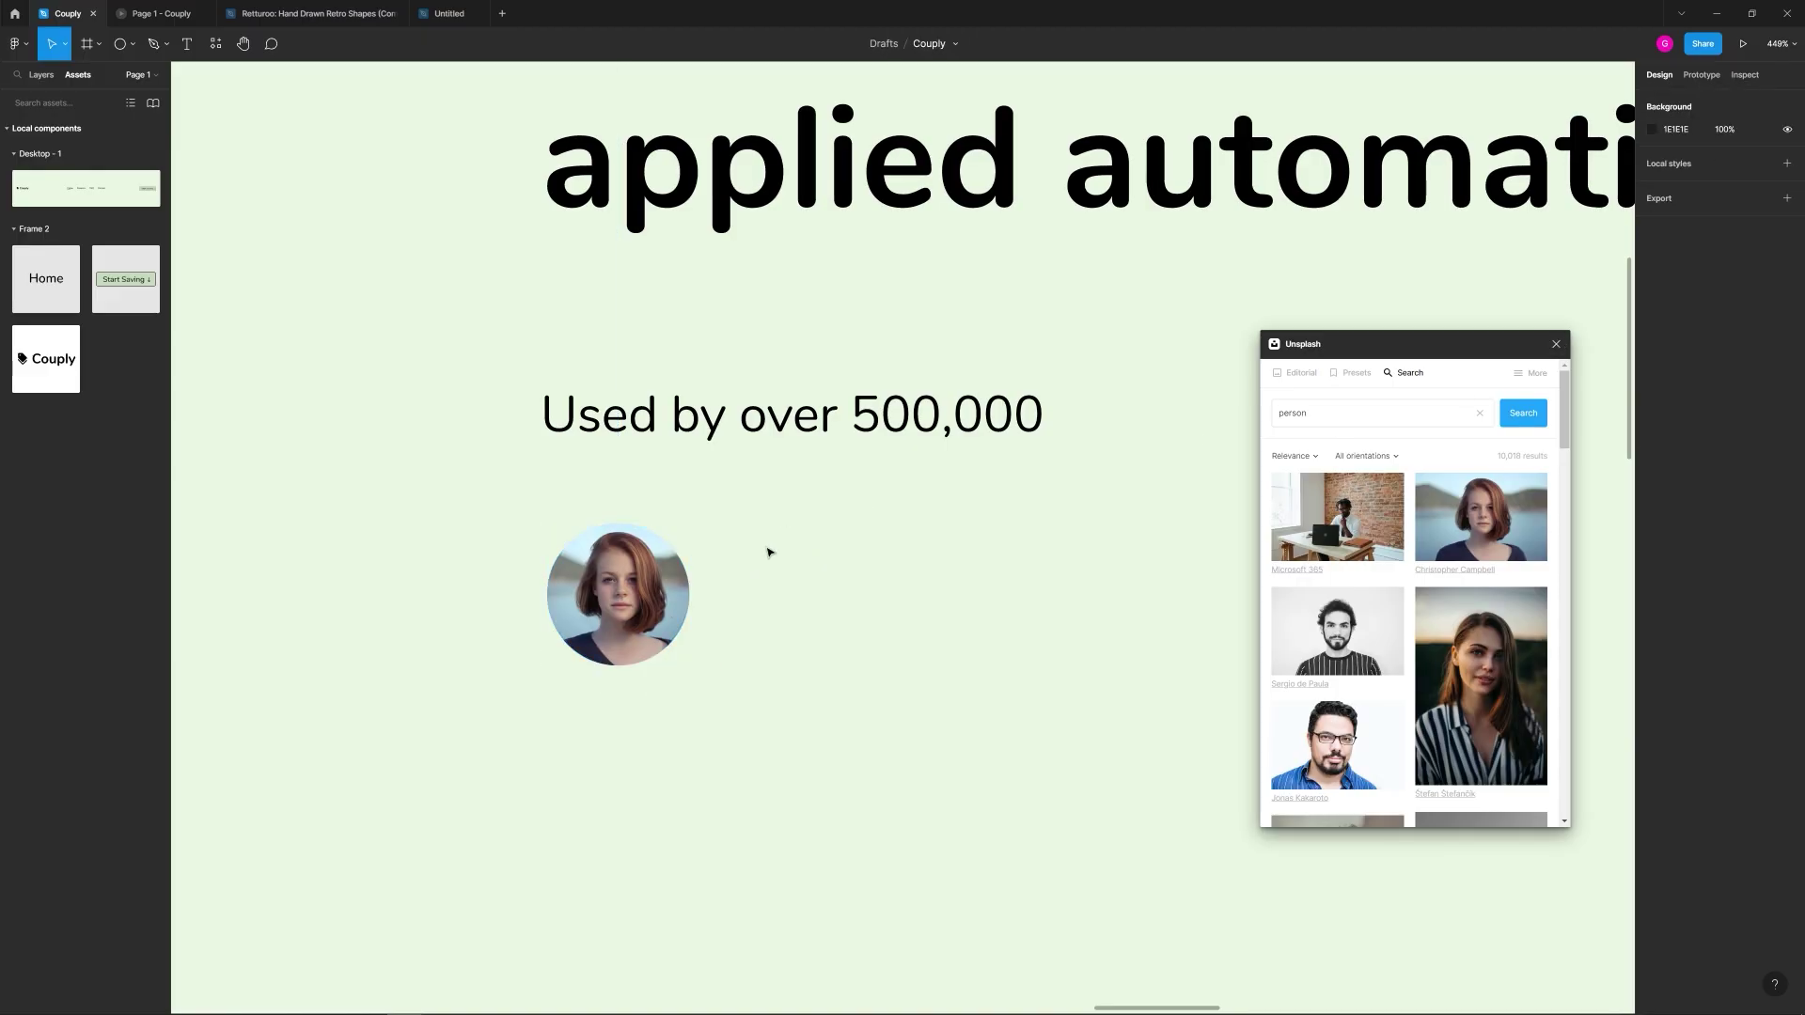
{"action": "left_click", "coordinate": [604, 593]}
{"action": "left_click", "coordinate": [1384, 630]}
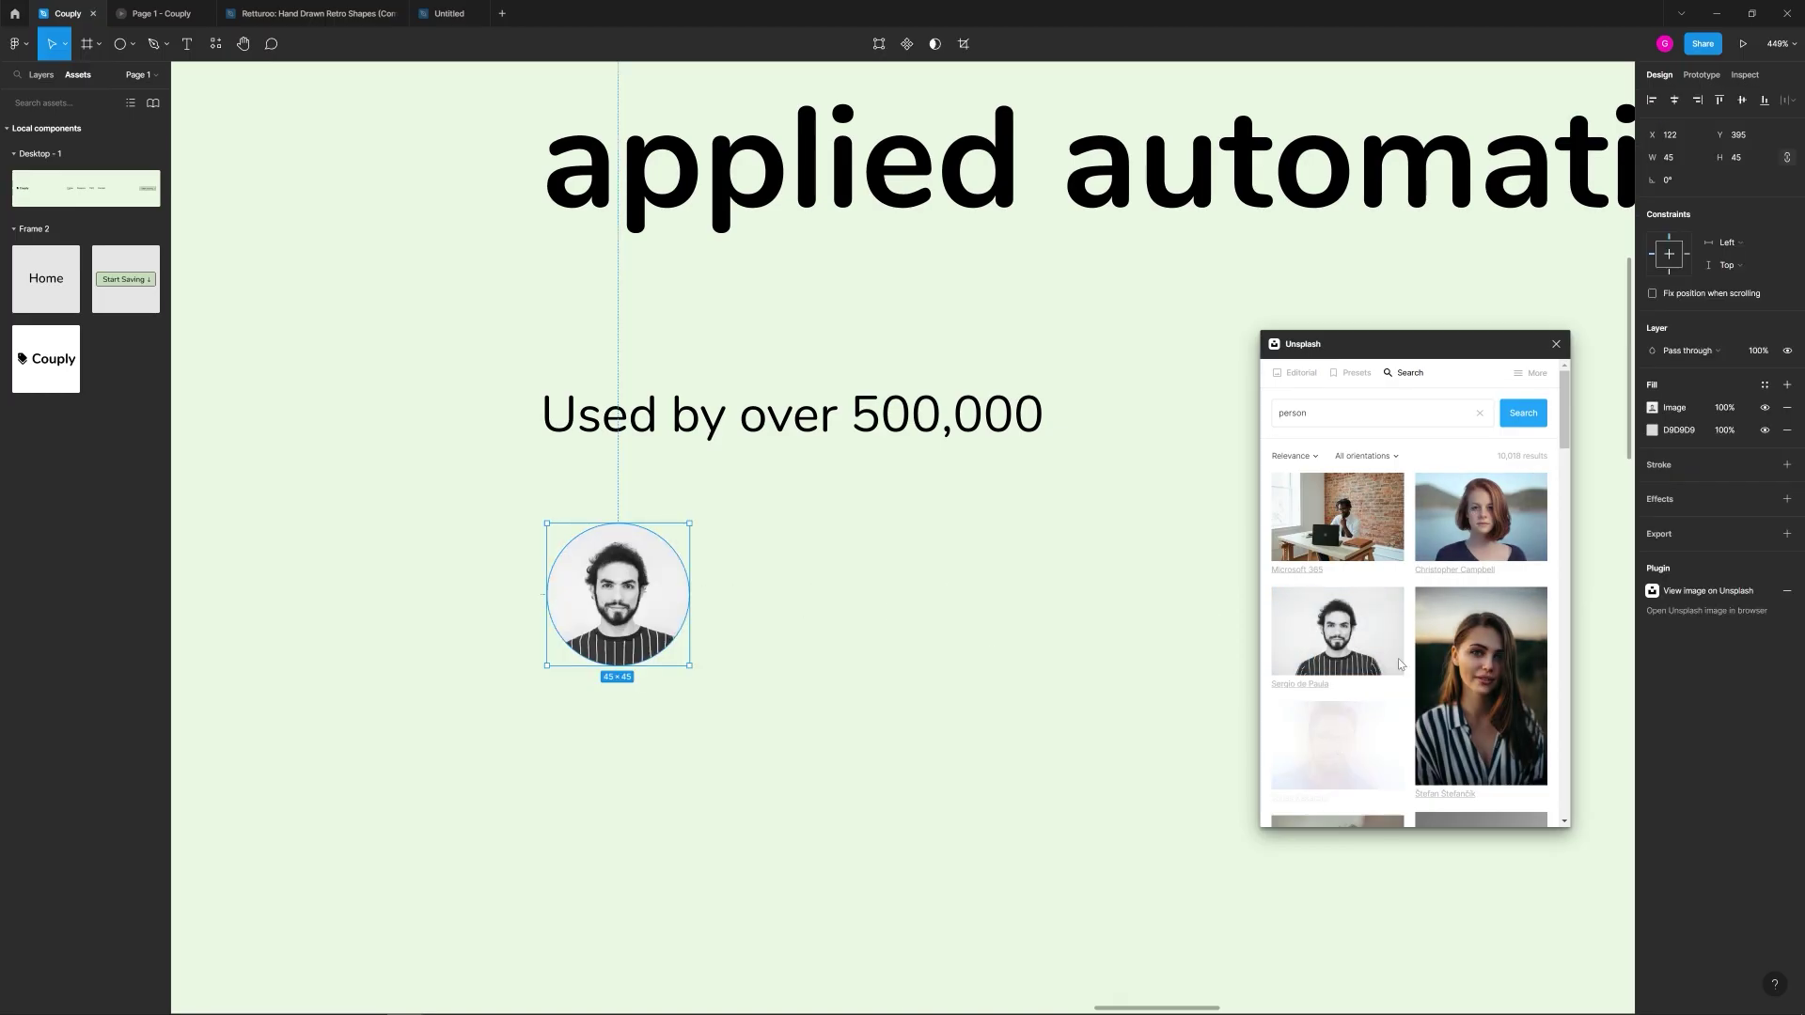
{"action": "left_click", "coordinate": [1337, 745]}
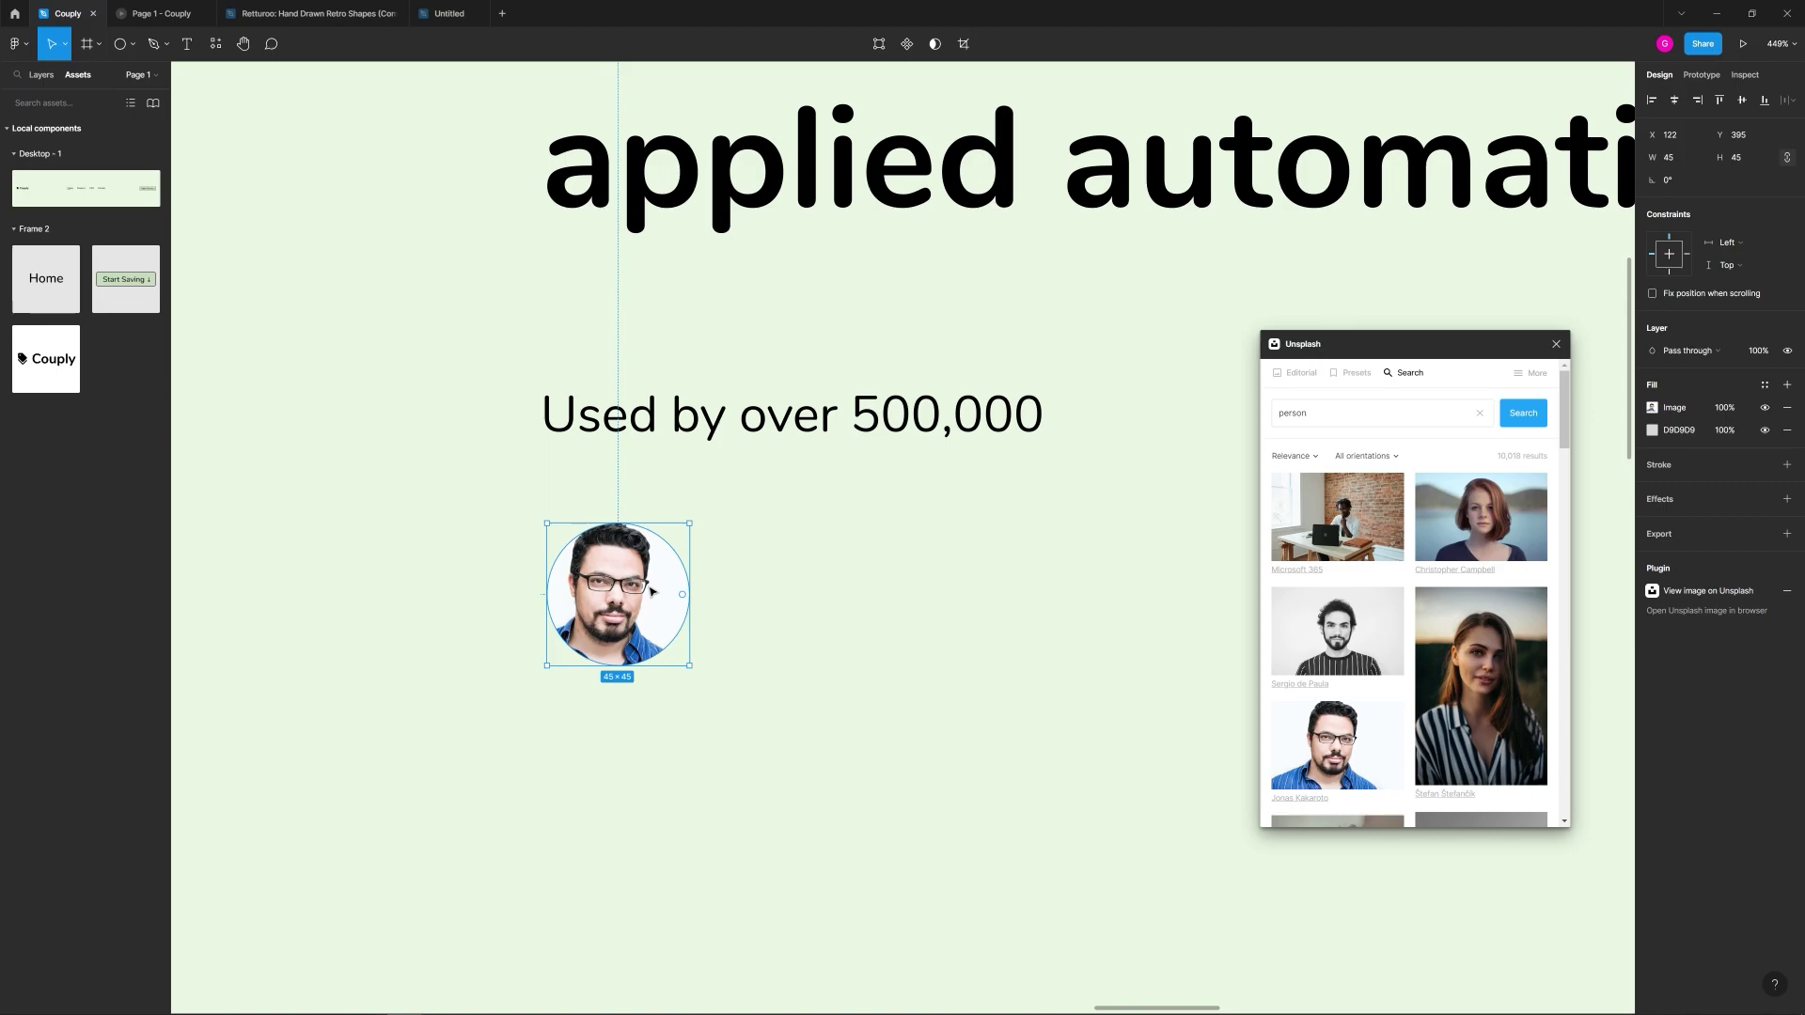
{"action": "left_click", "coordinate": [1481, 517]}
{"action": "left_click", "coordinate": [846, 617]}
Step: Shift the Unsplash window away from the design properties and add a stroke to the circular portrait
{"action": "left_click", "coordinate": [650, 602]}
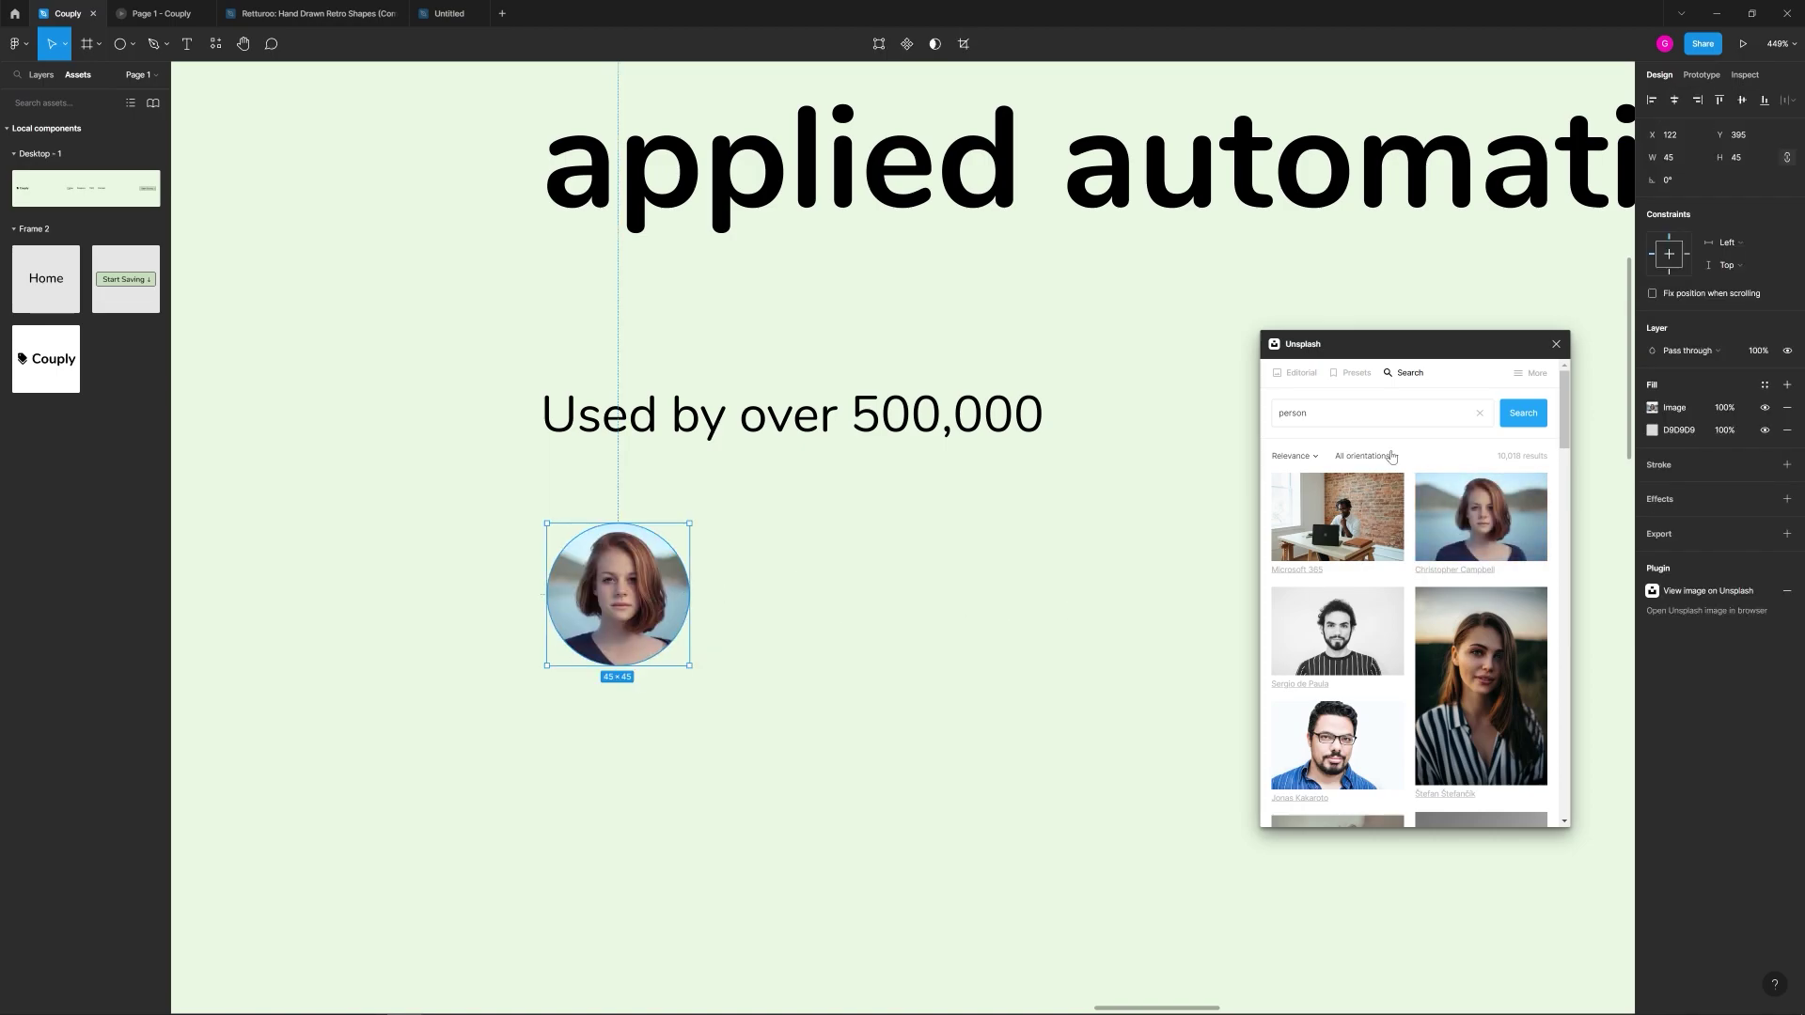
{"action": "left_click_drag", "start_coordinate": [1480, 353], "coordinate": [1356, 299]}
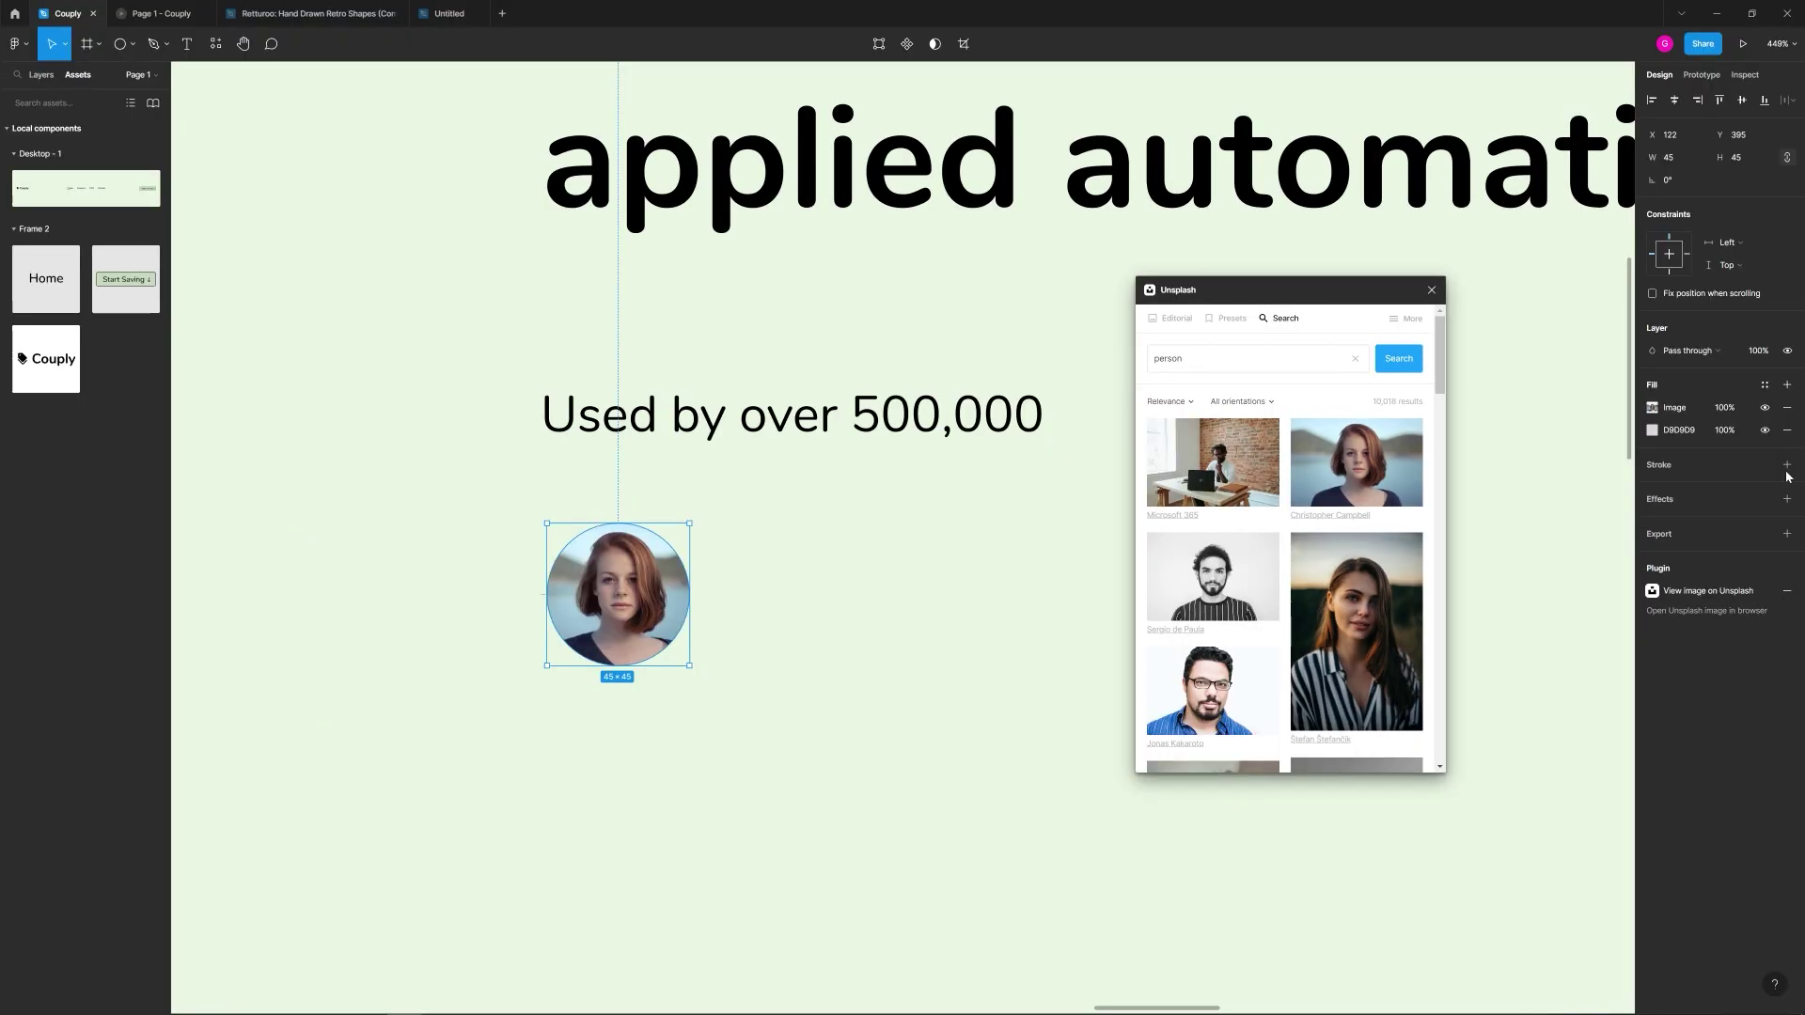
{"action": "left_click", "coordinate": [1787, 464]}
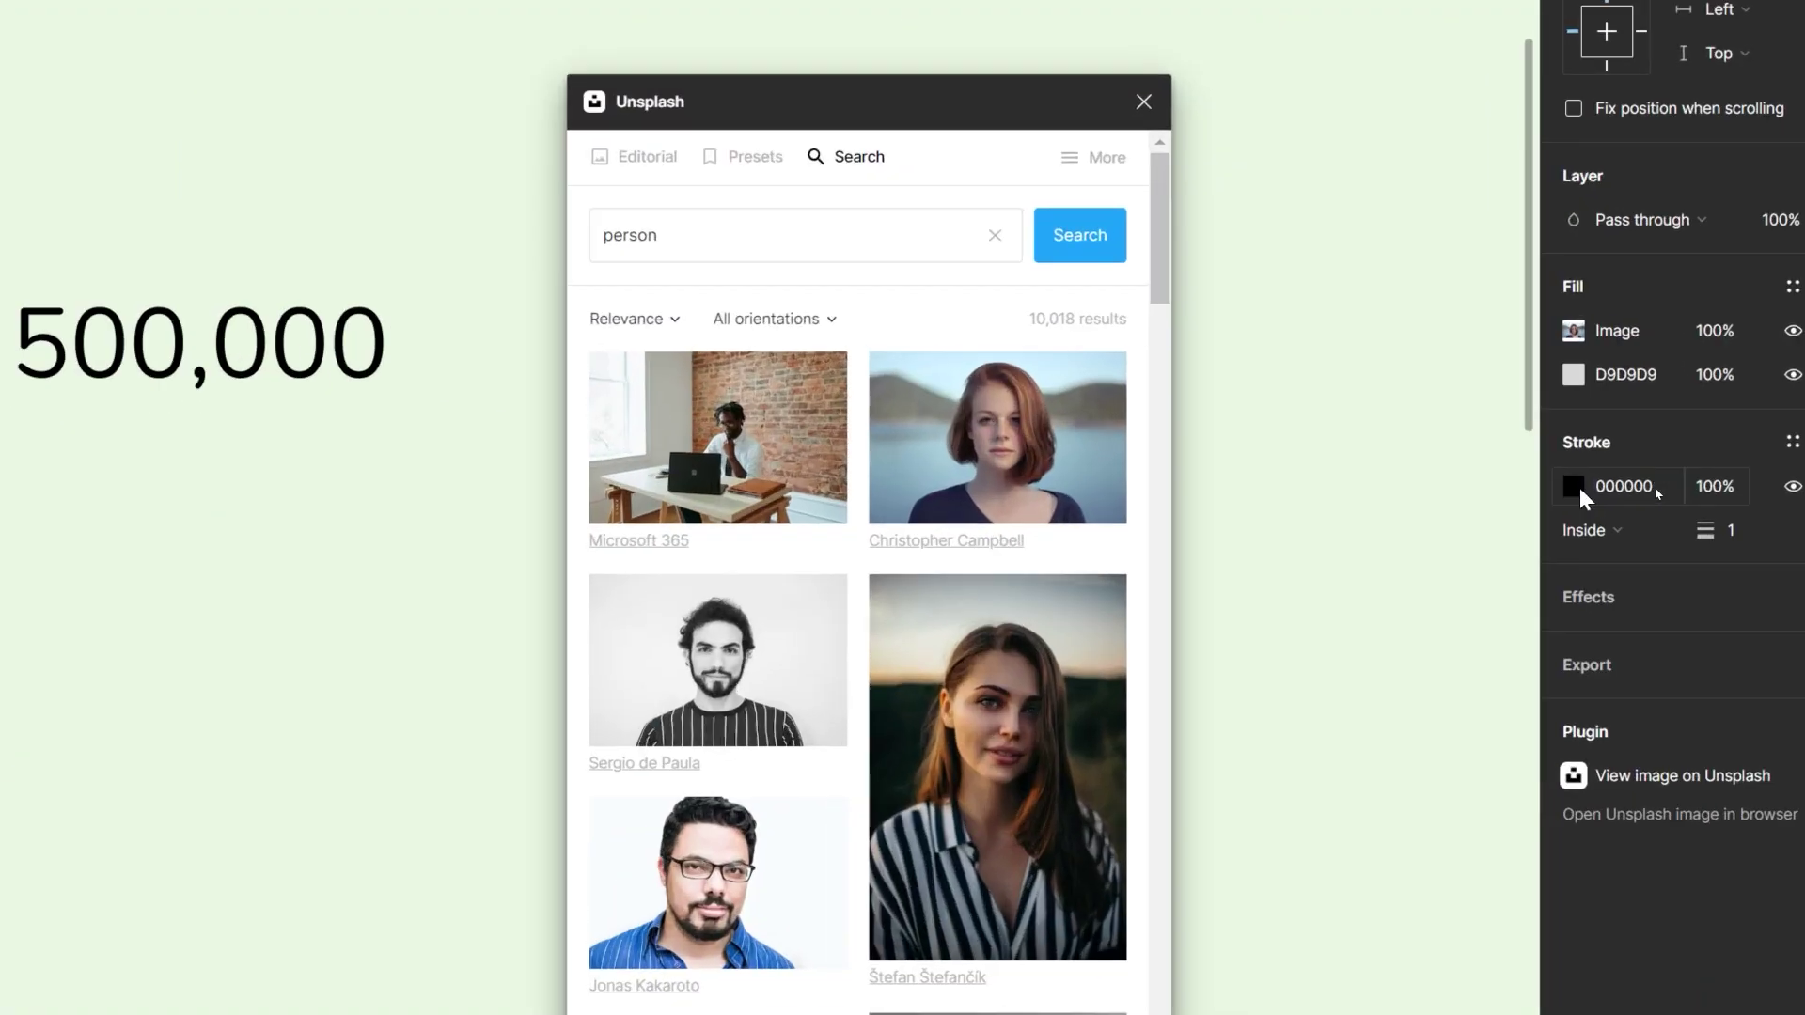
Step: Give the circular portrait a white (FFFFFF) stroke 3 thick, aligned outside the shape
{"action": "left_click", "coordinate": [1653, 487]}
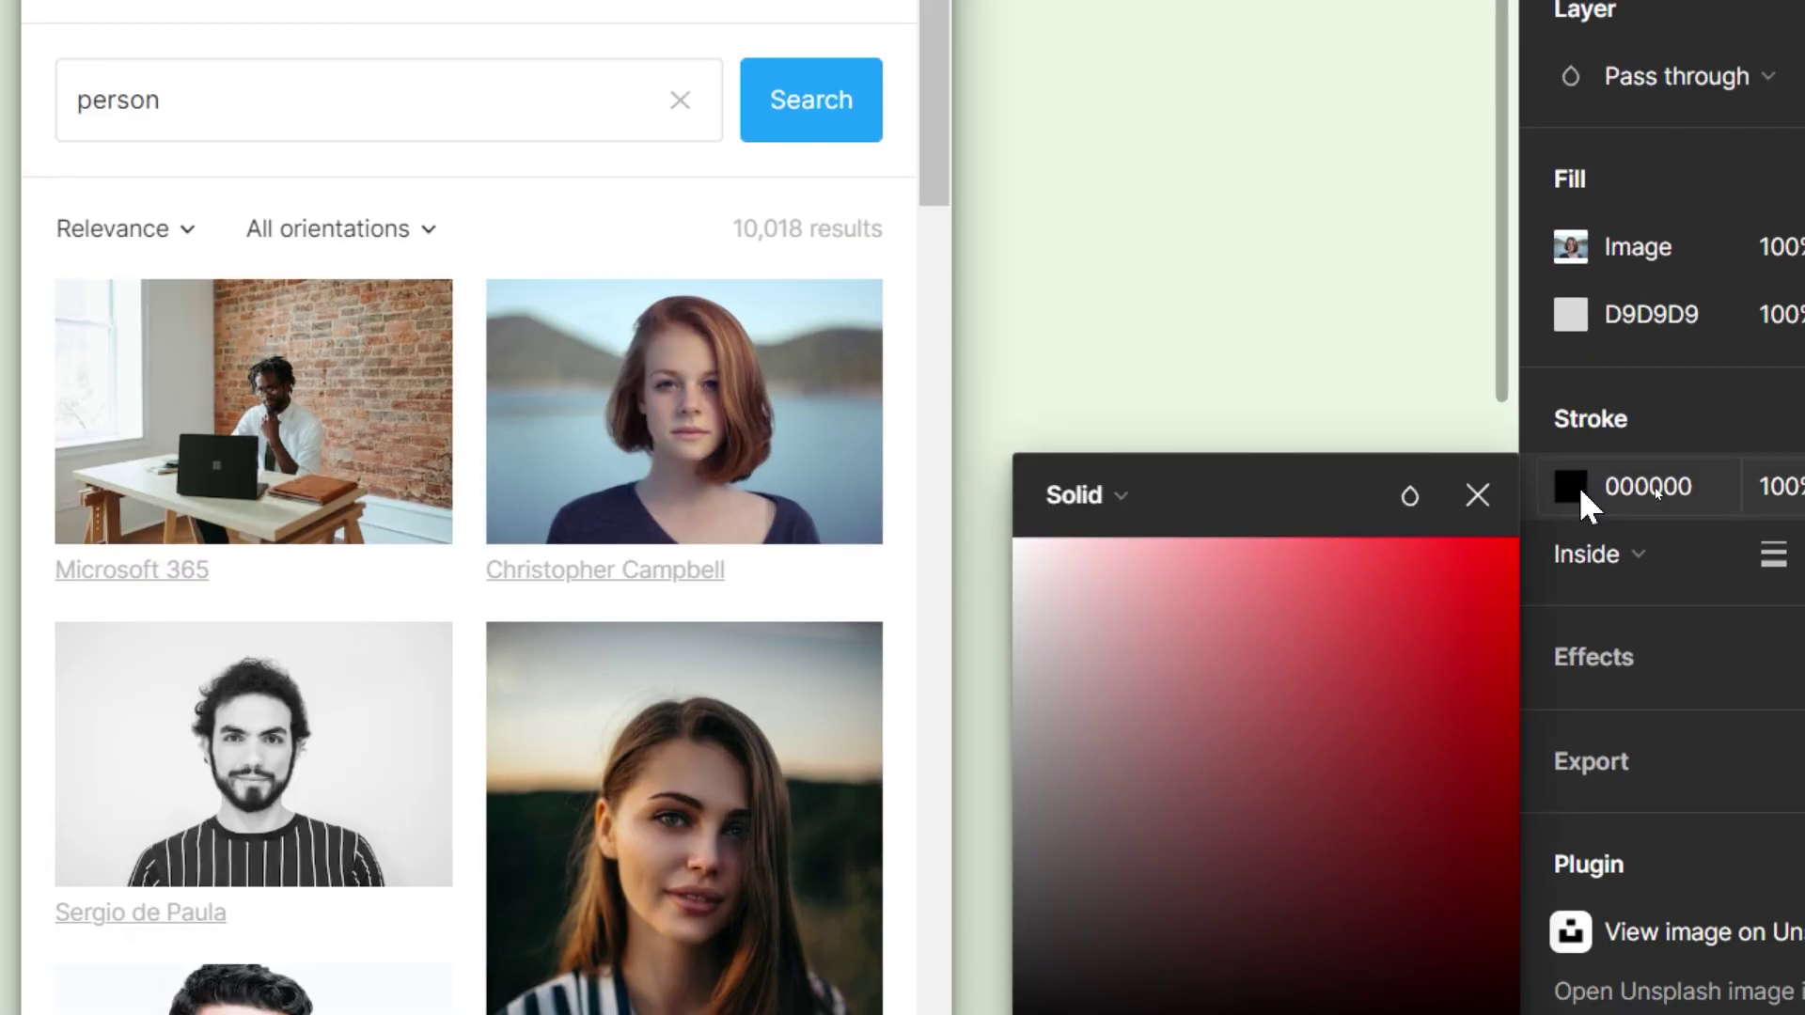
{"action": "left_click_drag", "start_coordinate": [1225, 665], "coordinate": [1001, 534]}
{"action": "scroll", "coordinate": [1116, 545], "scroll_direction": "down", "scroll_amount": 1}
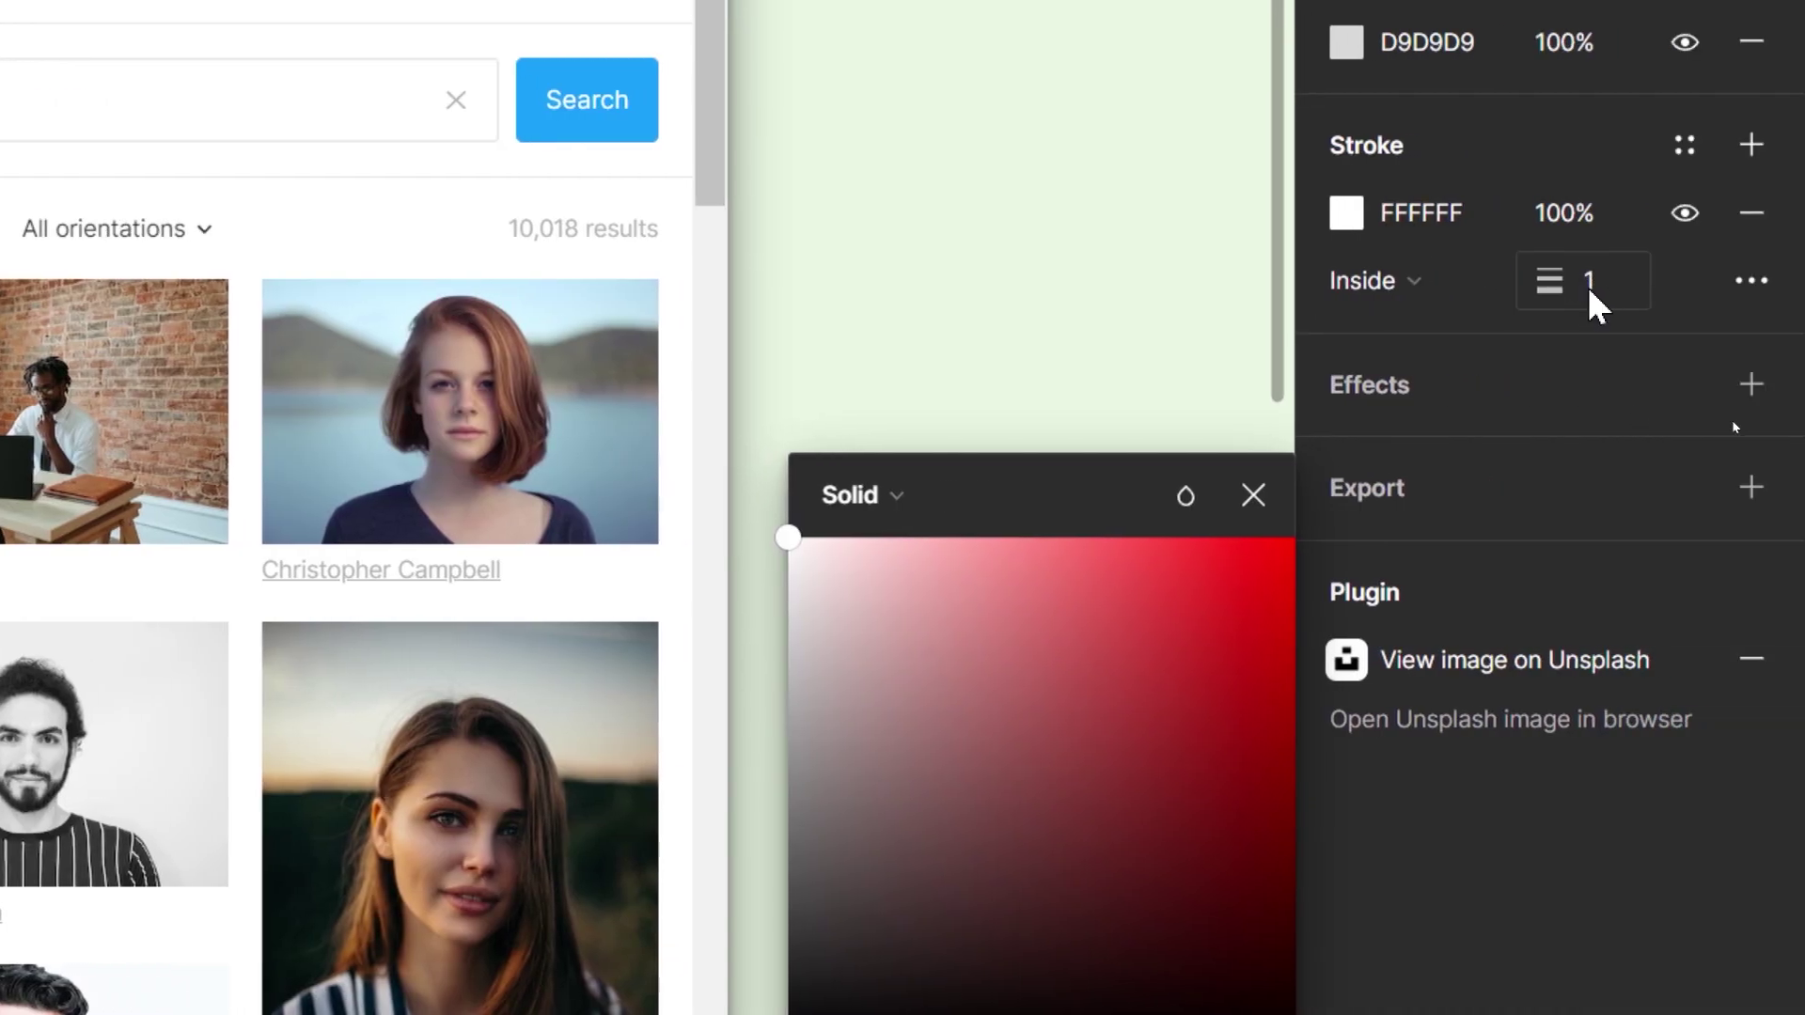
{"action": "left_click", "coordinate": [1800, 284]}
{"action": "type", "text": "3"}
{"action": "key", "text": "Return"}
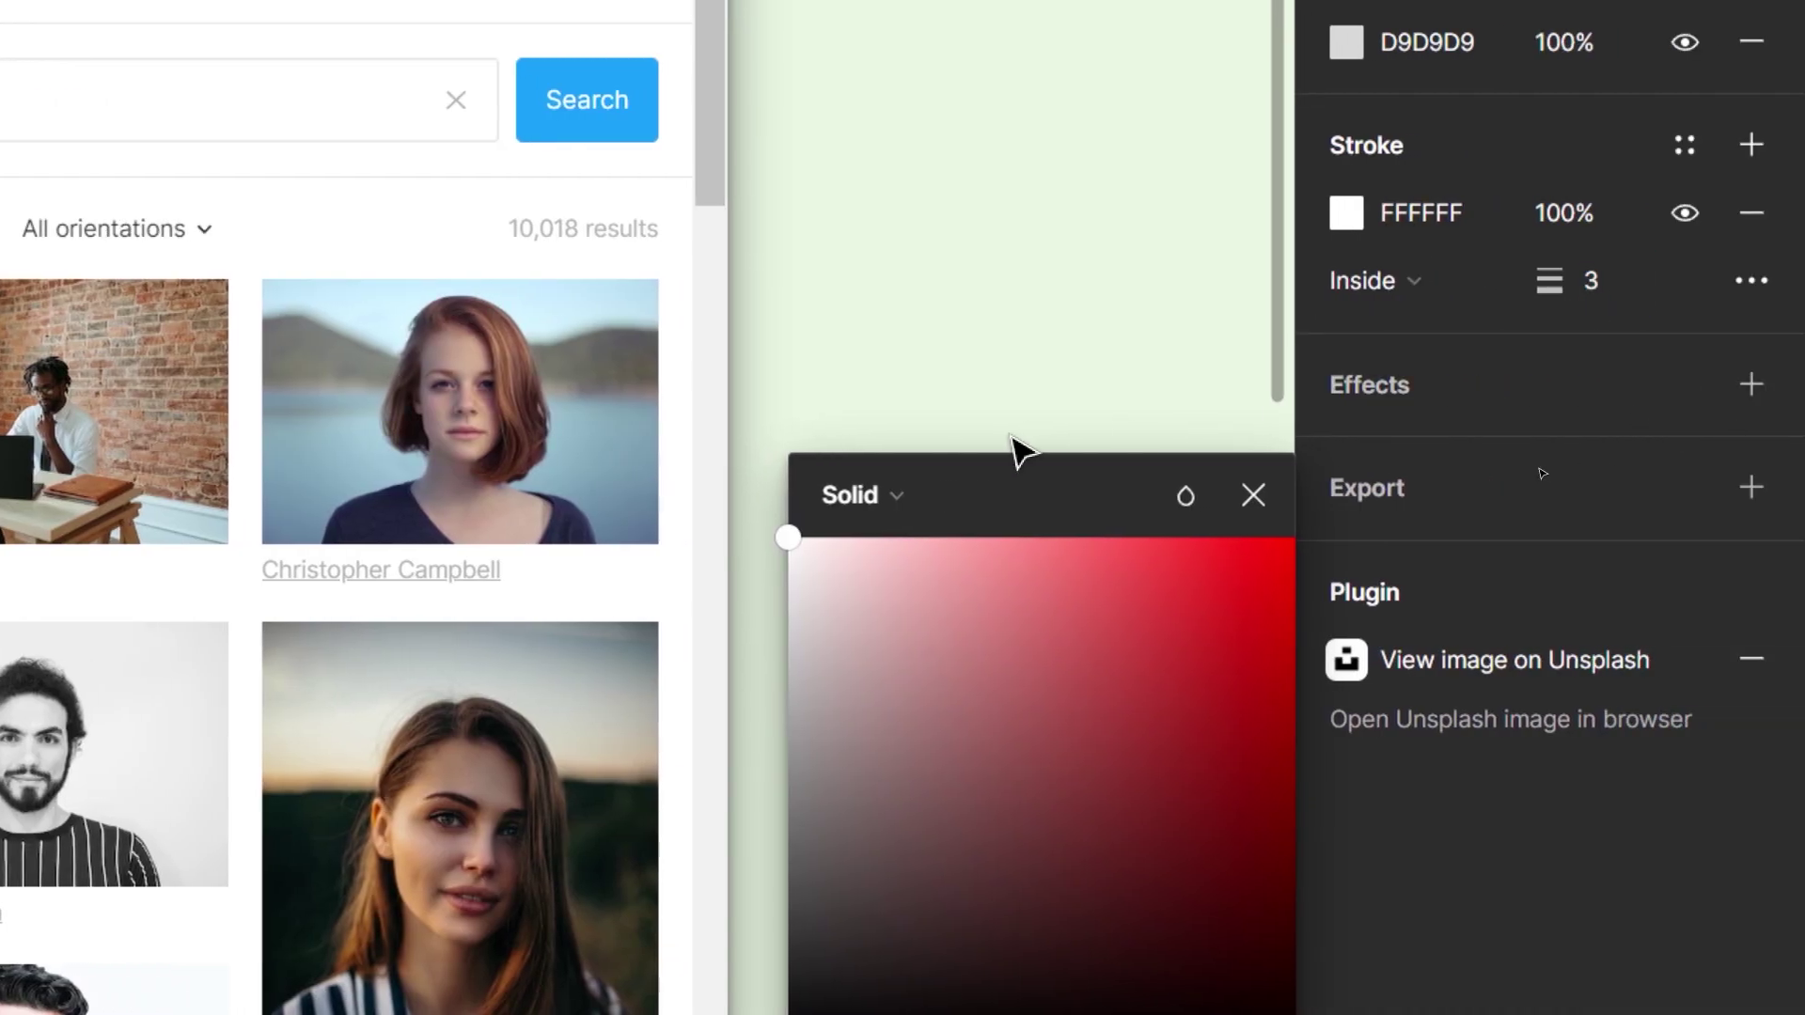
{"action": "left_click", "coordinate": [1373, 280]}
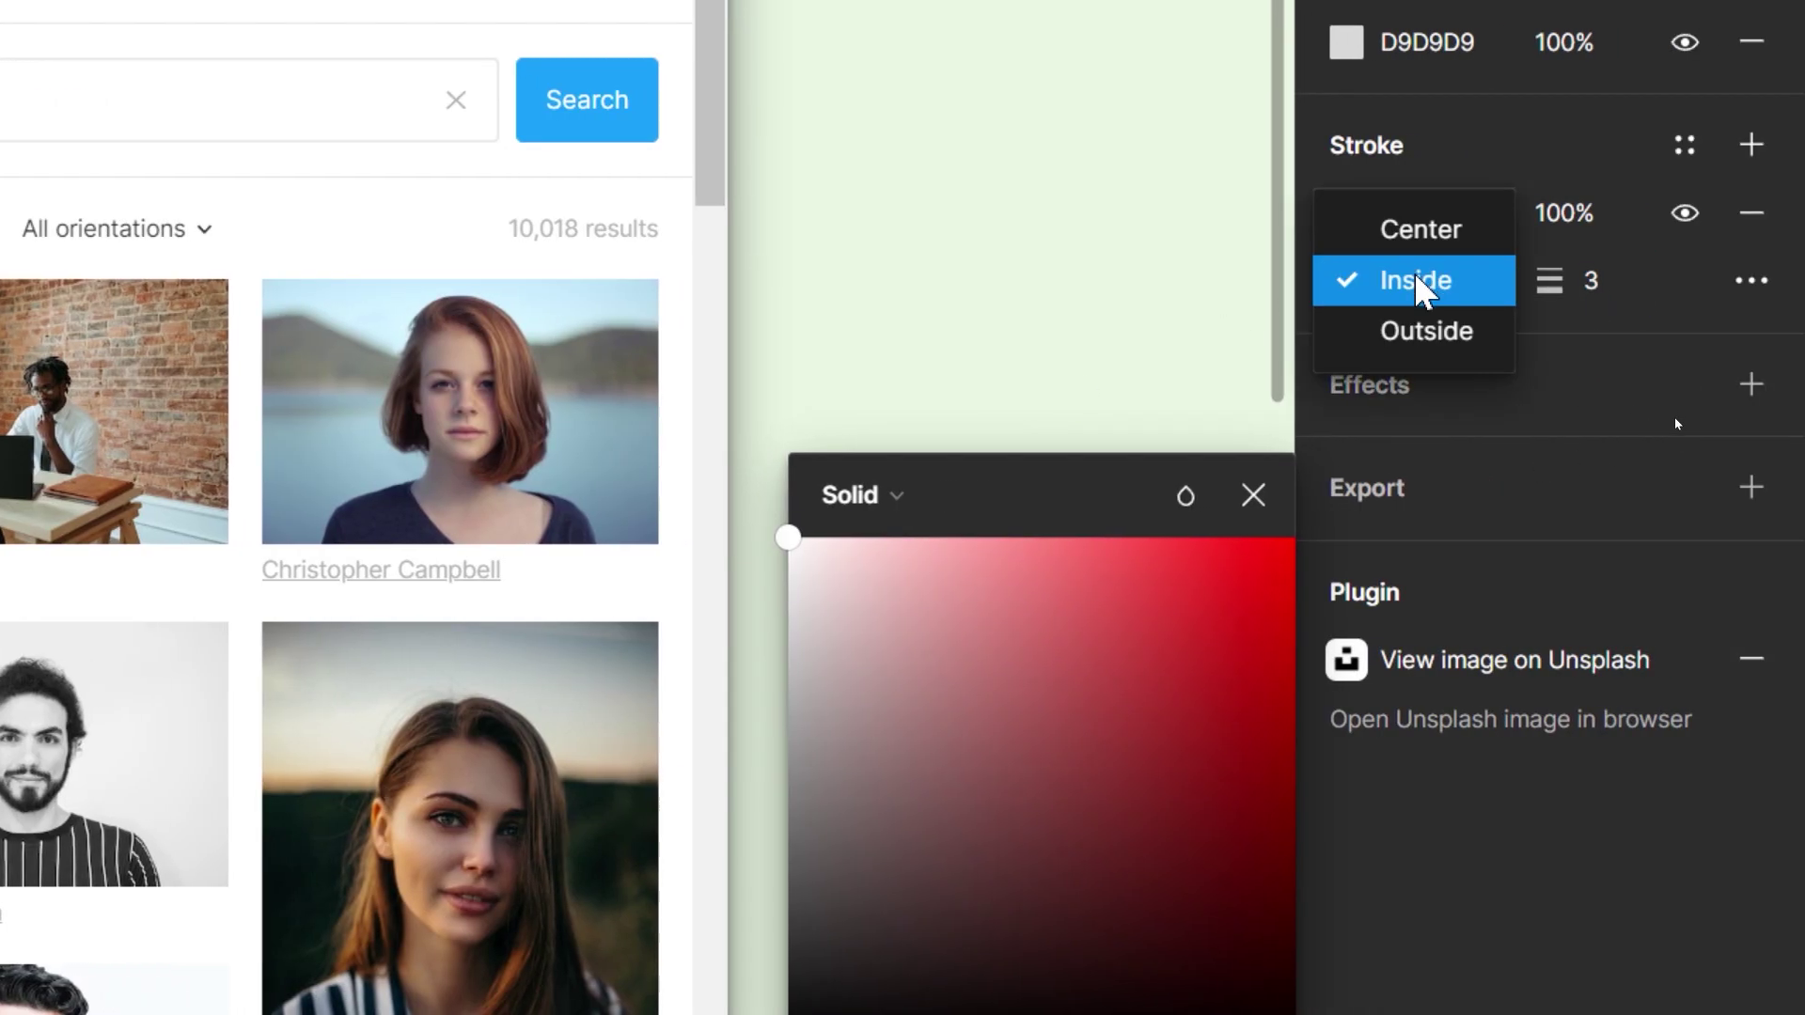
{"action": "left_click", "coordinate": [1418, 347]}
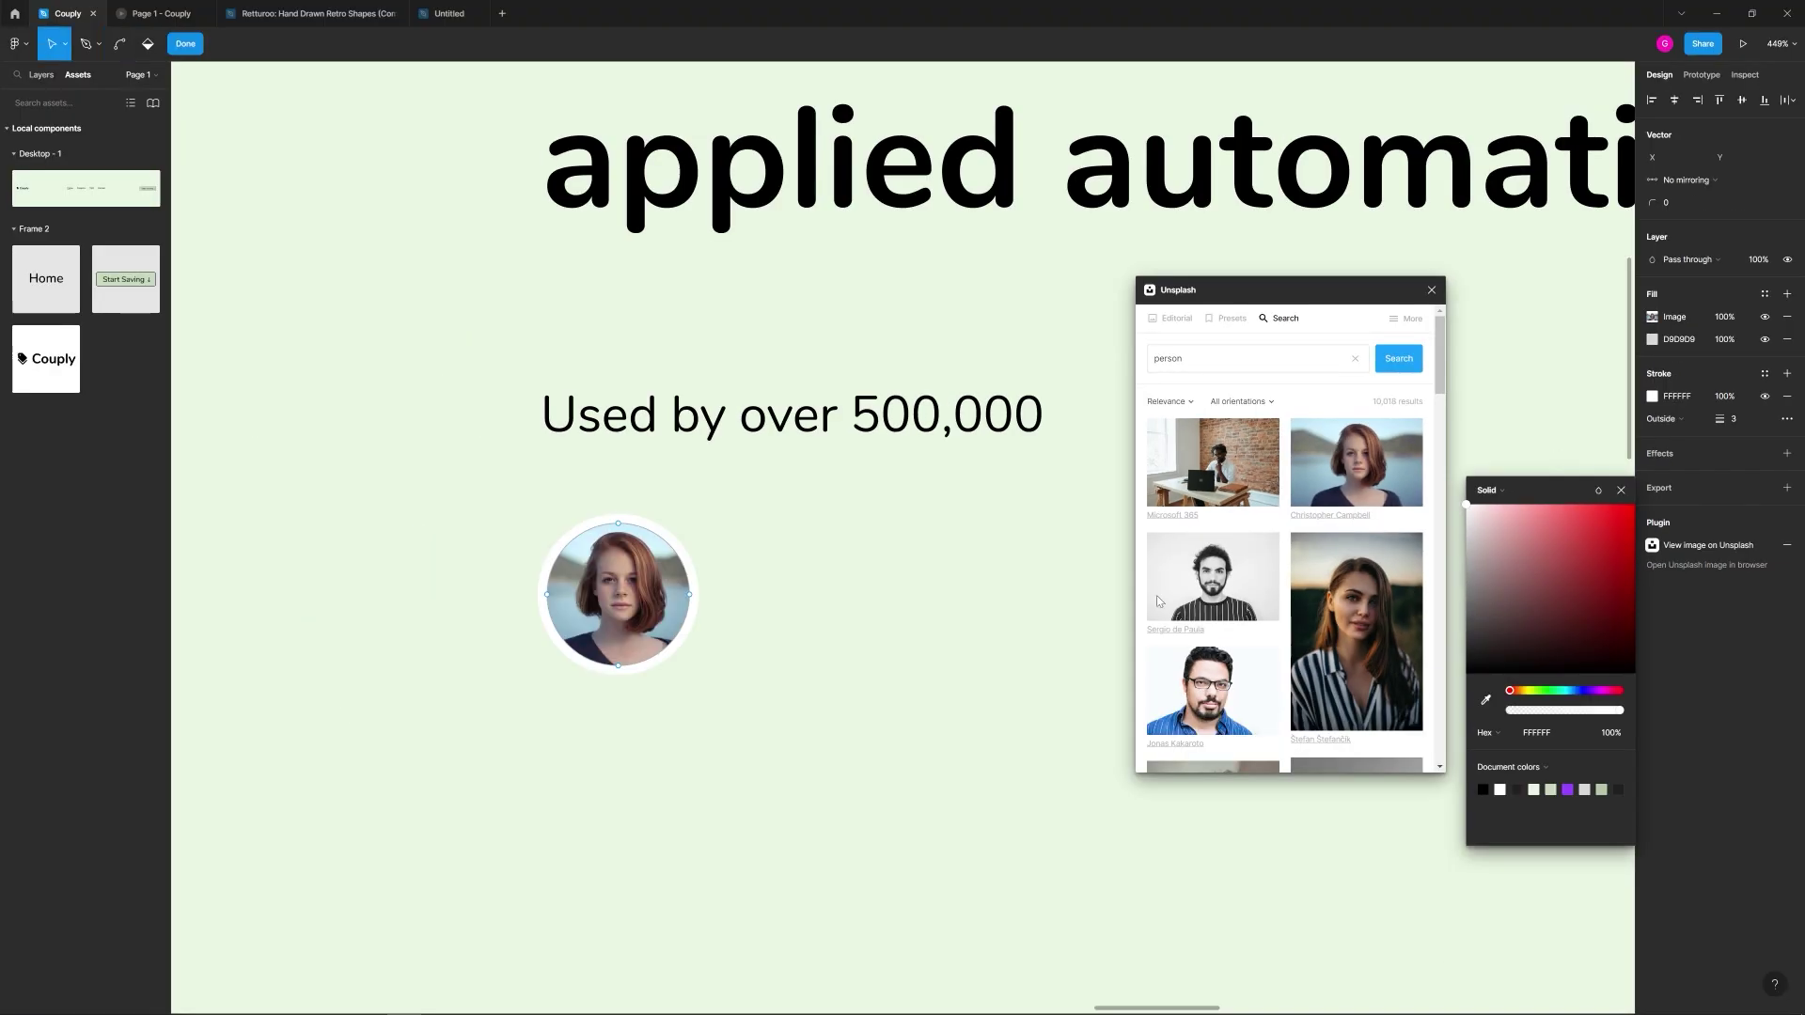
{"action": "key", "text": "Escape"}
{"action": "key", "text": "Escape"}
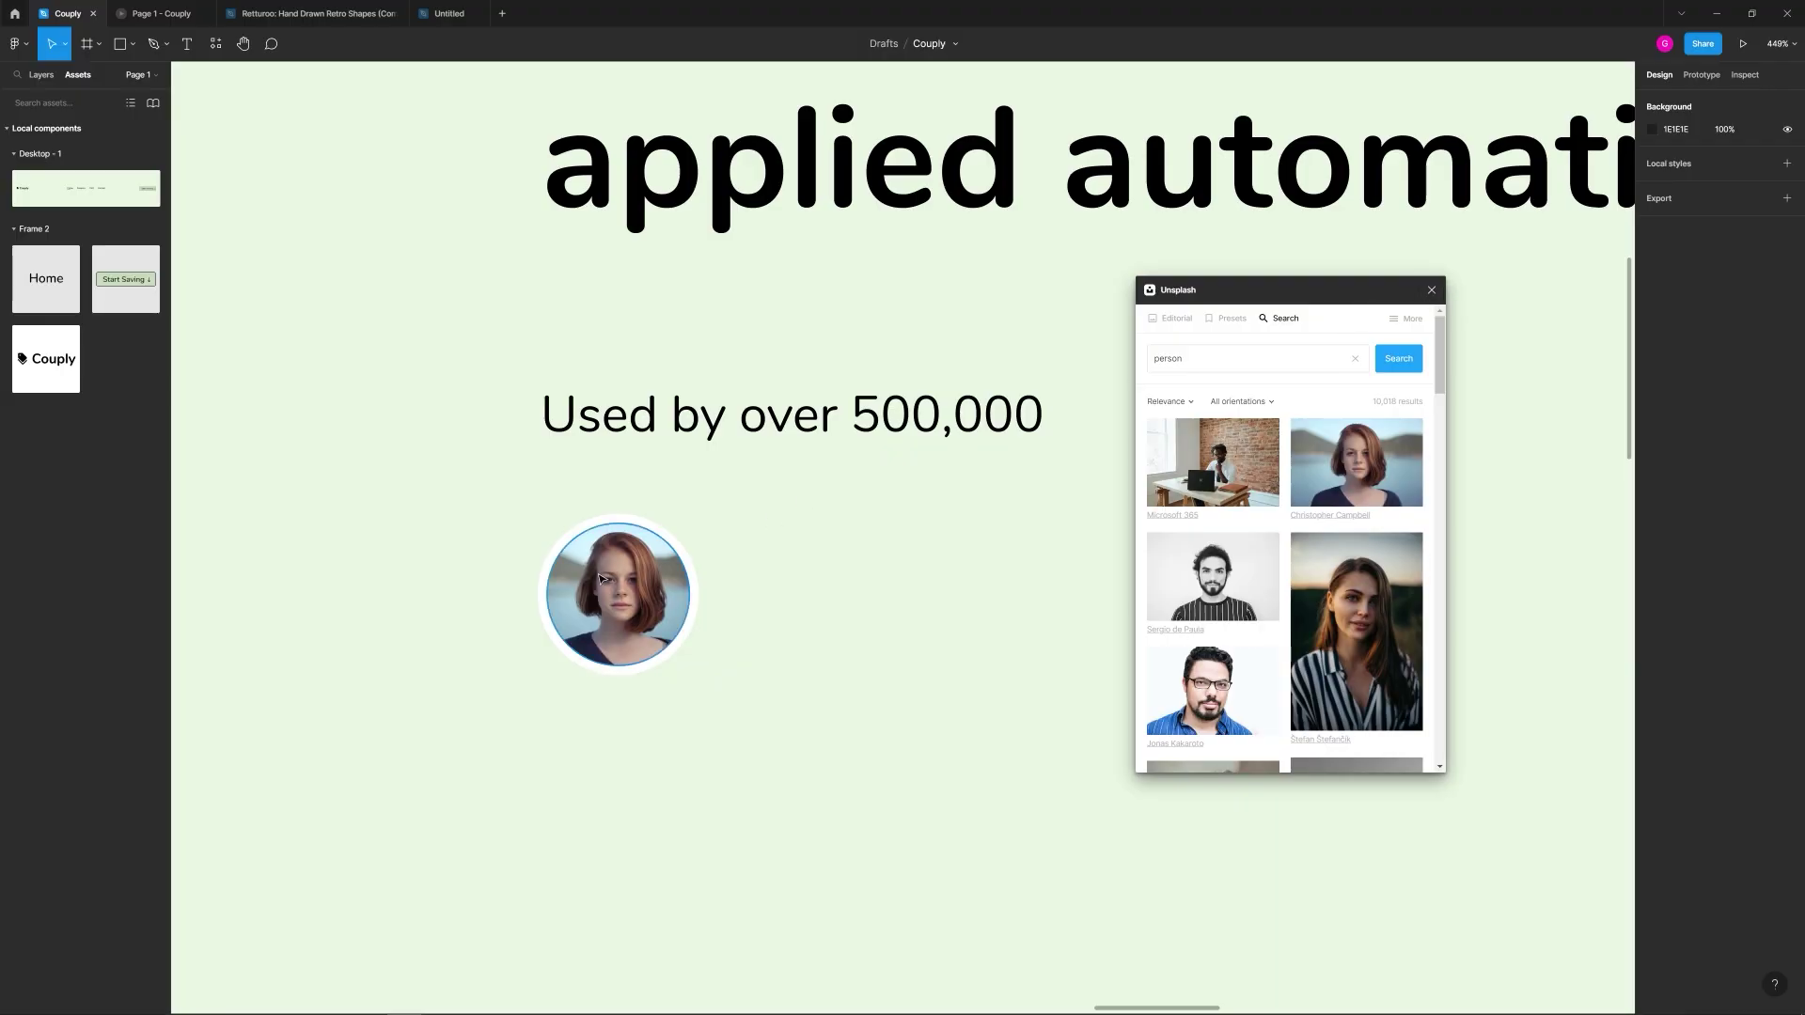
Step: Shift the Unsplash window aside, duplicate the circular portrait, and place the copy beside the original with a gap of about 11
{"action": "left_click", "coordinate": [648, 611]}
{"action": "left_click_drag", "start_coordinate": [1222, 290], "coordinate": [1337, 283]}
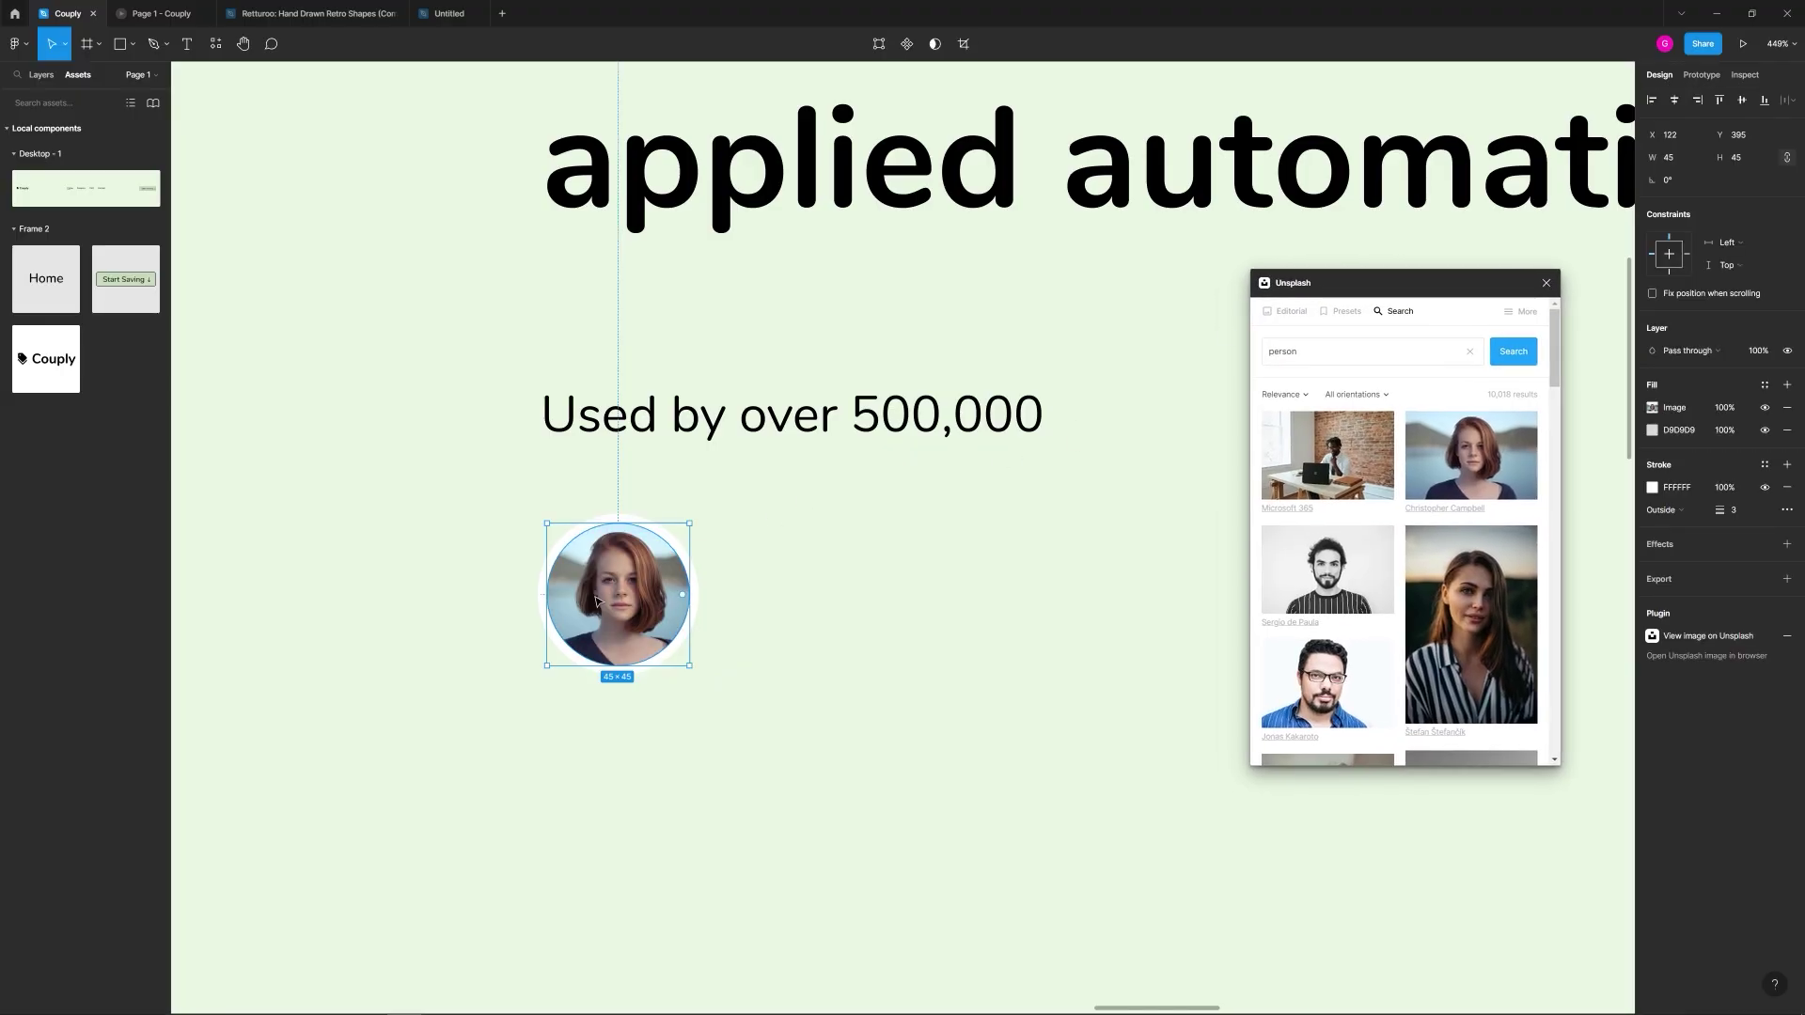
{"action": "key", "text": "ctrl+d"}
{"action": "left_click_drag", "start_coordinate": [614, 595], "coordinate": [719, 584]}
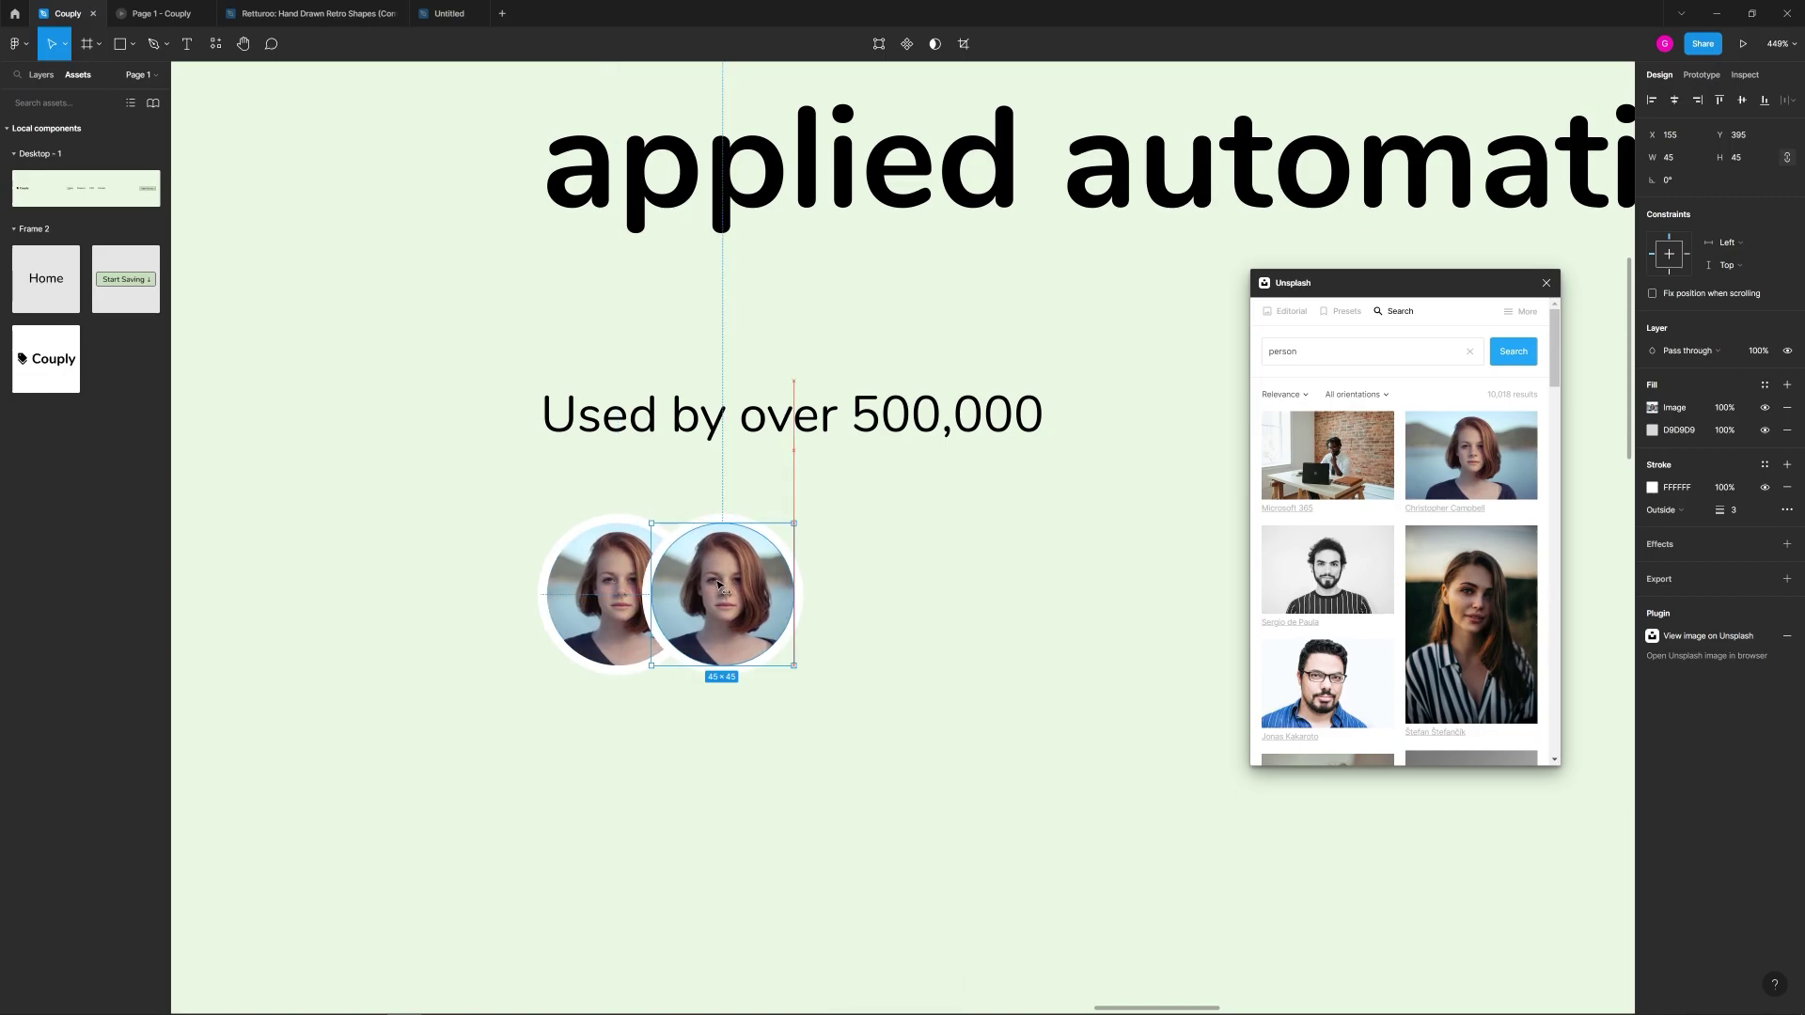
{"action": "left_click_drag", "start_coordinate": [719, 585], "coordinate": [788, 583]}
Step: Put both portraits in a horizontal auto layout and set the spacing between them to -18 so they overlap
{"action": "left_click_drag", "start_coordinate": [930, 498], "coordinate": [530, 699]}
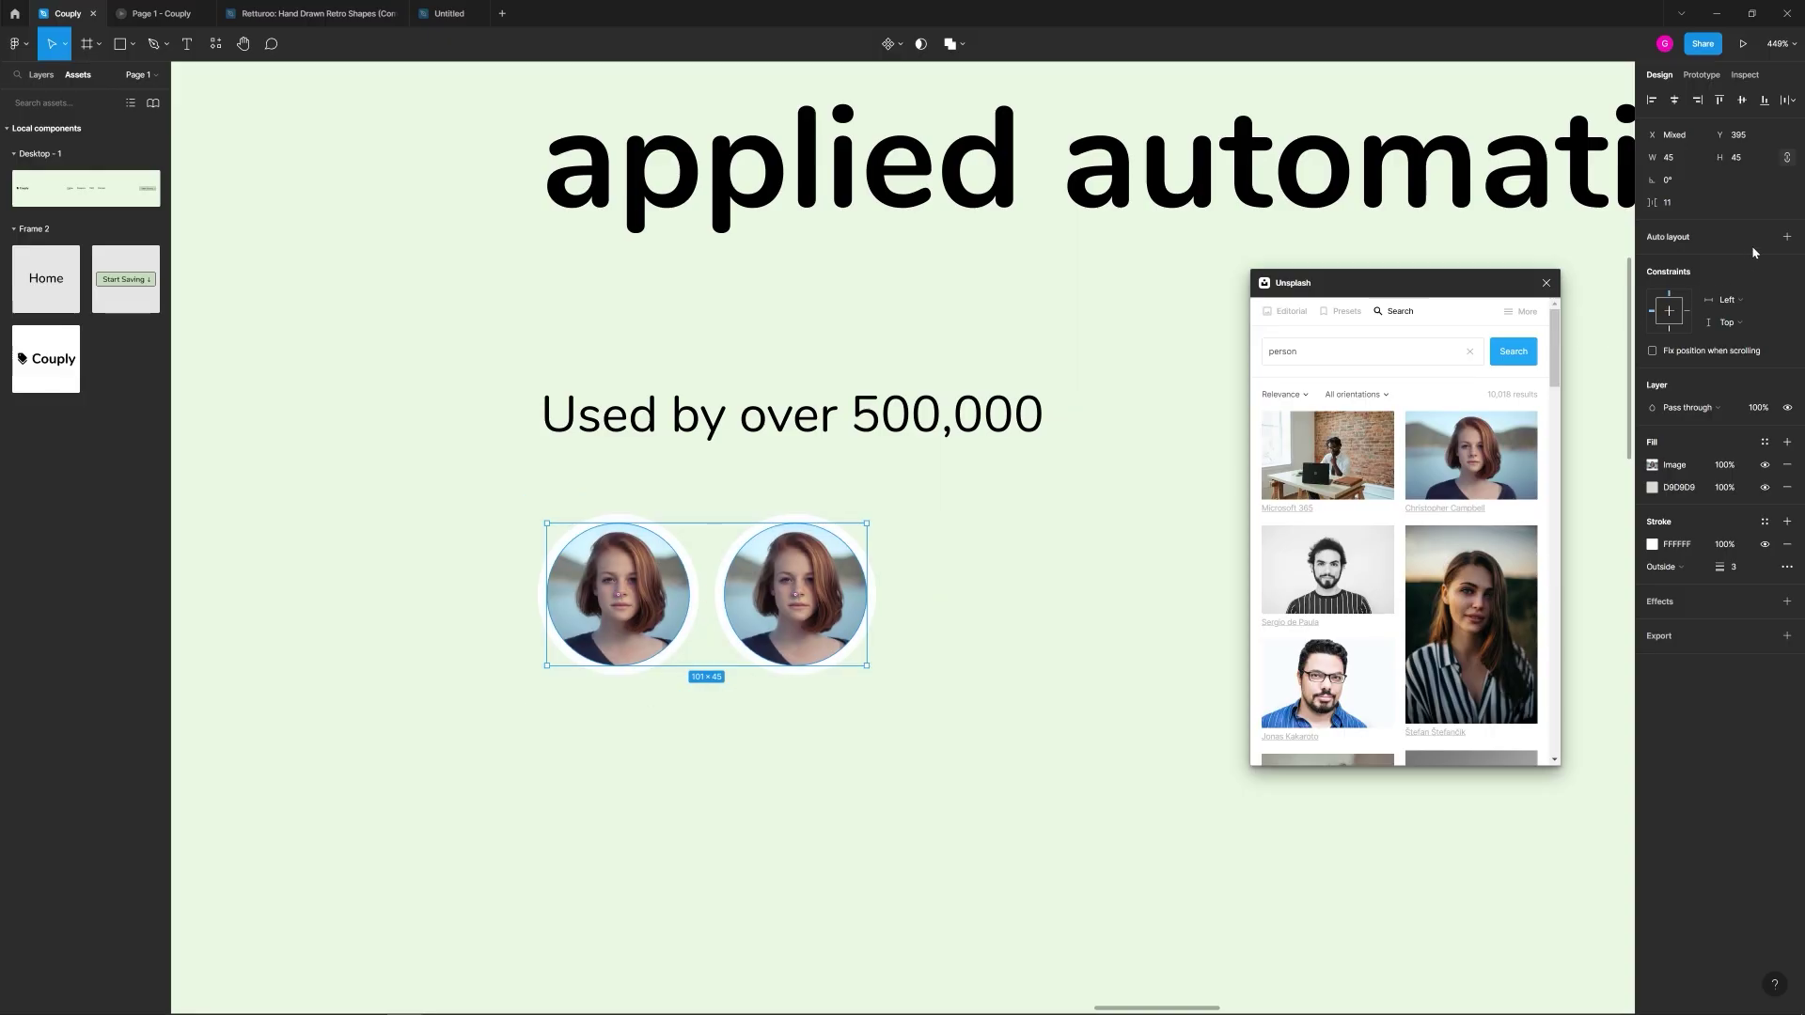
{"action": "left_click", "coordinate": [1783, 240]}
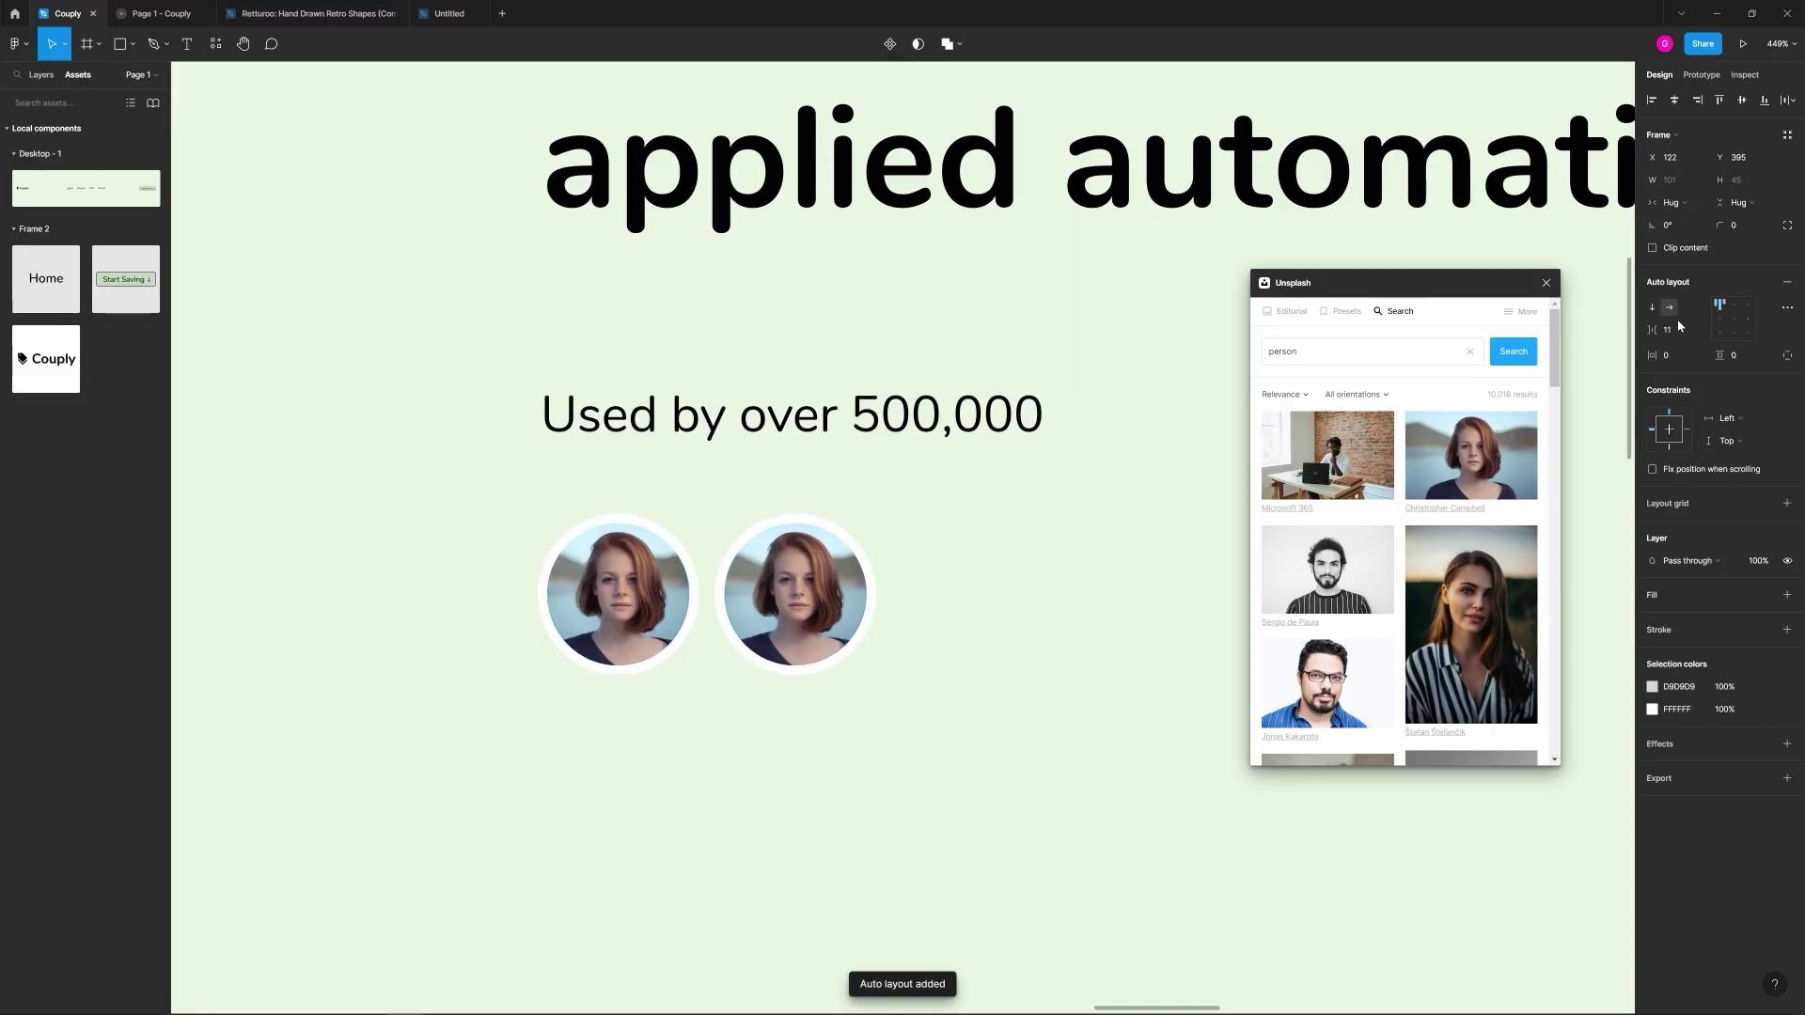
{"action": "left_click_drag", "start_coordinate": [1657, 329], "coordinate": [1615, 344]}
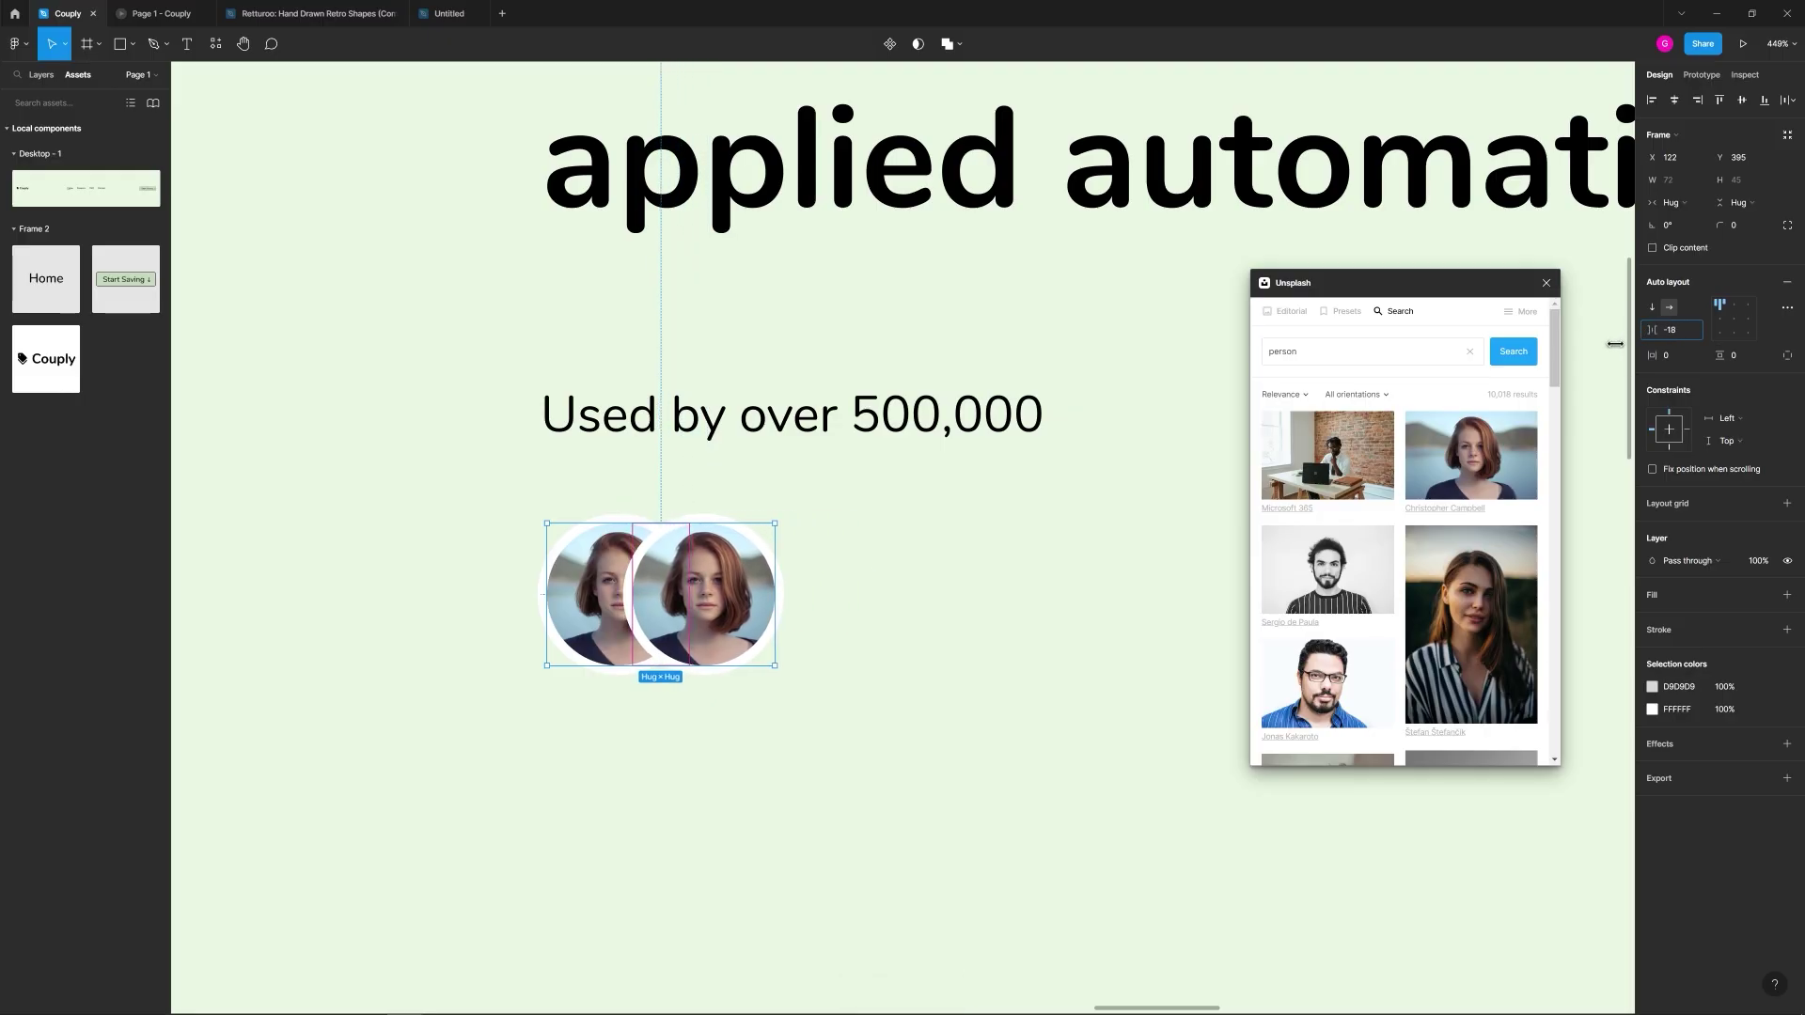
Step: Fill the second circle with the portrait of the man with glasses and duplicate it three times in the row
{"action": "left_click", "coordinate": [738, 592]}
{"action": "left_click", "coordinate": [875, 556]}
{"action": "left_click", "coordinate": [705, 593]}
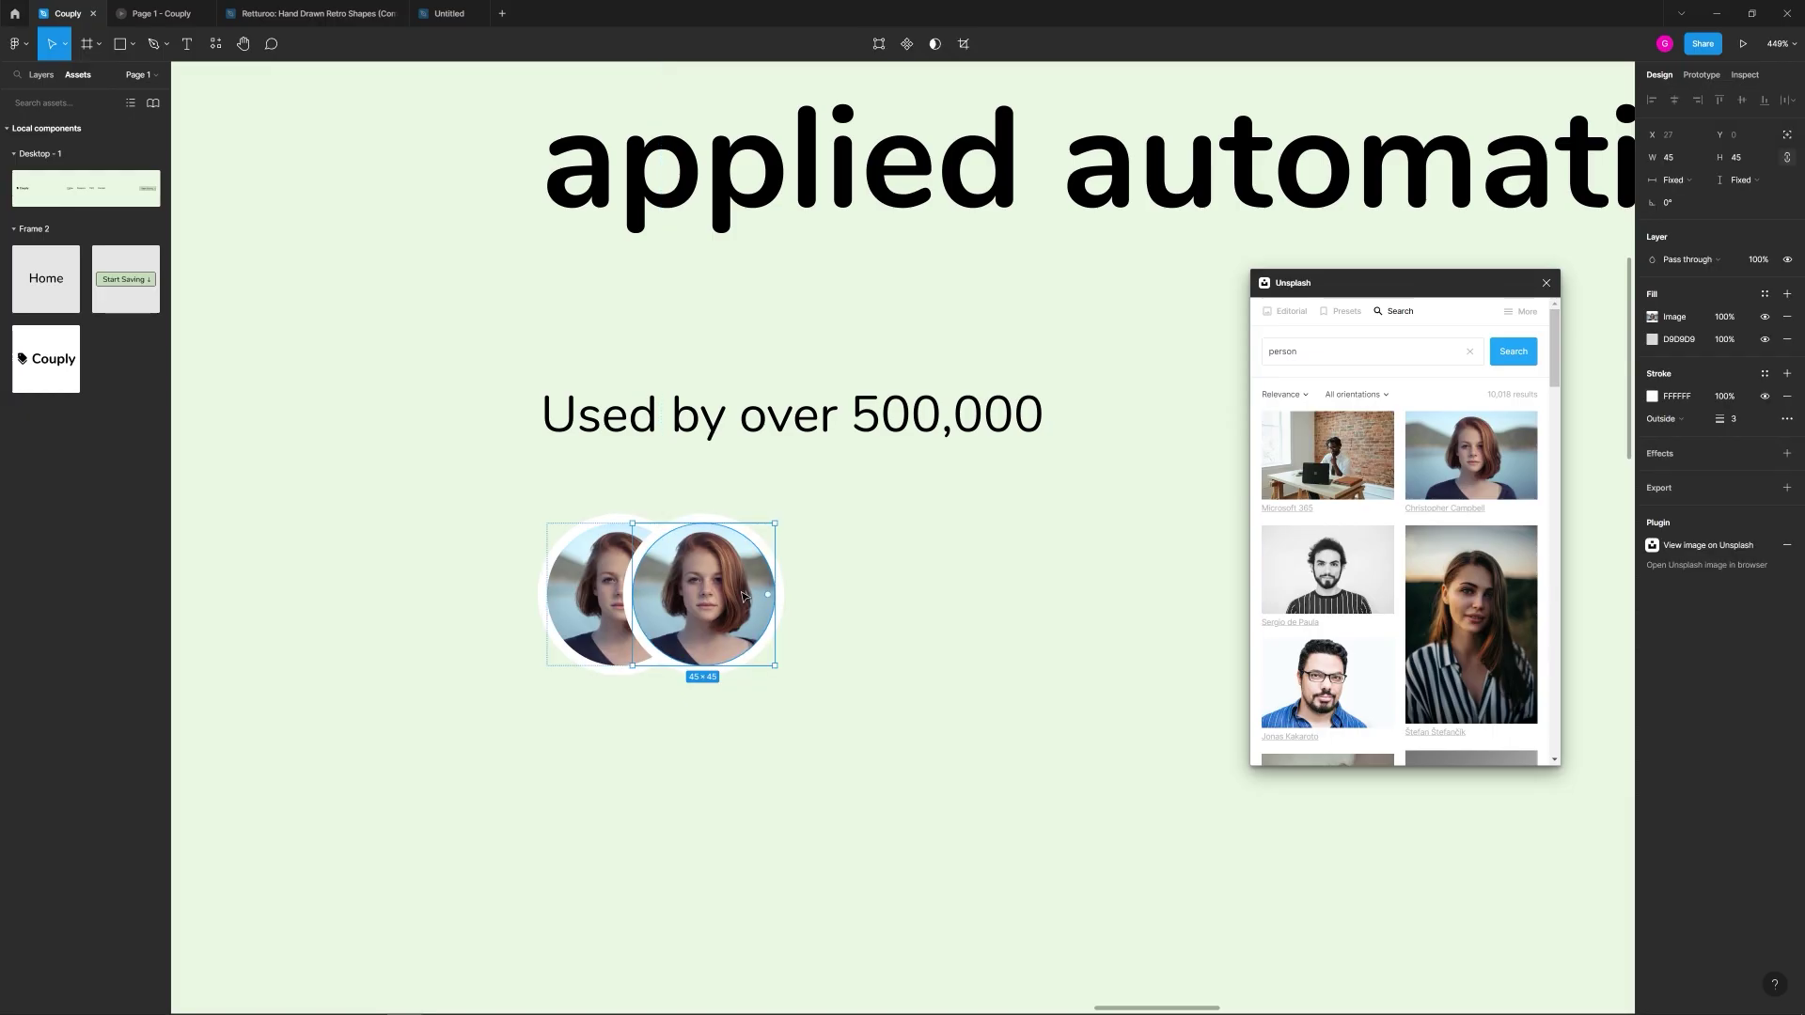
{"action": "left_click", "coordinate": [1333, 666]}
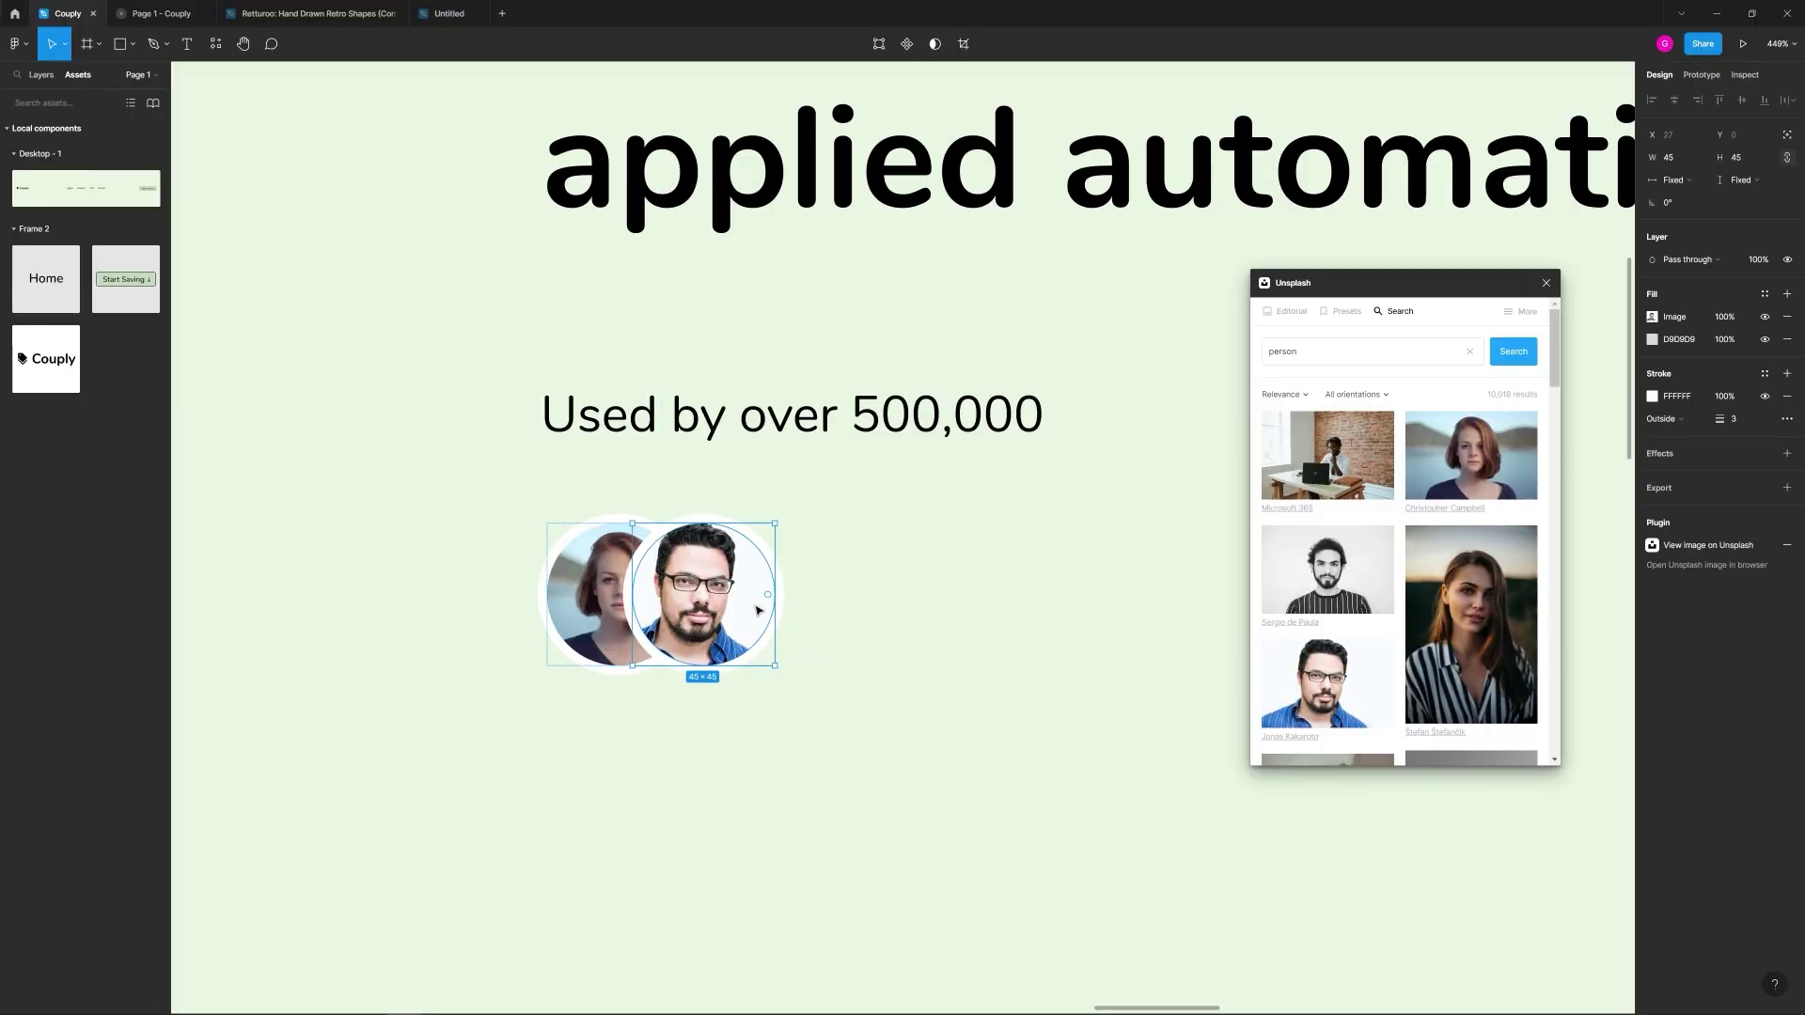
{"action": "key", "text": "ctrl+d"}
{"action": "key", "text": "ctrl+d"}
{"action": "key", "text": "ctrl+d"}
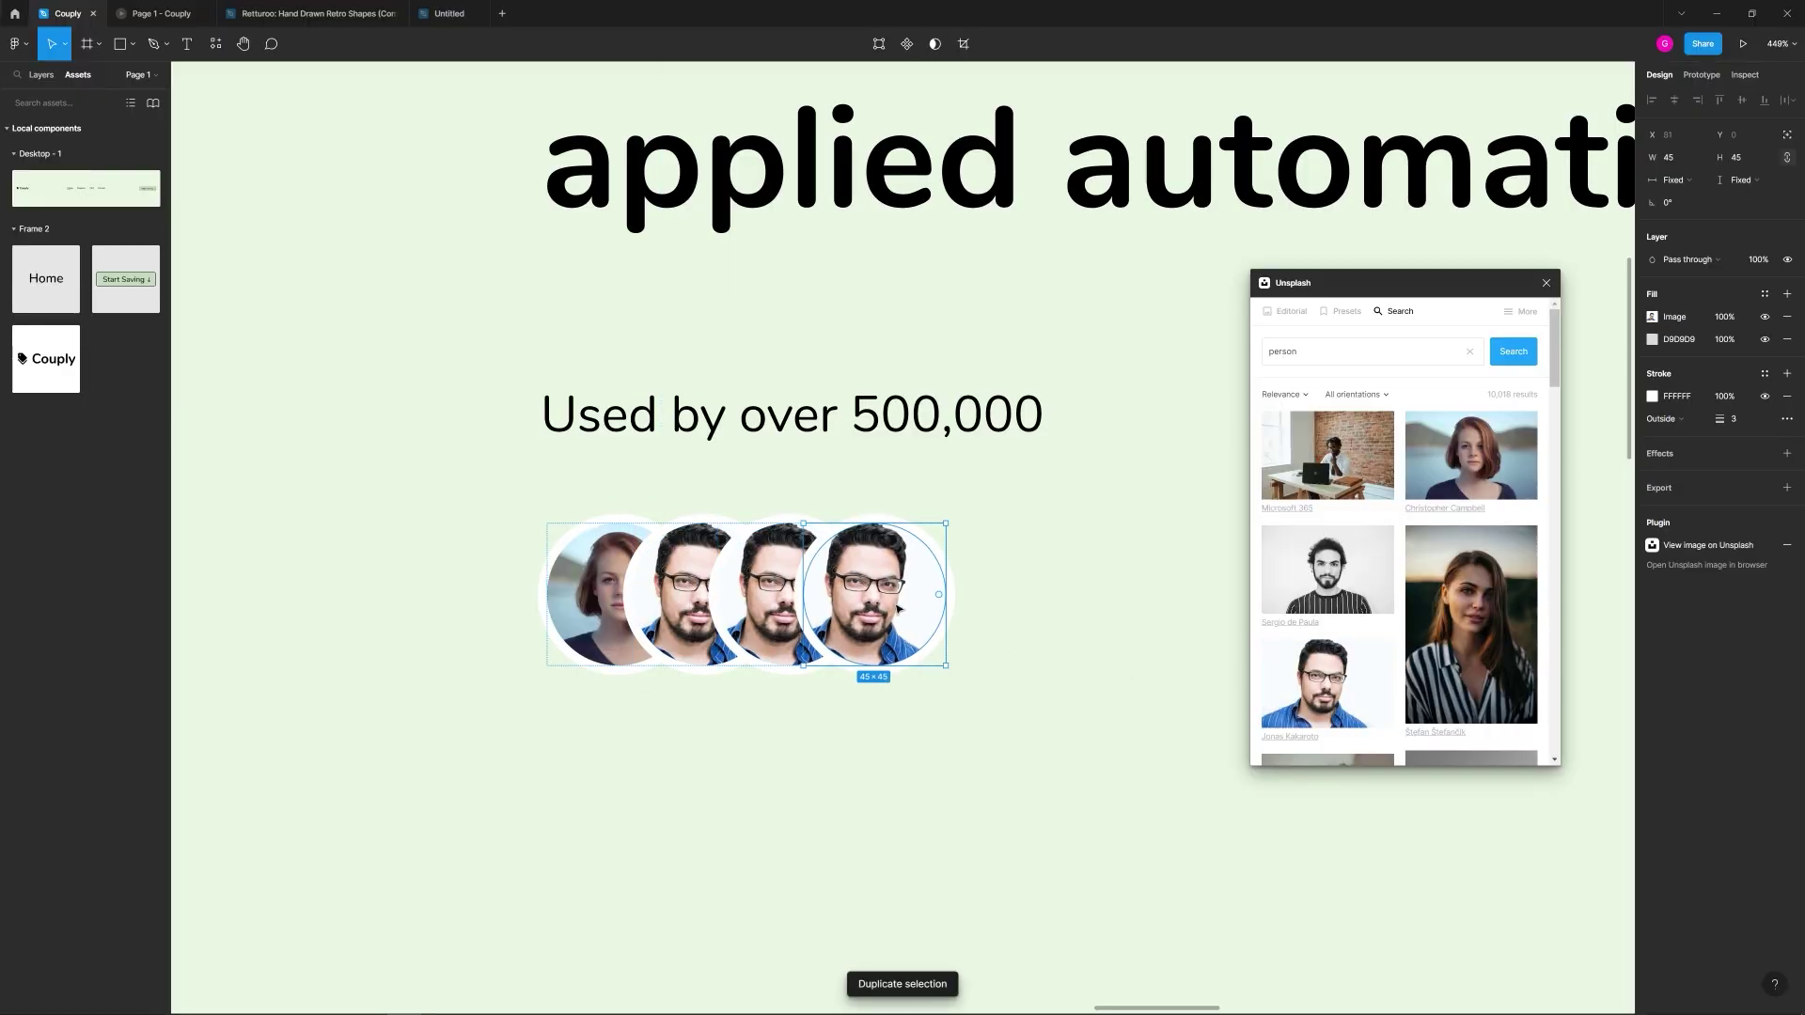
Step: Fill the third, fourth and fifth circles with the woman with tied-up hair, the bald bearded man and the long-haired woman in black
{"action": "left_click", "coordinate": [763, 598]}
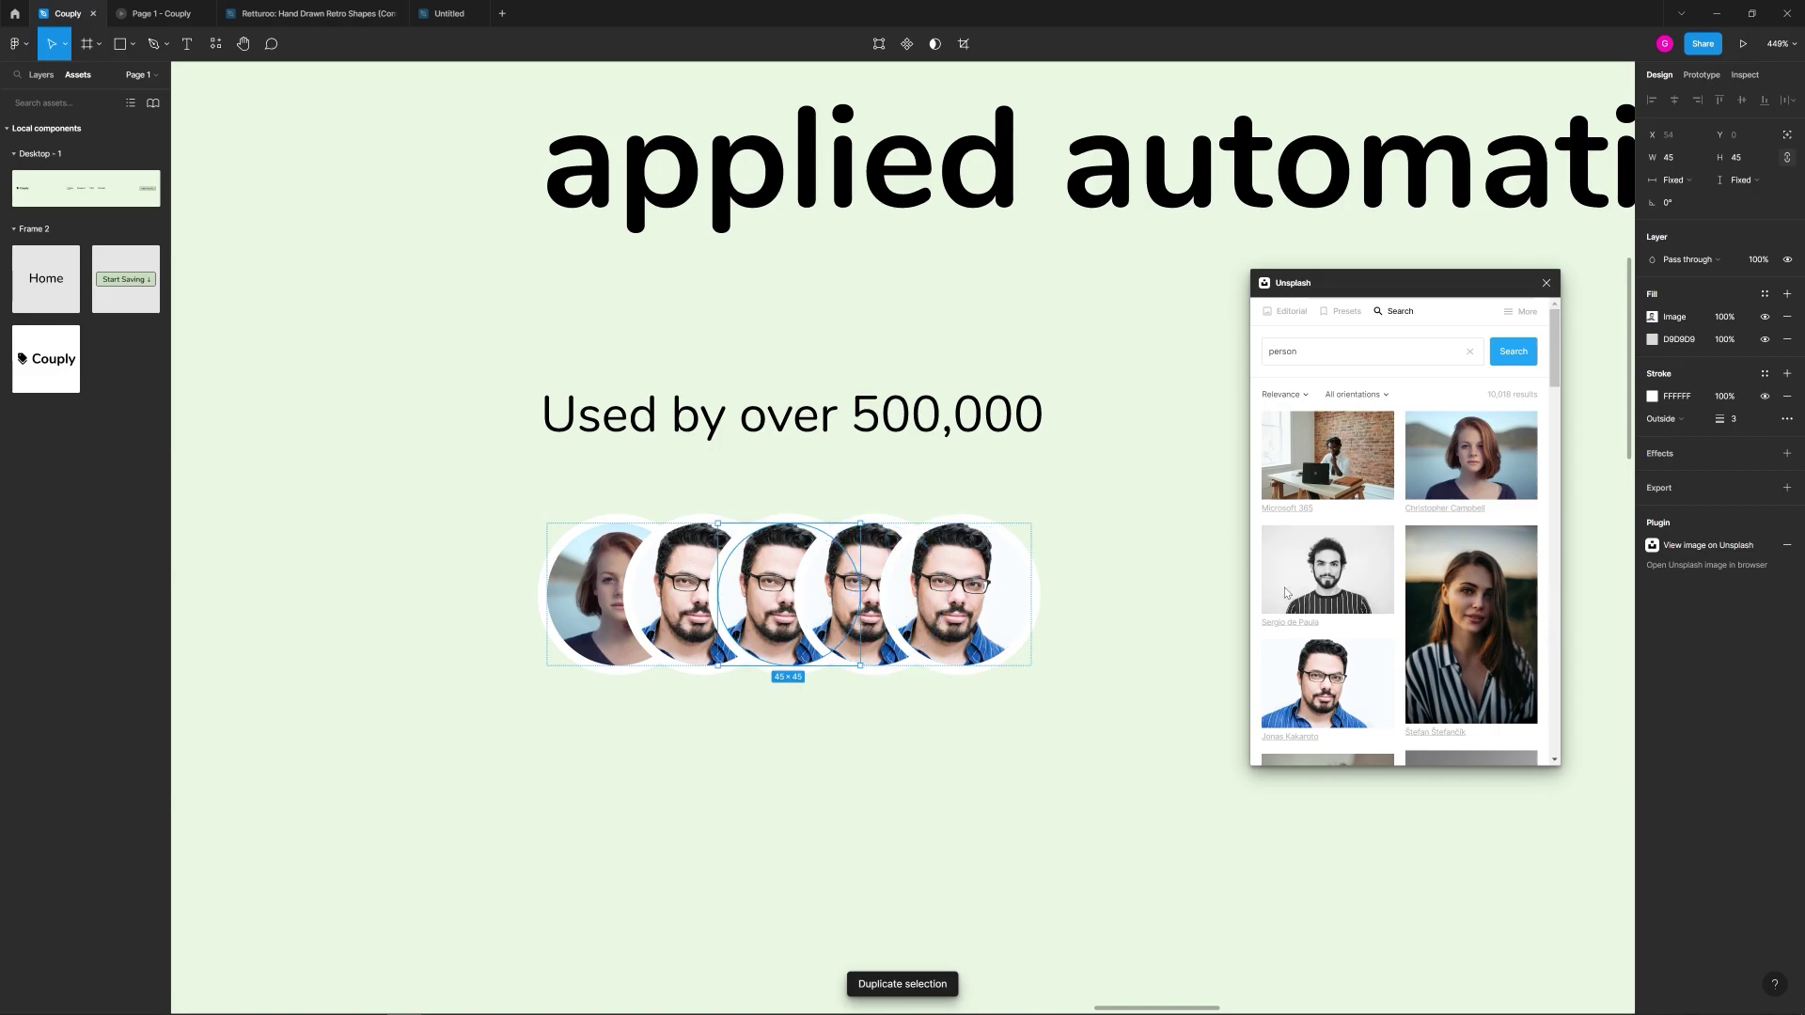
{"action": "scroll", "coordinate": [1401, 564], "scroll_direction": "down", "scroll_amount": 4}
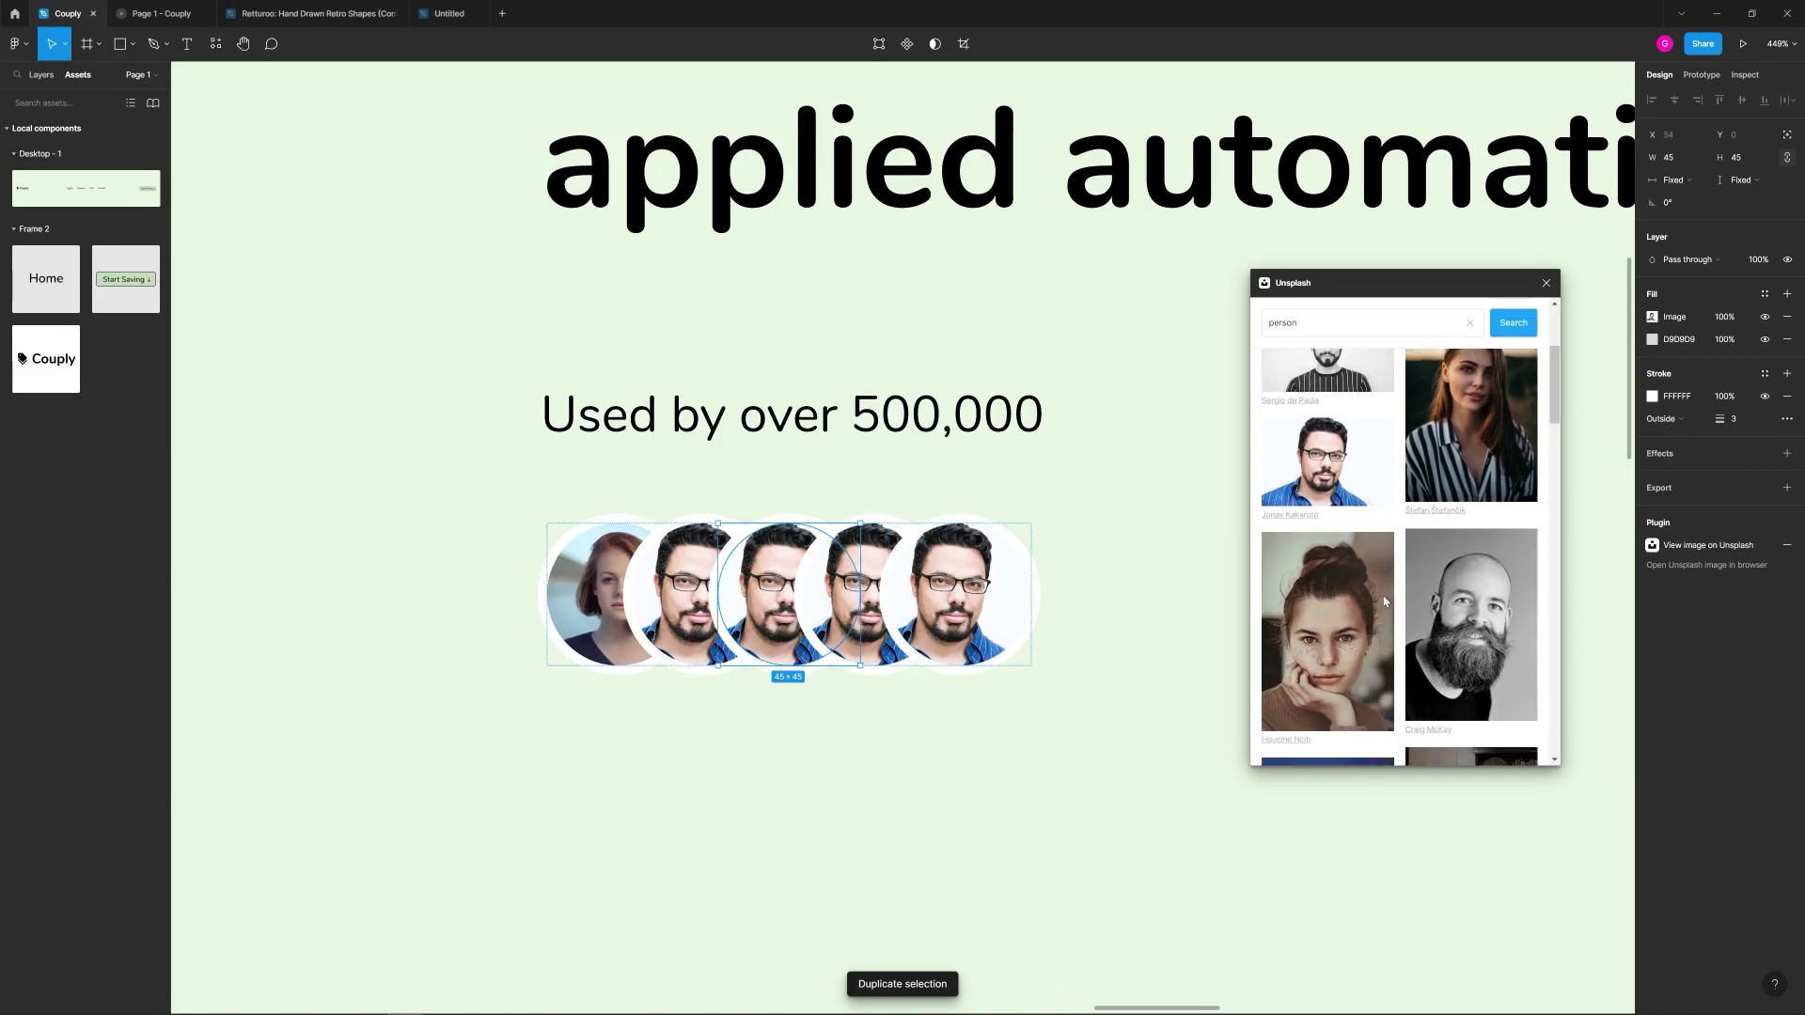
{"action": "left_click", "coordinate": [846, 592]}
{"action": "left_click", "coordinate": [1471, 494]}
{"action": "left_click", "coordinate": [991, 625]}
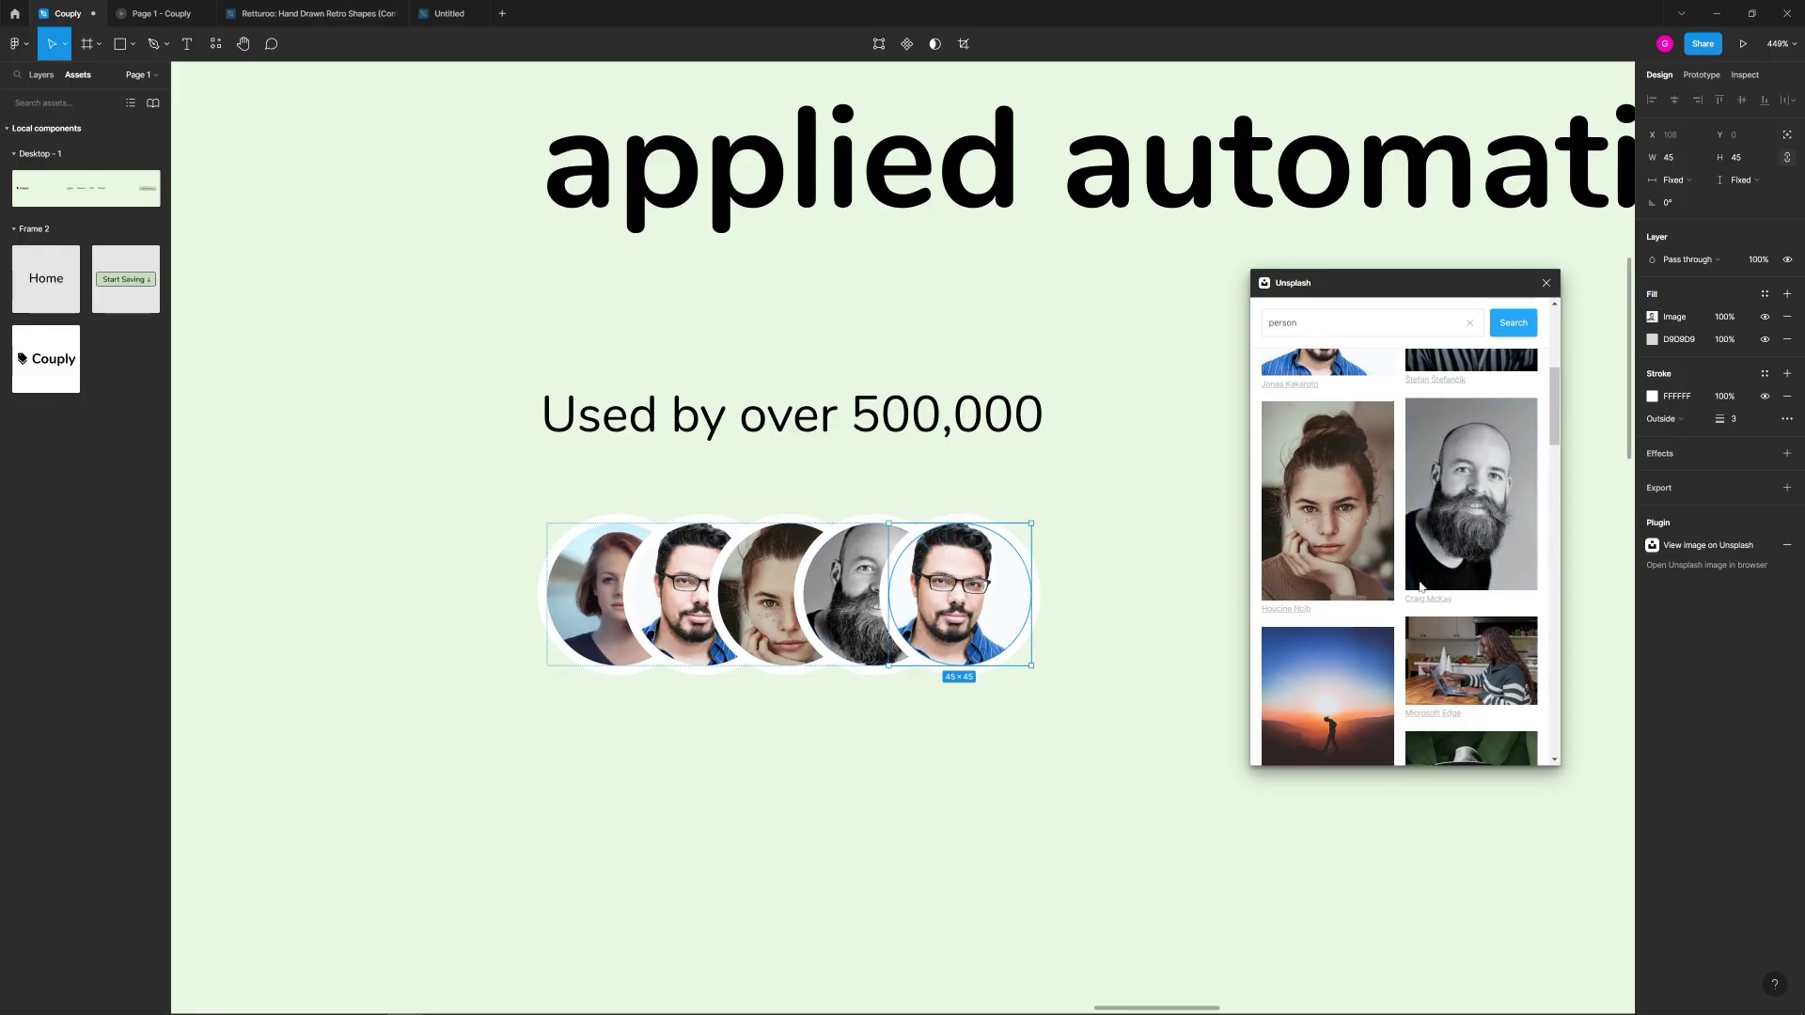
{"action": "scroll", "coordinate": [1400, 564], "scroll_direction": "down", "scroll_amount": 5}
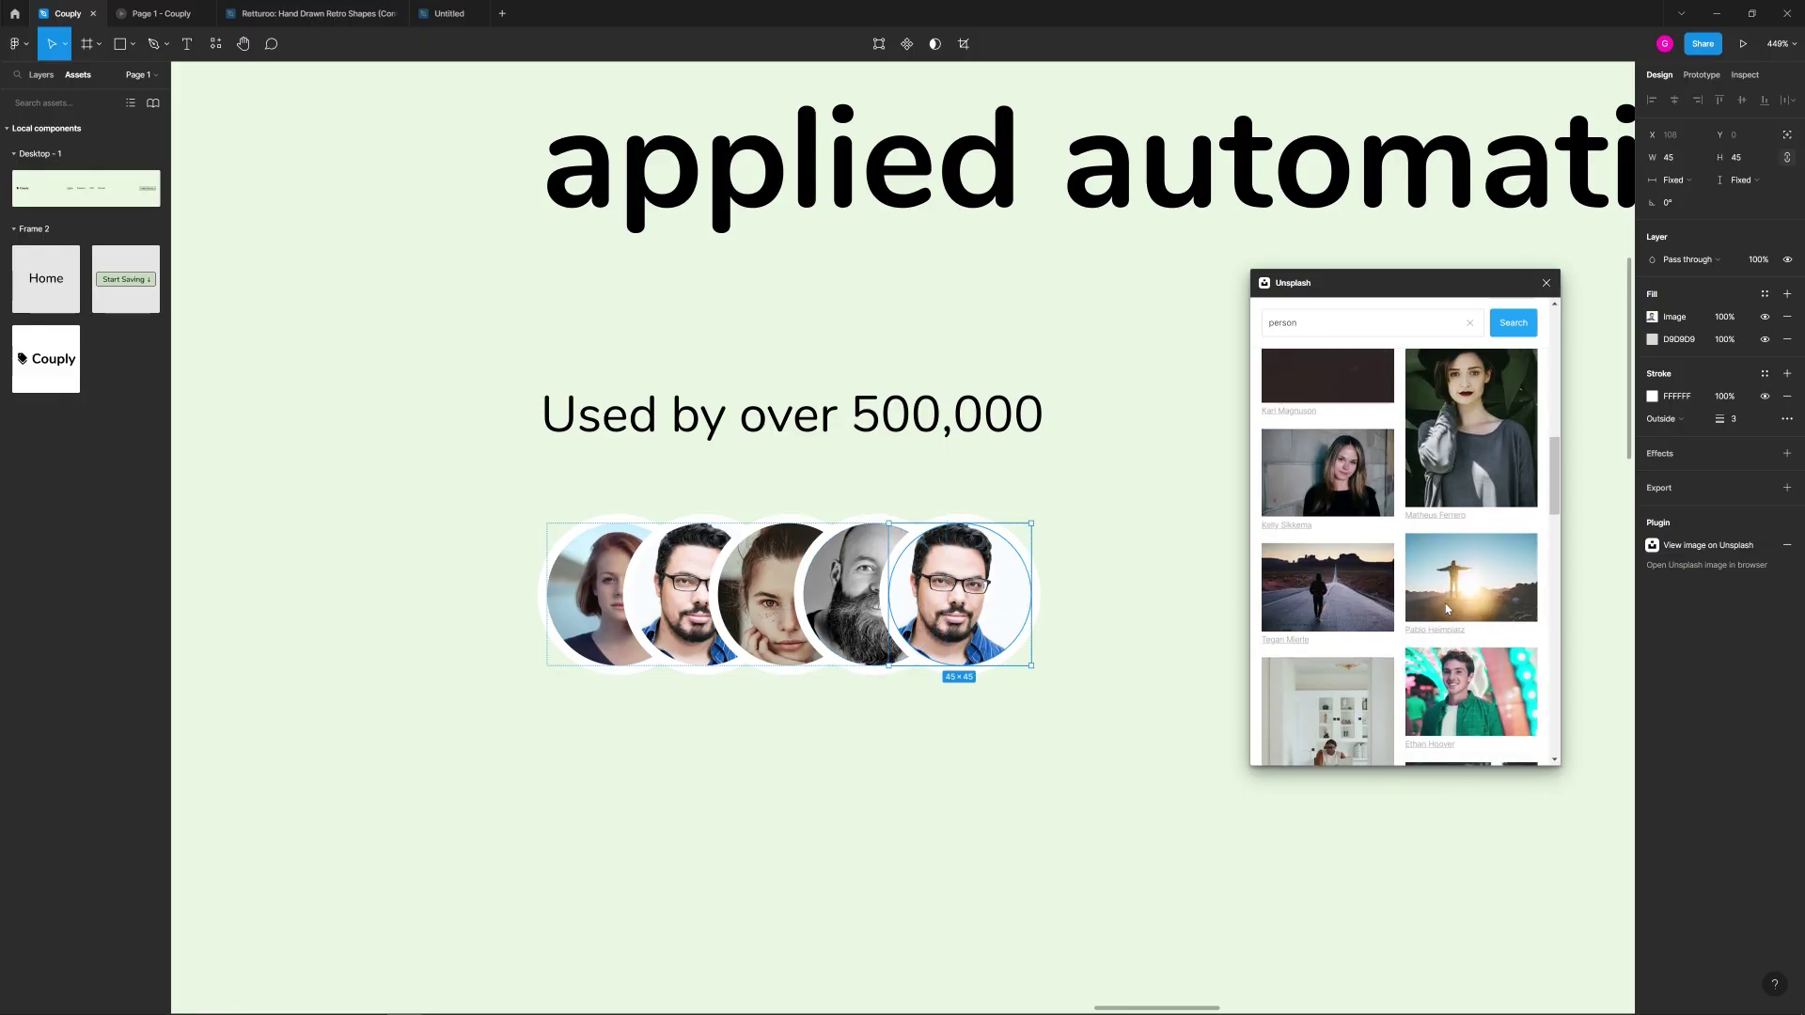
{"action": "left_click", "coordinate": [1079, 712]}
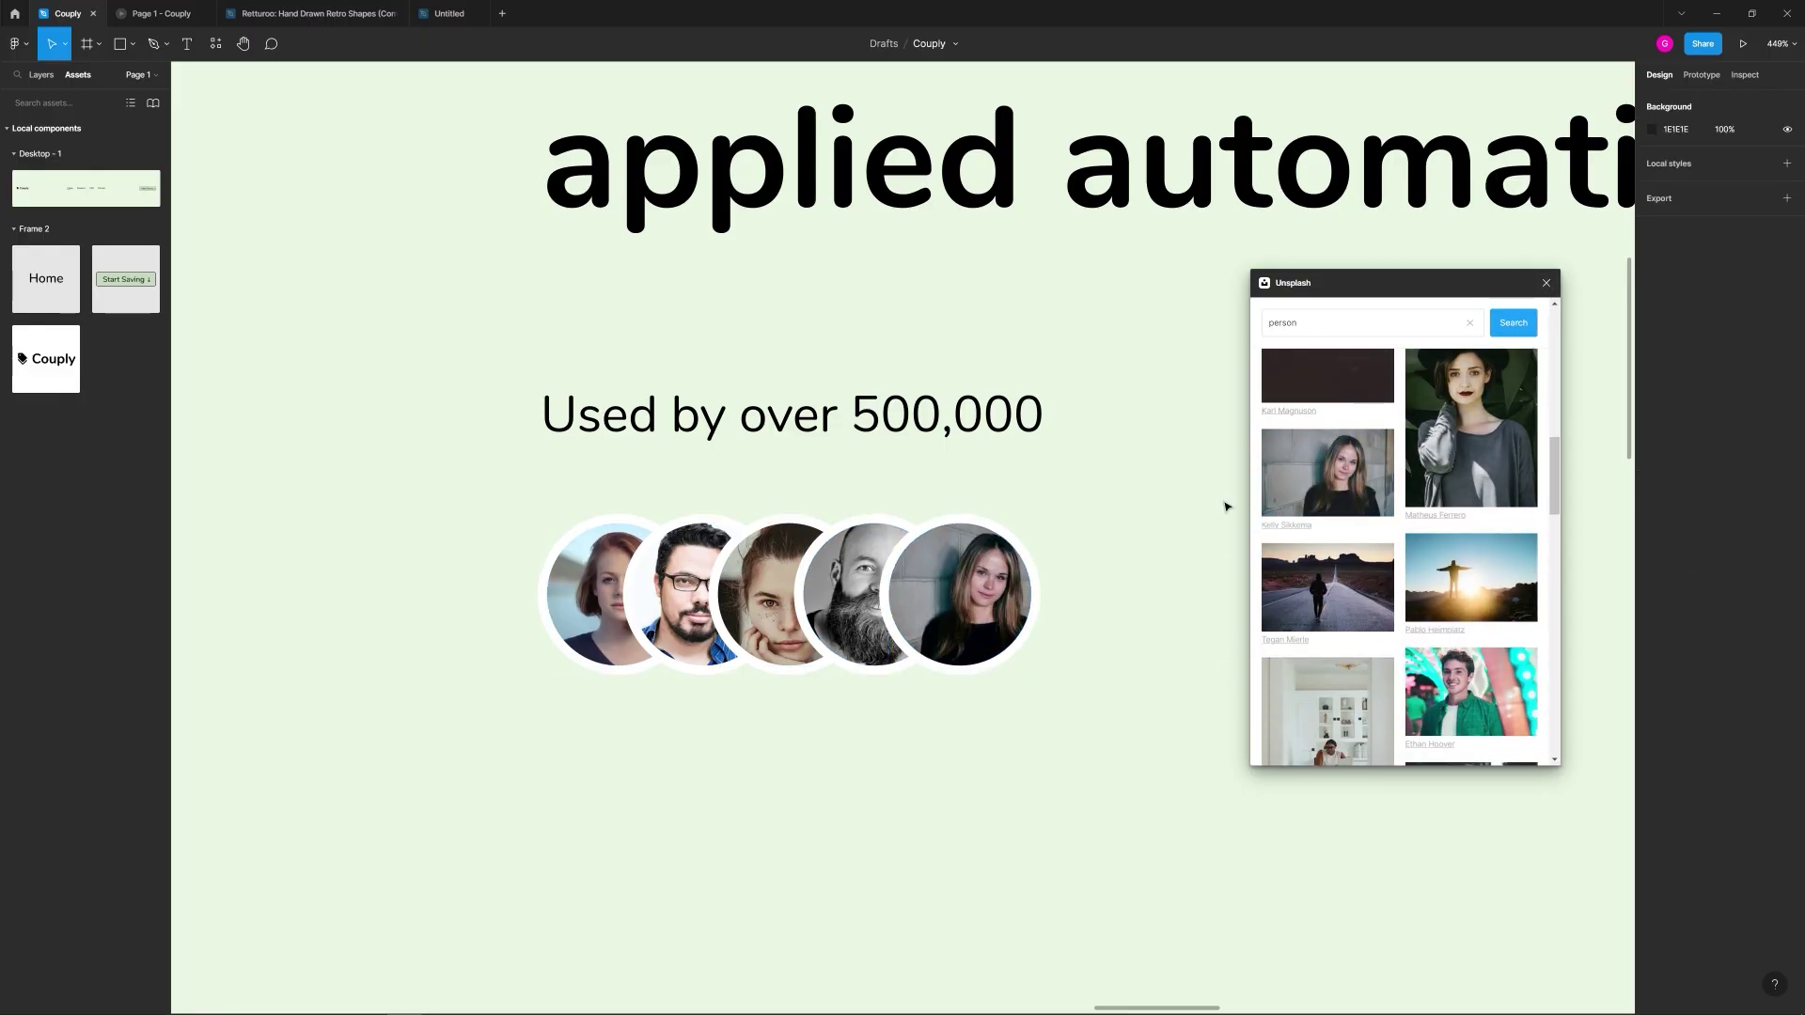
Step: Duplicate the last portrait in the row and move the copy out of the auto layout to the row's right
{"action": "left_click", "coordinate": [921, 607]}
{"action": "left_click", "coordinate": [953, 606]}
{"action": "key", "text": "ctrl+d"}
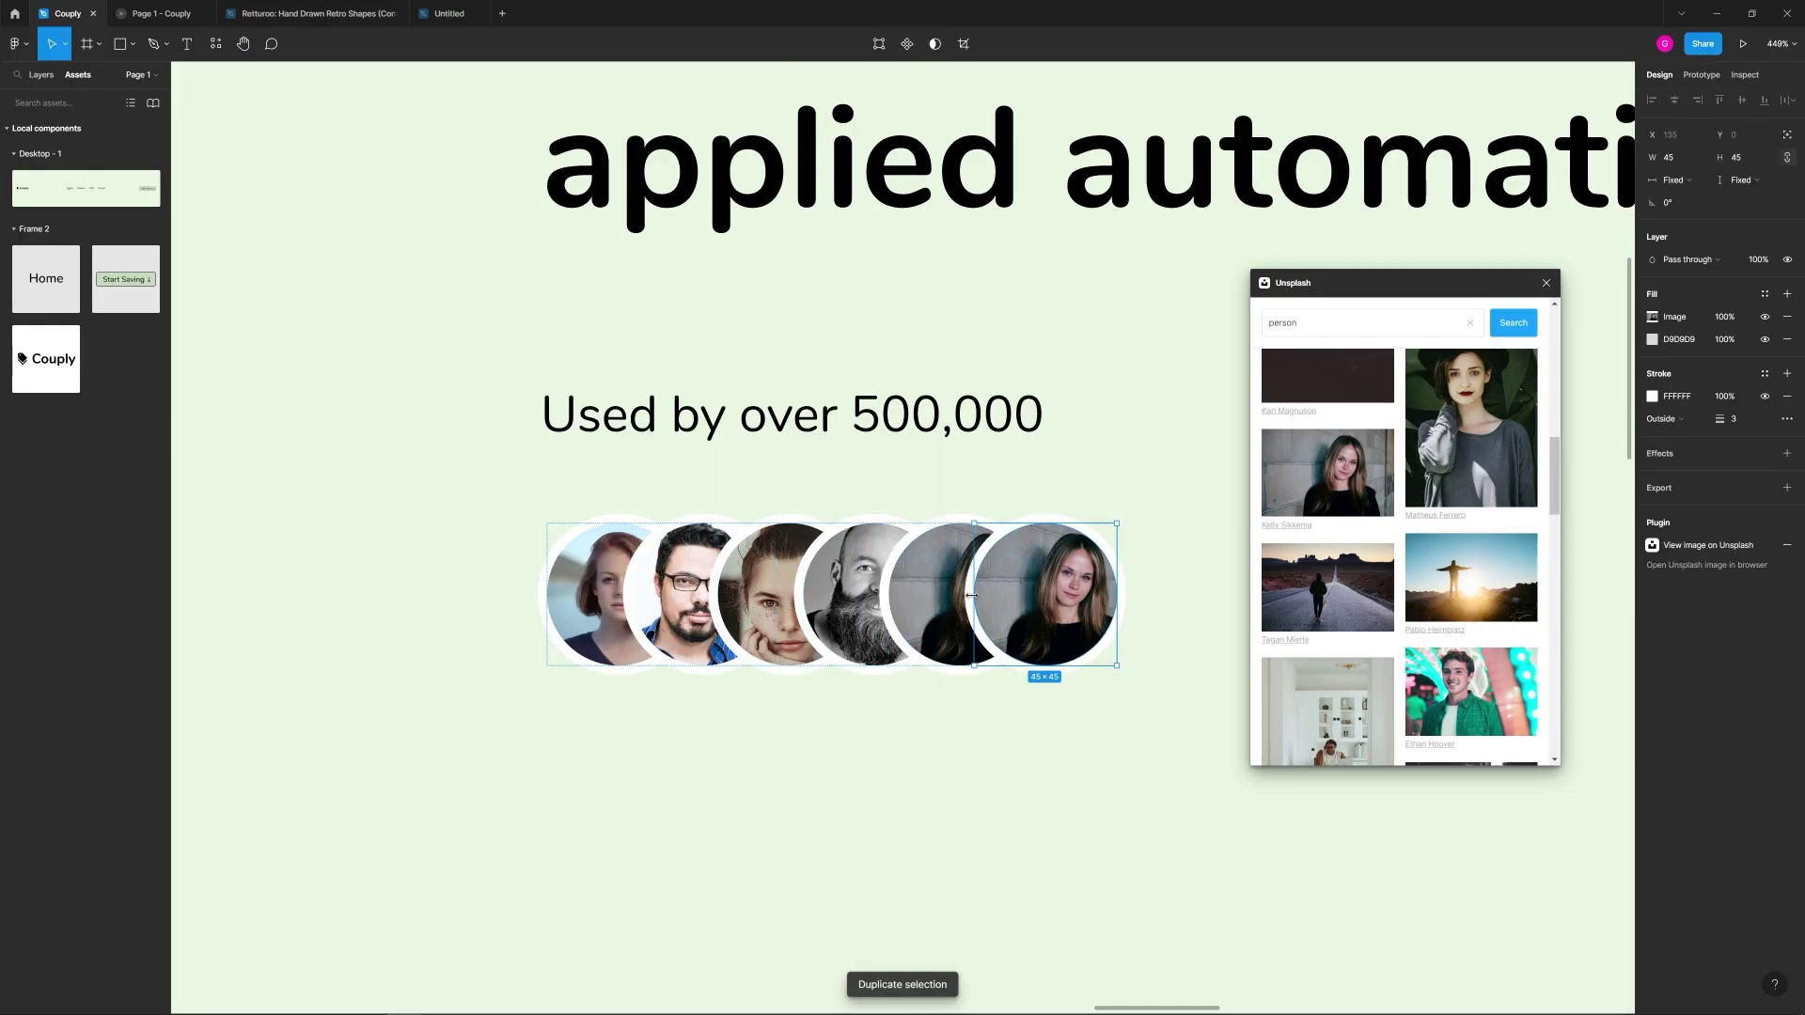
{"action": "scroll", "coordinate": [1063, 722], "scroll_direction": "right", "scroll_amount": 5}
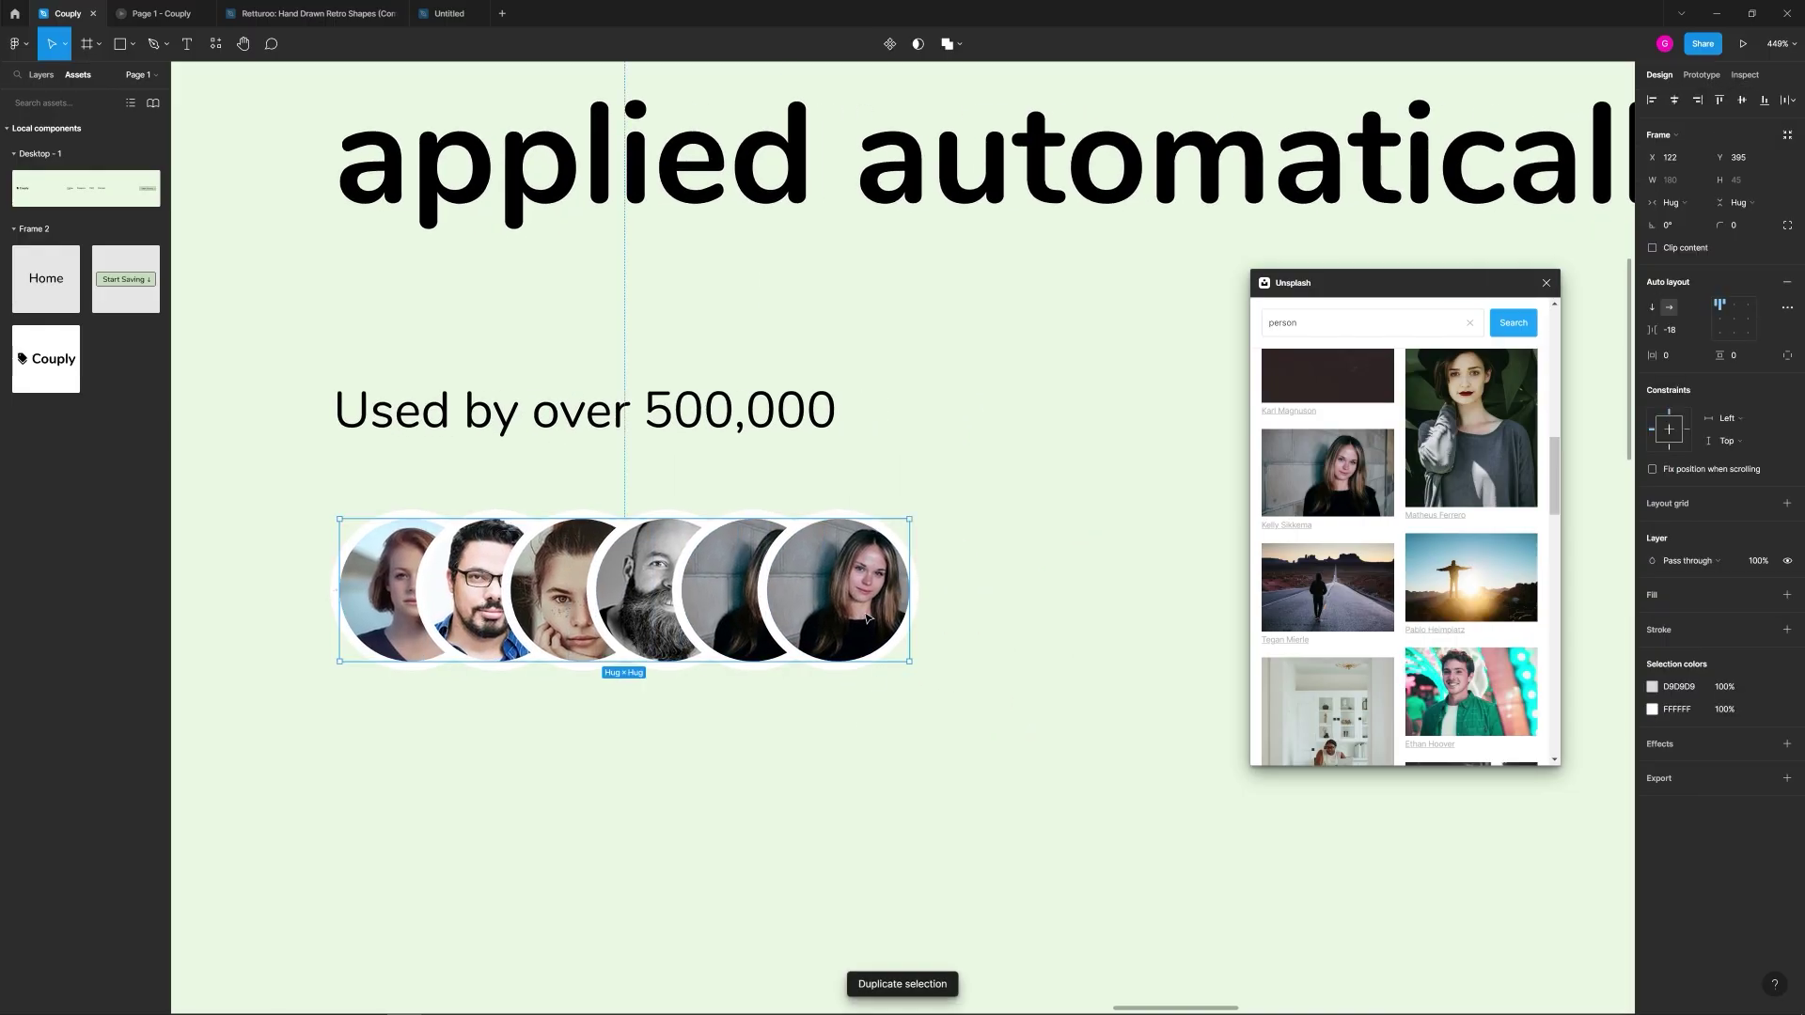
{"action": "left_click_drag", "start_coordinate": [893, 614], "coordinate": [1038, 601]}
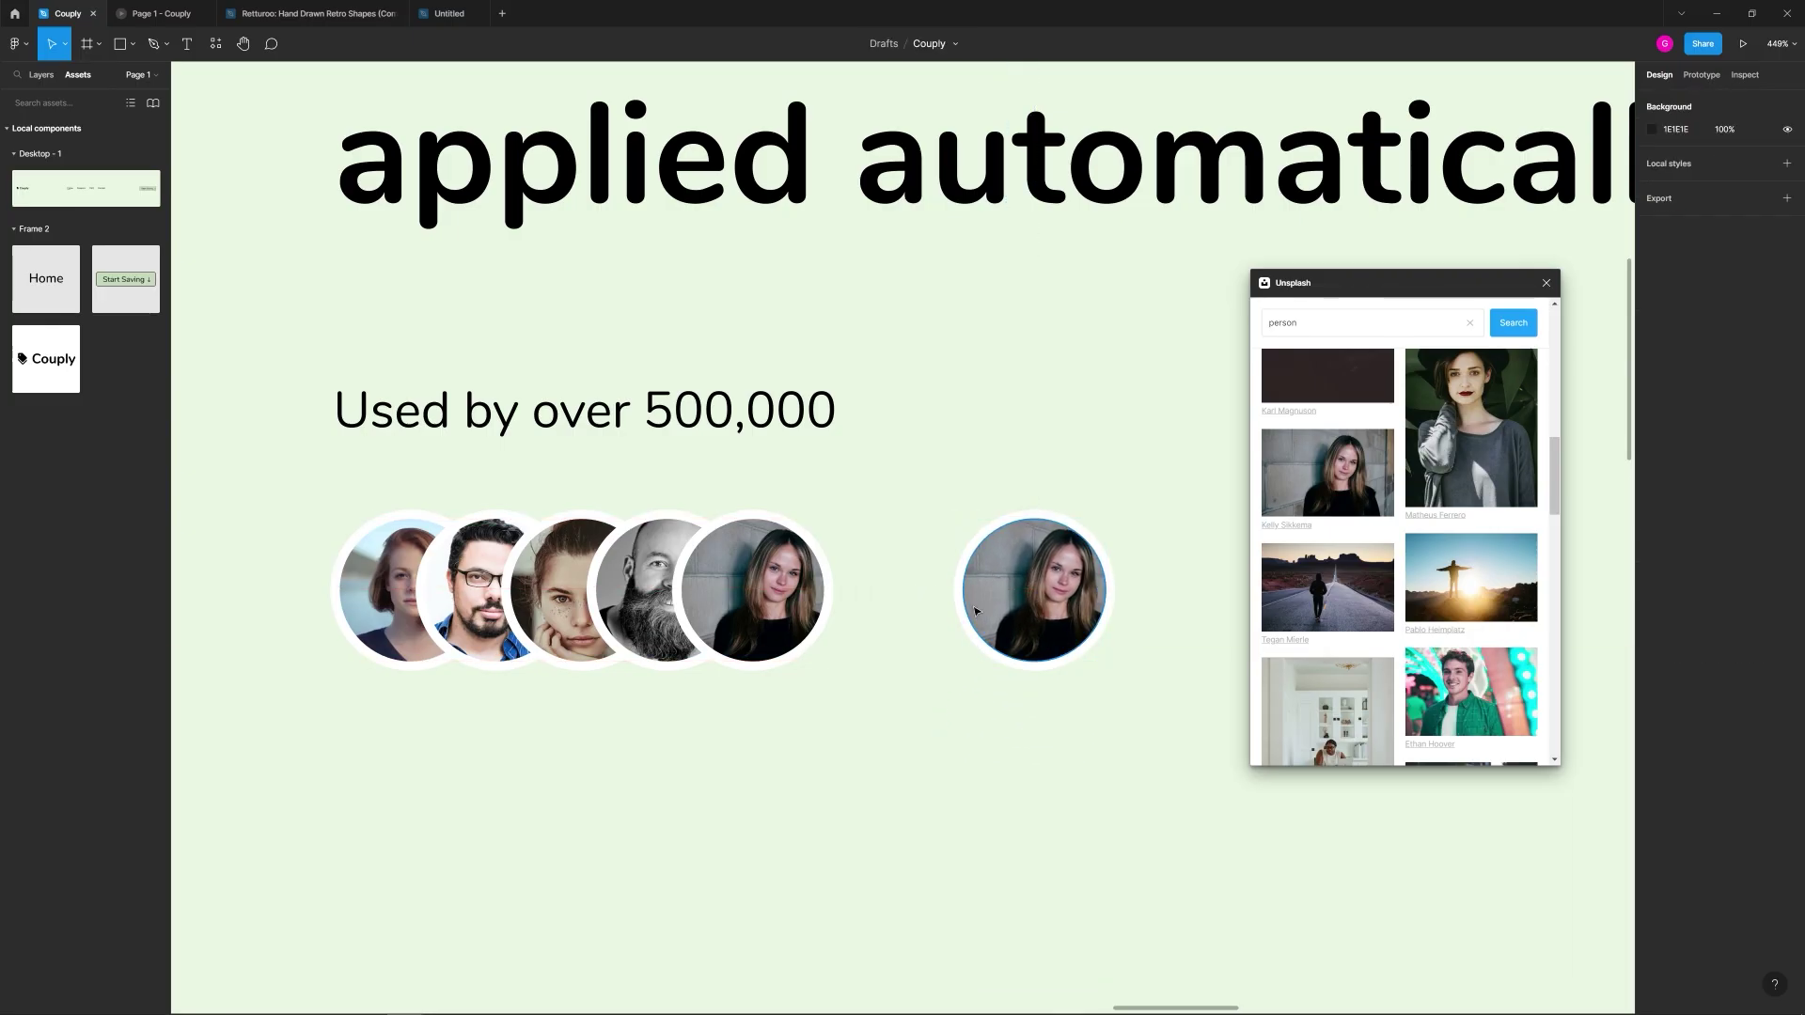
Step: Fill the separate circle with the portrait of the man in green, undoing the oversized placement, and close Unsplash
{"action": "scroll", "coordinate": [950, 639], "scroll_direction": "down", "scroll_amount": 2}
{"action": "scroll", "coordinate": [1436, 613], "scroll_direction": "down", "scroll_amount": 3}
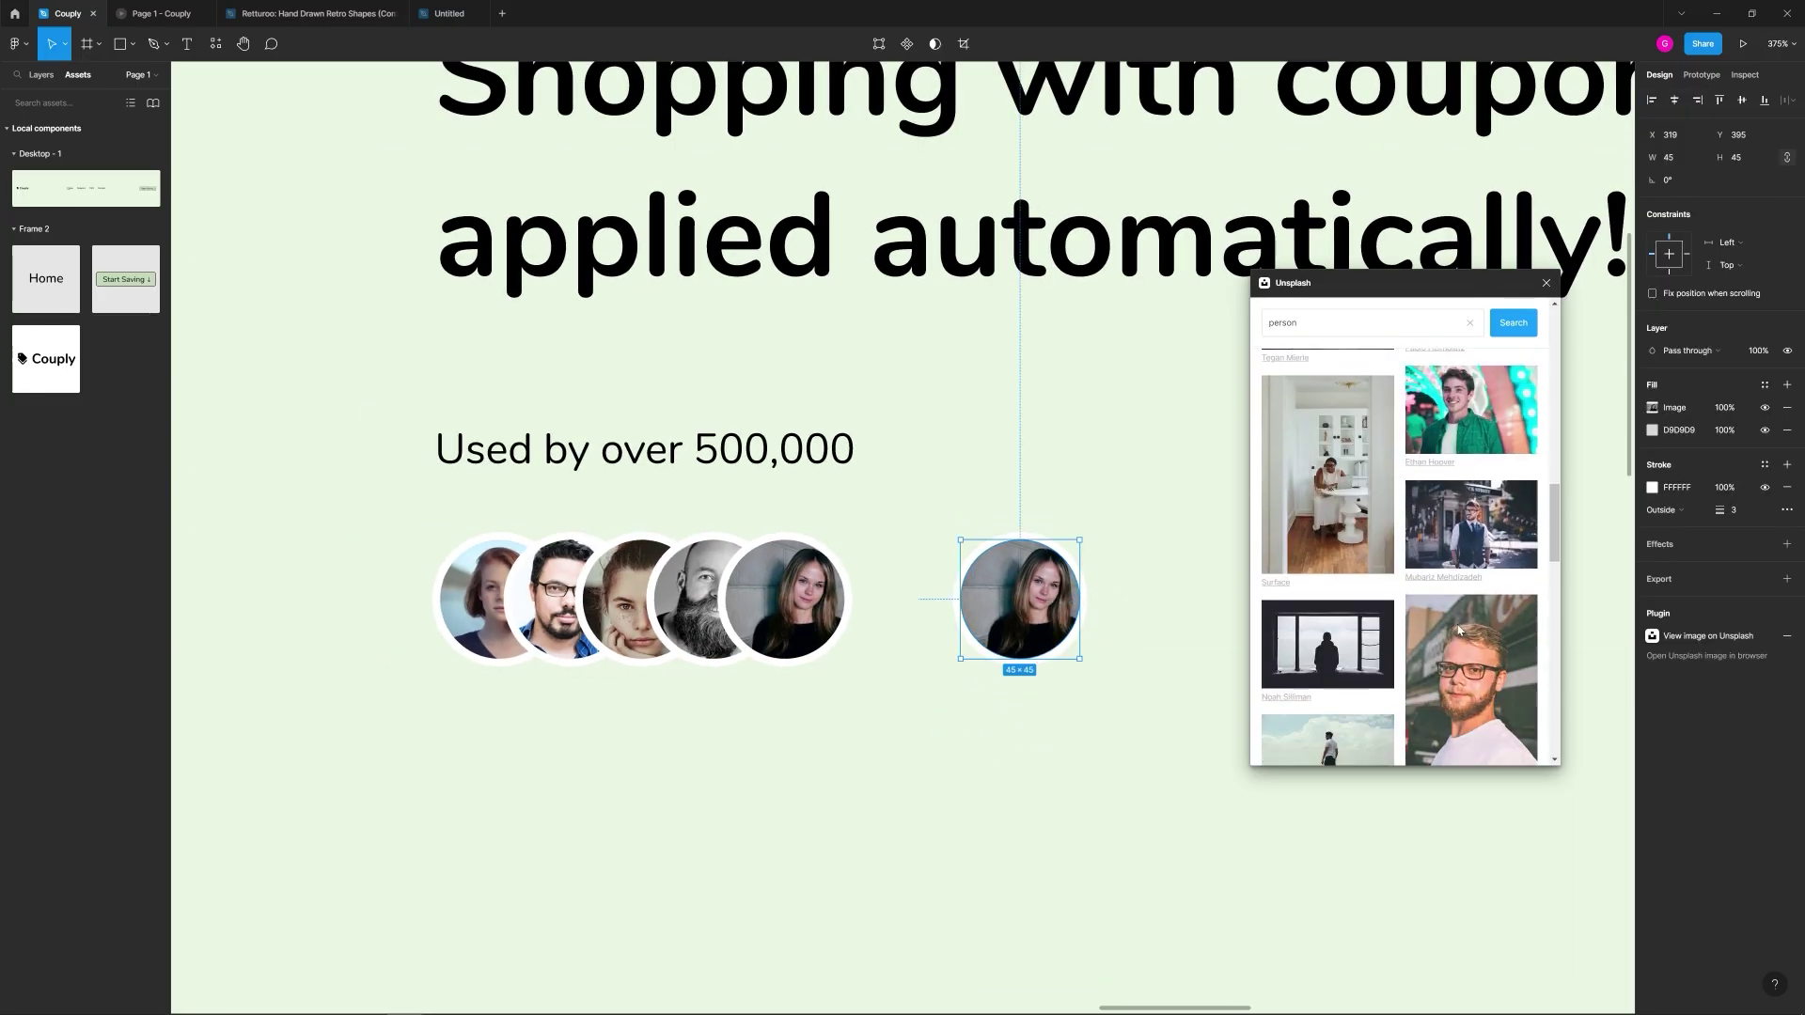
{"action": "left_click", "coordinate": [1472, 410]}
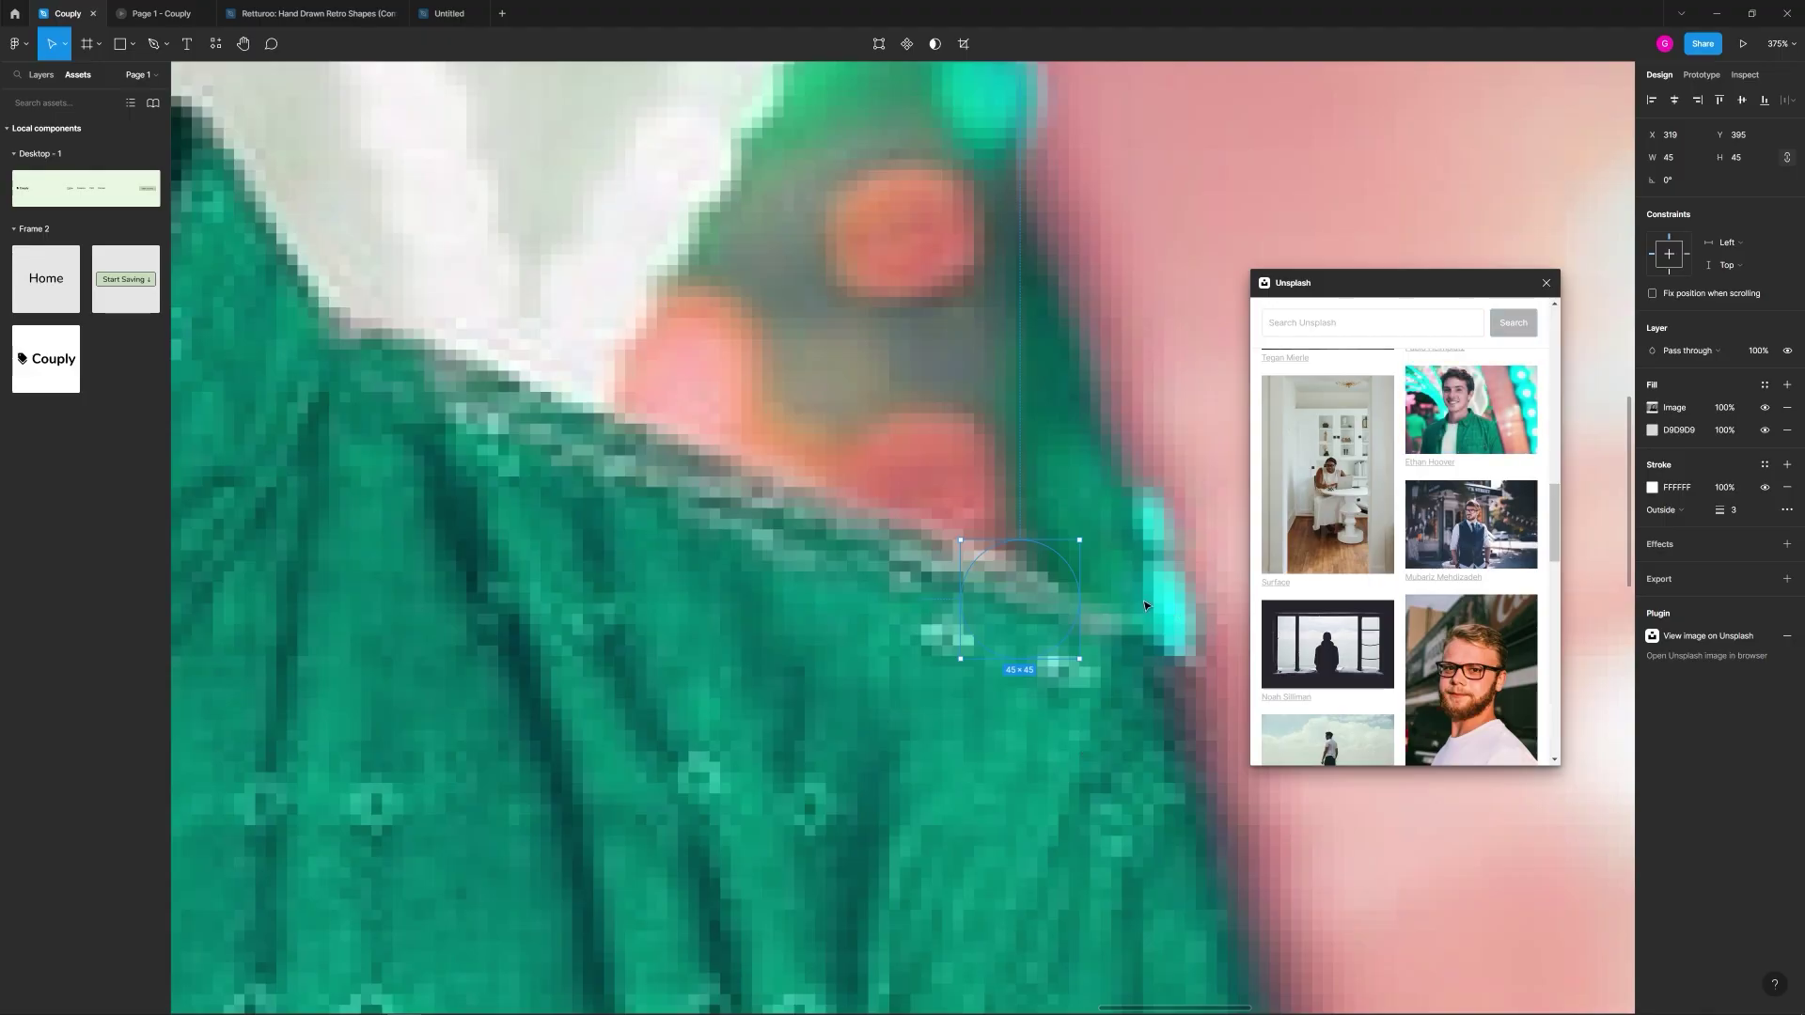
{"action": "key", "text": "ctrl+z"}
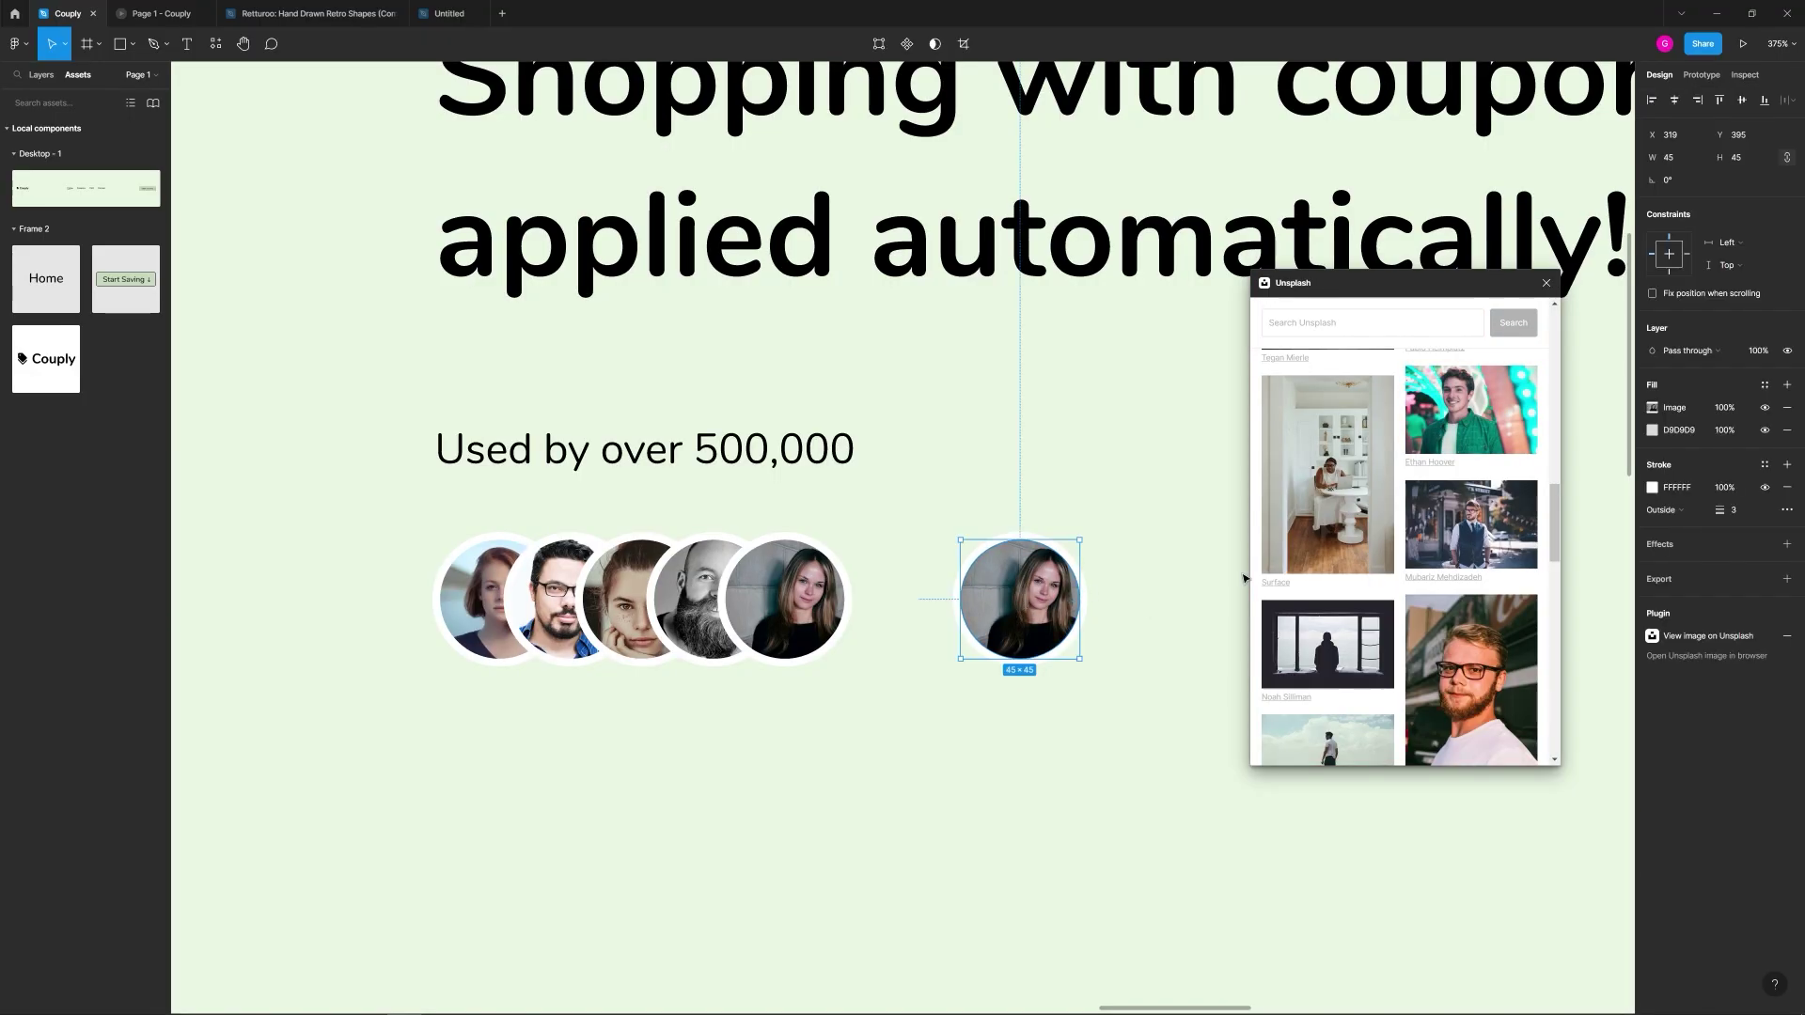
{"action": "left_click", "coordinate": [1470, 412]}
{"action": "left_click", "coordinate": [1206, 420]}
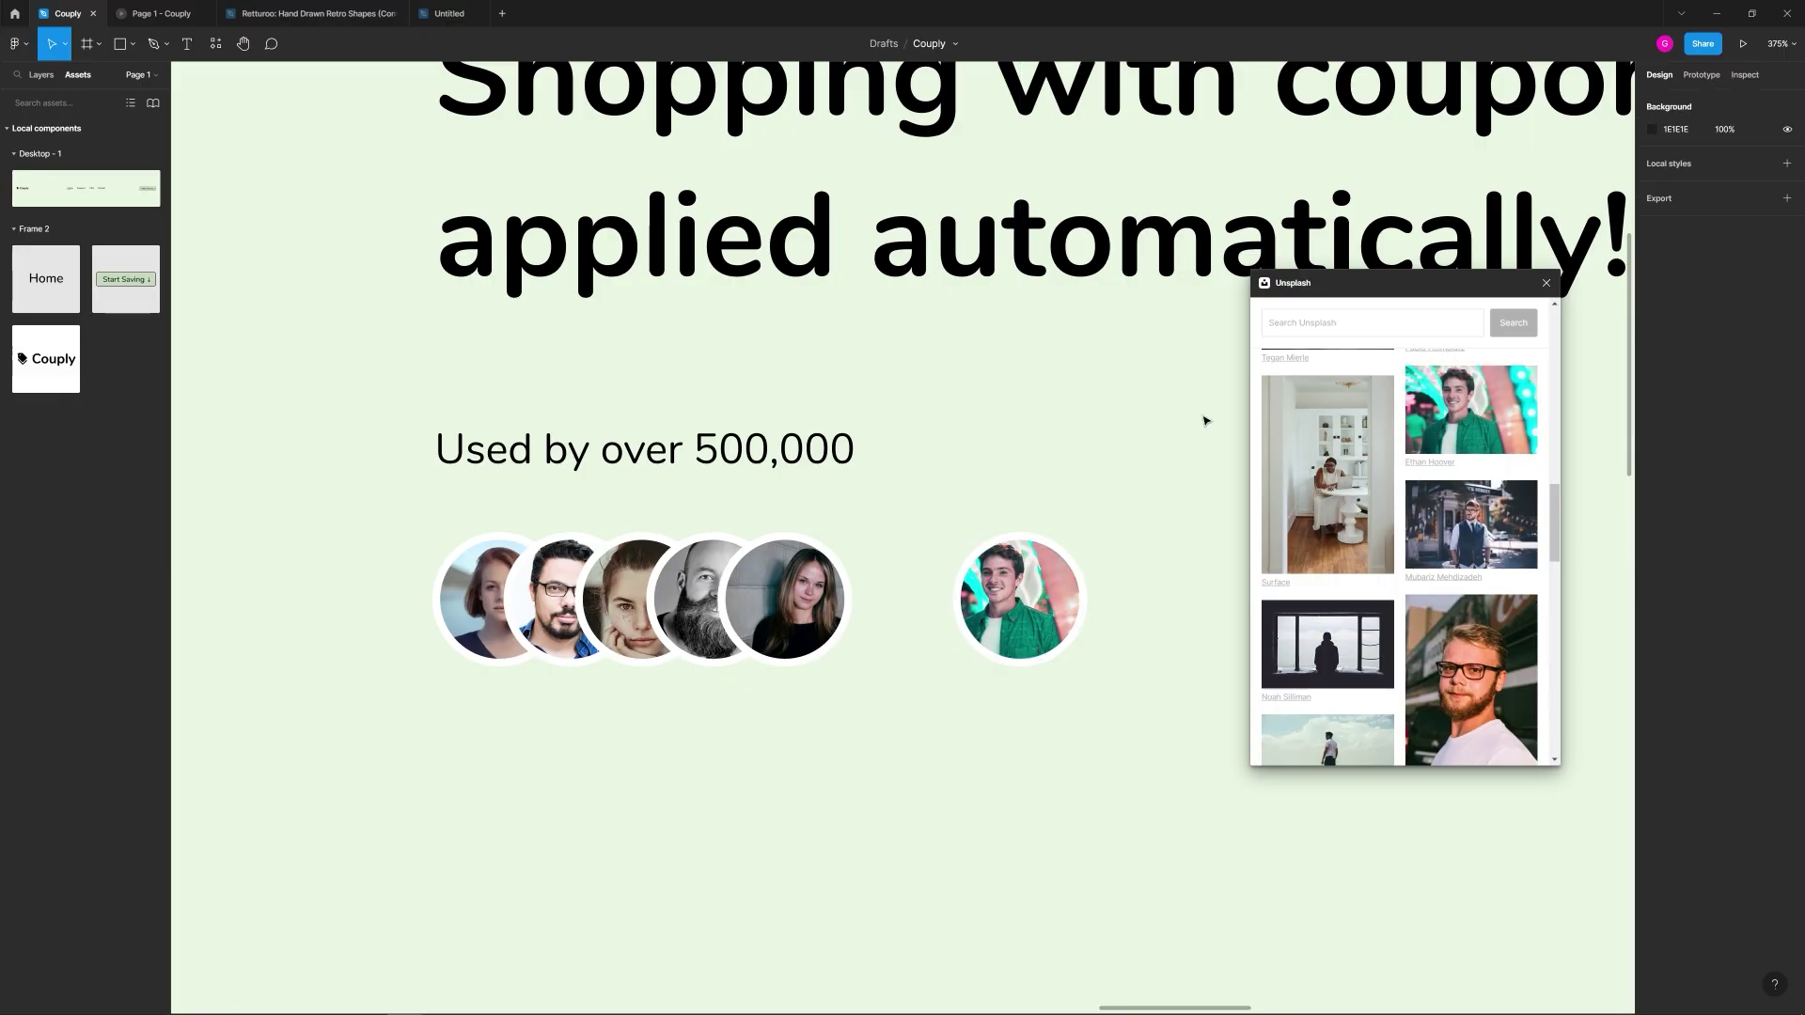
{"action": "left_click", "coordinate": [1545, 282]}
Step: Draw a rectangle about 213 × 65 over the separate portrait and move it below the portrait in the layer order
{"action": "scroll", "coordinate": [1173, 493], "scroll_direction": "down", "scroll_amount": 3}
{"action": "scroll", "coordinate": [1173, 492], "scroll_direction": "up", "scroll_amount": 5}
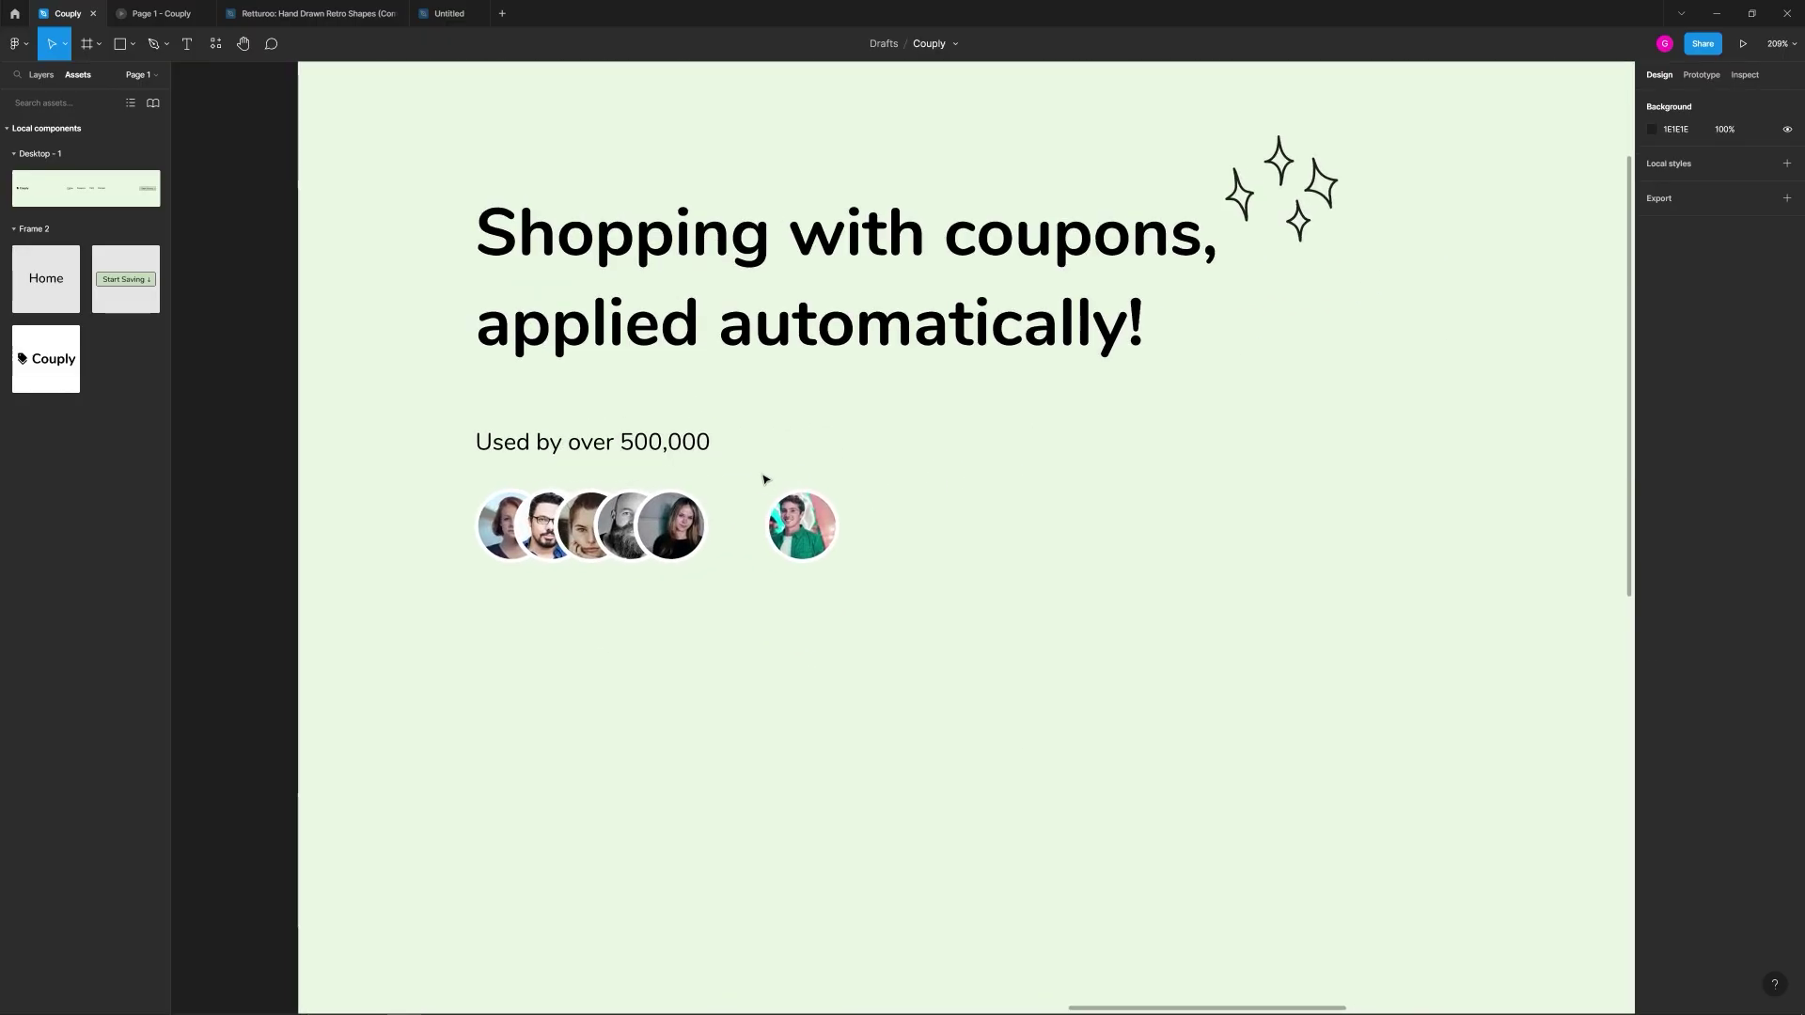
{"action": "key", "text": "r"}
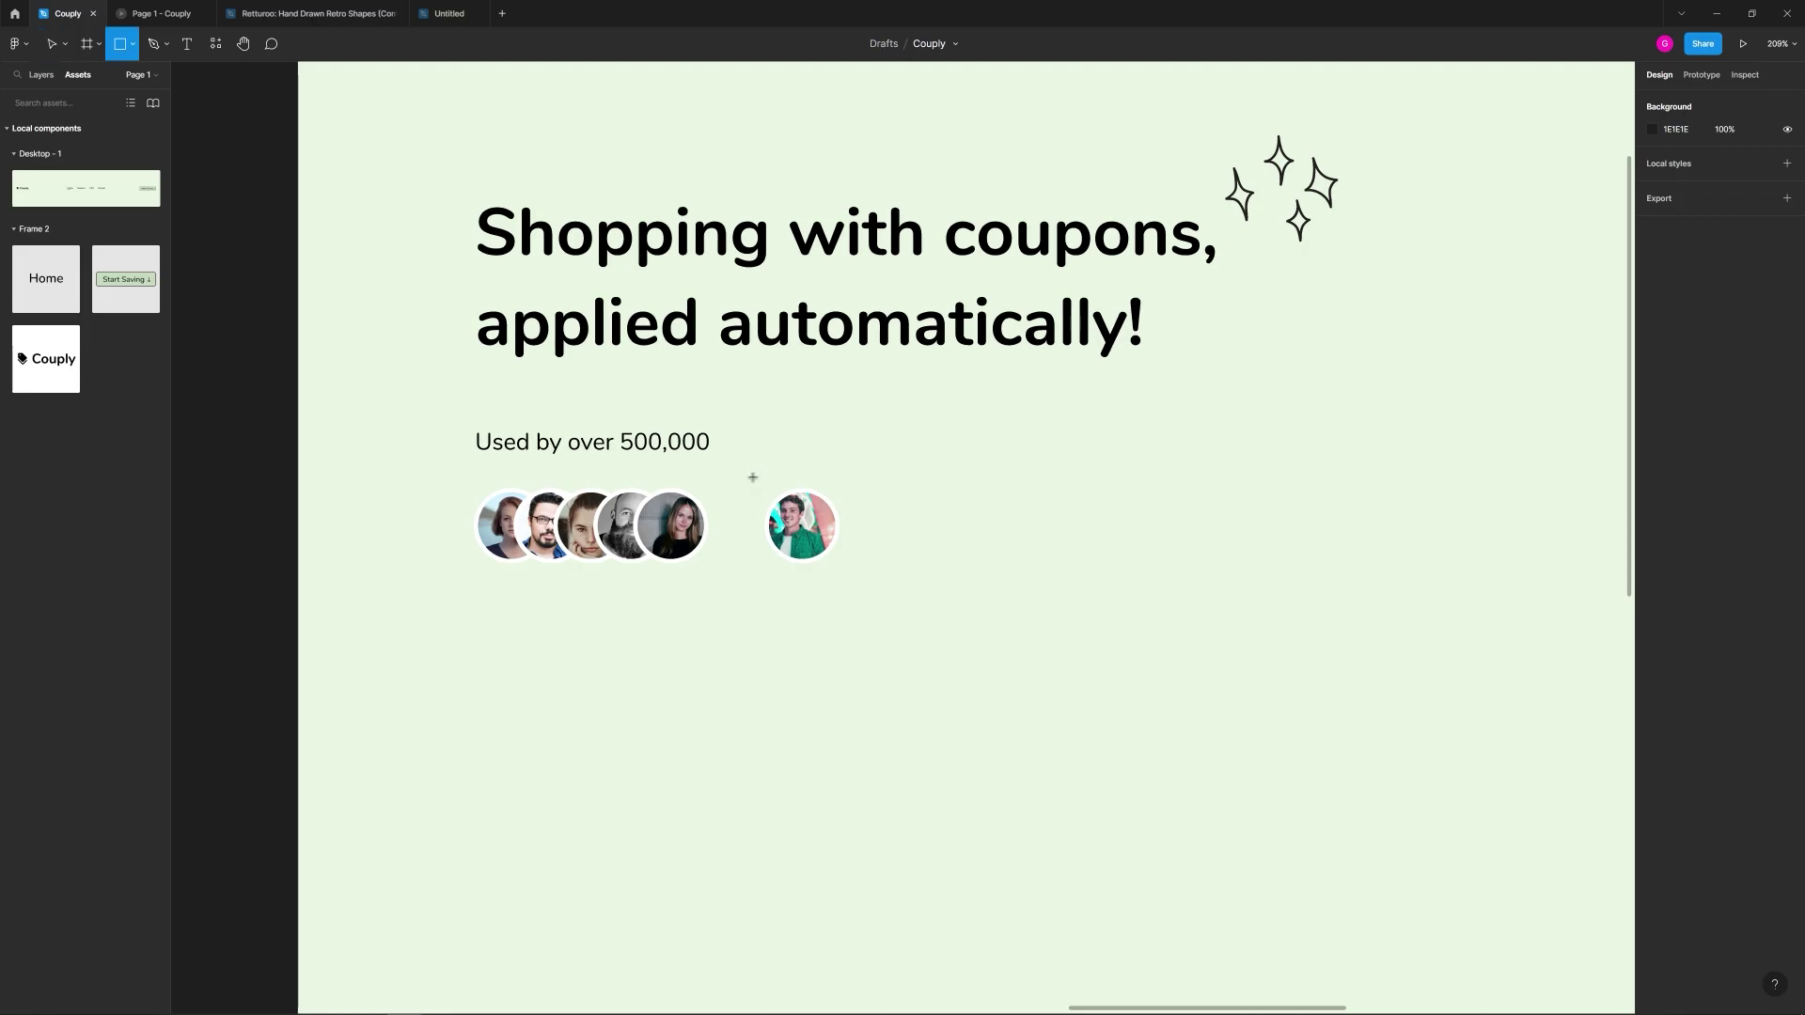
{"action": "left_click_drag", "start_coordinate": [753, 477], "coordinate": [1070, 573]}
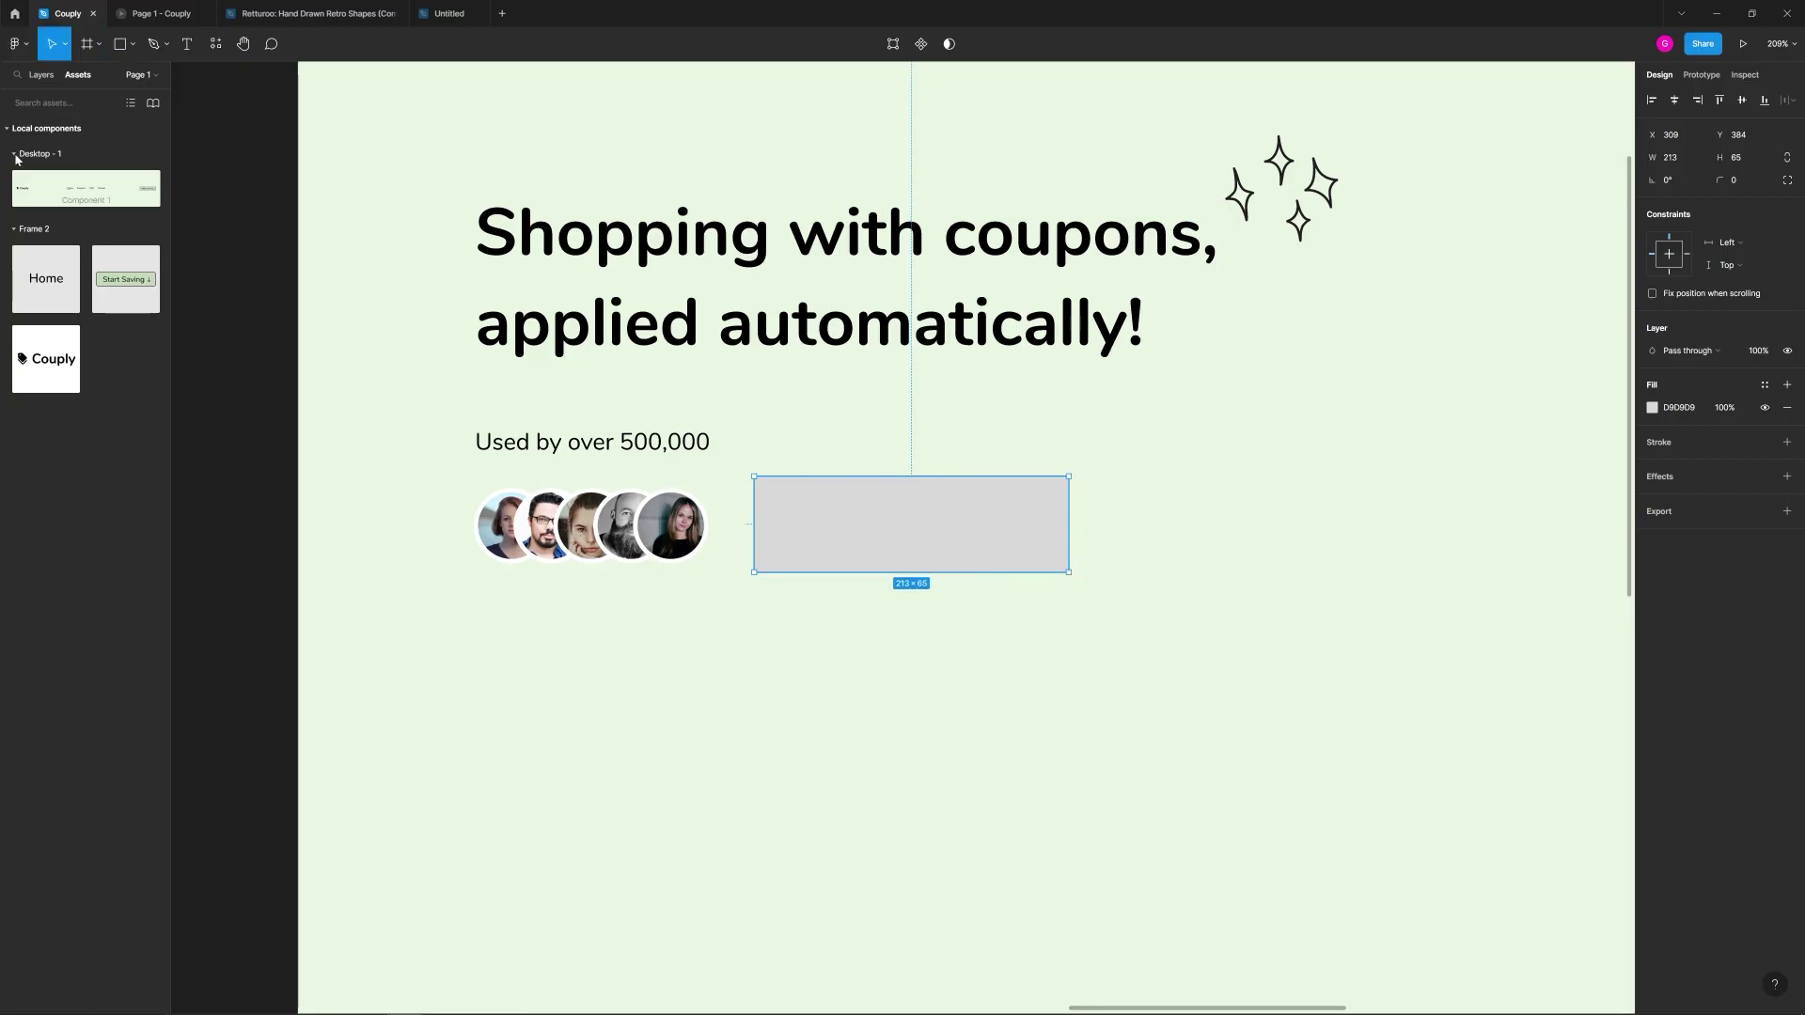
{"action": "left_click", "coordinate": [41, 74]}
{"action": "left_click_drag", "start_coordinate": [92, 529], "coordinate": [81, 567]}
{"action": "left_click", "coordinate": [963, 653]}
{"action": "left_click_drag", "start_coordinate": [984, 647], "coordinate": [750, 480]}
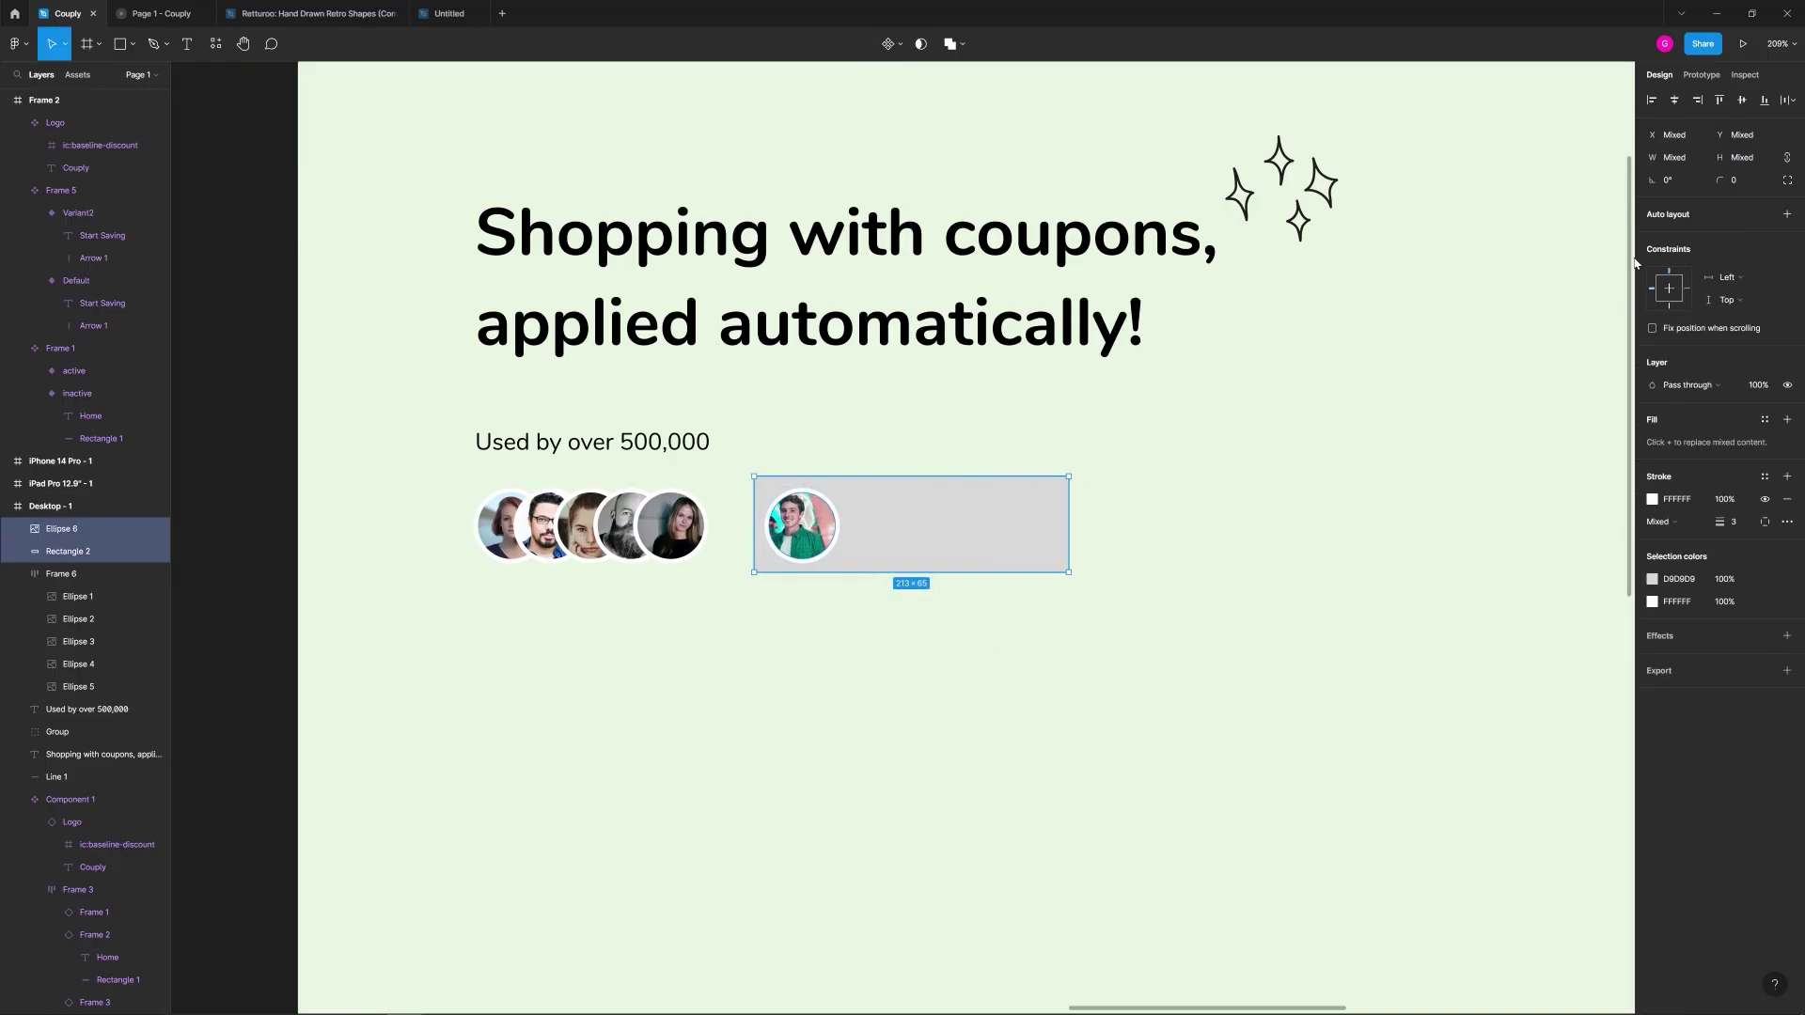
Step: Change the fill of the rectangle behind the portrait to white (FFFFFF)
{"action": "left_click", "coordinate": [1058, 538]}
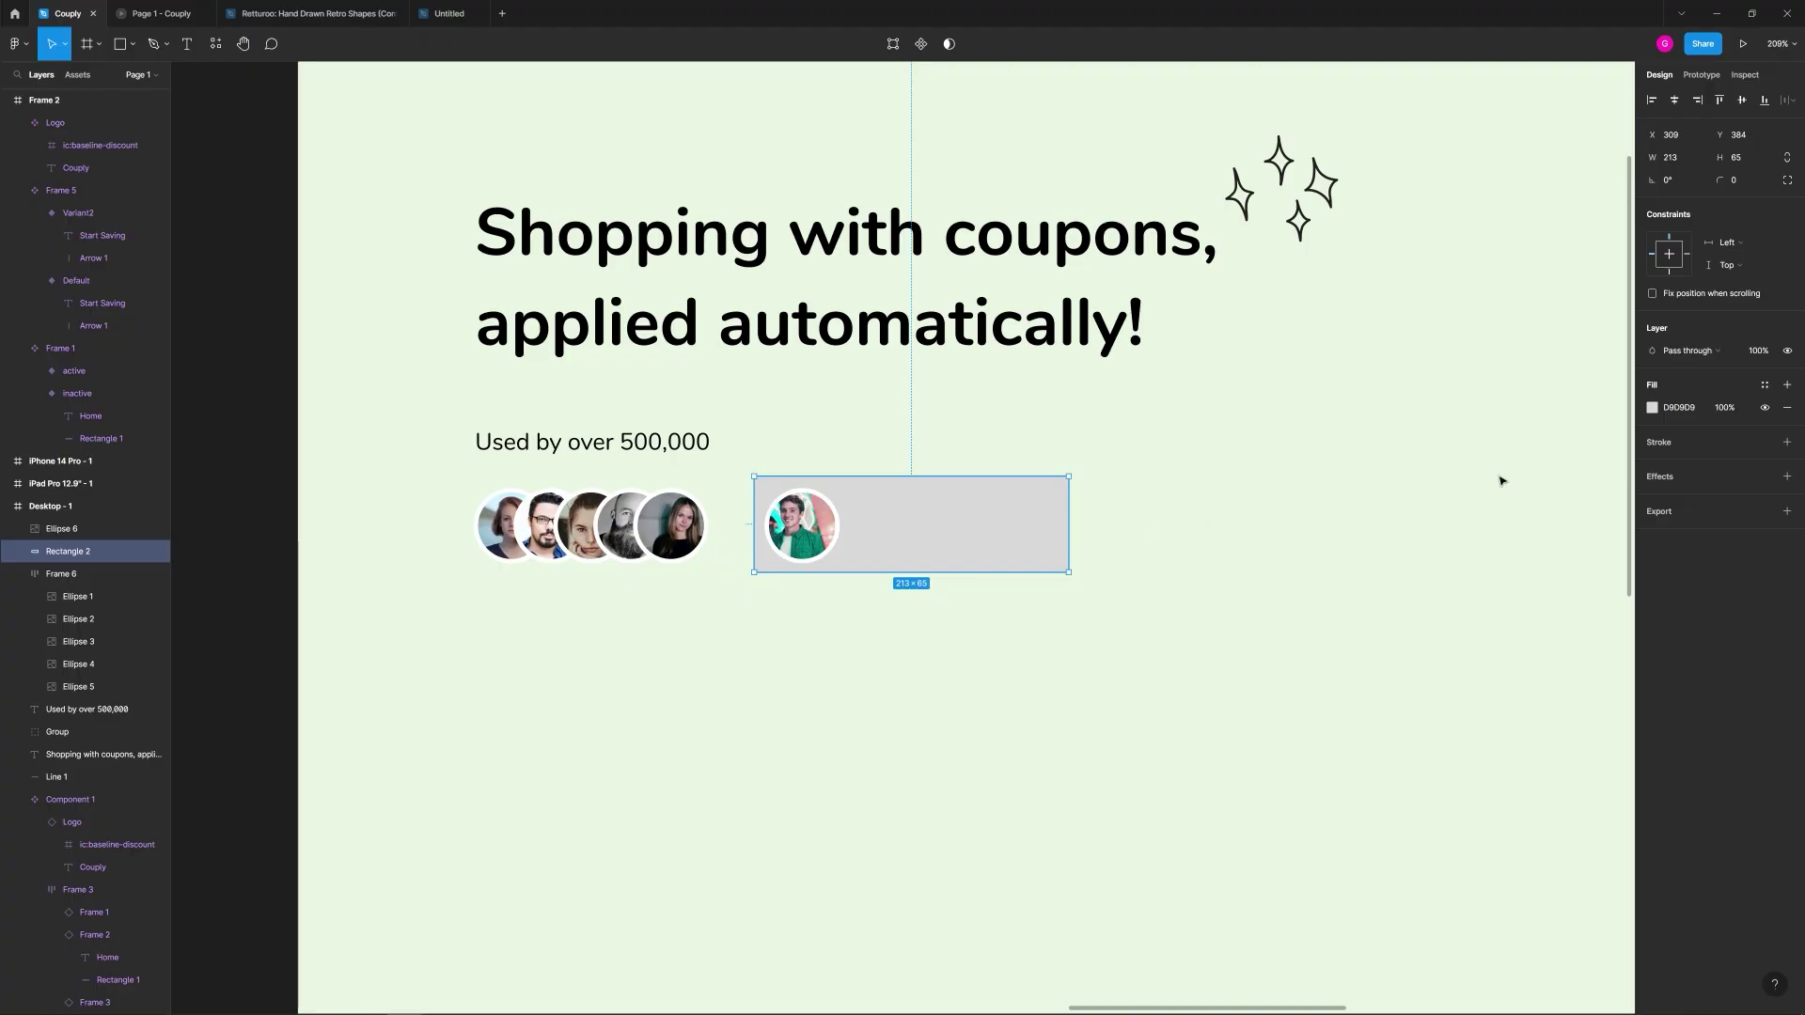
{"action": "left_click", "coordinate": [1653, 411]}
{"action": "left_click_drag", "start_coordinate": [1583, 459], "coordinate": [1419, 402]}
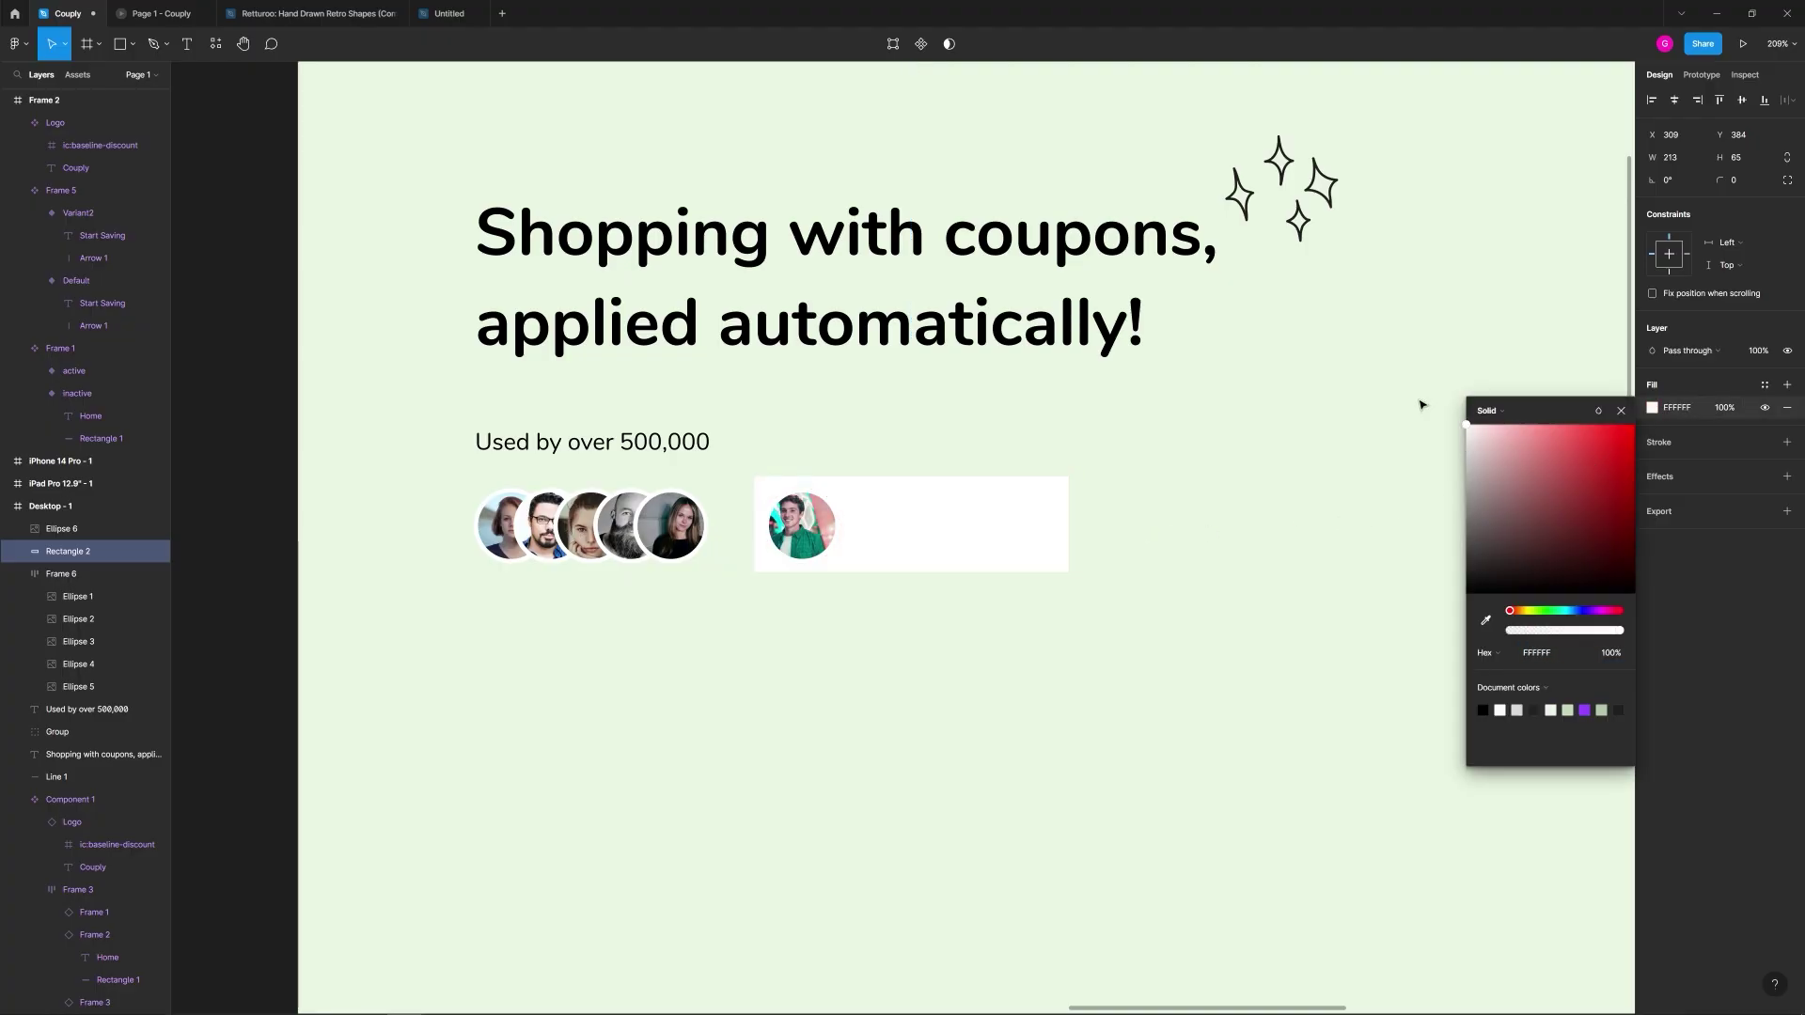
{"action": "left_click", "coordinate": [1218, 513]}
Step: Round the white rectangle's corners to a radius of 32.5 to form a pill shape
{"action": "left_click", "coordinate": [1023, 524]}
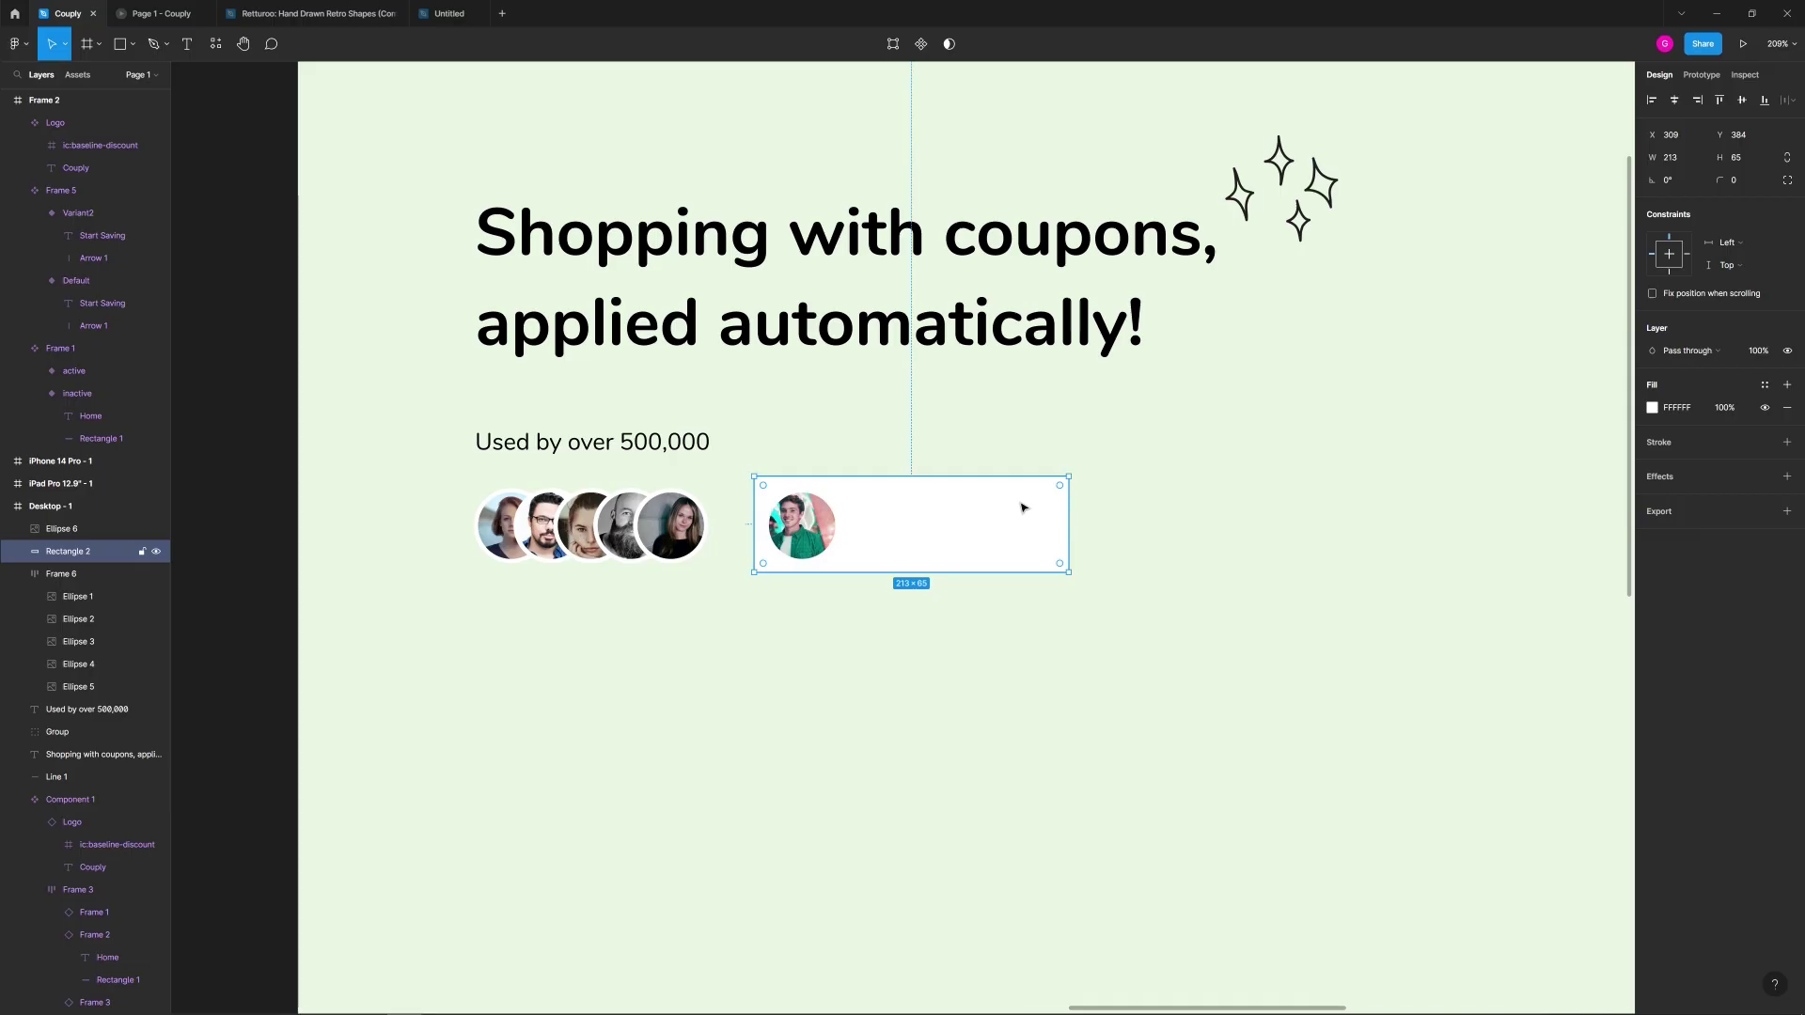
{"action": "scroll", "coordinate": [1055, 495], "scroll_direction": "up", "scroll_amount": 5}
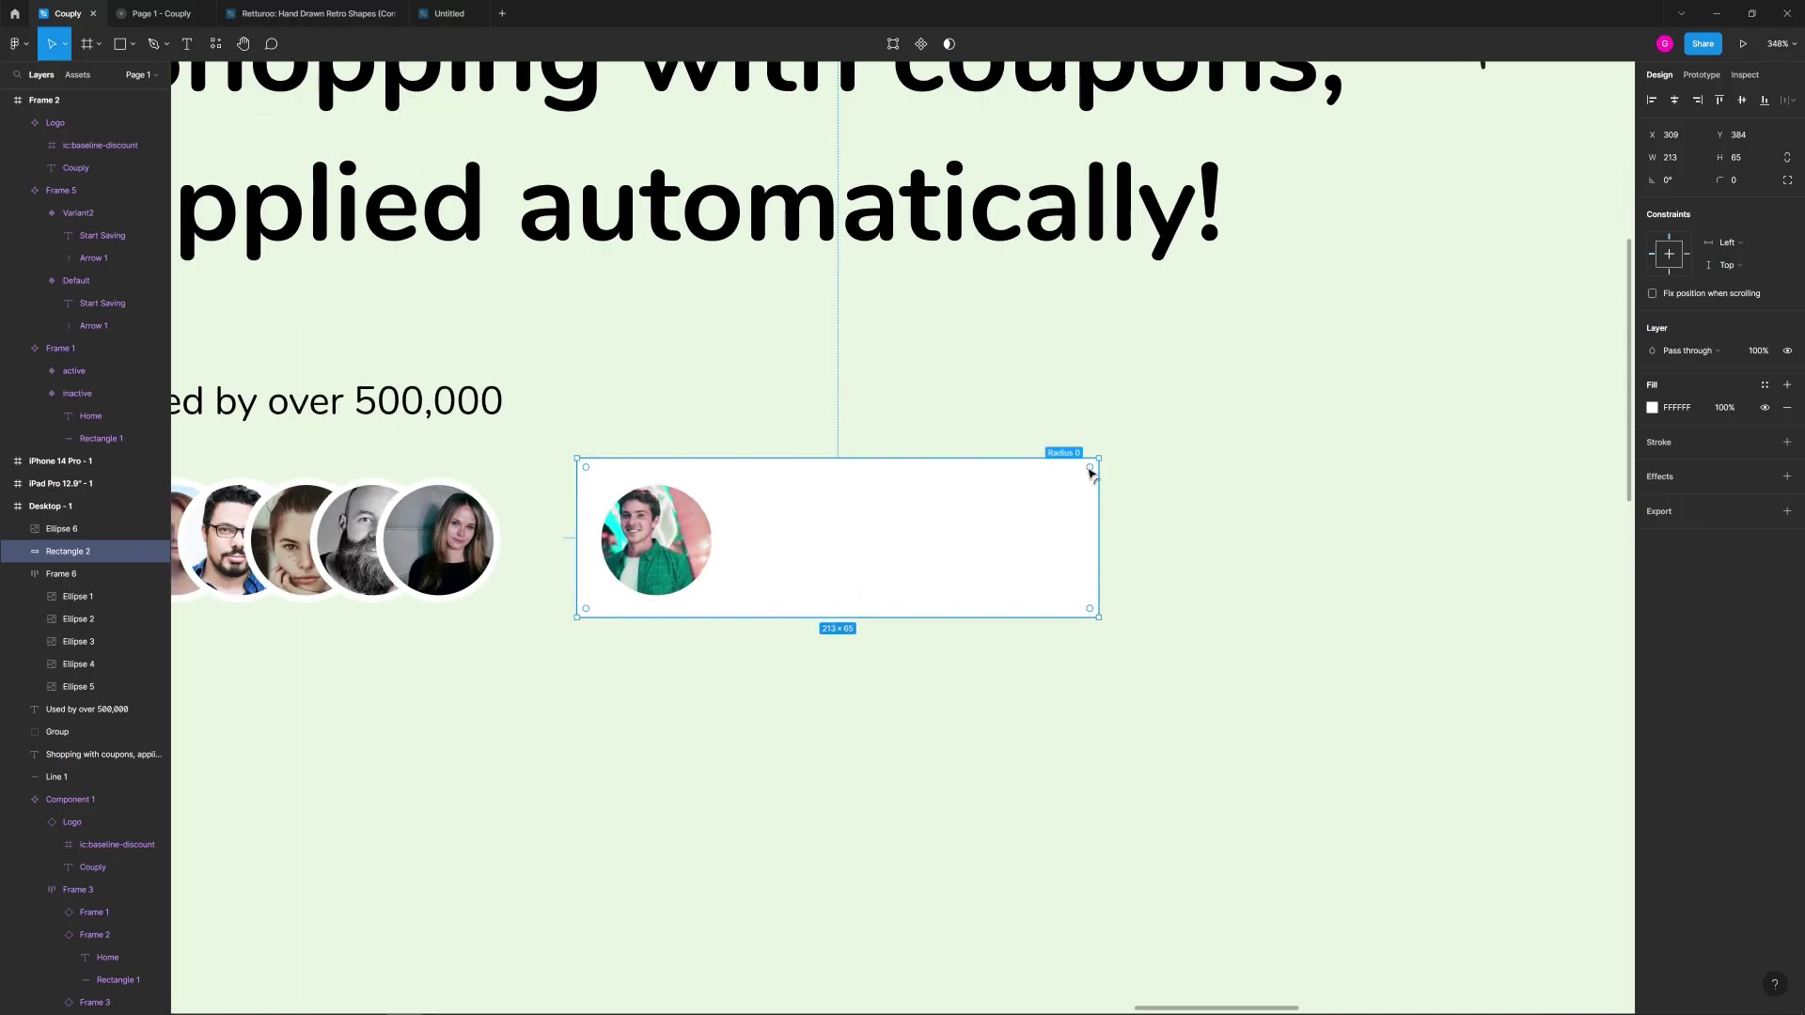
{"action": "left_click_drag", "start_coordinate": [1090, 473], "coordinate": [898, 611]}
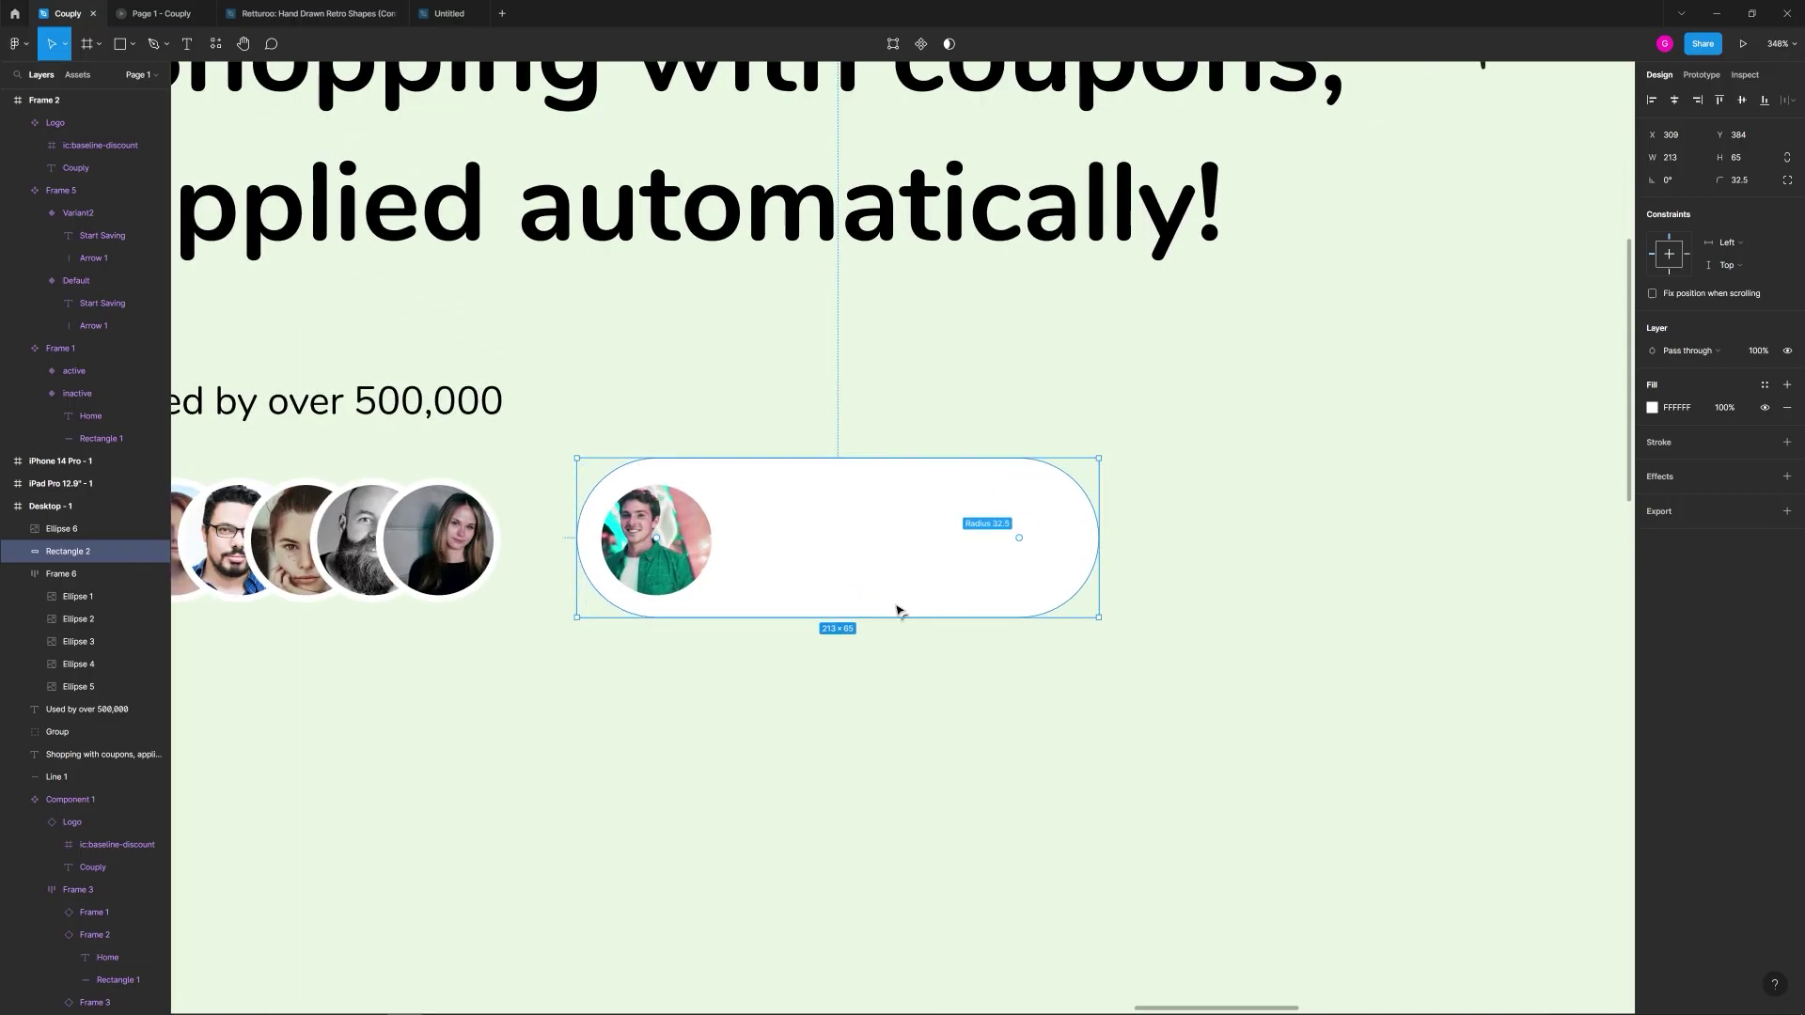
Step: Nudge the white pill to X 310, Y 385 and shift the portrait of the man in green to X 322, Y 395
{"action": "left_click", "coordinate": [936, 769]}
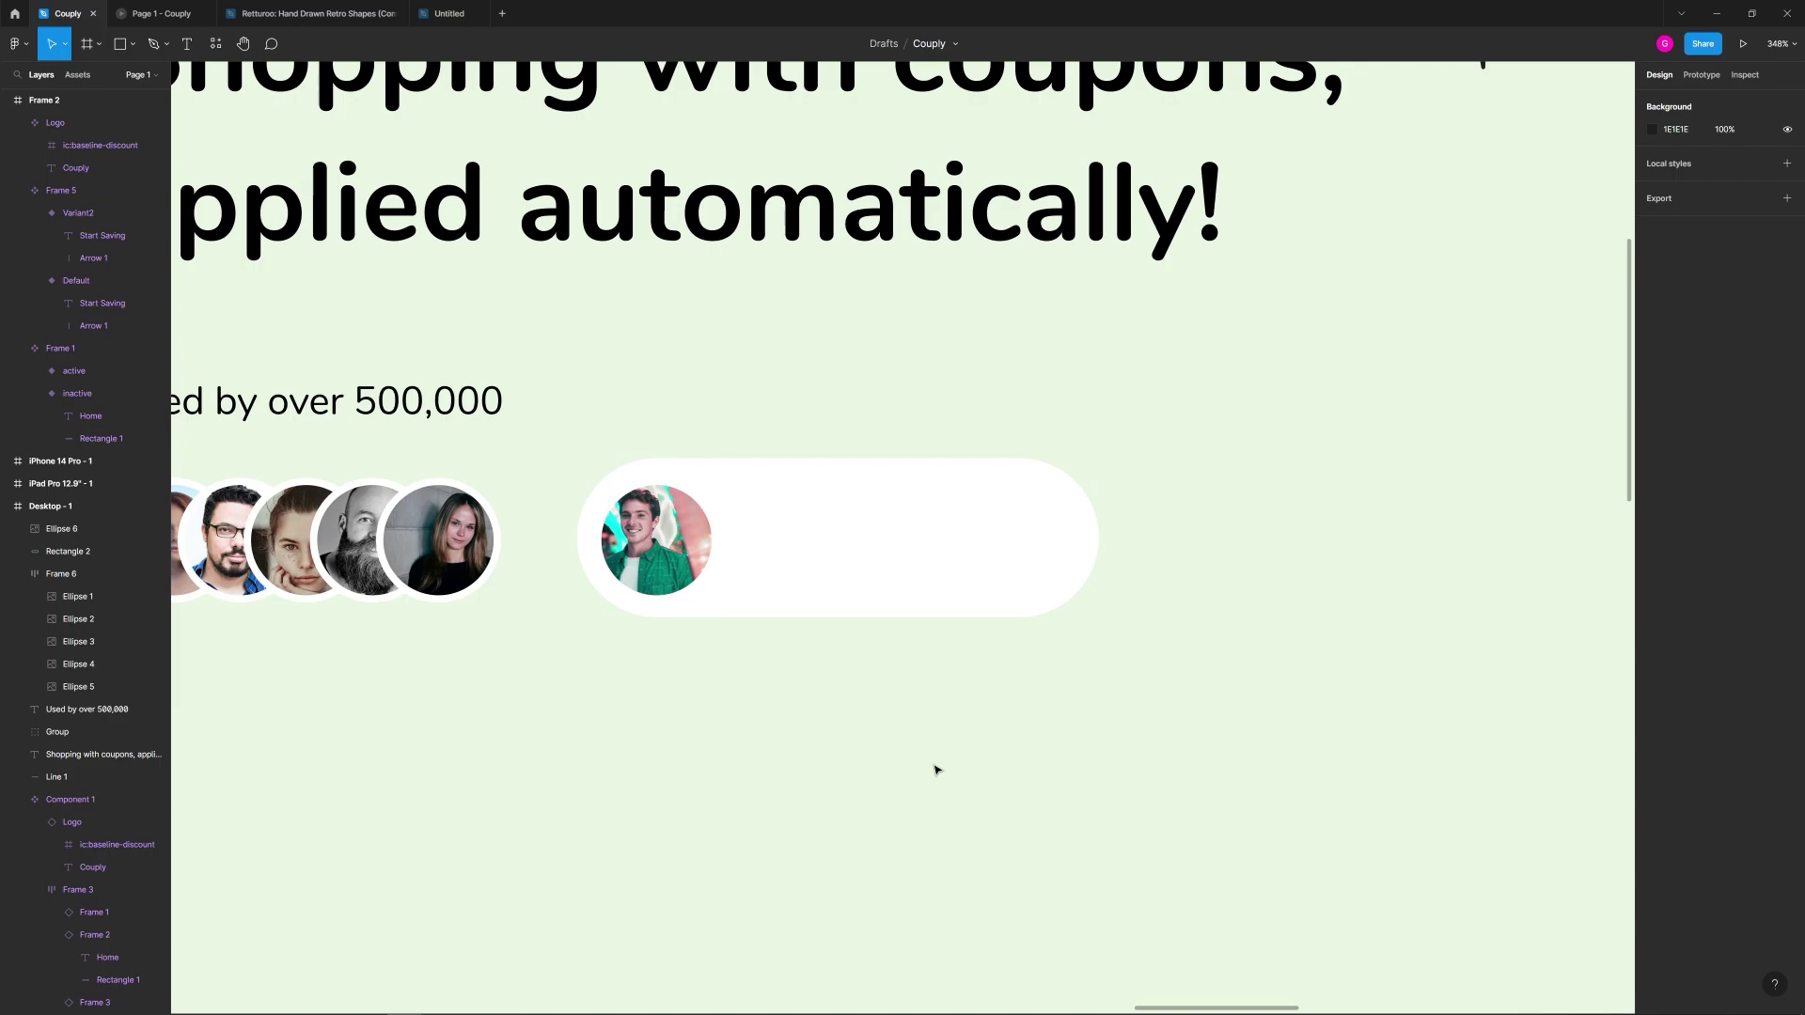
{"action": "left_click", "coordinate": [839, 567]}
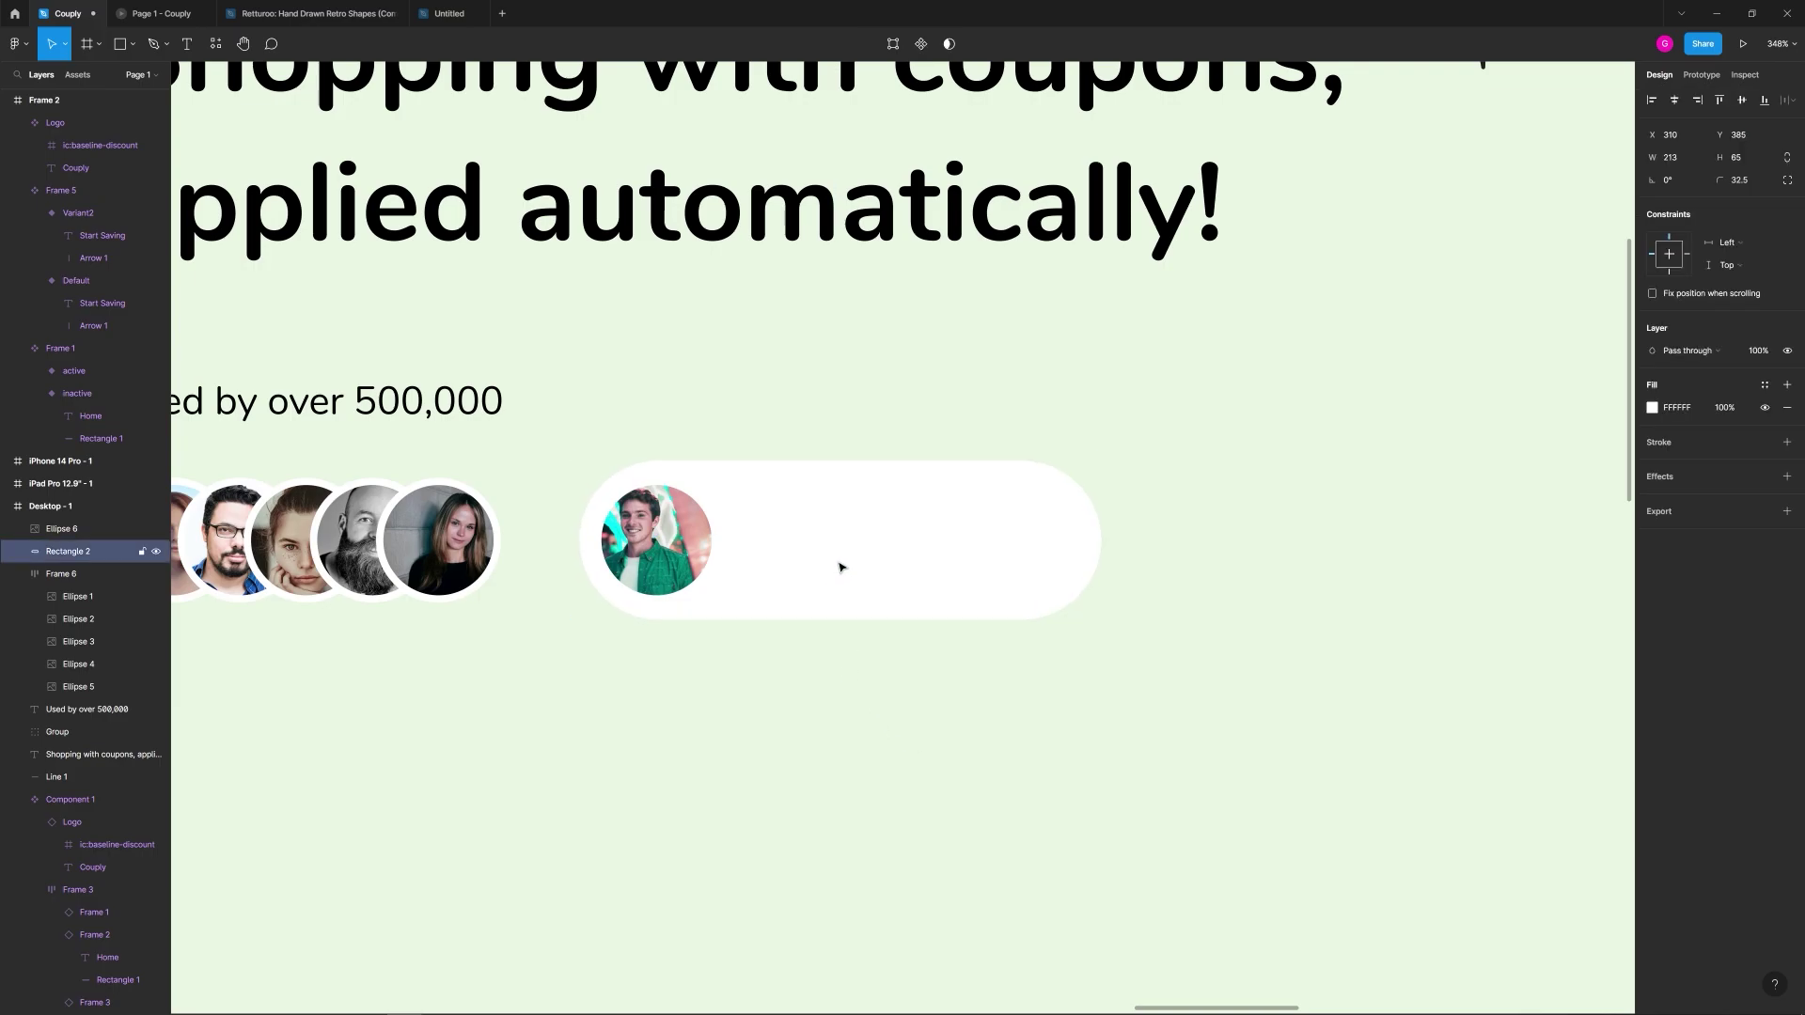
{"action": "left_click", "coordinate": [749, 664]}
{"action": "scroll", "coordinate": [556, 545], "scroll_direction": "up", "scroll_amount": 5}
{"action": "left_click_drag", "start_coordinate": [734, 529], "coordinate": [751, 530]}
{"action": "left_click", "coordinate": [814, 758]}
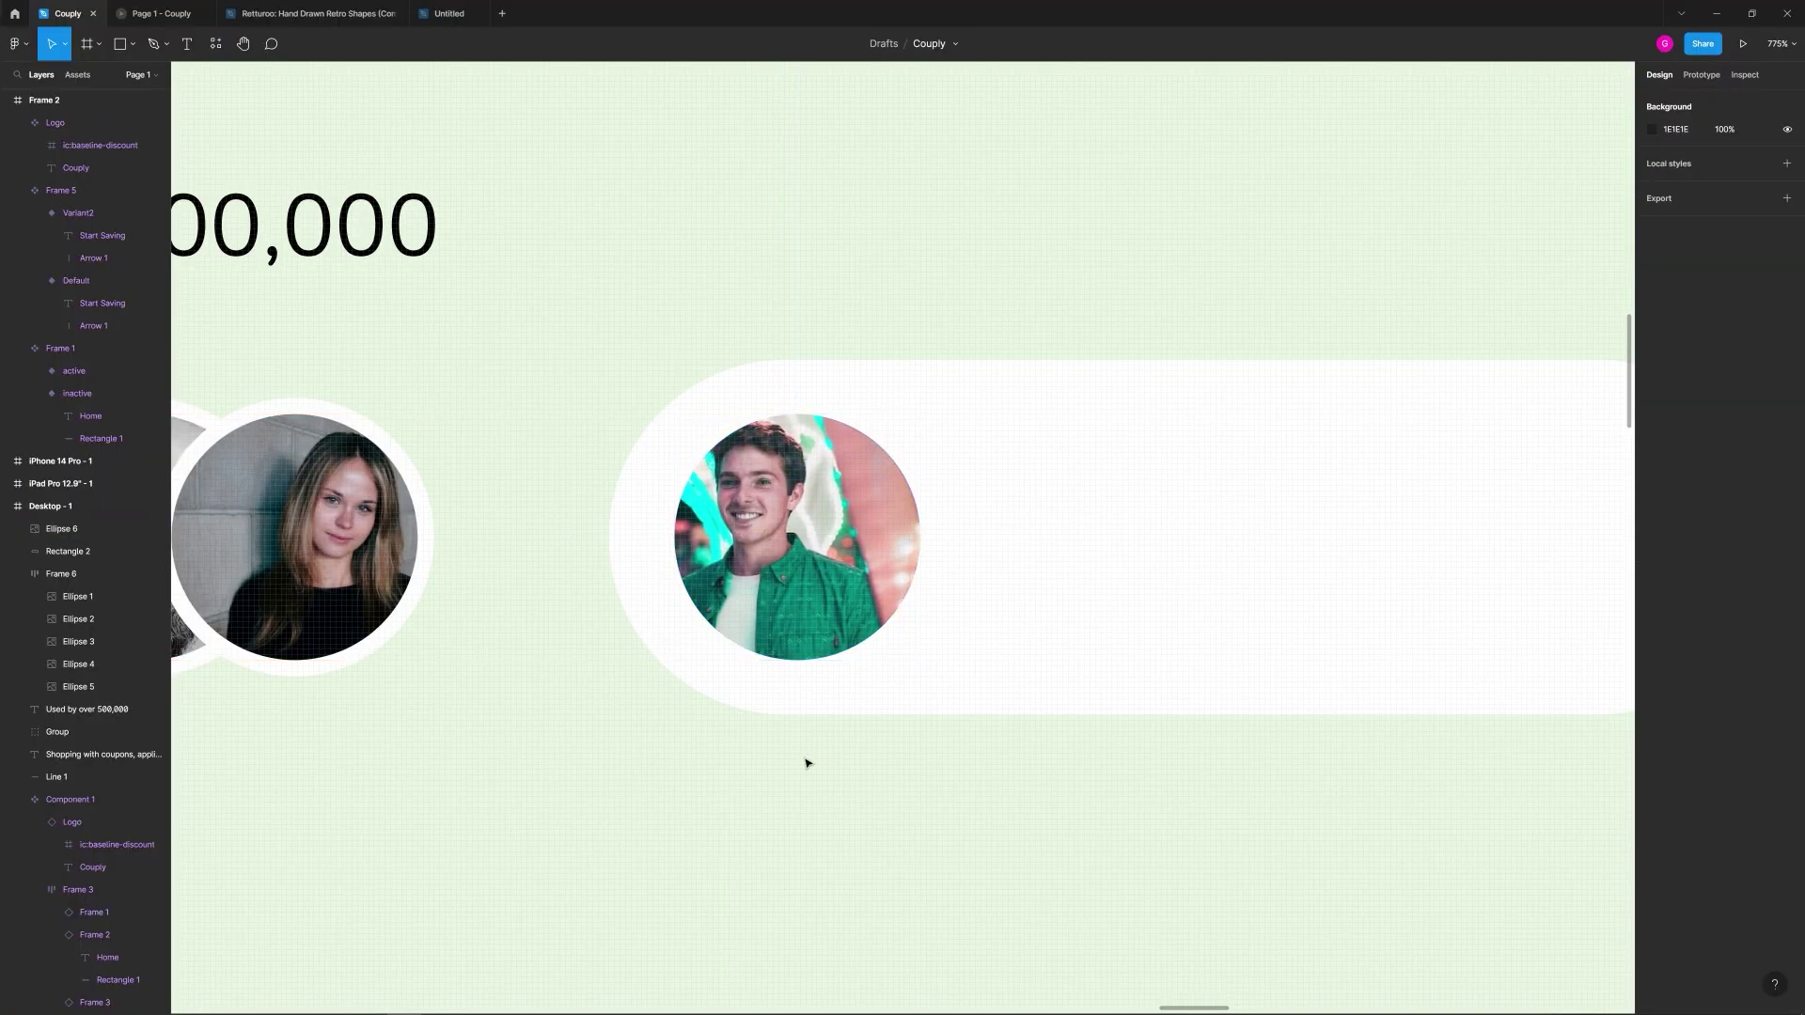
{"action": "left_click", "coordinate": [816, 639]}
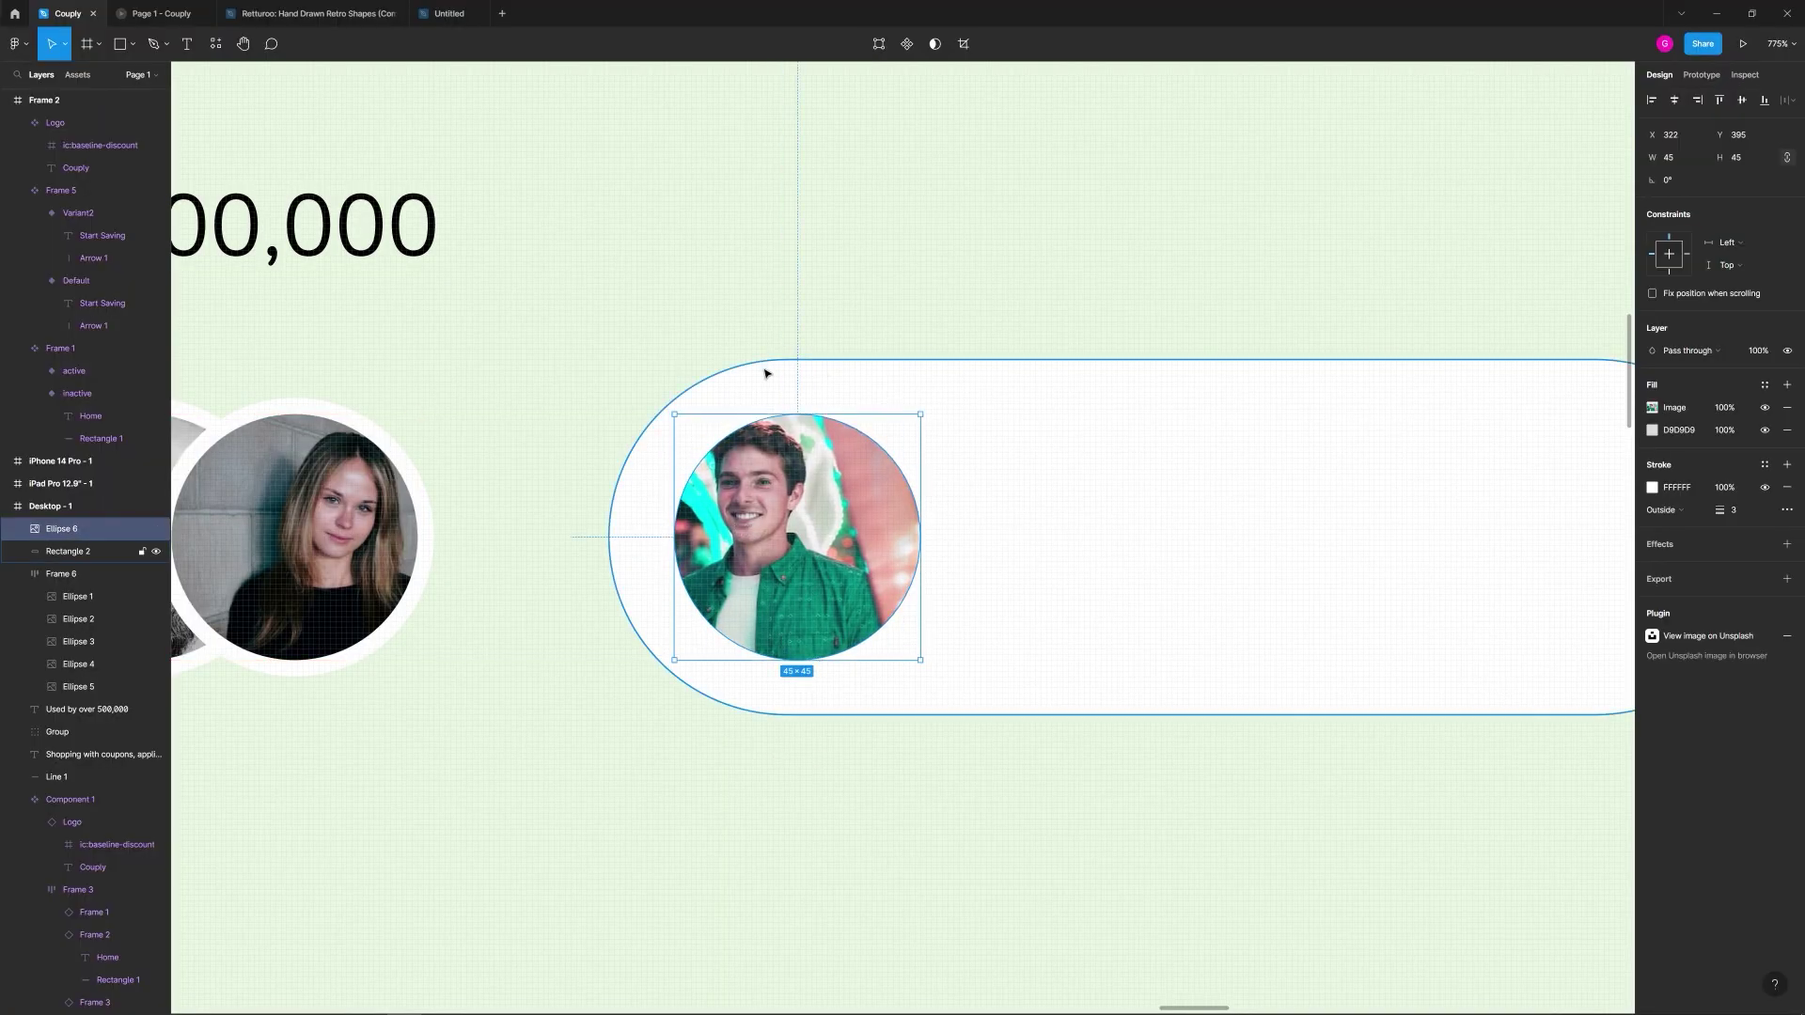
{"action": "left_click", "coordinate": [613, 277]}
Step: Duplicate the "Used by over 500,000" text, bring the copy to the front and place it beside the portrait in the pill at X 377, Y 397
{"action": "scroll", "coordinate": [670, 357], "scroll_direction": "down", "scroll_amount": 10}
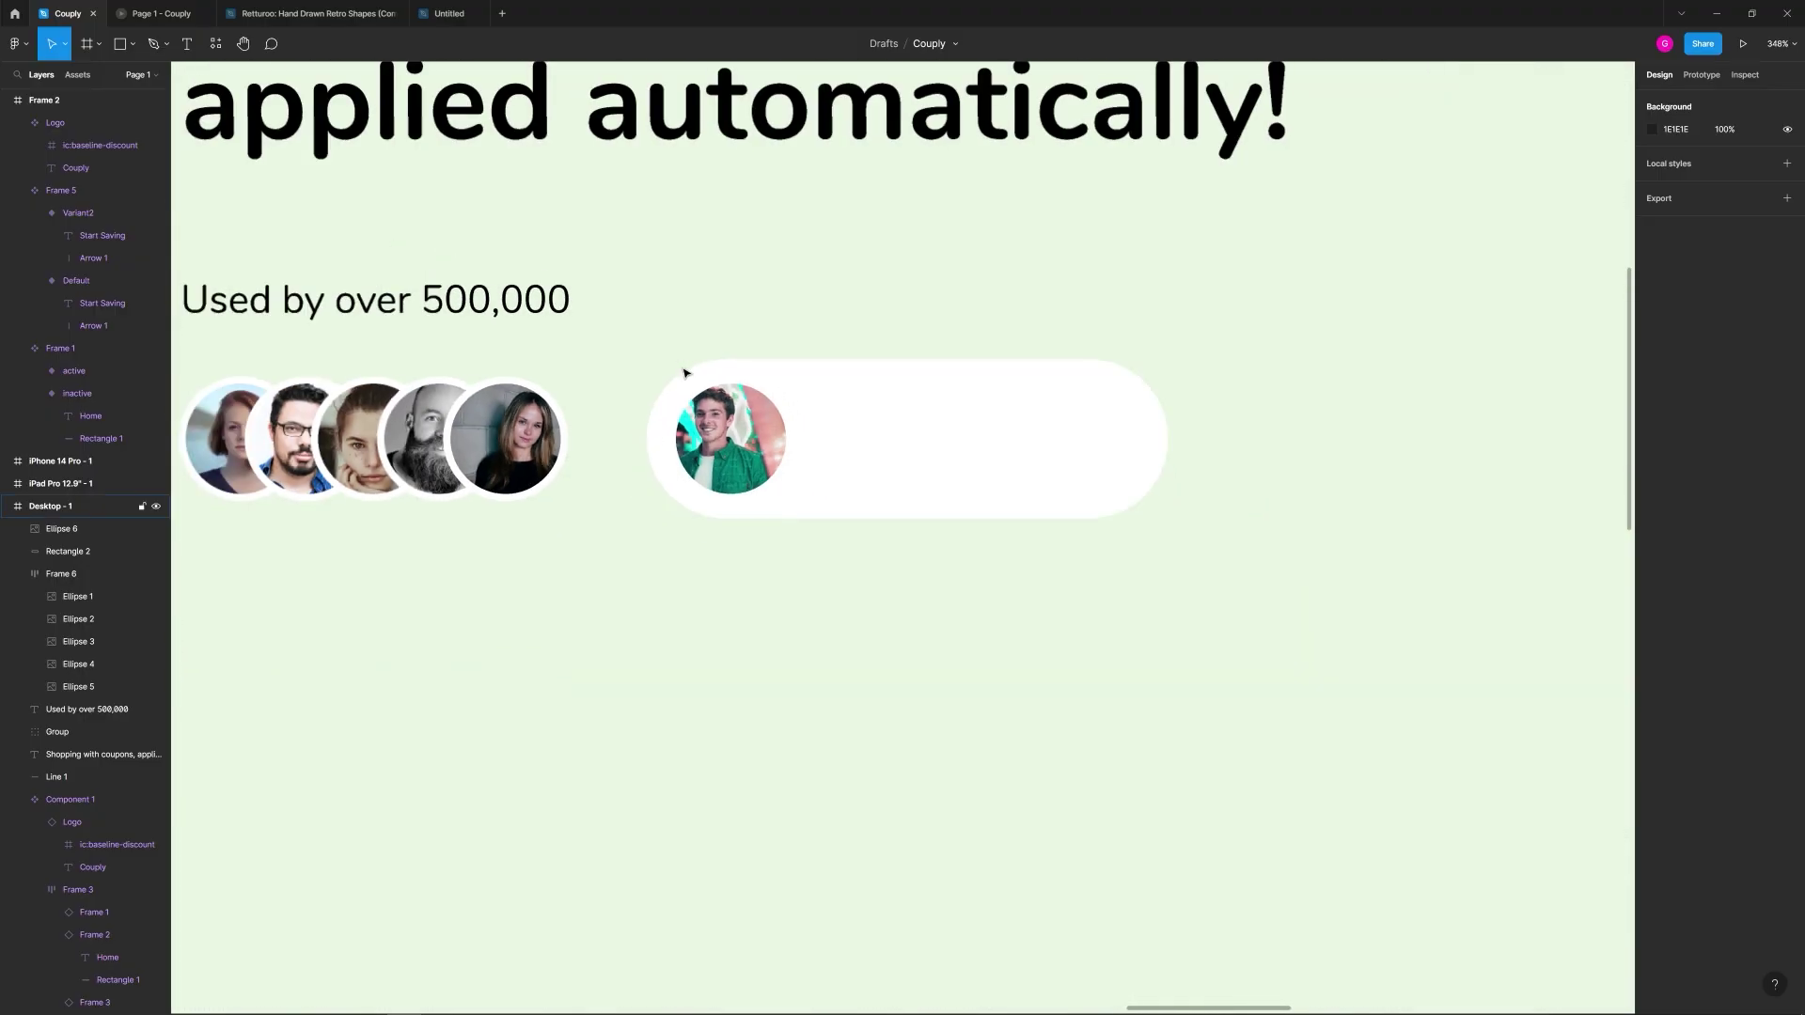
{"action": "scroll", "coordinate": [722, 376], "scroll_direction": "up", "scroll_amount": 3}
{"action": "scroll", "coordinate": [722, 376], "scroll_direction": "up", "scroll_amount": 4}
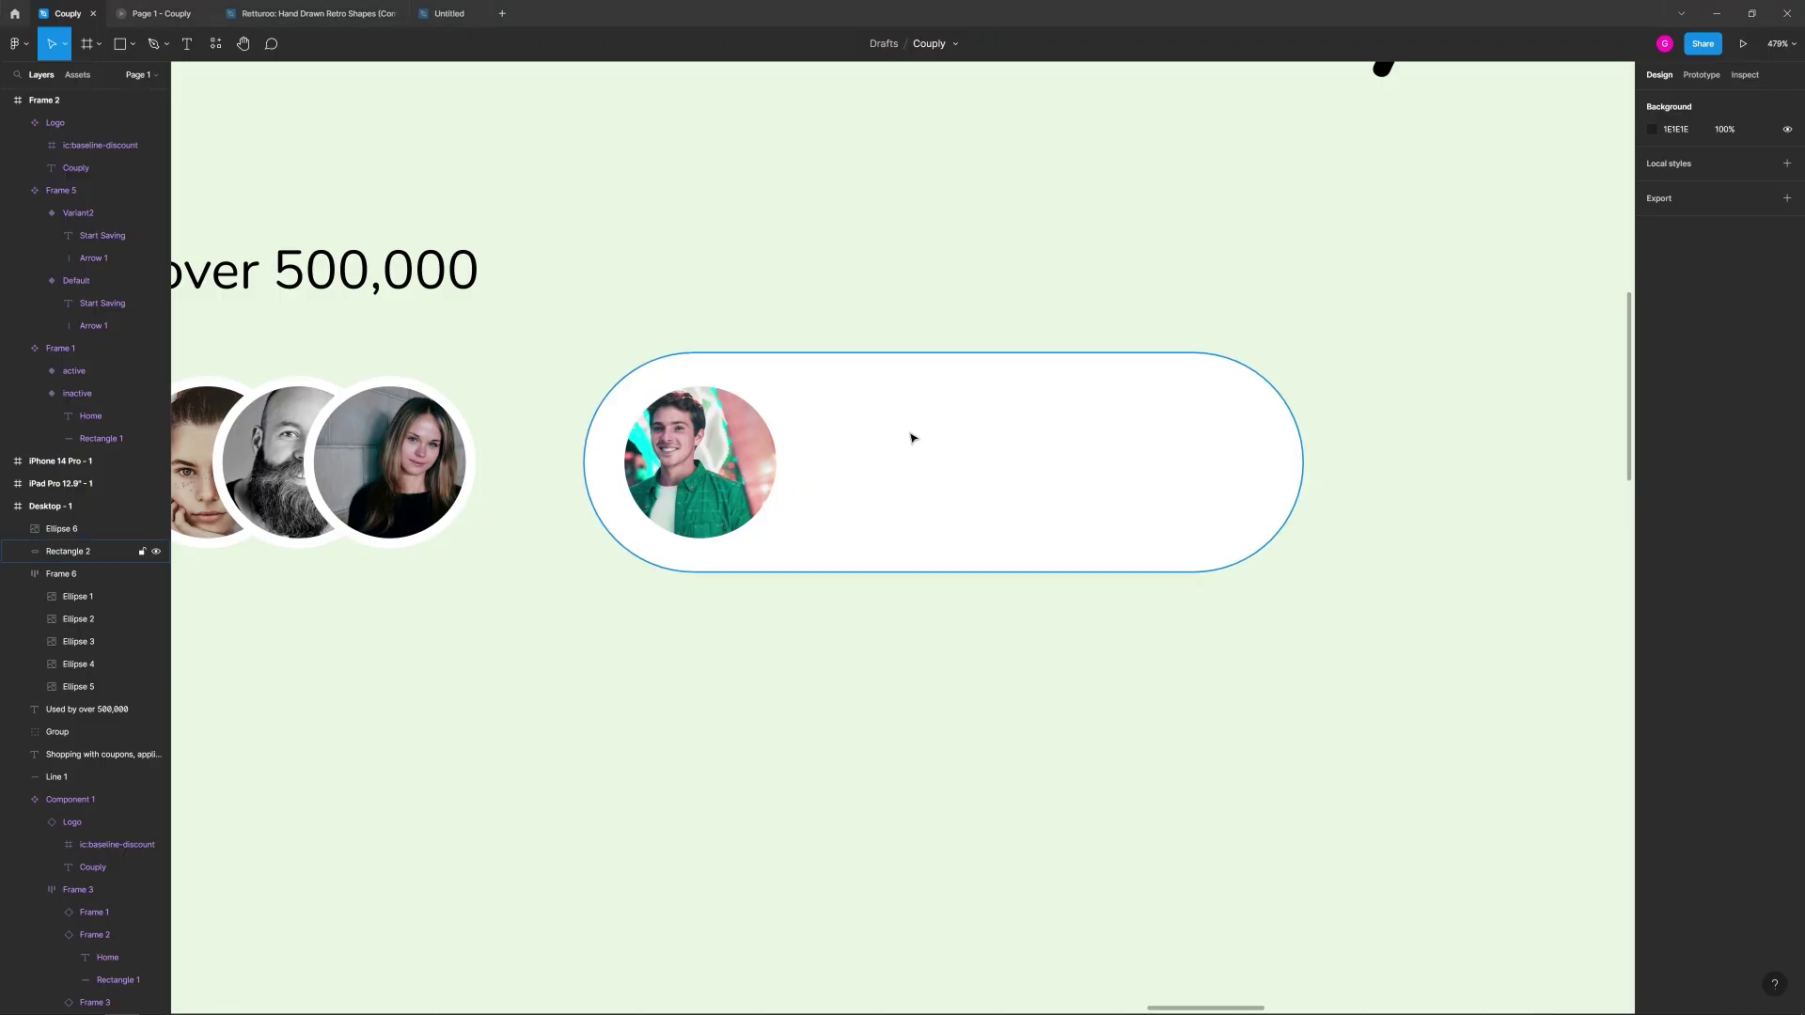
{"action": "left_click_drag", "start_coordinate": [412, 294], "coordinate": [1249, 294]}
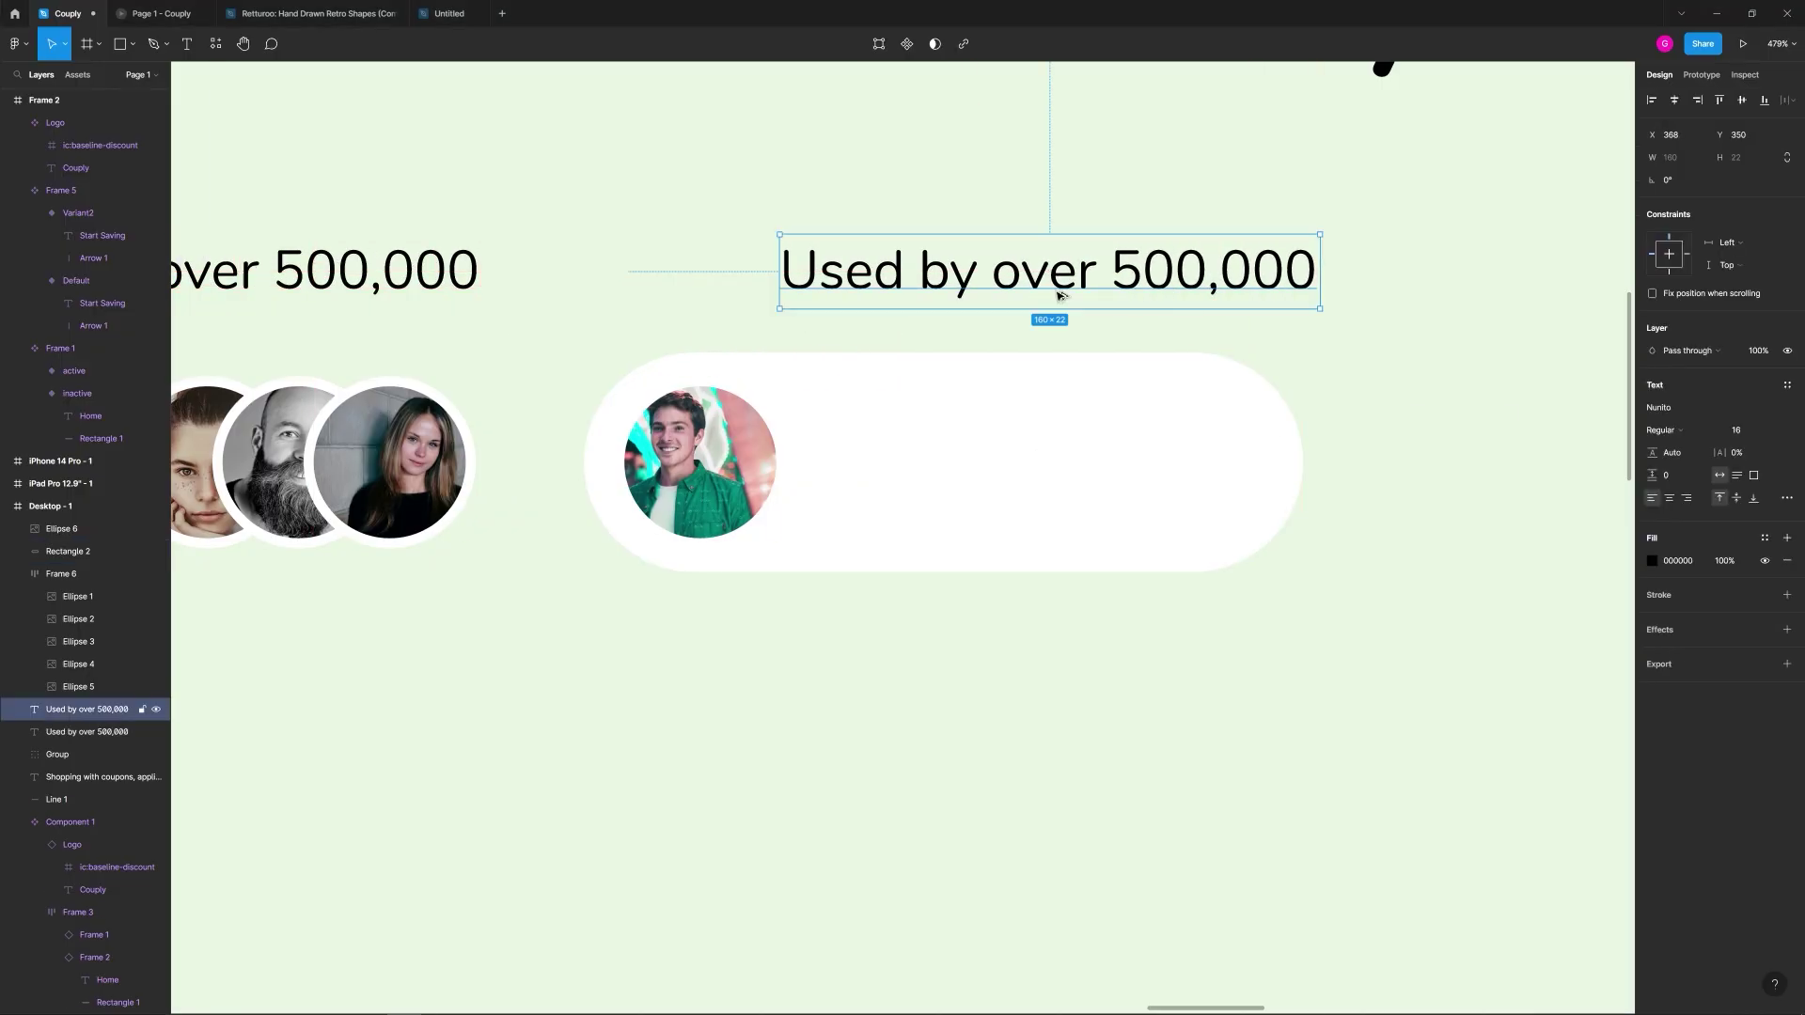
{"action": "left_click_drag", "start_coordinate": [887, 280], "coordinate": [904, 350]}
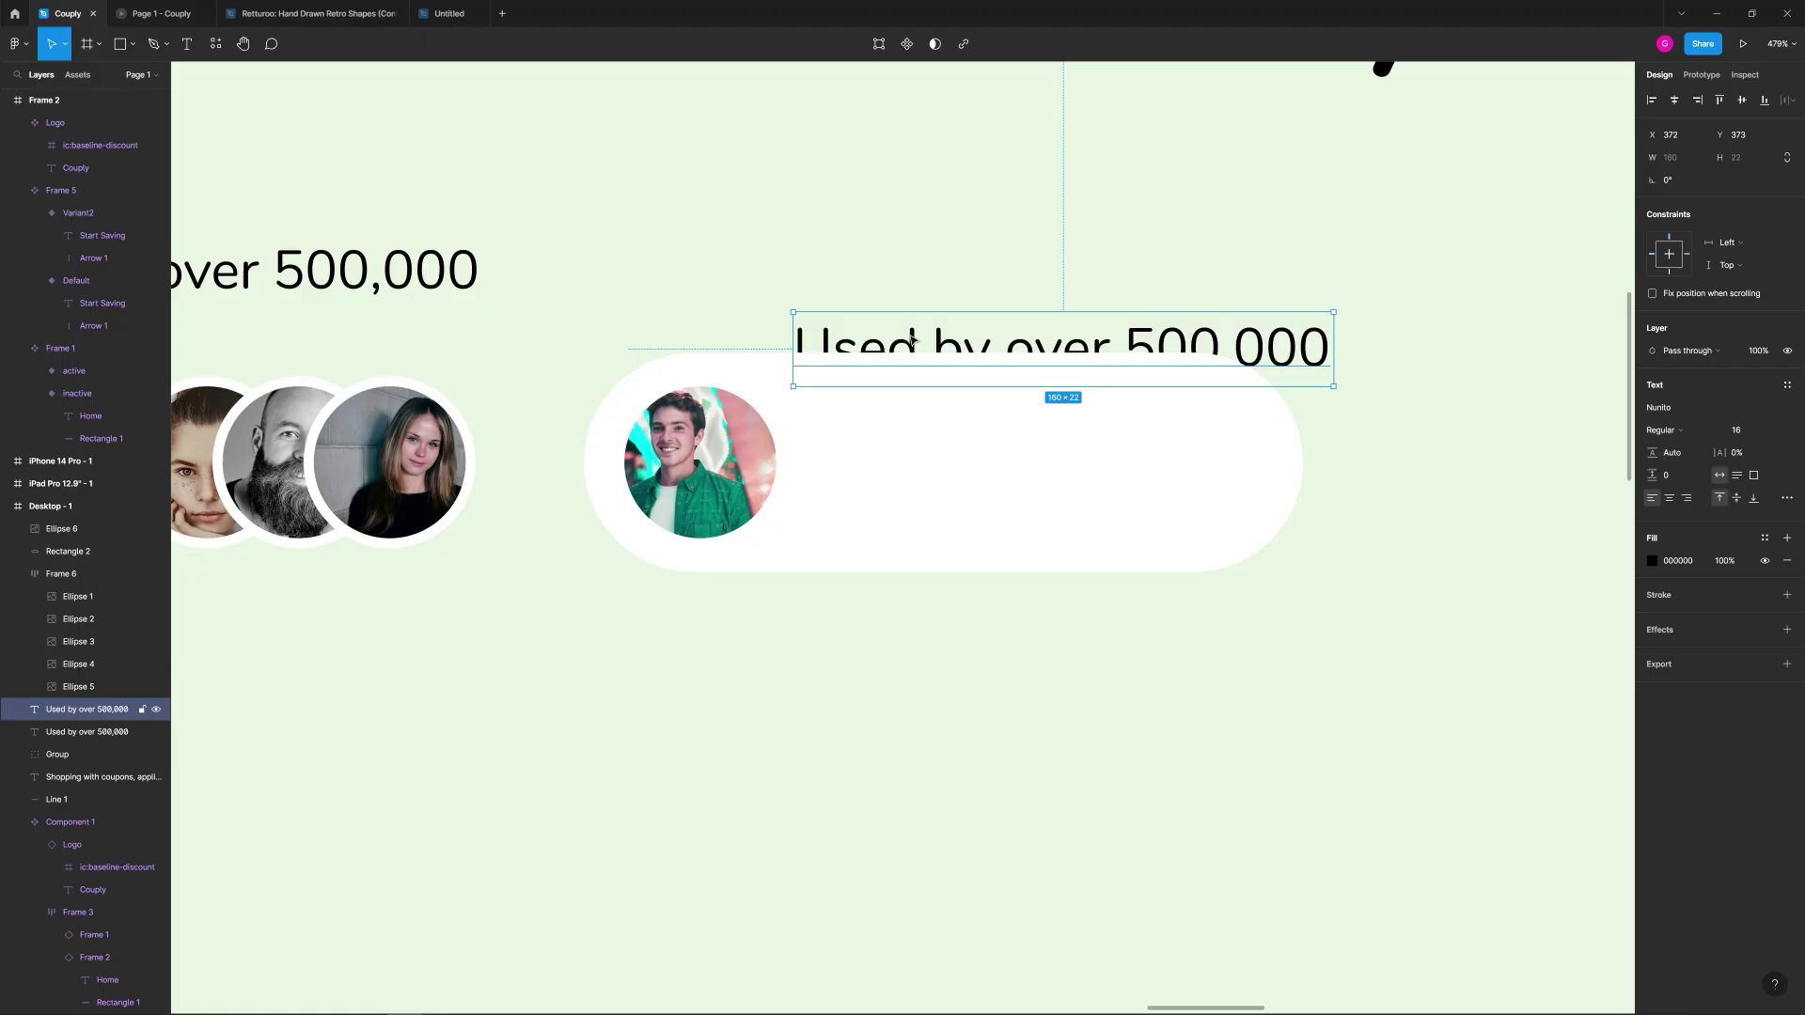
{"action": "key", "text": "bracketright"}
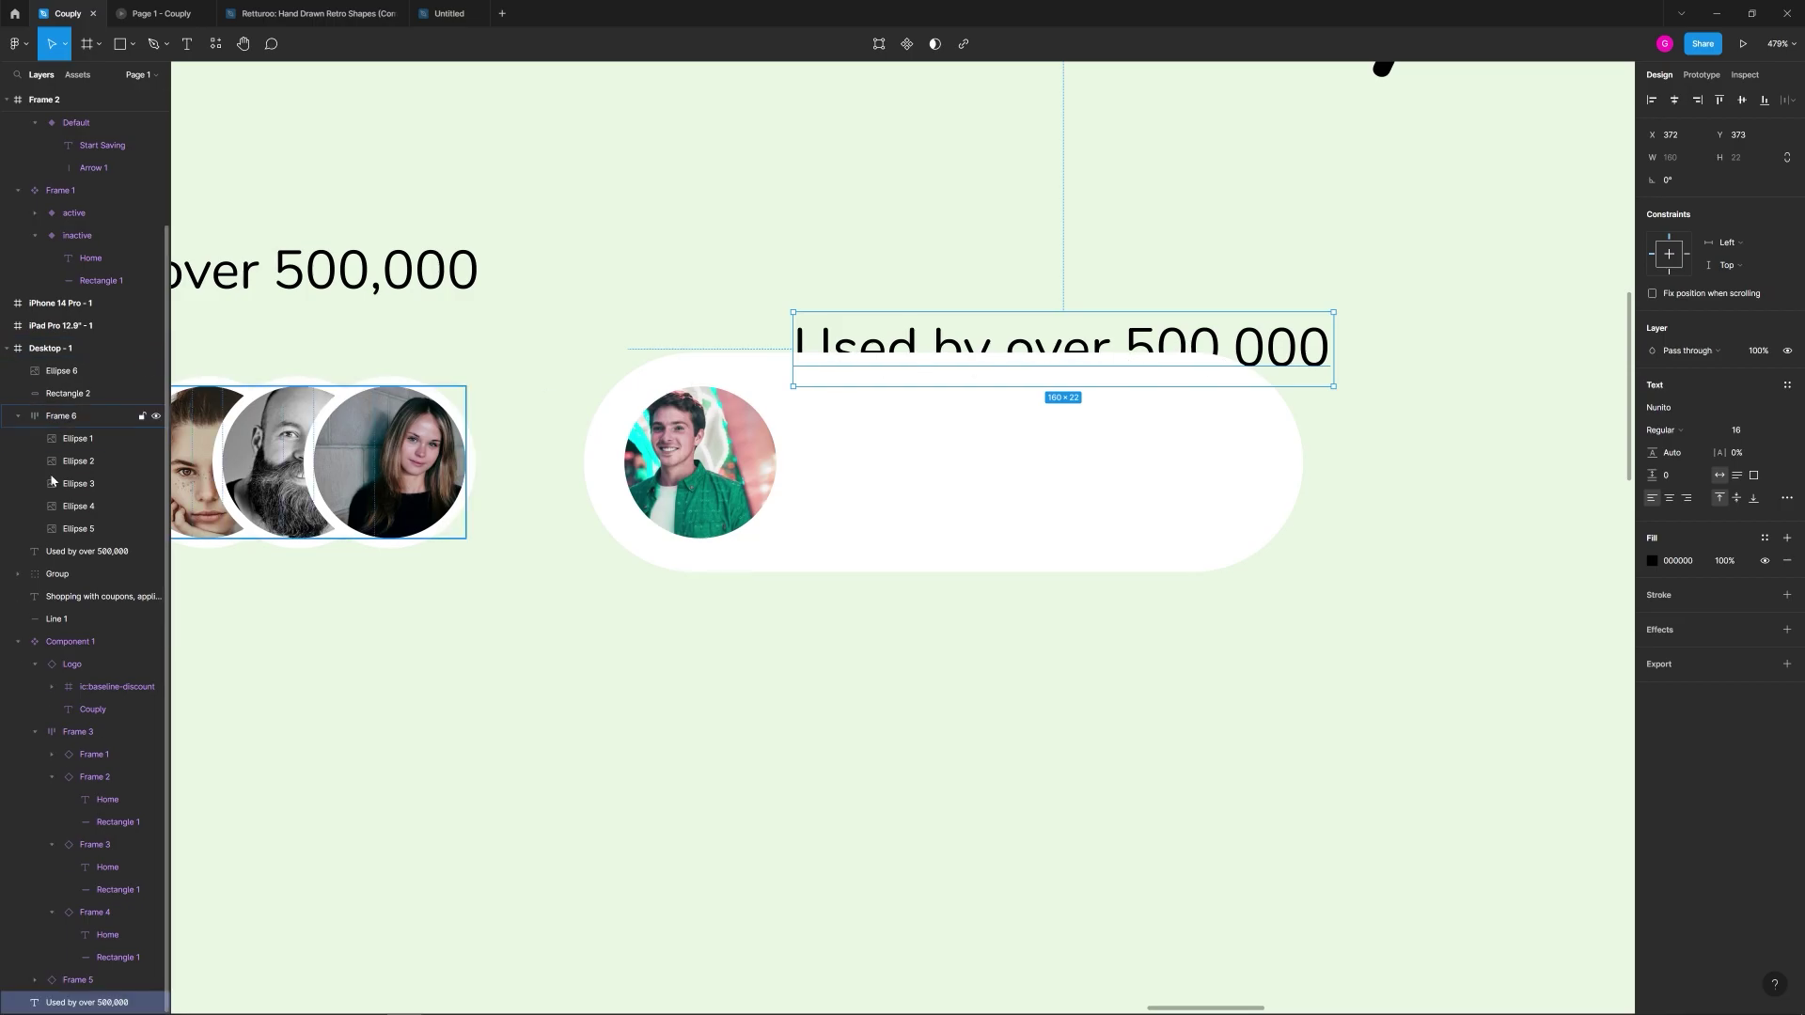
{"action": "left_click_drag", "start_coordinate": [910, 385], "coordinate": [926, 467]}
Step: Replace the copied text in the white pill with "Wow, I saved $500!"
{"action": "double_click", "coordinate": [1231, 440]}
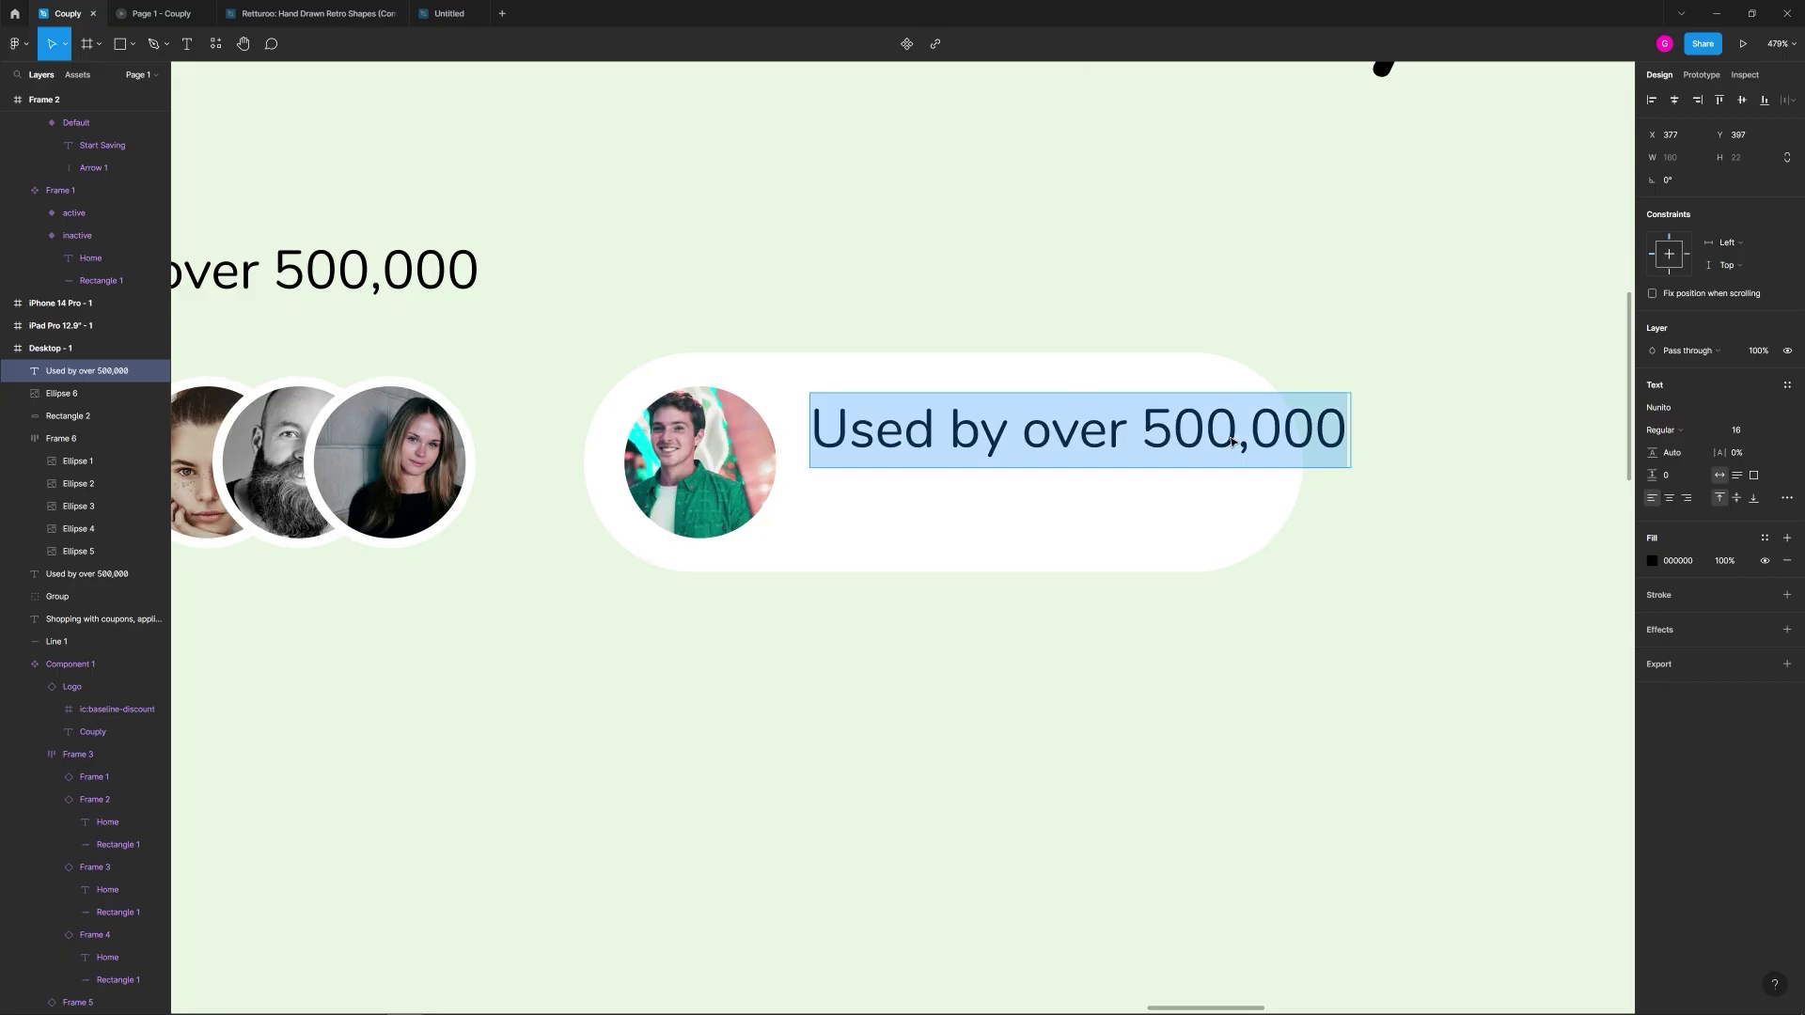
{"action": "type", "text": "Wow, "}
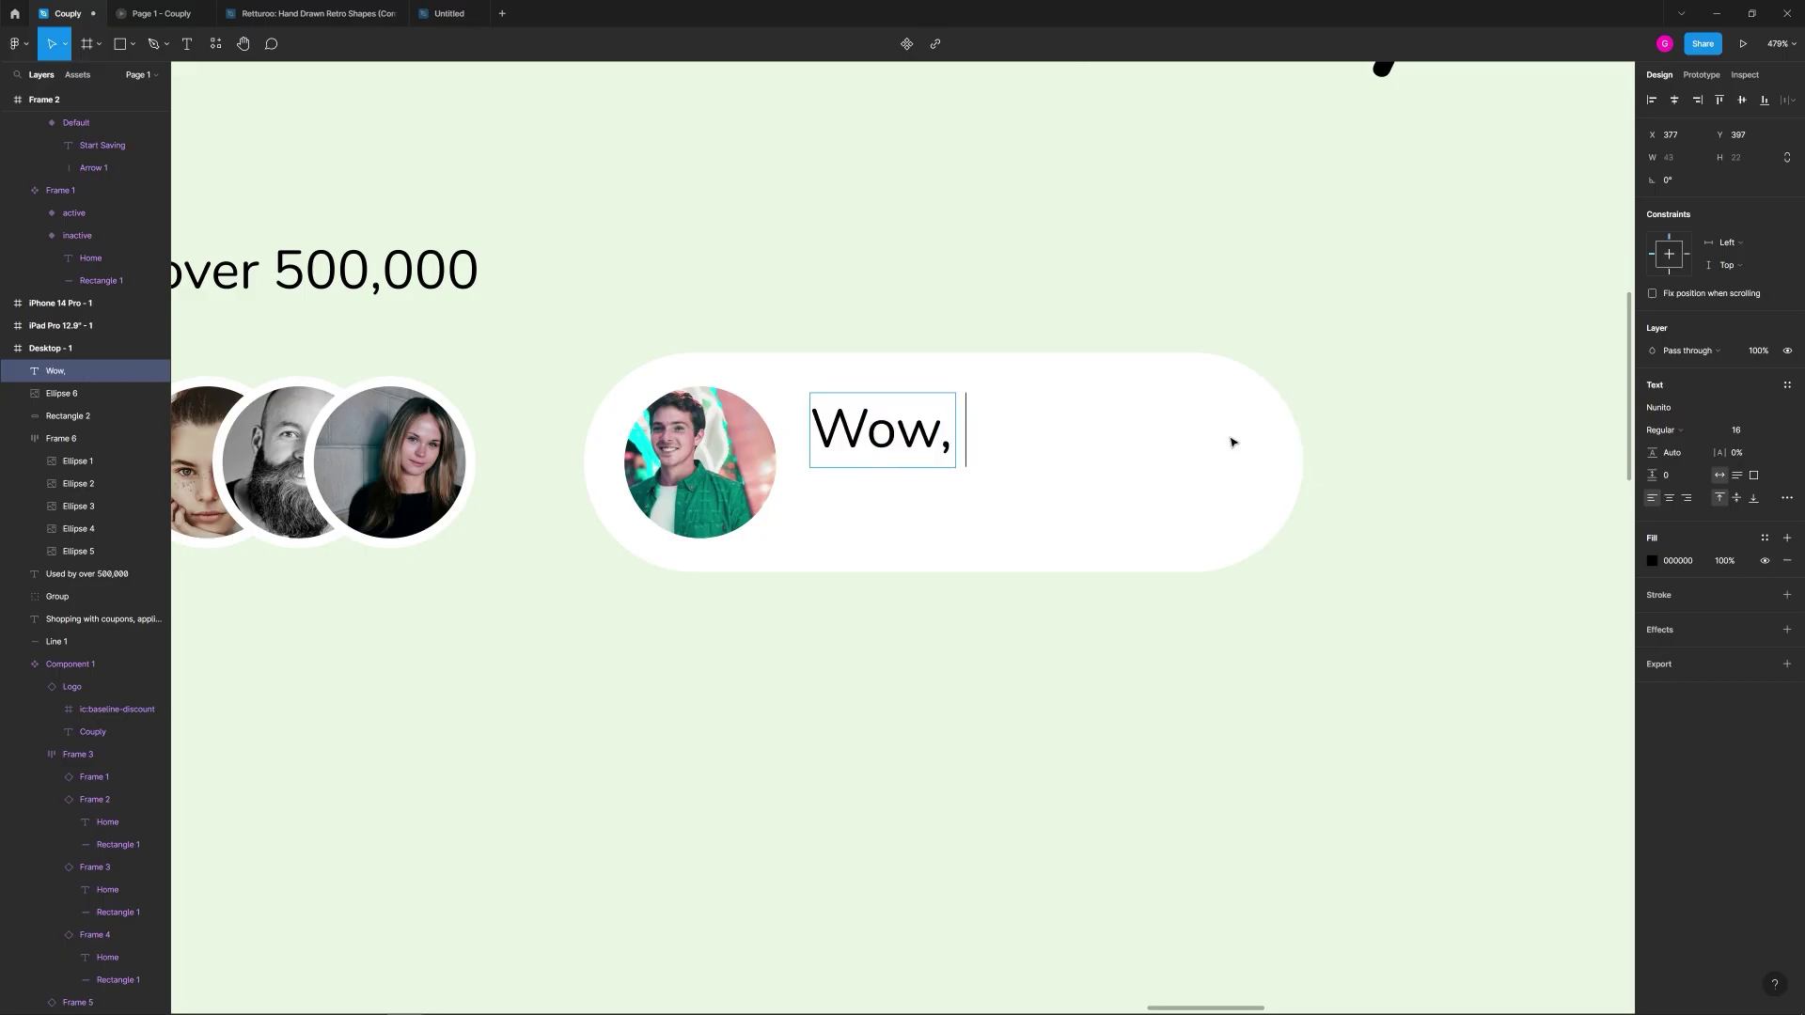
{"action": "type", "text": "I saved $500"}
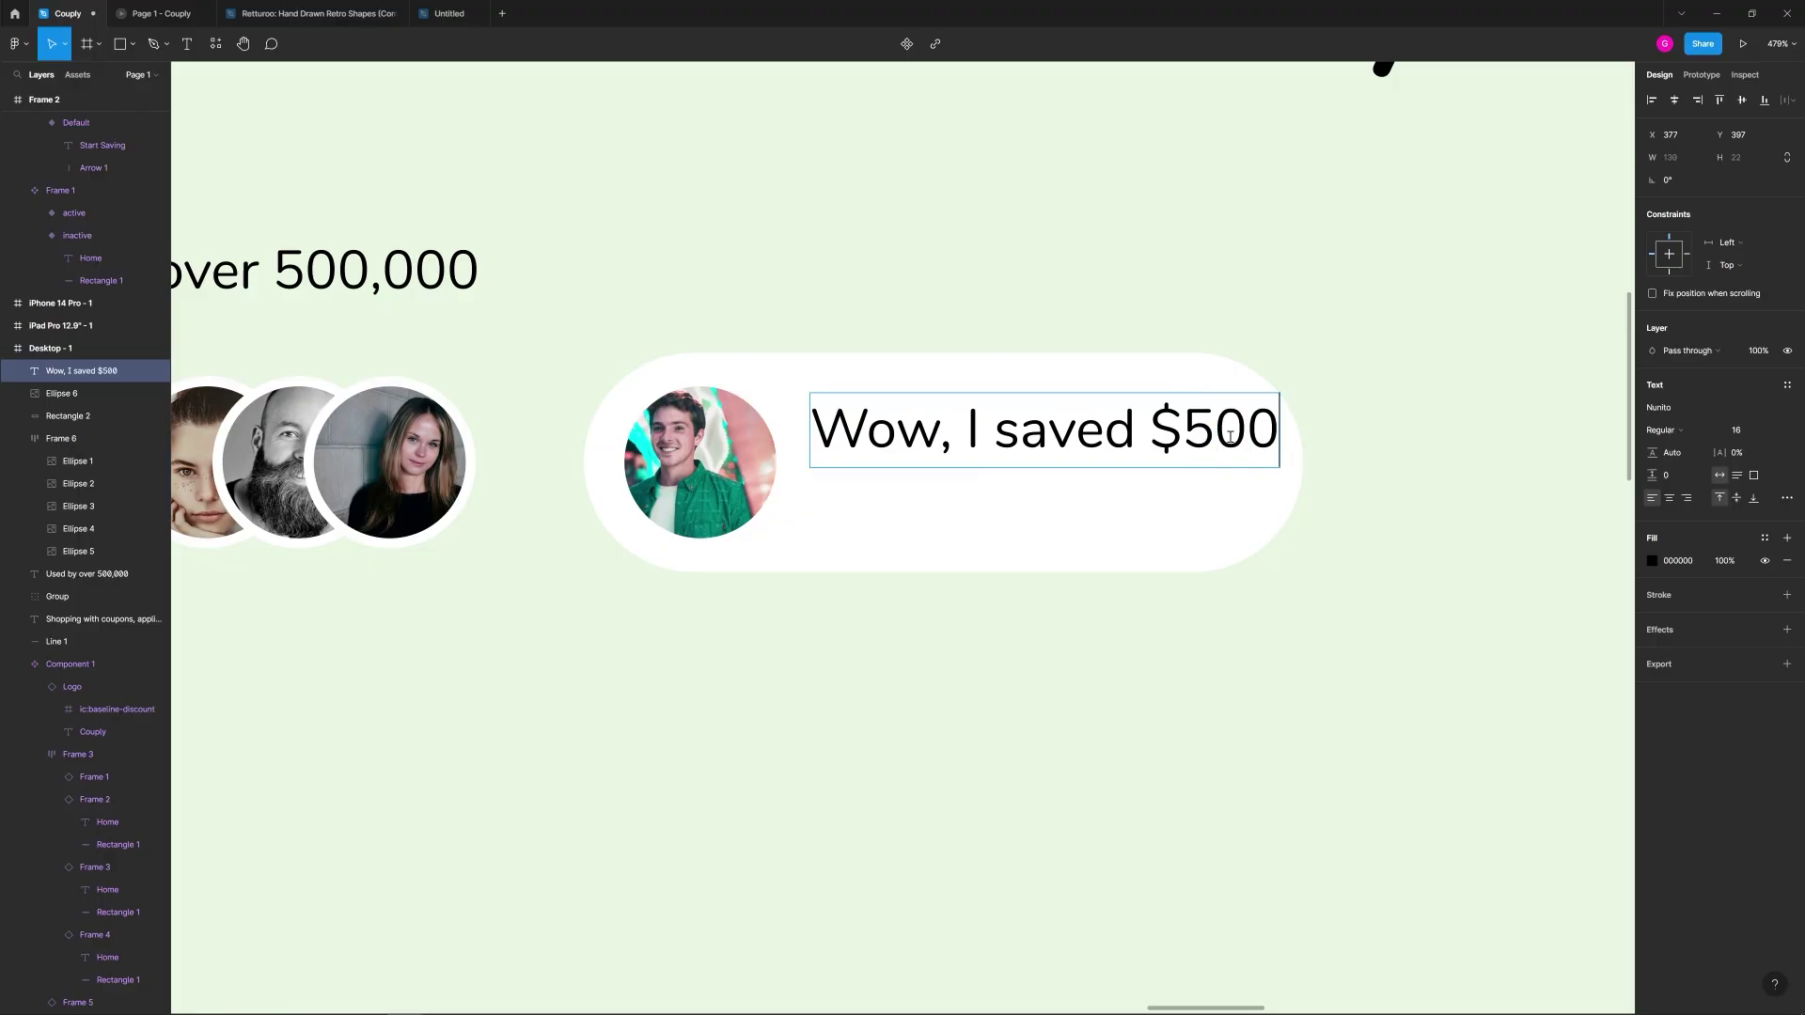
{"action": "type", "text": "!"}
{"action": "key", "text": "Escape"}
Step: Widen the white pill to 240 by extending its right edge past the quote text
{"action": "left_click", "coordinate": [1222, 500]}
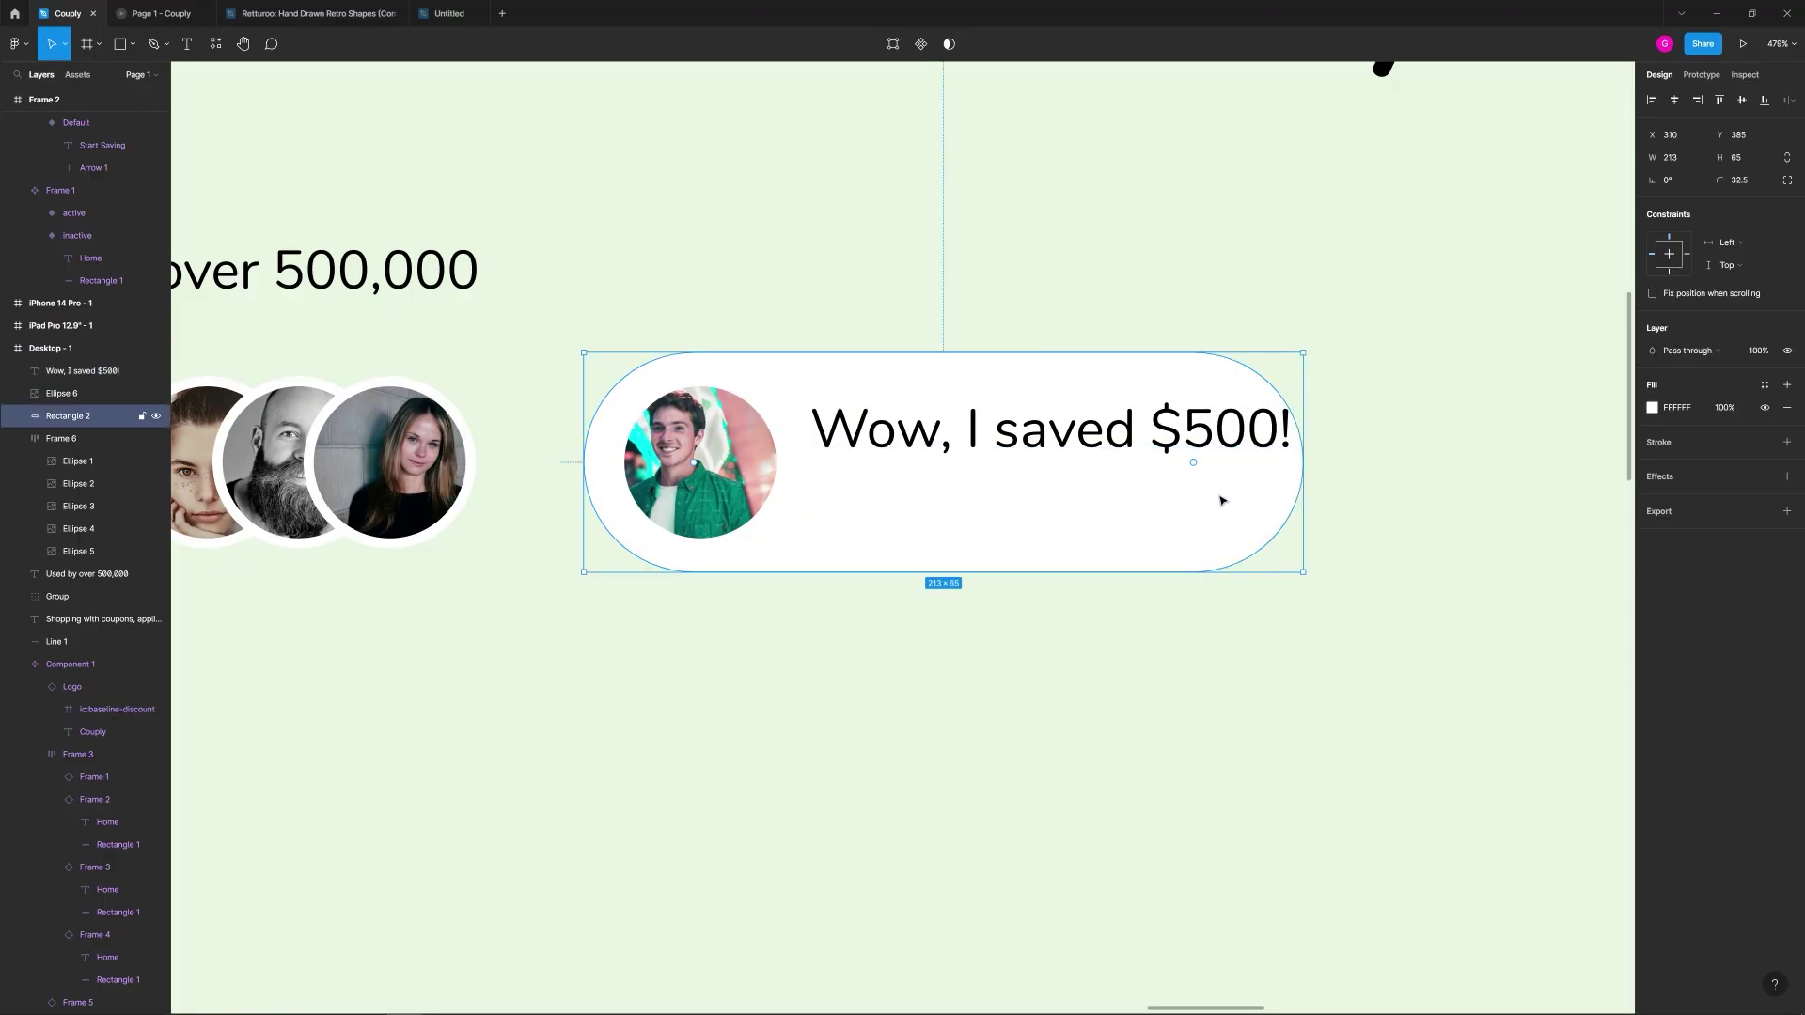
{"action": "left_click_drag", "start_coordinate": [1305, 478], "coordinate": [1395, 465]}
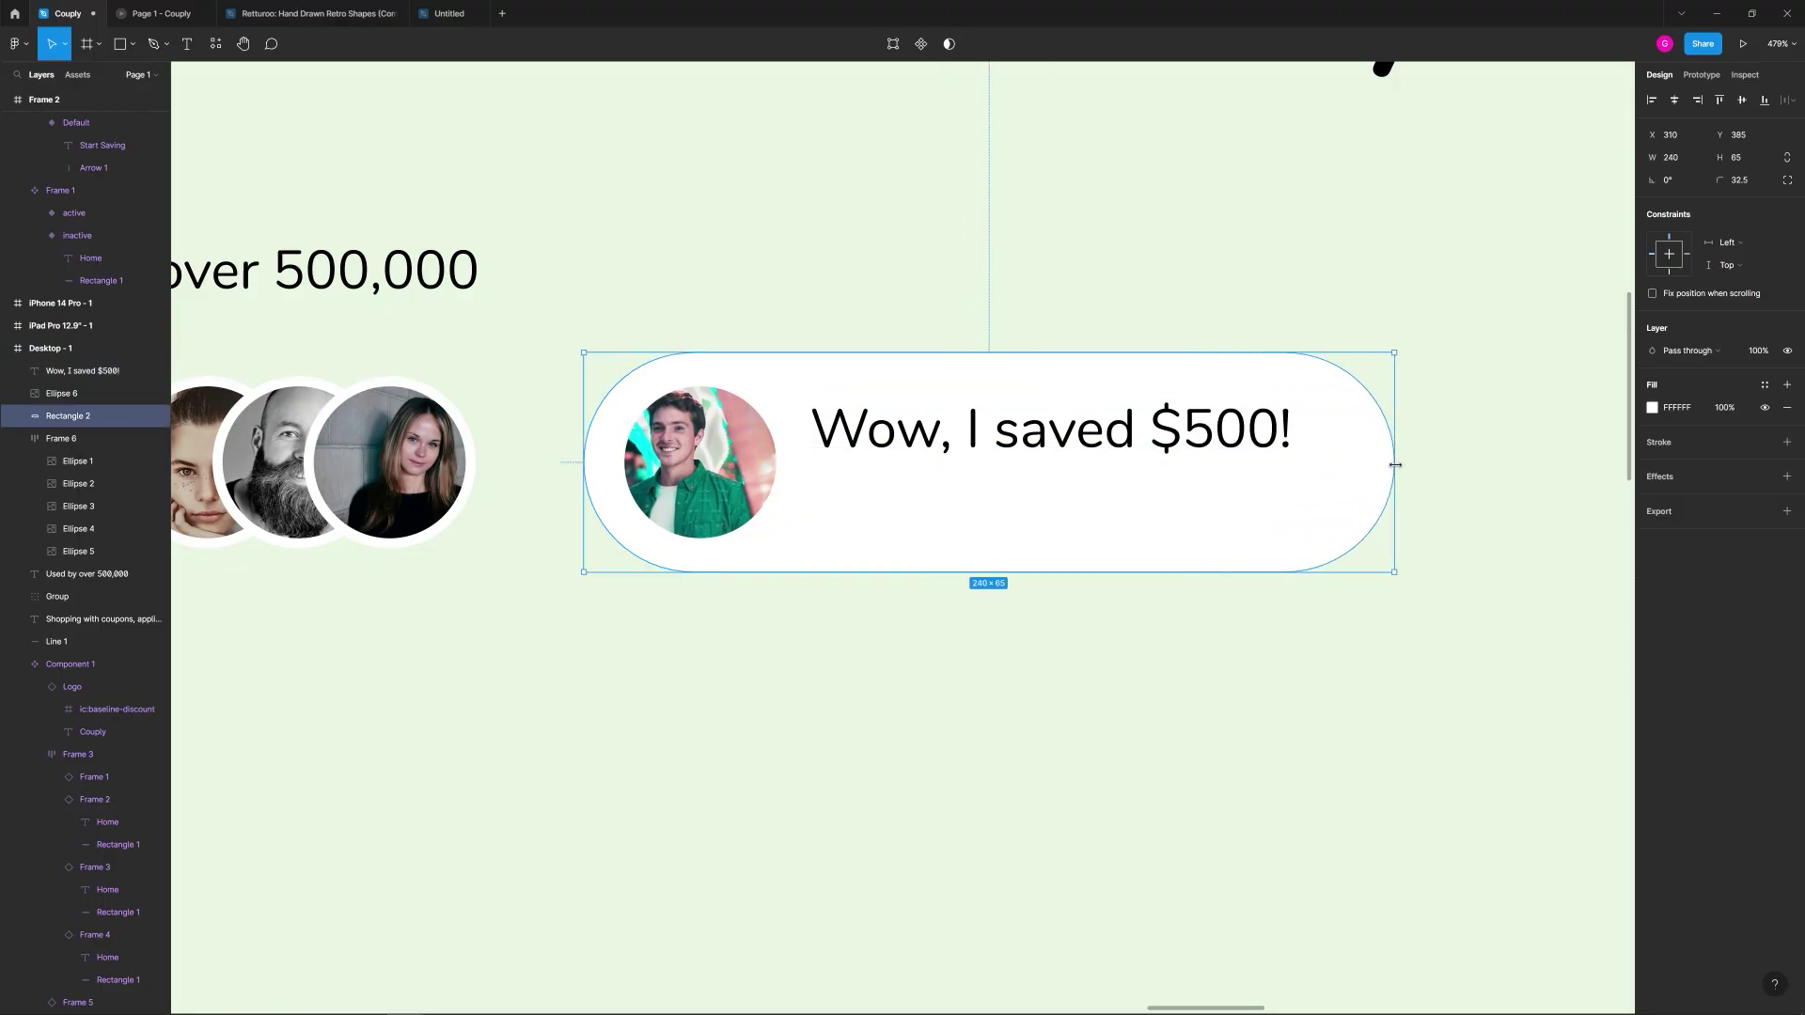
{"action": "left_click", "coordinate": [1177, 633]}
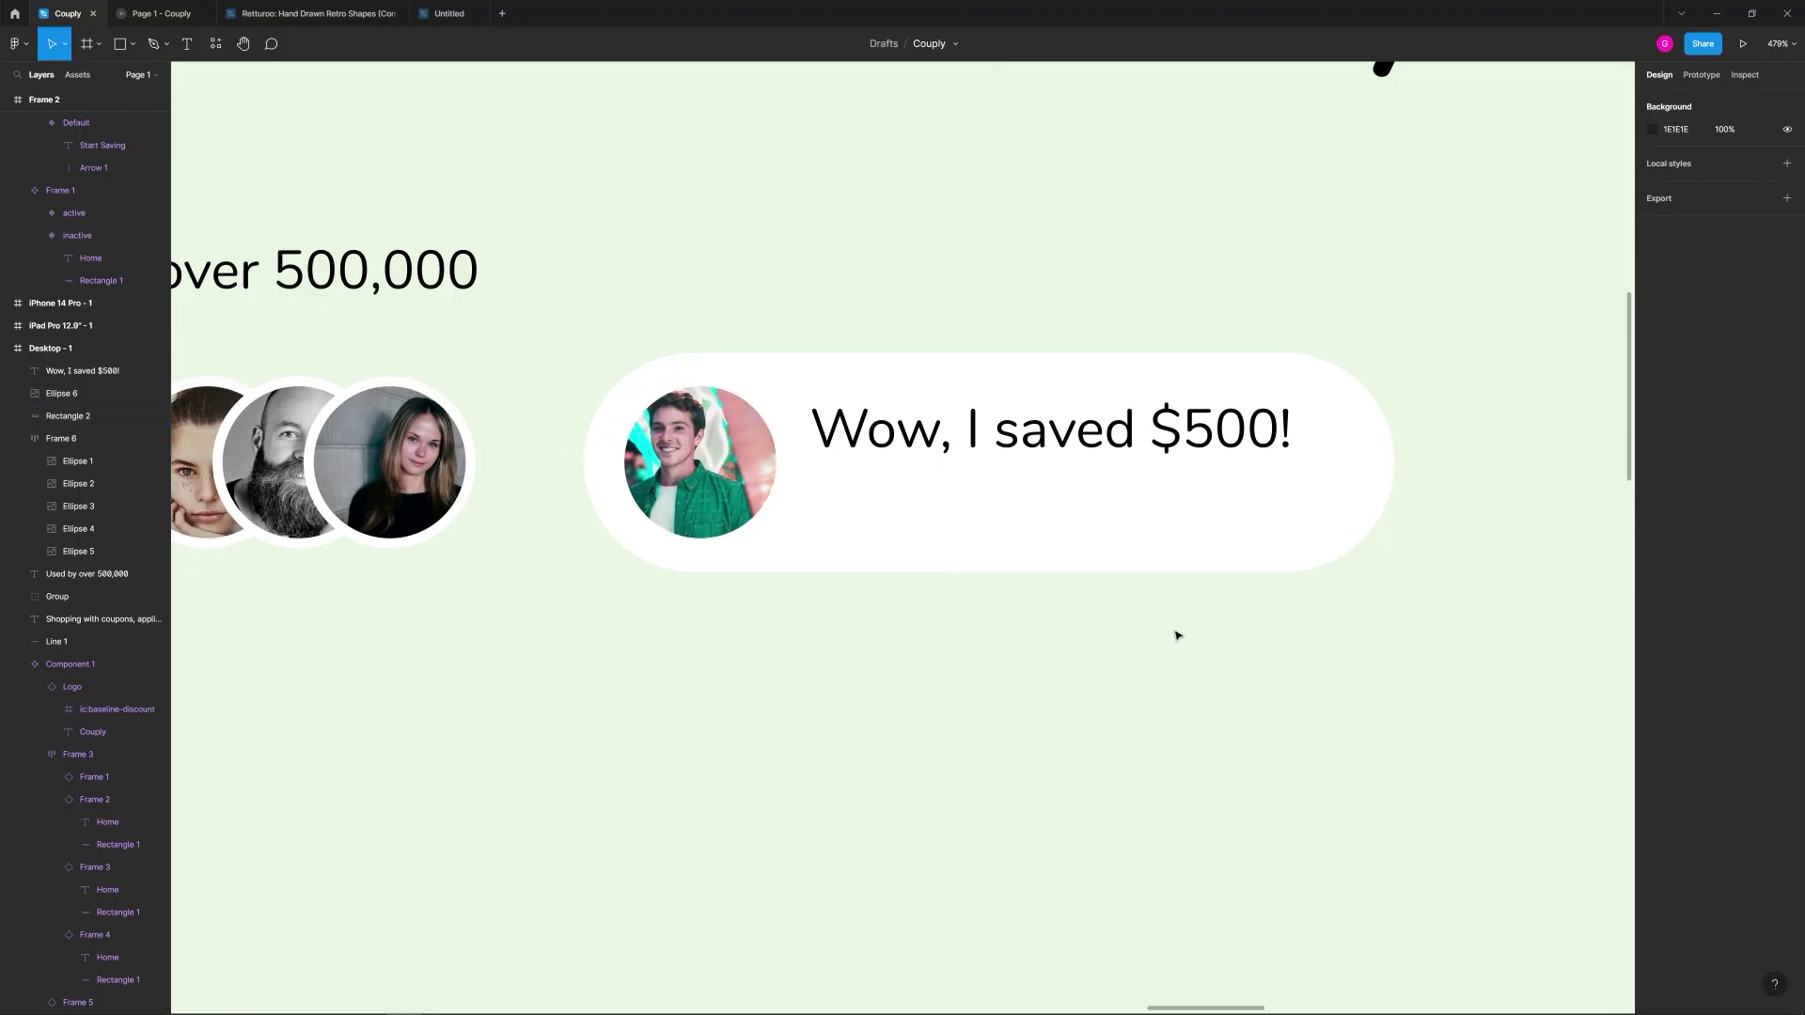
Step: Duplicate the "Wow, I saved $500!" text directly below at Y 413 and set the copy's font size to 12
{"action": "left_click", "coordinate": [1005, 447]}
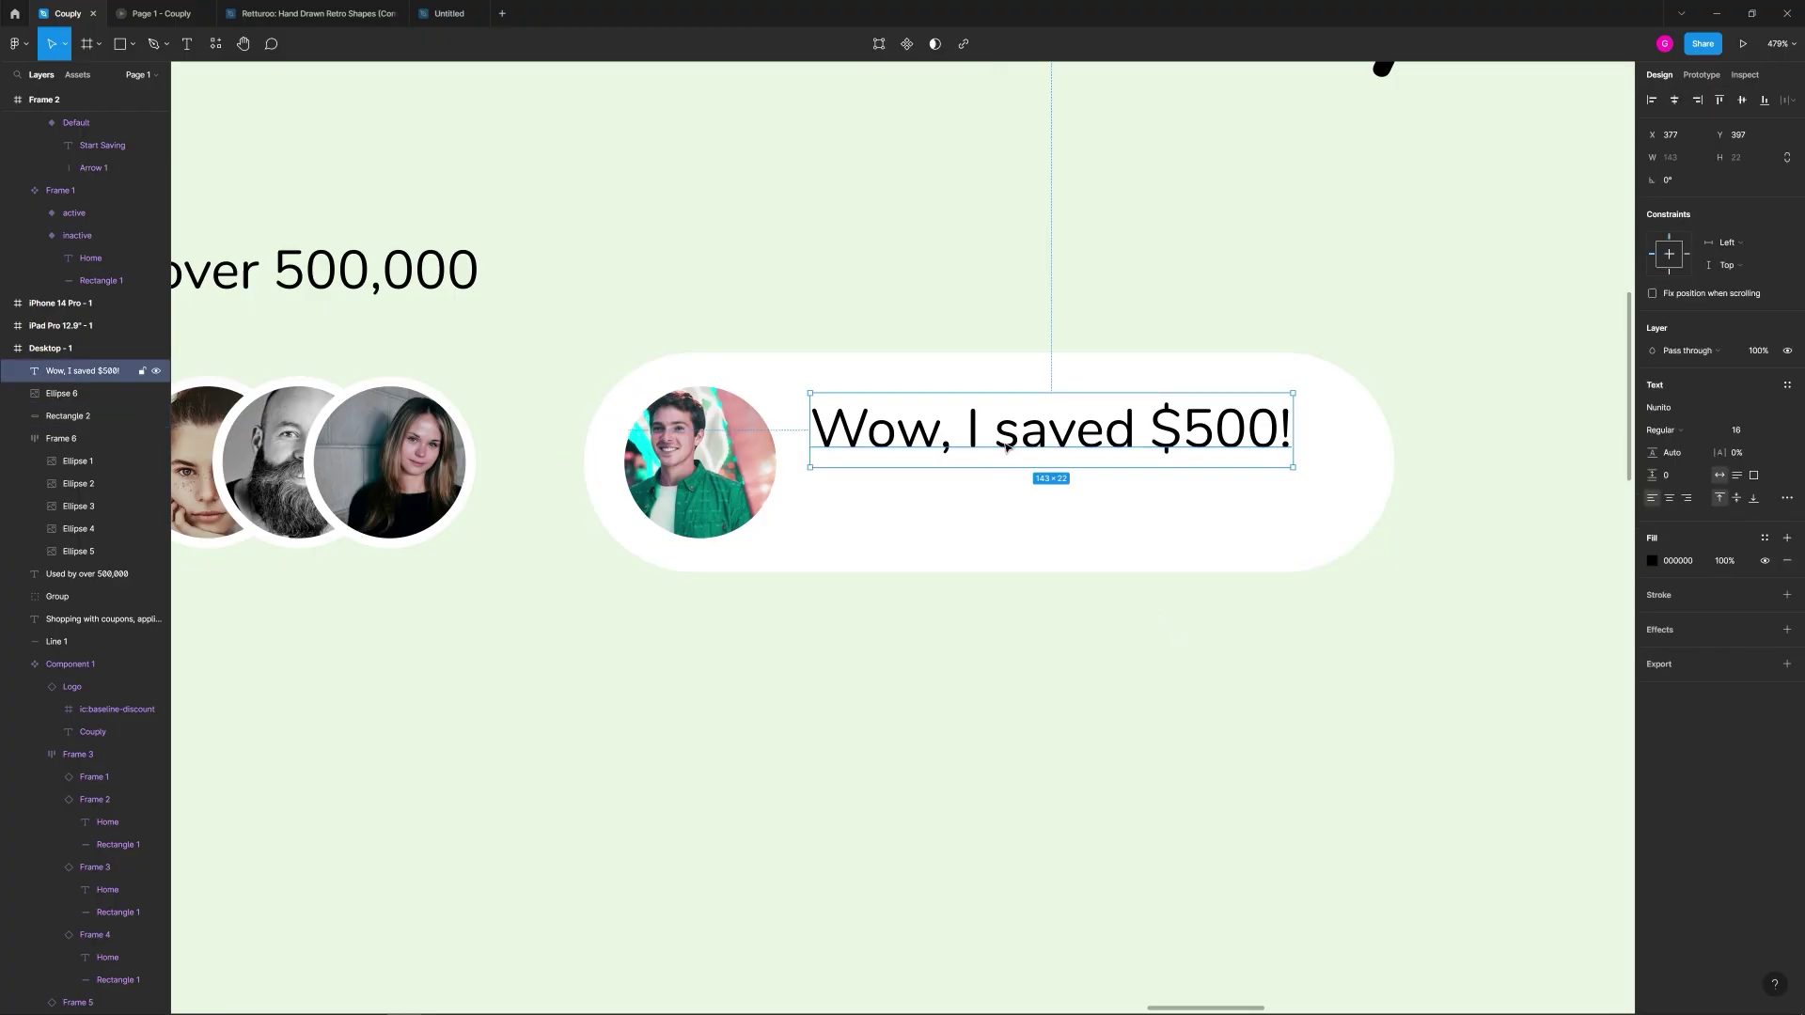
{"action": "key", "text": "ctrl+d"}
{"action": "left_click_drag", "start_coordinate": [989, 448], "coordinate": [956, 495]}
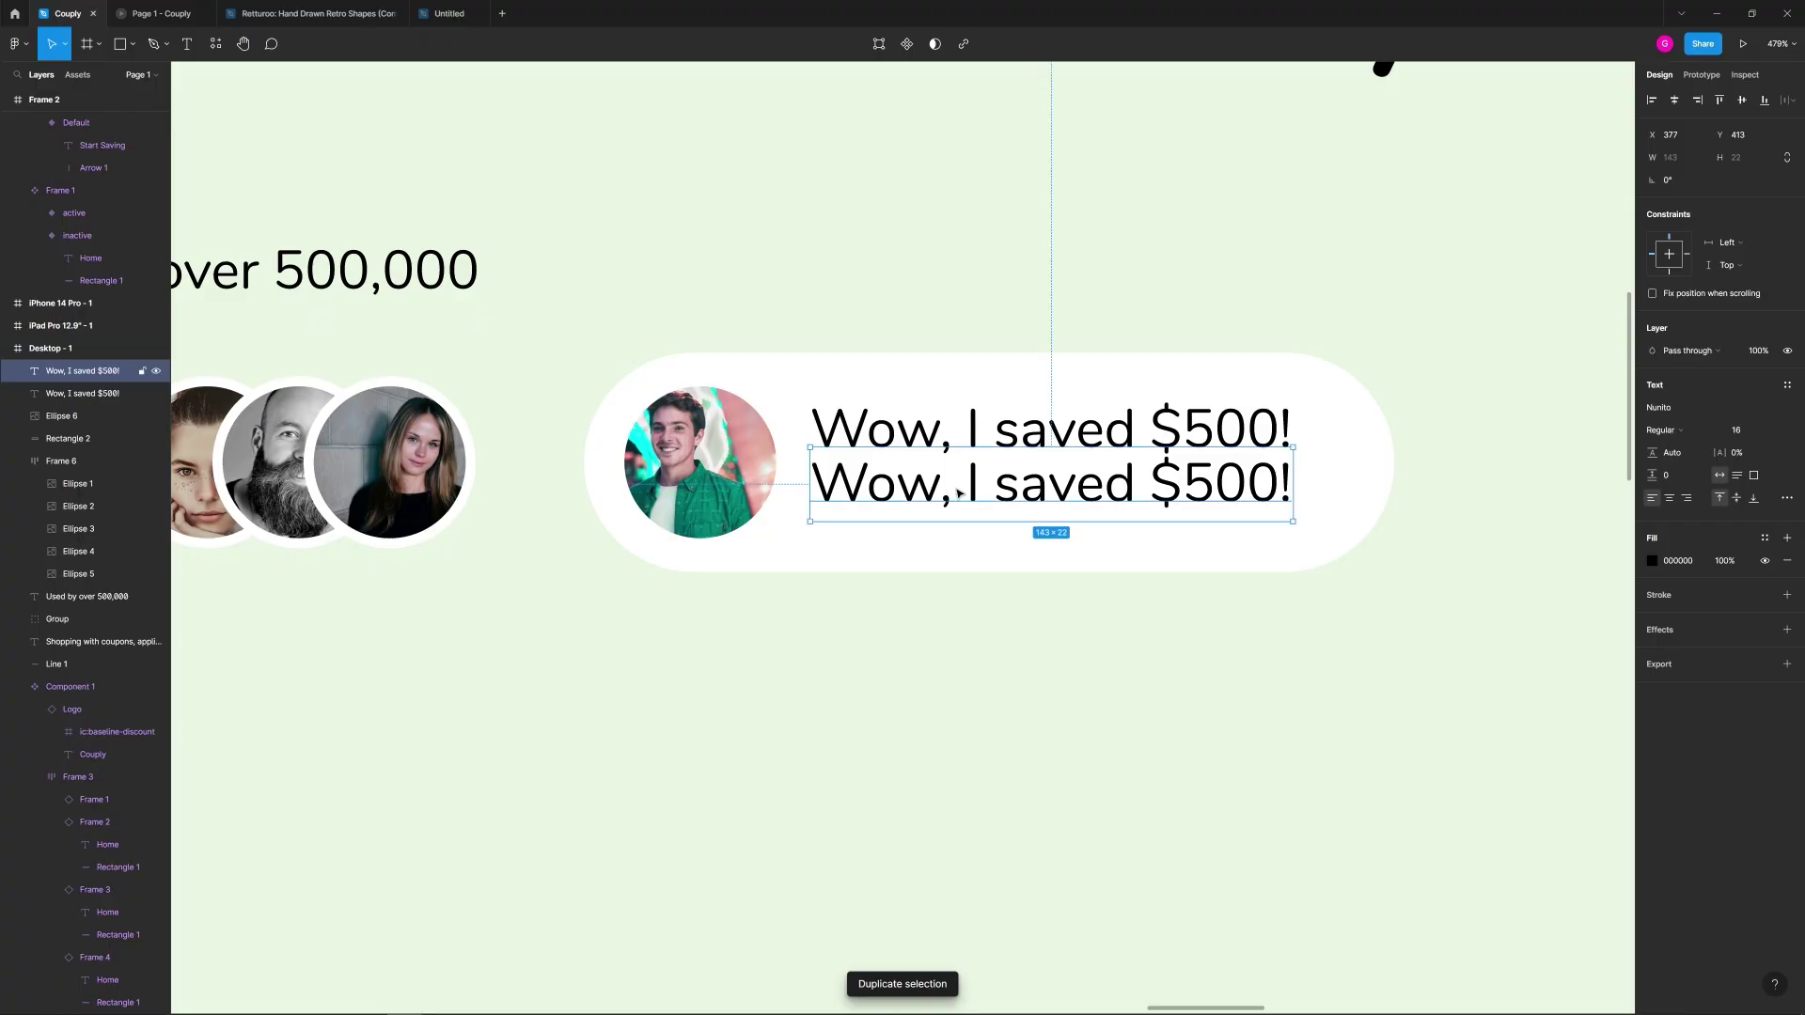
{"action": "left_click", "coordinate": [1746, 433]}
{"action": "type", "text": "12"}
{"action": "key", "text": "Return"}
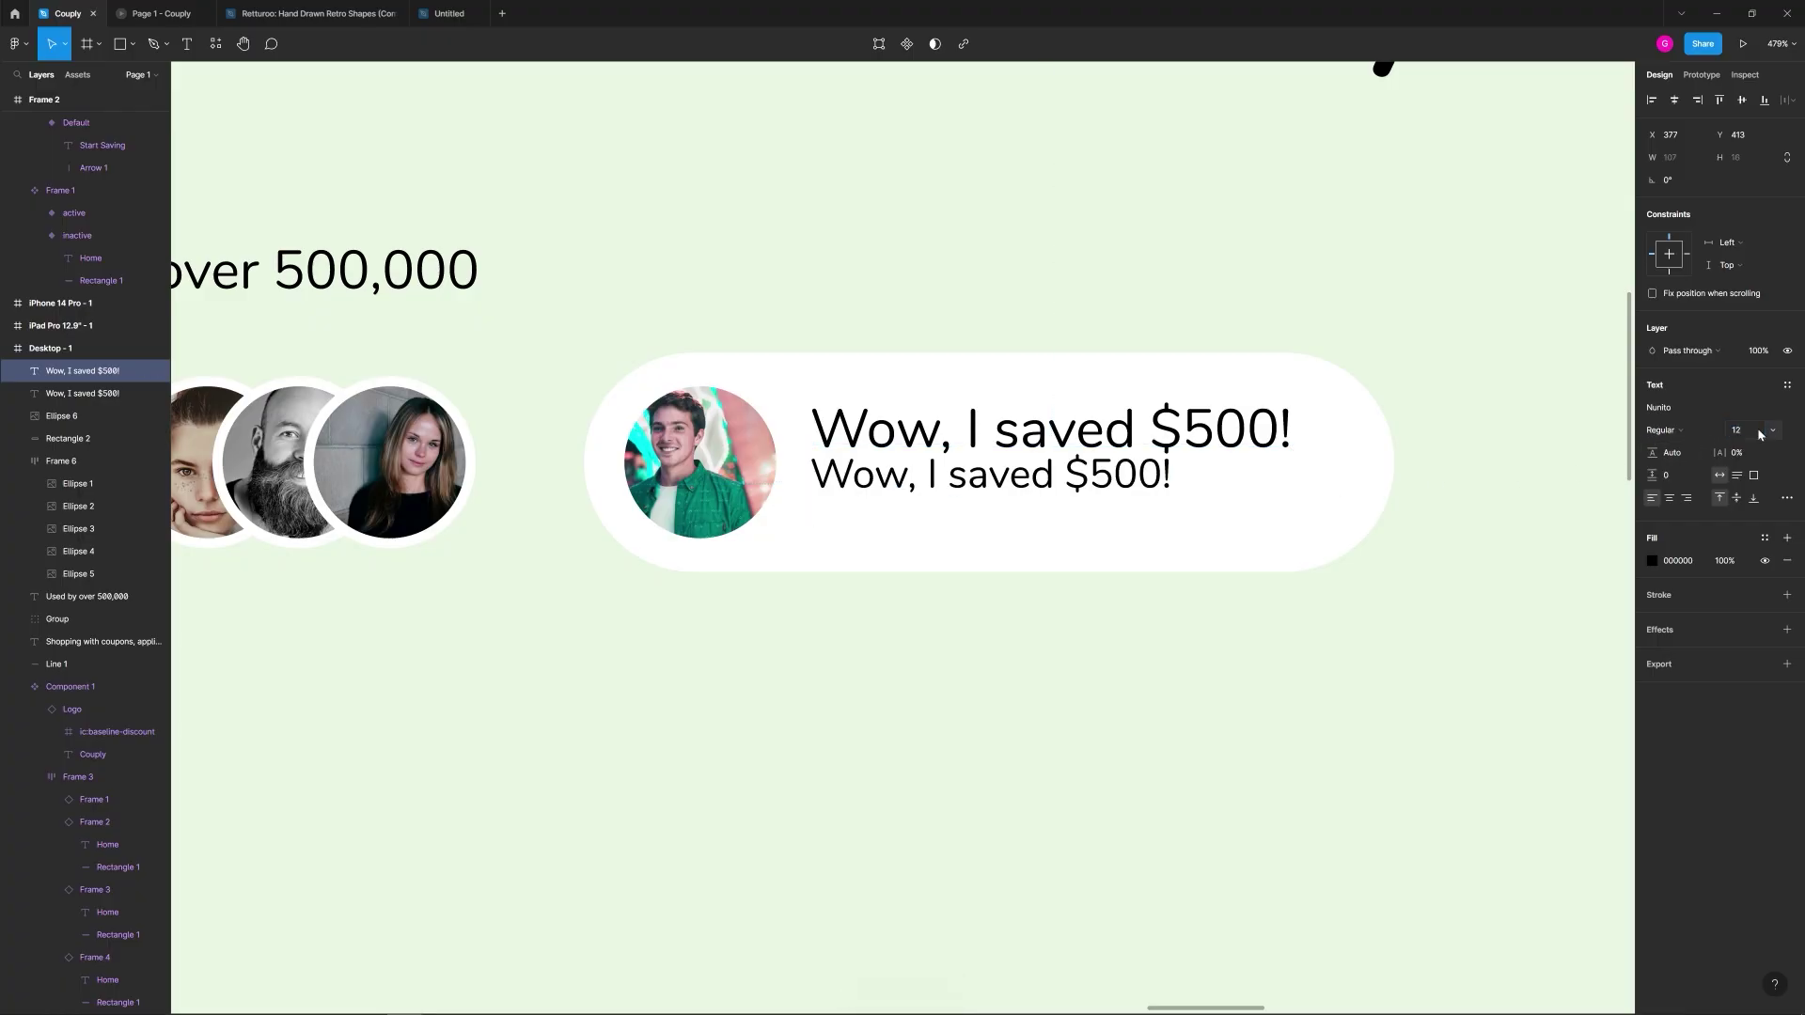
Step: Replace the smaller text under the quote with a dash followed by the customer's full name
{"action": "double_click", "coordinate": [1105, 484]}
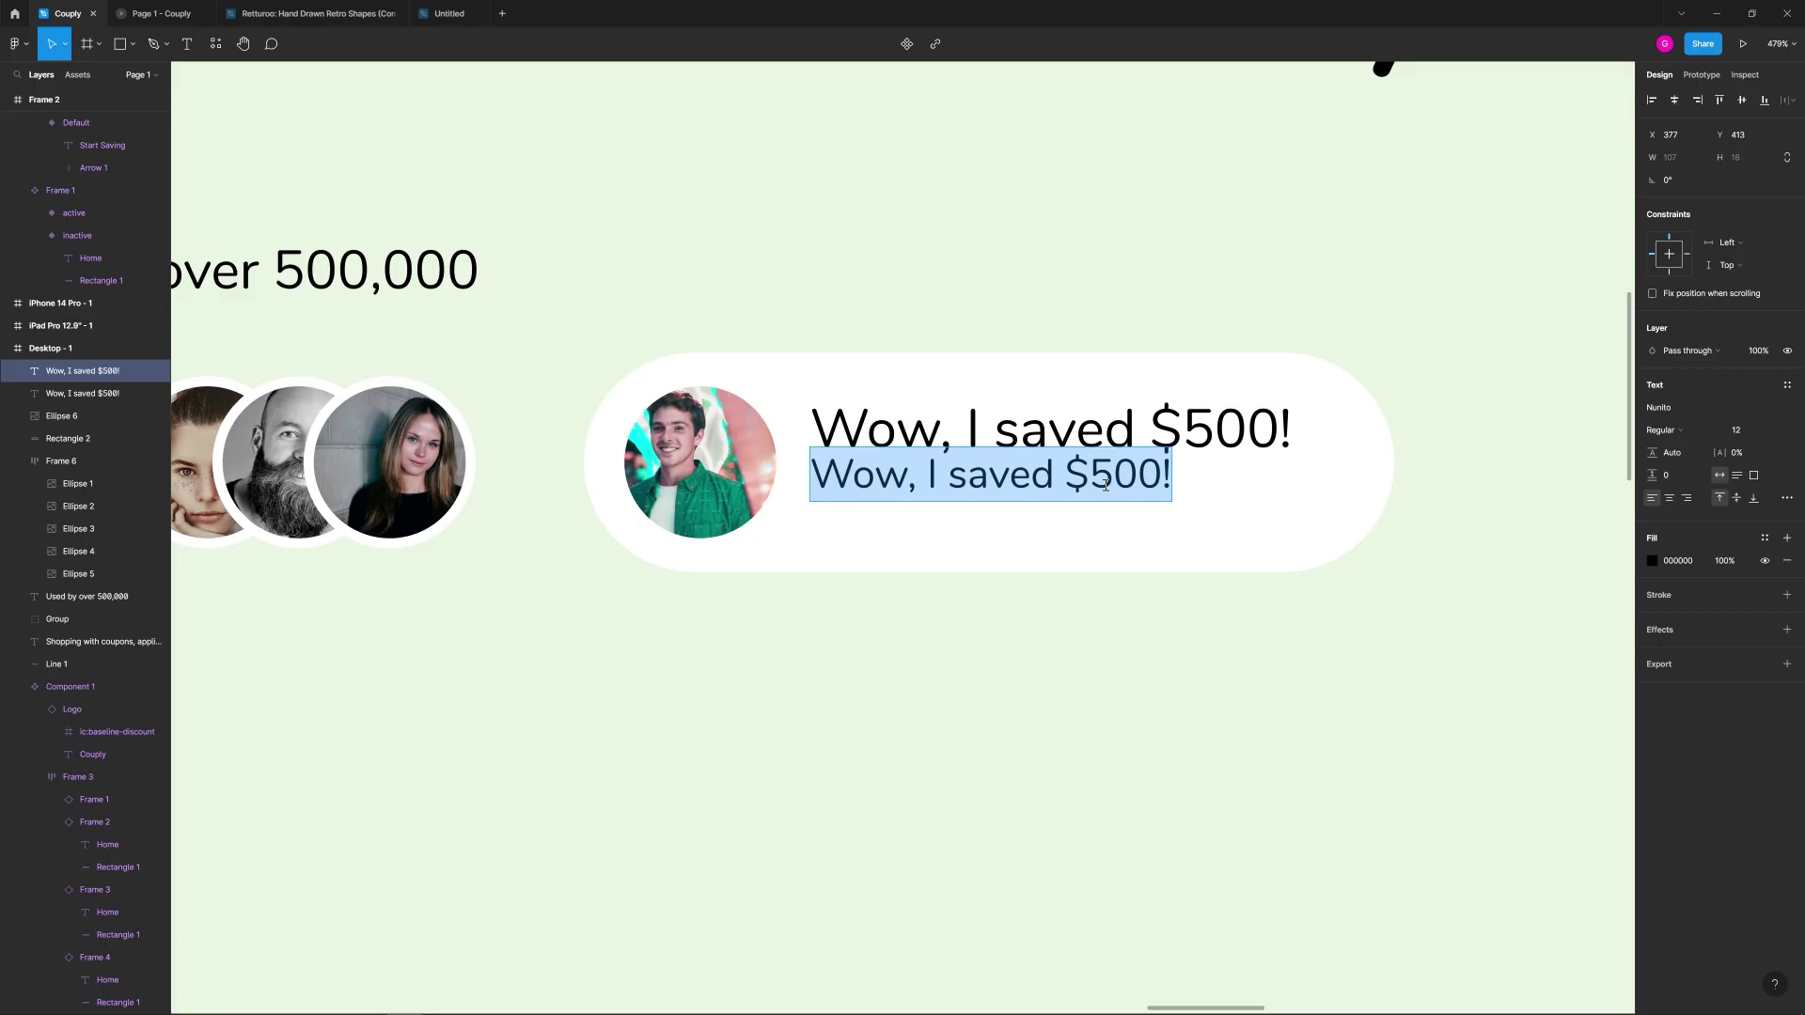
{"action": "type", "text": "-"}
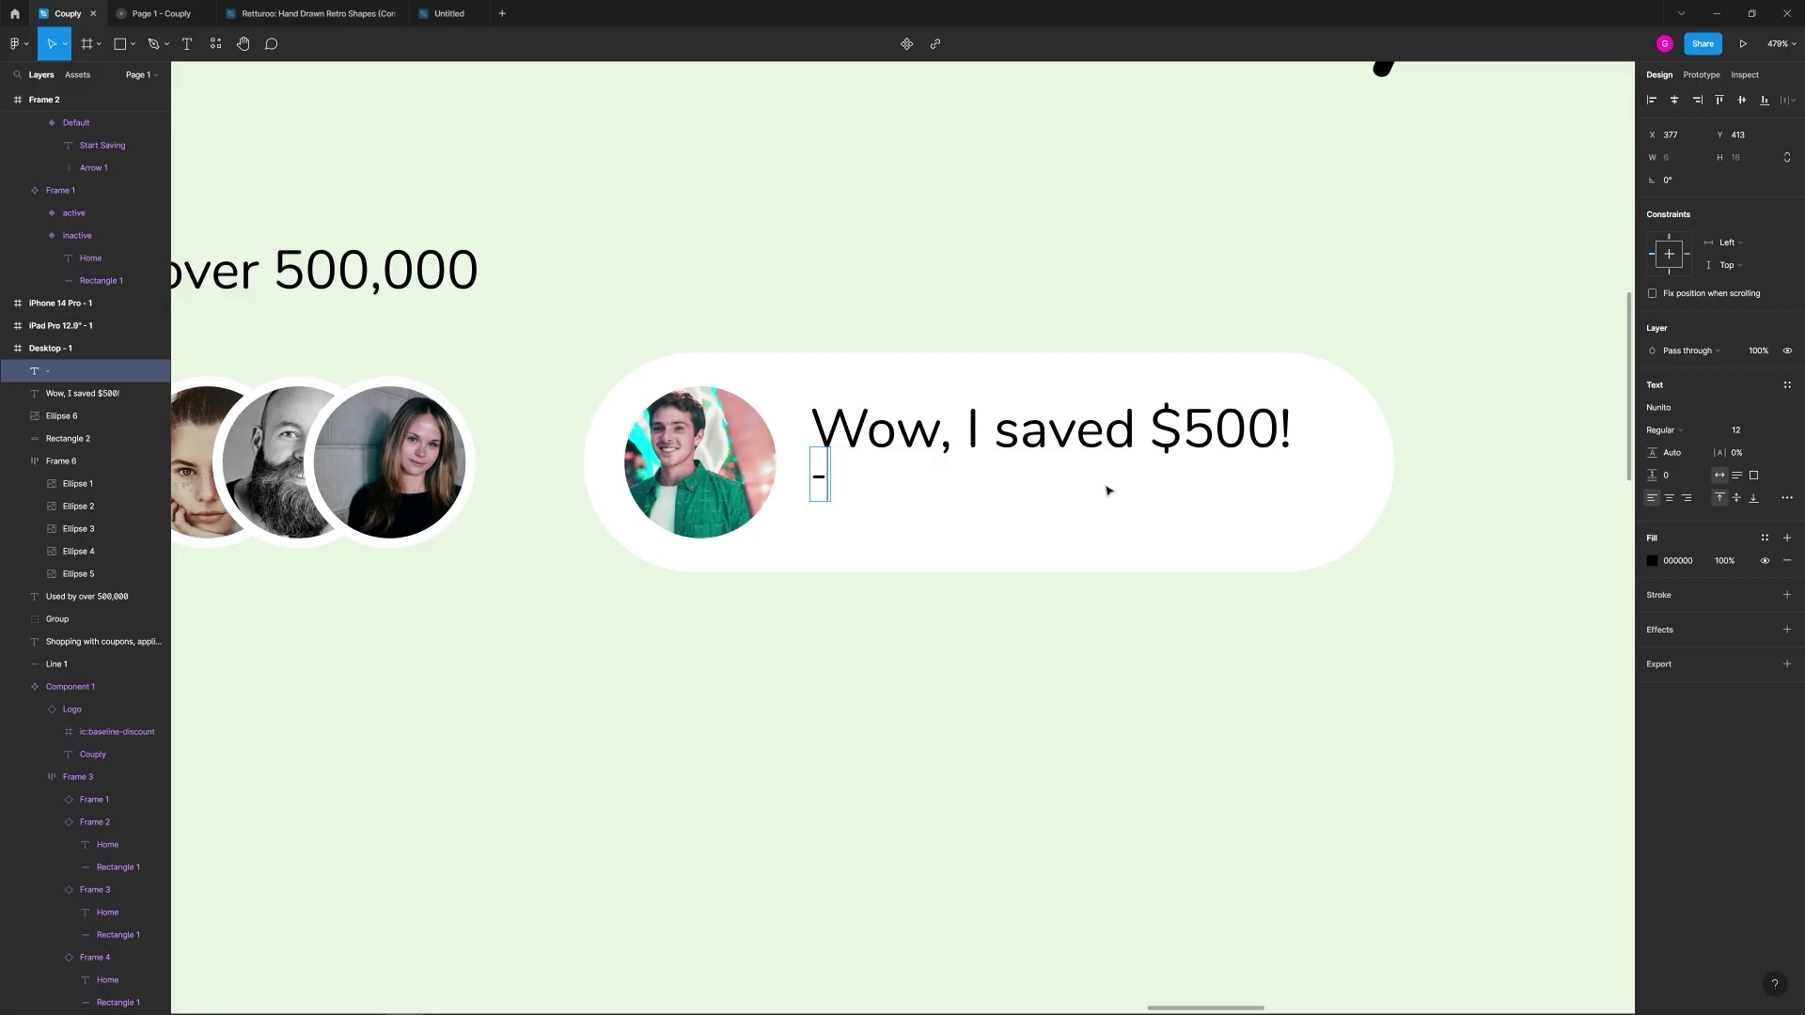
{"action": "type", "text": " Johnn"}
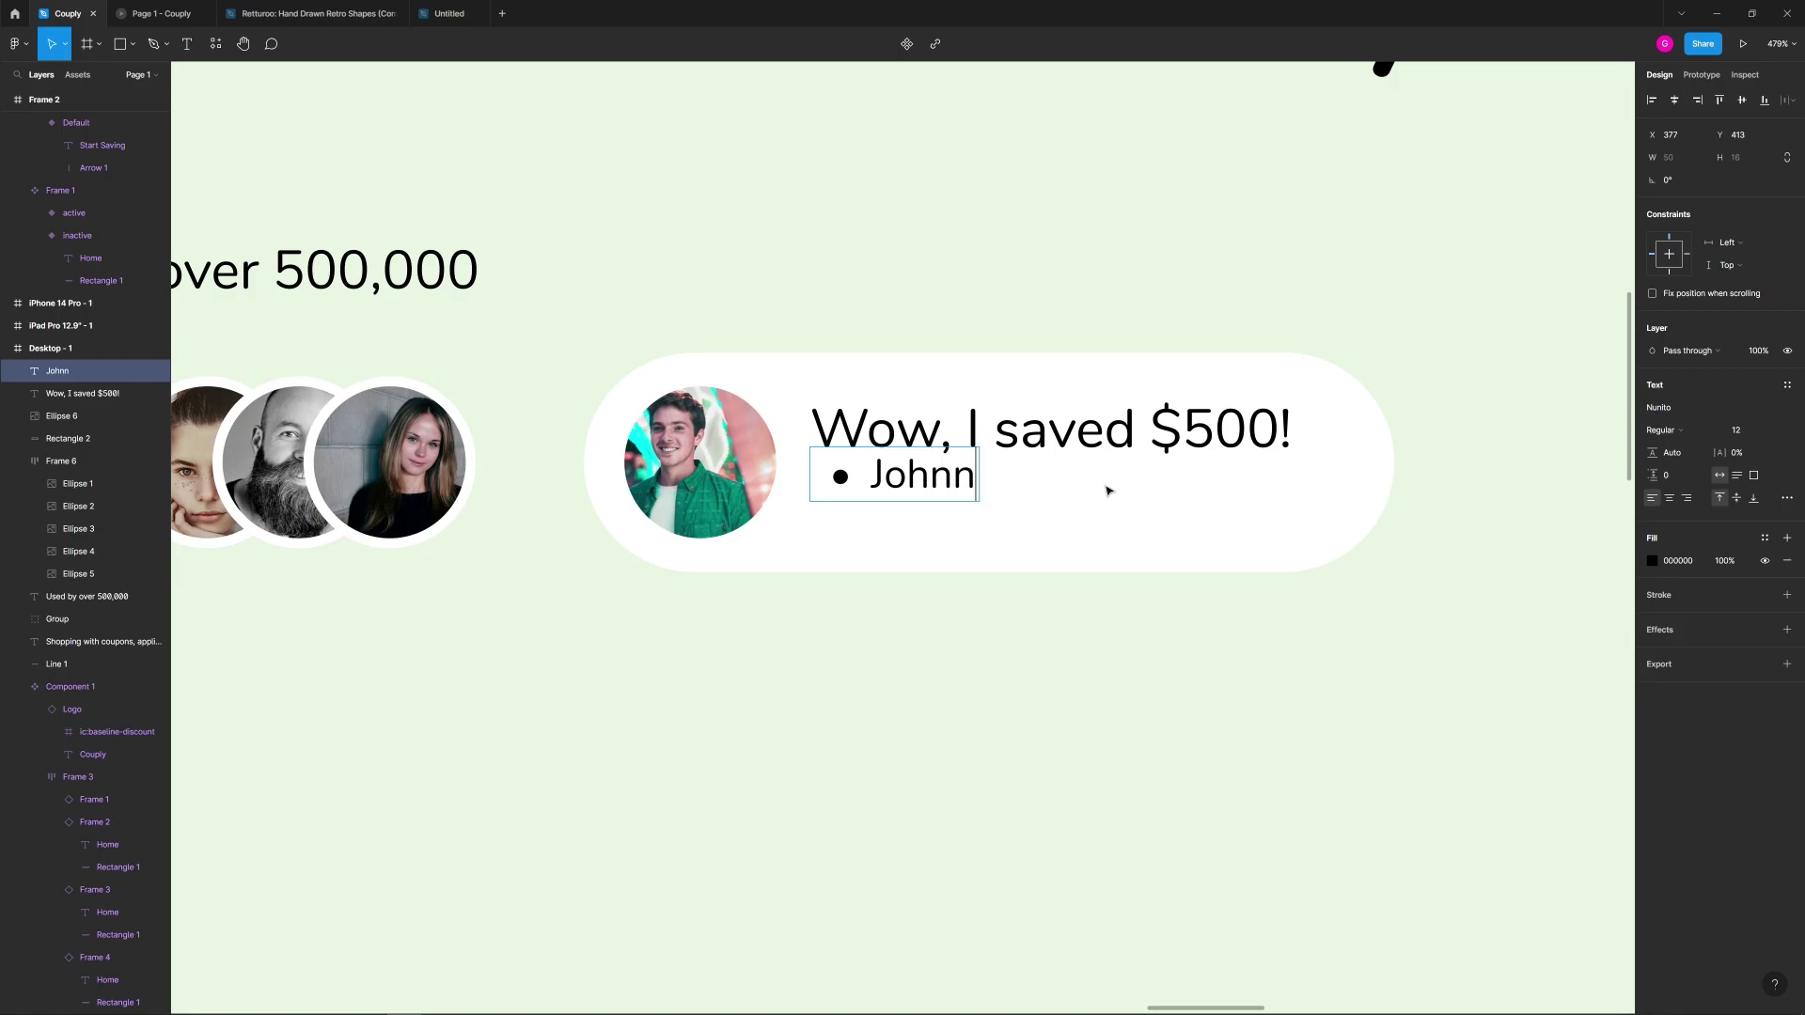
{"action": "type", "text": "y Doe"}
{"action": "key", "text": "Escape"}
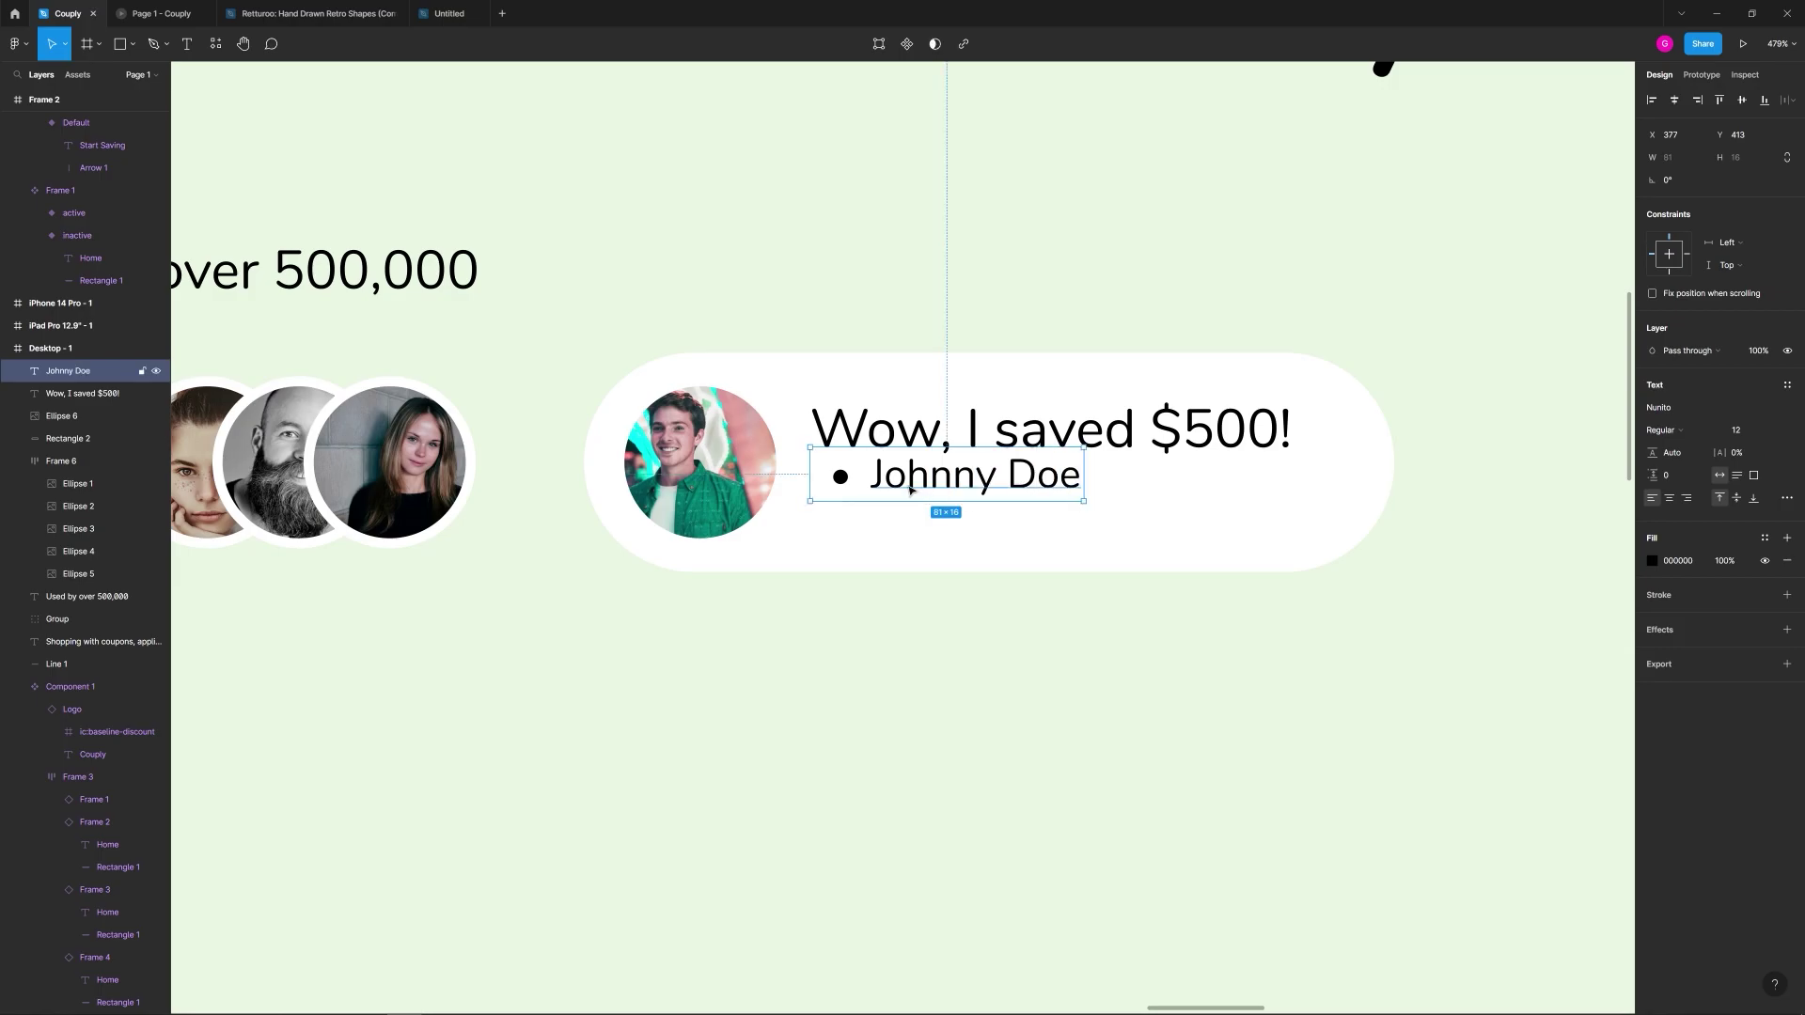
Step: Remove the bullet in front of the customer's name and move the name to X 377, Y 420 below the quote
{"action": "key", "text": "Escape"}
{"action": "left_click", "coordinate": [874, 486]}
{"action": "double_click", "coordinate": [874, 486]}
{"action": "left_click", "coordinate": [874, 486]}
{"action": "key", "text": "BackSpace"}
{"action": "key", "text": "Escape"}
{"action": "left_click_drag", "start_coordinate": [908, 481], "coordinate": [885, 505]}
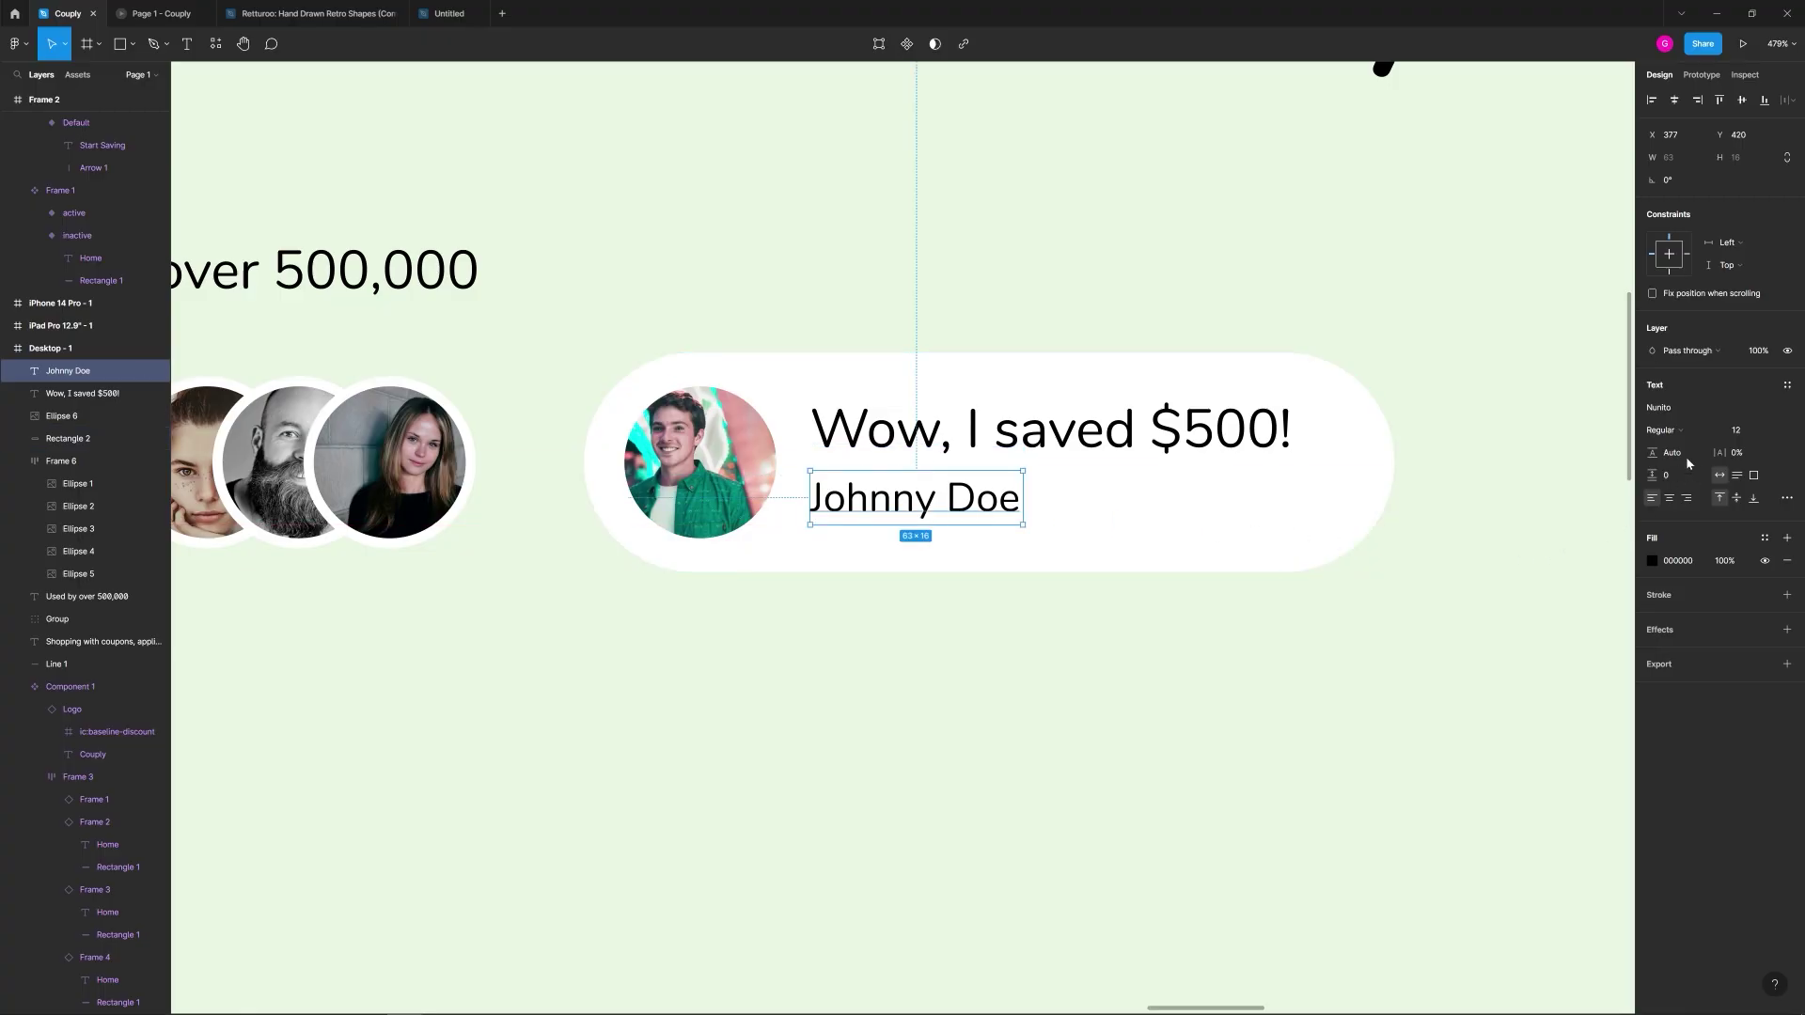
Step: Make the customer's name Bold and fill it with a dark muted green, darkened from the sampled background colour E8F5E2
{"action": "left_click", "coordinate": [1698, 435]}
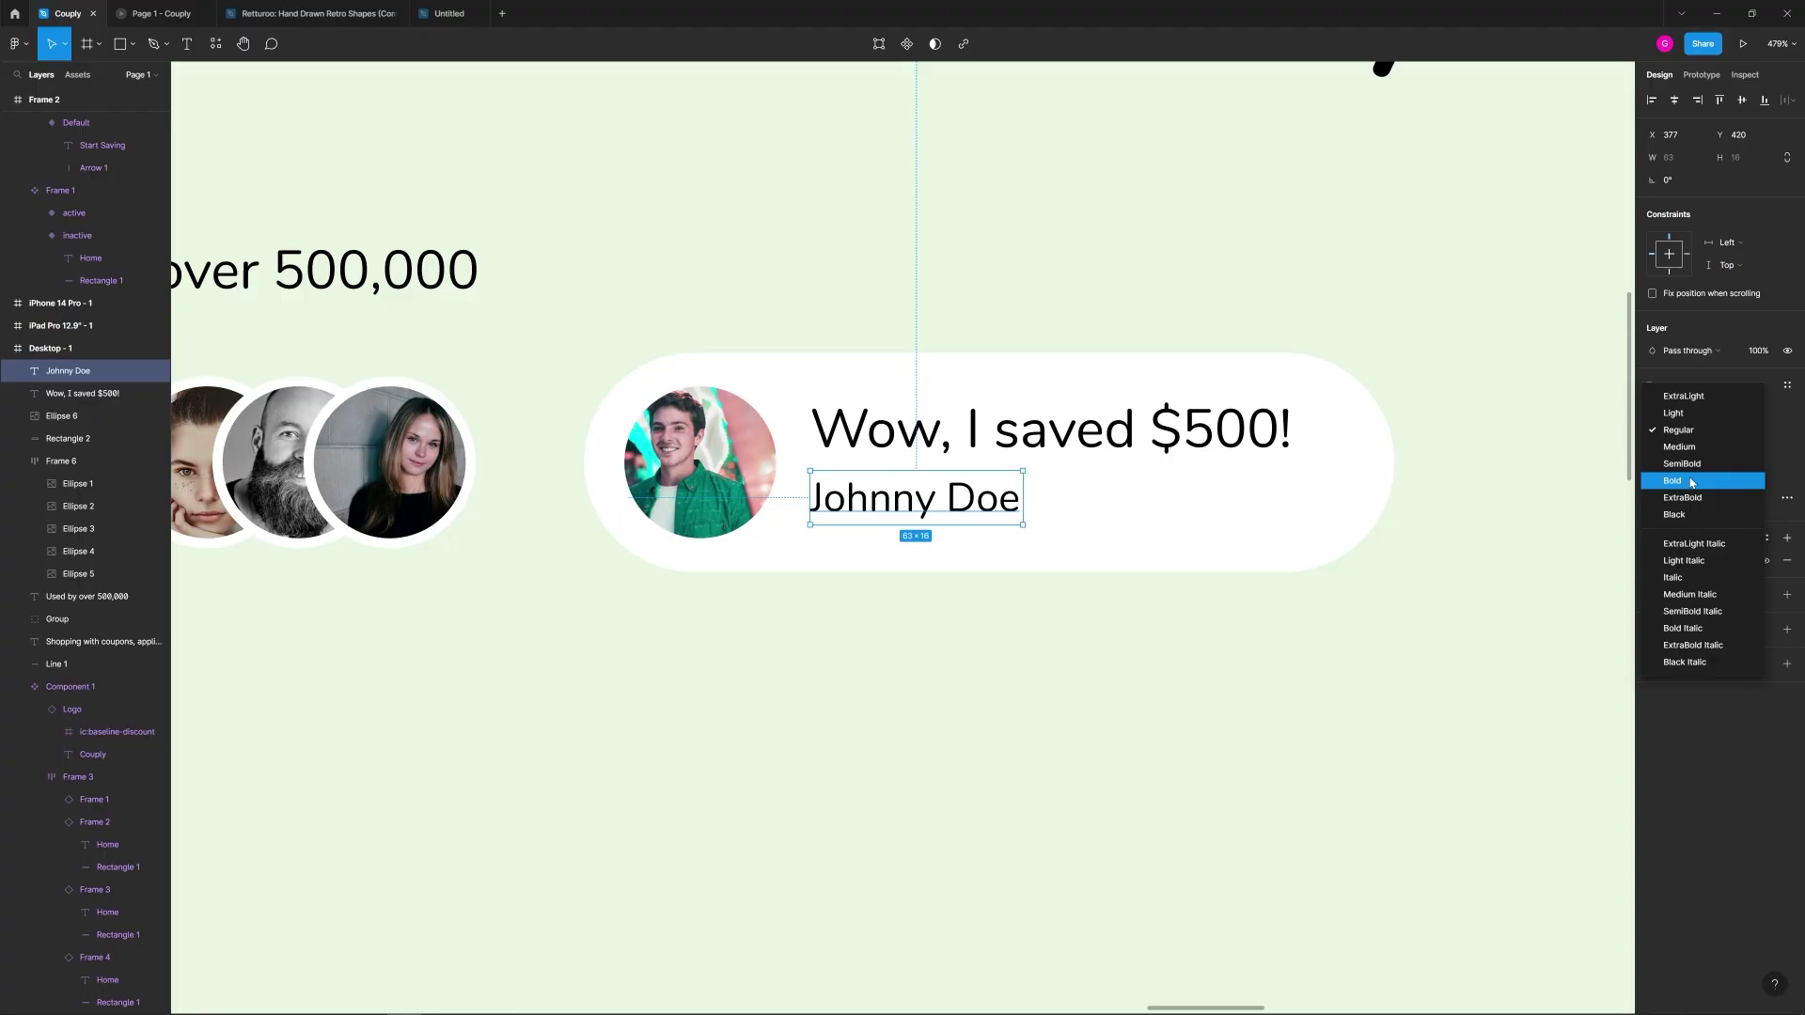
{"action": "left_click", "coordinate": [1687, 481]}
{"action": "left_click", "coordinate": [1652, 561]}
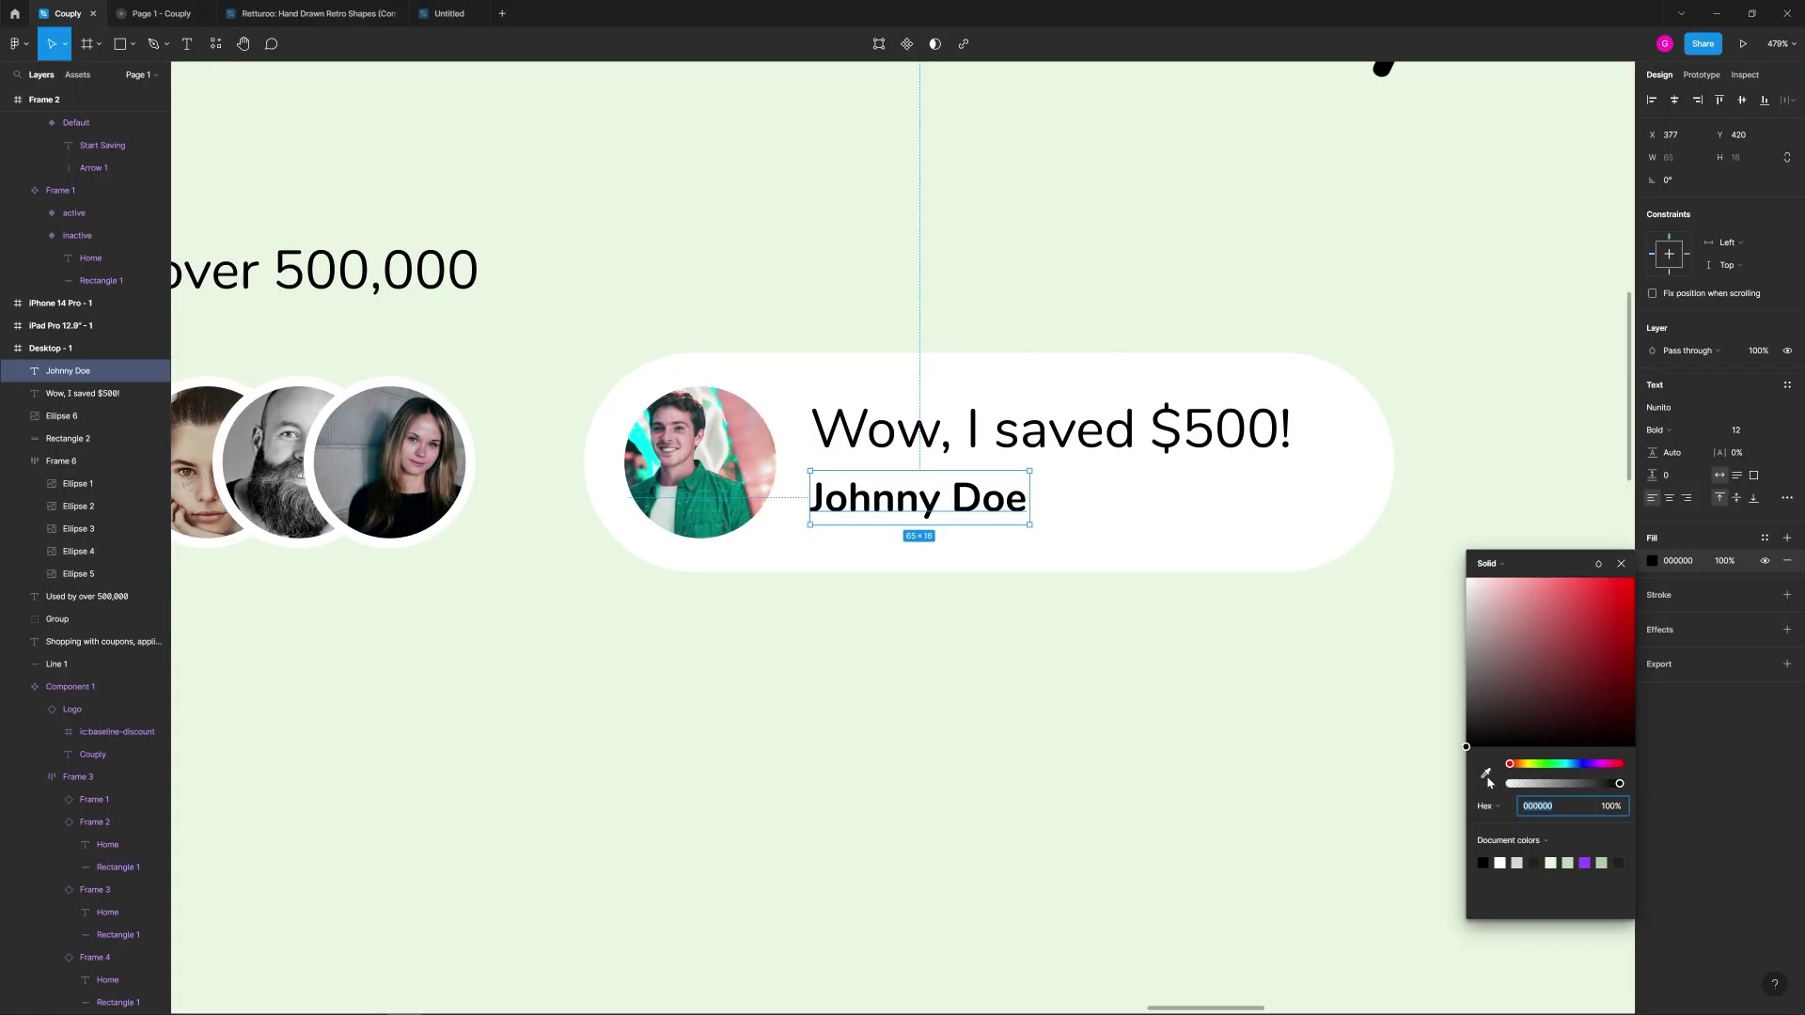
{"action": "key", "text": "i"}
{"action": "left_click", "coordinate": [1400, 712]}
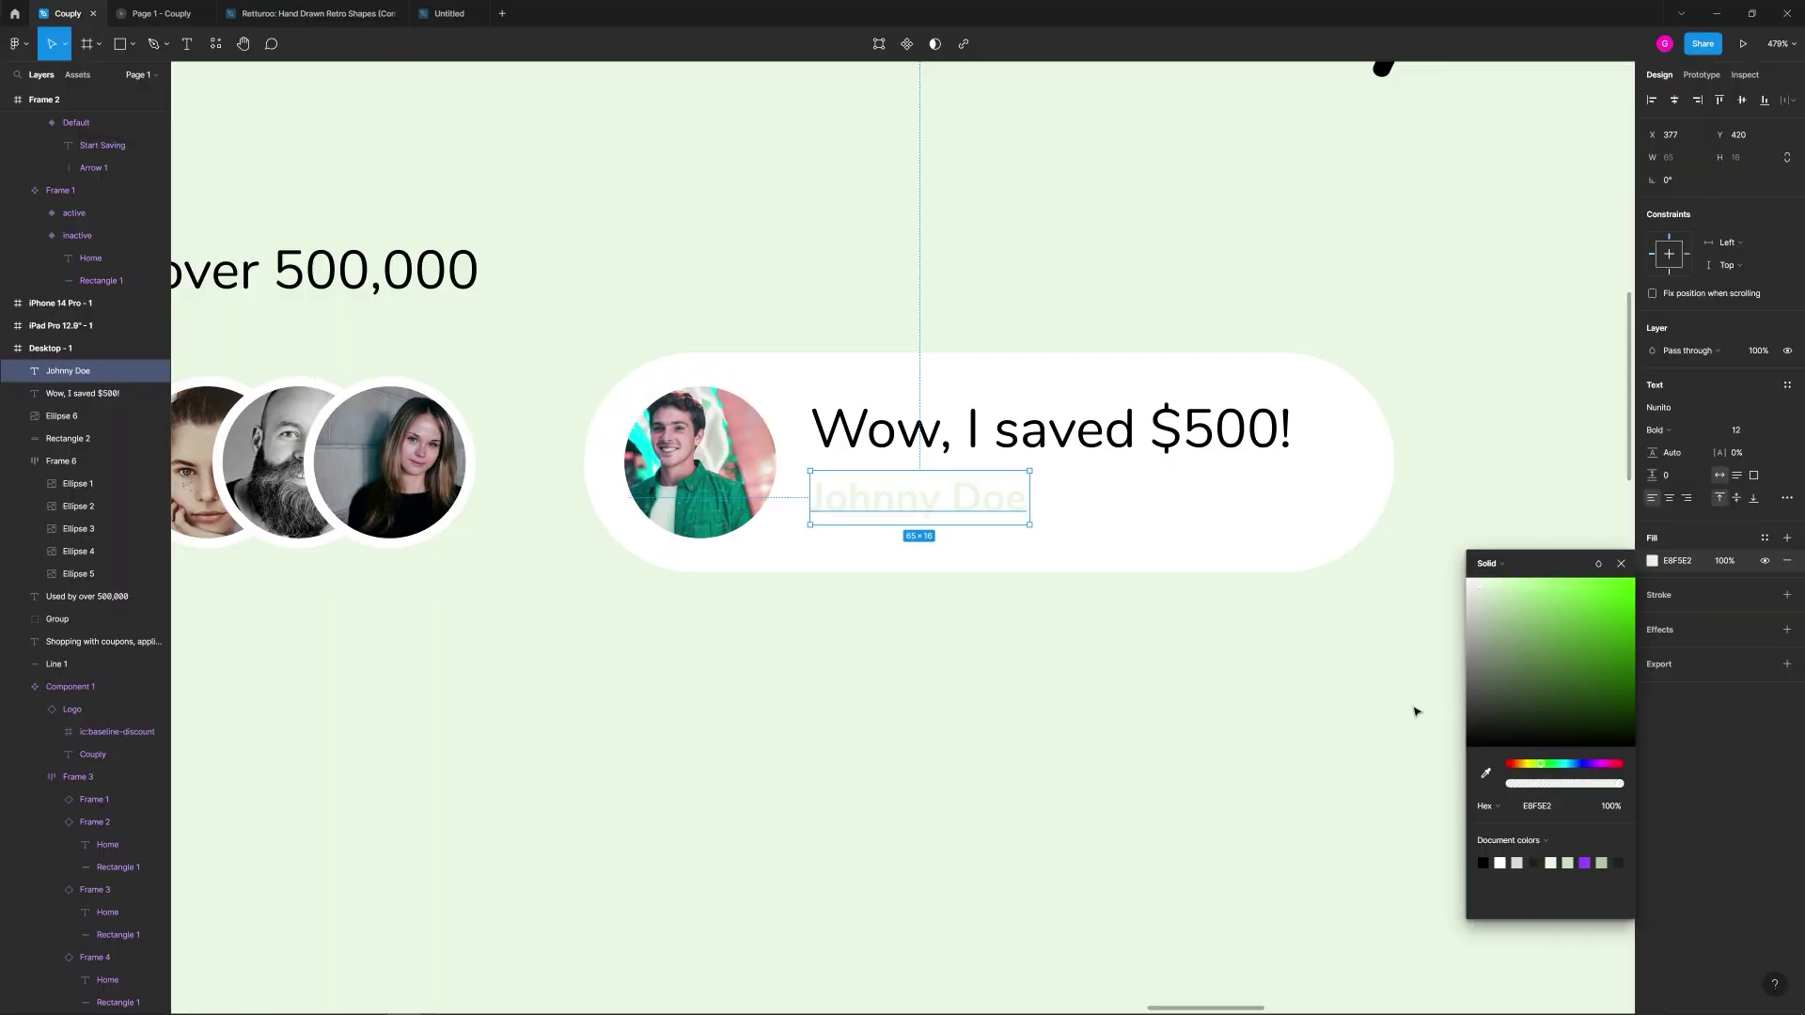
{"action": "left_click_drag", "start_coordinate": [1492, 597], "coordinate": [1514, 684]}
{"action": "left_click", "coordinate": [1030, 670]}
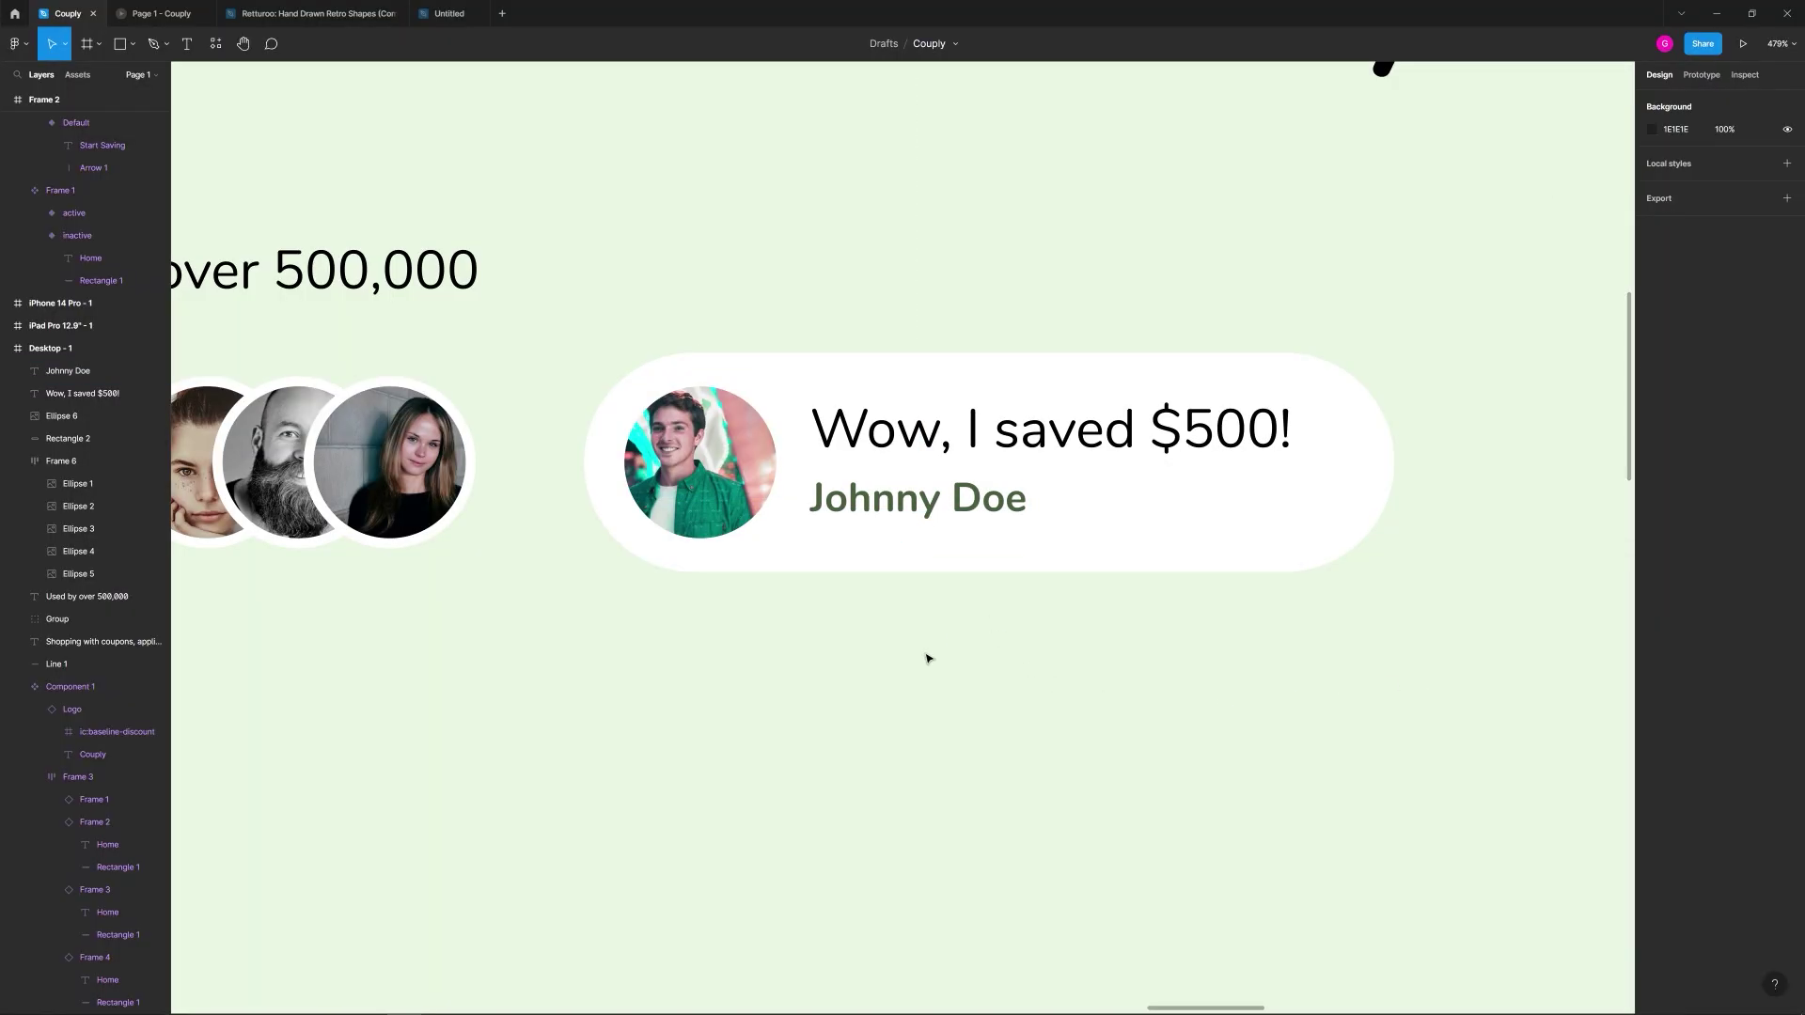
Step: Move the "Wow, I saved $500!" text and the customer name below it slightly down inside the white testimonial card
{"action": "left_click", "coordinate": [917, 435]}
{"action": "left_click", "coordinate": [910, 465], "text": "shift"}
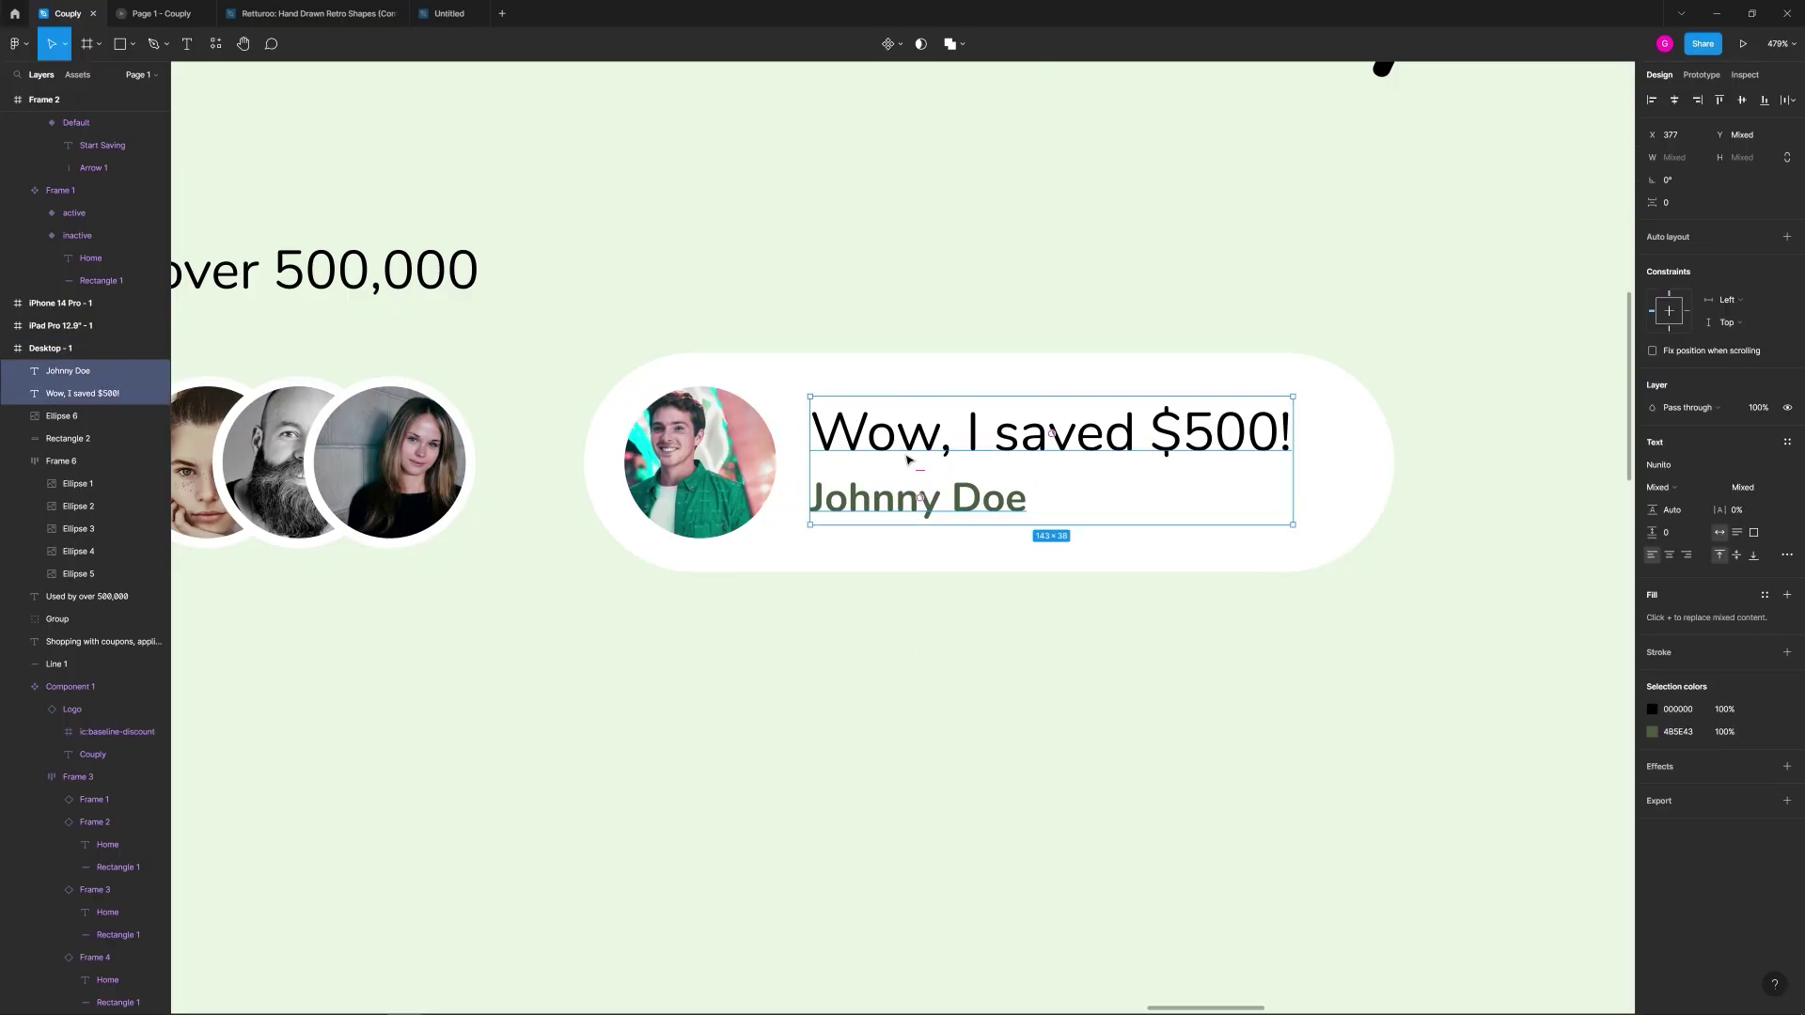
{"action": "left_click", "coordinate": [881, 322]}
{"action": "left_click_drag", "start_coordinate": [949, 431], "coordinate": [950, 440]}
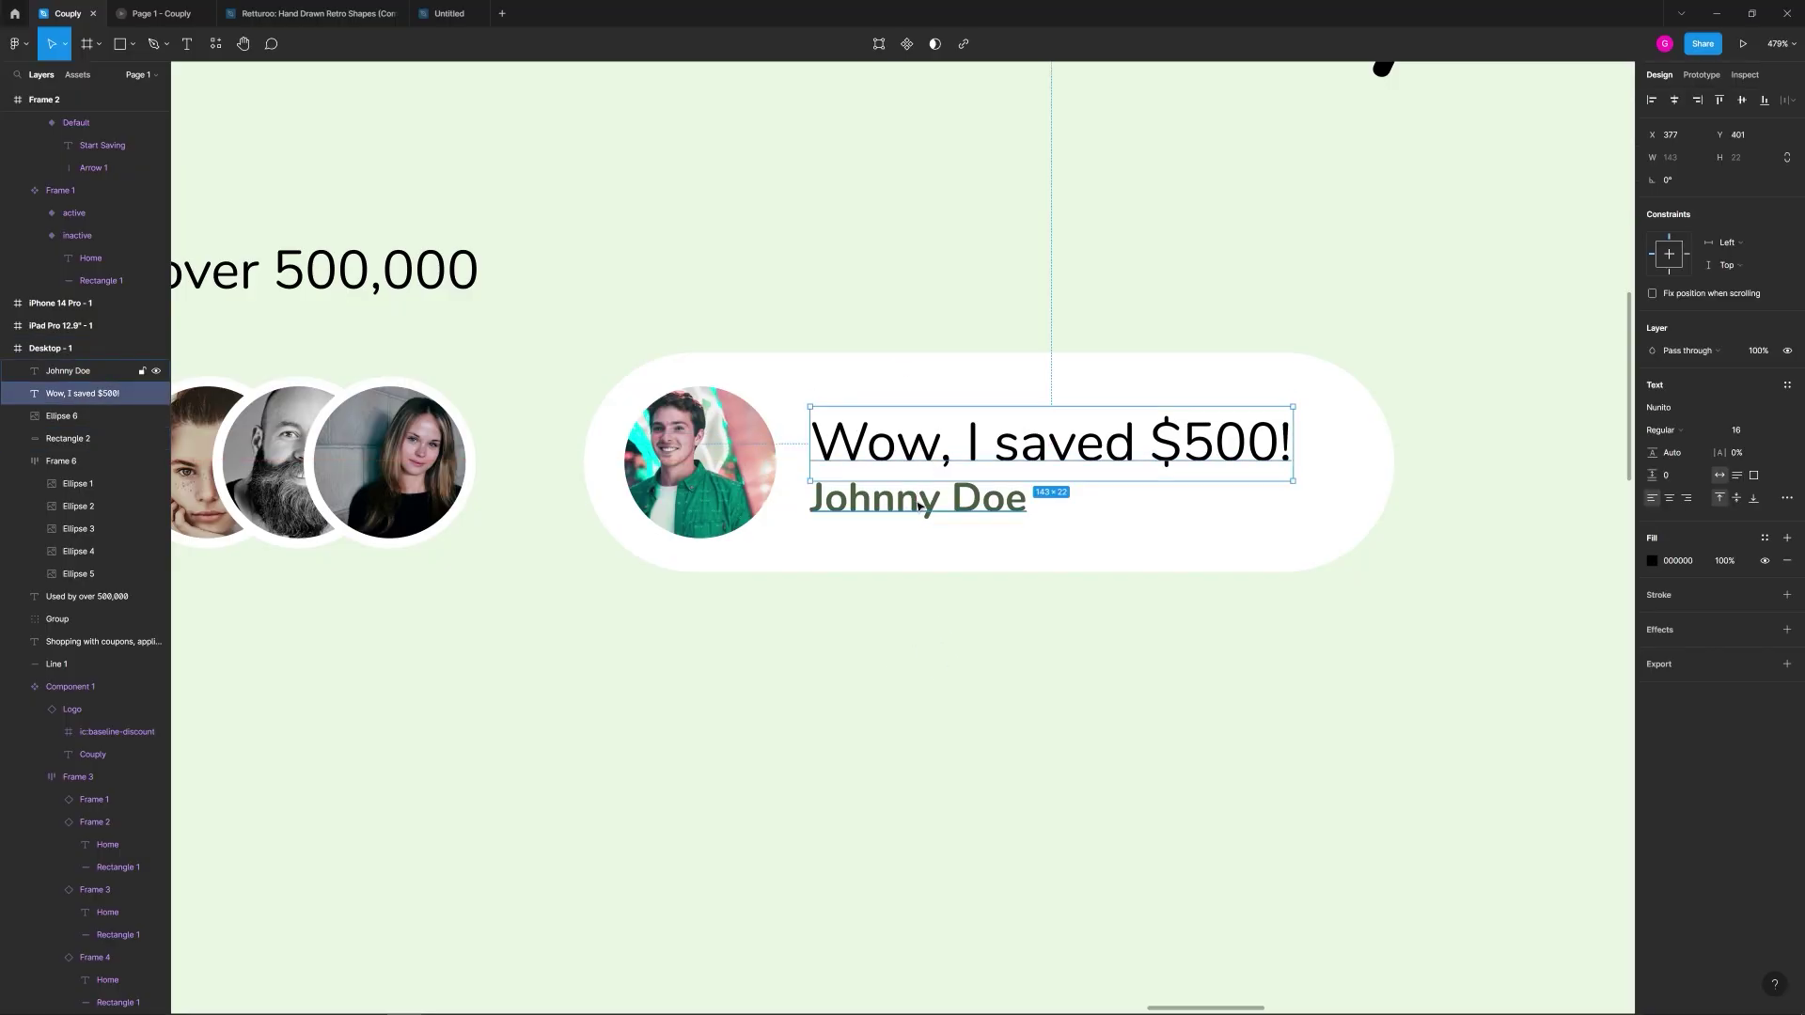
{"action": "left_click", "coordinate": [1040, 646]}
{"action": "scroll", "coordinate": [1040, 646], "scroll_direction": "down", "scroll_amount": 5}
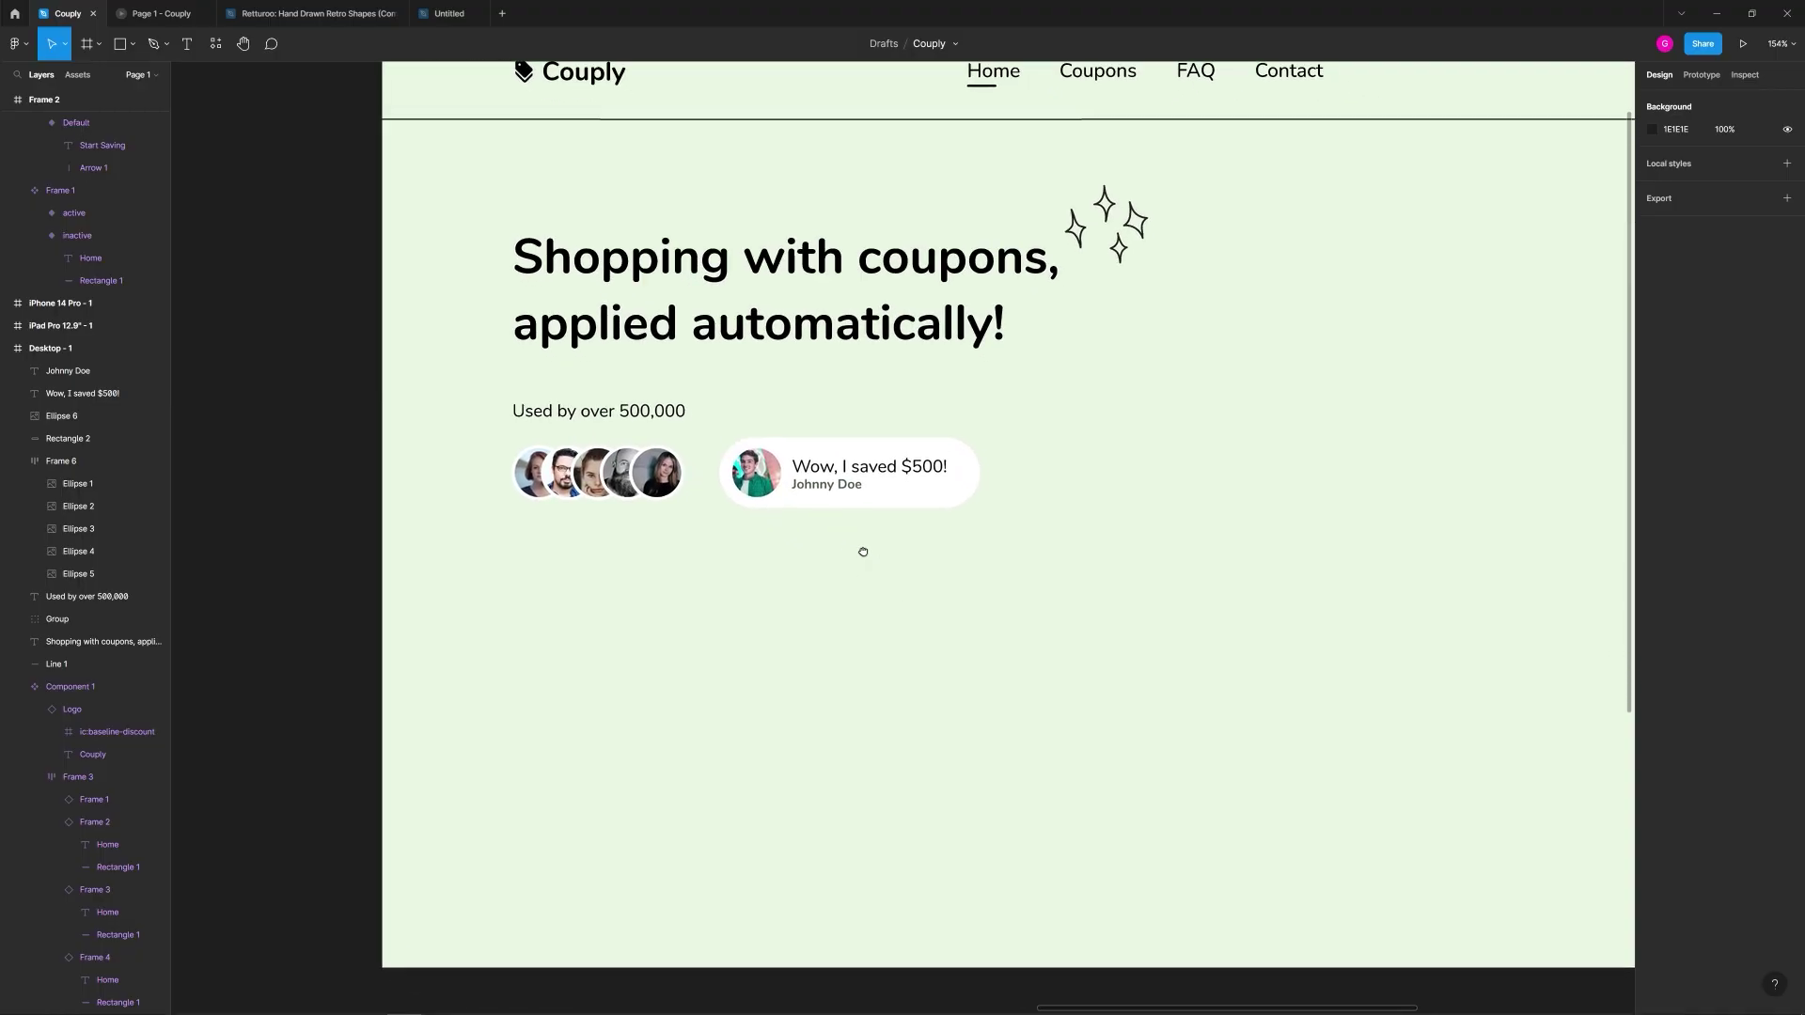
{"action": "left_click_drag", "start_coordinate": [846, 467], "coordinate": [828, 487]}
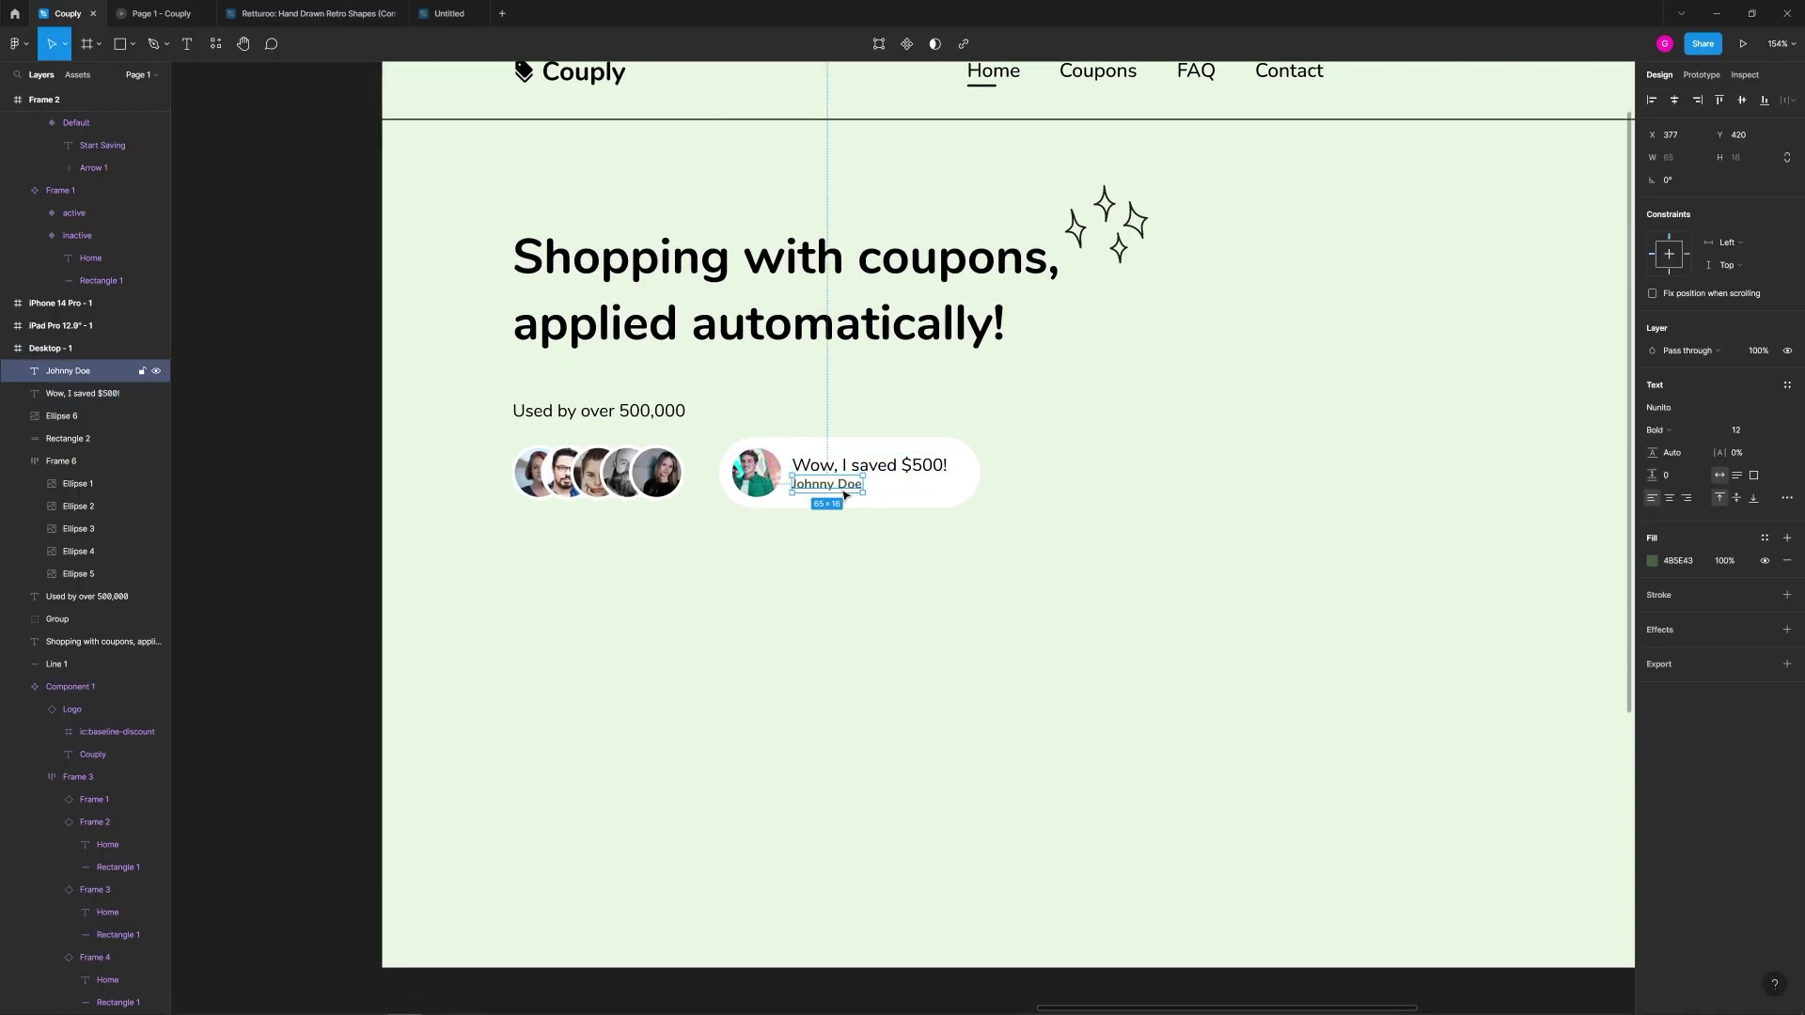
{"action": "left_click", "coordinate": [940, 536]}
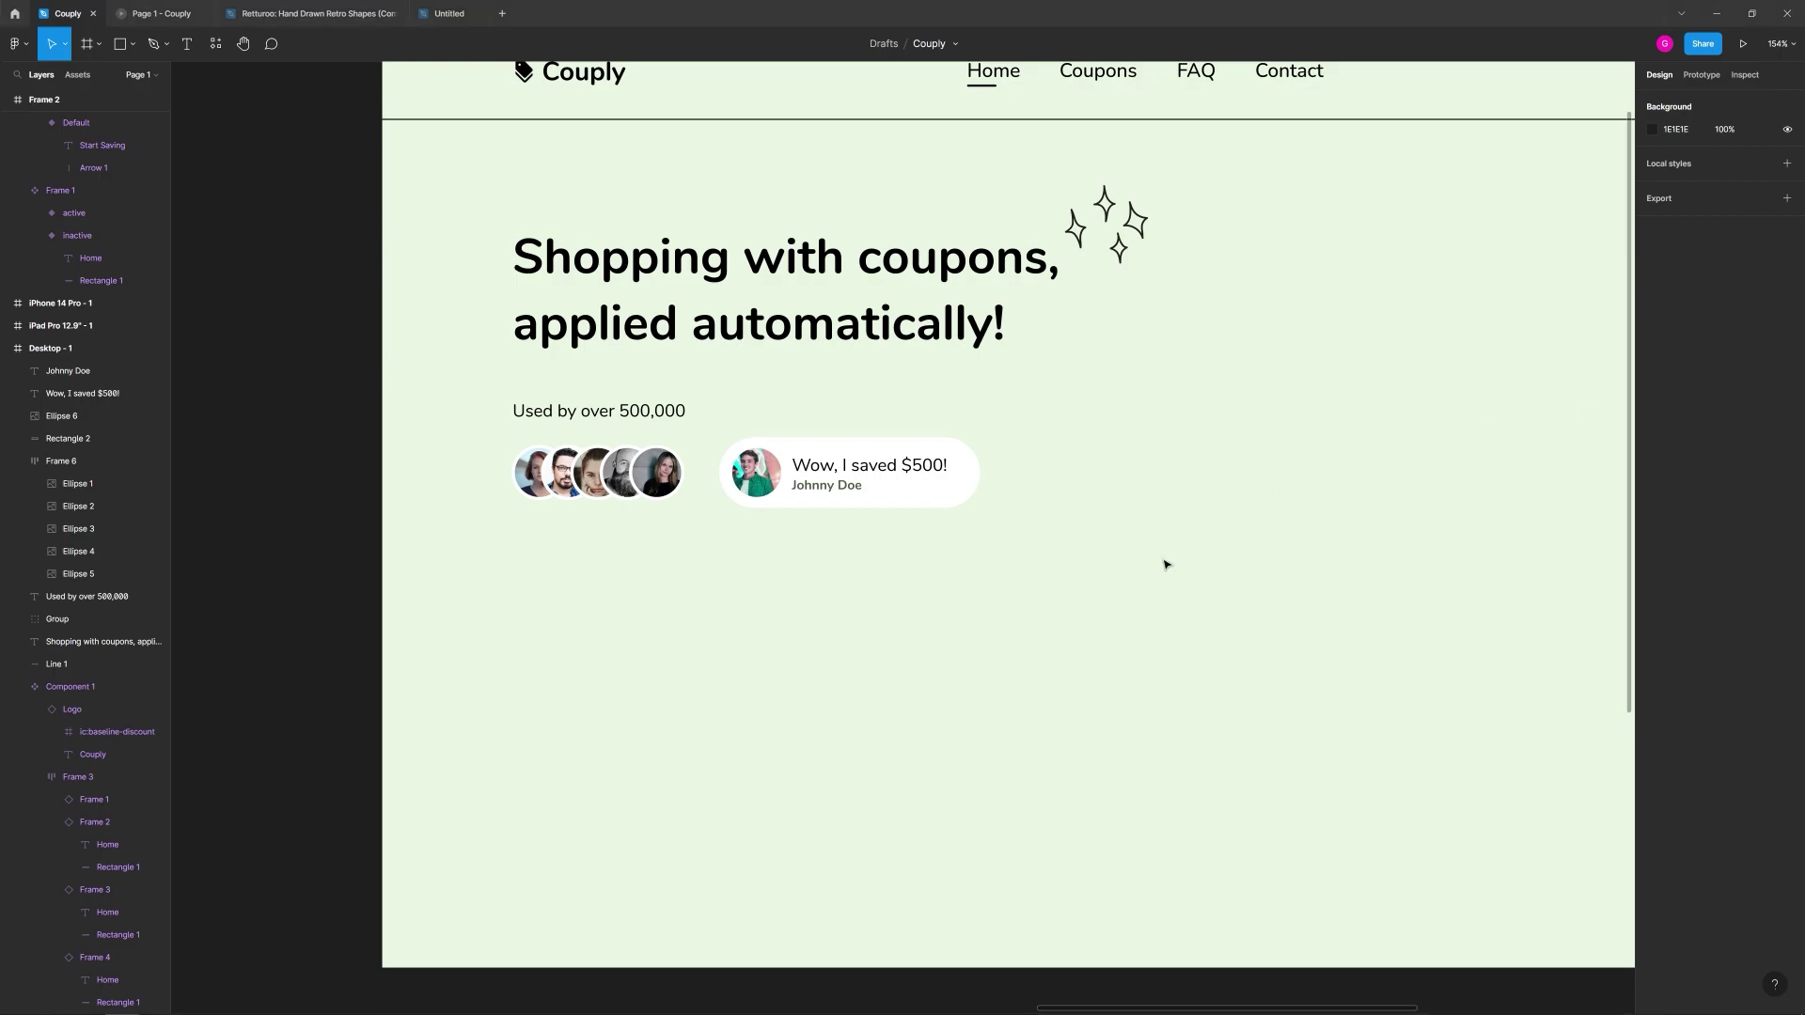
Step: Fine-tune the testimonial card's position beside the avatars and move the "Used by over 500,000" text slightly down toward them
{"action": "scroll", "coordinate": [838, 605], "scroll_direction": "up", "scroll_amount": 1}
{"action": "left_click_drag", "start_coordinate": [1008, 594], "coordinate": [735, 450]}
{"action": "left_click_drag", "start_coordinate": [830, 495], "coordinate": [833, 489]}
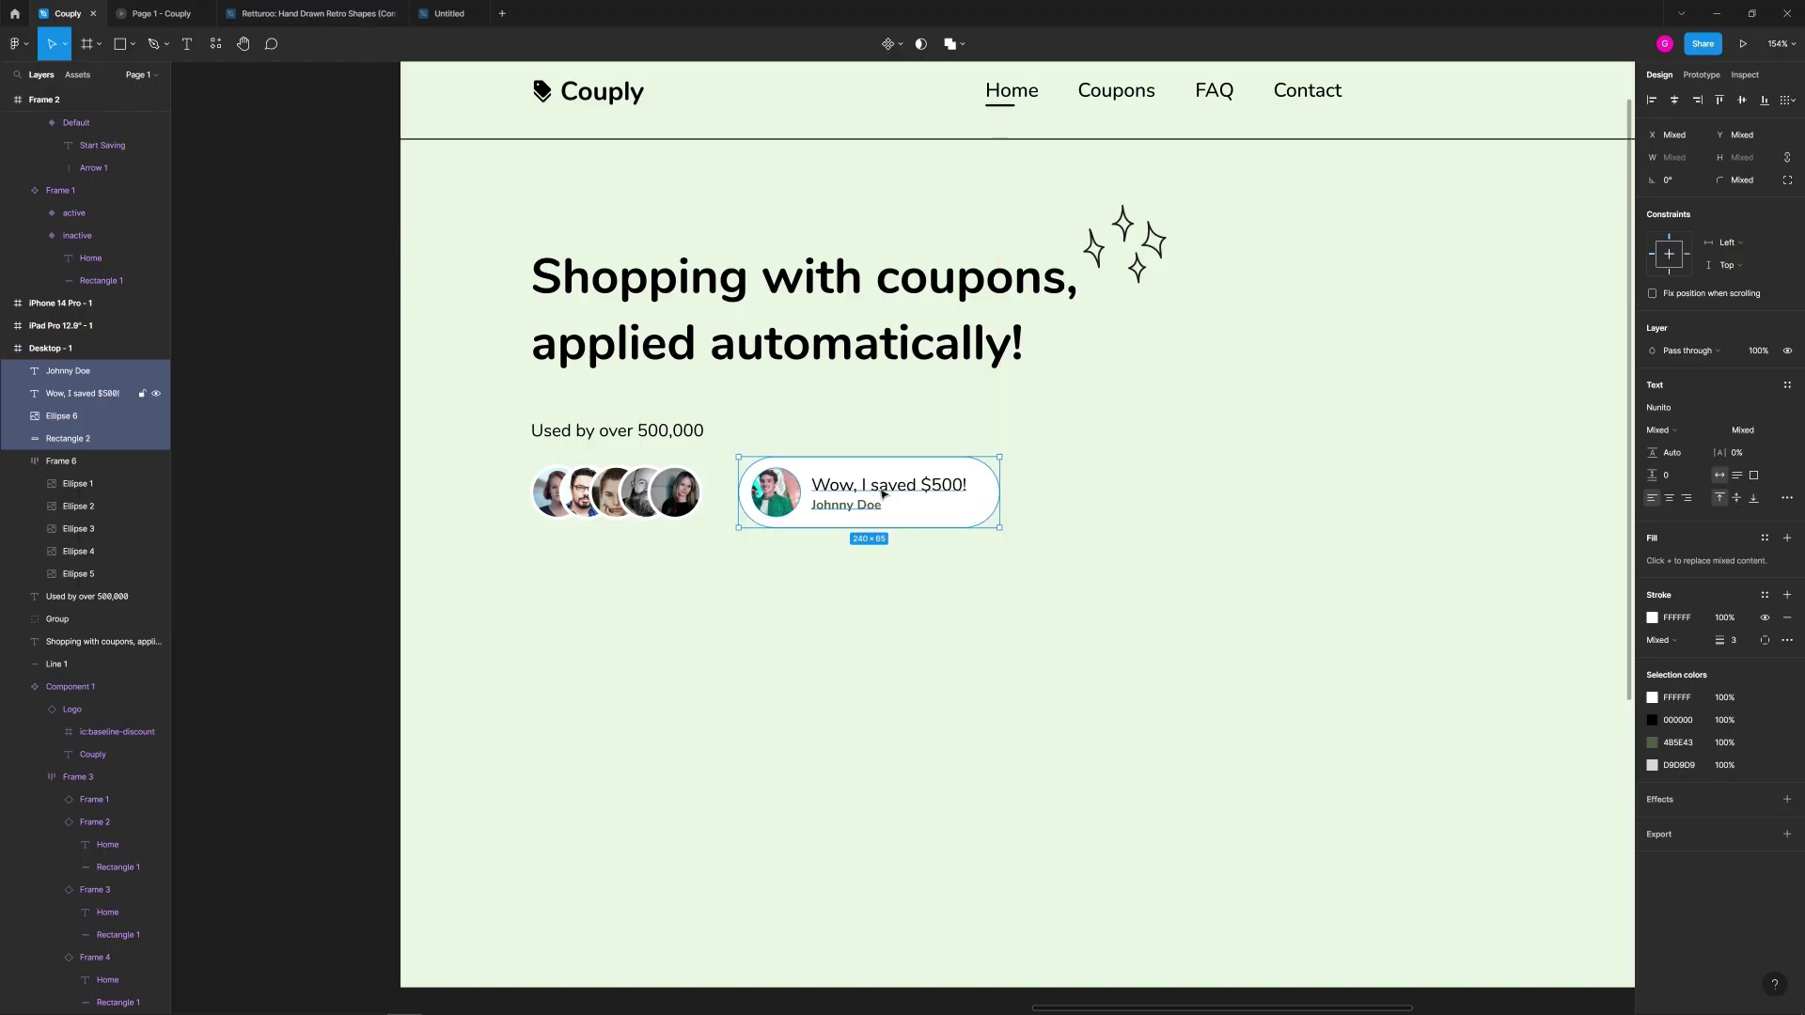
{"action": "left_click", "coordinate": [907, 405]}
{"action": "scroll", "coordinate": [907, 404], "scroll_direction": "down", "scroll_amount": 3}
{"action": "scroll", "coordinate": [764, 436], "scroll_direction": "right", "scroll_amount": 1}
{"action": "left_click", "coordinate": [573, 470]}
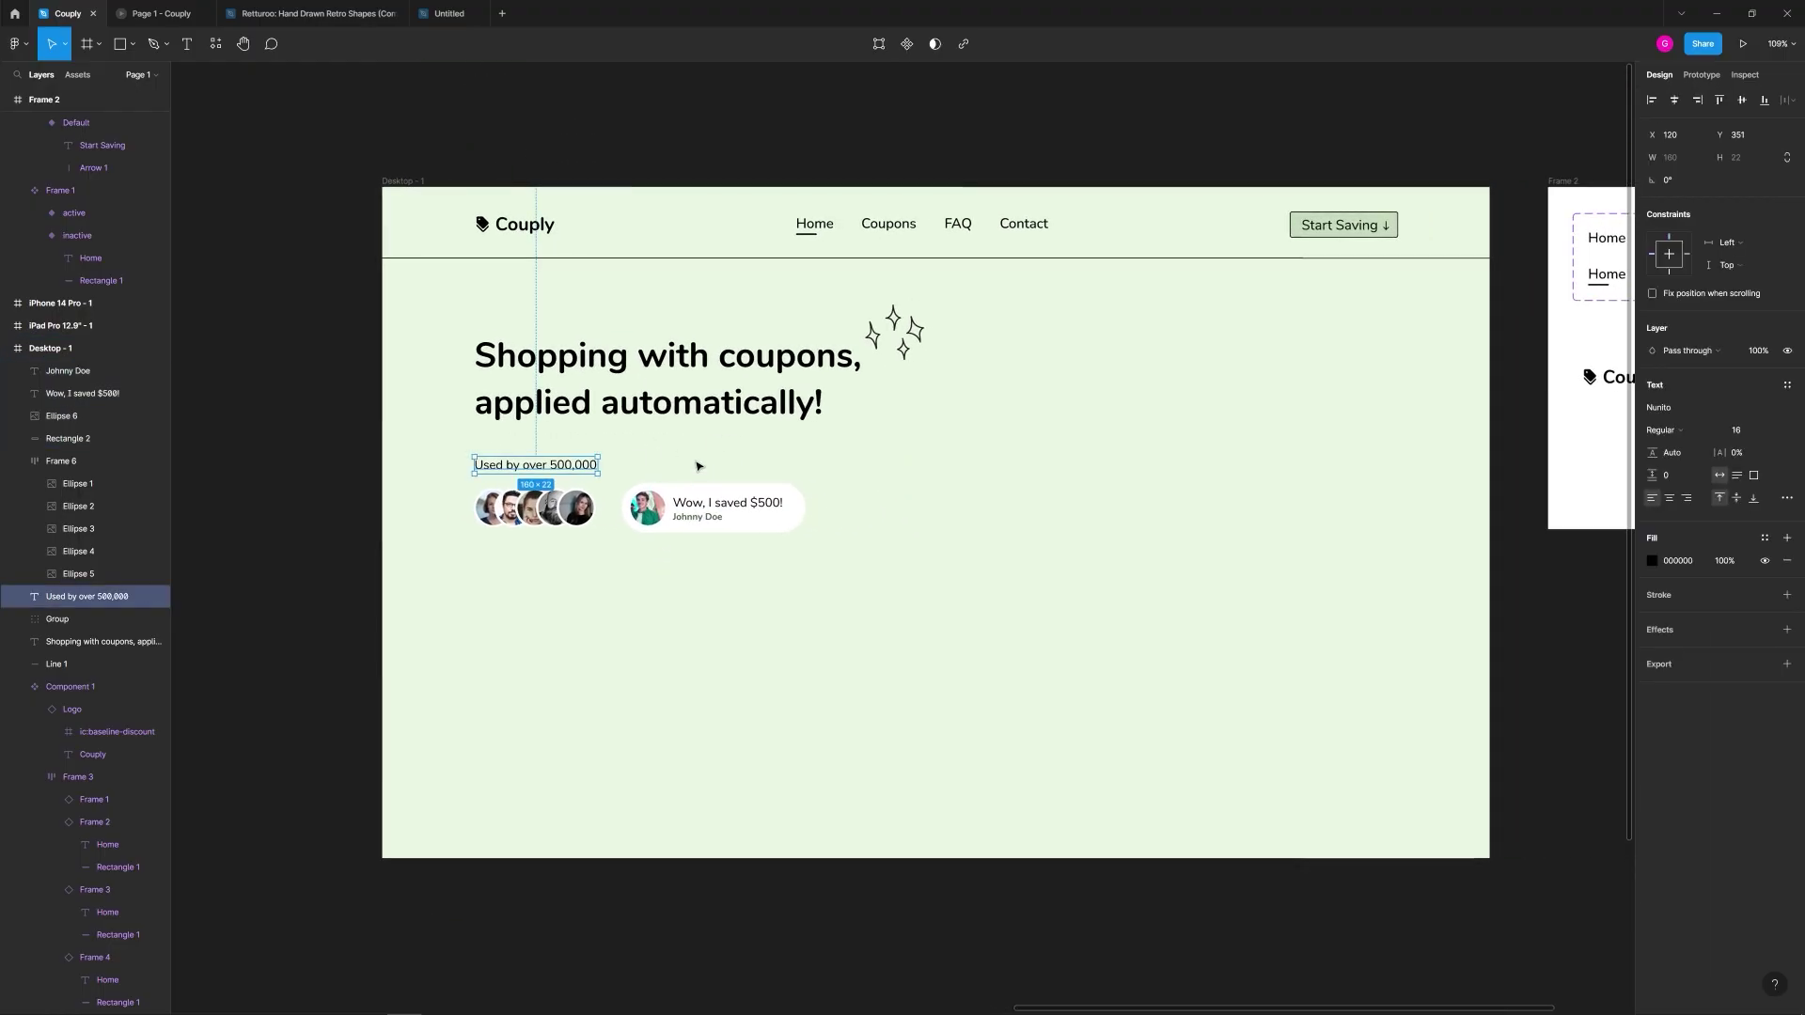
{"action": "left_click", "coordinate": [986, 543]}
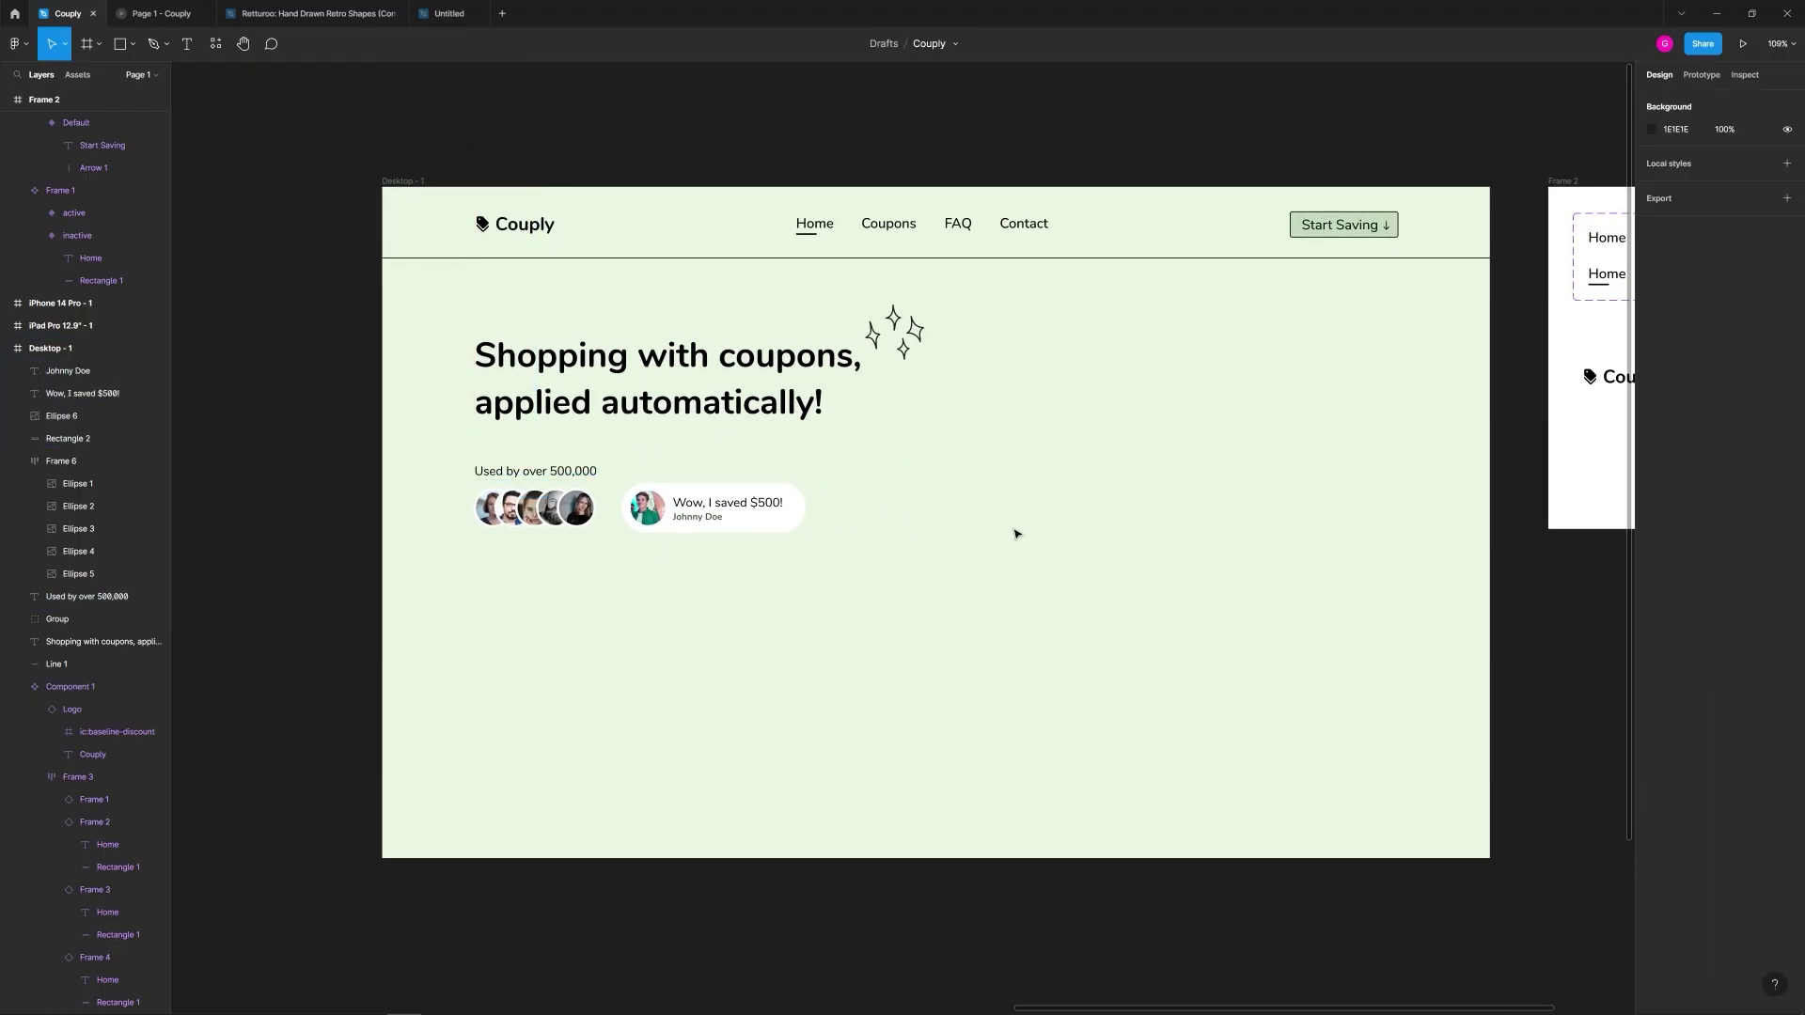
Step: Draw a vertical divider about 423 px long down from the header line, just past the headline's sparkles, at X 761
{"action": "scroll", "coordinate": [896, 541], "scroll_direction": "right", "scroll_amount": 3}
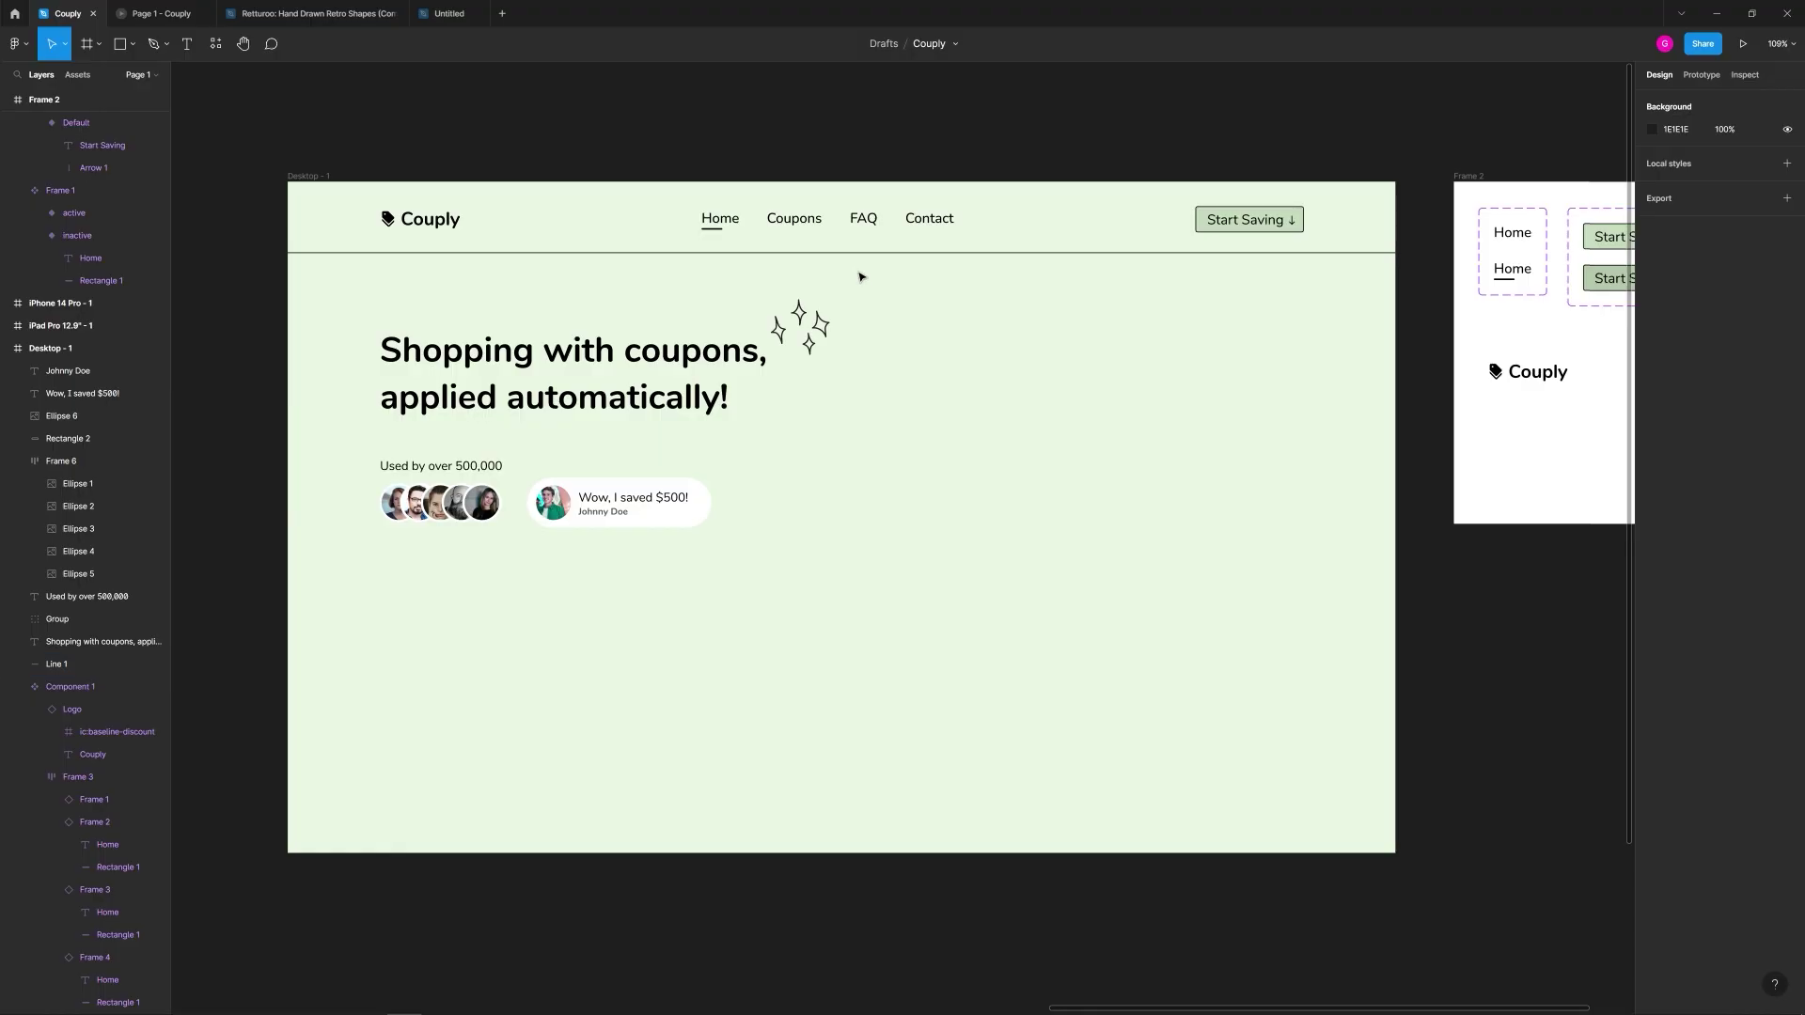
{"action": "key", "text": "l"}
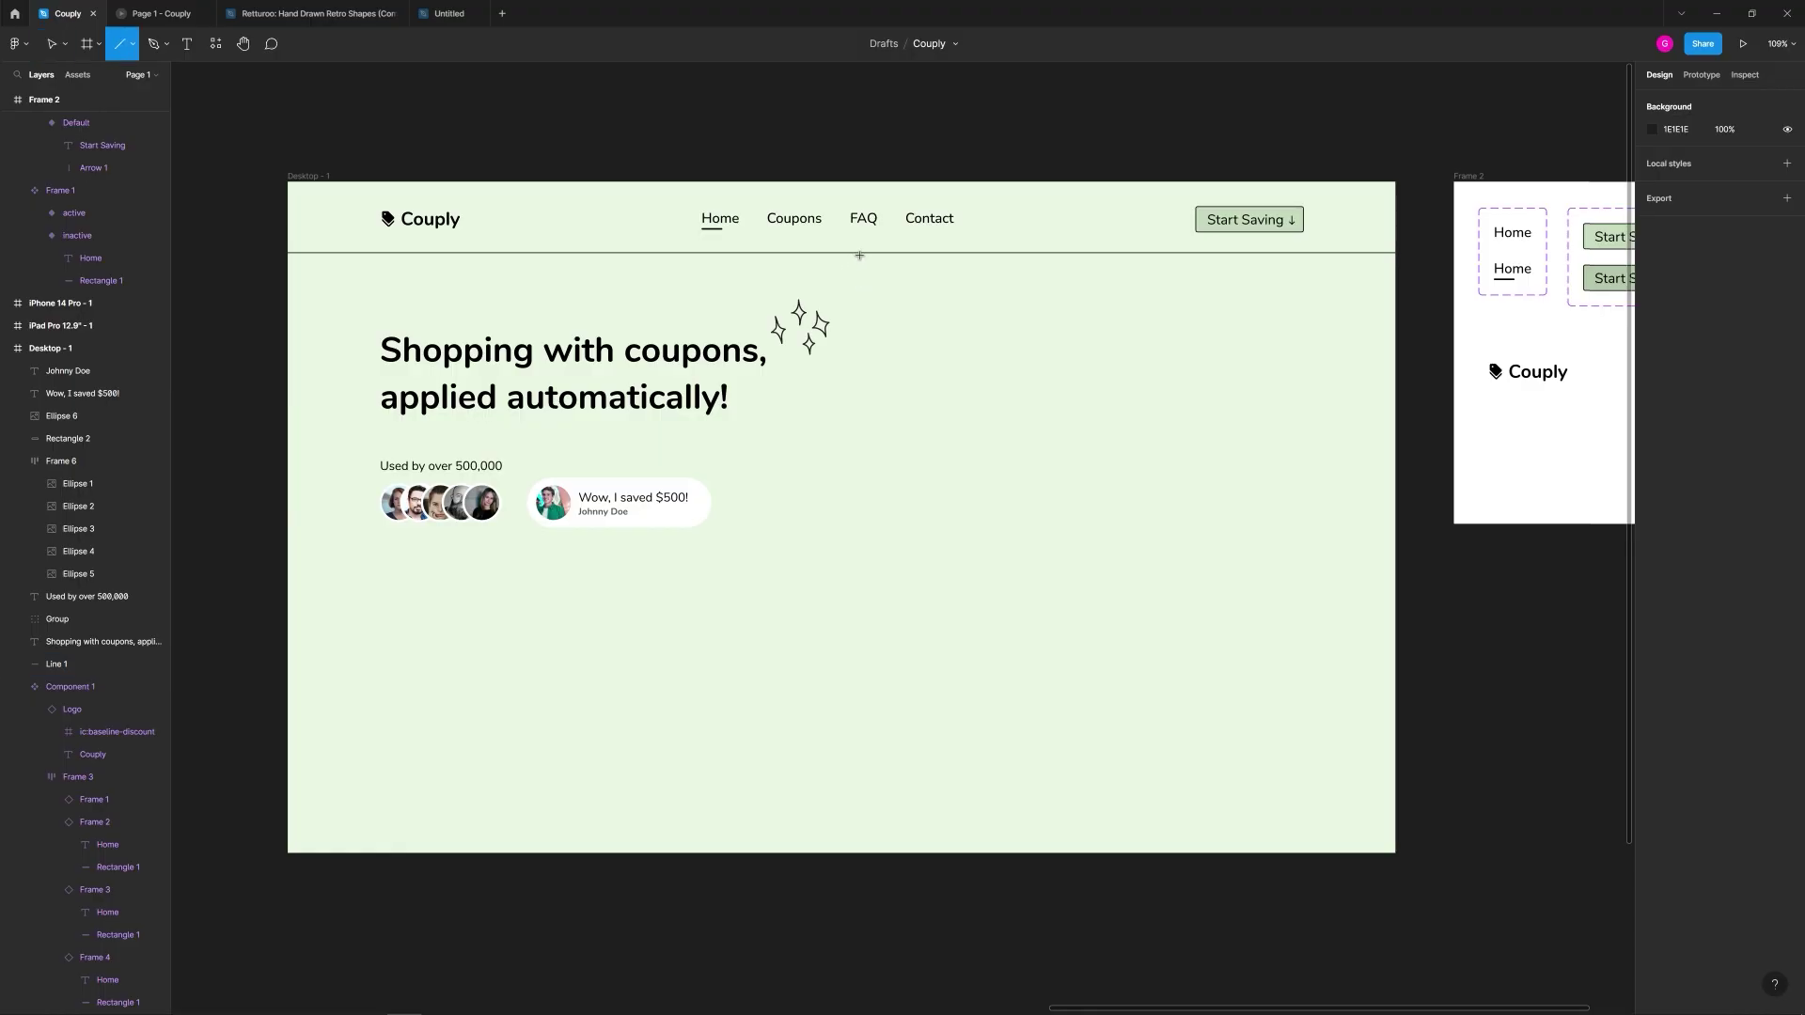
{"action": "left_click_drag", "start_coordinate": [855, 253], "coordinate": [855, 578]}
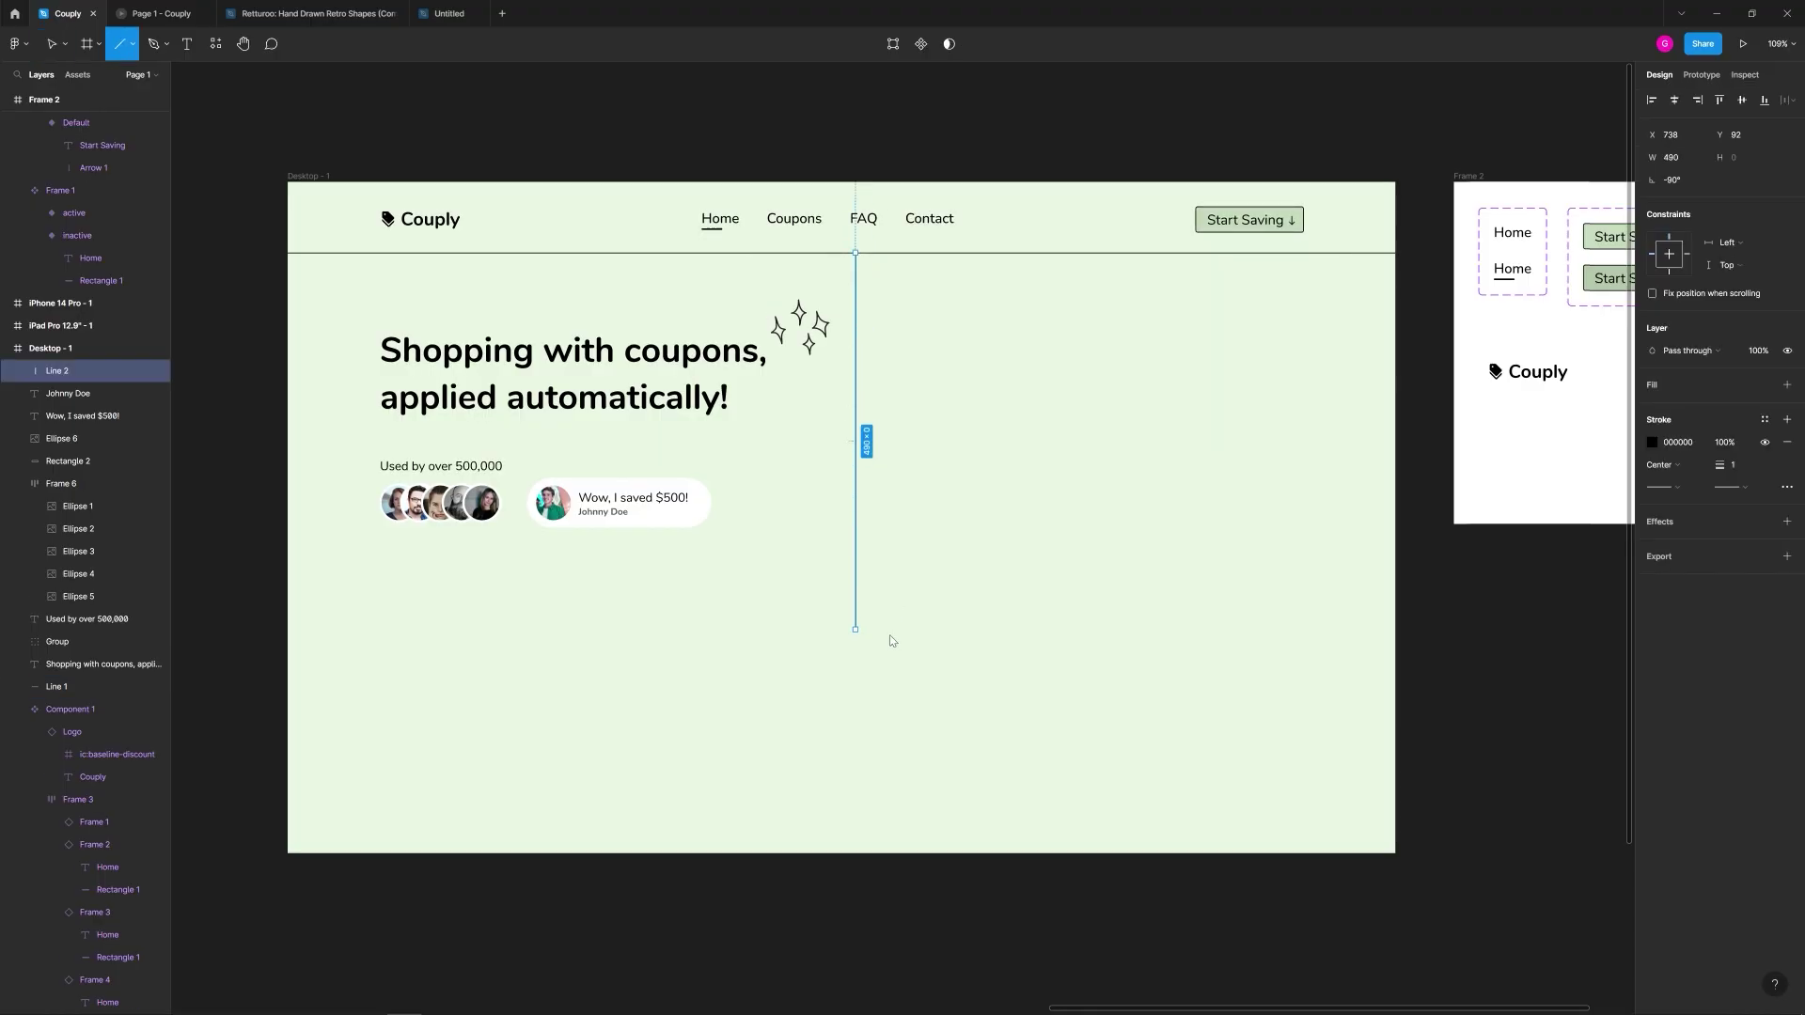
{"action": "key", "text": "Escape"}
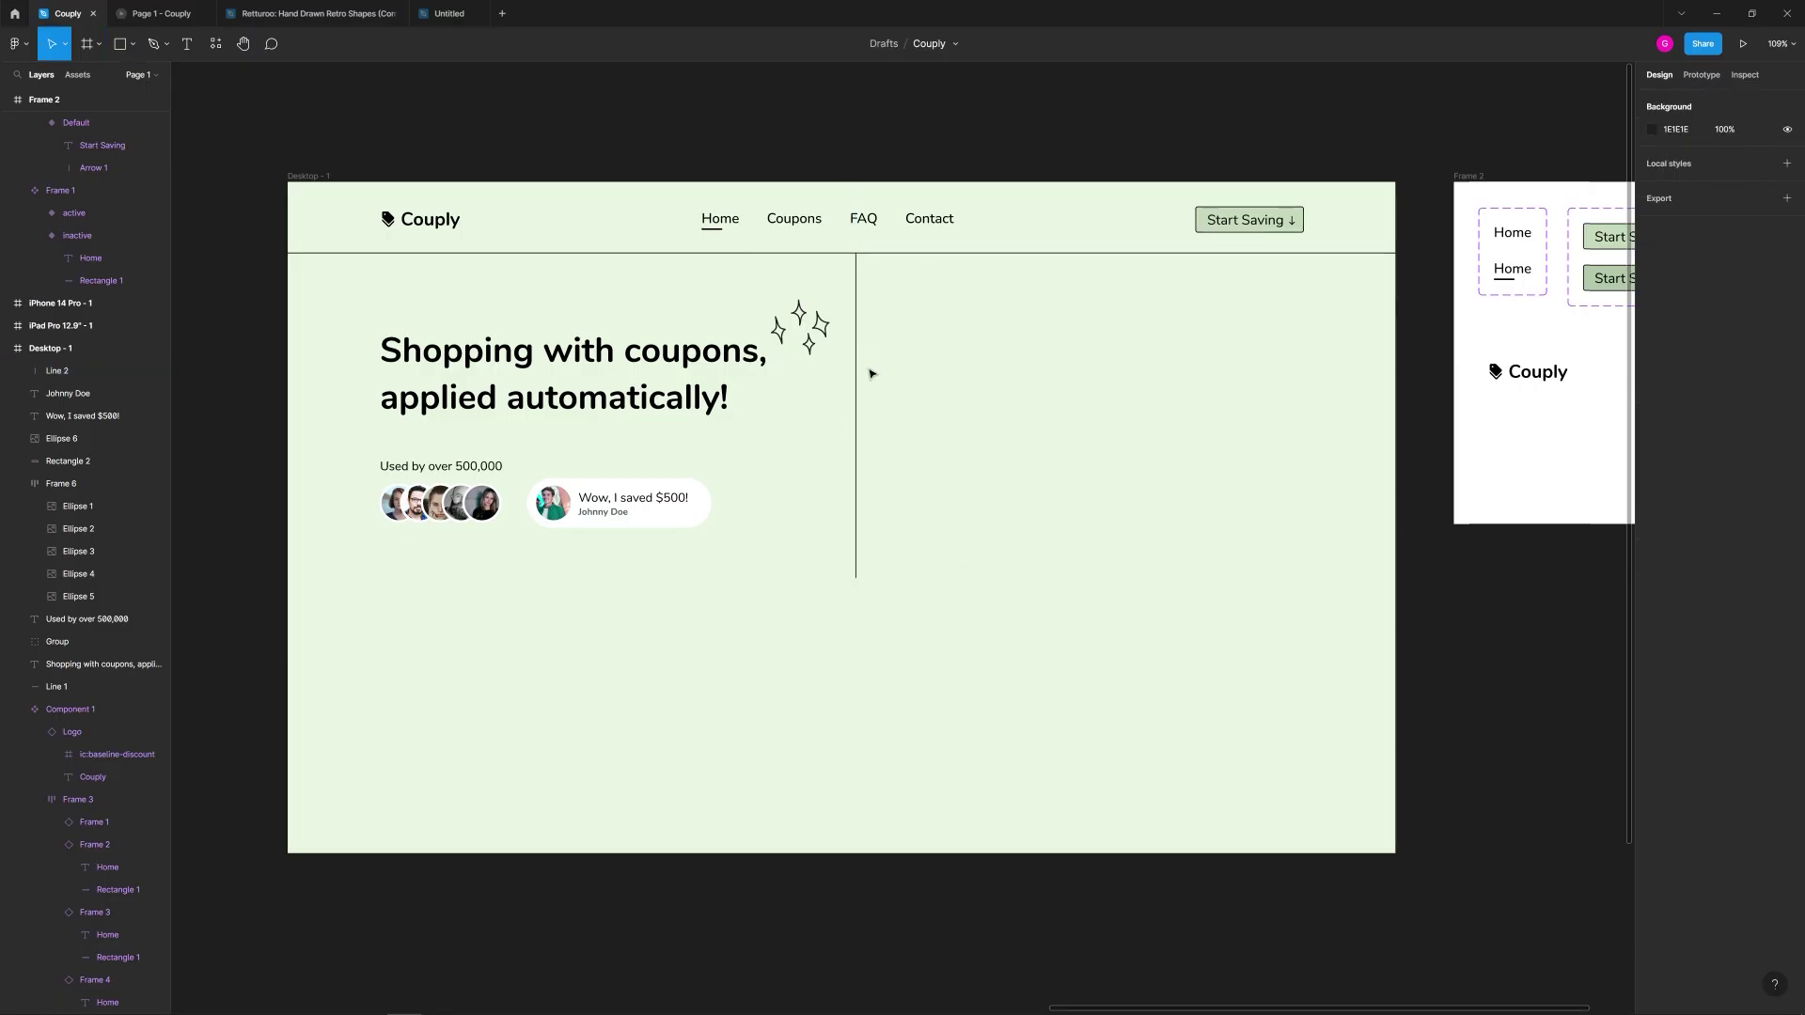
{"action": "left_click_drag", "start_coordinate": [858, 351], "coordinate": [877, 355]}
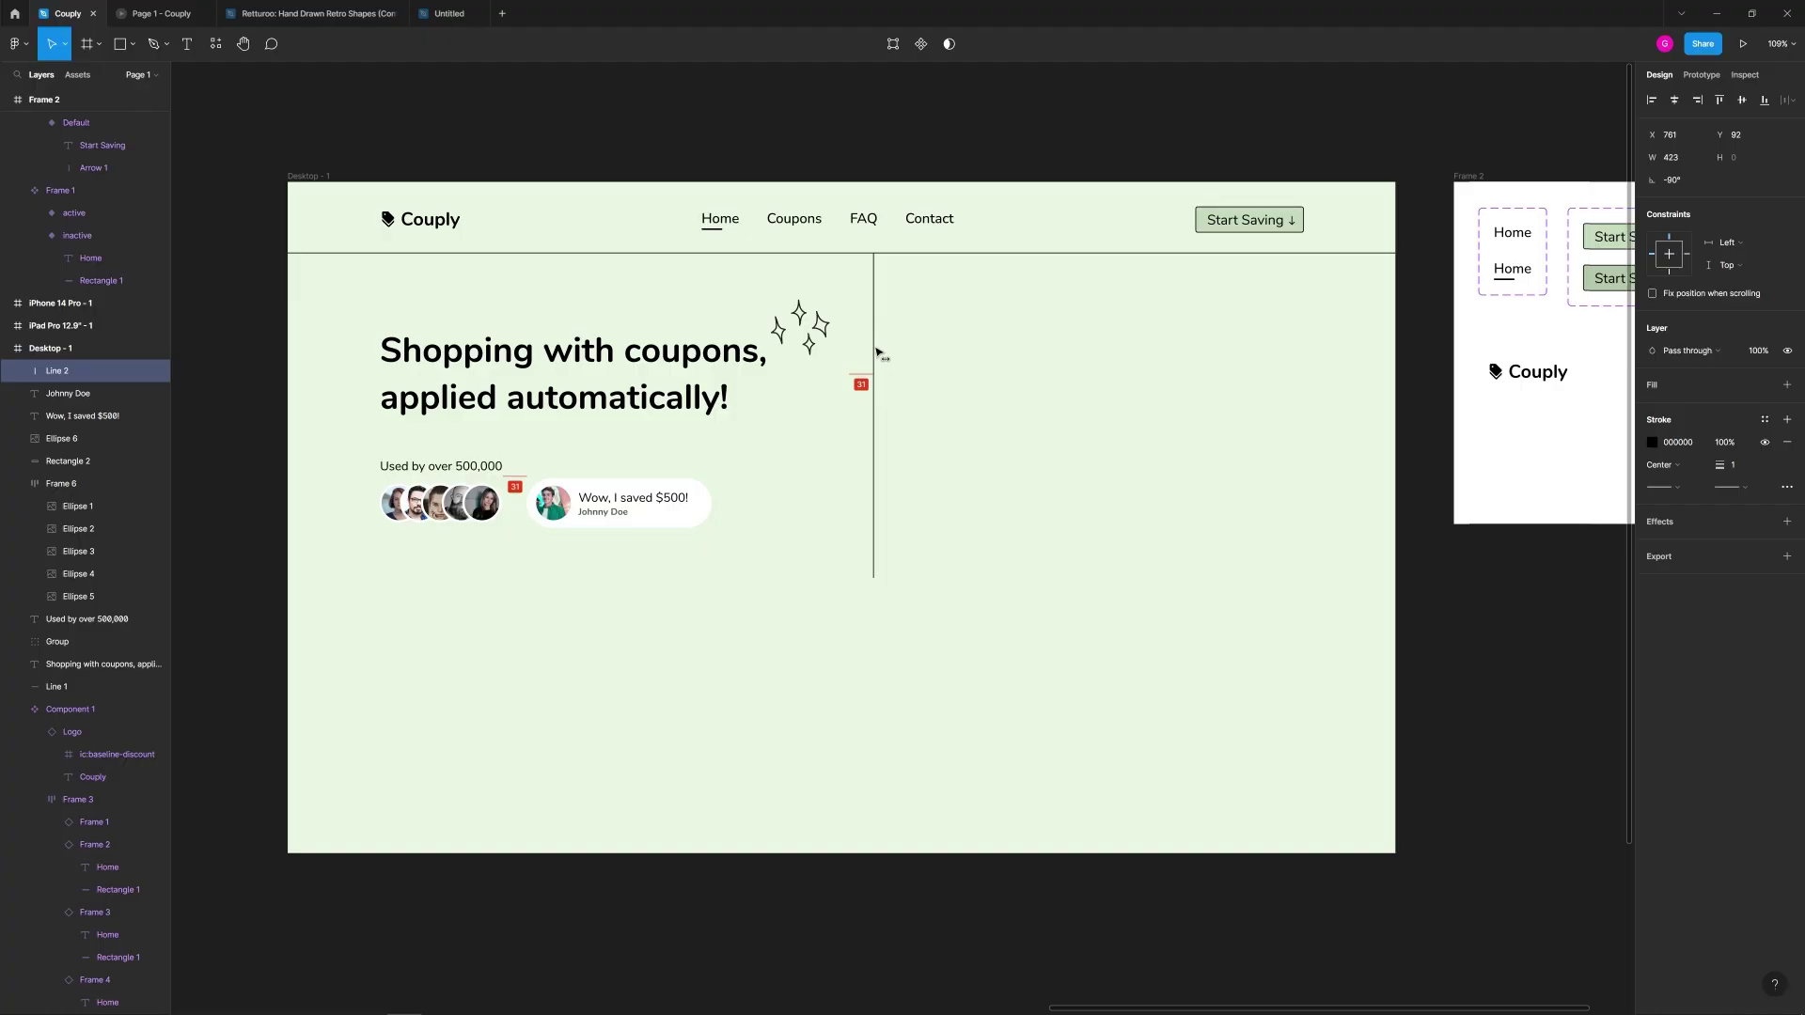
{"action": "left_click", "coordinate": [1034, 355]}
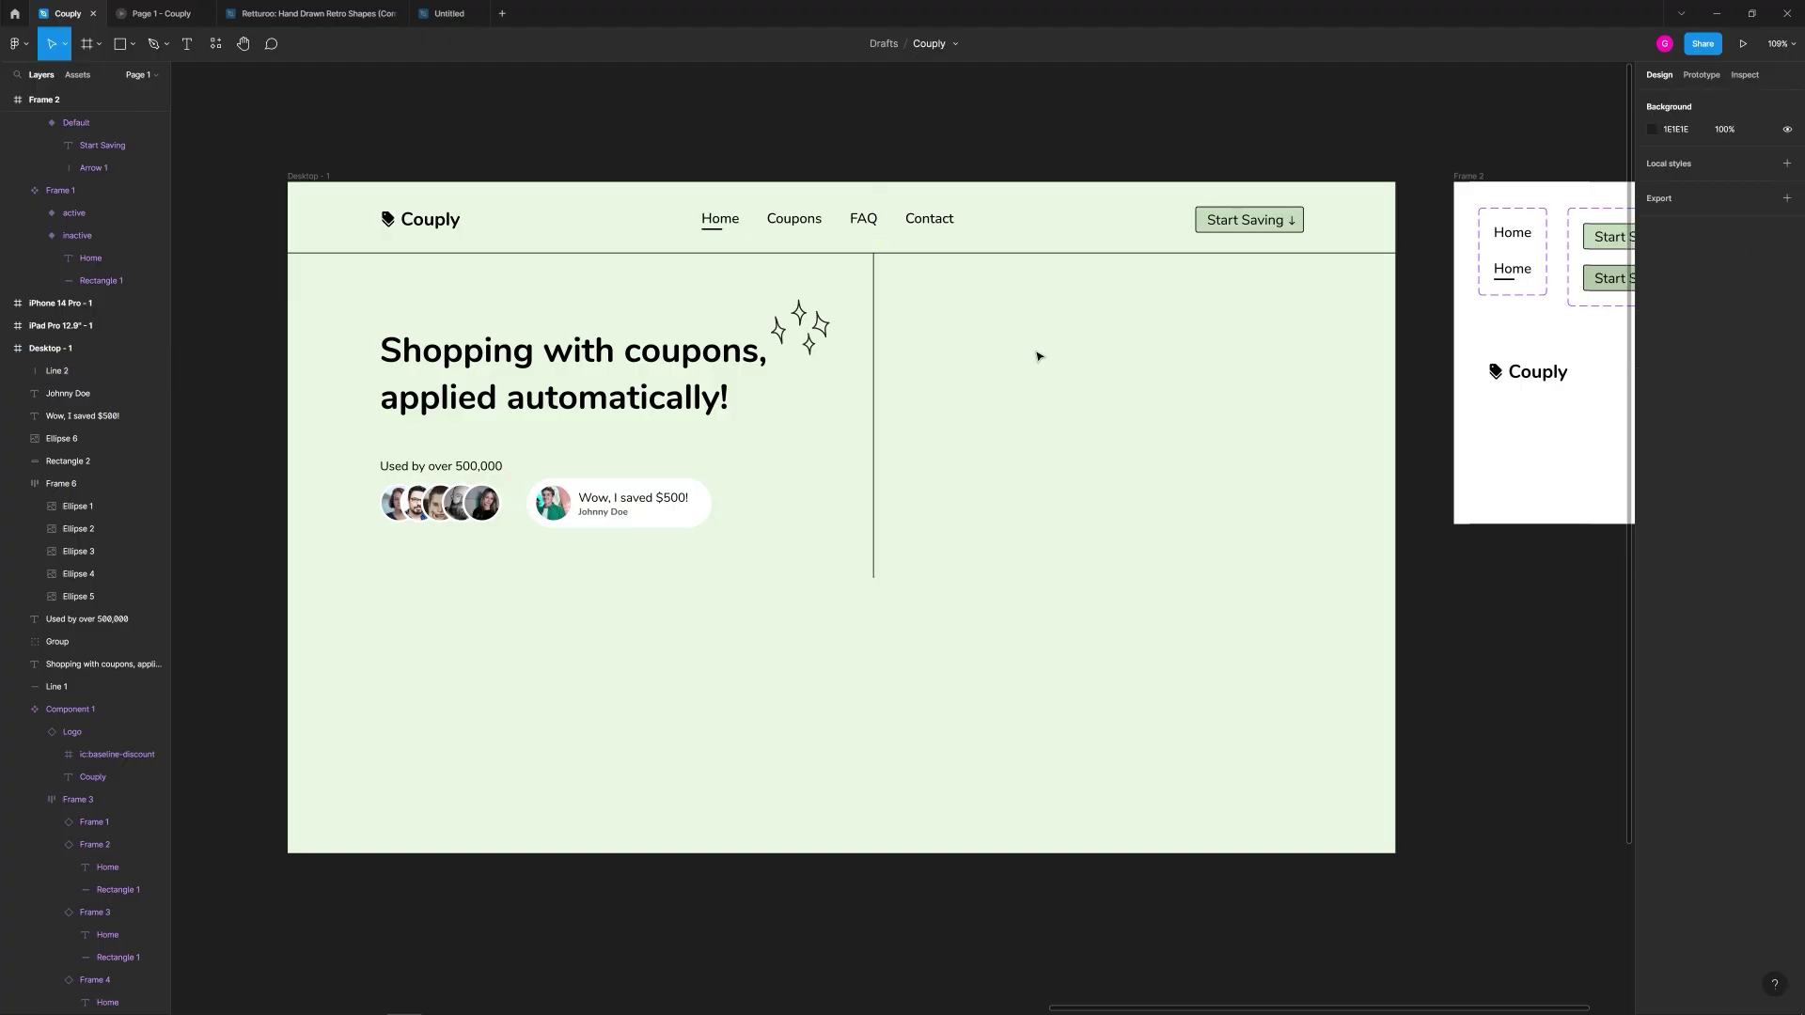
{"action": "left_click_drag", "start_coordinate": [924, 327], "coordinate": [1198, 373]}
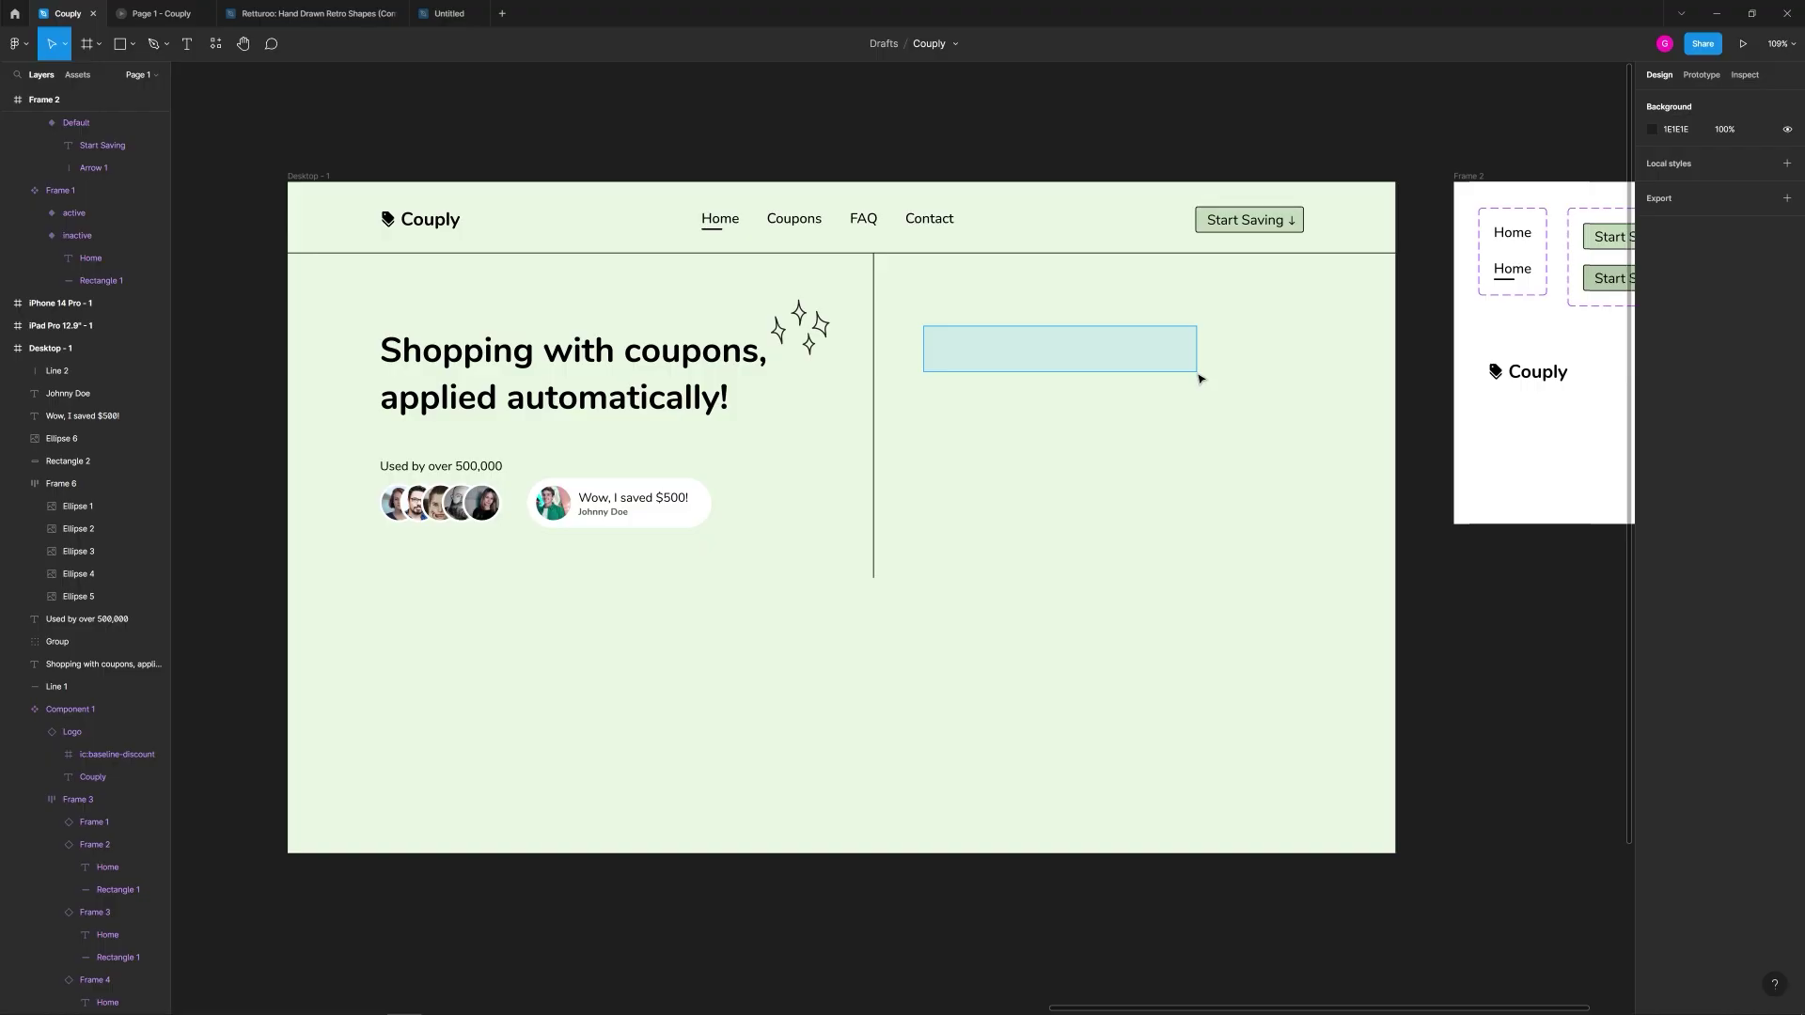
{"action": "left_click_drag", "start_coordinate": [1199, 378], "coordinate": [1026, 370]}
Step: Add the text "Download the Extension for Chrome or Firefox" in the empty area beyond the divider and narrow its box to 304 px
{"action": "scroll", "coordinate": [1185, 383], "scroll_direction": "up", "scroll_amount": 5}
{"action": "key", "text": "t"}
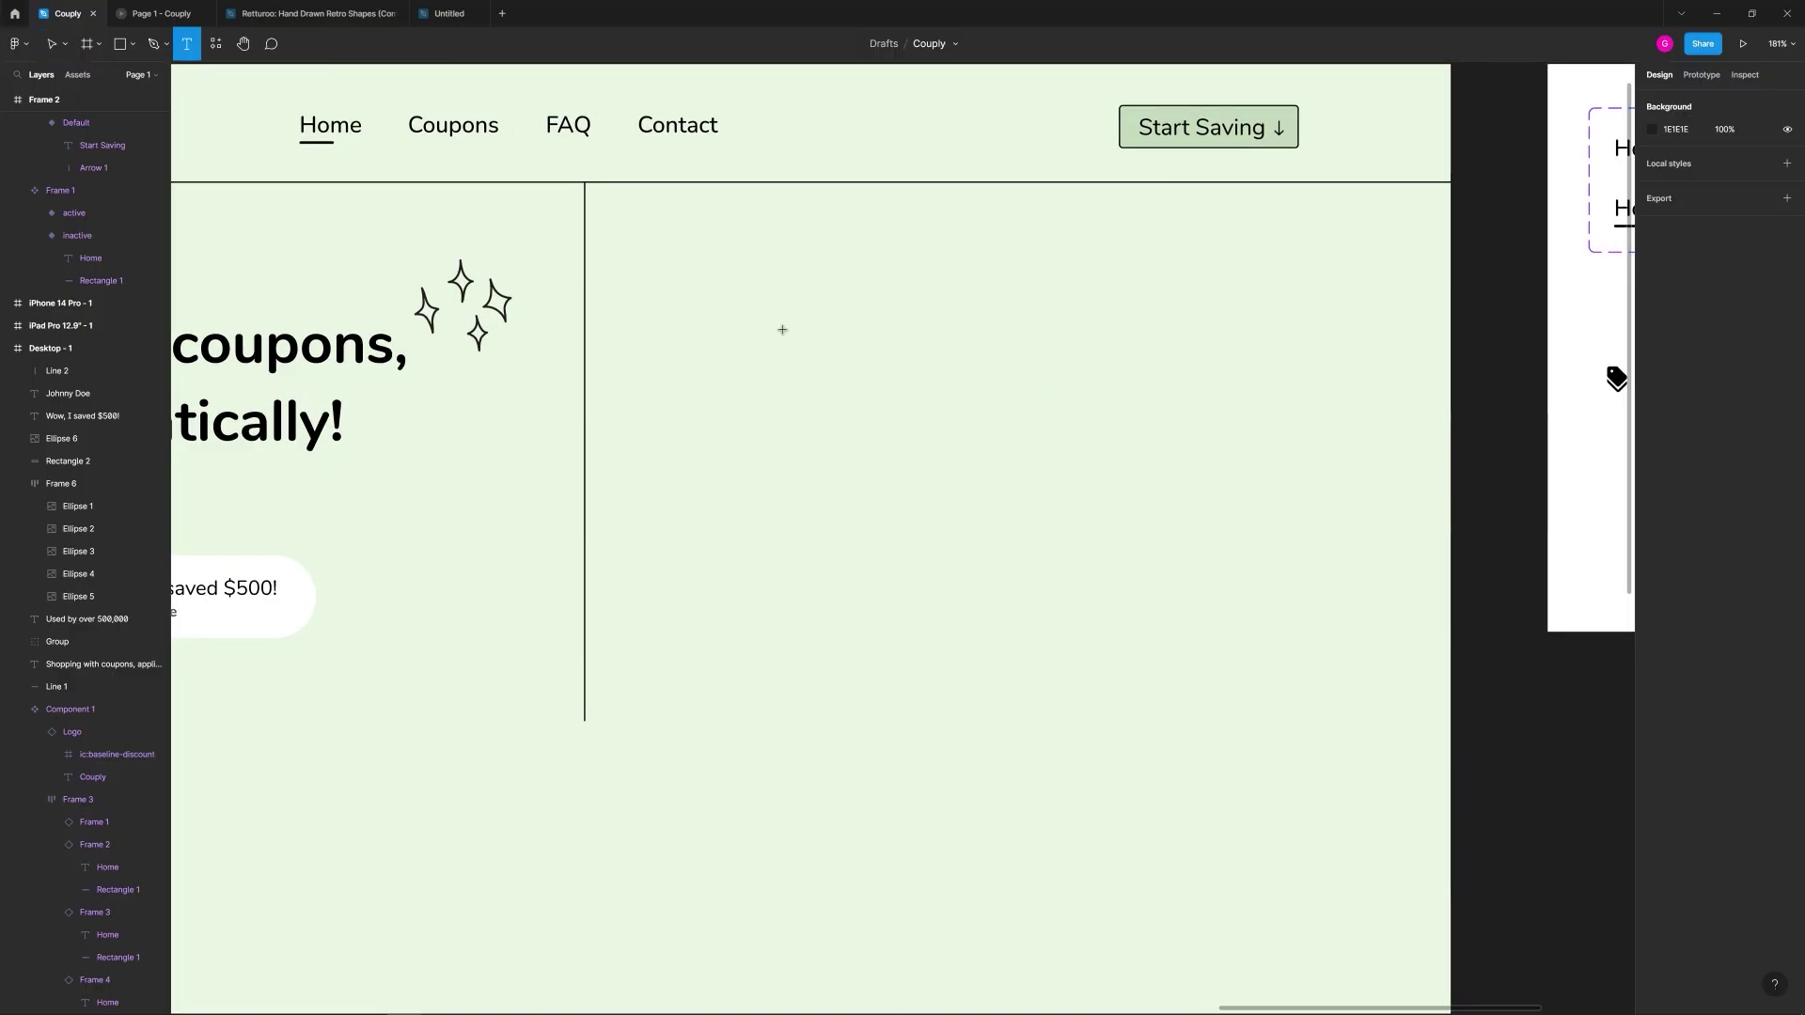
{"action": "left_click", "coordinate": [783, 330]}
{"action": "type", "text": "Dpow"}
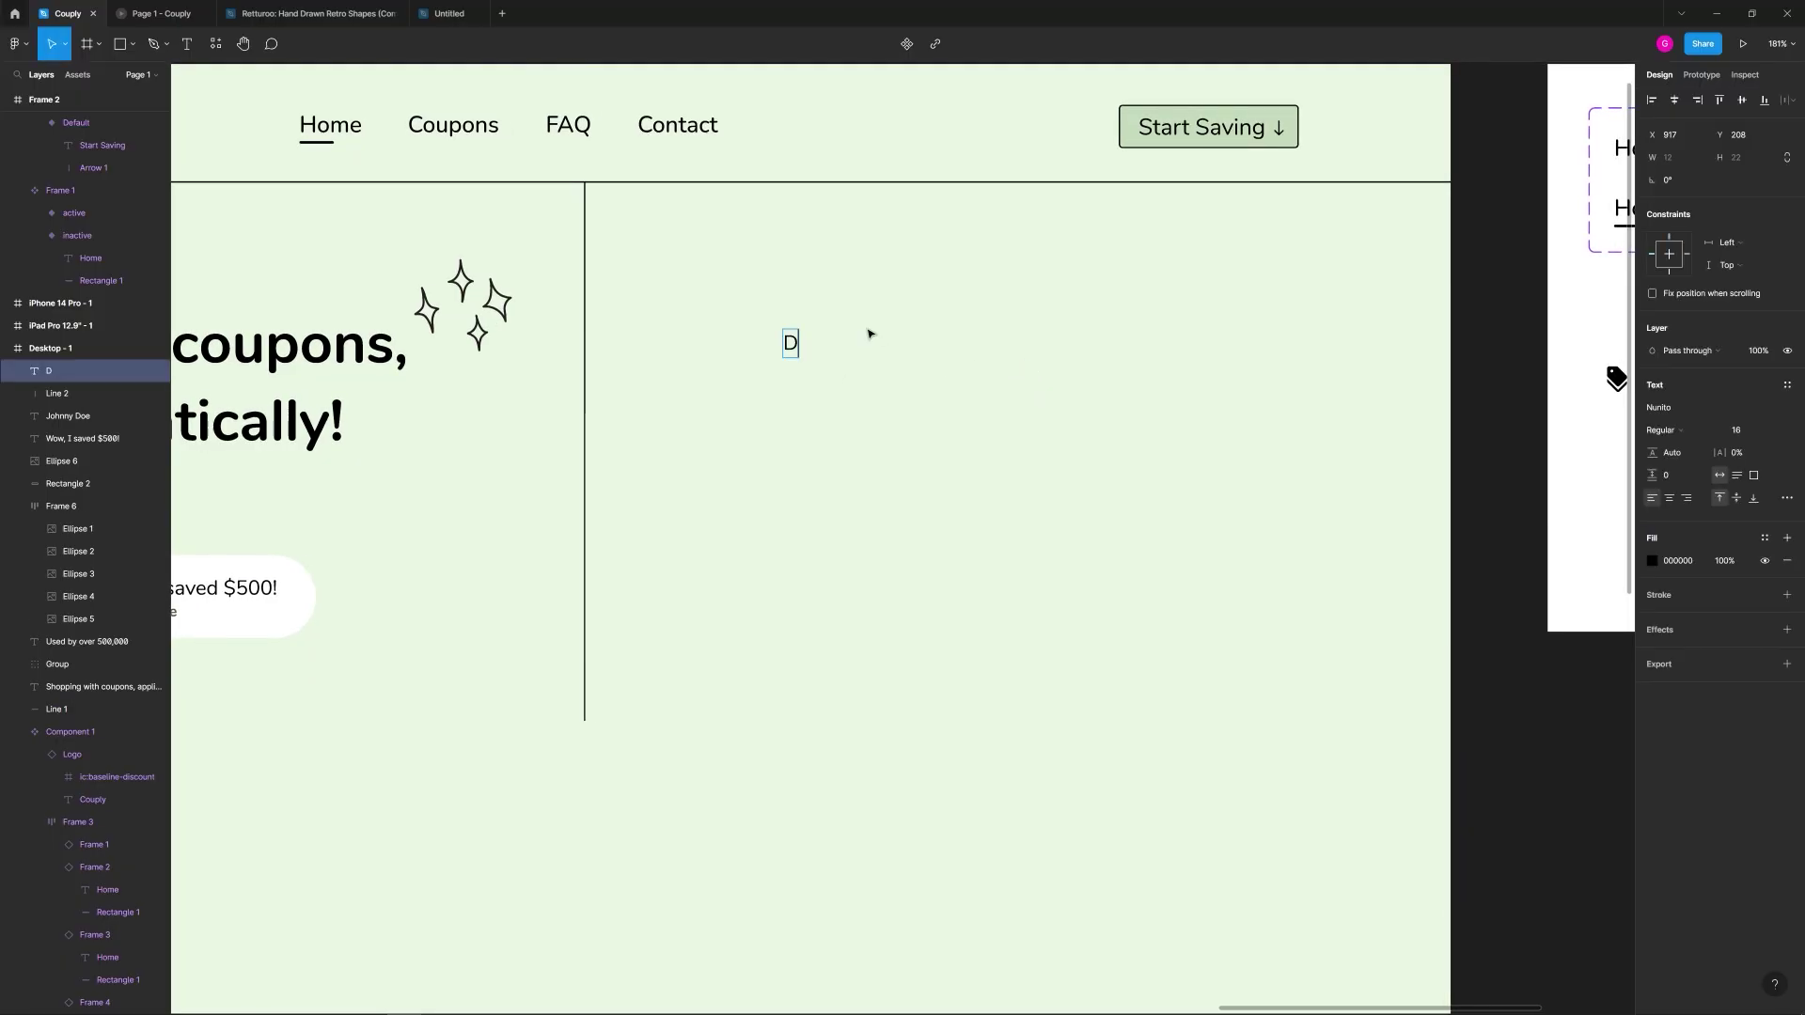
{"action": "key", "text": "BackSpace"}
{"action": "key", "text": "BackSpace"}
{"action": "key", "text": "BackSpace"}
{"action": "type", "text": "ownl"}
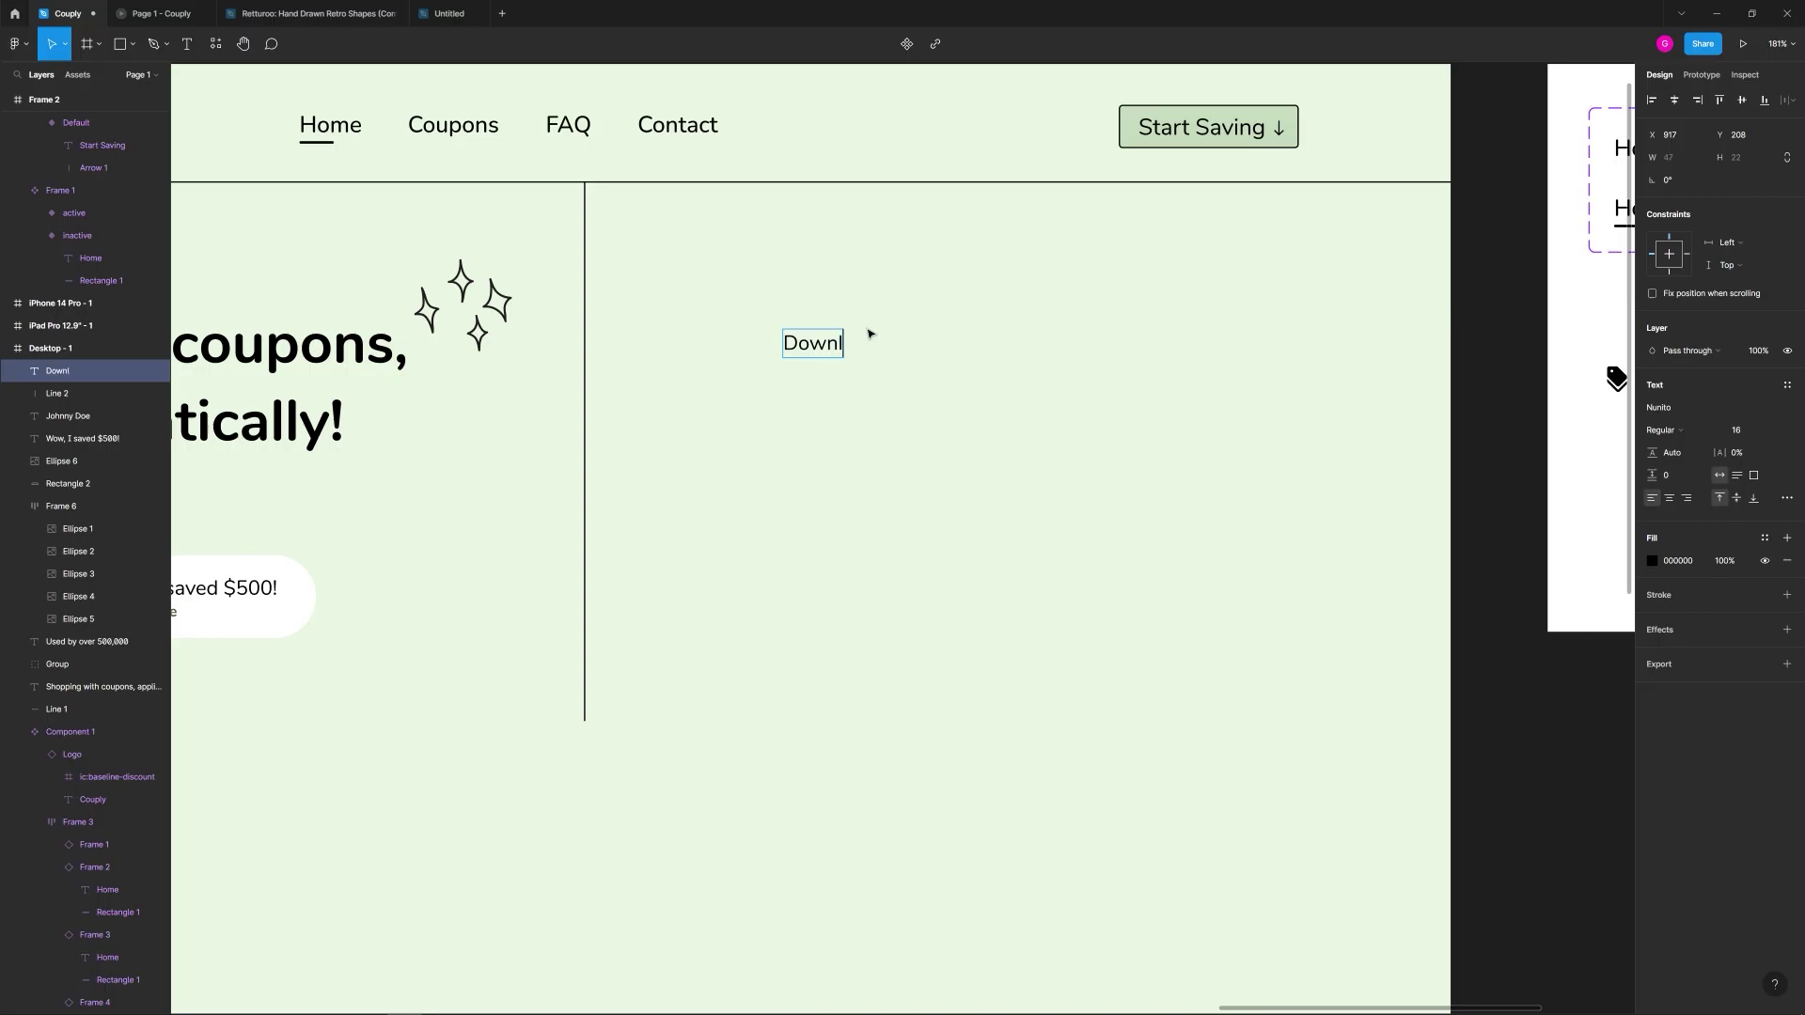
{"action": "type", "text": "oad the Extension f"}
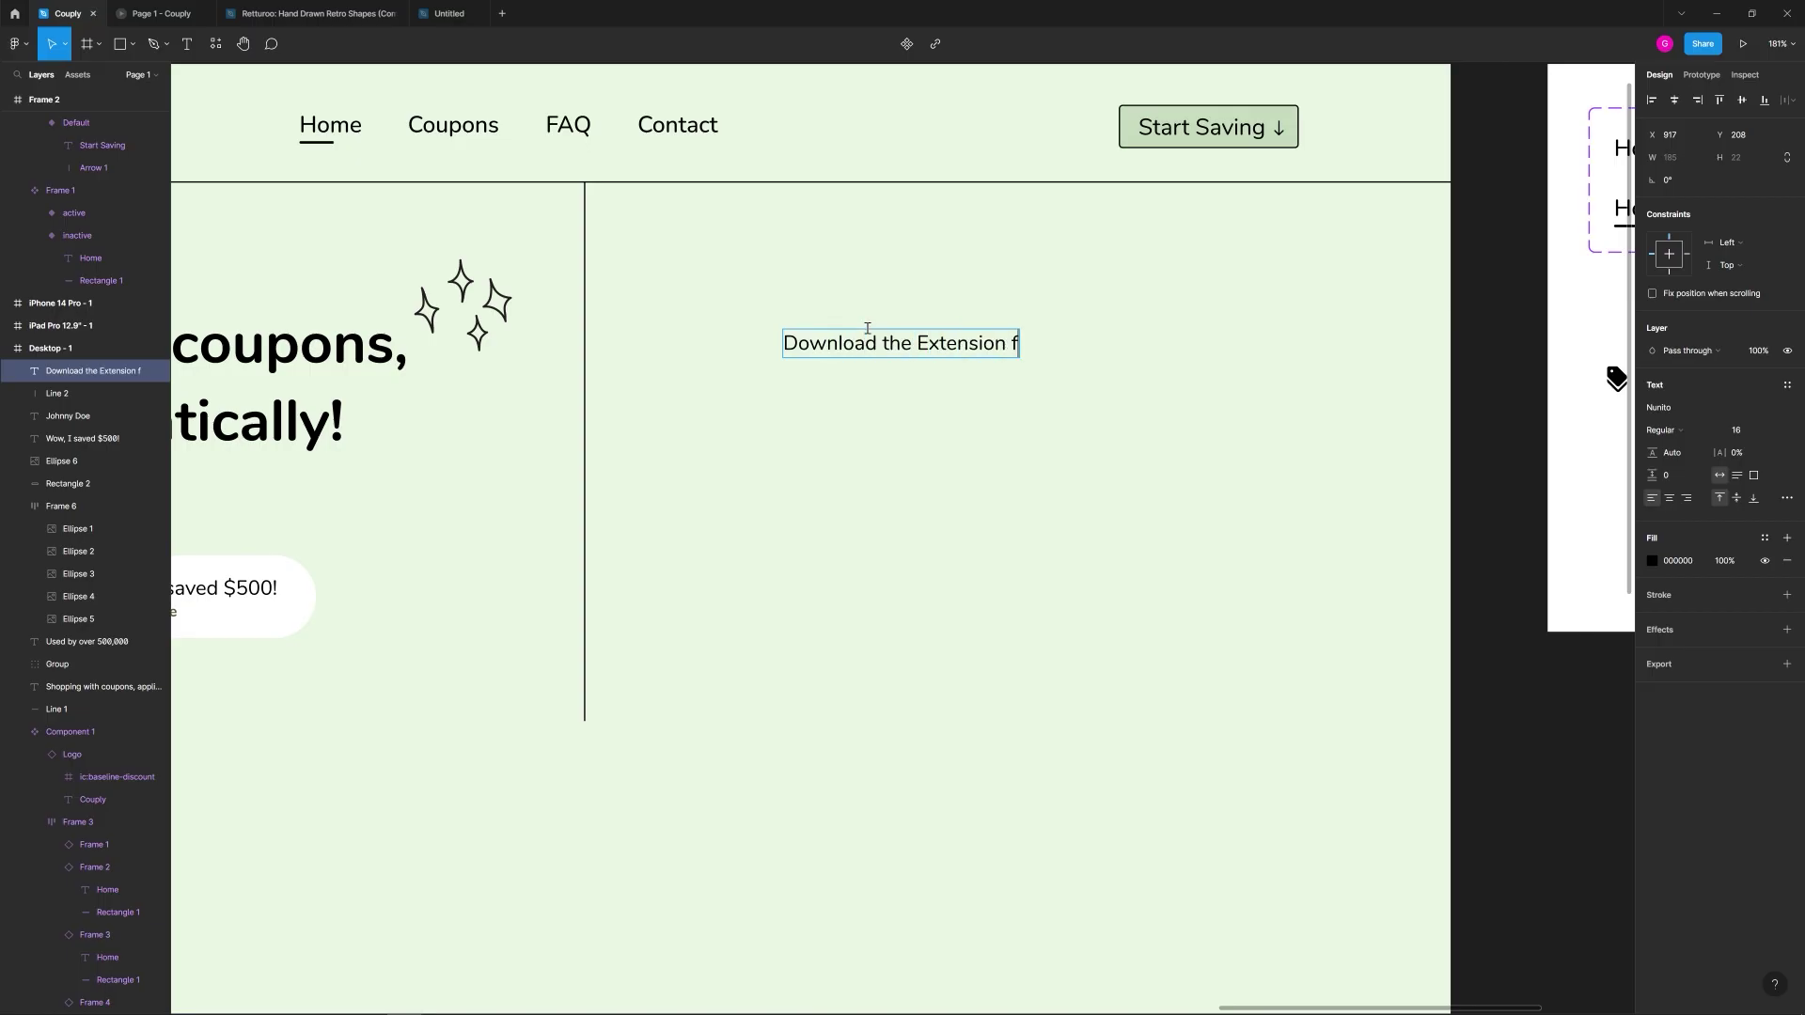
{"action": "type", "text": "or Chrome or Firefox"}
{"action": "key", "text": "Escape"}
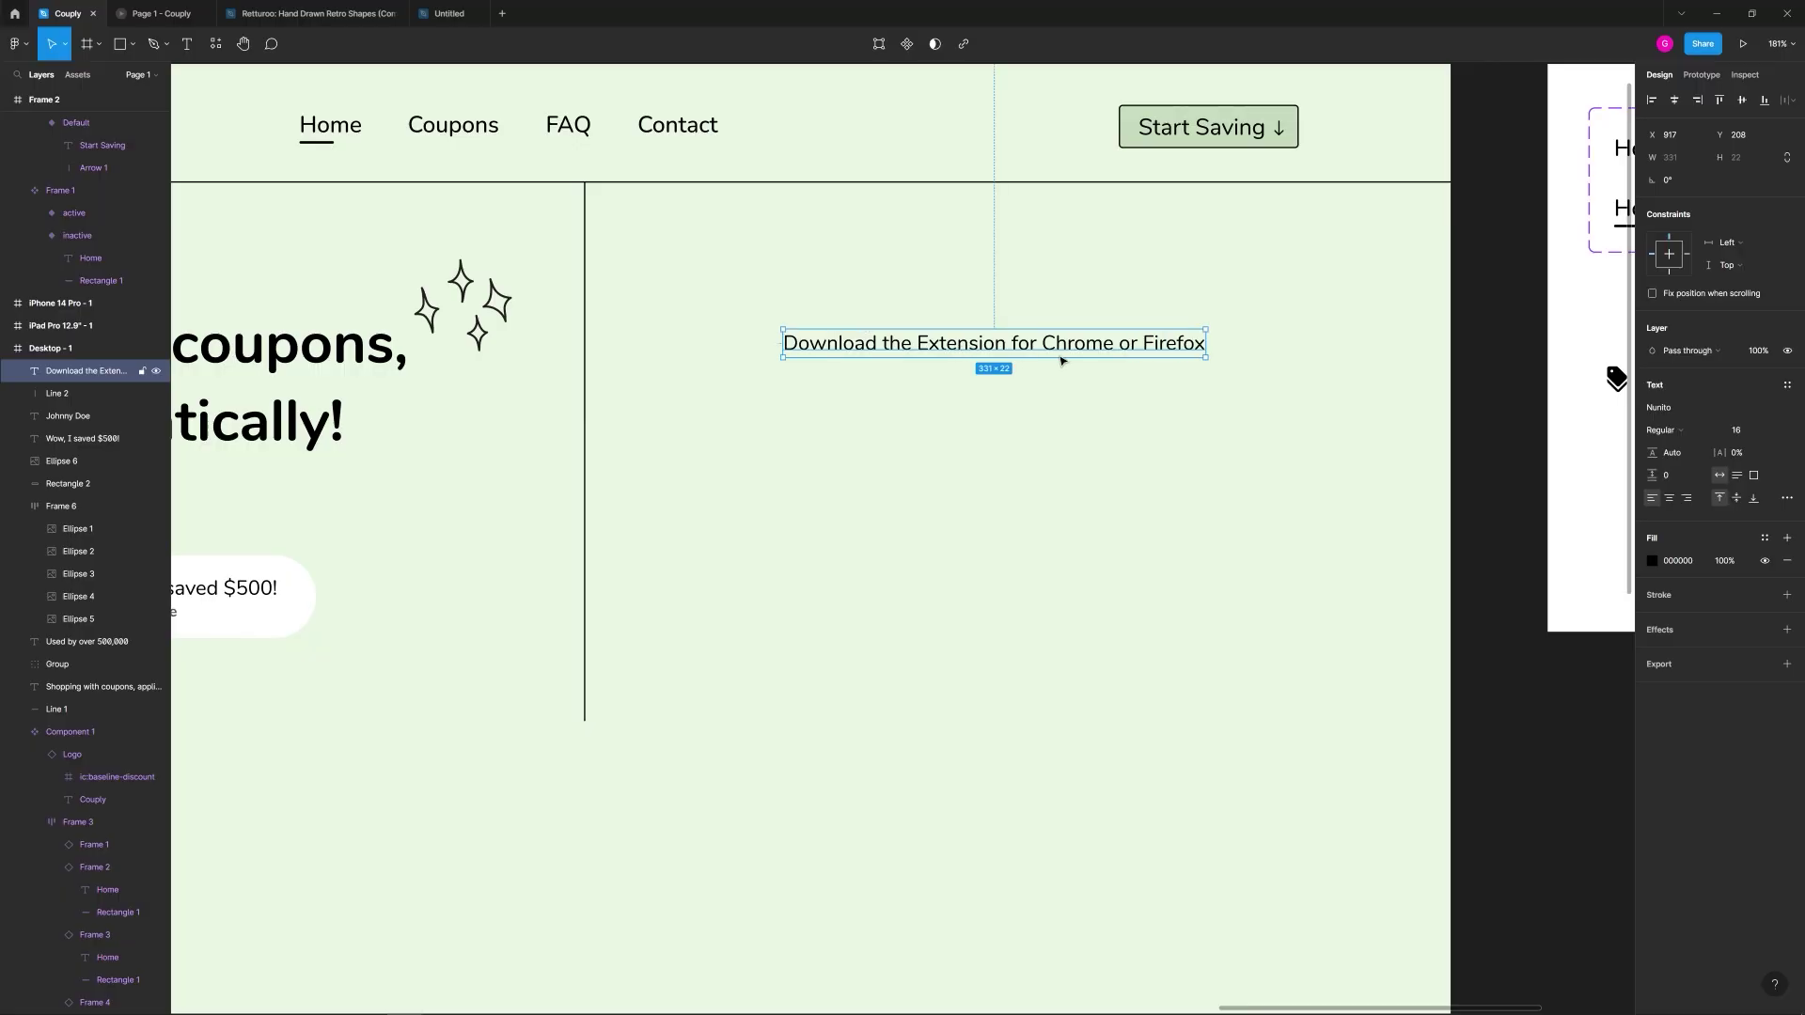
{"action": "left_click_drag", "start_coordinate": [1206, 345], "coordinate": [1171, 346]}
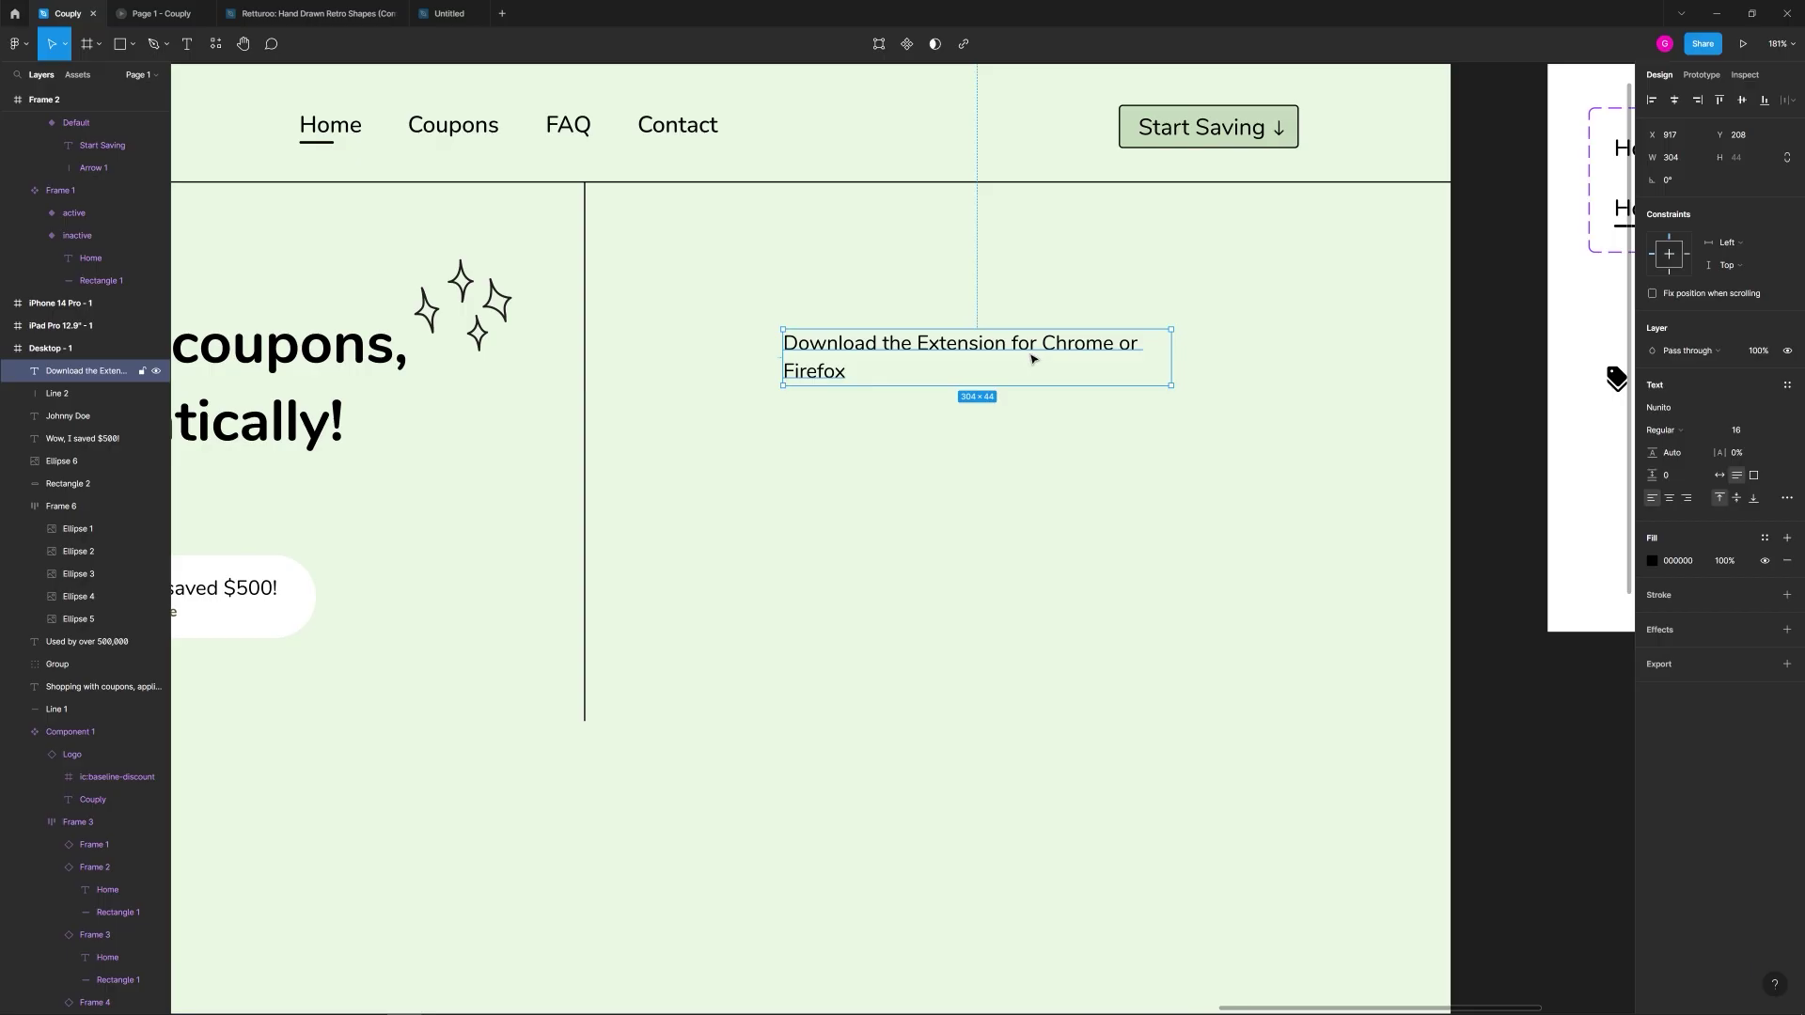
{"action": "left_click", "coordinate": [978, 471]}
Step: Draw a circle about 26 px wide in front of the download text and fill it black (000000)
{"action": "scroll", "coordinate": [714, 315], "scroll_direction": "up", "scroll_amount": 5}
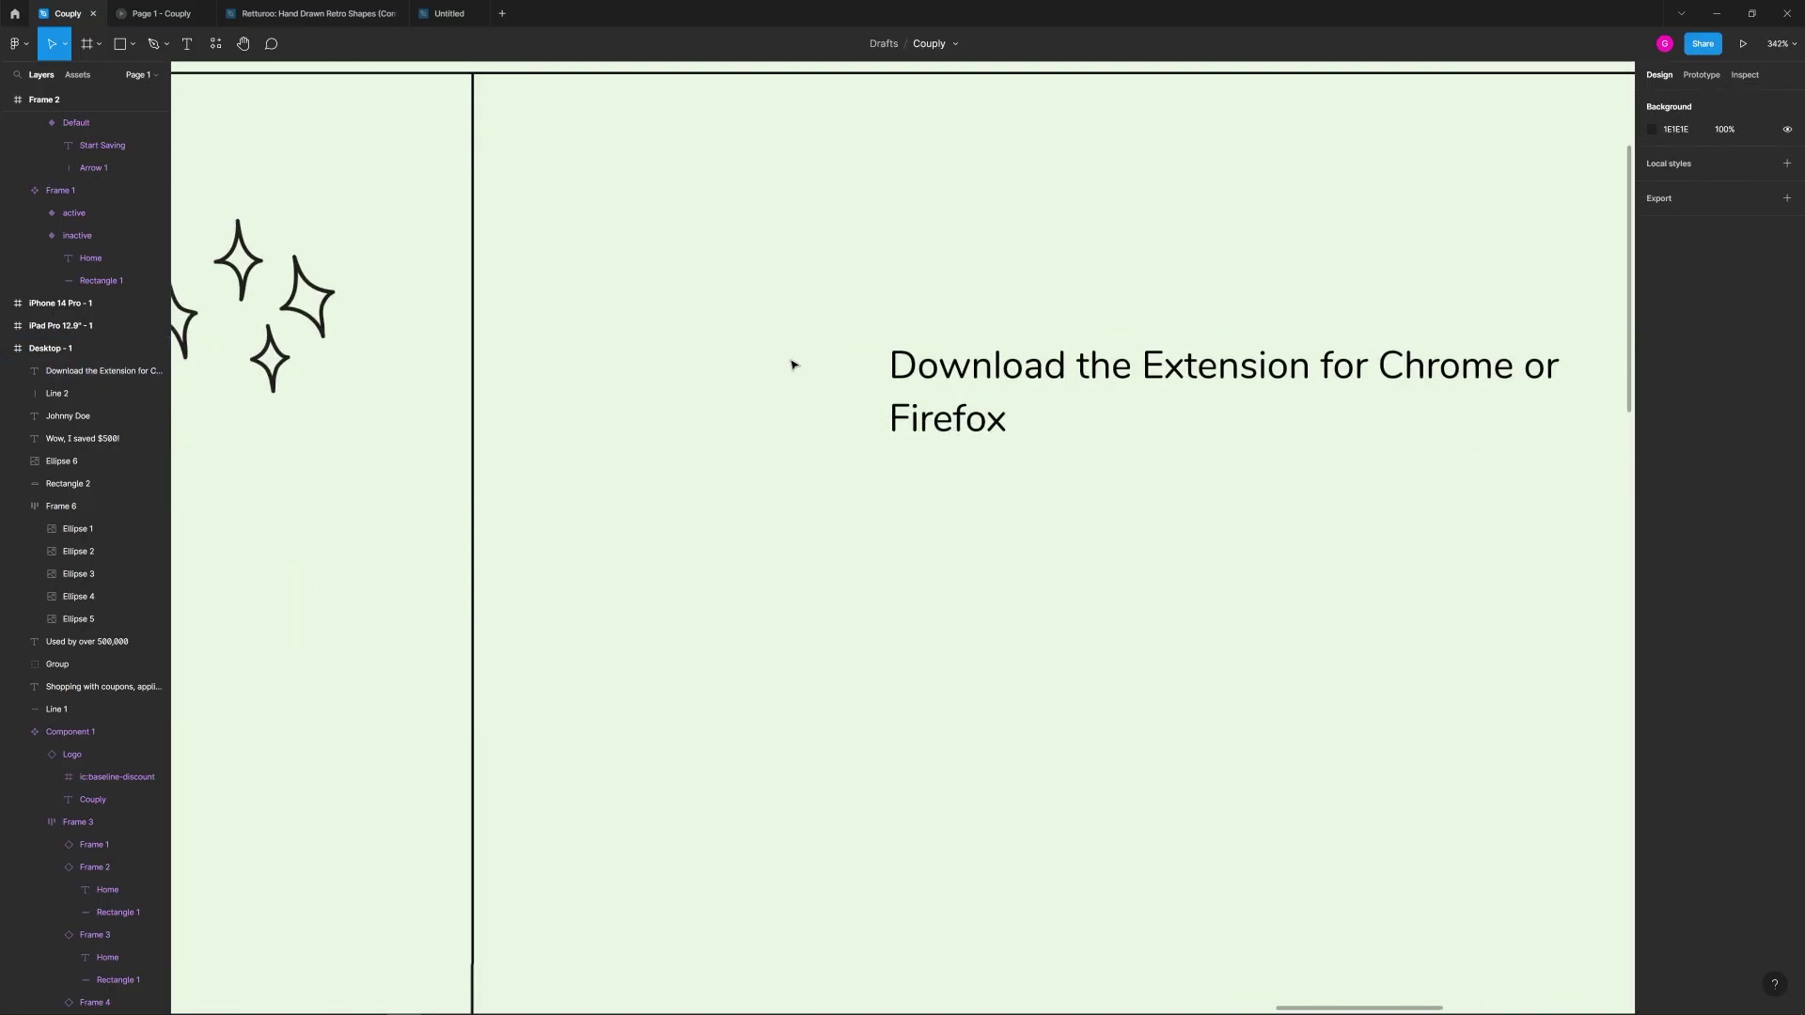
{"action": "key", "text": "o"}
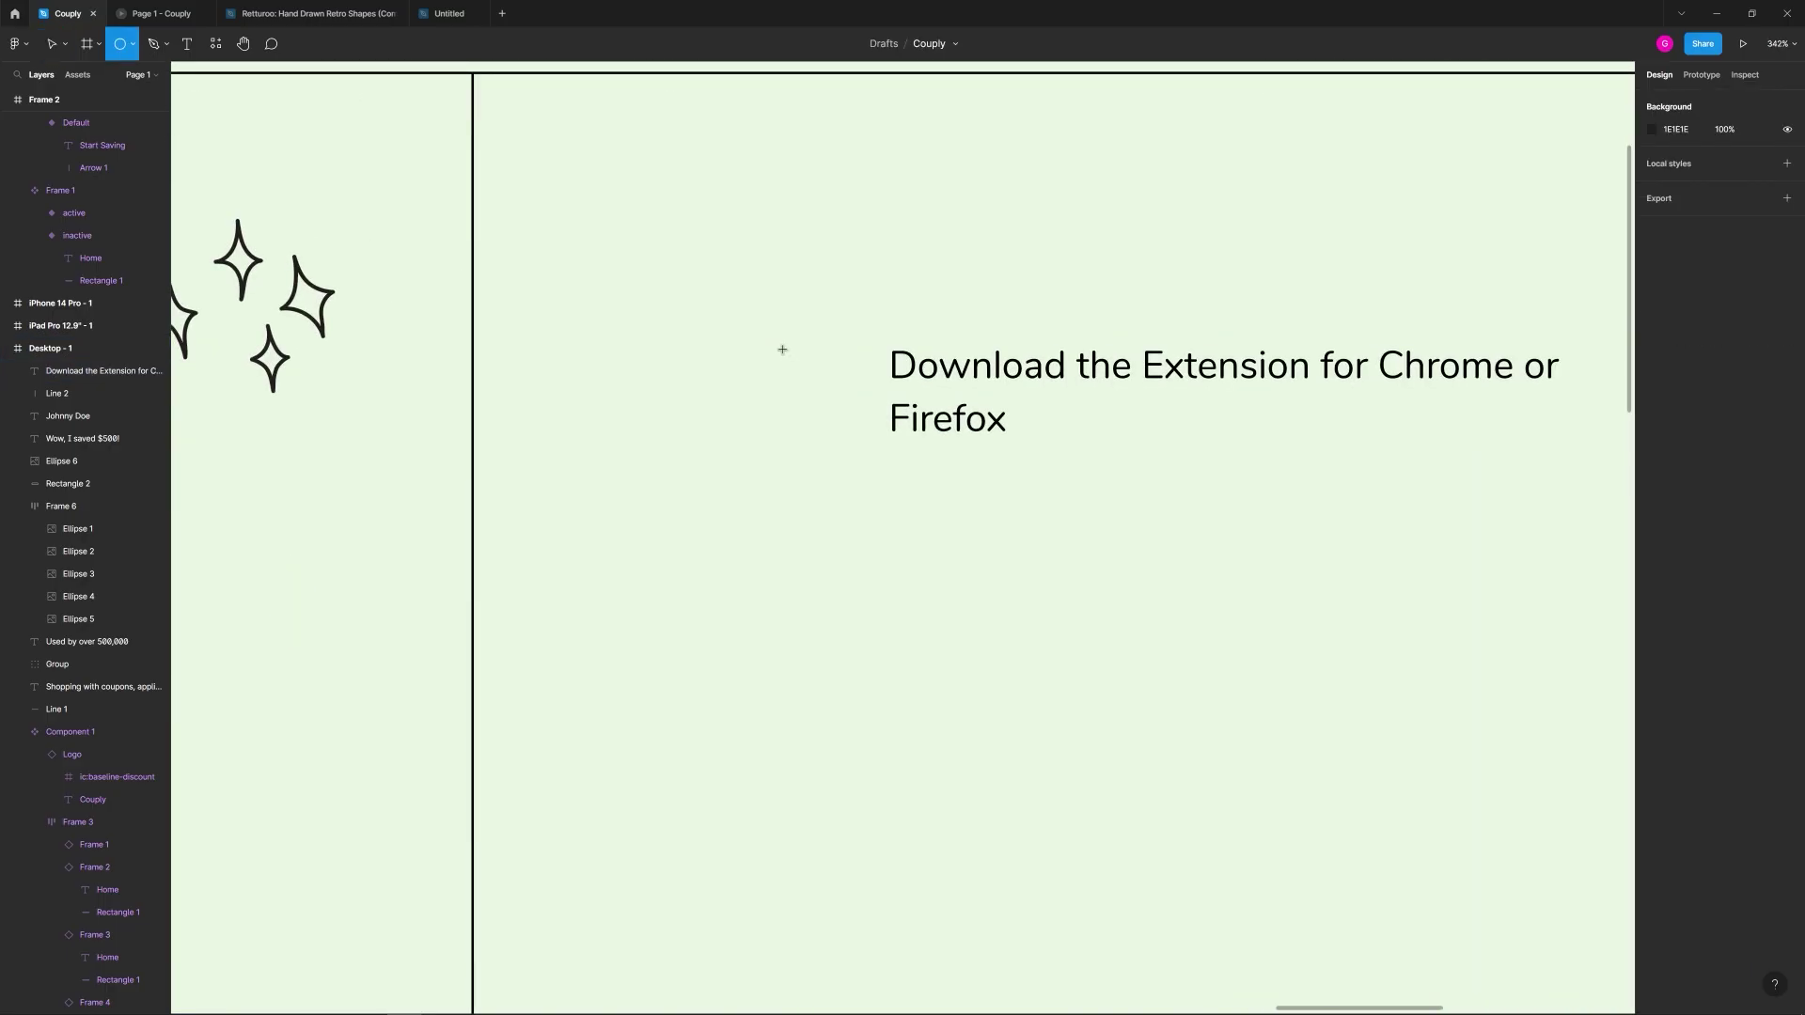
{"action": "left_click_drag", "start_coordinate": [769, 342], "coordinate": [834, 395]}
{"action": "left_click", "coordinate": [1652, 407]}
{"action": "left_click_drag", "start_coordinate": [1504, 489], "coordinate": [1499, 578]}
{"action": "left_click", "coordinate": [1148, 584]}
Step: Add a white number "1" and place it in the middle of the black circle
{"action": "key", "text": "t"}
{"action": "left_click", "coordinate": [797, 376]}
{"action": "type", "text": "1"}
{"action": "key", "text": "Escape"}
{"action": "left_click_drag", "start_coordinate": [791, 414], "coordinate": [812, 382]}
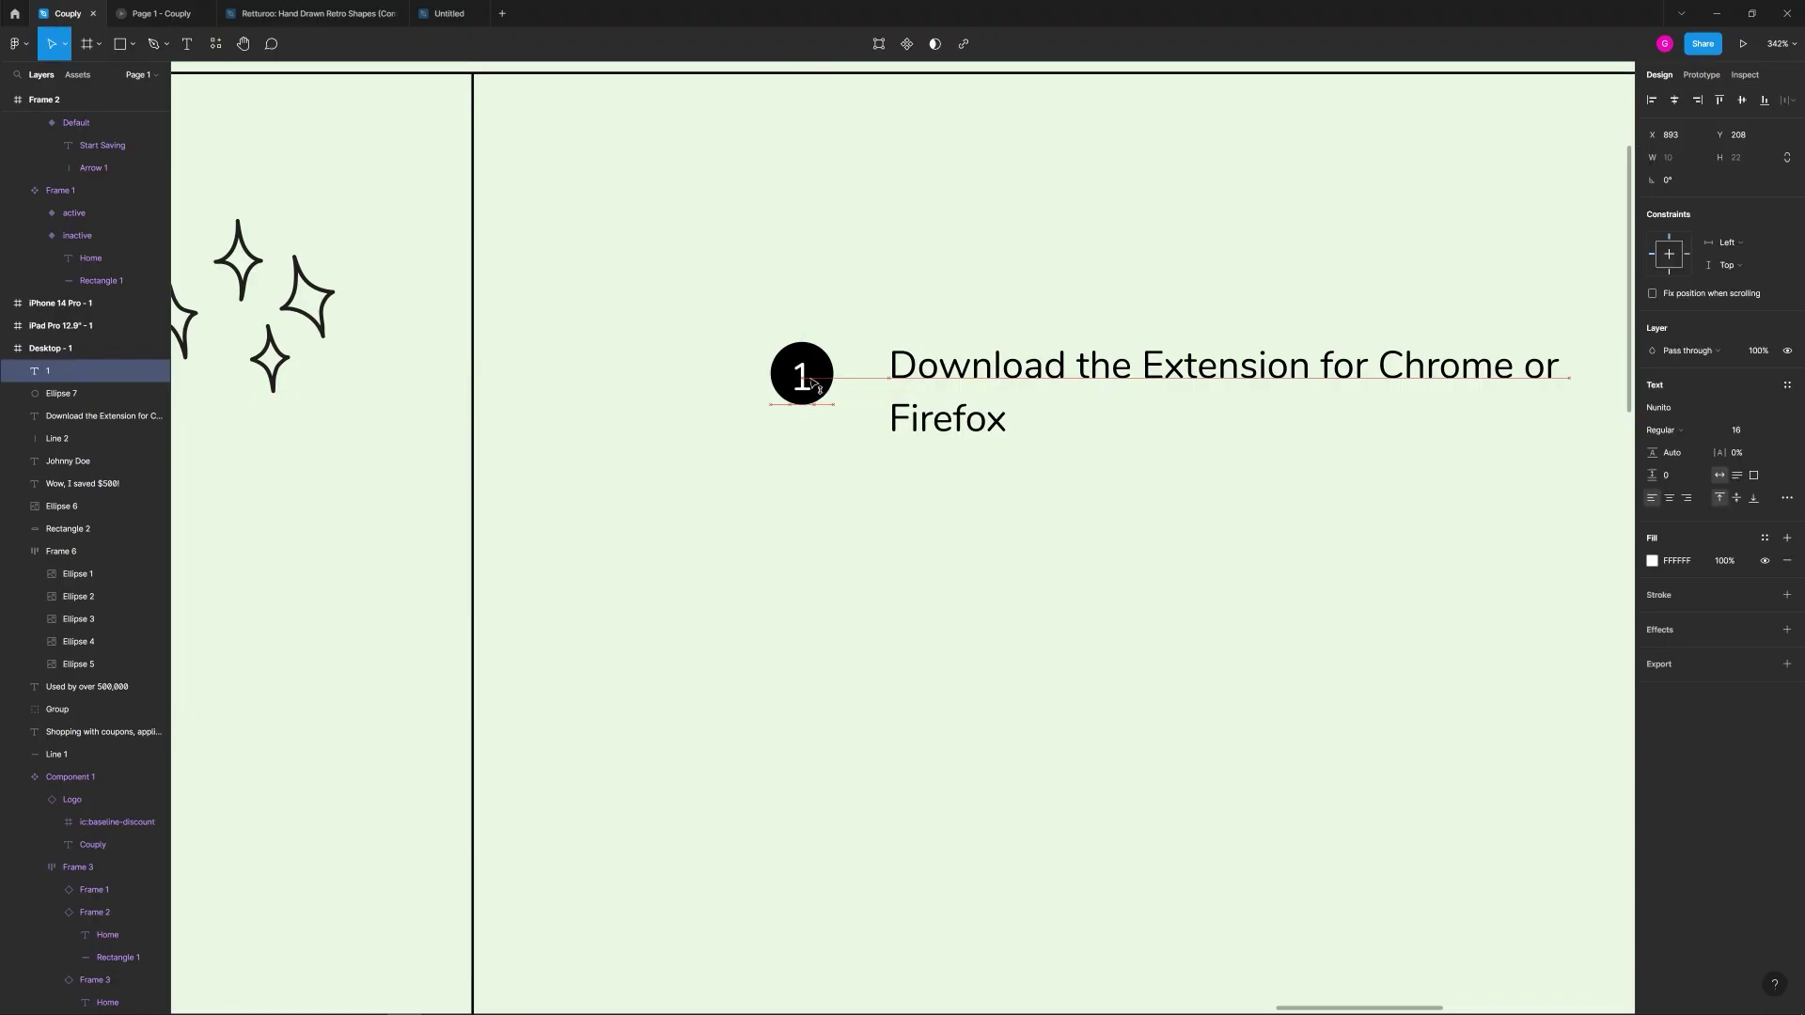
{"action": "left_click", "coordinate": [894, 306]}
Step: Widen the number's text box to the circle's full 26 px width and center-align its text
{"action": "left_click", "coordinate": [800, 375]}
{"action": "scroll", "coordinate": [804, 376], "scroll_direction": "up", "scroll_amount": 5}
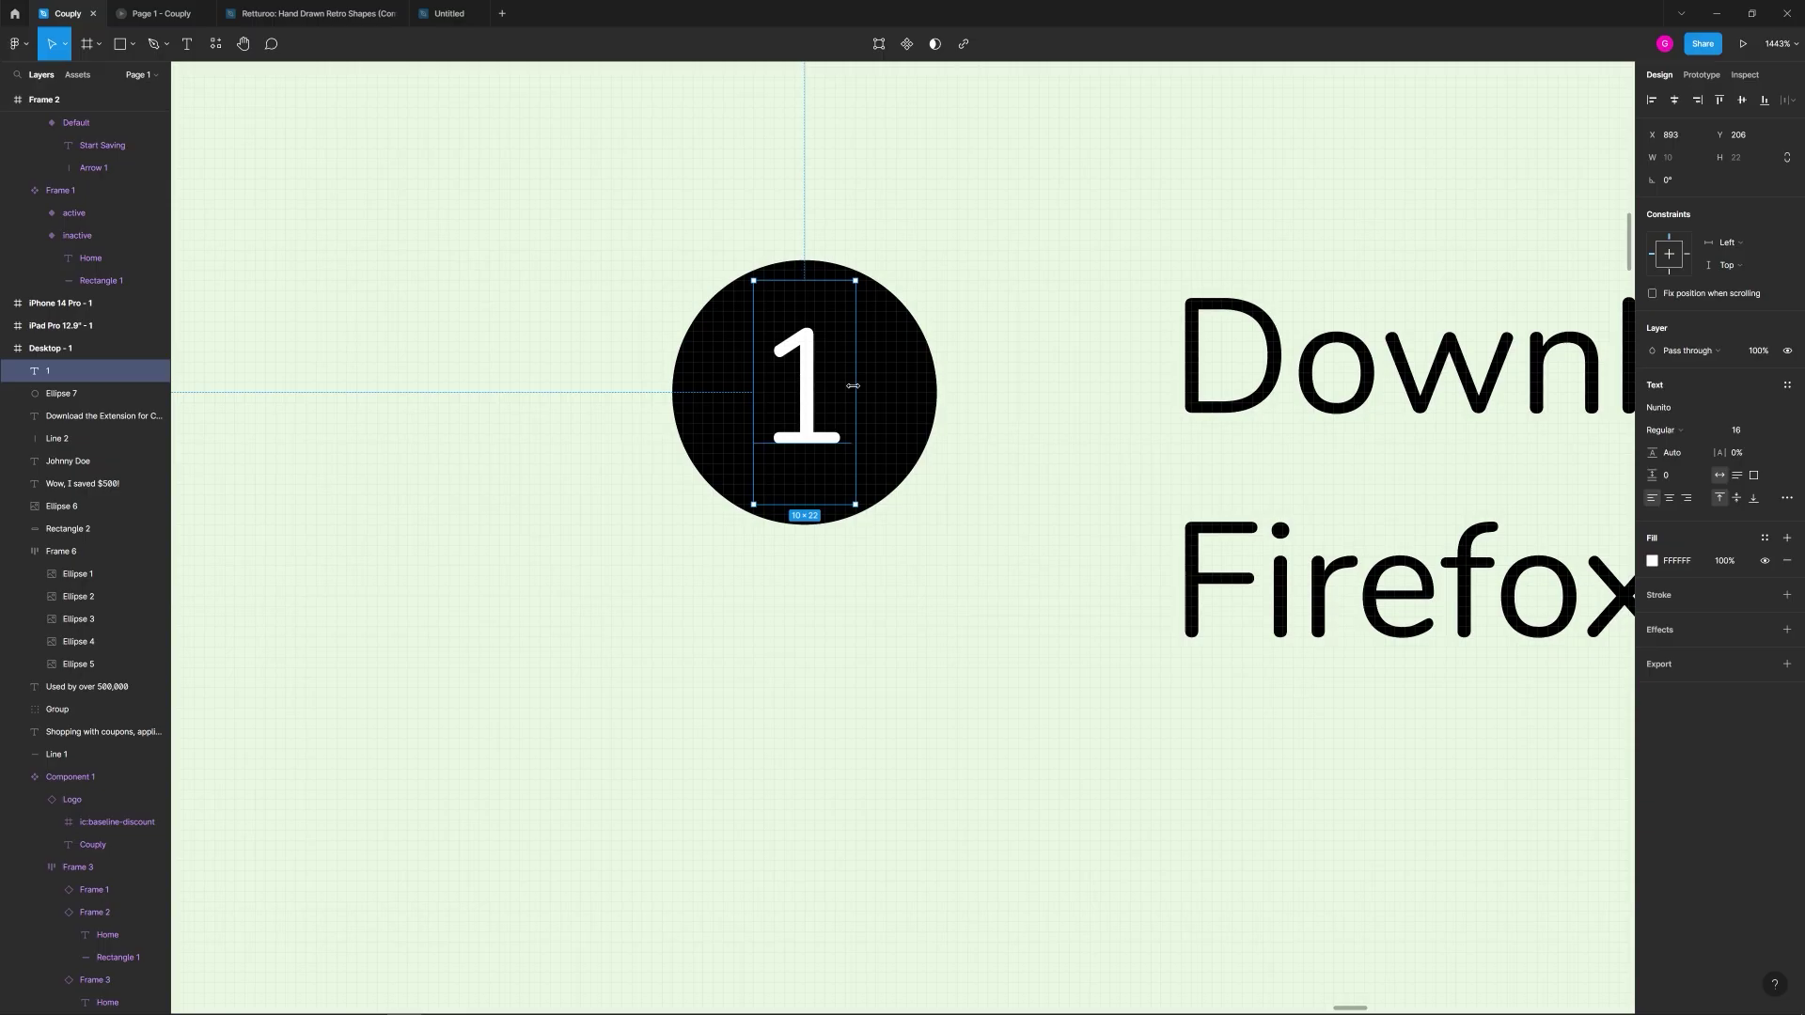
{"action": "left_click_drag", "start_coordinate": [852, 386], "coordinate": [934, 380]}
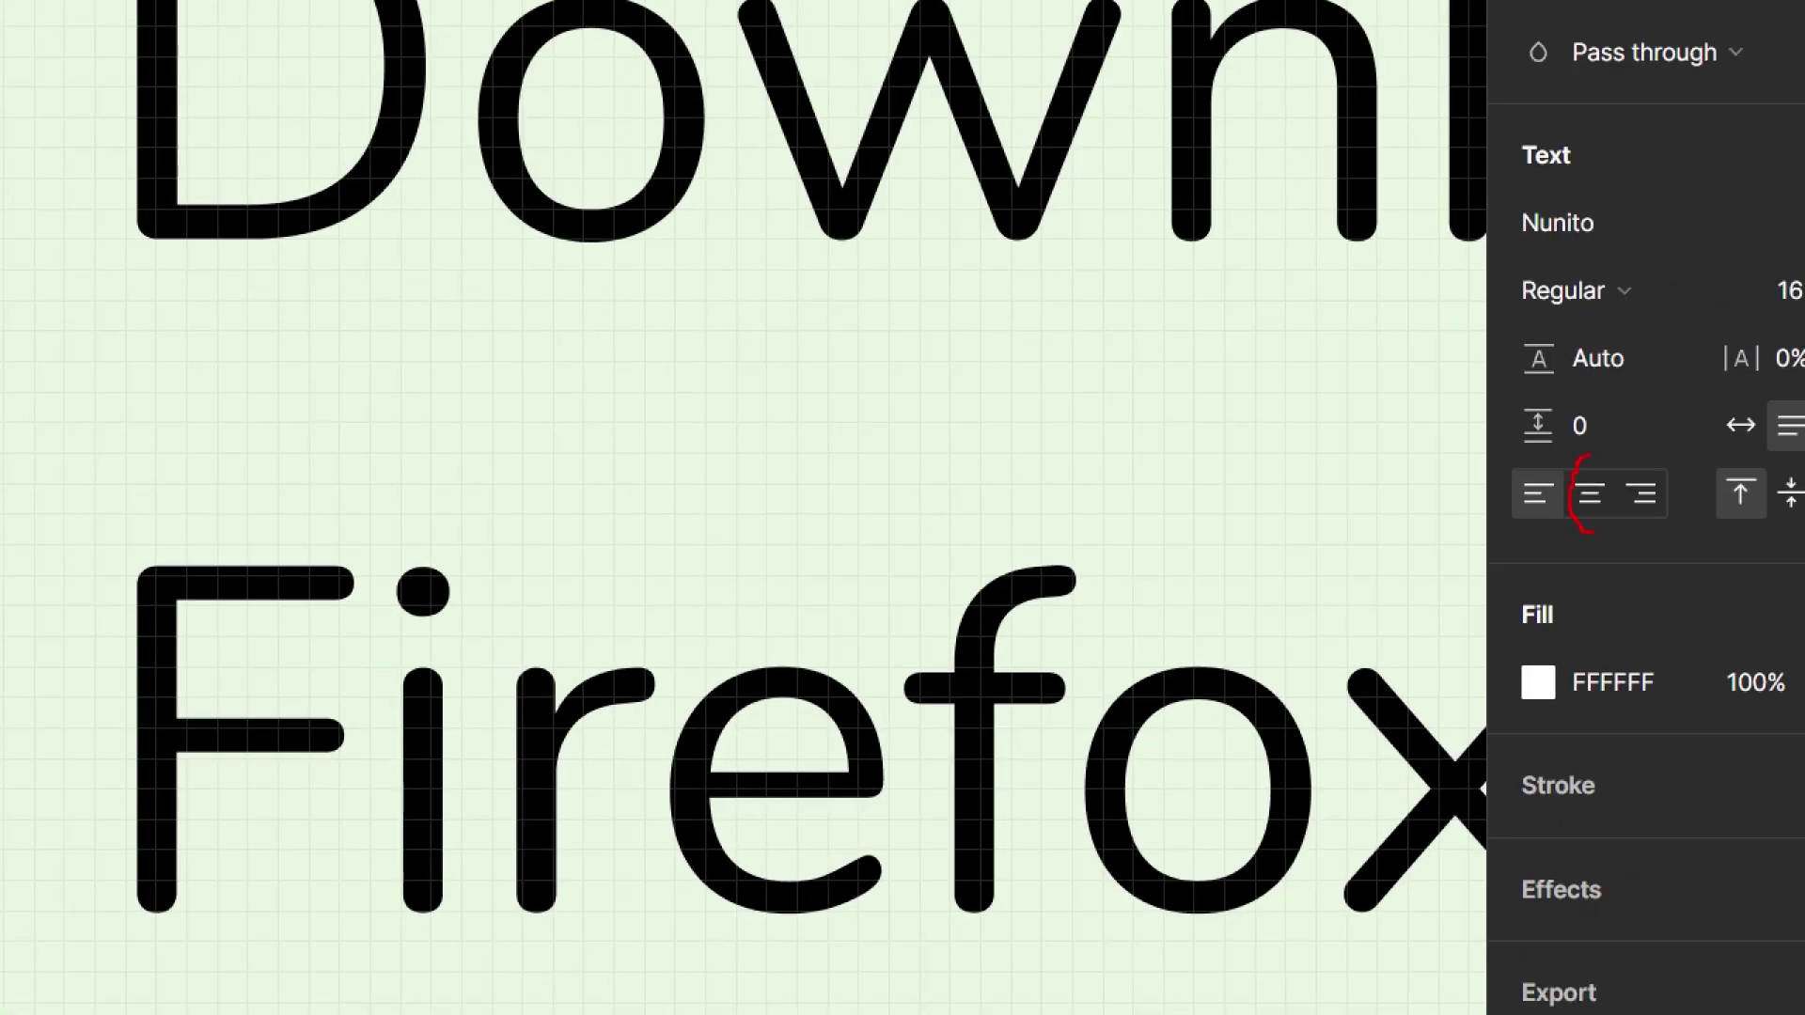
{"action": "left_click", "coordinate": [1588, 493]}
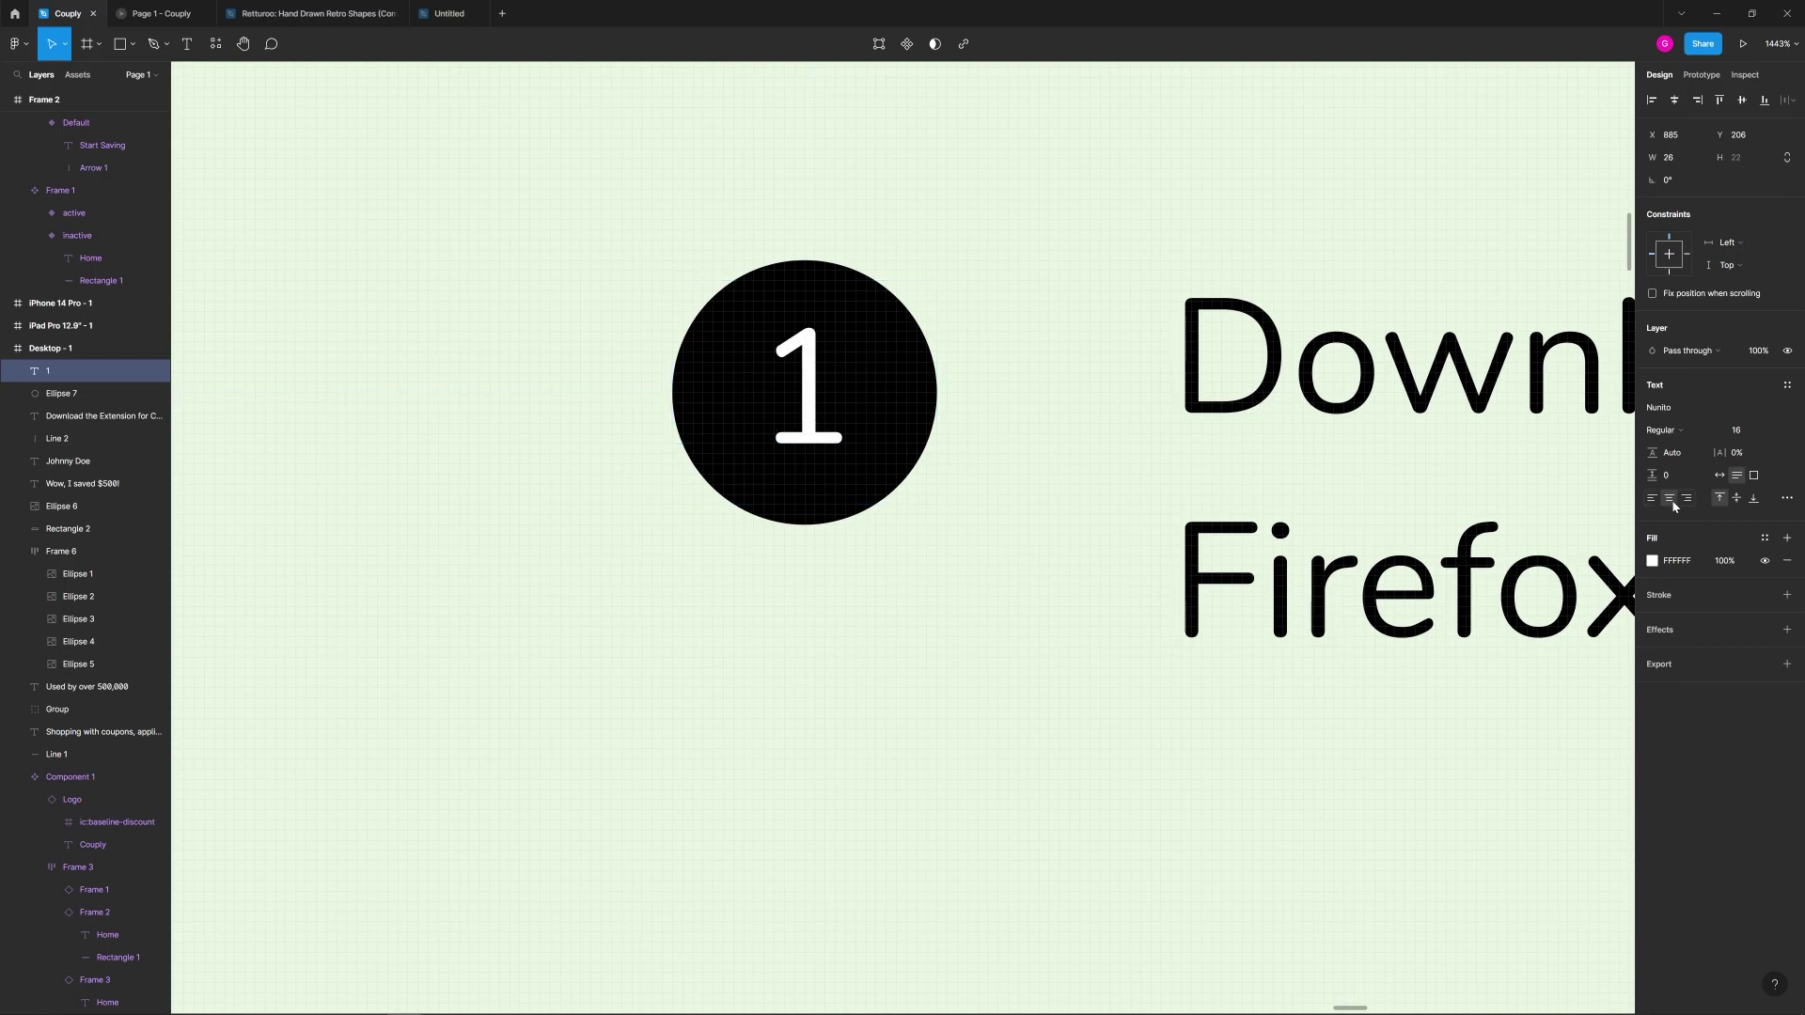
{"action": "left_click", "coordinate": [975, 569]}
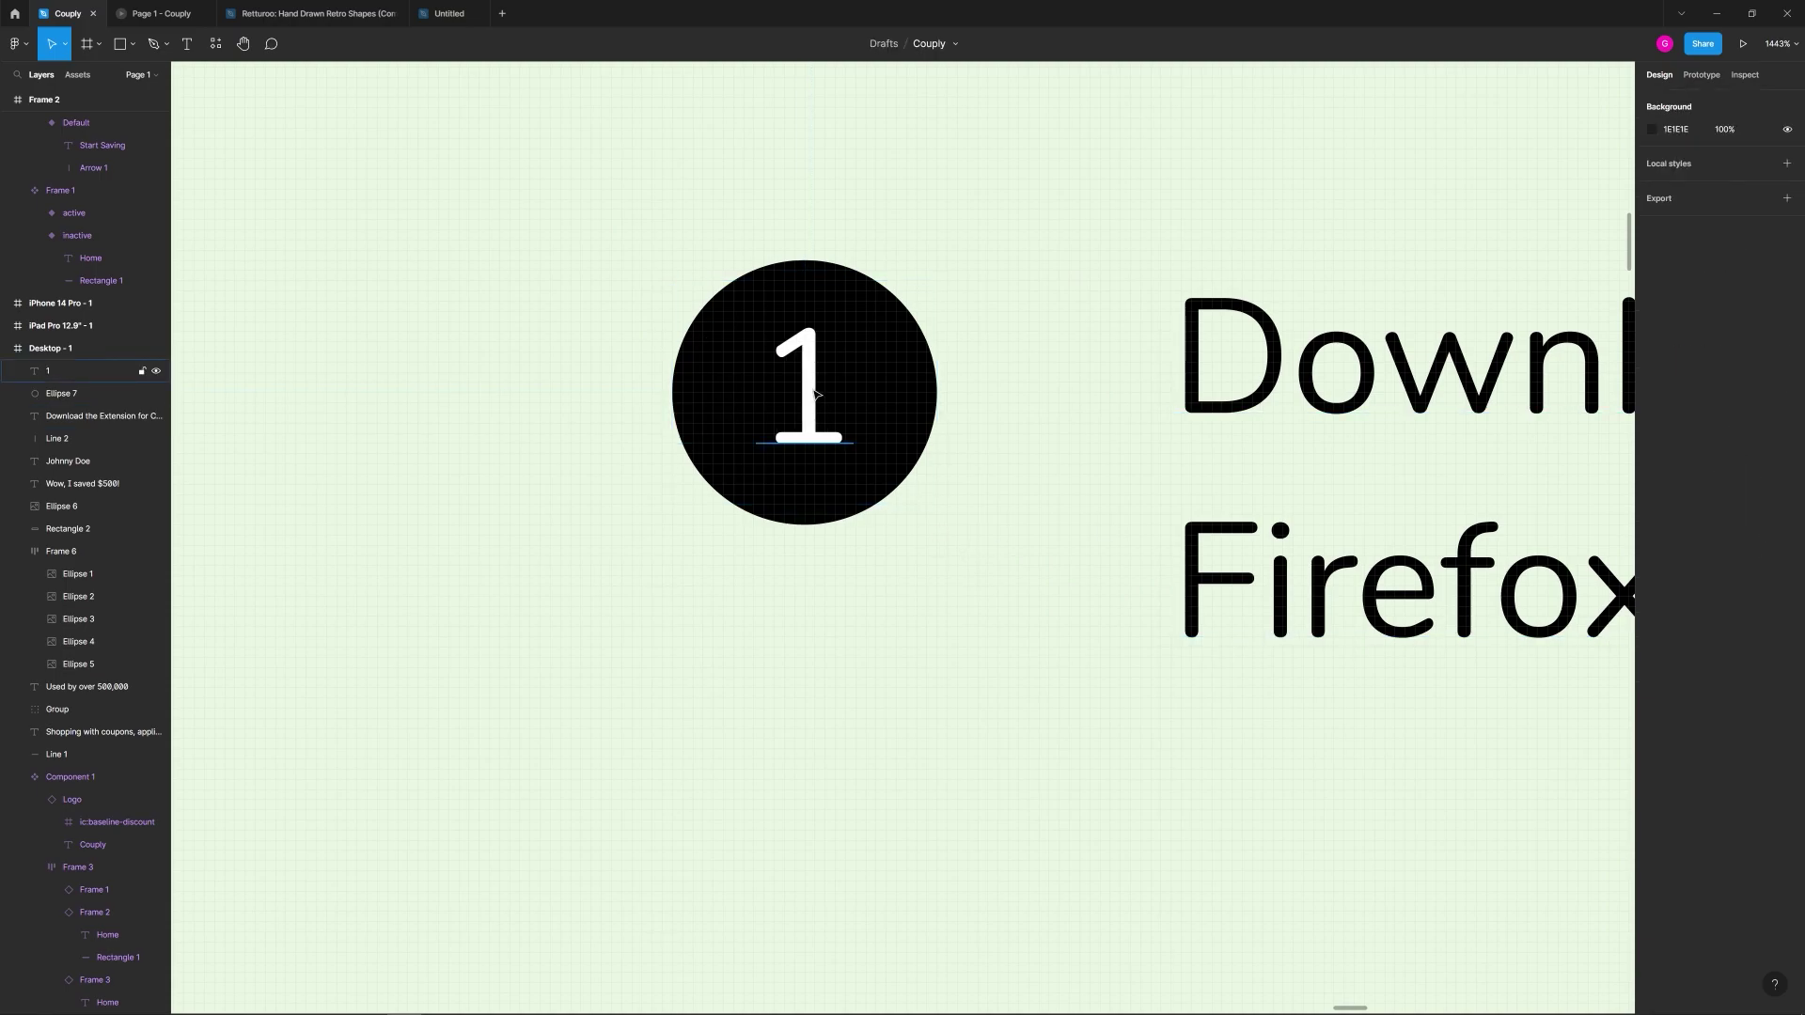
Step: Try the number "12" in the circle to test its centering, and restore it to "1"
{"action": "double_click", "coordinate": [814, 395]}
{"action": "type", "text": "12"}
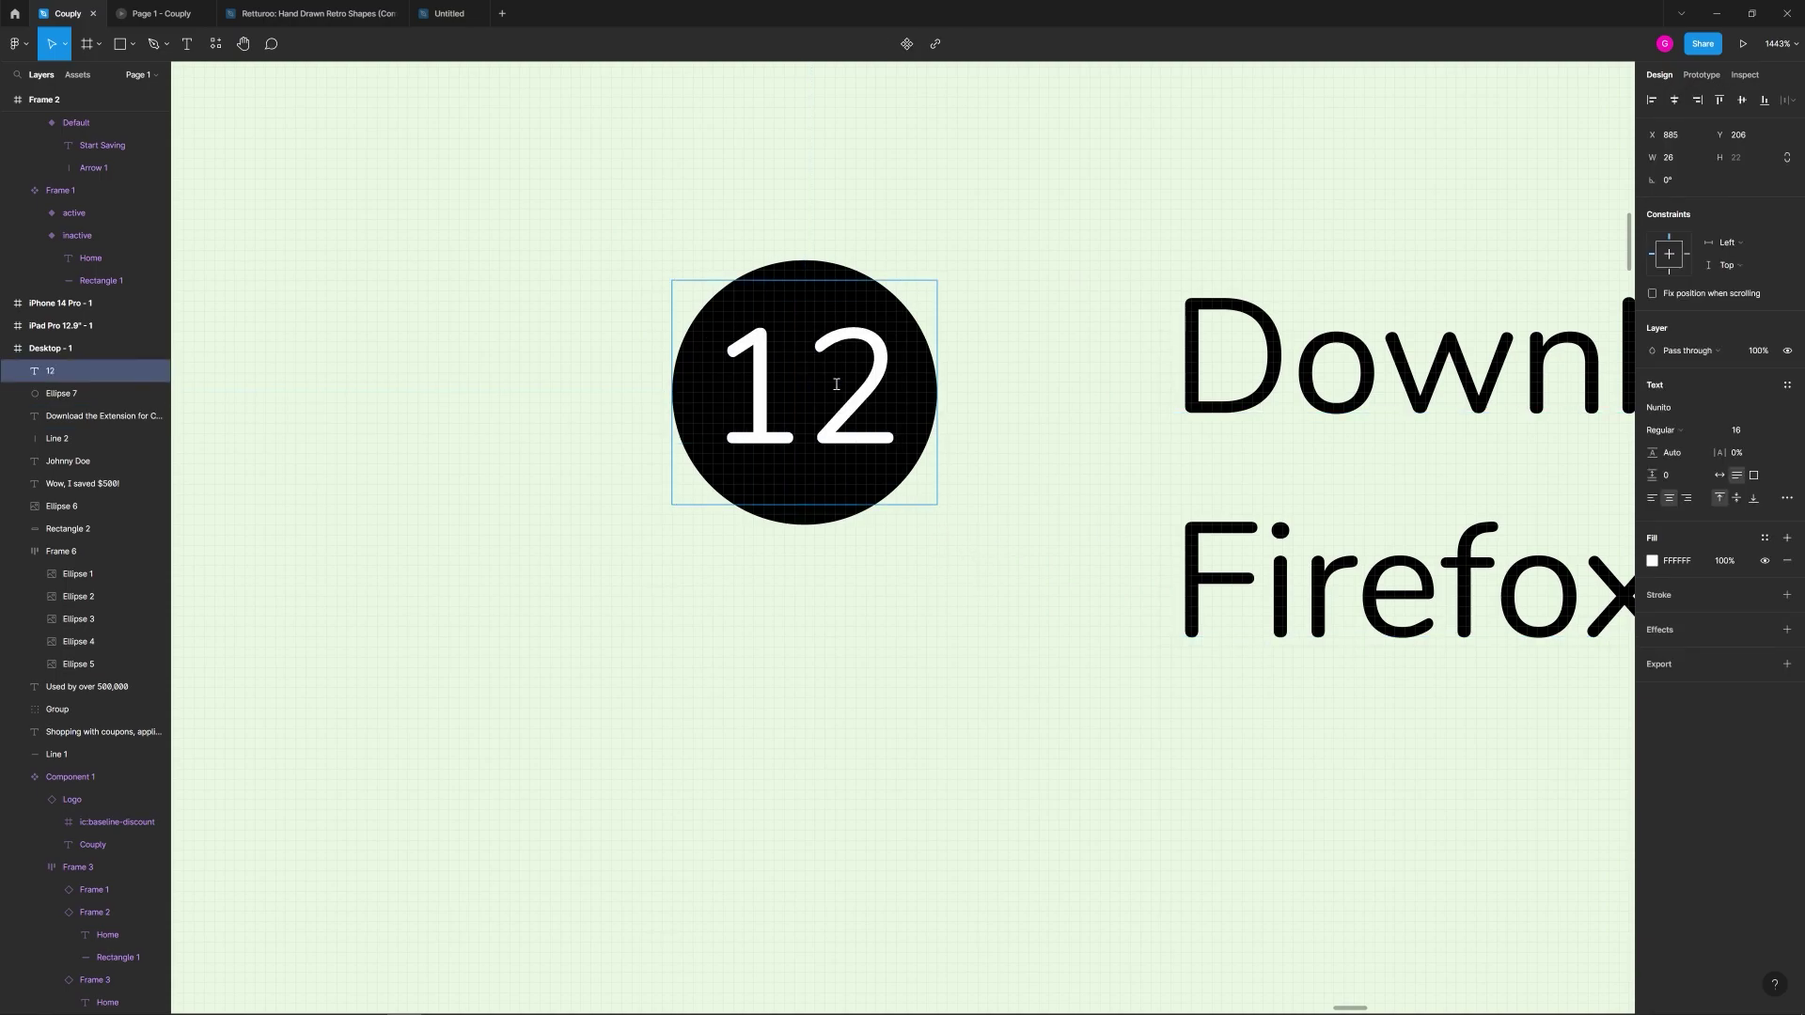
{"action": "key", "text": "BackSpace"}
{"action": "key", "text": "Escape"}
{"action": "key", "text": "Escape"}
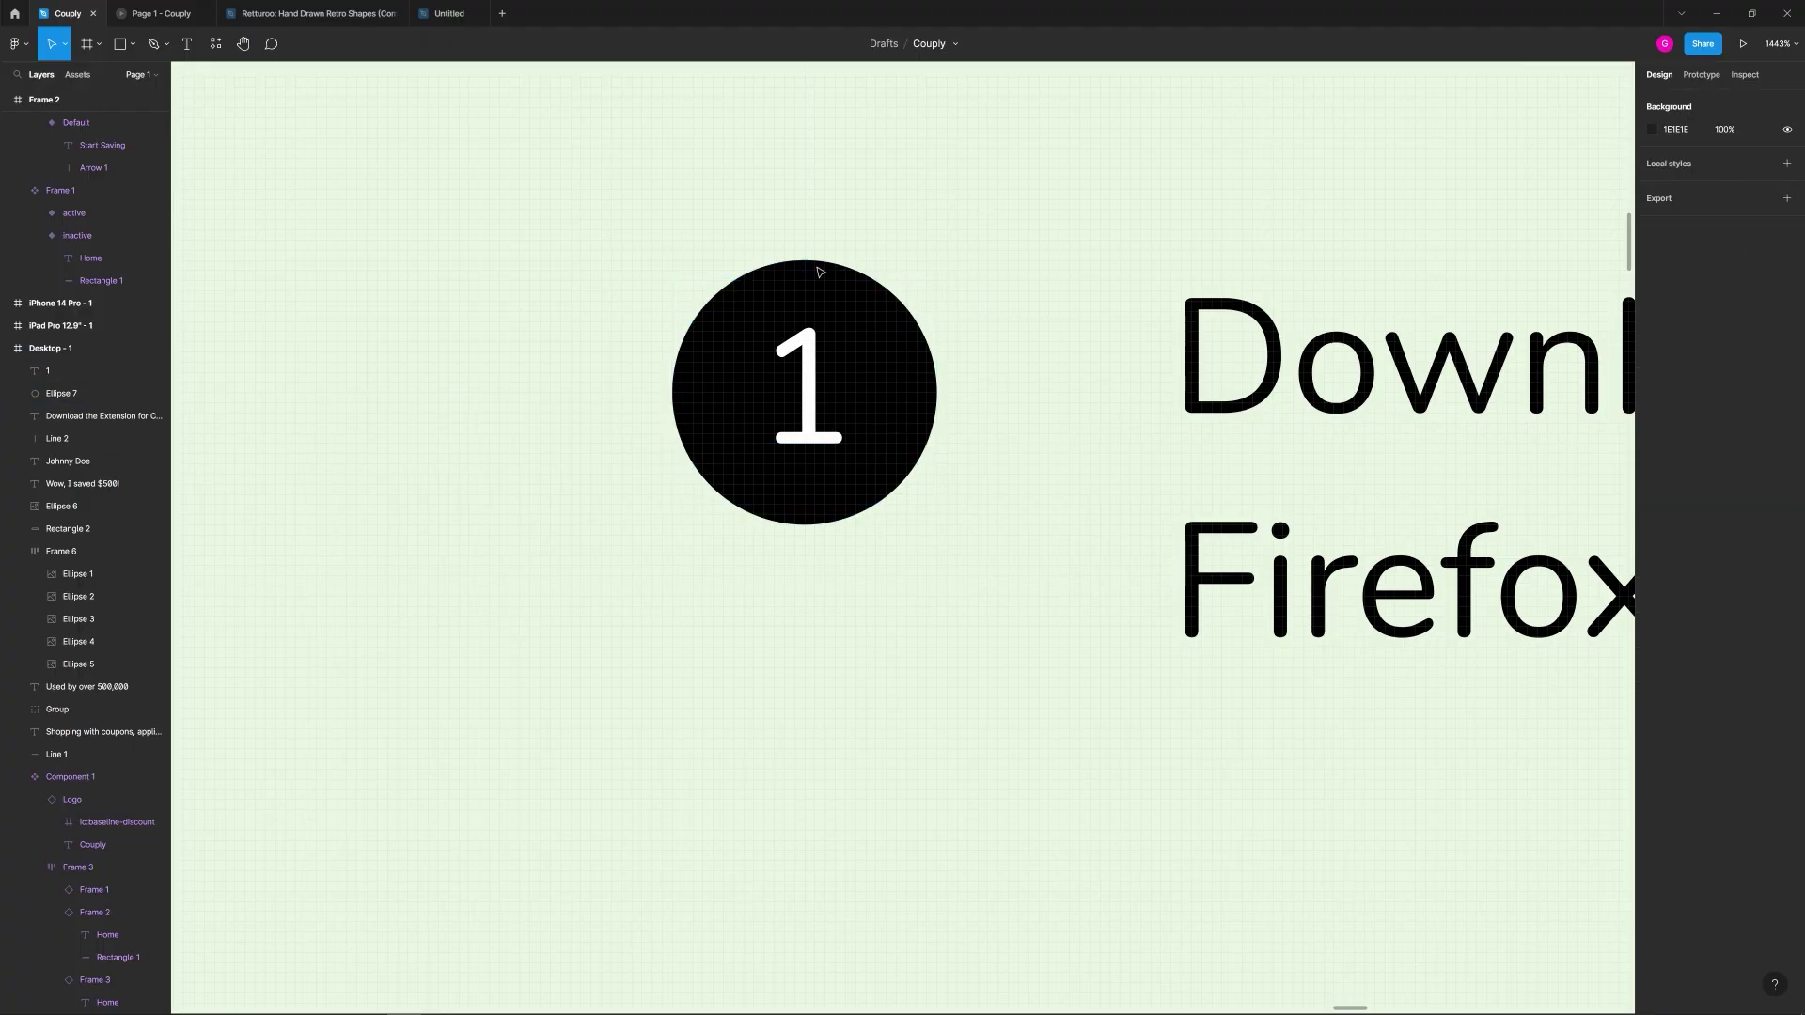
Step: Nudge the circle and its number up to line up with the first line of the download text
{"action": "scroll", "coordinate": [708, 254], "scroll_direction": "down", "scroll_amount": 5}
{"action": "scroll", "coordinate": [865, 266], "scroll_direction": "down", "scroll_amount": 5}
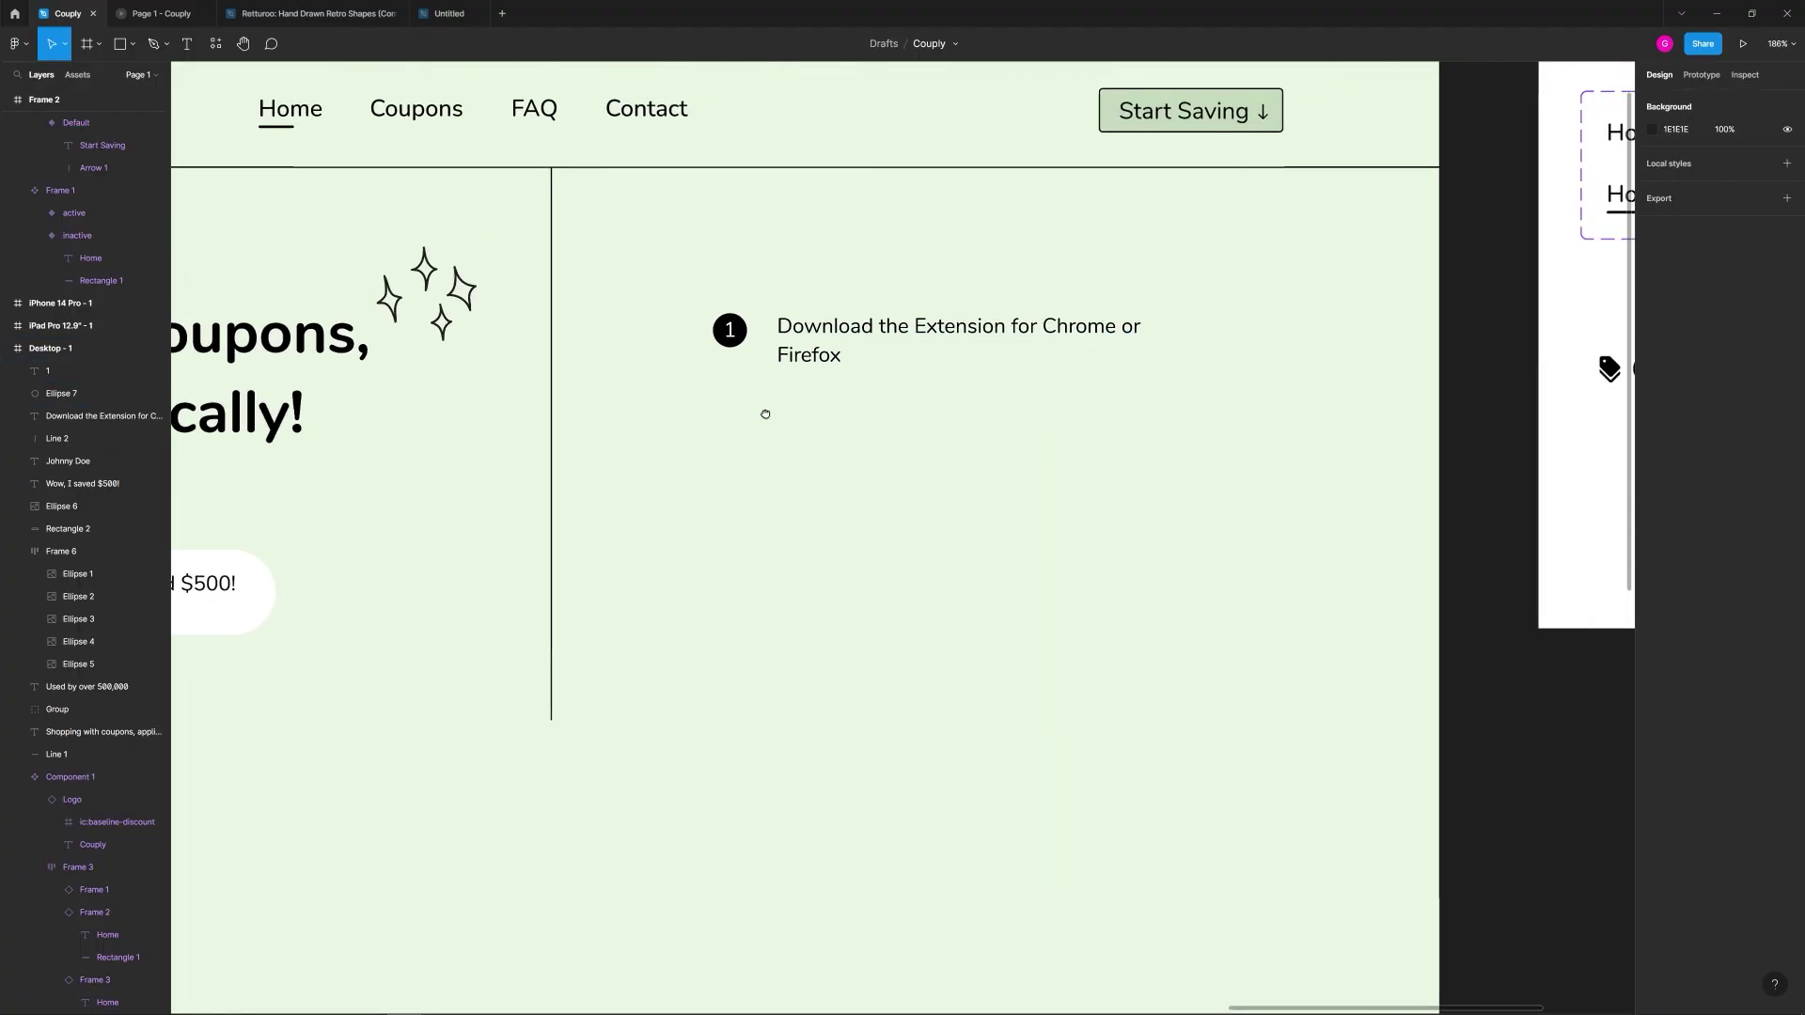
{"action": "left_click_drag", "start_coordinate": [694, 313], "coordinate": [742, 376]}
{"action": "key", "text": "Up"}
{"action": "key", "text": "Up"}
{"action": "key", "text": "Up"}
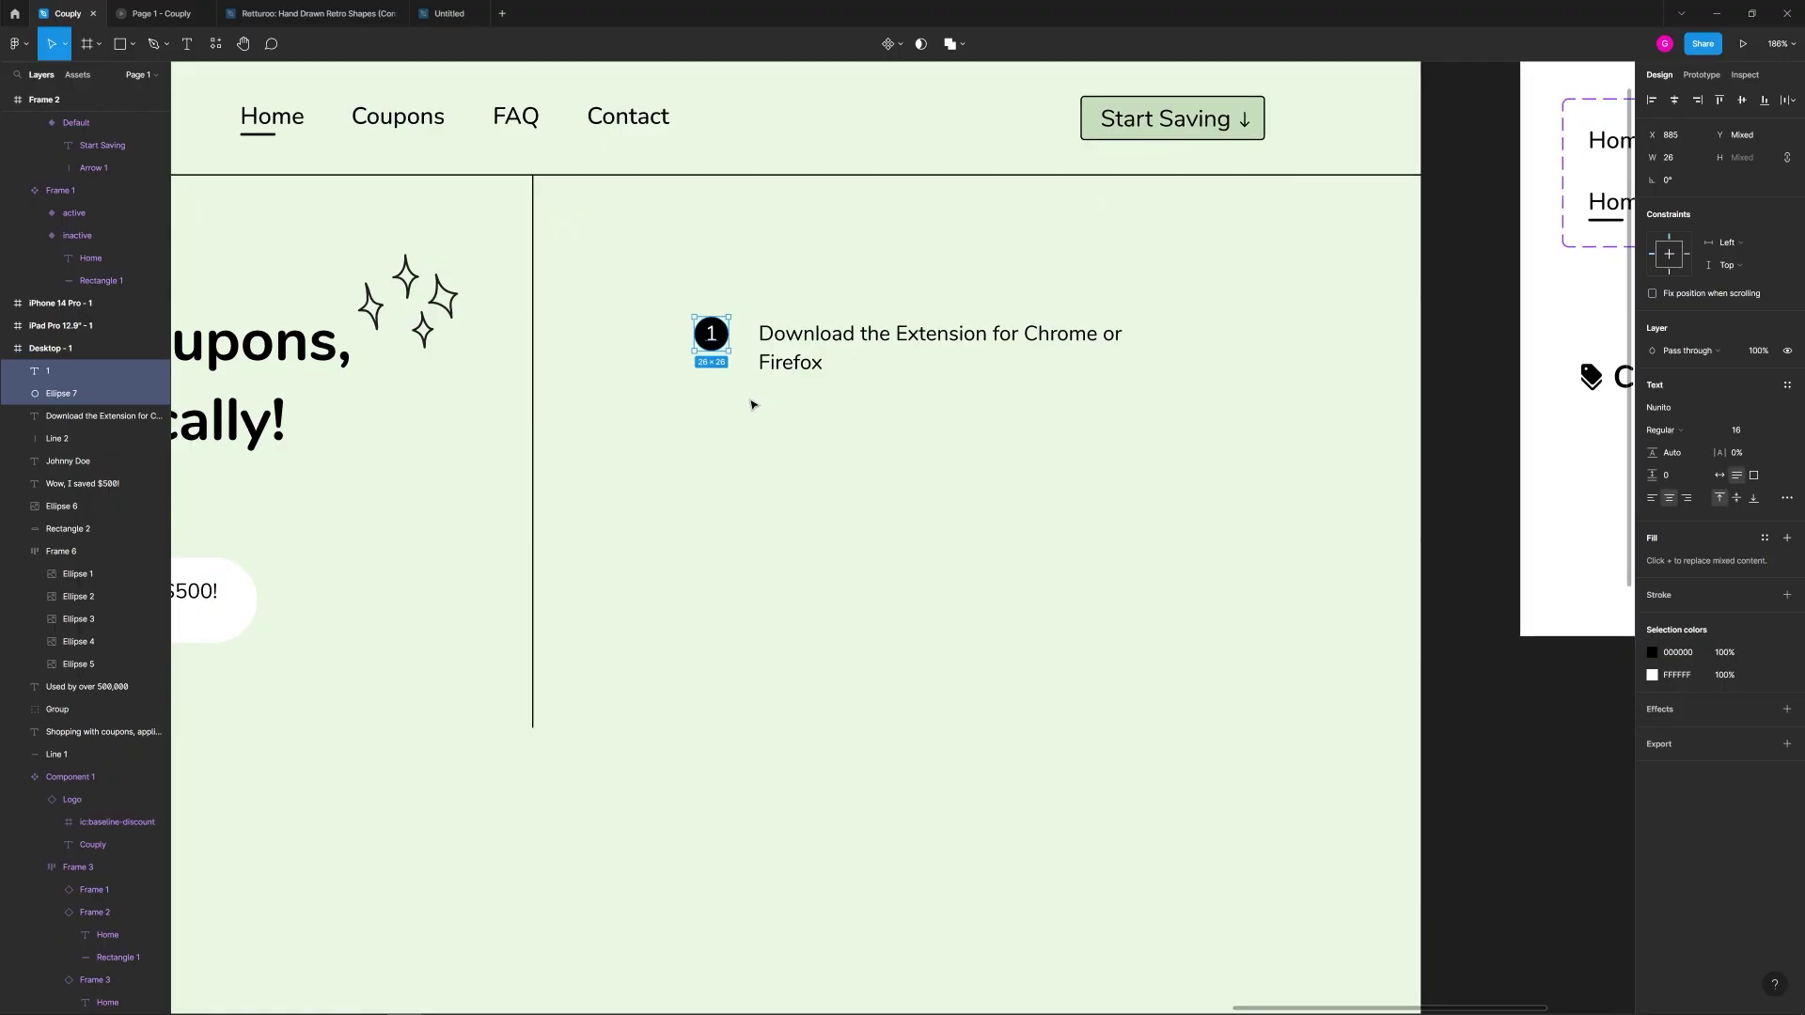
{"action": "left_click", "coordinate": [752, 405]}
Step: Group the circle with its number, and combine the group and the download text in an auto layout frame
{"action": "left_click_drag", "start_coordinate": [651, 280], "coordinate": [731, 377]}
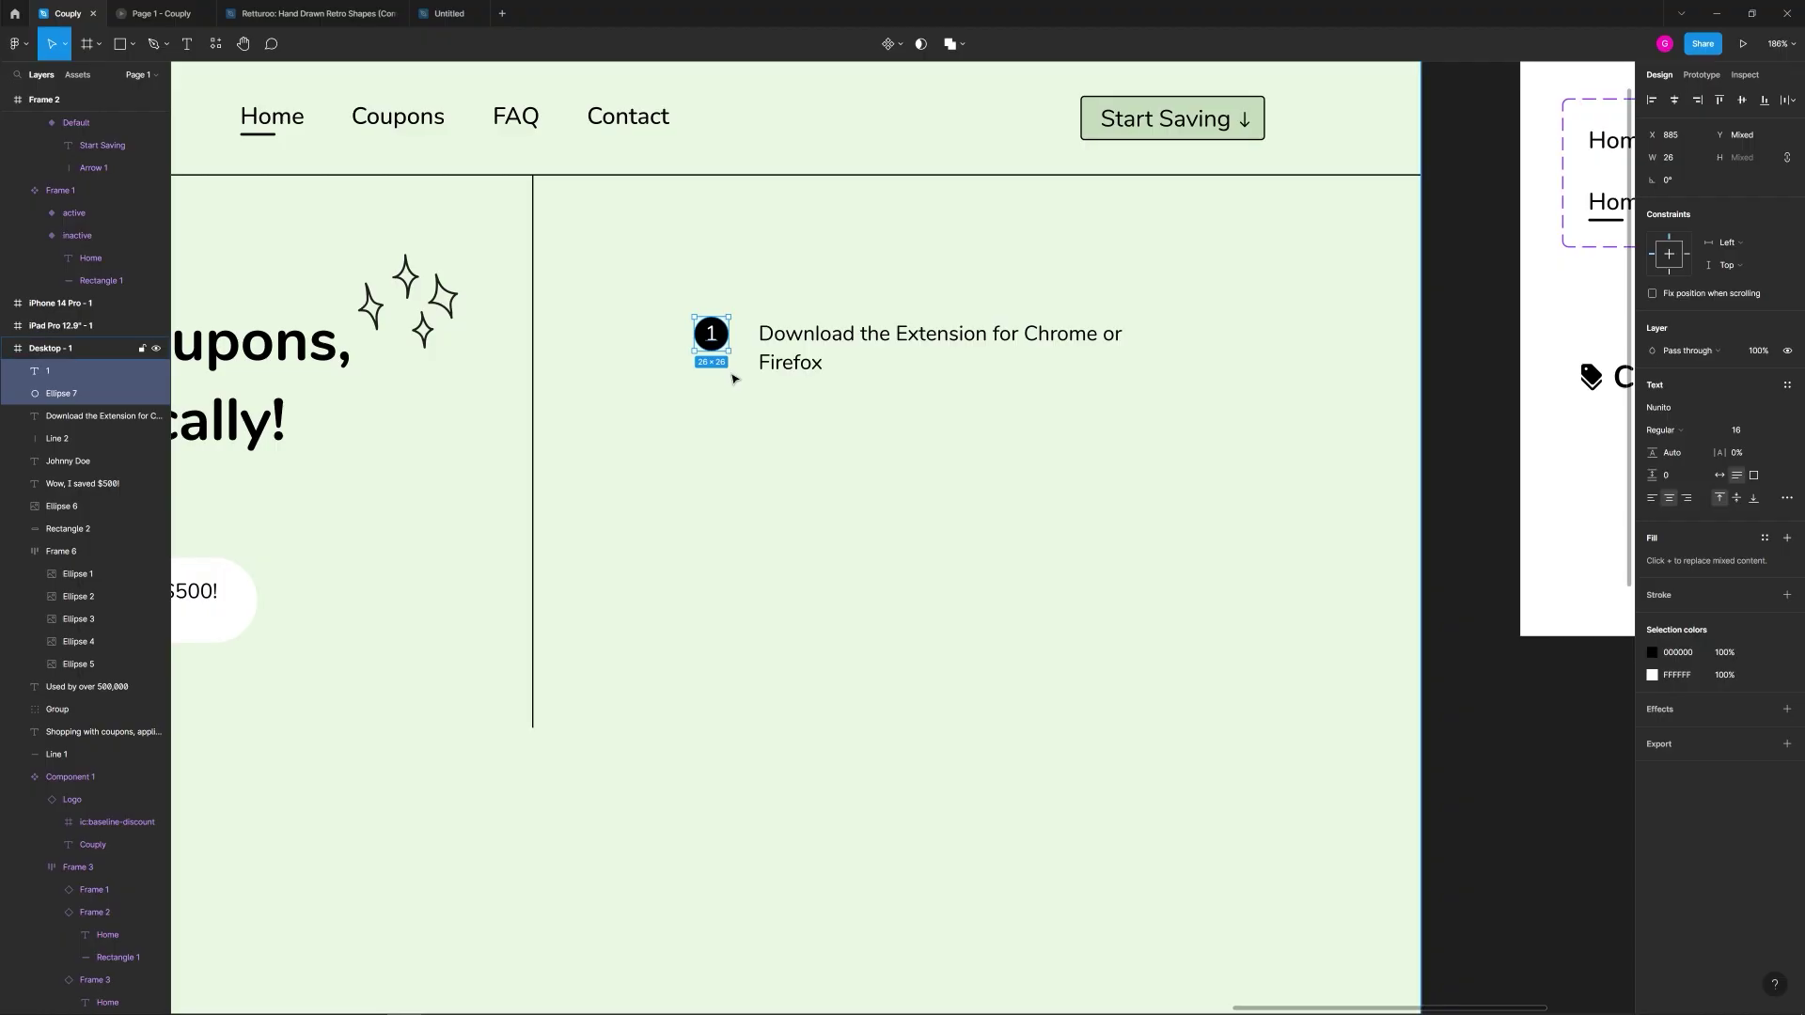
{"action": "key", "text": "ctrl+g"}
{"action": "left_click_drag", "start_coordinate": [629, 268], "coordinate": [1133, 458]}
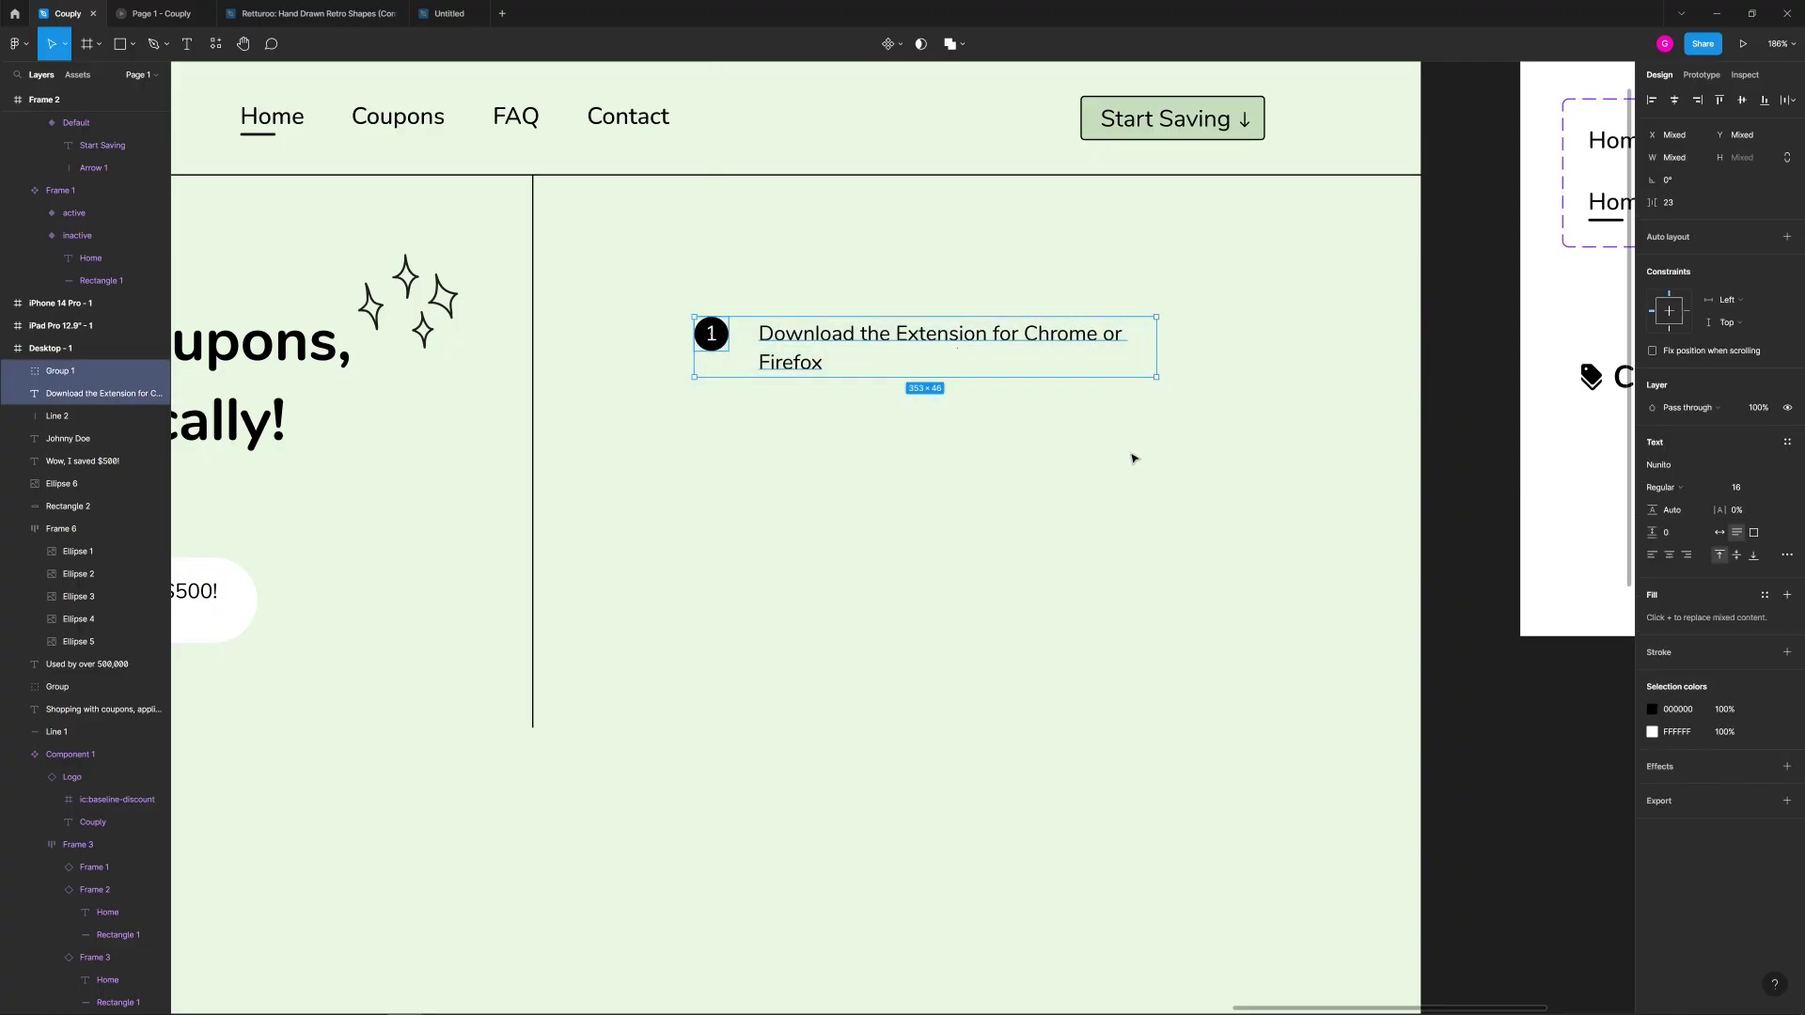
{"action": "left_click", "coordinate": [1787, 238]}
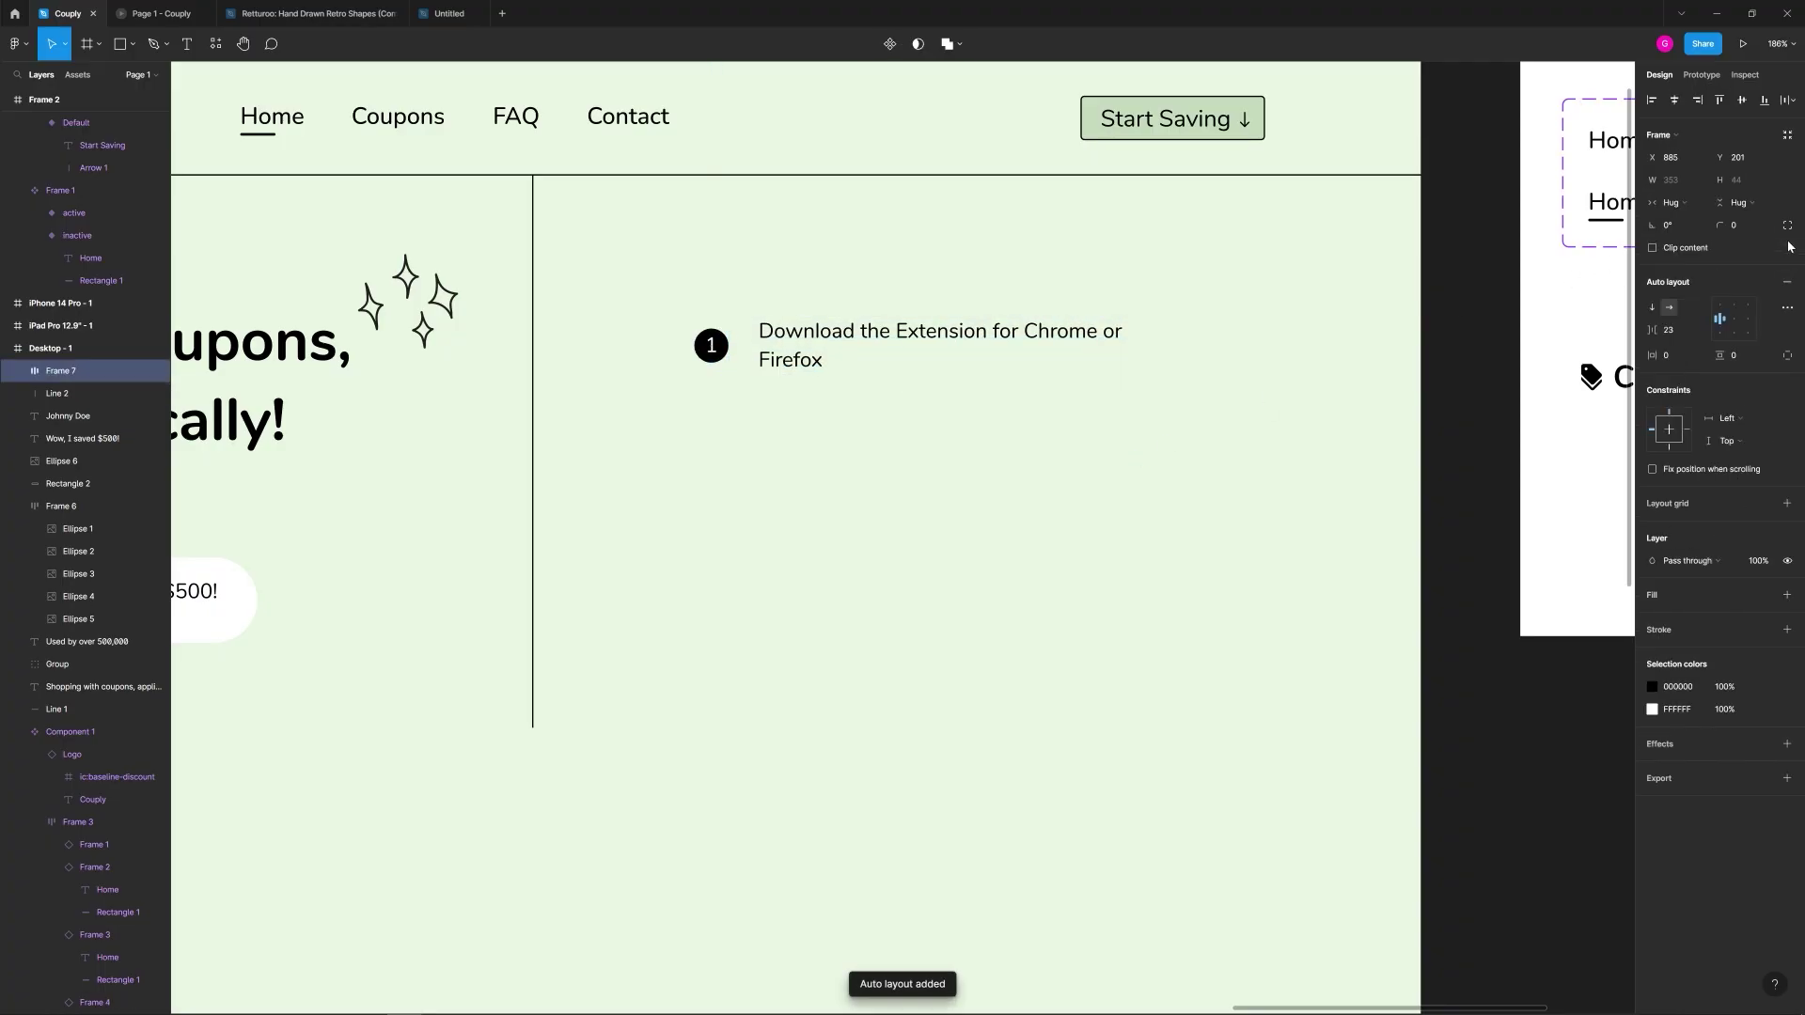
Step: Set the alignment of the first step's auto layout row to top left
{"action": "left_click", "coordinate": [1718, 305]}
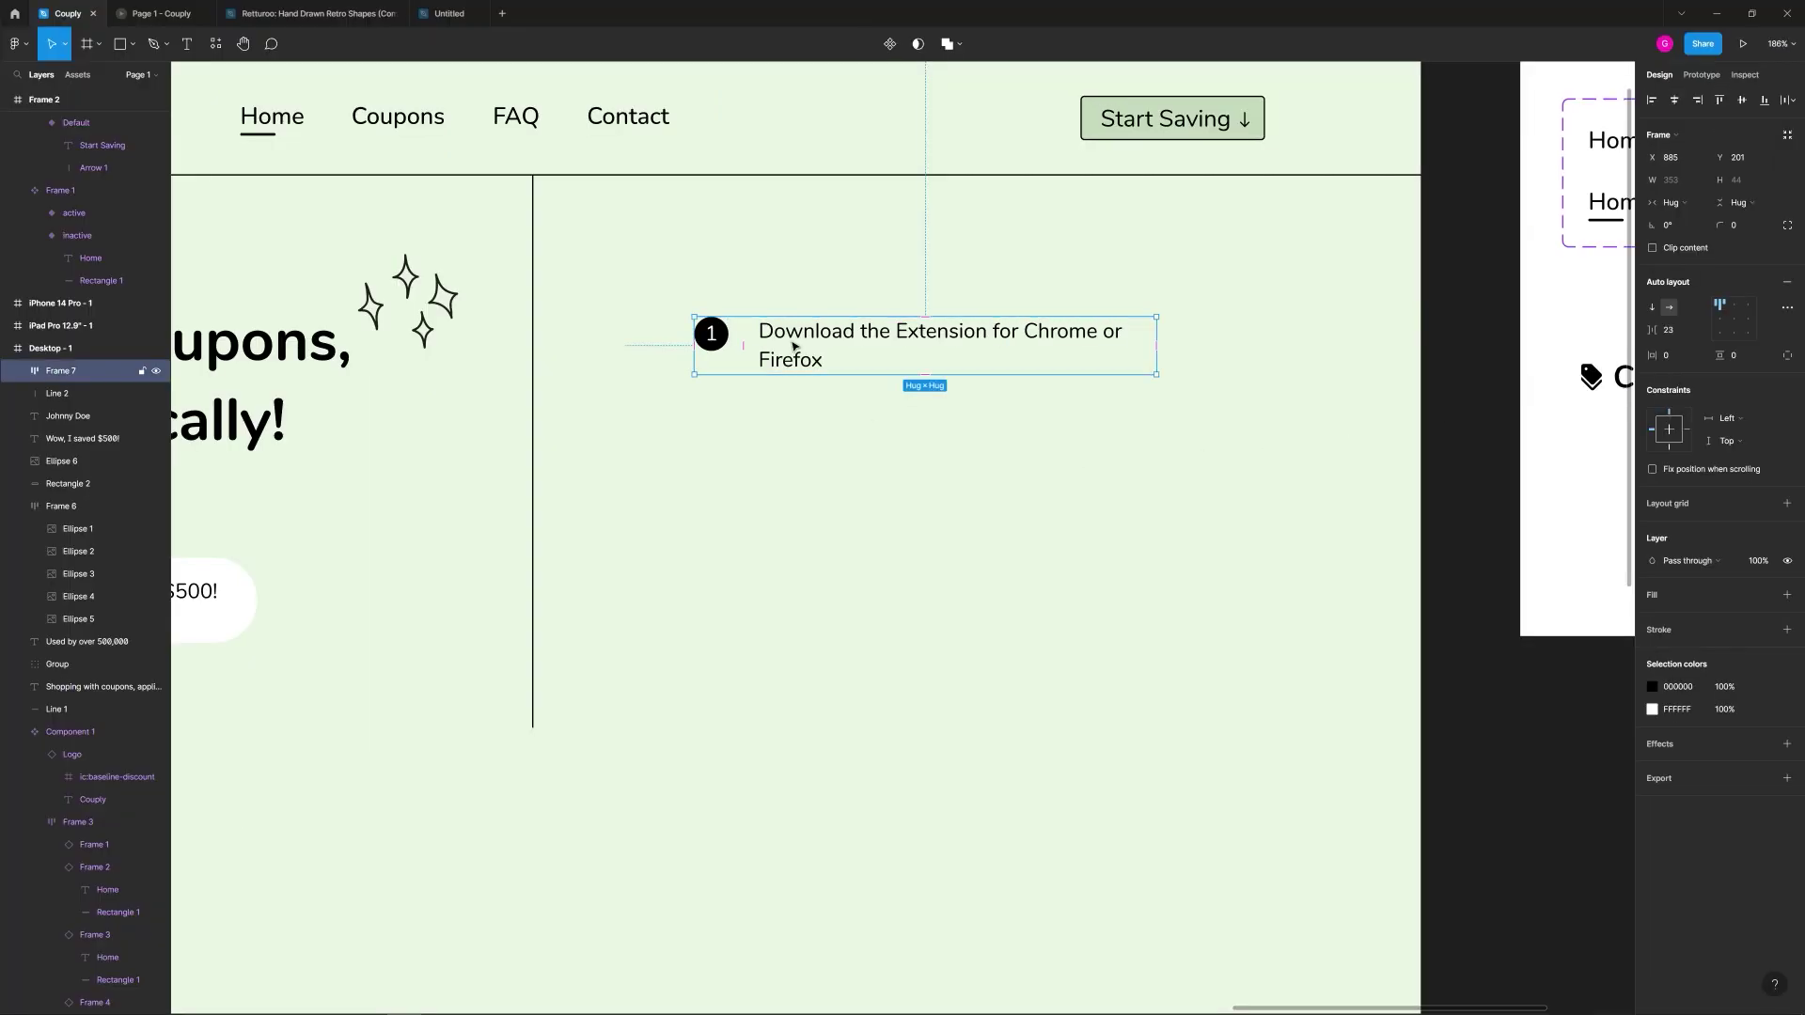
Step: Try a vertical layout with tighter spacing on a duplicate of the step row, and delete the duplicate
{"action": "key", "text": "ctrl+d"}
{"action": "left_click_drag", "start_coordinate": [793, 346], "coordinate": [806, 473]}
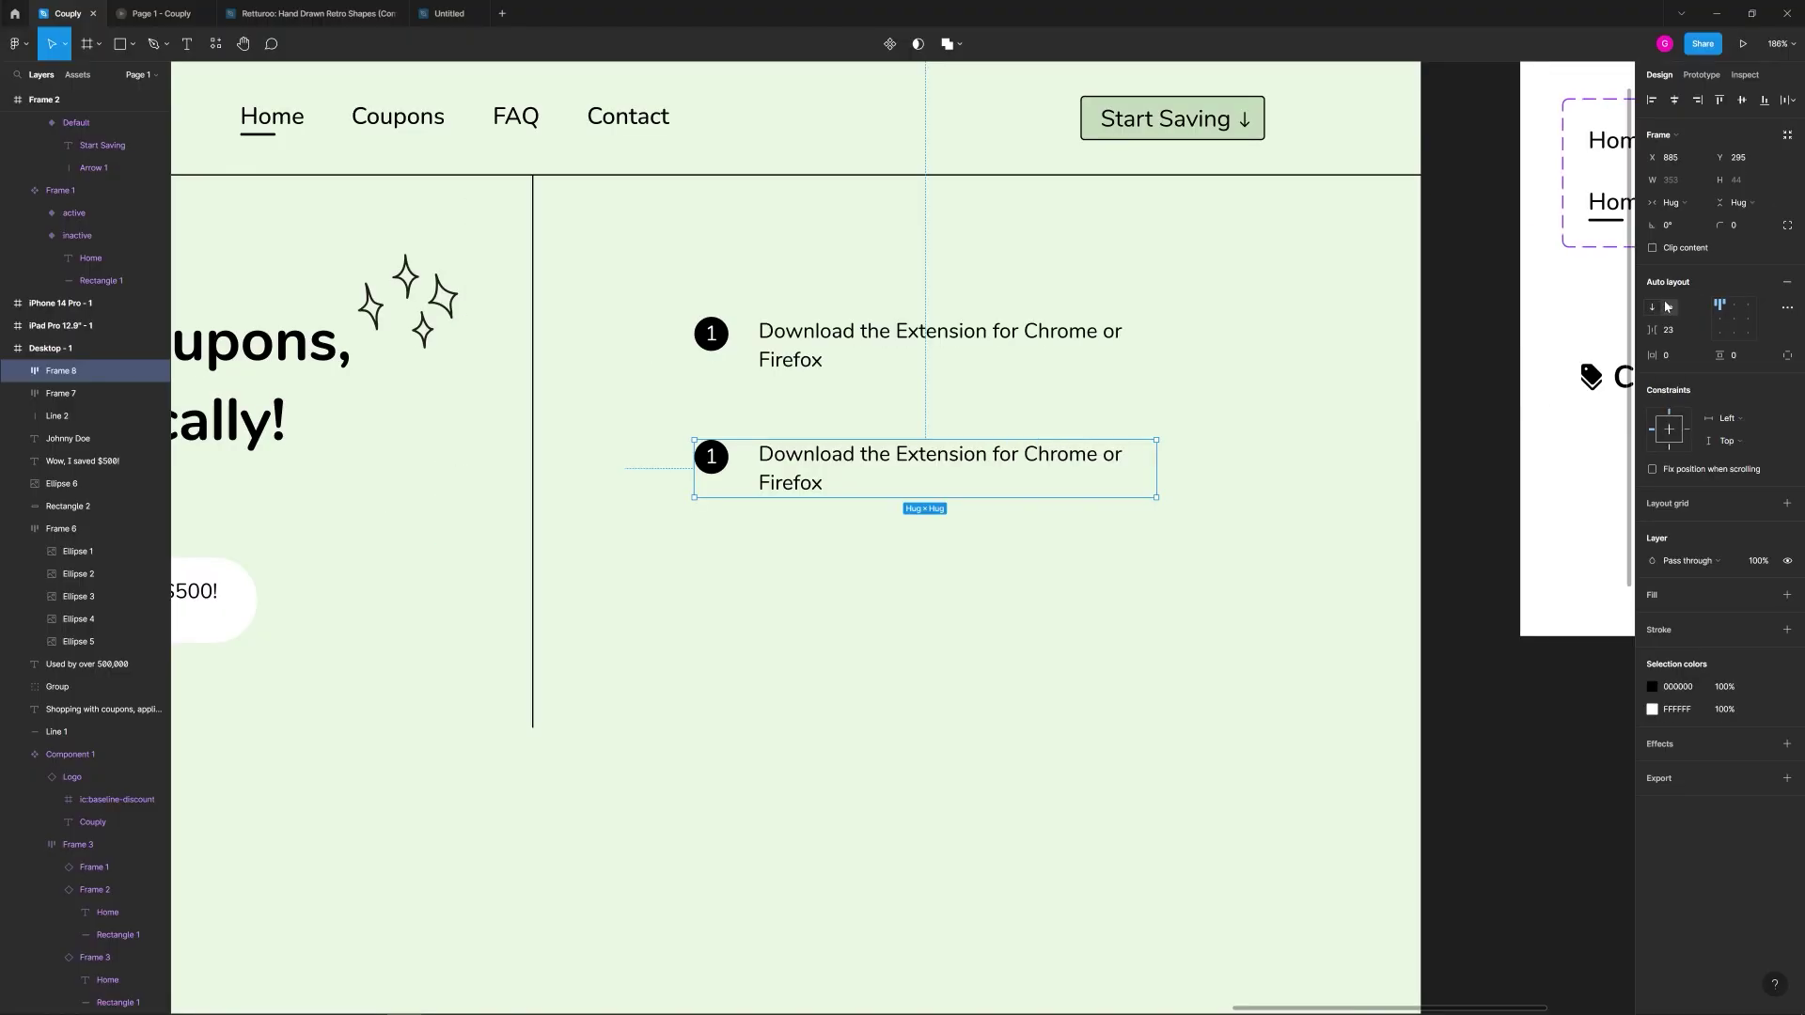
{"action": "left_click", "coordinate": [1589, 297]}
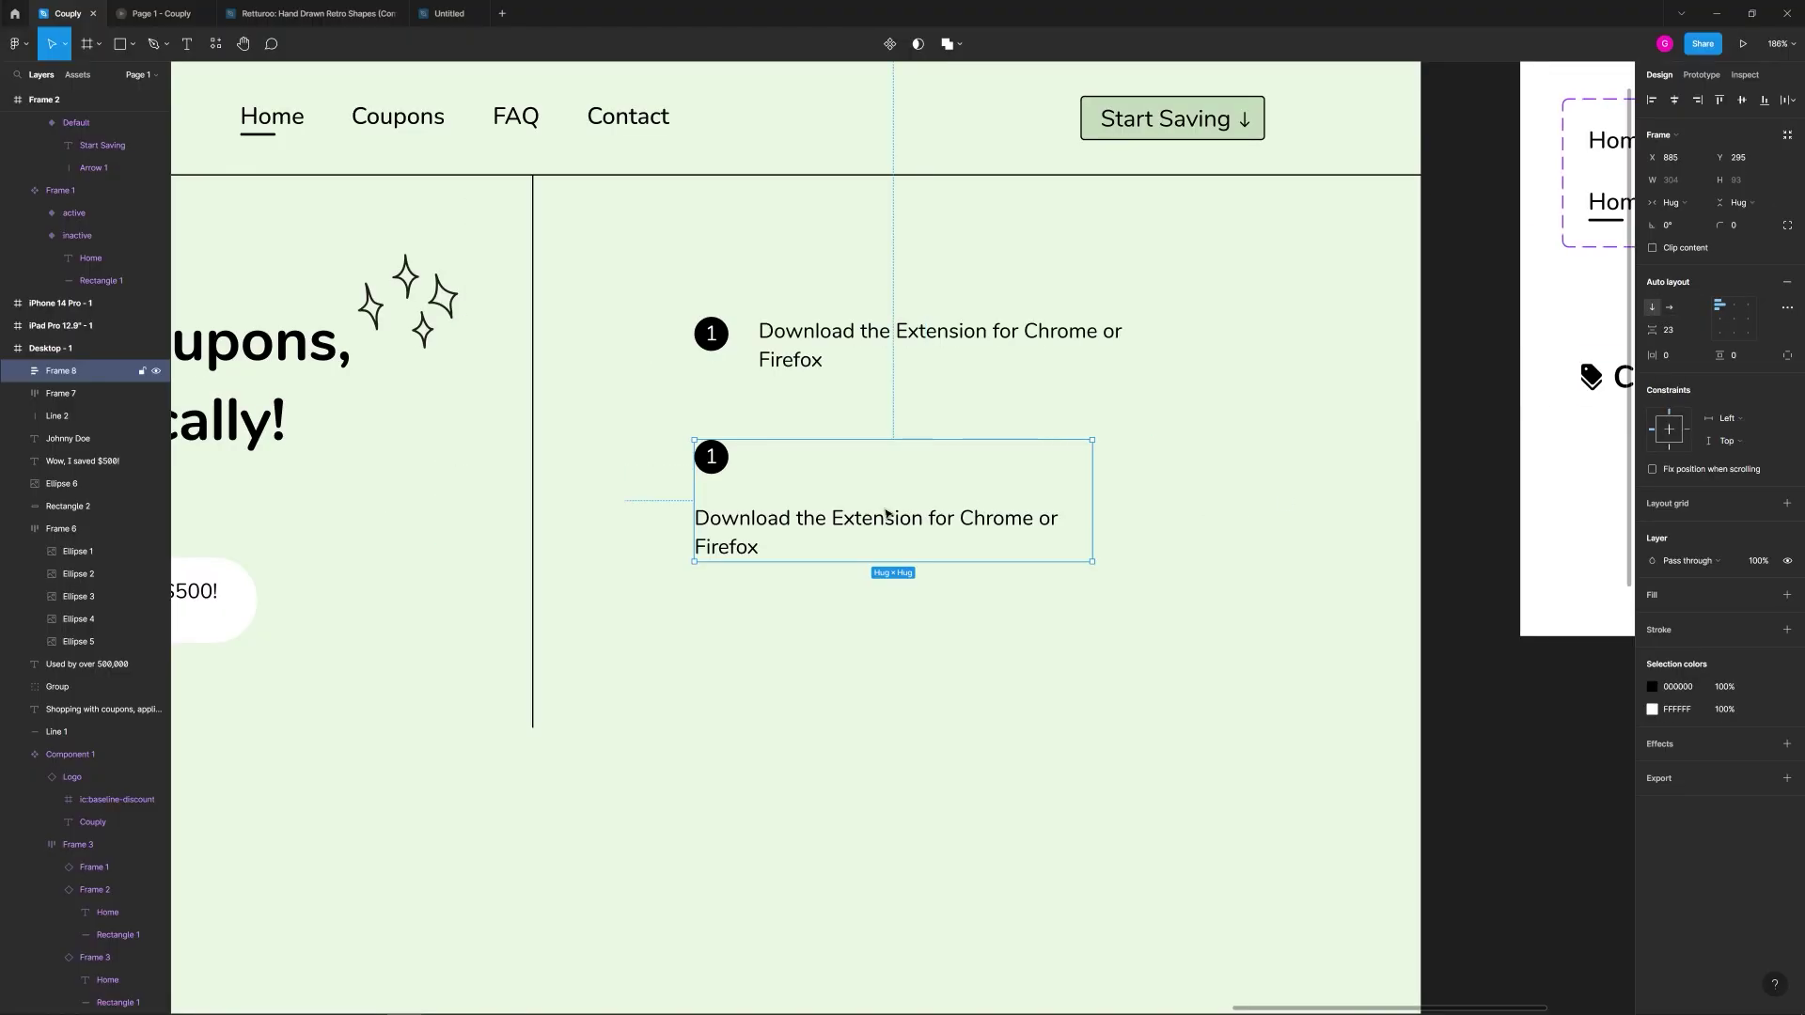
{"action": "left_click_drag", "start_coordinate": [898, 498], "coordinate": [901, 490]}
{"action": "left_click", "coordinate": [911, 629]}
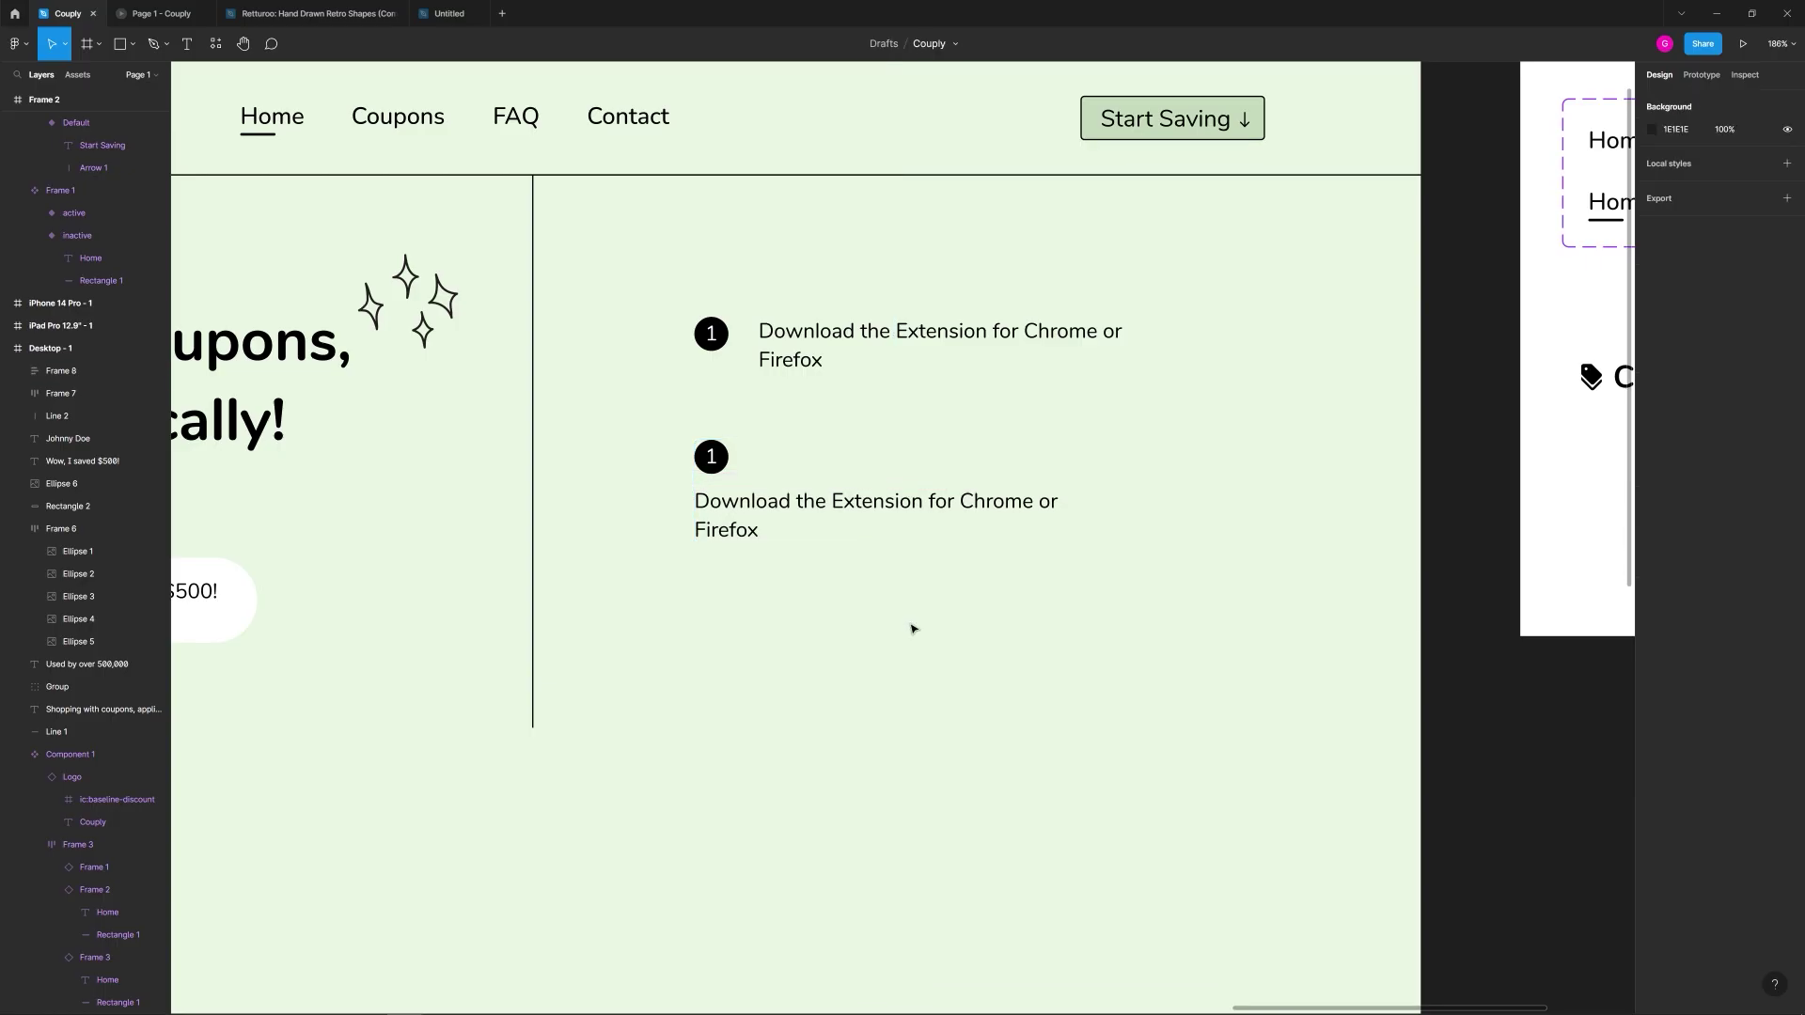
{"action": "left_click", "coordinate": [781, 471]}
{"action": "key", "text": "Delete"}
Step: Duplicate the step row just below the original and combine both rows in a vertical auto layout with 14 px spacing
{"action": "left_click_drag", "start_coordinate": [649, 297], "coordinate": [974, 430]}
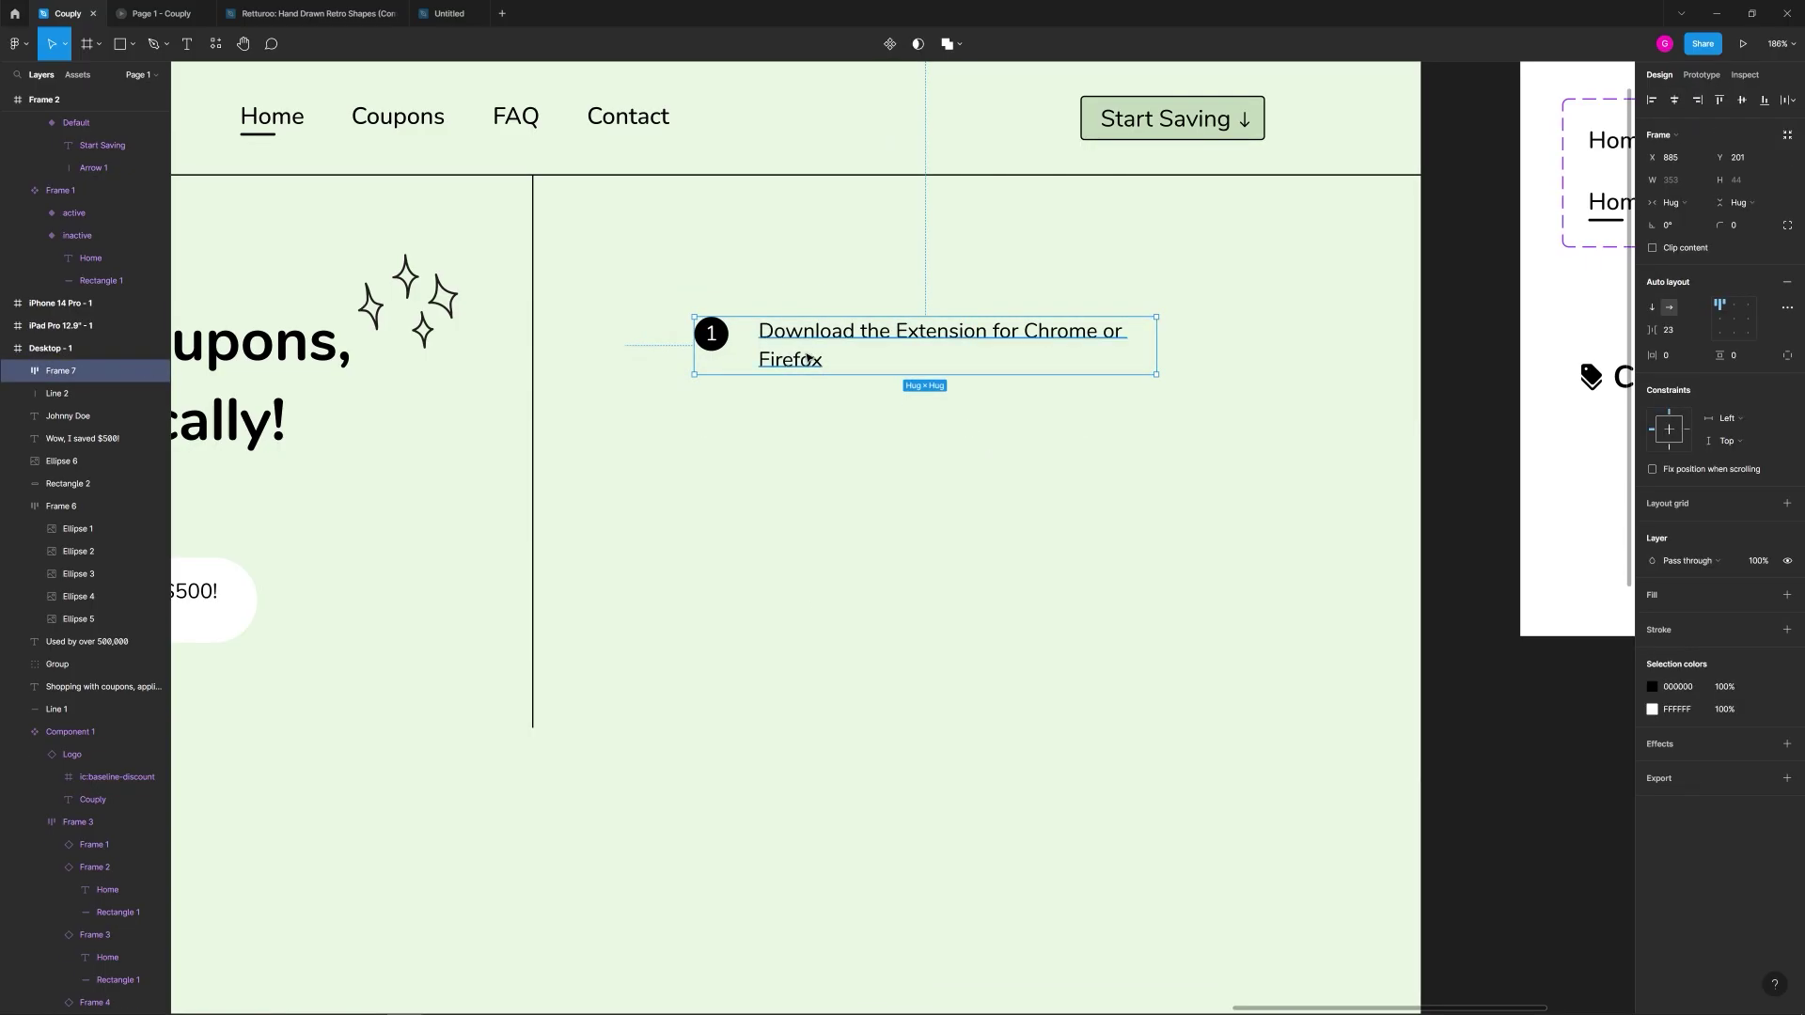
{"action": "key", "text": "ctrl+d"}
{"action": "left_click_drag", "start_coordinate": [790, 346], "coordinate": [797, 421]}
{"action": "left_click_drag", "start_coordinate": [655, 273], "coordinate": [1255, 558]}
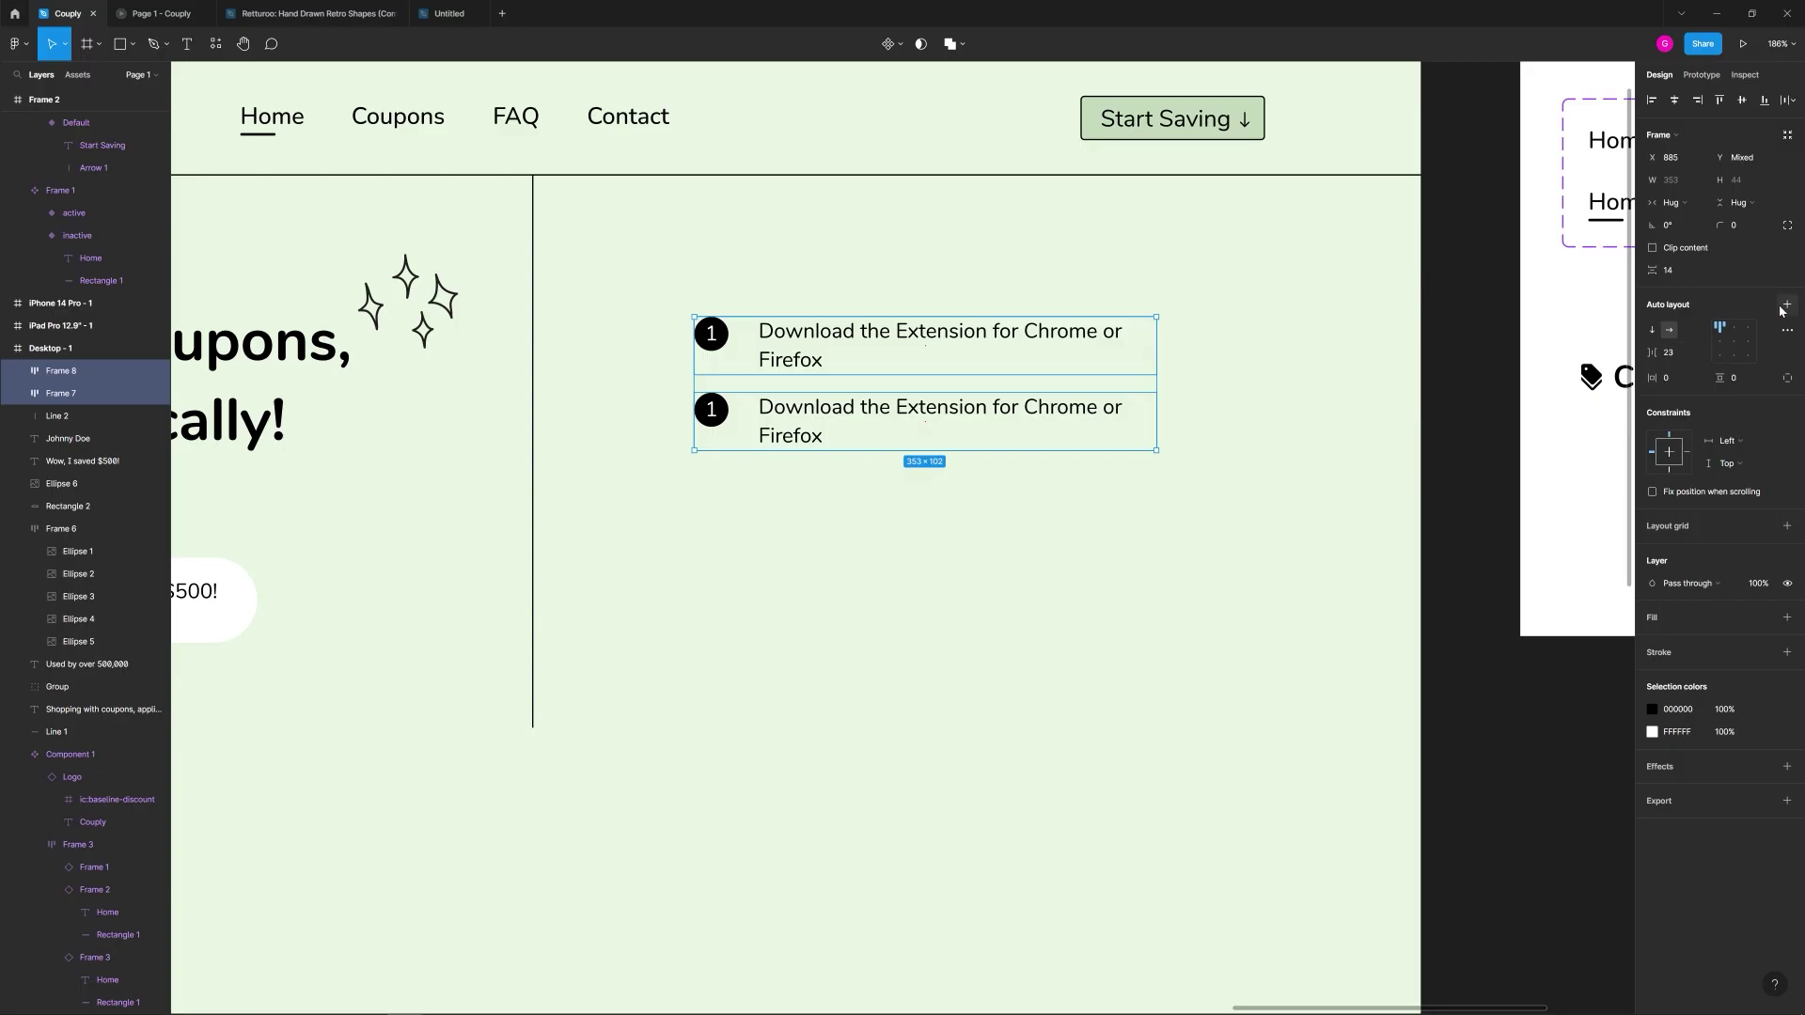
{"action": "key", "text": "shift+a"}
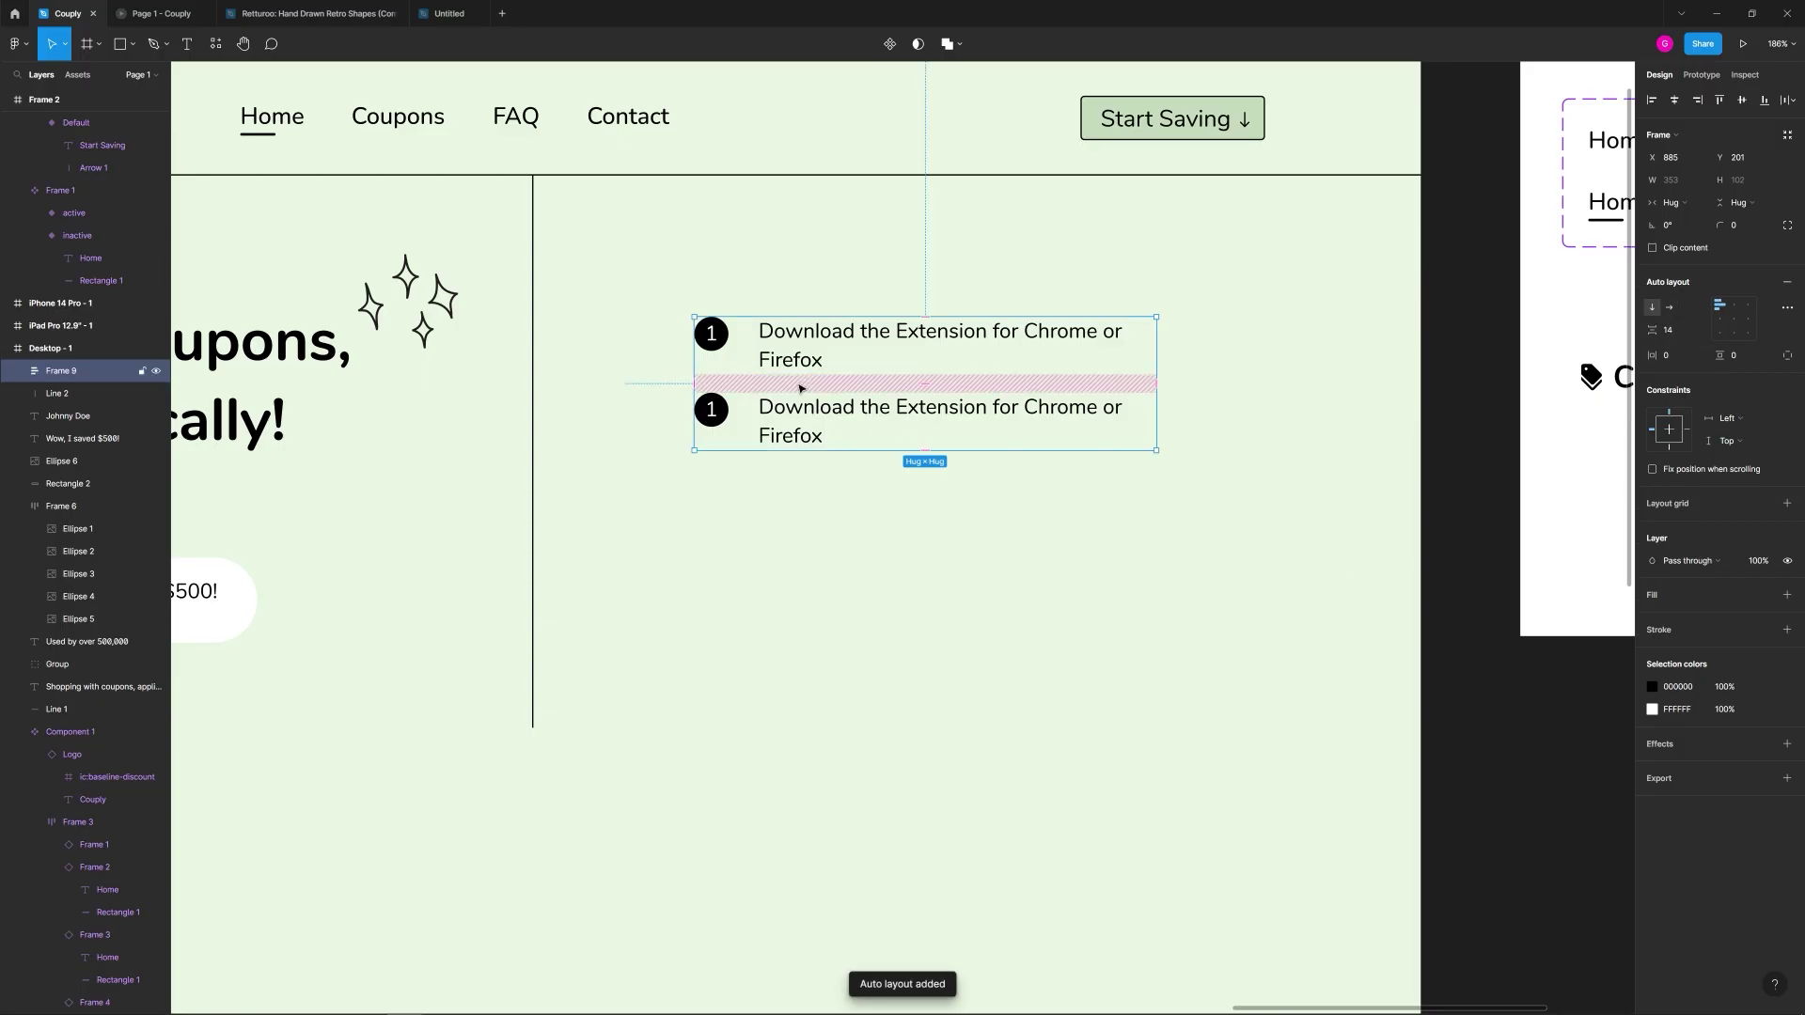
{"action": "mouse_move", "coordinate": [924, 387]}
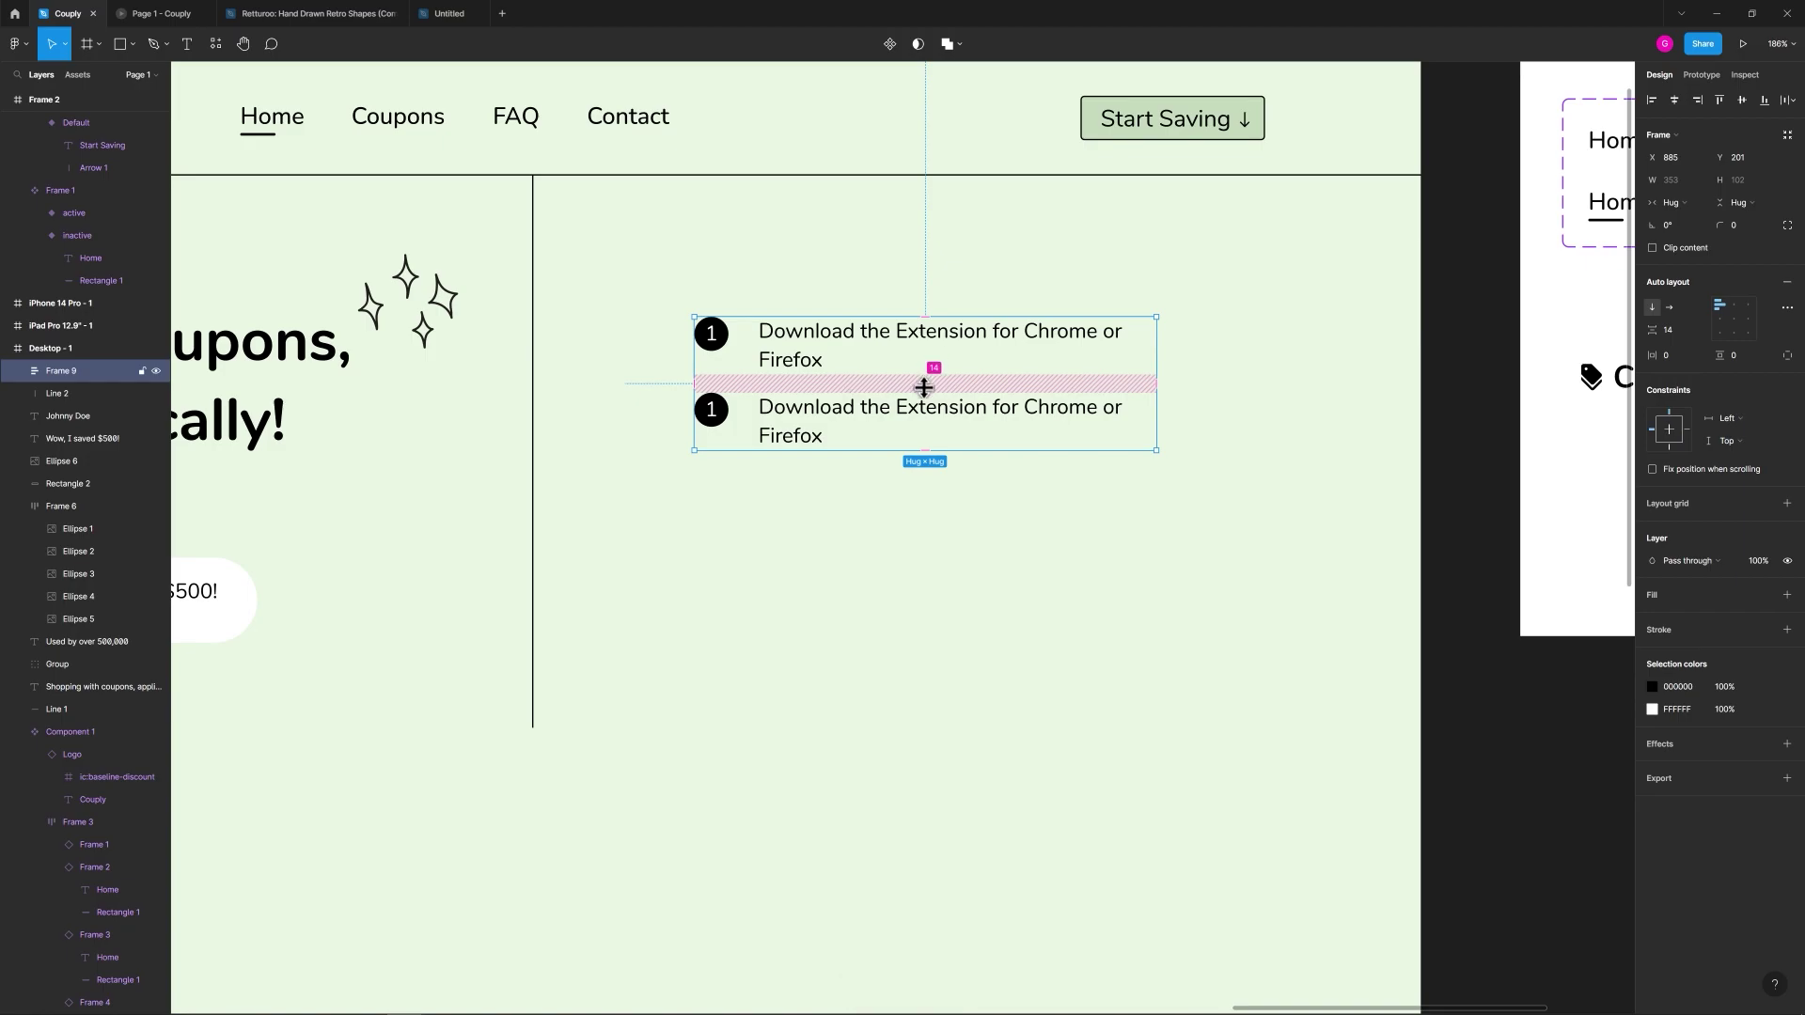
Step: Duplicate the second step row to make a third, and change the second row's number to "2"
{"action": "left_click", "coordinate": [807, 413]}
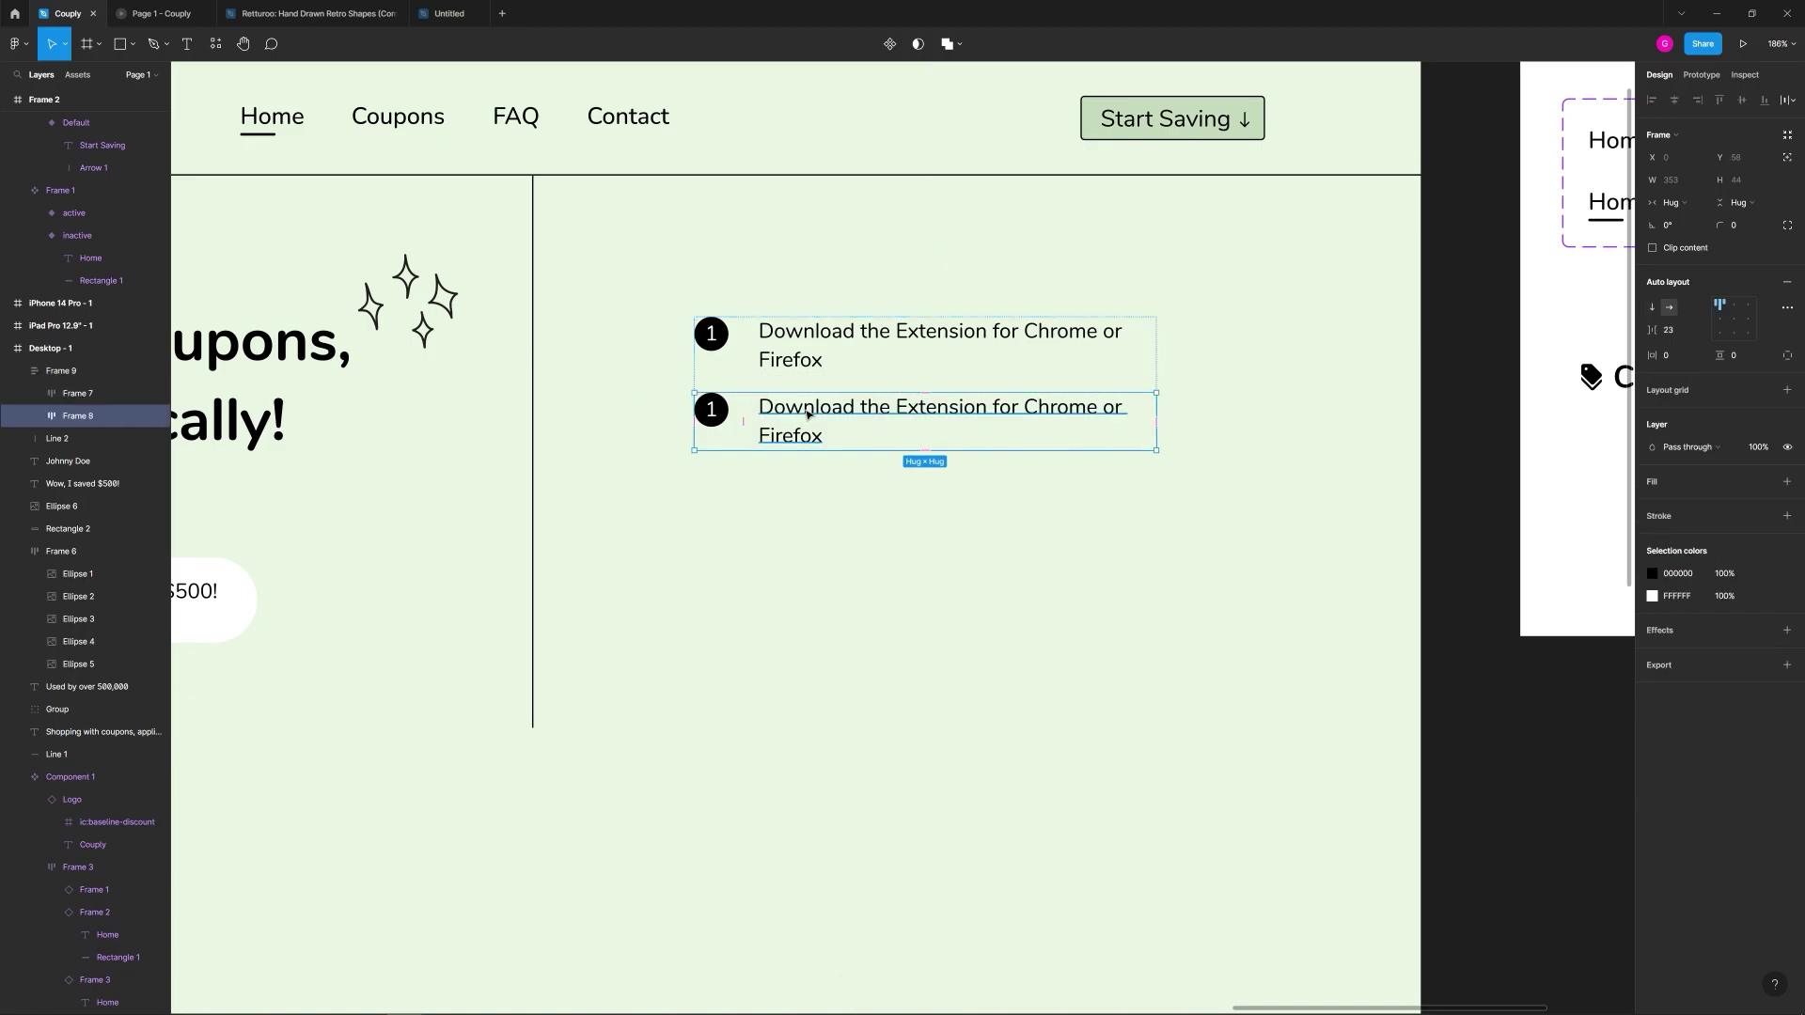
{"action": "key", "text": "ctrl+d"}
{"action": "left_click", "coordinate": [799, 419]}
{"action": "double_click", "coordinate": [712, 409]}
{"action": "type", "text": "2"}
{"action": "key", "text": "Escape"}
Step: Change the number in the third step row's circle to "3"
{"action": "left_click", "coordinate": [823, 341]}
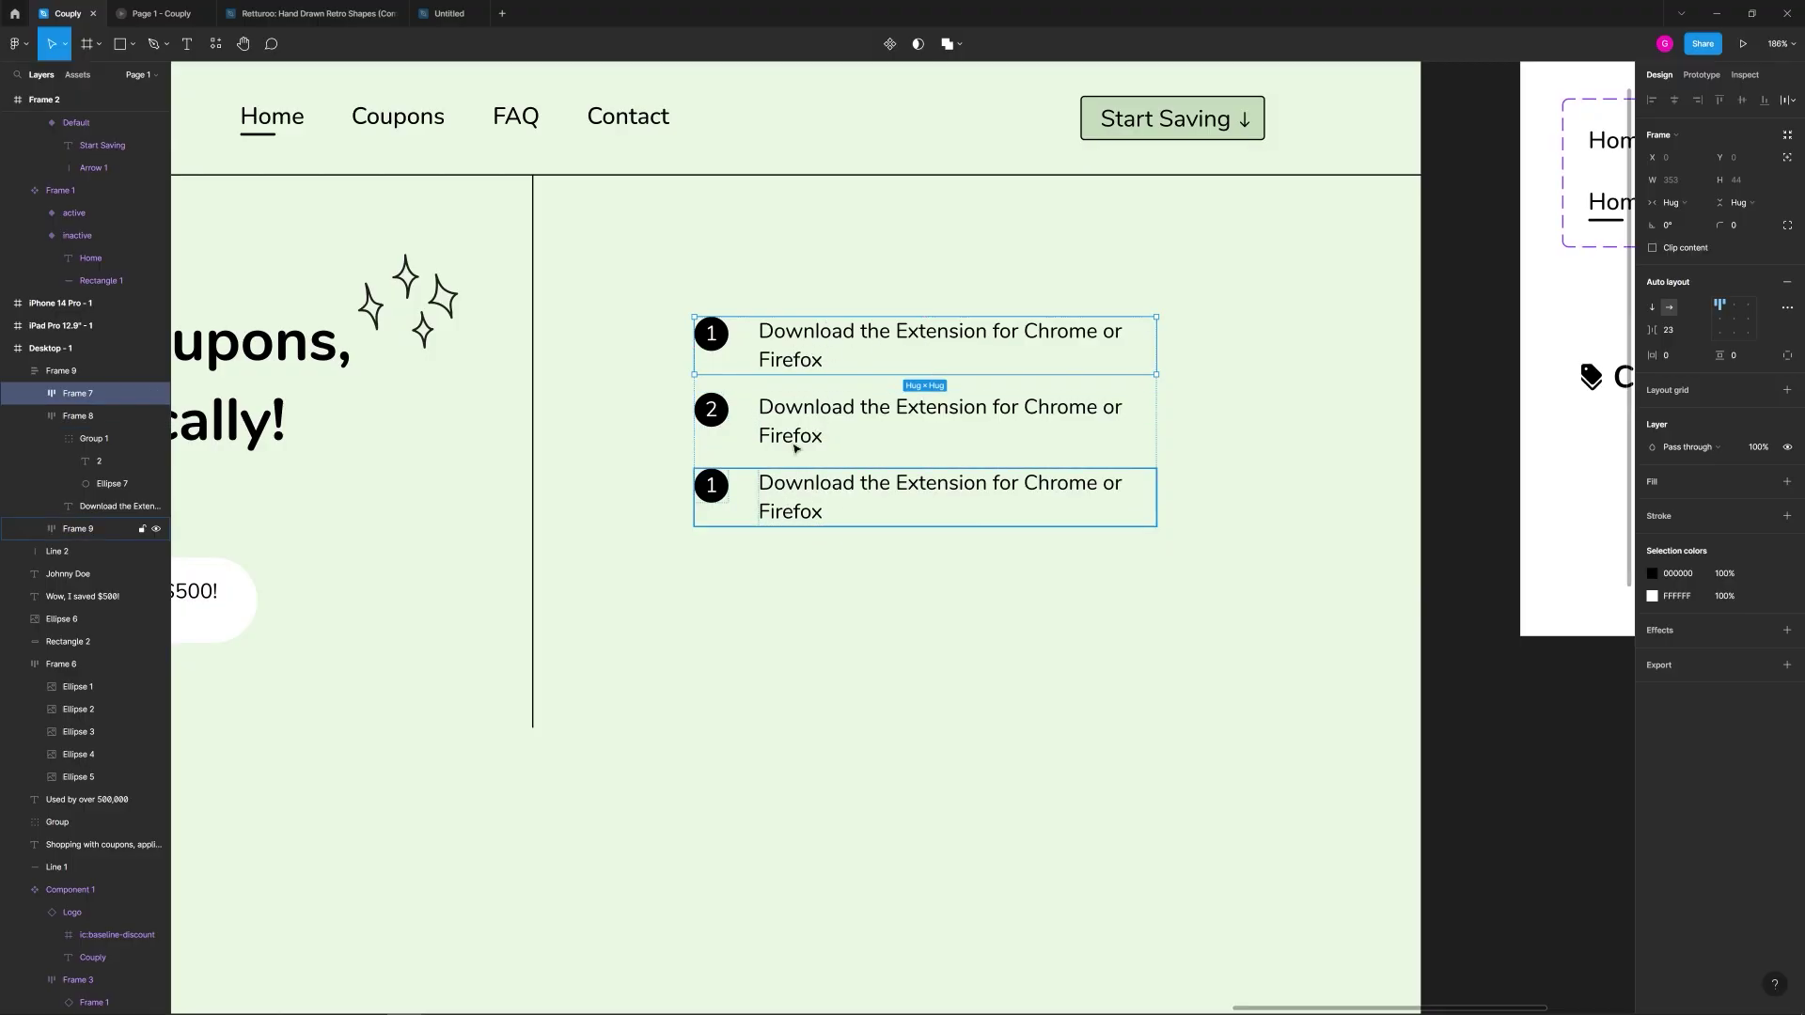
{"action": "left_click", "coordinate": [788, 411]}
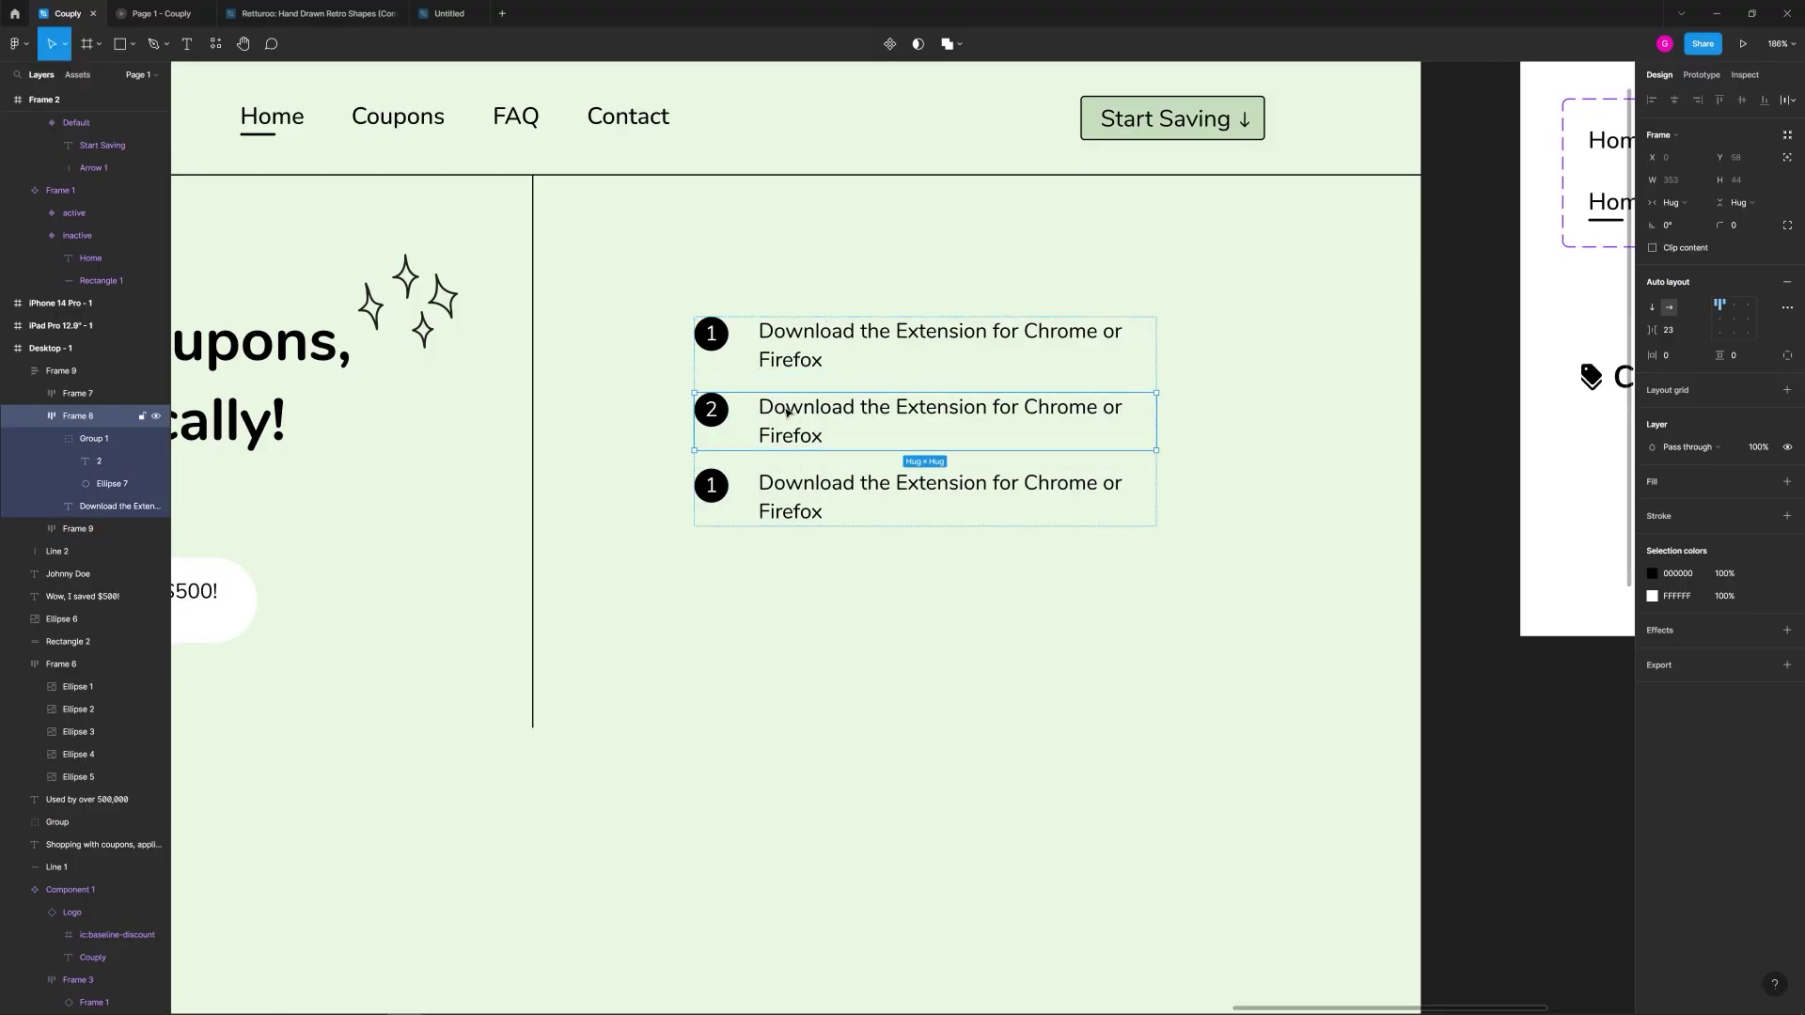
{"action": "double_click", "coordinate": [718, 488]}
{"action": "left_click", "coordinate": [714, 492]}
{"action": "double_click", "coordinate": [712, 485]}
{"action": "left_click", "coordinate": [730, 534]}
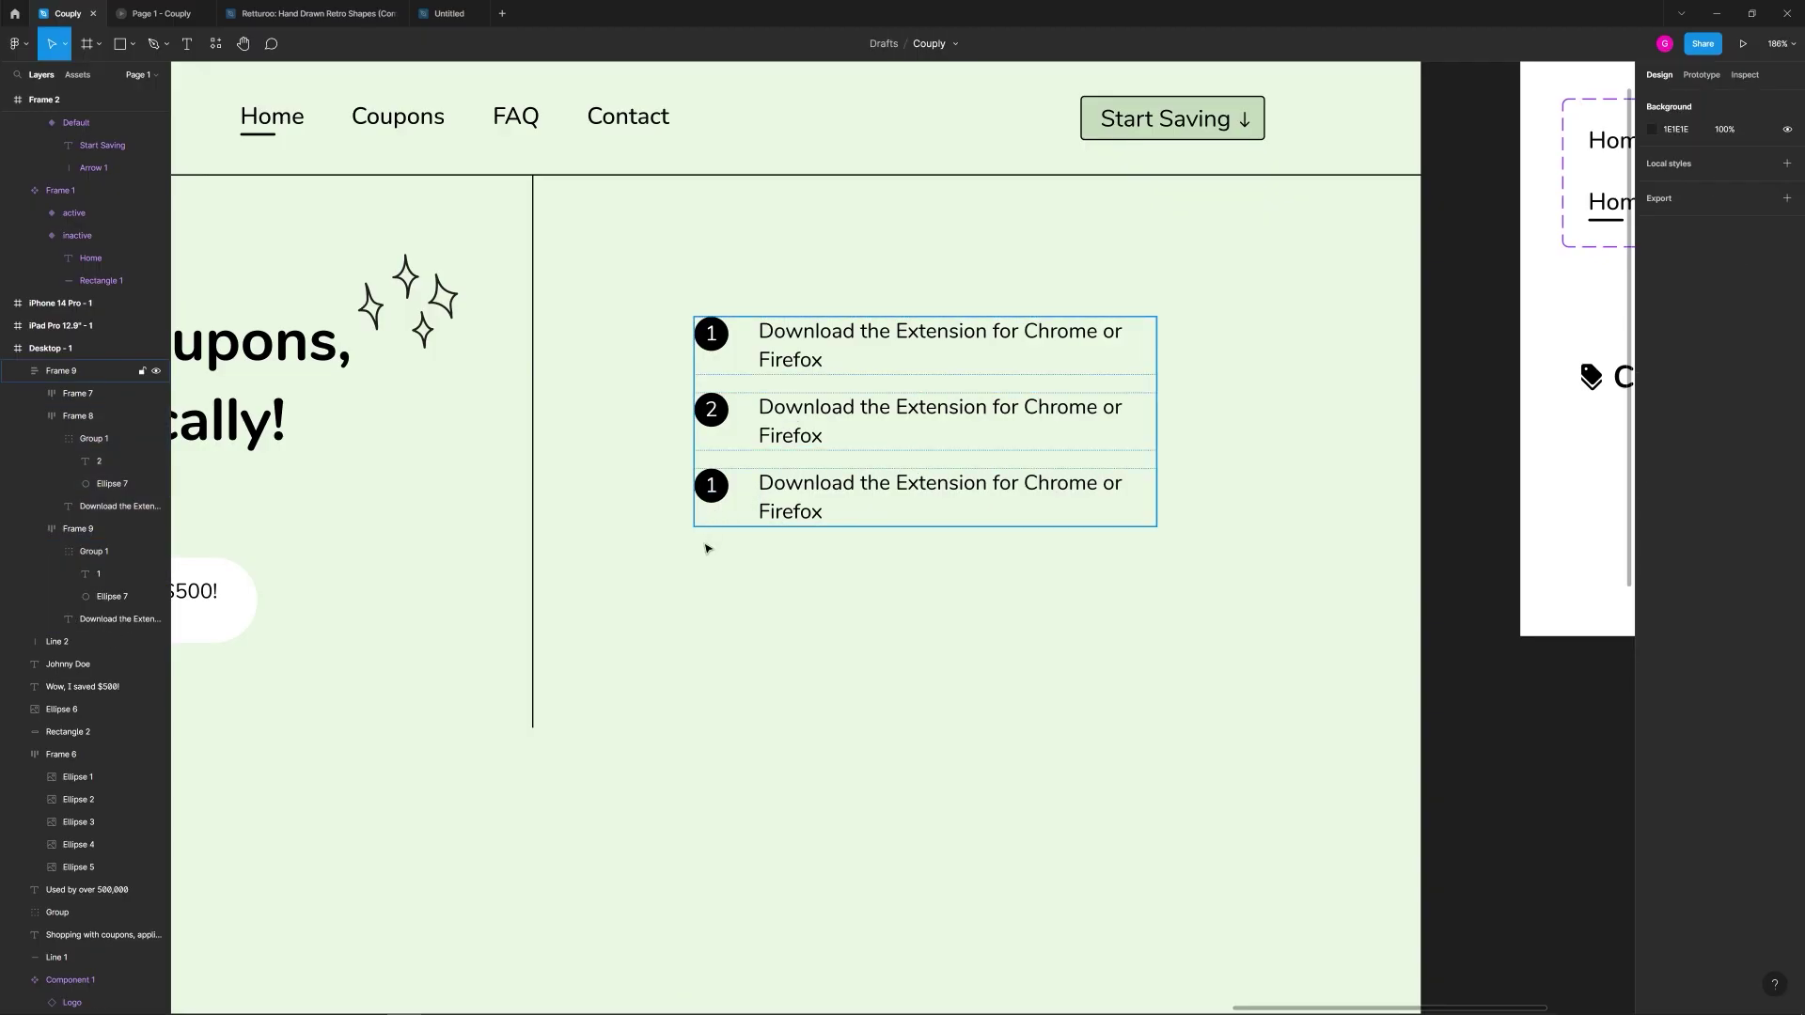
{"action": "double_click", "coordinate": [711, 489]}
{"action": "type", "text": "3"}
{"action": "key", "text": "Escape"}
{"action": "left_click", "coordinate": [761, 596]}
Step: Replace the second step's text with "Visit your favorite online retailers."
{"action": "left_click", "coordinate": [846, 406]}
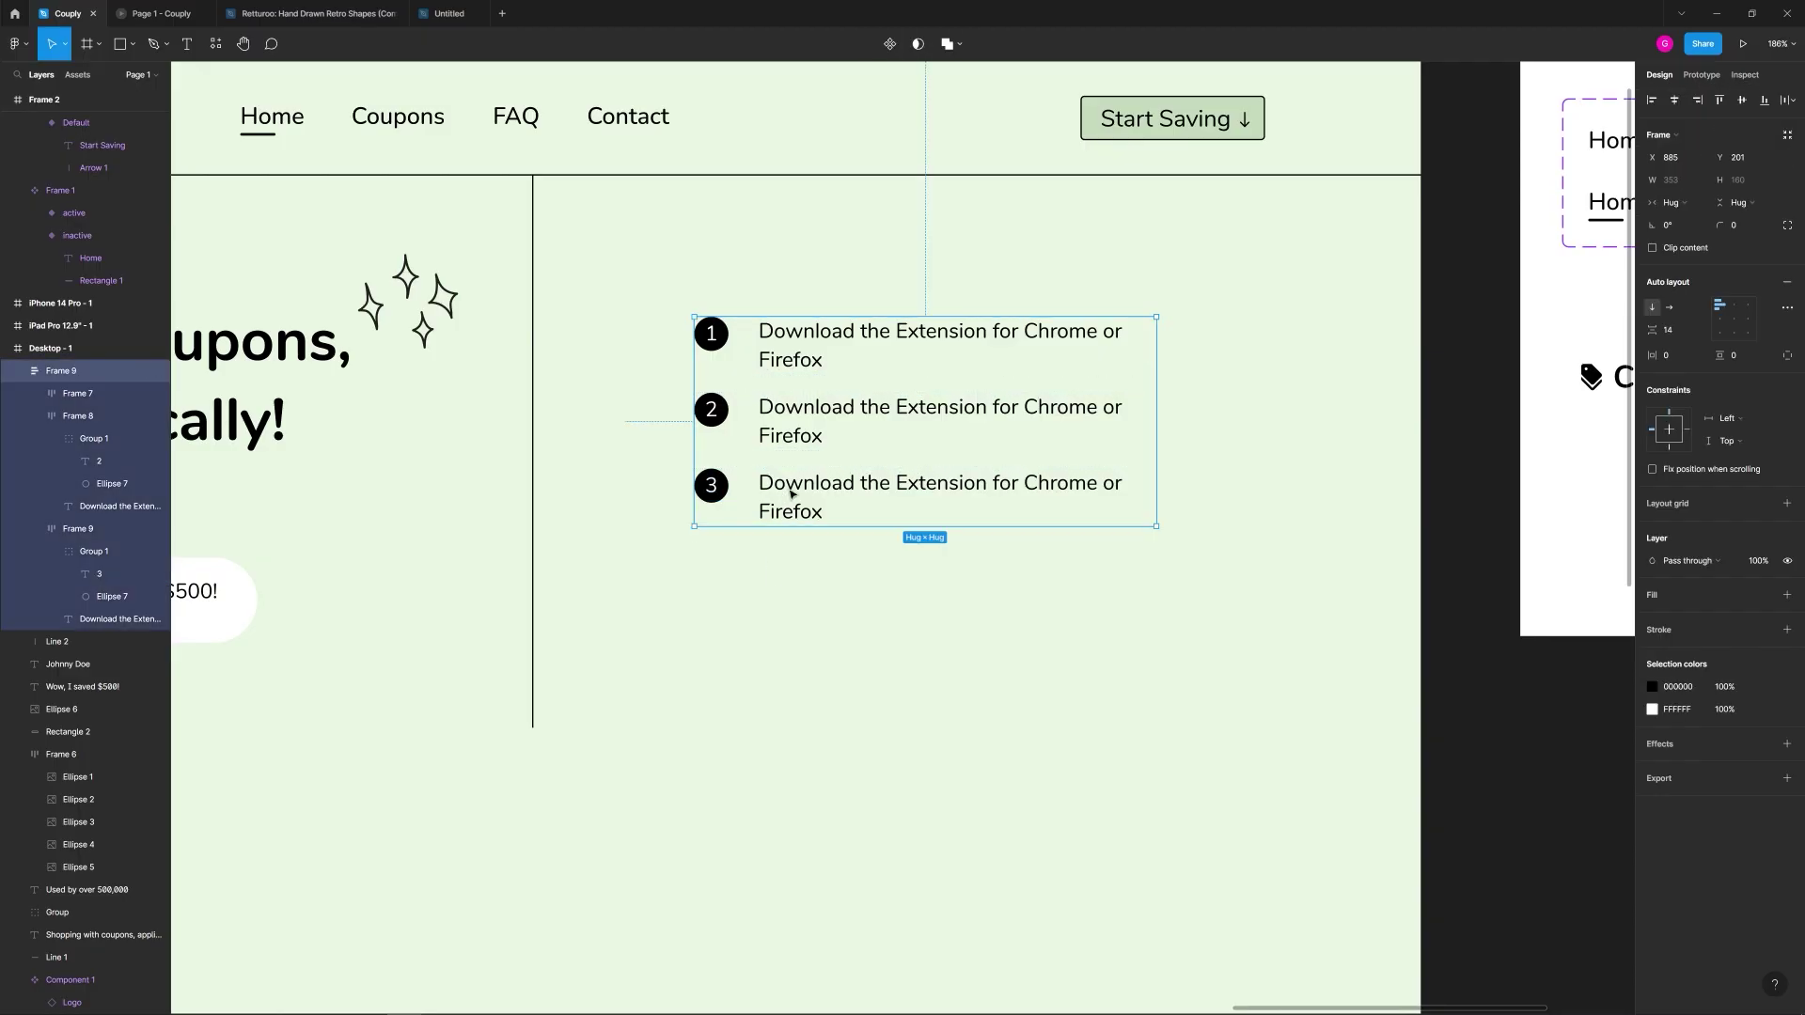
{"action": "double_click", "coordinate": [849, 409]}
{"action": "double_click", "coordinate": [849, 409]}
{"action": "double_click", "coordinate": [849, 409]}
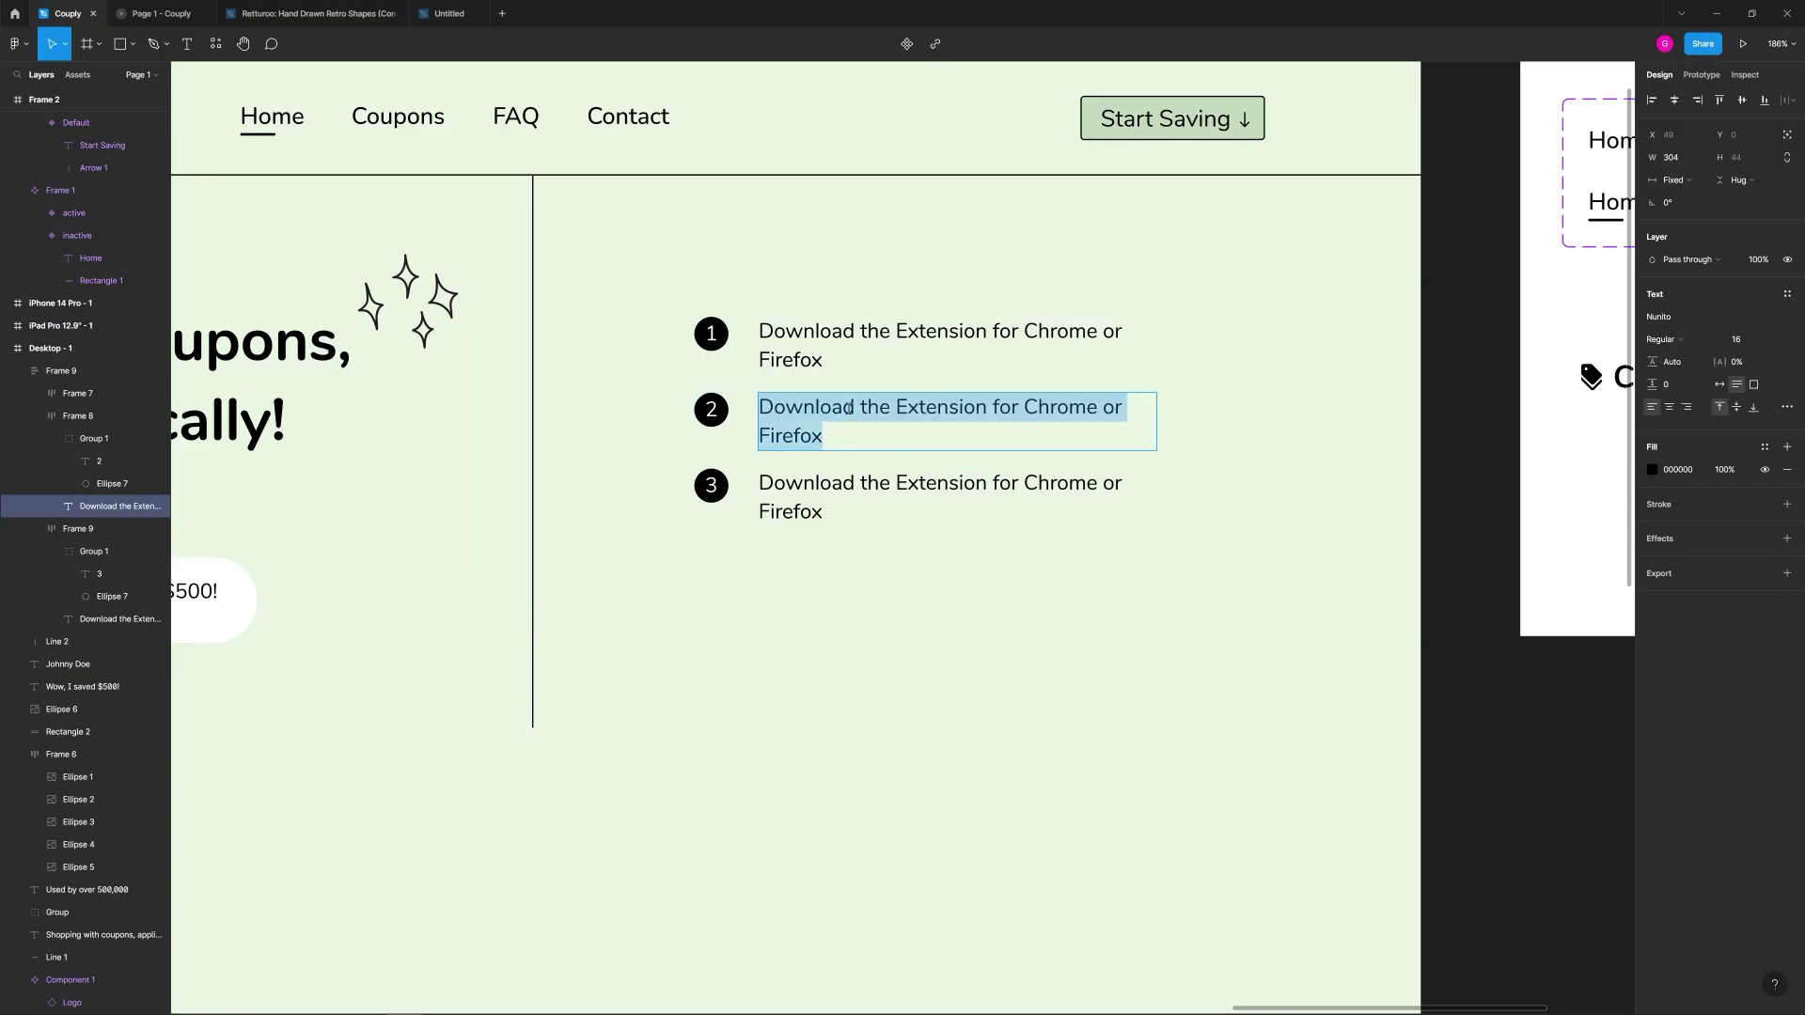
{"action": "type", "text": "Visit "}
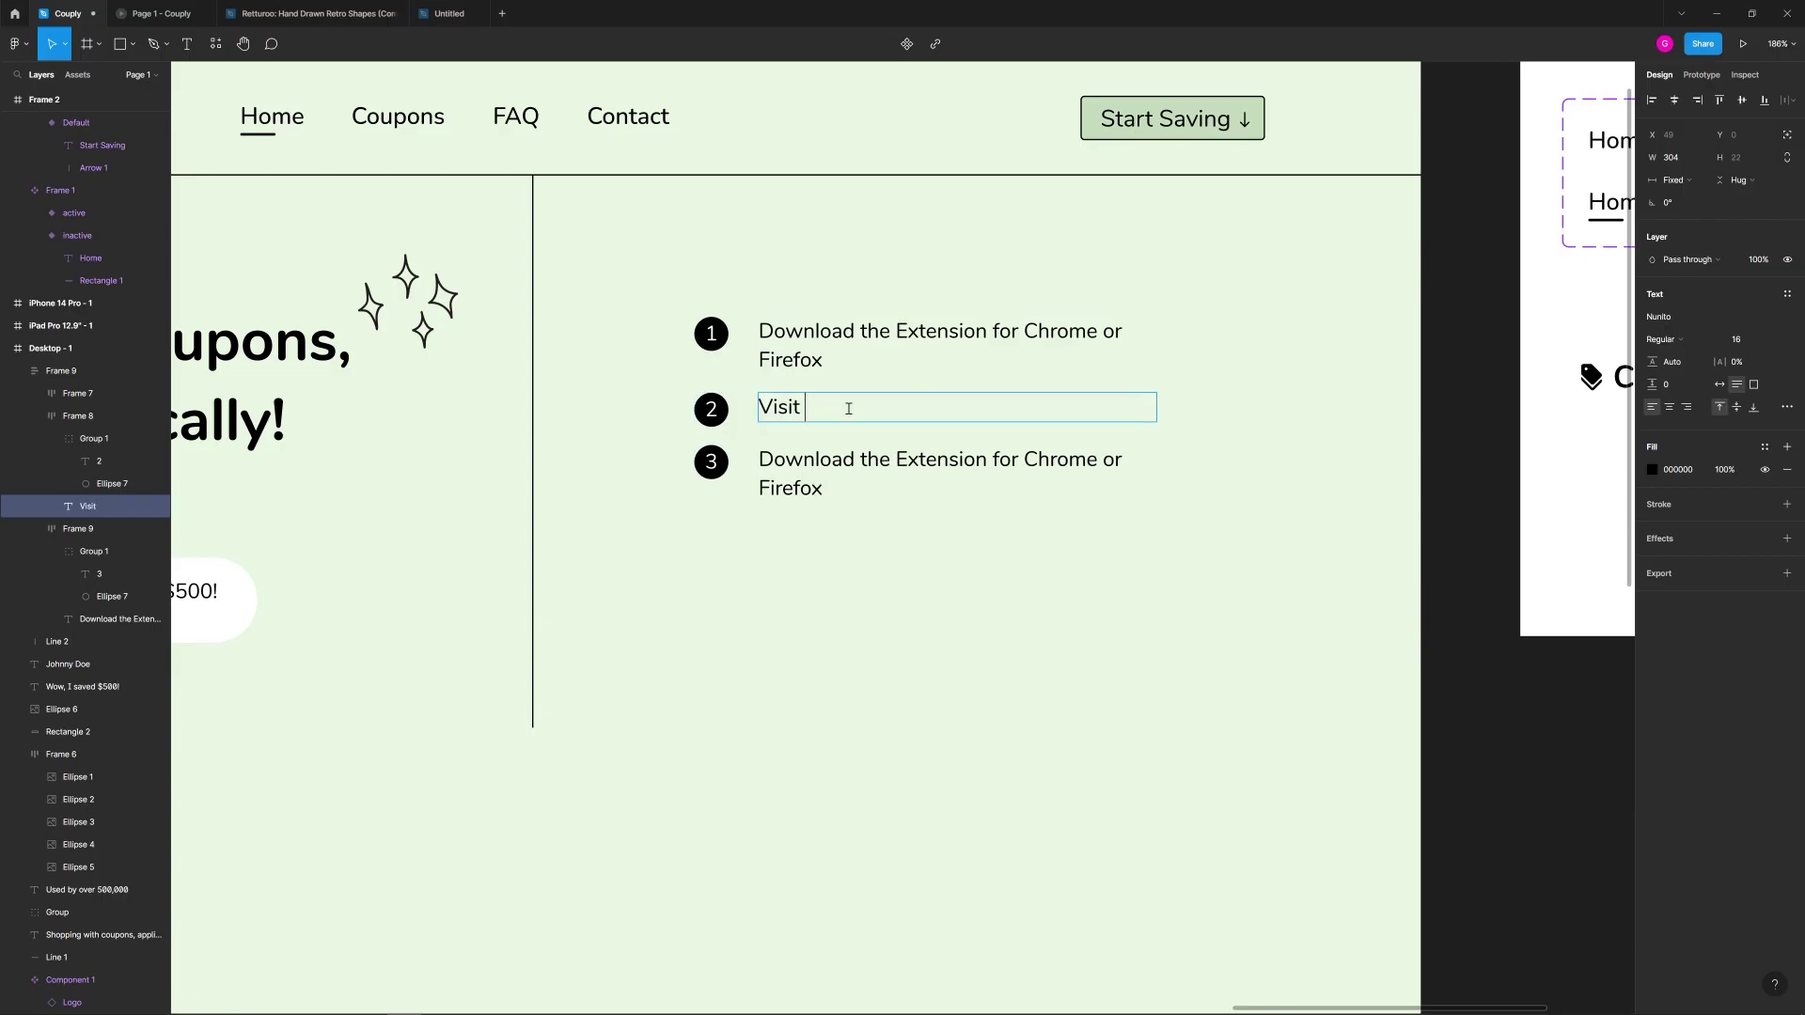
{"action": "type", "text": "your favorite online retailers."}
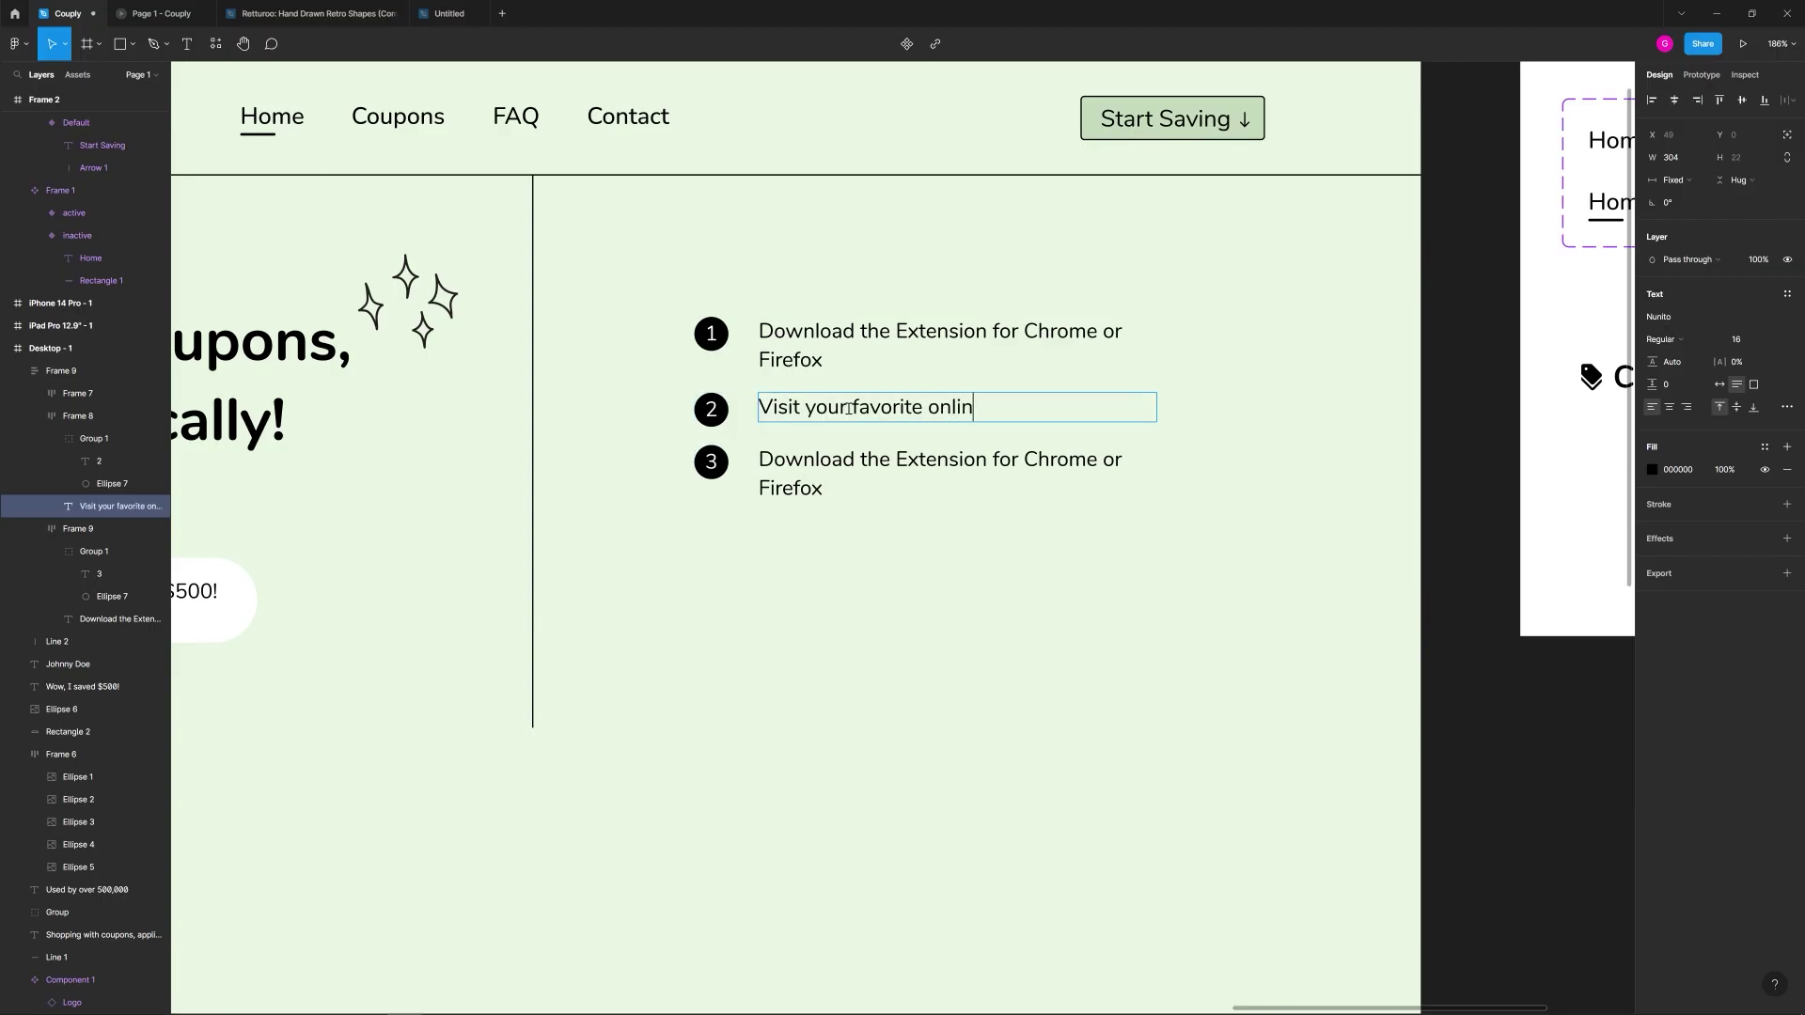
{"action": "key", "text": "Escape"}
Step: Replace the third step's text with "Save! Apply coupons from the toolbar."
{"action": "left_click", "coordinate": [770, 460]}
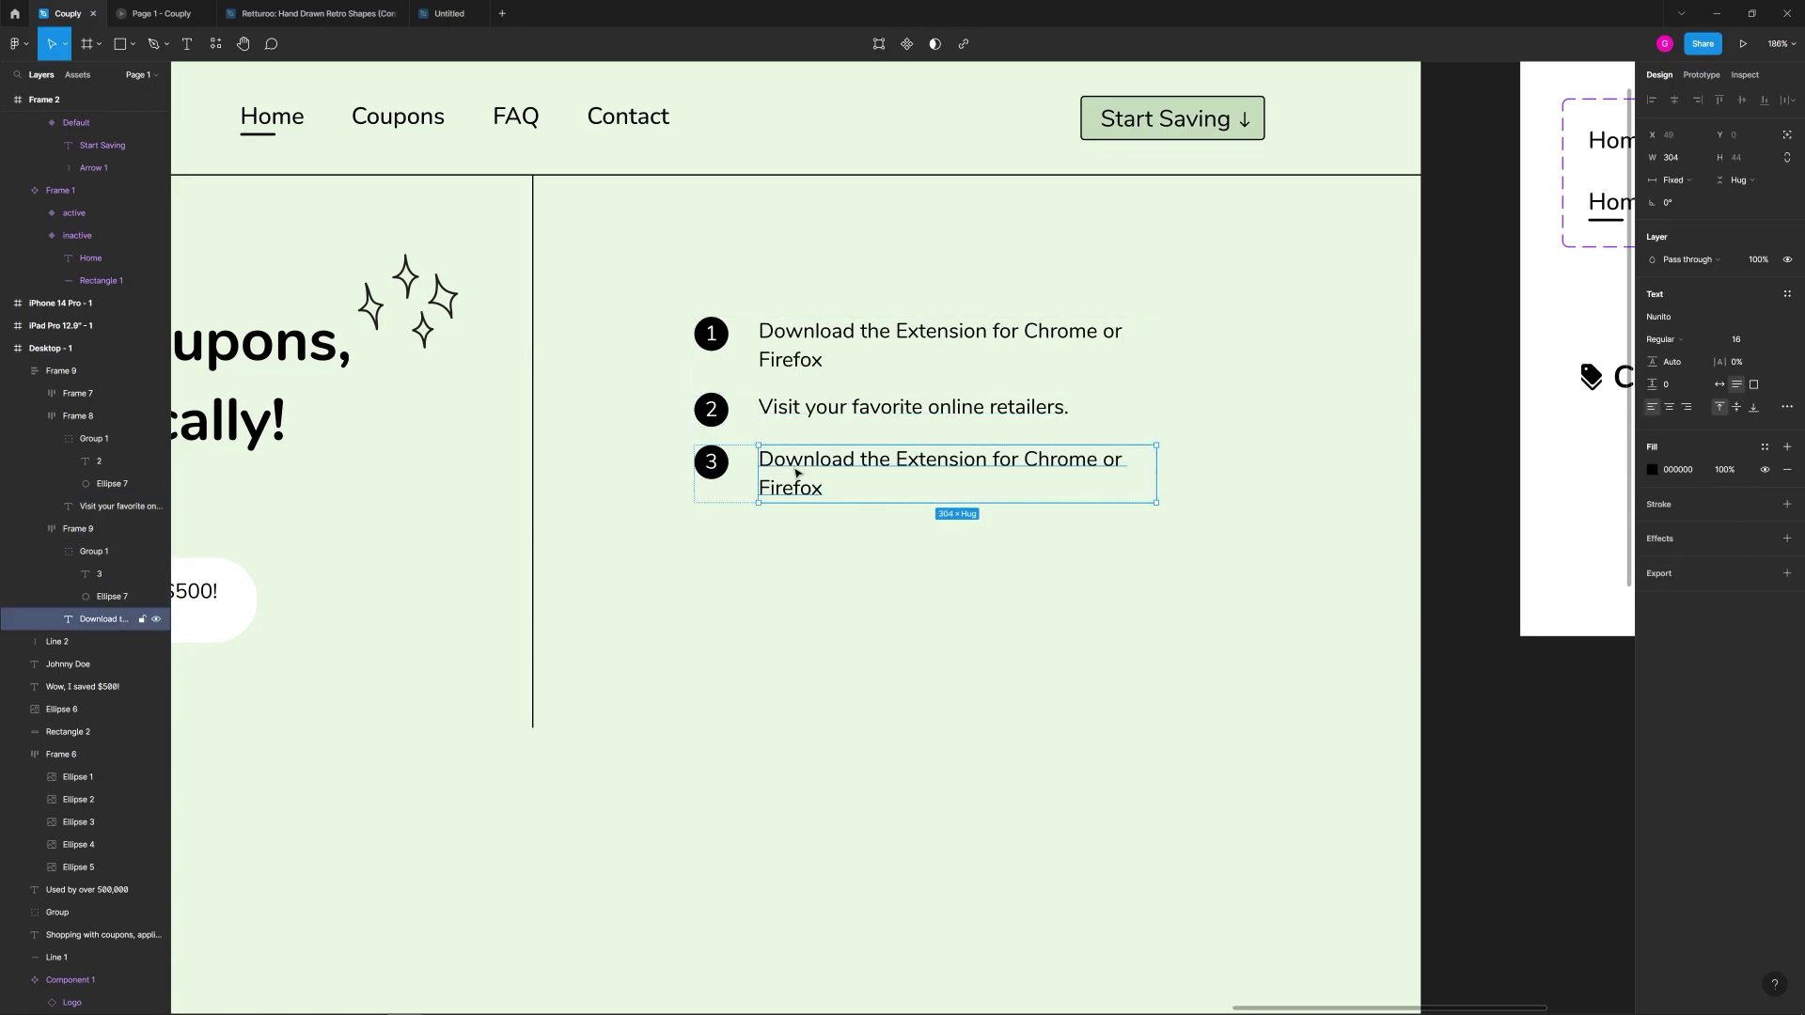
{"action": "double_click", "coordinate": [794, 467]}
{"action": "type", "text": "Save!"}
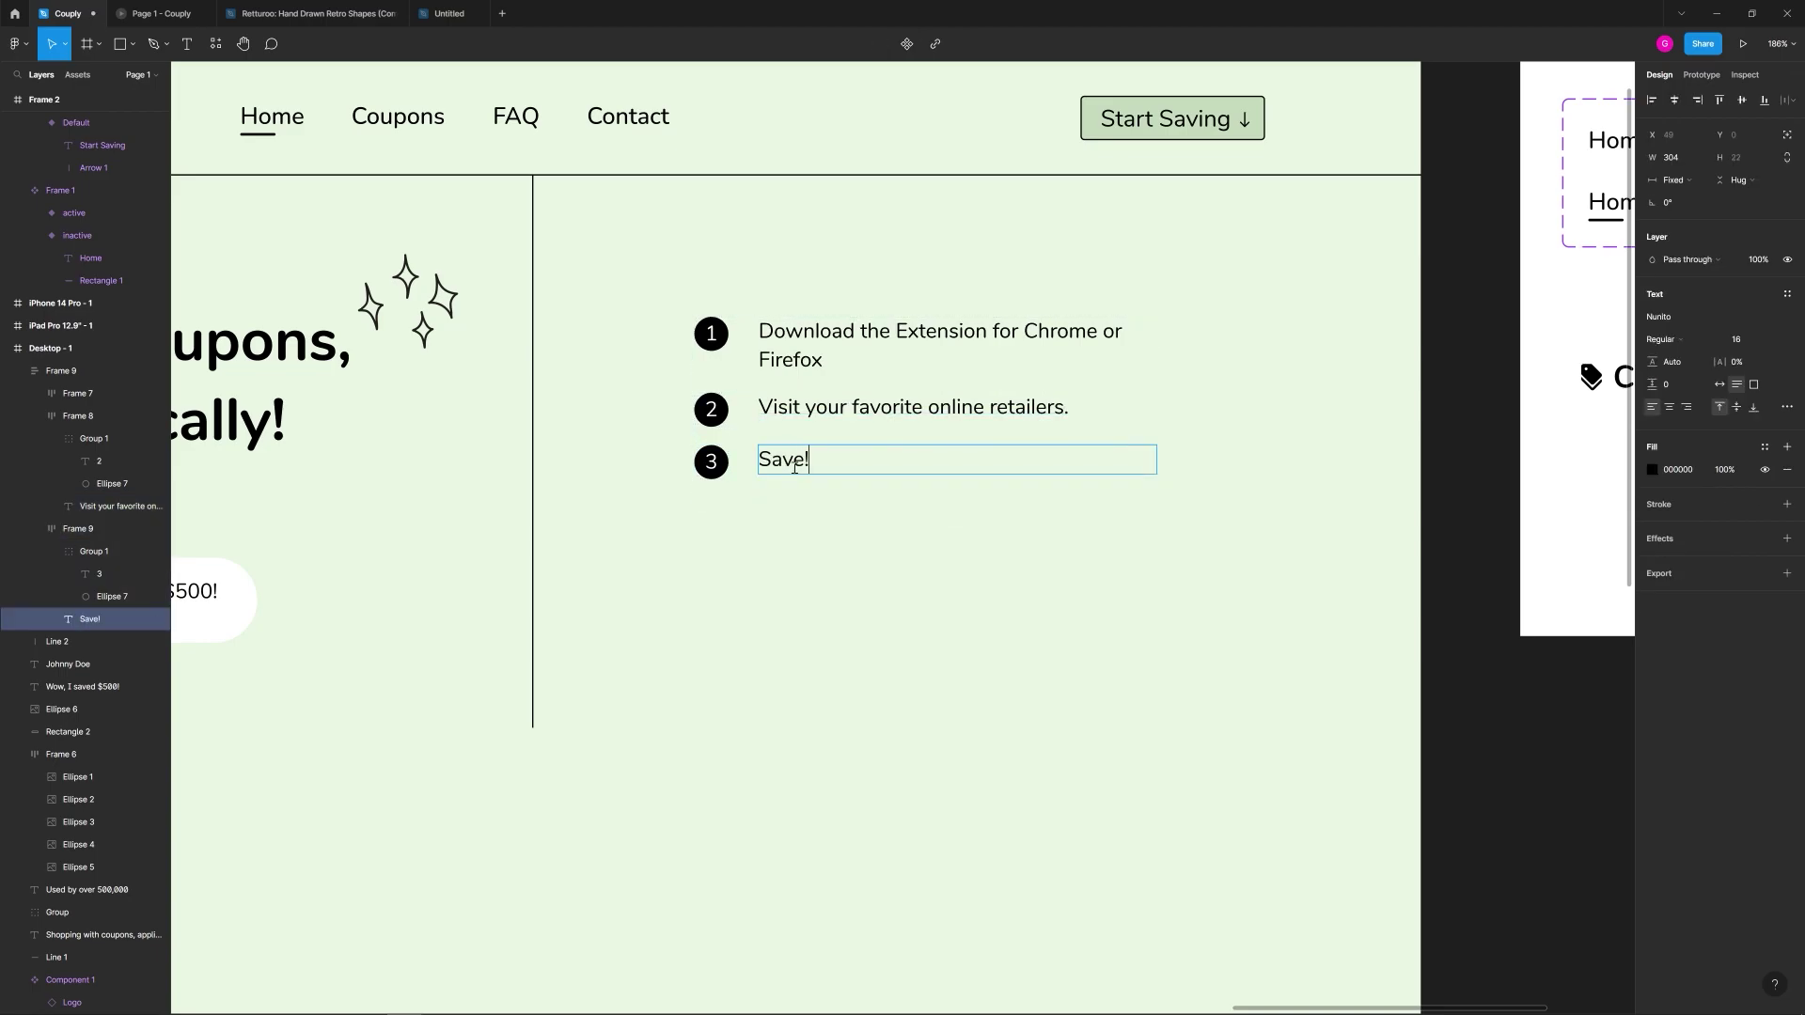
{"action": "type", "text": " Apply coupons from the toolbar."}
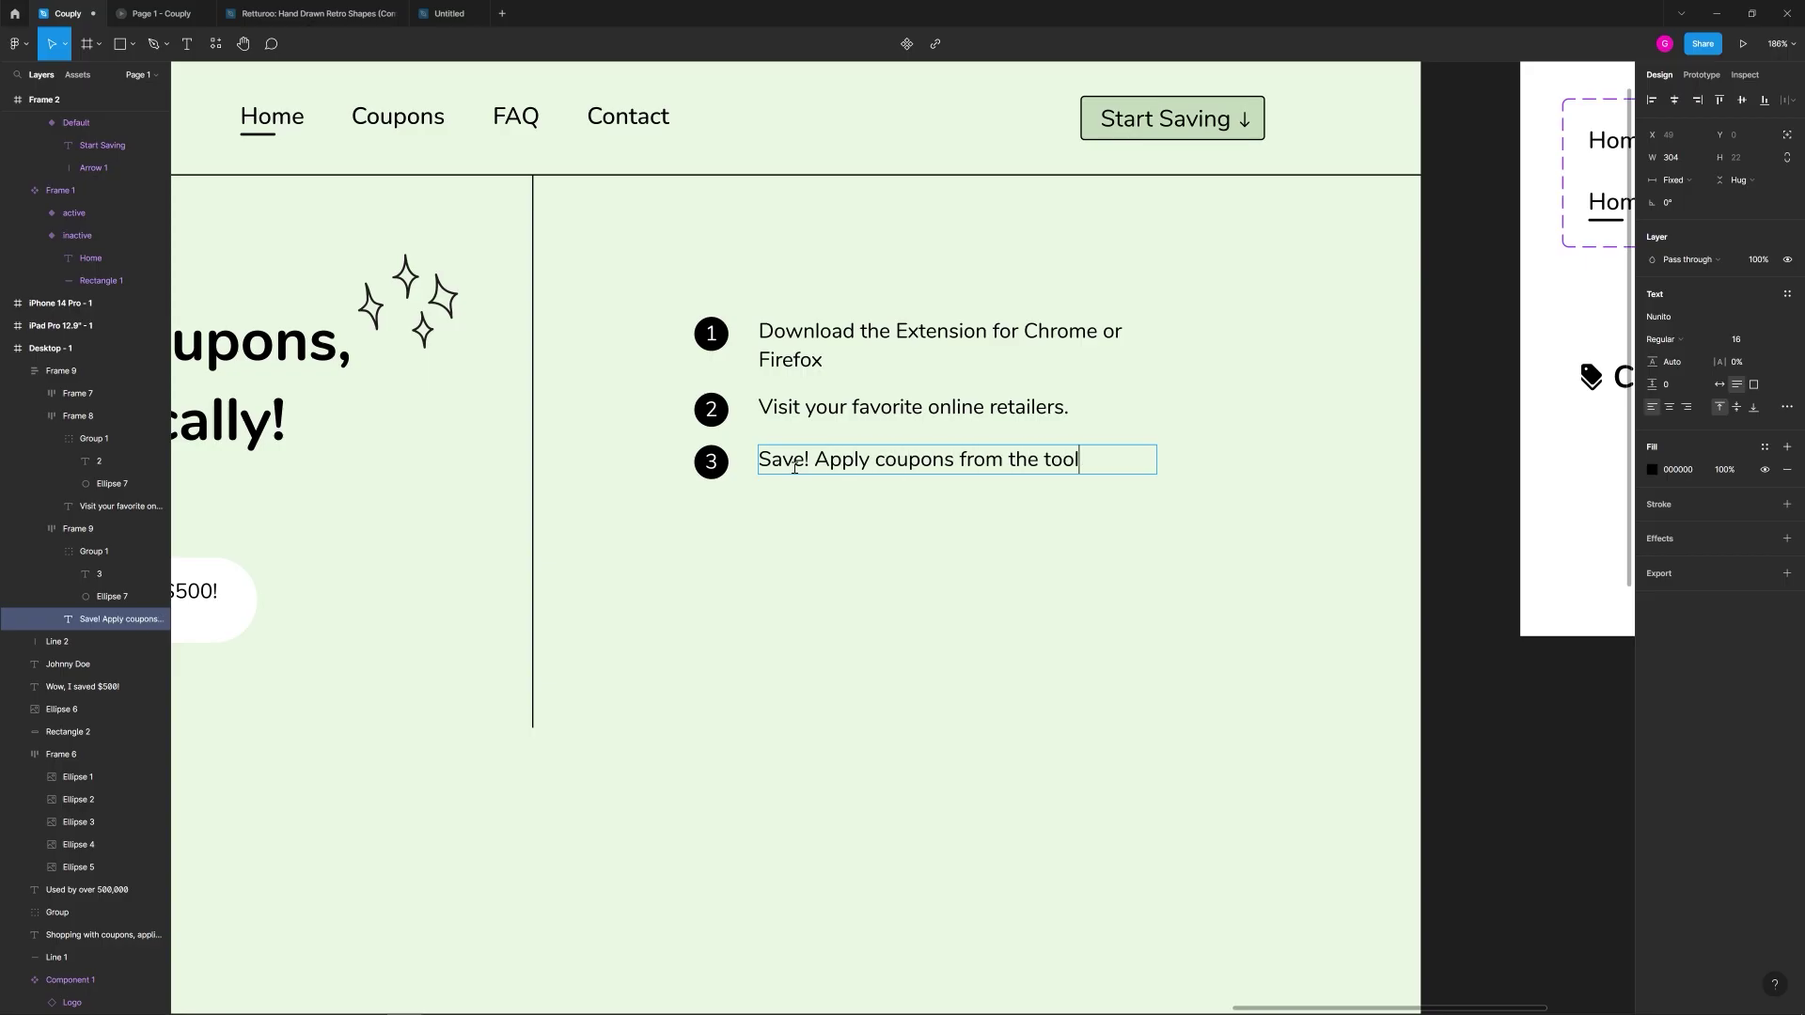
{"action": "left_click", "coordinate": [959, 616]}
Step: Add a period after "Firefox" at the end of the first step's text
{"action": "double_click", "coordinate": [827, 350]}
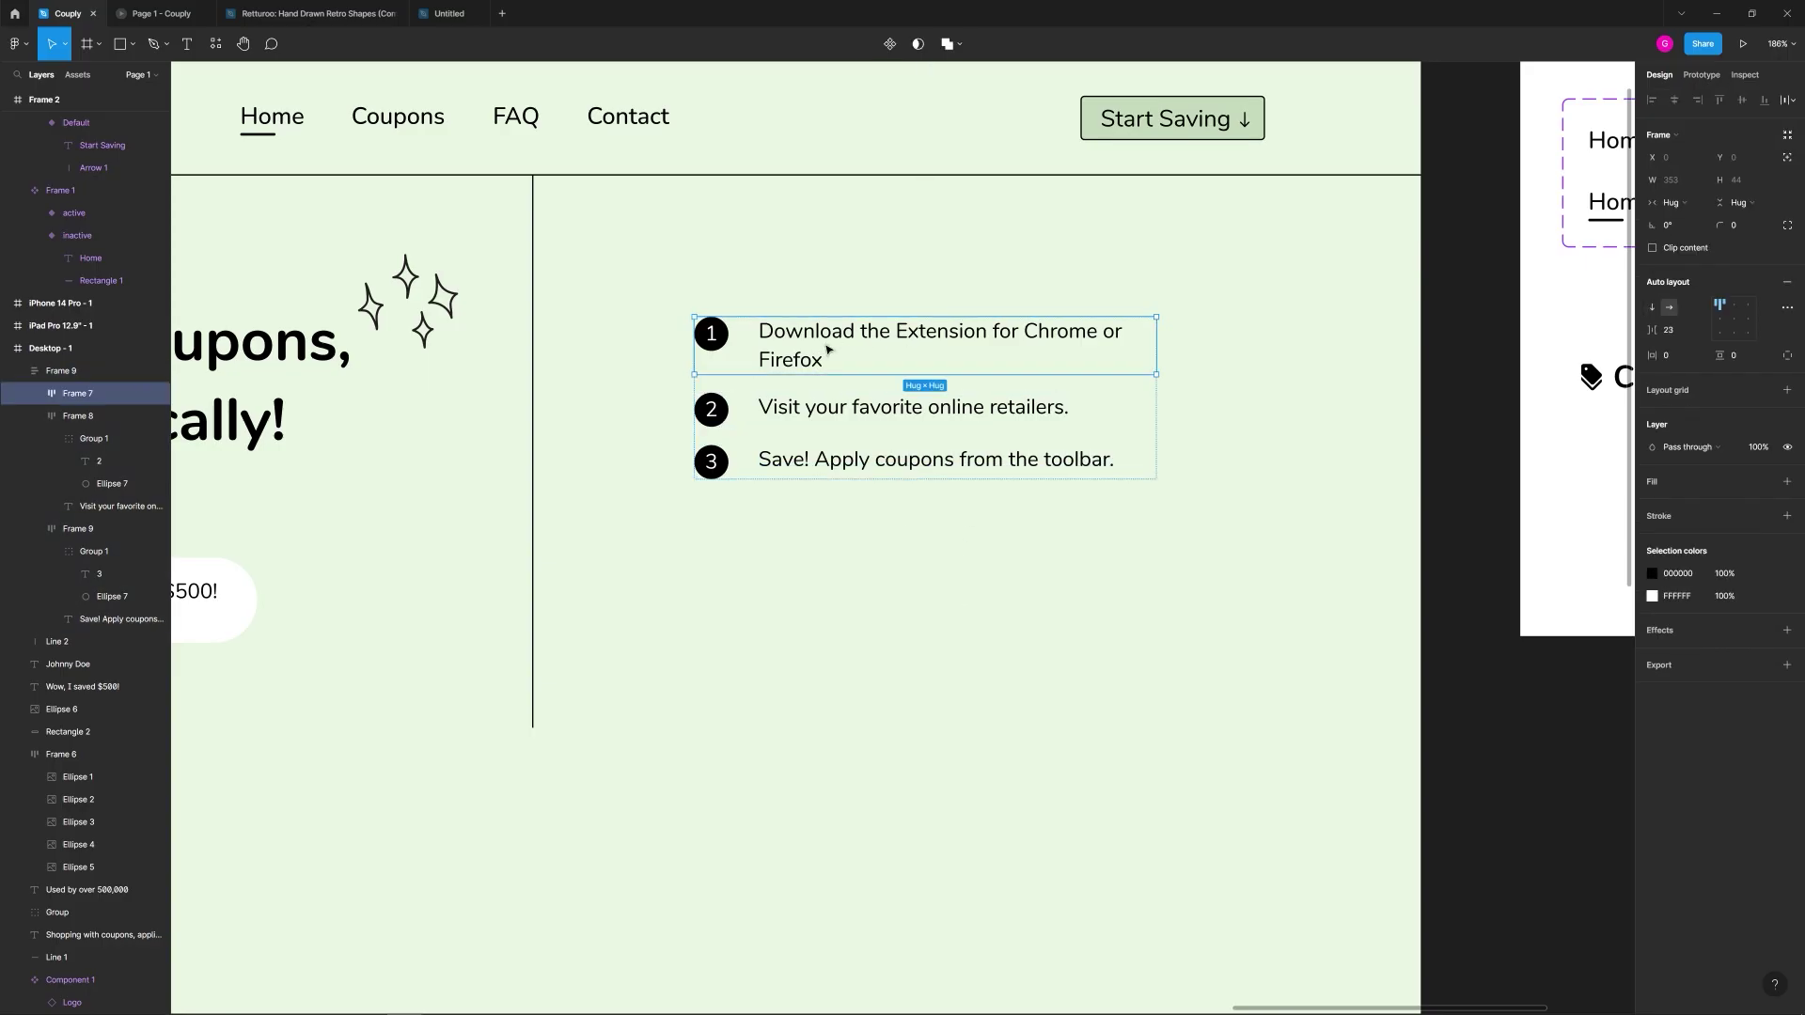
{"action": "double_click", "coordinate": [813, 372]}
{"action": "double_click", "coordinate": [818, 362]}
{"action": "left_click", "coordinate": [827, 362]}
{"action": "type", "text": "."}
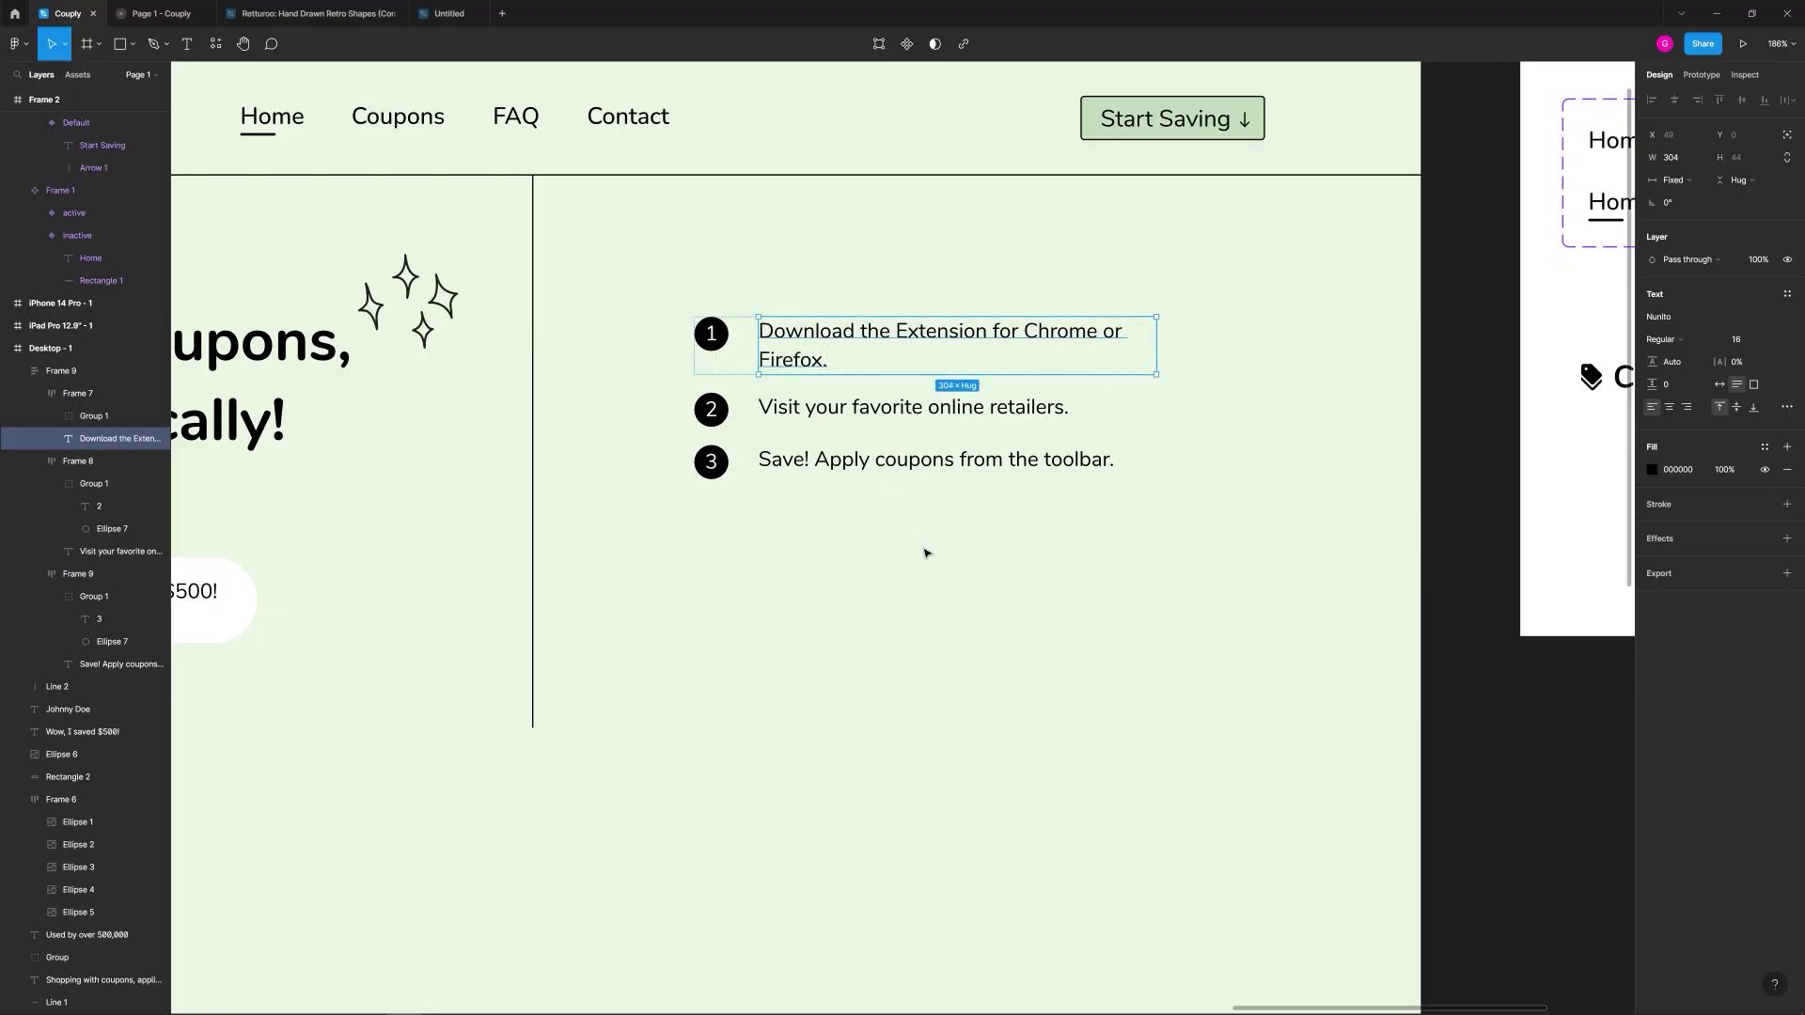
{"action": "left_click", "coordinate": [928, 558]}
Step: Center the second step's circle and text vertically within their auto layout row
{"action": "scroll", "coordinate": [965, 575], "scroll_direction": "down", "scroll_amount": 4}
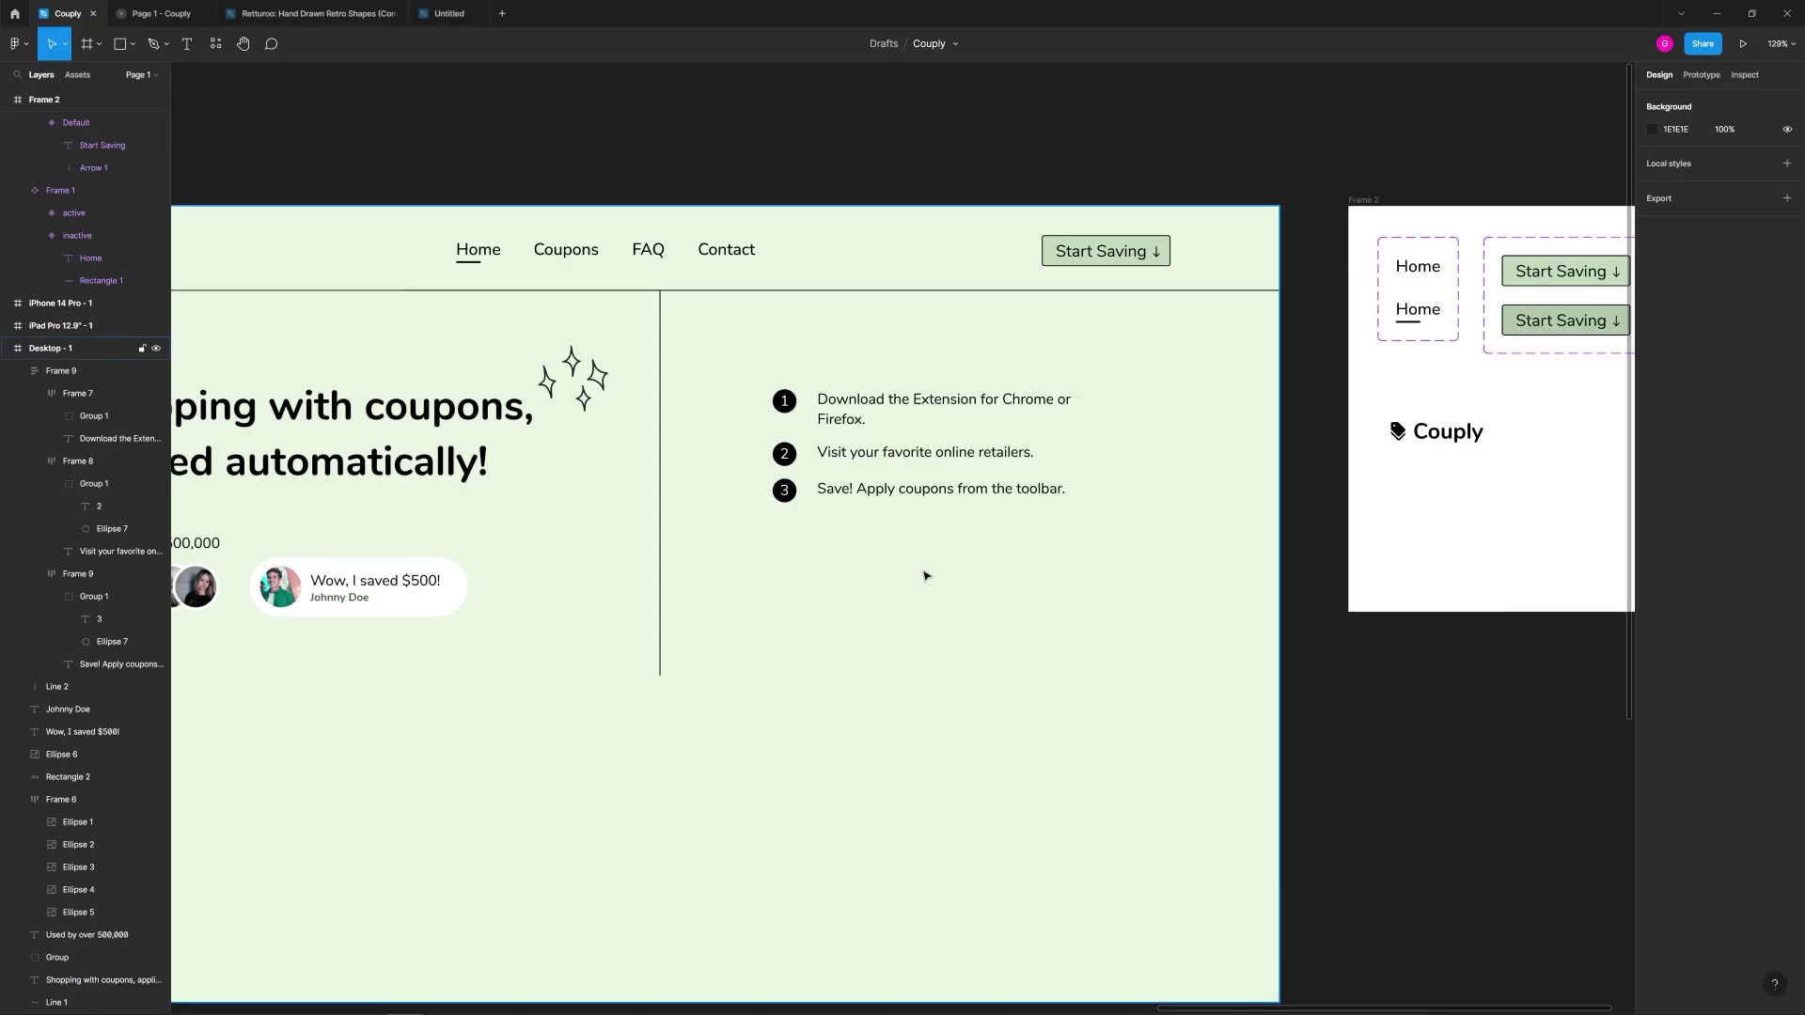
{"action": "scroll", "coordinate": [881, 559], "scroll_direction": "up", "scroll_amount": 4}
{"action": "left_click", "coordinate": [891, 397]}
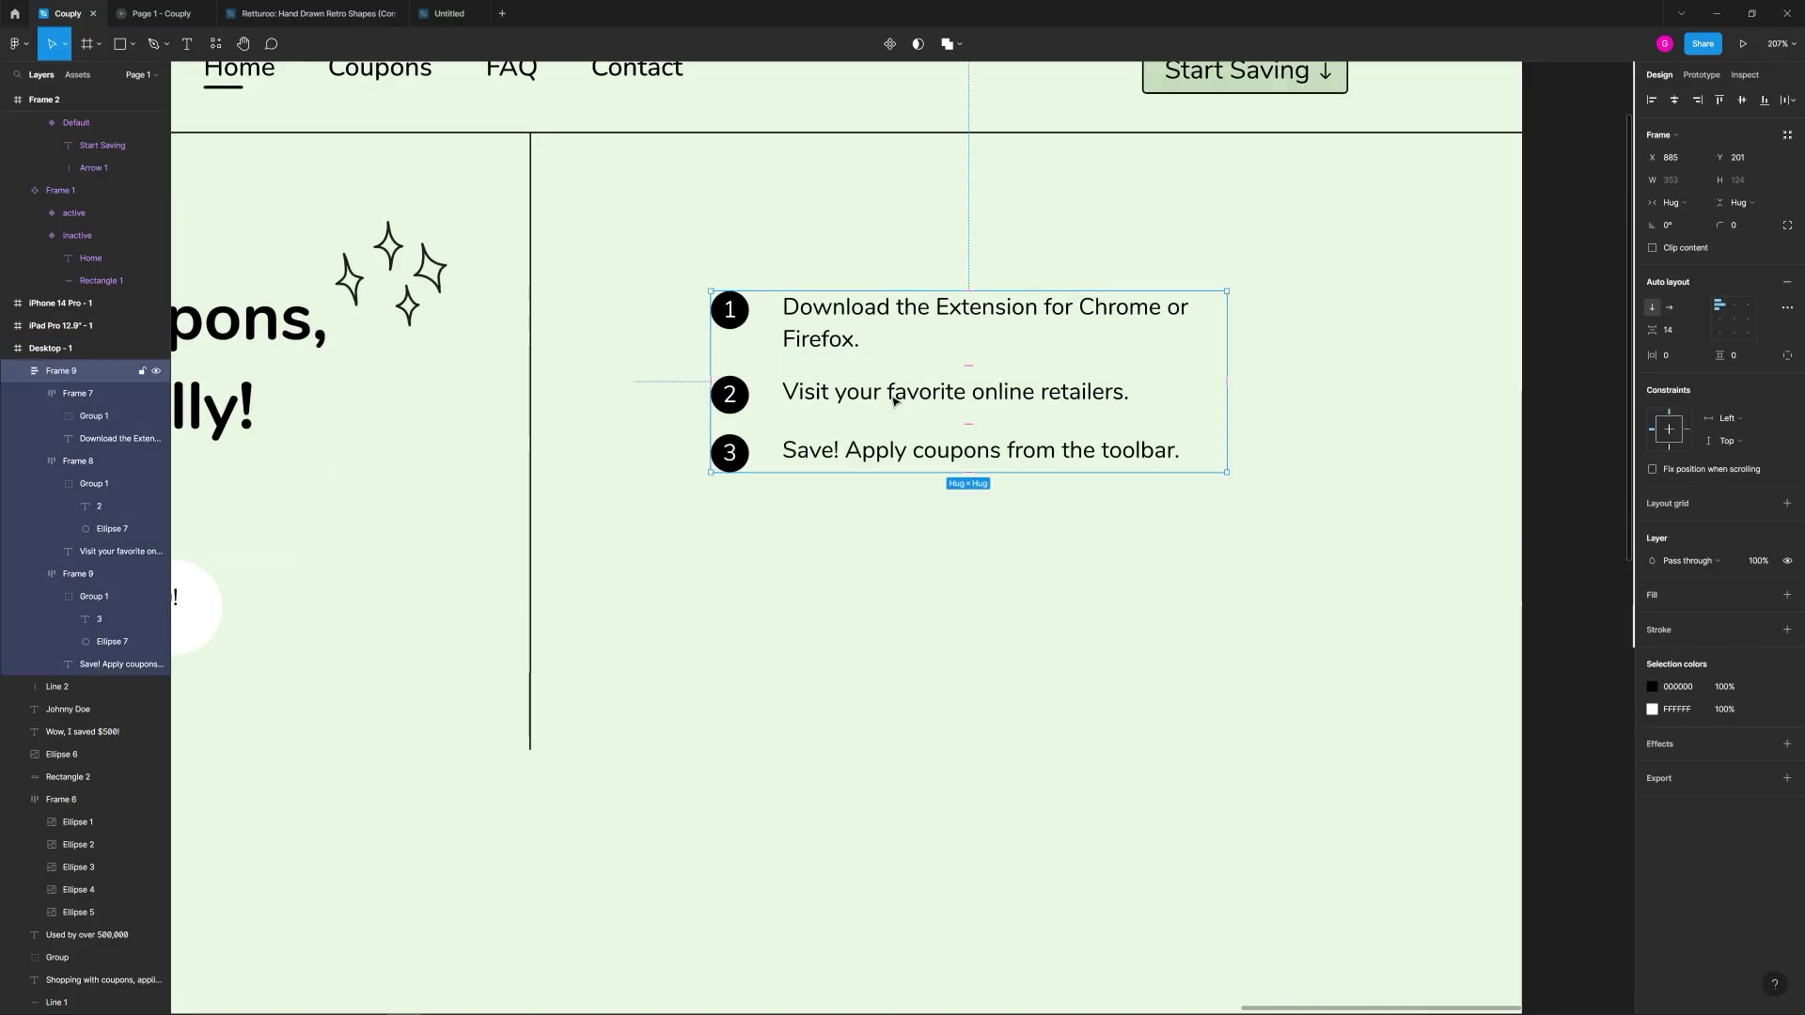
{"action": "left_click", "coordinate": [891, 397]}
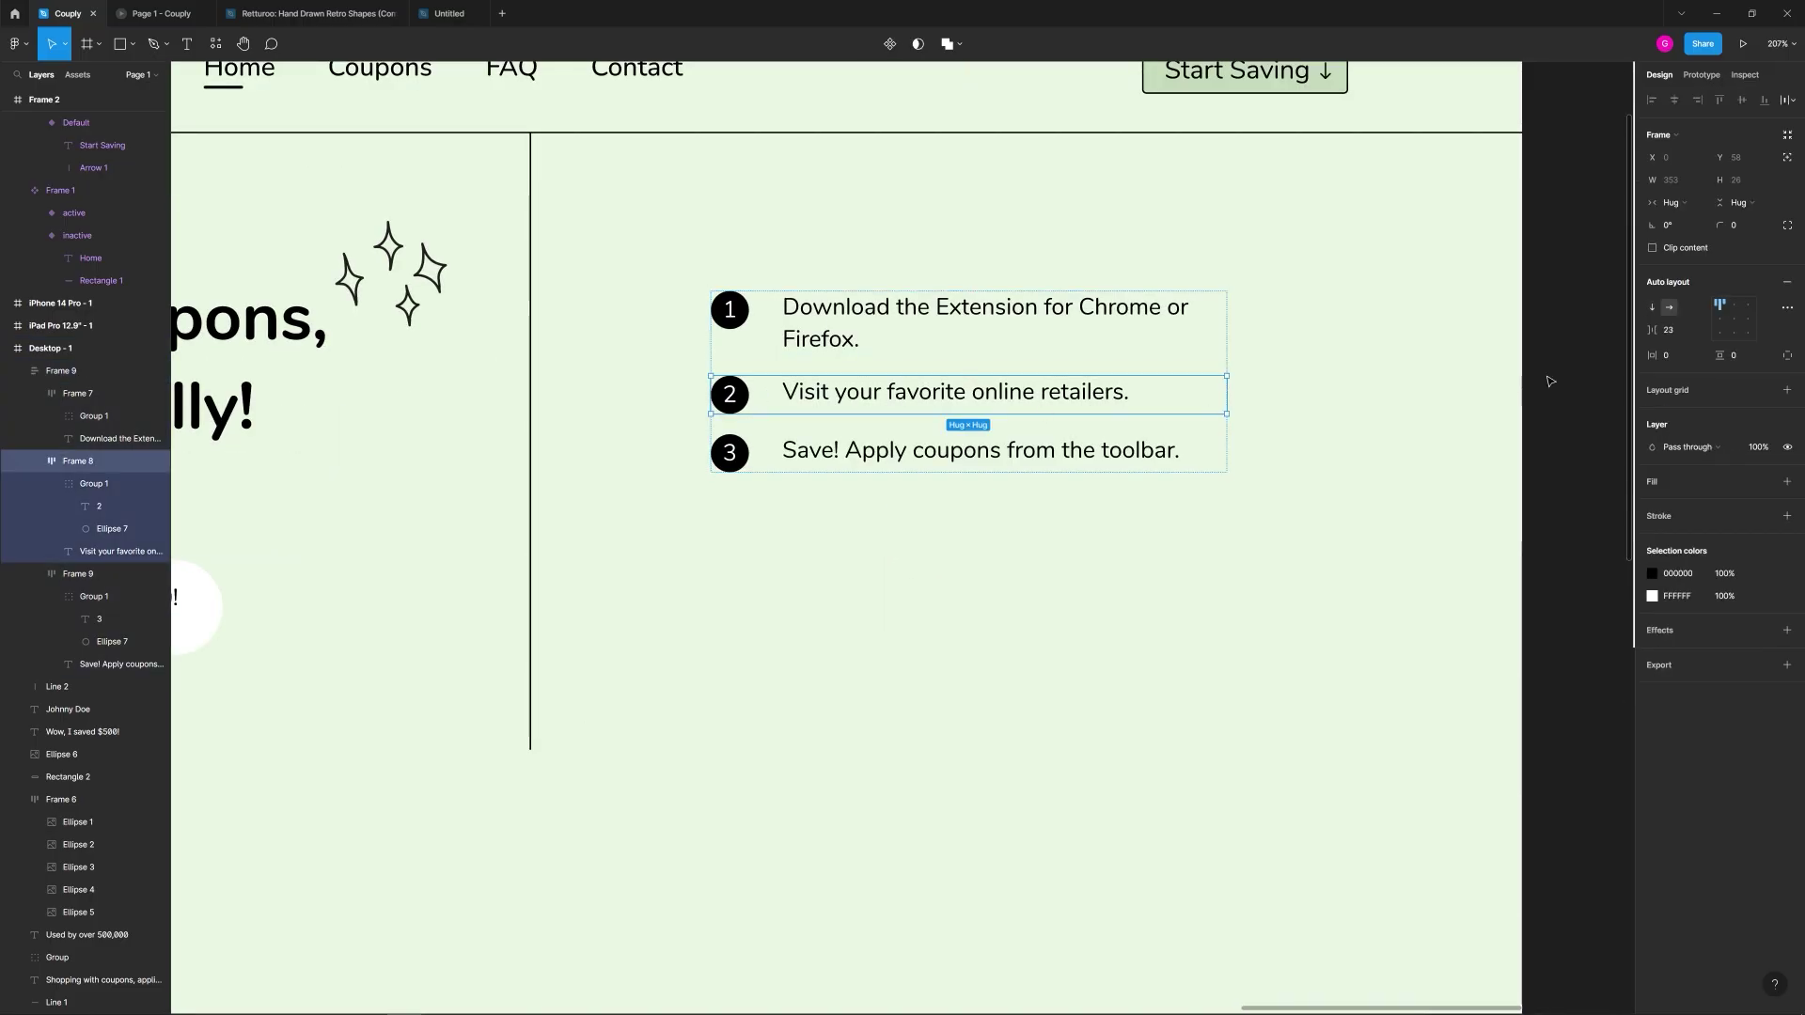
{"action": "left_click", "coordinate": [1721, 321]}
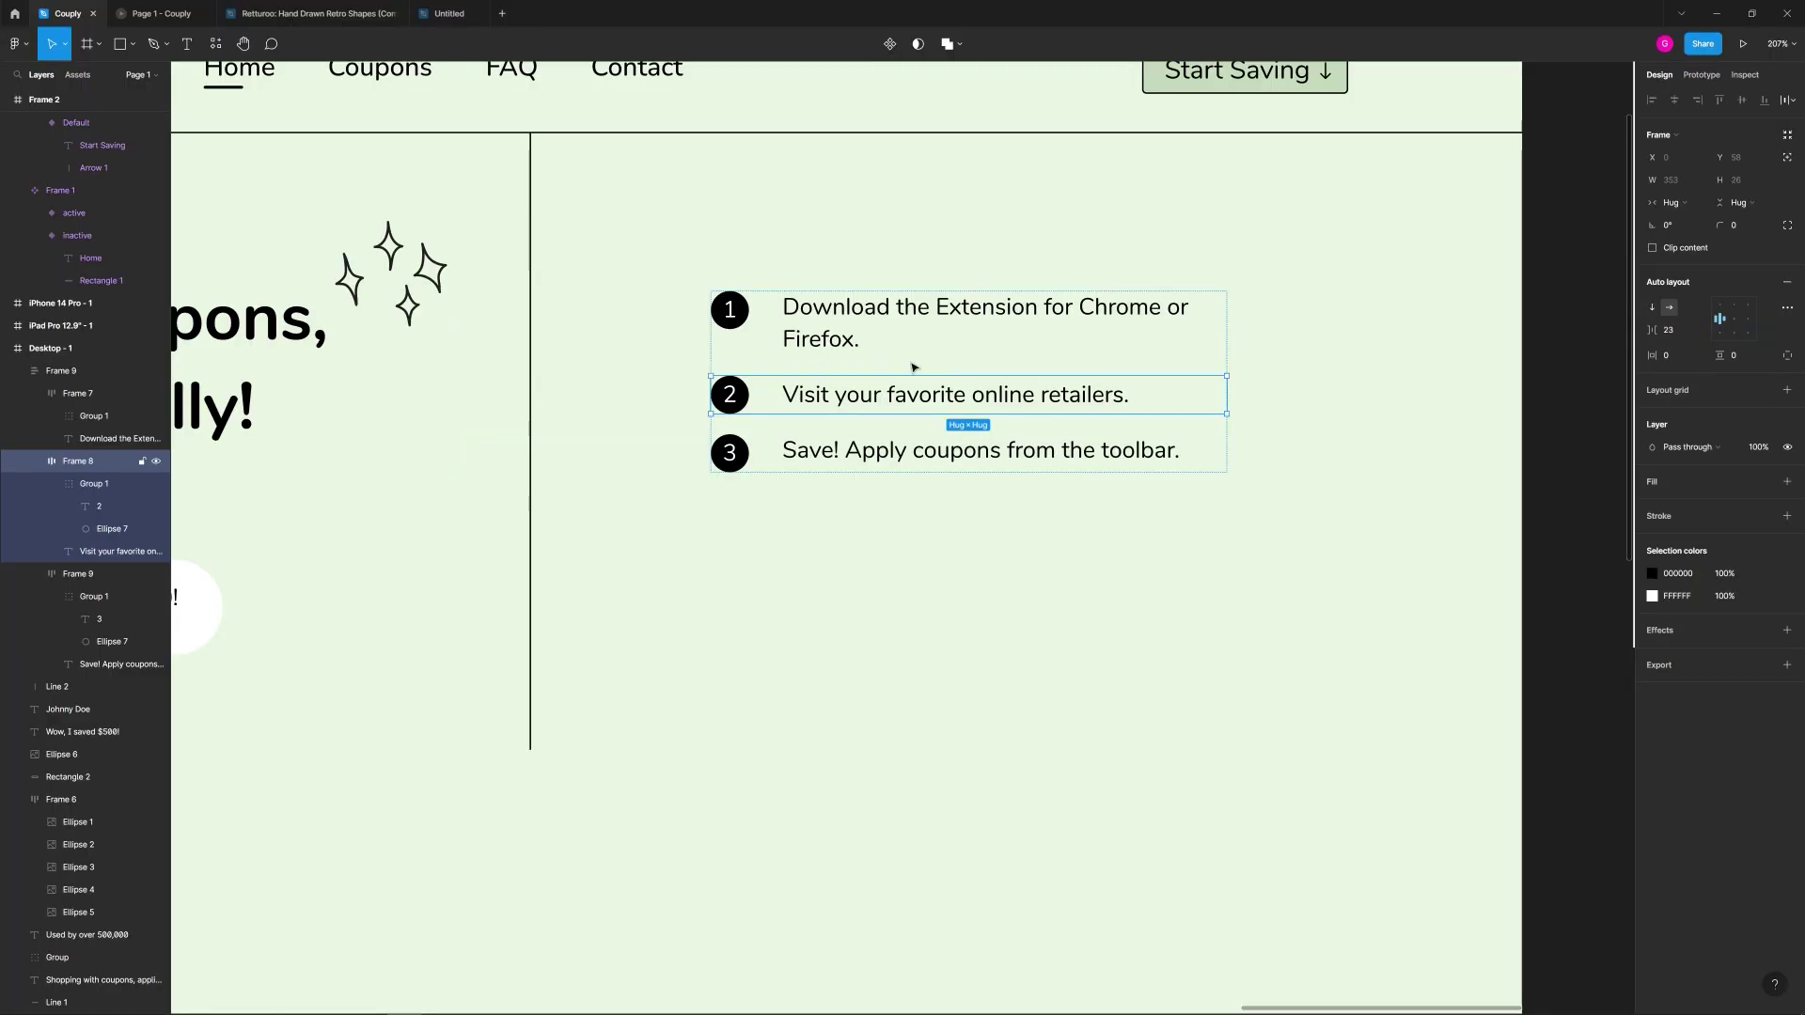
Step: Center the contents of the first and third step rows vertically as well
{"action": "double_click", "coordinate": [832, 329]}
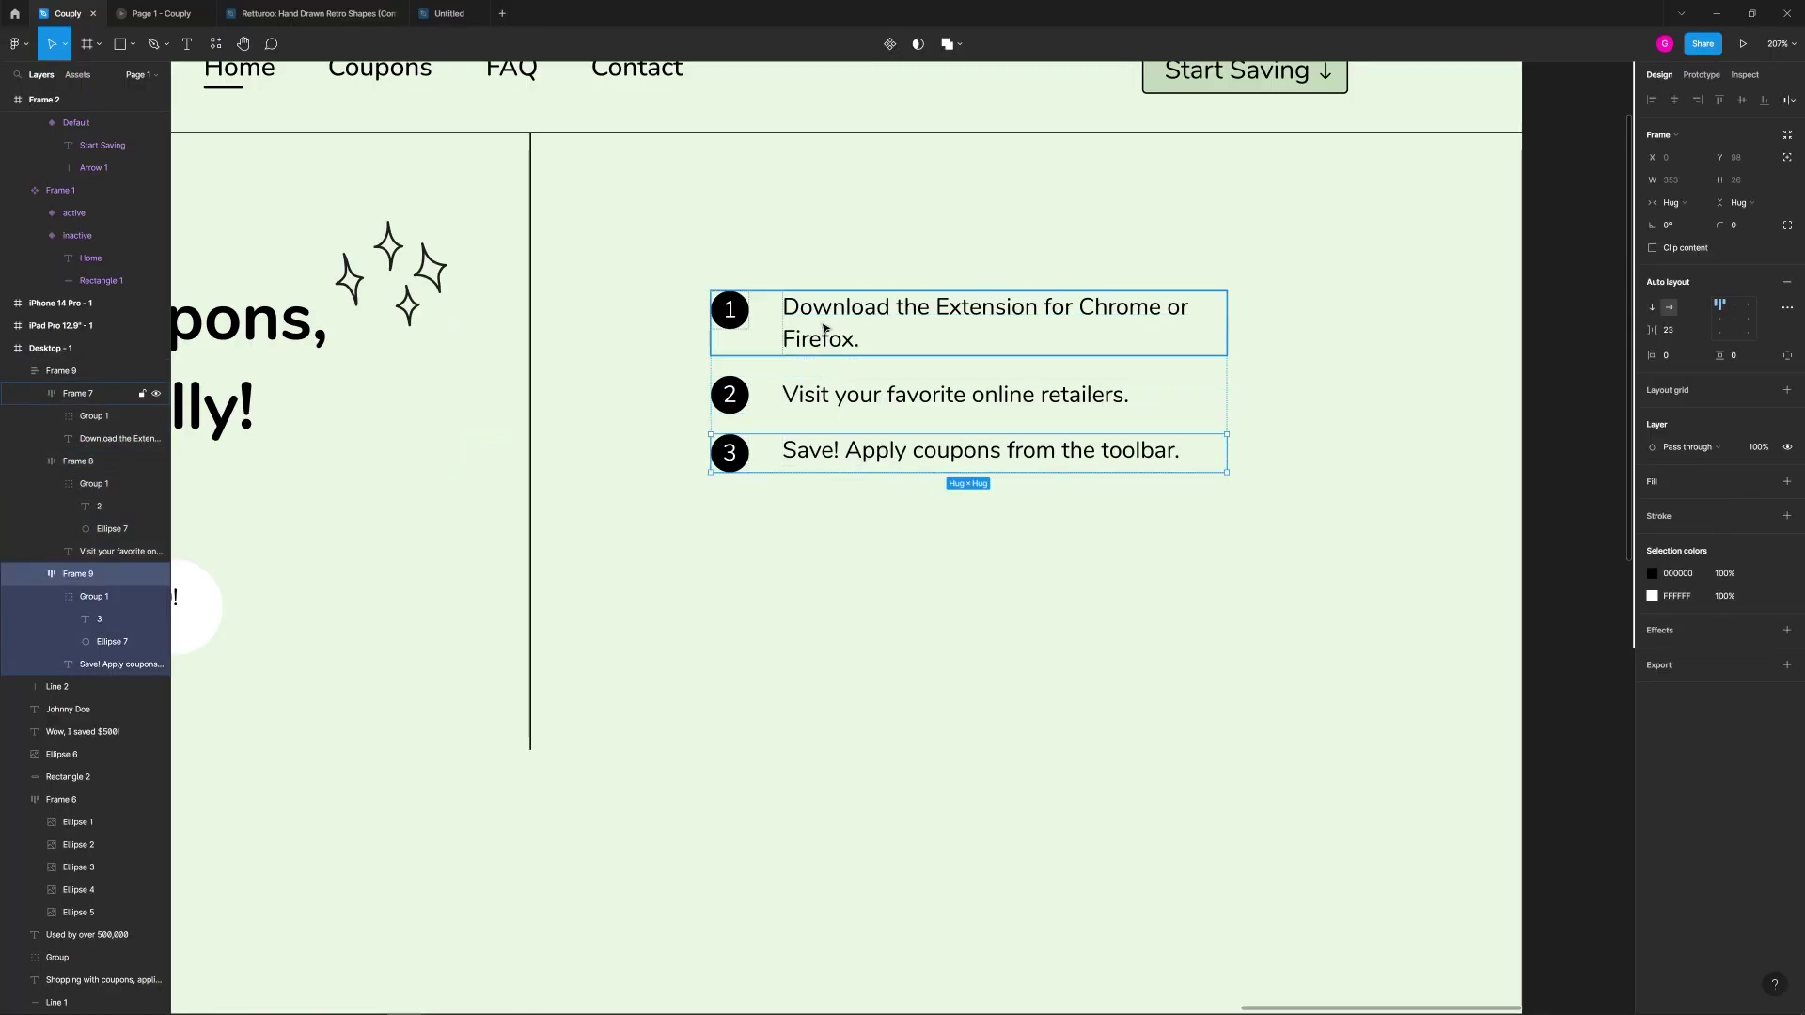
{"action": "key", "text": "Escape"}
{"action": "left_click", "coordinate": [840, 451], "text": "shift"}
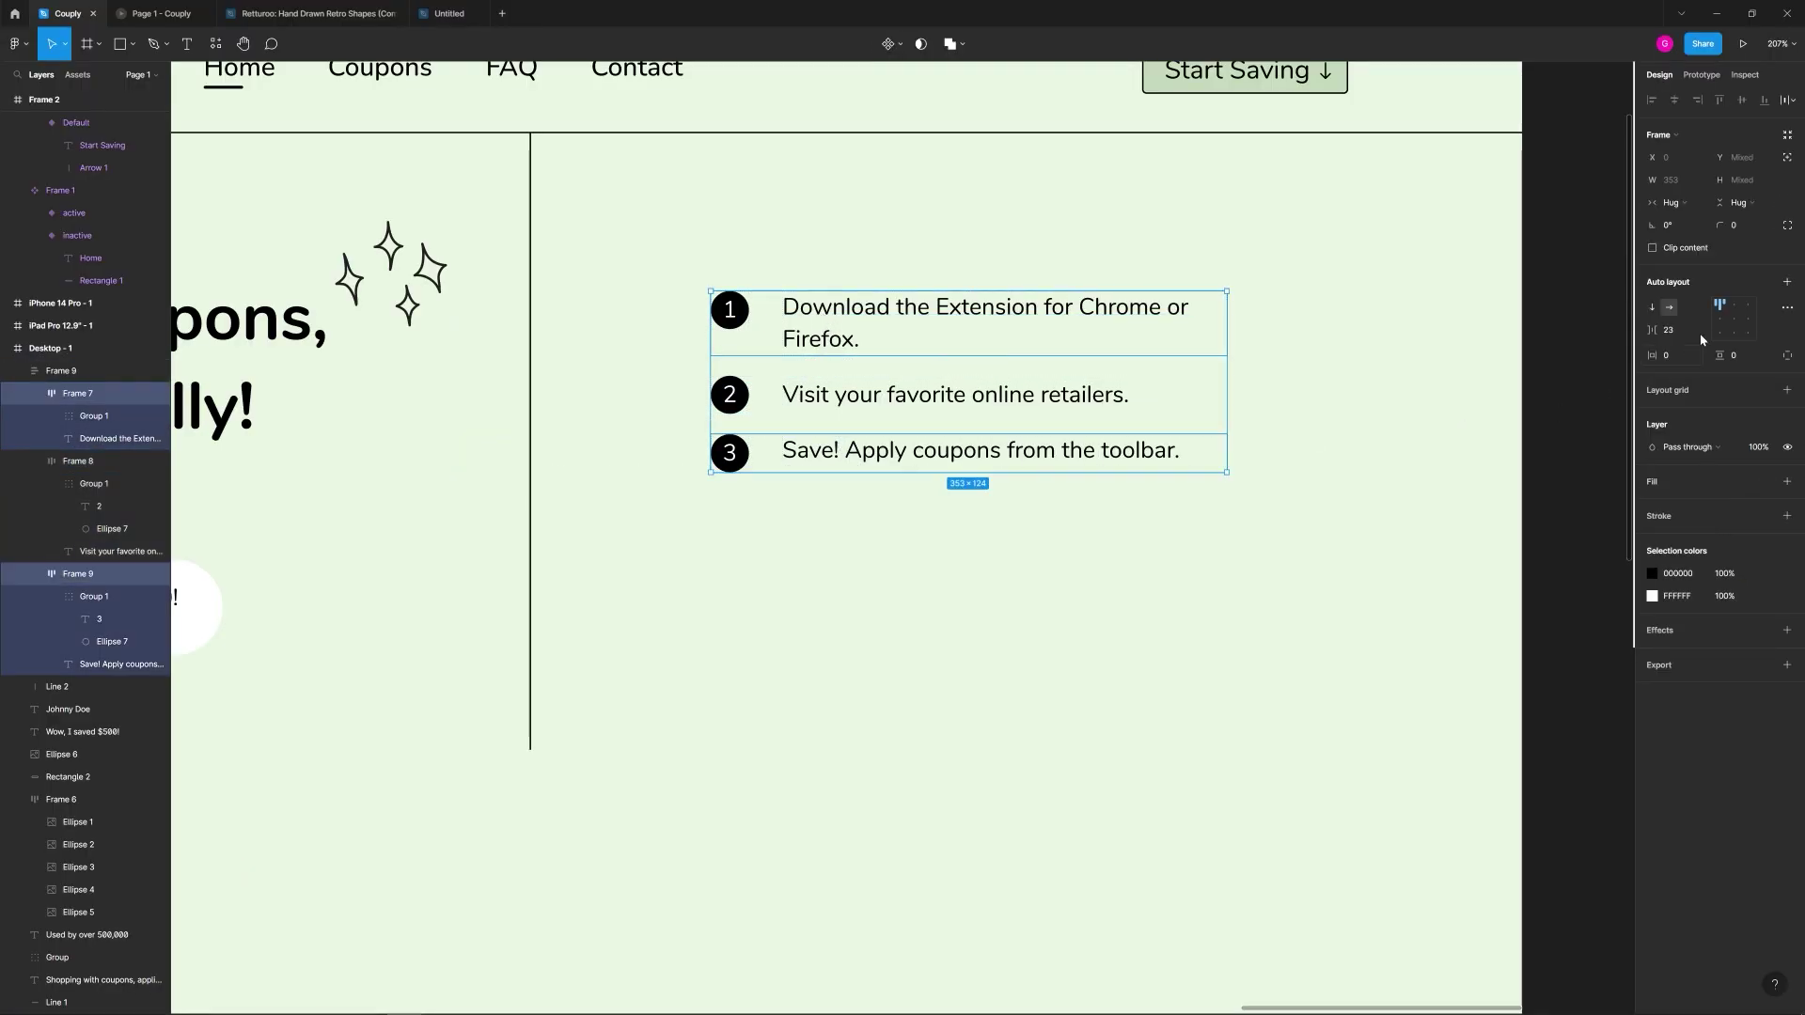
{"action": "left_click", "coordinate": [1719, 319]}
{"action": "left_click", "coordinate": [992, 587]}
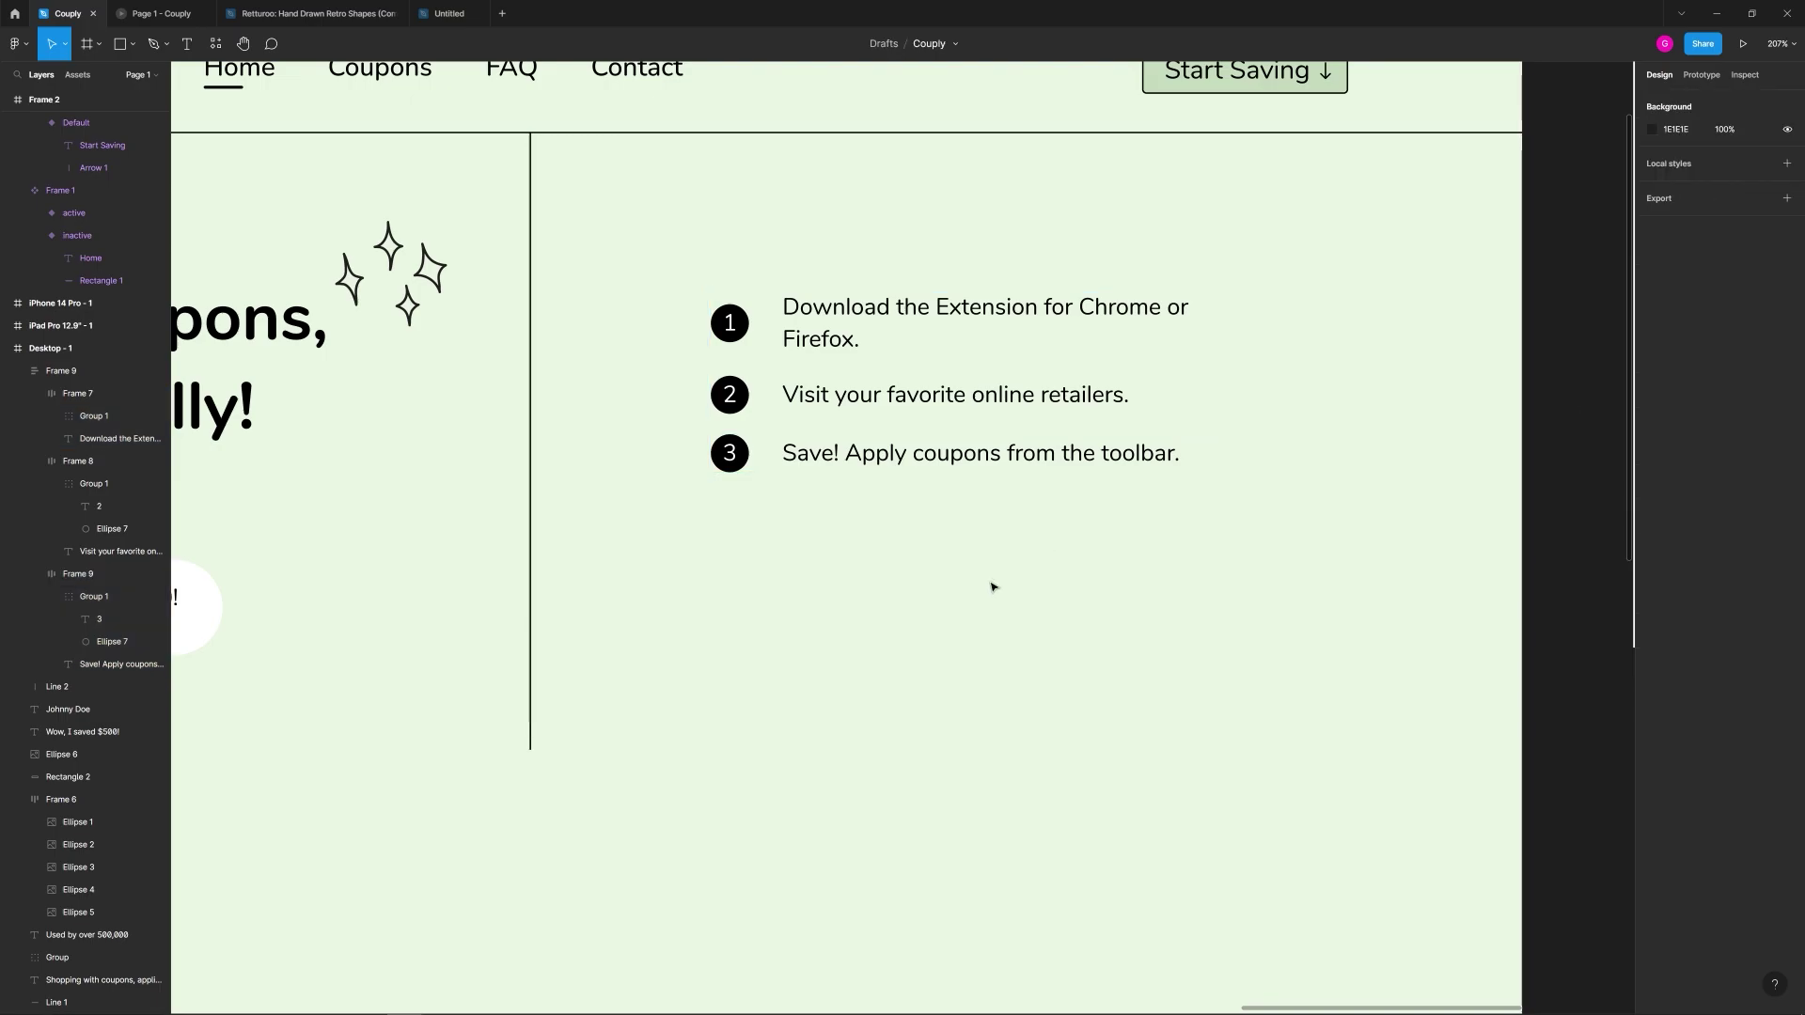
Step: Align the first step row's contents back to the top so its circle sits beside the first text line
{"action": "scroll", "coordinate": [902, 527], "scroll_direction": "down", "scroll_amount": 5}
{"action": "scroll", "coordinate": [862, 463], "scroll_direction": "up", "scroll_amount": 5}
{"action": "left_click", "coordinate": [711, 252]}
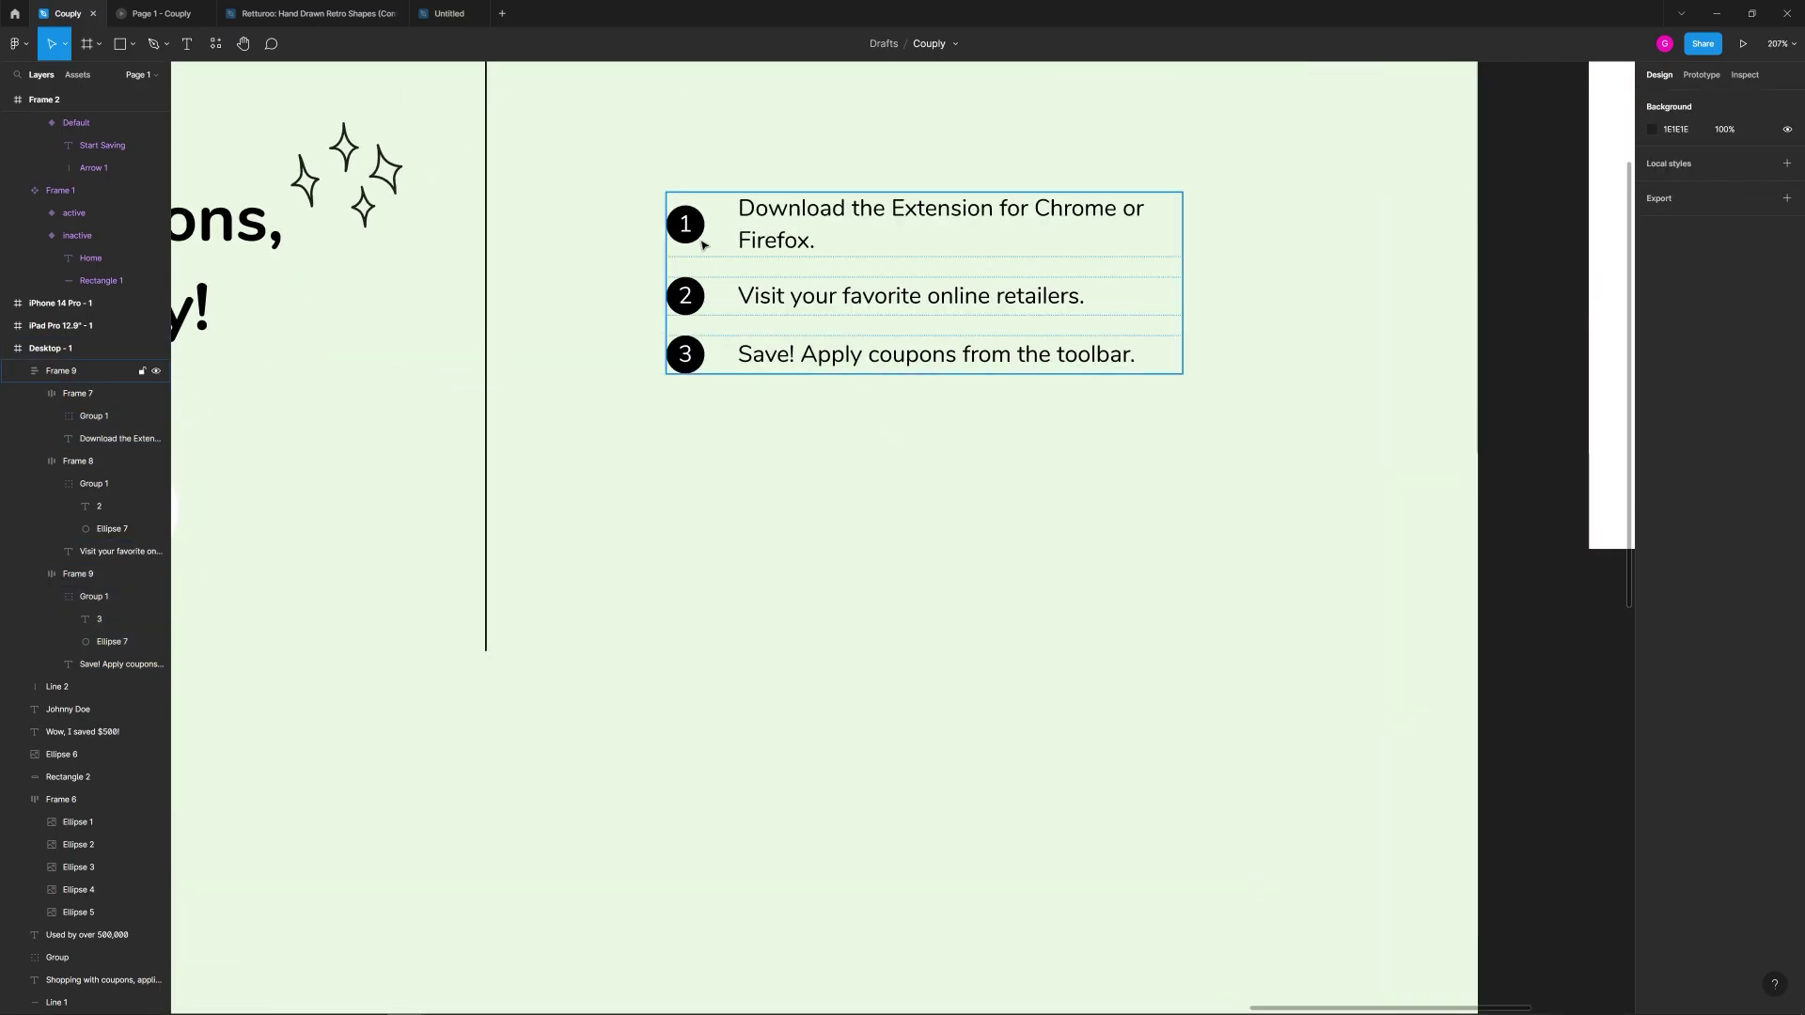
{"action": "left_click", "coordinate": [711, 252]}
{"action": "left_click", "coordinate": [712, 252]}
{"action": "left_click", "coordinate": [1734, 306]}
{"action": "left_click", "coordinate": [771, 470]}
Step: Duplicate the Start Saving button in the desktop header
{"action": "scroll", "coordinate": [790, 418], "scroll_direction": "down", "scroll_amount": 5}
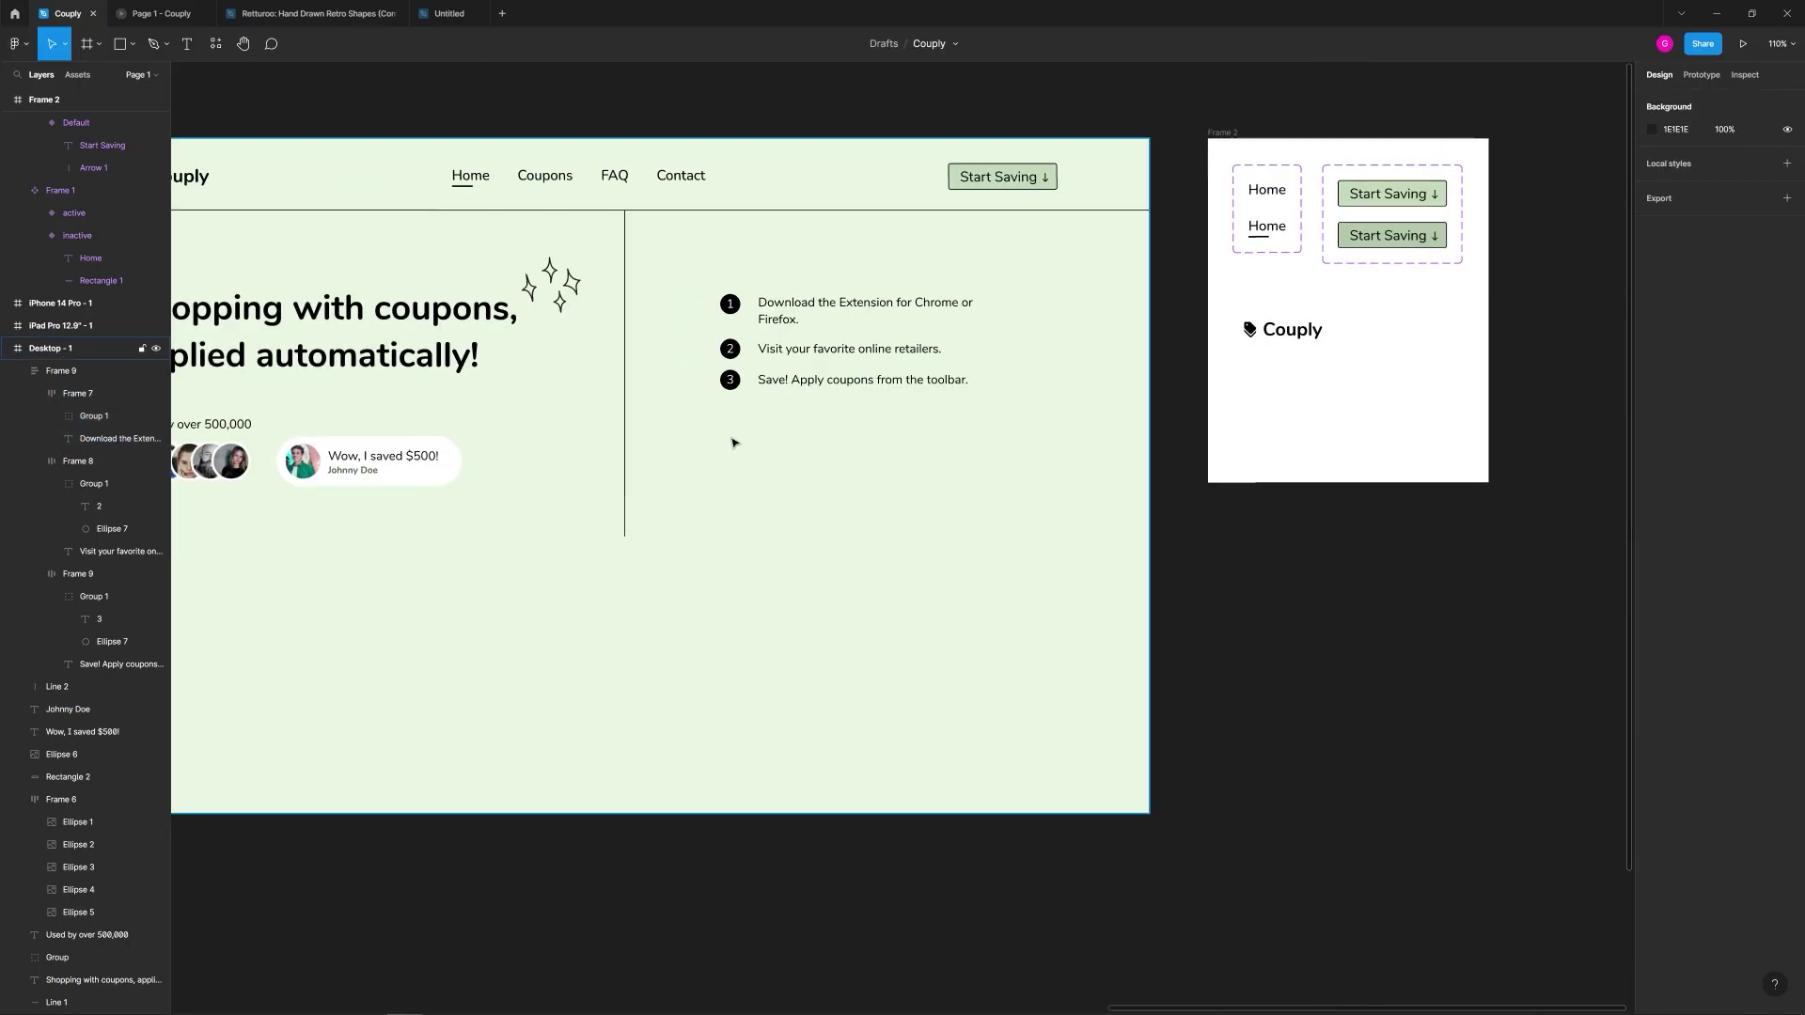
{"action": "scroll", "coordinate": [790, 417], "scroll_direction": "up", "scroll_amount": 5}
{"action": "left_click_drag", "start_coordinate": [814, 439], "coordinate": [772, 452]}
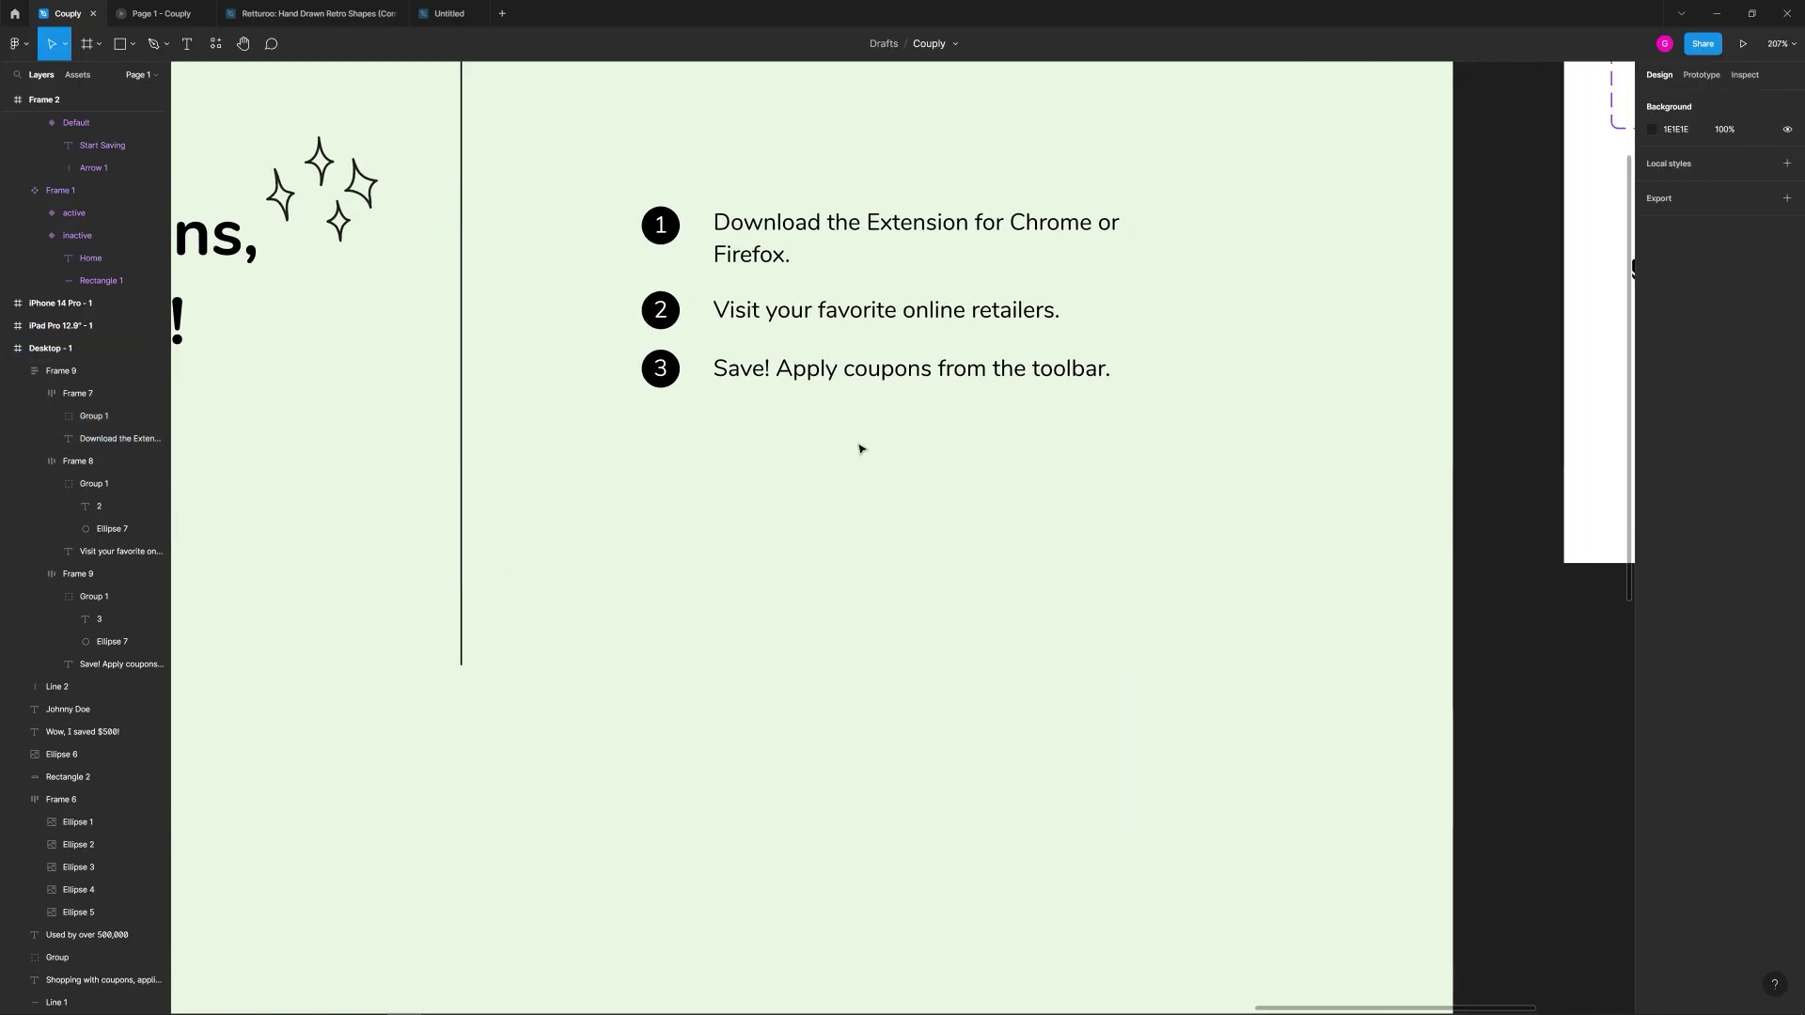
{"action": "scroll", "coordinate": [773, 452], "scroll_direction": "down", "scroll_amount": 5}
{"action": "scroll", "coordinate": [785, 463], "scroll_direction": "up", "scroll_amount": 3}
{"action": "scroll", "coordinate": [788, 467], "scroll_direction": "up", "scroll_amount": 3}
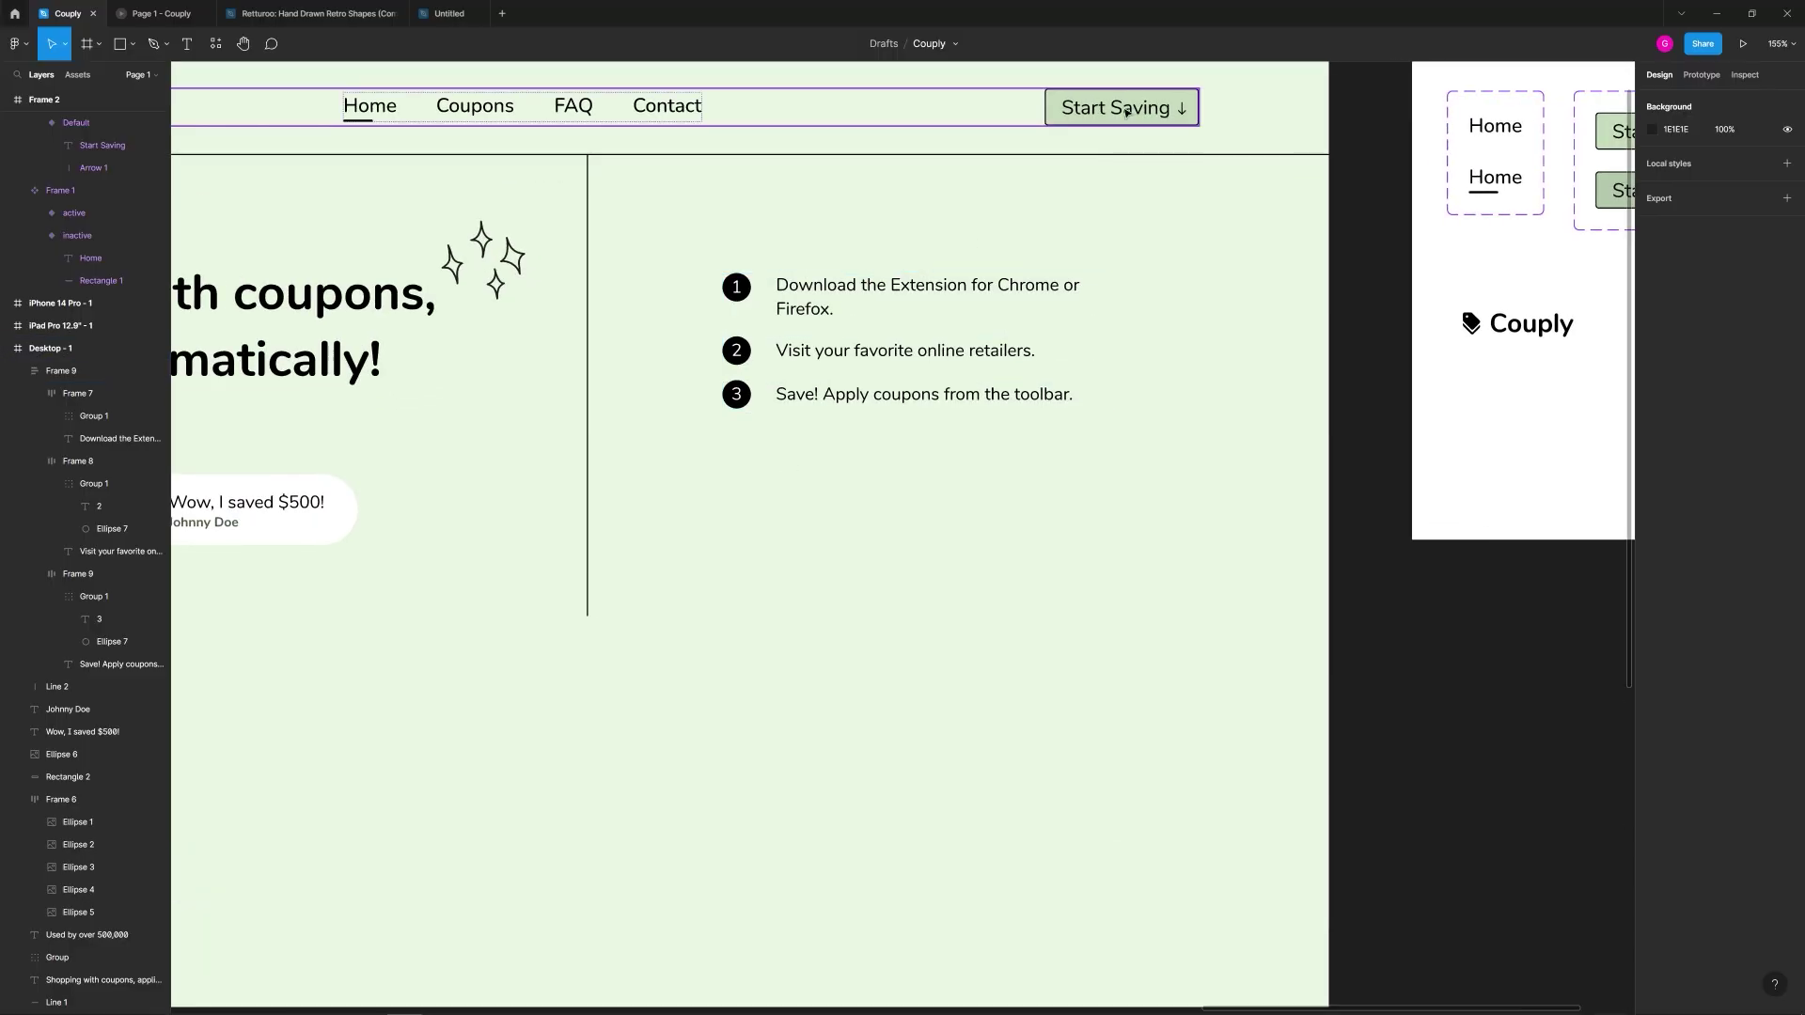
{"action": "left_click", "coordinate": [1118, 108]}
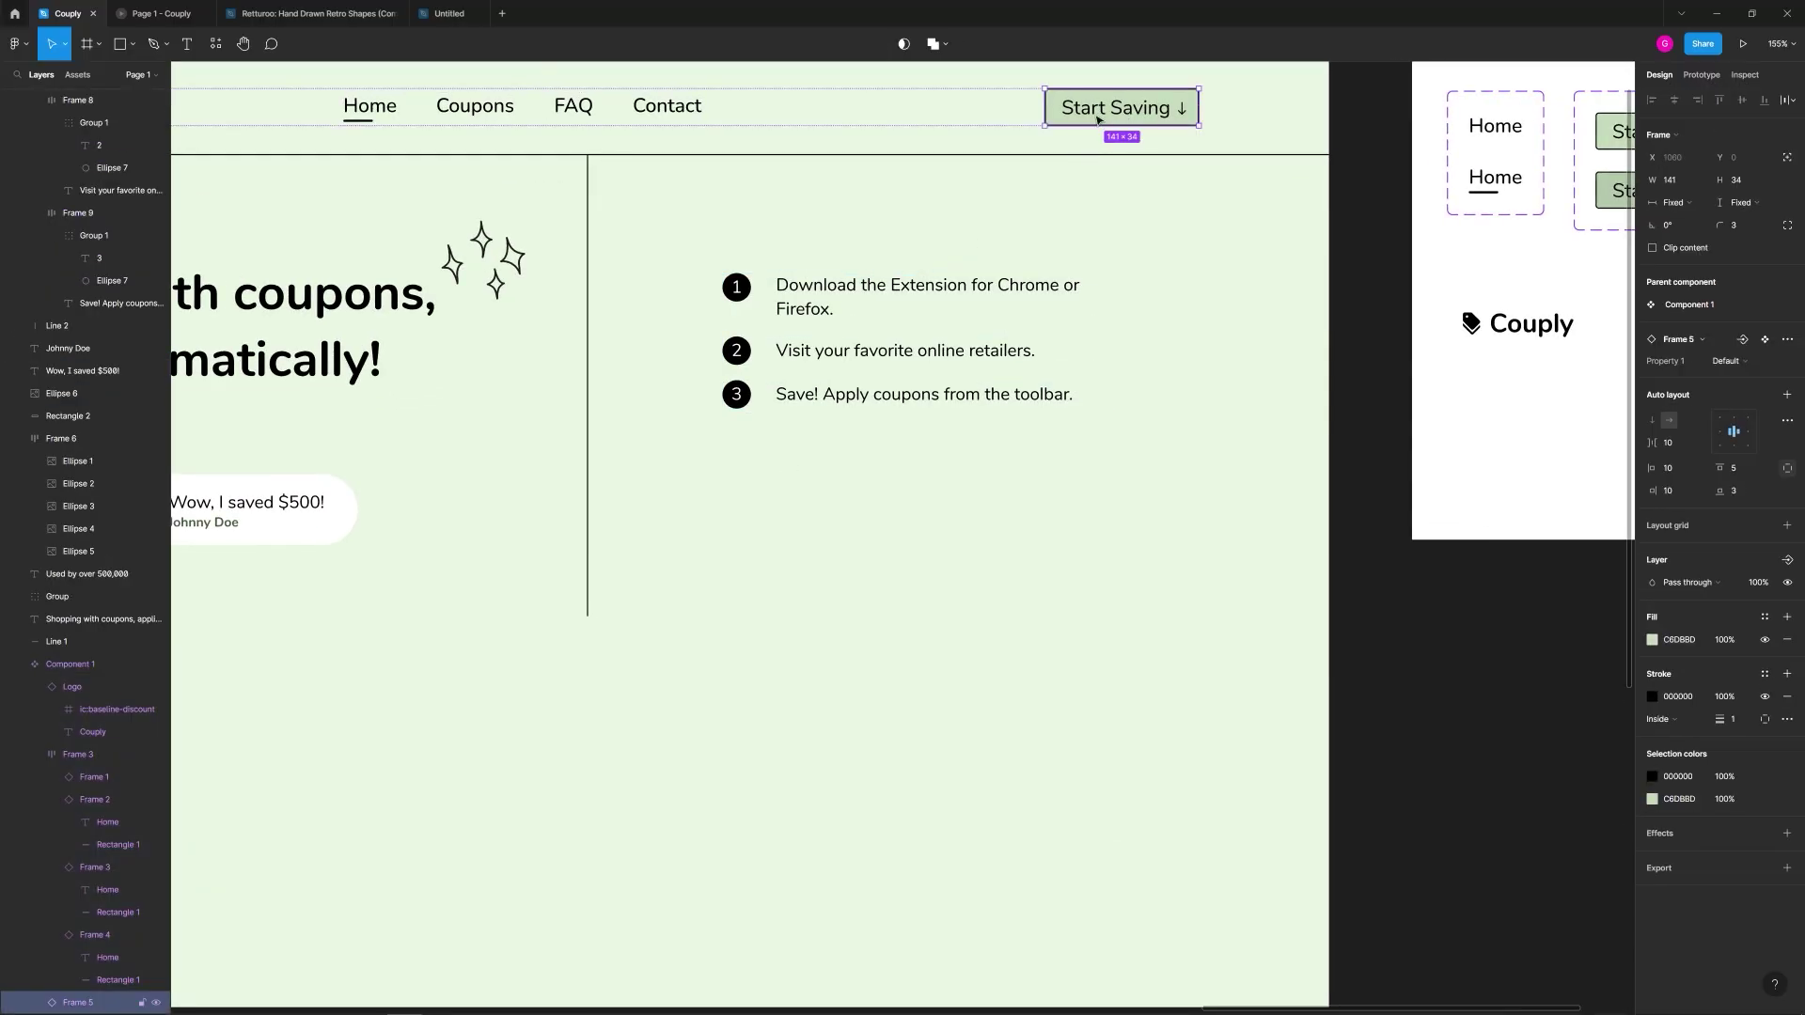
{"action": "left_click_drag", "start_coordinate": [724, 449], "coordinate": [999, 521]}
{"action": "left_click_drag", "start_coordinate": [1011, 523], "coordinate": [1013, 532]}
{"action": "left_click", "coordinate": [1146, 106]}
{"action": "key", "text": "ctrl+d"}
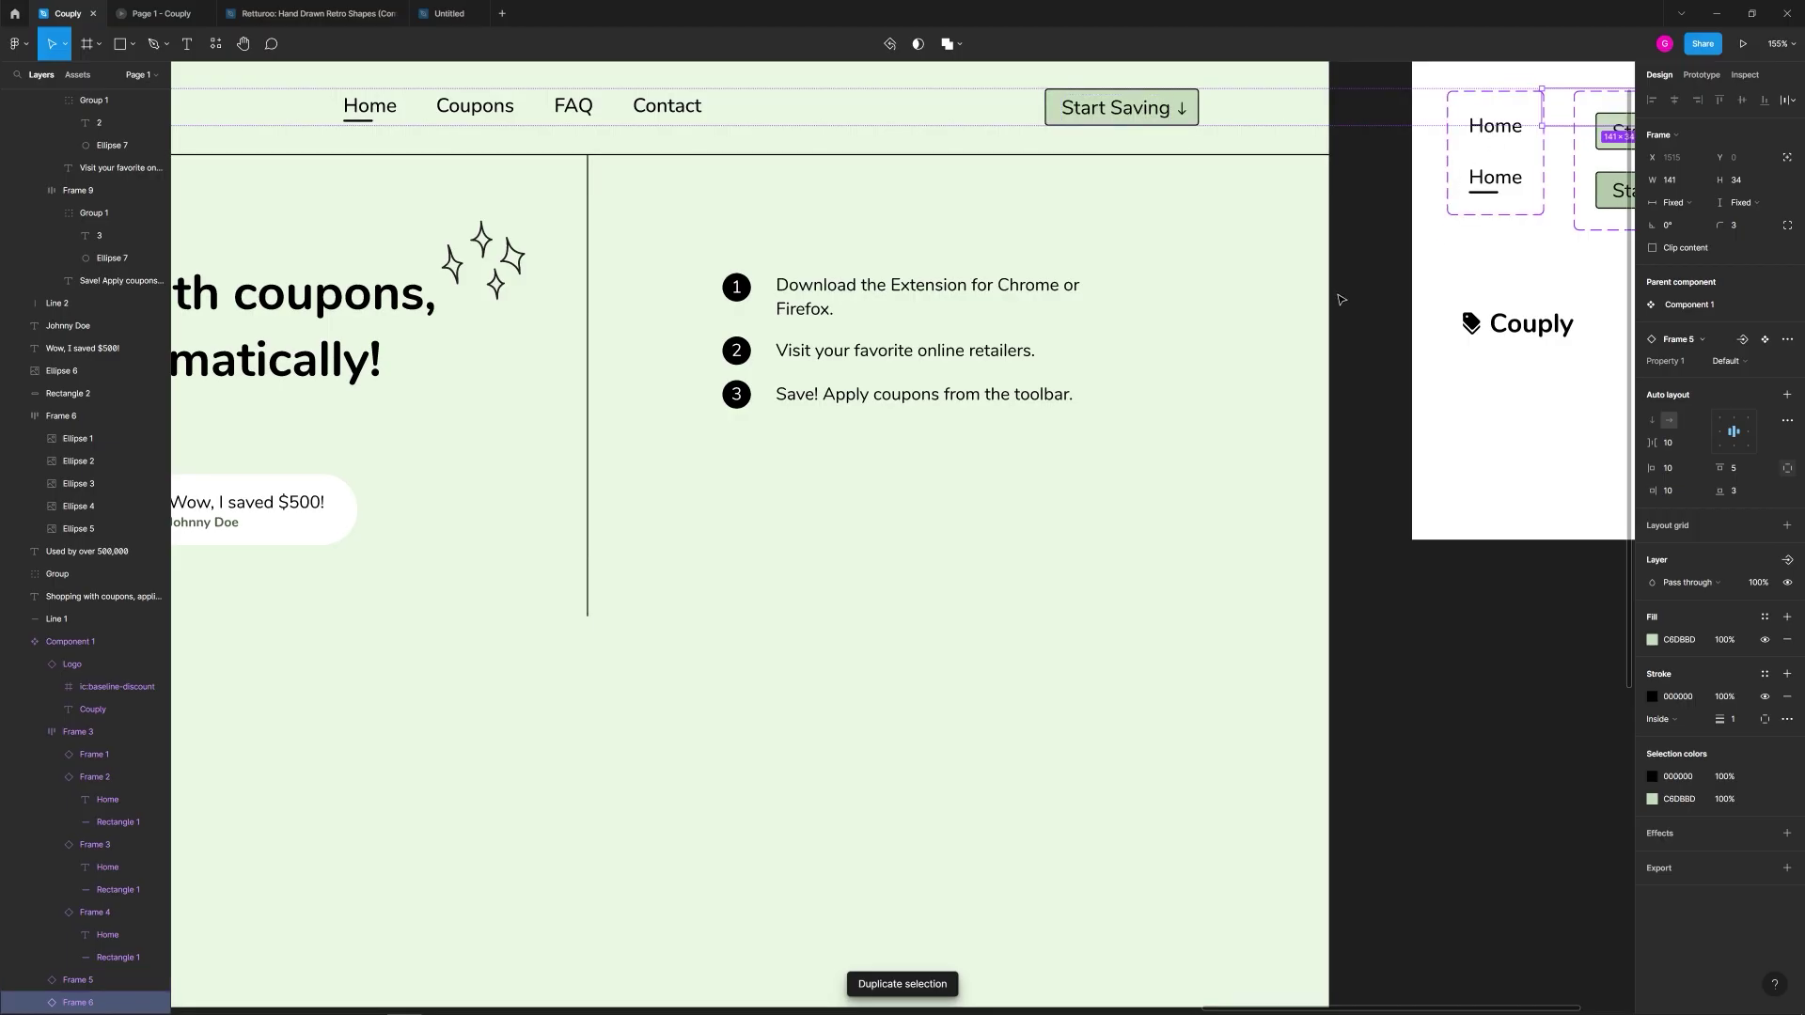
Step: Move the duplicated Start Saving button out of the header and place it below the third how-it-works step
{"action": "left_click_drag", "start_coordinate": [1309, 326], "coordinate": [931, 398]}
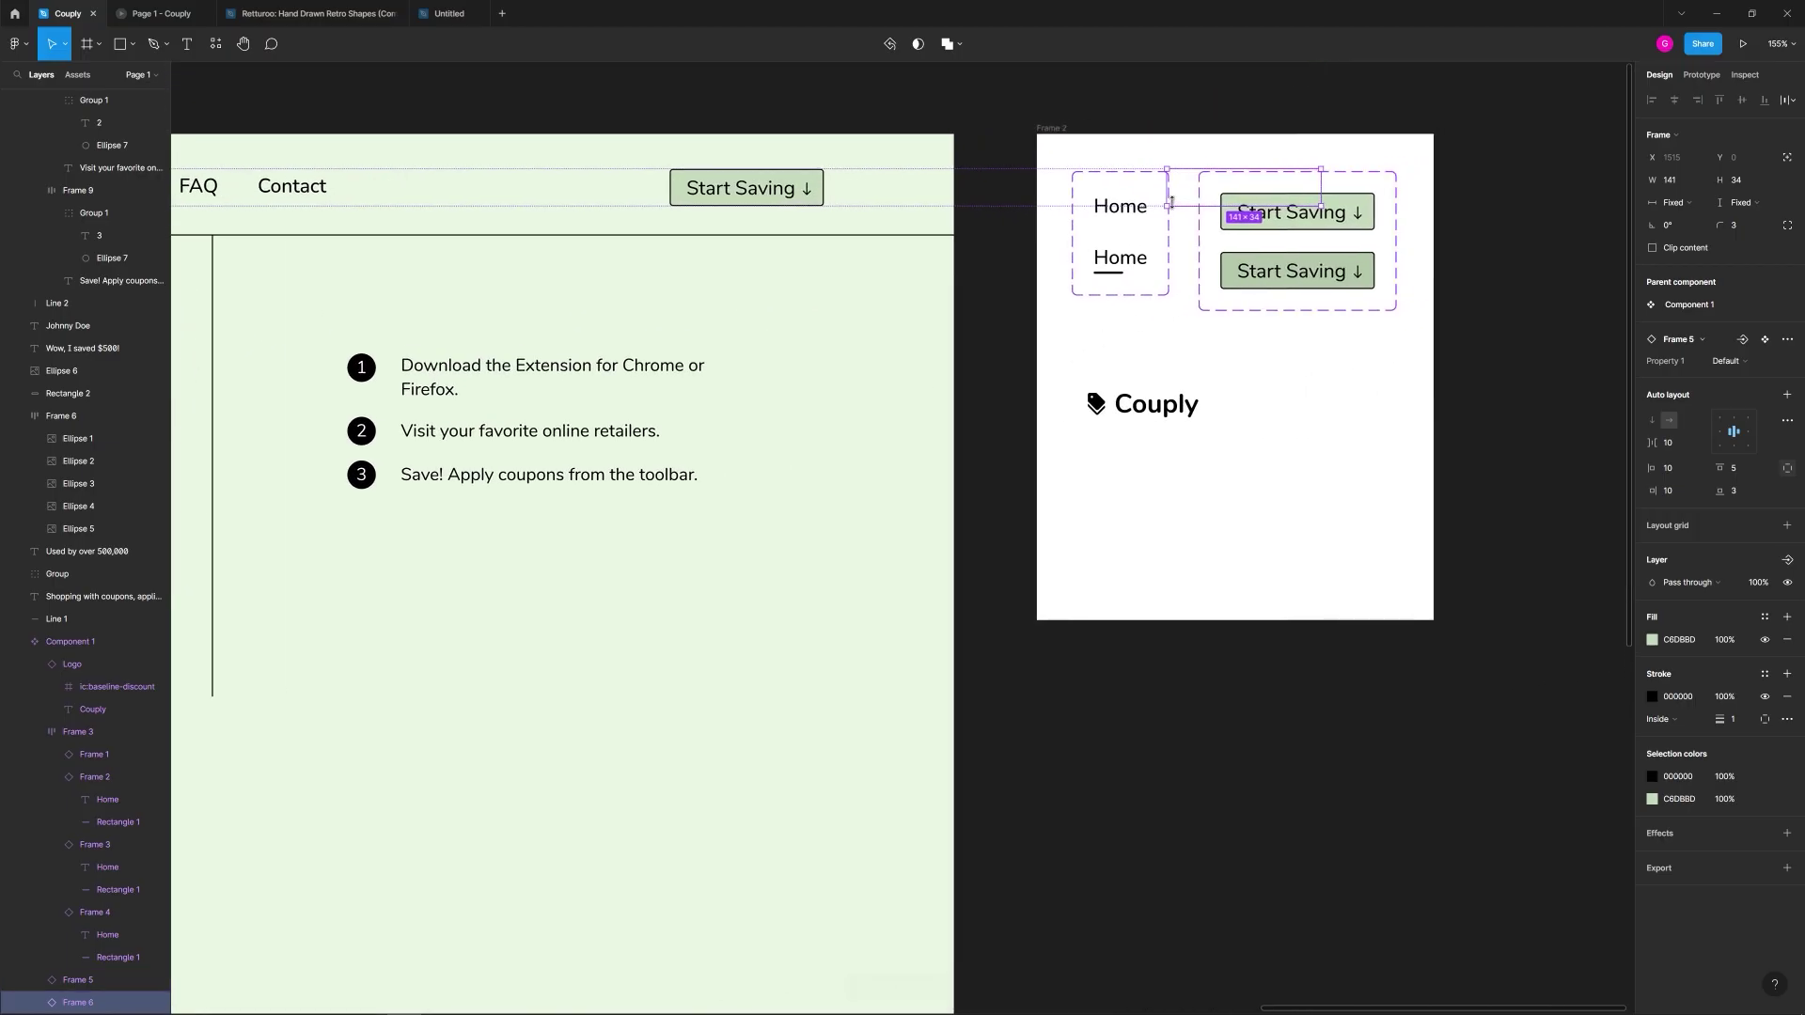
{"action": "left_click_drag", "start_coordinate": [1181, 199], "coordinate": [775, 561]}
{"action": "scroll", "coordinate": [775, 561], "scroll_direction": "up", "scroll_amount": 5}
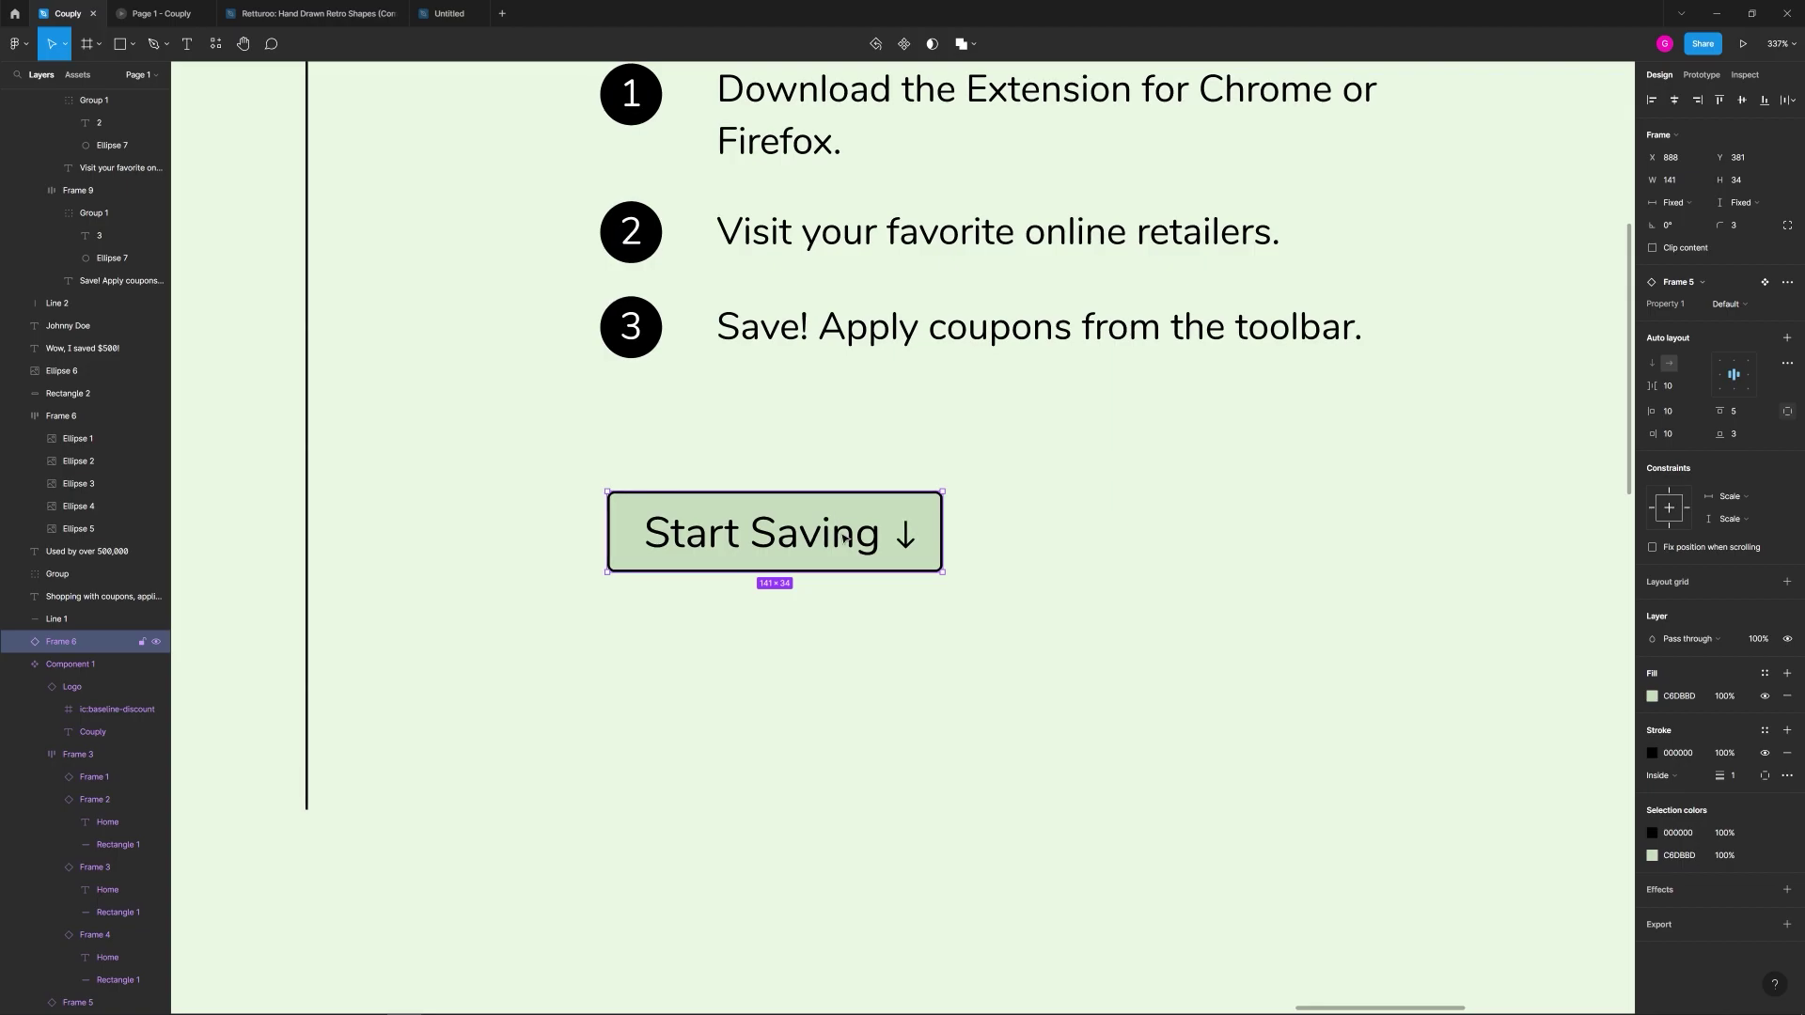
Step: Detach the duplicated Start Saving button from its component instance
{"action": "right_click", "coordinate": [838, 517]}
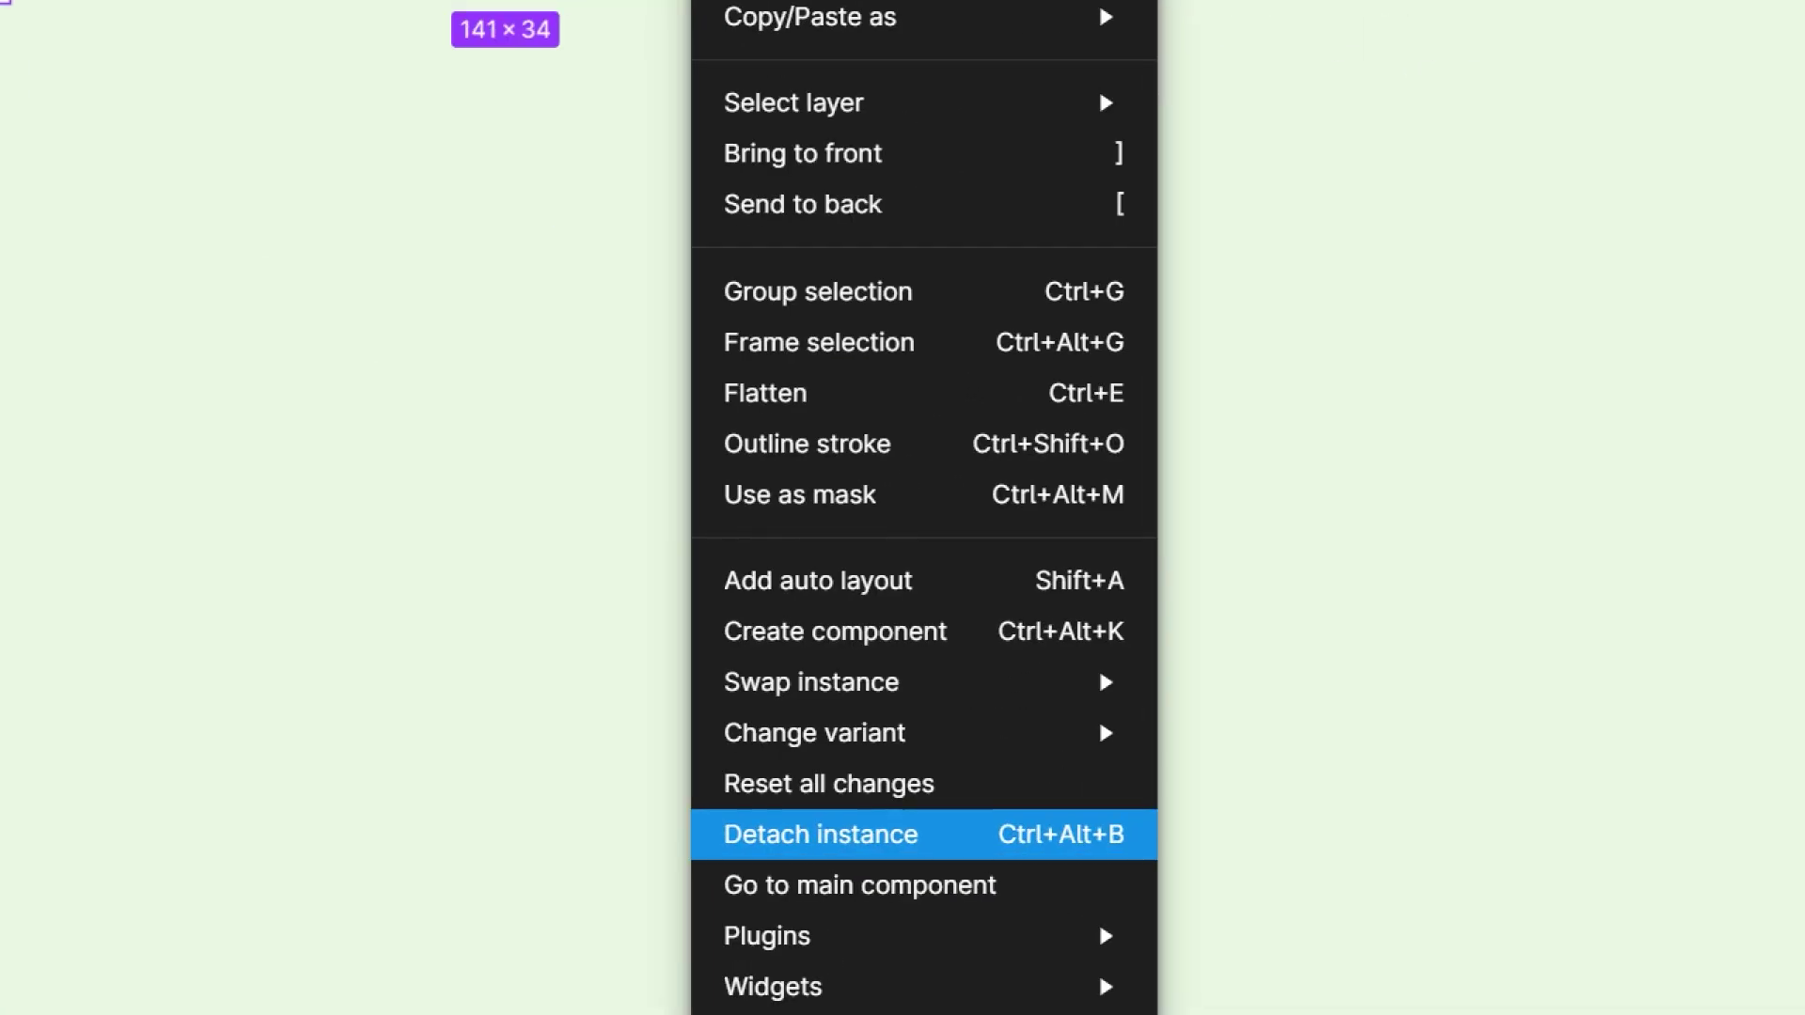
{"action": "key", "text": "Escape"}
{"action": "right_click", "coordinate": [852, 564]}
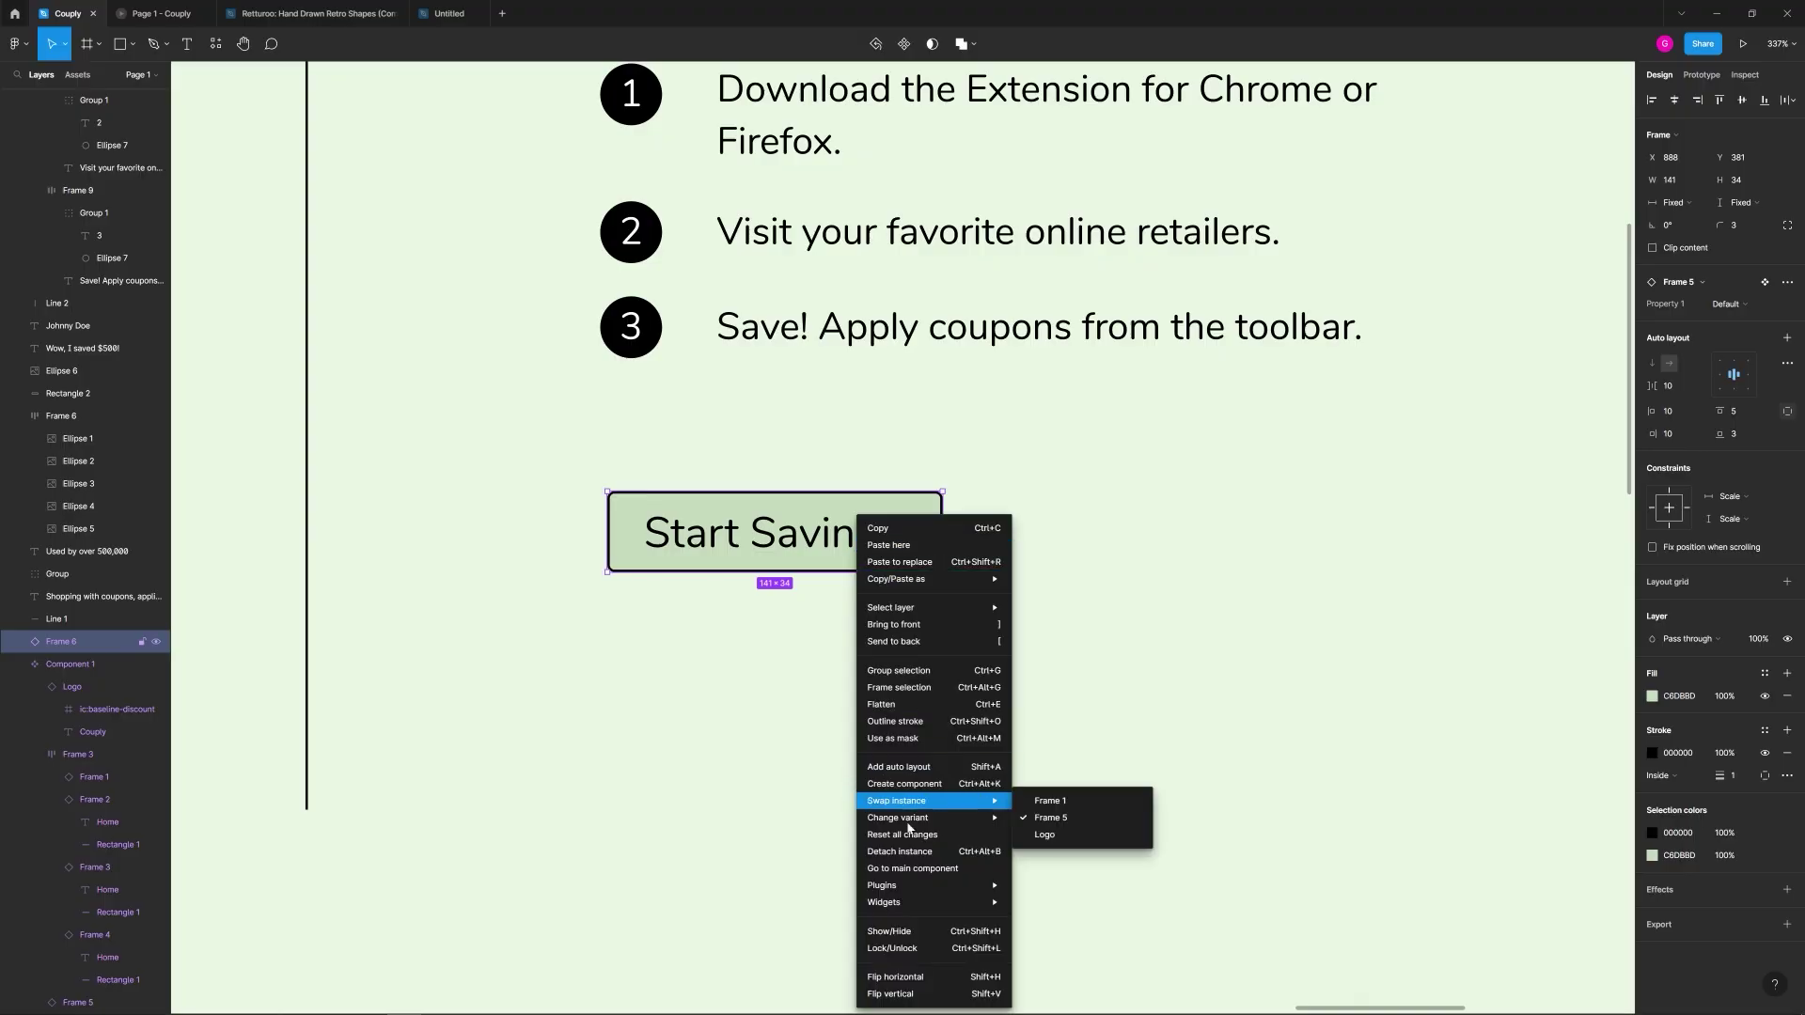
{"action": "left_click", "coordinate": [907, 832]}
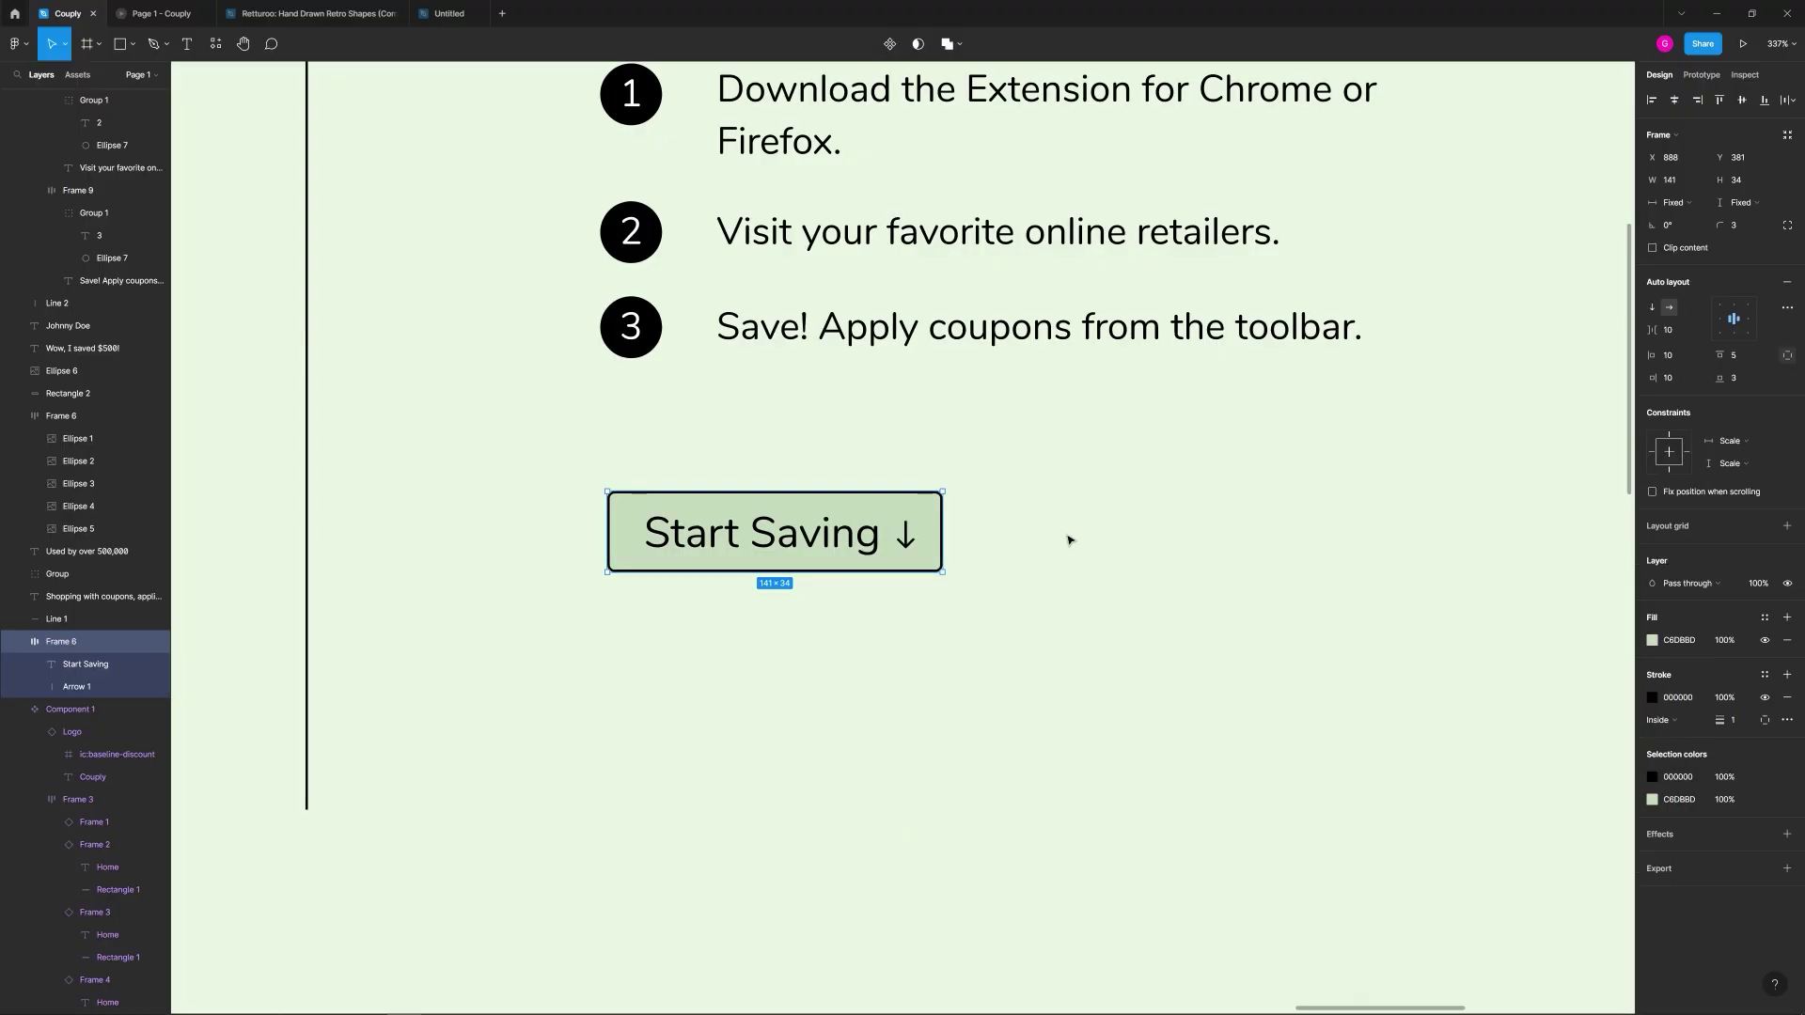
Step: Undo the detachment of the duplicated Start Saving button and its placement below the steps
{"action": "scroll", "coordinate": [1231, 423], "scroll_direction": "down", "scroll_amount": 5}
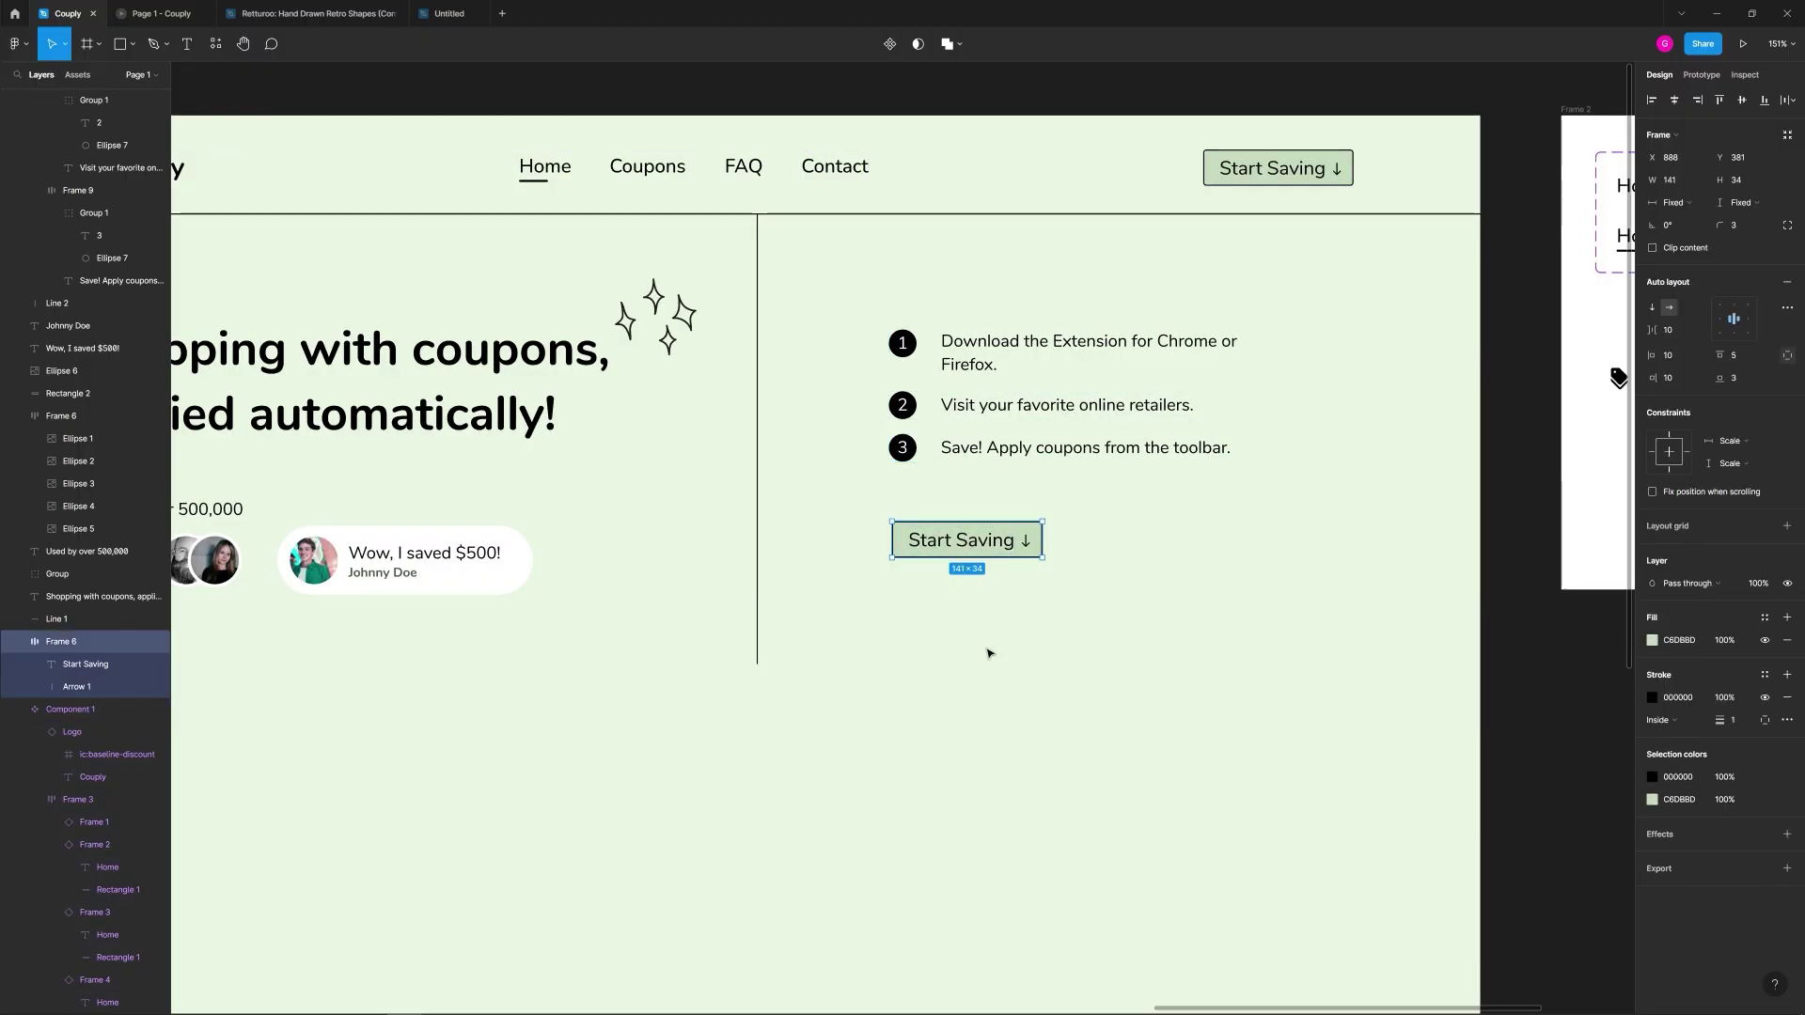
{"action": "scroll", "coordinate": [1028, 592], "scroll_direction": "up", "scroll_amount": 3}
{"action": "scroll", "coordinate": [1028, 592], "scroll_direction": "up", "scroll_amount": 2}
{"action": "left_click_drag", "start_coordinate": [1016, 573], "coordinate": [799, 659]}
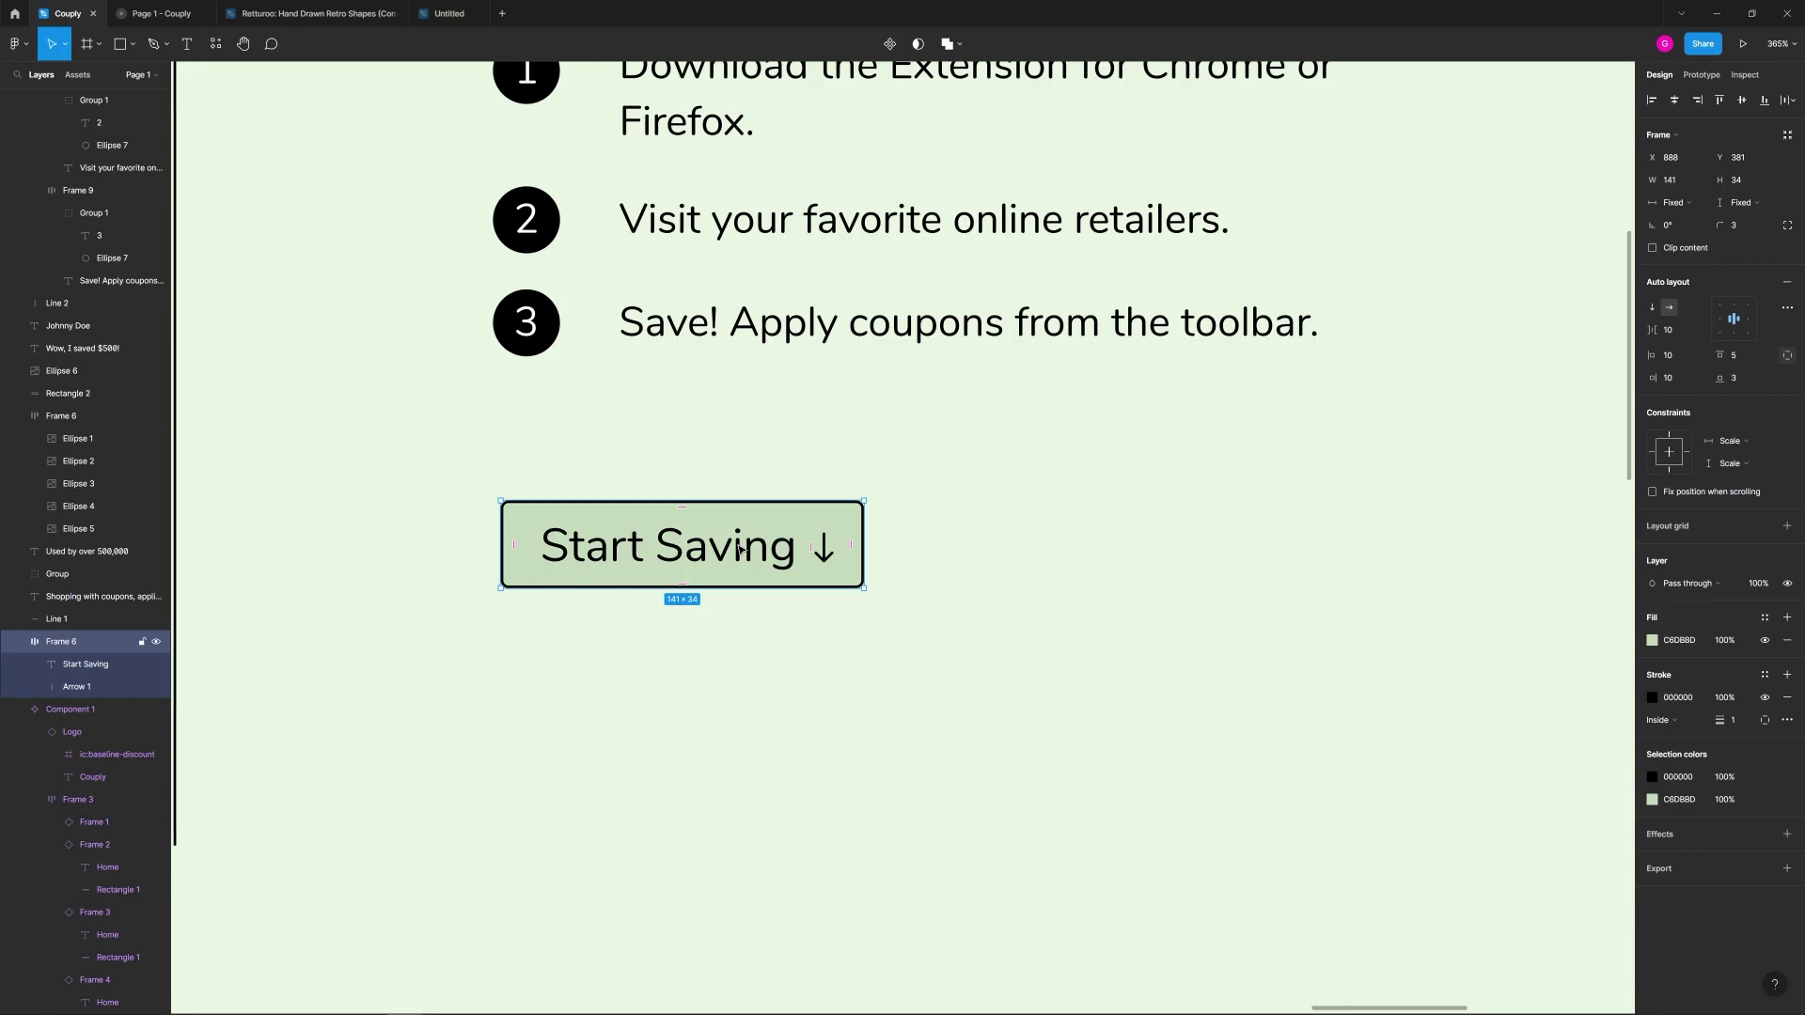
{"action": "key", "text": "ctrl+alt+k"}
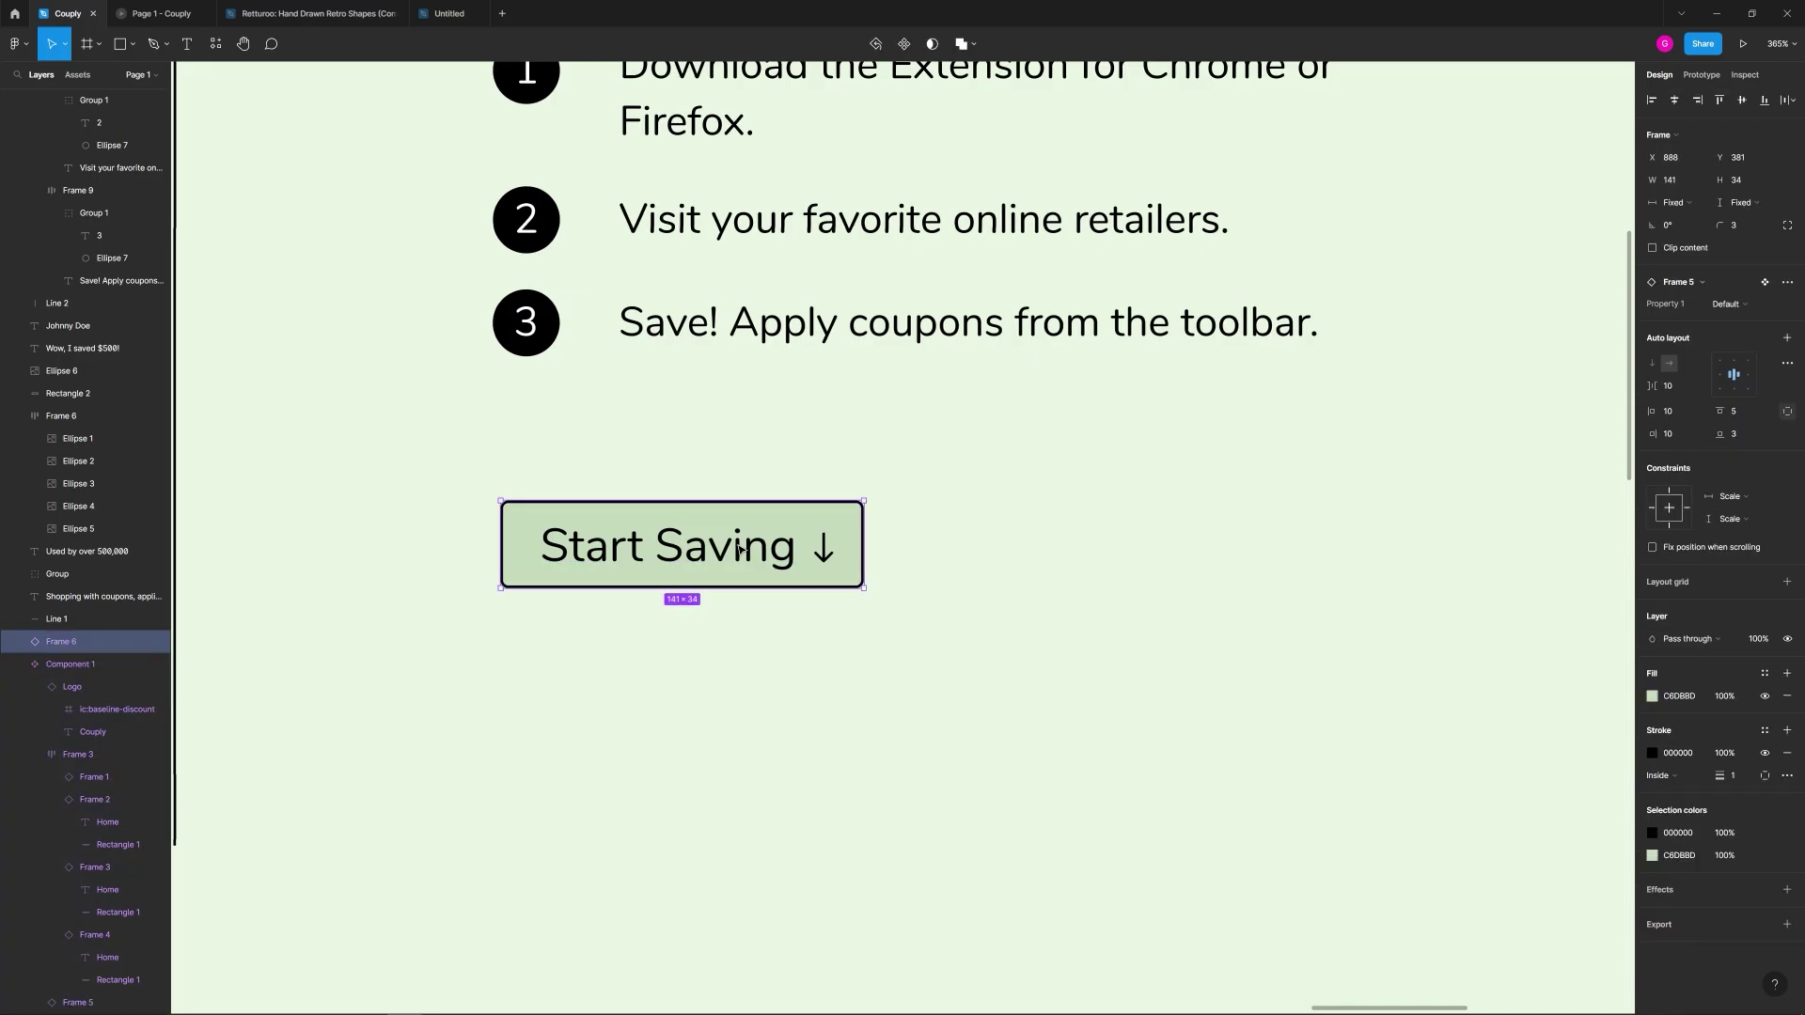
{"action": "key", "text": "ctrl+z"}
{"action": "right_click", "coordinate": [430, 282]}
{"action": "left_click", "coordinate": [877, 495]}
Step: Move Frame 2 down to X 921, Y -238, clear of the area beside the desktop header
{"action": "scroll", "coordinate": [877, 496], "scroll_direction": "down", "scroll_amount": 5}
{"action": "left_click_drag", "start_coordinate": [1091, 513], "coordinate": [617, 657]}
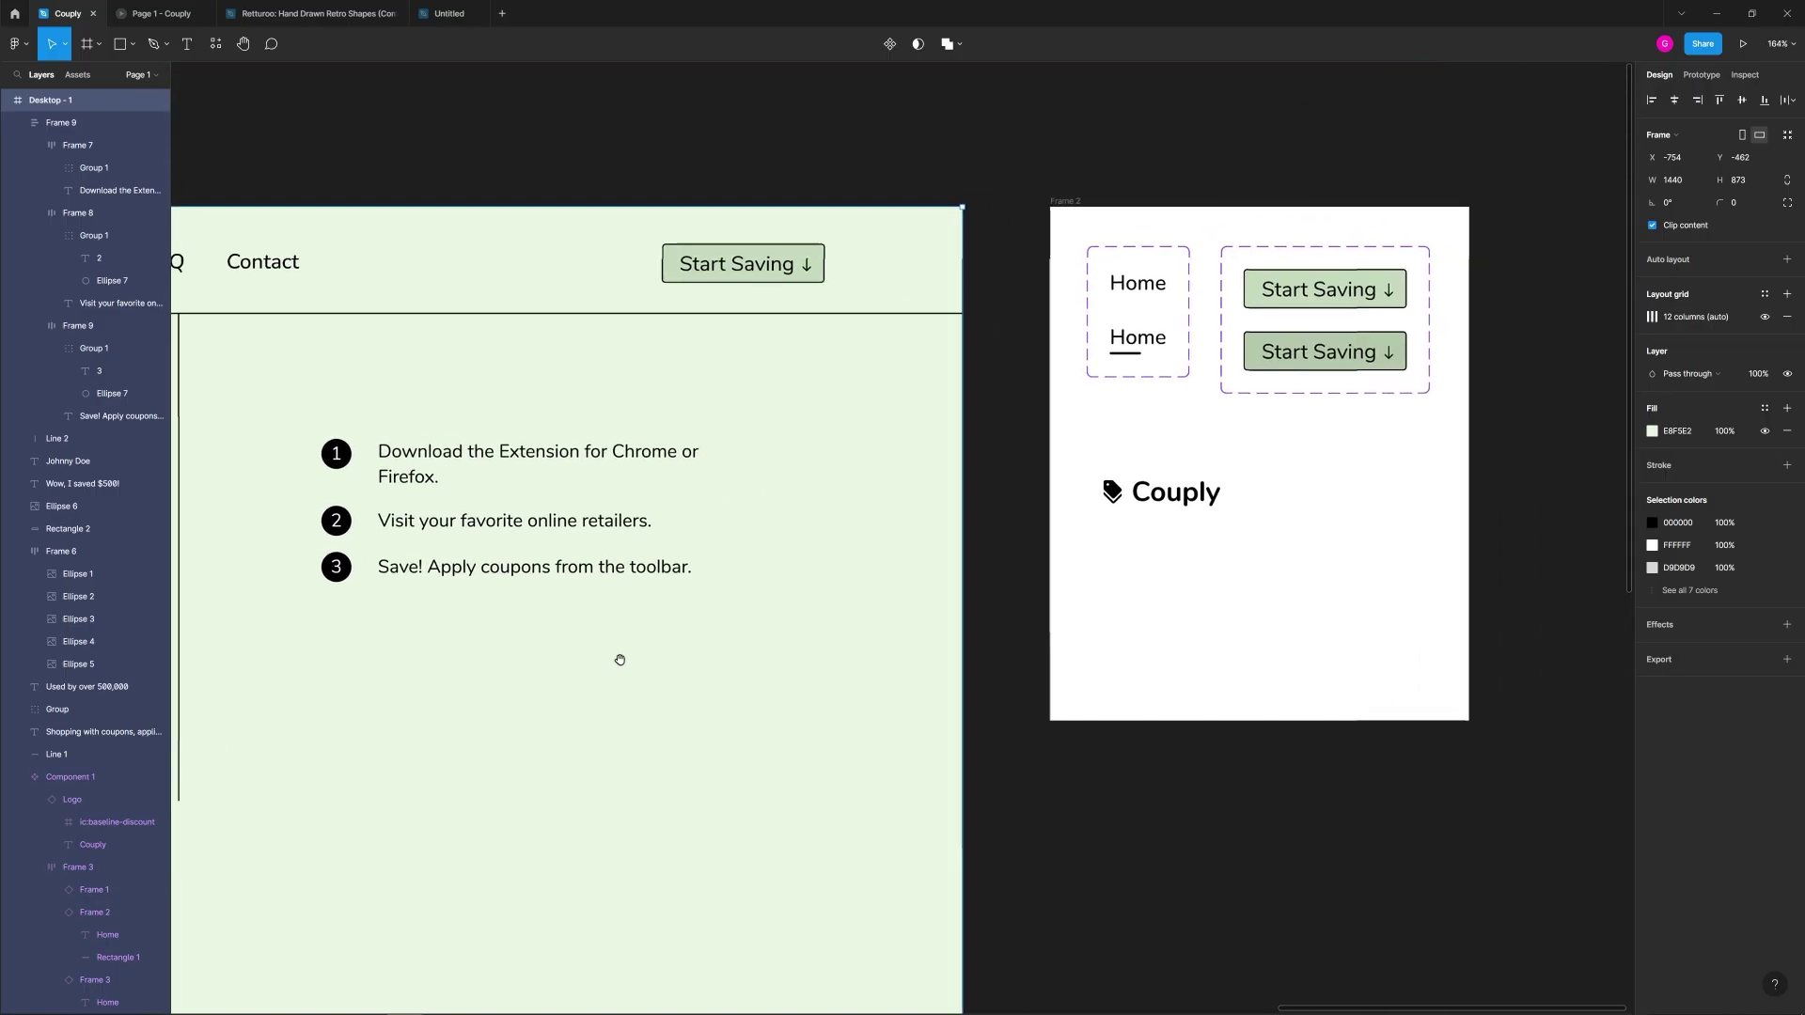
{"action": "left_click", "coordinate": [1027, 266]}
{"action": "left_click", "coordinate": [1241, 258]}
{"action": "left_click_drag", "start_coordinate": [1240, 257], "coordinate": [1207, 460]}
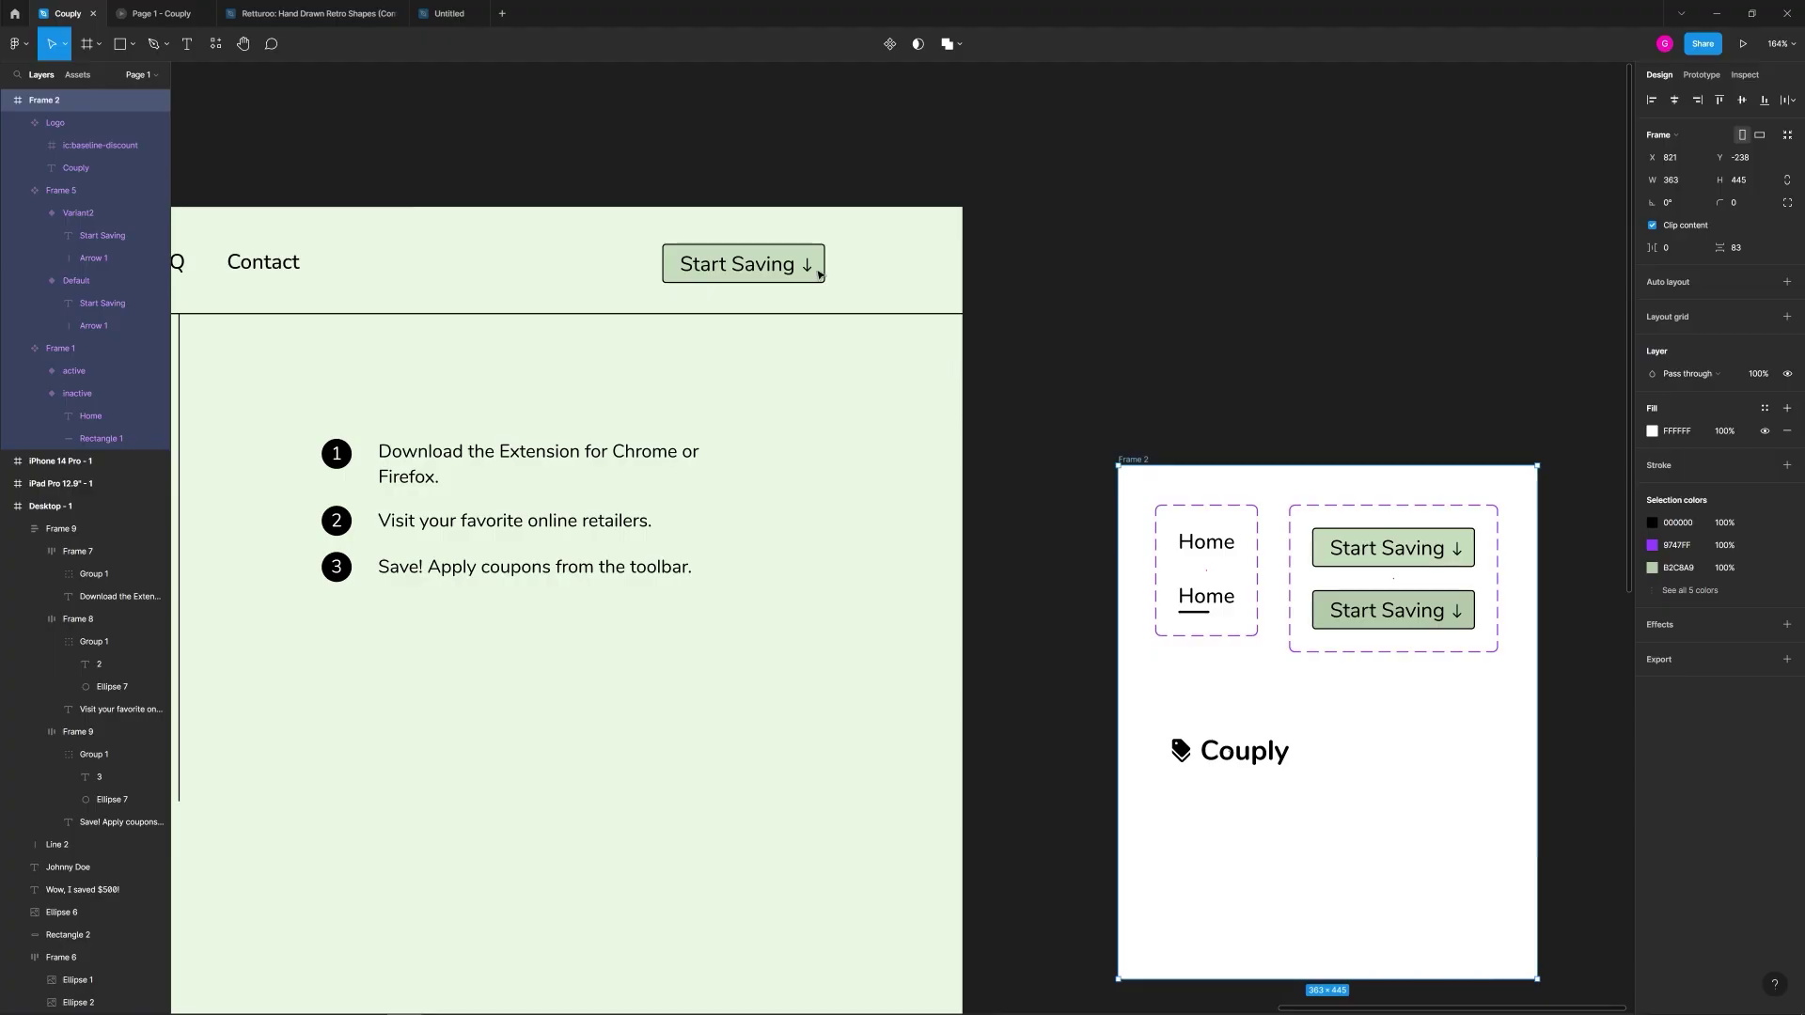
Step: Widen the Desktop - 1 frame to 1817 to expose the duplicated button overflowing the header
{"action": "left_click", "coordinate": [895, 262]}
{"action": "left_click", "coordinate": [1278, 274]}
{"action": "left_click", "coordinate": [71, 641]}
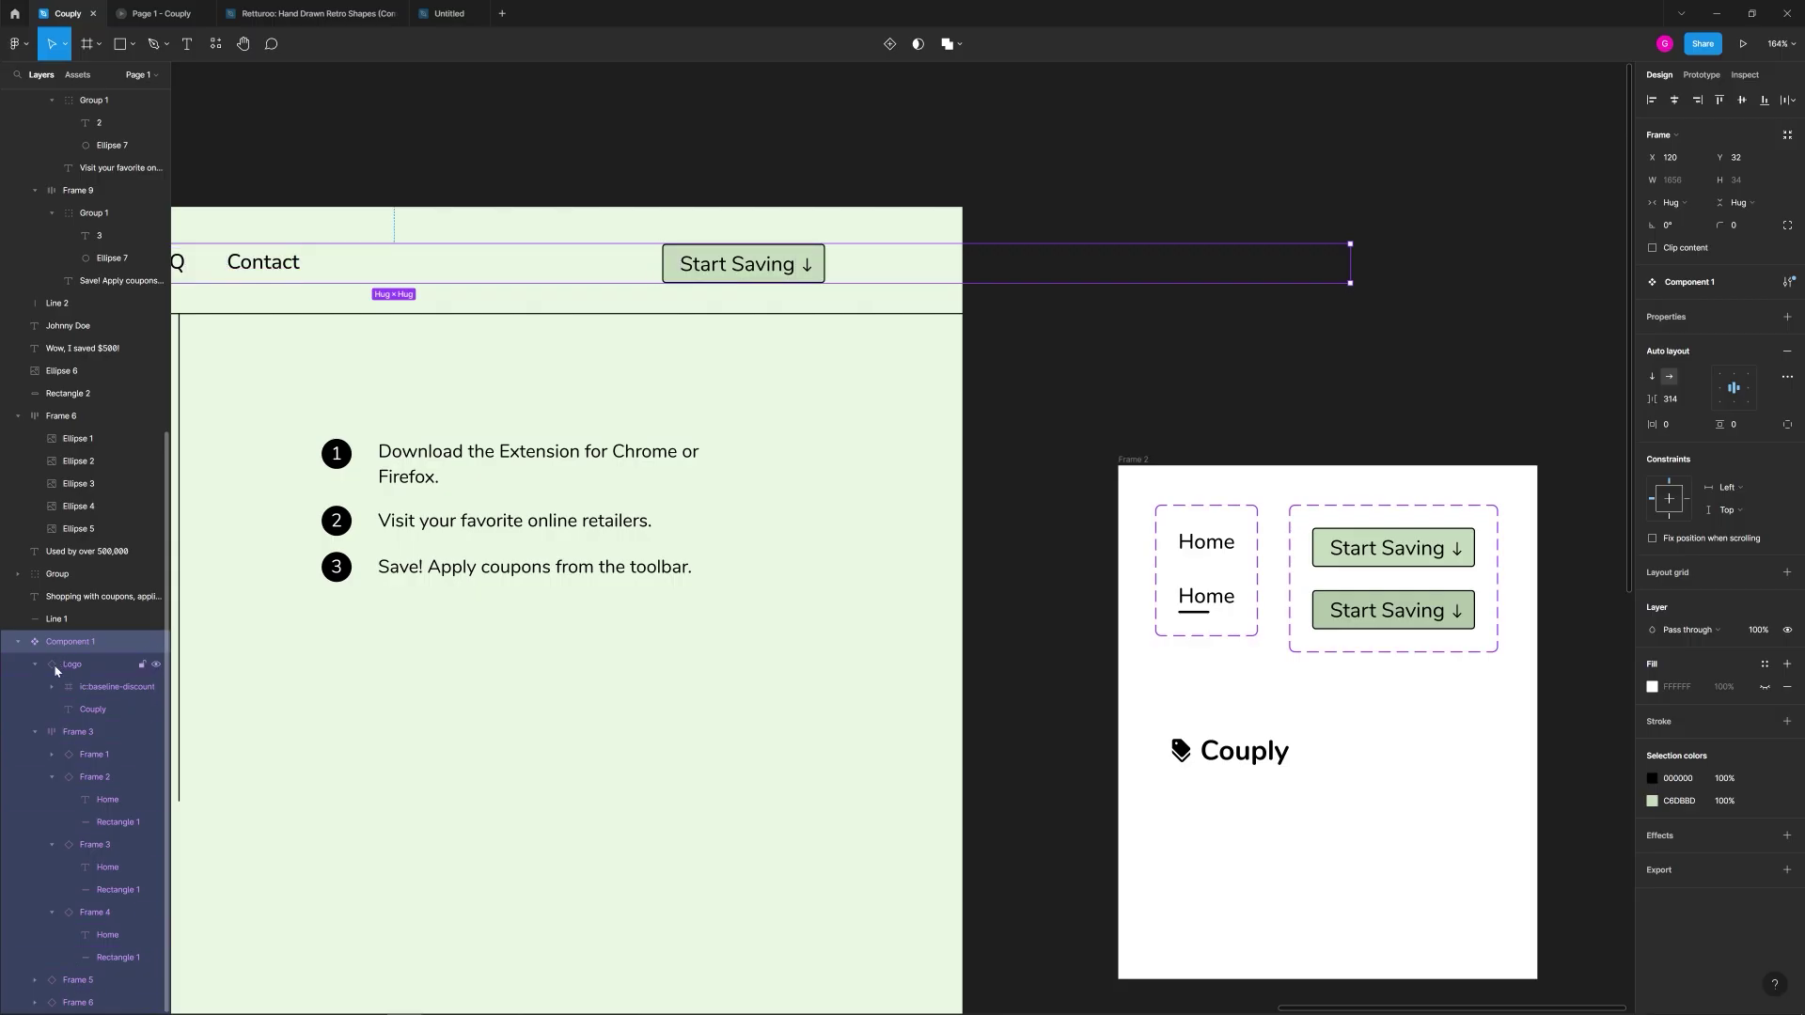
{"action": "left_click", "coordinate": [758, 266]}
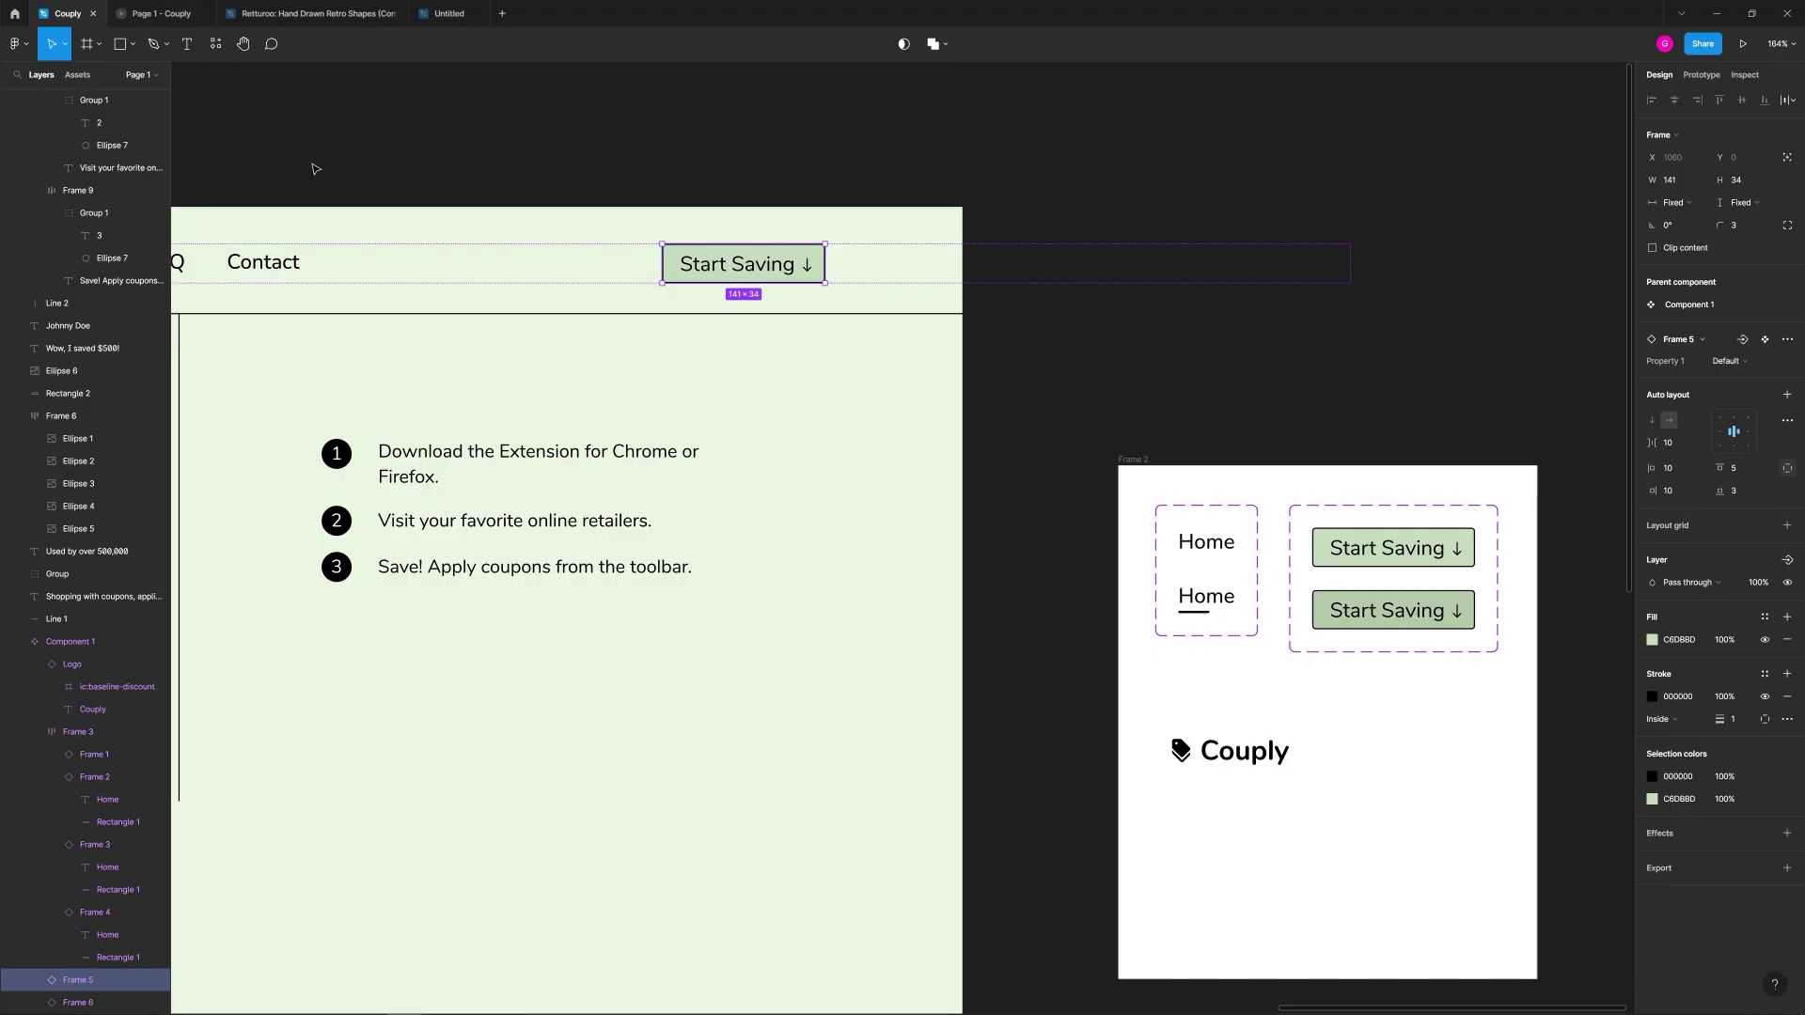
{"action": "scroll", "coordinate": [333, 151], "scroll_direction": "down", "scroll_amount": 5}
{"action": "scroll", "coordinate": [334, 152], "scroll_direction": "left", "scroll_amount": 8}
{"action": "left_click", "coordinate": [513, 188]}
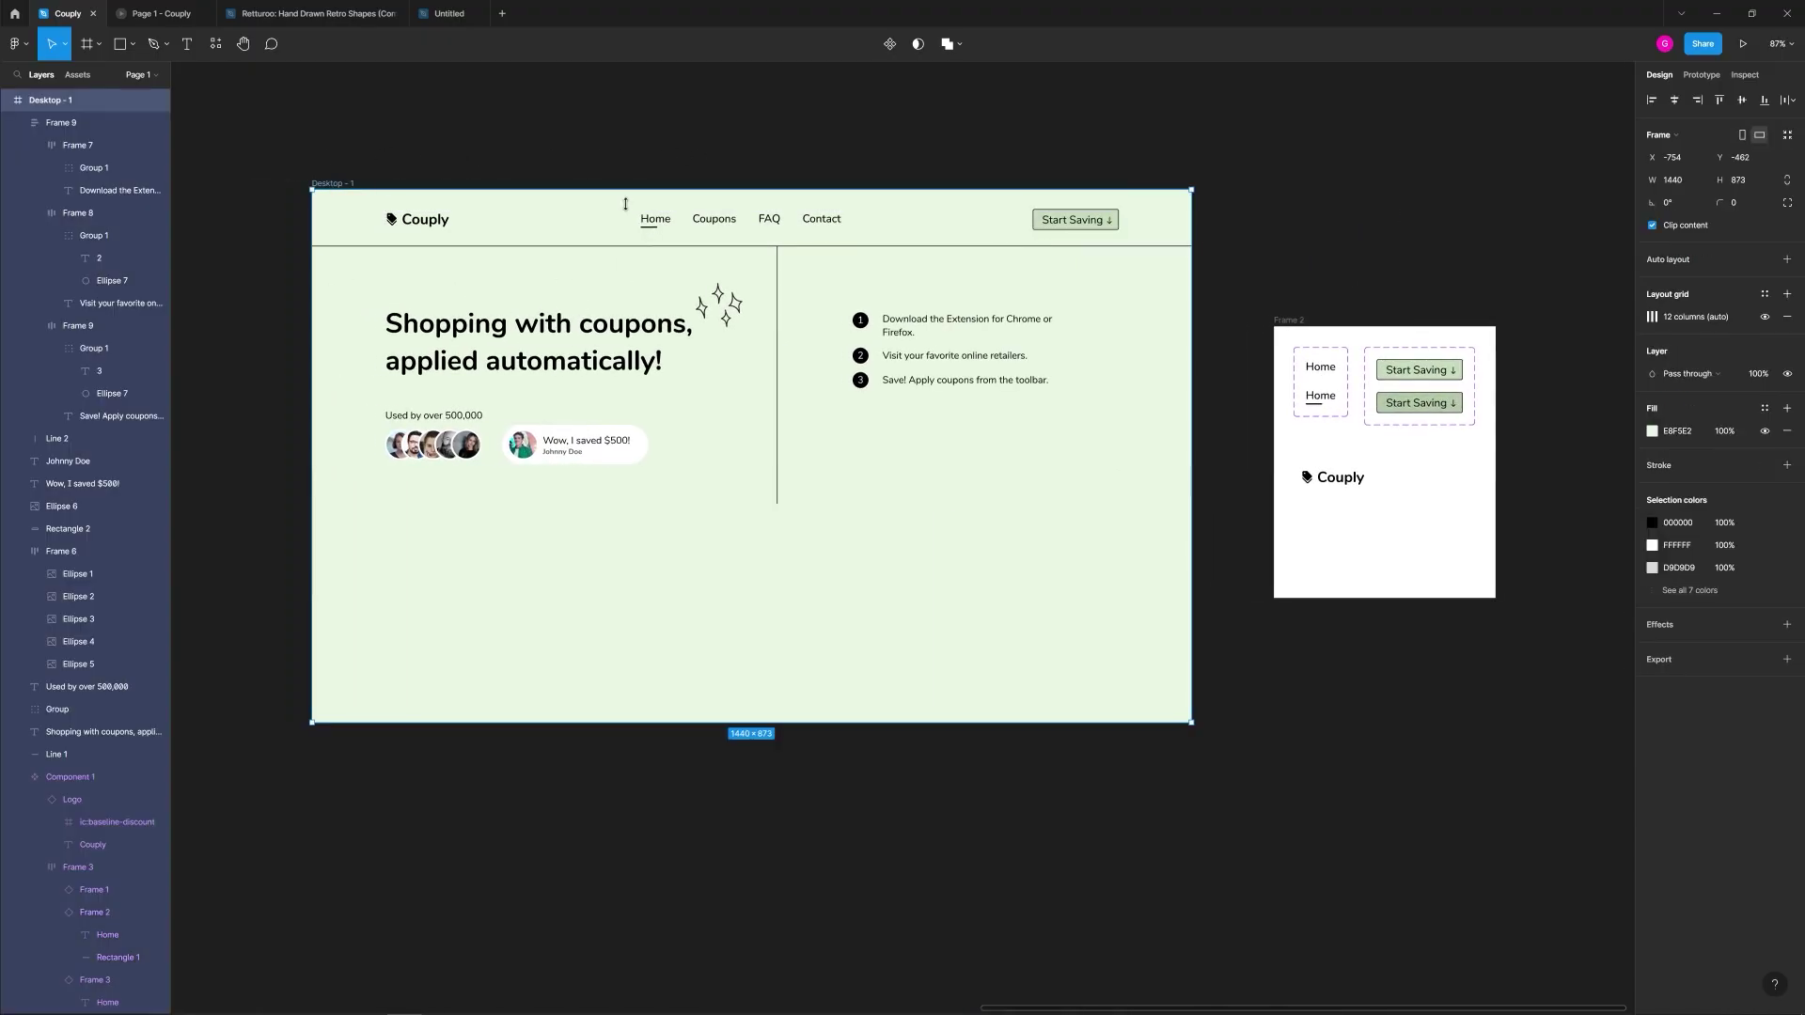
{"action": "left_click_drag", "start_coordinate": [1196, 304], "coordinate": [1422, 304]}
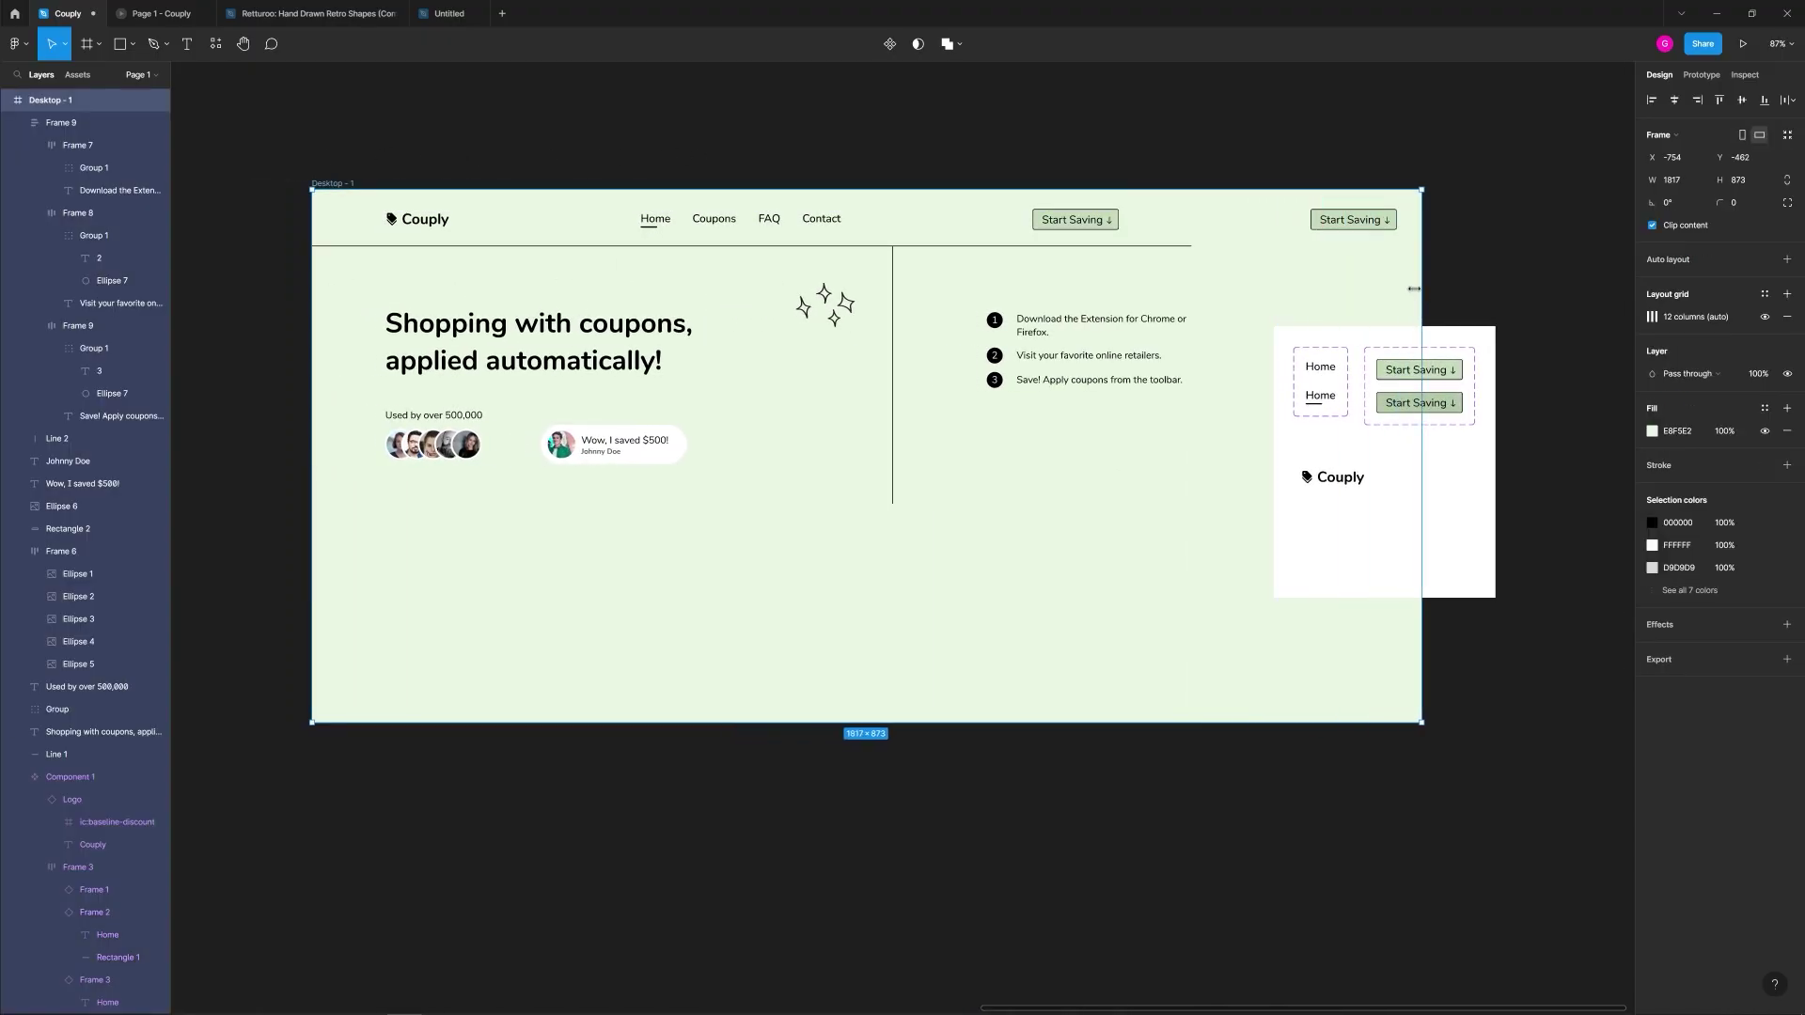
Step: Move the duplicated Start Saving button from the header to just below the third how-it-works step
{"action": "double_click", "coordinate": [1357, 220]}
{"action": "double_click", "coordinate": [1357, 220]}
{"action": "left_click", "coordinate": [77, 958]}
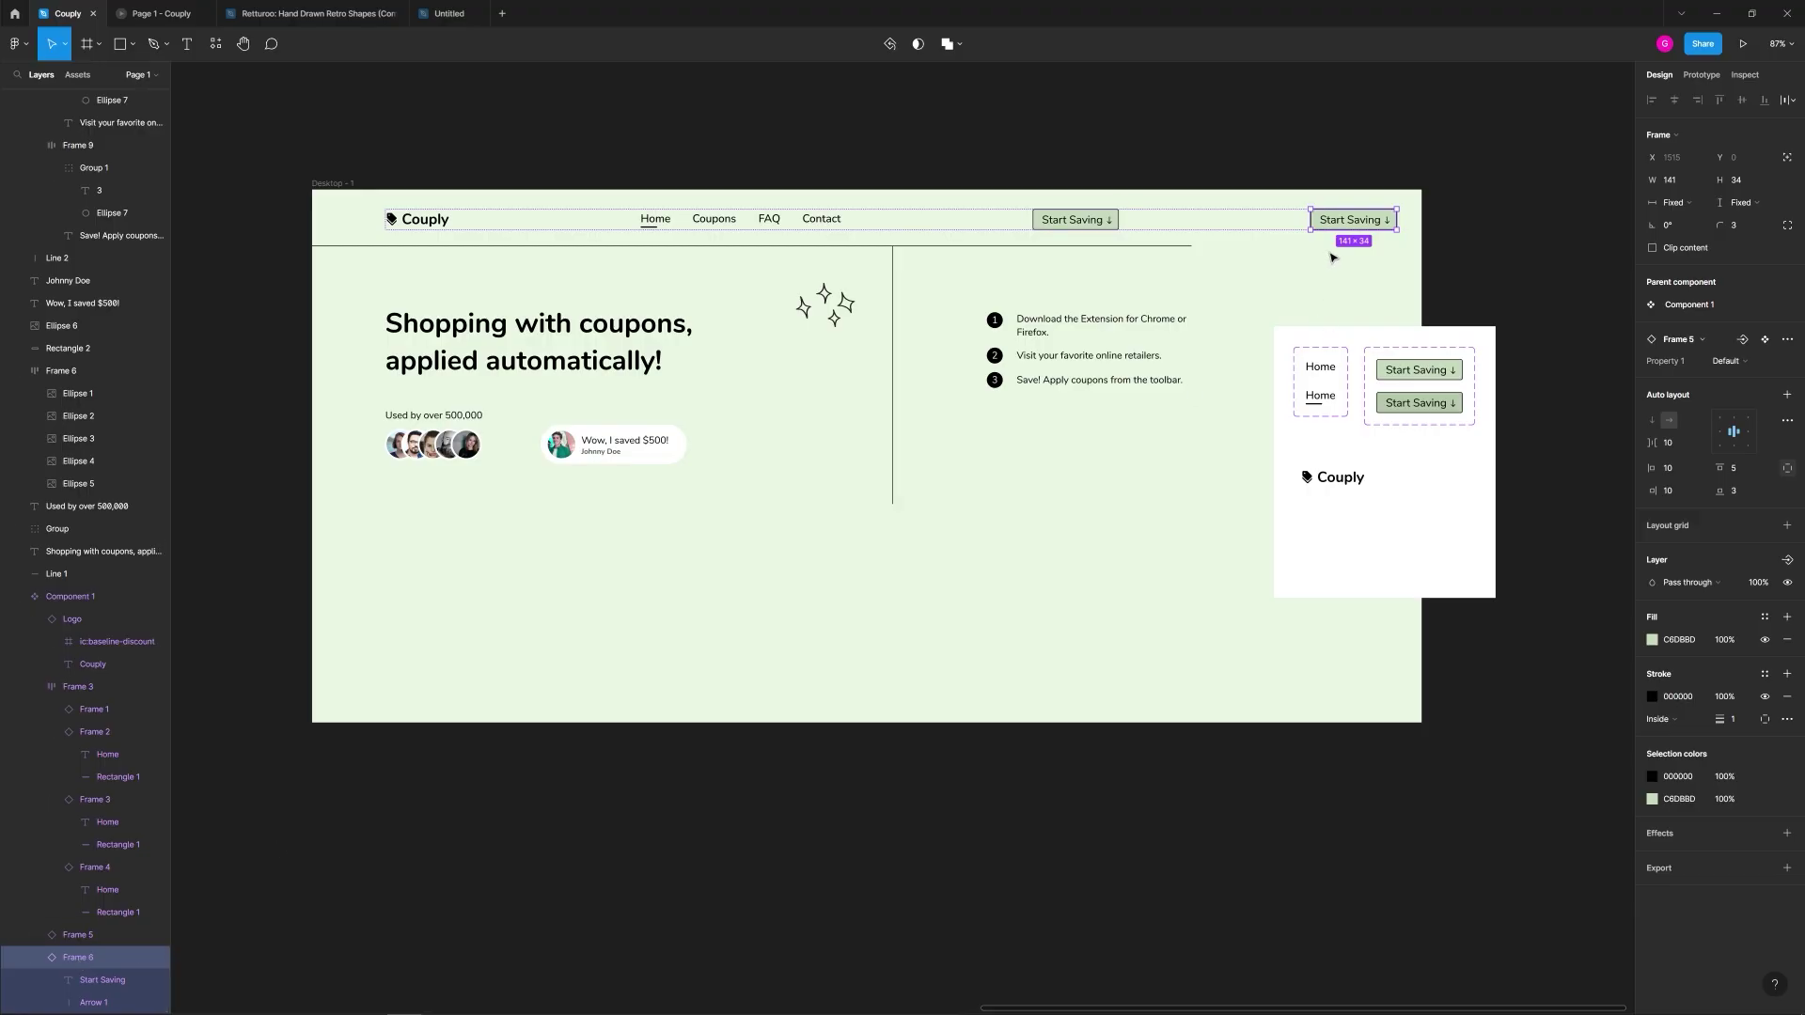
{"action": "left_click_drag", "start_coordinate": [1358, 224], "coordinate": [1035, 419]}
Step: Narrow the Desktop - 1 frame to a width of 1440
{"action": "left_click", "coordinate": [336, 181]}
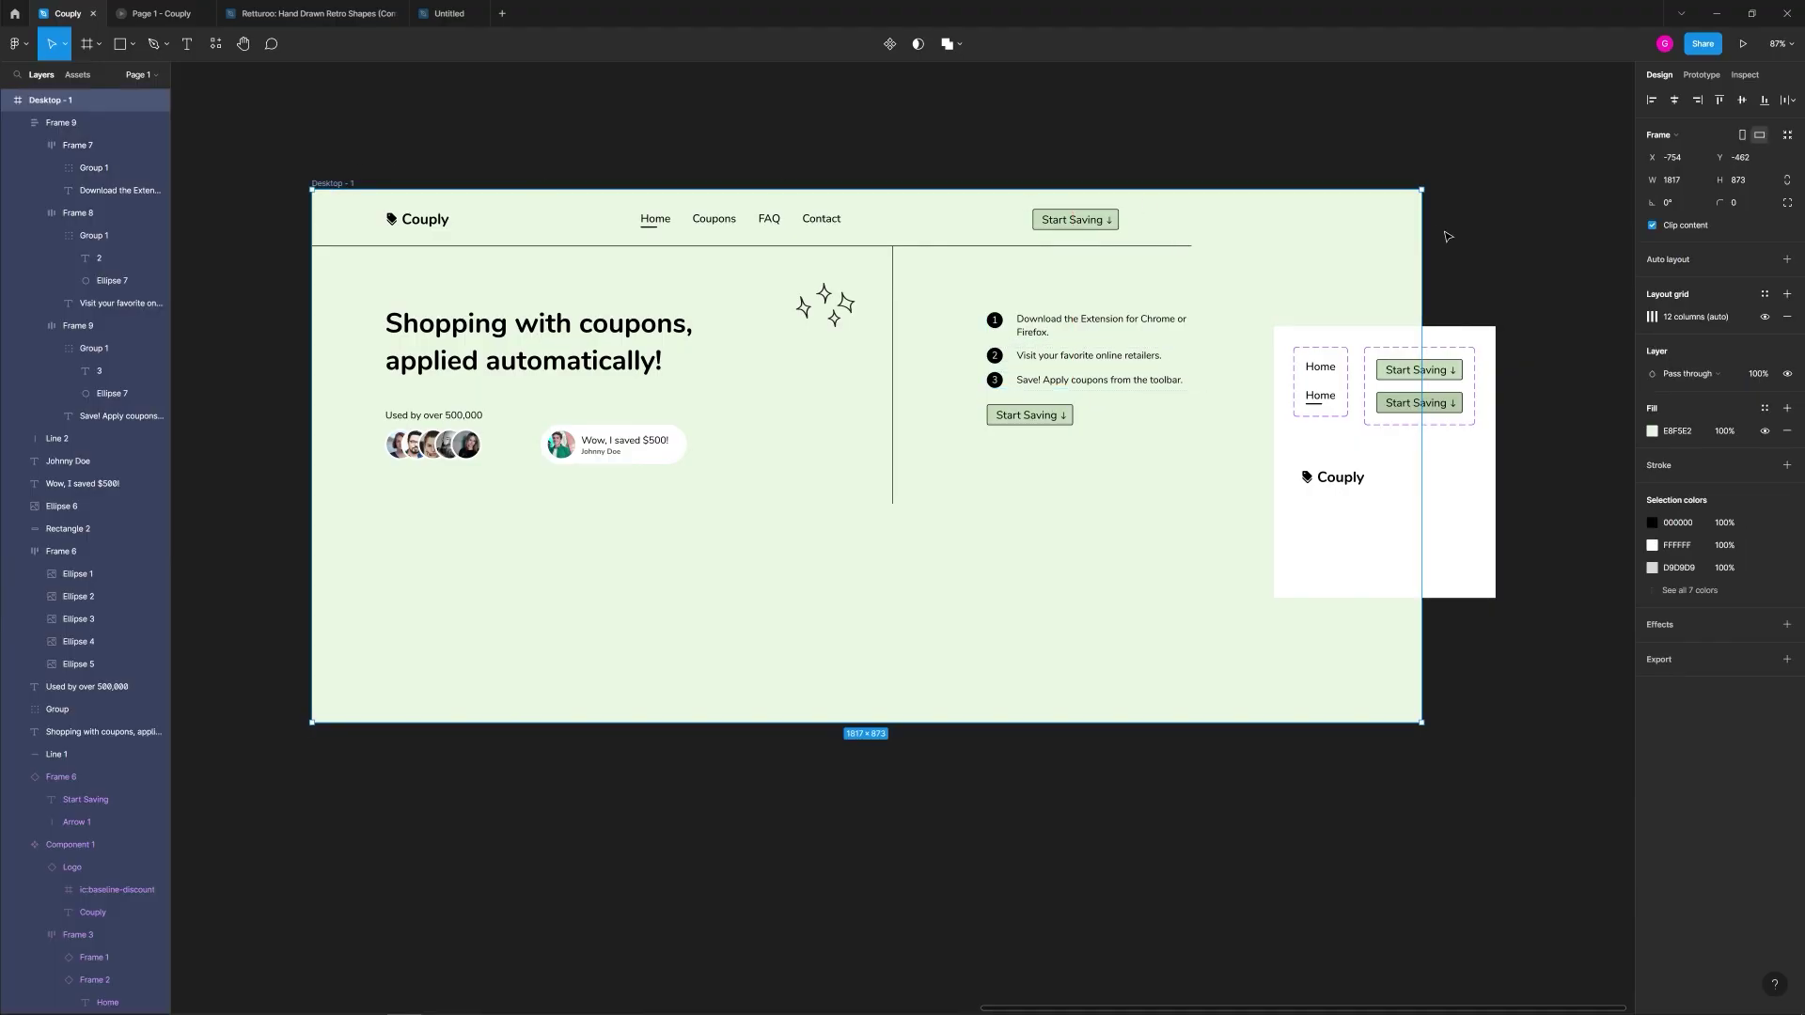
{"action": "left_click_drag", "start_coordinate": [1420, 233], "coordinate": [1191, 235]}
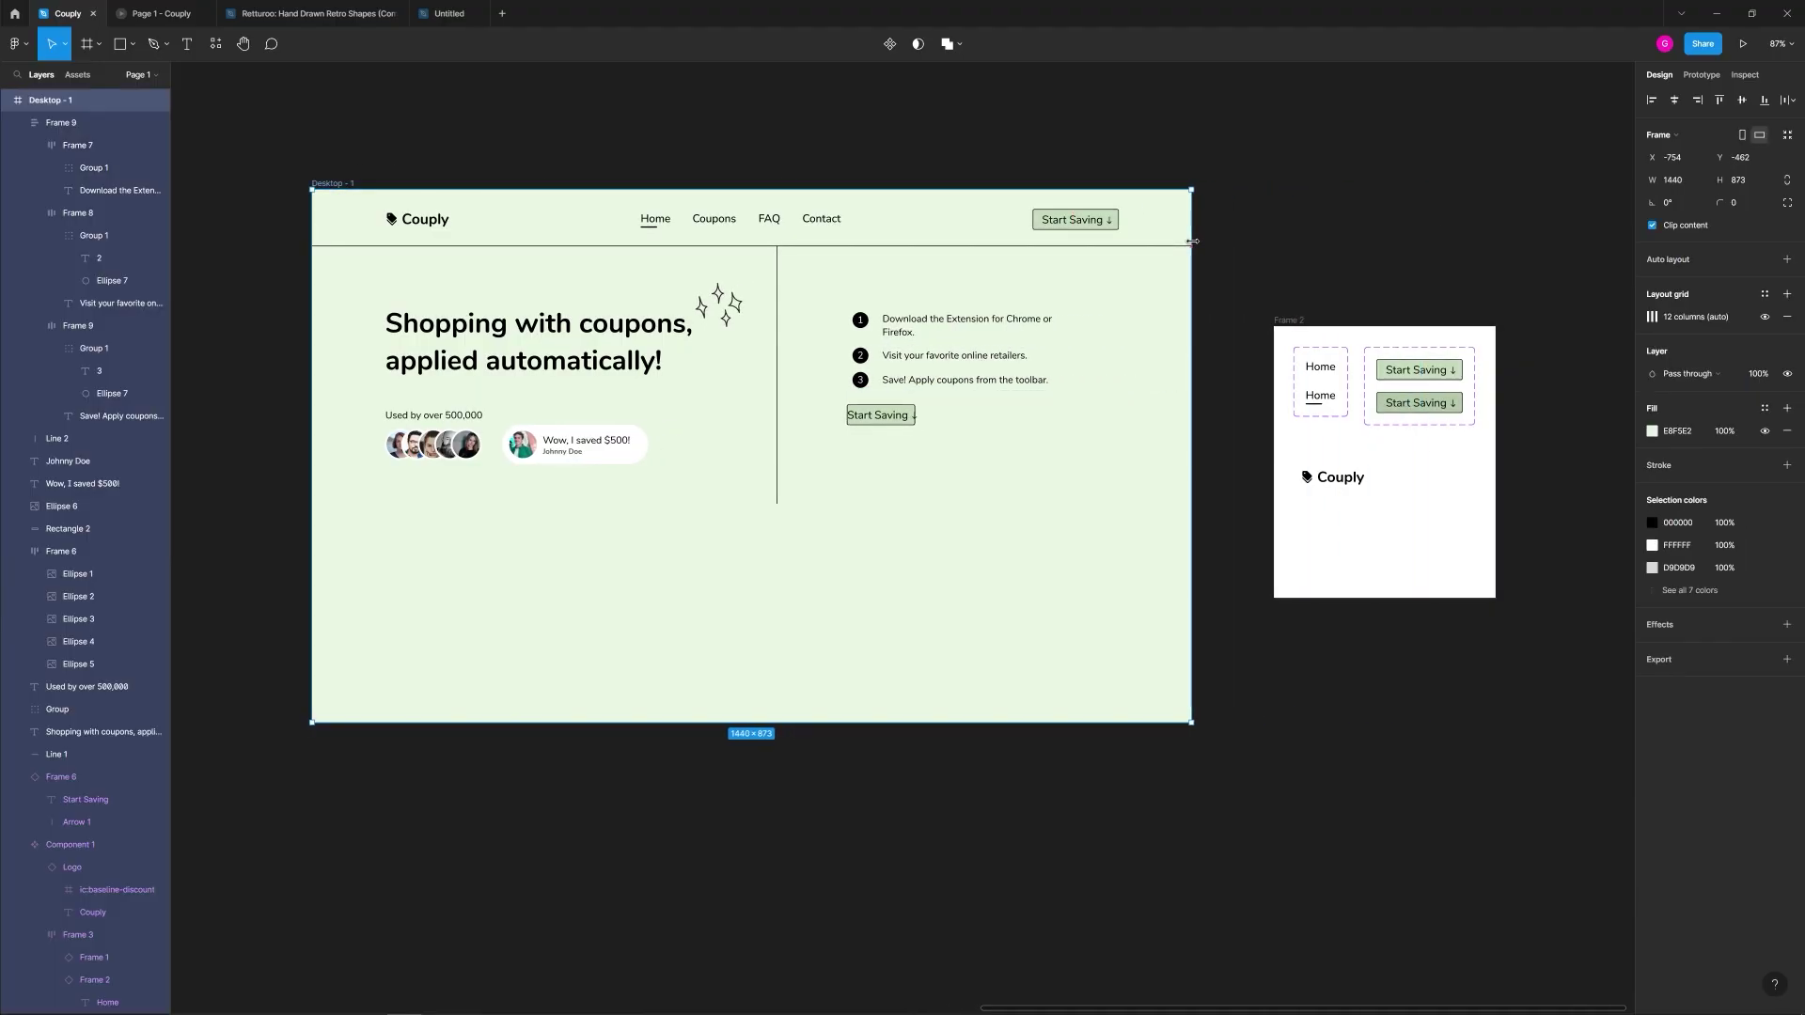
{"action": "key", "text": "Escape"}
Step: Restore the lower Start Saving button's width to about 139 and left-align it with the number circles, slightly lower beneath the steps
{"action": "scroll", "coordinate": [947, 443], "scroll_direction": "up", "scroll_amount": 6}
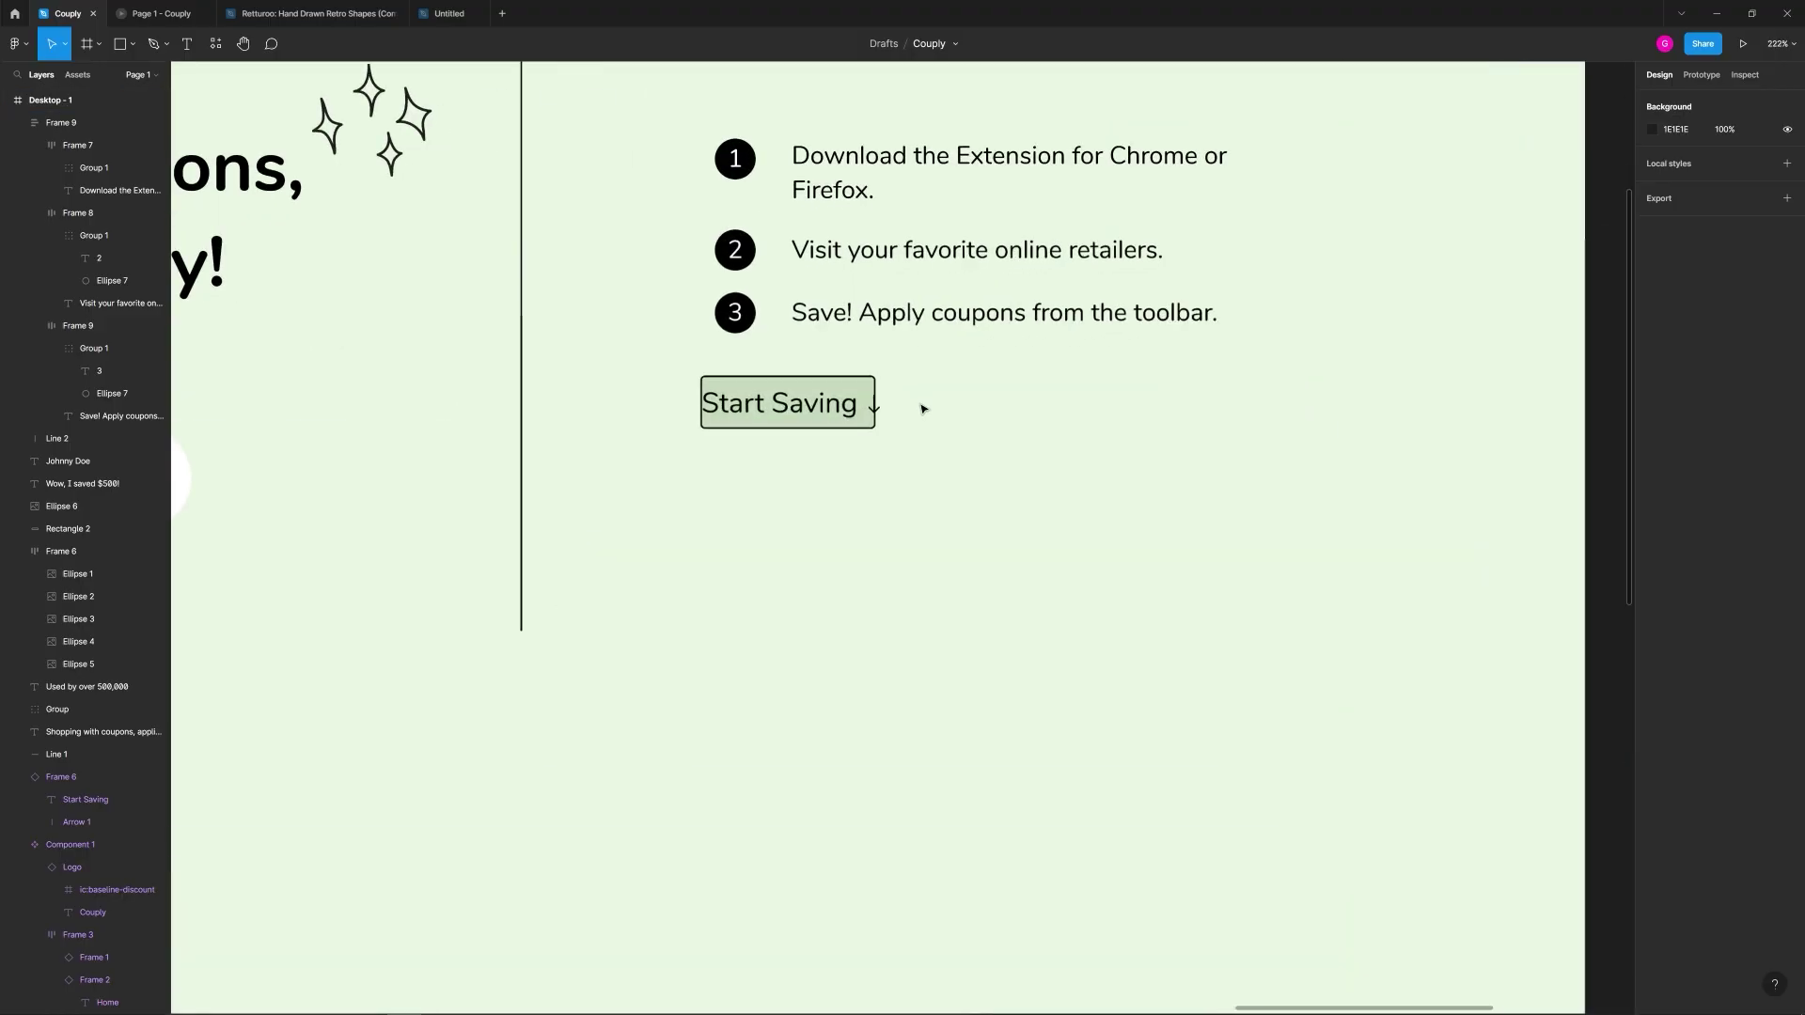
{"action": "left_click", "coordinate": [908, 415]}
{"action": "left_click_drag", "start_coordinate": [875, 402], "coordinate": [917, 444]}
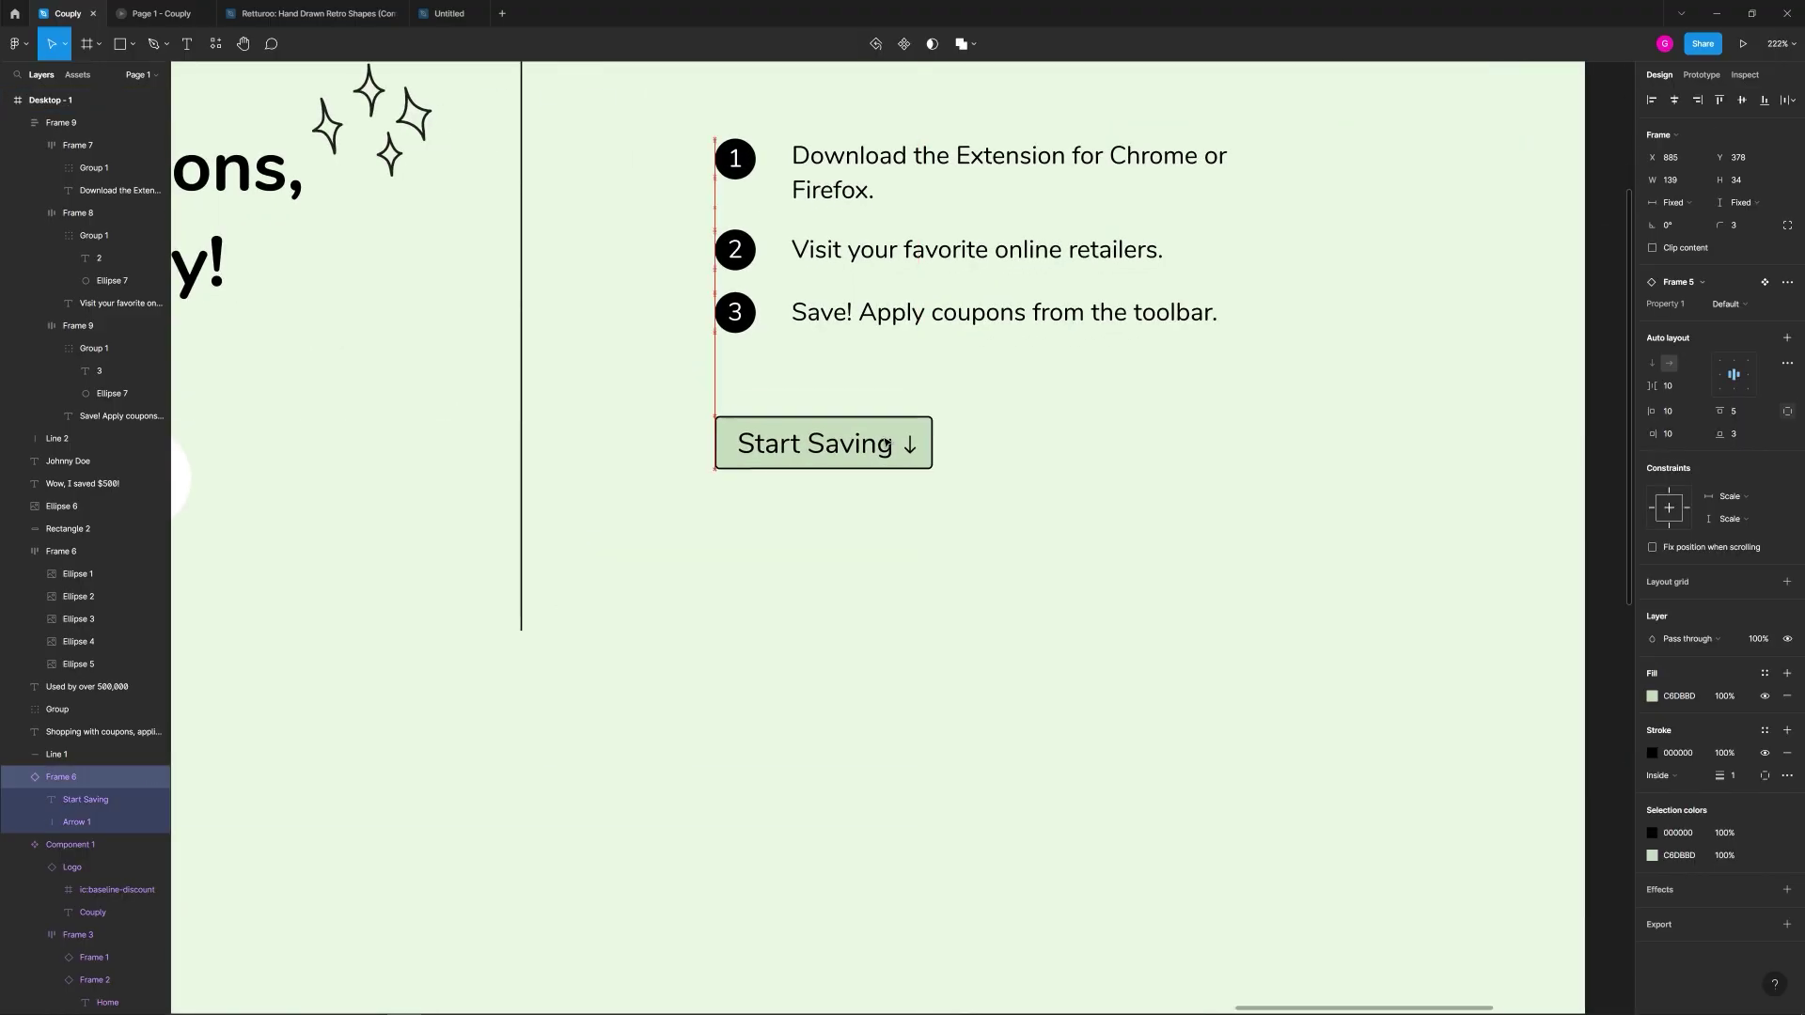
{"action": "scroll", "coordinate": [945, 451], "scroll_direction": "up", "scroll_amount": 5}
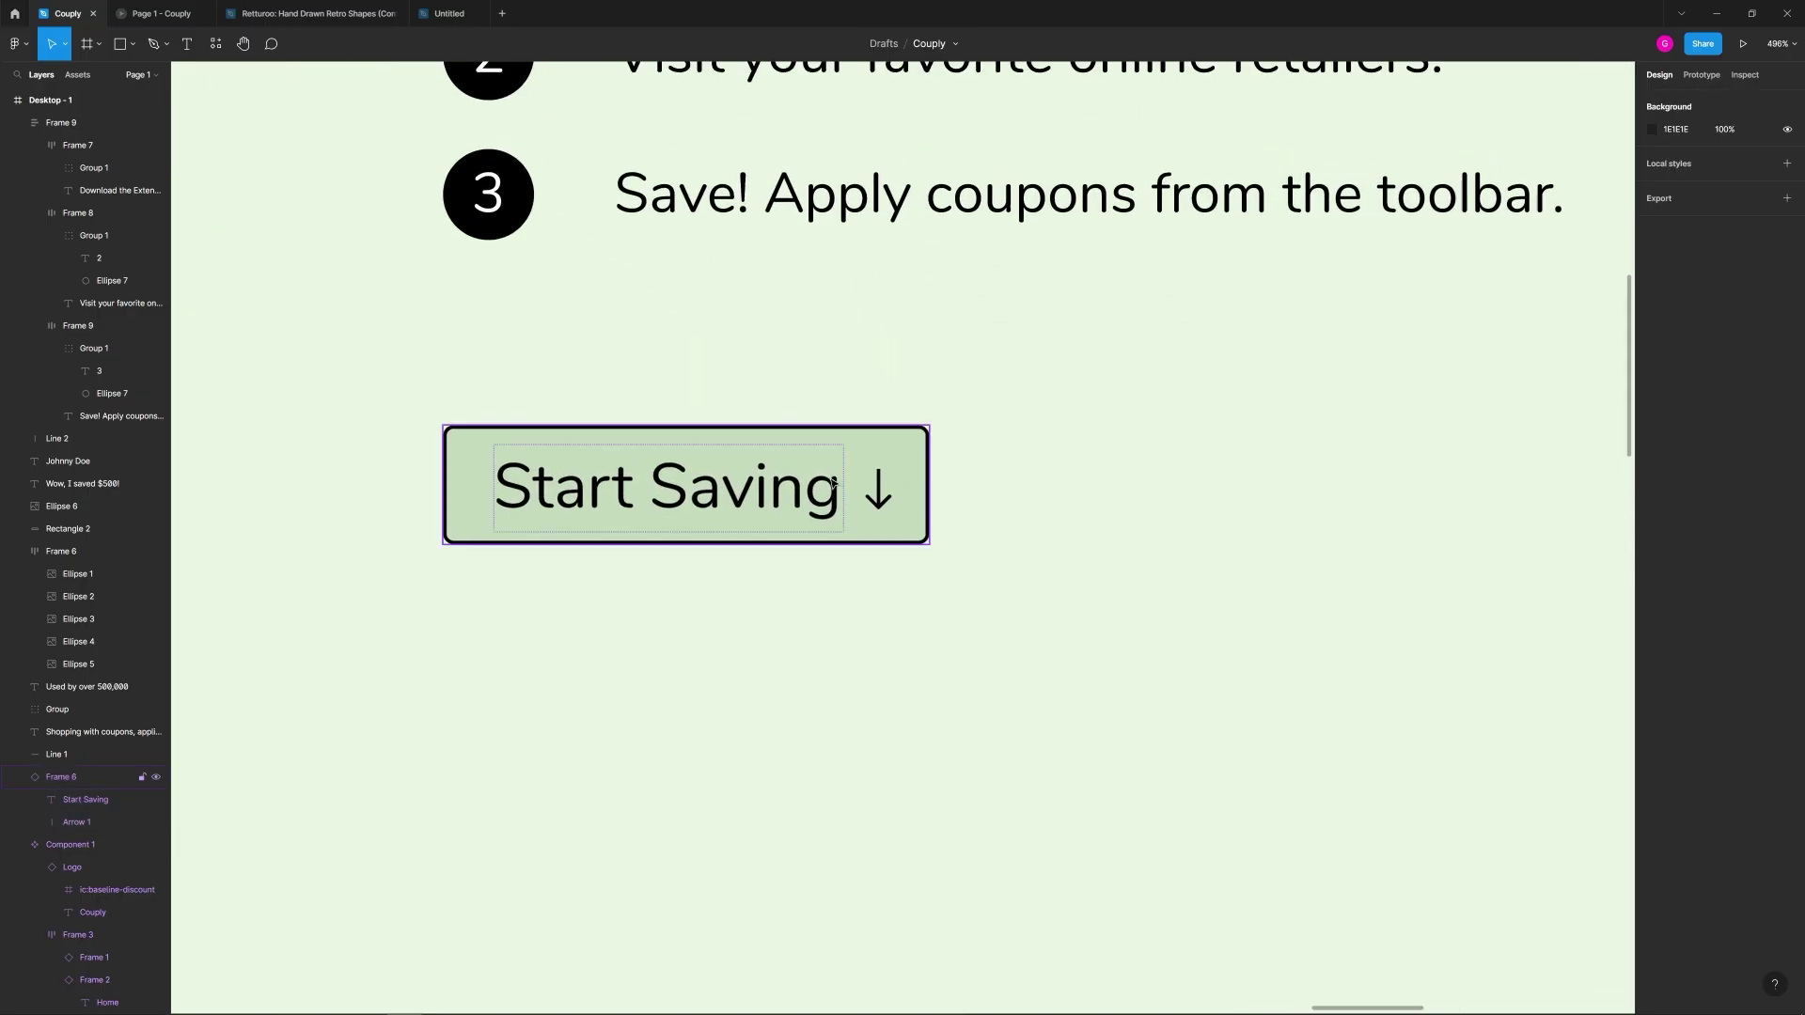
{"action": "scroll", "coordinate": [848, 473], "scroll_direction": "down", "scroll_amount": 4}
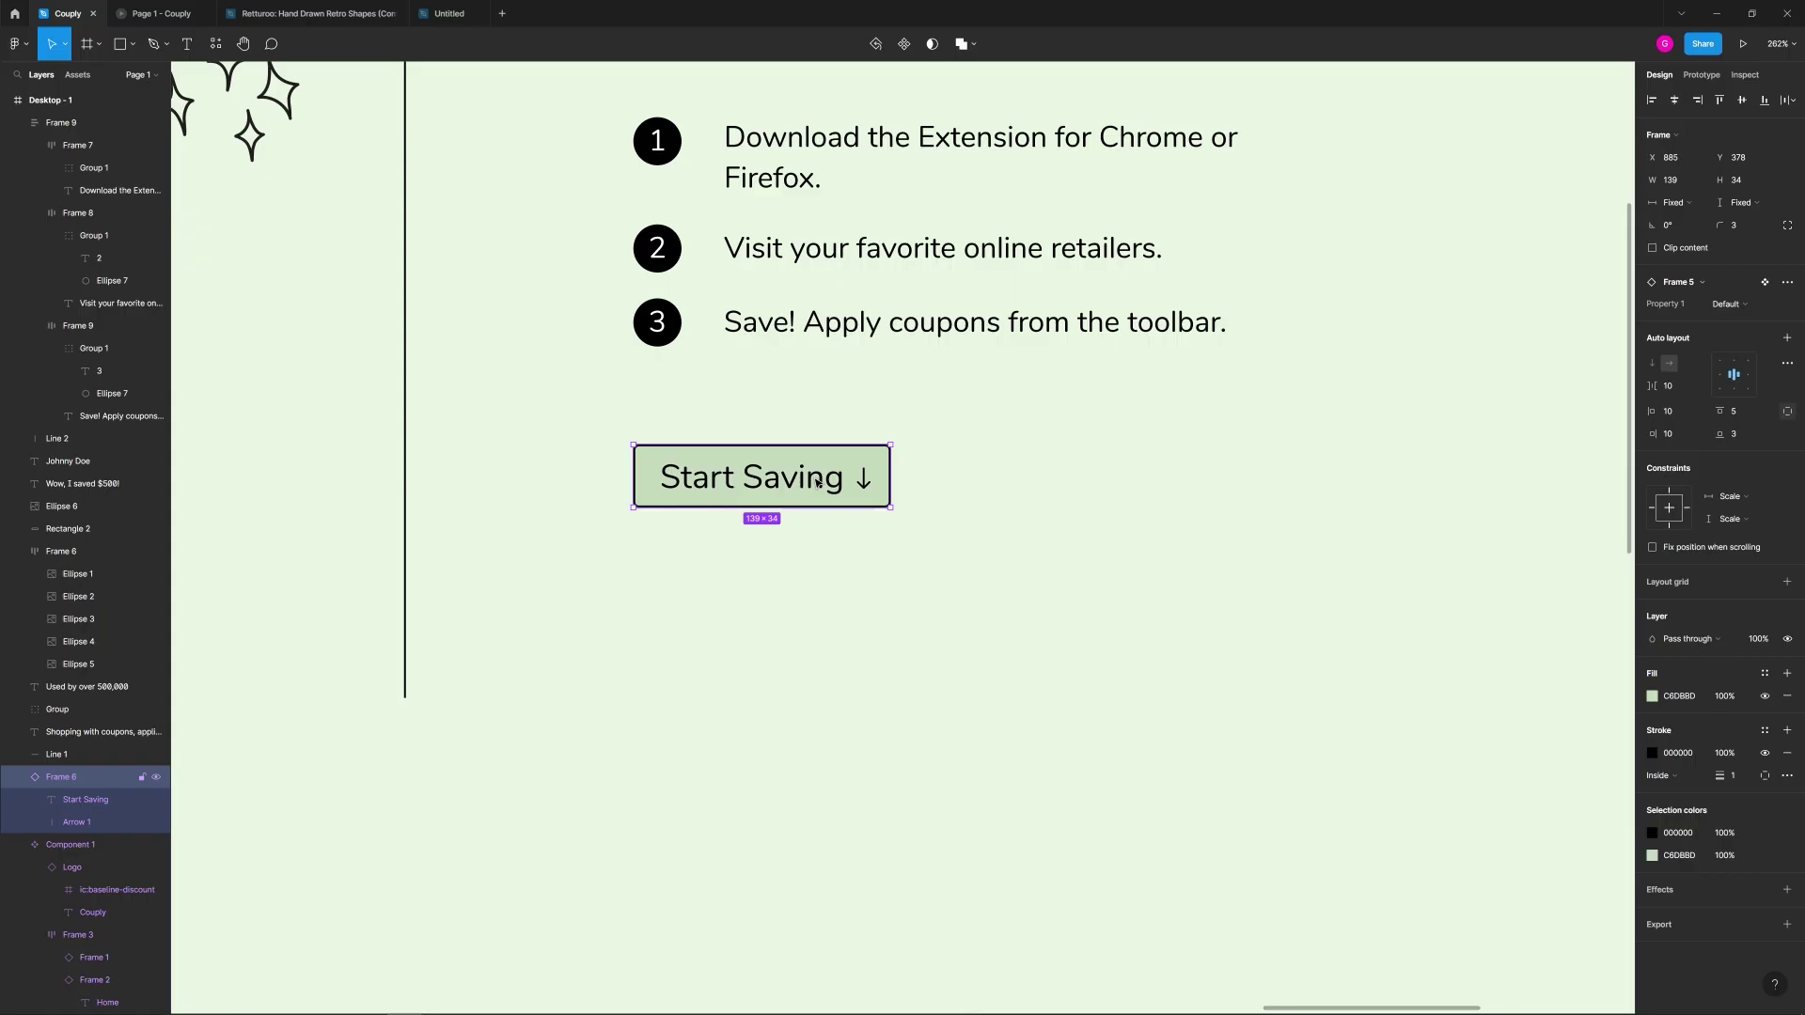
{"action": "left_click", "coordinate": [907, 483]}
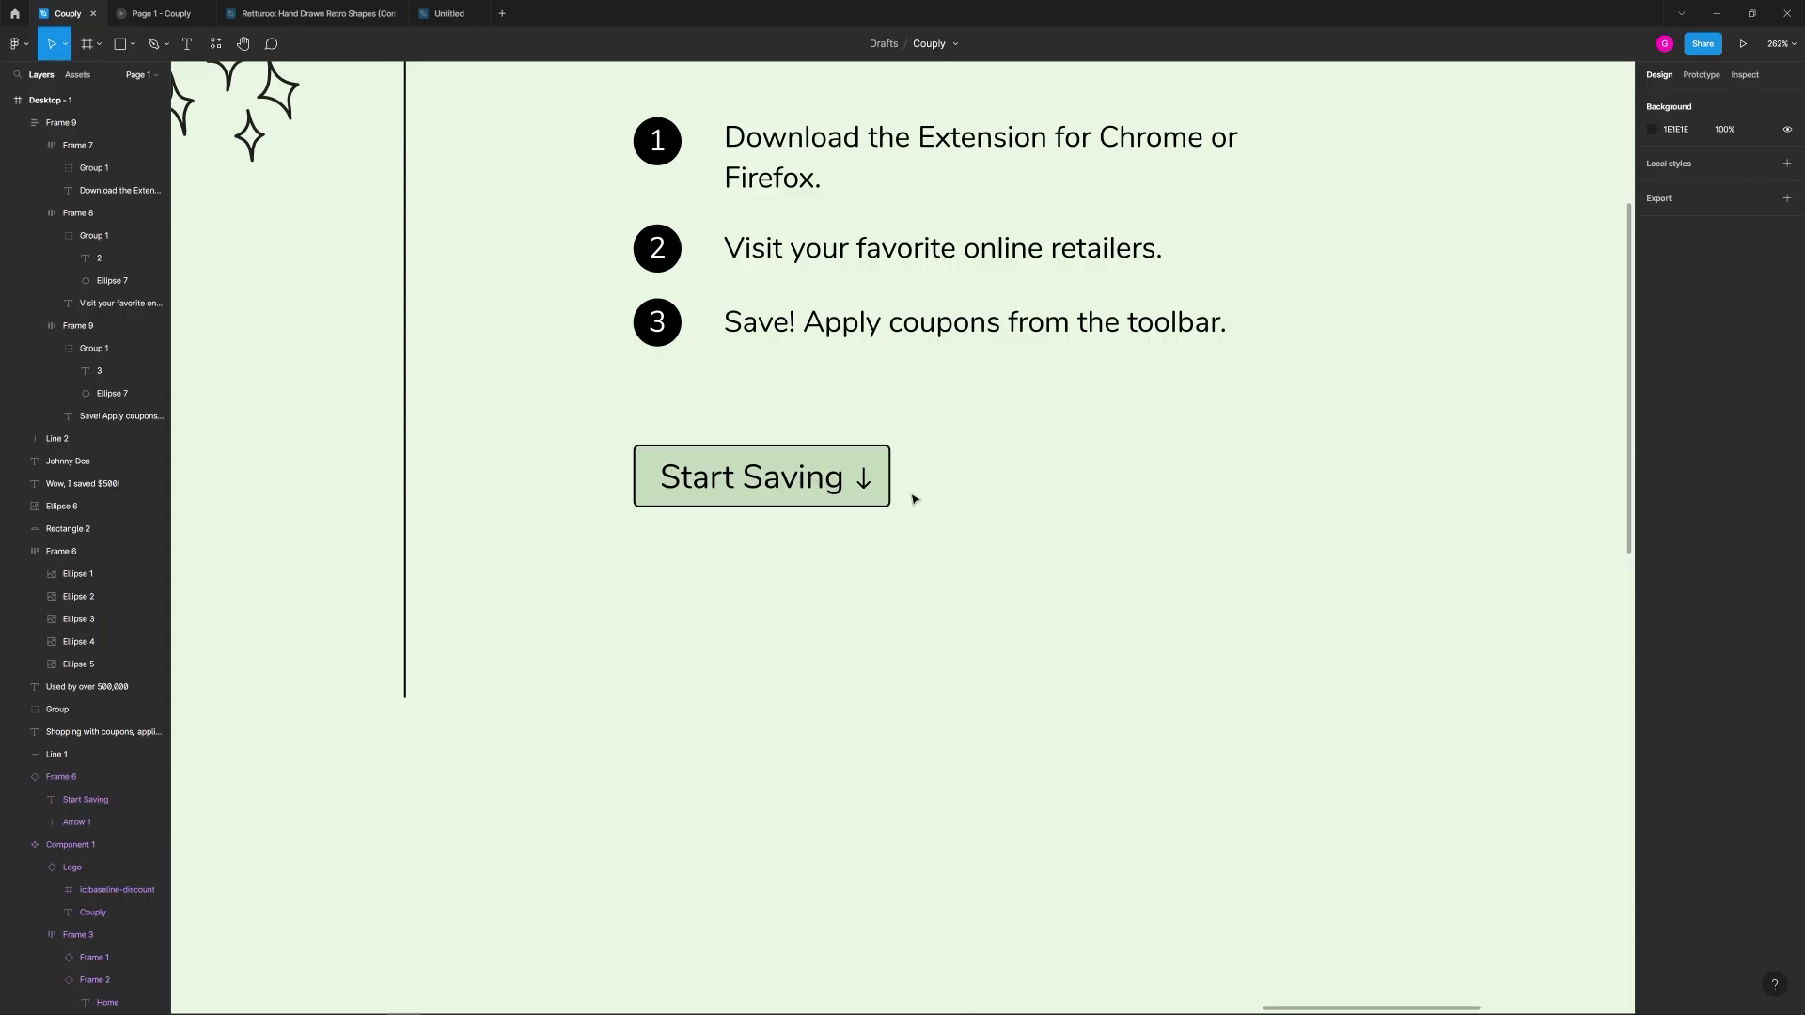
Step: Set the lower button's Start Saving text to Bold
{"action": "scroll", "coordinate": [907, 483], "scroll_direction": "up", "scroll_amount": 2}
{"action": "double_click", "coordinate": [783, 477]}
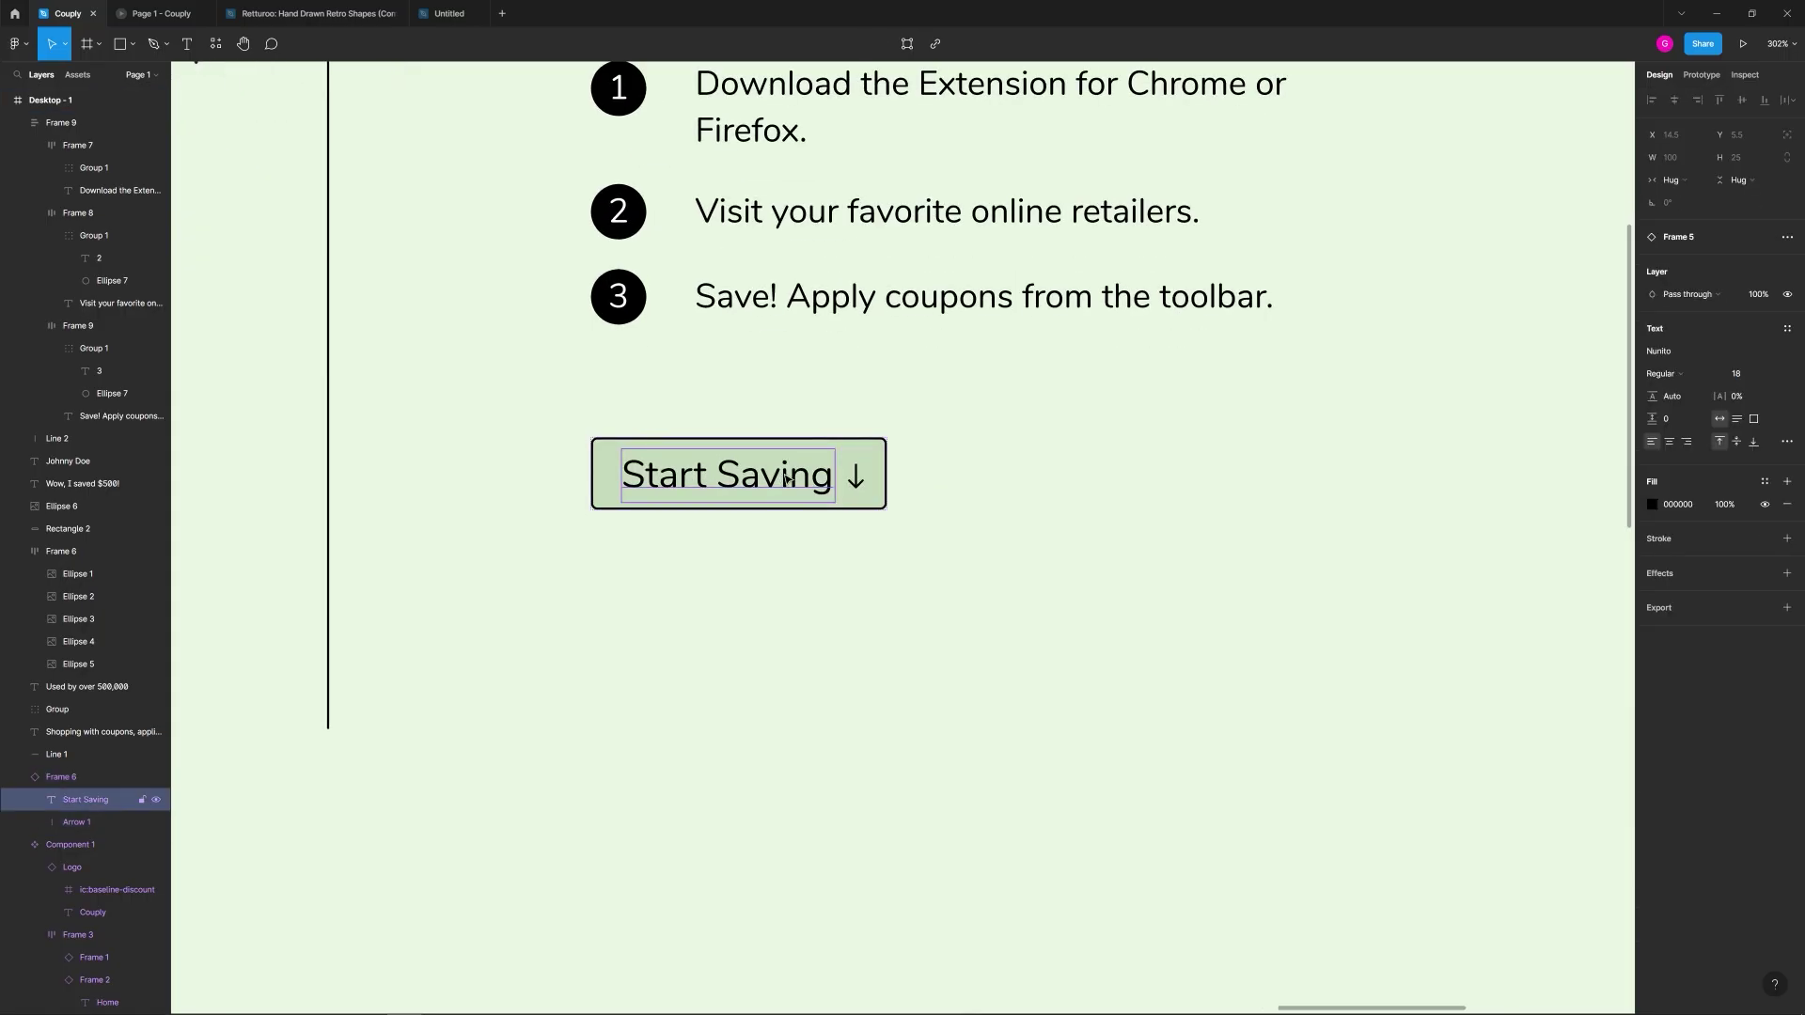
{"action": "left_click", "coordinate": [1716, 378]}
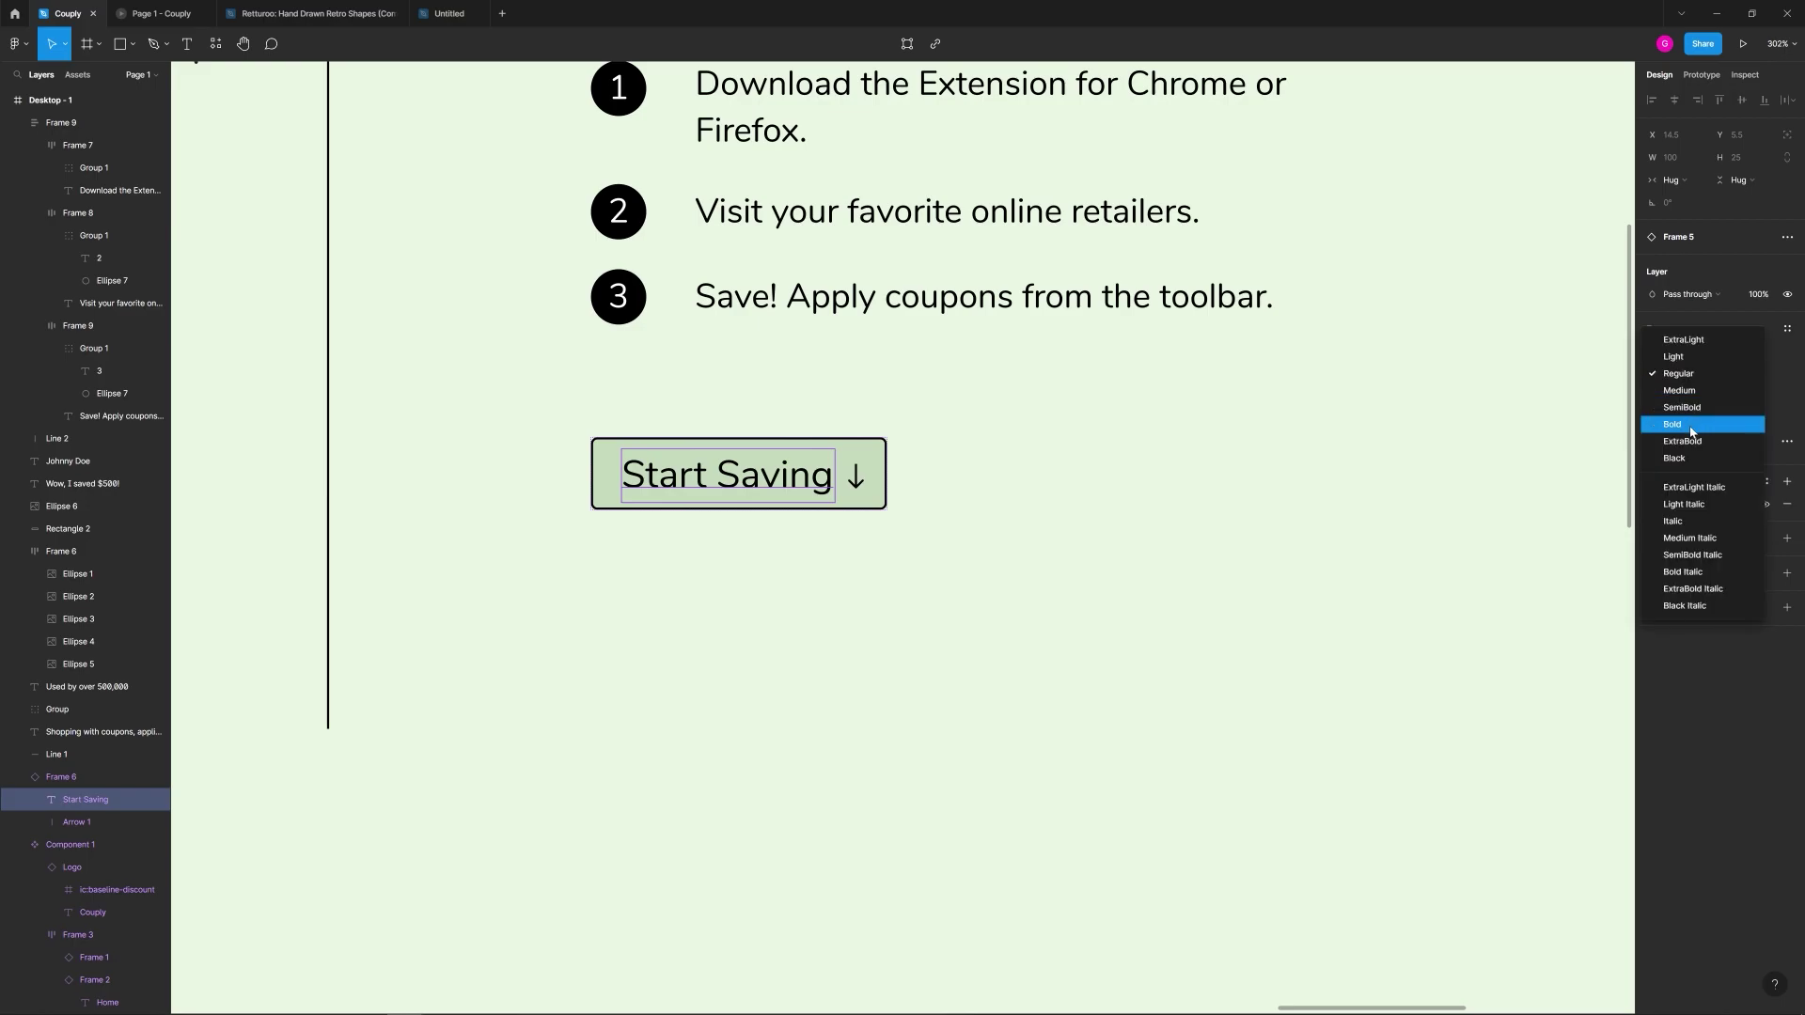
{"action": "left_click", "coordinate": [1701, 429]}
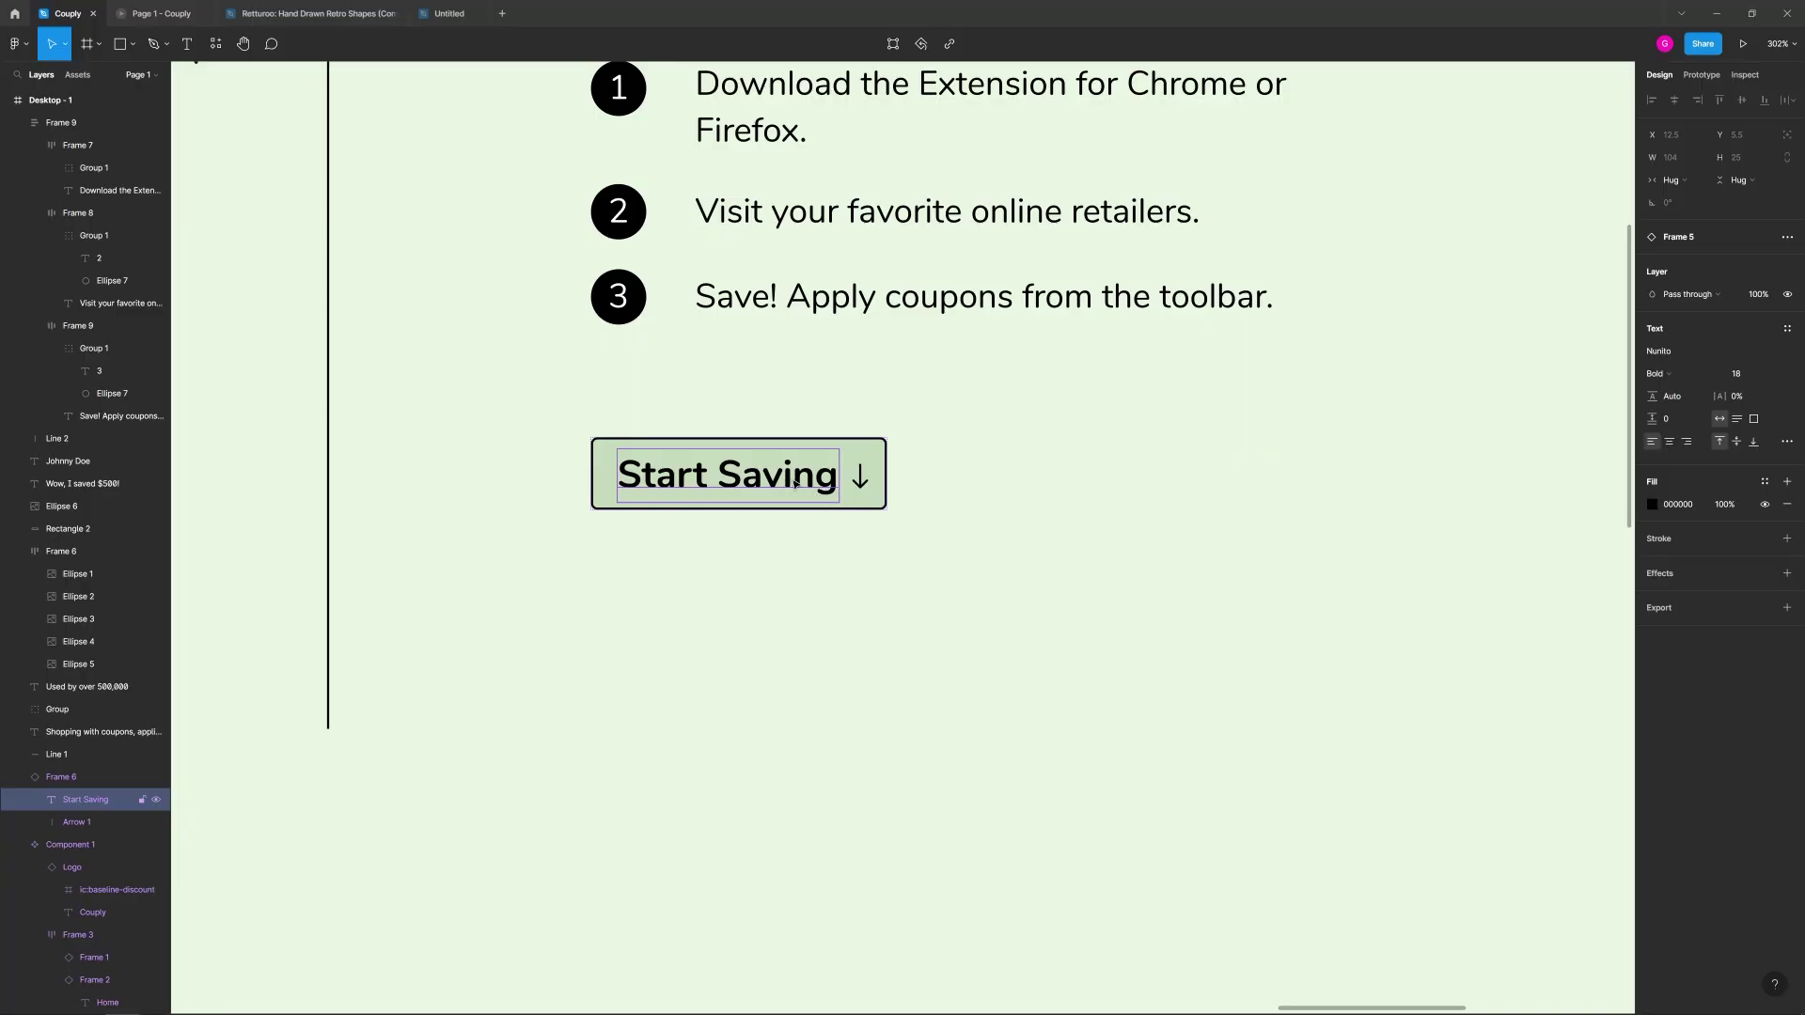
{"action": "left_click", "coordinate": [1105, 473]}
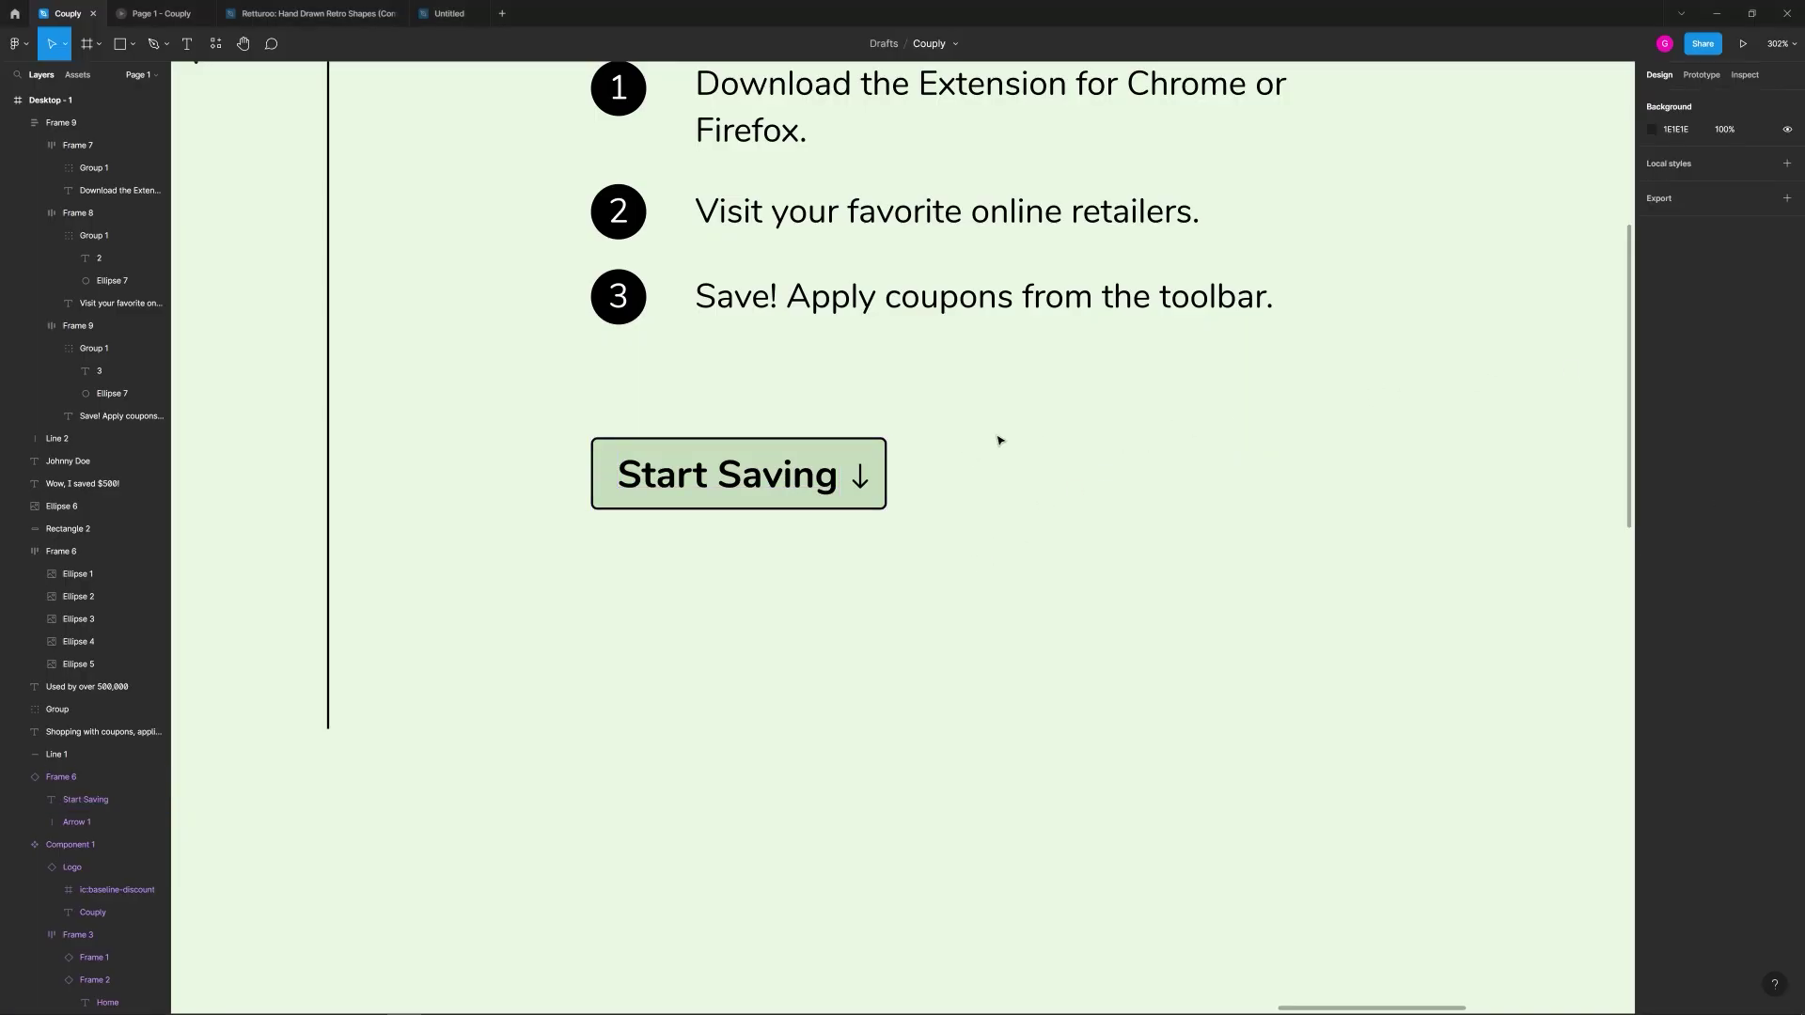
Step: Thicken the stroke of the down arrow in the lower Start Saving button to suit its bold text
{"action": "left_click", "coordinate": [753, 481]}
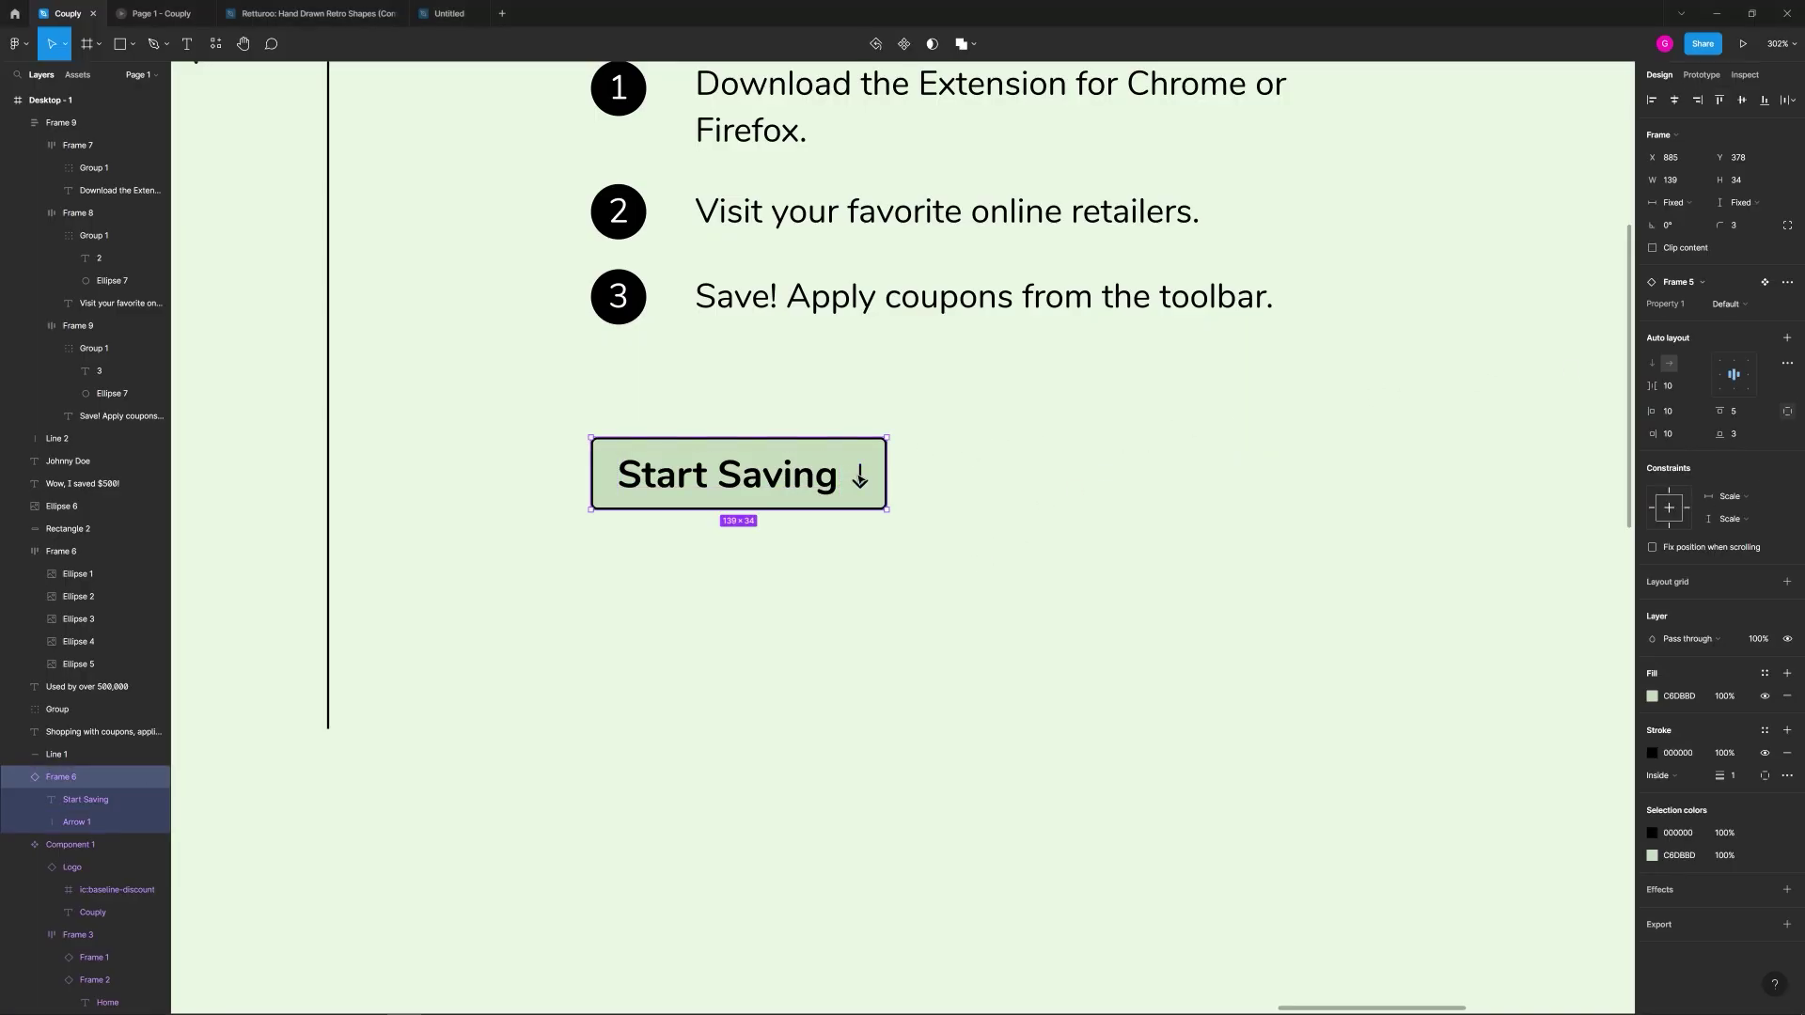
{"action": "left_click", "coordinate": [859, 479]}
{"action": "scroll", "coordinate": [862, 484], "scroll_direction": "up", "scroll_amount": 5}
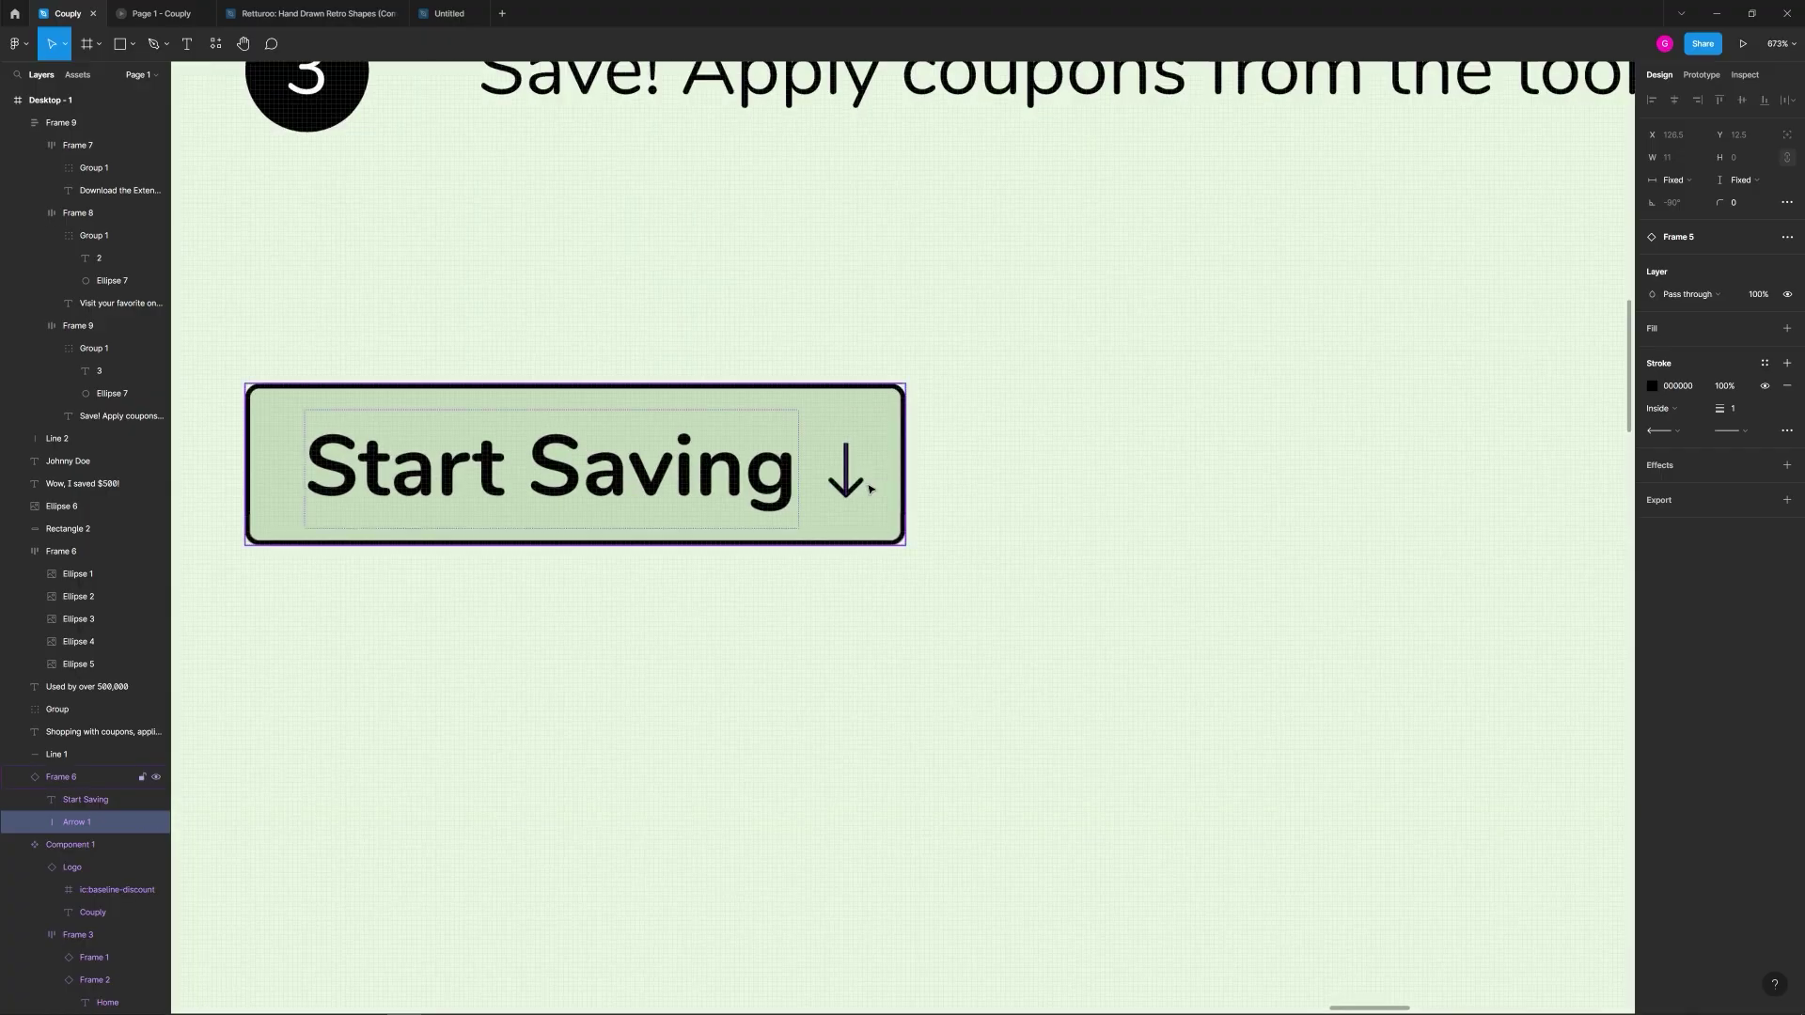
{"action": "left_click_drag", "start_coordinate": [1728, 408], "coordinate": [1730, 408]}
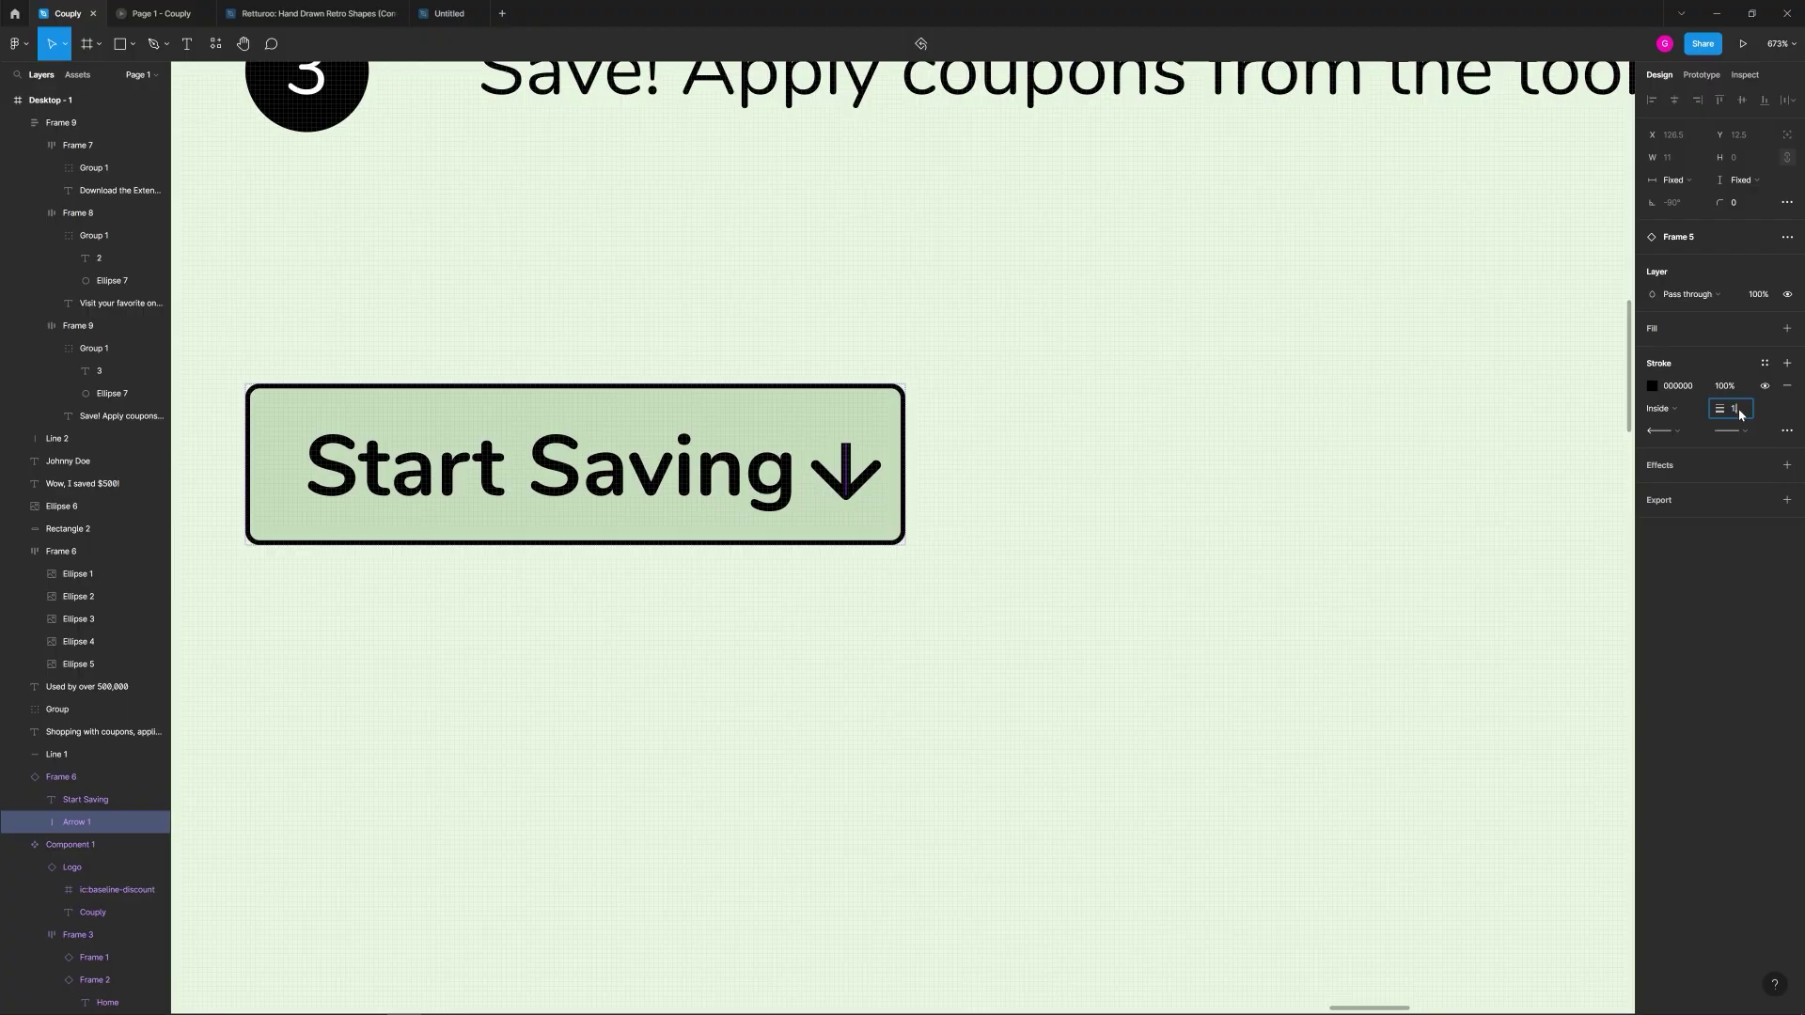
{"action": "key", "text": "Return"}
{"action": "left_click", "coordinate": [1198, 448]}
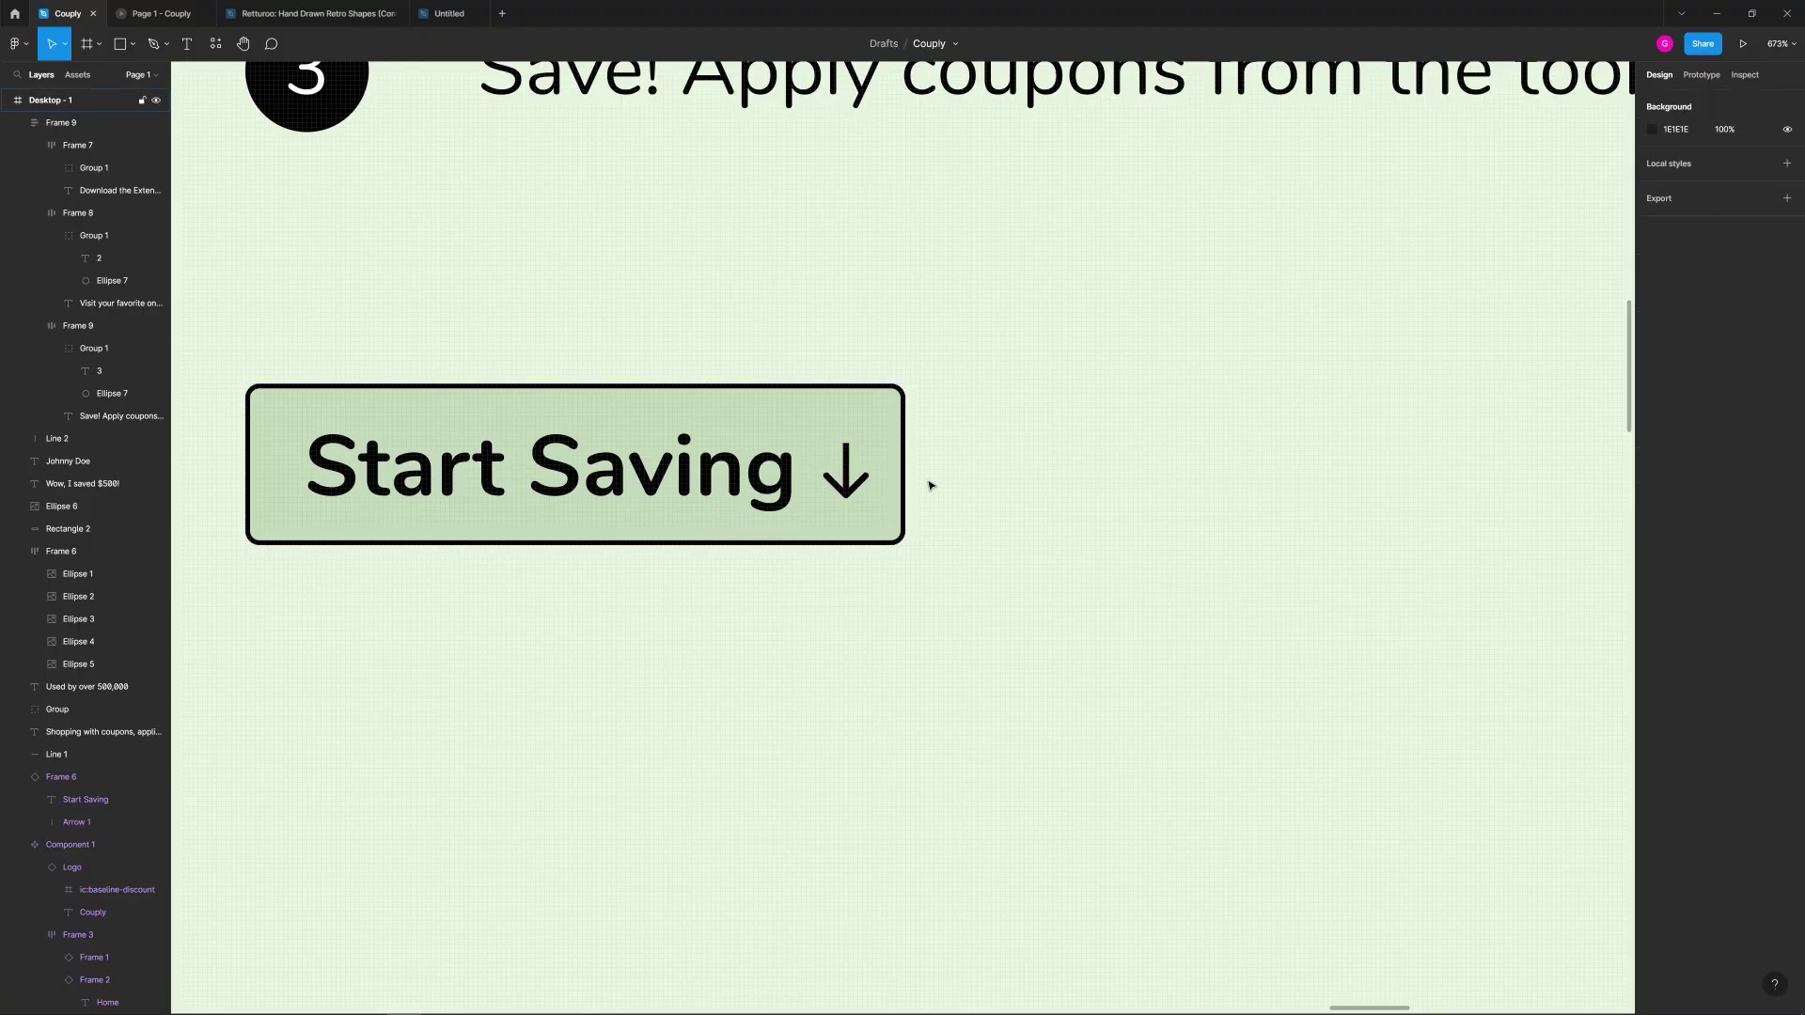
Step: Enlarge the lower Start Saving button to 162 by 46 and set its stroke thickness to 2
{"action": "scroll", "coordinate": [940, 480], "scroll_direction": "down", "scroll_amount": 5}
{"action": "left_click", "coordinate": [822, 471]}
{"action": "left_click_drag", "start_coordinate": [945, 509], "coordinate": [1002, 540]}
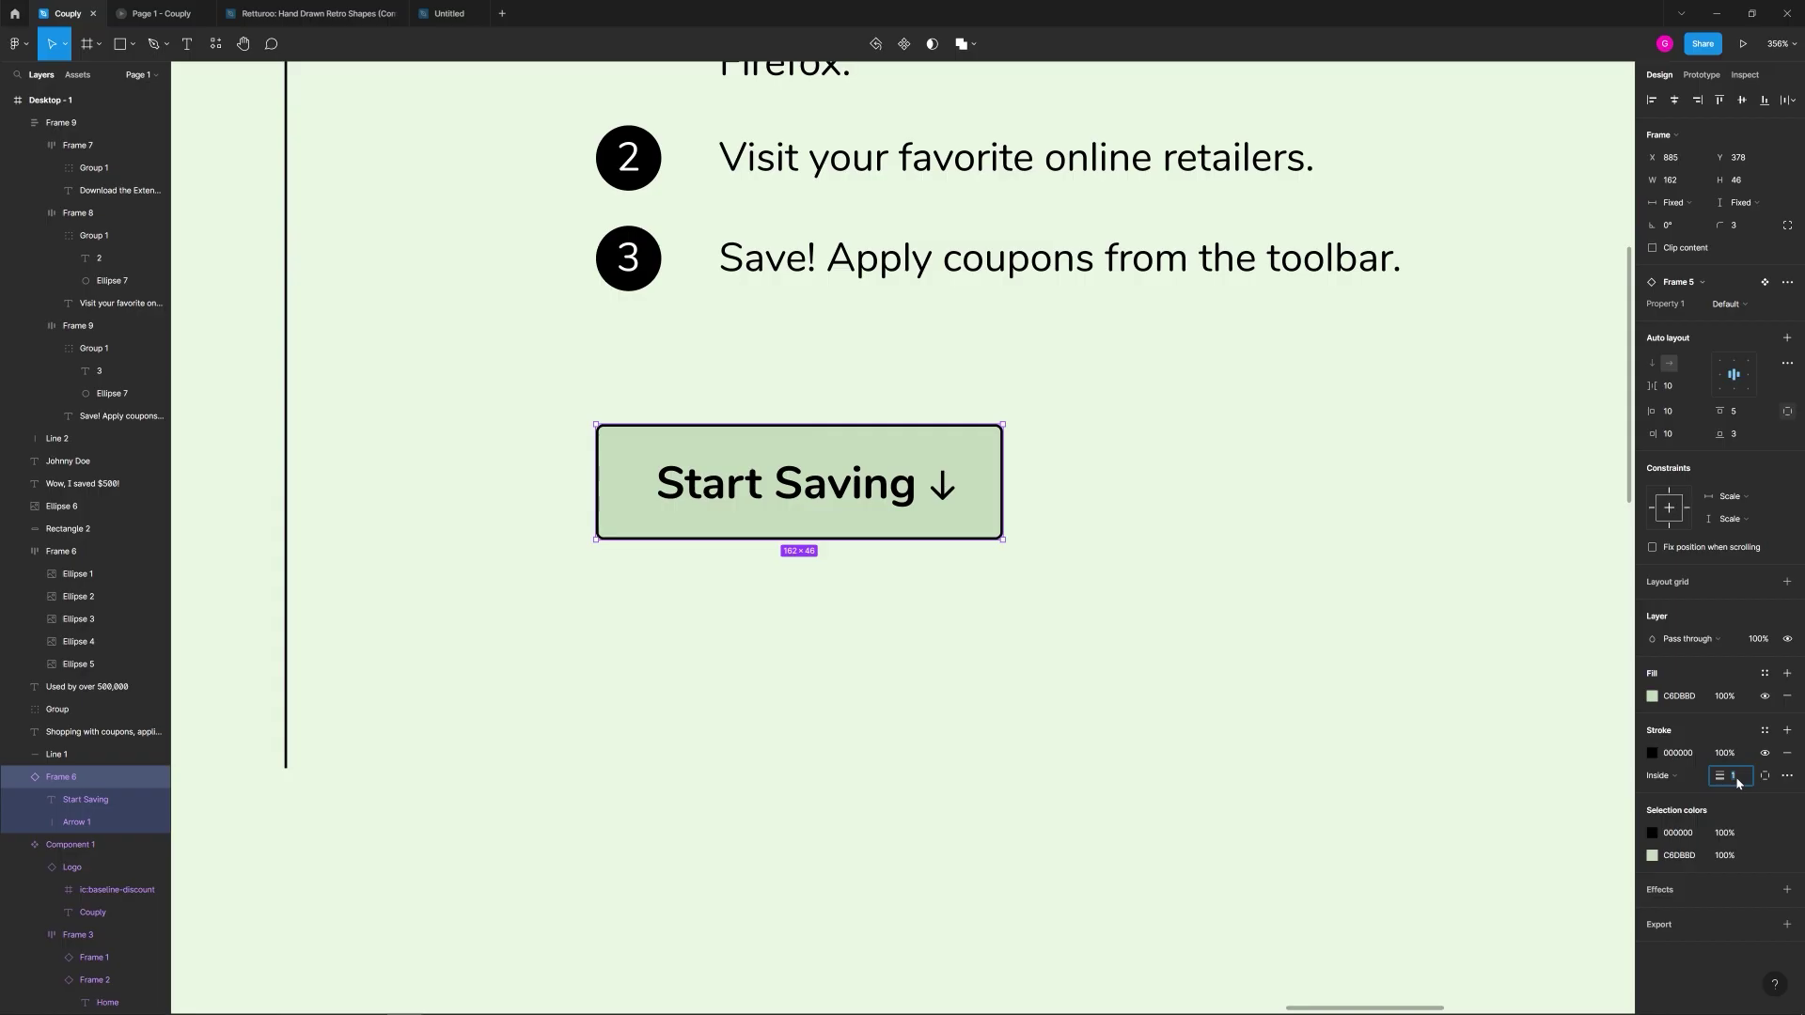
{"action": "key", "text": "Up"}
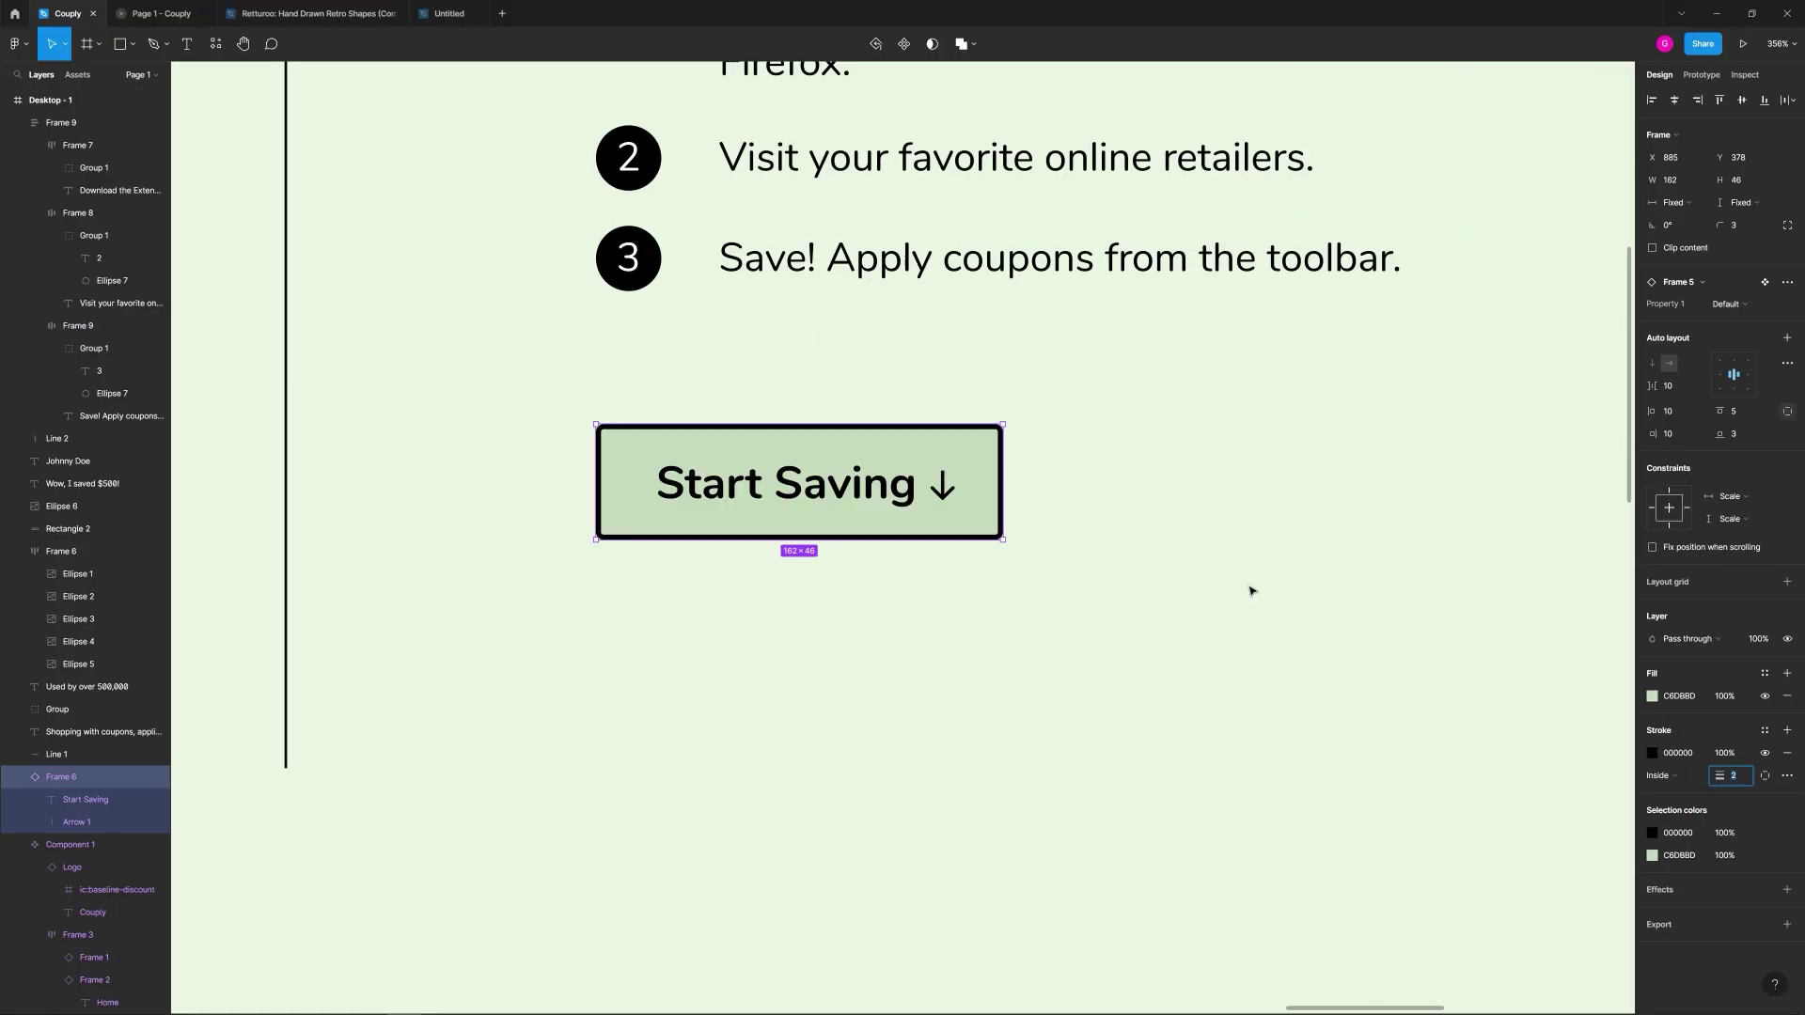
Step: Add a drop shadow to the lower Start Saving button with an X offset of 4
{"action": "left_click", "coordinate": [1787, 889]}
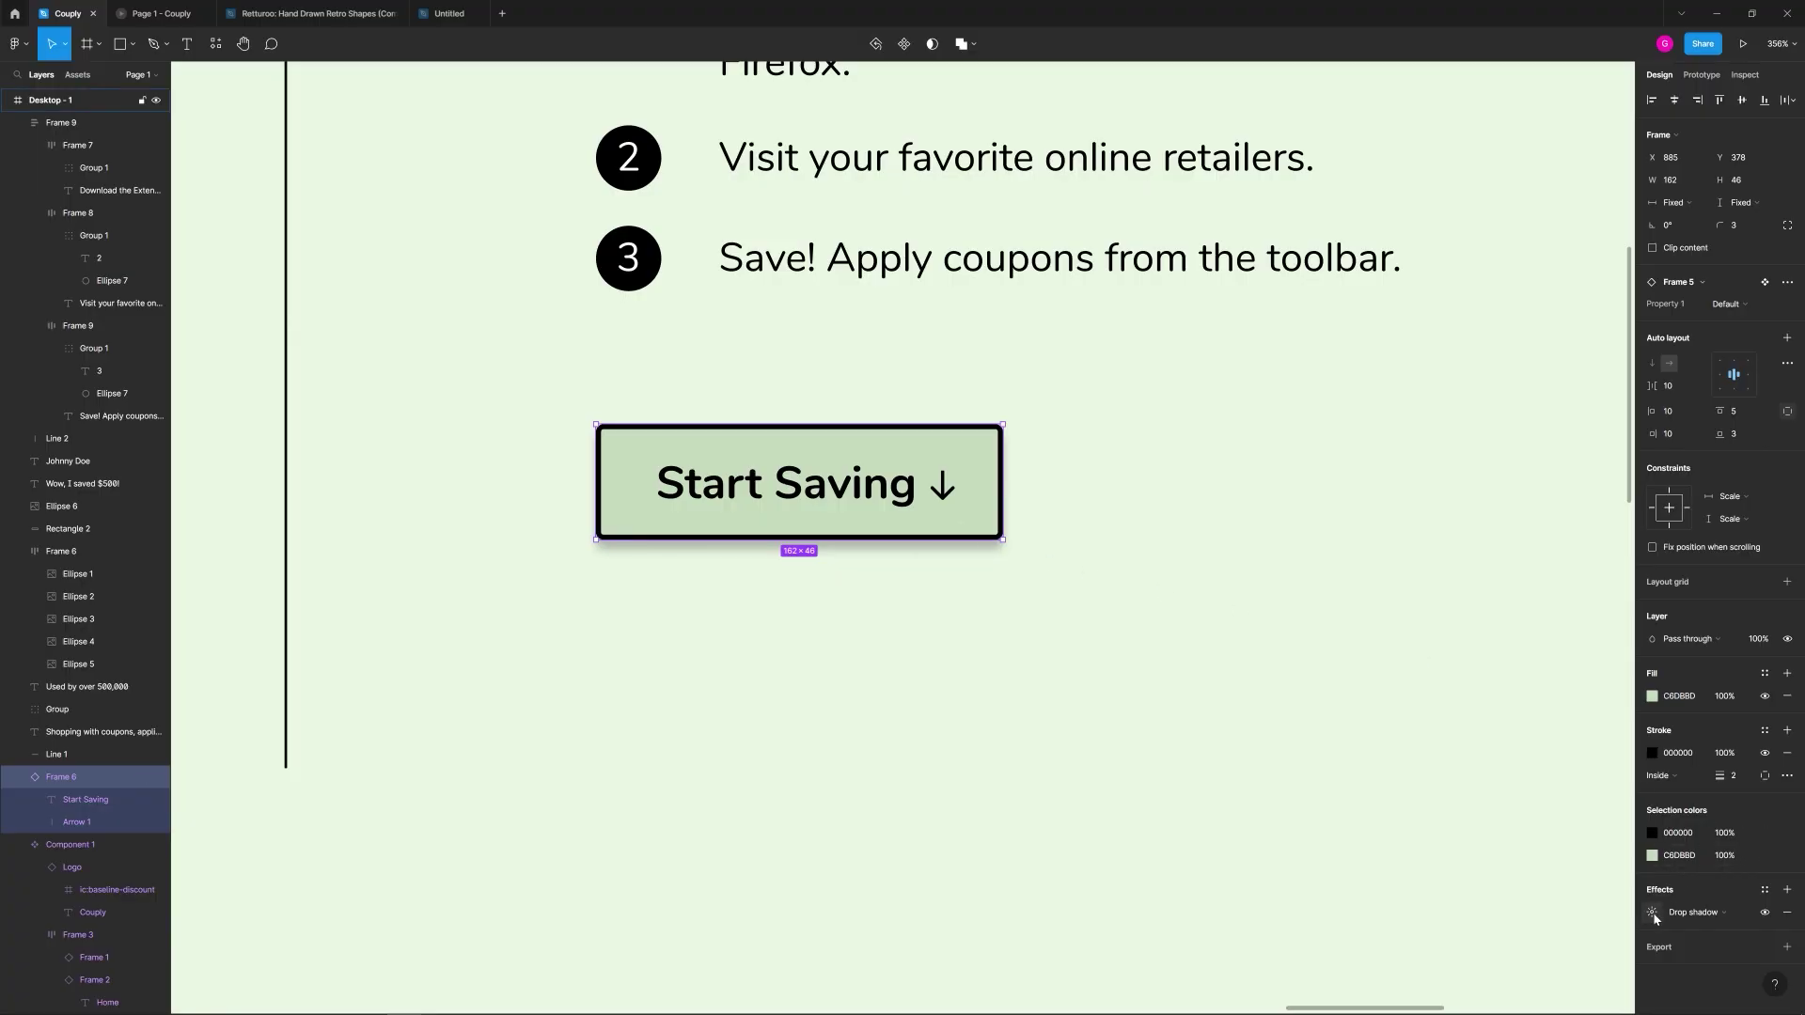
{"action": "left_click_drag", "start_coordinate": [936, 479], "coordinate": [1506, 844]}
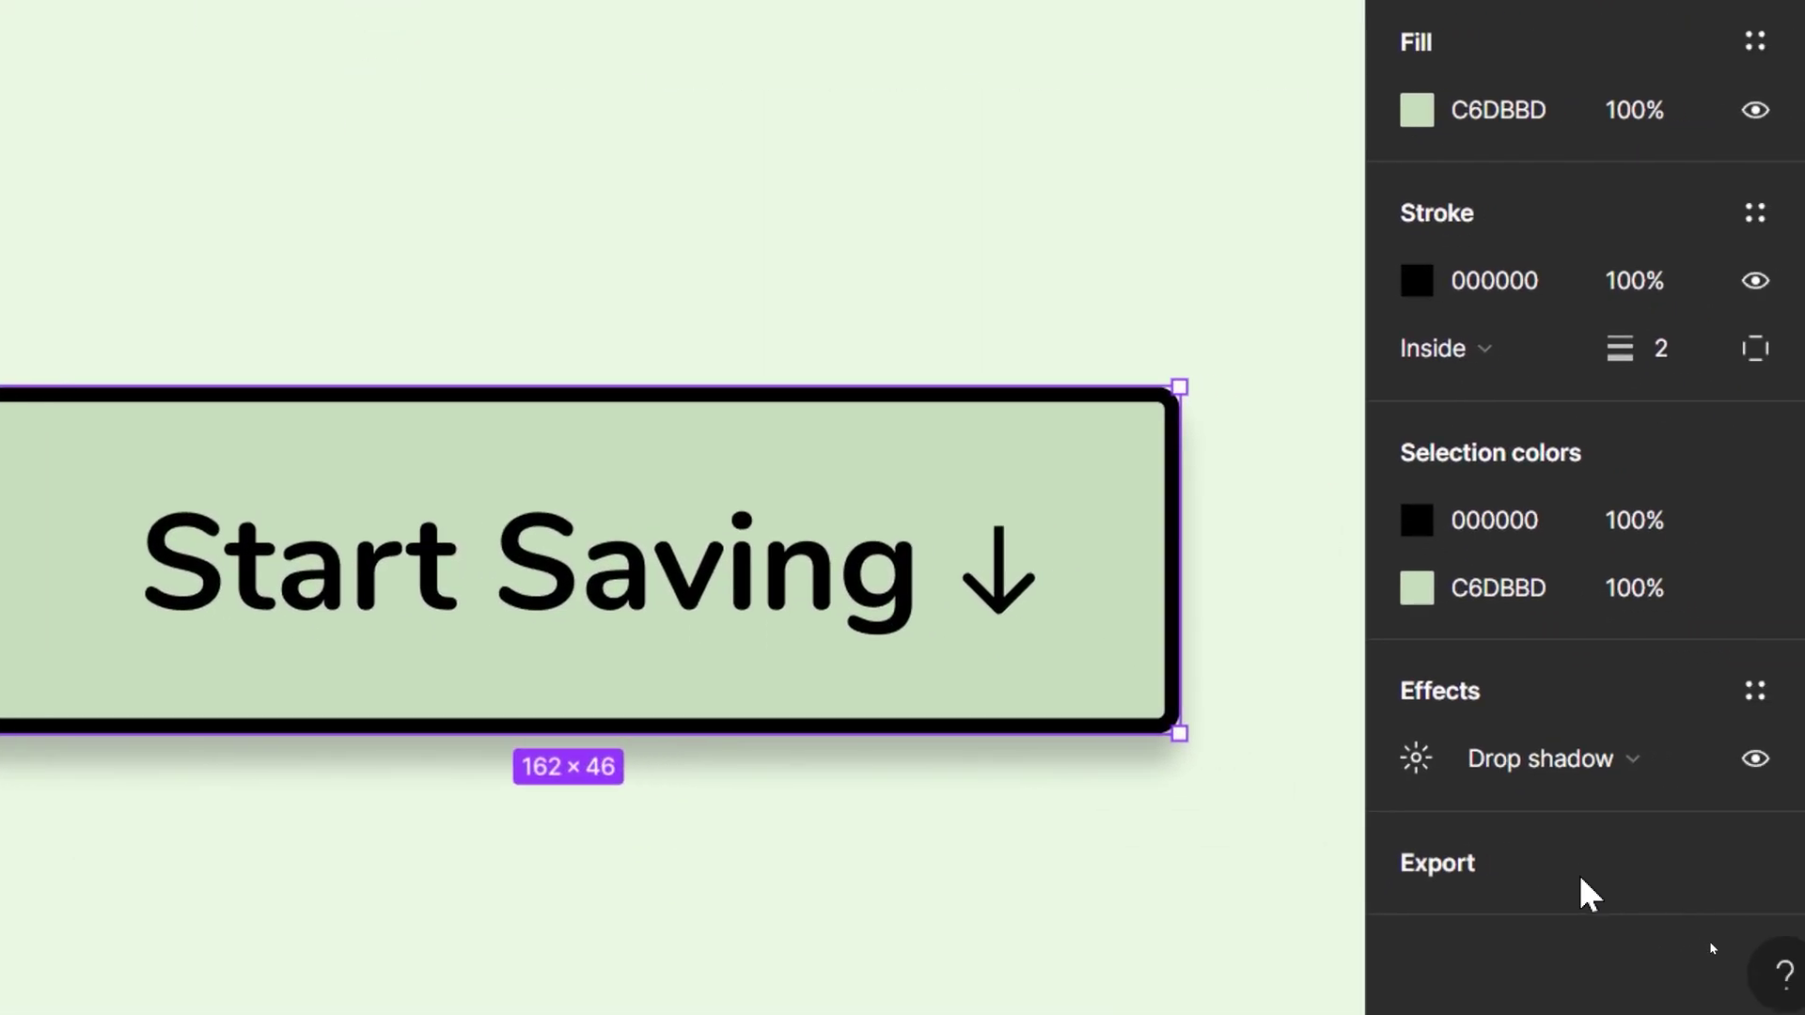
{"action": "left_click", "coordinate": [1415, 760]}
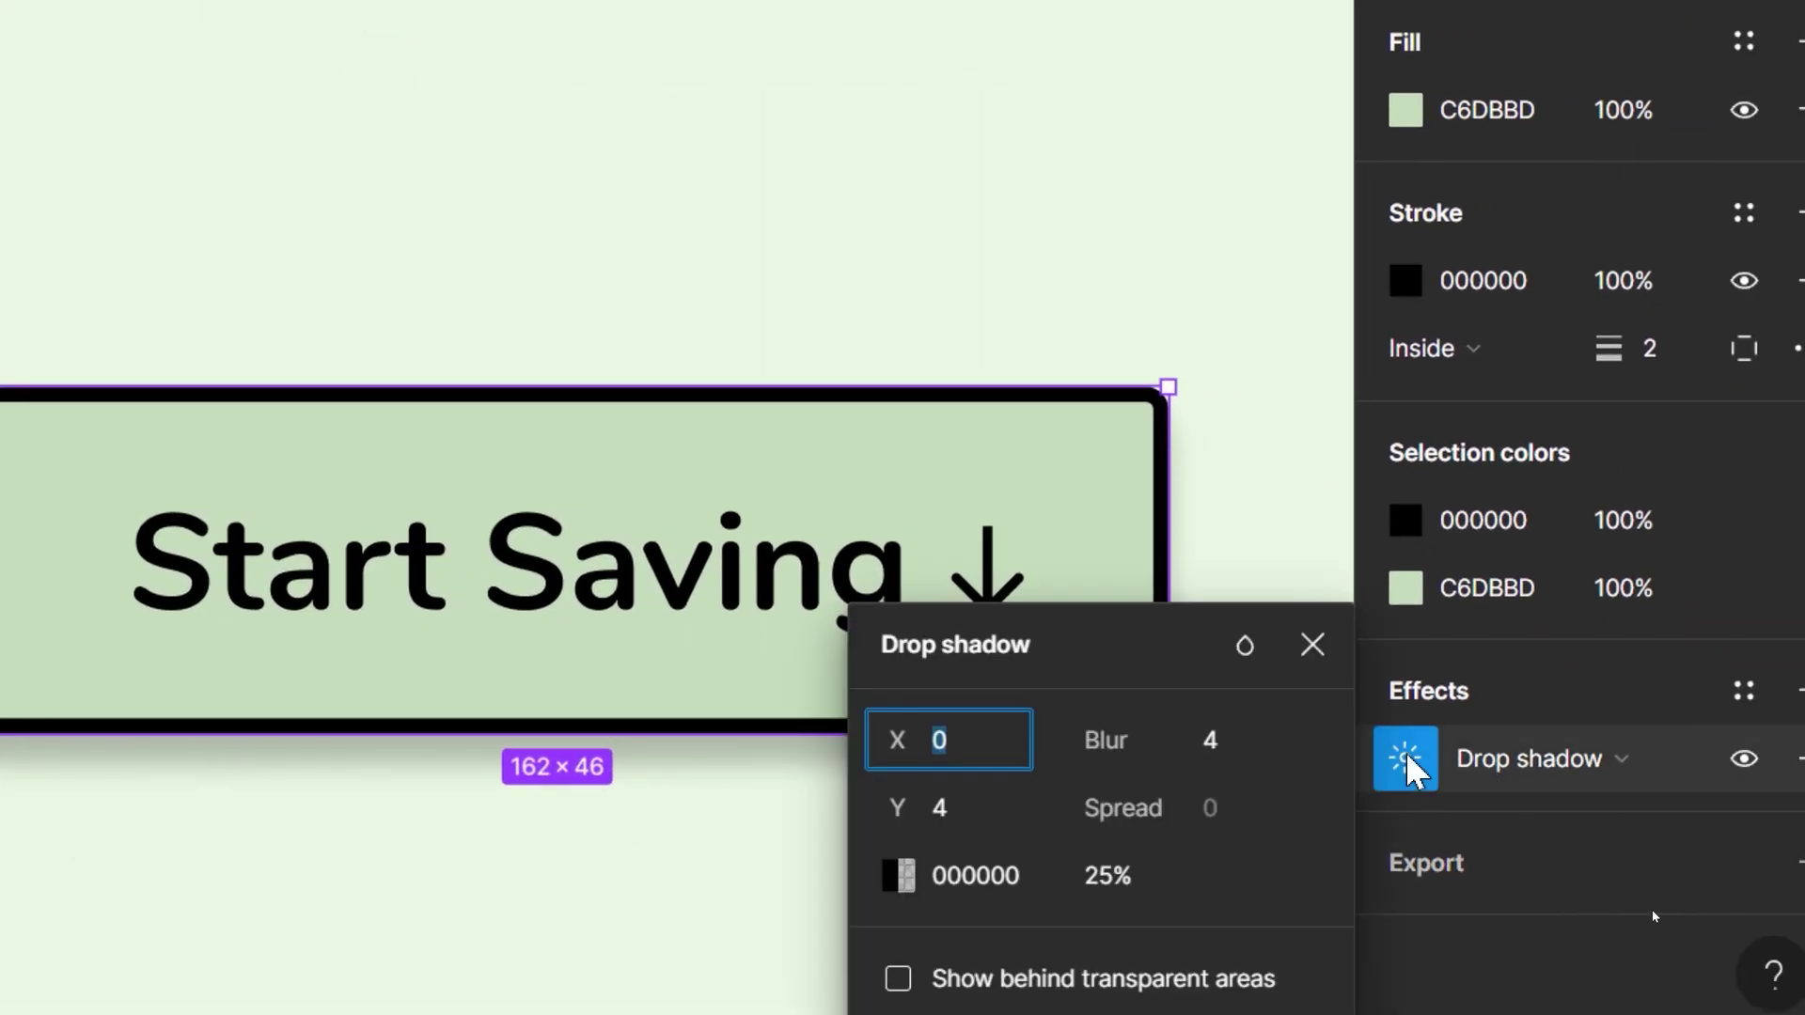
{"action": "type", "text": "4"}
{"action": "key", "text": "Return"}
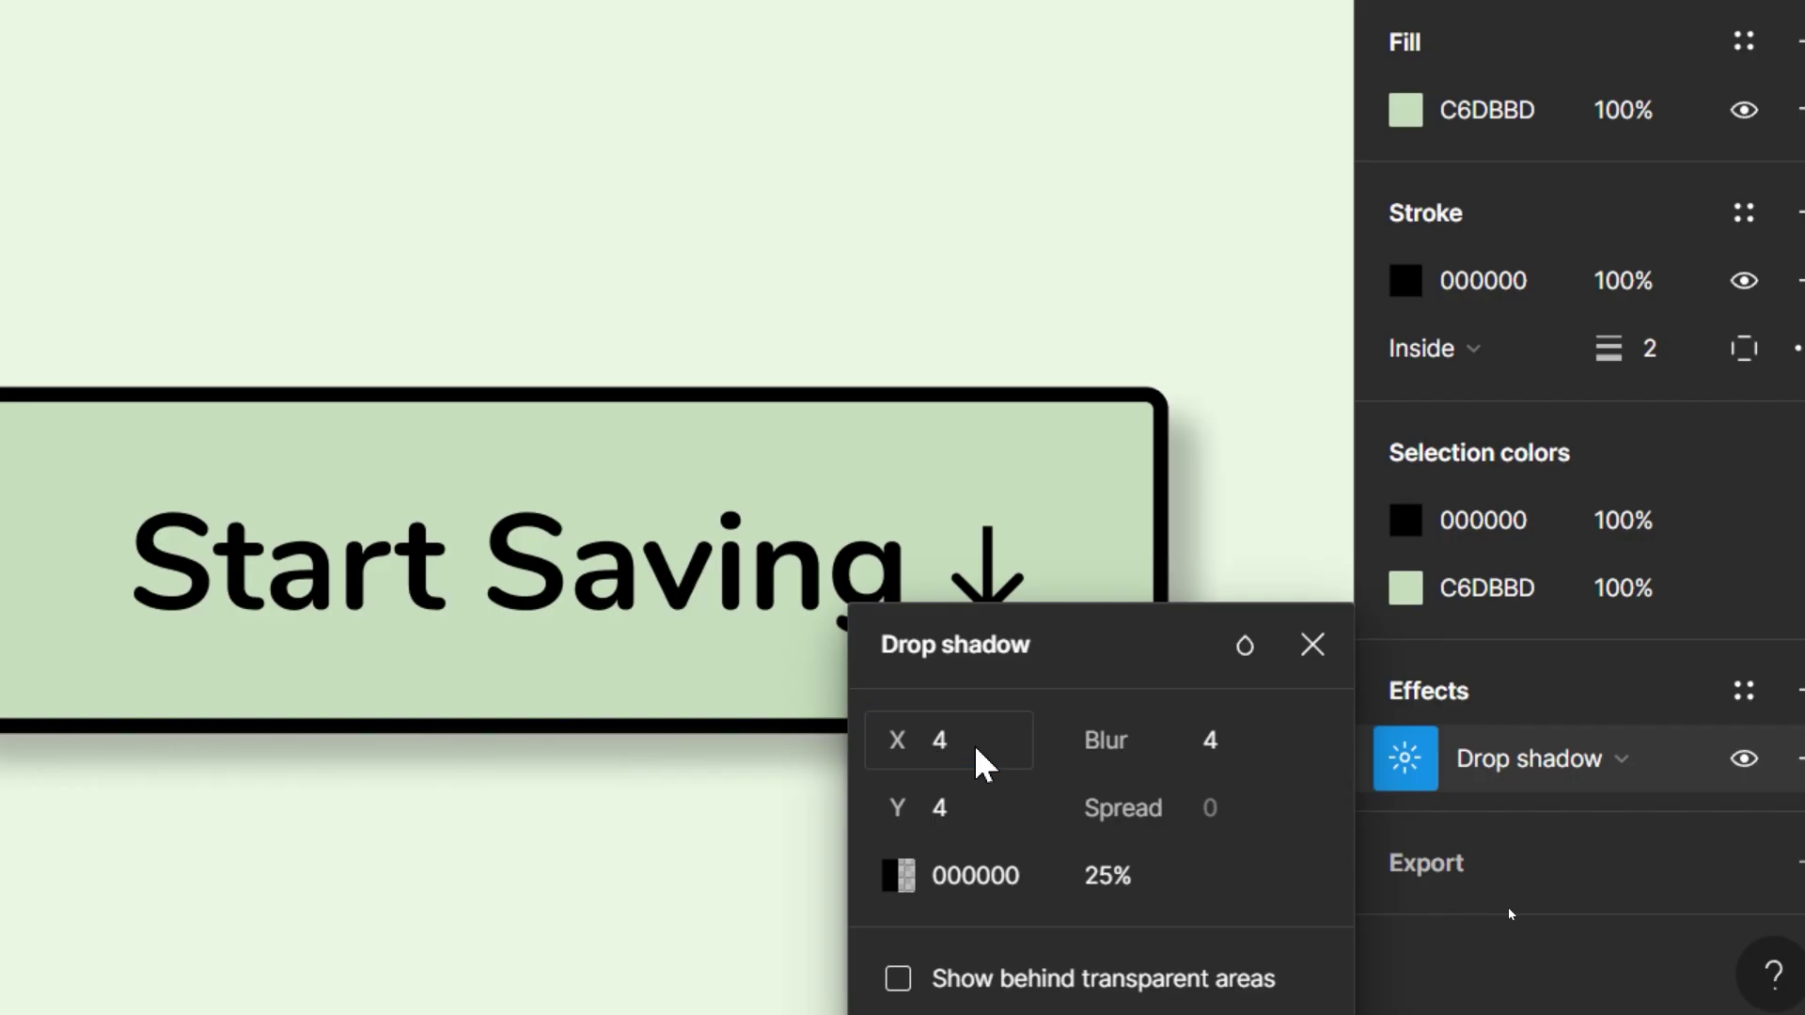
Step: Make the button's drop shadow hard and solid with a blur of 0 and an opacity of 100%
{"action": "left_click", "coordinate": [1211, 758]}
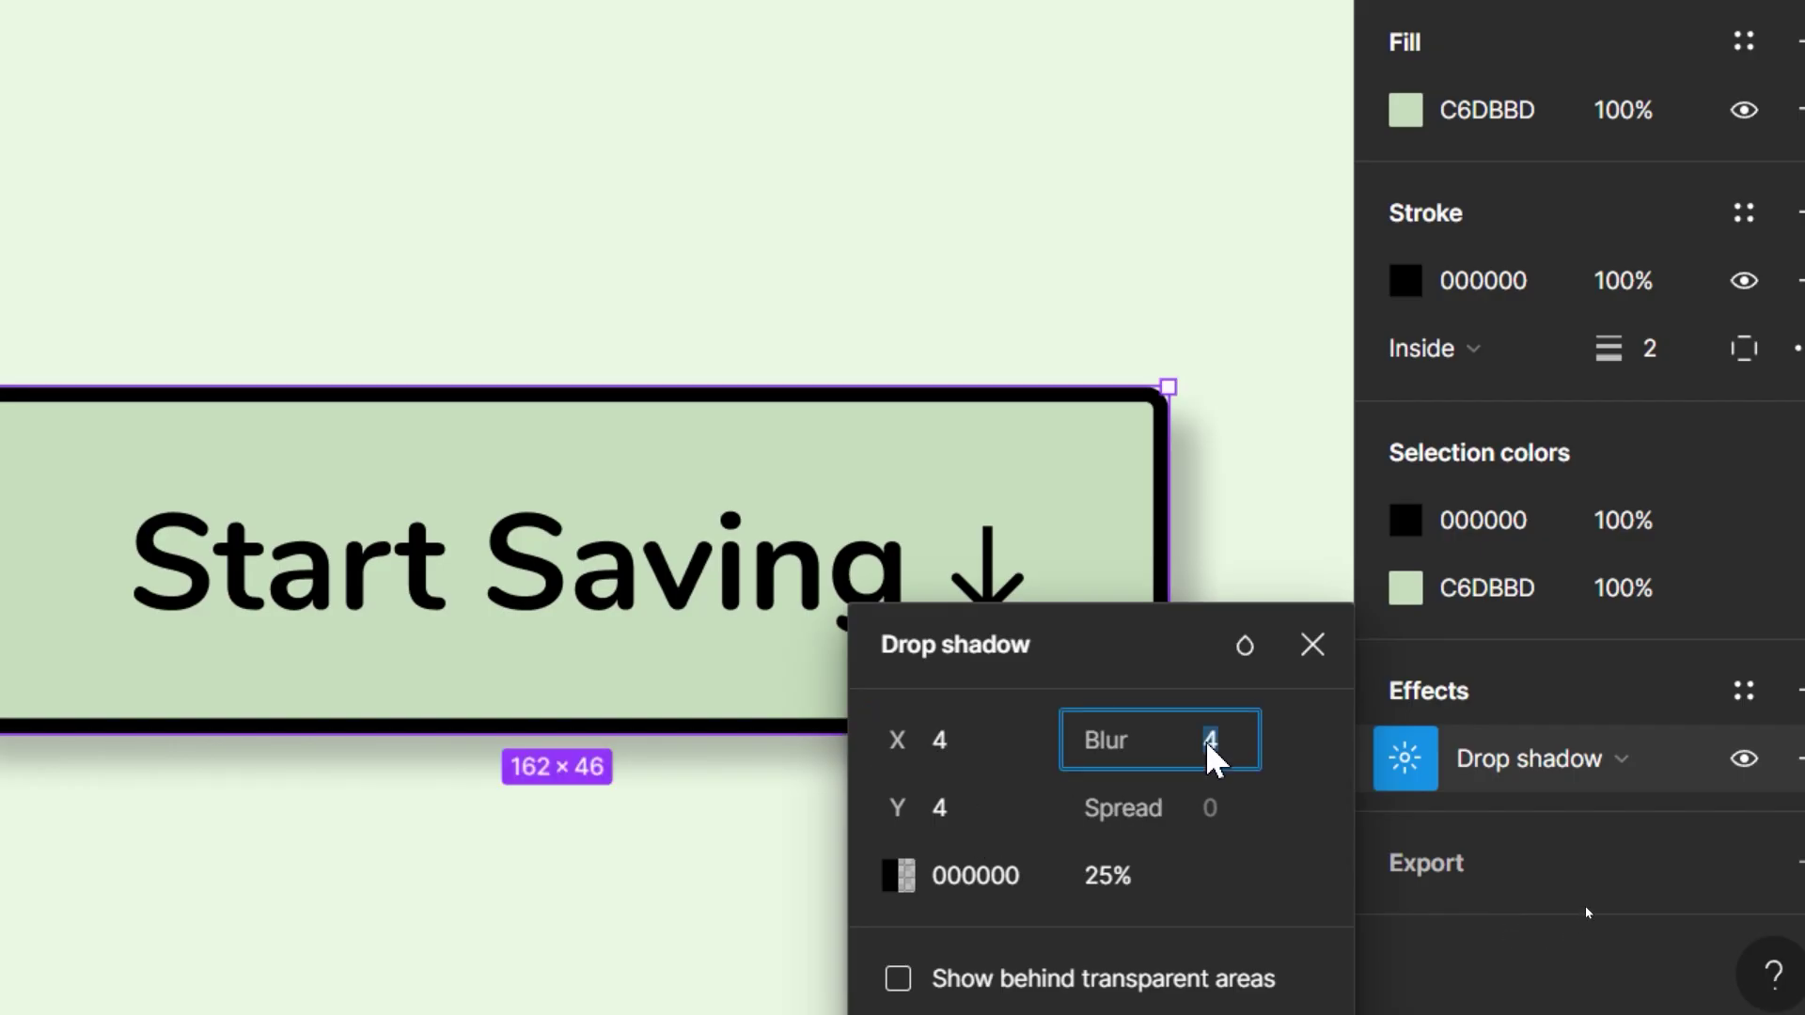
{"action": "type", "text": "0"}
{"action": "key", "text": "Return"}
{"action": "left_click", "coordinate": [1120, 877]}
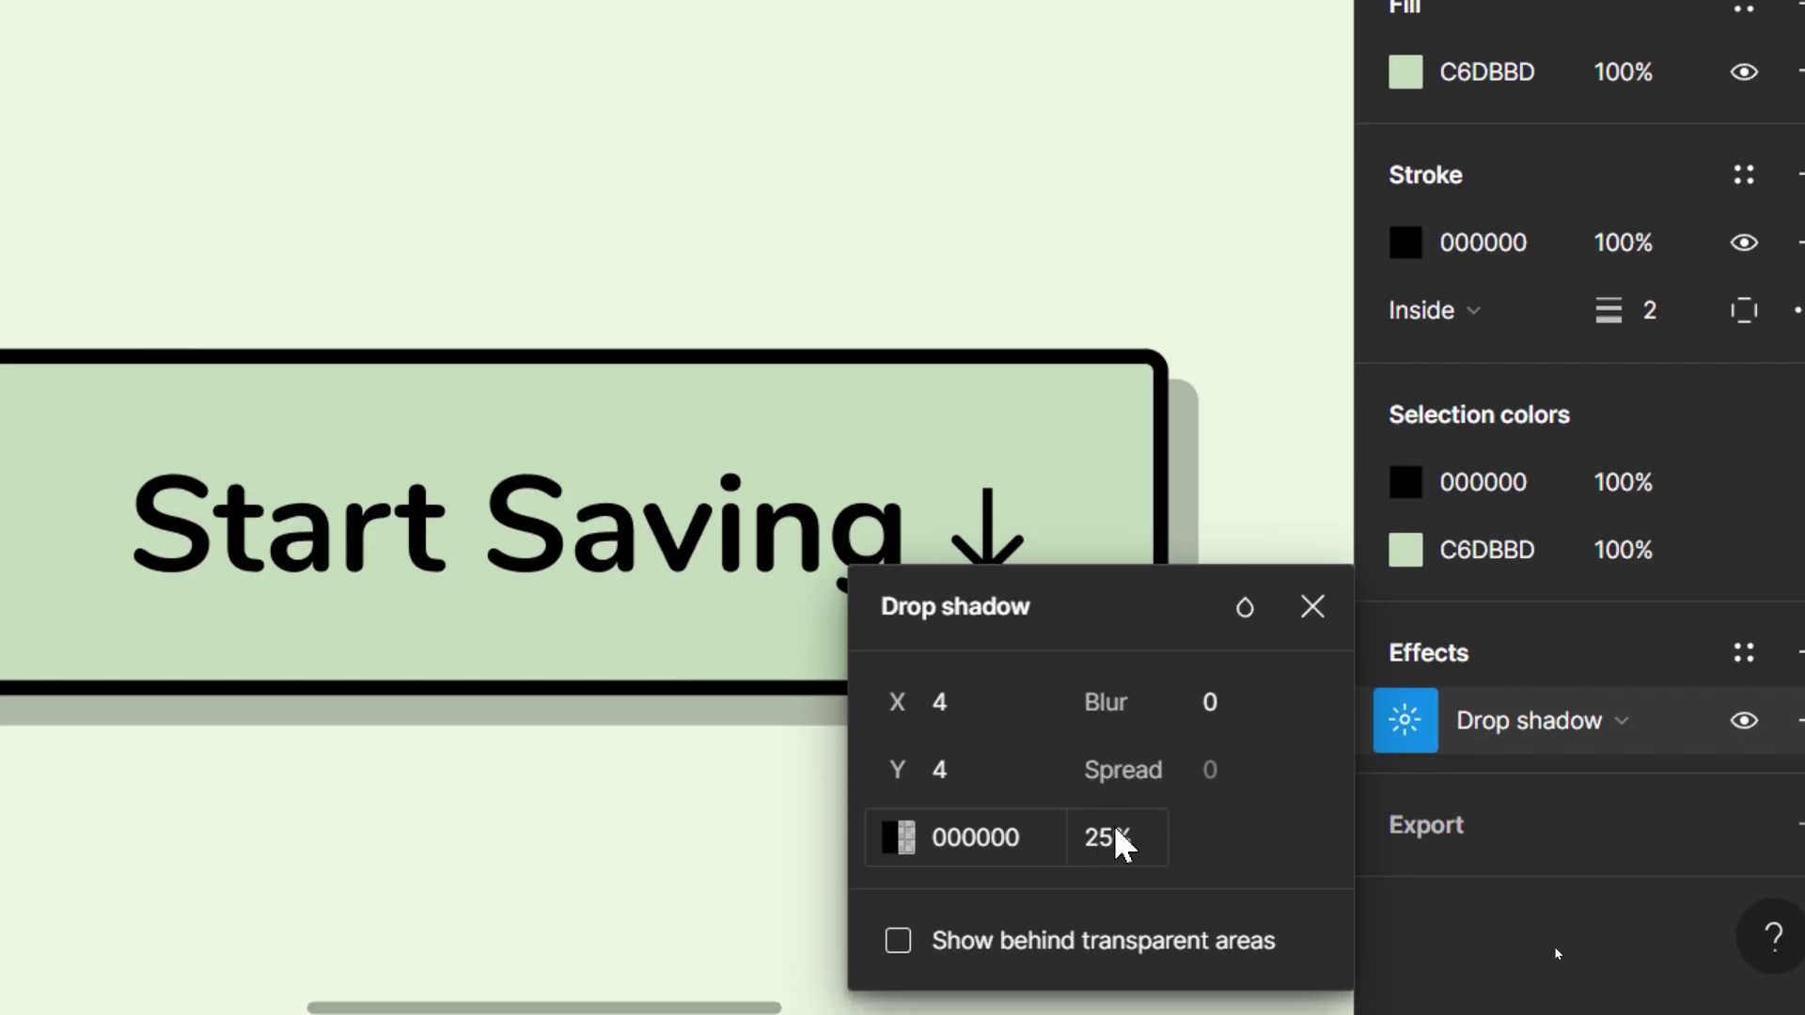
{"action": "type", "text": "100"}
{"action": "key", "text": "Return"}
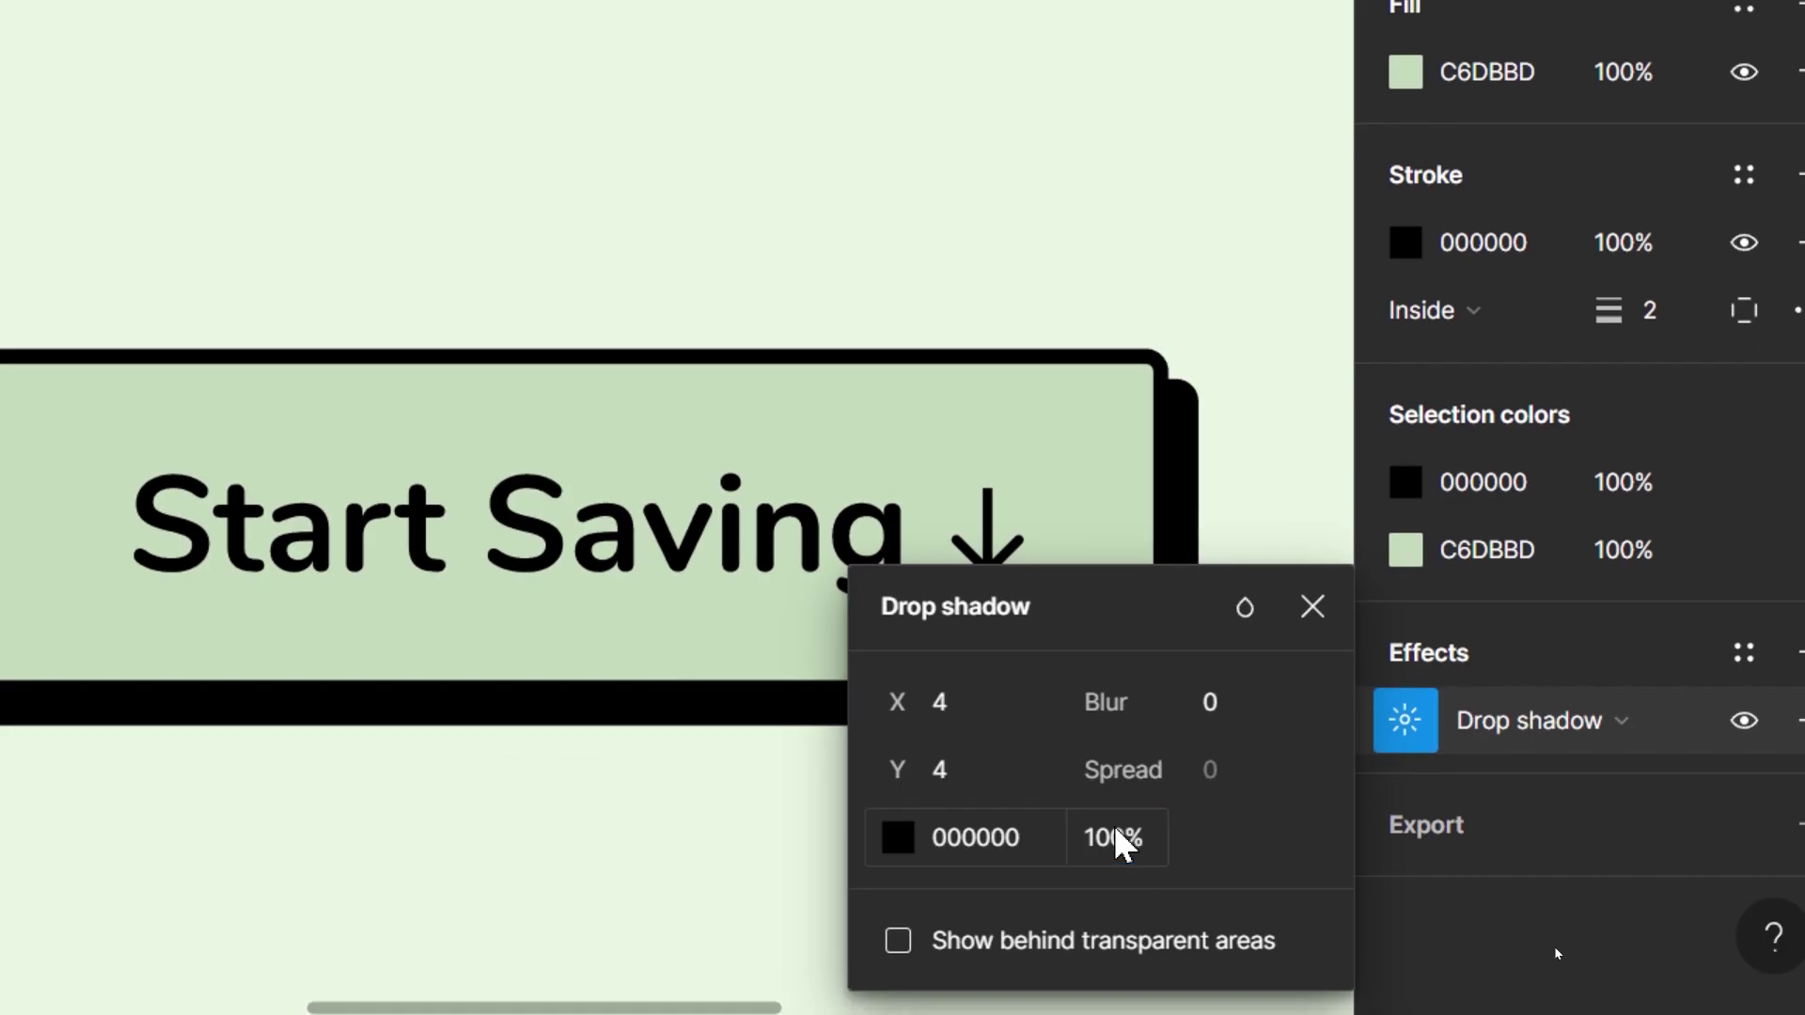
{"action": "left_click", "coordinate": [1314, 609]}
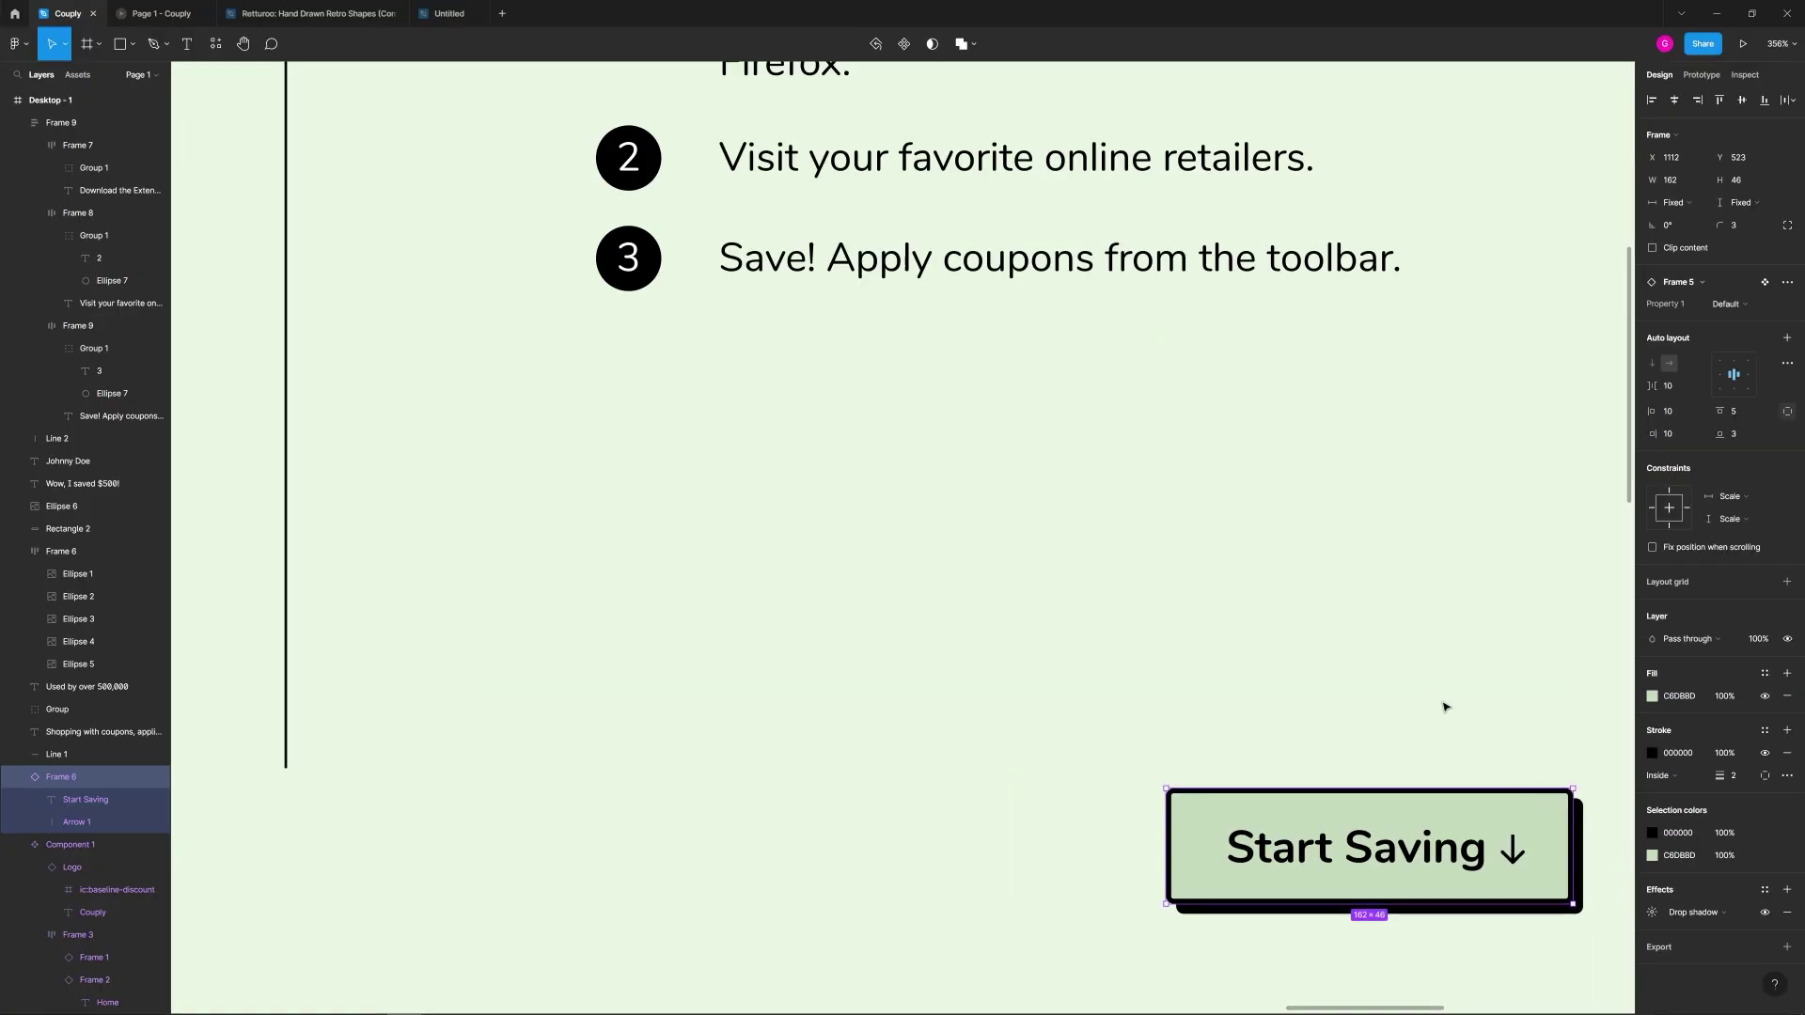
Step: Move the shadowed Start Saving button back beneath the third step, left-aligned with the number circles
{"action": "scroll", "coordinate": [1272, 604], "scroll_direction": "down", "scroll_amount": 5}
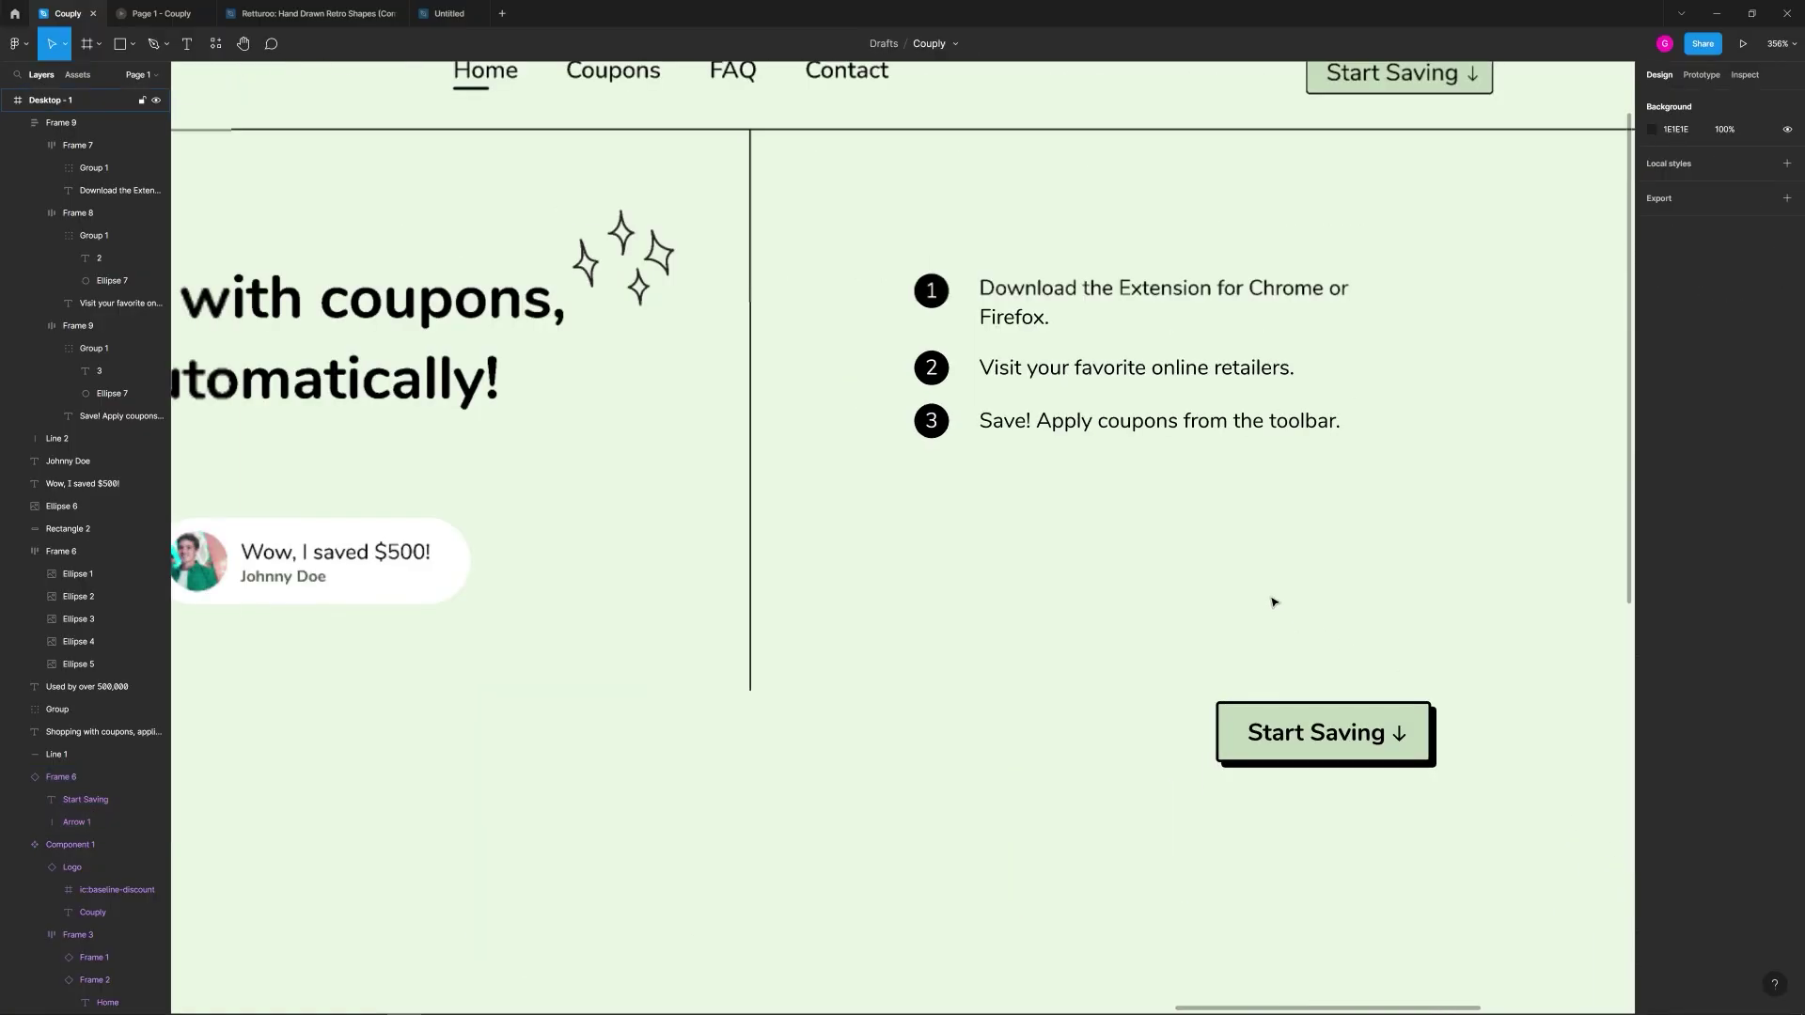
{"action": "left_click_drag", "start_coordinate": [1329, 750], "coordinate": [1026, 541]}
{"action": "left_click", "coordinate": [1181, 531]}
{"action": "scroll", "coordinate": [1047, 561], "scroll_direction": "down", "scroll_amount": 3}
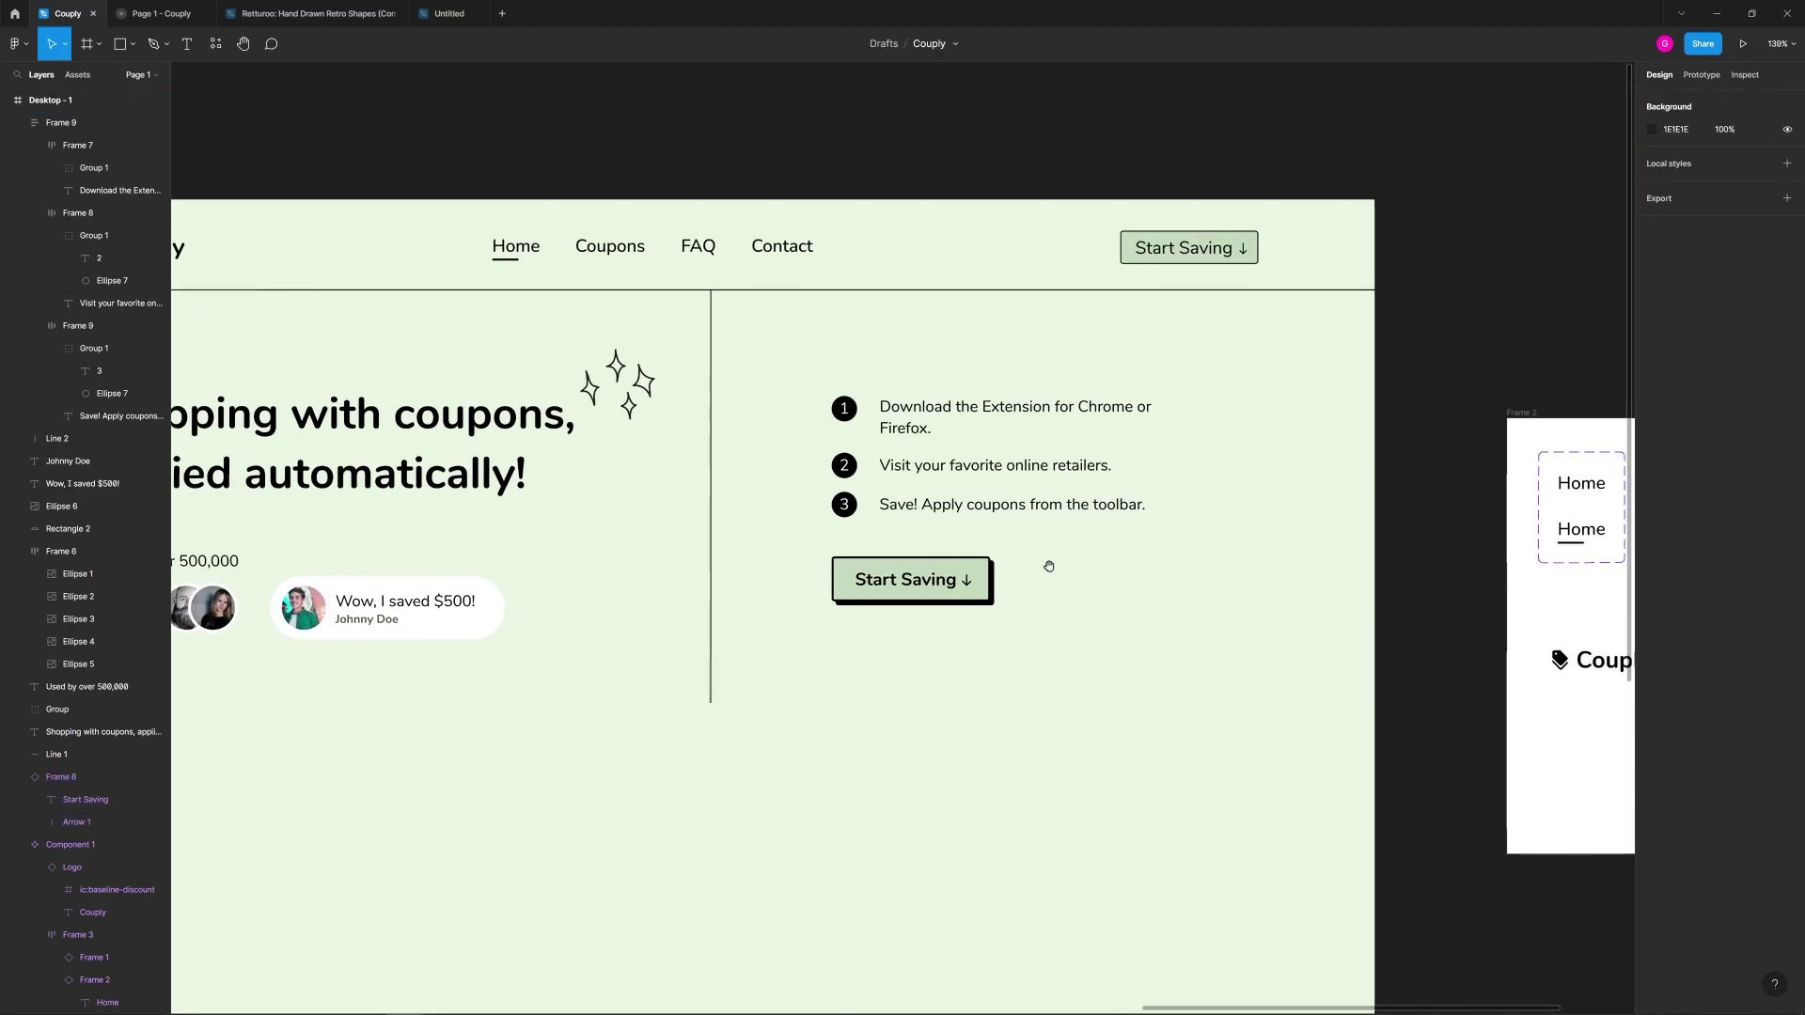
Step: Change the lower Start Saving button's fill colour to 9BC588
{"action": "scroll", "coordinate": [1081, 569], "scroll_direction": "up", "scroll_amount": 3}
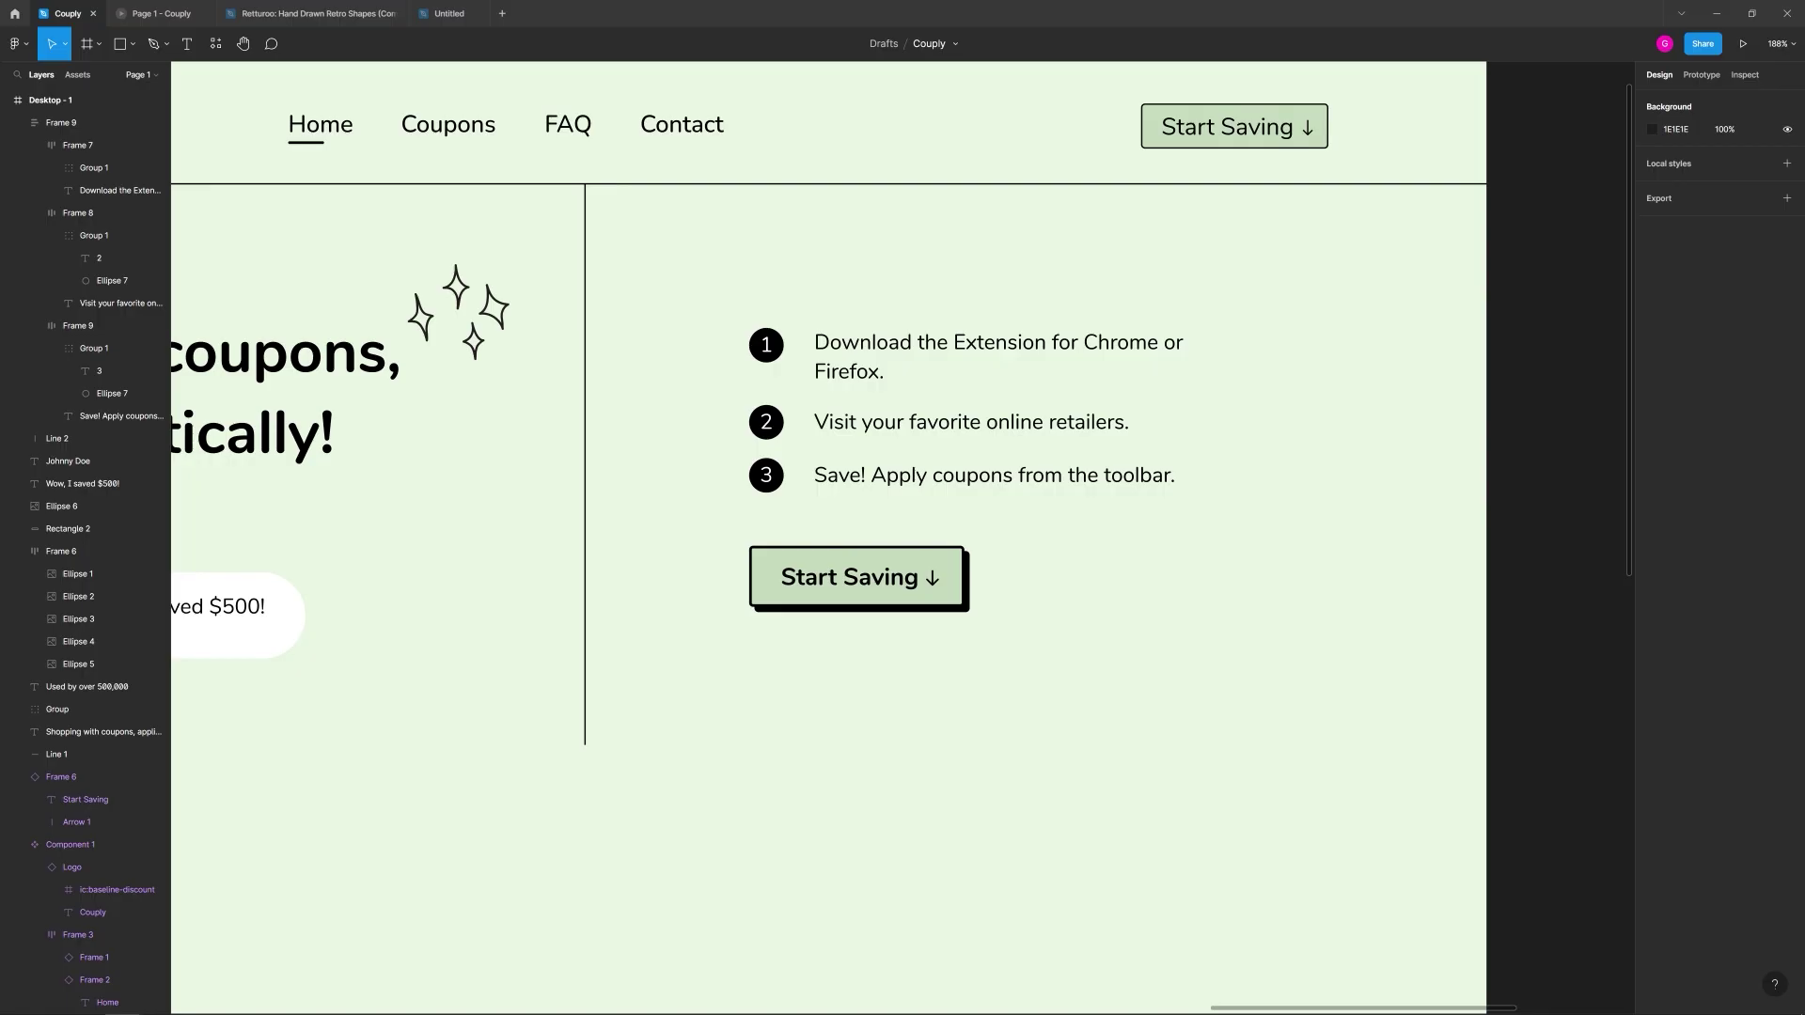
{"action": "left_click", "coordinate": [951, 588]}
{"action": "left_click", "coordinate": [1685, 704]}
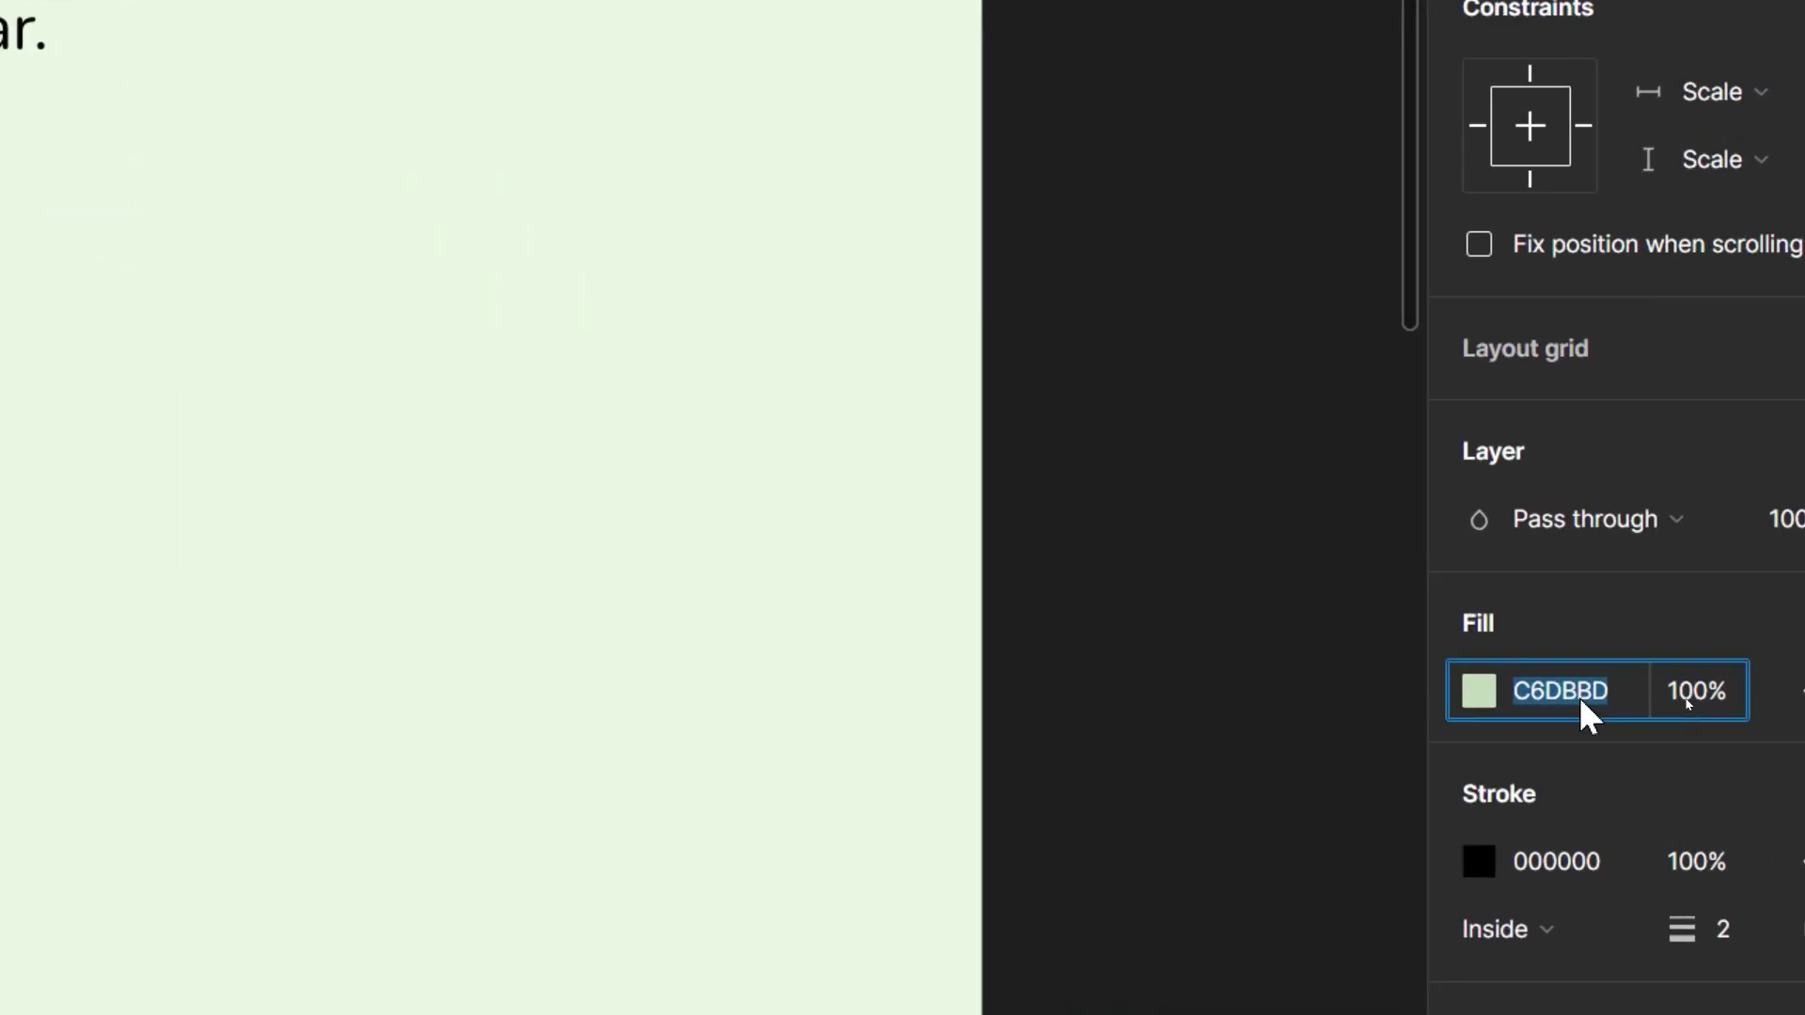
{"action": "type", "text": "9BC588"}
{"action": "key", "text": "Return"}
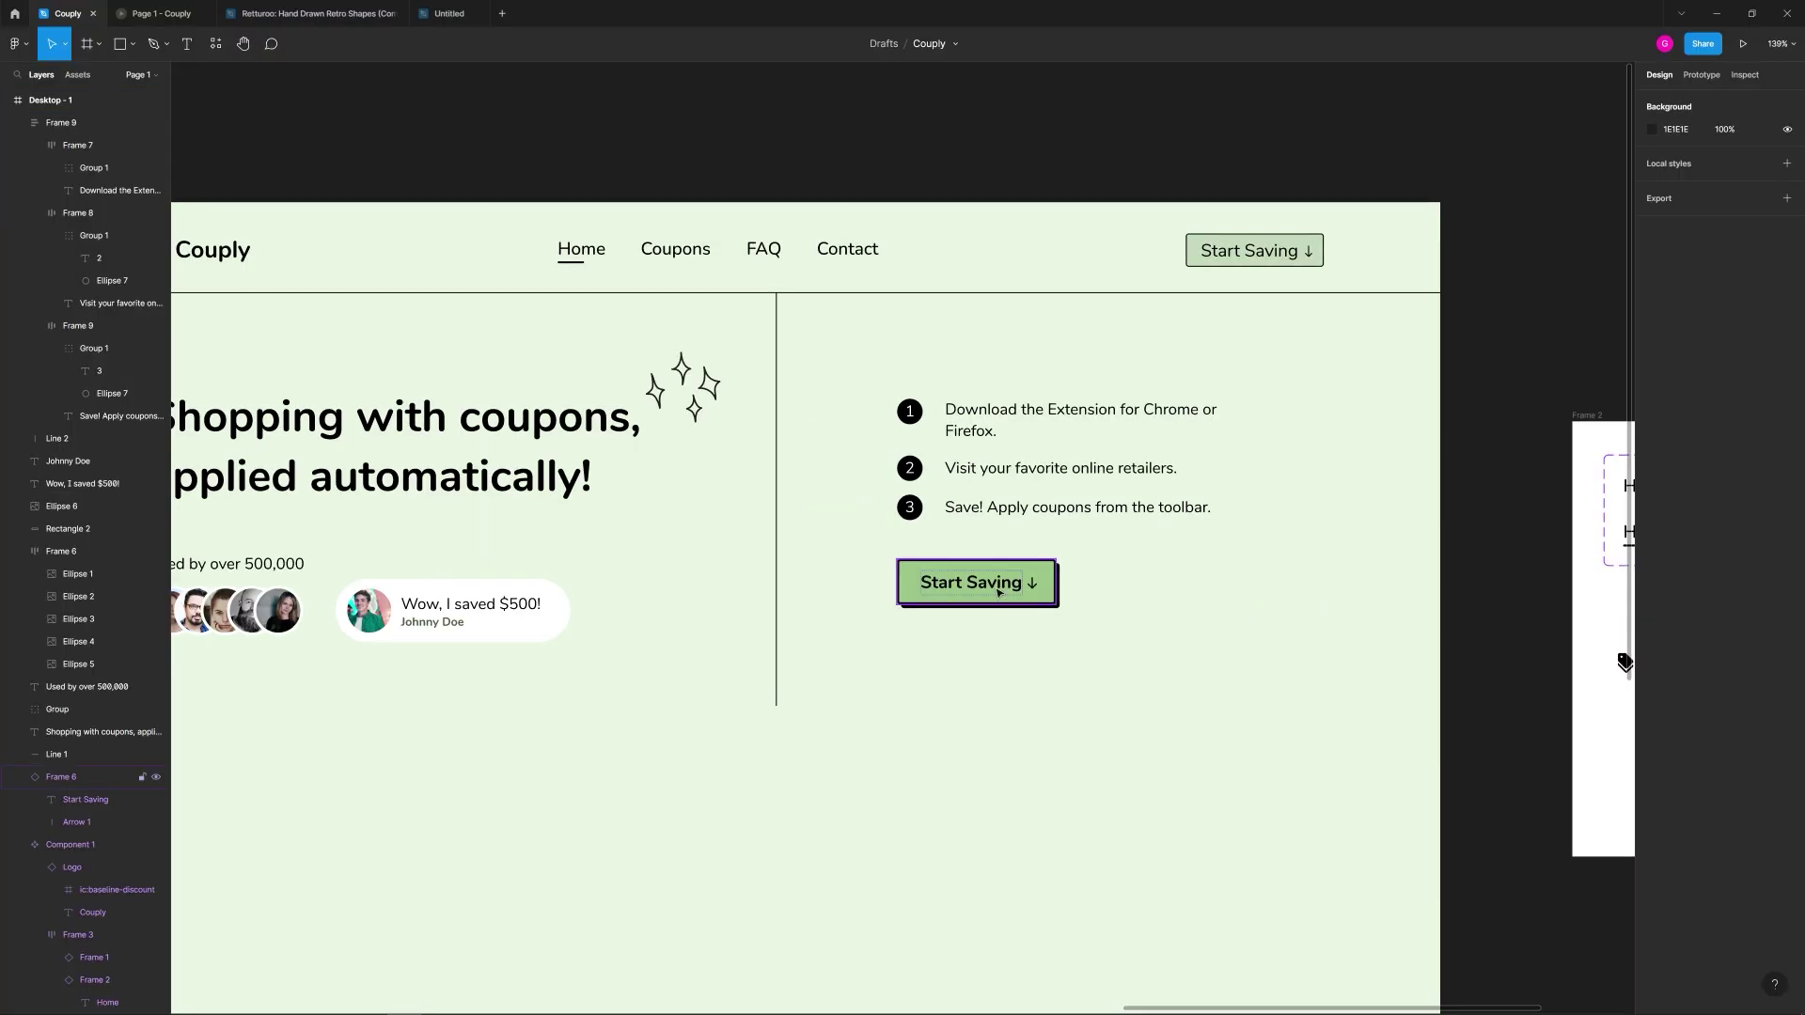
Step: Compare the green button with the header's Start Saving button, and place it back beneath the steps at X 885, Y 370
{"action": "left_click_drag", "start_coordinate": [998, 593], "coordinate": [1251, 346]}
{"action": "left_click", "coordinate": [1263, 262]}
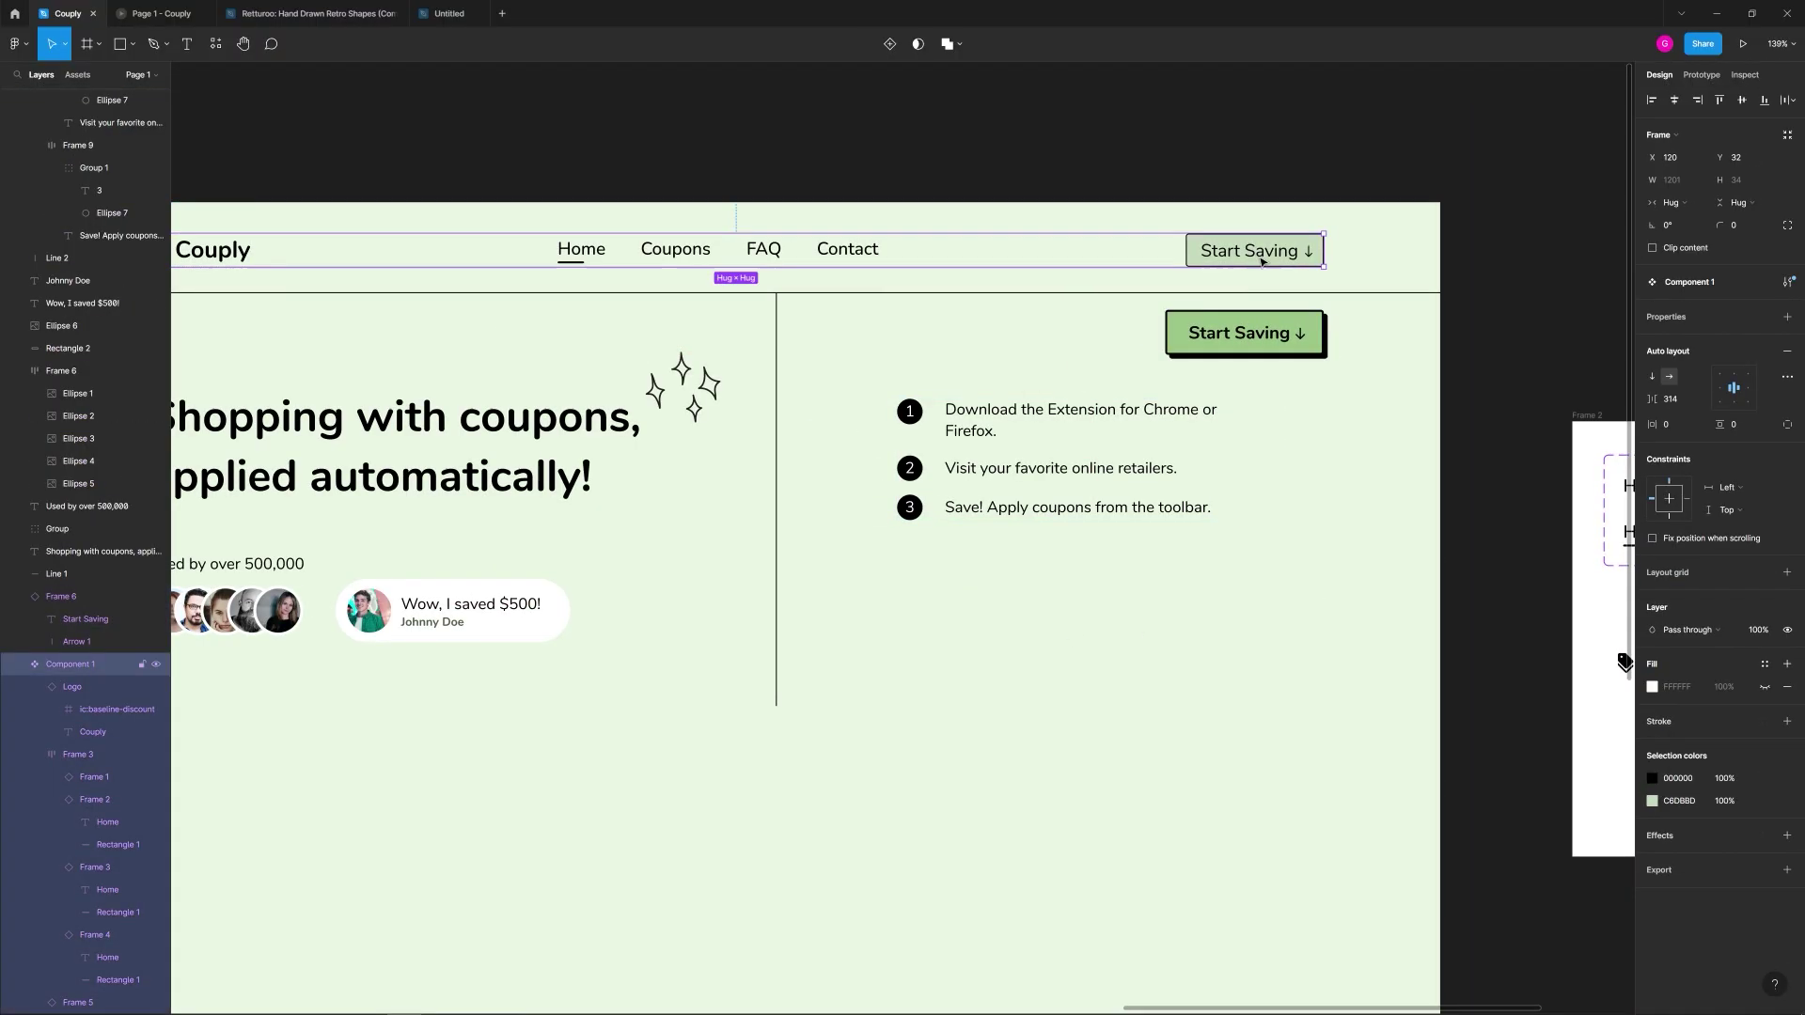
{"action": "left_click", "coordinate": [1283, 337]}
{"action": "left_click_drag", "start_coordinate": [1267, 336], "coordinate": [1000, 590]}
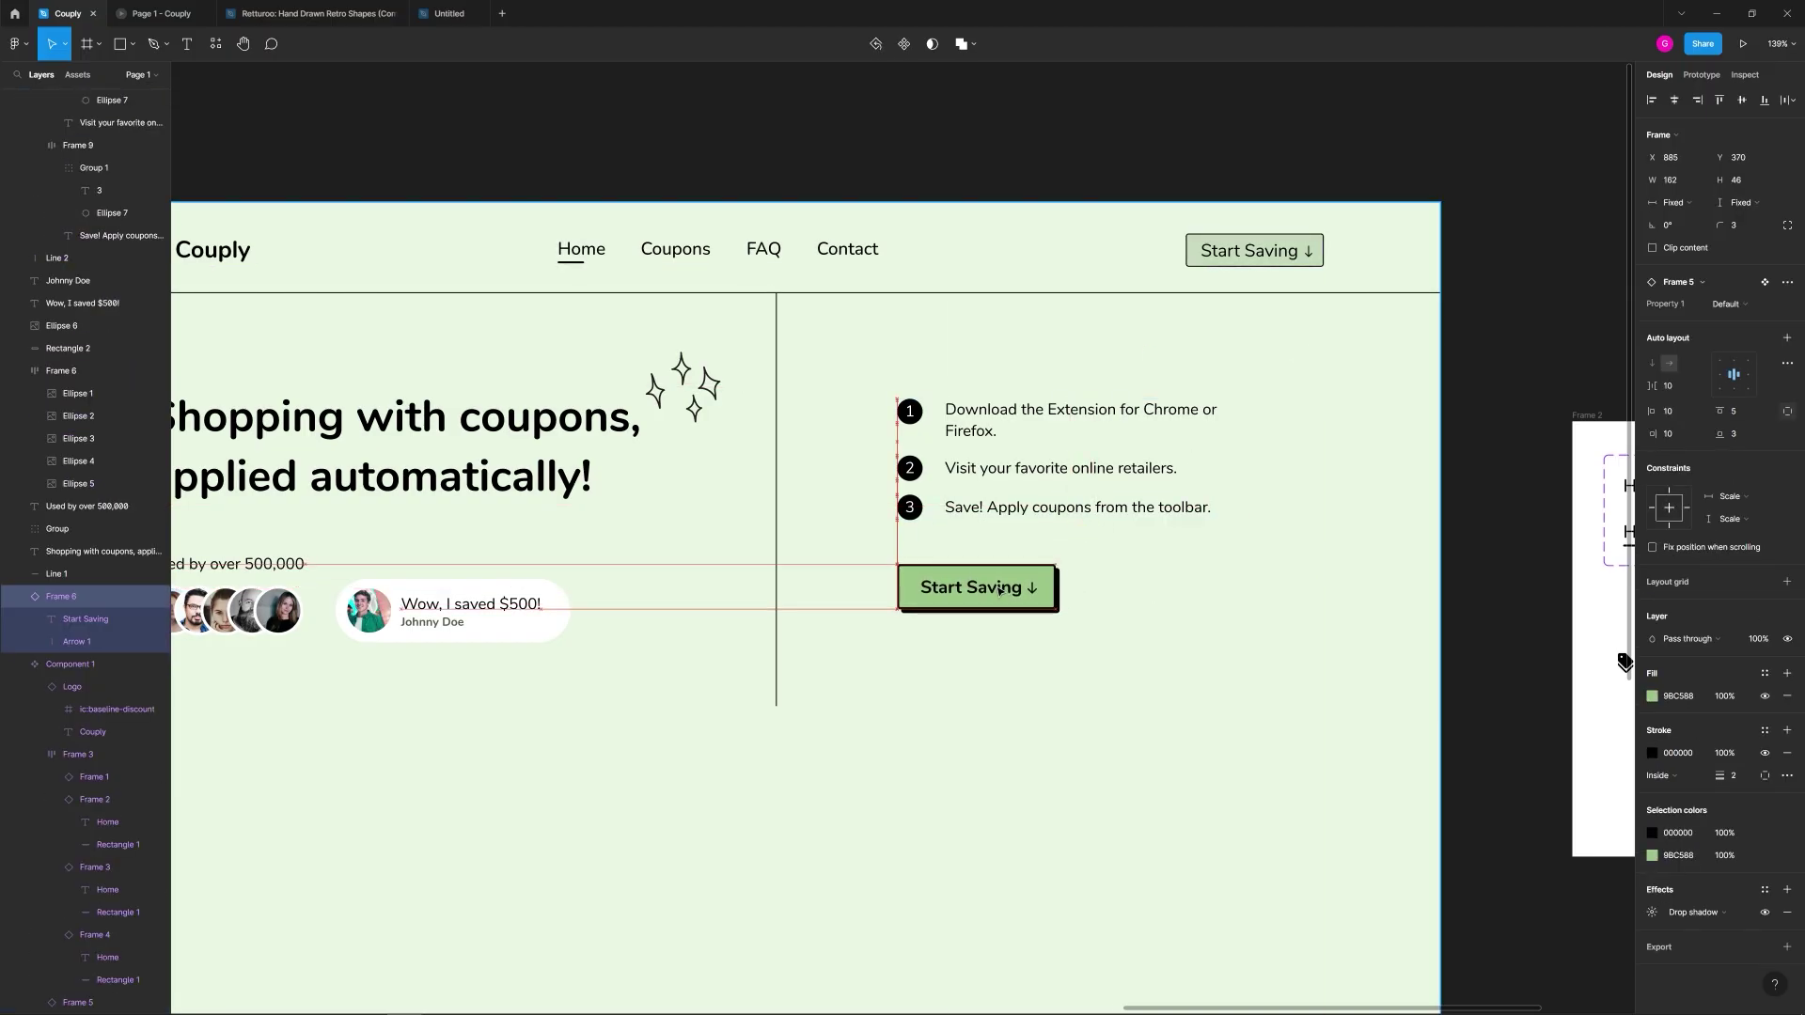
{"action": "left_click", "coordinate": [1021, 671]}
Step: Replace the lower button's text with Install Extension and widen the button to fit the longer label
{"action": "double_click", "coordinate": [987, 588]}
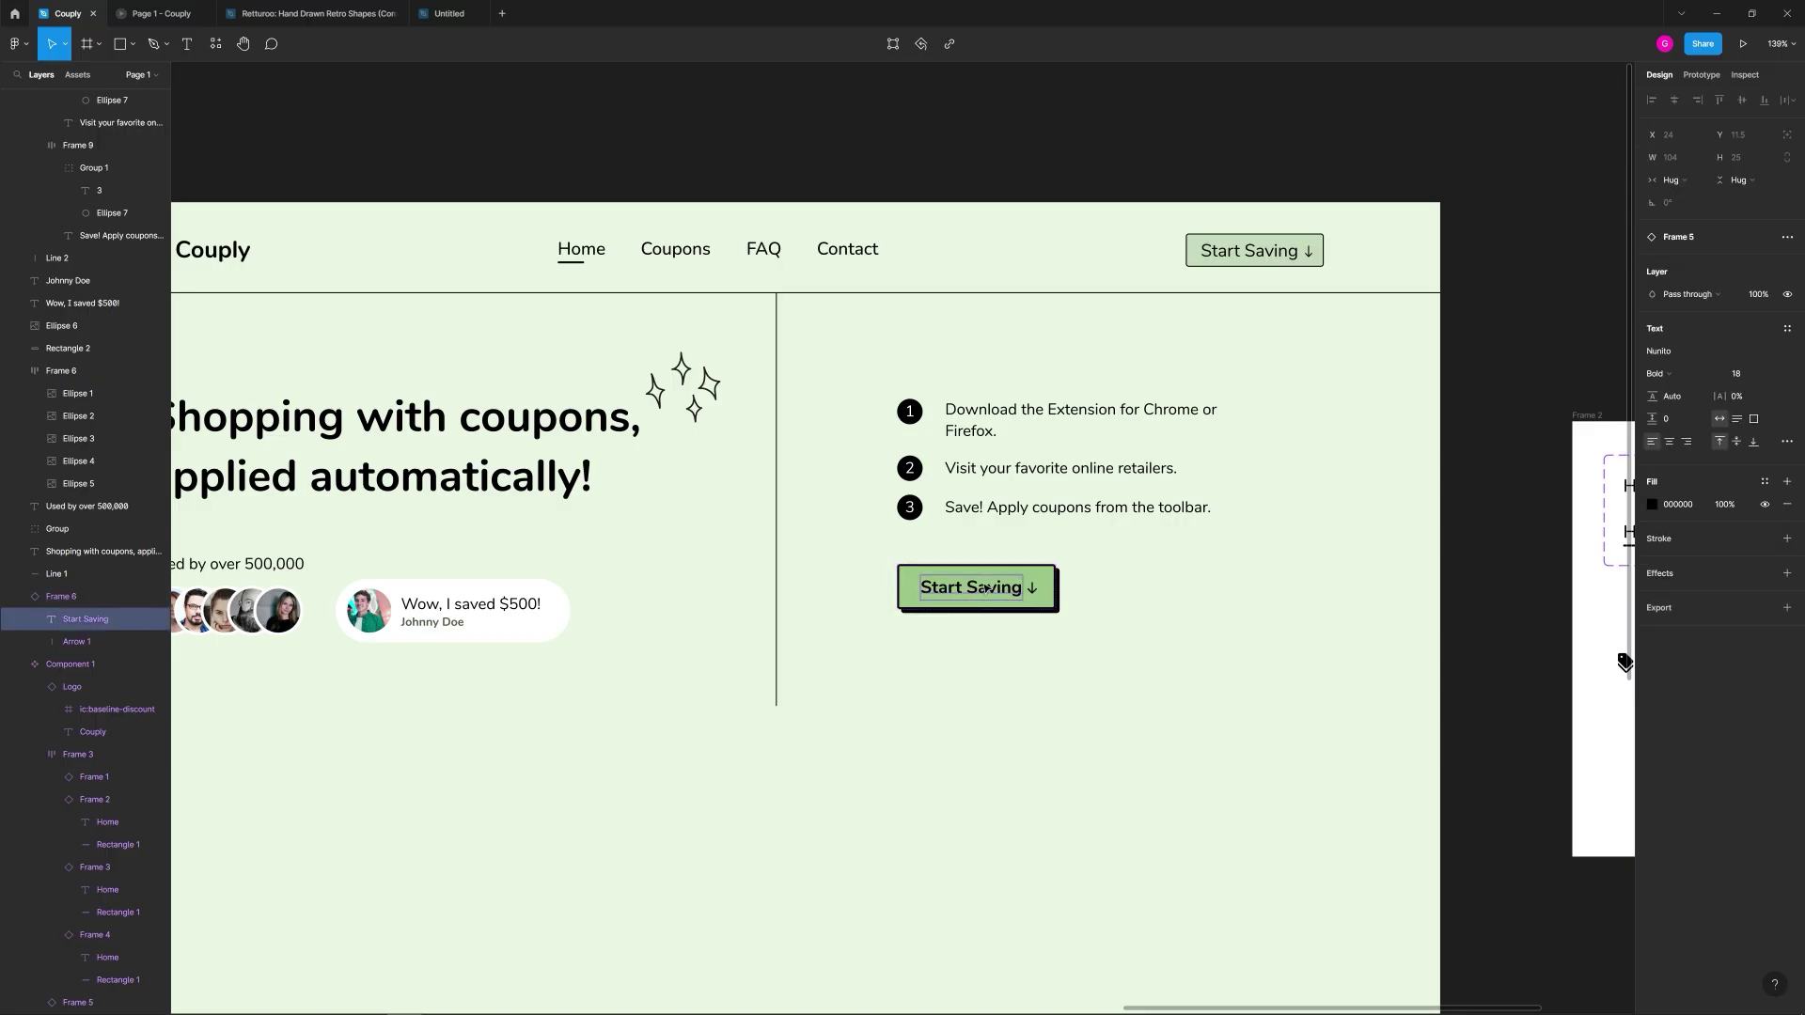
{"action": "double_click", "coordinate": [985, 591]}
{"action": "key", "text": "BackSpace"}
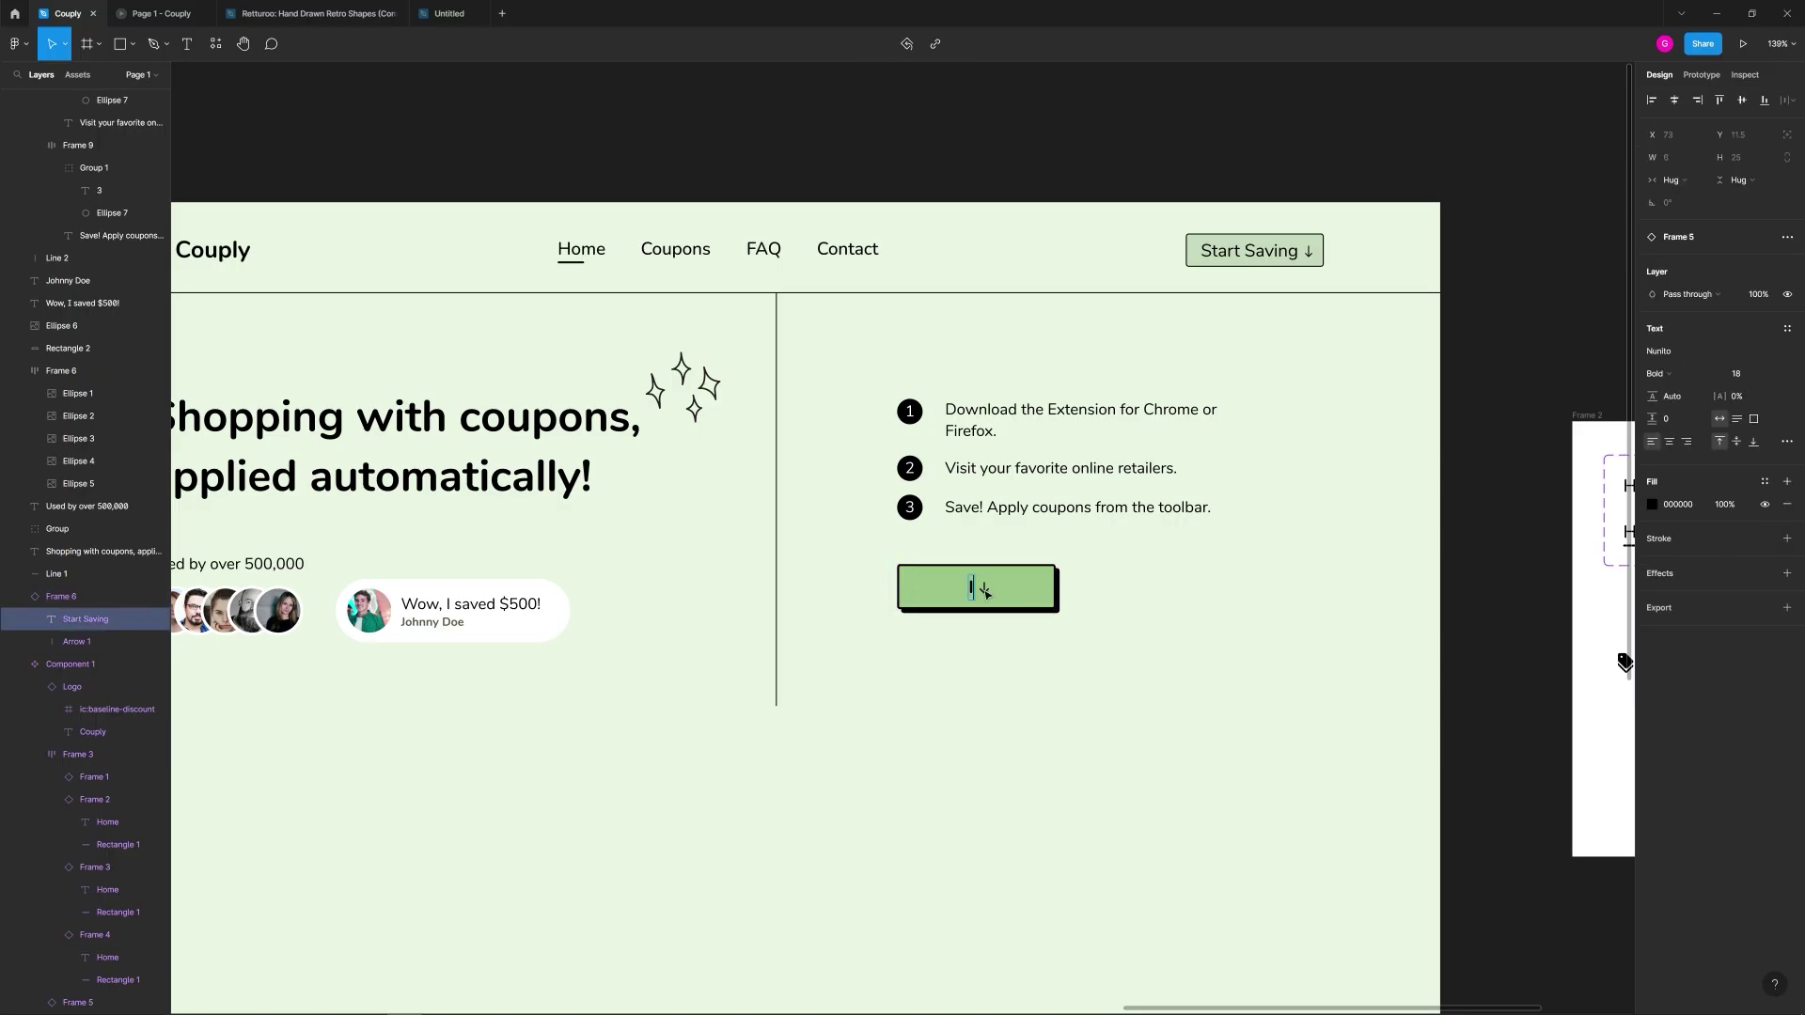
{"action": "type", "text": "Install Extension"}
{"action": "key", "text": "Escape"}
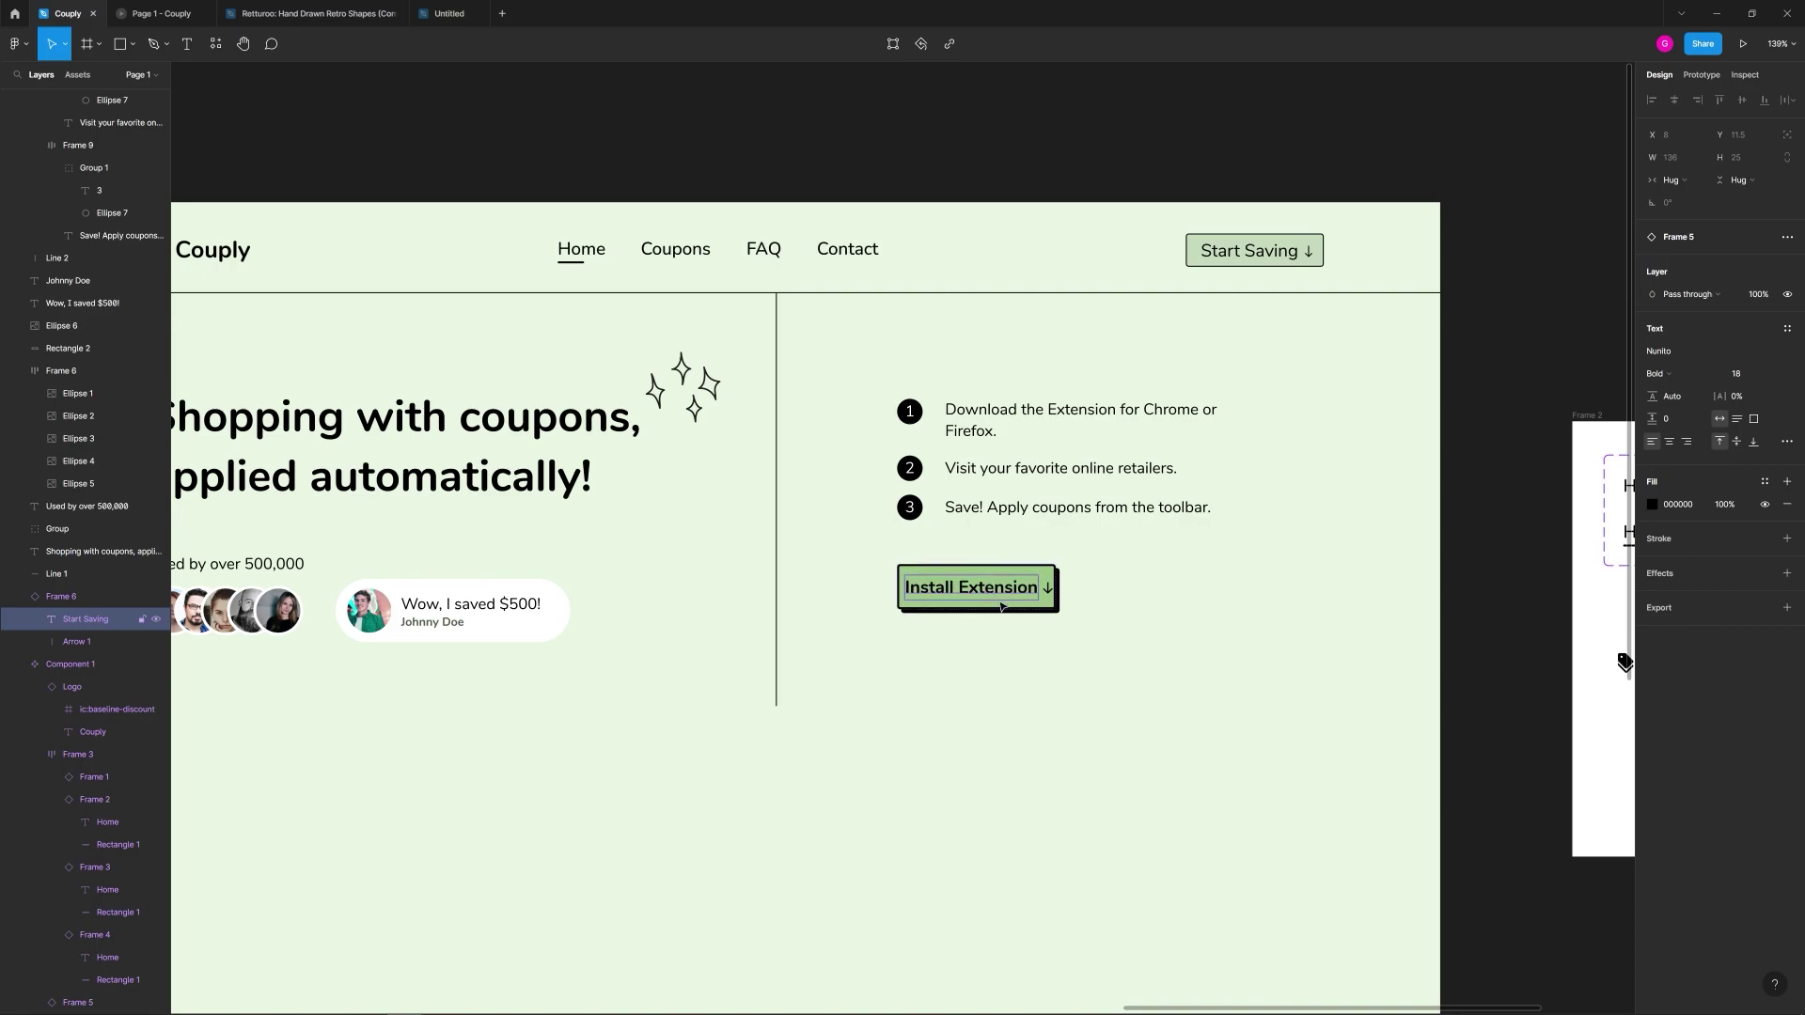
{"action": "left_click", "coordinate": [1054, 587]}
{"action": "left_click", "coordinate": [1166, 591]}
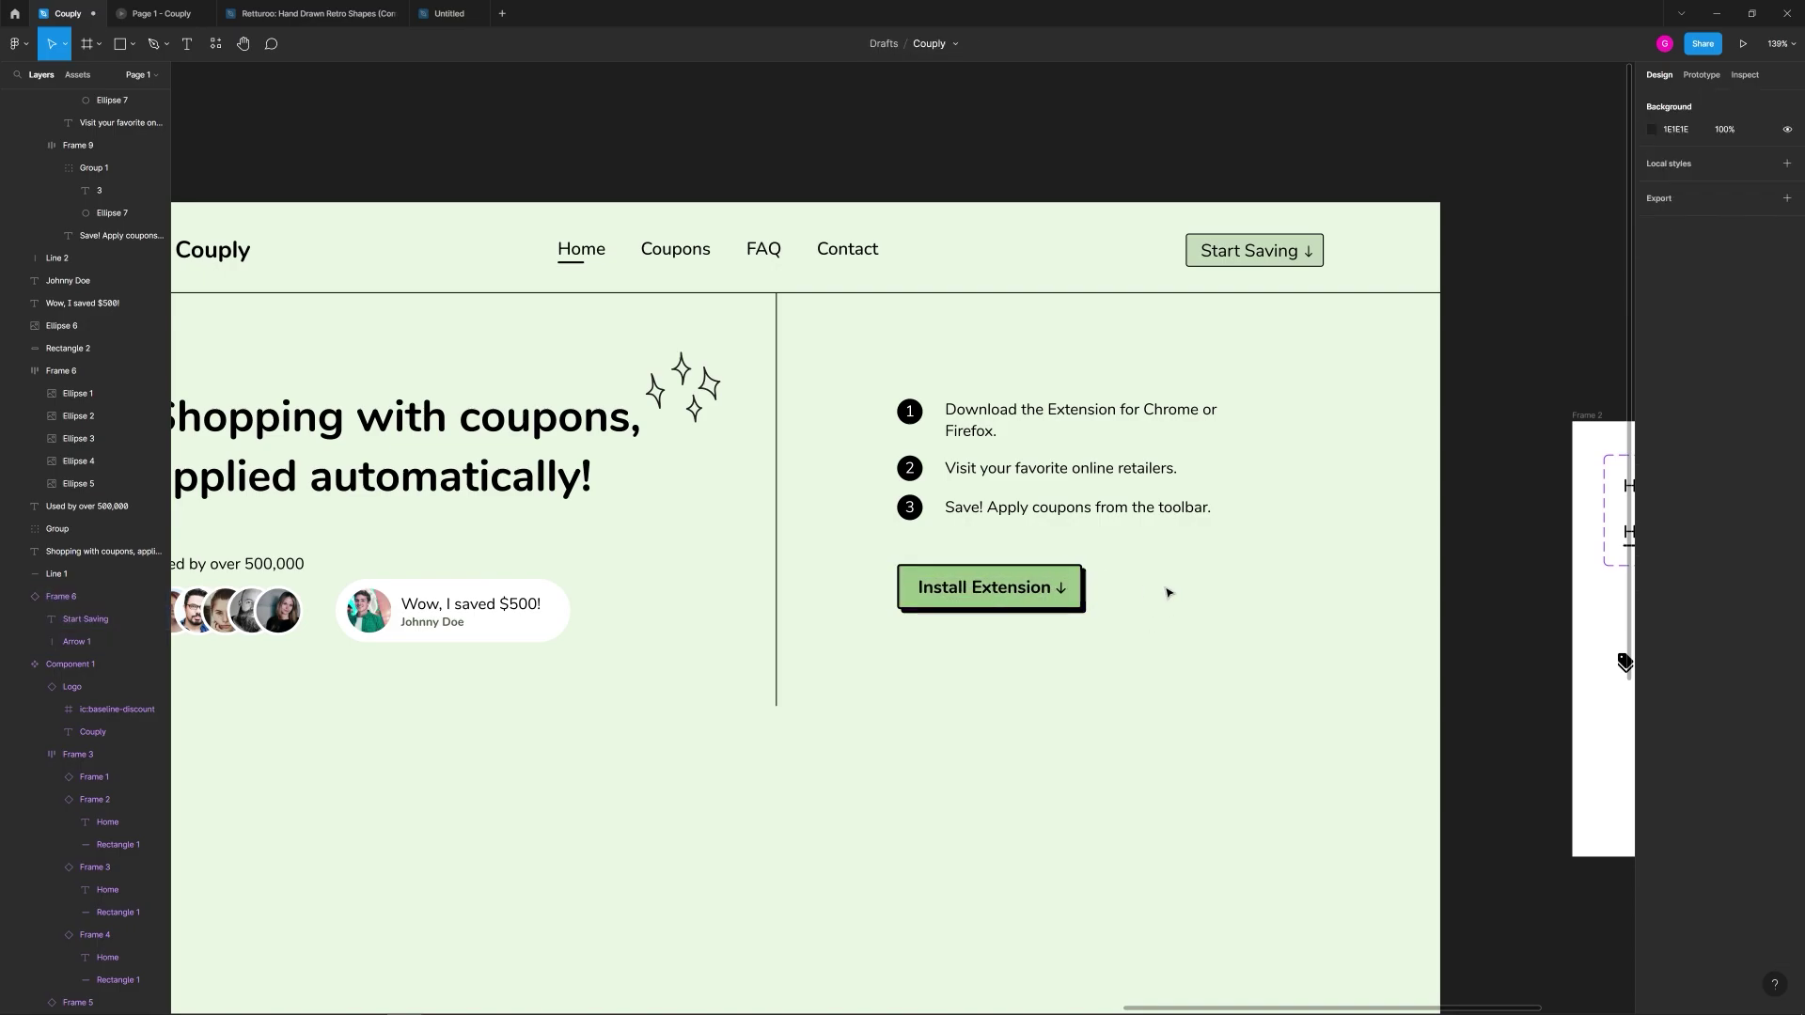
Step: Shift the numbered steps and the Install Extension button together slightly to the left
{"action": "scroll", "coordinate": [1028, 696], "scroll_direction": "down", "scroll_amount": 2}
{"action": "left_click_drag", "start_coordinate": [1034, 664], "coordinate": [1125, 618]}
{"action": "left_click_drag", "start_coordinate": [944, 335], "coordinate": [1216, 600]}
{"action": "left_click_drag", "start_coordinate": [1132, 556], "coordinate": [1118, 558]}
{"action": "left_click", "coordinate": [1200, 641]}
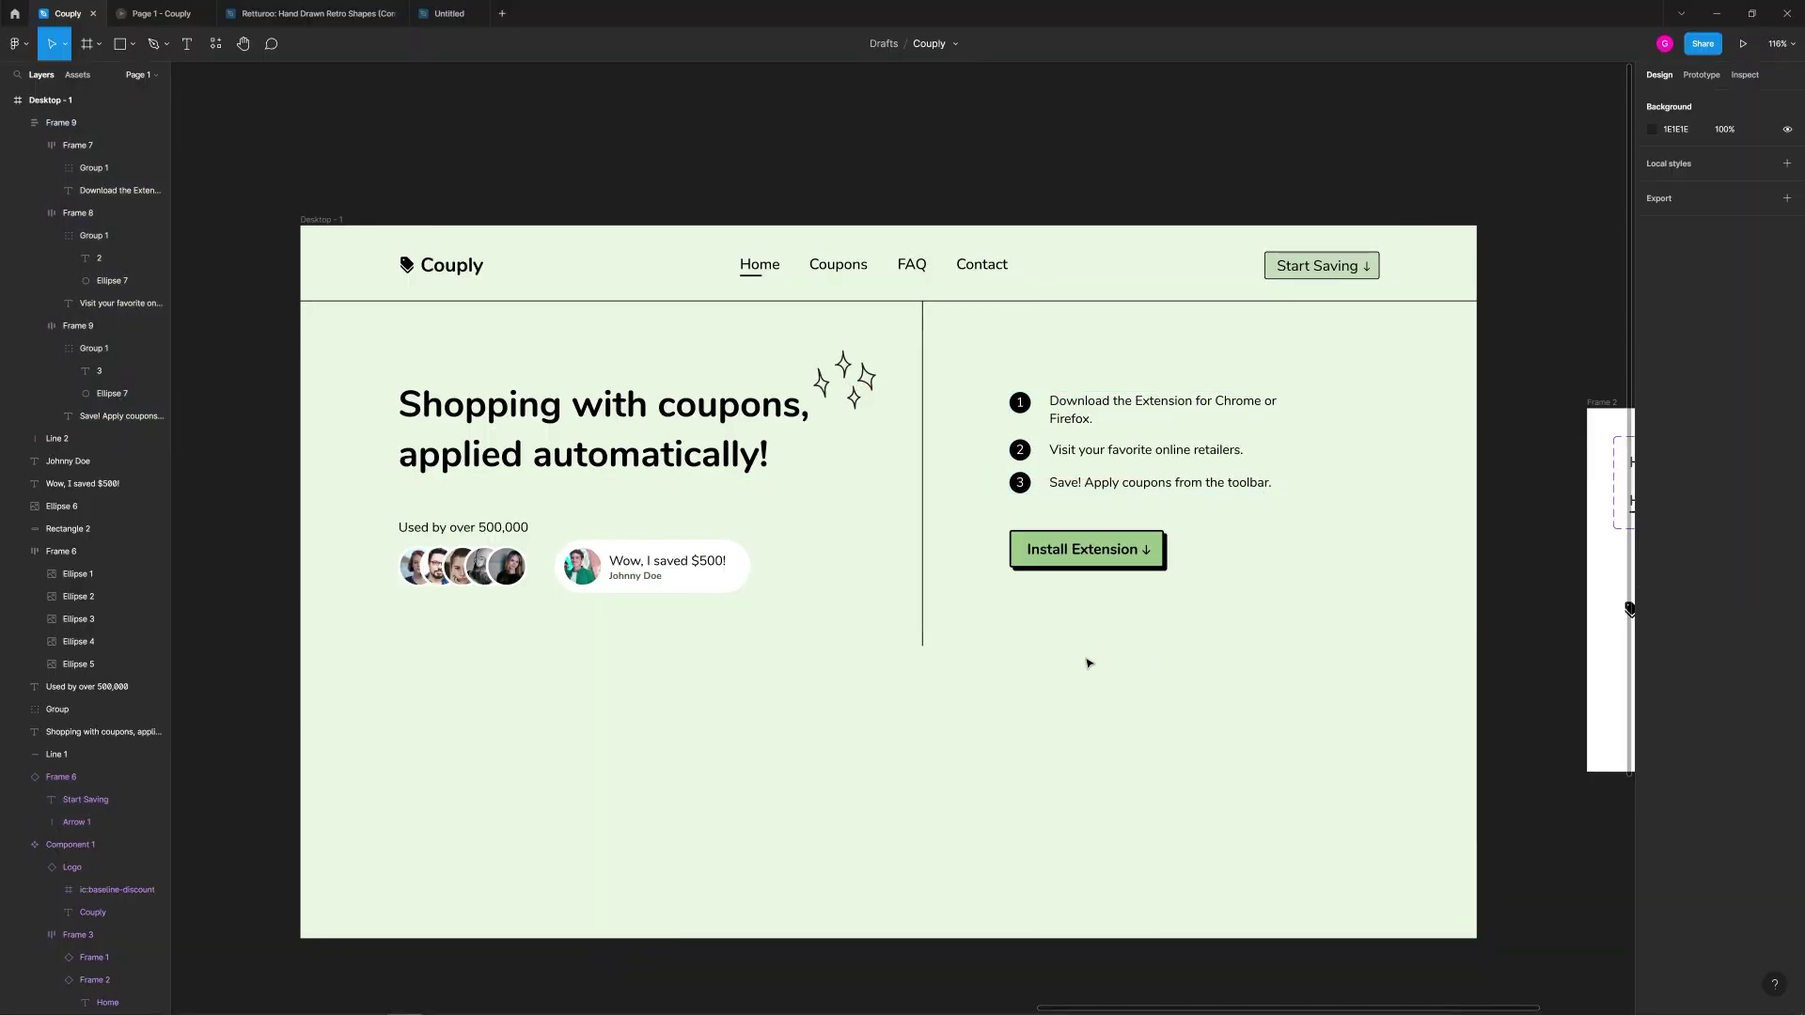
Step: Extend the Desktop - 1 frame downward to a height of 1307
{"action": "scroll", "coordinate": [1328, 505], "scroll_direction": "down", "scroll_amount": 5}
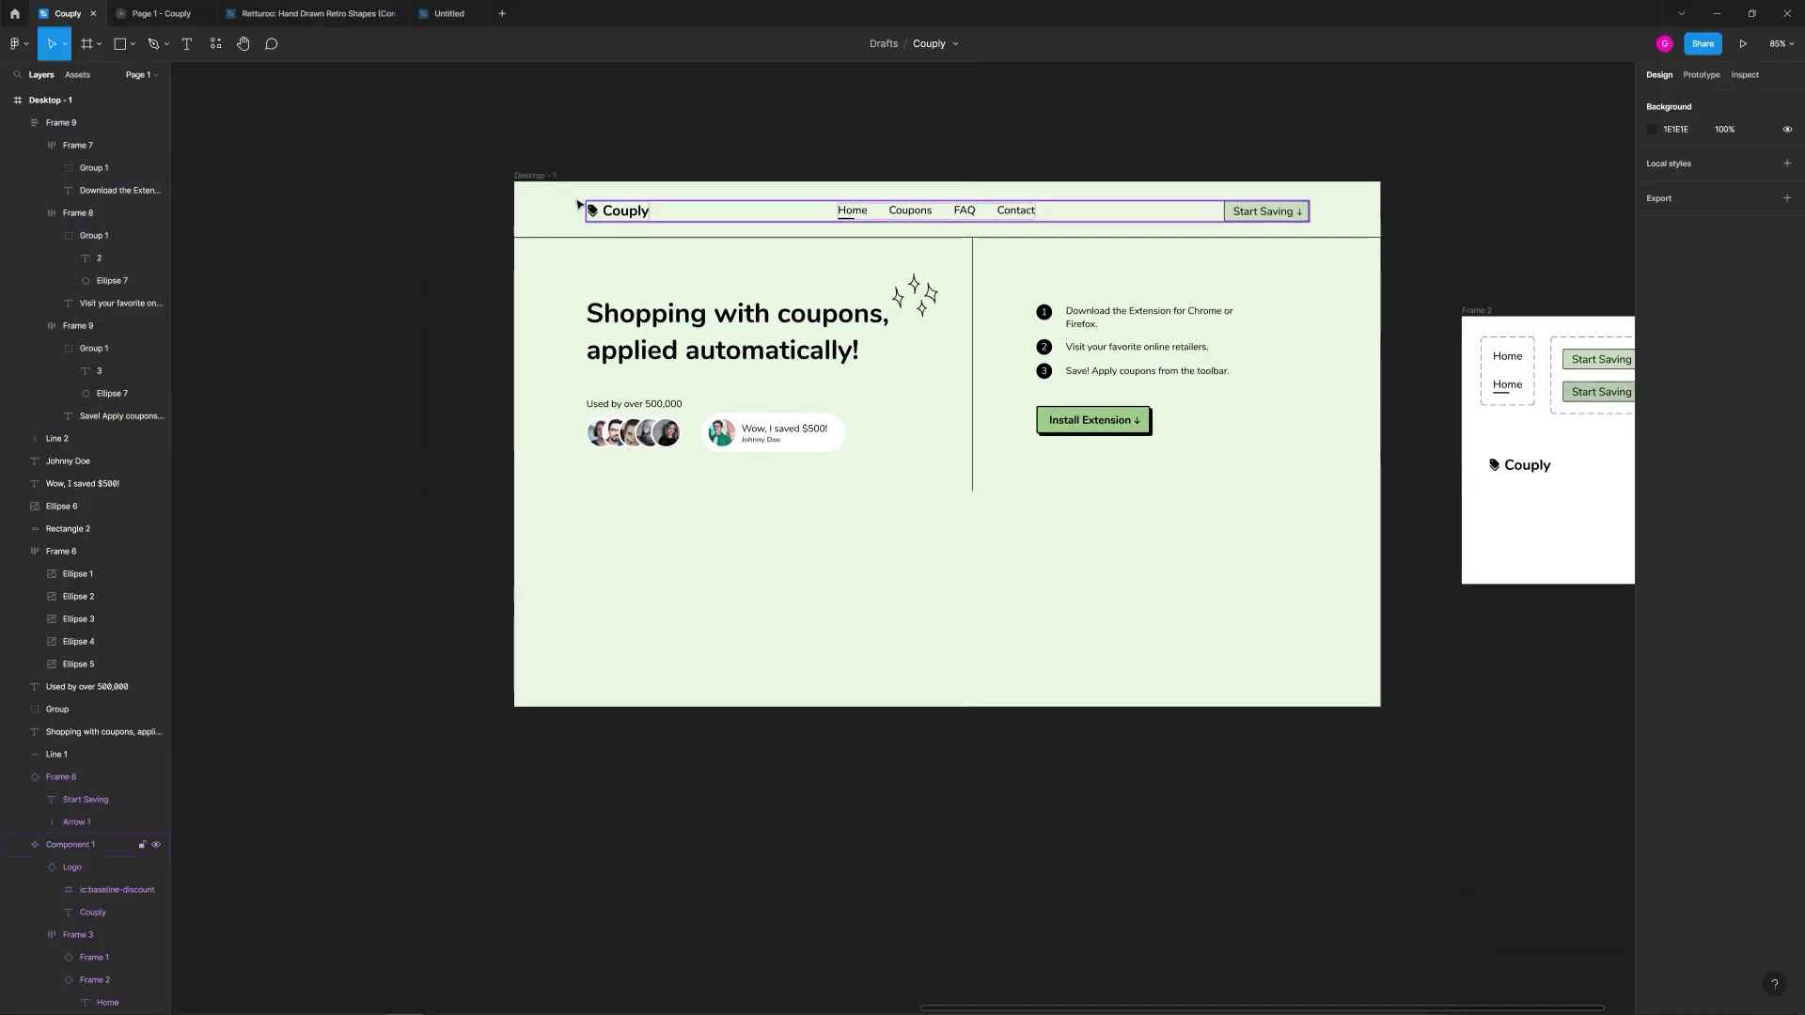
{"action": "left_click", "coordinate": [544, 177]}
{"action": "left_click_drag", "start_coordinate": [998, 705], "coordinate": [1013, 968]}
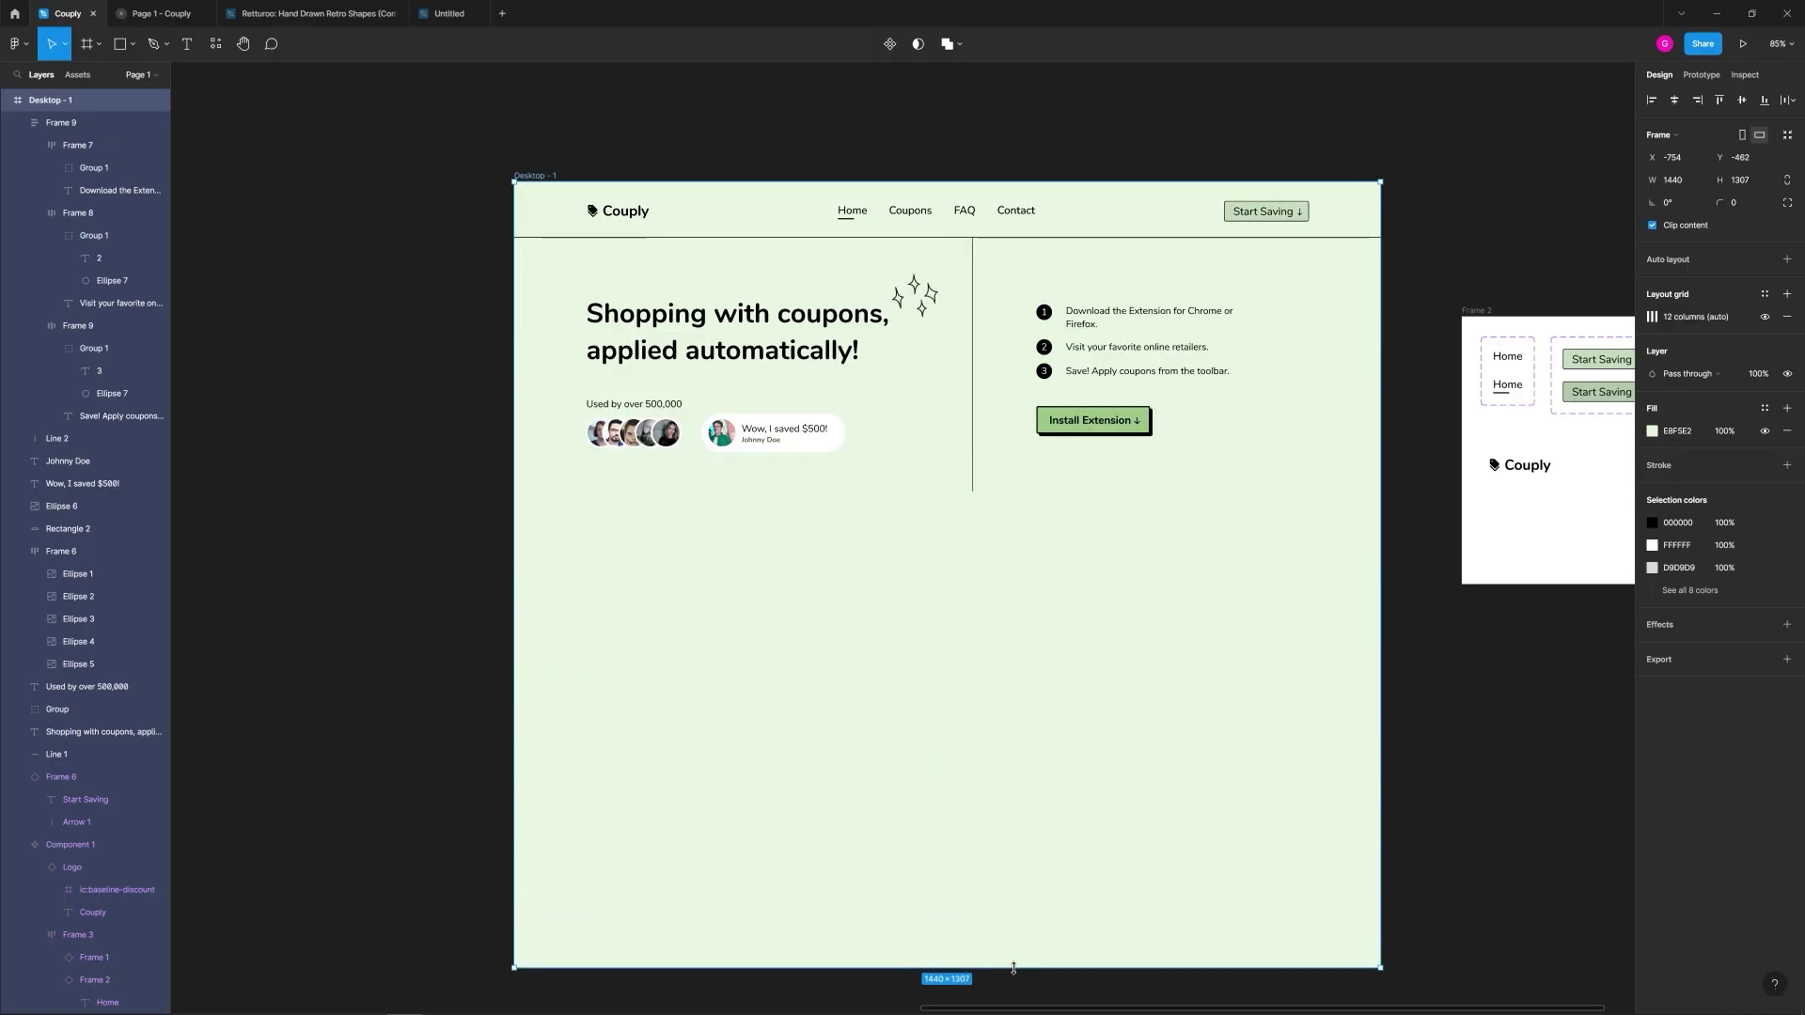
{"action": "left_click", "coordinate": [937, 519]}
Step: Draw a full-width rectangle of 1440 by 378 below the hero section and fill it with black 000000
{"action": "scroll", "coordinate": [907, 528], "scroll_direction": "up", "scroll_amount": 3}
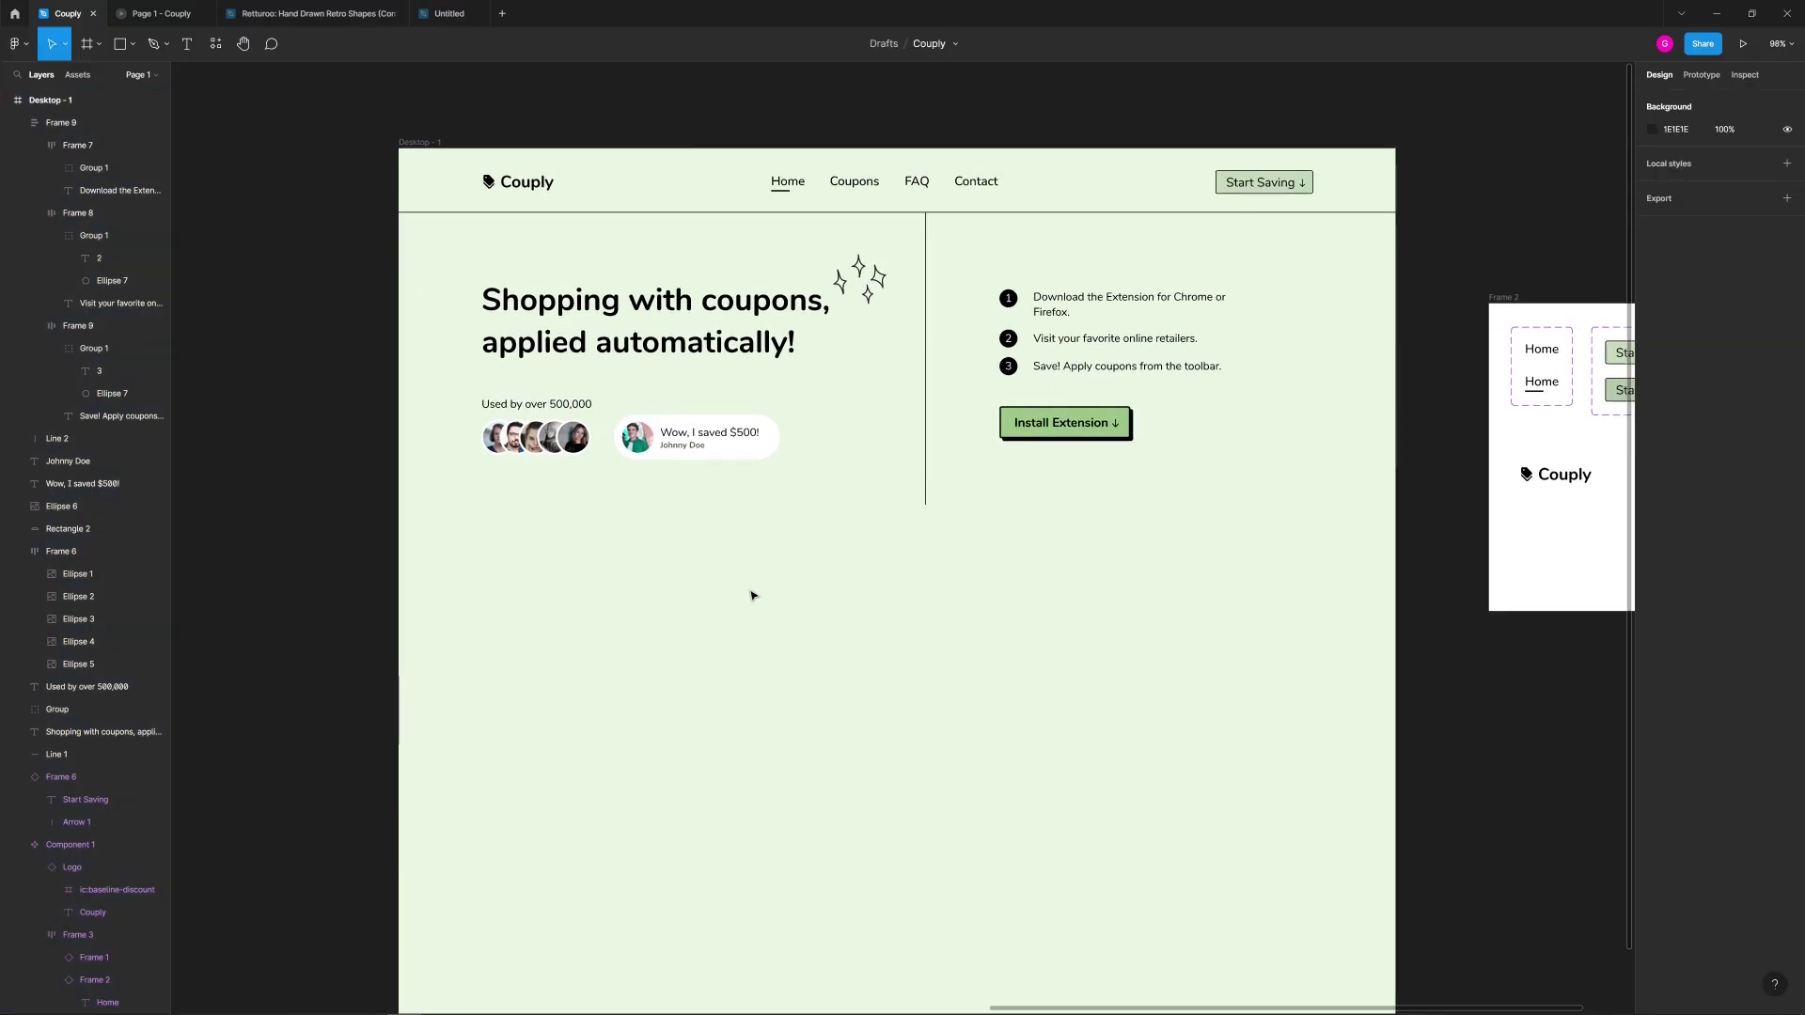
{"action": "key", "text": "r"}
{"action": "left_click_drag", "start_coordinate": [397, 515], "coordinate": [1397, 781]}
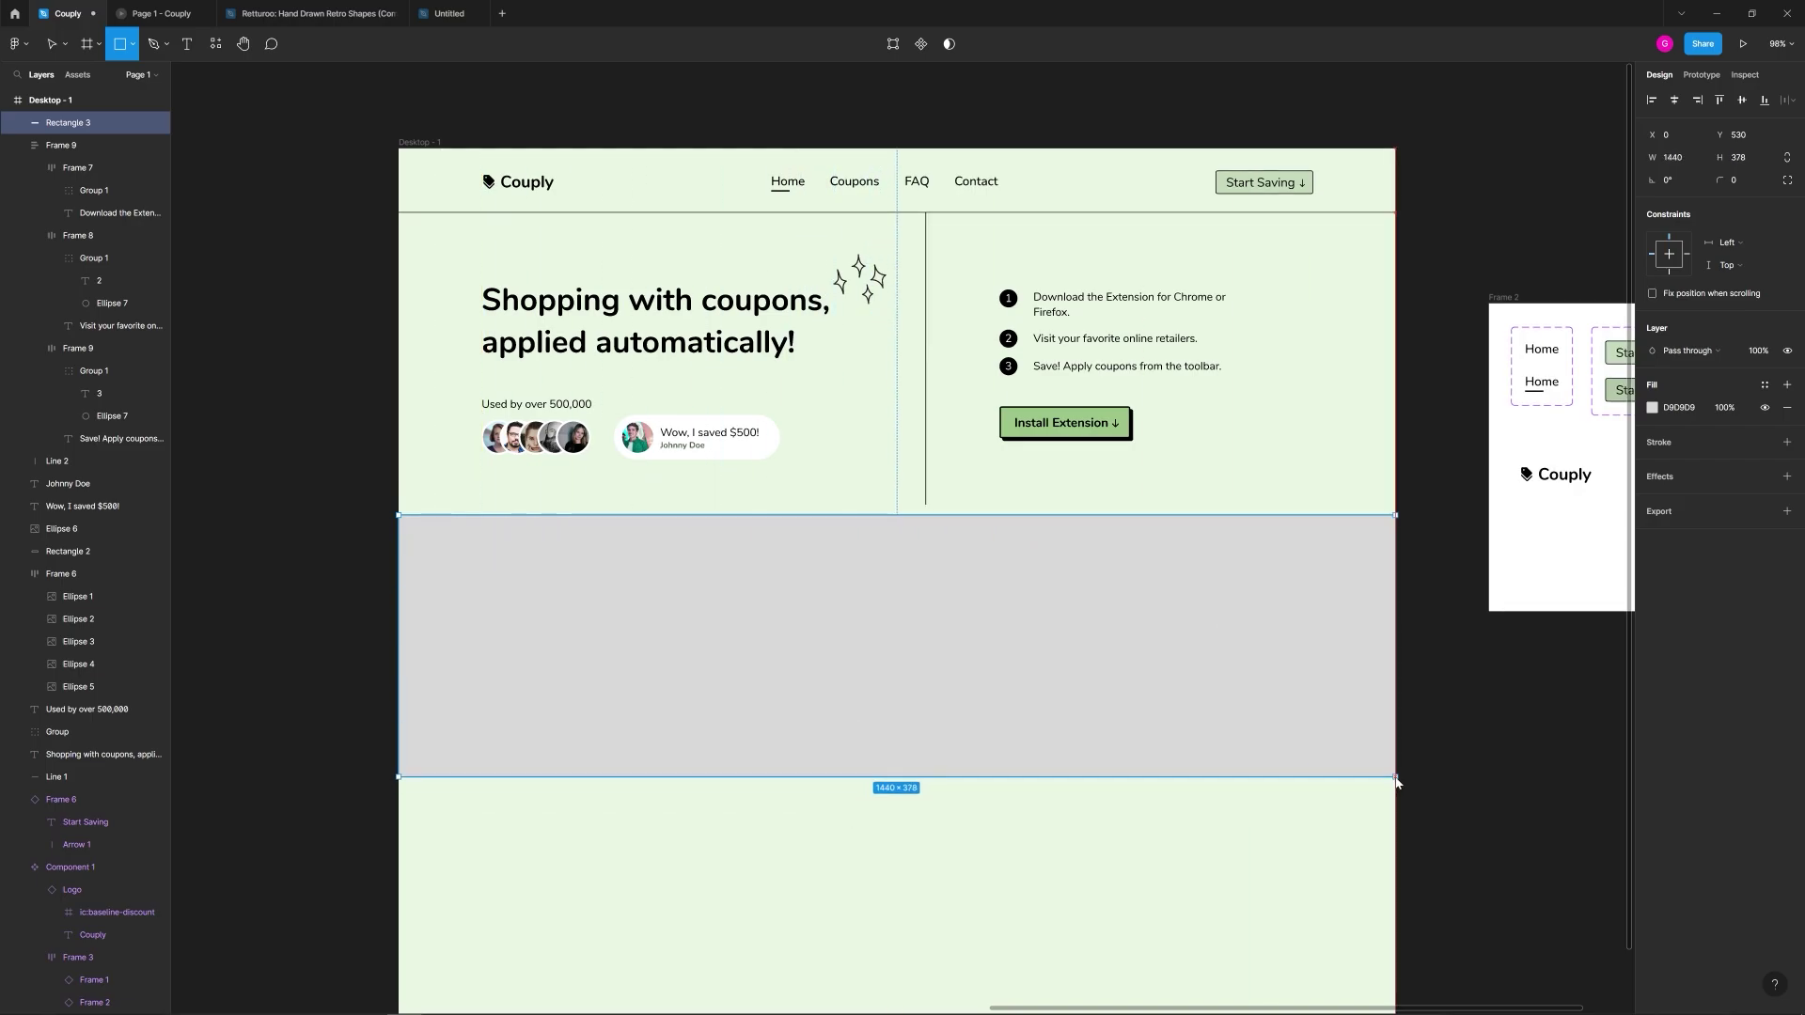
{"action": "left_click", "coordinate": [1652, 409]}
{"action": "left_click", "coordinate": [1471, 588]}
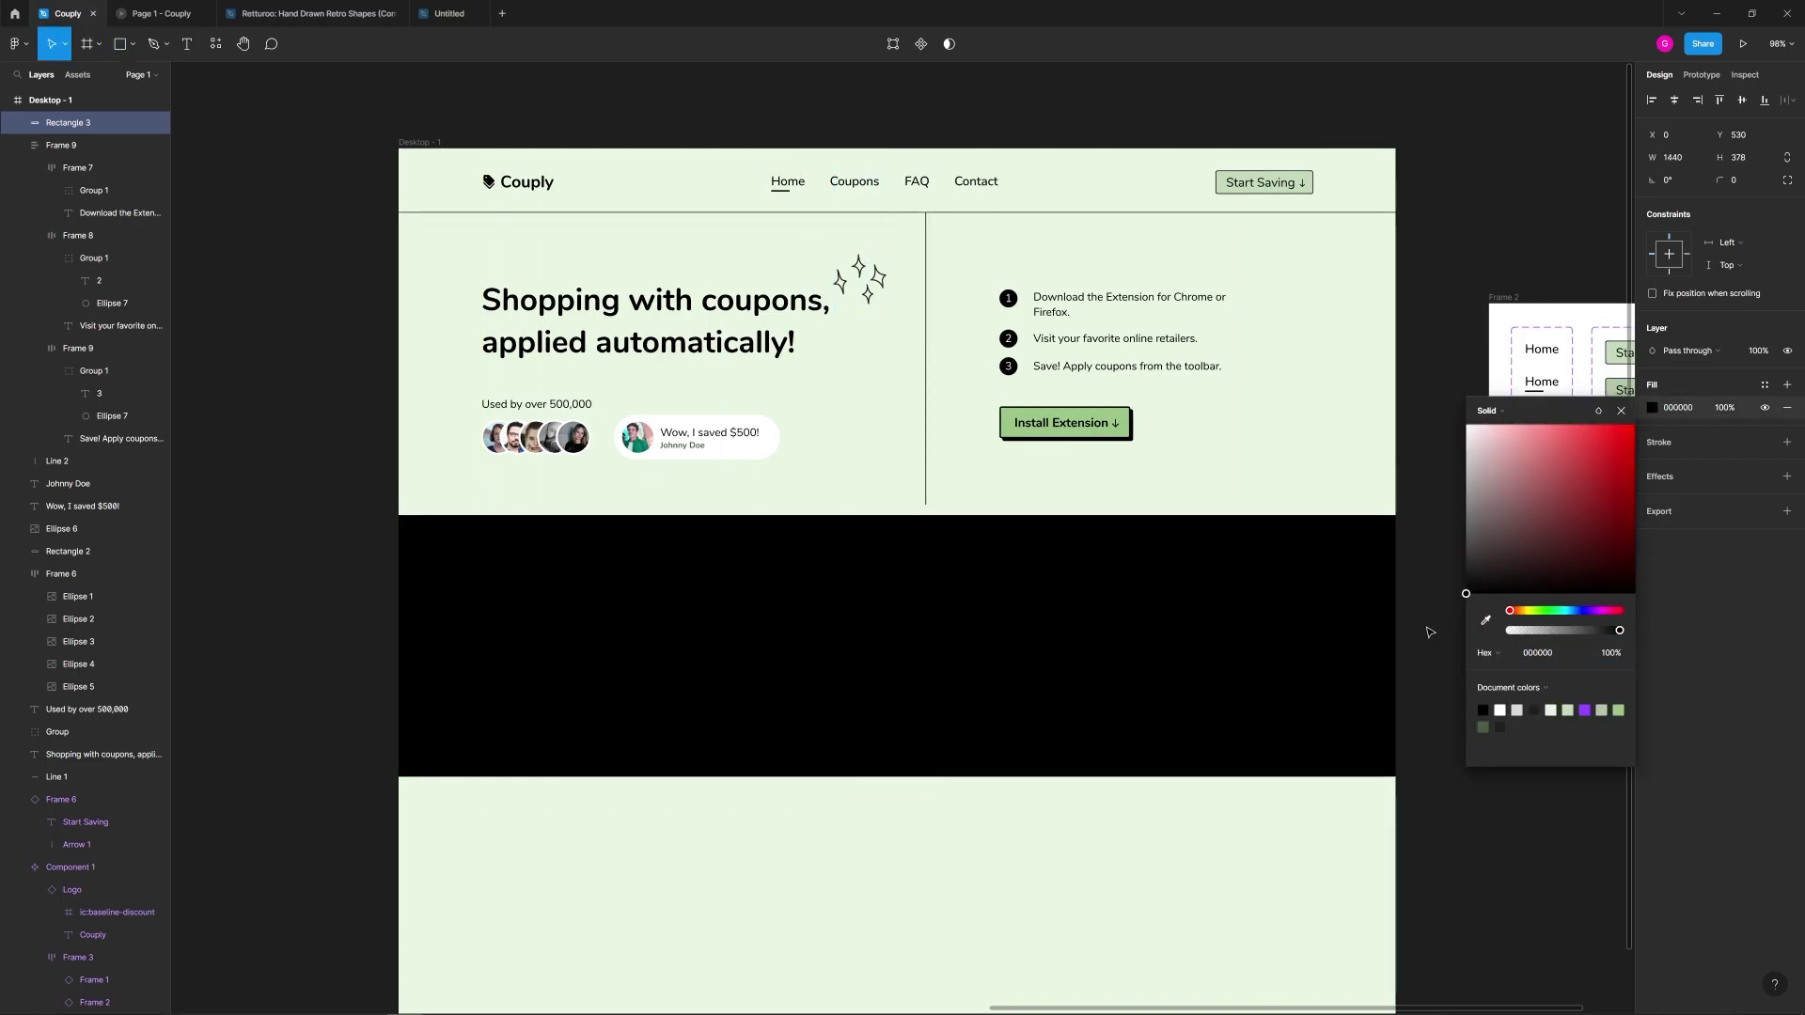
{"action": "left_click", "coordinate": [1081, 893]}
Step: Move the black rectangle up to Y 515 so it meets the end of the vertical divider
{"action": "left_click", "coordinate": [1000, 648]}
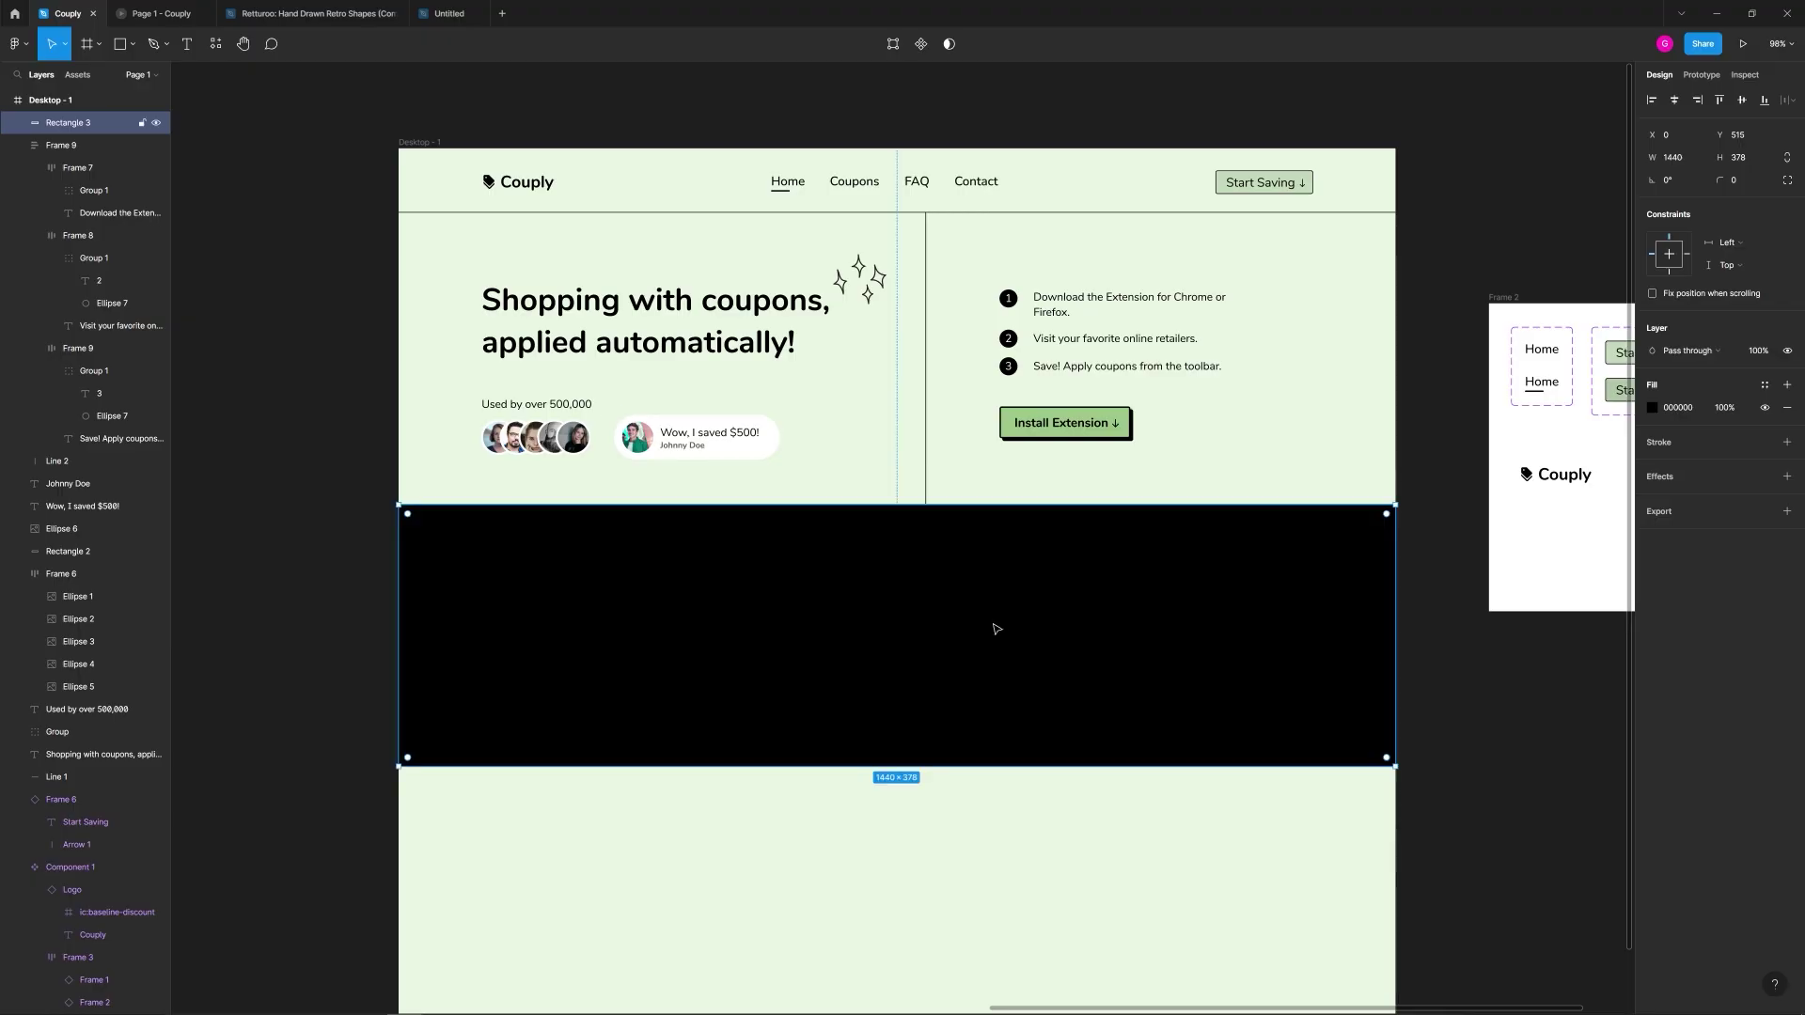
{"action": "scroll", "coordinate": [940, 564], "scroll_direction": "up", "scroll_amount": 5}
{"action": "scroll", "coordinate": [952, 474], "scroll_direction": "down", "scroll_amount": 5}
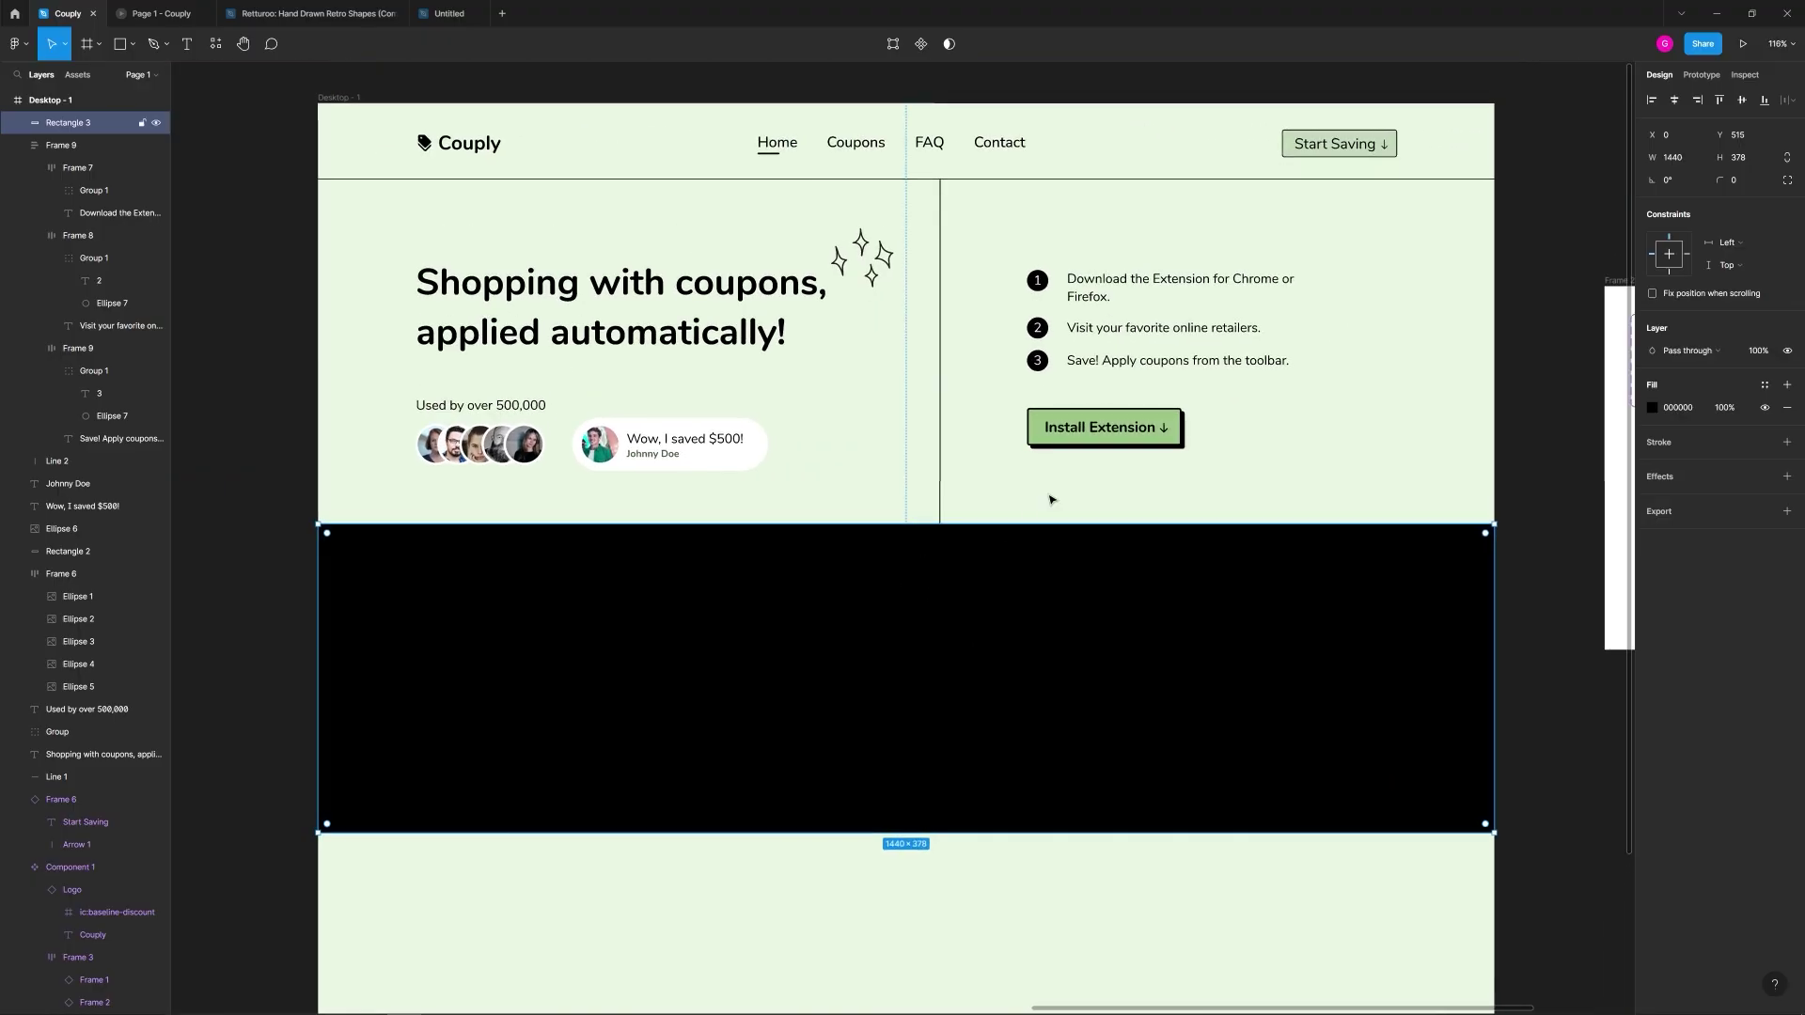
{"action": "key", "text": "Escape"}
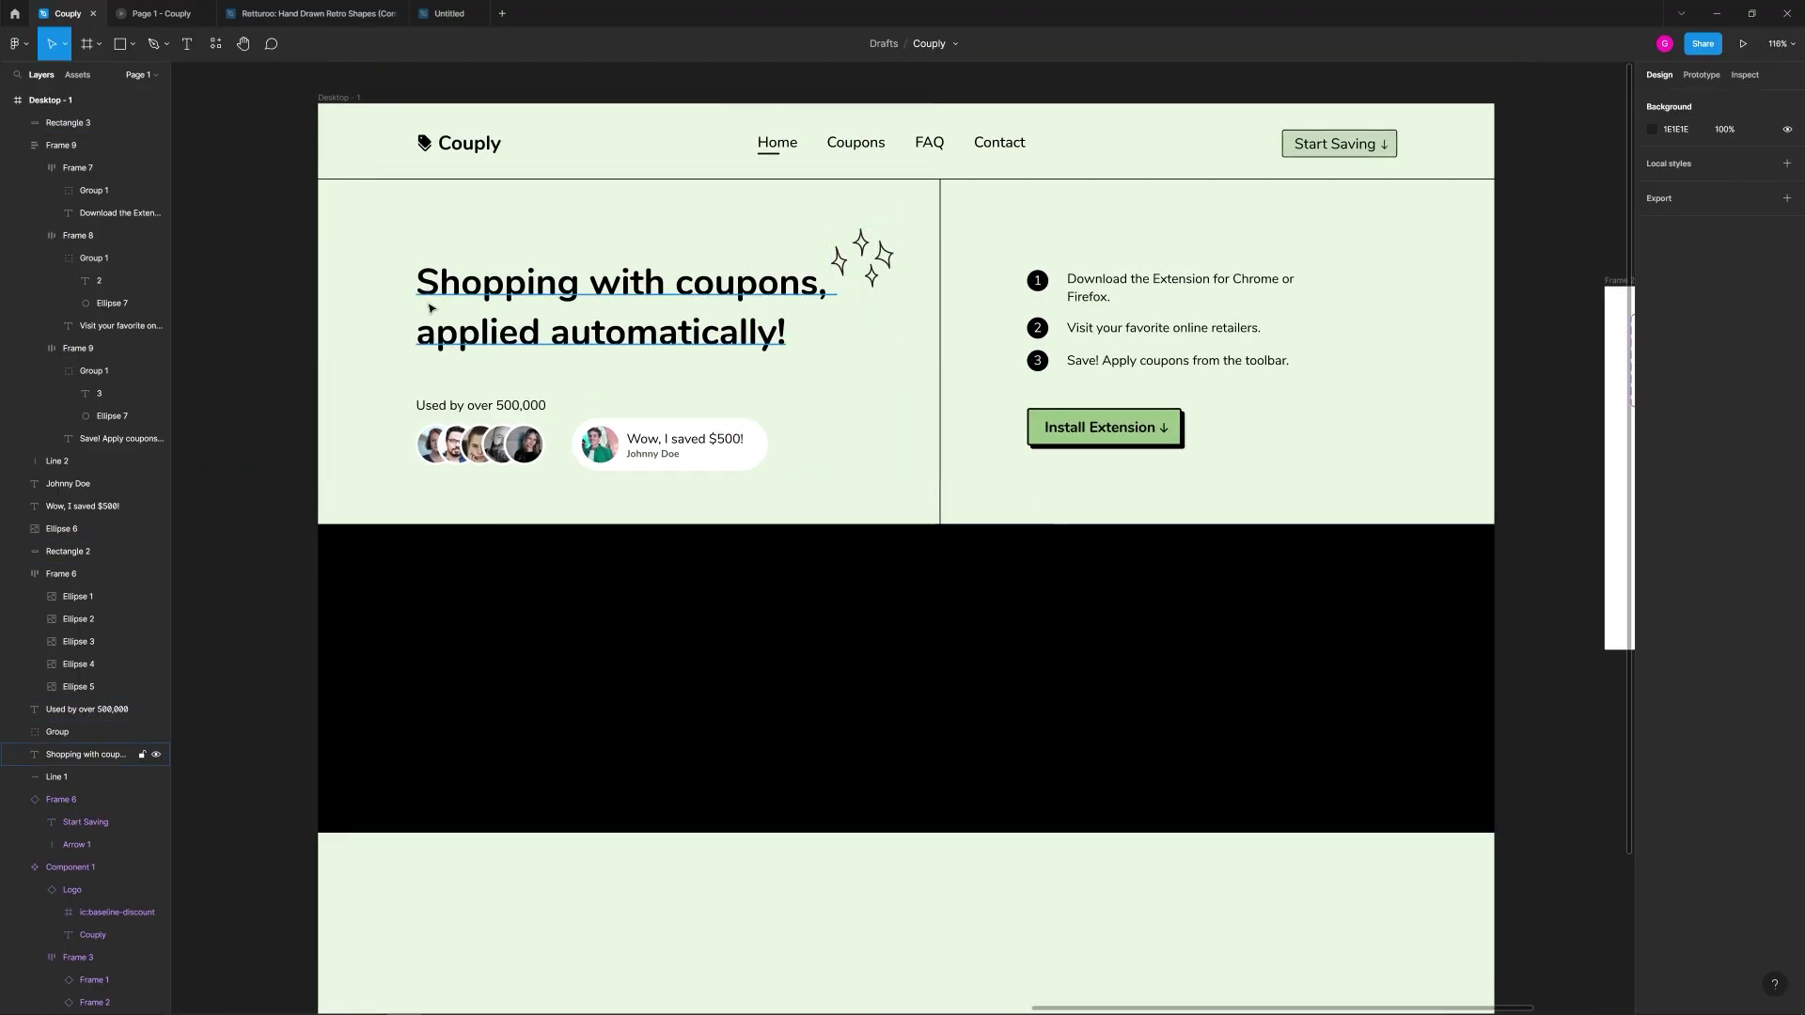
Step: Nudge the numbered steps and the Install Extension button a little further left as one selection
{"action": "left_click_drag", "start_coordinate": [1022, 230], "coordinate": [1288, 462]}
{"action": "left_click_drag", "start_coordinate": [1148, 330], "coordinate": [1139, 335]}
{"action": "key", "text": "Escape"}
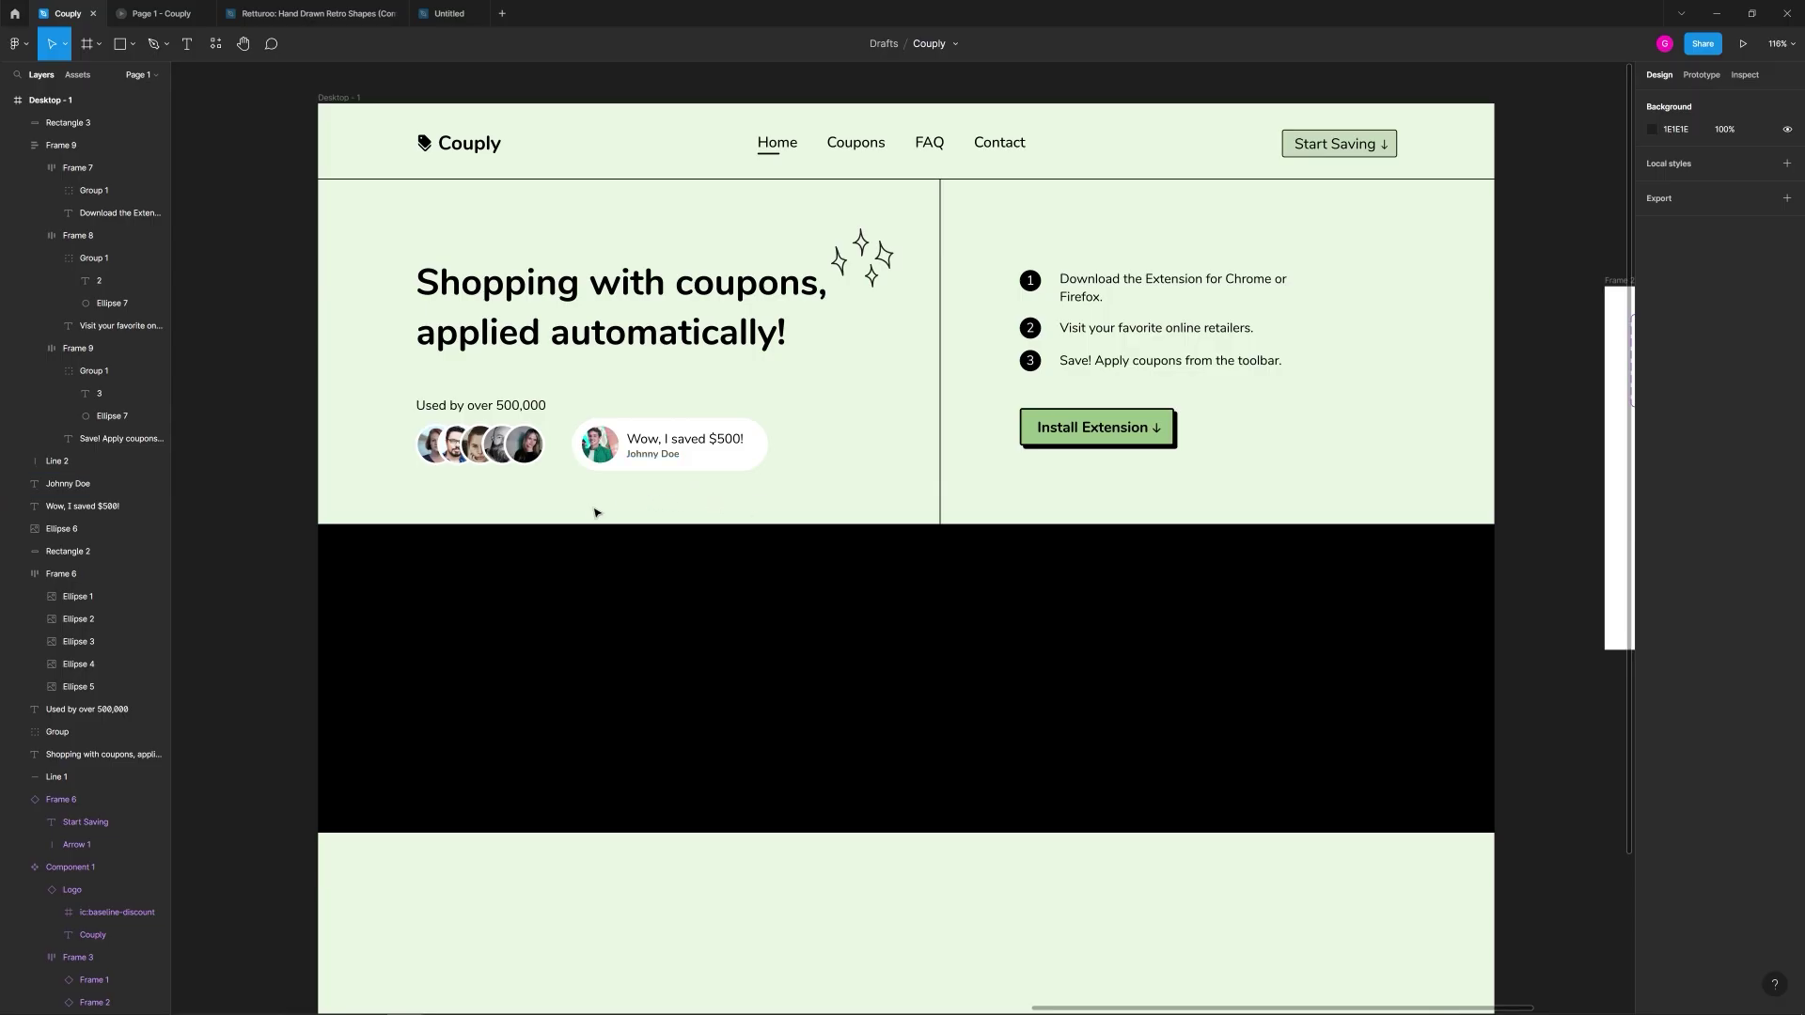
{"action": "left_click_drag", "start_coordinate": [636, 567], "coordinate": [645, 534]}
{"action": "key", "text": "ctrl+z"}
{"action": "left_click", "coordinate": [914, 650]}
{"action": "key", "text": "Escape"}
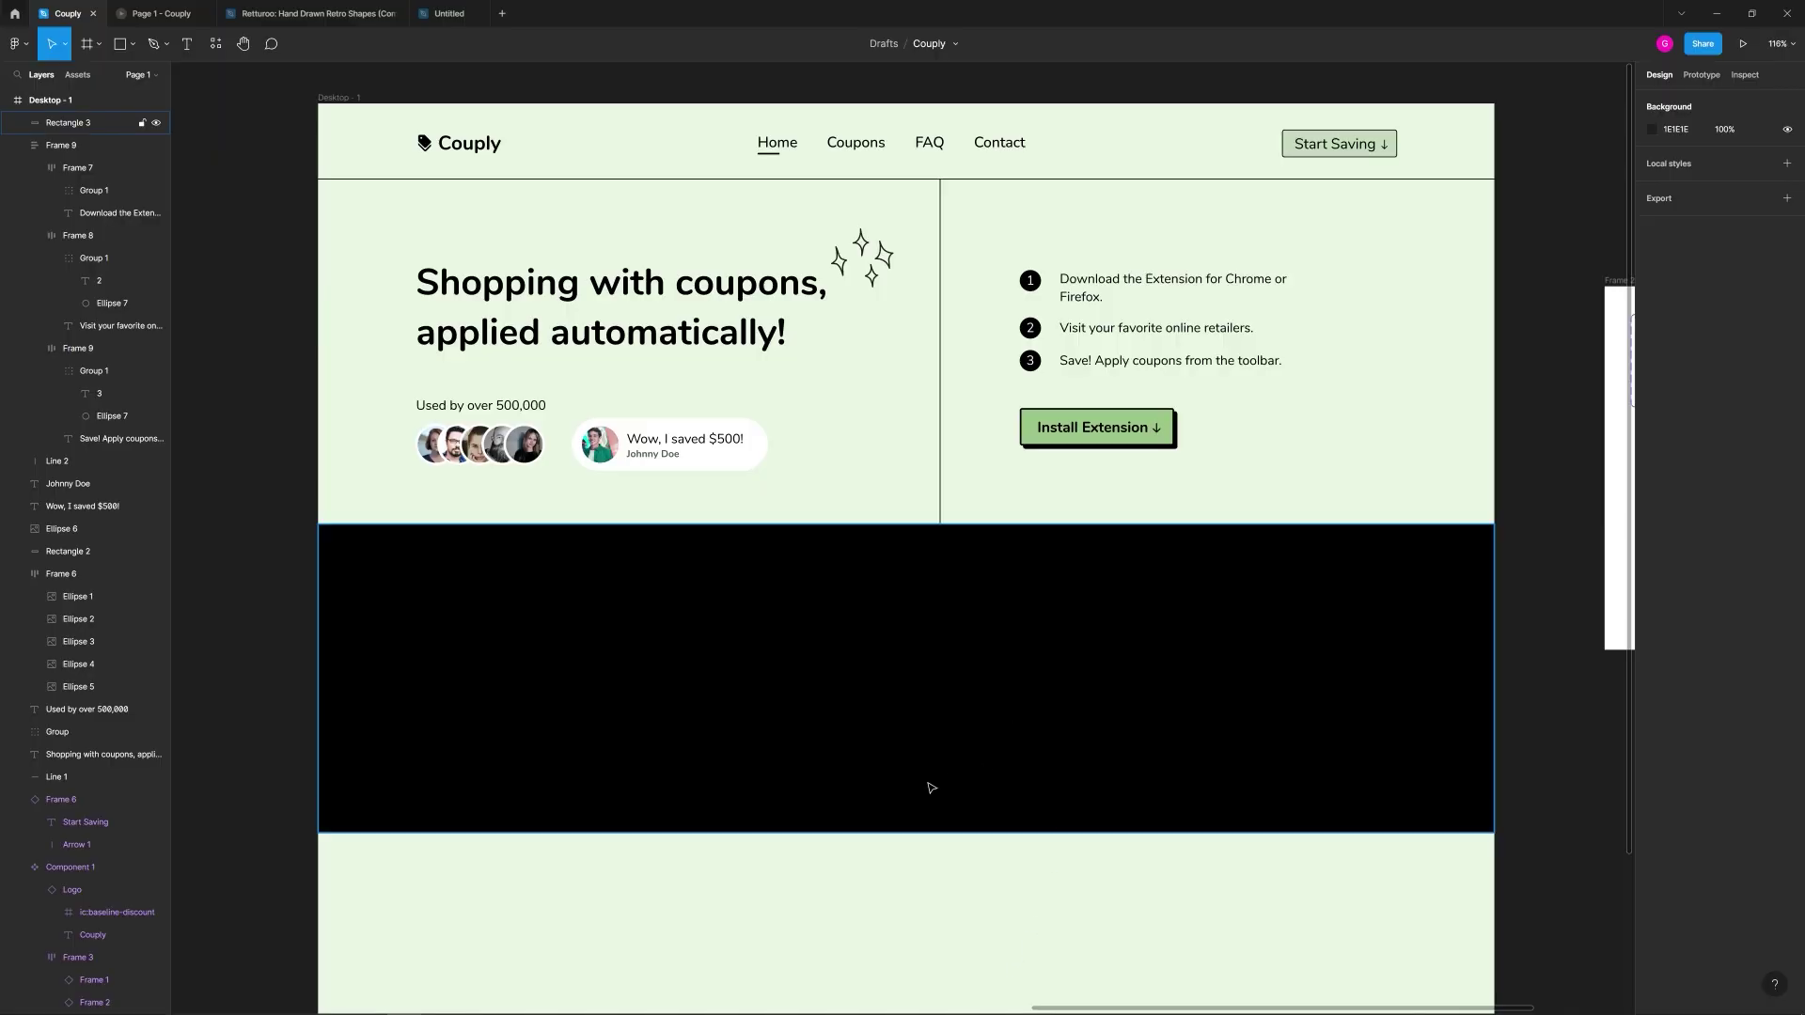
Step: Lock the black rectangle's layer so it cannot be moved on the canvas
{"action": "left_click", "coordinate": [910, 727]}
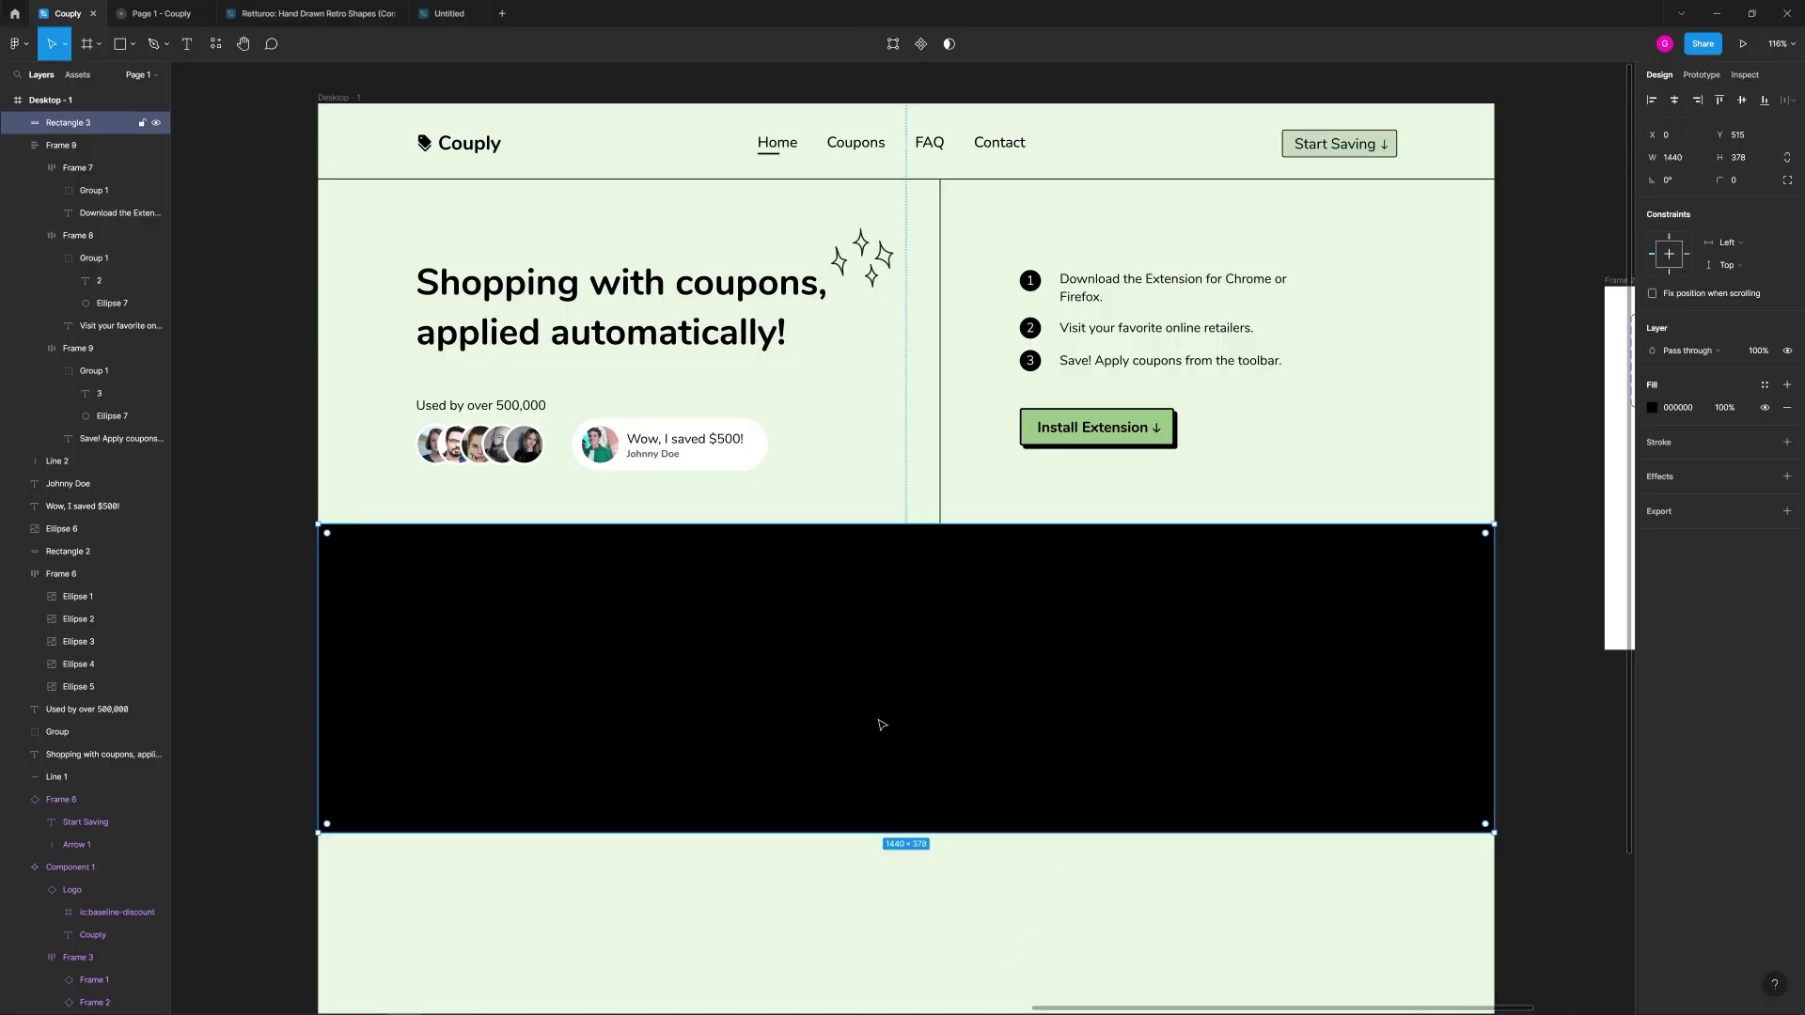
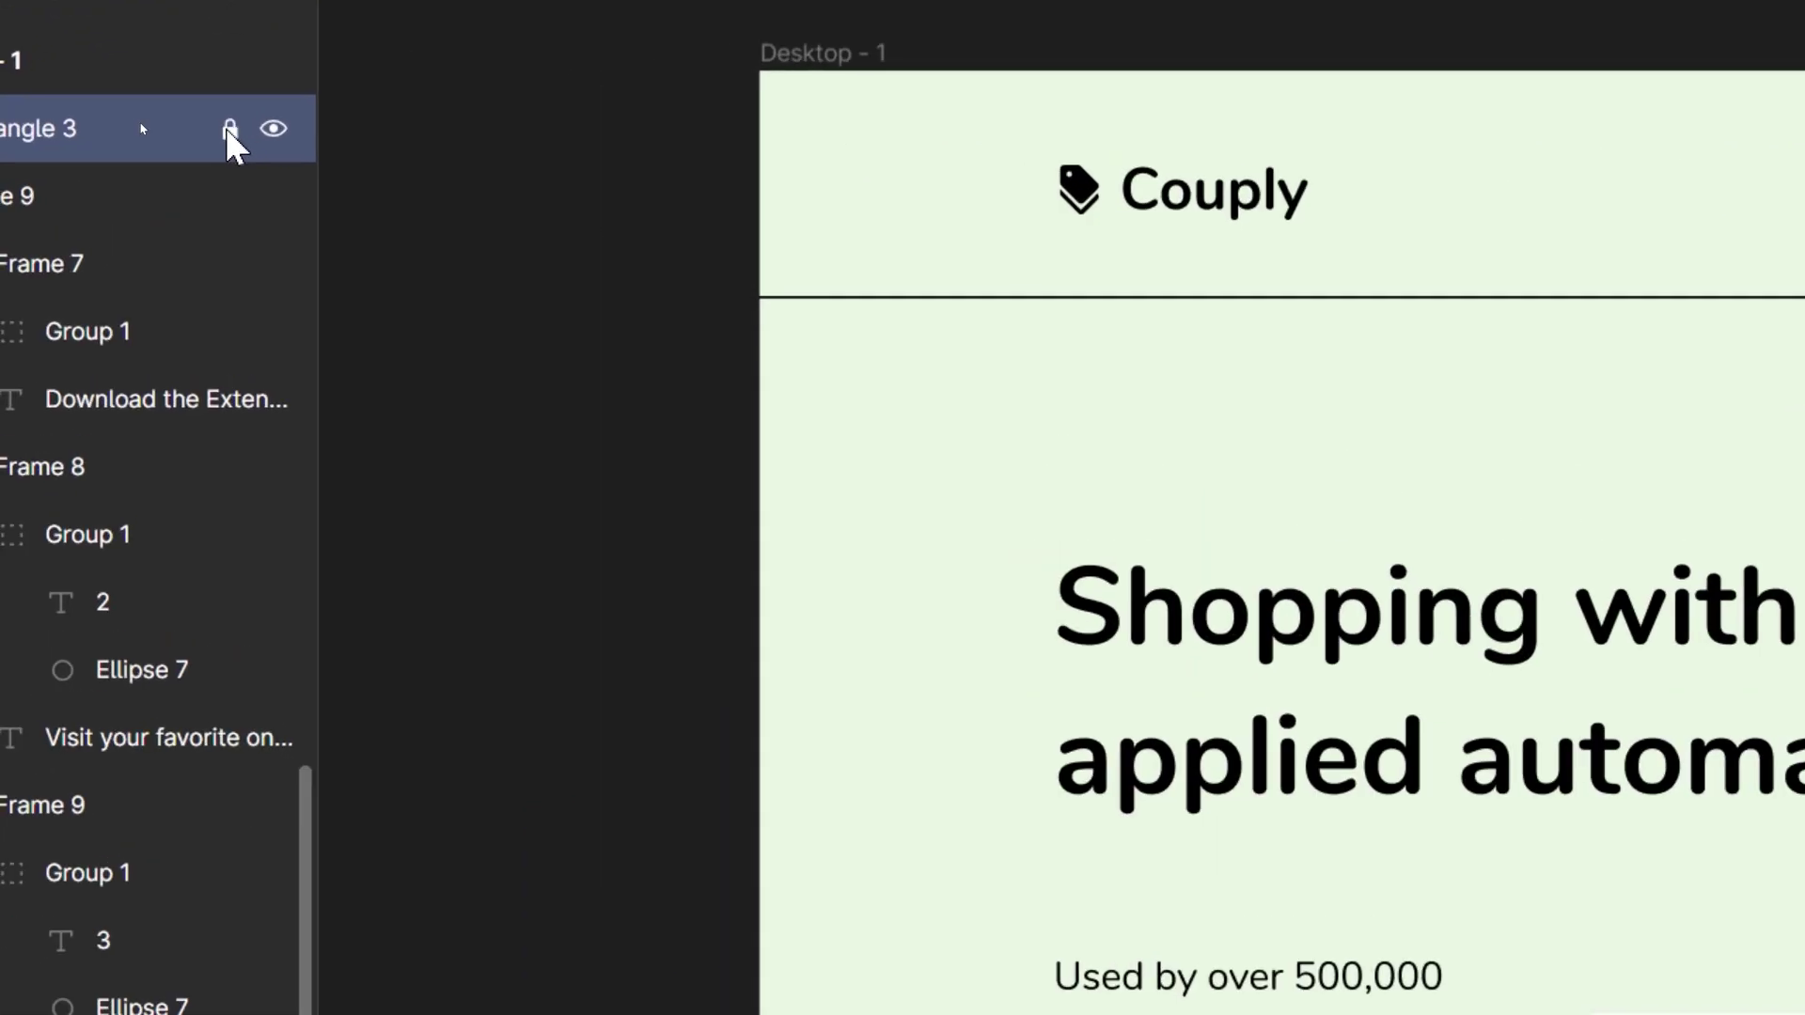
{"action": "left_click", "coordinate": [230, 129]}
{"action": "left_click", "coordinate": [526, 601]}
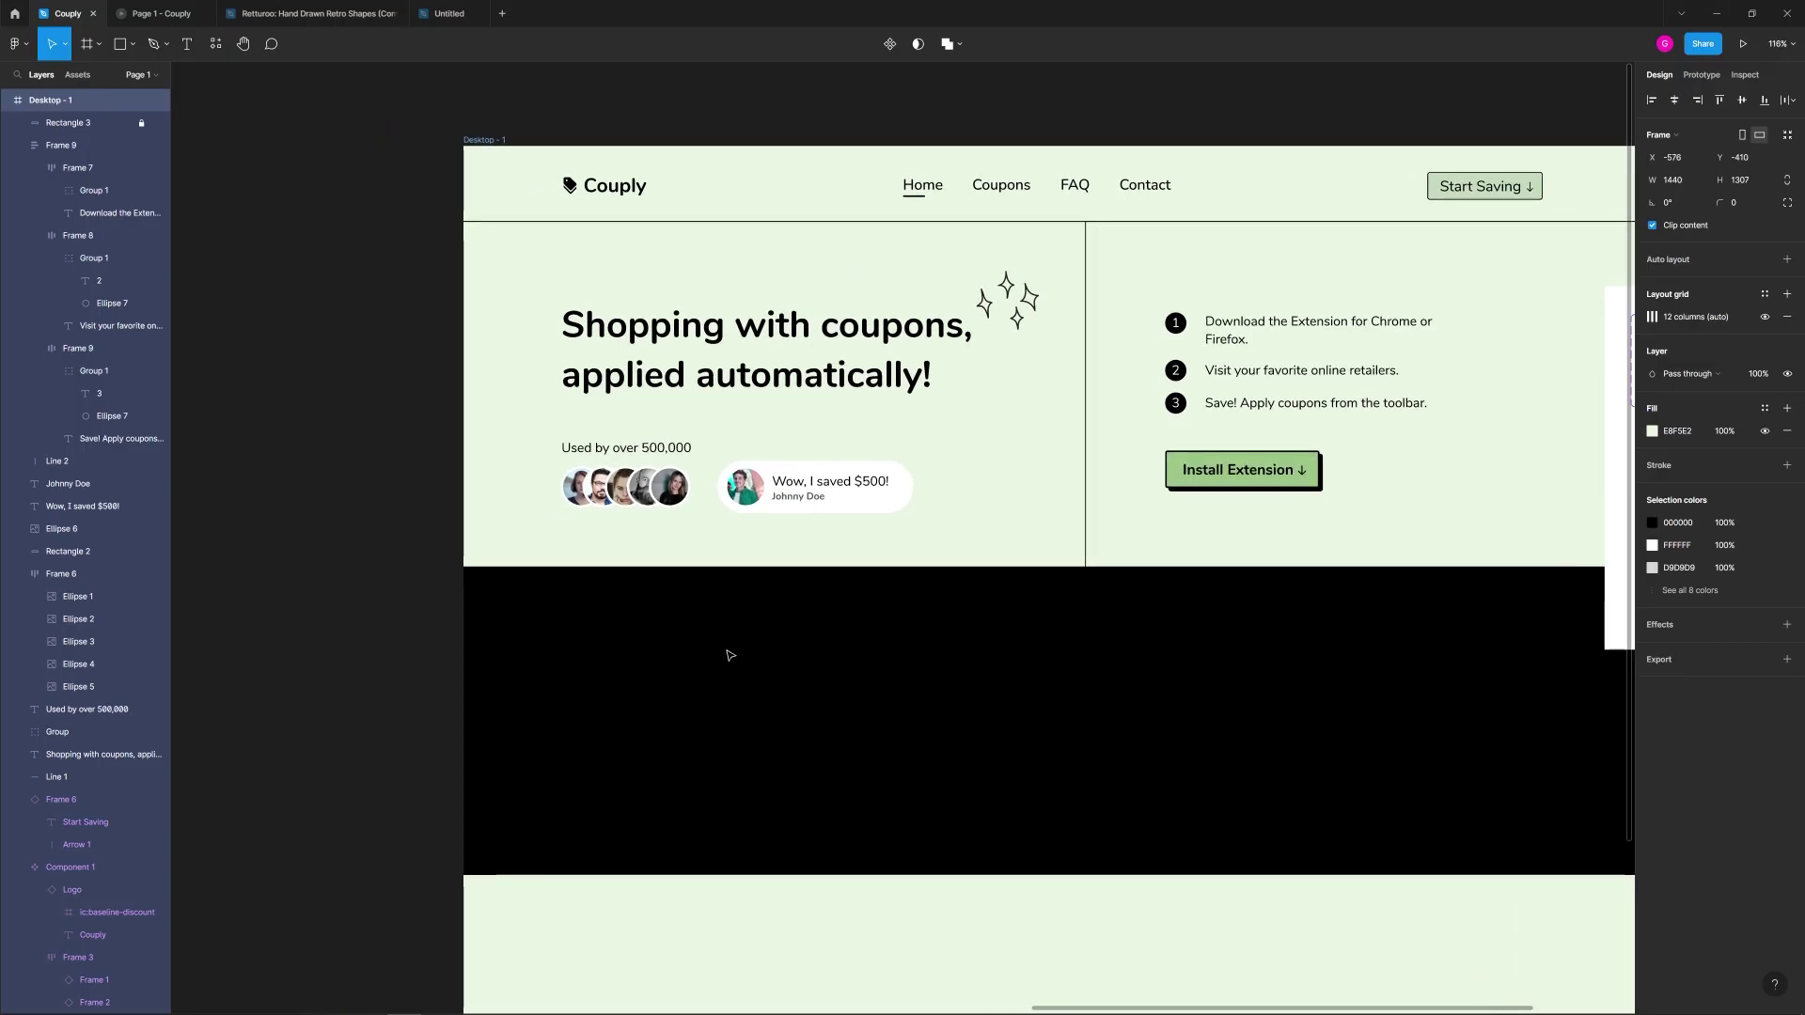
{"action": "left_click_drag", "start_coordinate": [729, 655], "coordinate": [625, 605]}
{"action": "left_click_drag", "start_coordinate": [837, 658], "coordinate": [1003, 637]}
{"action": "scroll", "coordinate": [818, 624], "scroll_direction": "down", "scroll_amount": 2}
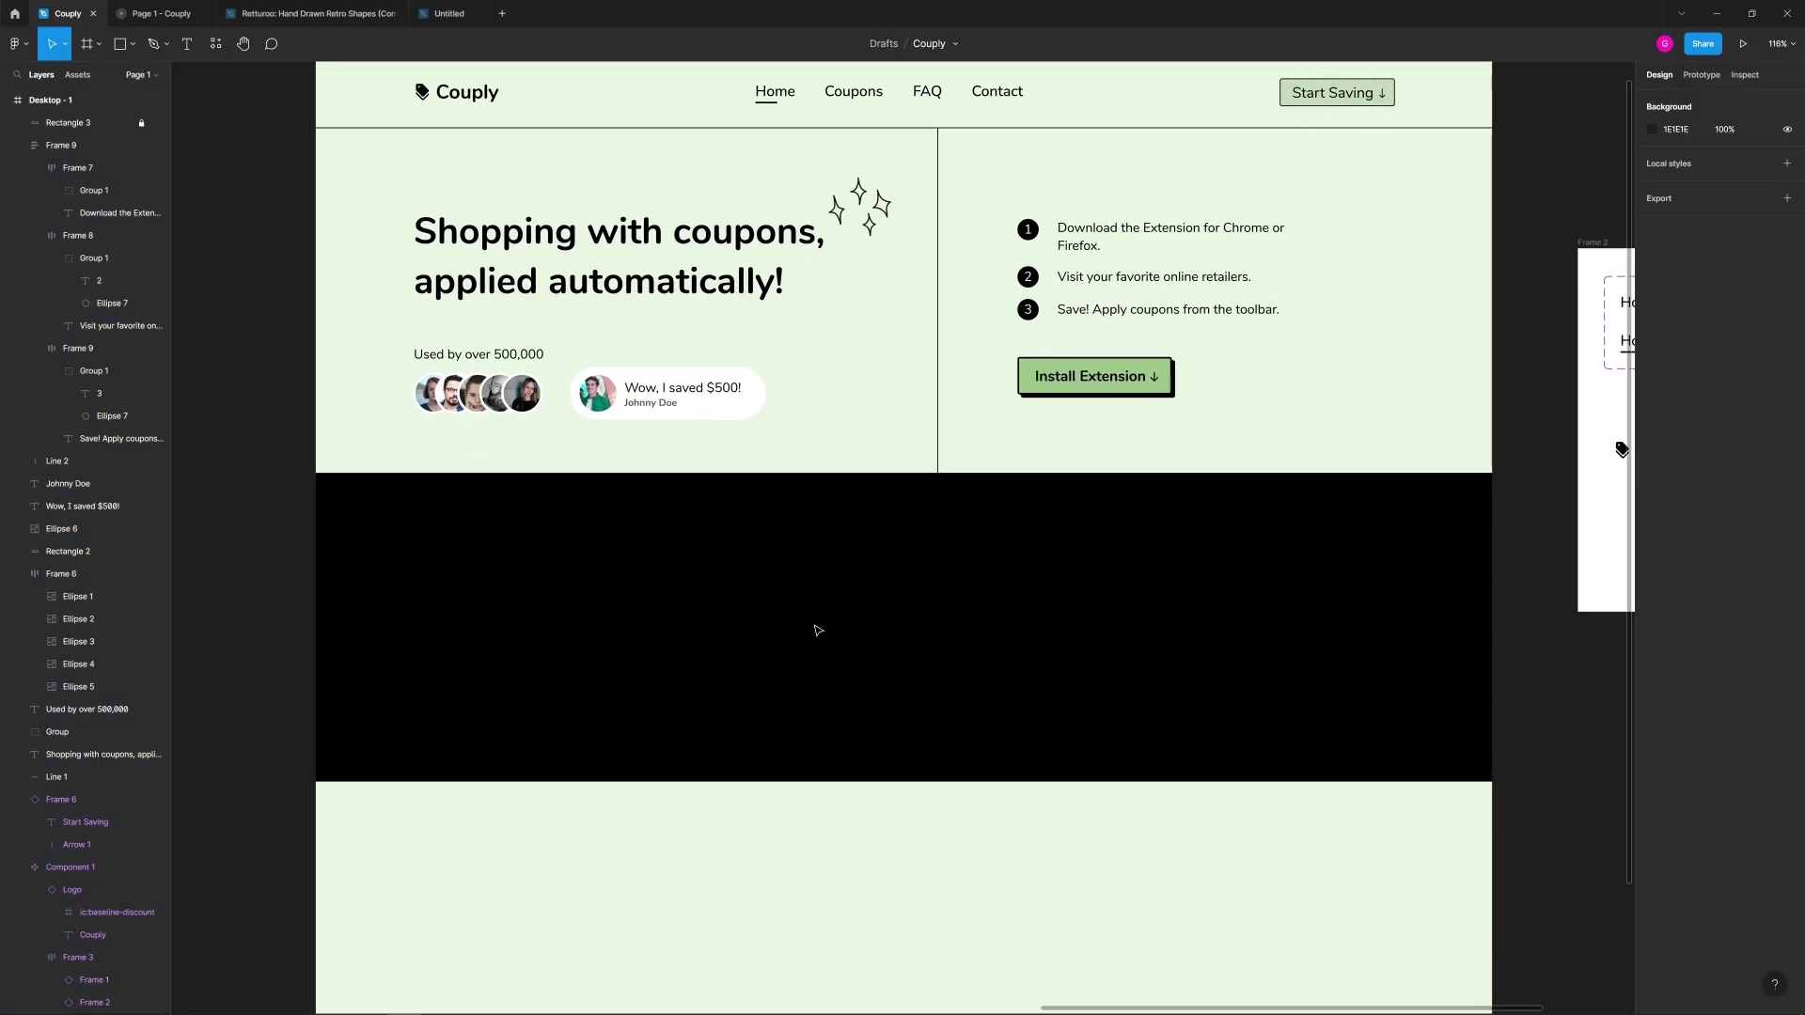
{"action": "scroll", "coordinate": [817, 629], "scroll_direction": "up", "scroll_amount": 2}
{"action": "scroll", "coordinate": [593, 451], "scroll_direction": "right", "scroll_amount": 1}
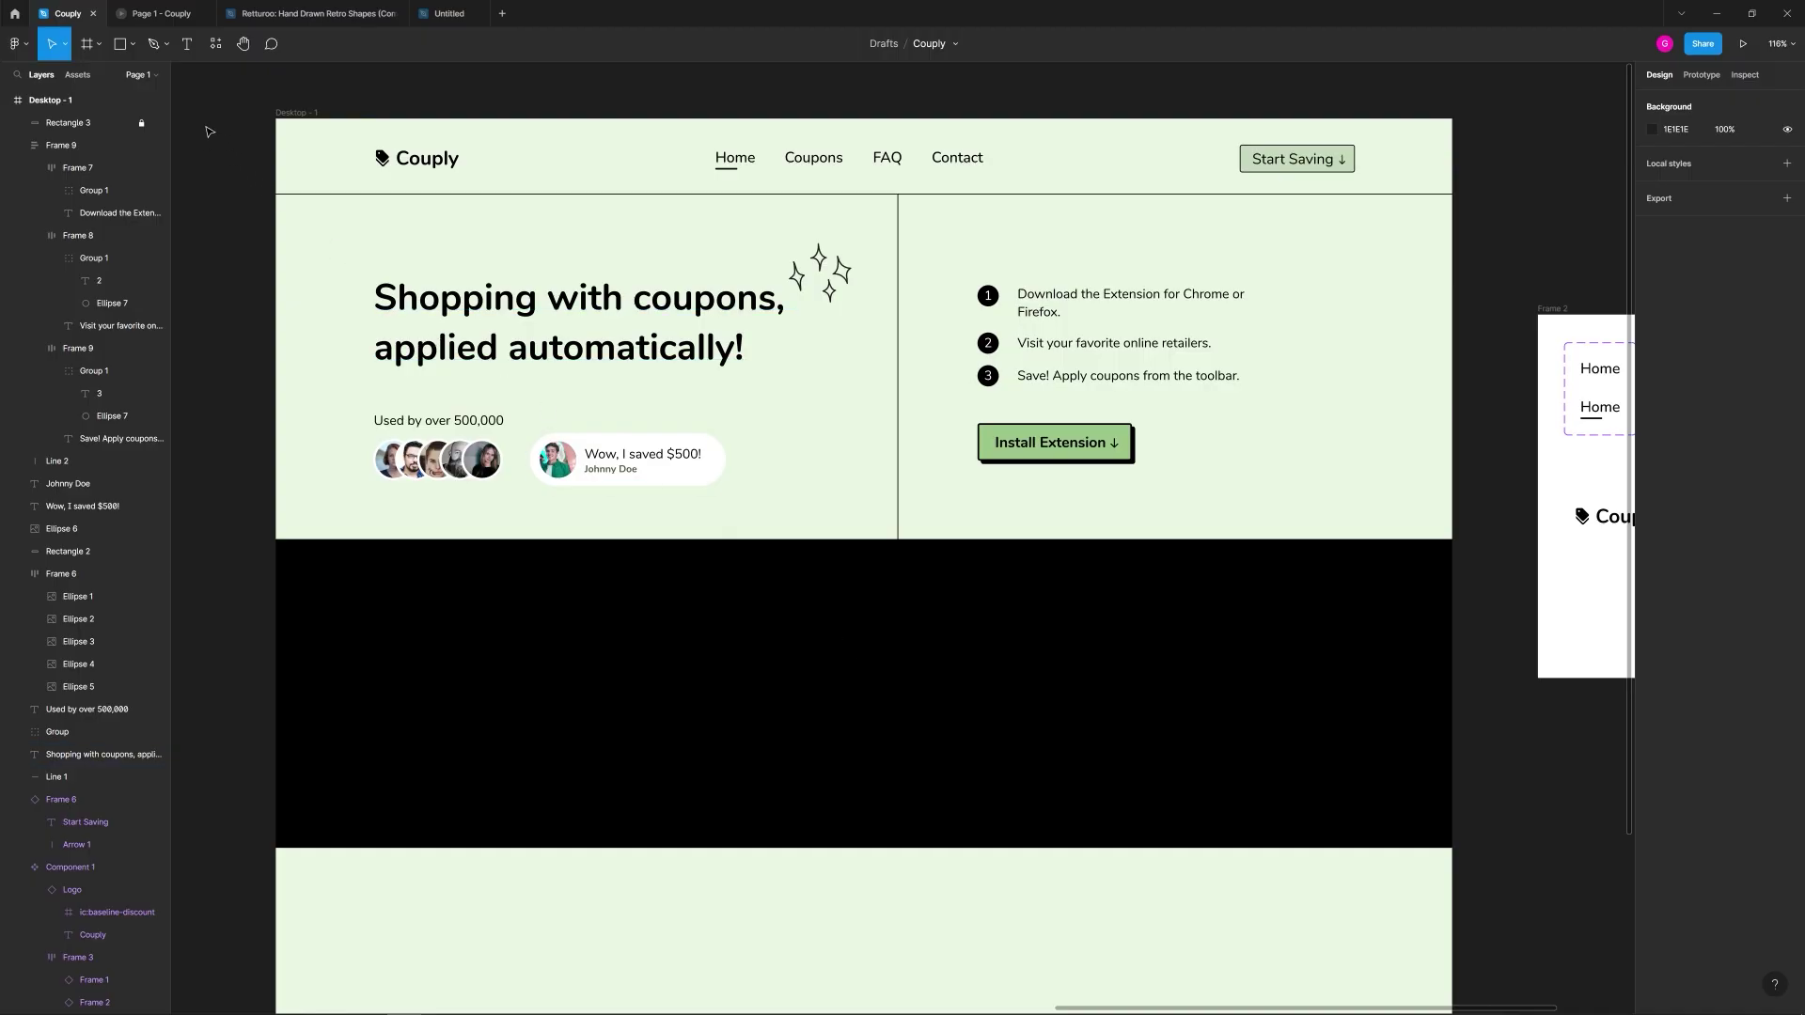
Step: Find the Brandfetch plugin, run it and move its window clear of the hero heading
{"action": "left_click", "coordinate": [211, 51]}
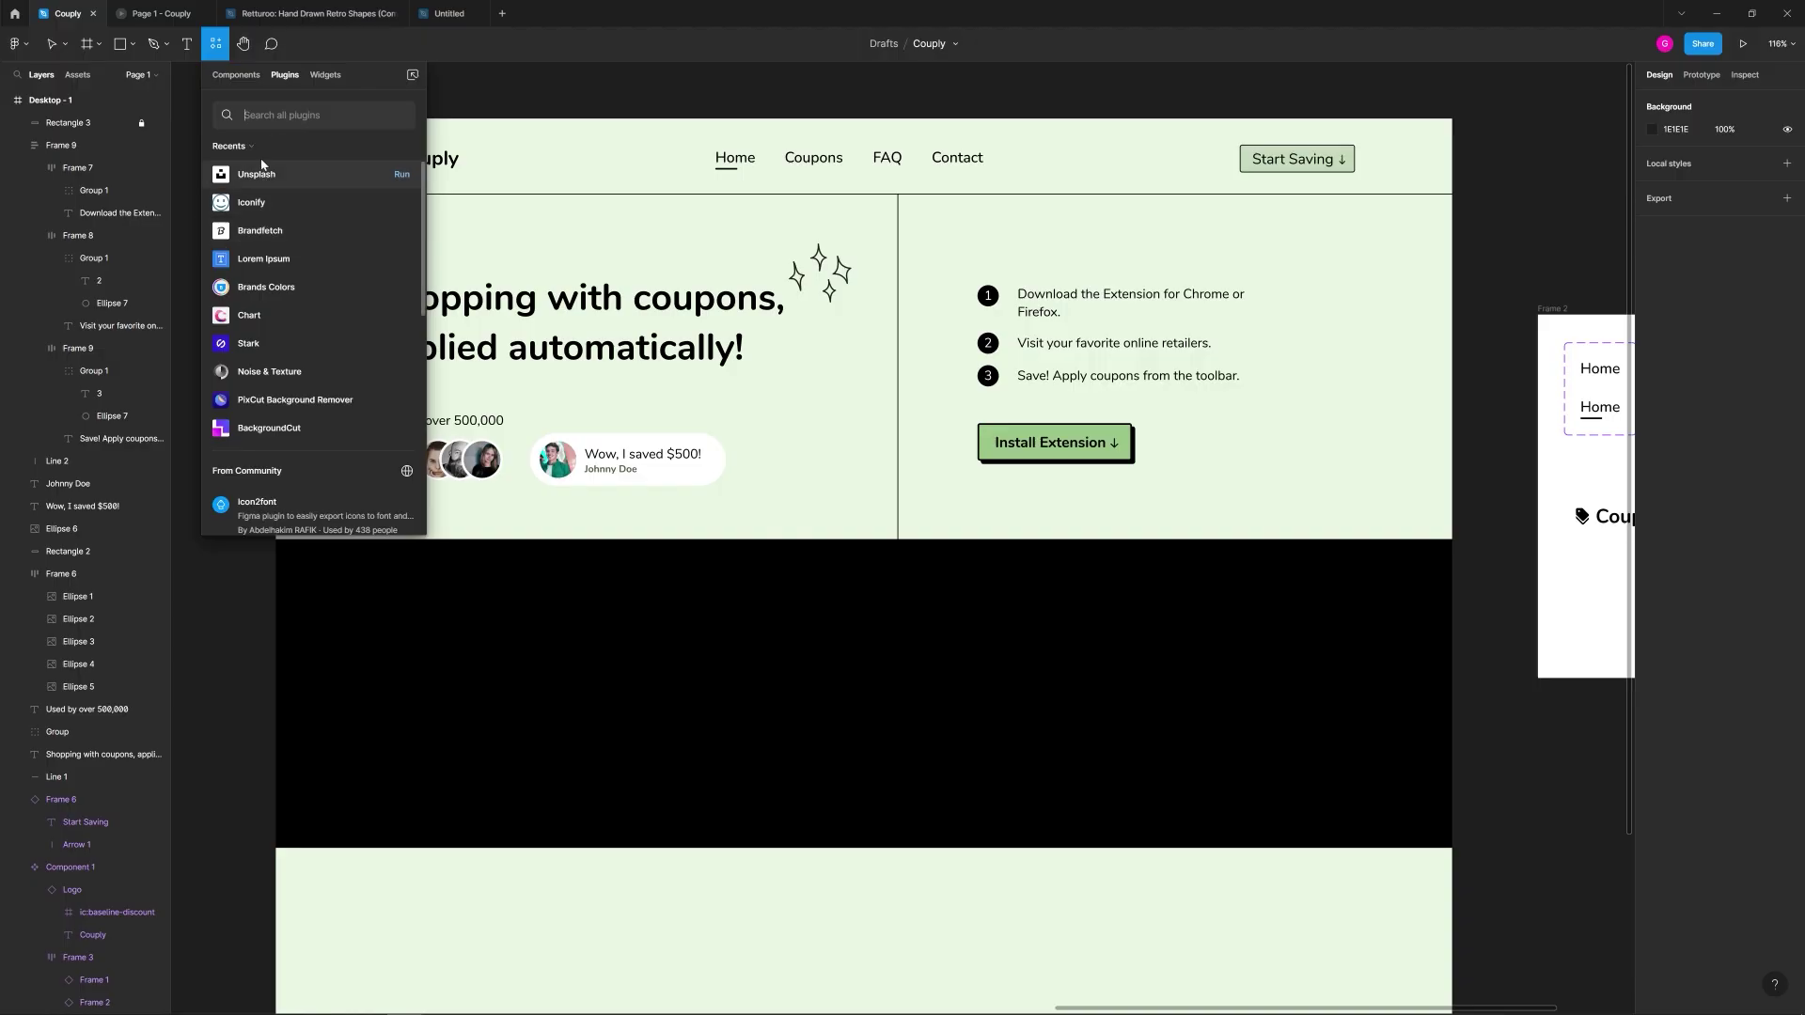
{"action": "type", "text": "bran"}
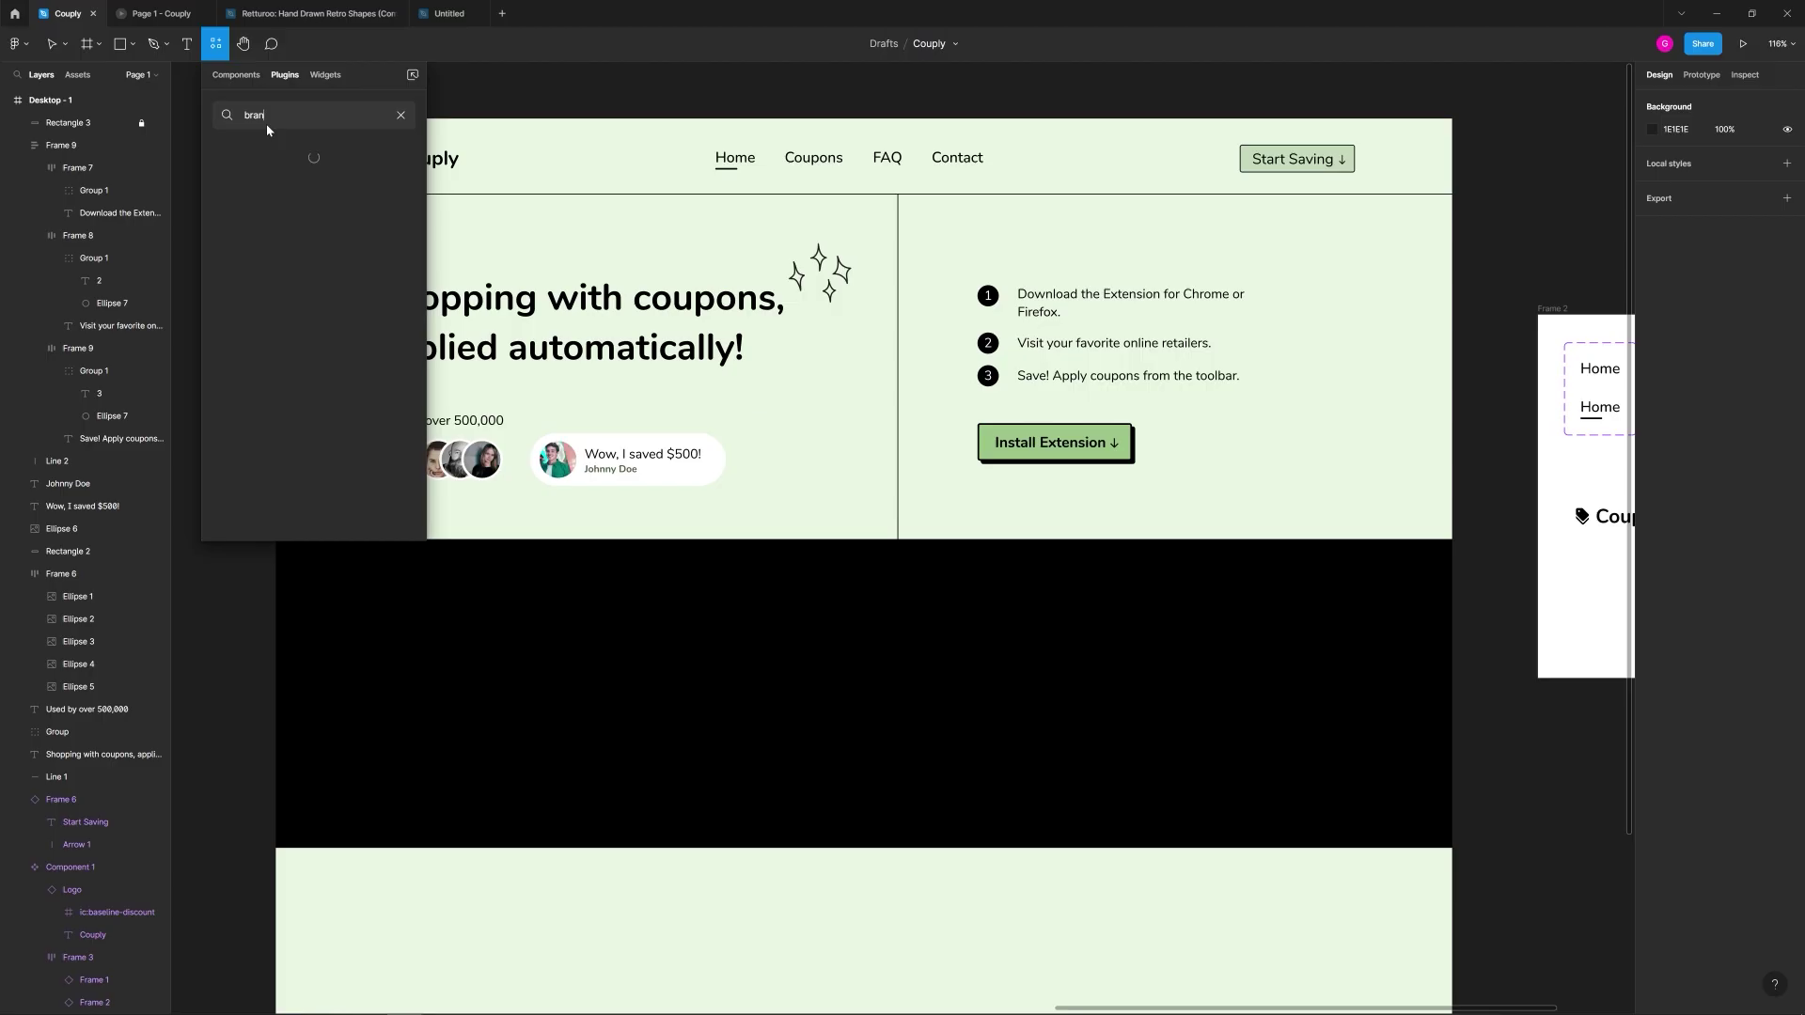
{"action": "type", "text": "dfetch"}
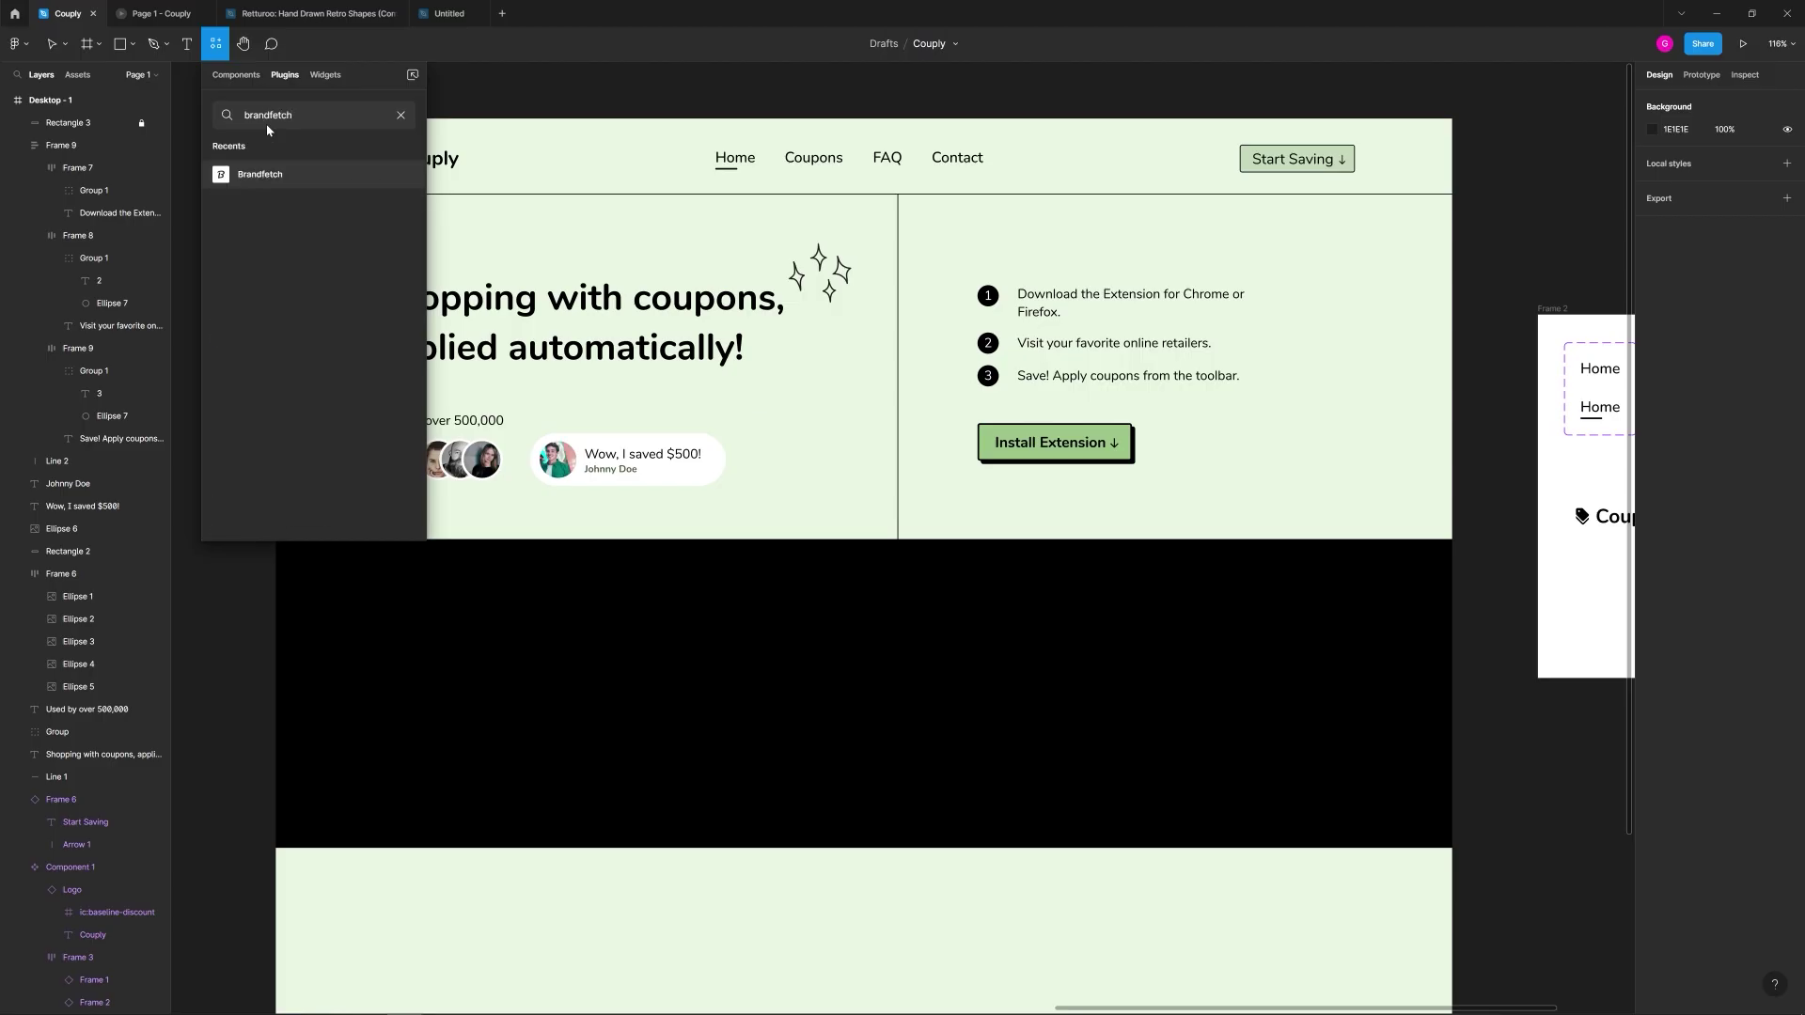
{"action": "left_click", "coordinate": [282, 175]}
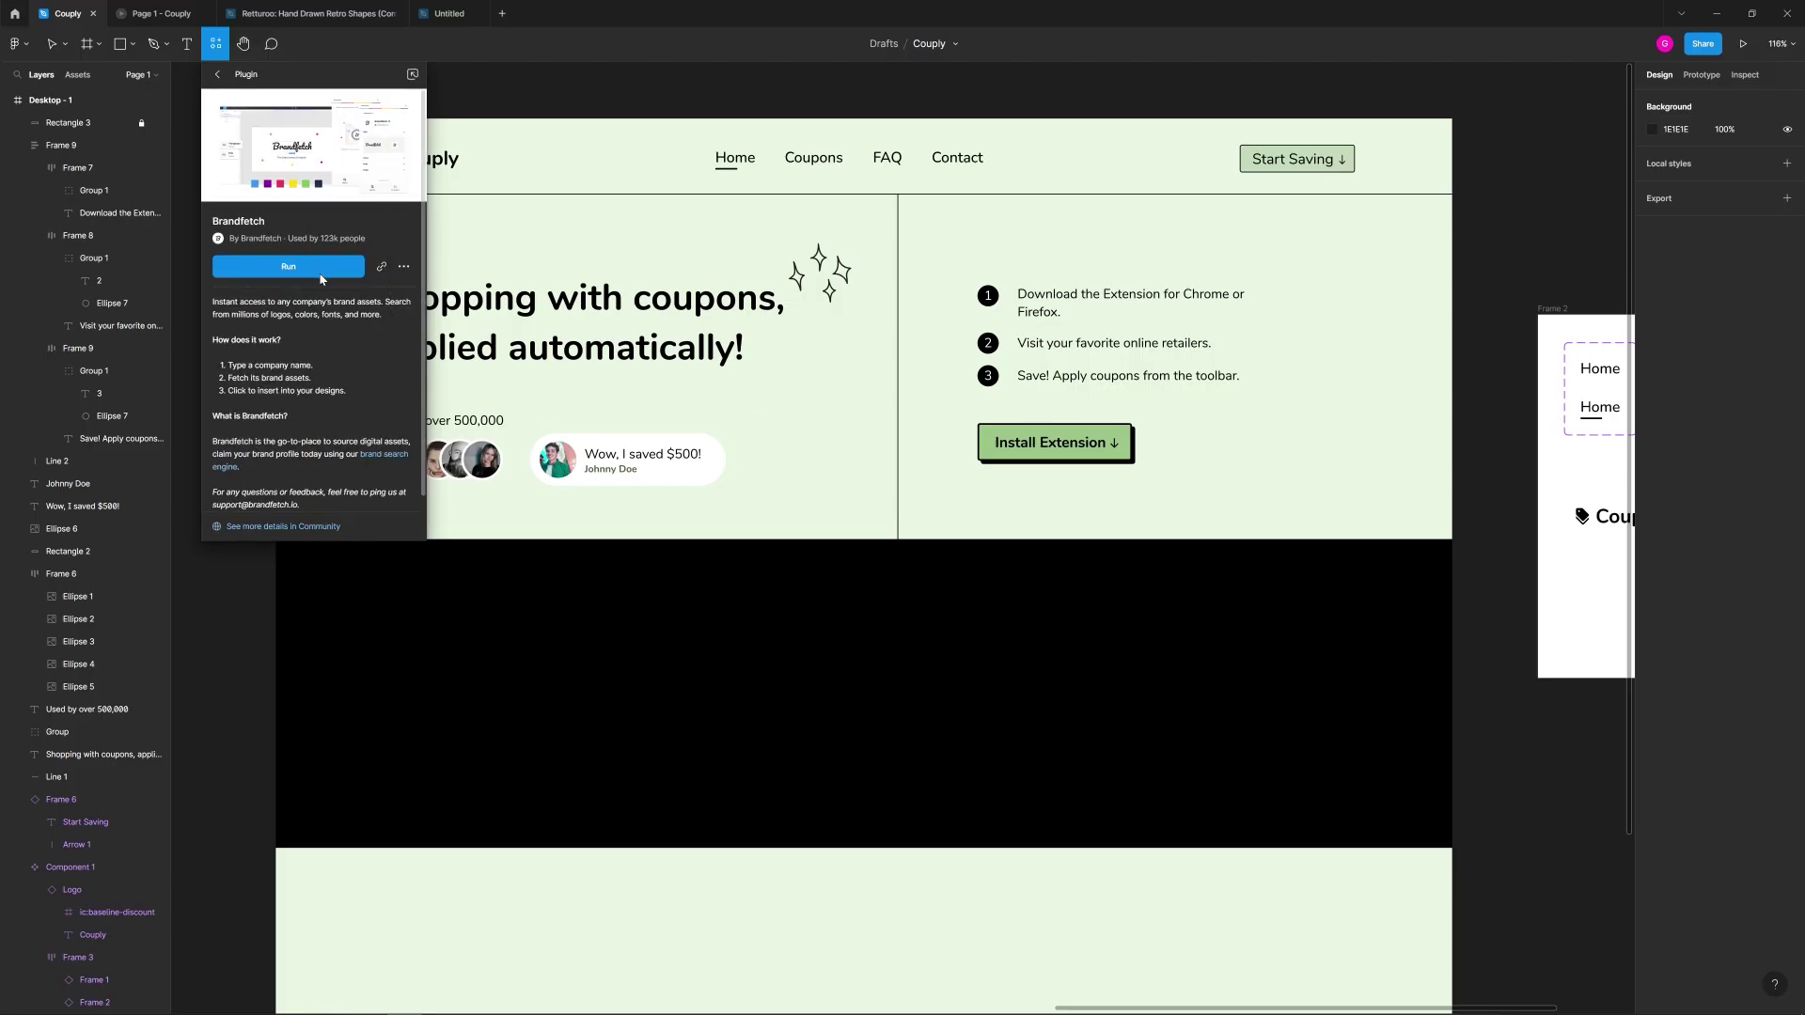
{"action": "left_click", "coordinate": [320, 273]}
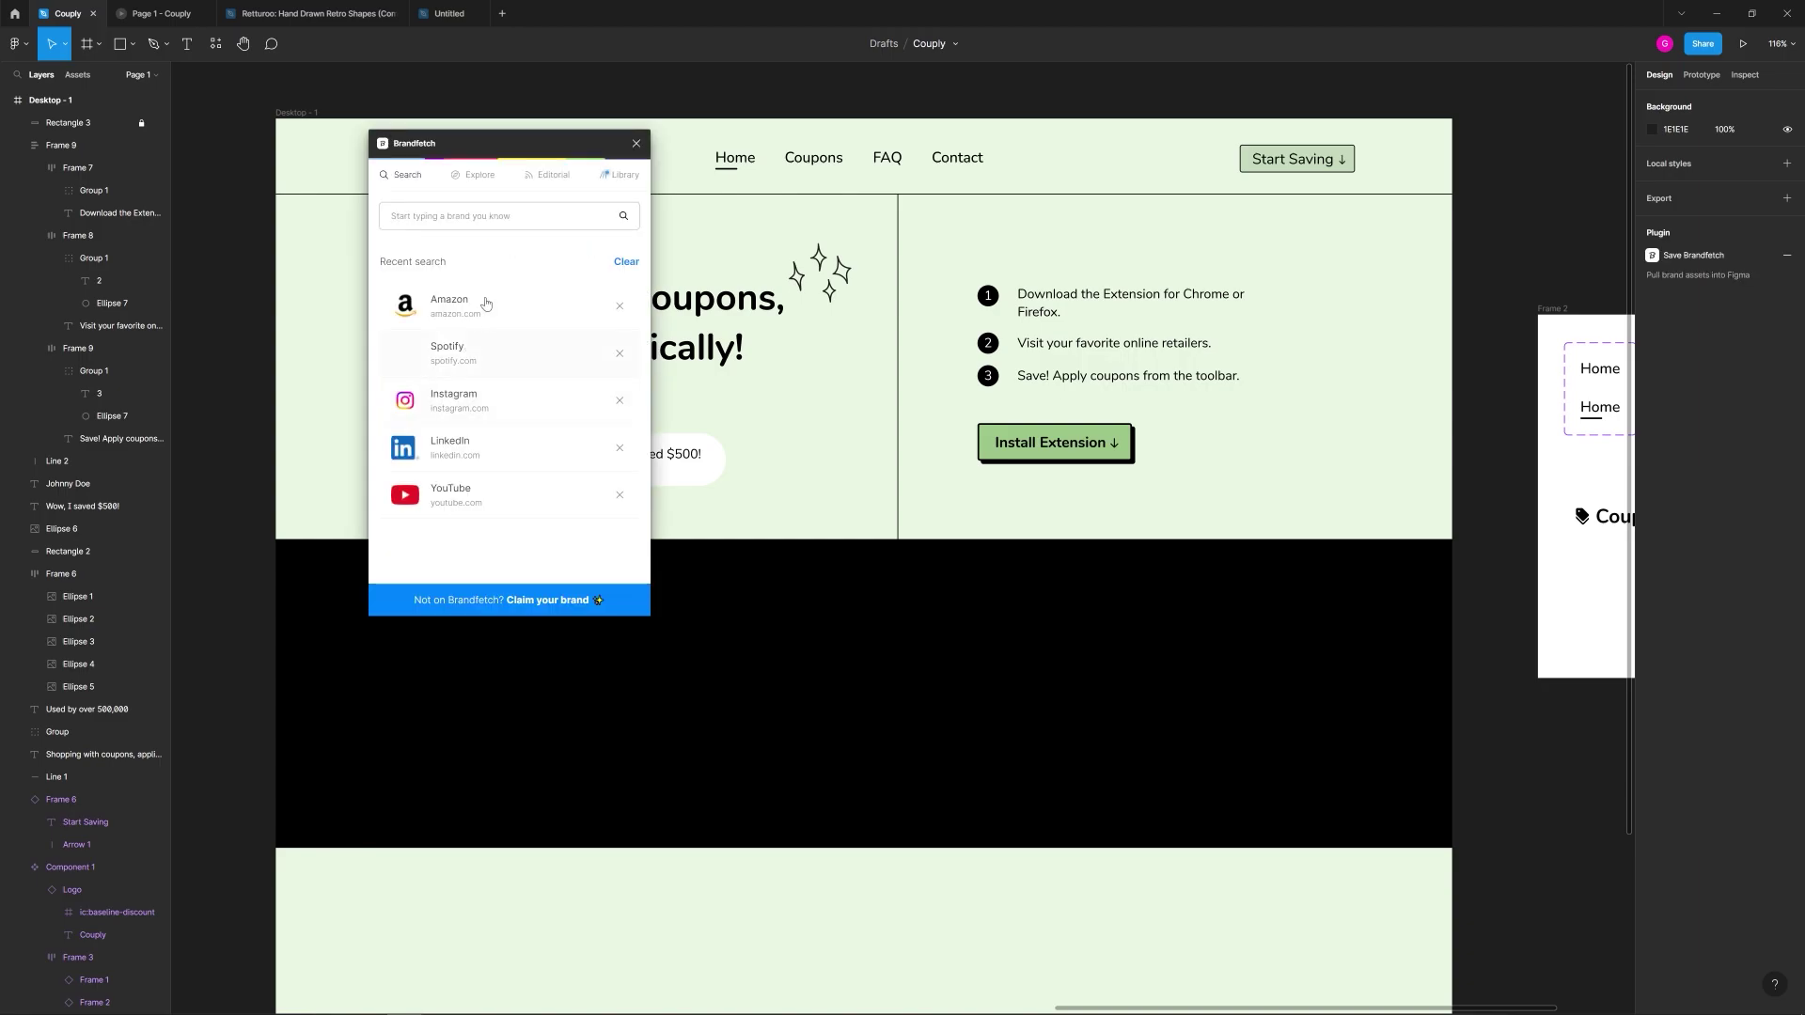
{"action": "left_click_drag", "start_coordinate": [578, 151], "coordinate": [1369, 200]}
Step: Open the Amazon brand's logos in Brandfetch and place the dark SVG logo on the black section
{"action": "left_click", "coordinate": [1280, 266]}
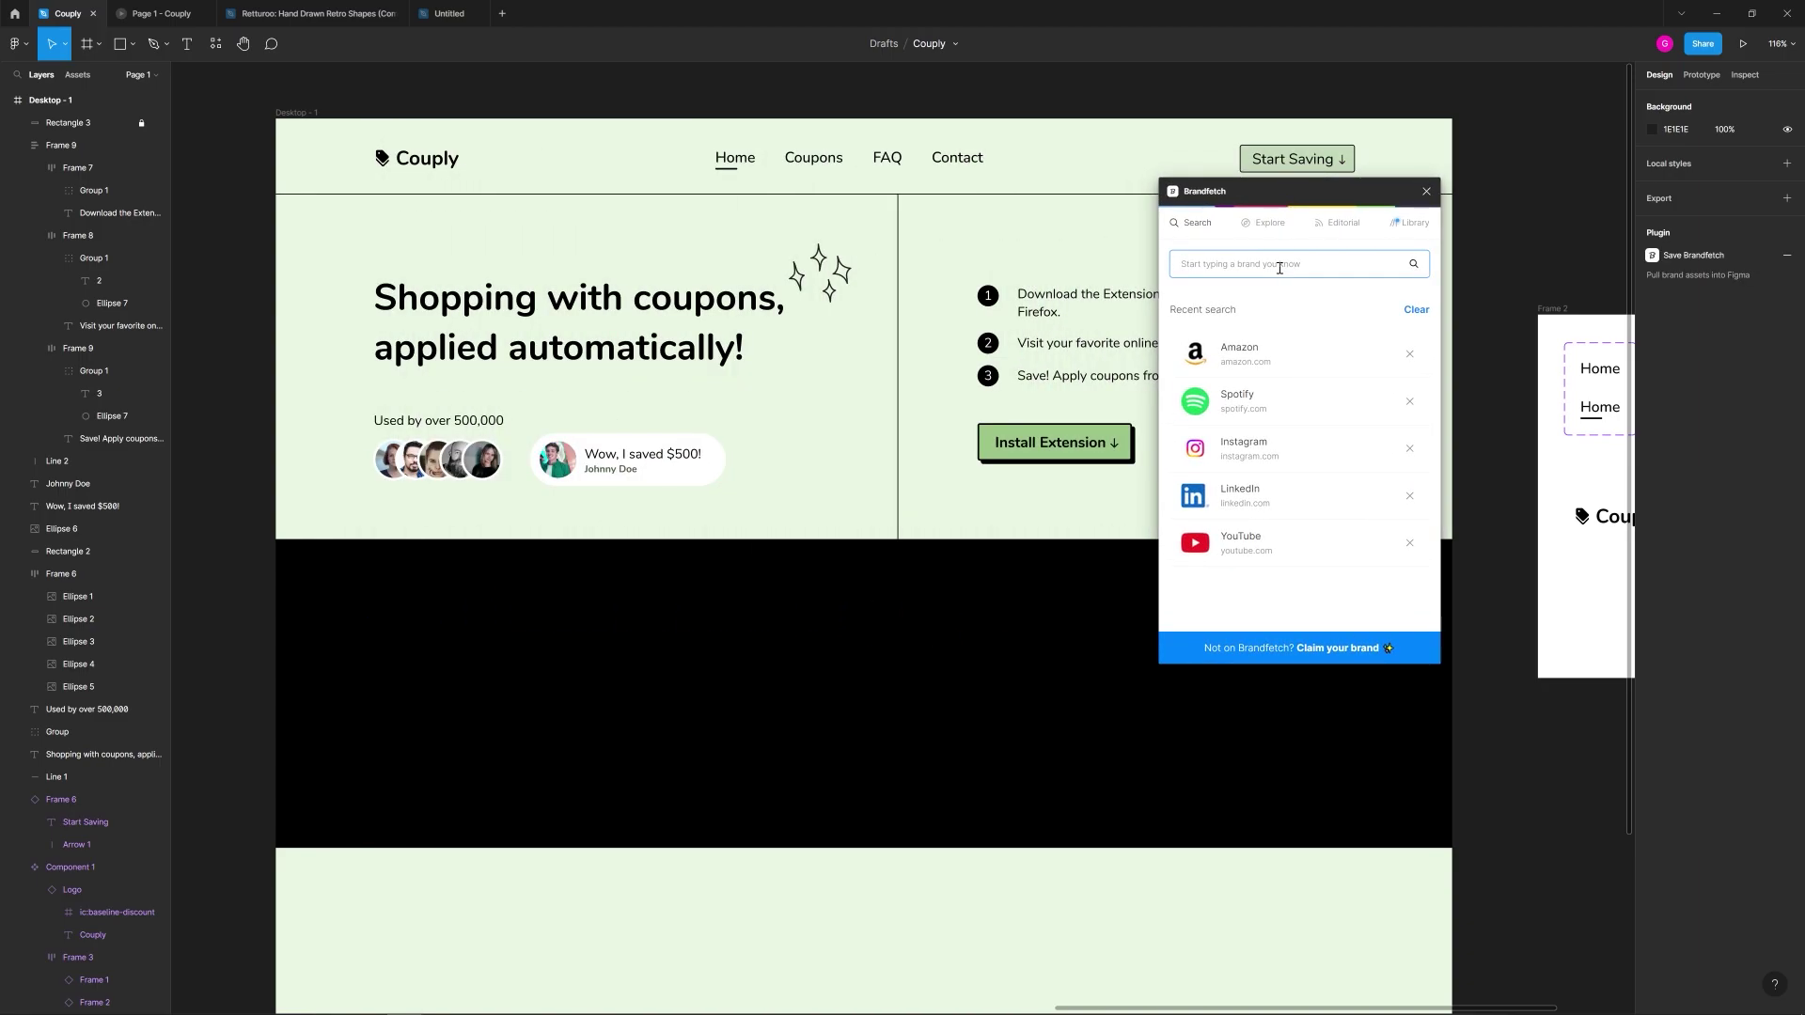
{"action": "left_click", "coordinate": [1255, 357]}
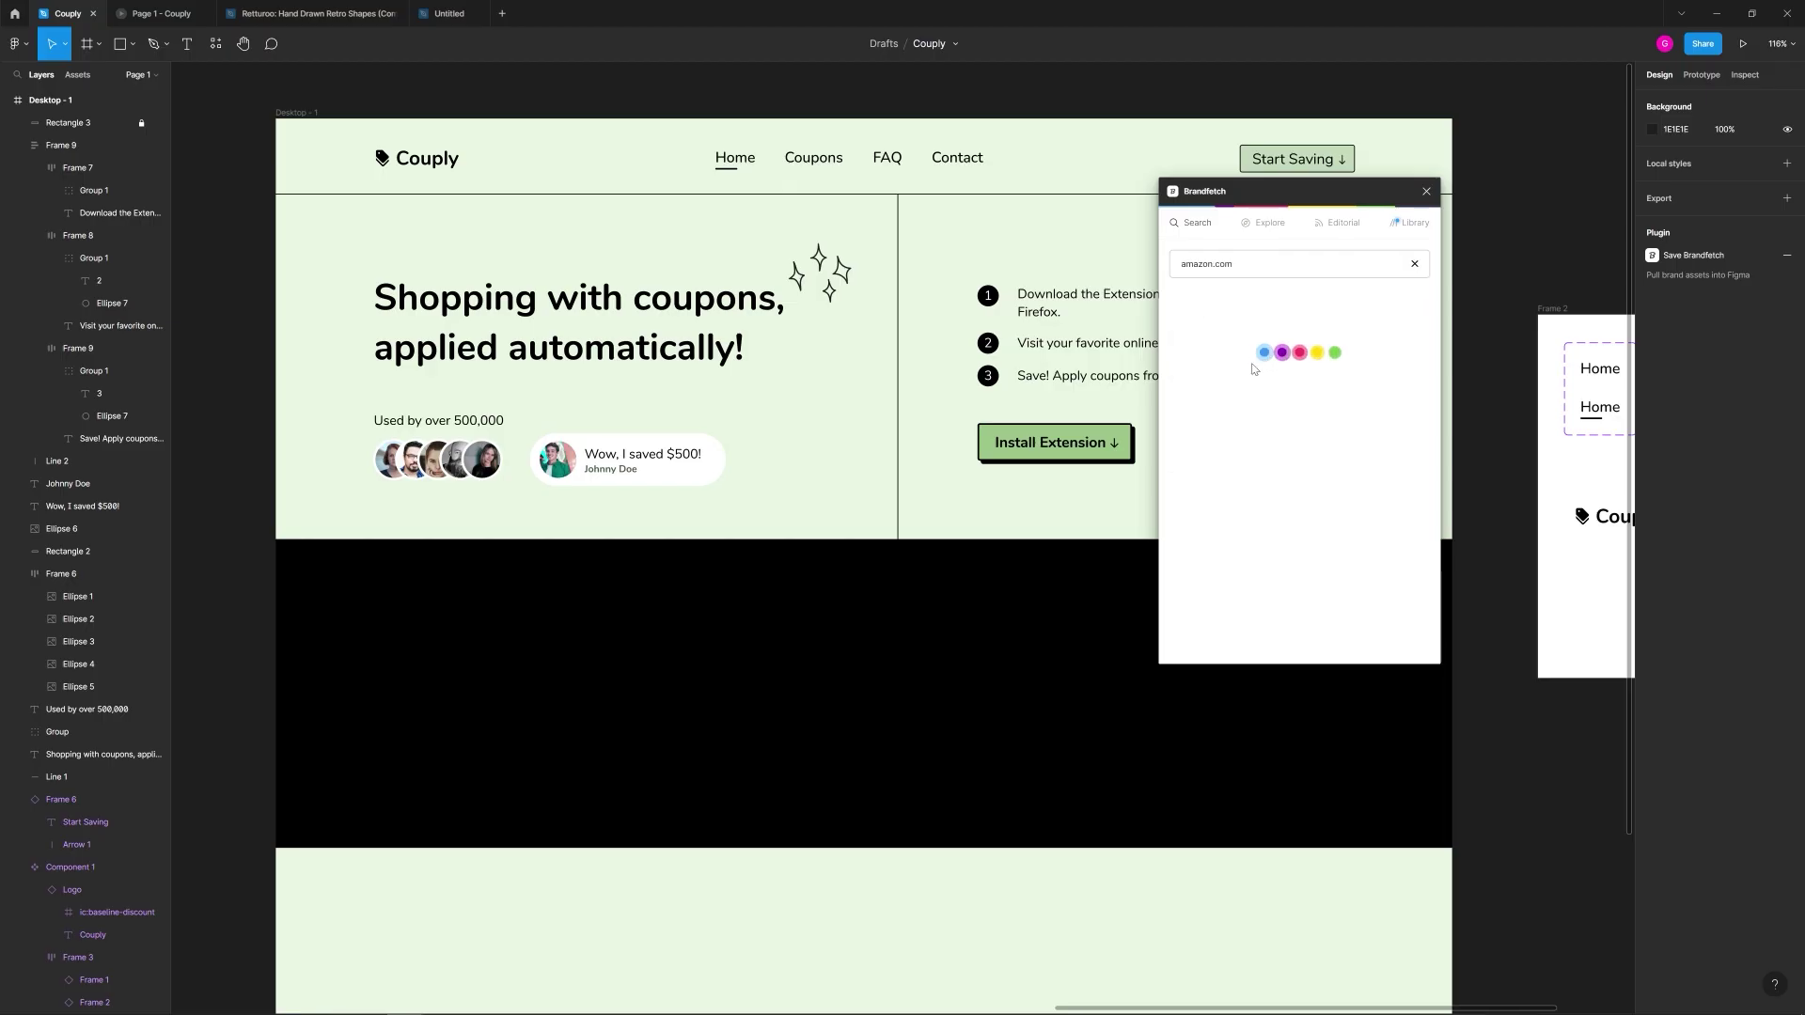
{"action": "left_click", "coordinate": [1331, 431]}
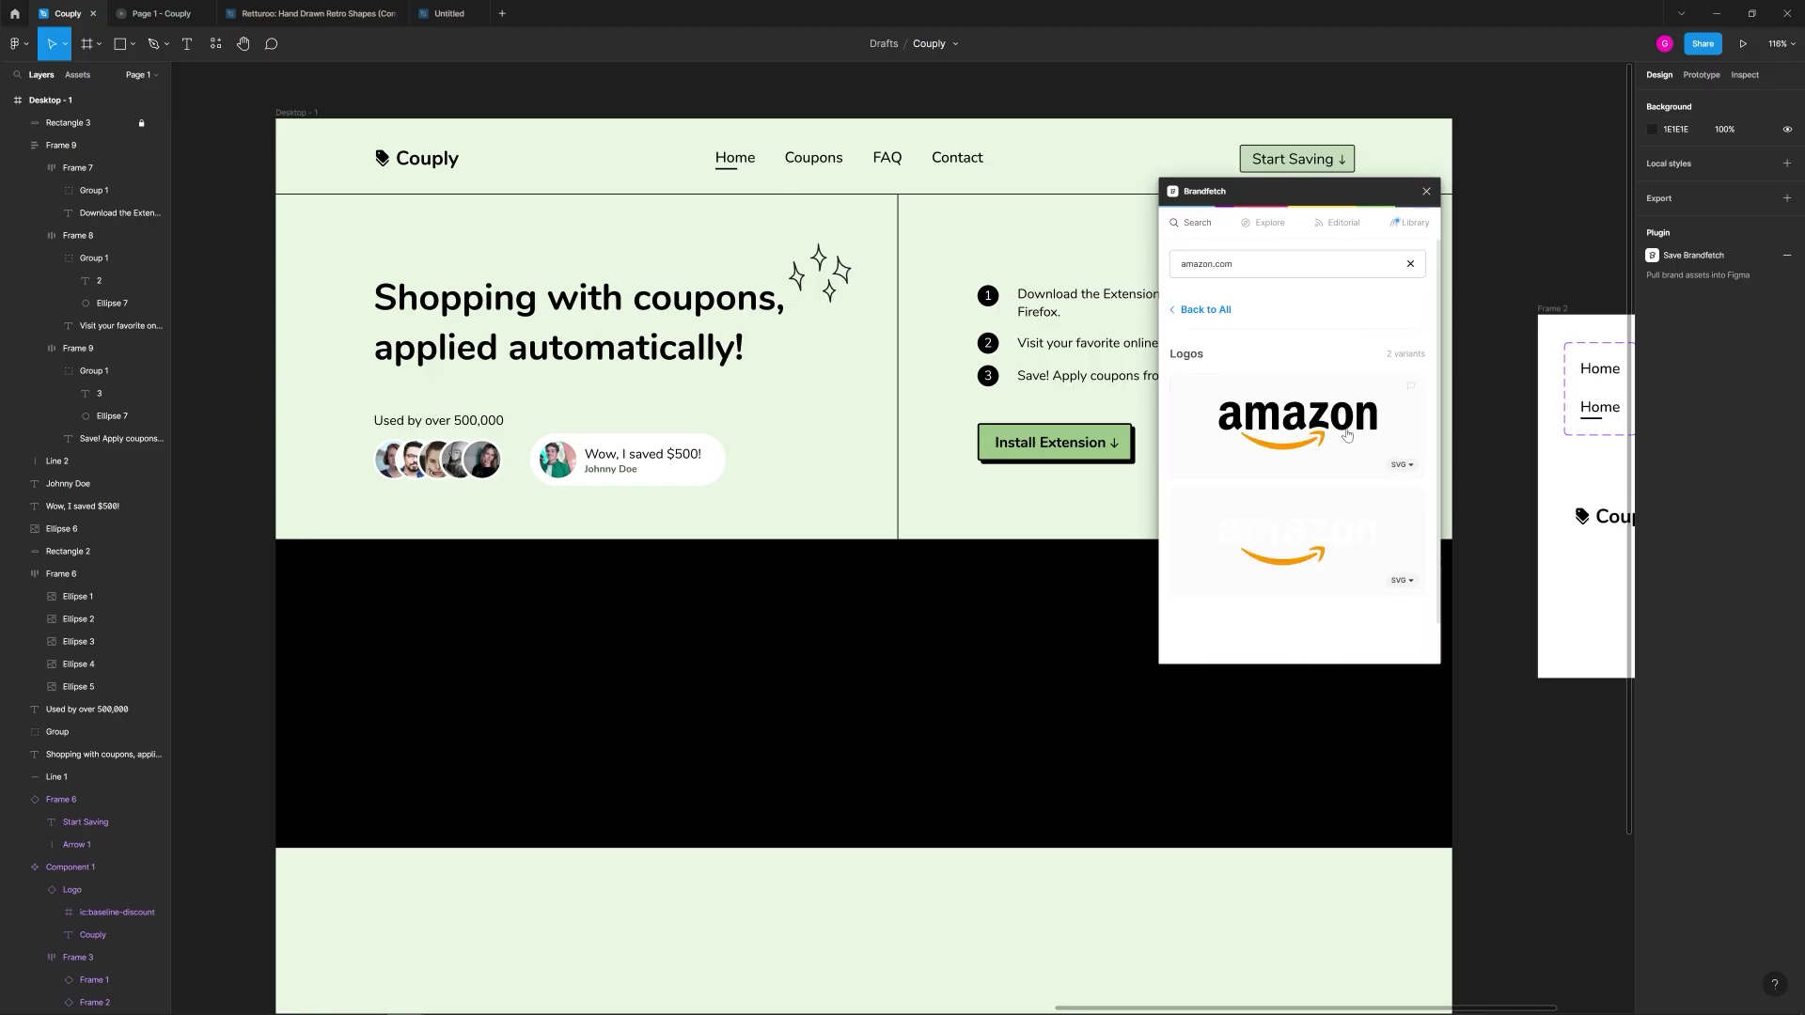
{"action": "left_click_drag", "start_coordinate": [1292, 422], "coordinate": [673, 672]}
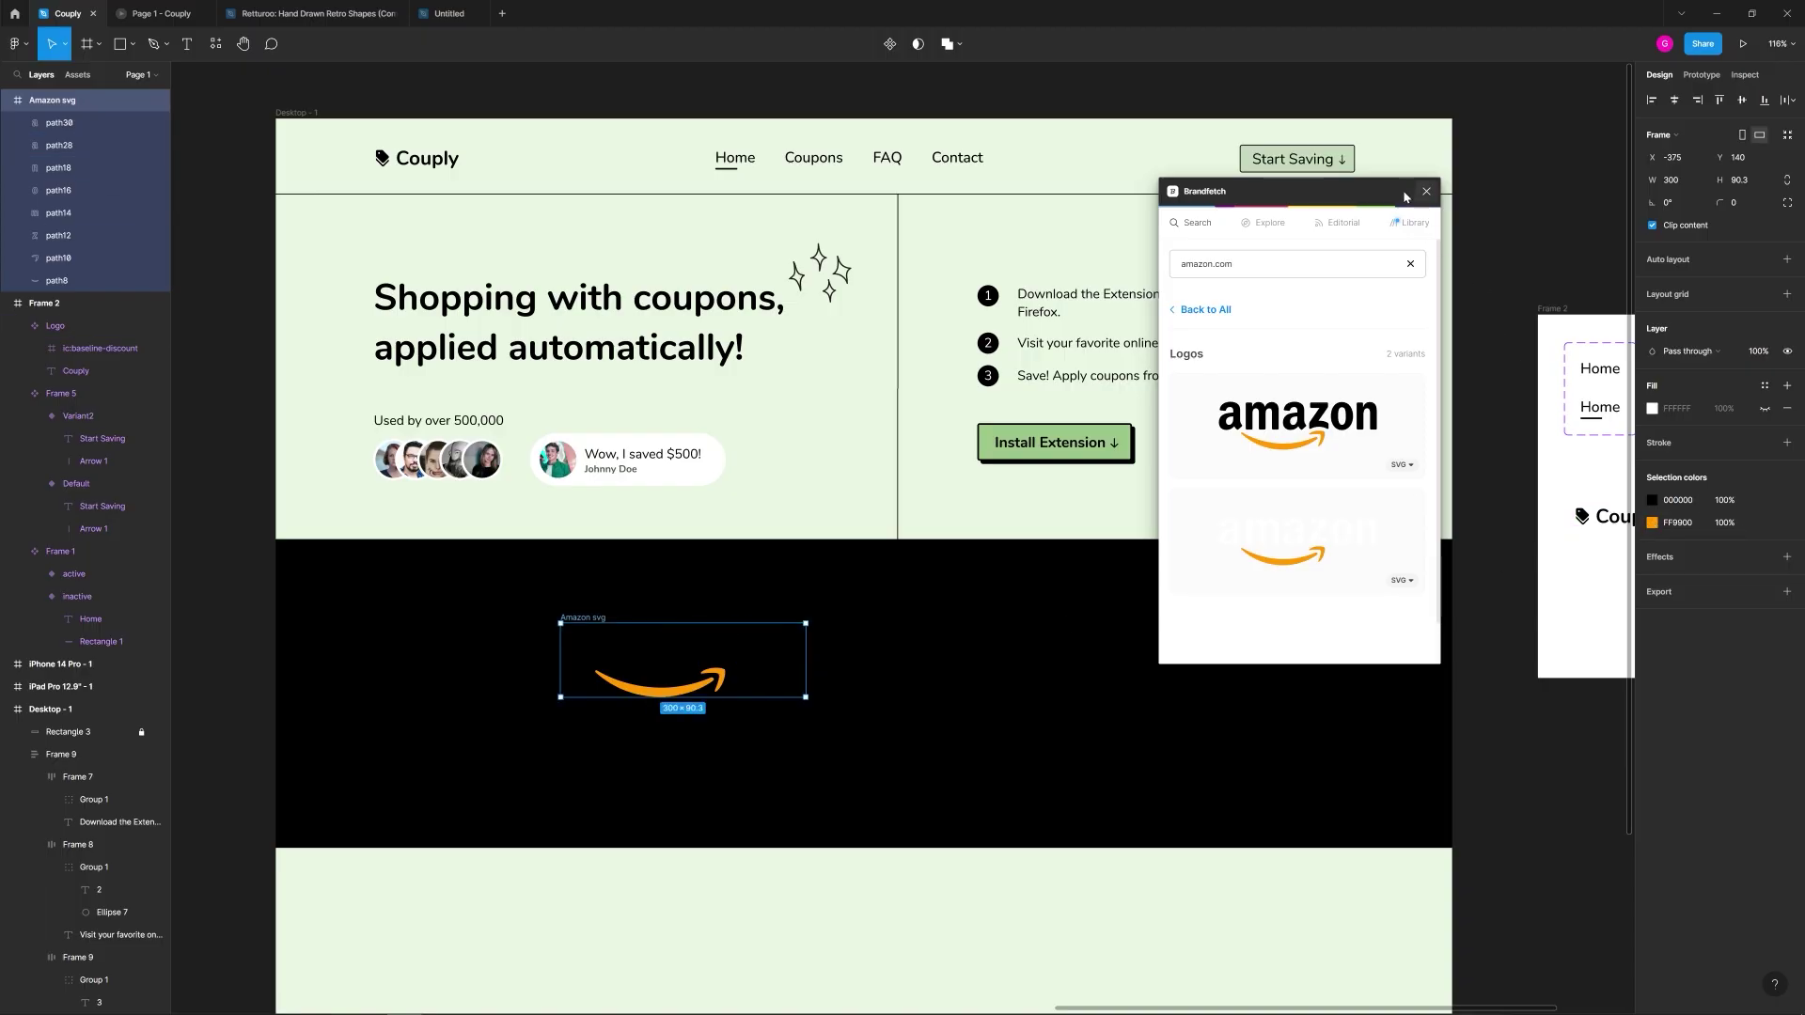
{"action": "left_click_drag", "start_coordinate": [1391, 191], "coordinate": [1208, 179]}
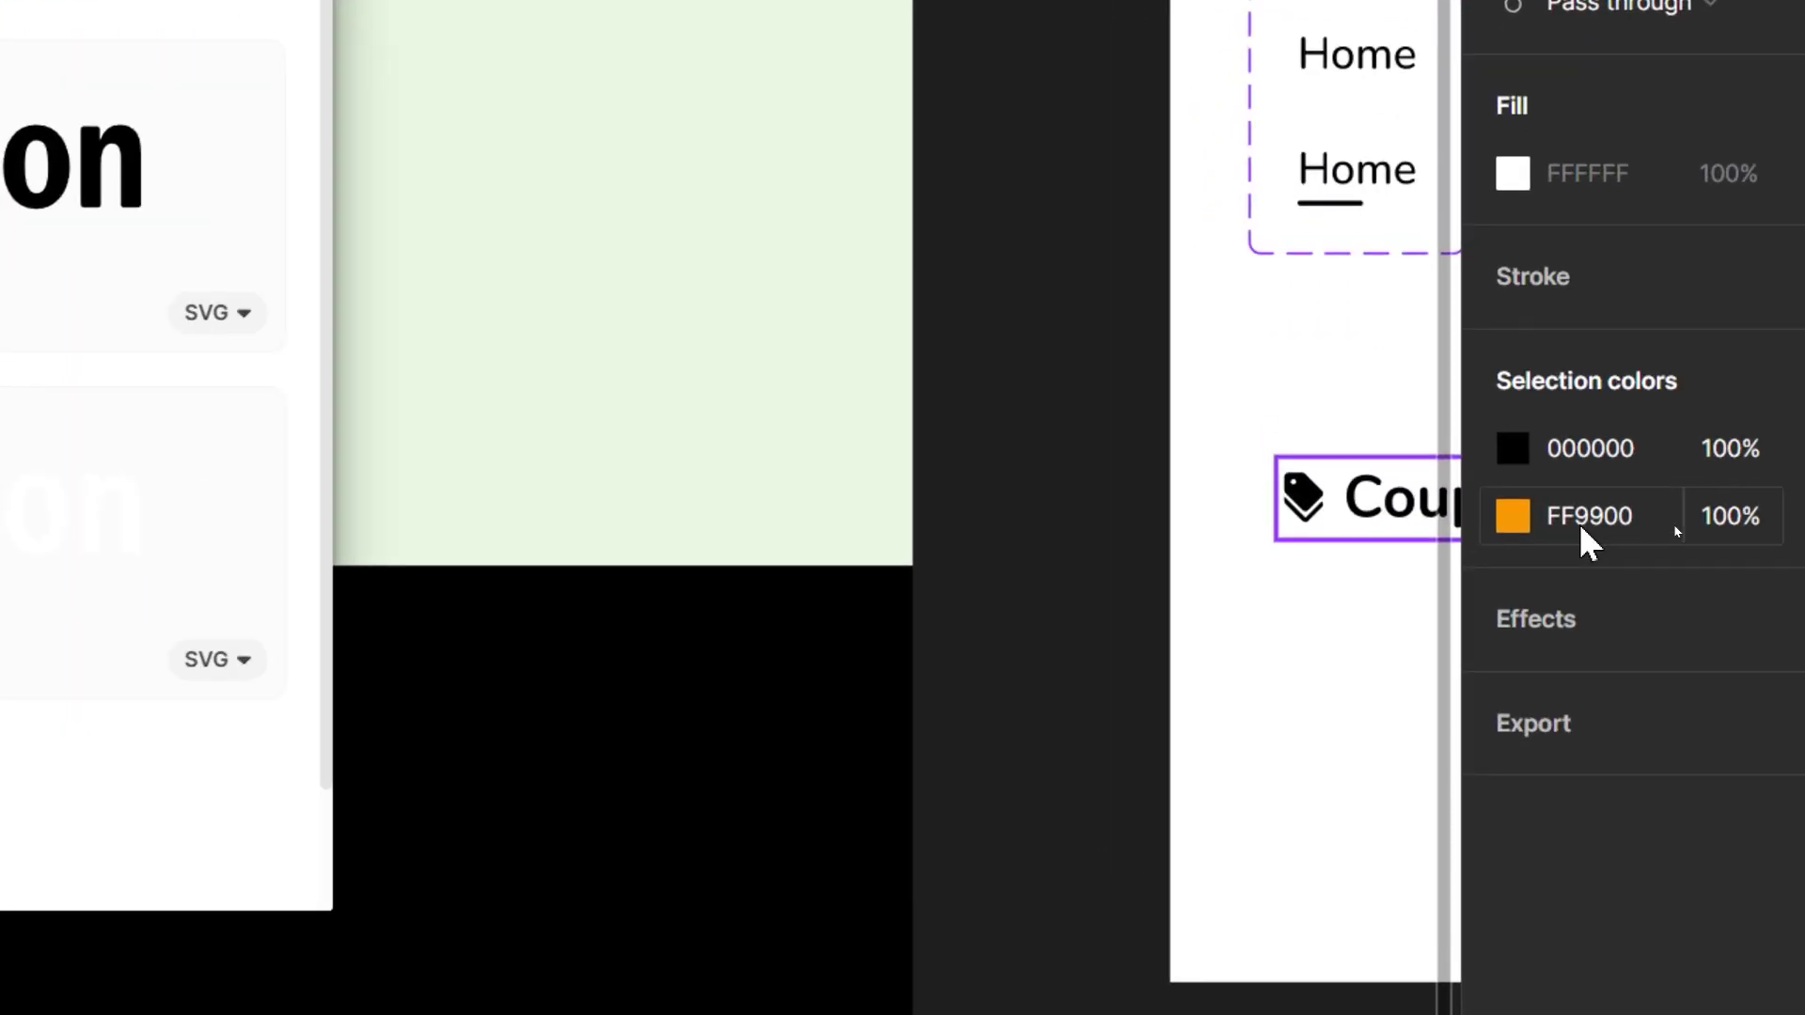
Step: Recolour the Amazon logo's orange smile and black lettering to white FFFFFF
{"action": "left_click", "coordinate": [1565, 527]}
{"action": "key", "text": "Escape"}
{"action": "key", "text": "Escape"}
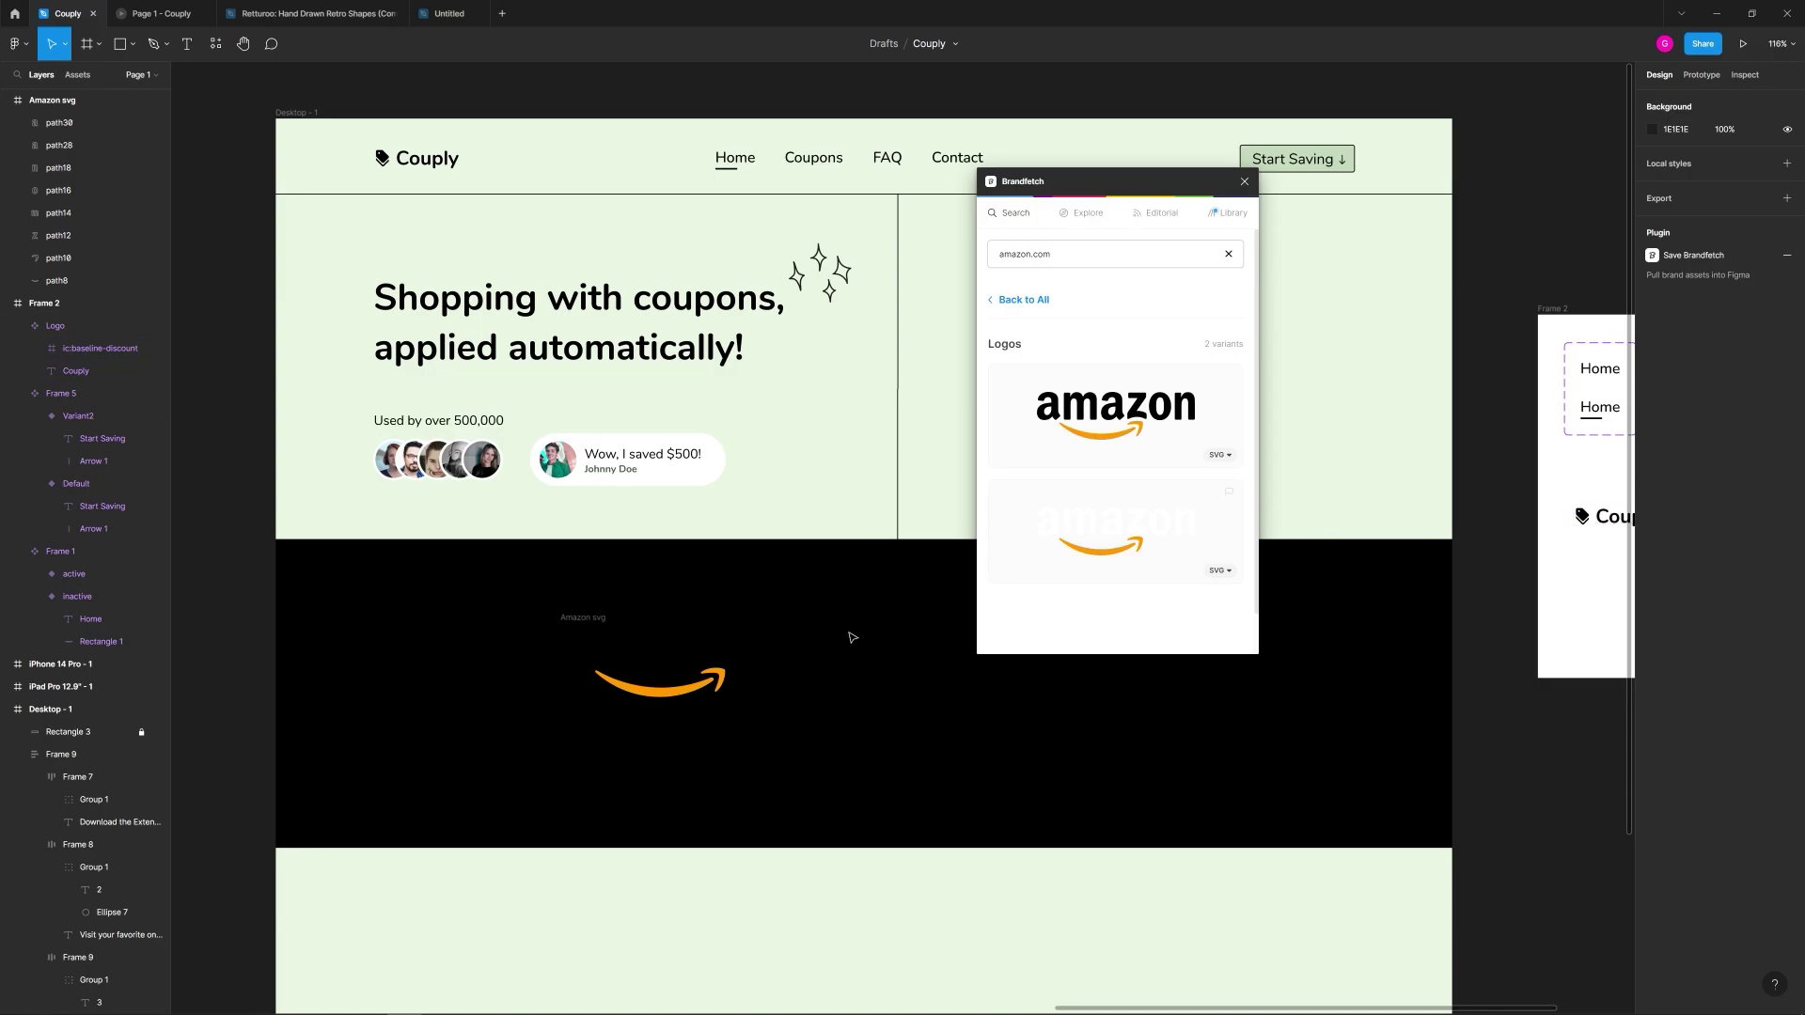
{"action": "left_click", "coordinate": [719, 667]}
{"action": "left_click", "coordinate": [727, 731]}
{"action": "left_click_drag", "start_coordinate": [493, 583], "coordinate": [889, 766]}
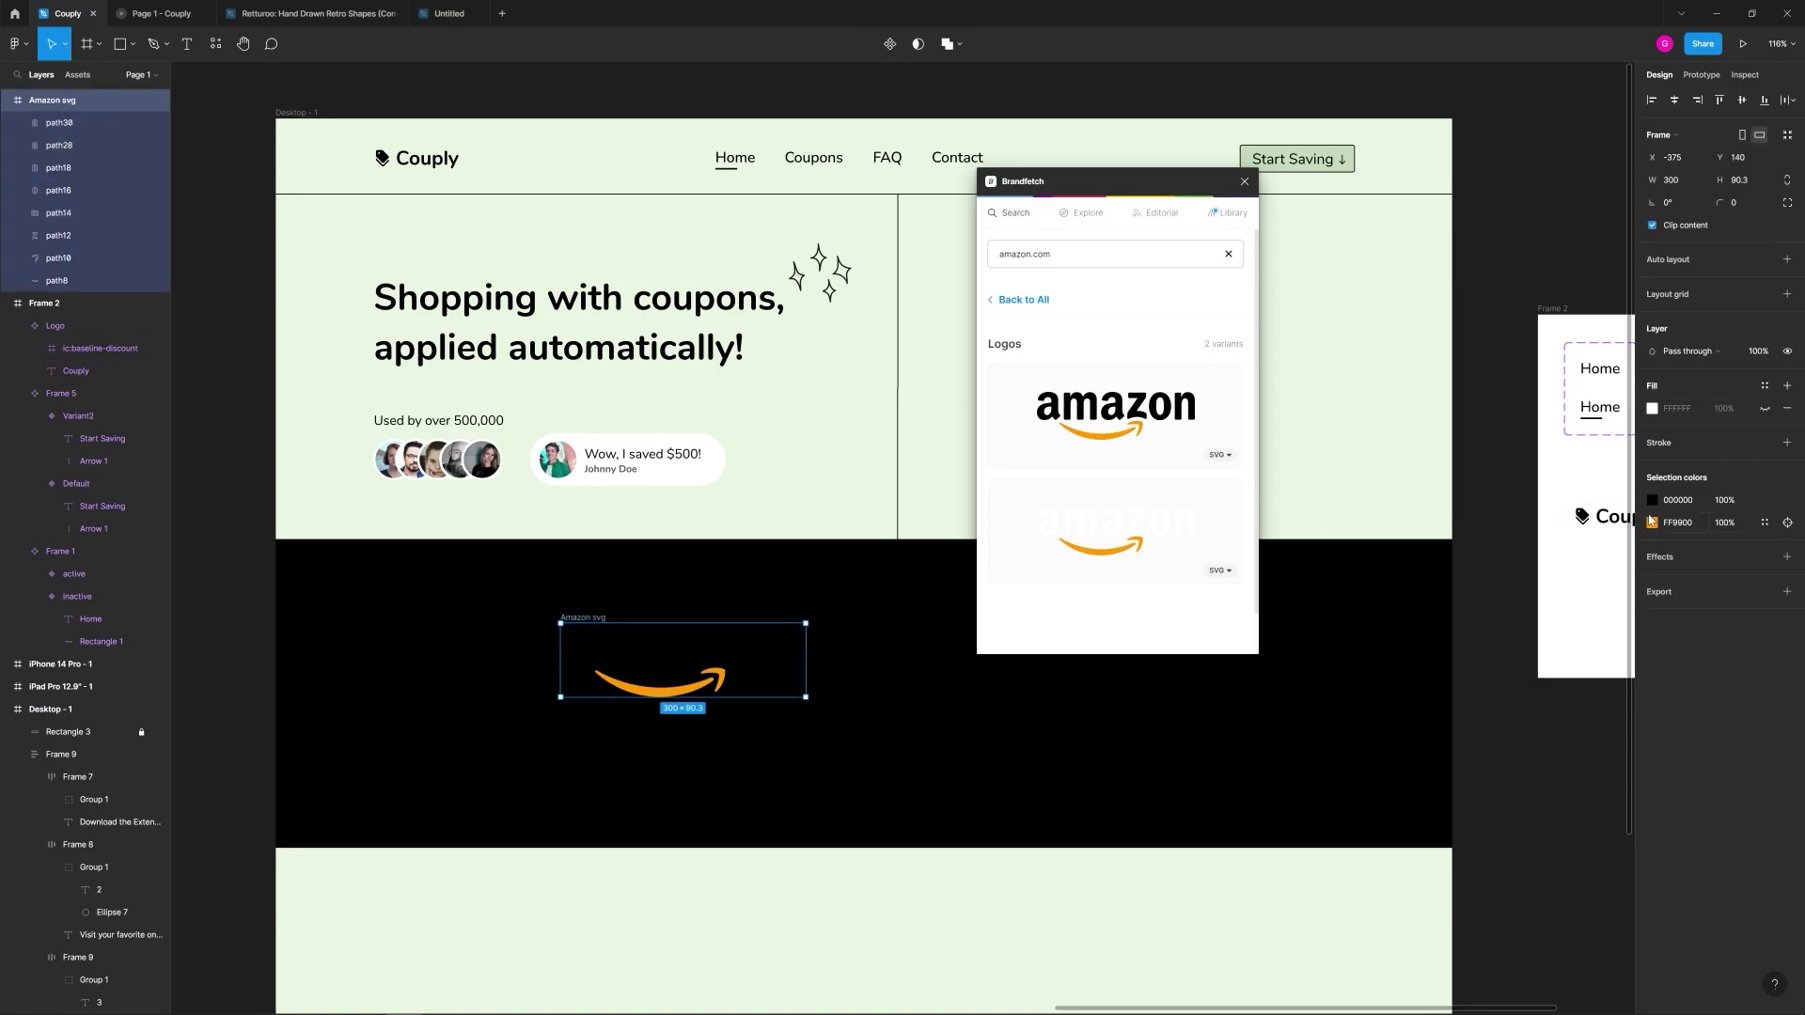
{"action": "left_click", "coordinate": [1653, 523]}
{"action": "left_click", "coordinate": [1499, 824]}
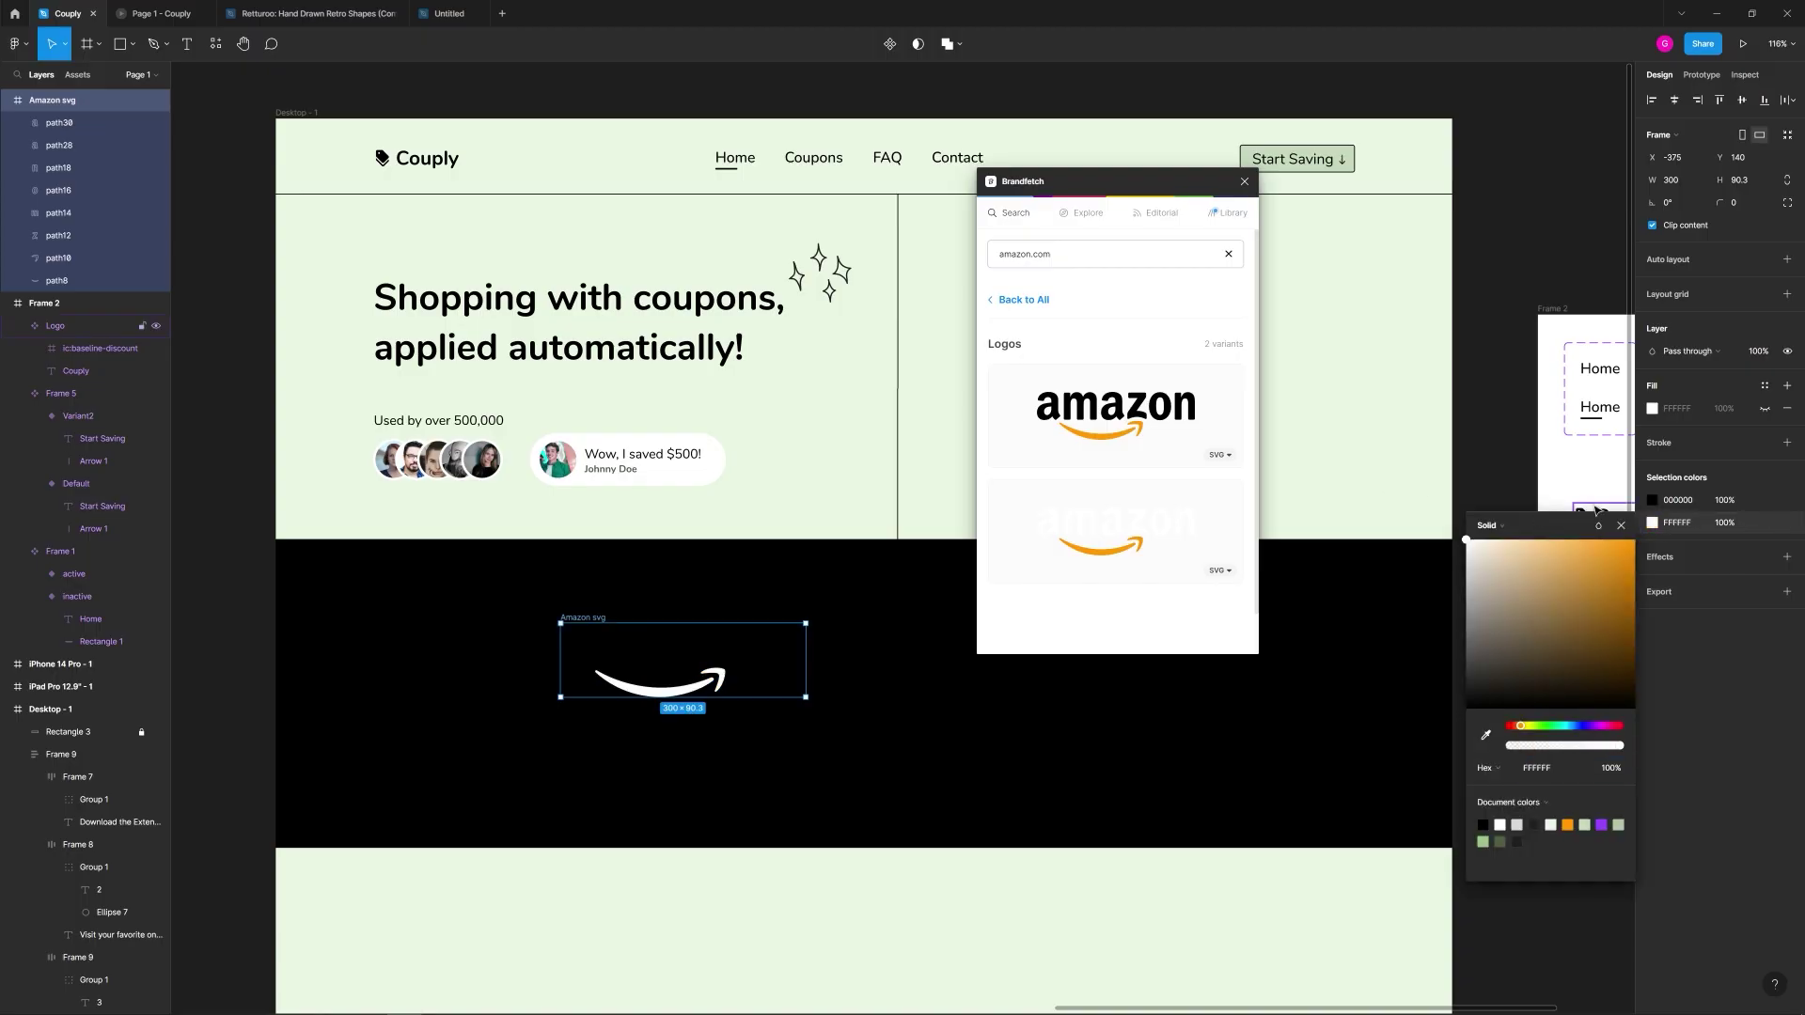
{"action": "left_click", "coordinate": [1652, 501]}
{"action": "left_click_drag", "start_coordinate": [1535, 556], "coordinate": [1467, 518]}
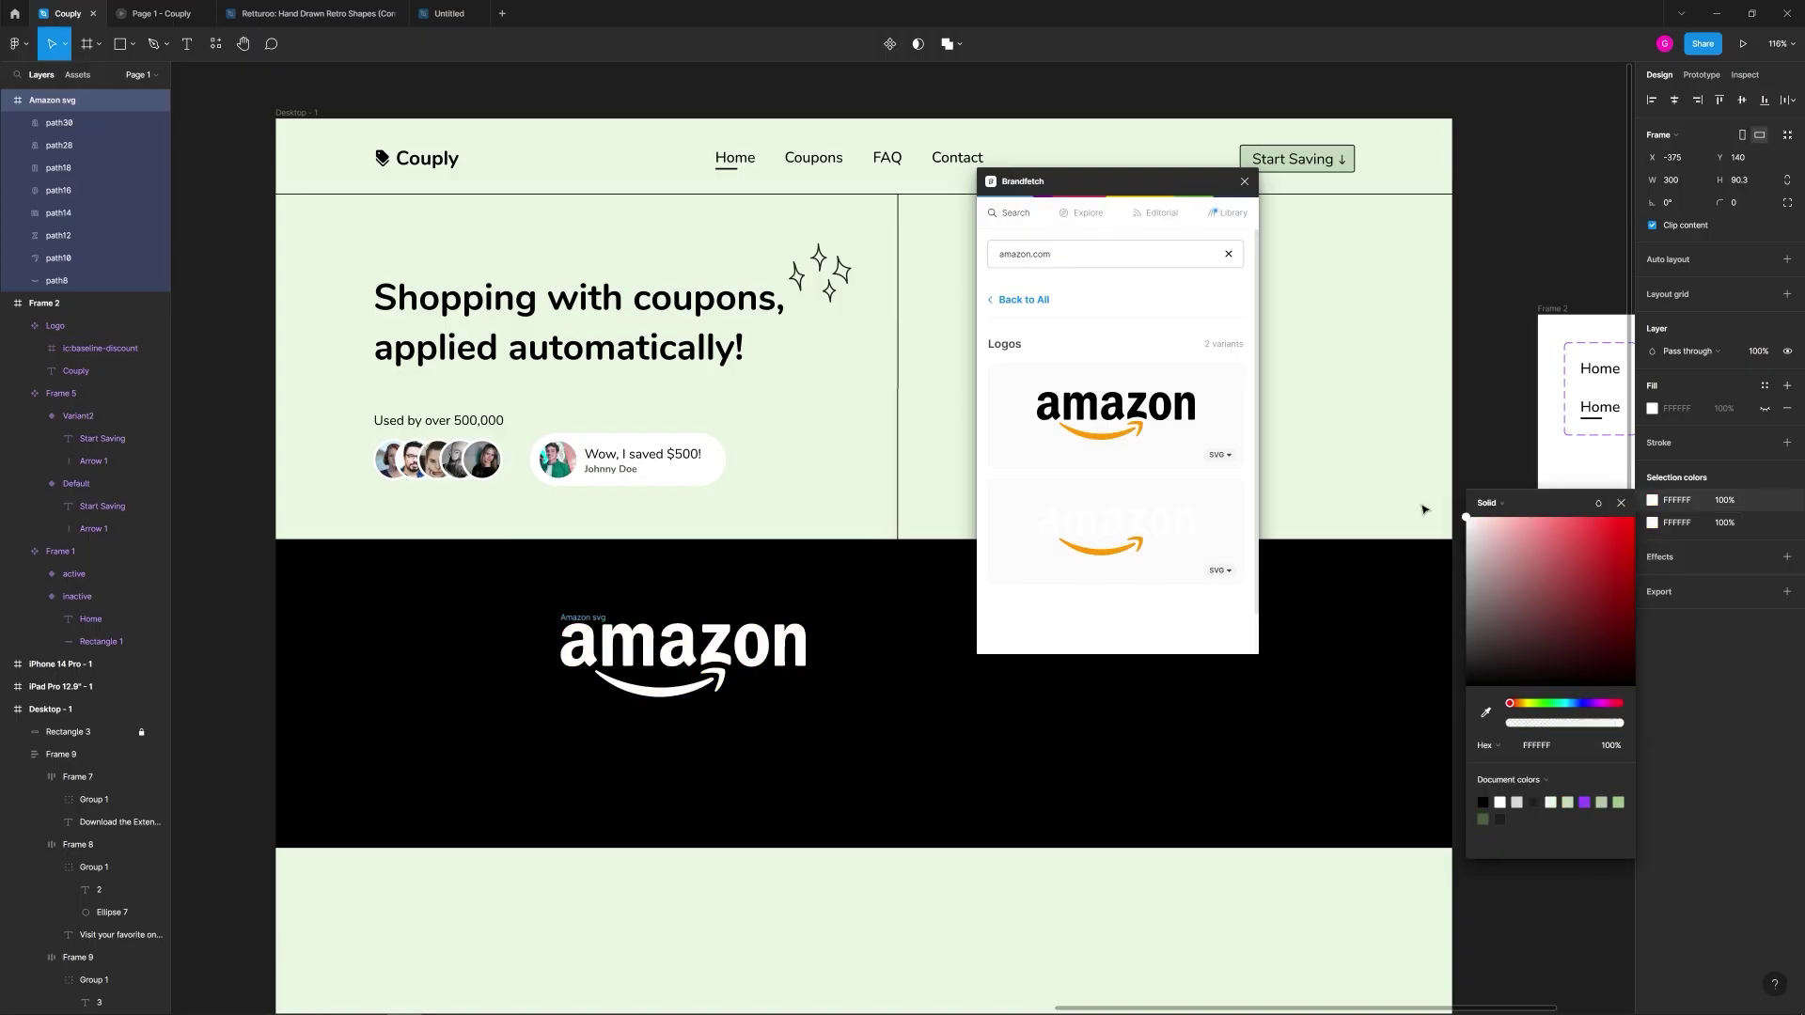
{"action": "left_click", "coordinate": [1169, 737]}
Step: Group the Amazon logo, scale it down to 116 wide and align it with the first column of the displayed layout grid
{"action": "left_click", "coordinate": [691, 665]}
{"action": "left_click_drag", "start_coordinate": [842, 729], "coordinate": [548, 611]}
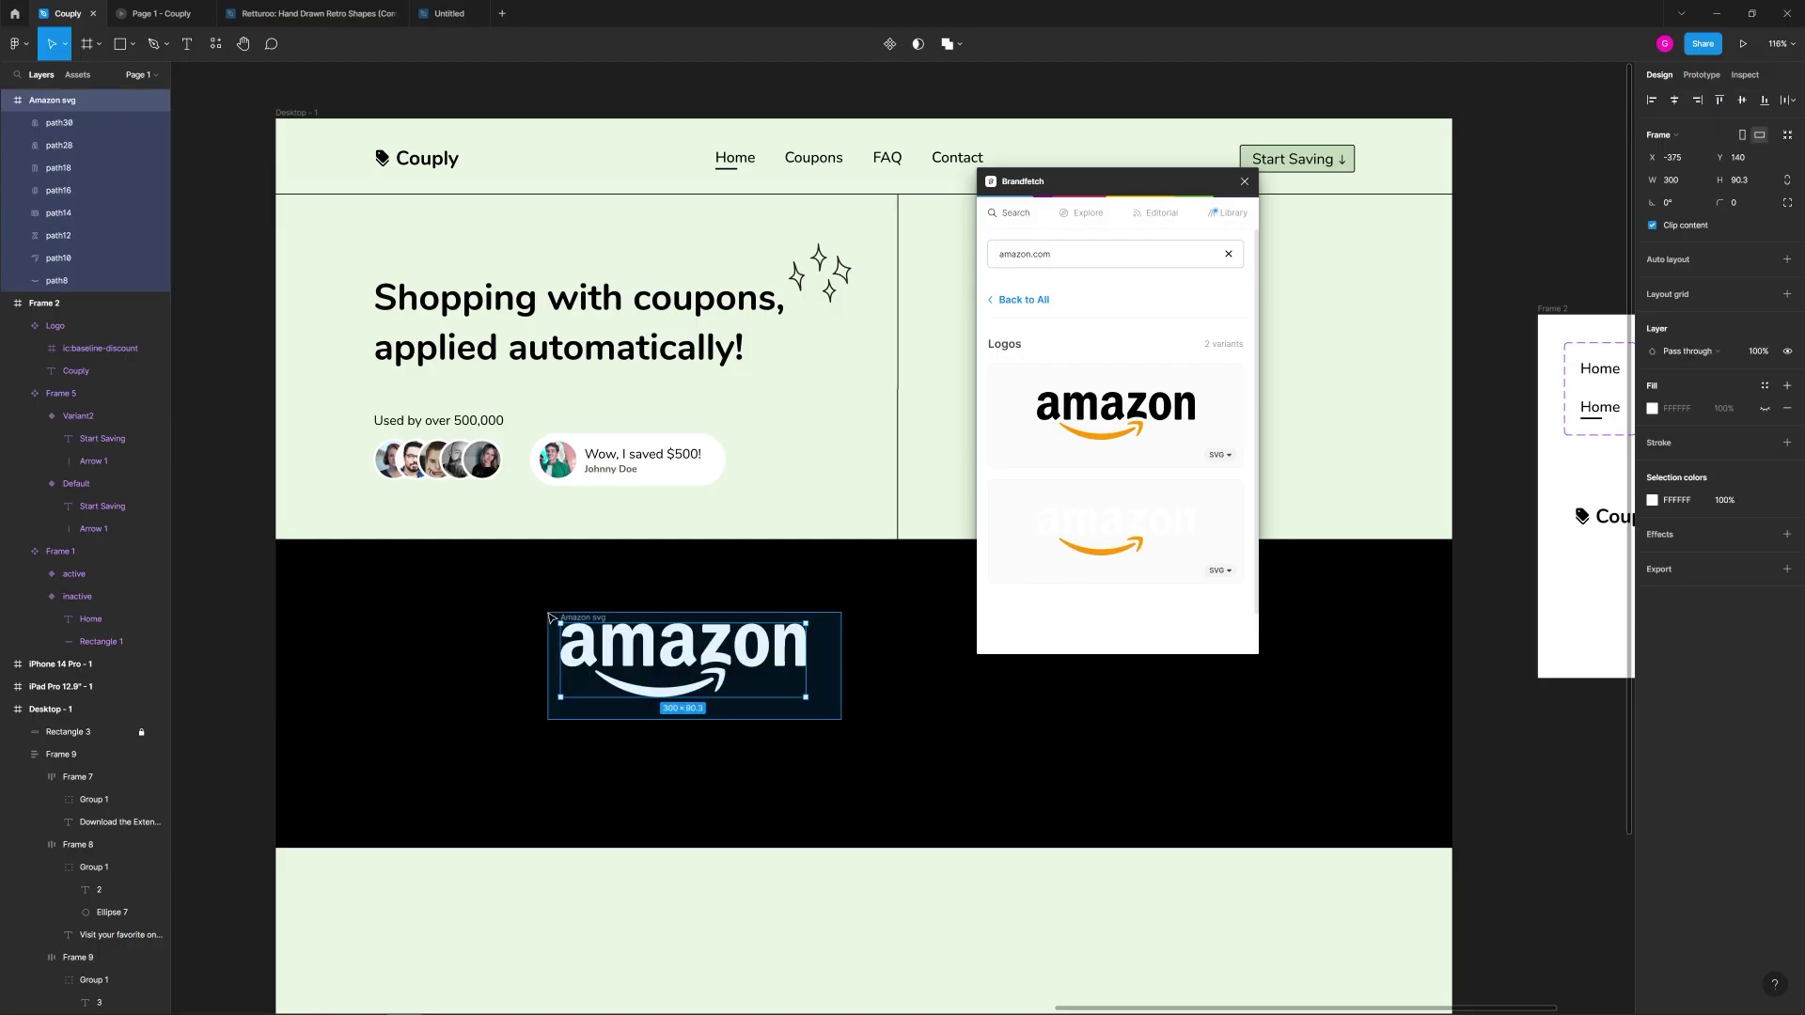
{"action": "key", "text": "ctrl+g"}
{"action": "left_click_drag", "start_coordinate": [804, 698], "coordinate": [420, 612]}
{"action": "left_click", "coordinate": [577, 636]}
{"action": "left_click", "coordinate": [564, 608]}
{"action": "key", "text": "ctrl+shift+4"}
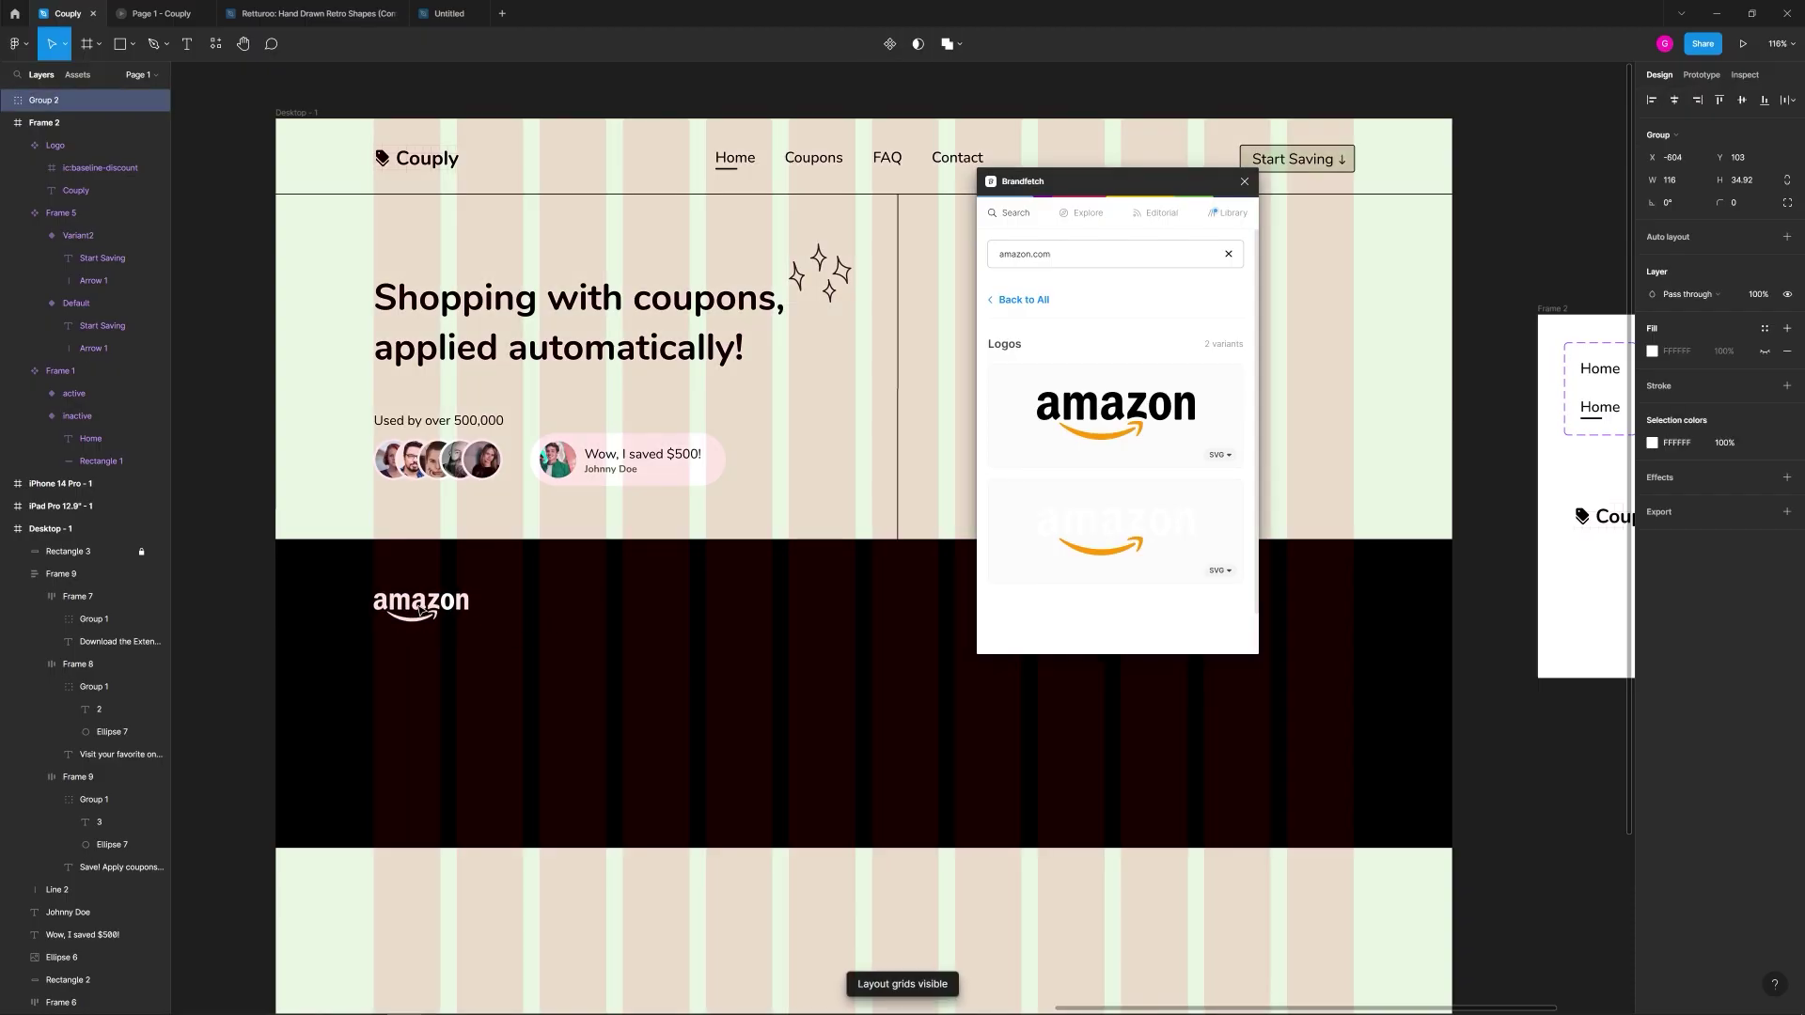
{"action": "left_click", "coordinate": [752, 623]}
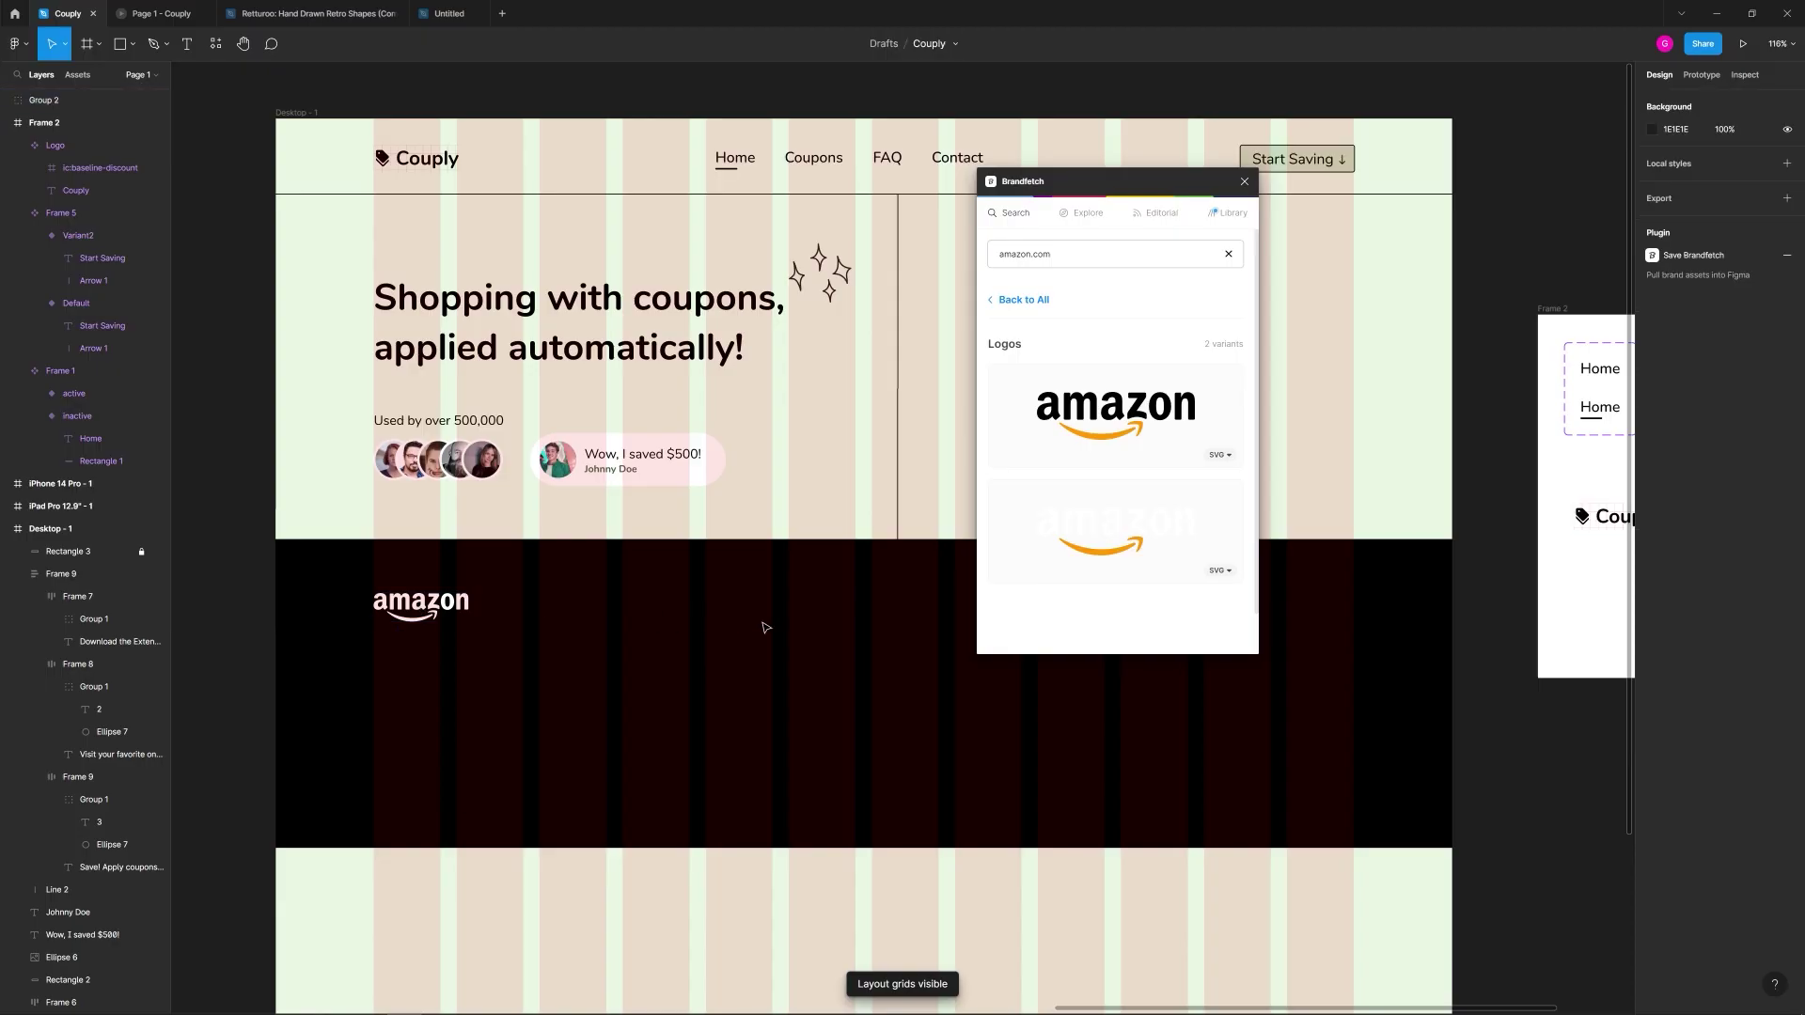
Step: Paste the white Best Buy, Shopify and Walmart logos in a row beside the Amazon logo and hide the layout grid
{"action": "left_click", "coordinate": [1244, 184]}
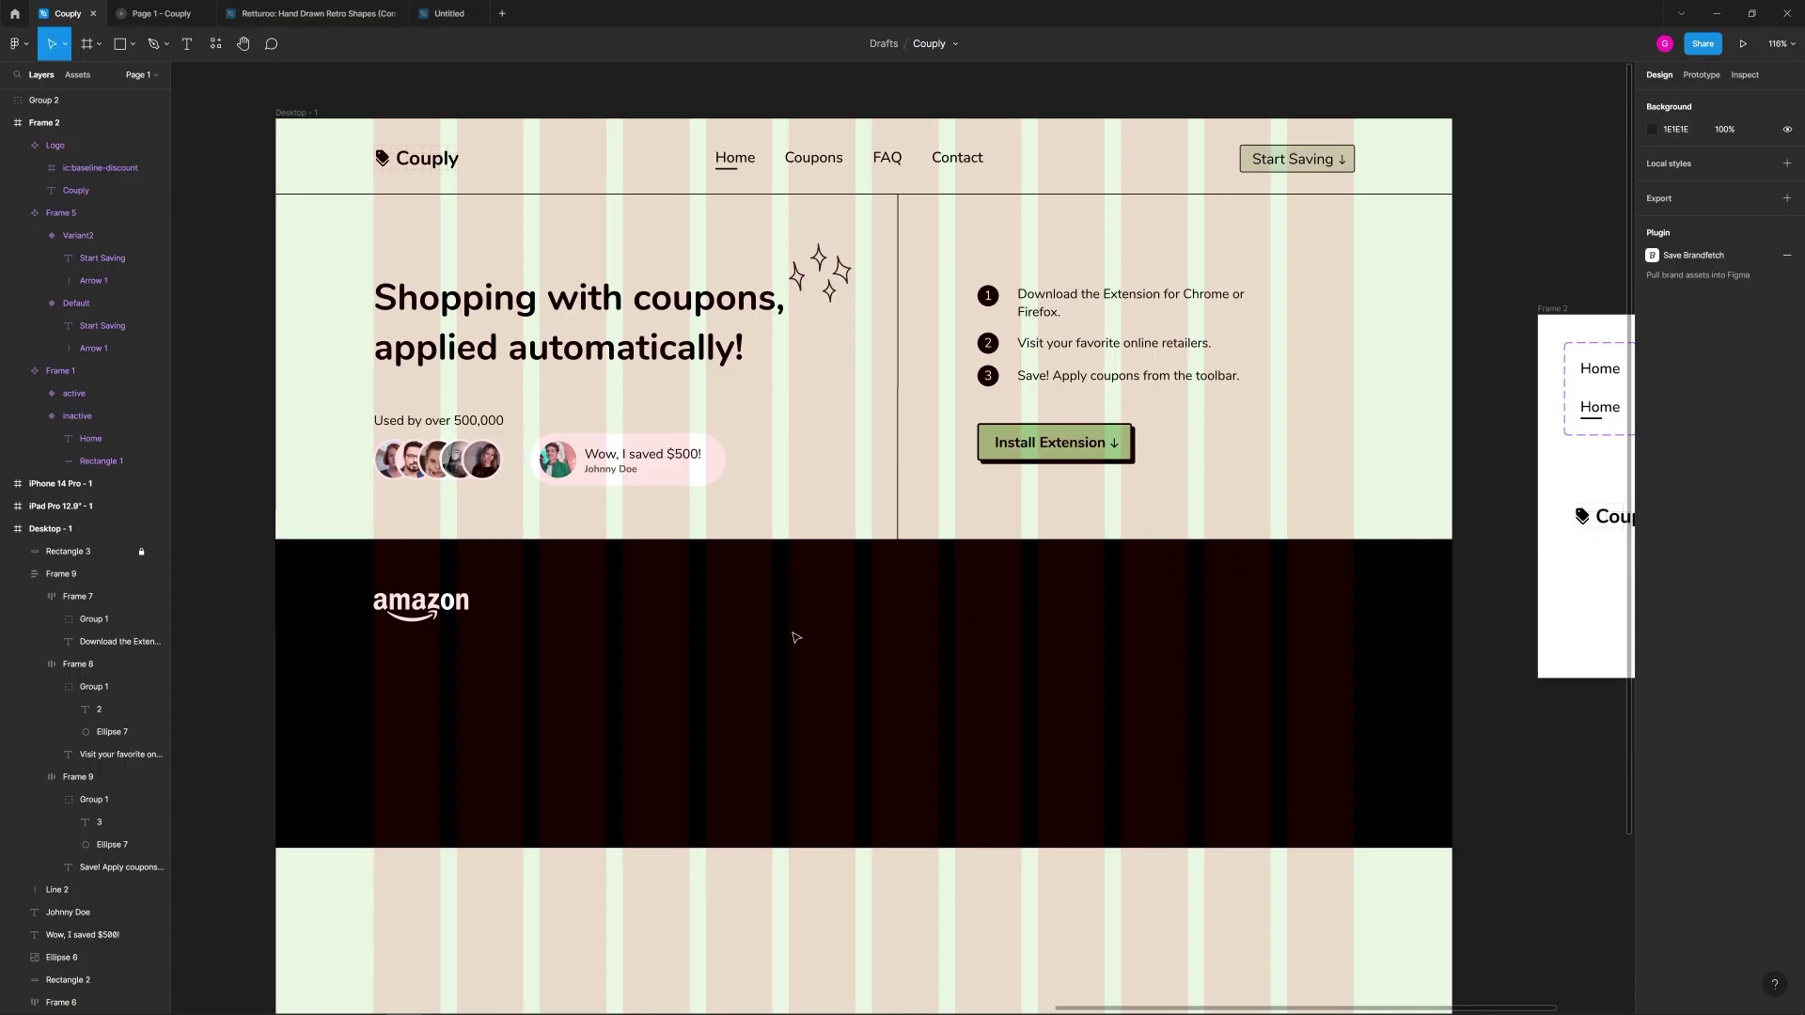
{"action": "key", "text": "ctrl+v"}
{"action": "left_click_drag", "start_coordinate": [818, 580], "coordinate": [739, 622]}
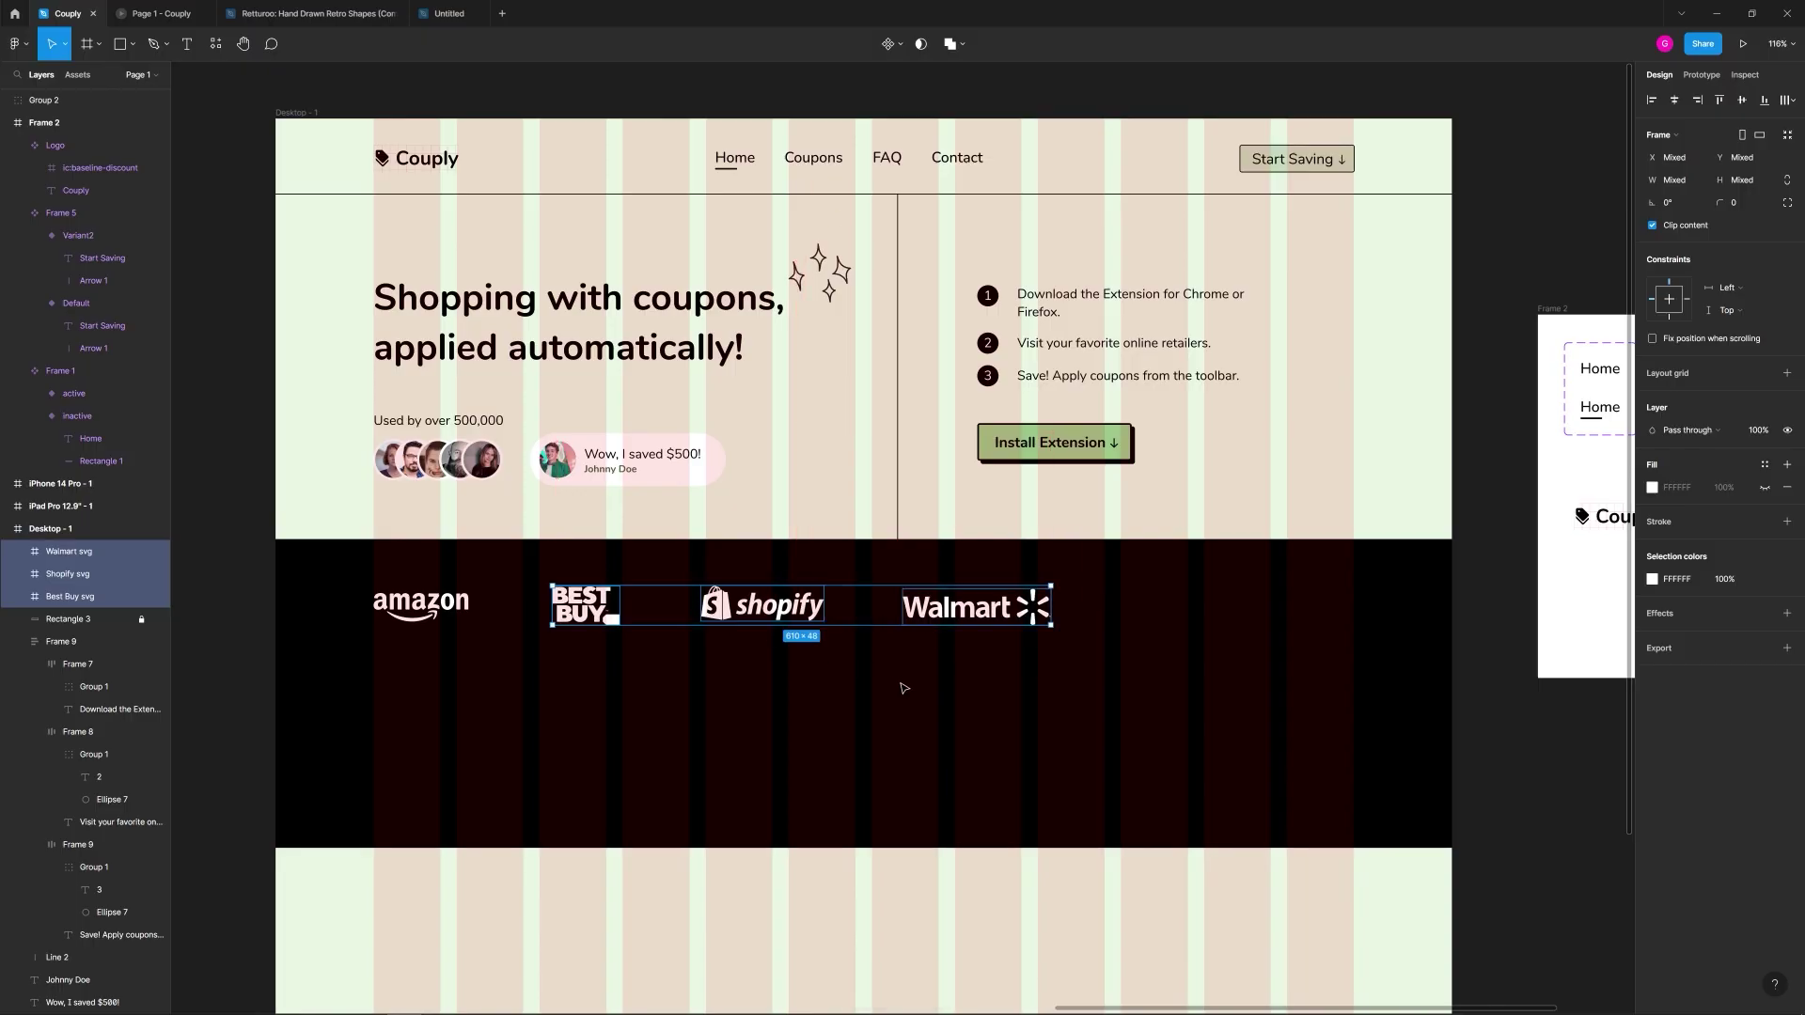
{"action": "left_click", "coordinate": [938, 697]}
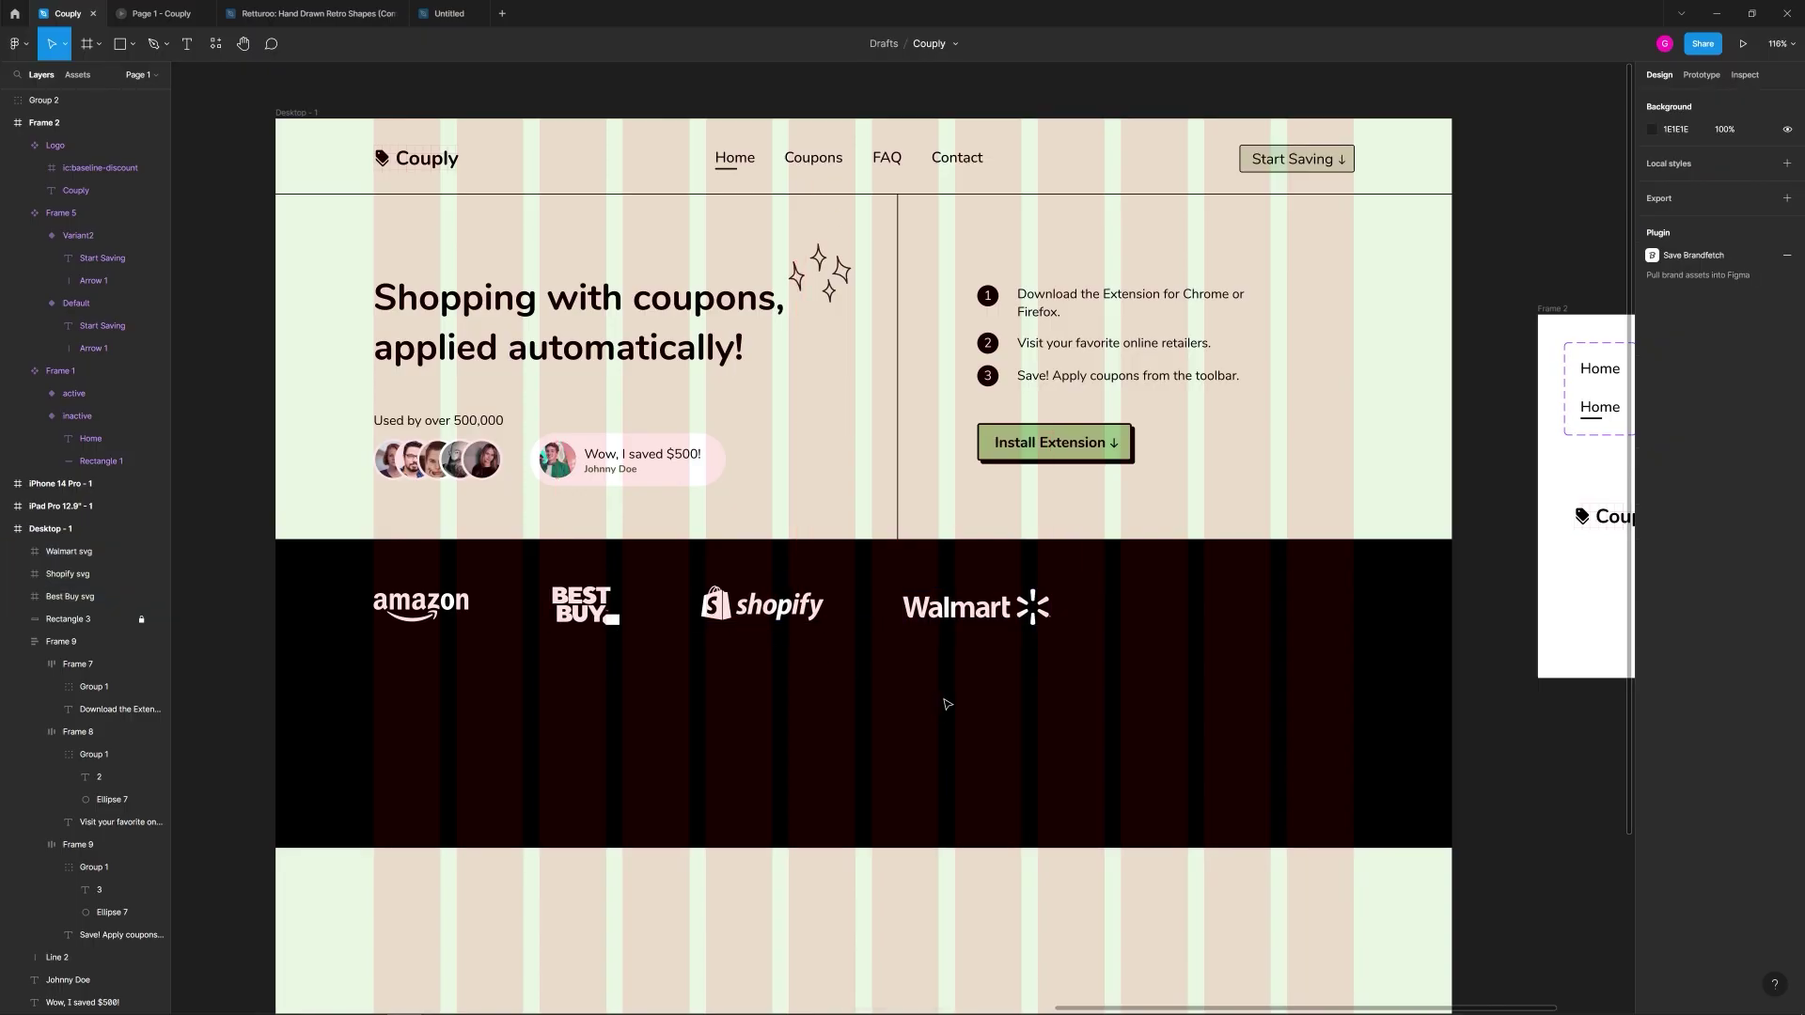
{"action": "key", "text": "ctrl+g"}
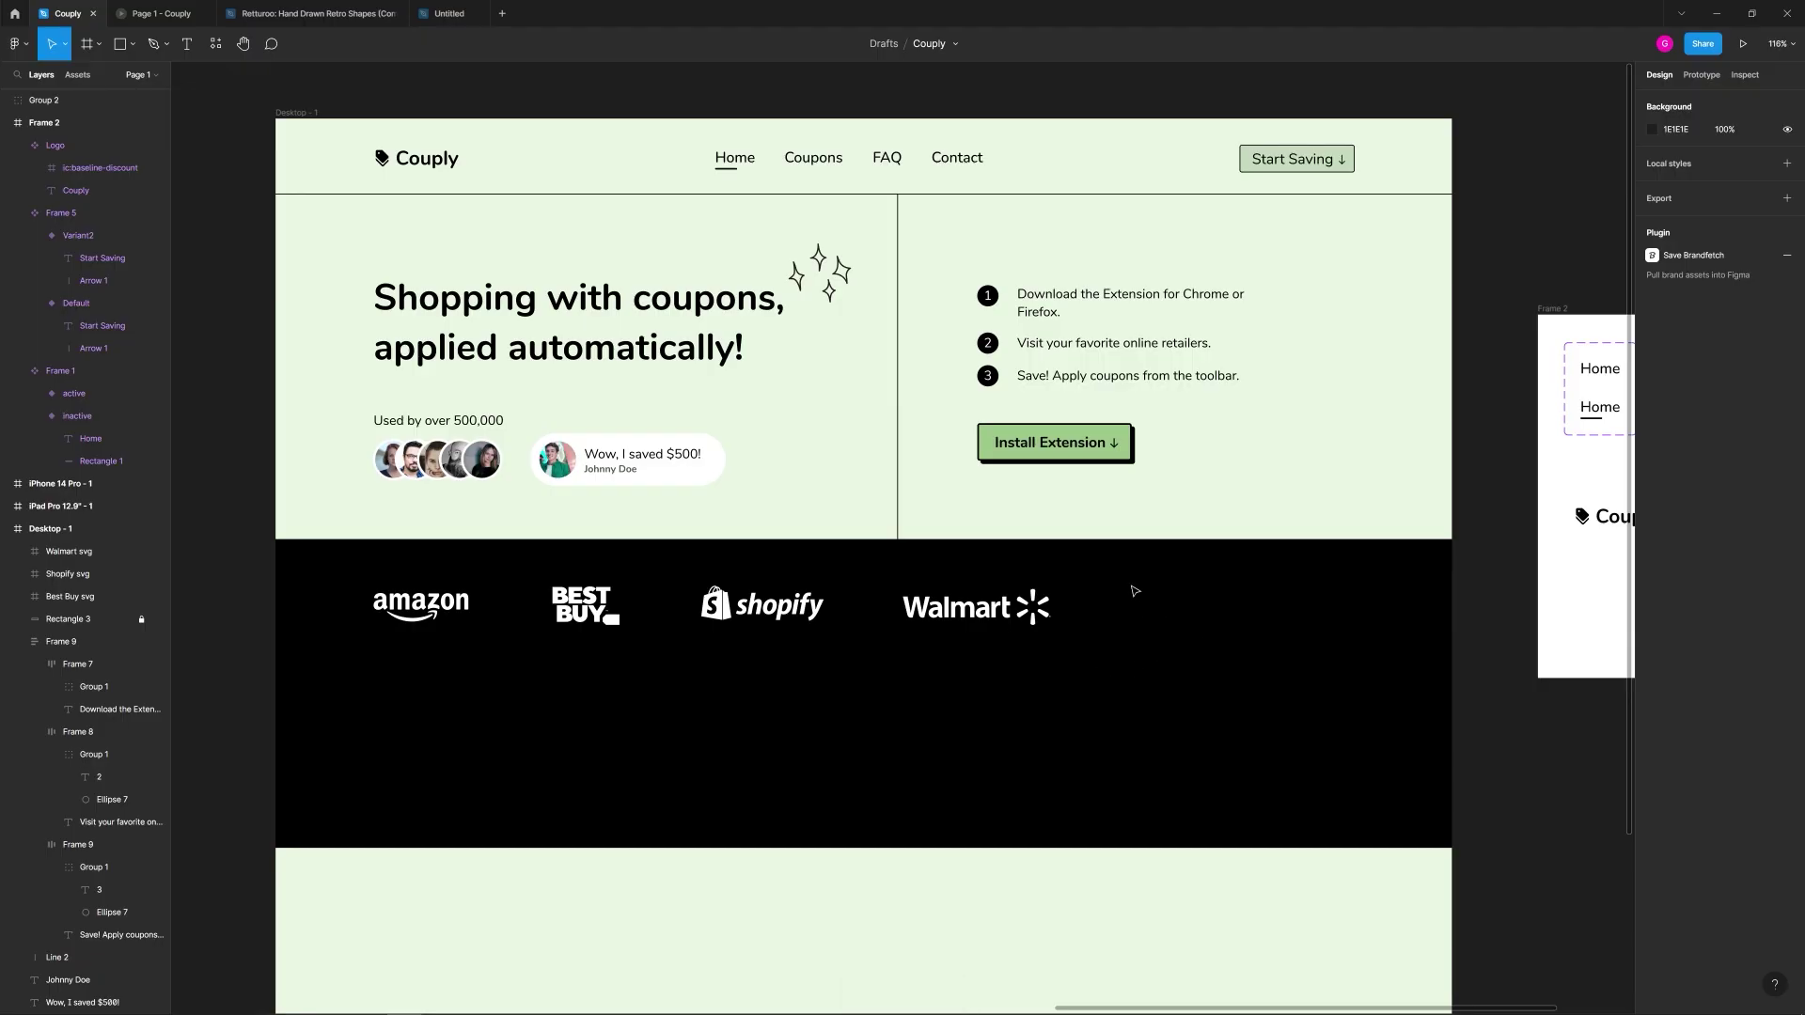
Step: Add the white text "View all brands" after the Walmart logo in the black section
{"action": "left_click_drag", "start_coordinate": [1124, 599], "coordinate": [1298, 640]}
{"action": "scroll", "coordinate": [1305, 647], "scroll_direction": "up", "scroll_amount": 3}
{"action": "scroll", "coordinate": [1306, 640], "scroll_direction": "up", "scroll_amount": 5}
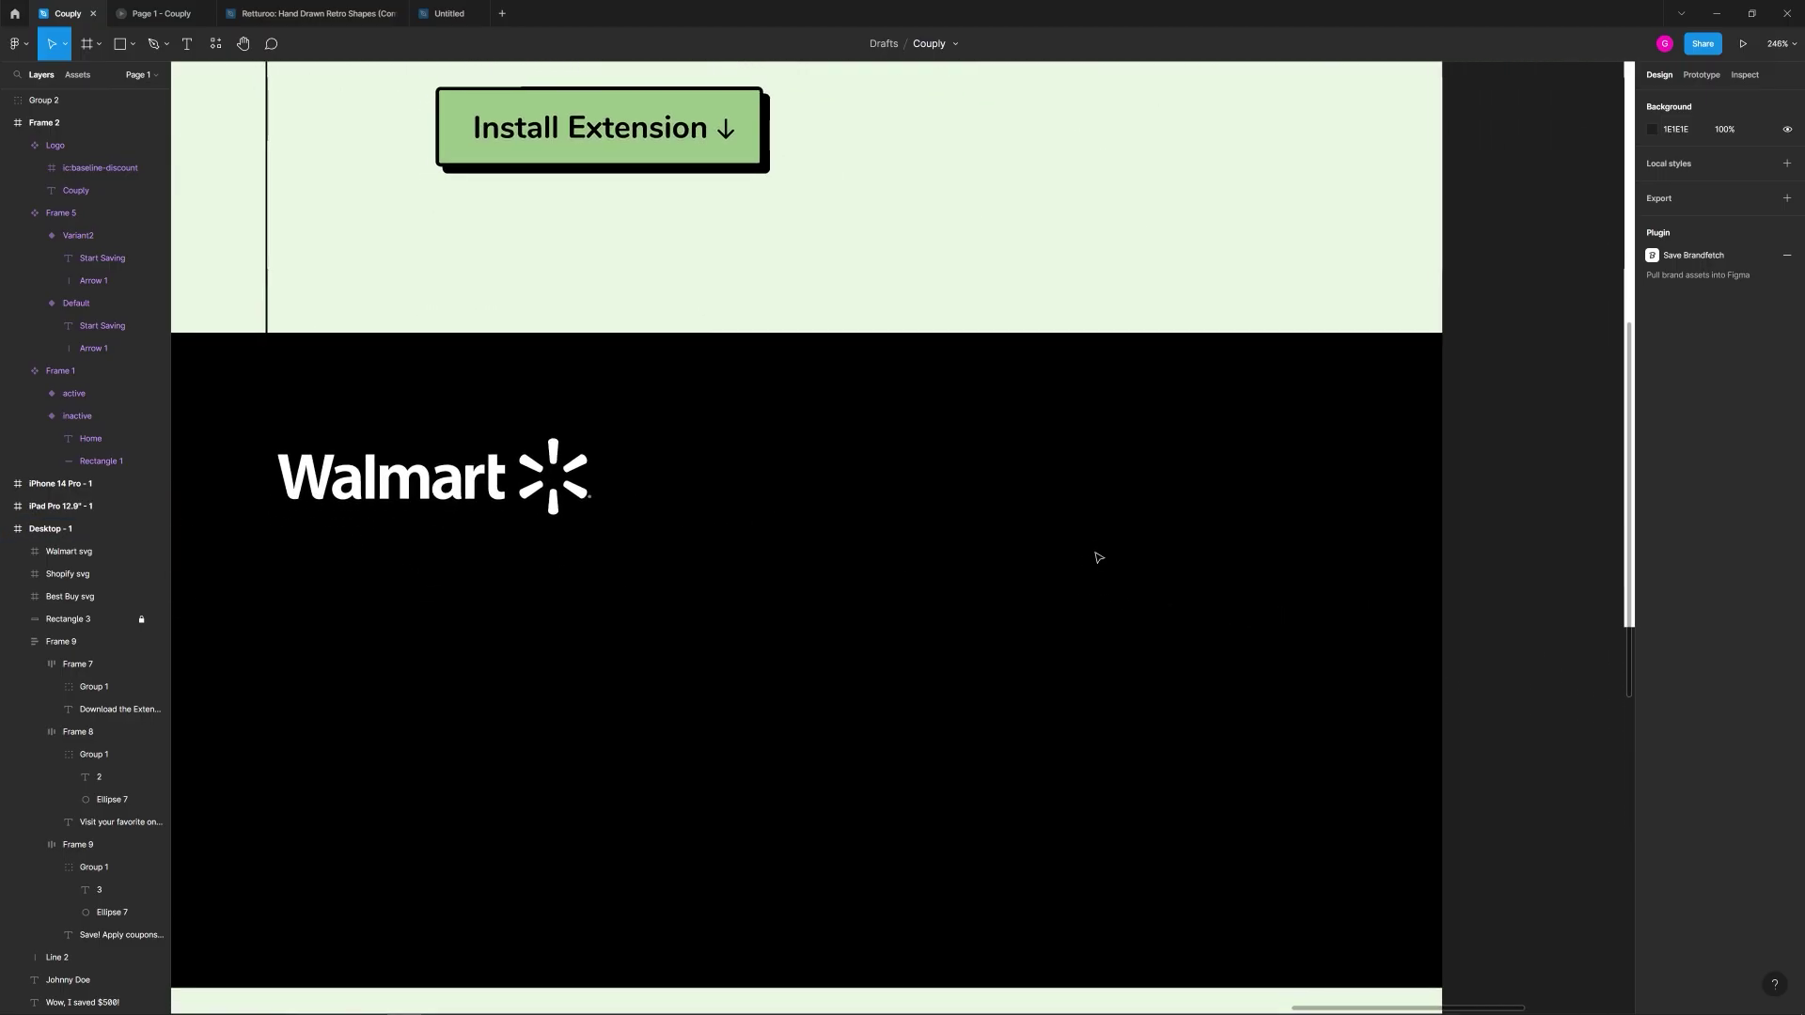
{"action": "key", "text": "t"}
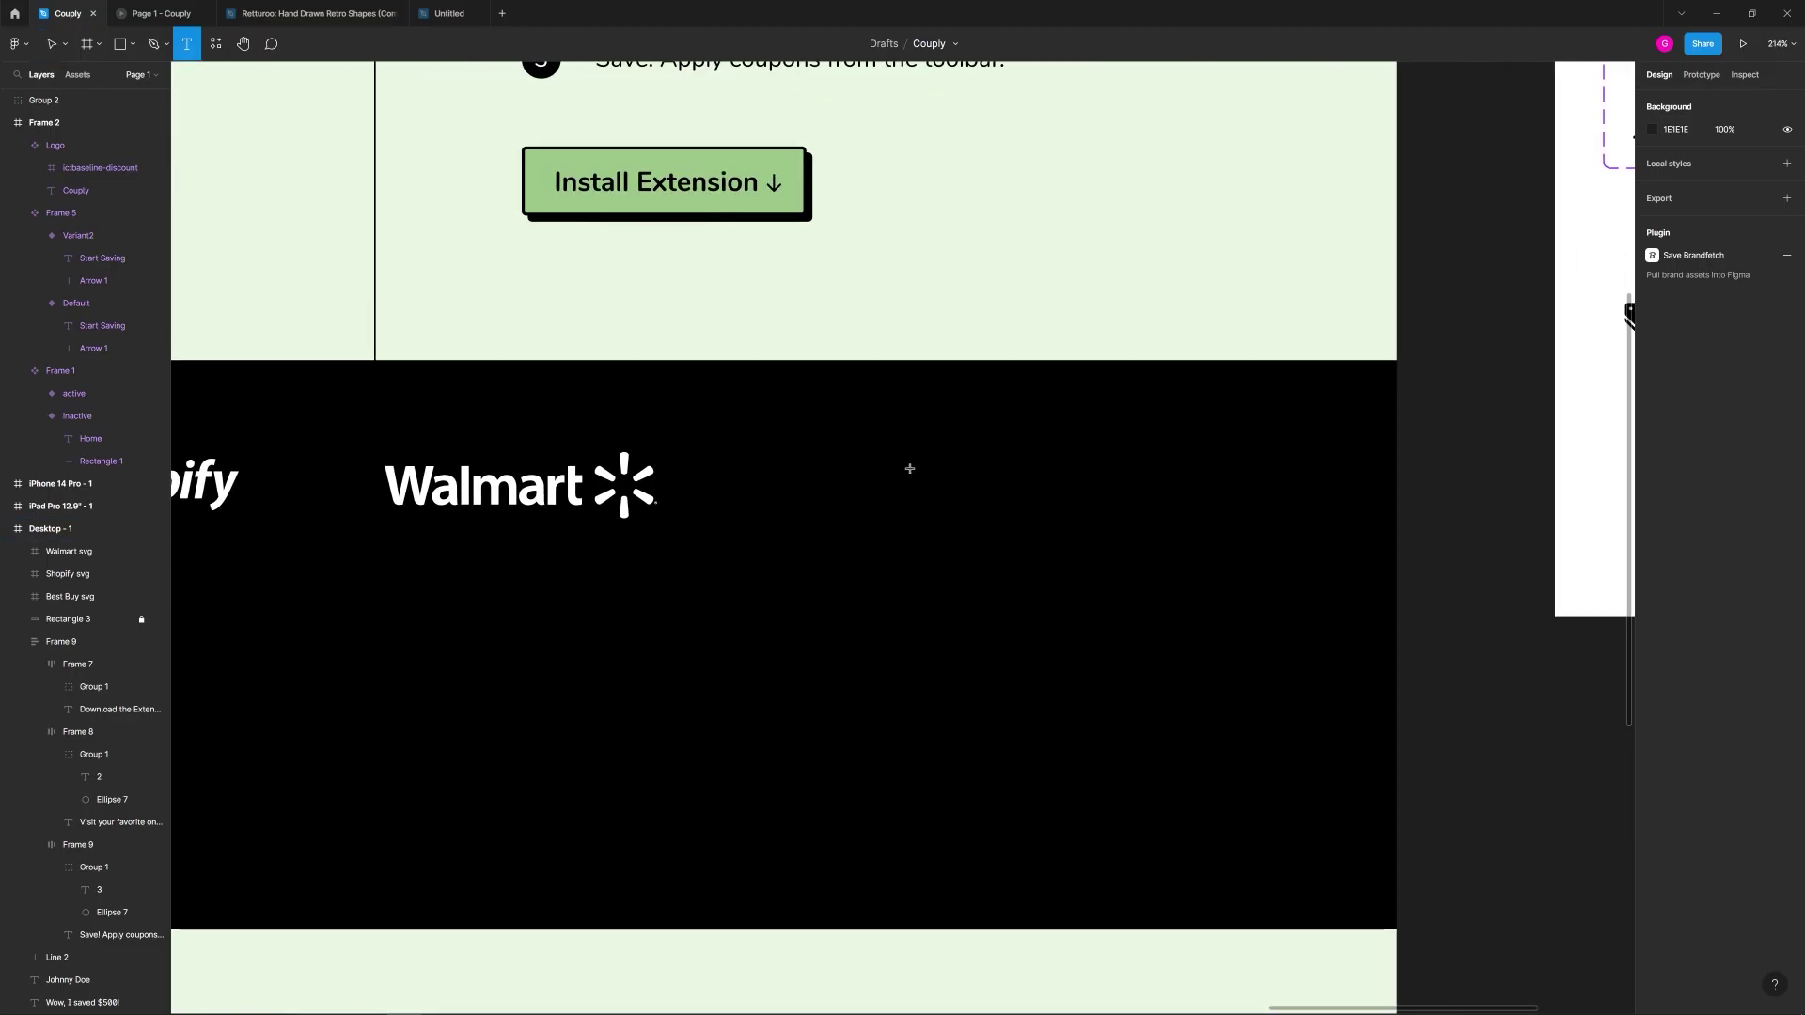
{"action": "left_click", "coordinate": [917, 468]}
{"action": "type", "text": "View all brands"}
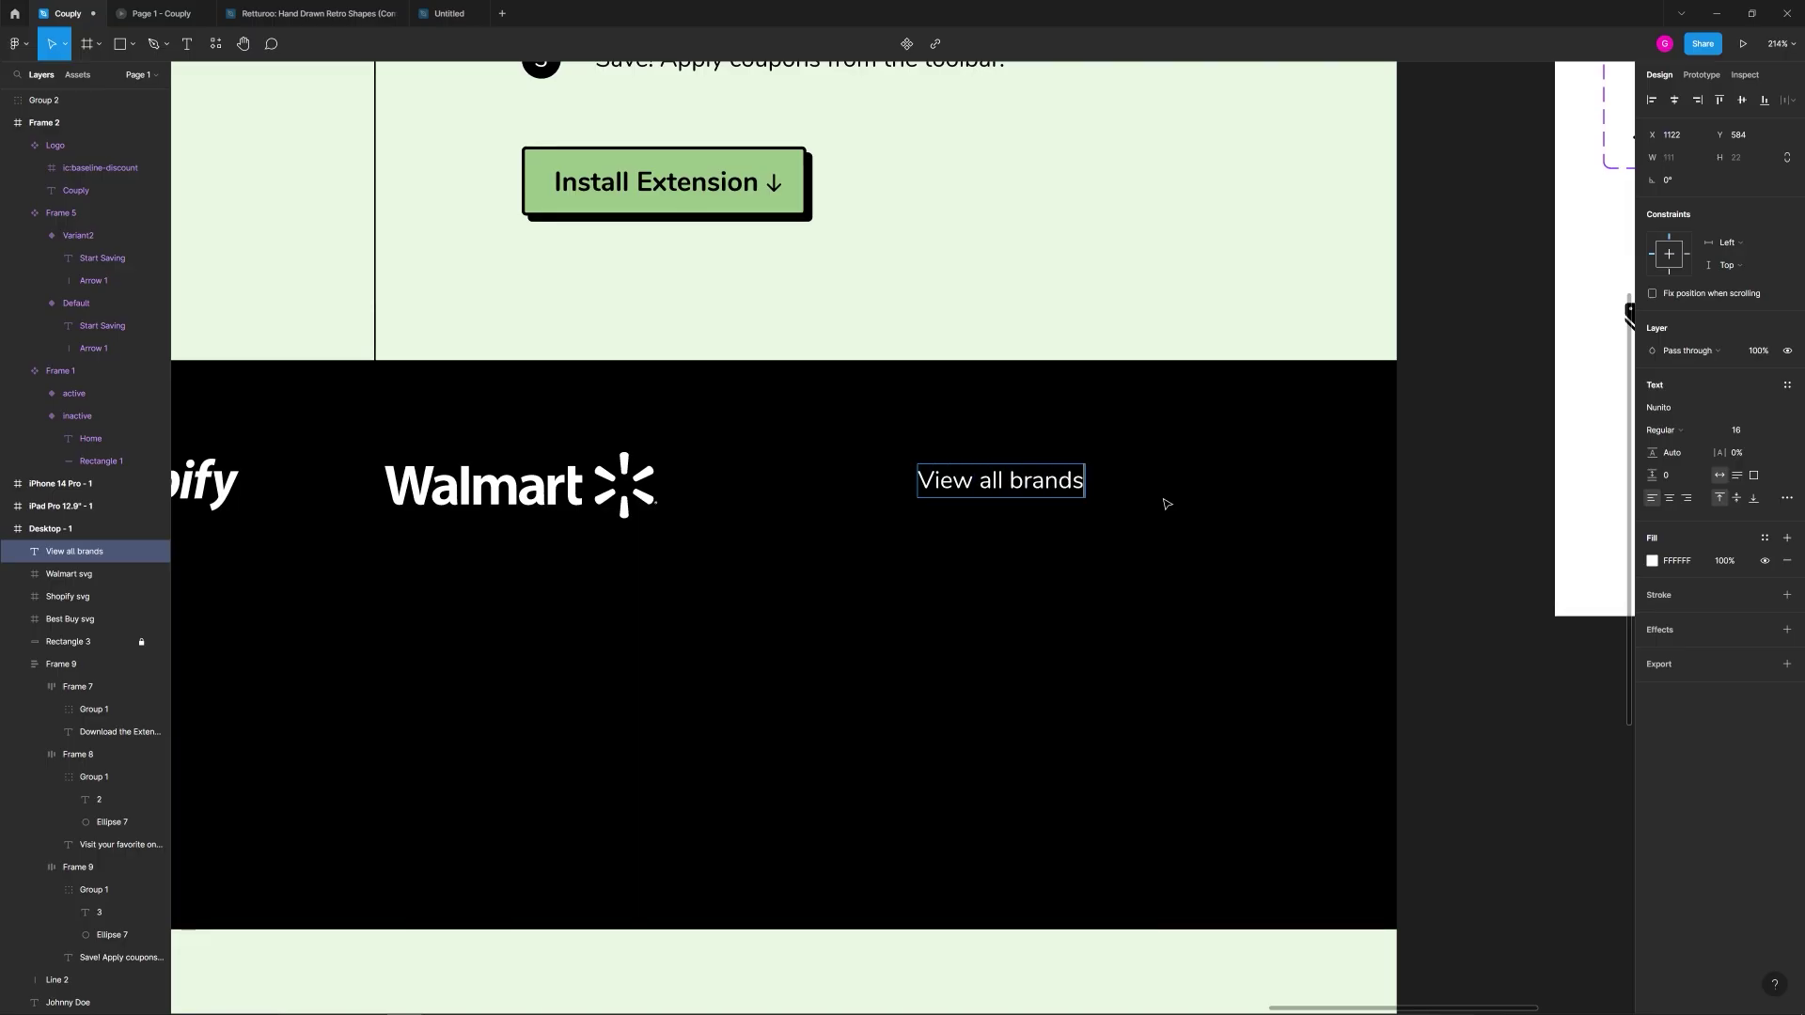
{"action": "key", "text": "Escape"}
Step: Underline the View all brands text and shift it slightly so it lines up with the brand logos
{"action": "scroll", "coordinate": [1165, 504], "scroll_direction": "up", "scroll_amount": 3, "text": "ctrl"}
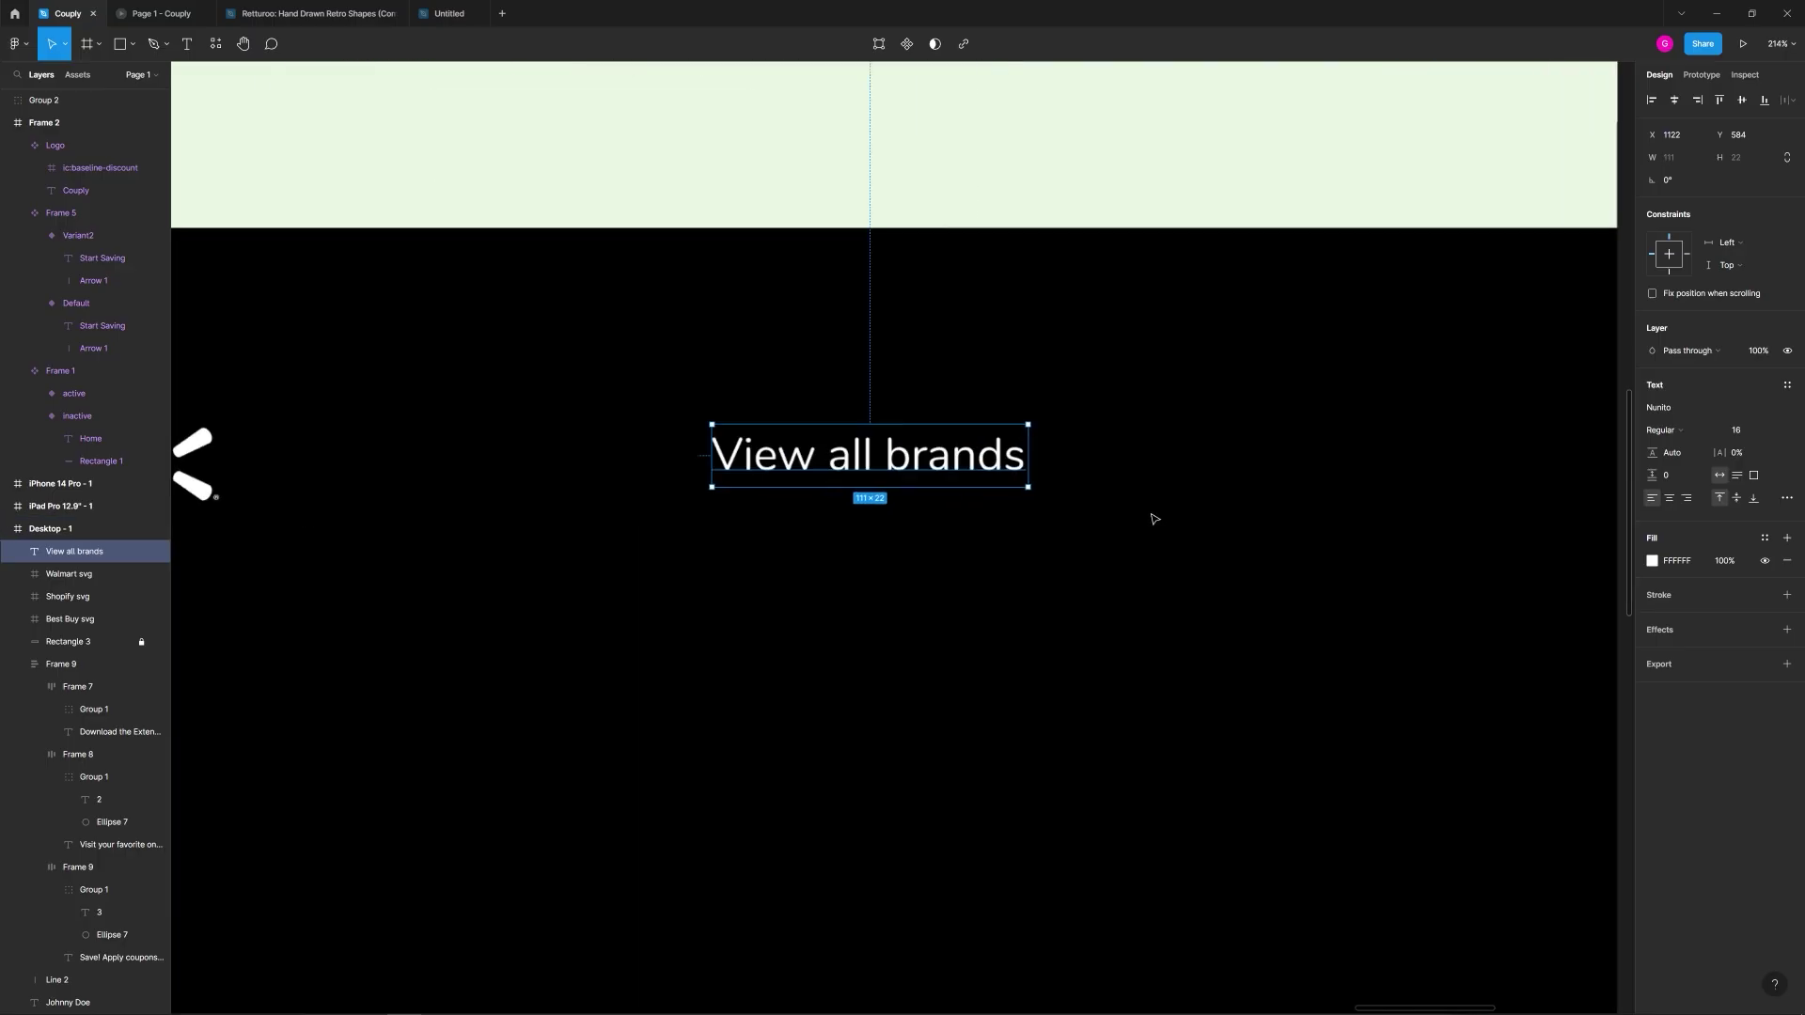
{"action": "left_click", "coordinate": [1787, 497]}
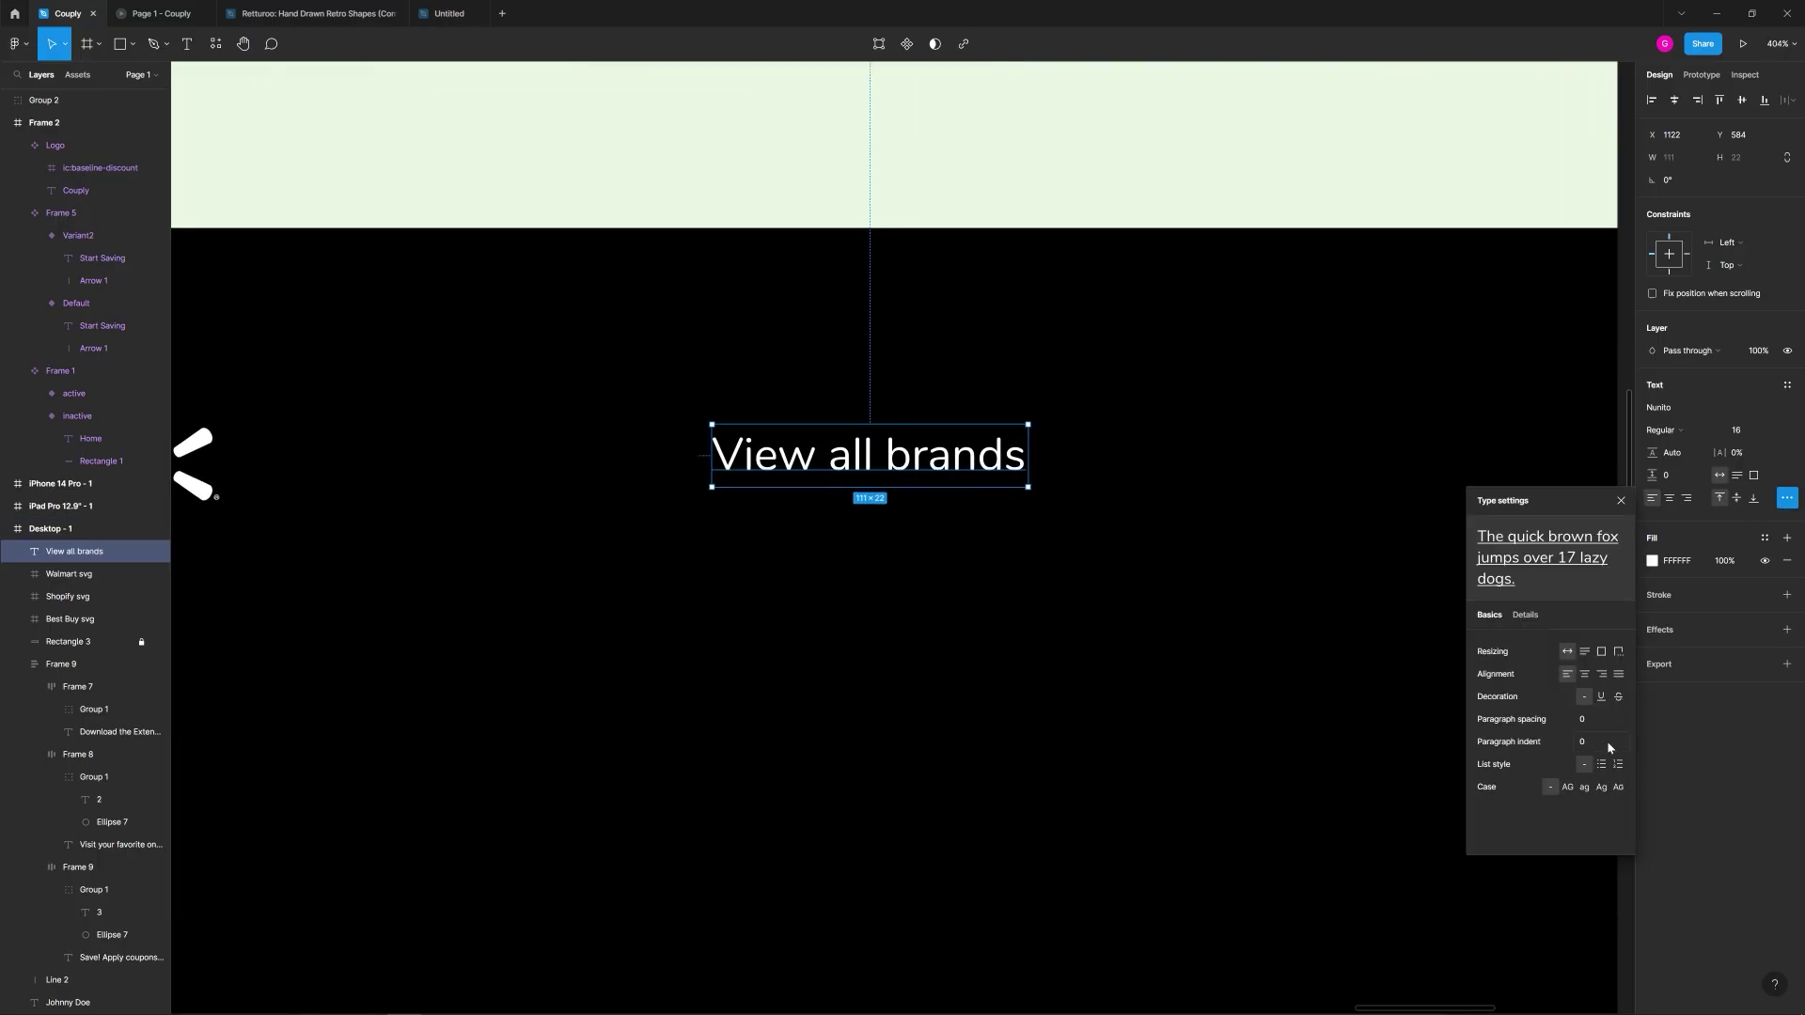
{"action": "left_click", "coordinate": [1601, 698]}
{"action": "left_click", "coordinate": [1083, 589]}
{"action": "left_click_drag", "start_coordinate": [832, 475], "coordinate": [847, 486]}
{"action": "left_click", "coordinate": [860, 575]}
{"action": "scroll", "coordinate": [789, 564], "scroll_direction": "down", "scroll_amount": 3, "text": "ctrl"}
{"action": "left_click_drag", "start_coordinate": [790, 564], "coordinate": [946, 582]}
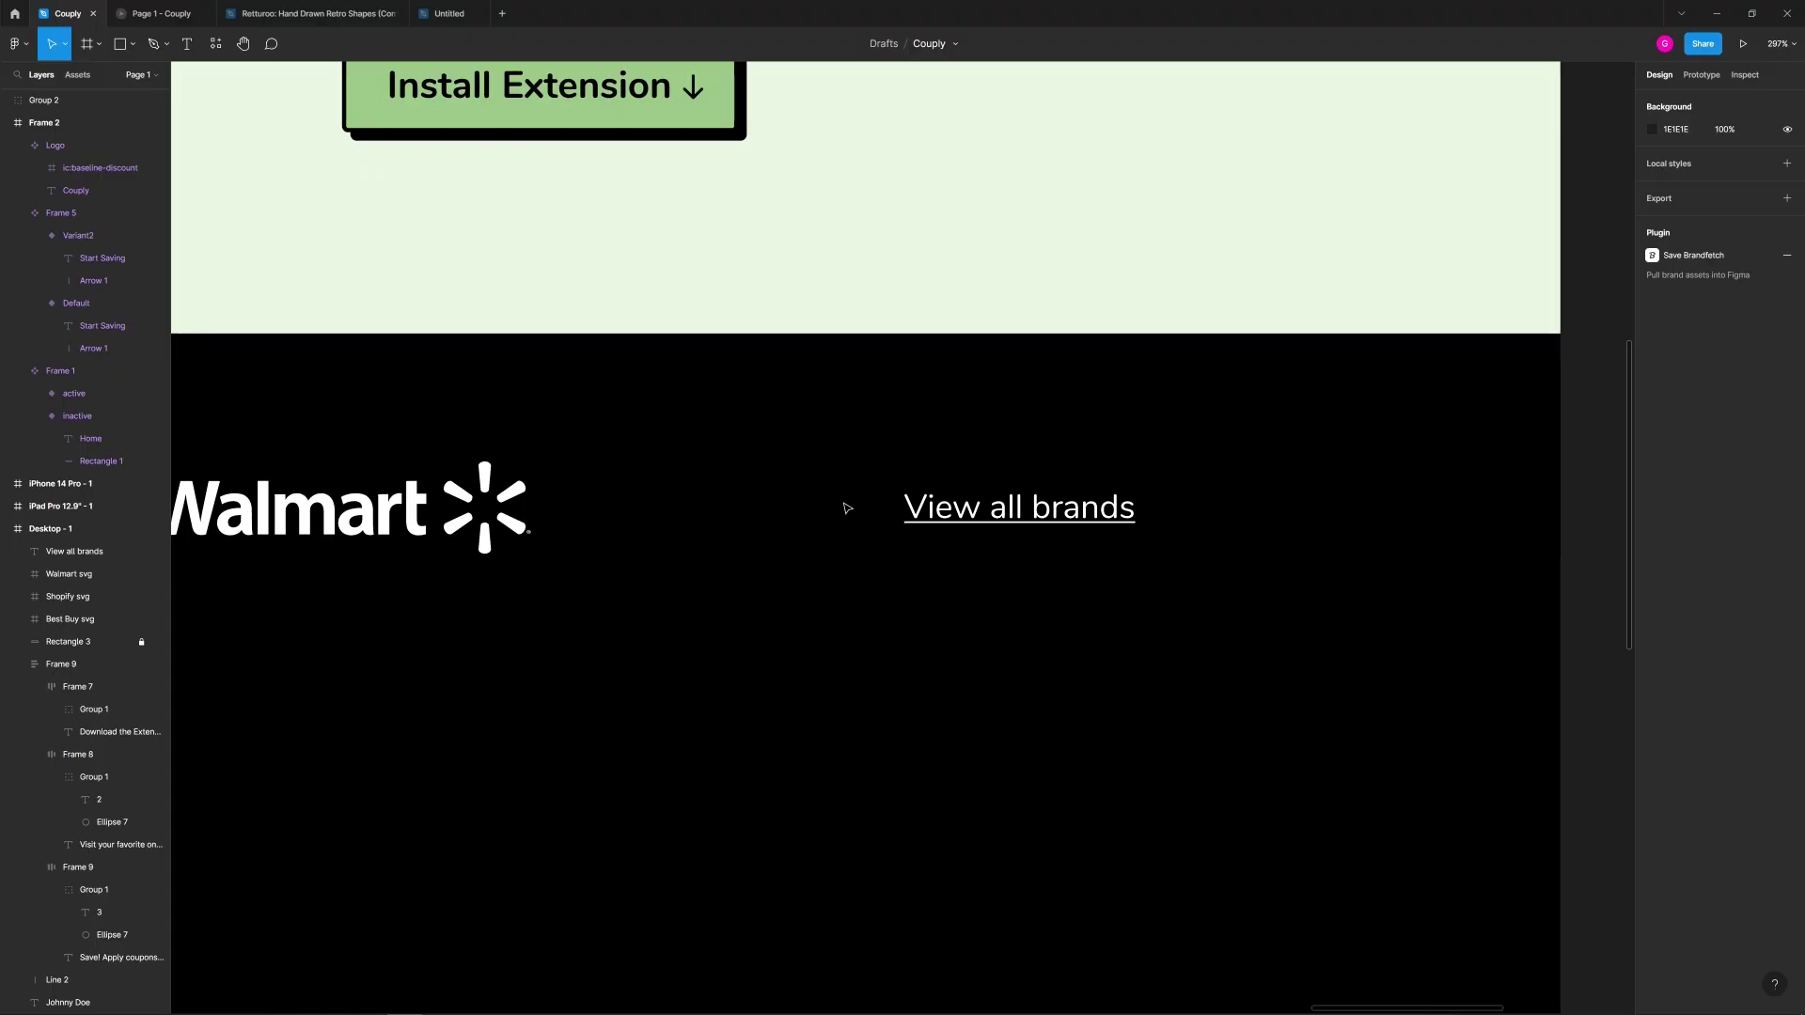
Step: Run the Iconify plugin, search for "eye" and import the solid eye icon ic:baseline-remove-red-eye onto the page
{"action": "scroll", "coordinate": [1157, 451], "scroll_direction": "down", "scroll_amount": 5, "text": "ctrl"}
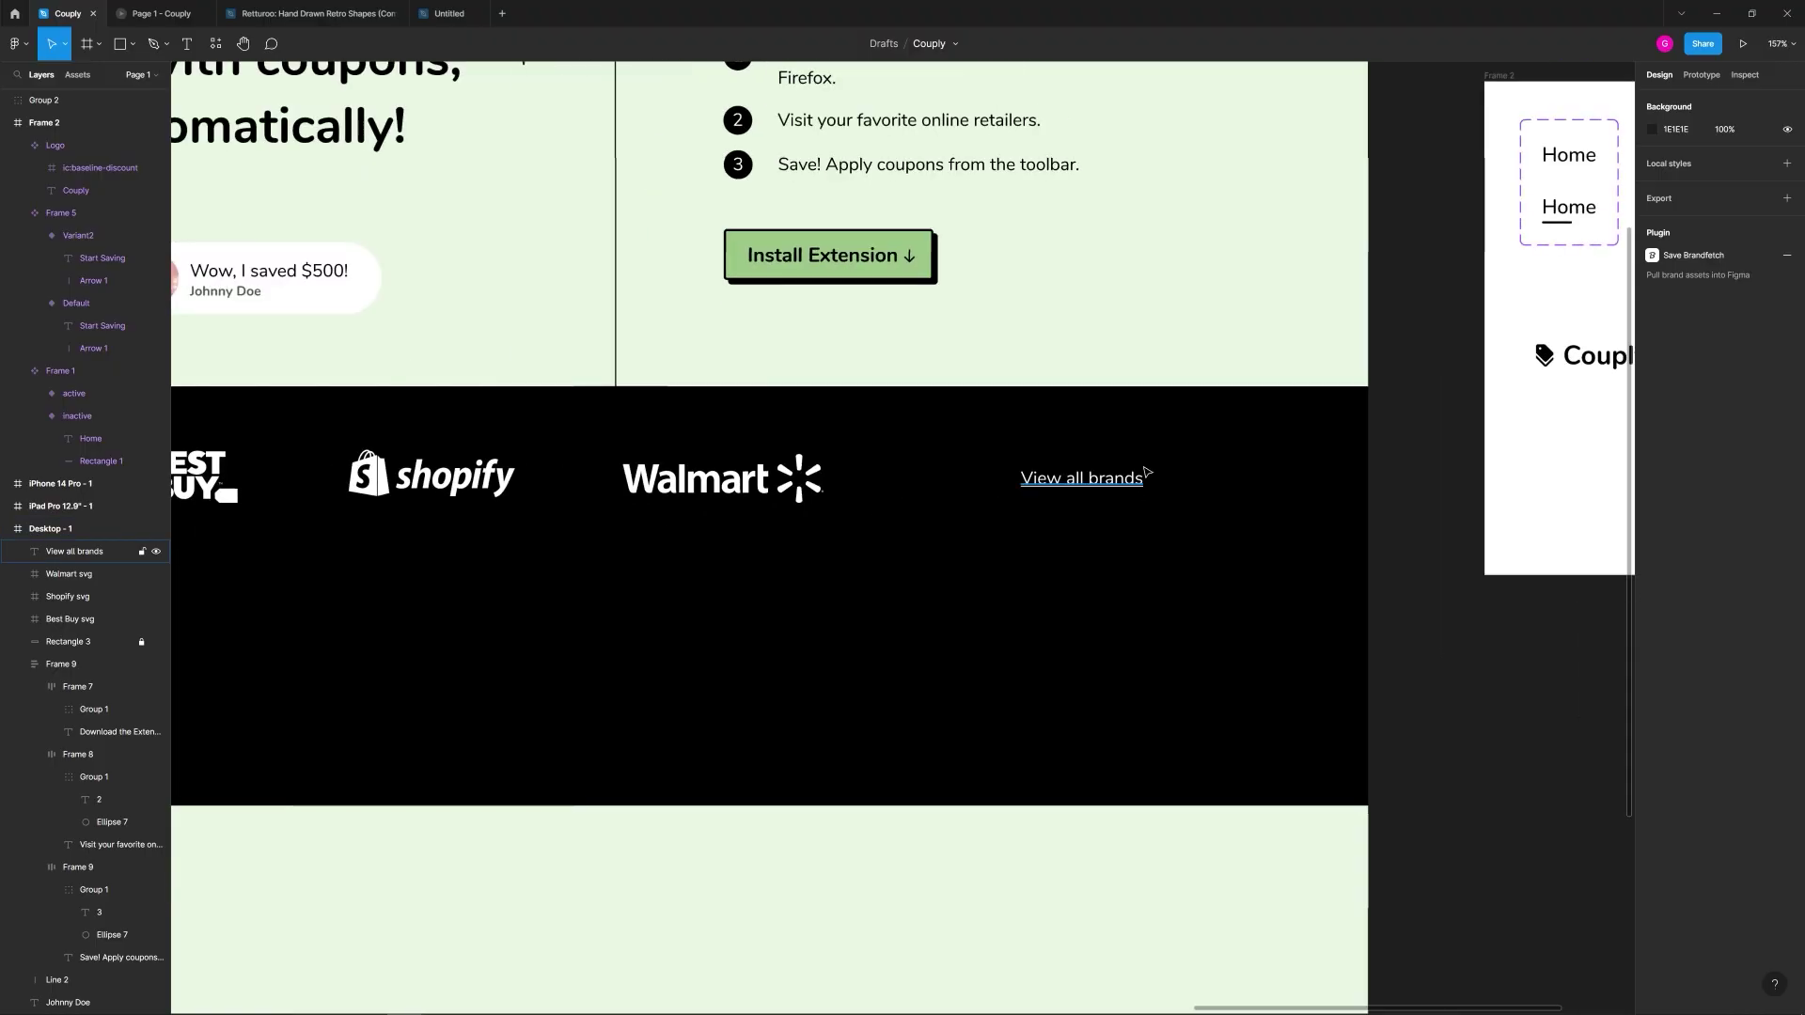
{"action": "left_click", "coordinate": [214, 44]}
{"action": "type", "text": "iconfify"}
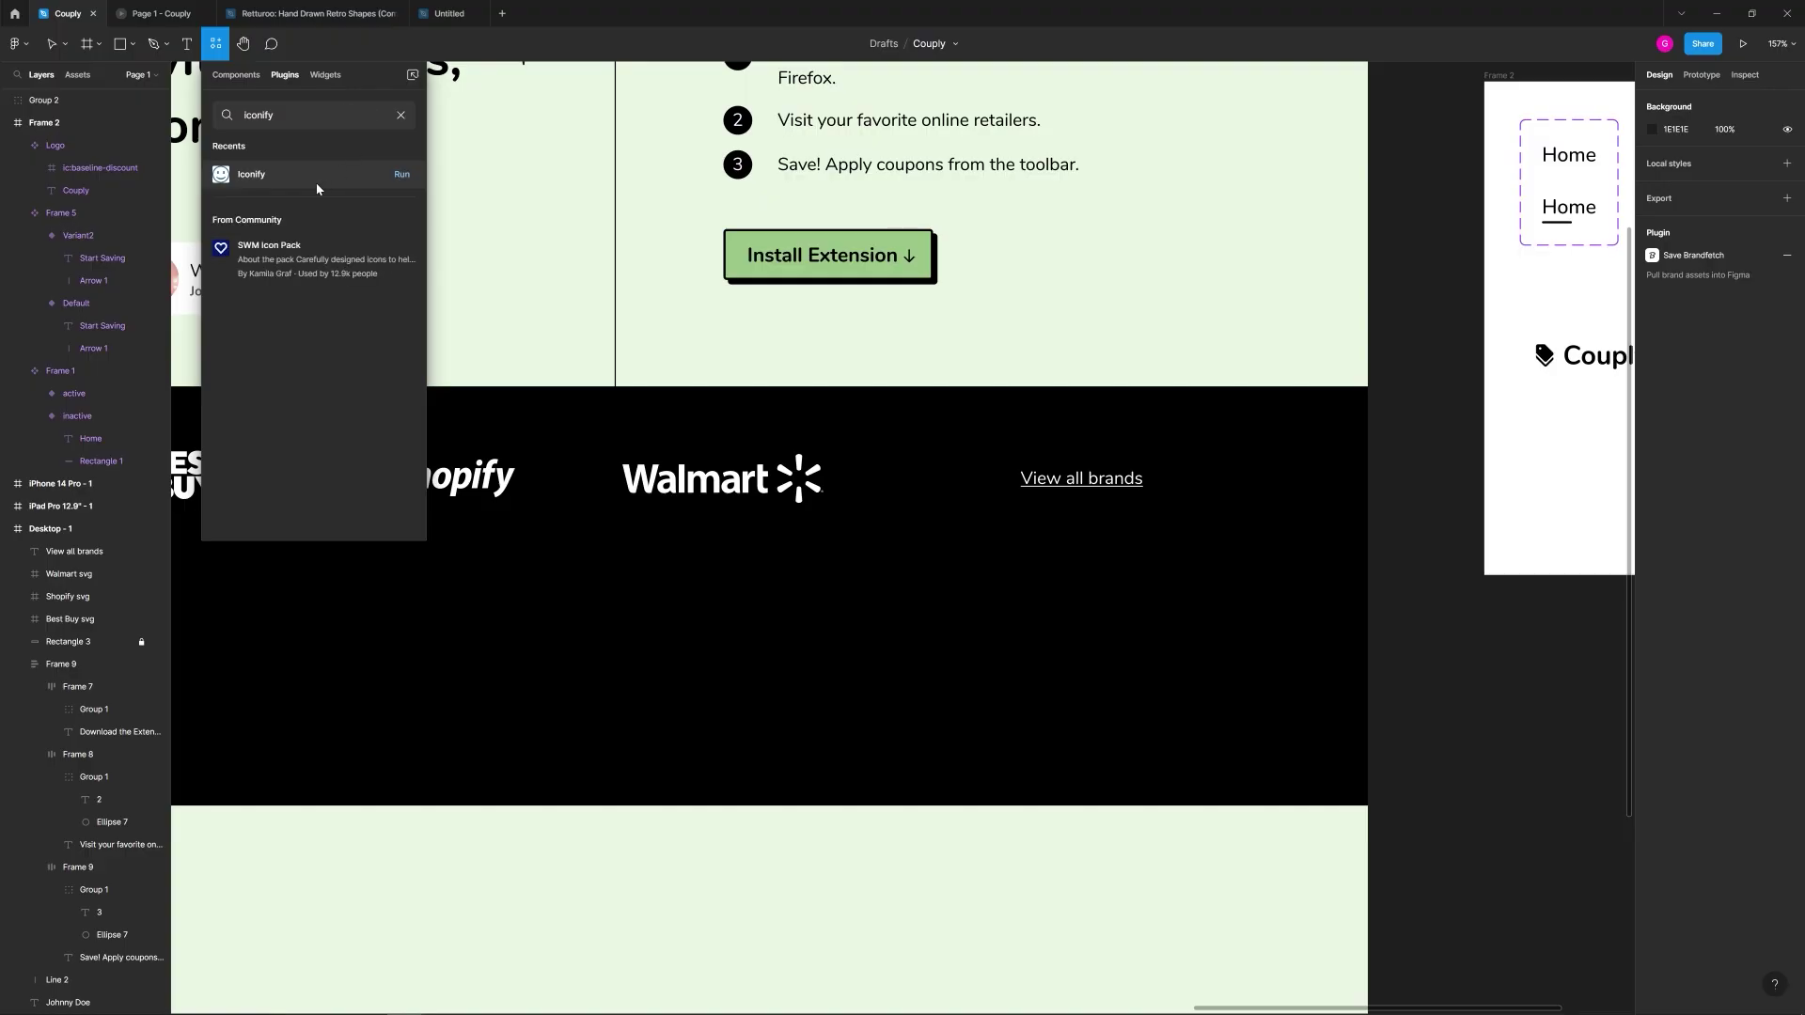
{"action": "left_click", "coordinate": [384, 182]}
{"action": "left_click", "coordinate": [296, 273]}
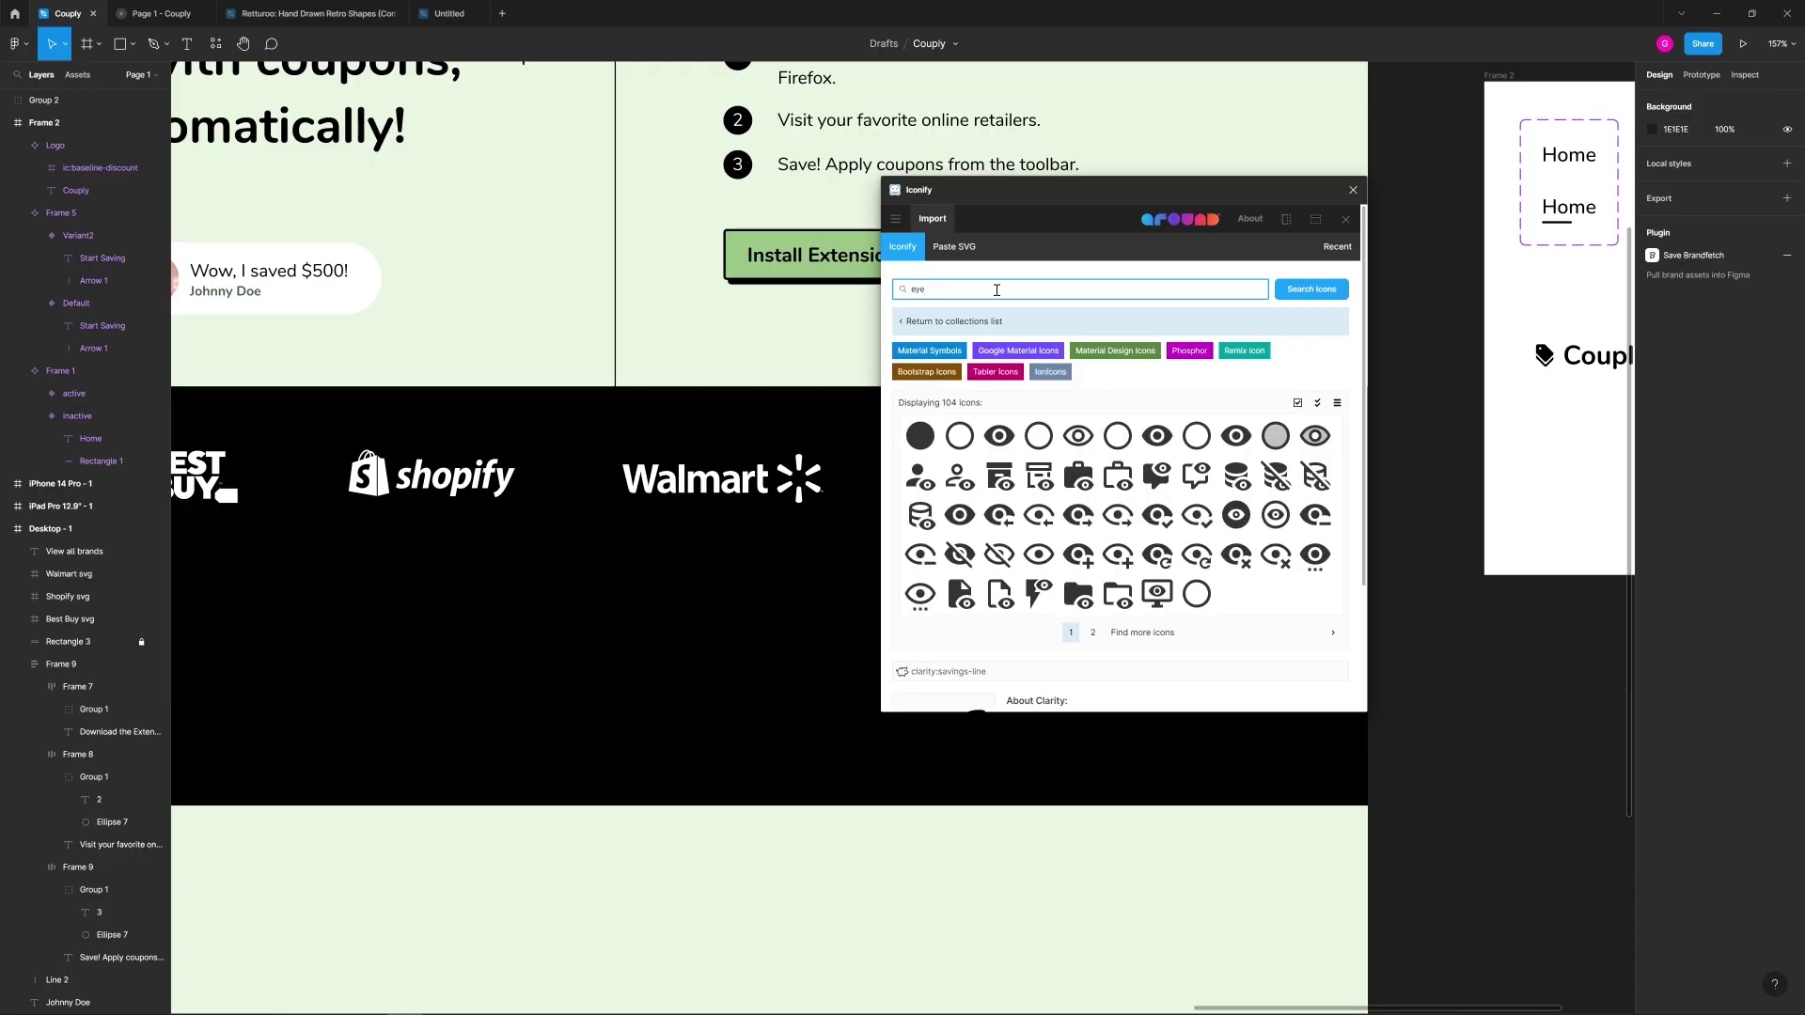
{"action": "left_click_drag", "start_coordinate": [998, 435], "coordinate": [803, 366]}
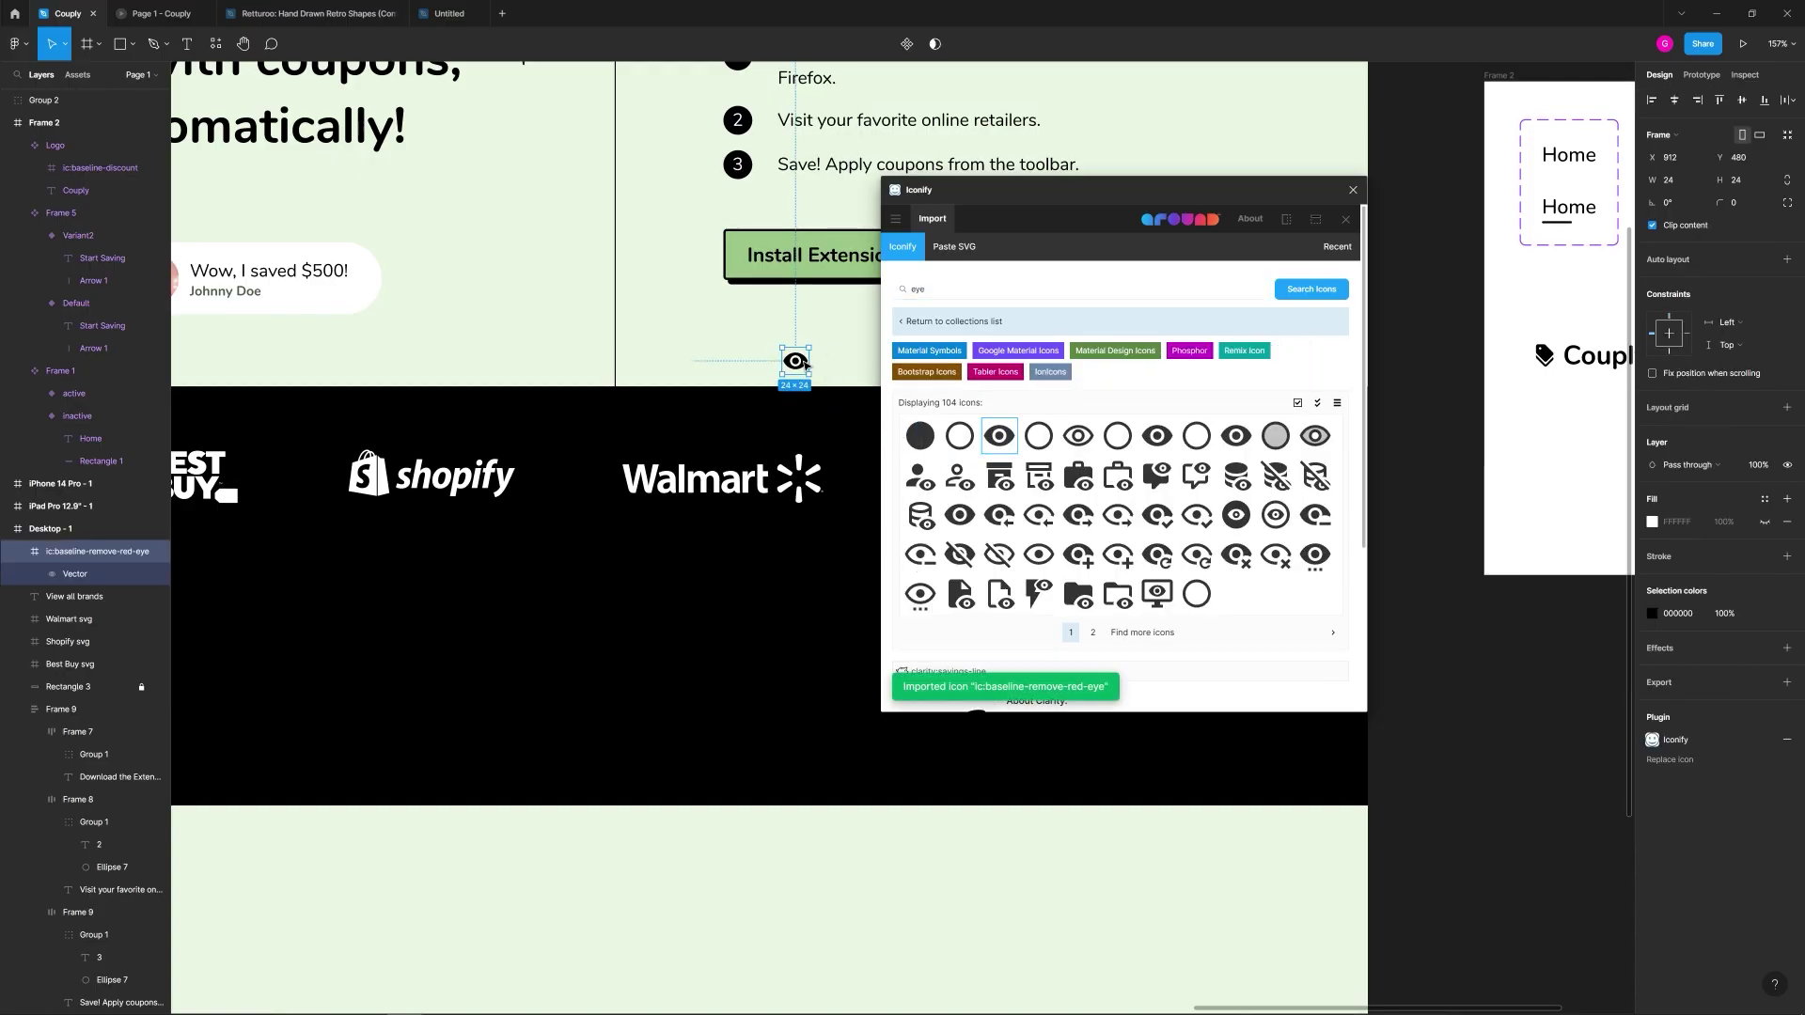
{"action": "left_click", "coordinate": [1353, 189]}
Step: Recolour the eye icon to white FFFFFF and place it just before the View all brands text, with a 12 px gap
{"action": "left_click", "coordinate": [1652, 614]}
{"action": "left_click", "coordinate": [1483, 916]}
{"action": "left_click_drag", "start_coordinate": [796, 361], "coordinate": [996, 477]}
{"action": "key", "text": "Left"}
{"action": "key", "text": "Left"}
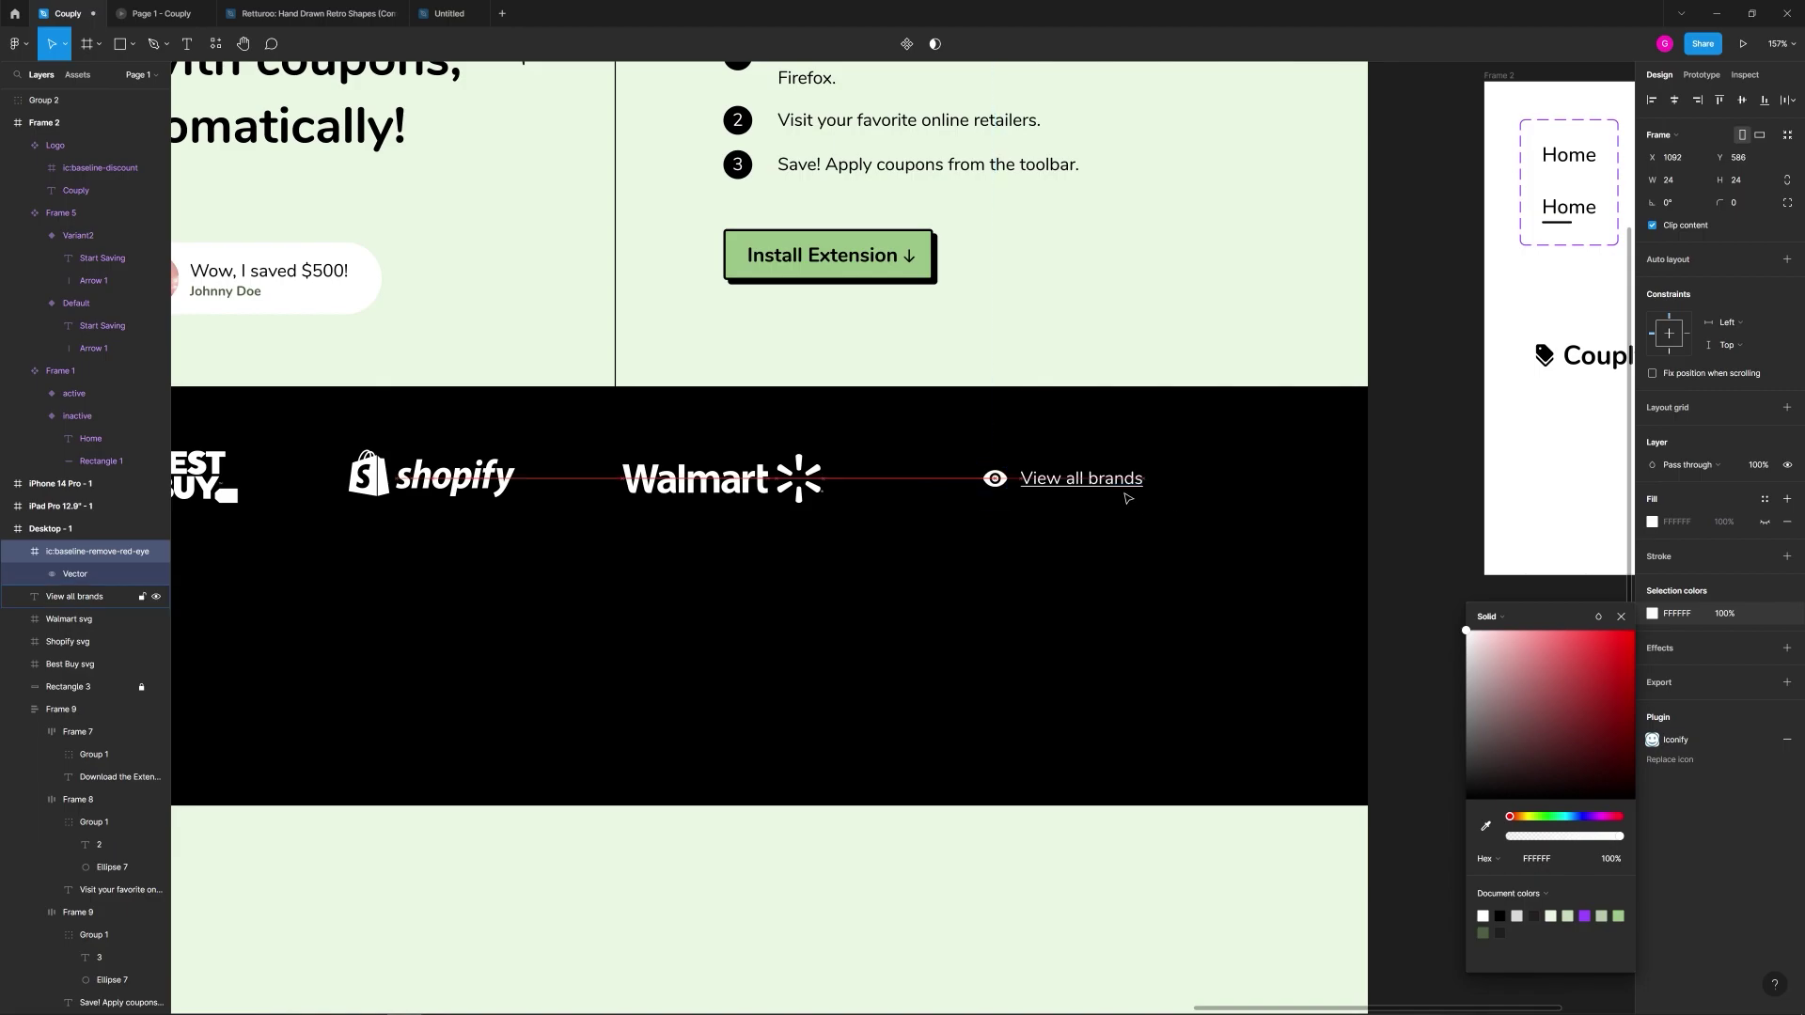
Step: Wrap the eye icon and View all brands text in a horizontal auto layout, vertically centred with a 12 px gap
{"action": "left_click", "coordinate": [1104, 485], "text": "shift"}
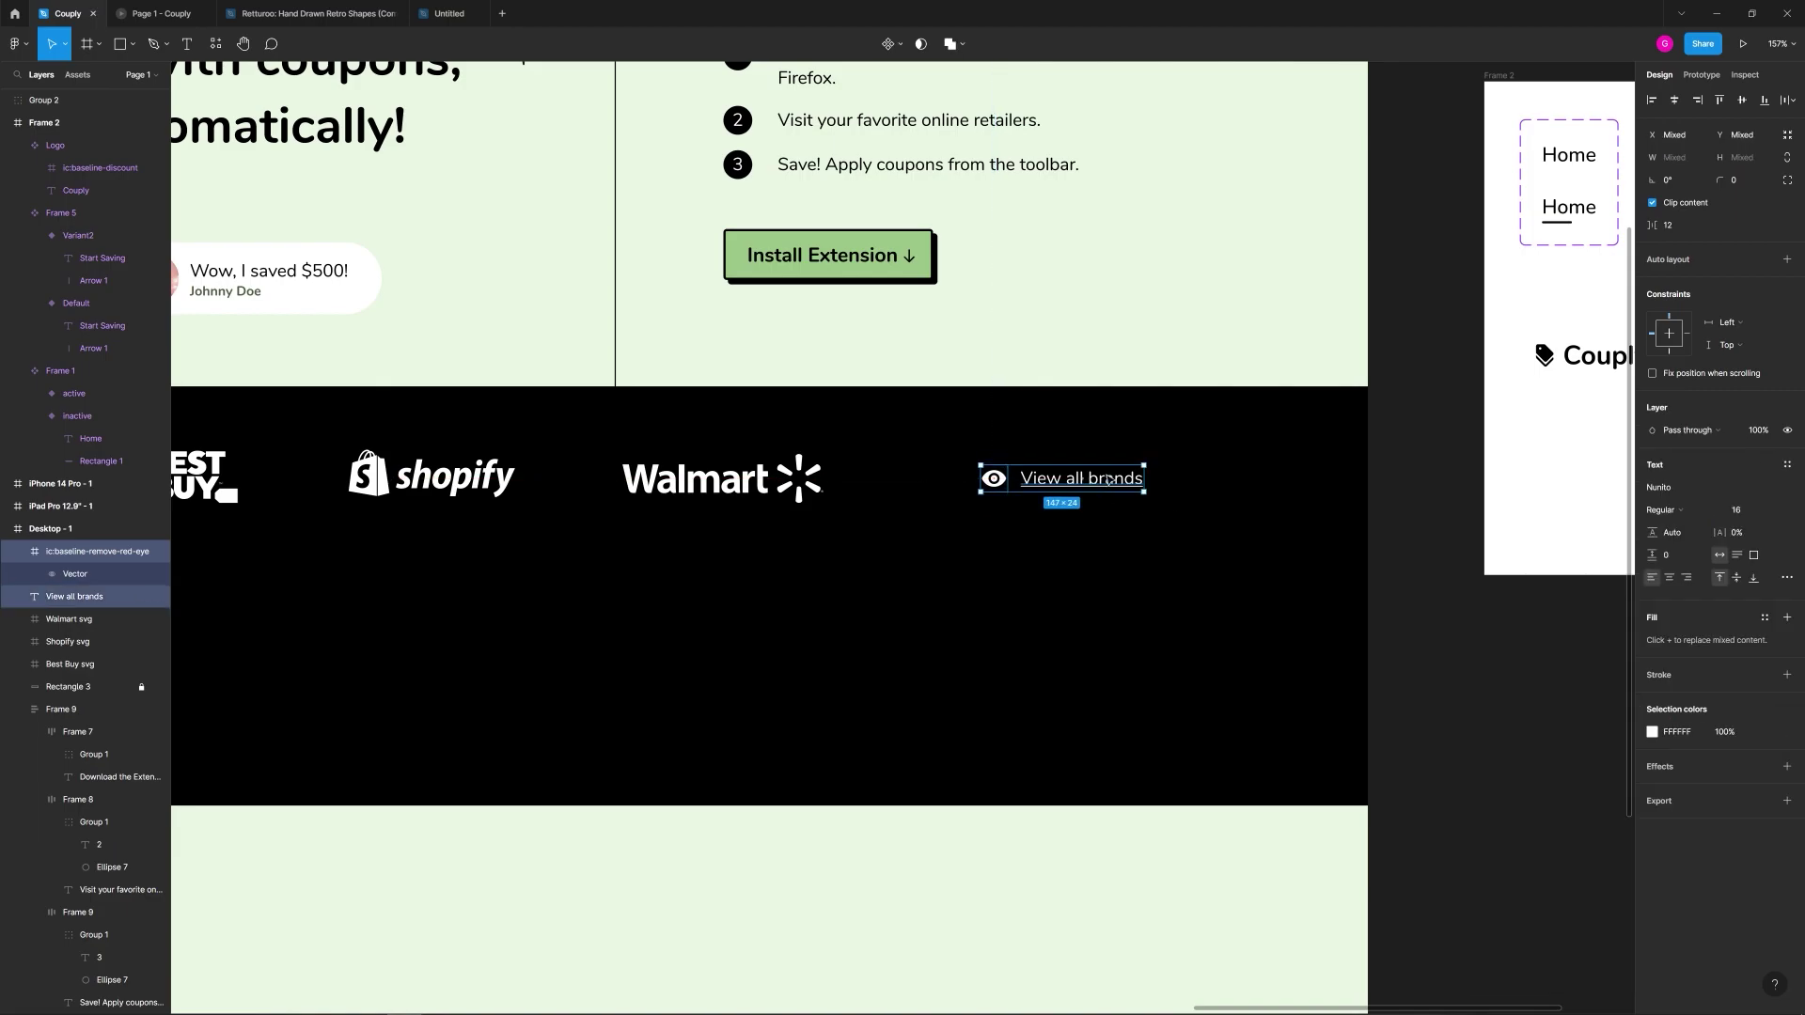
{"action": "left_click", "coordinate": [1787, 260]}
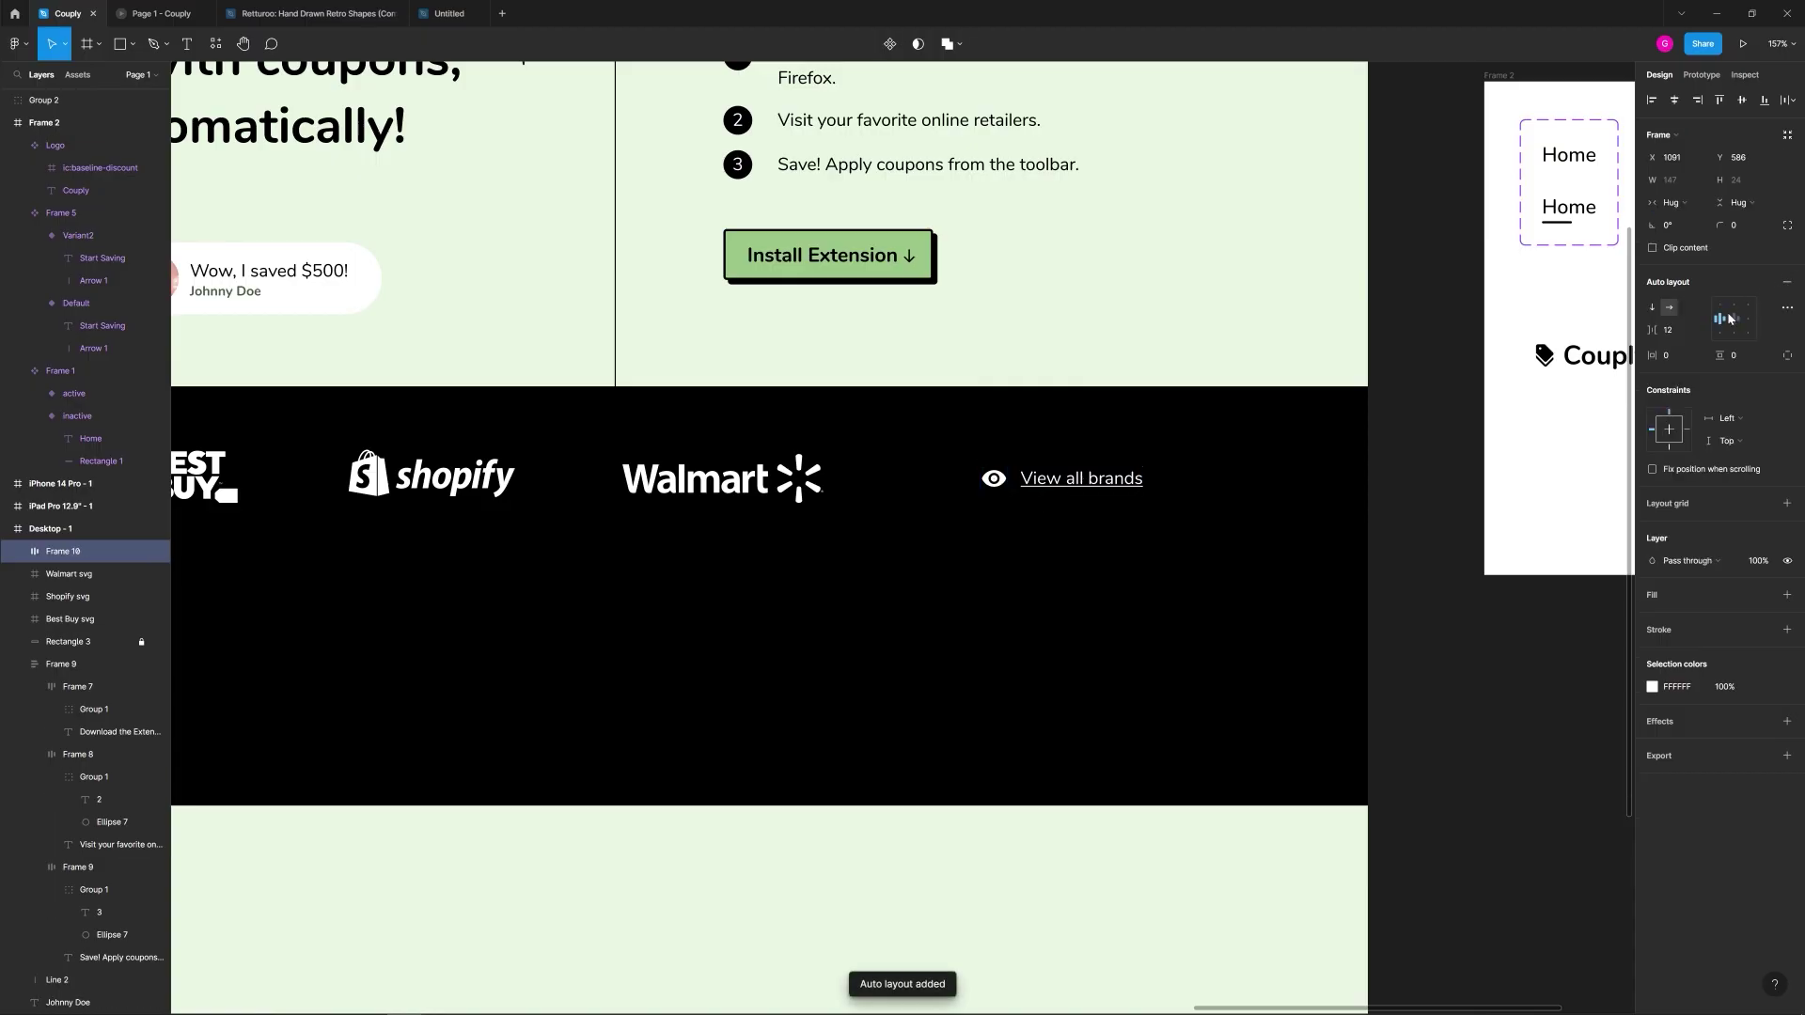
{"action": "left_click", "coordinate": [1719, 322]}
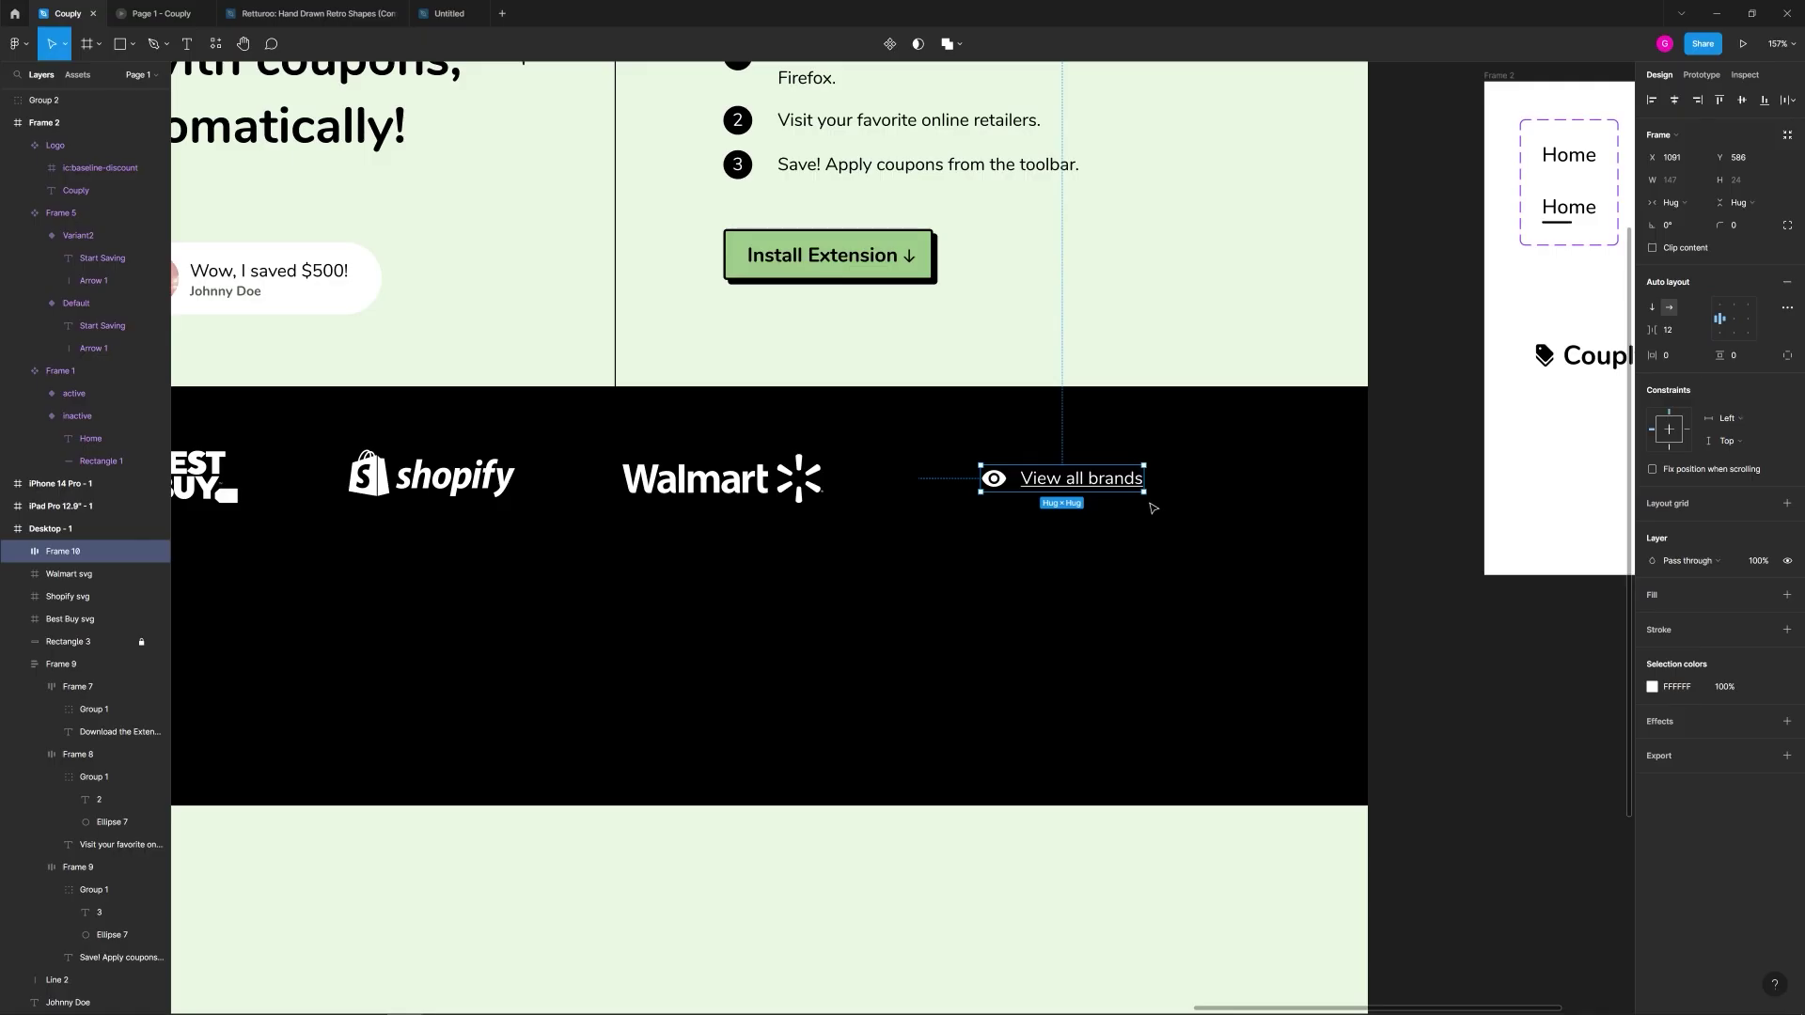
Step: Show the layout grid, move the View all brands link flush with the last column's outer edge, and hide the grid again
{"action": "scroll", "coordinate": [1037, 549], "scroll_direction": "down", "scroll_amount": 5}
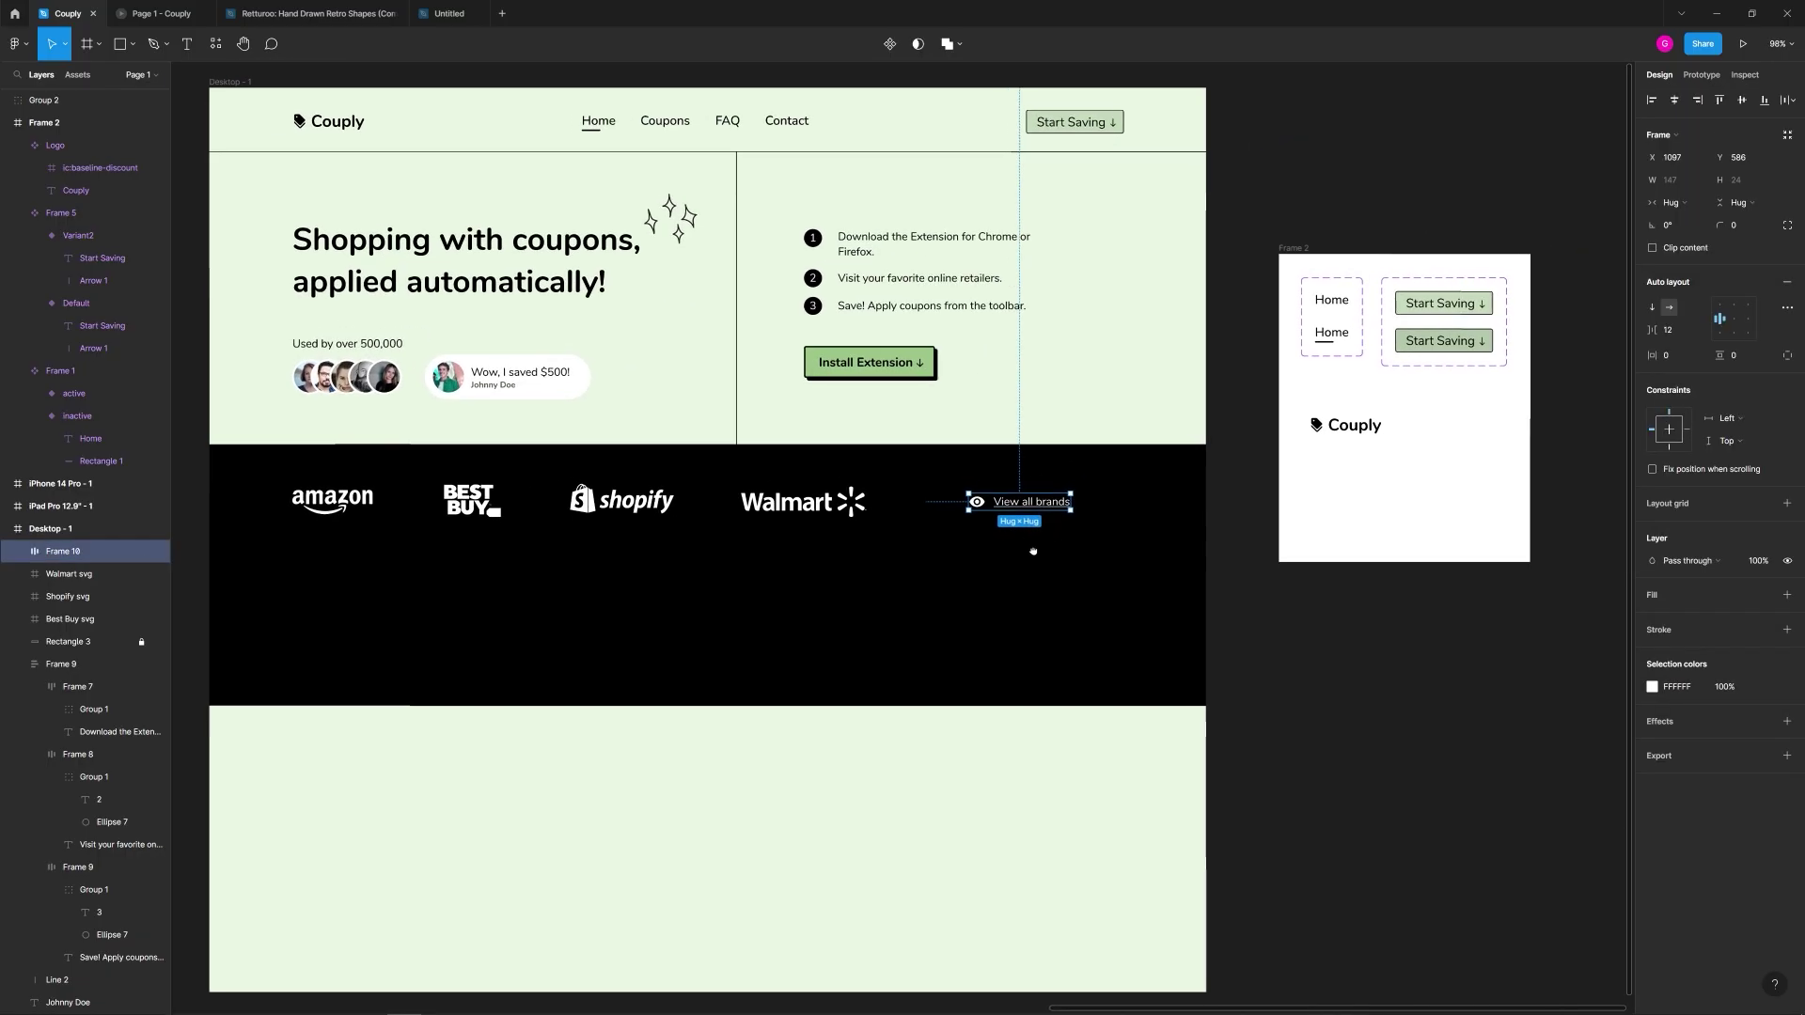
{"action": "key", "text": "ctrl+shift+4"}
{"action": "left_click_drag", "start_coordinate": [1032, 507], "coordinate": [1095, 508]}
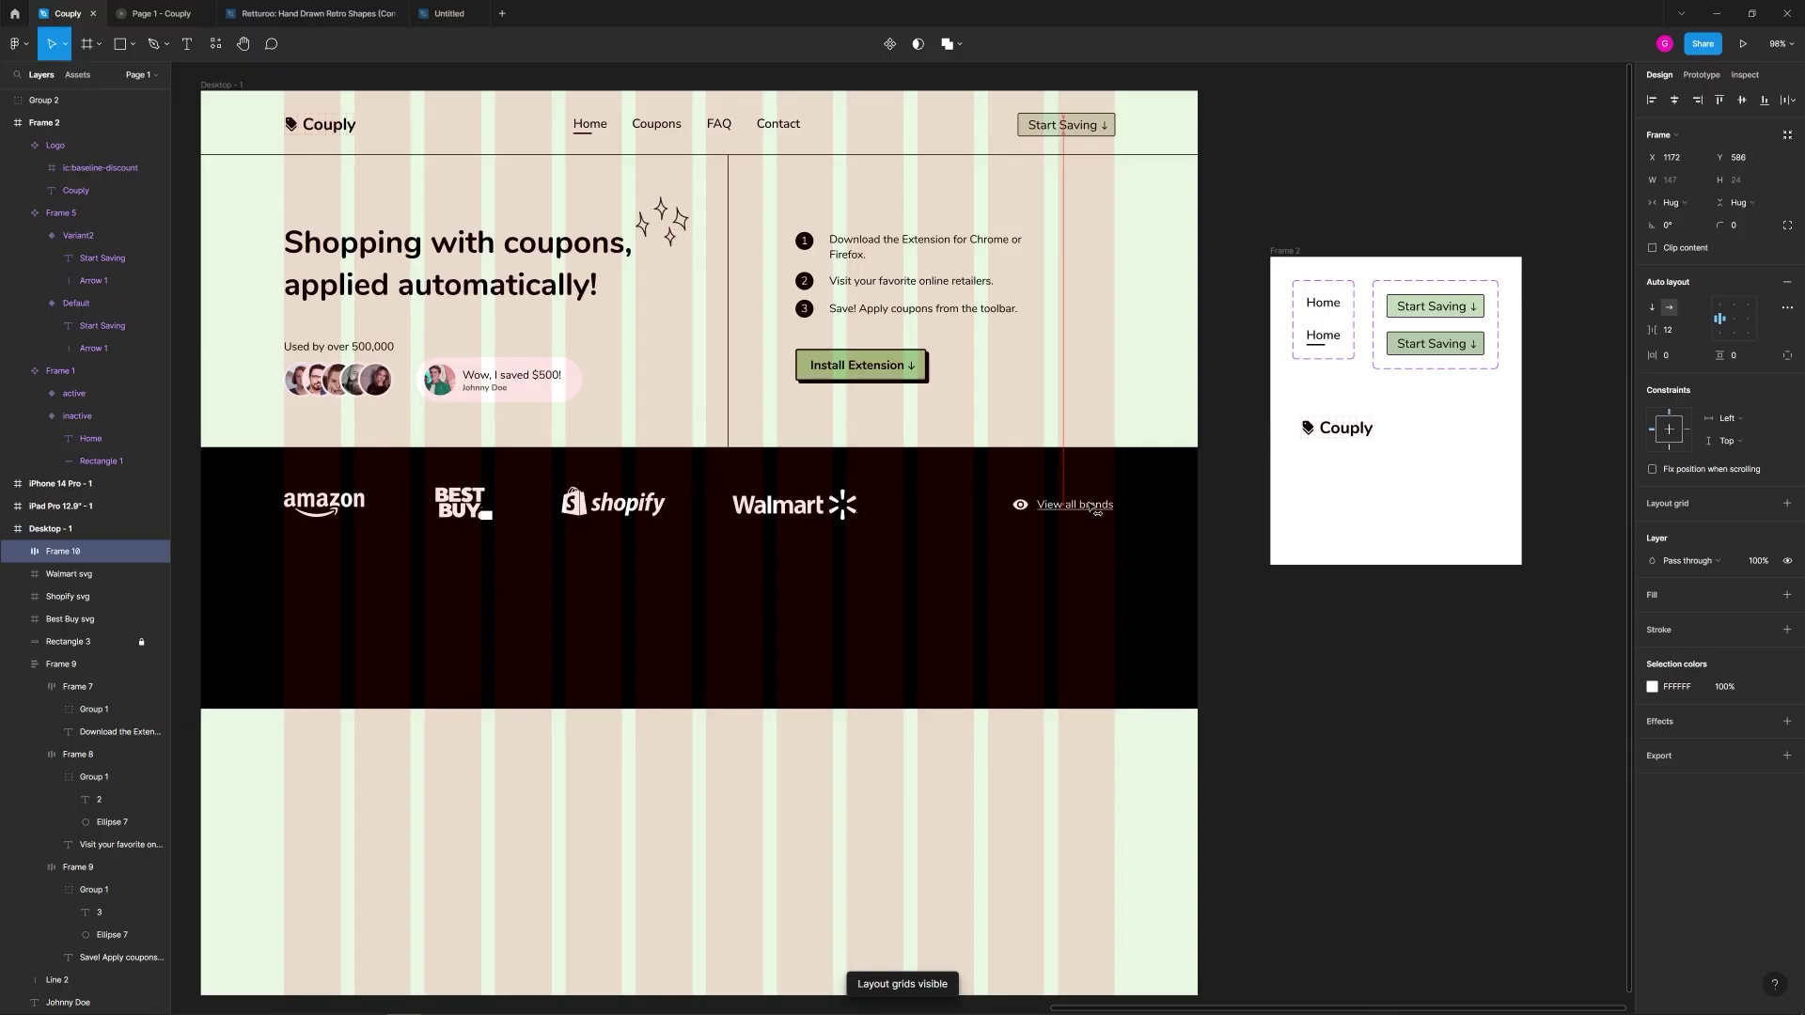
{"action": "left_click", "coordinate": [1239, 602]}
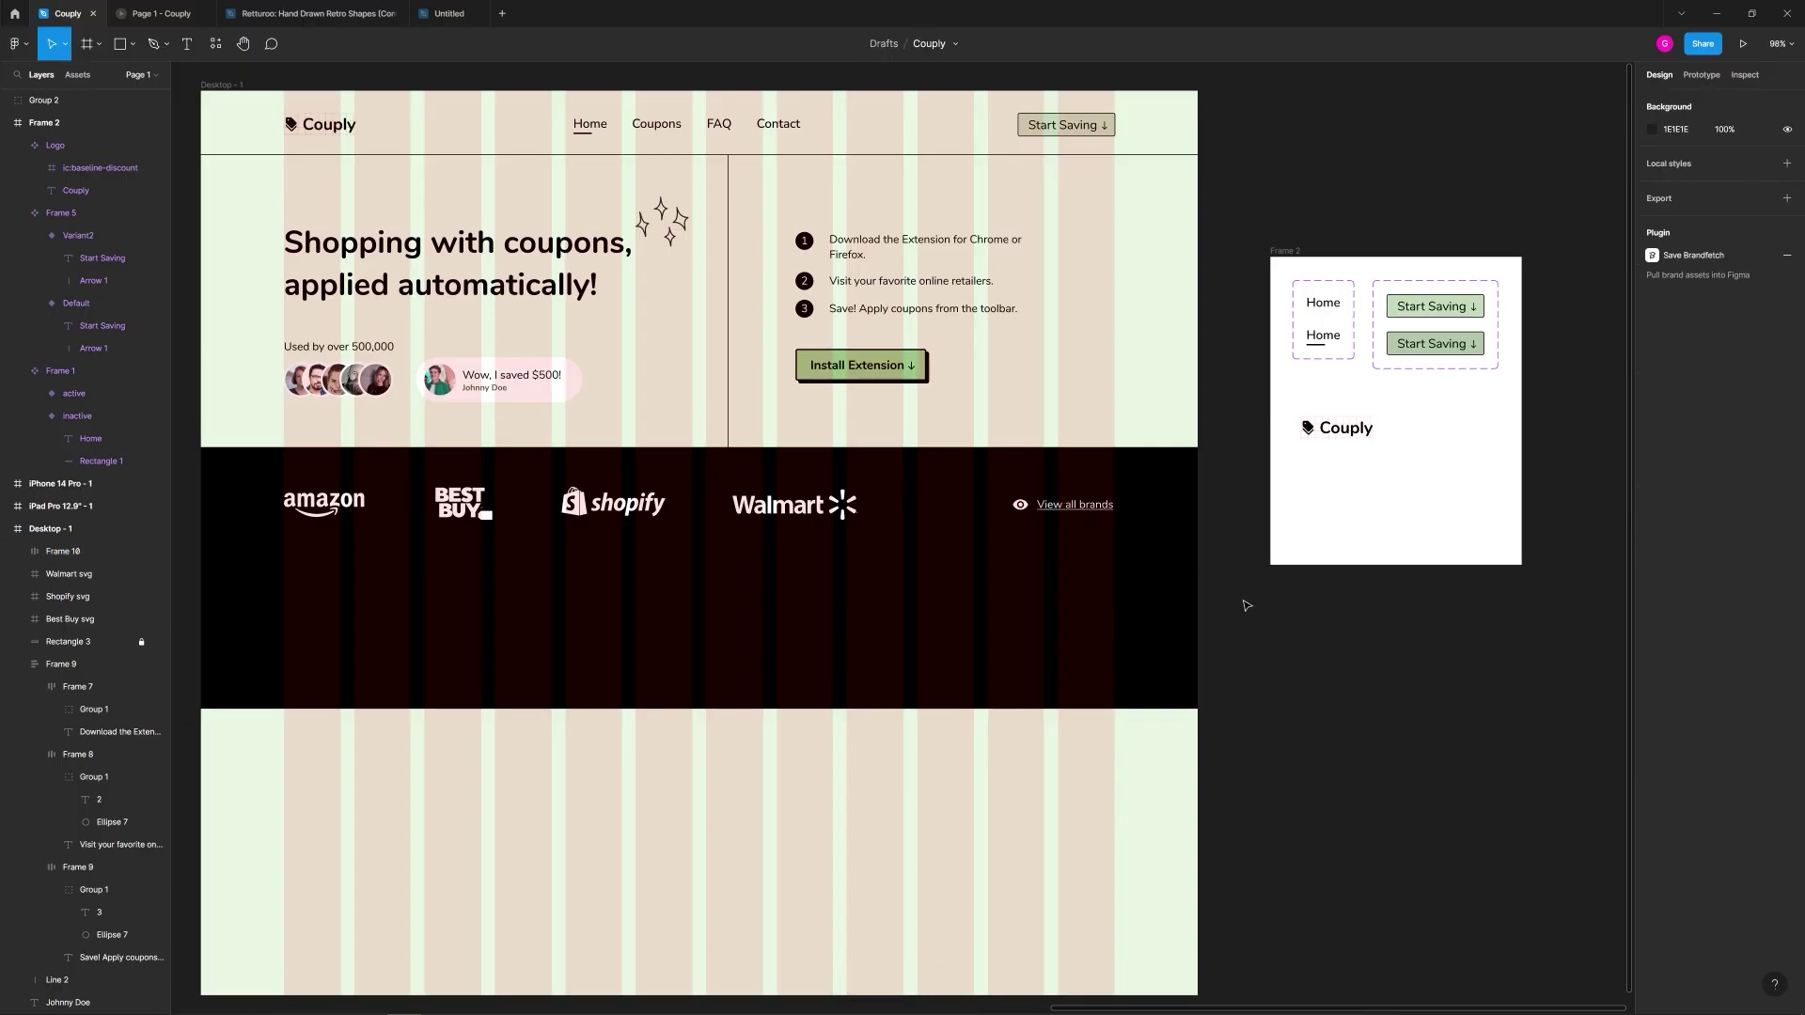
{"action": "key", "text": "ctrl+shift+4"}
Step: Spread the Walmart, Shopify and Best Buy logos evenly between the amazon logo and the View all brands link
{"action": "left_click_drag", "start_coordinate": [1003, 588], "coordinate": [1142, 574]}
{"action": "left_click_drag", "start_coordinate": [971, 507], "coordinate": [1008, 508]}
{"action": "left_click", "coordinate": [781, 501], "text": "shift"}
{"action": "left_click_drag", "start_coordinate": [781, 501], "coordinate": [863, 501]}
{"action": "left_click", "coordinate": [822, 497]}
{"action": "left_click_drag", "start_coordinate": [624, 493], "coordinate": [648, 492]}
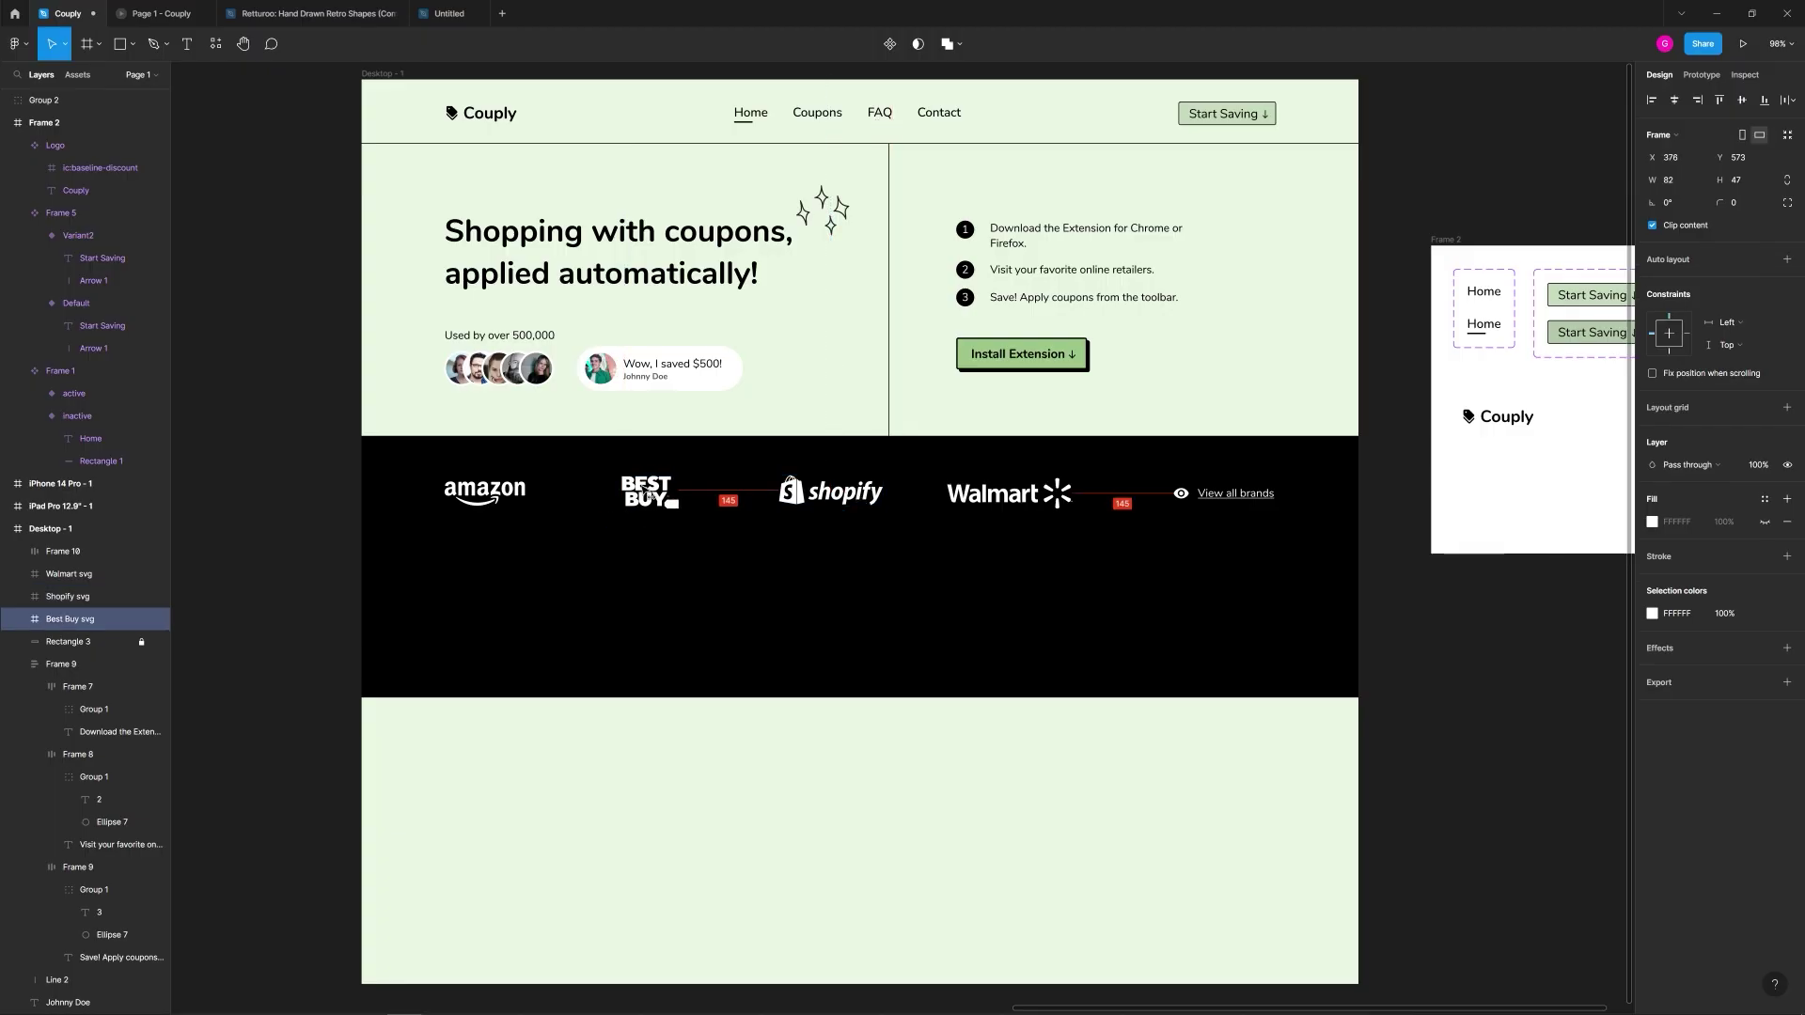
{"action": "left_click", "coordinate": [1078, 598]}
{"action": "scroll", "coordinate": [1280, 652], "scroll_direction": "right", "scroll_amount": 1}
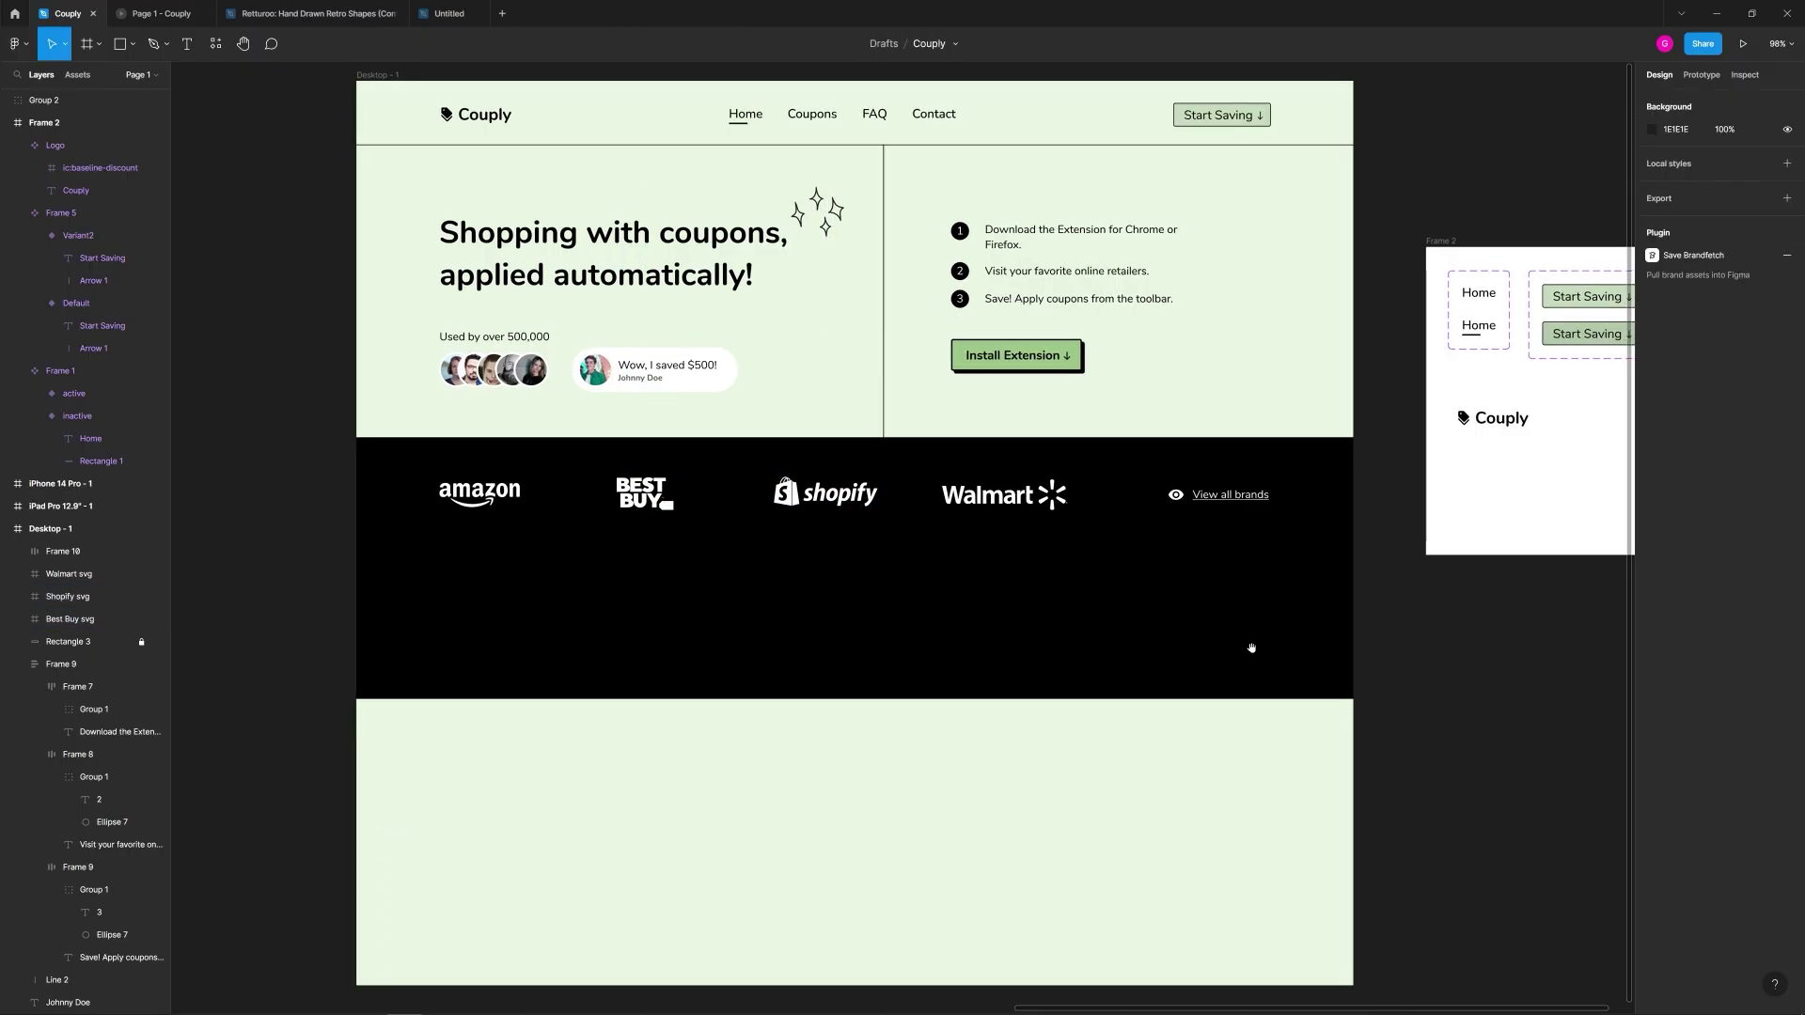
Step: Extend the Desktop - 1 frame downward to a height of about 1842 px
{"action": "scroll", "coordinate": [972, 557], "scroll_direction": "down", "scroll_amount": 5}
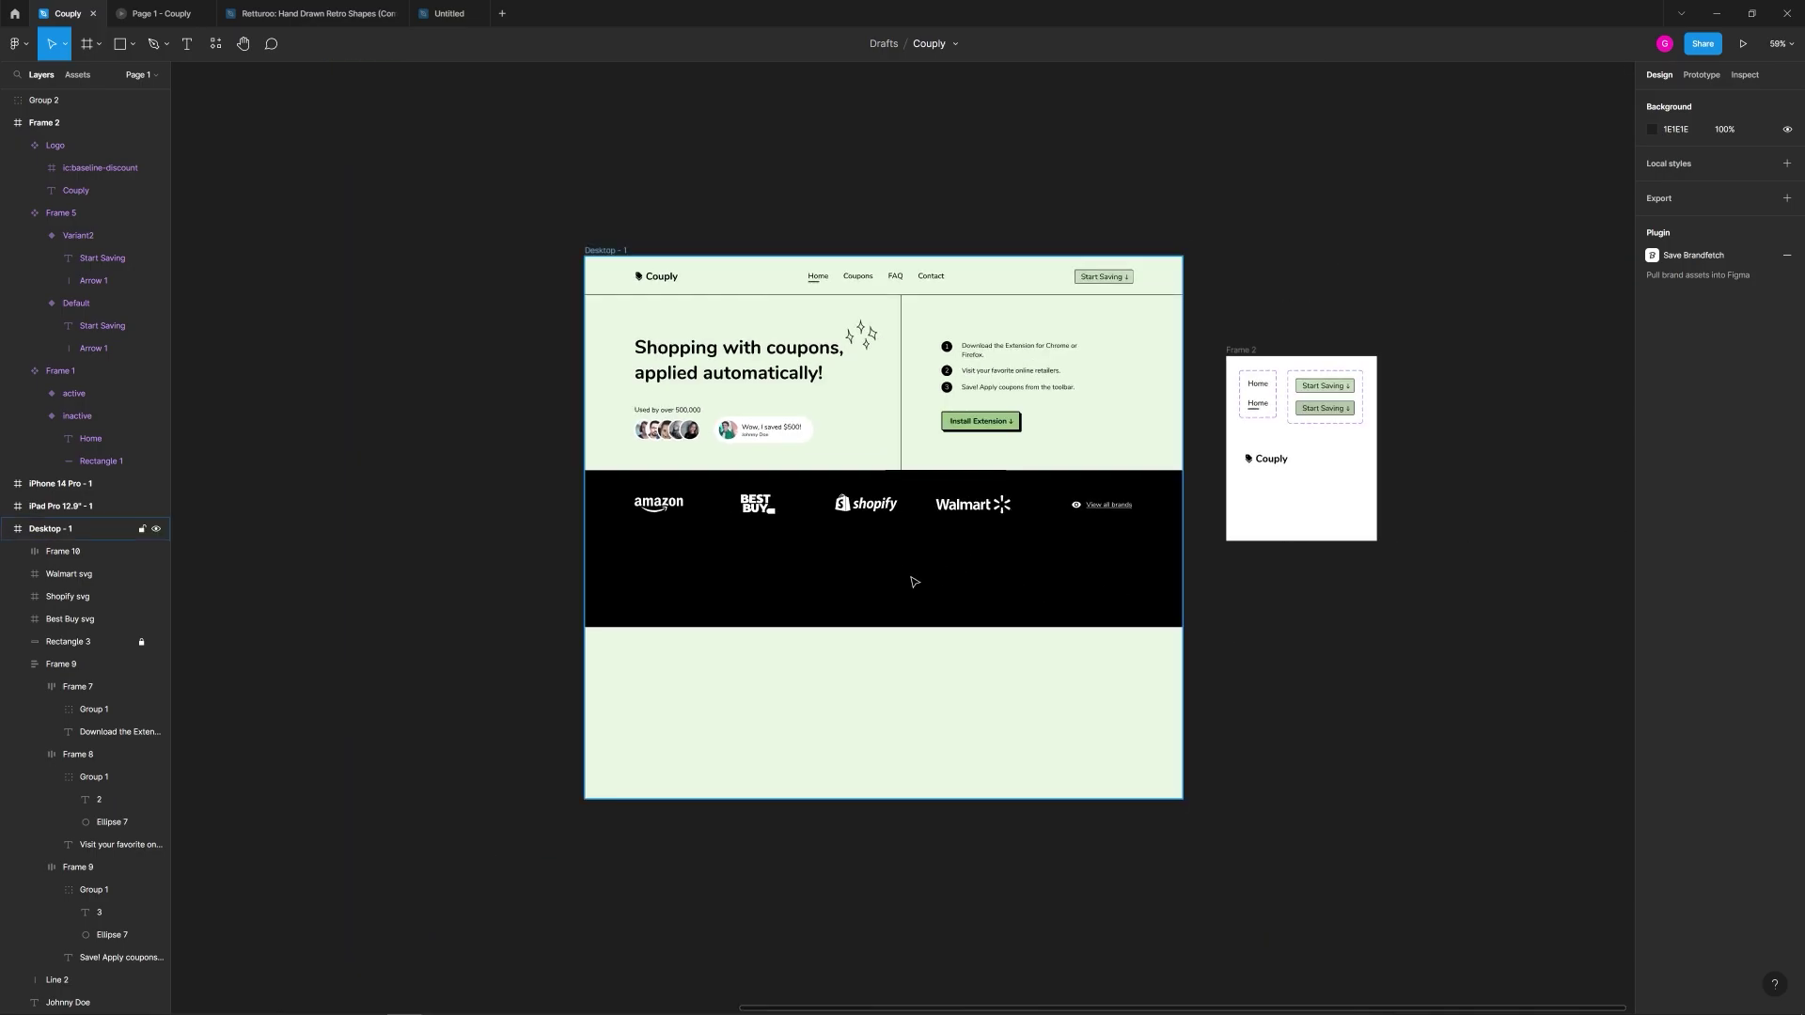
{"action": "left_click", "coordinate": [844, 739]}
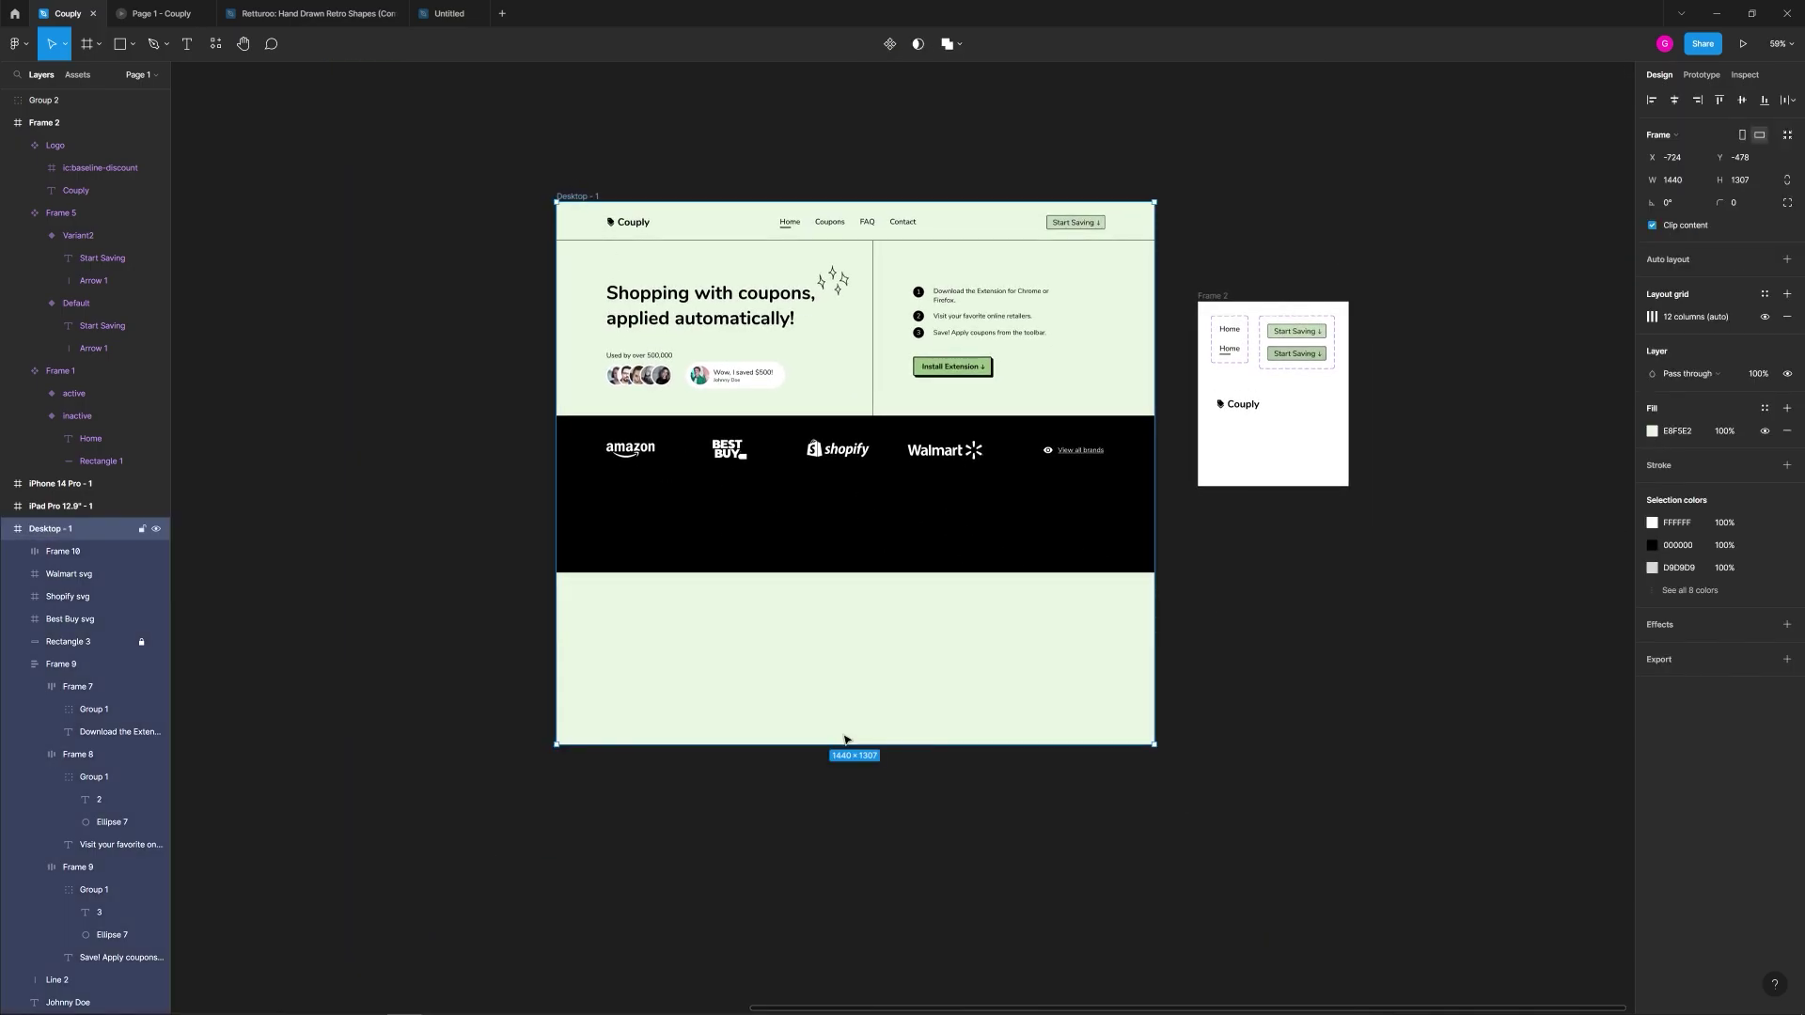
{"action": "left_click_drag", "start_coordinate": [843, 756], "coordinate": [843, 976]}
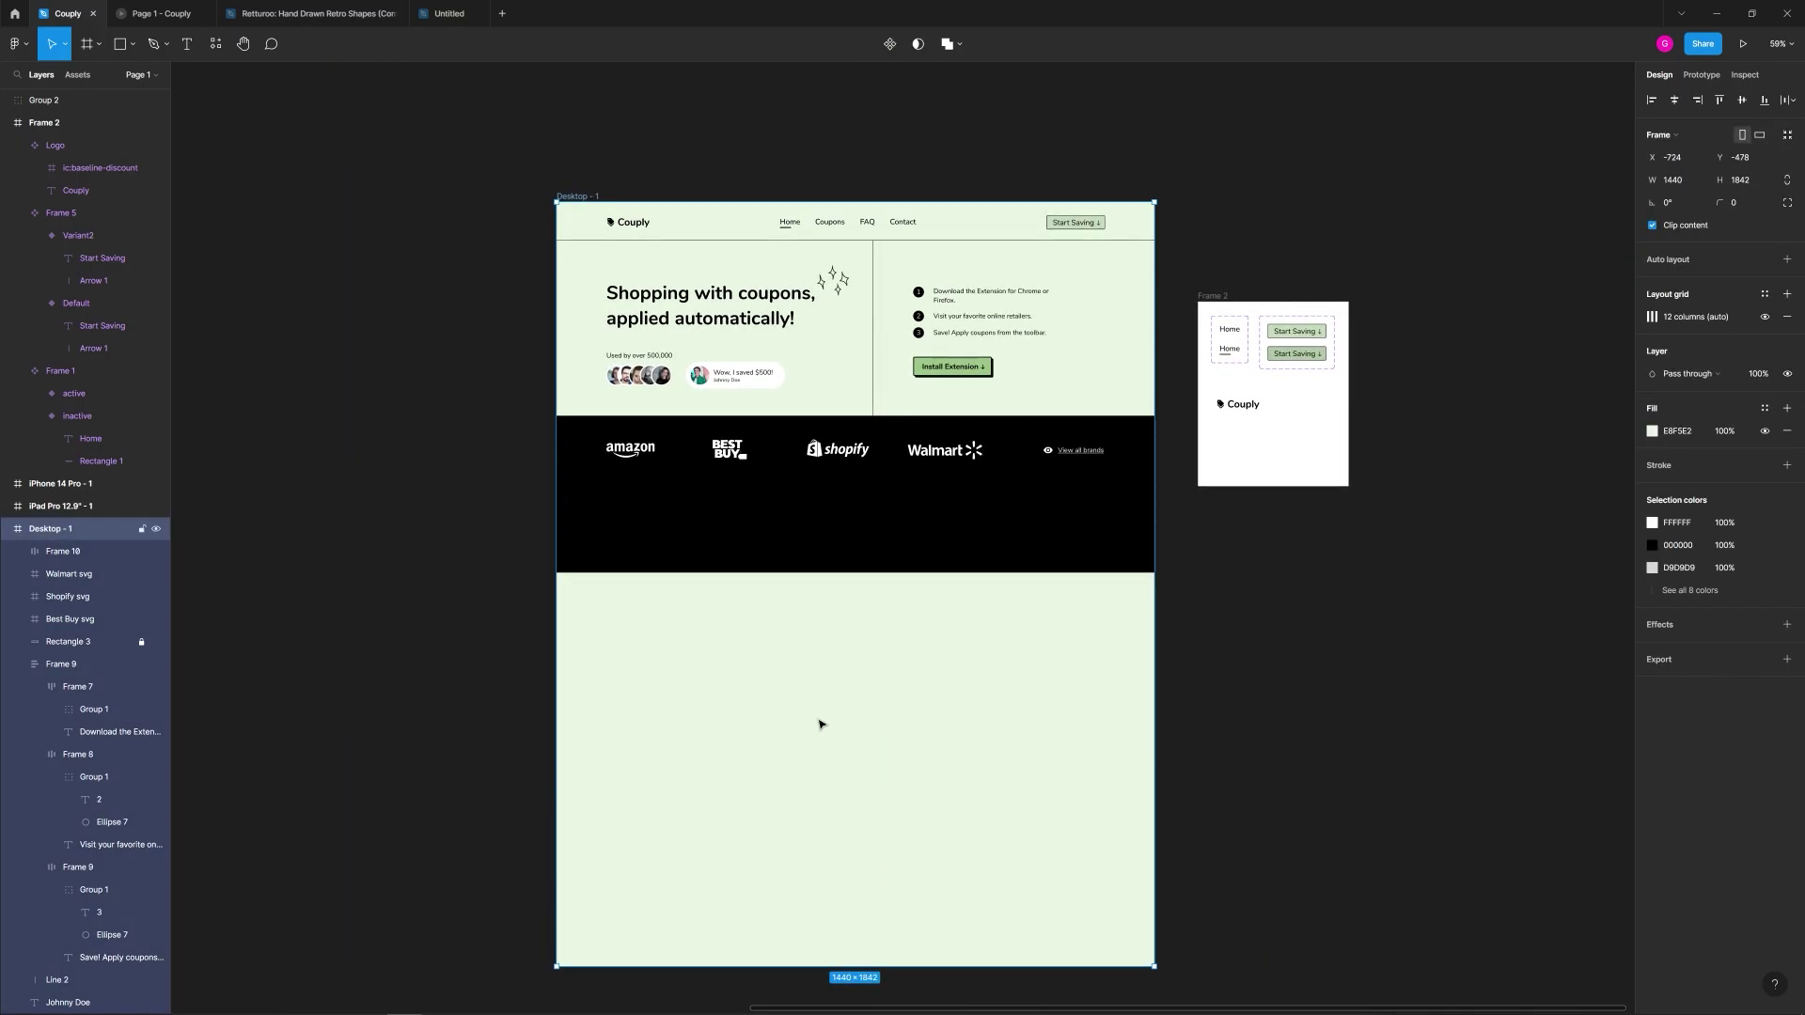
{"action": "scroll", "coordinate": [821, 725], "scroll_direction": "up", "scroll_amount": 1}
{"action": "scroll", "coordinate": [717, 512], "scroll_direction": "up", "scroll_amount": 2}
{"action": "key", "text": "Escape"}
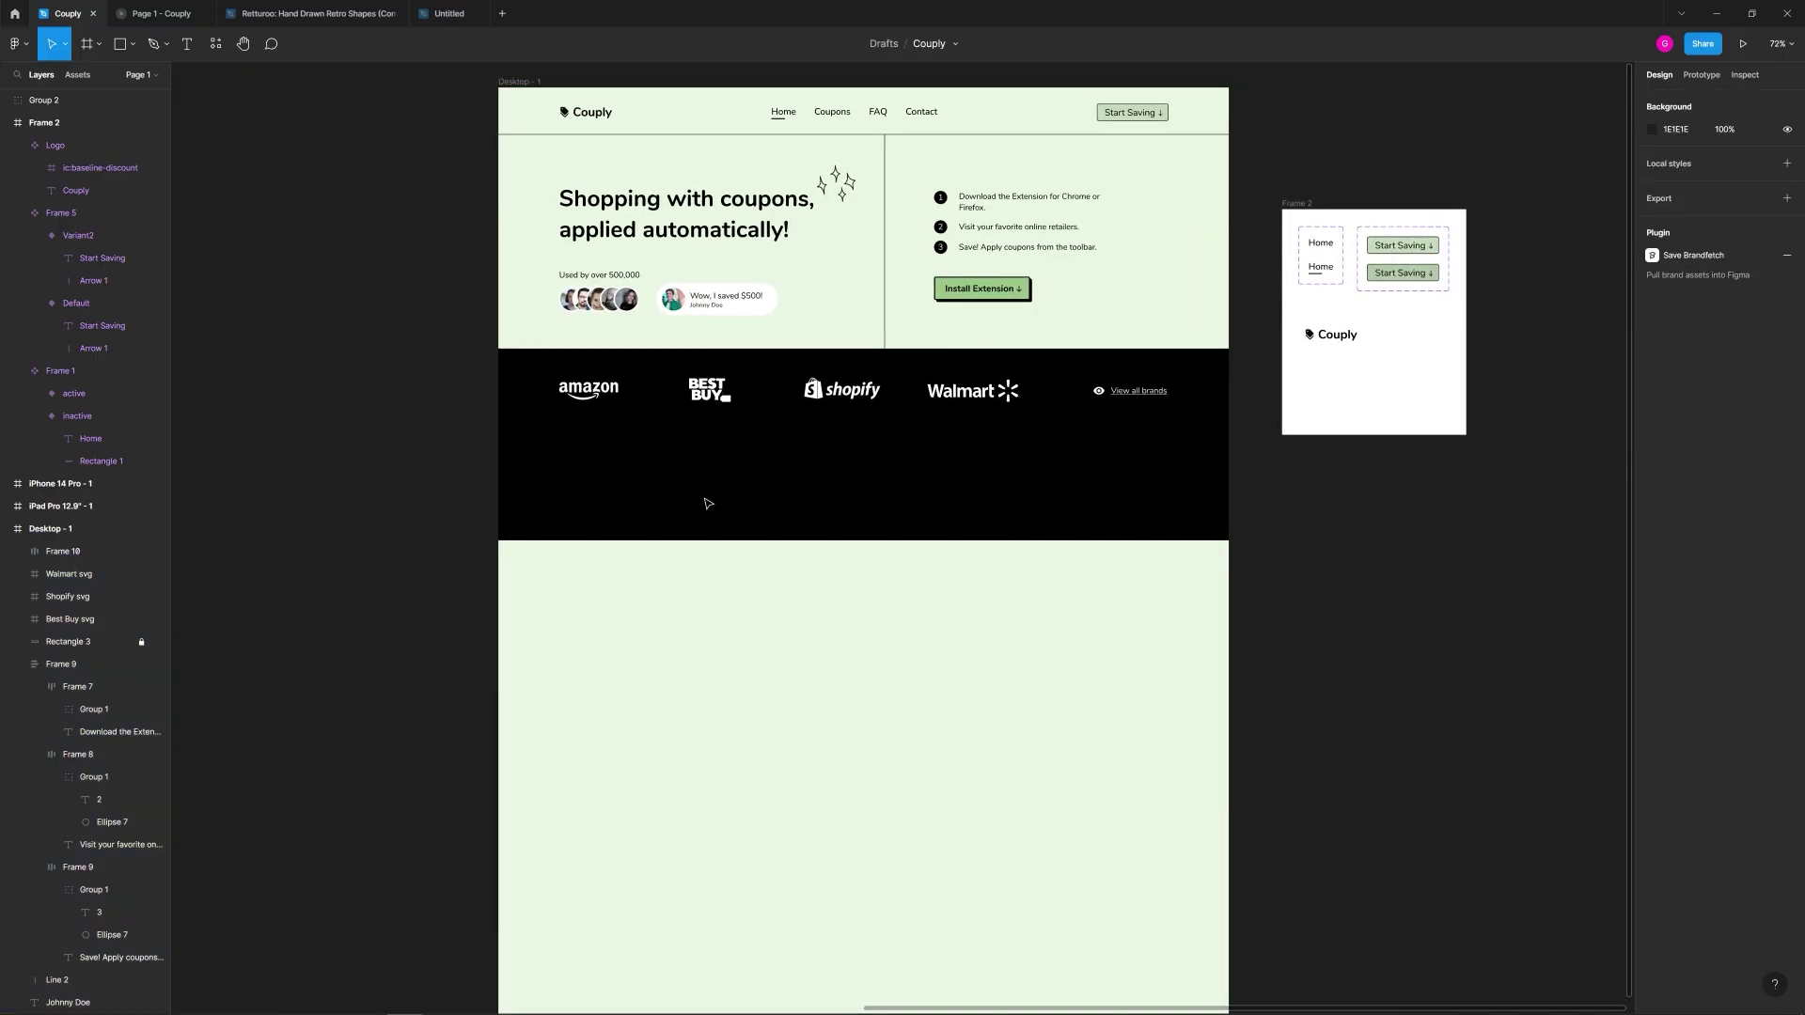
Step: Draw a rectangle of about 431 × 288 px below the amazon logo, overlapping the black section's lower edge
{"action": "left_click_drag", "start_coordinate": [563, 459], "coordinate": [812, 651]}
{"action": "left_click_drag", "start_coordinate": [563, 474], "coordinate": [854, 625]}
{"action": "scroll", "coordinate": [737, 561], "scroll_direction": "up", "scroll_amount": 3}
{"action": "scroll", "coordinate": [673, 504], "scroll_direction": "down", "scroll_amount": 1}
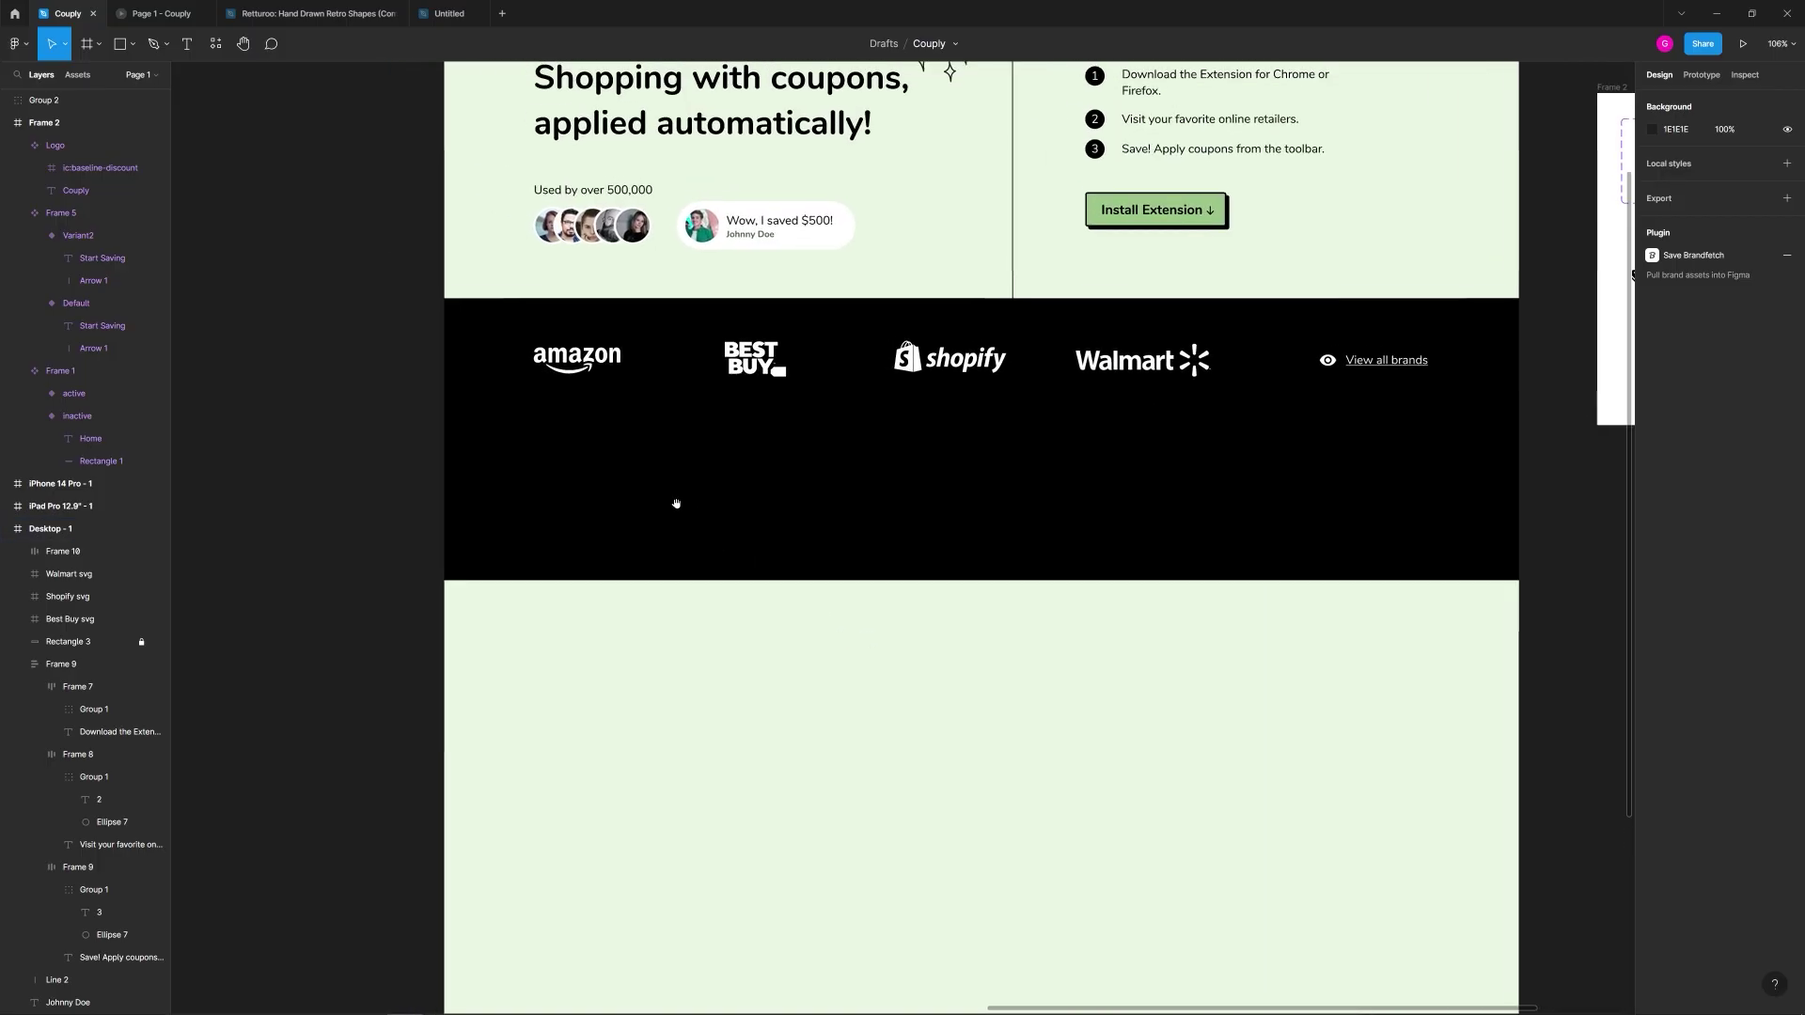
{"action": "scroll", "coordinate": [632, 471], "scroll_direction": "up", "scroll_amount": 2}
{"action": "key", "text": "r"}
{"action": "mouse_move", "coordinate": [515, 435]}
{"action": "left_mouse_down"}
{"action": "mouse_move", "coordinate": [918, 737]}
{"action": "mouse_move", "coordinate": [863, 687]}
{"action": "mouse_move", "coordinate": [881, 684]}
{"action": "left_mouse_up"}
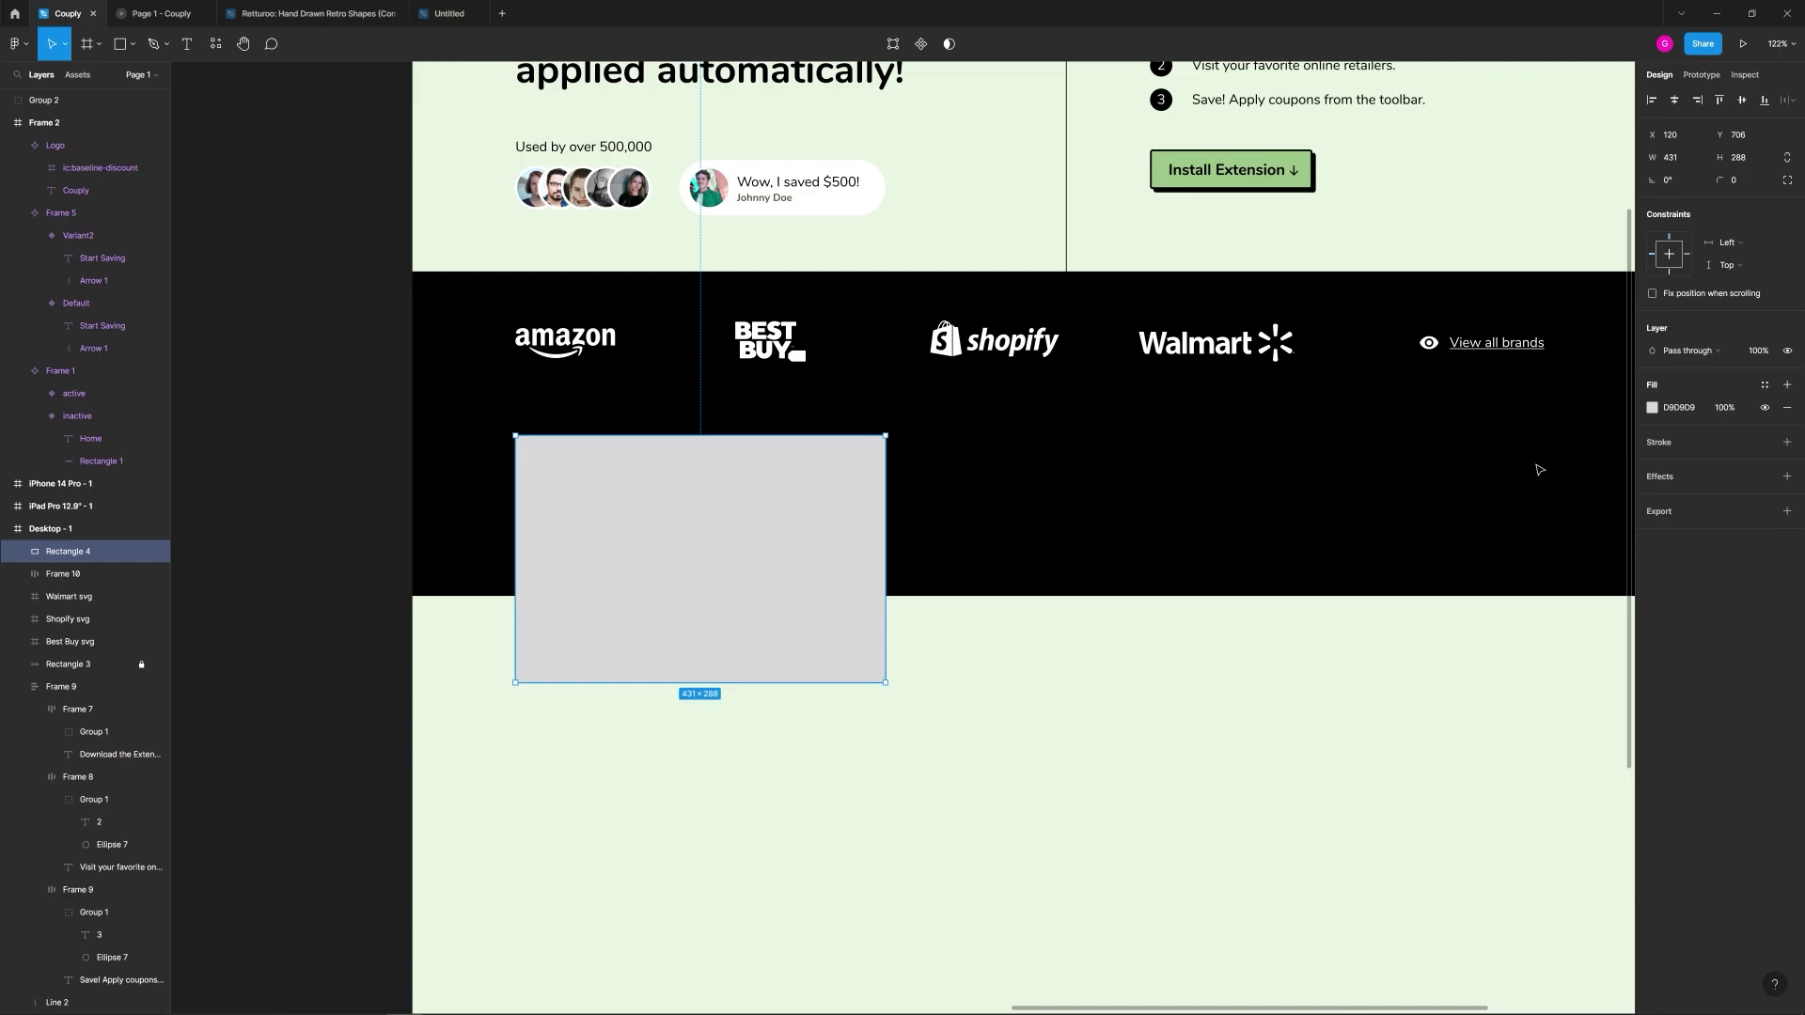
Step: Fill the new rectangle with white FFFFFF and set its corner radius to 3
{"action": "left_click", "coordinate": [1653, 410]}
{"action": "left_click_drag", "start_coordinate": [1530, 481], "coordinate": [1430, 419]}
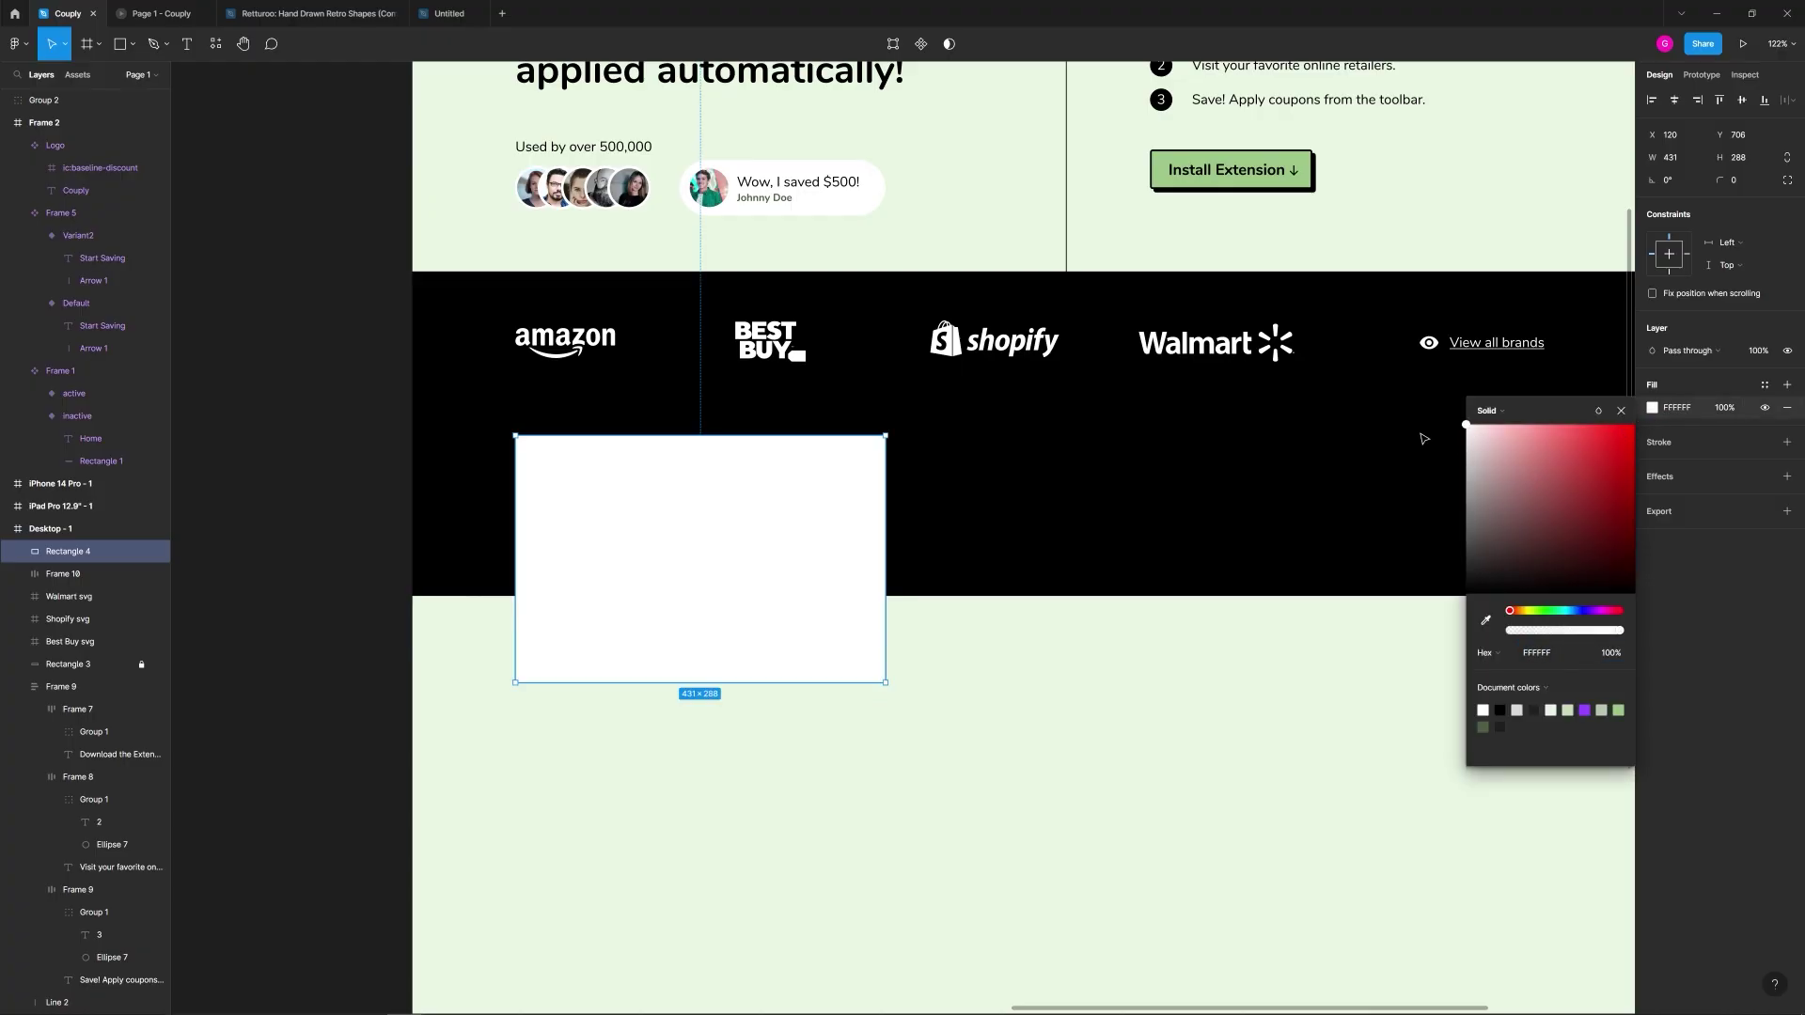
{"action": "left_click_drag", "start_coordinate": [1720, 180], "coordinate": [1761, 184]}
{"action": "left_click", "coordinate": [749, 757]}
{"action": "left_click", "coordinate": [738, 562]}
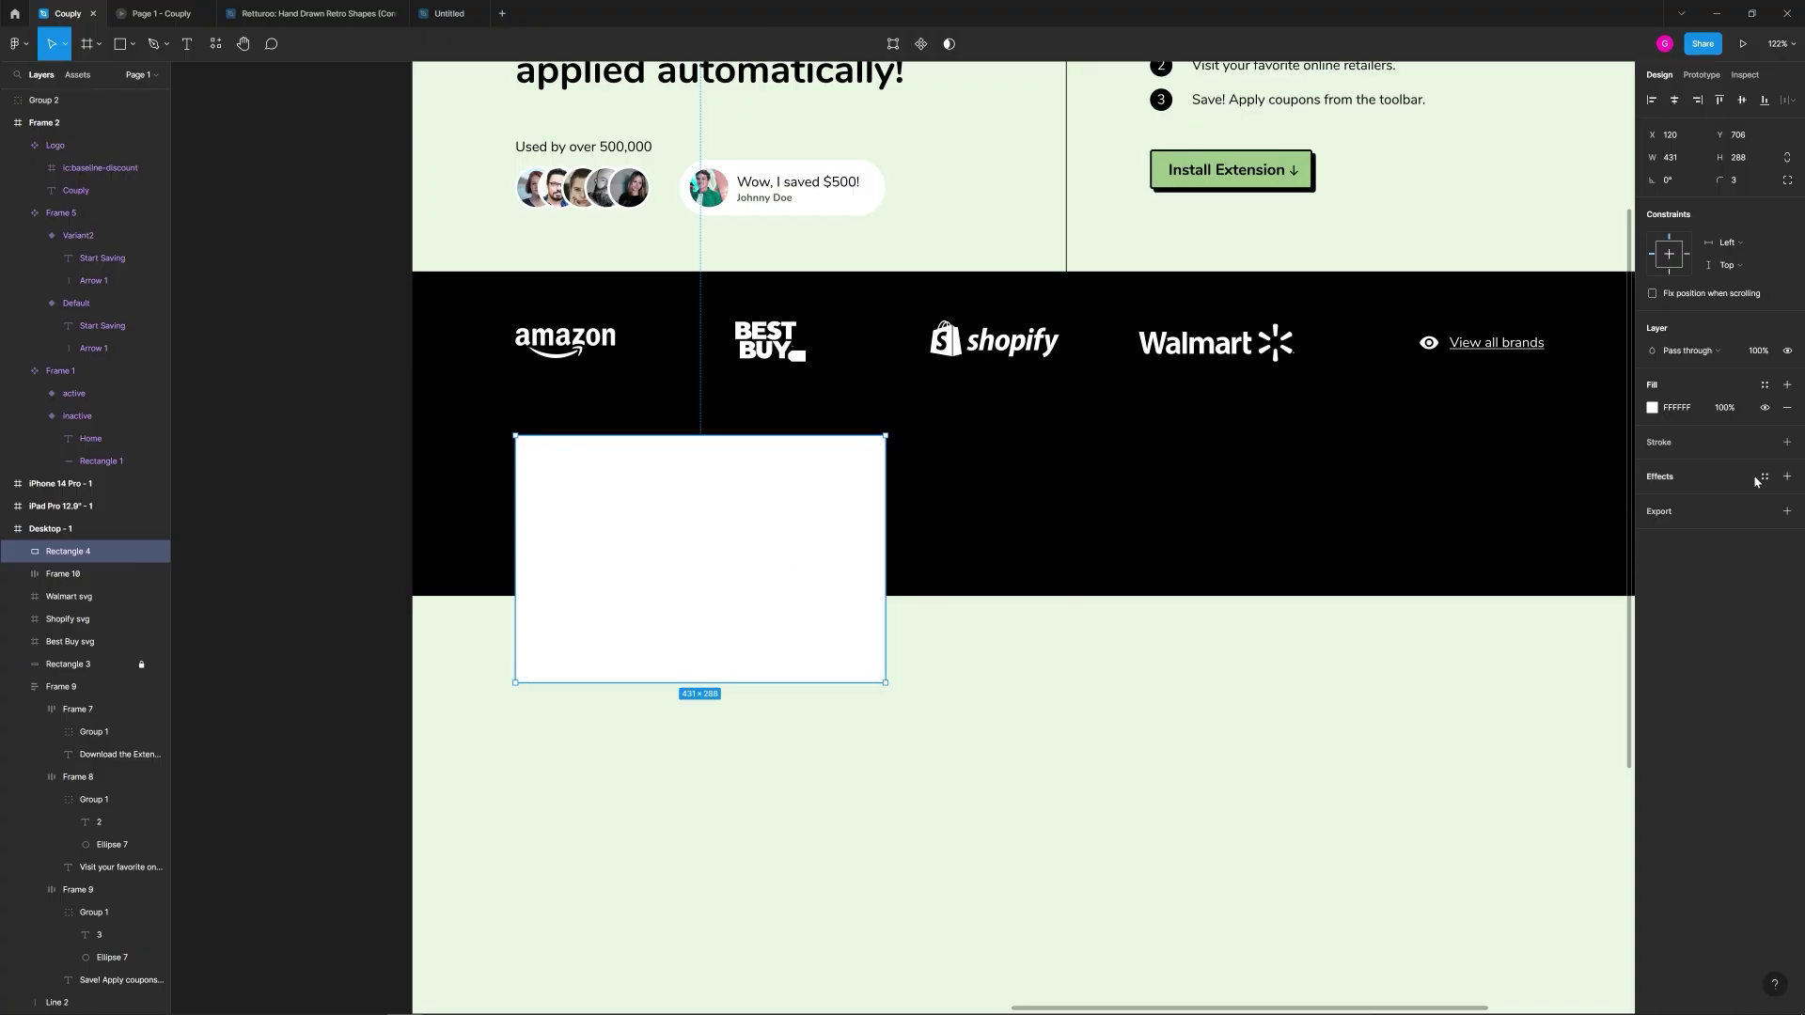
Step: Add a solid black drop shadow to the white card with X 4, Y 4, blur 0 and 100% opacity
{"action": "left_click", "coordinate": [1786, 477]}
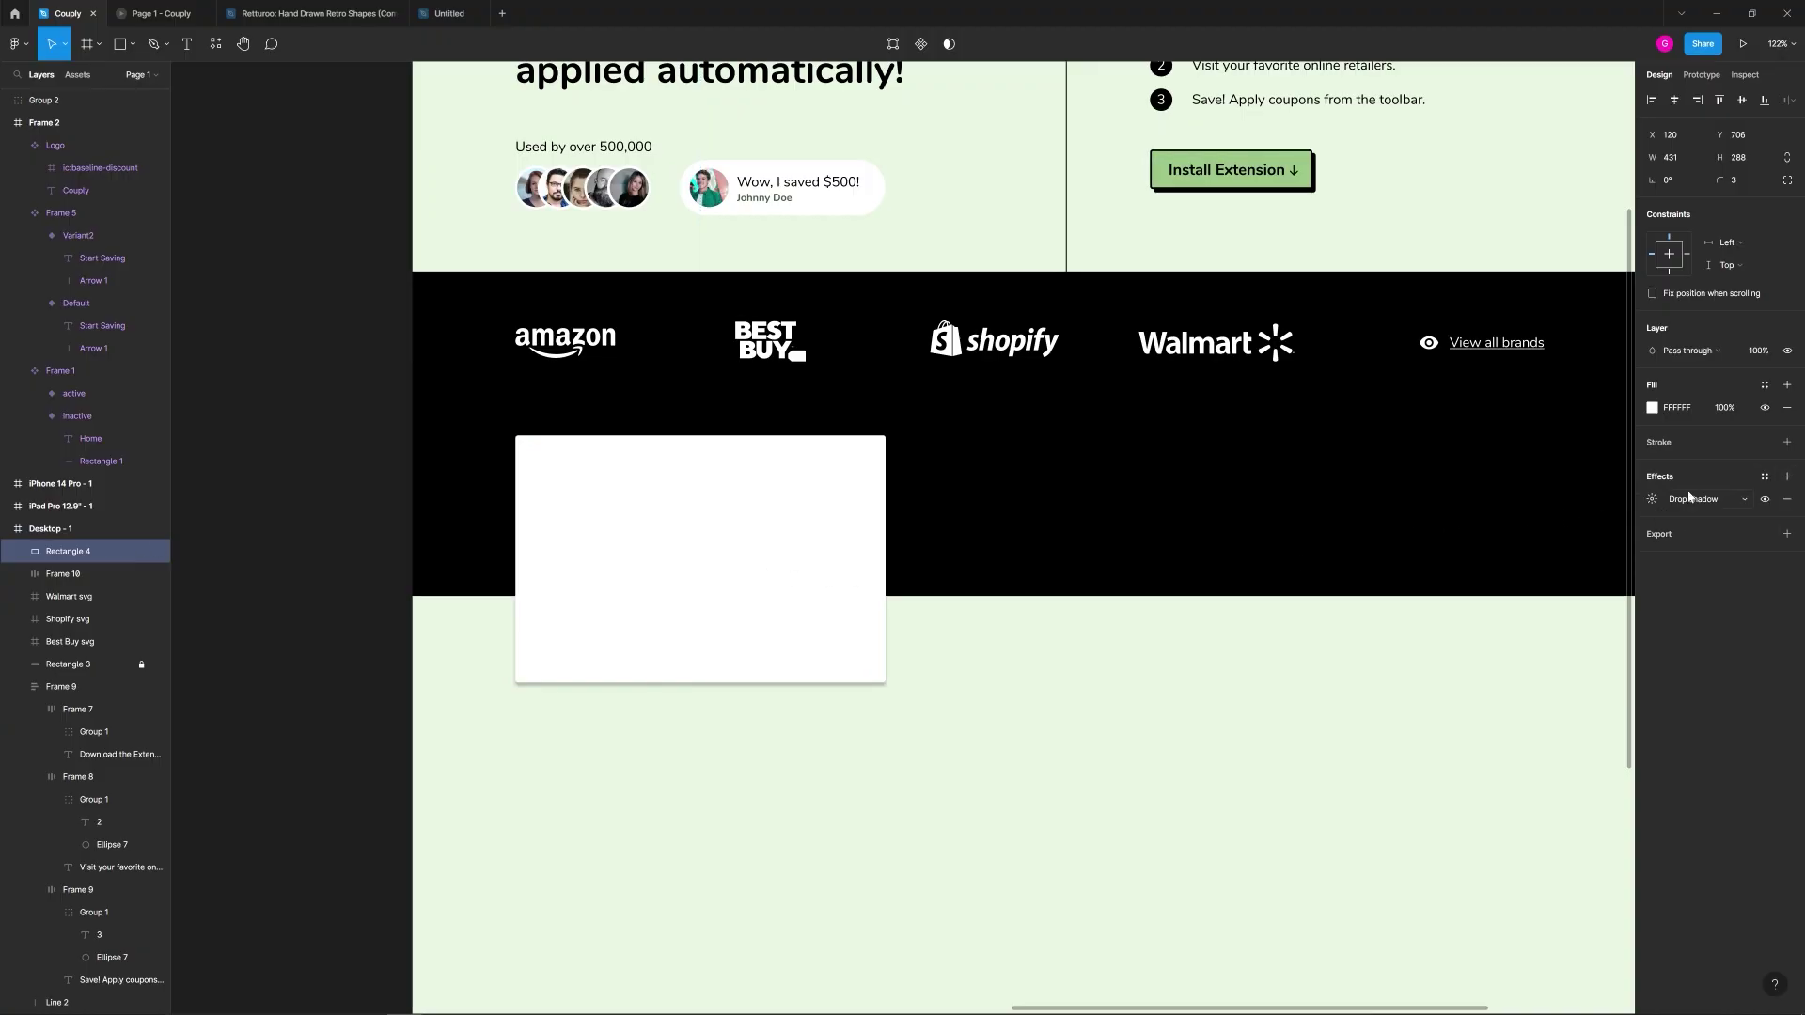
{"action": "left_click", "coordinate": [1654, 502]}
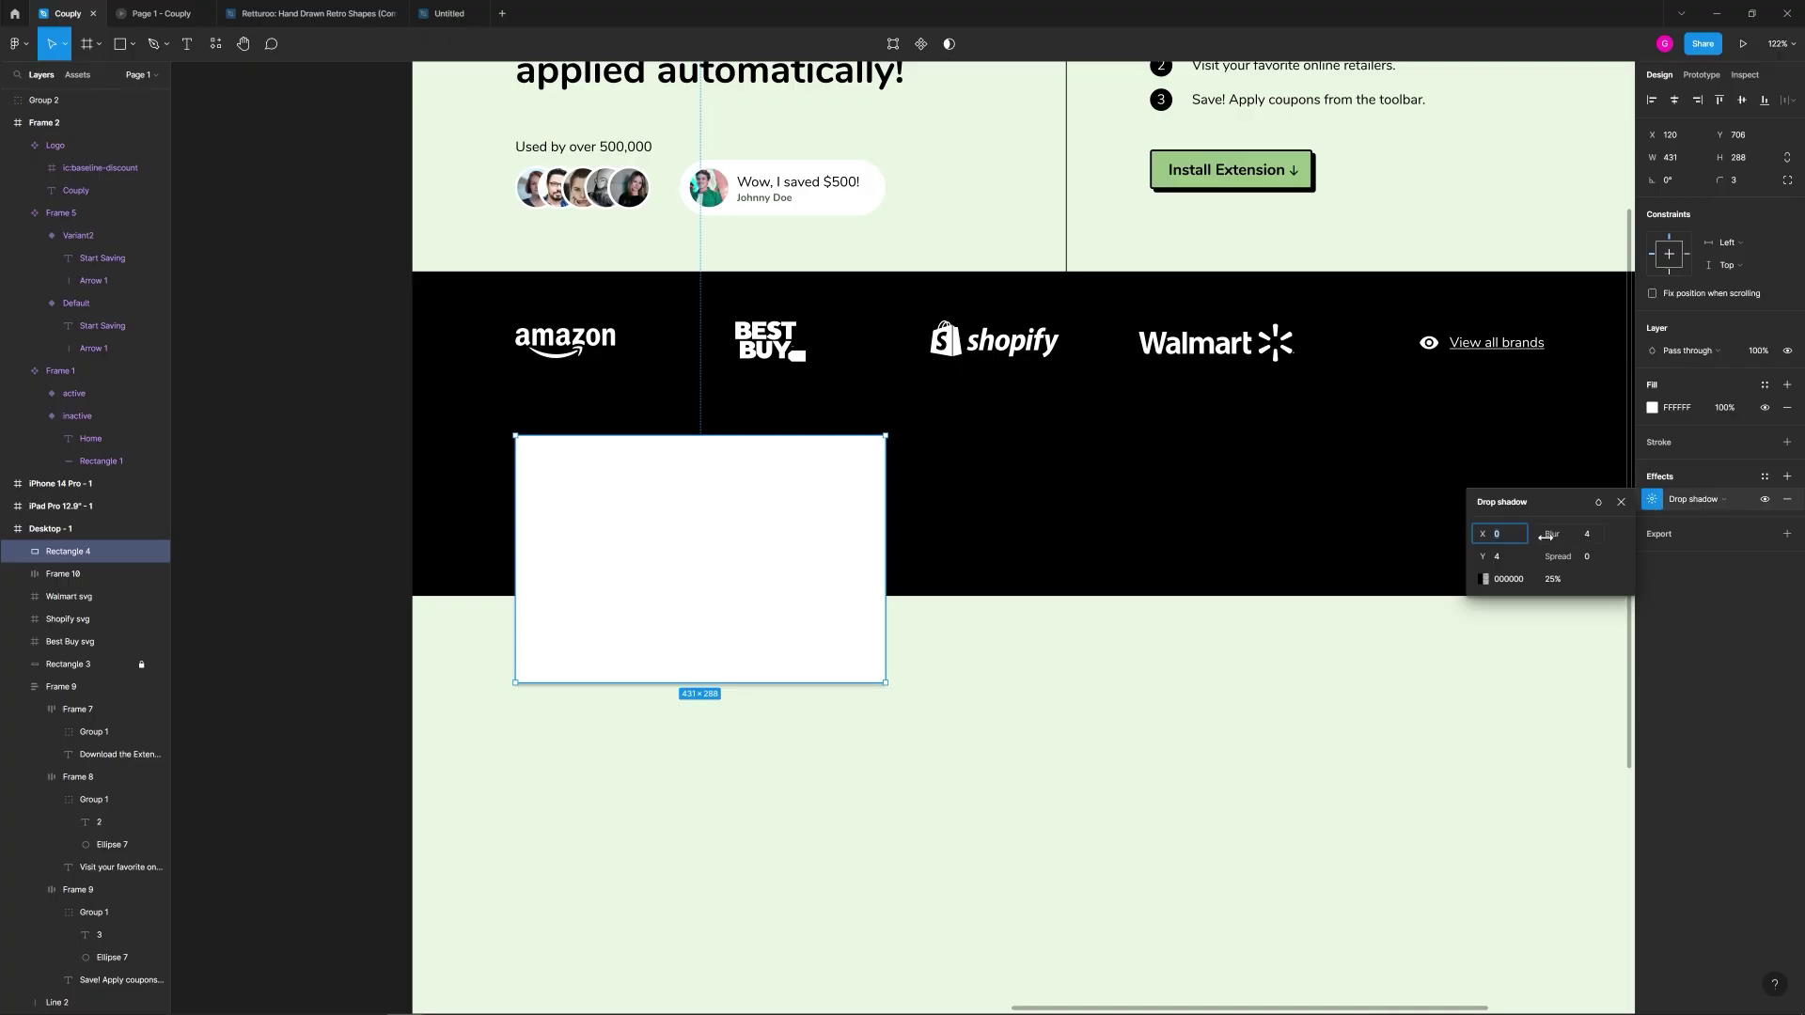
{"action": "left_click", "coordinate": [1588, 534]}
{"action": "type", "text": "0"}
{"action": "key", "text": "Return"}
{"action": "left_click", "coordinate": [1560, 577]}
{"action": "type", "text": "100"}
{"action": "key", "text": "Return"}
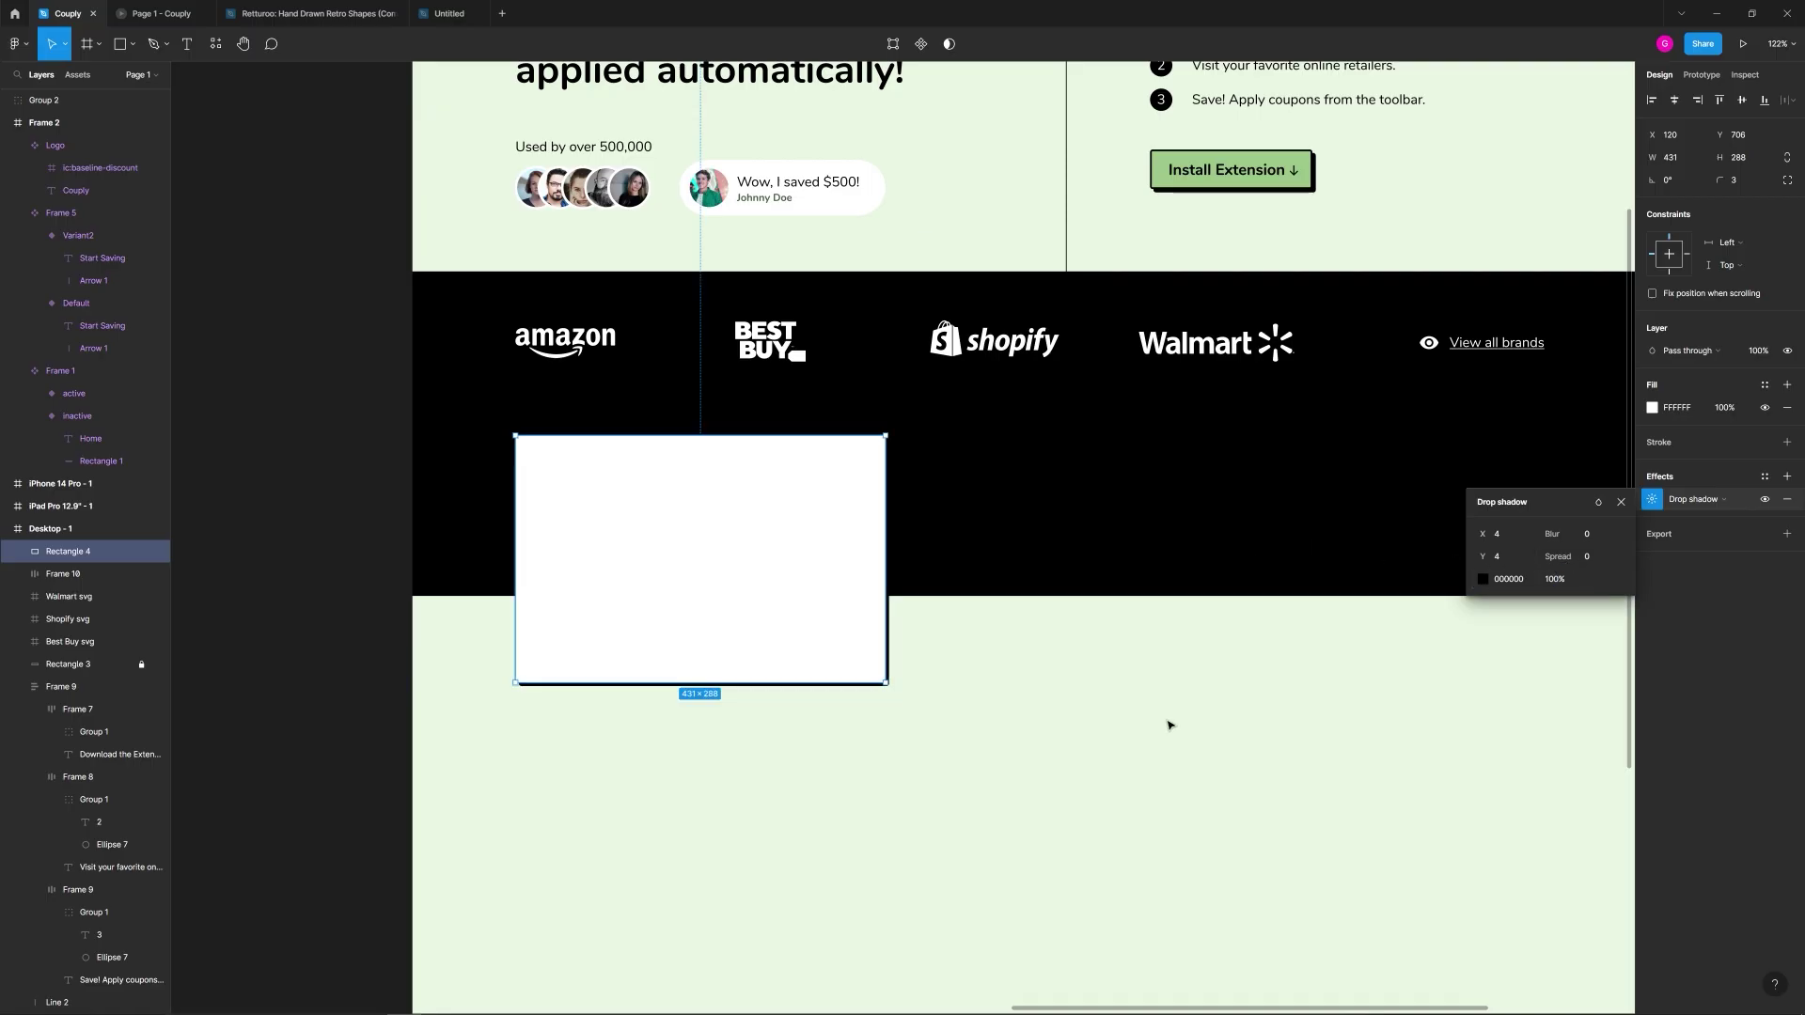
Step: Give the white card a 2 px black inside stroke and round its corners to a radius of 9
{"action": "left_click", "coordinate": [1787, 441]}
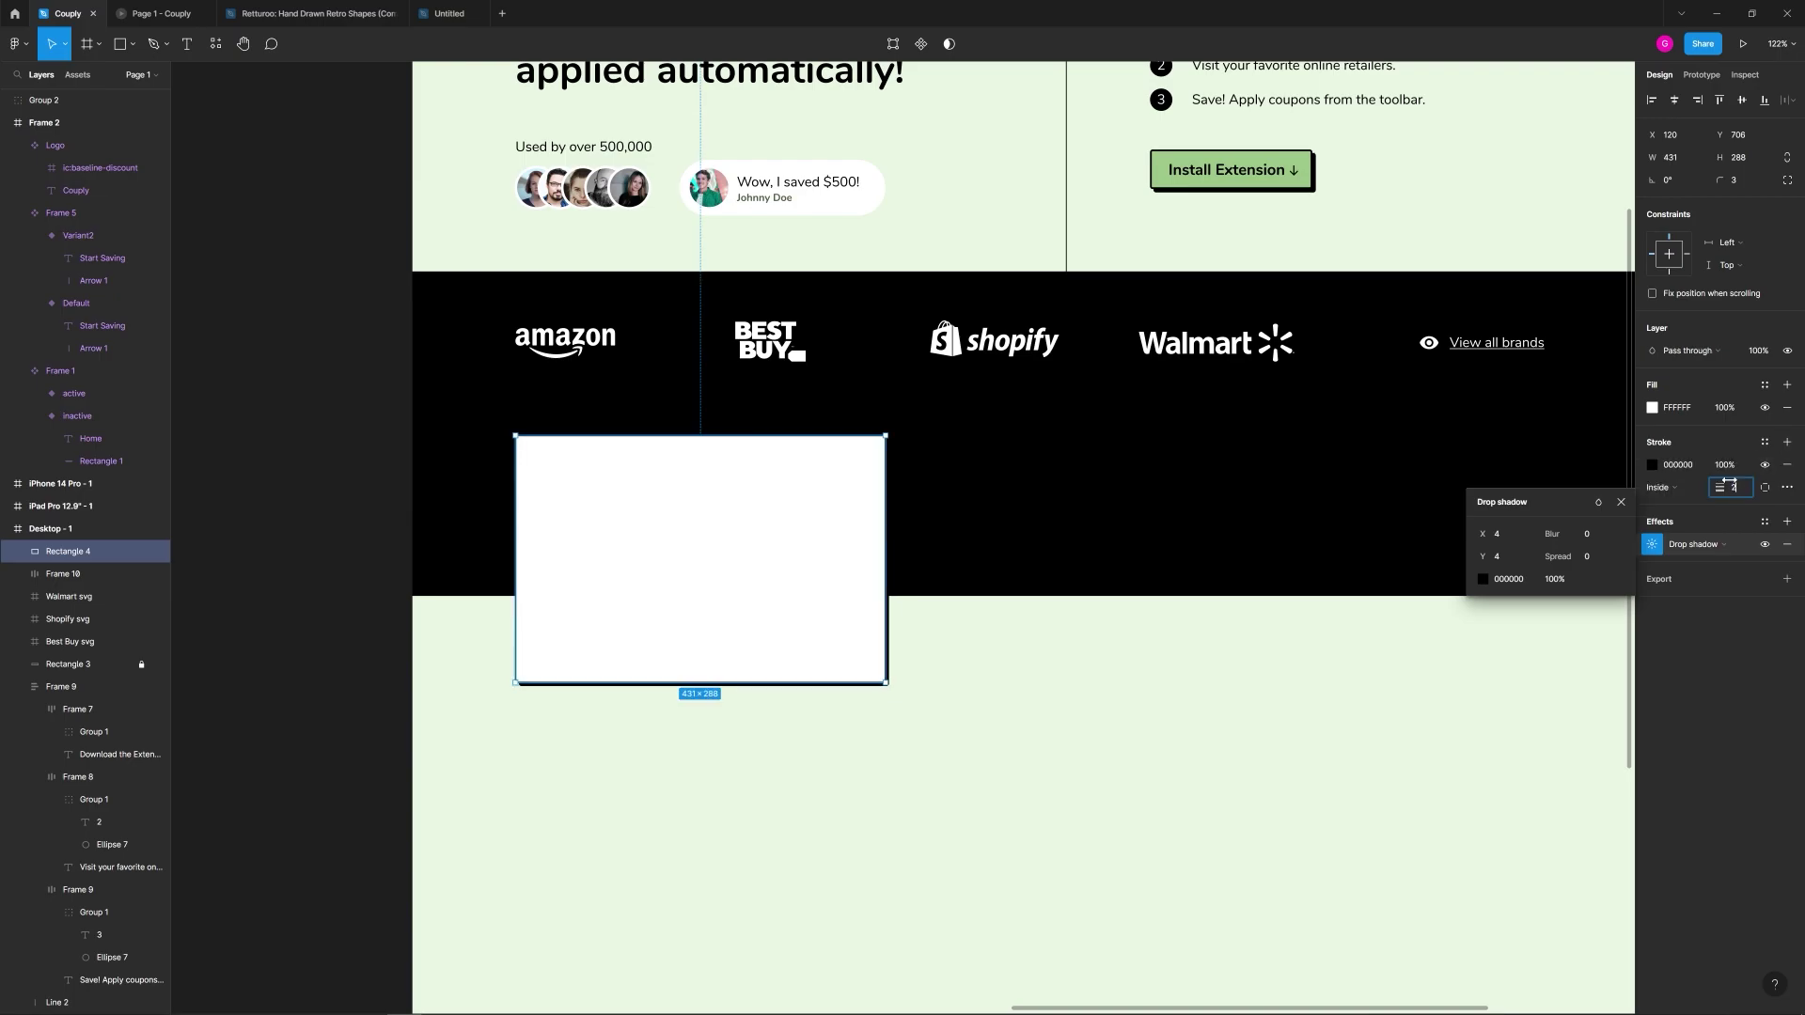
{"action": "left_click", "coordinate": [1530, 704]}
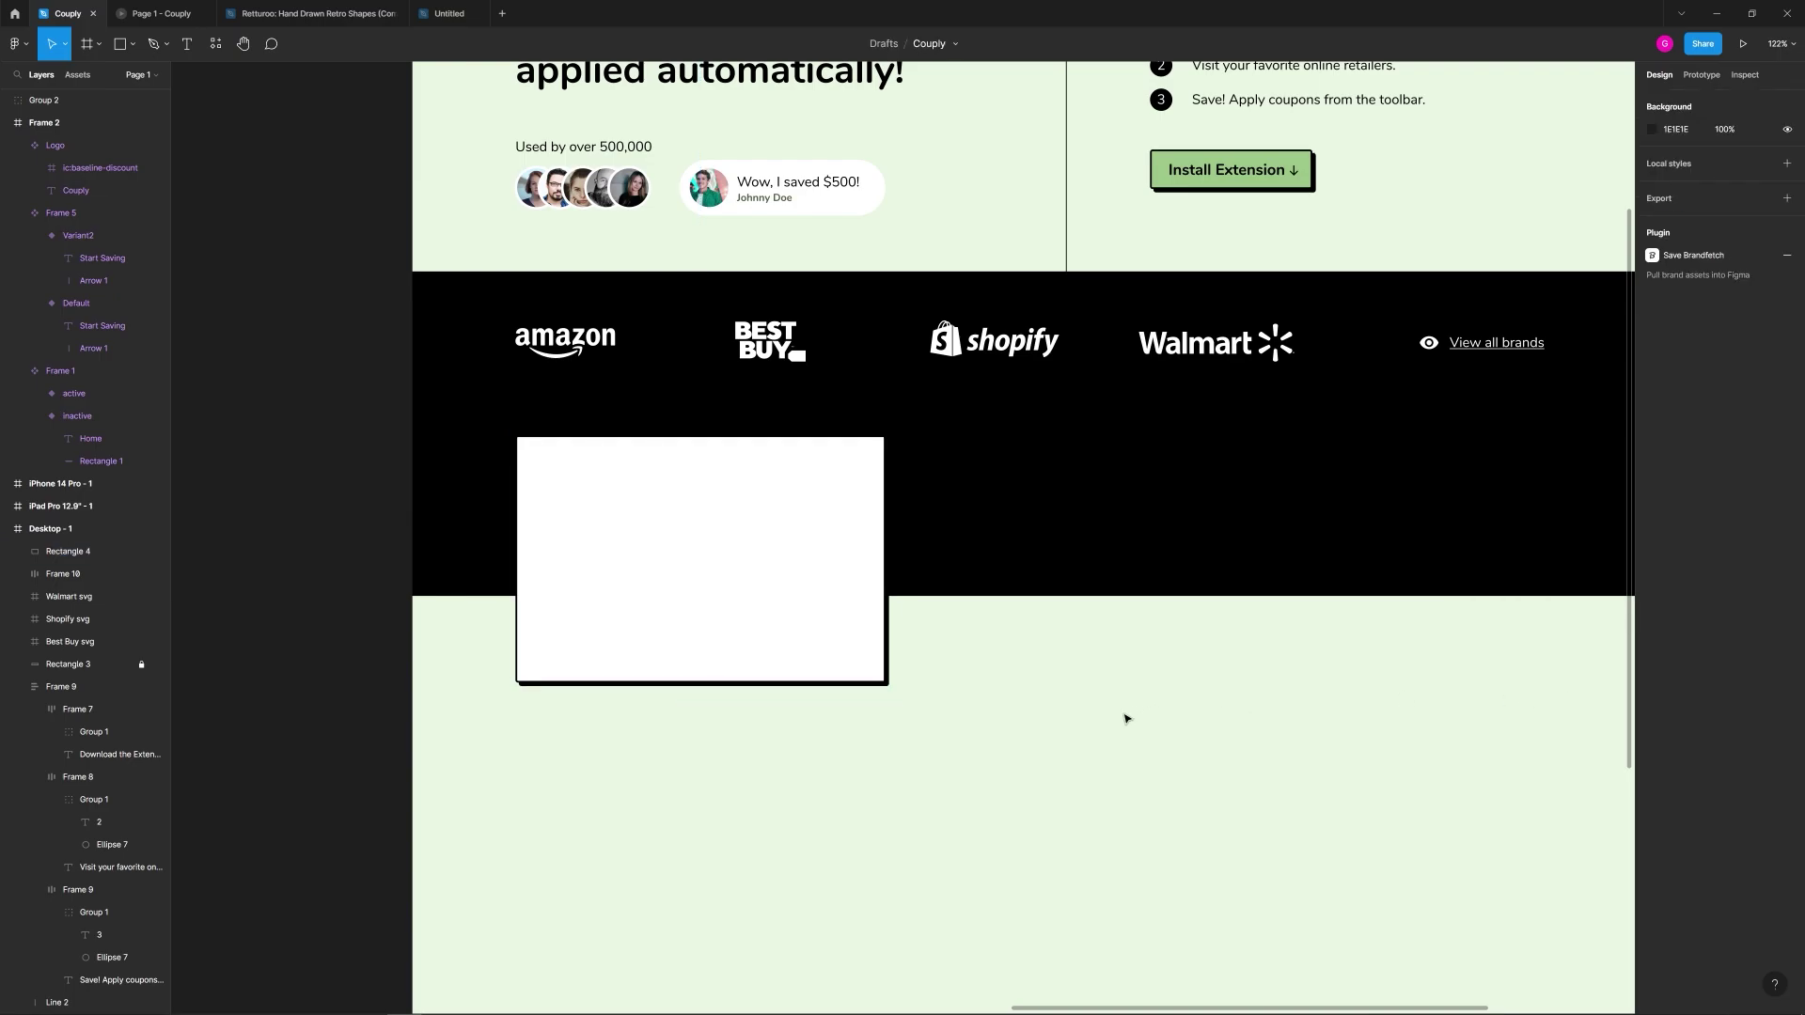
{"action": "left_click", "coordinate": [827, 613]}
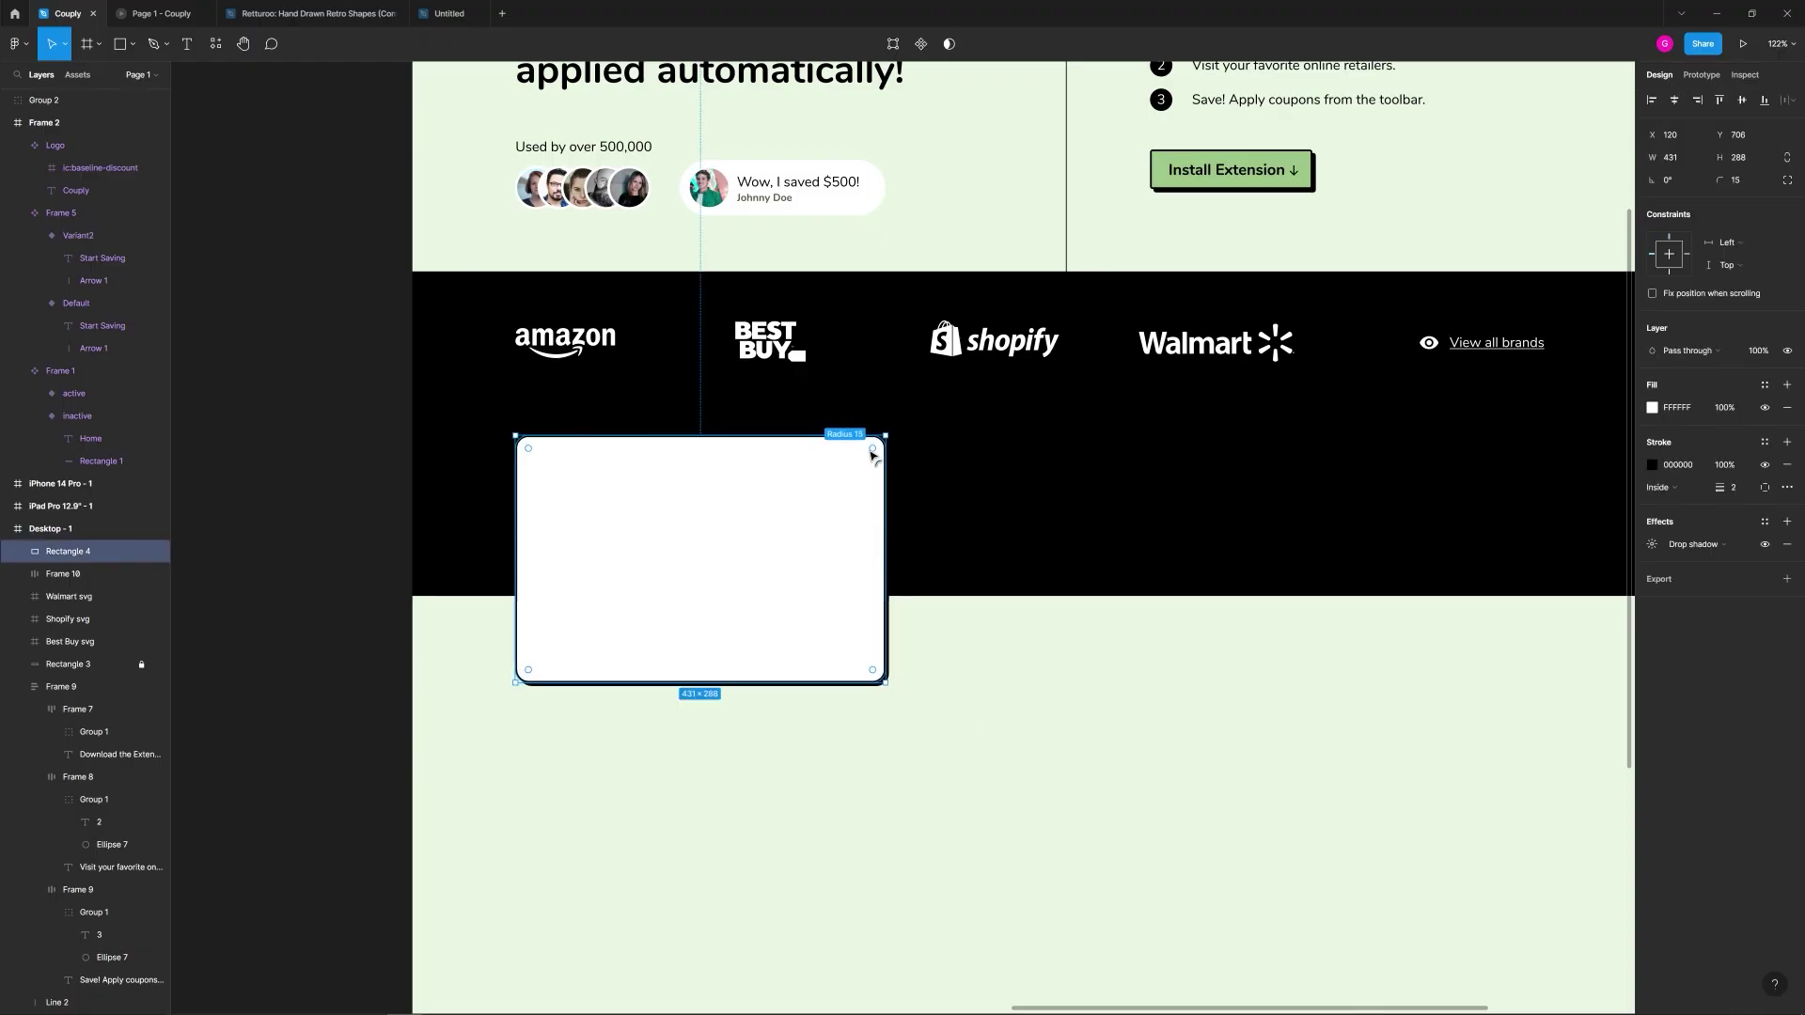
{"action": "left_click", "coordinate": [1016, 724]}
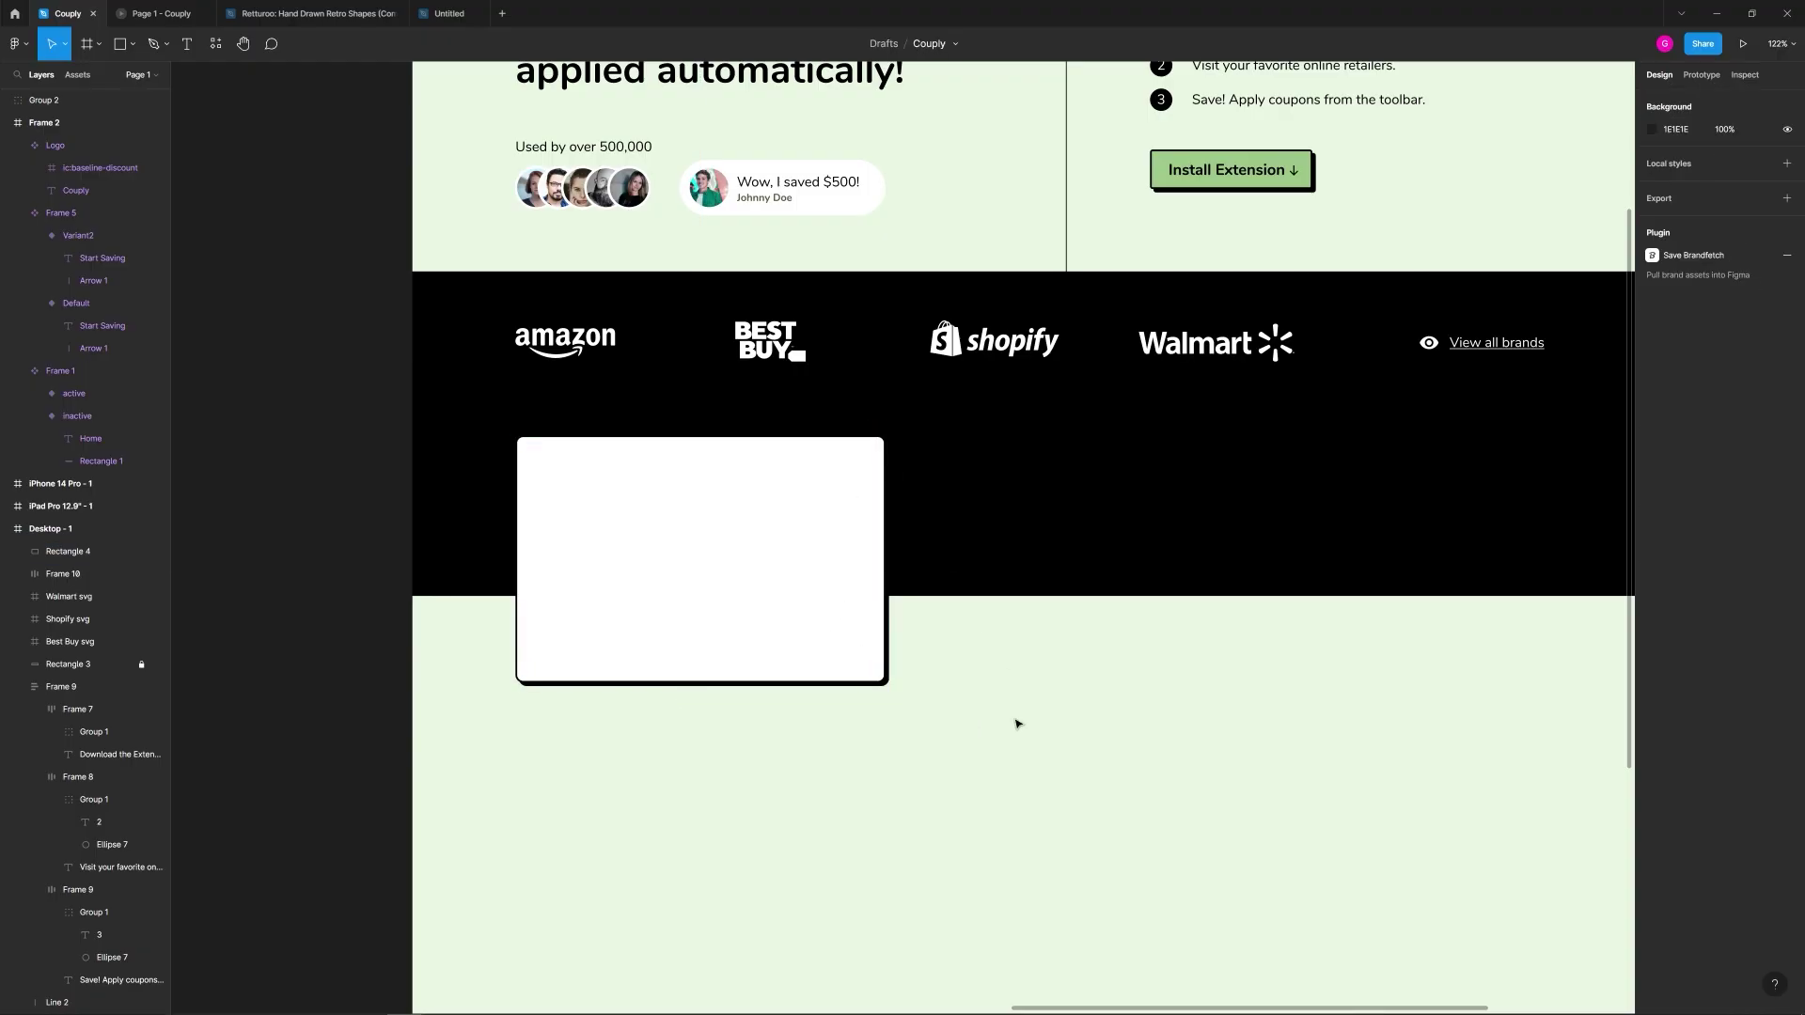
{"action": "left_click", "coordinate": [781, 633]}
{"action": "left_click", "coordinate": [994, 712]}
{"action": "left_click_drag", "start_coordinate": [902, 761], "coordinate": [1018, 778]}
{"action": "scroll", "coordinate": [810, 705], "scroll_direction": "up", "scroll_amount": 3}
Step: Duplicate the card as a copy about 238 px high sharing its top edge, and remove the copy's stroke and drop shadow
{"action": "left_click", "coordinate": [810, 548]}
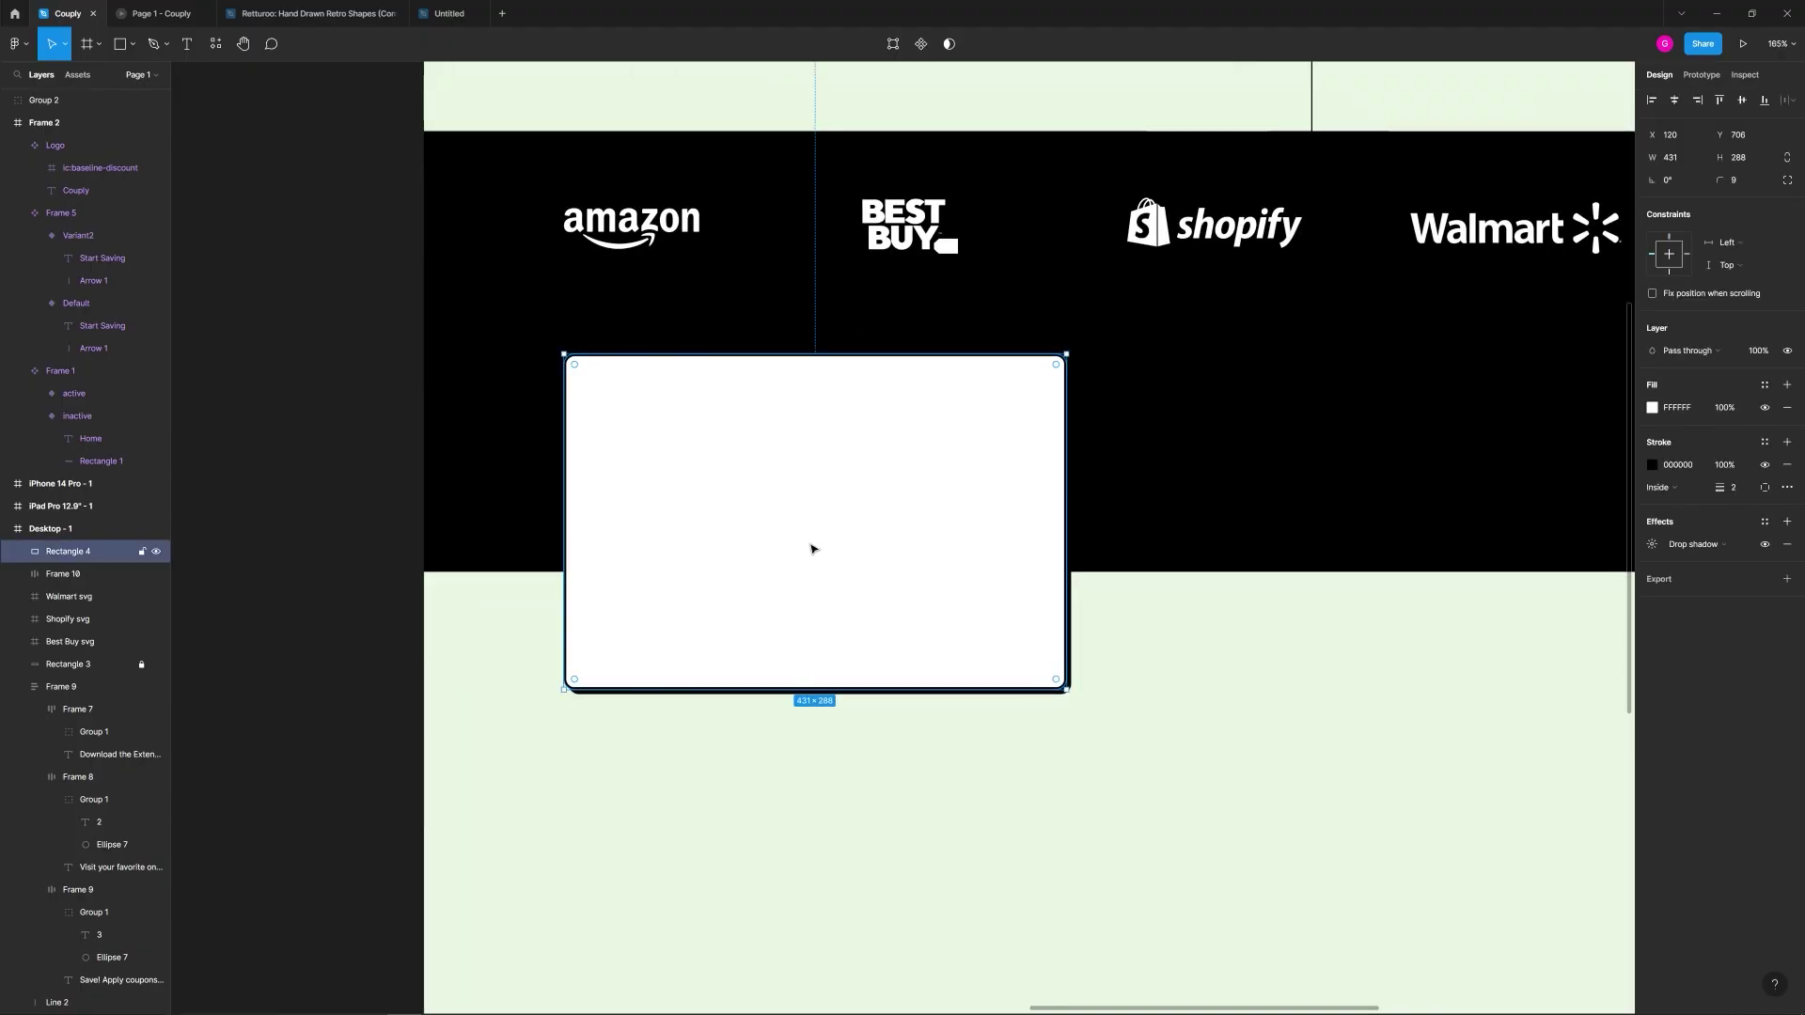
{"action": "key", "text": "ctrl+d"}
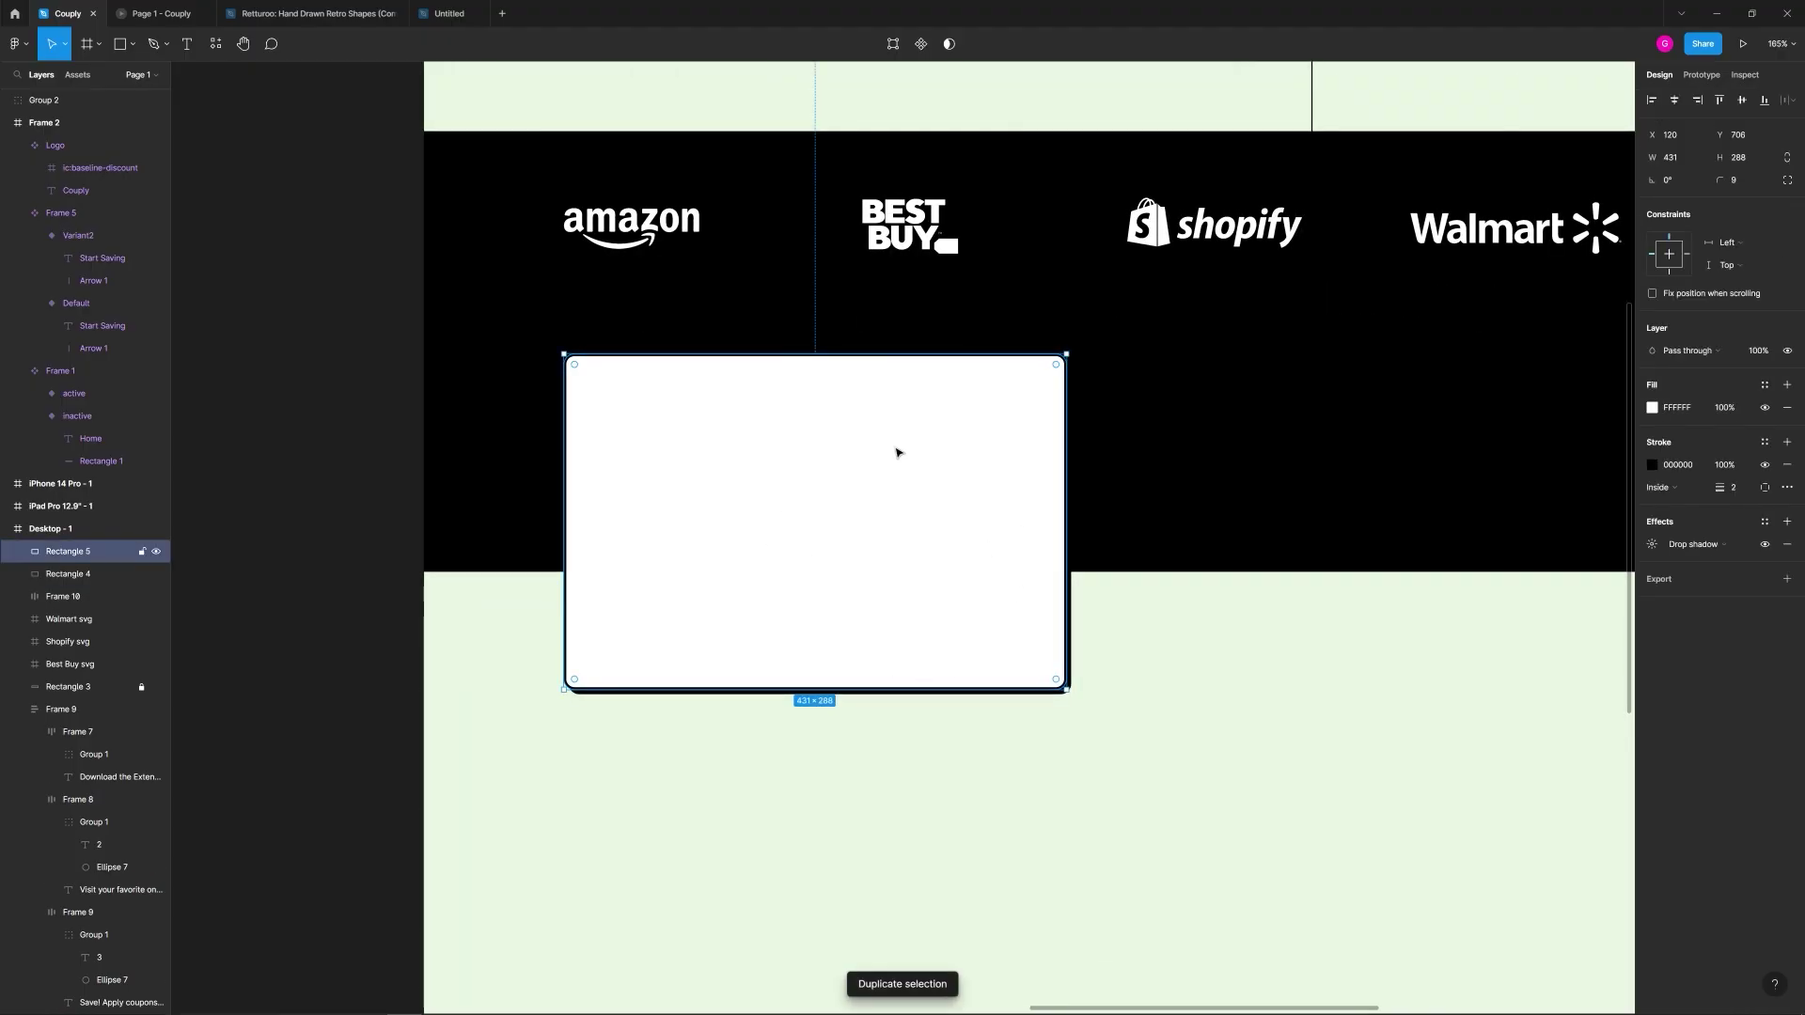
{"action": "left_click_drag", "start_coordinate": [917, 688], "coordinate": [942, 632]}
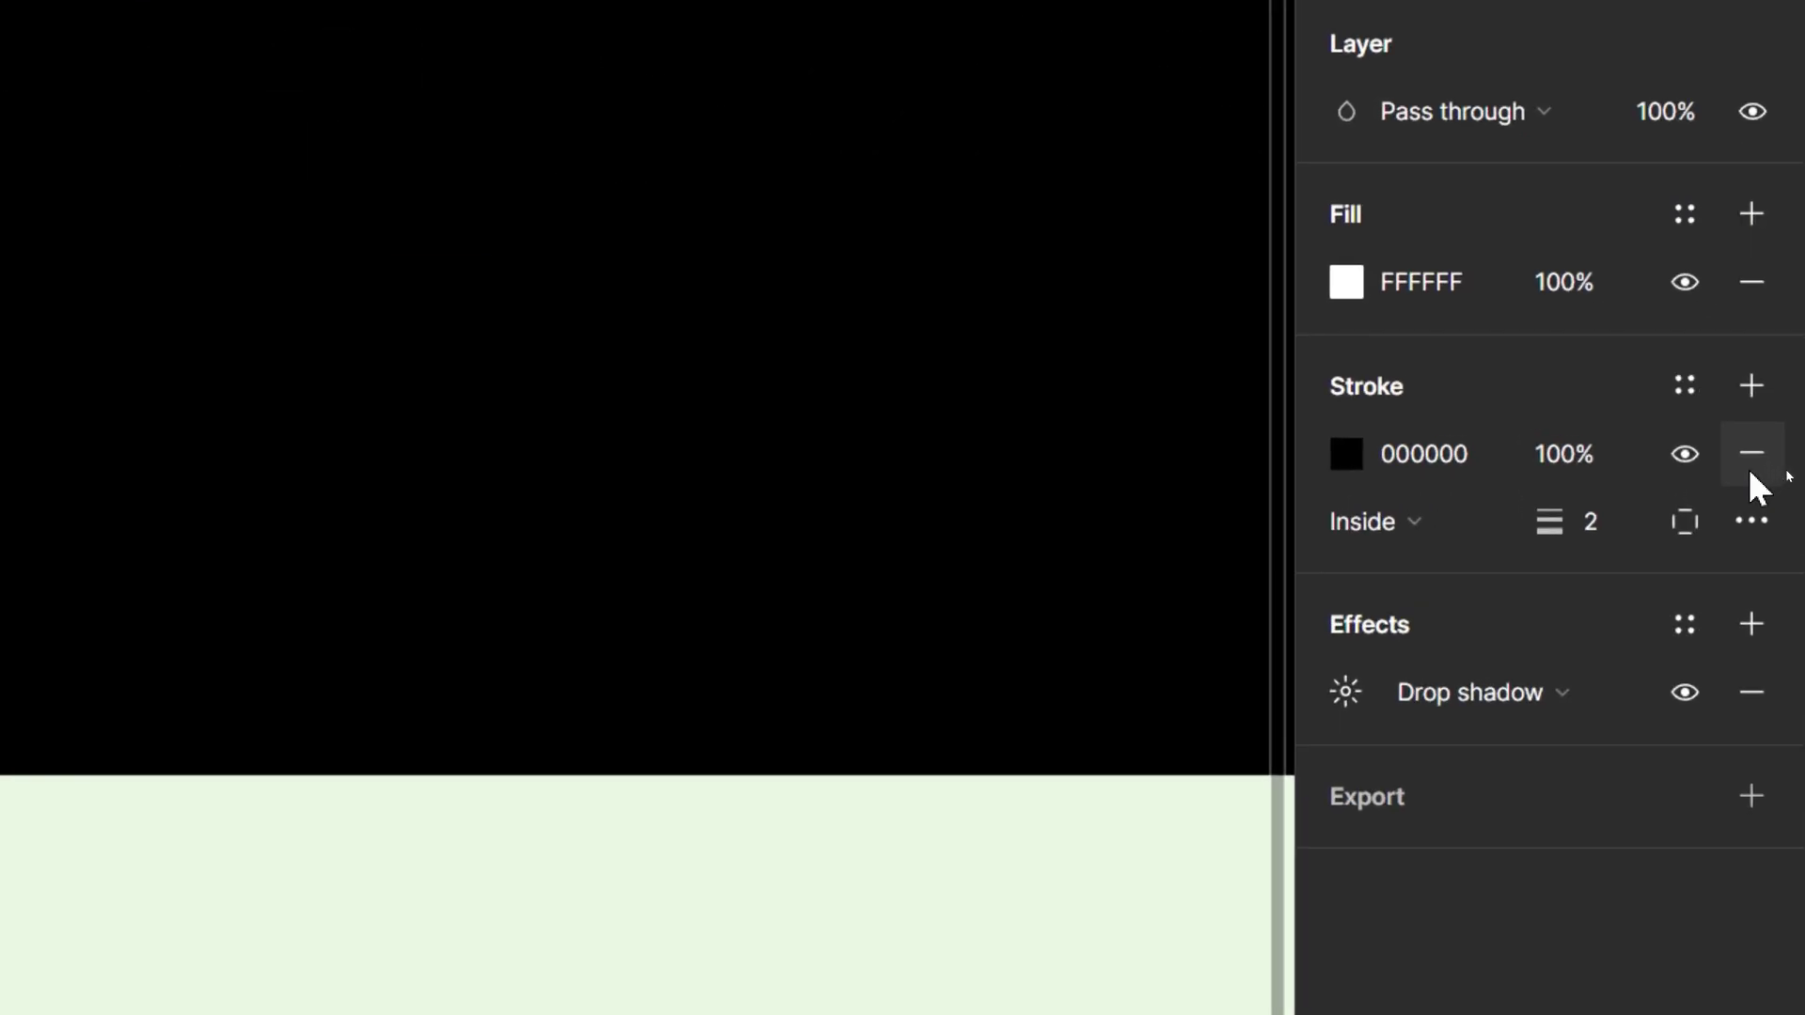
{"action": "left_click", "coordinate": [1787, 464]}
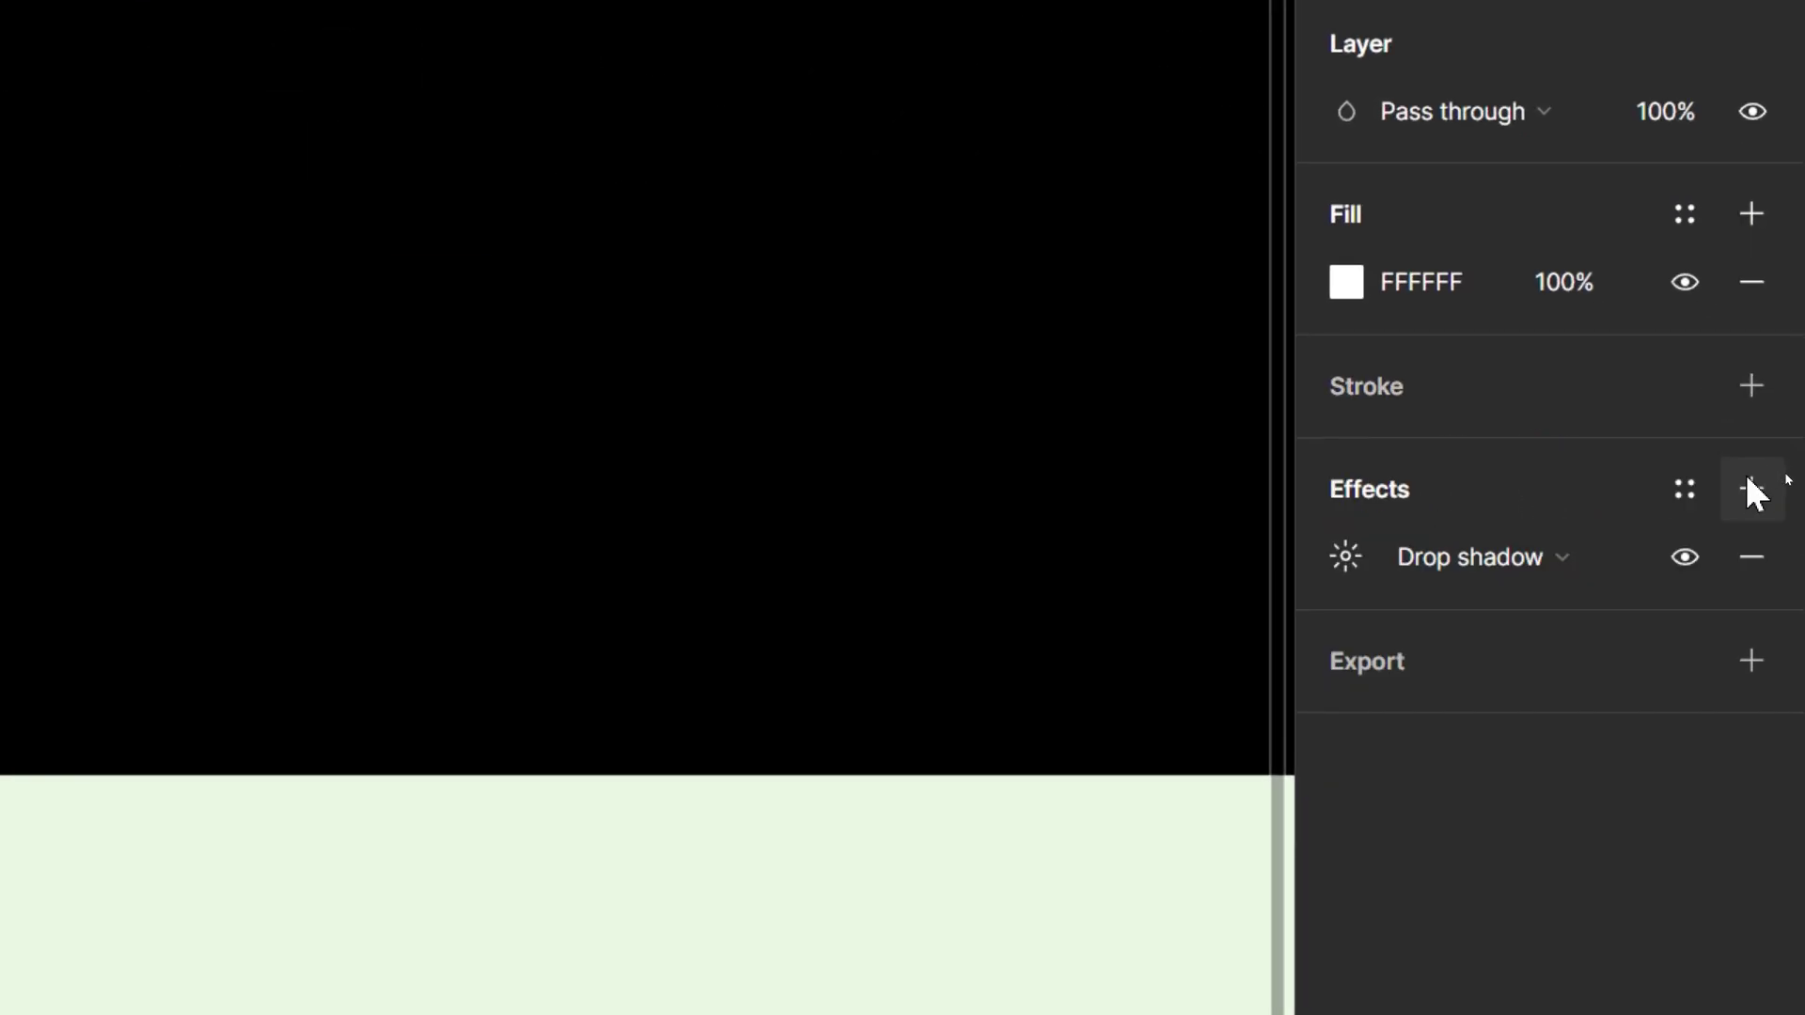
{"action": "left_click", "coordinate": [1751, 554]}
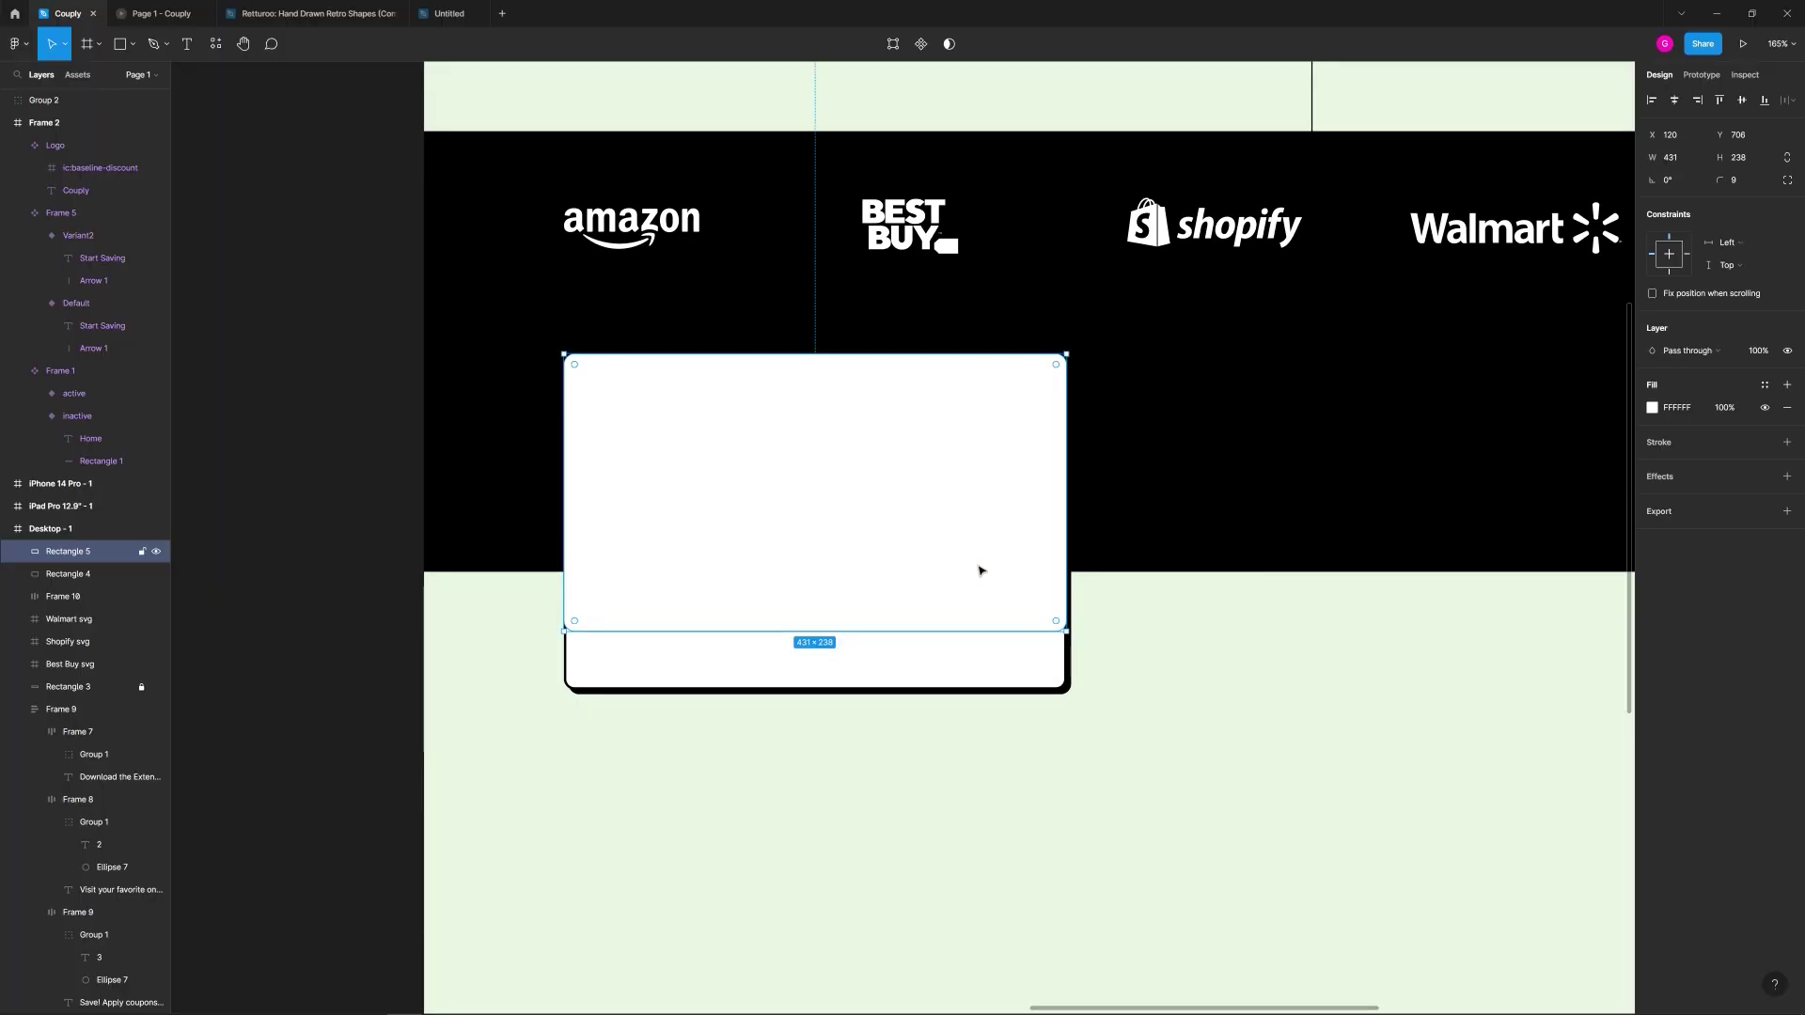
Step: Run the Unsplash plugin, search for "shoes" and fill the shorter rectangle with the pastel sneaker photo on a pink background
{"action": "scroll", "coordinate": [1003, 576], "scroll_direction": "left", "scroll_amount": 2}
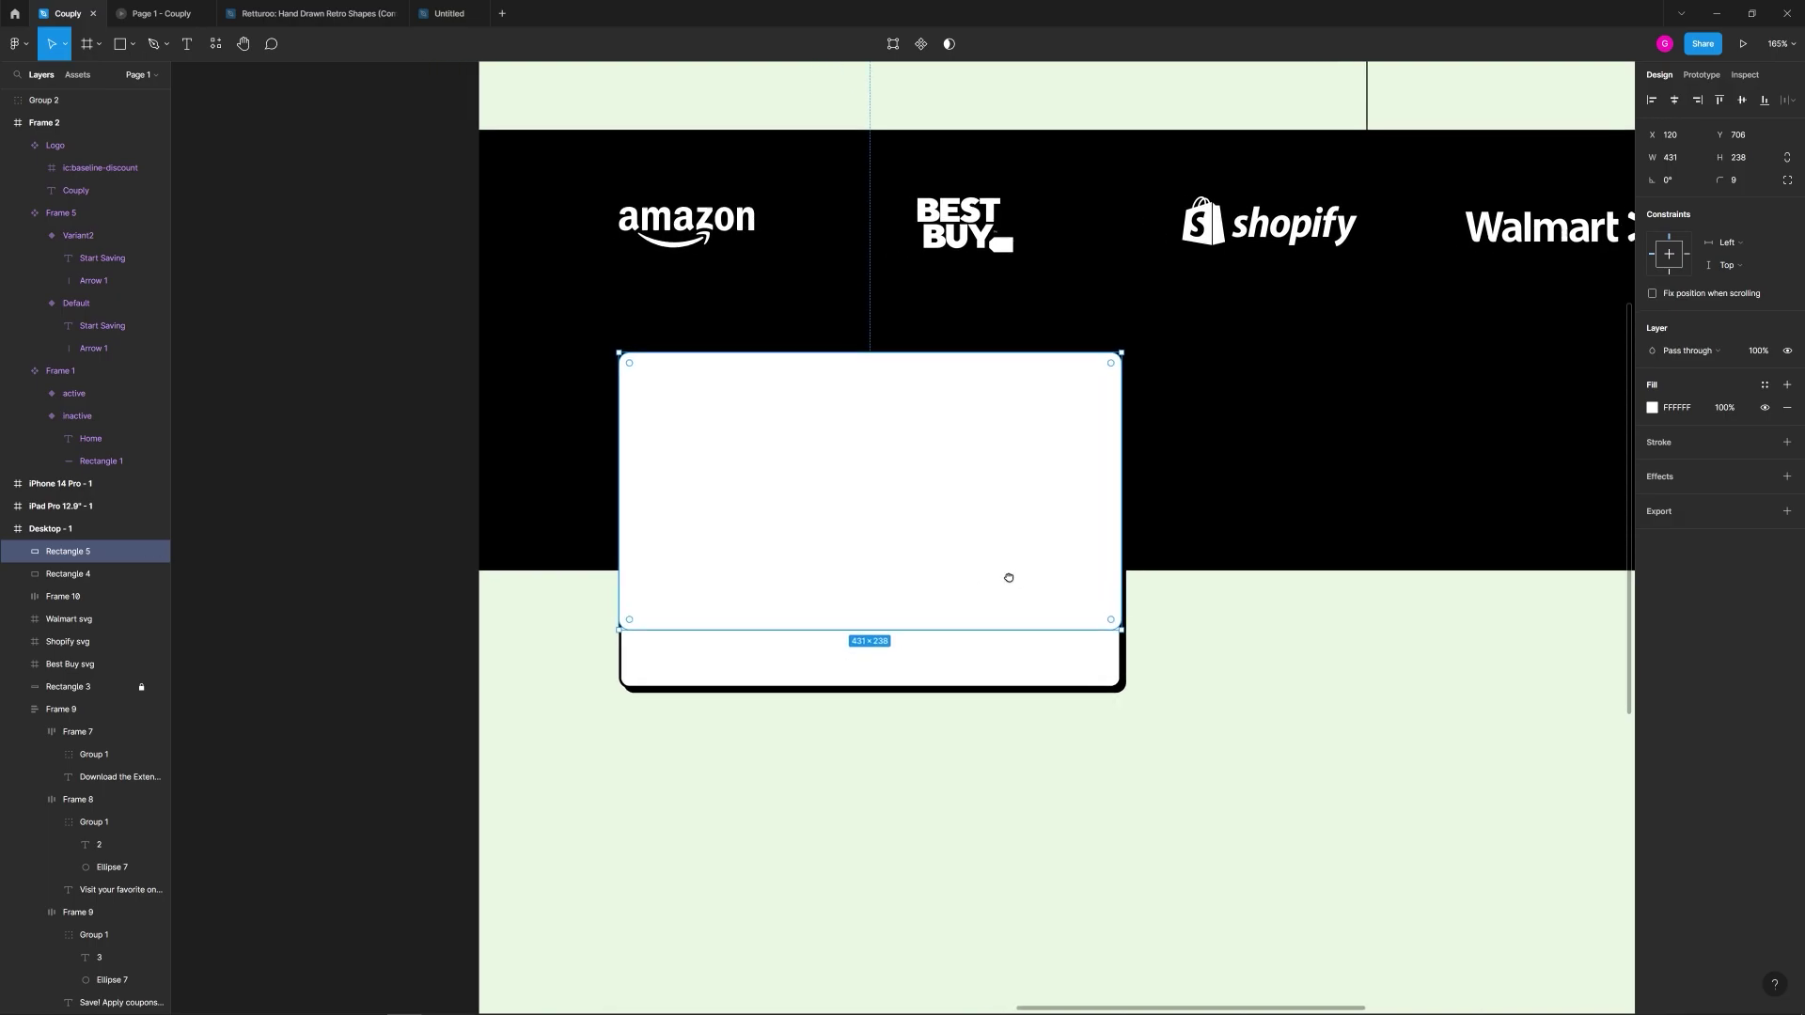
{"action": "right_click", "coordinate": [434, 448]}
{"action": "mouse_move", "coordinate": [439, 543]}
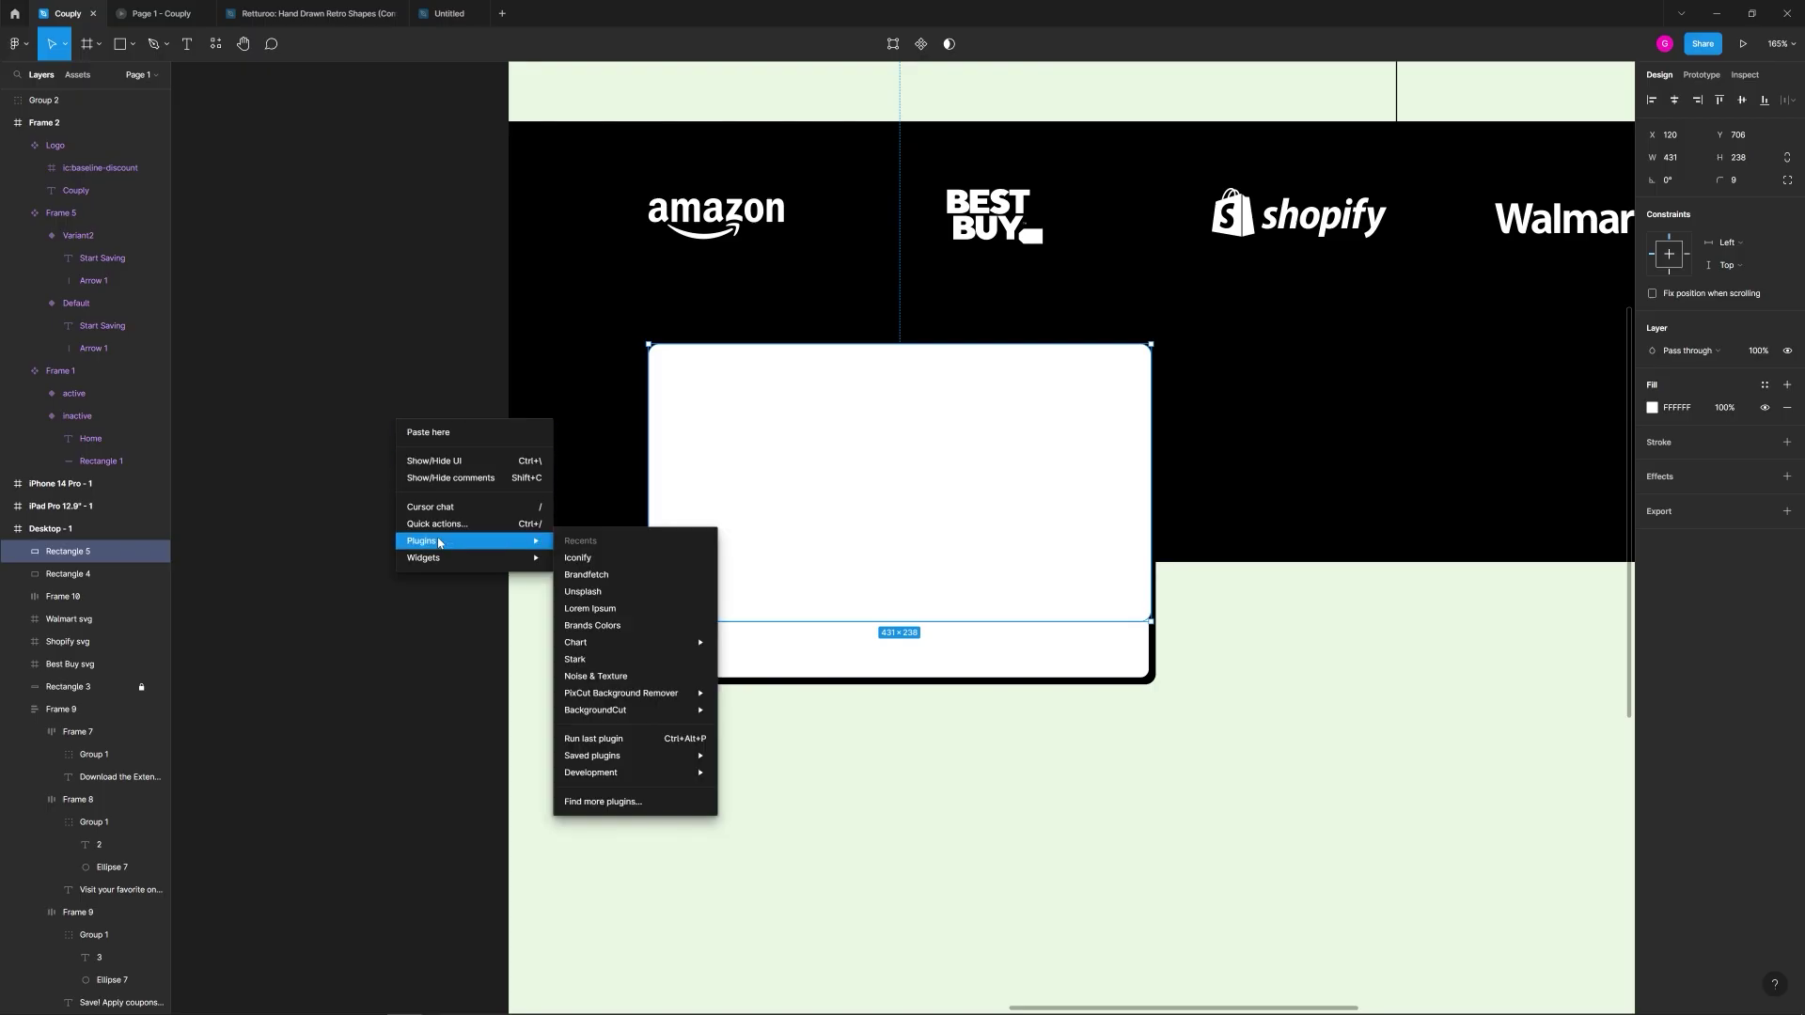
{"action": "left_click", "coordinate": [608, 602]}
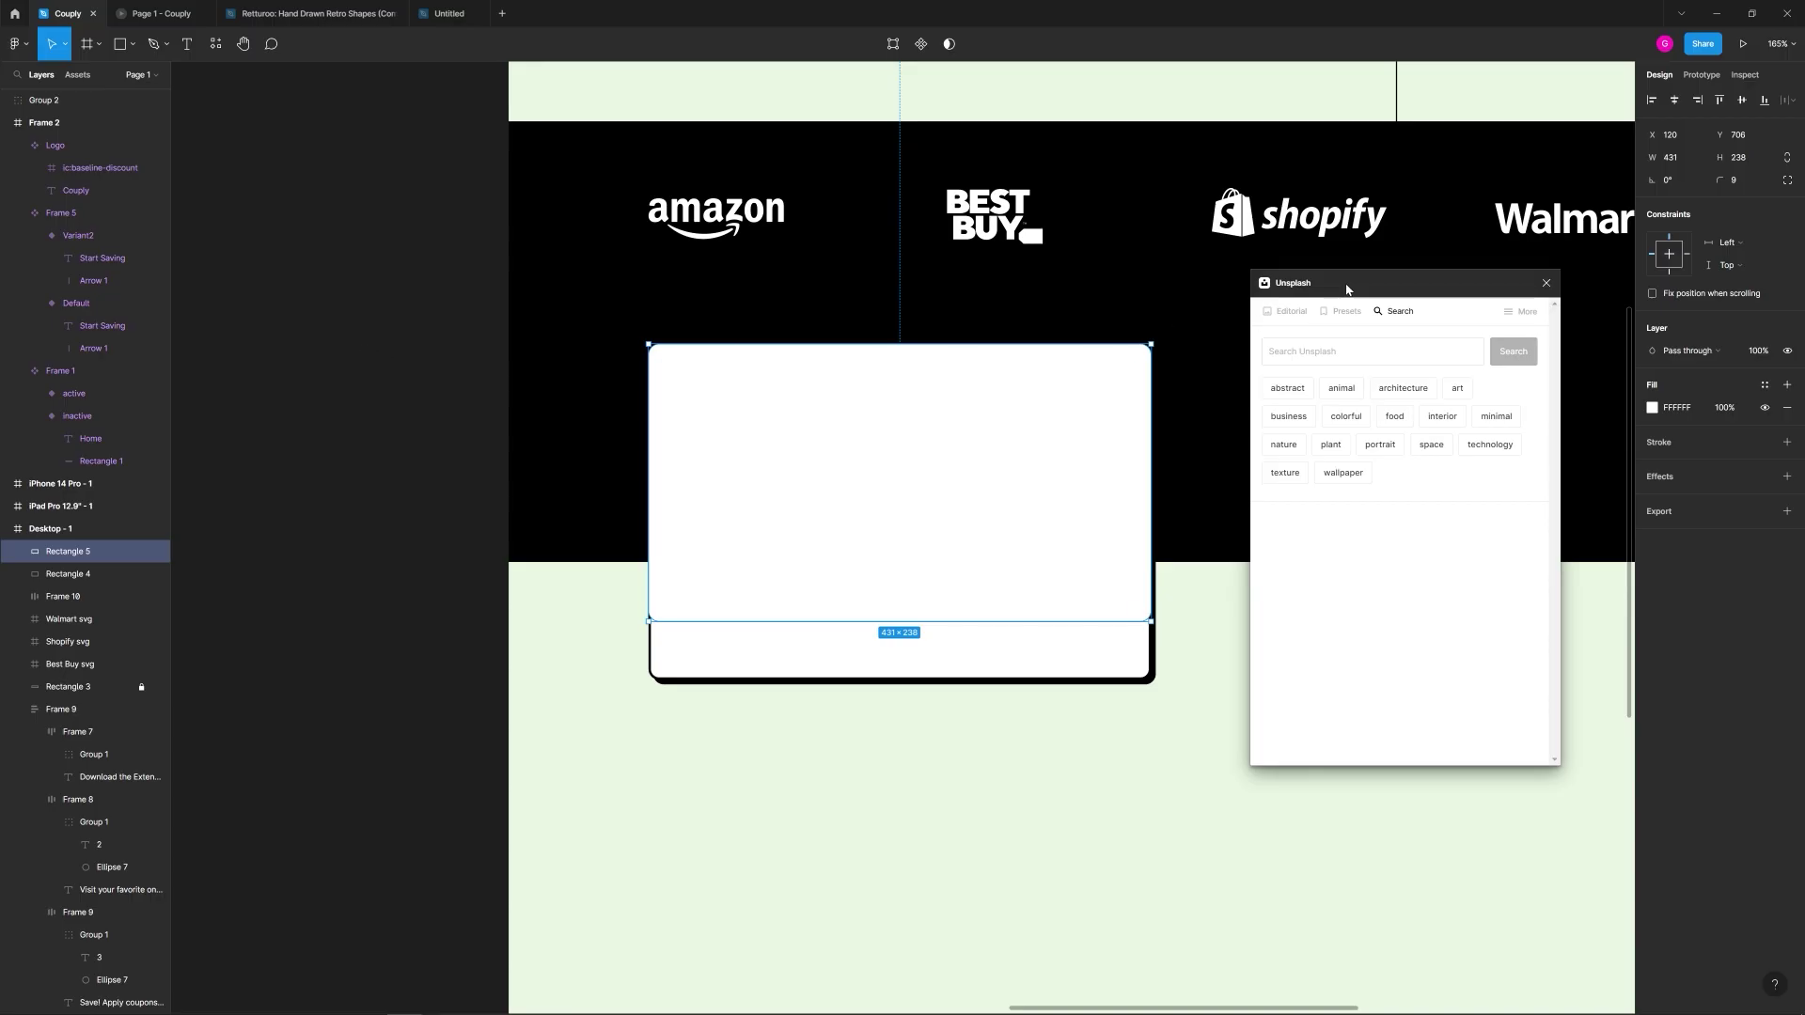
{"action": "left_click", "coordinate": [1334, 349]}
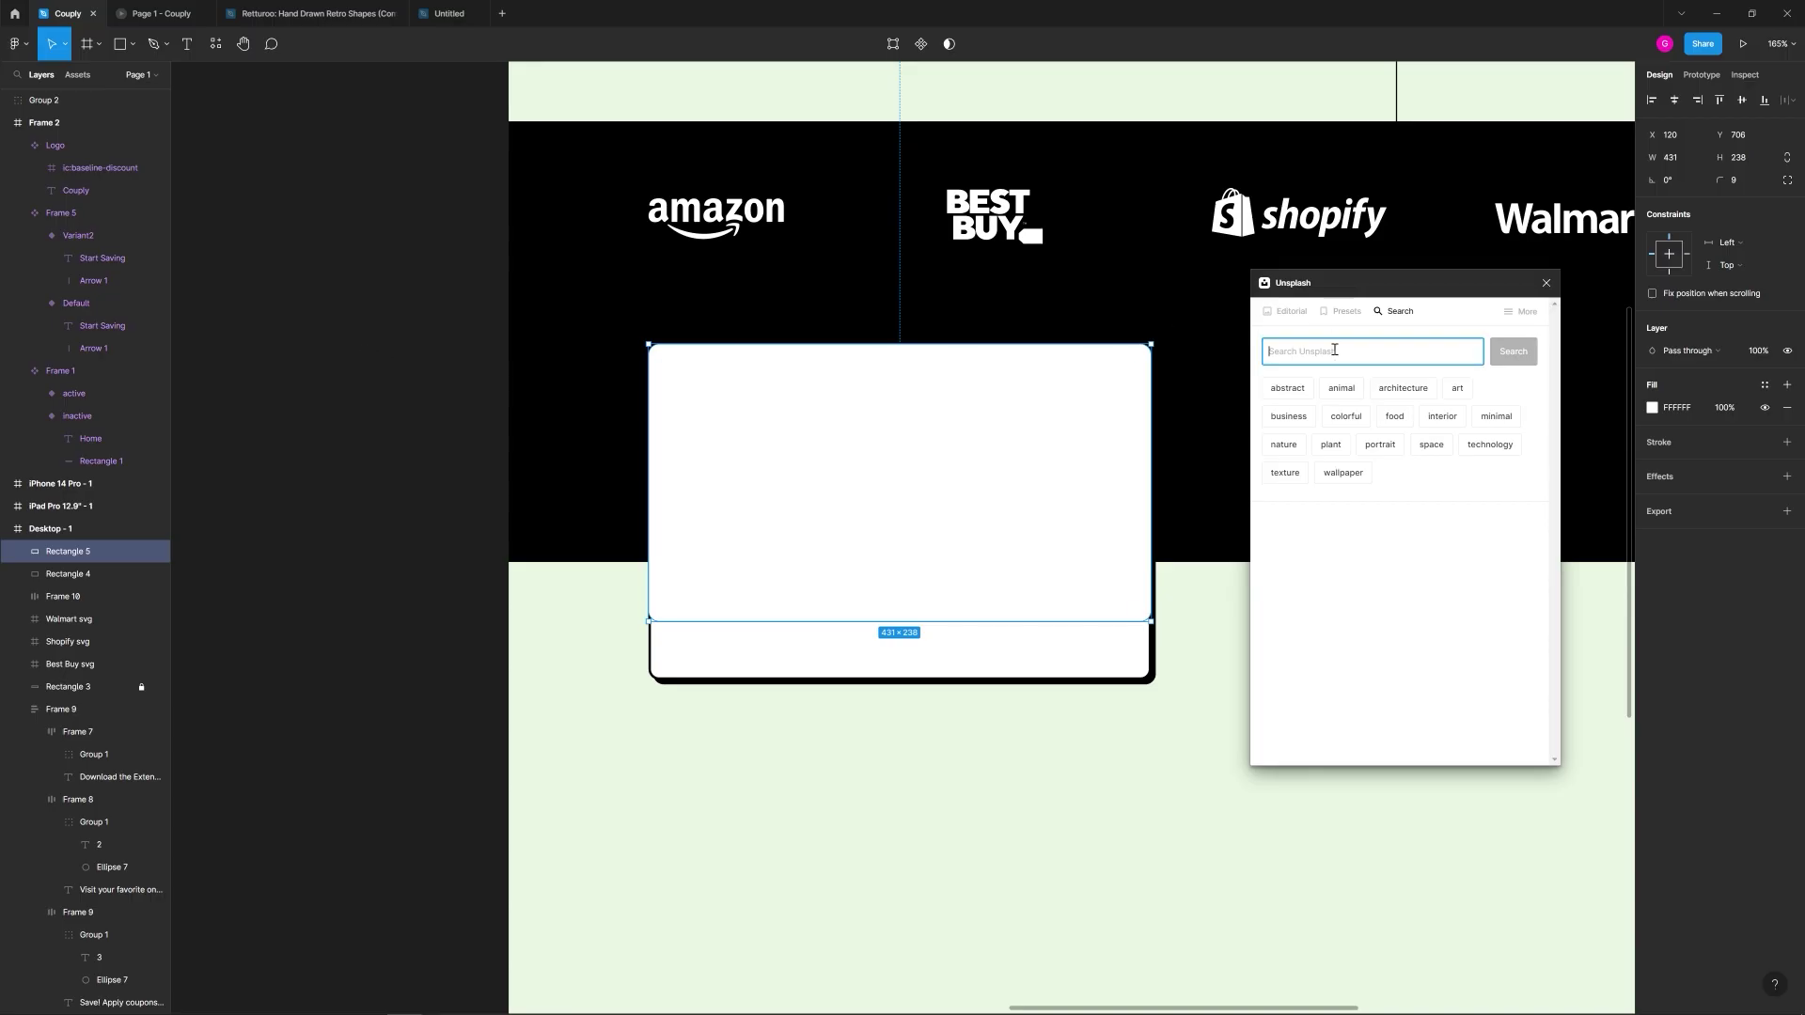
{"action": "type", "text": "shoes"}
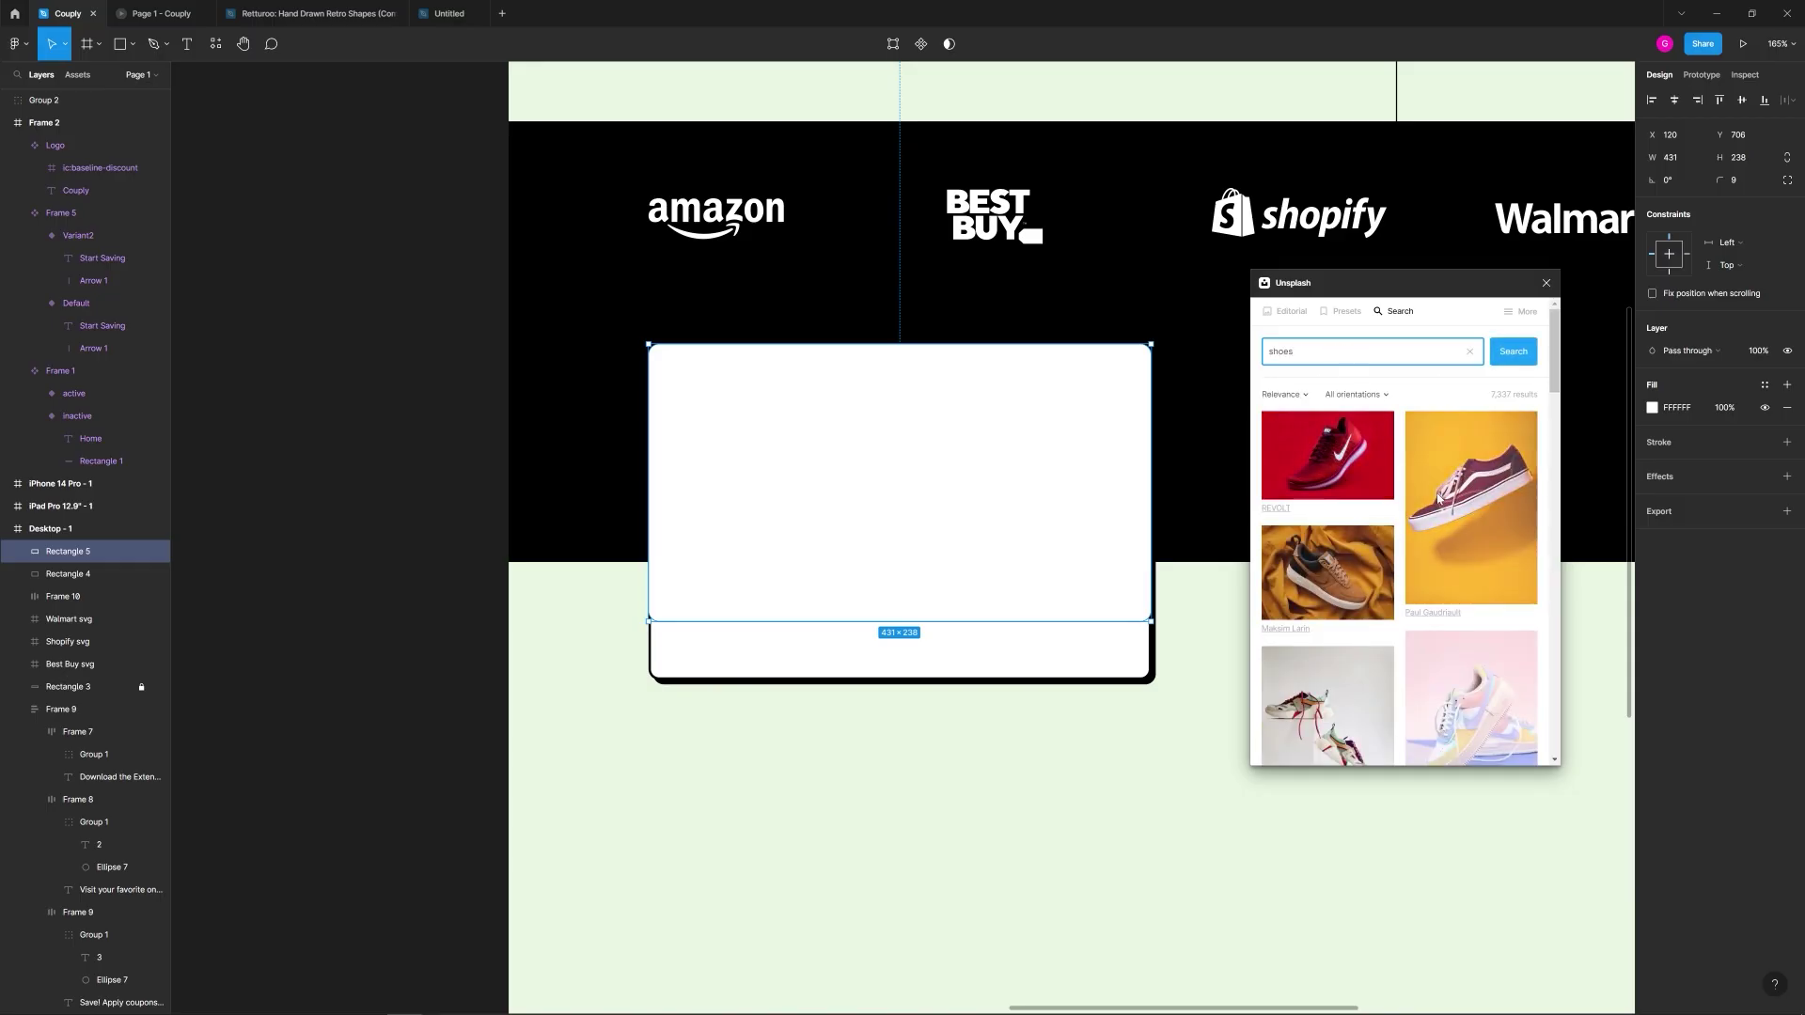
{"action": "scroll", "coordinate": [1454, 671], "scroll_direction": "down", "scroll_amount": 2}
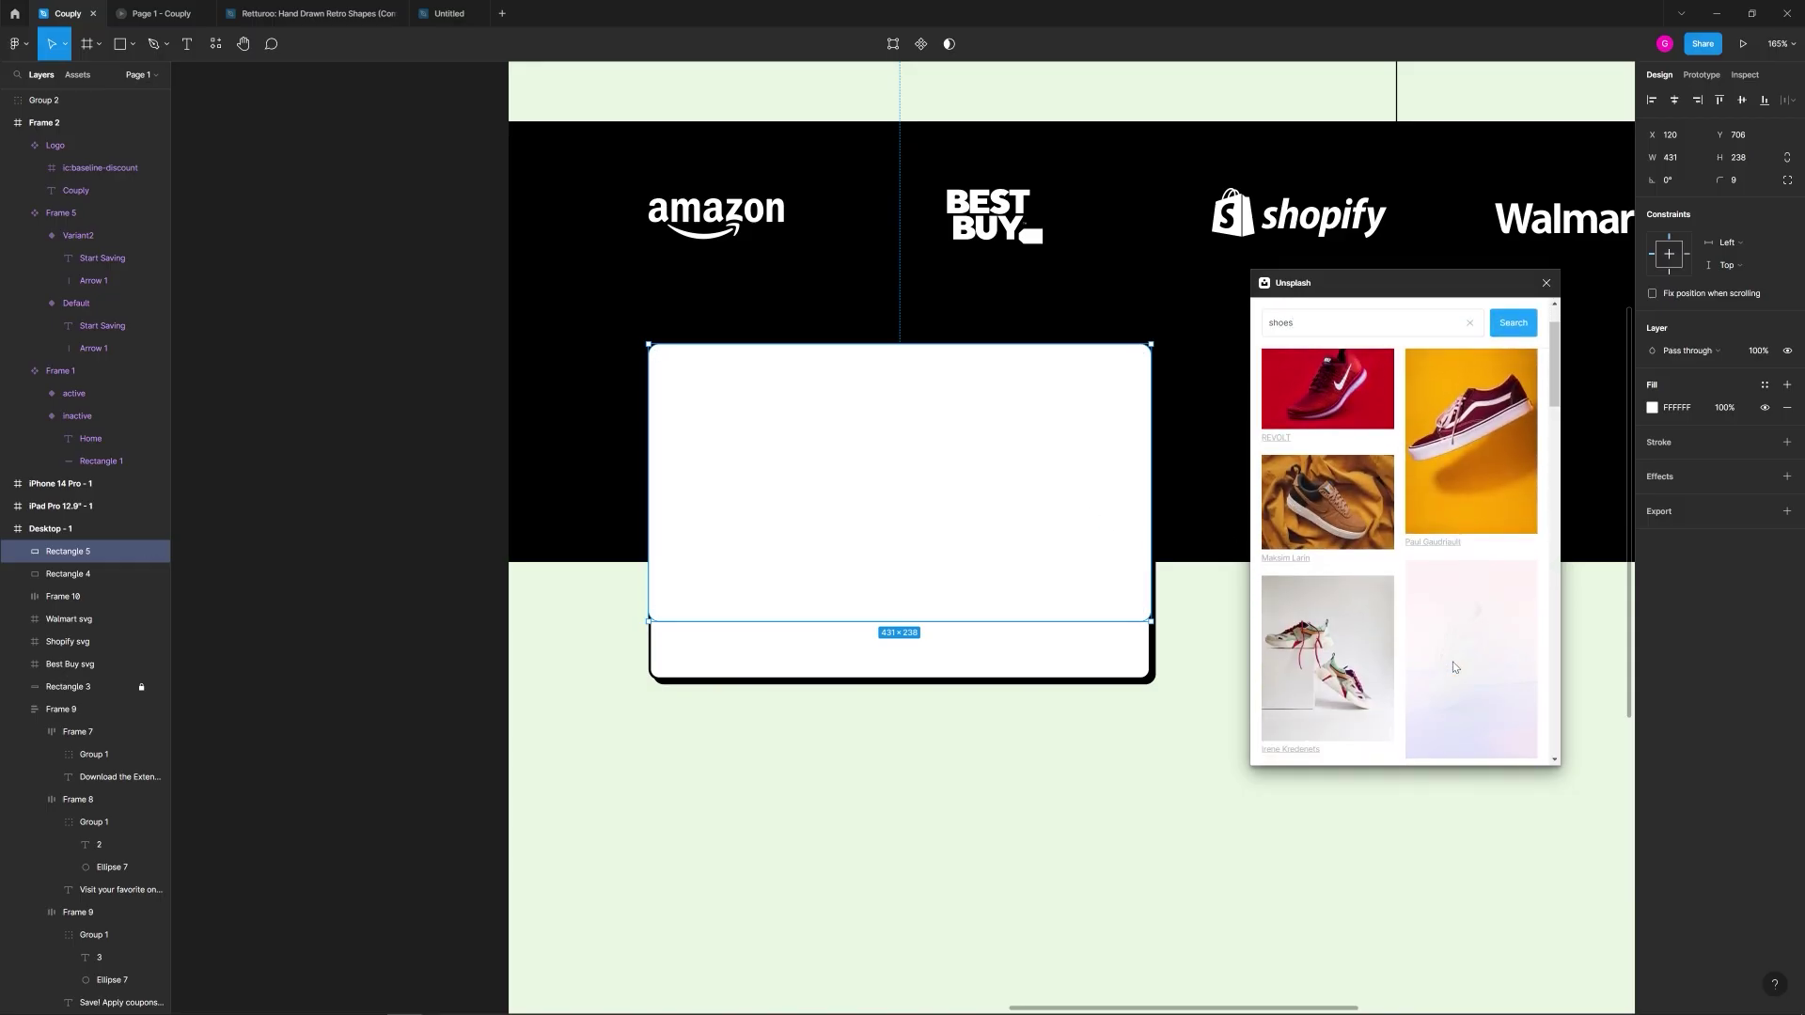
{"action": "left_click", "coordinate": [1453, 670]}
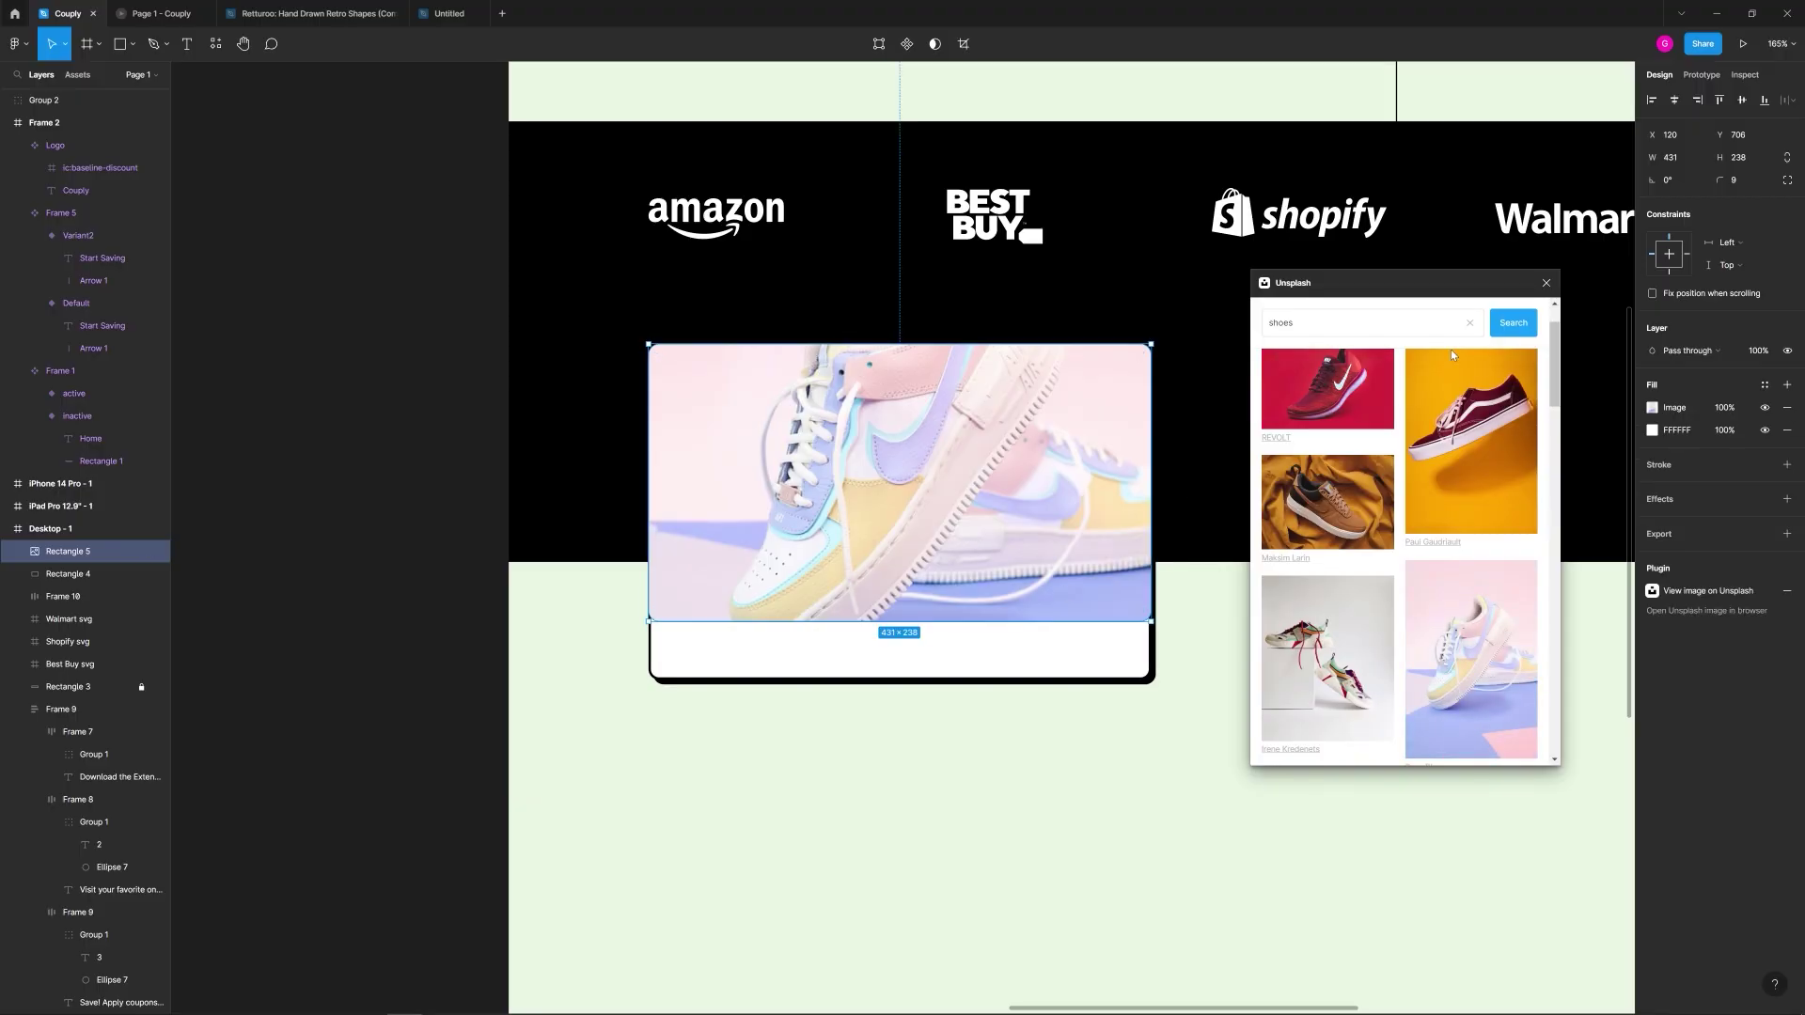
Step: Close the Unsplash plugin and set the white card's 2 px black stroke to sit outside its edge
{"action": "left_click", "coordinate": [1546, 284]}
{"action": "left_click", "coordinate": [977, 729]}
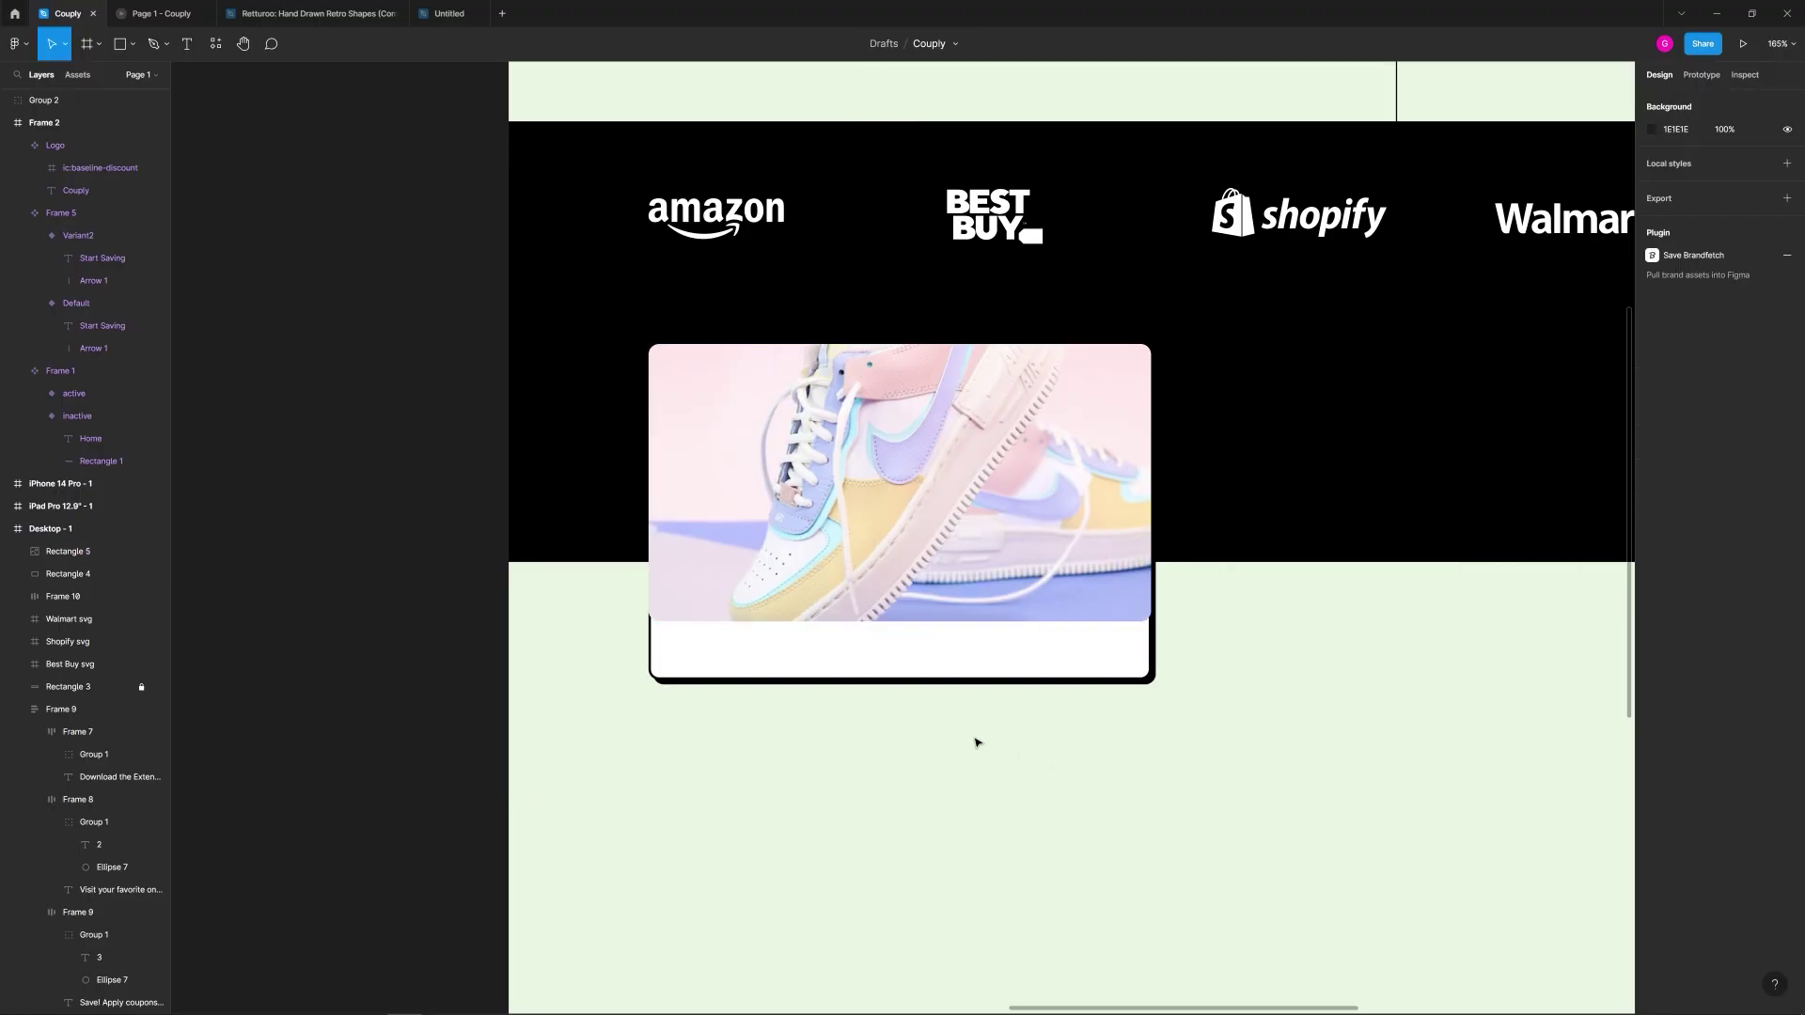
{"action": "scroll", "coordinate": [978, 707], "scroll_direction": "up", "scroll_amount": 3}
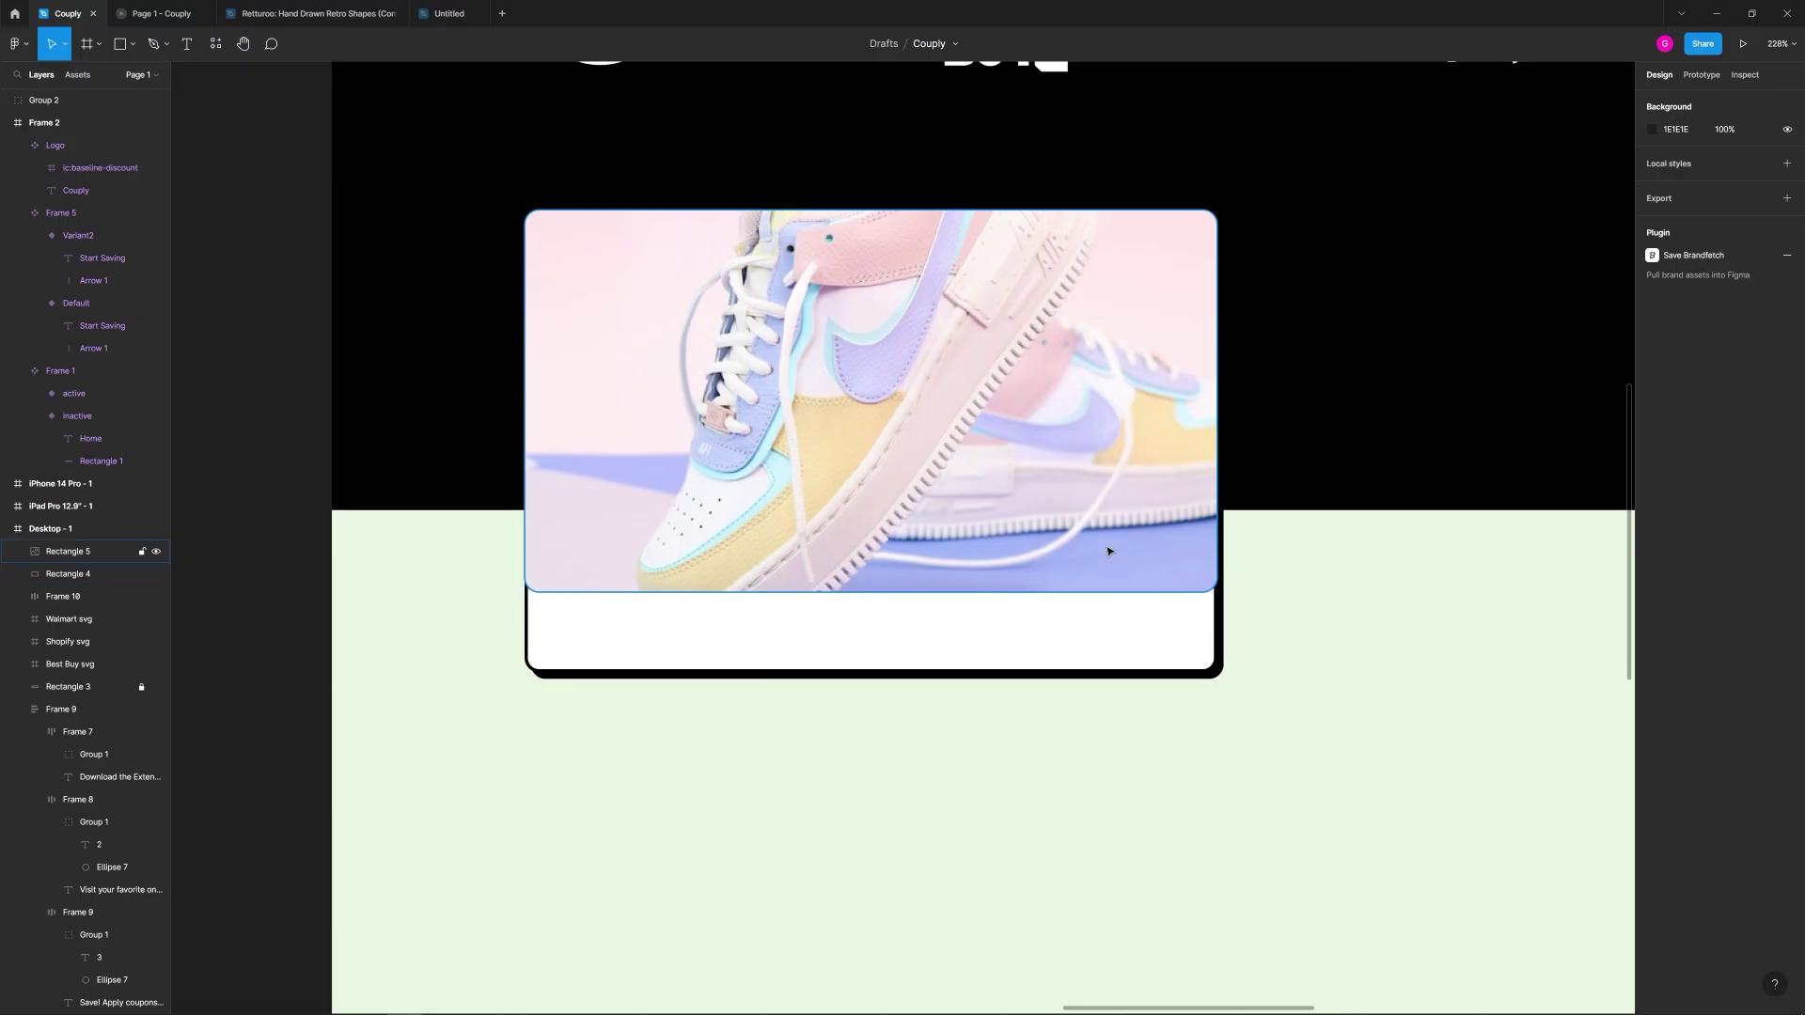
{"action": "left_click", "coordinate": [1164, 636]}
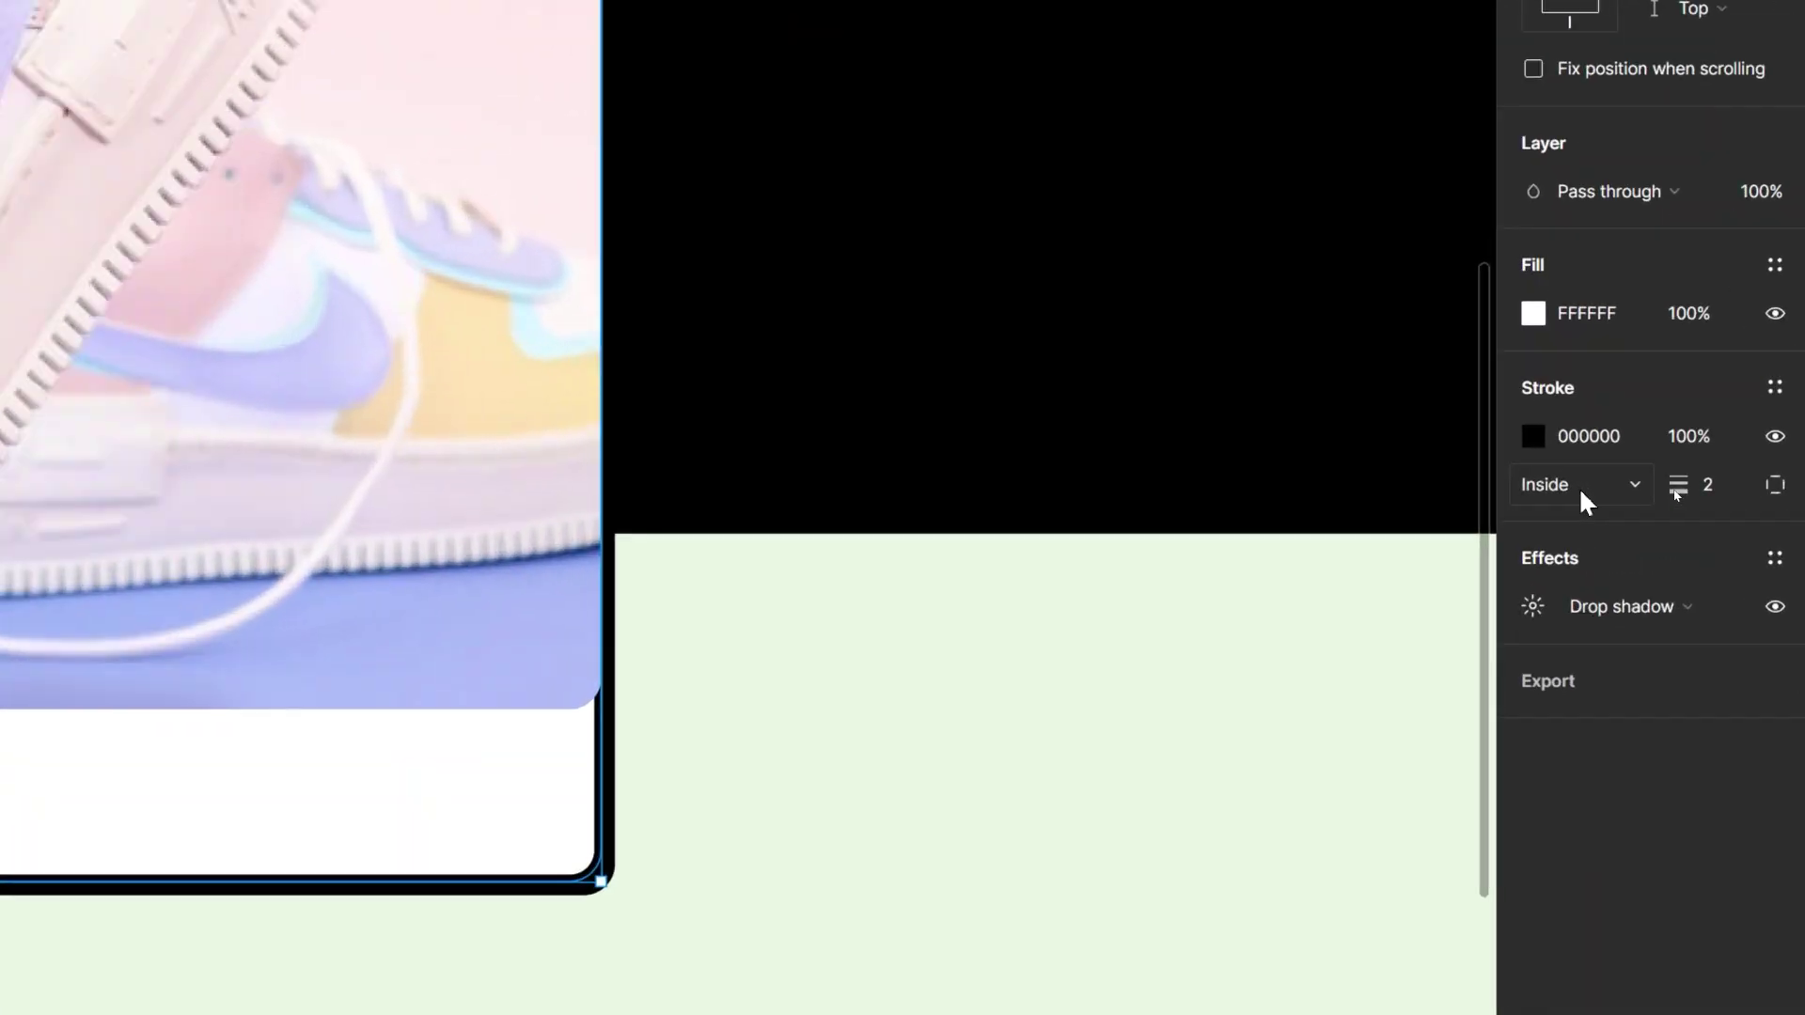
{"action": "left_click", "coordinate": [1673, 489]}
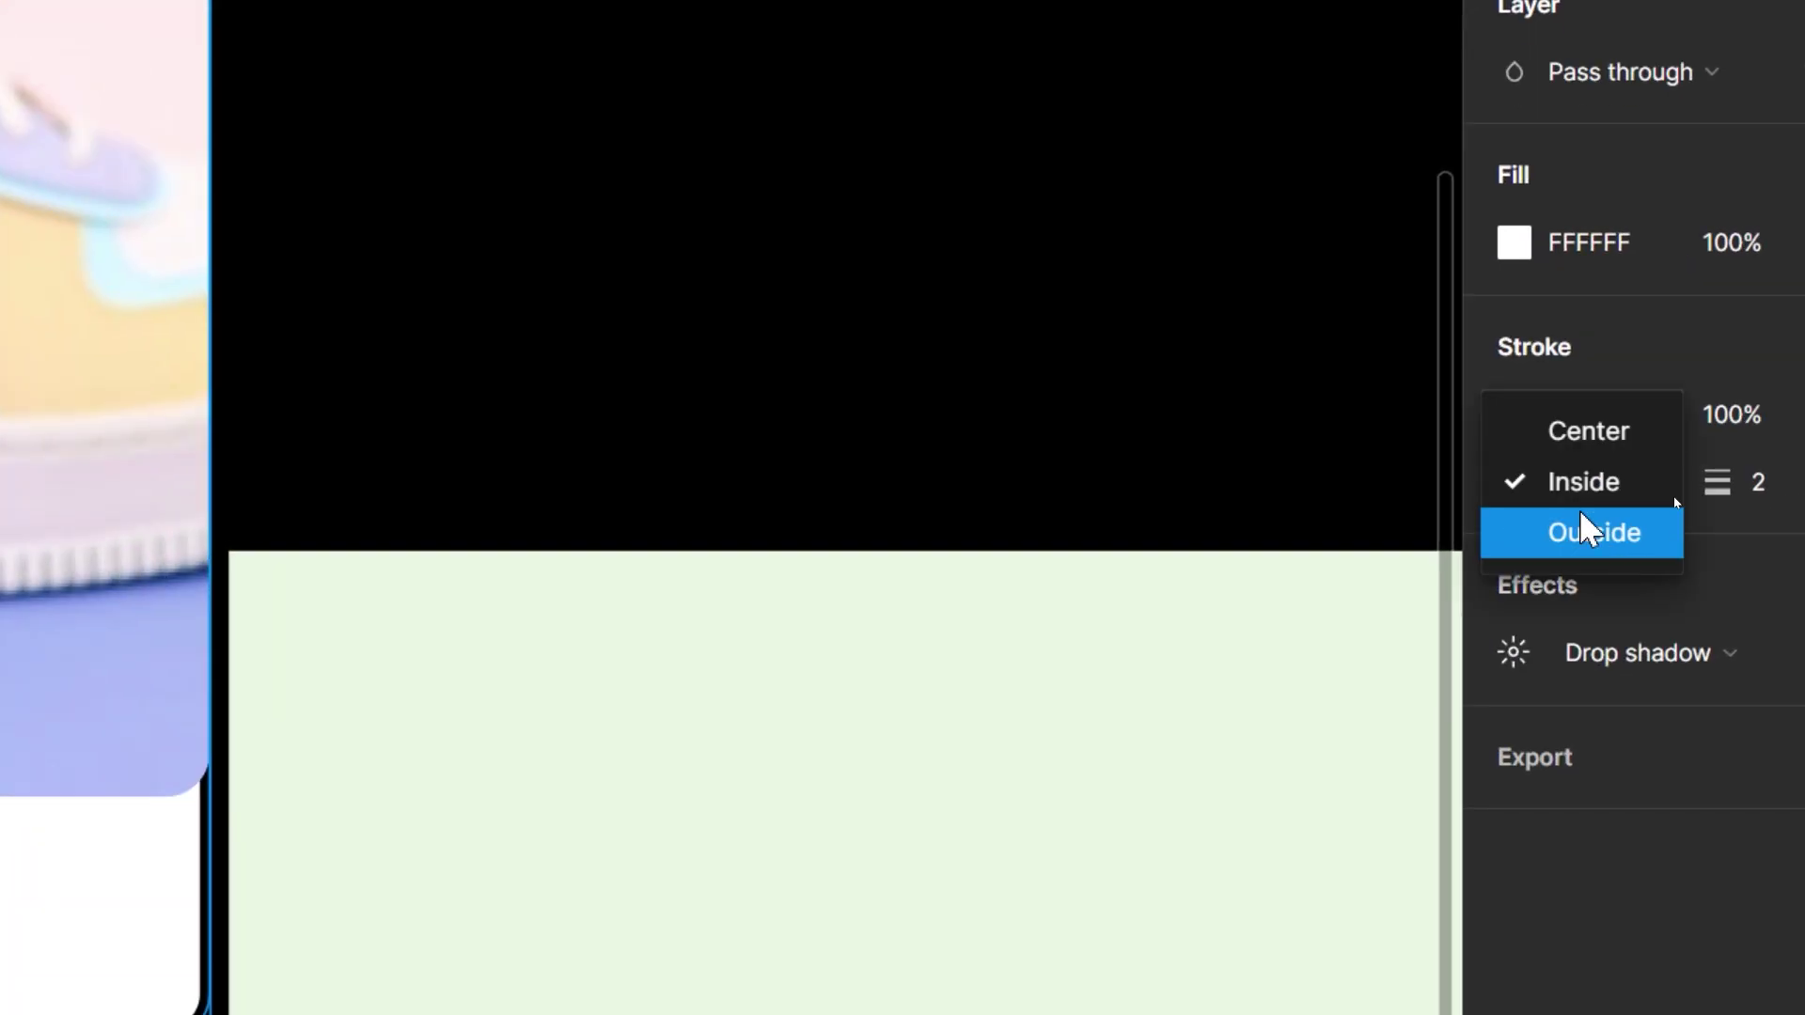
{"action": "left_click", "coordinate": [1588, 530]}
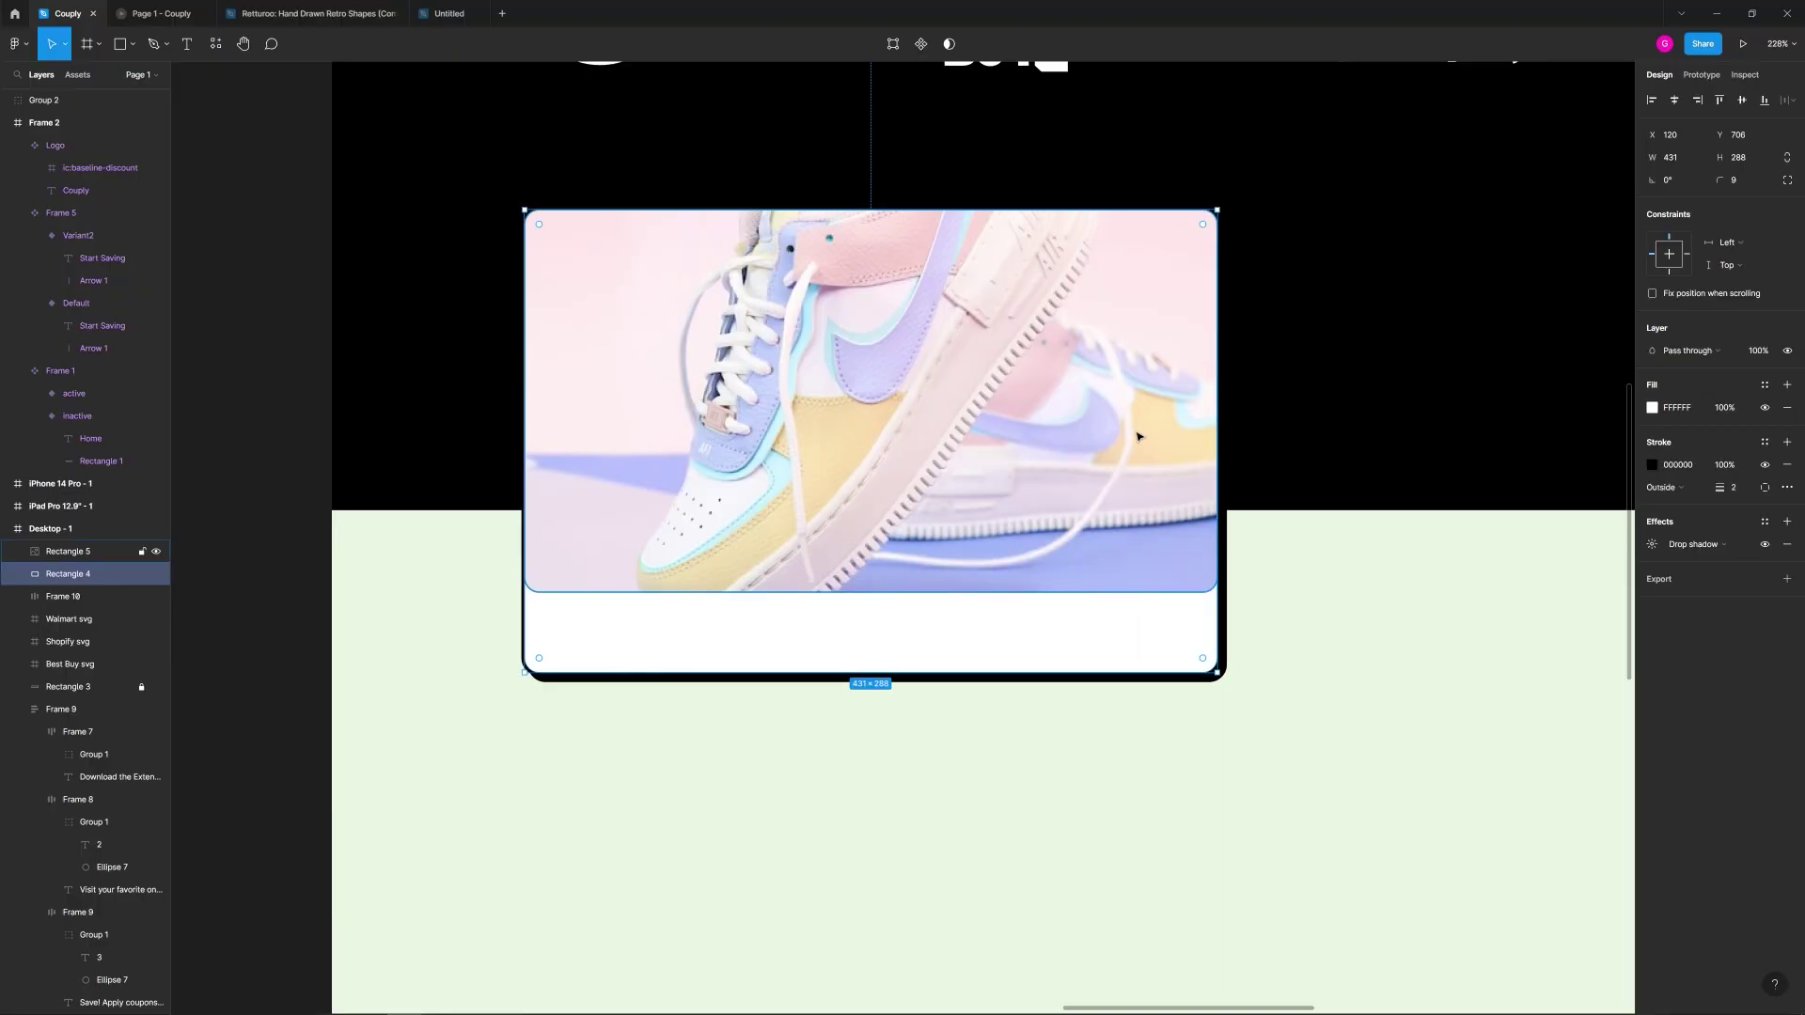
Step: Square off only the two lower corners of the sneaker image by reducing their radius to 0
{"action": "left_click", "coordinate": [1138, 437]}
{"action": "scroll", "coordinate": [1161, 575], "scroll_direction": "up", "scroll_amount": 5}
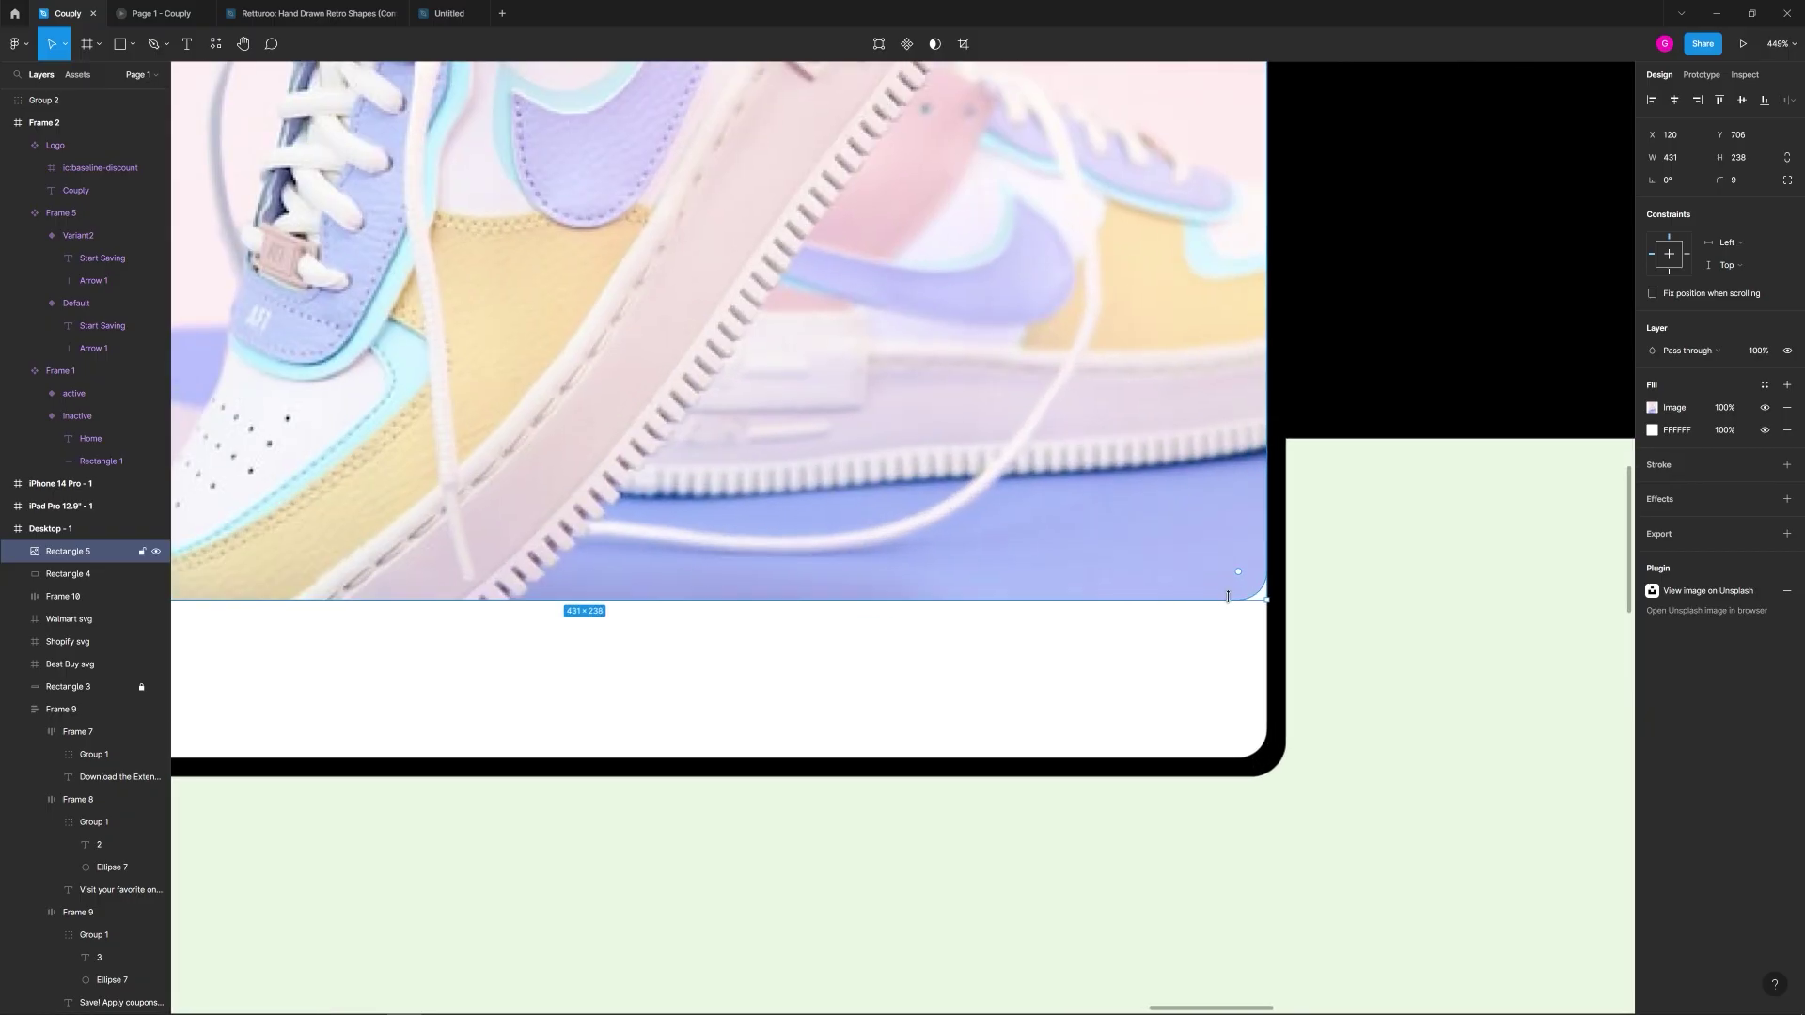
{"action": "scroll", "coordinate": [1241, 594], "scroll_direction": "down", "scroll_amount": 5}
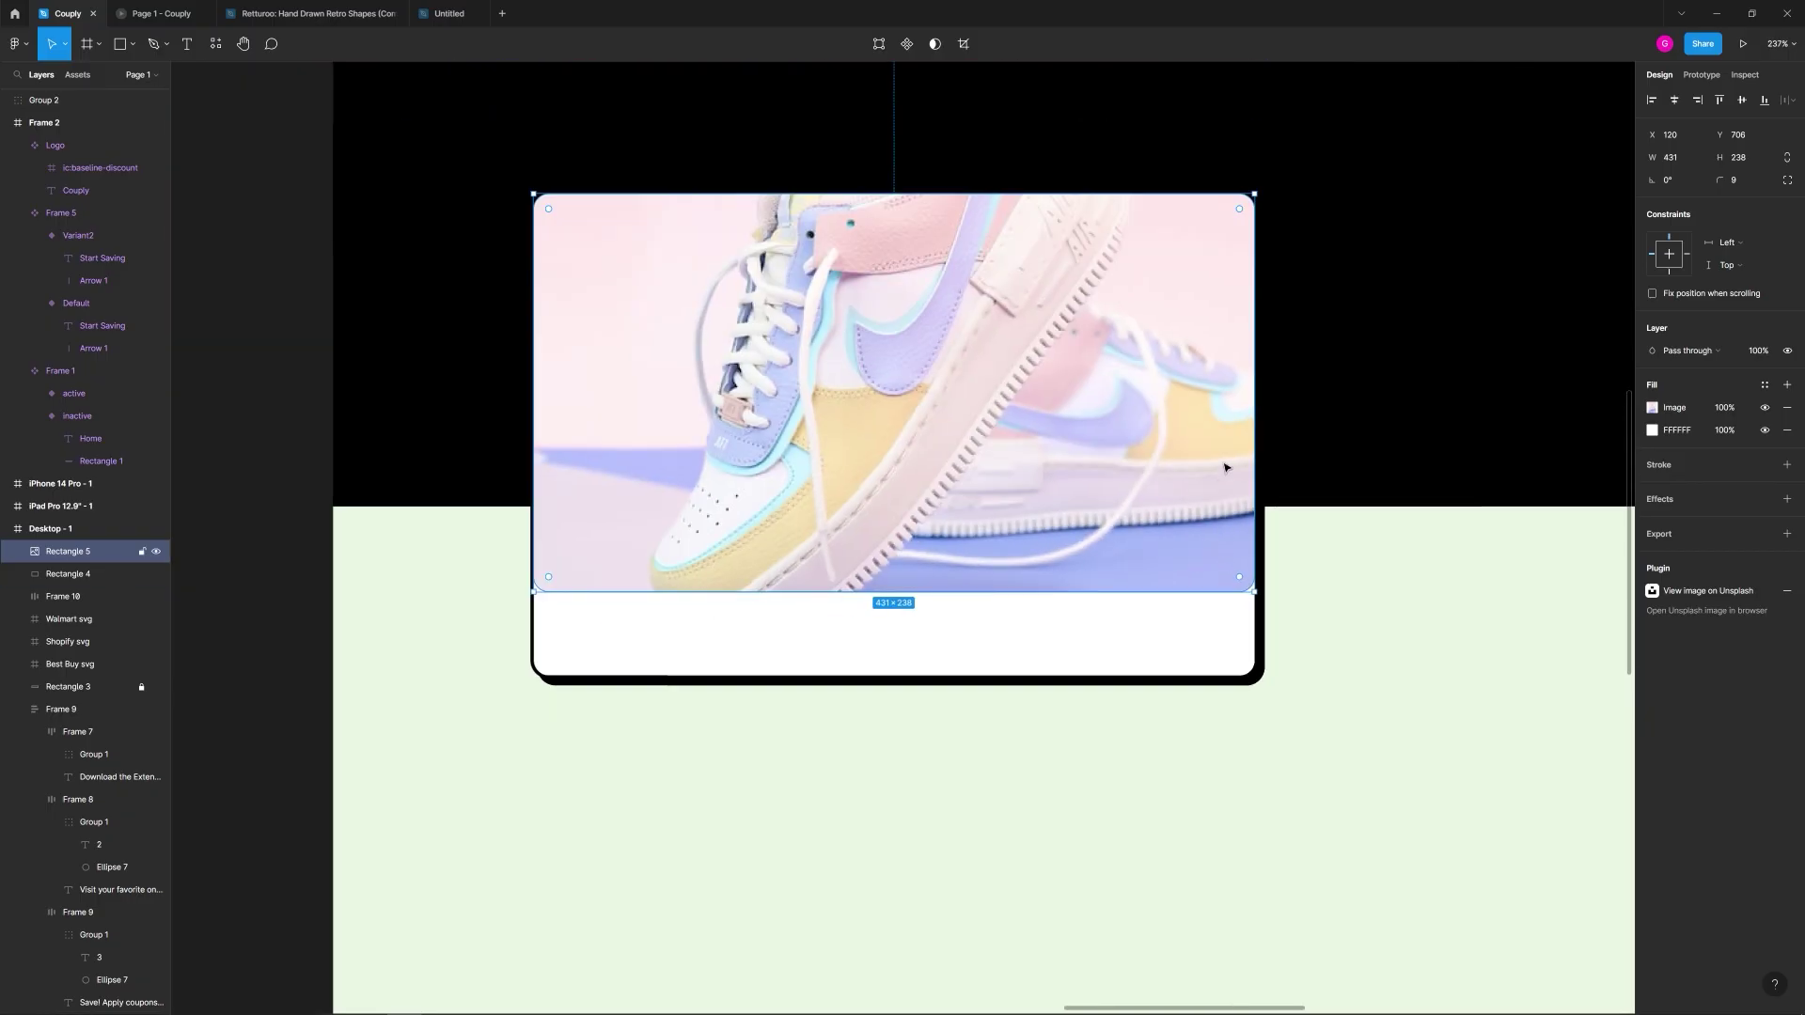
{"action": "scroll", "coordinate": [1222, 217], "scroll_direction": "up", "scroll_amount": 3}
{"action": "scroll", "coordinate": [1194, 726], "scroll_direction": "down", "scroll_amount": 1}
{"action": "scroll", "coordinate": [1195, 719], "scroll_direction": "up", "scroll_amount": 3}
{"action": "left_click_drag", "start_coordinate": [1199, 698], "coordinate": [1236, 667]}
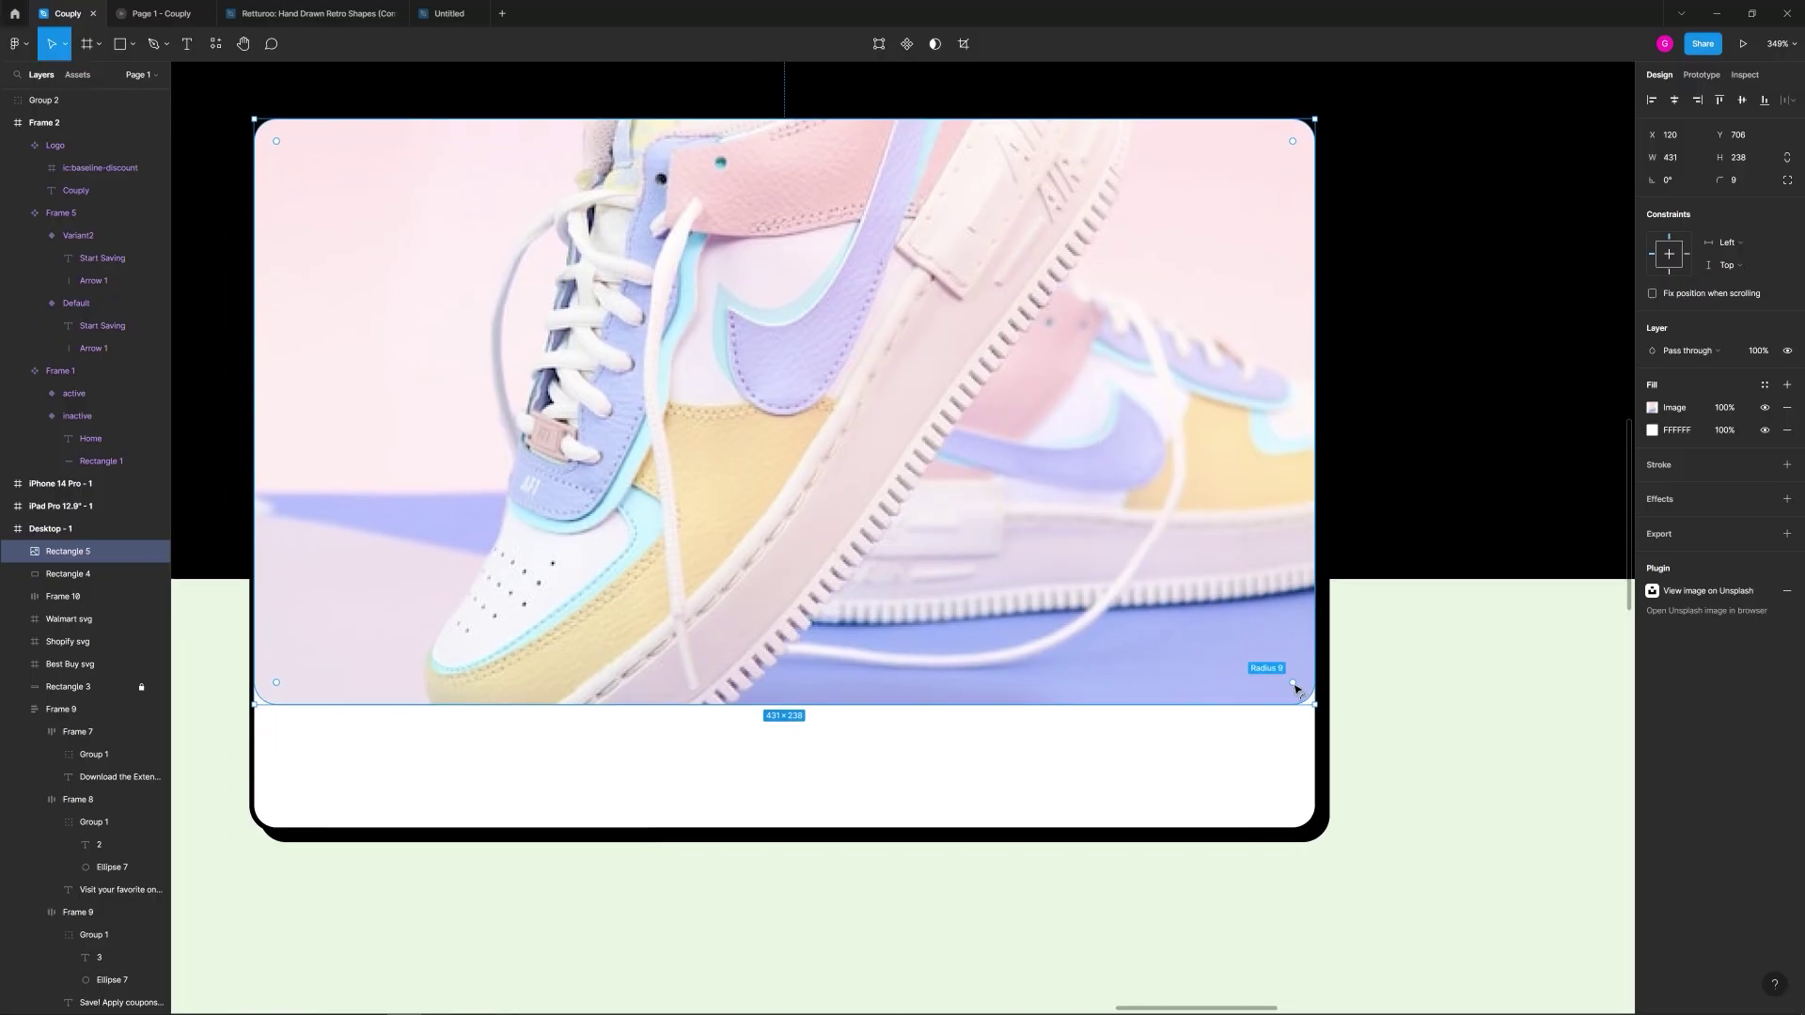
{"action": "left_click_drag", "start_coordinate": [1297, 692], "coordinate": [1319, 716]}
{"action": "key", "text": "ctrl+z"}
{"action": "left_click_drag", "start_coordinate": [1294, 683], "coordinate": [1321, 720]}
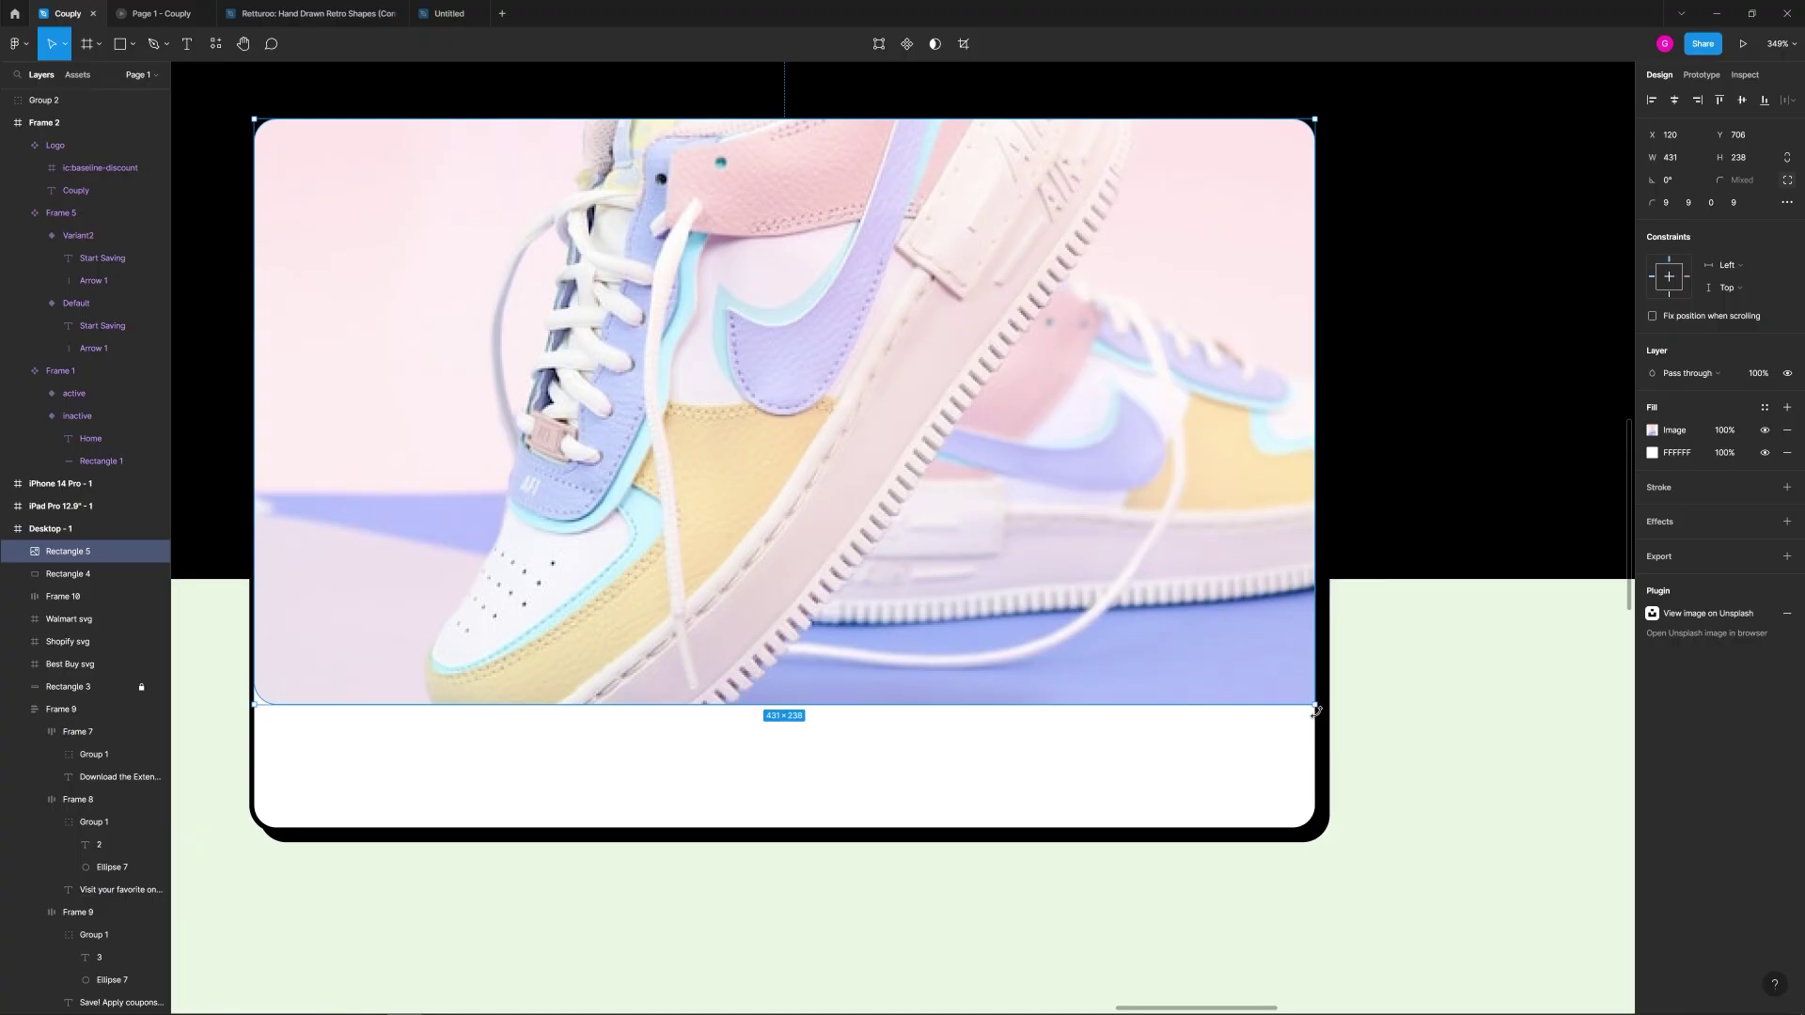
{"action": "mouse_move", "coordinate": [280, 689]}
{"action": "left_click_drag", "start_coordinate": [280, 689], "coordinate": [257, 724]}
{"action": "left_click_drag", "start_coordinate": [764, 705], "coordinate": [765, 702]}
{"action": "left_click", "coordinate": [943, 926]}
{"action": "scroll", "coordinate": [1000, 895], "scroll_direction": "down", "scroll_amount": 5}
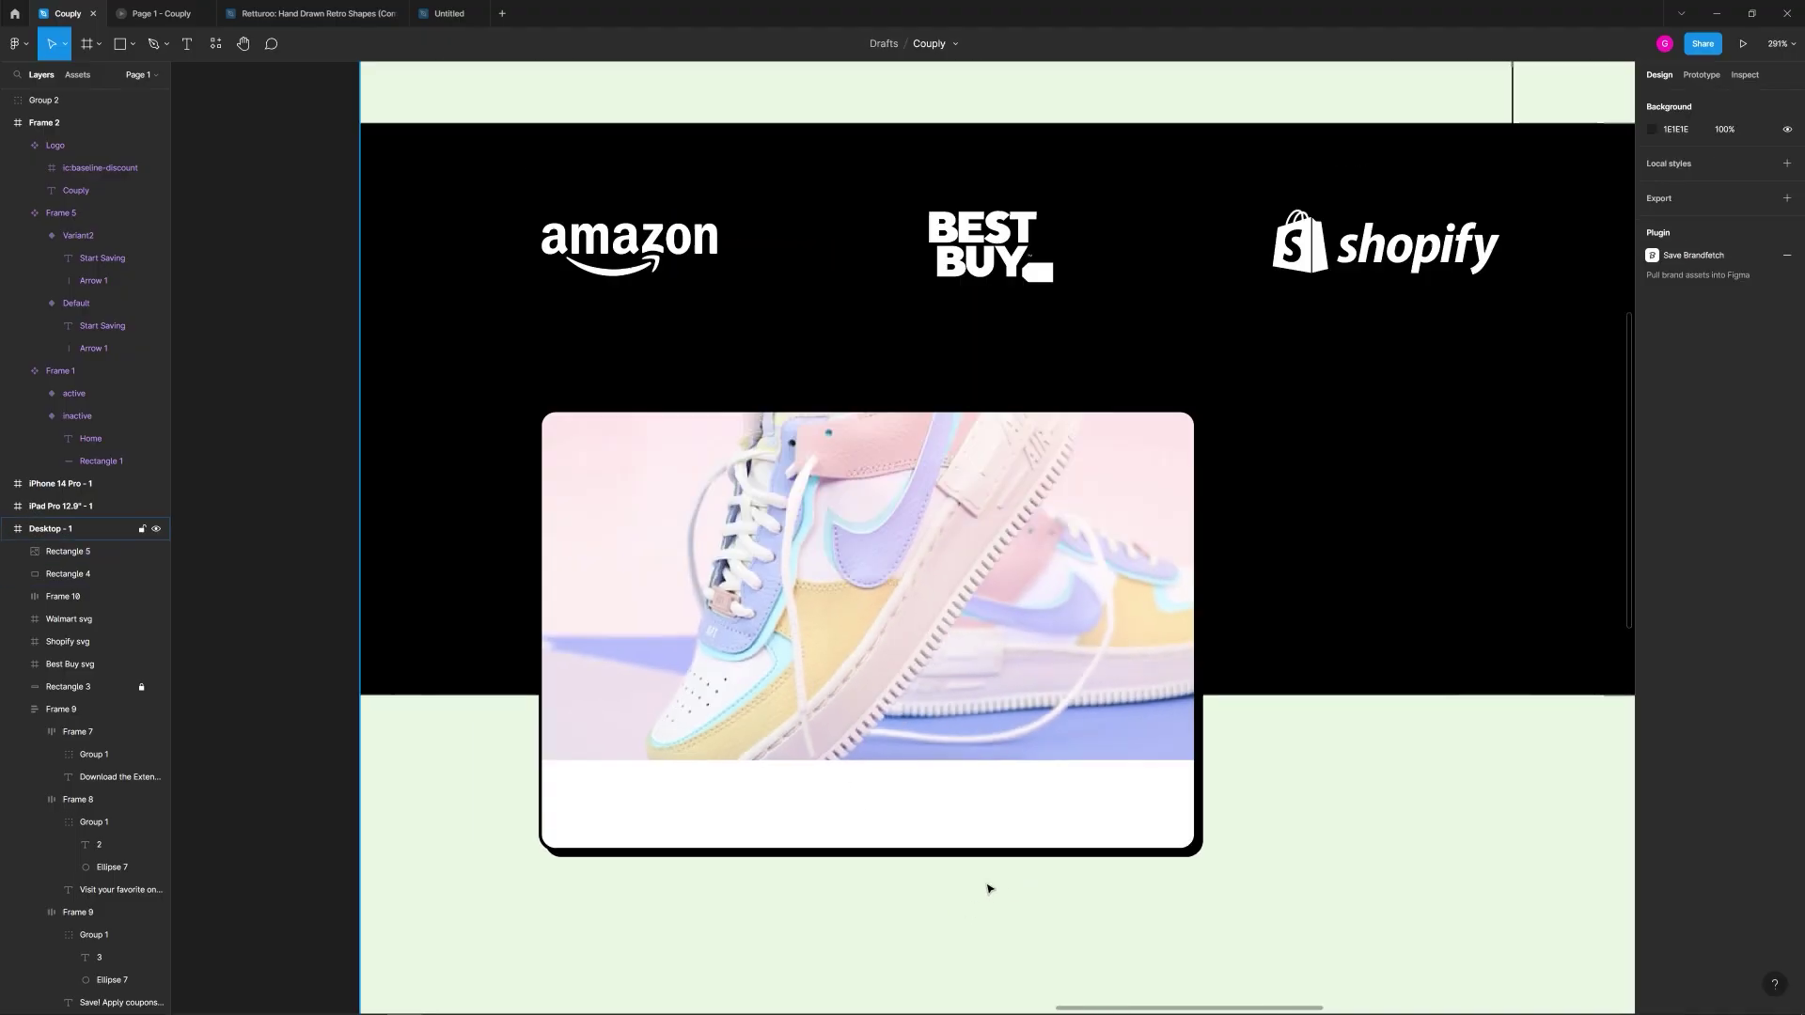
Step: Add the text "Women's Nike Shoes" in the white strip beneath the sneaker image
{"action": "left_click_drag", "start_coordinate": [988, 883], "coordinate": [1048, 788]}
{"action": "key", "text": "t"}
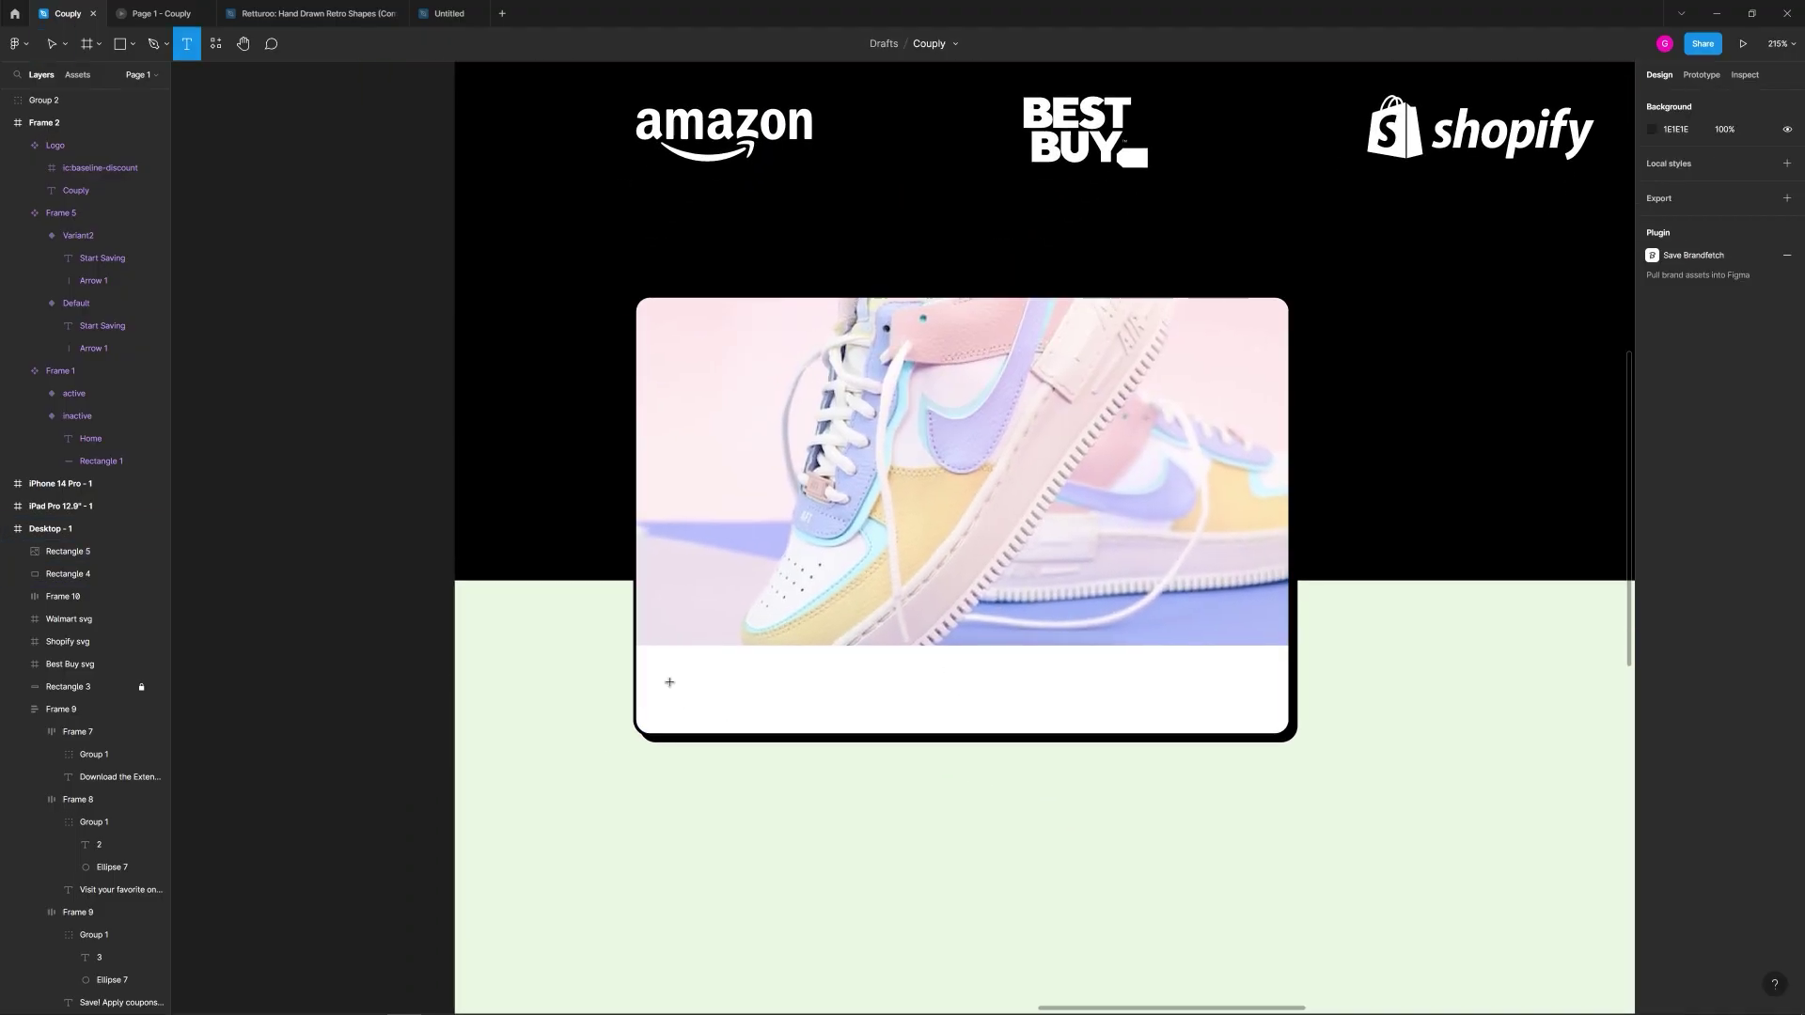
{"action": "left_click", "coordinate": [825, 687]}
{"action": "type", "text": "Women's Nike Shoes"}
{"action": "key", "text": "Escape"}
{"action": "left_click_drag", "start_coordinate": [796, 704], "coordinate": [787, 694]}
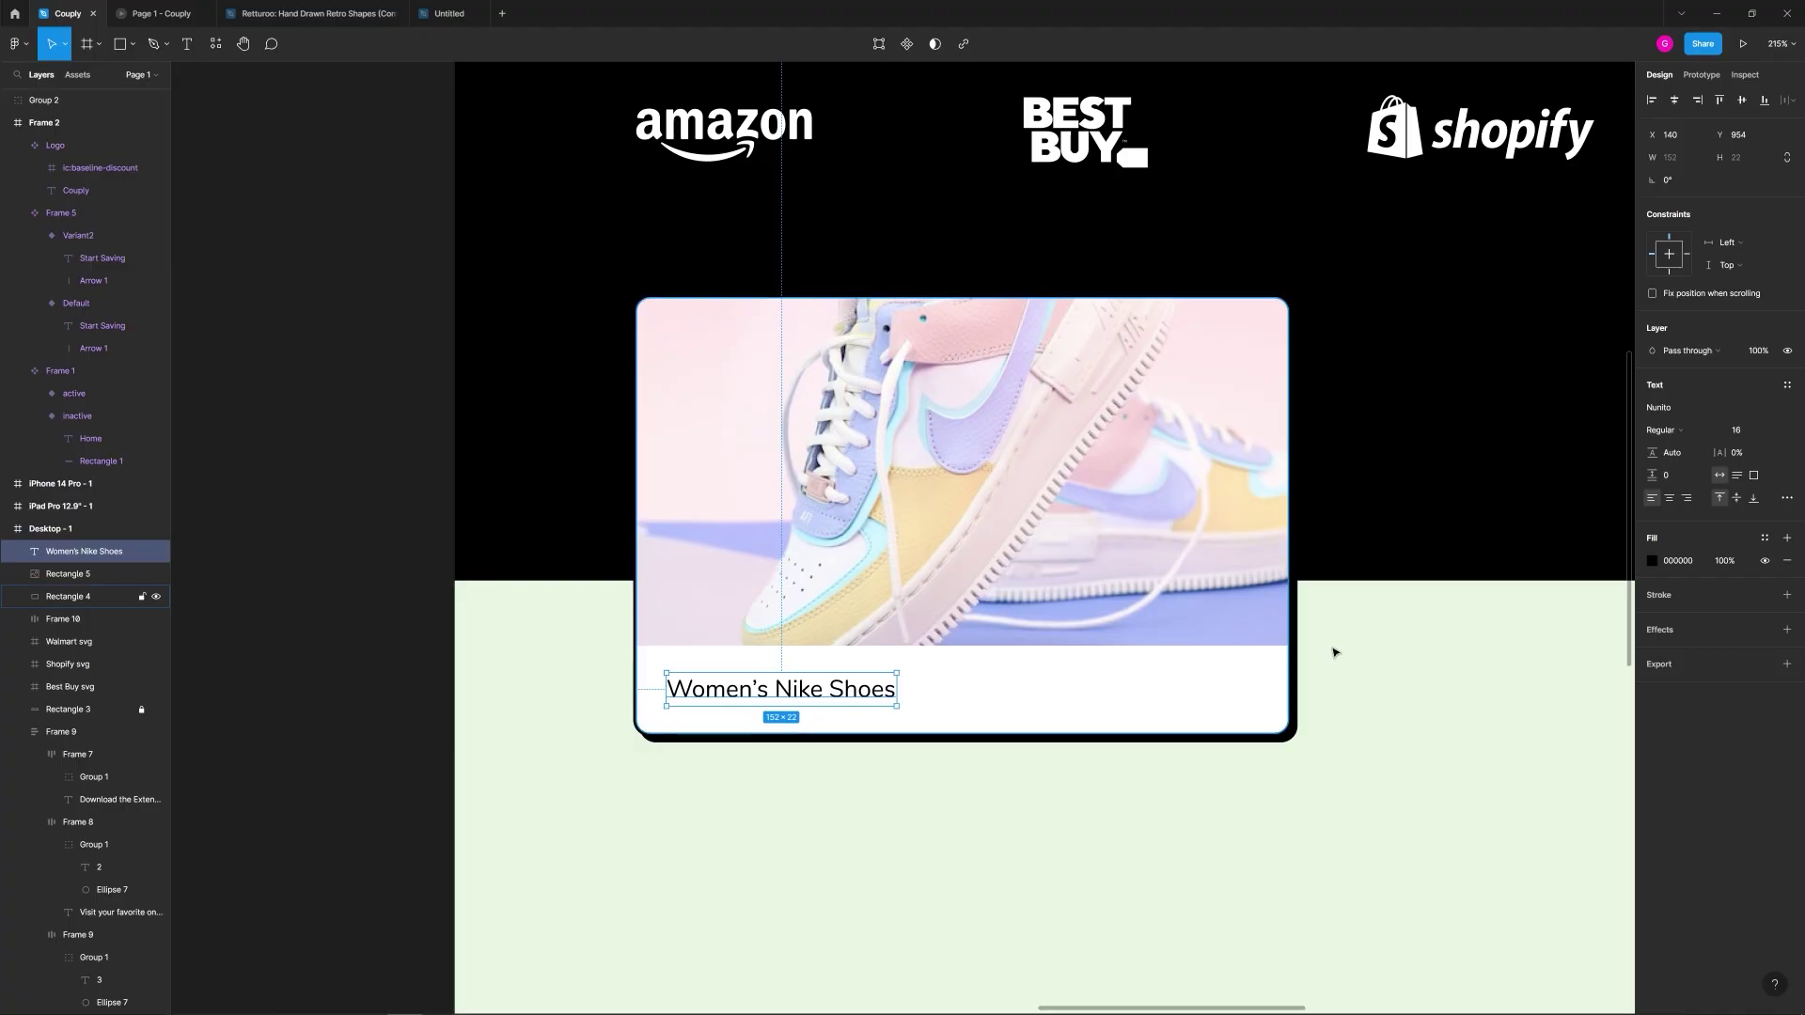
Step: Make the shoe title Bold at size 22 and nudge it upward to center it in the white strip
{"action": "left_click", "coordinate": [1681, 441]}
{"action": "left_click", "coordinate": [1683, 476]}
{"action": "left_click_drag", "start_coordinate": [832, 700], "coordinate": [833, 702]}
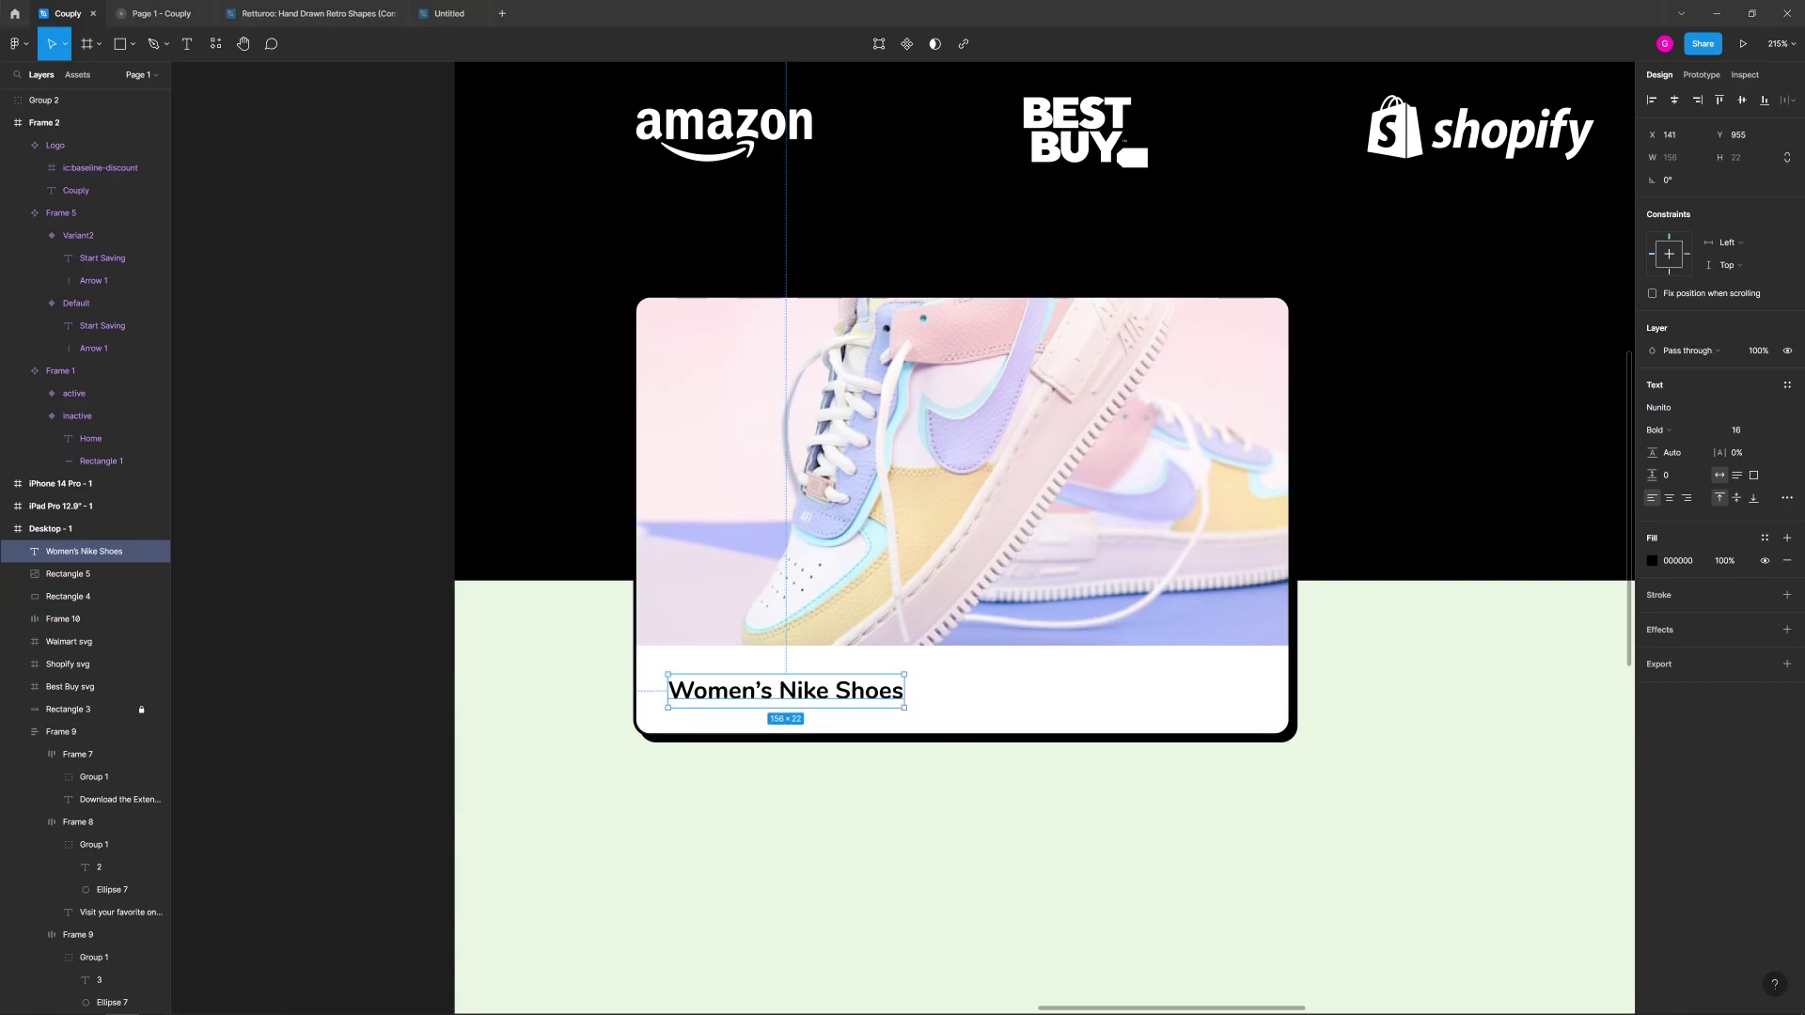
{"action": "left_click", "coordinate": [1741, 432]}
{"action": "key", "text": "Return"}
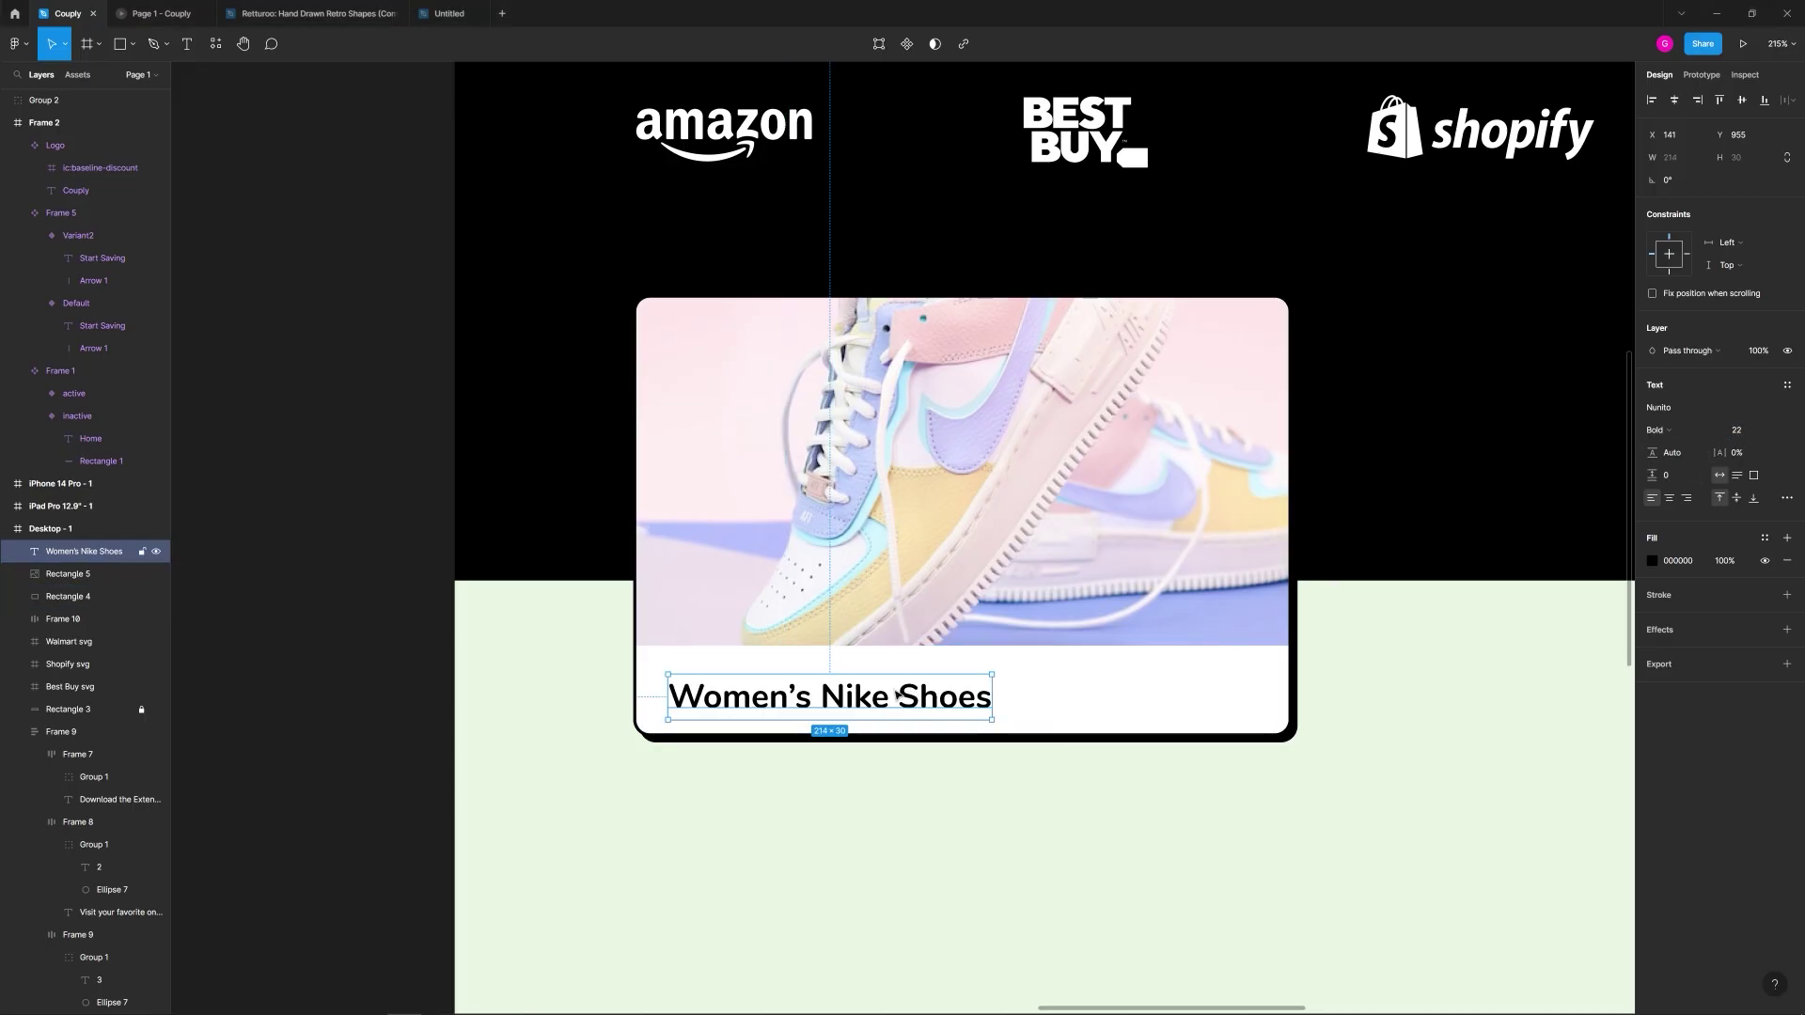
{"action": "key", "text": "Up"}
{"action": "key", "text": "Up"}
{"action": "key", "text": "Up"}
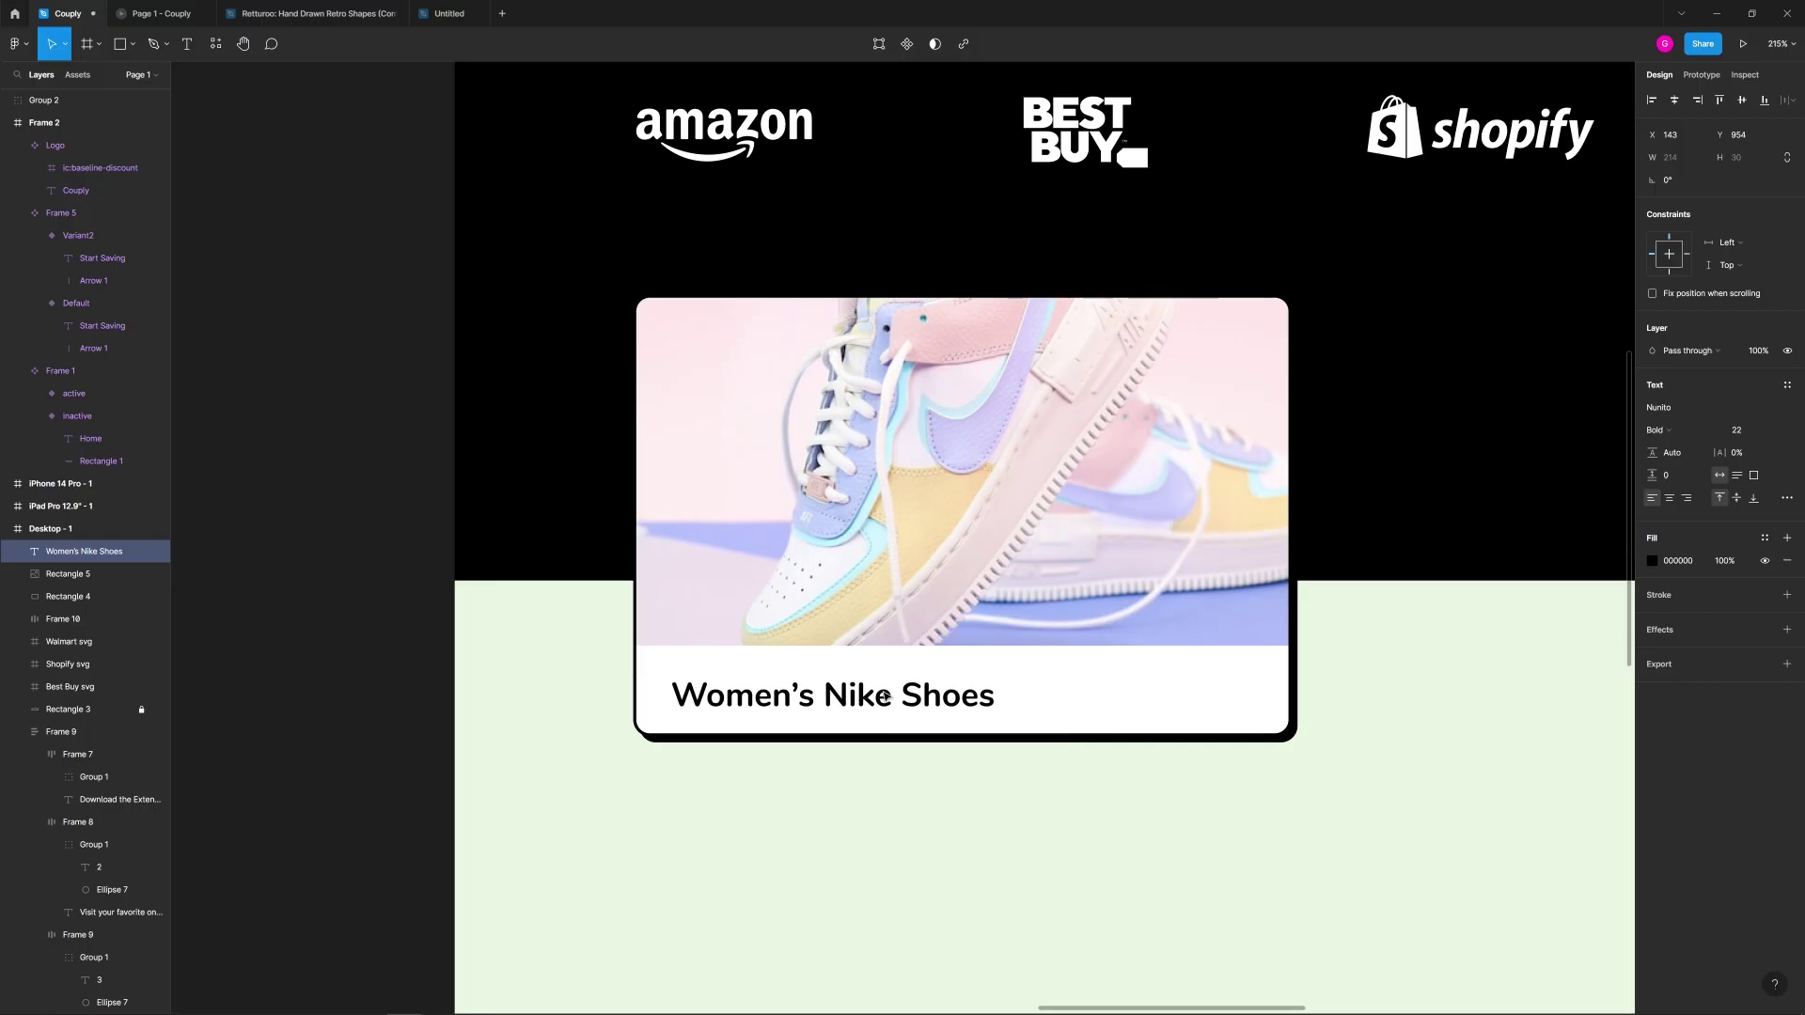
{"action": "left_click", "coordinate": [1116, 786]}
Step: Duplicate the white card and shrink the copy to about 86 × 58 px in the card's lower-right corner beneath the image
{"action": "scroll", "coordinate": [859, 754], "scroll_direction": "down", "scroll_amount": 5}
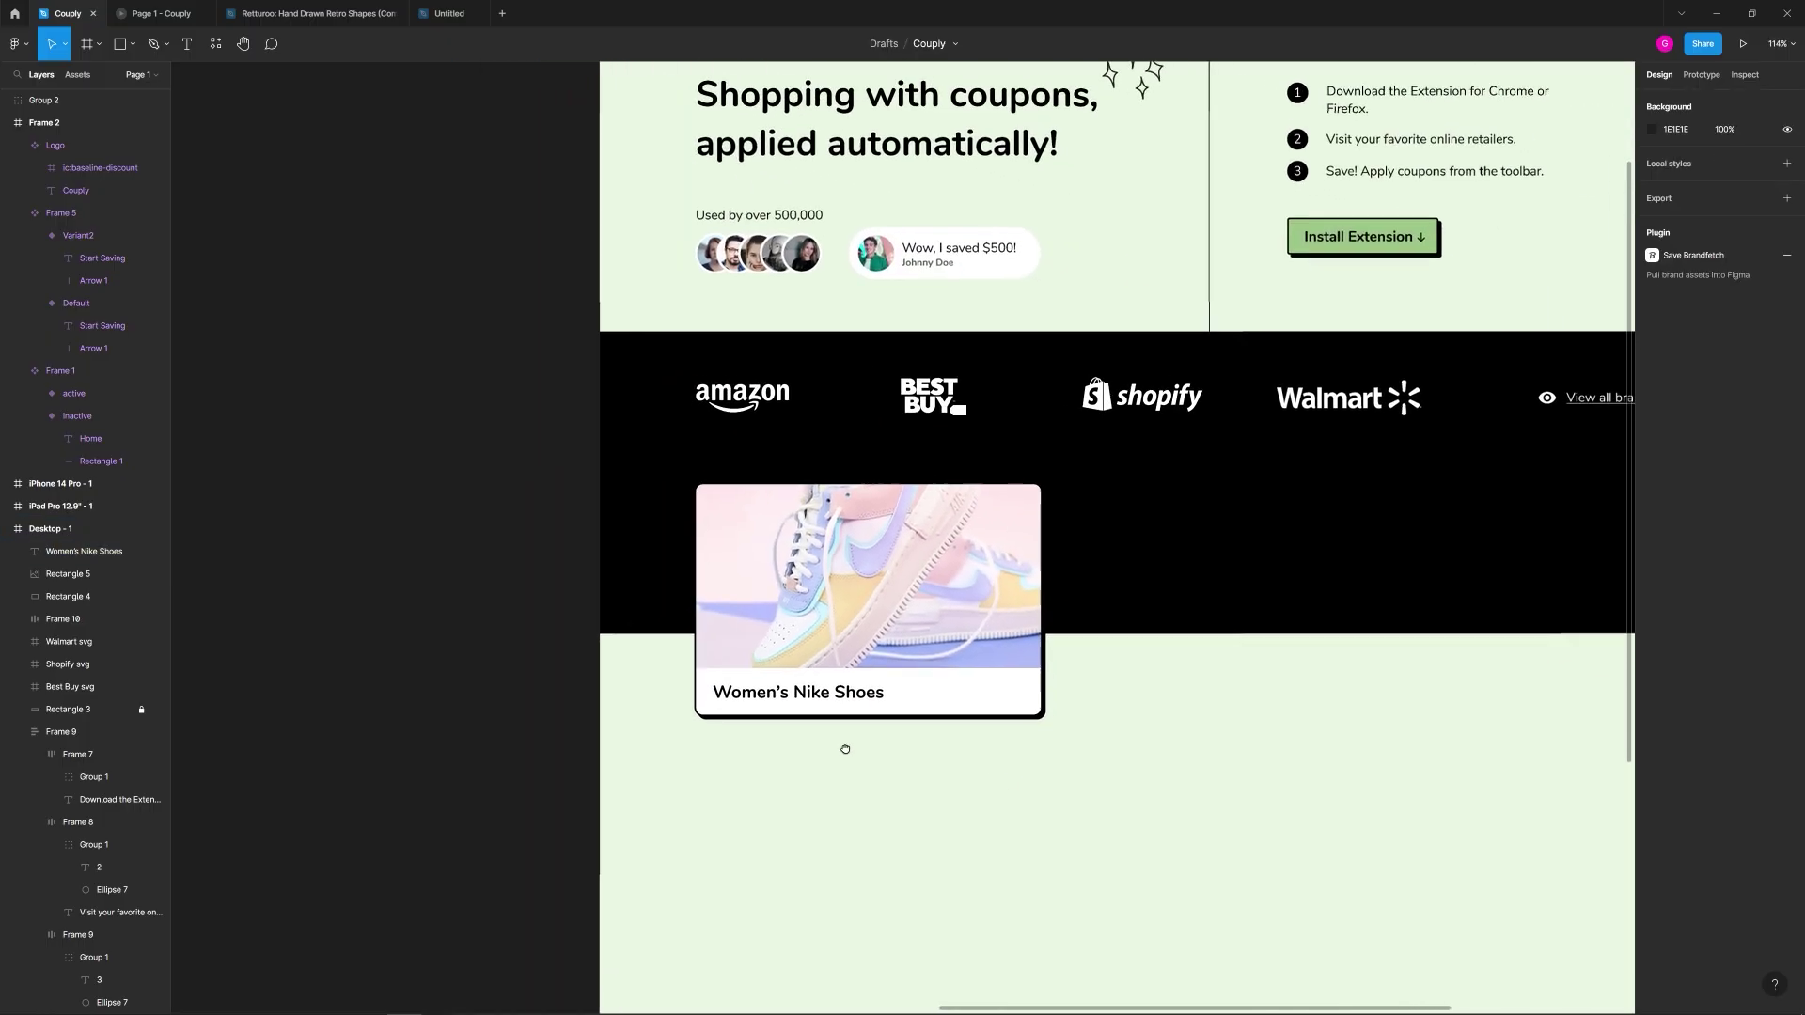
{"action": "scroll", "coordinate": [863, 703], "scroll_direction": "up", "scroll_amount": 5}
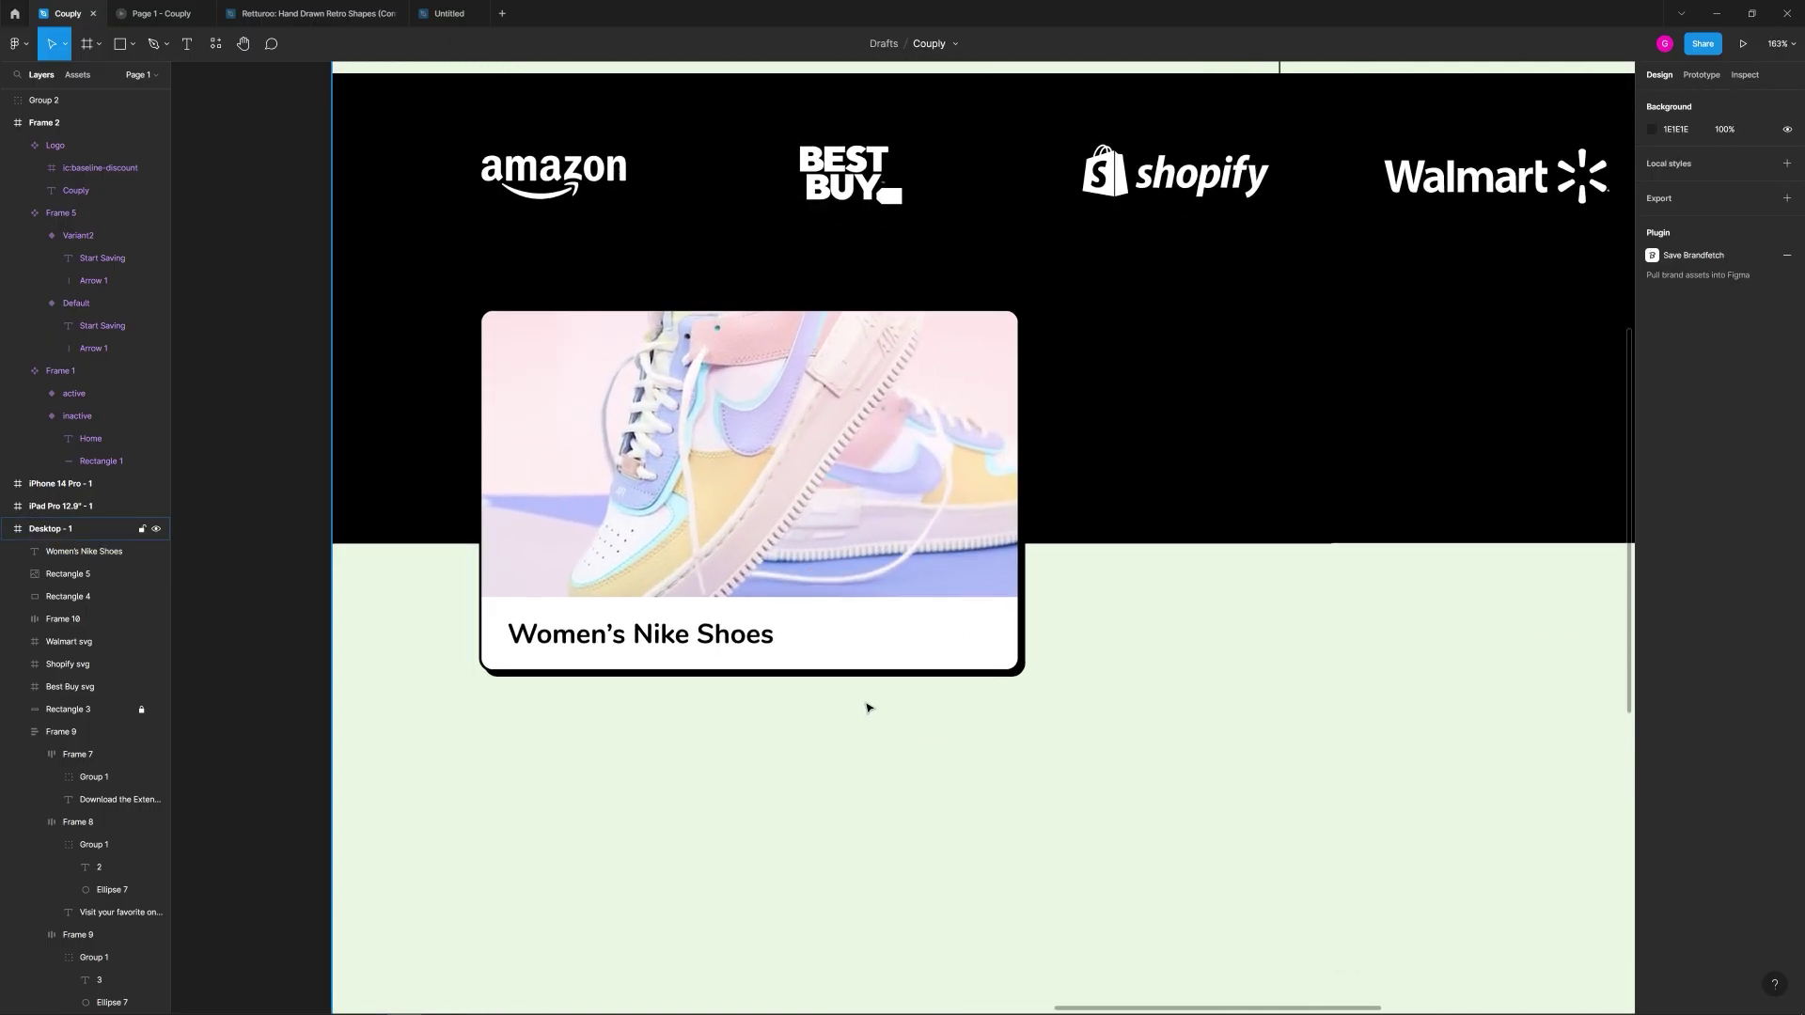
{"action": "key", "text": "r"}
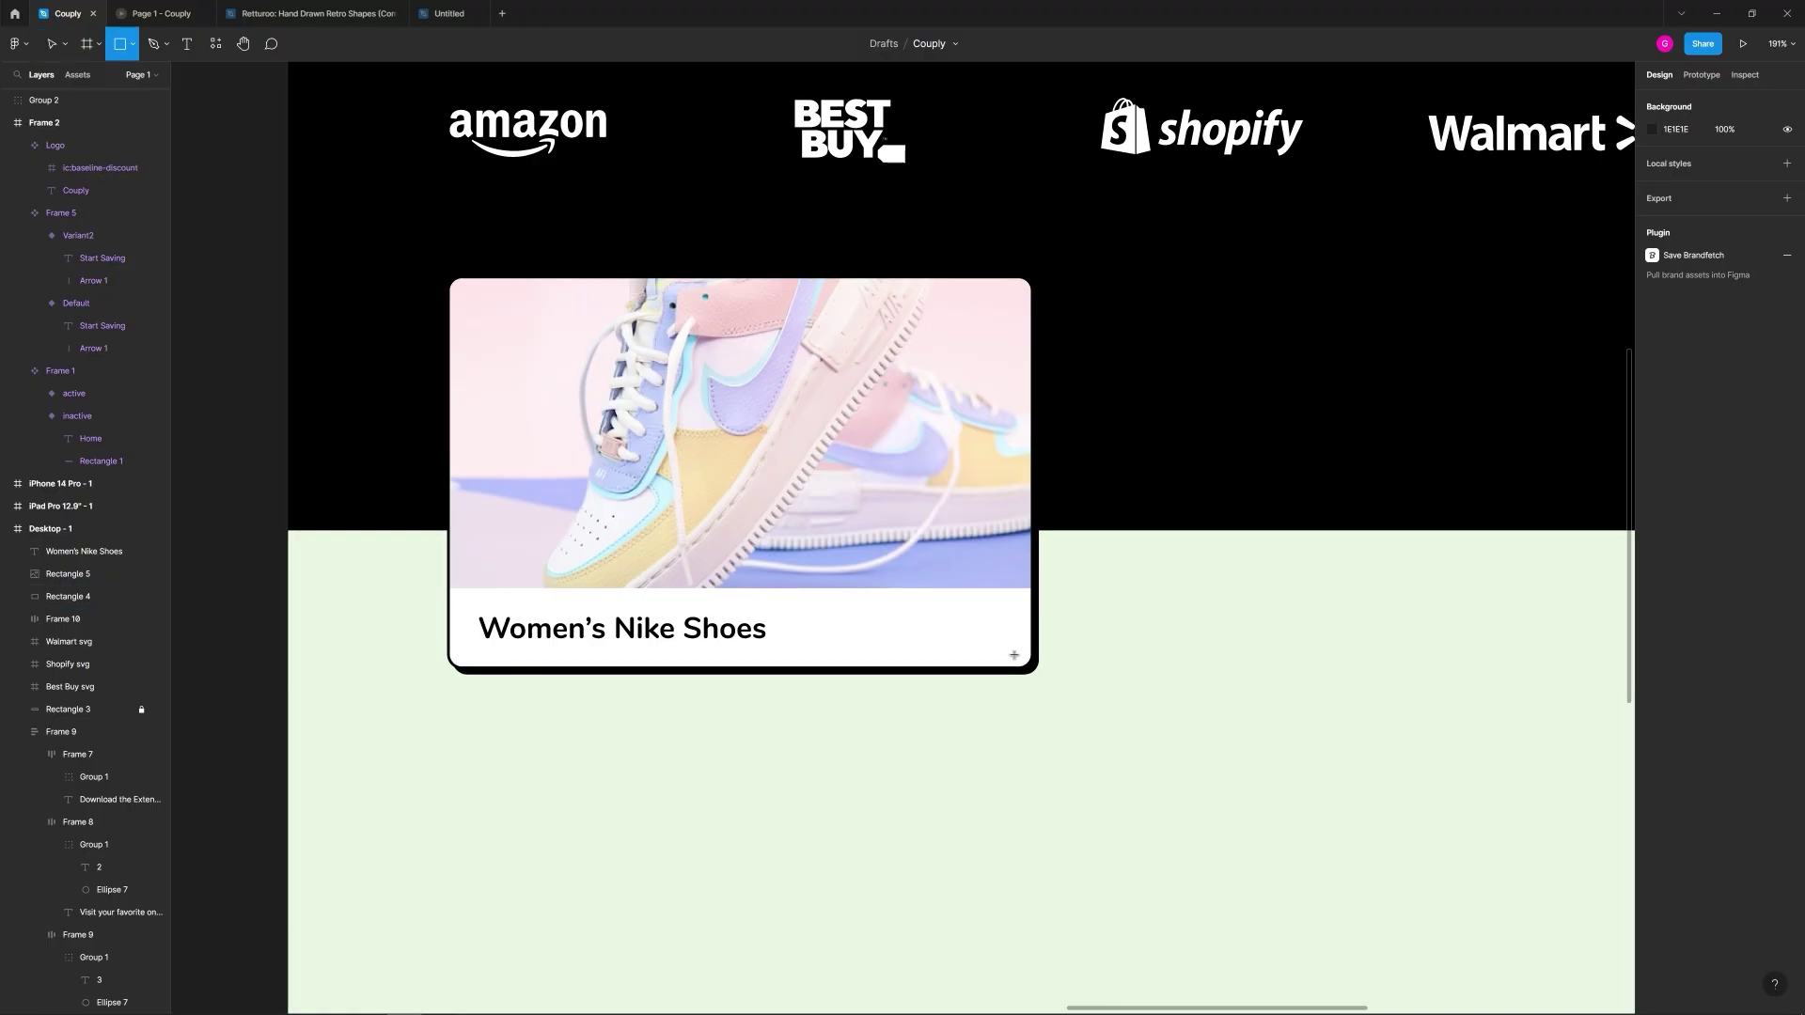
{"action": "key", "text": "v"}
{"action": "left_click", "coordinate": [1001, 655]}
{"action": "key", "text": "Escape"}
{"action": "left_click", "coordinate": [1007, 645]}
{"action": "key", "text": "ctrl+d"}
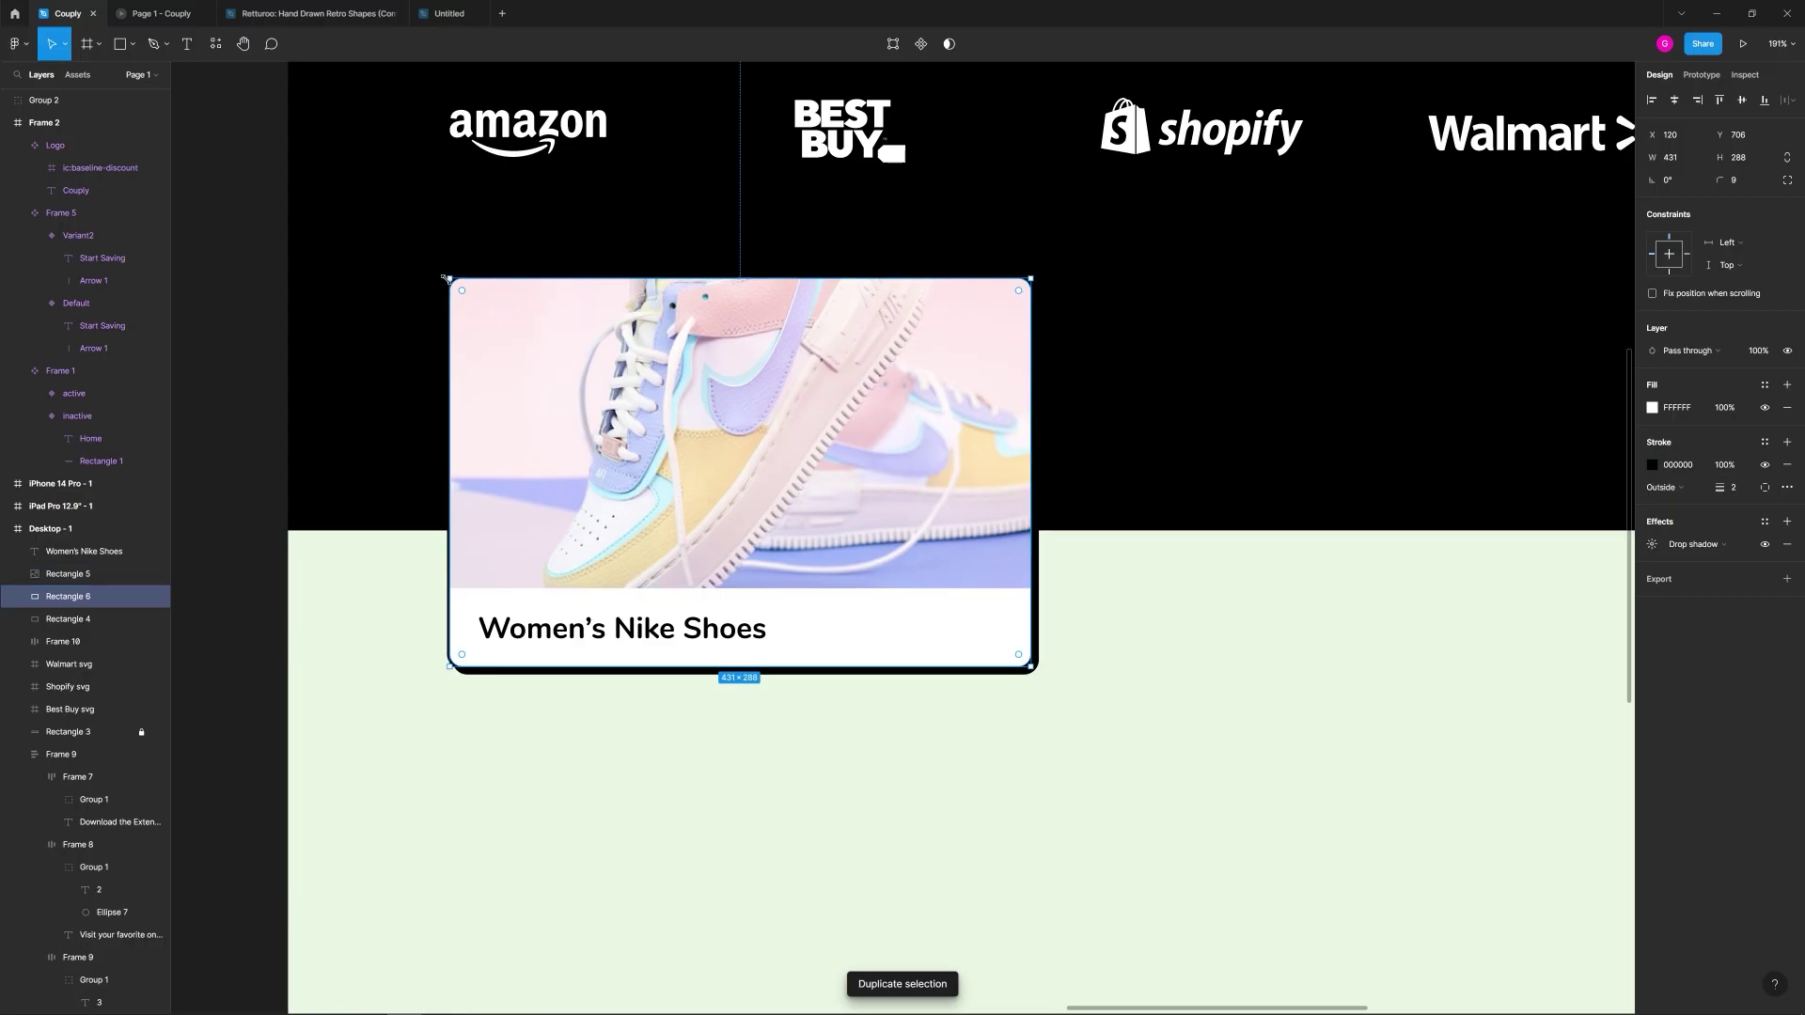
{"action": "left_click_drag", "start_coordinate": [446, 278], "coordinate": [912, 589]}
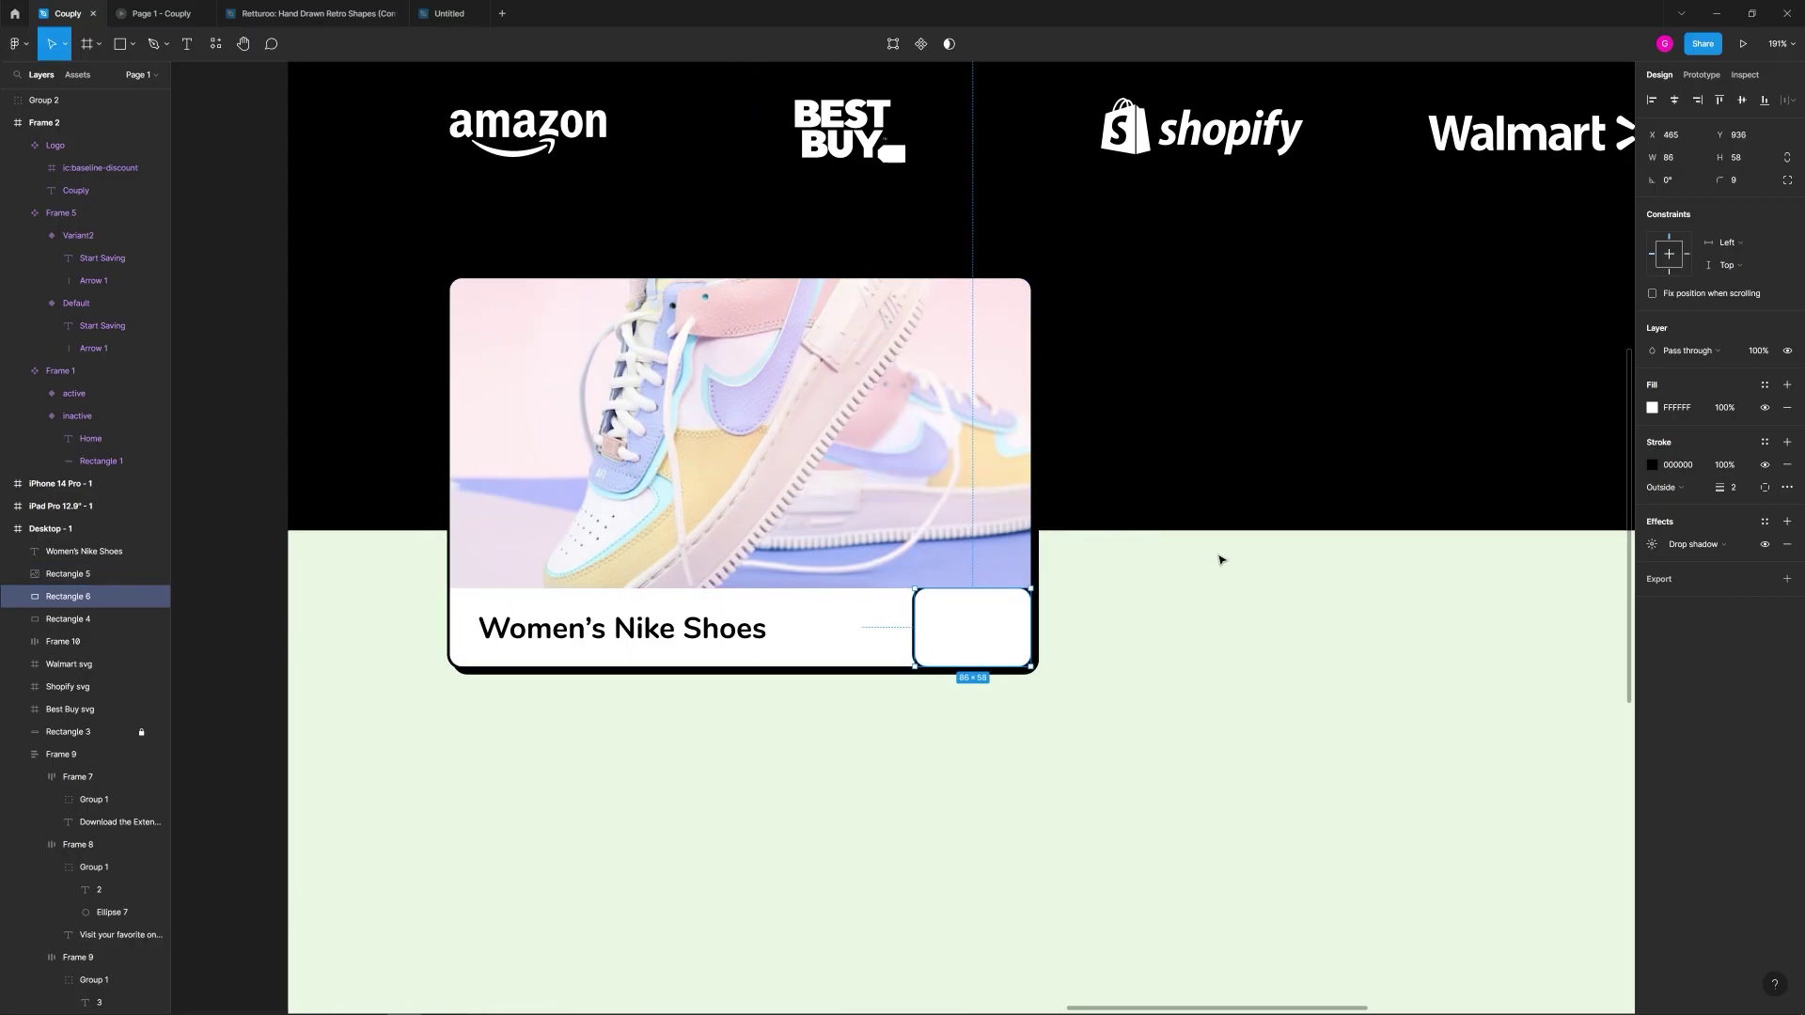
Step: Set the small rectangle's corner radius to 0, remove its stroke and fill it with black
{"action": "scroll", "coordinate": [1011, 607], "scroll_direction": "up", "scroll_amount": 3}
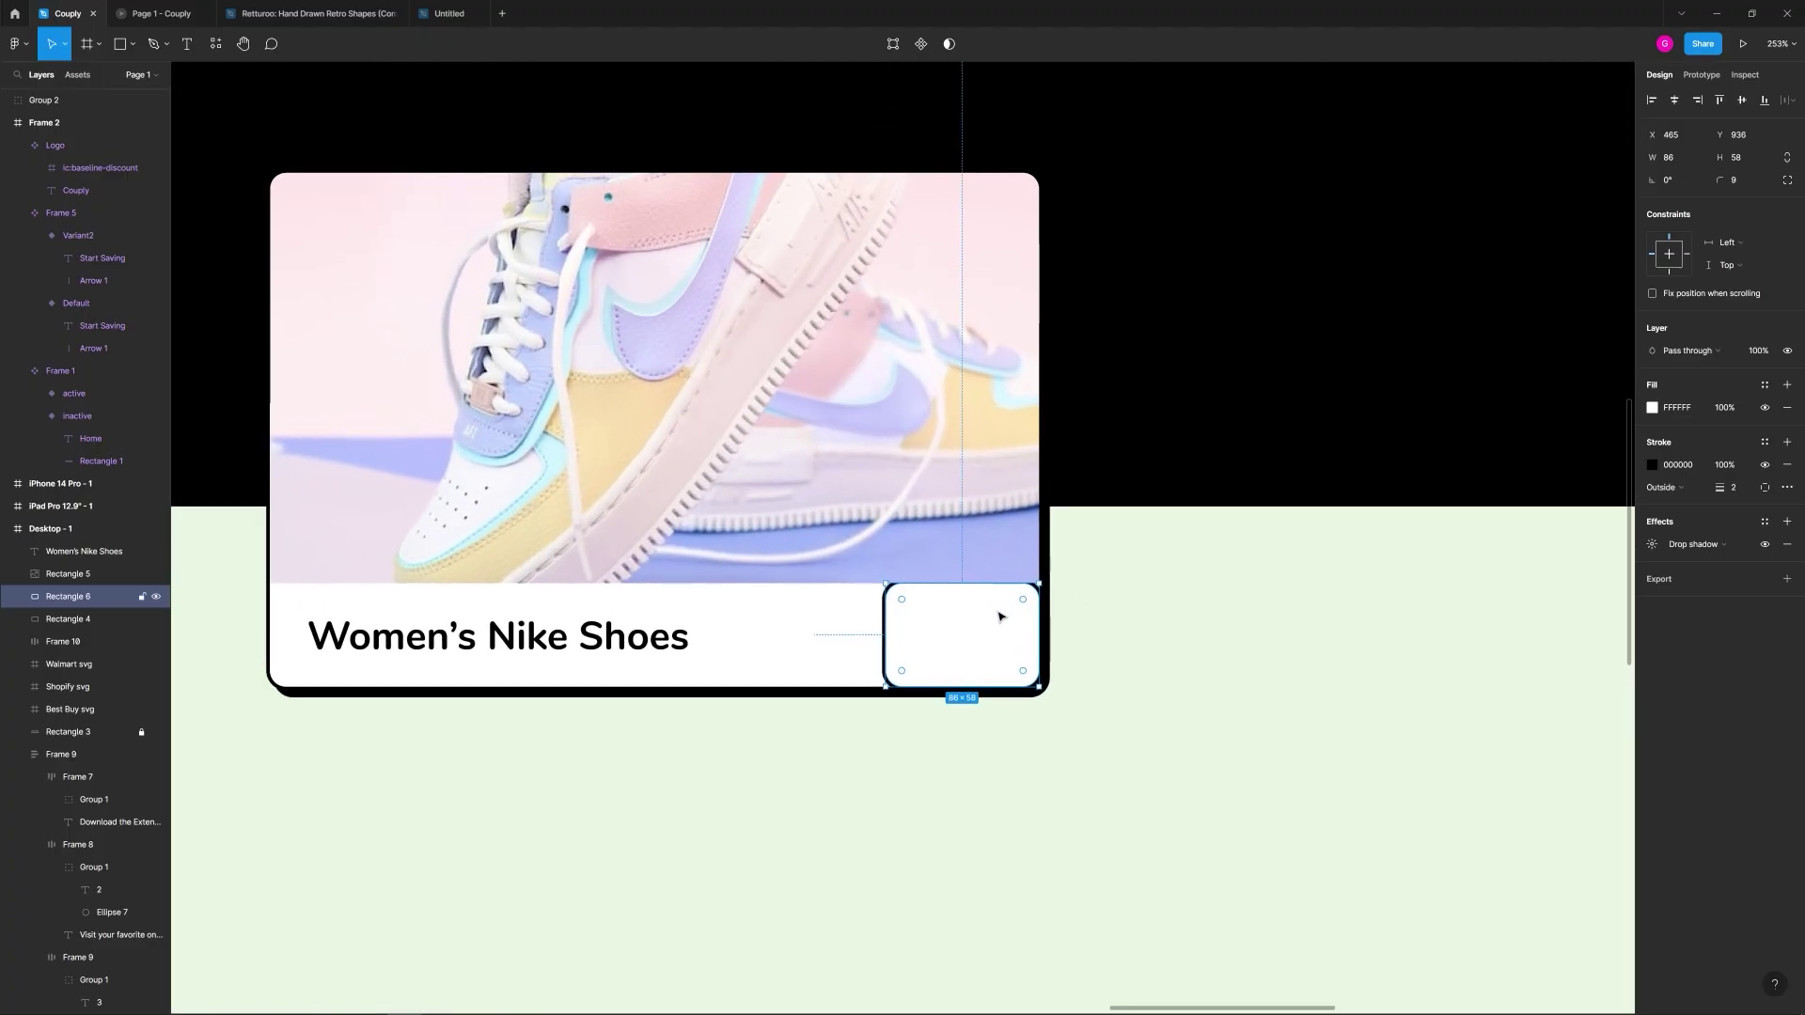
{"action": "left_click", "coordinate": [1736, 185]}
{"action": "key", "text": "Return"}
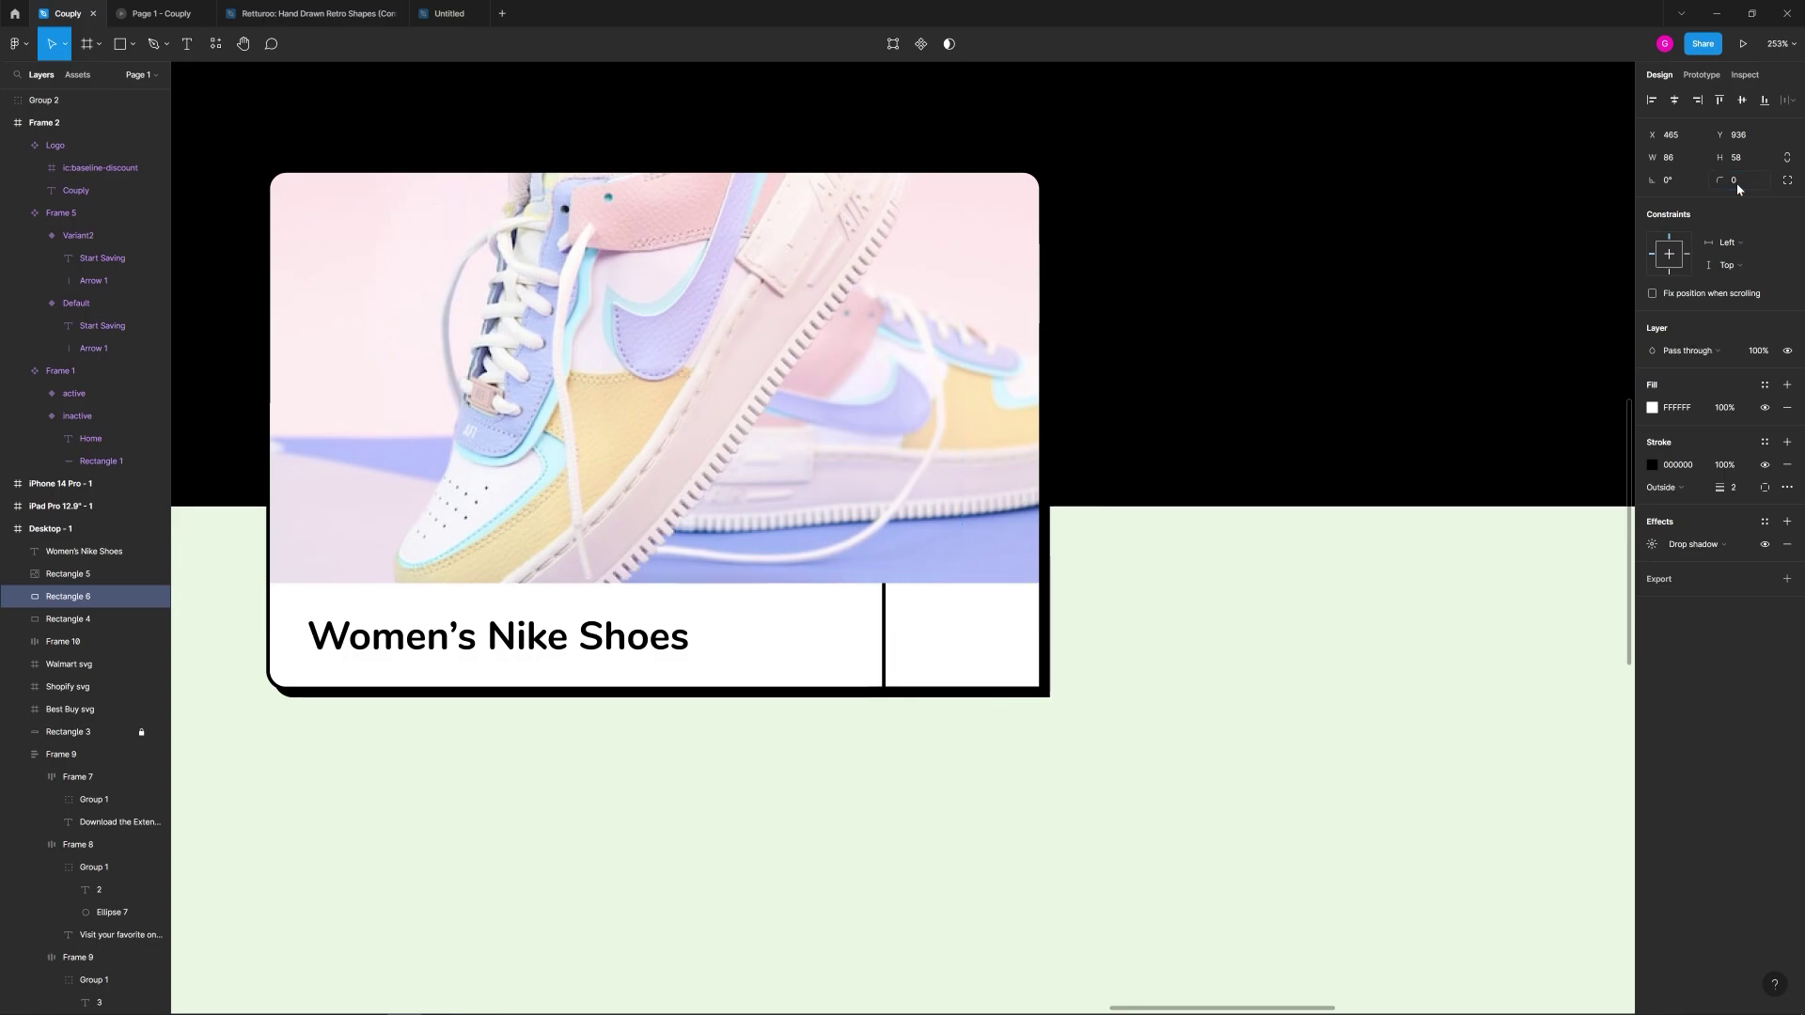
{"action": "left_click", "coordinate": [1787, 464]}
{"action": "left_click", "coordinate": [1653, 408]}
{"action": "left_click_drag", "start_coordinate": [1517, 527], "coordinate": [1385, 685]}
{"action": "left_click", "coordinate": [1274, 817]}
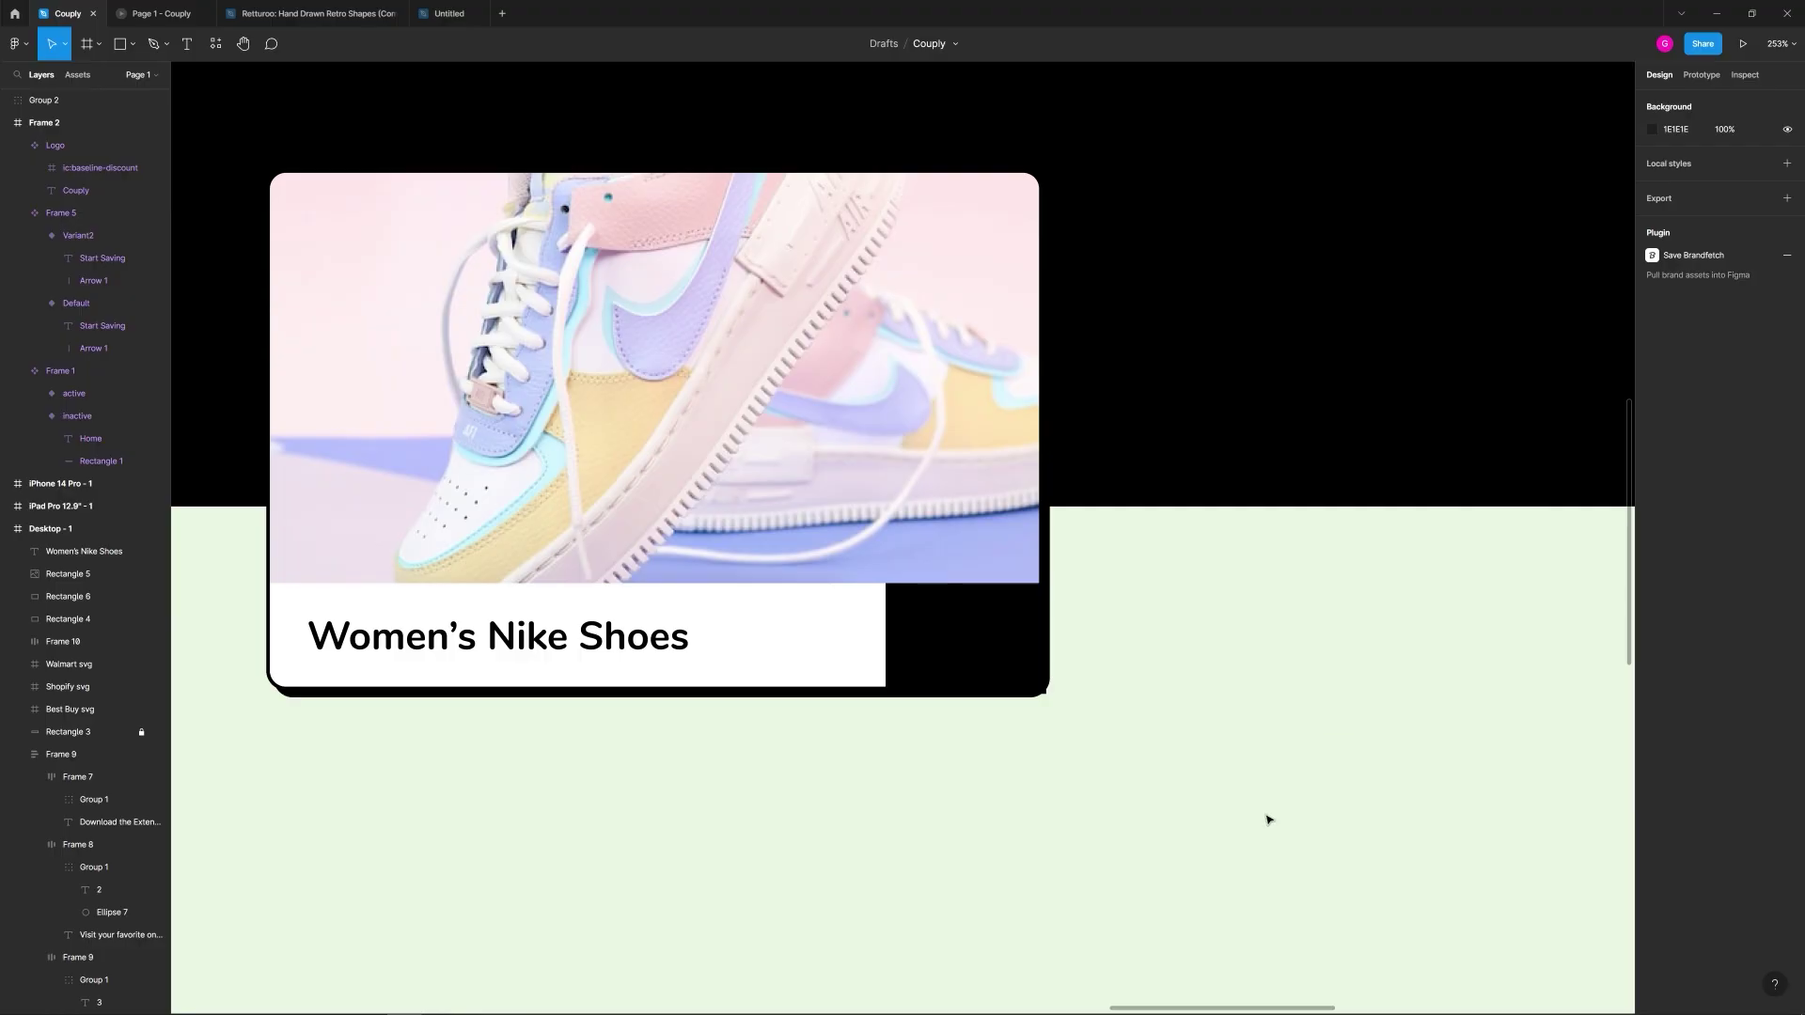
Step: Duplicate the shoe title to the right so it starts over the black box, and color the copy white (FFFFFF)
{"action": "scroll", "coordinate": [997, 756], "scroll_direction": "up", "scroll_amount": 3}
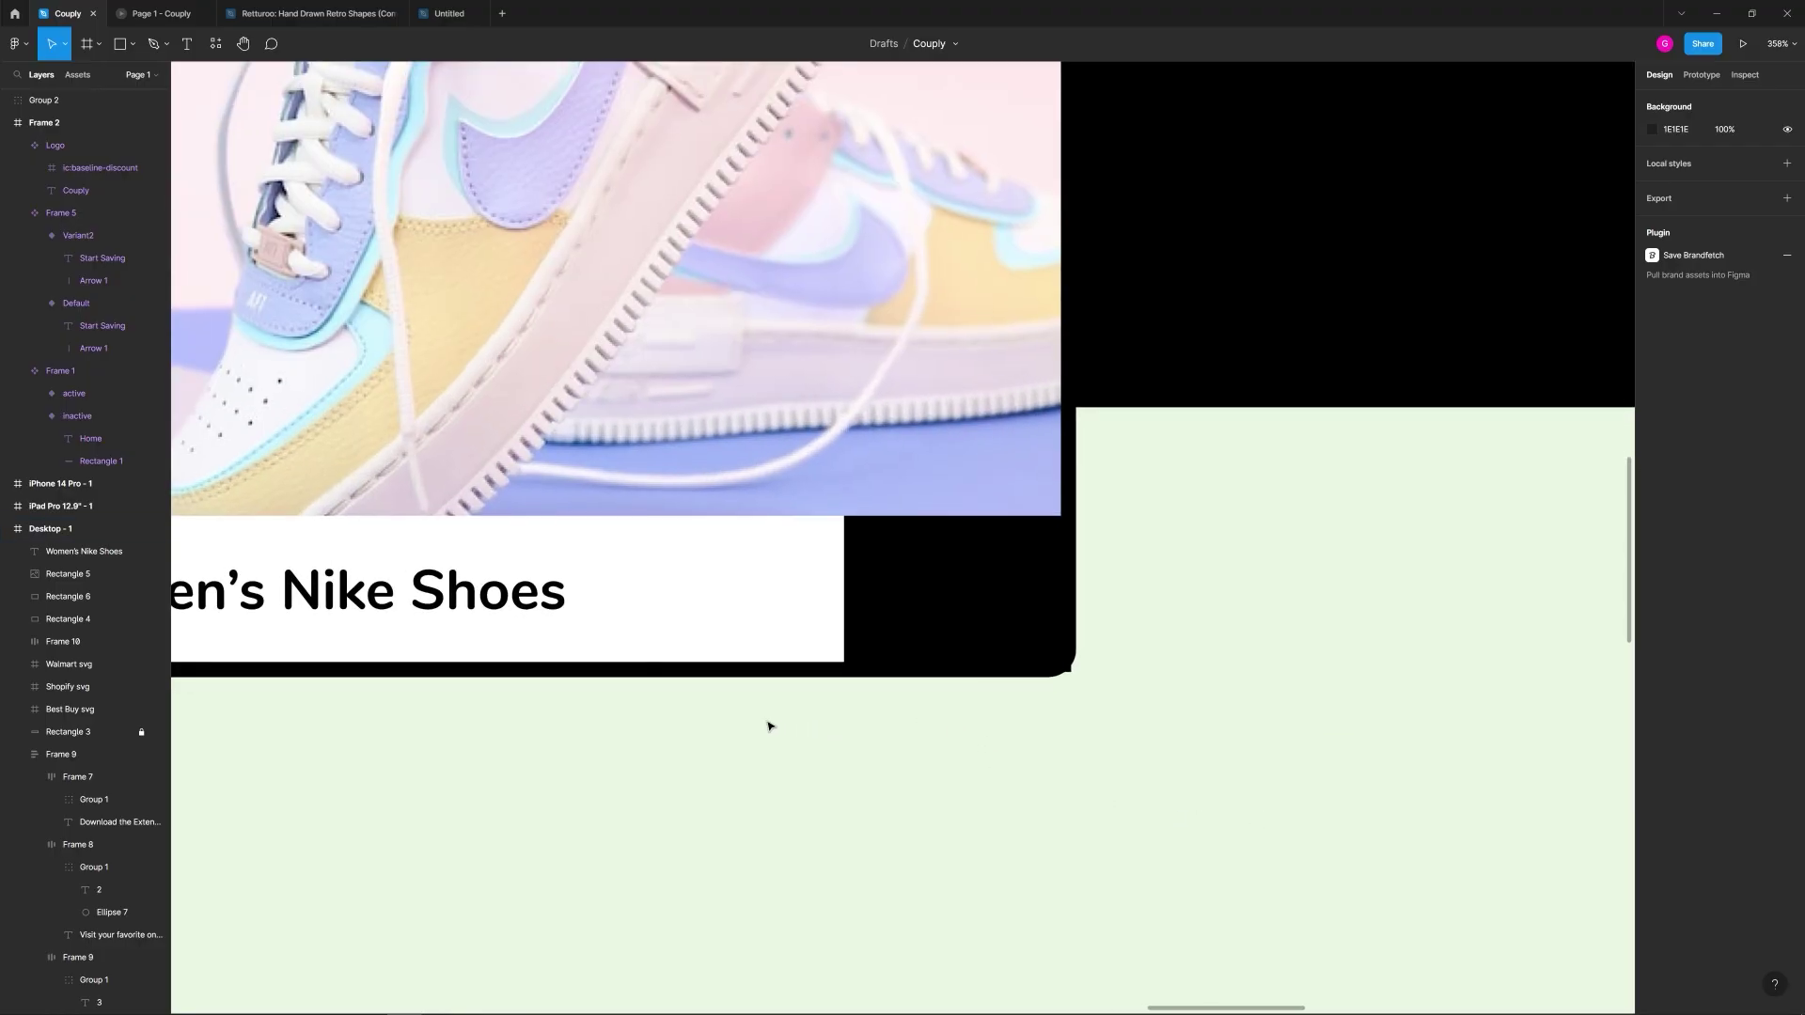
{"action": "left_click", "coordinate": [545, 607]}
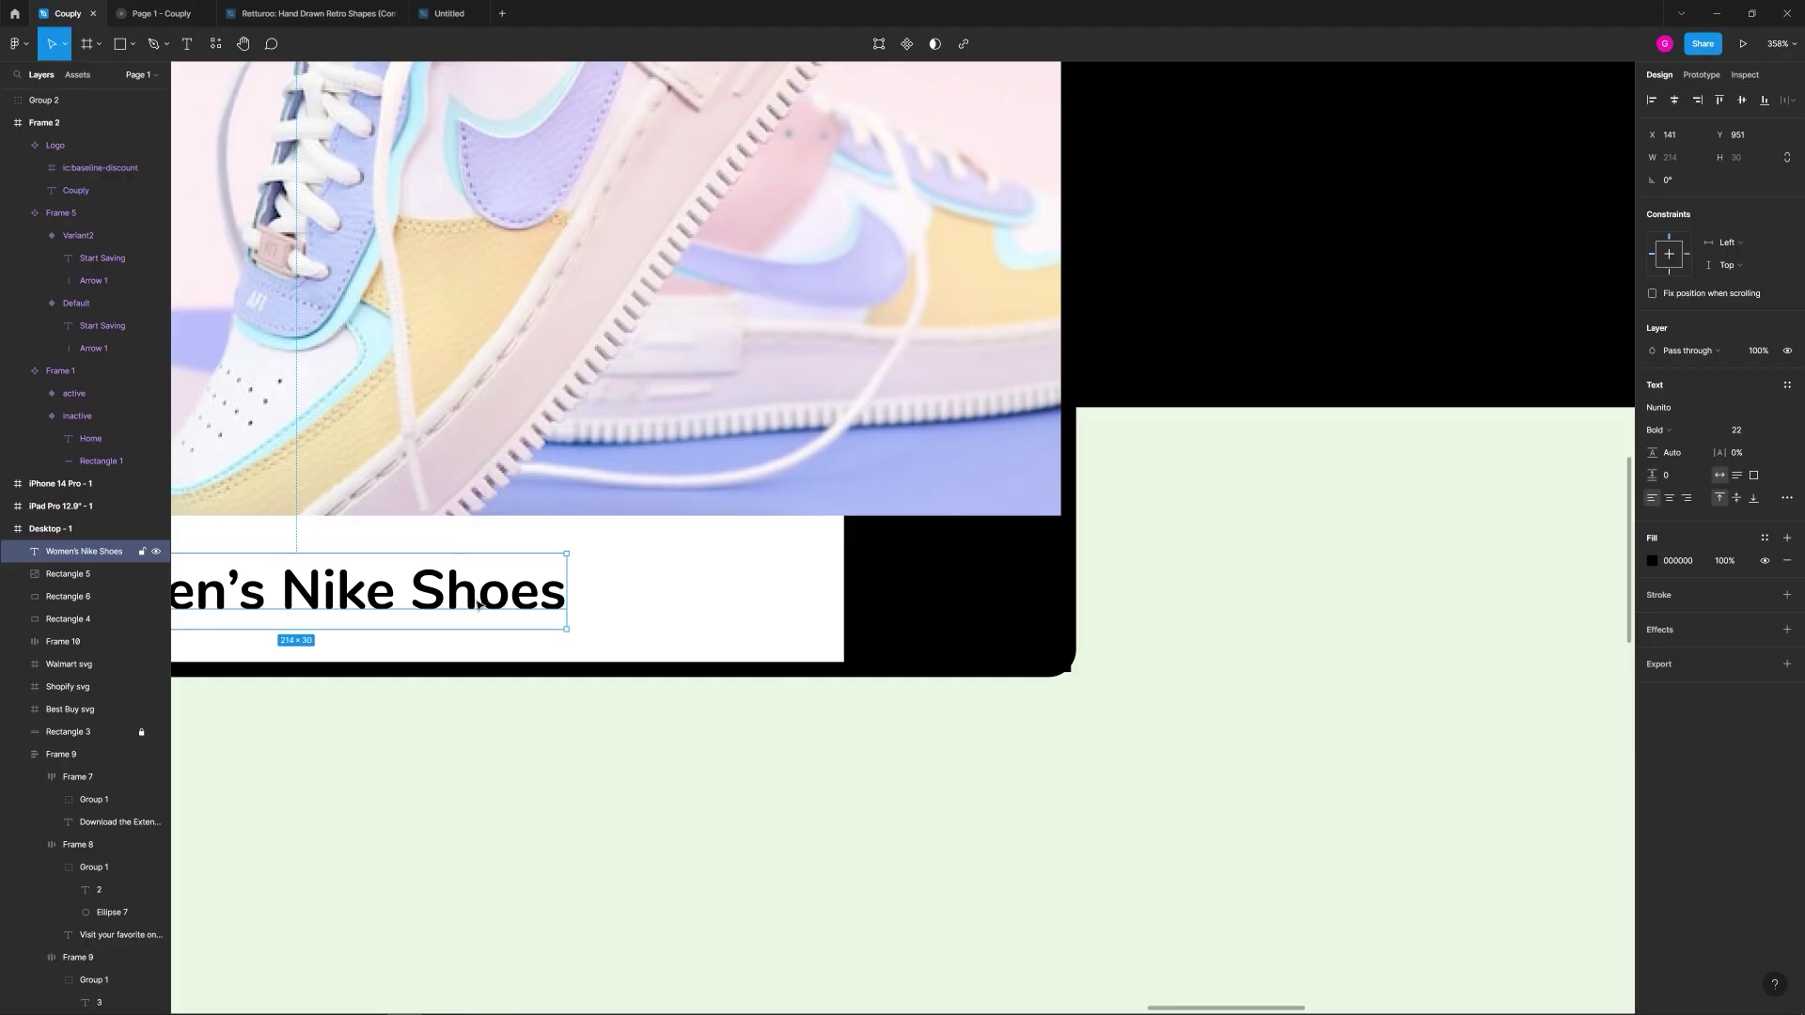
{"action": "left_click_drag", "start_coordinate": [409, 603], "coordinate": [1248, 580]}
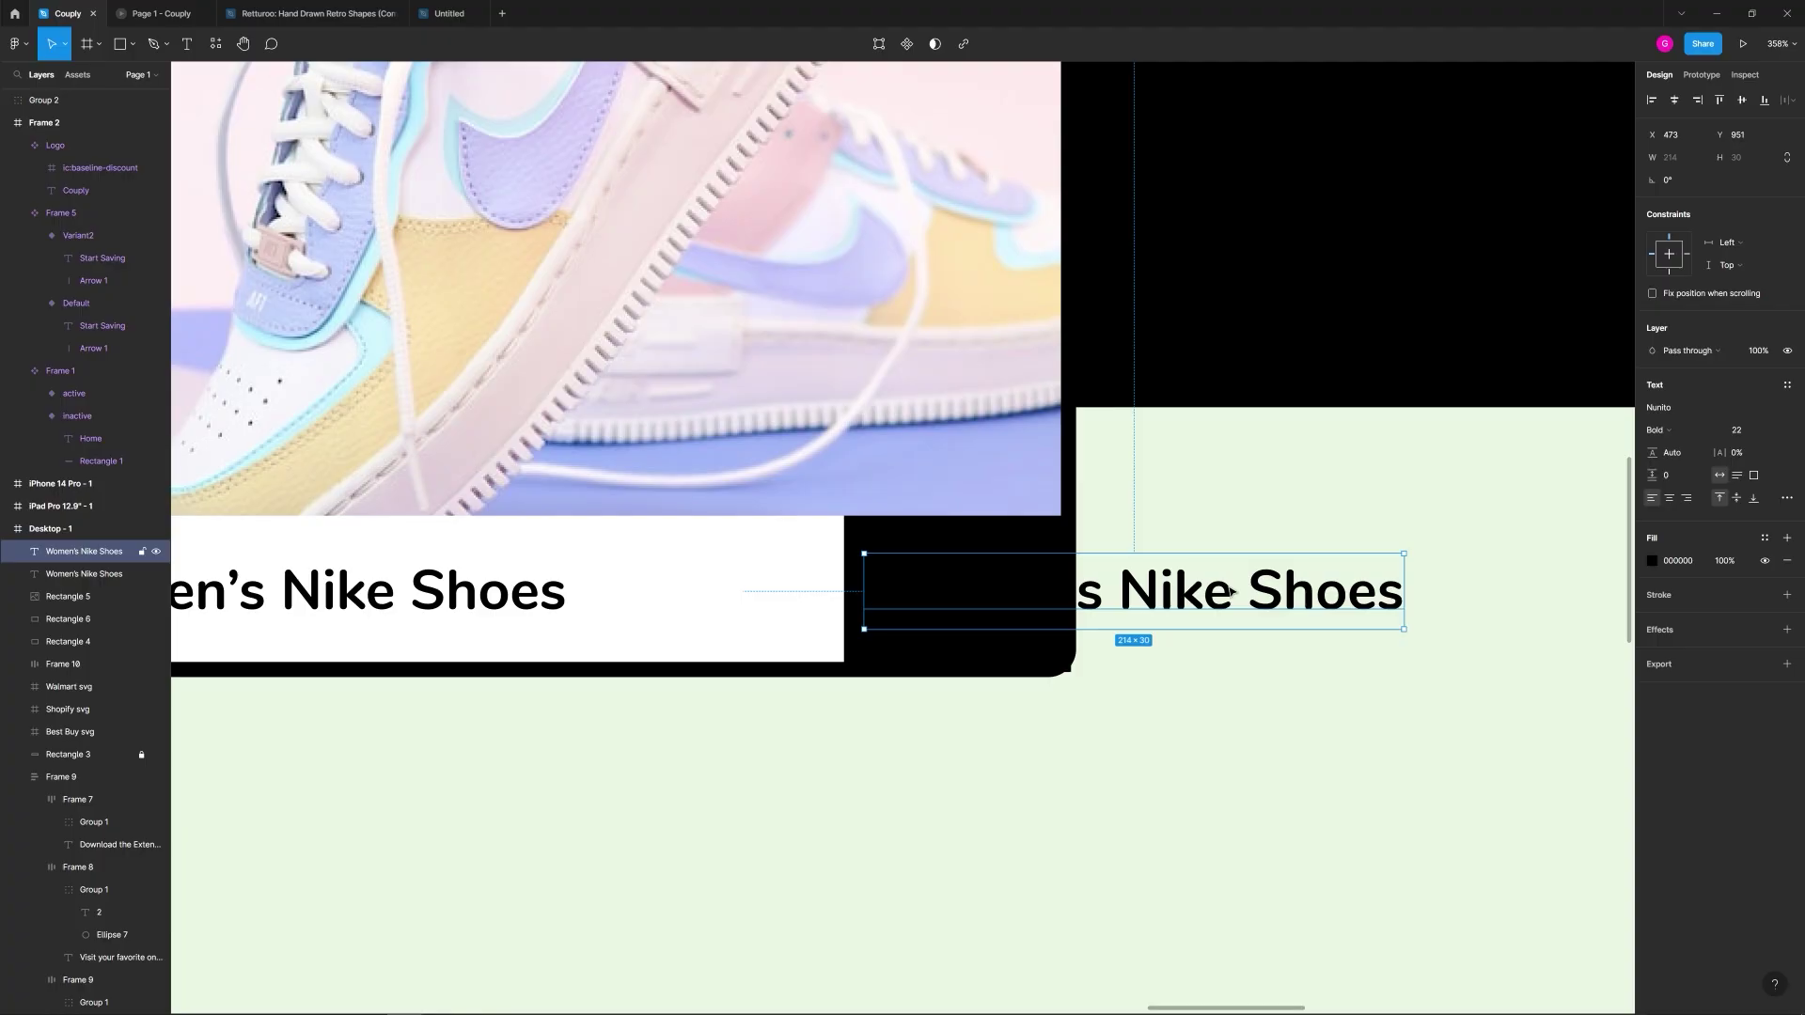
{"action": "left_click", "coordinate": [1659, 563]}
{"action": "left_click", "coordinate": [1652, 563]}
{"action": "left_click", "coordinate": [1483, 863]}
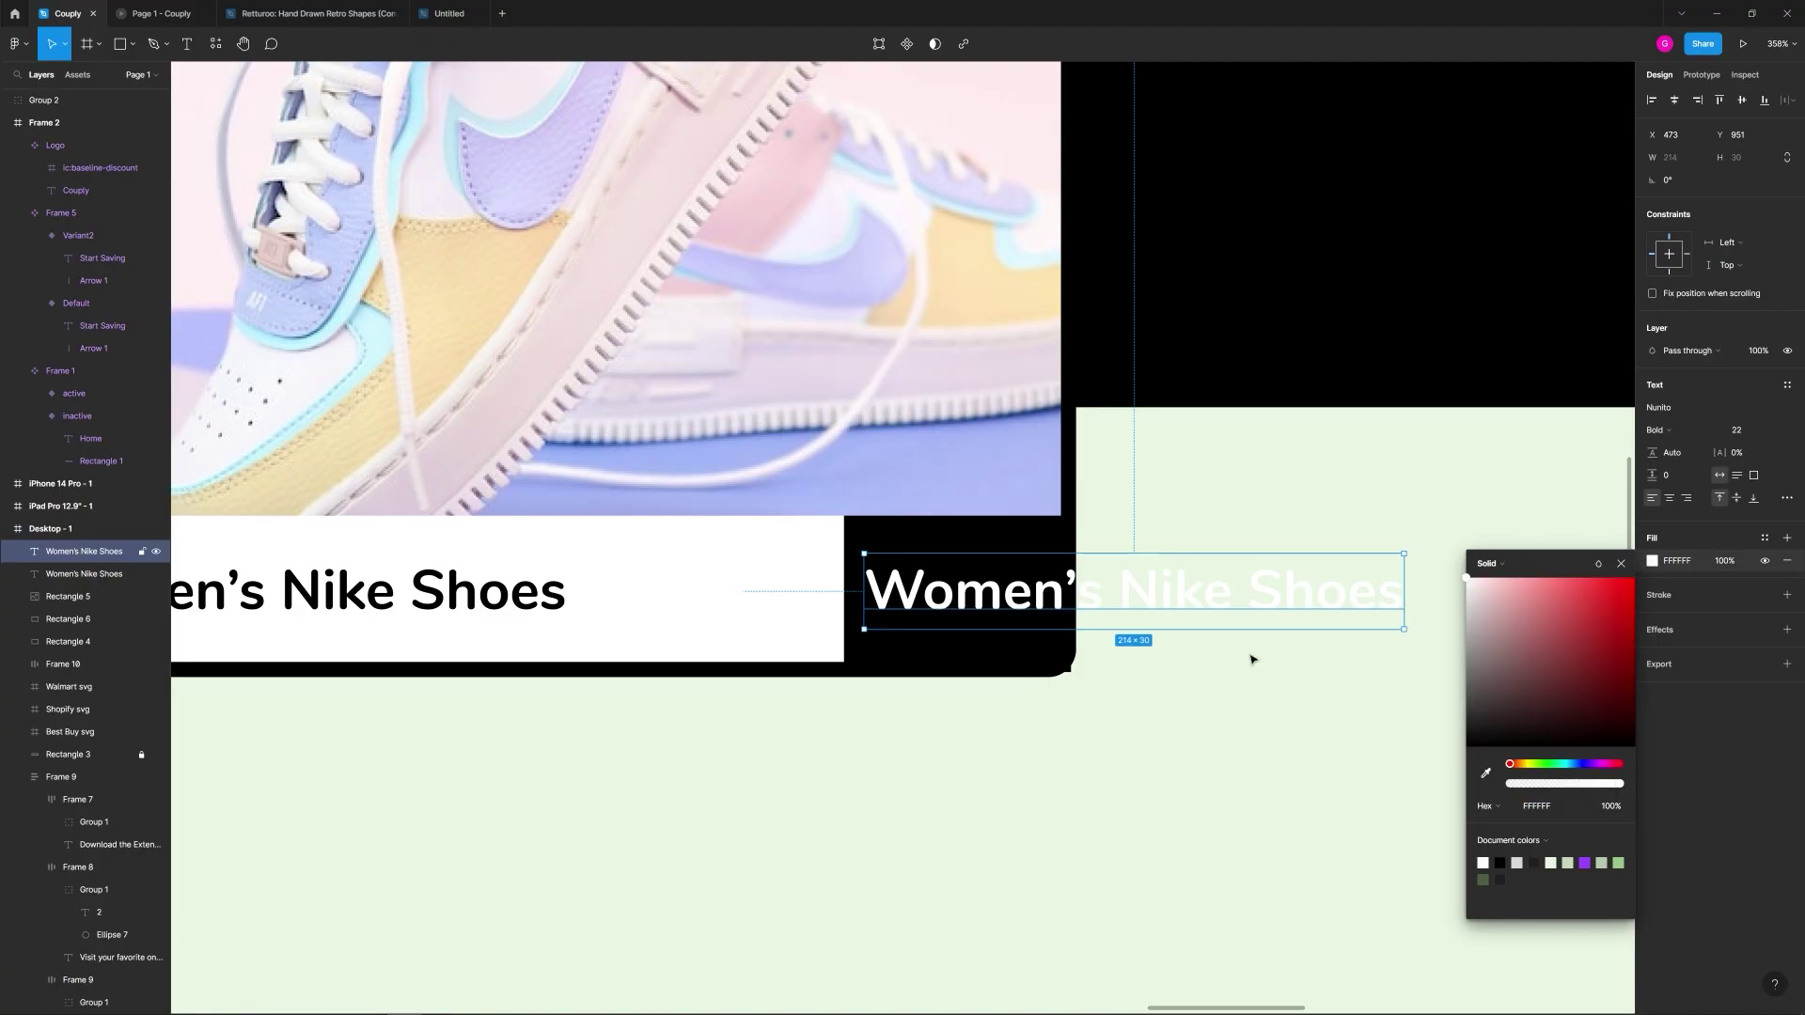
Step: Change the white text copy to "$59" and move it toward the middle of the black box
{"action": "double_click", "coordinate": [987, 618]}
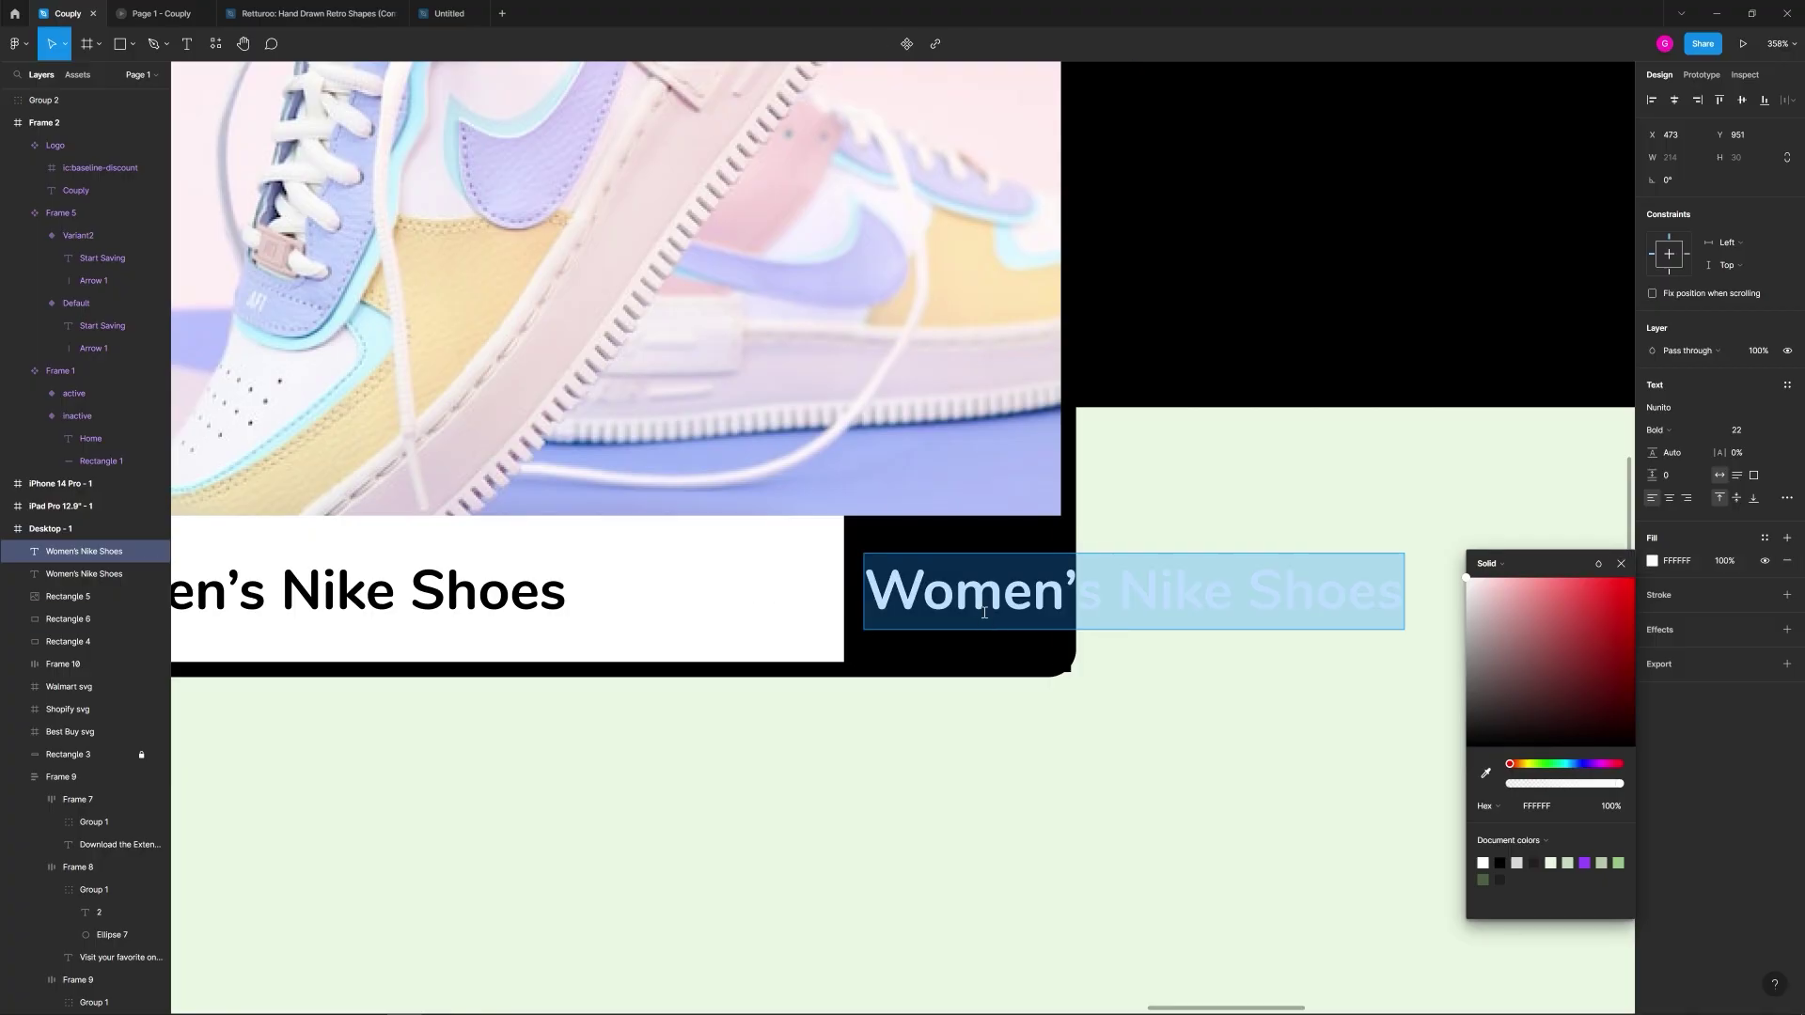
{"action": "type", "text": "$"}
{"action": "key", "text": "BackSpace"}
{"action": "type", "text": "$59"}
{"action": "key", "text": "Escape"}
{"action": "key", "text": "Escape"}
{"action": "left_click", "coordinate": [940, 594]}
{"action": "left_click_drag", "start_coordinate": [940, 594], "coordinate": [982, 592]}
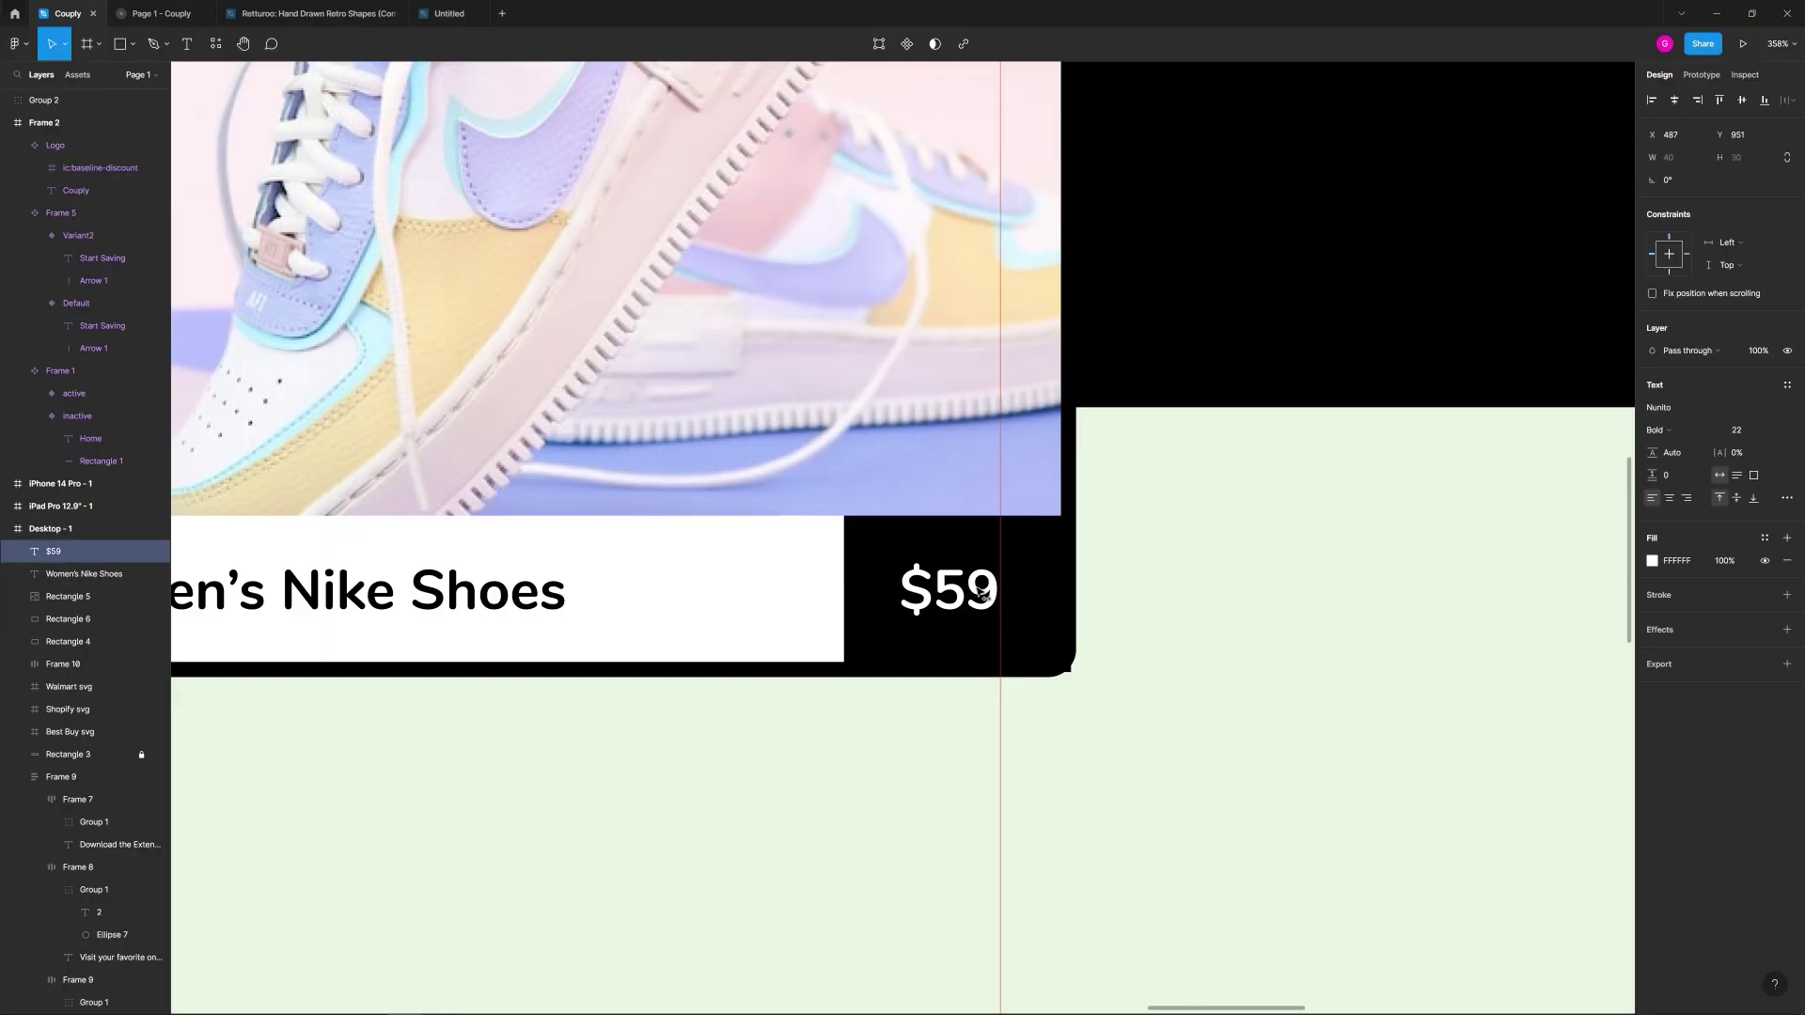
{"action": "left_click", "coordinate": [1192, 564]}
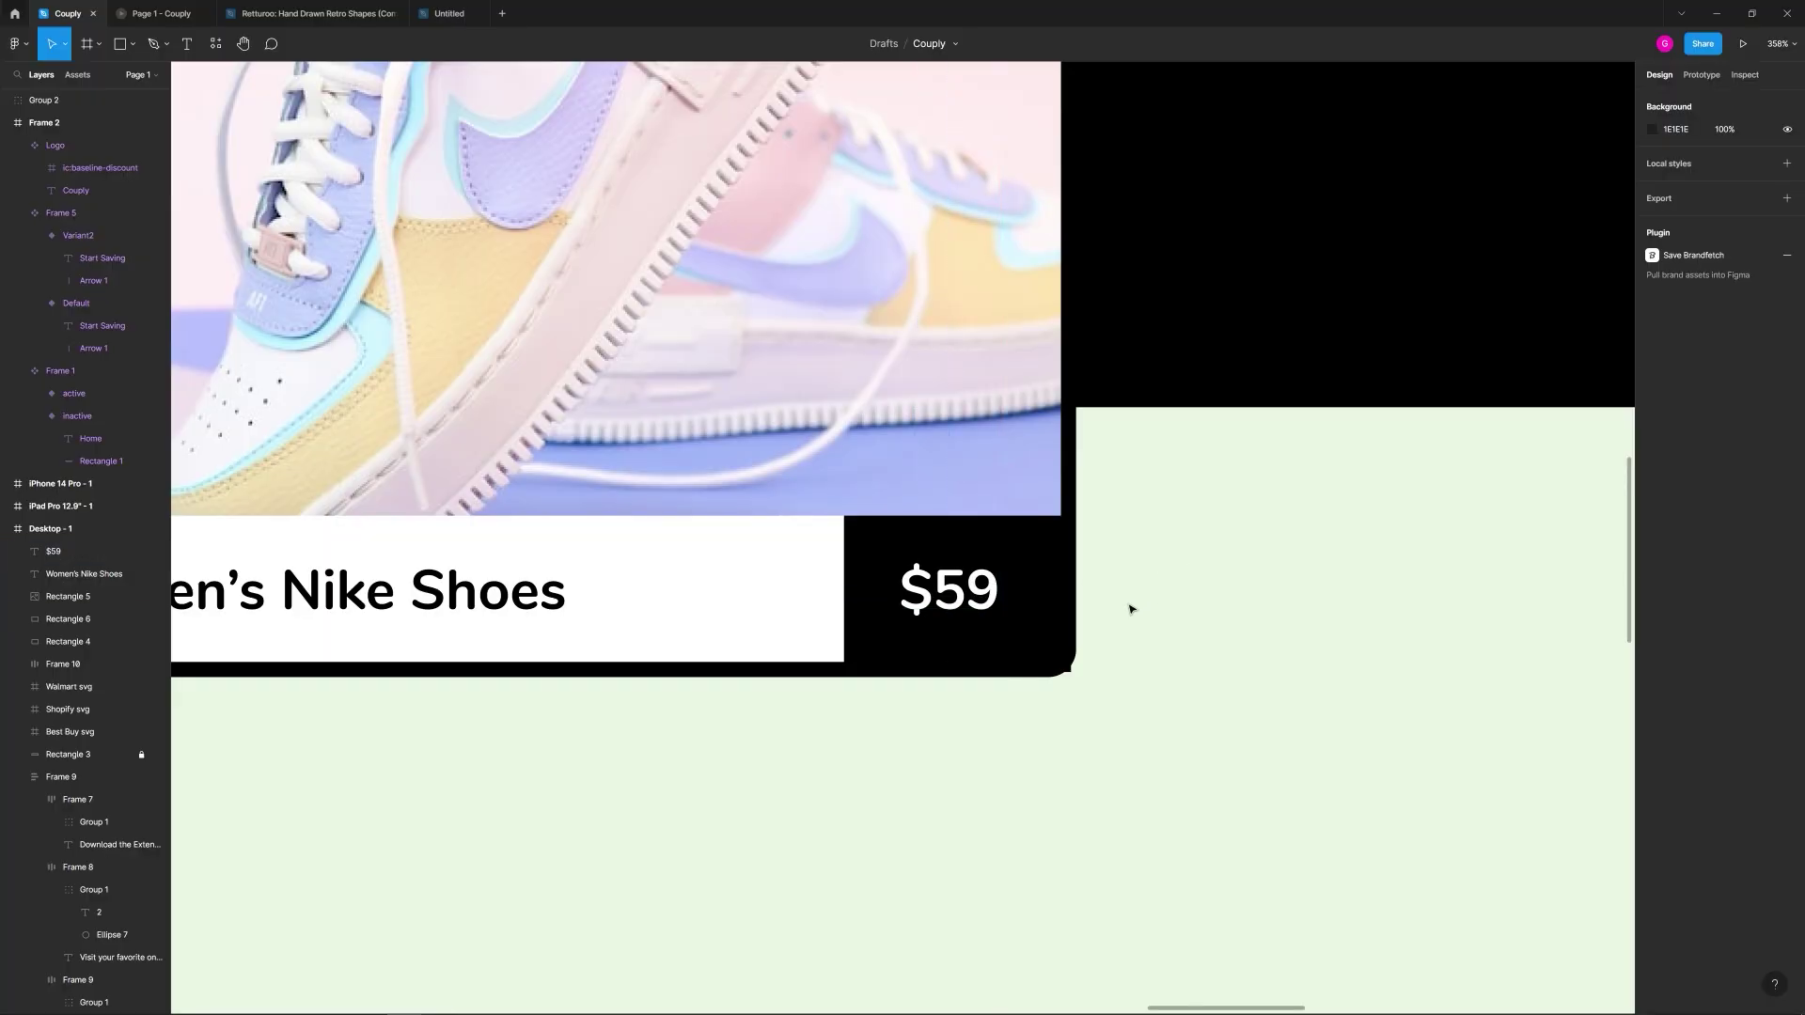
Step: Fix the black price box's lower-right corner so that it stays within the card's rounded corner
{"action": "left_click", "coordinate": [1058, 658]}
{"action": "scroll", "coordinate": [1081, 685], "scroll_direction": "up", "scroll_amount": 6}
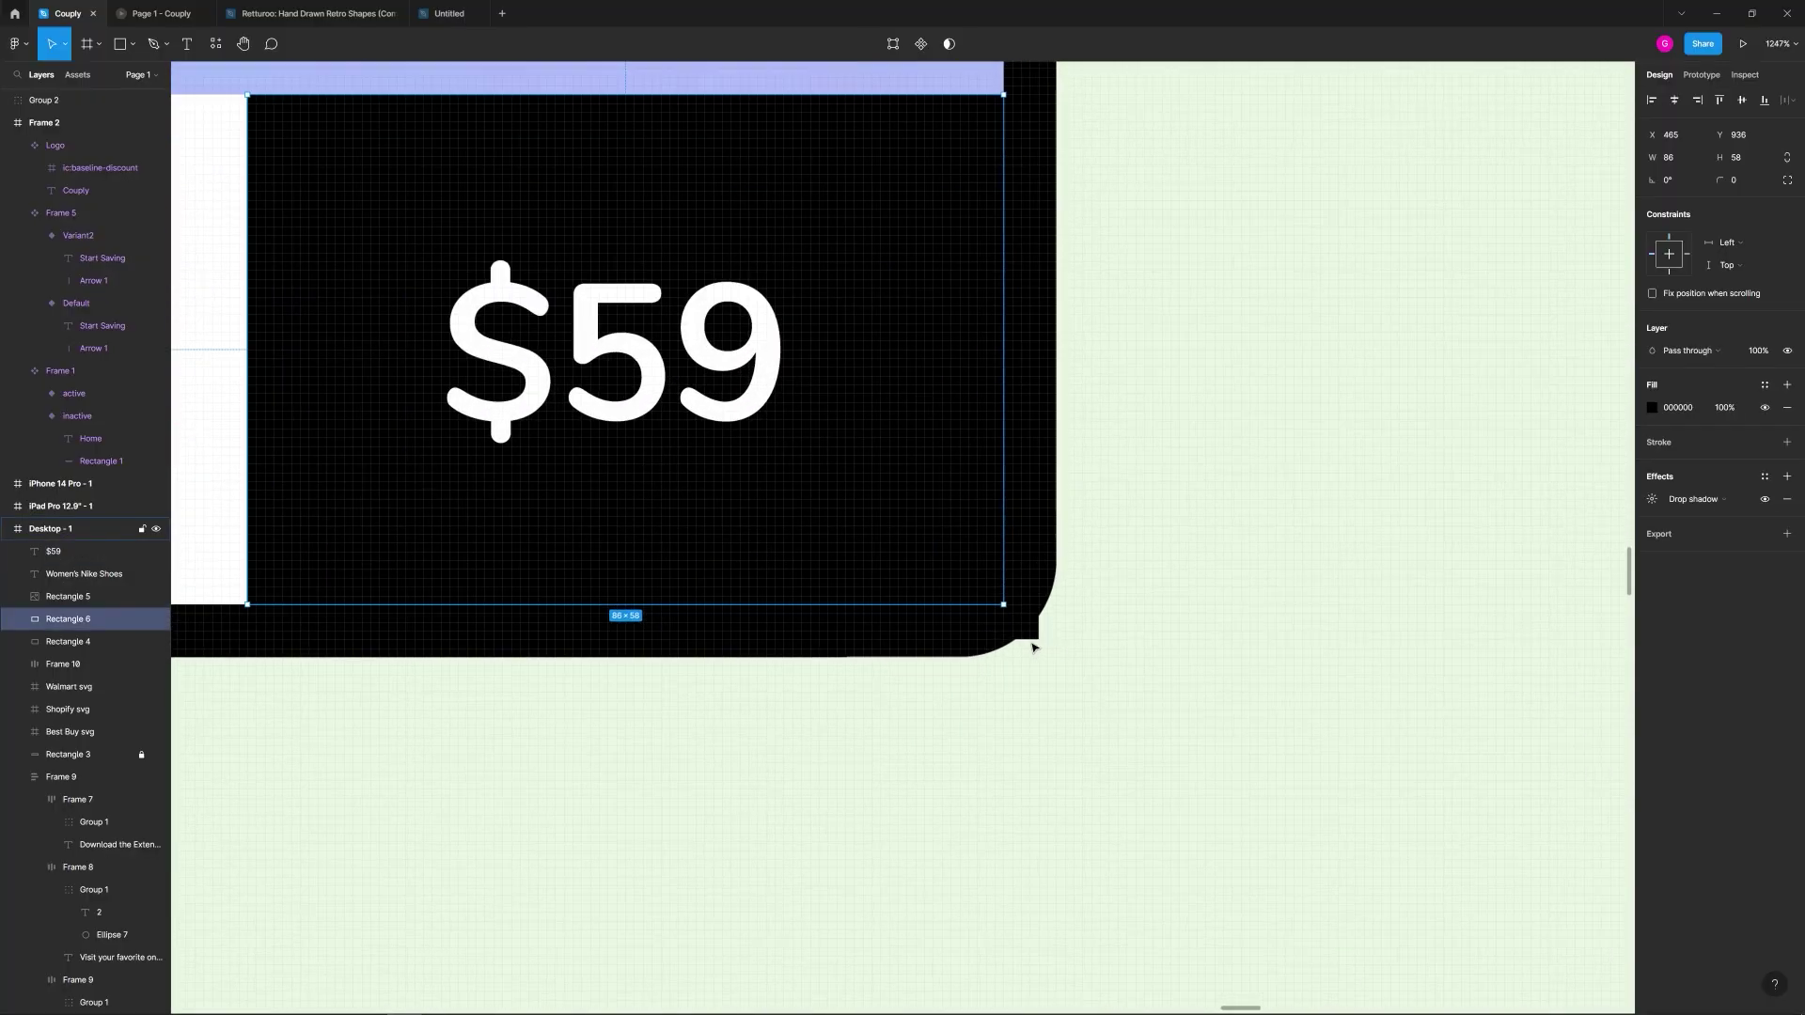
{"action": "scroll", "coordinate": [1036, 645], "scroll_direction": "down", "scroll_amount": 2}
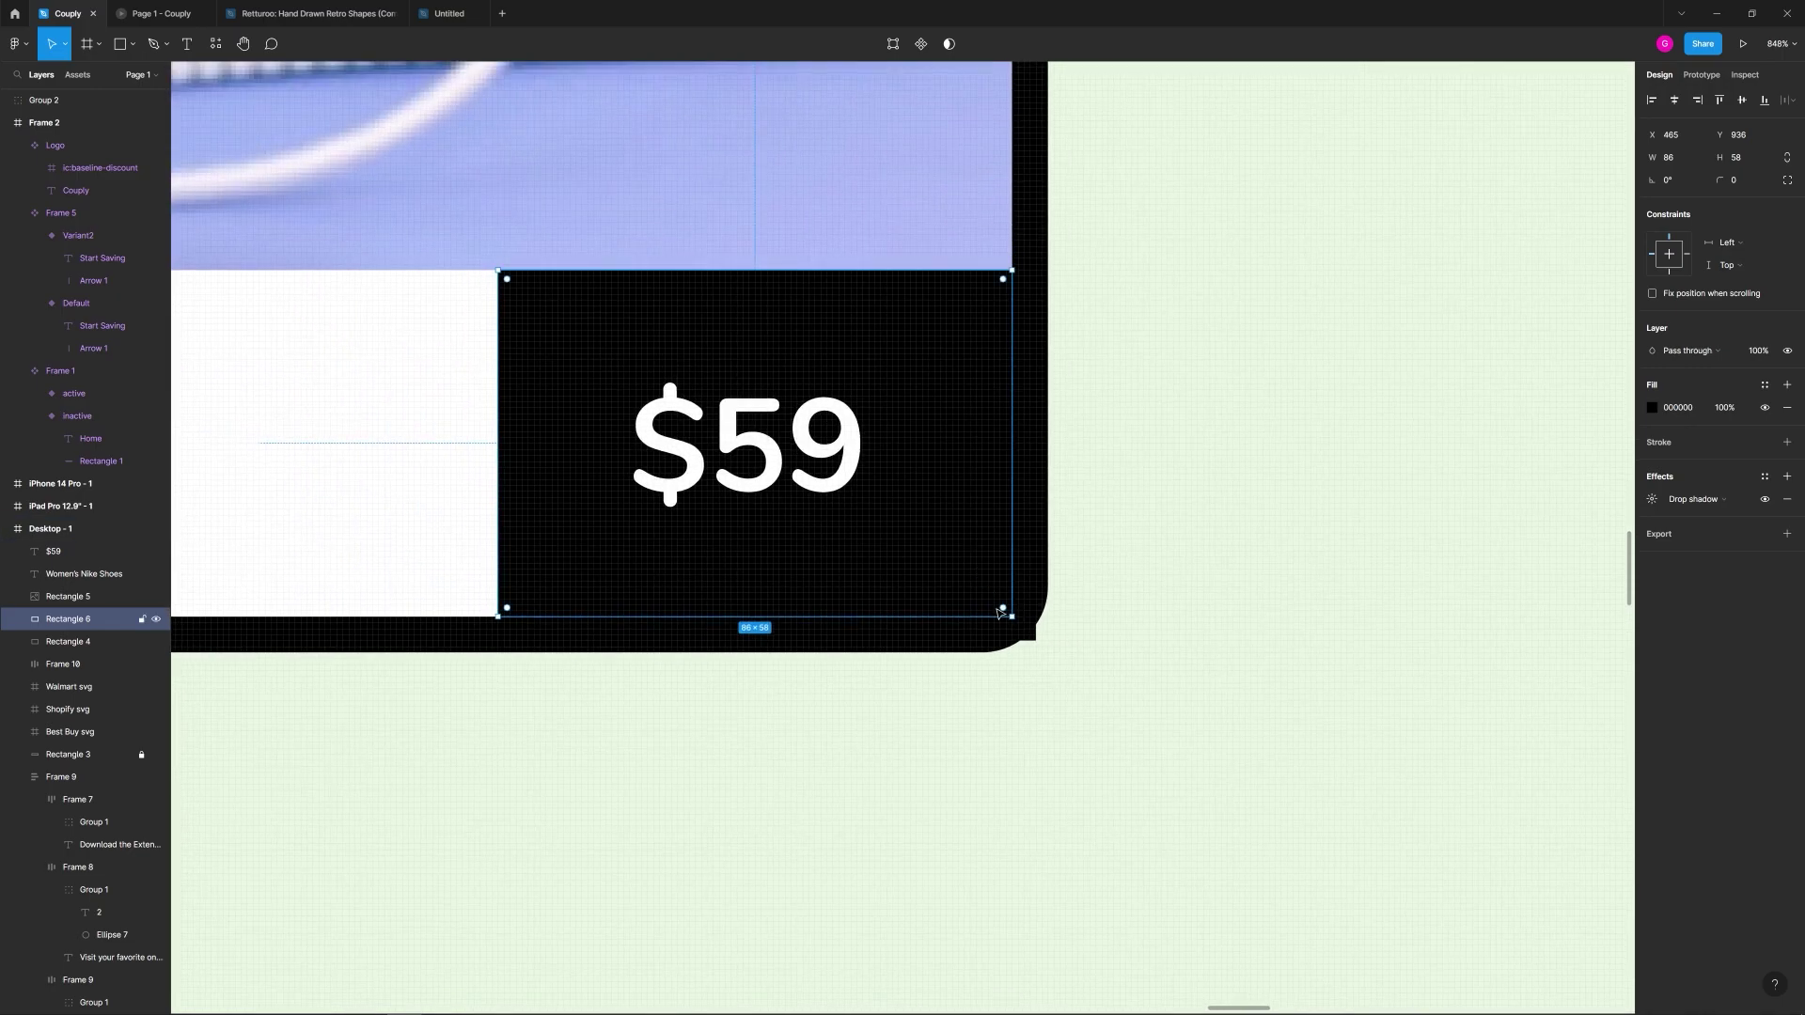
{"action": "left_click", "coordinate": [1157, 605]}
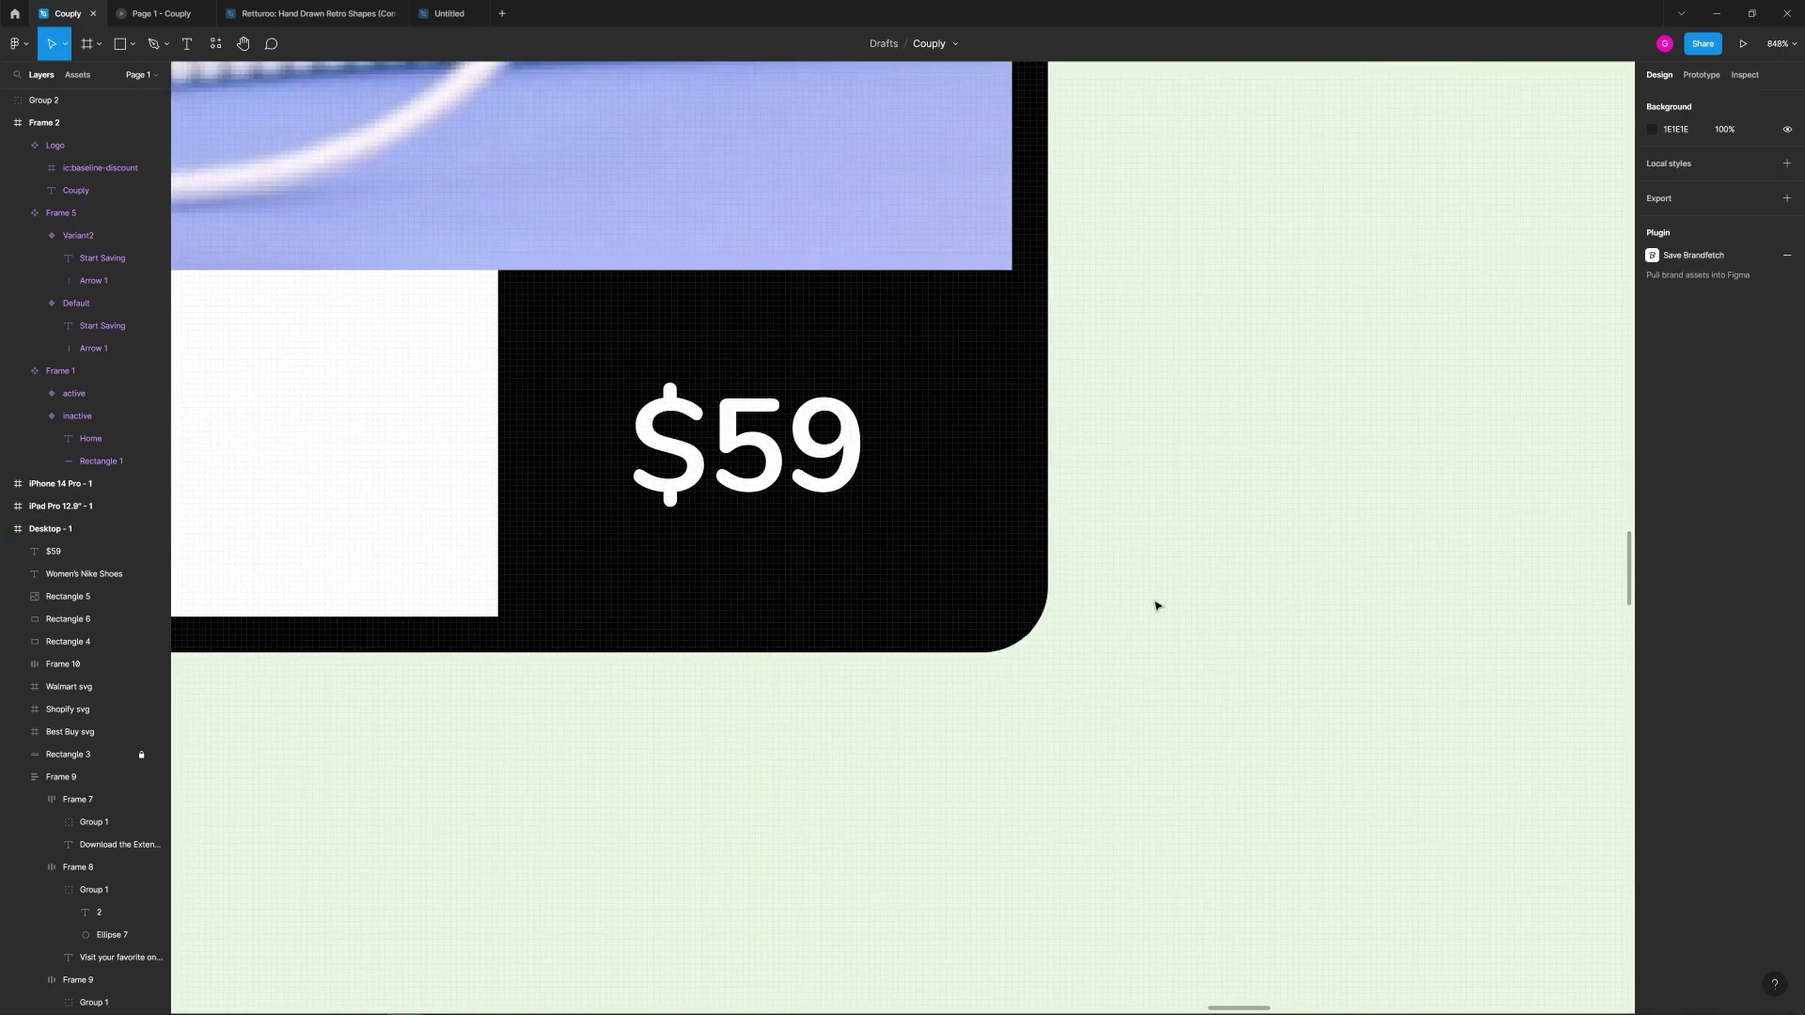
Step: Widen the $59 text box to 86 px so it spans the black price box, and center-align its text
{"action": "scroll", "coordinate": [1137, 555], "scroll_direction": "down", "scroll_amount": 3}
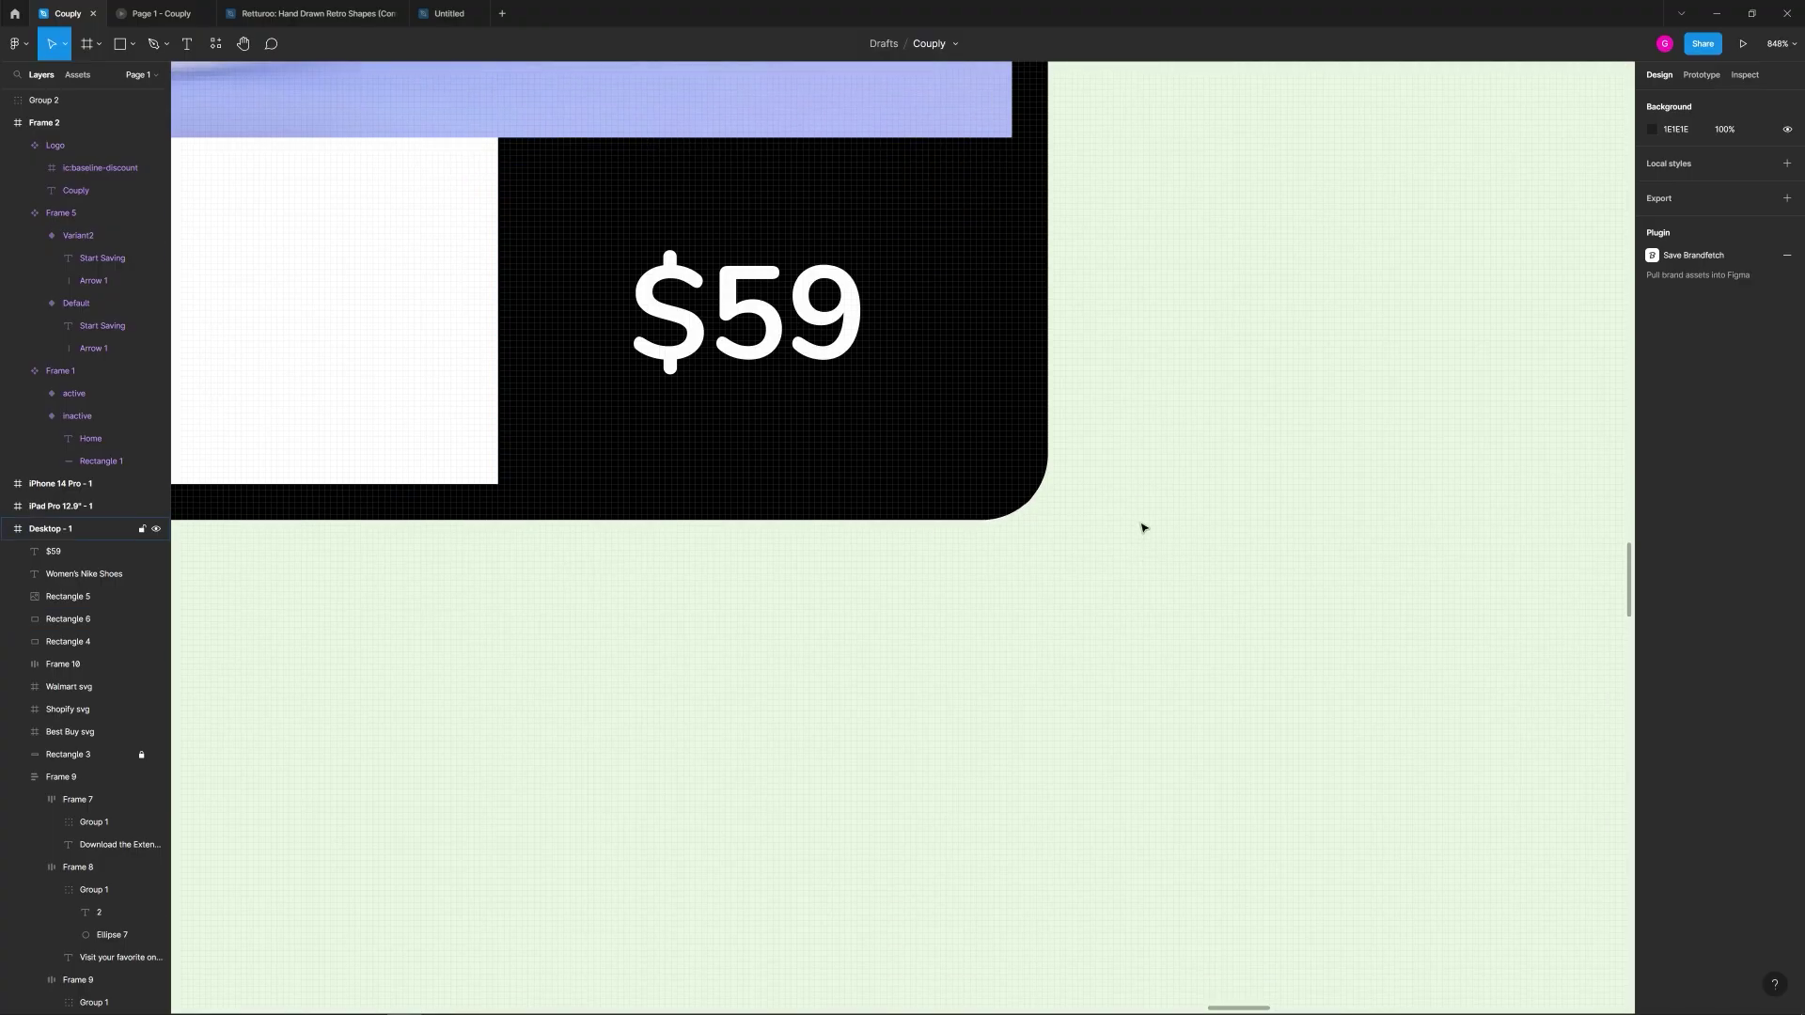
{"action": "scroll", "coordinate": [1139, 522], "scroll_direction": "down", "scroll_amount": 8}
{"action": "left_click", "coordinate": [1109, 505]}
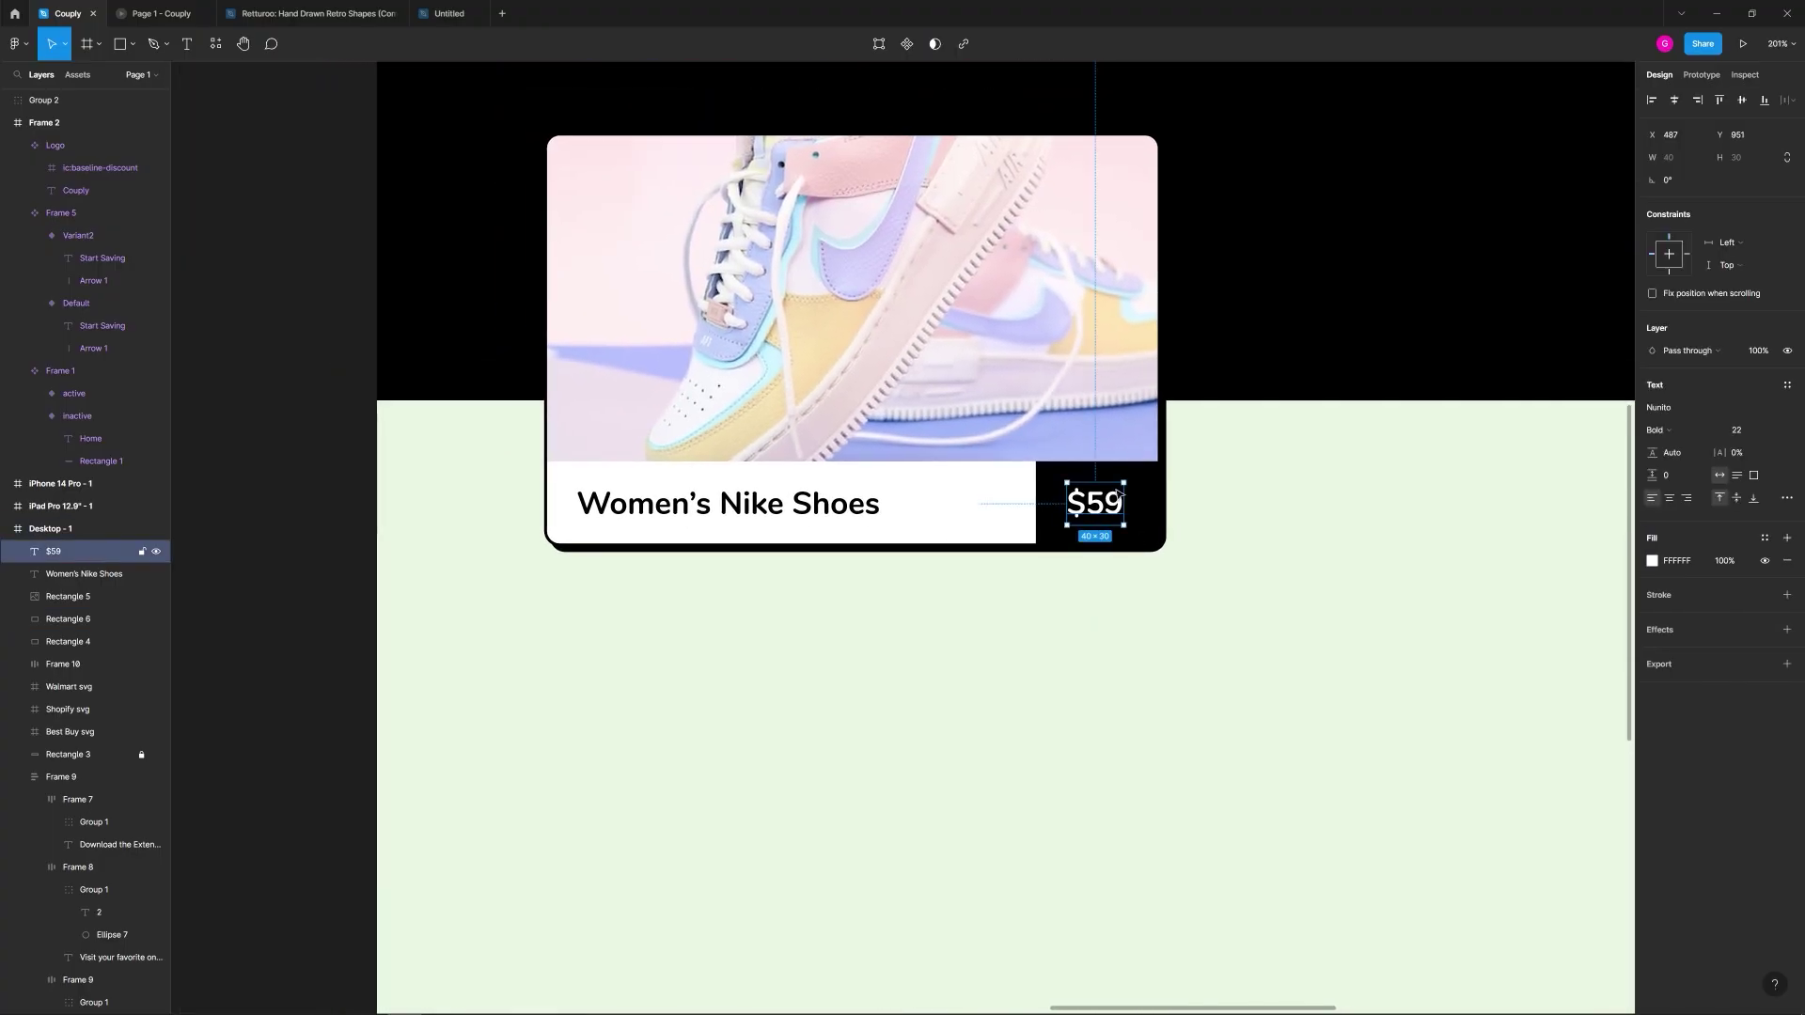
{"action": "scroll", "coordinate": [1146, 491], "scroll_direction": "up", "scroll_amount": 5}
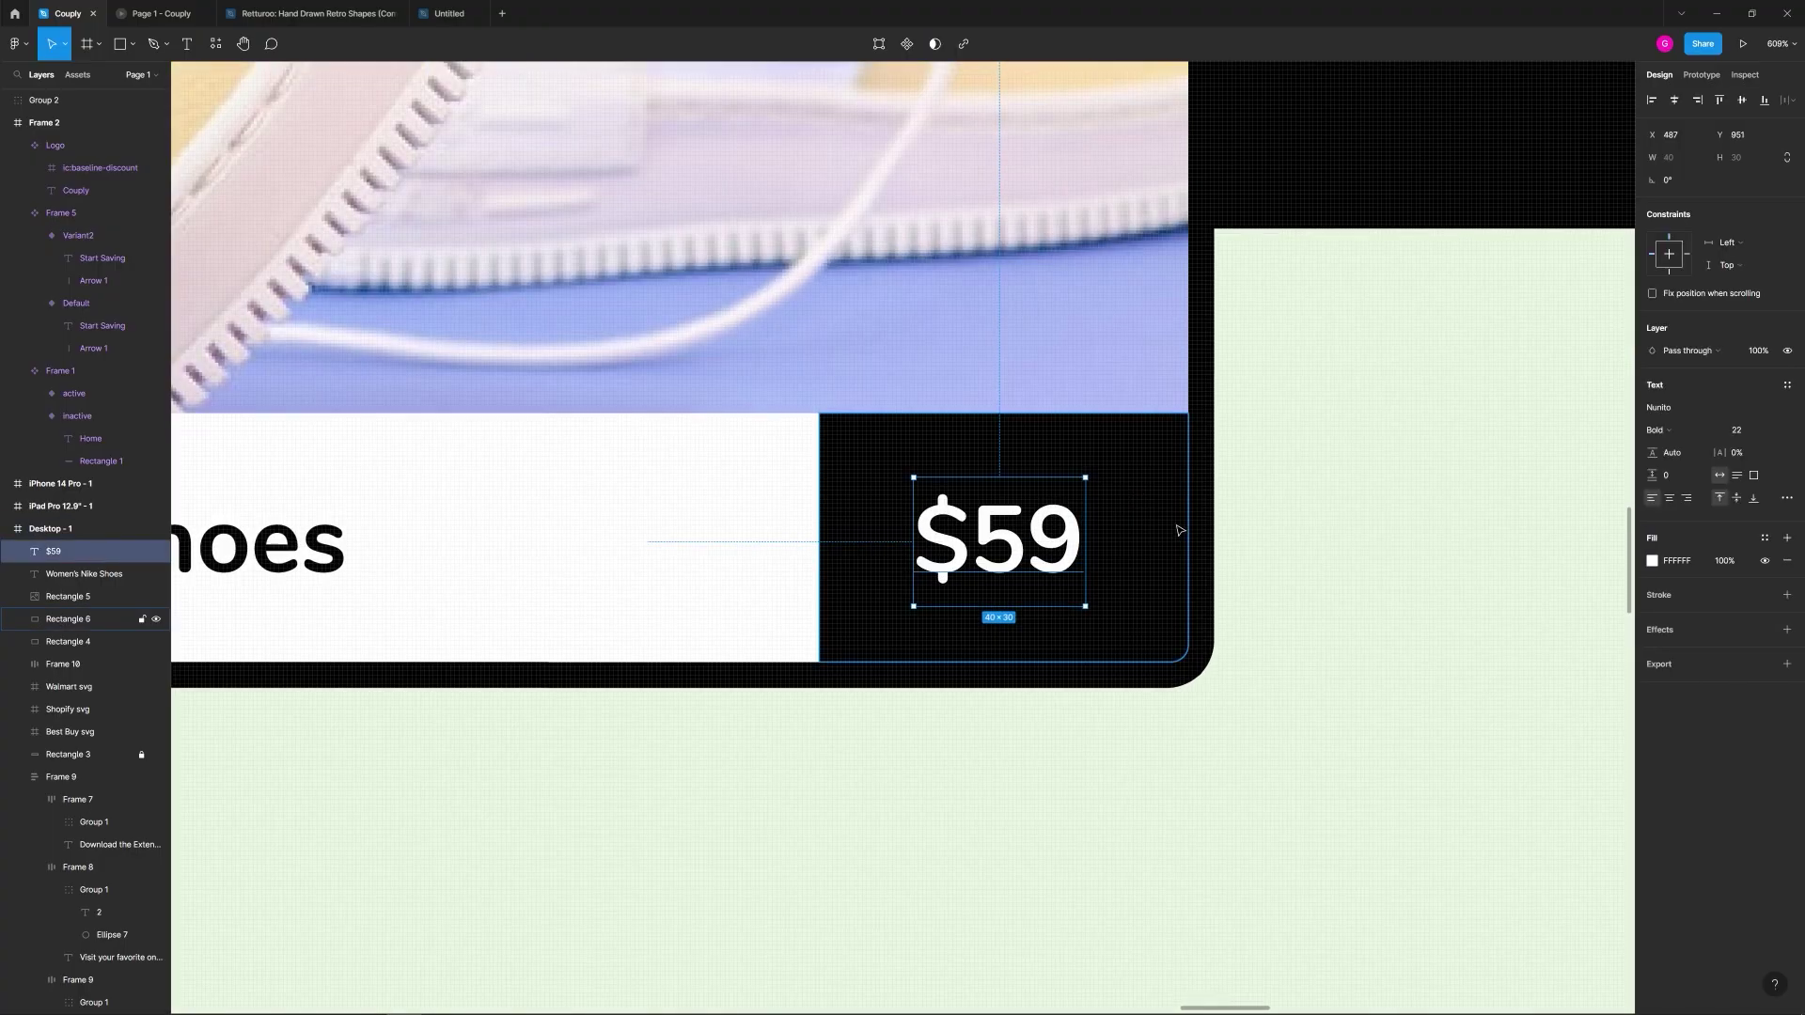
{"action": "scroll", "coordinate": [1143, 507], "scroll_direction": "right", "scroll_amount": 2}
{"action": "left_click_drag", "start_coordinate": [989, 548], "coordinate": [1095, 543]}
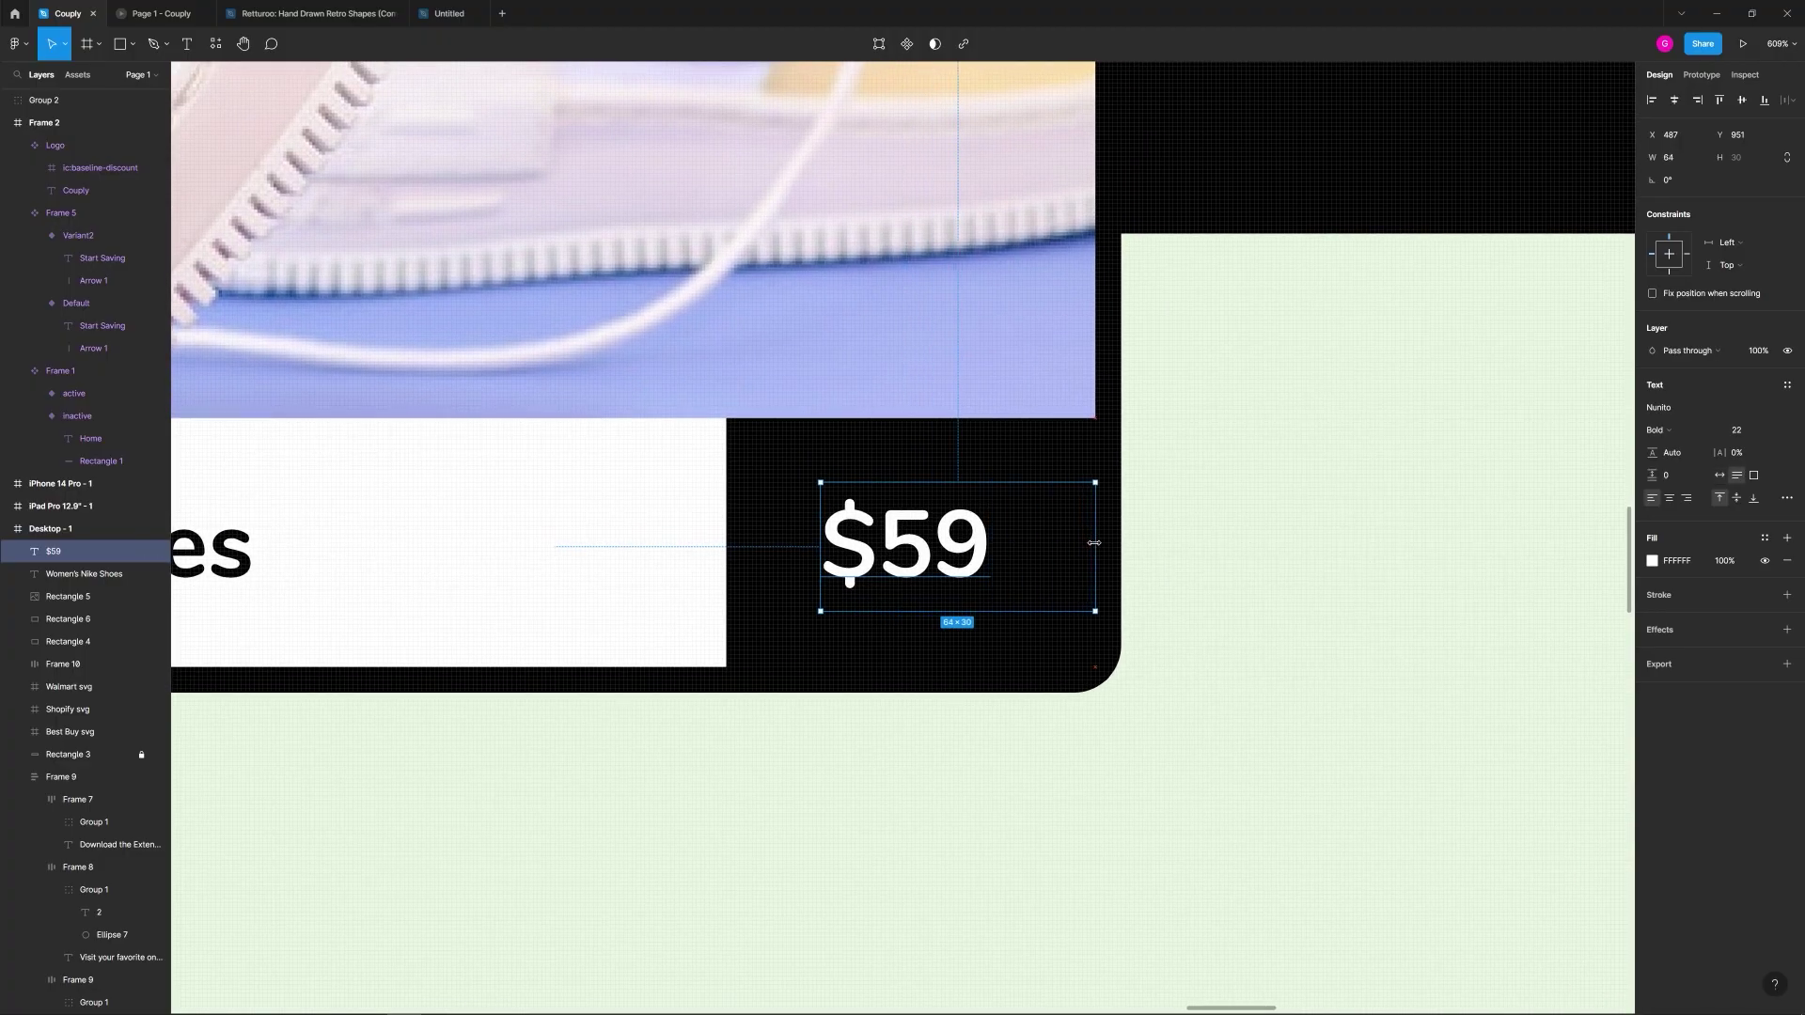
{"action": "left_click_drag", "start_coordinate": [812, 545], "coordinate": [725, 557]}
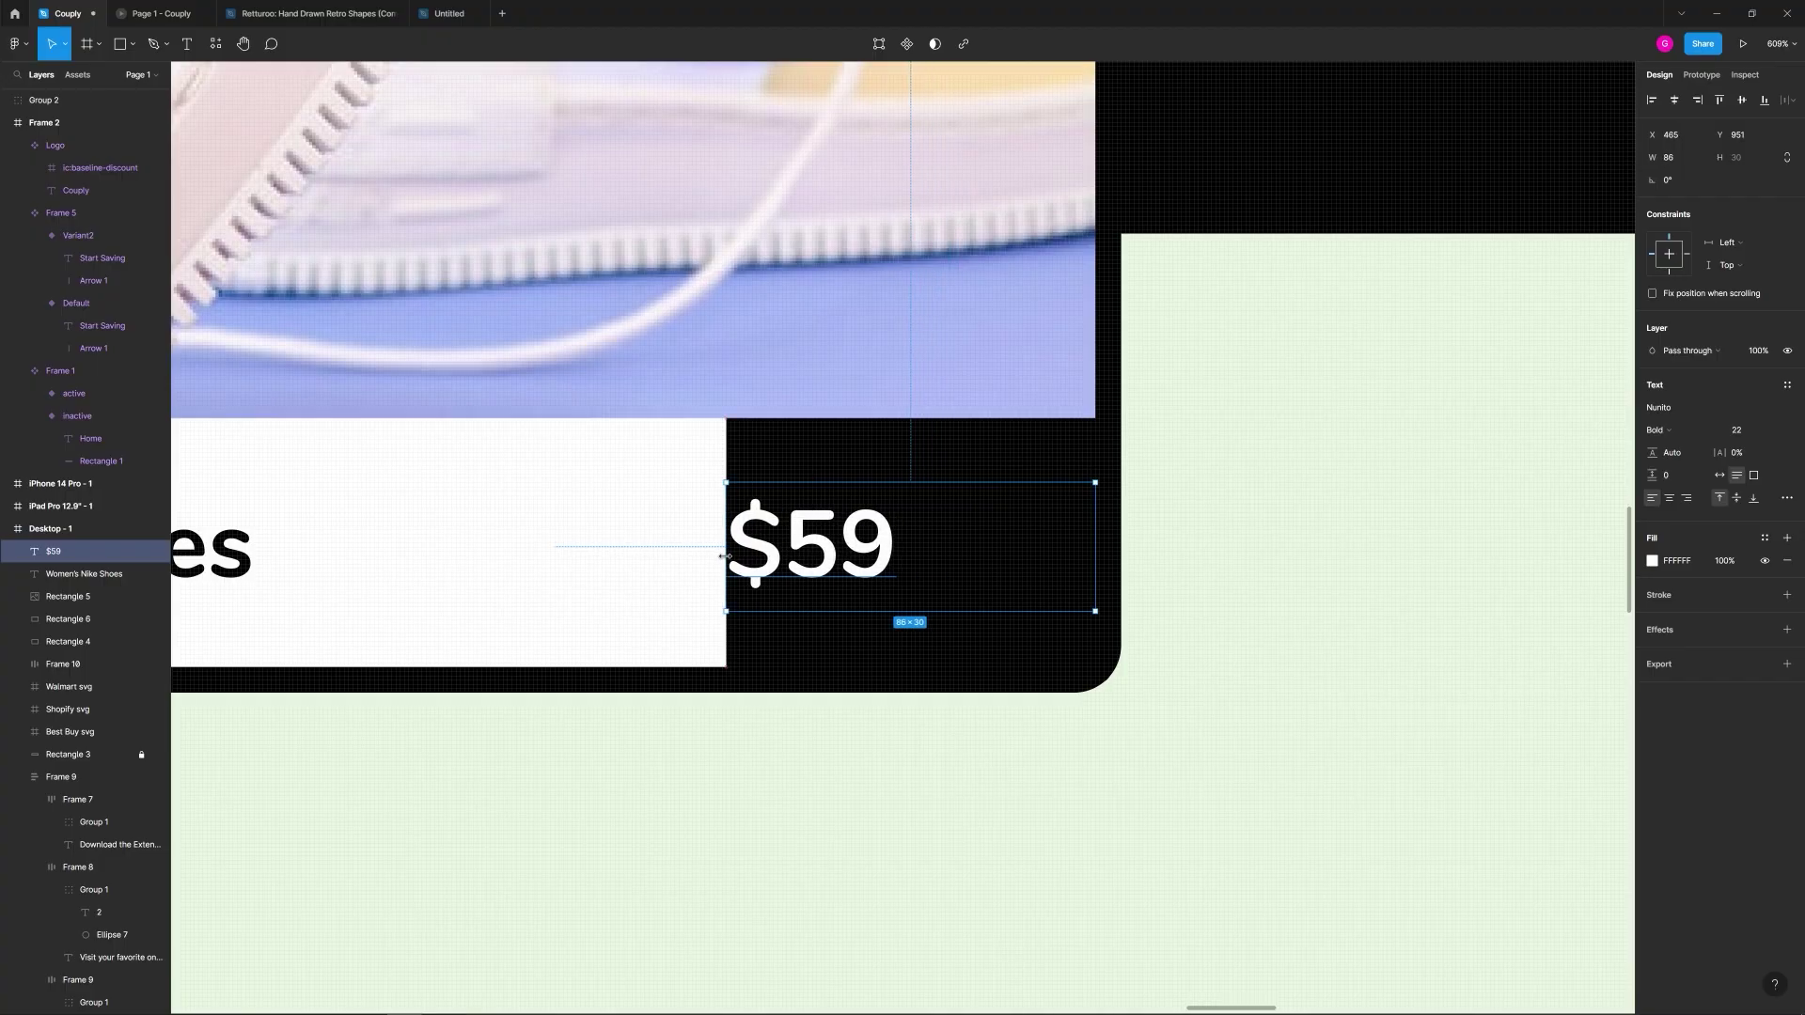
{"action": "left_click", "coordinate": [1670, 499]}
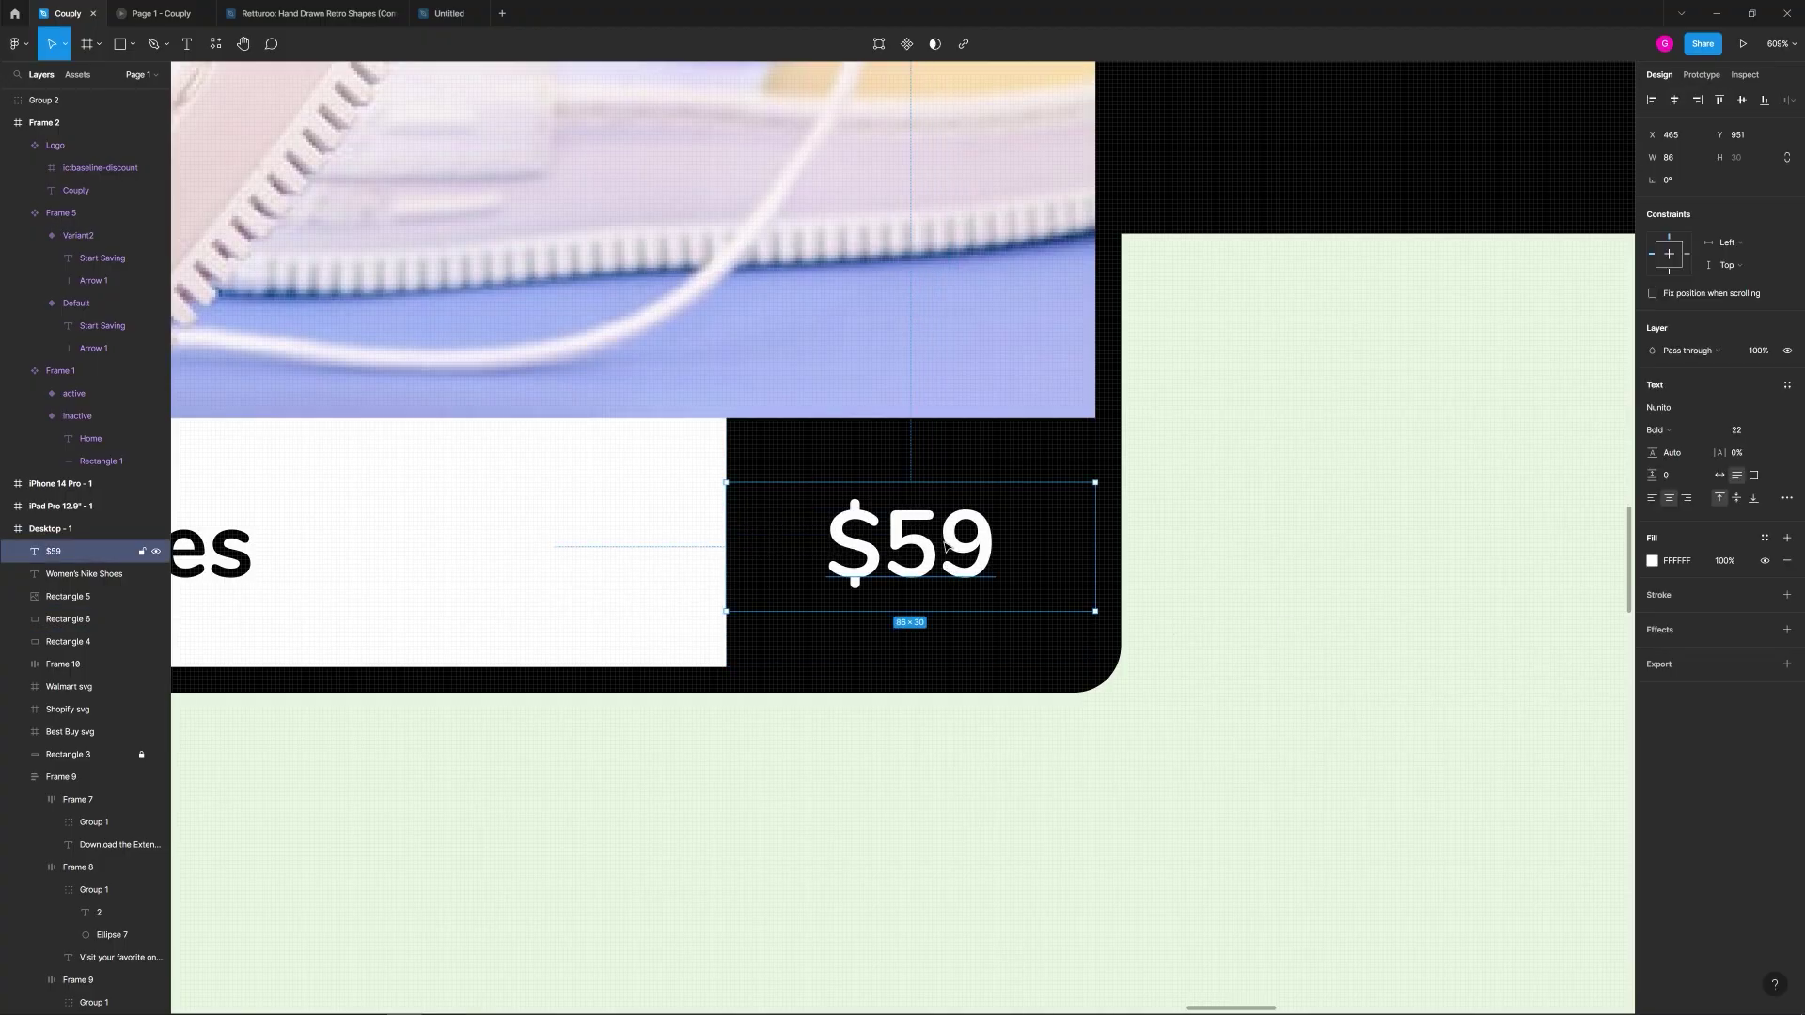
{"action": "scroll", "coordinate": [1229, 569], "scroll_direction": "down", "scroll_amount": 5}
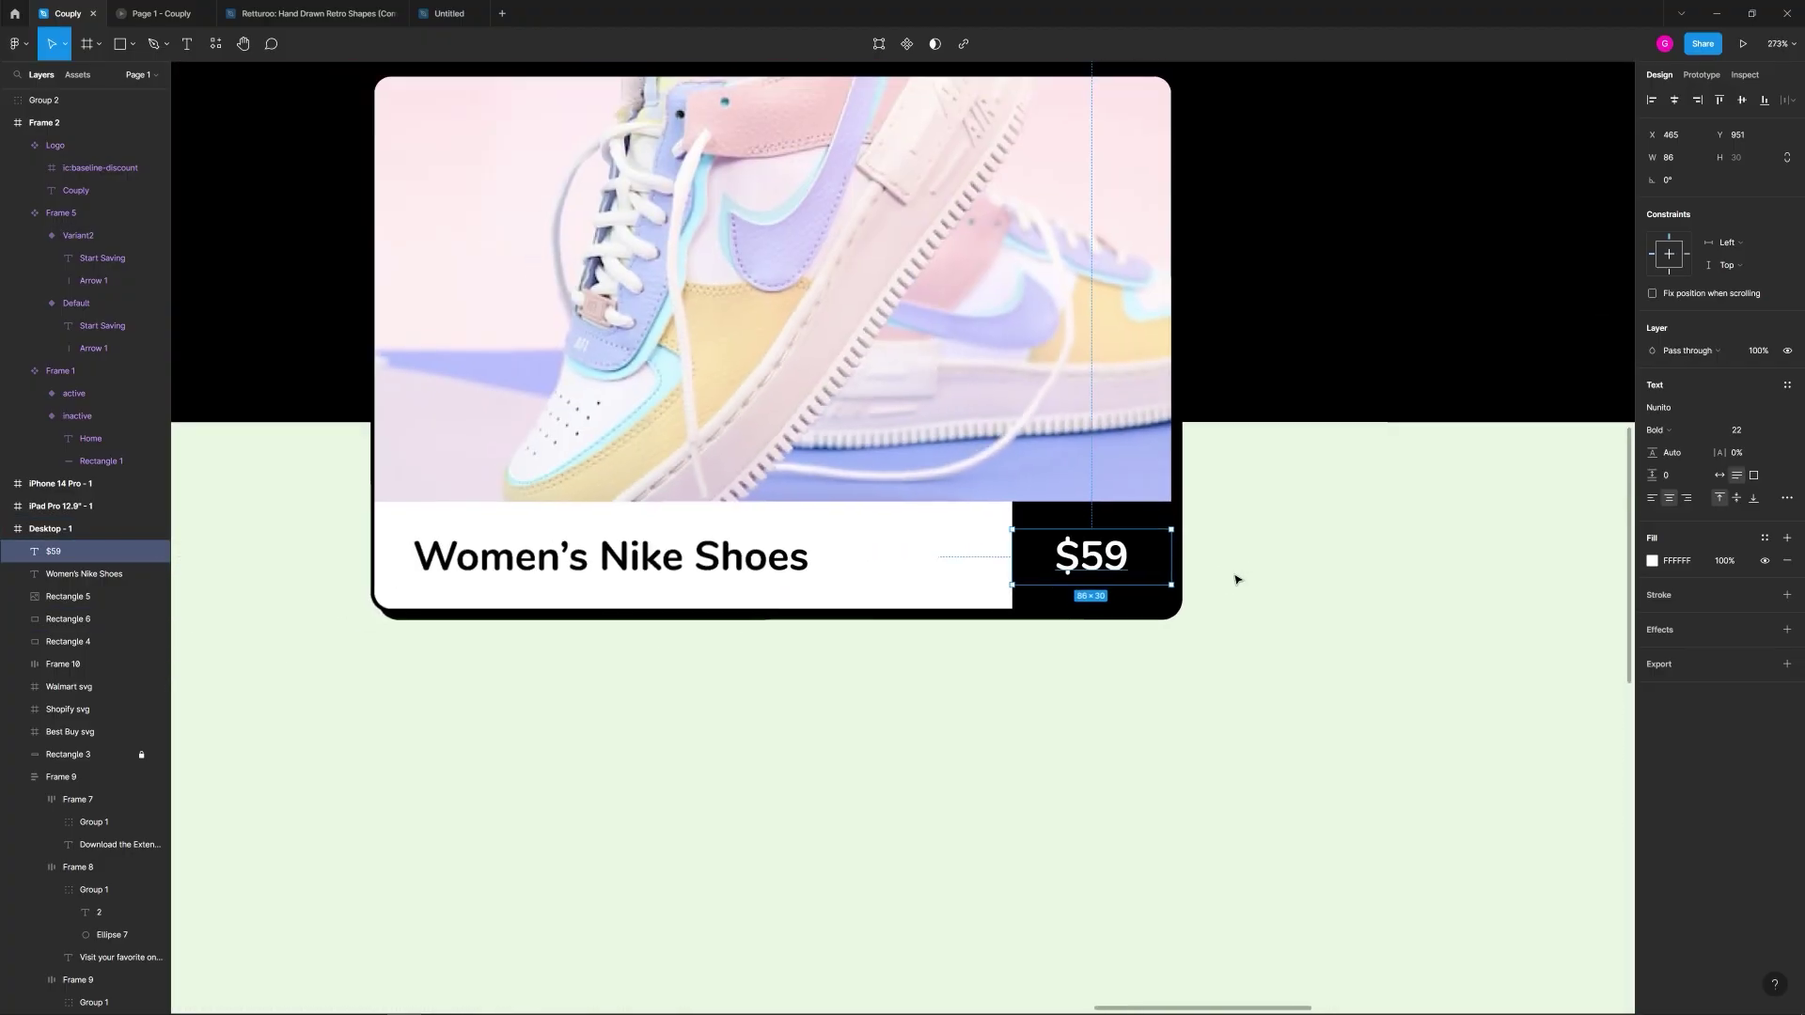
Step: Group the $59 text with its black price box
{"action": "left_click", "coordinate": [1145, 524], "text": "shift"}
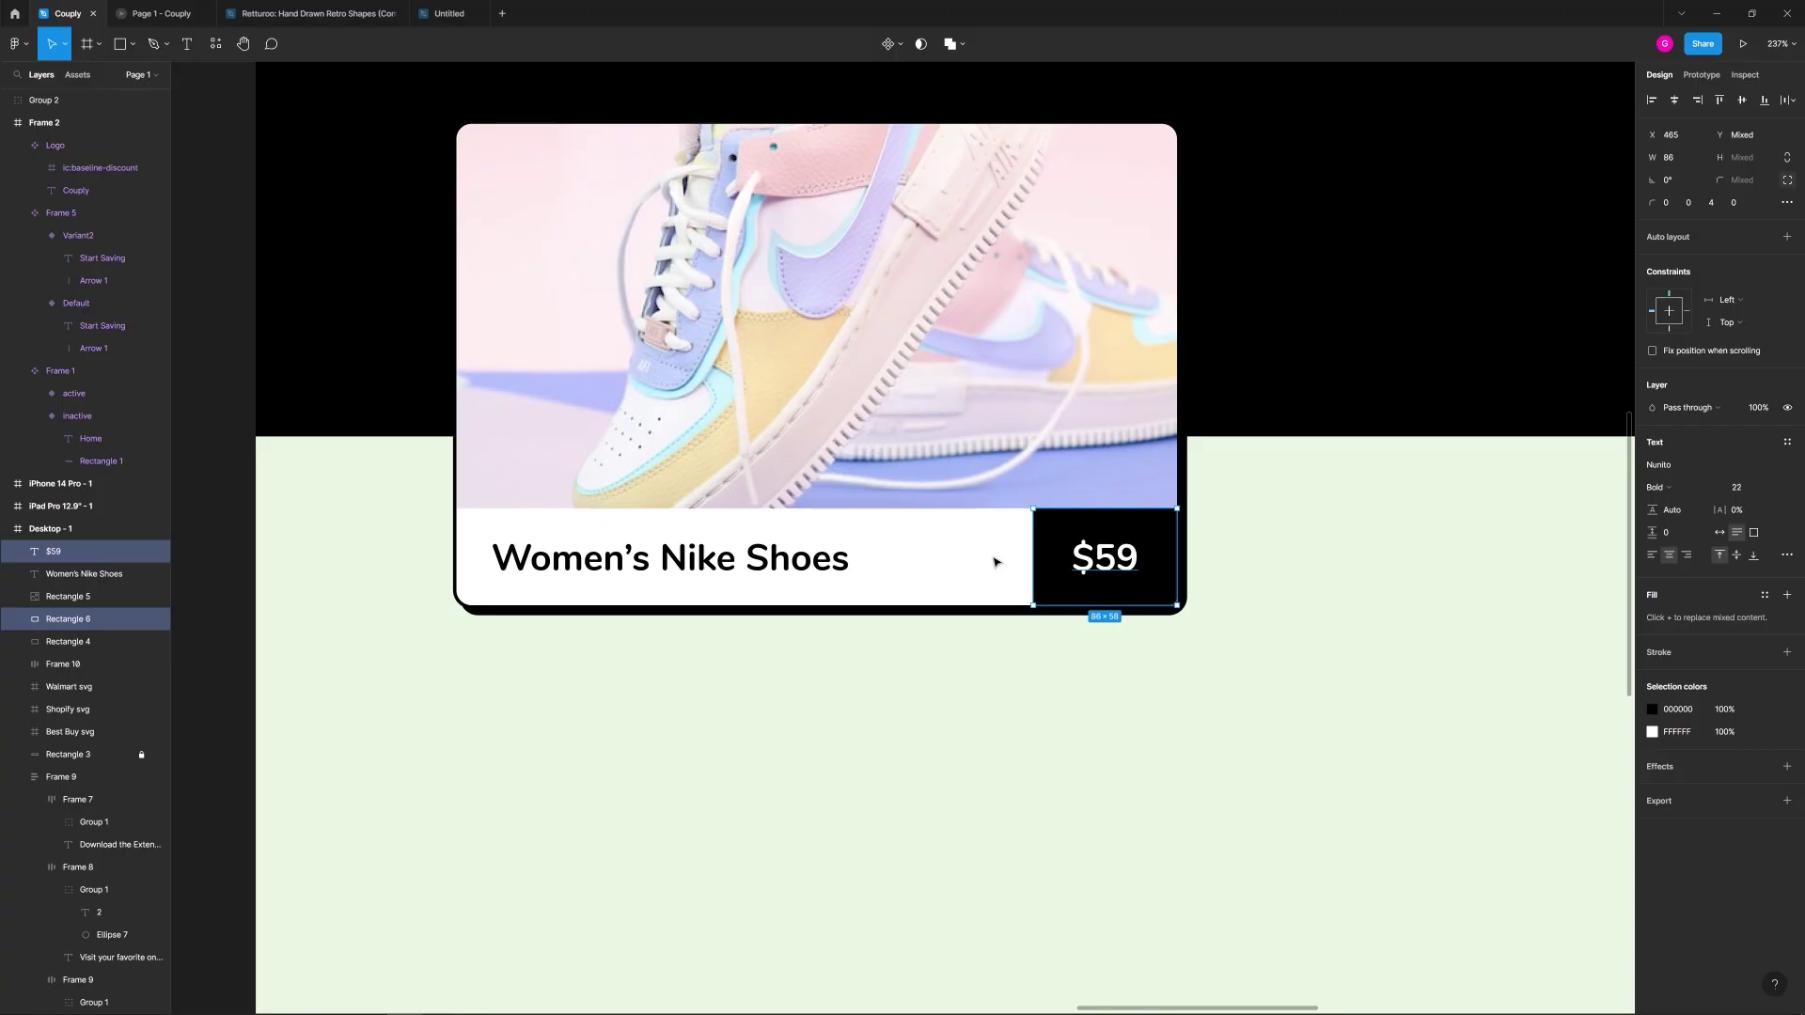
{"action": "key", "text": "ctrl+g"}
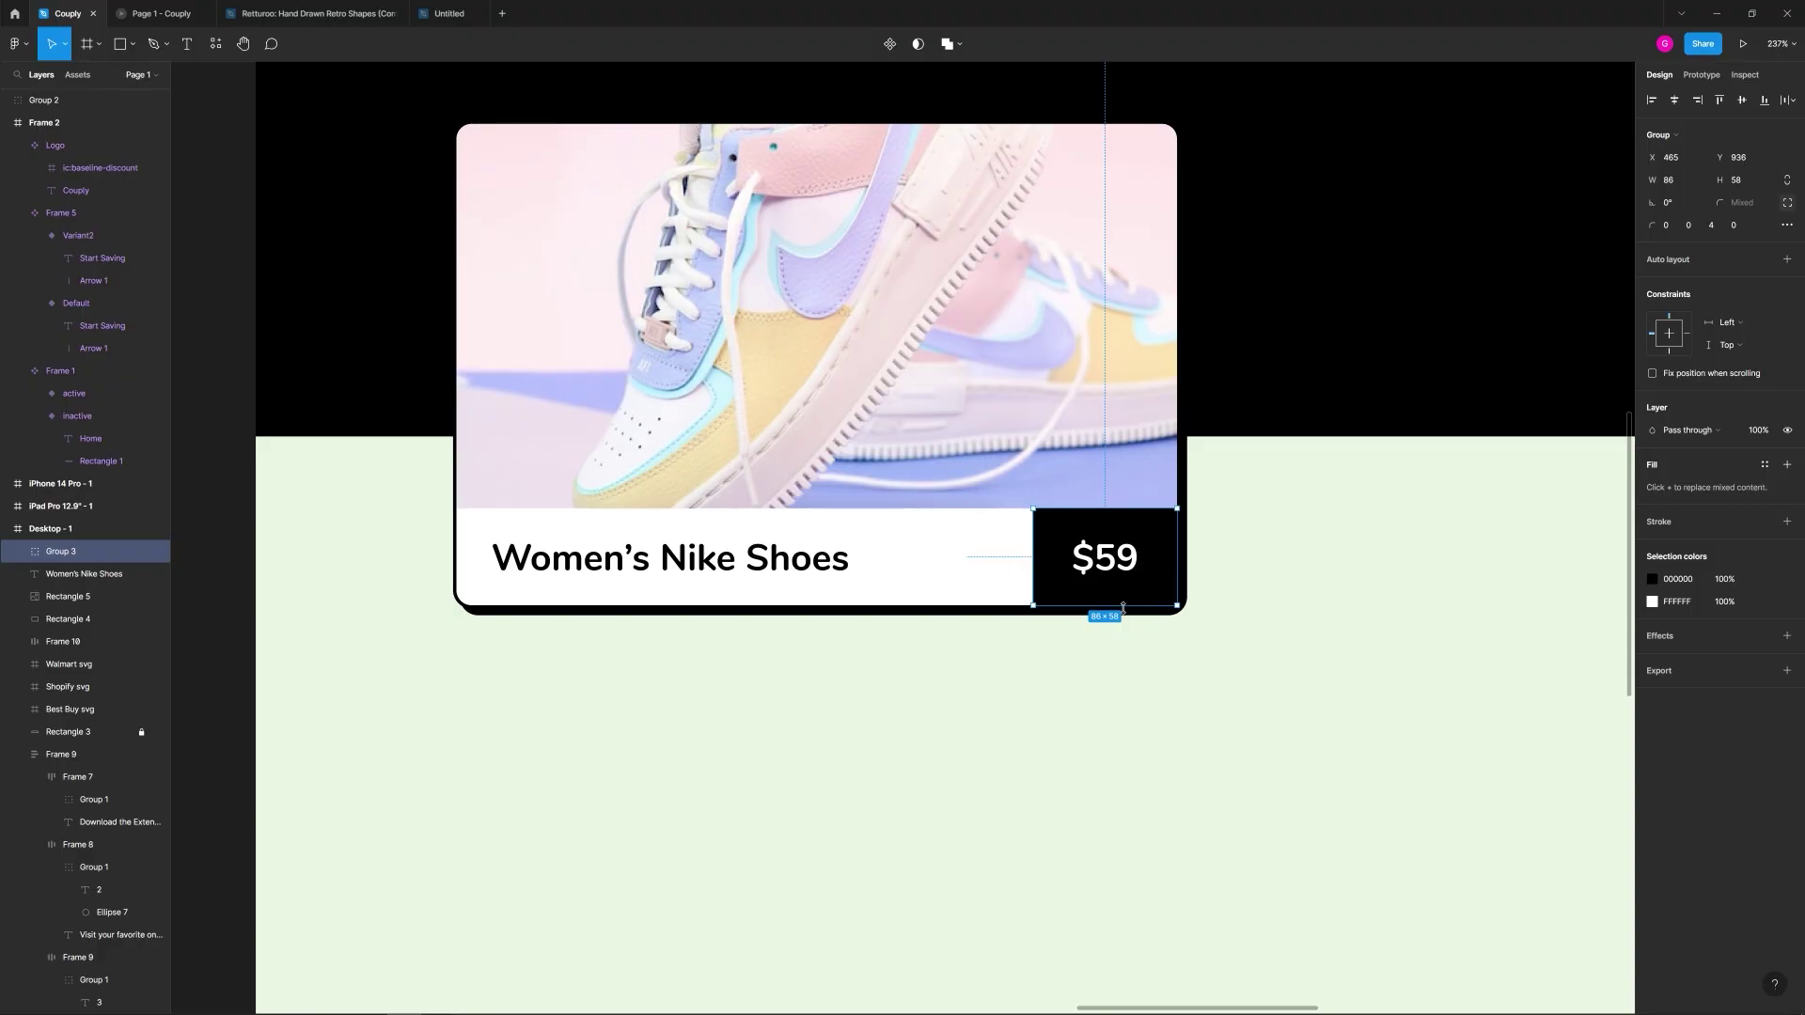
{"action": "scroll", "coordinate": [1132, 661], "scroll_direction": "down", "scroll_amount": 5}
{"action": "scroll", "coordinate": [939, 697], "scroll_direction": "right", "scroll_amount": 2}
{"action": "left_click", "coordinate": [911, 705]}
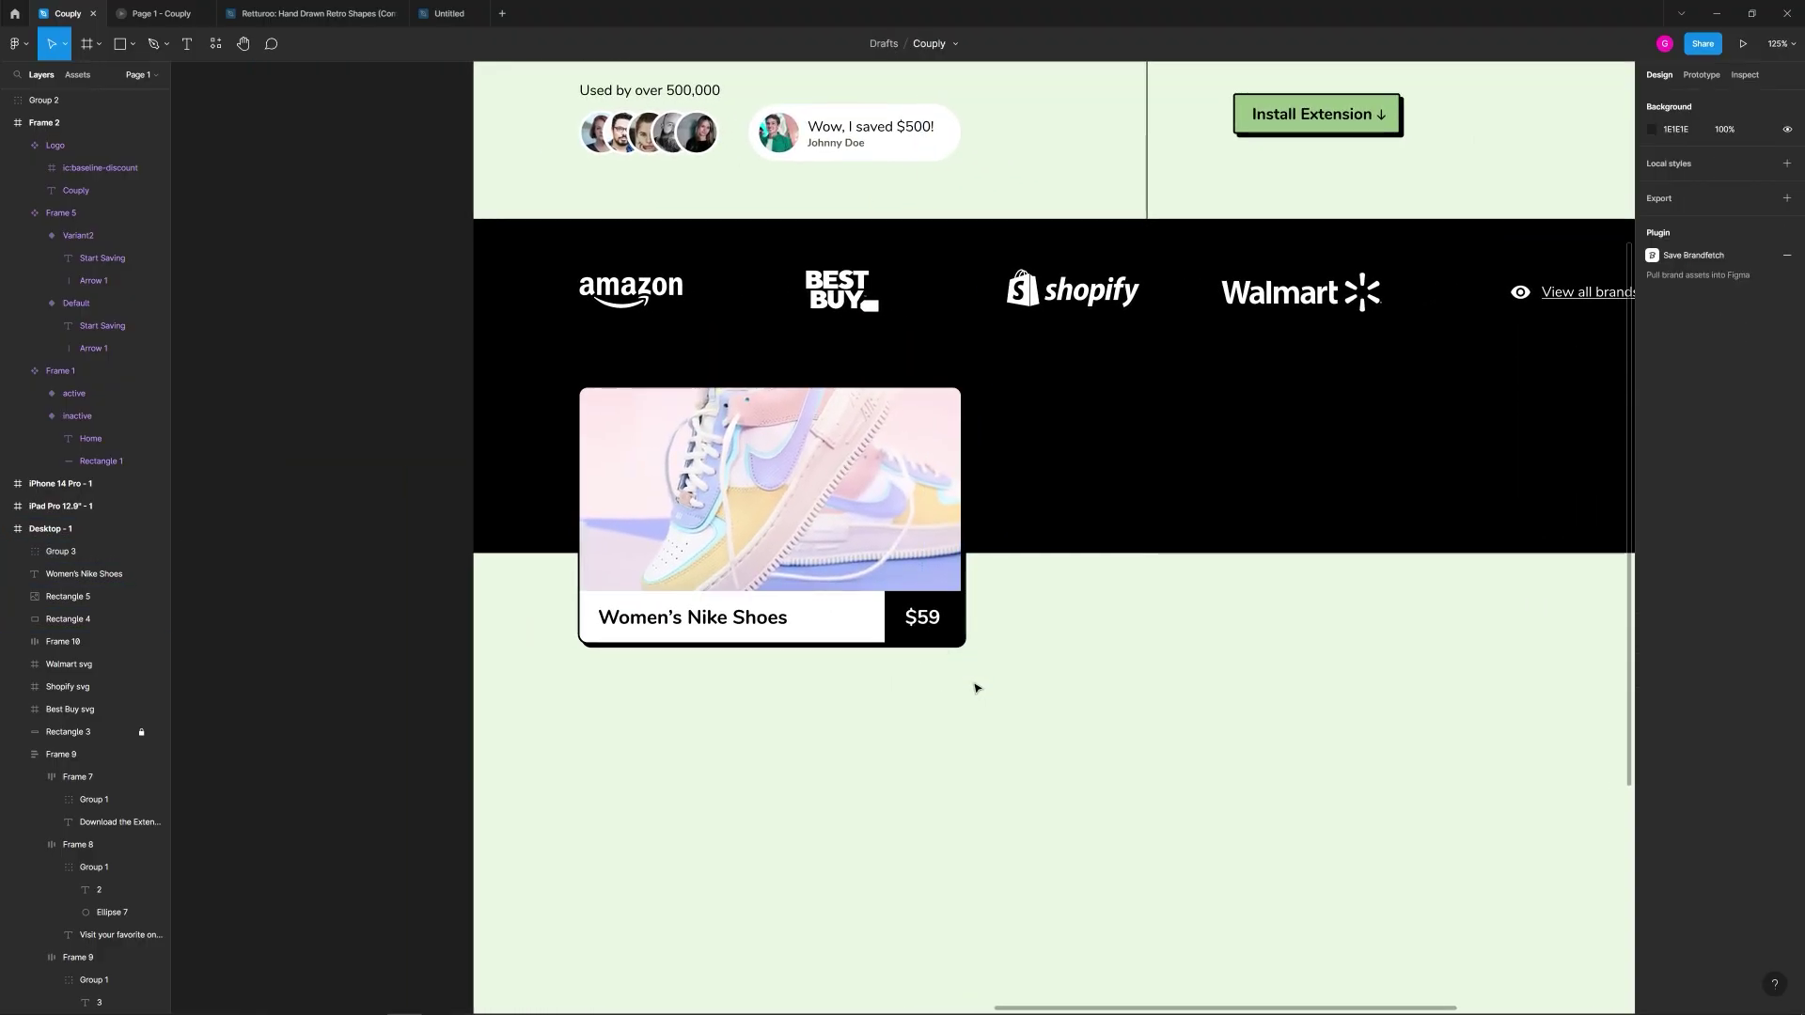
Step: Select all parts of the Women's Nike Shoes card and turn them into a component
{"action": "left_click_drag", "start_coordinate": [985, 690], "coordinate": [561, 390]}
{"action": "left_click_drag", "start_coordinate": [1129, 365], "coordinate": [1170, 442]}
{"action": "left_click_drag", "start_coordinate": [1057, 711], "coordinate": [571, 377]}
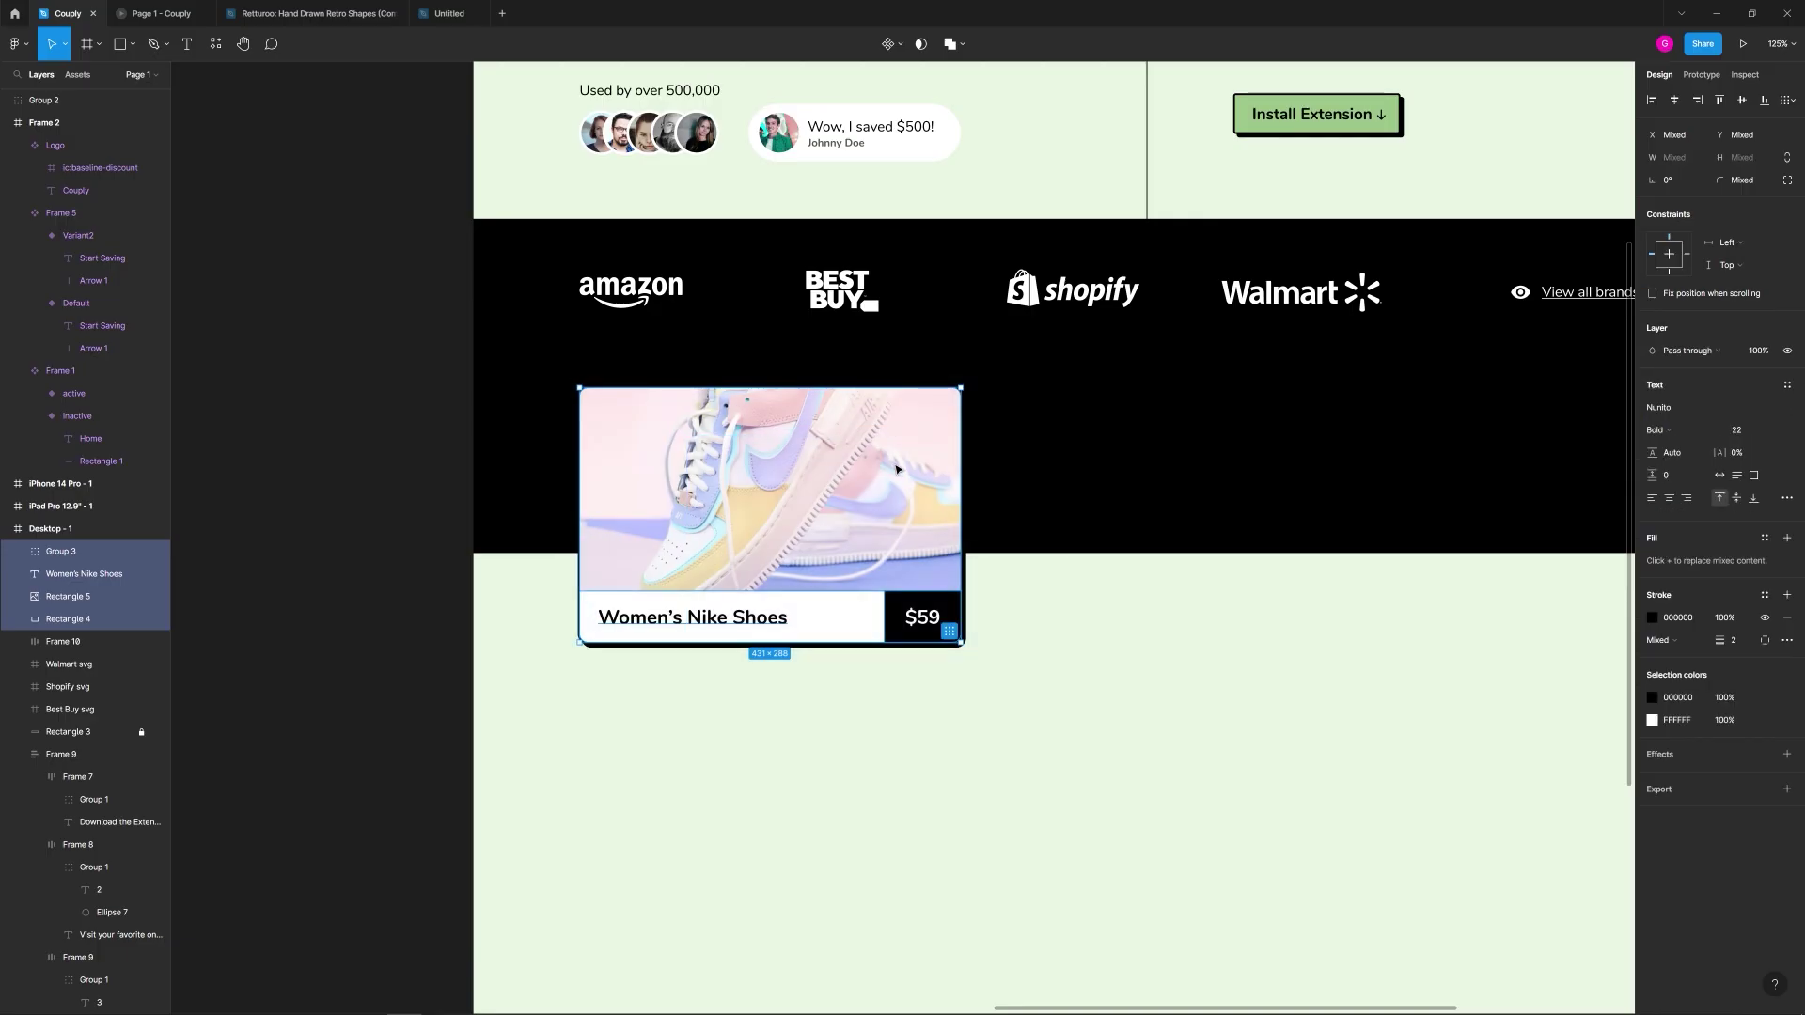
{"action": "left_click", "coordinate": [885, 45]}
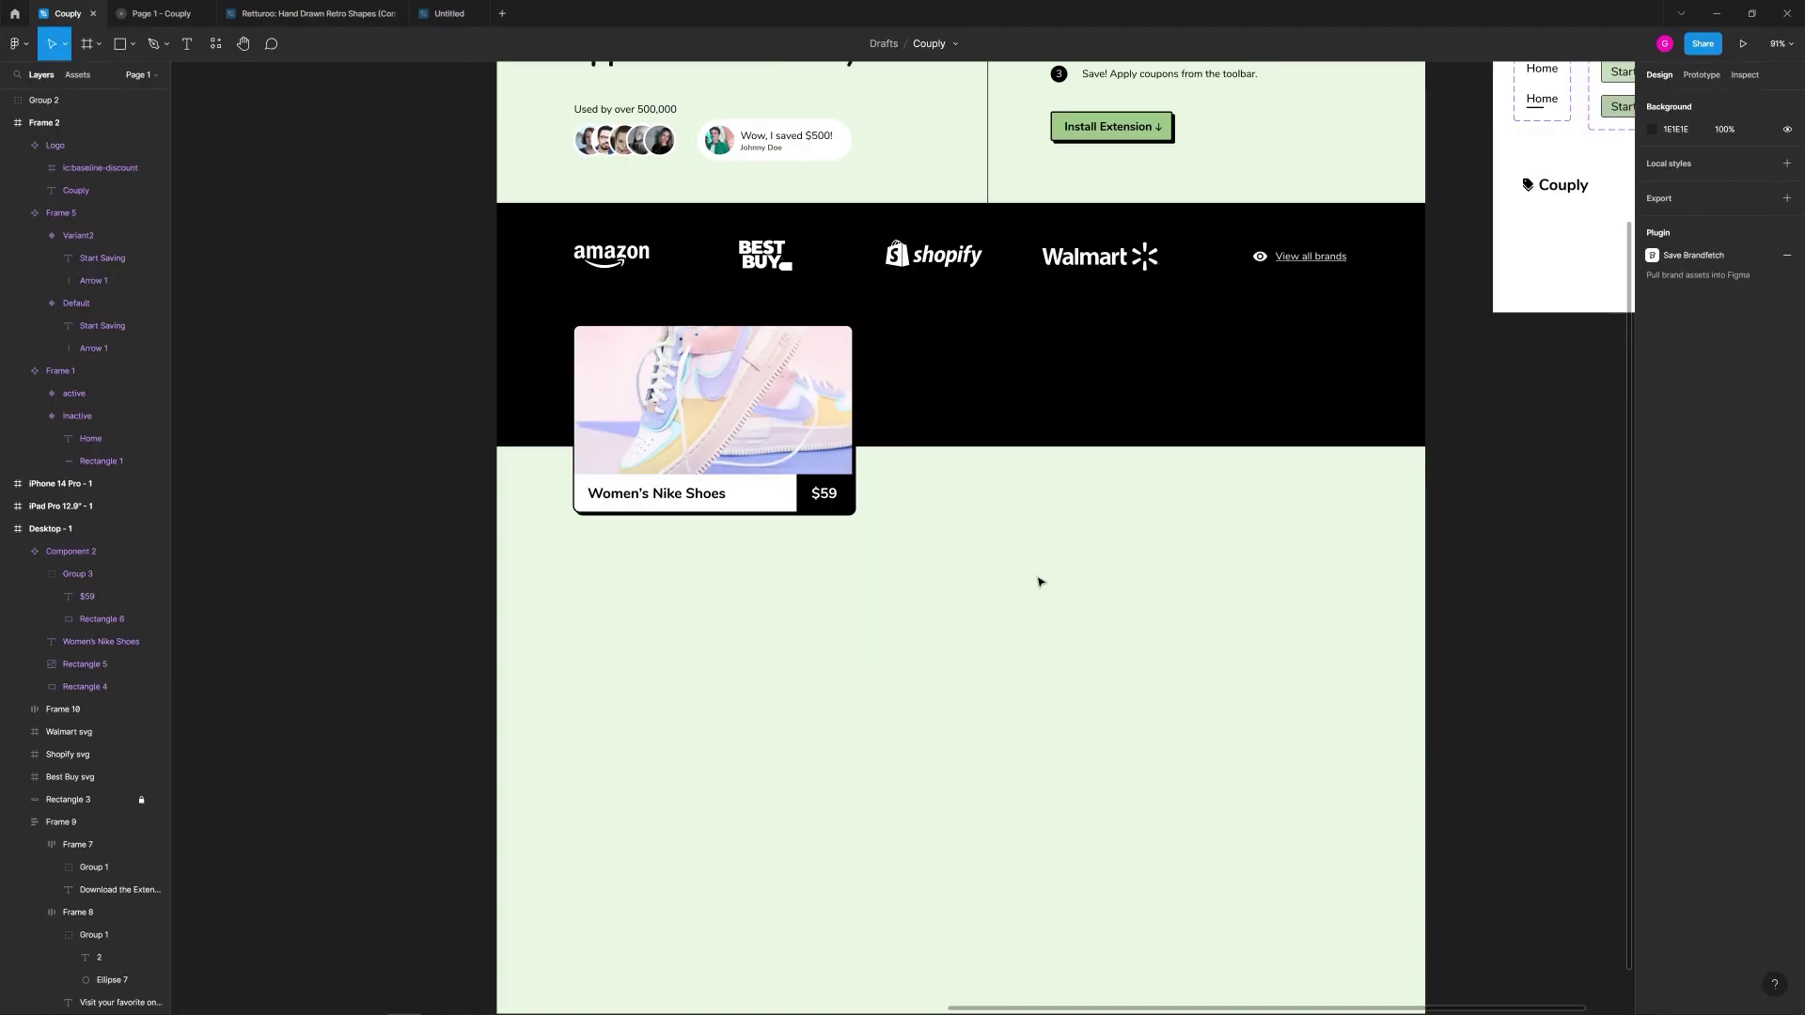
Step: Duplicate the shoe card component and place the copy beside the original at X 579, aligned with it
{"action": "left_click_drag", "start_coordinate": [1015, 571], "coordinate": [917, 599]}
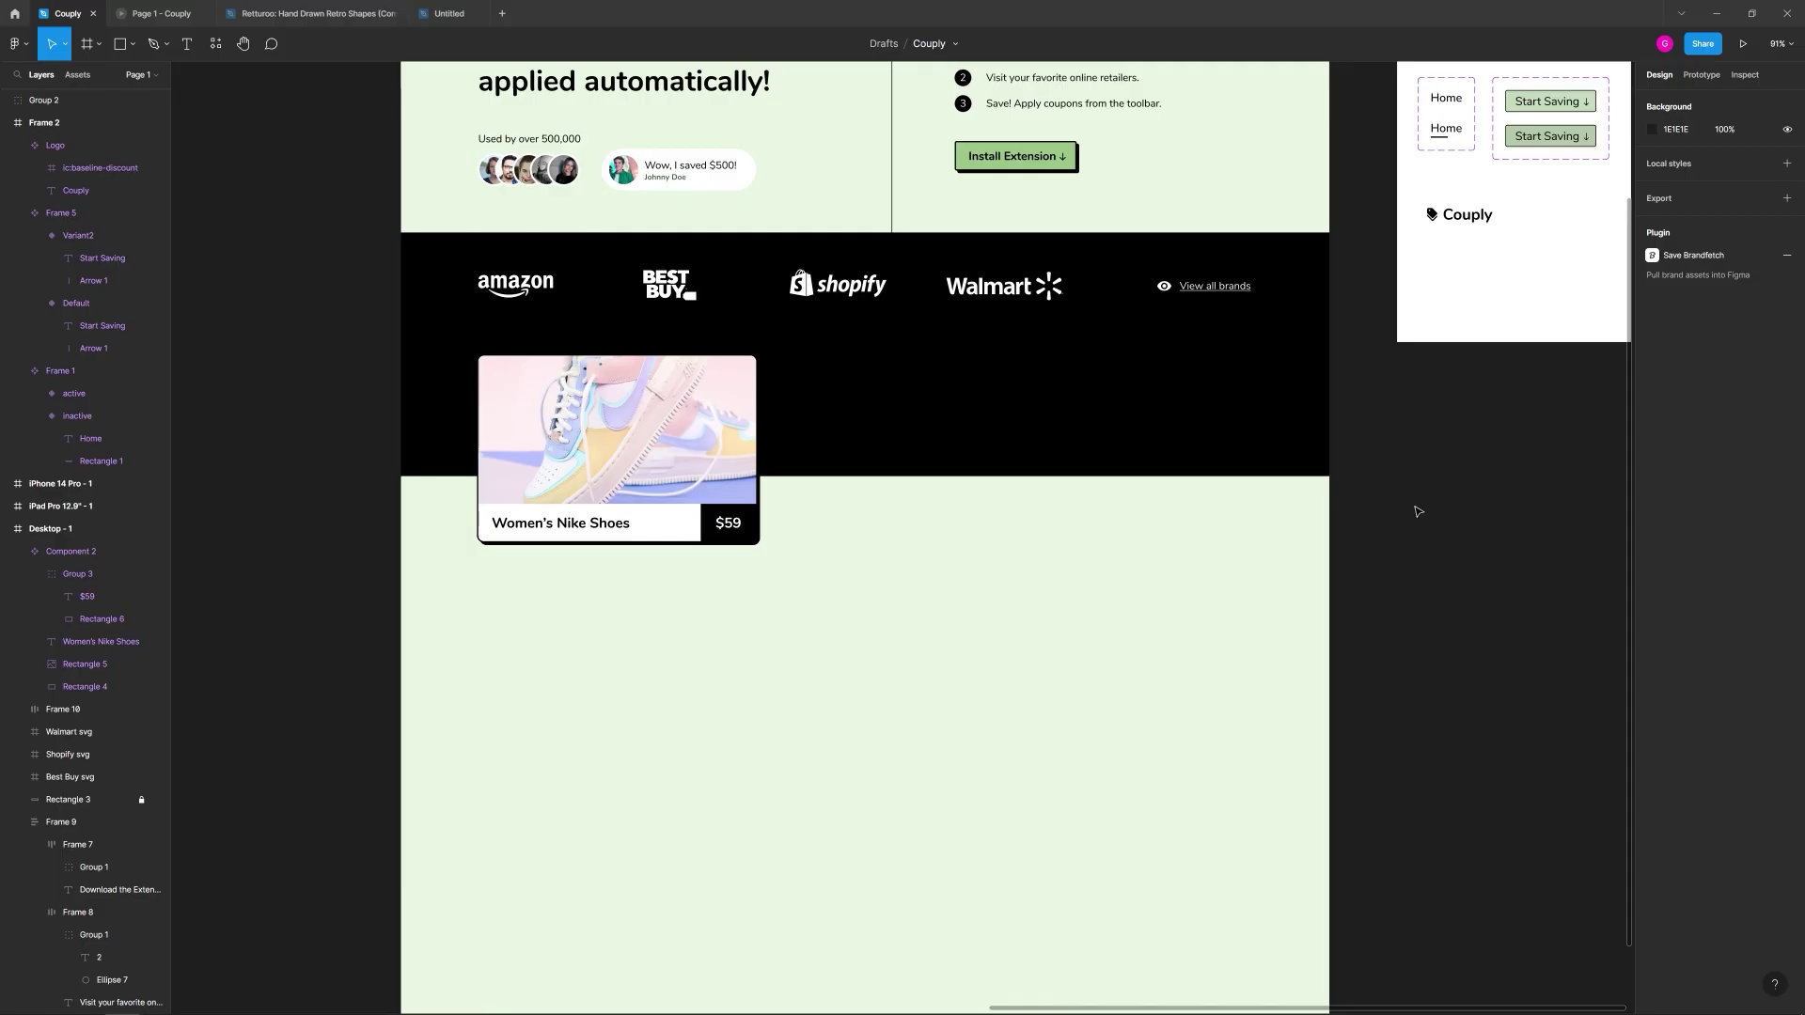
{"action": "scroll", "coordinate": [592, 423], "scroll_direction": "up", "scroll_amount": 5}
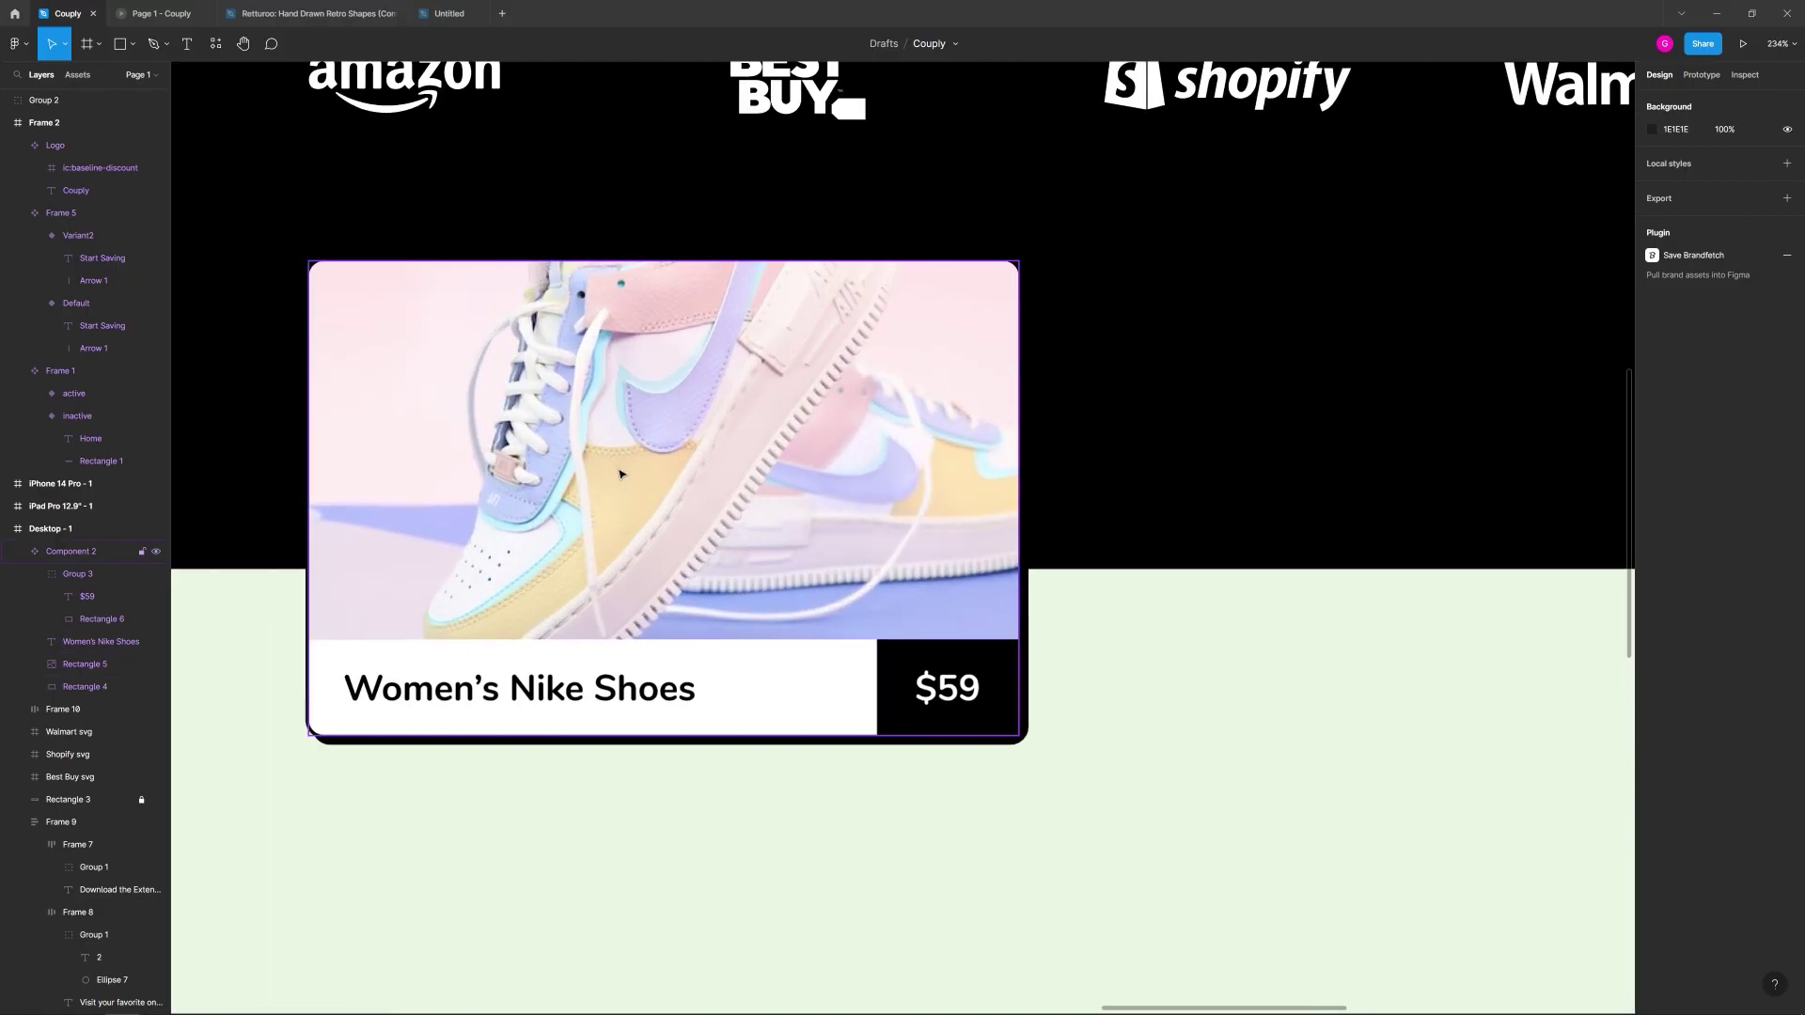
{"action": "scroll", "coordinate": [621, 475], "scroll_direction": "down", "scroll_amount": 3}
{"action": "left_click", "coordinate": [605, 476]}
{"action": "key", "text": "ctrl+d"}
{"action": "left_click_drag", "start_coordinate": [609, 471], "coordinate": [1058, 481]}
{"action": "scroll", "coordinate": [984, 597], "scroll_direction": "right", "scroll_amount": 3}
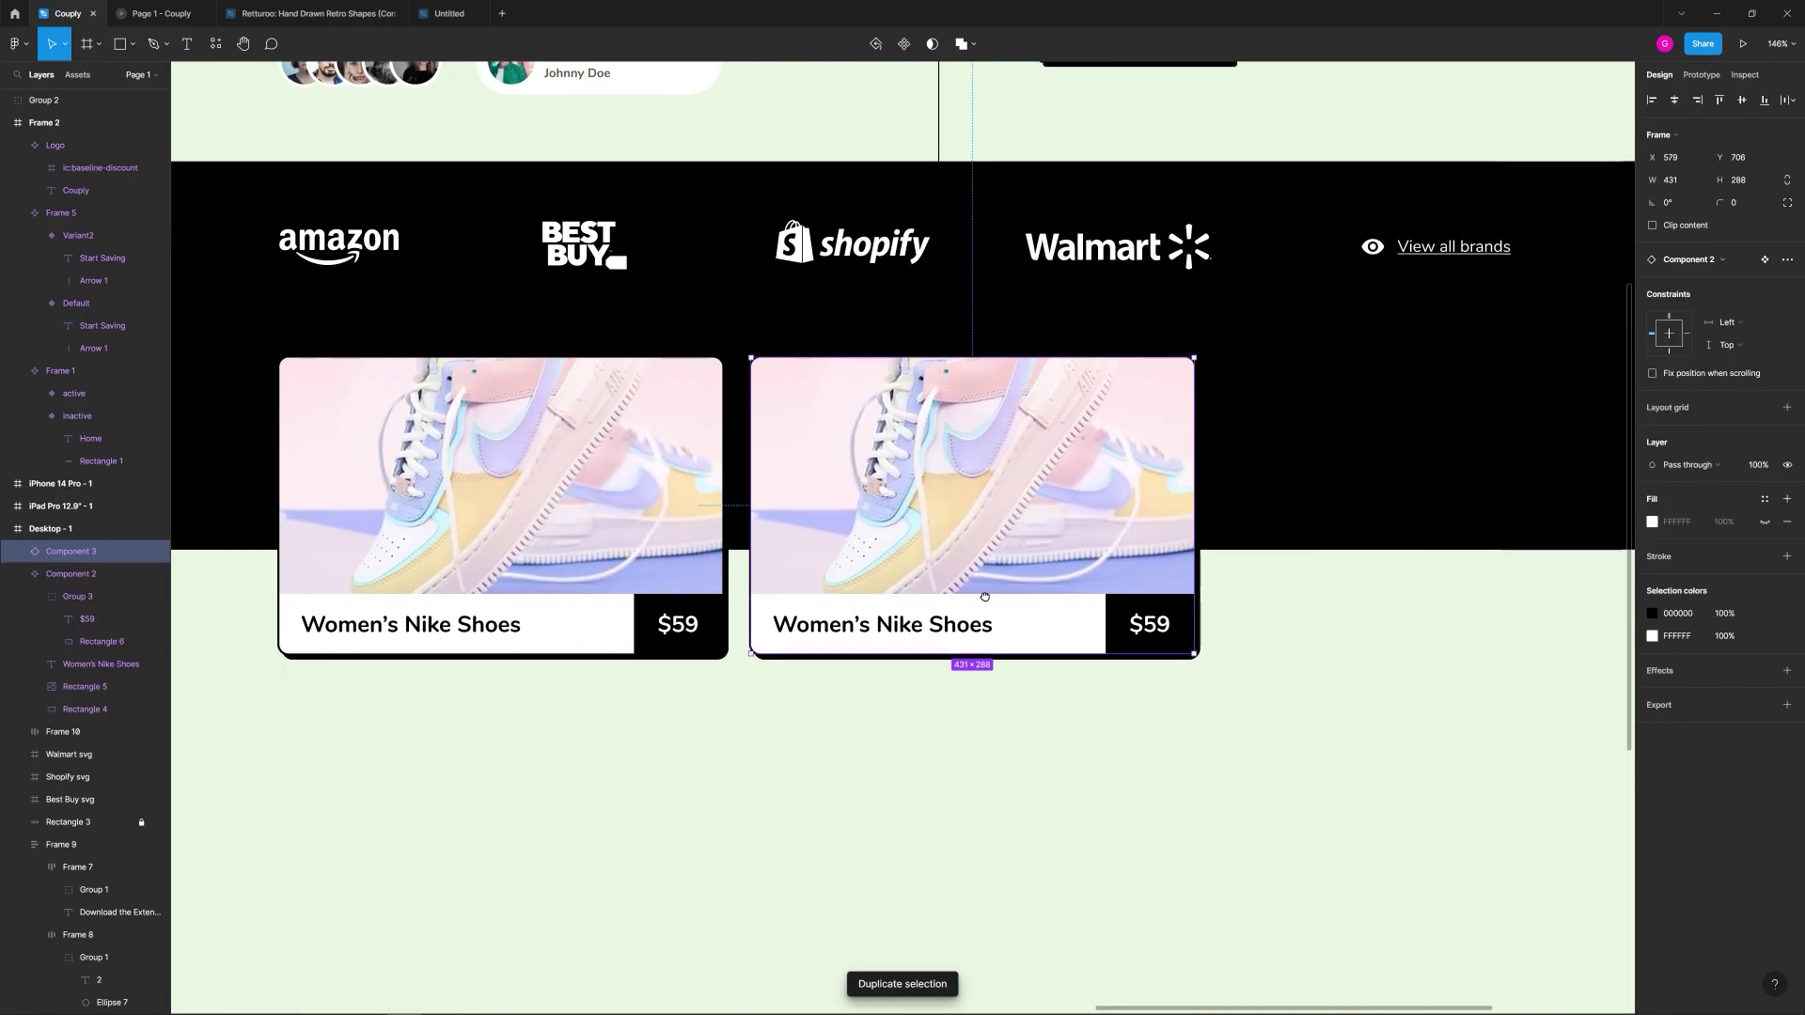
Step: Detach the second card from its component and ungroup it into separate layers
{"action": "scroll", "coordinate": [940, 564], "scroll_direction": "right", "scroll_amount": 2}
{"action": "scroll", "coordinate": [858, 536], "scroll_direction": "up", "scroll_amount": 2}
{"action": "right_click", "coordinate": [896, 494]}
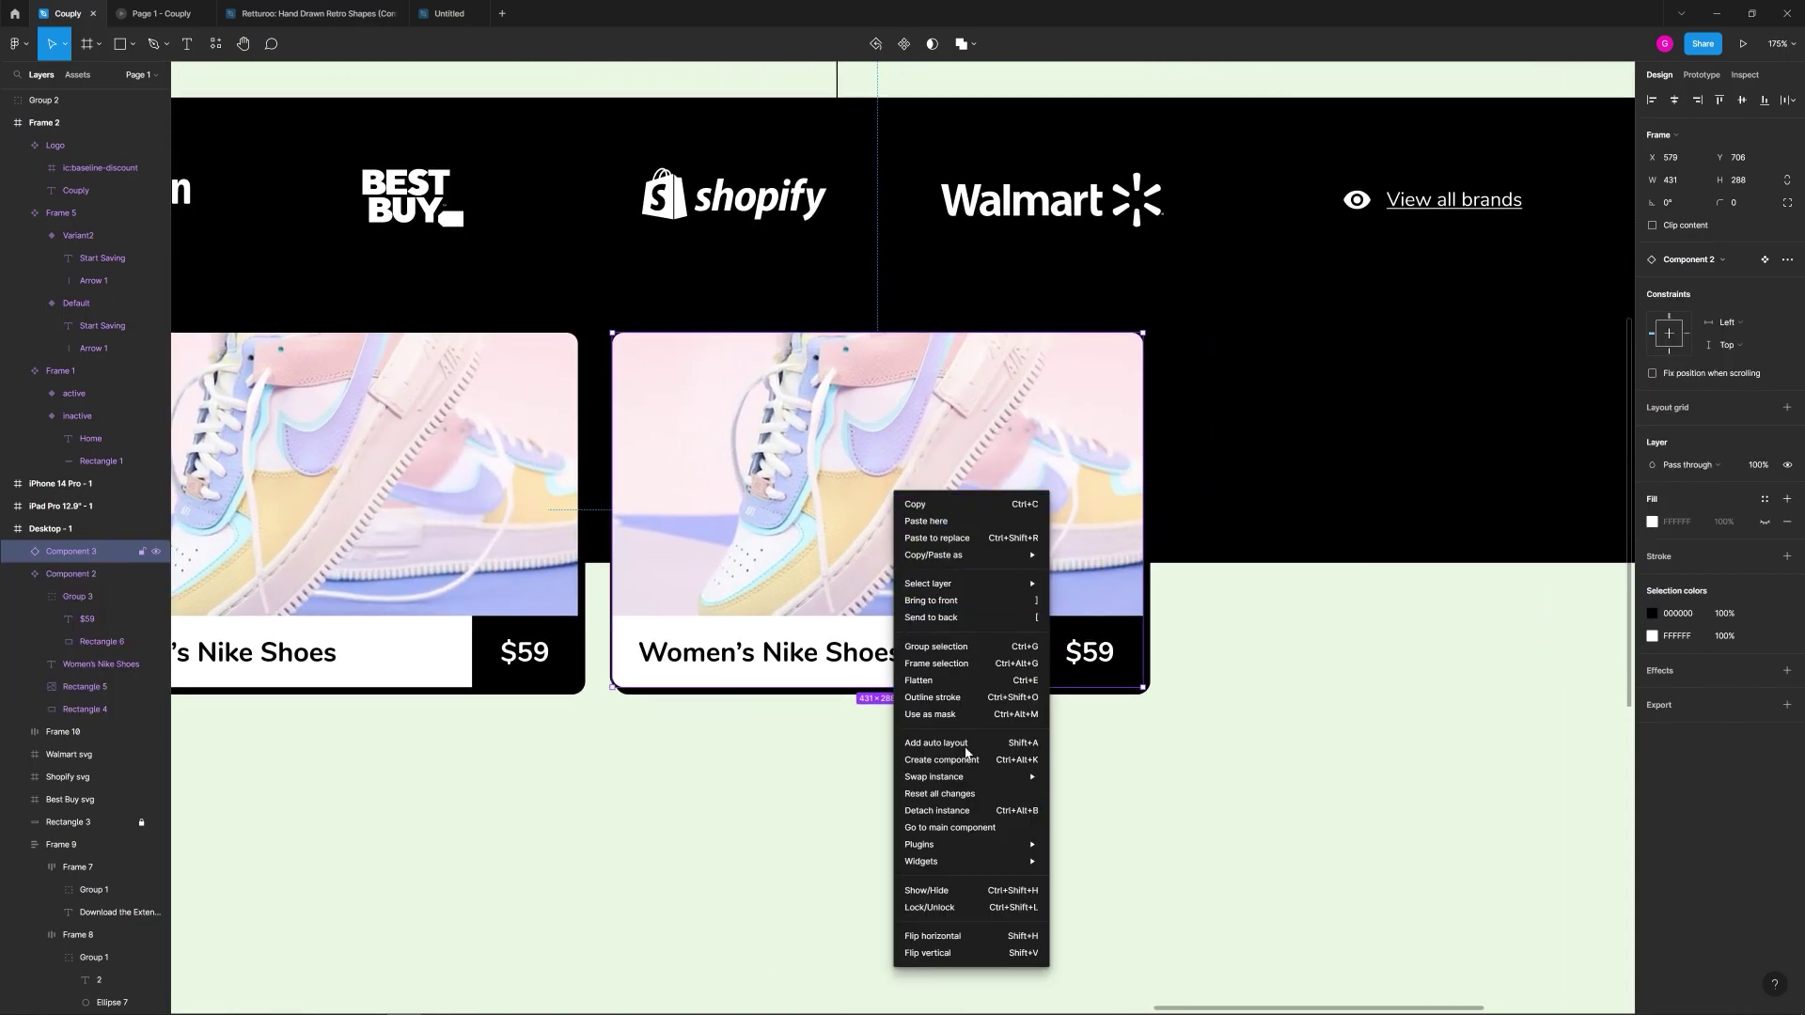
{"action": "left_click", "coordinate": [956, 814]}
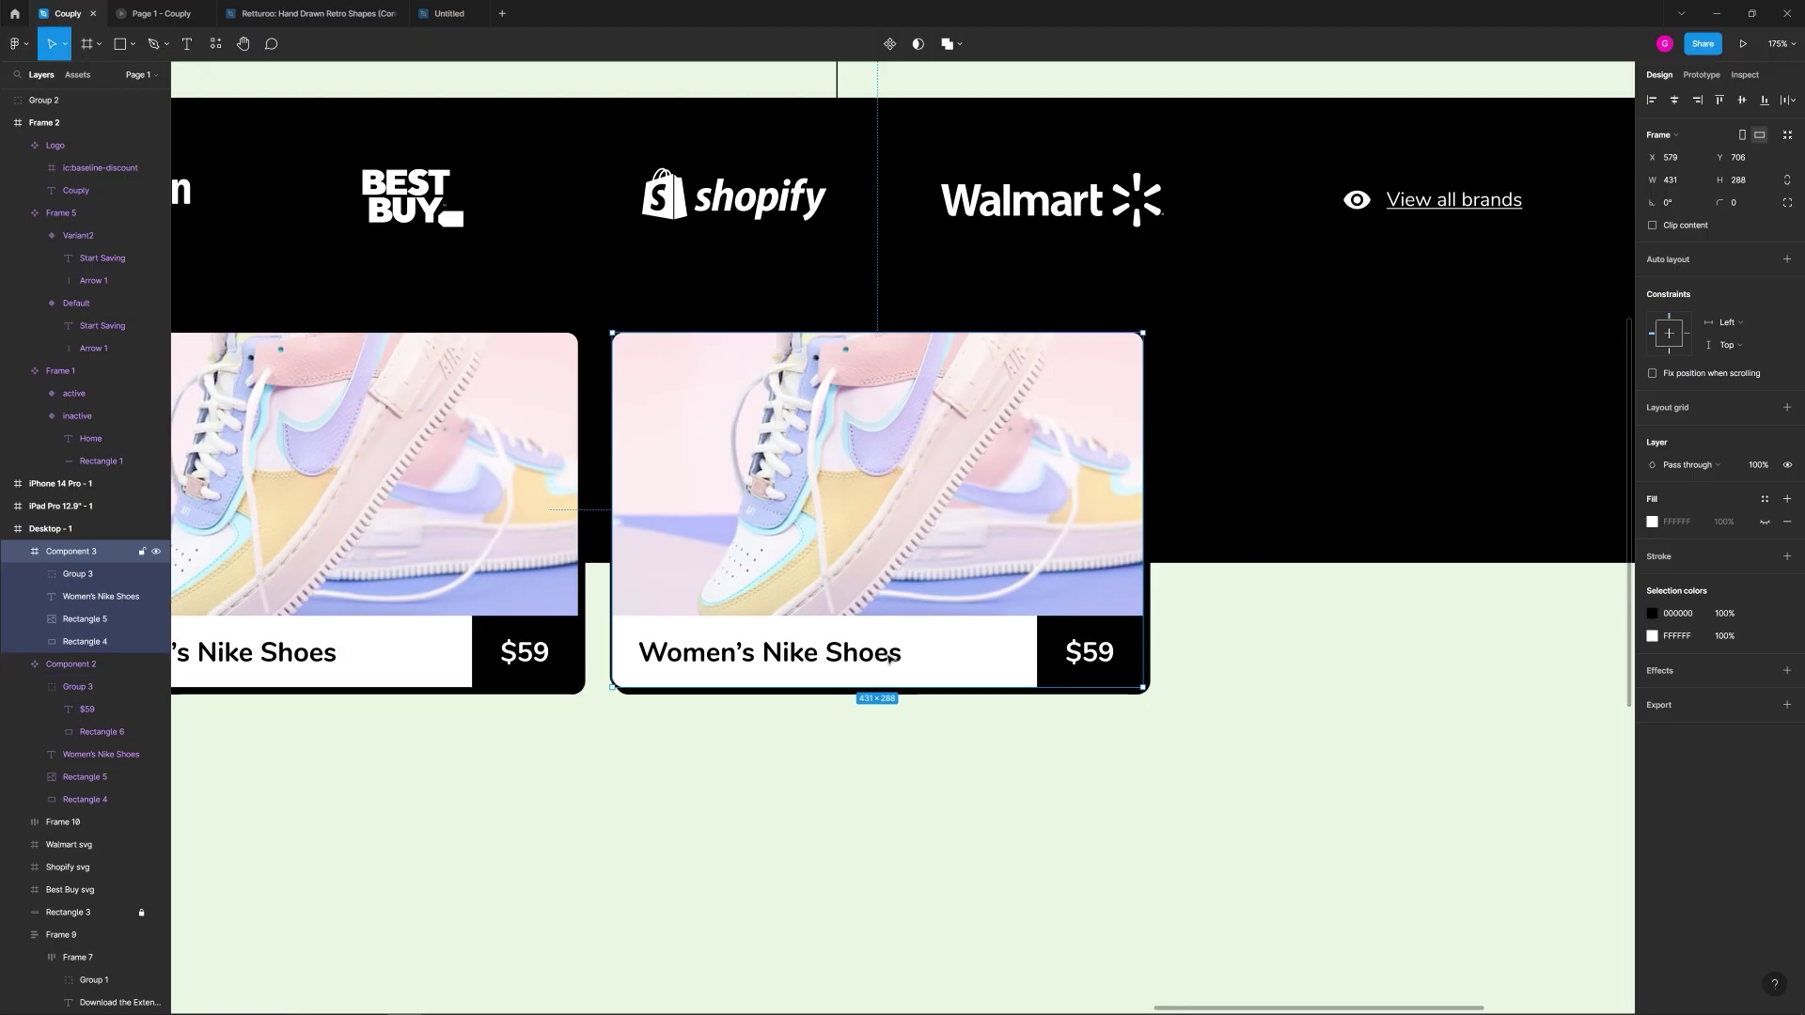
{"action": "right_click", "coordinate": [1042, 648]}
{"action": "left_click", "coordinate": [1066, 756]}
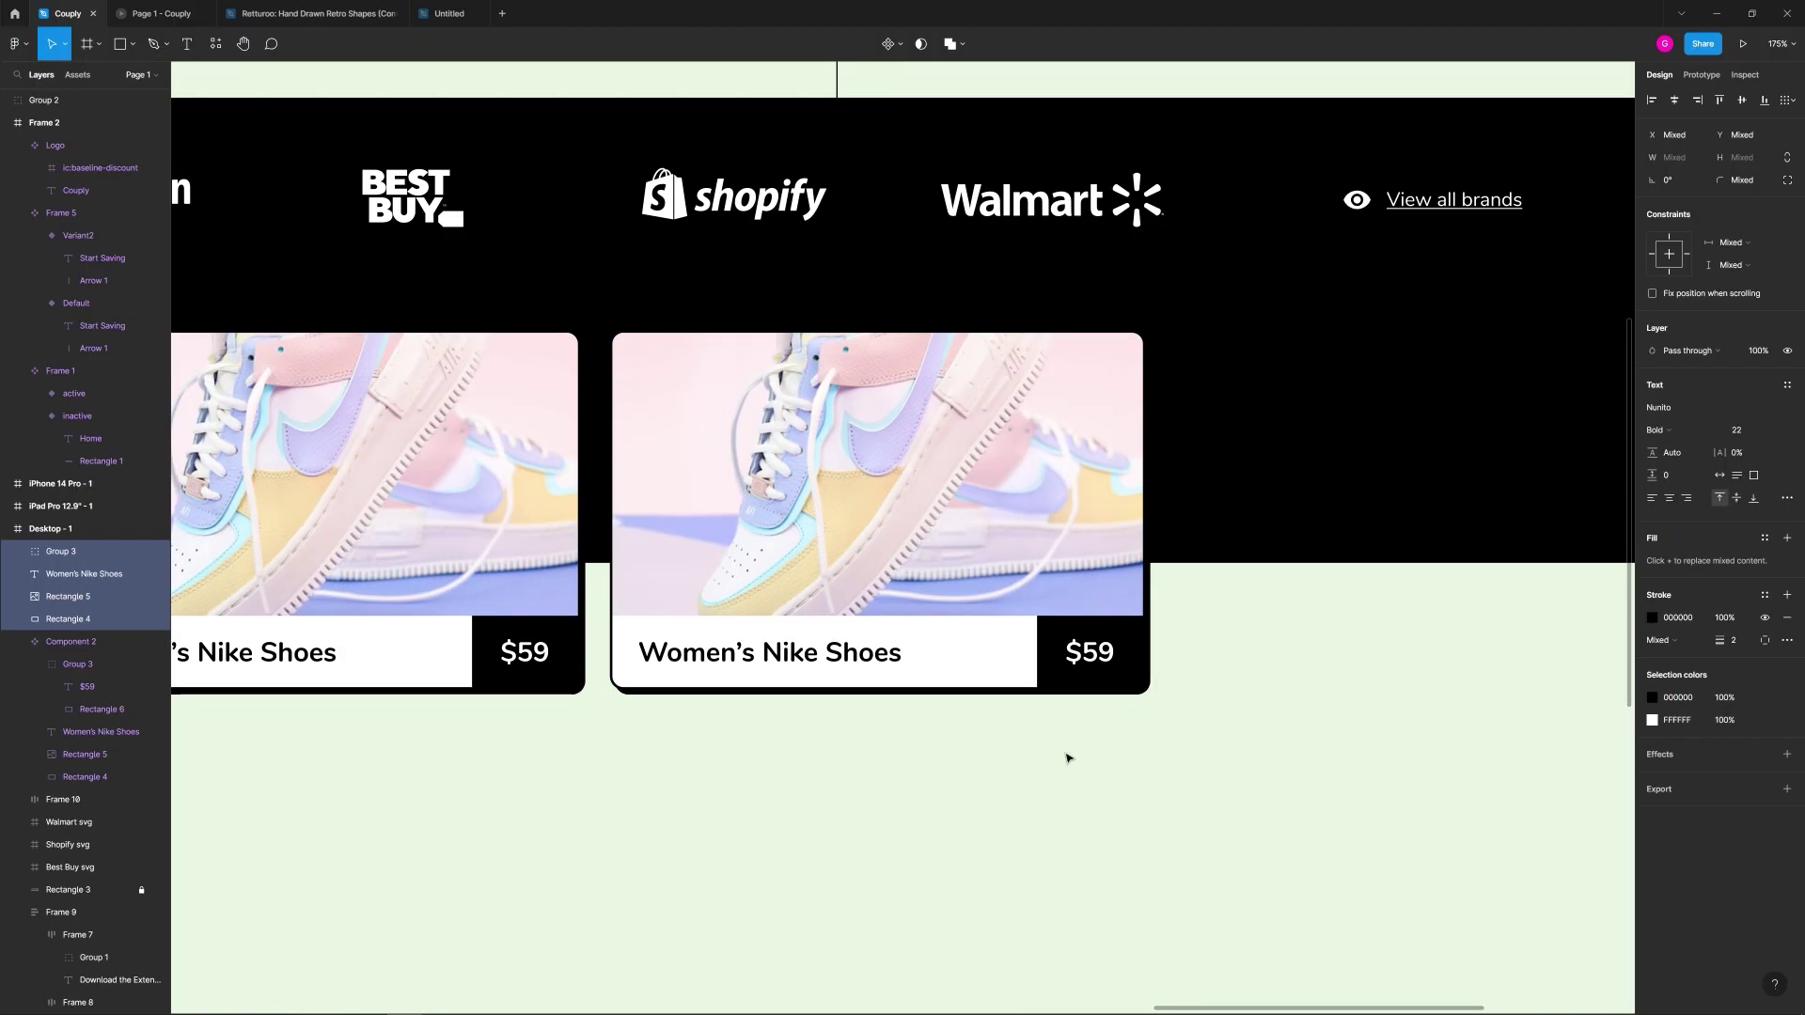
{"action": "left_click", "coordinate": [955, 762]}
Step: Rearrange the second card, moving its image down to the card's bottom edge and its title into the white strip above
{"action": "left_click", "coordinate": [799, 653]}
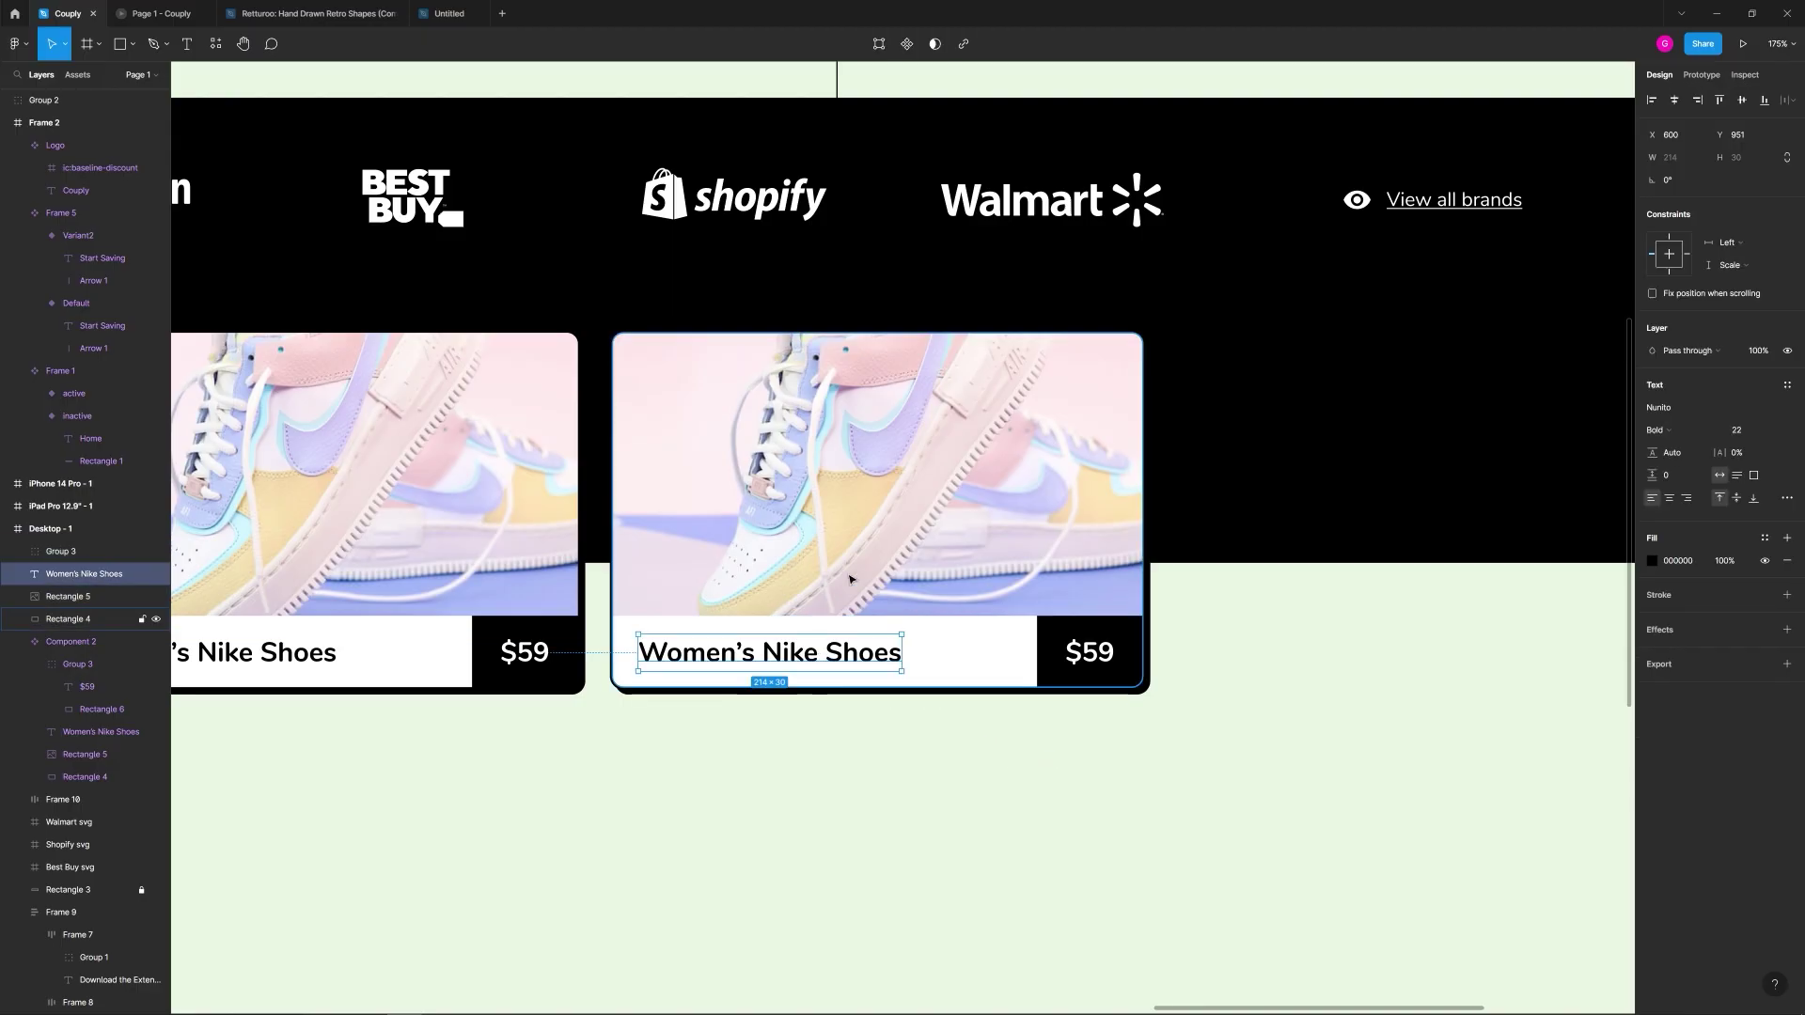
{"action": "left_click", "coordinate": [858, 470]}
{"action": "left_click_drag", "start_coordinate": [869, 466], "coordinate": [814, 541]}
{"action": "key", "text": "ctrl+z"}
{"action": "key", "text": "ctrl+shift+z"}
{"action": "left_click", "coordinate": [801, 654]}
{"action": "left_click_drag", "start_coordinate": [801, 653], "coordinate": [797, 373]}
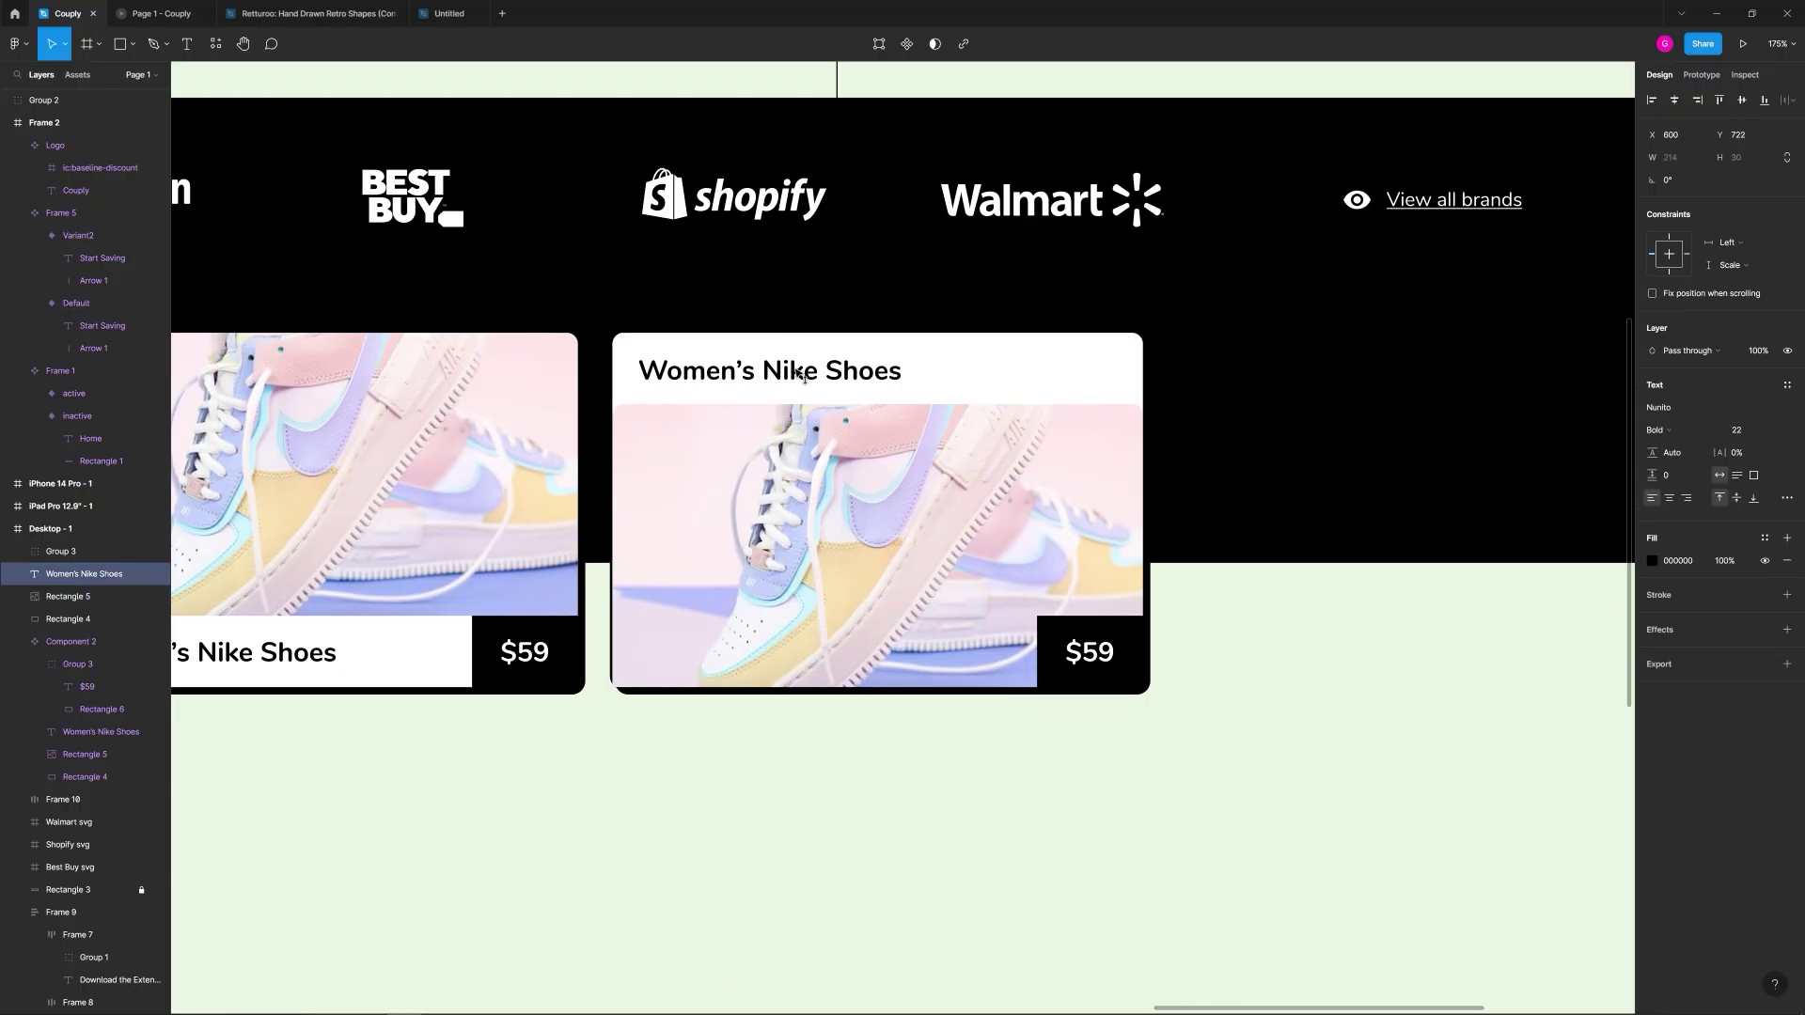
Step: Move the second card's price box left, and narrow the card and its image to 361 px to end flush with it
{"action": "left_click", "coordinate": [1090, 658]}
{"action": "left_click_drag", "start_coordinate": [1081, 651], "coordinate": [996, 652]}
{"action": "left_click", "coordinate": [1135, 655]}
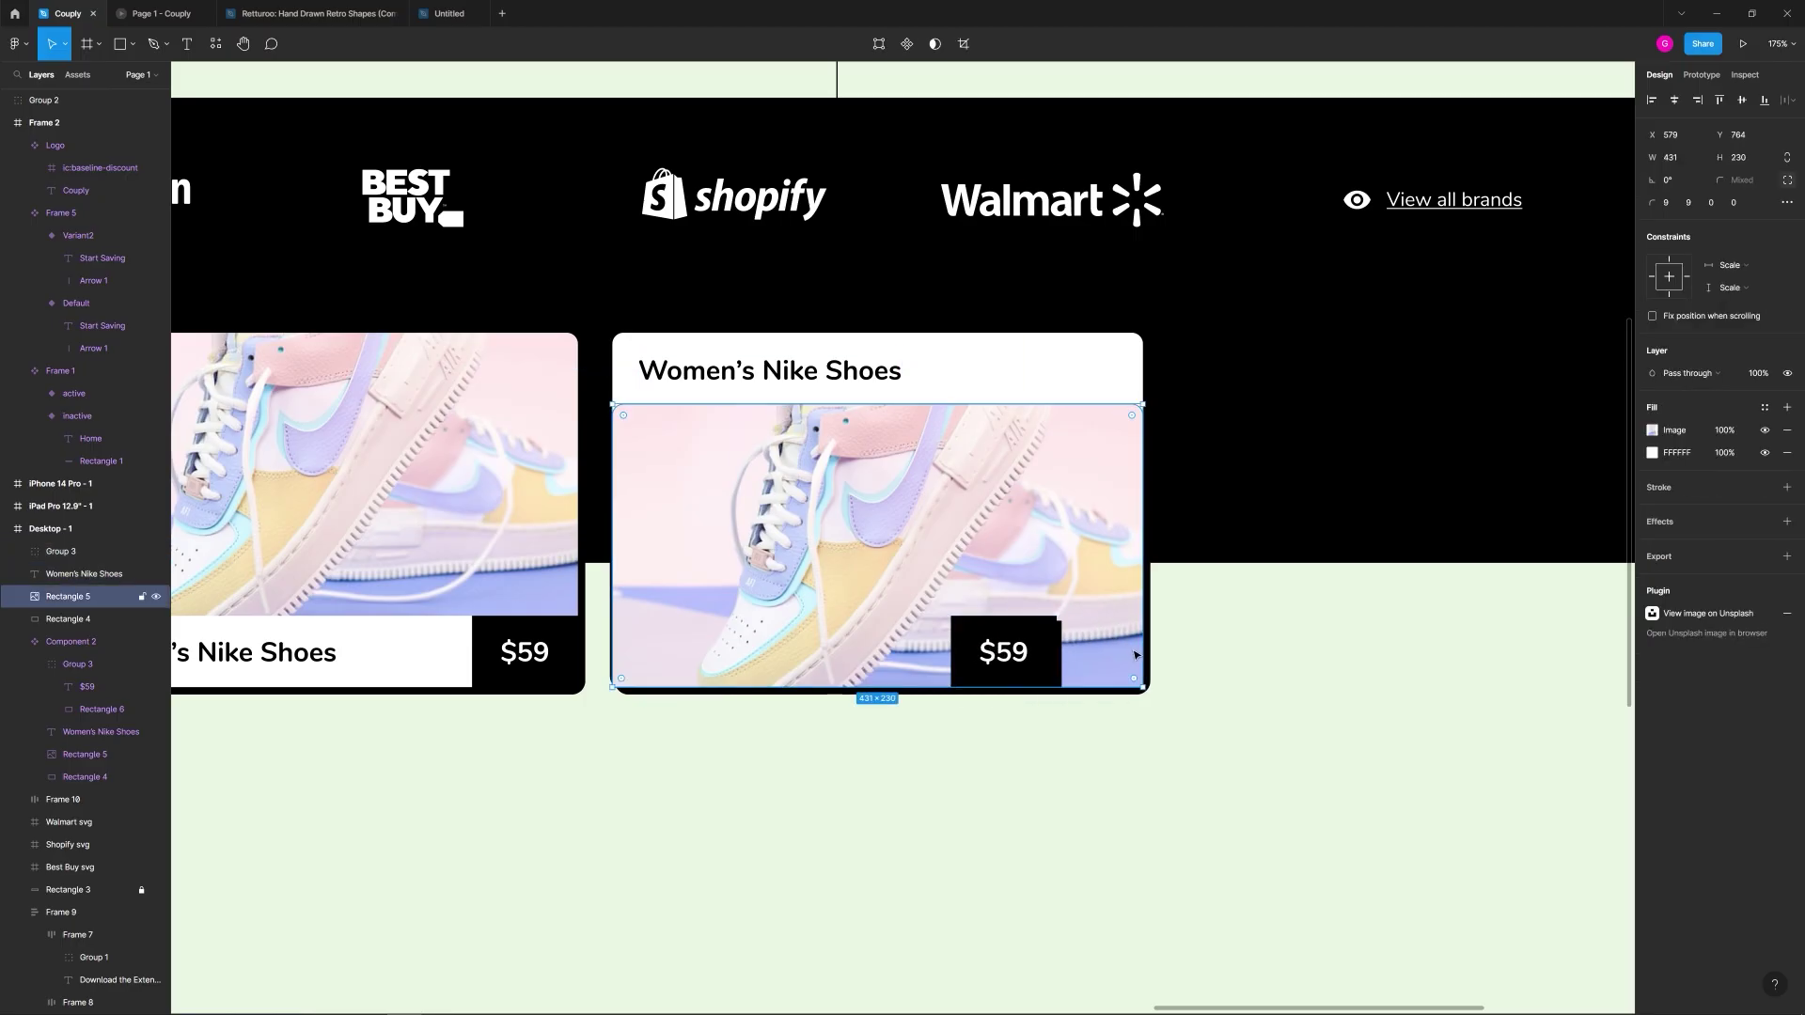
{"action": "left_click_drag", "start_coordinate": [1169, 644], "coordinate": [1118, 694]}
{"action": "left_click", "coordinate": [1328, 675]}
{"action": "left_click_drag", "start_coordinate": [1308, 787], "coordinate": [1055, 625]}
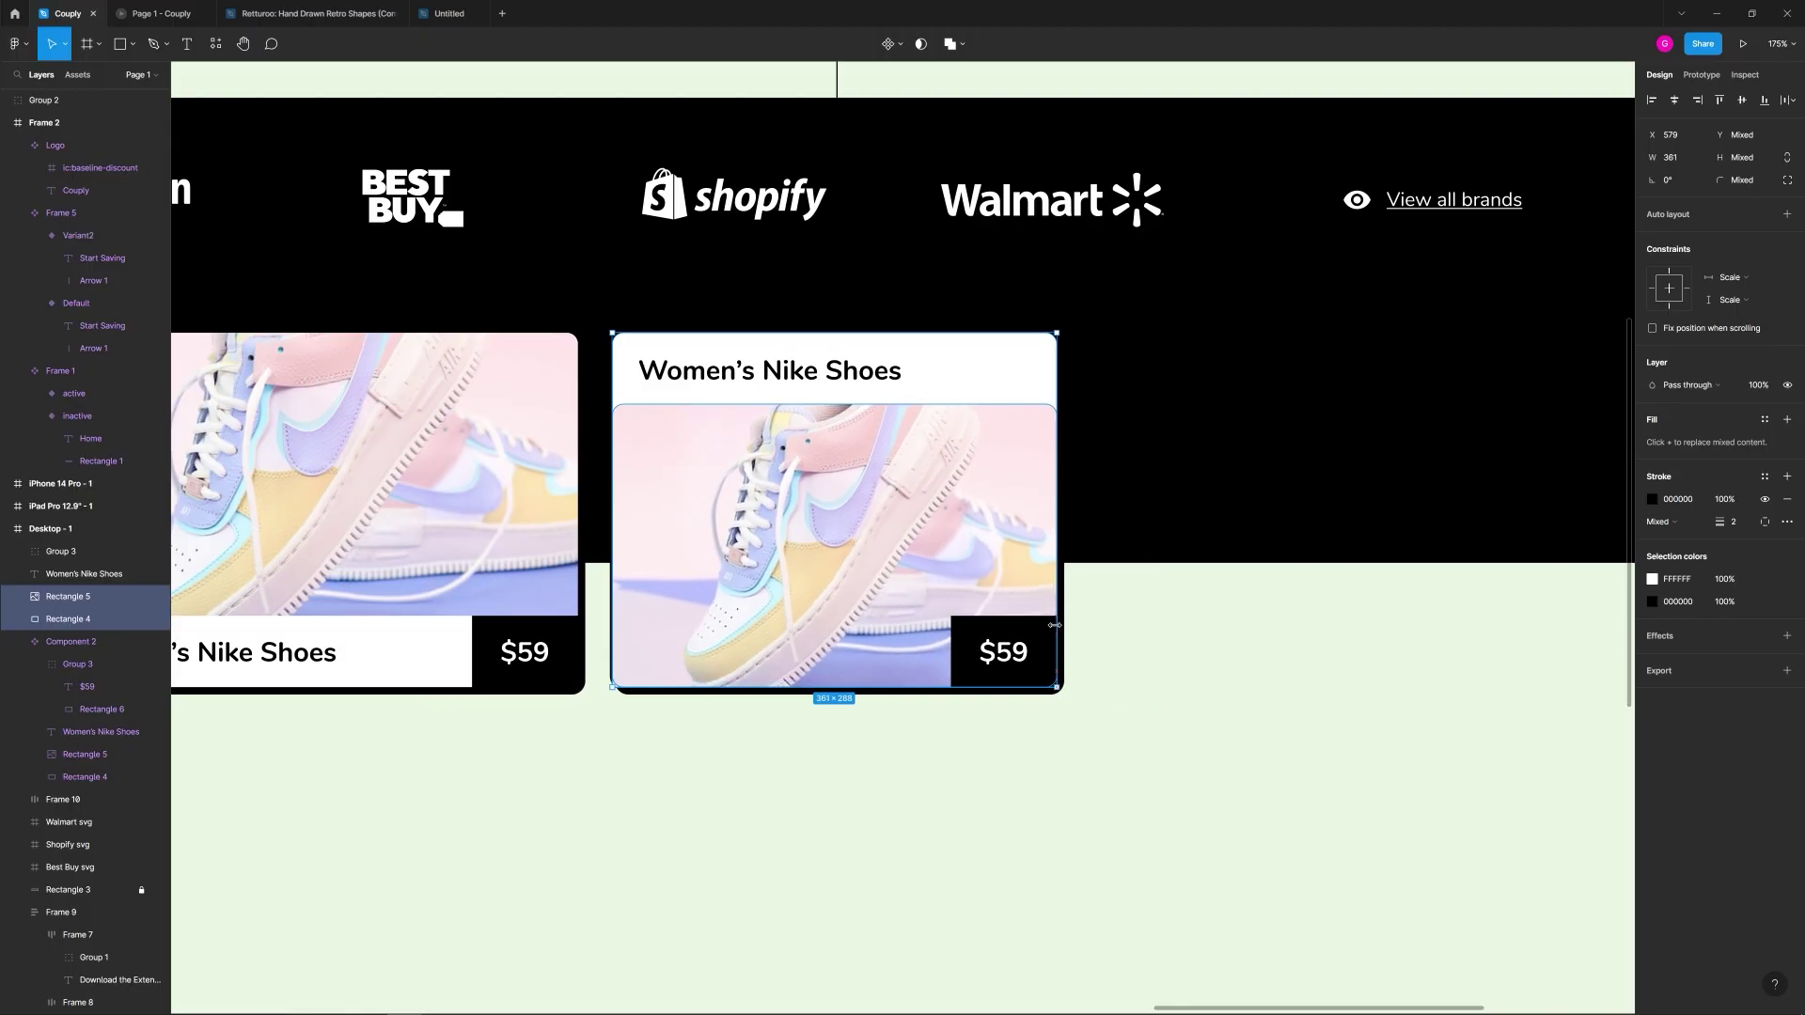
{"action": "left_click", "coordinate": [1054, 625]}
Step: Change the second card's title to "Quiky Arrows" and its price to $14
{"action": "left_click", "coordinate": [773, 376]}
{"action": "double_click", "coordinate": [773, 376]}
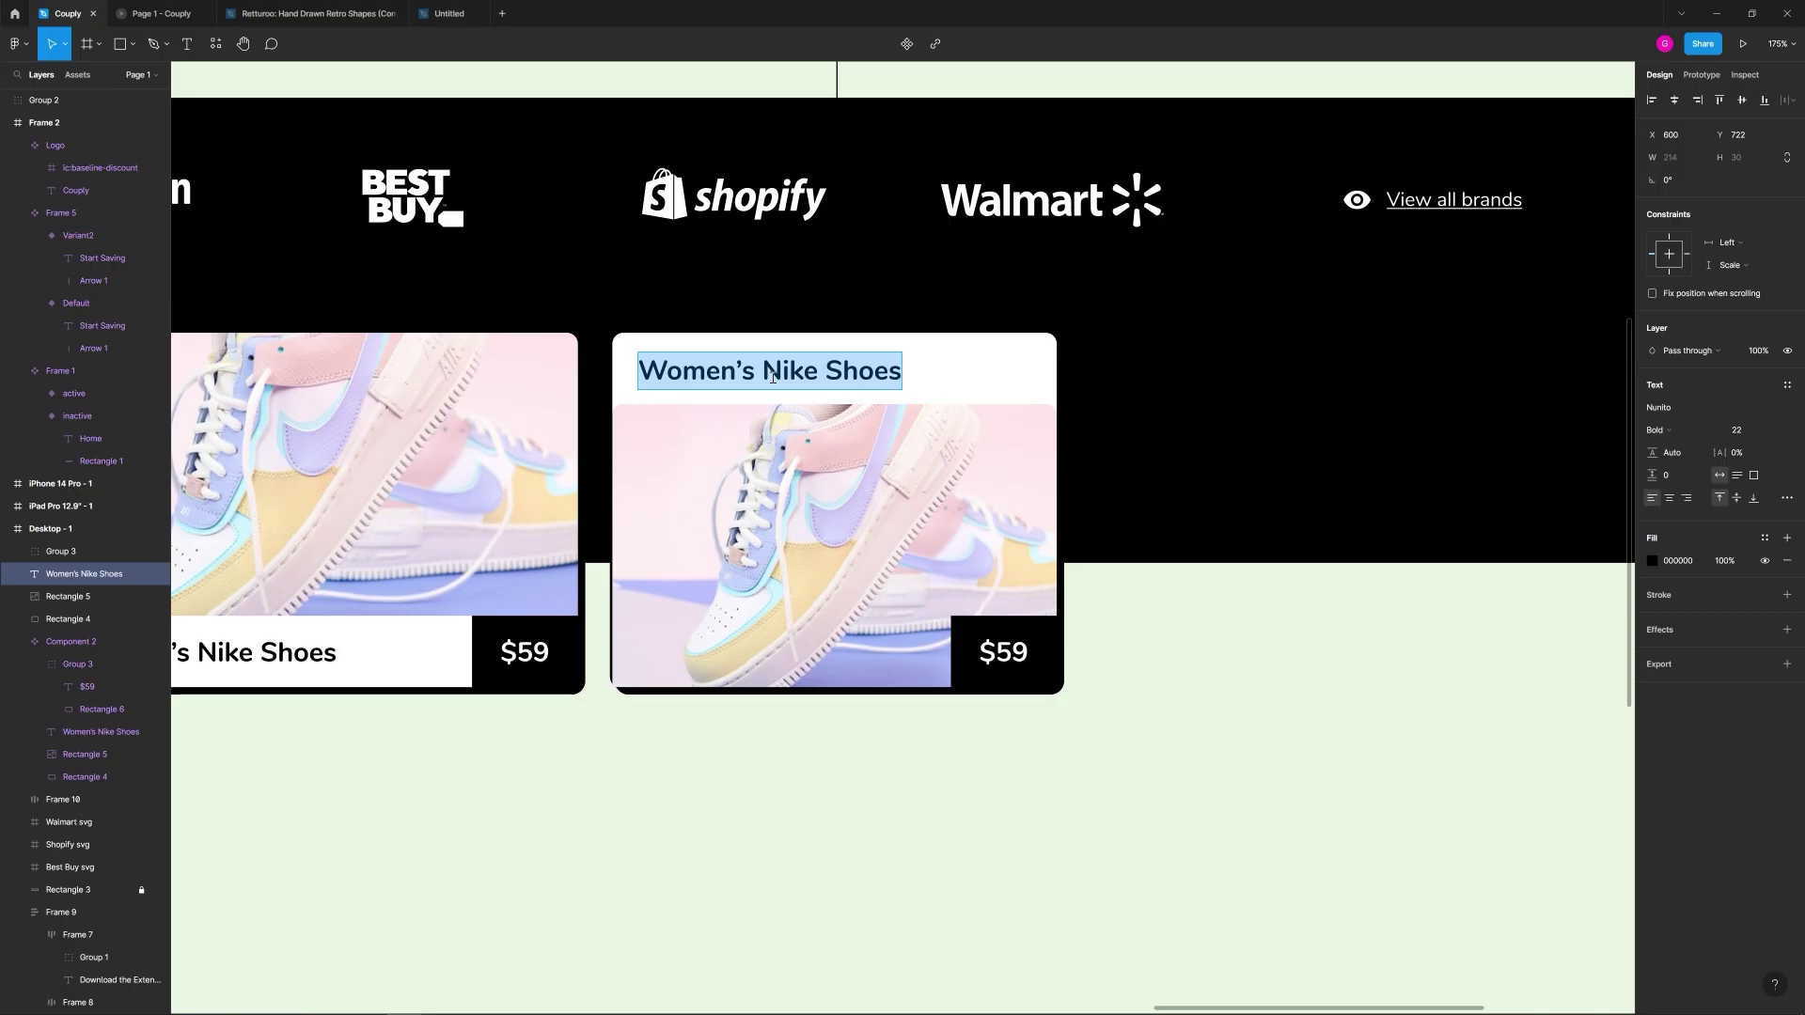
{"action": "type", "text": "Quiky Arrows"}
{"action": "key", "text": "Escape"}
{"action": "double_click", "coordinate": [1014, 650]}
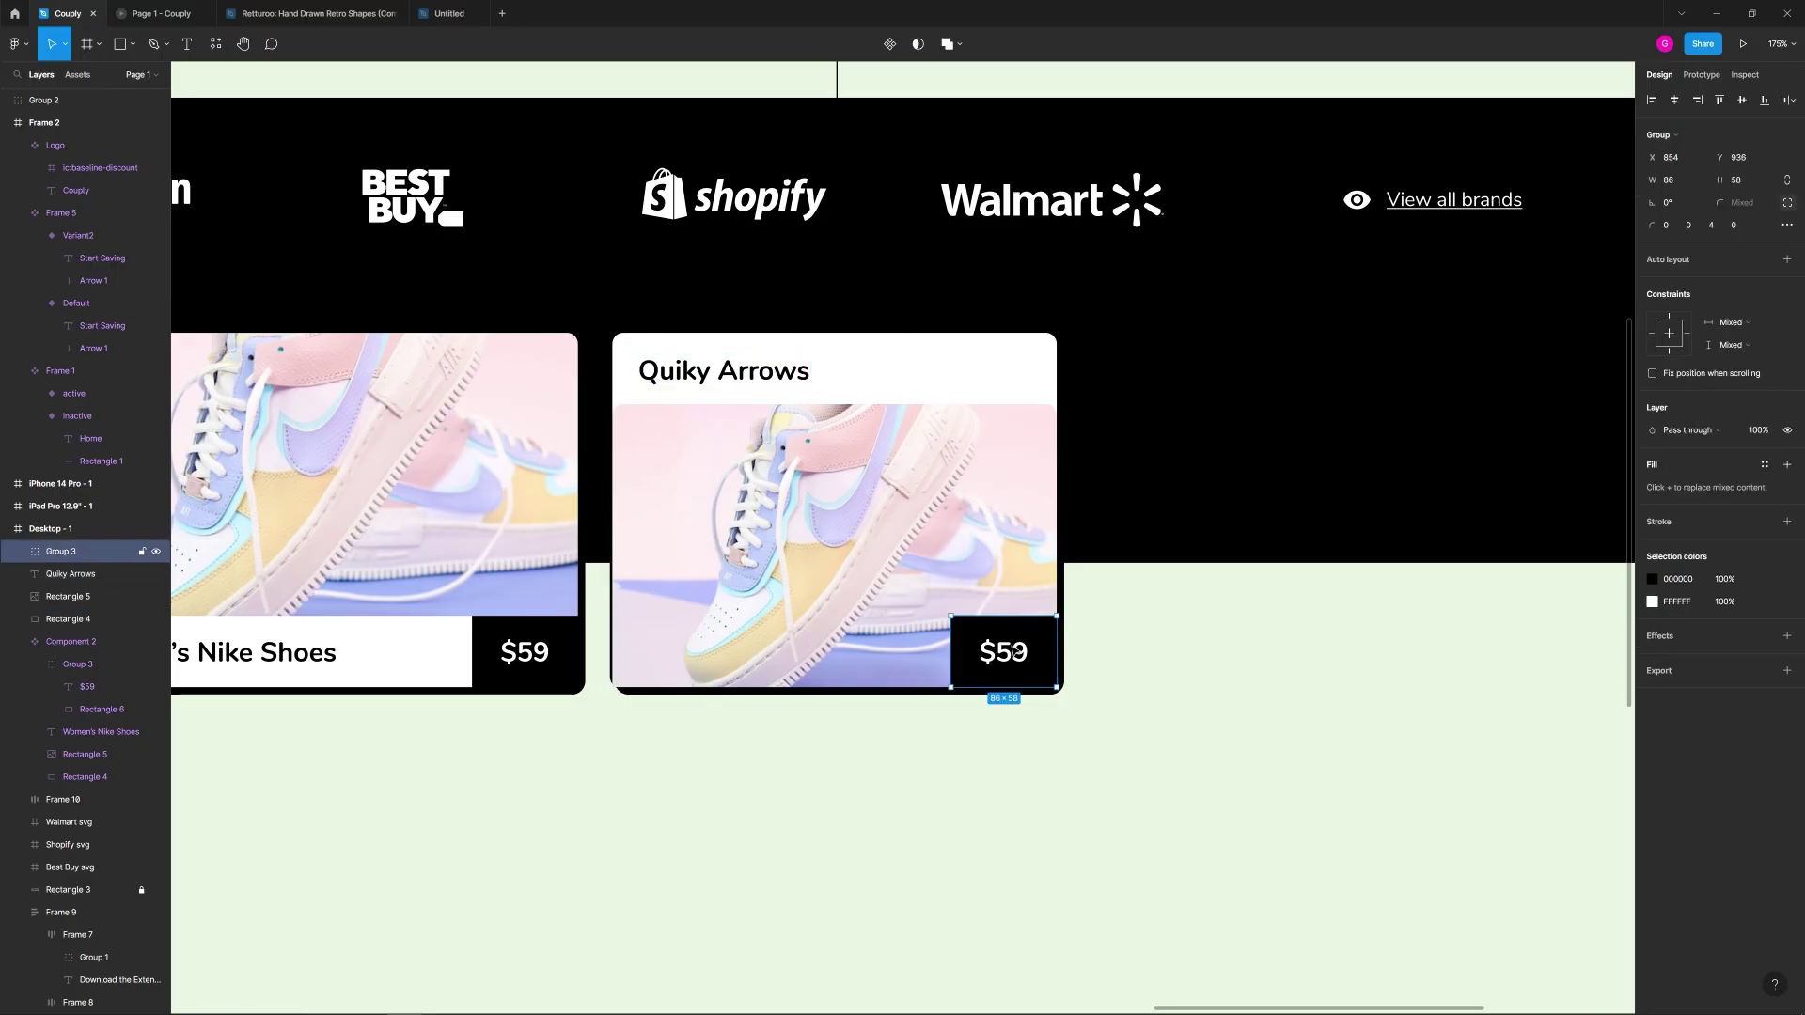
{"action": "double_click", "coordinate": [1010, 657]}
{"action": "type", "text": "14"}
{"action": "key", "text": "Escape"}
{"action": "left_click", "coordinate": [1178, 648]}
Step: Select the second card's image, run the Unsplash plugin and search for "archery"
{"action": "scroll", "coordinate": [1178, 648], "scroll_direction": "down", "scroll_amount": 3}
{"action": "left_click_drag", "start_coordinate": [1166, 679], "coordinate": [1015, 661]}
{"action": "left_click", "coordinate": [874, 539]}
{"action": "right_click", "coordinate": [1397, 587]}
{"action": "mouse_move", "coordinate": [1459, 707]}
{"action": "left_click", "coordinate": [1557, 720]}
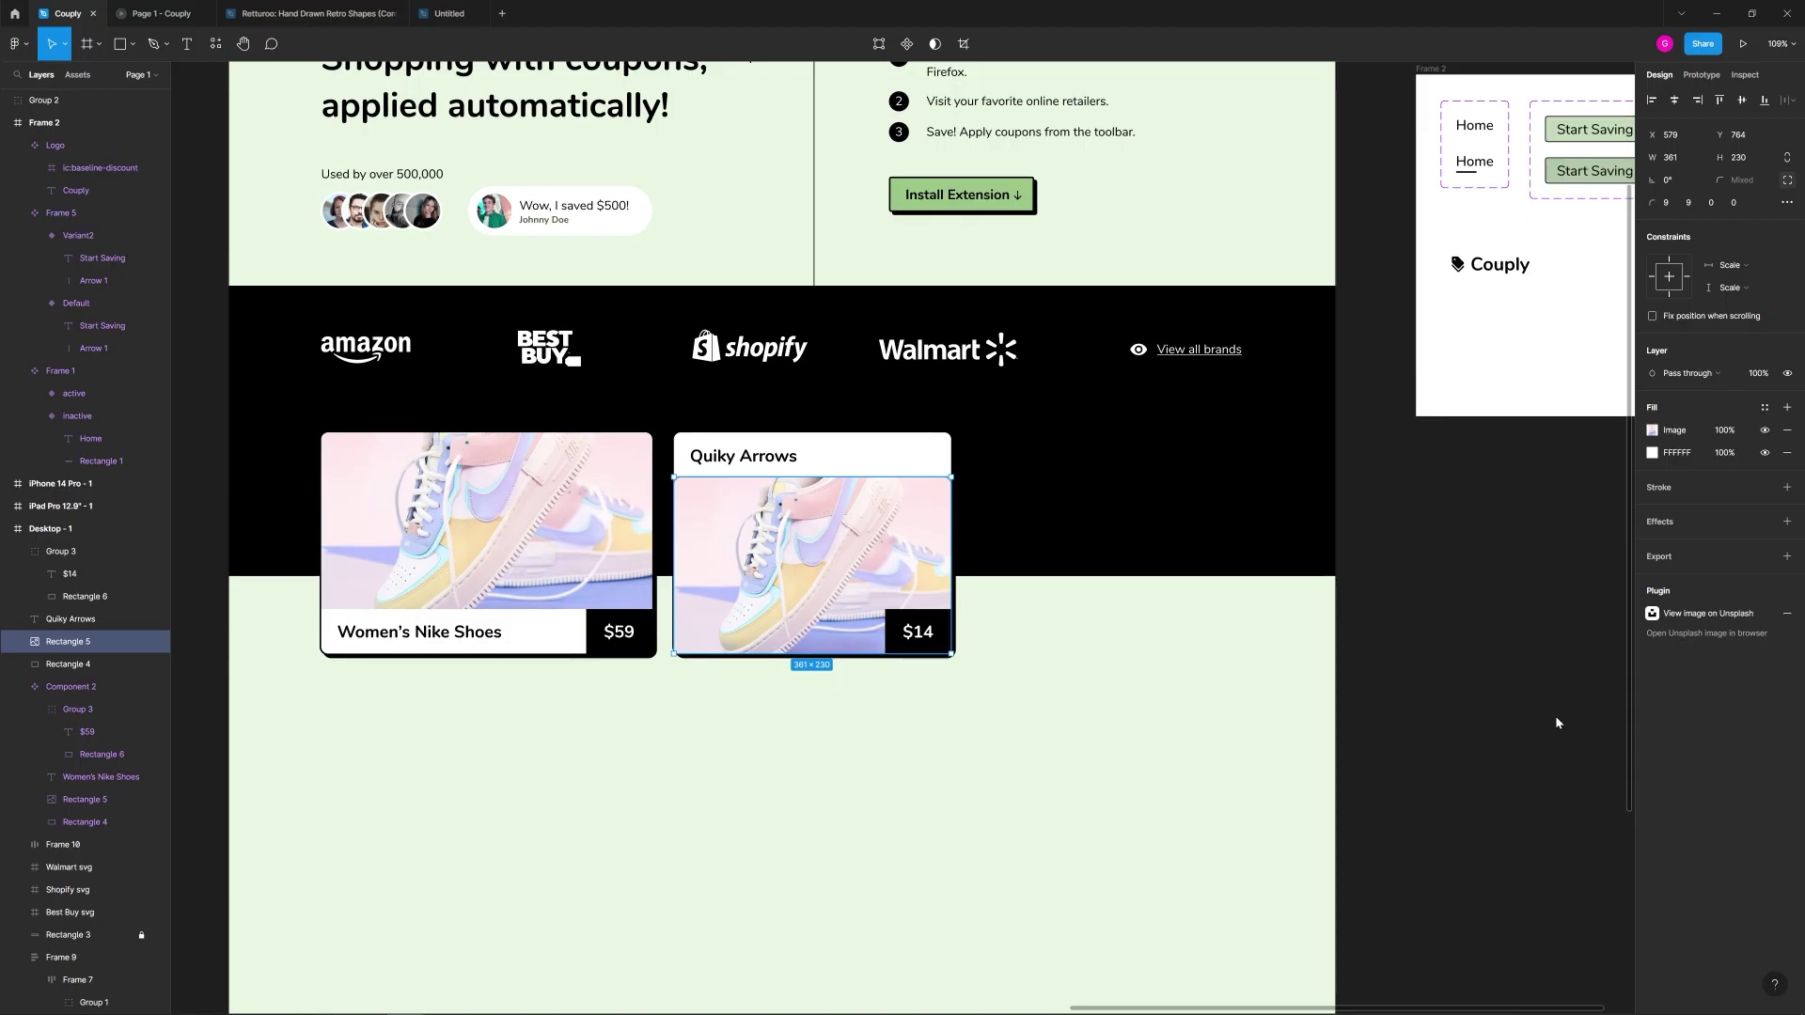
{"action": "left_click", "coordinate": [1340, 355]}
{"action": "type", "text": "ar"}
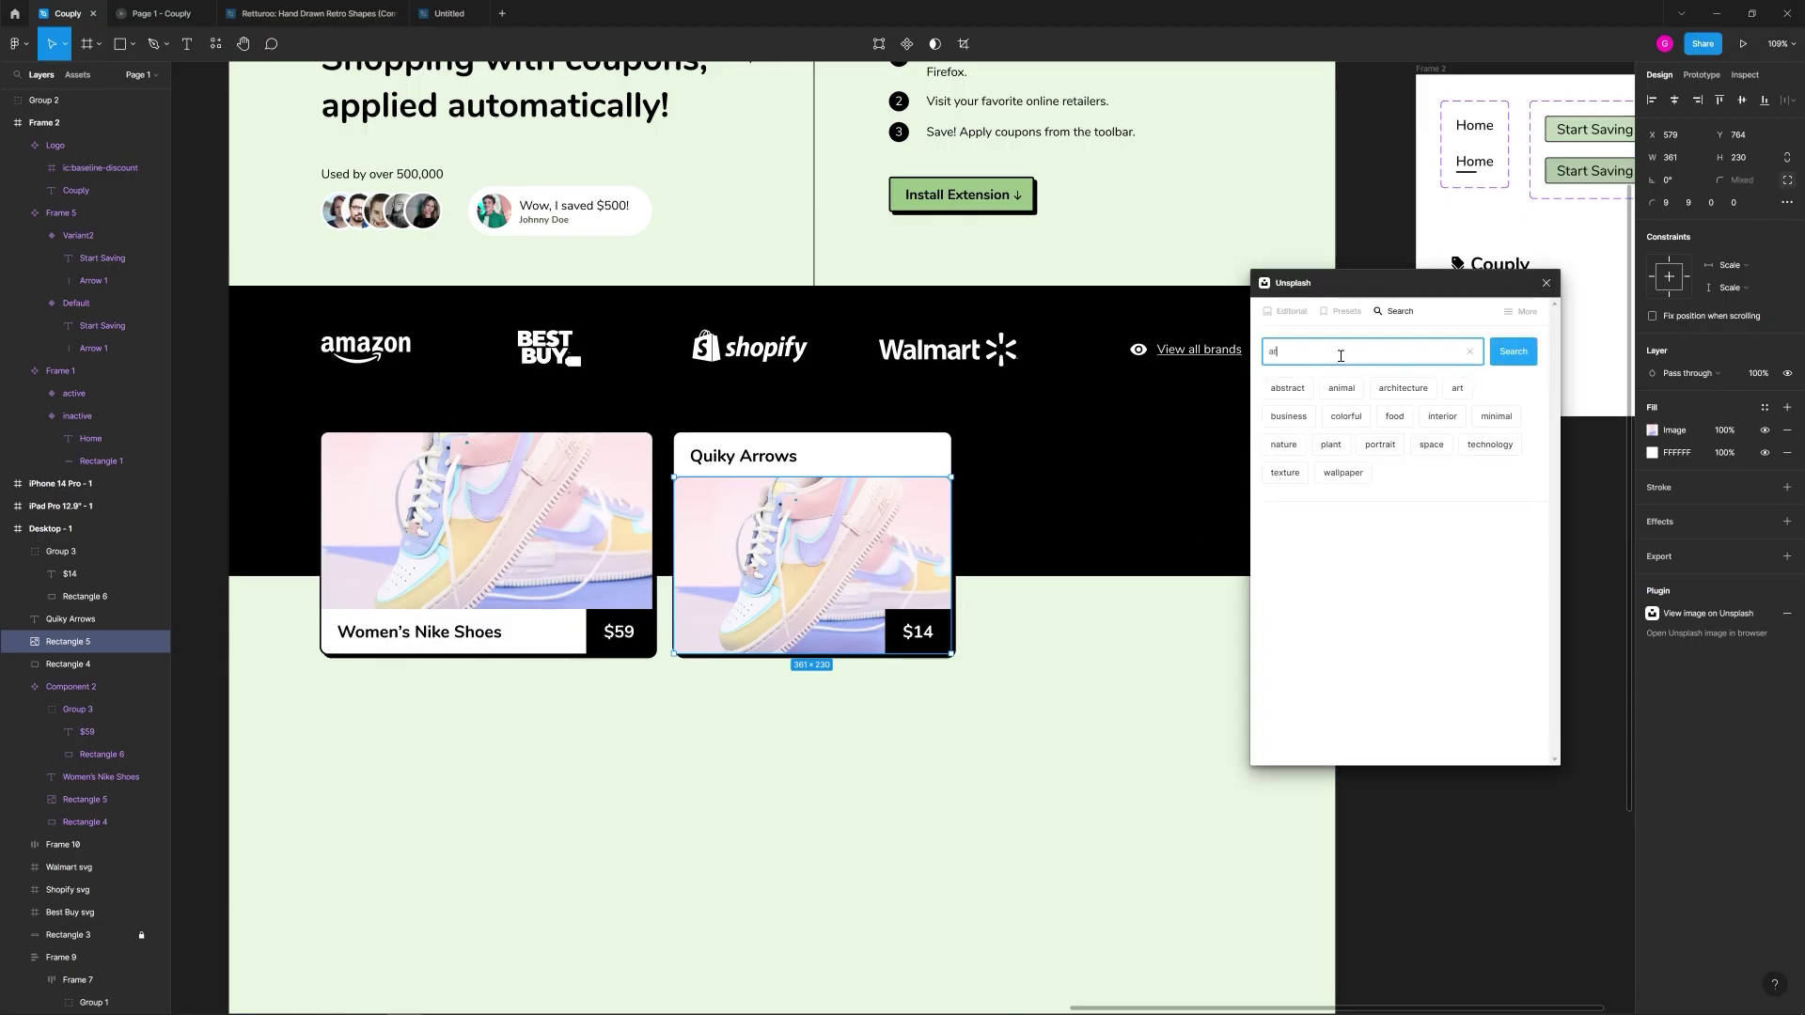
{"action": "type", "text": "ry"}
{"action": "key", "text": "Return"}
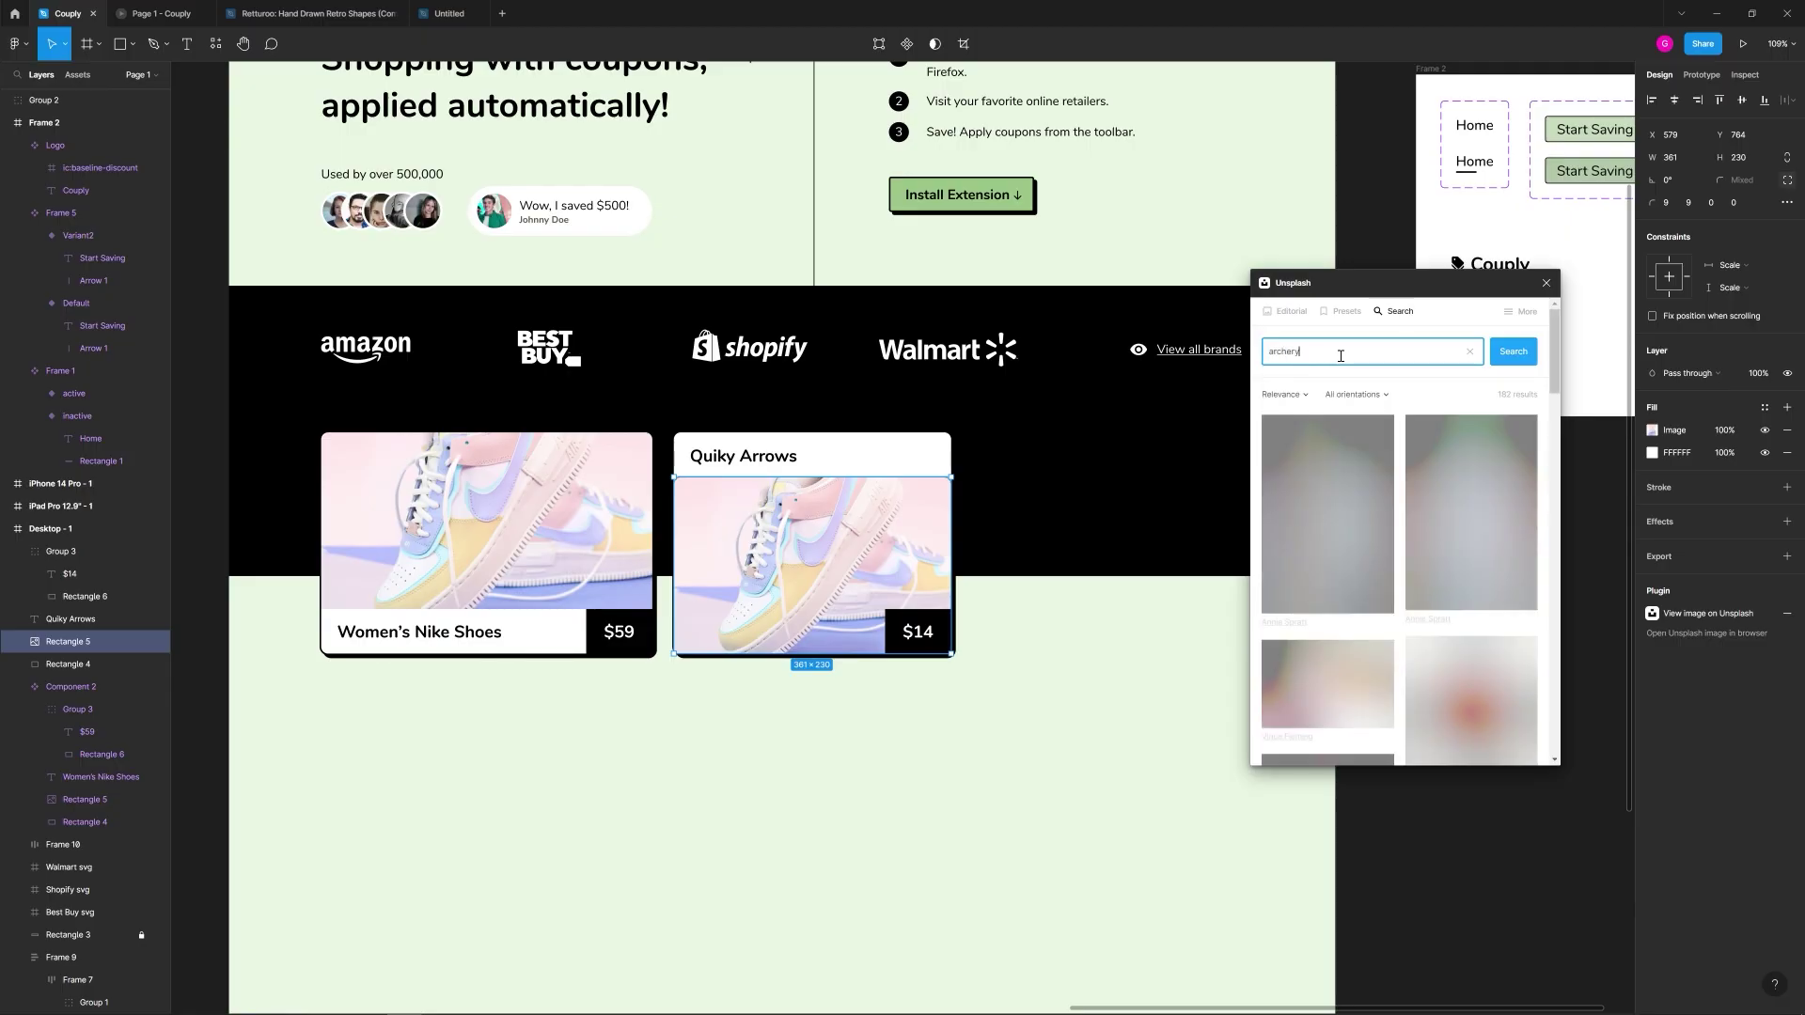
Step: Fill the selected image area with the Unsplash photo of colorful arrows in front of targets and close the plugin
{"action": "scroll", "coordinate": [1477, 622], "scroll_direction": "down", "scroll_amount": 5}
{"action": "scroll", "coordinate": [1477, 622], "scroll_direction": "down", "scroll_amount": 3}
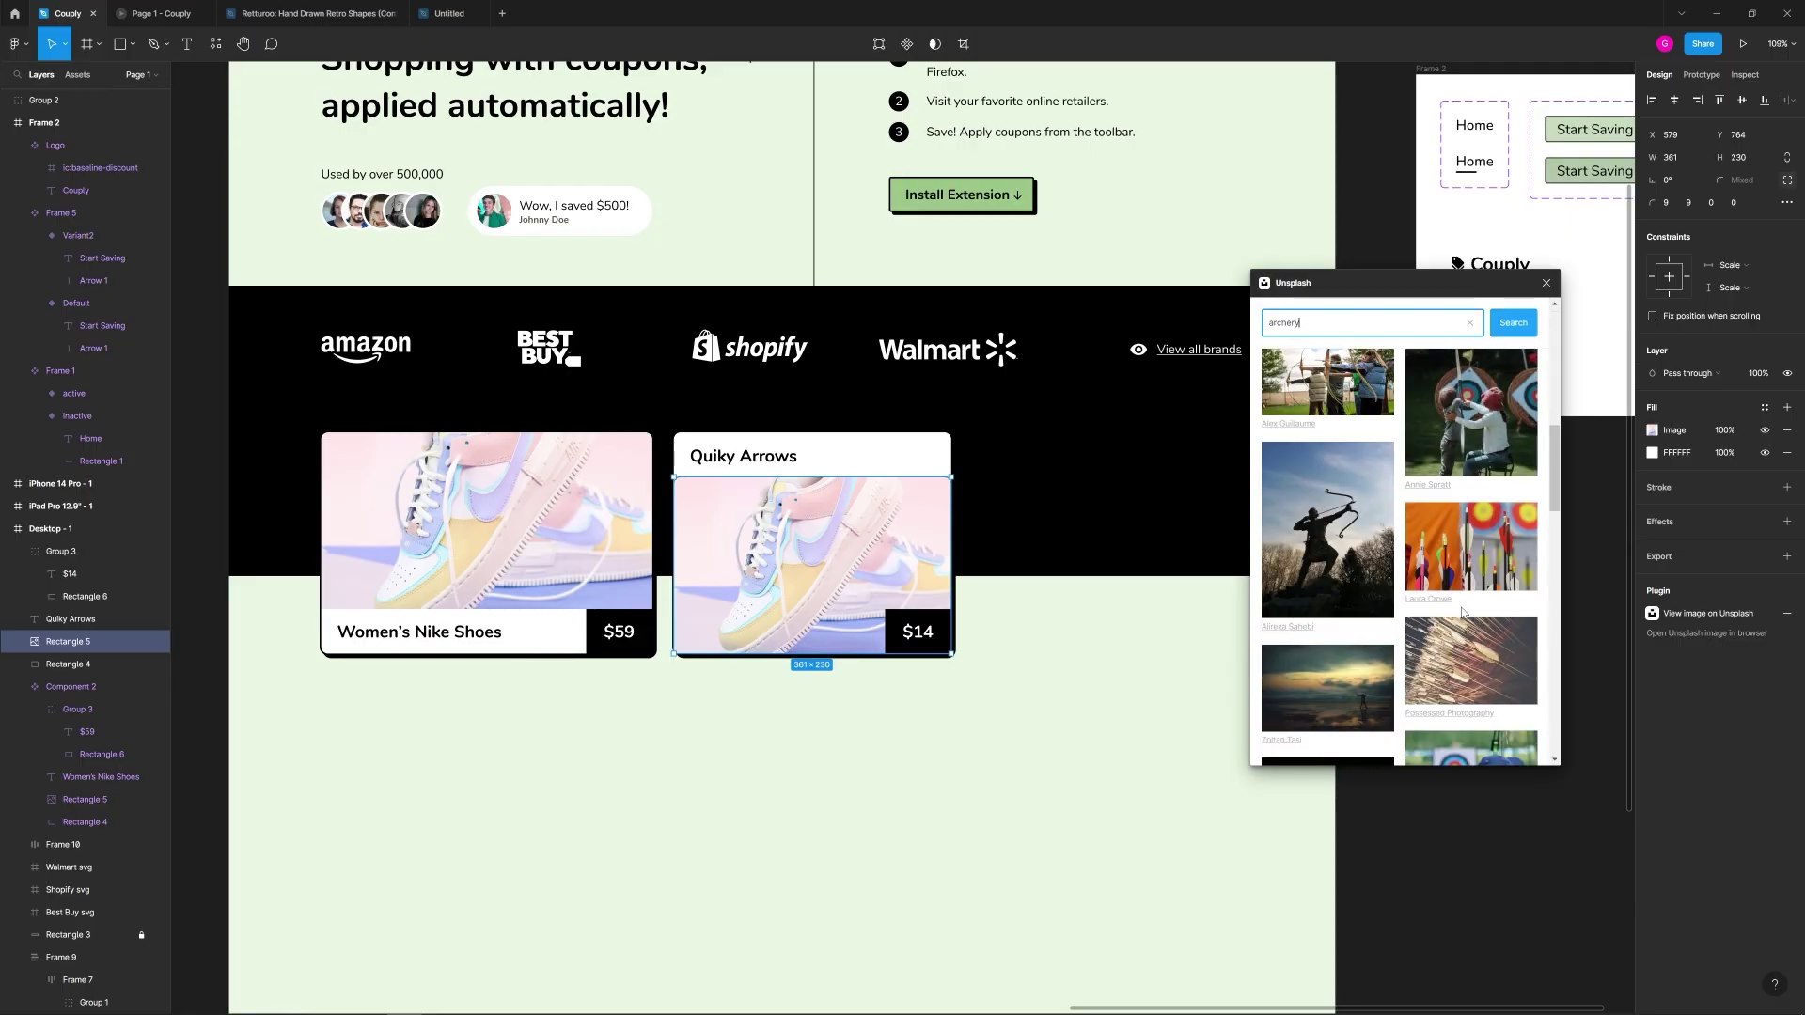
{"action": "left_click", "coordinate": [1471, 548]}
{"action": "left_click", "coordinate": [1547, 283]}
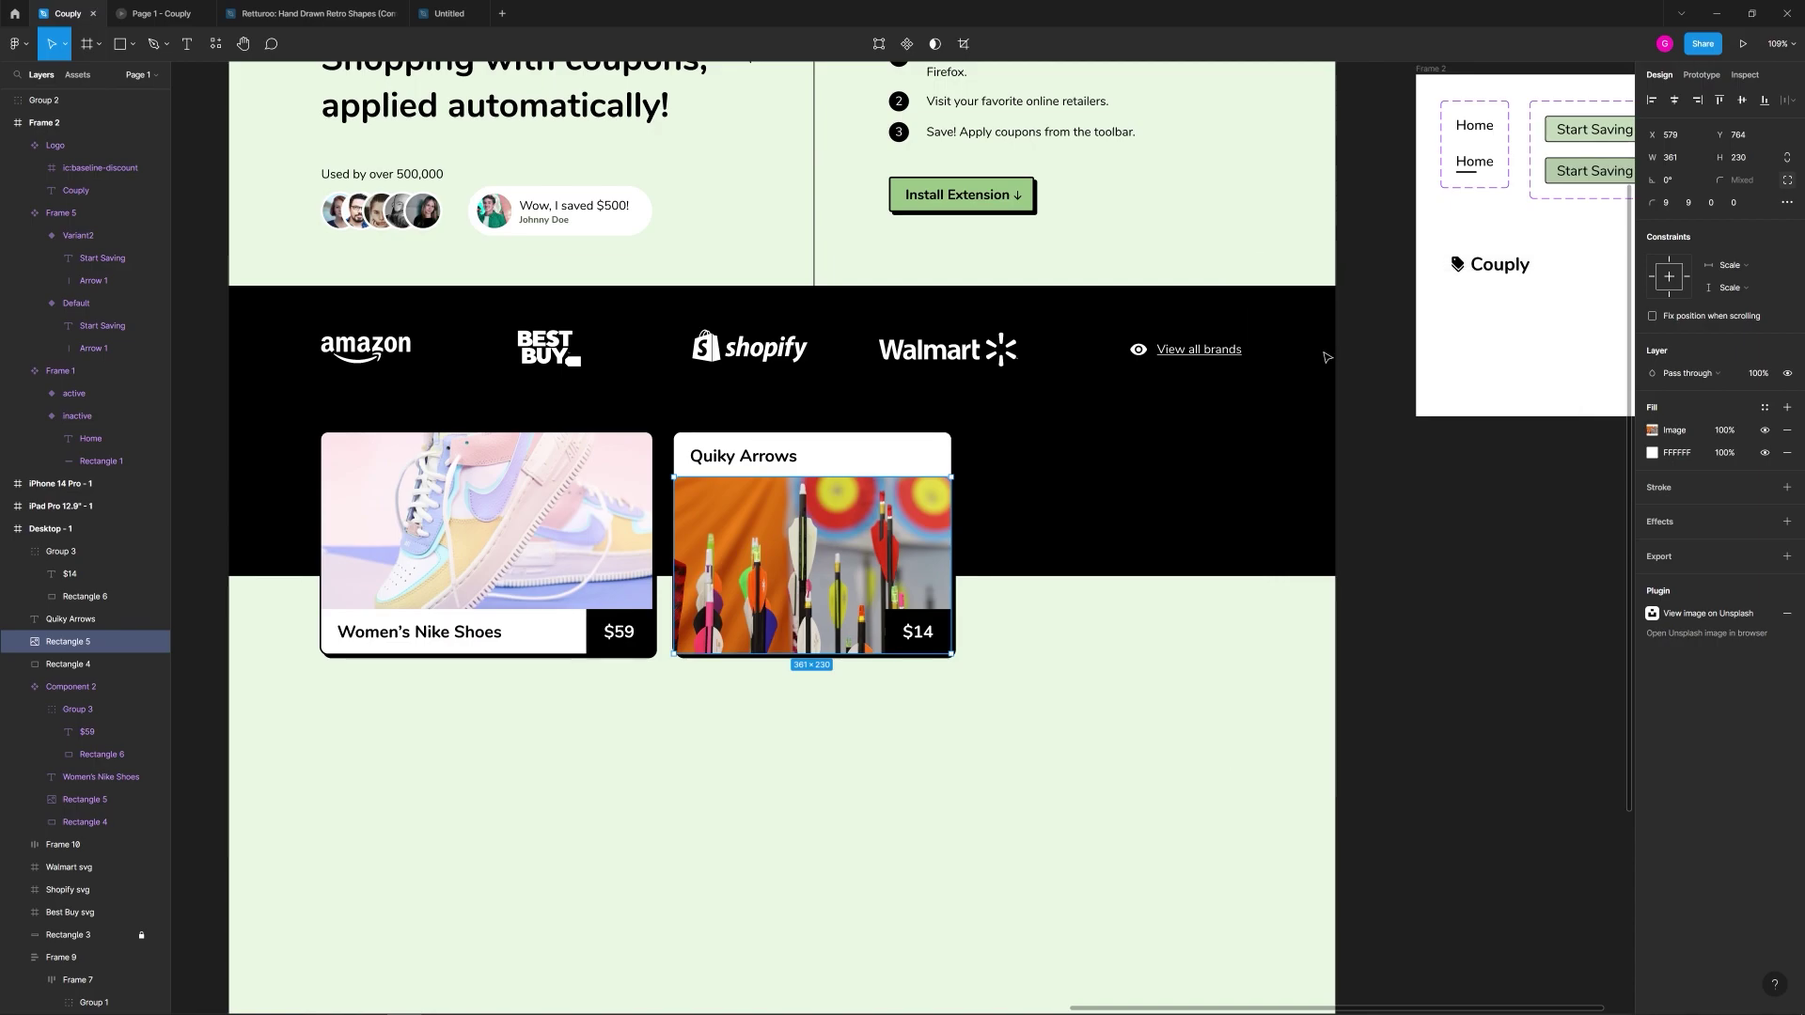
Step: Flip the arrows image vertically in place so its rounded corners sit at the card's bottom
{"action": "scroll", "coordinate": [781, 532], "scroll_direction": "up", "scroll_amount": 5}
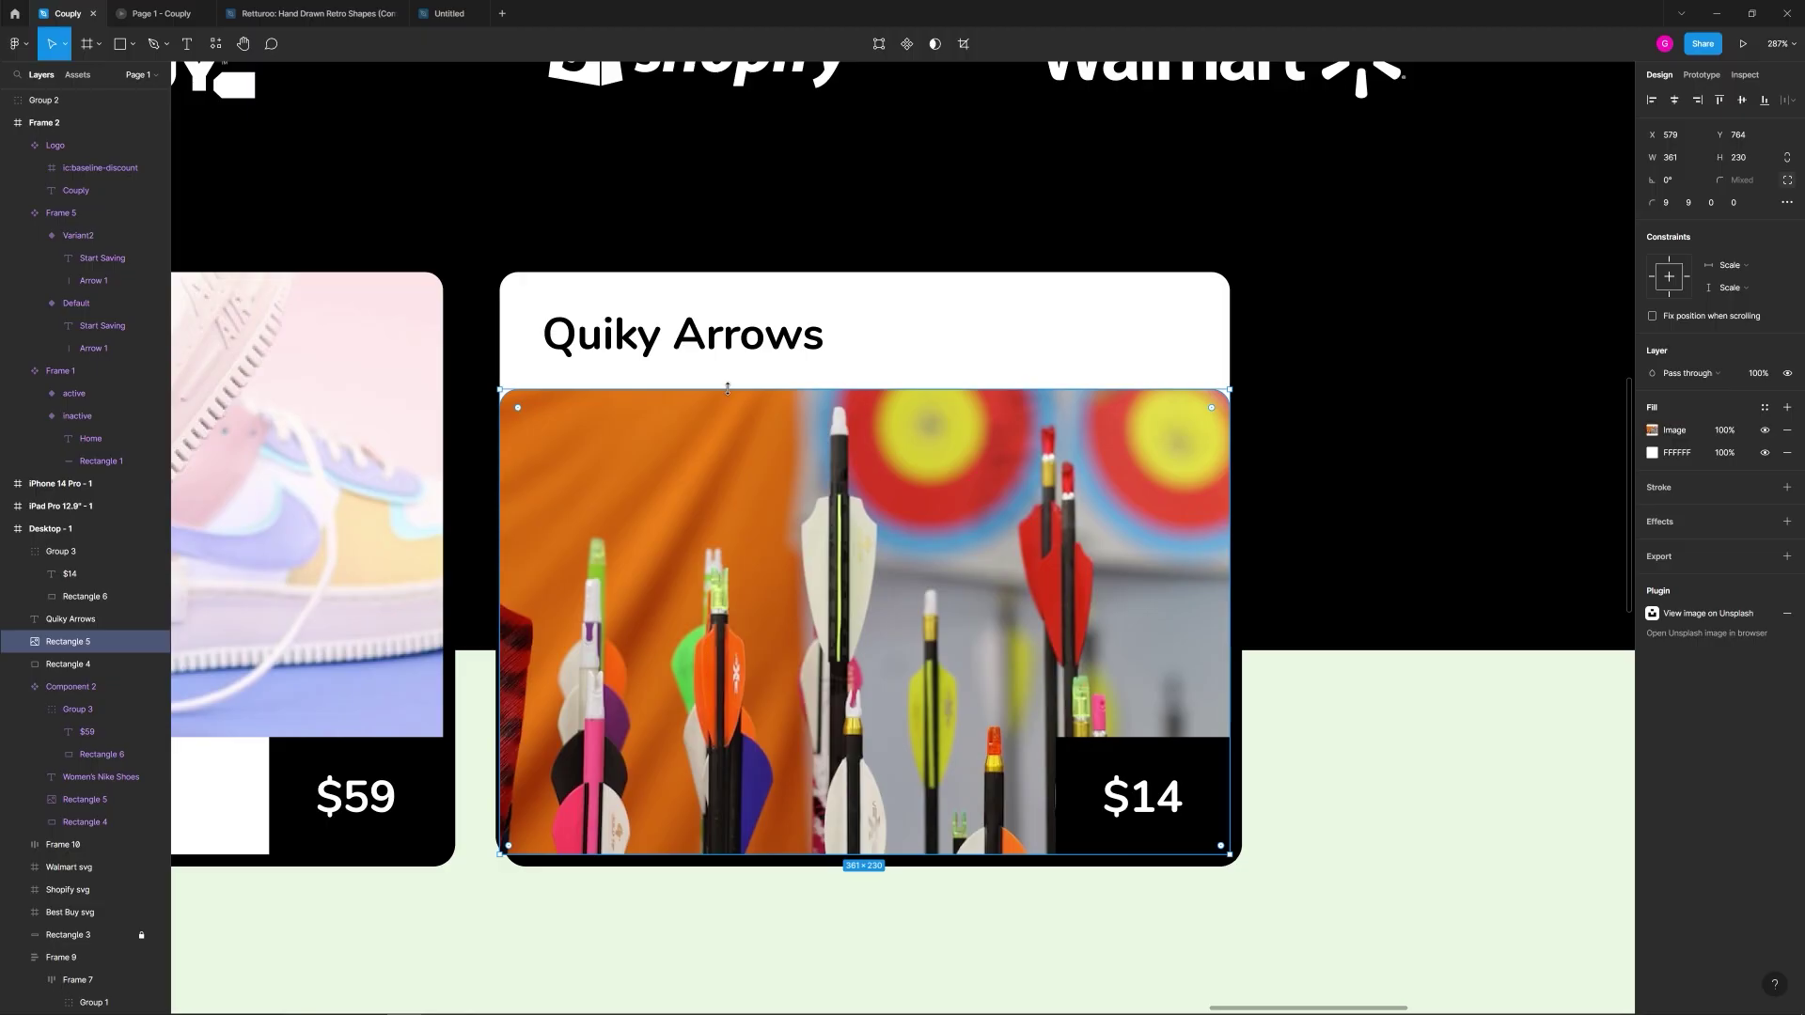
{"action": "left_click_drag", "start_coordinate": [738, 389], "coordinate": [772, 851]}
{"action": "left_click", "coordinate": [879, 953]}
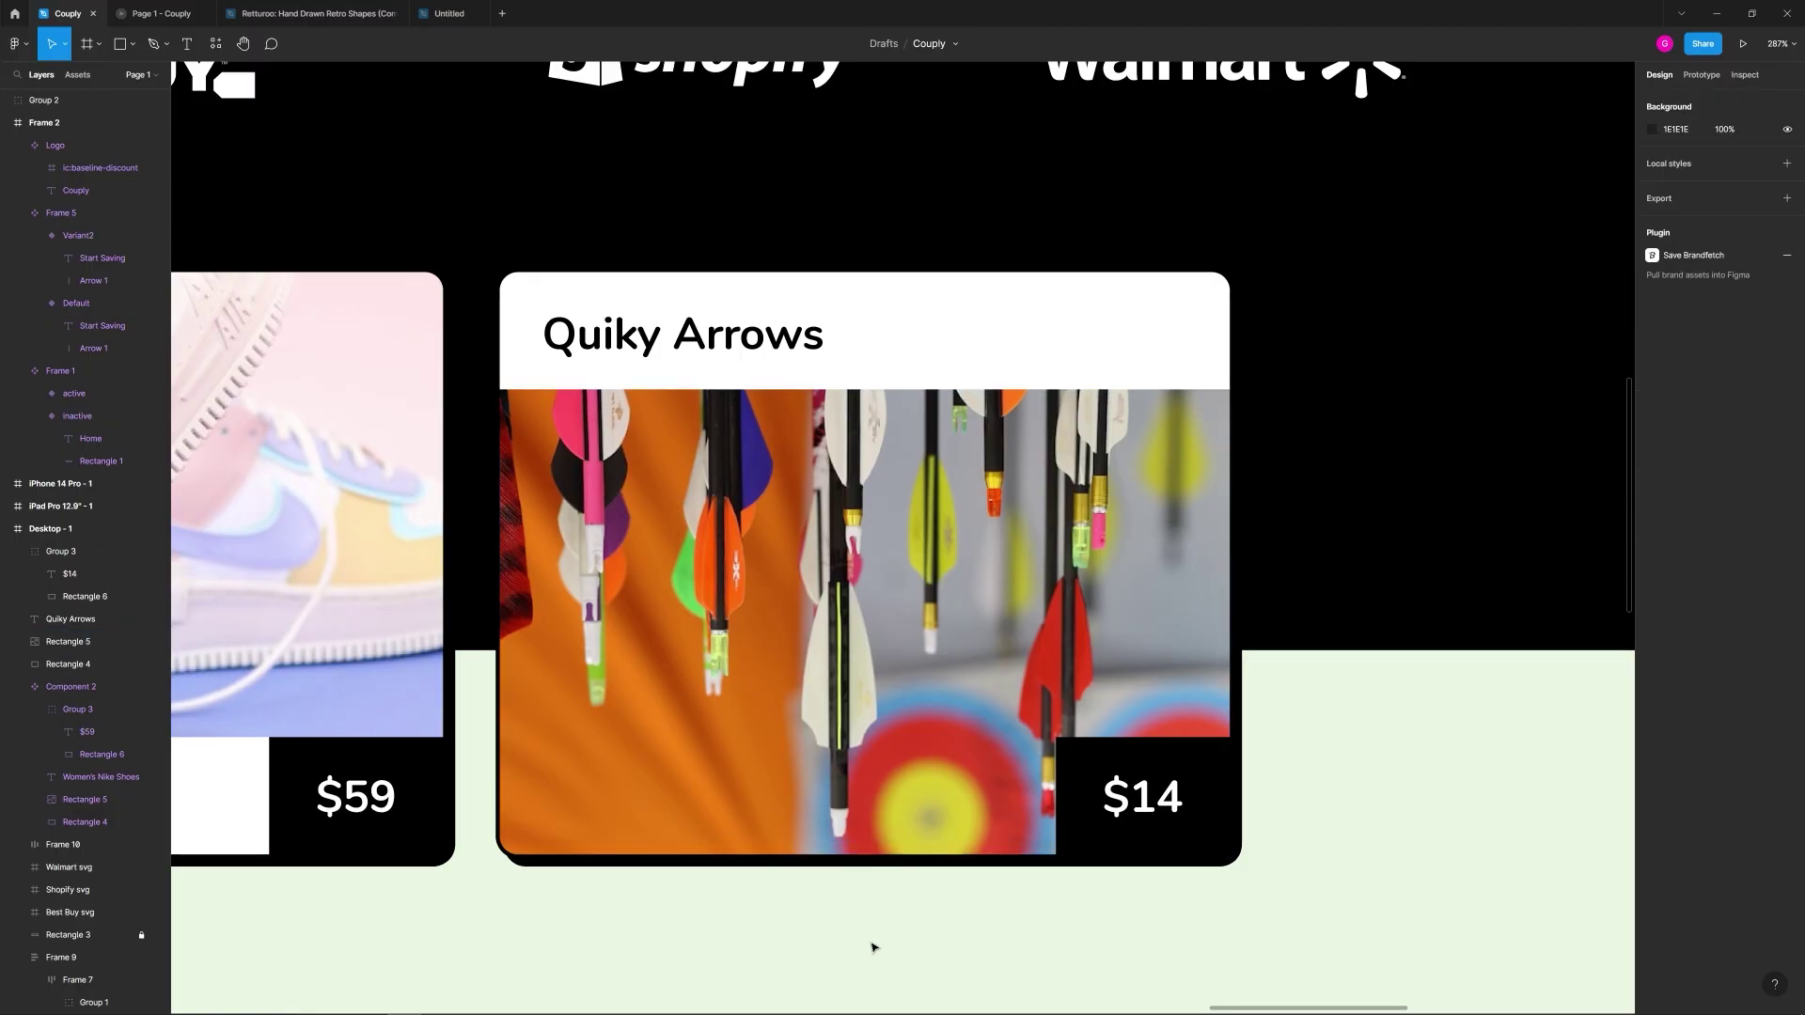
{"action": "left_click", "coordinate": [849, 729]}
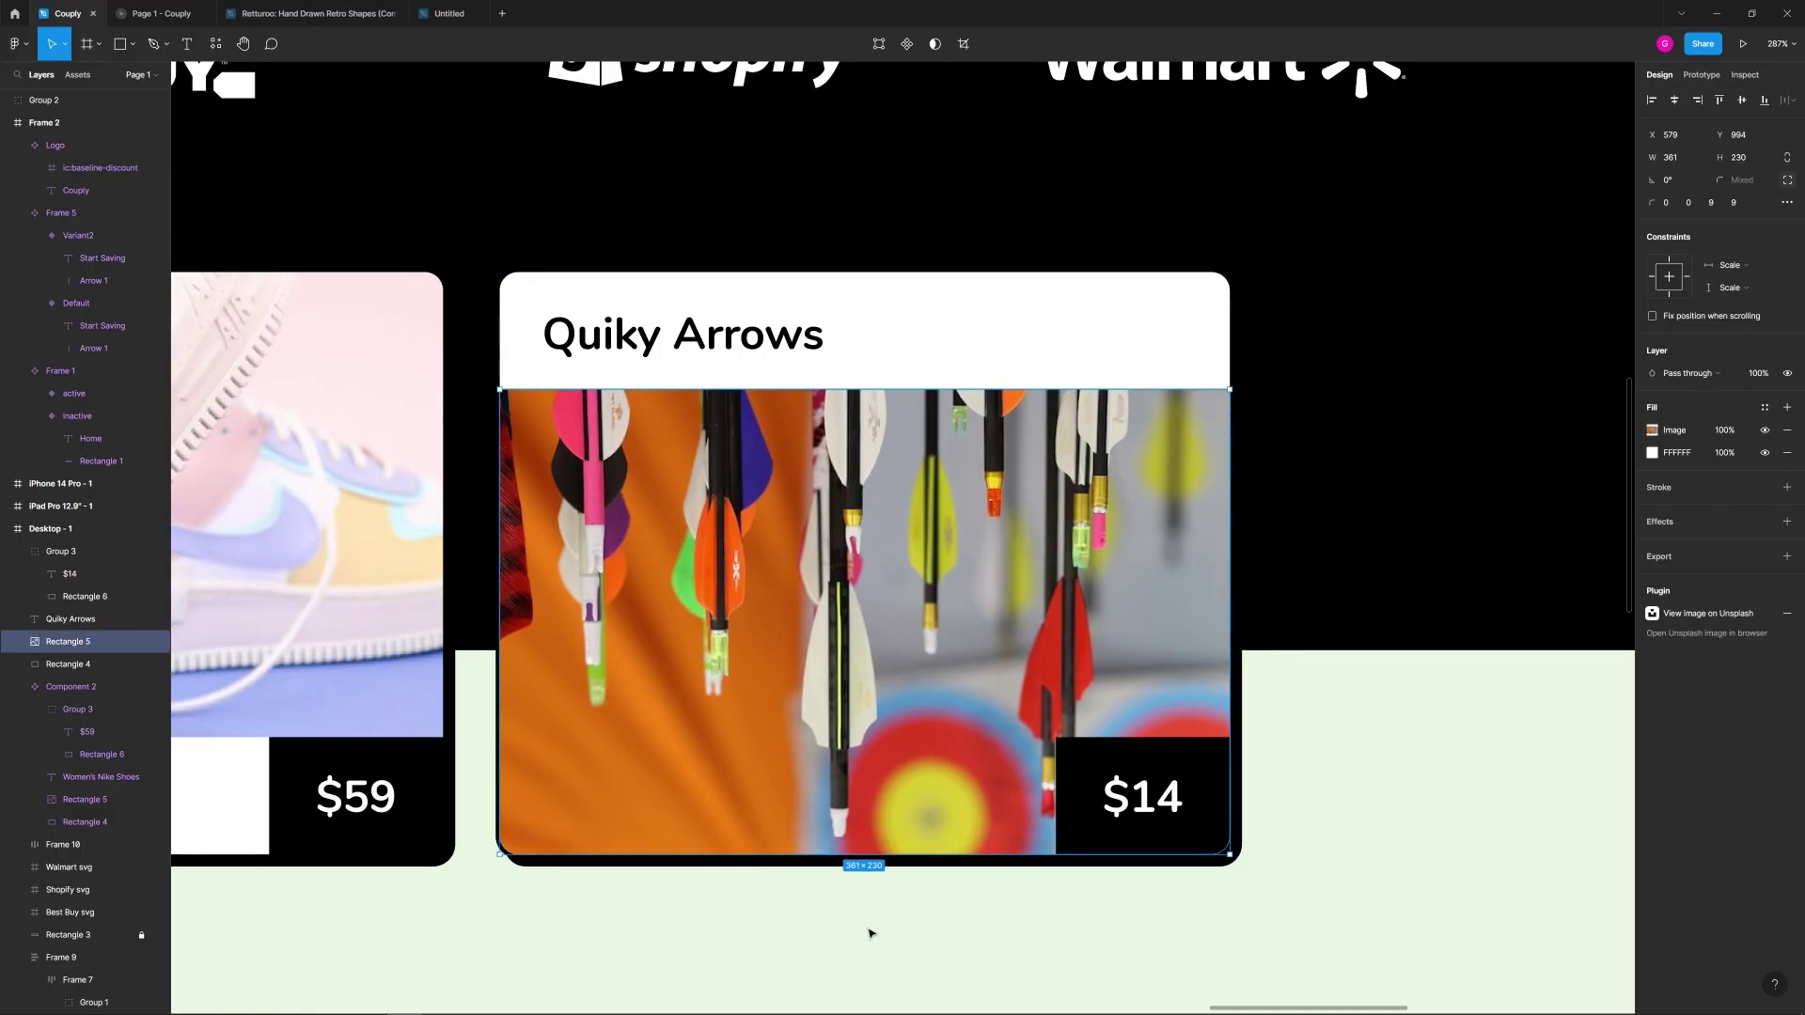
{"action": "left_click", "coordinate": [874, 931]}
{"action": "scroll", "coordinate": [912, 879], "scroll_direction": "down", "scroll_amount": 10}
{"action": "scroll", "coordinate": [1034, 470], "scroll_direction": "up", "scroll_amount": 9}
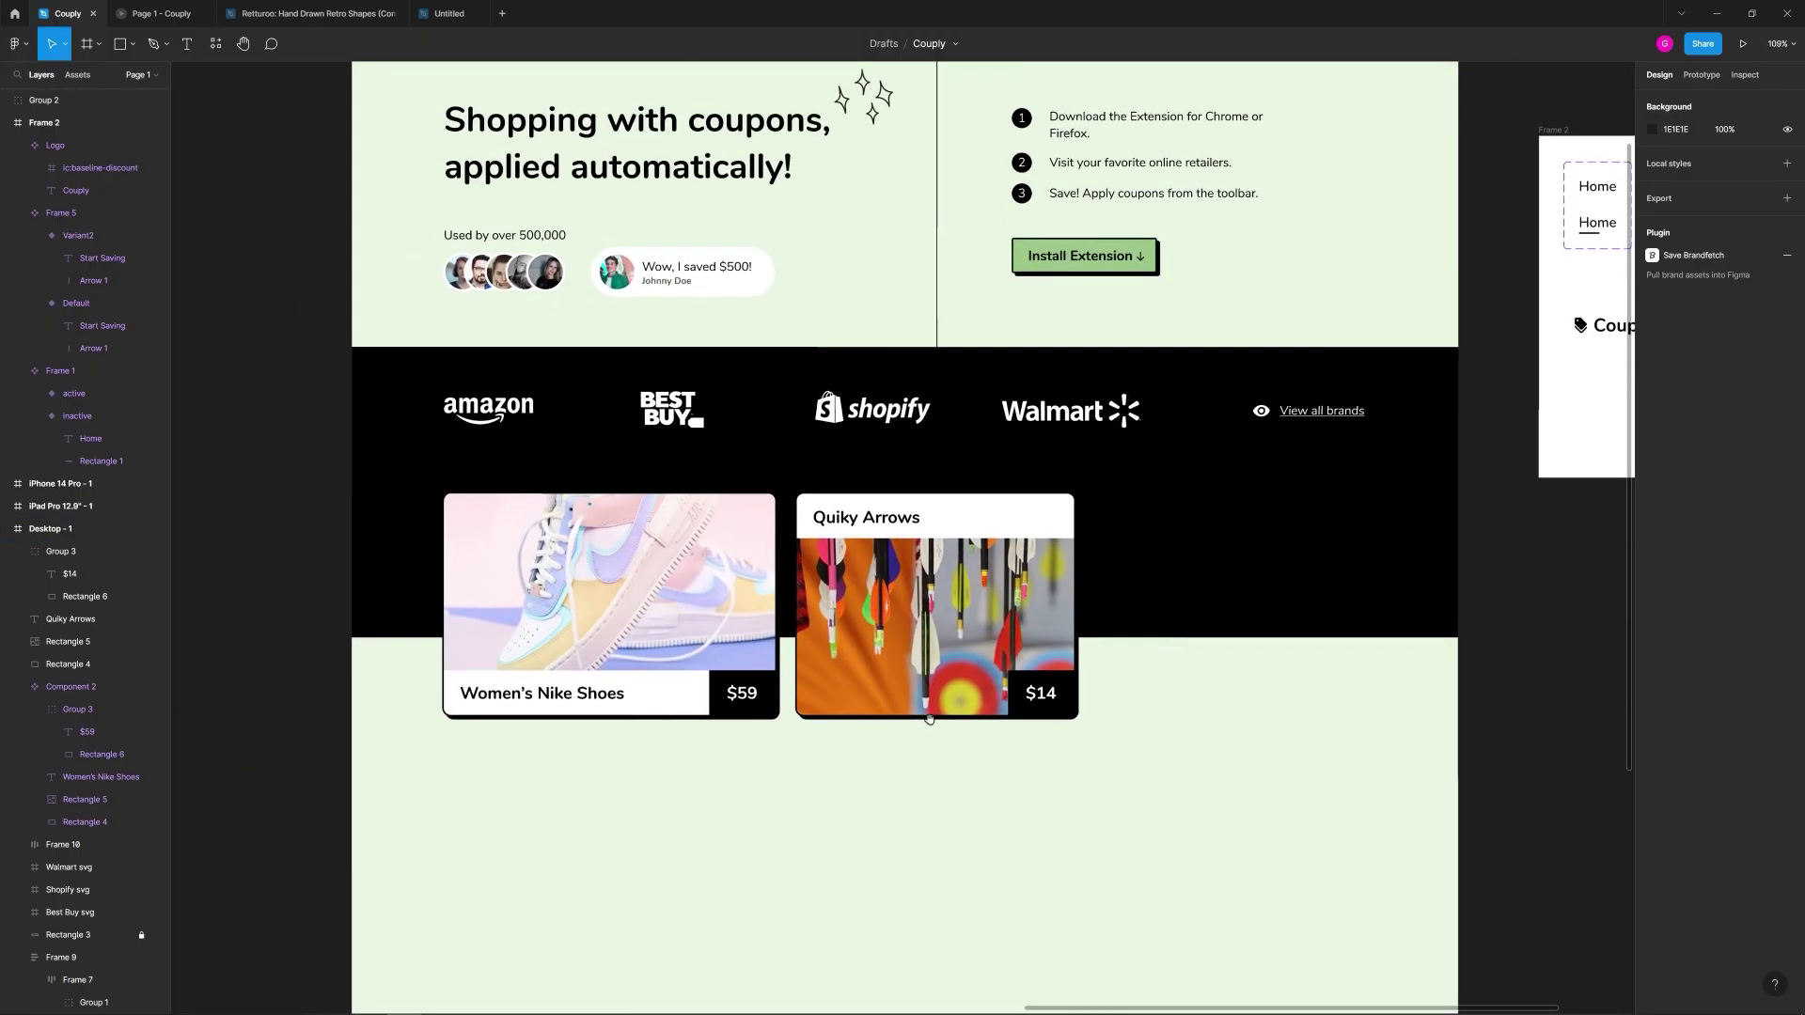
{"action": "left_click", "coordinate": [1088, 423]}
Step: Turn the Quiky Arrows card's title, image, price label and background into one component
{"action": "scroll", "coordinate": [996, 538], "scroll_direction": "down", "scroll_amount": 5}
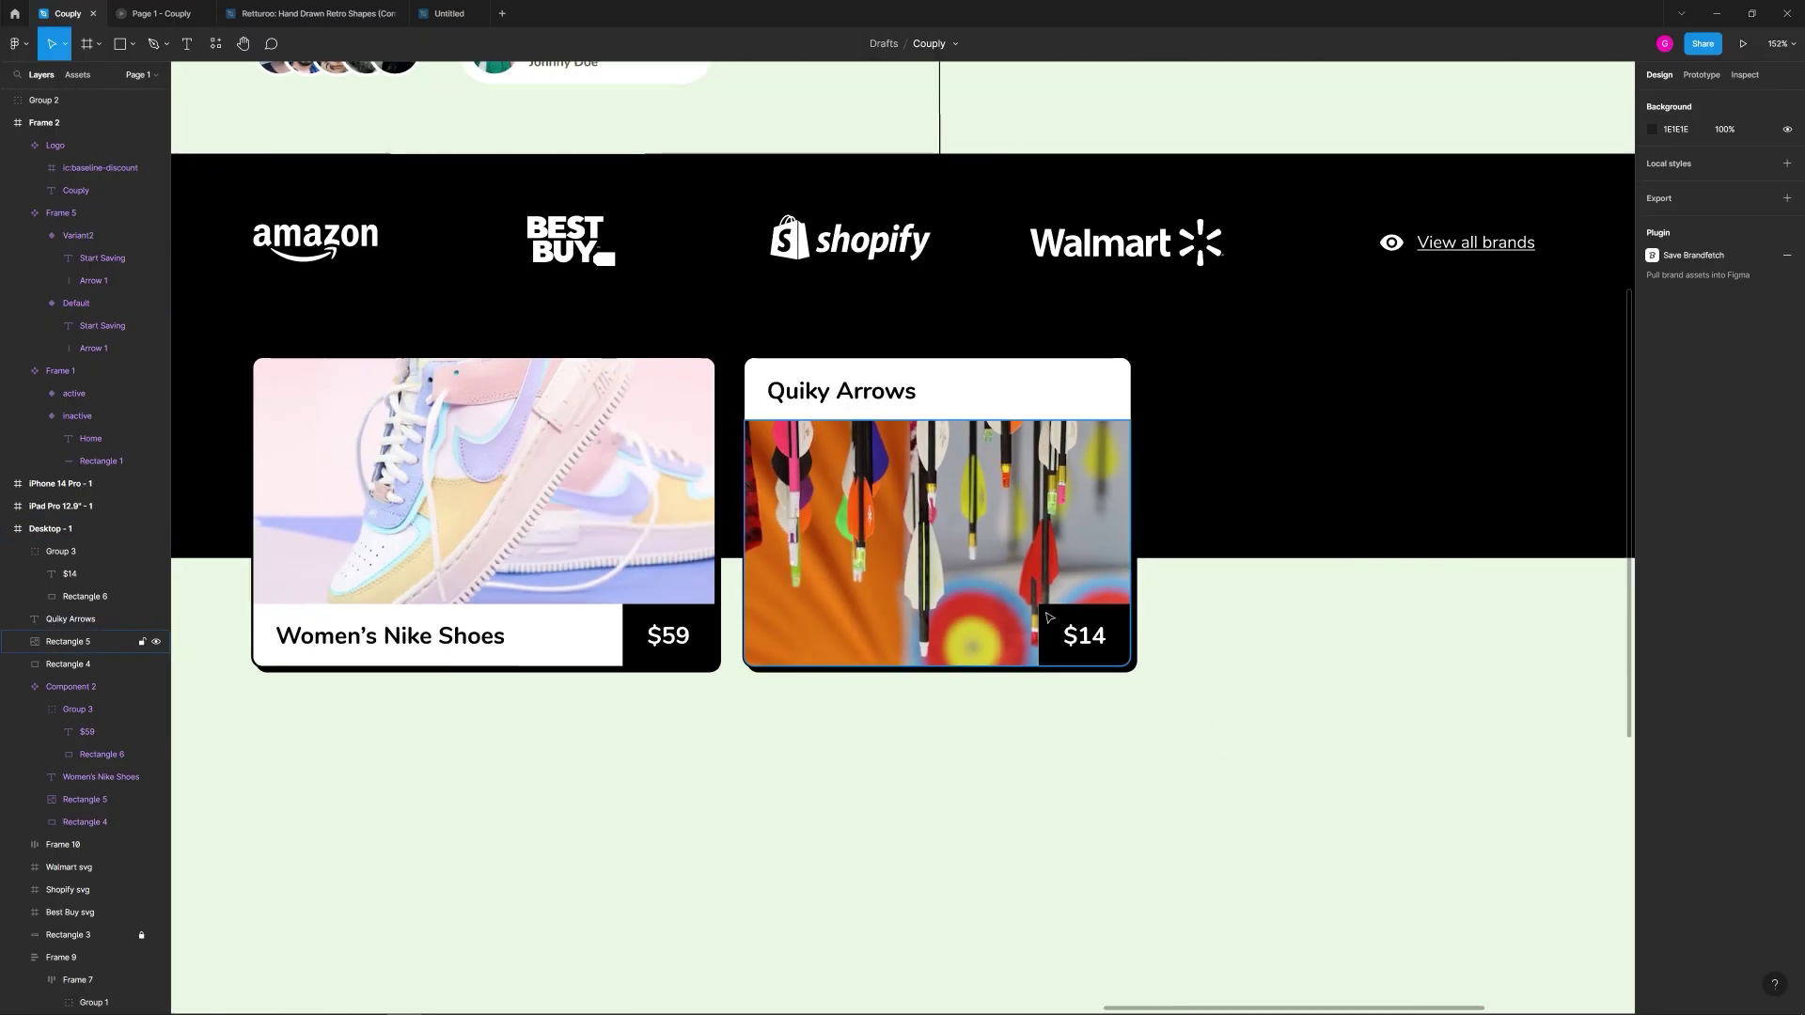
{"action": "left_click_drag", "start_coordinate": [1169, 710], "coordinate": [784, 379]}
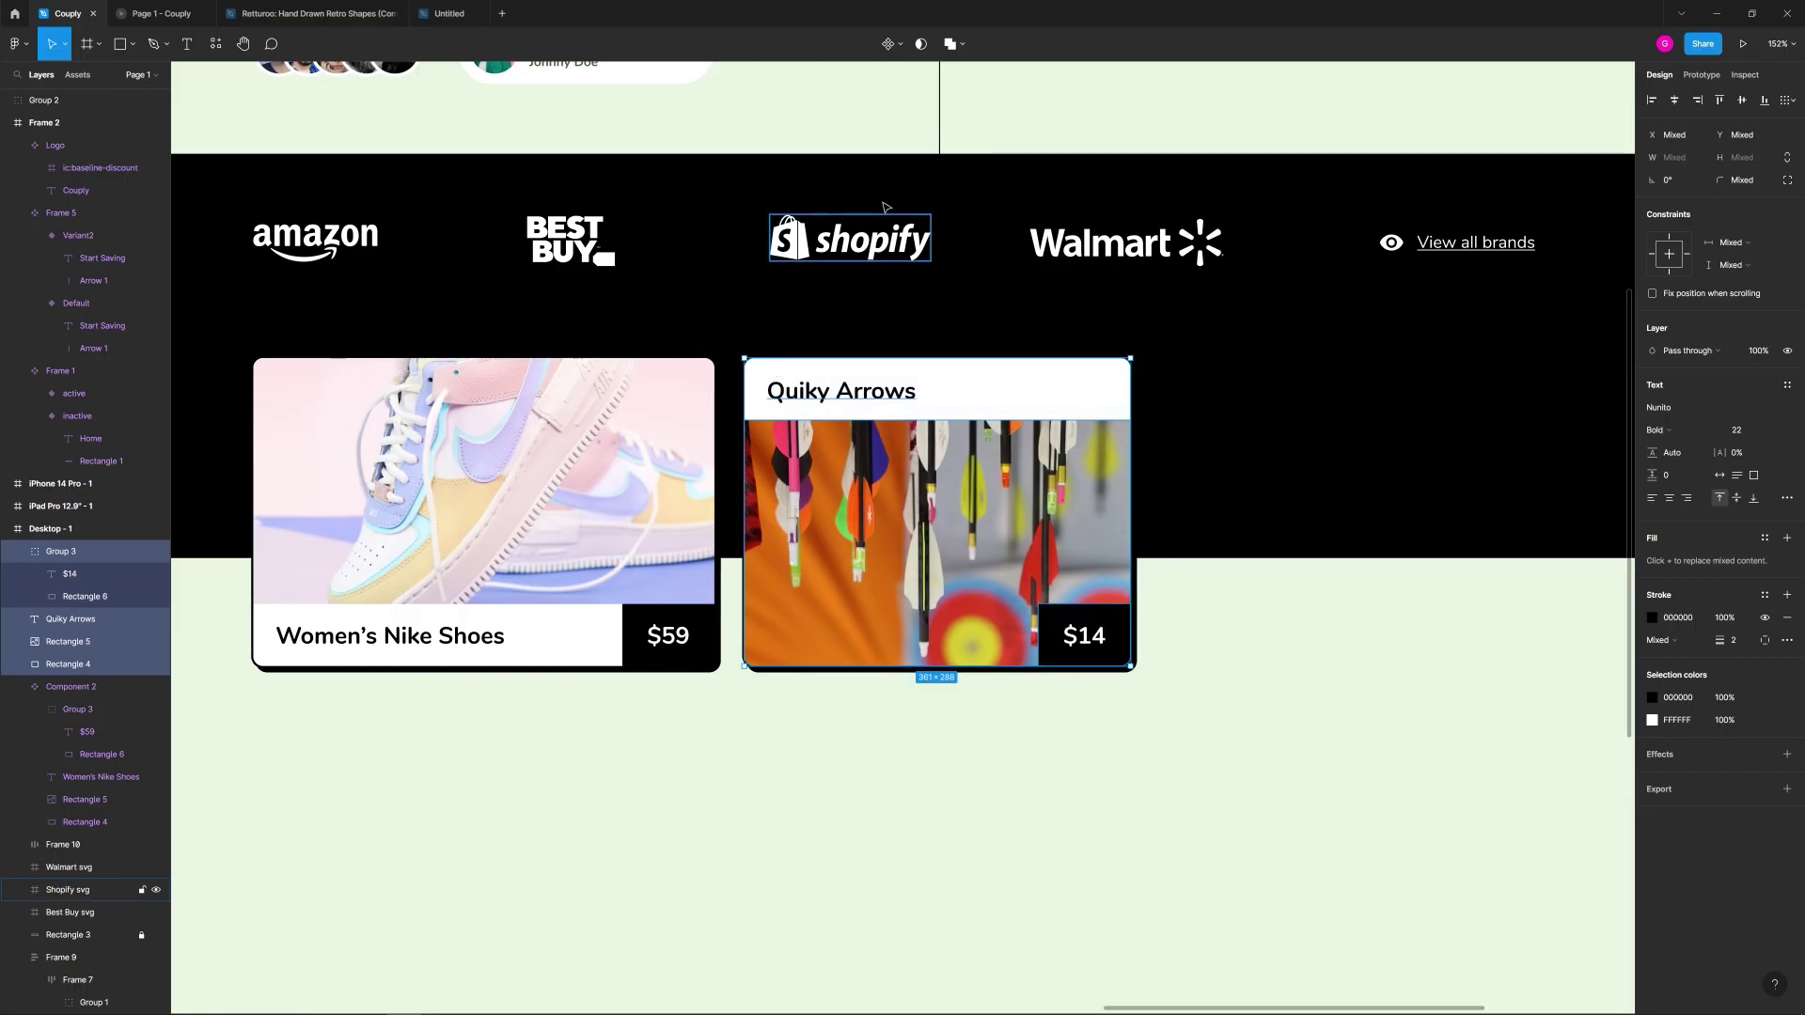
{"action": "left_click", "coordinate": [889, 49]}
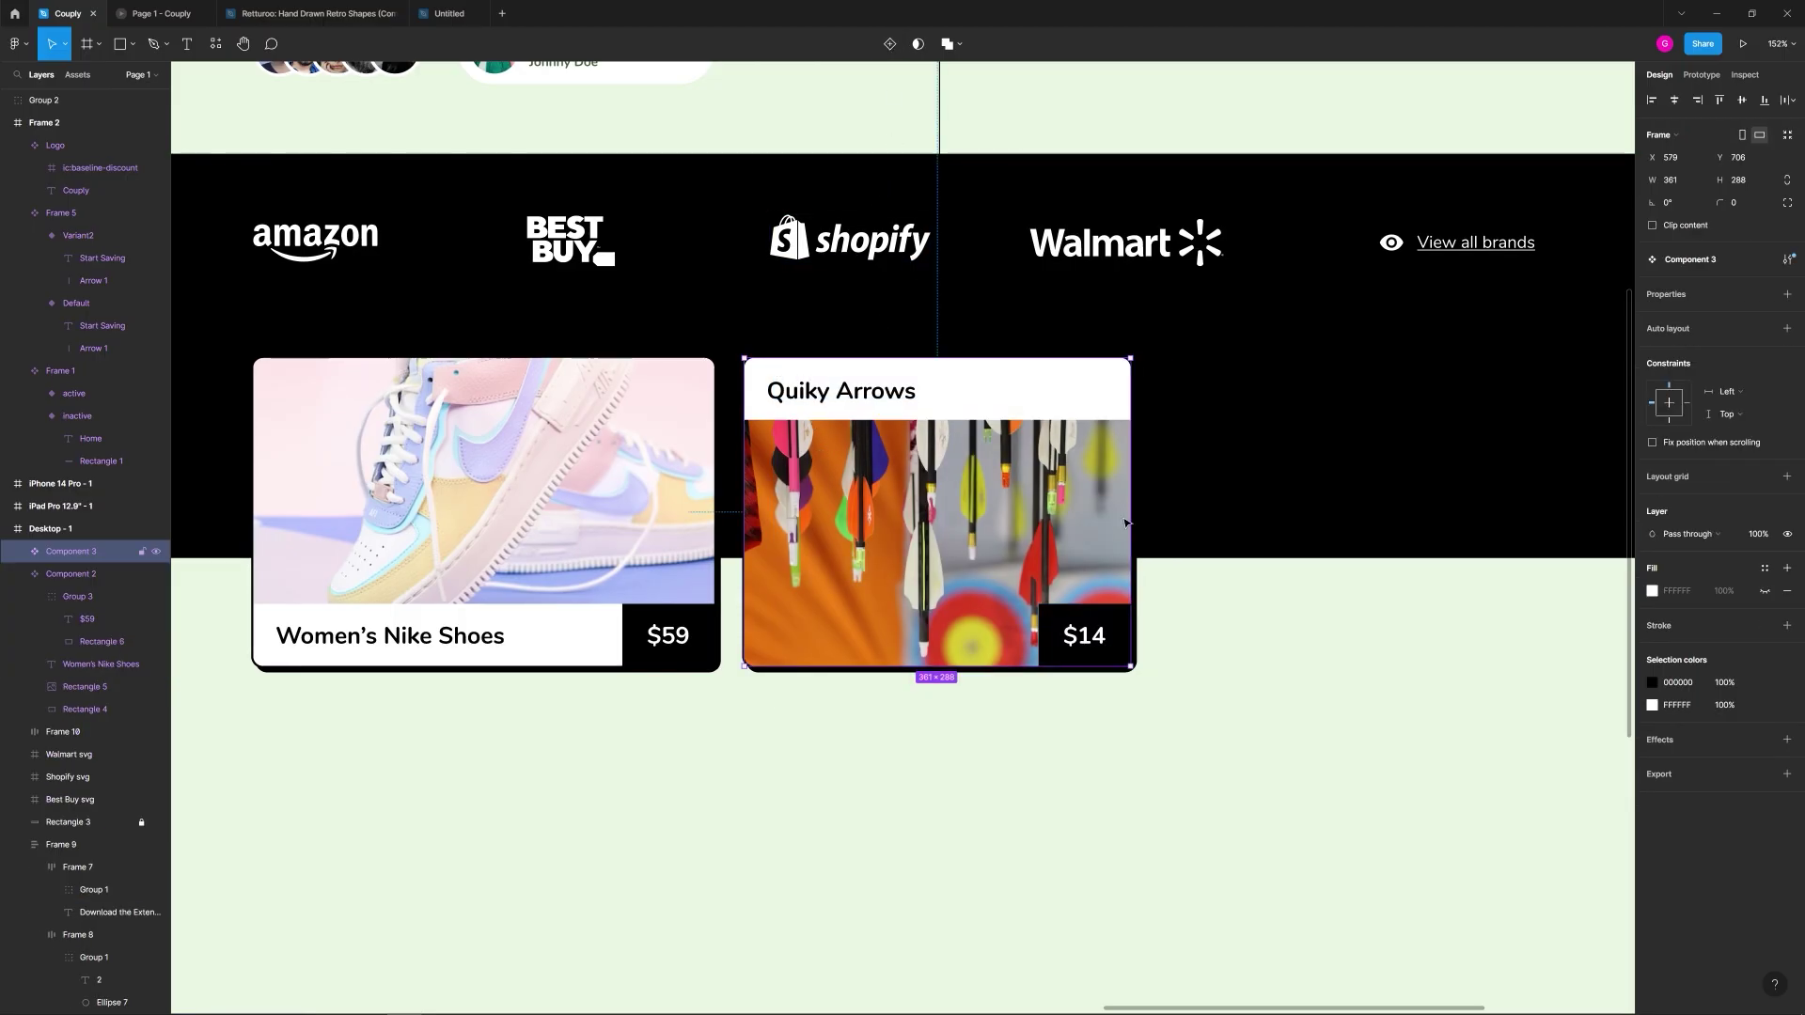
{"action": "mouse_move", "coordinate": [1132, 519]}
{"action": "left_mouse_down"}
{"action": "mouse_move", "coordinate": [1040, 518]}
{"action": "mouse_move", "coordinate": [1132, 519]}
{"action": "left_mouse_up"}
{"action": "left_click", "coordinate": [1186, 589]}
Step: Duplicate the Quiky Arrows card component and place the copy beside it as the row's third card
{"action": "scroll", "coordinate": [1187, 588], "scroll_direction": "down", "scroll_amount": 5}
{"action": "scroll", "coordinate": [1197, 608], "scroll_direction": "right", "scroll_amount": 3}
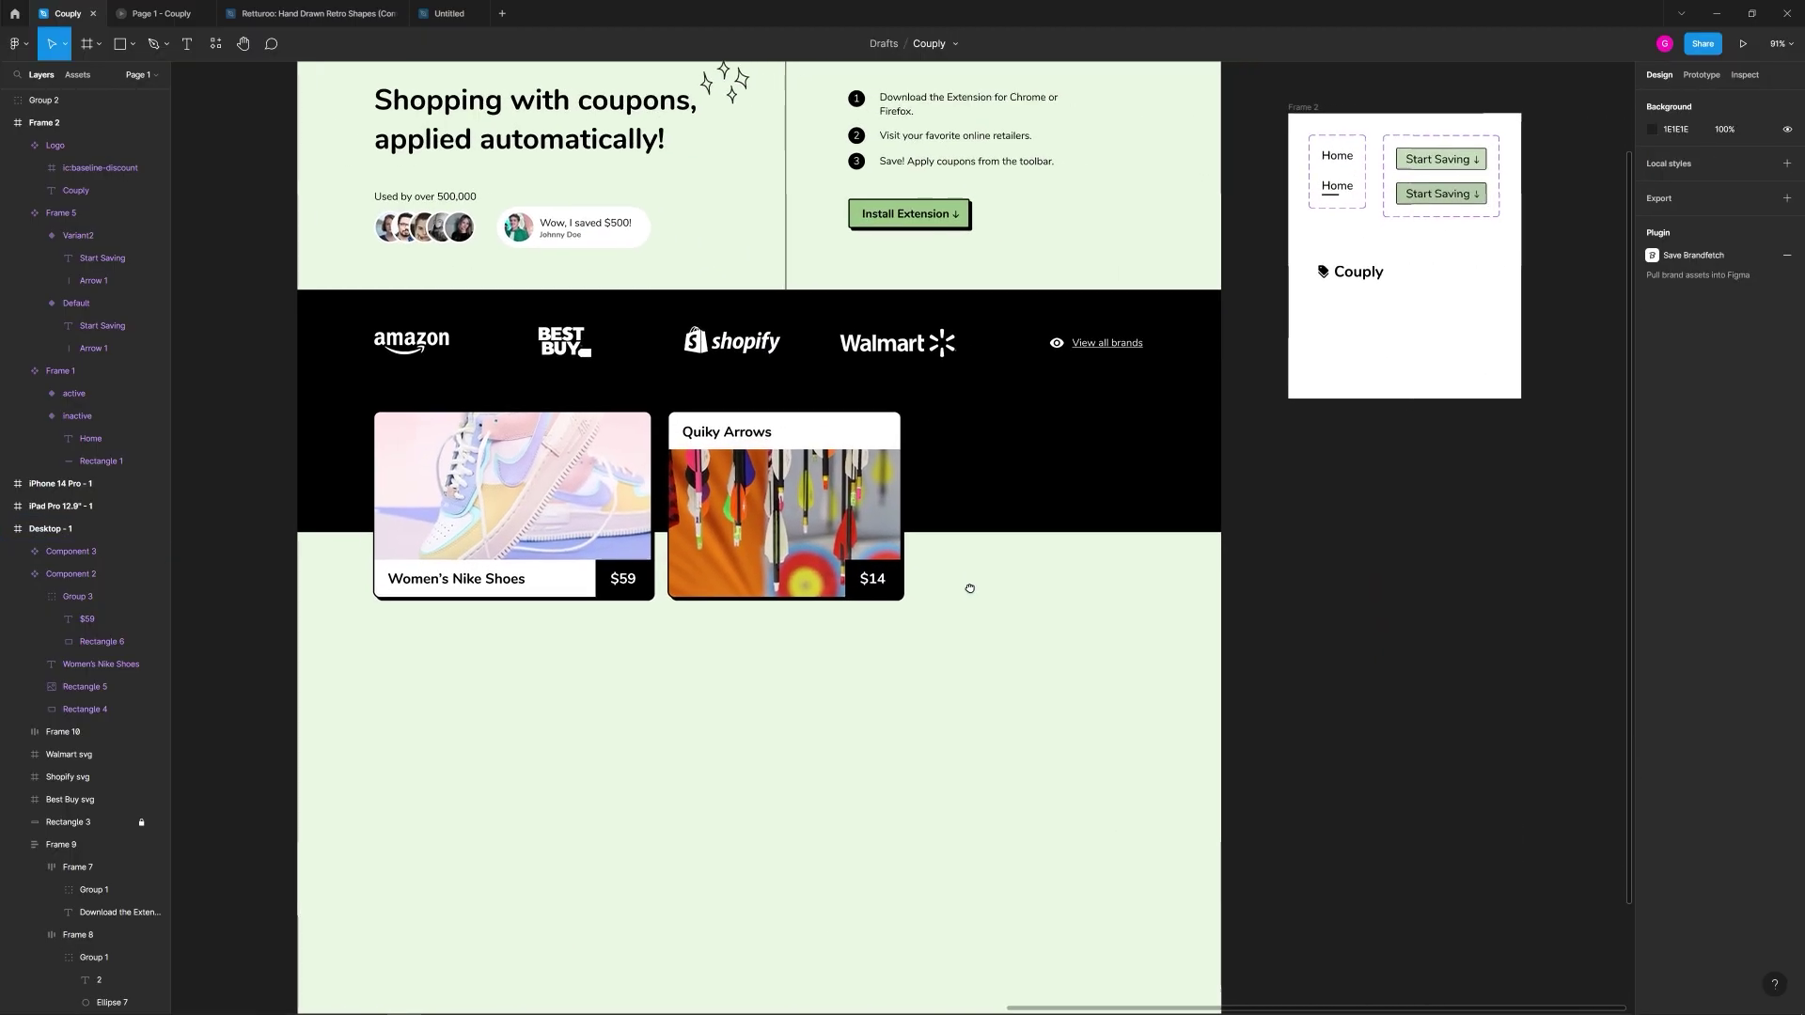
{"action": "scroll", "coordinate": [892, 553], "scroll_direction": "up", "scroll_amount": 3}
{"action": "scroll", "coordinate": [1039, 617], "scroll_direction": "right", "scroll_amount": 2}
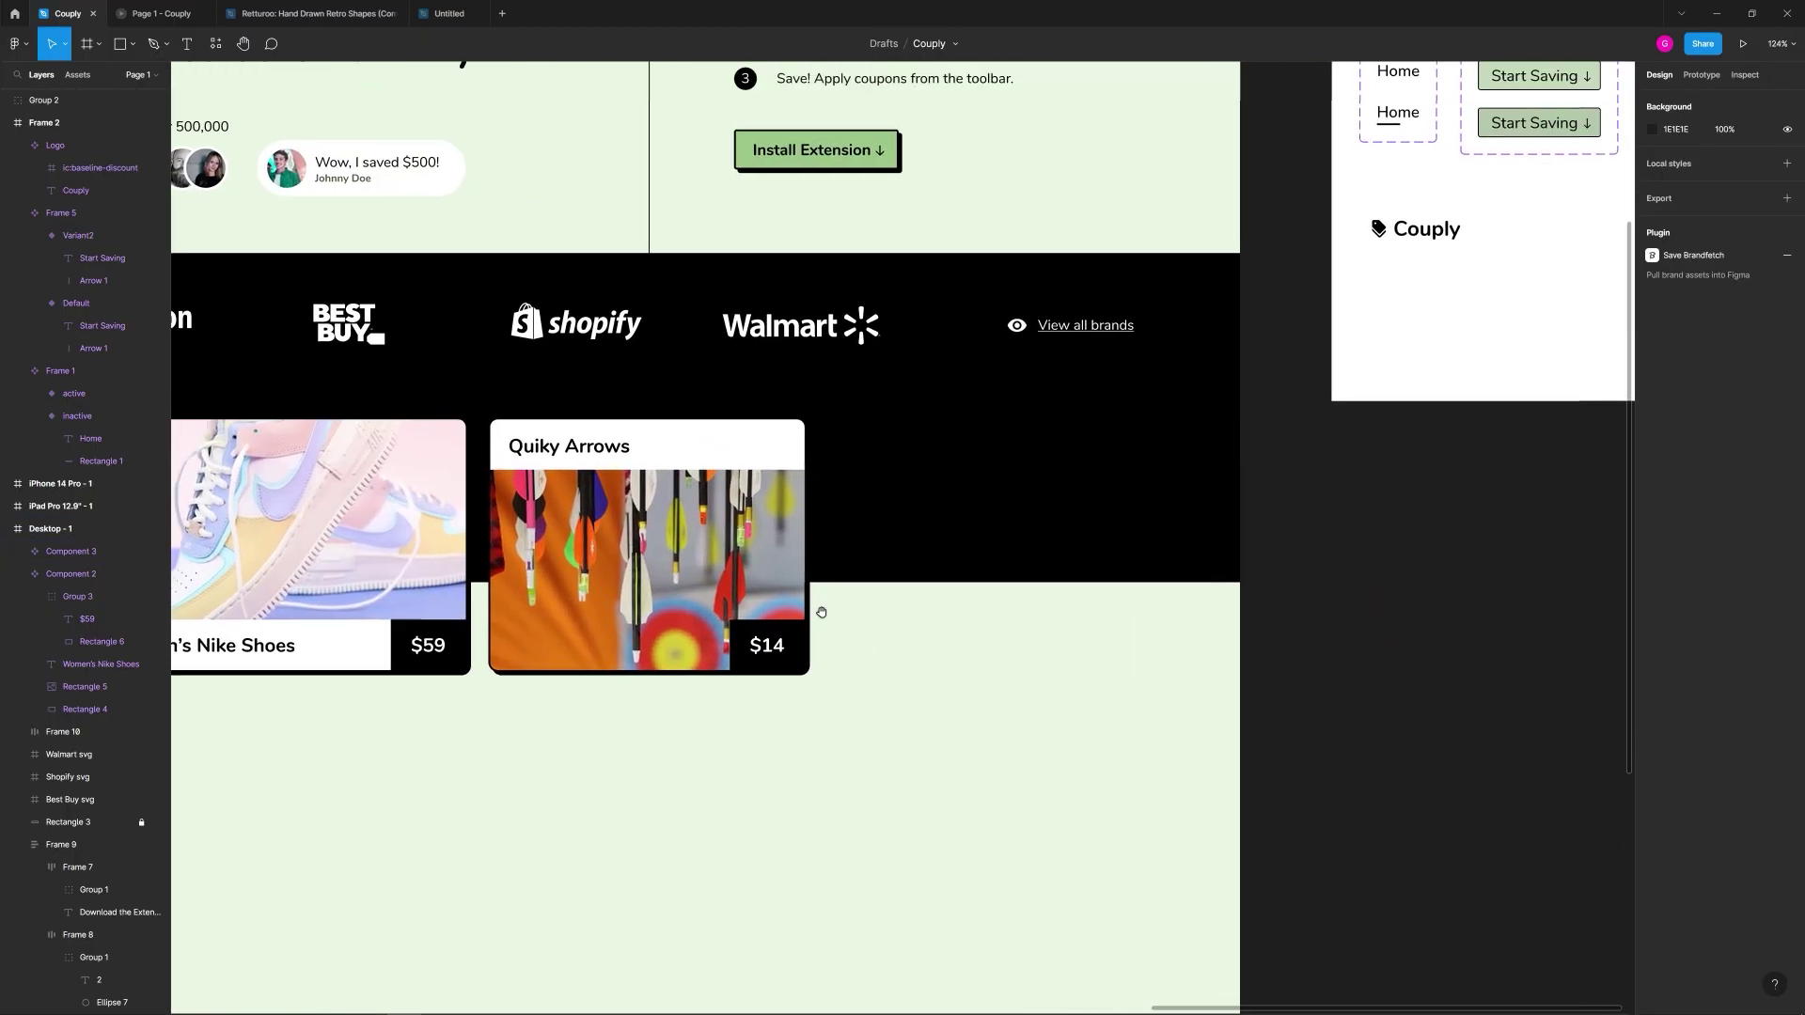
{"action": "double_click", "coordinate": [757, 438]}
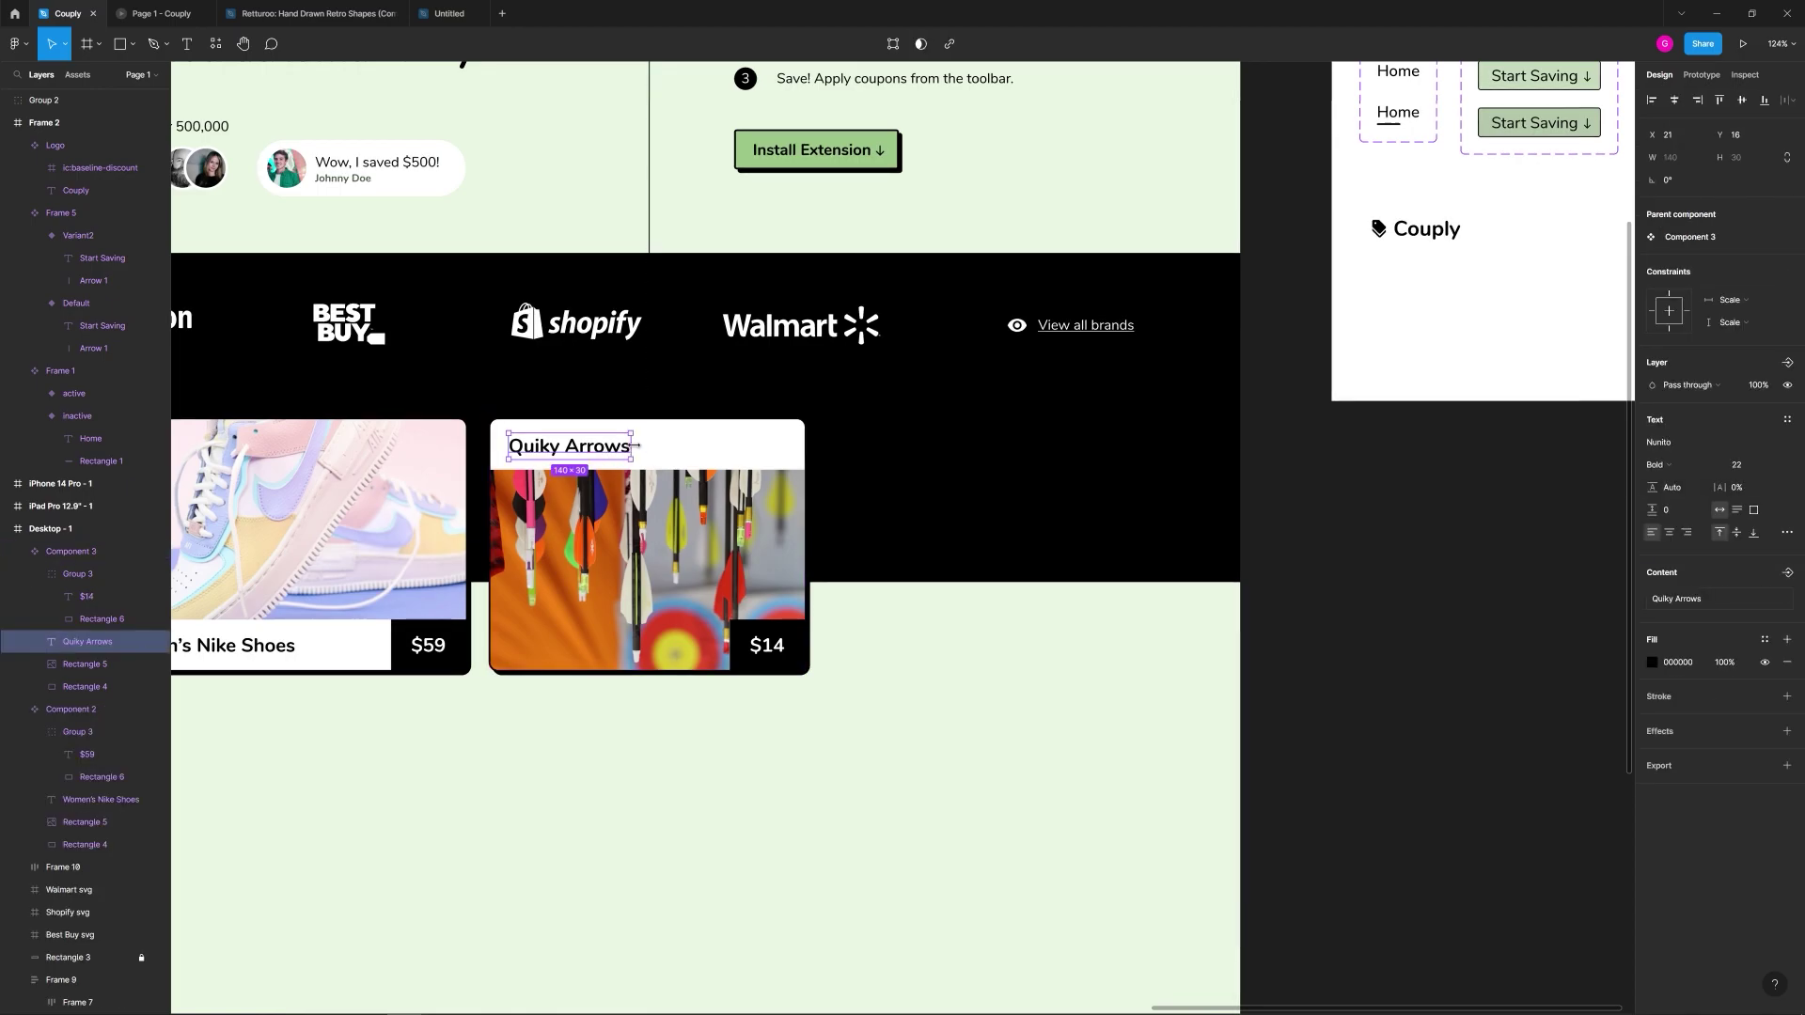
{"action": "left_click", "coordinate": [956, 664]}
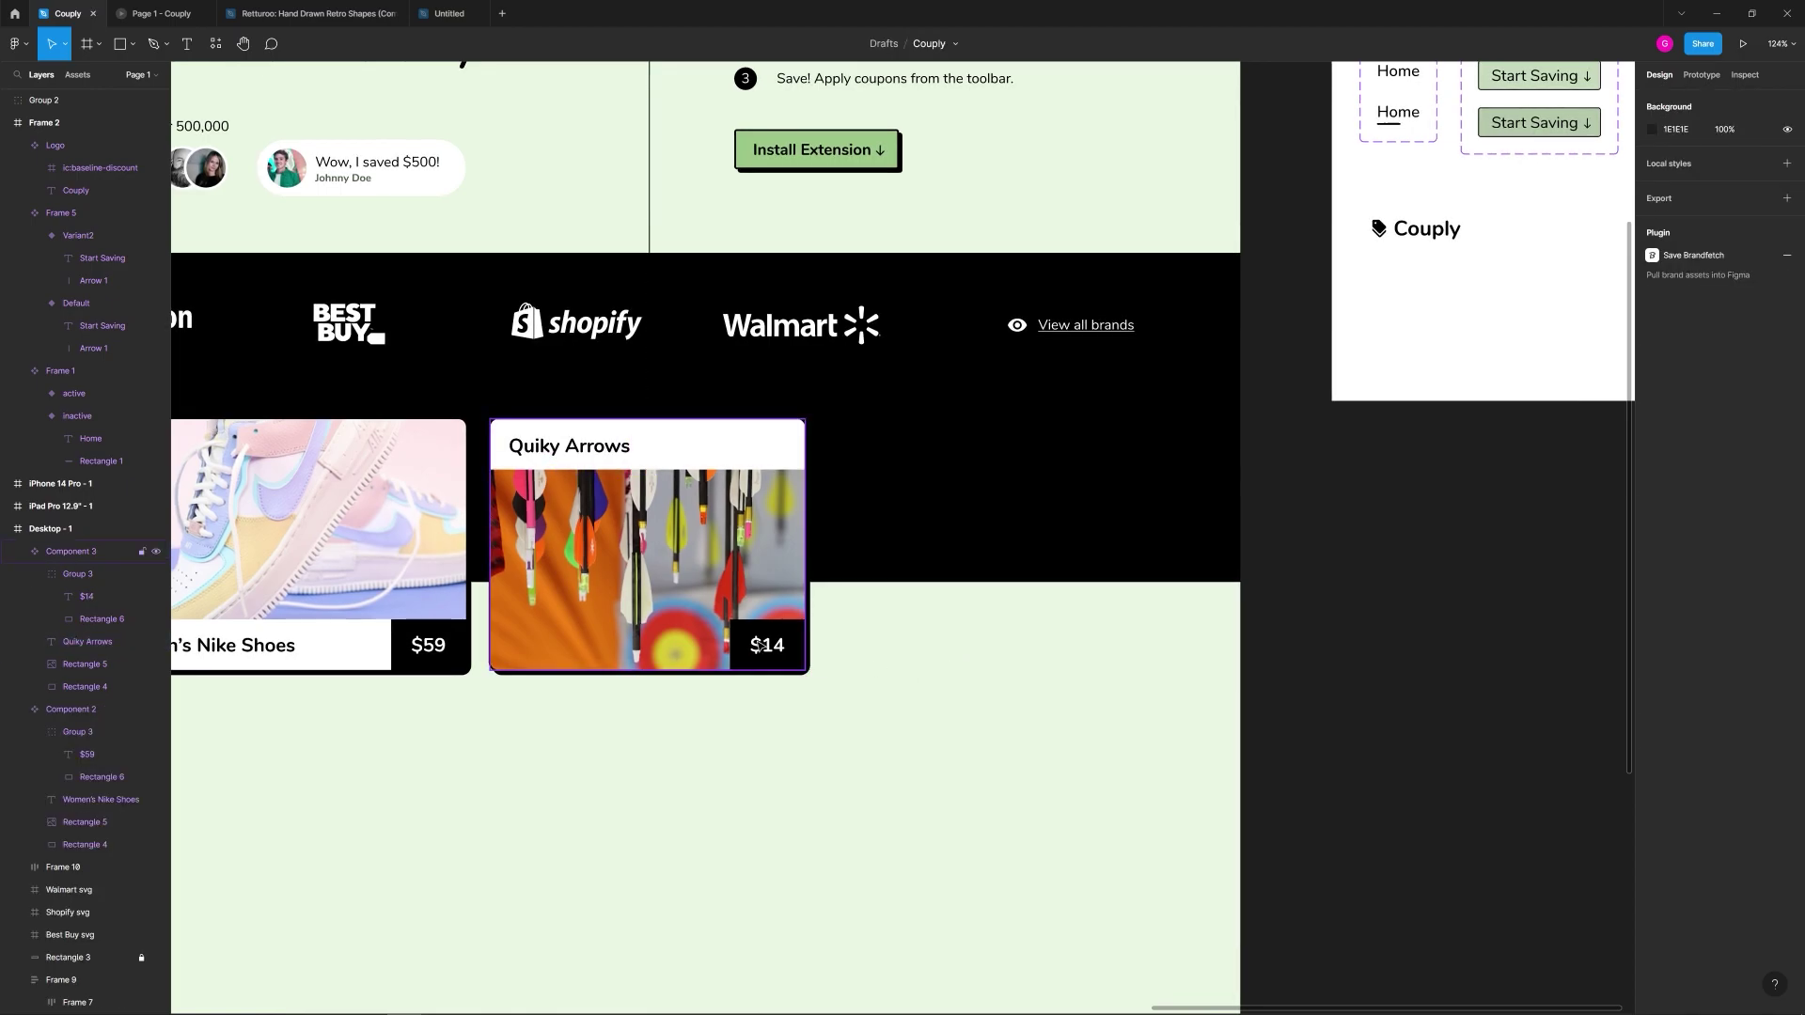
{"action": "left_click", "coordinate": [641, 462]}
{"action": "key", "text": "ctrl+d"}
{"action": "left_click_drag", "start_coordinate": [588, 523], "coordinate": [933, 524]}
Step: Narrow the third card to 341 wide against the layout grid, hide the grid, and shift the card closer to the second one at X 968
{"action": "key", "text": "ctrl+shift+4"}
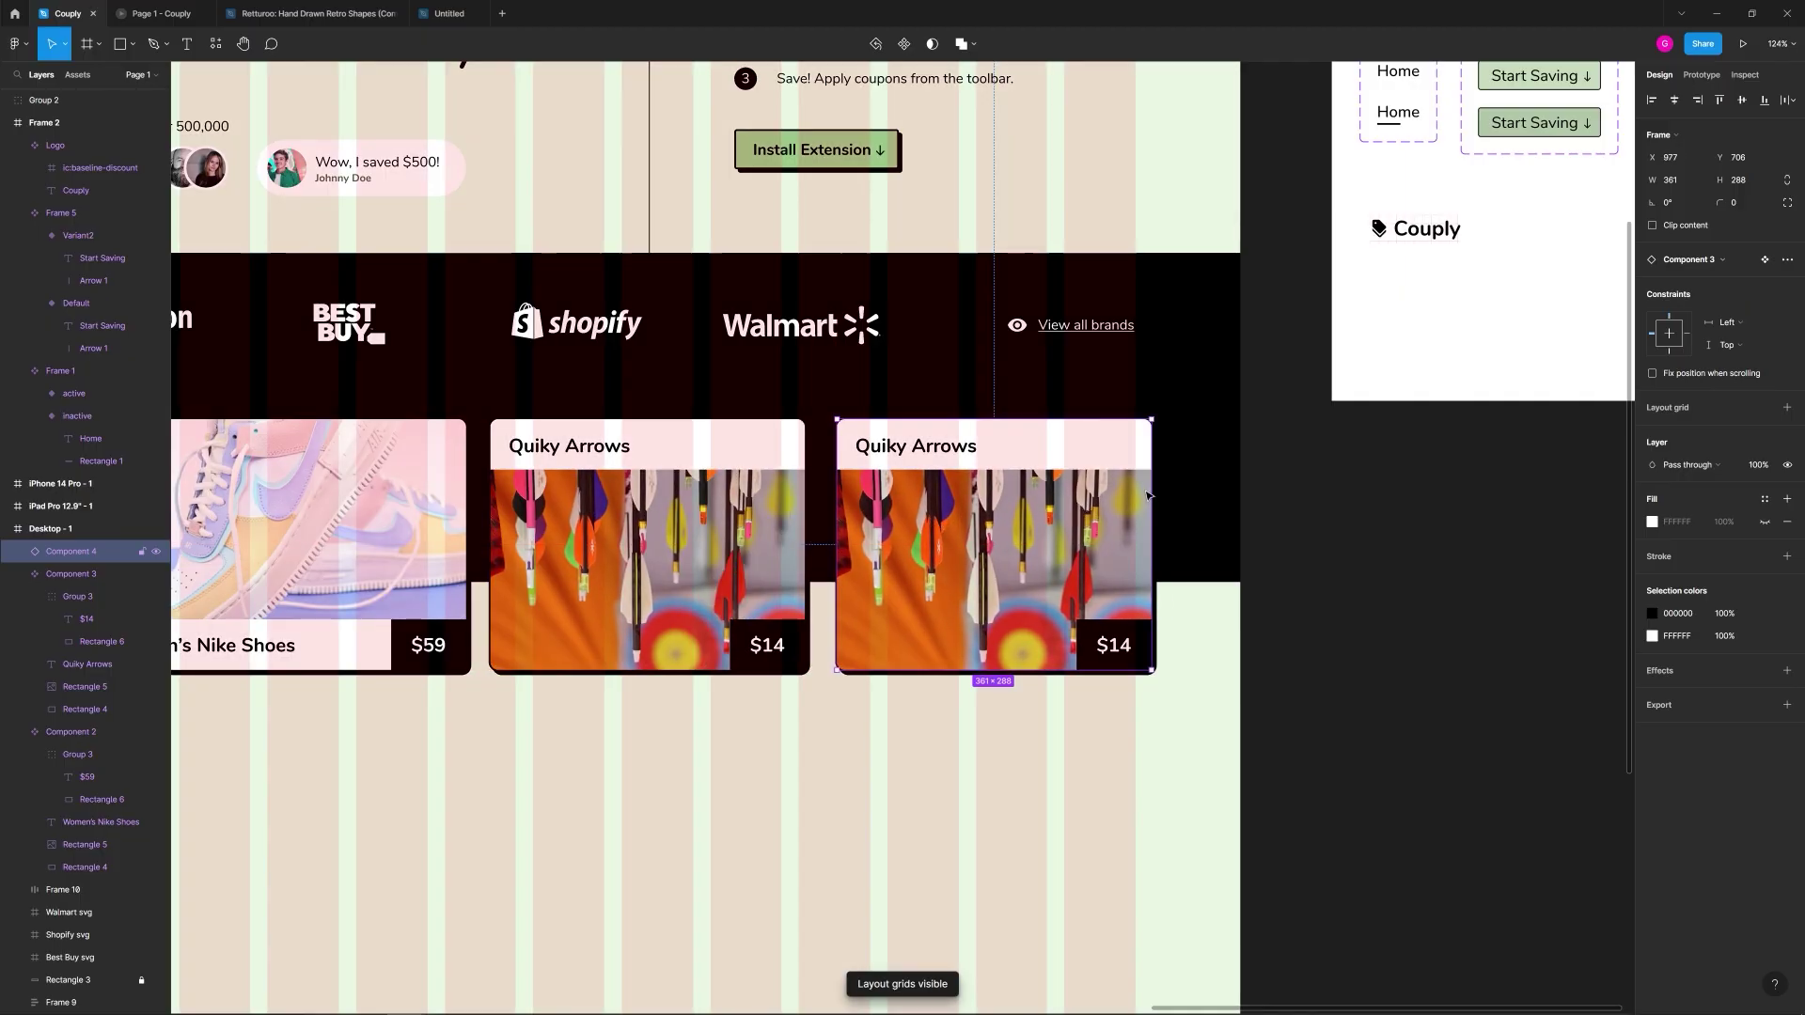
{"action": "left_click_drag", "start_coordinate": [1147, 486], "coordinate": [1133, 489]}
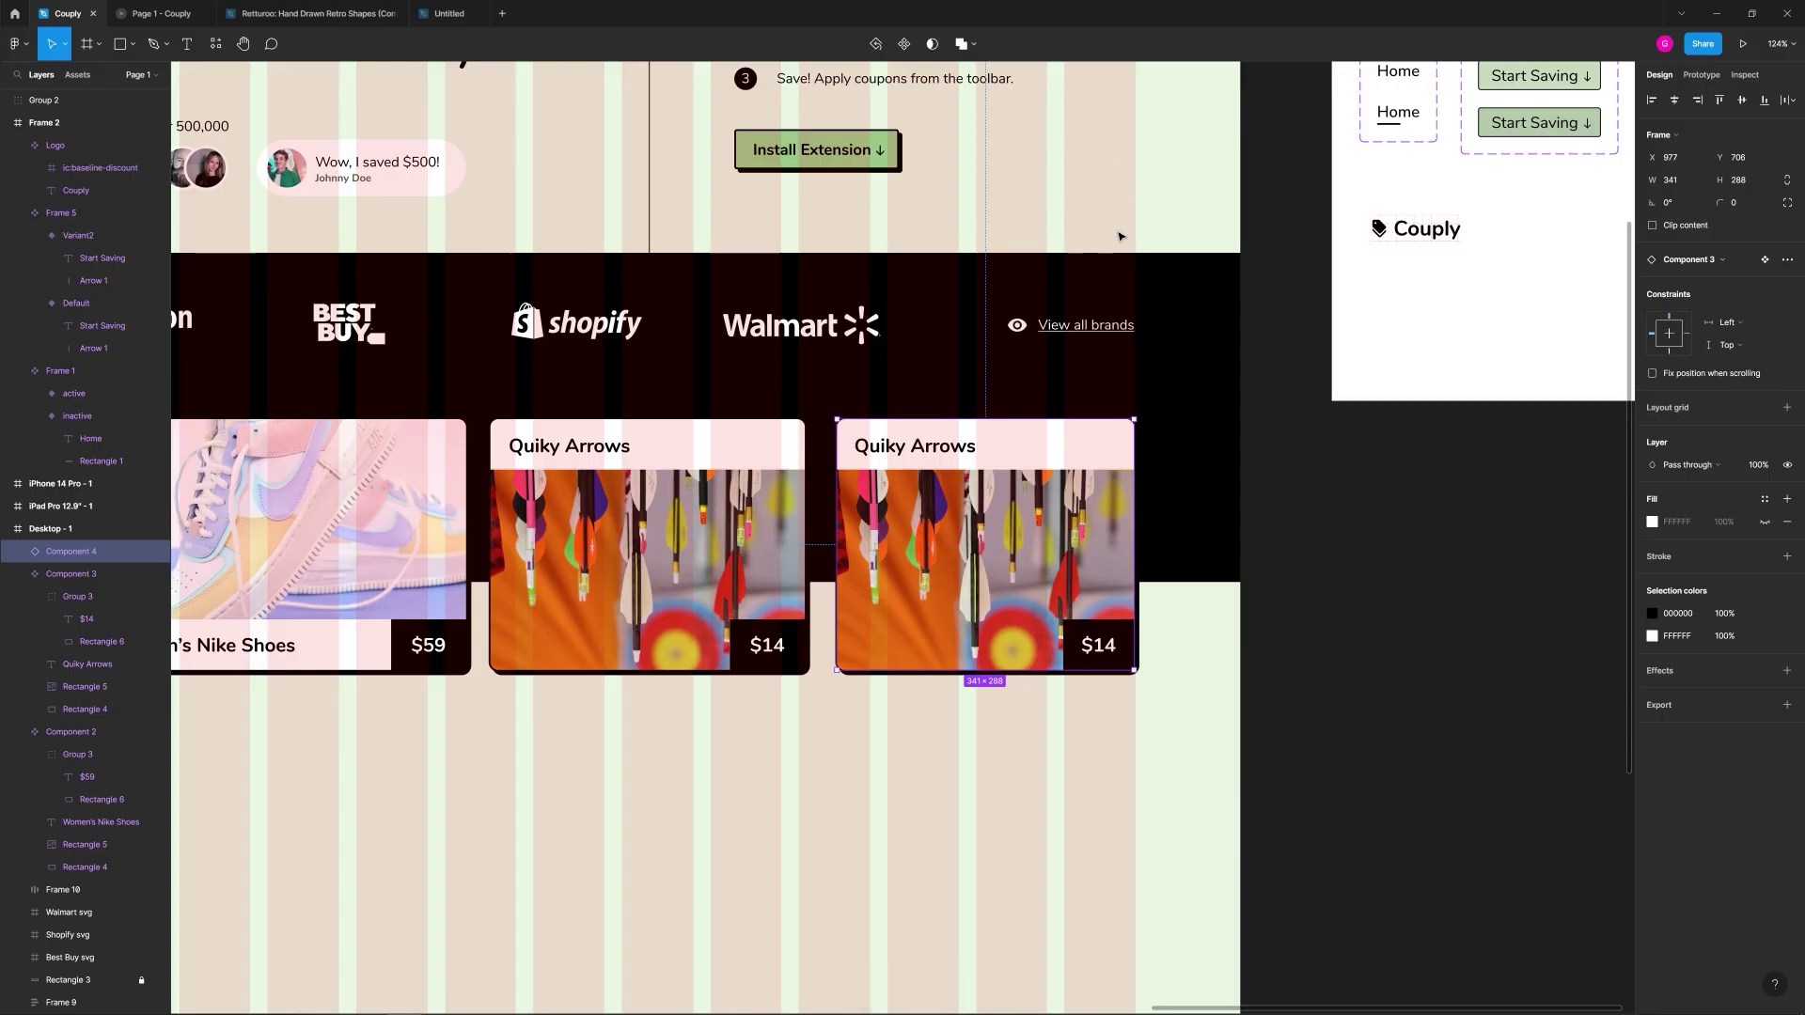
{"action": "key", "text": "ctrl+shift+4"}
{"action": "double_click", "coordinate": [917, 445]}
{"action": "left_click", "coordinate": [1203, 632]}
{"action": "left_click_drag", "start_coordinate": [996, 595], "coordinate": [994, 598]}
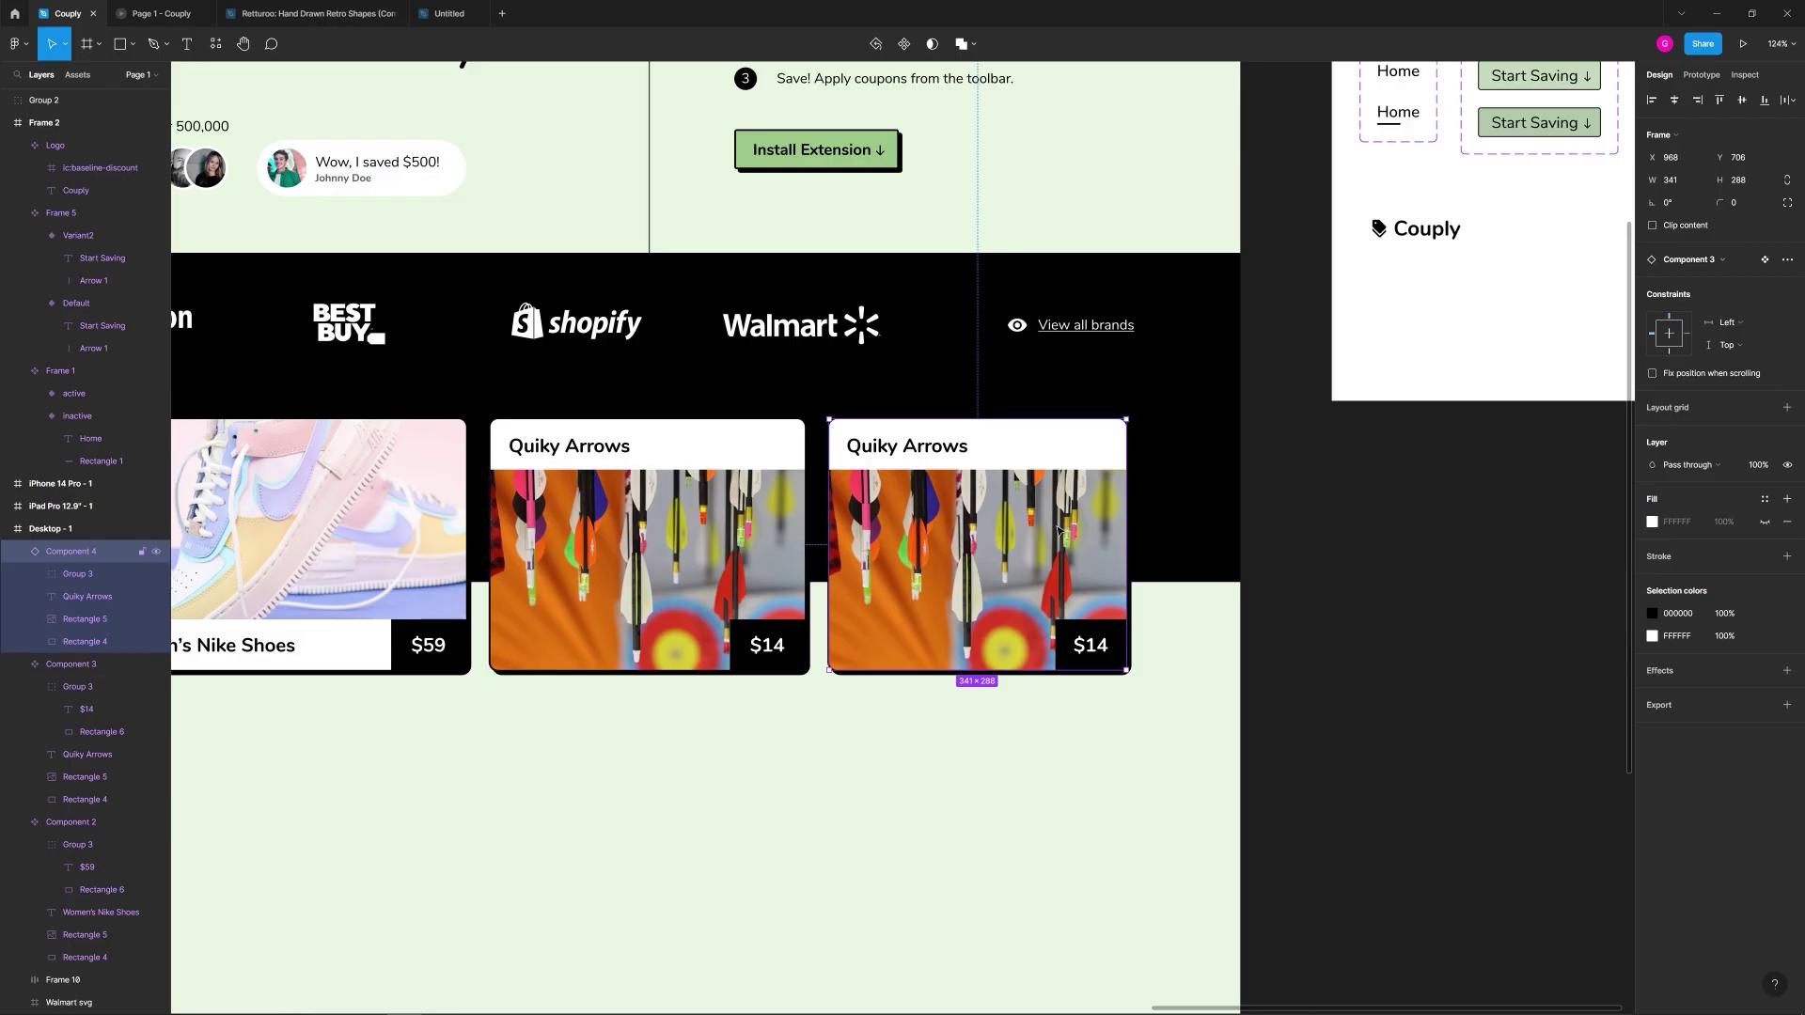
Step: Change the third card's title to "Headphones" and its price to $99
{"action": "double_click", "coordinate": [922, 456]}
{"action": "double_click", "coordinate": [919, 449]}
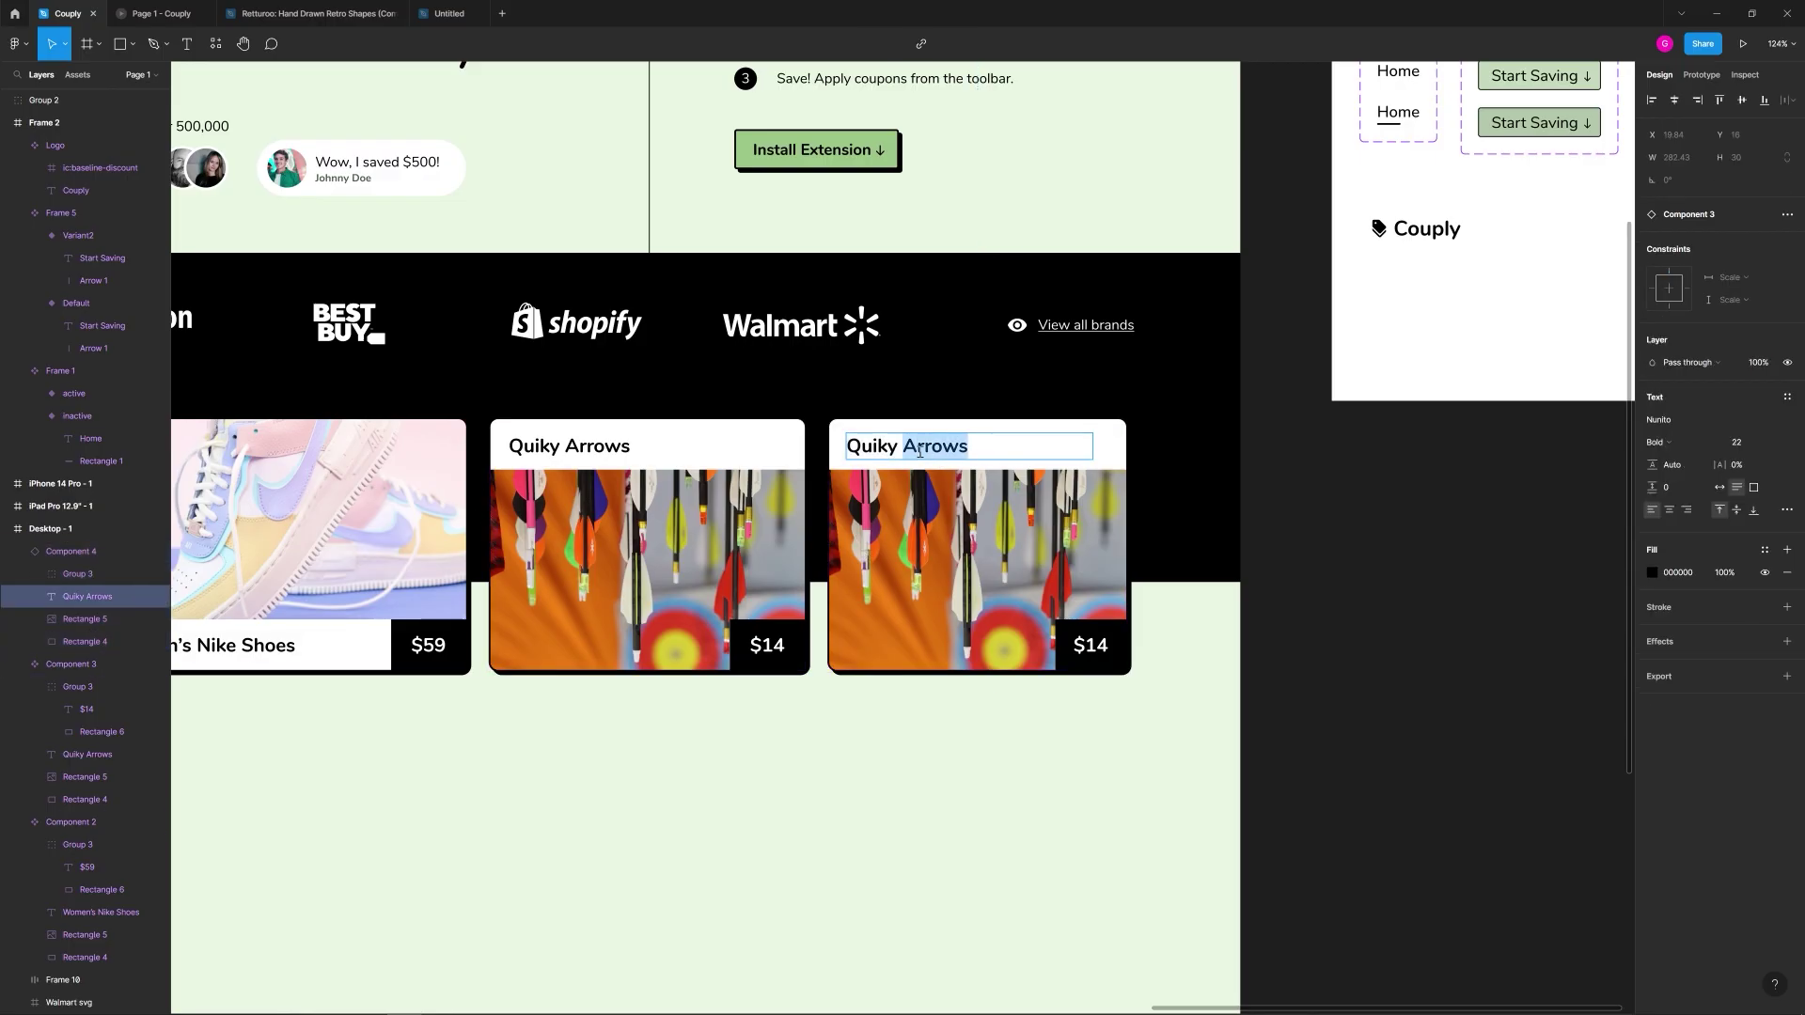
{"action": "type", "text": "Headphones"}
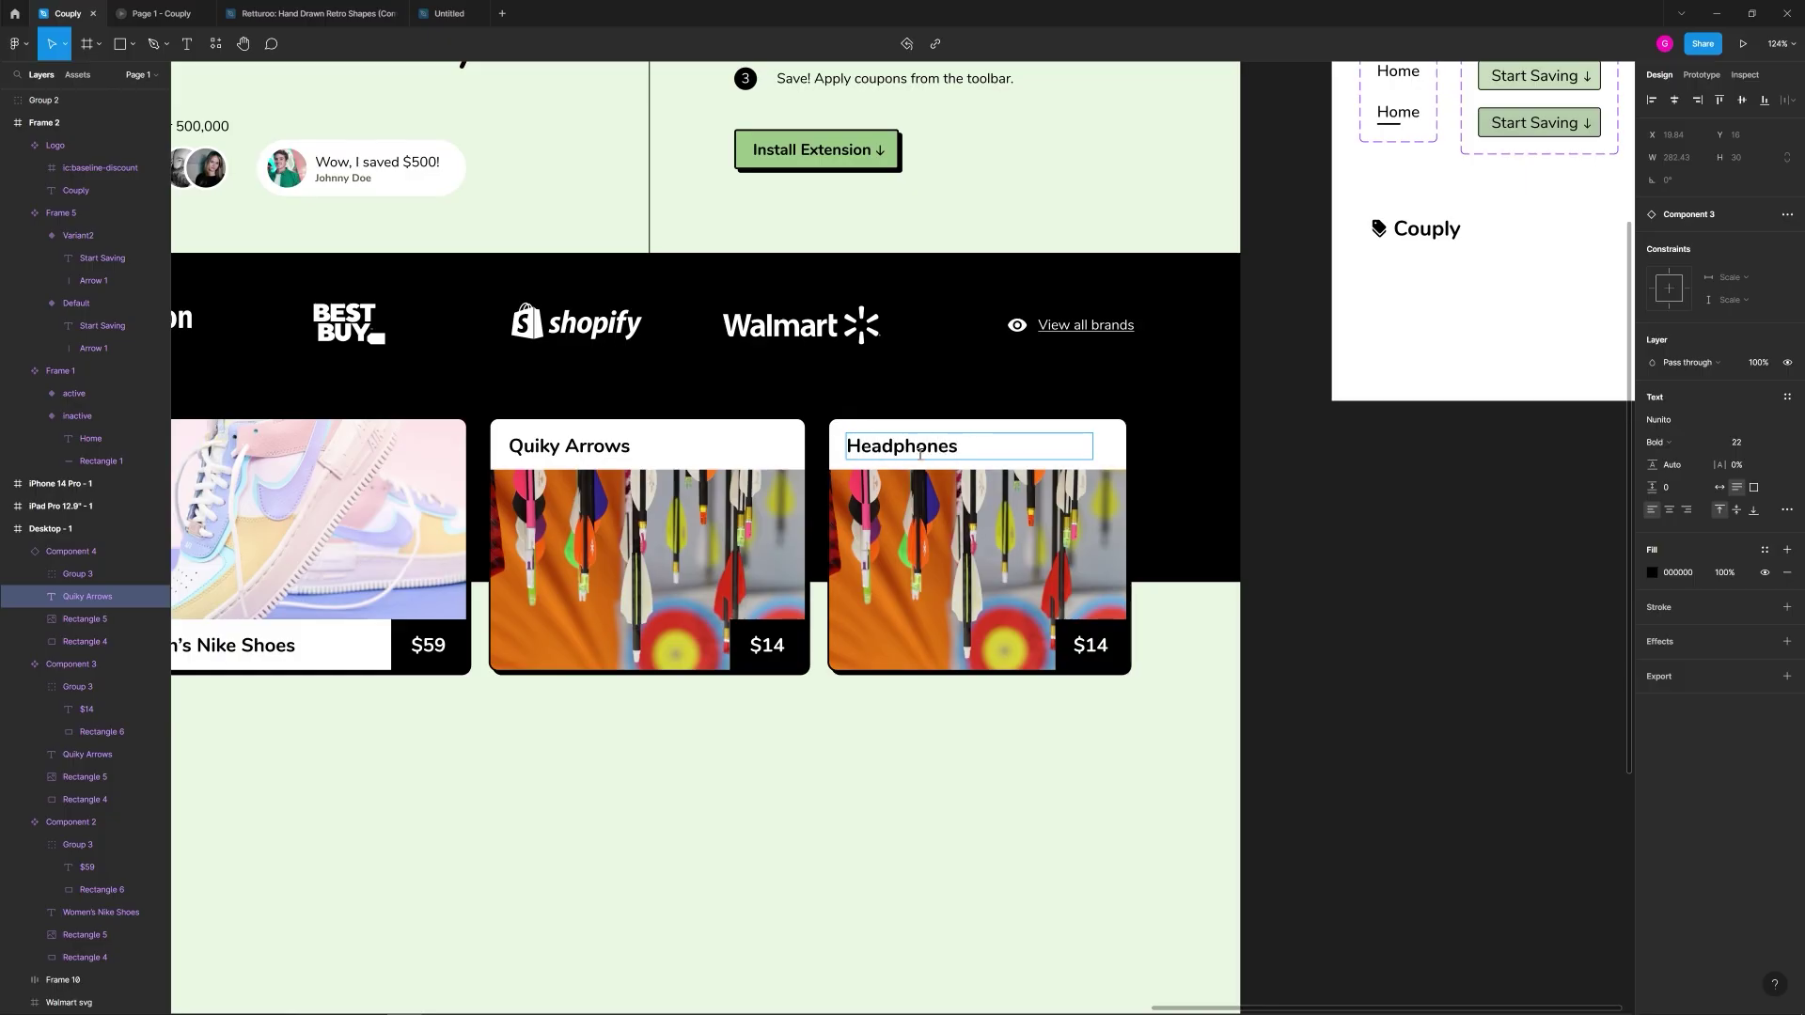
{"action": "left_click", "coordinate": [1020, 679]}
{"action": "double_click", "coordinate": [1092, 648]}
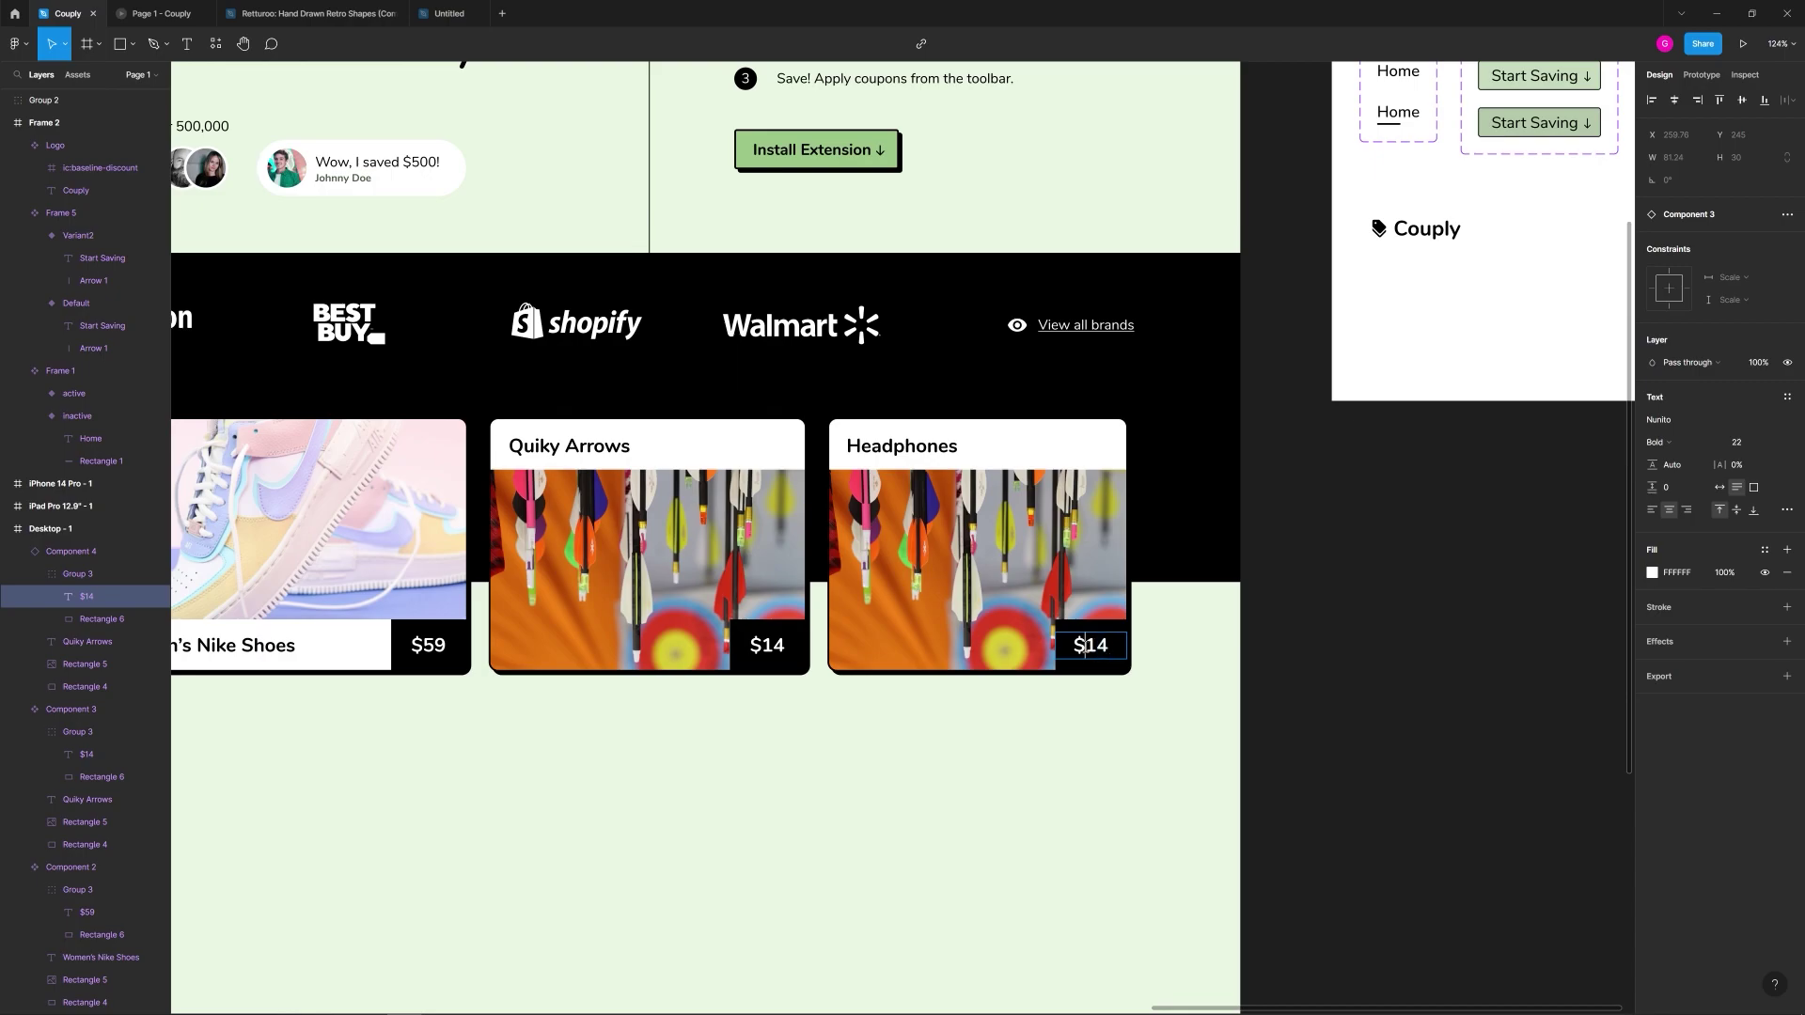
{"action": "left_click", "coordinate": [1010, 580]}
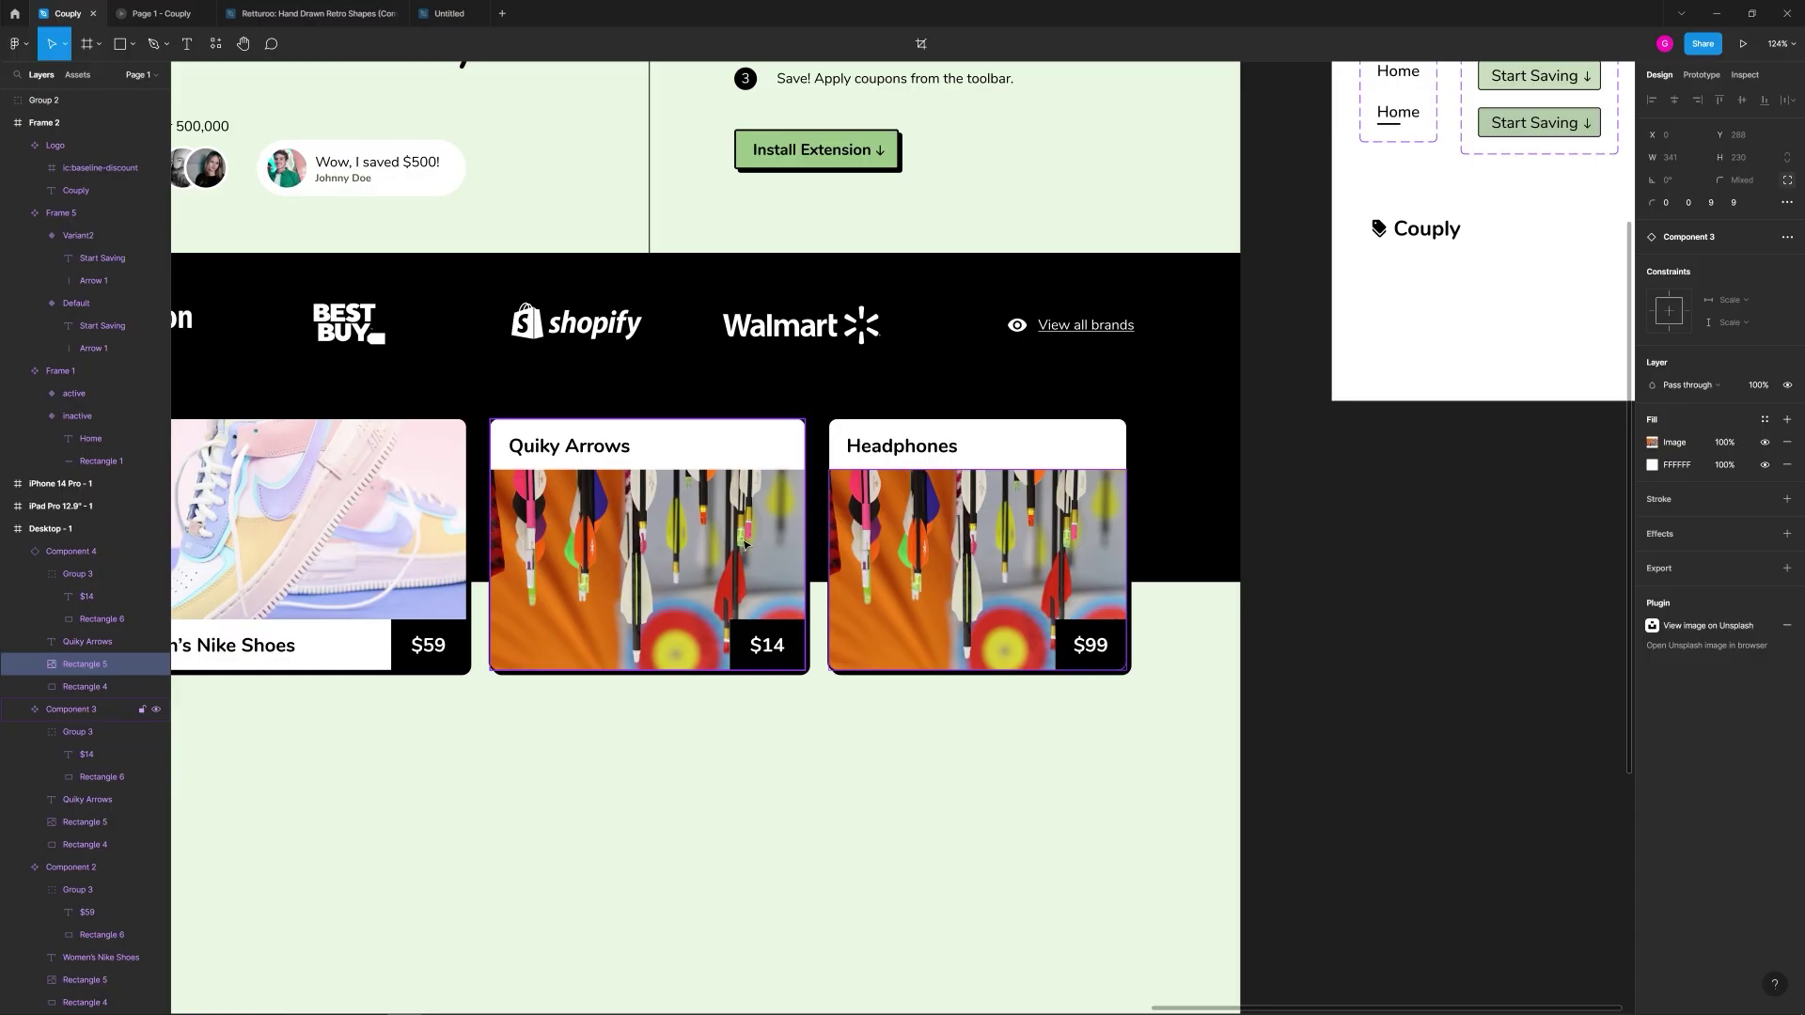
Step: Select the Quiky Arrows main component's image, run the Unsplash plugin and search for "archery"
{"action": "scroll", "coordinate": [947, 733], "scroll_direction": "up", "scroll_amount": 1}
{"action": "left_click", "coordinate": [698, 532]}
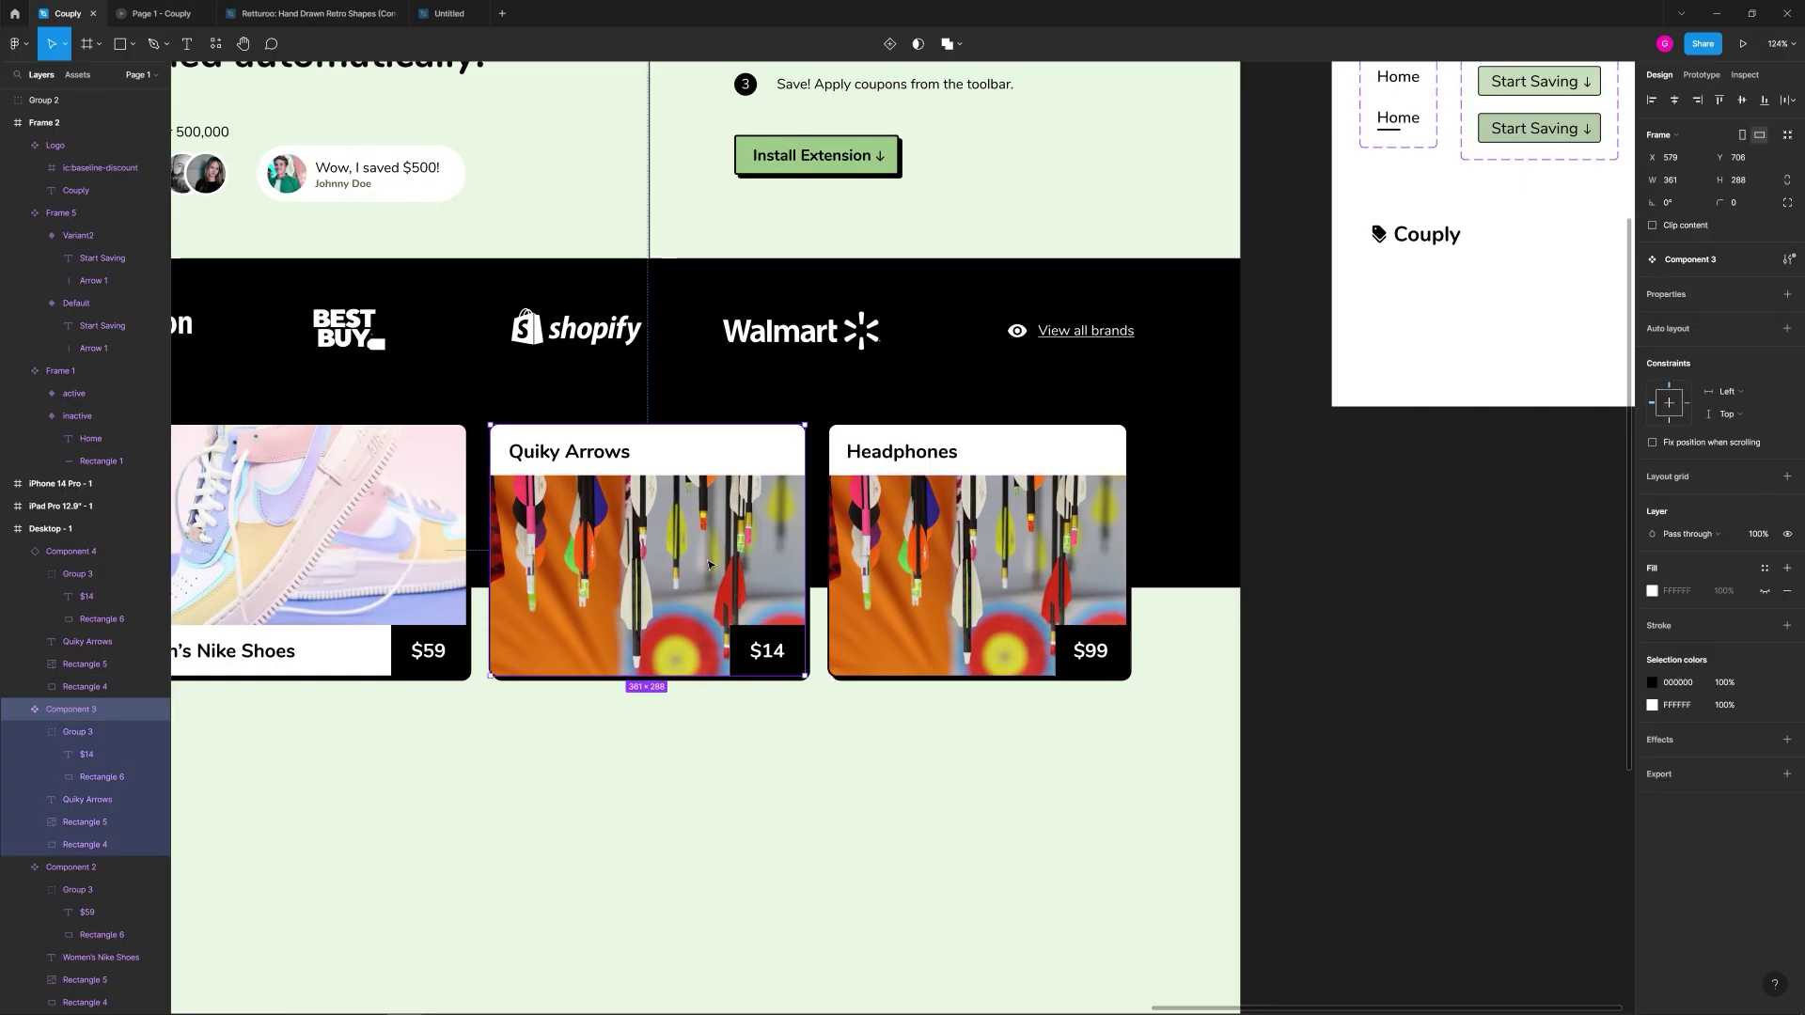
{"action": "double_click", "coordinate": [681, 534]}
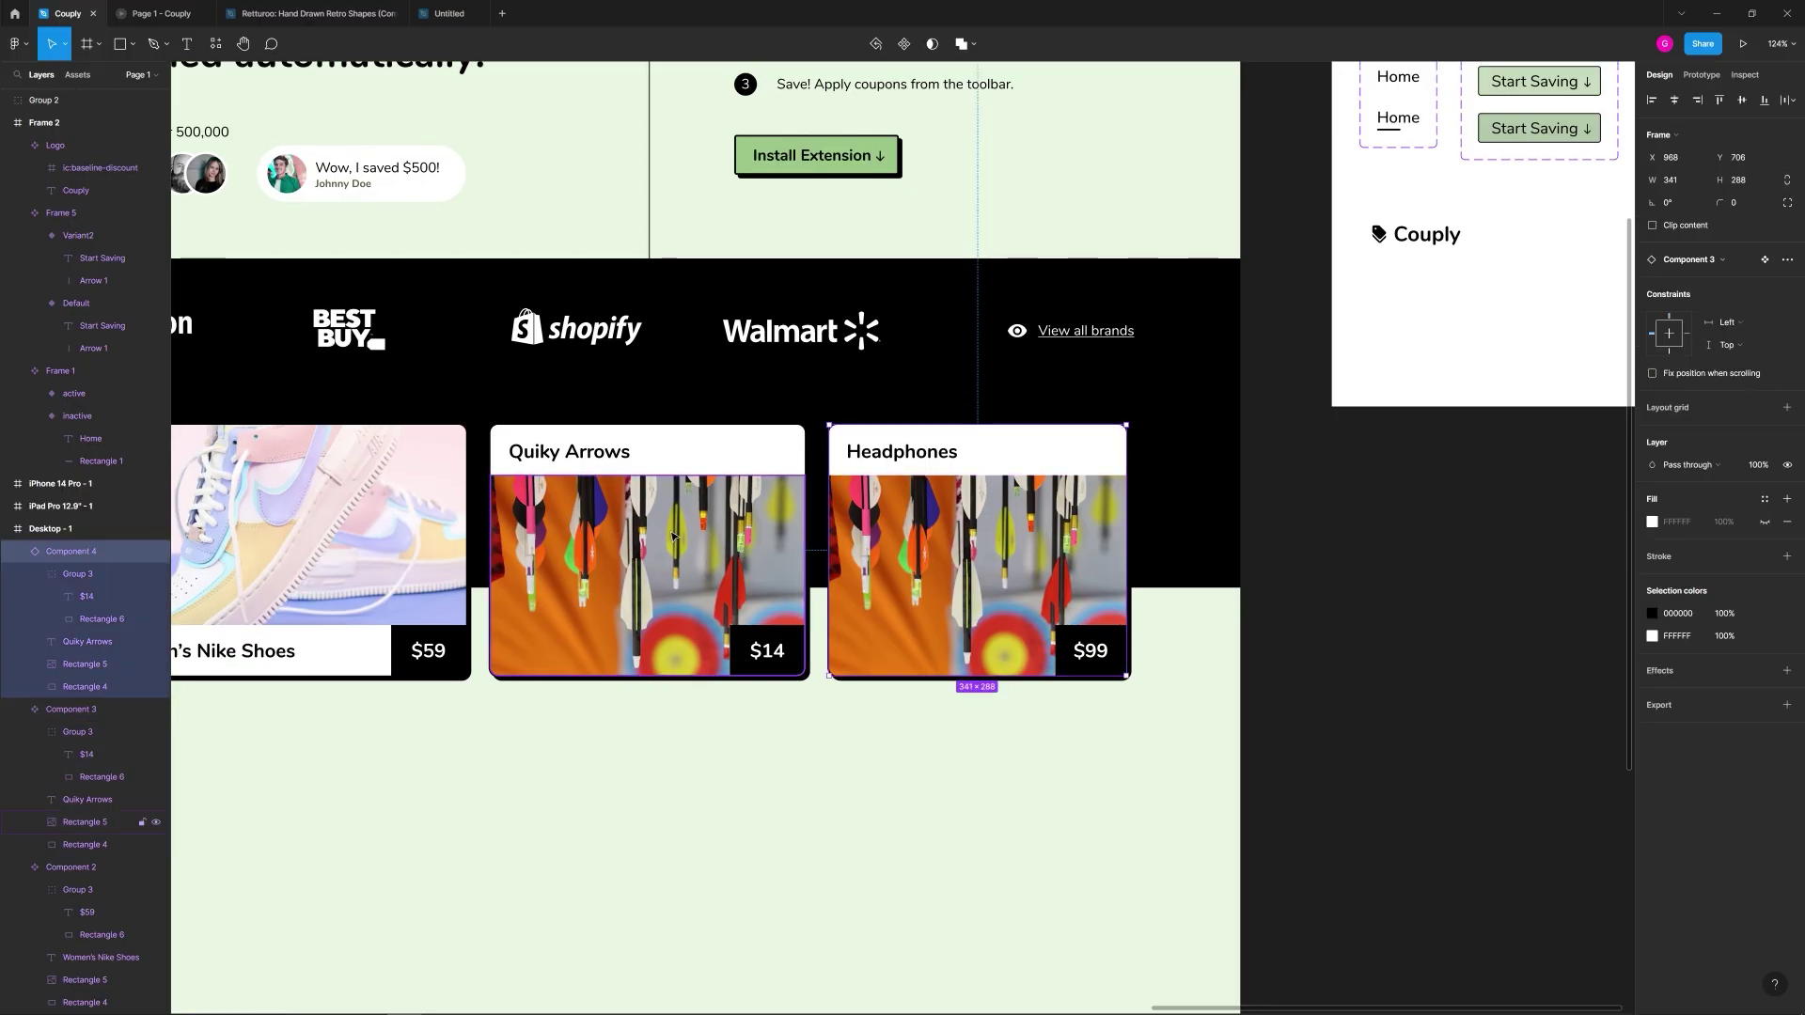
{"action": "right_click", "coordinate": [1386, 524]}
{"action": "mouse_move", "coordinate": [1466, 637]}
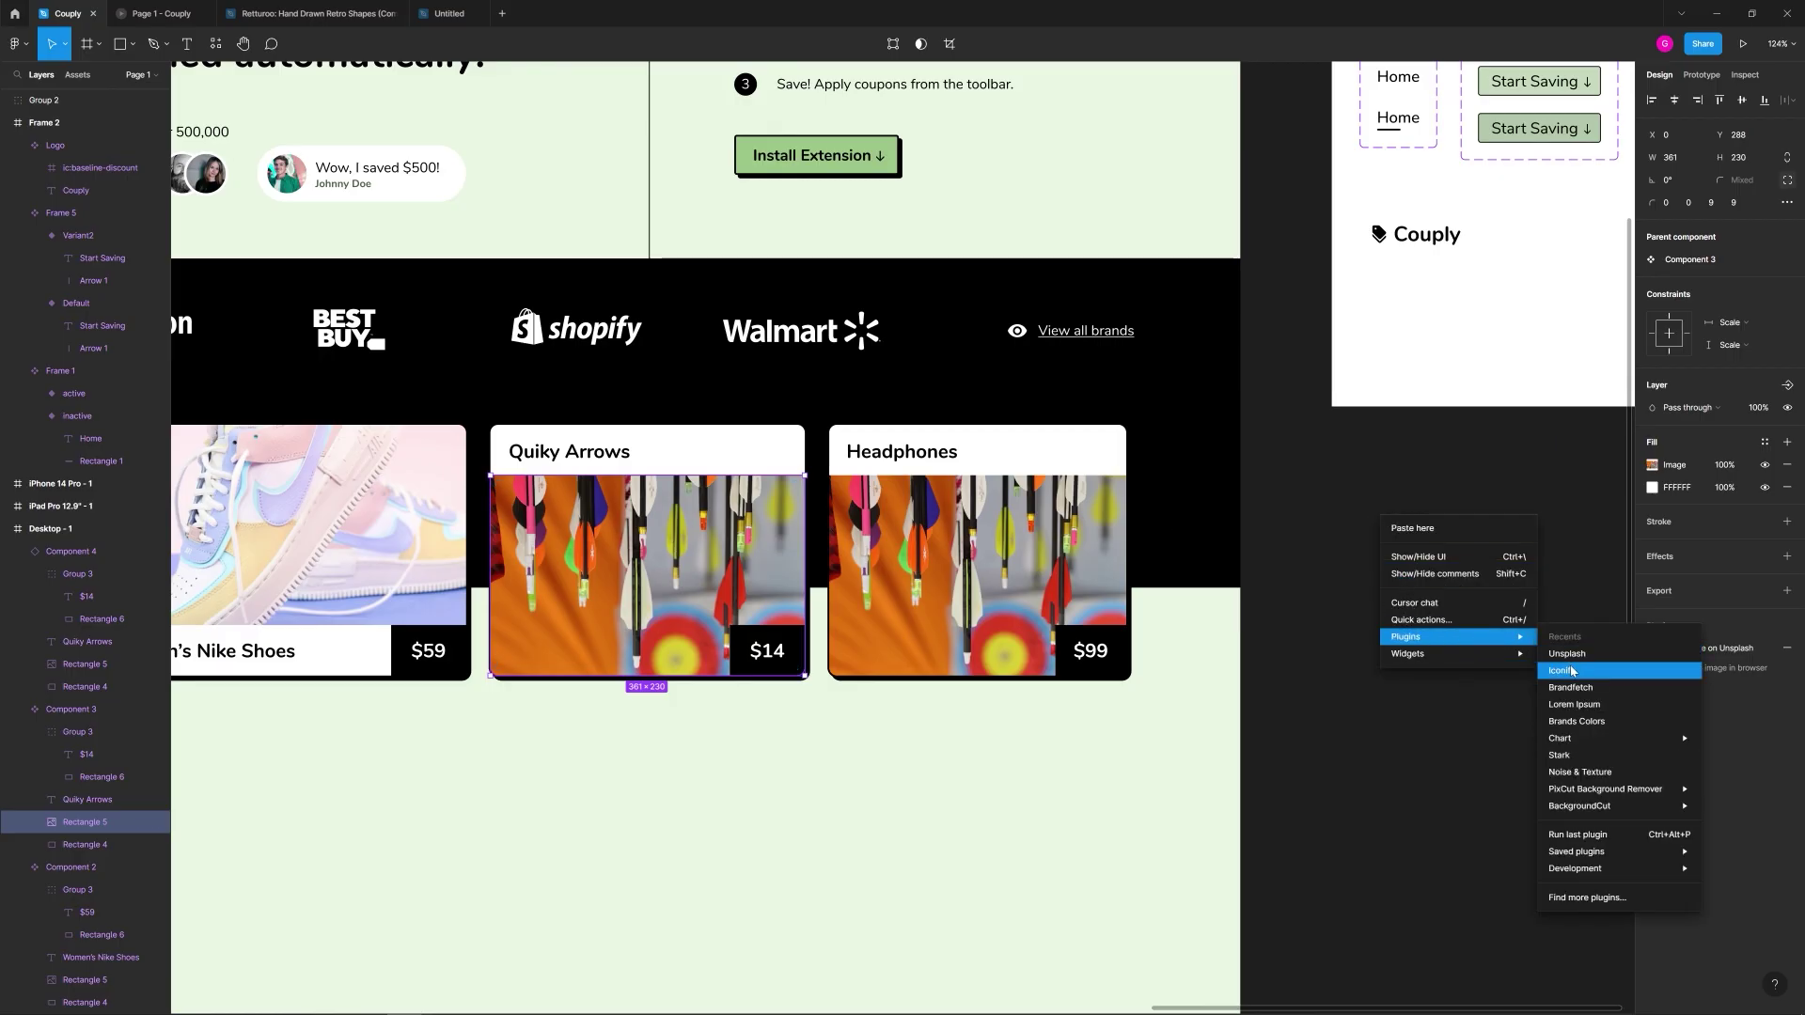
{"action": "left_click", "coordinate": [1568, 654]}
{"action": "left_click", "coordinate": [1376, 353]}
{"action": "type", "text": "archery"}
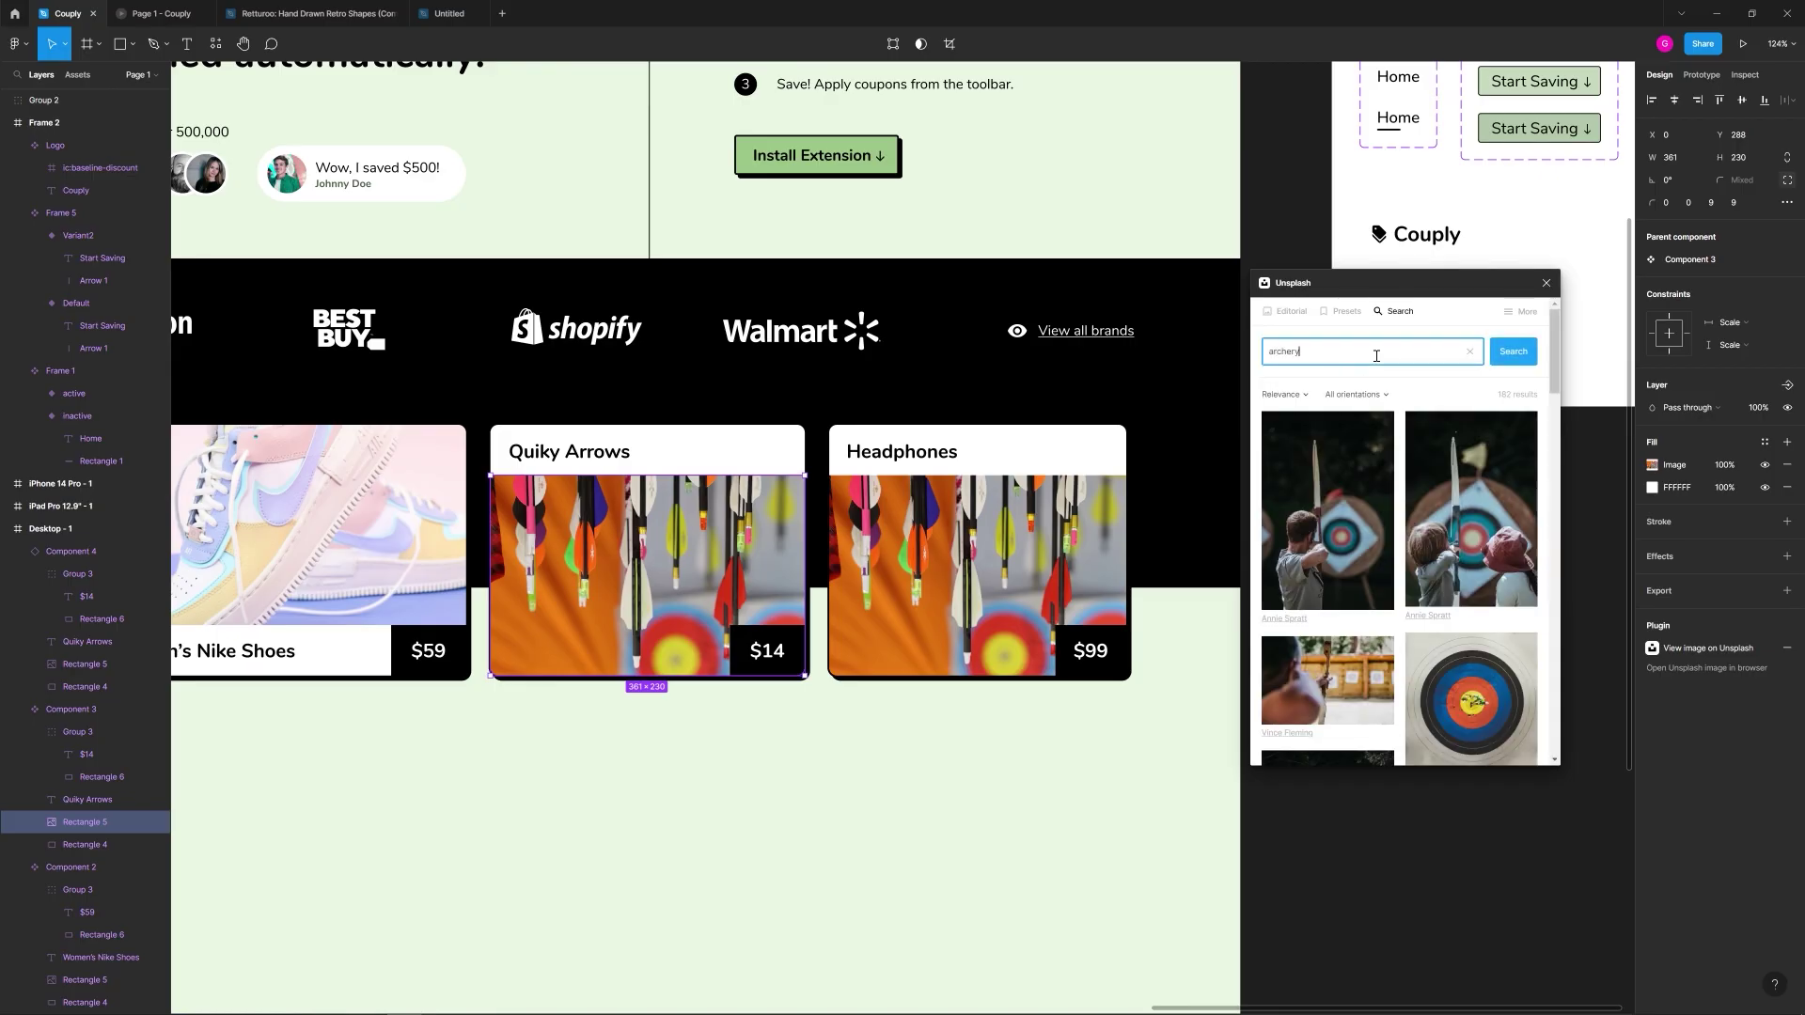
Step: Fill the Quiky Arrows card's image with the Unsplash photo of the archer statue drawing a bow
{"action": "scroll", "coordinate": [1424, 689], "scroll_direction": "down", "scroll_amount": 5}
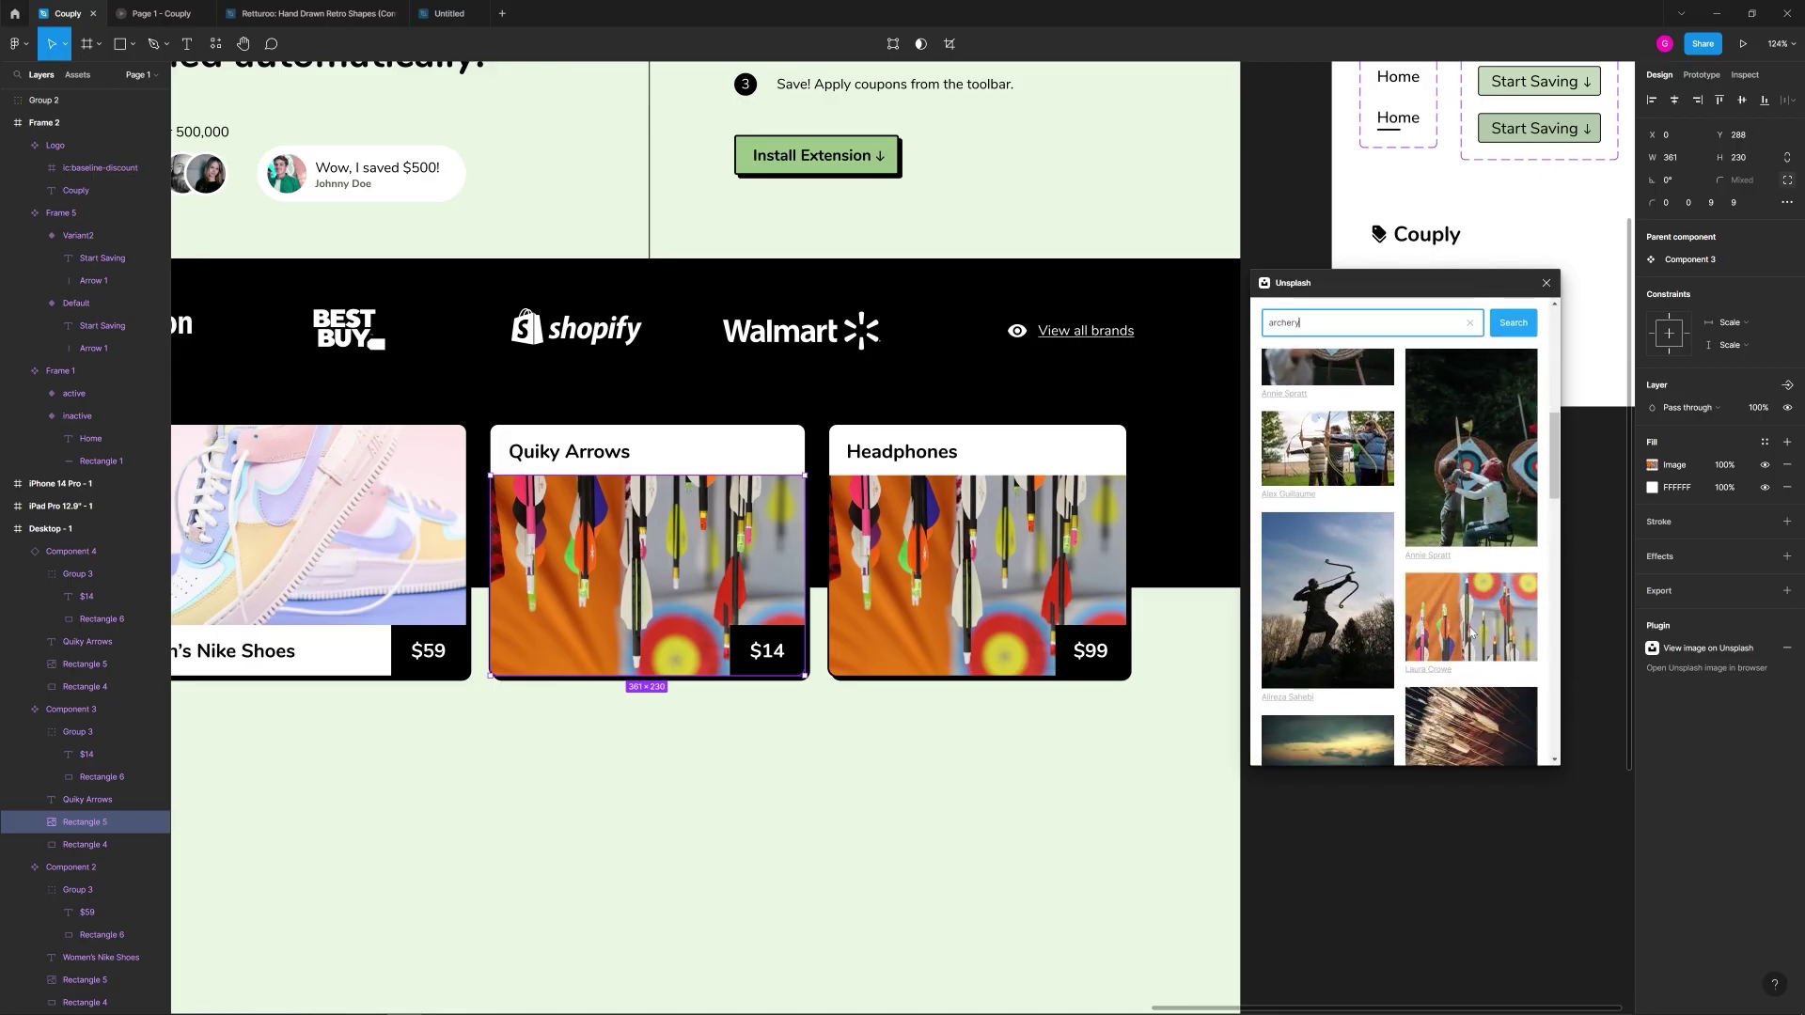
{"action": "left_click", "coordinate": [1326, 611]}
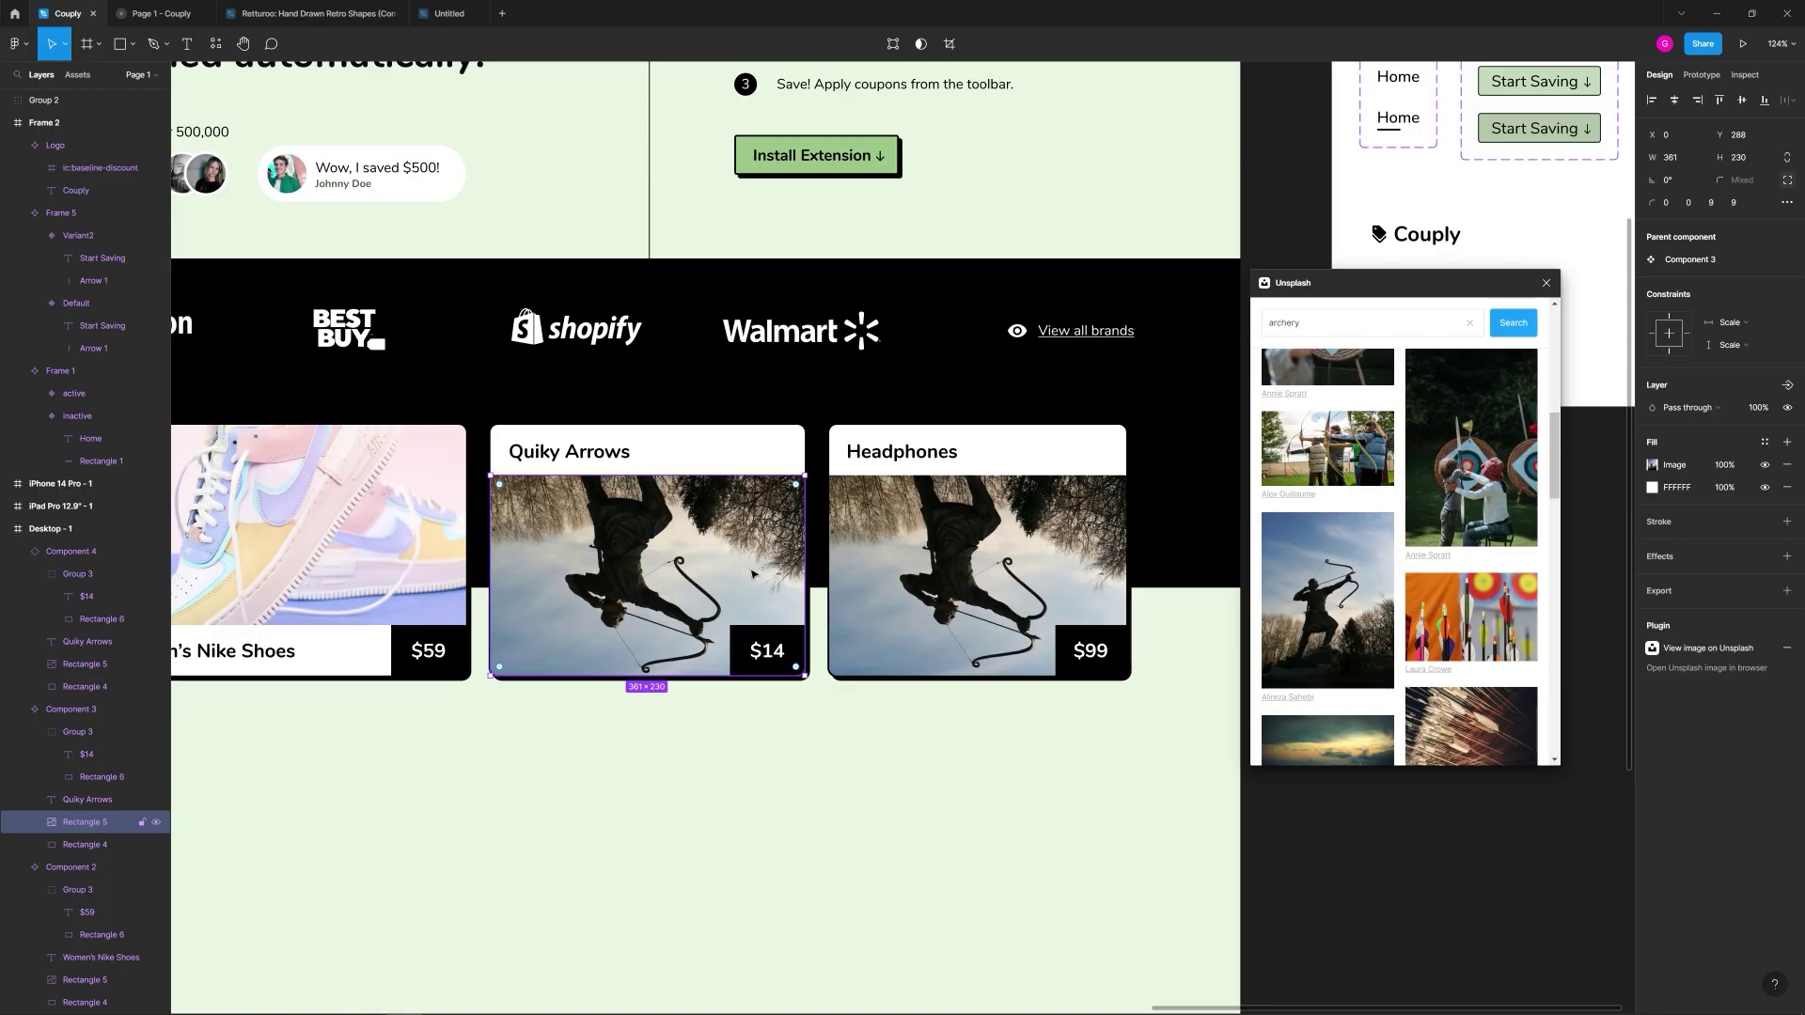
{"action": "left_click", "coordinate": [851, 752]}
Step: Flip the archer image vertically in place within the Quiky Arrows card so the statue stands upright
{"action": "left_click", "coordinate": [633, 547]}
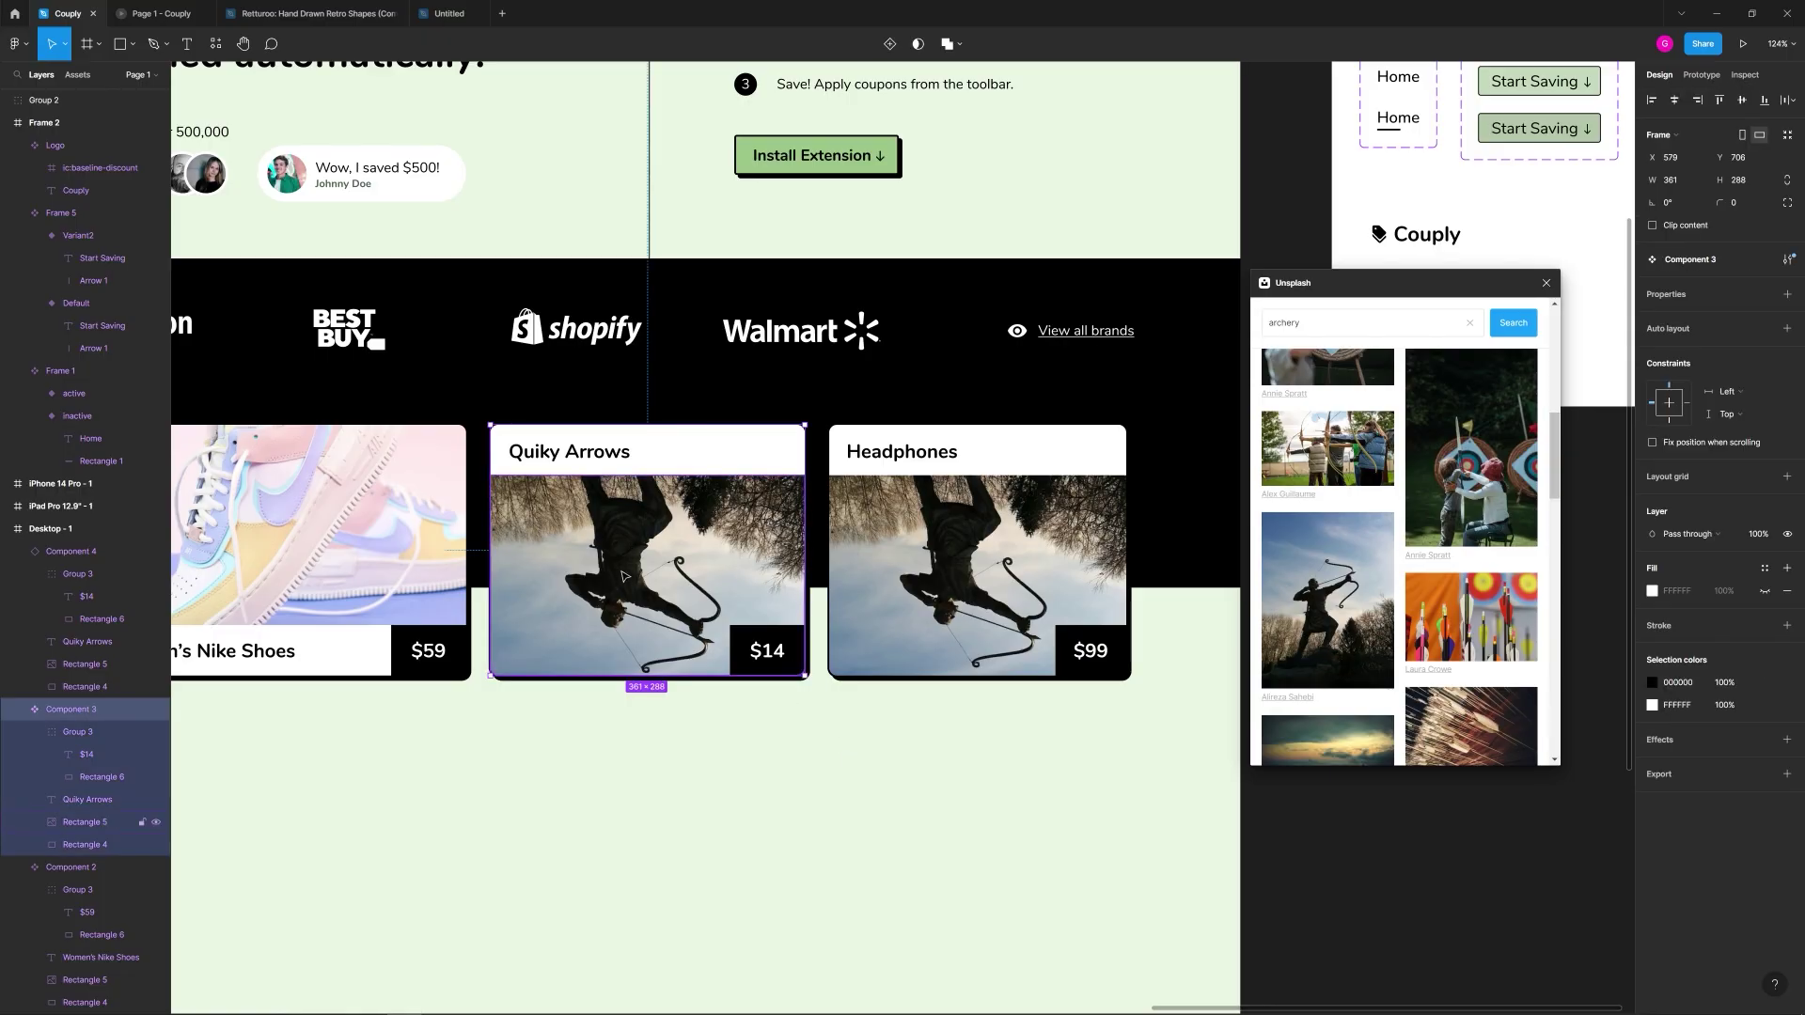
{"action": "scroll", "coordinate": [629, 576], "scroll_direction": "up", "scroll_amount": 5}
{"action": "double_click", "coordinate": [711, 520]}
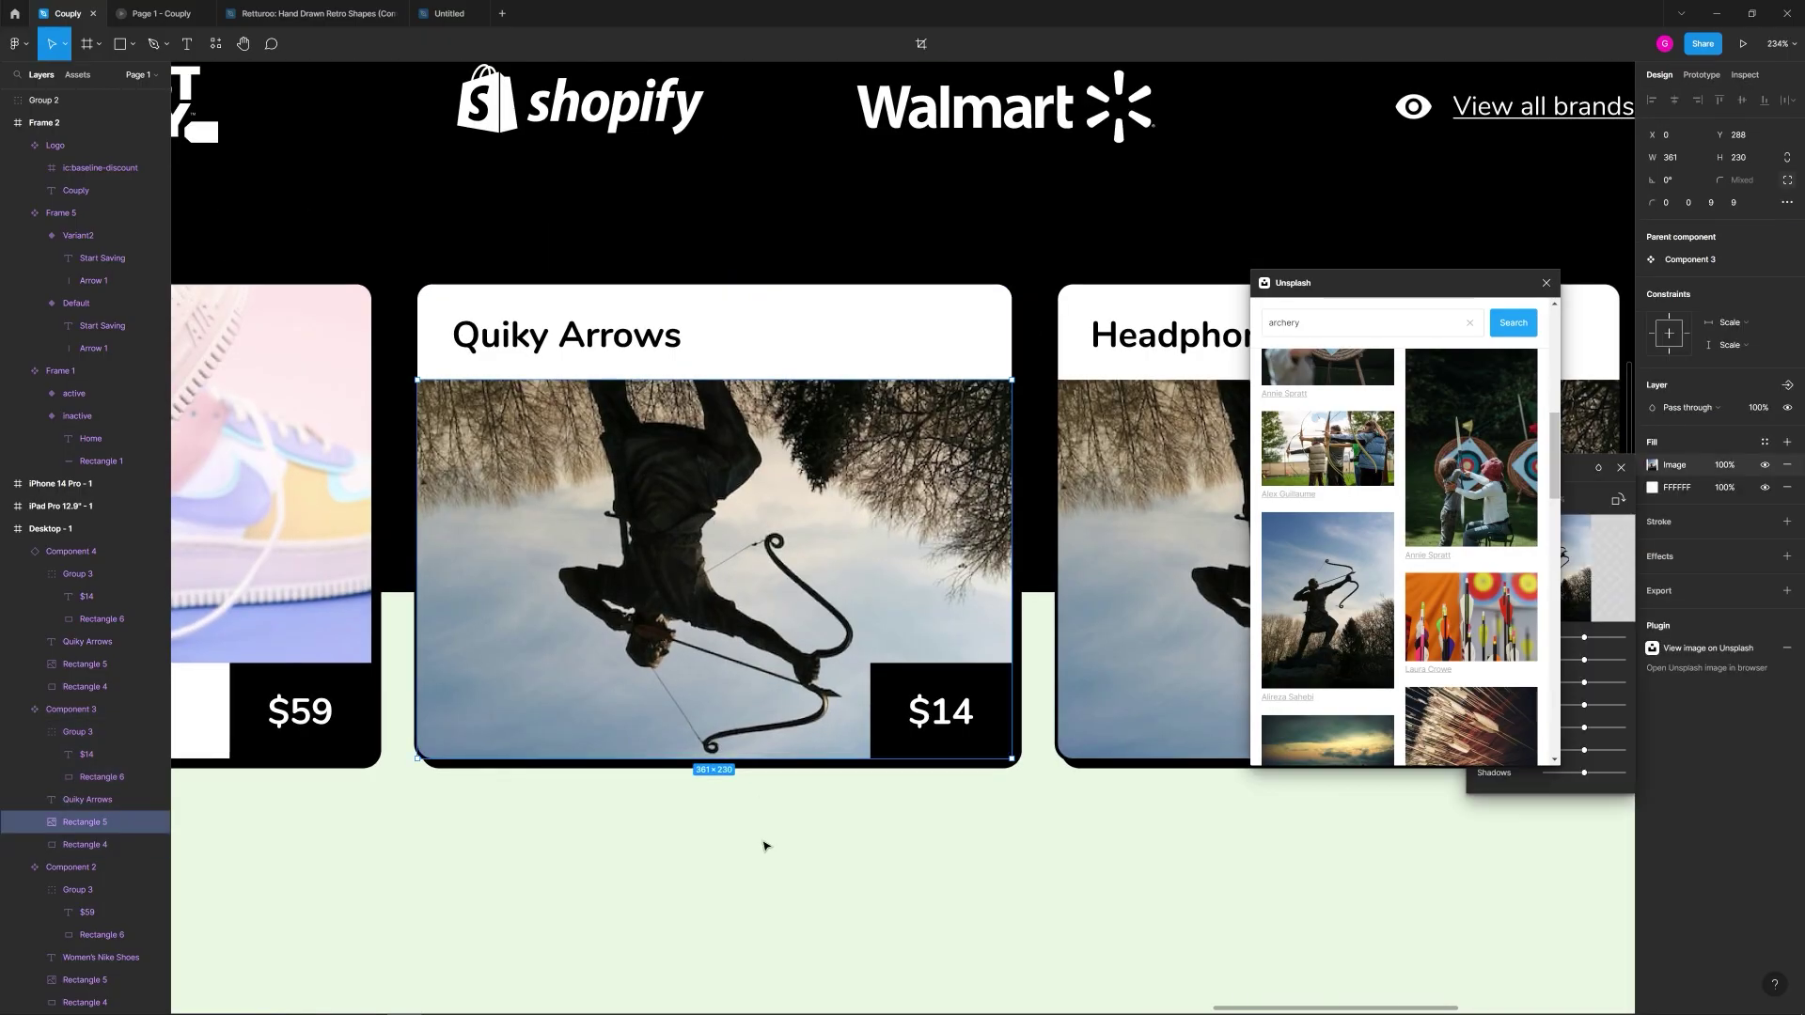
{"action": "key", "text": "Escape"}
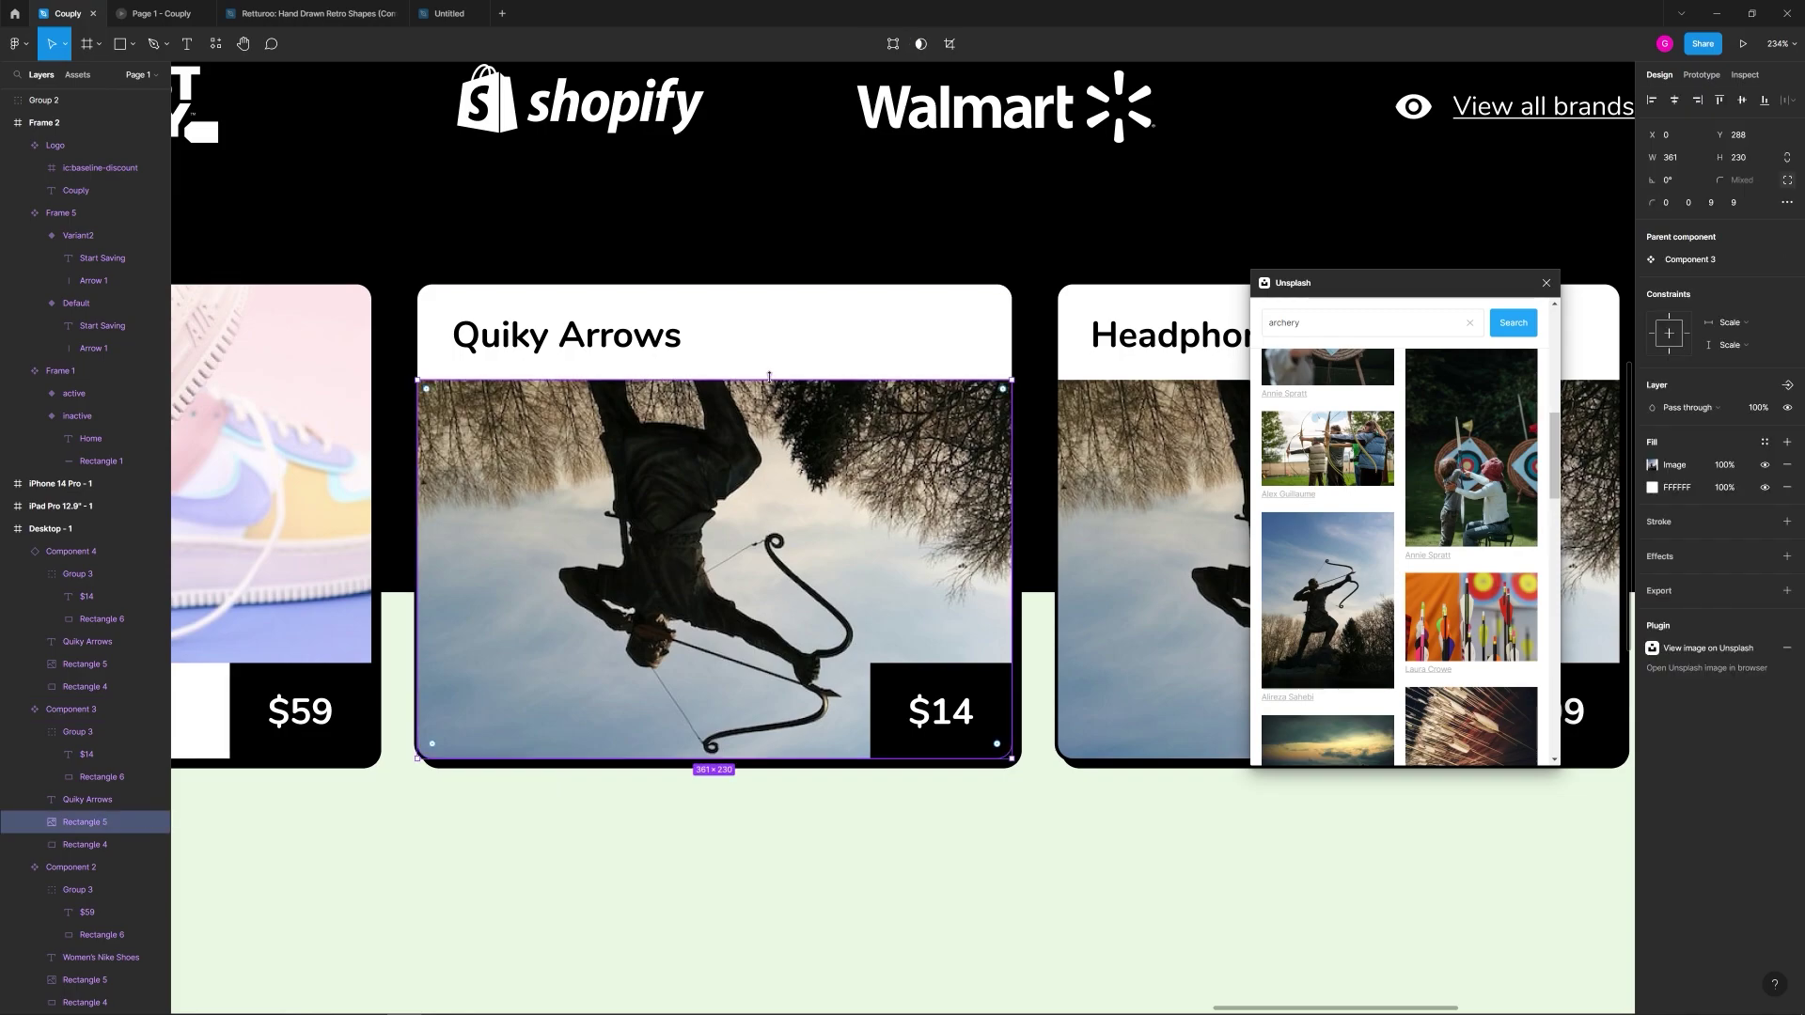
{"action": "left_click_drag", "start_coordinate": [769, 383], "coordinate": [780, 758]}
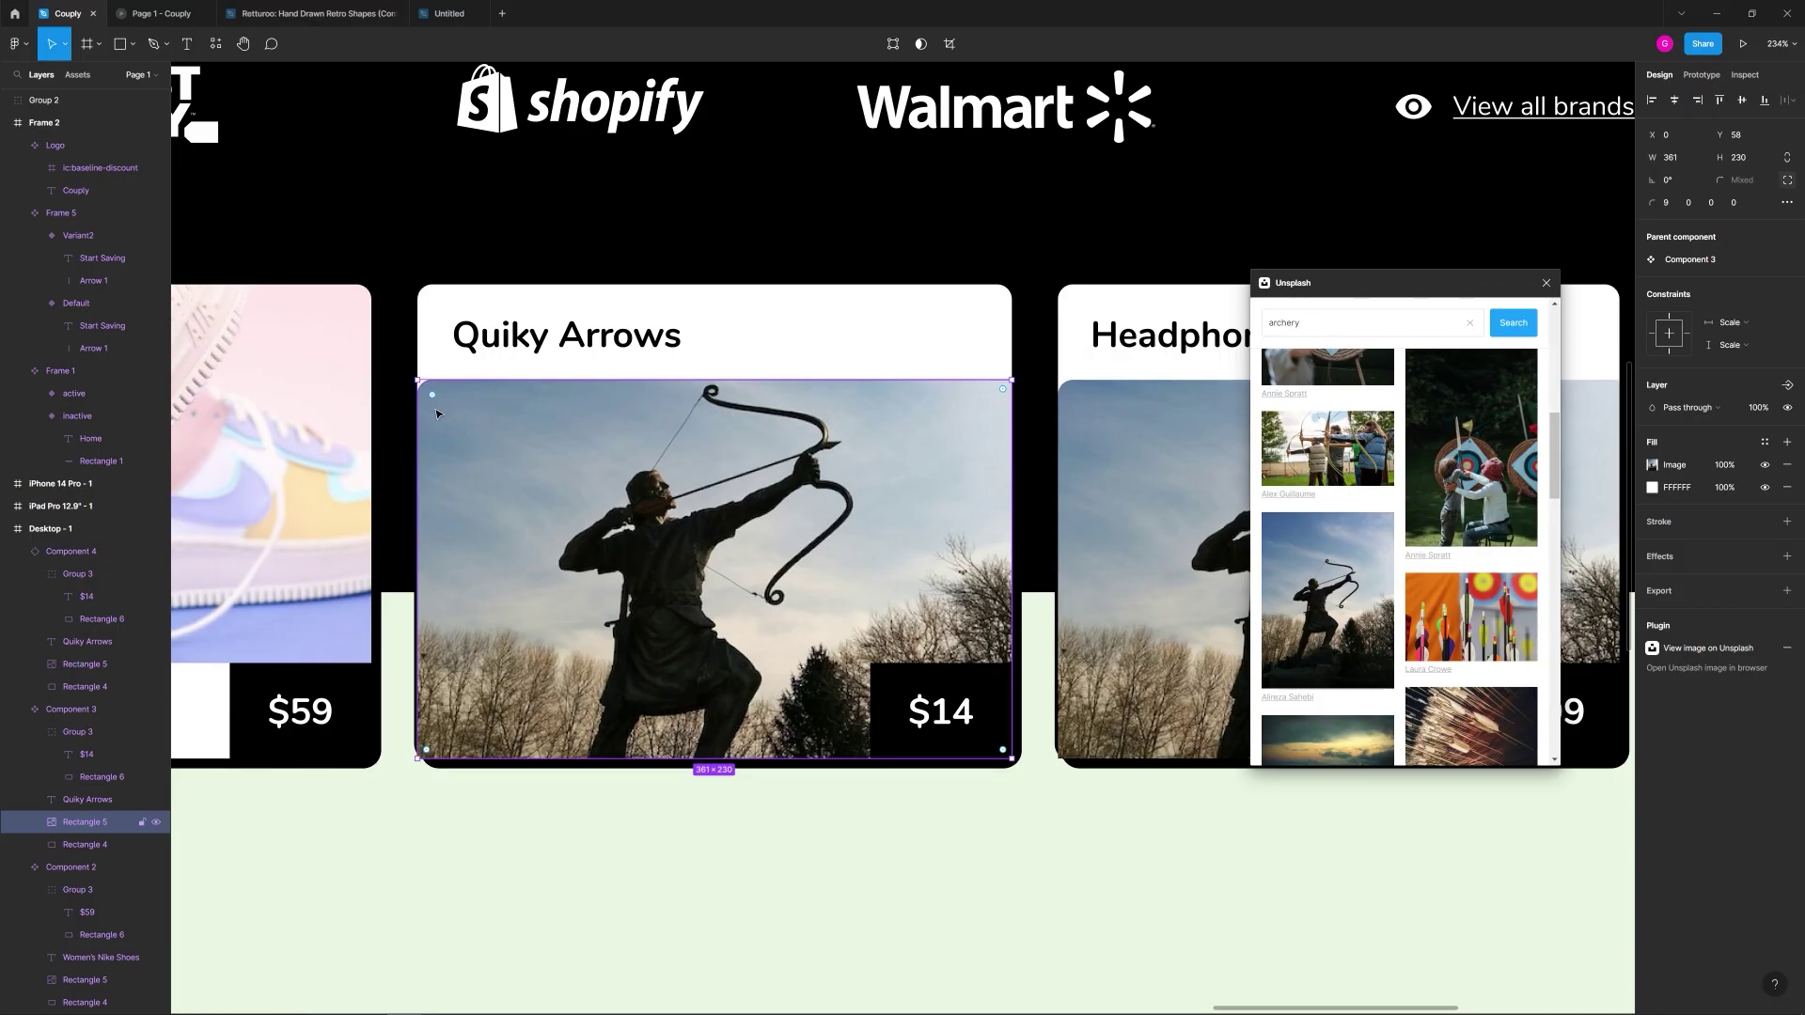
Step: Set the archer image's upper corners to radius 0 and round its two lower corners to 9
{"action": "left_click_drag", "start_coordinate": [435, 400], "coordinate": [419, 381]}
{"action": "left_click_drag", "start_coordinate": [428, 754], "coordinate": [441, 751]}
{"action": "left_click_drag", "start_coordinate": [1002, 749], "coordinate": [998, 755]}
{"action": "left_click", "coordinate": [991, 838]}
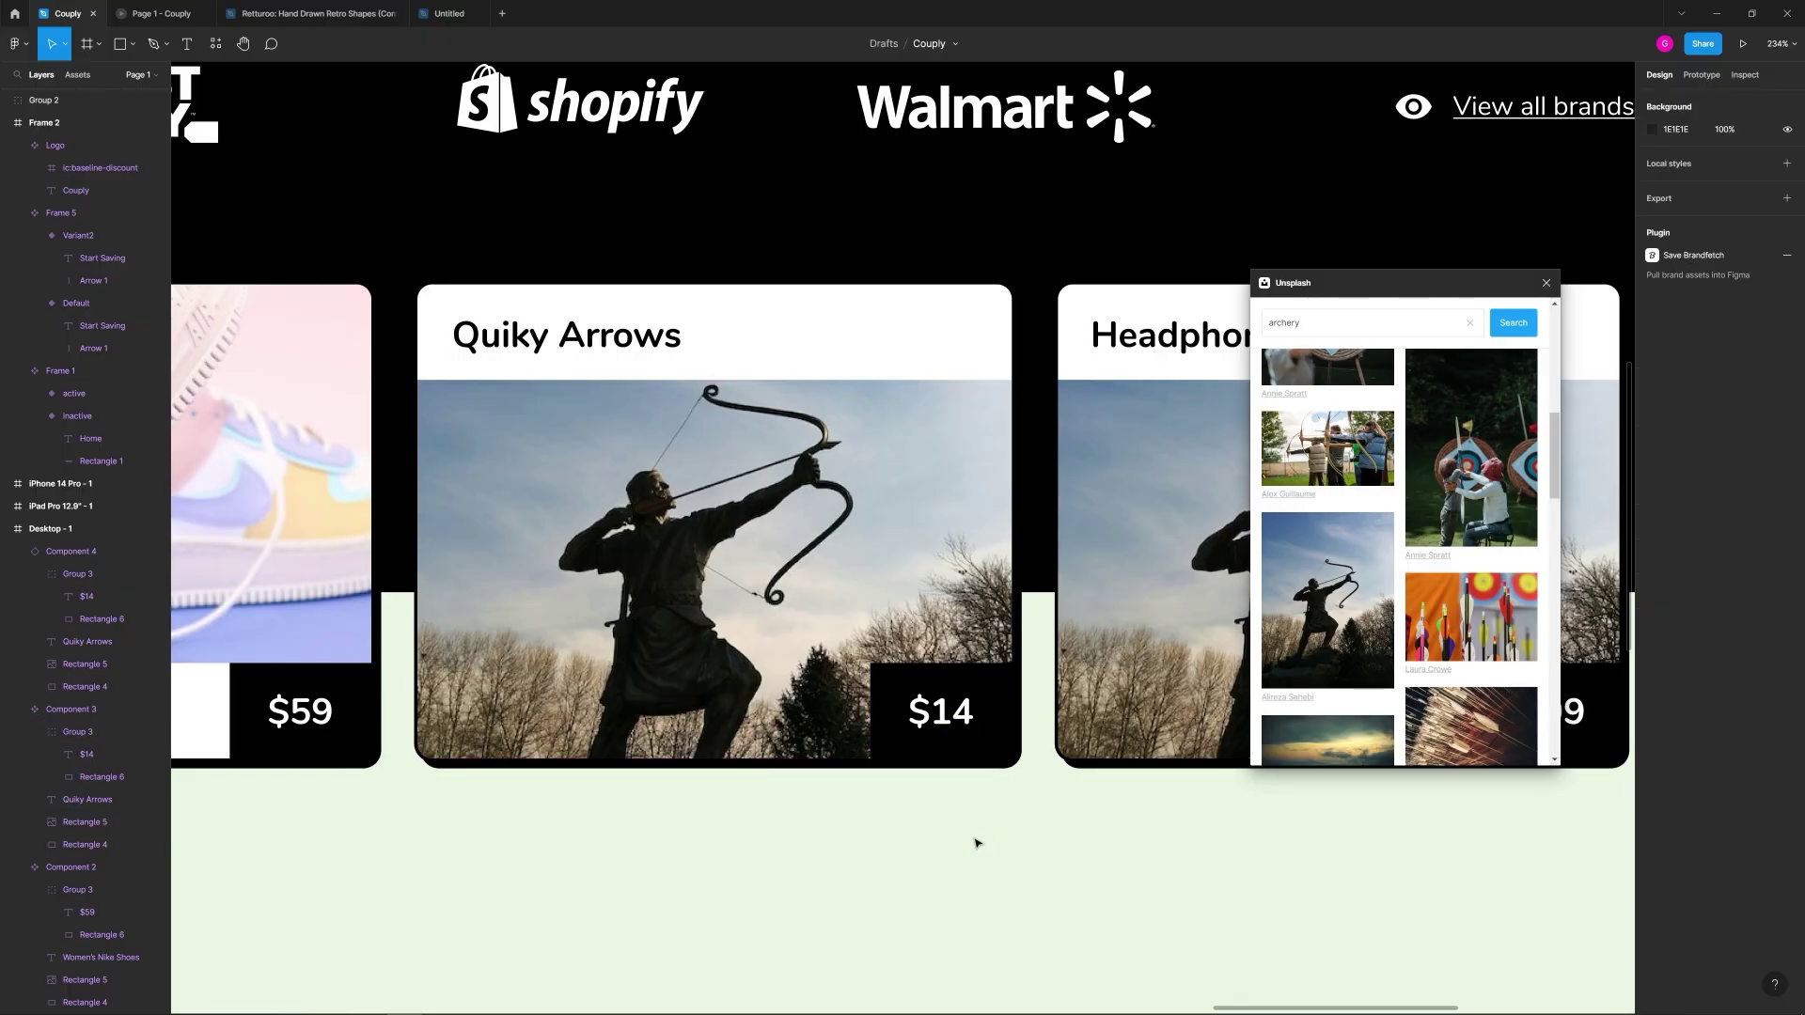
Step: Search Unsplash for "headphones", fill the Headphones card's image with the black headphones on yellow, and close the plugin
{"action": "scroll", "coordinate": [1027, 837], "scroll_direction": "down", "scroll_amount": 6}
{"action": "scroll", "coordinate": [725, 642], "scroll_direction": "up", "scroll_amount": 1}
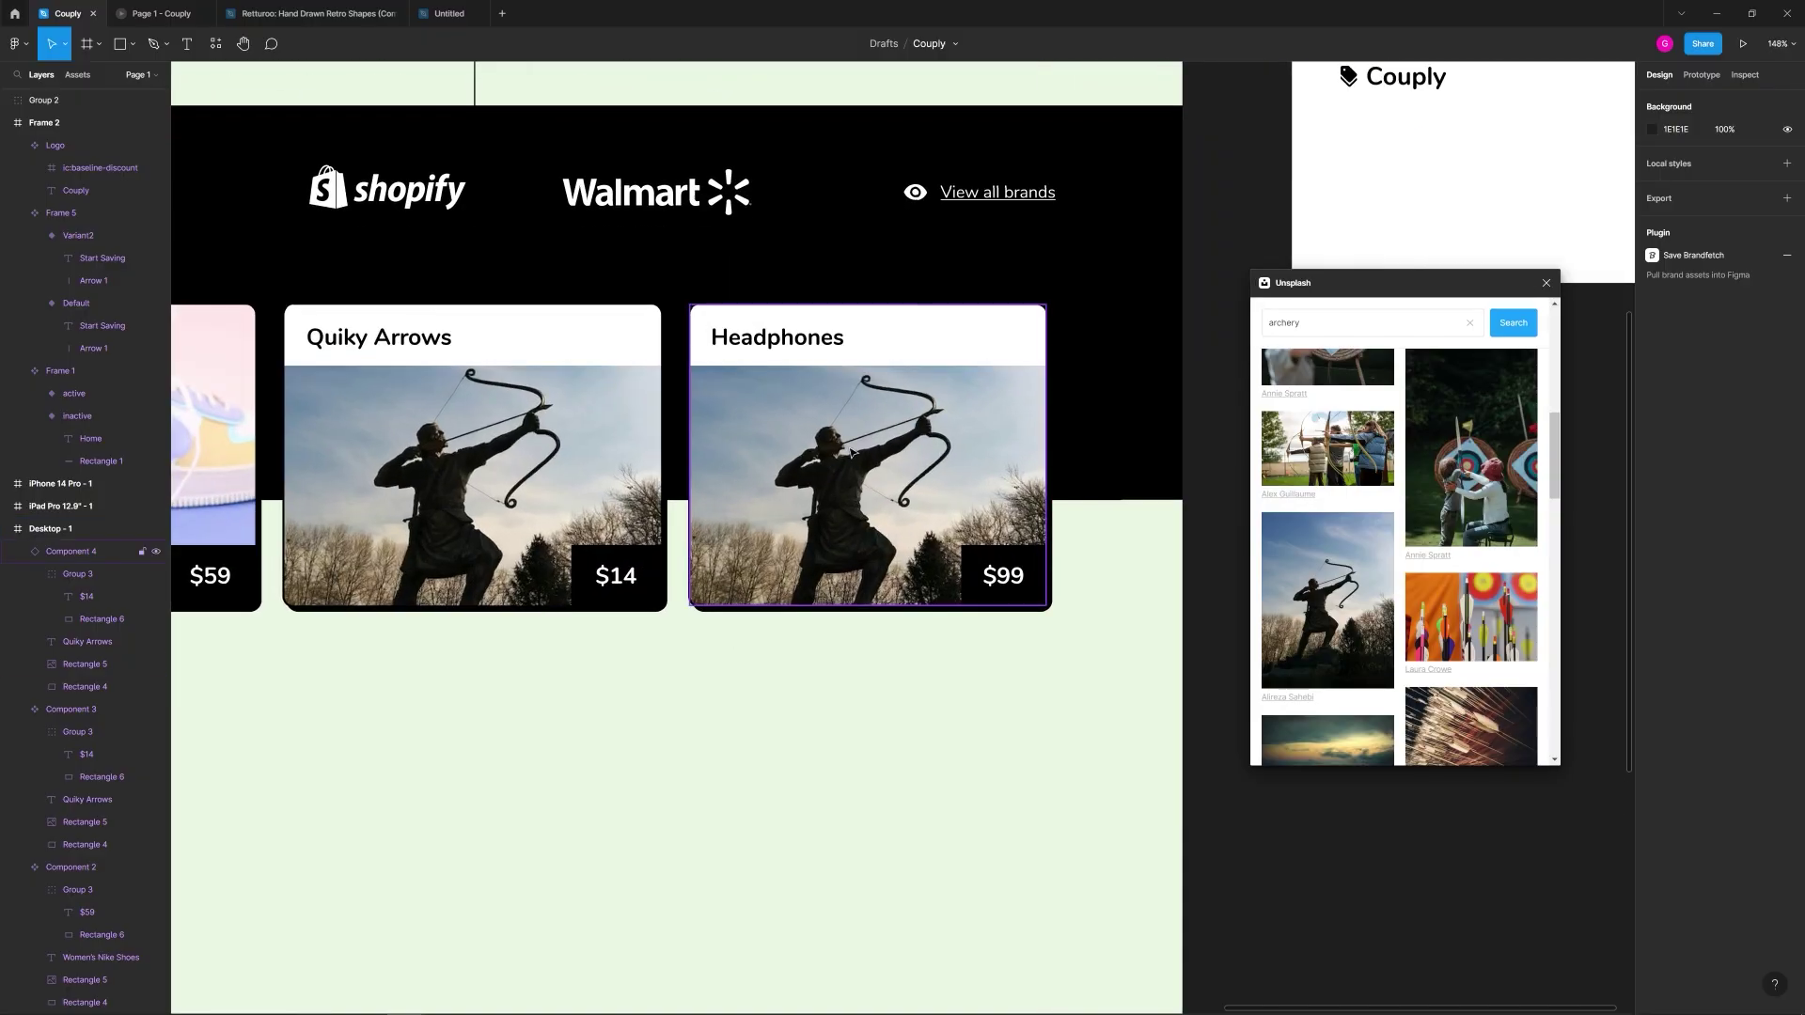
{"action": "left_click", "coordinate": [847, 460]}
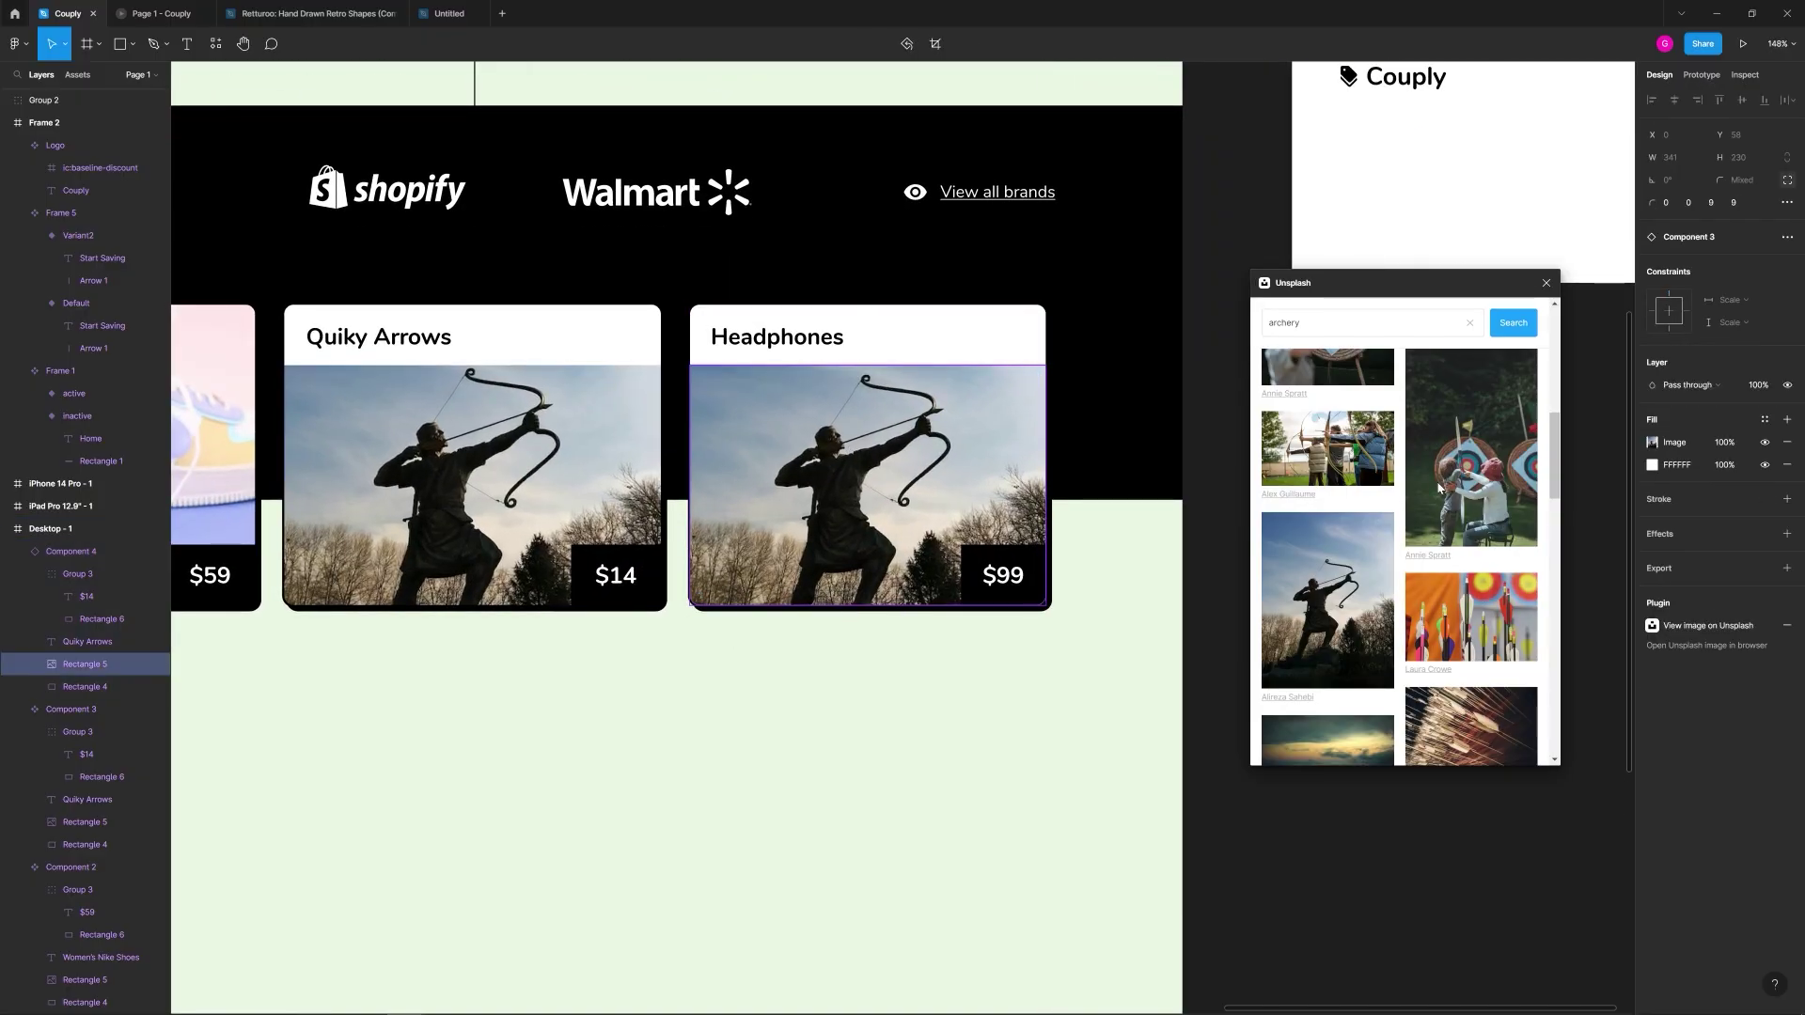
{"action": "left_click", "coordinate": [1369, 321]}
{"action": "type", "text": "headphones"}
{"action": "key", "text": "Return"}
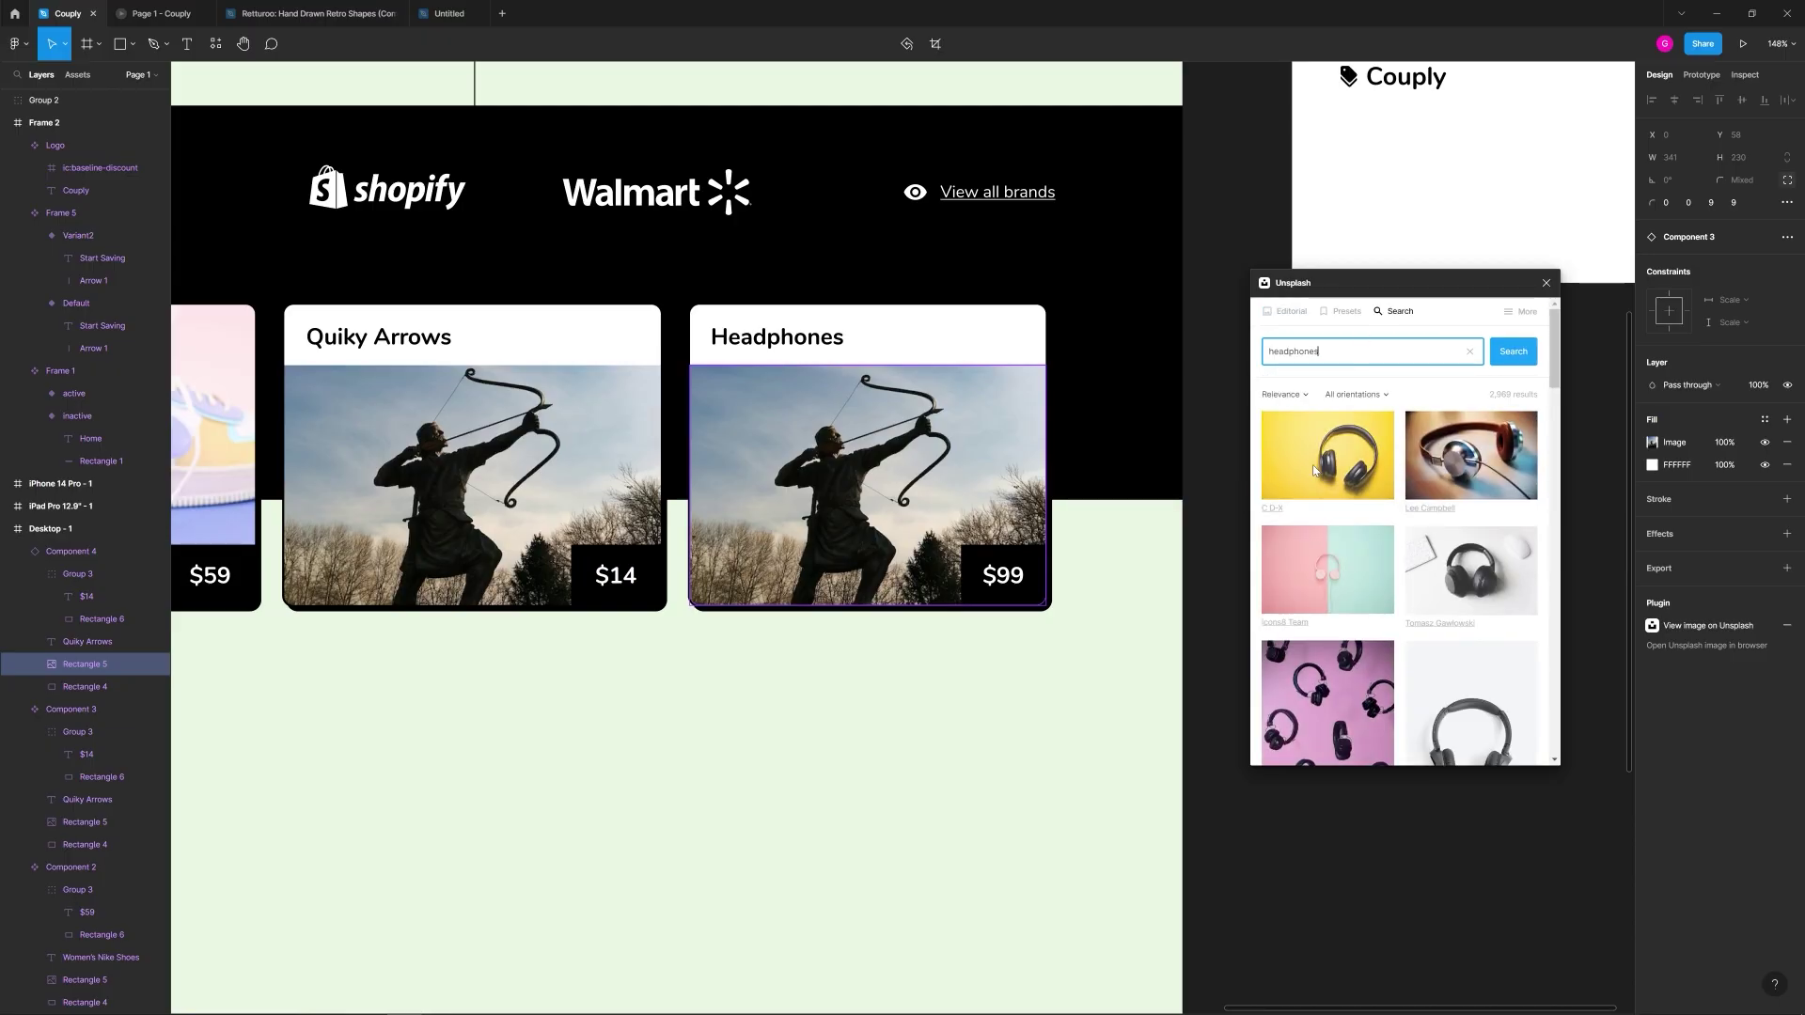
{"action": "left_click", "coordinate": [1315, 471]}
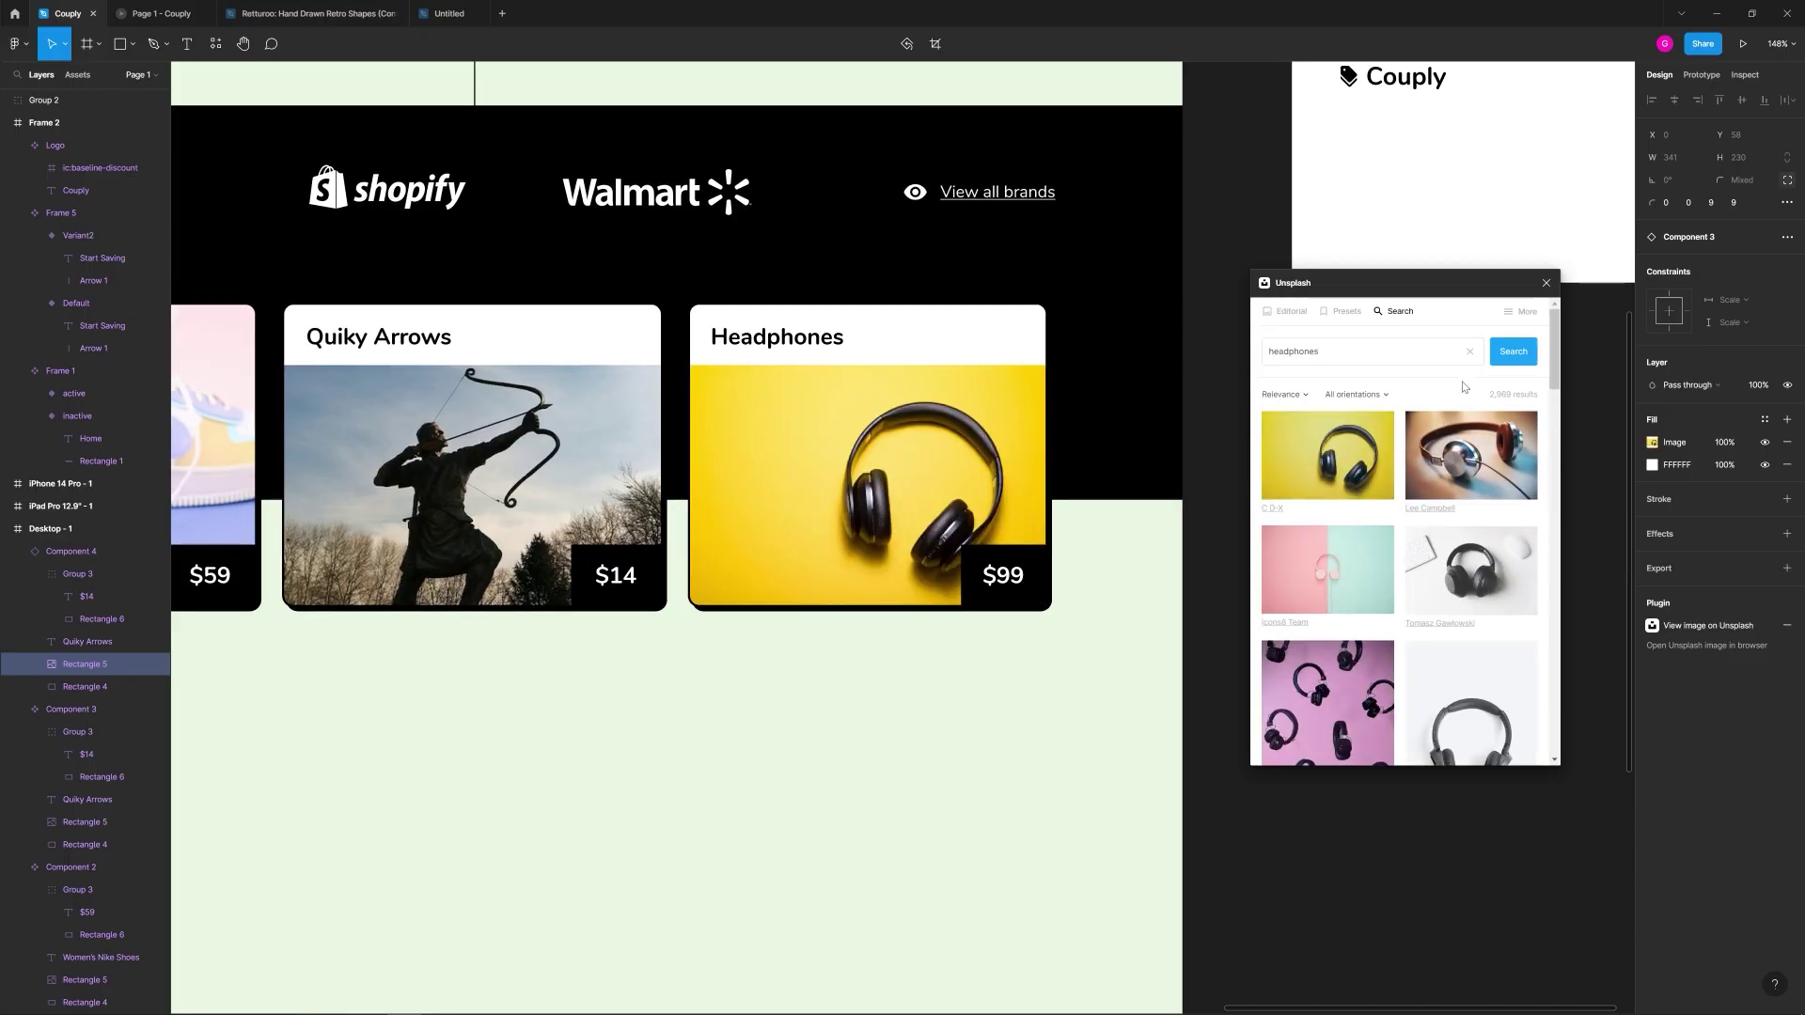
{"action": "left_click", "coordinate": [1547, 283]}
{"action": "left_click", "coordinate": [996, 700]}
Step: Place a copy of the Quiky Arrows card below the Women's Nike Shoes card at X 120, Y 1022, and narrow it to 310
{"action": "scroll", "coordinate": [861, 697], "scroll_direction": "down", "scroll_amount": 3}
{"action": "scroll", "coordinate": [826, 727], "scroll_direction": "down", "scroll_amount": 2}
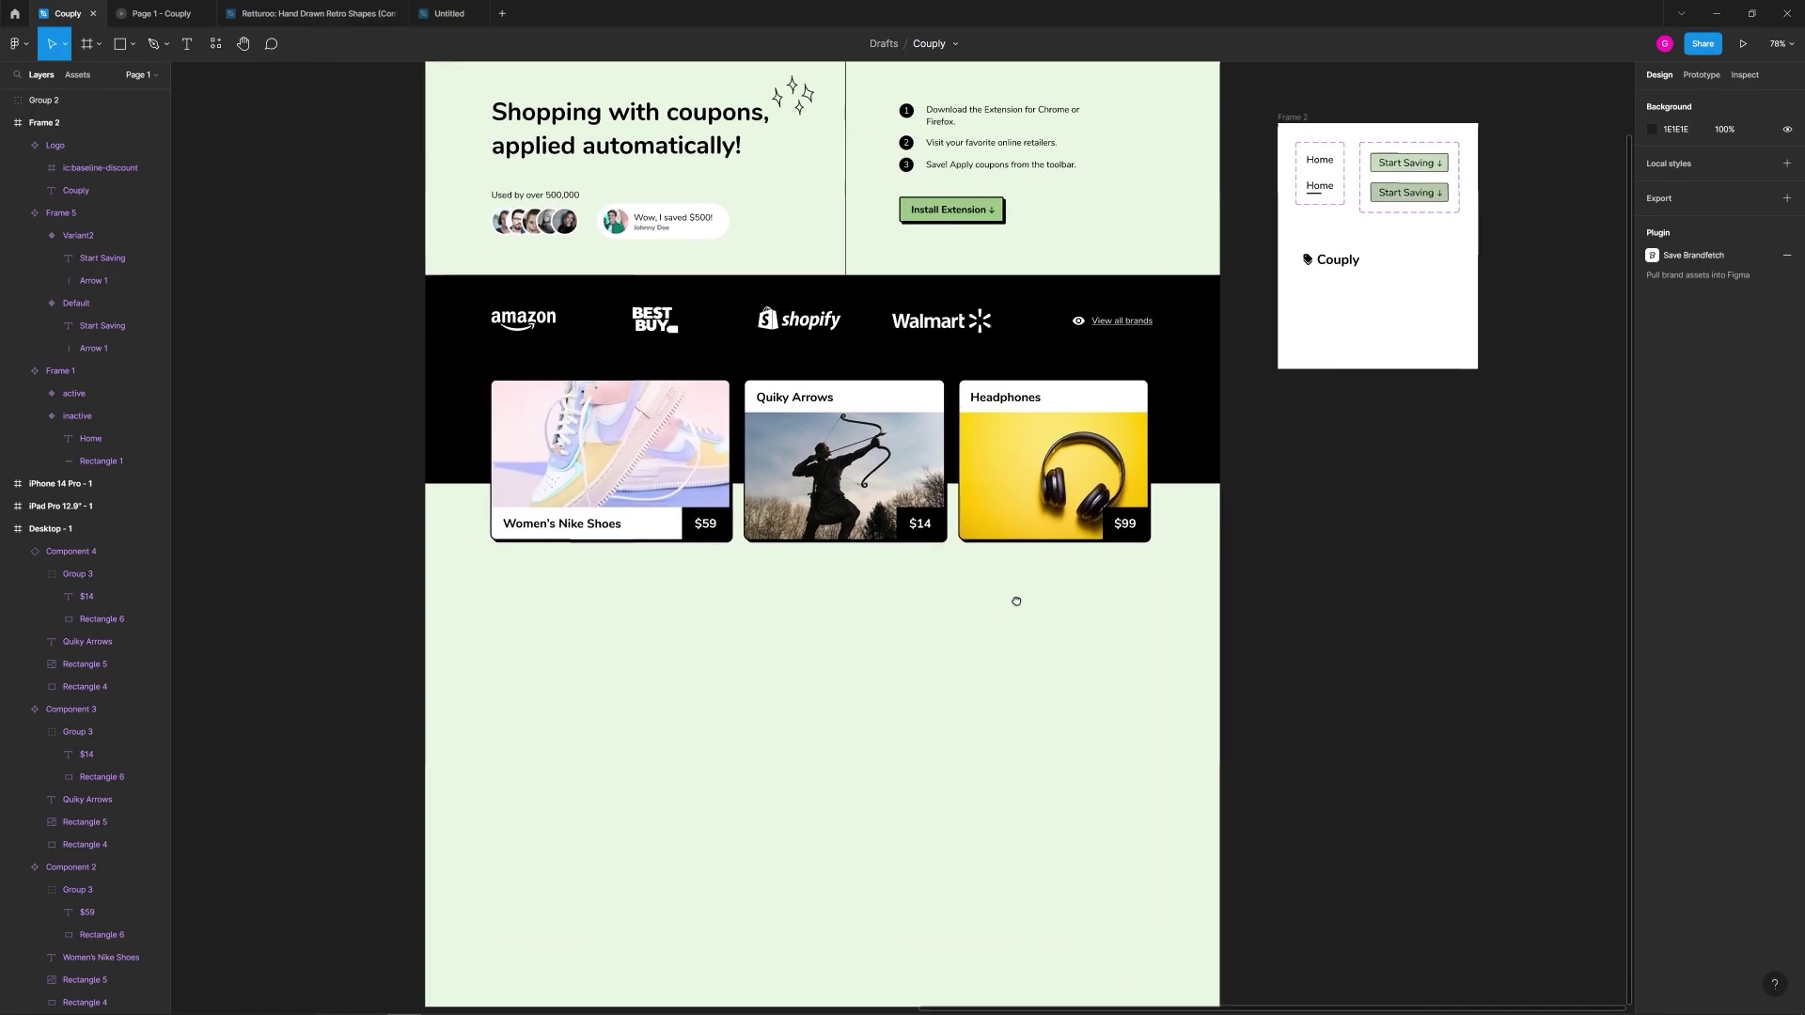
{"action": "scroll", "coordinate": [781, 657], "scroll_direction": "up", "scroll_amount": 2}
{"action": "left_click_drag", "start_coordinate": [900, 374], "coordinate": [650, 531]}
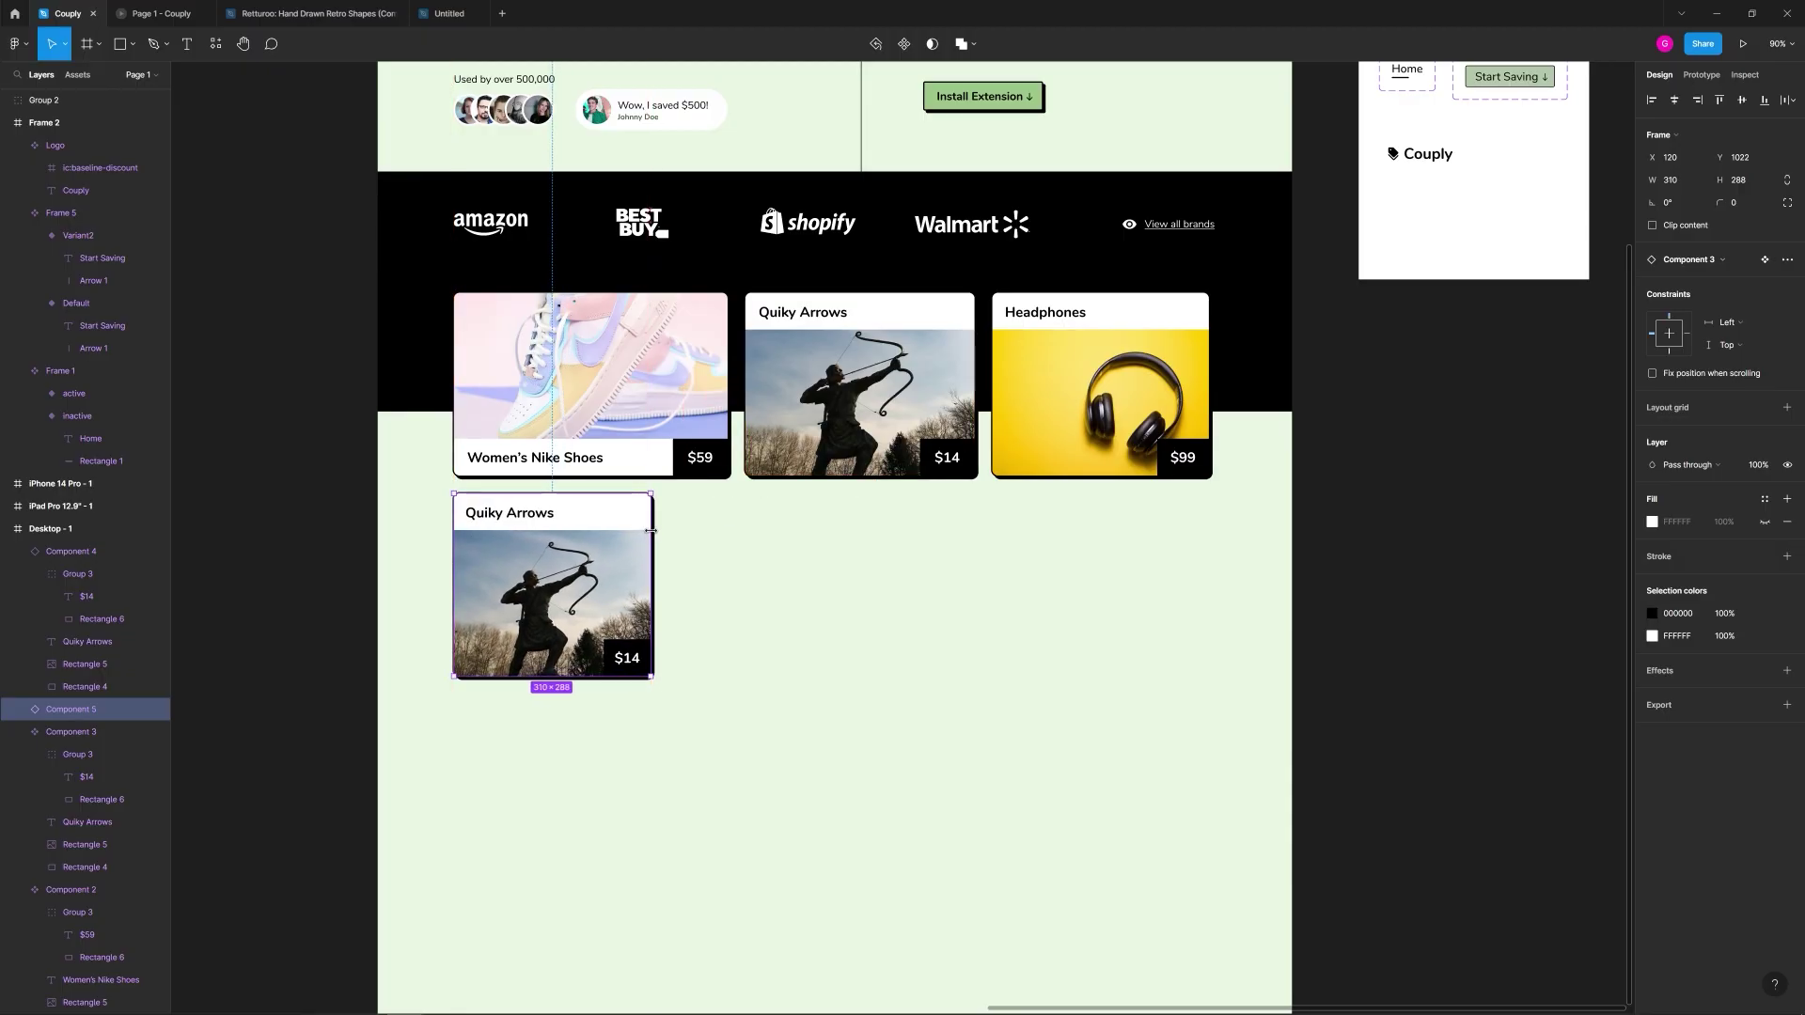
Step: Change the title of the card in the second row to "Heels"
{"action": "scroll", "coordinate": [489, 556], "scroll_direction": "up", "scroll_amount": 5}
{"action": "double_click", "coordinate": [516, 514]}
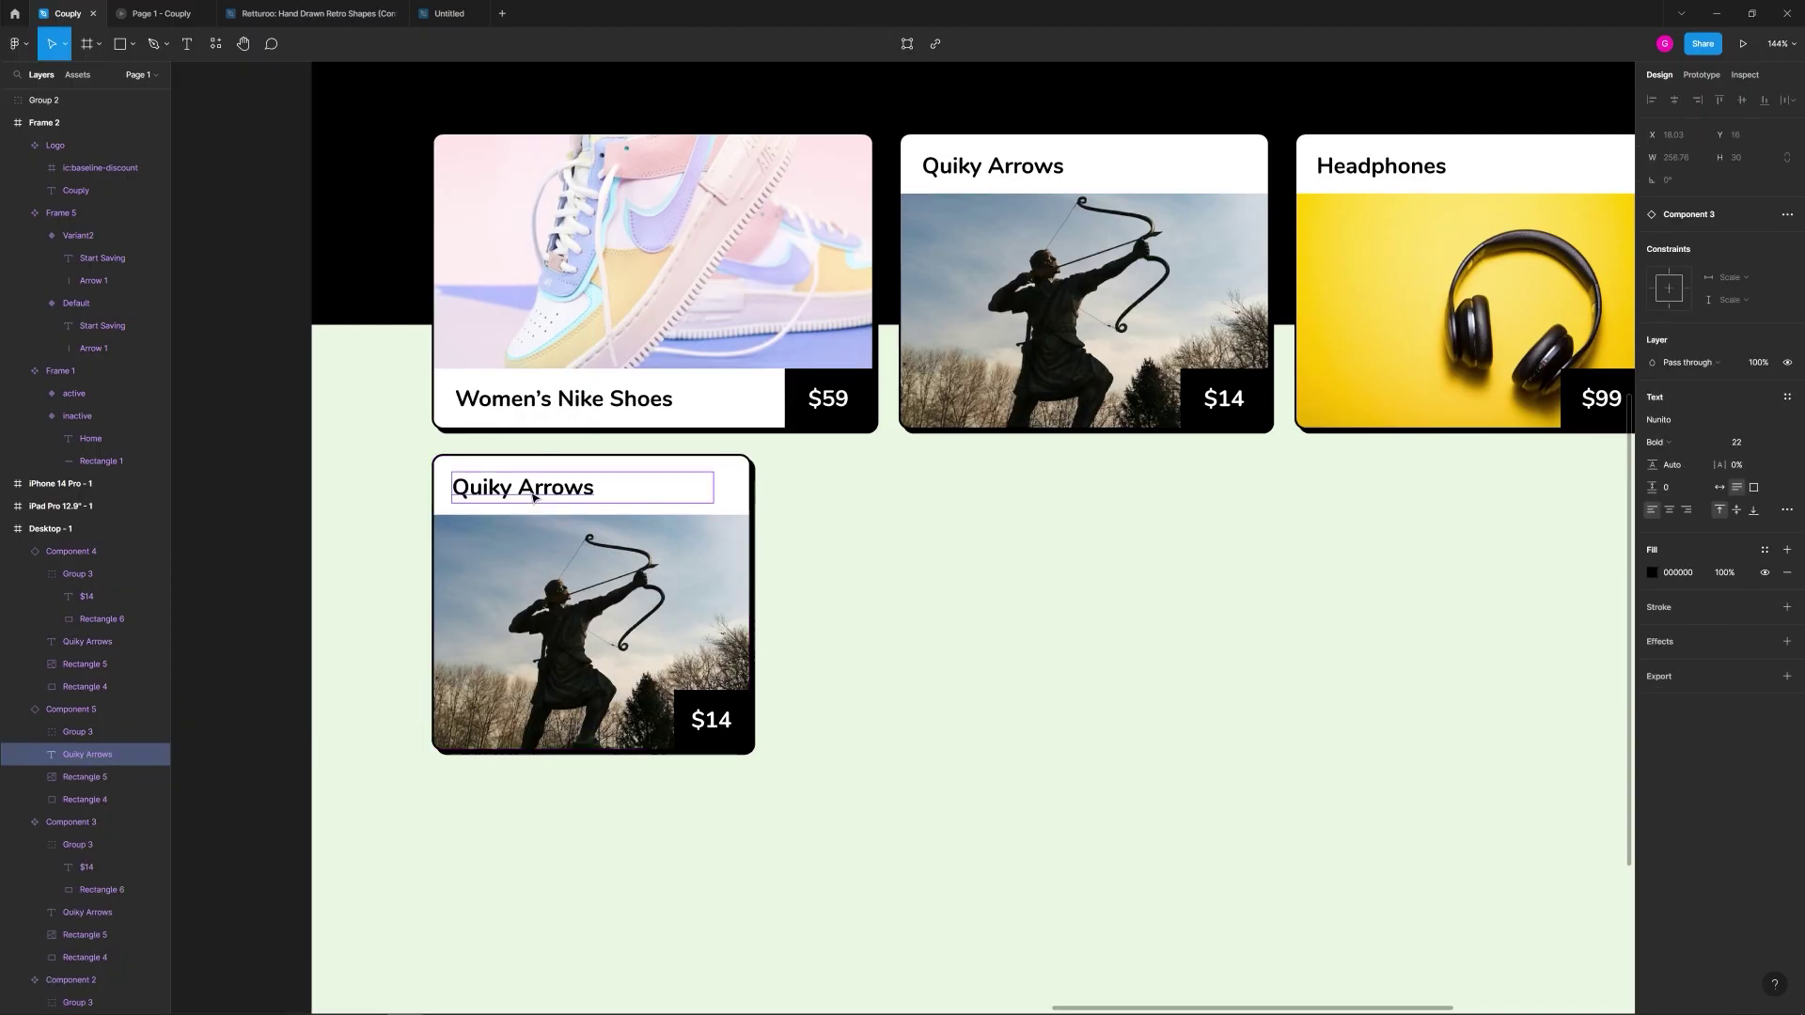
{"action": "double_click", "coordinate": [532, 491]}
{"action": "key", "text": "ctrl+a"}
{"action": "type", "text": "Hee"}
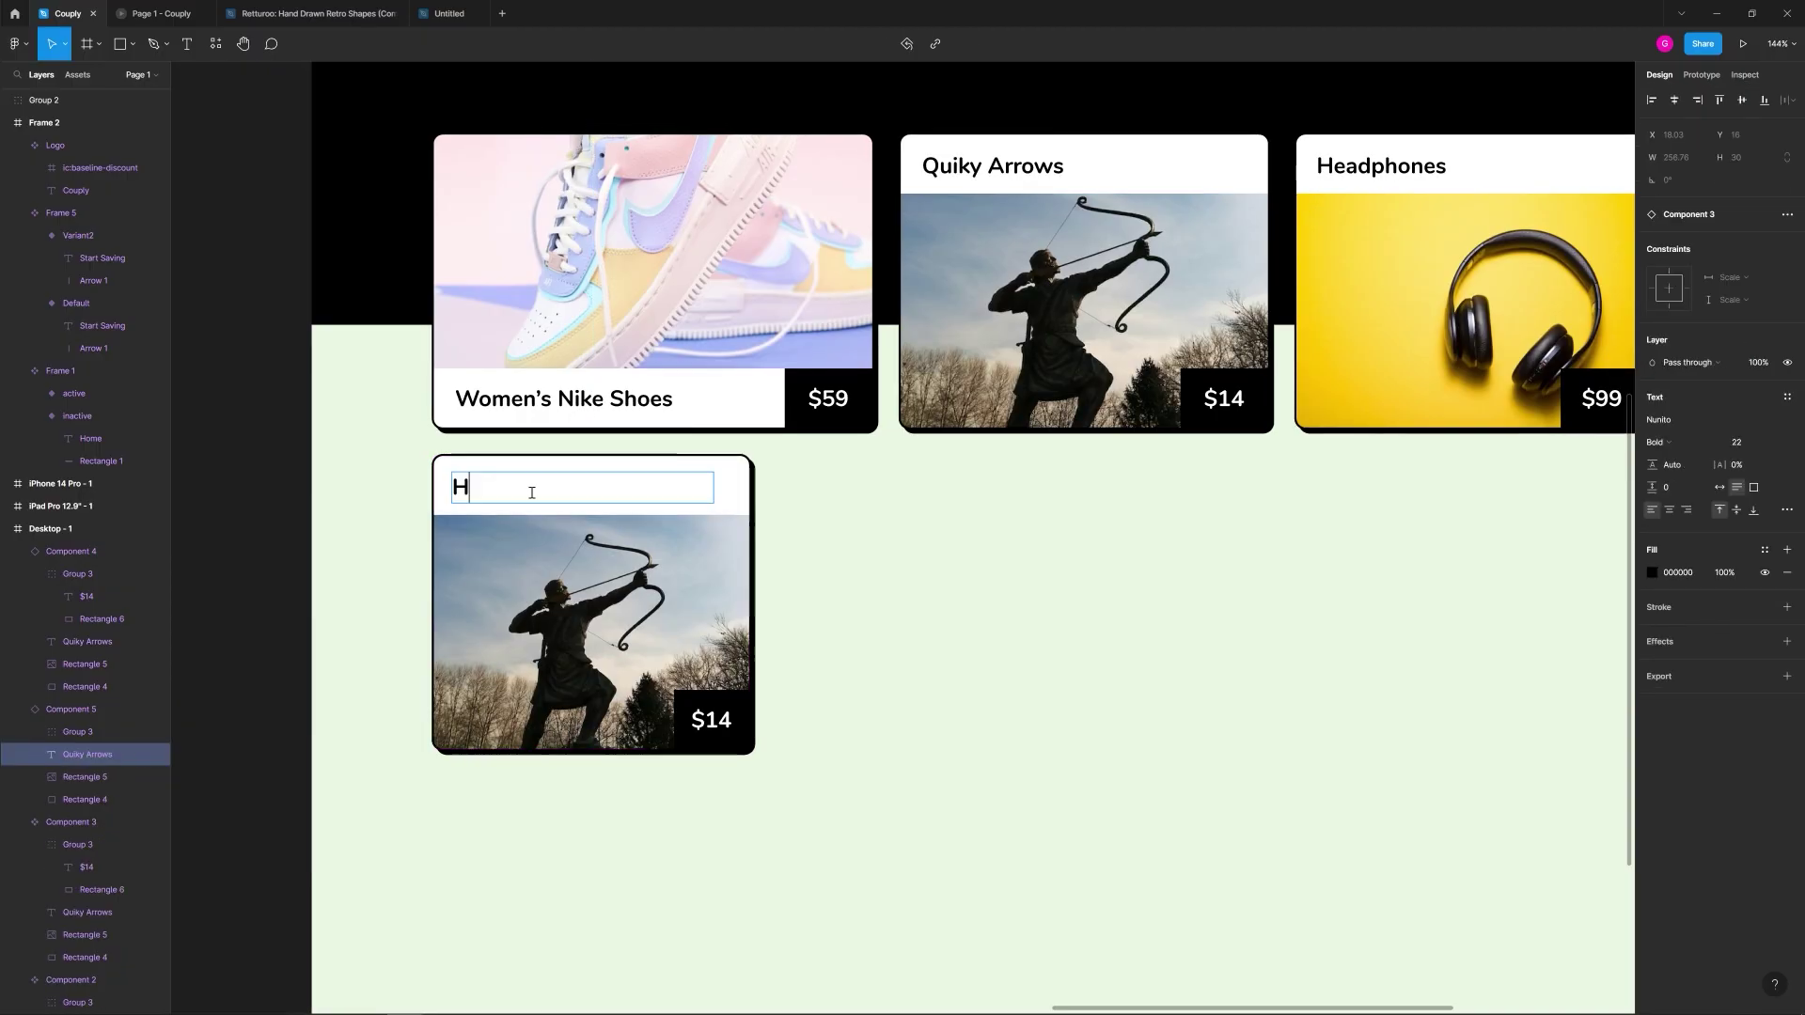
{"action": "left_click", "coordinate": [782, 572]}
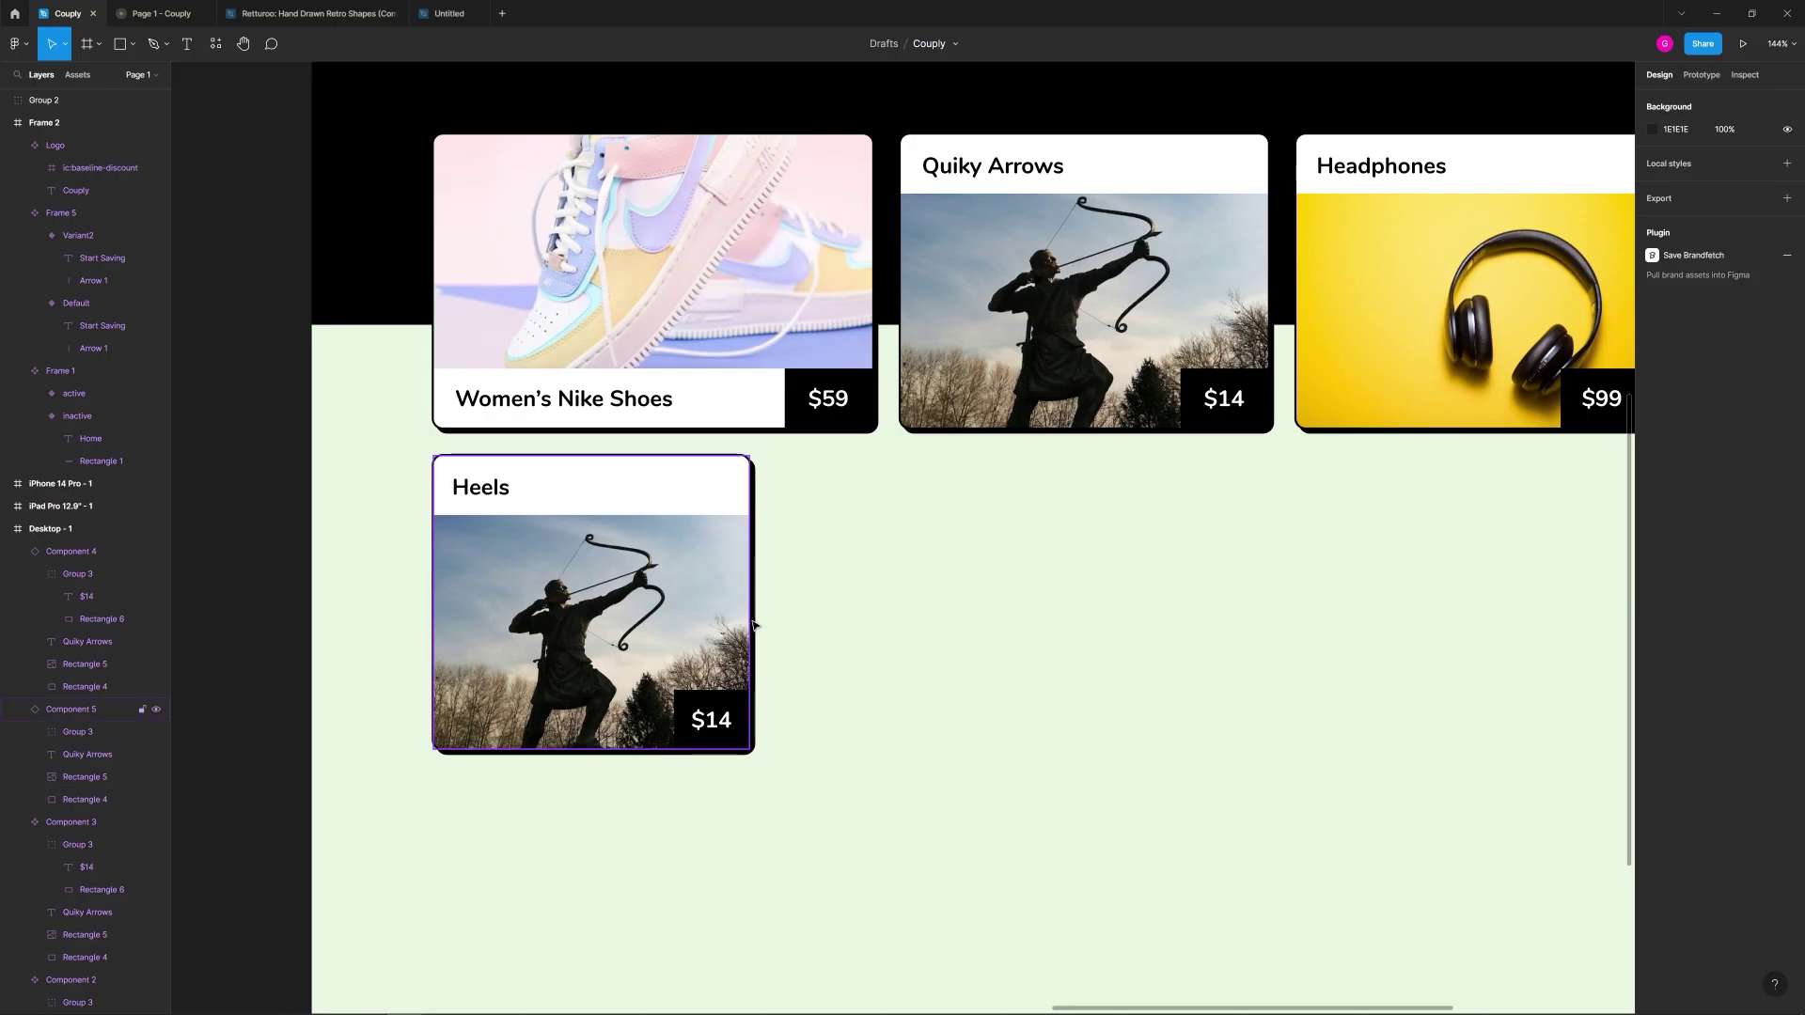
Step: Search Unsplash for "heels" and fill the Heels card's image with the patterned heels on a light blue background
{"action": "scroll", "coordinate": [753, 621], "scroll_direction": "down", "scroll_amount": 5}
{"action": "left_click", "coordinate": [719, 618]}
{"action": "right_click", "coordinate": [1483, 528]}
{"action": "mouse_move", "coordinate": [1551, 636]}
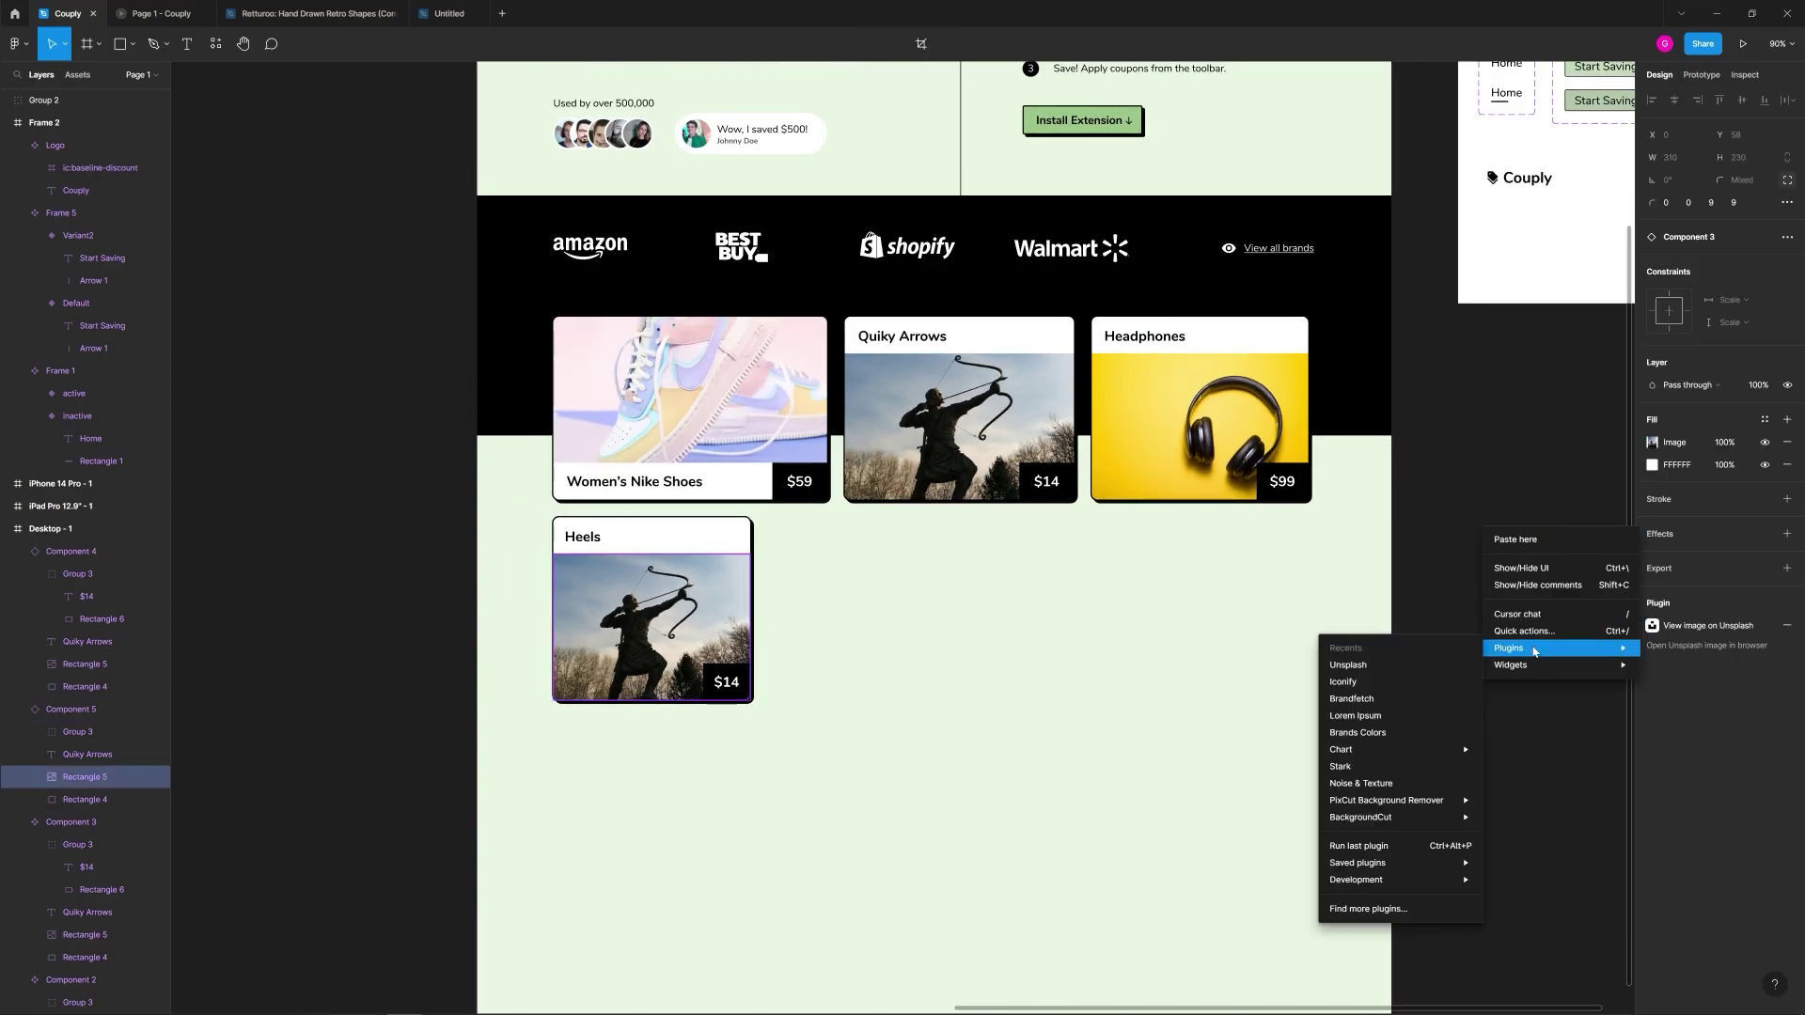
{"action": "left_click", "coordinate": [1382, 667]}
{"action": "left_click", "coordinate": [1333, 354]}
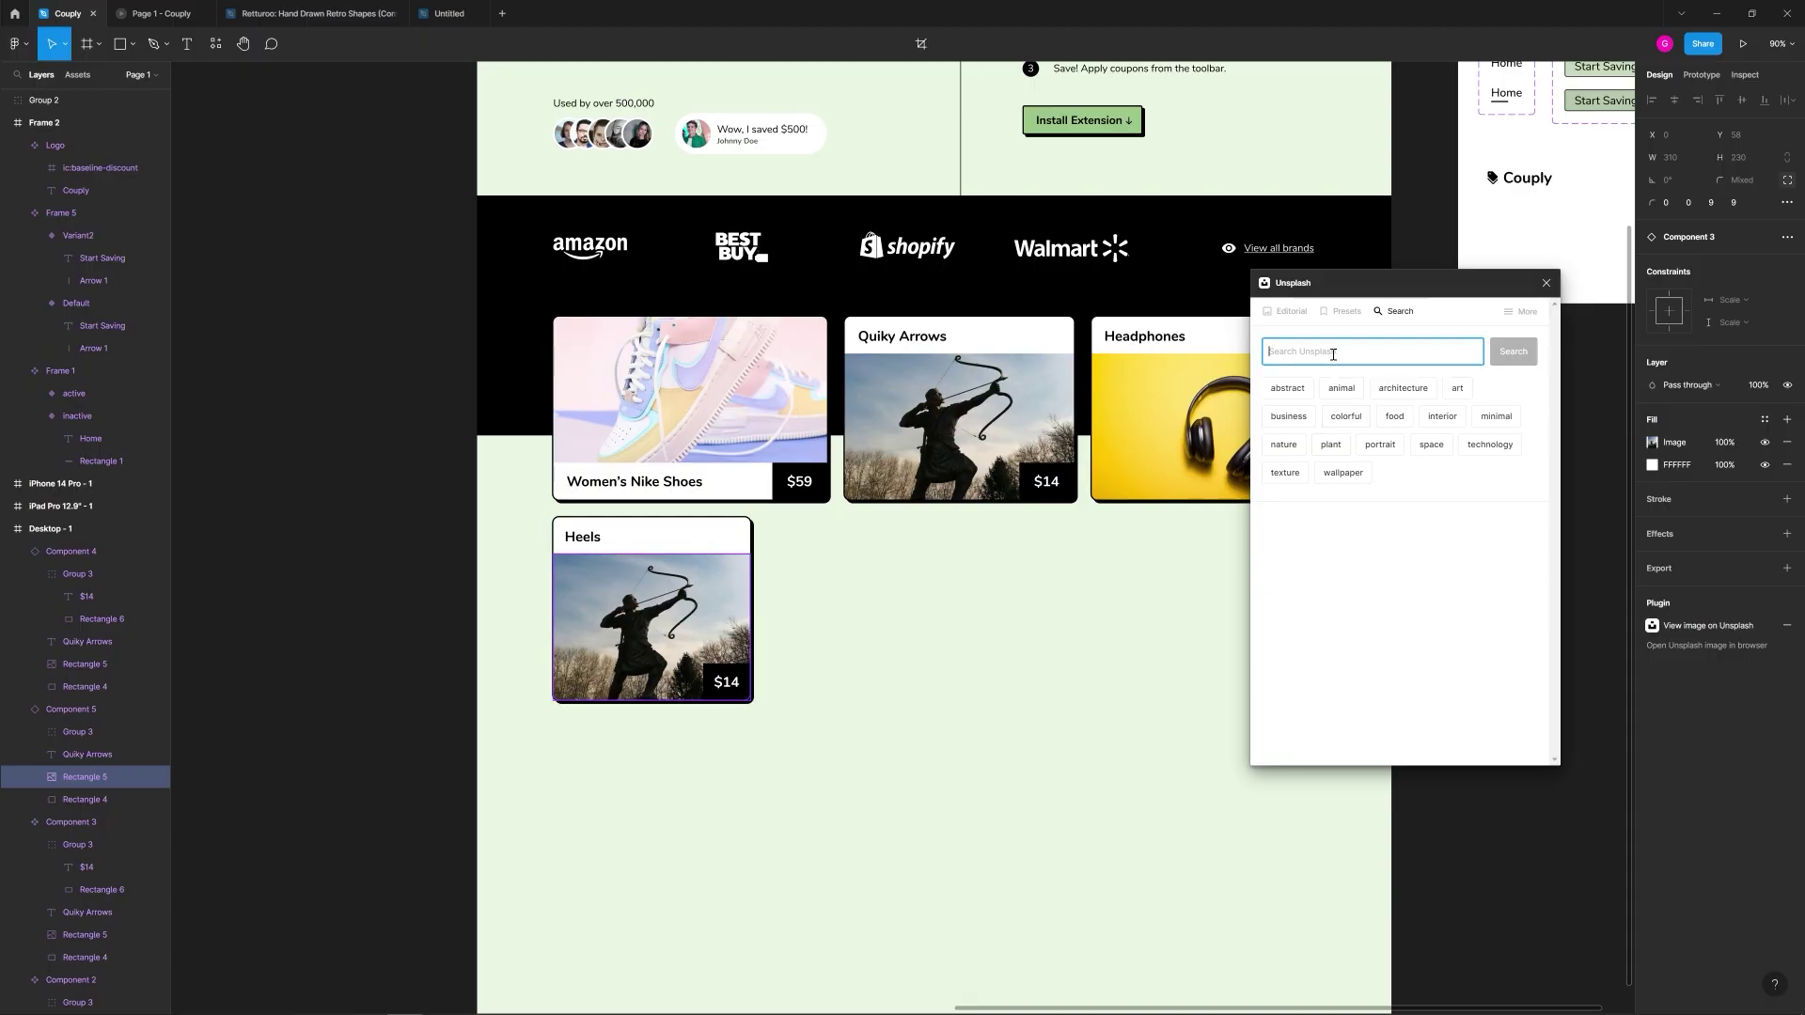
{"action": "type", "text": "heels"}
{"action": "key", "text": "Return"}
{"action": "left_click", "coordinate": [1458, 656]}
{"action": "left_click", "coordinate": [888, 707]}
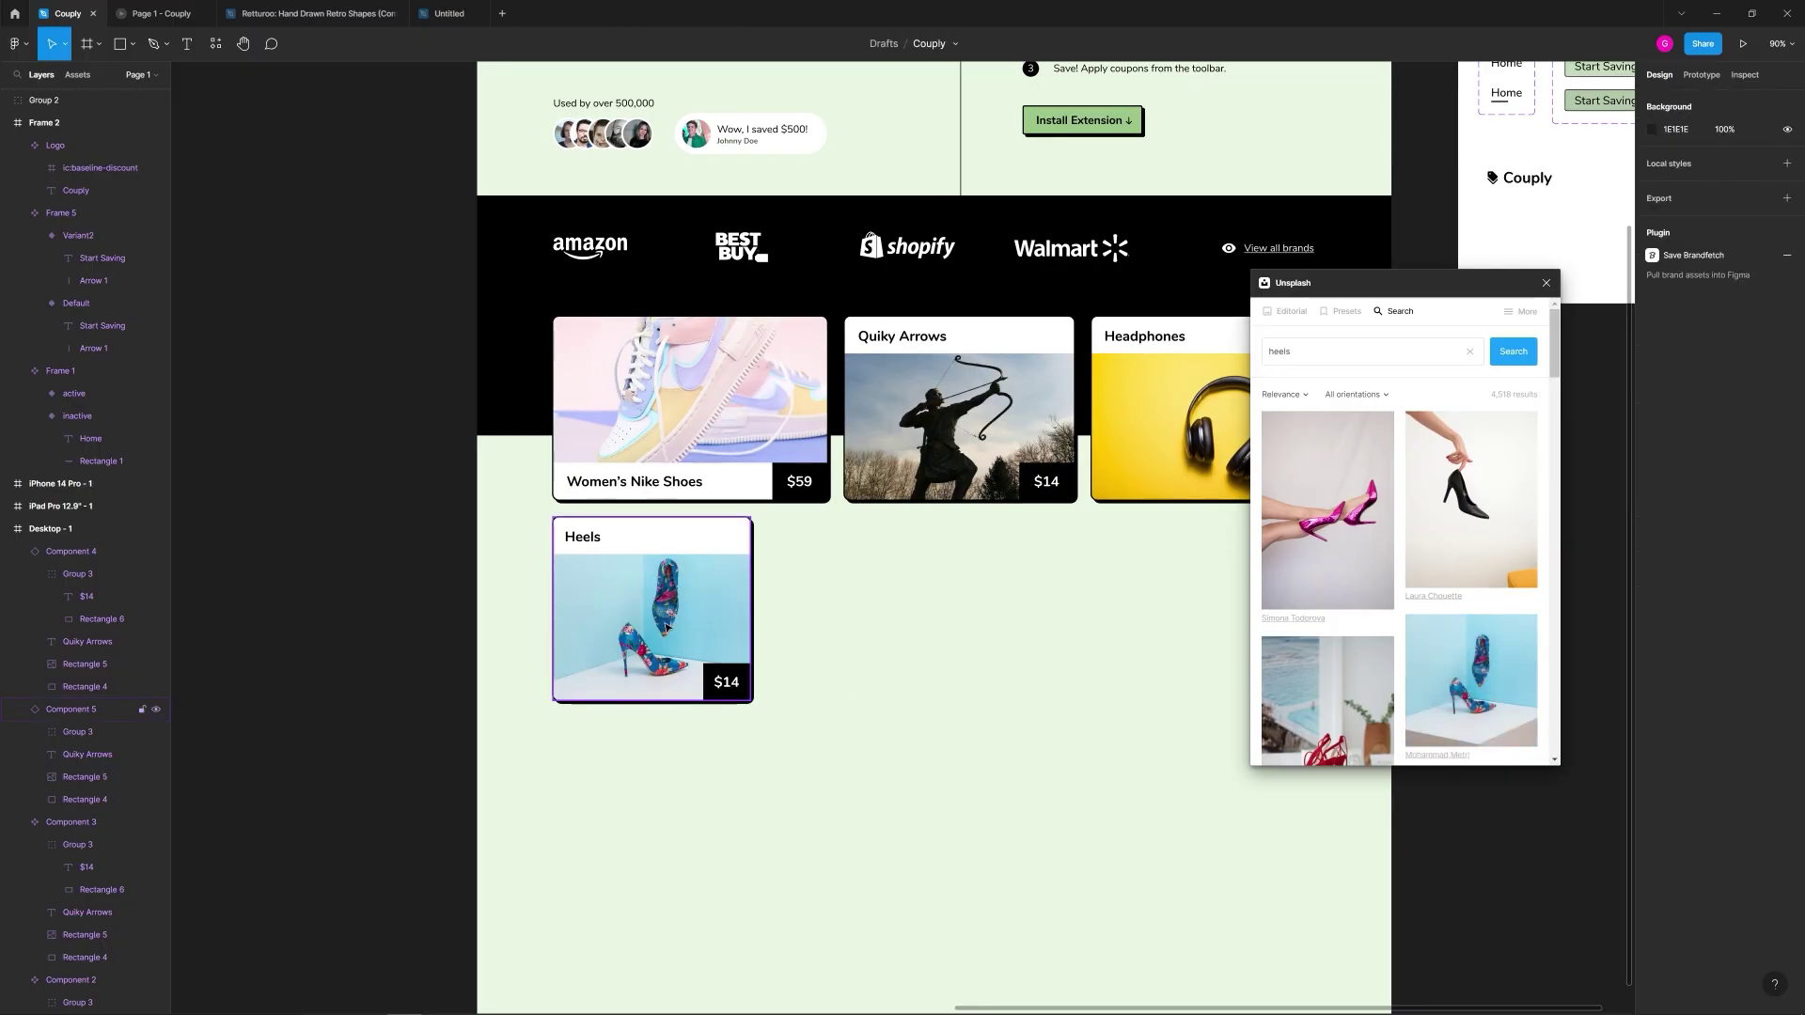
{"action": "left_click", "coordinate": [666, 627]}
{"action": "key", "text": "ctrl+d"}
{"action": "left_click_drag", "start_coordinate": [665, 627], "coordinate": [706, 612]}
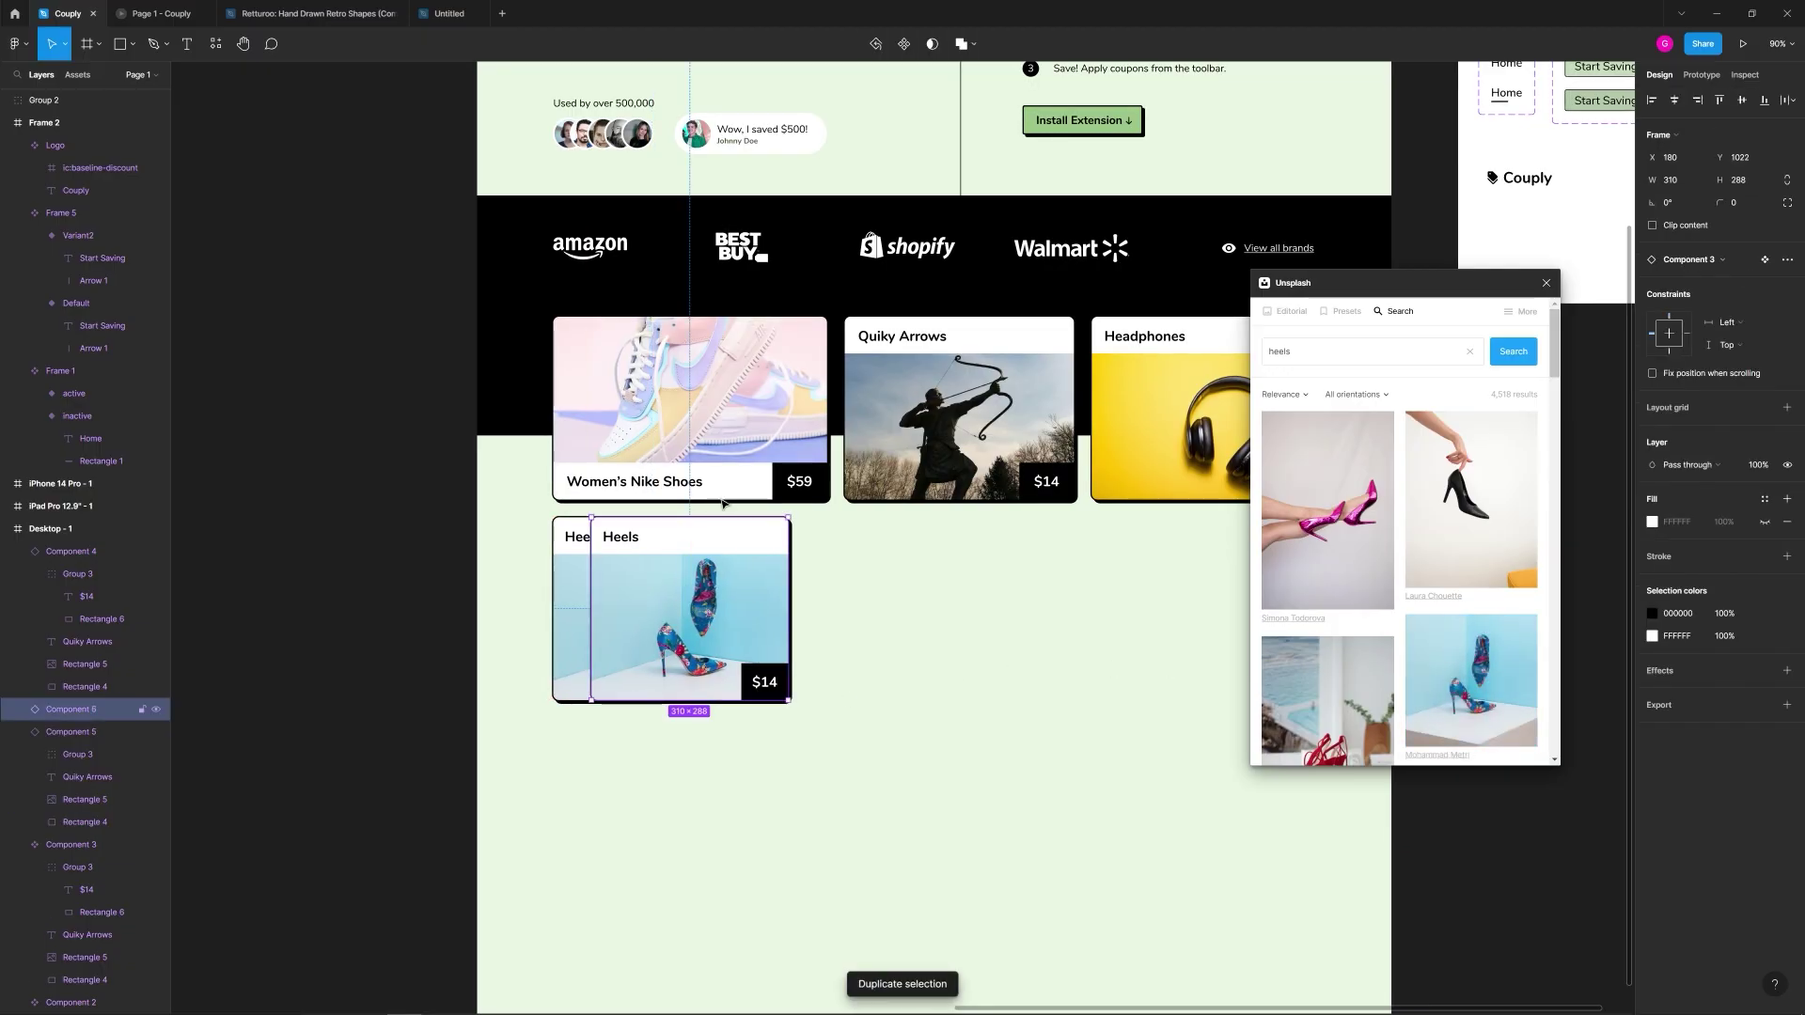
{"action": "key", "text": "Delete"}
Step: Place a copy of the Women's Nike Shoes card in the second row beside the Heels card
{"action": "left_click", "coordinate": [722, 408]}
{"action": "key", "text": "ctrl+d"}
{"action": "left_click_drag", "start_coordinate": [698, 388], "coordinate": [951, 584]}
{"action": "left_click", "coordinate": [1095, 618]}
{"action": "left_click", "coordinate": [1074, 668]}
{"action": "scroll", "coordinate": [1074, 668], "scroll_direction": "up", "scroll_amount": 5}
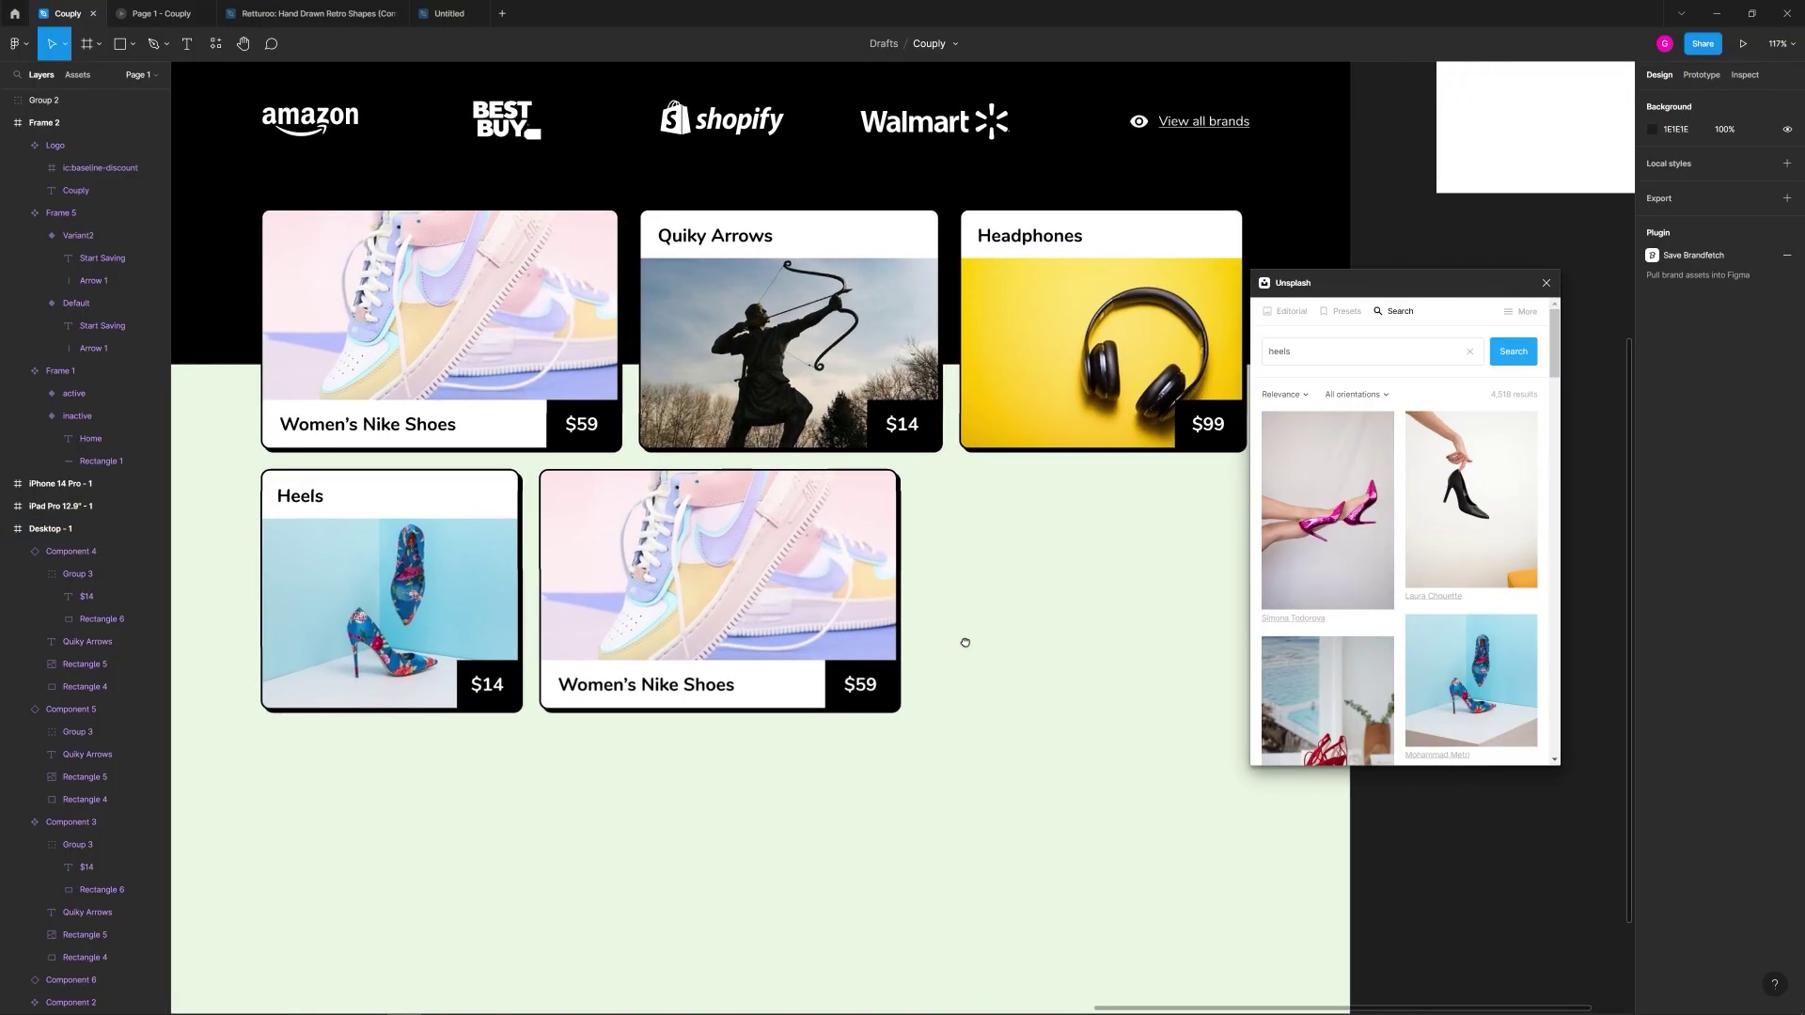
Step: Change the title of the copied shoe card in the second row to "Cool Shades"
{"action": "scroll", "coordinate": [963, 636], "scroll_direction": "right", "scroll_amount": 1}
{"action": "double_click", "coordinate": [644, 700]}
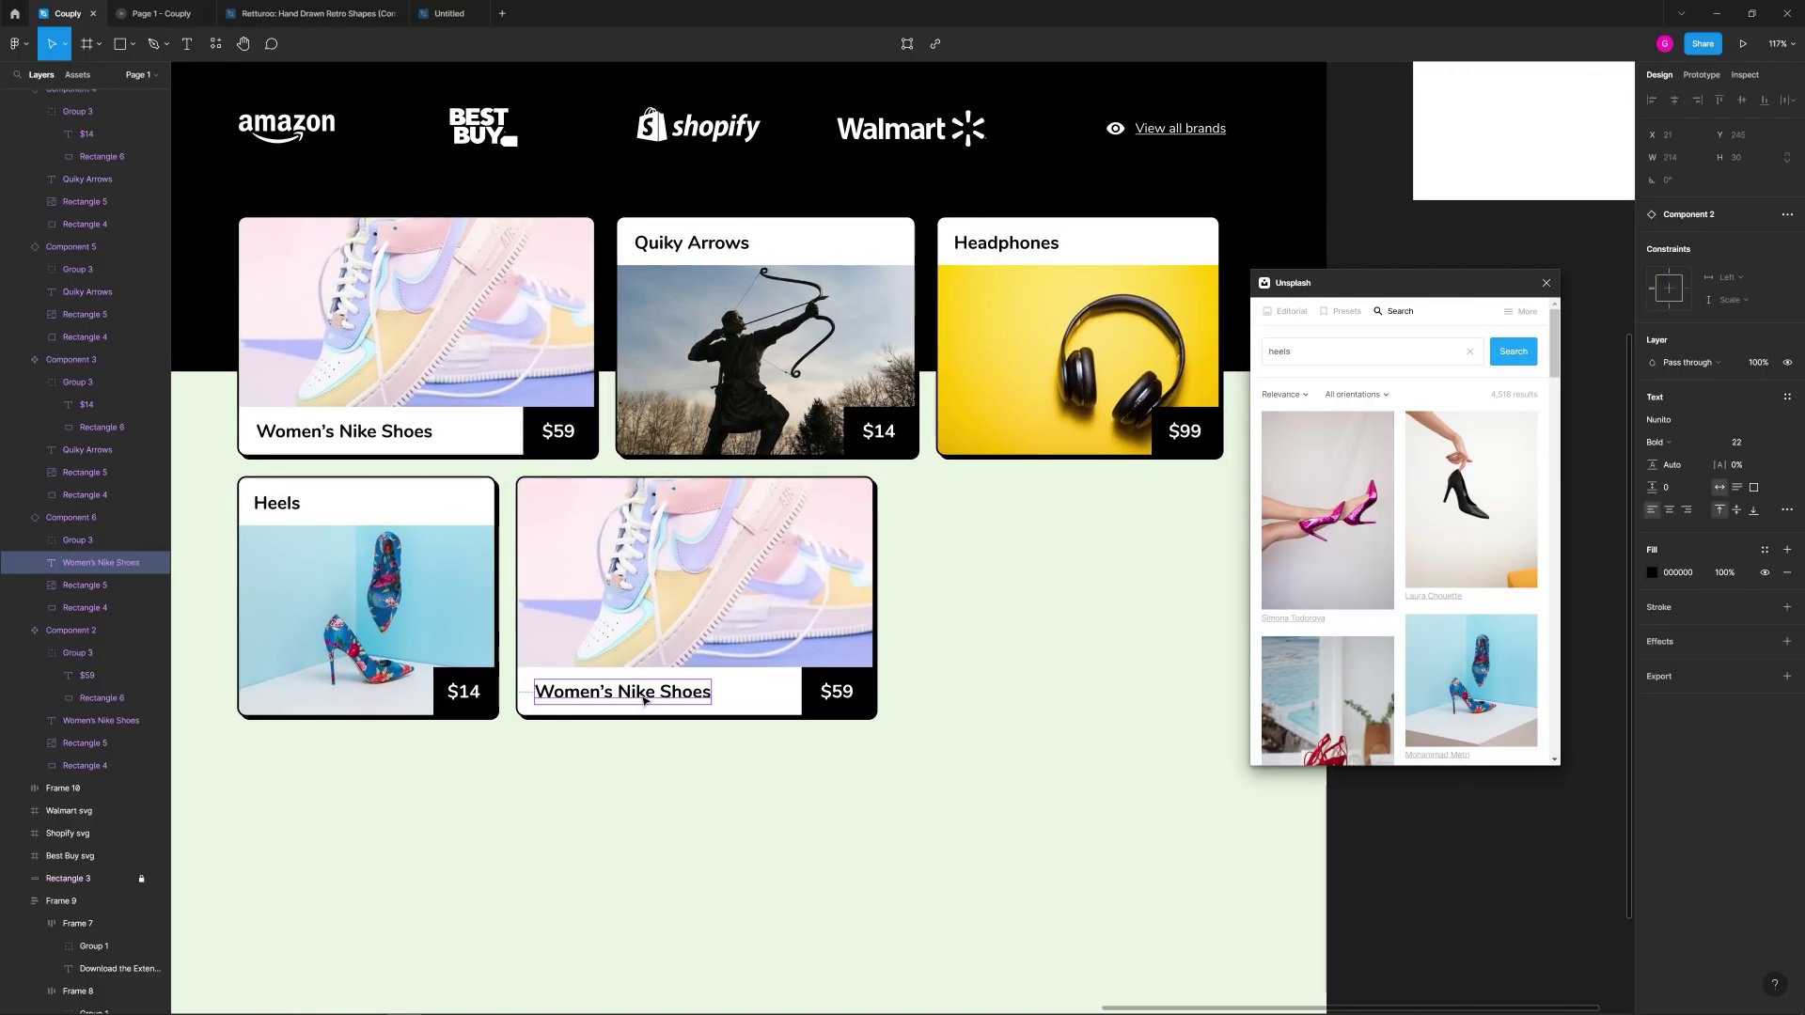
{"action": "key", "text": "ctrl+a"}
{"action": "key", "text": "BackSpace"}
{"action": "type", "text": "Cool"}
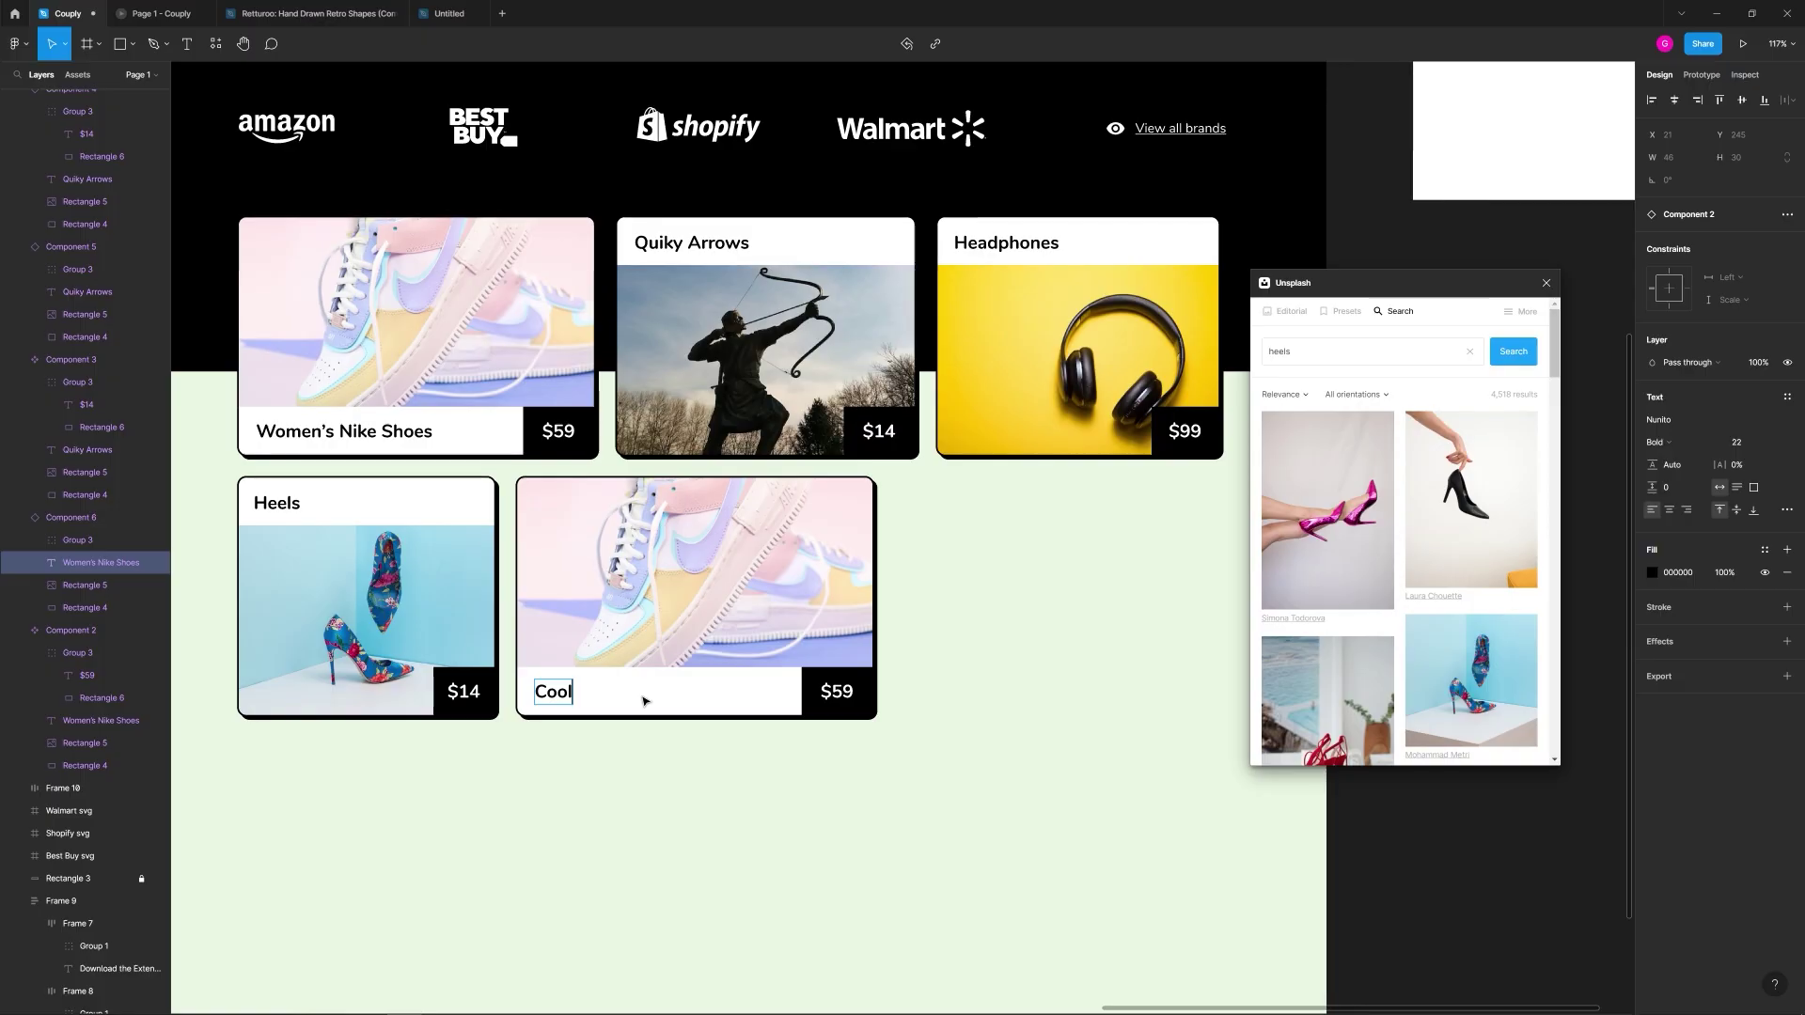
{"action": "type", "text": " Shades"}
{"action": "left_click", "coordinate": [1071, 612]}
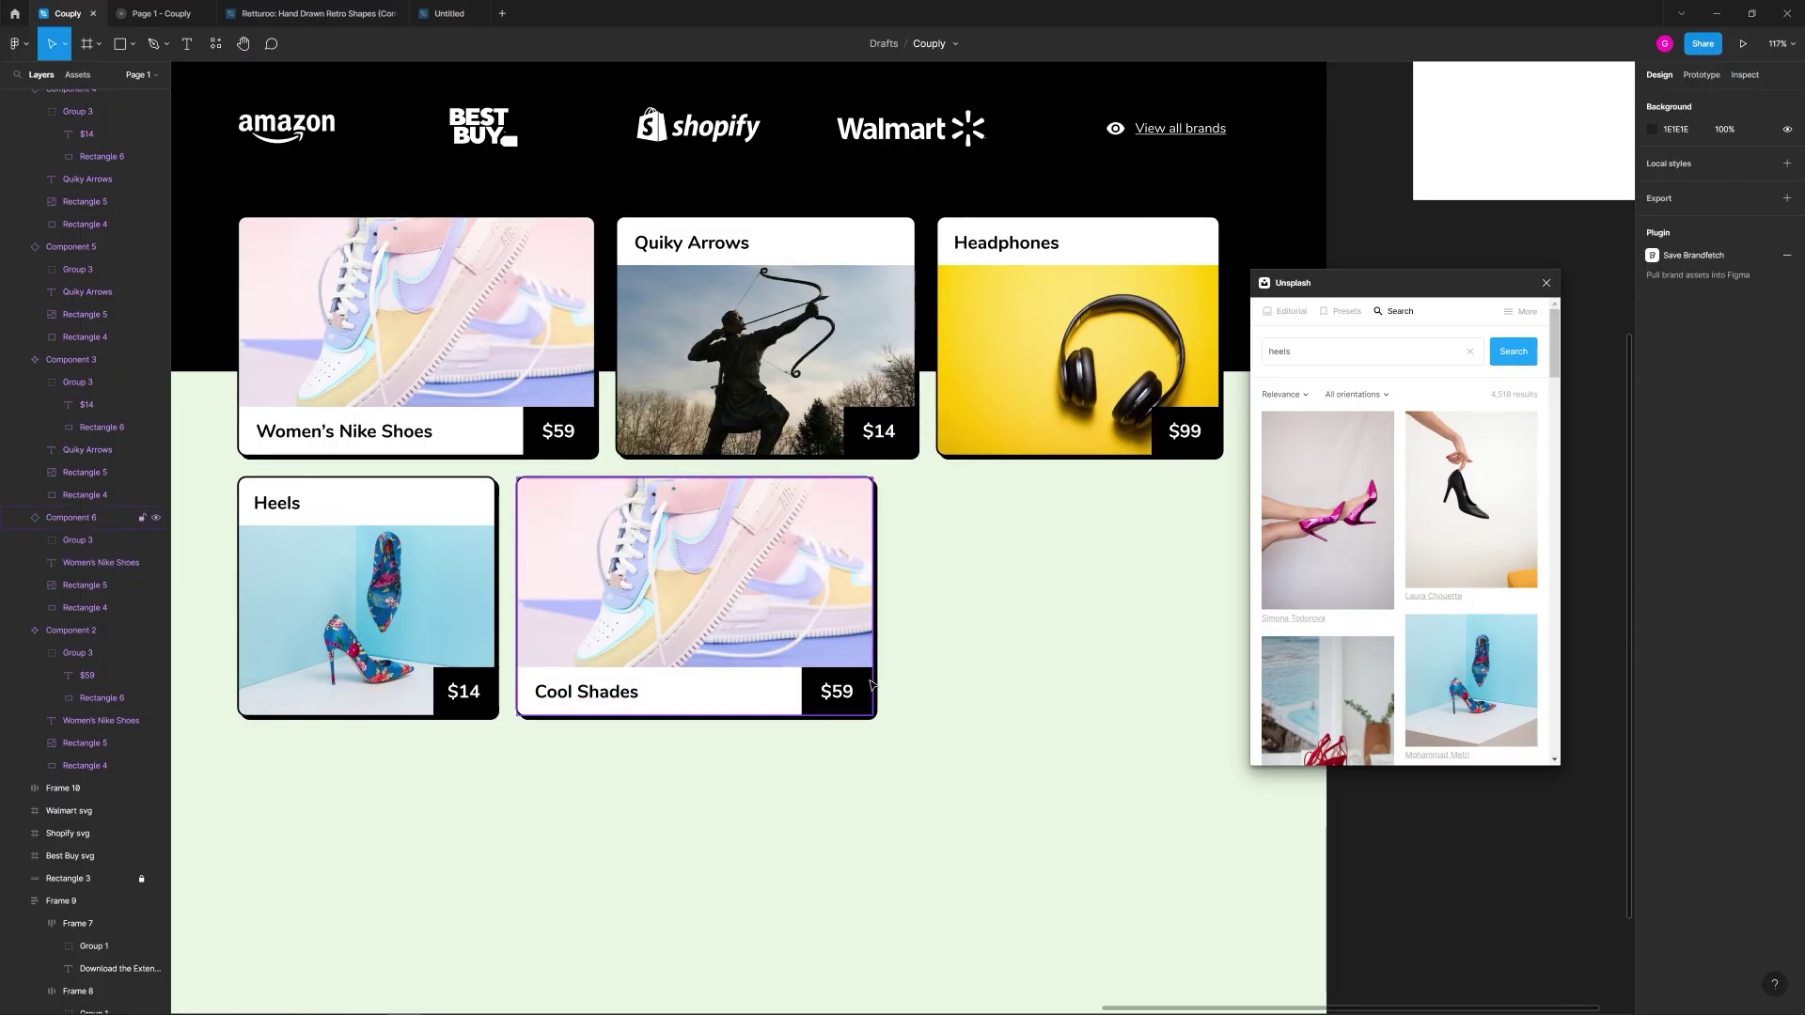
Step: Search Unsplash for "sunglasses" and fill the Cool Shades card's image with the dark sunglasses on beach sand
{"action": "double_click", "coordinate": [808, 611]}
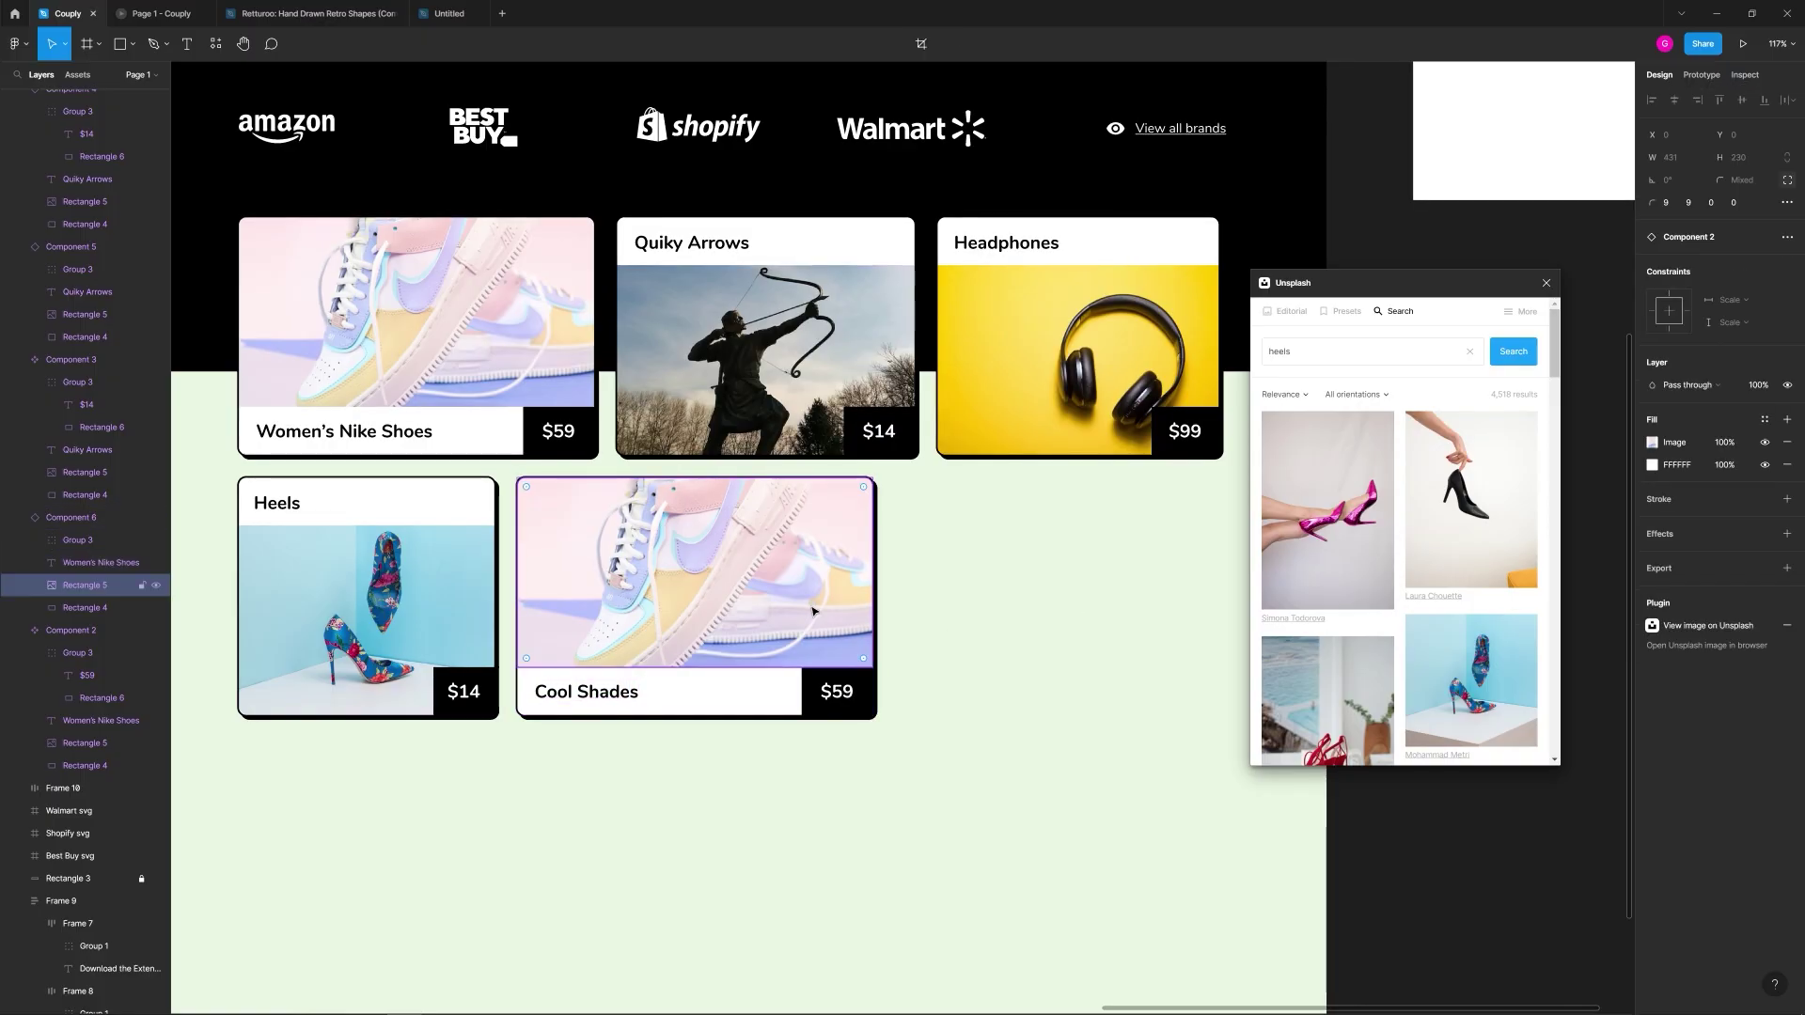
{"action": "left_click", "coordinate": [1353, 347]}
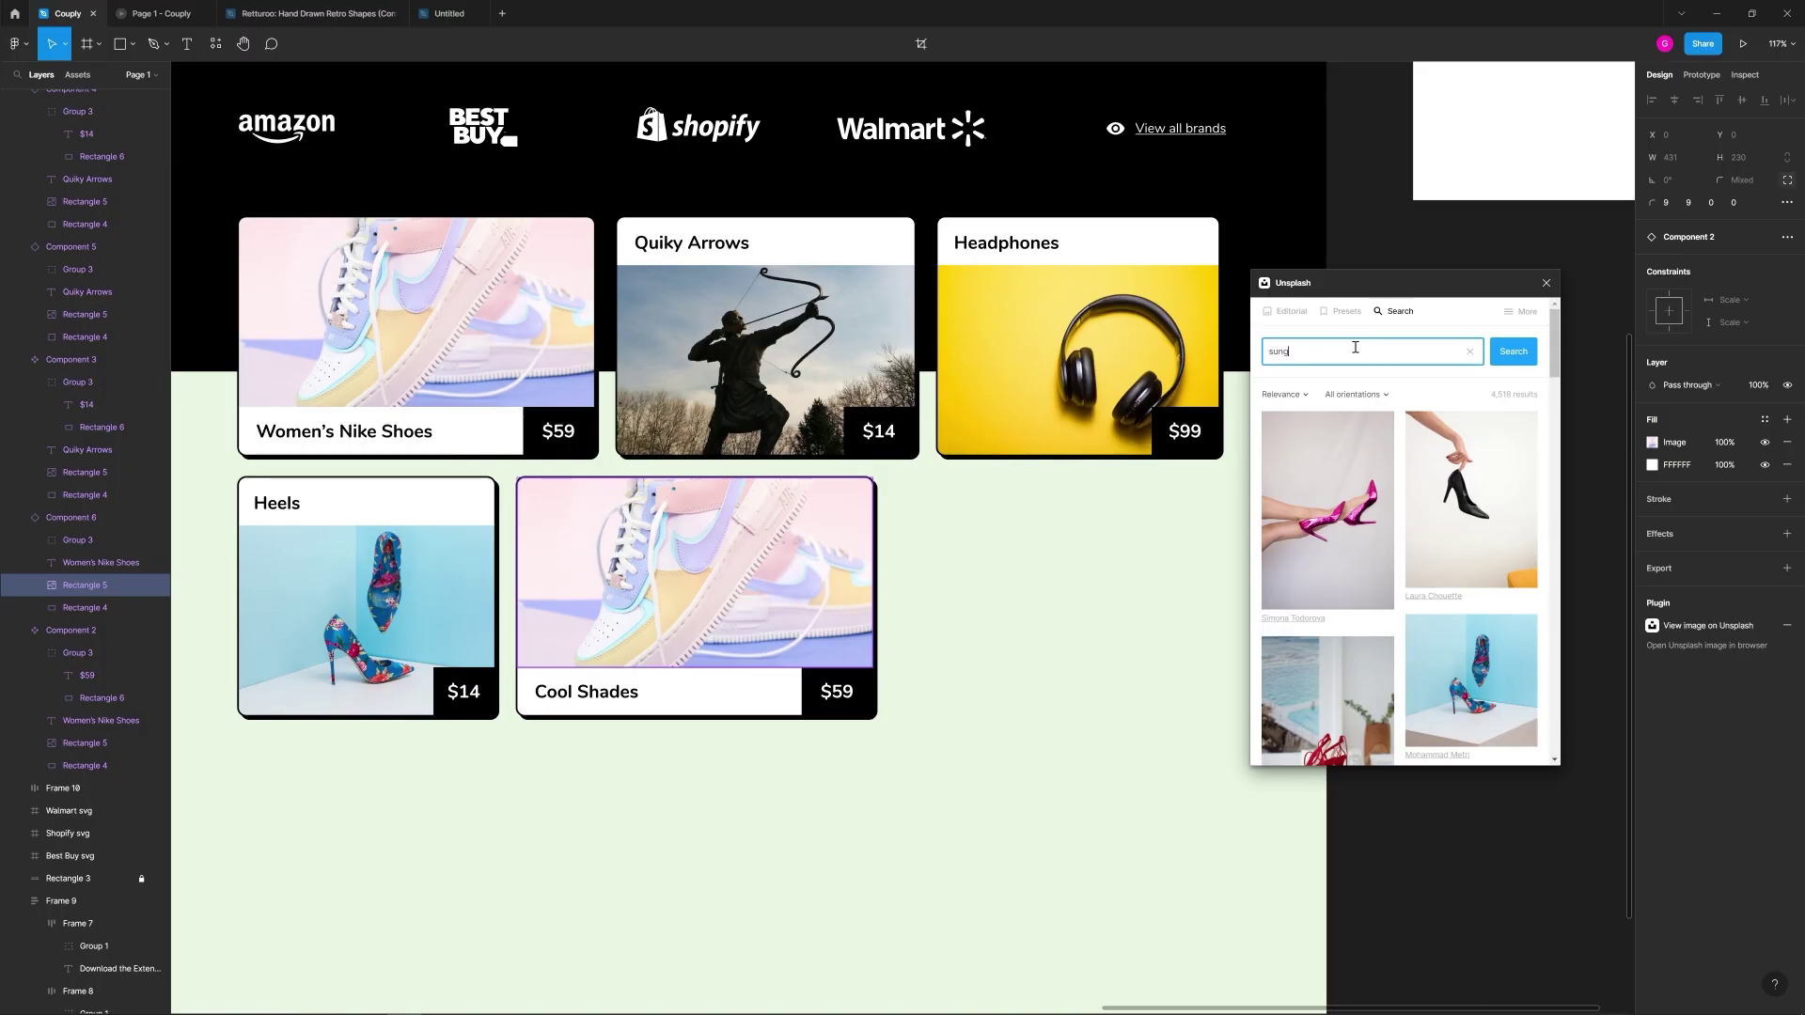
{"action": "key", "text": "Return"}
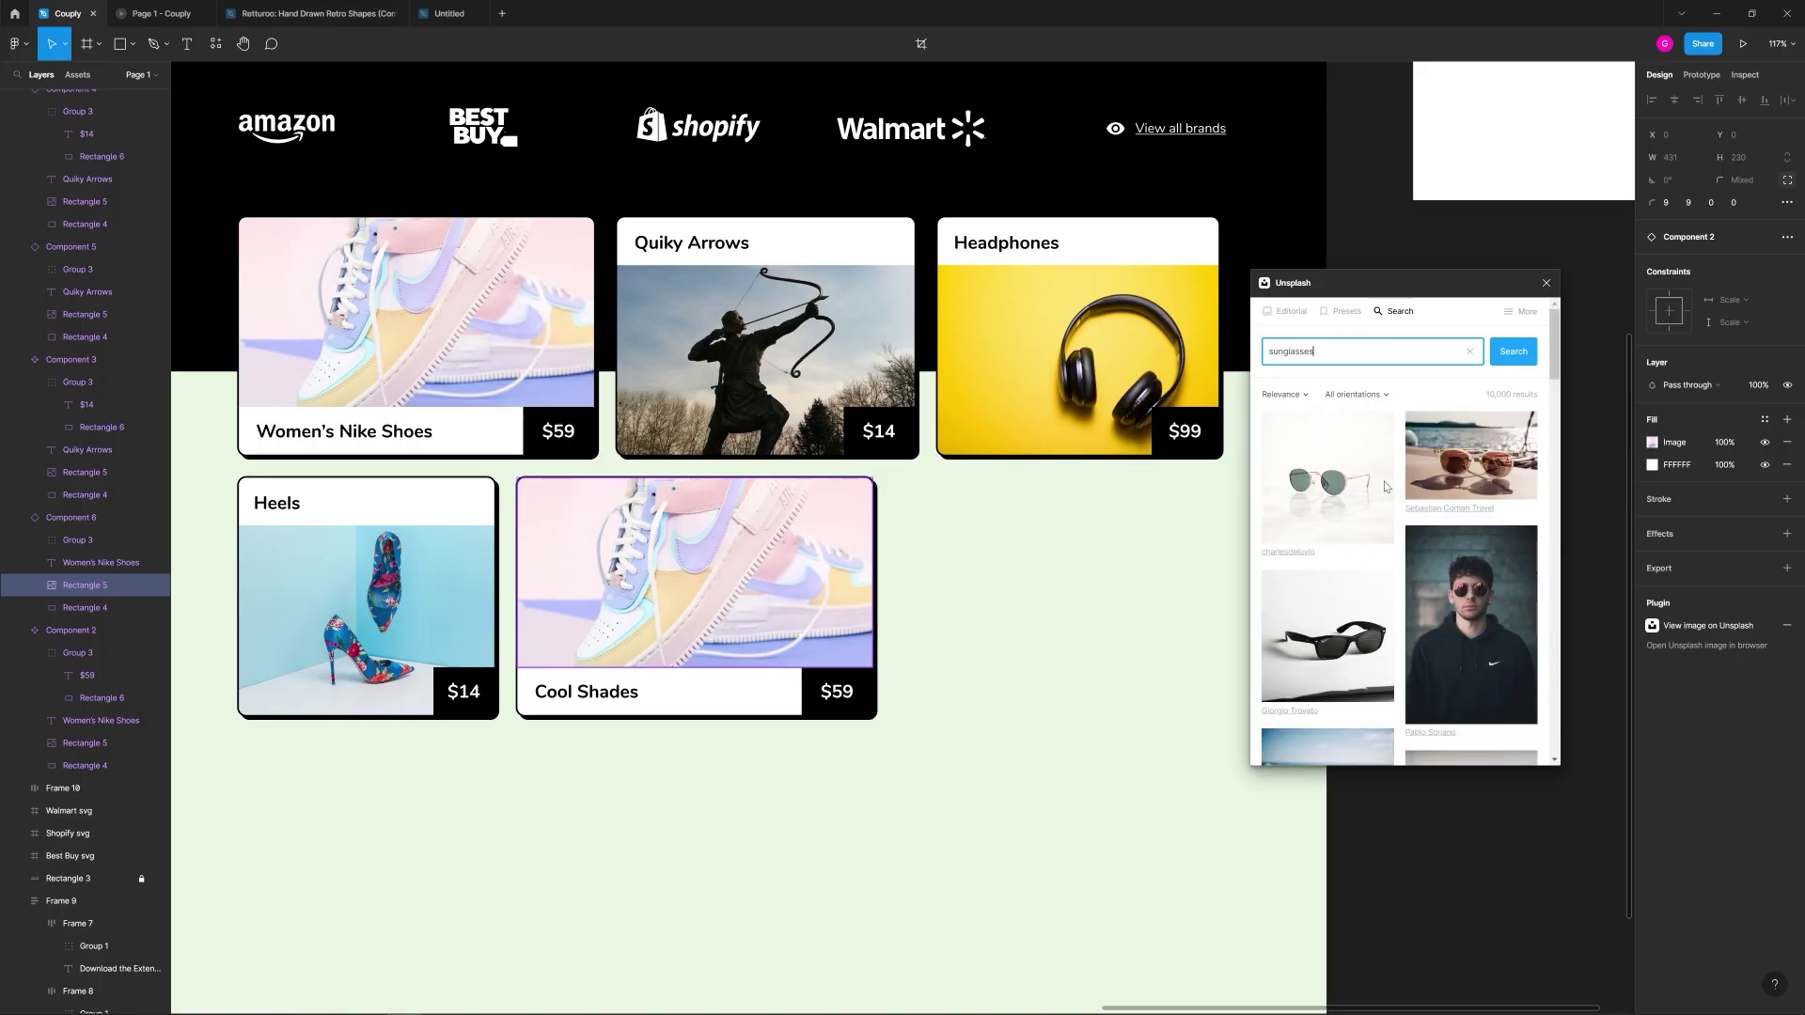
{"action": "scroll", "coordinate": [1376, 489], "scroll_direction": "down", "scroll_amount": 5}
{"action": "left_click", "coordinate": [1327, 420]}
{"action": "left_click", "coordinate": [1051, 668]}
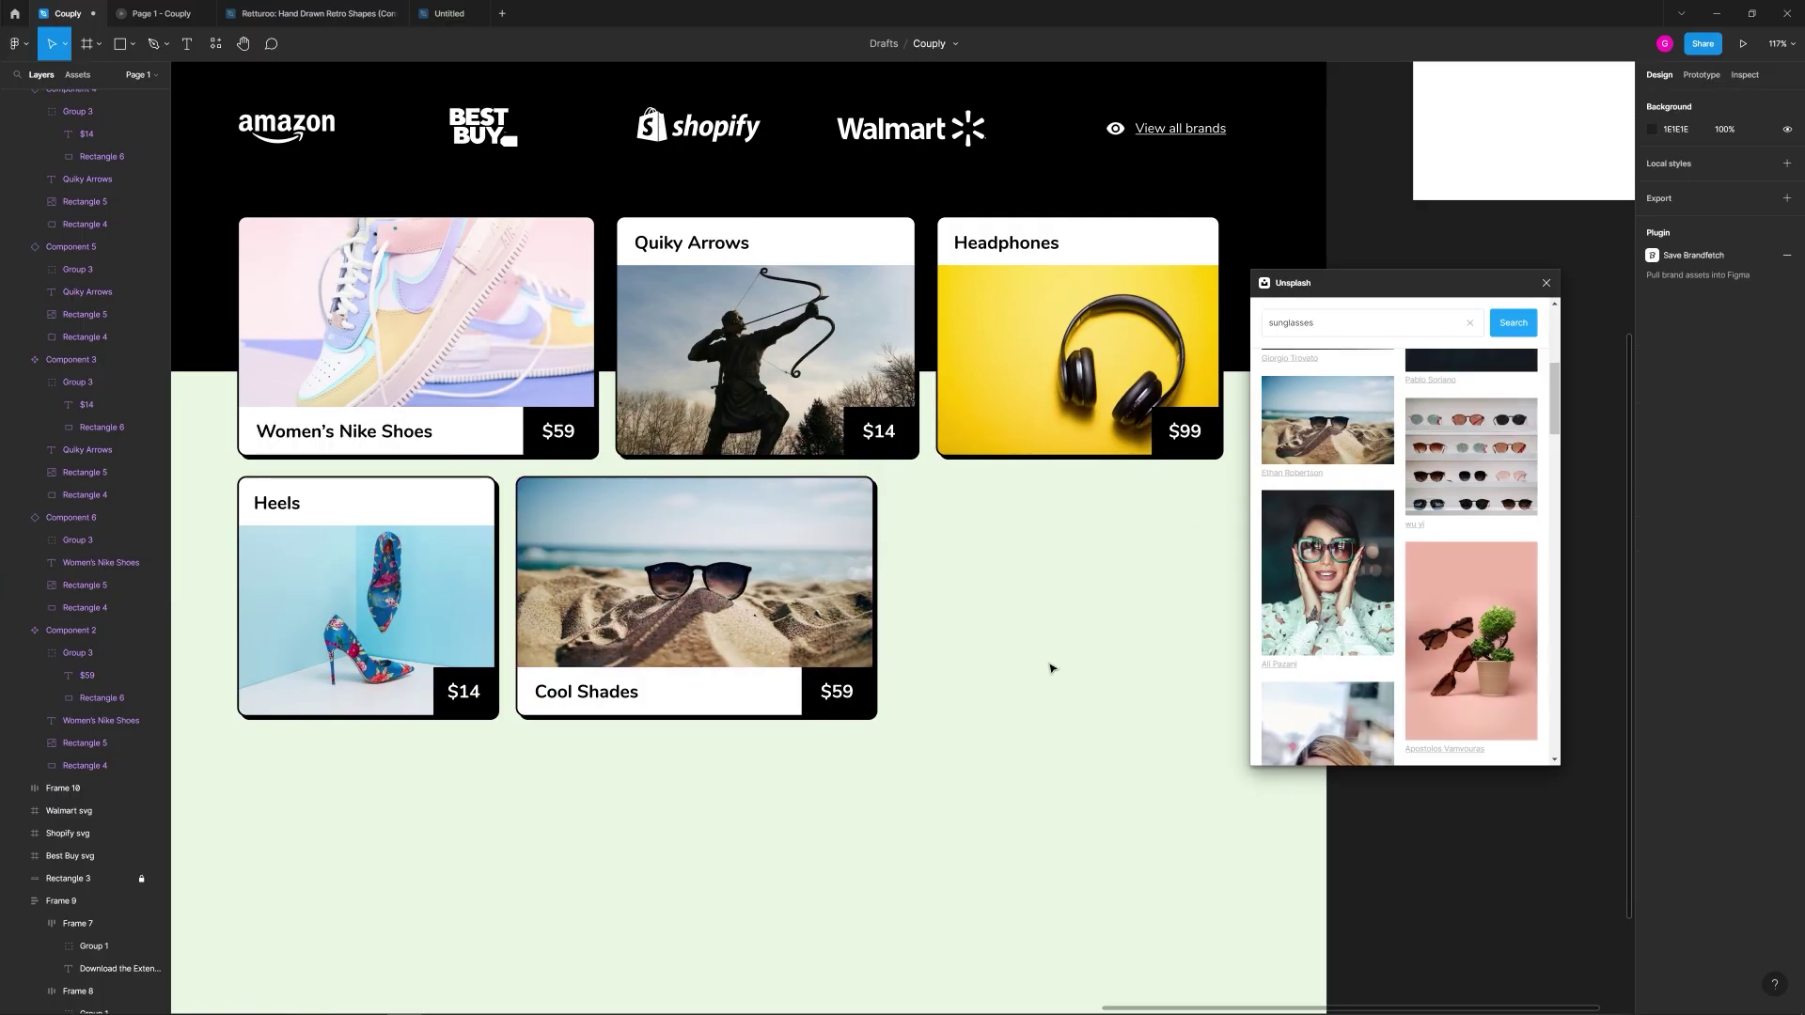
Step: Widen the Cool Shades card until its right edge lines up with the Quiky Arrows card above
{"action": "left_click", "coordinate": [855, 576]}
{"action": "left_click_drag", "start_coordinate": [877, 567], "coordinate": [914, 553]}
{"action": "left_click", "coordinate": [1028, 600]}
{"action": "left_click_drag", "start_coordinate": [1027, 600], "coordinate": [866, 625]}
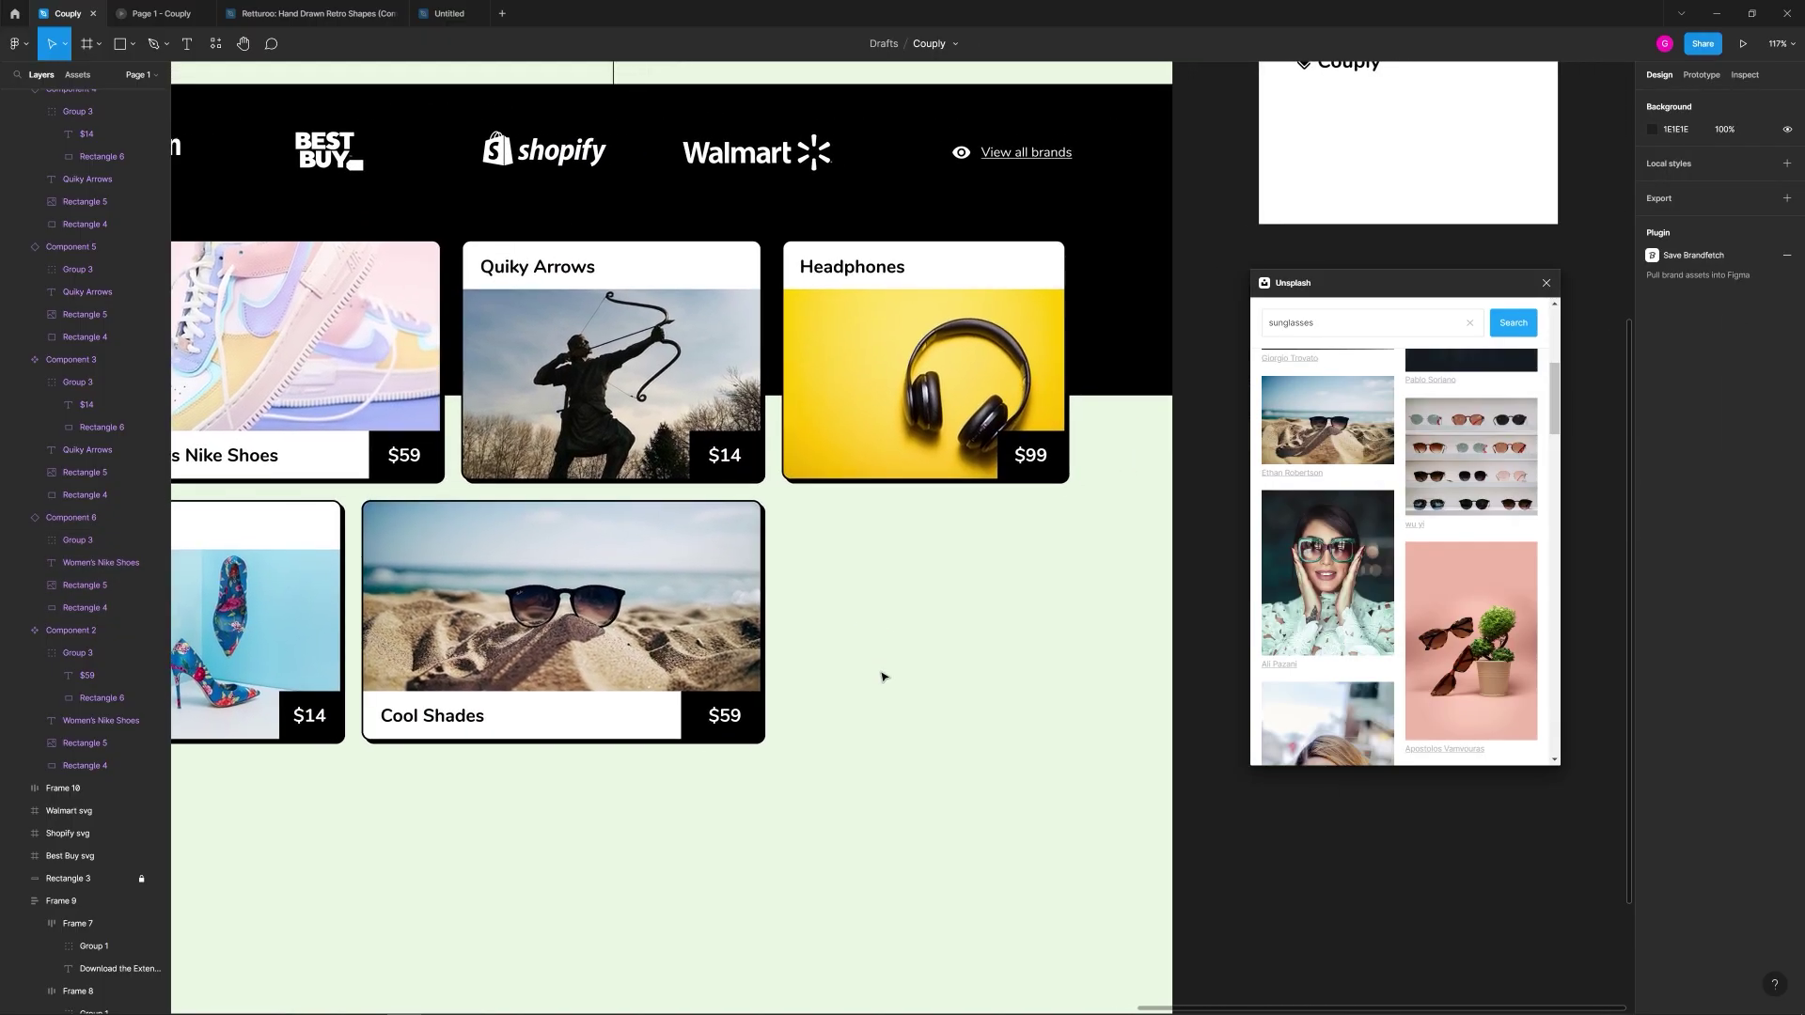
Step: Place a copy of the Headphones card directly below the original and change the copy's title to "Alcohol"
{"action": "left_click_drag", "start_coordinate": [917, 391], "coordinate": [897, 651]}
{"action": "left_click", "coordinate": [935, 843]}
{"action": "double_click", "coordinate": [871, 534]}
{"action": "double_click", "coordinate": [873, 529]}
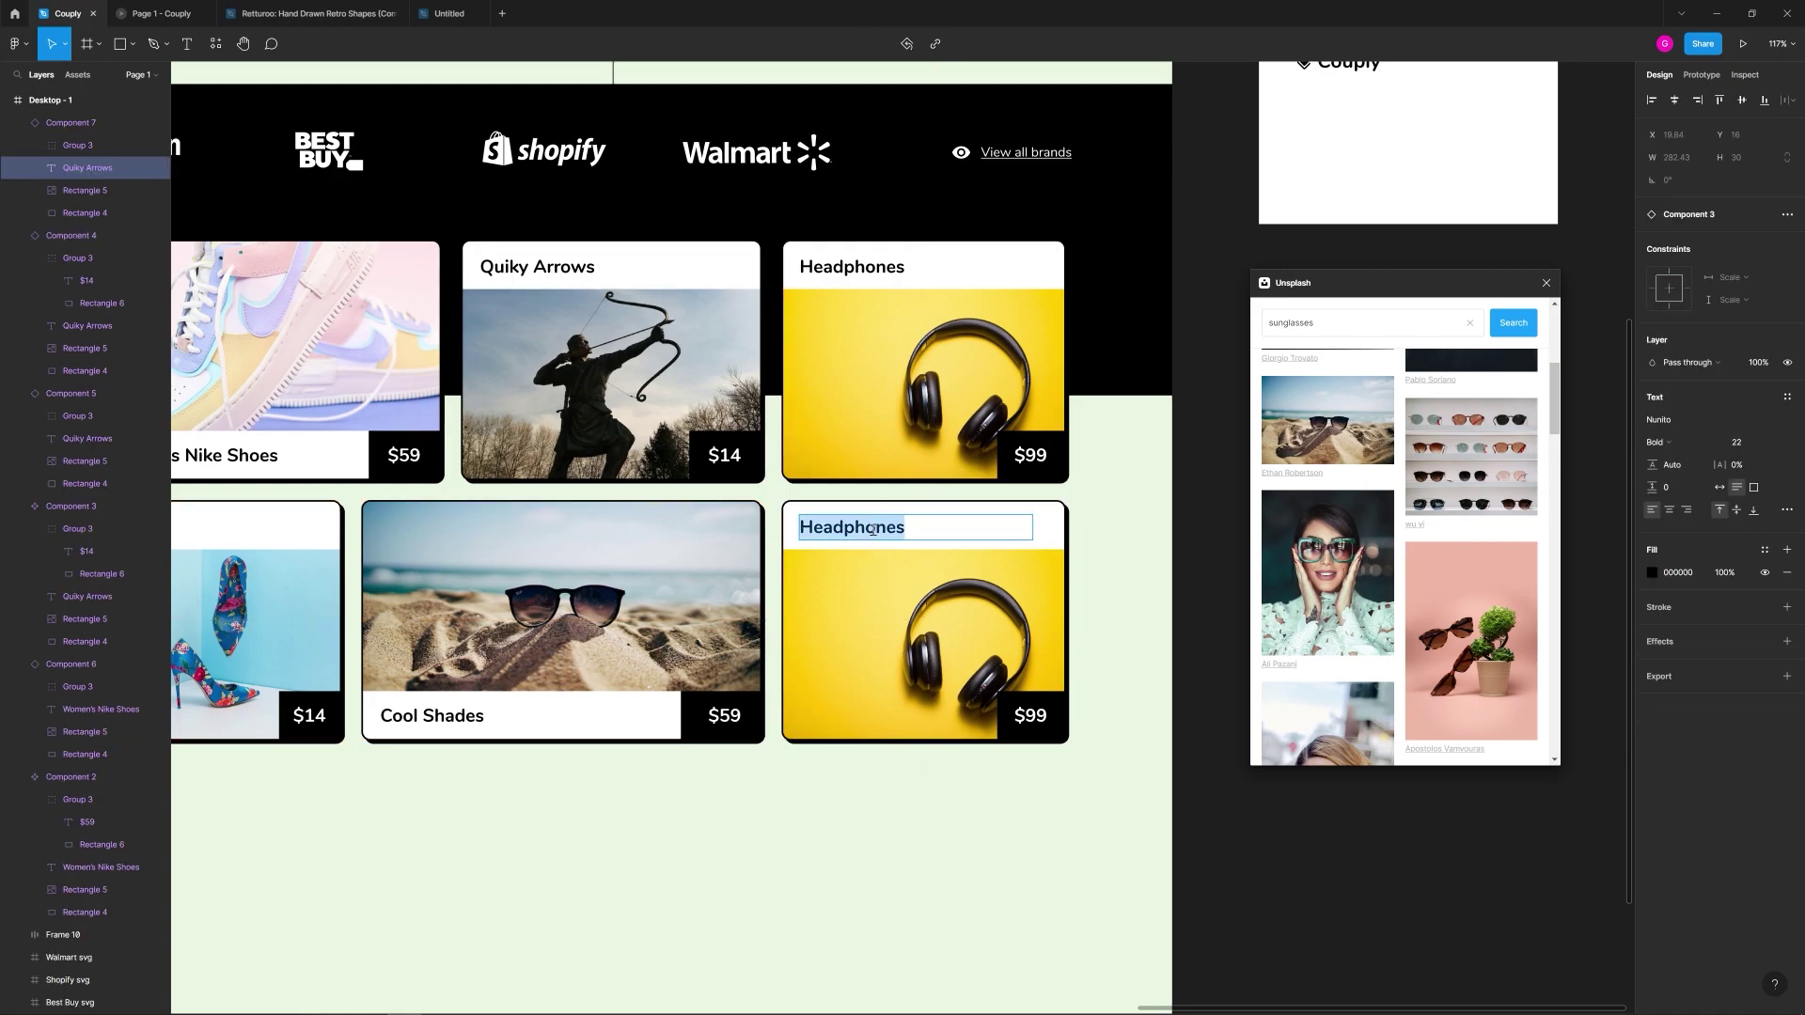
{"action": "type", "text": "Alcohol"}
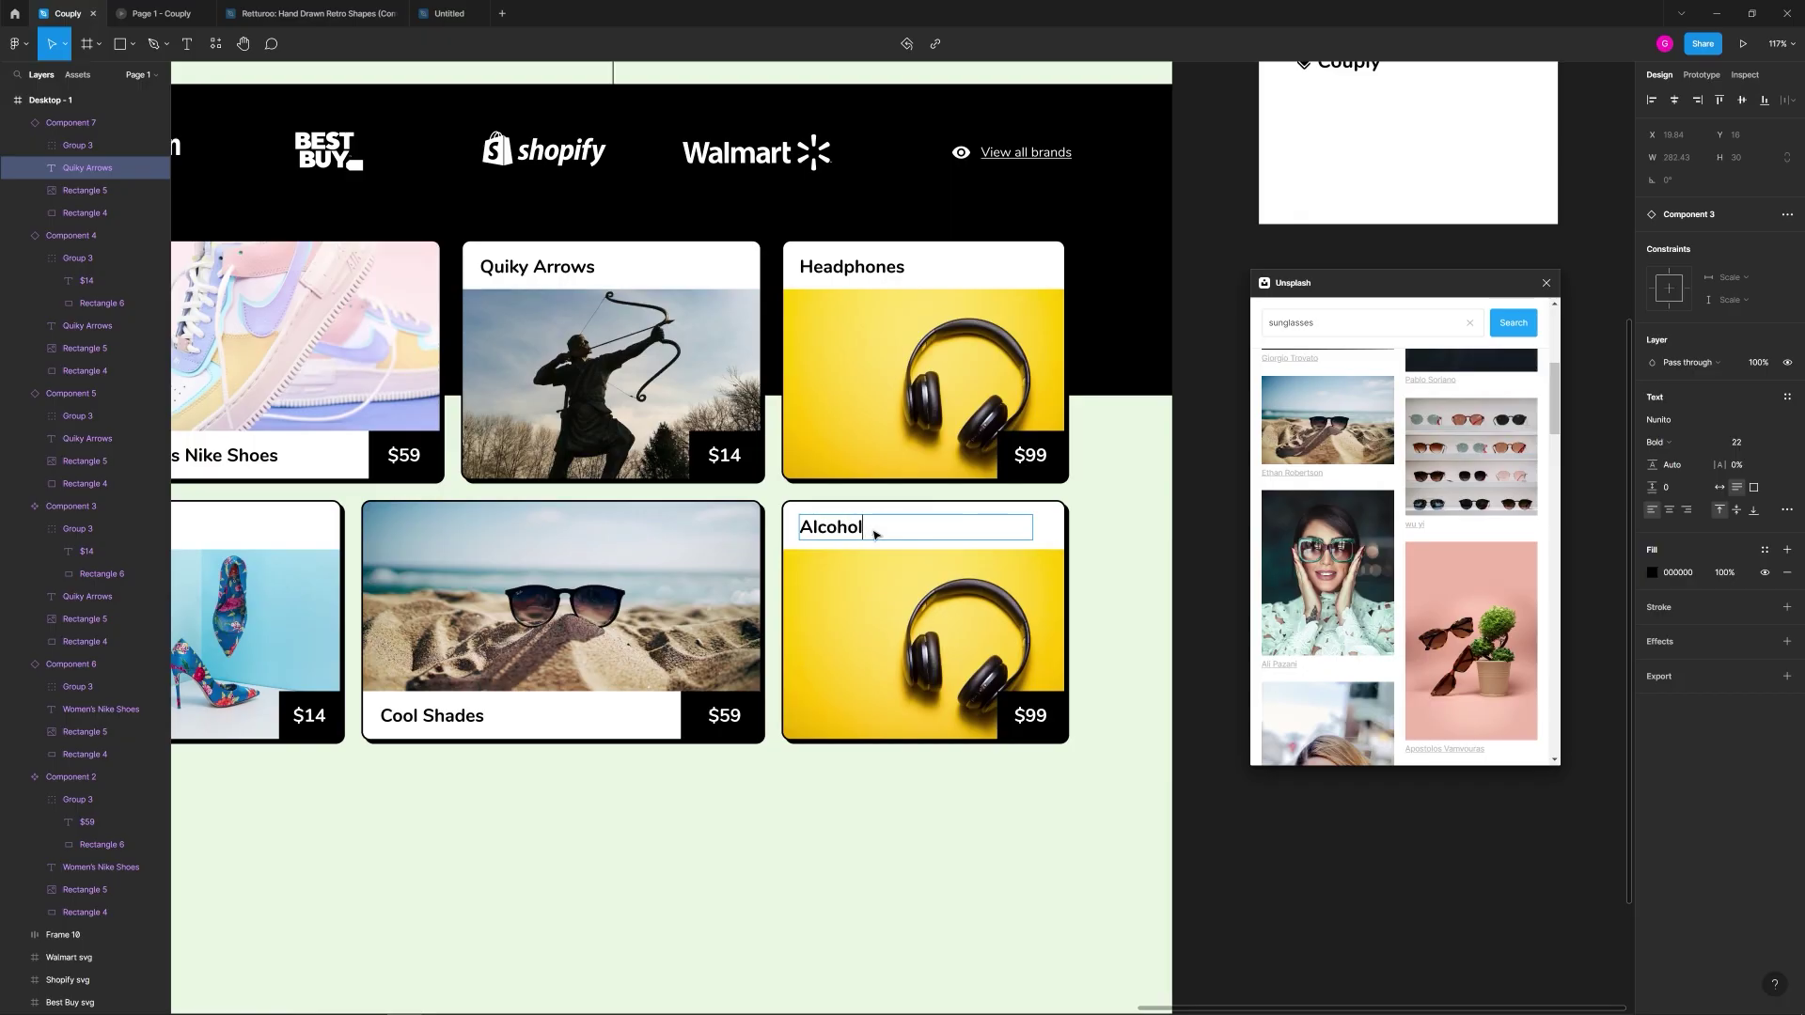
Step: Search Unsplash for "alcohol", fill the Alcohol card's image with the Black Label bottle and drink, and close the plugin
{"action": "left_click", "coordinate": [895, 616]}
{"action": "left_click", "coordinate": [1357, 321]}
{"action": "type", "text": "alcohol"}
{"action": "key", "text": "Return"}
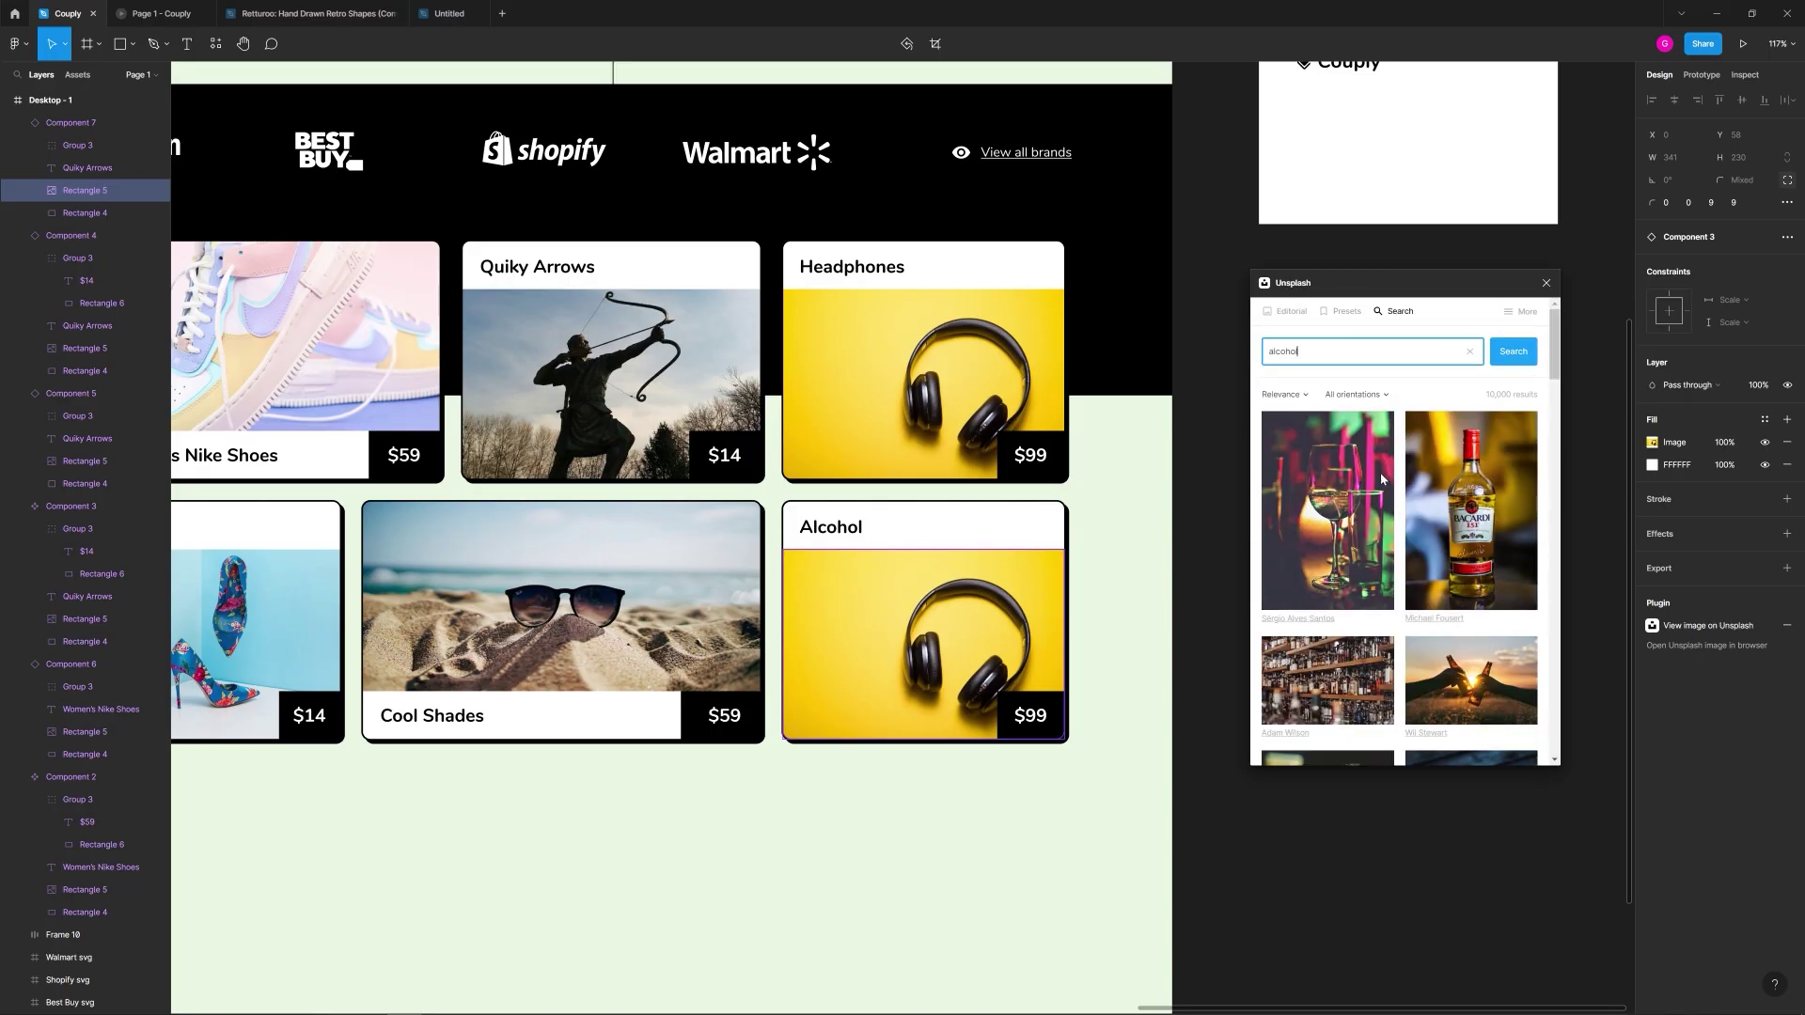
{"action": "scroll", "coordinate": [1464, 570], "scroll_direction": "down", "scroll_amount": 3}
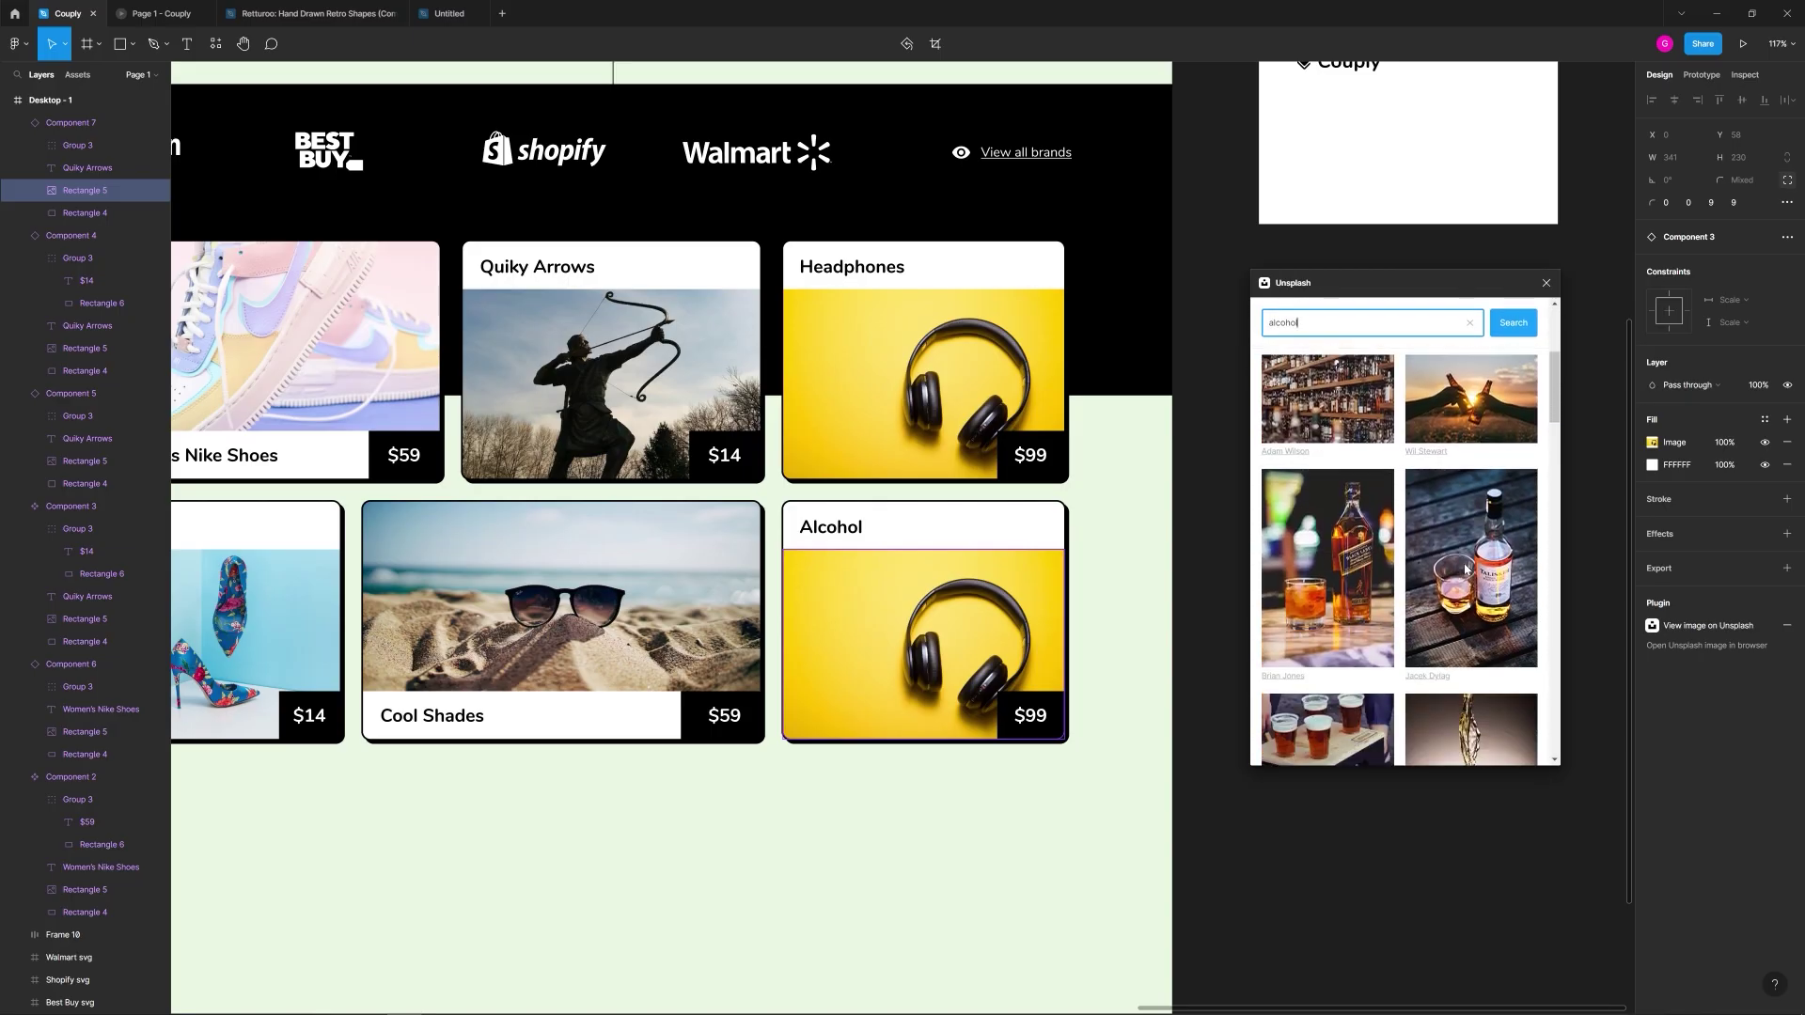
{"action": "left_click", "coordinate": [1093, 822]}
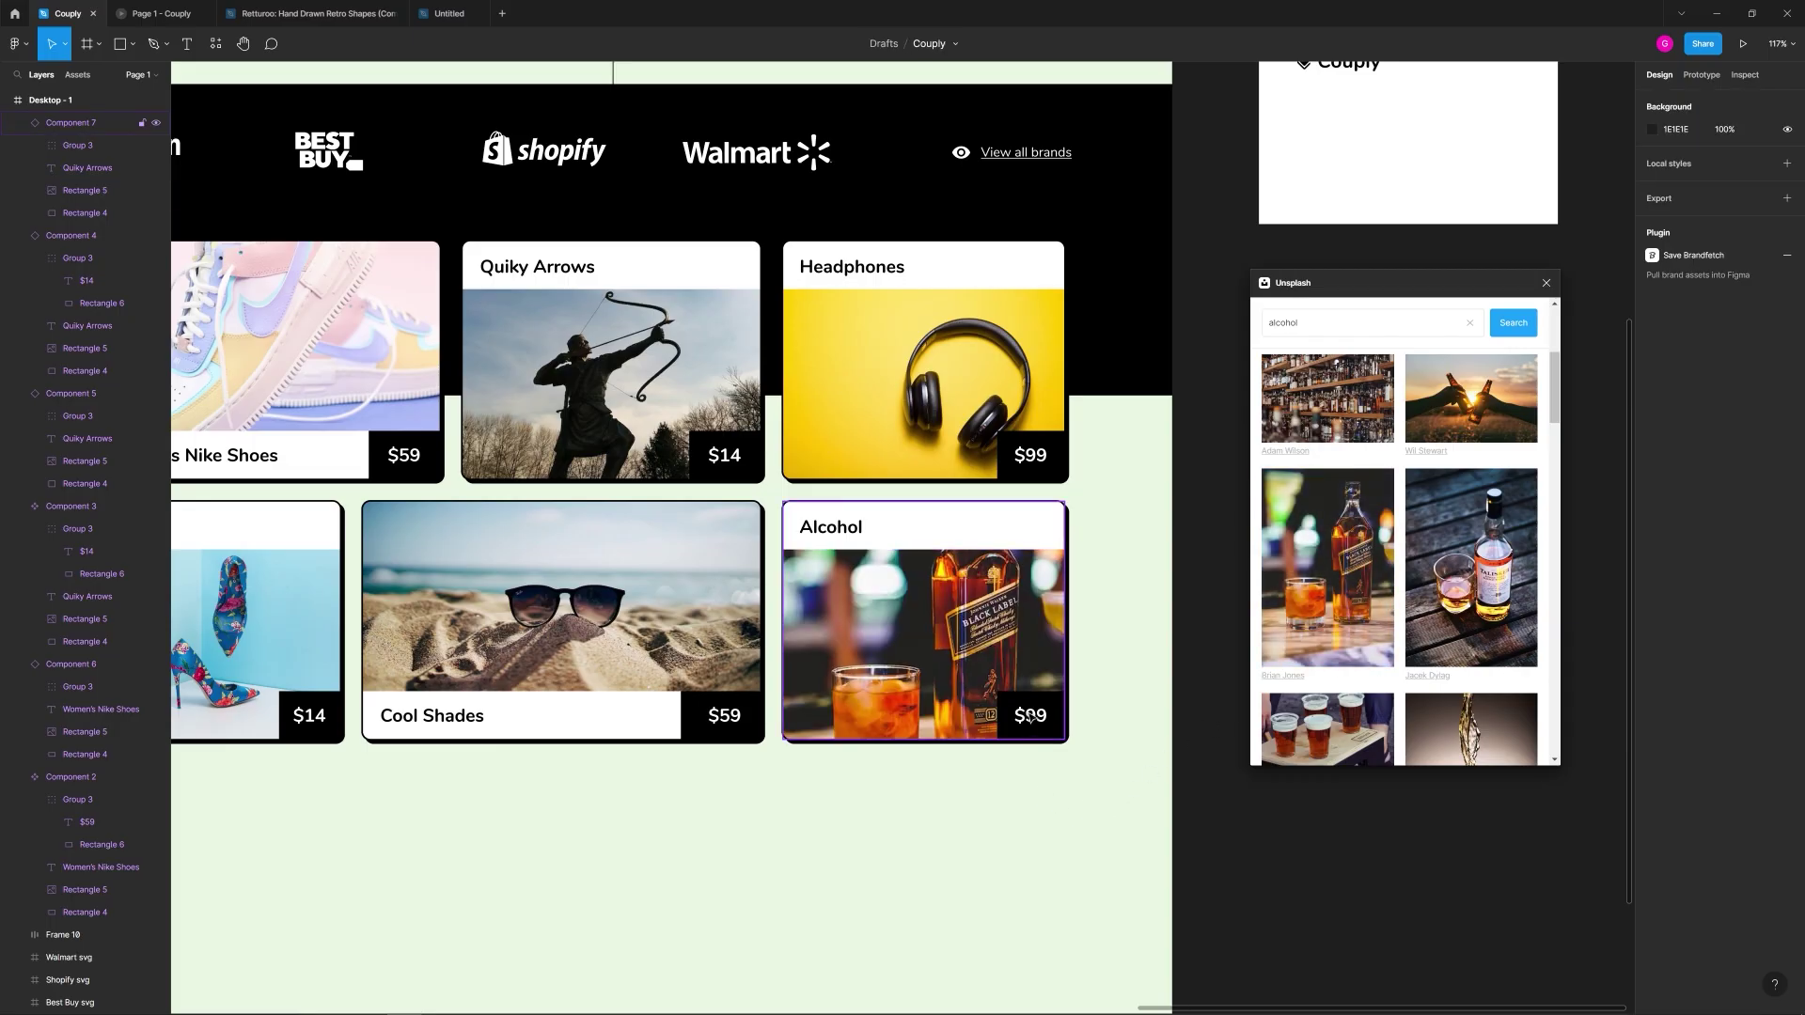
{"action": "scroll", "coordinate": [1027, 717], "scroll_direction": "down", "scroll_amount": 5}
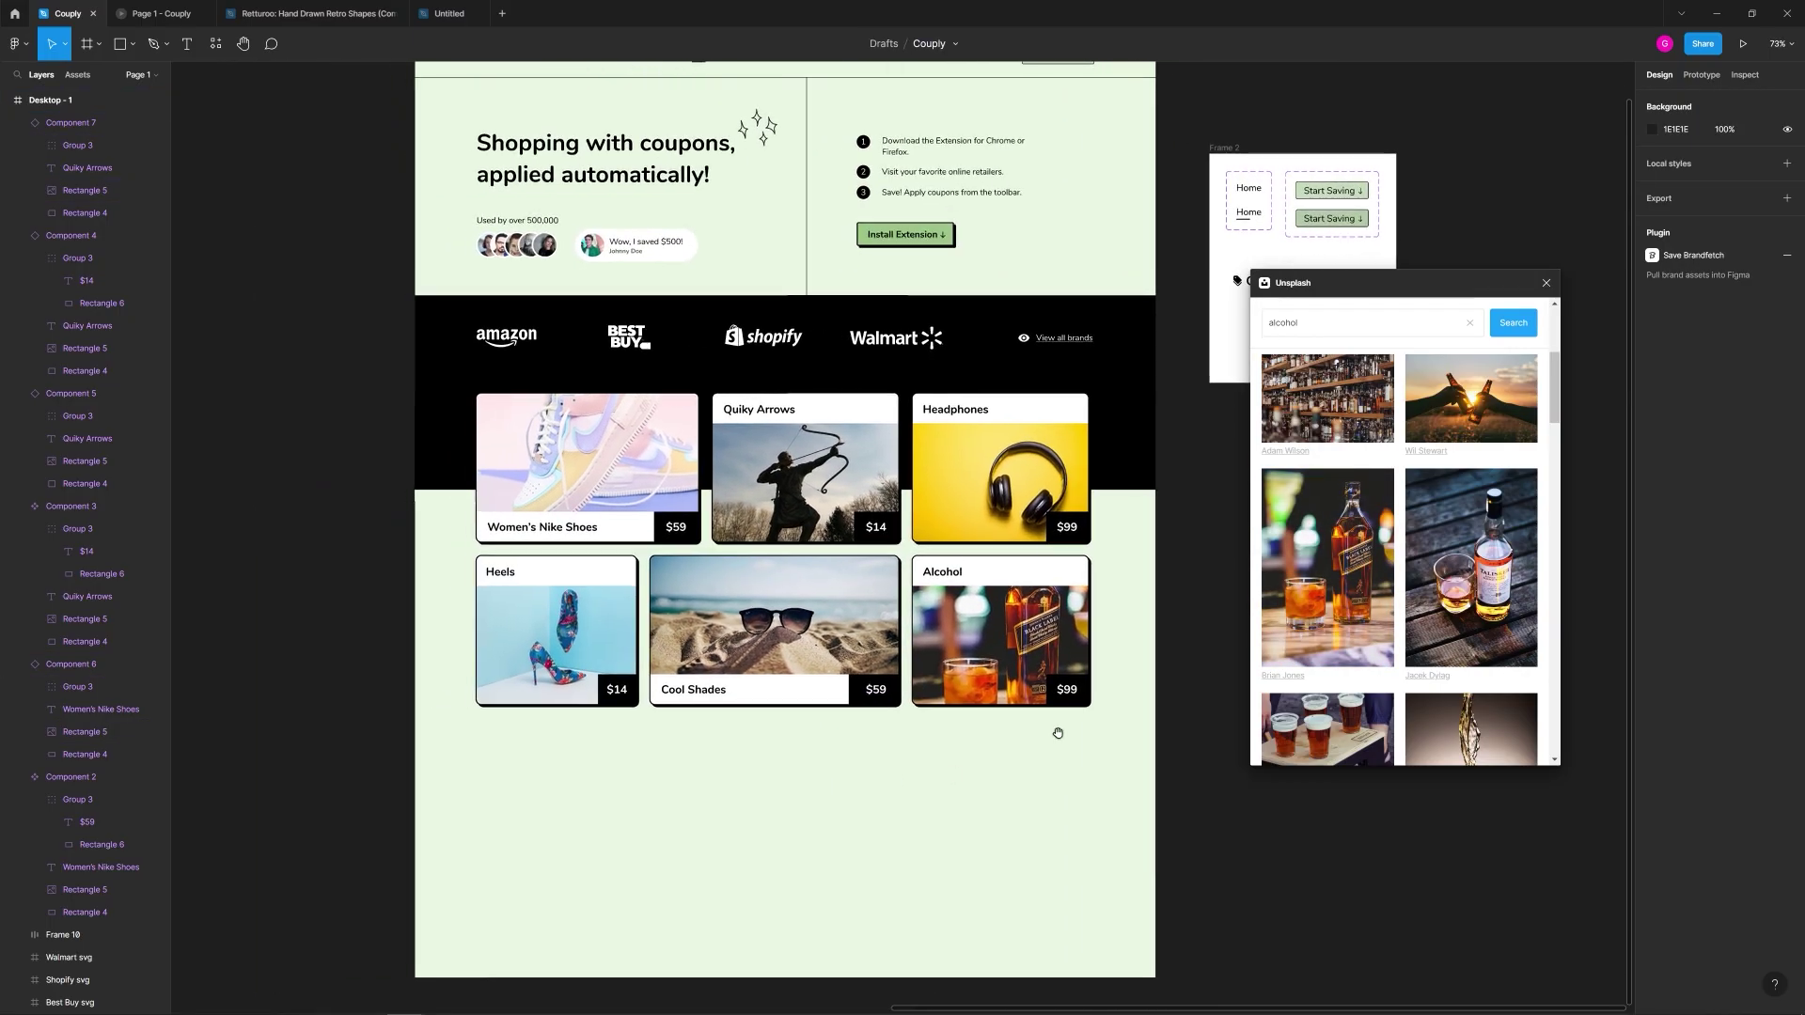
{"action": "left_click", "coordinate": [1545, 283]}
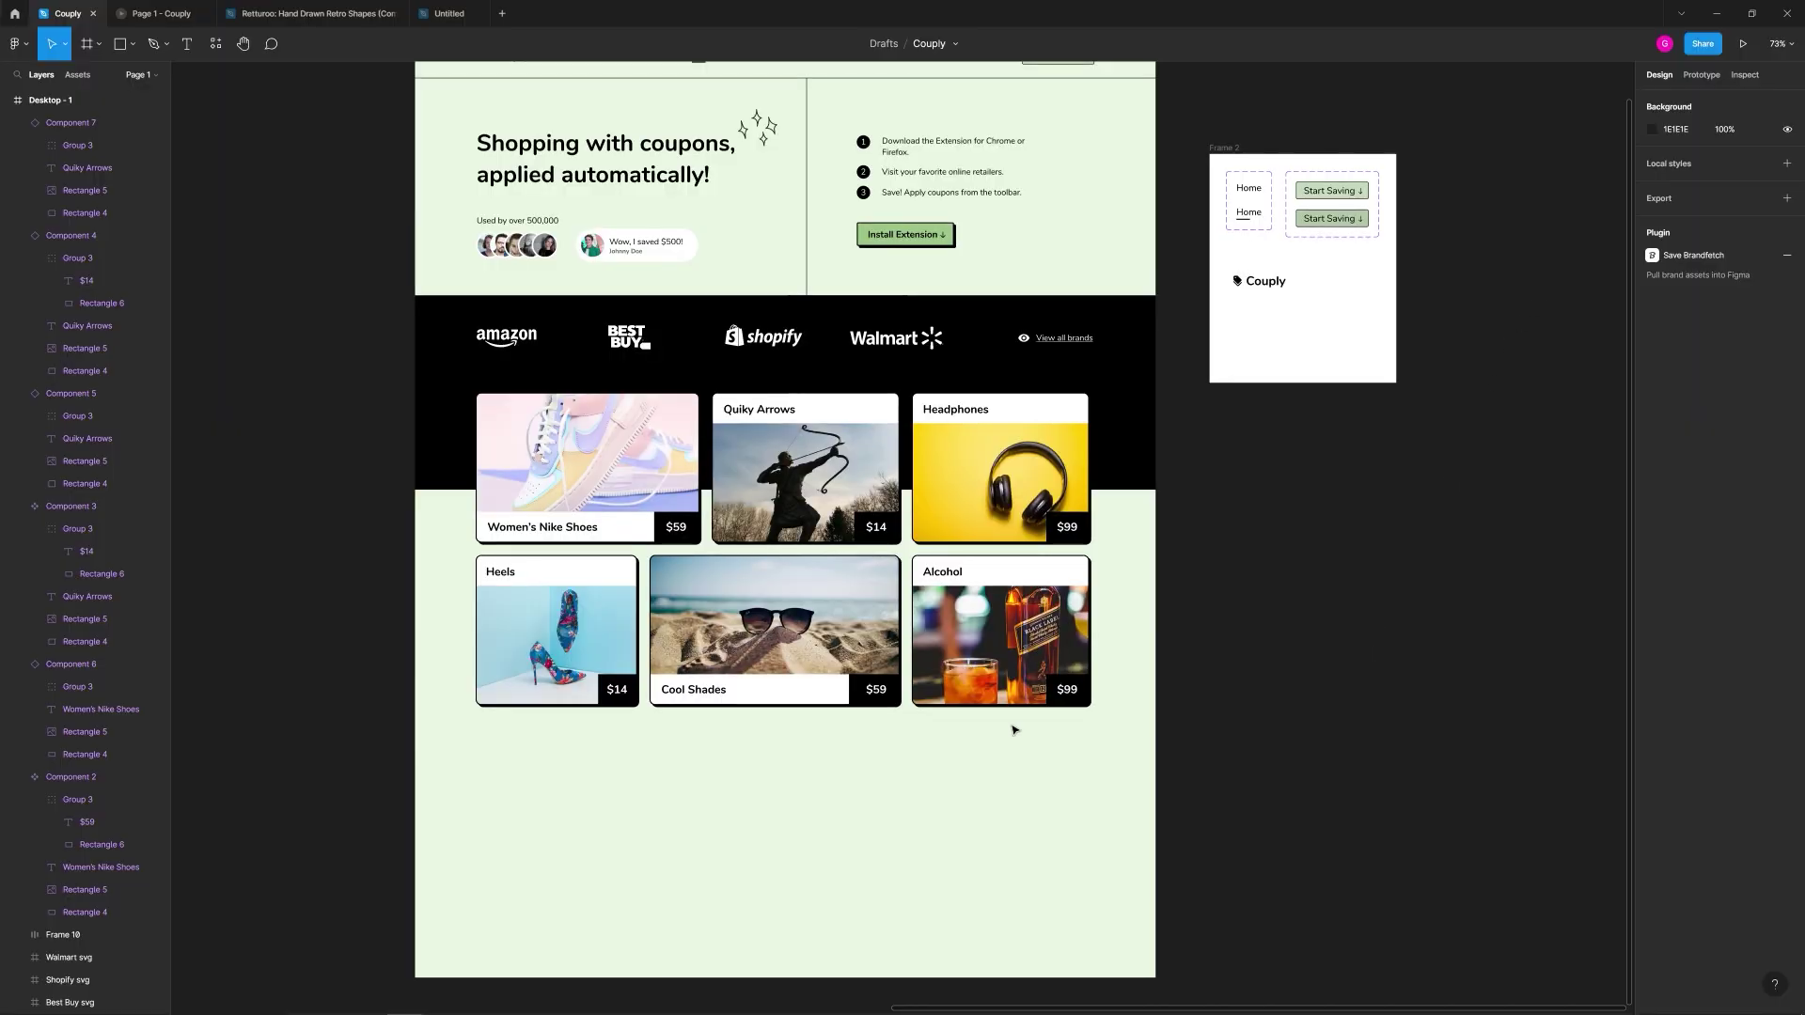
Step: Place a copy of the "View all brands" link below the Heels card at X 119, Y 1394, and recolor it black
{"action": "scroll", "coordinate": [1042, 728], "scroll_direction": "left", "scroll_amount": 4}
{"action": "scroll", "coordinate": [1041, 727], "scroll_direction": "down", "scroll_amount": 2}
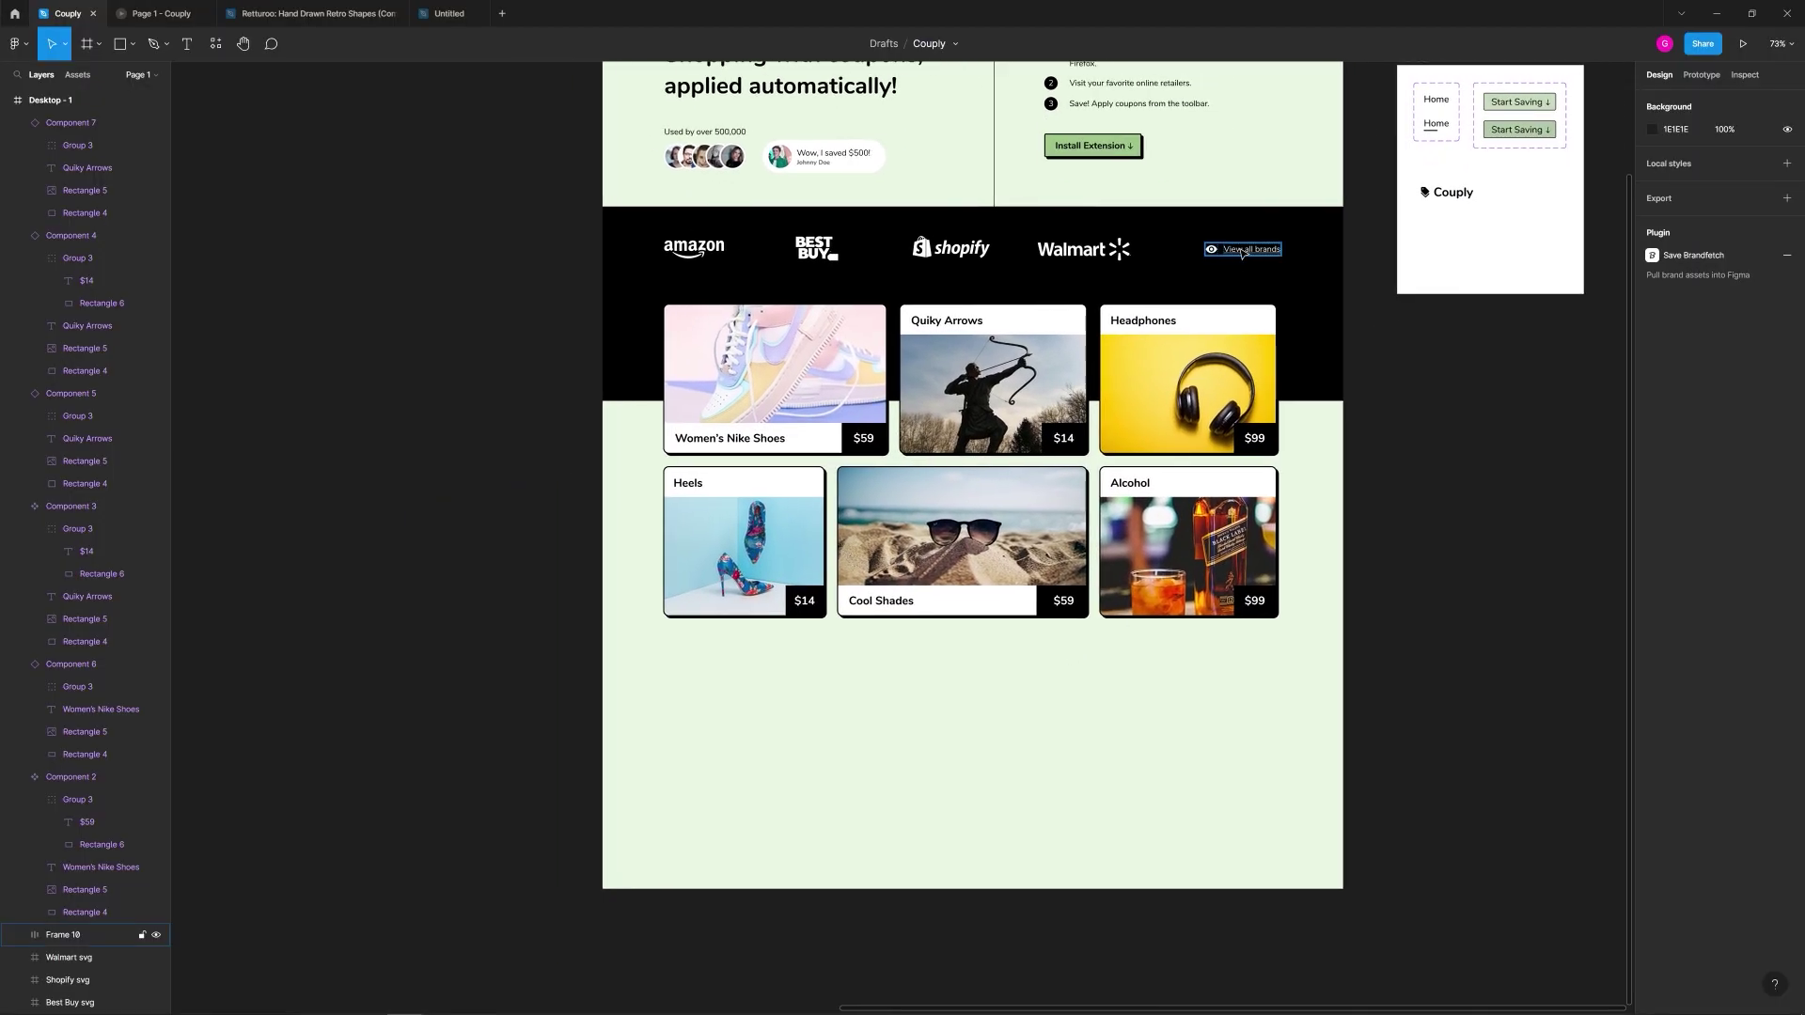
{"action": "left_click", "coordinate": [1242, 252]}
{"action": "left_click_drag", "start_coordinate": [1258, 254], "coordinate": [714, 670]}
{"action": "scroll", "coordinate": [701, 720], "scroll_direction": "up", "scroll_amount": 5}
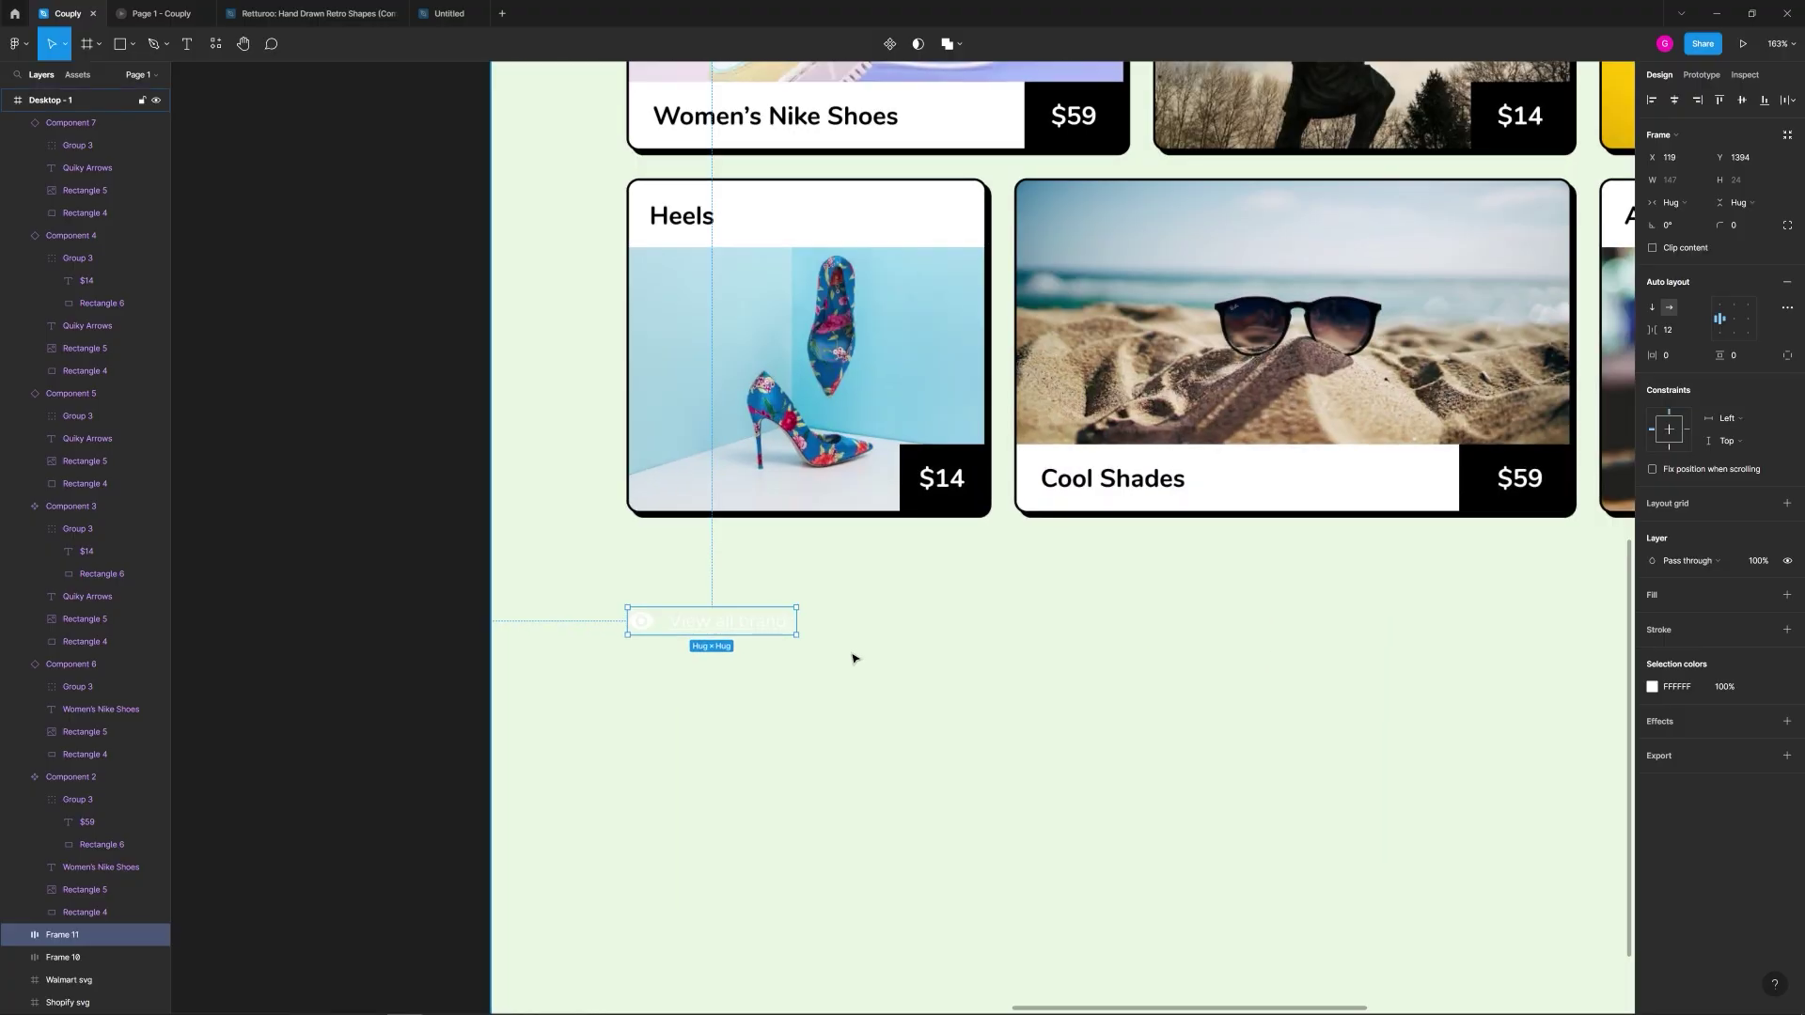
{"action": "left_click", "coordinate": [1652, 686]}
{"action": "left_click", "coordinate": [1517, 776]}
{"action": "left_click", "coordinate": [983, 693]}
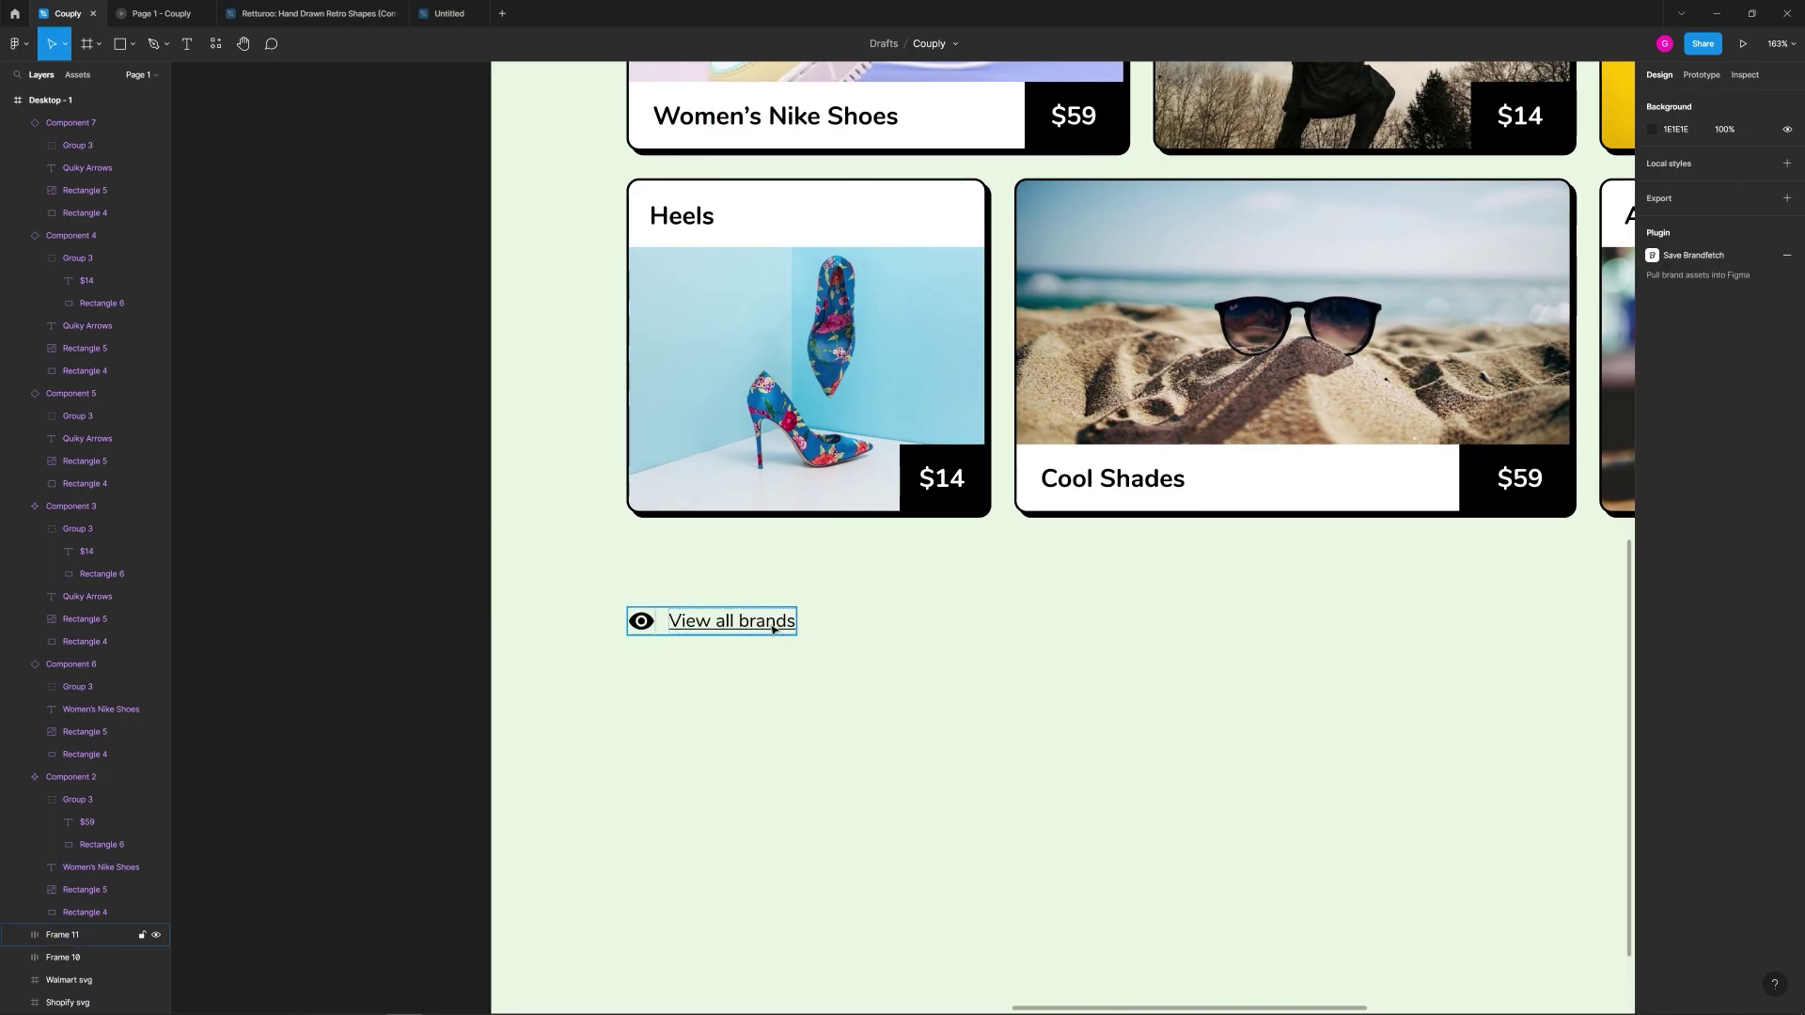
Step: Change the copied link's text to "View all offers"
{"action": "double_click", "coordinate": [769, 628]}
{"action": "double_click", "coordinate": [747, 624]}
{"action": "left_click_drag", "start_coordinate": [771, 622], "coordinate": [872, 621]}
{"action": "type", "text": "offers"}
{"action": "key", "text": "Escape"}
{"action": "left_click", "coordinate": [963, 593]}
Step: Place a copy of the header's full-width divider line below the "View all offers" link at Y 1487
{"action": "scroll", "coordinate": [1089, 629], "scroll_direction": "down", "scroll_amount": 5}
{"action": "left_click_drag", "start_coordinate": [1089, 629], "coordinate": [765, 725]}
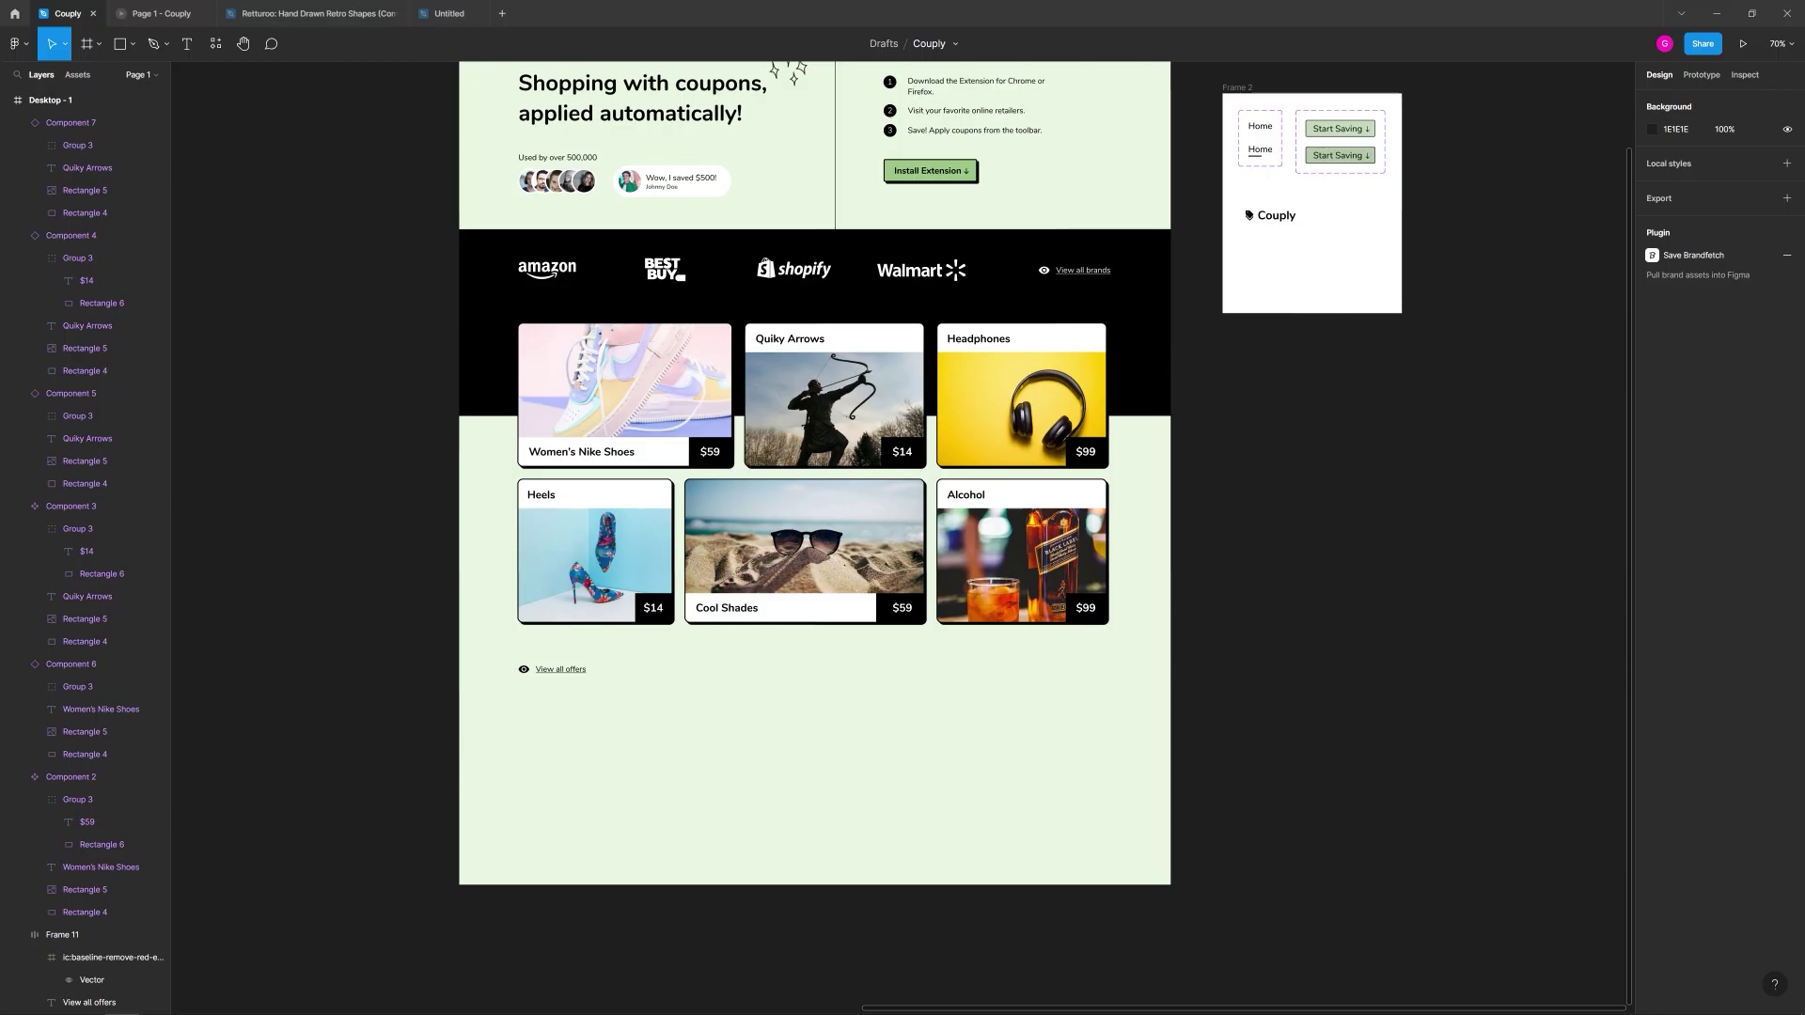
{"action": "left_click_drag", "start_coordinate": [736, 720], "coordinate": [837, 773]}
{"action": "scroll", "coordinate": [866, 753], "scroll_direction": "up", "scroll_amount": 2}
{"action": "scroll", "coordinate": [866, 752], "scroll_direction": "left", "scroll_amount": 2}
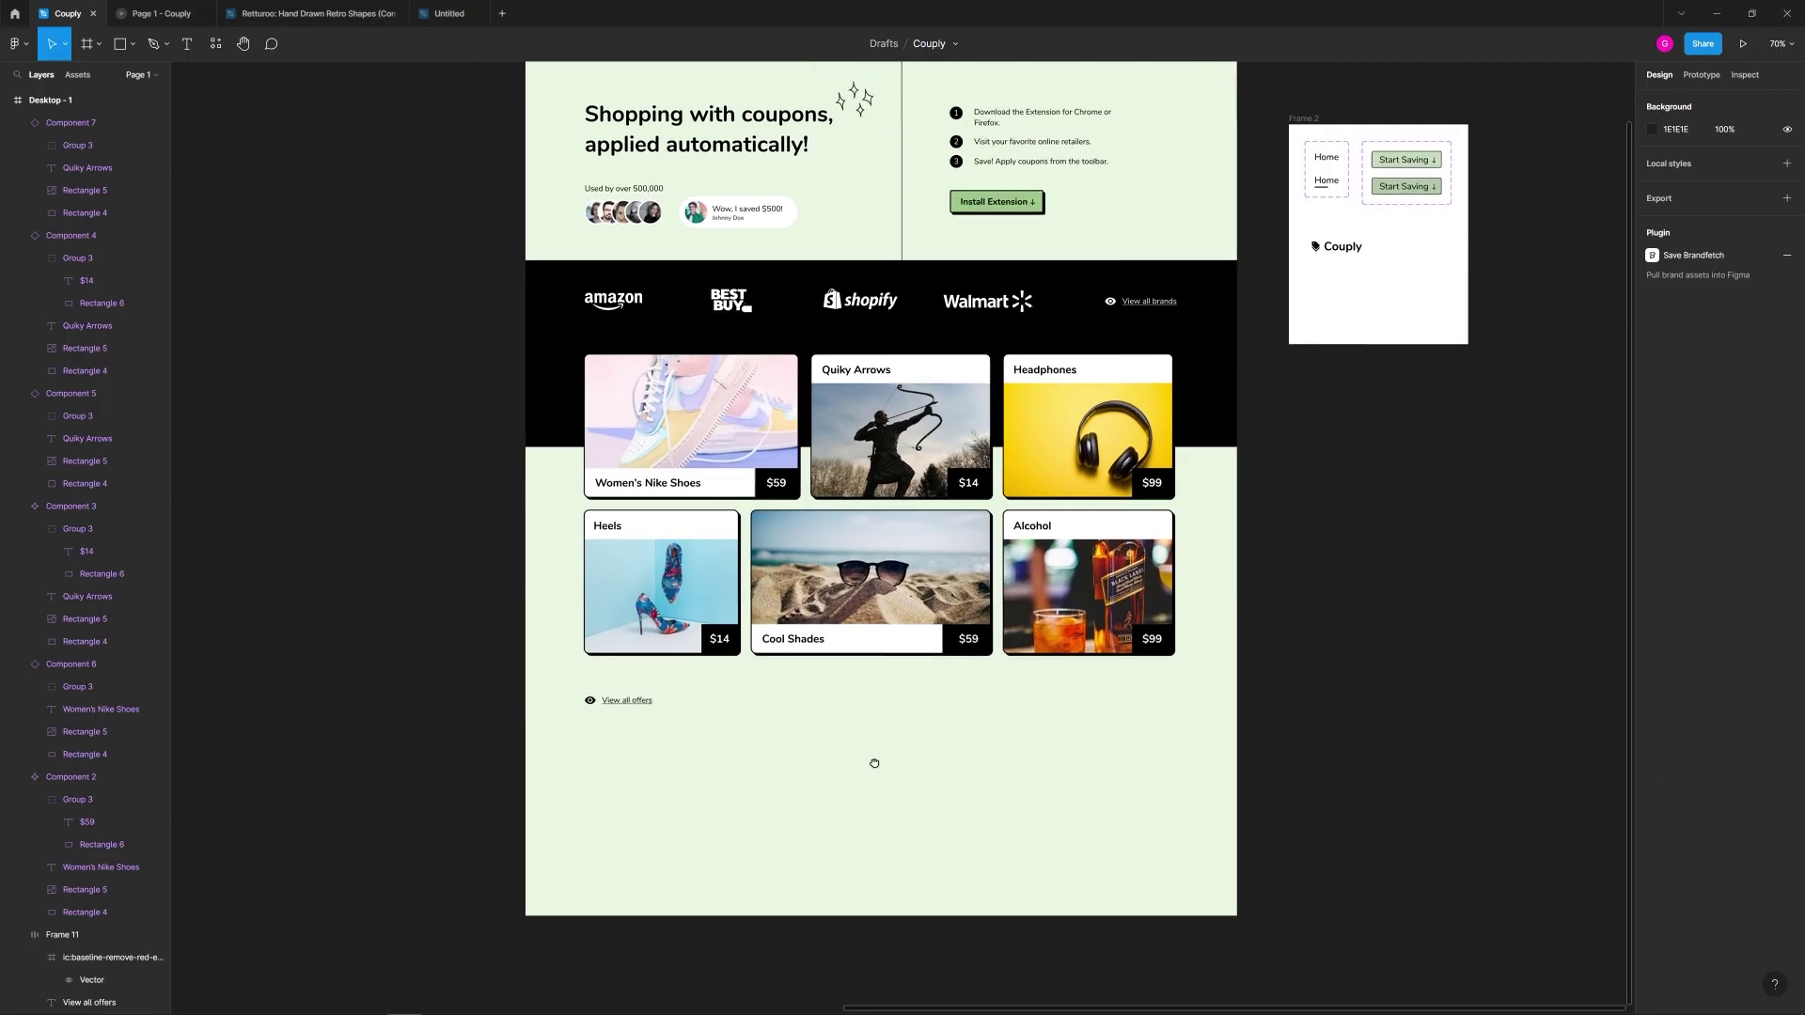
{"action": "left_click_drag", "start_coordinate": [968, 108], "coordinate": [938, 802]}
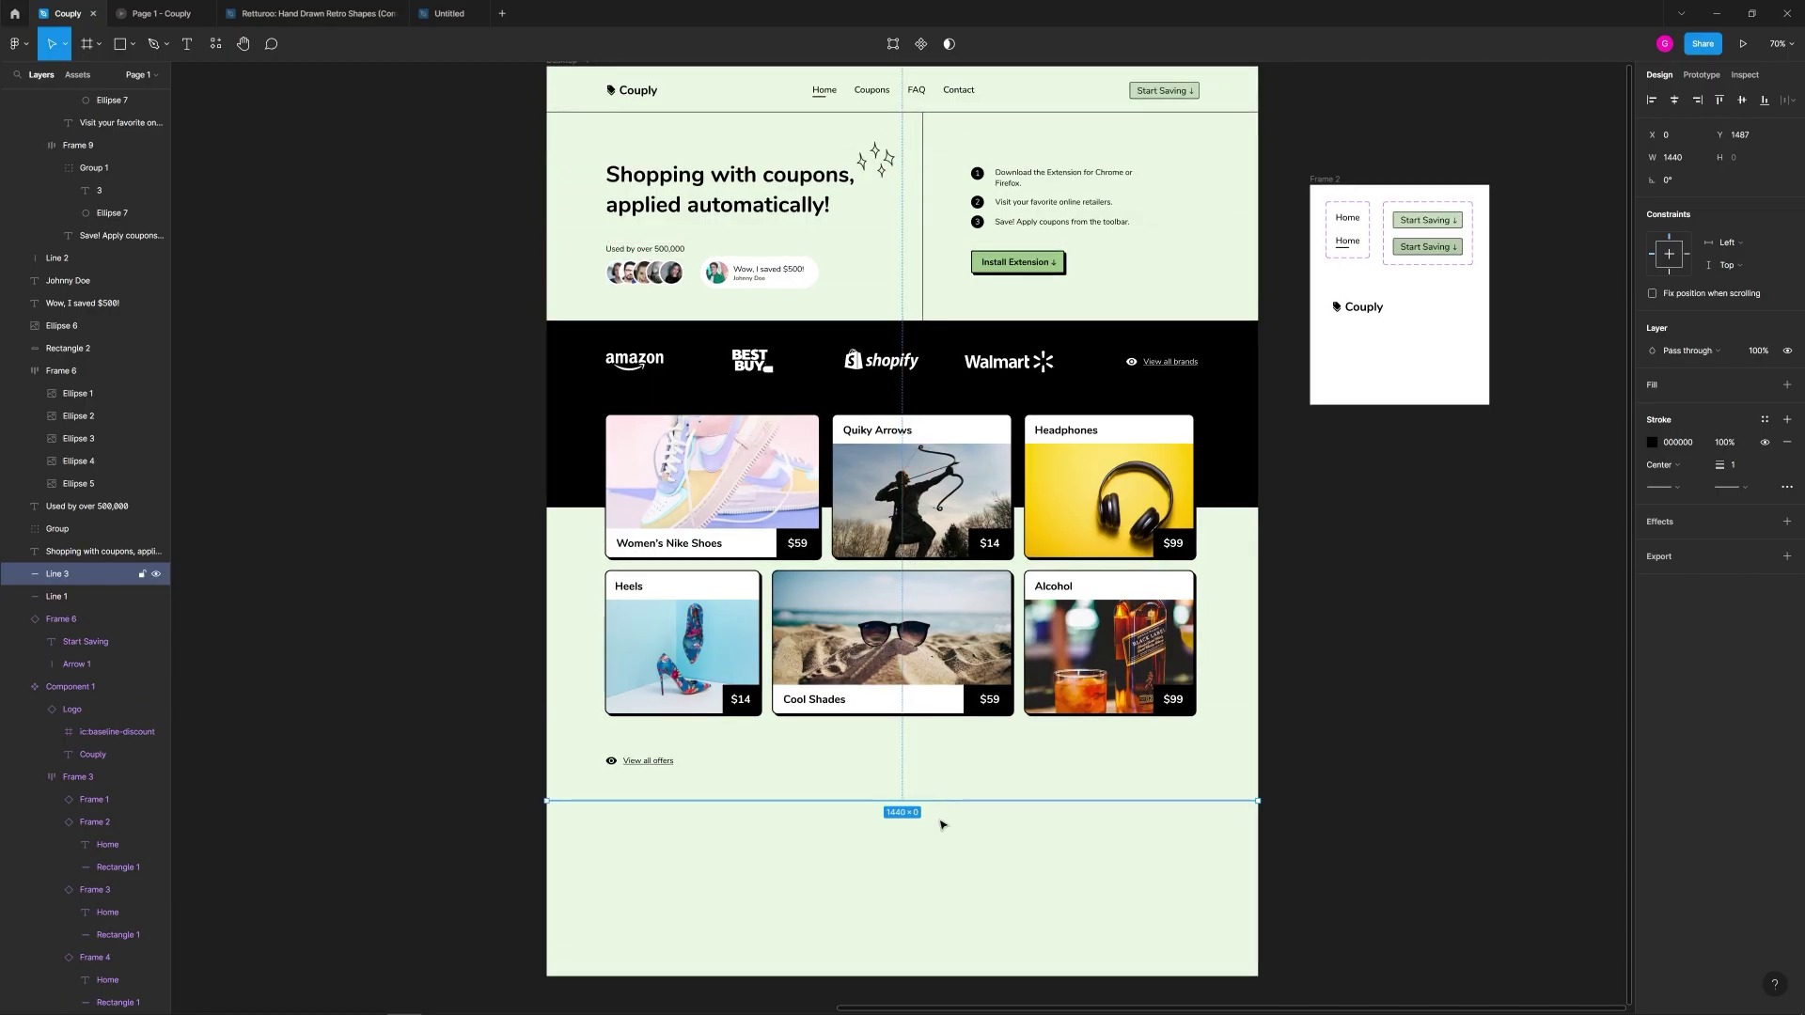
{"action": "left_click", "coordinate": [938, 837]}
{"action": "scroll", "coordinate": [745, 720], "scroll_direction": "down", "scroll_amount": 4}
{"action": "scroll", "coordinate": [745, 720], "scroll_direction": "down", "scroll_amount": 3}
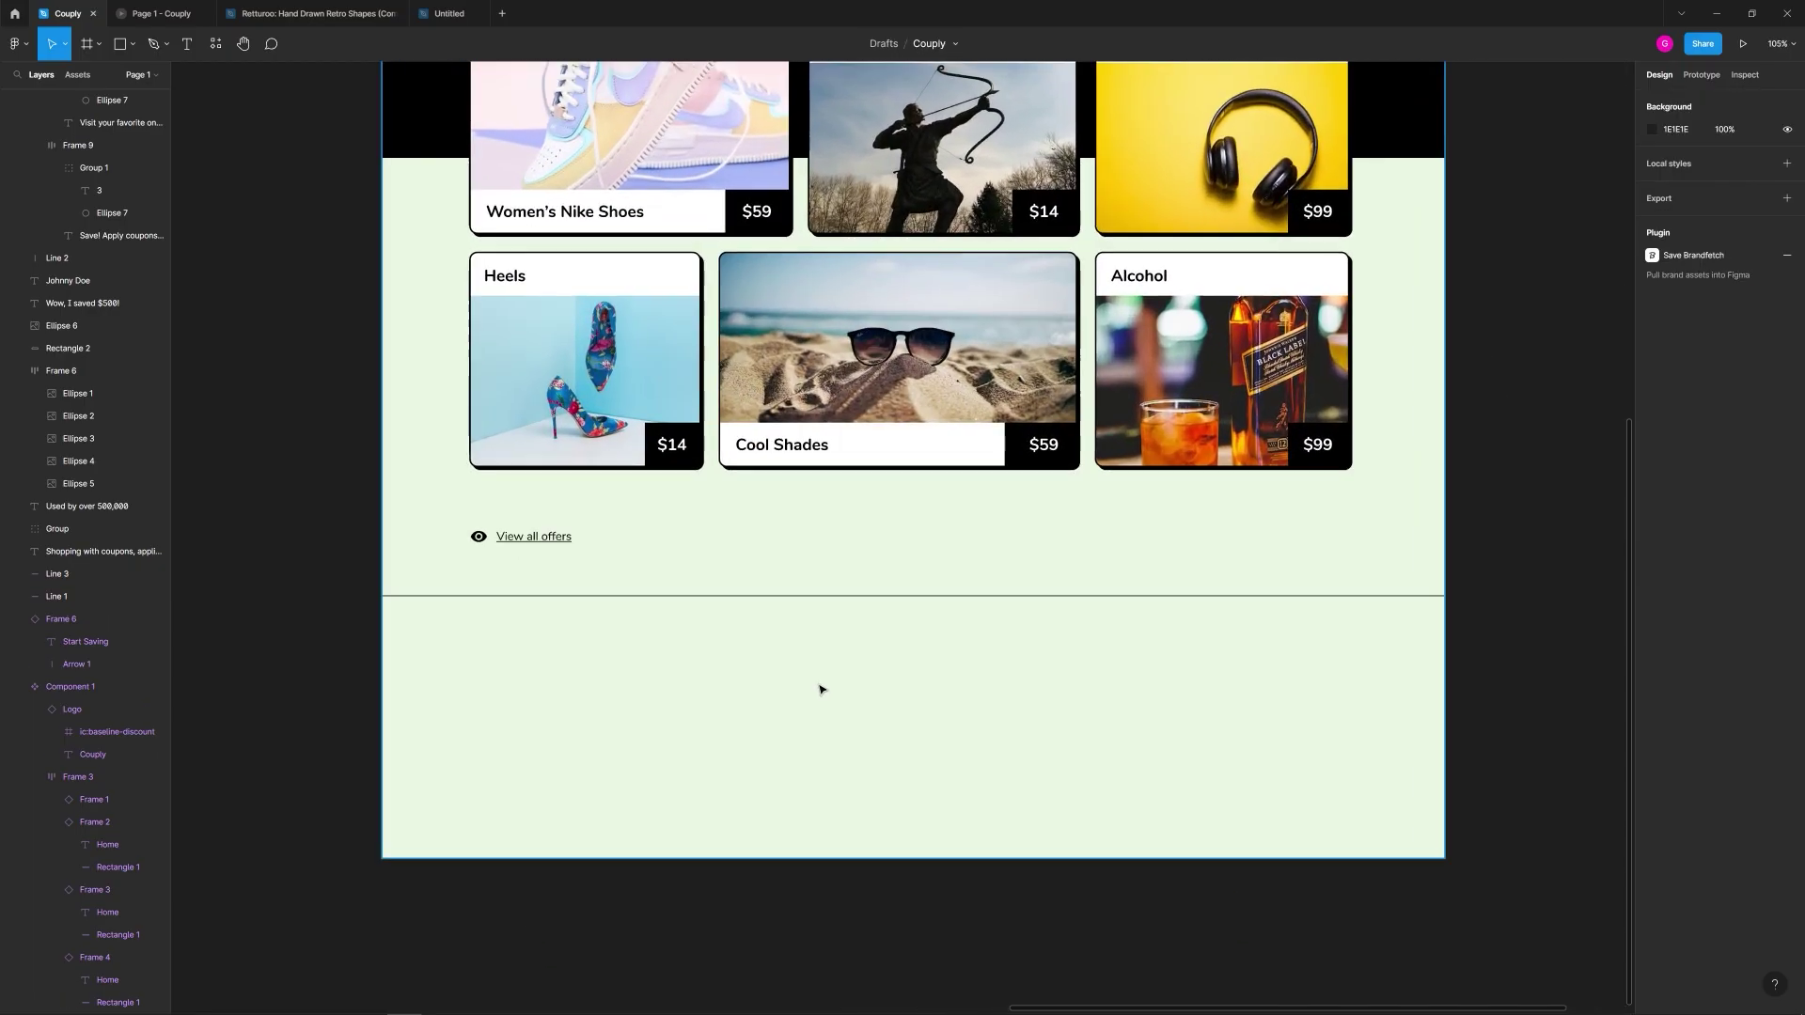
Step: Place a copy of the header navigation bar below the lower divider line at X 120, Y 1515
{"action": "key", "text": "shift+1"}
{"action": "left_click", "coordinate": [646, 250]}
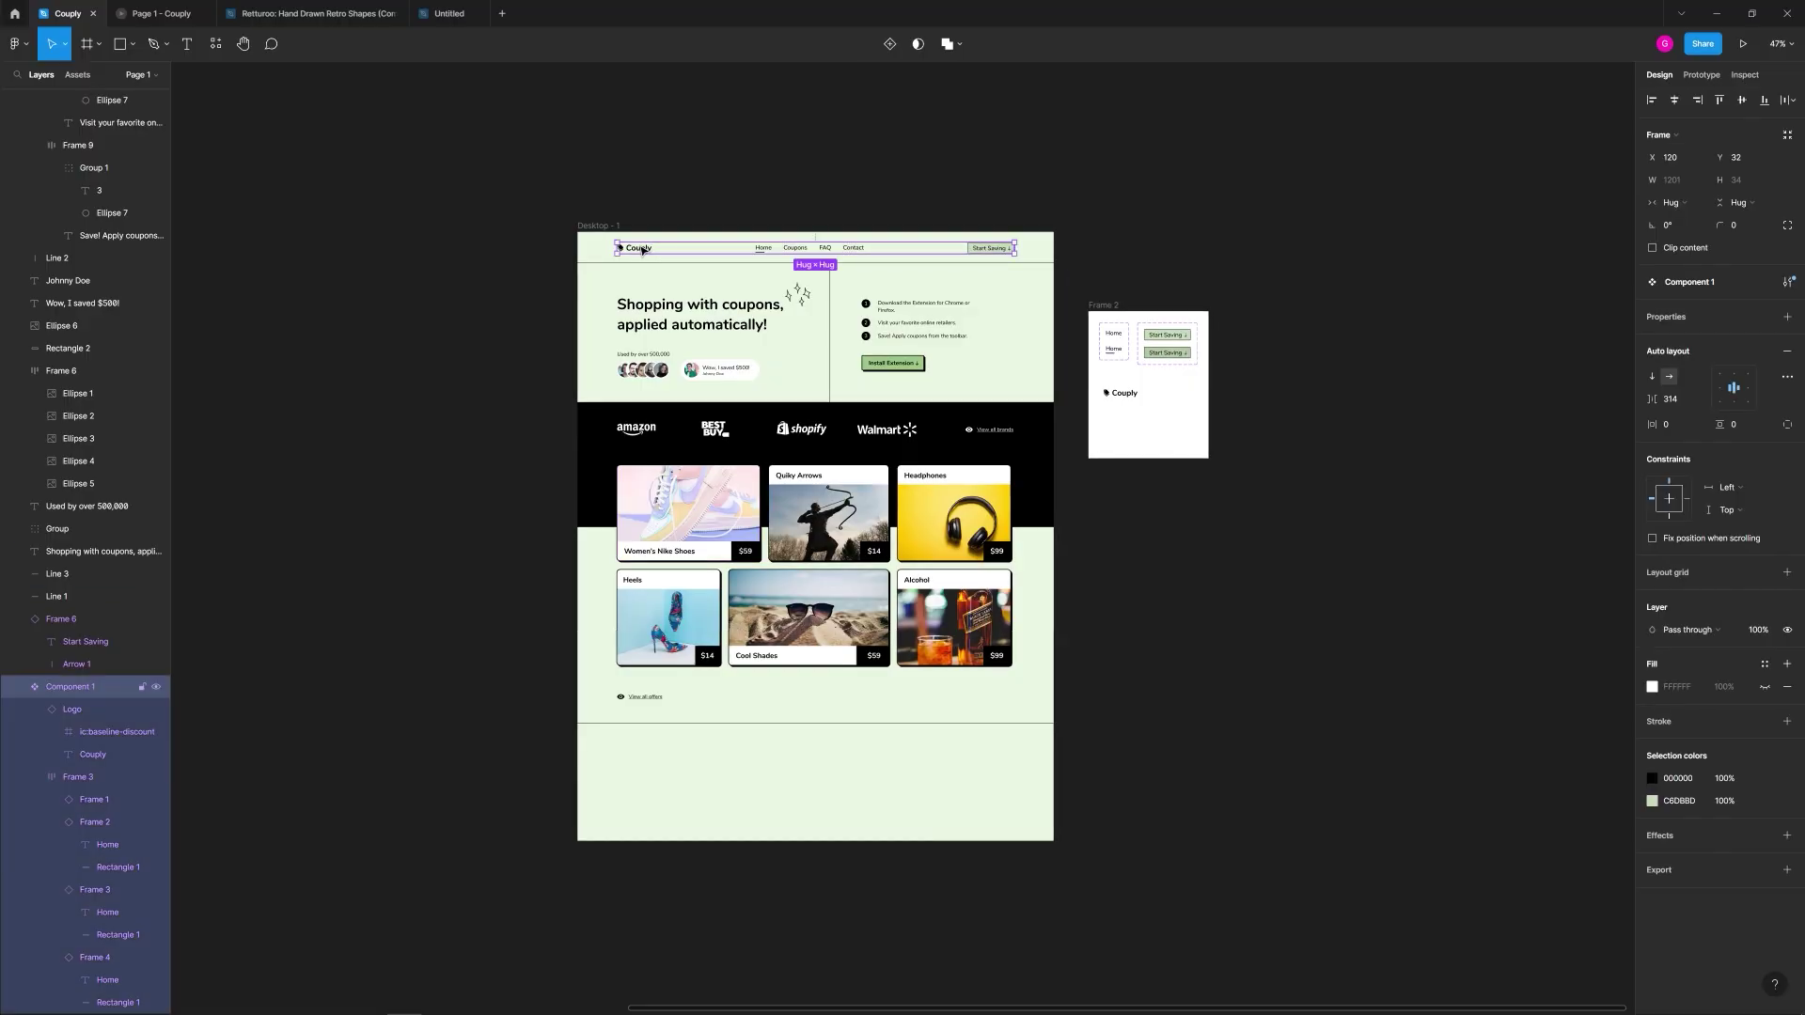
{"action": "key", "text": "ctrl+d"}
{"action": "left_click_drag", "start_coordinate": [642, 250], "coordinate": [596, 588]}
{"action": "scroll", "coordinate": [665, 761], "scroll_direction": "up", "scroll_amount": 10}
{"action": "scroll", "coordinate": [673, 616], "scroll_direction": "down", "scroll_amount": 3}
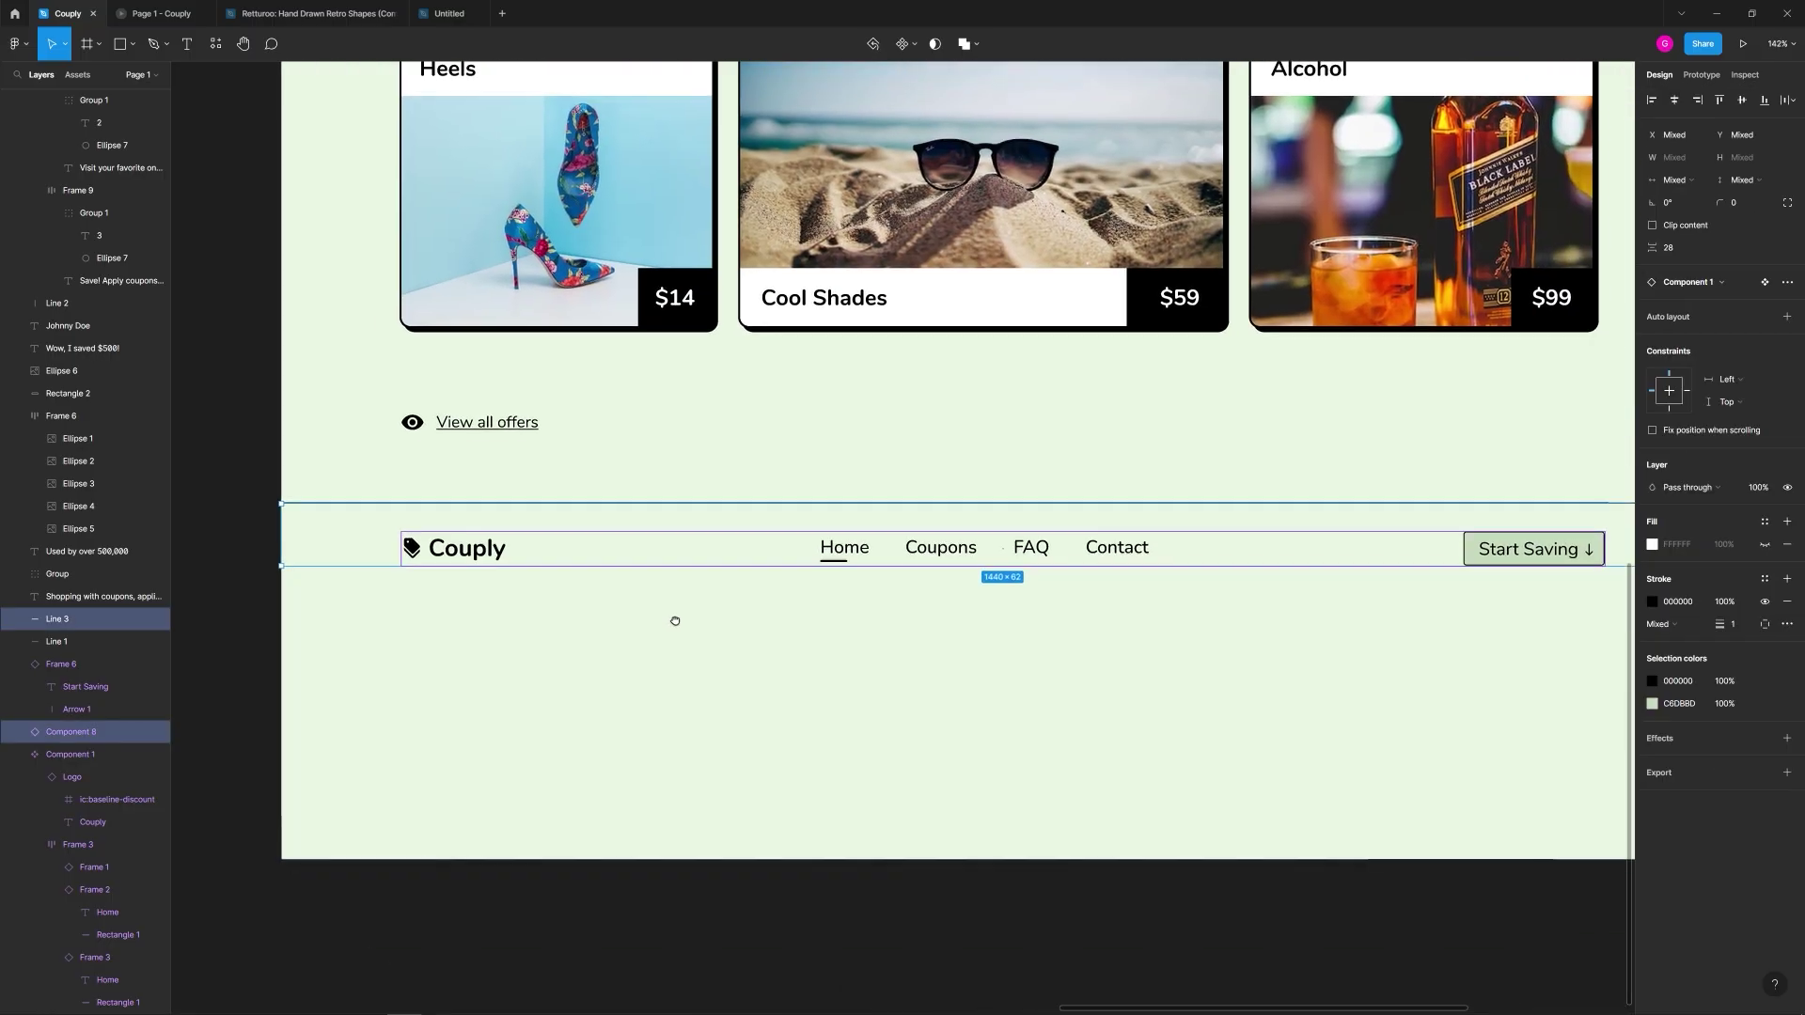
Step: Hide the Start Saving button in the footer's navigation bar and widen the bar to 1184
{"action": "left_click", "coordinate": [1442, 513]}
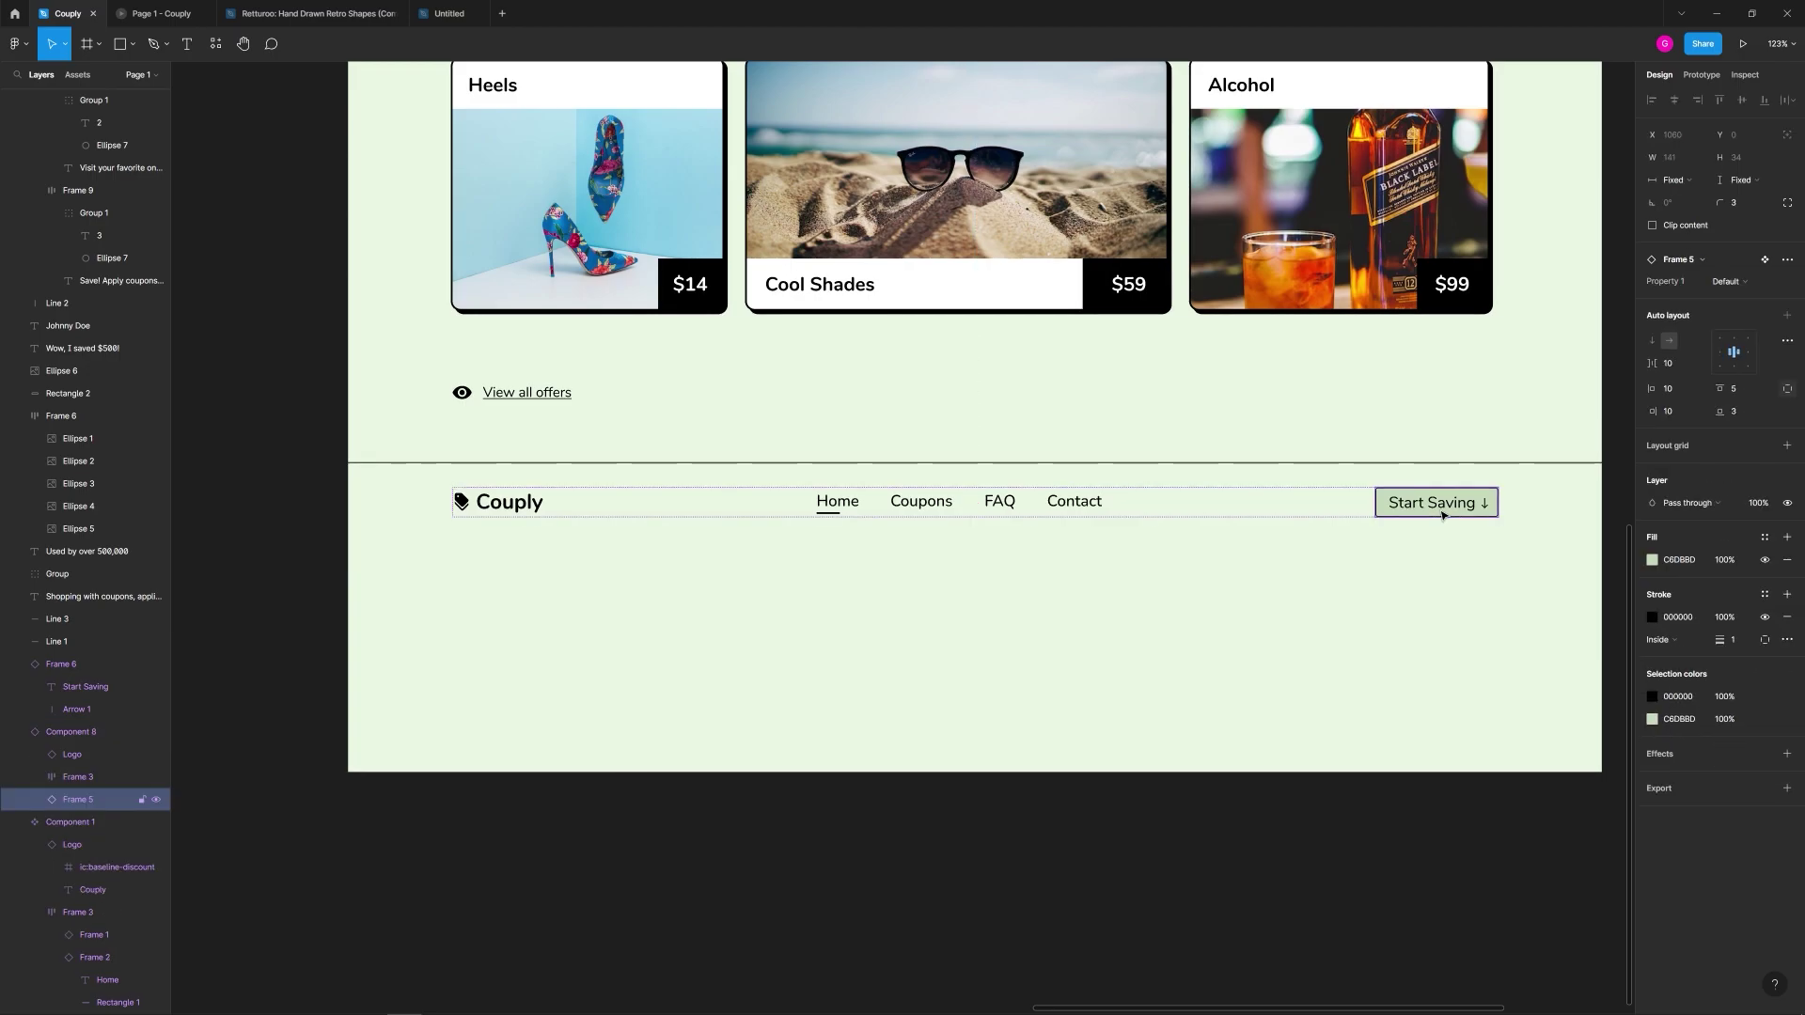
{"action": "key", "text": "ctrl+shift+h"}
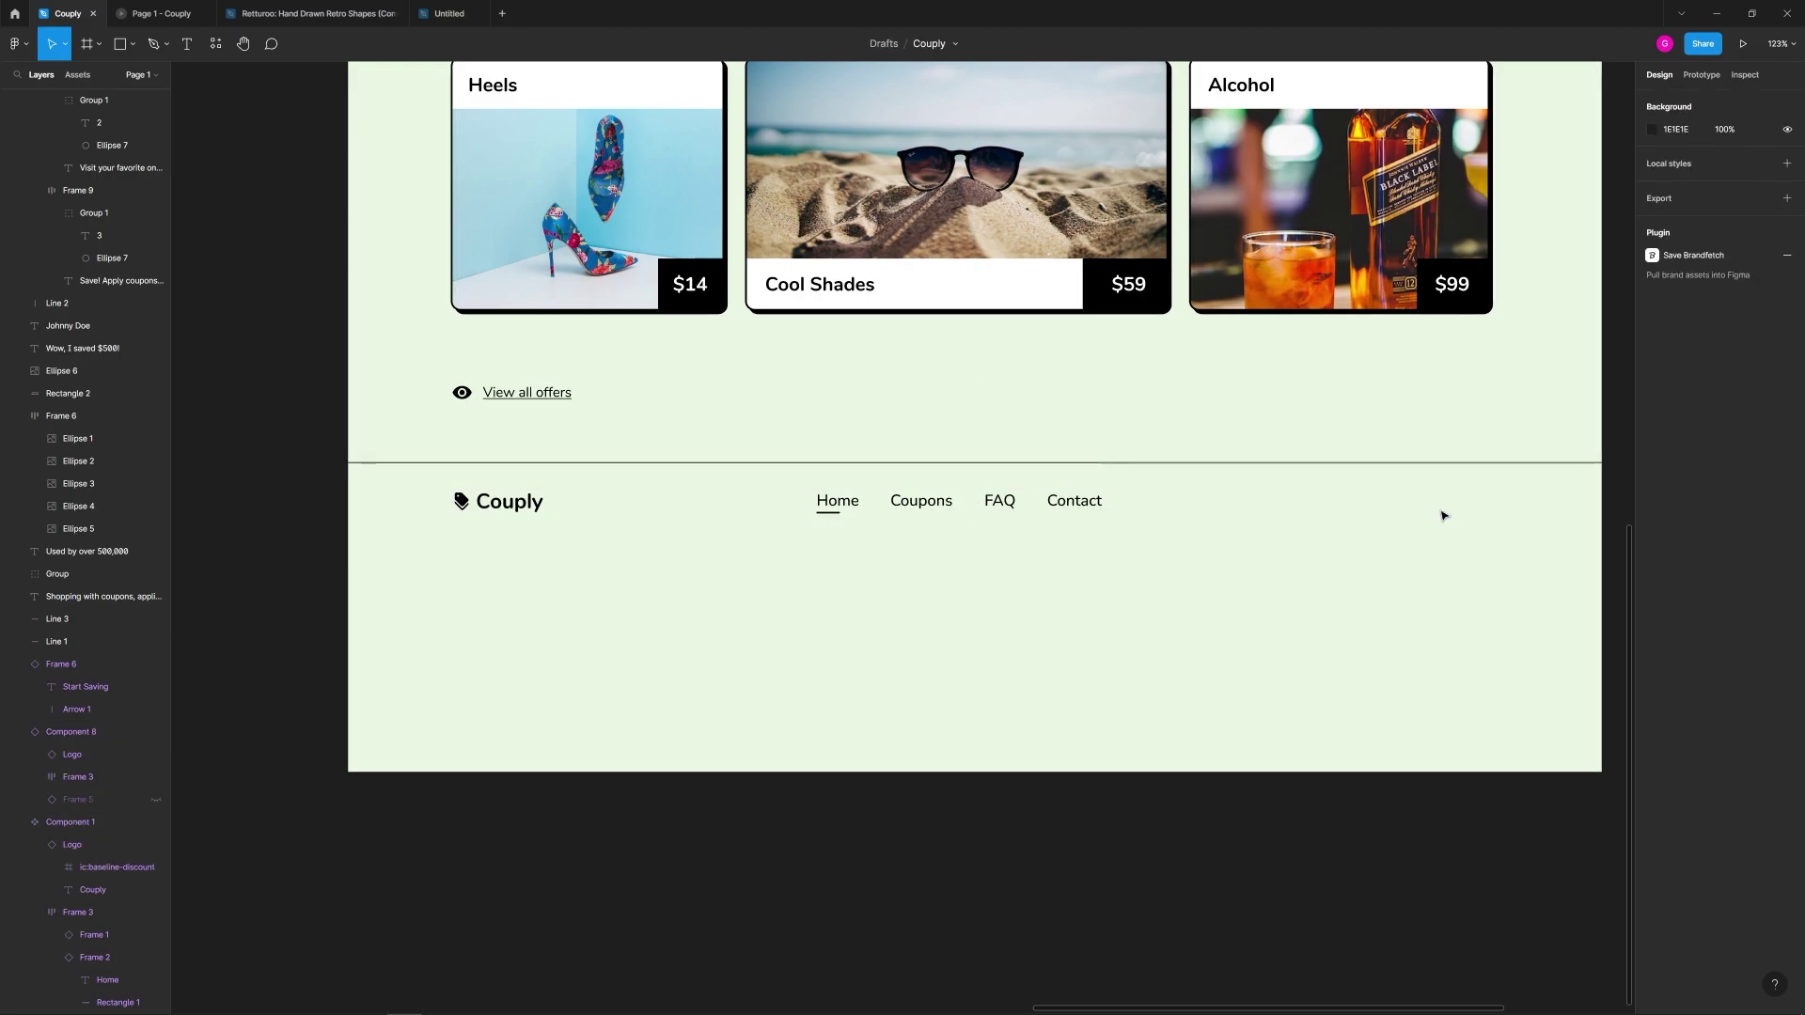
{"action": "left_click", "coordinate": [1024, 500]}
{"action": "left_click_drag", "start_coordinate": [1098, 501], "coordinate": [1493, 488]}
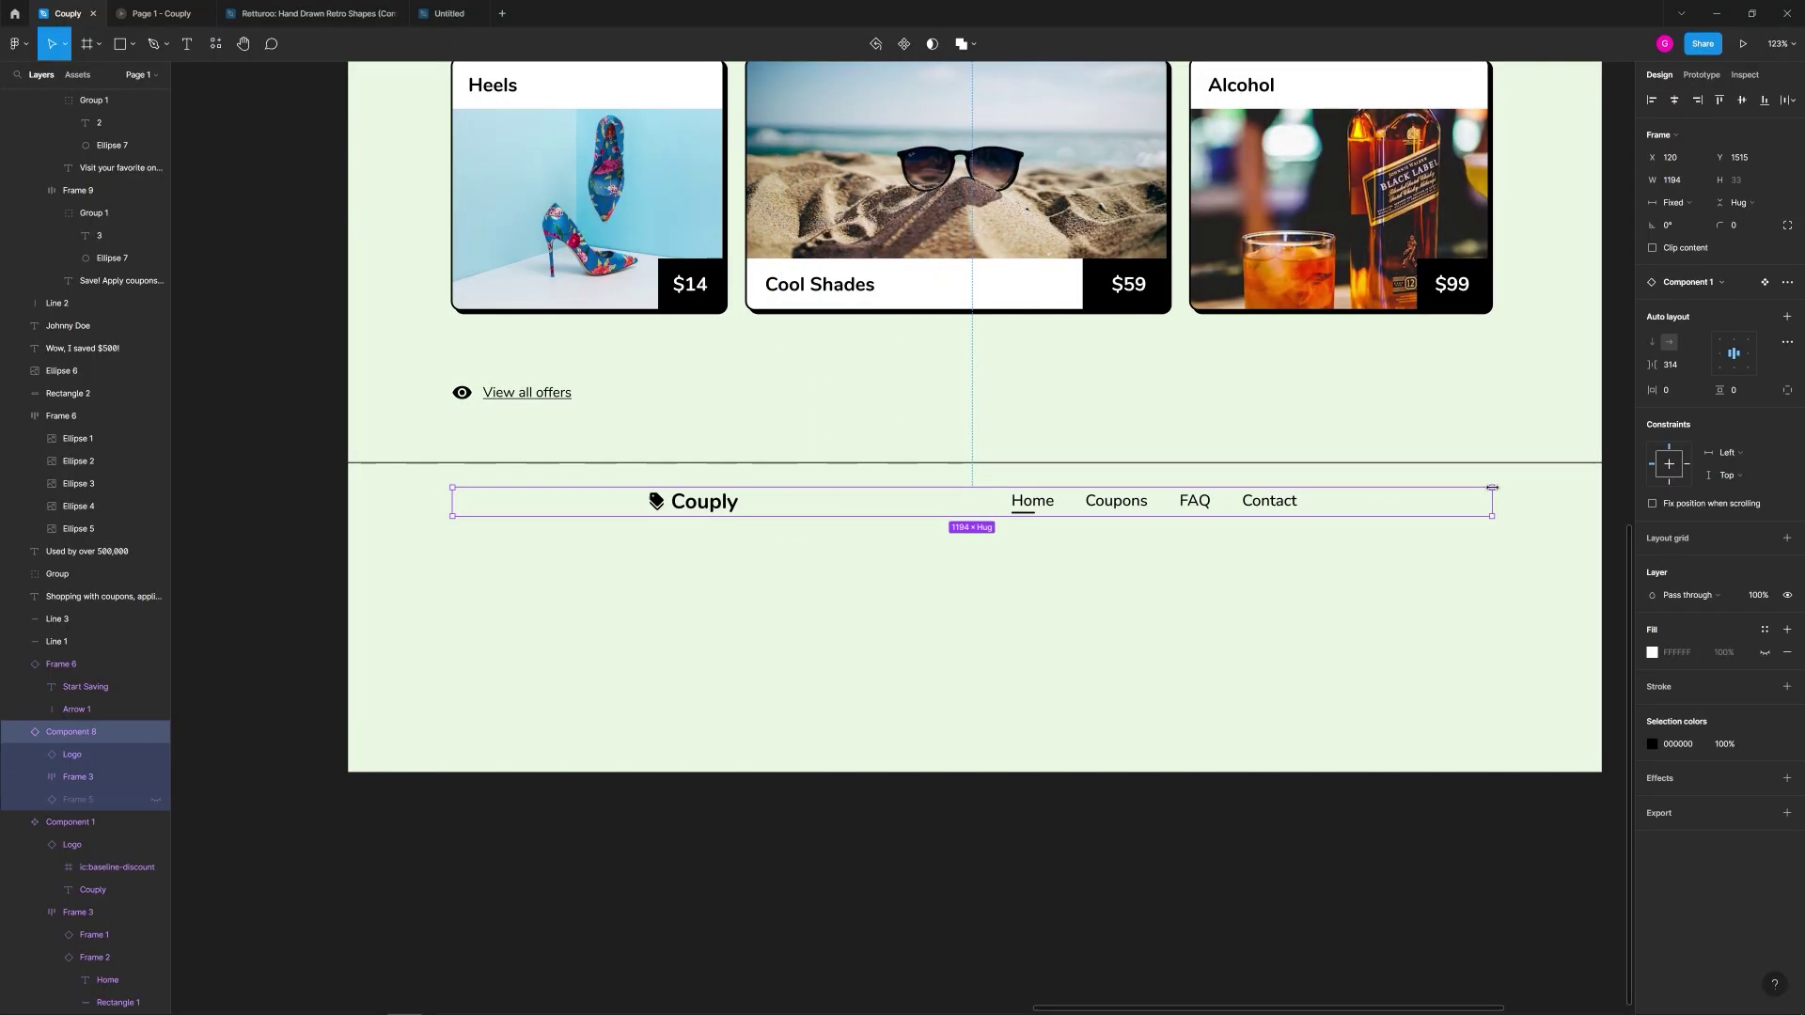
Step: Align the footer bar's contents to the left and set its auto layout spacing mode to Space between
{"action": "left_click", "coordinate": [1722, 358]}
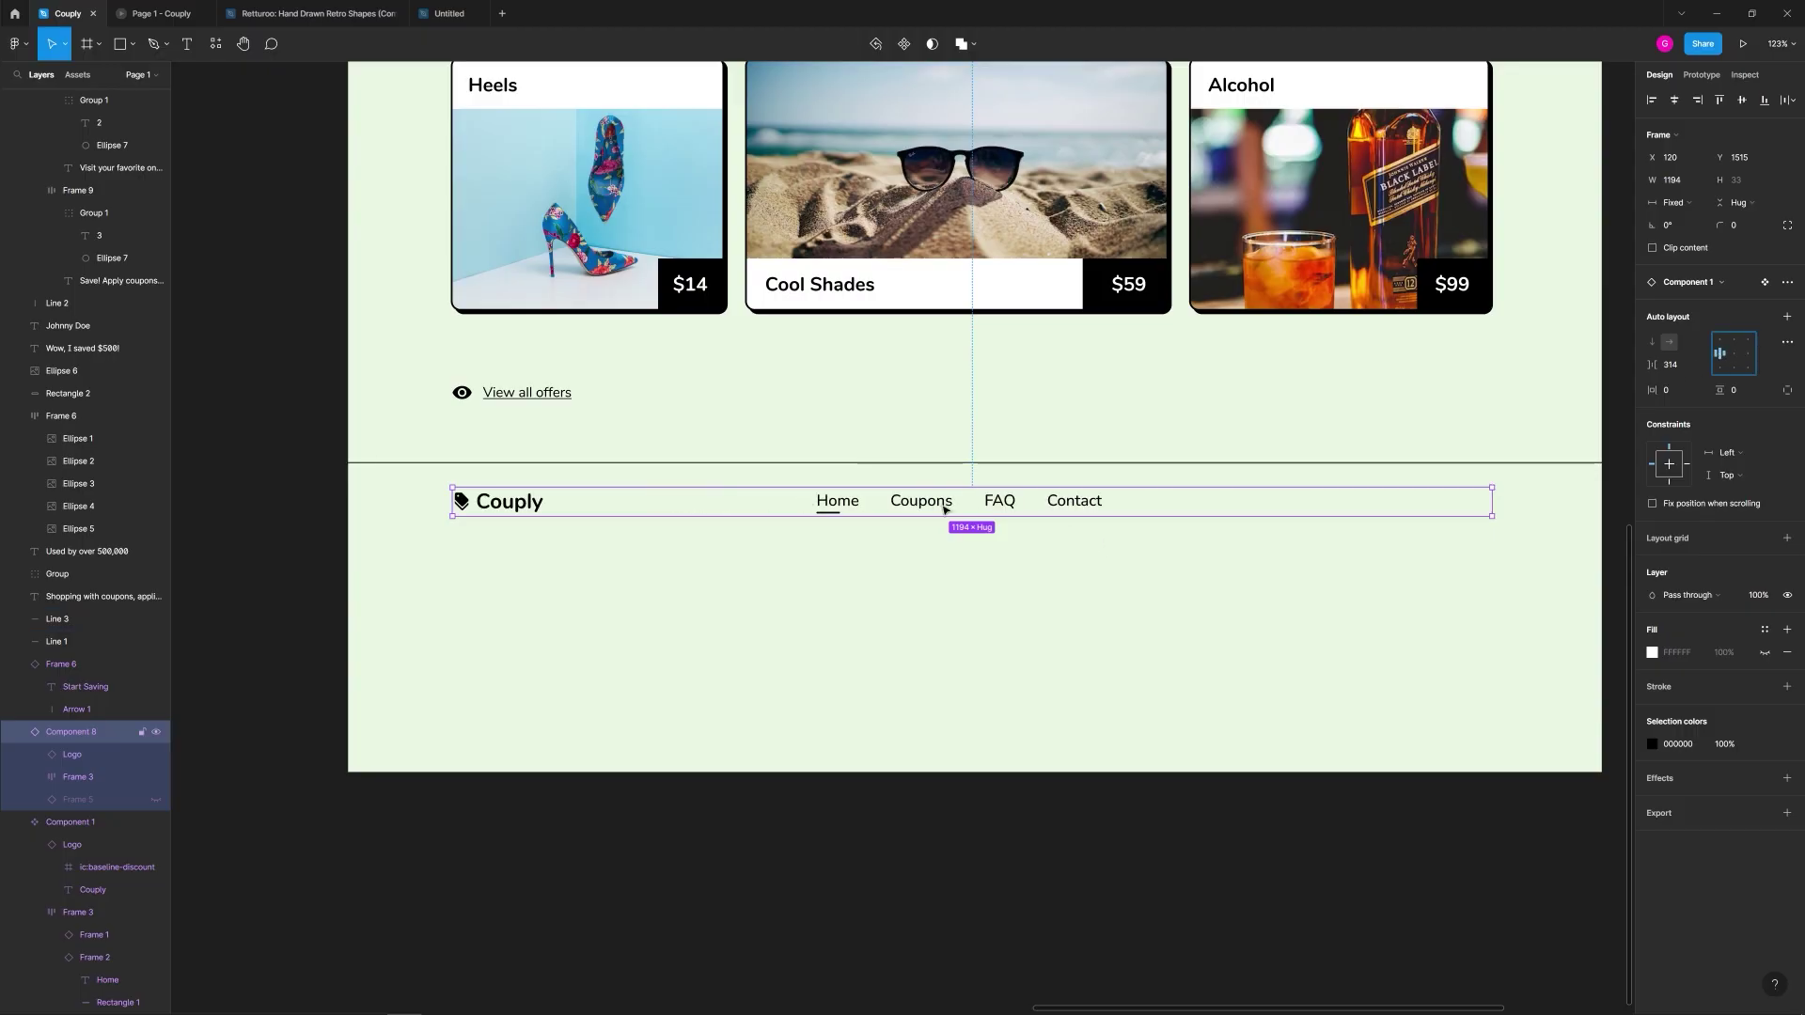
{"action": "left_click", "coordinate": [1787, 343]}
{"action": "left_click", "coordinate": [1609, 462]}
{"action": "left_click", "coordinate": [1598, 484]}
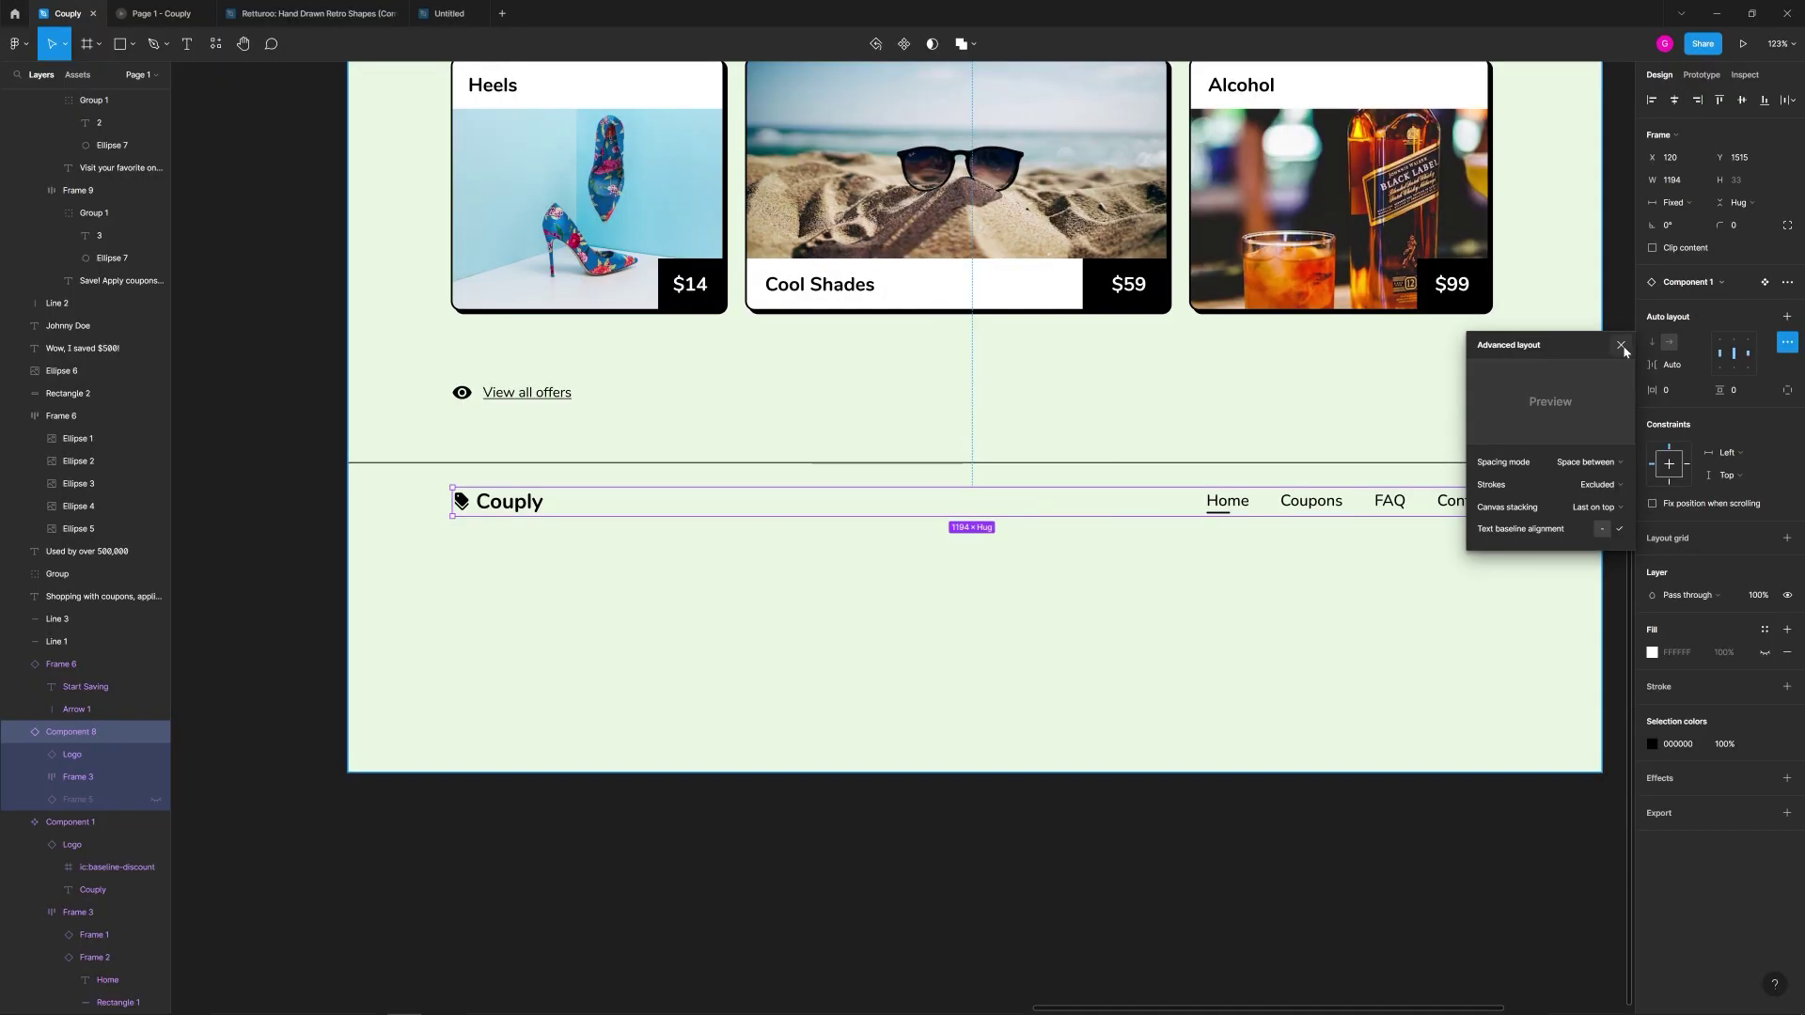
{"action": "left_click", "coordinate": [1689, 91]}
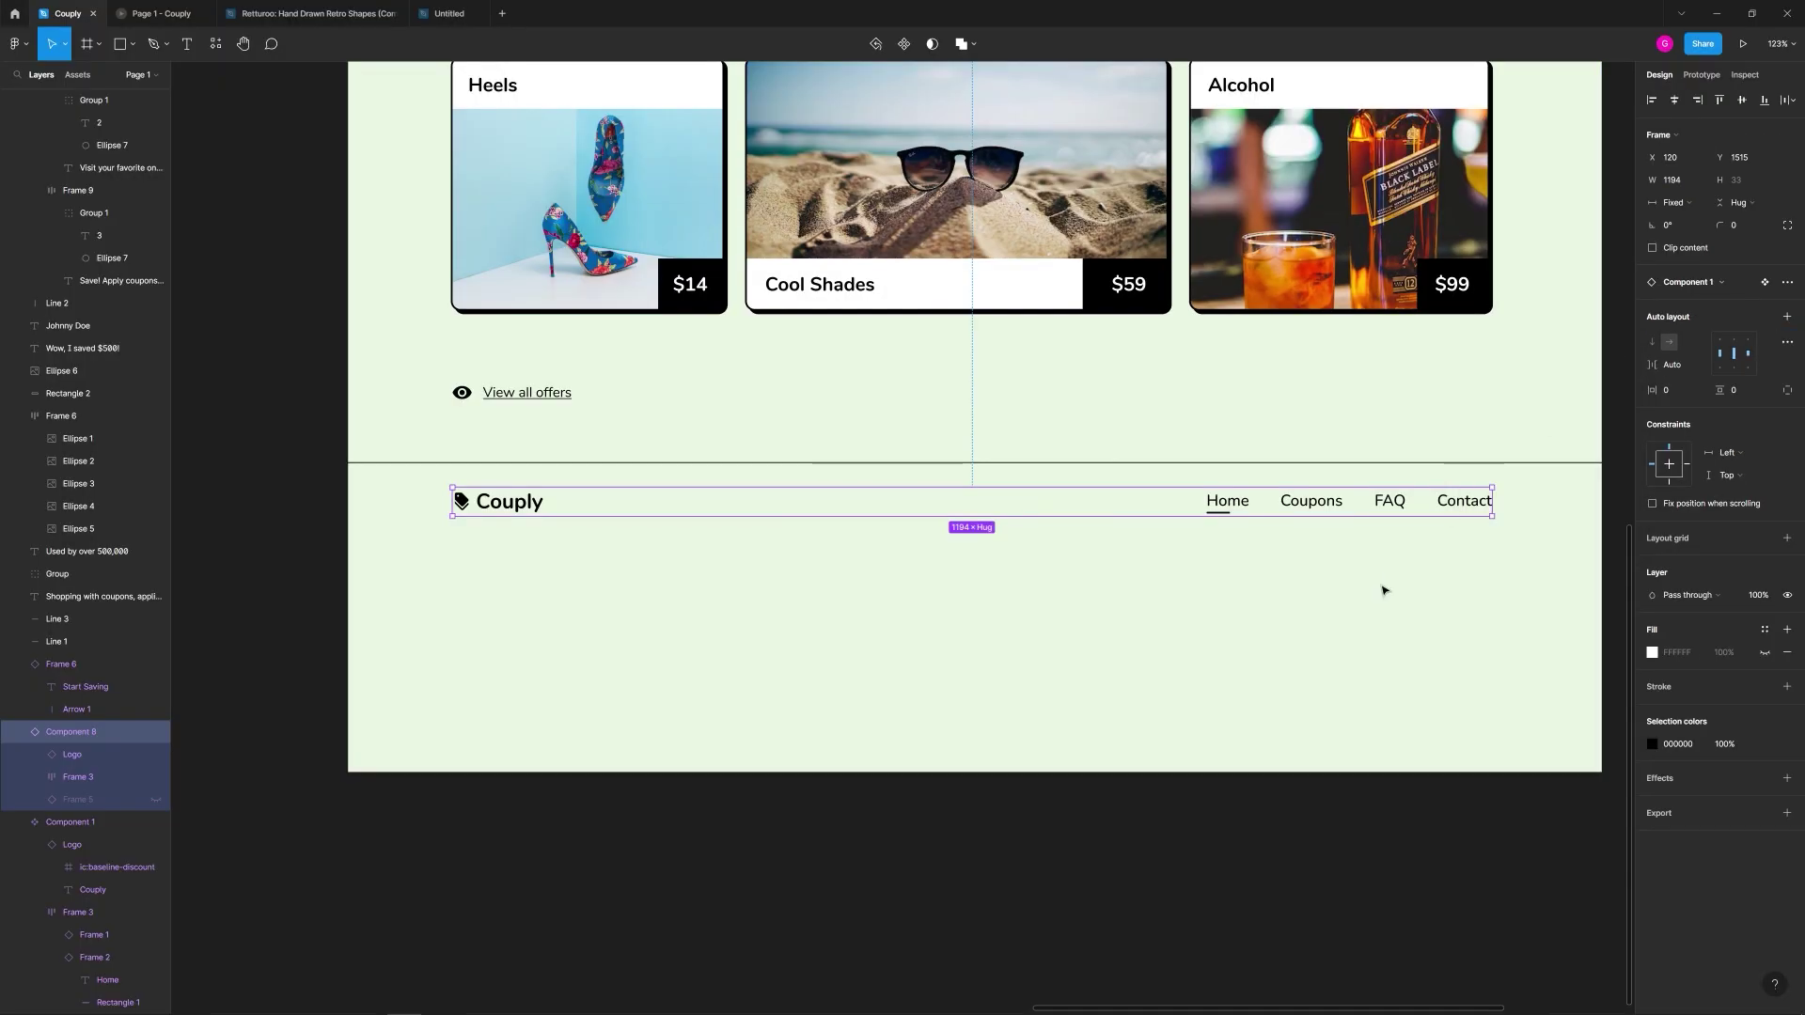
Step: Paste the Twitter, Facebook and Spotify icon group into the footer and place it below the logo at X 123, Y 1627
{"action": "left_click", "coordinate": [1052, 806]}
{"action": "left_click_drag", "start_coordinate": [1322, 568], "coordinate": [1273, 527]}
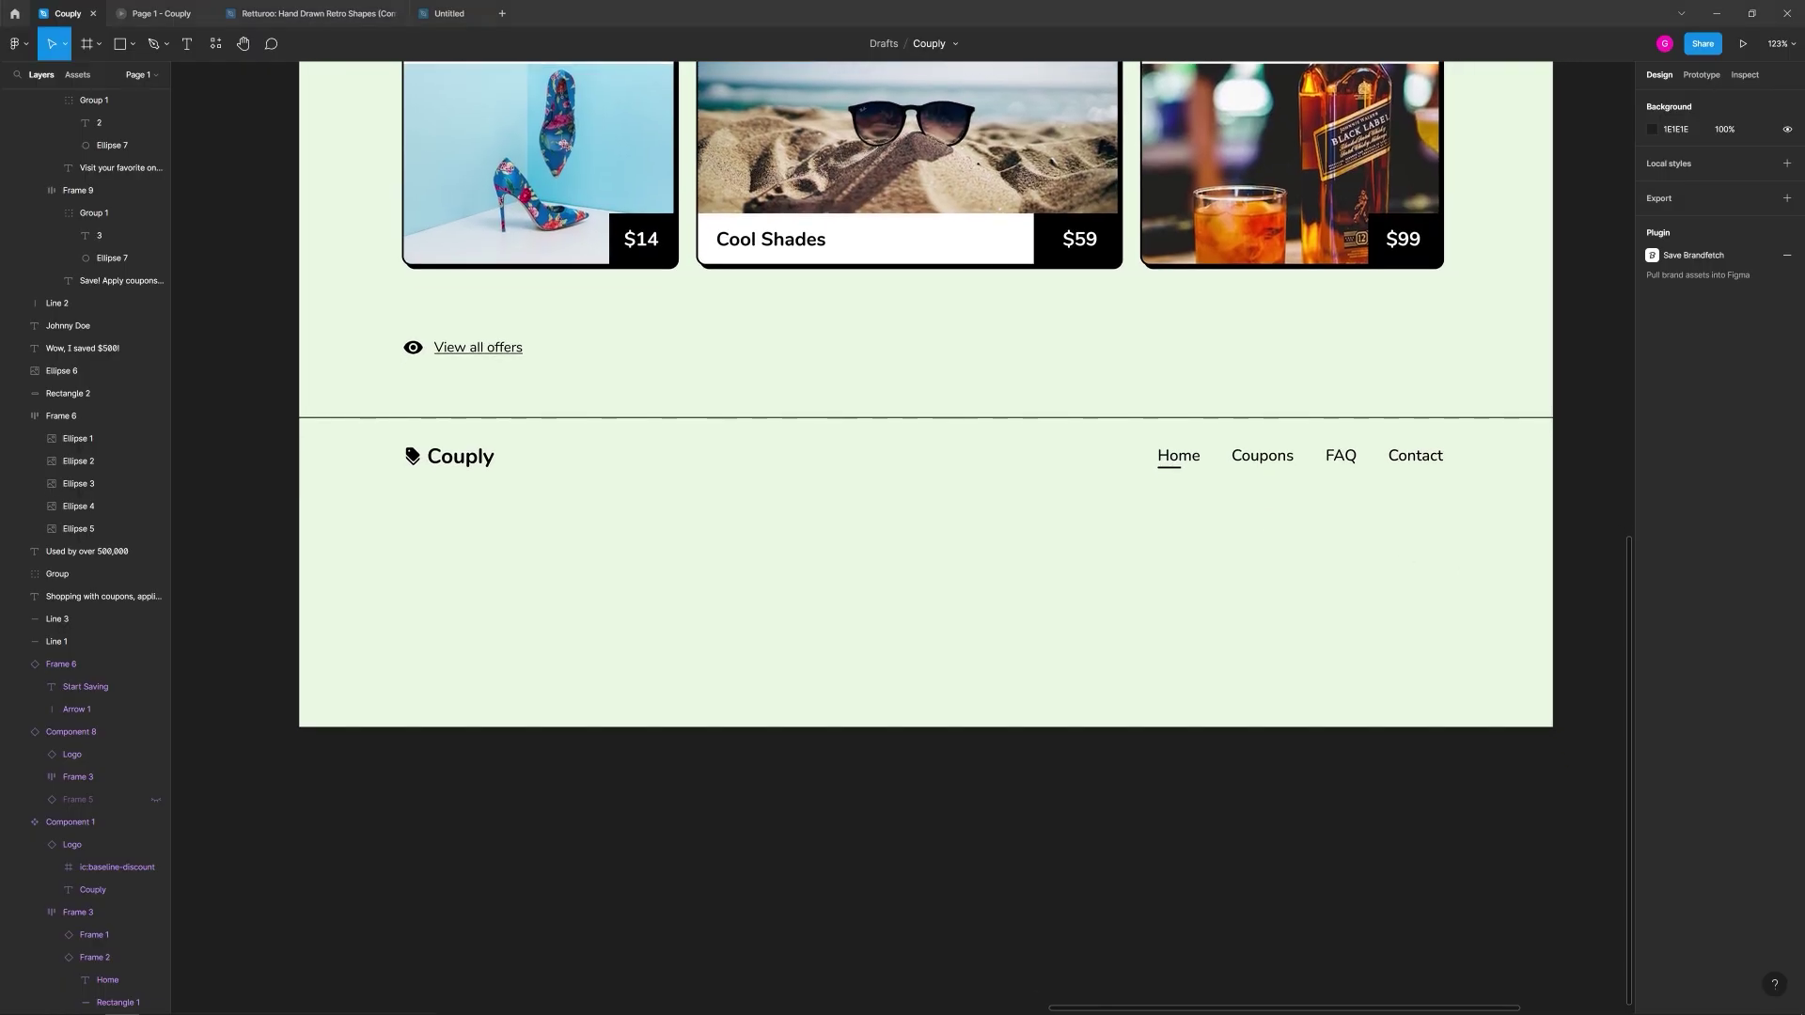
{"action": "key", "text": "ctrl+v"}
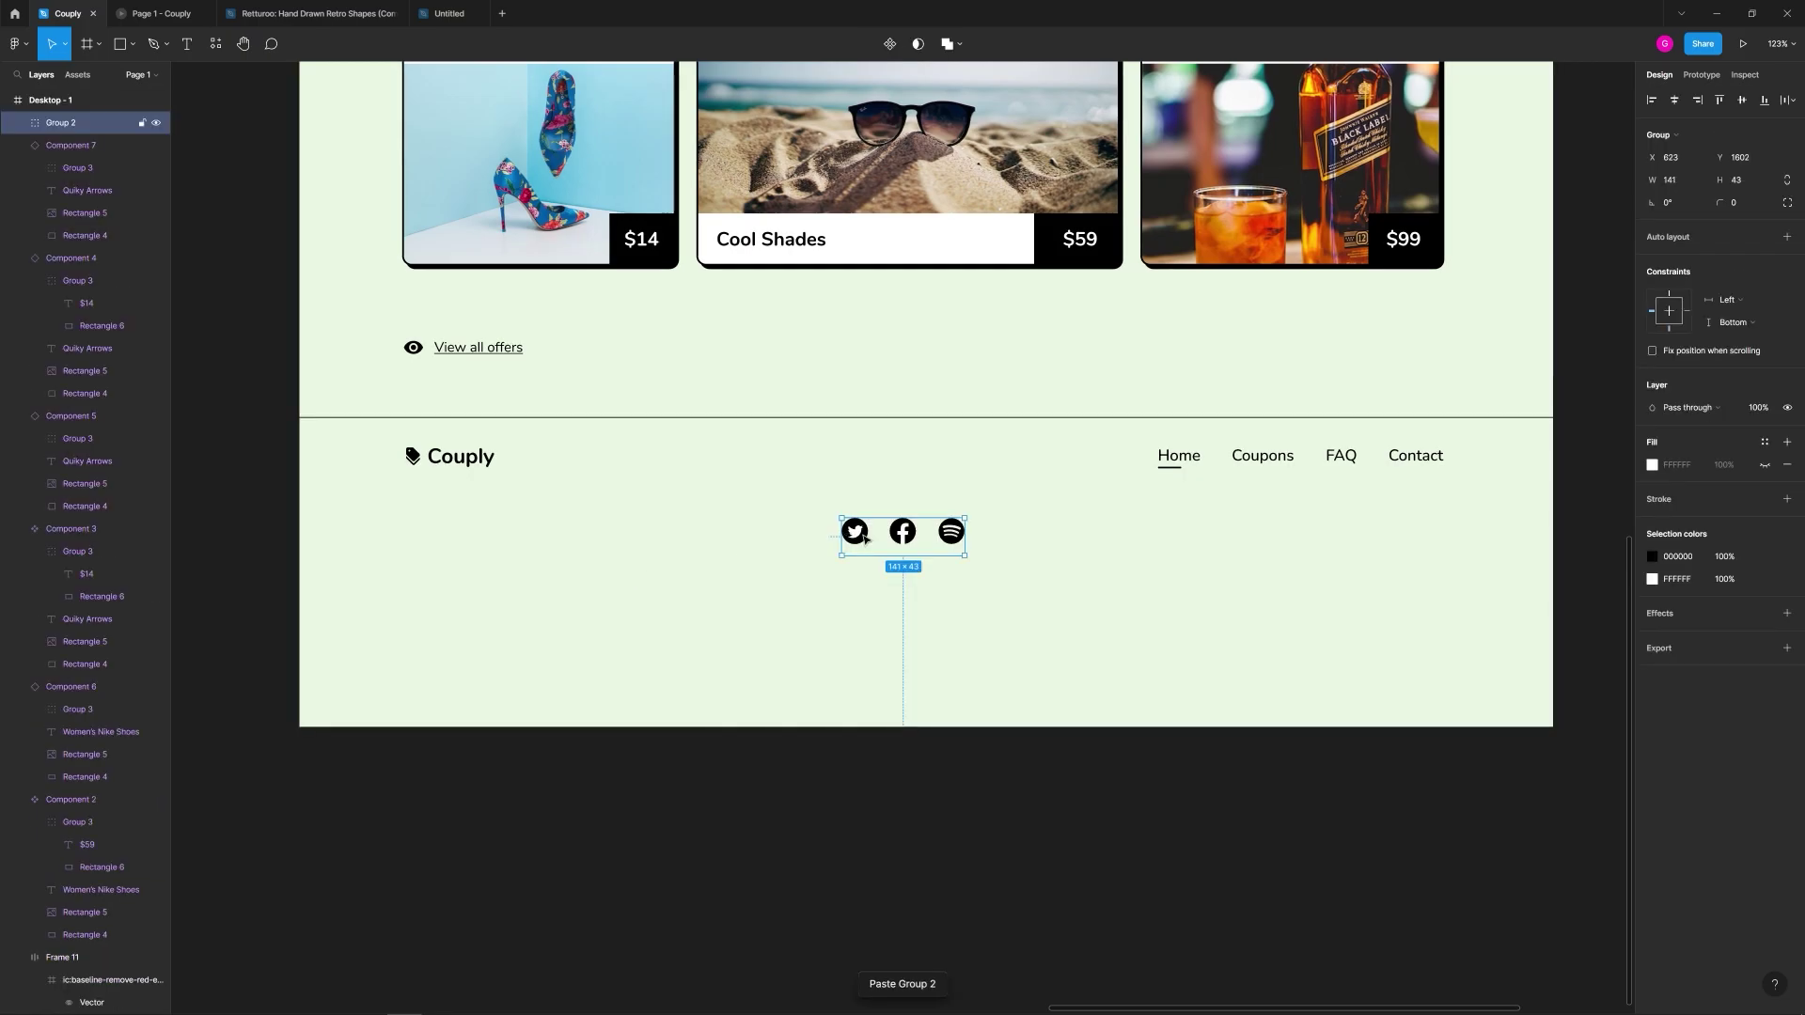
{"action": "left_click_drag", "start_coordinate": [903, 543], "coordinate": [468, 556]}
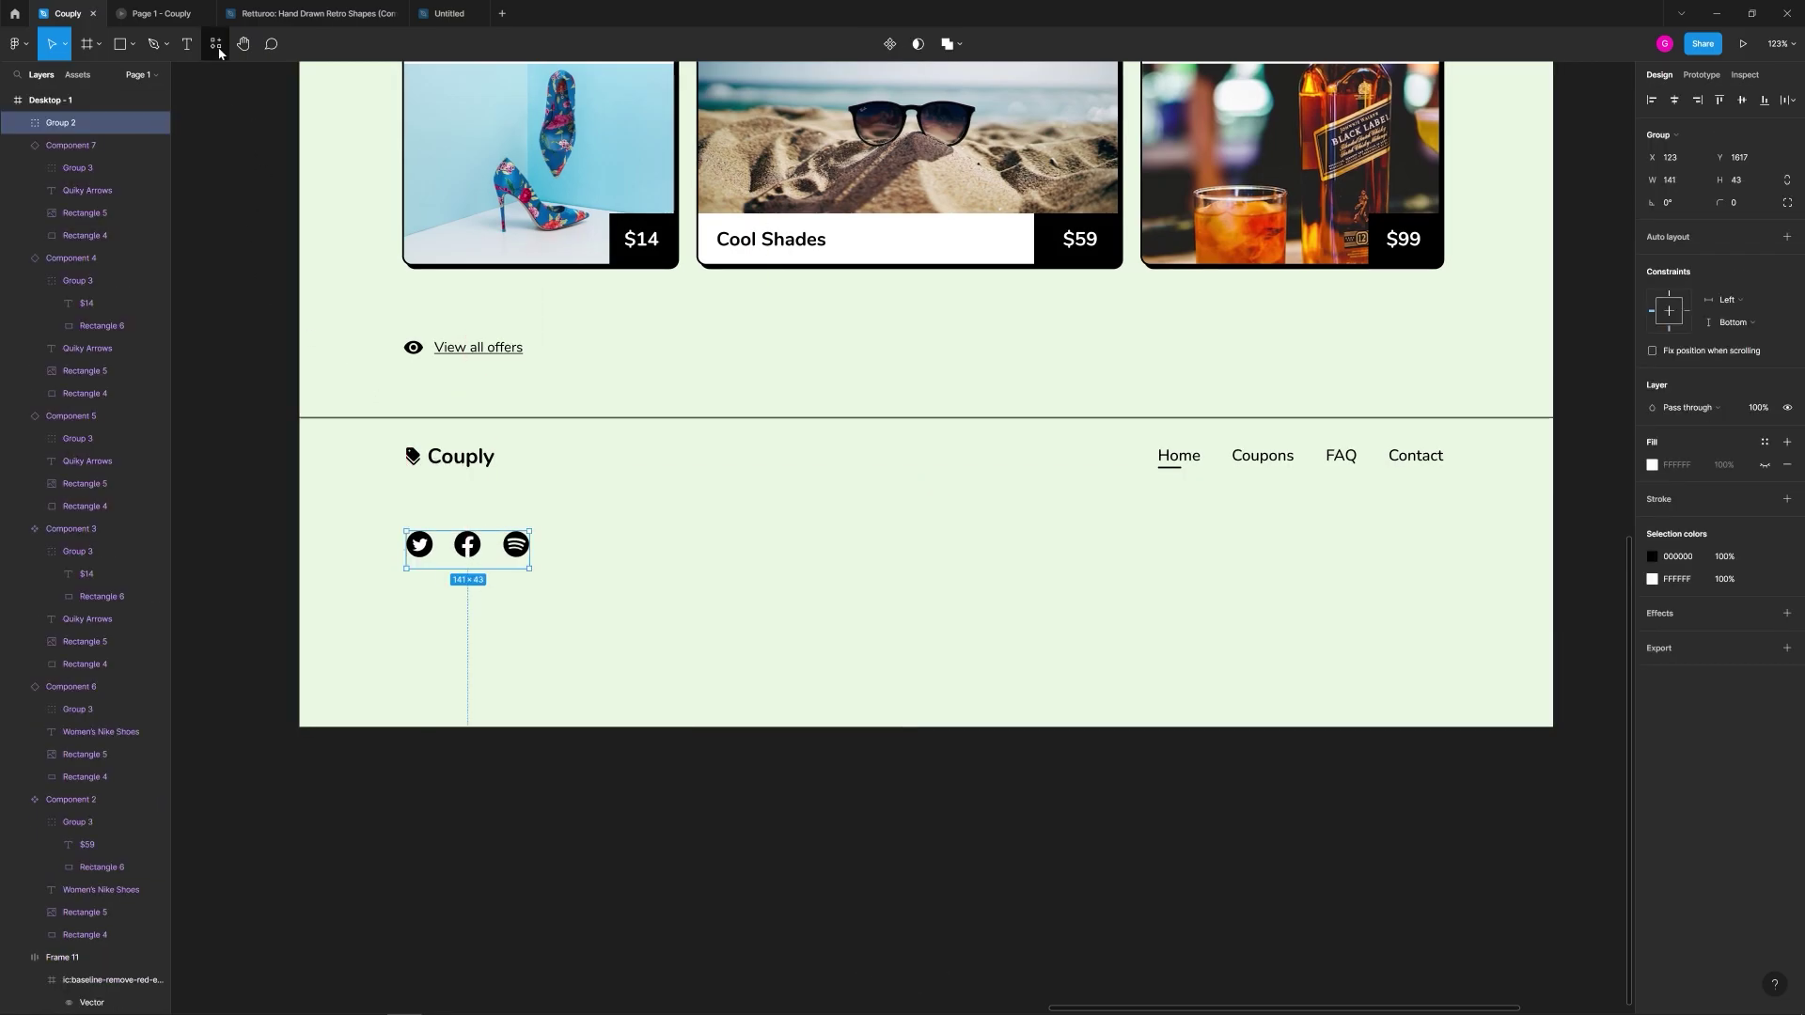
{"action": "key", "text": "Escape"}
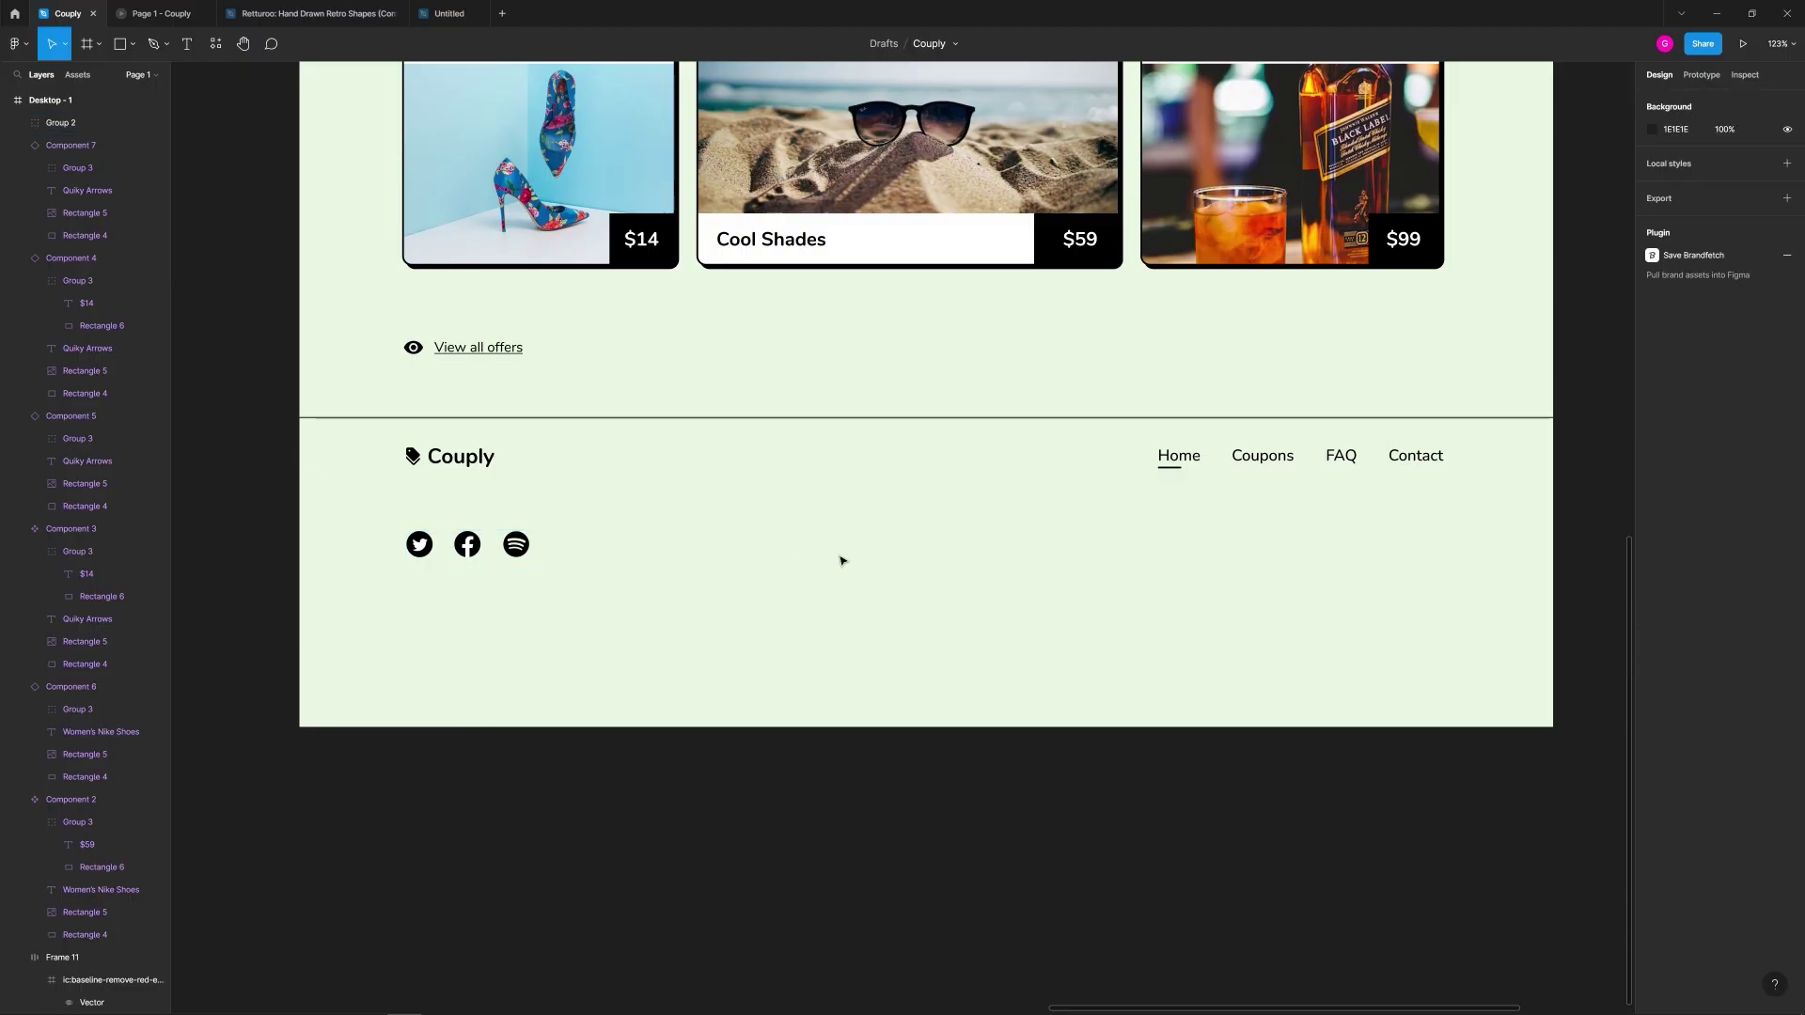
{"action": "left_click_drag", "start_coordinate": [525, 552], "coordinate": [452, 557]}
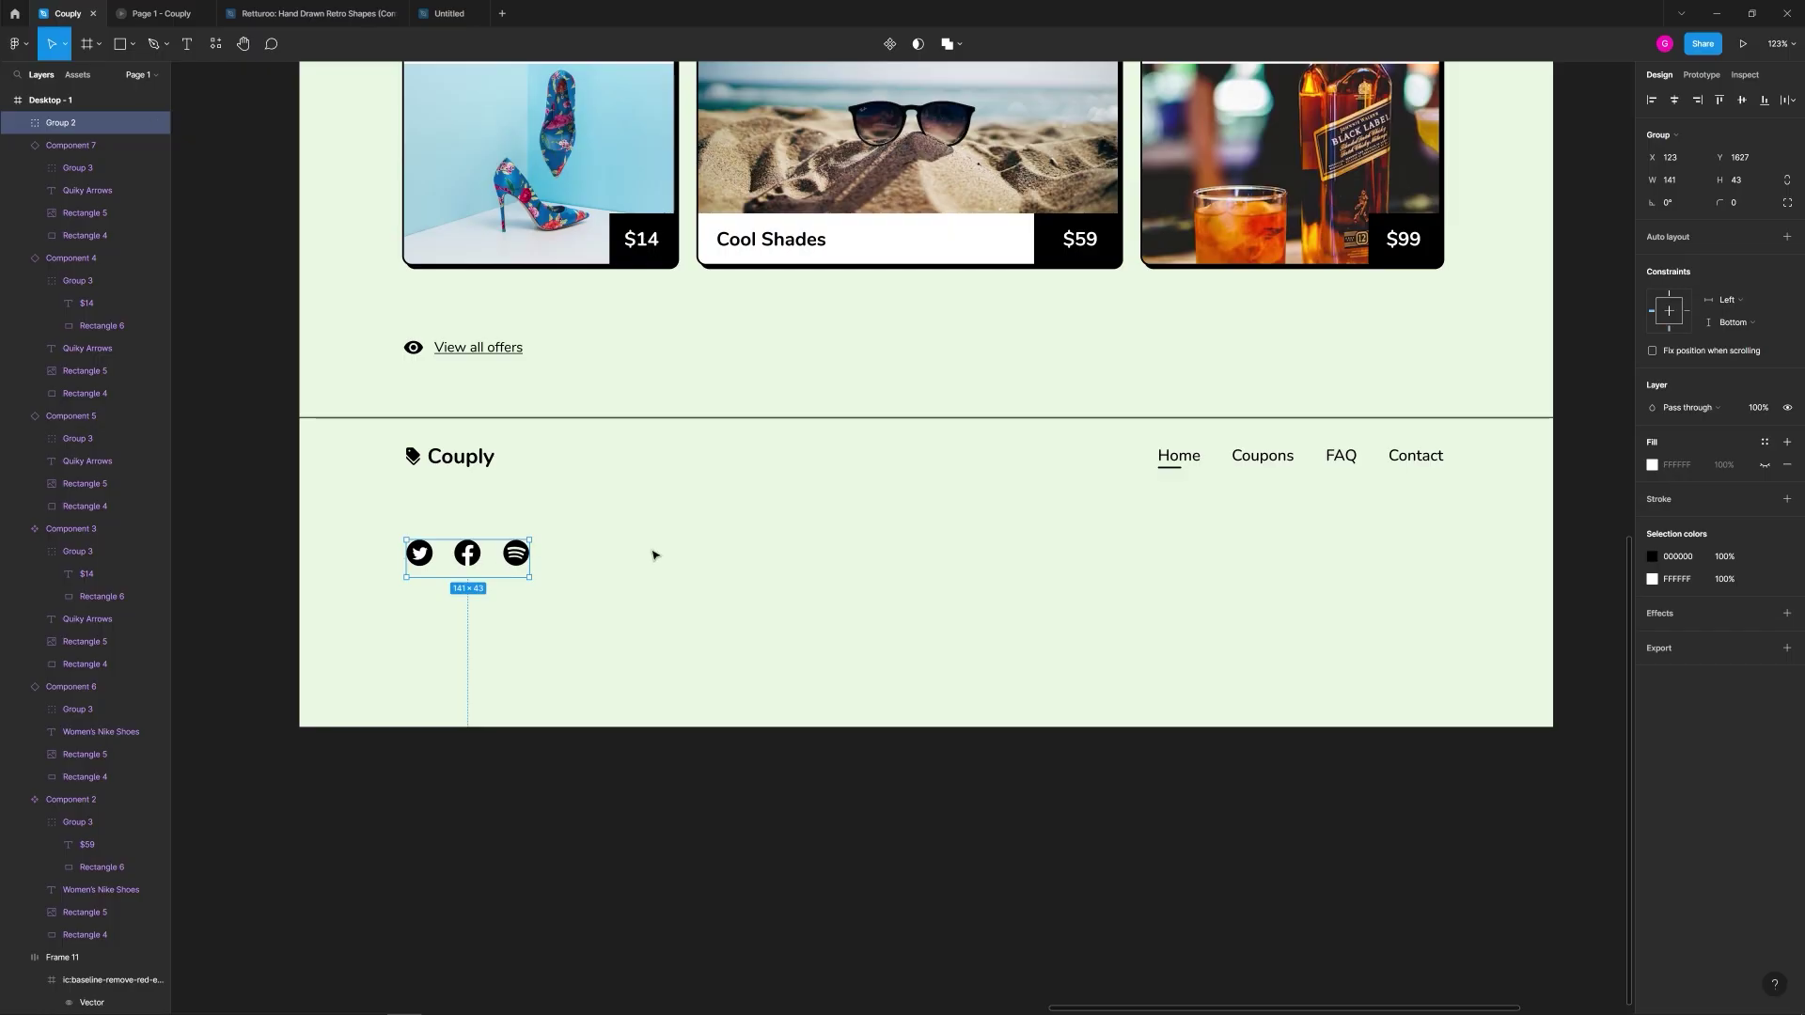
{"action": "left_click", "coordinate": [683, 553]}
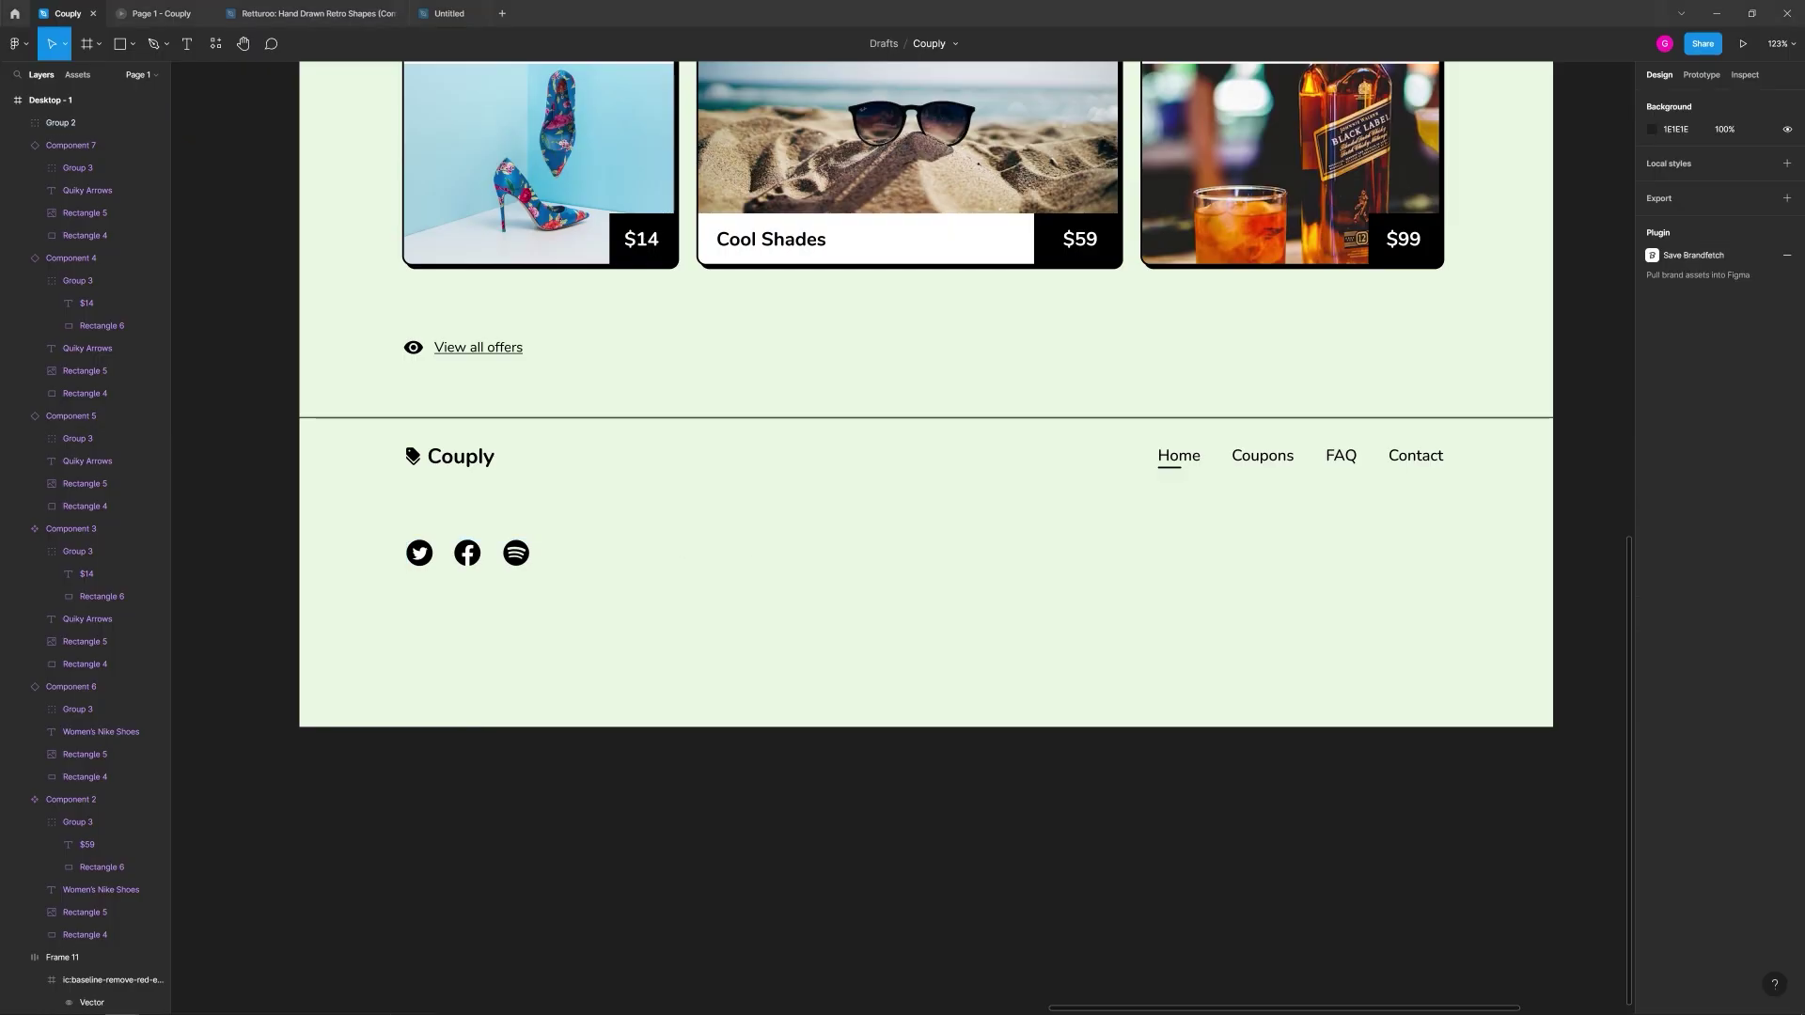
Step: Add the text "Copyright 2022-2023 @ Couply LLC" to the footer below the navigation links at X 1083, Y 1635
{"action": "type", "text": "Copyright 2022-2023 @ Couply LLC"}
{"action": "left_click_drag", "start_coordinate": [917, 540], "coordinate": [1354, 559]}
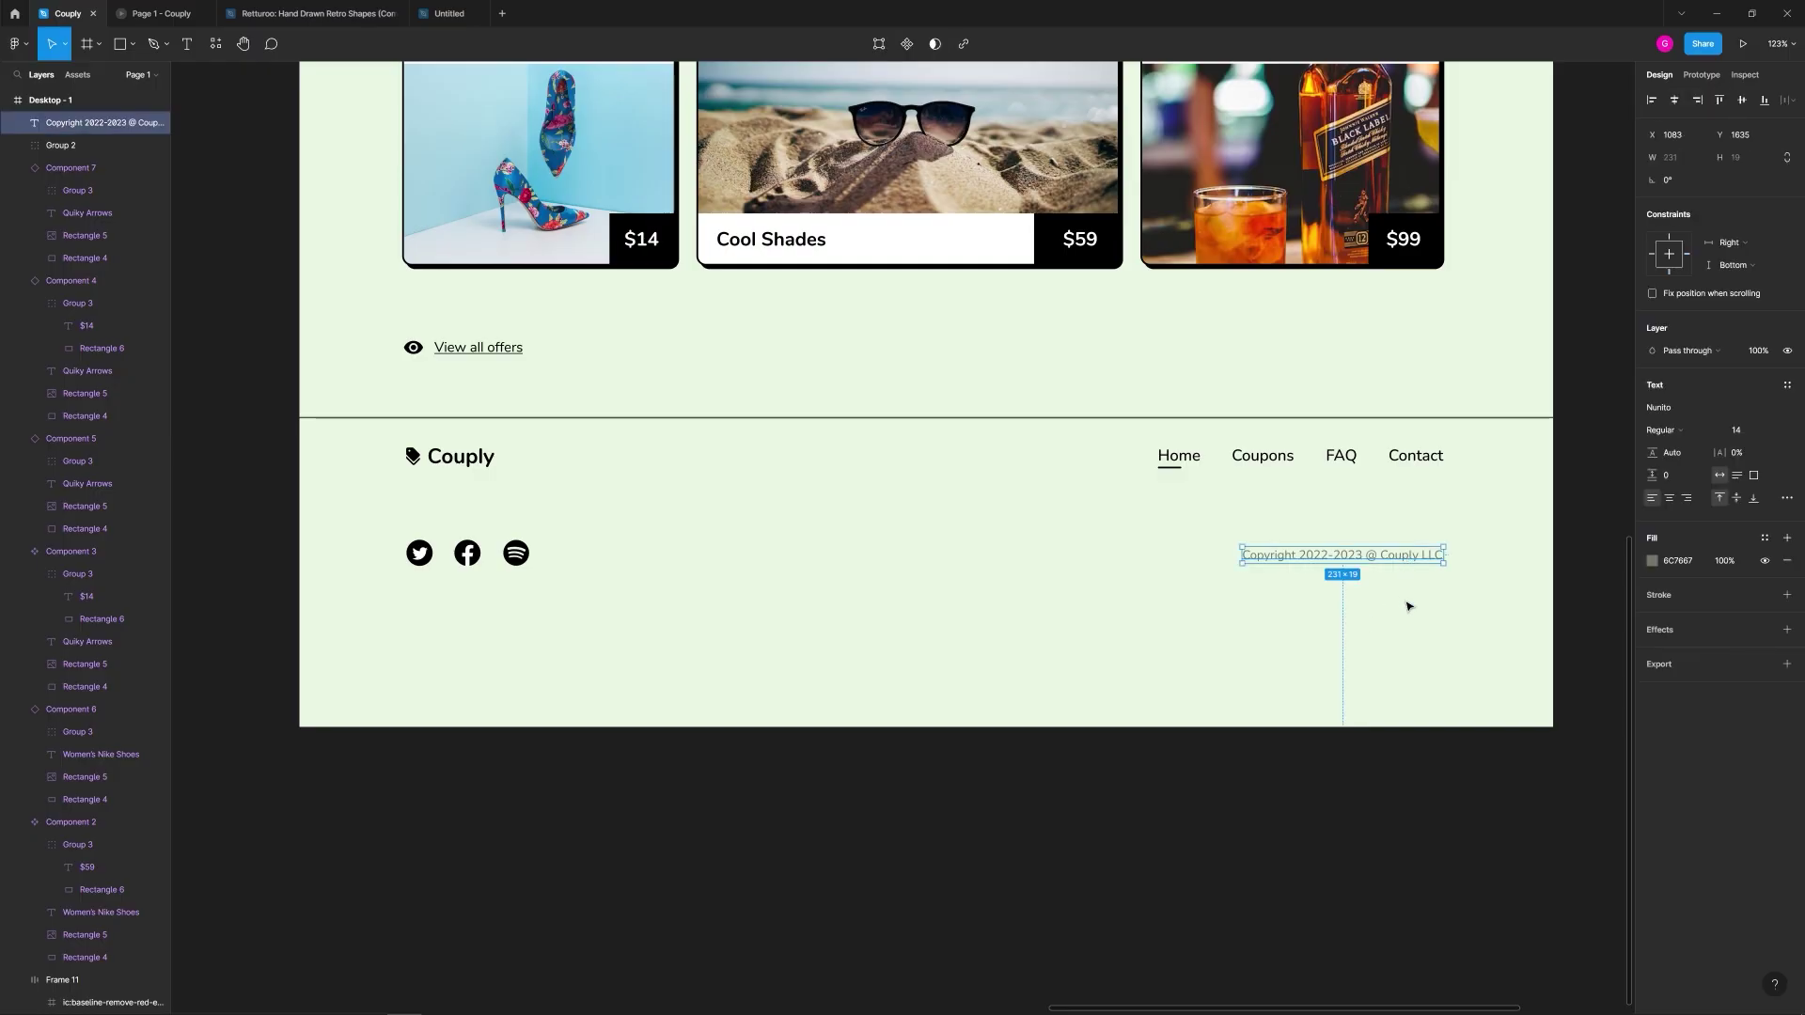
{"action": "left_click", "coordinate": [1407, 629]}
Step: Shorten the desktop frame from its bottom edge to trim the empty space below the footer
{"action": "scroll", "coordinate": [1410, 592], "scroll_direction": "down", "scroll_amount": 10}
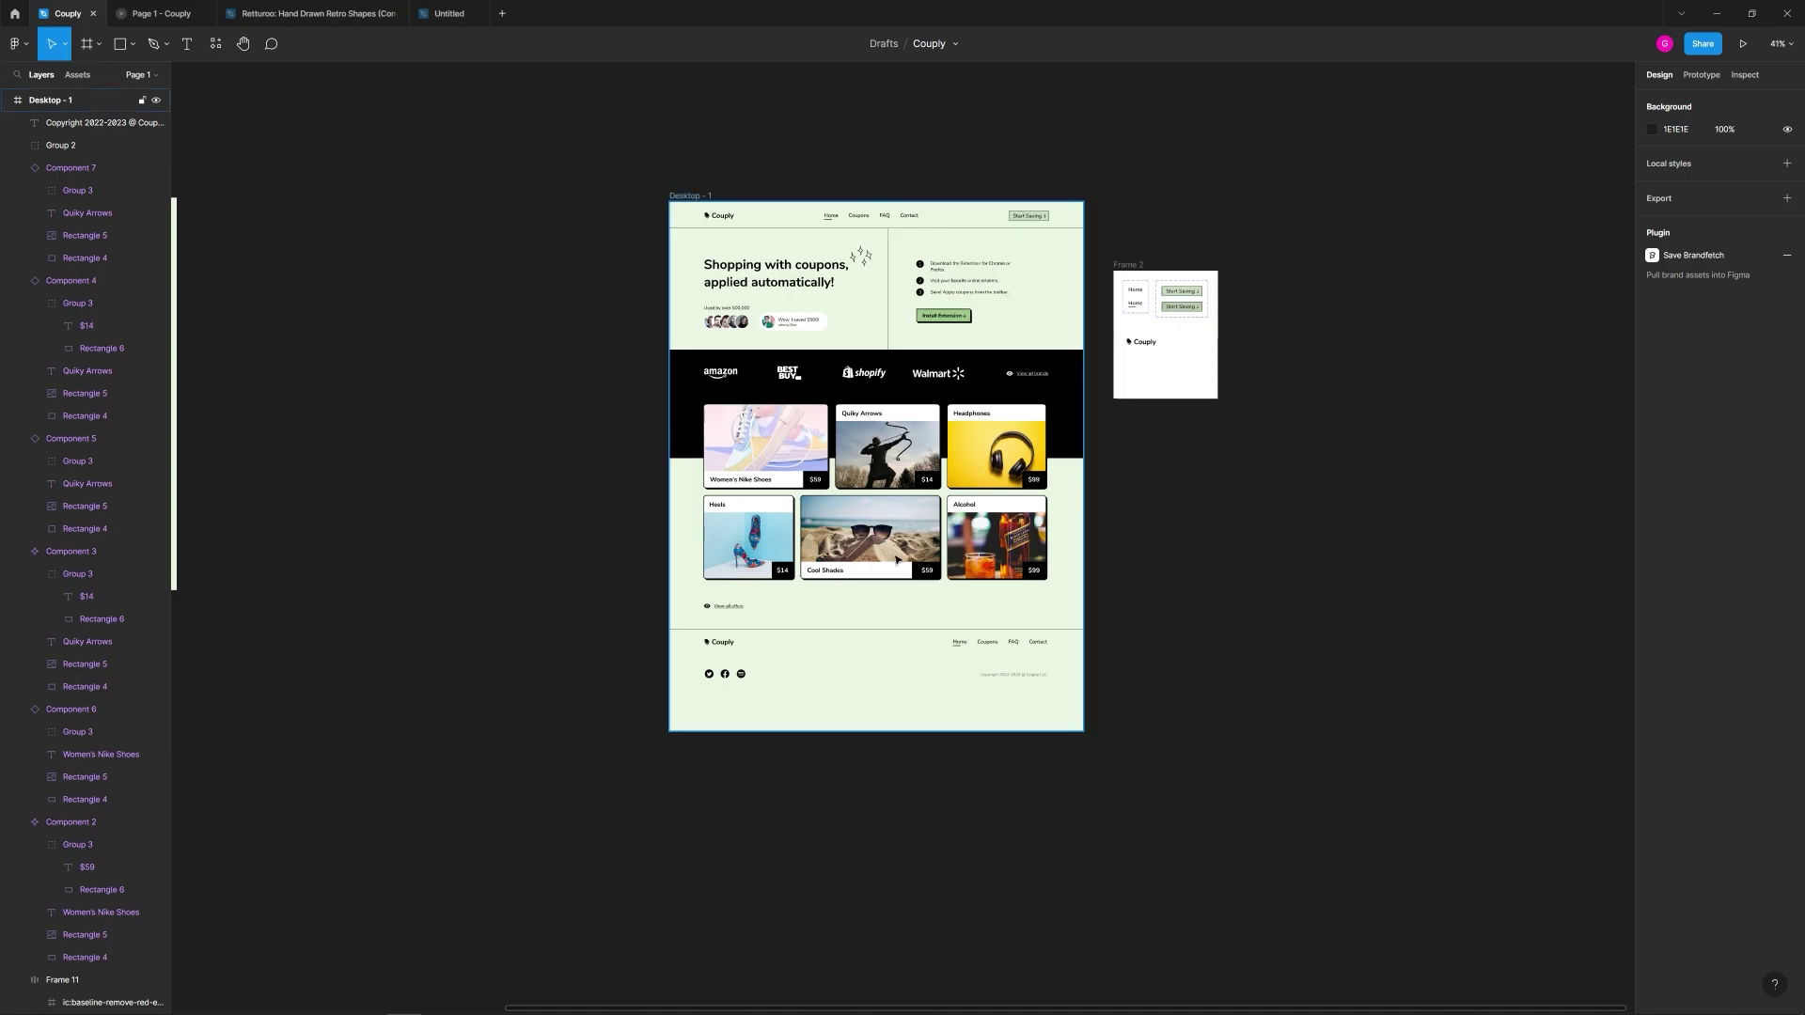
{"action": "left_click", "coordinate": [917, 599]}
{"action": "left_click_drag", "start_coordinate": [886, 727], "coordinate": [891, 697]}
{"action": "left_click", "coordinate": [971, 789]}
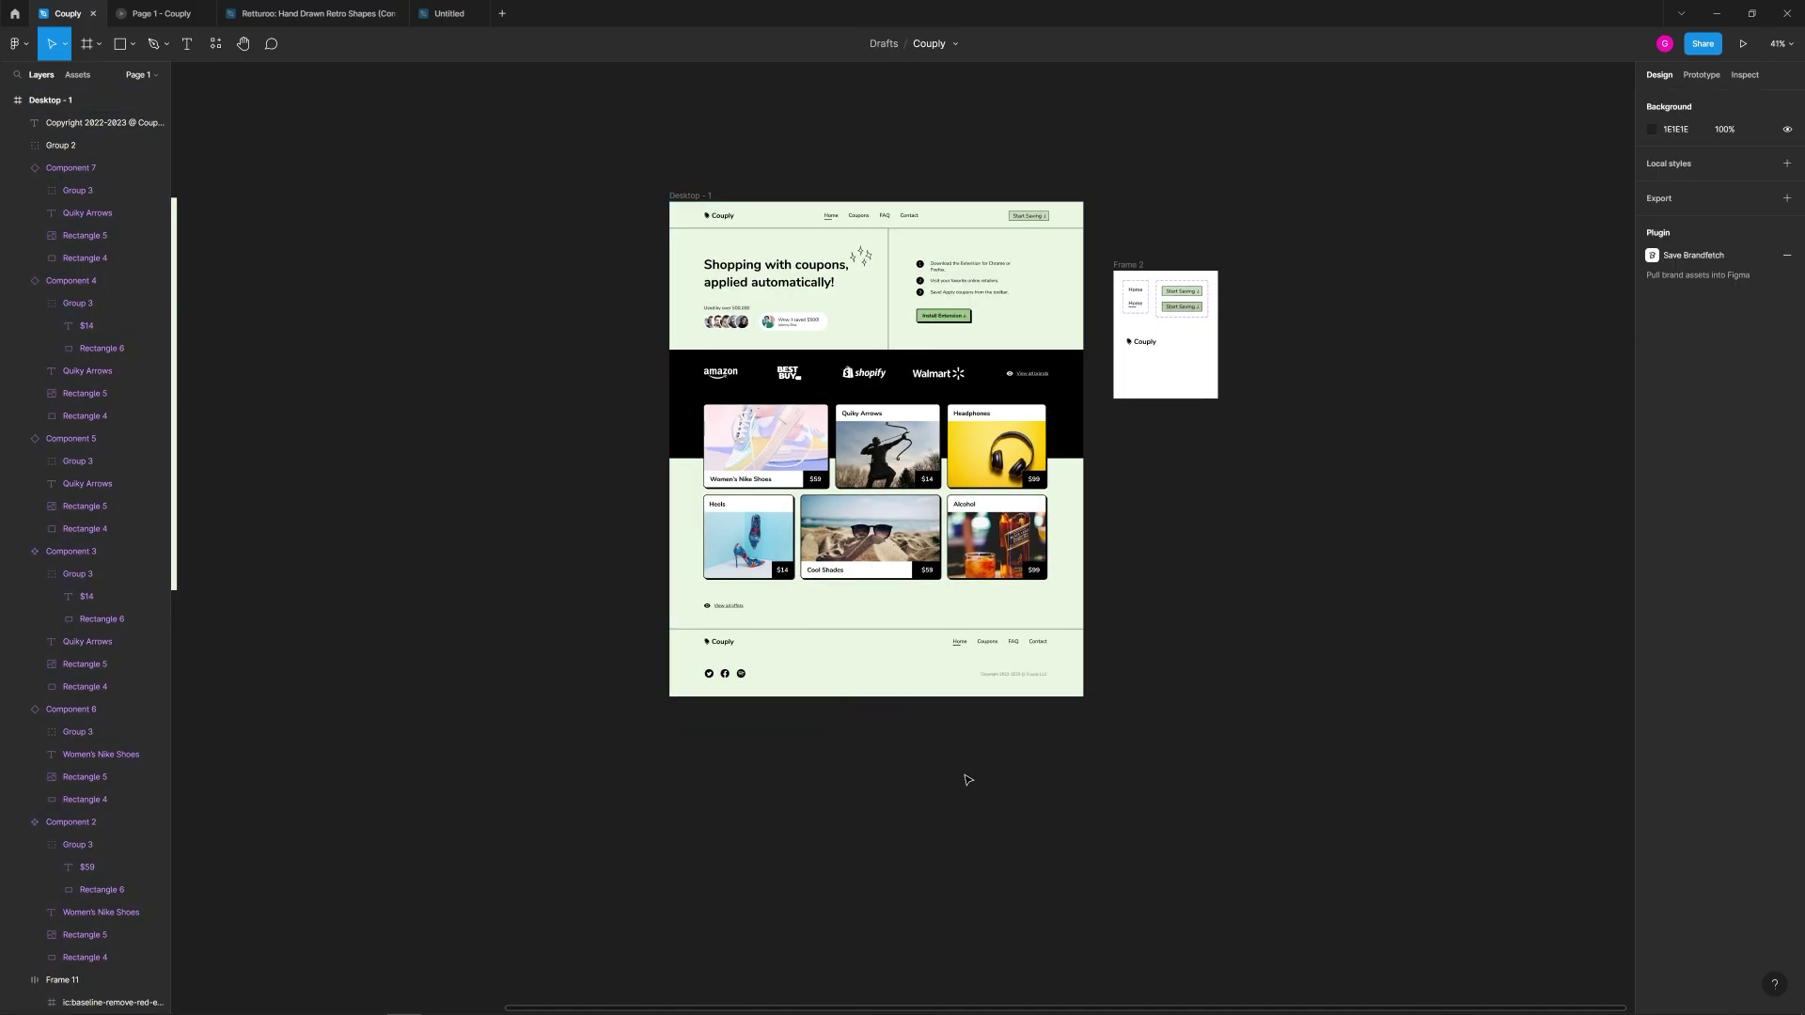
Step: Add a white 1440 × 594 rectangle at X 0, Y 893 behind the product cards, reaching from the black section to the footer divider
{"action": "scroll", "coordinate": [906, 753], "scroll_direction": "up", "scroll_amount": 5}
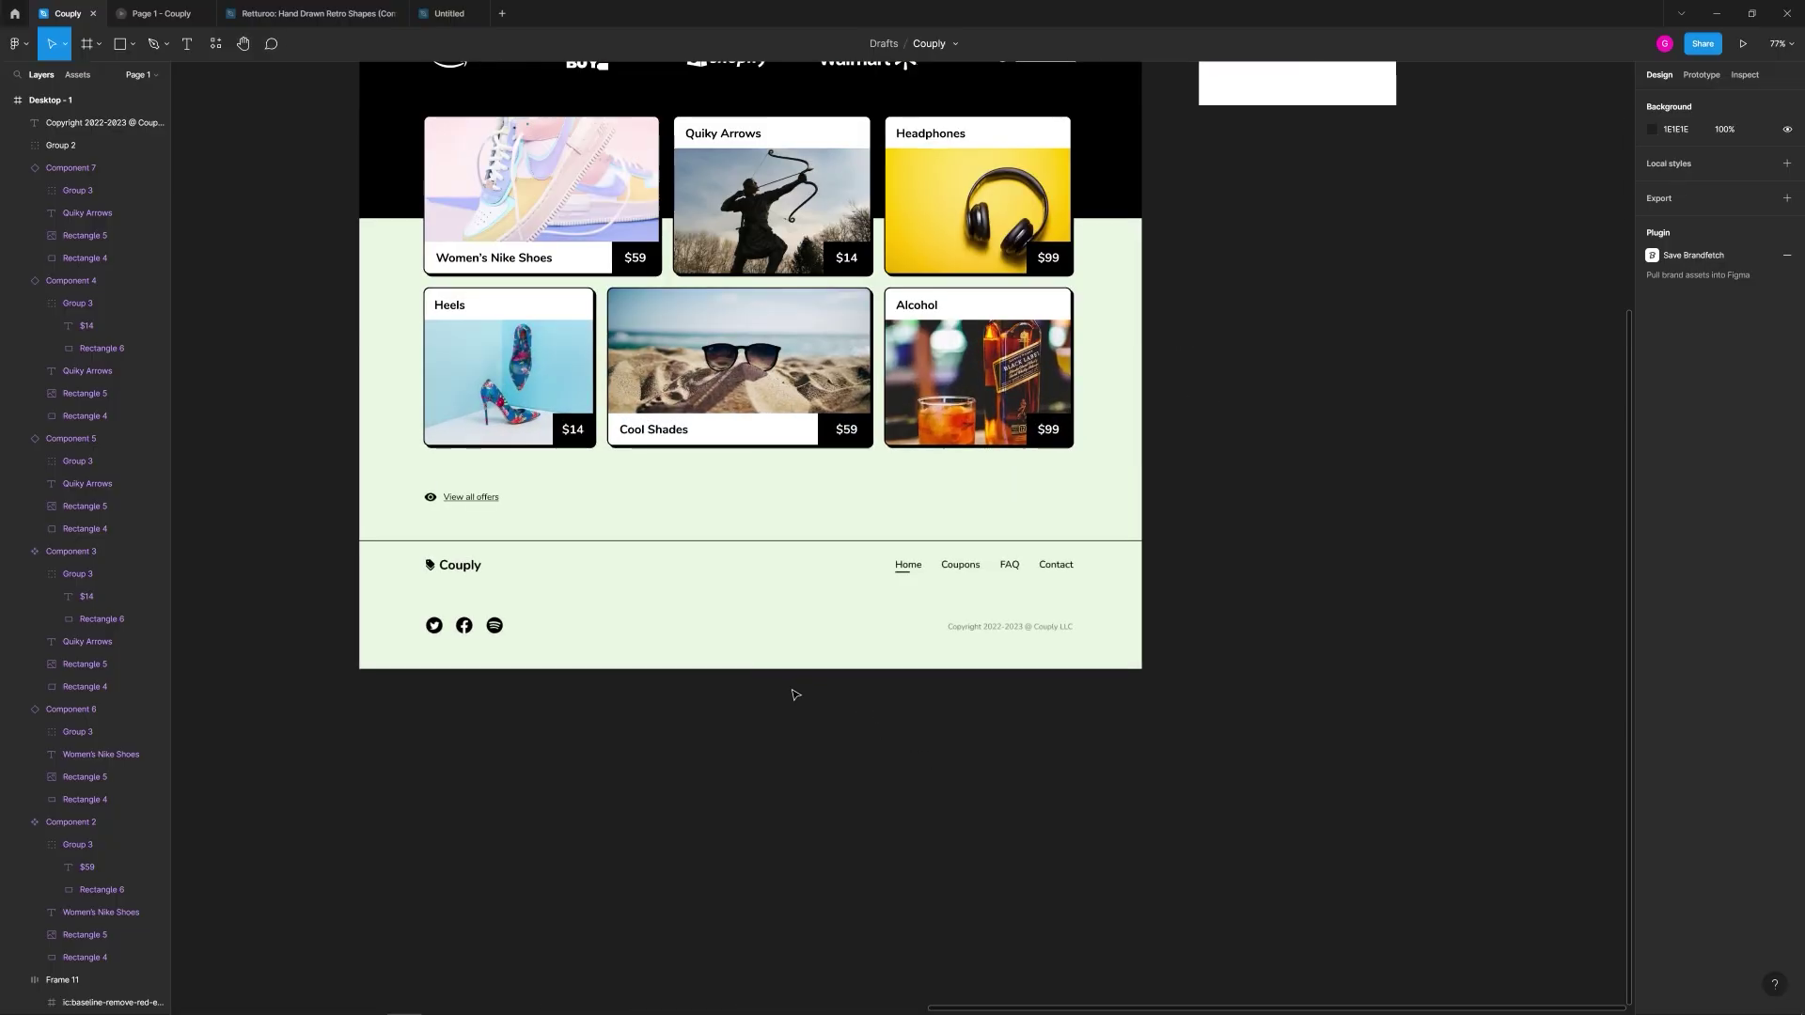
{"action": "scroll", "coordinate": [840, 789], "scroll_direction": "up", "scroll_amount": 1}
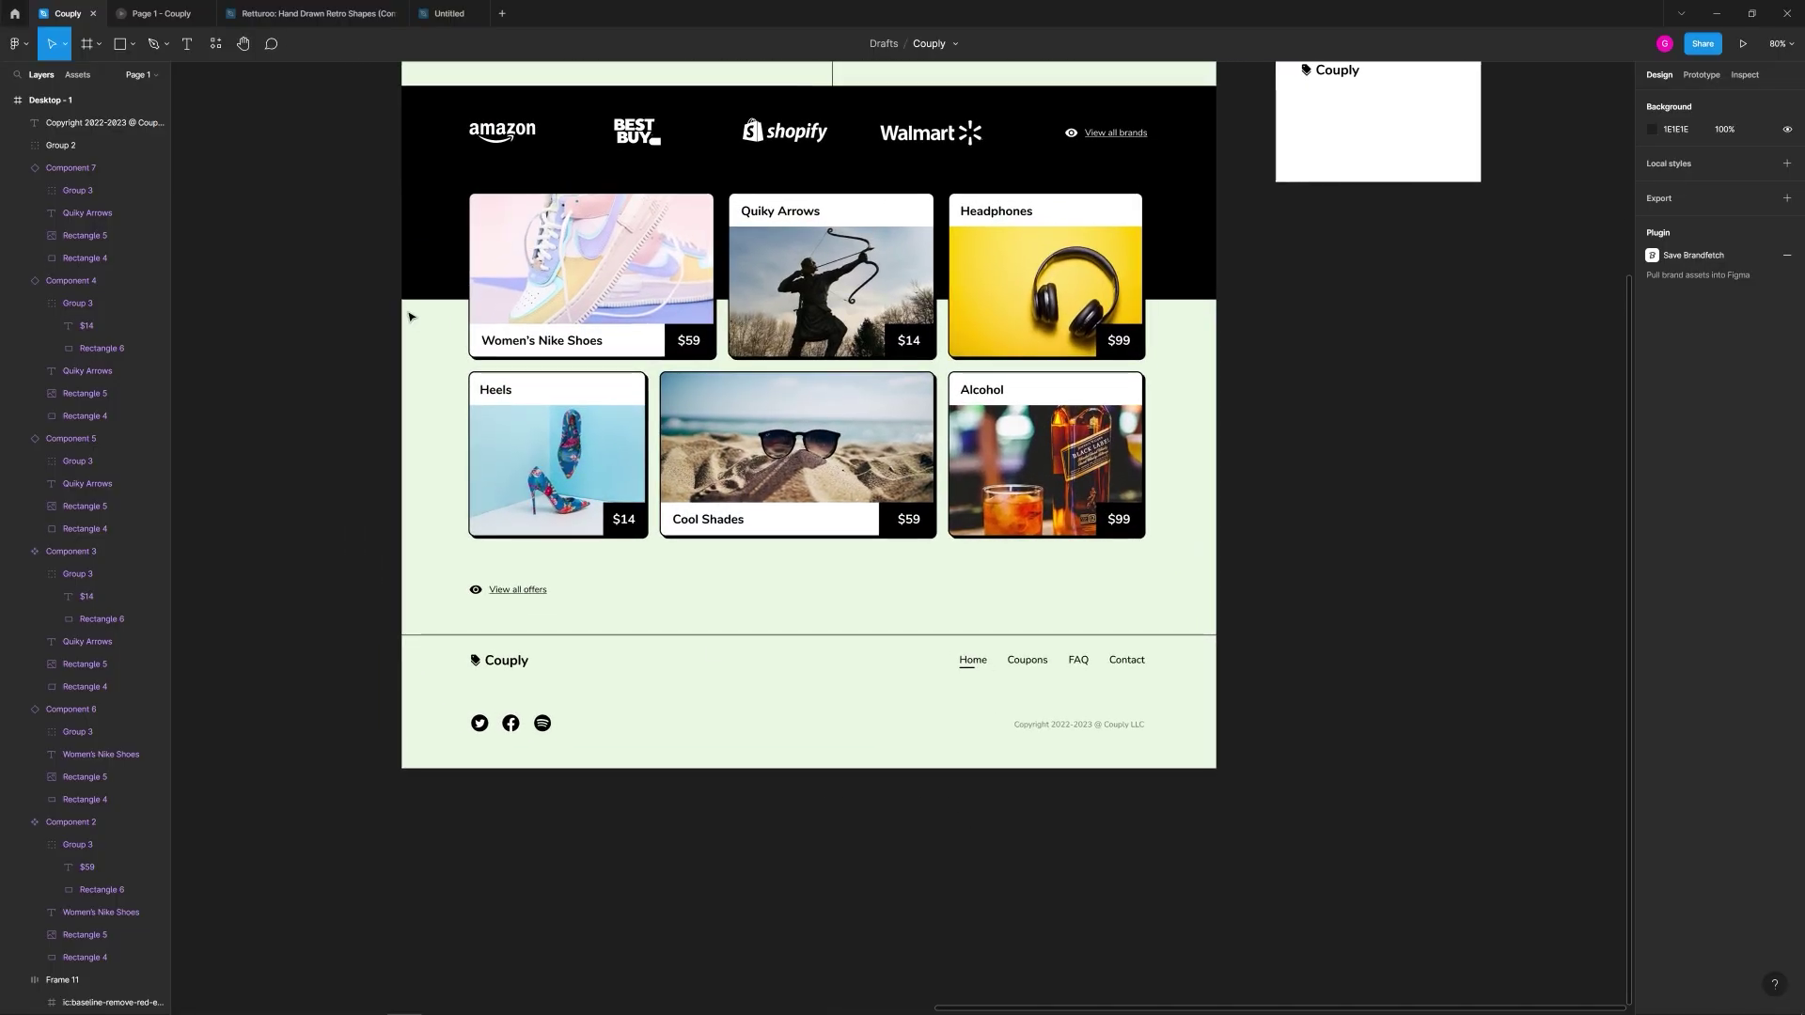
{"action": "key", "text": "r"}
{"action": "mouse_move", "coordinate": [400, 300]}
{"action": "left_mouse_down"}
{"action": "mouse_move", "coordinate": [1027, 496]}
{"action": "mouse_move", "coordinate": [1228, 612]}
{"action": "mouse_move", "coordinate": [1216, 636]}
{"action": "left_mouse_up"}
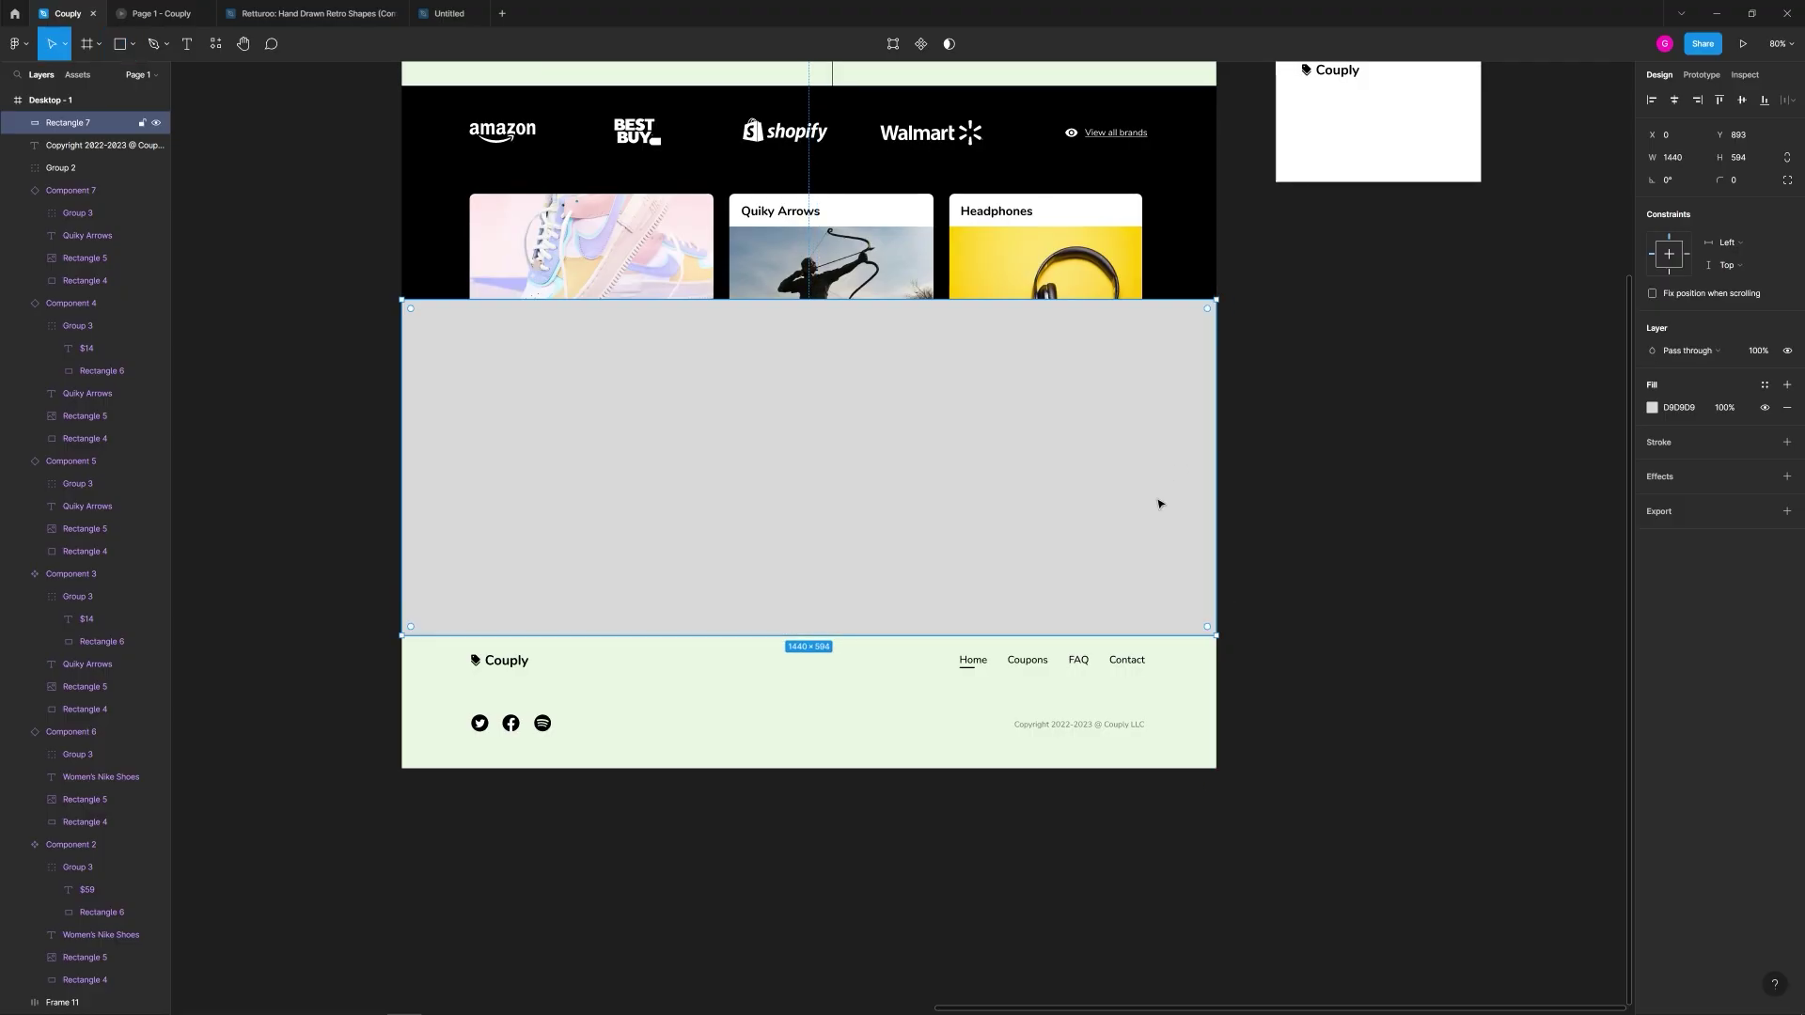
{"action": "key", "text": "bracketleft"}
{"action": "left_click", "coordinate": [1652, 410]}
{"action": "left_click_drag", "start_coordinate": [1504, 460], "coordinate": [1468, 415]}
{"action": "left_click", "coordinate": [1436, 310]}
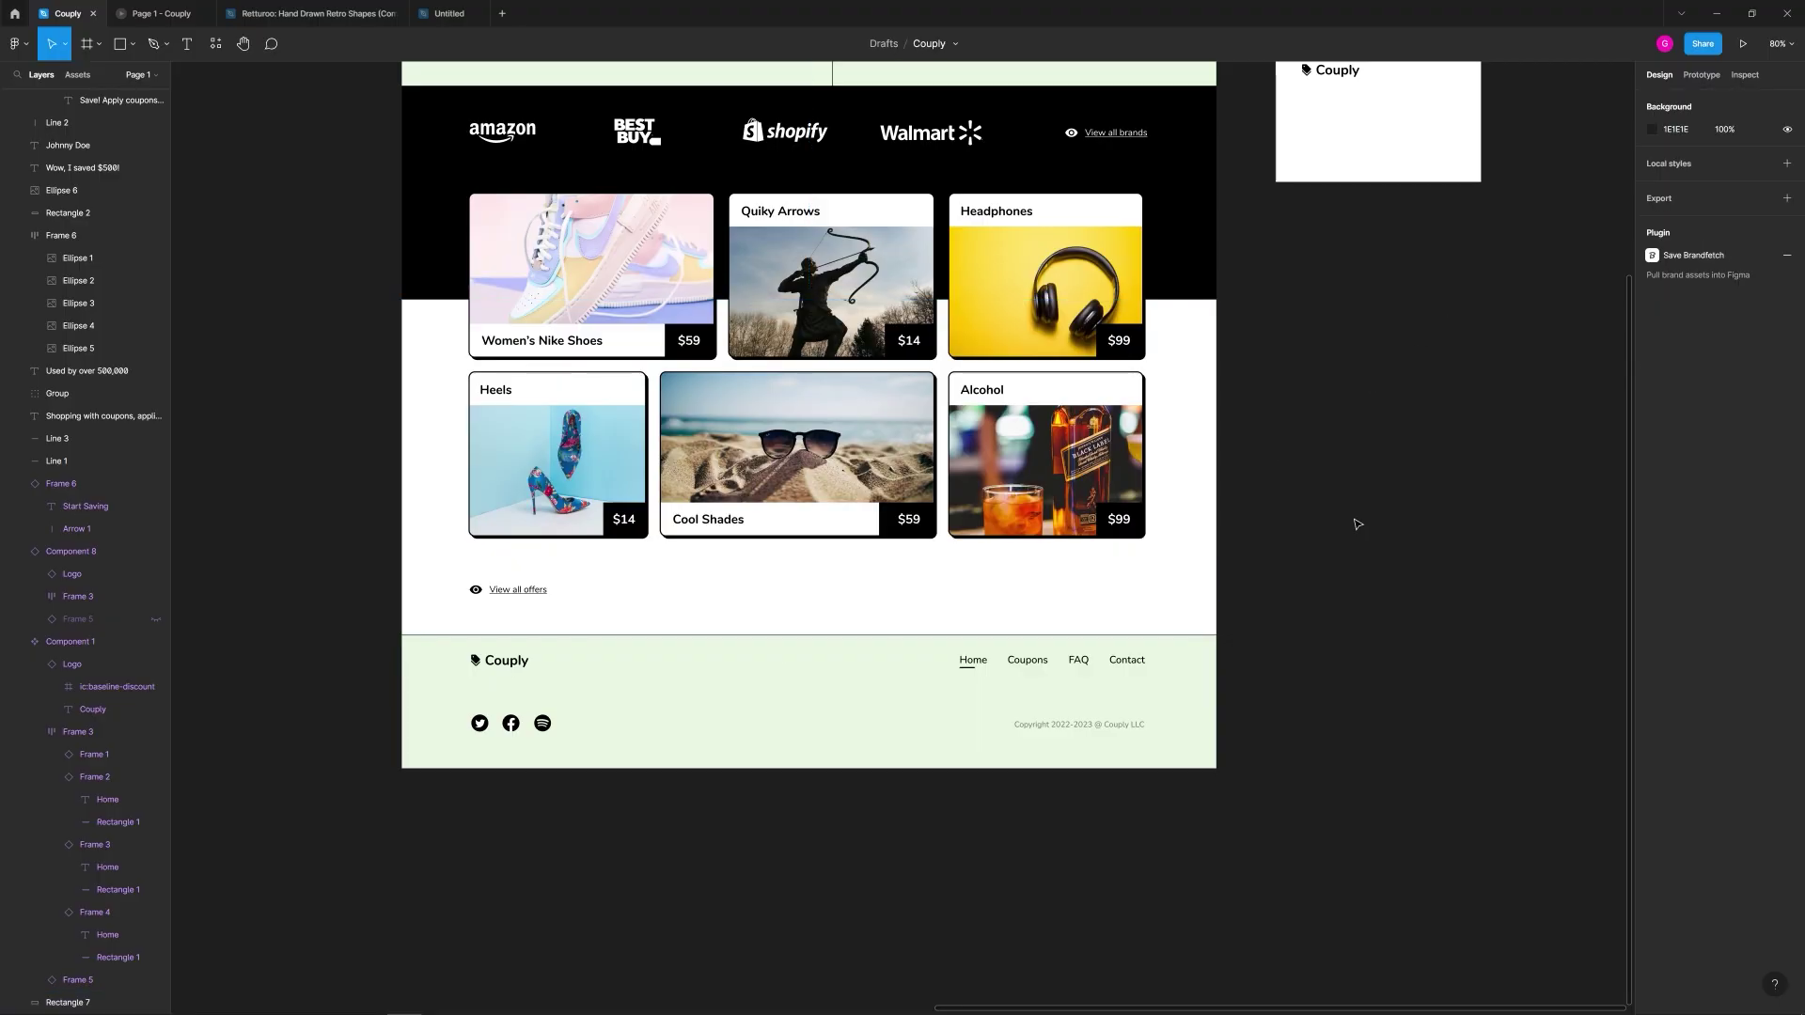
Step: Move the empty iPad Pro 12.9" frame next to the desktop frame, level with its top edge
{"action": "scroll", "coordinate": [1325, 519], "scroll_direction": "down", "scroll_amount": 5}
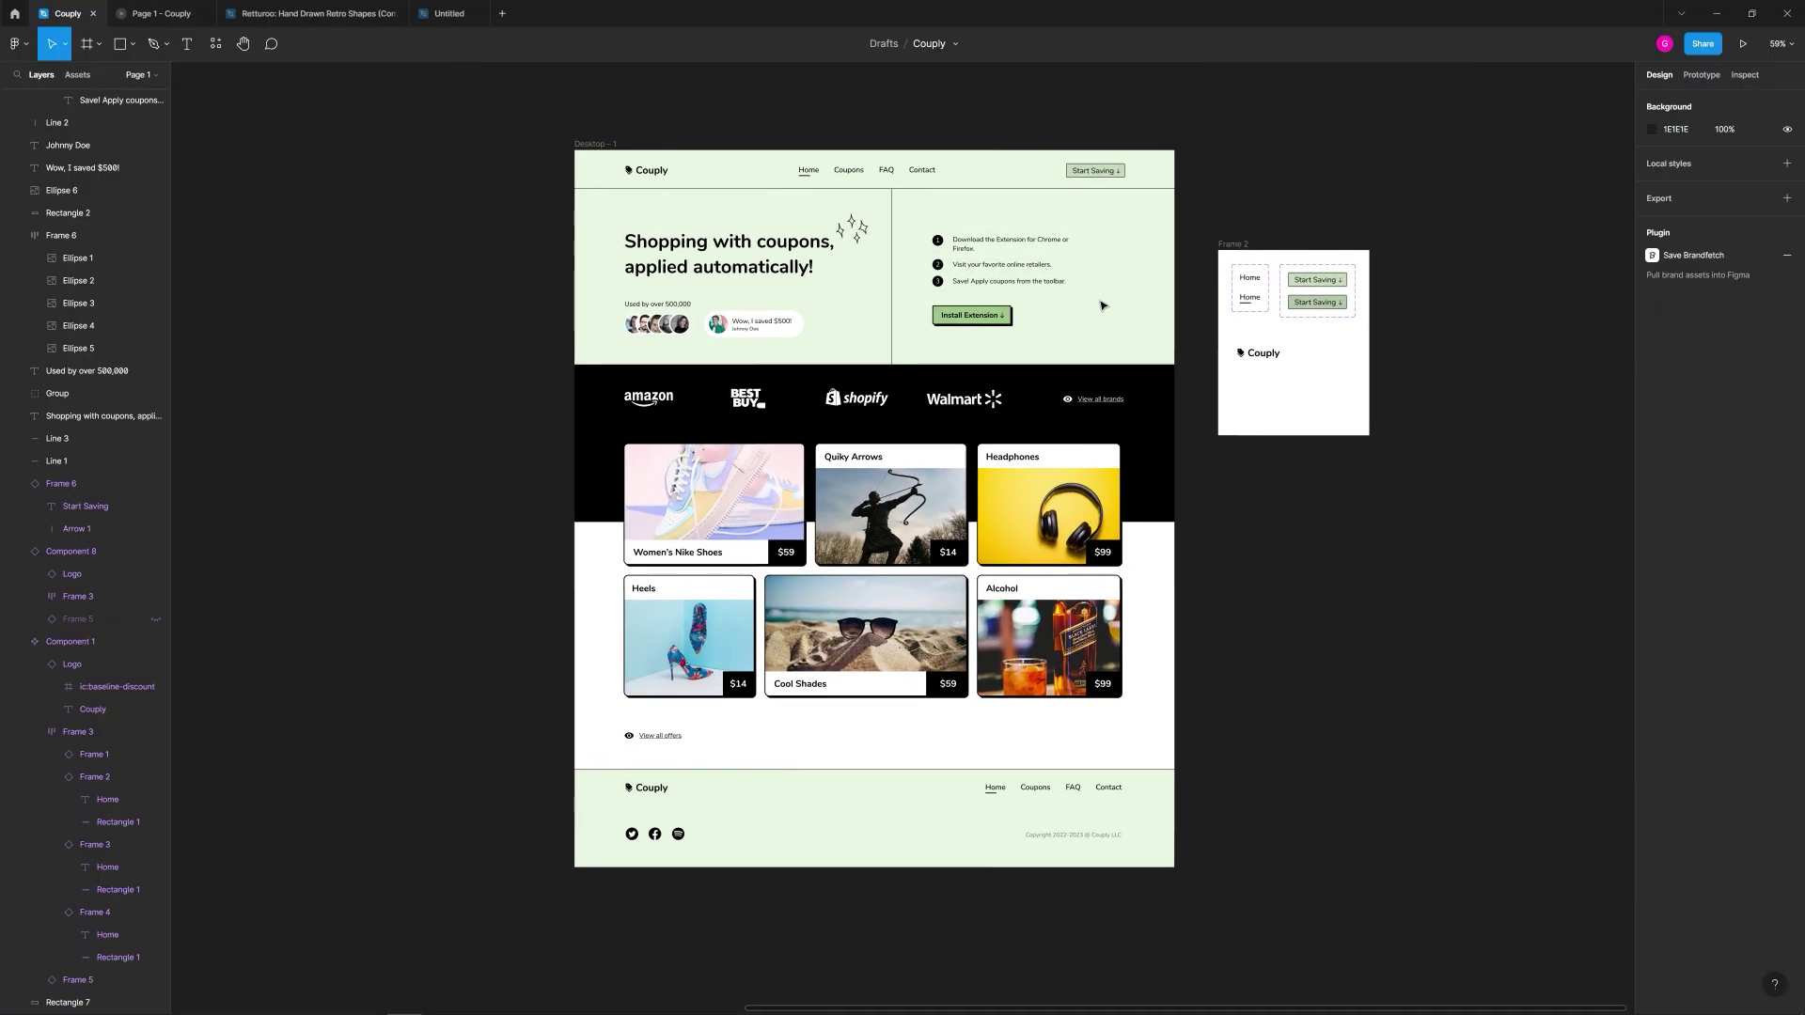
{"action": "scroll", "coordinate": [525, 301], "scroll_direction": "down", "scroll_amount": 3}
{"action": "scroll", "coordinate": [483, 301], "scroll_direction": "left", "scroll_amount": 5}
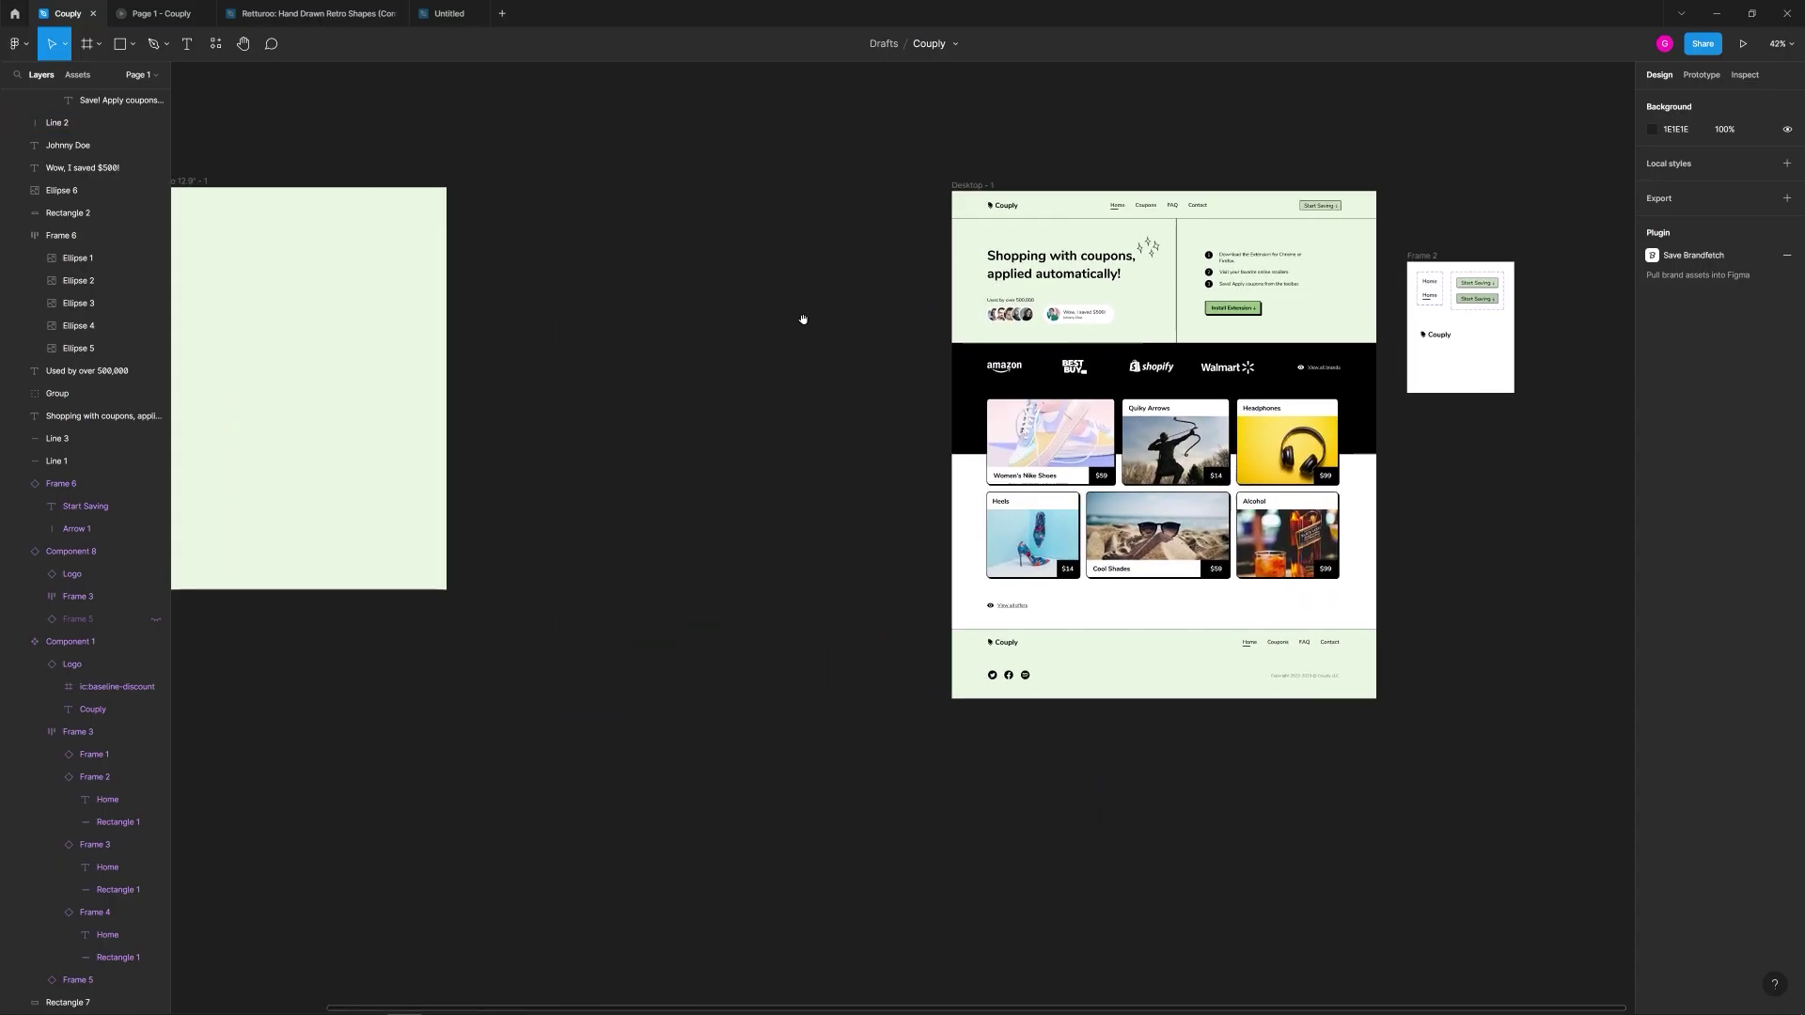
{"action": "scroll", "coordinate": [268, 160], "scroll_direction": "left", "scroll_amount": 1}
{"action": "left_click_drag", "start_coordinate": [225, 180], "coordinate": [667, 186]}
{"action": "left_click", "coordinate": [788, 169]}
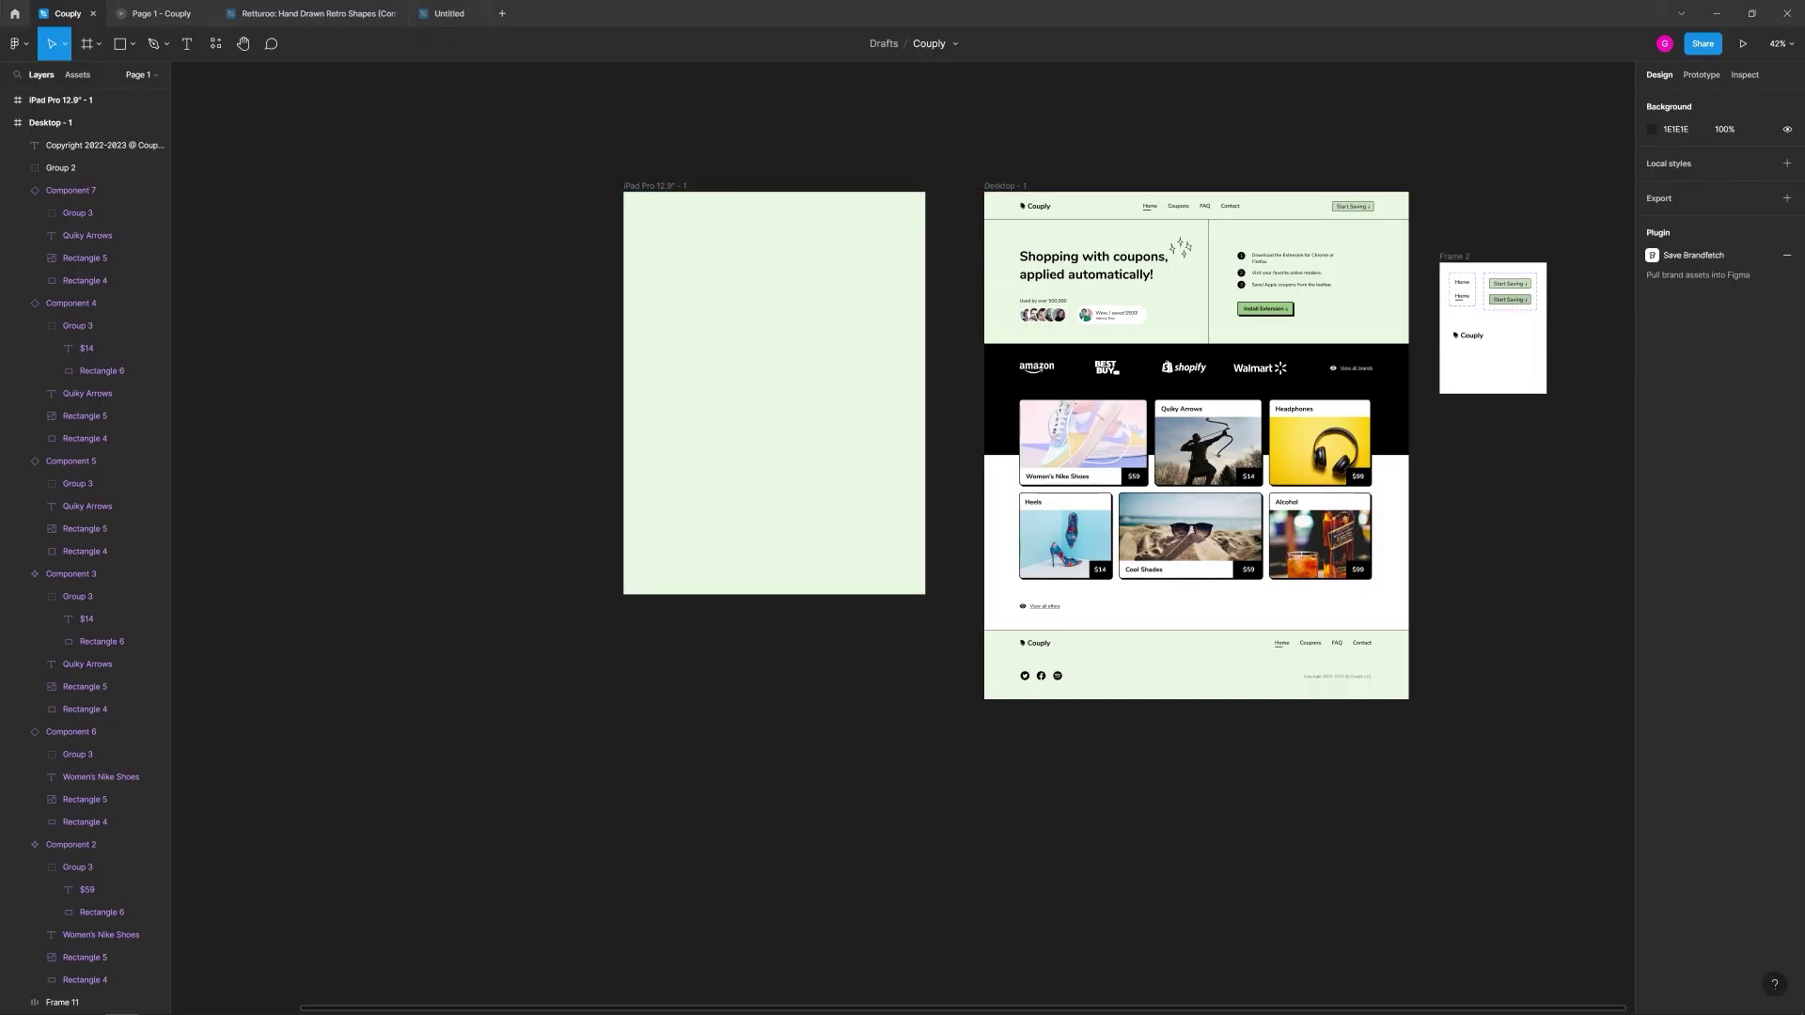
Step: Place a copy of the desktop navigation bar at Y 32 in the iPad frame, centred horizontally with 177 spacing between its items
{"action": "left_click_drag", "start_coordinate": [1148, 213], "coordinate": [730, 211]}
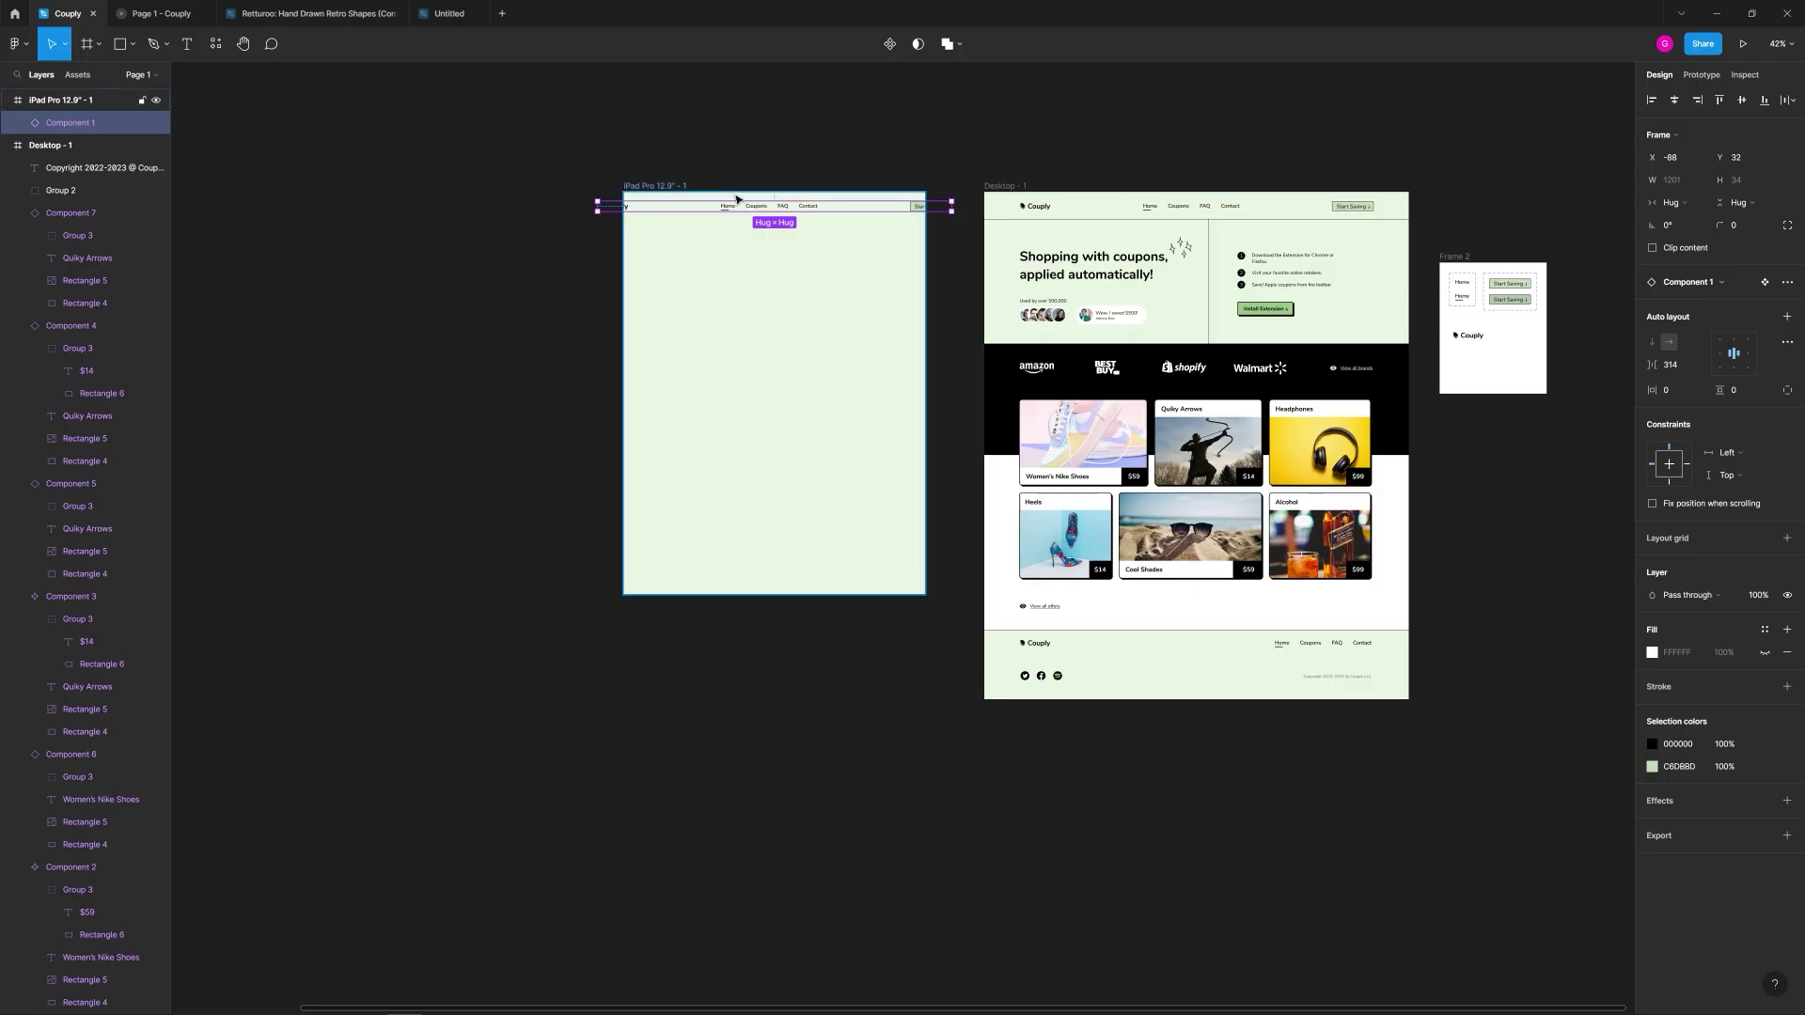
{"action": "scroll", "coordinate": [733, 209], "scroll_direction": "up", "scroll_amount": 5}
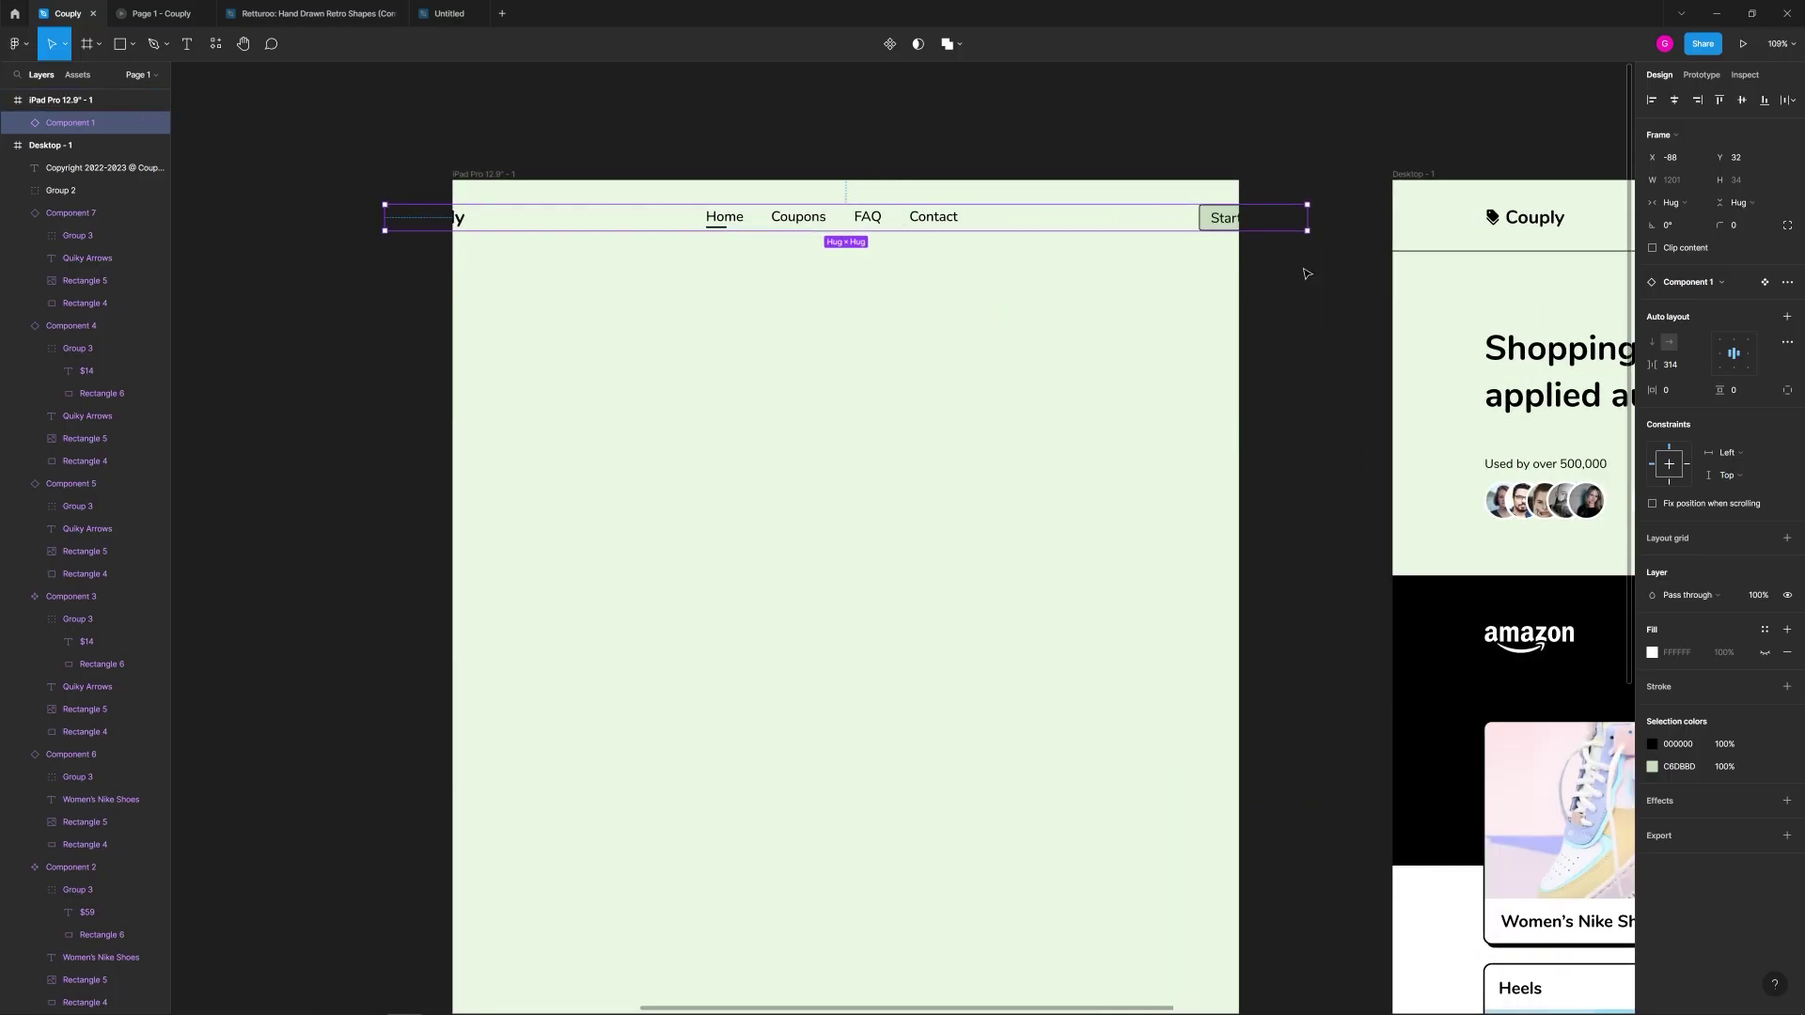
{"action": "left_click_drag", "start_coordinate": [1652, 365], "coordinate": [1459, 376]}
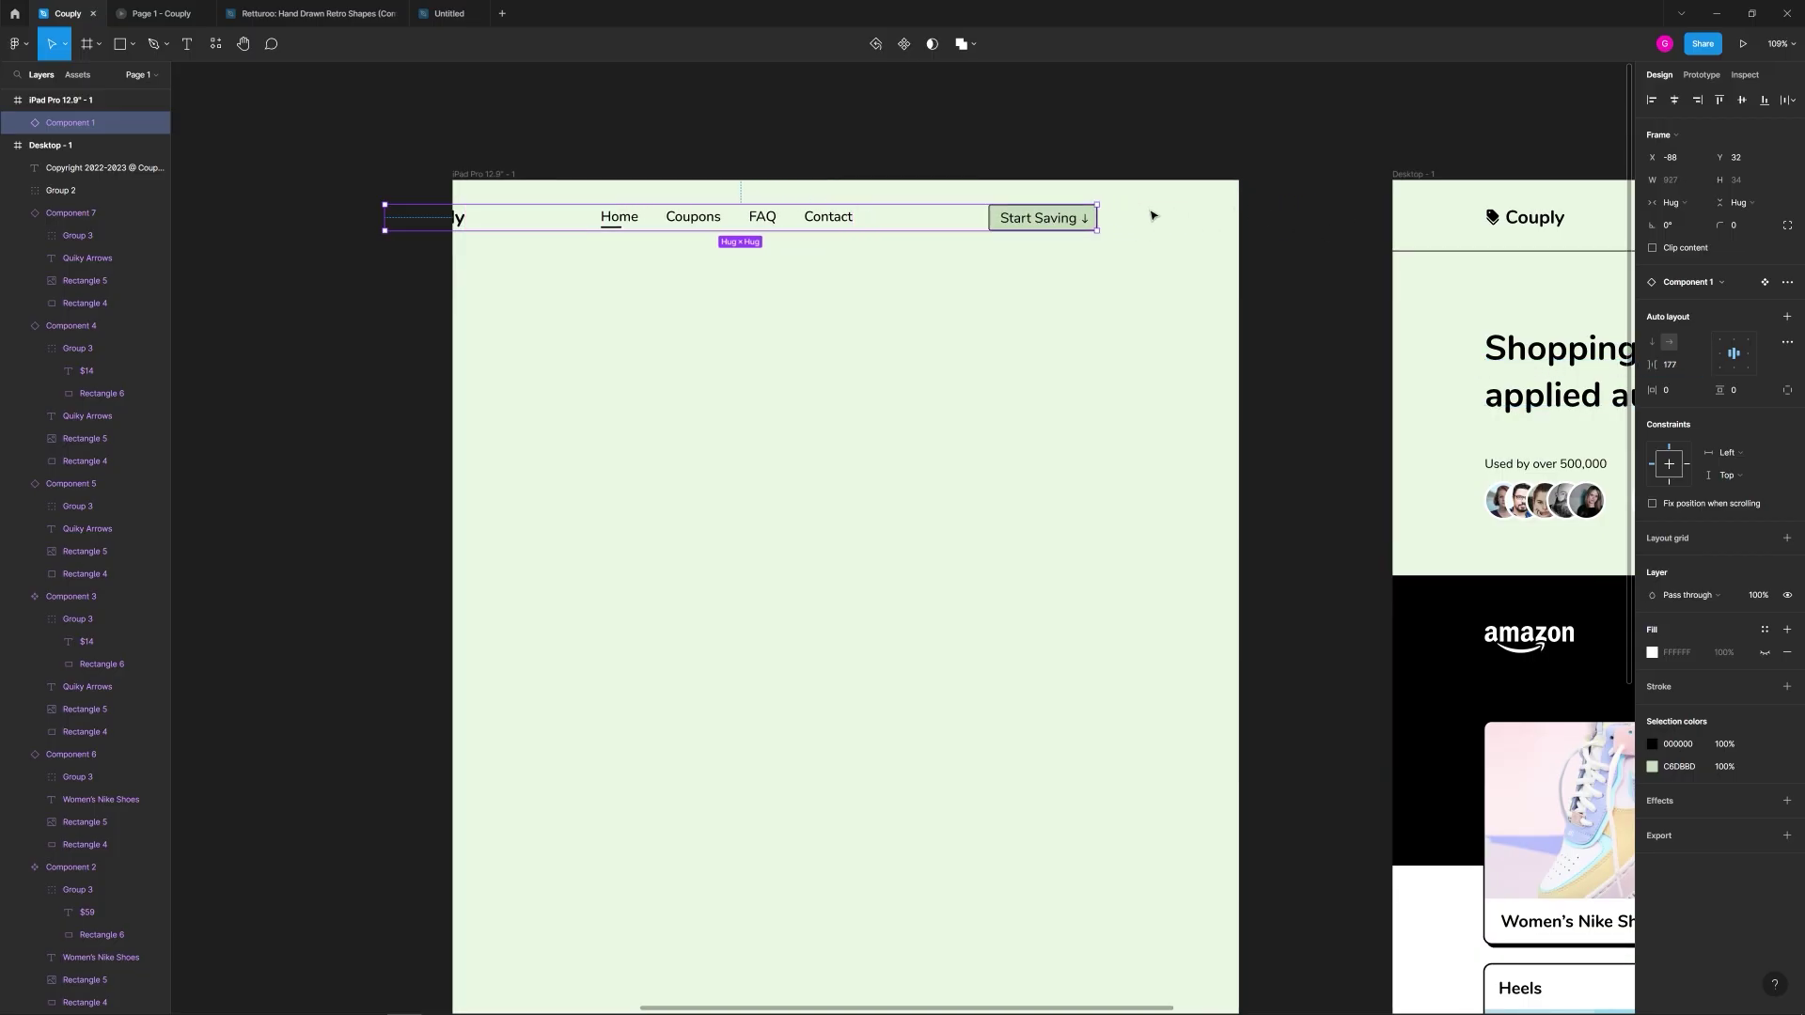
{"action": "left_click", "coordinate": [1675, 100]}
{"action": "left_click", "coordinate": [1059, 283]}
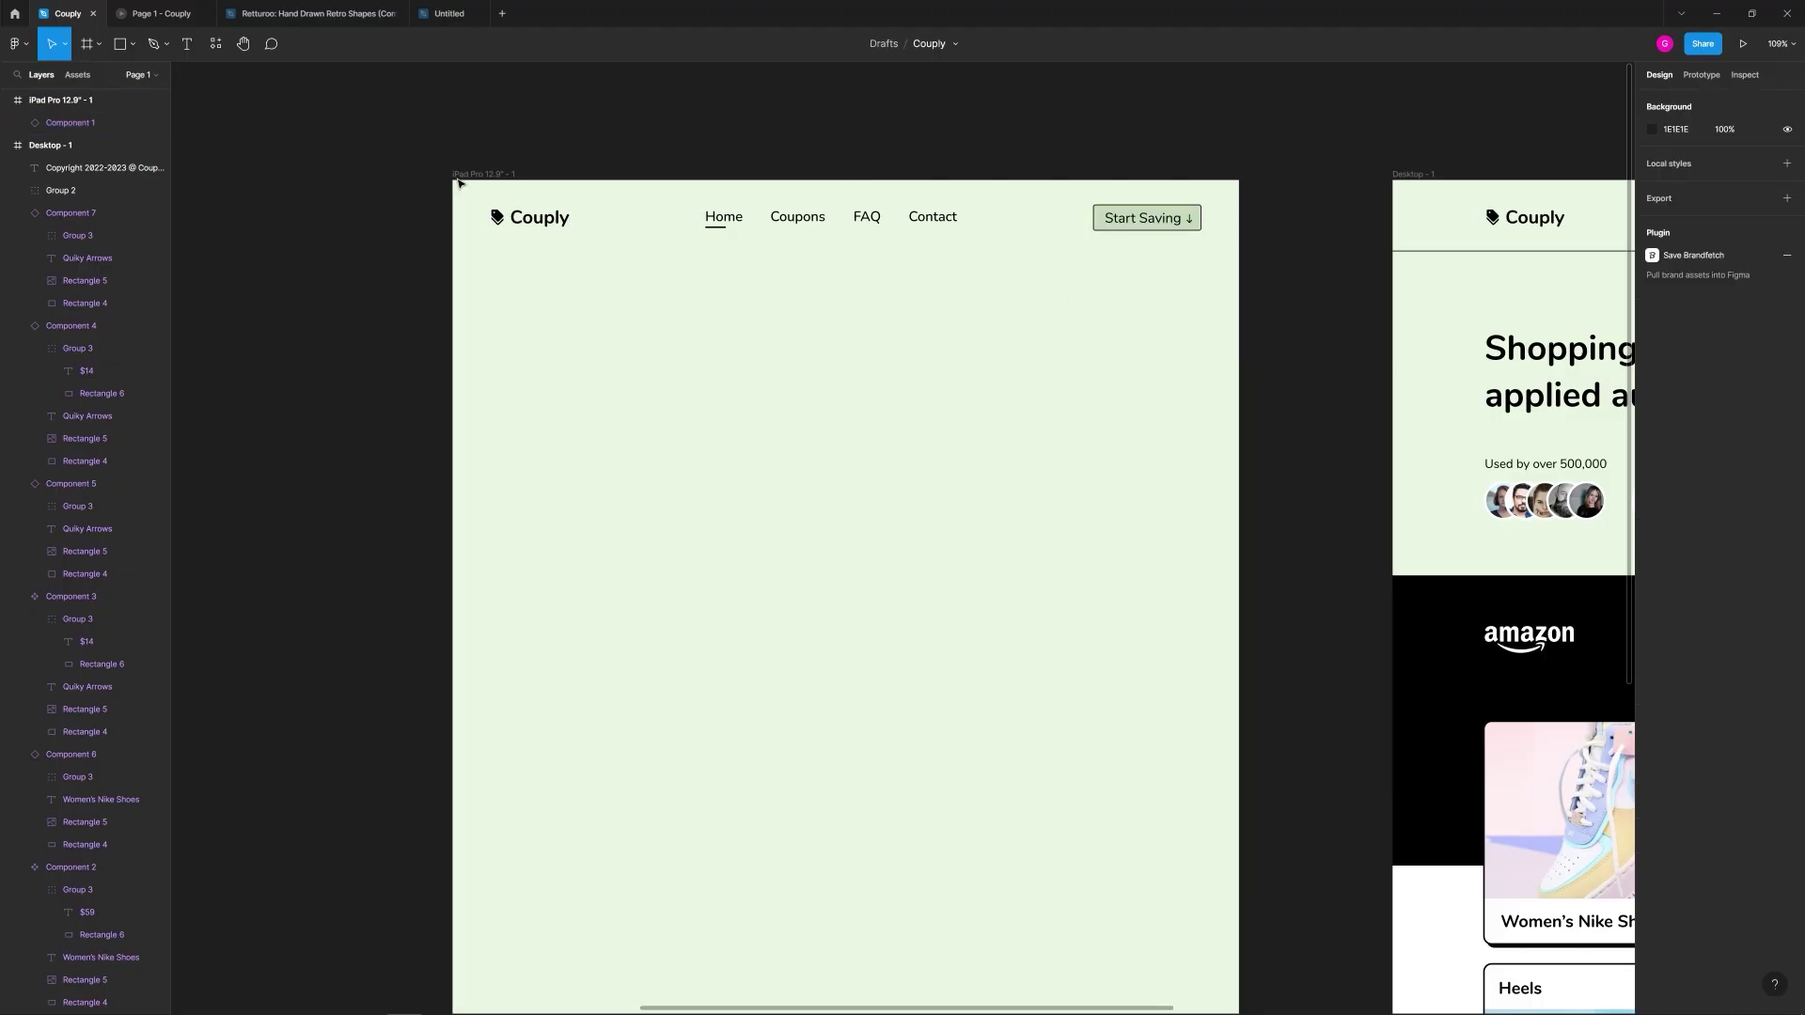
Step: Add a column layout grid to the iPad frame with 8 stretched columns and a 60 margin
{"action": "left_click", "coordinate": [487, 174]}
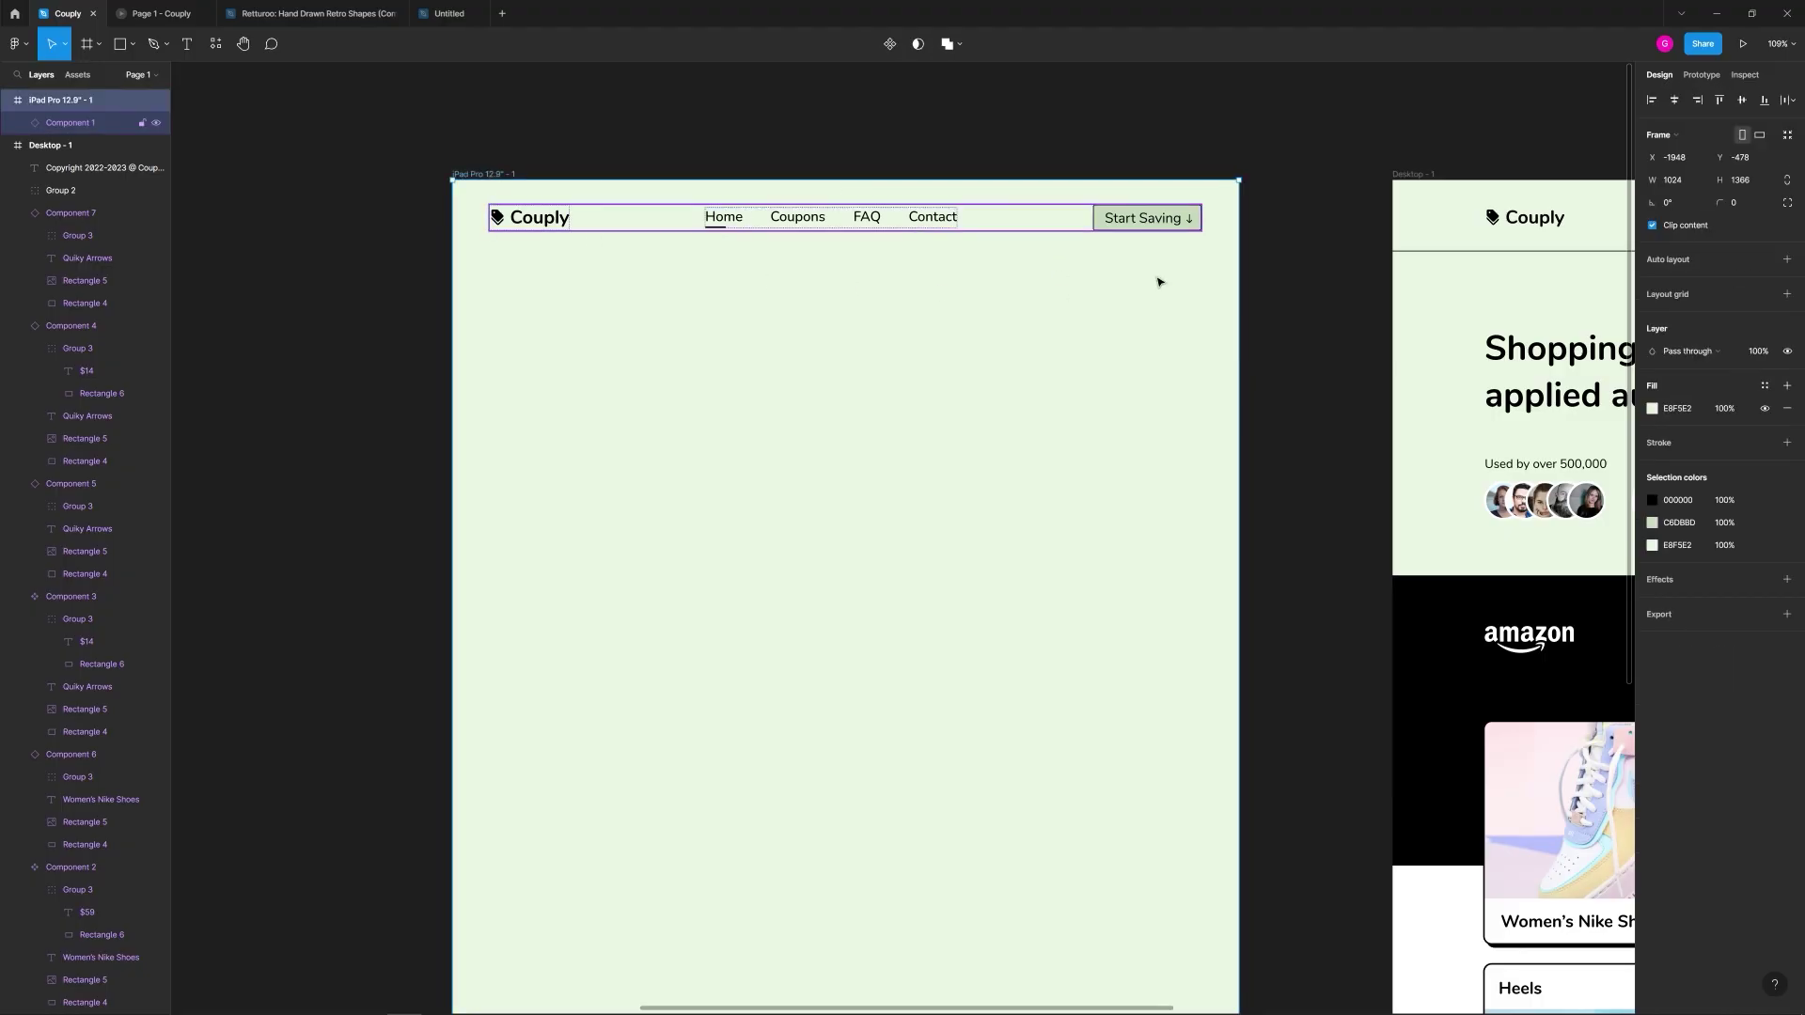
{"action": "left_click", "coordinate": [1787, 294]}
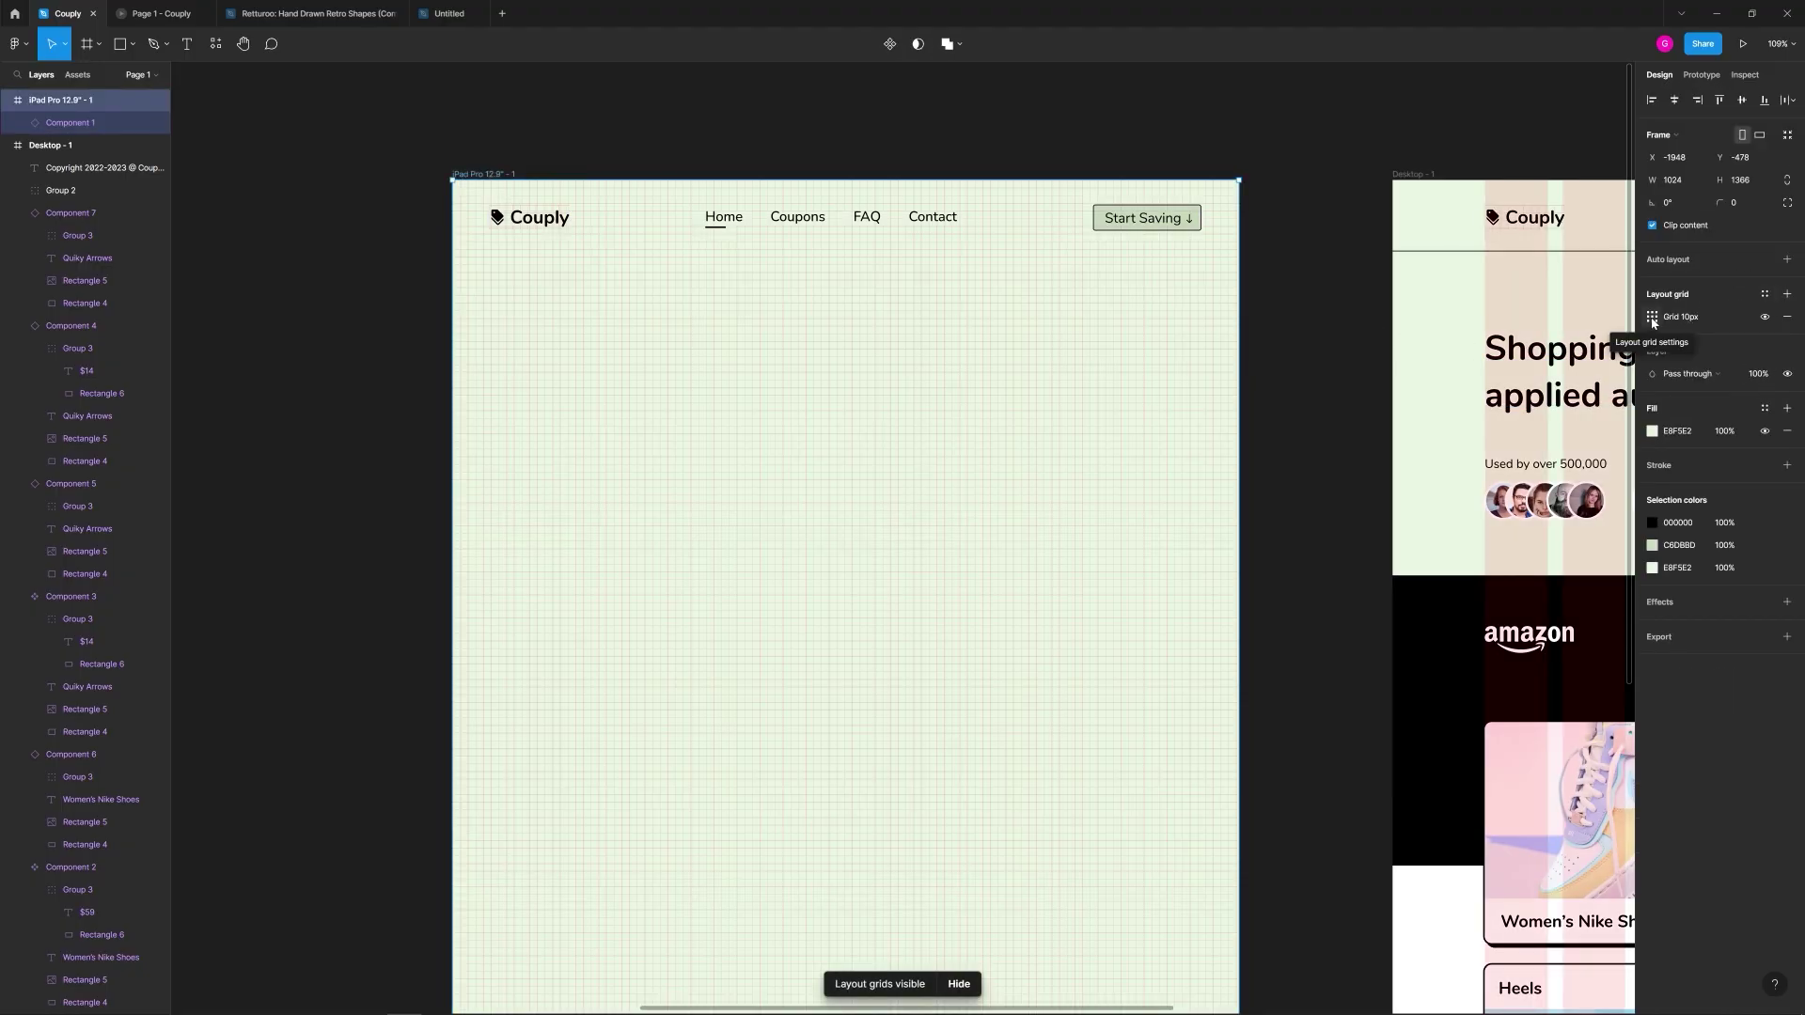
{"action": "left_click", "coordinate": [1653, 318]}
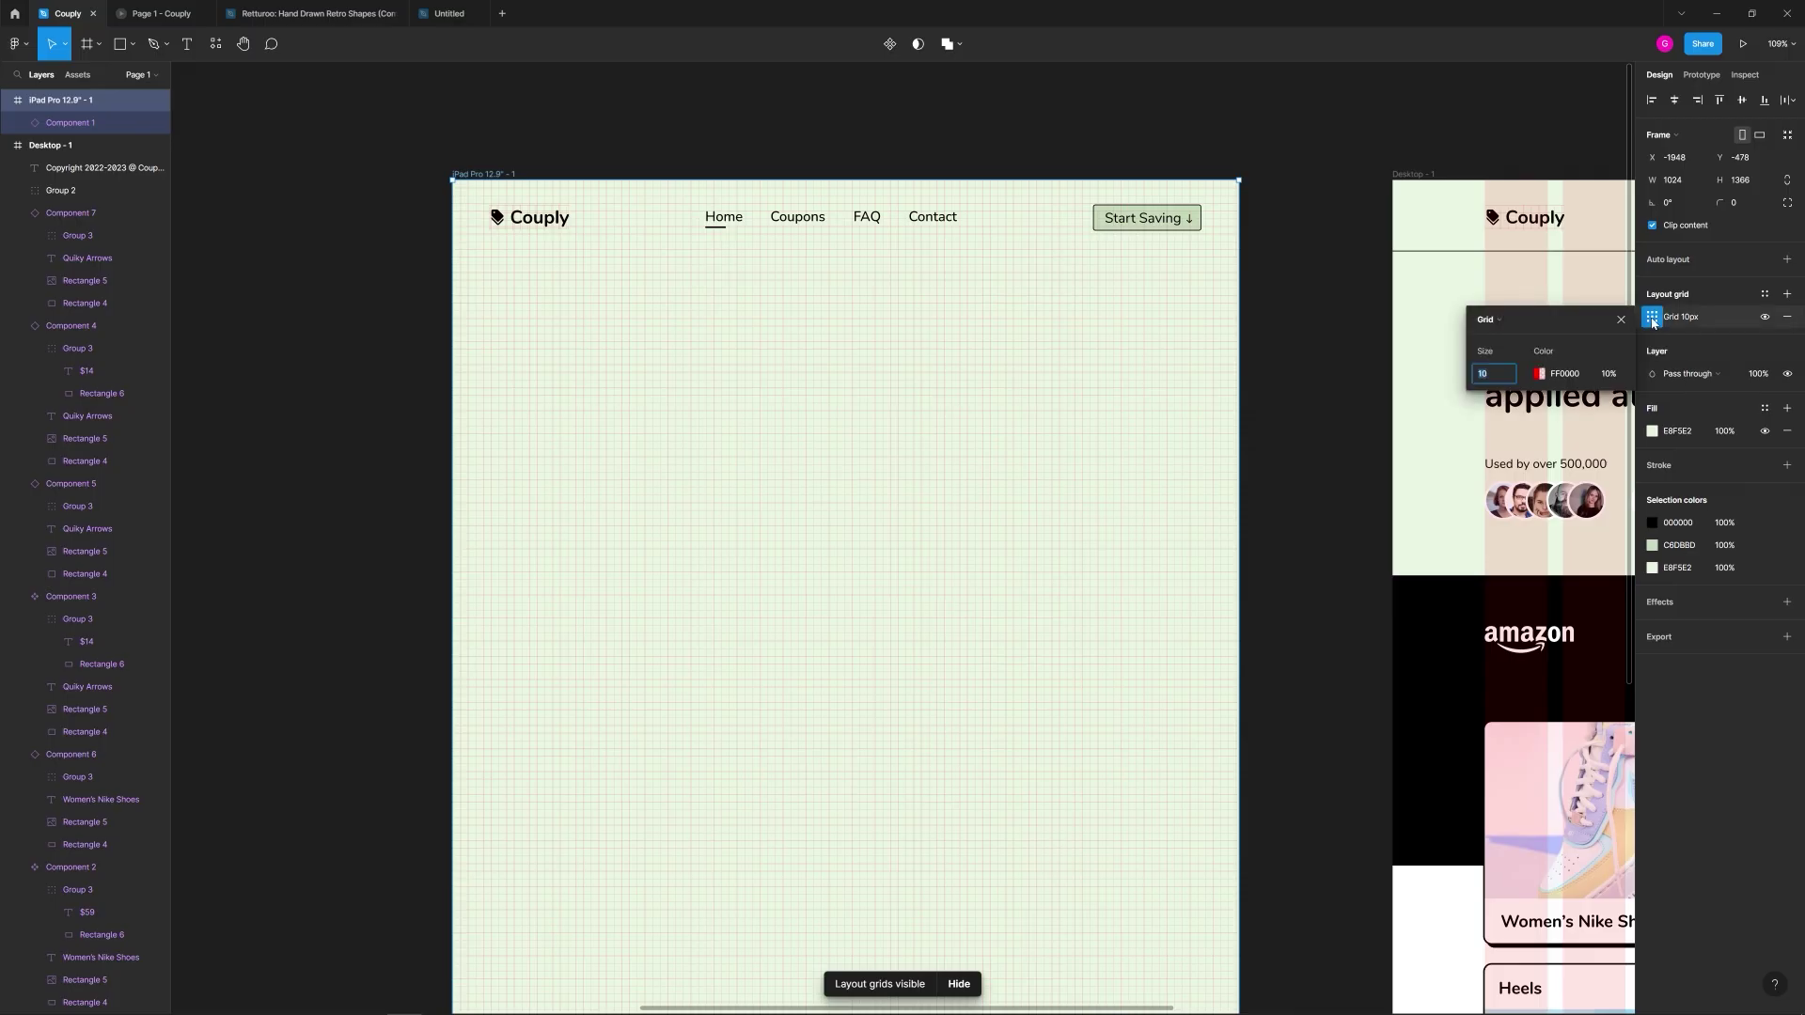
{"action": "left_click", "coordinate": [1496, 323]}
{"action": "left_click", "coordinate": [1498, 336]}
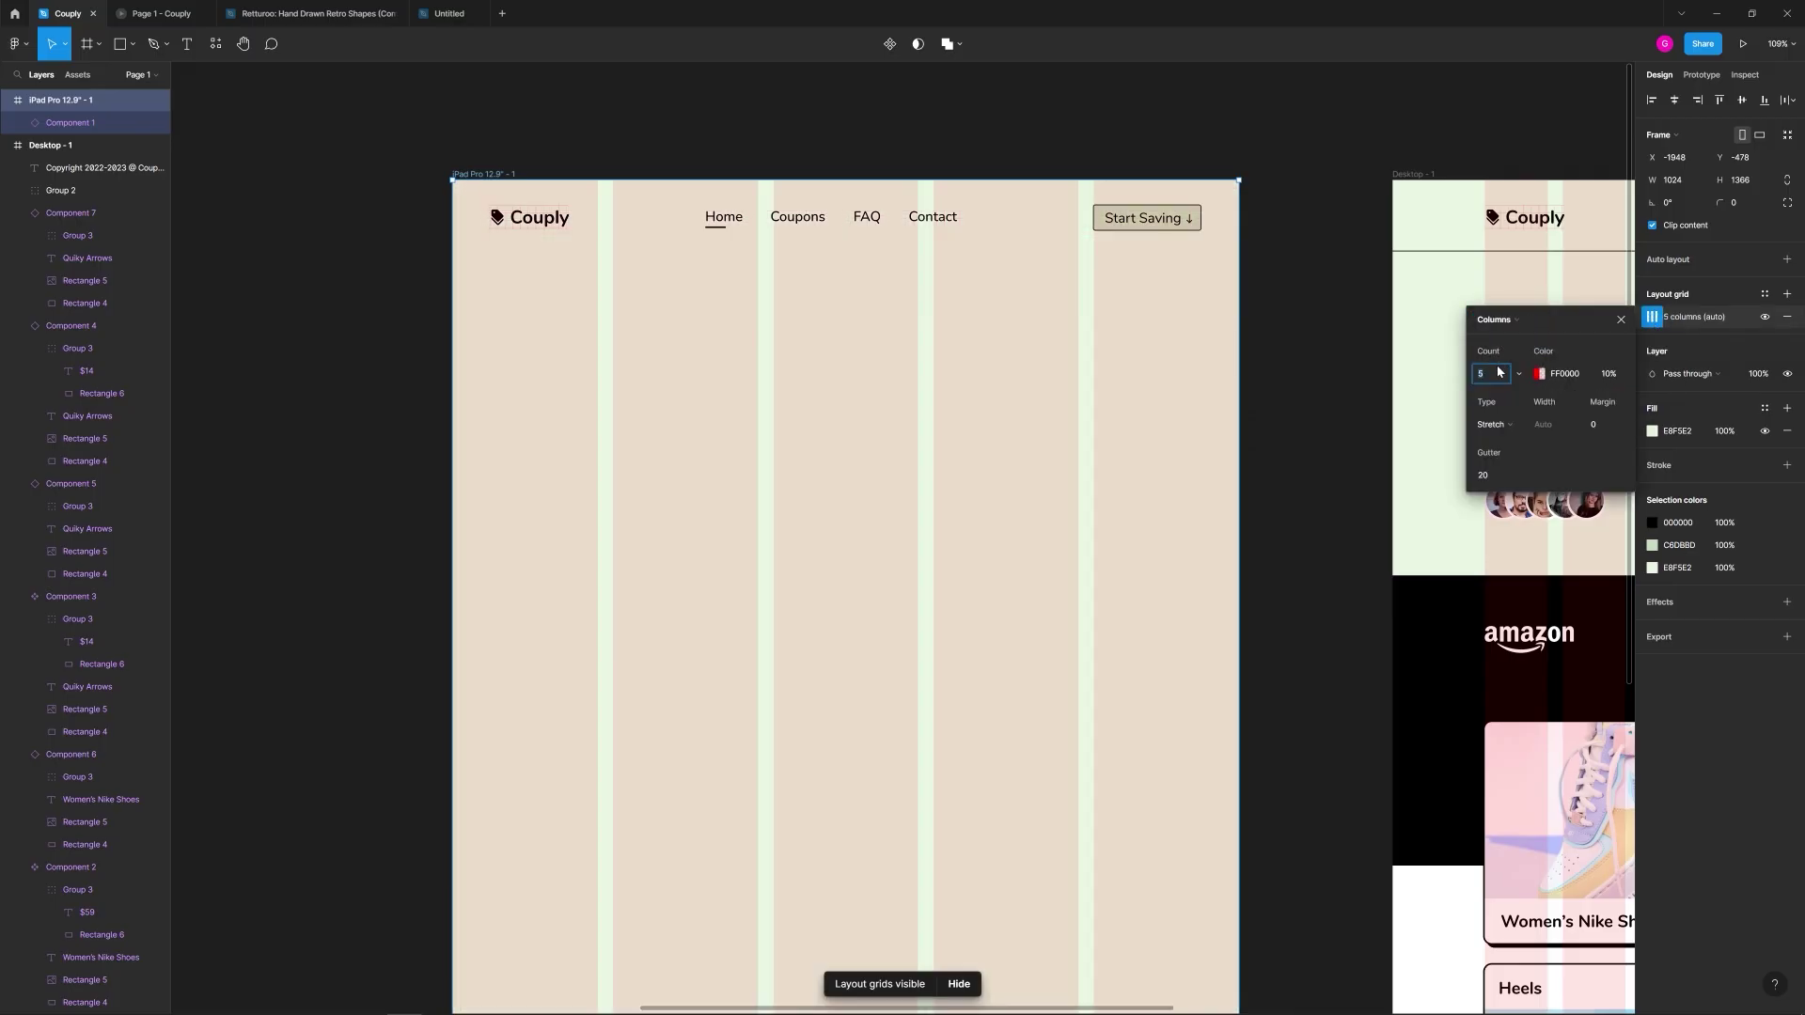
{"action": "key", "text": "Return"}
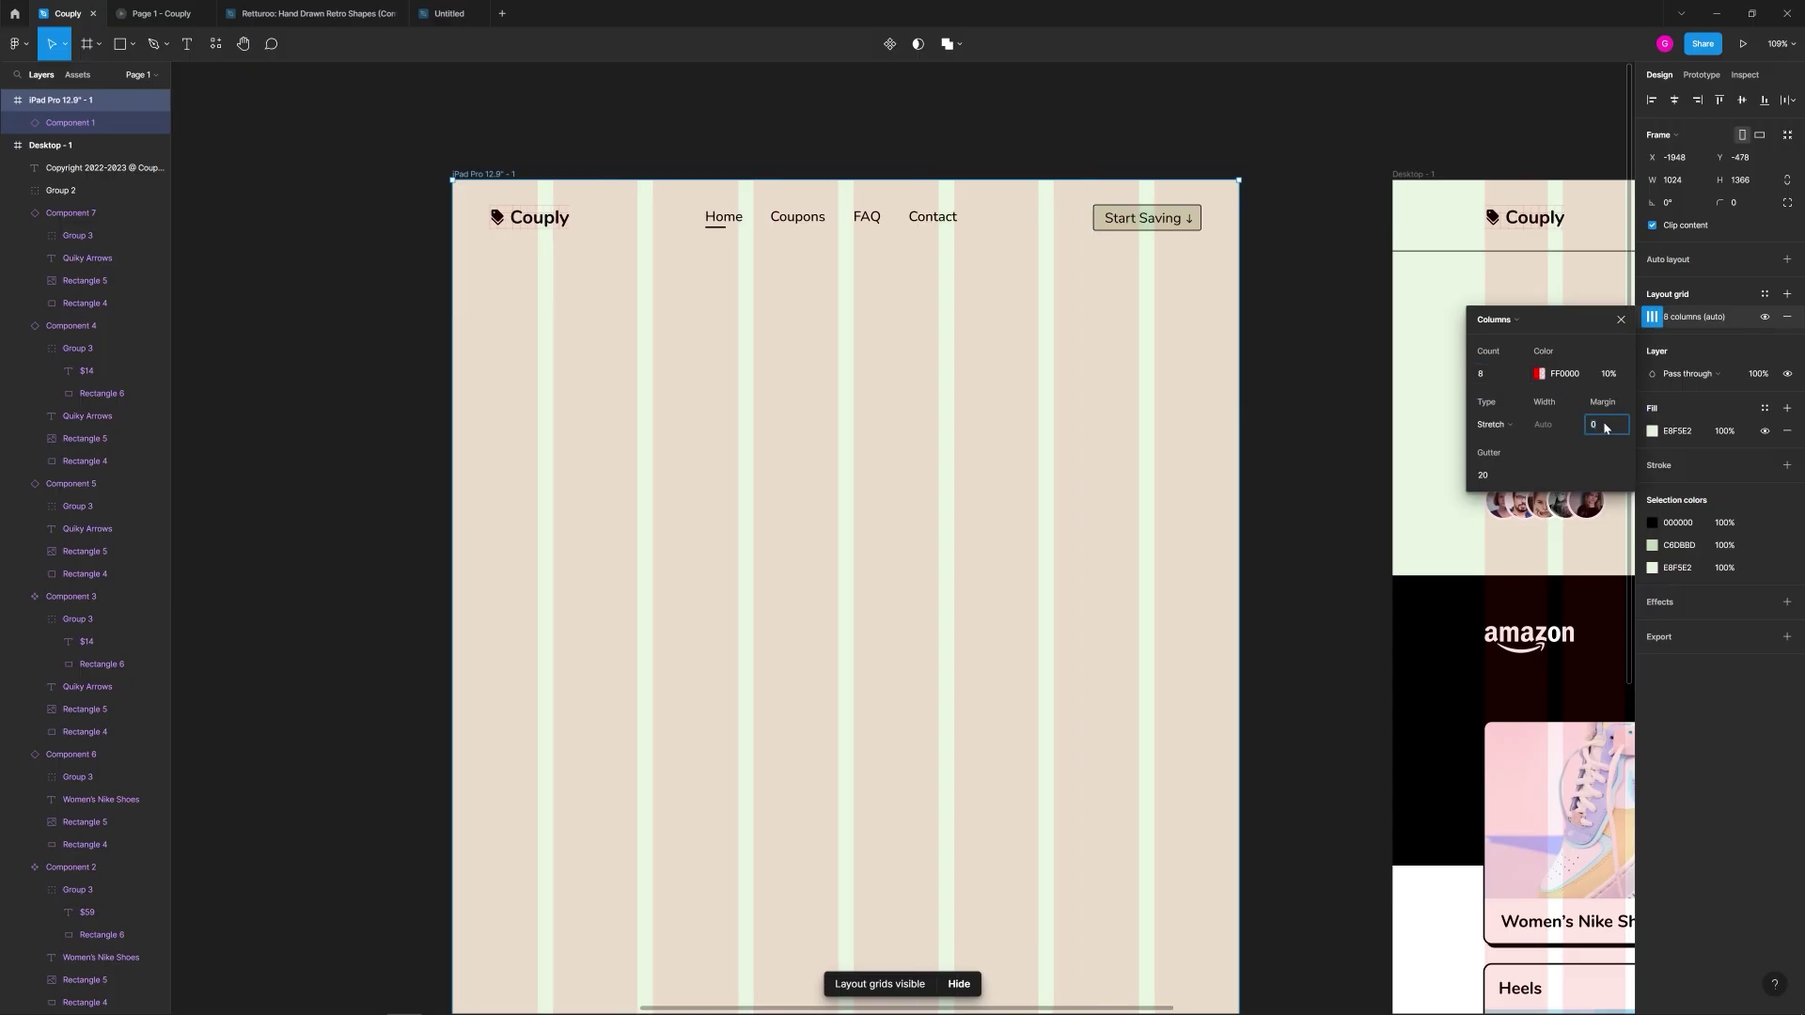
{"action": "type", "text": "60"}
{"action": "key", "text": "Return"}
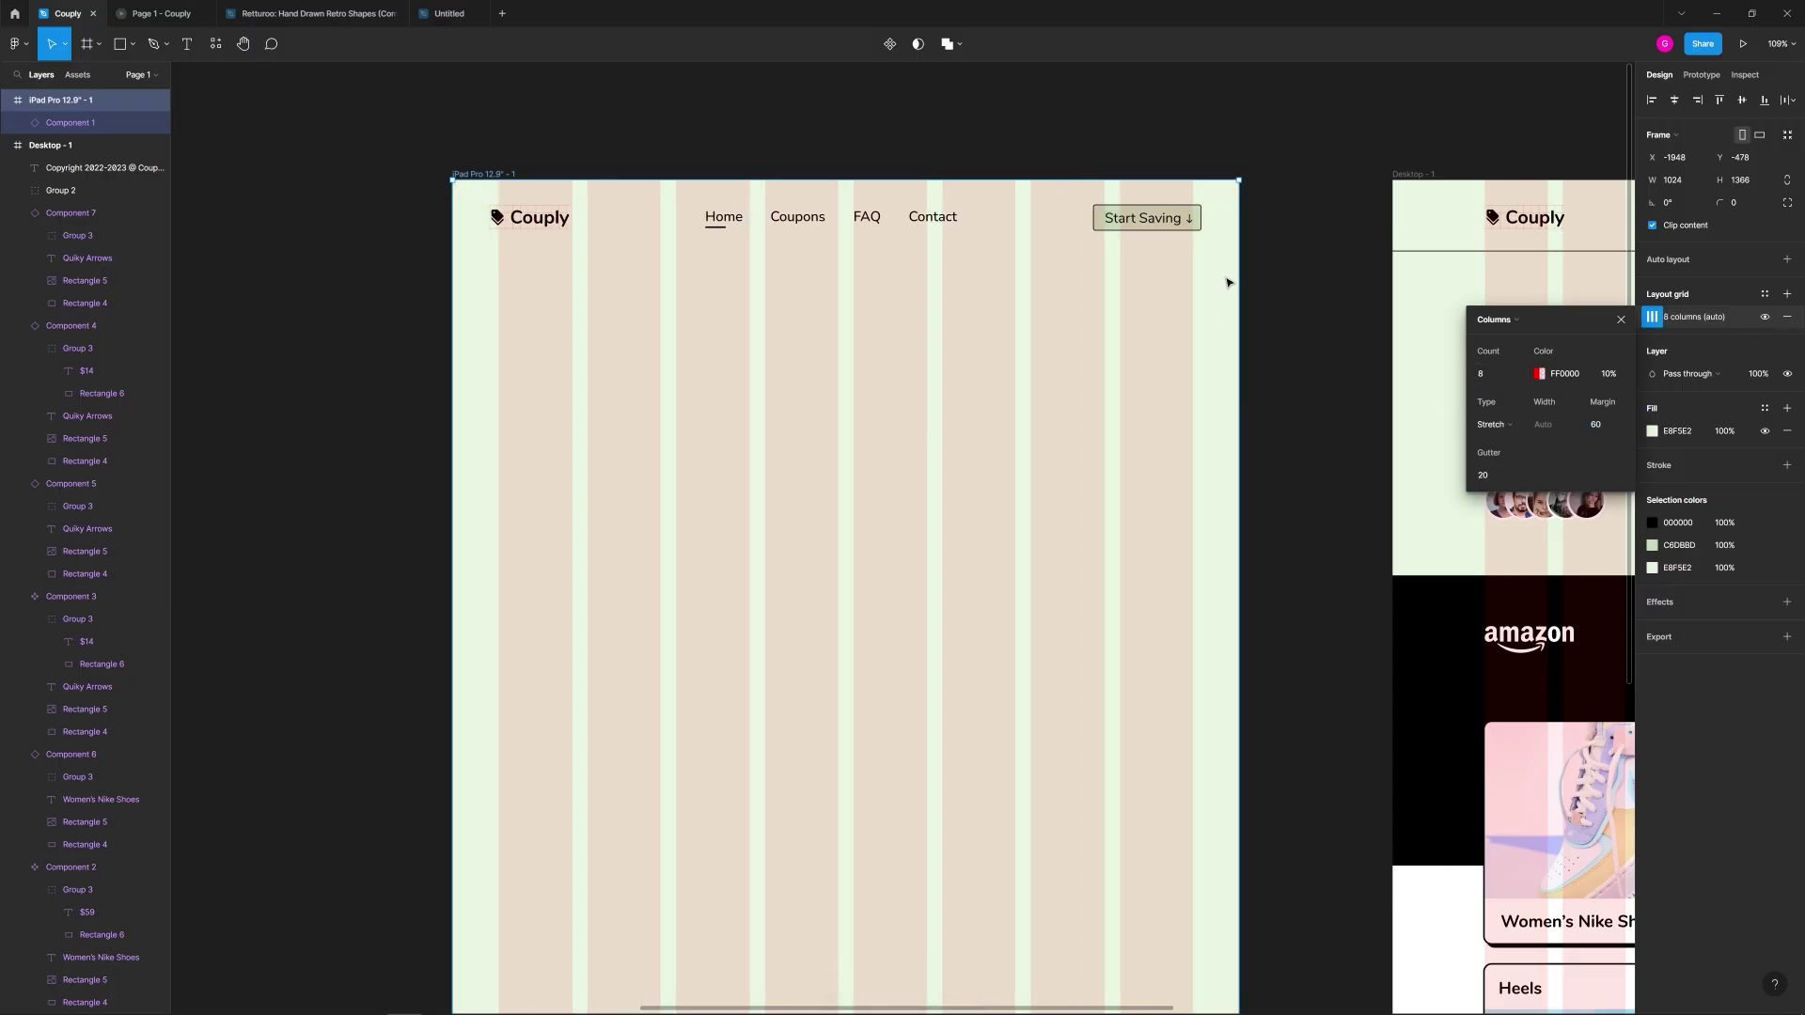
{"action": "left_click", "coordinate": [1448, 361]}
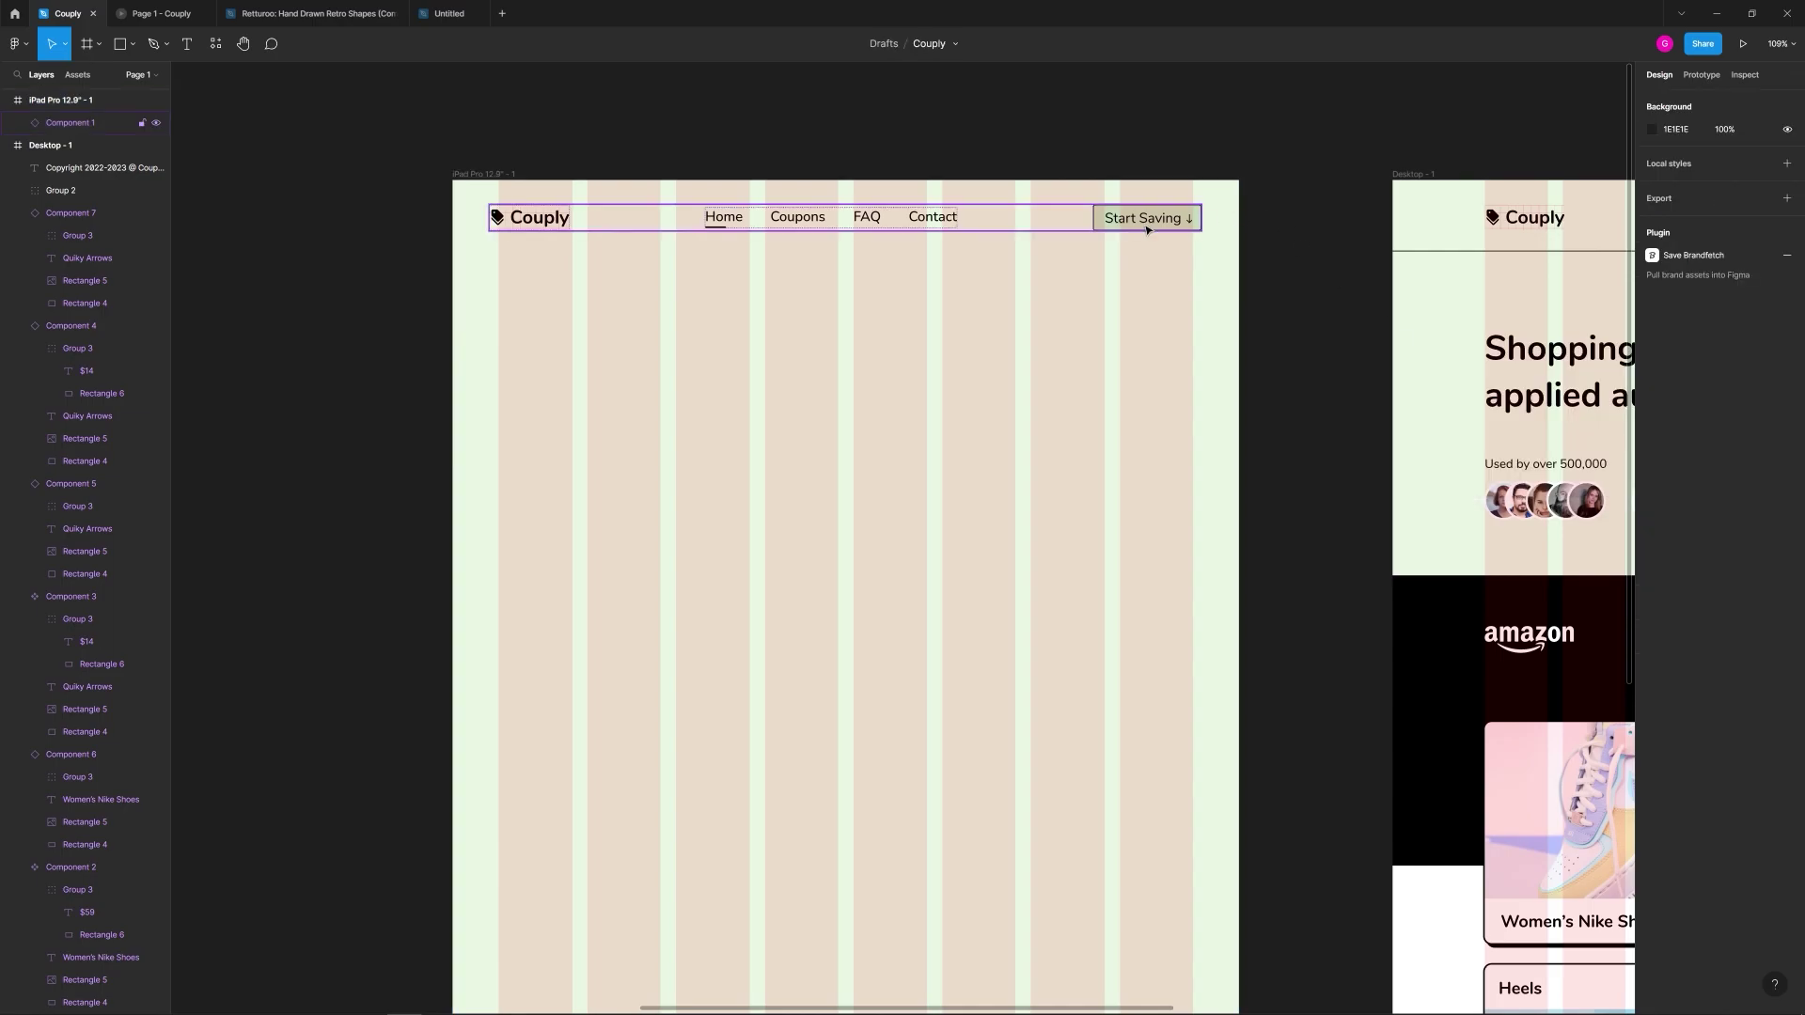
Step: Tighten the iPad navigation bar's item spacing and shift it to fit within the grid margins, and hide the layout grids
{"action": "left_click", "coordinate": [1007, 224]}
{"action": "left_click_drag", "start_coordinate": [1652, 364], "coordinate": [1637, 363]}
{"action": "left_click_drag", "start_coordinate": [1149, 223], "coordinate": [1162, 223]}
{"action": "left_click", "coordinate": [1219, 297]}
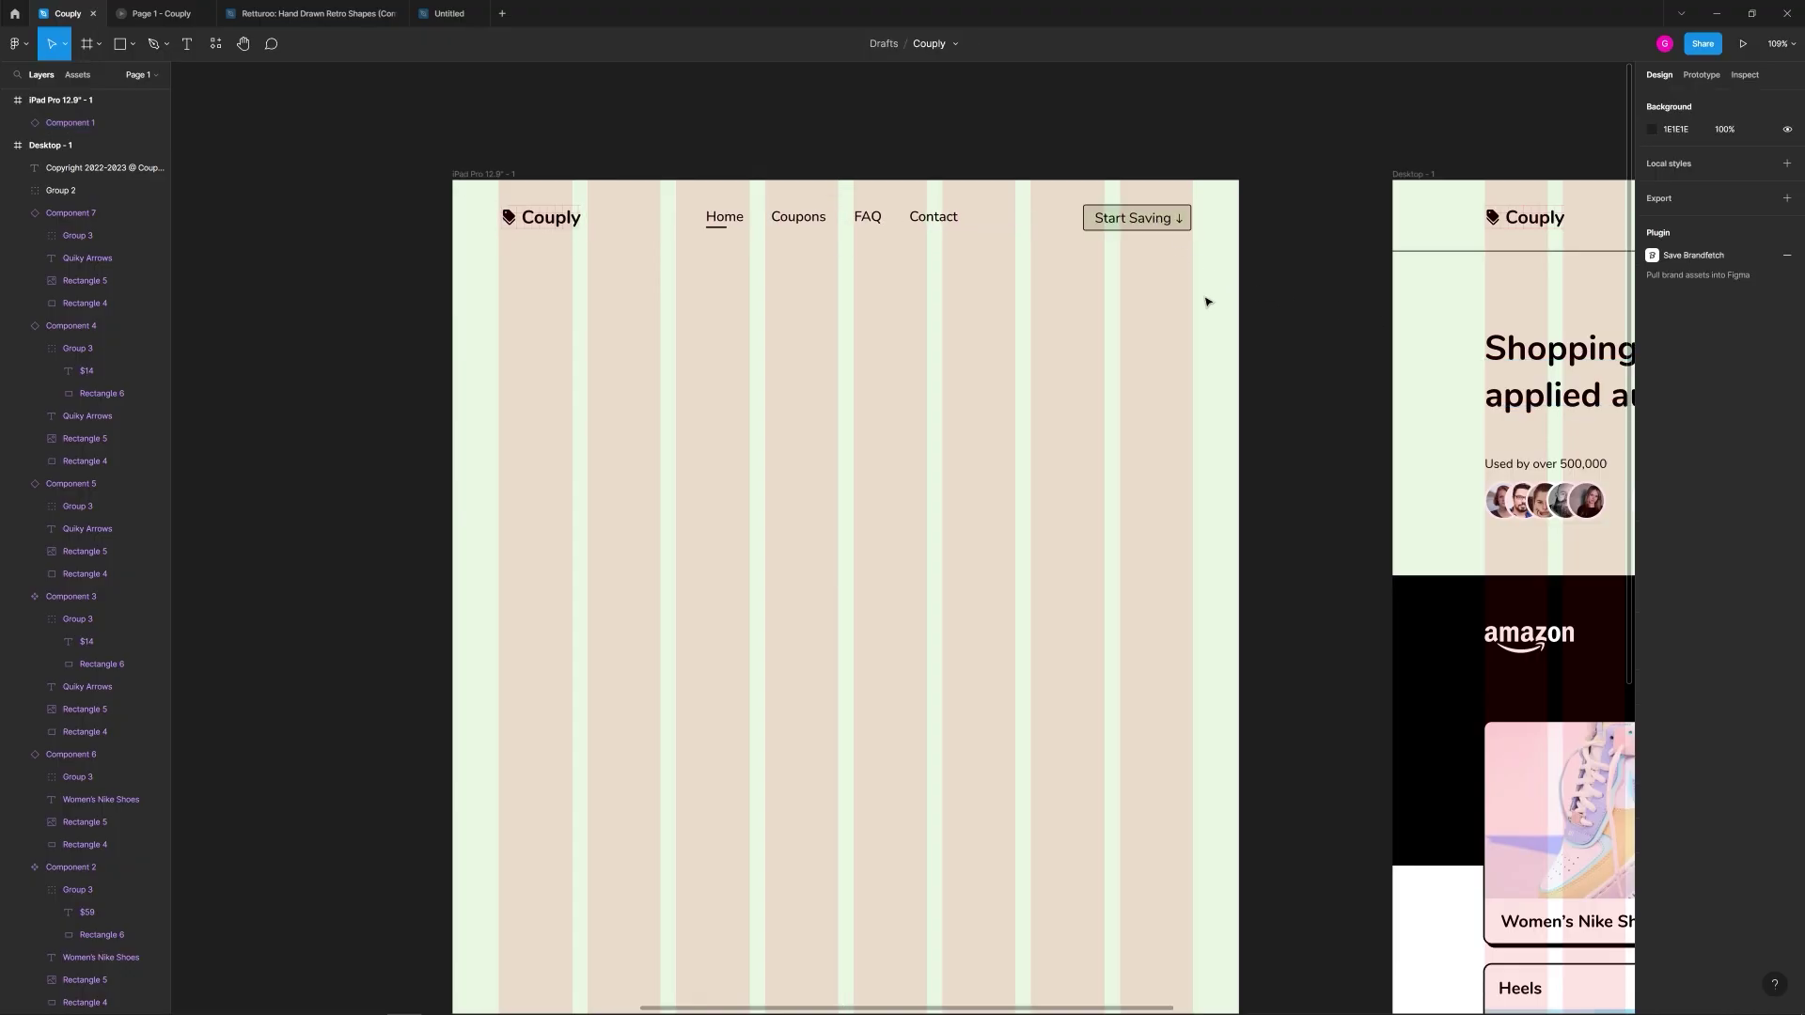
{"action": "key", "text": "ctrl+g"}
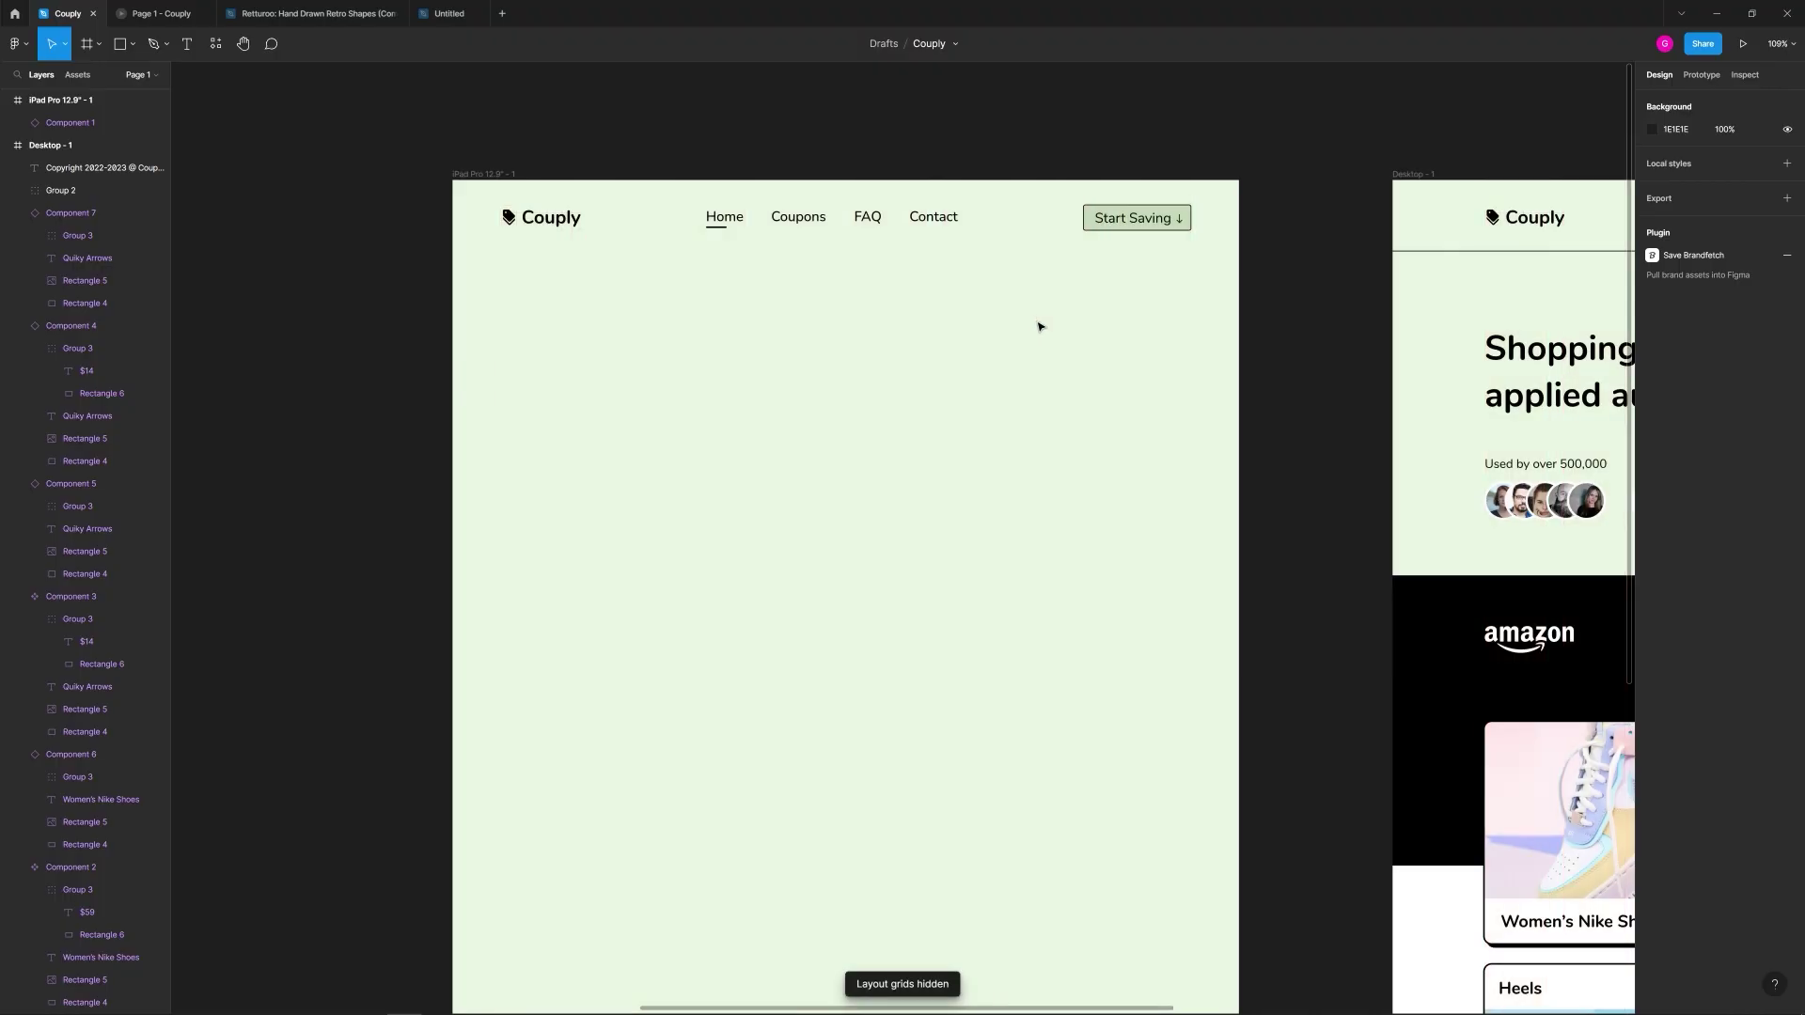
Step: Copy the desktop header's divider line into the iPad frame at X 0, Y 93 and resize it to the frame's 1024 width
{"action": "scroll", "coordinate": [1039, 327], "scroll_direction": "right", "scroll_amount": 2}
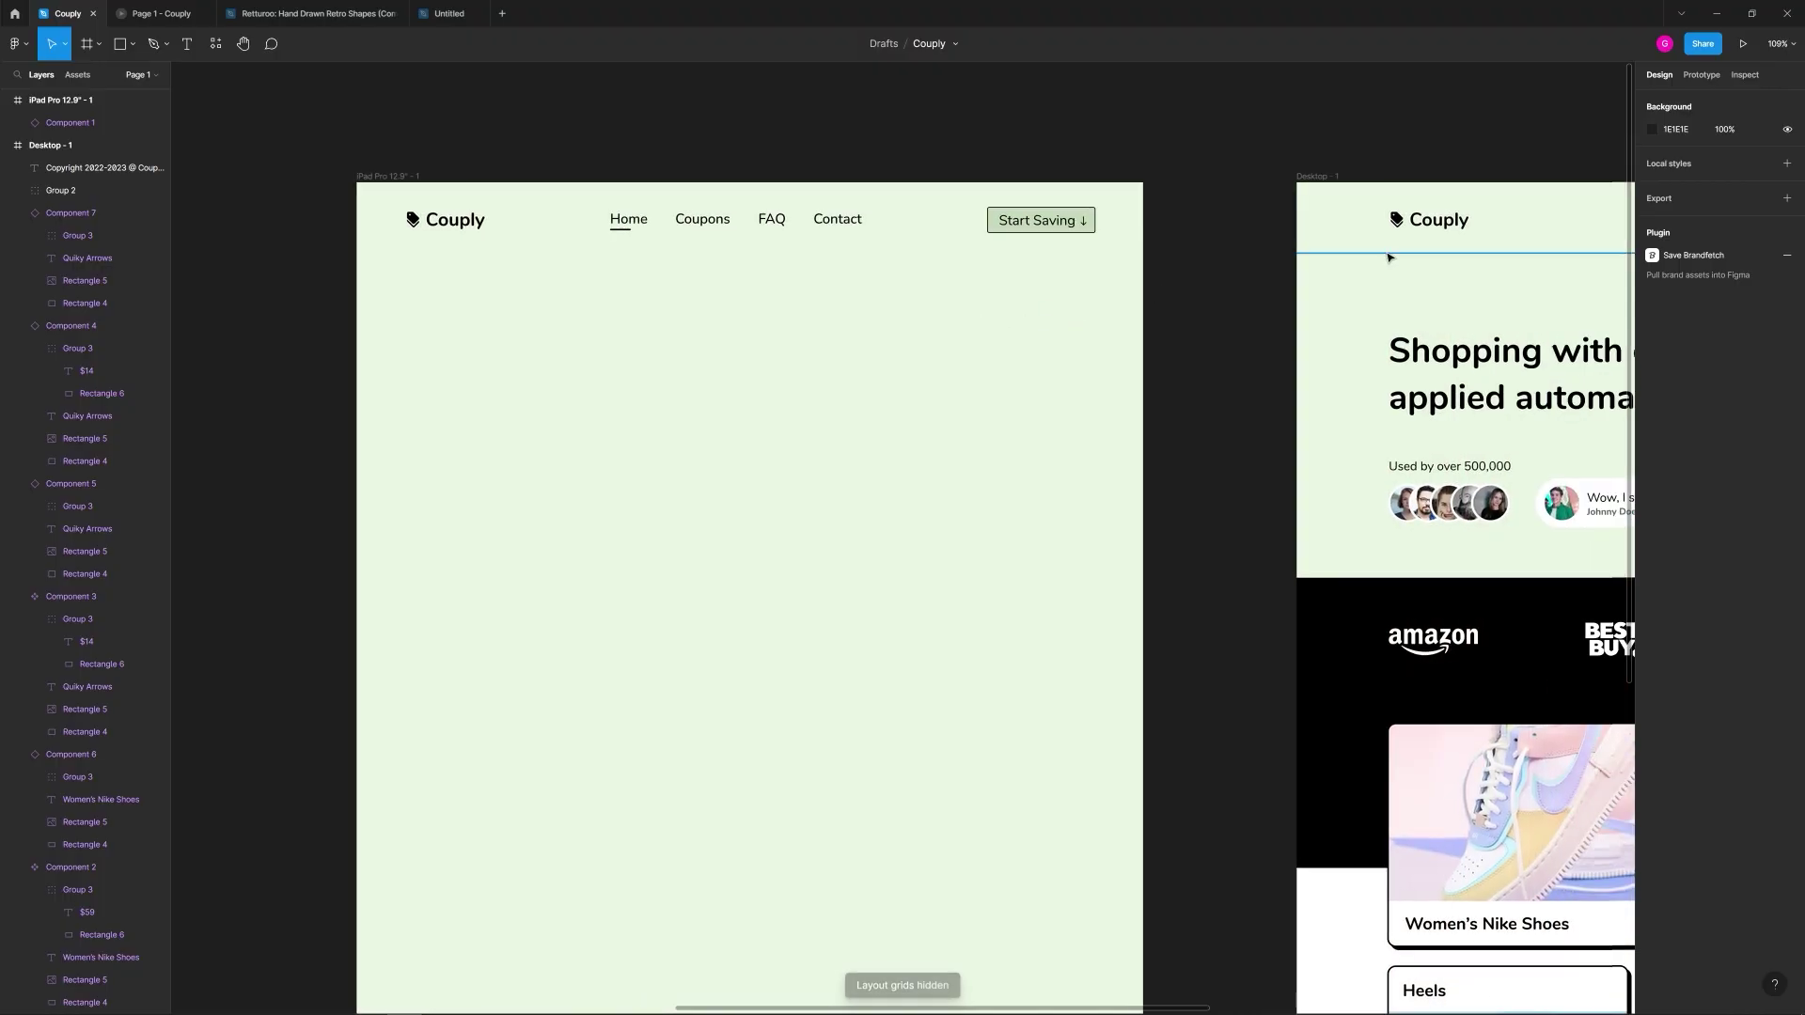
{"action": "left_click", "coordinate": [1389, 254]}
{"action": "left_click", "coordinate": [513, 259]}
{"action": "key", "text": "ctrl+v"}
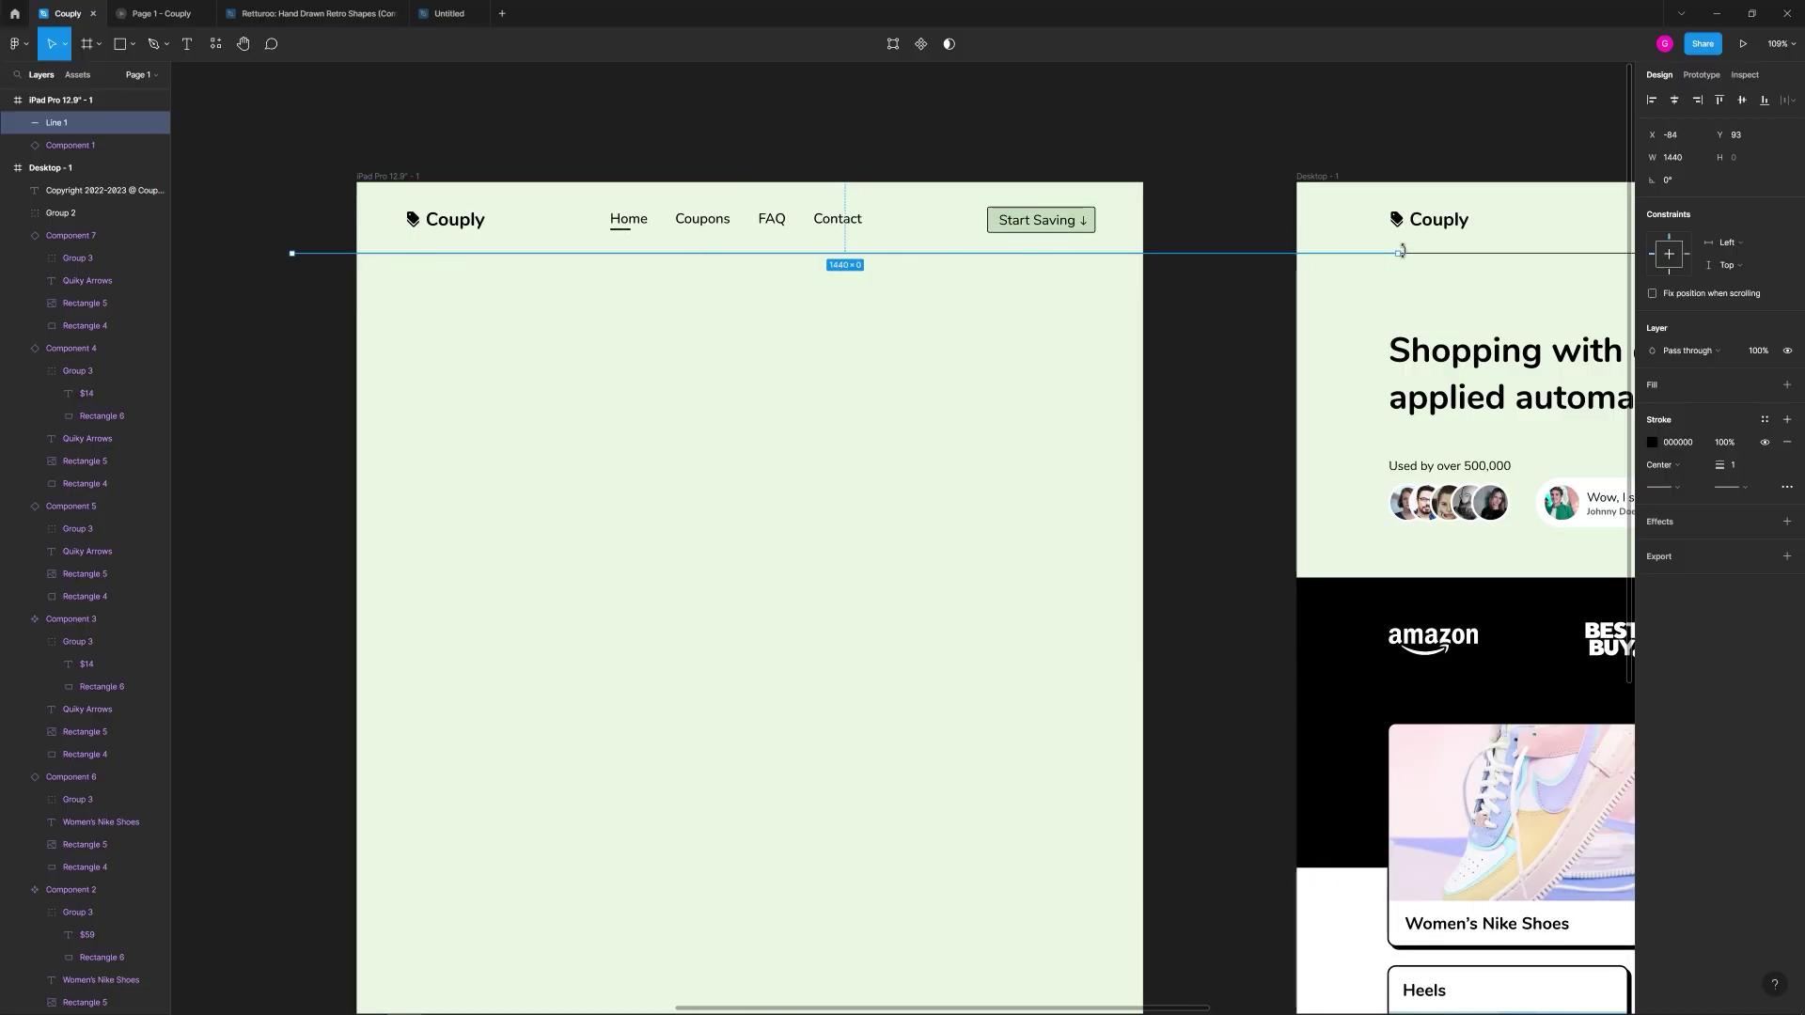
{"action": "left_click_drag", "start_coordinate": [1396, 252], "coordinate": [1143, 254]}
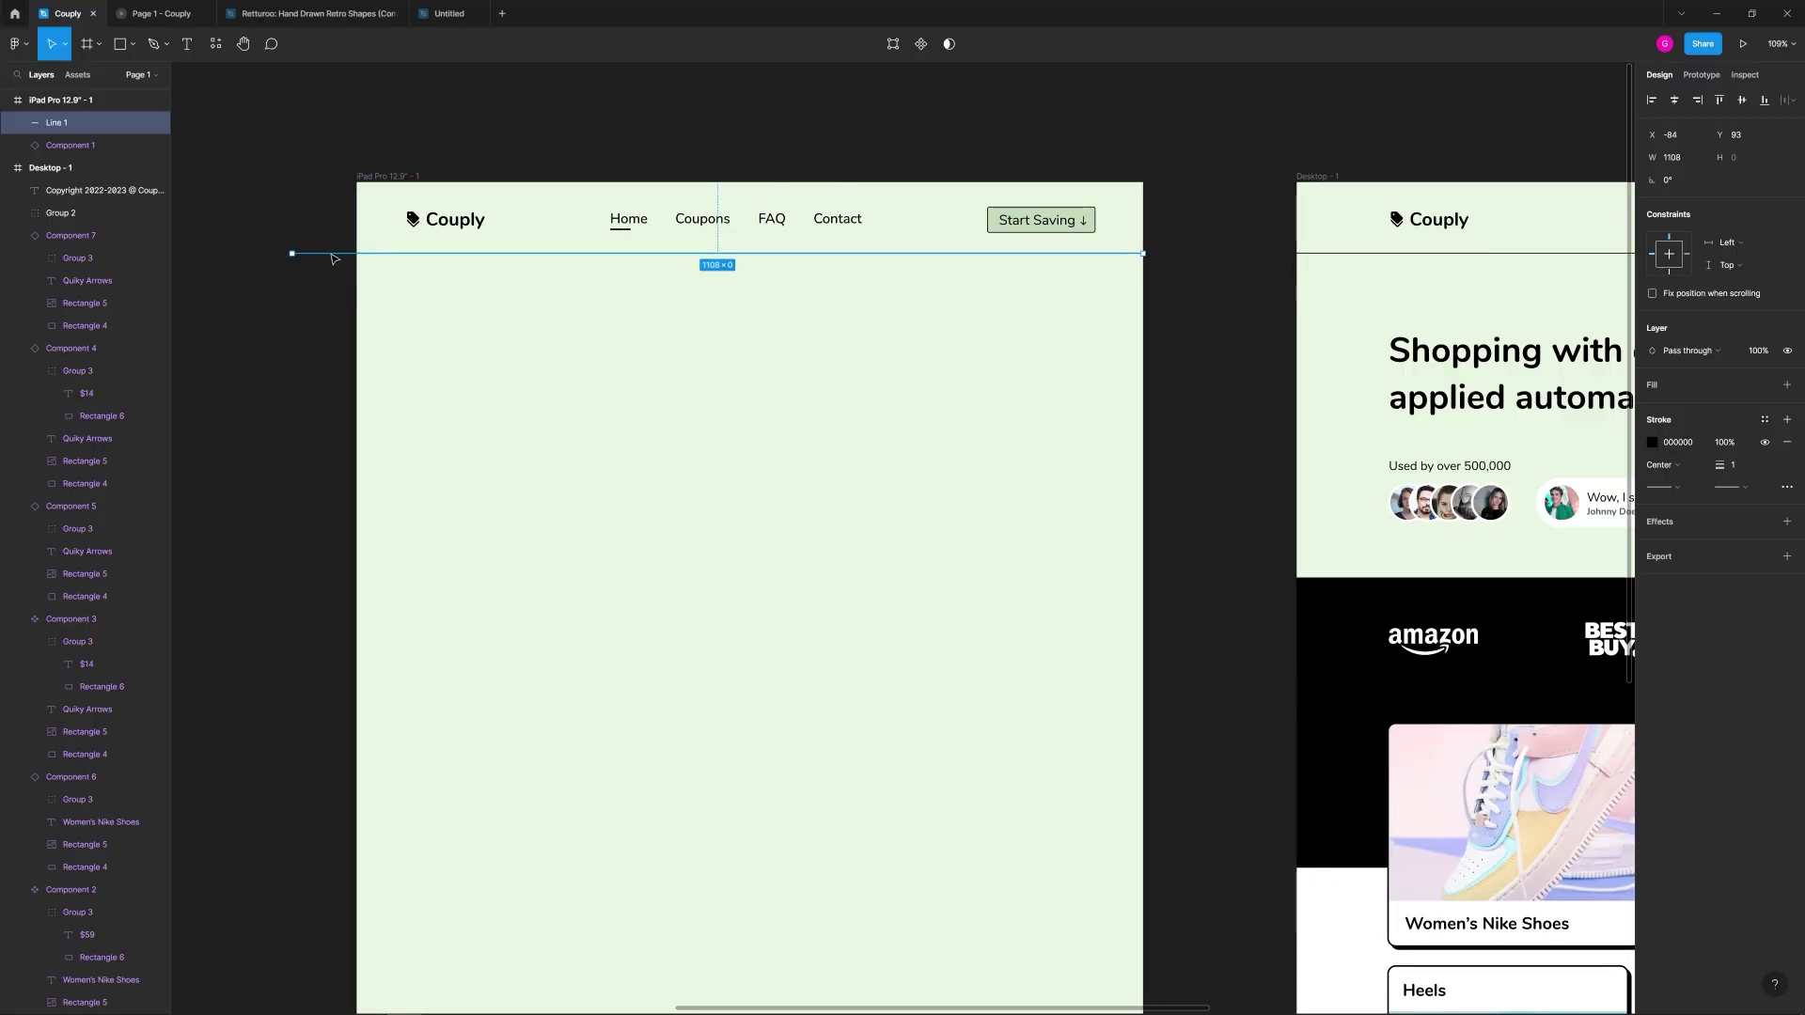
{"action": "left_click_drag", "start_coordinate": [292, 250], "coordinate": [356, 253]}
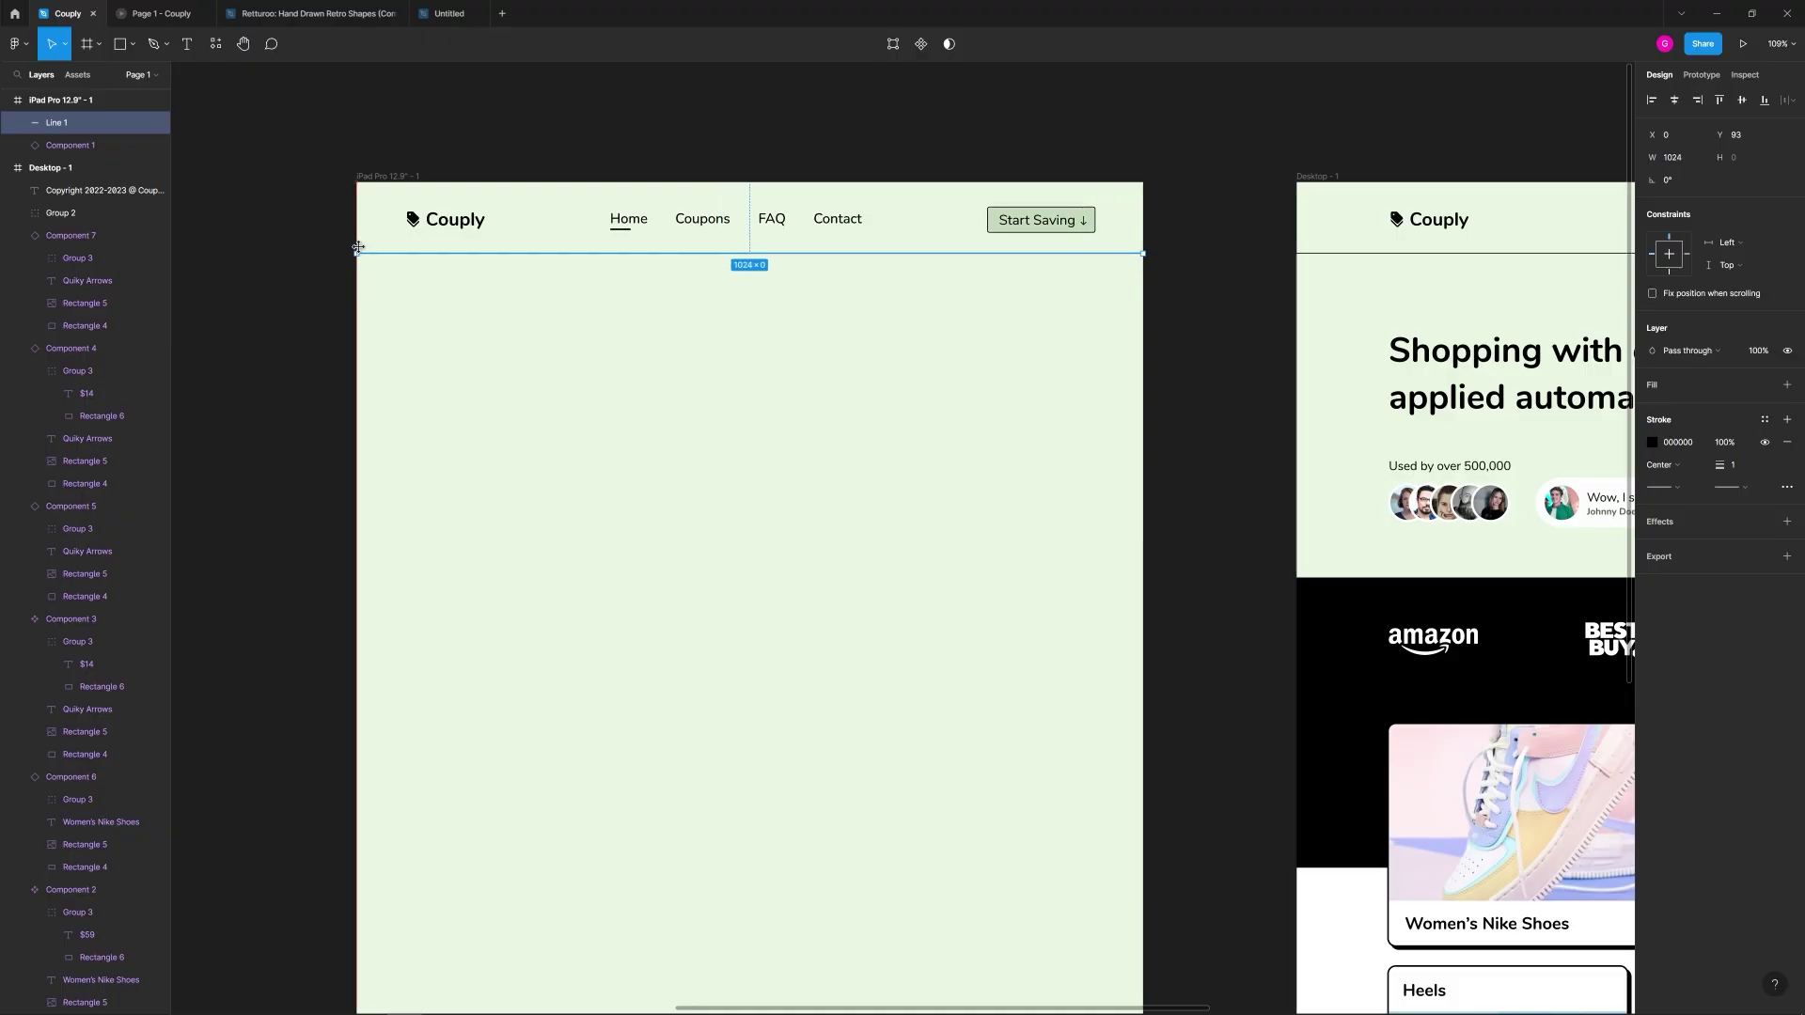
{"action": "left_click", "coordinate": [421, 274]}
{"action": "scroll", "coordinate": [766, 288], "scroll_direction": "down", "scroll_amount": 5}
{"action": "left_click_drag", "start_coordinate": [822, 342], "coordinate": [744, 318]}
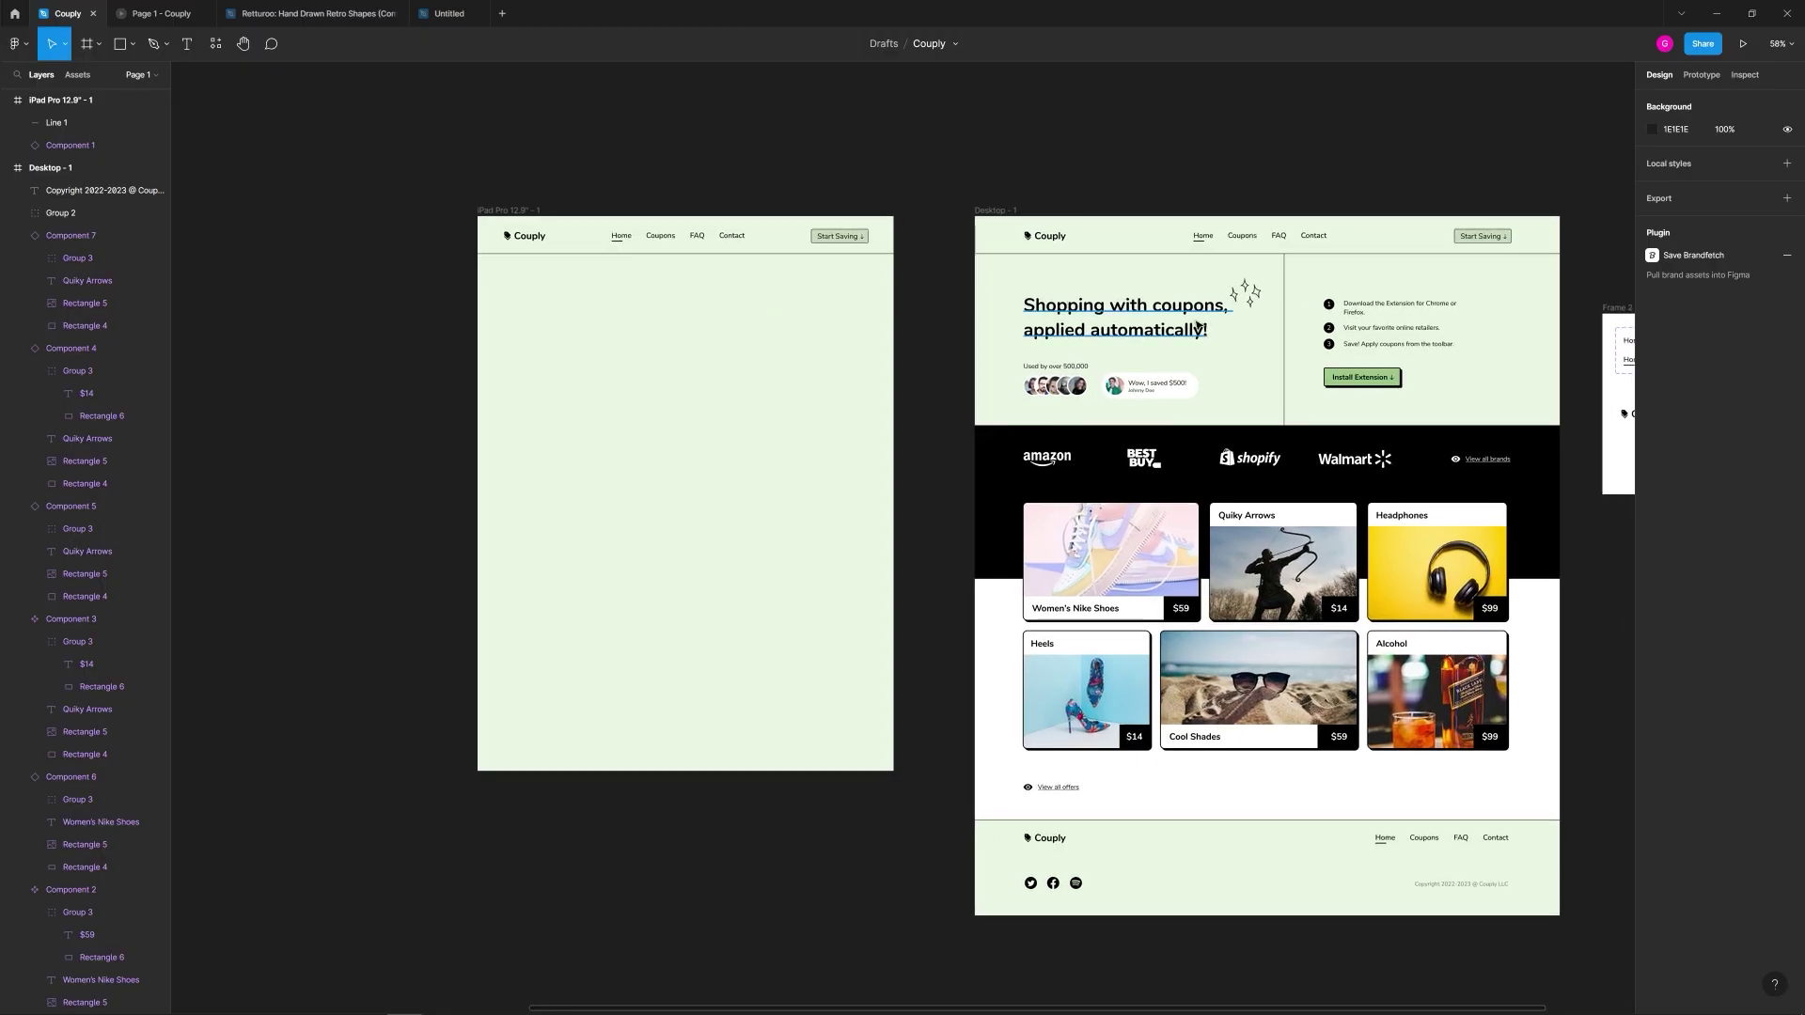
{"action": "scroll", "coordinate": [797, 306], "scroll_direction": "up", "scroll_amount": 5}
{"action": "scroll", "coordinate": [744, 260], "scroll_direction": "down", "scroll_amount": 1}
{"action": "left_click_drag", "start_coordinate": [743, 261], "coordinate": [1370, 468]}
{"action": "left_click_drag", "start_coordinate": [936, 388], "coordinate": [1339, 381]}
{"action": "left_click_drag", "start_coordinate": [1300, 321], "coordinate": [499, 342]}
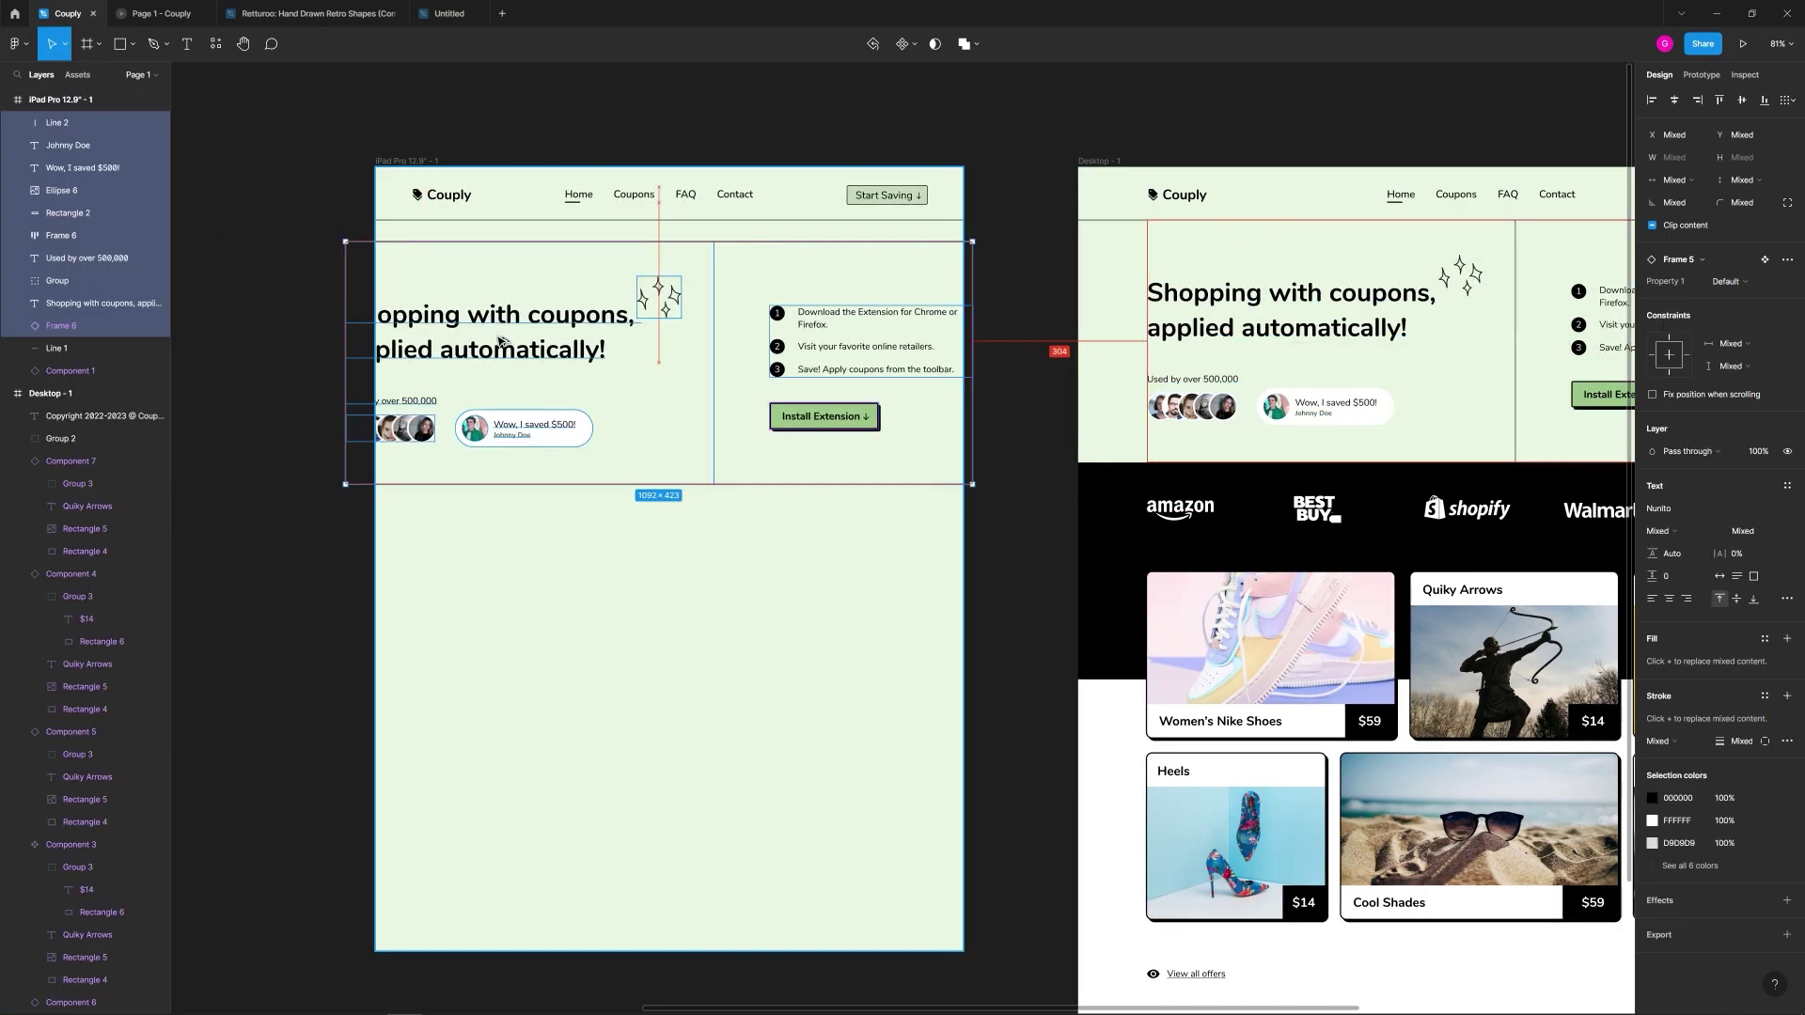
{"action": "key", "text": "Delete"}
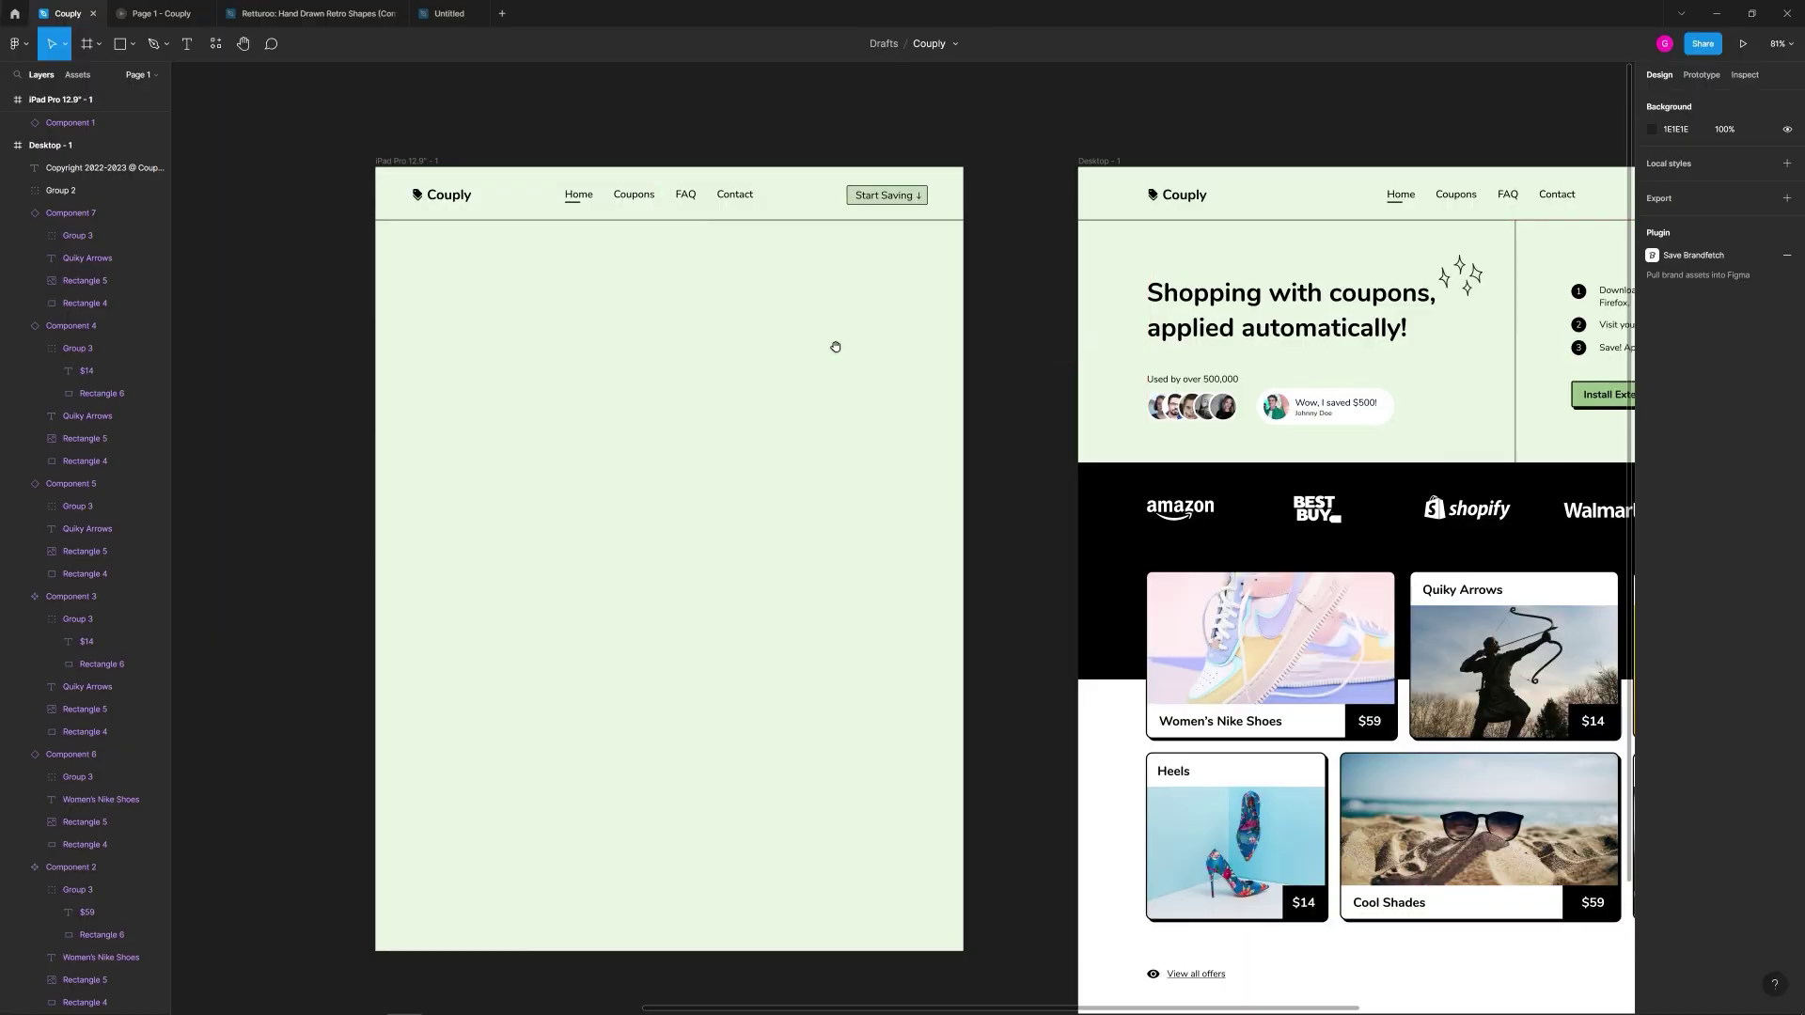
{"action": "left_click_drag", "start_coordinate": [836, 347], "coordinate": [361, 347]}
{"action": "scroll", "coordinate": [1017, 404], "scroll_direction": "up", "scroll_amount": 4}
{"action": "left_click_drag", "start_coordinate": [499, 164], "coordinate": [1103, 449]}
{"action": "left_click_drag", "start_coordinate": [1097, 166], "coordinate": [1512, 435]}
{"action": "left_click", "coordinate": [1512, 435]}
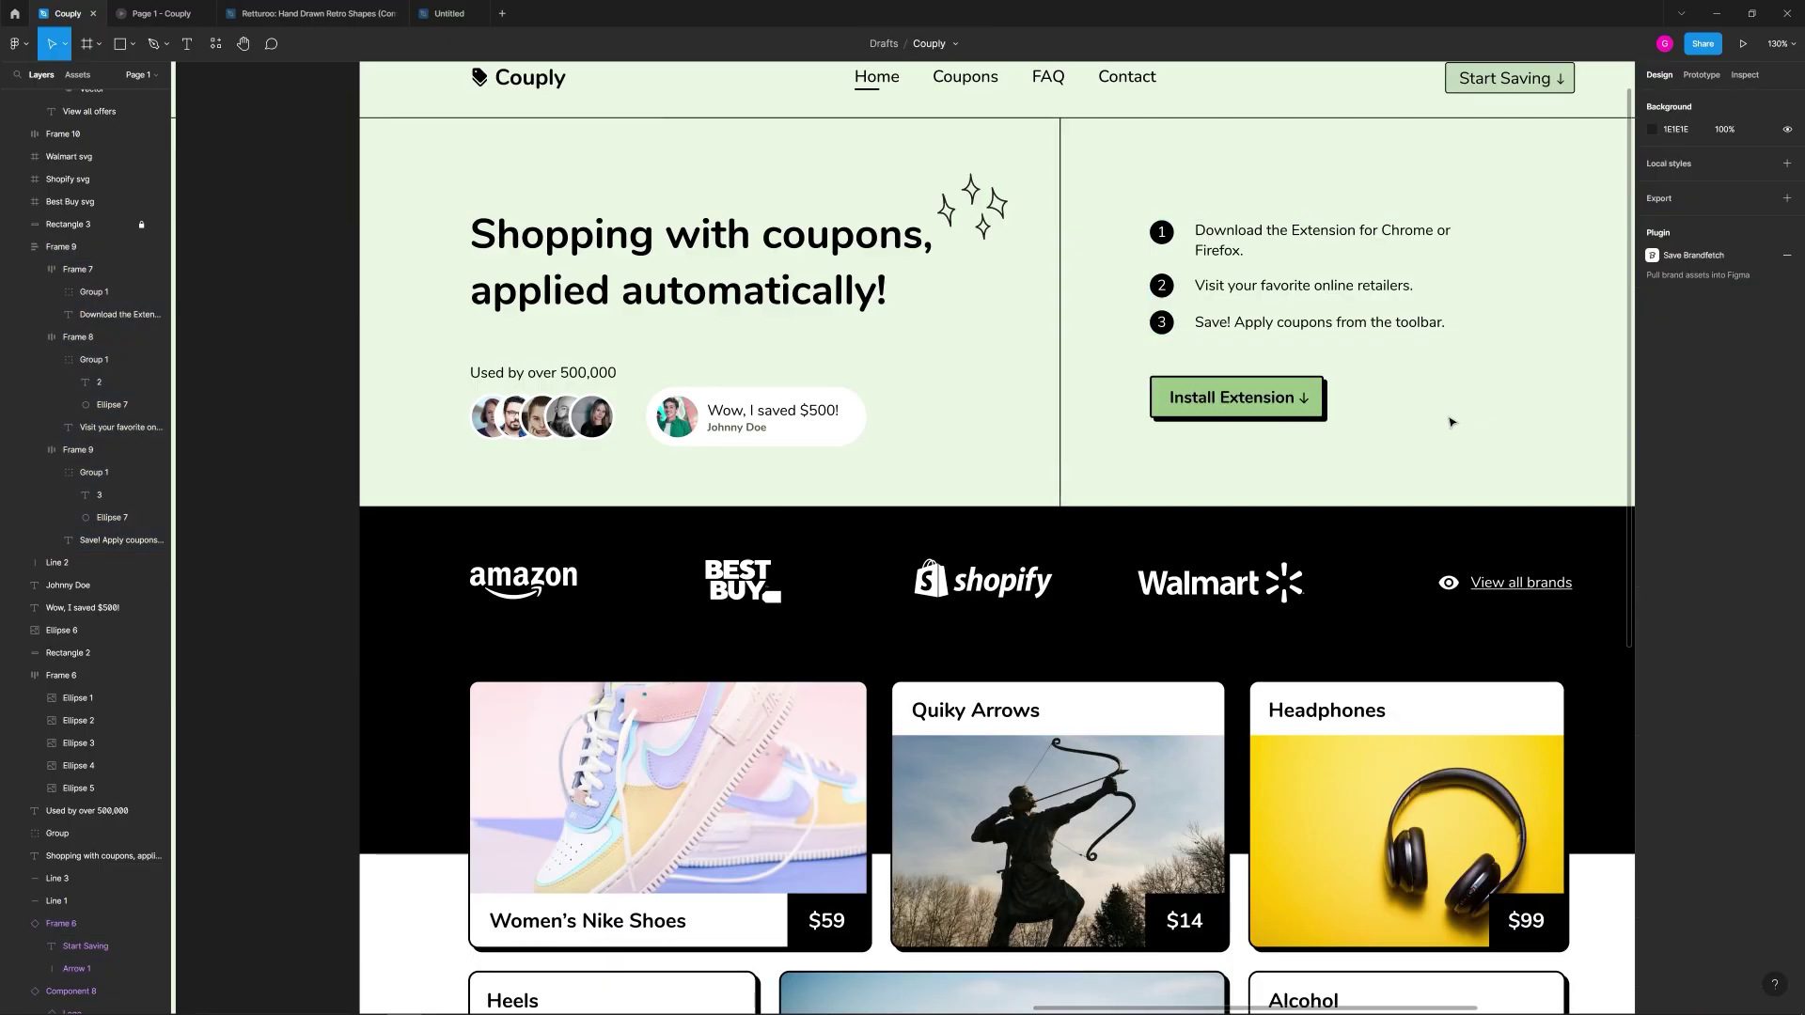
Step: Copy the hero heading, sparkles, avatars and testimonial from the desktop frame into the iPad frame under the navigation bar
{"action": "scroll", "coordinate": [1457, 404], "scroll_direction": "down", "scroll_amount": 5}
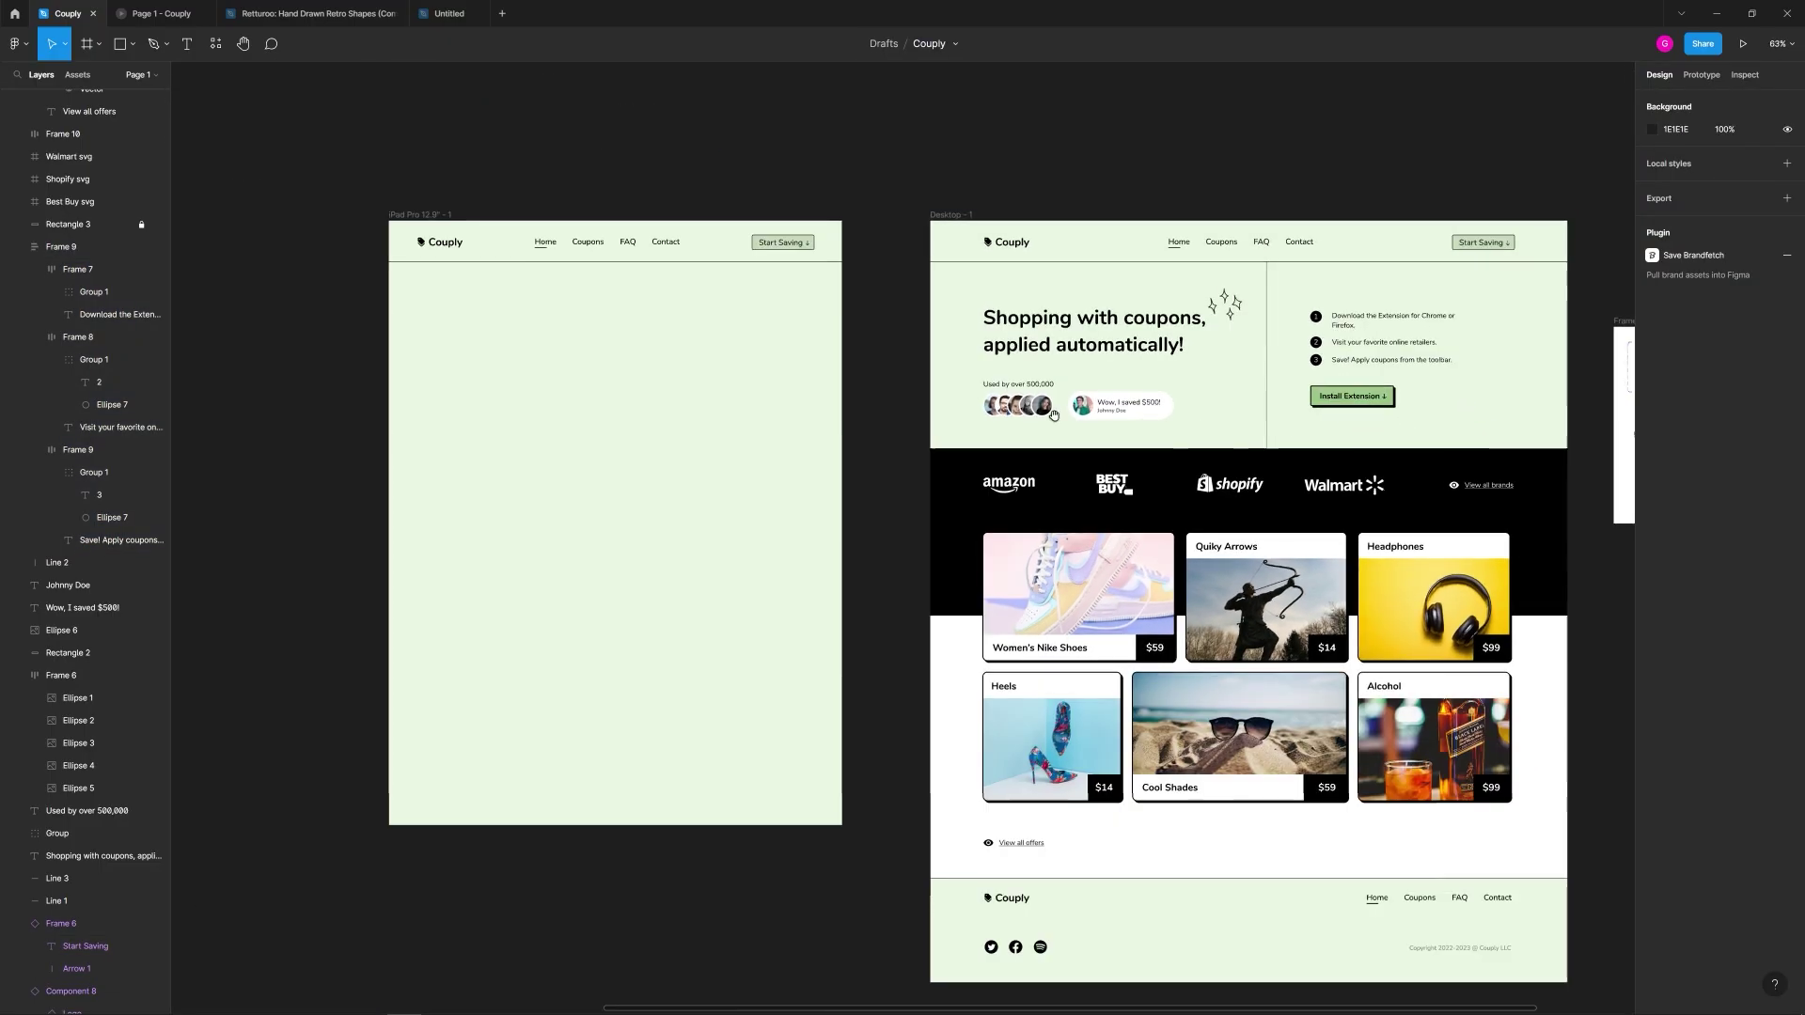
{"action": "scroll", "coordinate": [1012, 400], "scroll_direction": "up", "scroll_amount": 3}
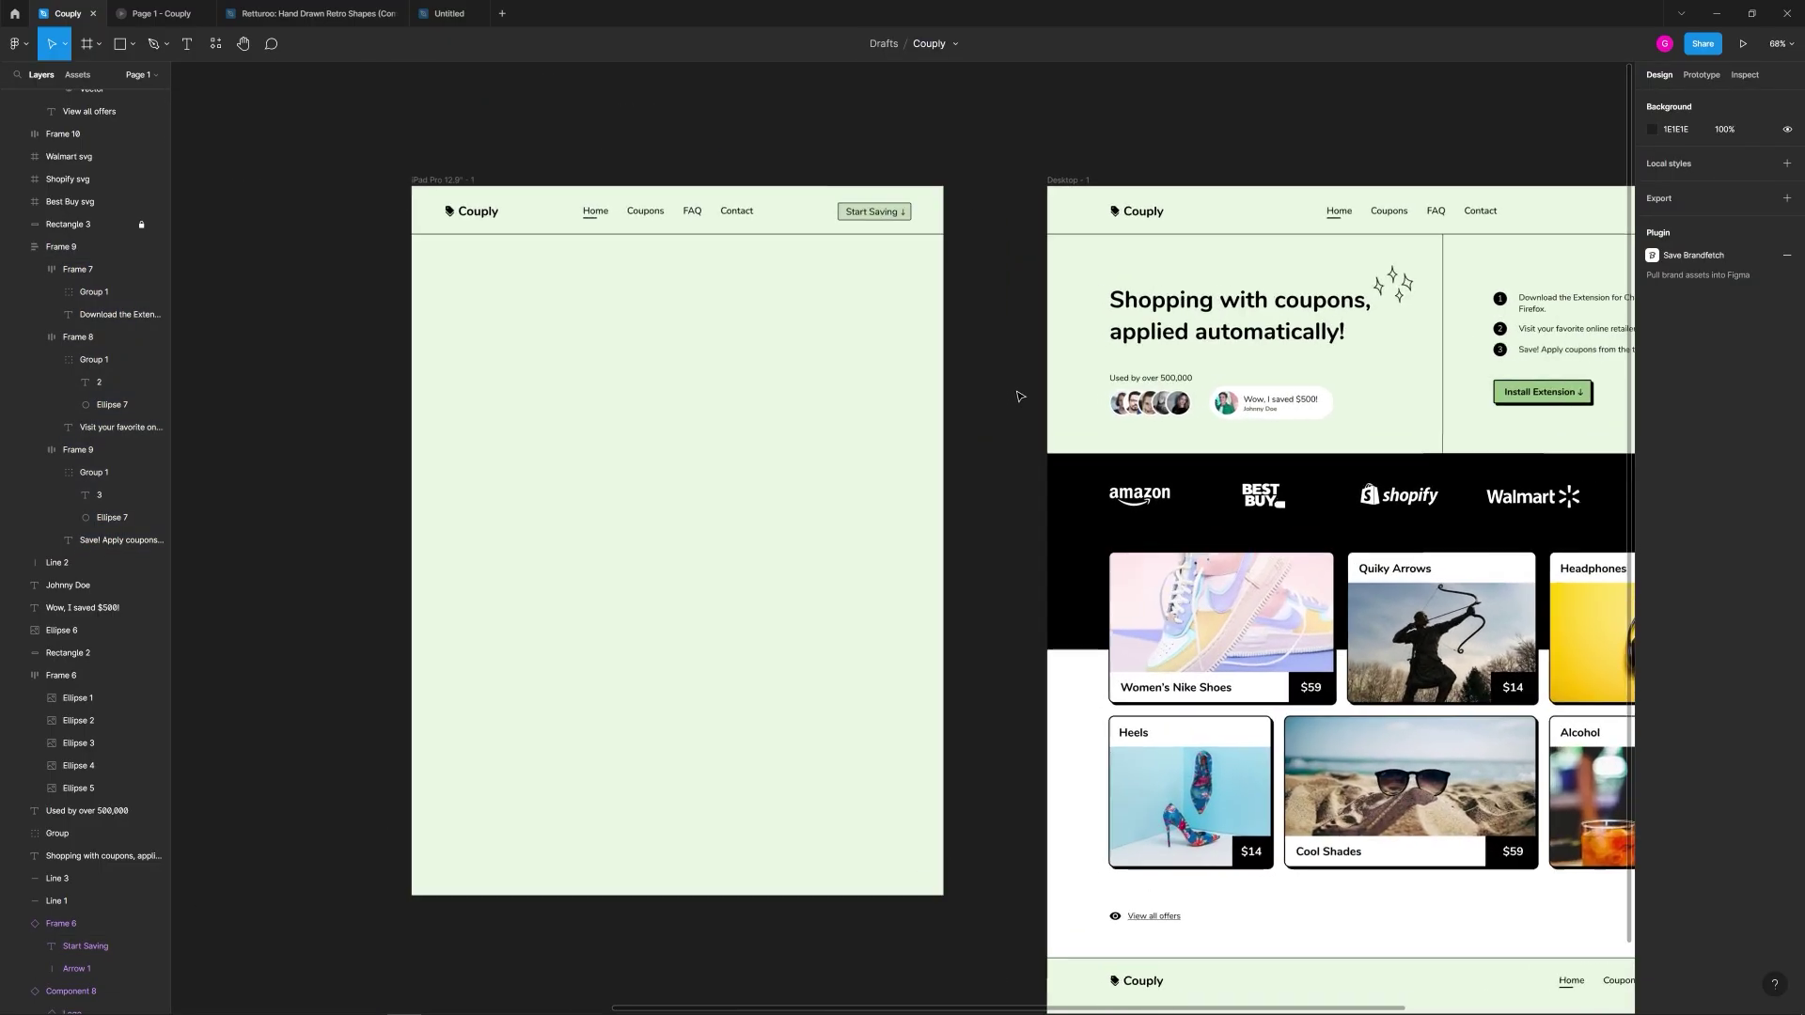
{"action": "left_click_drag", "start_coordinate": [1015, 391], "coordinate": [1025, 360]}
{"action": "left_click_drag", "start_coordinate": [1096, 225], "coordinate": [1458, 416]}
{"action": "left_click_drag", "start_coordinate": [1286, 297], "coordinate": [597, 299]}
{"action": "left_click", "coordinate": [990, 364]}
Step: Widen the iPad hero heading's text box to 687 and place the sparkles just past its right end
{"action": "left_click_drag", "start_coordinate": [733, 260], "coordinate": [829, 258]}
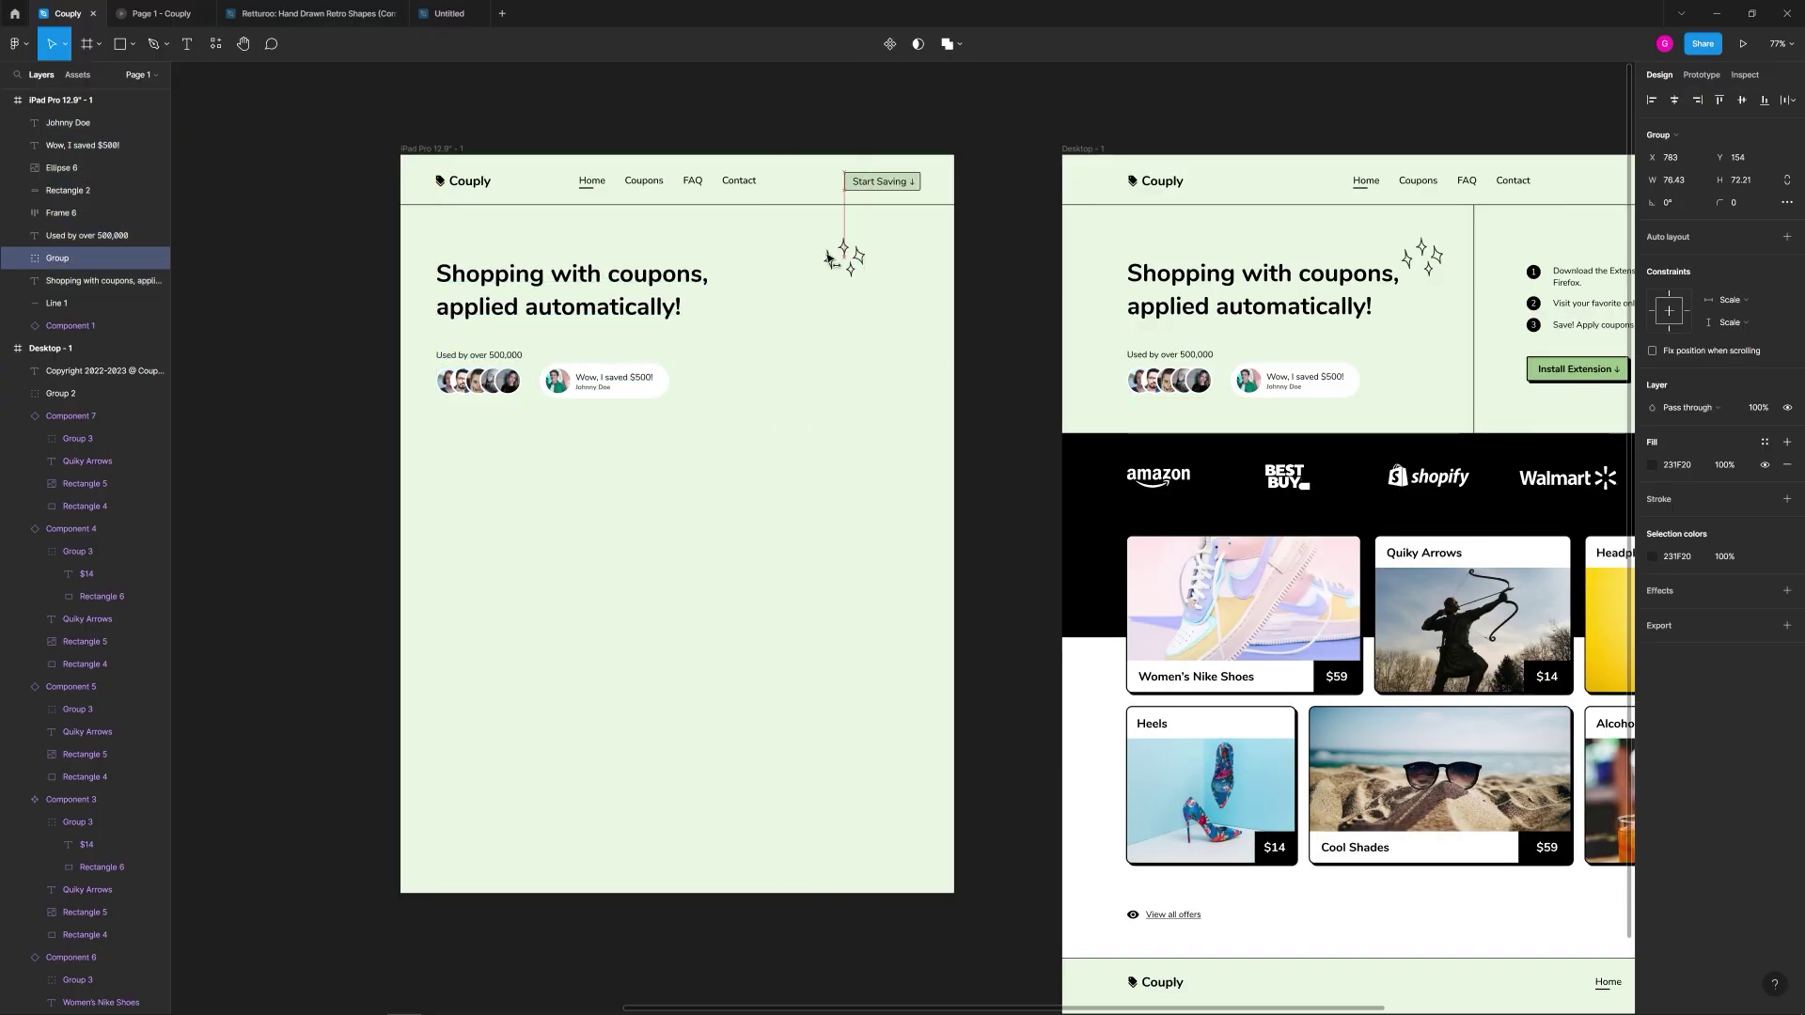
{"action": "left_click", "coordinate": [689, 292]}
{"action": "left_click_drag", "start_coordinate": [714, 280], "coordinate": [811, 279]}
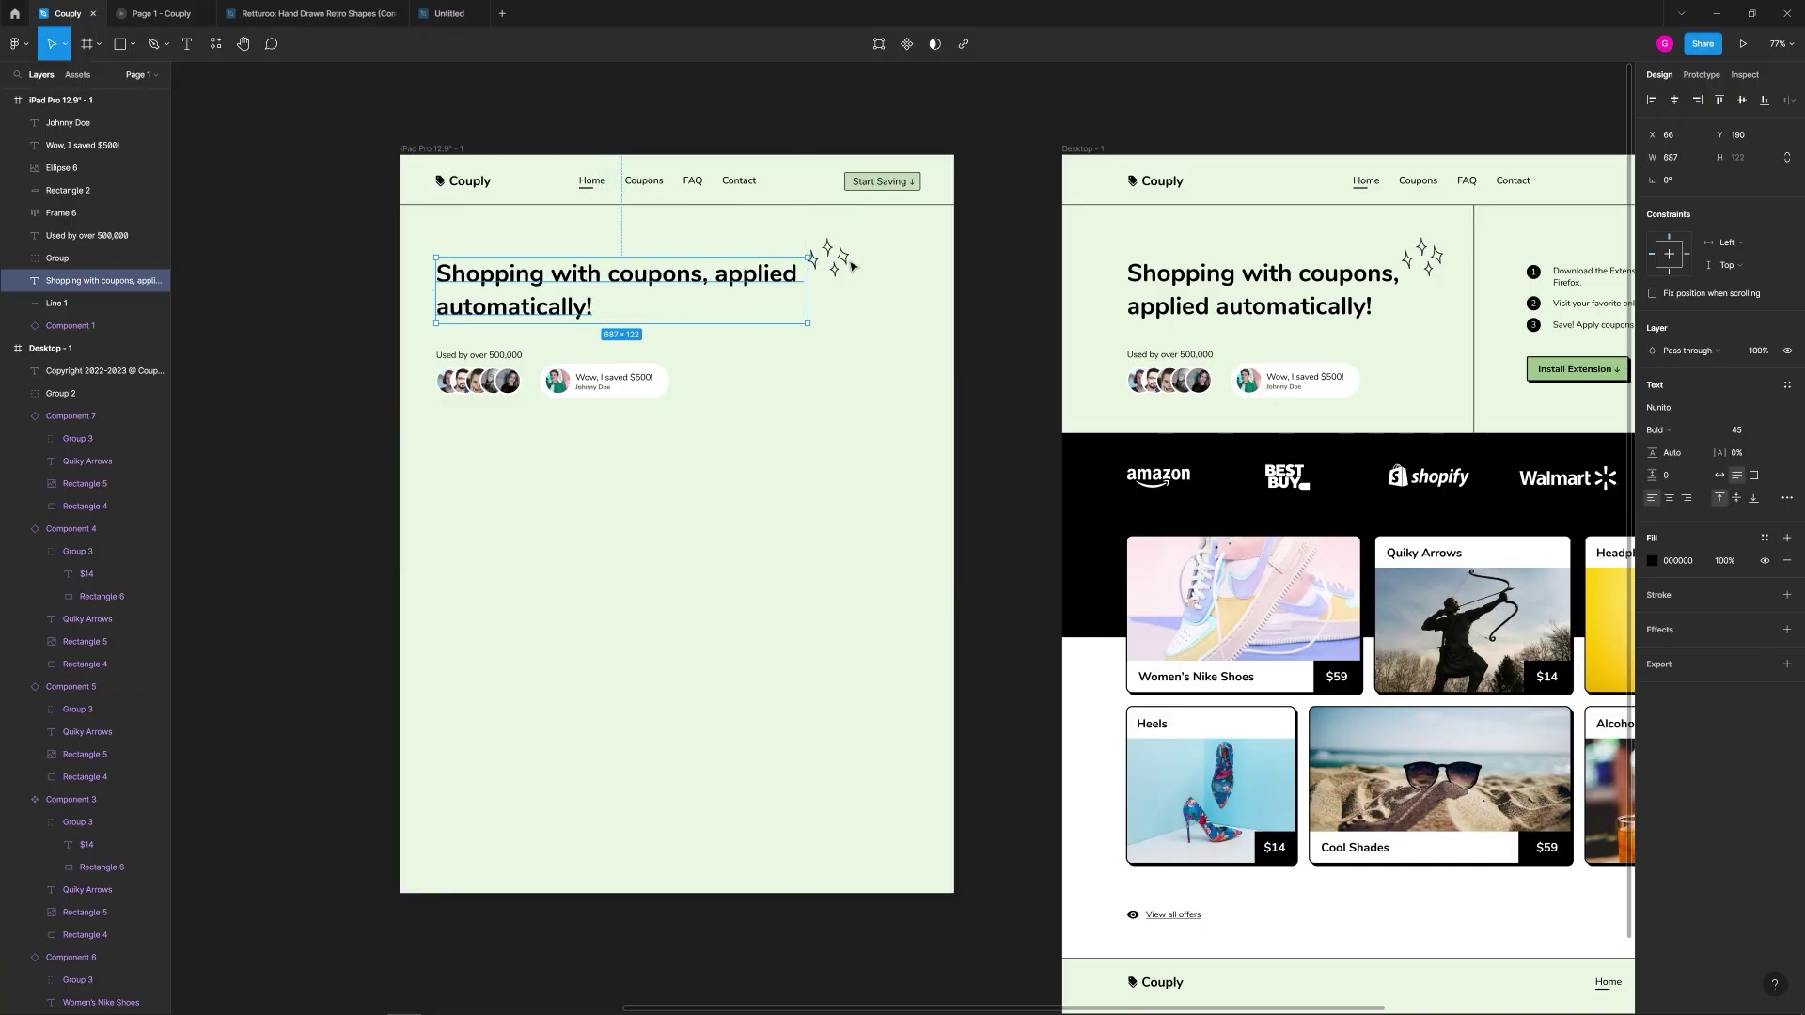
{"action": "left_click", "coordinate": [827, 256]}
{"action": "left_click", "coordinate": [847, 407]}
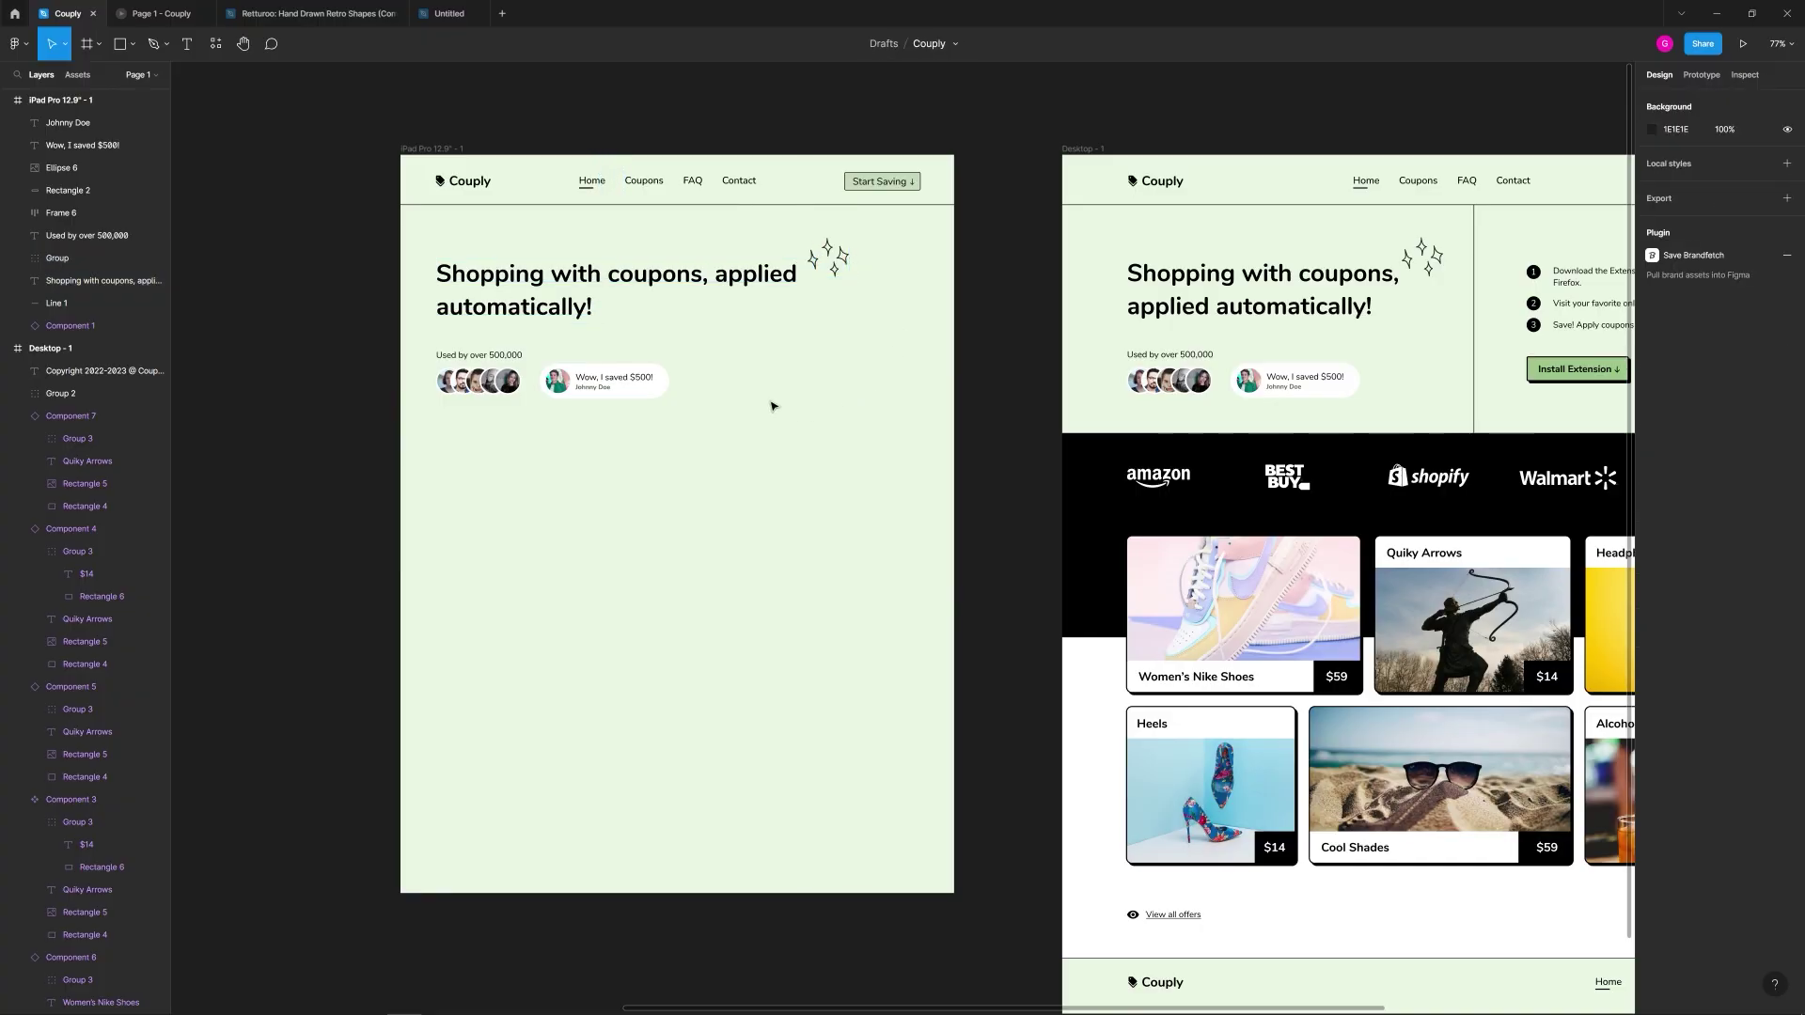
Step: Duplicate the iPad frame's navigation divider line and place the copy below the avatars and testimonial
{"action": "left_click_drag", "start_coordinate": [749, 435], "coordinate": [738, 401]}
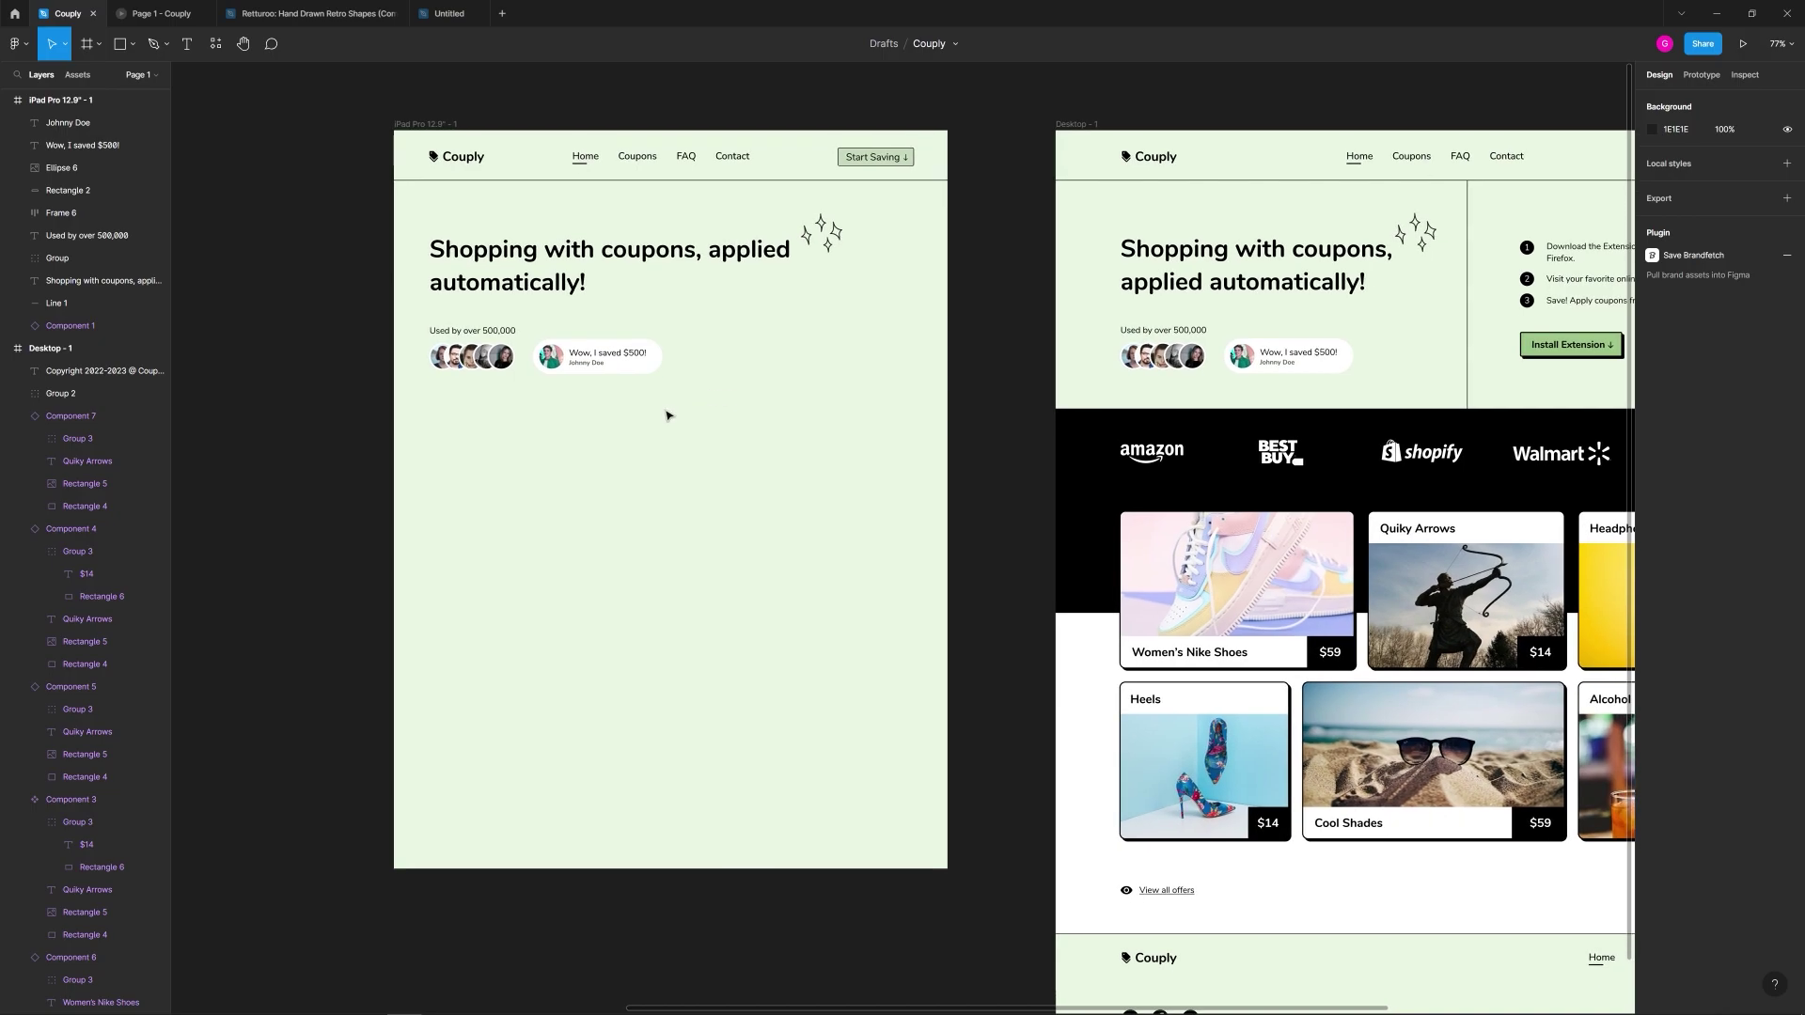
{"action": "left_click", "coordinate": [730, 180]}
{"action": "left_click_drag", "start_coordinate": [731, 180], "coordinate": [736, 411]}
{"action": "key", "text": "Escape"}
{"action": "scroll", "coordinate": [733, 442], "scroll_direction": "down", "scroll_amount": 2}
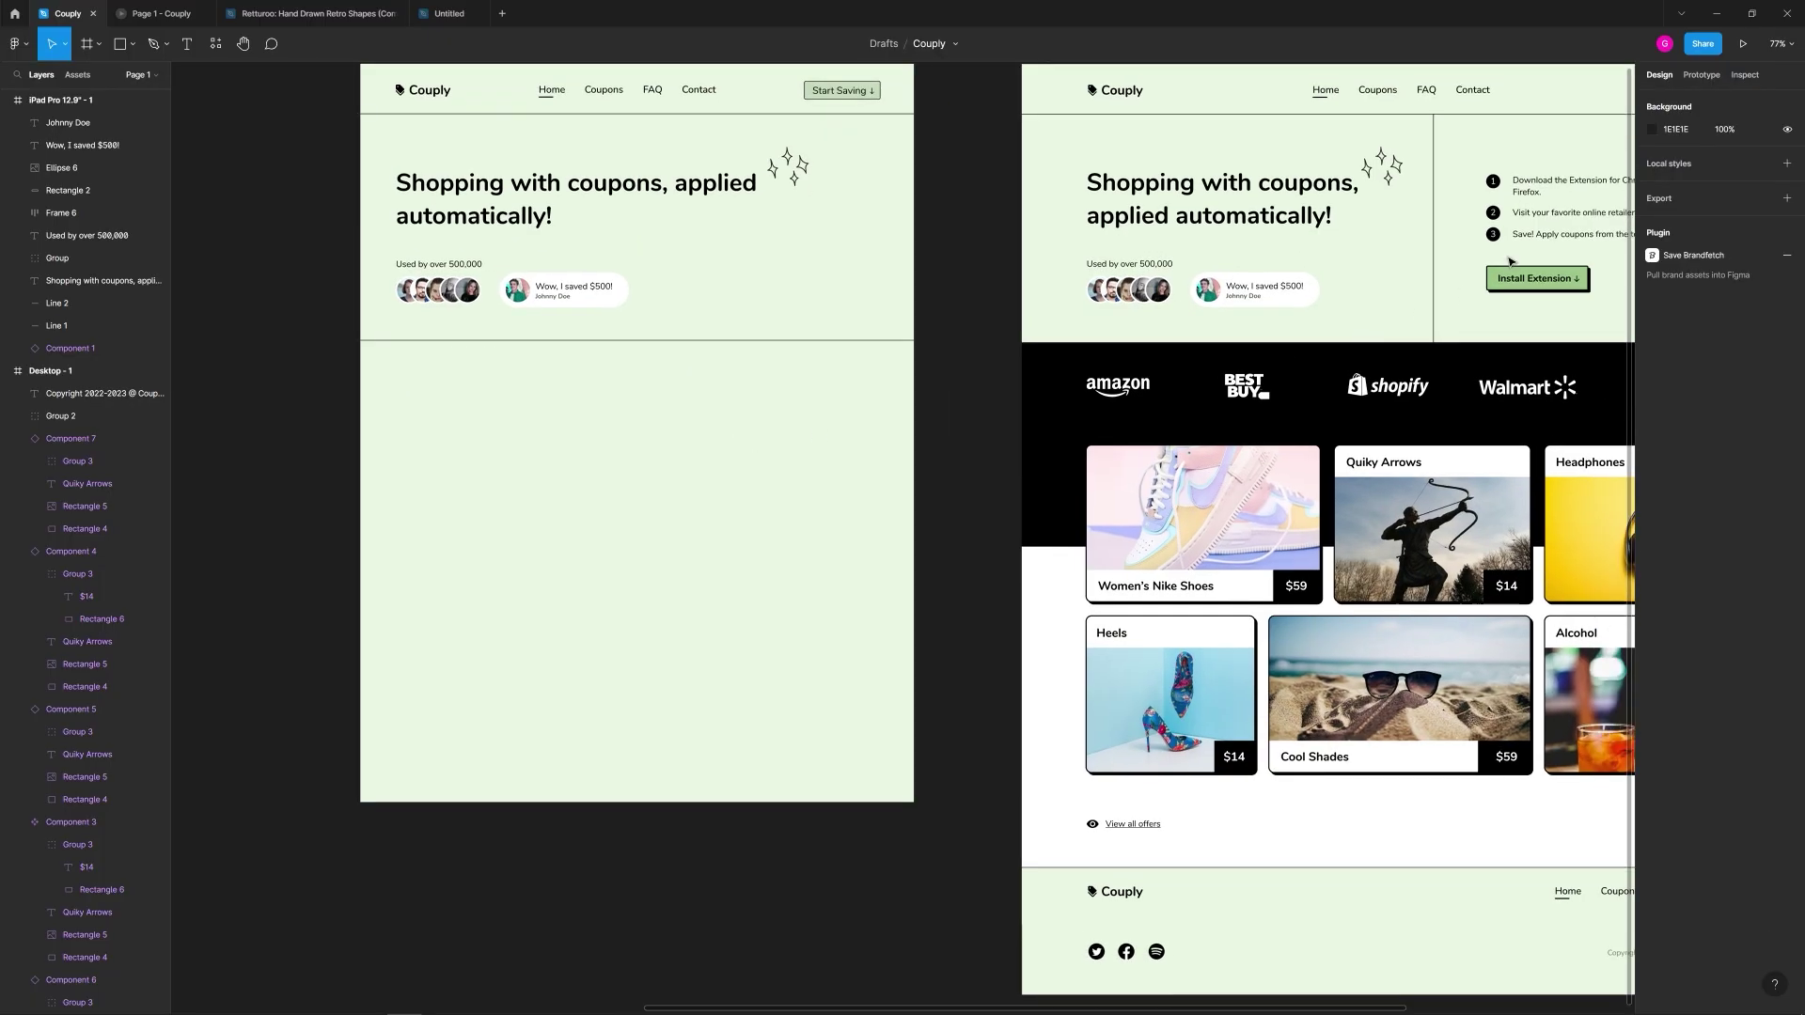
Step: Copy the numbered three-step list and the Install Extension button from the desktop frame into the iPad frame below the lower divider
{"action": "left_click", "coordinate": [1539, 216]}
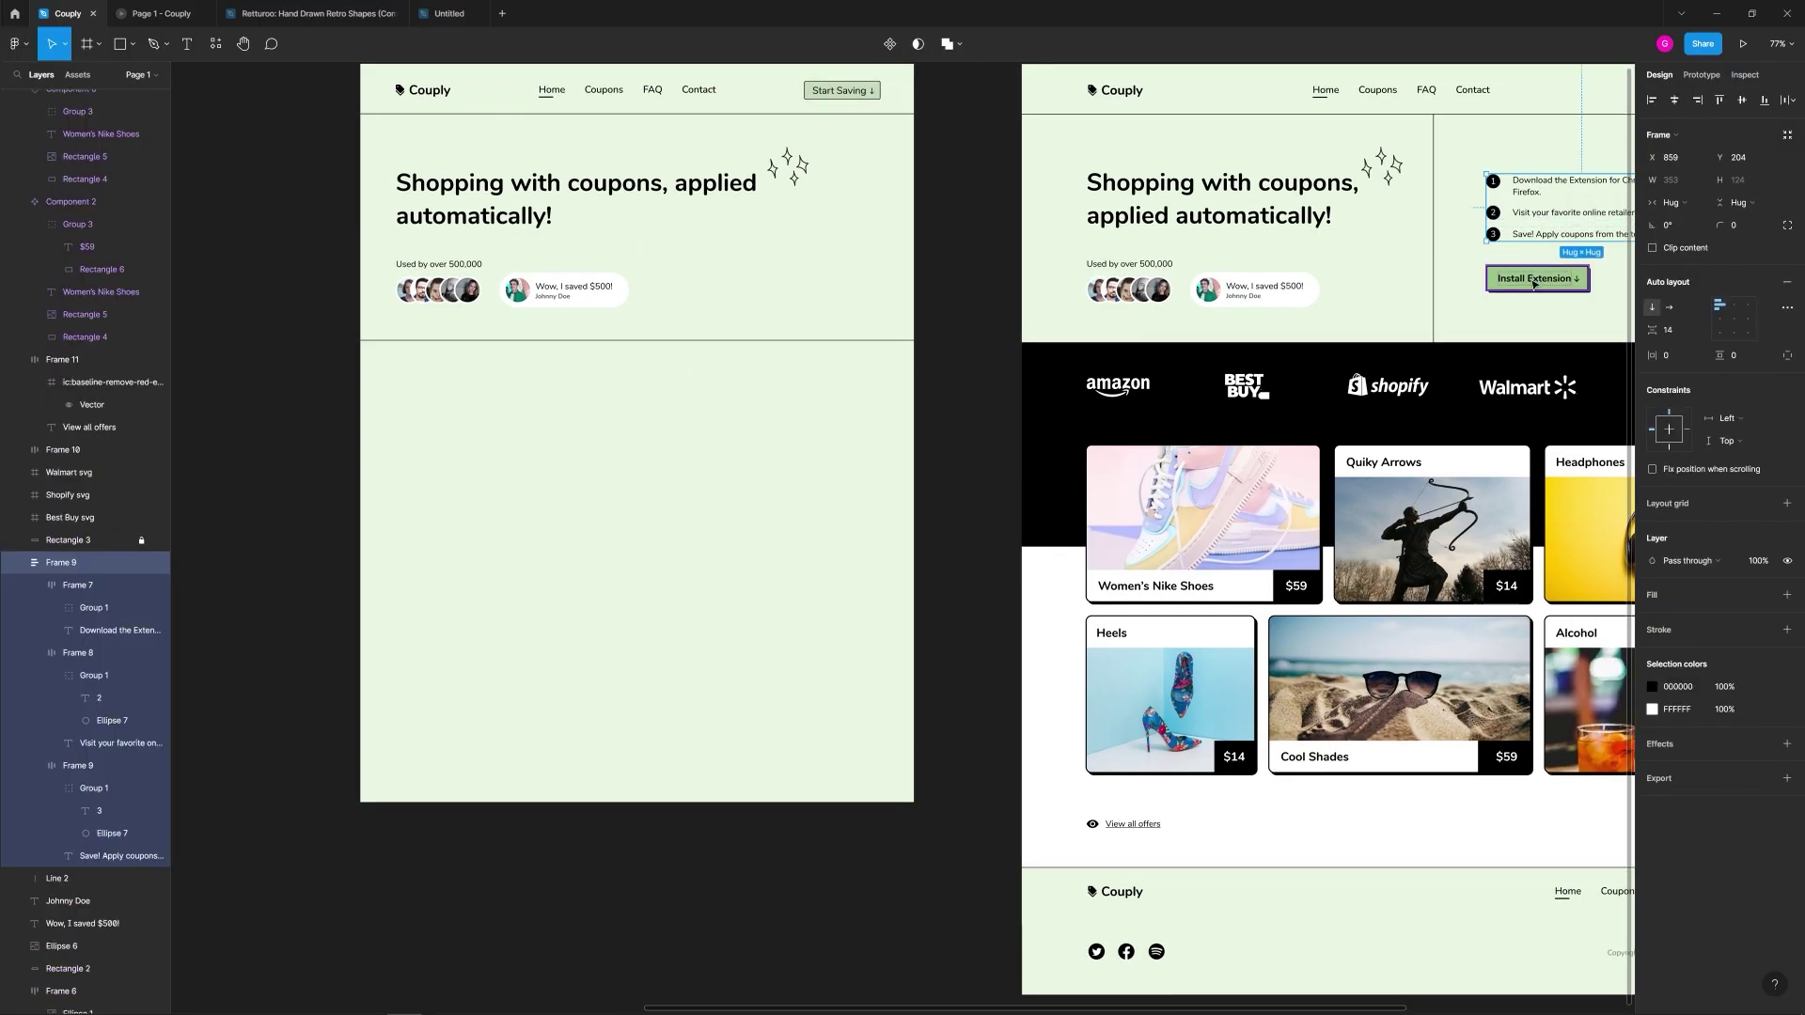
{"action": "left_click", "coordinate": [1537, 278], "text": "shift"}
{"action": "left_click_drag", "start_coordinate": [1540, 226], "coordinate": [446, 396]}
Step: Lay out the three-step list horizontally, with each number stacked above its text at a spacing of 17
{"action": "scroll", "coordinate": [498, 428], "scroll_direction": "up", "scroll_amount": 5, "text": "ctrl"}
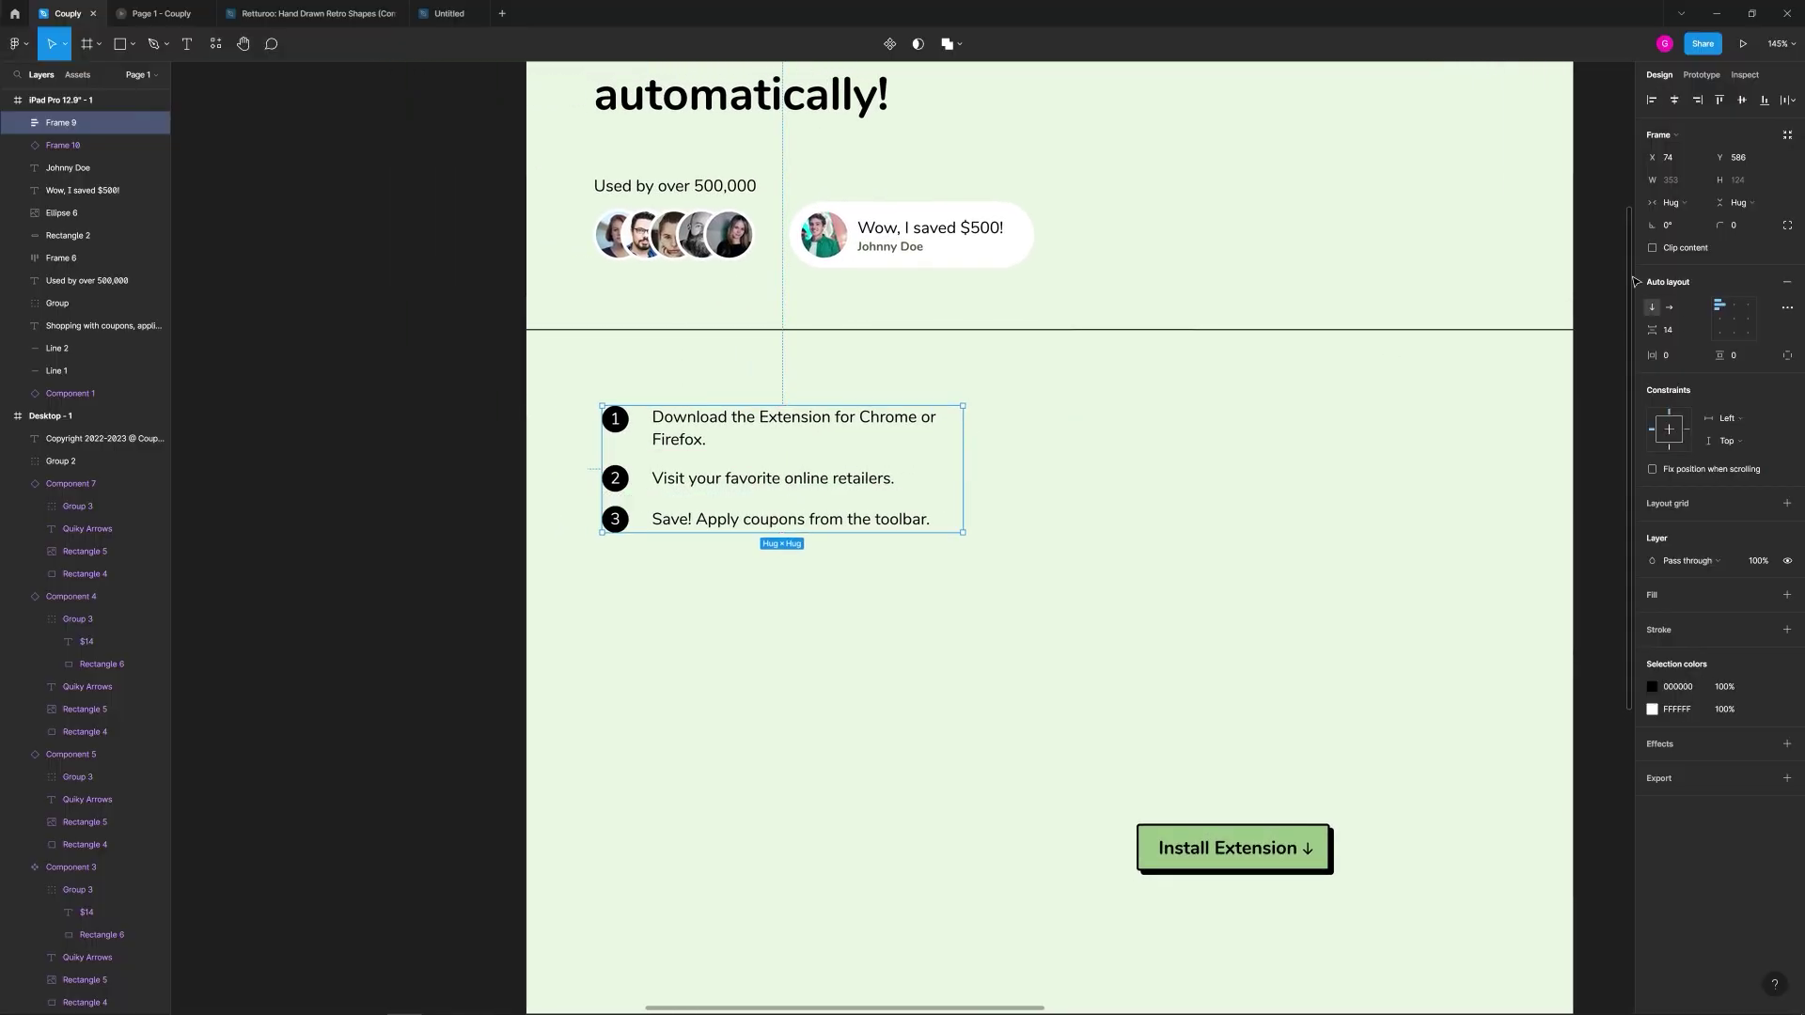
{"action": "left_click", "coordinate": [1670, 308]}
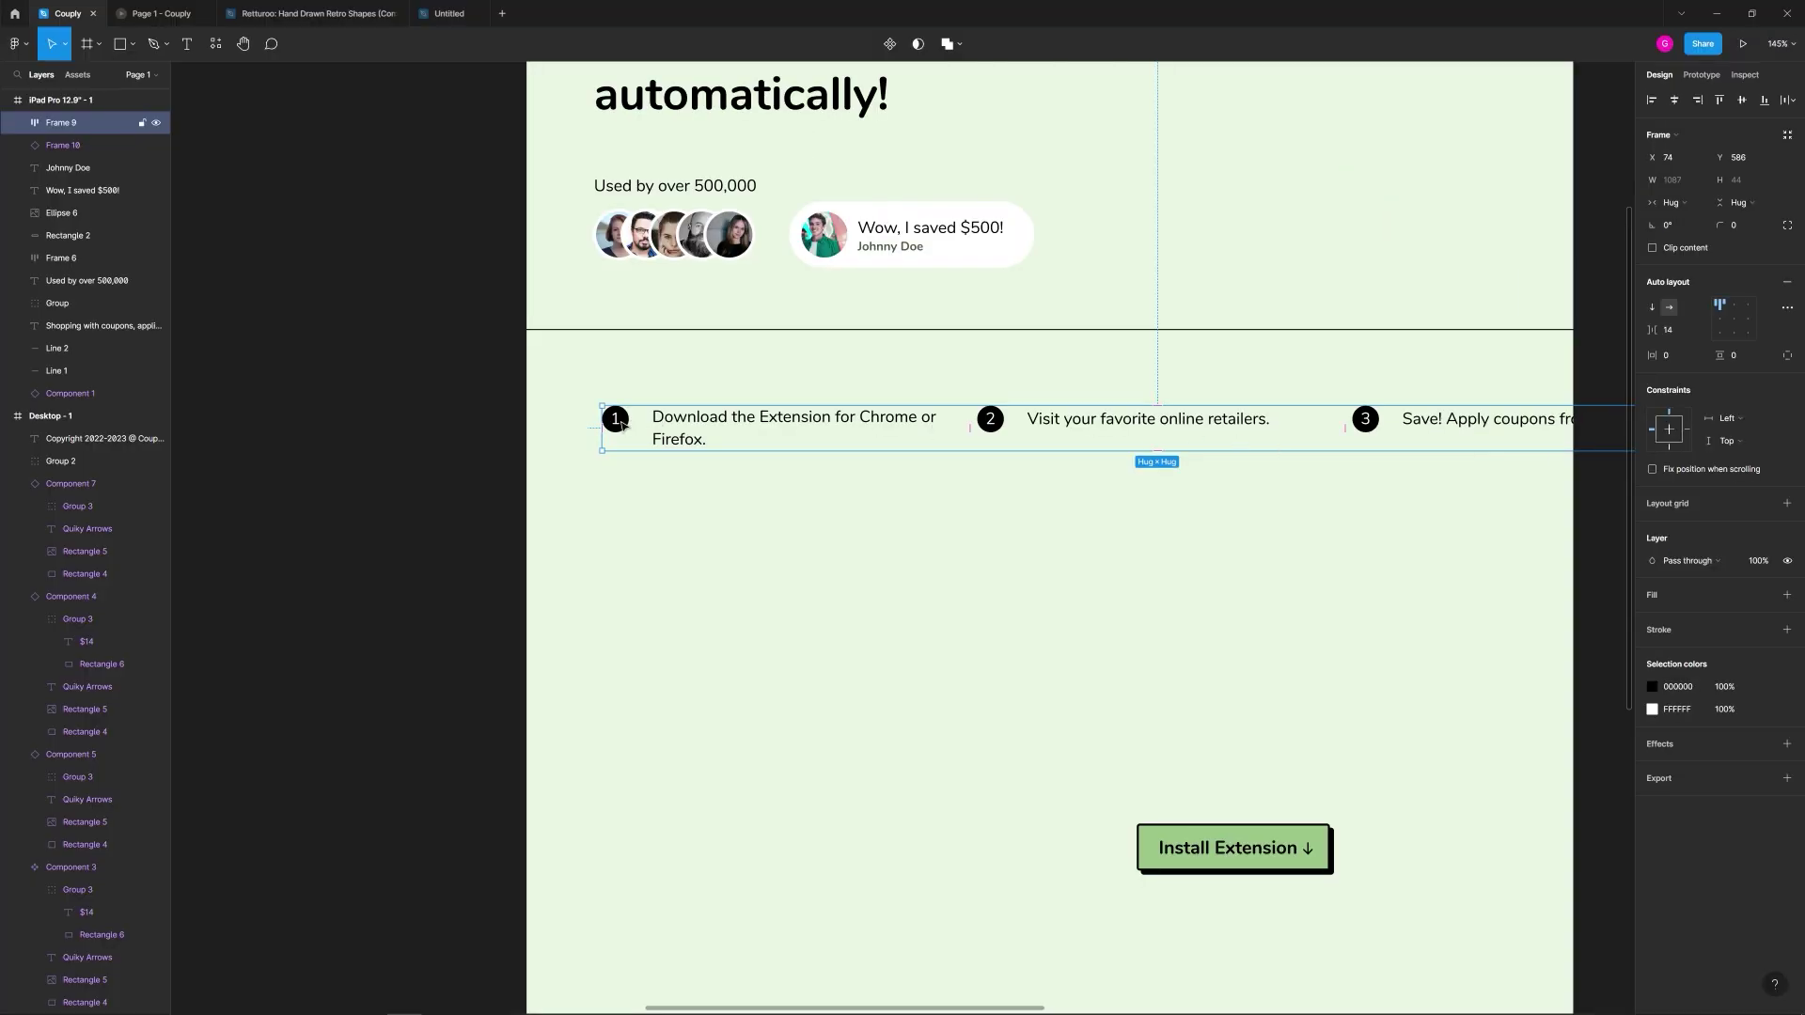
{"action": "double_click", "coordinate": [621, 425]}
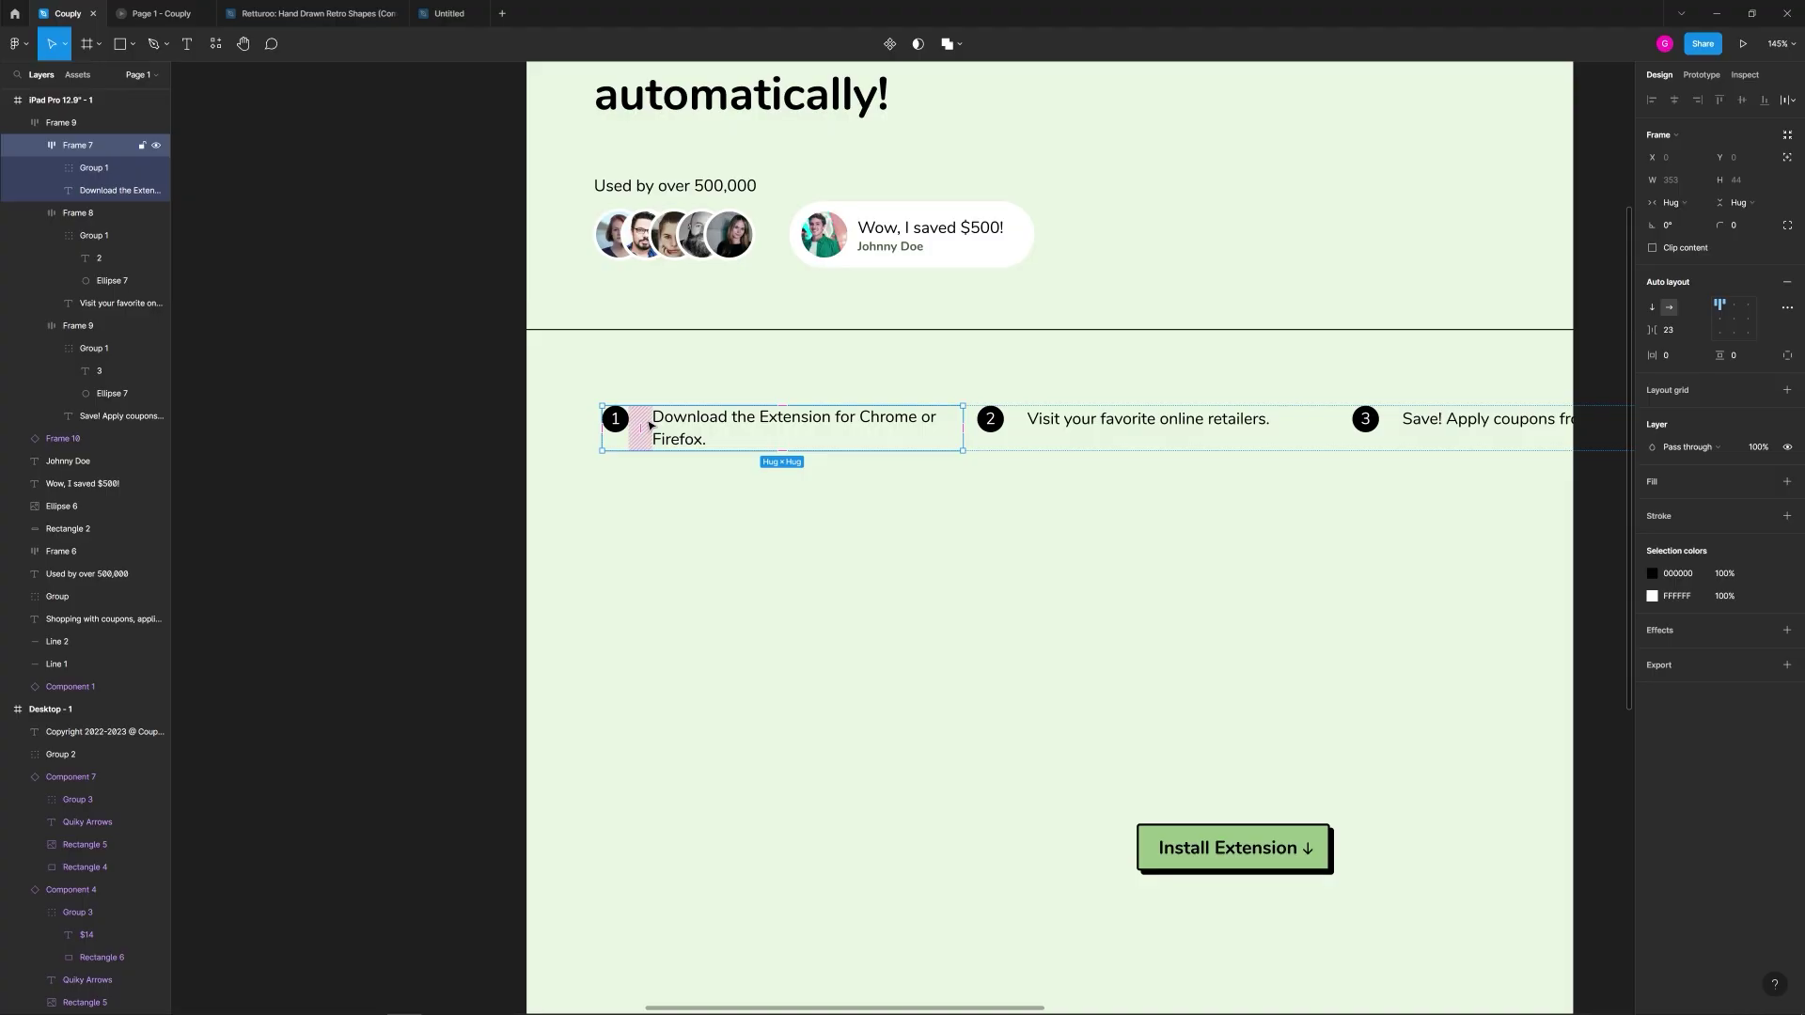
{"action": "left_click", "coordinate": [1064, 423], "text": "shift"}
{"action": "left_click", "coordinate": [1426, 425], "text": "shift"}
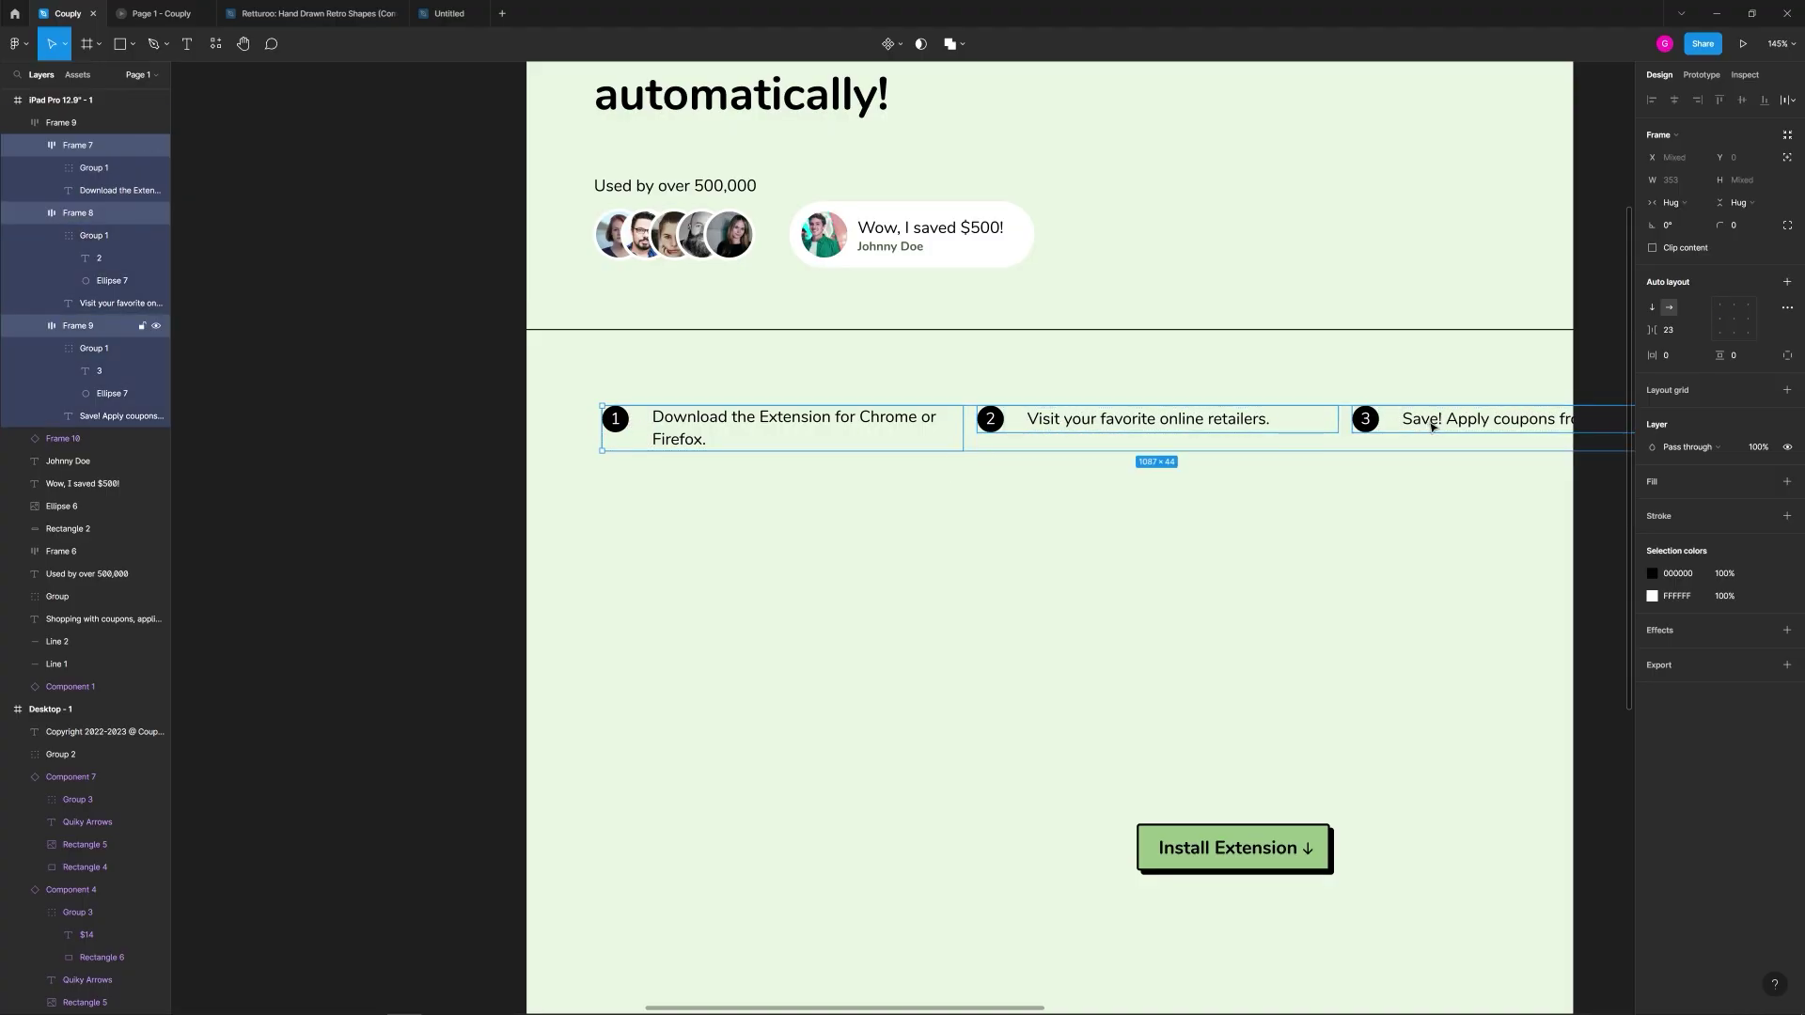
{"action": "left_click", "coordinate": [1653, 308]}
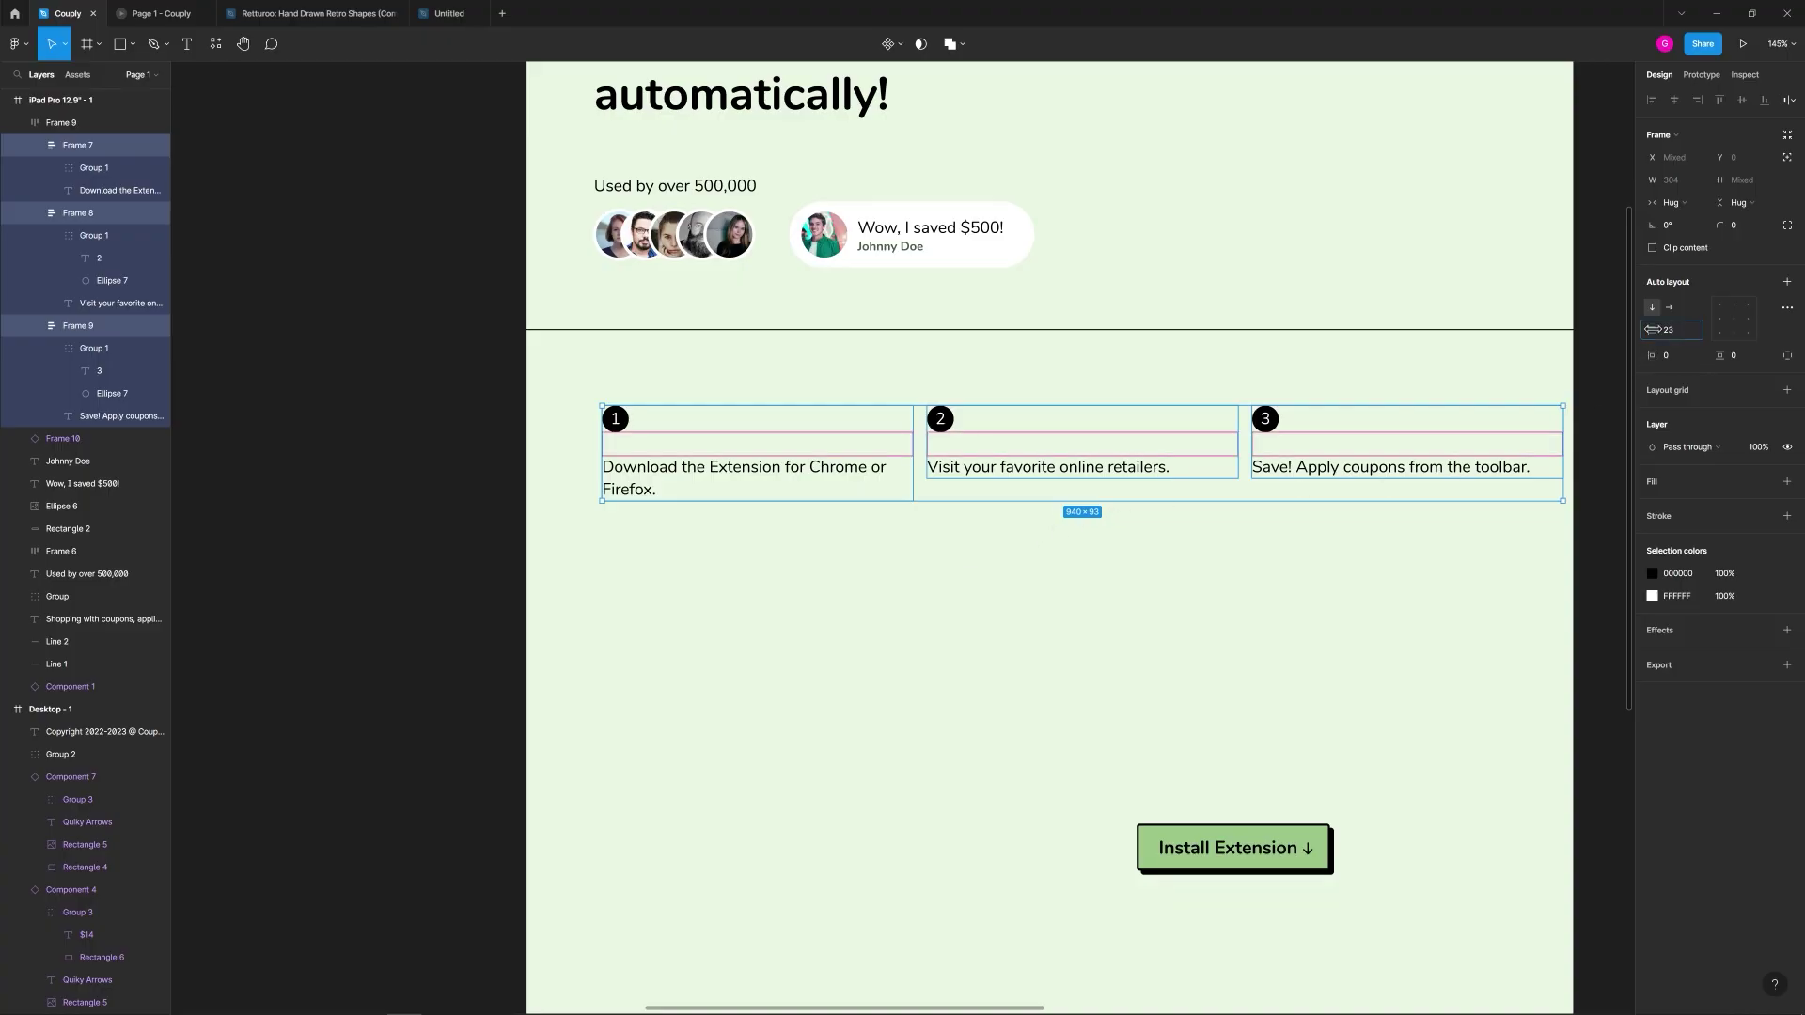
{"action": "left_click_drag", "start_coordinate": [1652, 330], "coordinate": [1644, 329]}
Step: Narrow the first step's text box to a width of 245
{"action": "left_click", "coordinate": [816, 467]}
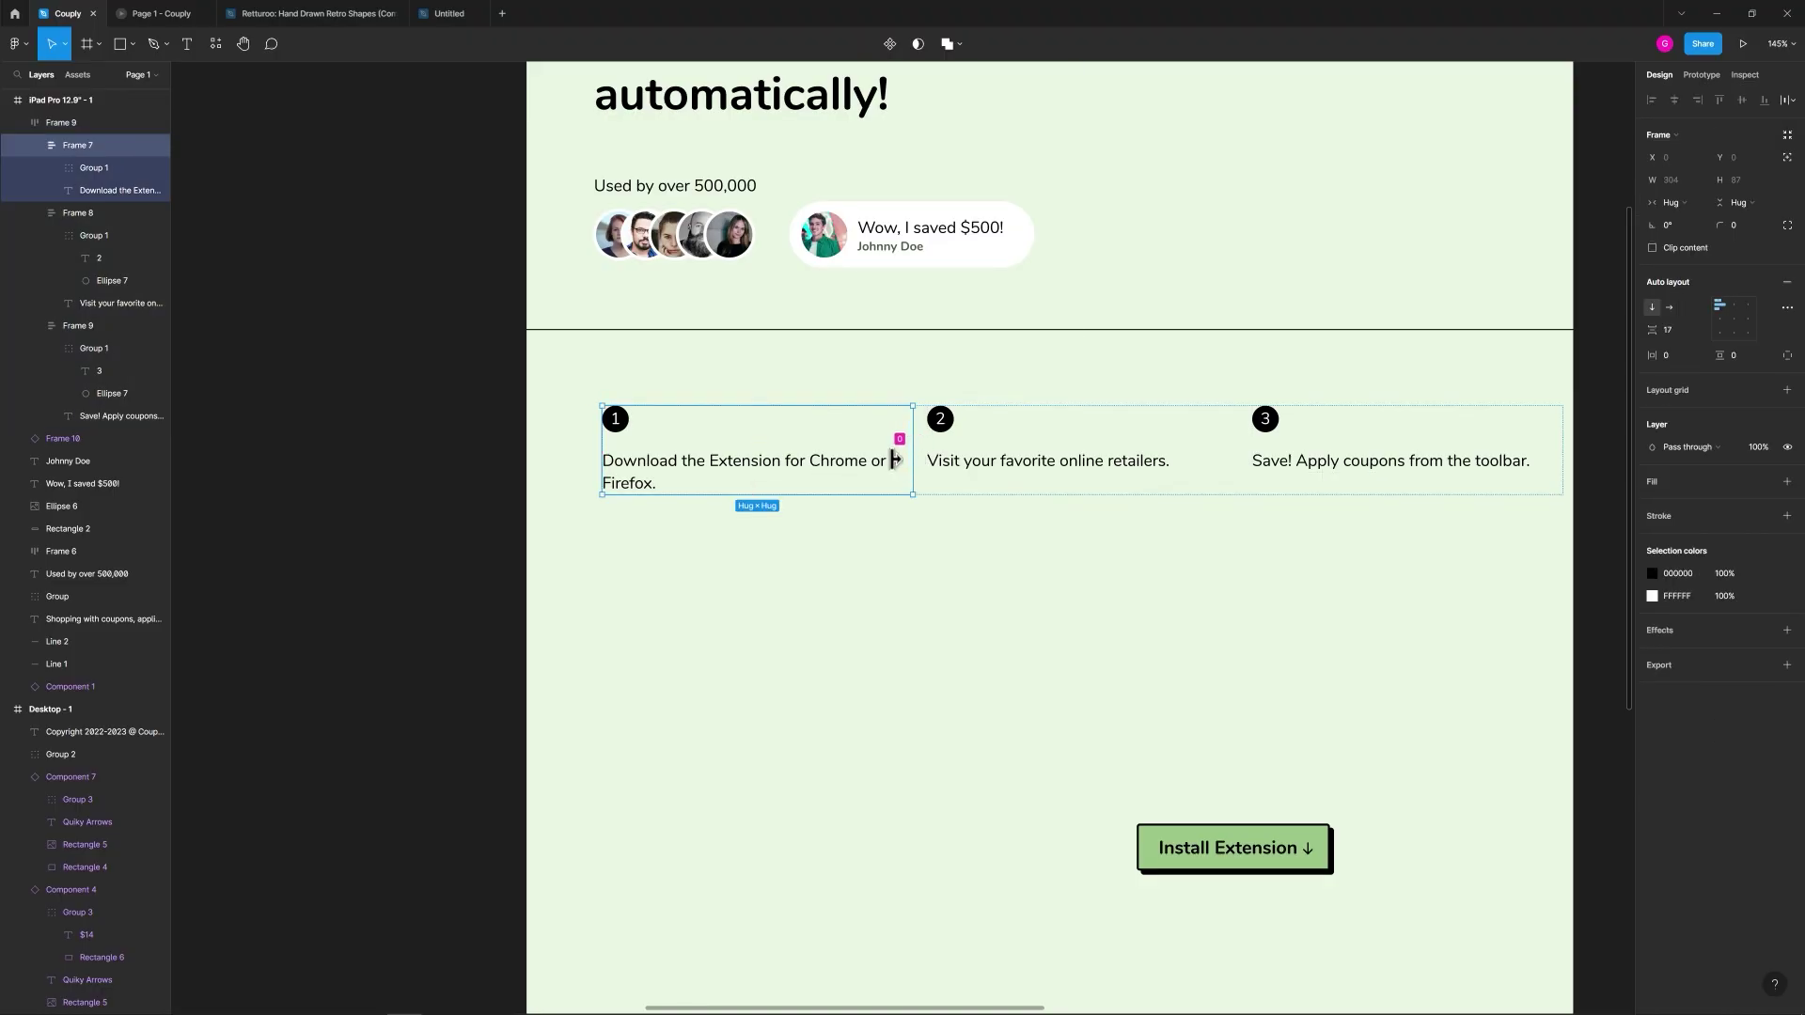
{"action": "left_click_drag", "start_coordinate": [912, 431], "coordinate": [875, 430]}
{"action": "key", "text": "ctrl+z"}
{"action": "double_click", "coordinate": [816, 466]}
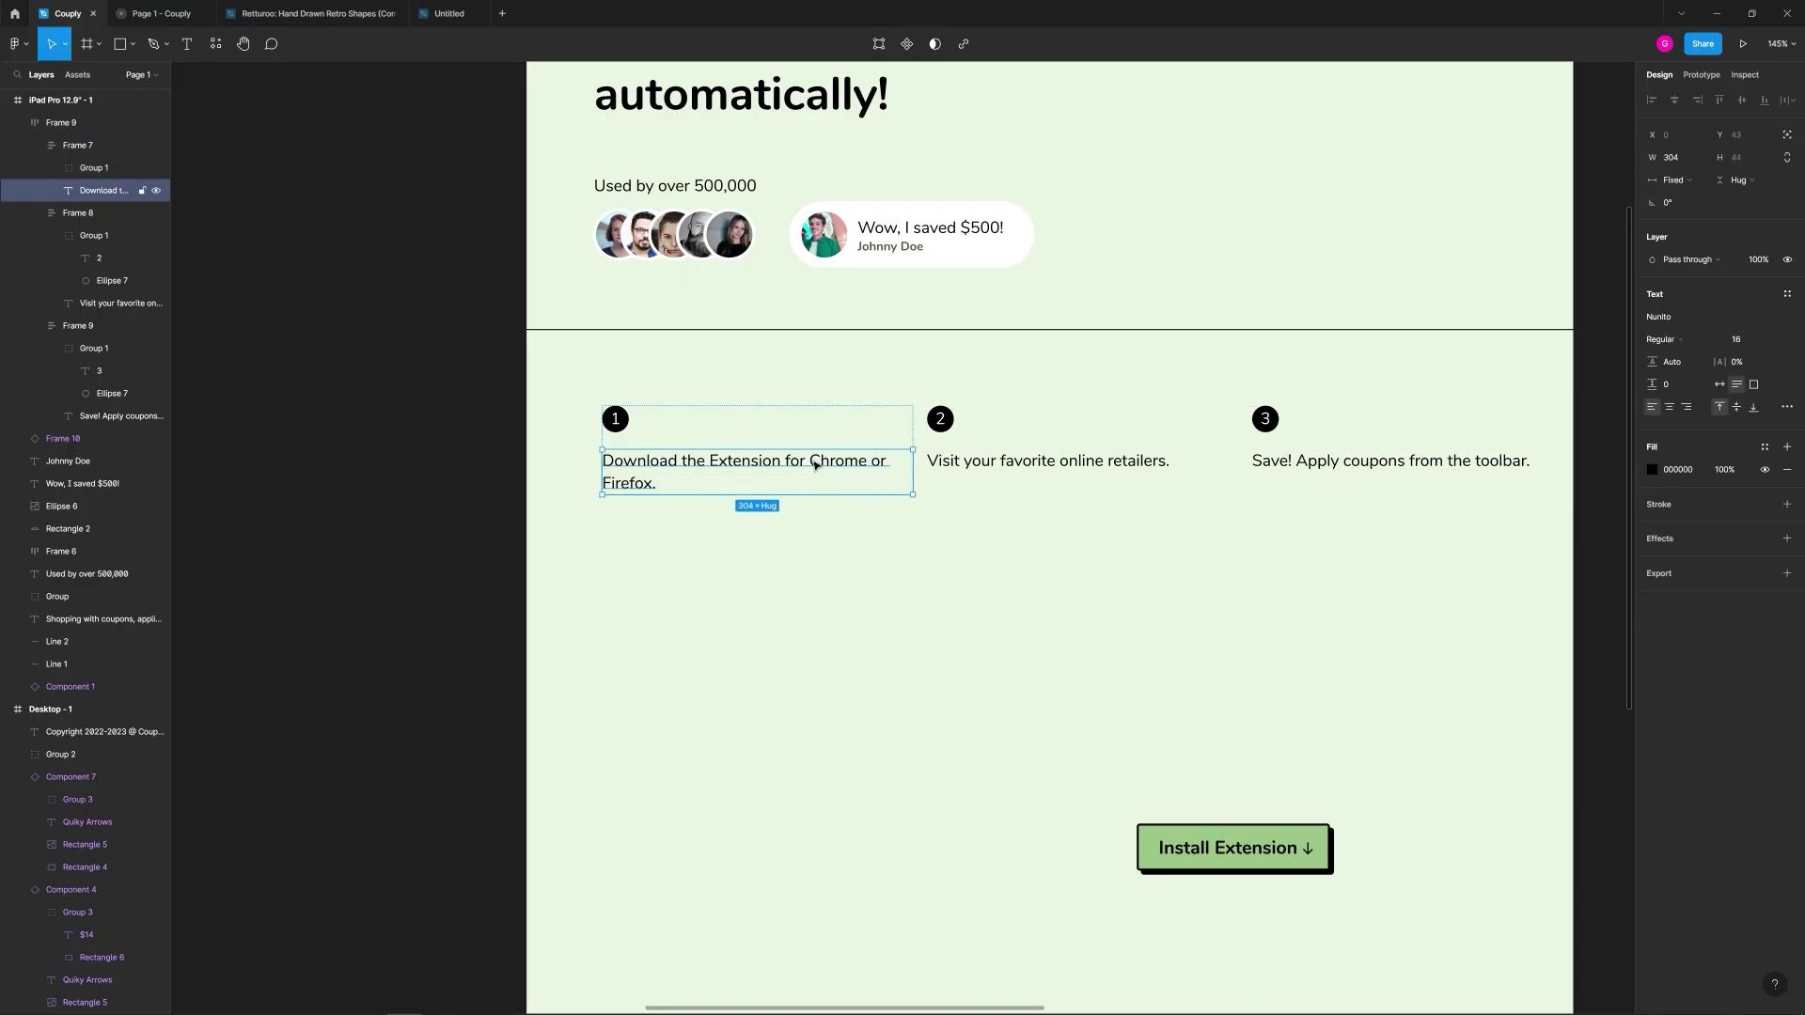
{"action": "left_click_drag", "start_coordinate": [911, 470], "coordinate": [853, 469]}
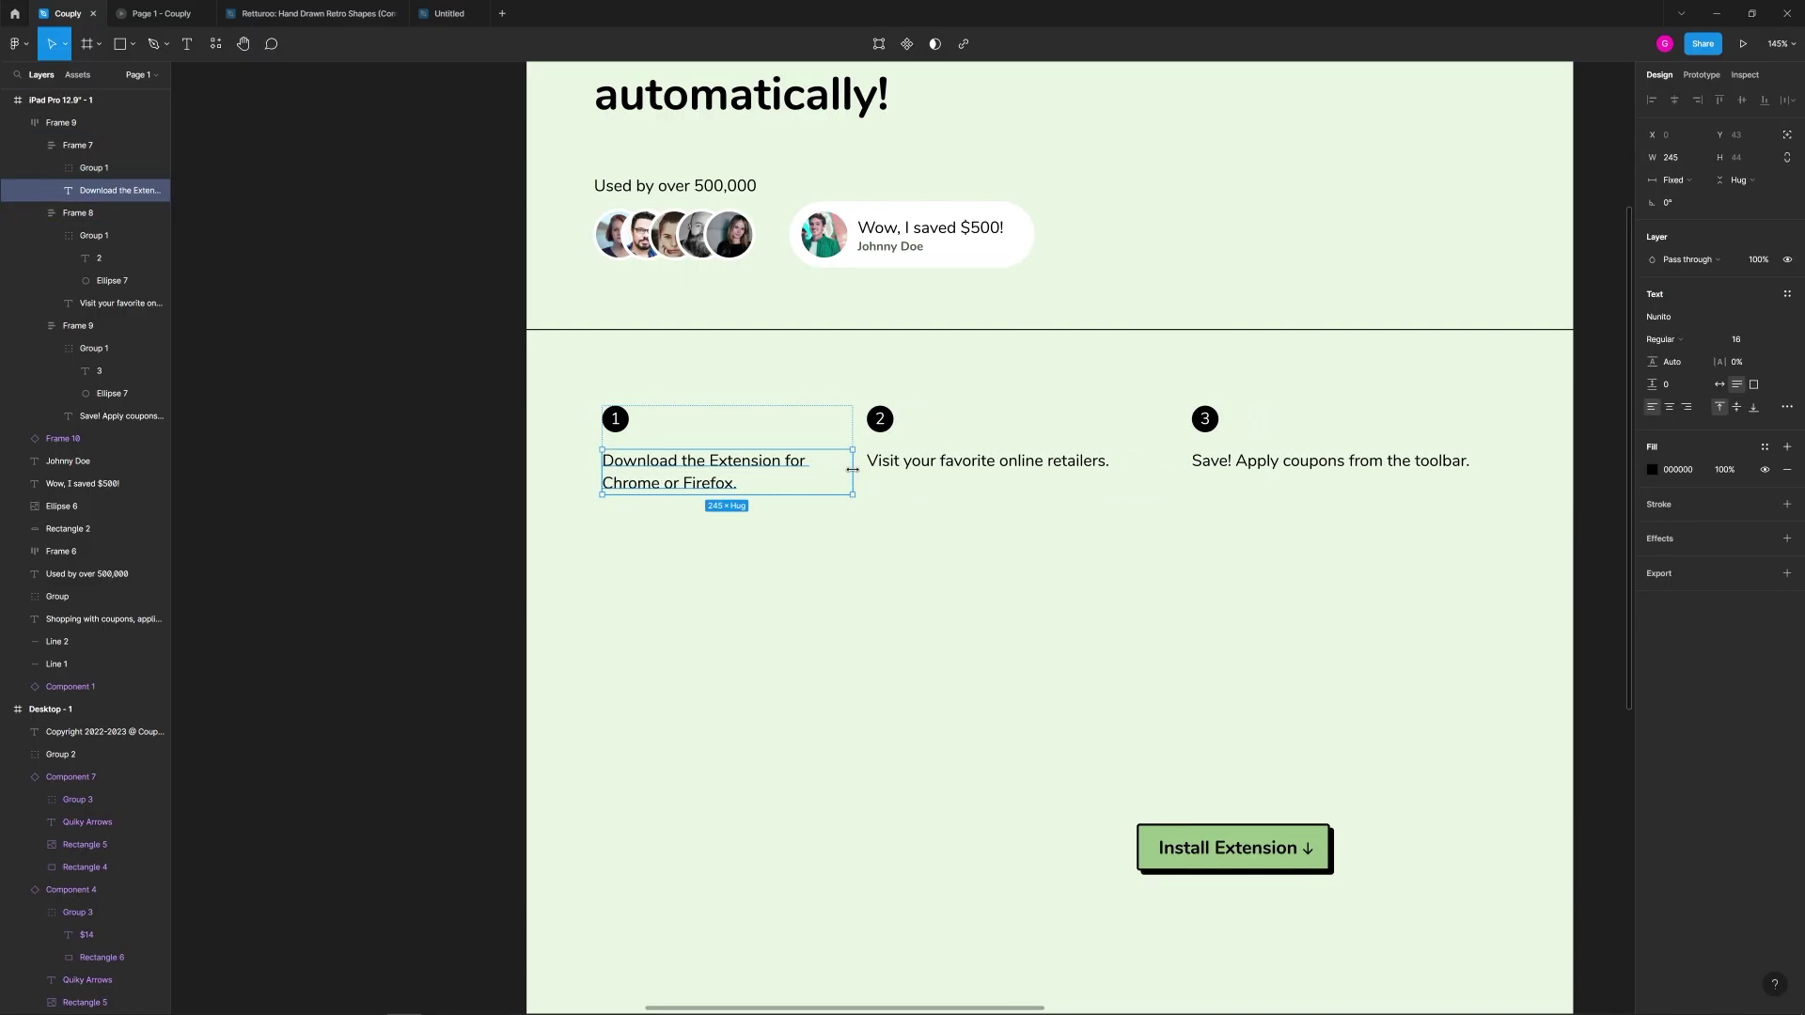
Step: Narrow the second step's text box to fit its line and the third's so its text wraps onto two lines
{"action": "scroll", "coordinate": [851, 475], "scroll_direction": "up", "scroll_amount": 4}
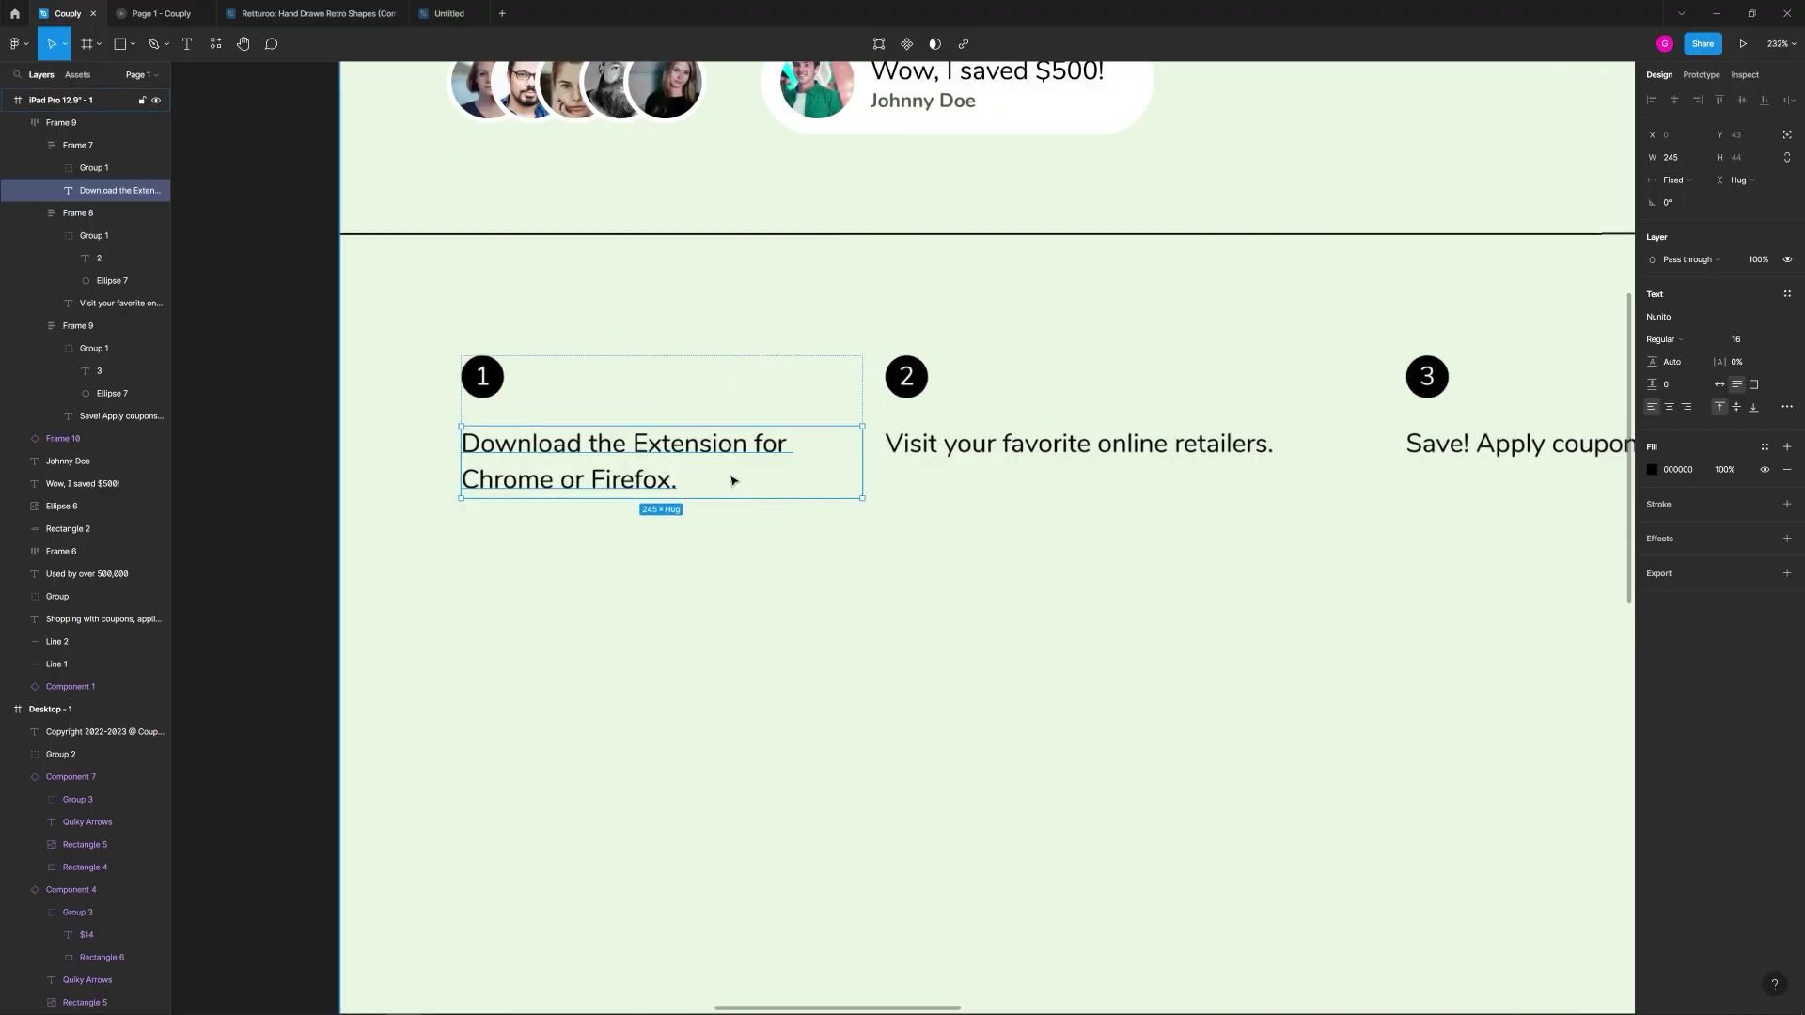
{"action": "scroll", "coordinate": [664, 467], "scroll_direction": "right", "scroll_amount": 4}
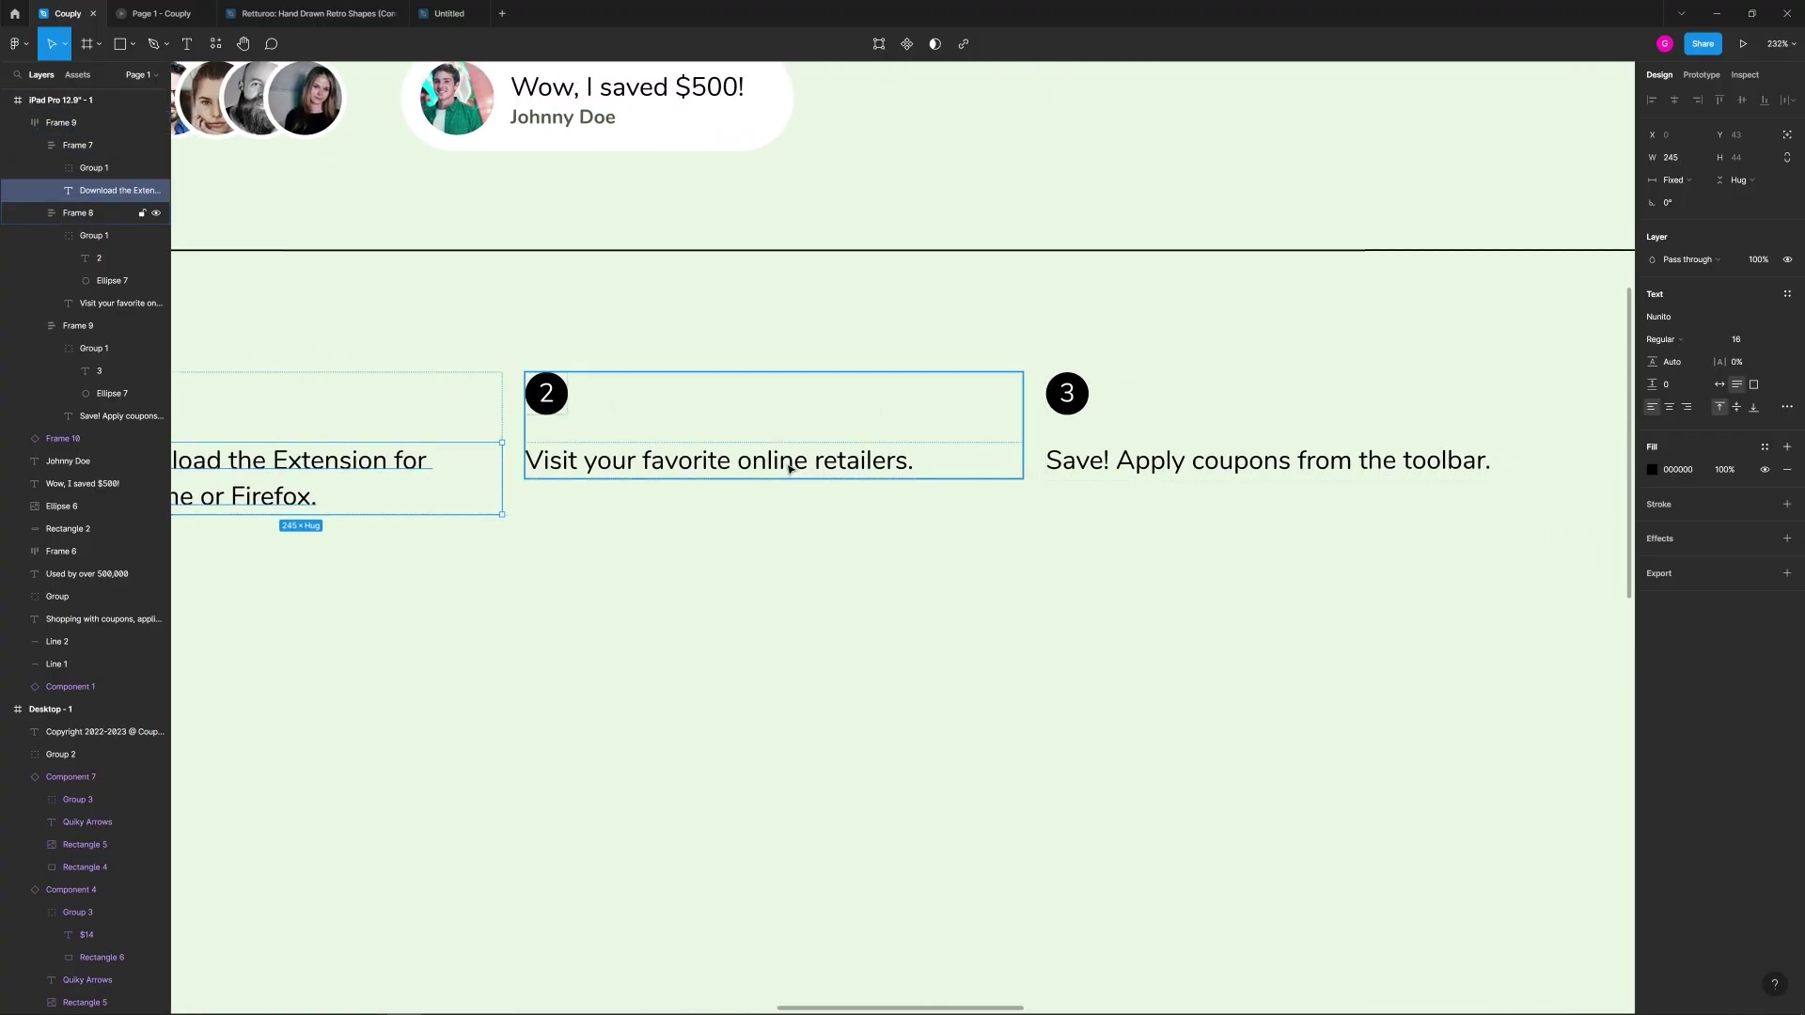
{"action": "left_click", "coordinate": [883, 460]}
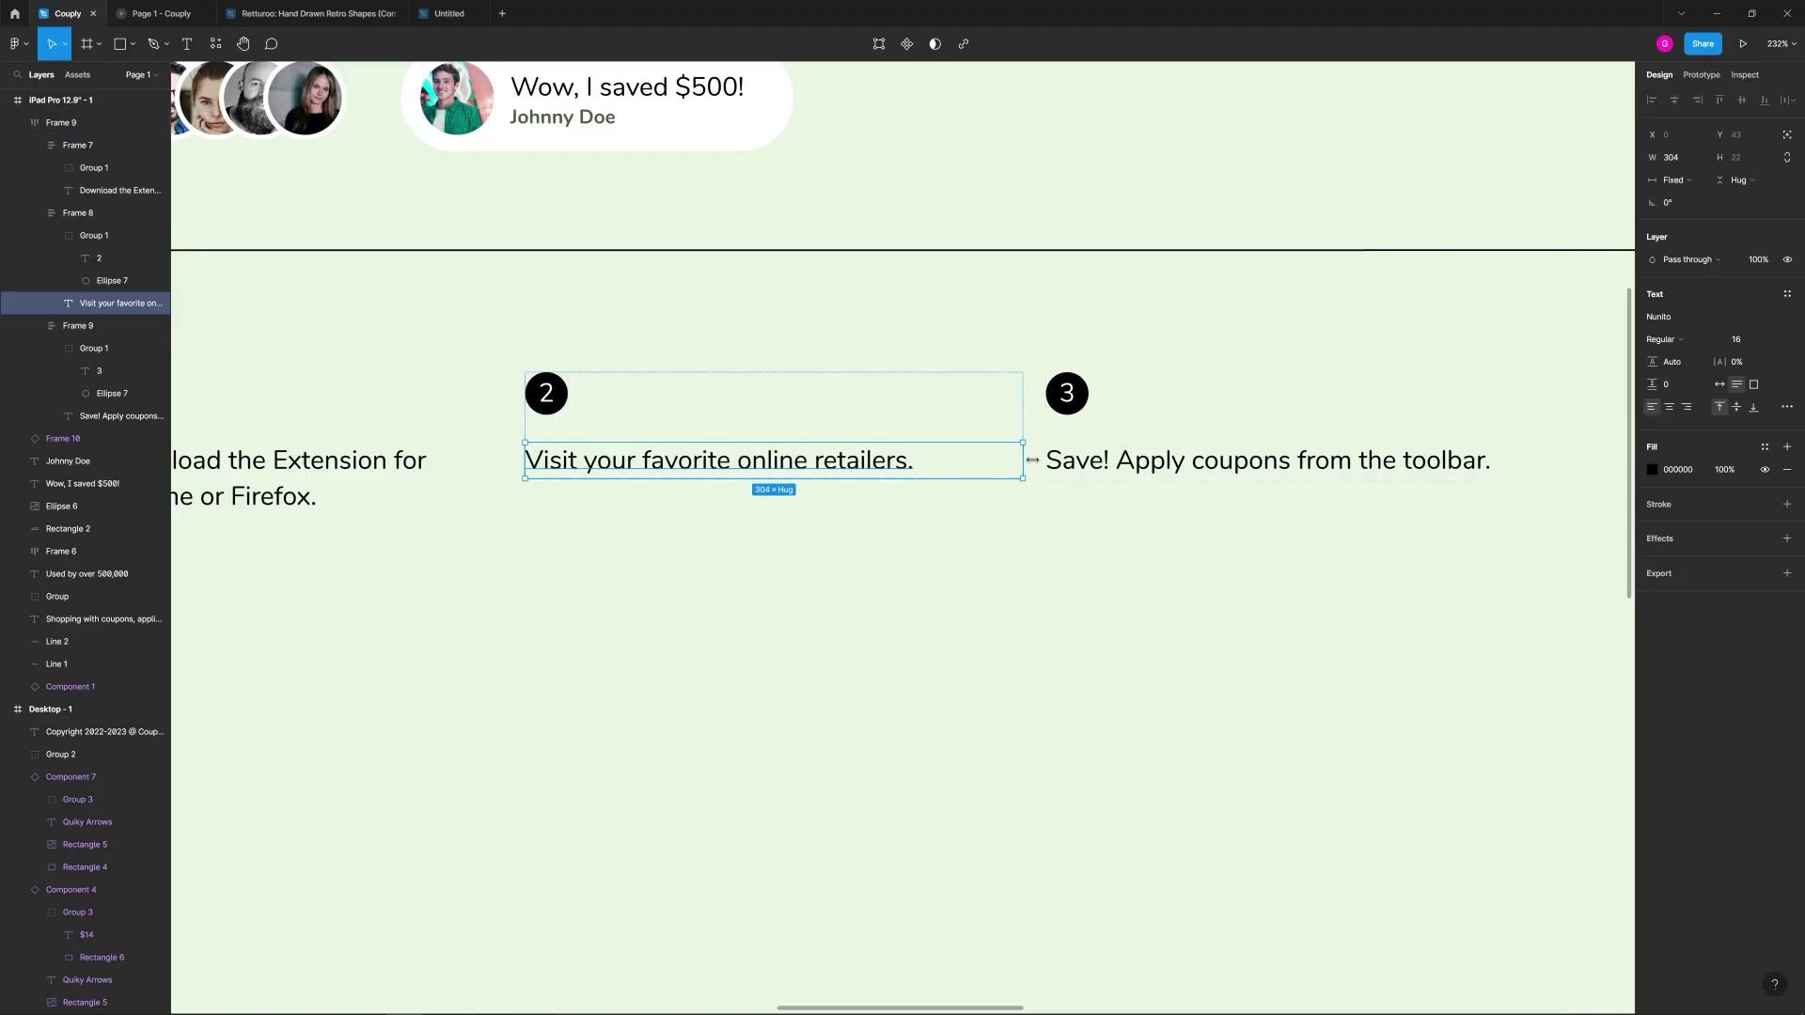
{"action": "left_click_drag", "start_coordinate": [1022, 460], "coordinate": [919, 459]}
{"action": "left_click", "coordinate": [1222, 465]}
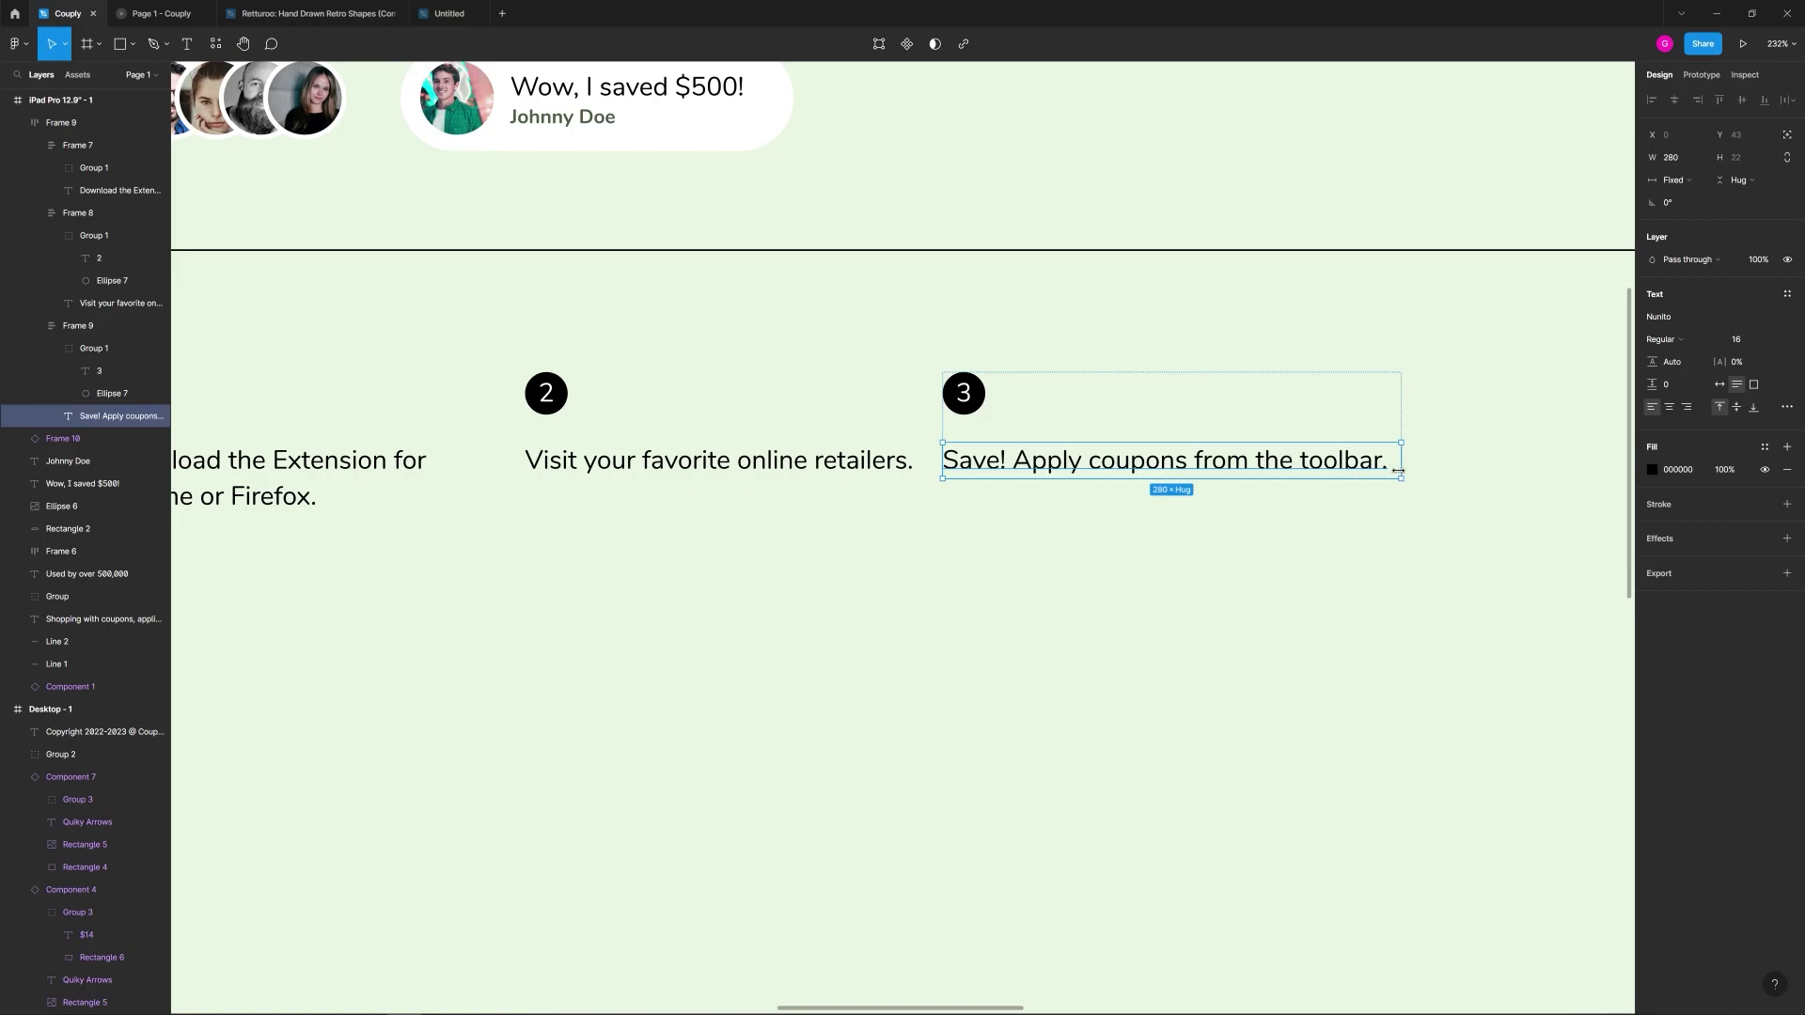
{"action": "left_click_drag", "start_coordinate": [1400, 469], "coordinate": [1369, 477]}
{"action": "left_click", "coordinate": [1032, 589]}
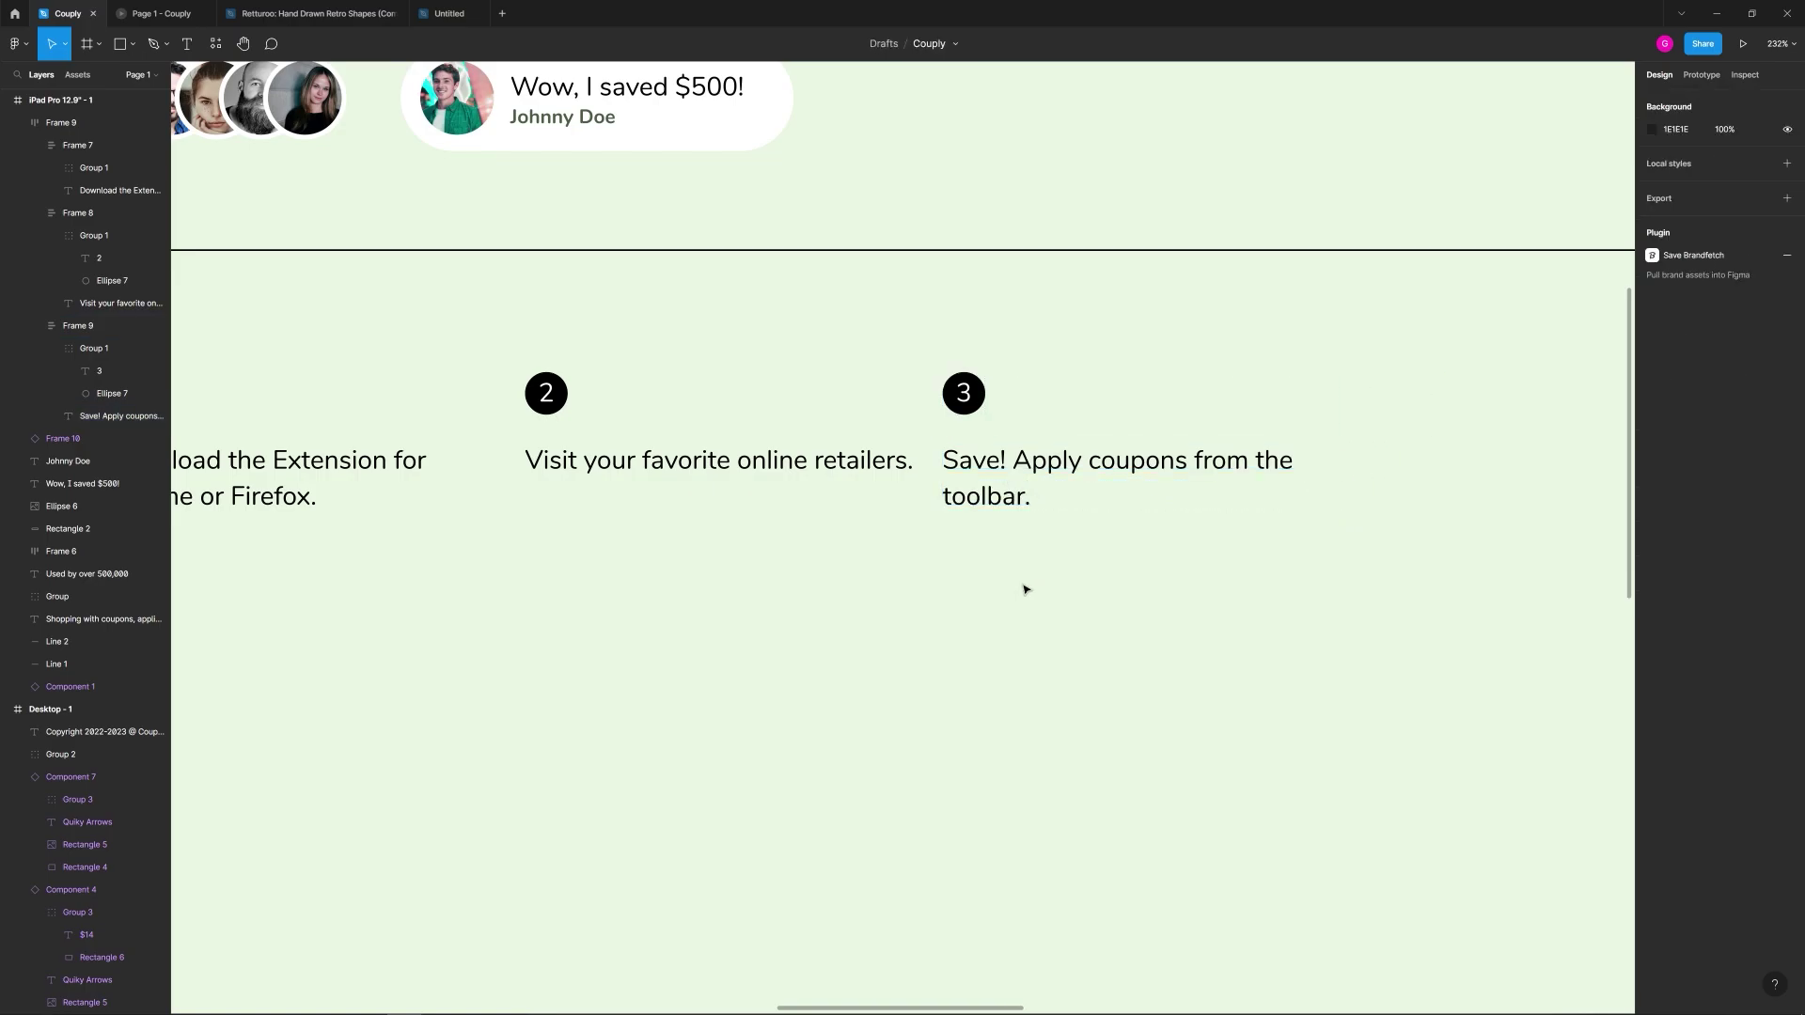
Step: Widen the gap between the three steps so the row spans the iPad frame's layout grid columns
{"action": "scroll", "coordinate": [949, 574], "scroll_direction": "down", "scroll_amount": 3, "text": "ctrl"}
{"action": "left_click", "coordinate": [817, 509]}
{"action": "left_click_drag", "start_coordinate": [939, 492], "coordinate": [1032, 483]}
{"action": "scroll", "coordinate": [1093, 530], "scroll_direction": "down", "scroll_amount": 2, "text": "ctrl"}
{"action": "key", "text": "ctrl+shift+4"}
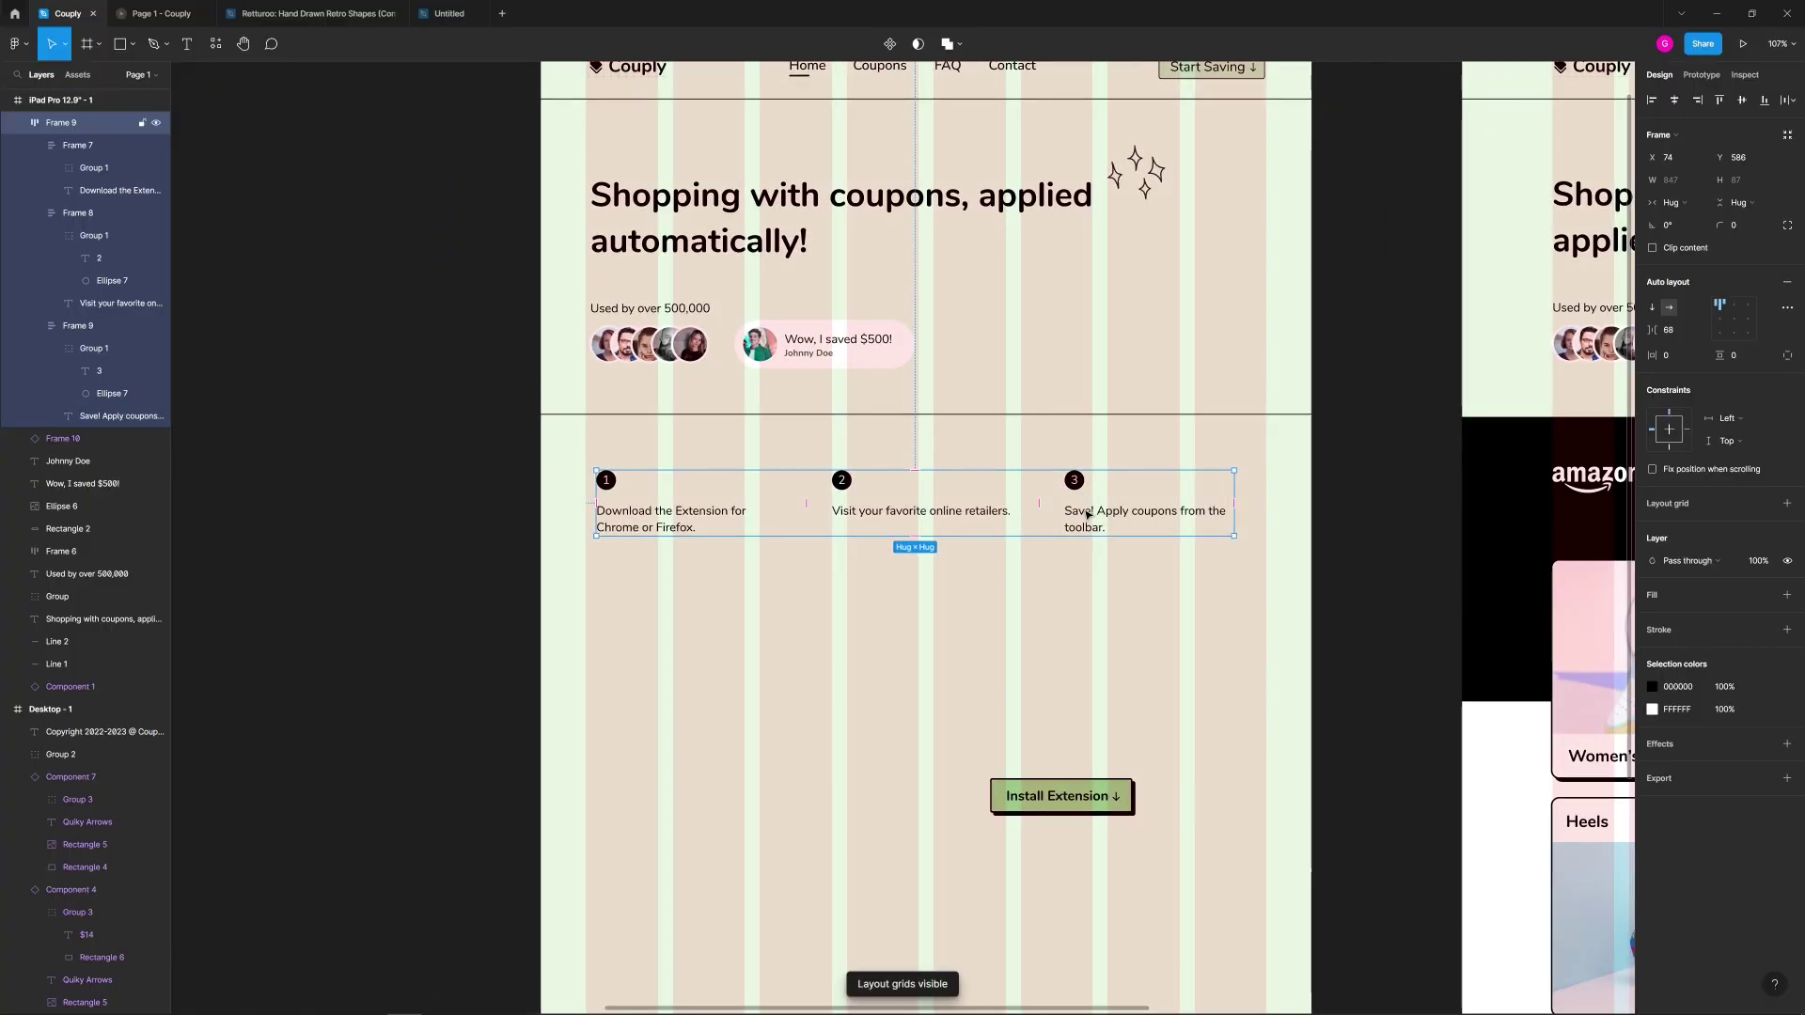
{"action": "left_click_drag", "start_coordinate": [1044, 508], "coordinate": [1075, 509]}
{"action": "key", "text": "ctrl+shift+4"}
{"action": "left_click", "coordinate": [1052, 636]}
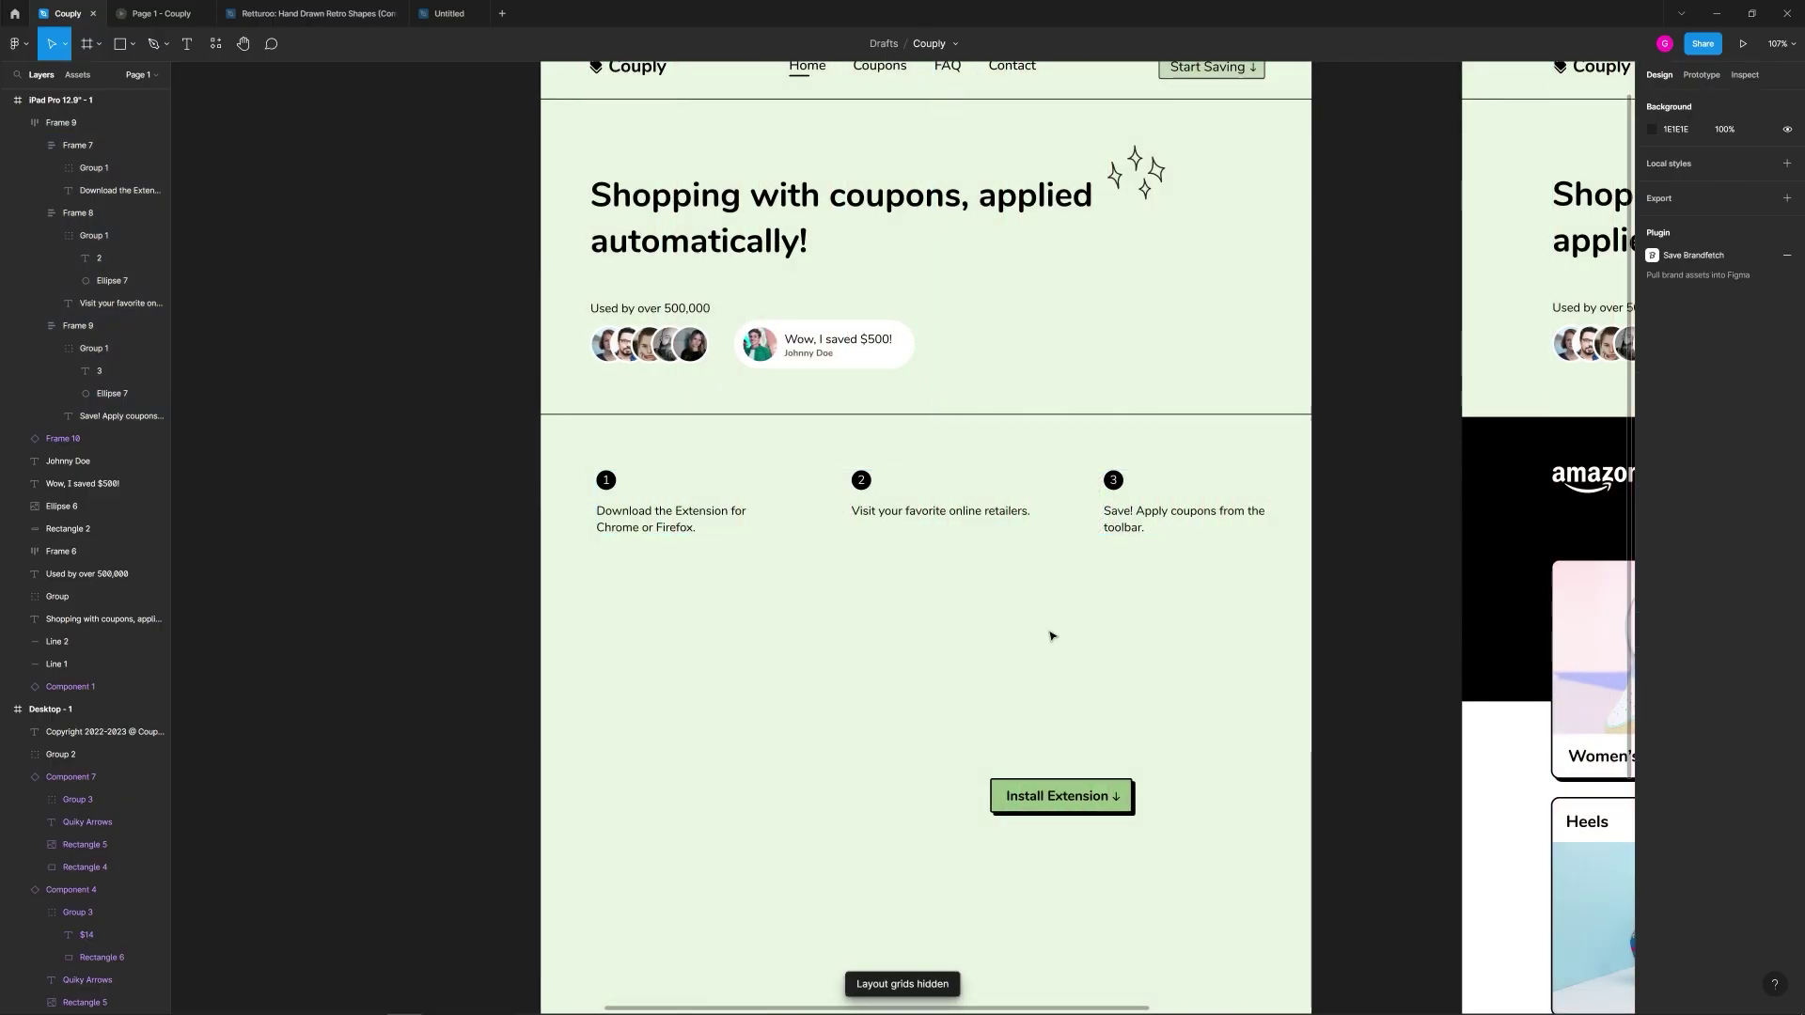
Step: Narrow the second step's text box so its text wraps onto two lines
{"action": "scroll", "coordinate": [1069, 630], "scroll_direction": "up", "scroll_amount": 3}
{"action": "left_click", "coordinate": [993, 505]}
{"action": "left_click", "coordinate": [993, 504]}
{"action": "left_click_drag", "start_coordinate": [1029, 492], "coordinate": [1018, 505]}
{"action": "left_click", "coordinate": [1027, 506]}
{"action": "left_click", "coordinate": [1040, 575]}
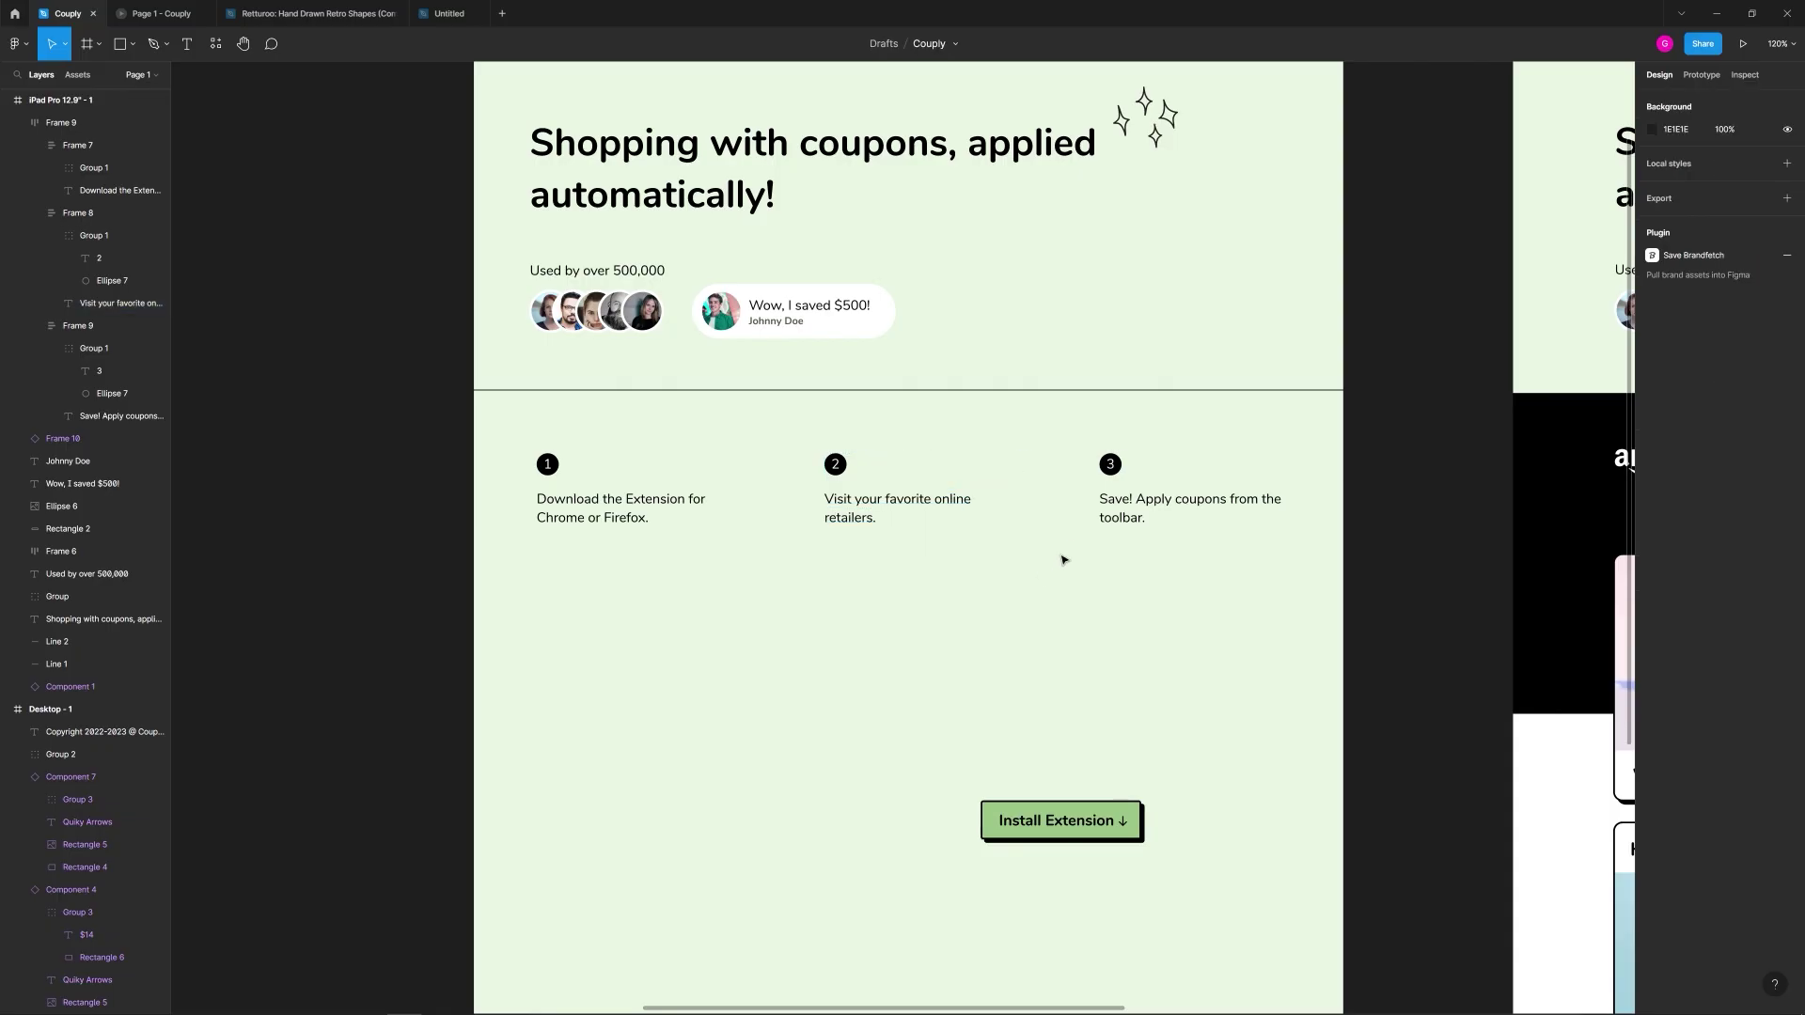
Step: Slightly increase the spacing between the three steps, using the layout grid as an alignment guide
{"action": "key", "text": "ctrl+shift+4"}
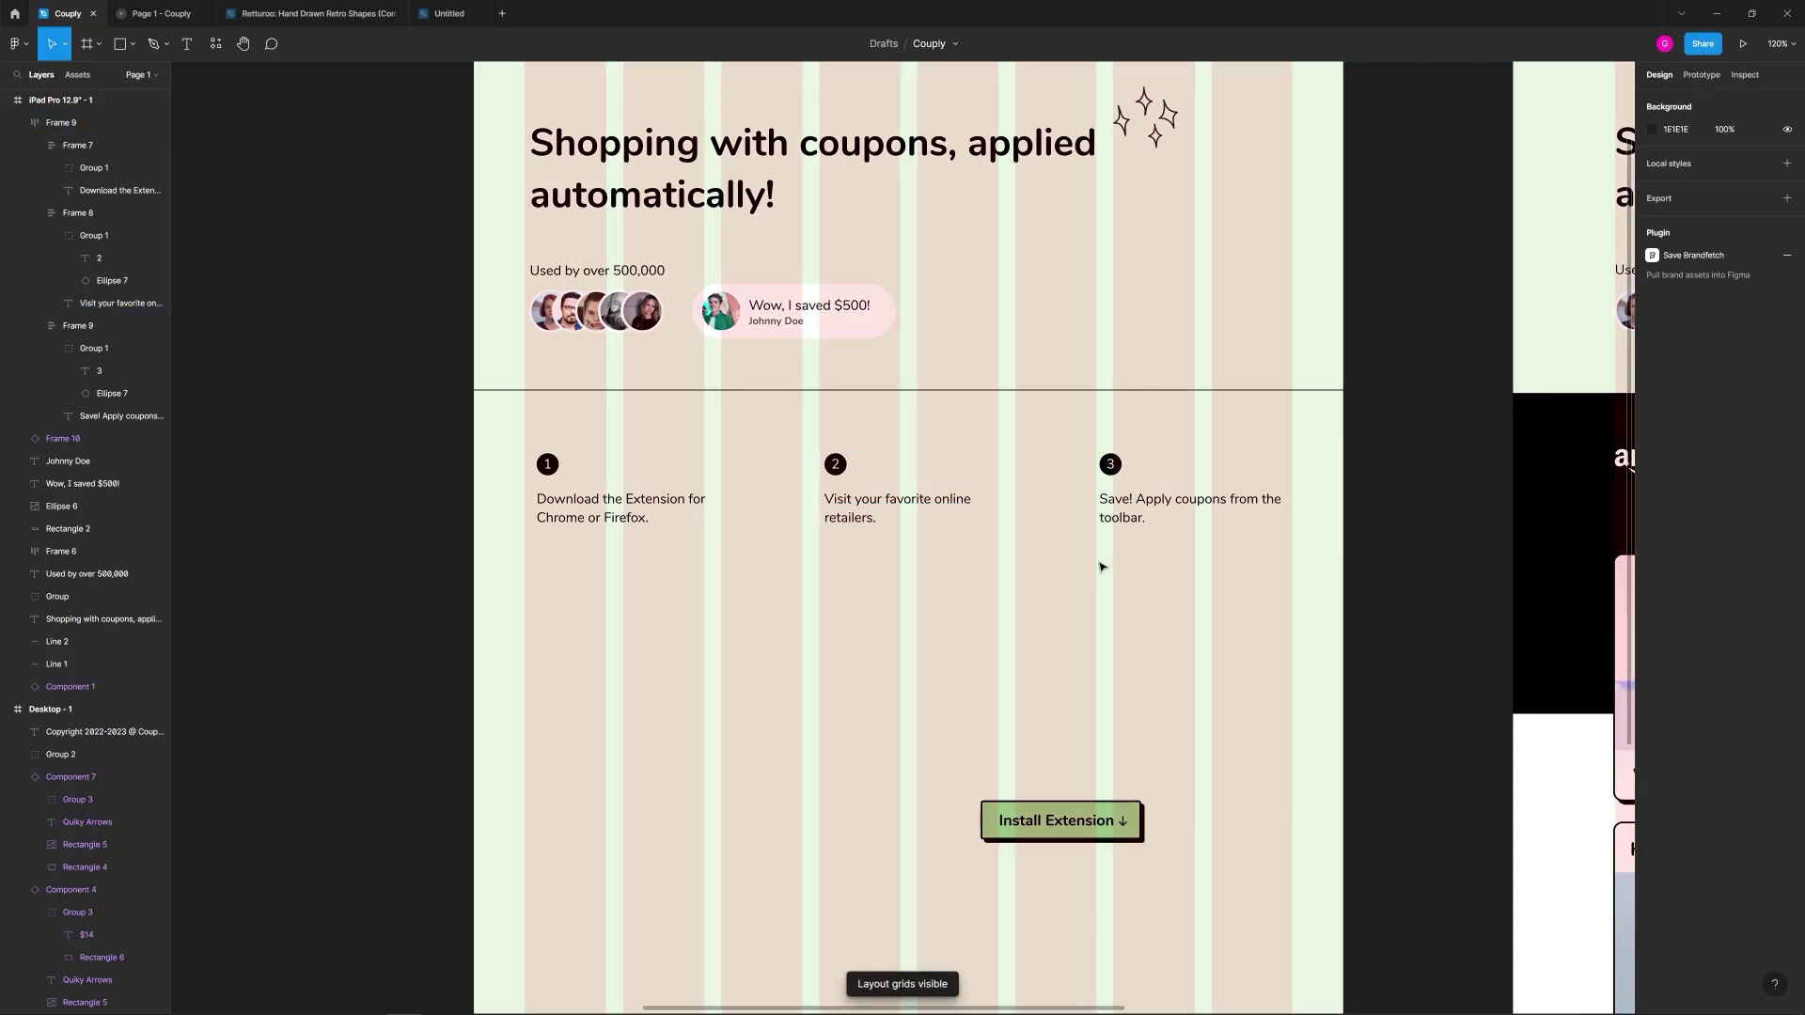
{"action": "left_click", "coordinate": [1132, 504]}
{"action": "left_click_drag", "start_coordinate": [1059, 496], "coordinate": [1068, 500]}
{"action": "left_click", "coordinate": [1081, 594]}
{"action": "key", "text": "ctrl+shift+4"}
Step: Move the Install Extension button directly below the first step, aligned with its left edge at X 74, Y 714
{"action": "scroll", "coordinate": [1078, 583], "scroll_direction": "down", "scroll_amount": 5}
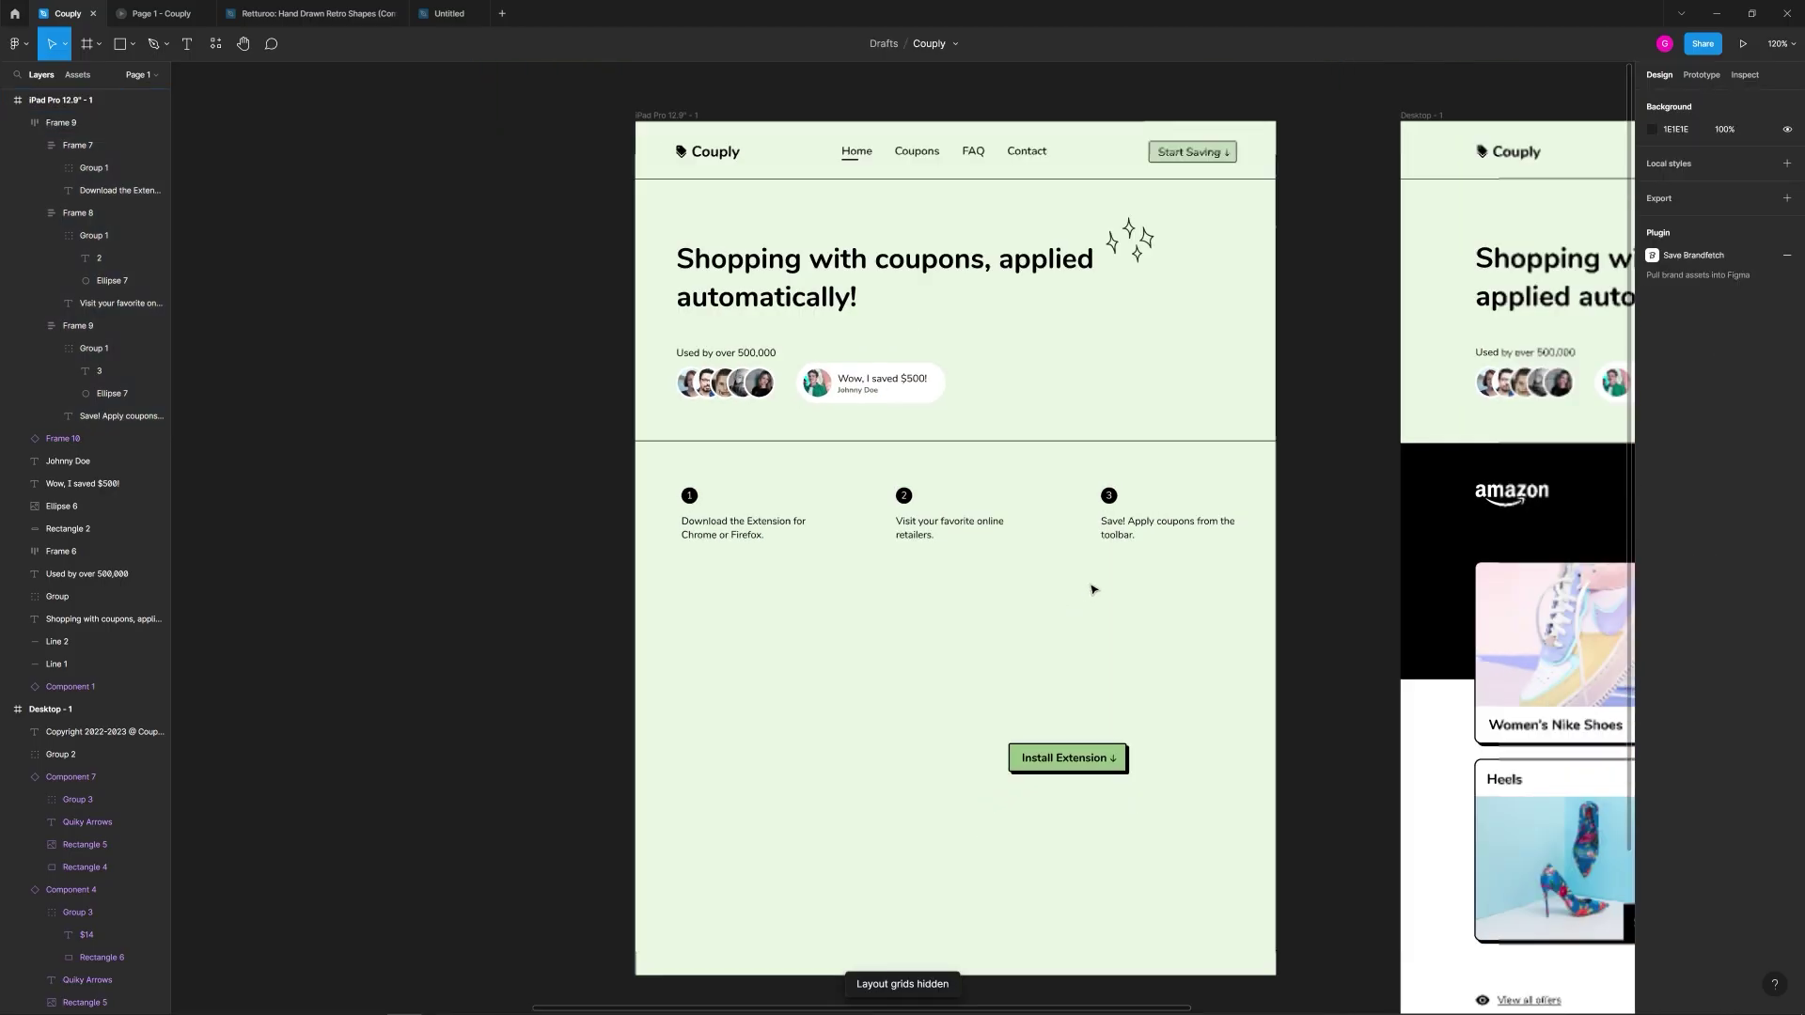
{"action": "left_click_drag", "start_coordinate": [1077, 573], "coordinate": [1069, 559]}
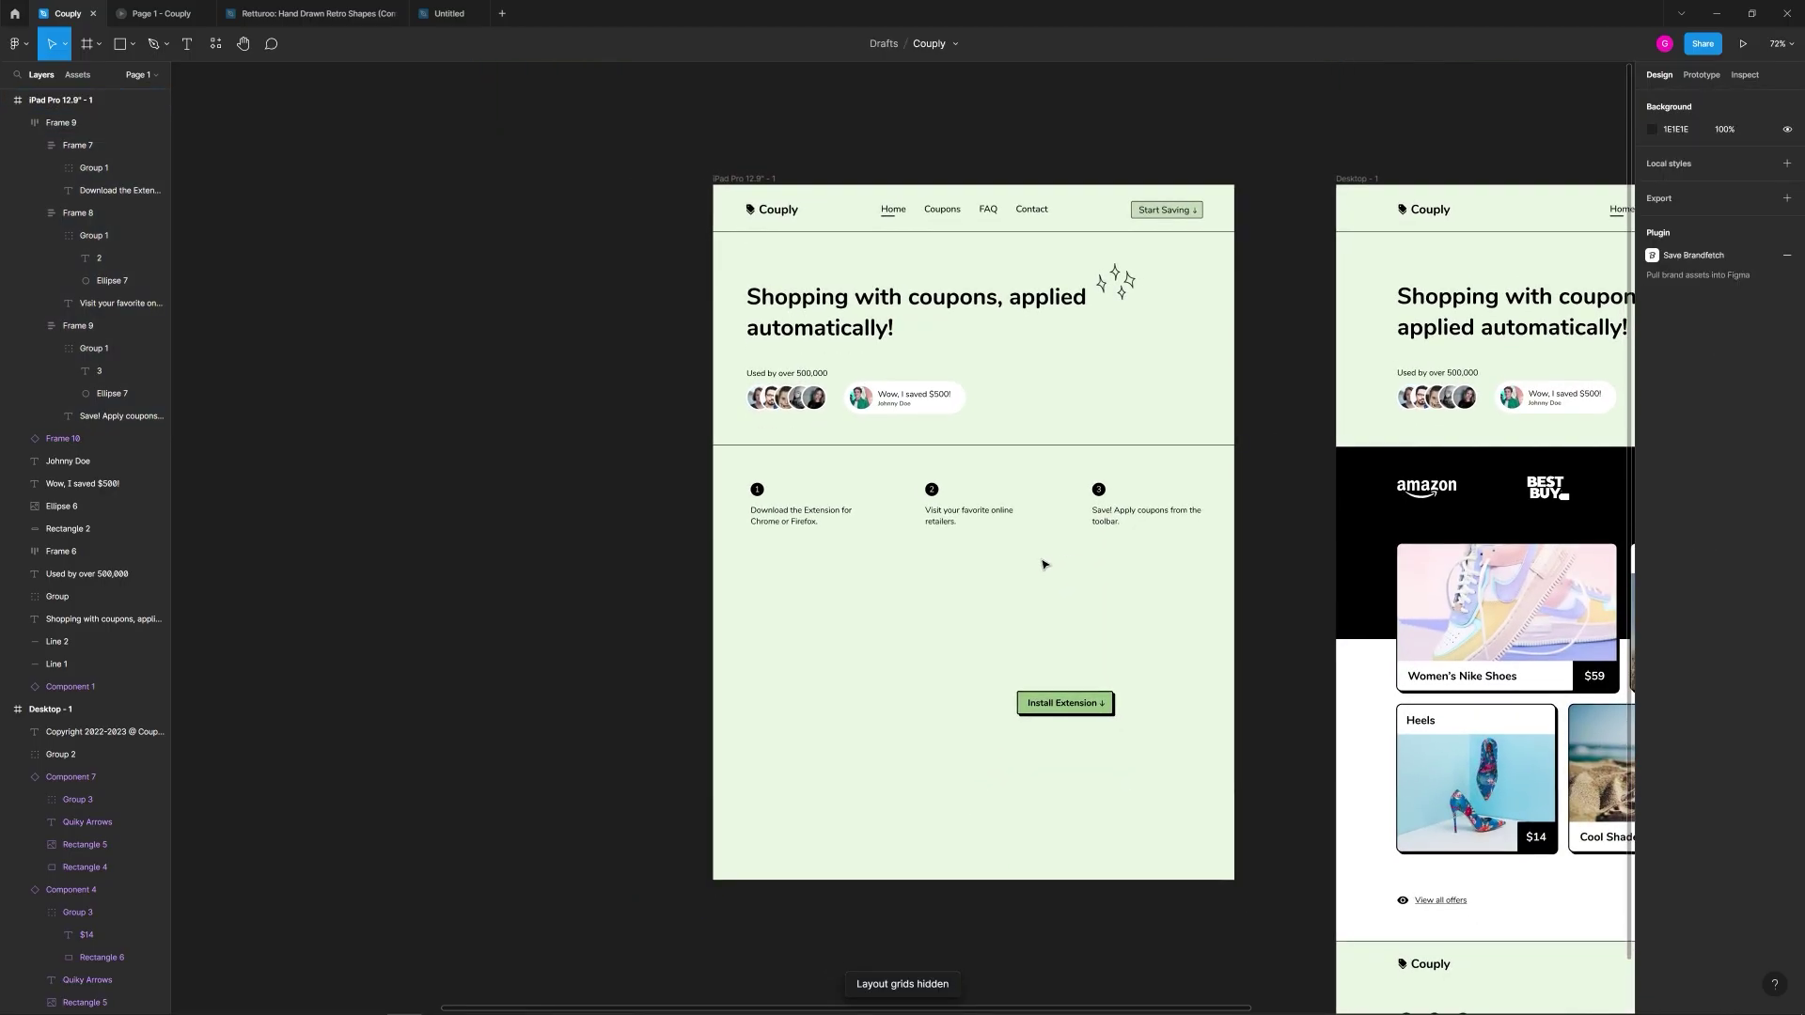
{"action": "scroll", "coordinate": [1063, 563], "scroll_direction": "up", "scroll_amount": 3, "text": "ctrl"}
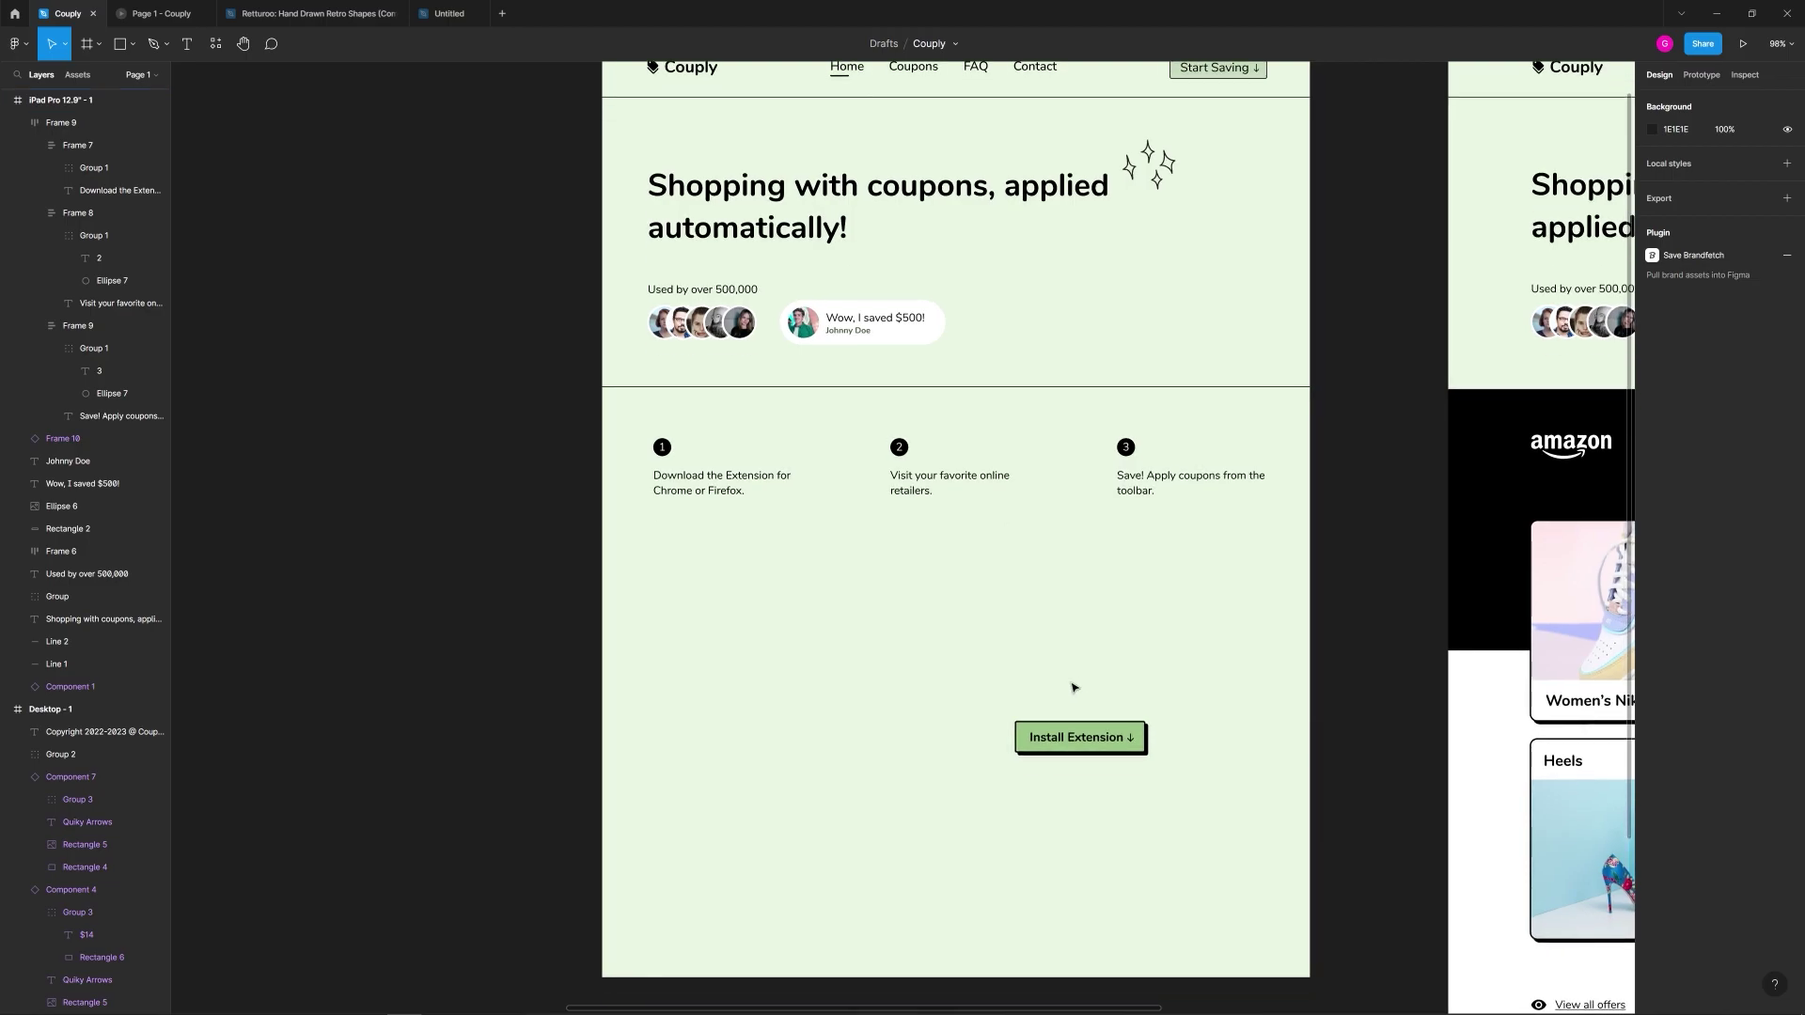
{"action": "left_click_drag", "start_coordinate": [1086, 736], "coordinate": [945, 543]}
{"action": "key", "text": "ctrl+z"}
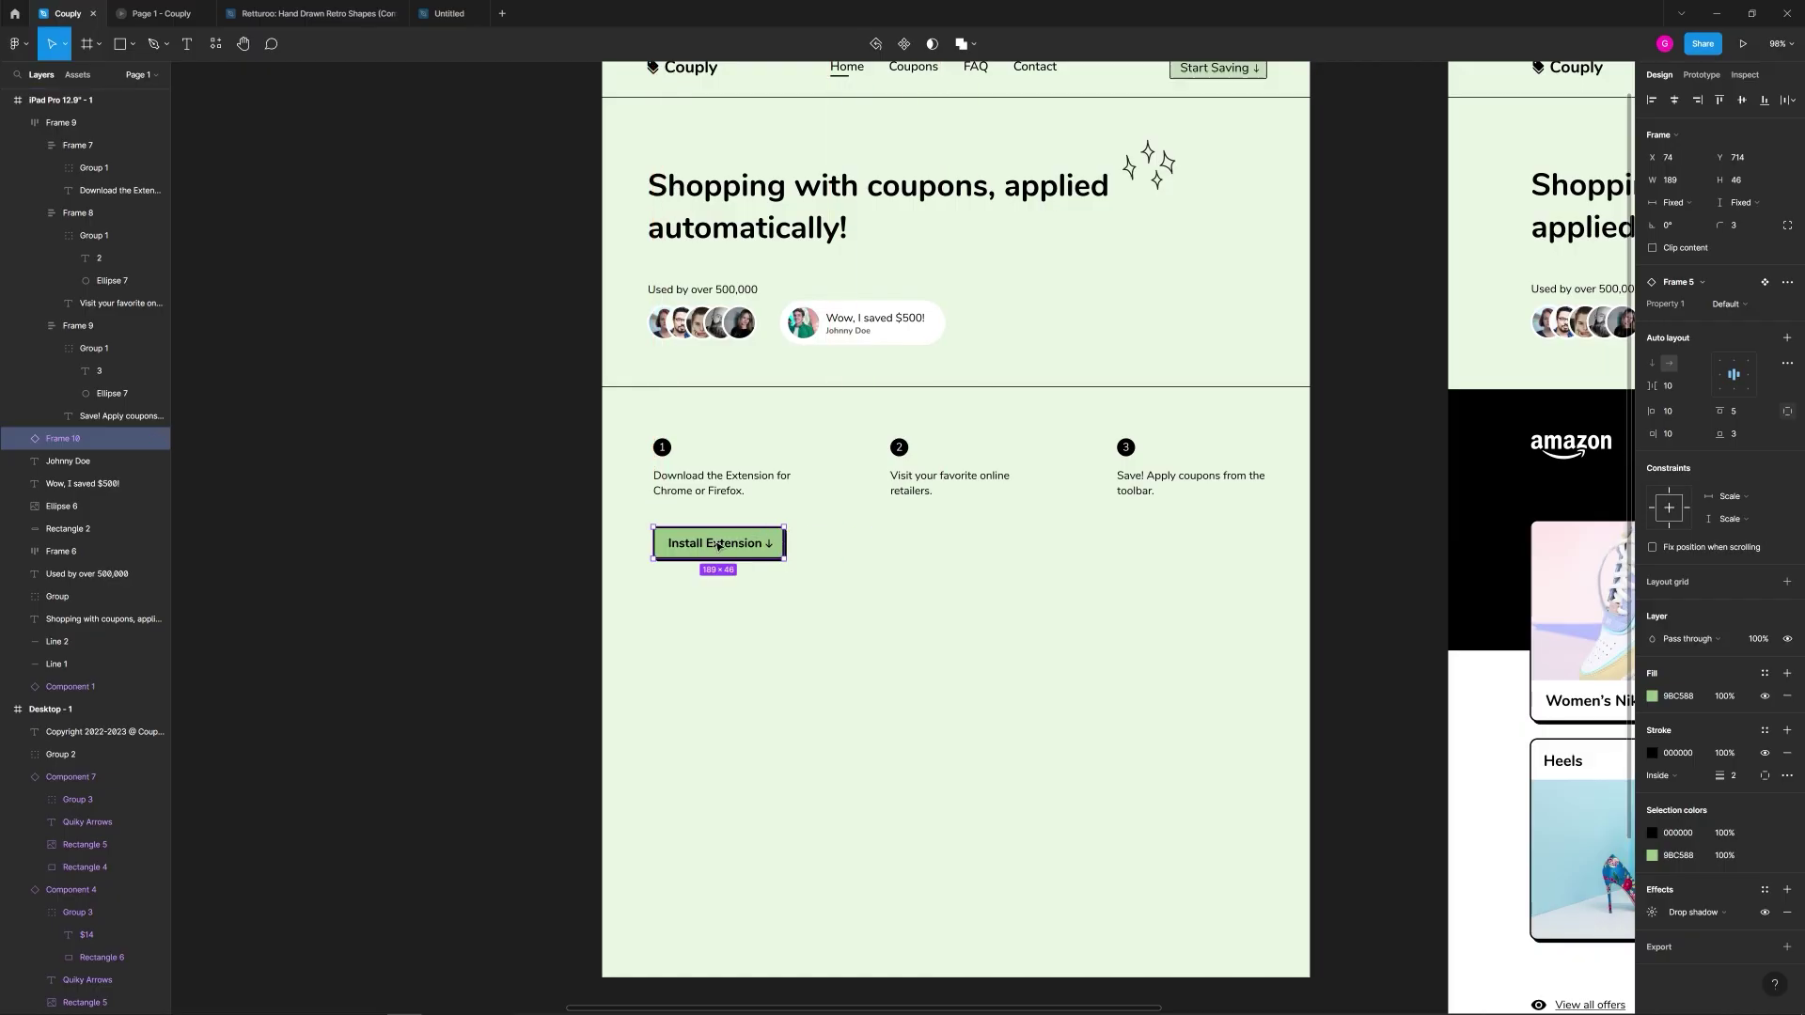
{"action": "left_click", "coordinate": [893, 575]}
{"action": "left_click_drag", "start_coordinate": [990, 617], "coordinate": [826, 532]}
{"action": "scroll", "coordinate": [983, 508], "scroll_direction": "down", "scroll_amount": 5}
{"action": "scroll", "coordinate": [754, 507], "scroll_direction": "up", "scroll_amount": 3}
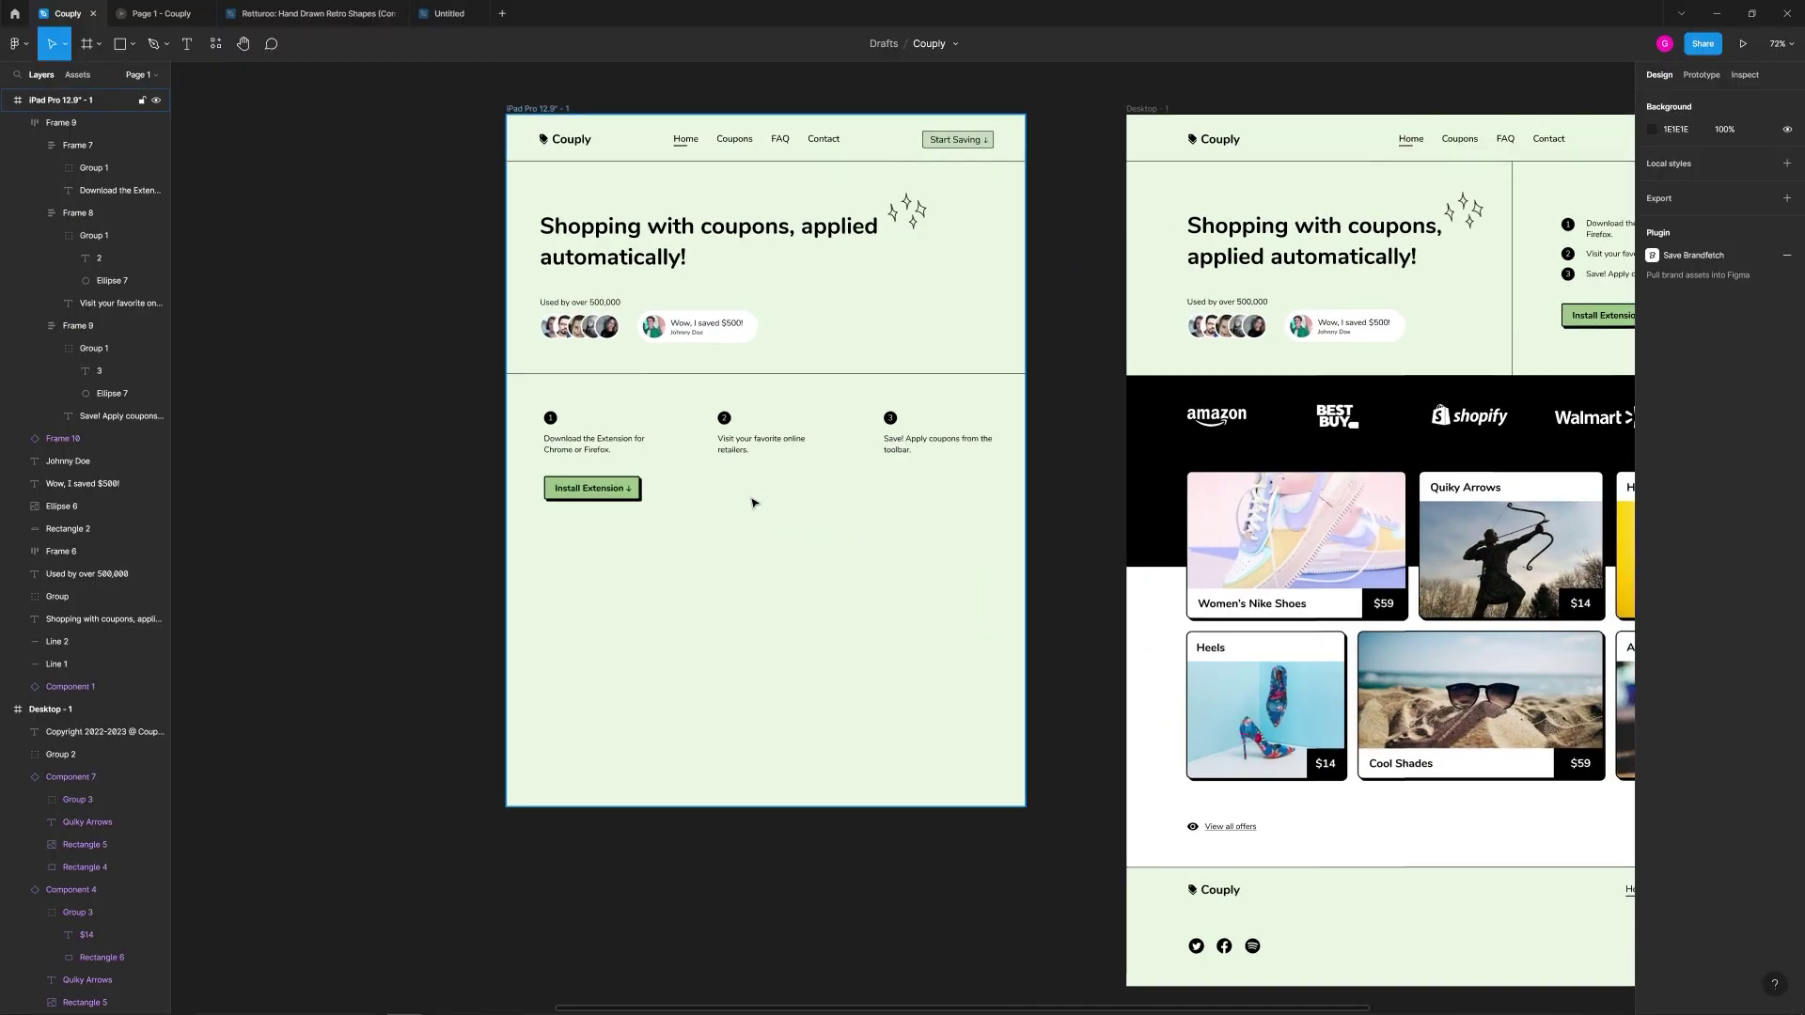
{"action": "scroll", "coordinate": [729, 511], "scroll_direction": "up", "scroll_amount": 5}
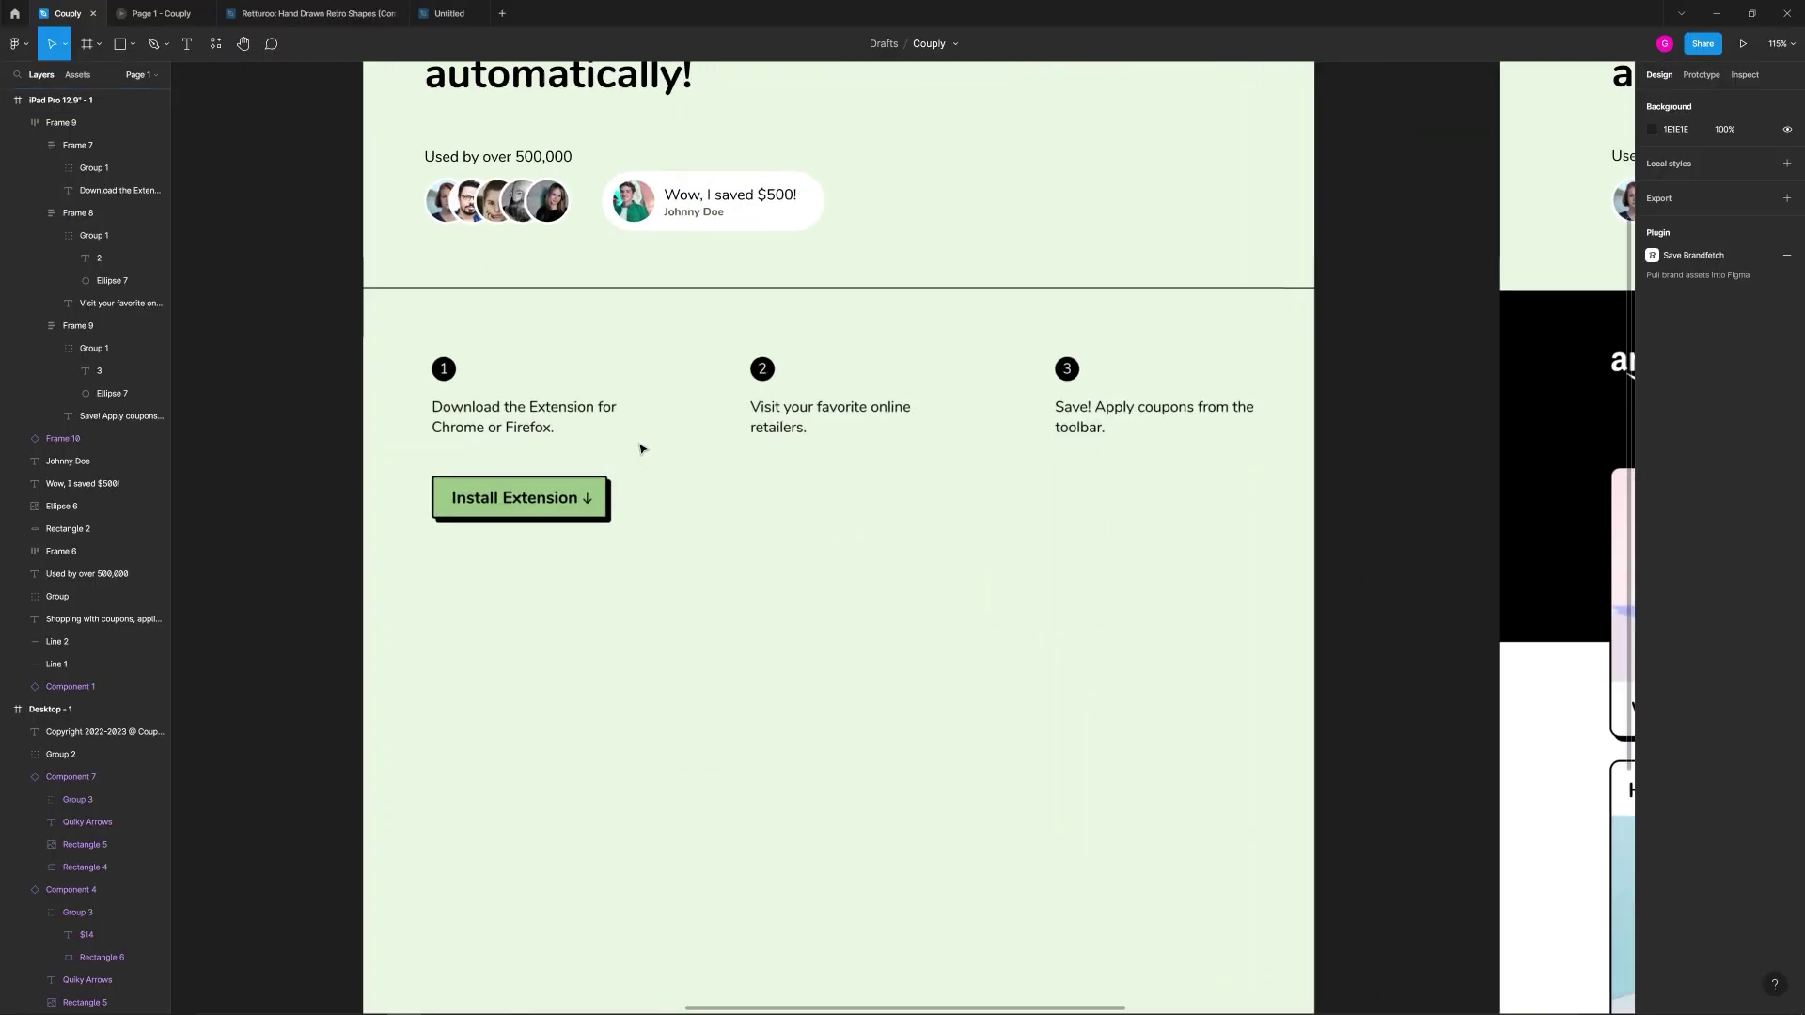
Step: Widen the first step's text box to about 263 px and the second step's until its text fits on one line
{"action": "left_click", "coordinate": [557, 422]}
{"action": "left_click_drag", "start_coordinate": [660, 416], "coordinate": [675, 416]}
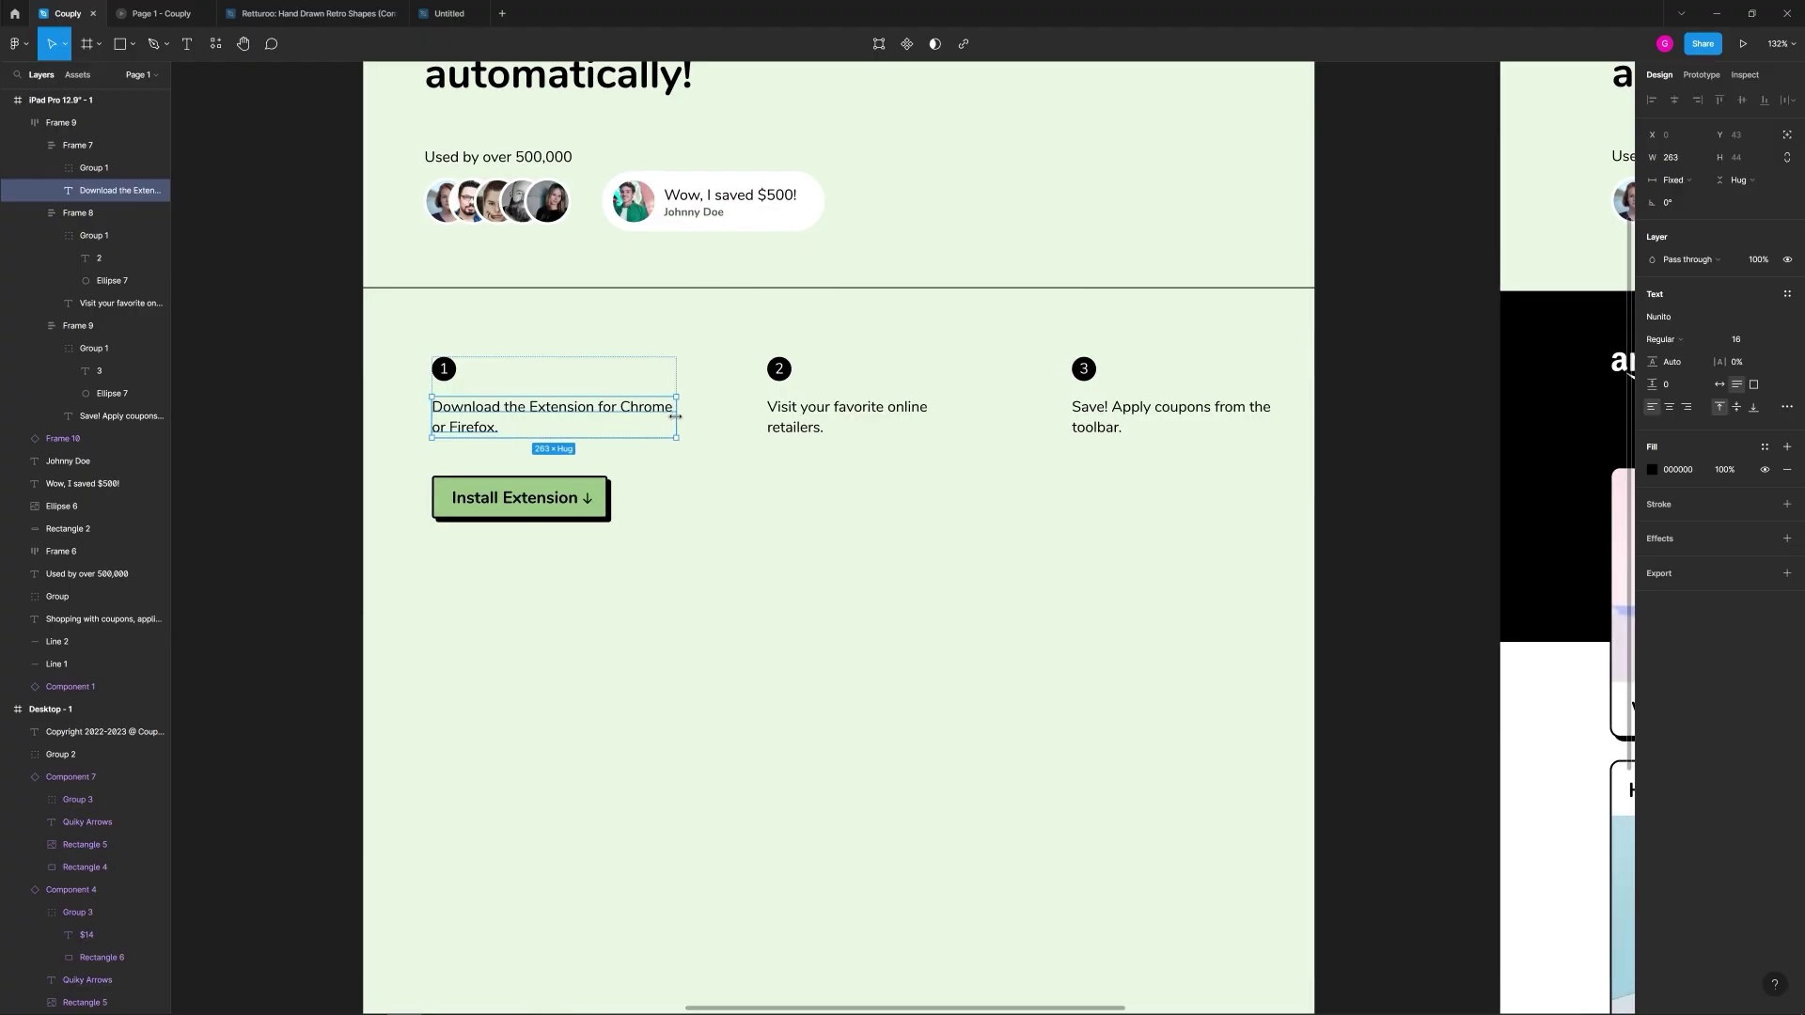
{"action": "left_click", "coordinate": [832, 429]}
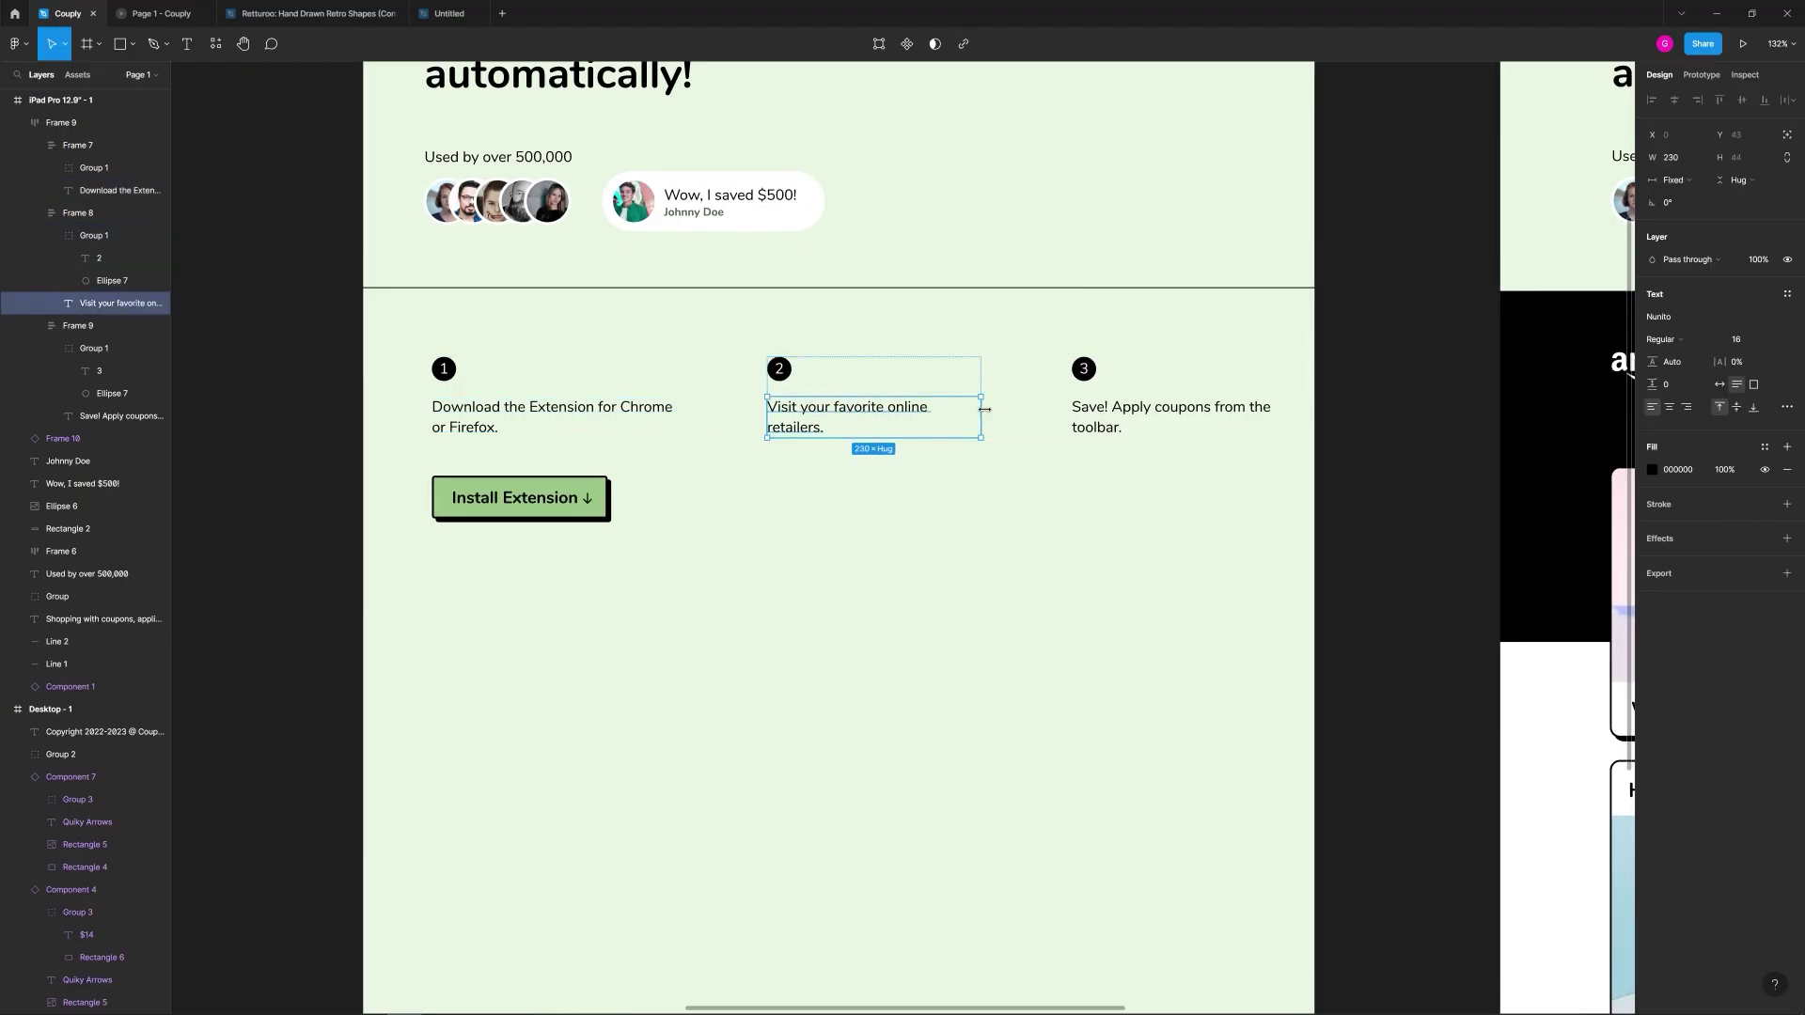
{"action": "left_click_drag", "start_coordinate": [985, 409], "coordinate": [991, 408]}
Step: Reduce the gap between the three steps to 80, checking the row against the layout grid
{"action": "left_click", "coordinate": [1131, 421]}
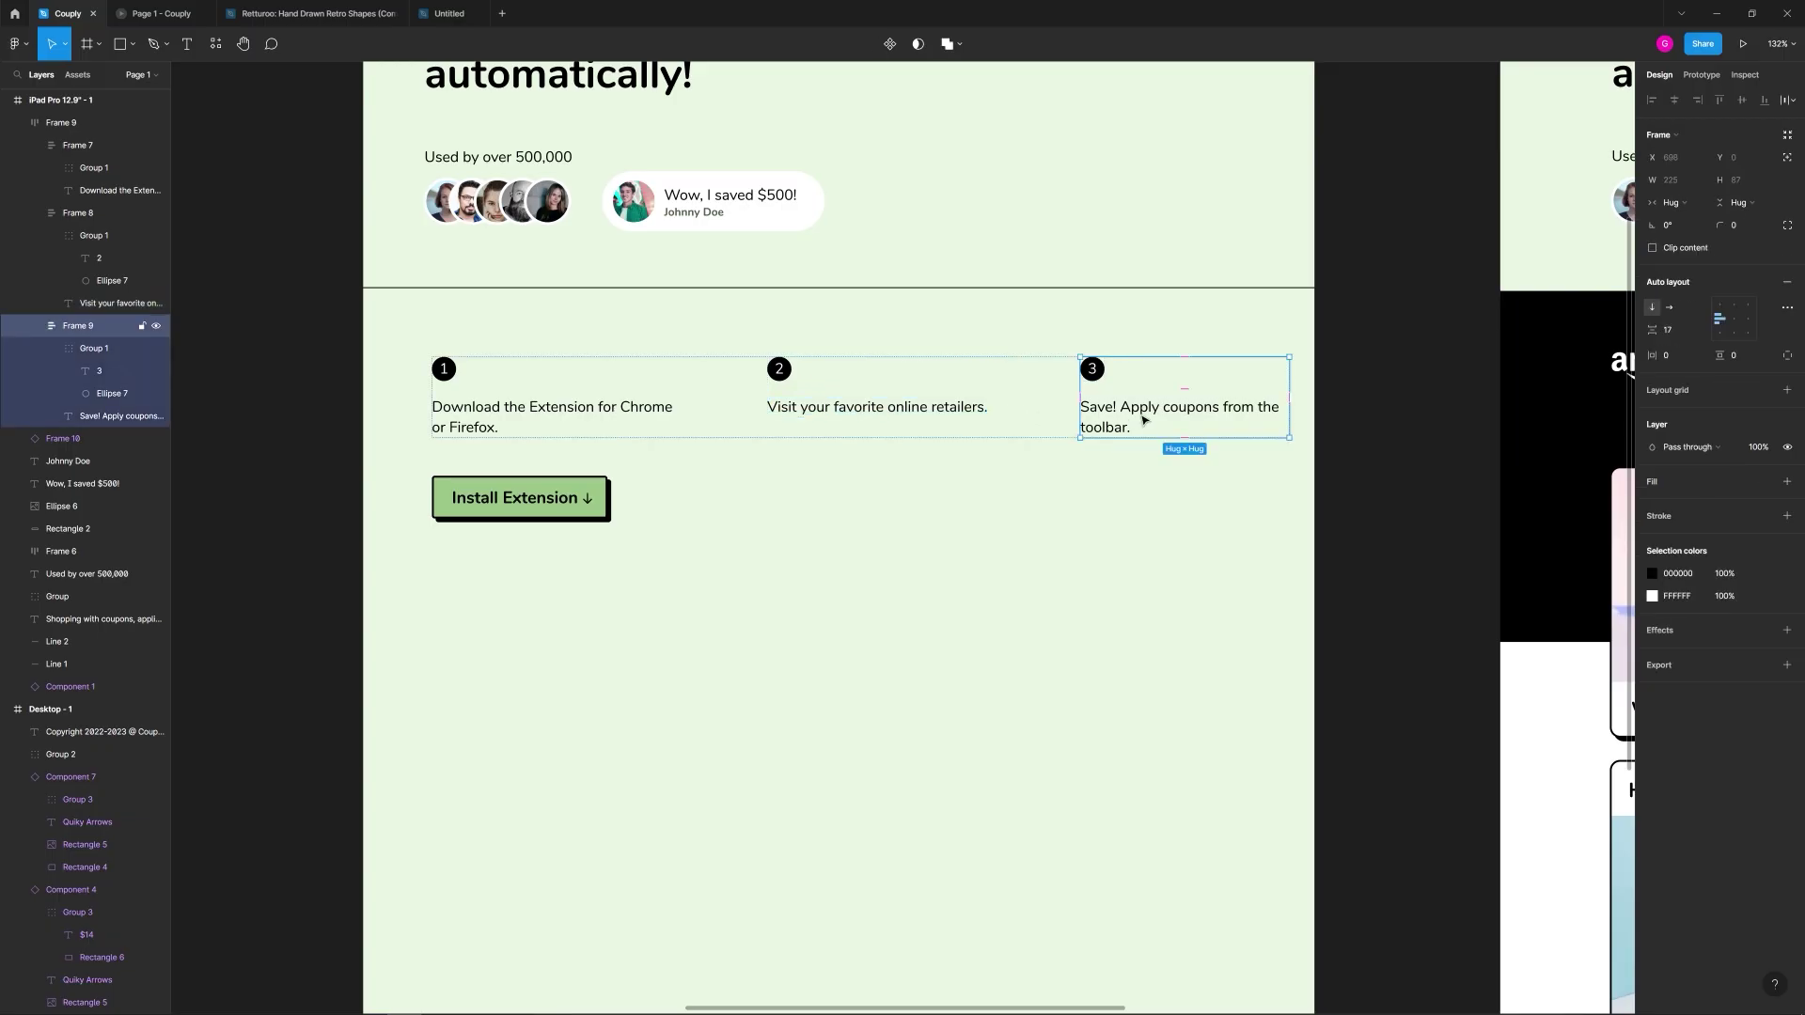
{"action": "left_click", "coordinate": [1046, 420]}
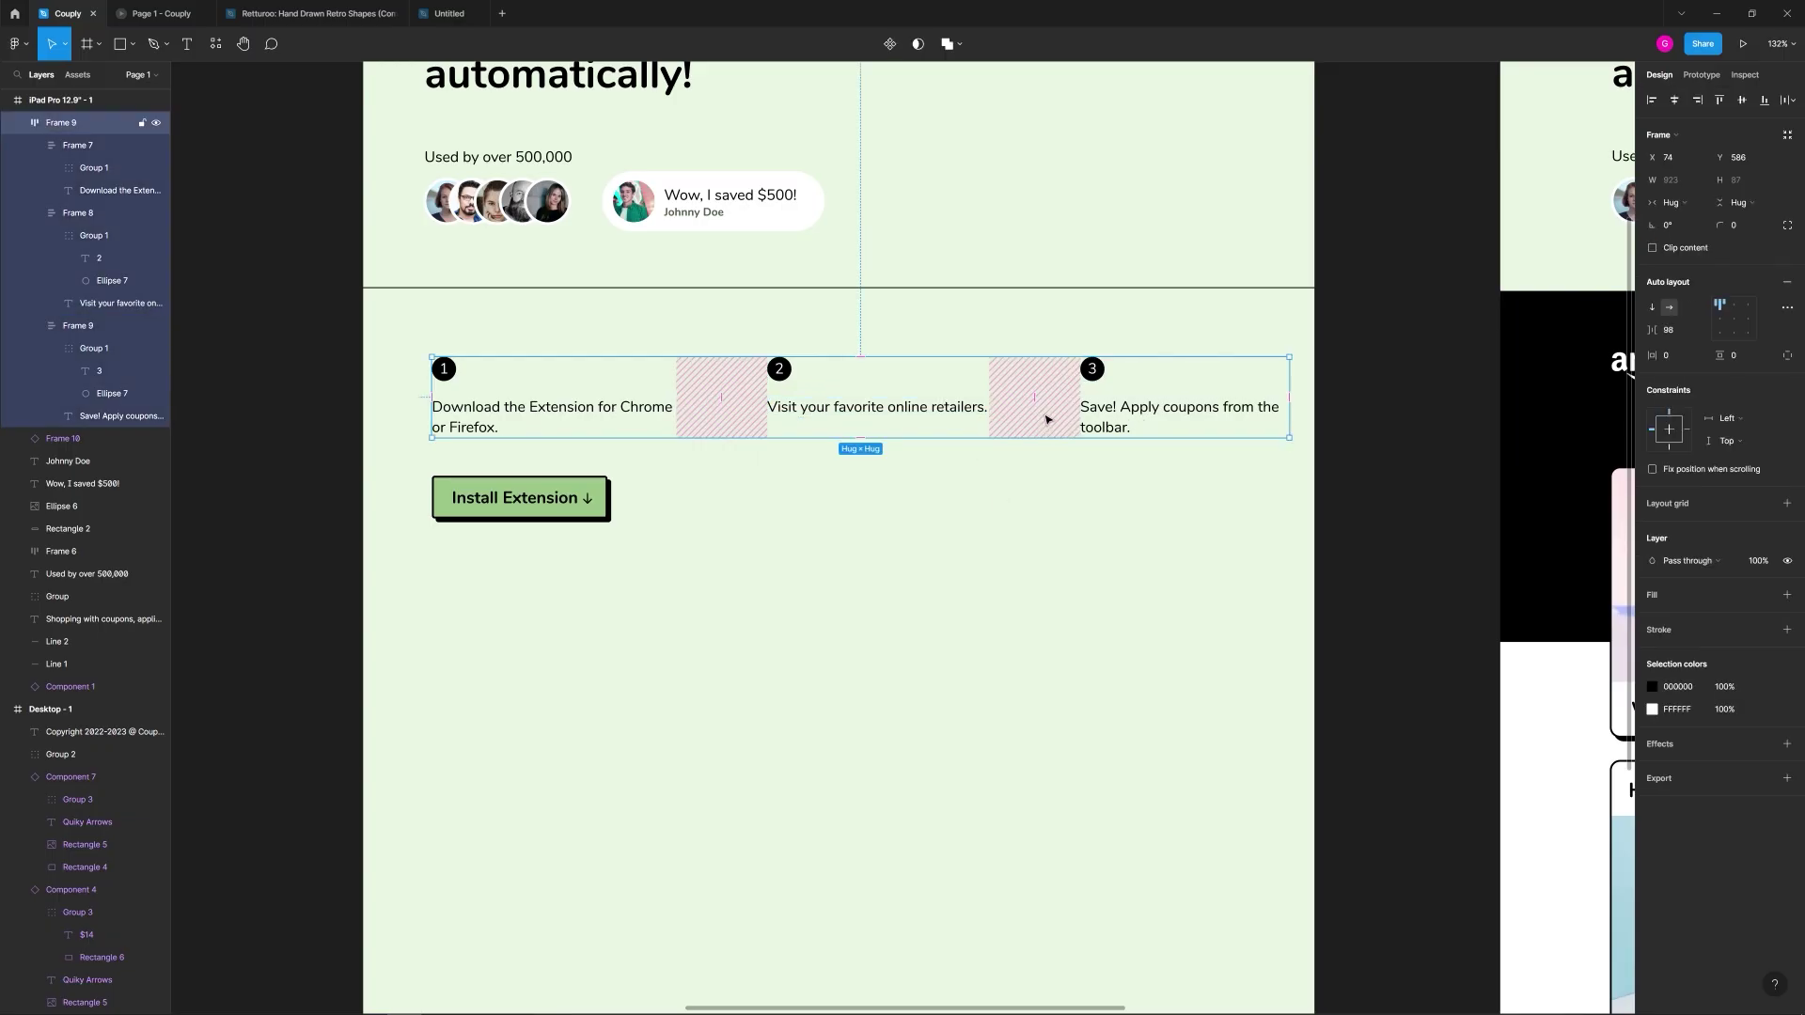
{"action": "left_click_drag", "start_coordinate": [1039, 401], "coordinate": [1017, 391]}
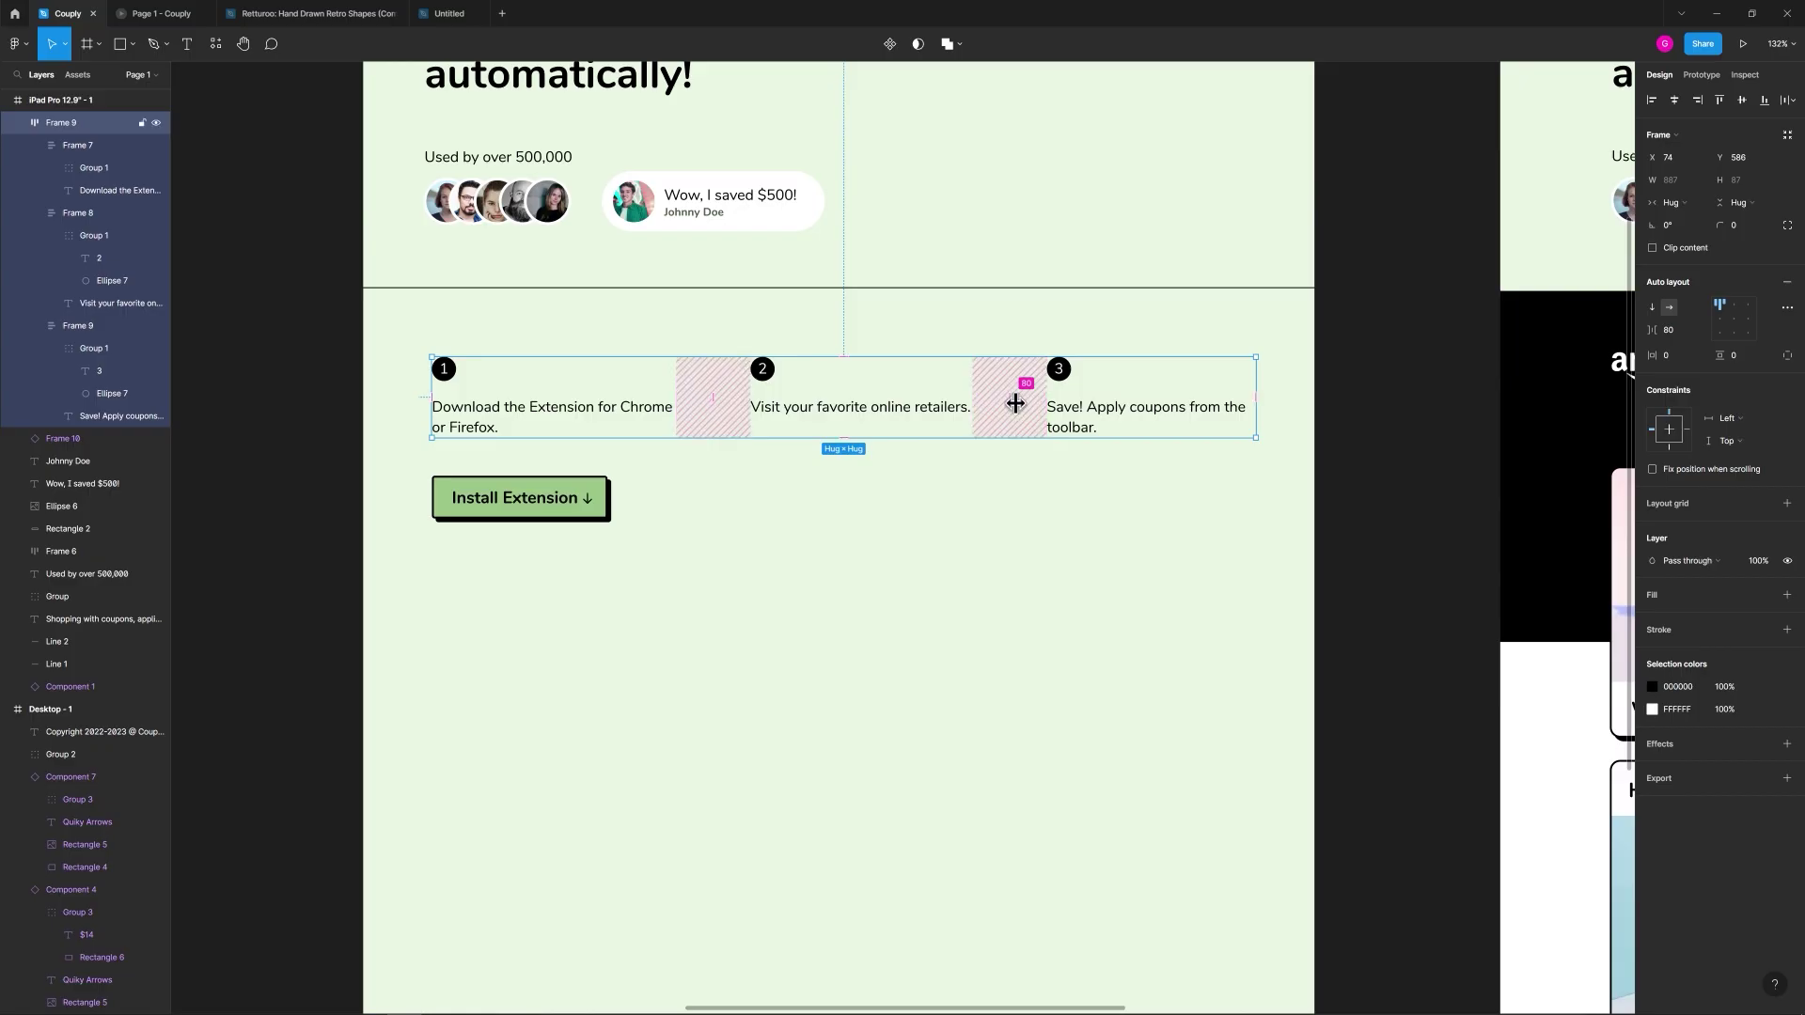
{"action": "key", "text": "ctrl+shift+4"}
{"action": "key", "text": "ctrl+shift+4"}
{"action": "left_click", "coordinate": [1047, 511]}
{"action": "scroll", "coordinate": [987, 516], "scroll_direction": "down", "scroll_amount": 5}
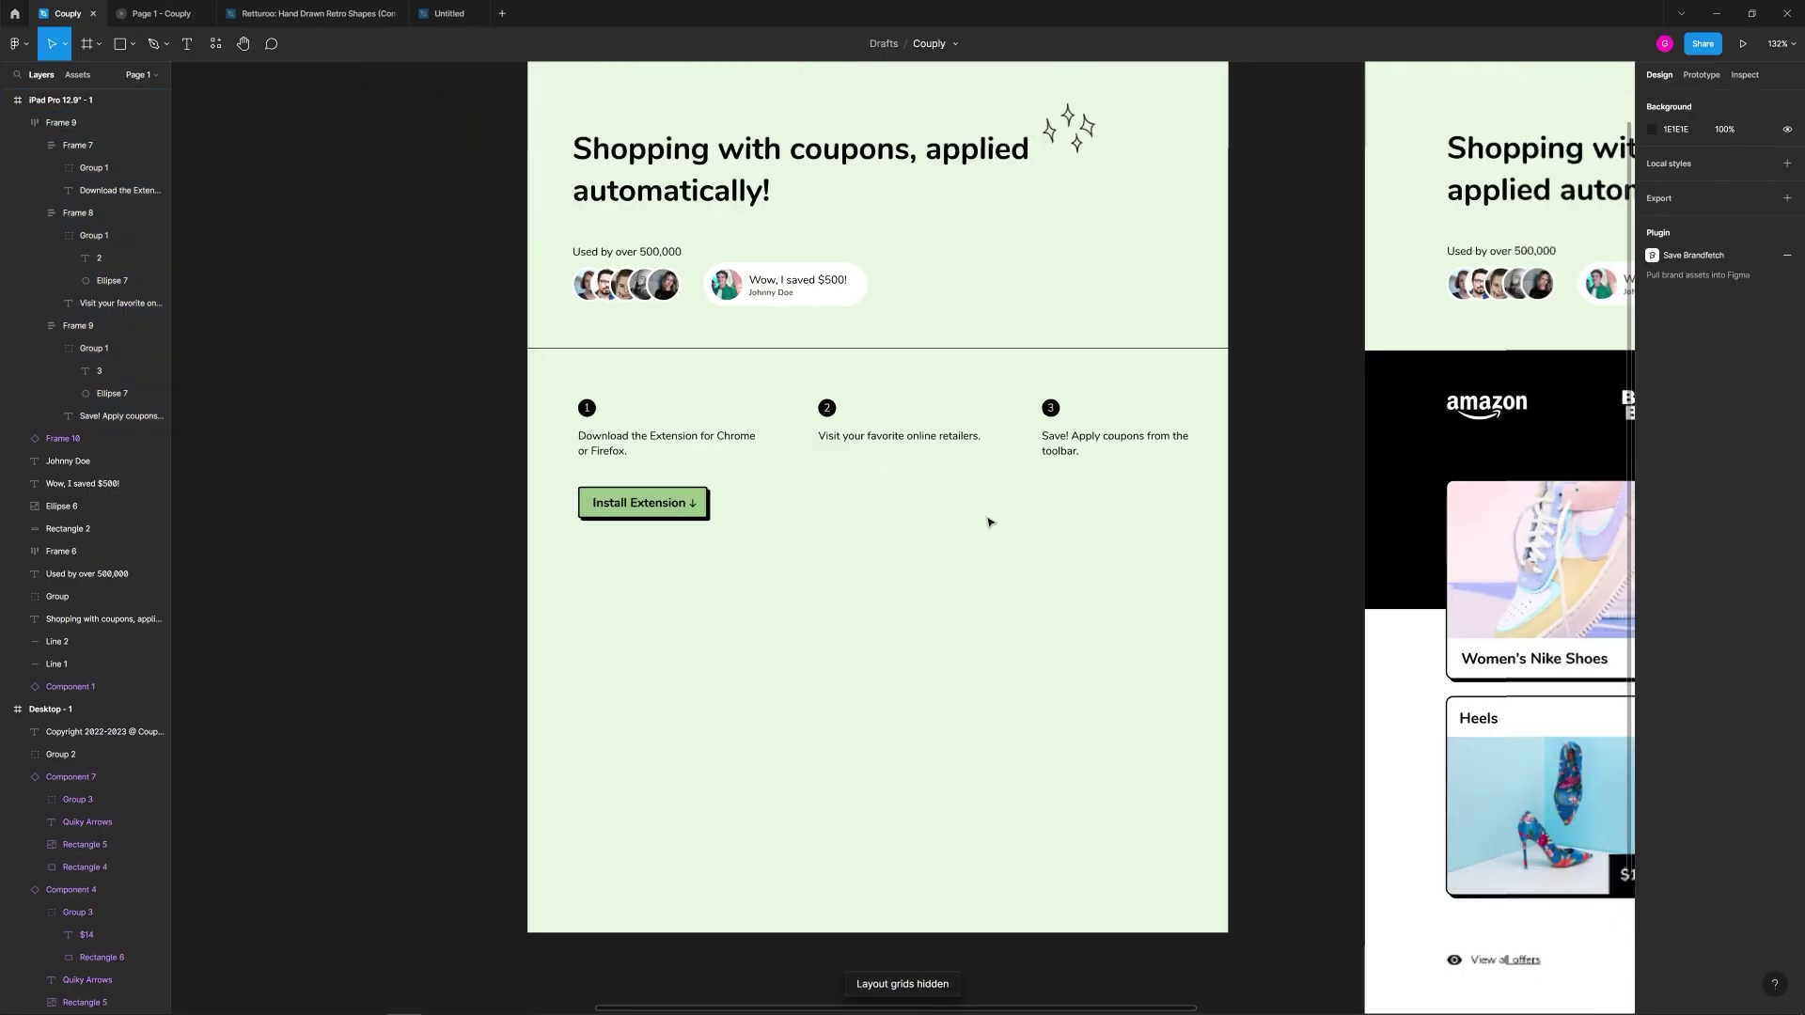
{"action": "scroll", "coordinate": [918, 545], "scroll_direction": "up", "scroll_amount": 3}
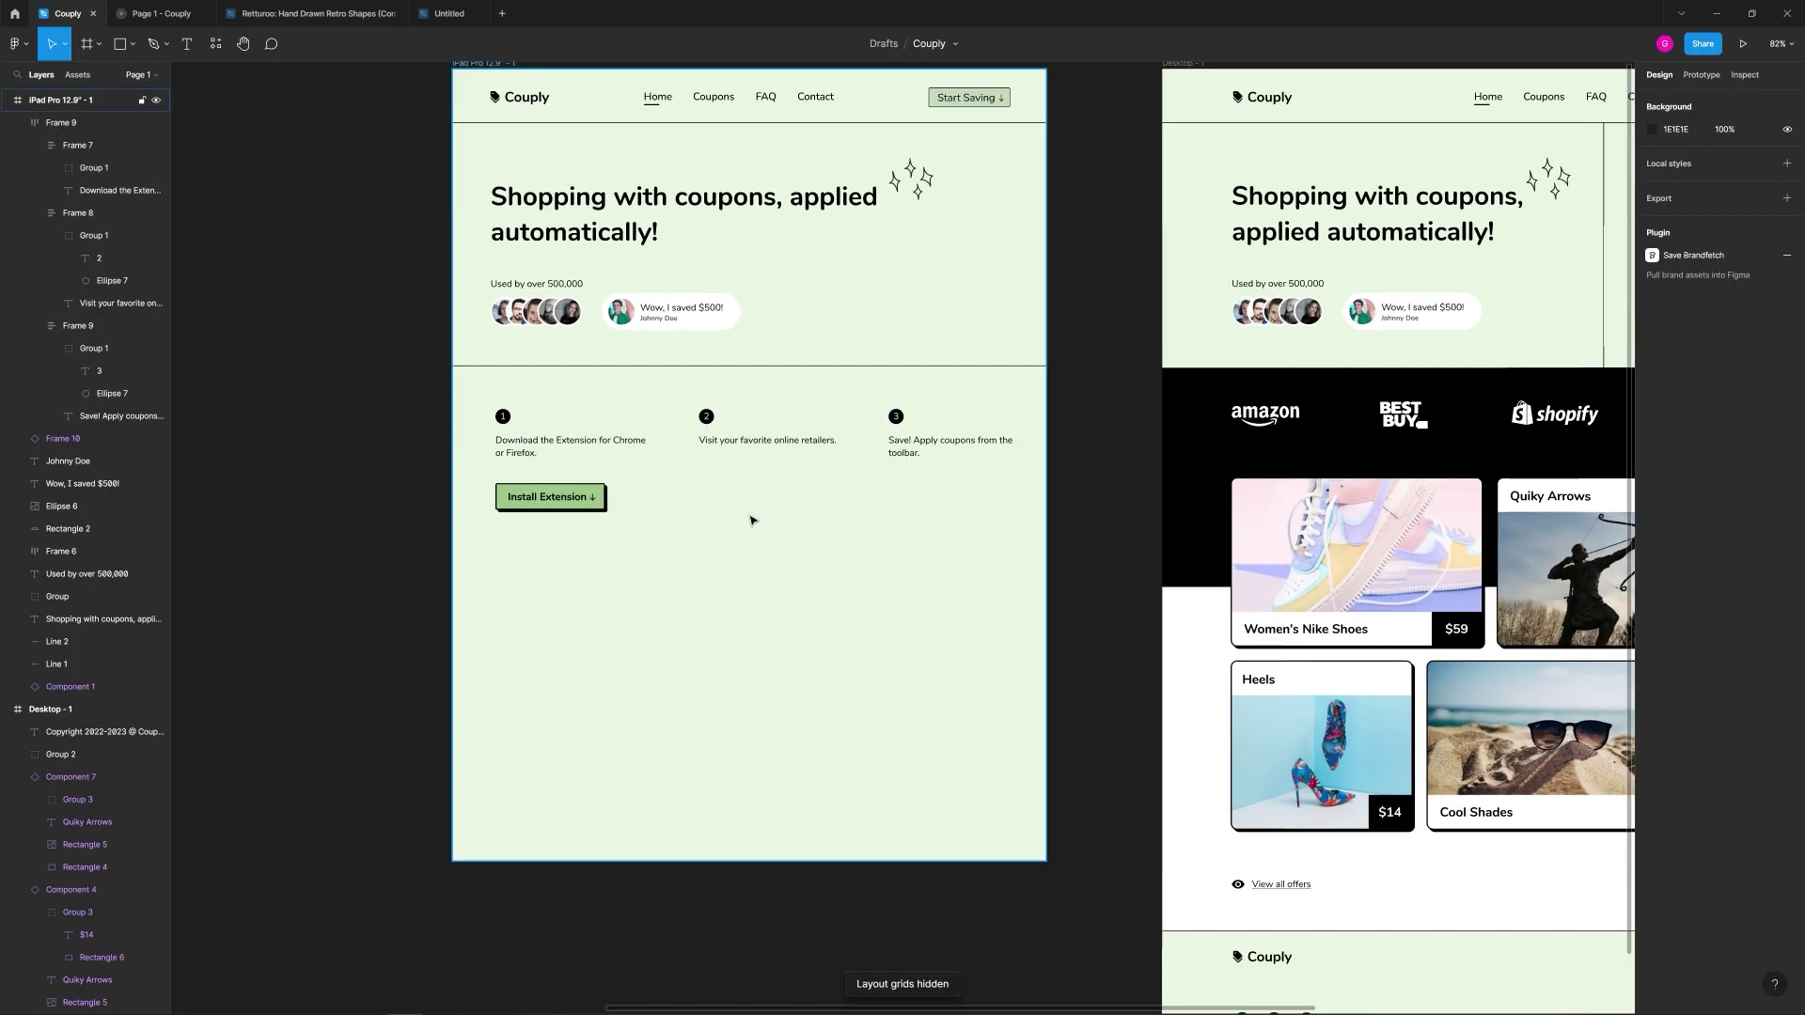
{"action": "left_click_drag", "start_coordinate": [777, 532], "coordinate": [710, 468]}
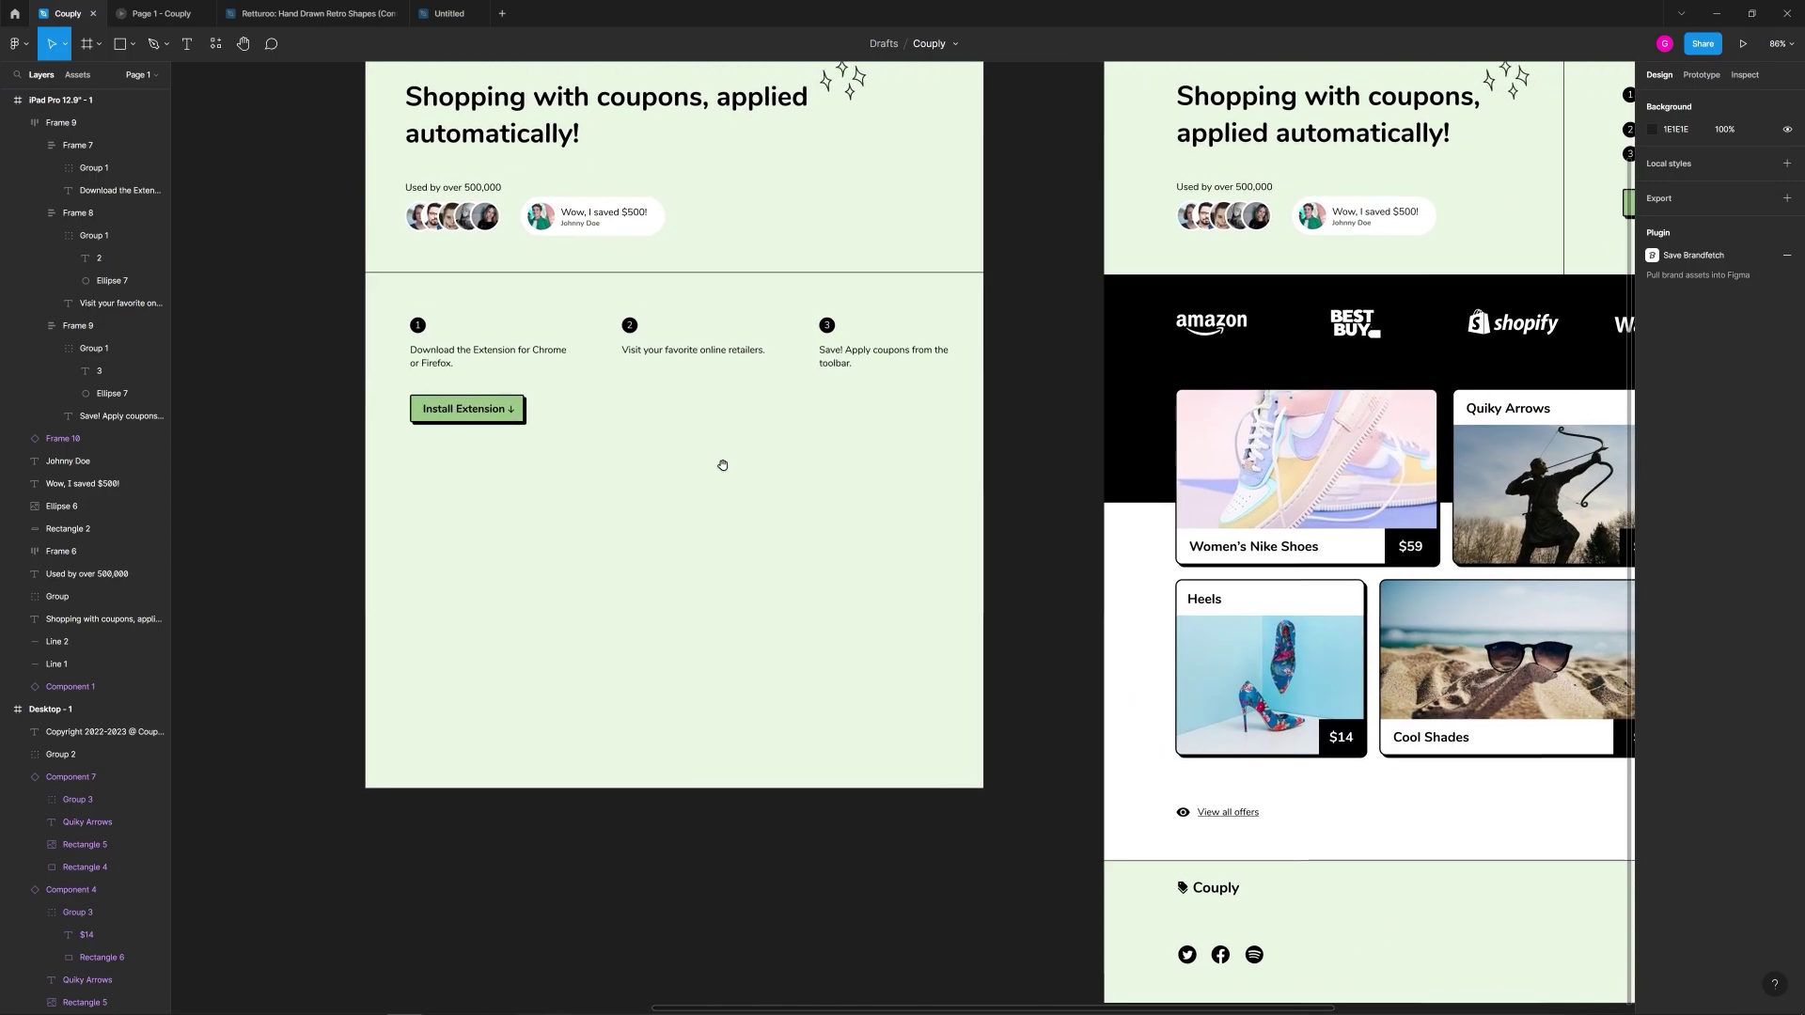
Step: Copy the desktop's black band to below the iPad's Install Extension button at Y 821 and narrow it to about 1048 px wide
{"action": "left_click", "coordinate": [1189, 321]}
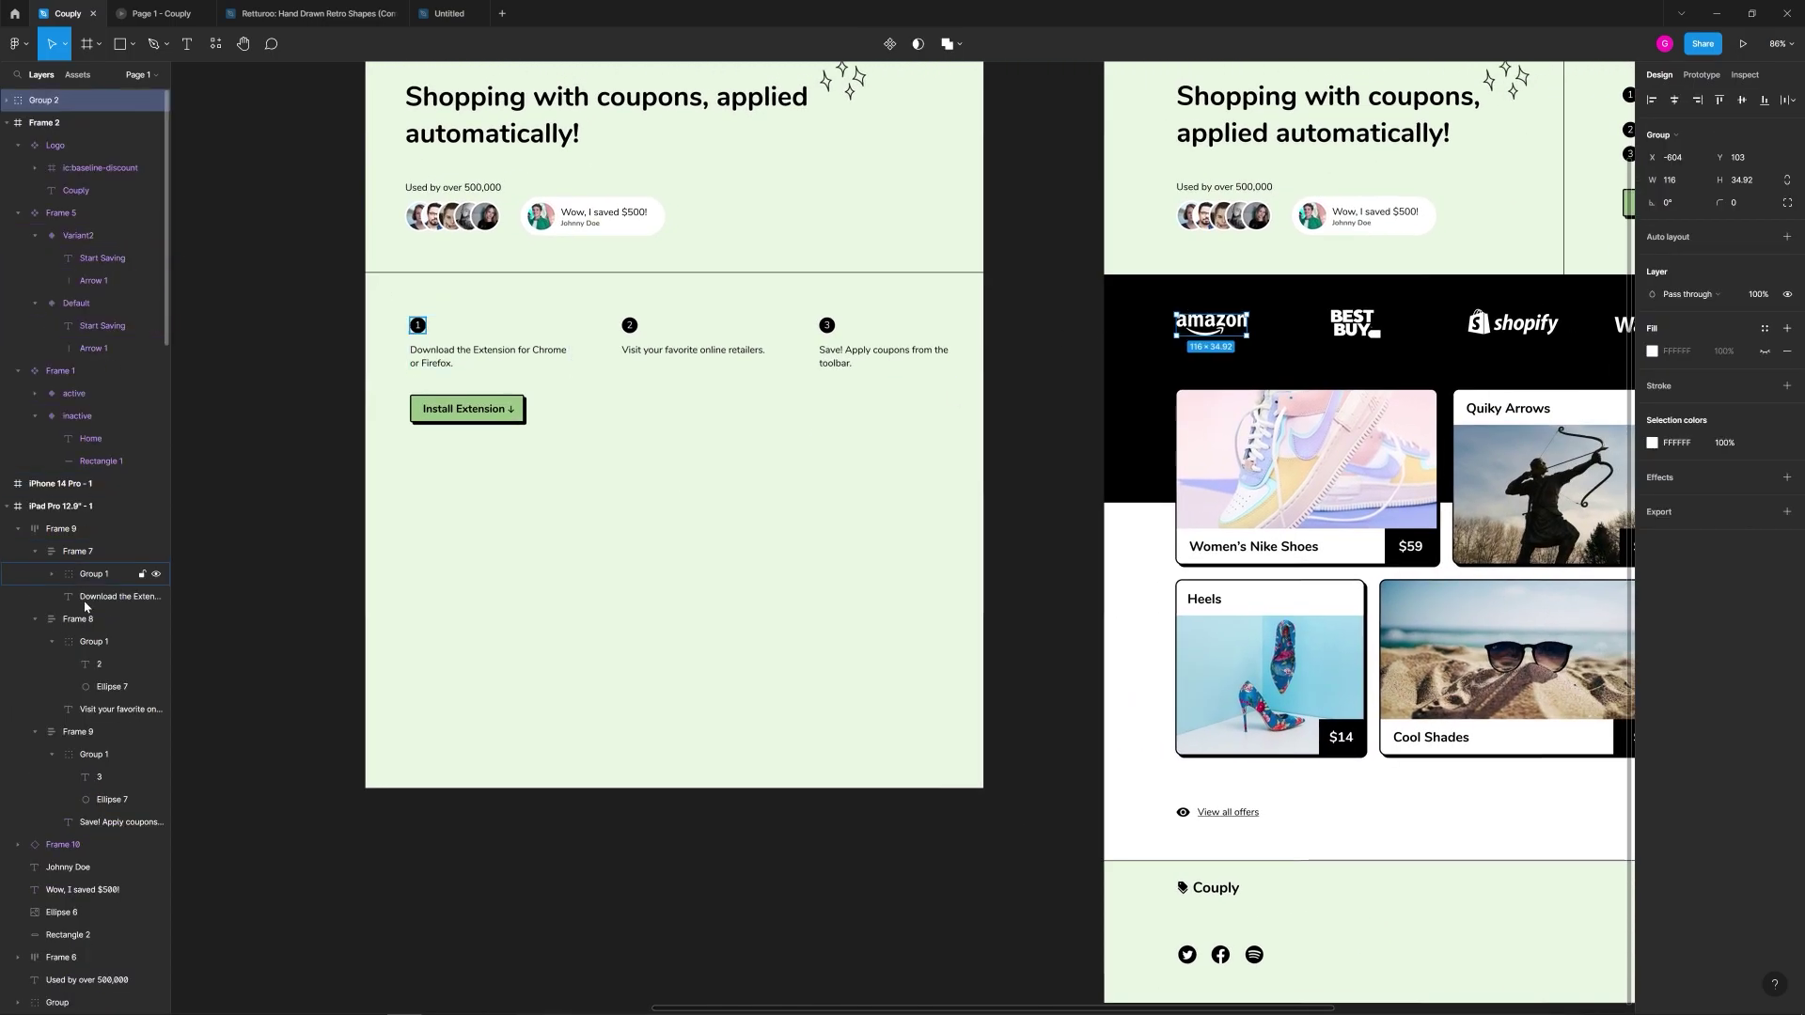
{"action": "scroll", "coordinate": [120, 696], "scroll_direction": "down", "scroll_amount": 15}
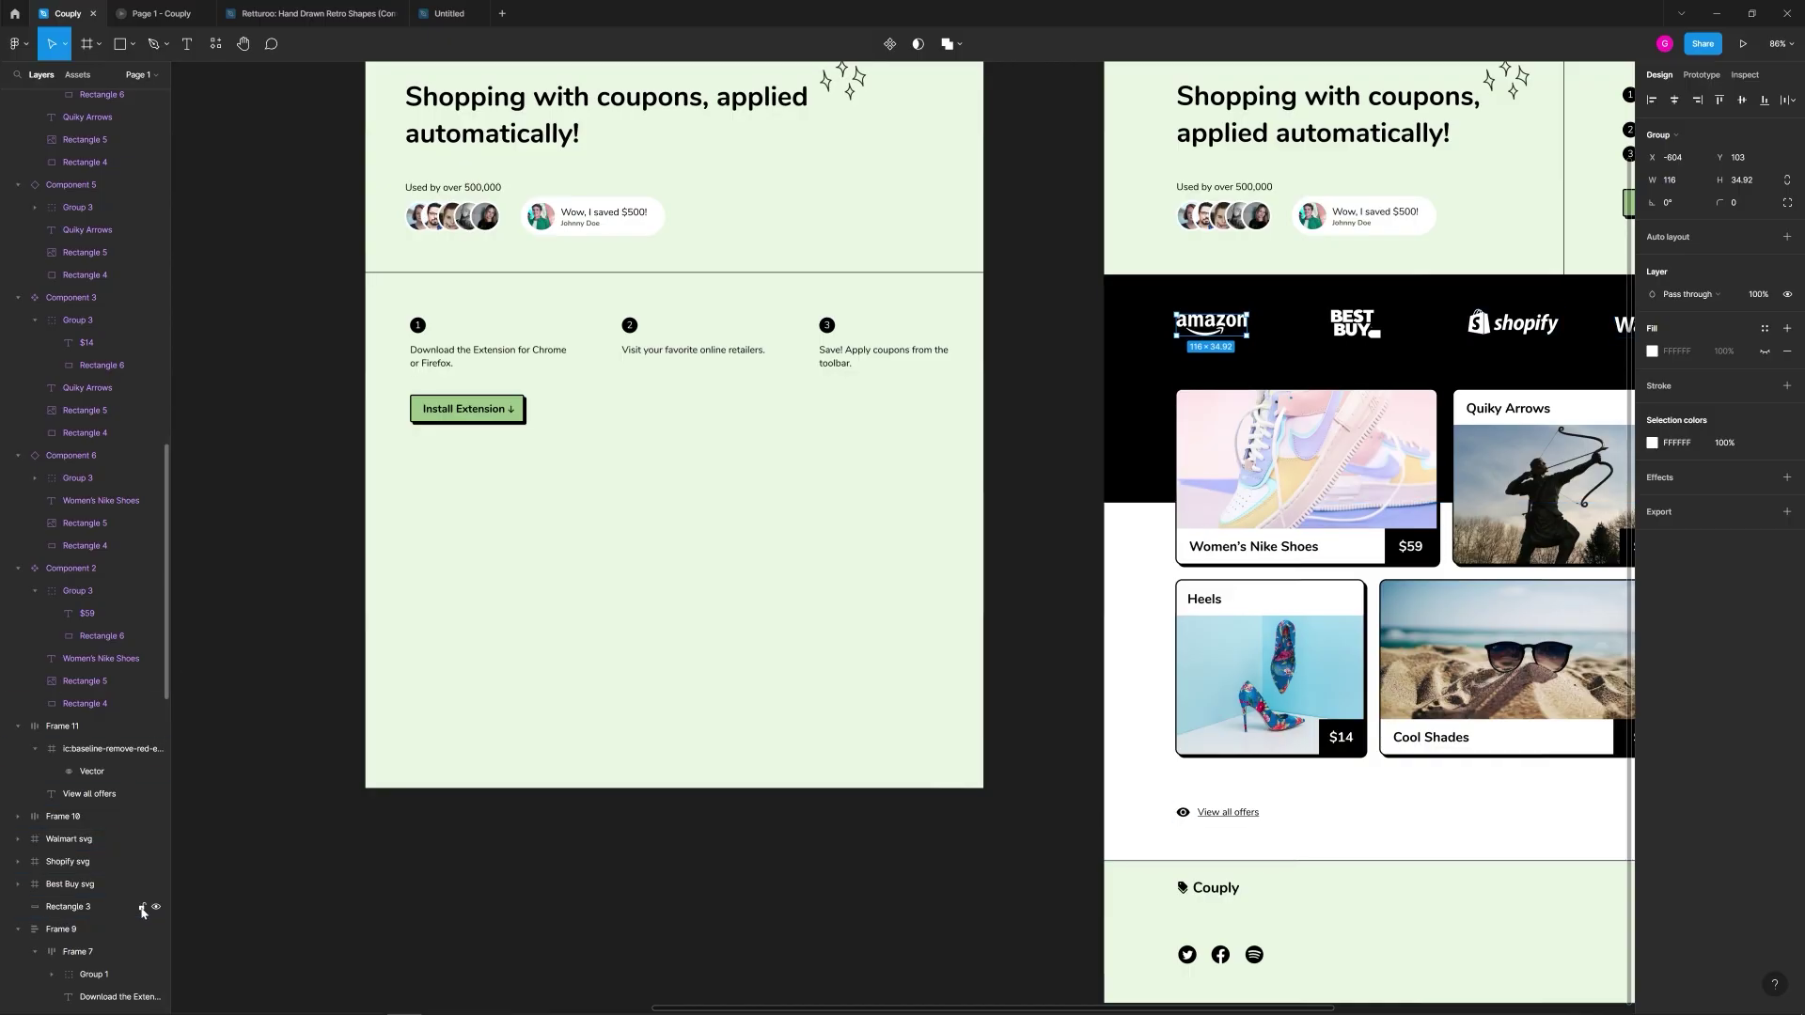
{"action": "left_click", "coordinate": [1121, 414]}
{"action": "scroll", "coordinate": [1119, 418], "scroll_direction": "right", "scroll_amount": 5}
{"action": "scroll", "coordinate": [940, 441], "scroll_direction": "up", "scroll_amount": 1}
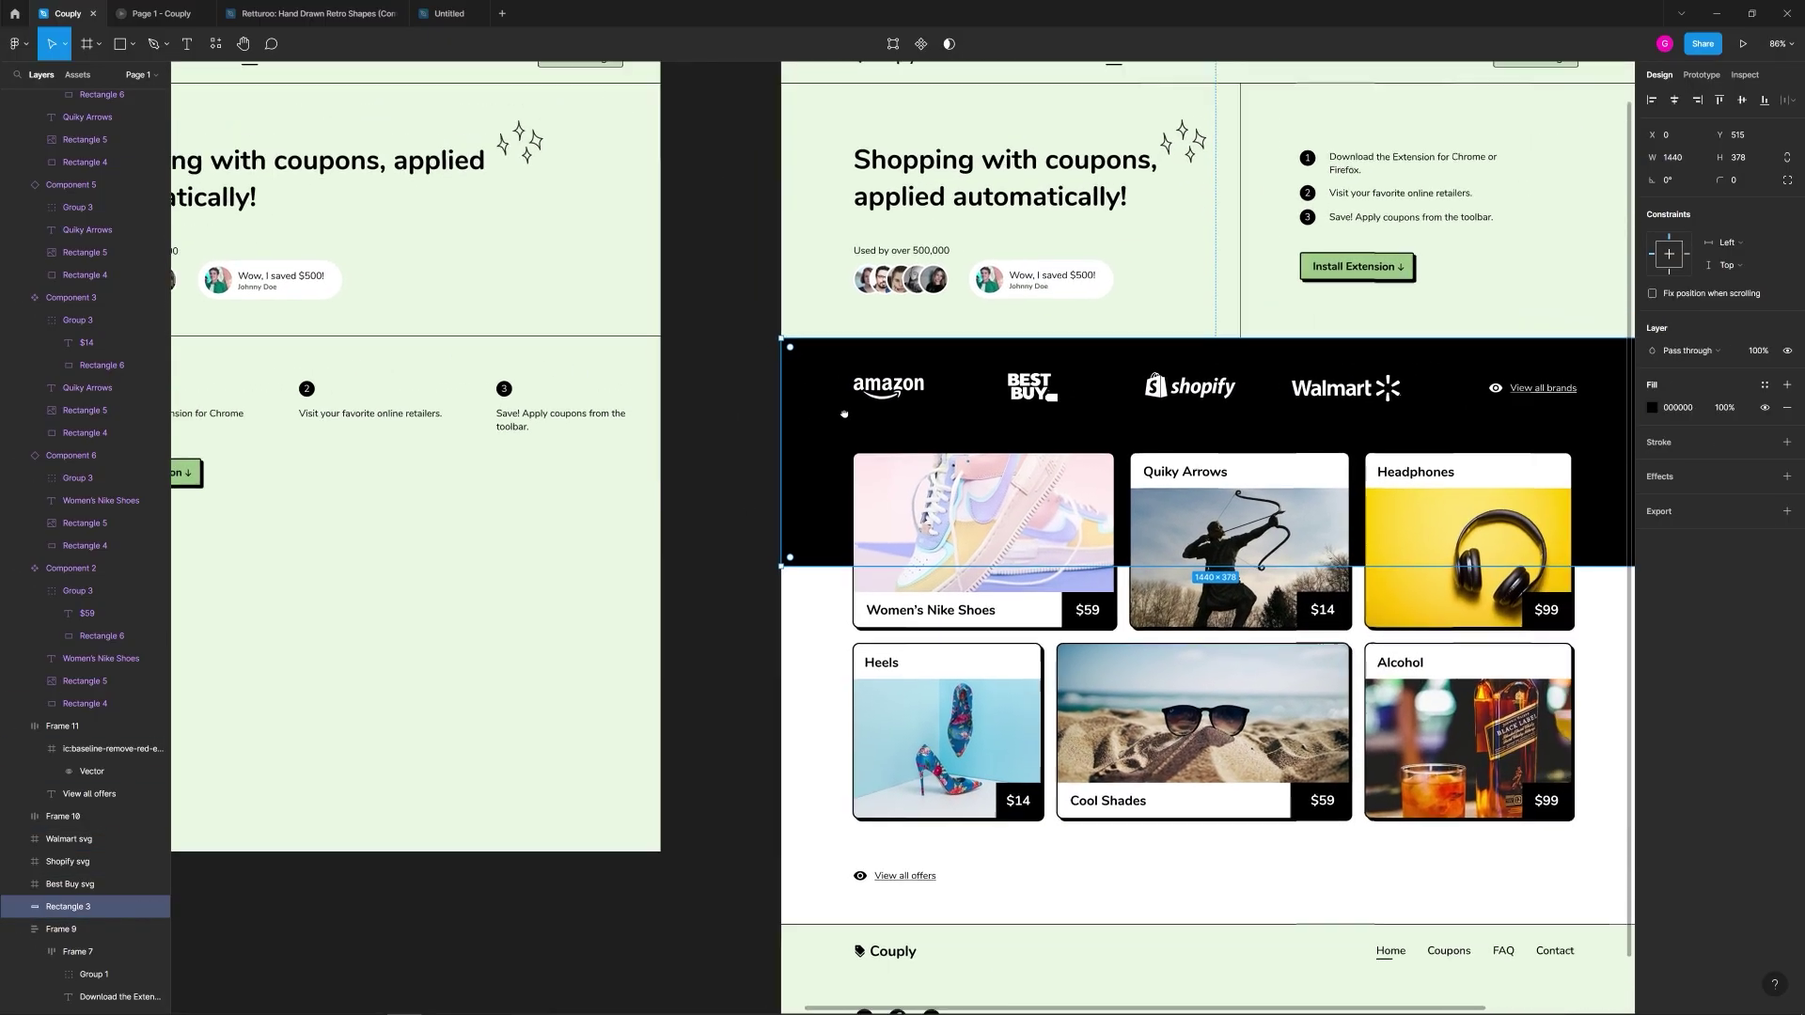
{"action": "scroll", "coordinate": [693, 457], "scroll_direction": "left", "scroll_amount": 7}
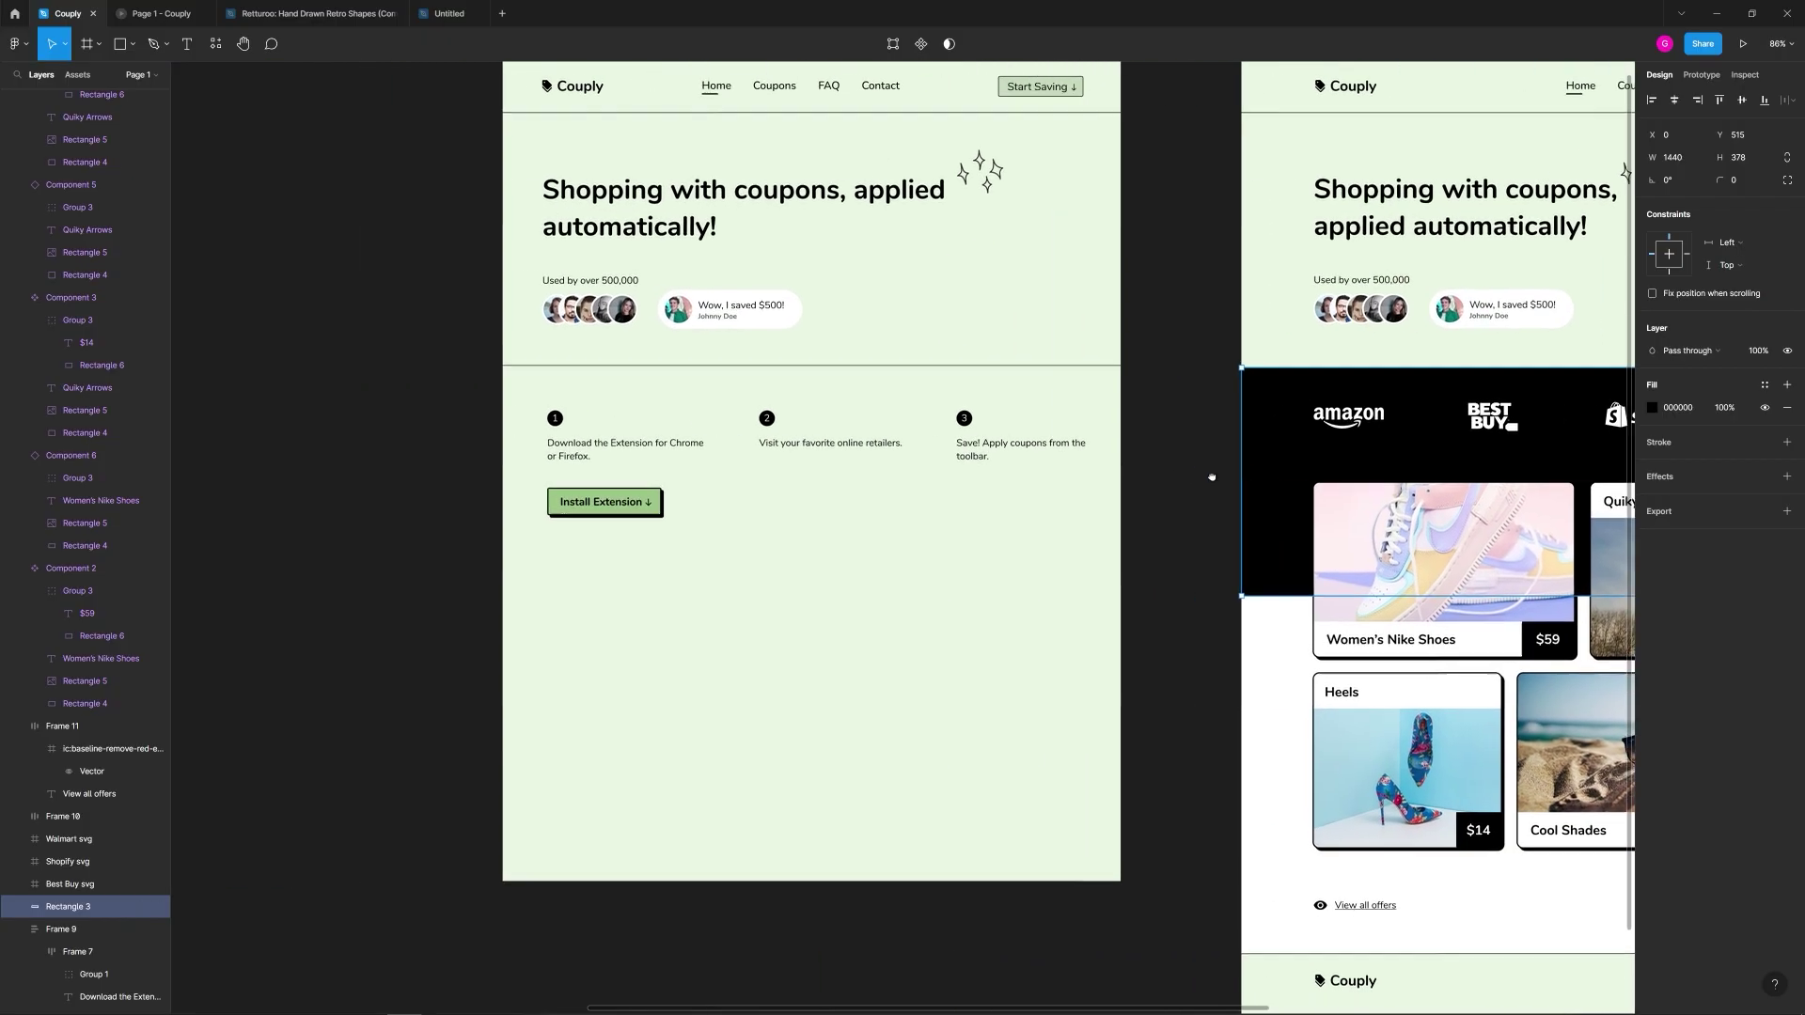
{"action": "left_click_drag", "start_coordinate": [1311, 429], "coordinate": [749, 656]}
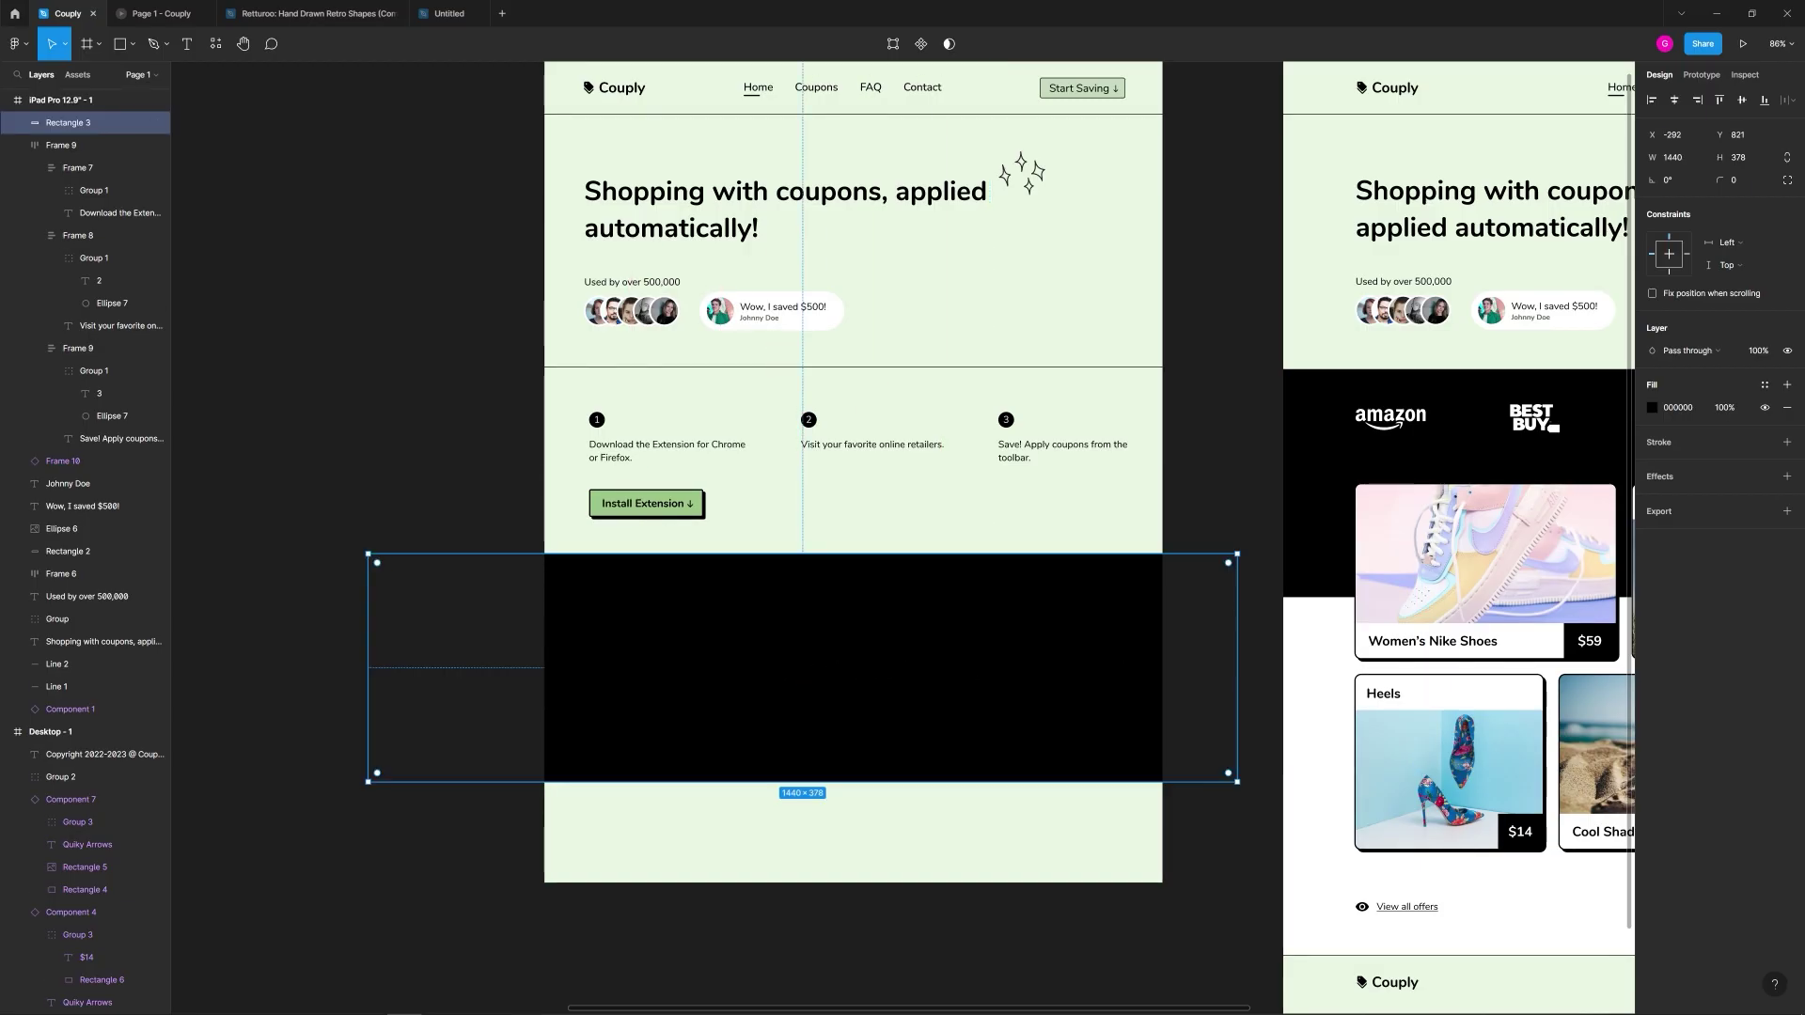
{"action": "left_click_drag", "start_coordinate": [1241, 606], "coordinate": [1168, 612]}
{"action": "left_click_drag", "start_coordinate": [369, 628], "coordinate": [544, 628]}
{"action": "left_click", "coordinate": [979, 505]}
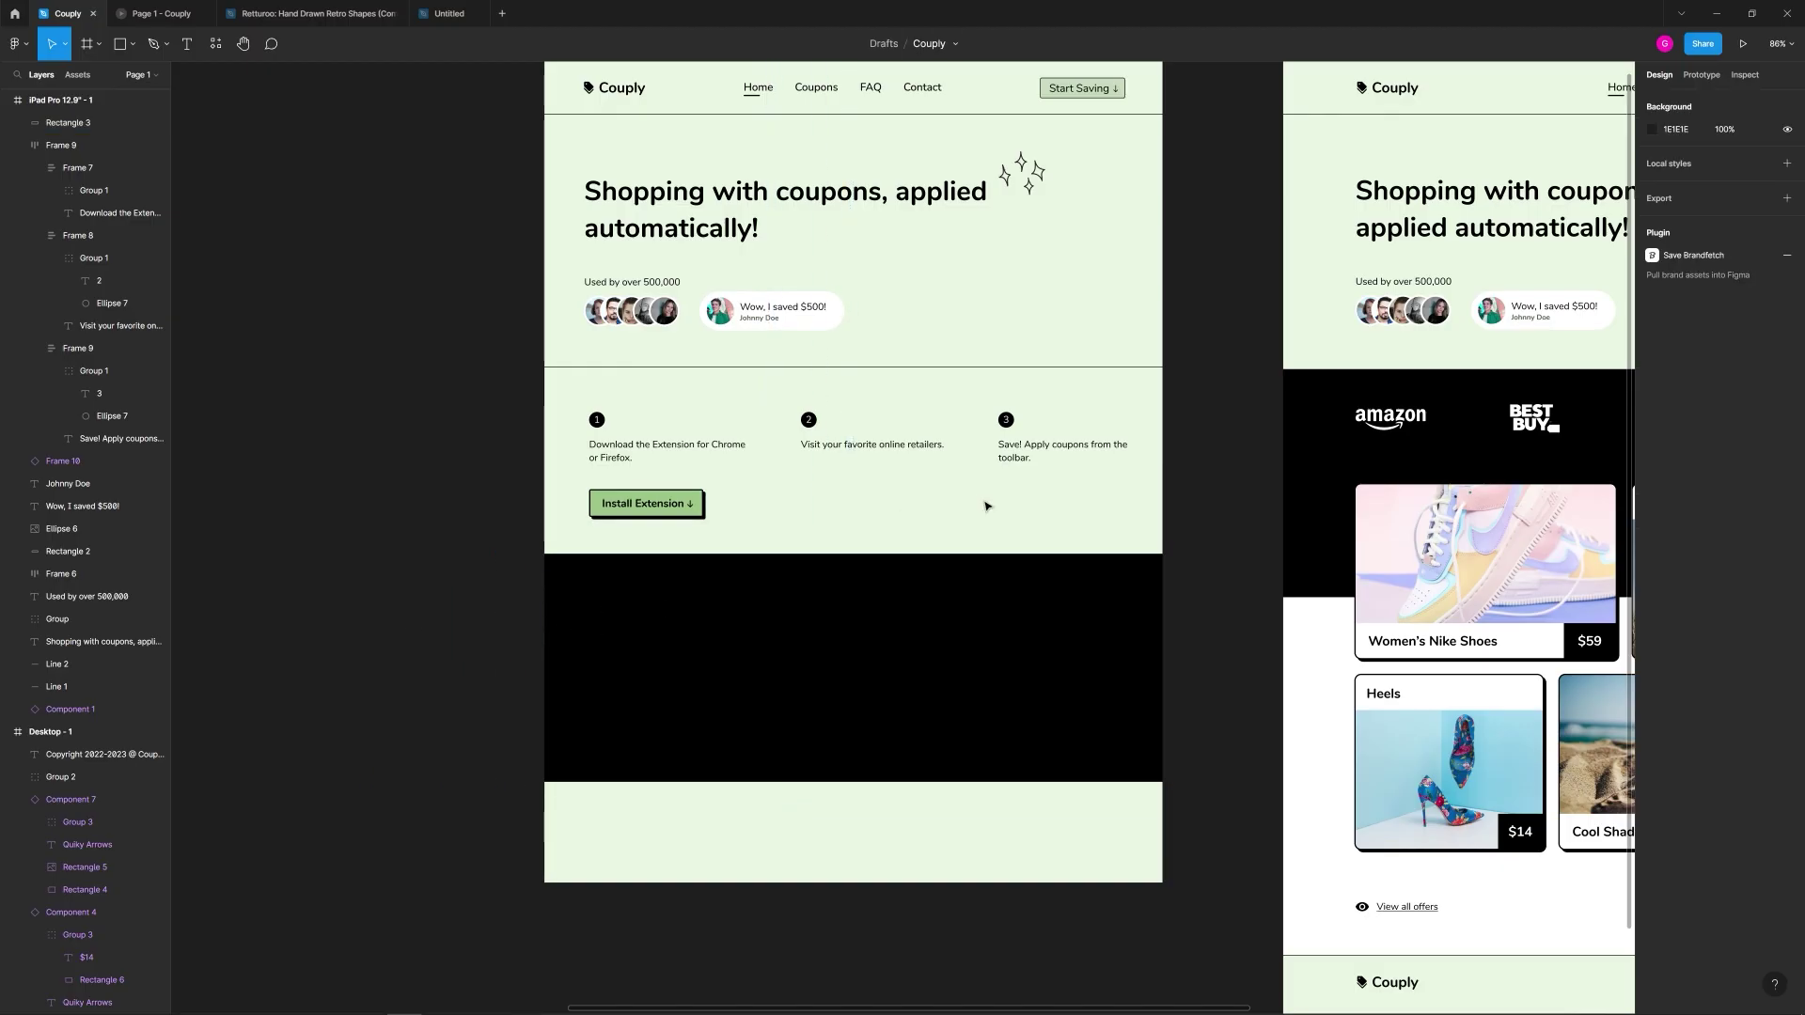
Step: Copy the Amazon, Best Buy, Shopify and Walmart logos from the desktop design into the upper part of the iPad's black band
{"action": "scroll", "coordinate": [979, 505], "scroll_direction": "right", "scroll_amount": 7}
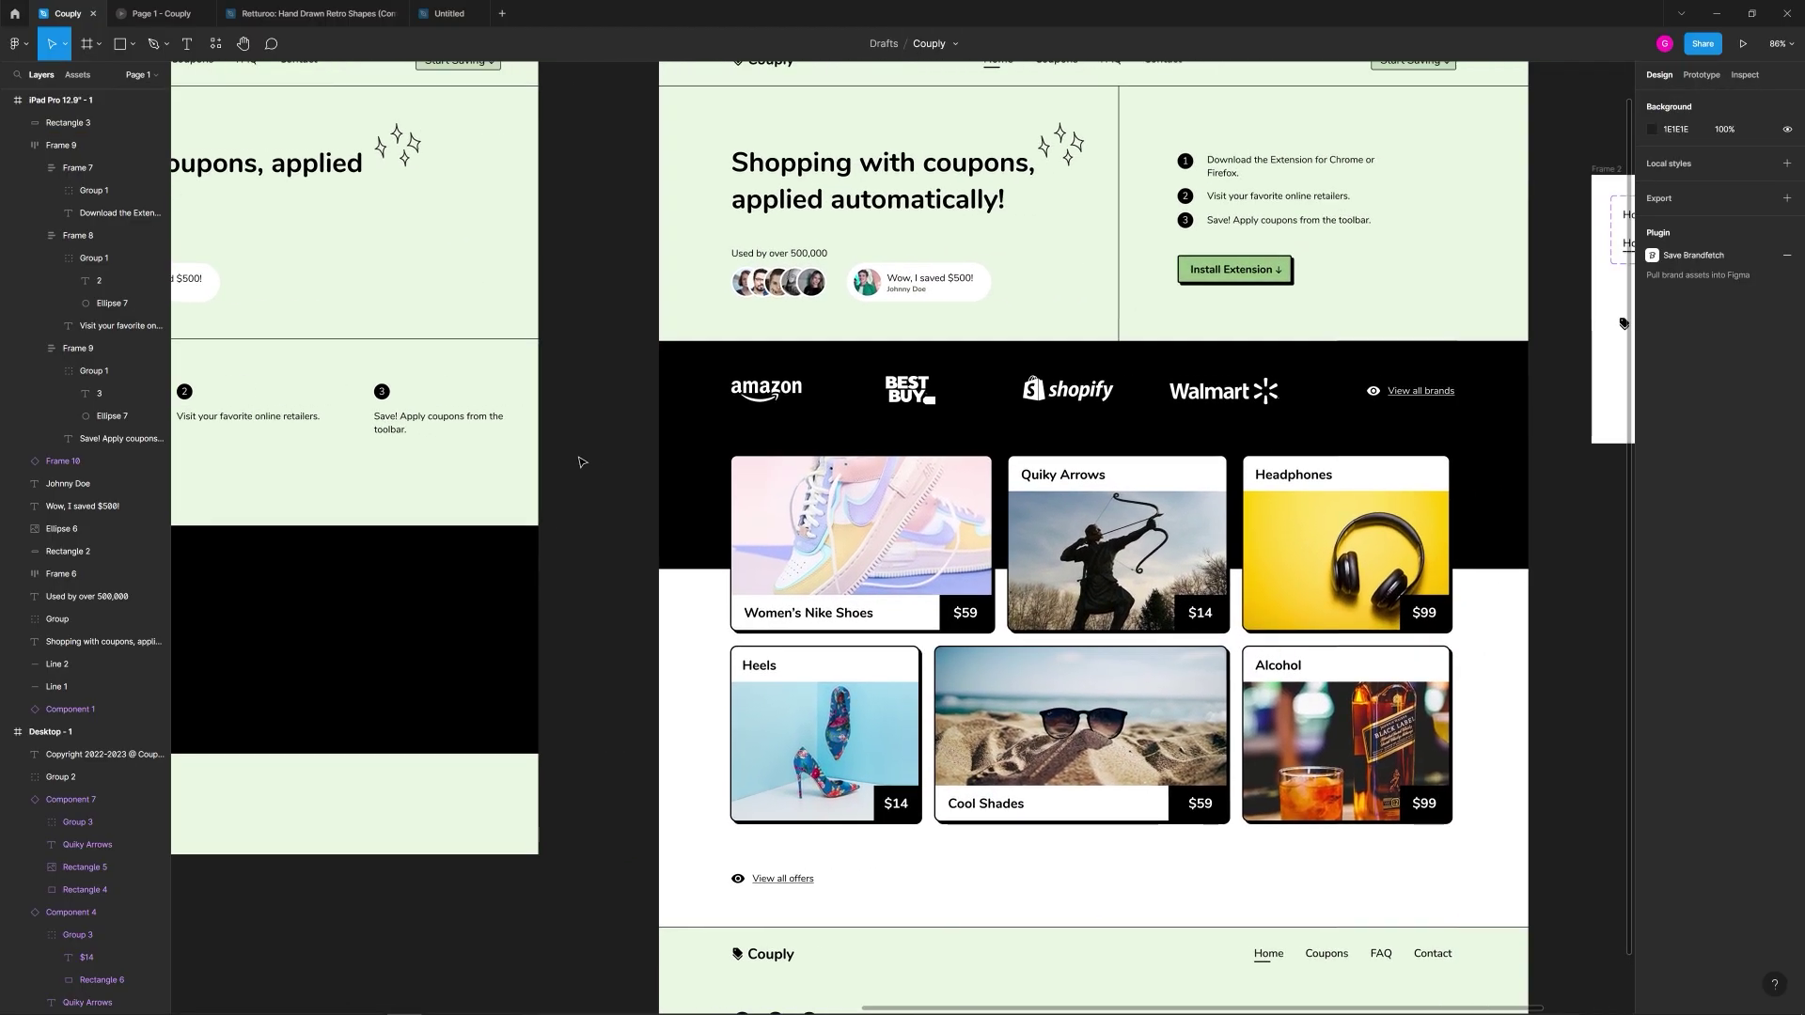
{"action": "left_click", "coordinate": [766, 389]}
{"action": "left_click", "coordinate": [908, 389], "text": "shift"}
{"action": "left_click", "coordinate": [1065, 393], "text": "shift"}
{"action": "left_click", "coordinate": [1222, 391], "text": "shift"}
{"action": "scroll", "coordinate": [1340, 374], "scroll_direction": "left", "scroll_amount": 7}
{"action": "left_click_drag", "start_coordinate": [1382, 318], "coordinate": [603, 509]}
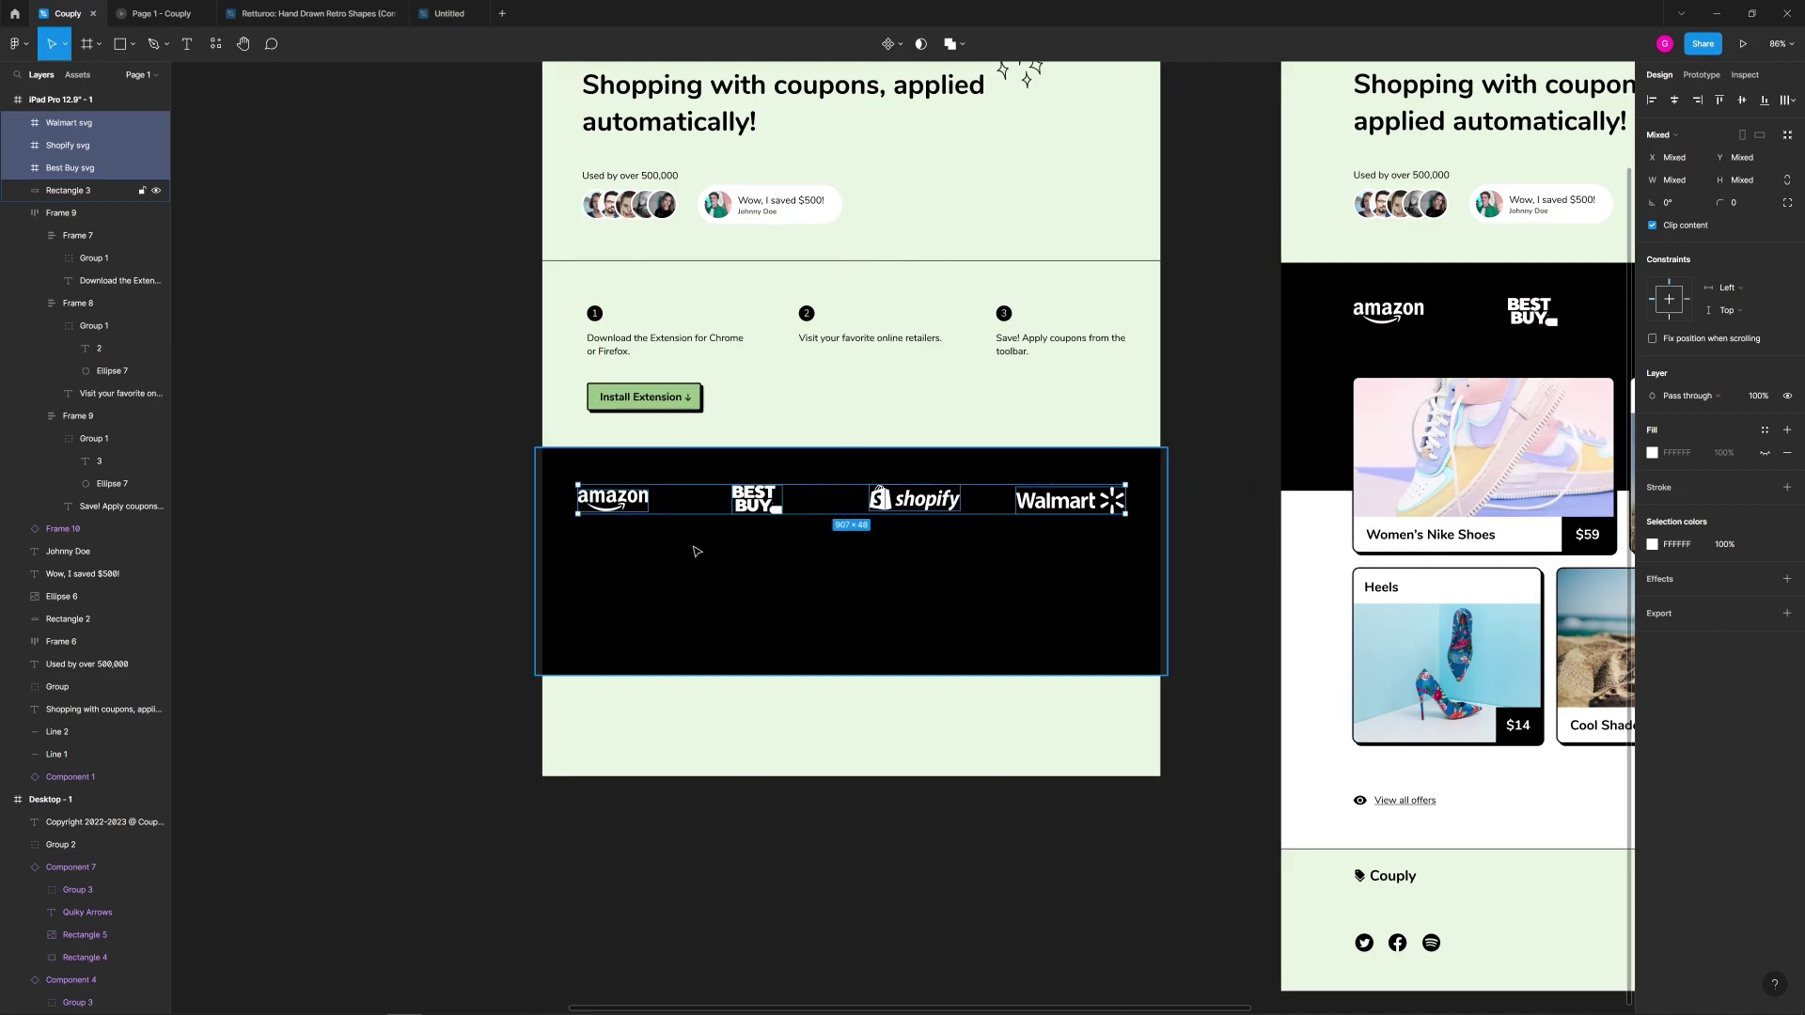
Step: Examine the logo row's alignment with the layout grid columns and compare it with the desktop design's brand section
{"action": "key", "text": "ctrl+g"}
{"action": "scroll", "coordinate": [801, 543], "scroll_direction": "up", "scroll_amount": 5}
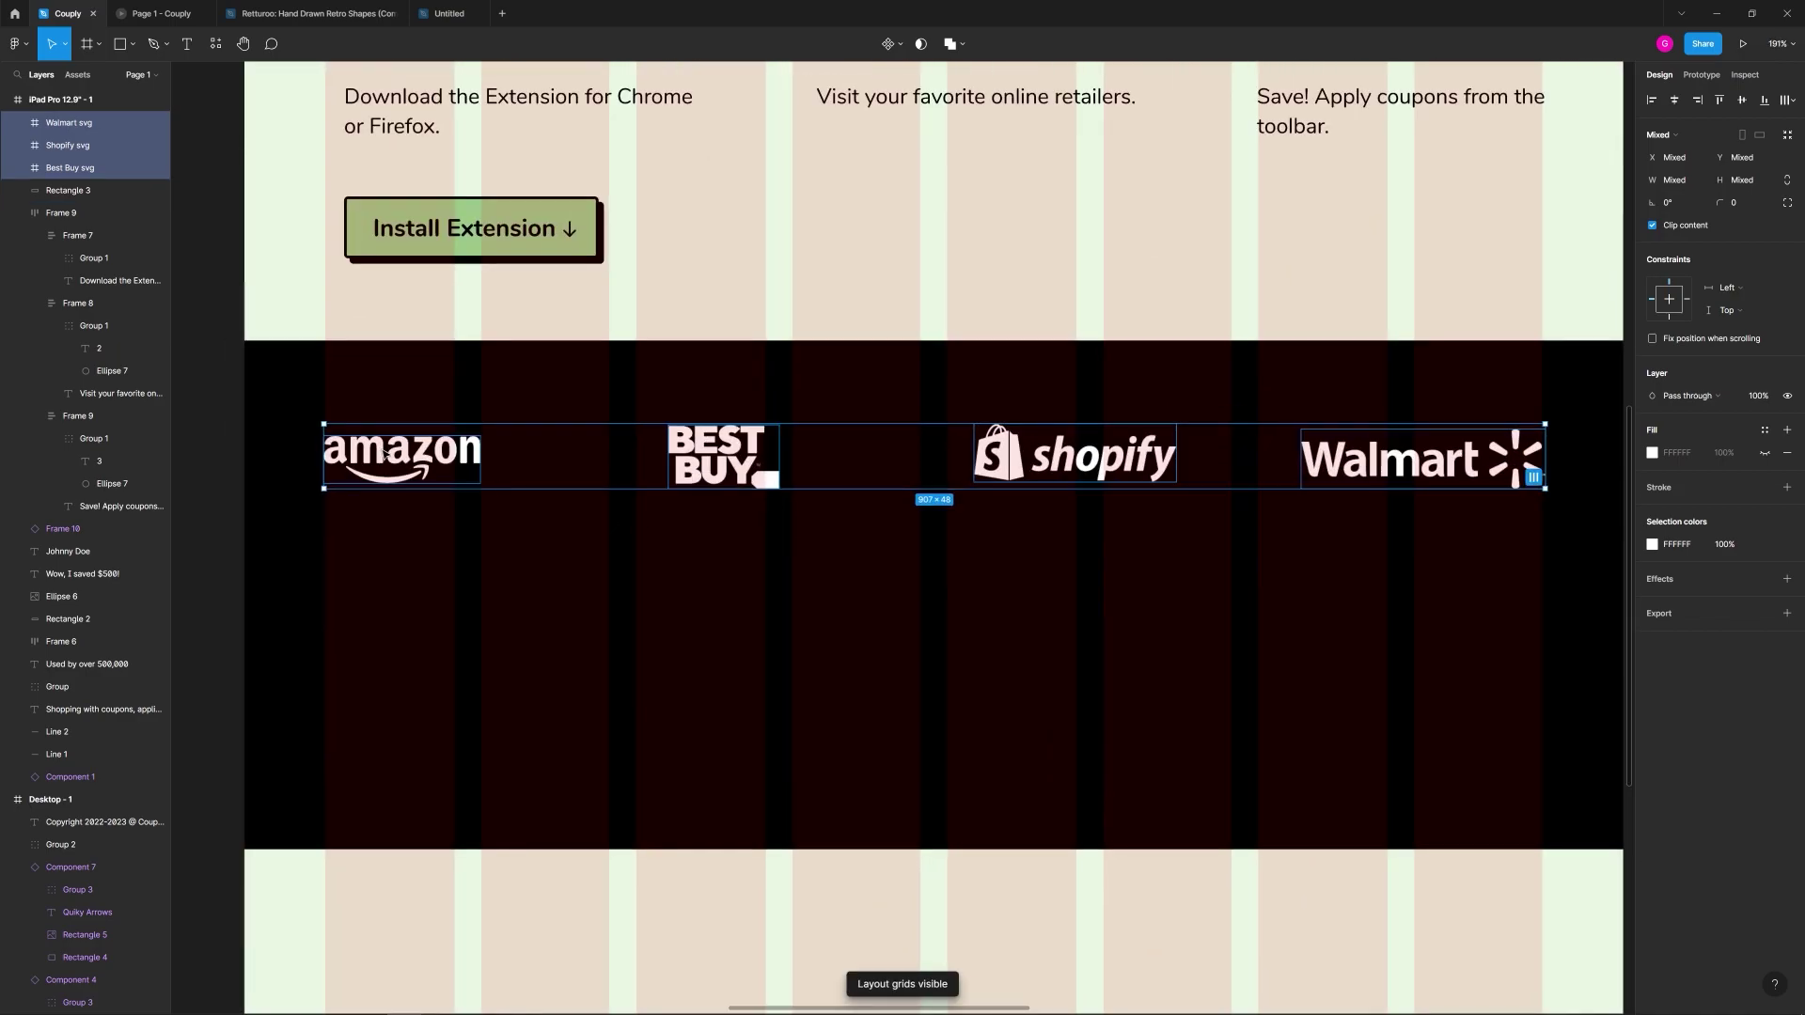
{"action": "key", "text": "ctrl+g"}
{"action": "scroll", "coordinate": [1022, 569], "scroll_direction": "right", "scroll_amount": 3}
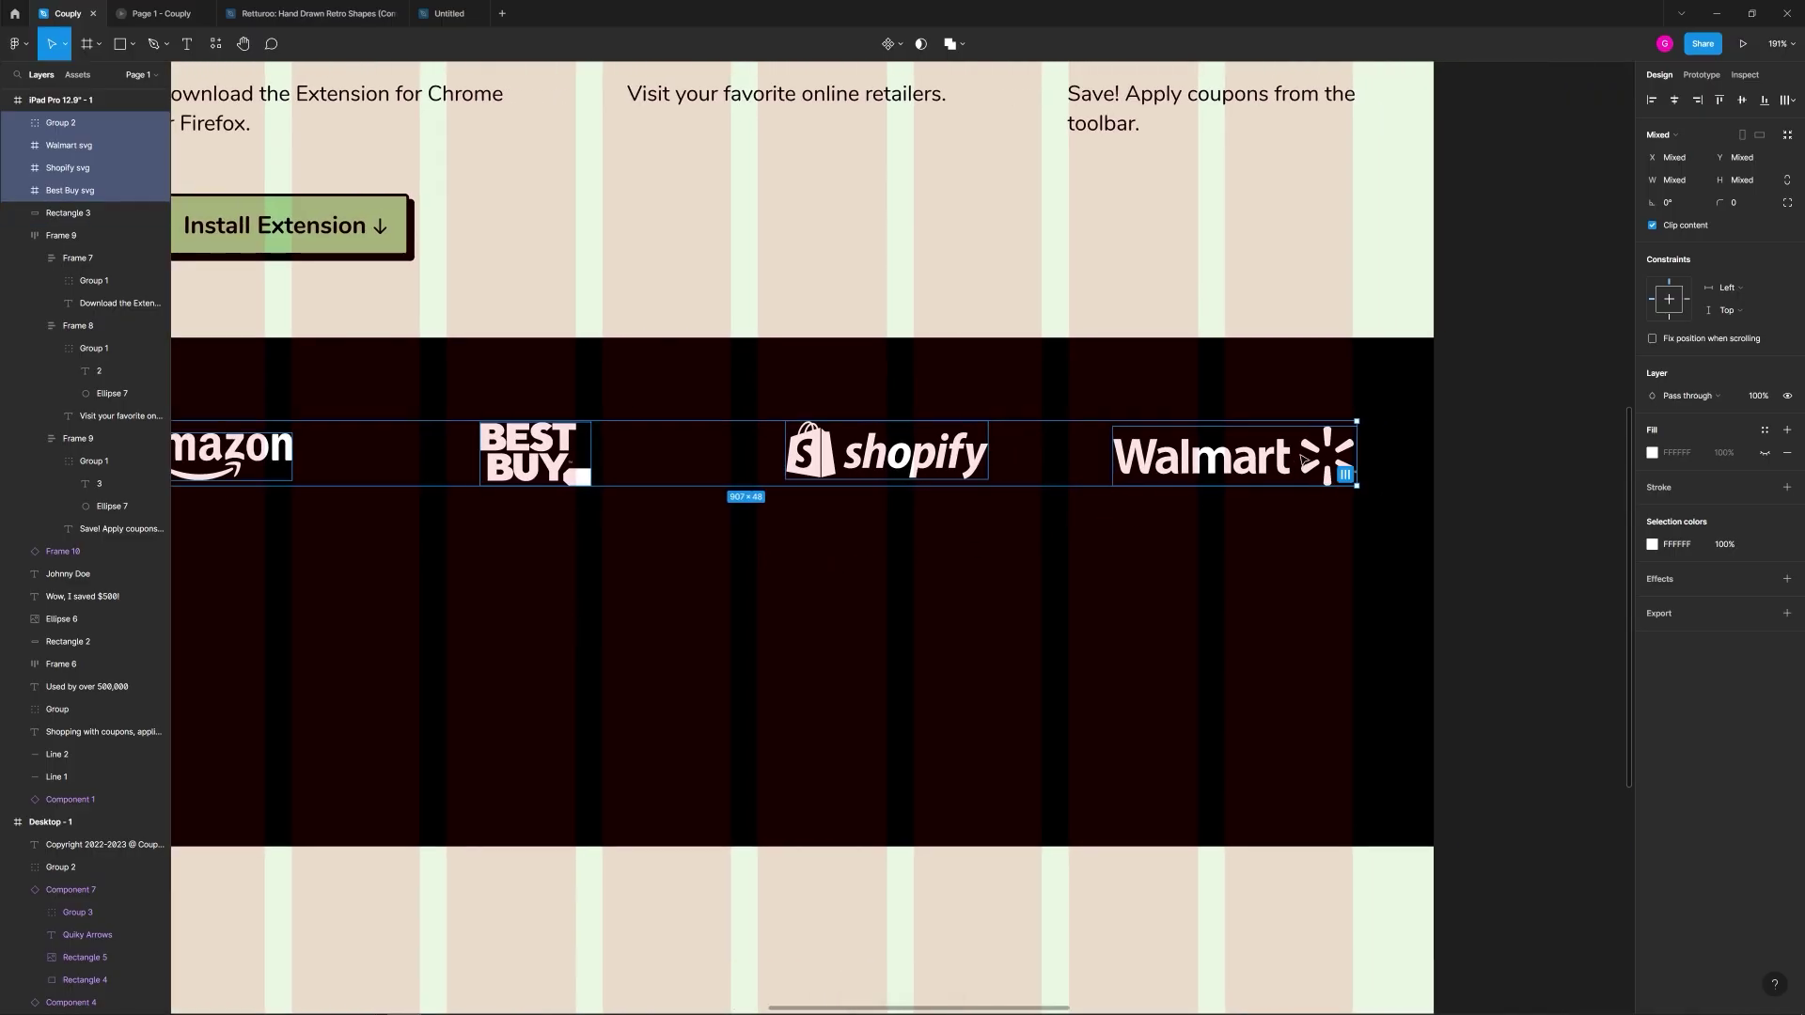
{"action": "double_click", "coordinate": [1341, 471]}
{"action": "scroll", "coordinate": [1302, 470], "scroll_direction": "down", "scroll_amount": 10}
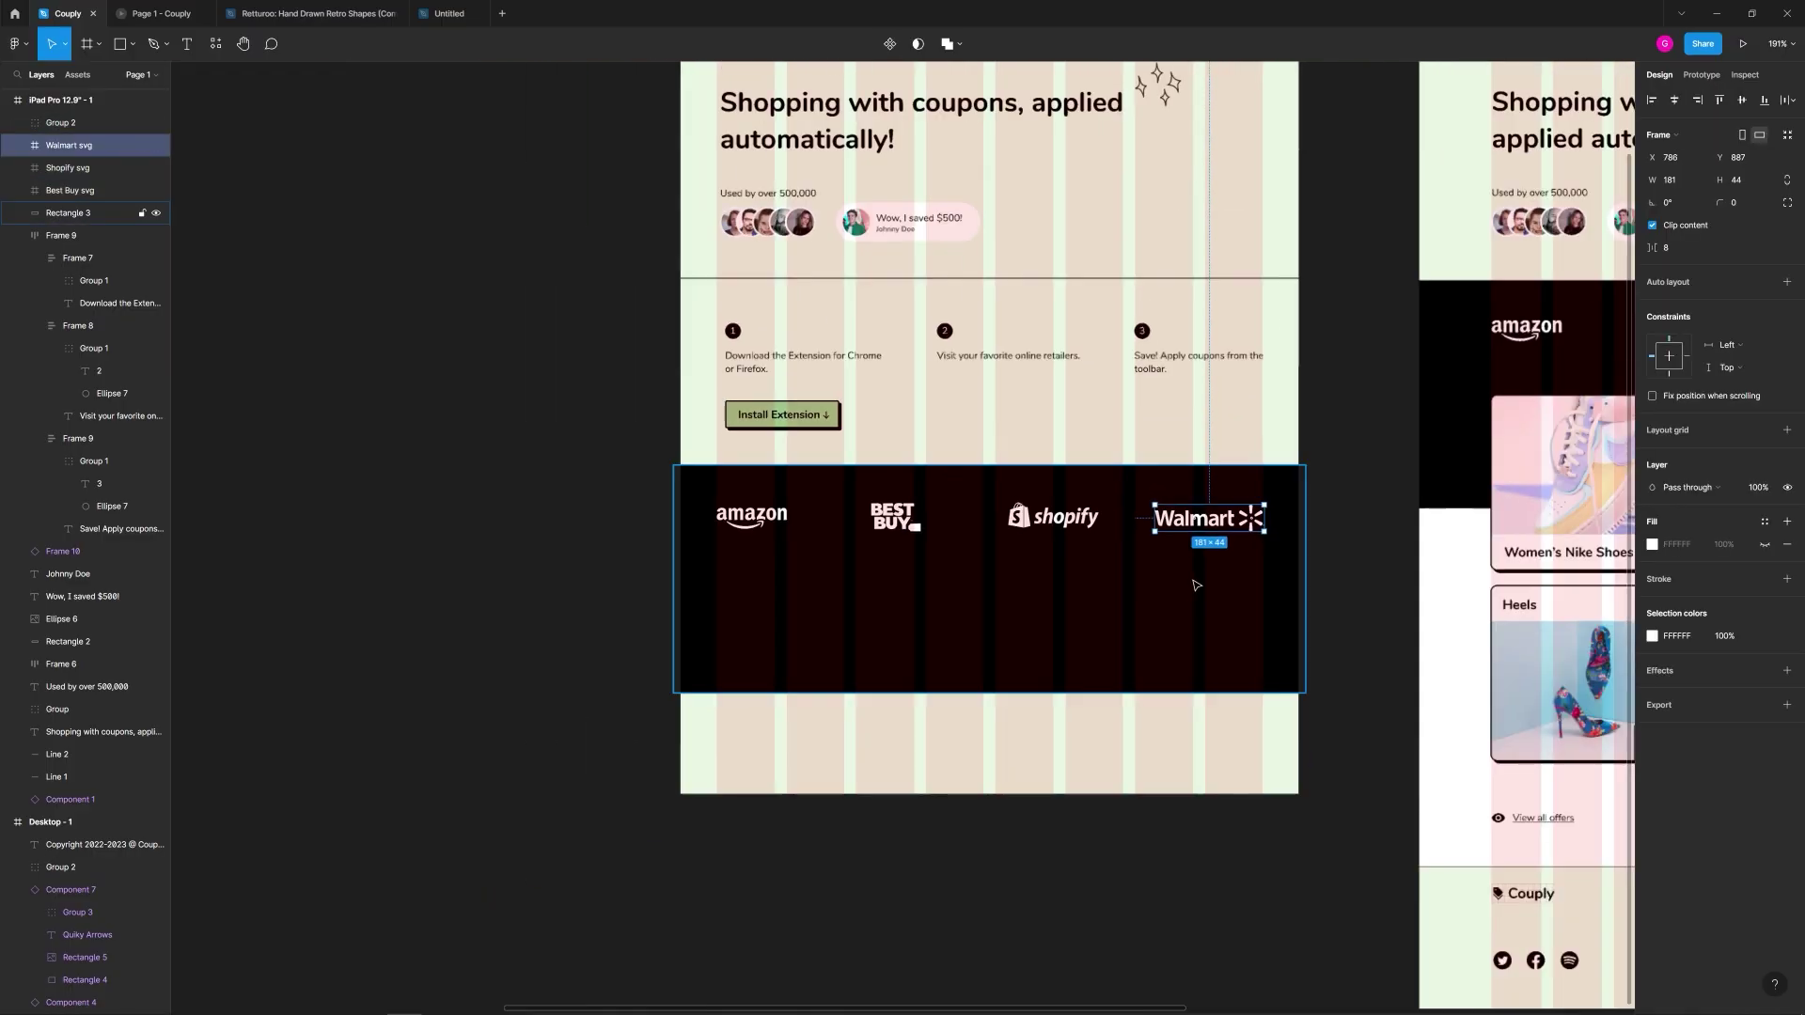
{"action": "scroll", "coordinate": [1057, 527], "scroll_direction": "up", "scroll_amount": 3}
{"action": "scroll", "coordinate": [1057, 526], "scroll_direction": "up", "scroll_amount": 3}
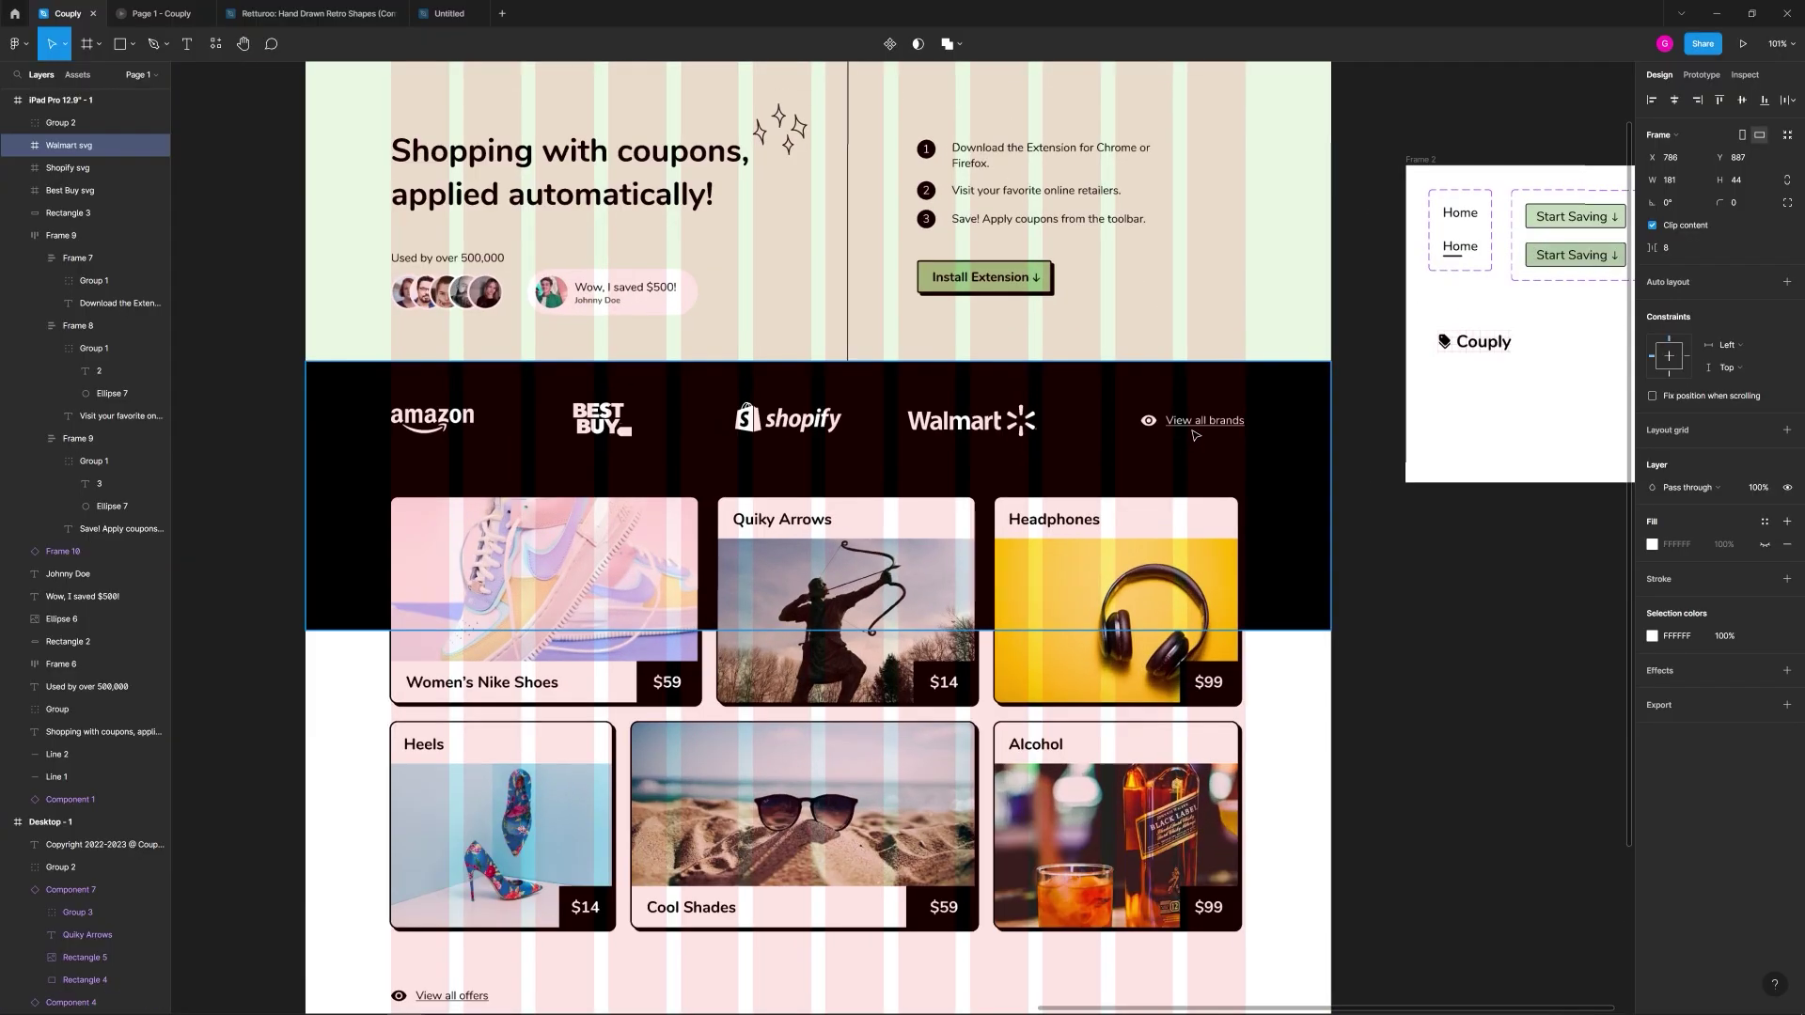
{"action": "scroll", "coordinate": [1119, 505], "scroll_direction": "down", "scroll_amount": 5}
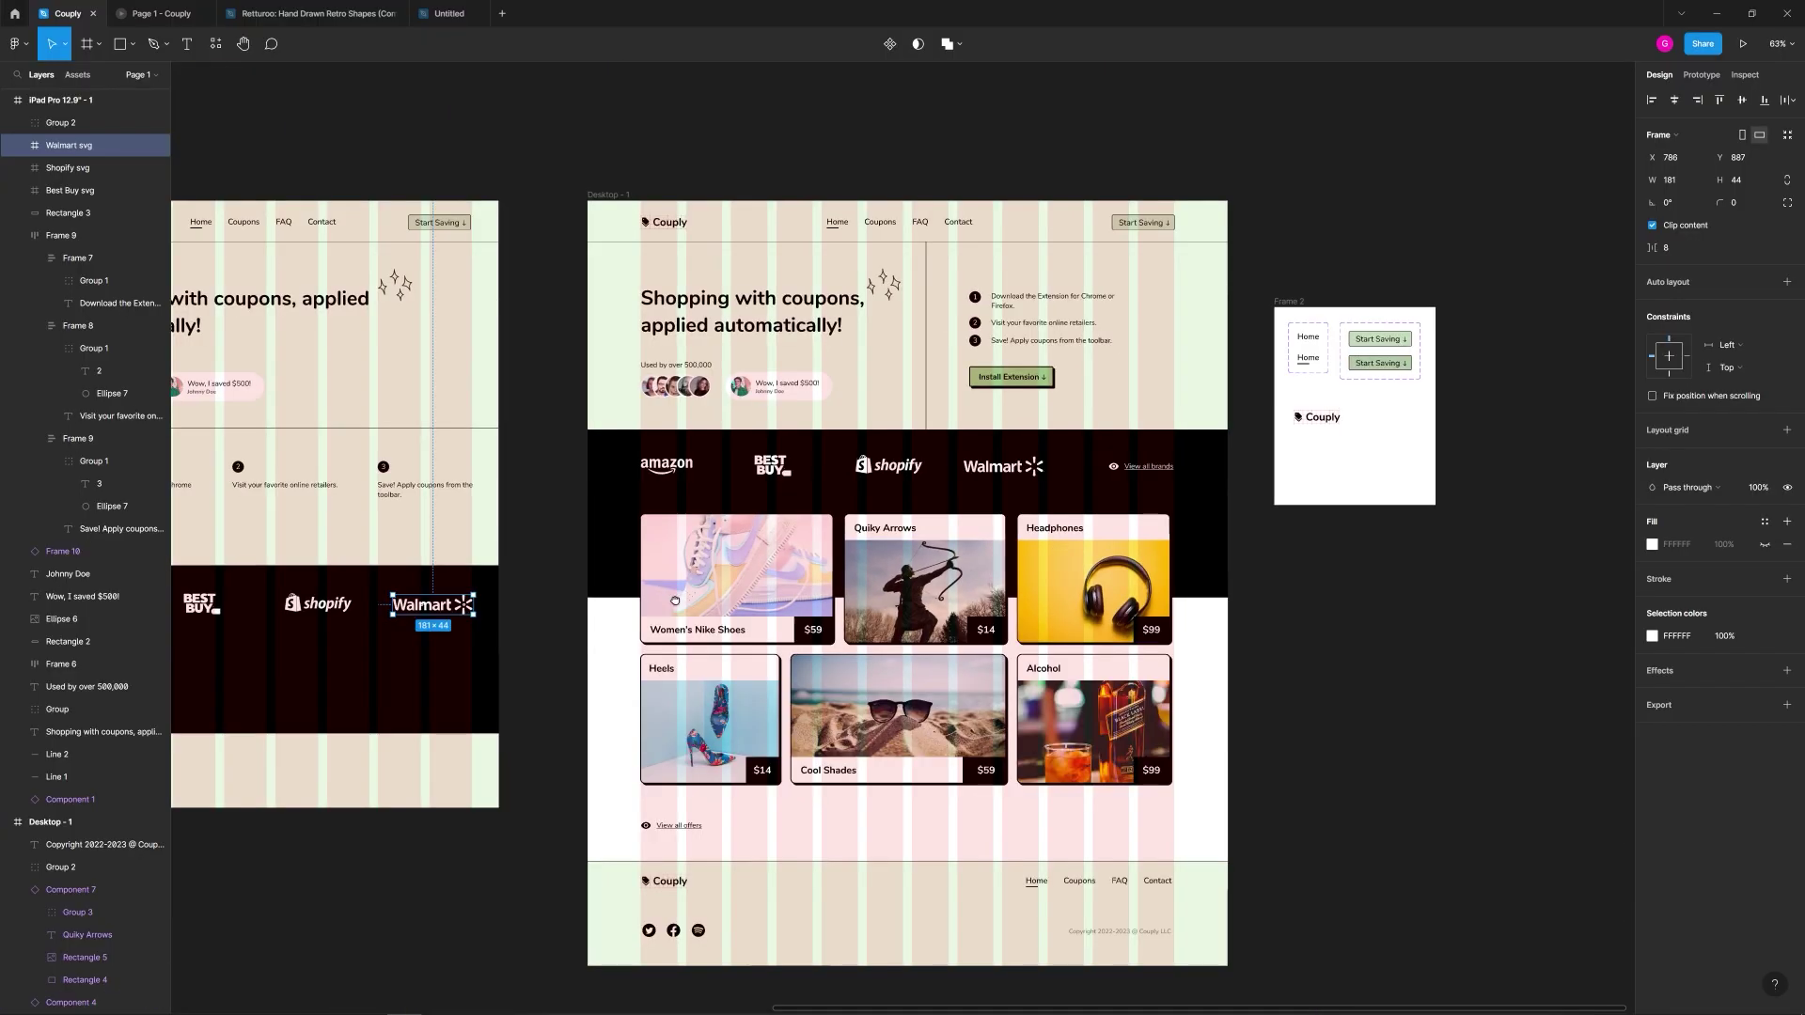
{"action": "scroll", "coordinate": [854, 564], "scroll_direction": "left", "scroll_amount": 5}
{"action": "scroll", "coordinate": [757, 564], "scroll_direction": "up", "scroll_amount": 5}
{"action": "scroll", "coordinate": [1011, 536], "scroll_direction": "down", "scroll_amount": 2}
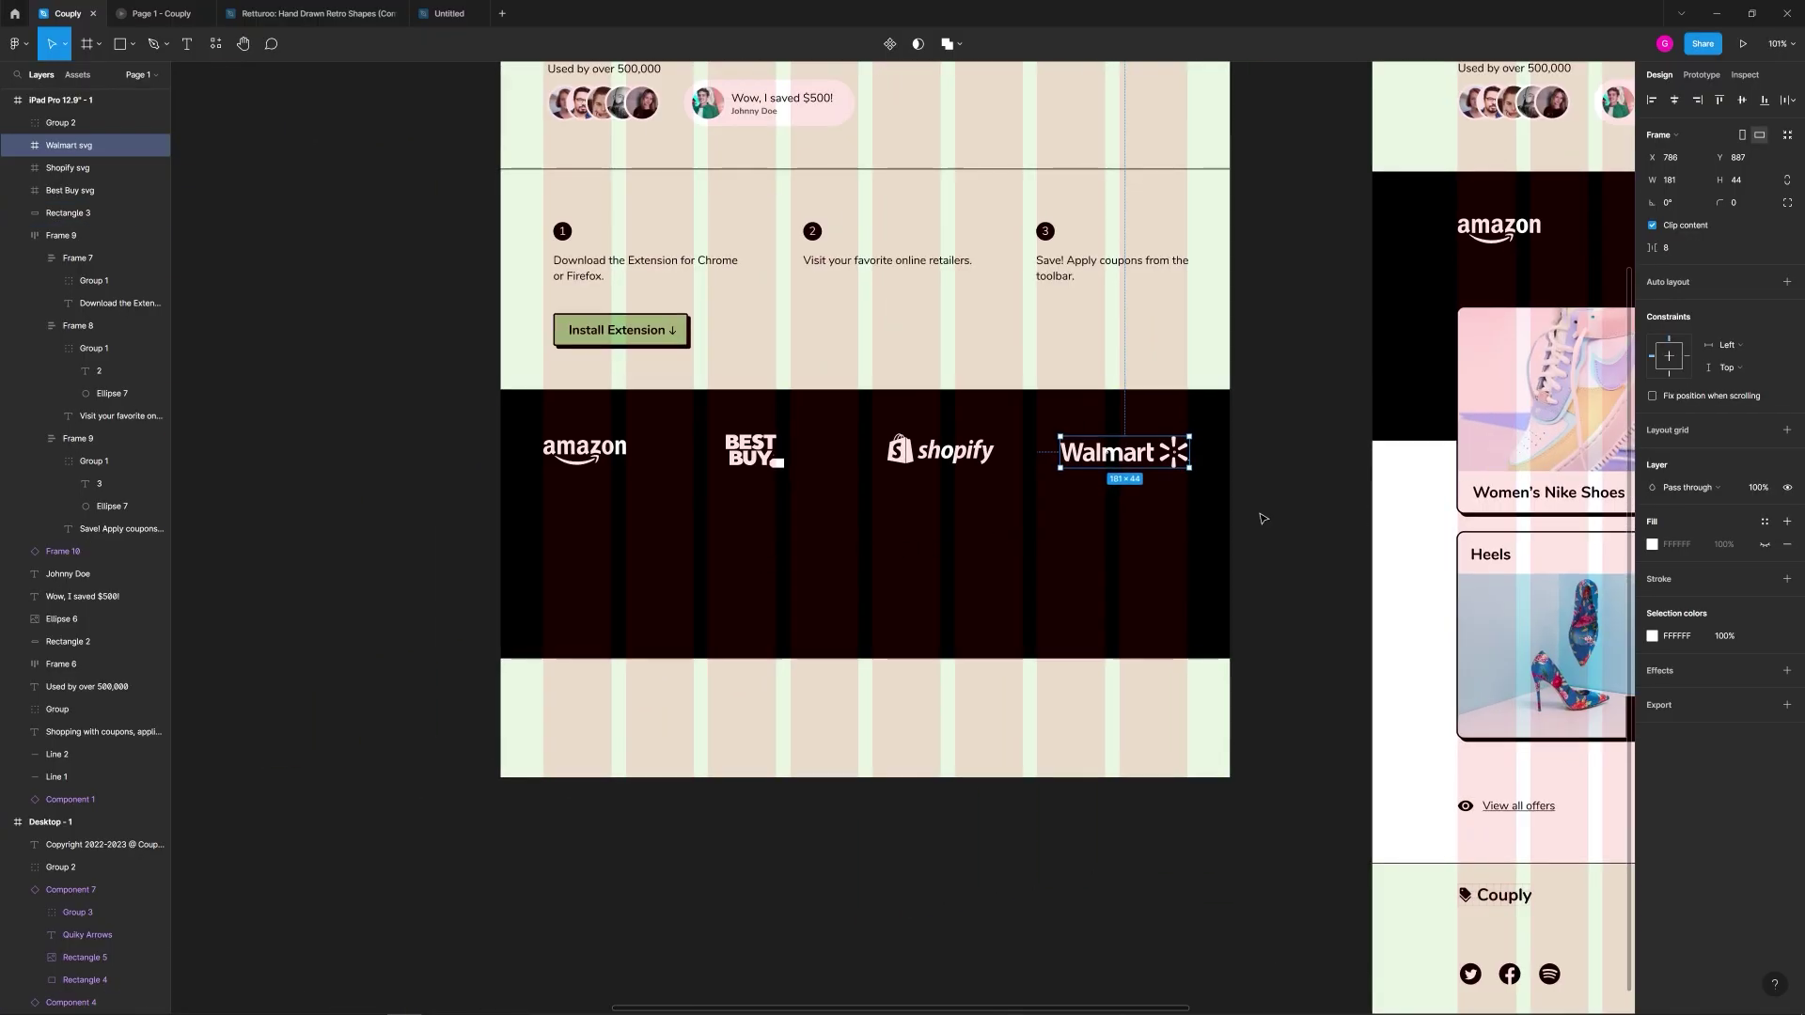
{"action": "left_click", "coordinate": [1186, 525]}
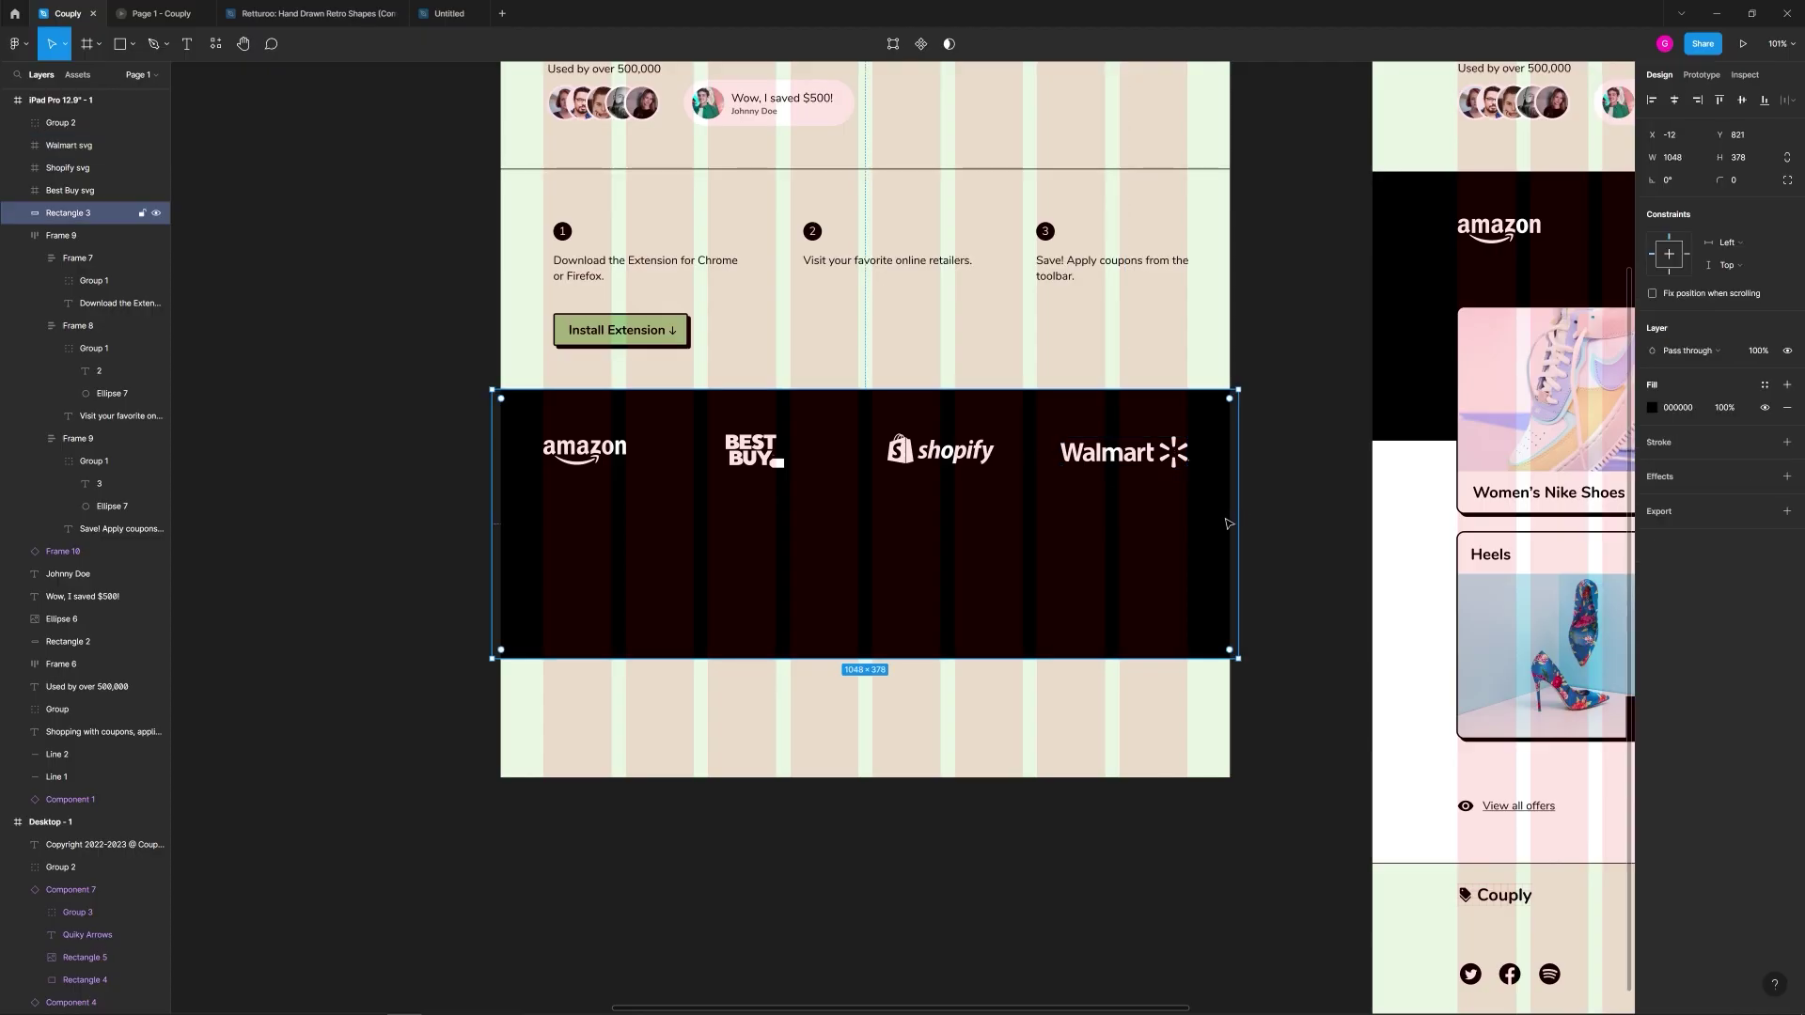
{"action": "key", "text": "ctrl+shift+4"}
{"action": "left_click", "coordinate": [1261, 511]}
Step: Extend the iPad Pro frame downward to a height of about 2389 px
{"action": "key", "text": "shift+1"}
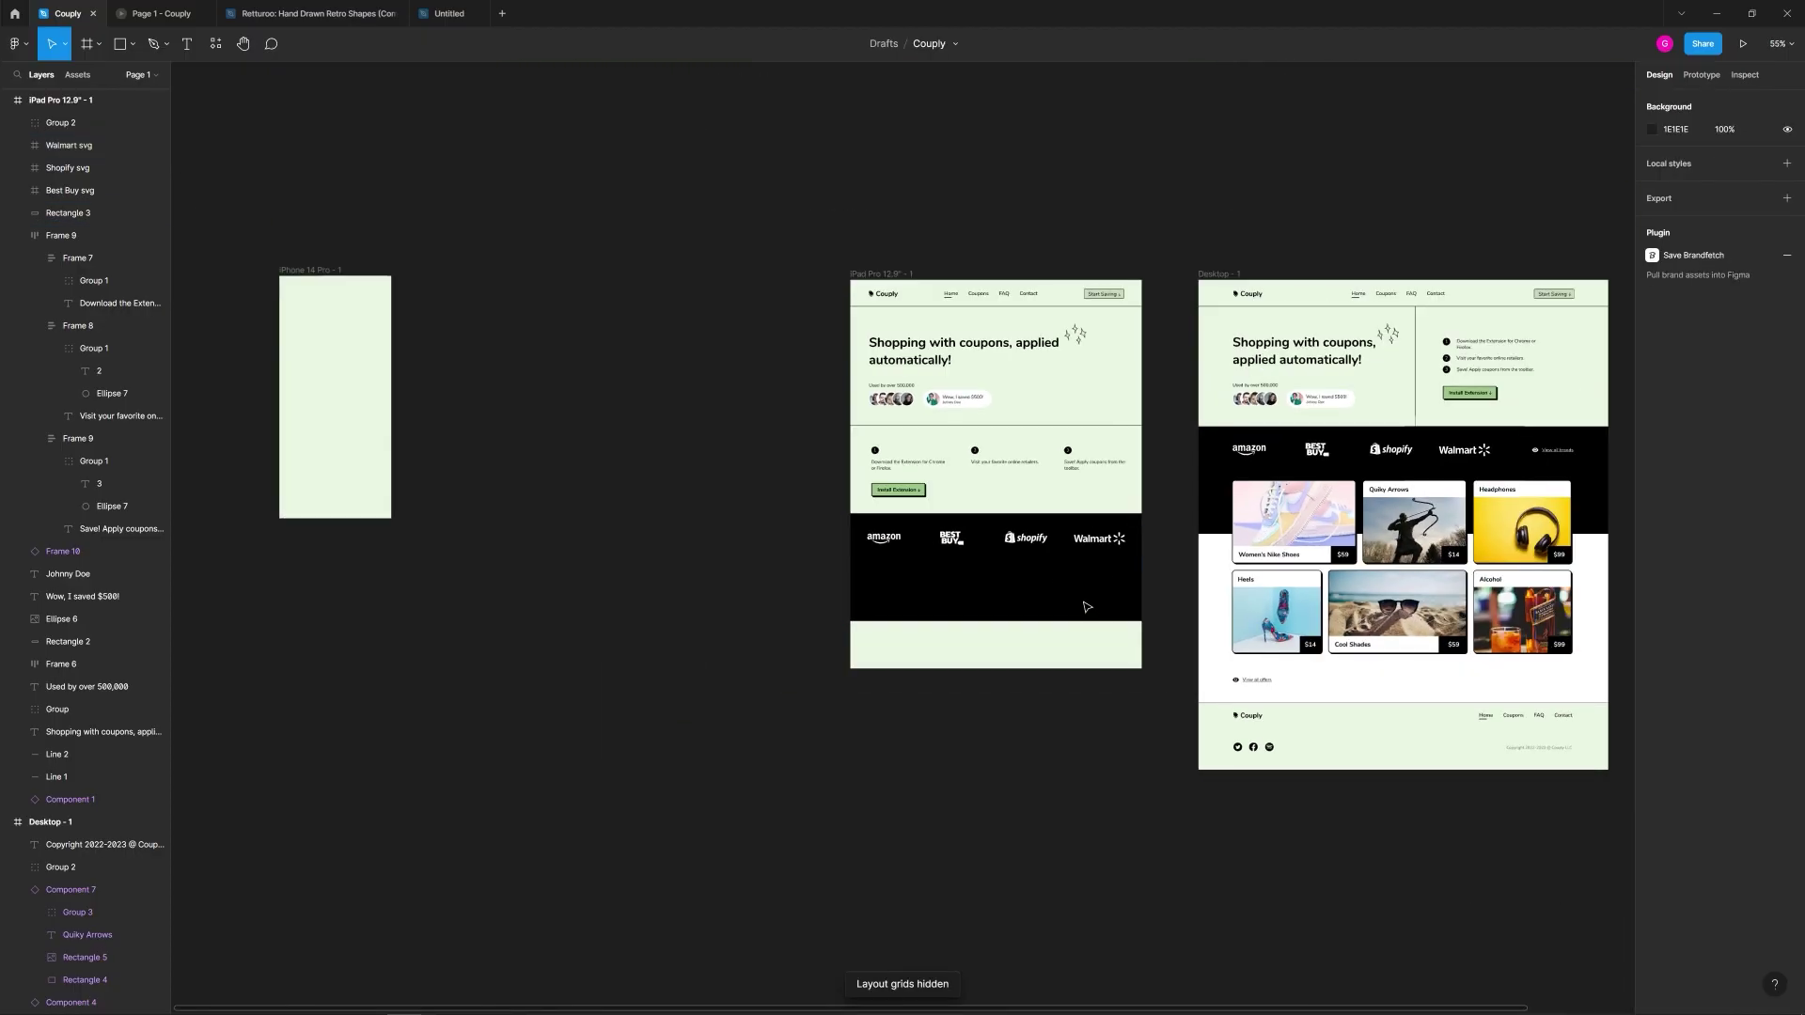
{"action": "left_click", "coordinate": [994, 609]}
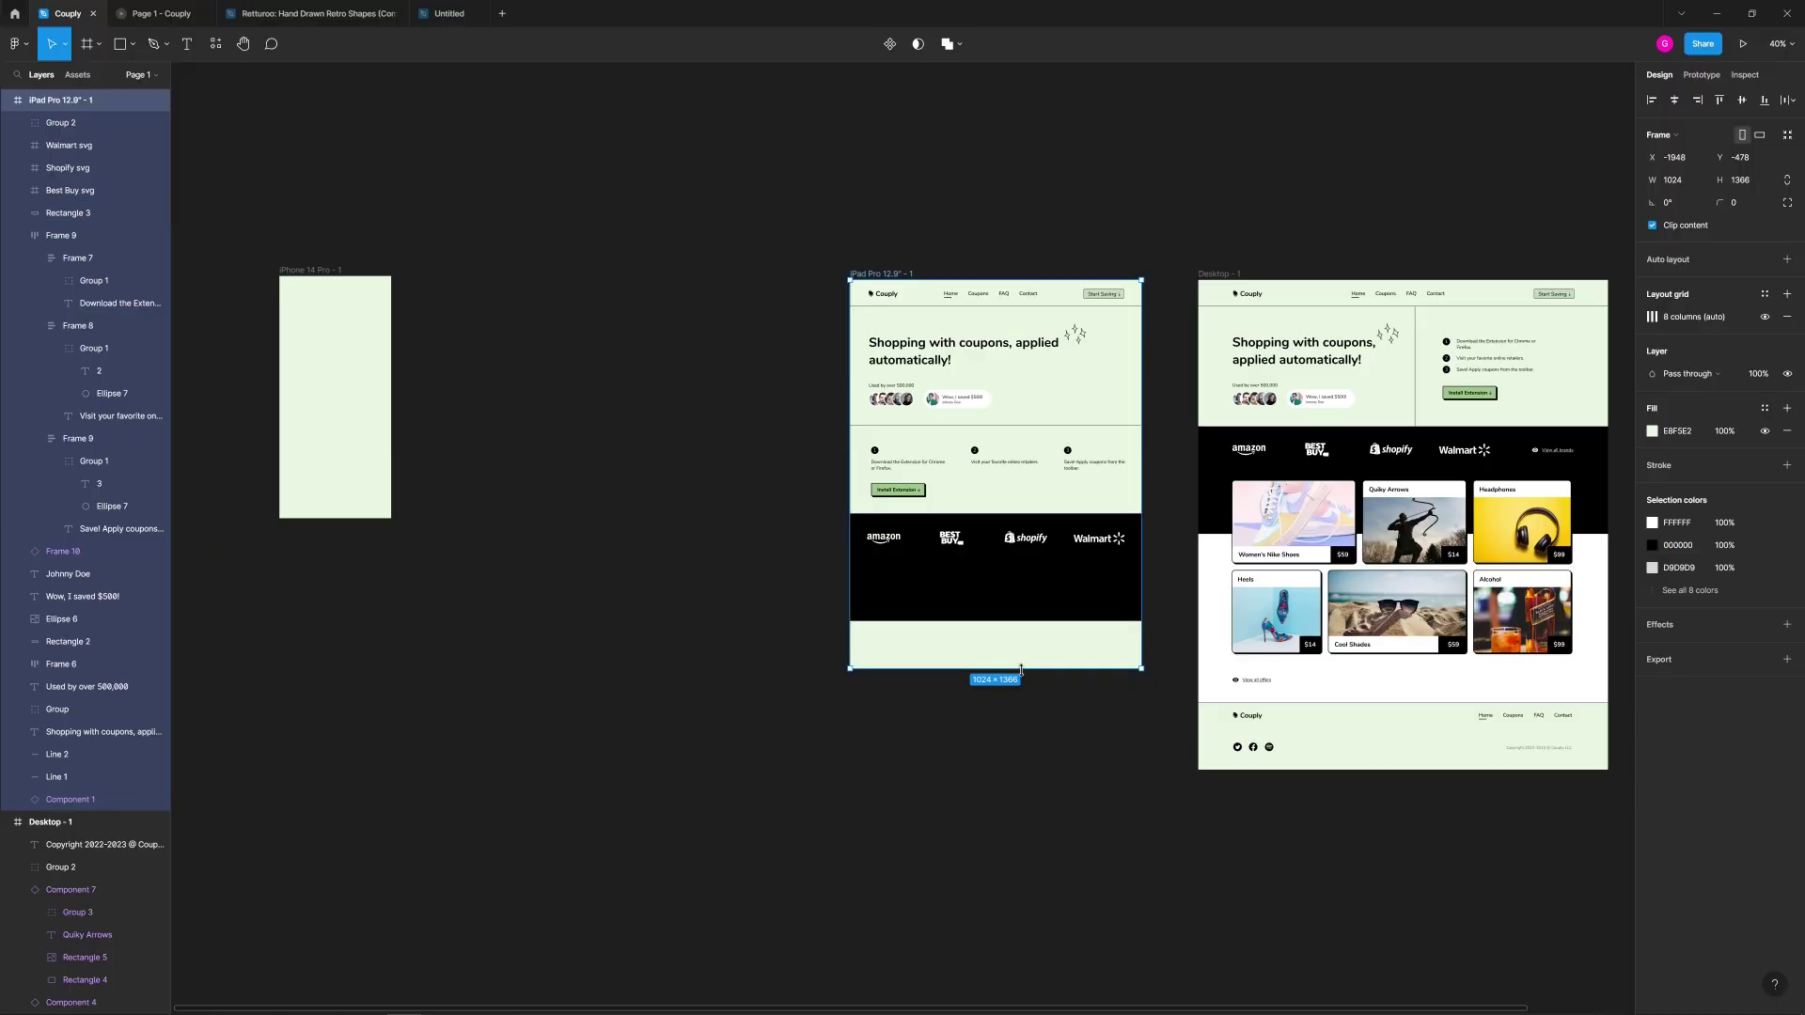
{"action": "left_click_drag", "start_coordinate": [1021, 669], "coordinate": [1021, 961]}
{"action": "scroll", "coordinate": [765, 624], "scroll_direction": "right", "scroll_amount": 5}
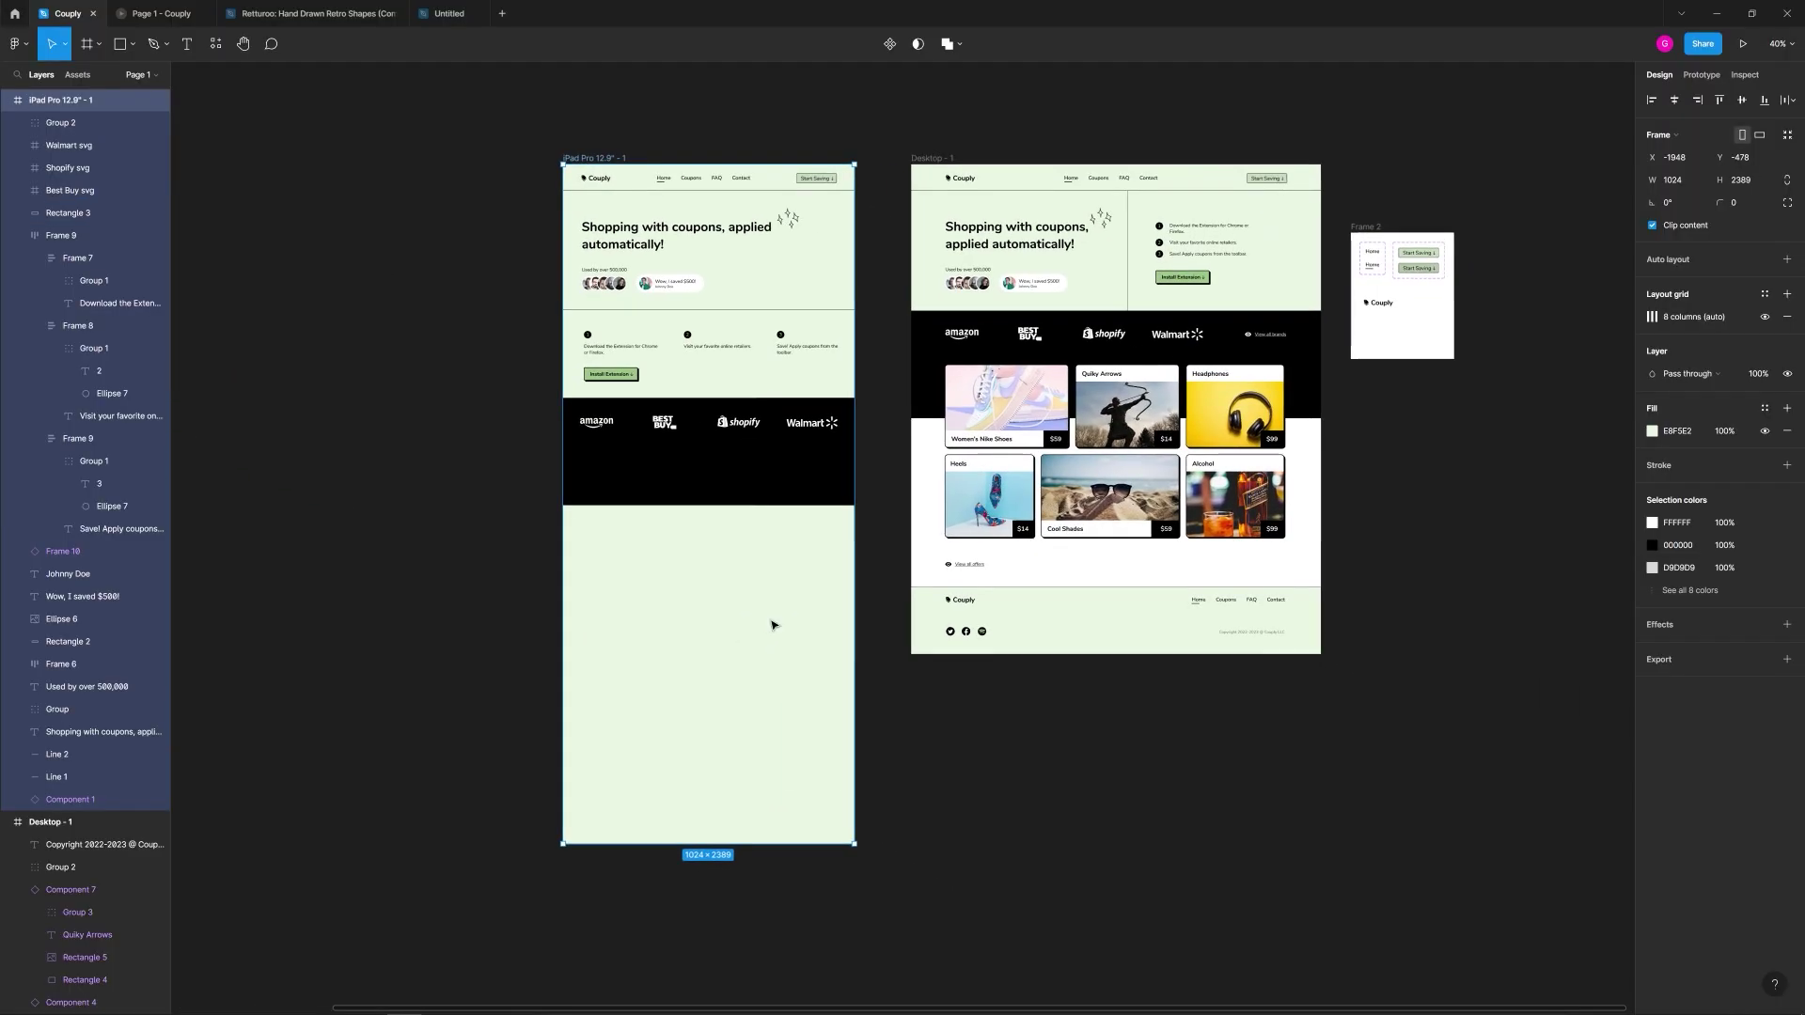
{"action": "scroll", "coordinate": [713, 531], "scroll_direction": "up", "scroll_amount": 3}
{"action": "scroll", "coordinate": [701, 529], "scroll_direction": "up", "scroll_amount": 5}
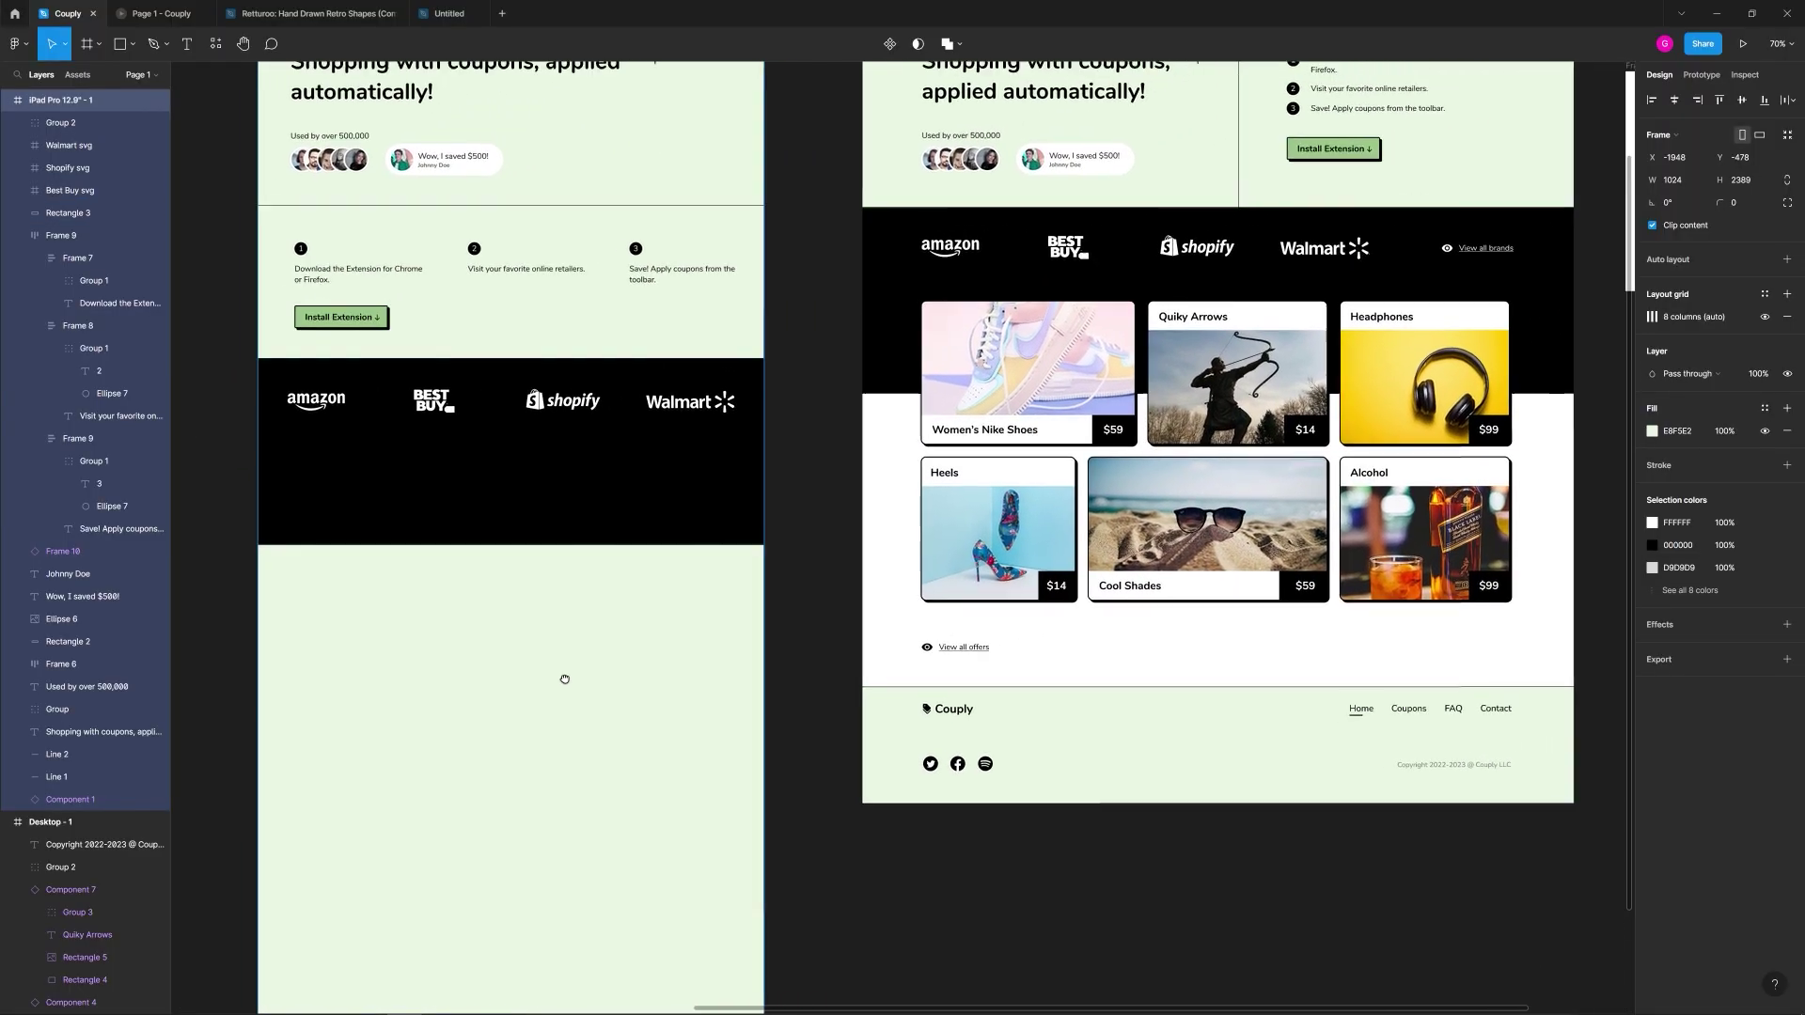
Step: Copy the desktop's Women's Nike Shoes card below the iPad's logo row and place a second copy beside it at X 536, Y 1010
{"action": "left_click", "coordinate": [1175, 643]}
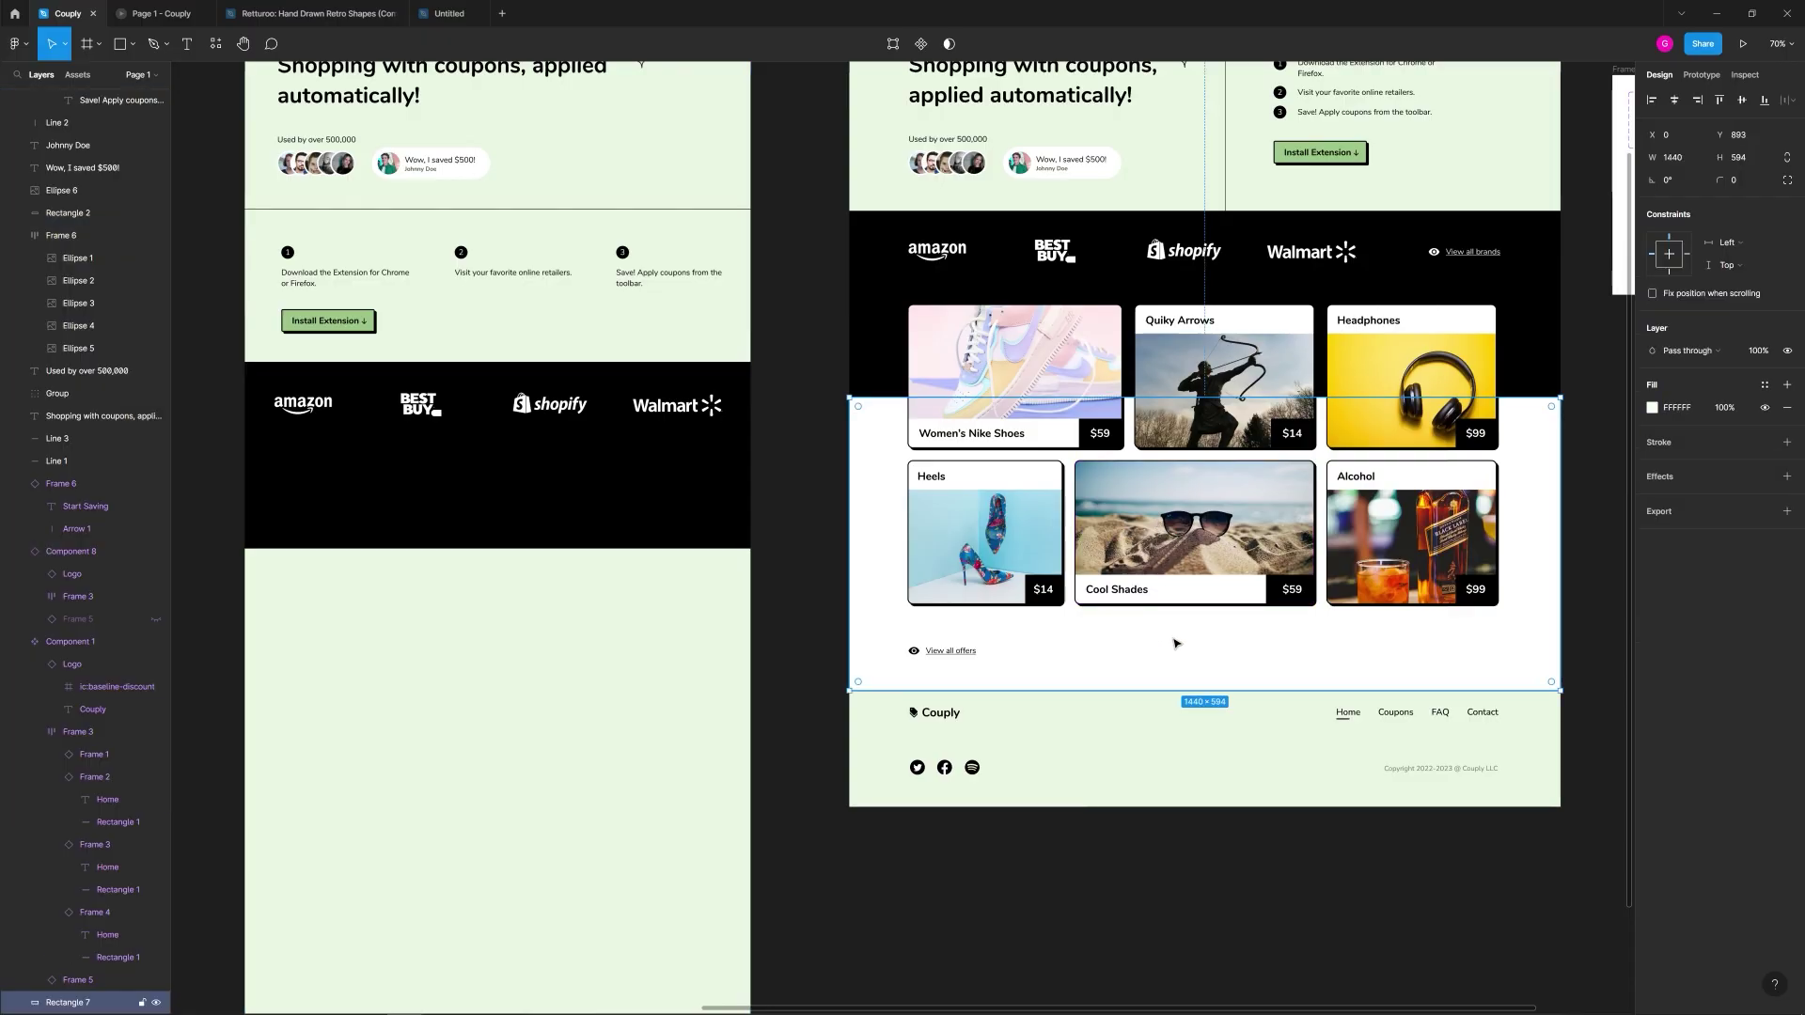
{"action": "left_click", "coordinate": [1186, 743]}
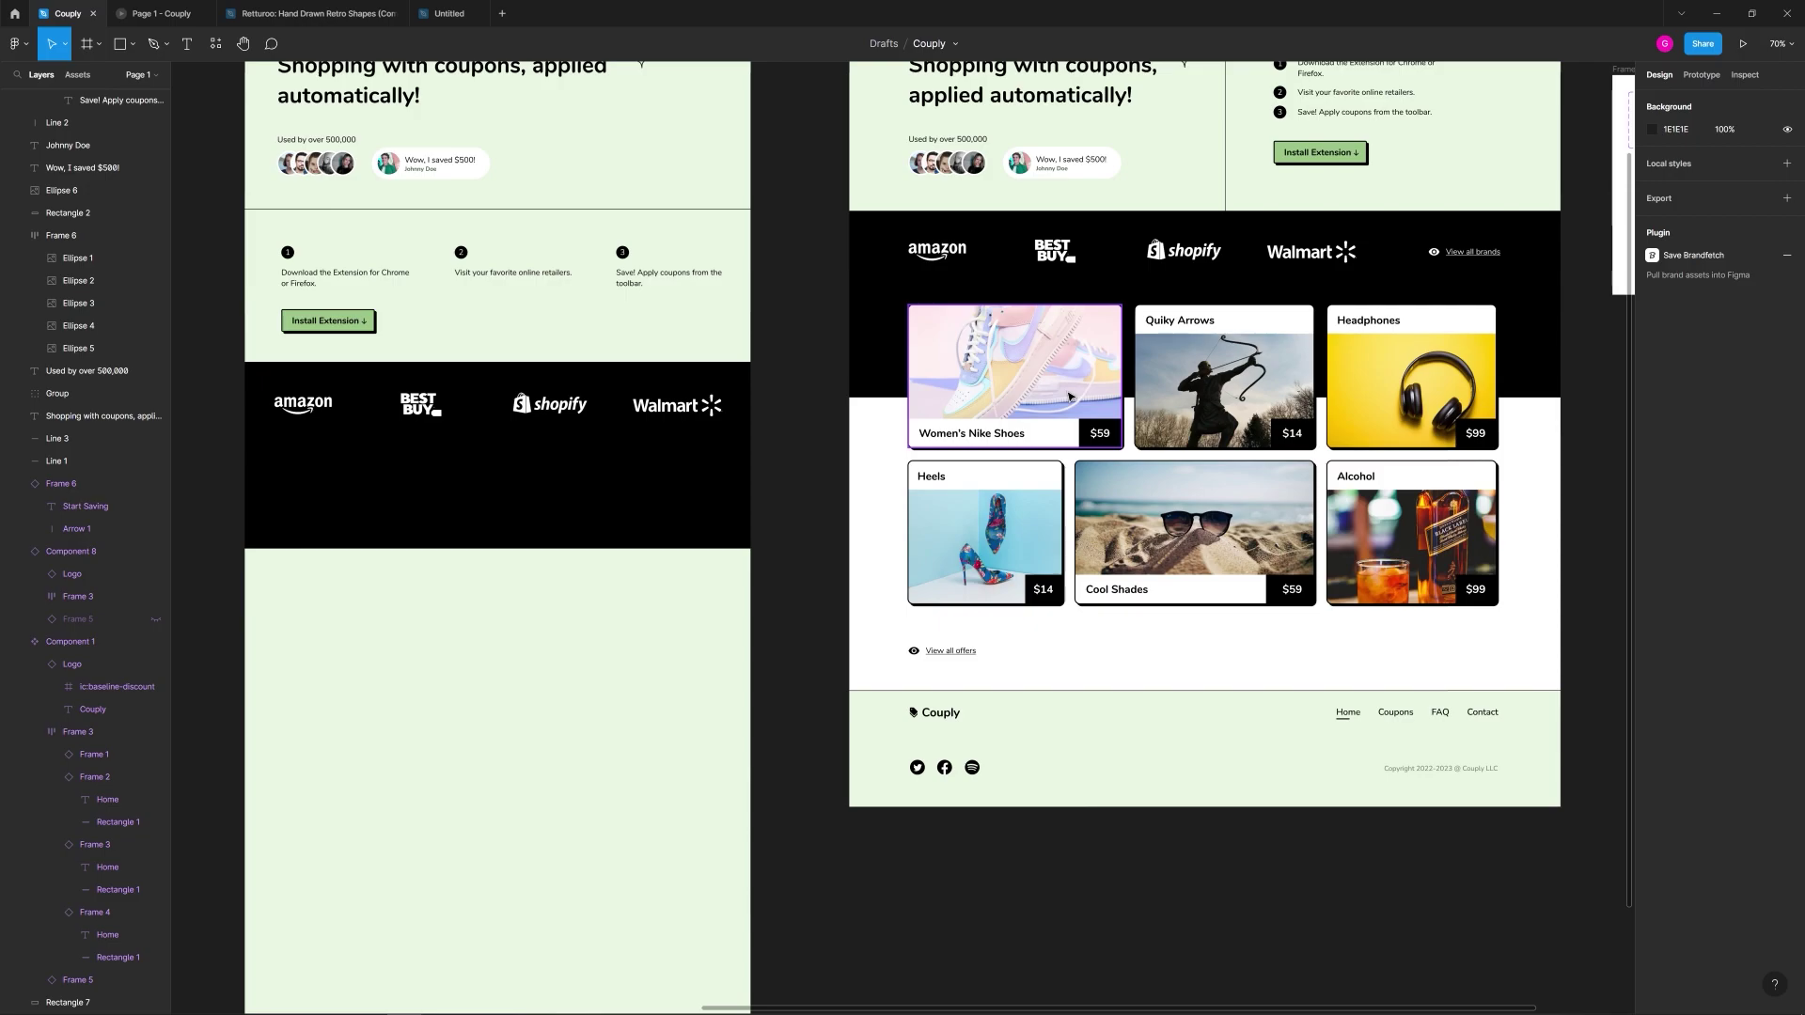
{"action": "scroll", "coordinate": [1069, 397], "scroll_direction": "left", "scroll_amount": 4}
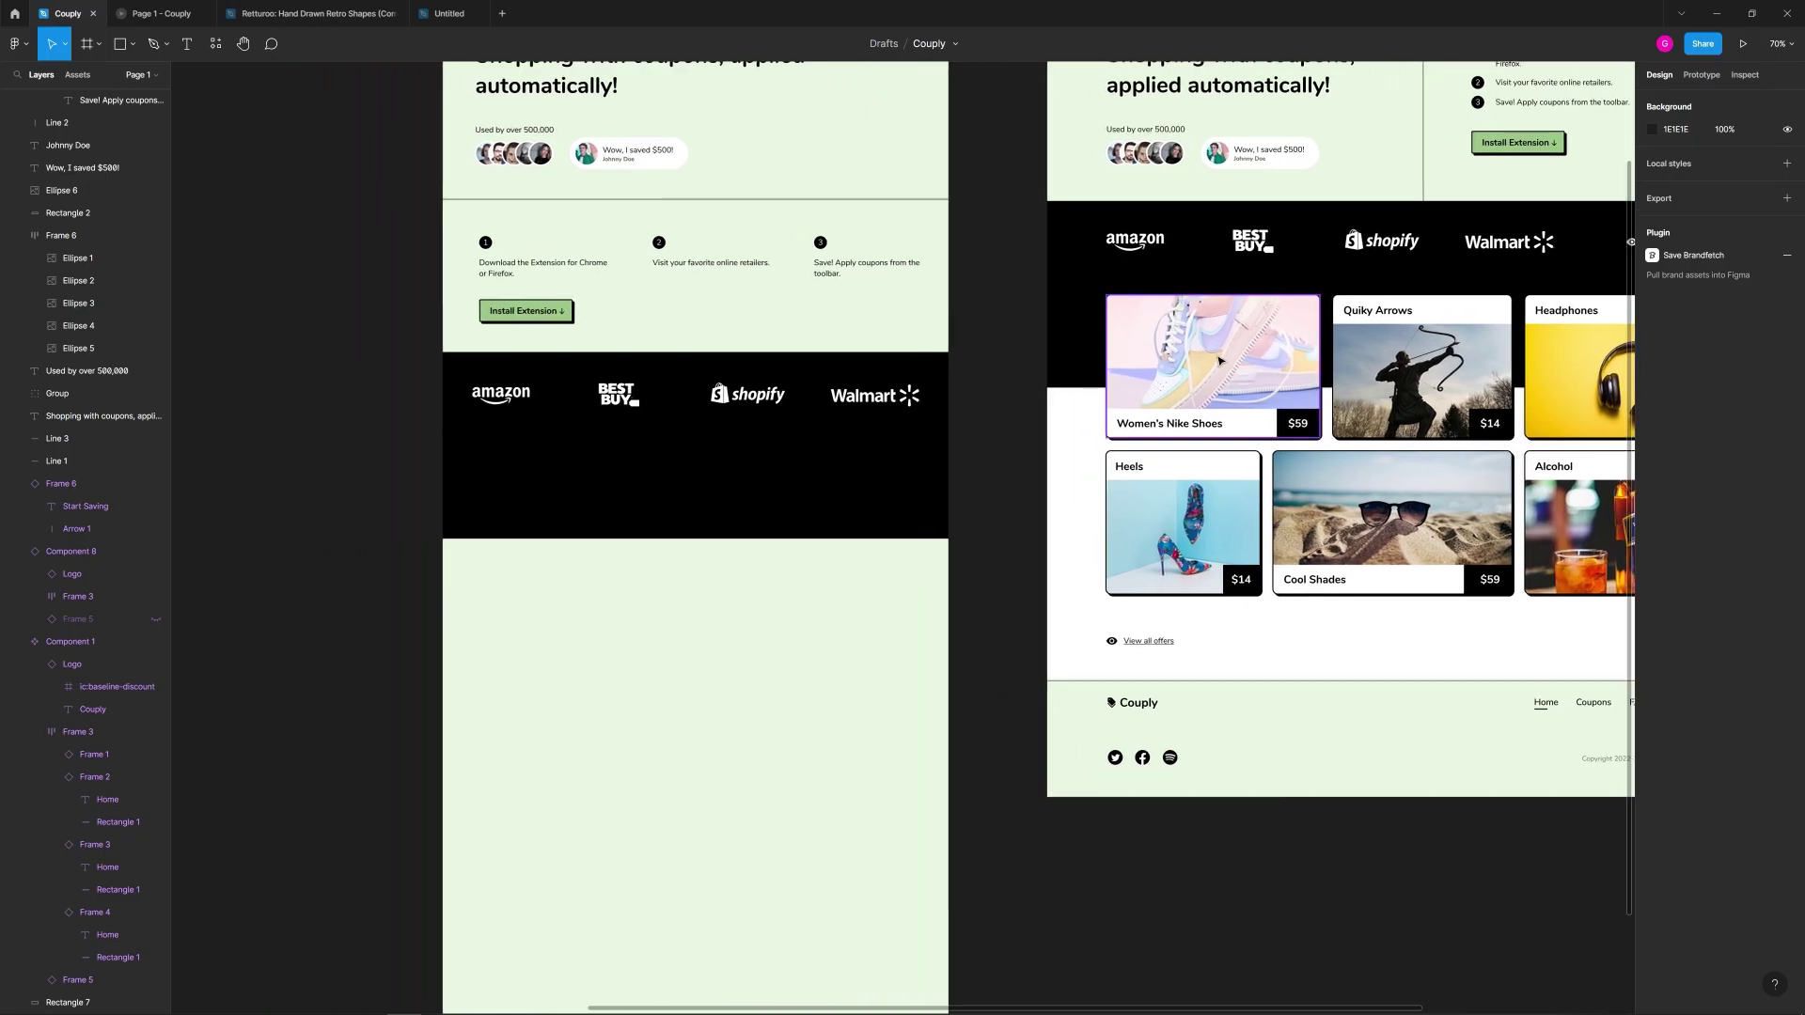
{"action": "scroll", "coordinate": [1219, 360], "scroll_direction": "left", "scroll_amount": 3}
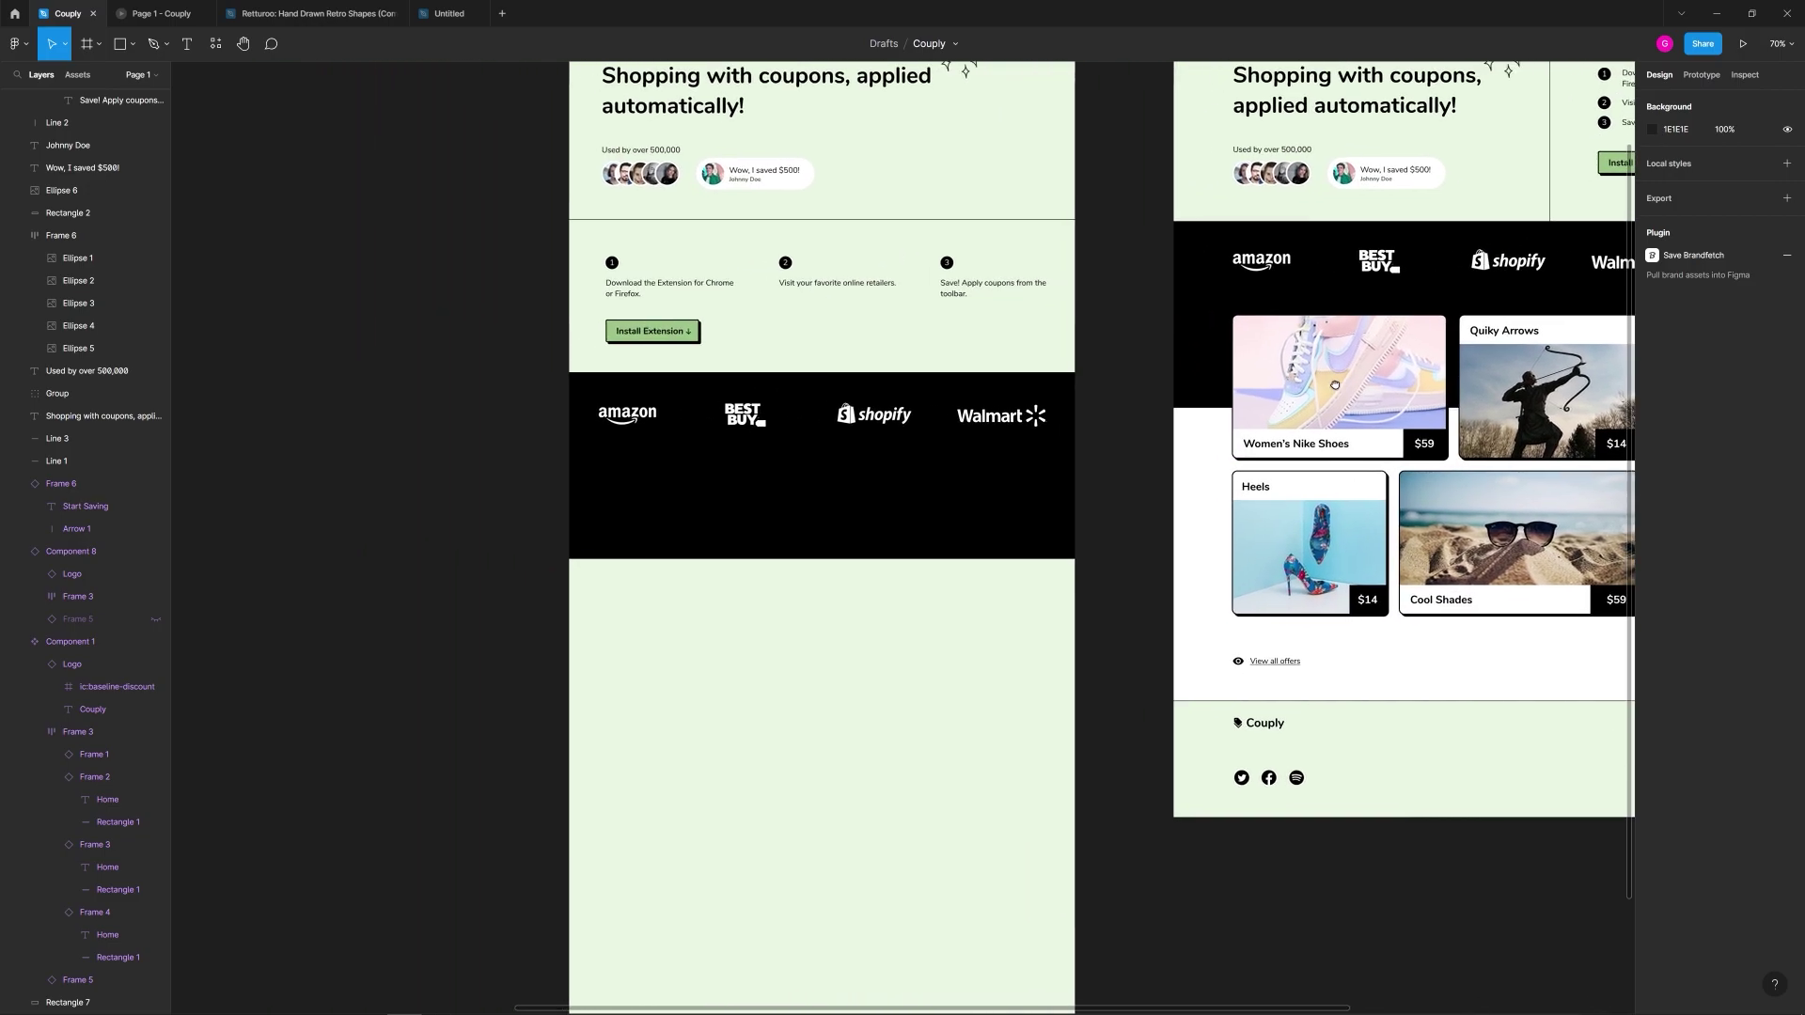
{"action": "left_click_drag", "start_coordinate": [1330, 378], "coordinate": [926, 515]}
{"action": "key", "text": "ctrl+d"}
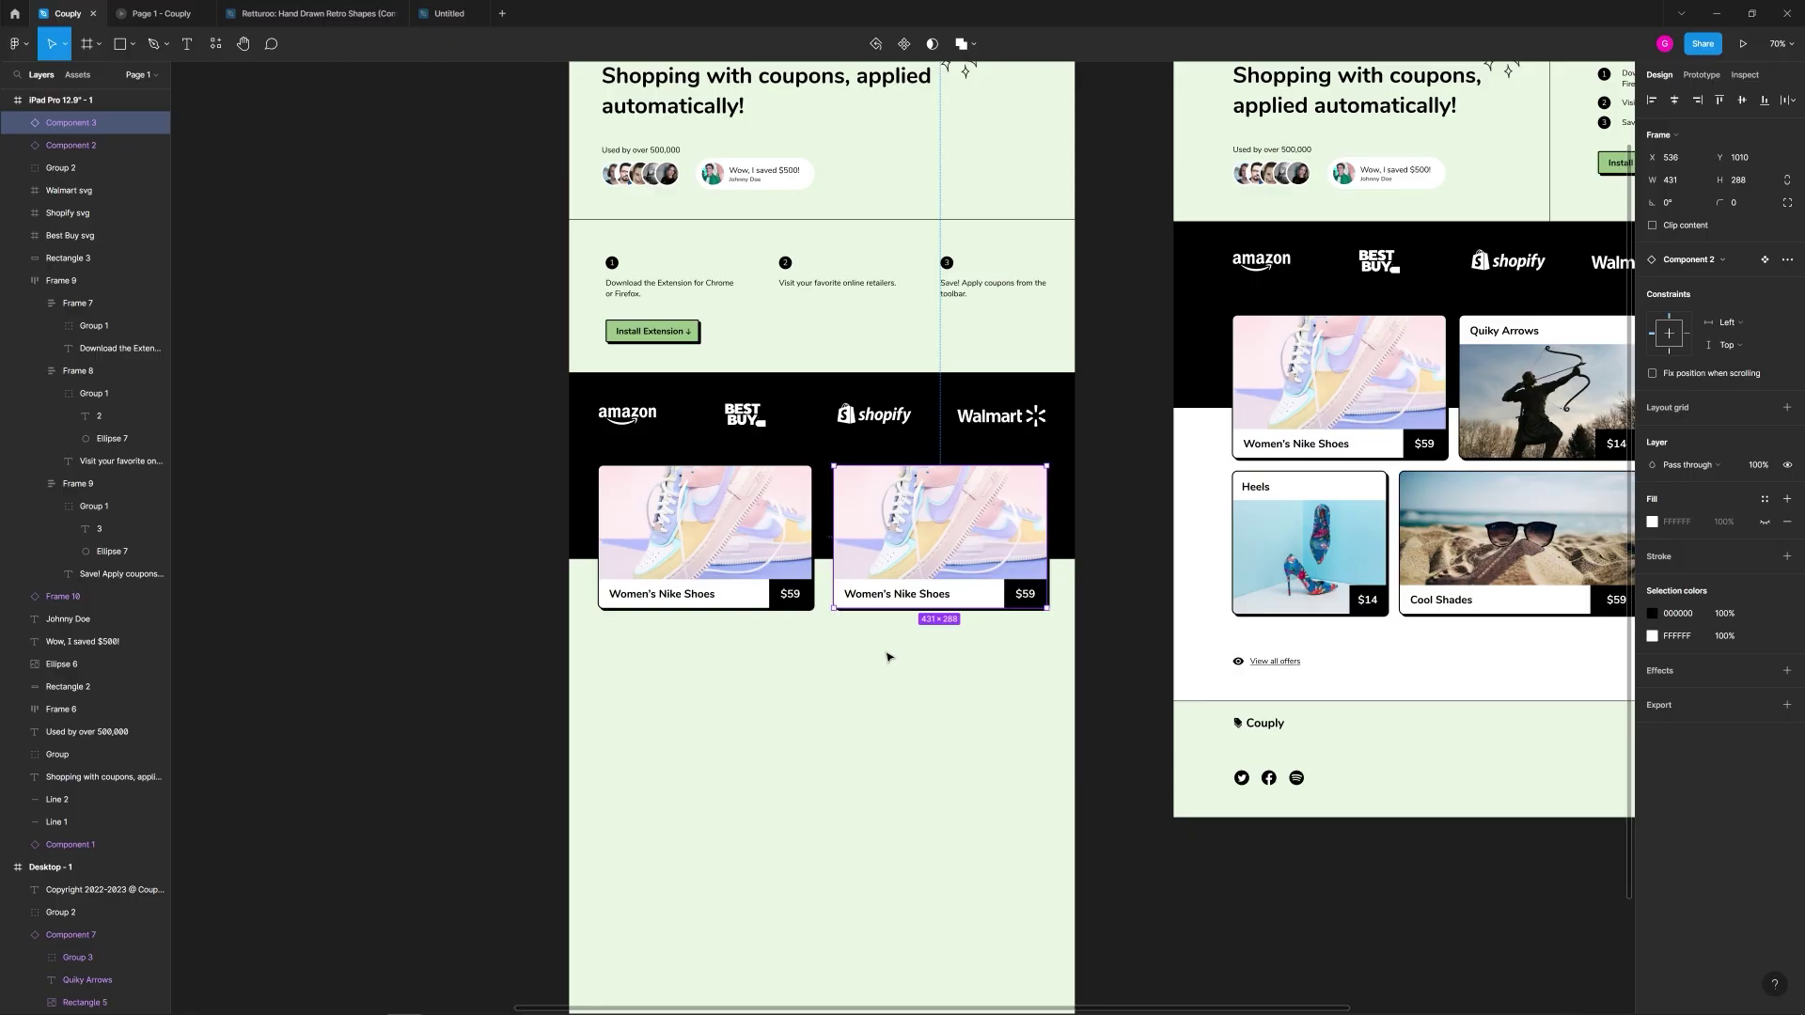
Step: Duplicate the row of two cards below itself, nudge the copy 12 px lower, and repeat the duplication for a third row at Y 1668
{"action": "left_click", "coordinate": [774, 546], "text": "shift"}
{"action": "left_click_drag", "start_coordinate": [920, 524], "coordinate": [912, 683]}
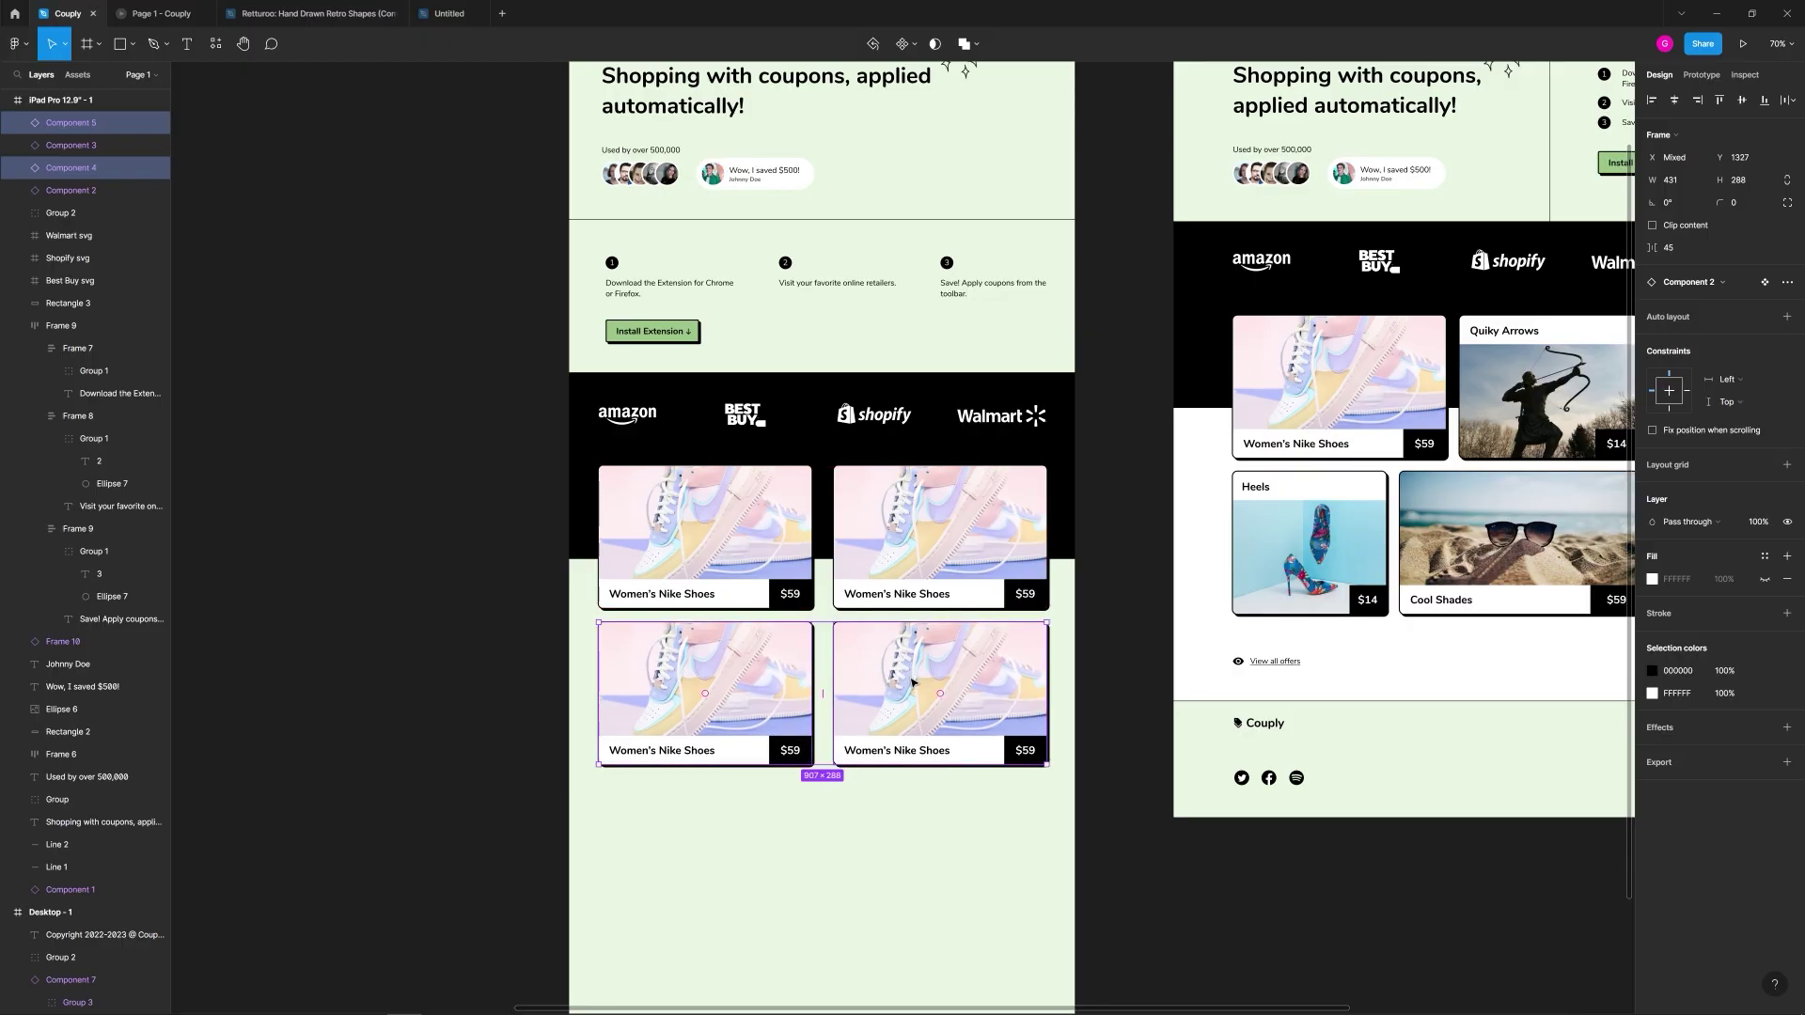
{"action": "scroll", "coordinate": [874, 741], "scroll_direction": "up", "scroll_amount": 4}
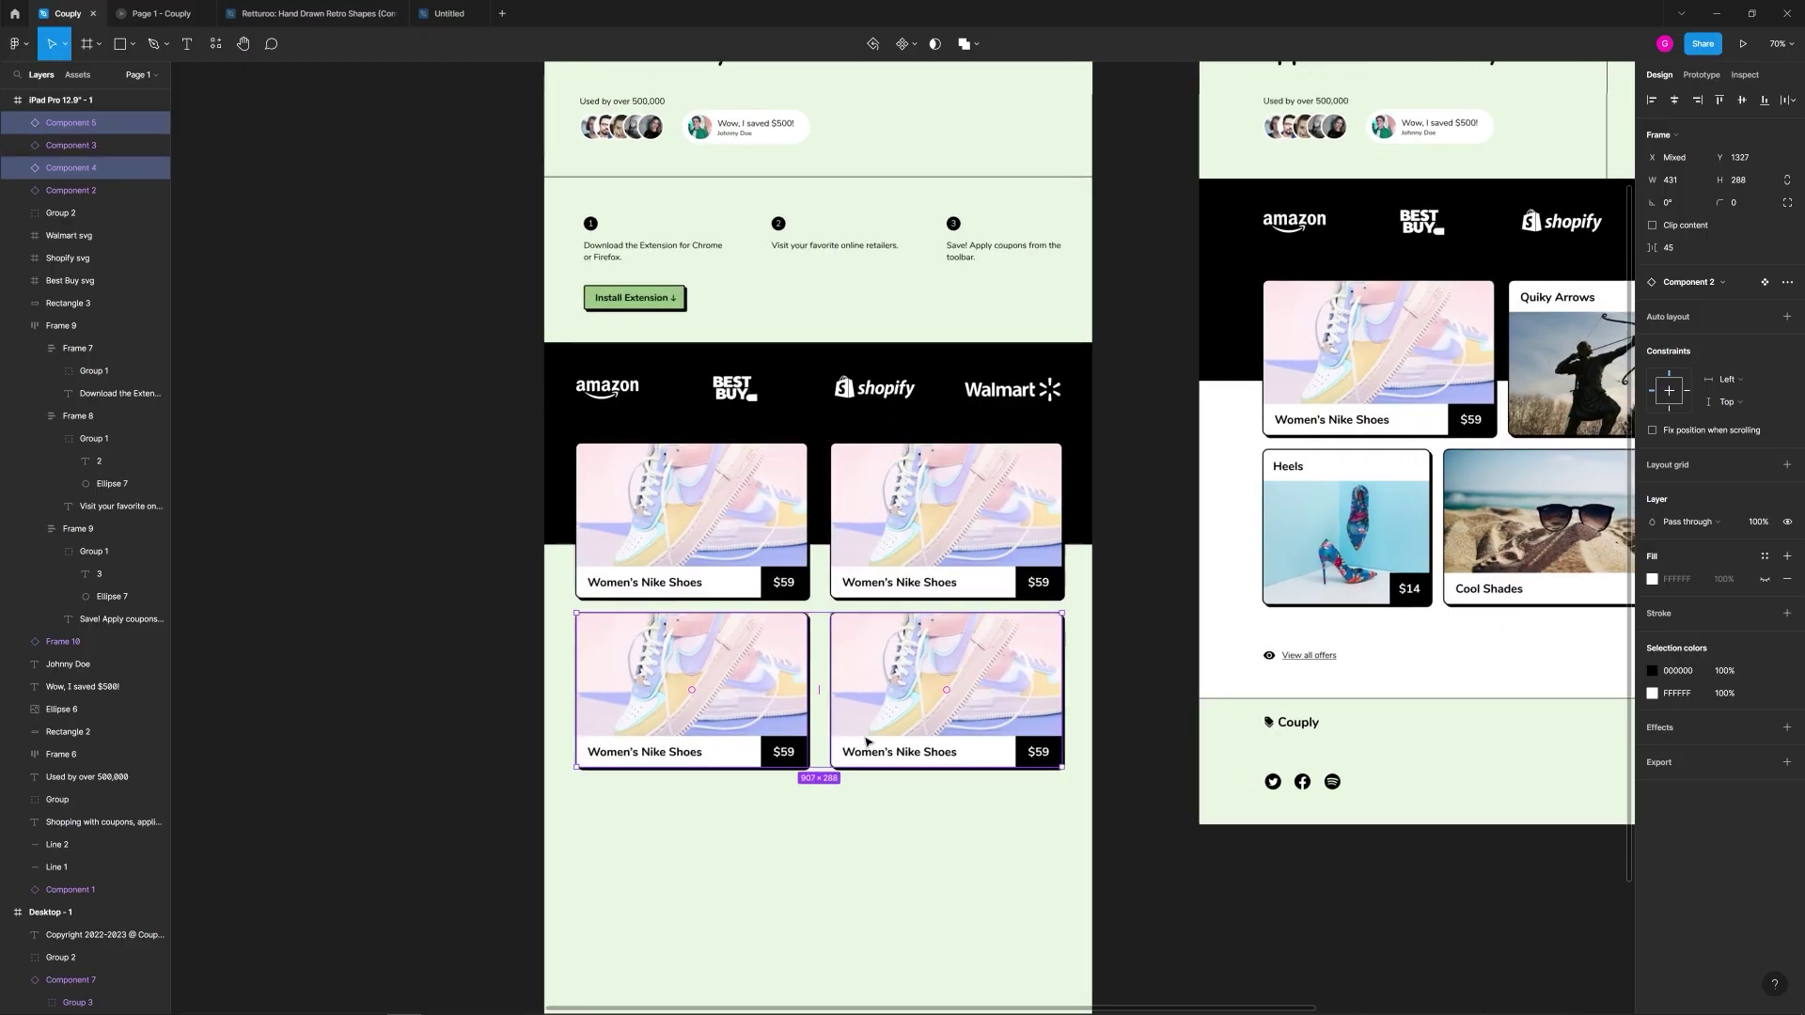
{"action": "scroll", "coordinate": [874, 740], "scroll_direction": "up", "scroll_amount": 2}
{"action": "key", "text": "shift+Down"}
{"action": "key", "text": "Down"}
{"action": "key", "text": "Down"}
{"action": "key", "text": "ctrl+d"}
{"action": "scroll", "coordinate": [1037, 713], "scroll_direction": "down", "scroll_amount": 3}
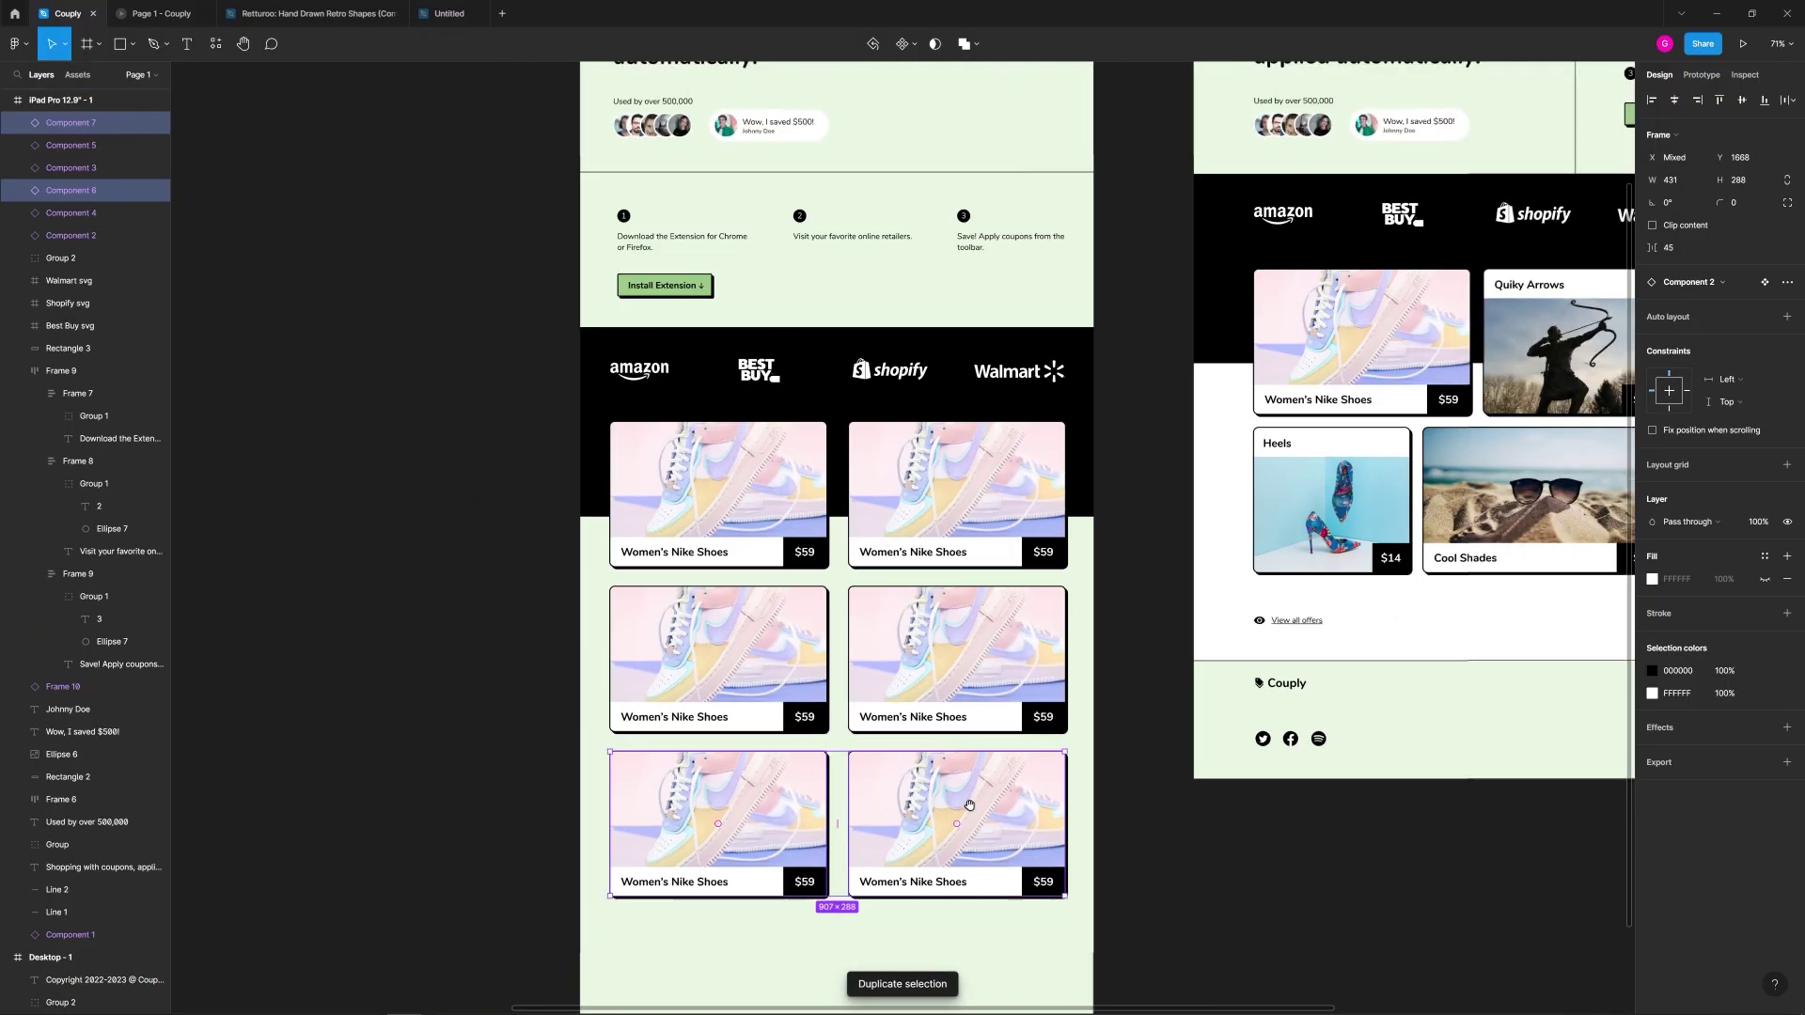
Step: Copy the desktop's white background rectangle into the iPad frame and send it behind the product cards
{"action": "left_click", "coordinate": [1195, 711]}
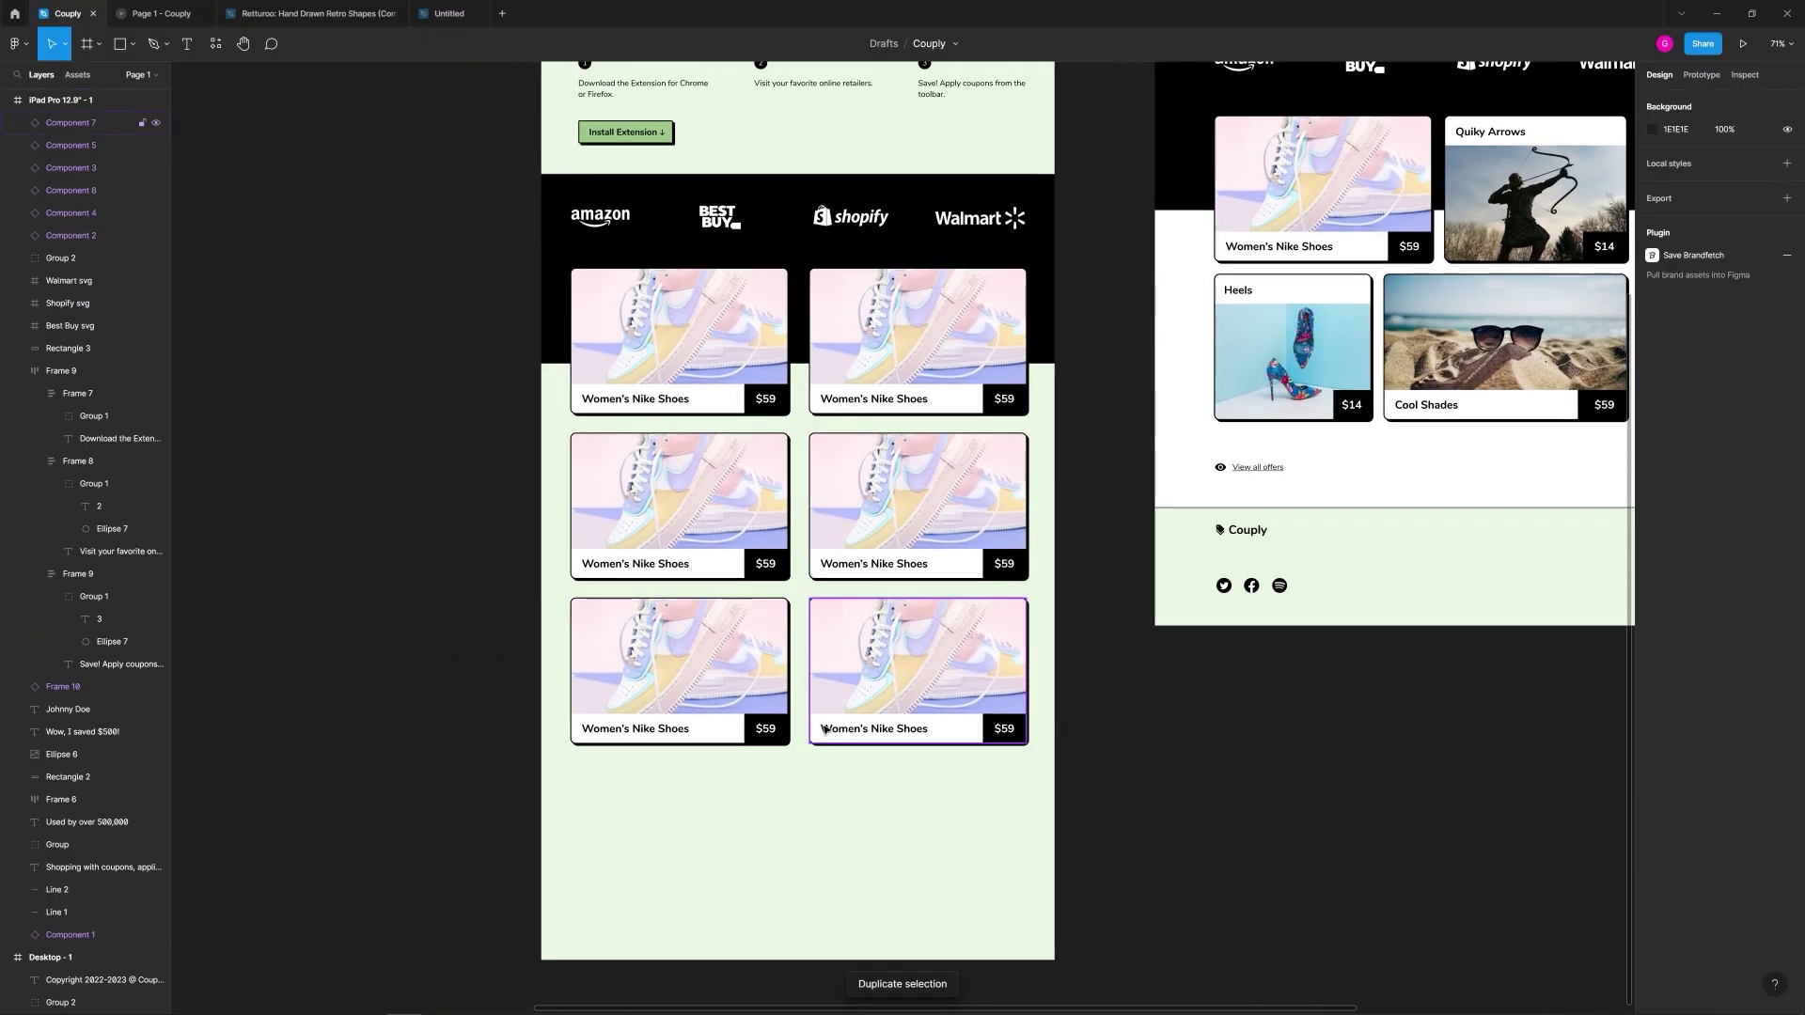
{"action": "left_click", "coordinate": [1172, 414]}
{"action": "left_click_drag", "start_coordinate": [1182, 328], "coordinate": [842, 851]}
{"action": "key", "text": "ctrl+shift+bracketleft"}
Step: Copy the desktop's View all offers link into the iPad frame, below the last row of cards at their left edge
{"action": "left_click", "coordinate": [1140, 786]}
{"action": "left_click_drag", "start_coordinate": [1231, 470], "coordinate": [602, 794], "text": "alt"}
{"action": "left_click", "coordinate": [1068, 814]}
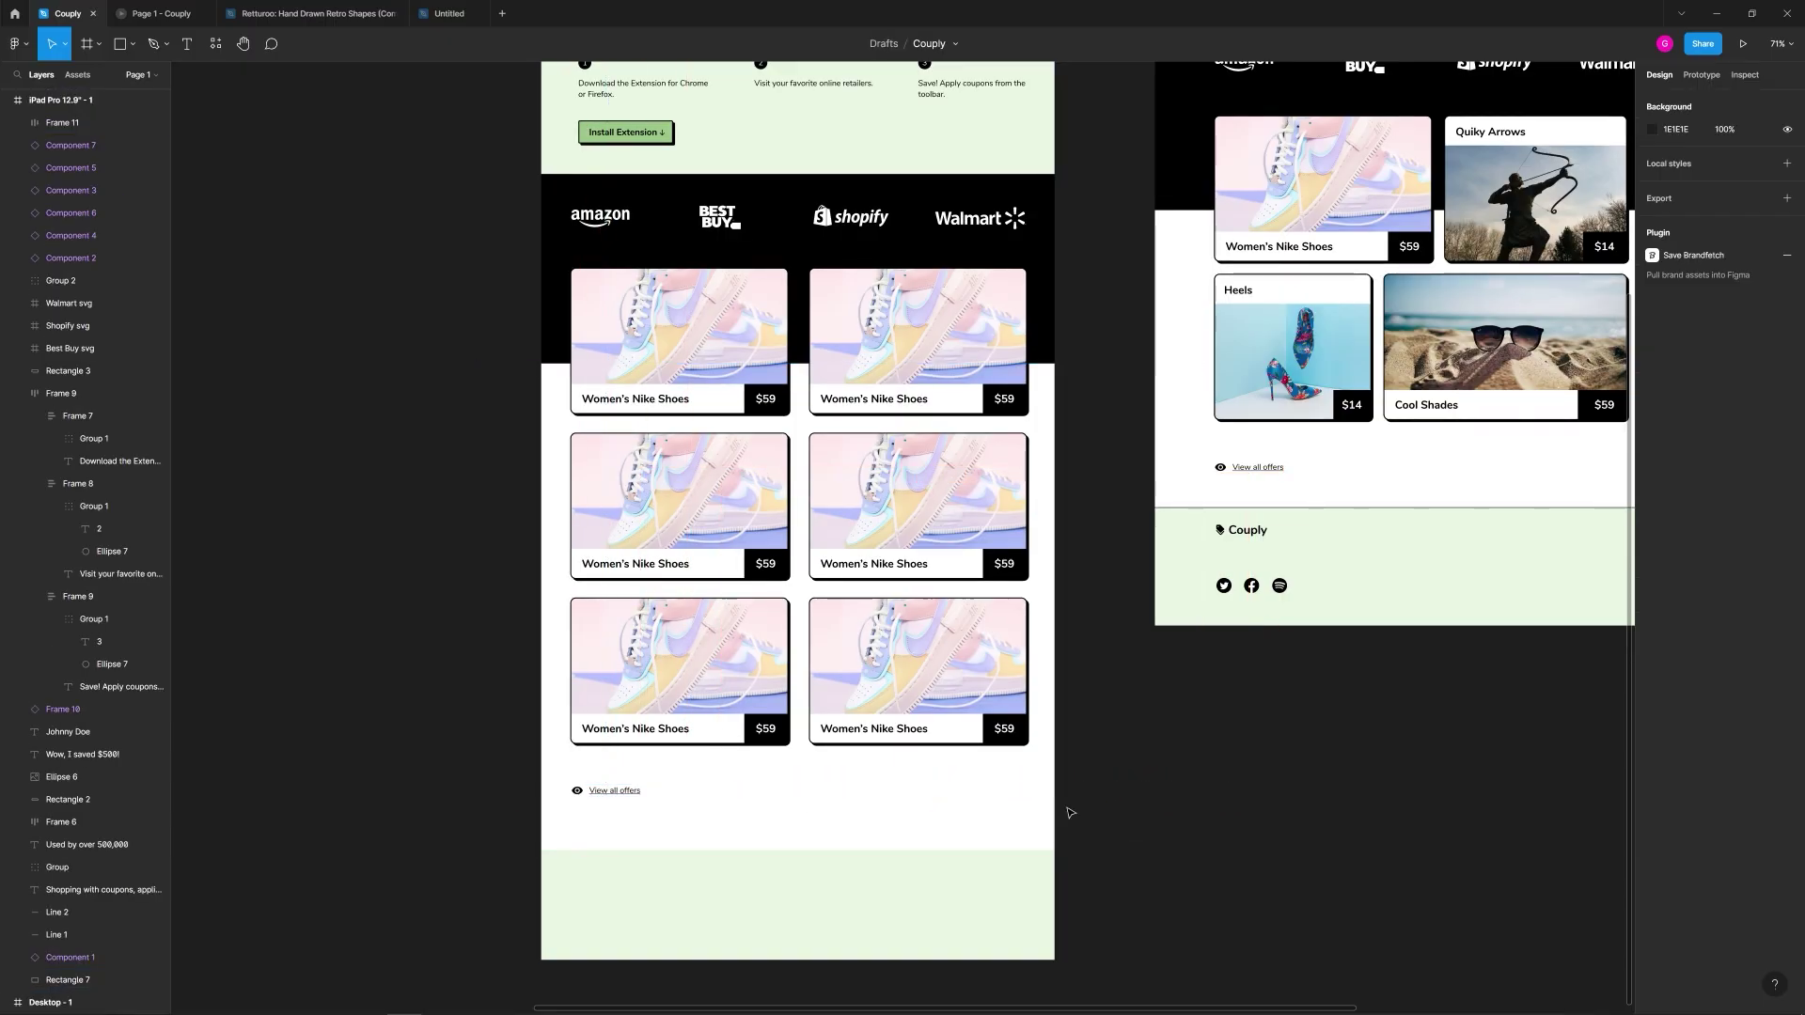
Step: Shorten the iPad's white background rectangle from its bottom edge to a height of 942
{"action": "scroll", "coordinate": [1096, 718], "scroll_direction": "up", "scroll_amount": 5}
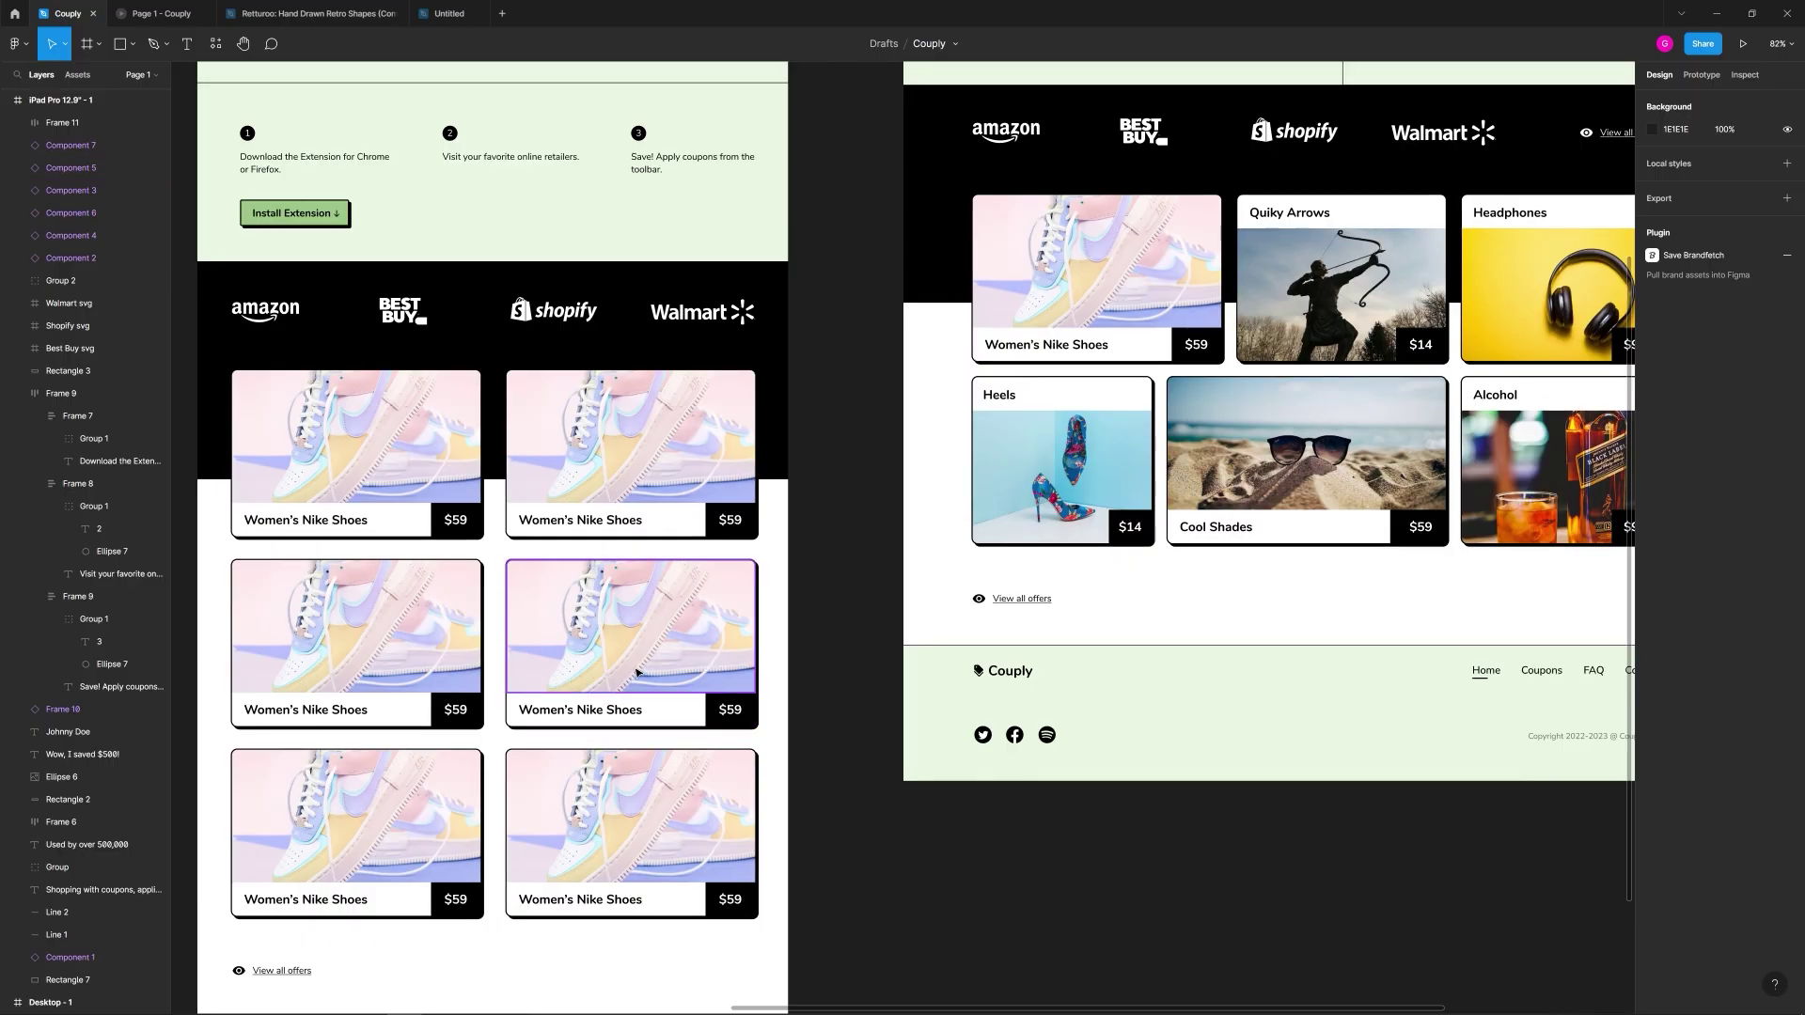
{"action": "scroll", "coordinate": [558, 690], "scroll_direction": "down", "scroll_amount": 5}
{"action": "left_click_drag", "start_coordinate": [723, 601], "coordinate": [943, 601]}
{"action": "scroll", "coordinate": [864, 602], "scroll_direction": "up", "scroll_amount": 1}
{"action": "left_click", "coordinate": [864, 601]}
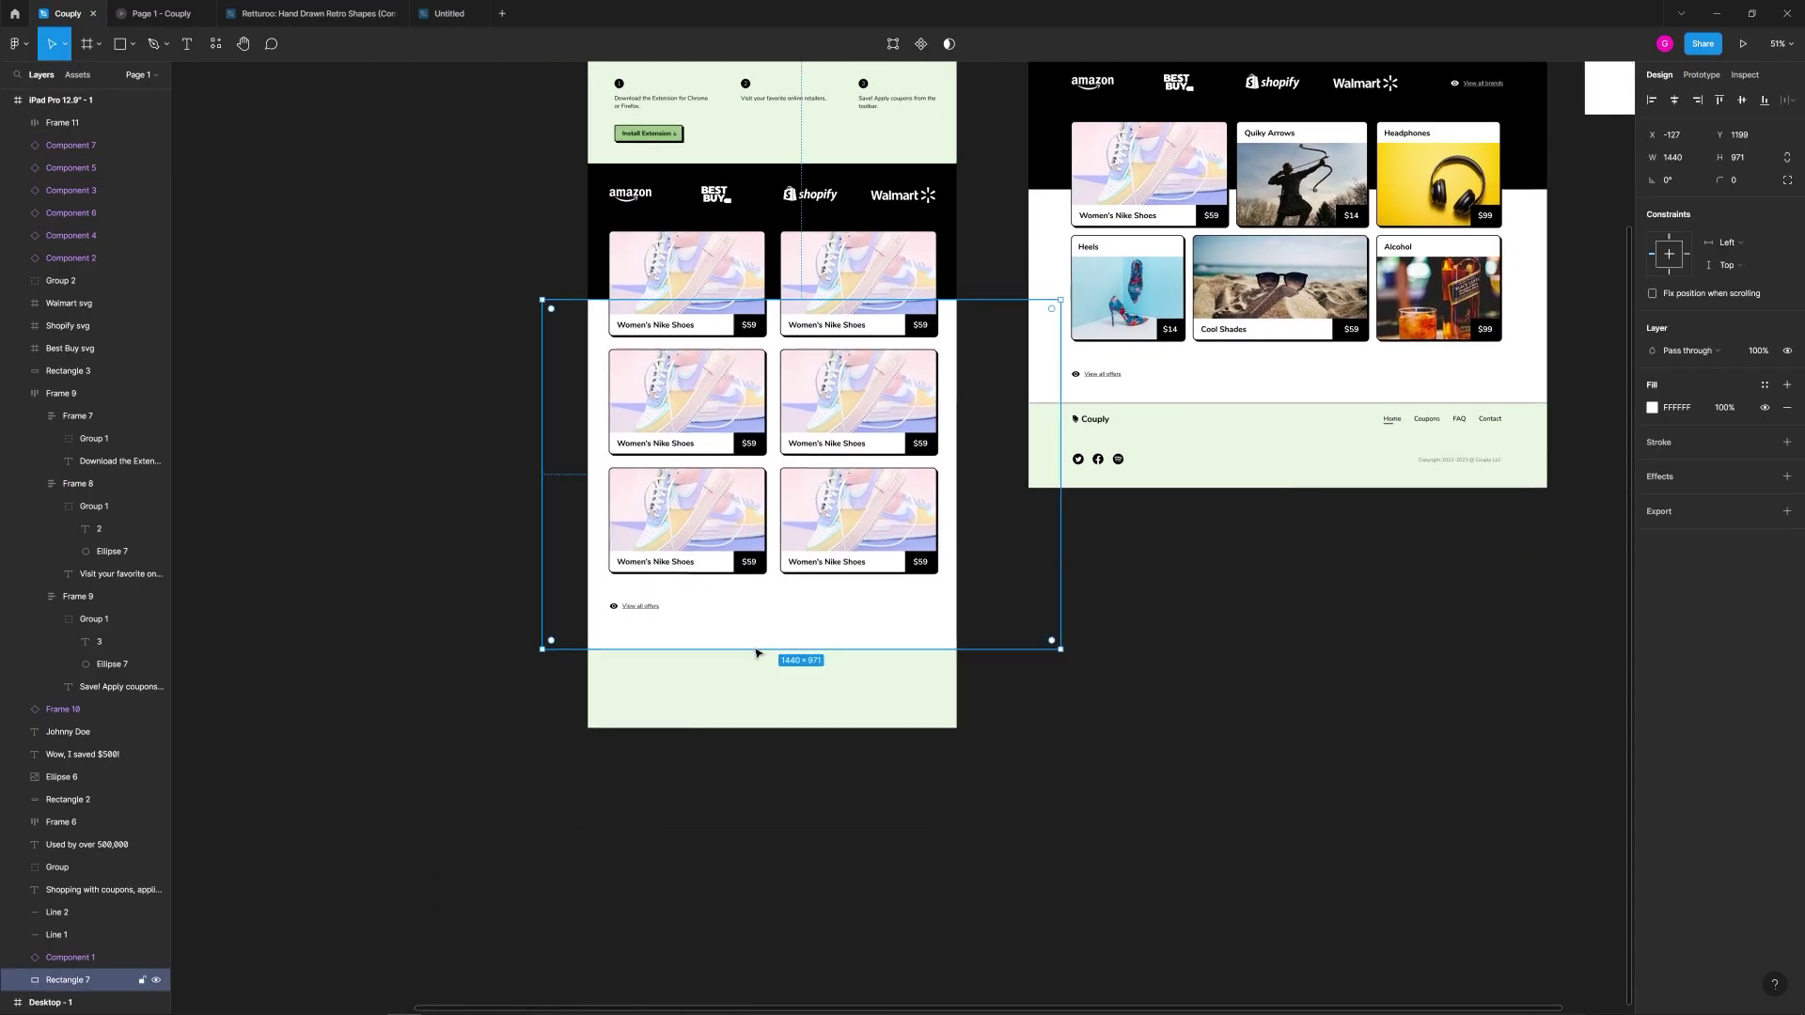
{"action": "scroll", "coordinate": [792, 533], "scroll_direction": "up", "scroll_amount": 3}
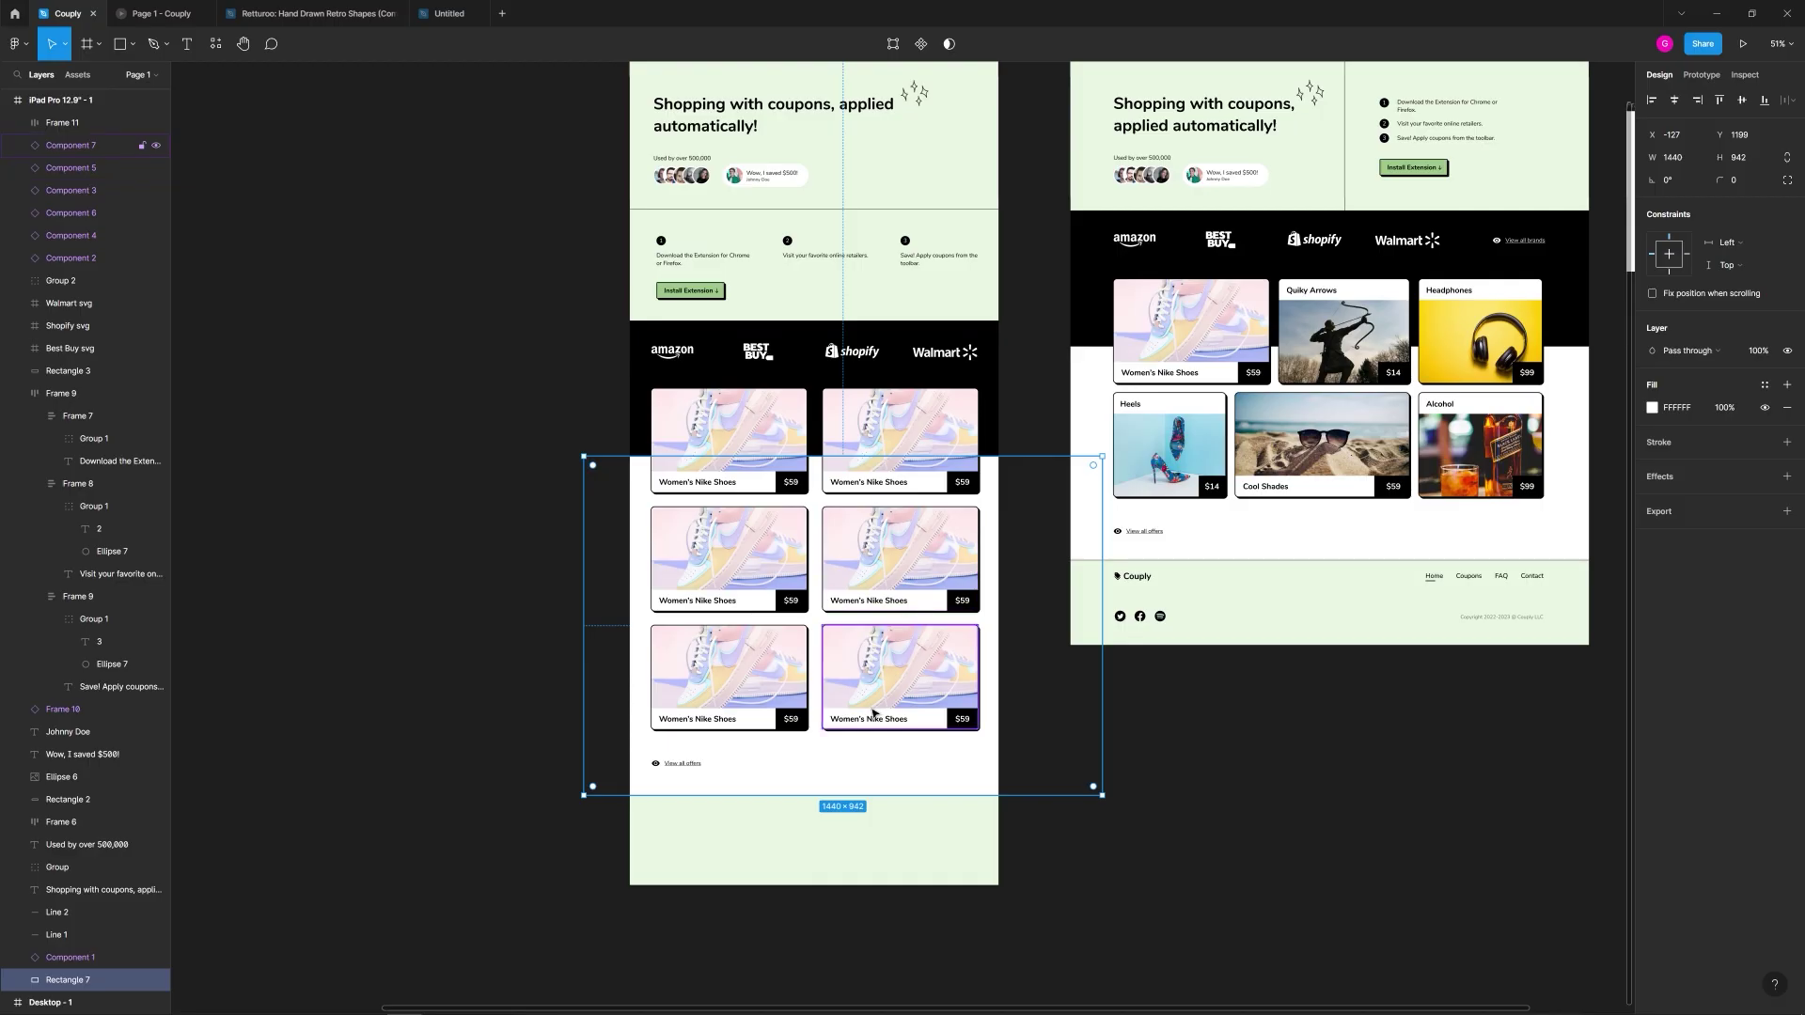
{"action": "left_click", "coordinate": [1182, 765]}
Step: Copy the desktop's footer divider line to the bottom edge of the iPad's white section at Y 2141
{"action": "scroll", "coordinate": [898, 761], "scroll_direction": "down", "scroll_amount": 2}
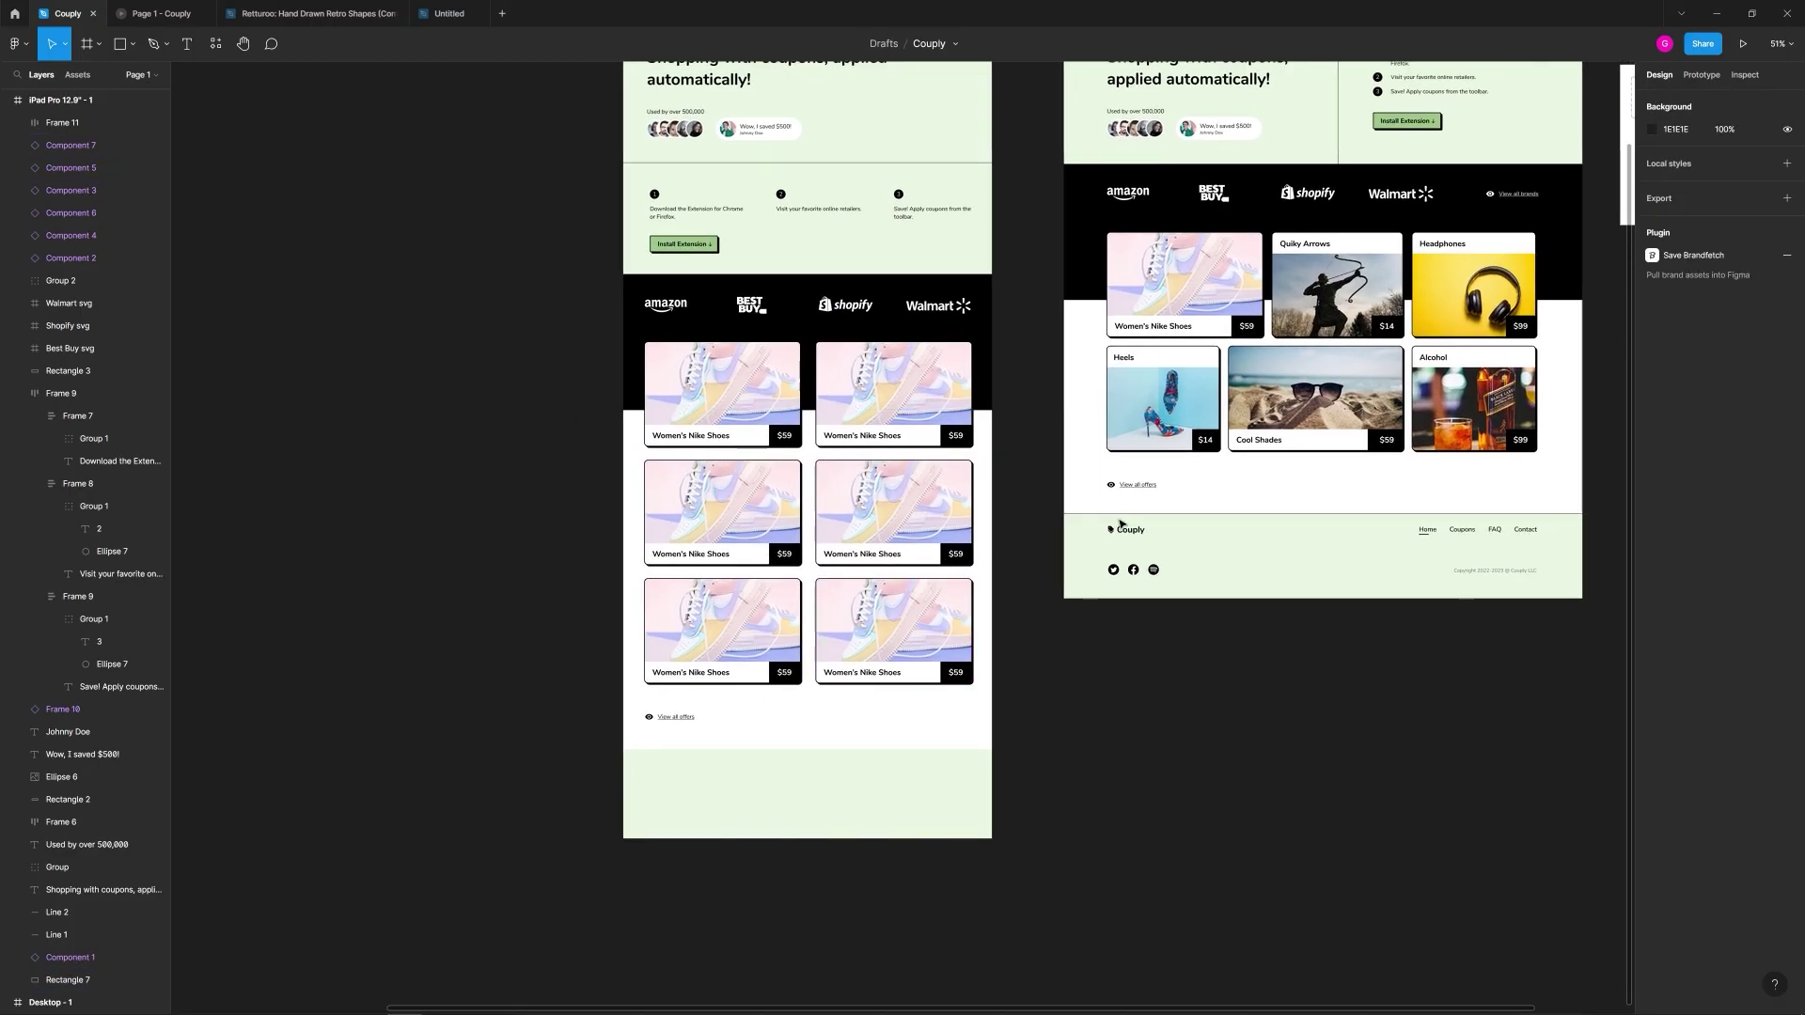
{"action": "left_click", "coordinate": [788, 729]}
{"action": "left_click_drag", "start_coordinate": [788, 729], "coordinate": [688, 749]}
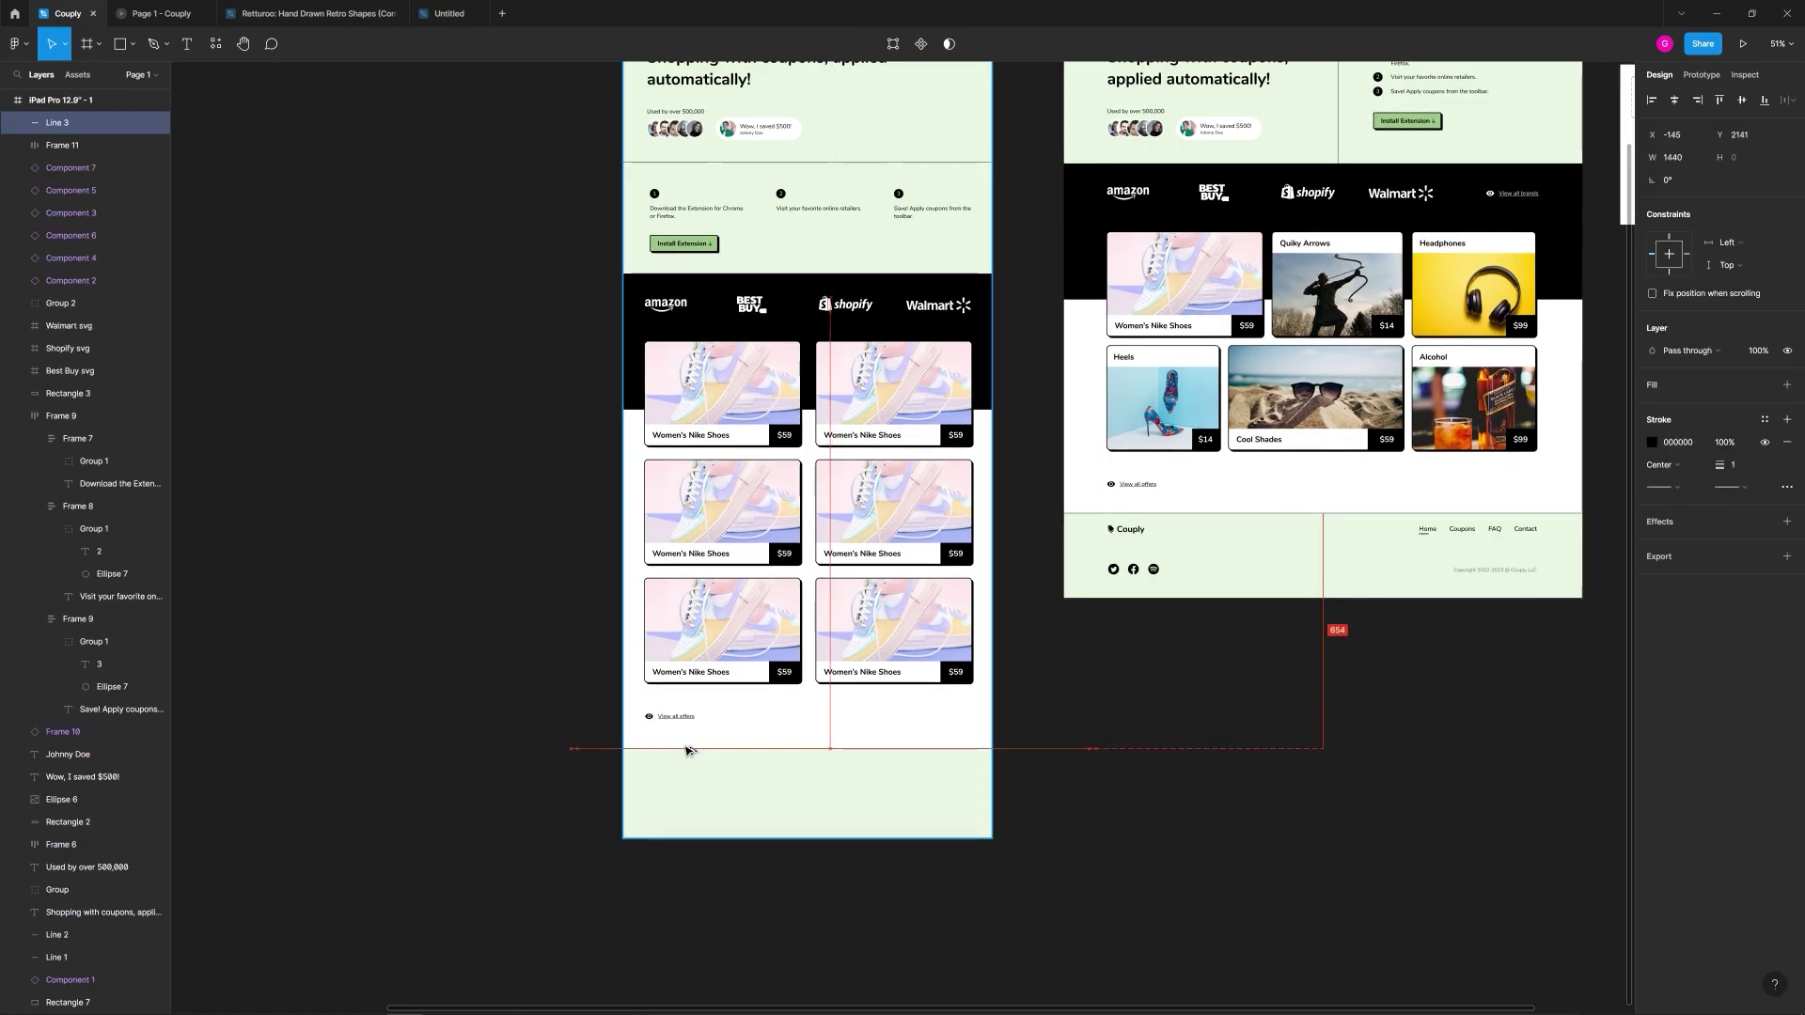
{"action": "scroll", "coordinate": [740, 783], "scroll_direction": "up", "scroll_amount": 5}
{"action": "key", "text": "Escape"}
Step: Copy the desktop's footer logo and links, social icons and copyright text into the iPad's footer area
{"action": "scroll", "coordinate": [971, 742], "scroll_direction": "down", "scroll_amount": 5}
{"action": "scroll", "coordinate": [596, 785], "scroll_direction": "right", "scroll_amount": 2}
{"action": "scroll", "coordinate": [1239, 605], "scroll_direction": "up", "scroll_amount": 3}
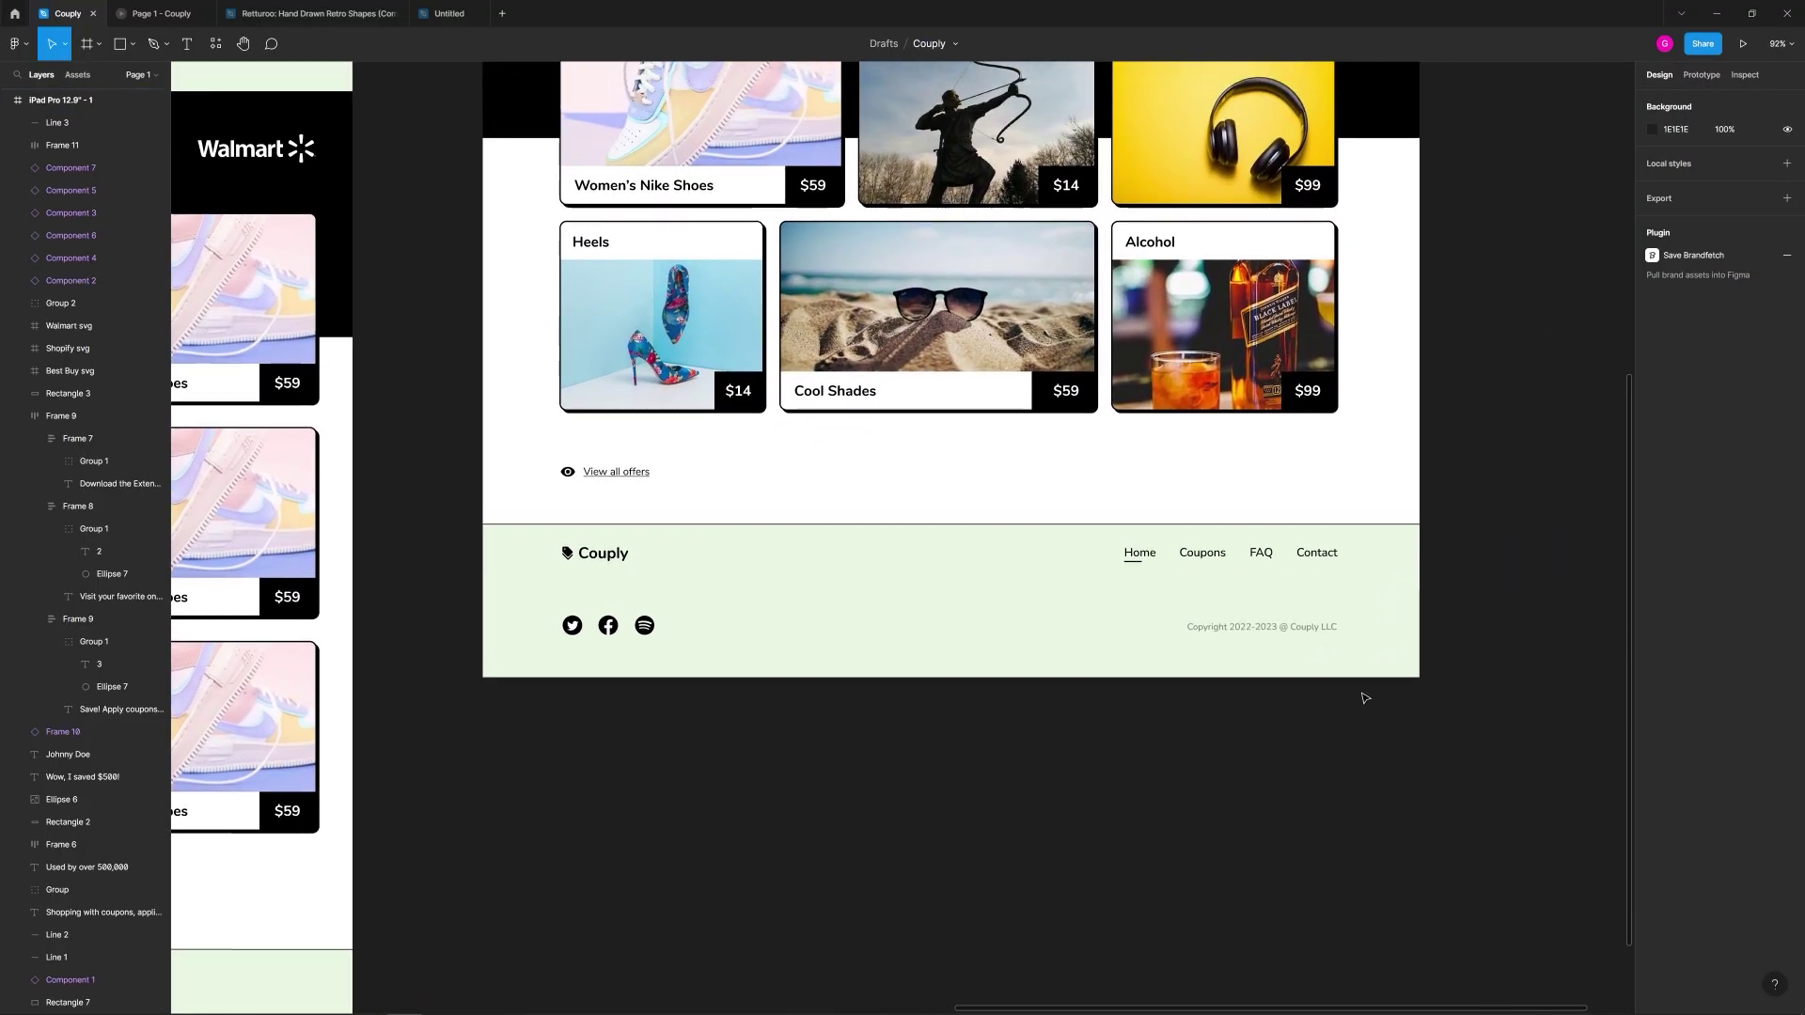
{"action": "left_click_drag", "start_coordinate": [1362, 694], "coordinate": [564, 553]}
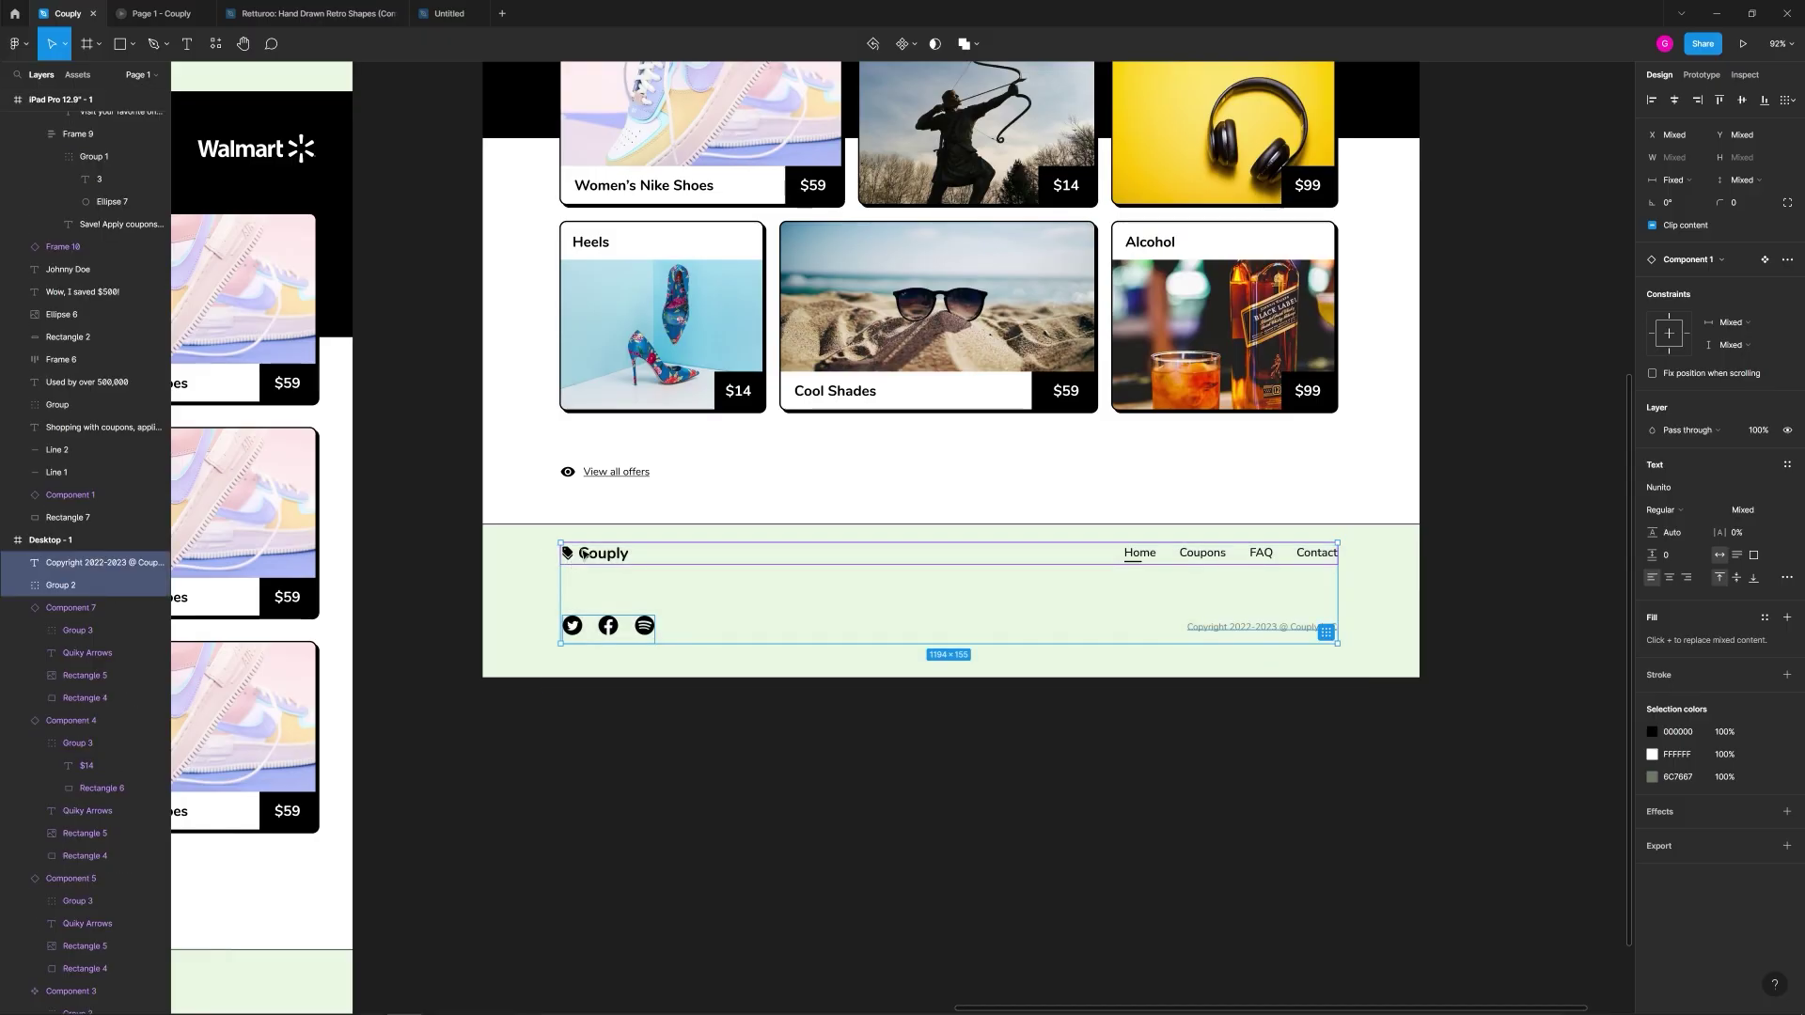
{"action": "scroll", "coordinate": [621, 655], "scroll_direction": "left", "scroll_amount": 10}
{"action": "scroll", "coordinate": [1156, 717], "scroll_direction": "down", "scroll_amount": 5, "text": "ctrl"}
{"action": "left_click_drag", "start_coordinate": [1204, 358], "coordinate": [587, 677]}
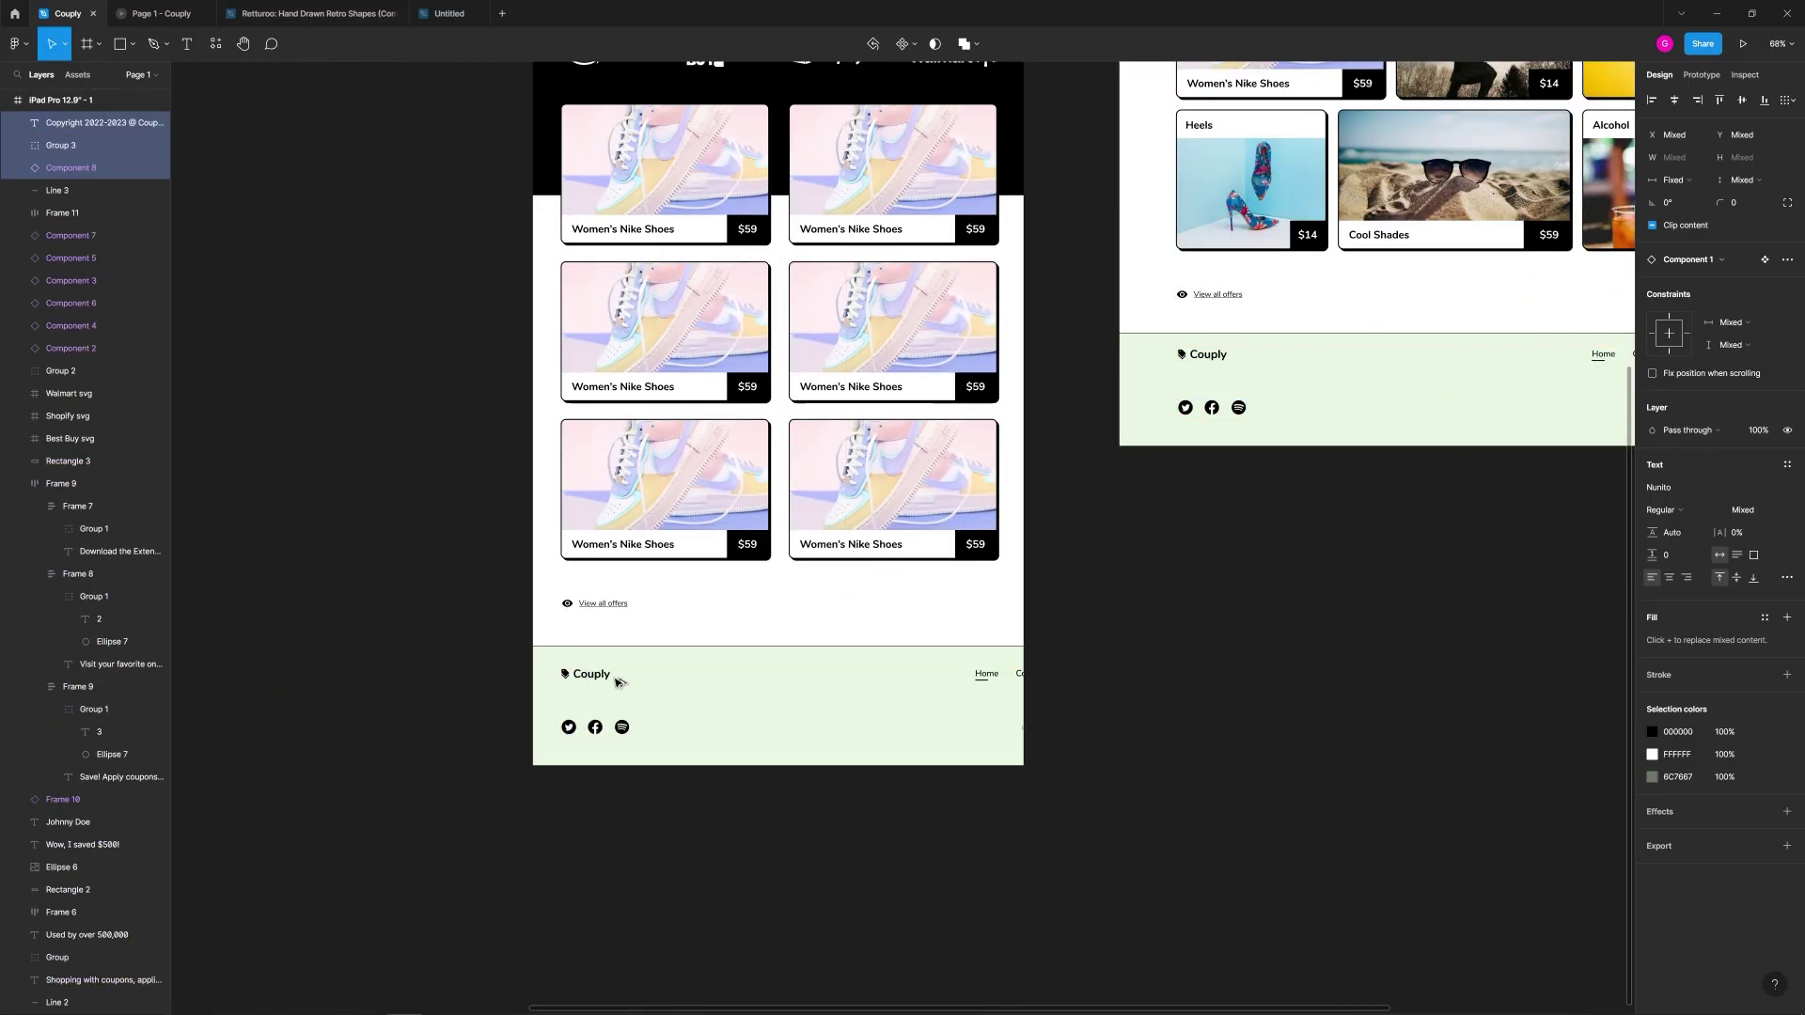
Step: Narrow the iPad's footer navigation to the right edge of the cards and move the copyright text inside the frame below it
{"action": "left_click", "coordinate": [966, 697]}
{"action": "left_click_drag", "start_coordinate": [962, 684], "coordinate": [980, 675]}
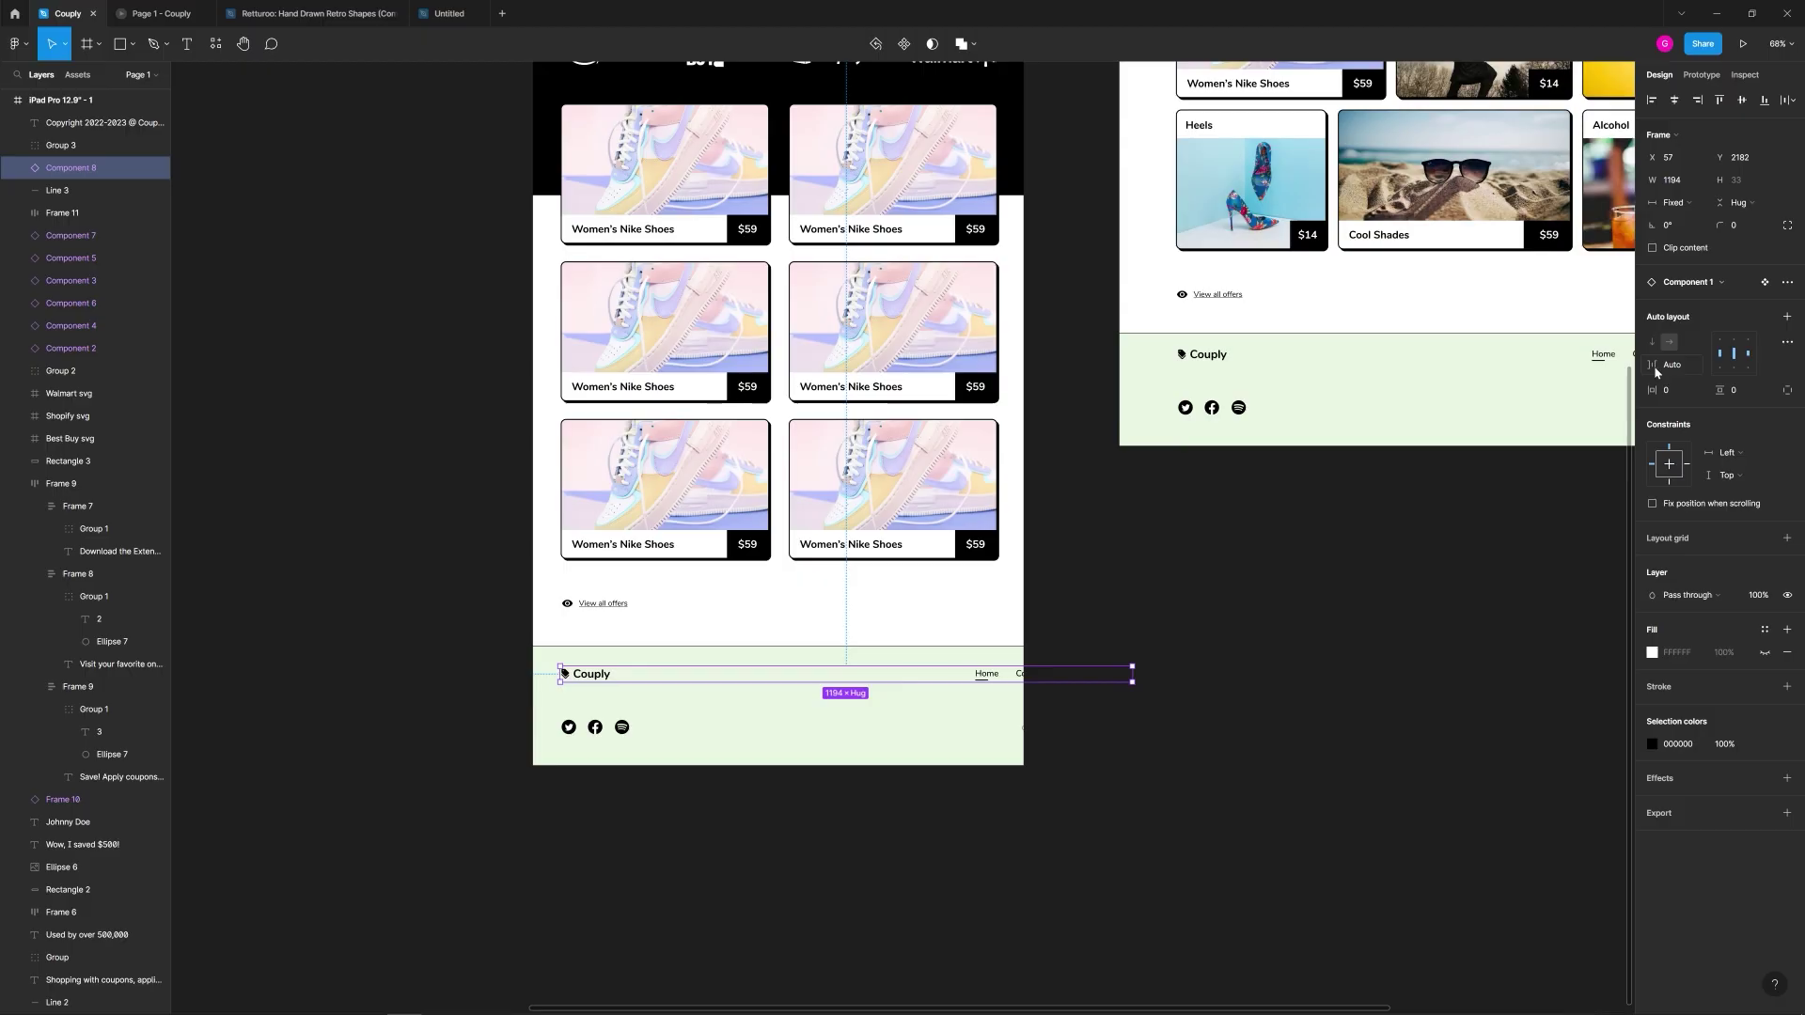
{"action": "left_click", "coordinate": [1785, 343]}
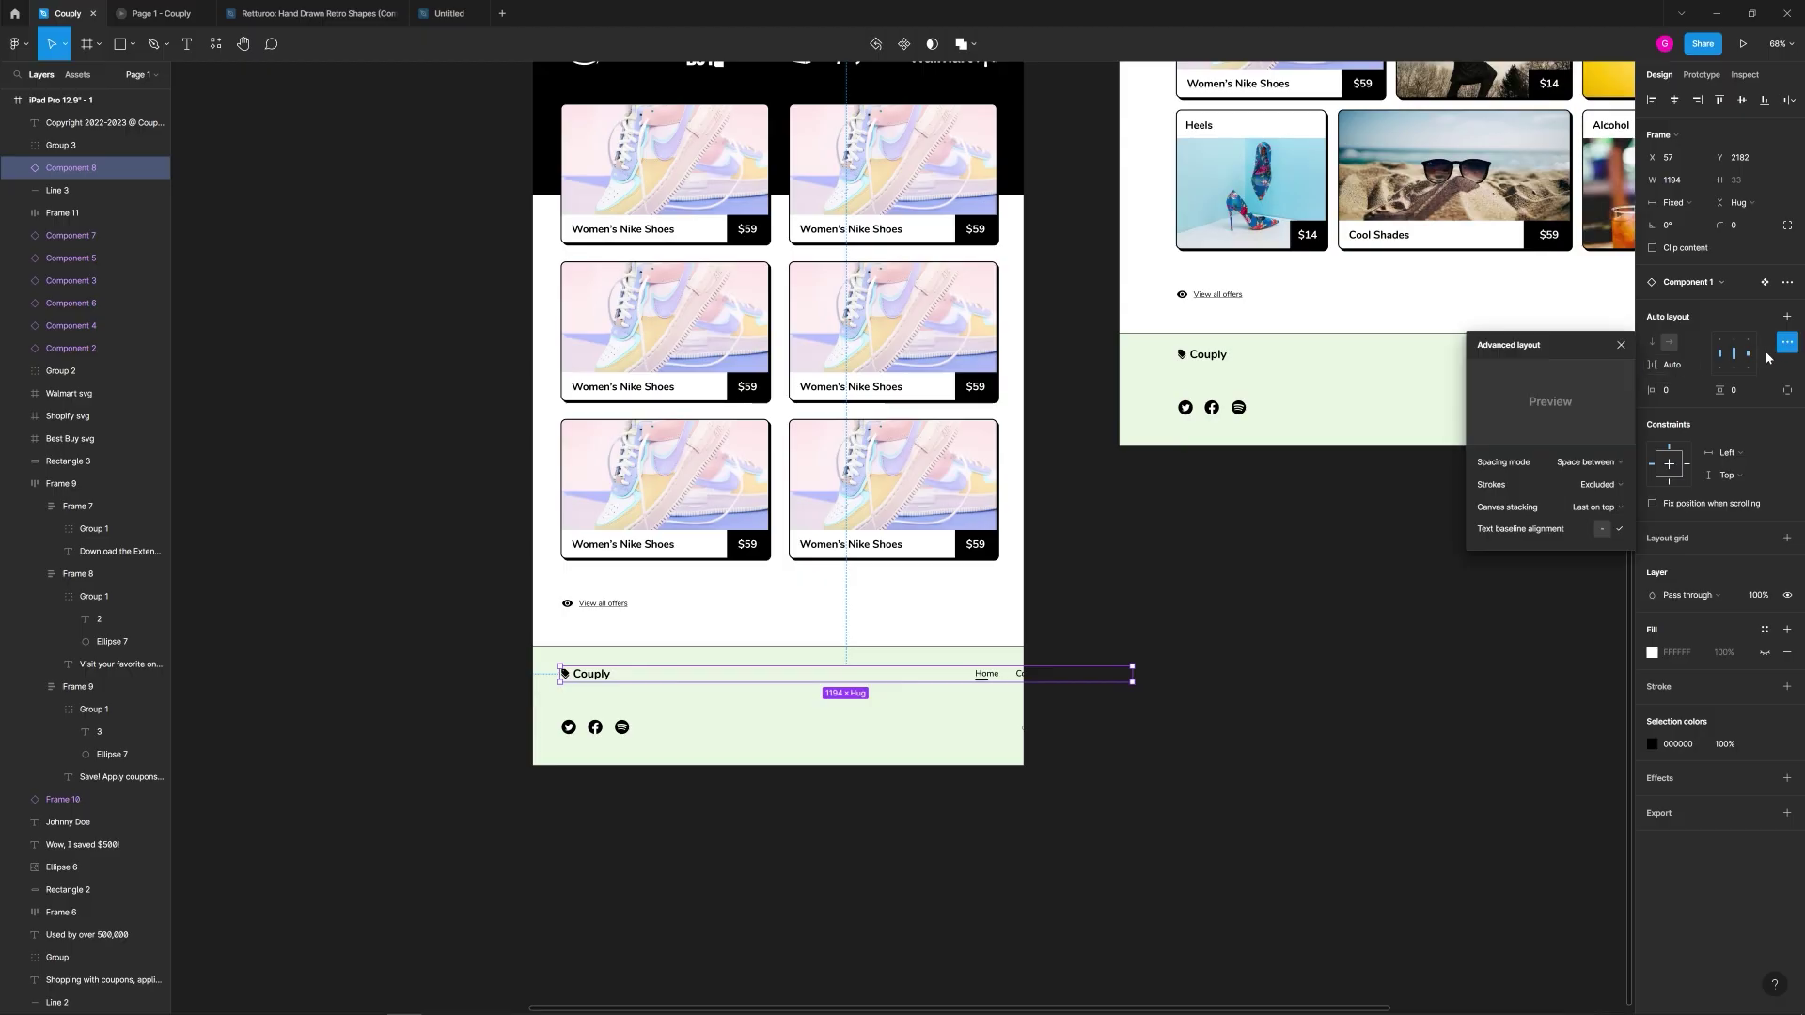
{"action": "left_click", "coordinate": [1088, 680]}
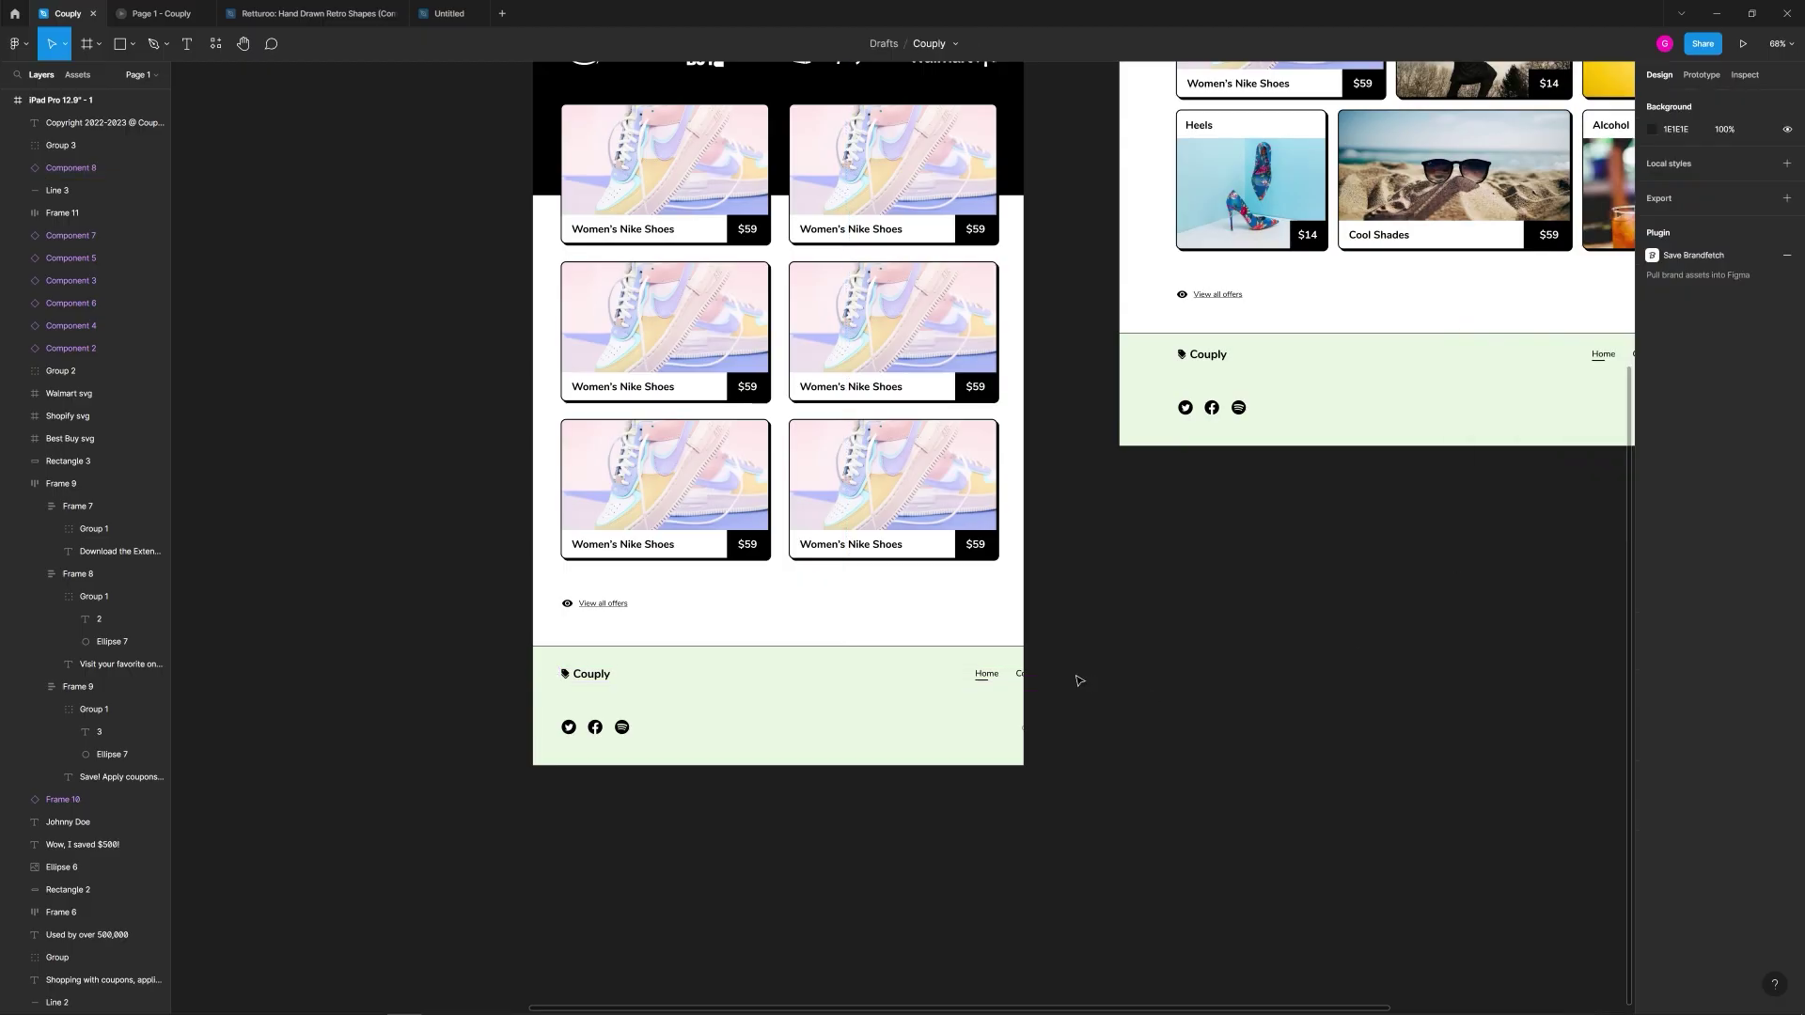
{"action": "left_click", "coordinate": [1120, 680]}
{"action": "left_click_drag", "start_coordinate": [1134, 680], "coordinate": [998, 675]}
{"action": "left_click_drag", "start_coordinate": [1034, 738], "coordinate": [878, 733]}
{"action": "left_click", "coordinate": [1146, 692]}
{"action": "scroll", "coordinate": [1146, 692], "scroll_direction": "down", "scroll_amount": 5}
{"action": "left_click_drag", "start_coordinate": [1162, 653], "coordinate": [1070, 749]}
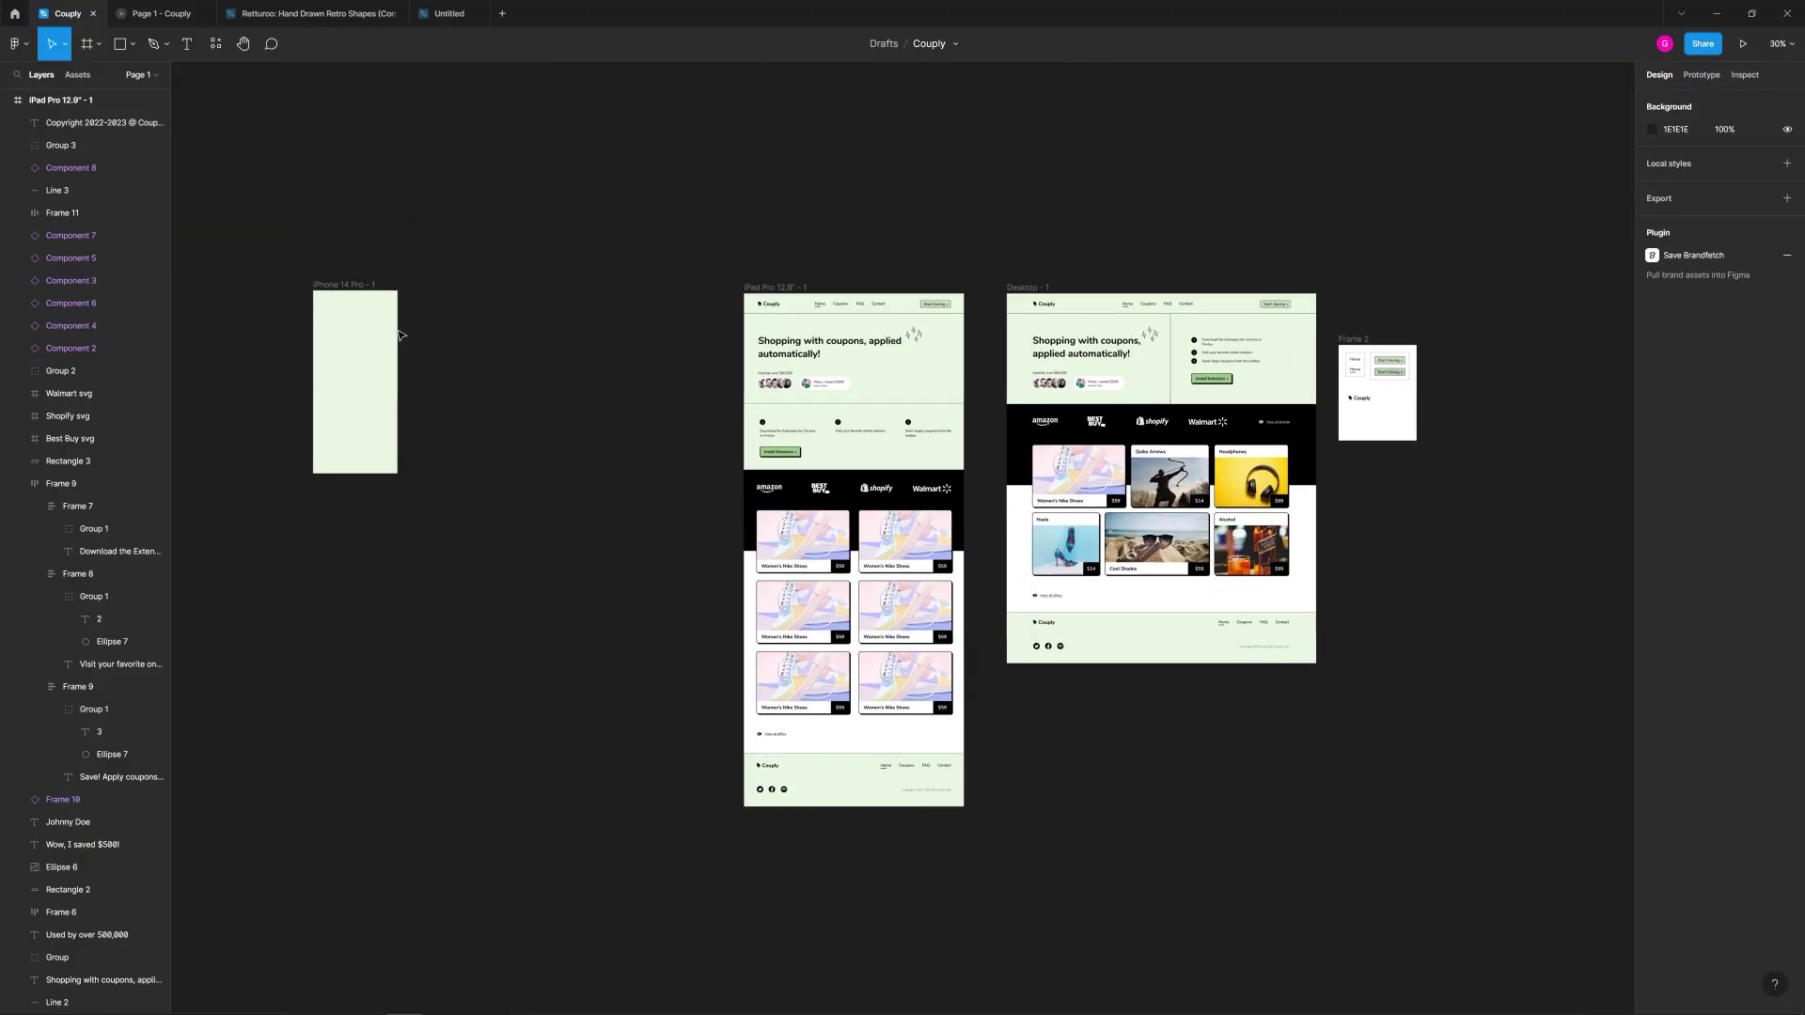
Step: Place the iPhone 14 Pro frame beside the iPad frame at X -2541, Y -478, and extend its height to about 3196
{"action": "left_click_drag", "start_coordinate": [360, 287], "coordinate": [664, 289]}
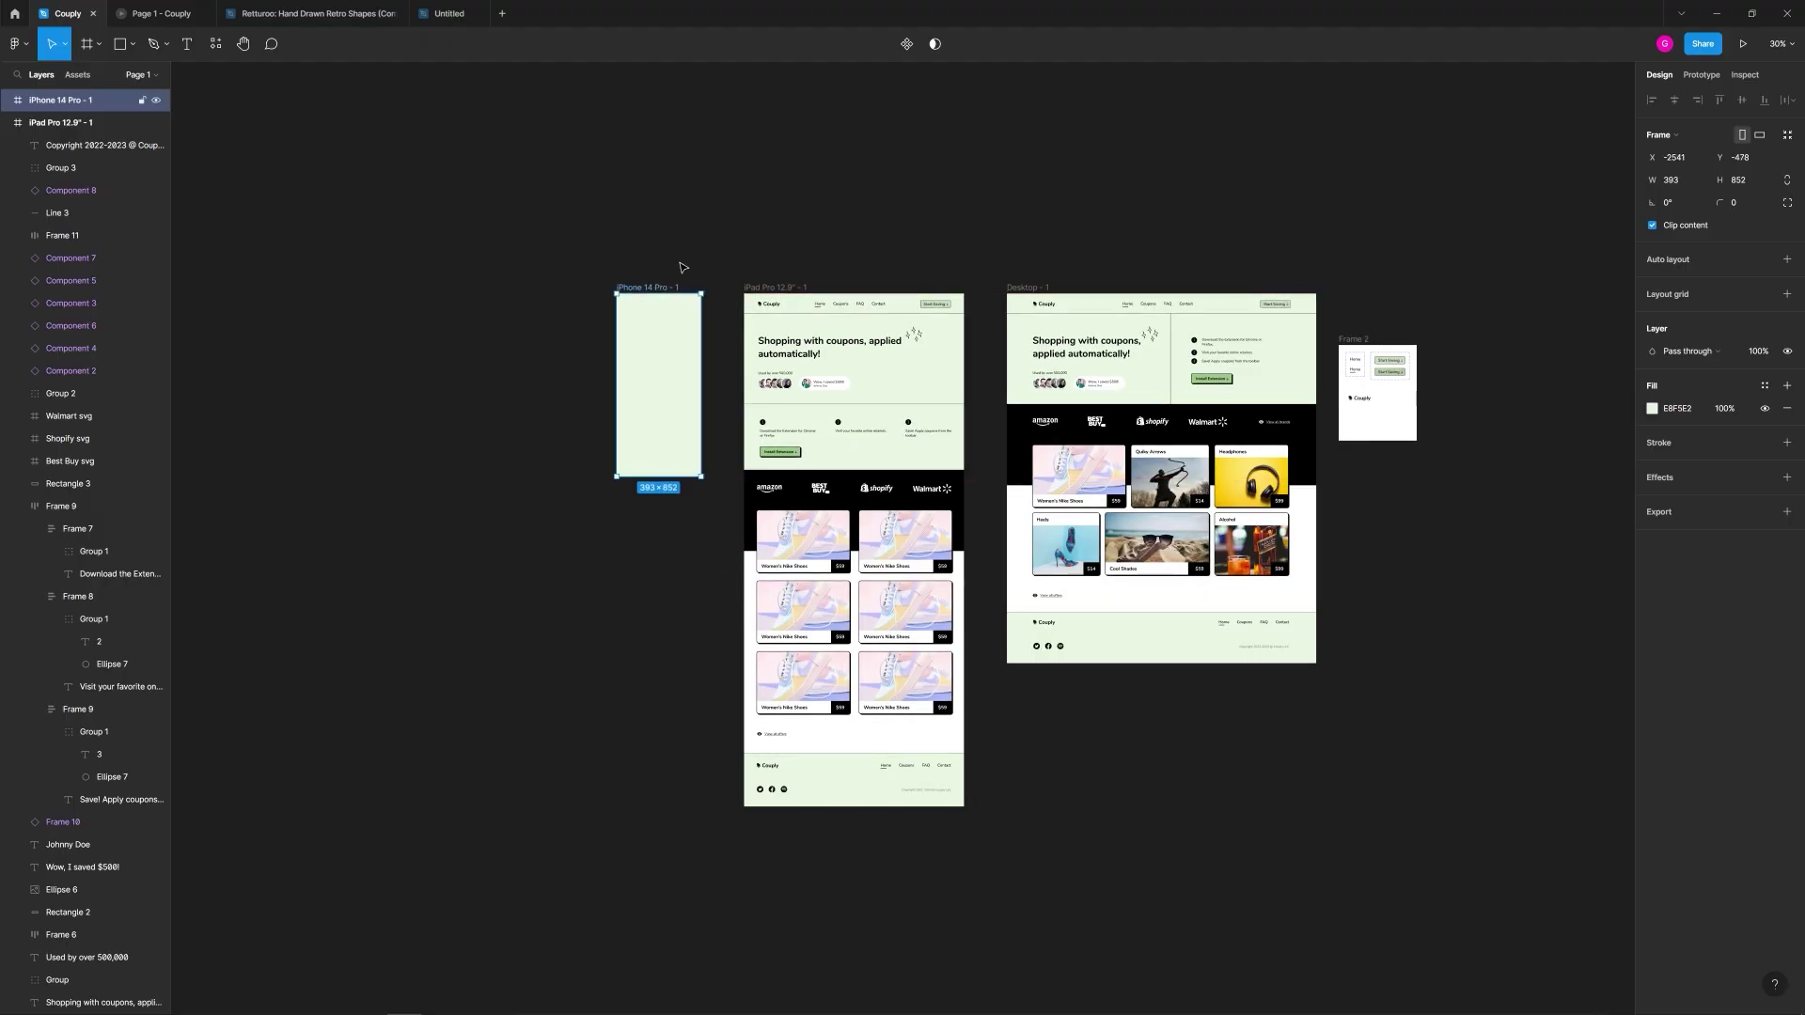
{"action": "left_click", "coordinate": [675, 274]}
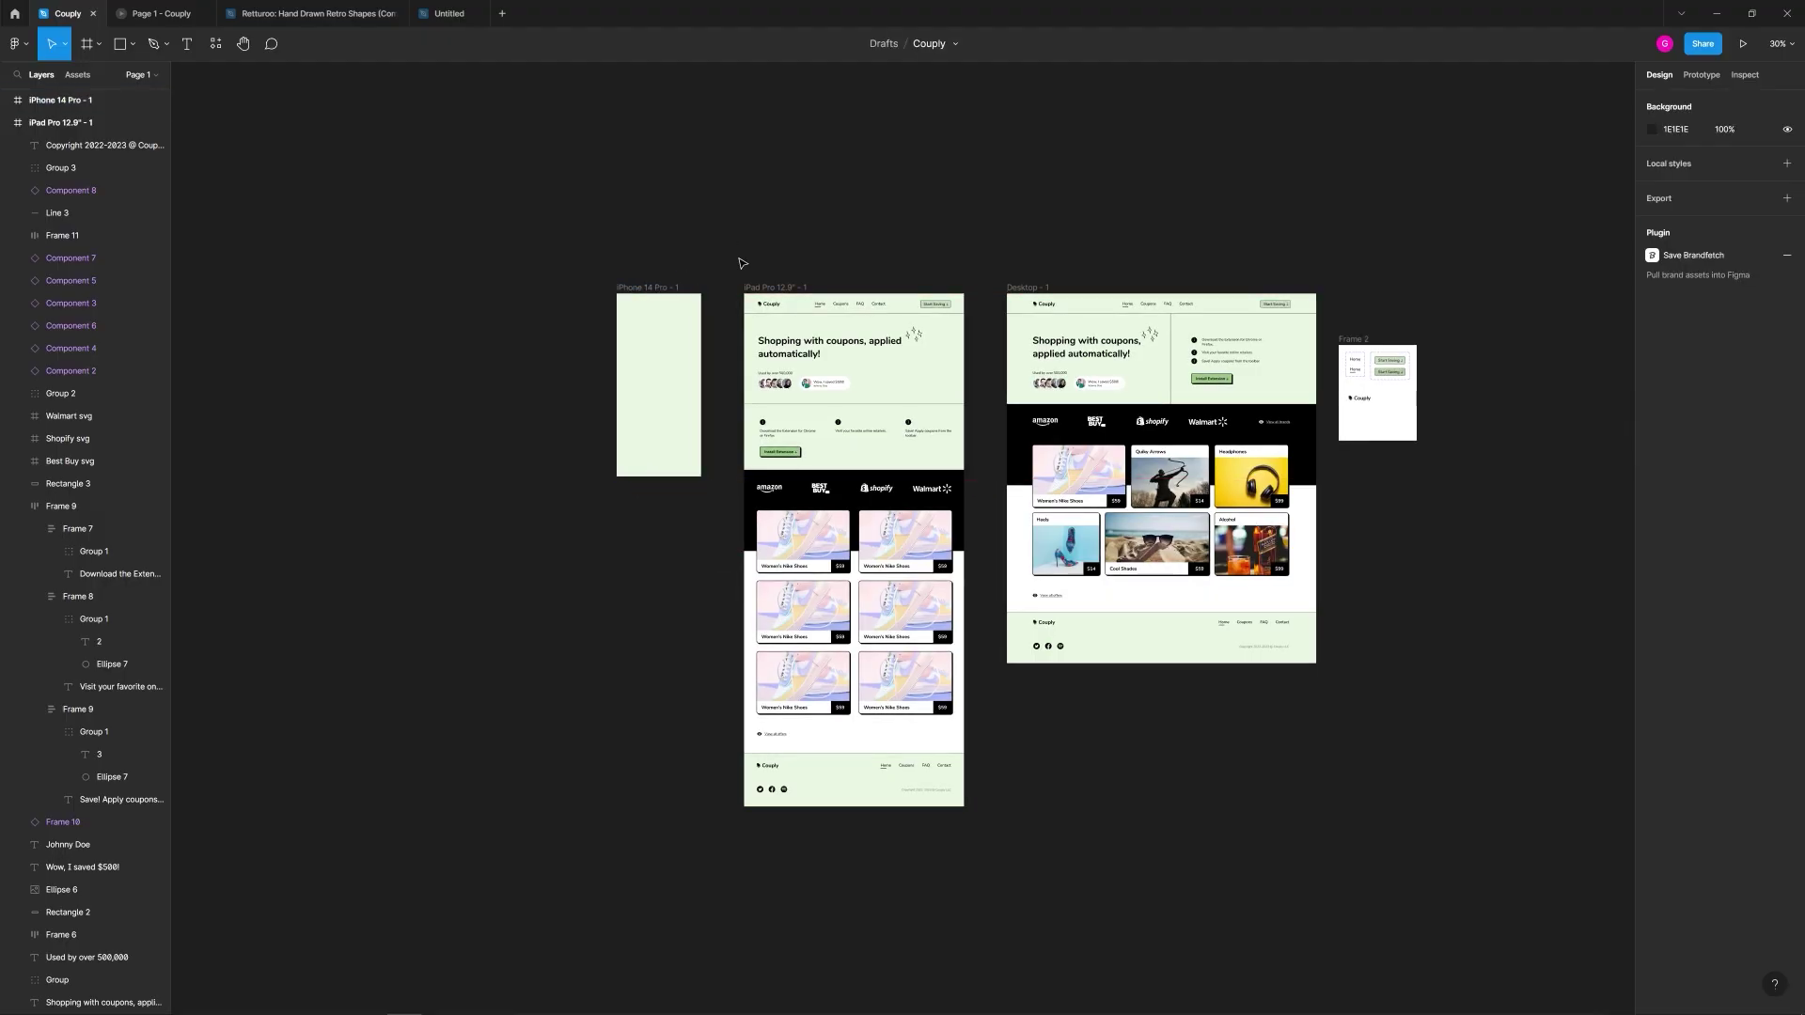
{"action": "left_click", "coordinate": [647, 298]}
{"action": "left_click_drag", "start_coordinate": [658, 477], "coordinate": [673, 975]}
{"action": "scroll", "coordinate": [707, 444], "scroll_direction": "up", "scroll_amount": 5}
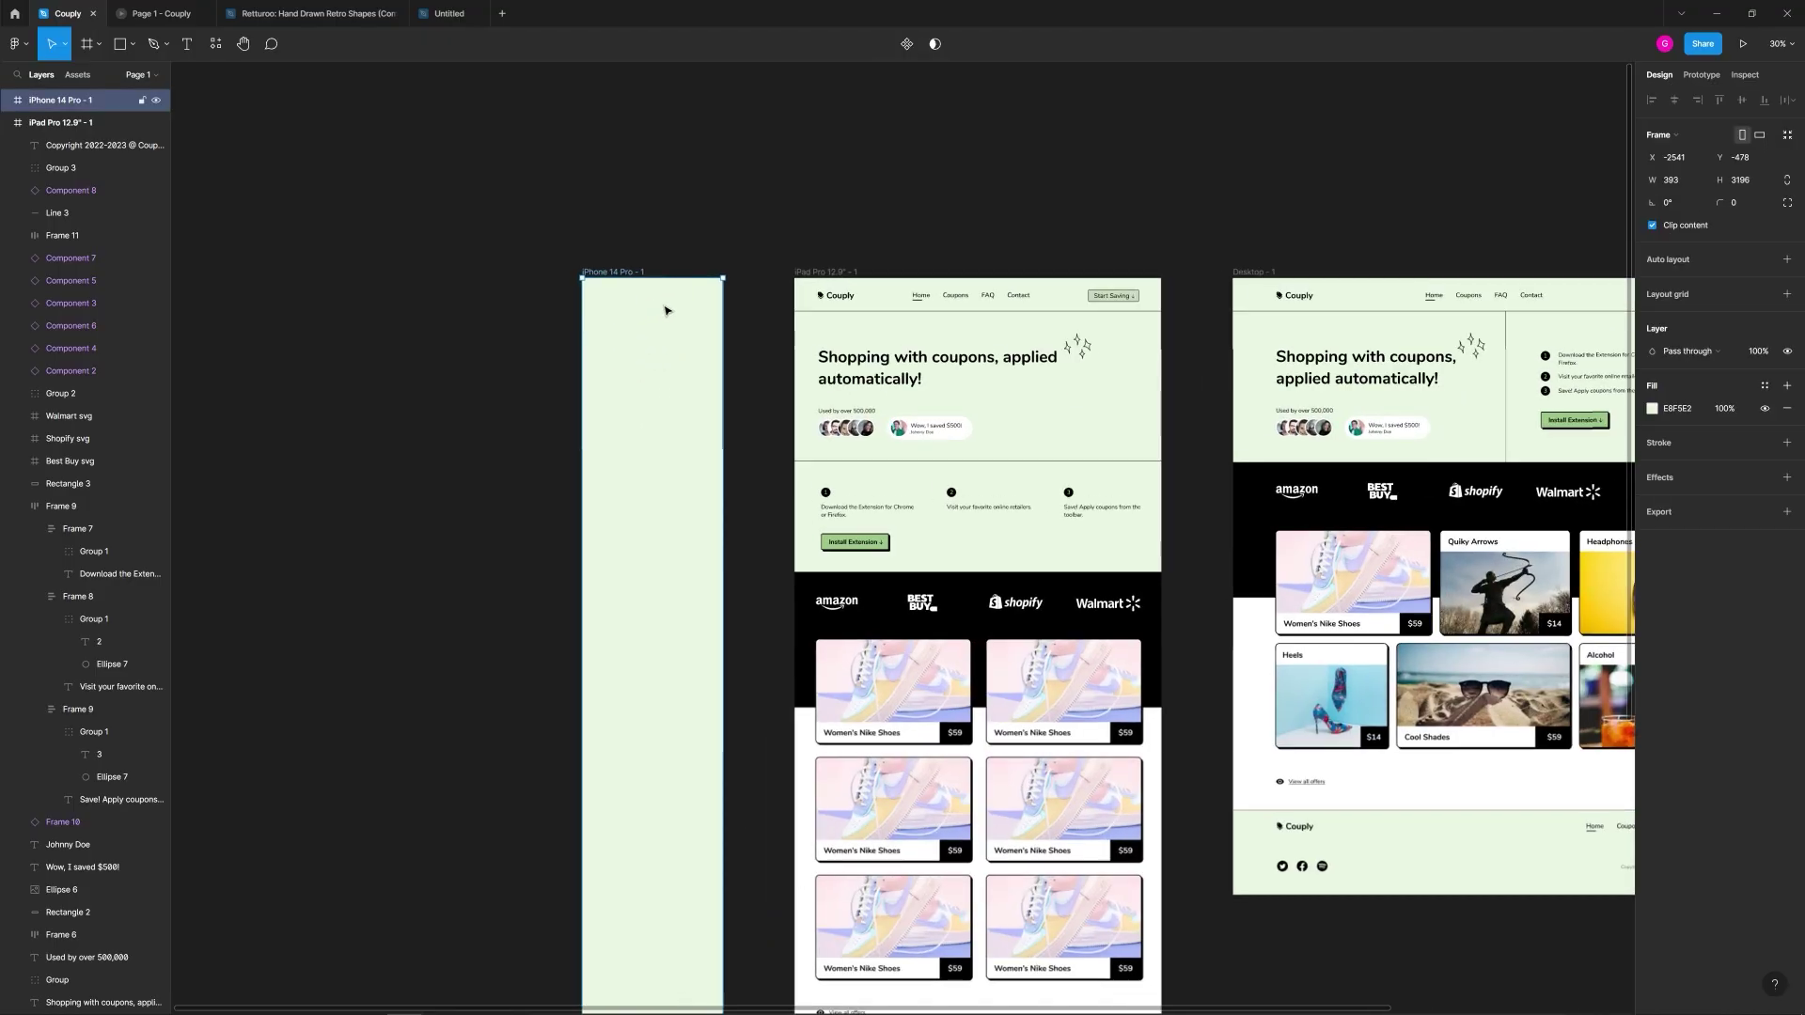
Step: Add a layout grid of 4 stretched columns with a margin of 20 to the iPhone 14 Pro frame
{"action": "scroll", "coordinate": [609, 306], "scroll_direction": "up", "scroll_amount": 1}
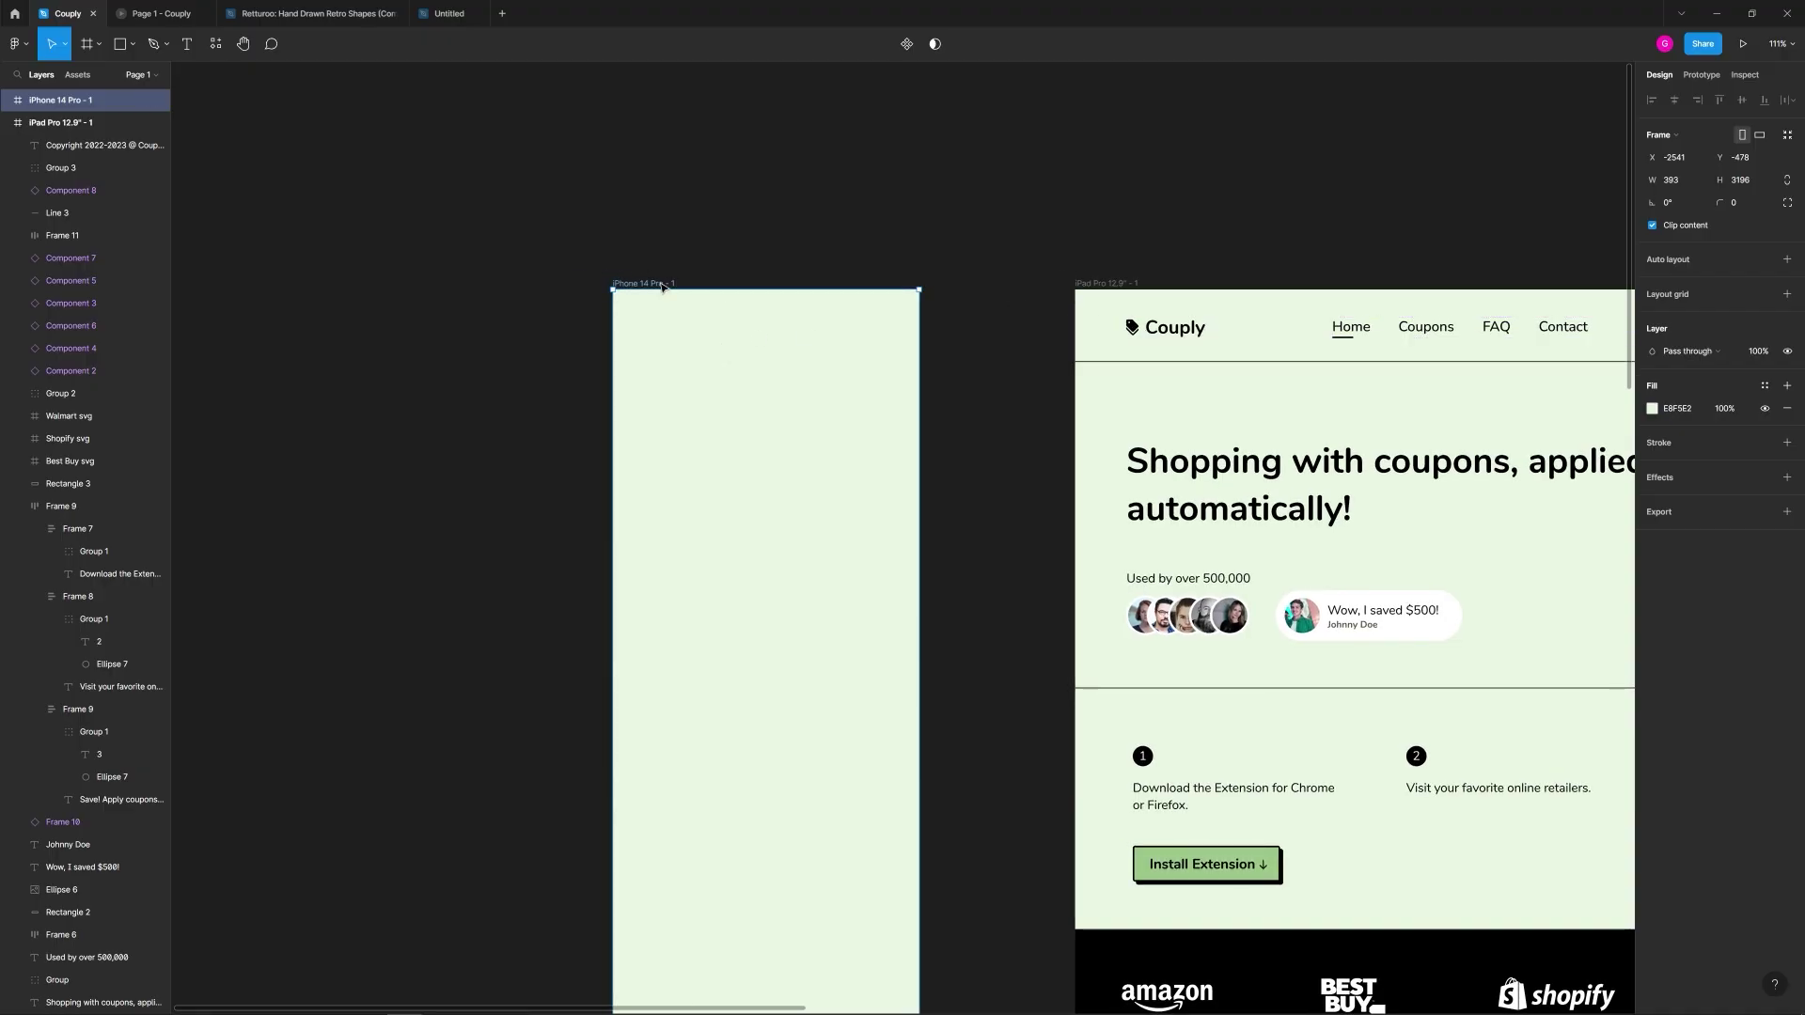
{"action": "left_click", "coordinate": [1786, 295]}
{"action": "left_click", "coordinate": [1649, 320]}
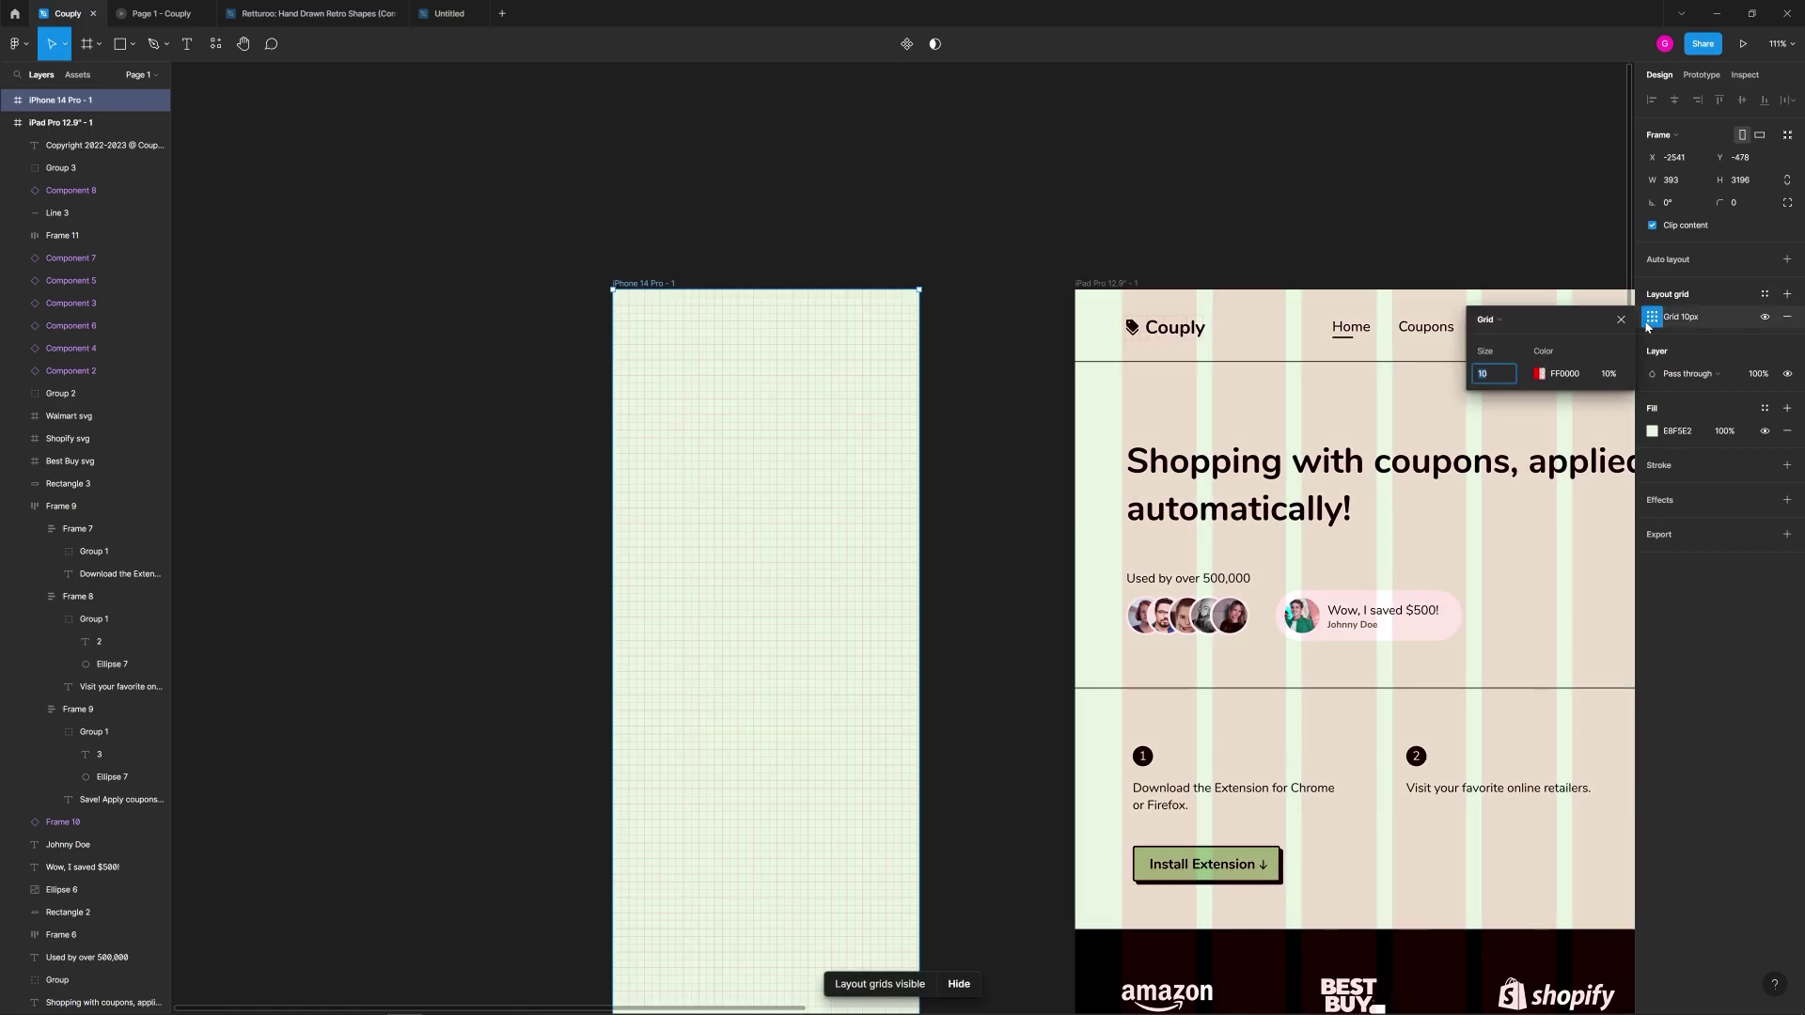
{"action": "left_click", "coordinate": [1517, 322]}
{"action": "left_click", "coordinate": [1500, 350]}
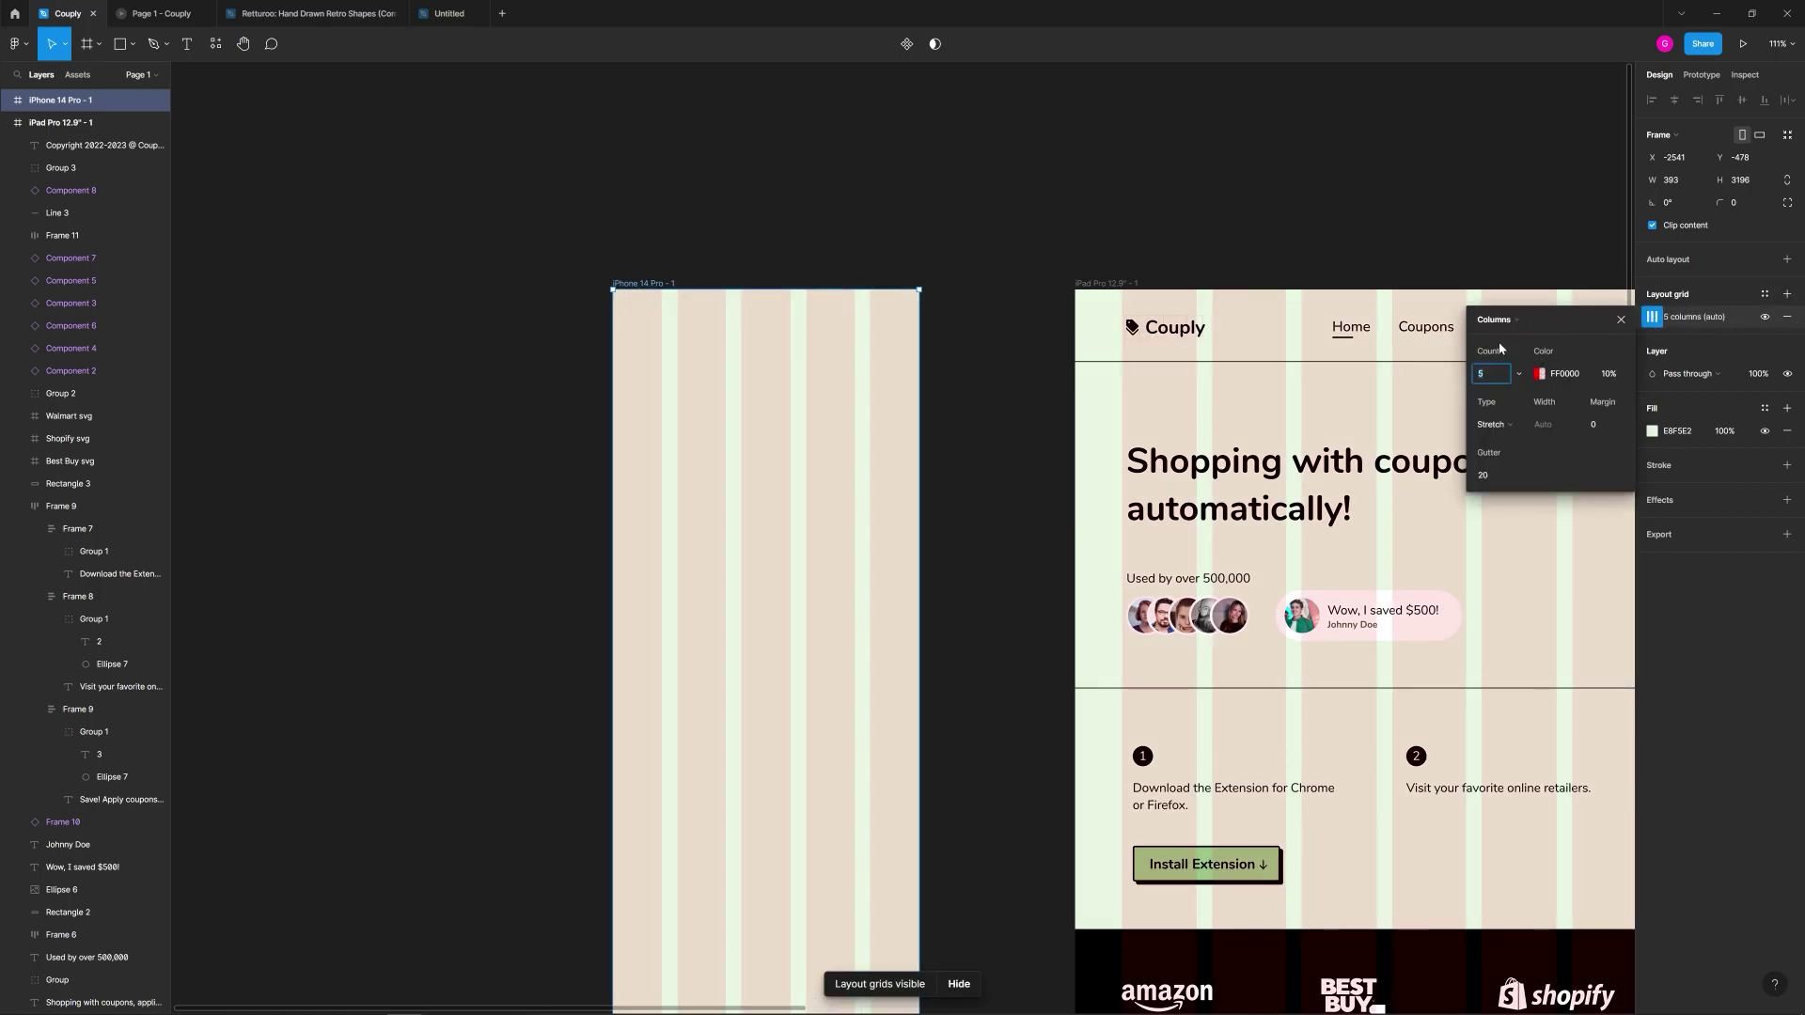
{"action": "key", "text": "Return"}
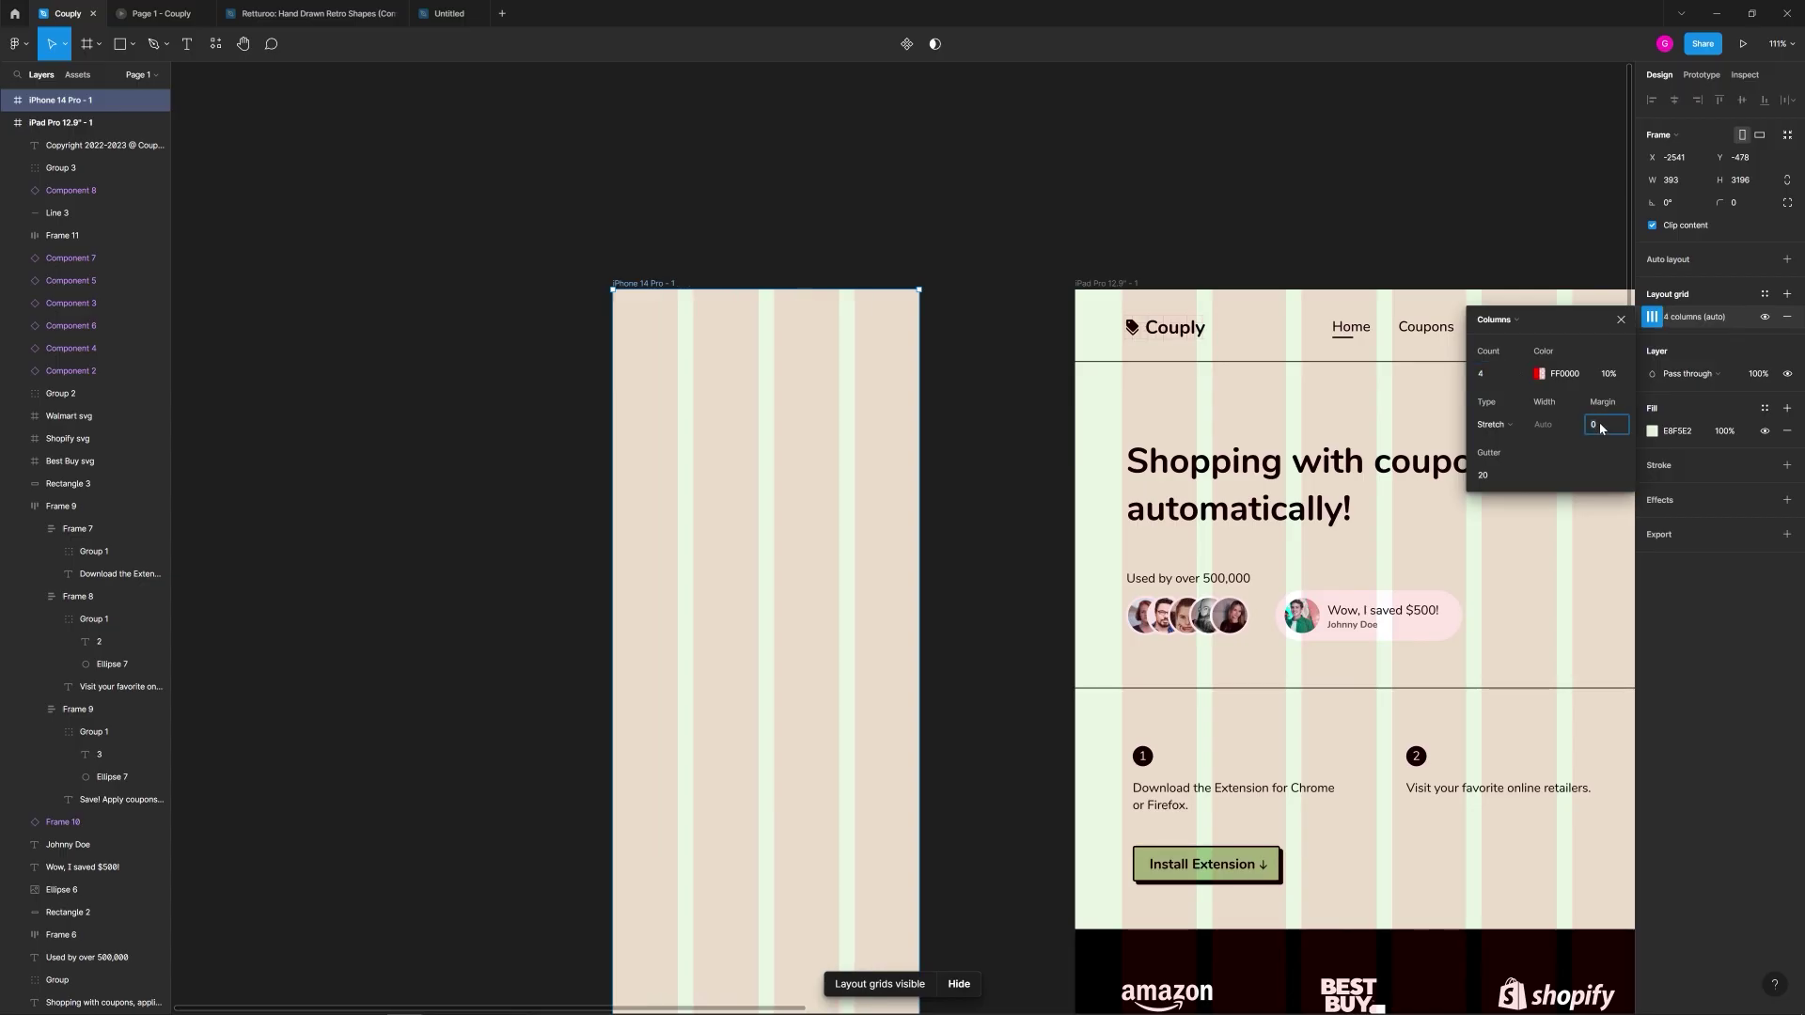
{"action": "left_click", "coordinate": [1601, 428]}
{"action": "type", "text": "20"}
{"action": "key", "text": "Return"}
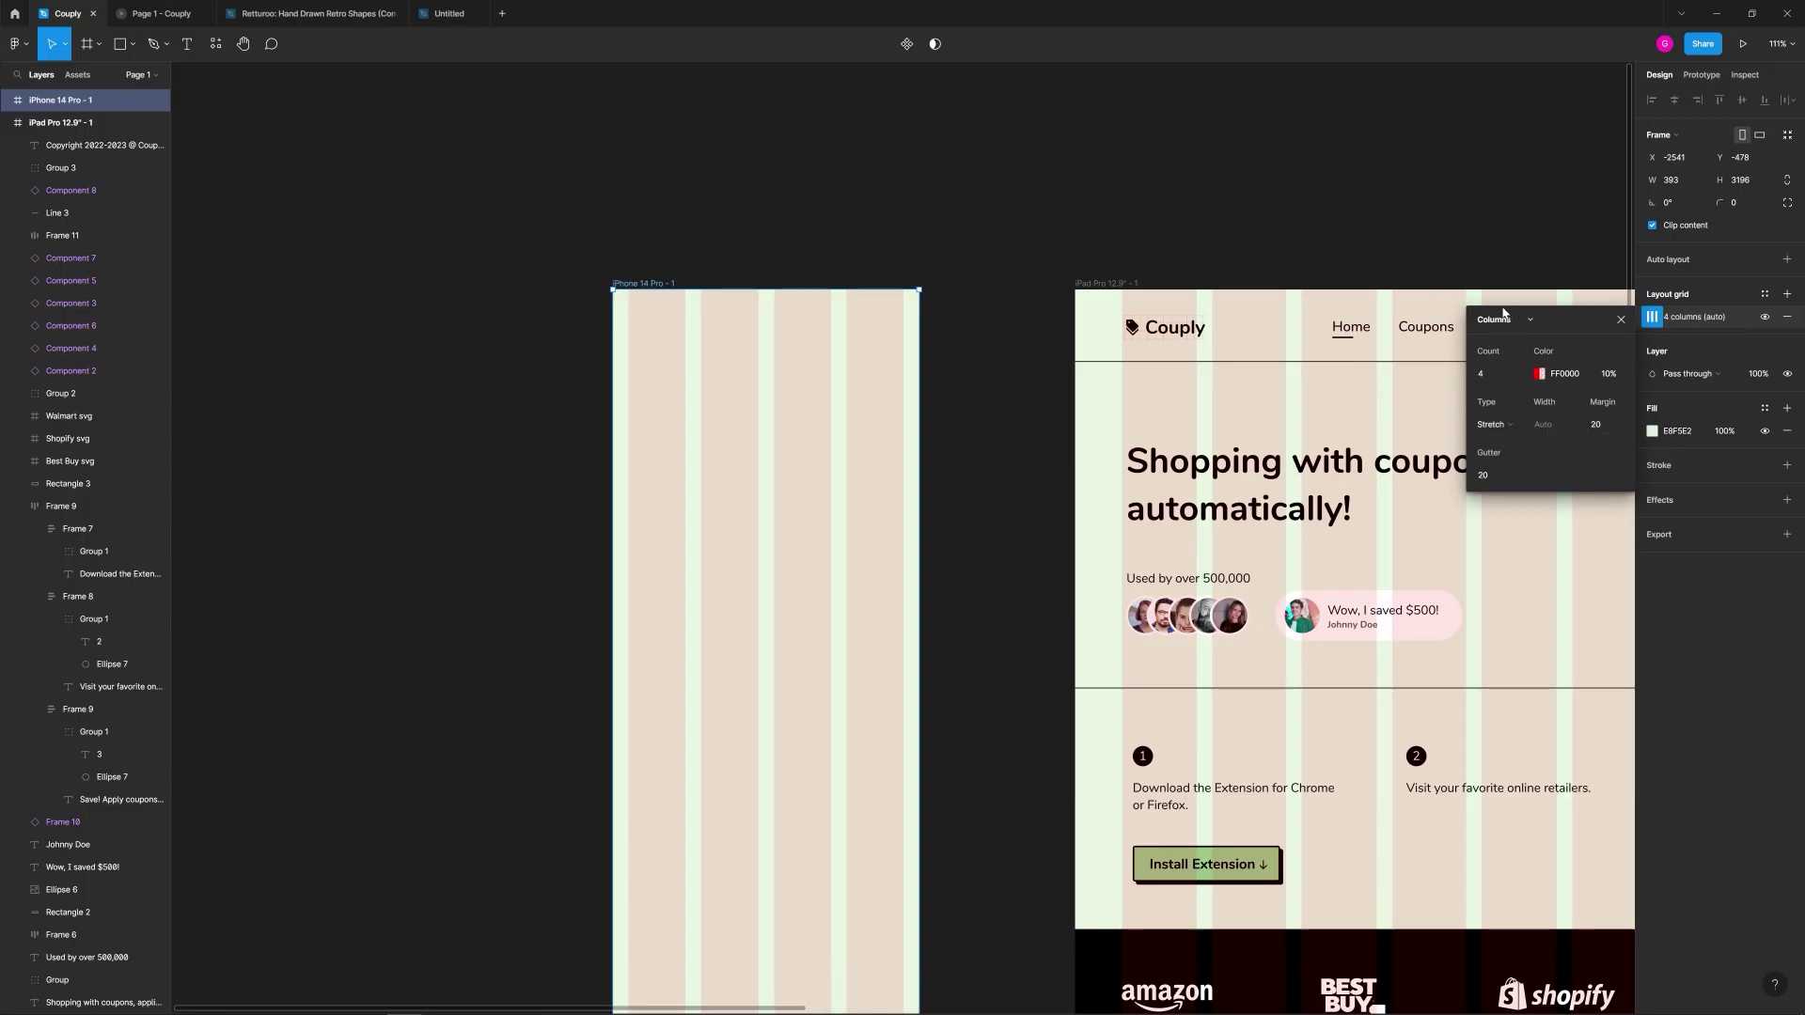
{"action": "left_click", "coordinate": [1120, 238]}
Step: Copy the Couply logo from the iPad header into the top of the iPhone frame, aligned to the first column at X 20
{"action": "left_click", "coordinate": [1166, 331]}
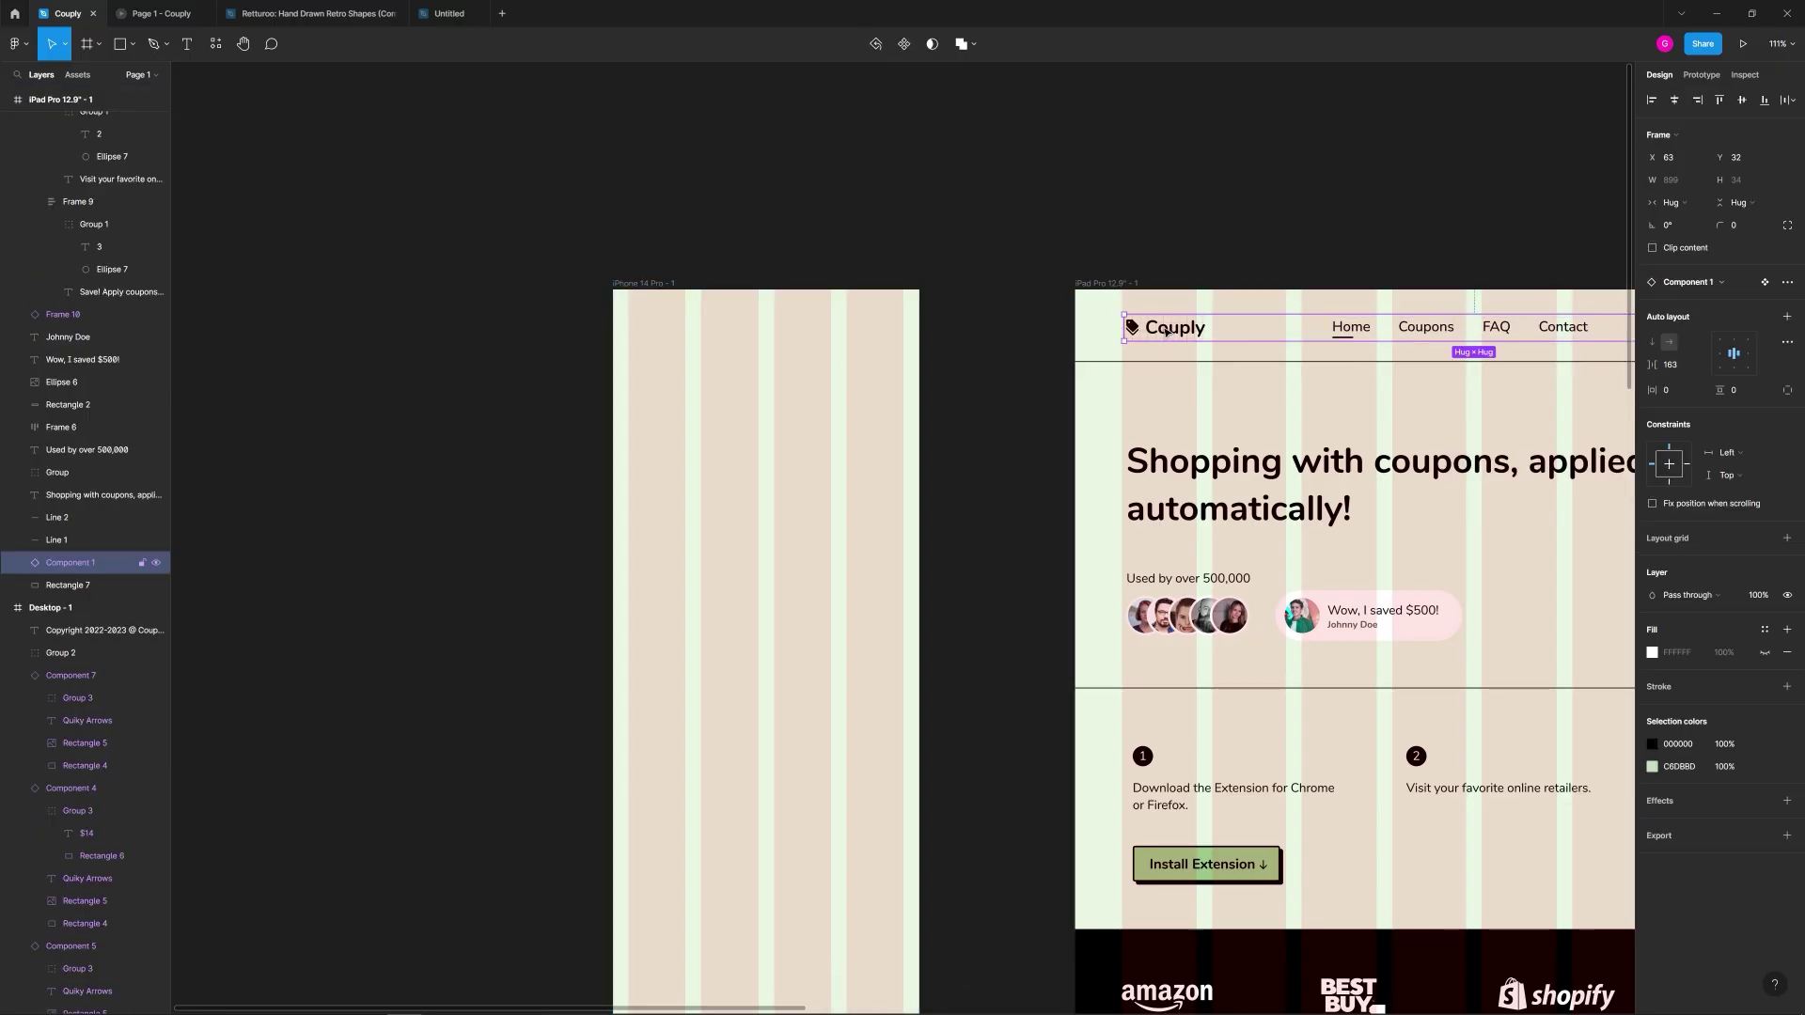
{"action": "left_click", "coordinate": [1006, 273]}
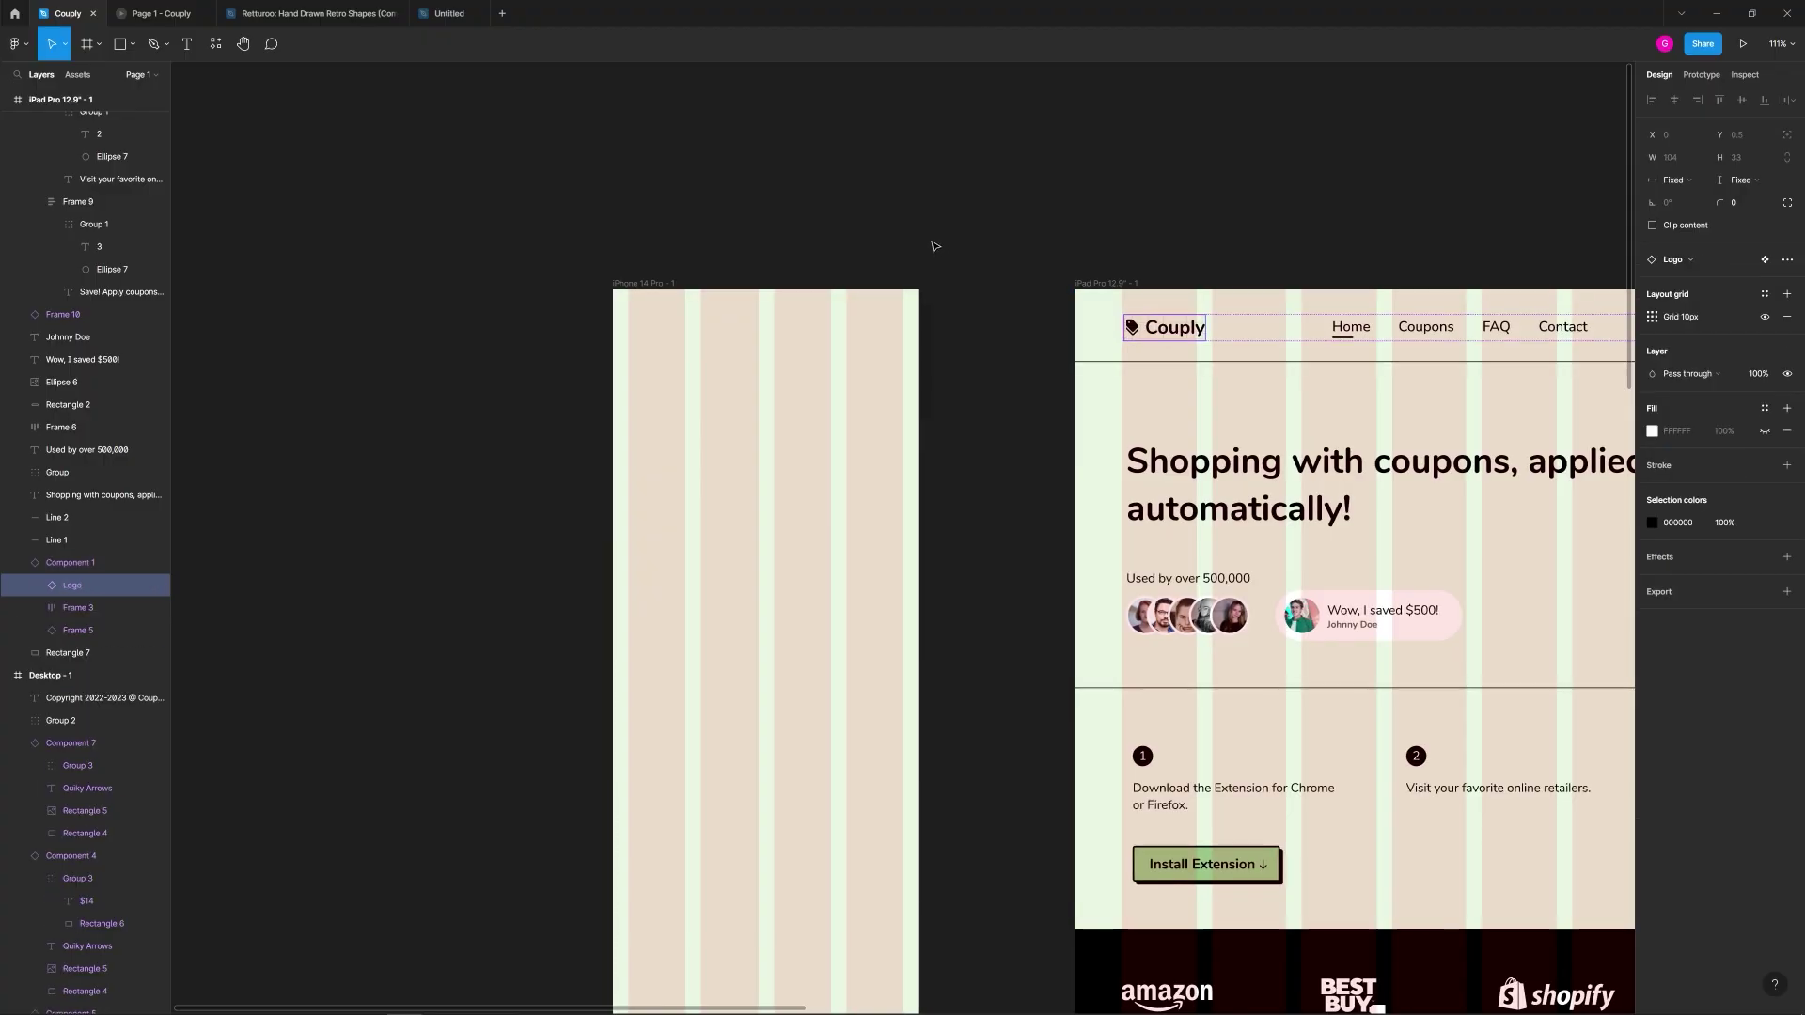
{"action": "left_click", "coordinate": [645, 284]}
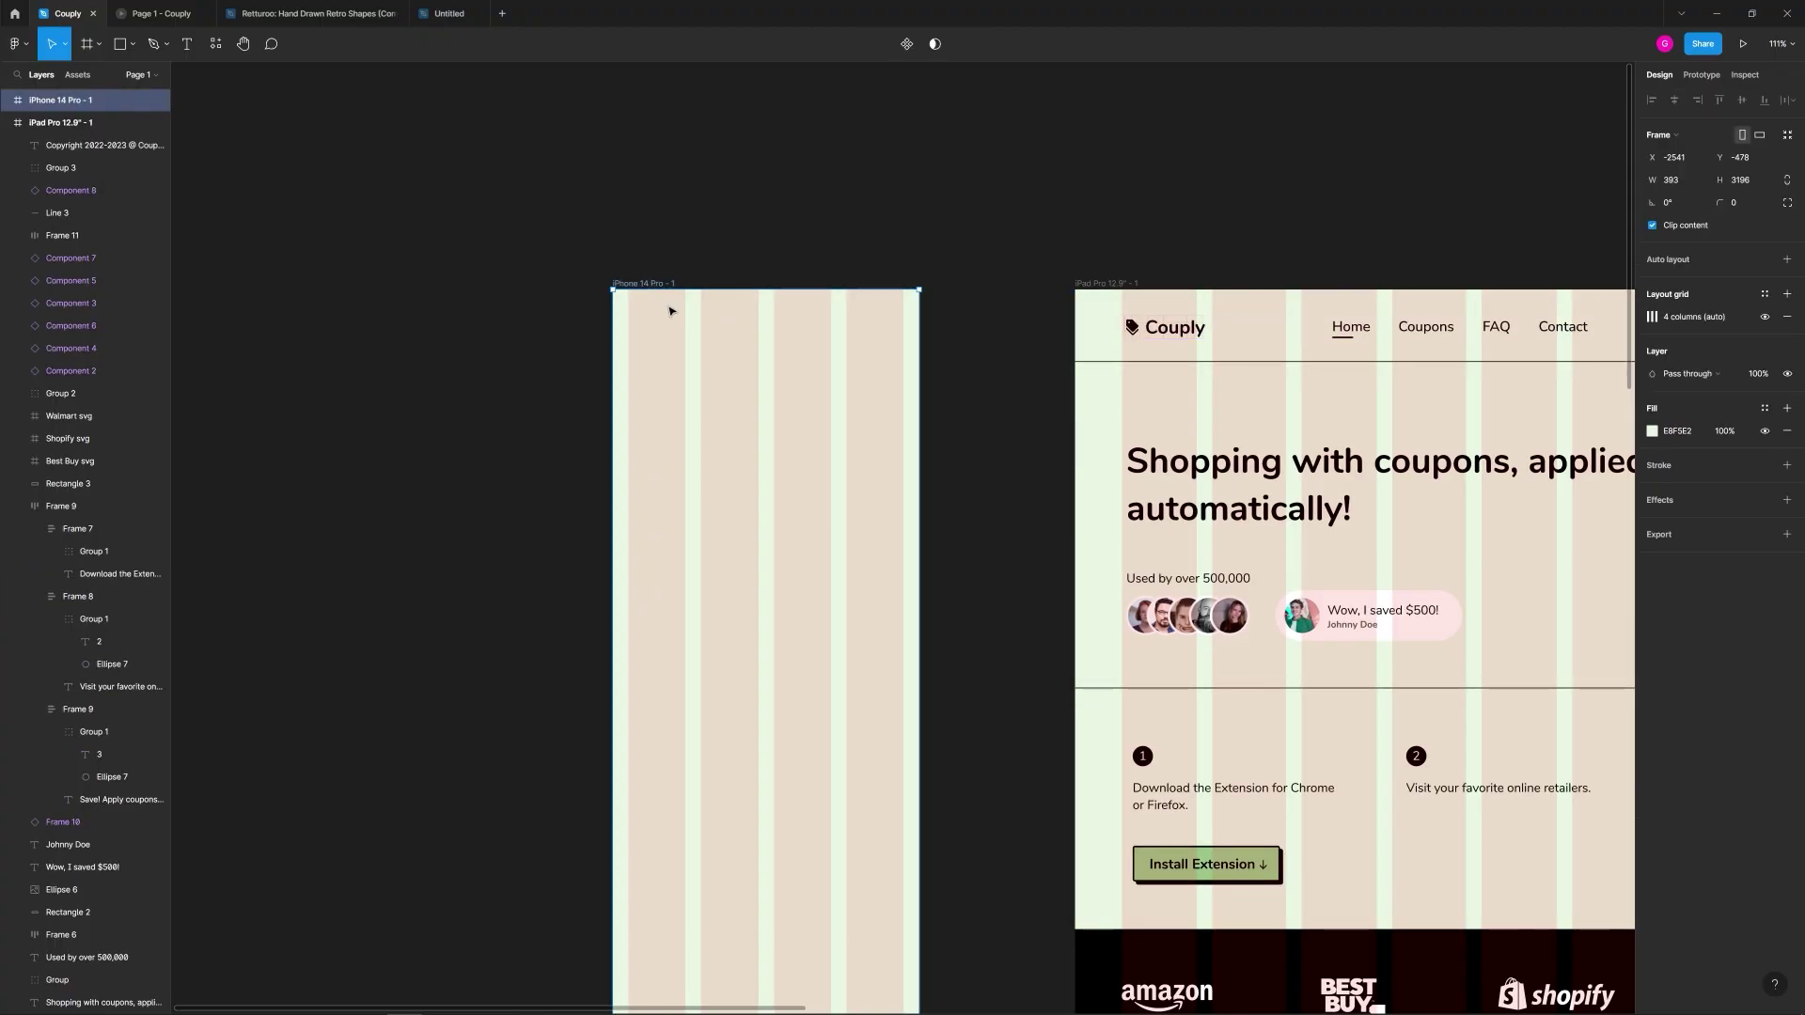
{"action": "key", "text": "ctrl+v"}
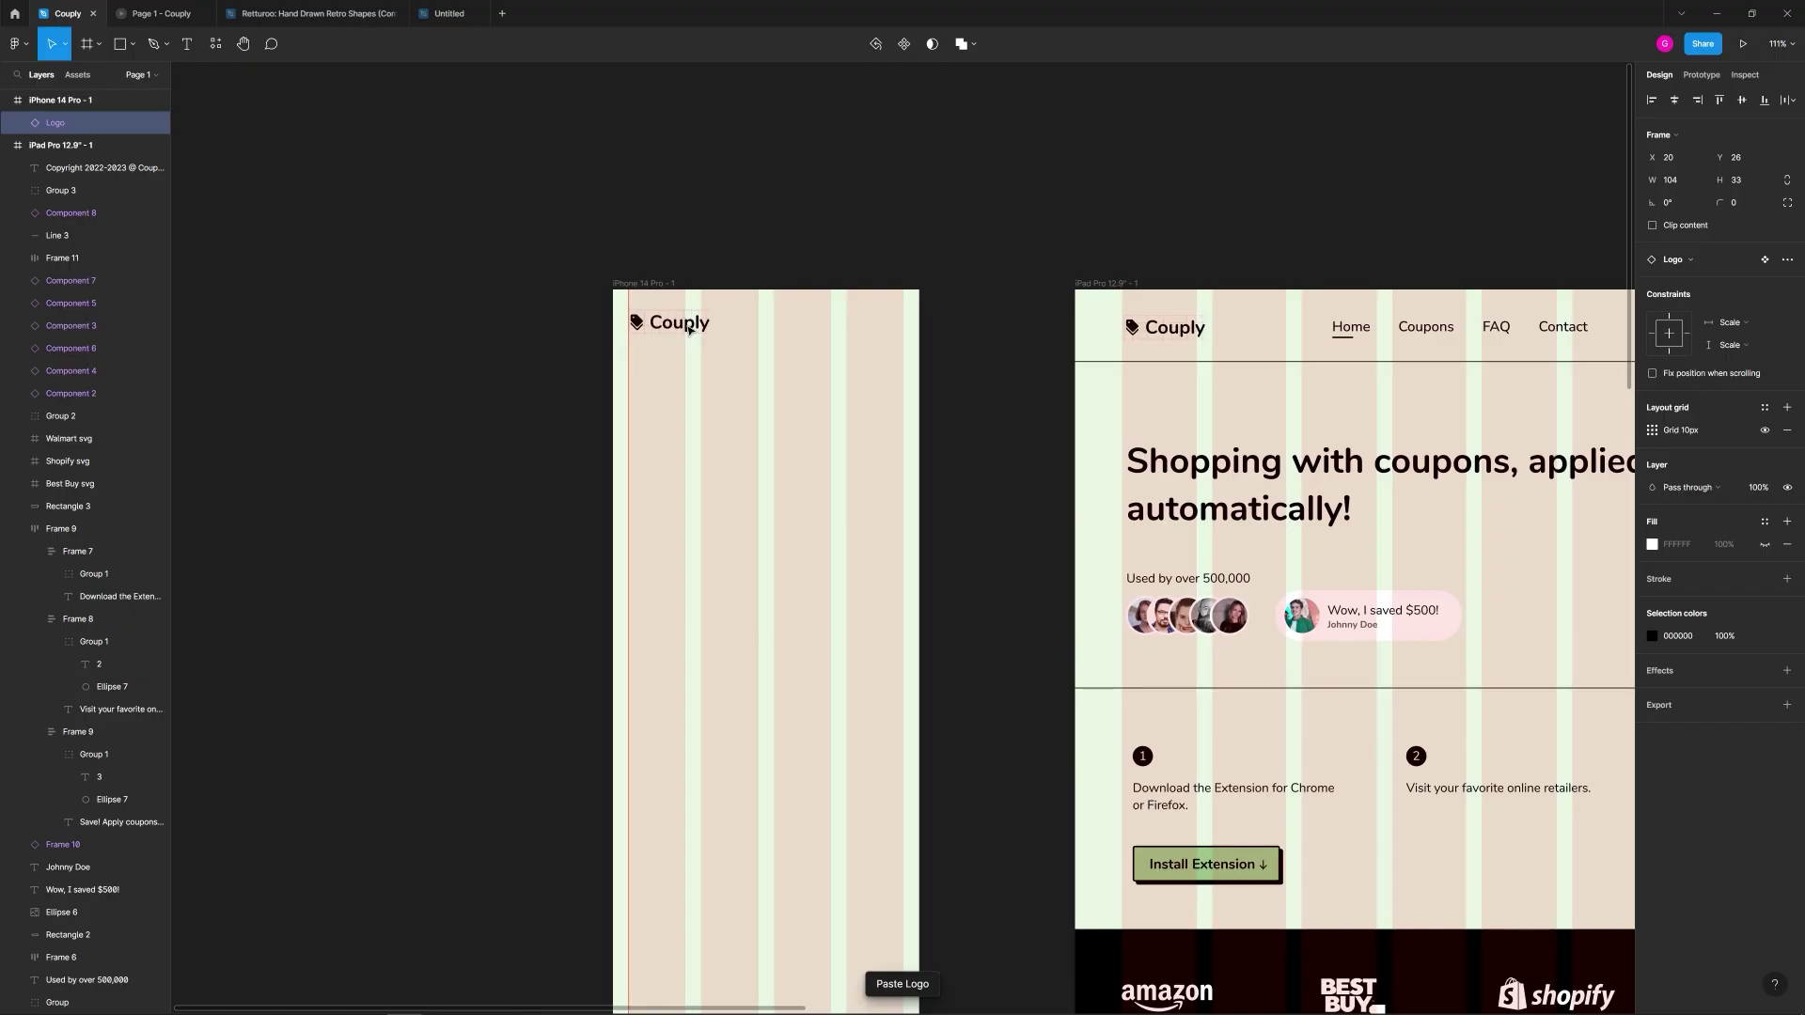
{"action": "left_click", "coordinate": [742, 301]}
{"action": "left_click", "coordinate": [675, 318]}
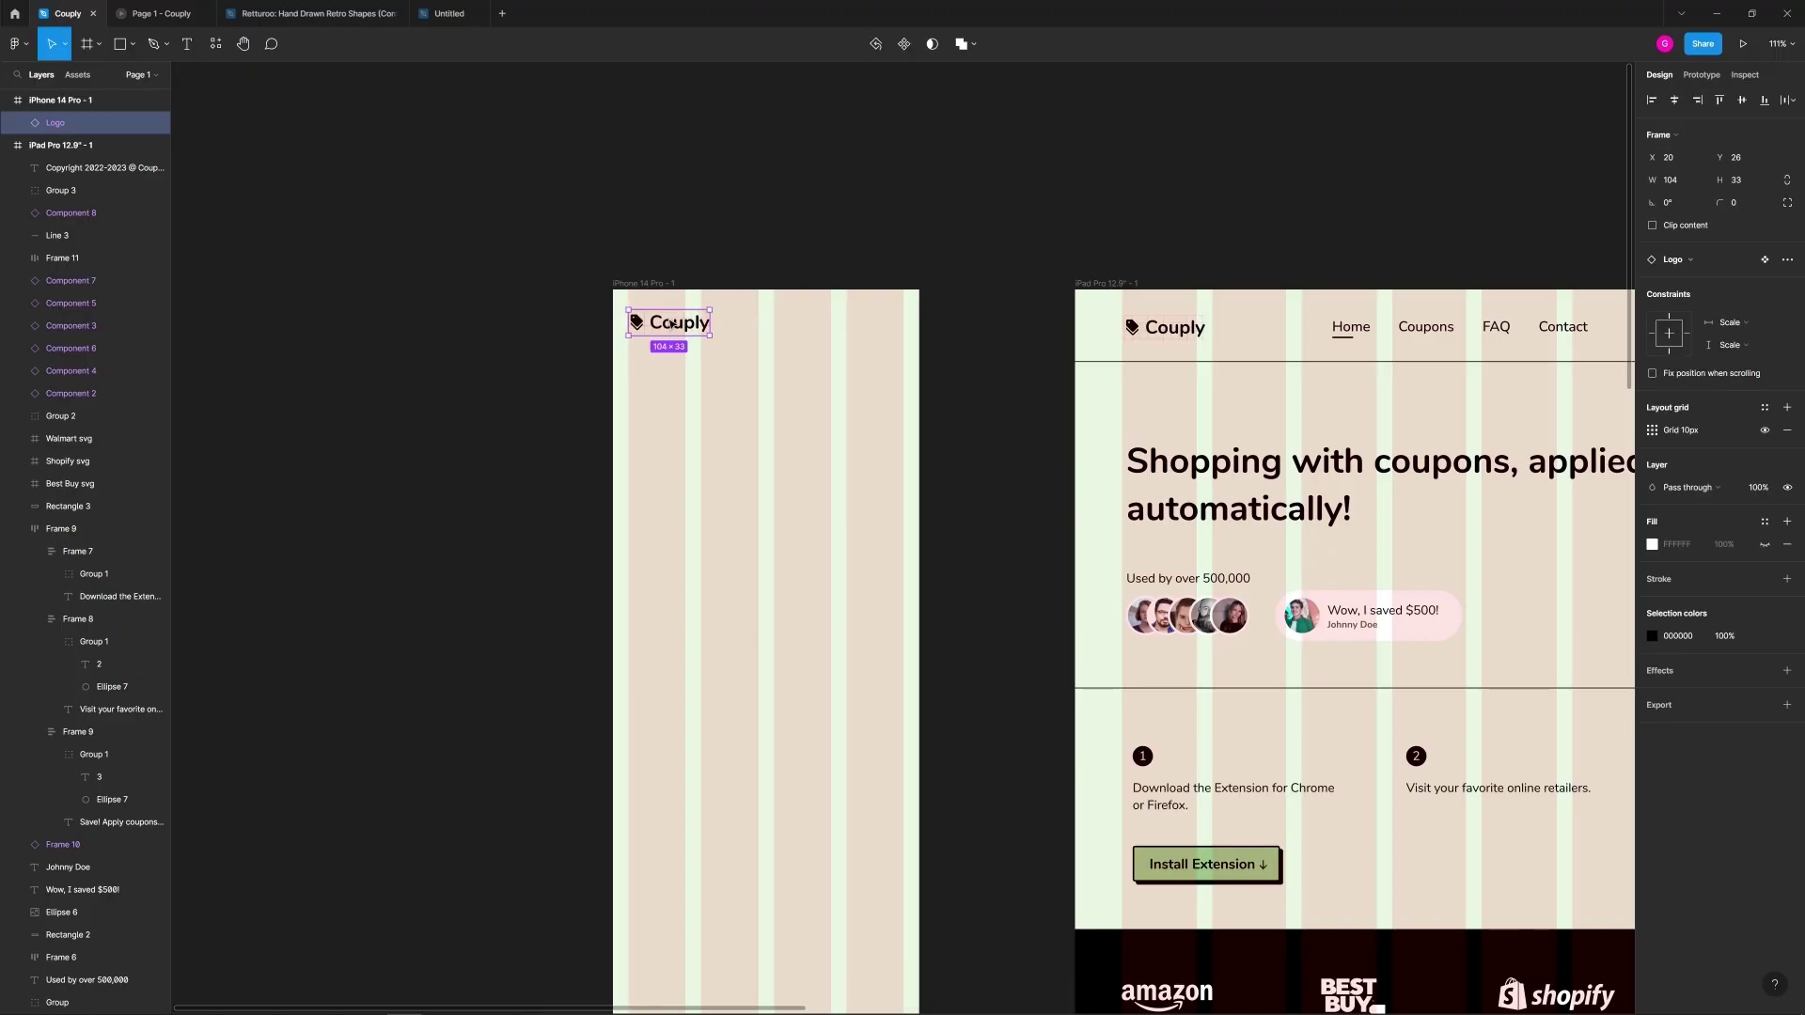
{"action": "left_click", "coordinate": [701, 250]}
{"action": "key", "text": "ctrl+z"}
{"action": "left_click", "coordinate": [760, 275]}
{"action": "scroll", "coordinate": [758, 314], "scroll_direction": "up", "scroll_amount": 5, "text": "ctrl"}
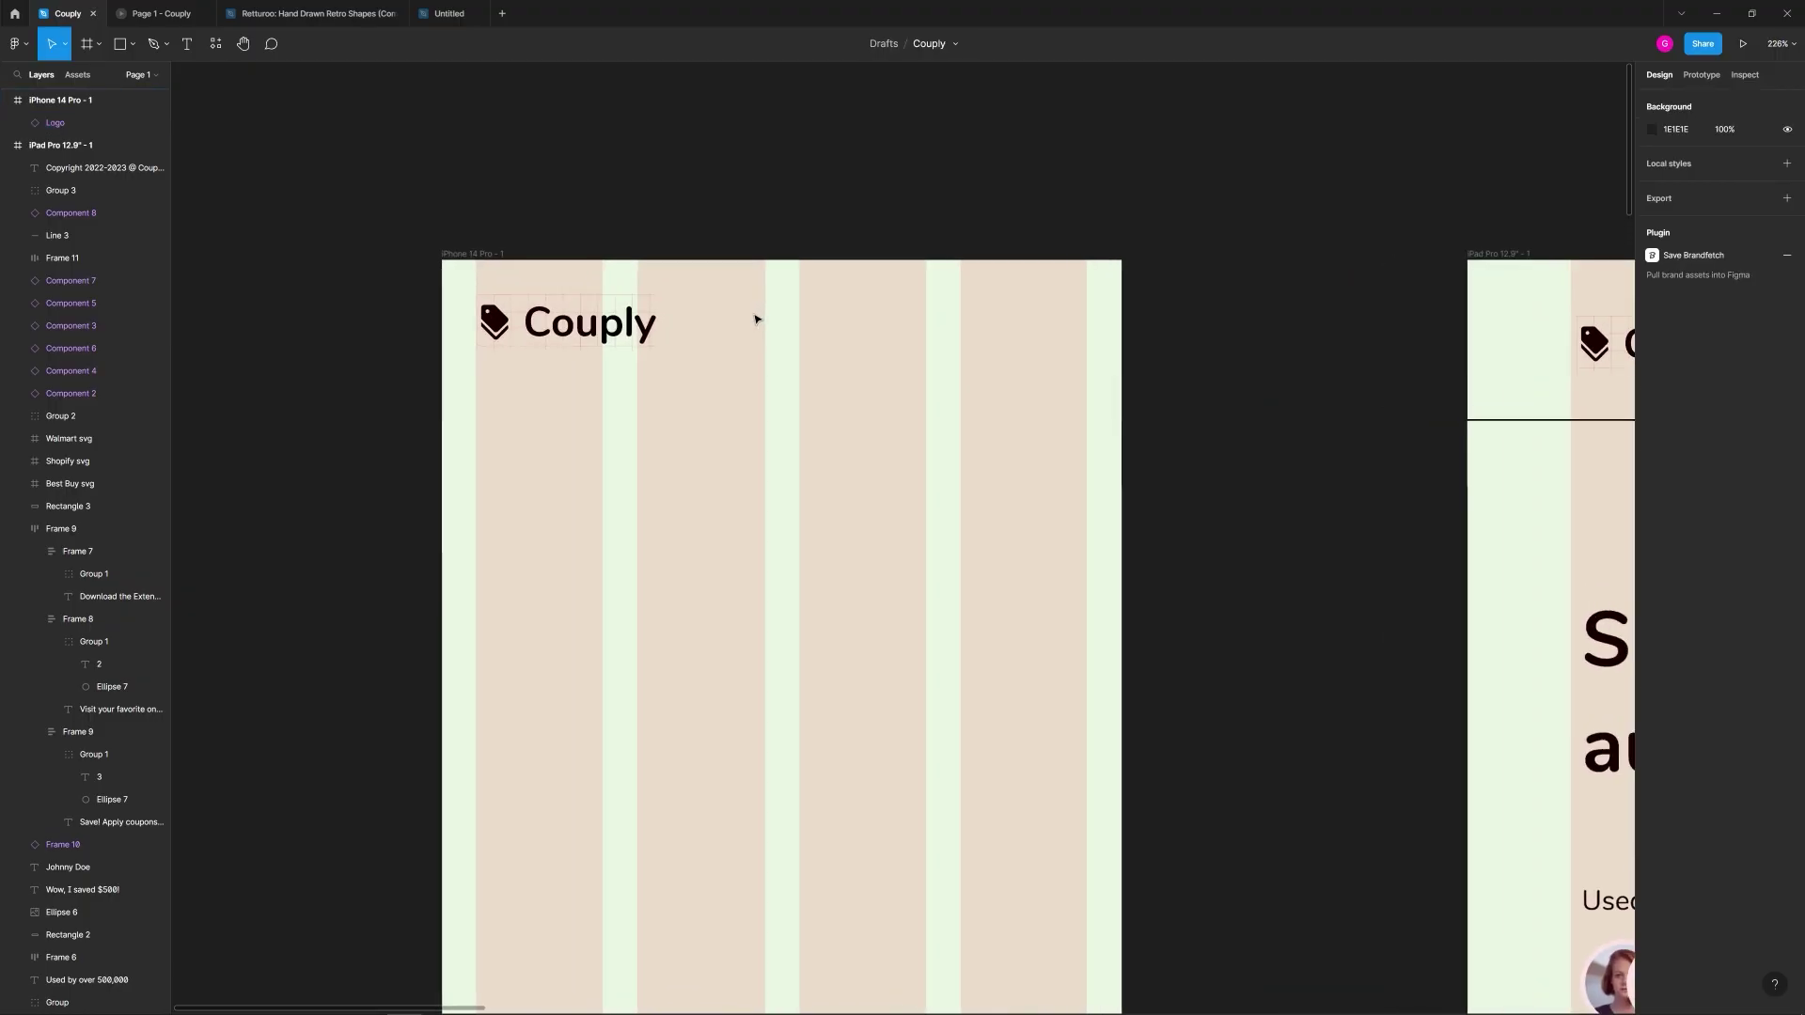
Step: Search Iconify for "menu" and insert a 36×36 three-line menu icon in the iPhone header at X 337, Y 20
{"action": "right_click", "coordinate": [888, 175]}
{"action": "mouse_move", "coordinate": [996, 294]}
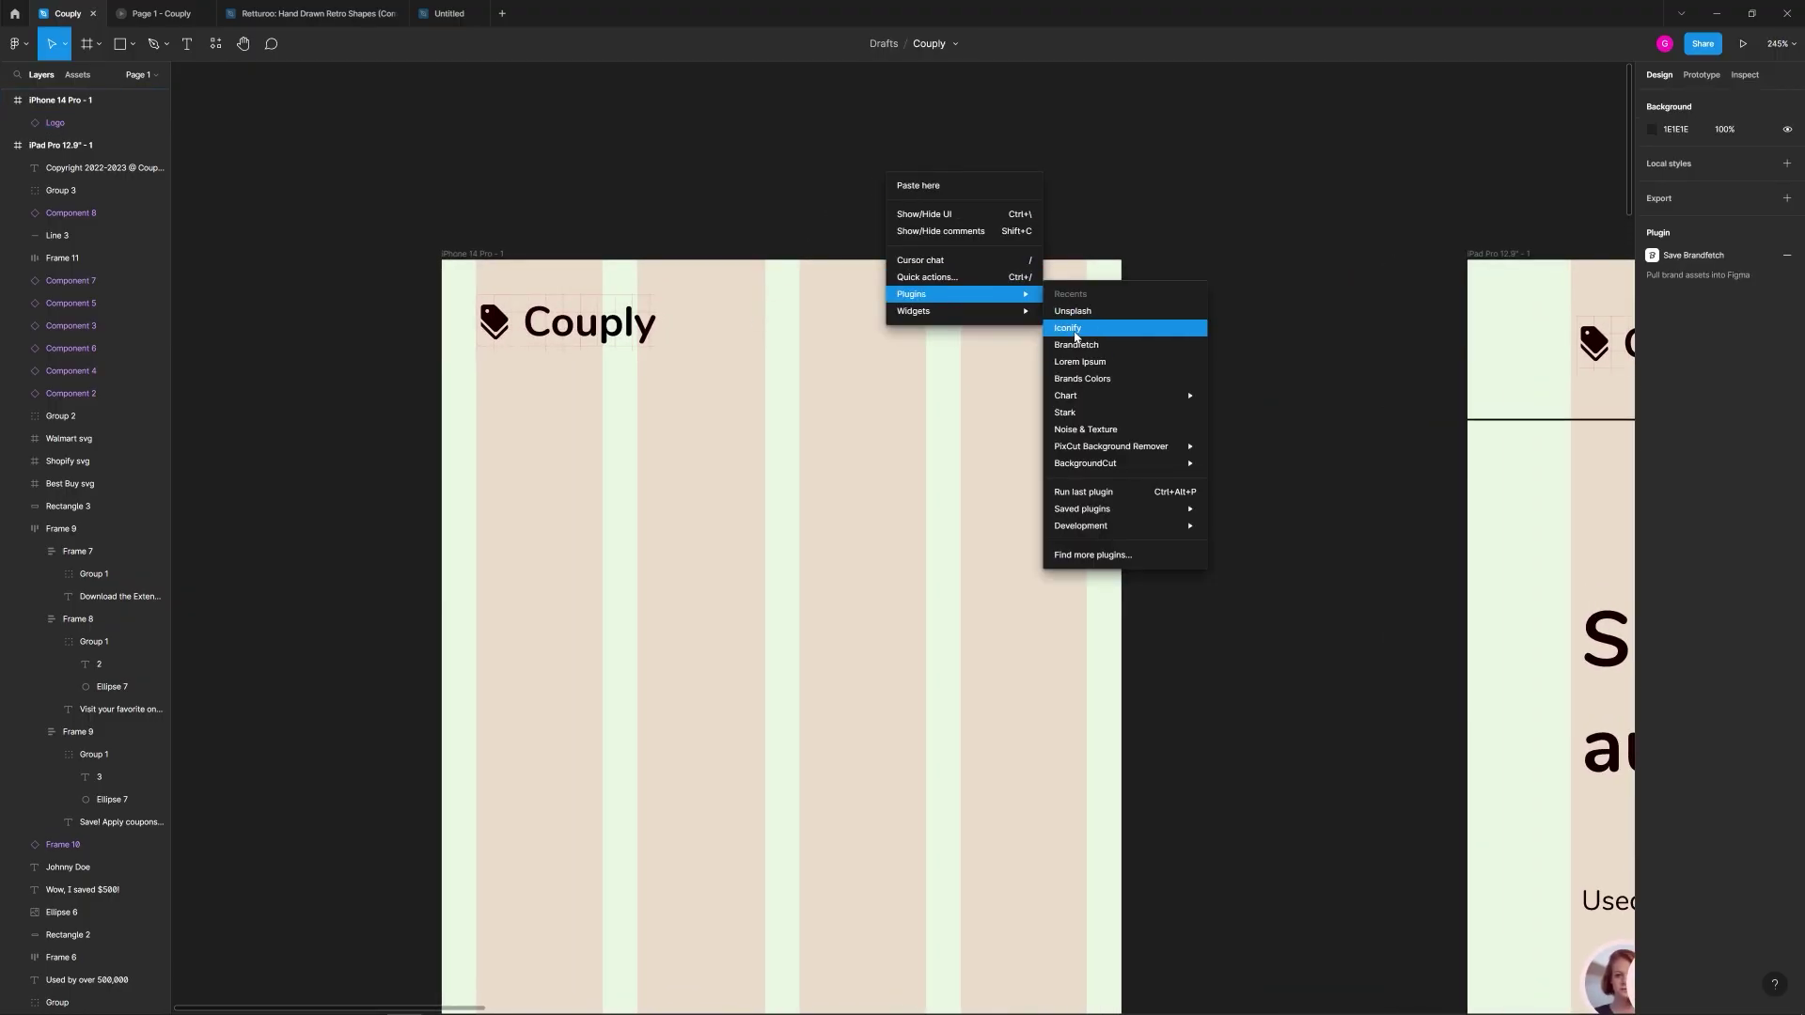
{"action": "left_click", "coordinate": [1090, 327]}
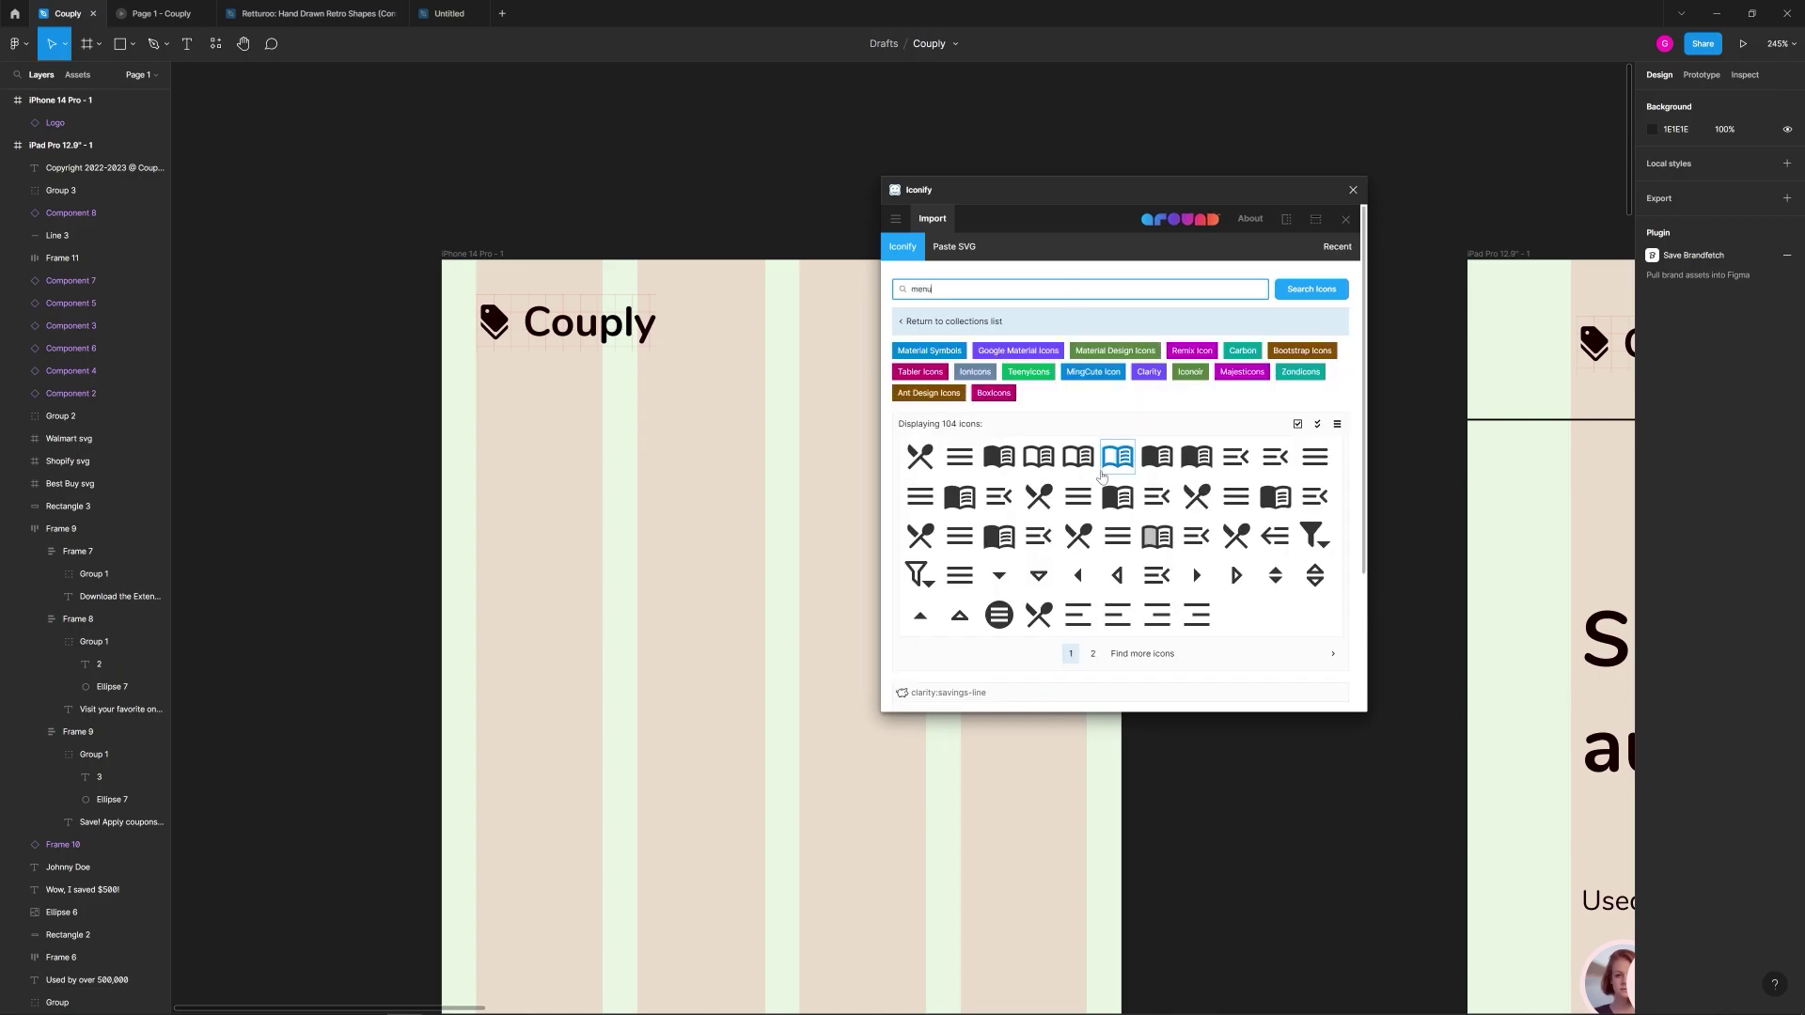
{"action": "left_click_drag", "start_coordinate": [1102, 542], "coordinate": [1069, 335]}
{"action": "left_click", "coordinate": [1353, 190]}
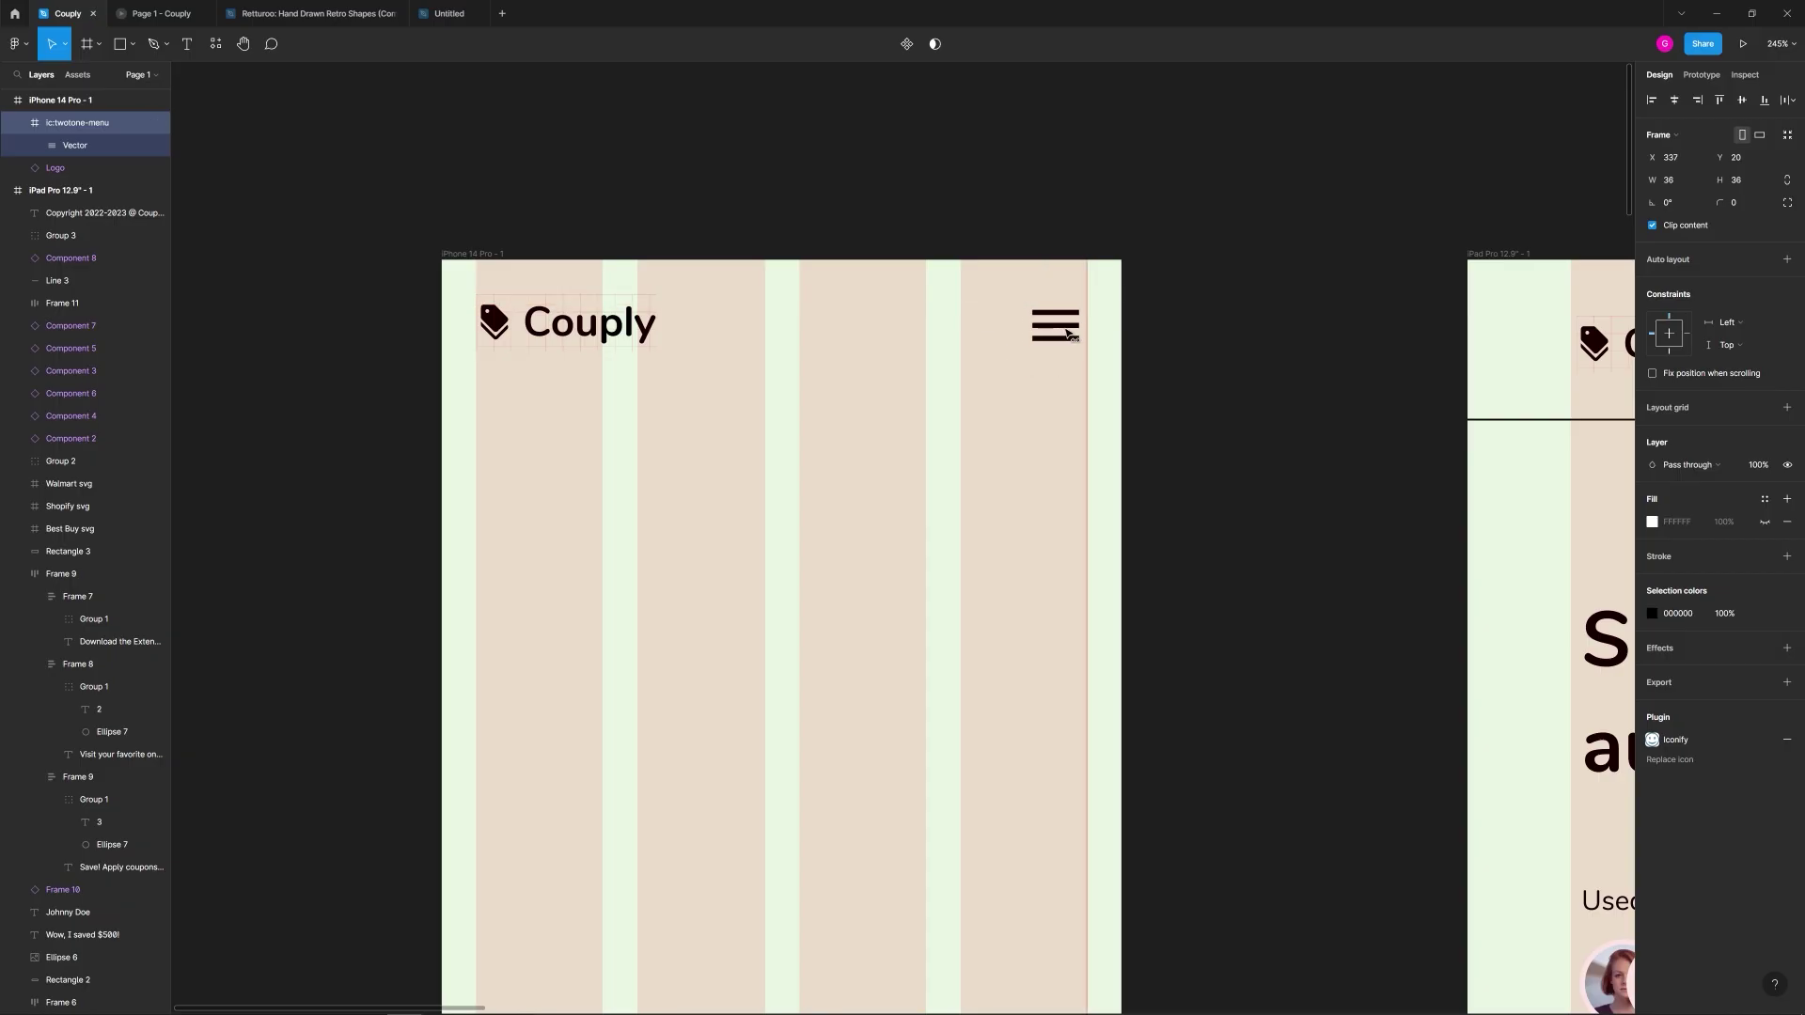
Step: Try the iPhone menu icon at X 332 and return it to X 337
{"action": "left_click", "coordinate": [1233, 312]}
{"action": "left_click", "coordinate": [1063, 329]}
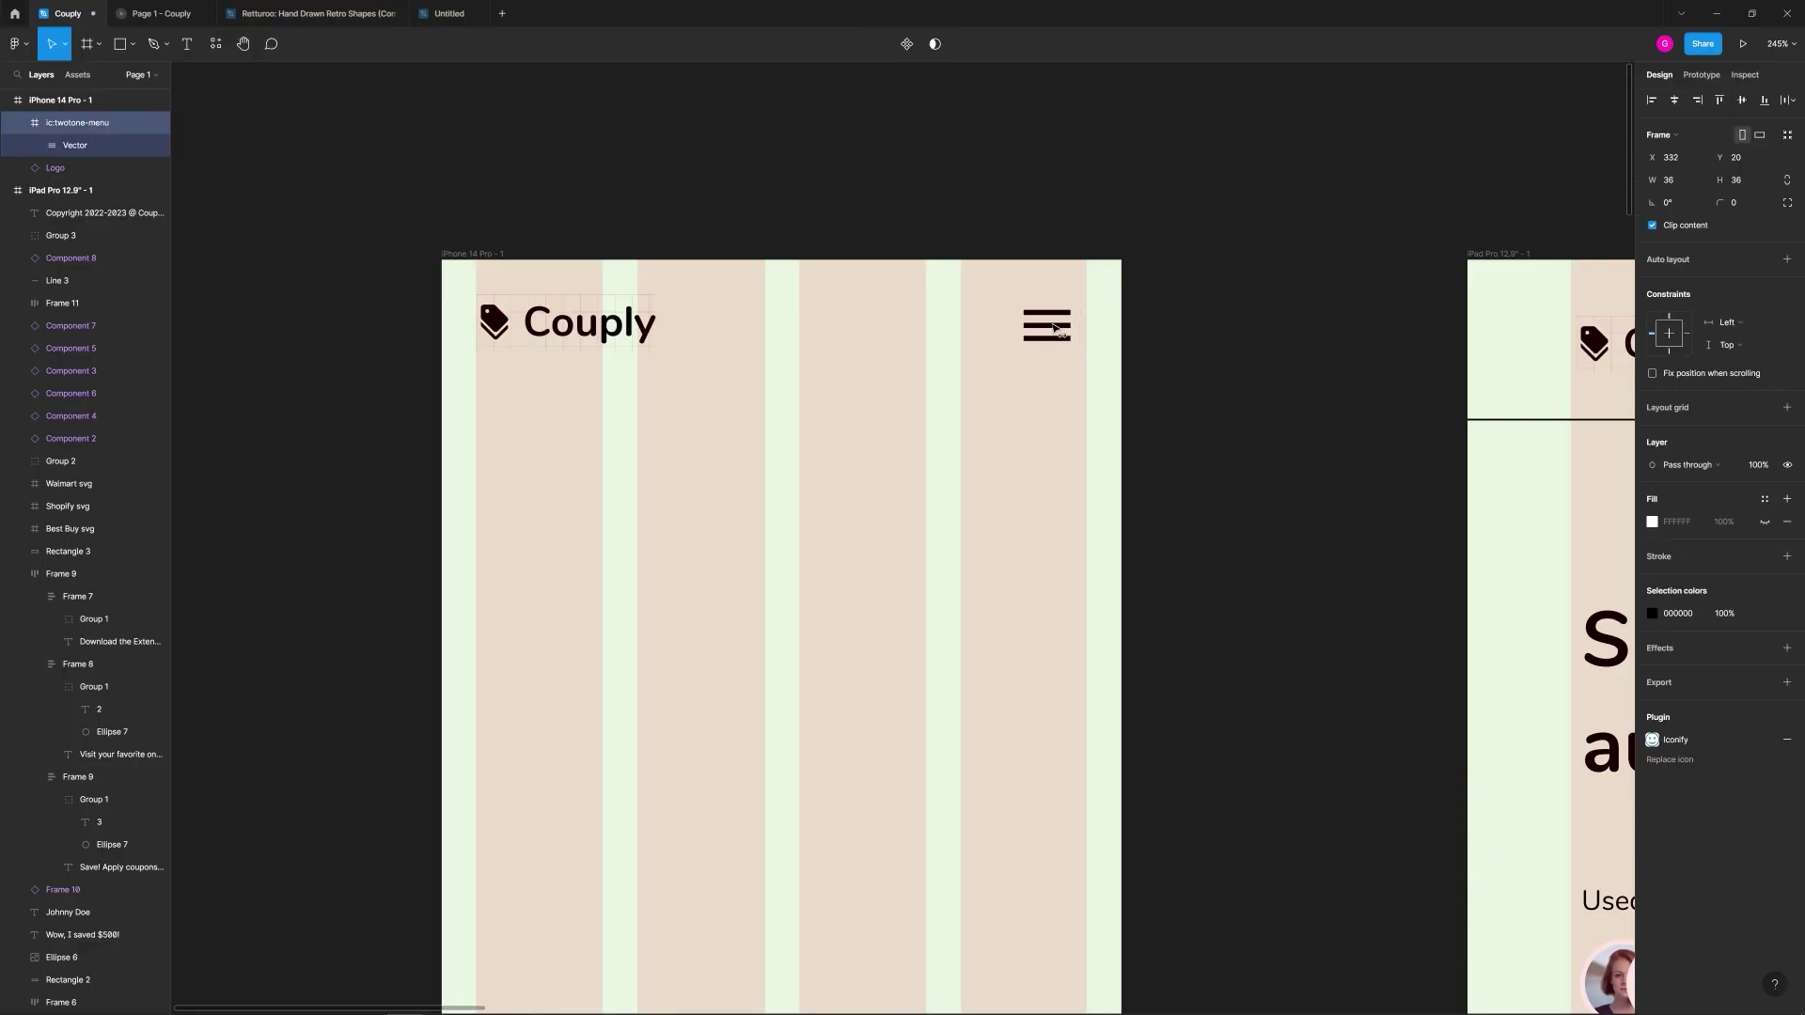
{"action": "left_click", "coordinate": [1250, 391]}
{"action": "scroll", "coordinate": [1251, 392], "scroll_direction": "down", "scroll_amount": 8}
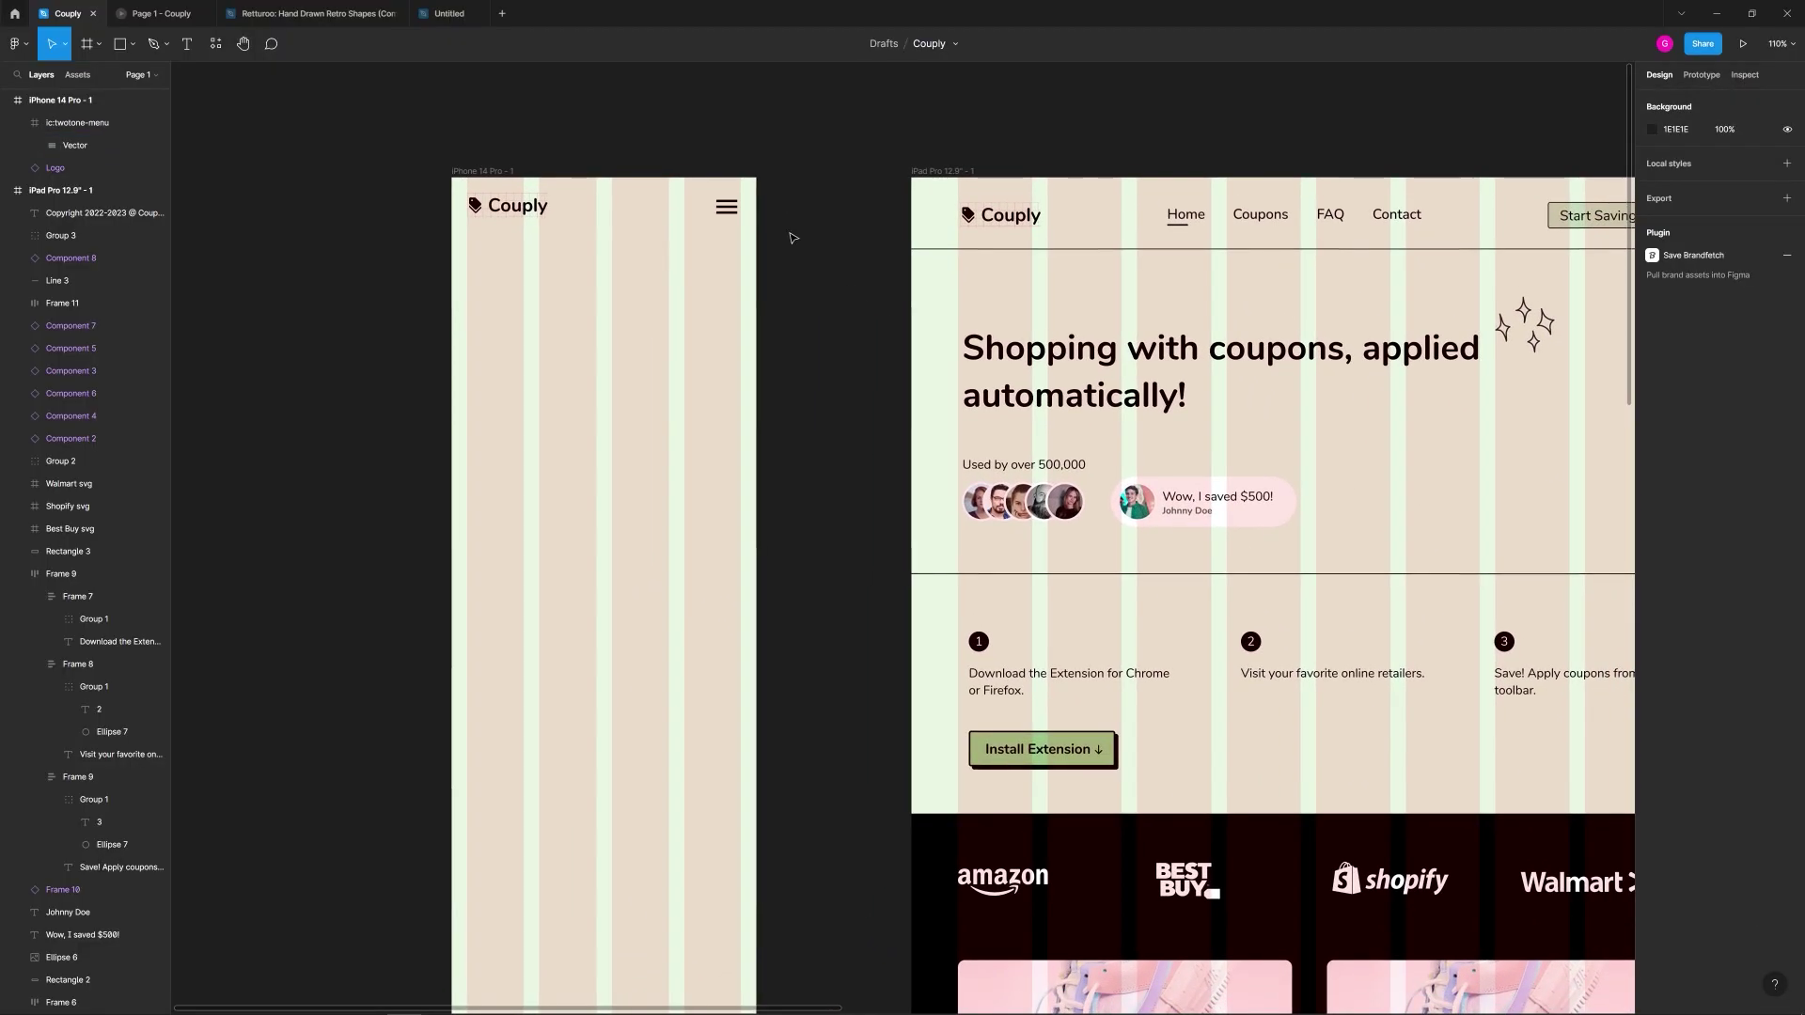
{"action": "left_click", "coordinate": [725, 217]}
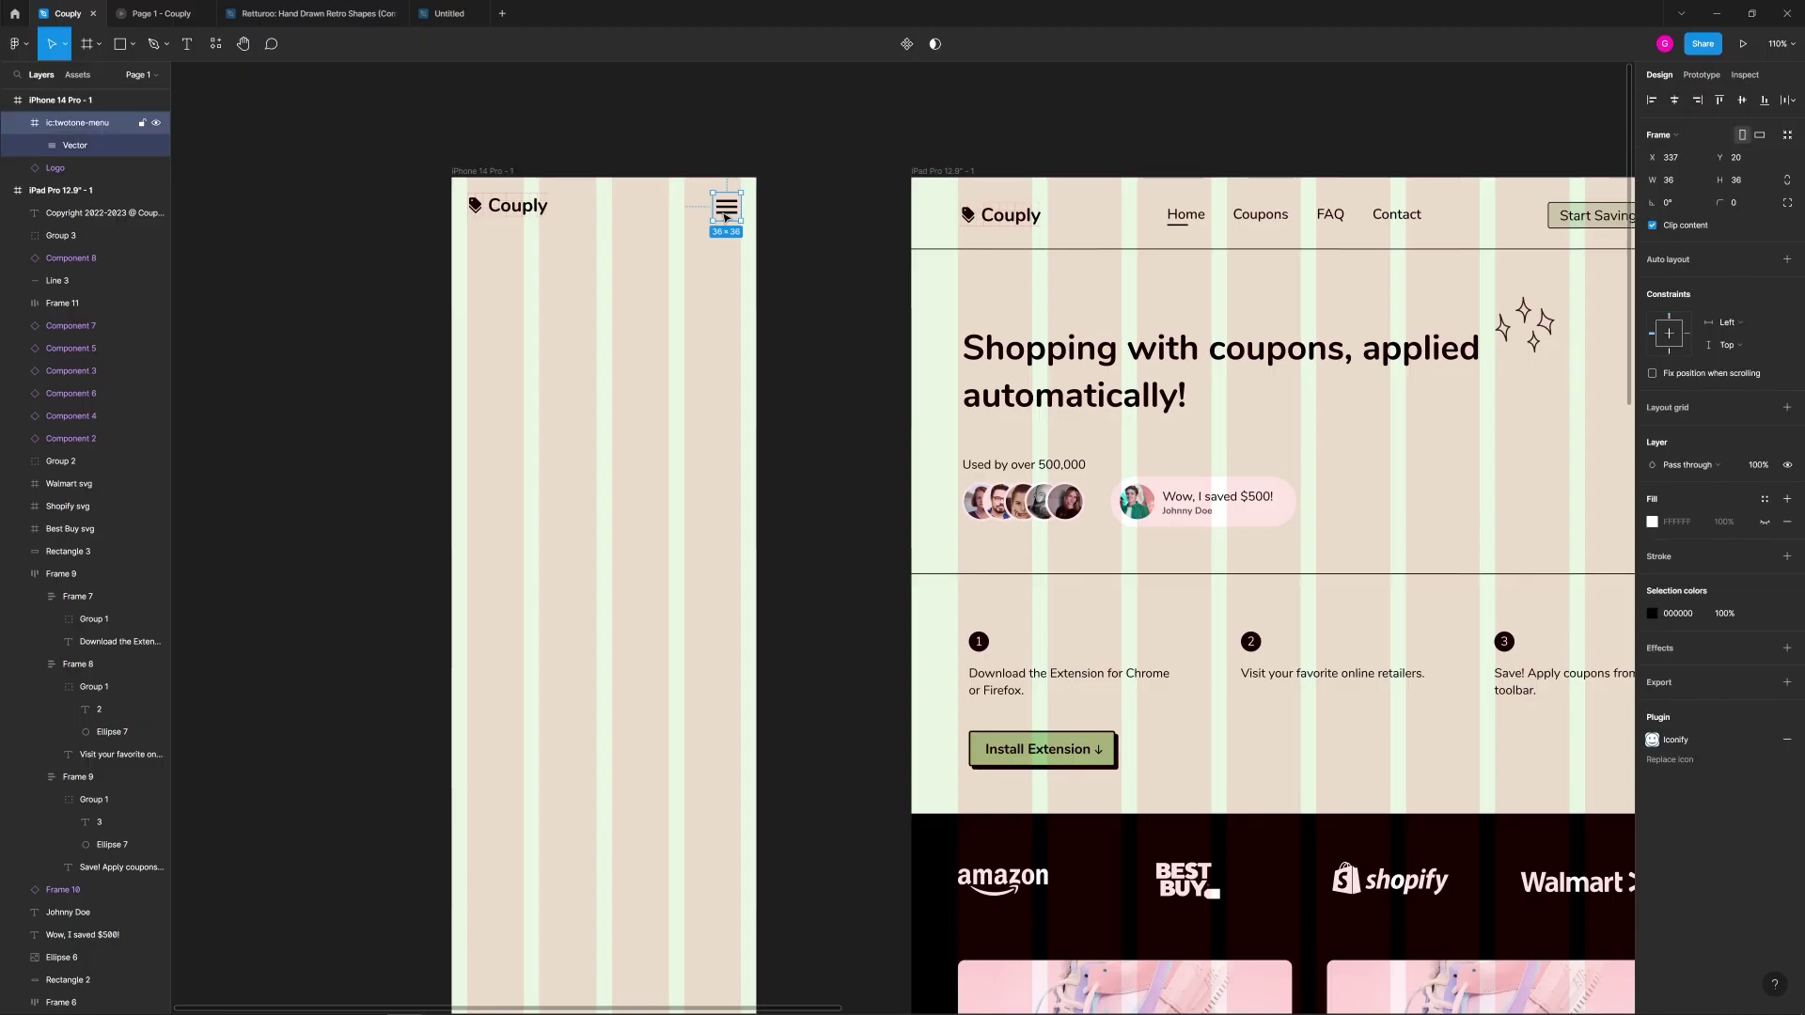
{"action": "left_click", "coordinate": [795, 216]}
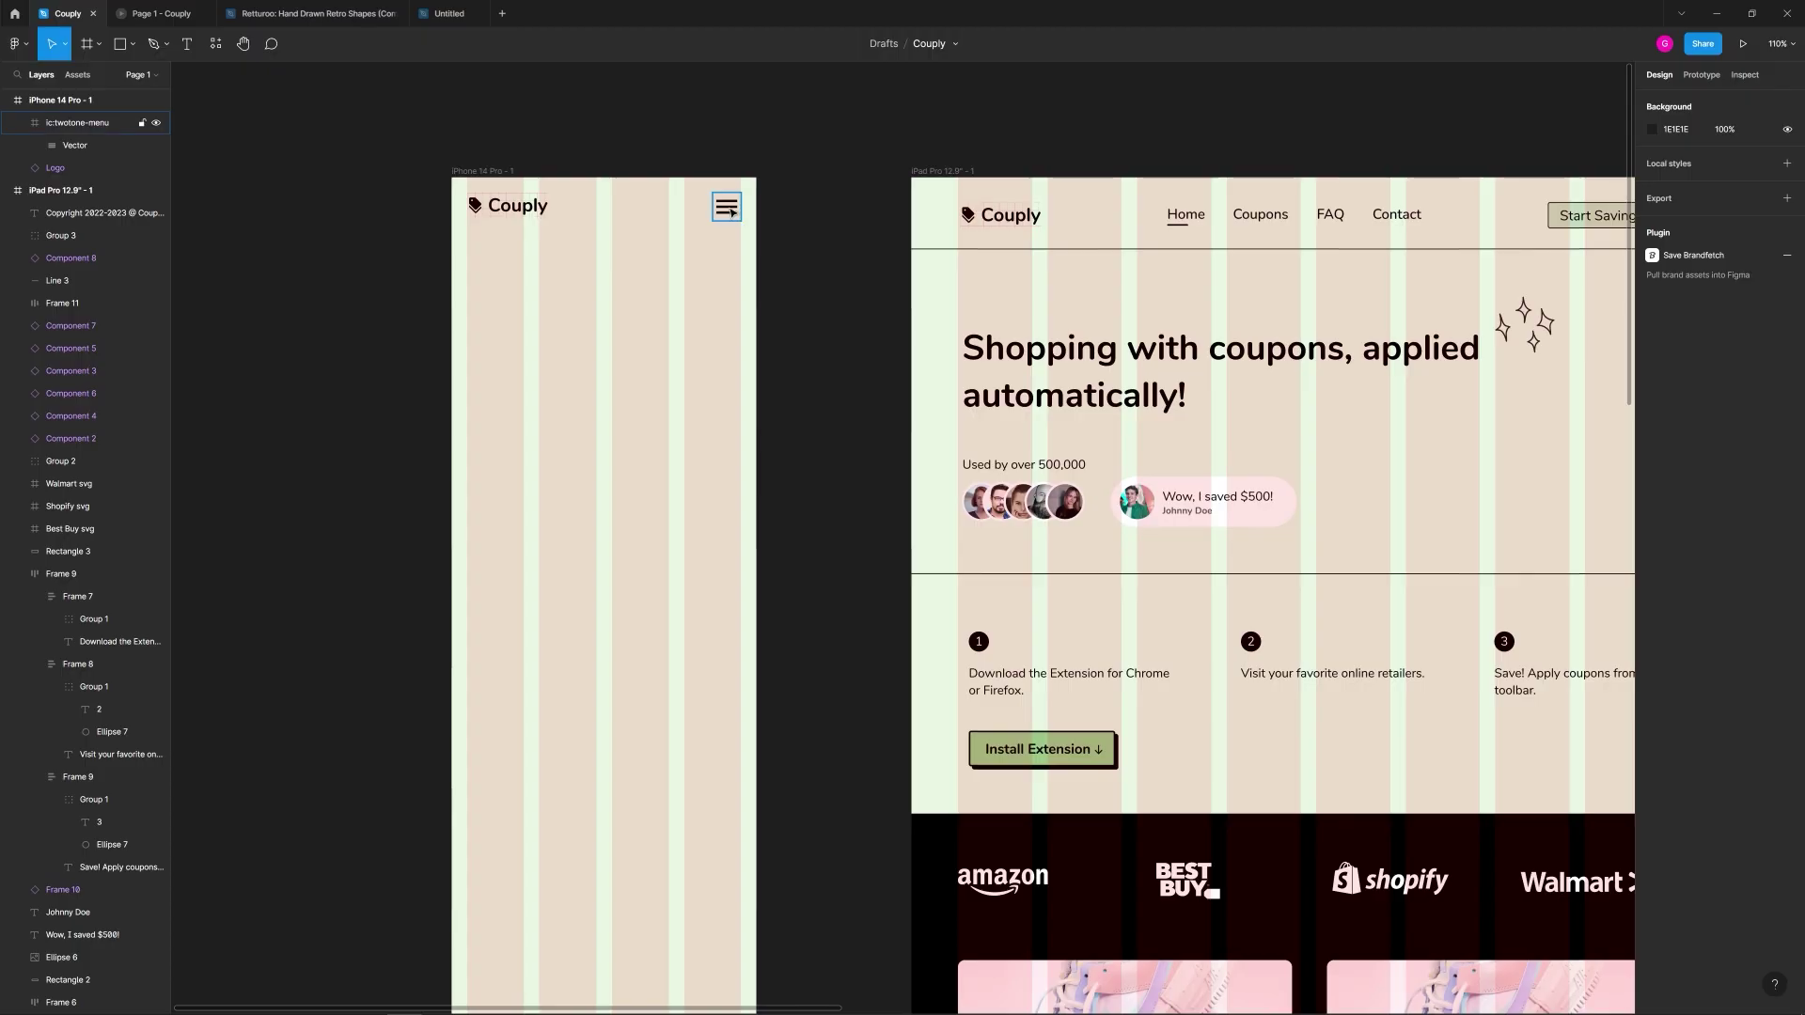
Step: Hide the layout grids and copy the iPad header's divider line into the iPhone frame, just below the logo at X 0, 393 wide
{"action": "left_click_drag", "start_coordinate": [812, 278], "coordinate": [801, 282]}
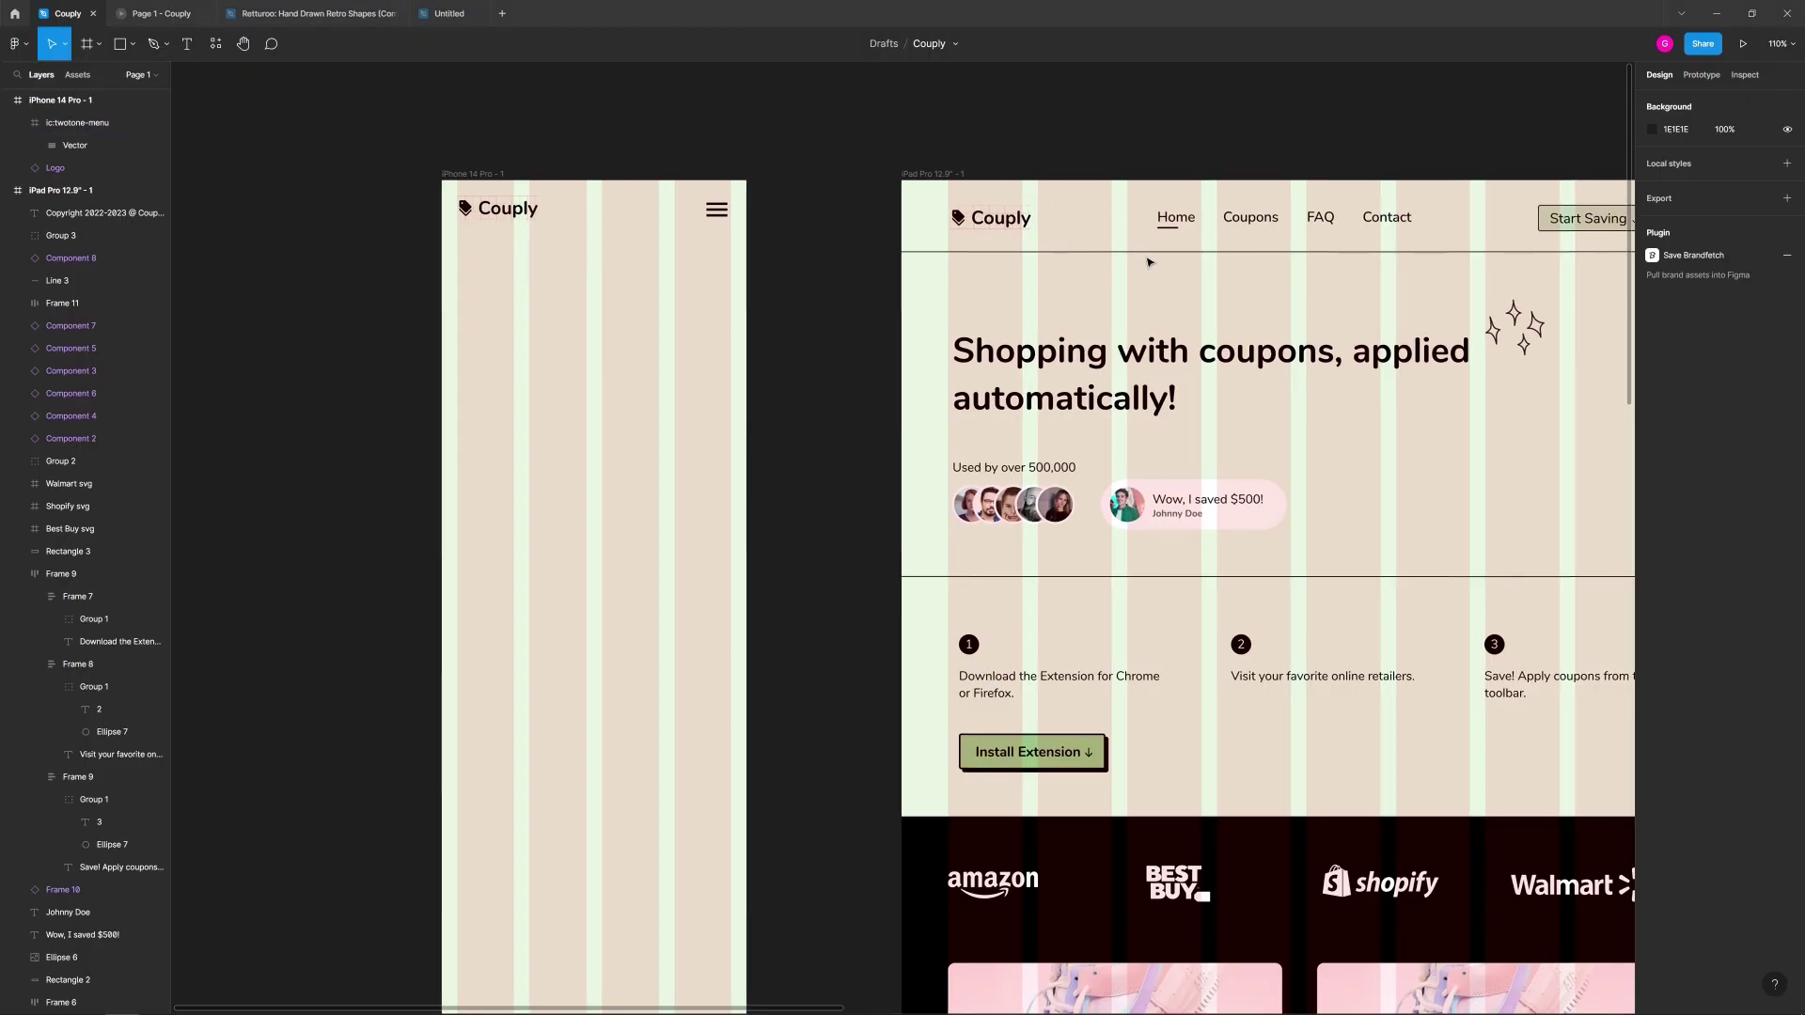
{"action": "left_click", "coordinate": [970, 252]}
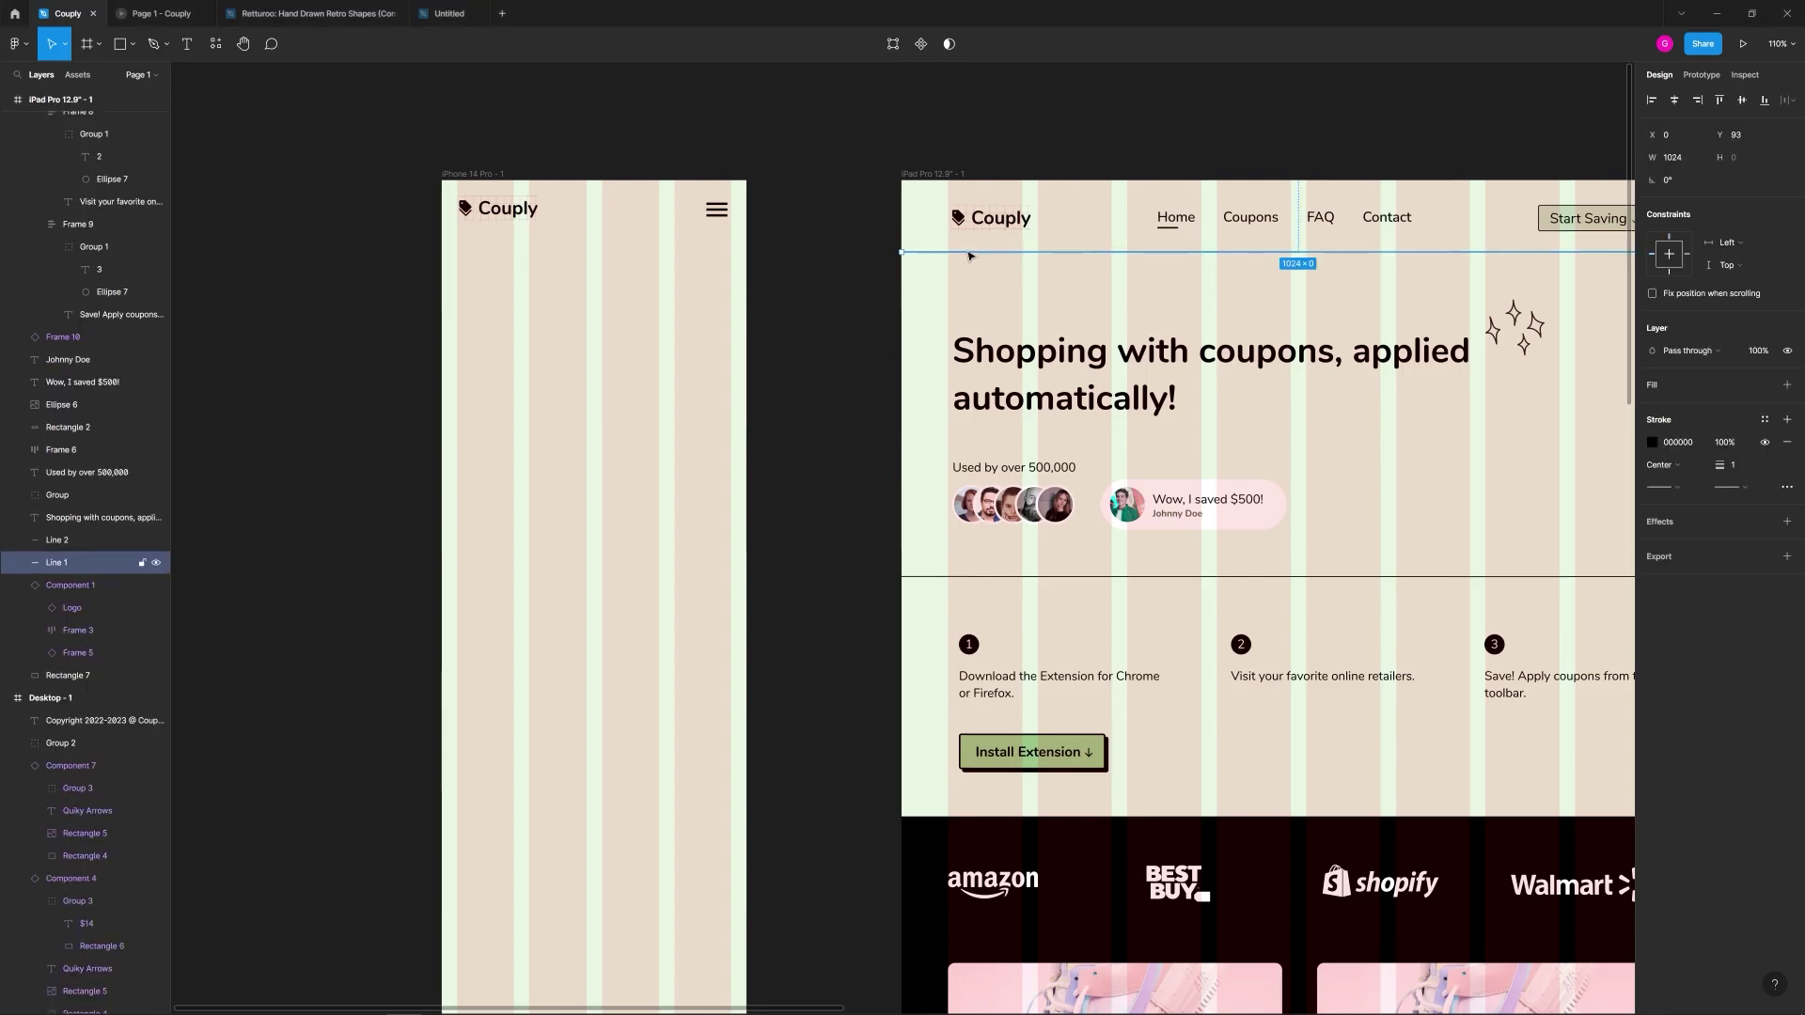
{"action": "key", "text": "ctrl+g"}
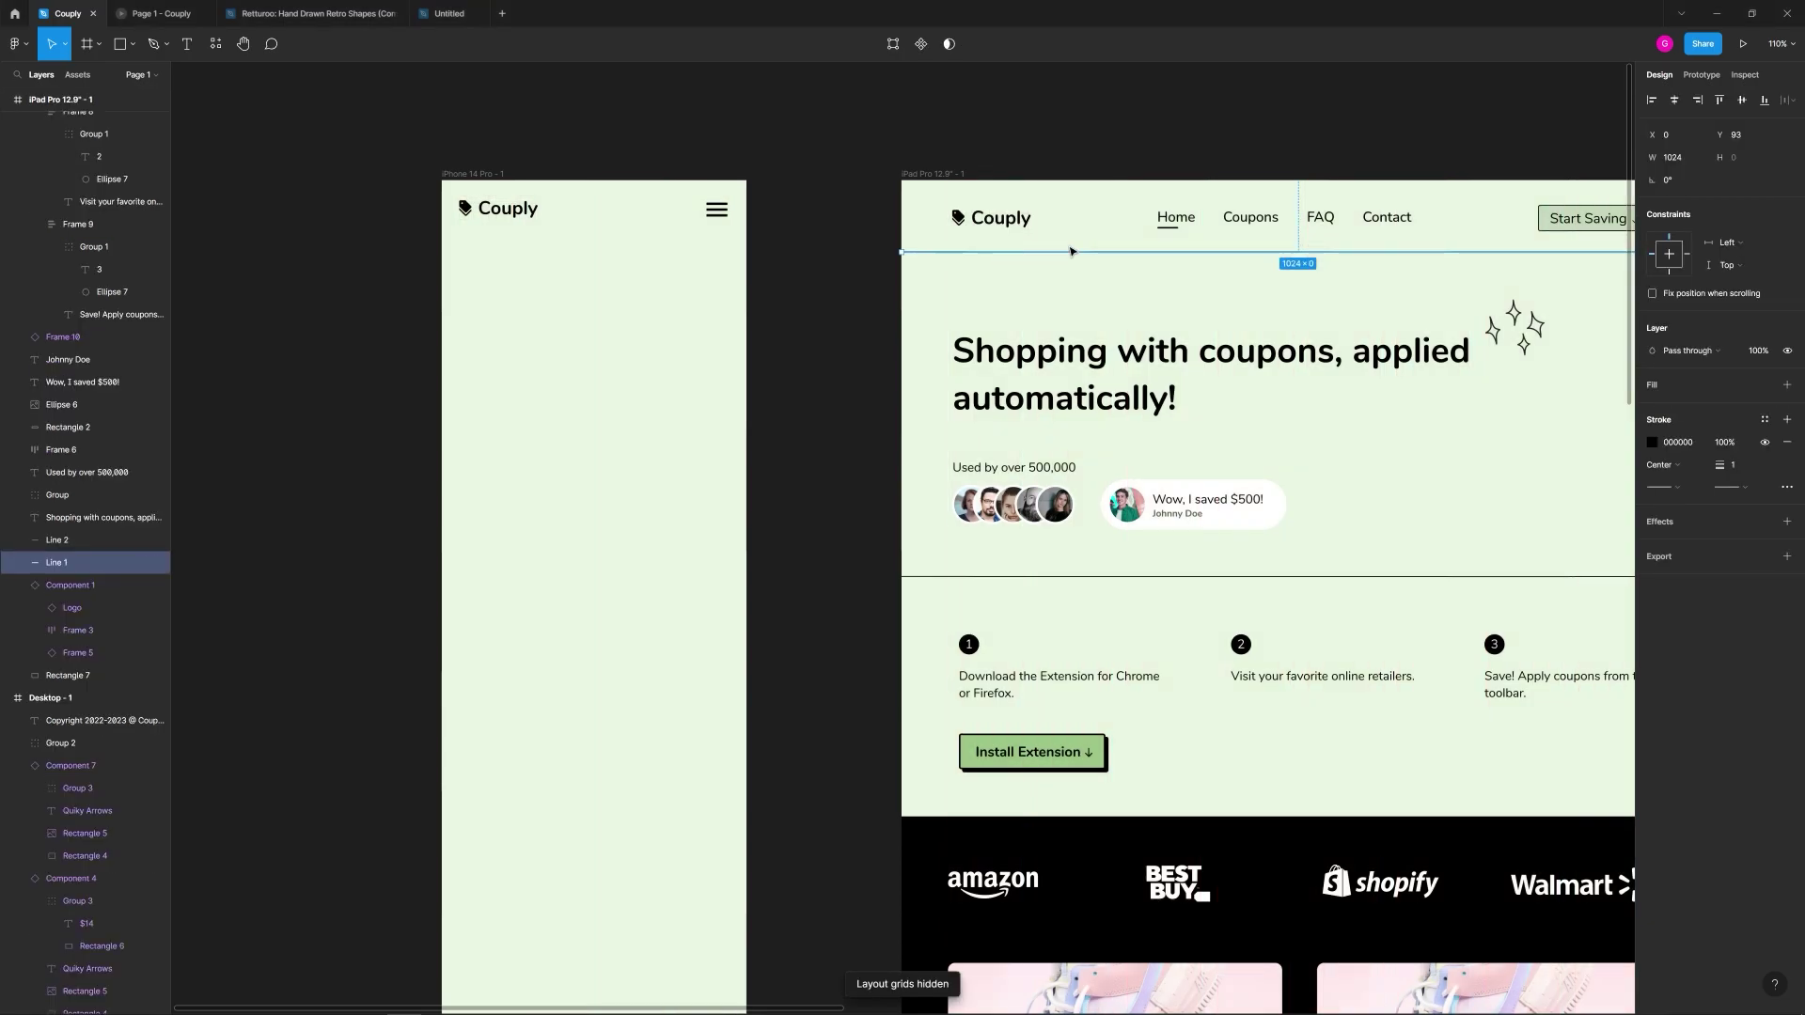
{"action": "left_click_drag", "start_coordinate": [1091, 255], "coordinate": [835, 263]}
{"action": "left_click_drag", "start_coordinate": [618, 258], "coordinate": [601, 259]}
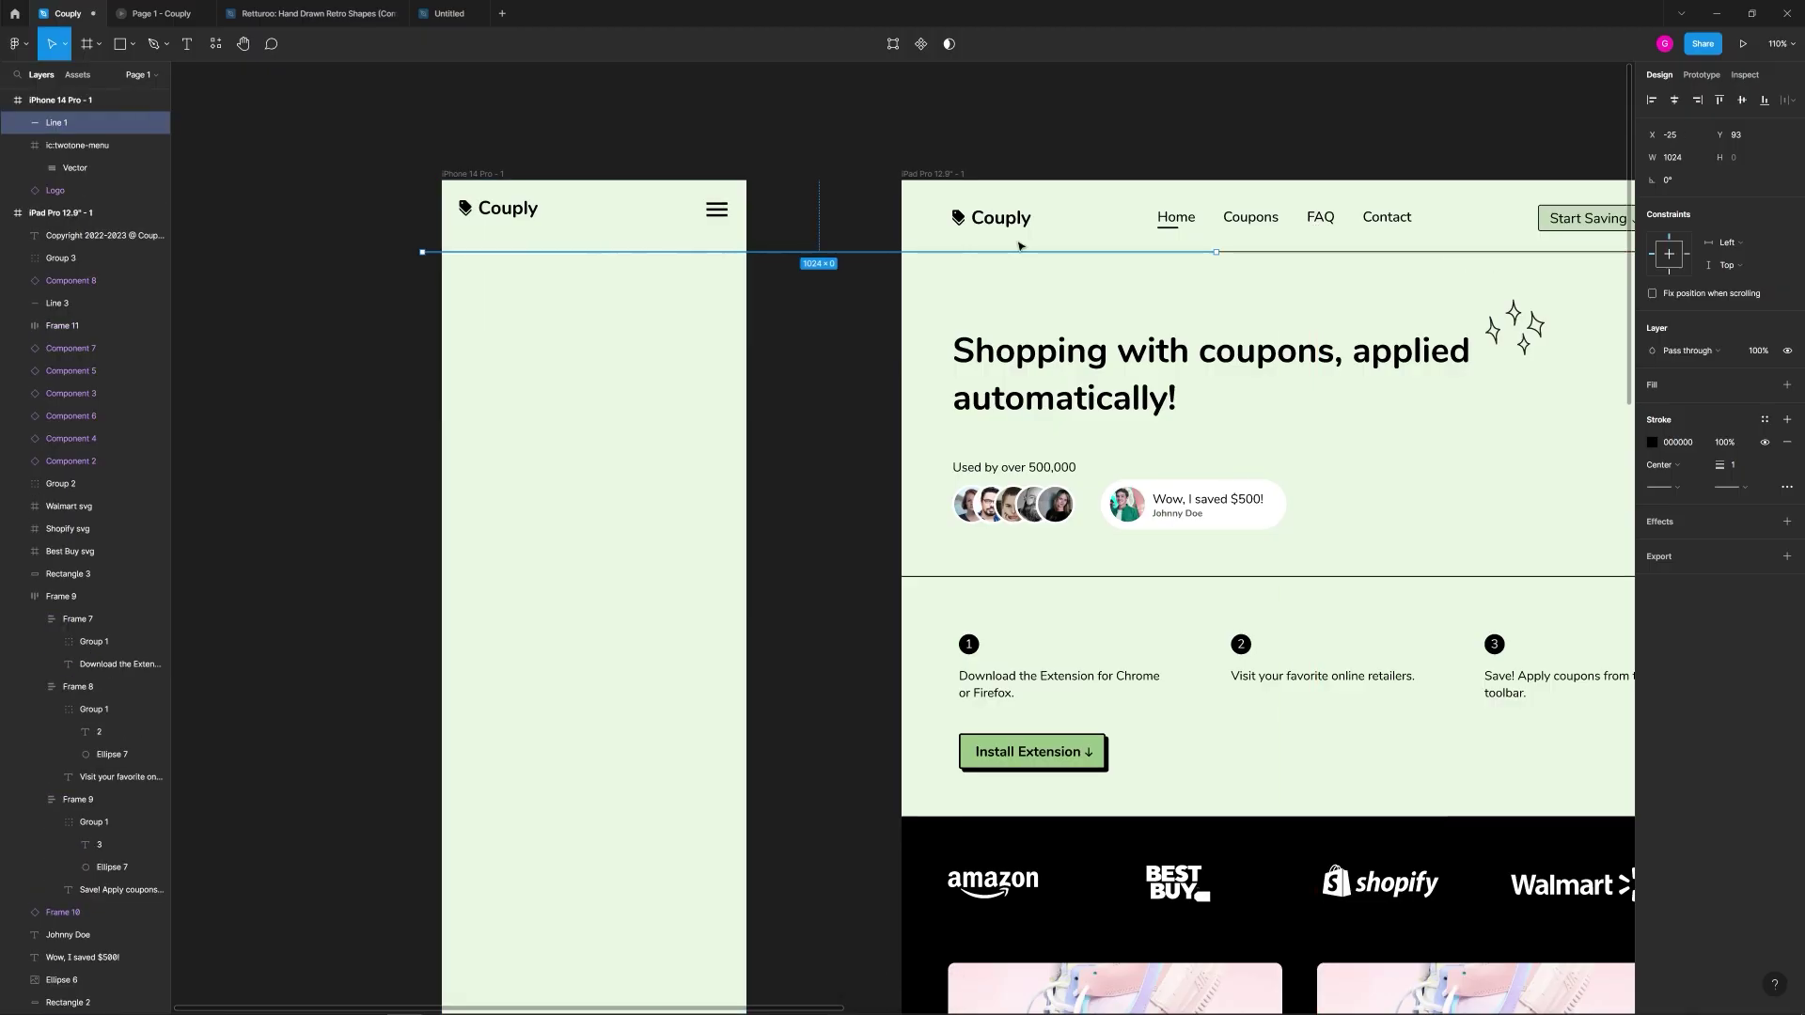
{"action": "left_click_drag", "start_coordinate": [1215, 248], "coordinate": [749, 256]}
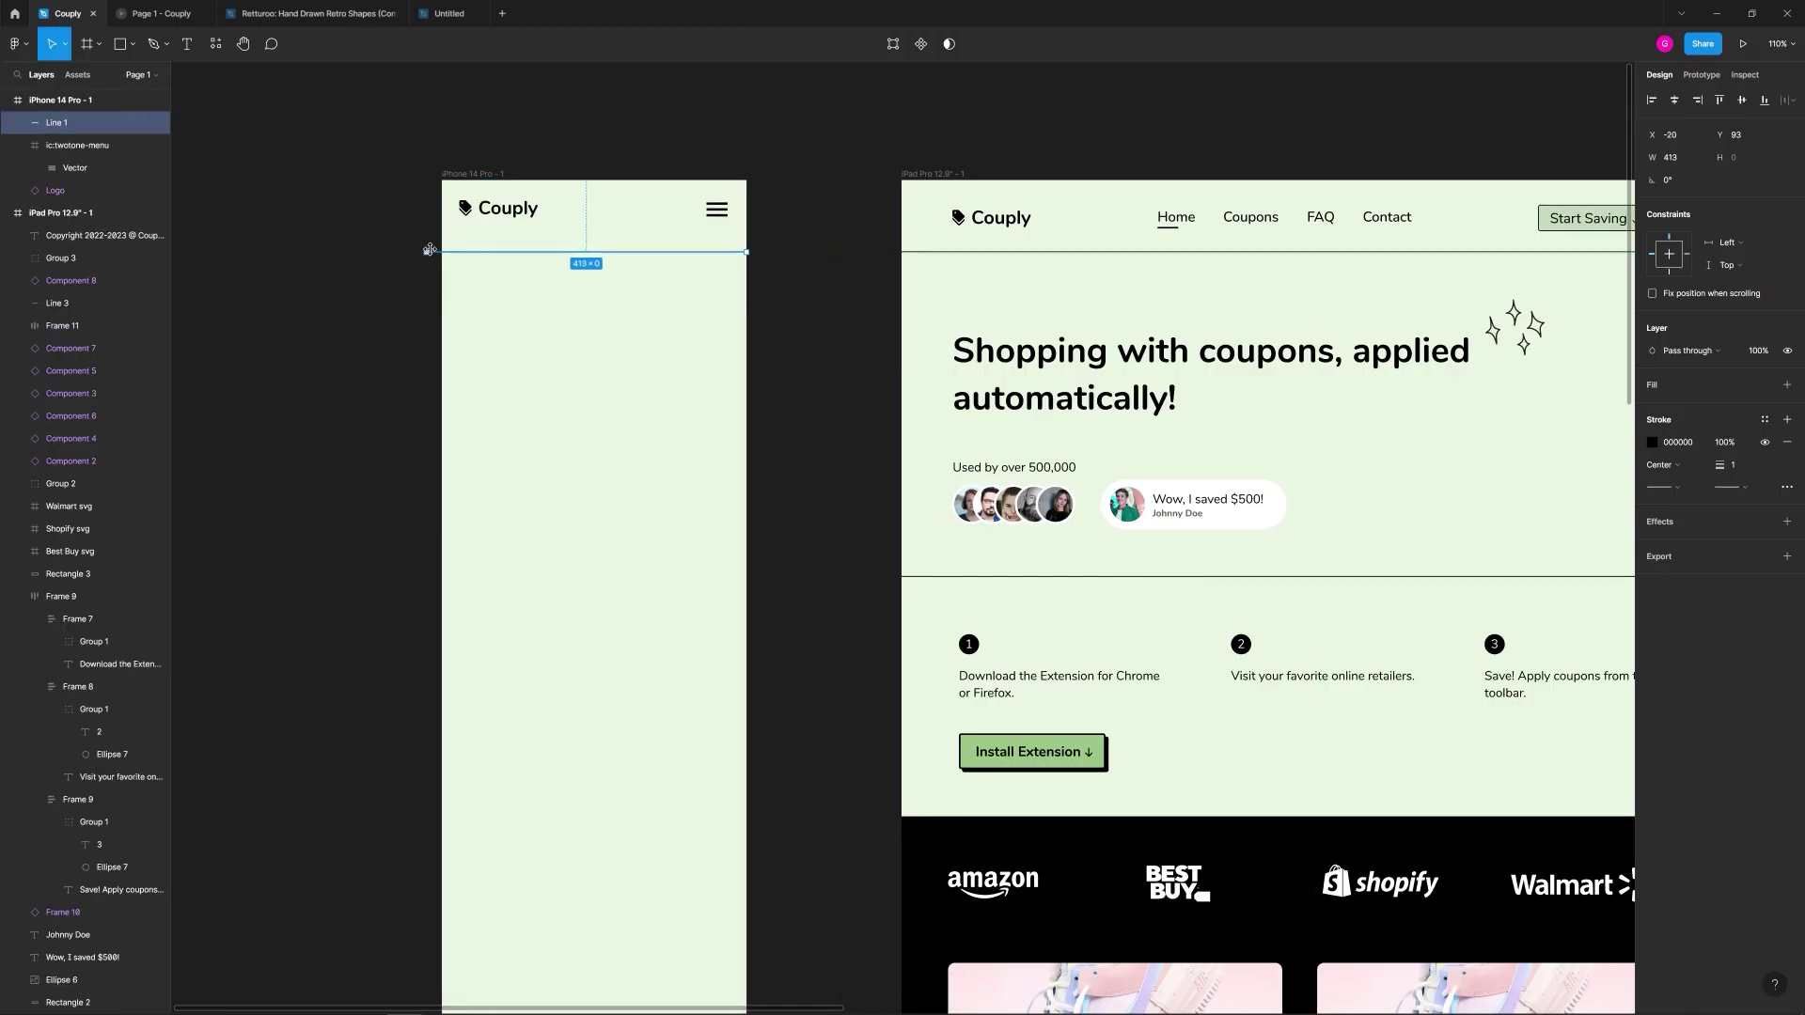
{"action": "left_click_drag", "start_coordinate": [498, 253], "coordinate": [501, 243]}
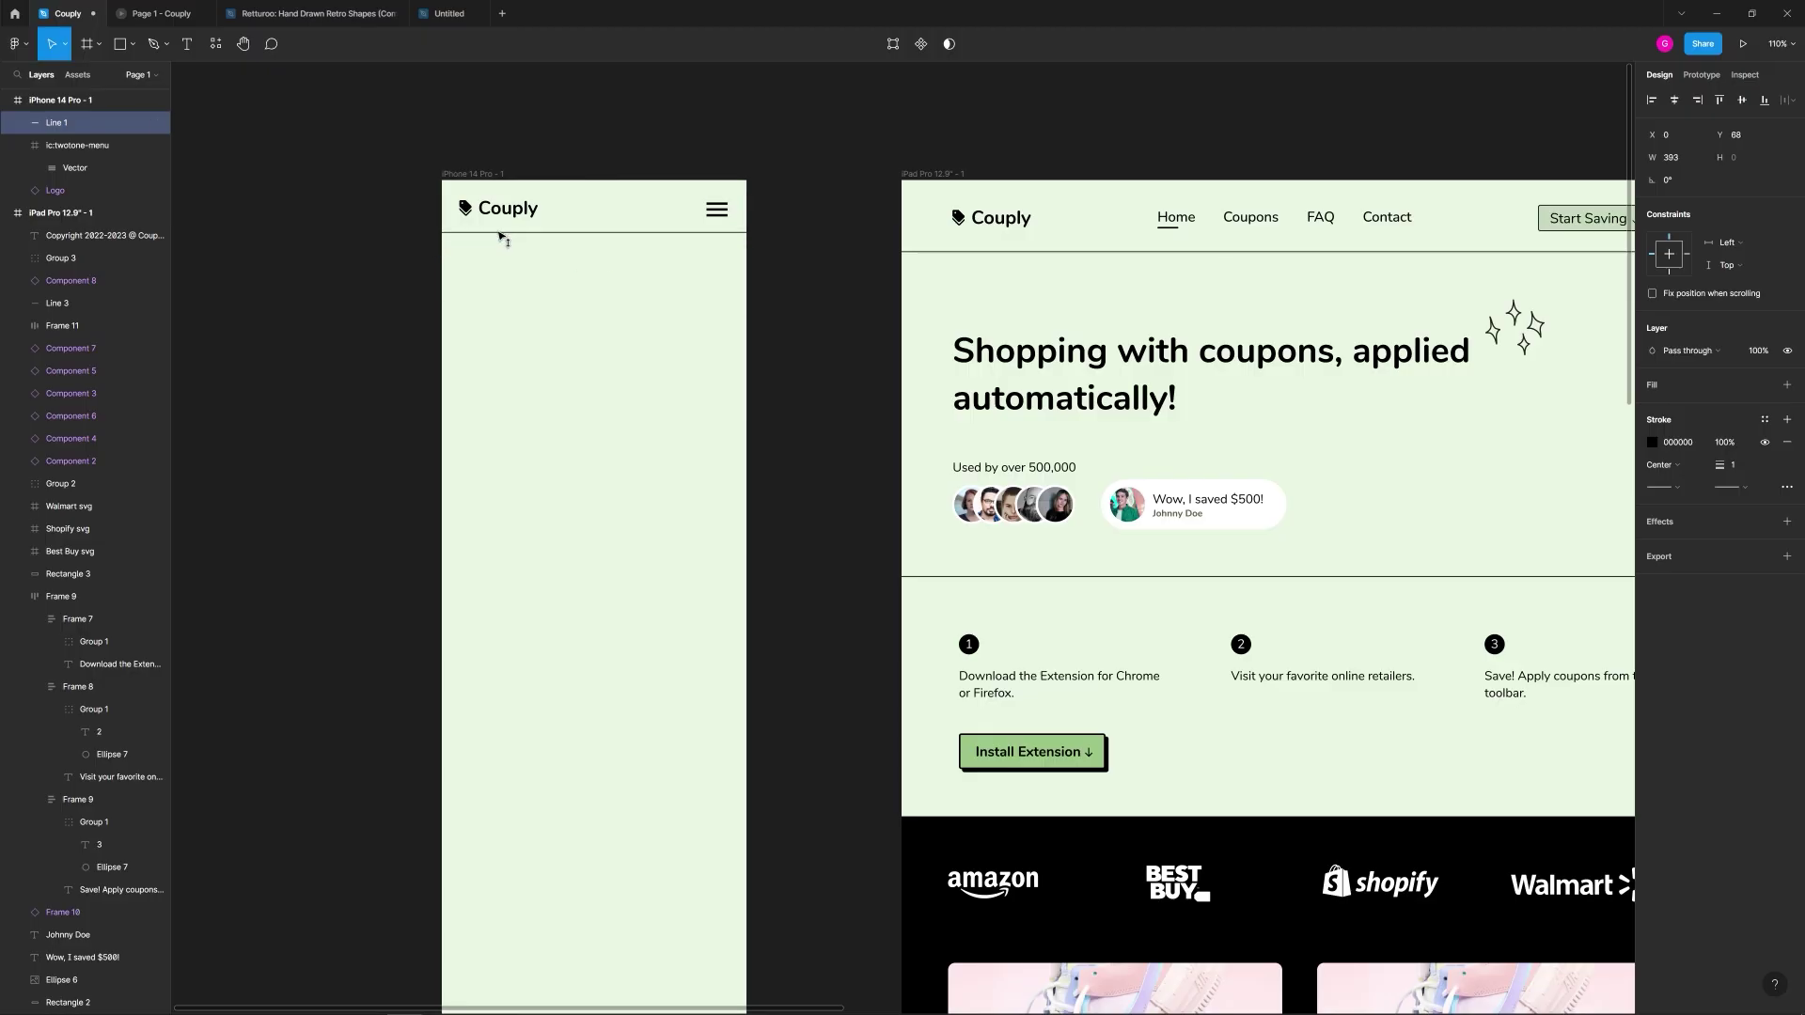
{"action": "left_click", "coordinate": [827, 303]}
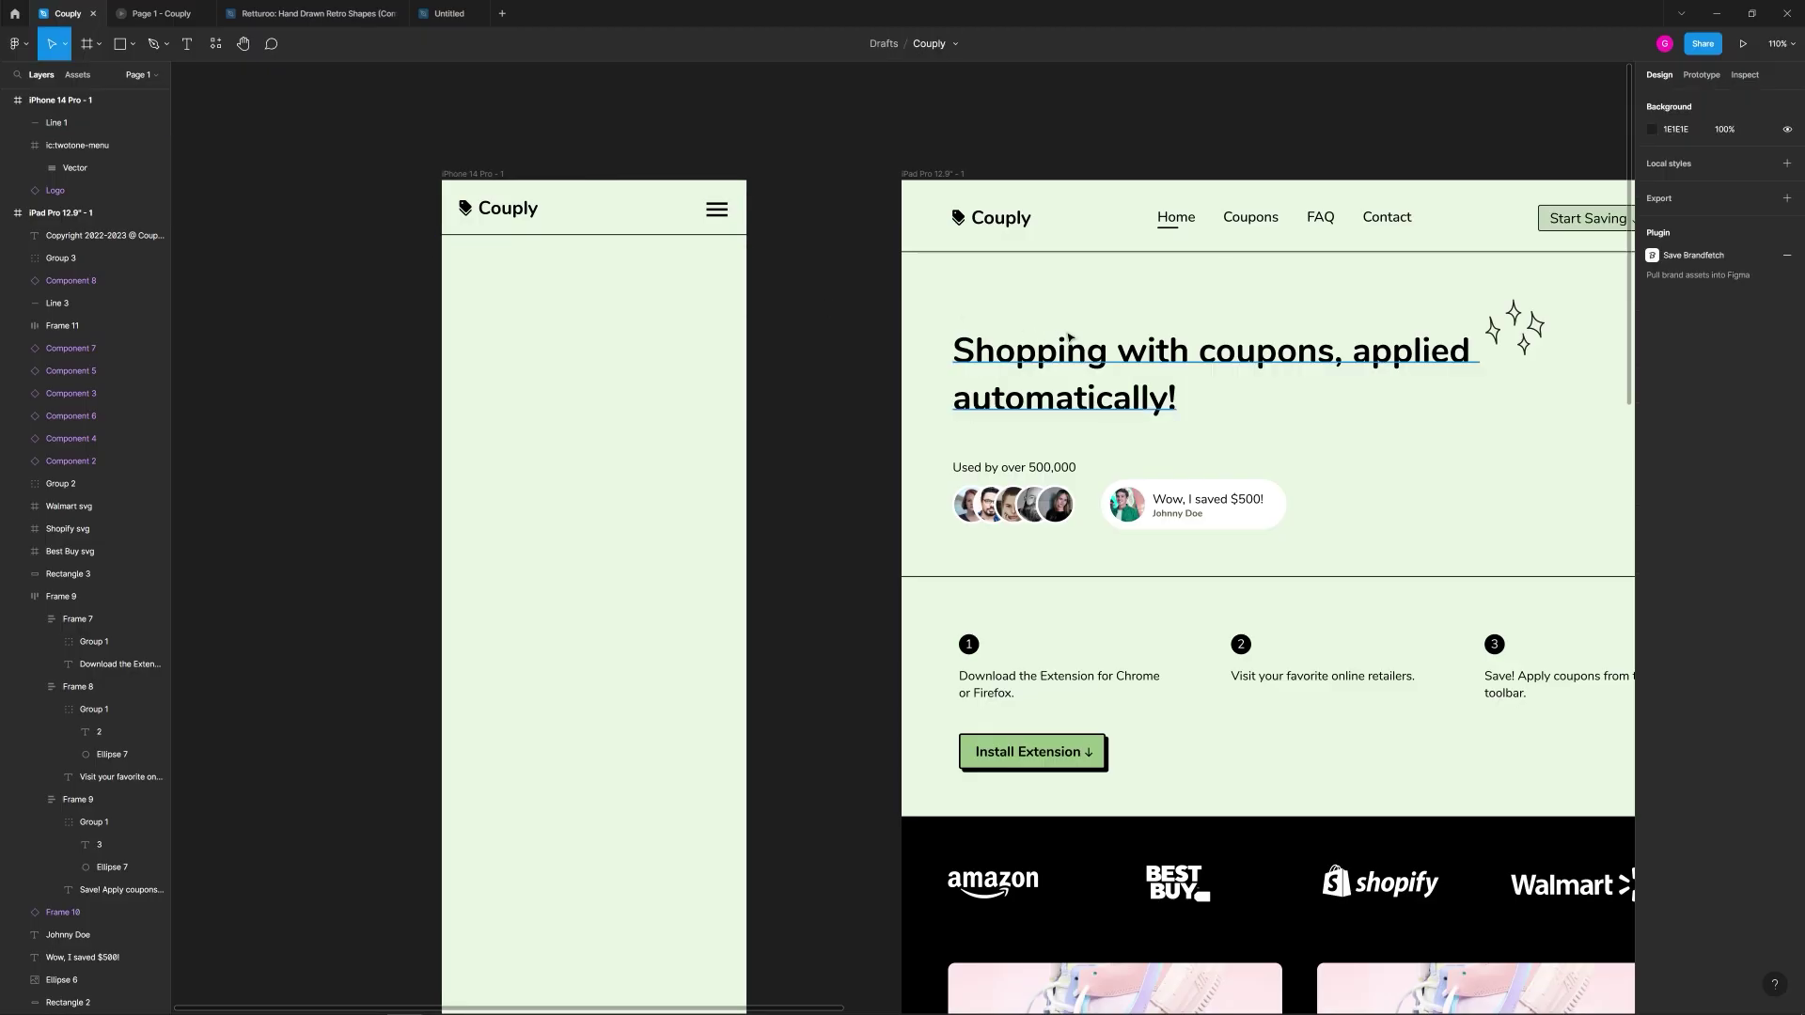
Step: Copy the "Shopping with coupons, applied automatically!" headline from the iPad frame into the iPhone frame and set its font size to 32
{"action": "scroll", "coordinate": [1208, 353], "scroll_direction": "left", "scroll_amount": 1}
{"action": "left_click", "coordinate": [1232, 363]}
{"action": "key", "text": "ctrl+d"}
{"action": "left_click_drag", "start_coordinate": [1109, 360], "coordinate": [574, 319]}
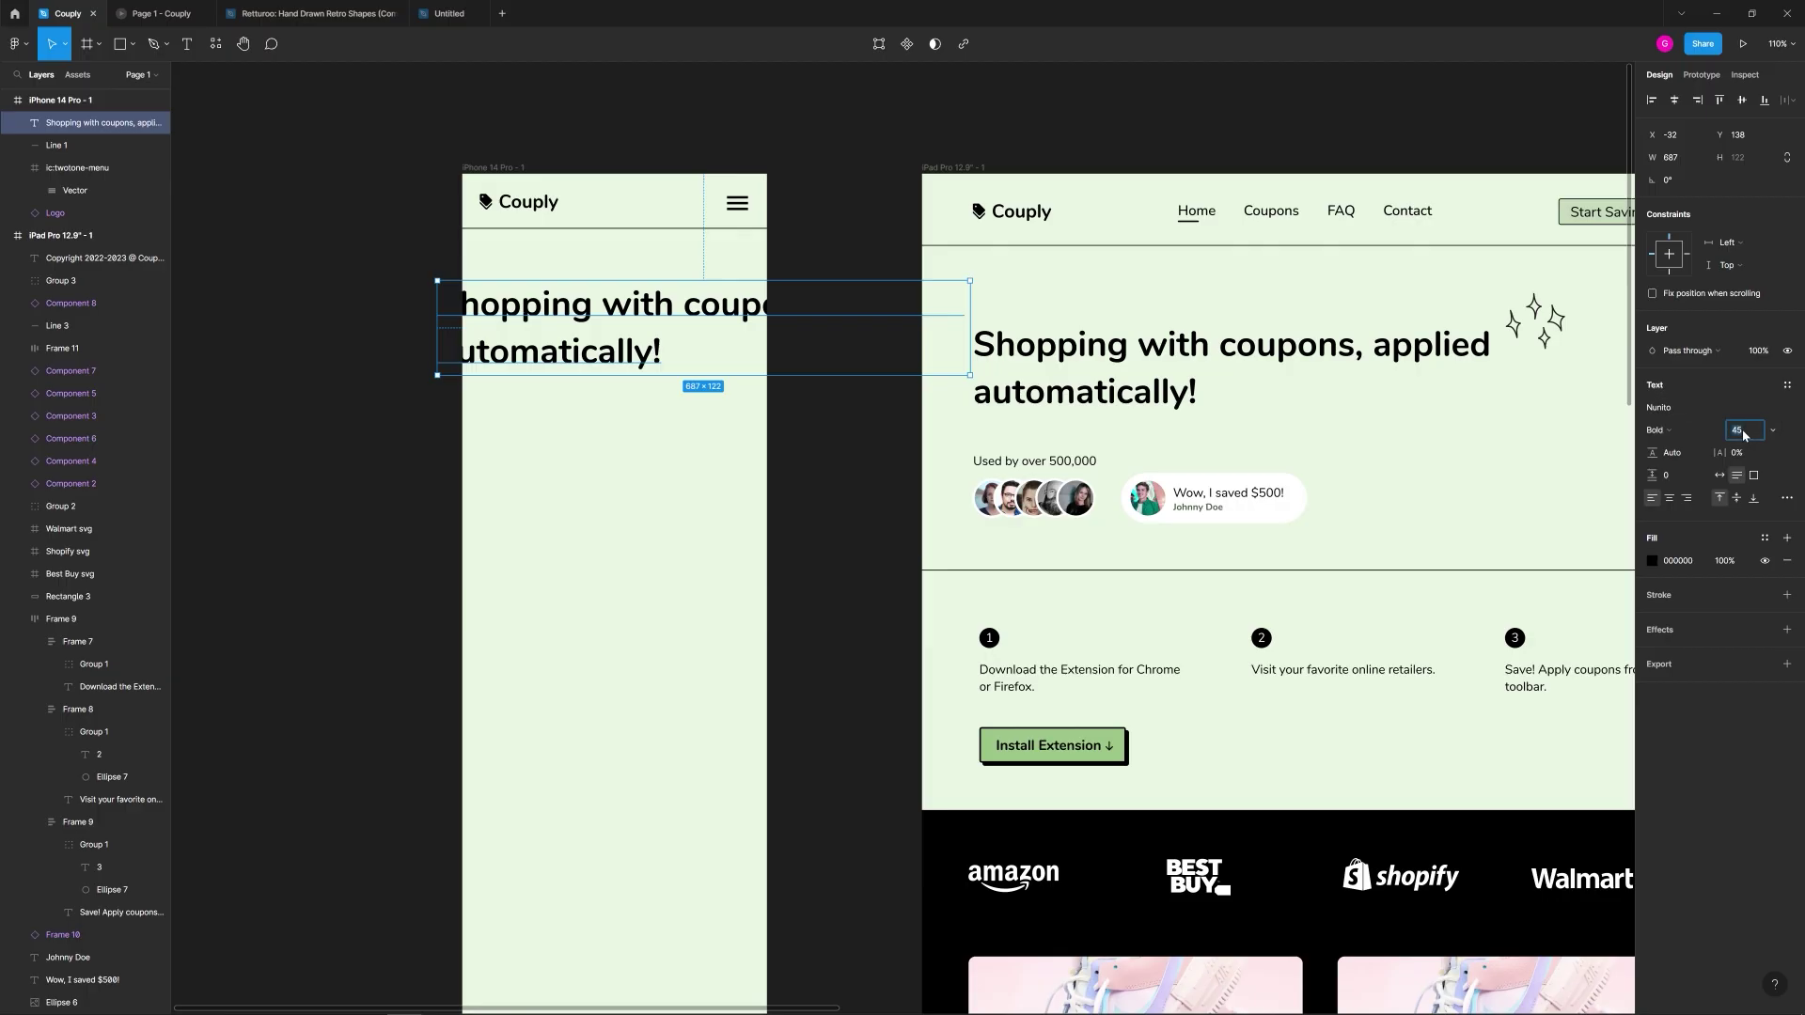
{"action": "type", "text": "32"}
{"action": "key", "text": "Return"}
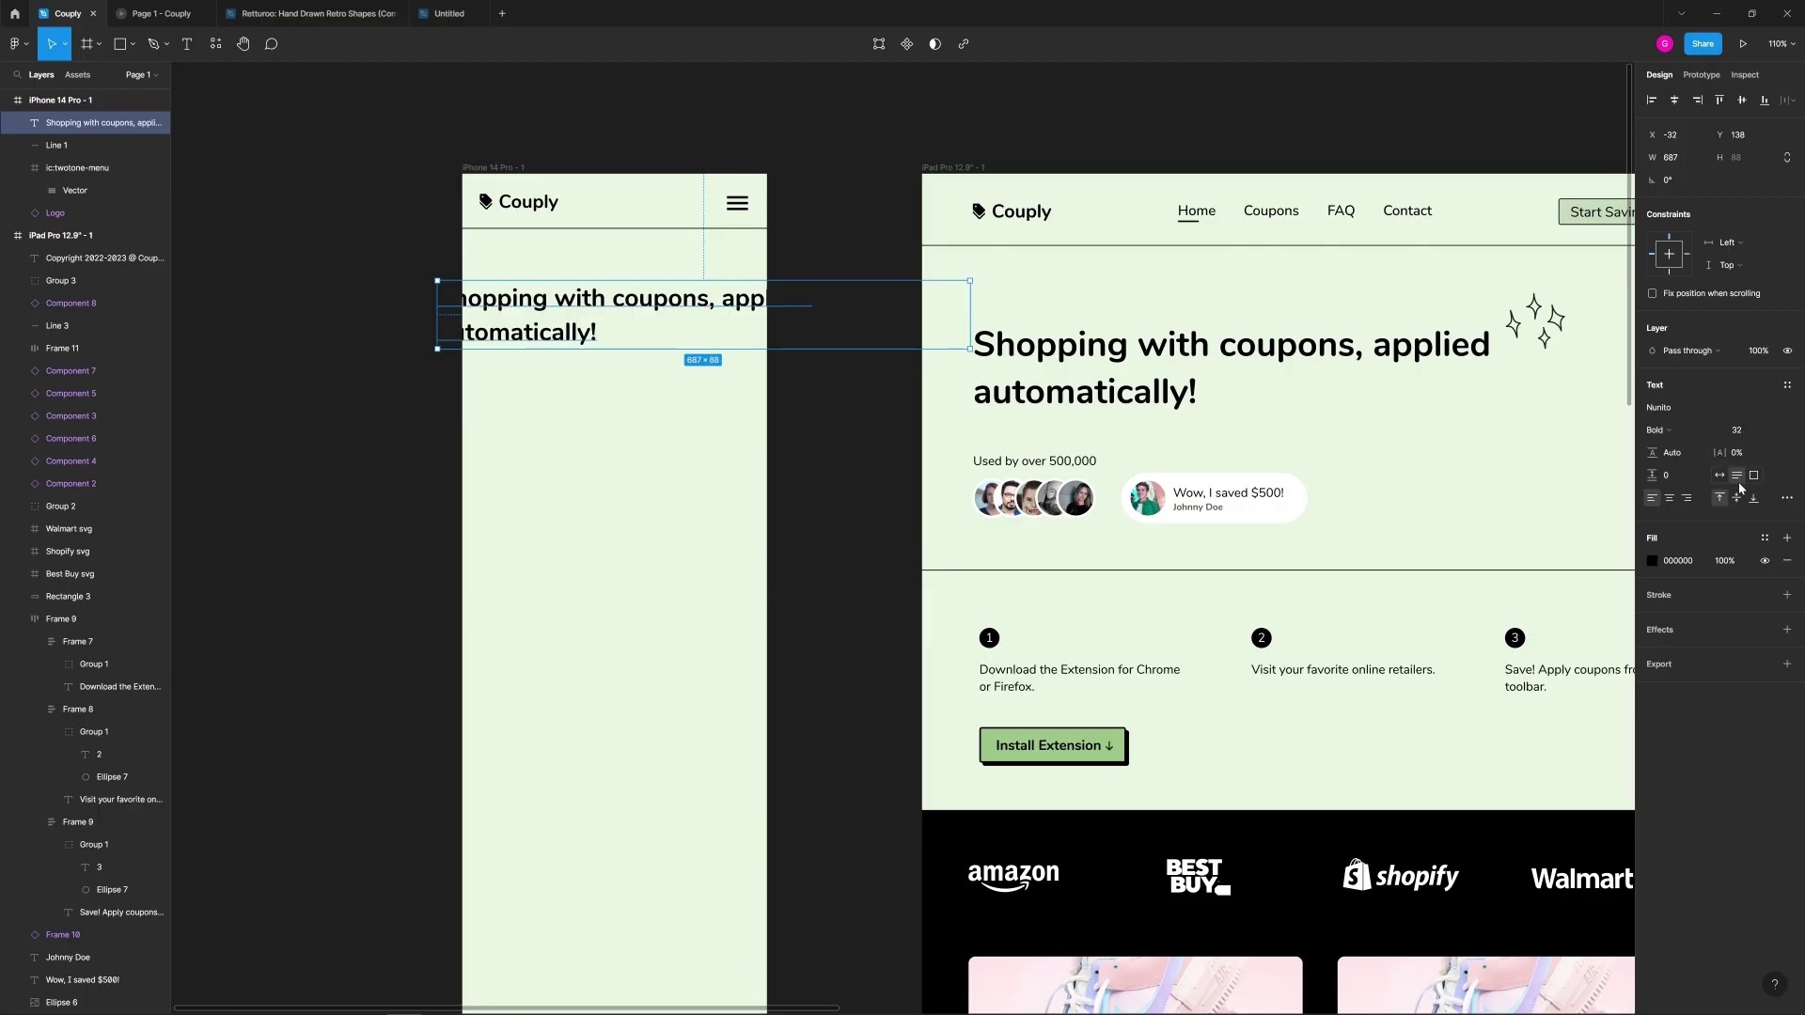
Step: Centre-align the iPhone headline's text, narrow its box to about 332 and centre it horizontally in the frame
{"action": "left_click", "coordinate": [1670, 498]}
{"action": "left_click_drag", "start_coordinate": [966, 316], "coordinate": [668, 314]}
{"action": "left_click", "coordinate": [1674, 100]}
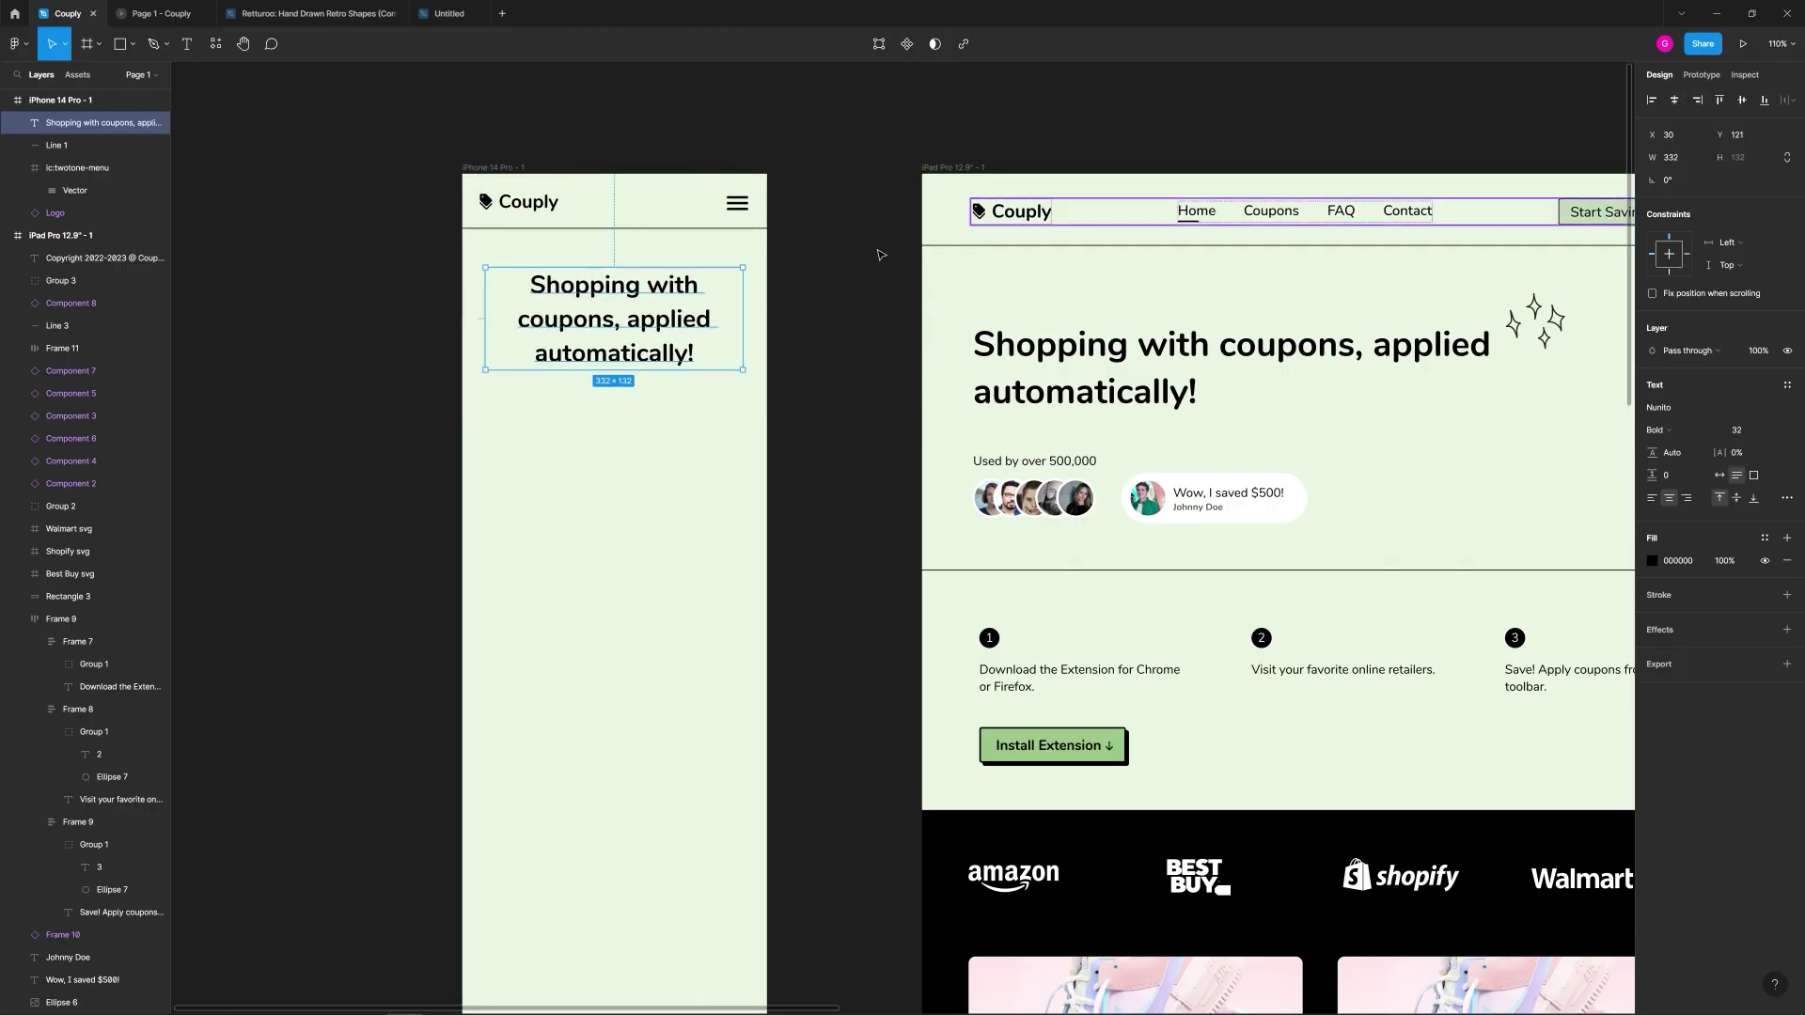
{"action": "left_click", "coordinate": [846, 189]}
Step: Copy the "Used by over 500,000" text from the iPad frame to below the iPhone headline and centre it horizontally
{"action": "scroll", "coordinate": [817, 185], "scroll_direction": "up", "scroll_amount": 5}
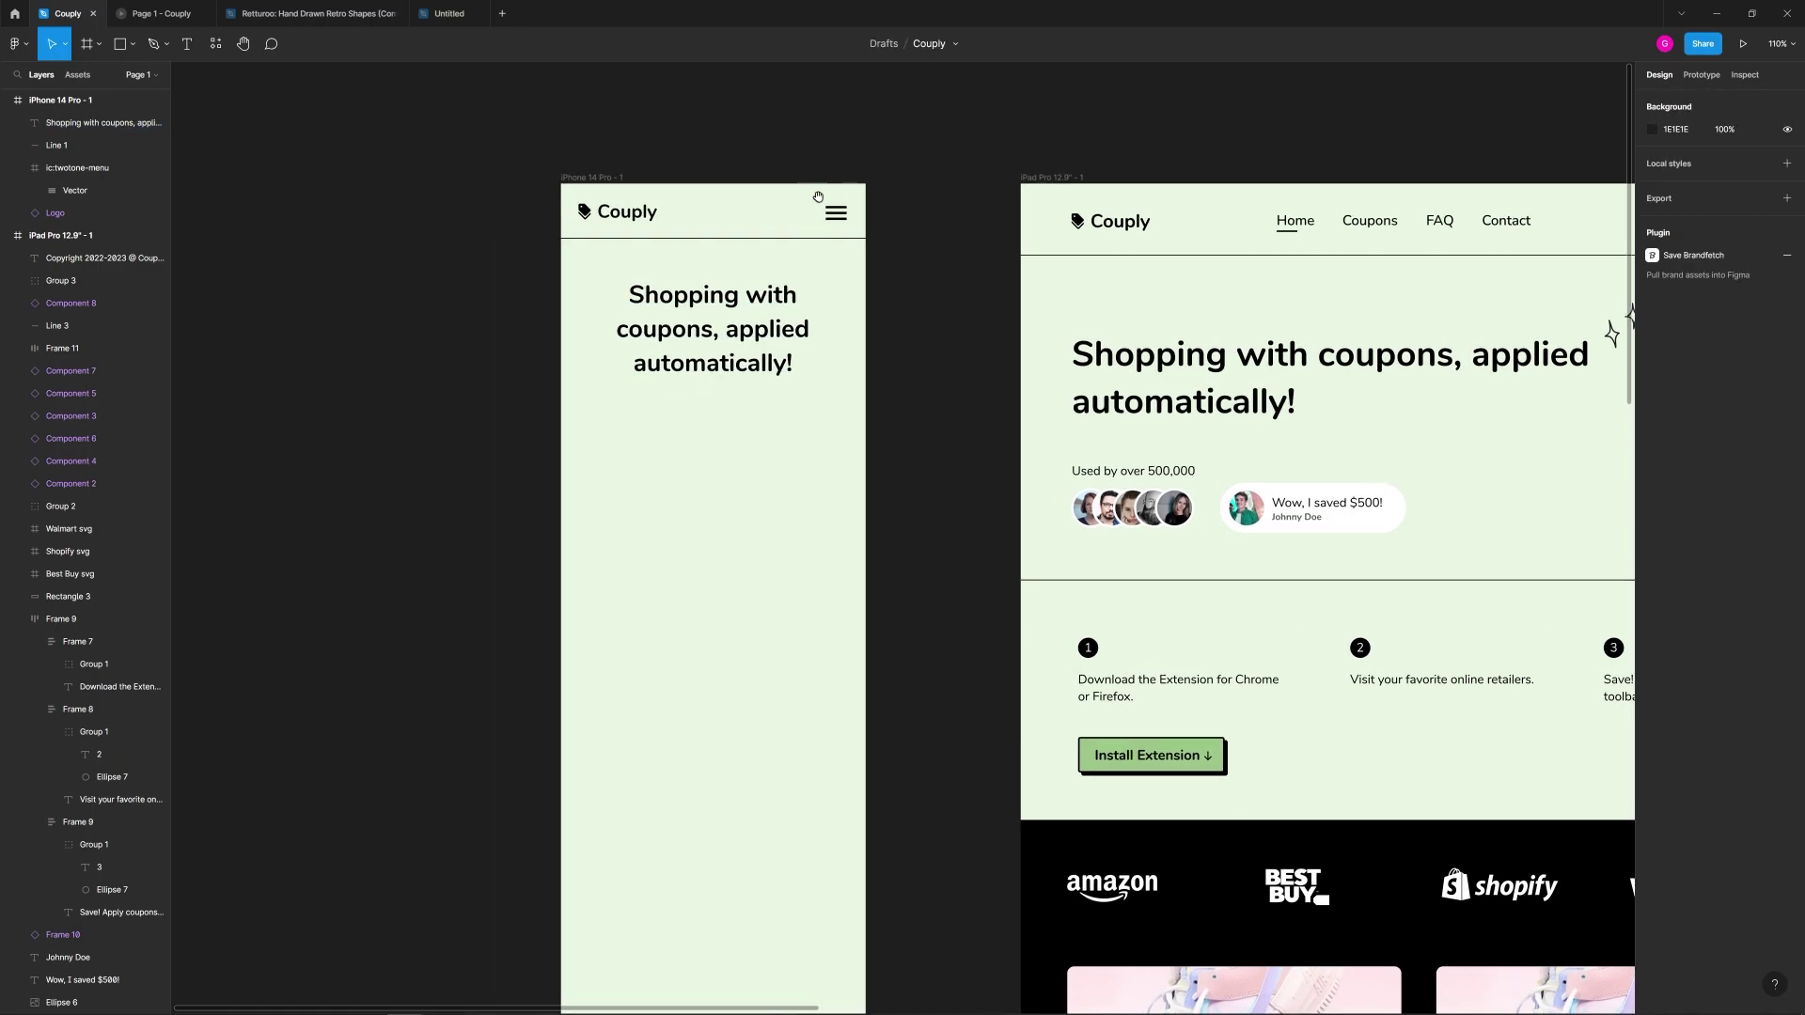
{"action": "scroll", "coordinate": [858, 324], "scroll_direction": "down", "scroll_amount": 3}
{"action": "scroll", "coordinate": [858, 325], "scroll_direction": "right", "scroll_amount": 3}
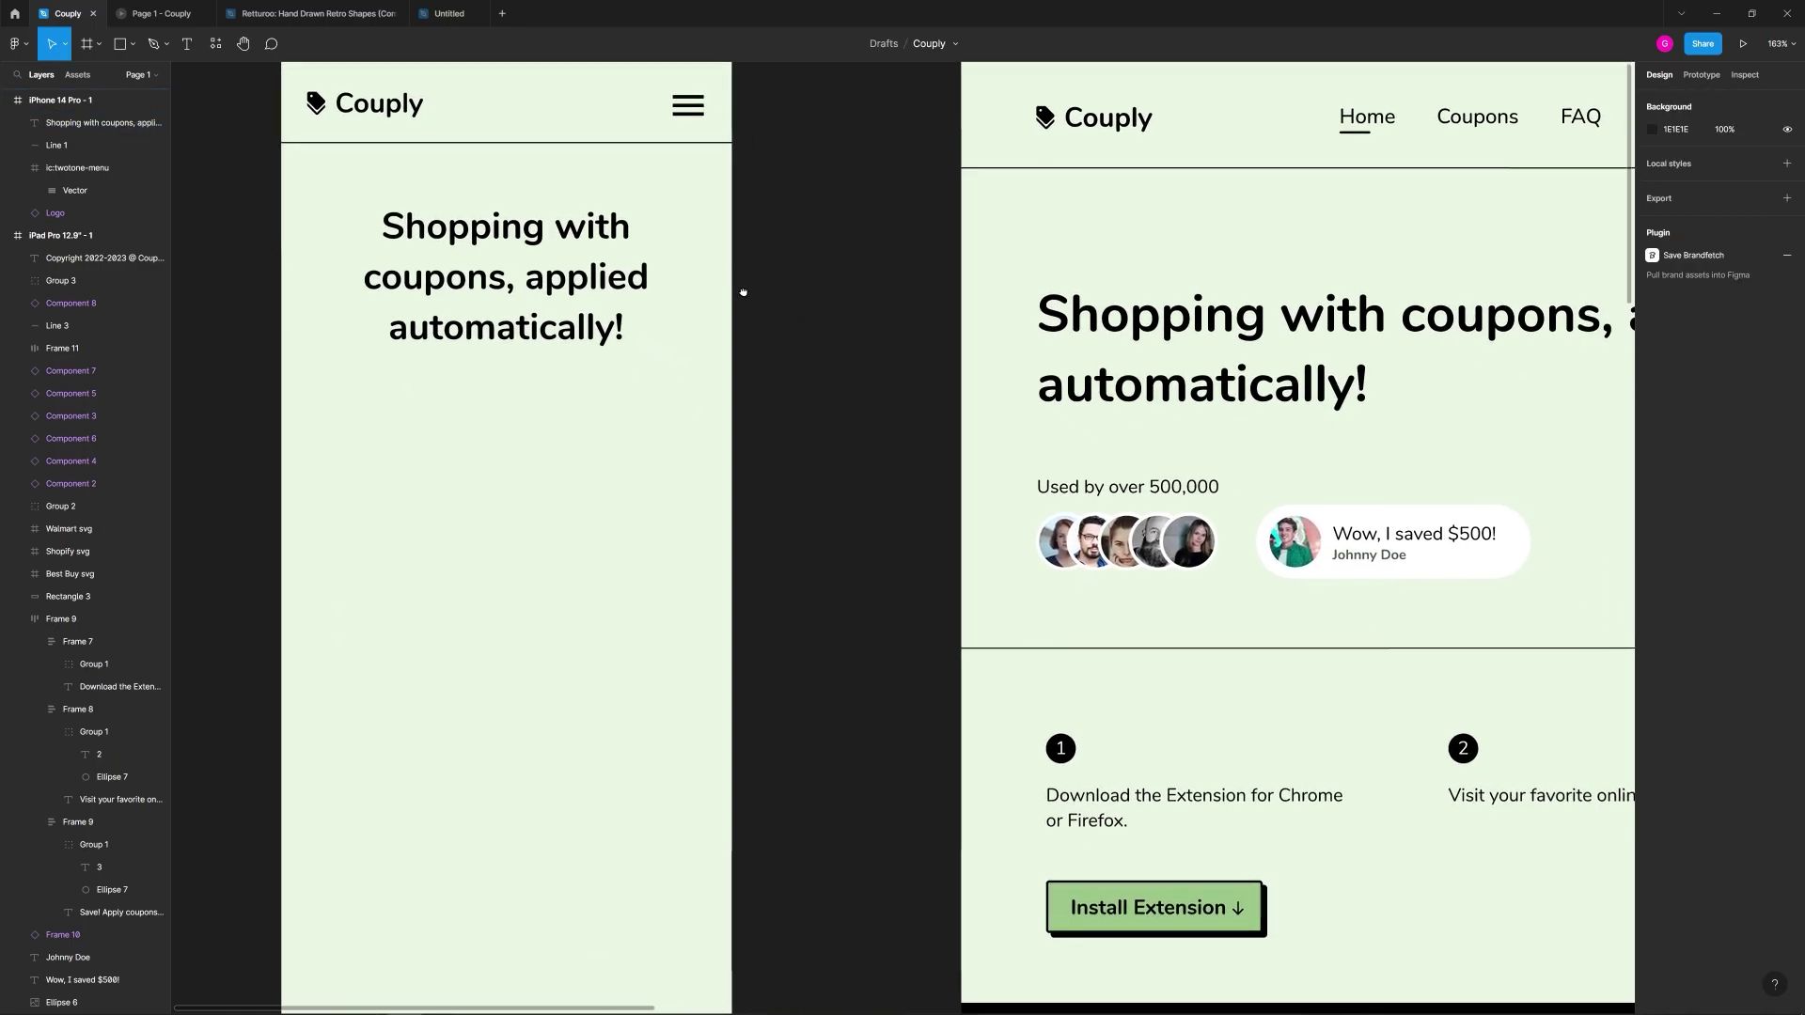
{"action": "scroll", "coordinate": [810, 319], "scroll_direction": "down", "scroll_amount": 2}
{"action": "scroll", "coordinate": [810, 319], "scroll_direction": "right", "scroll_amount": 2}
{"action": "left_click", "coordinate": [999, 453]}
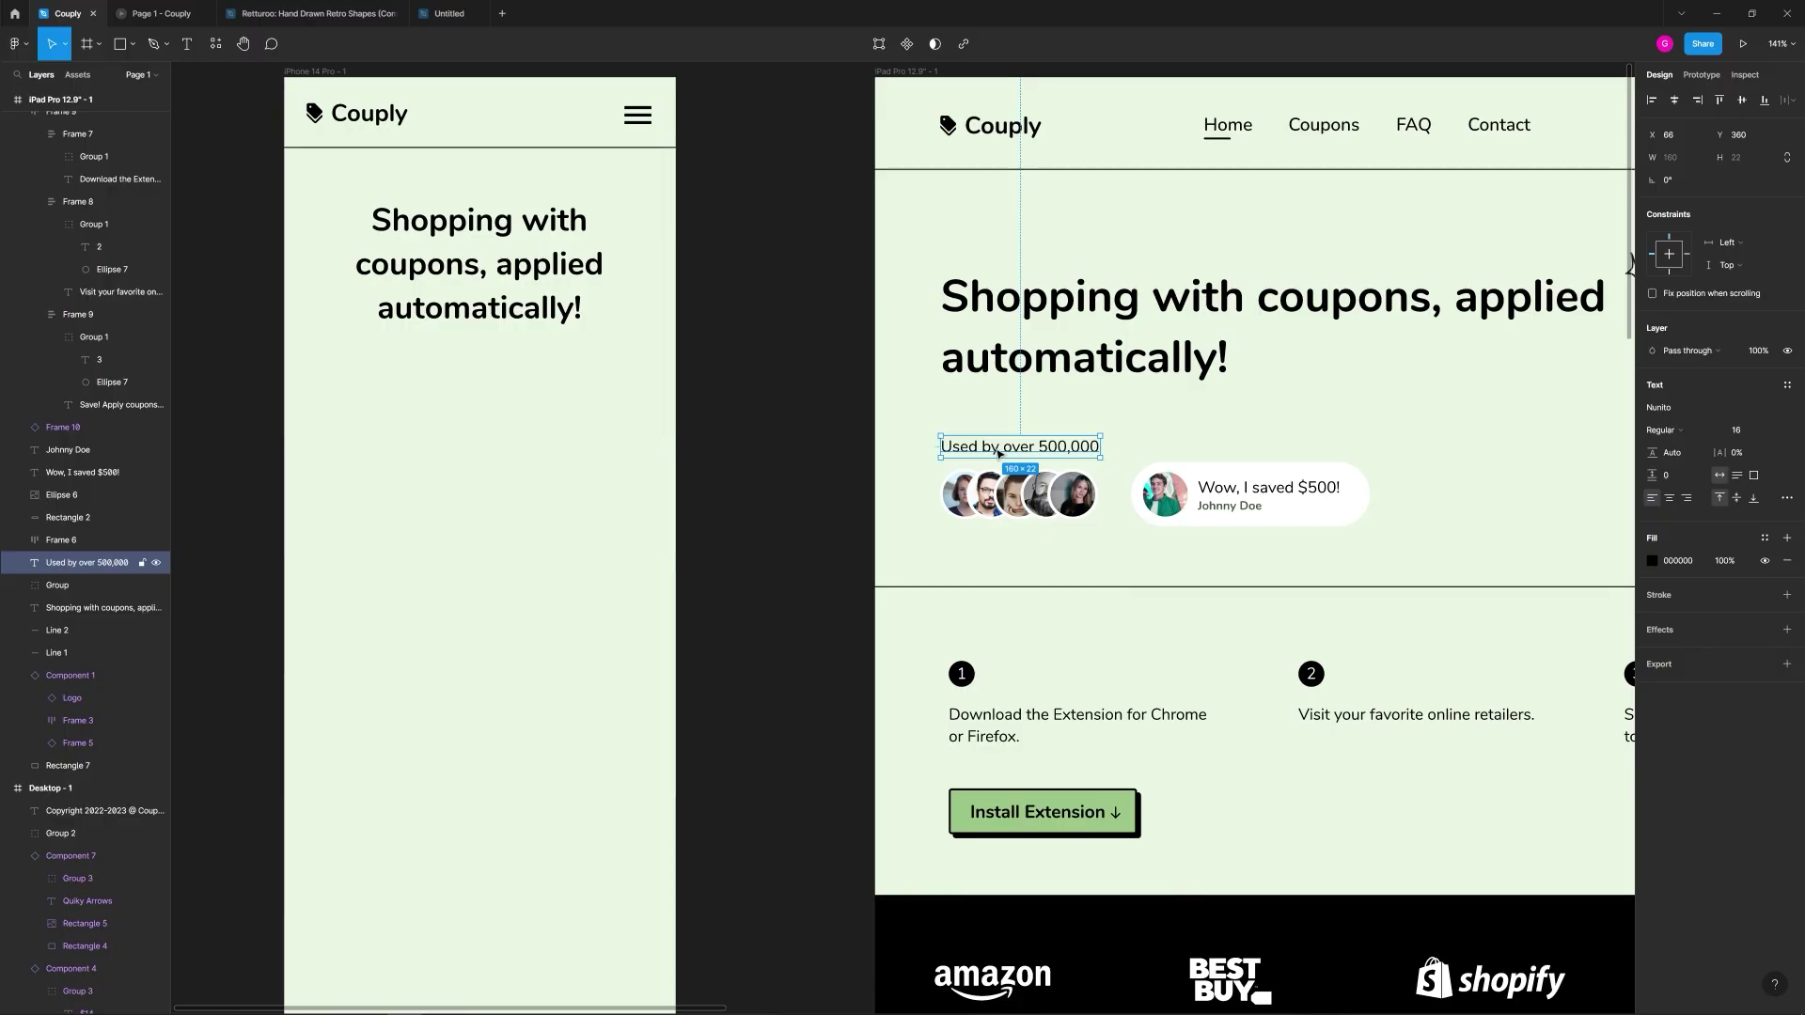
{"action": "left_click_drag", "start_coordinate": [999, 452], "coordinate": [449, 376]}
{"action": "left_click", "coordinate": [1674, 100]}
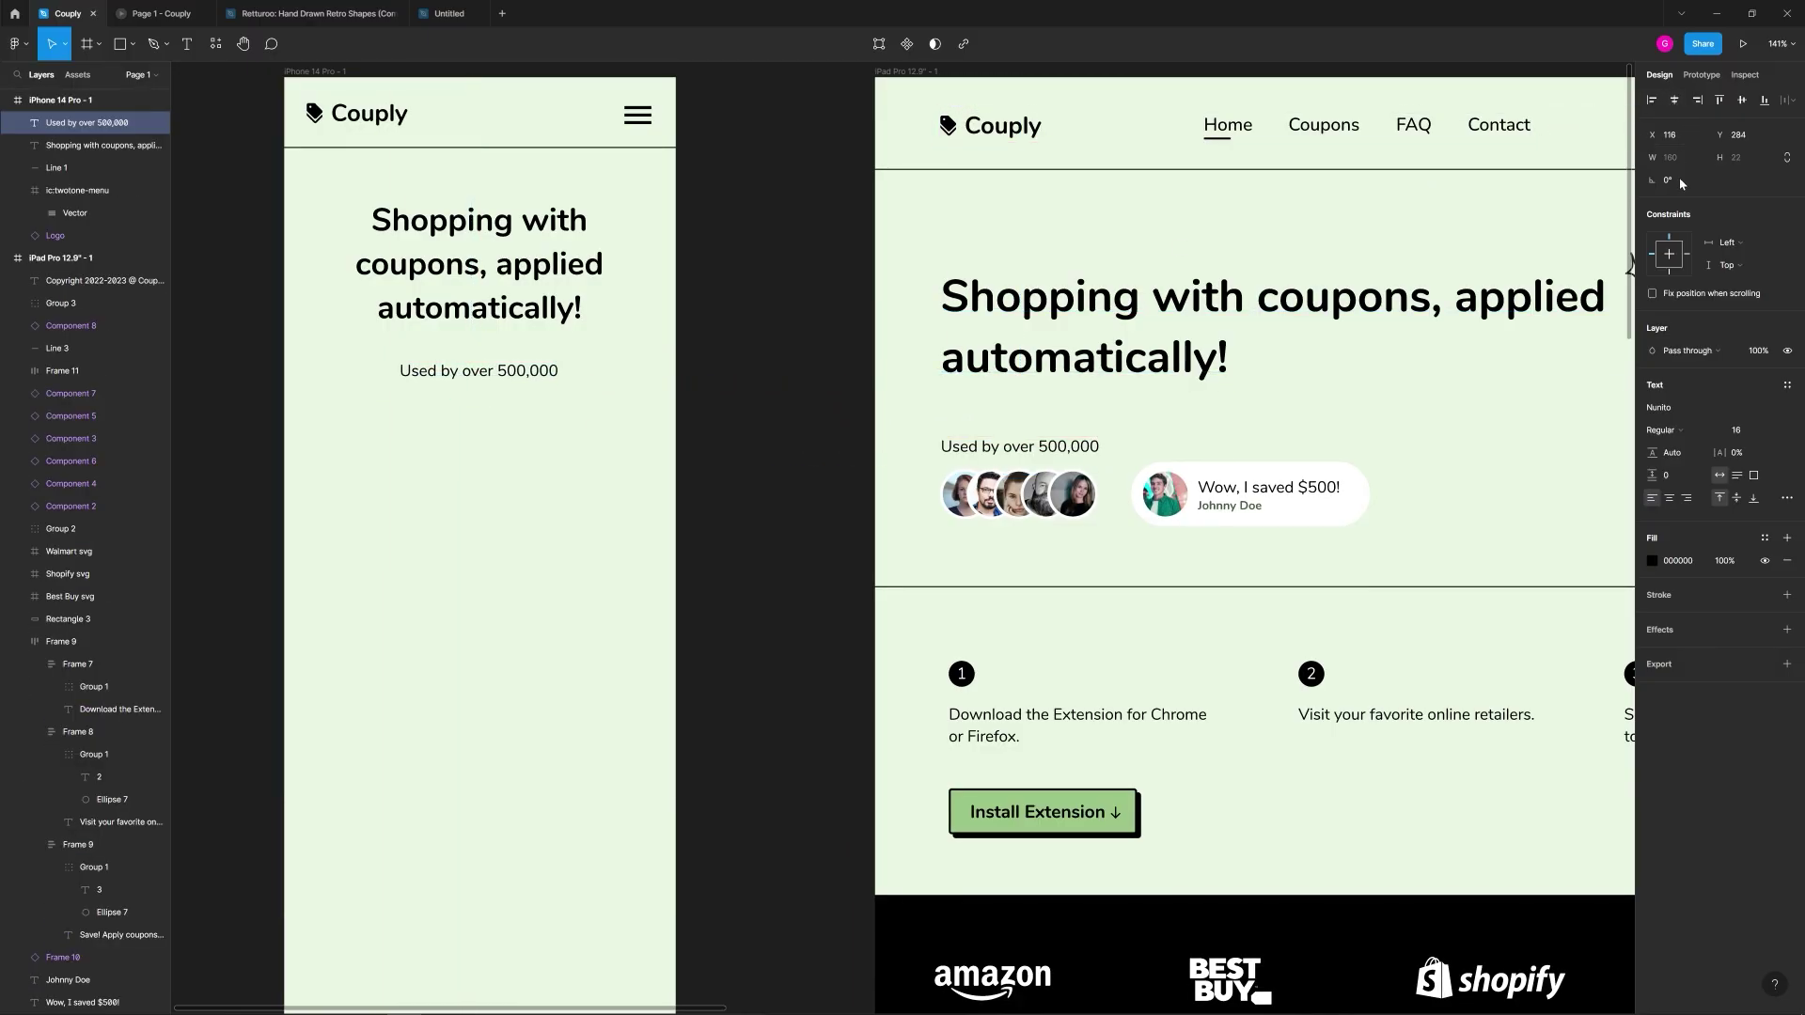
Step: Copy the row of user avatars below "Used by over 500,000" in the iPhone frame, centred horizontally at Y 320
{"action": "left_click", "coordinate": [1049, 507]}
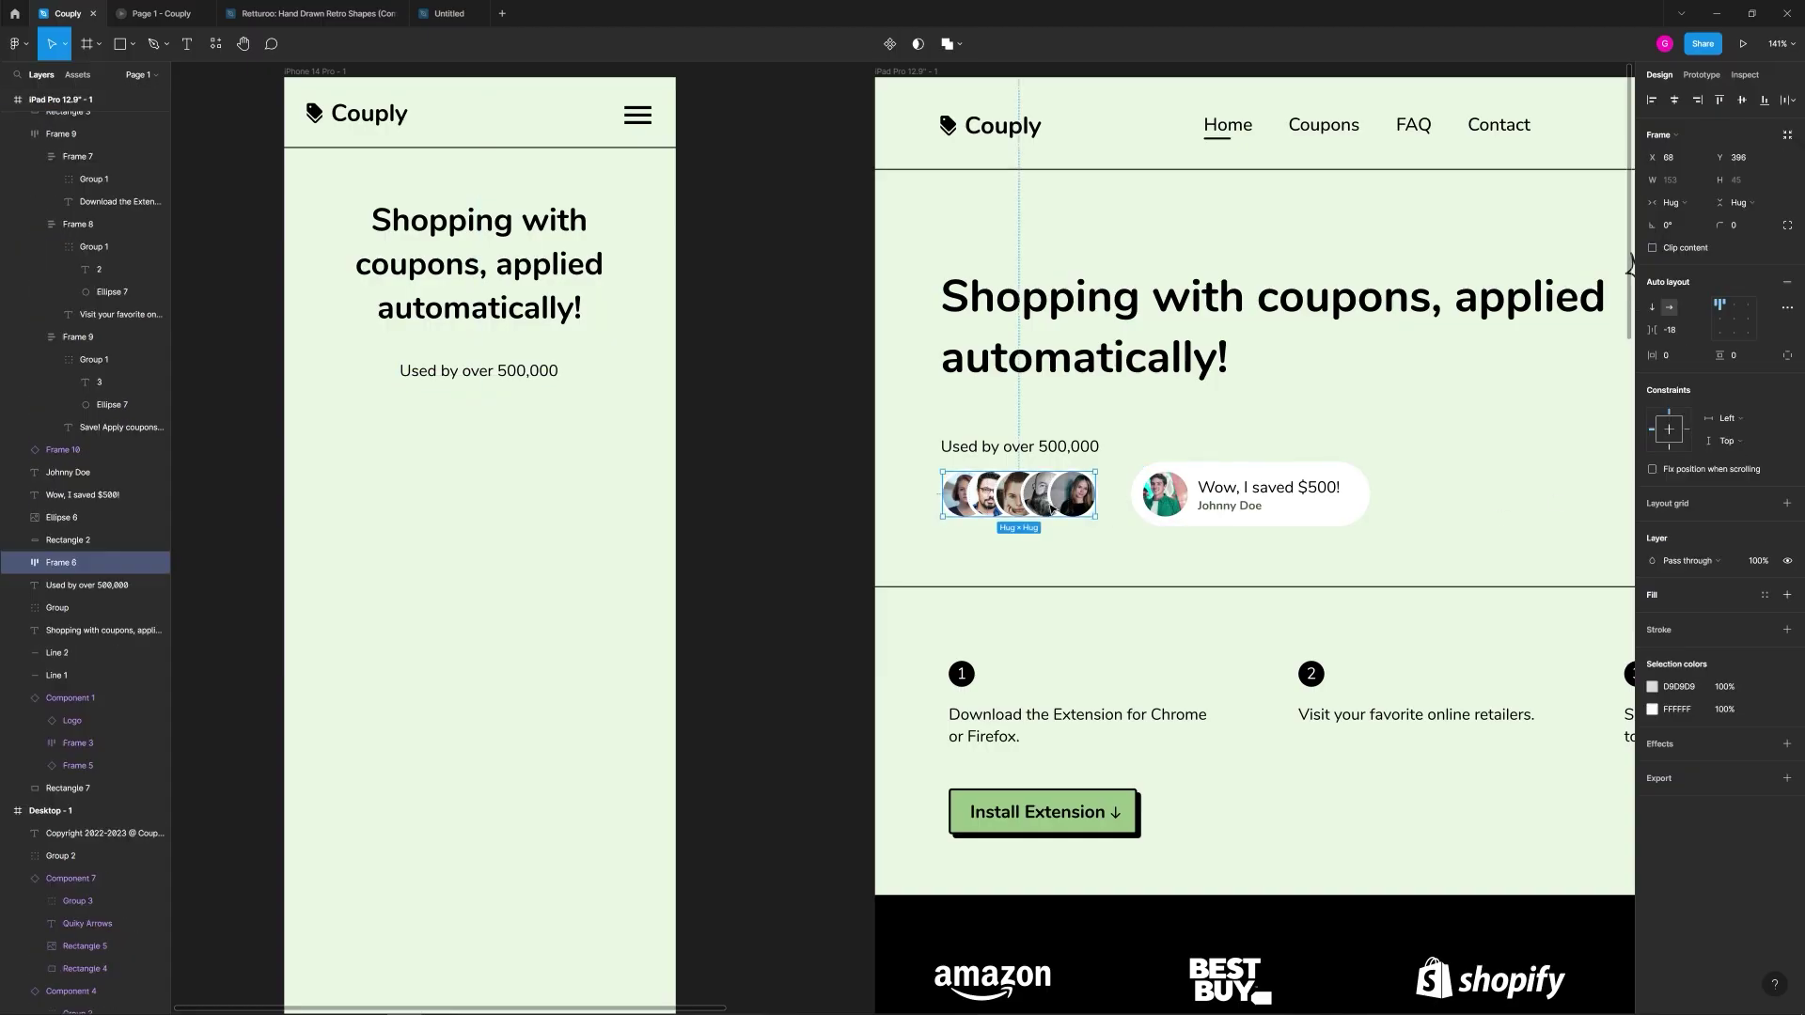
{"action": "left_click_drag", "start_coordinate": [1043, 503], "coordinate": [492, 436]}
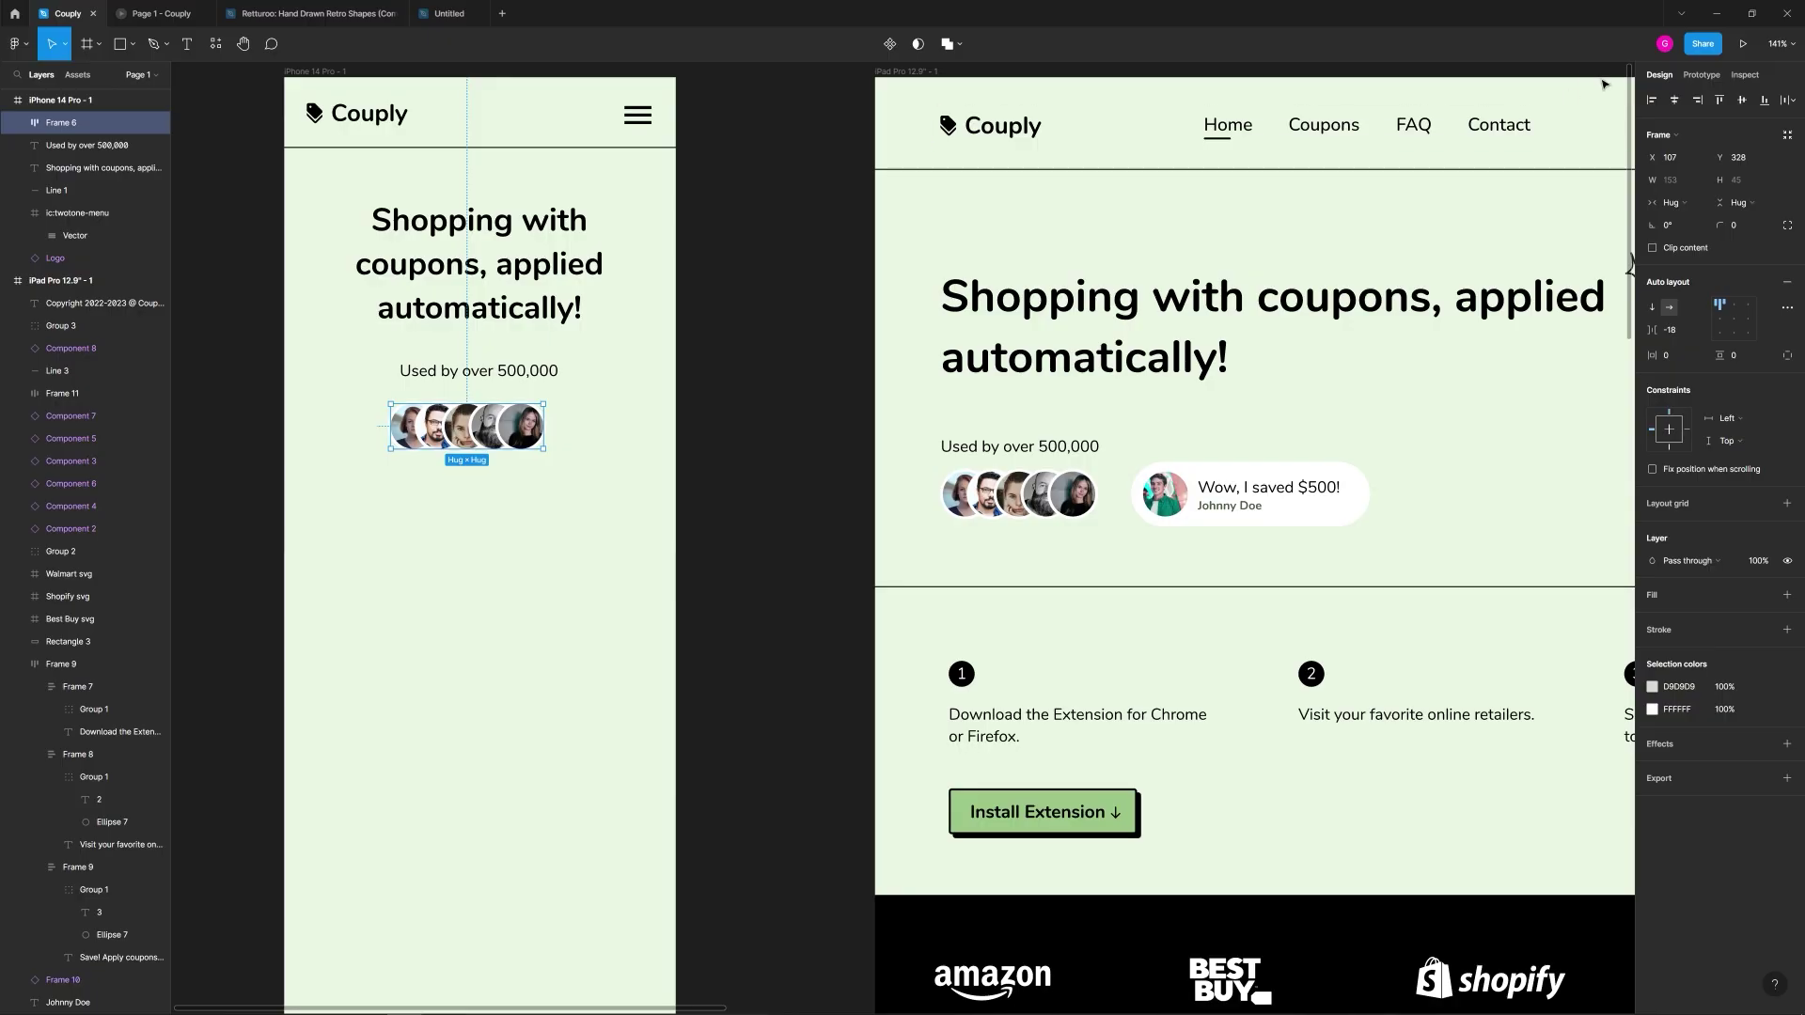
{"action": "left_click", "coordinate": [1674, 100]}
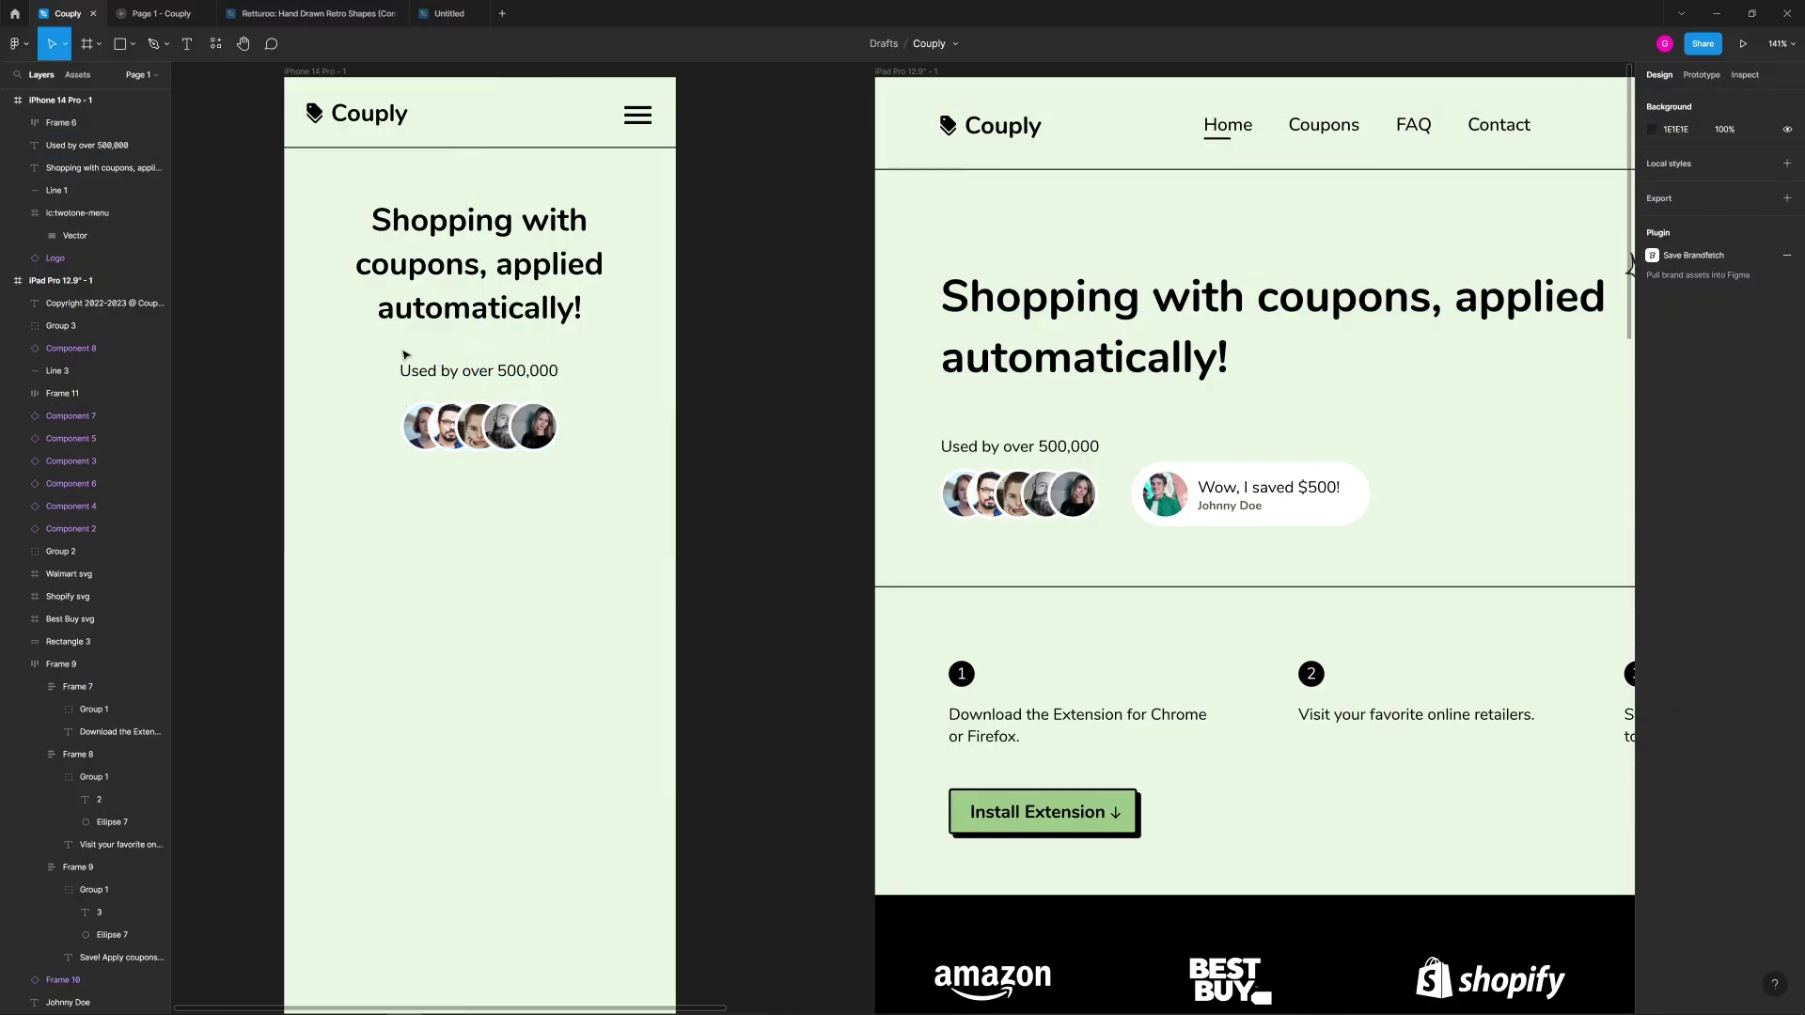
{"action": "left_click_drag", "start_coordinate": [468, 433], "coordinate": [470, 423]}
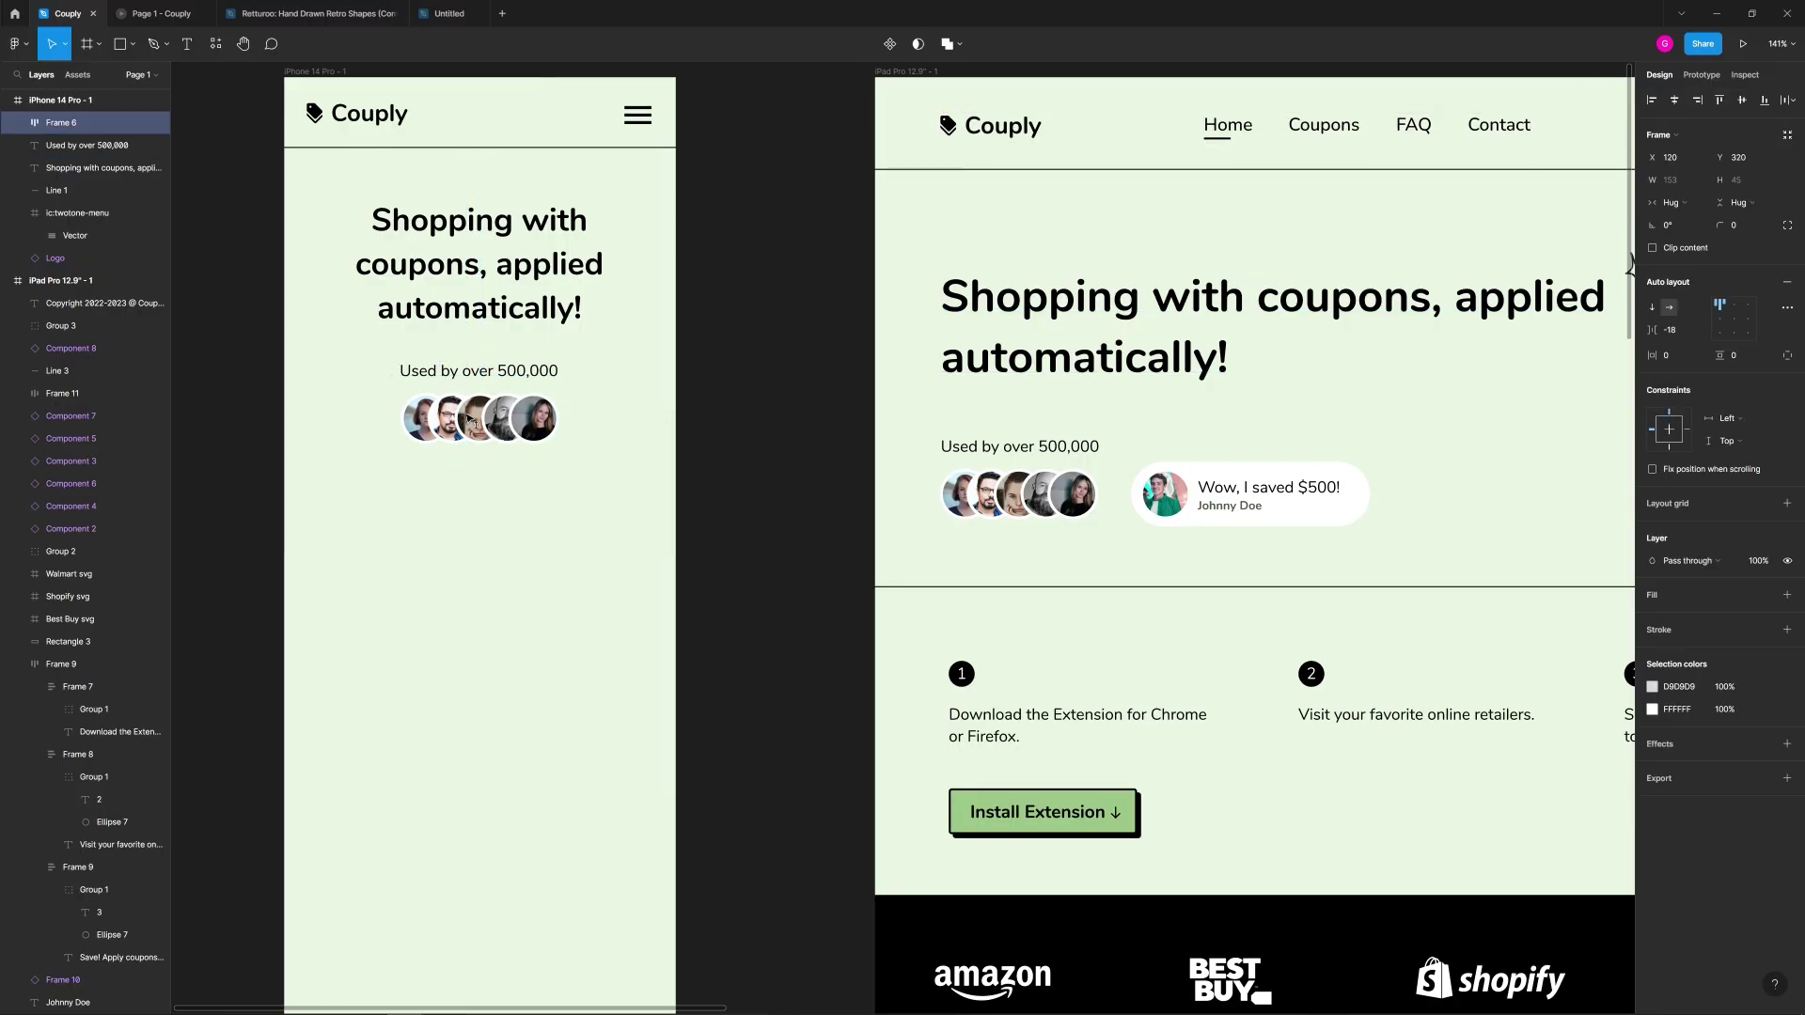
{"action": "left_click", "coordinate": [642, 508]}
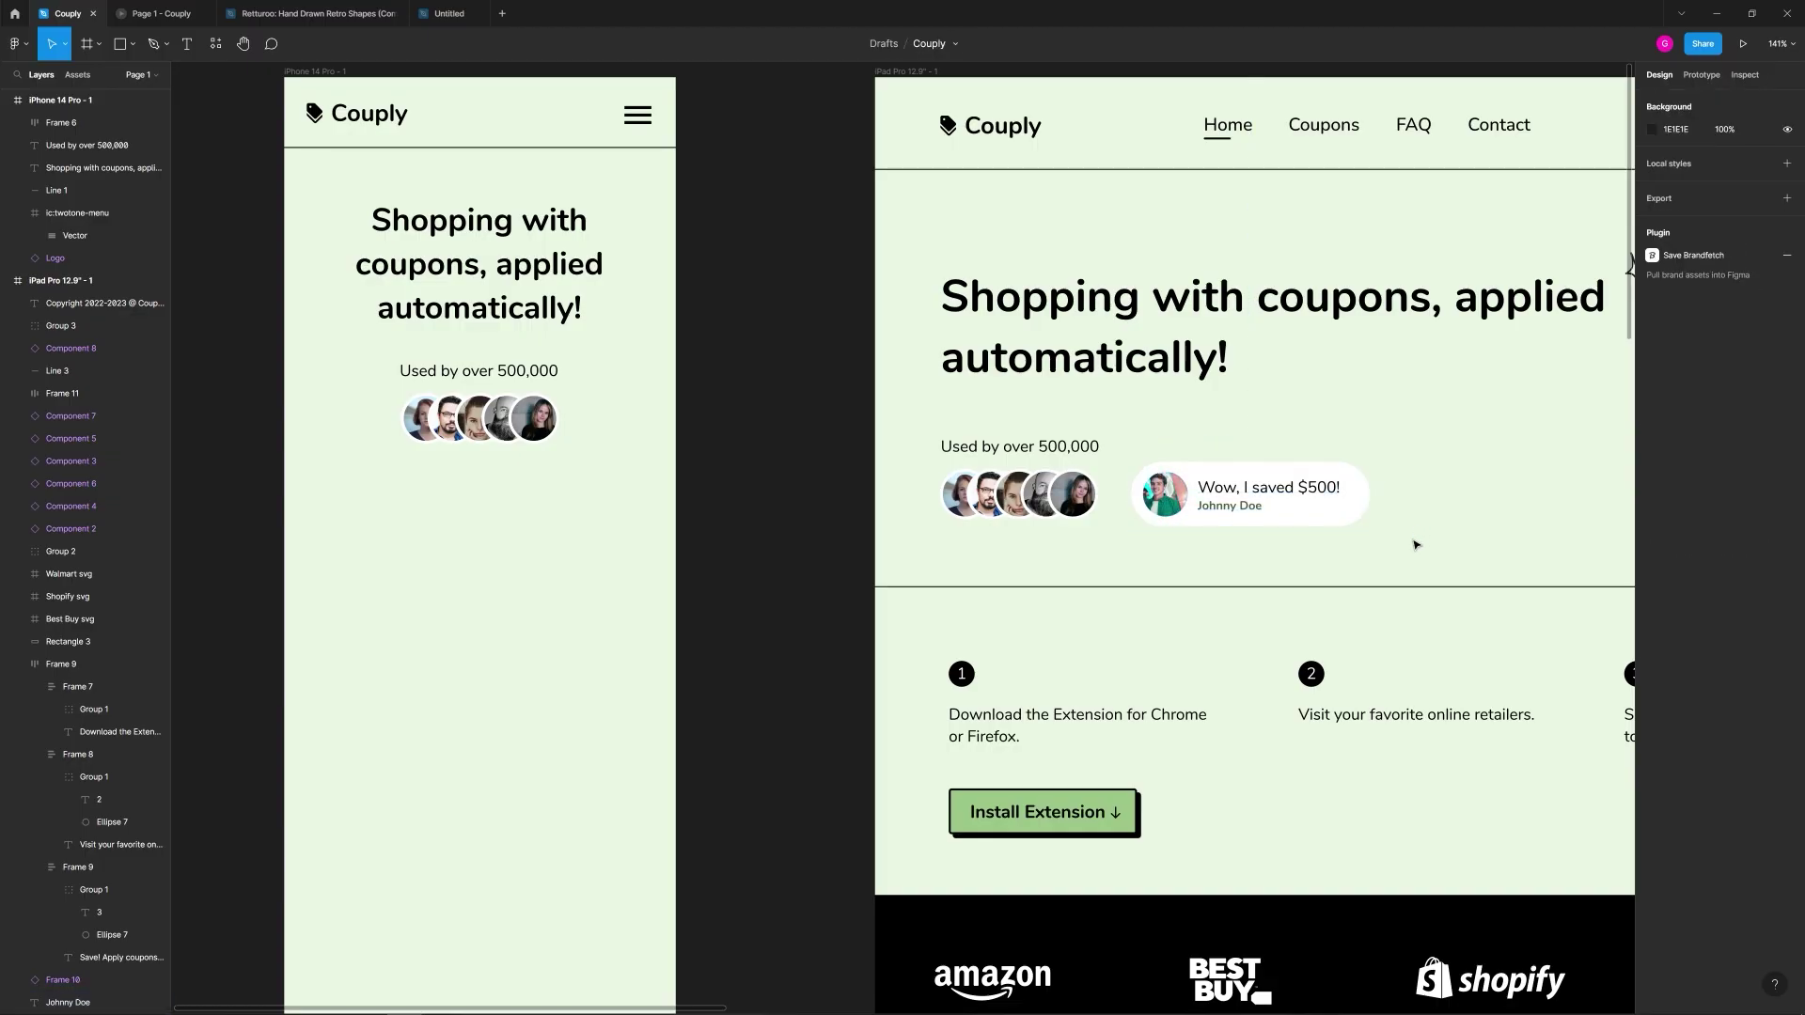
Step: Copy the desktop design's three-step list and Install Extension button and paste them below the avatars on the iPhone frame
{"action": "scroll", "coordinate": [555, 451], "scroll_direction": "down", "scroll_amount": 3}
{"action": "scroll", "coordinate": [568, 442], "scroll_direction": "down", "scroll_amount": 2}
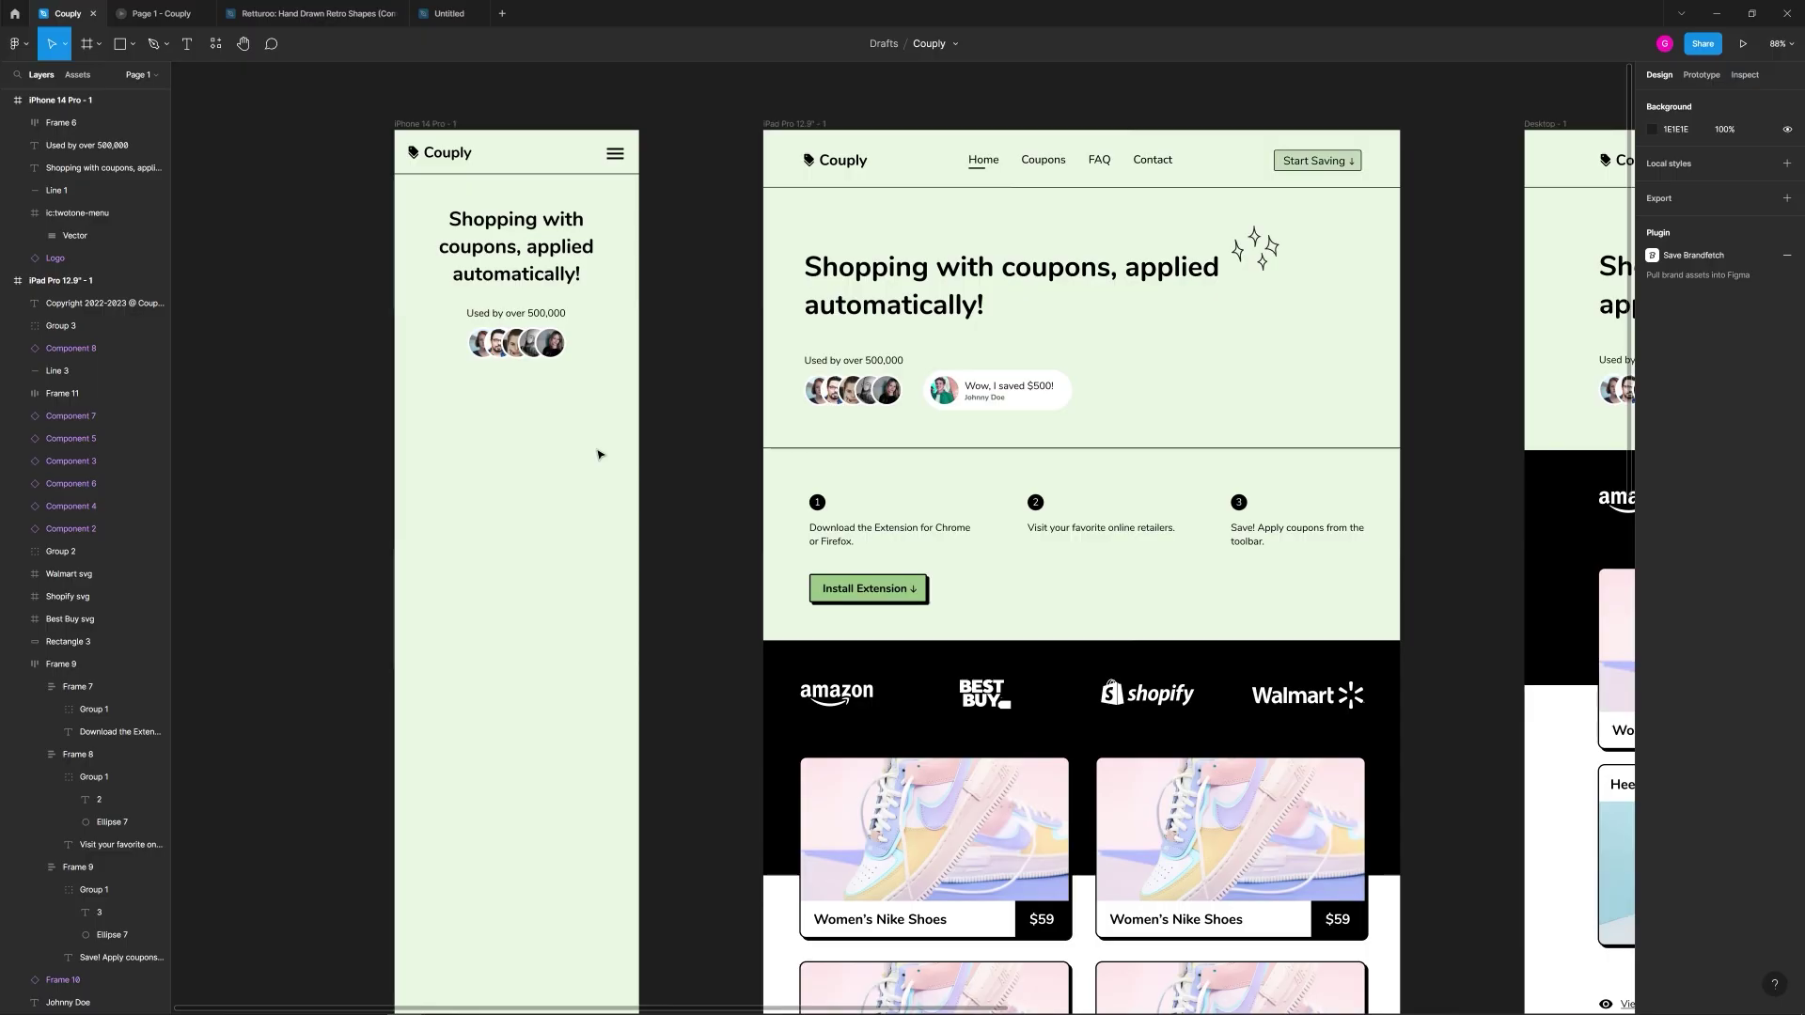
{"action": "scroll", "coordinate": [1255, 421], "scroll_direction": "right", "scroll_amount": 5}
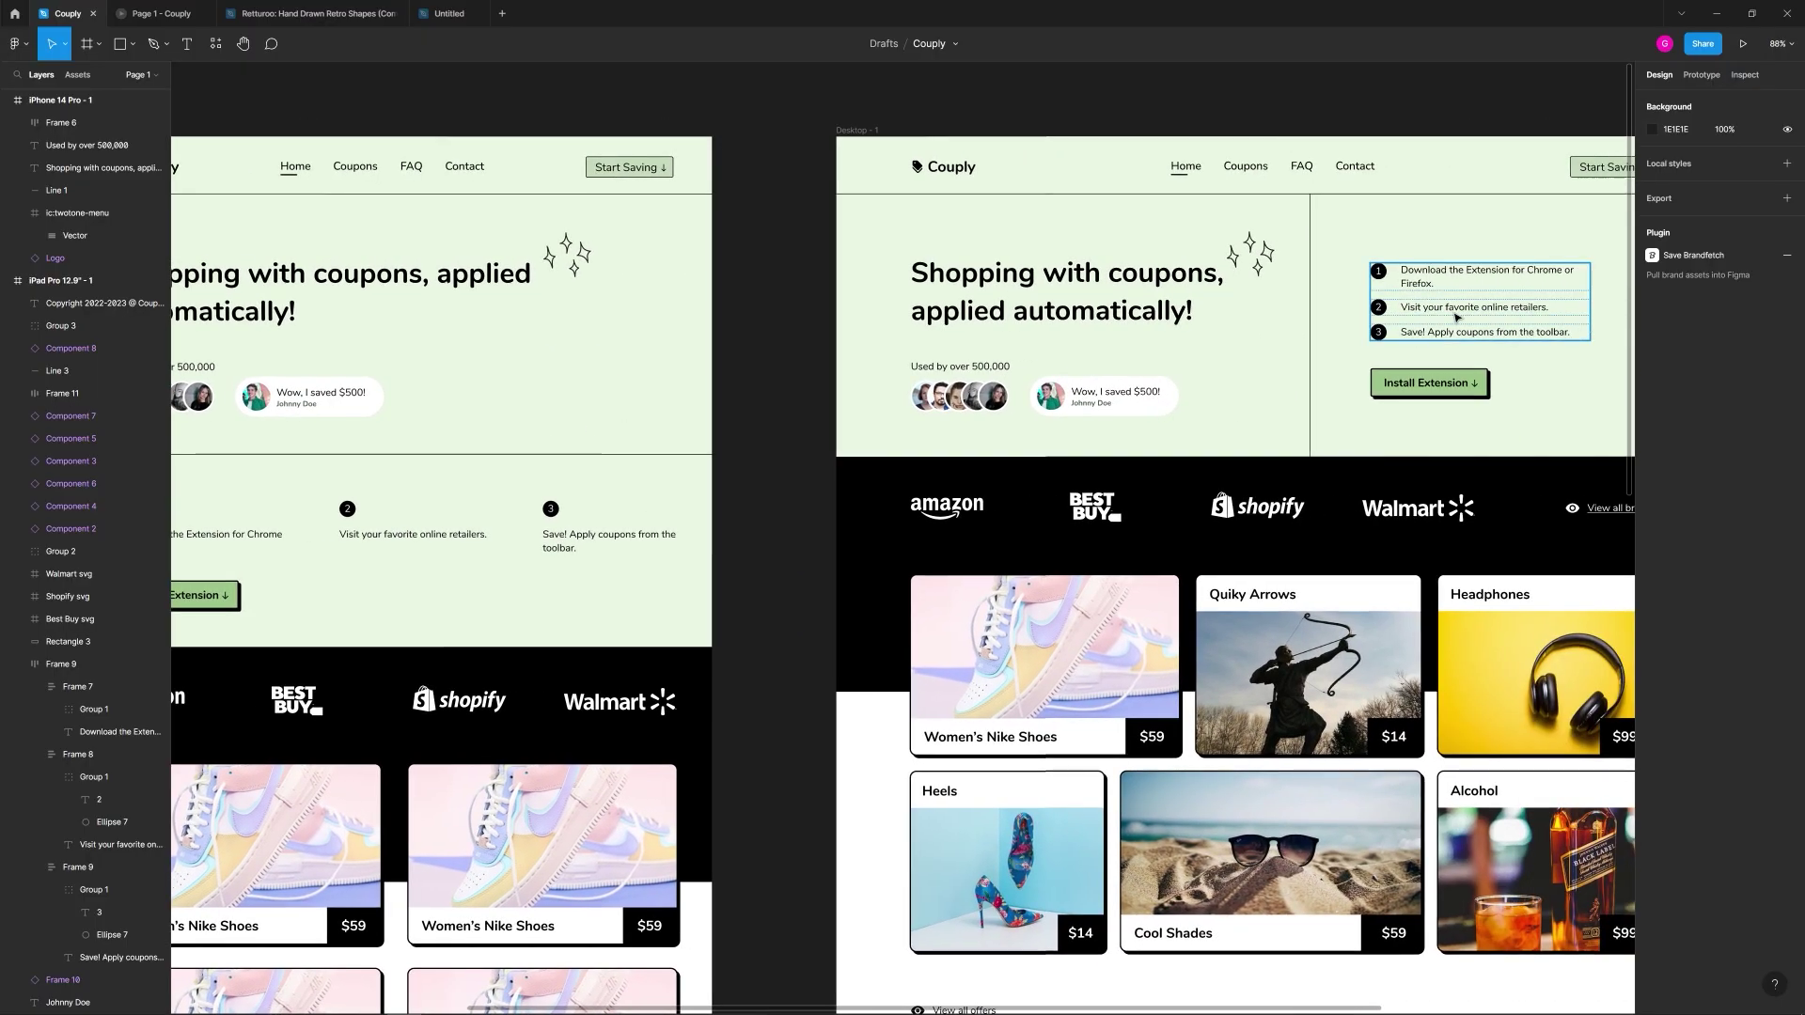
{"action": "left_click", "coordinate": [1458, 319]}
{"action": "left_click", "coordinate": [1451, 382], "text": "shift"}
{"action": "key", "text": "ctrl+c"}
{"action": "scroll", "coordinate": [865, 400], "scroll_direction": "left", "scroll_amount": 10}
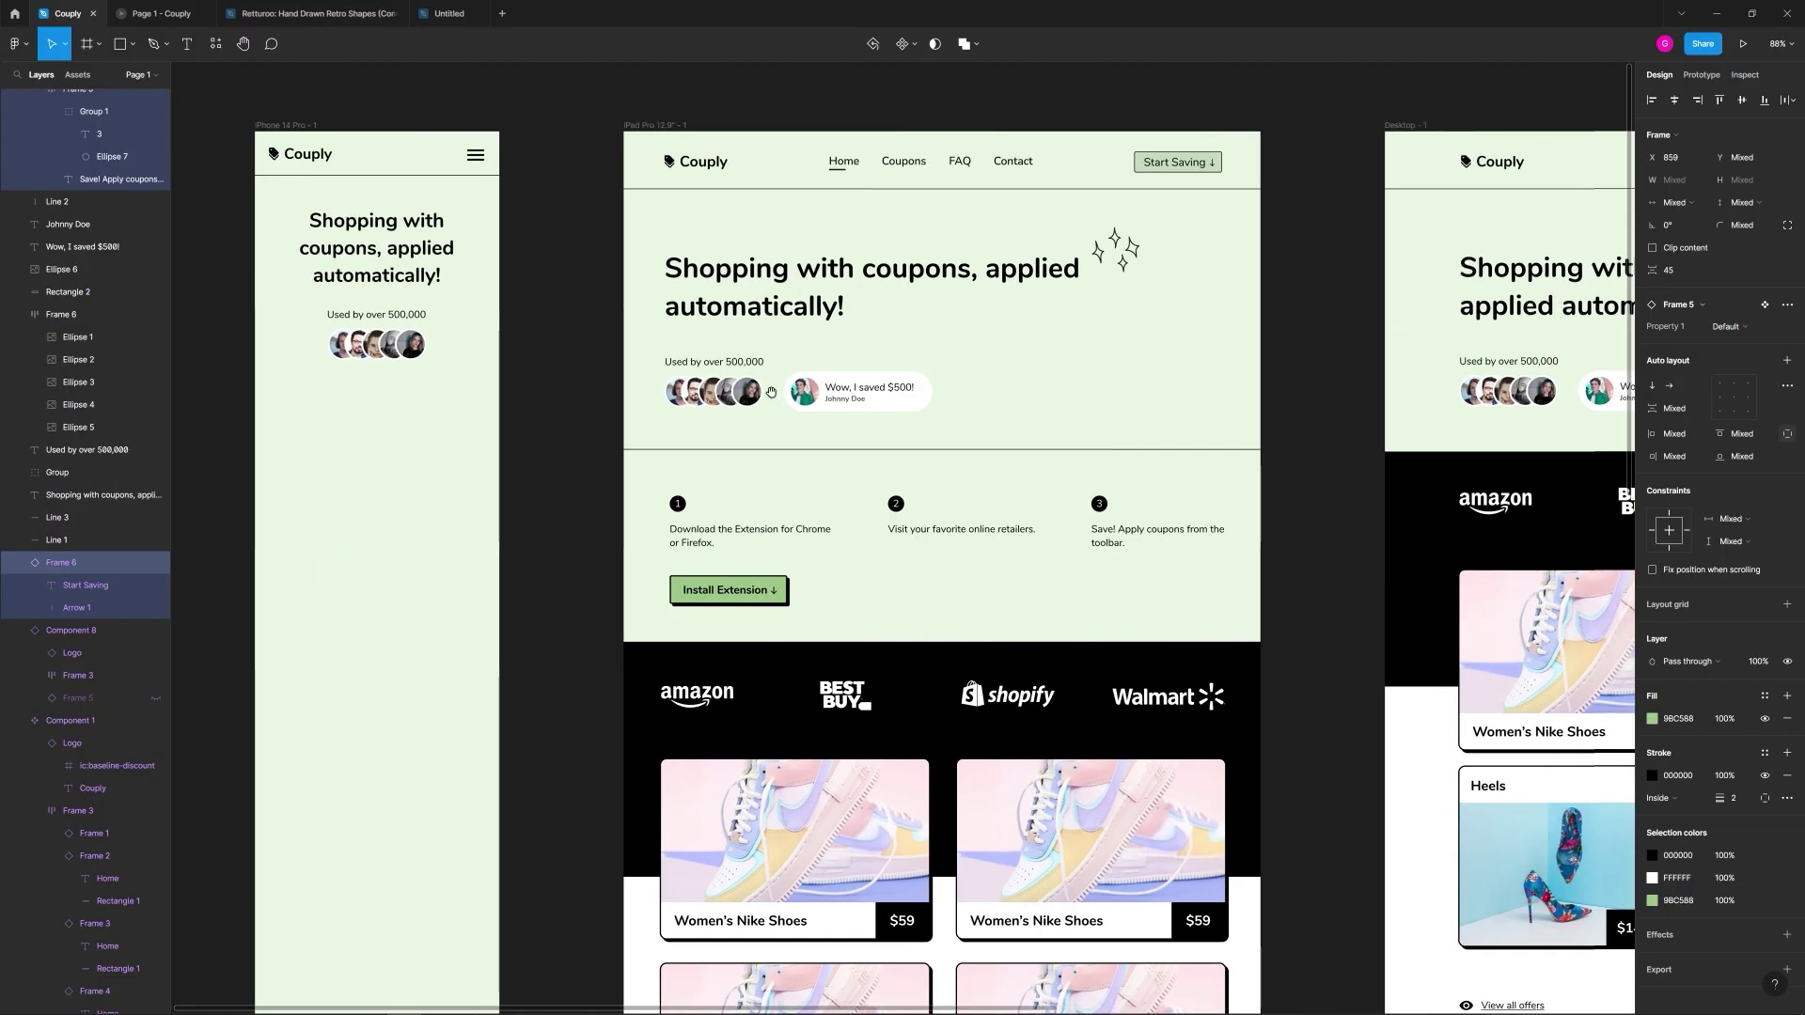
{"action": "left_click", "coordinate": [911, 423]}
{"action": "key", "text": "ctrl+v"}
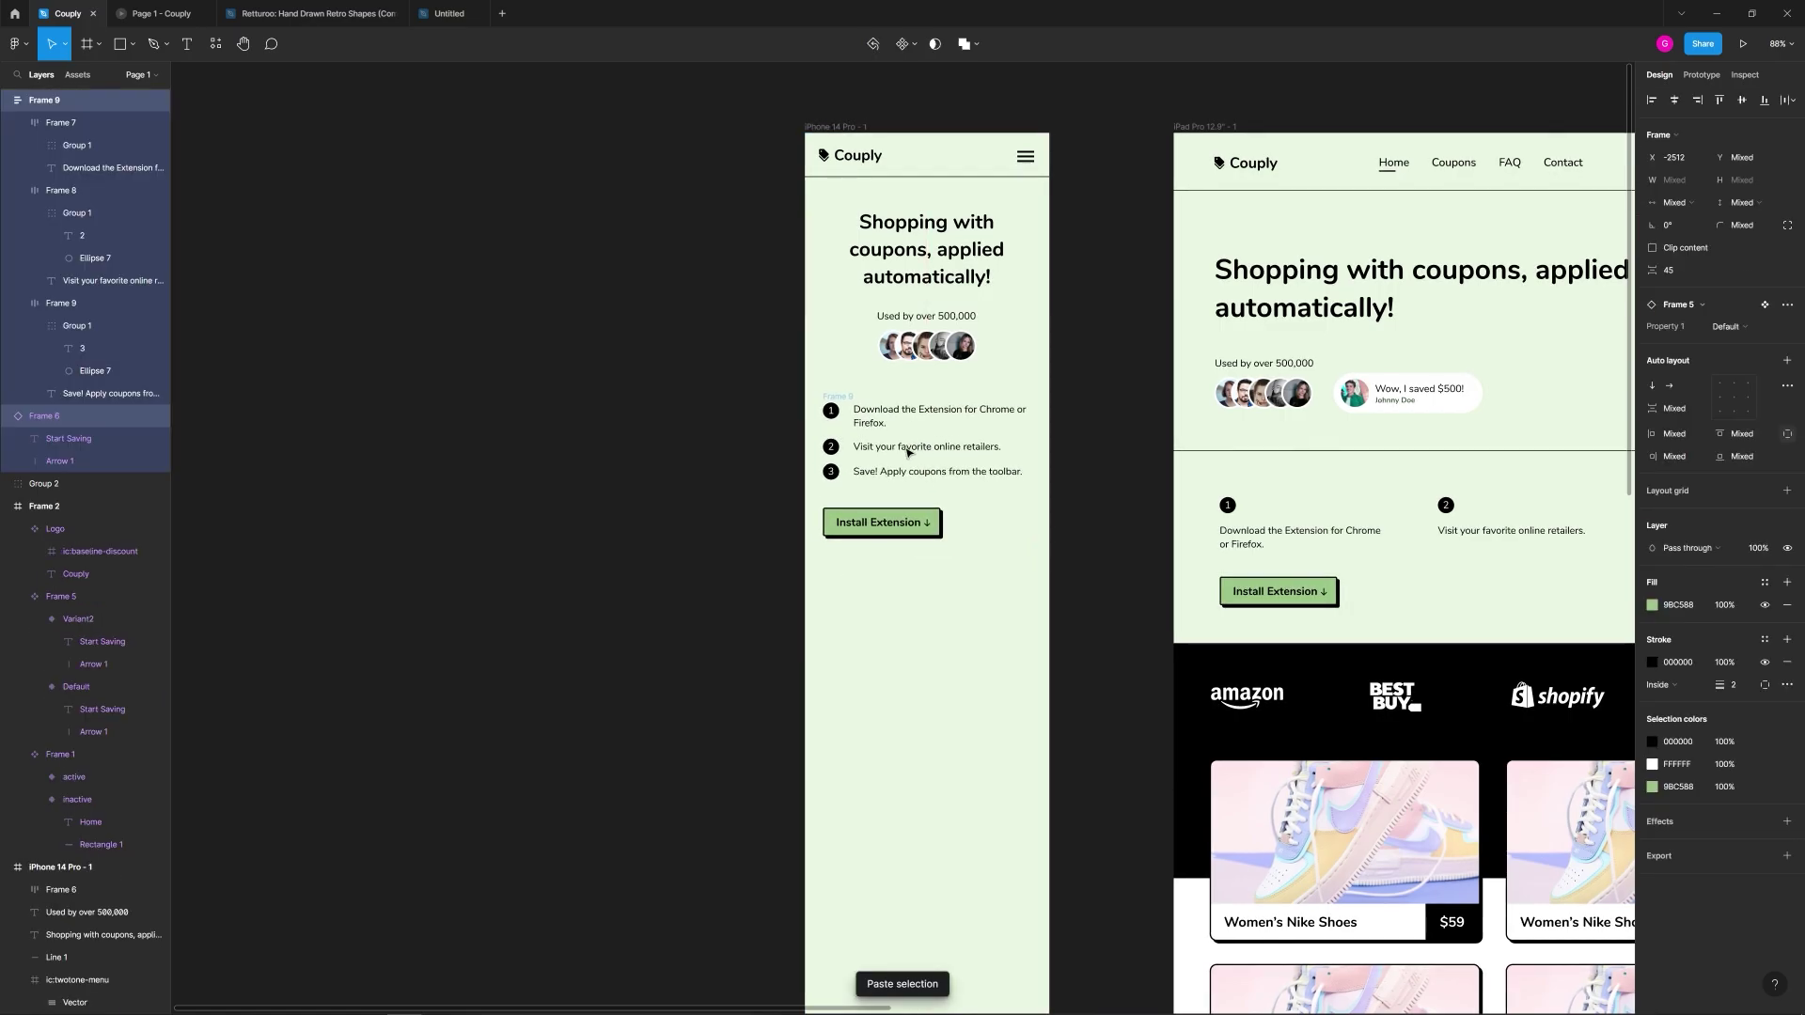
{"action": "left_click", "coordinate": [907, 452]}
{"action": "key", "text": "Escape"}
Step: Move the three pasted step rows and the Install Extension button into the iPhone 14 Pro frame in the layer order
{"action": "scroll", "coordinate": [903, 454], "scroll_direction": "up", "scroll_amount": 2, "text": "ctrl"}
{"action": "scroll", "coordinate": [903, 455], "scroll_direction": "up", "scroll_amount": 3, "text": "ctrl"}
{"action": "left_click", "coordinate": [858, 412]}
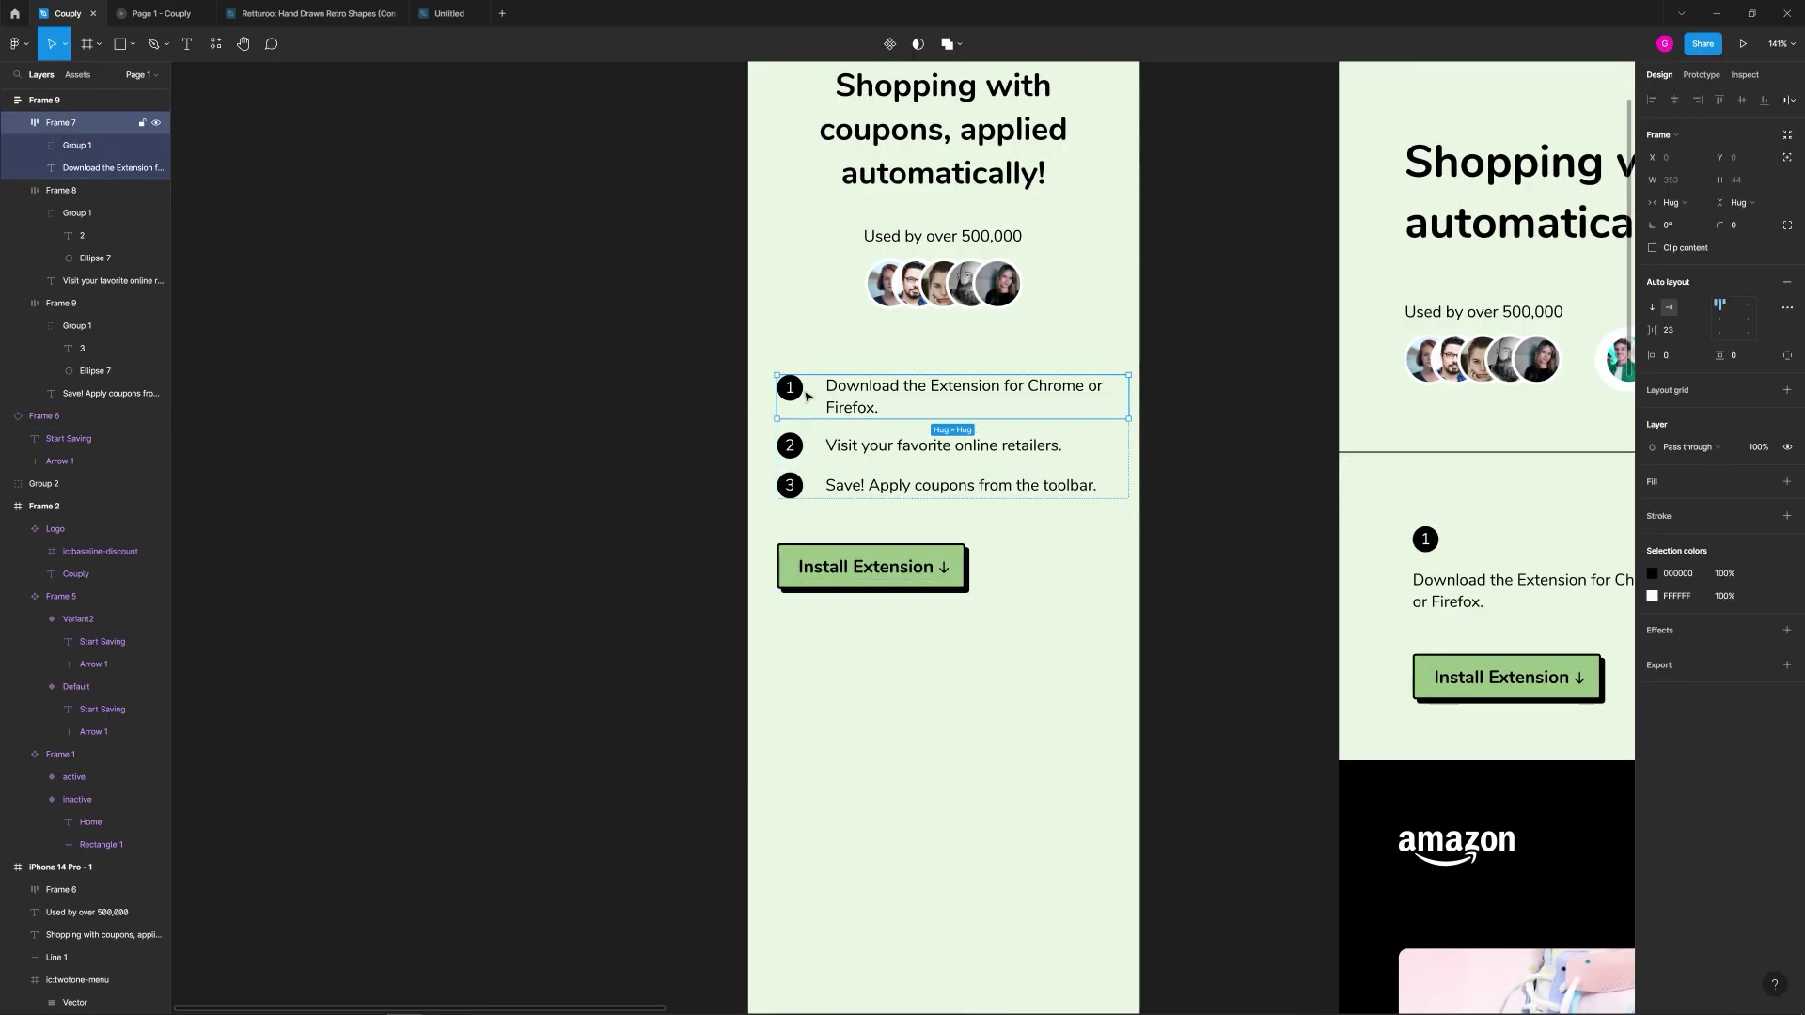
{"action": "left_click_drag", "start_coordinate": [764, 358], "coordinate": [1119, 616]}
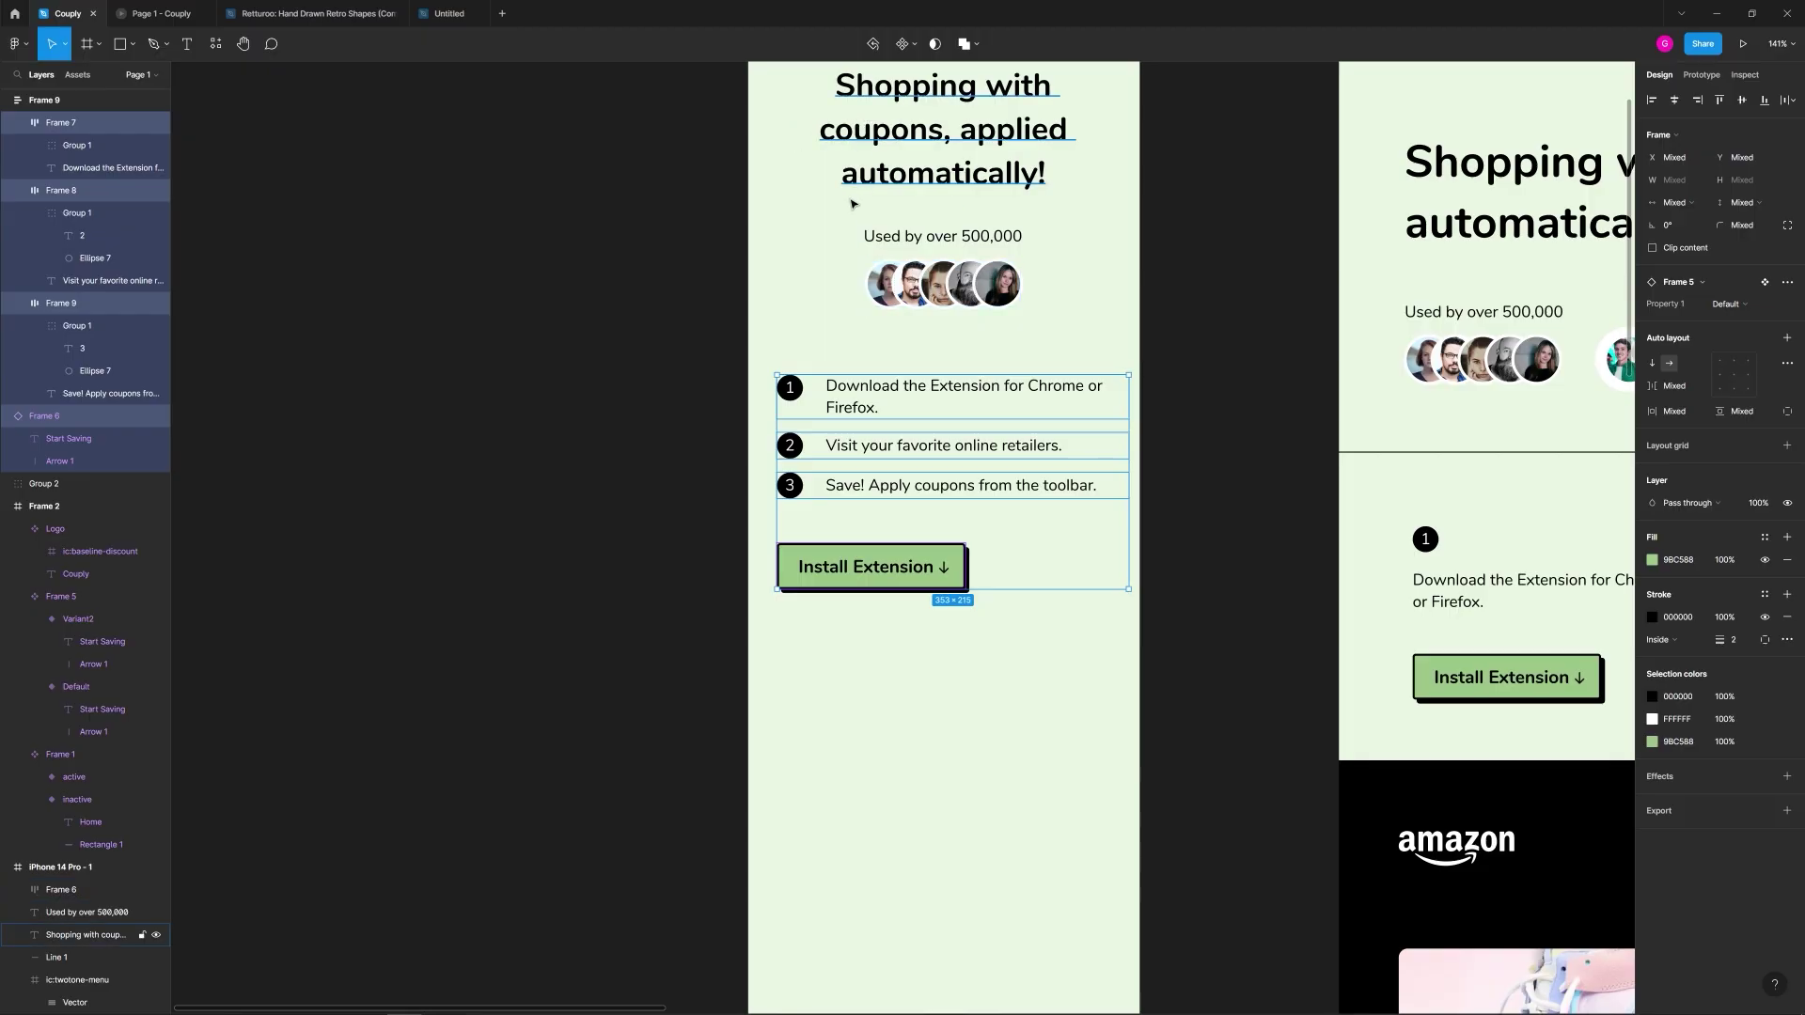
{"action": "scroll", "coordinate": [892, 314], "scroll_direction": "down", "scroll_amount": 3, "text": "ctrl"}
{"action": "scroll", "coordinate": [892, 314], "scroll_direction": "up", "scroll_amount": 3}
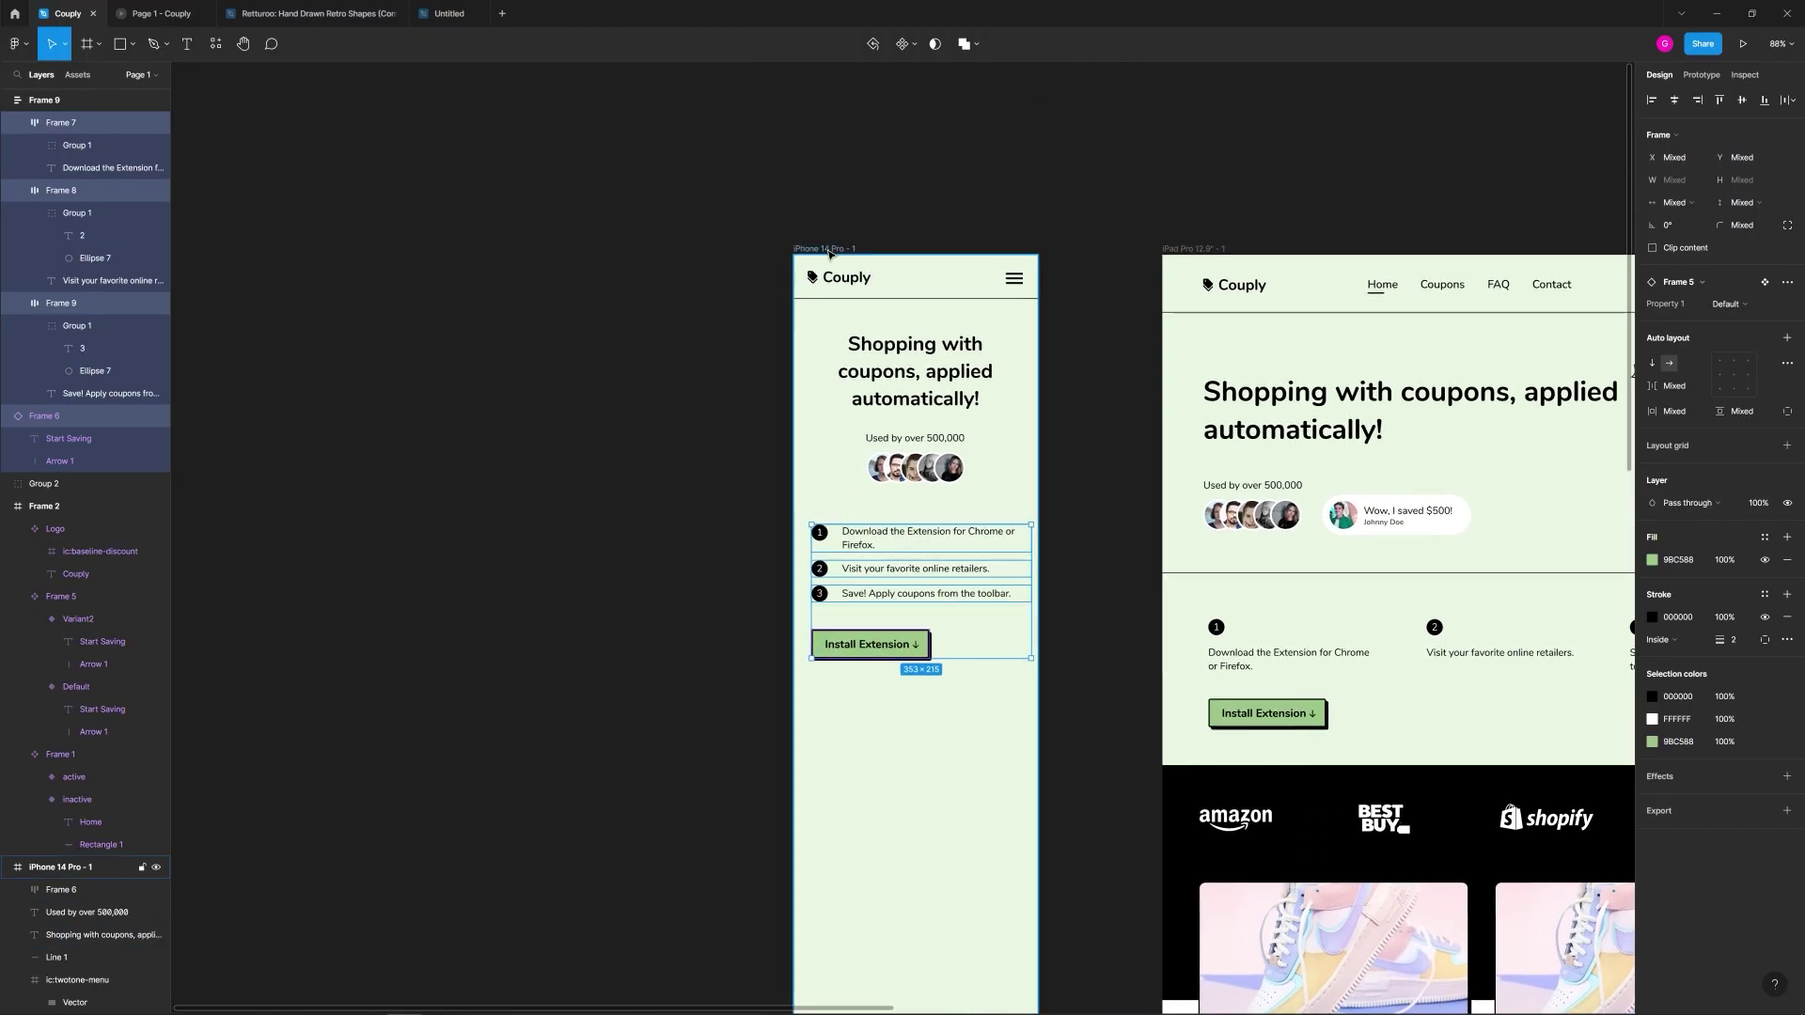
{"action": "left_click", "coordinate": [829, 252]}
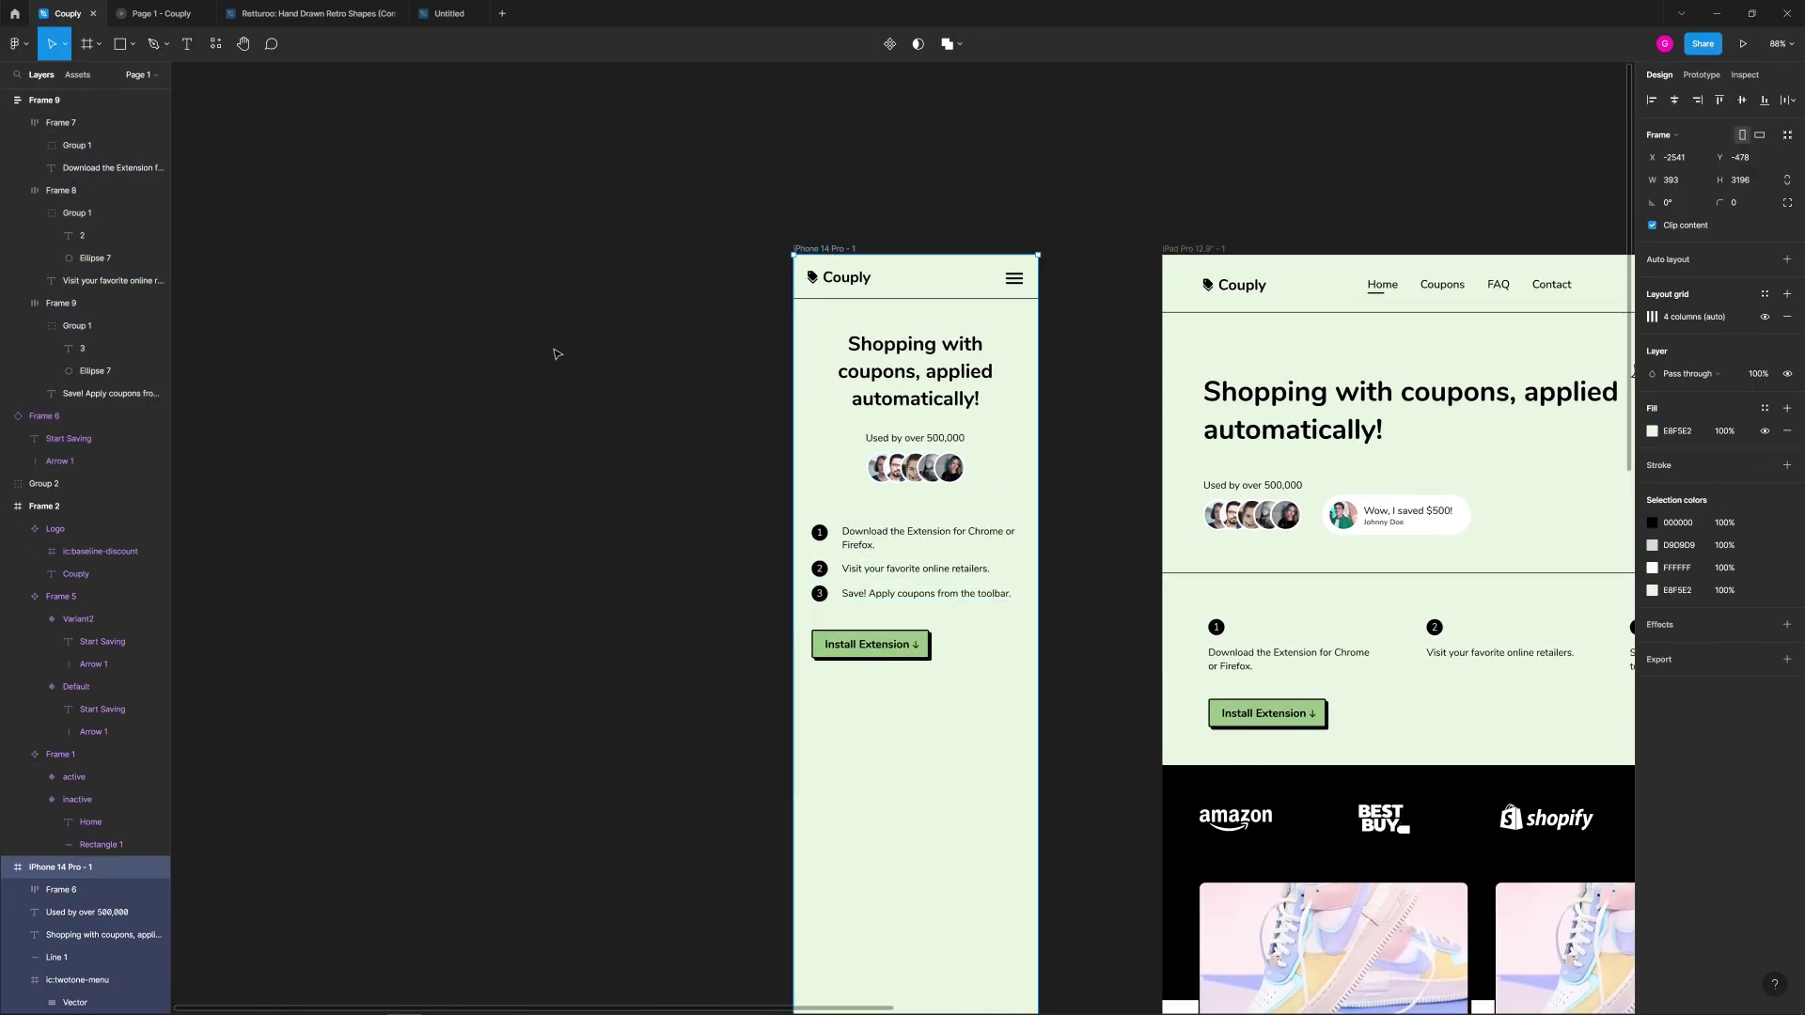
{"action": "left_click_drag", "start_coordinate": [968, 717], "coordinate": [812, 517]}
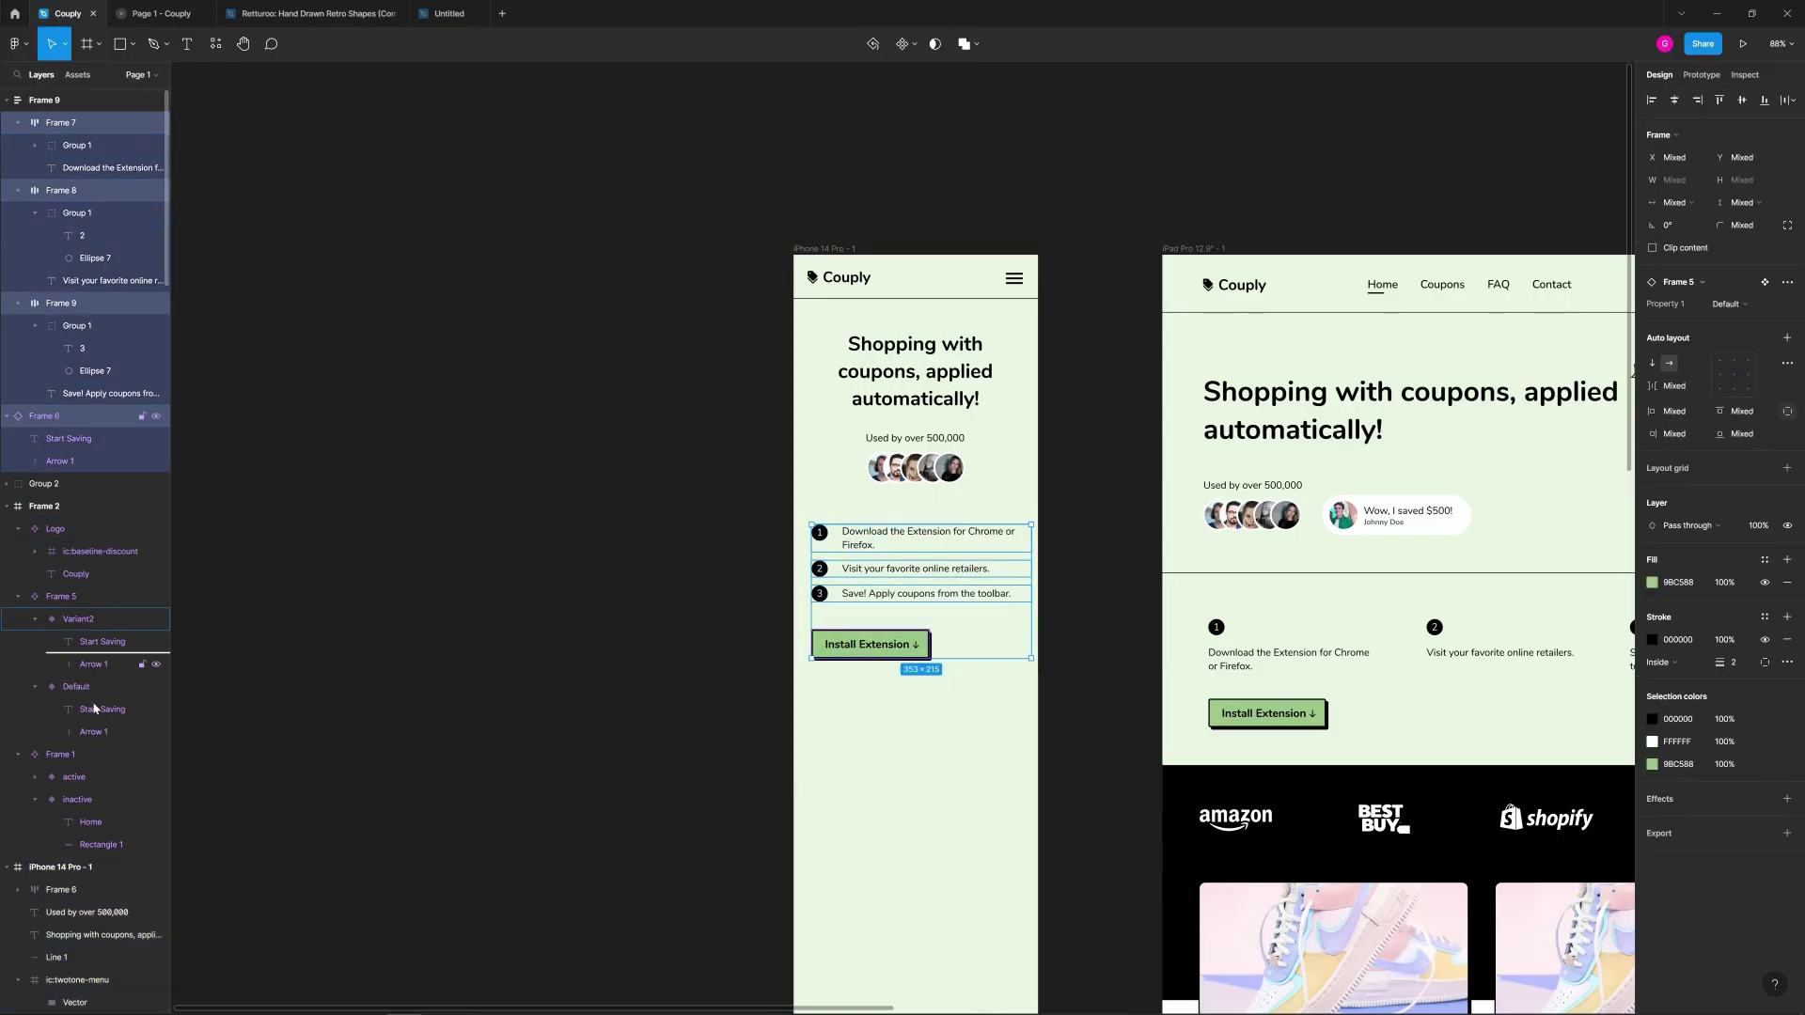
{"action": "left_click_drag", "start_coordinate": [79, 882], "coordinate": [80, 880]}
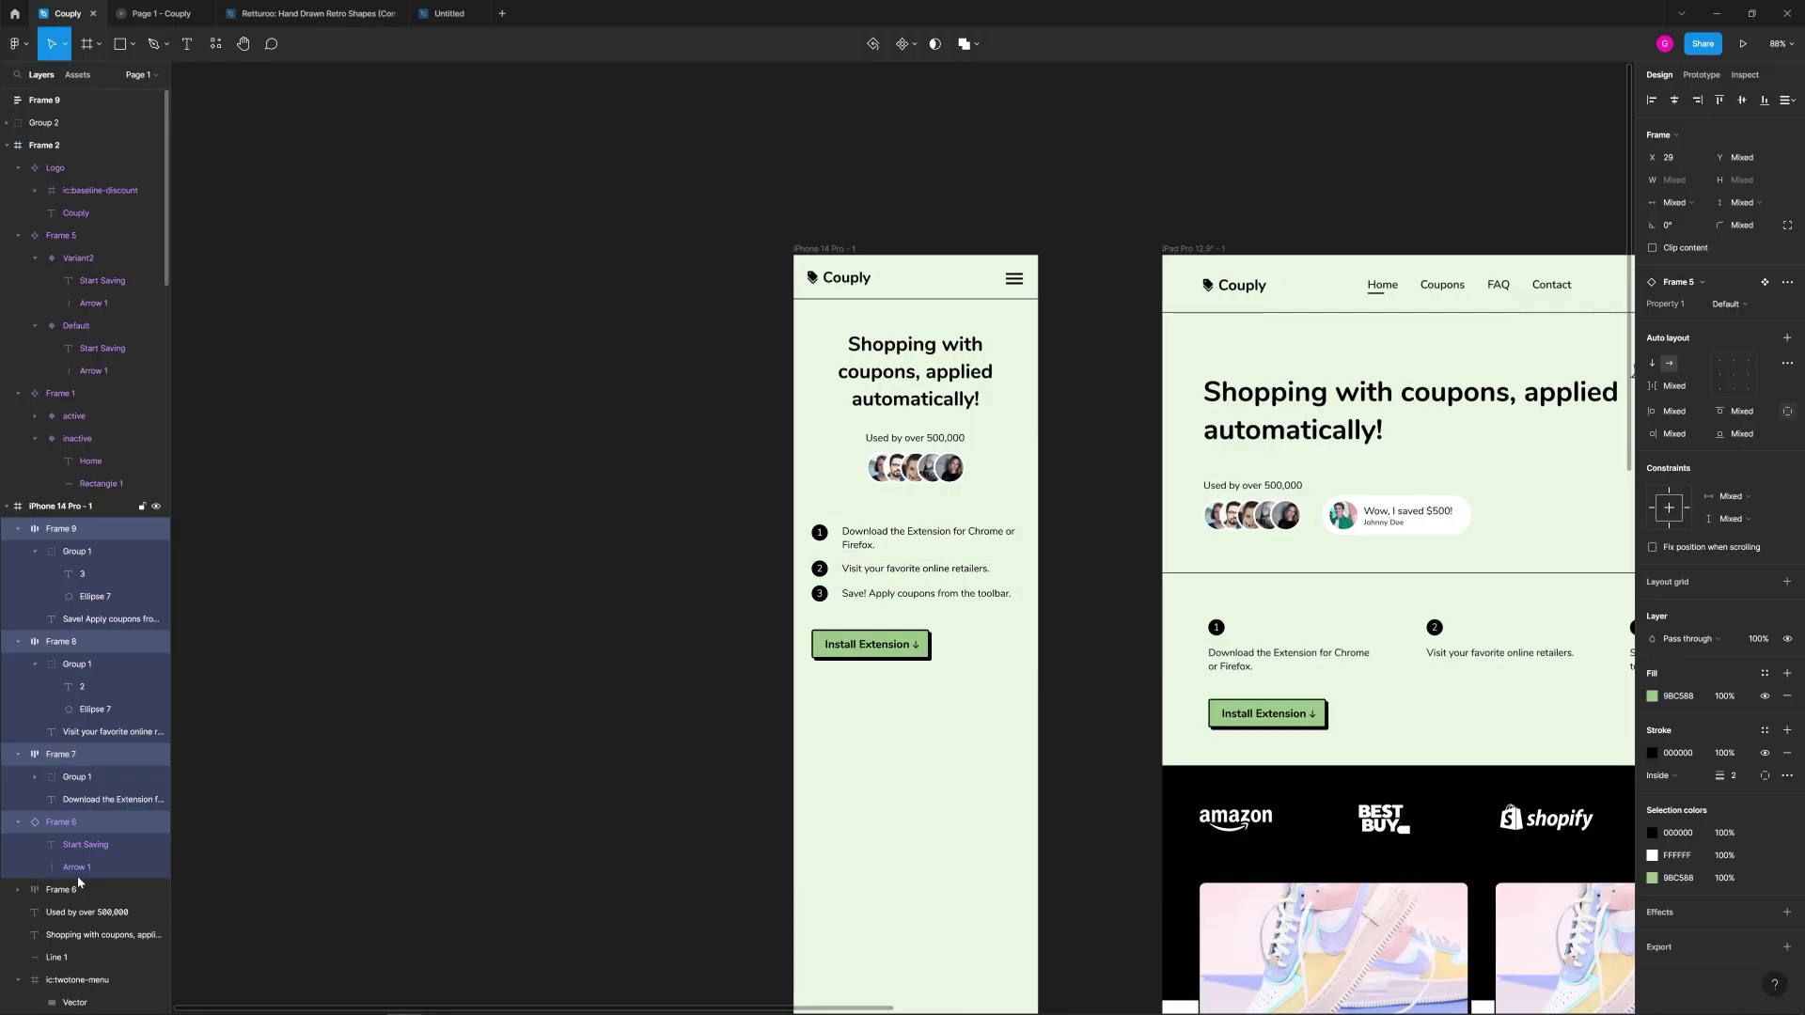
{"action": "left_click", "coordinate": [953, 630]}
Step: Show the layout grids and delete the empty Frame 9 container left over the step rows
{"action": "scroll", "coordinate": [953, 630], "scroll_direction": "up", "scroll_amount": 5}
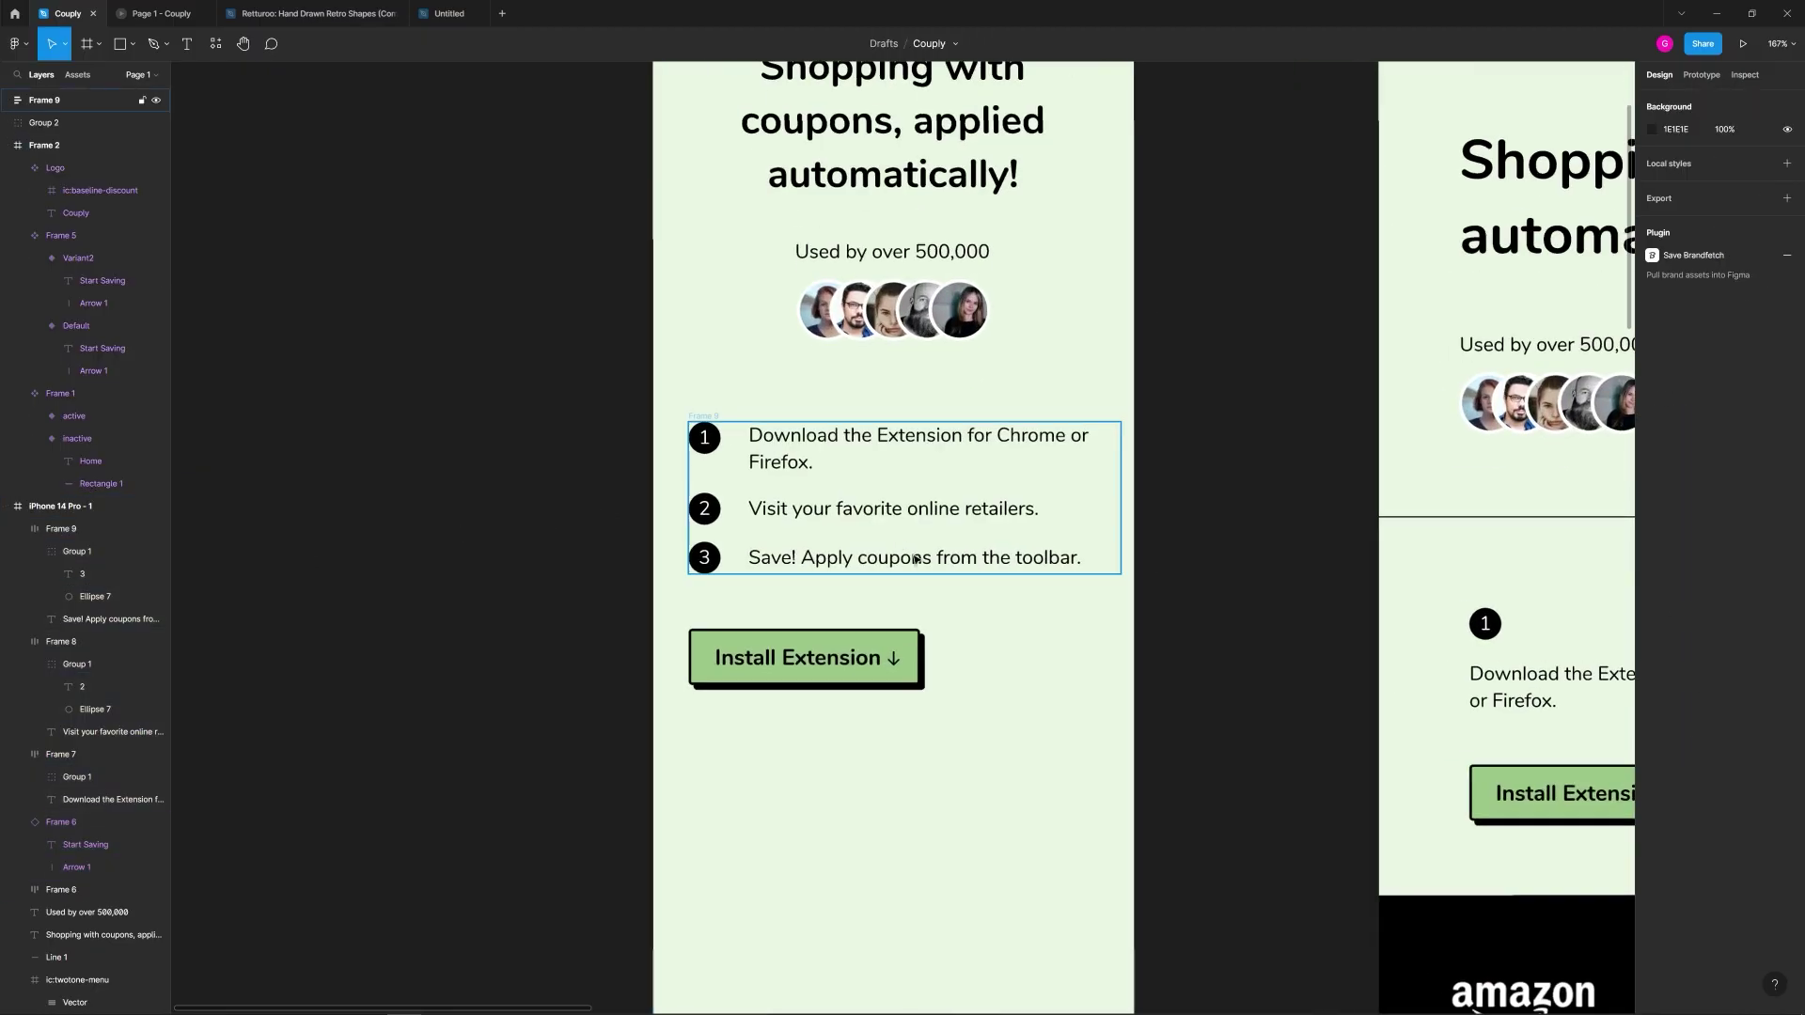
{"action": "left_click", "coordinate": [898, 569]}
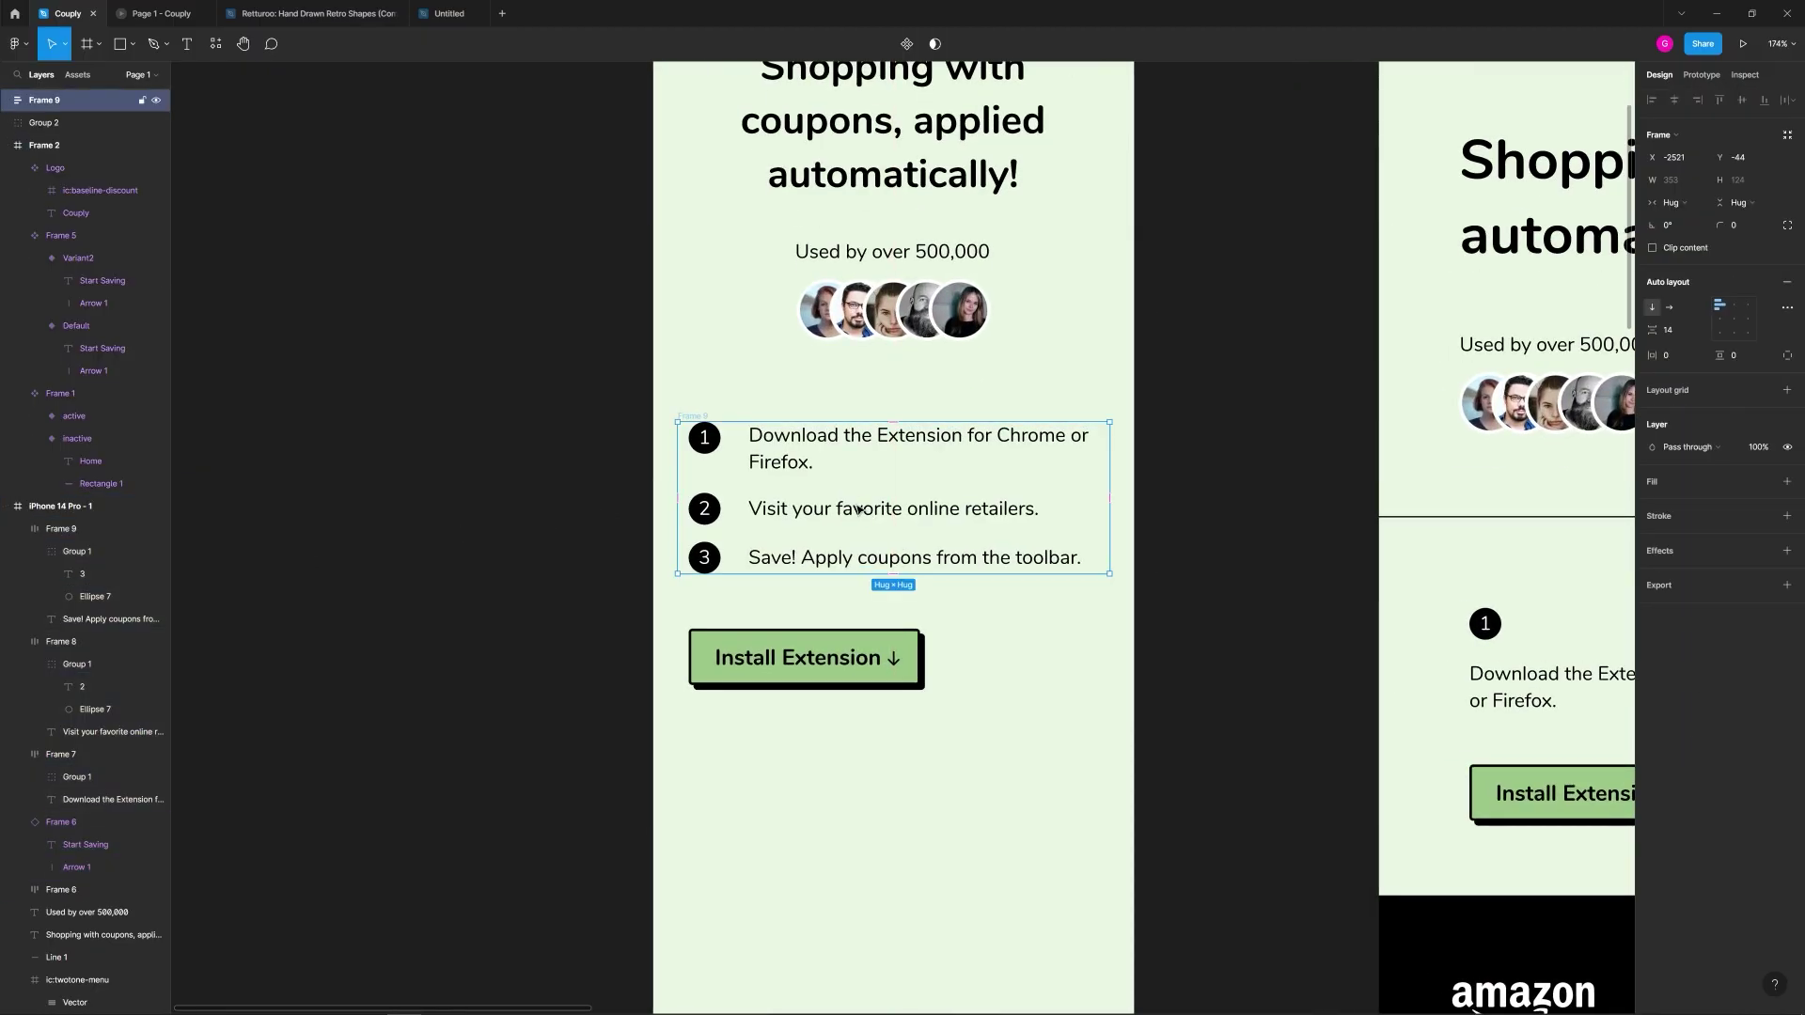
{"action": "key", "text": "ctrl+shift+4"}
{"action": "key", "text": "shift+Left"}
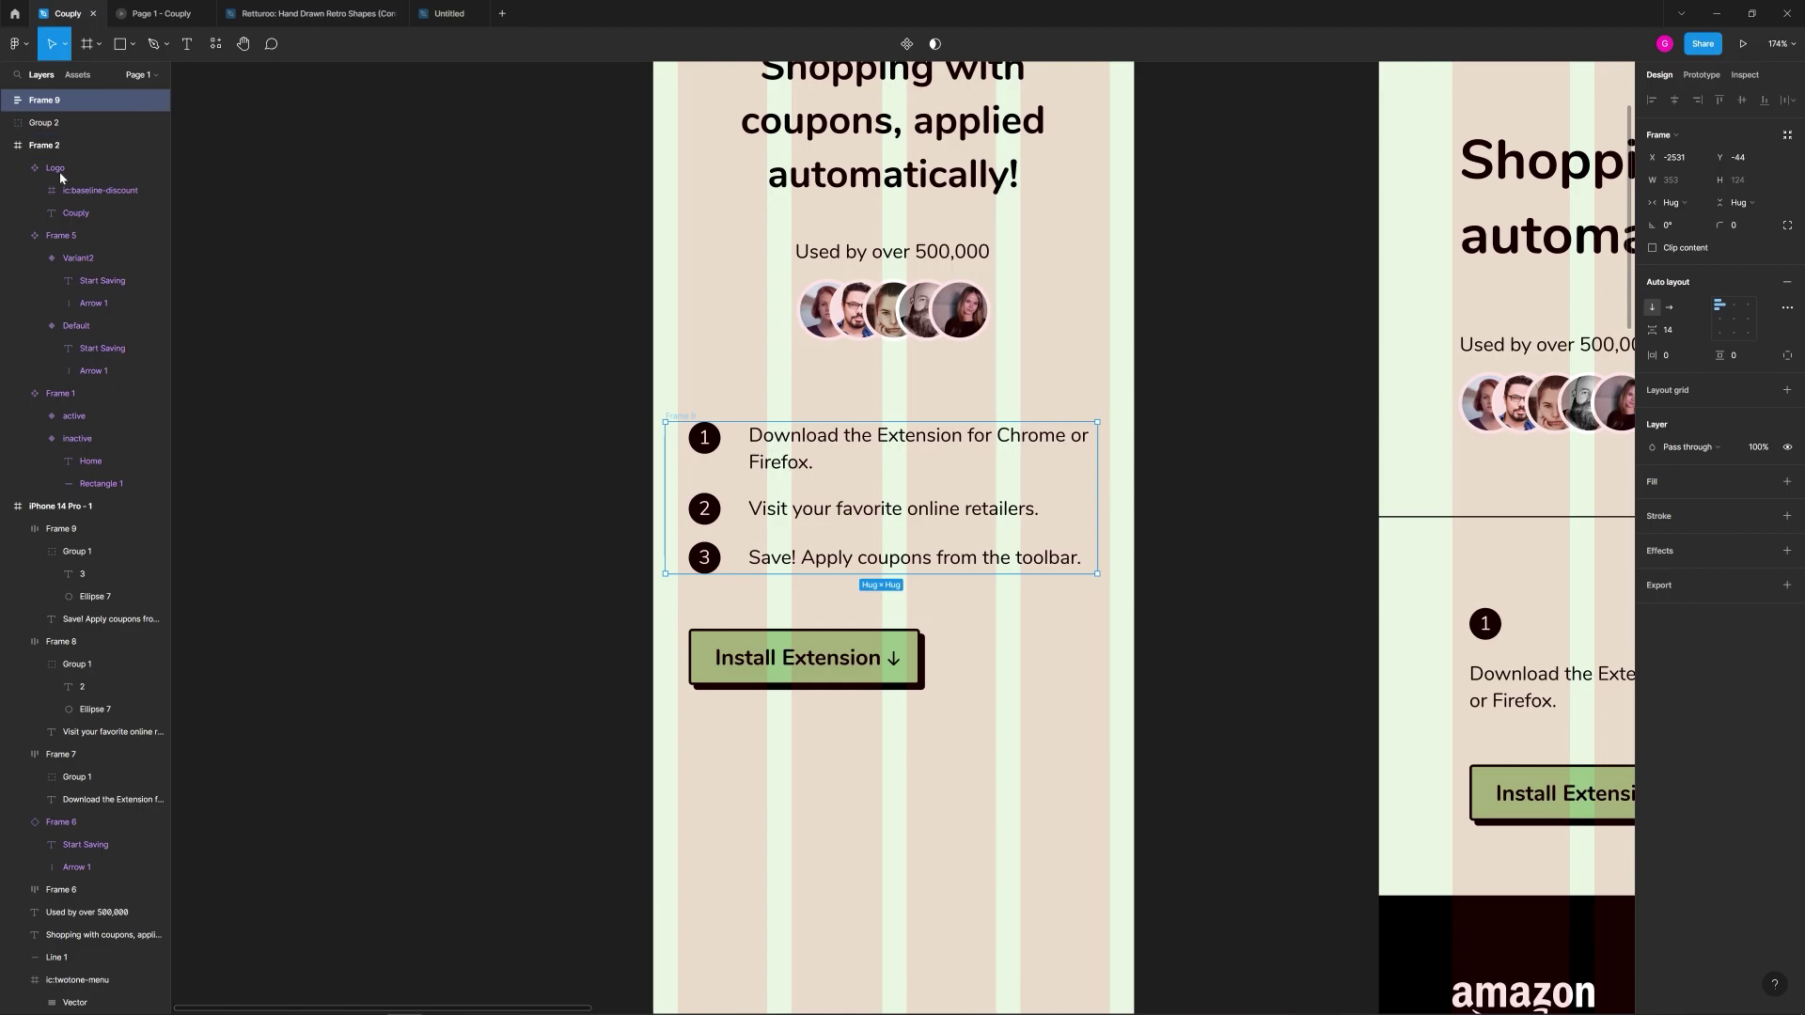
{"action": "key", "text": "Delete"}
Step: Align the three step rows together with the first grid column of the iPhone frame at X 20
{"action": "left_click", "coordinate": [812, 449]}
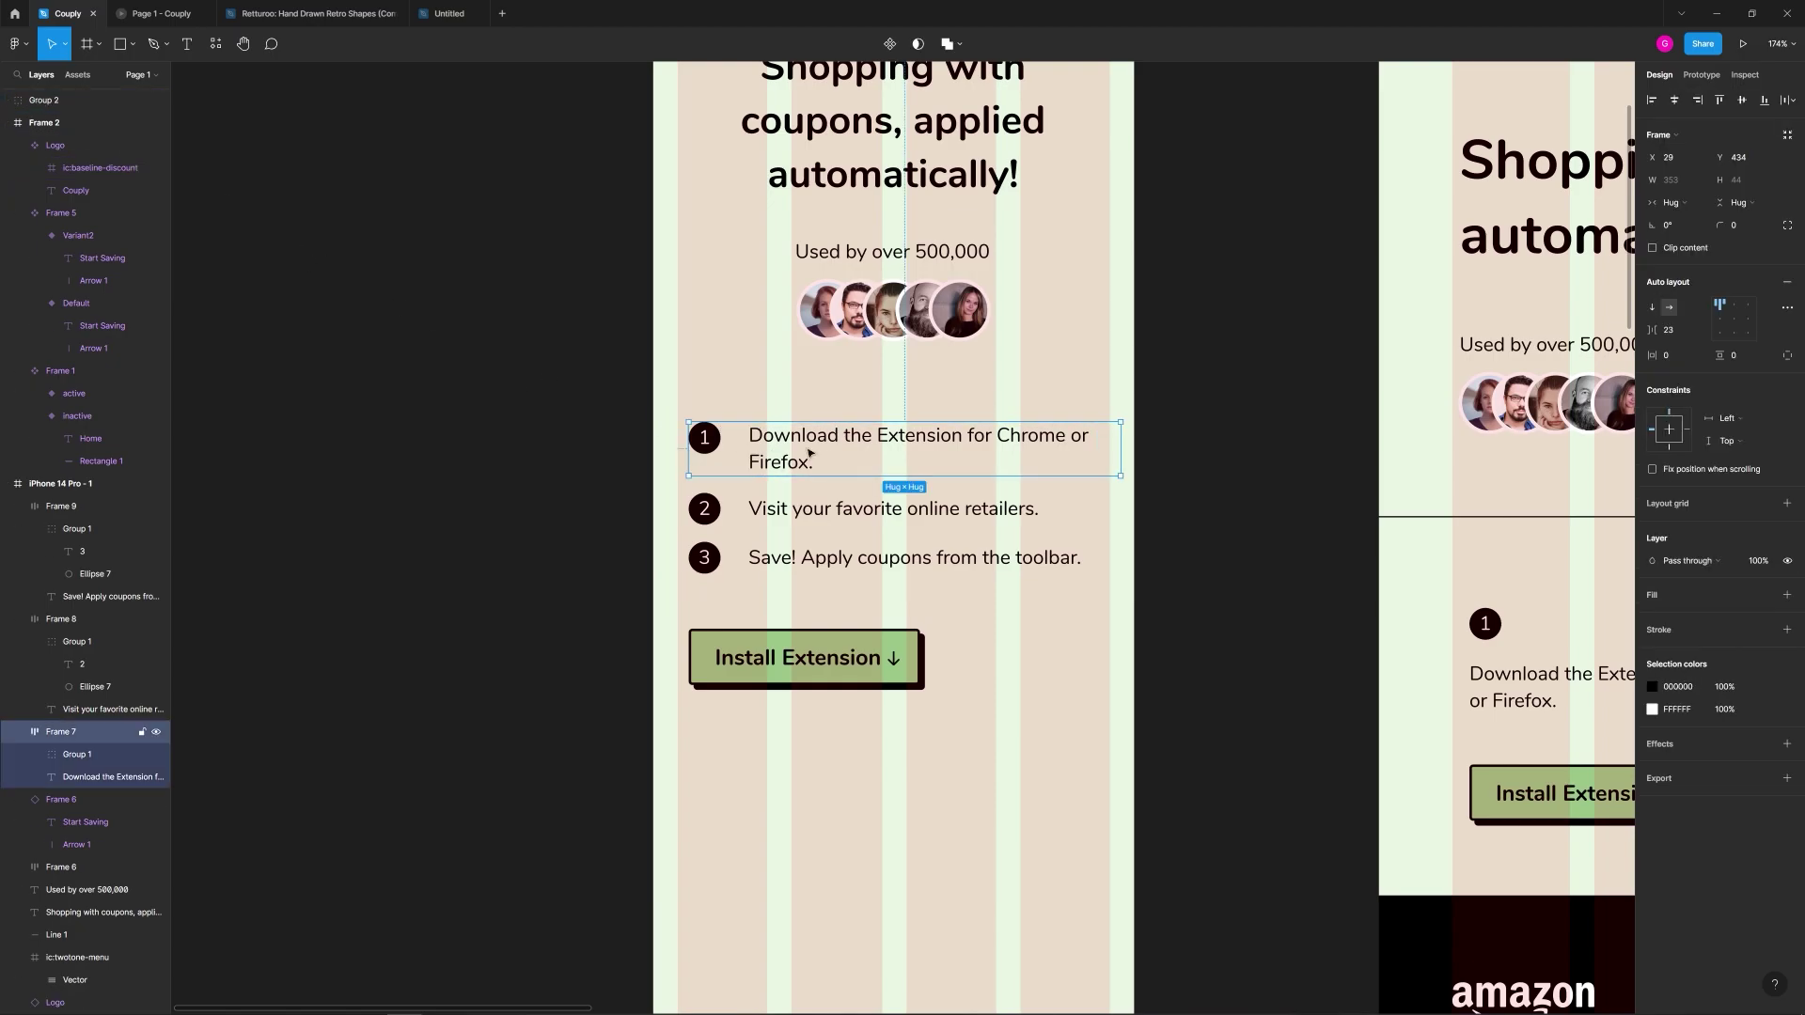
{"action": "left_click", "coordinate": [811, 510], "text": "shift"}
{"action": "left_click", "coordinate": [808, 559], "text": "shift"}
{"action": "left_click_drag", "start_coordinate": [804, 459], "coordinate": [792, 459]}
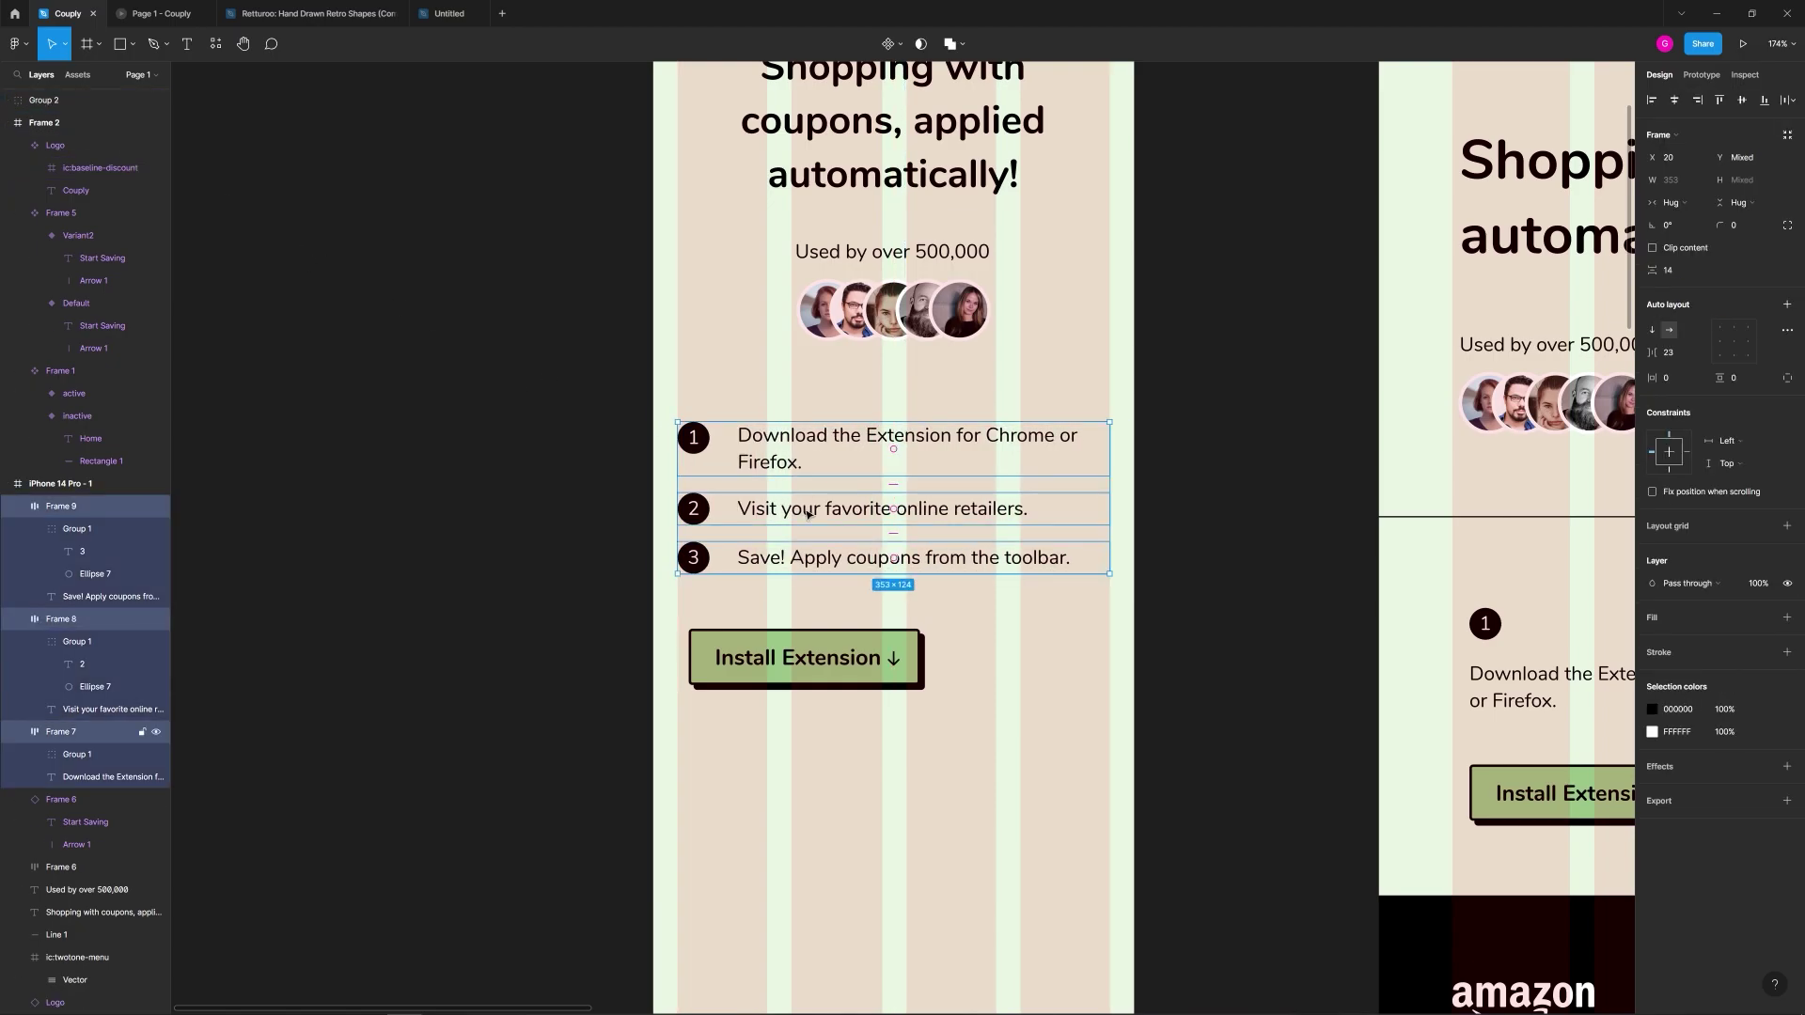
Step: Align the Install Extension button with the iPhone frame's first grid column, stretch it to 351 wide, and hide the layout grids
{"action": "left_click", "coordinate": [818, 663]}
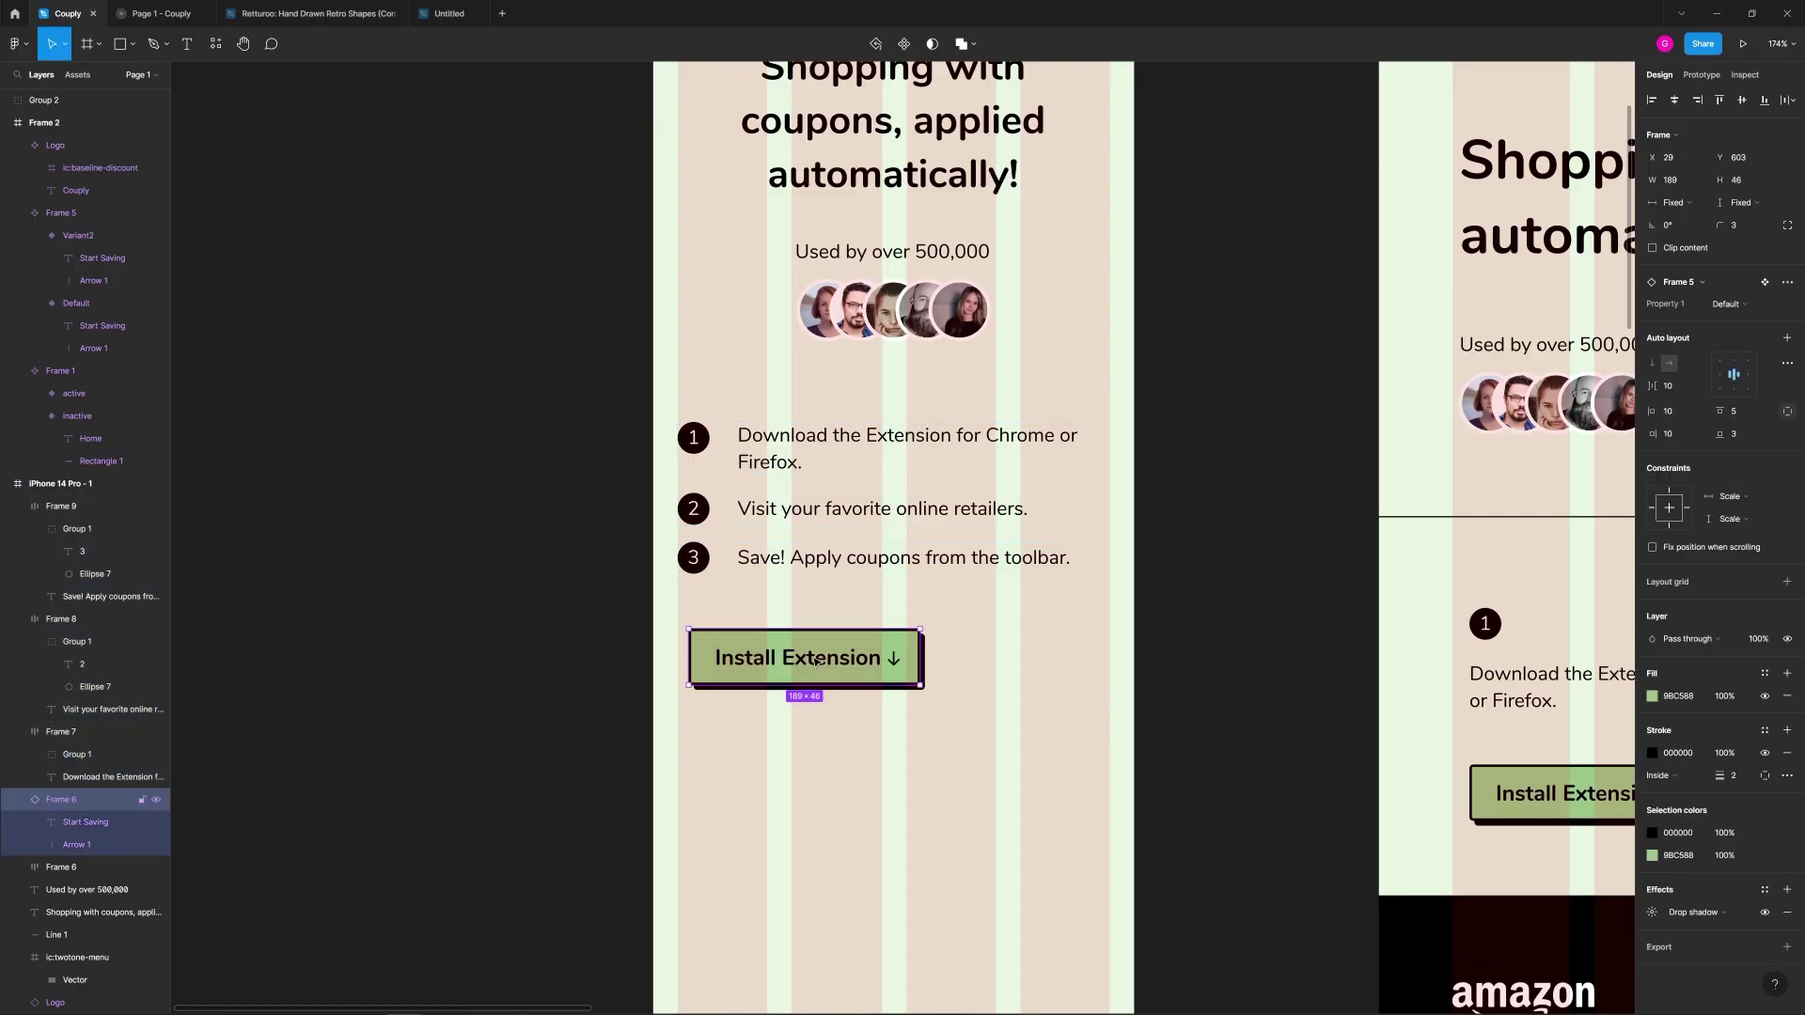
{"action": "left_click", "coordinate": [833, 524]}
{"action": "left_click", "coordinate": [773, 467]}
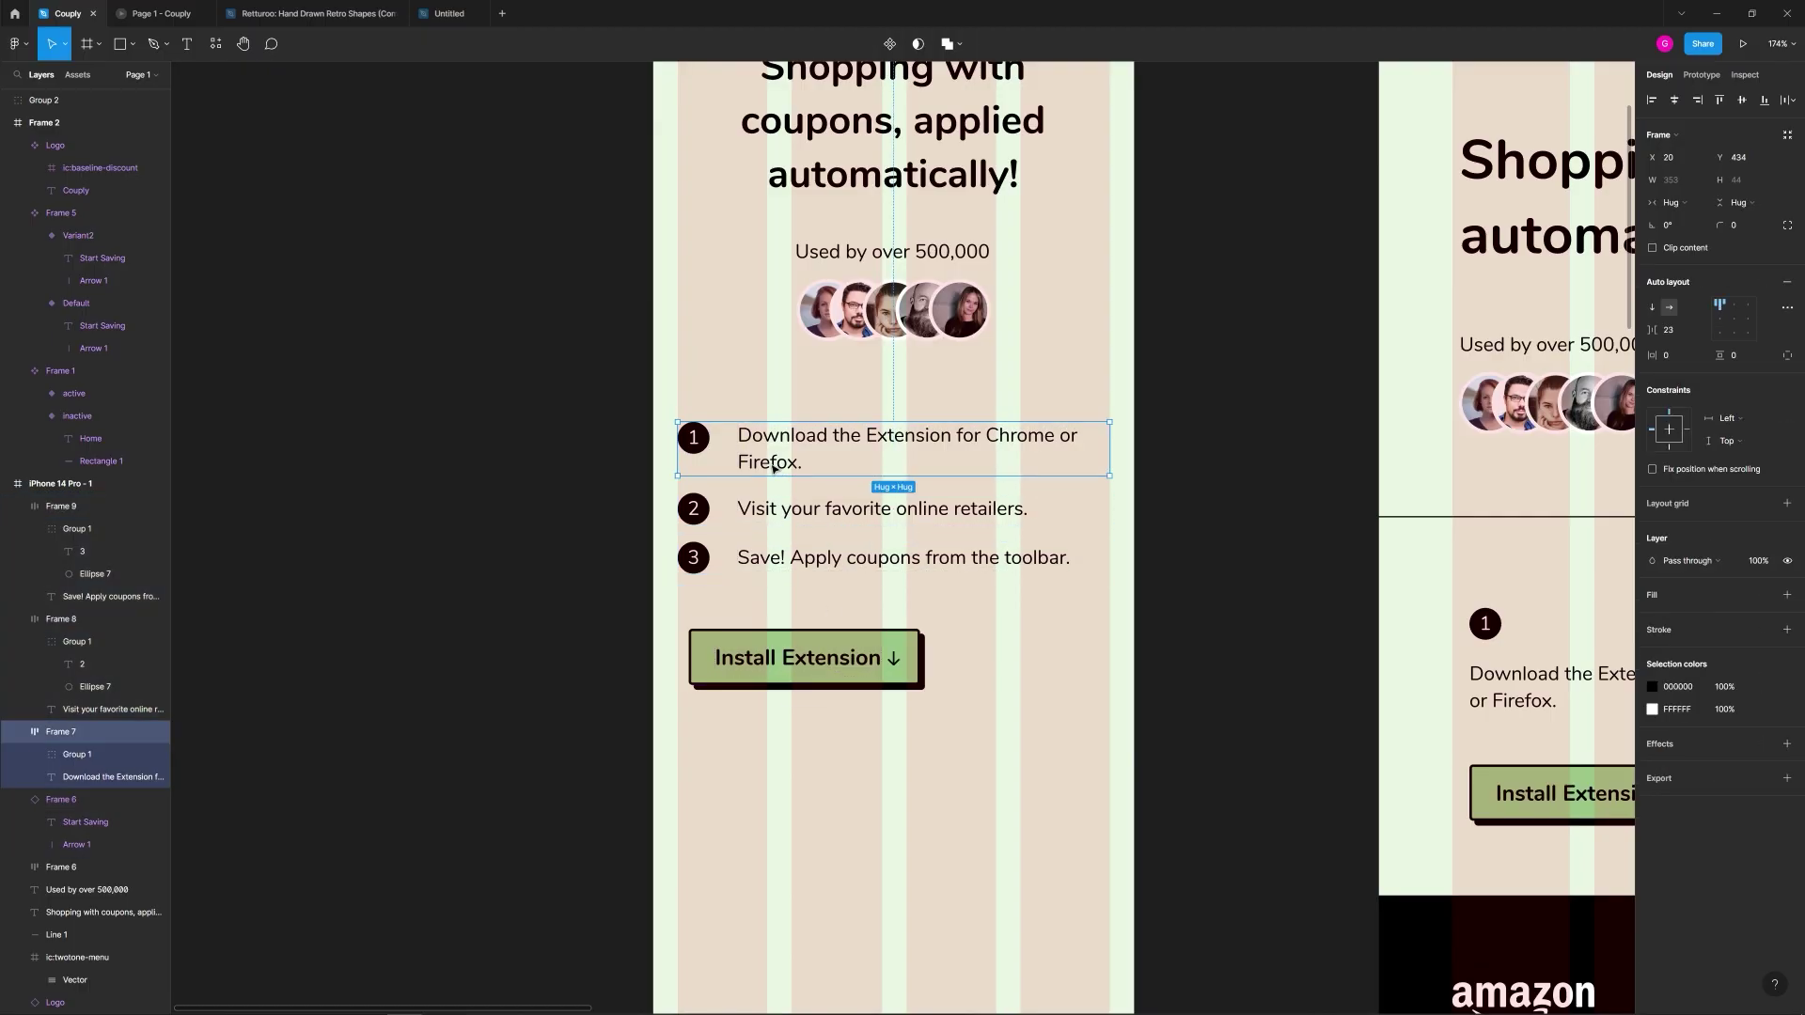
{"action": "left_click", "coordinate": [851, 669]}
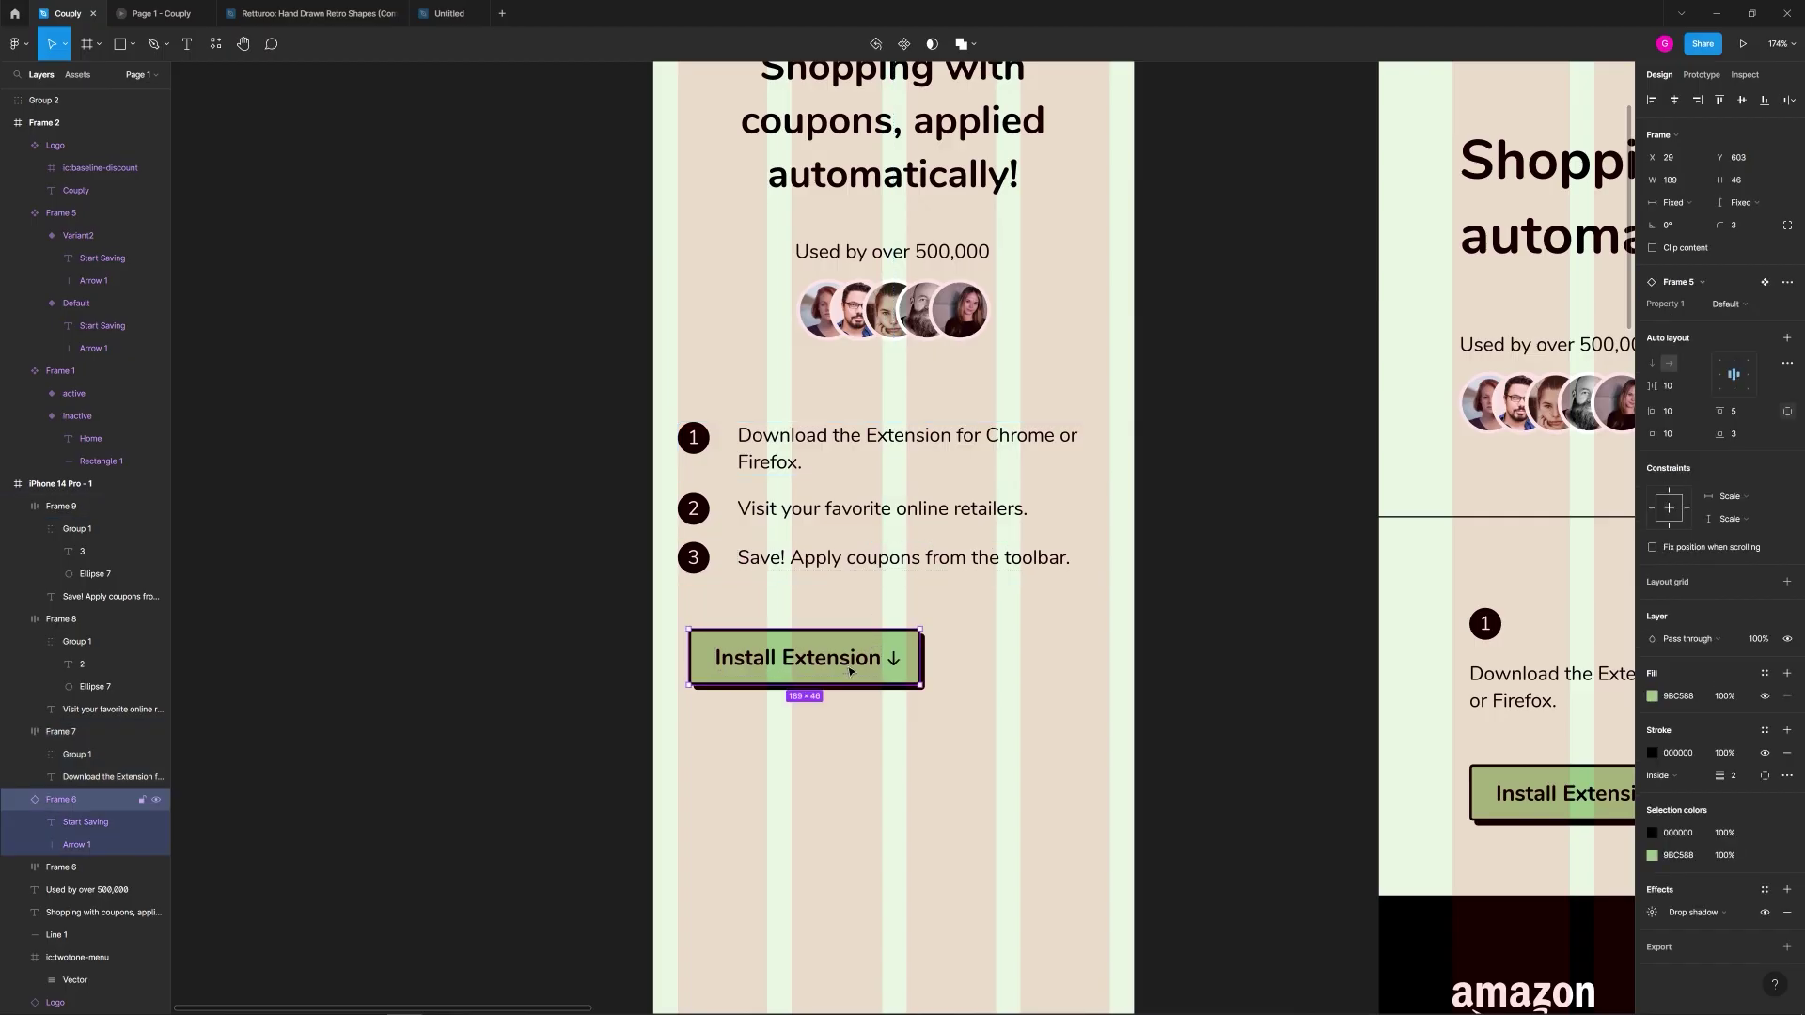
{"action": "left_click_drag", "start_coordinate": [807, 661], "coordinate": [799, 649]}
{"action": "left_click_drag", "start_coordinate": [916, 648], "coordinate": [1112, 645]}
{"action": "left_click", "coordinate": [1212, 596]}
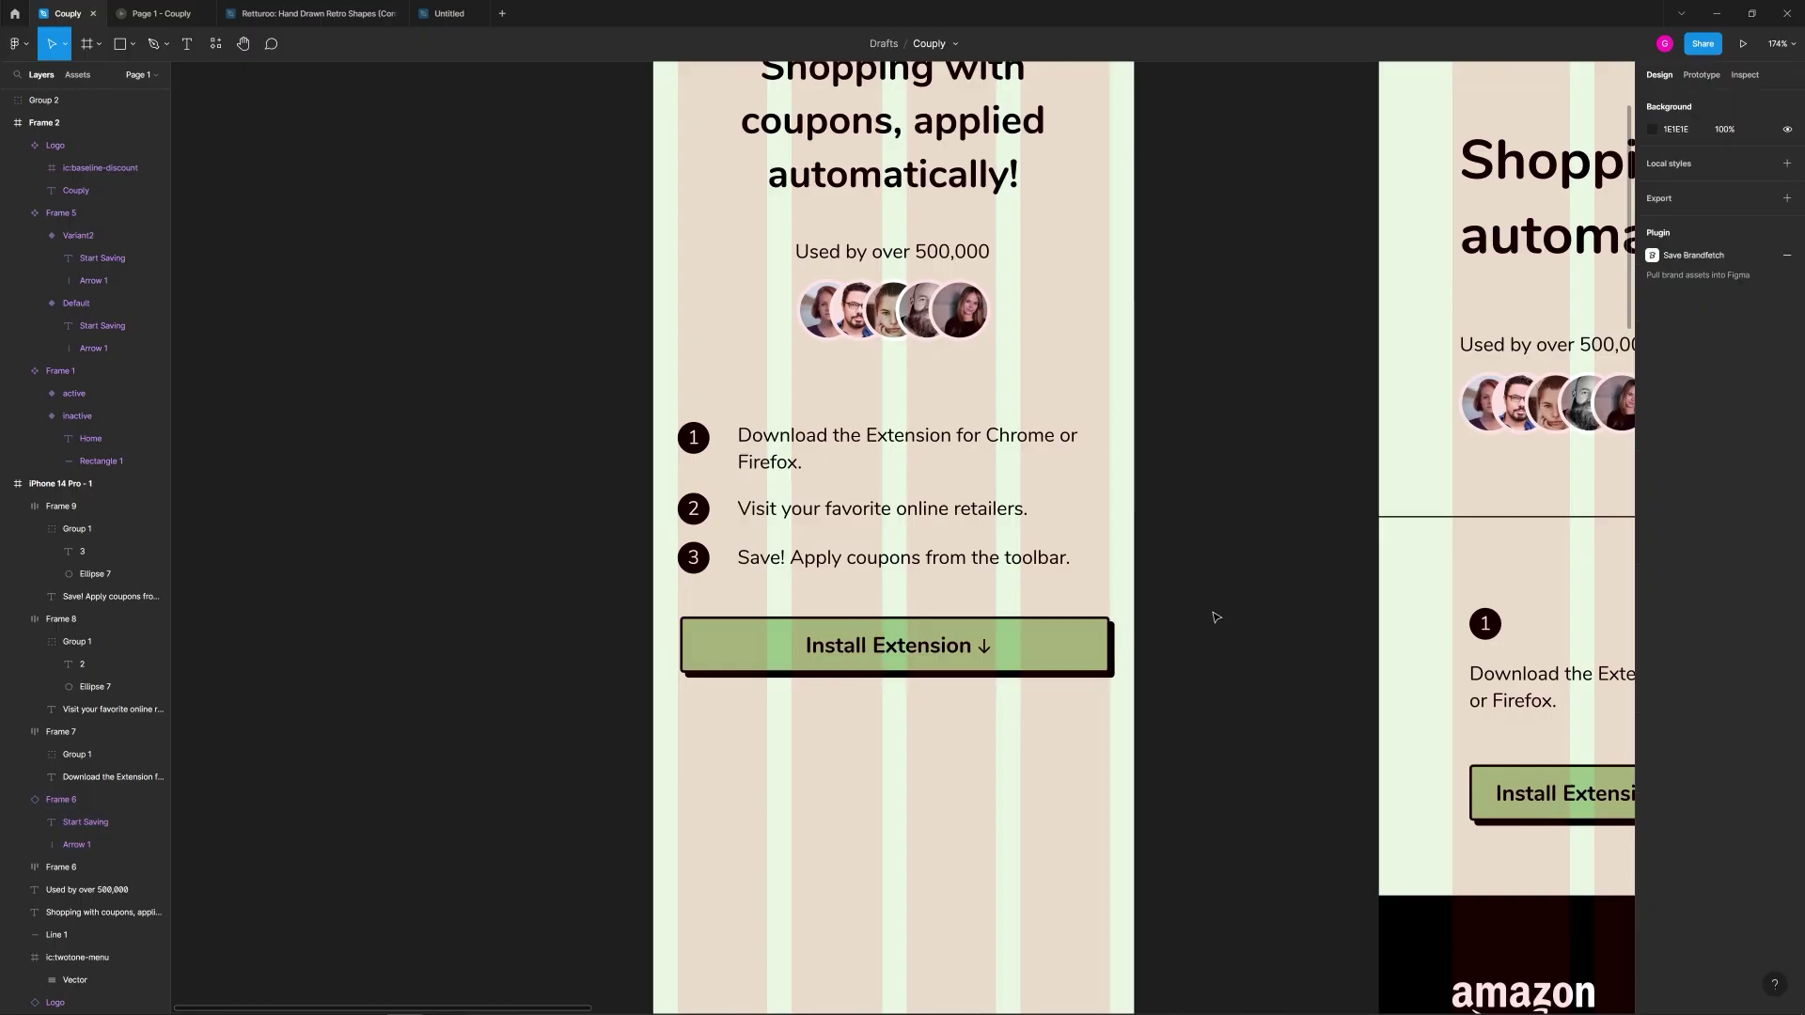
{"action": "scroll", "coordinate": [1213, 596], "scroll_direction": "down", "scroll_amount": 5}
{"action": "left_click_drag", "start_coordinate": [1216, 673], "coordinate": [879, 574]}
{"action": "key", "text": "ctrl+shift+4"}
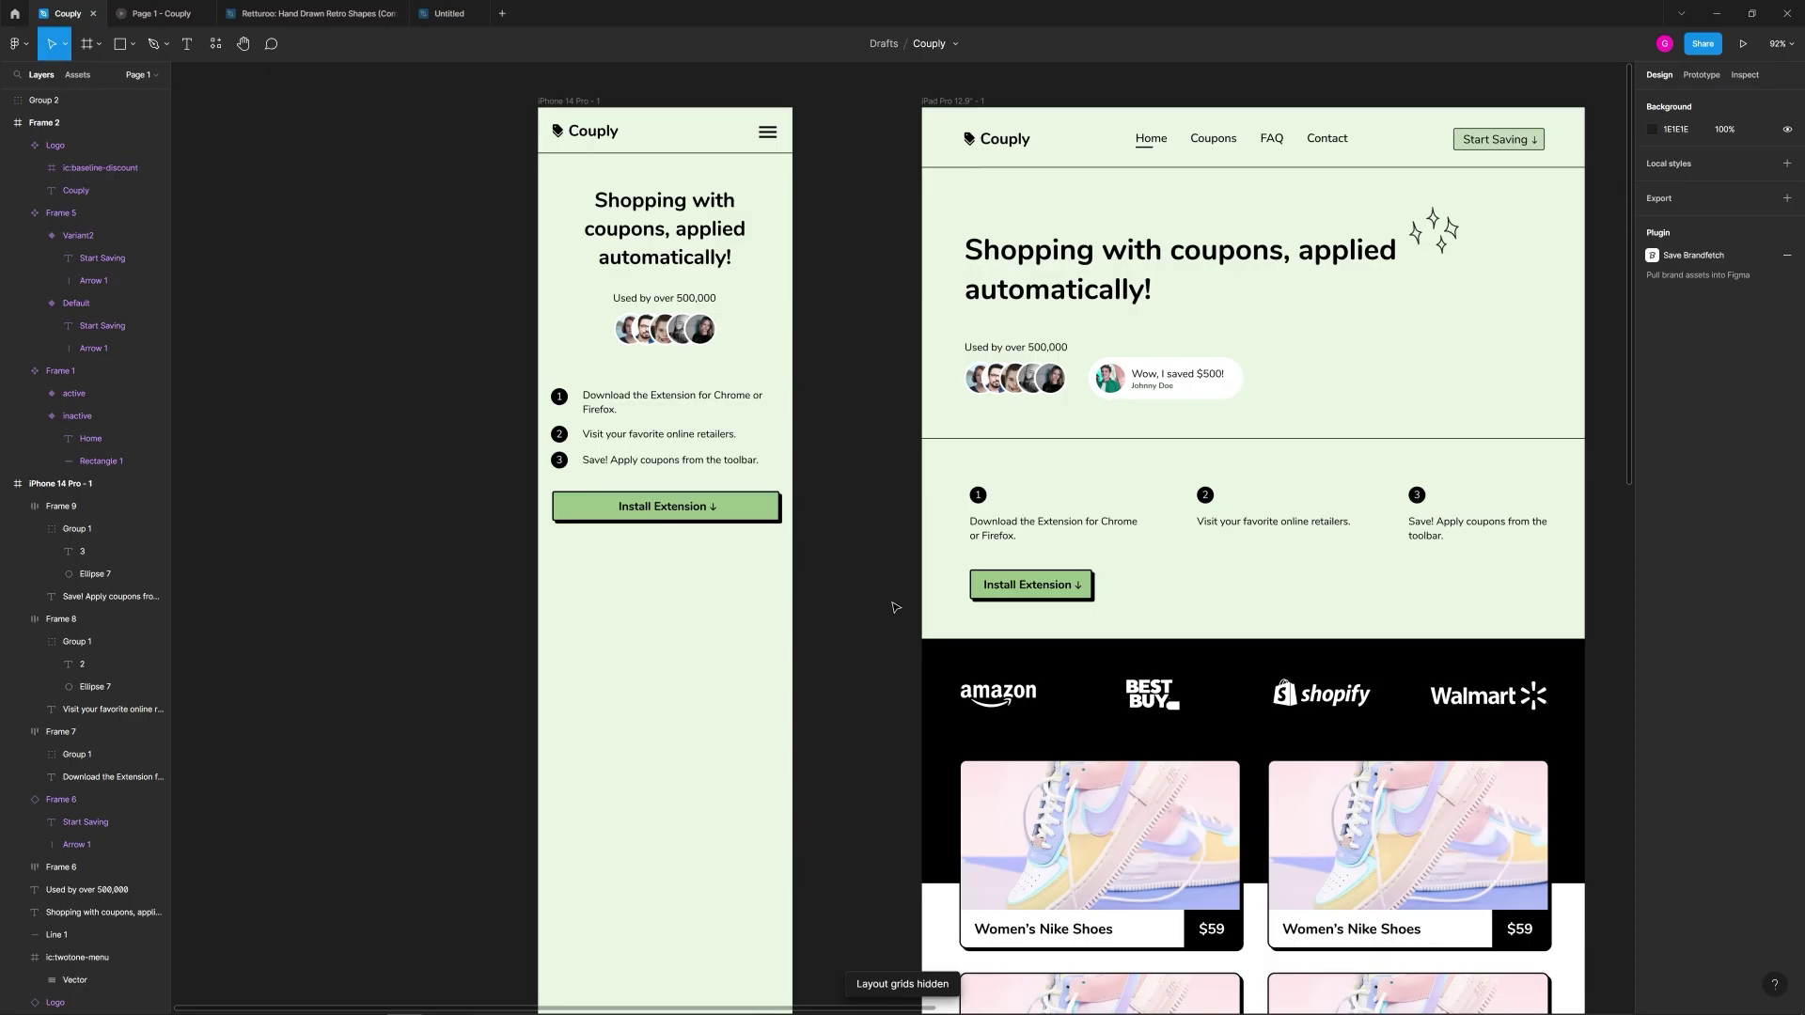
Step: Duplicate the header divider line below the iPhone frame's avatars and shift the step rows and Install Extension button down beneath it
{"action": "scroll", "coordinate": [742, 294], "scroll_direction": "up", "scroll_amount": 3}
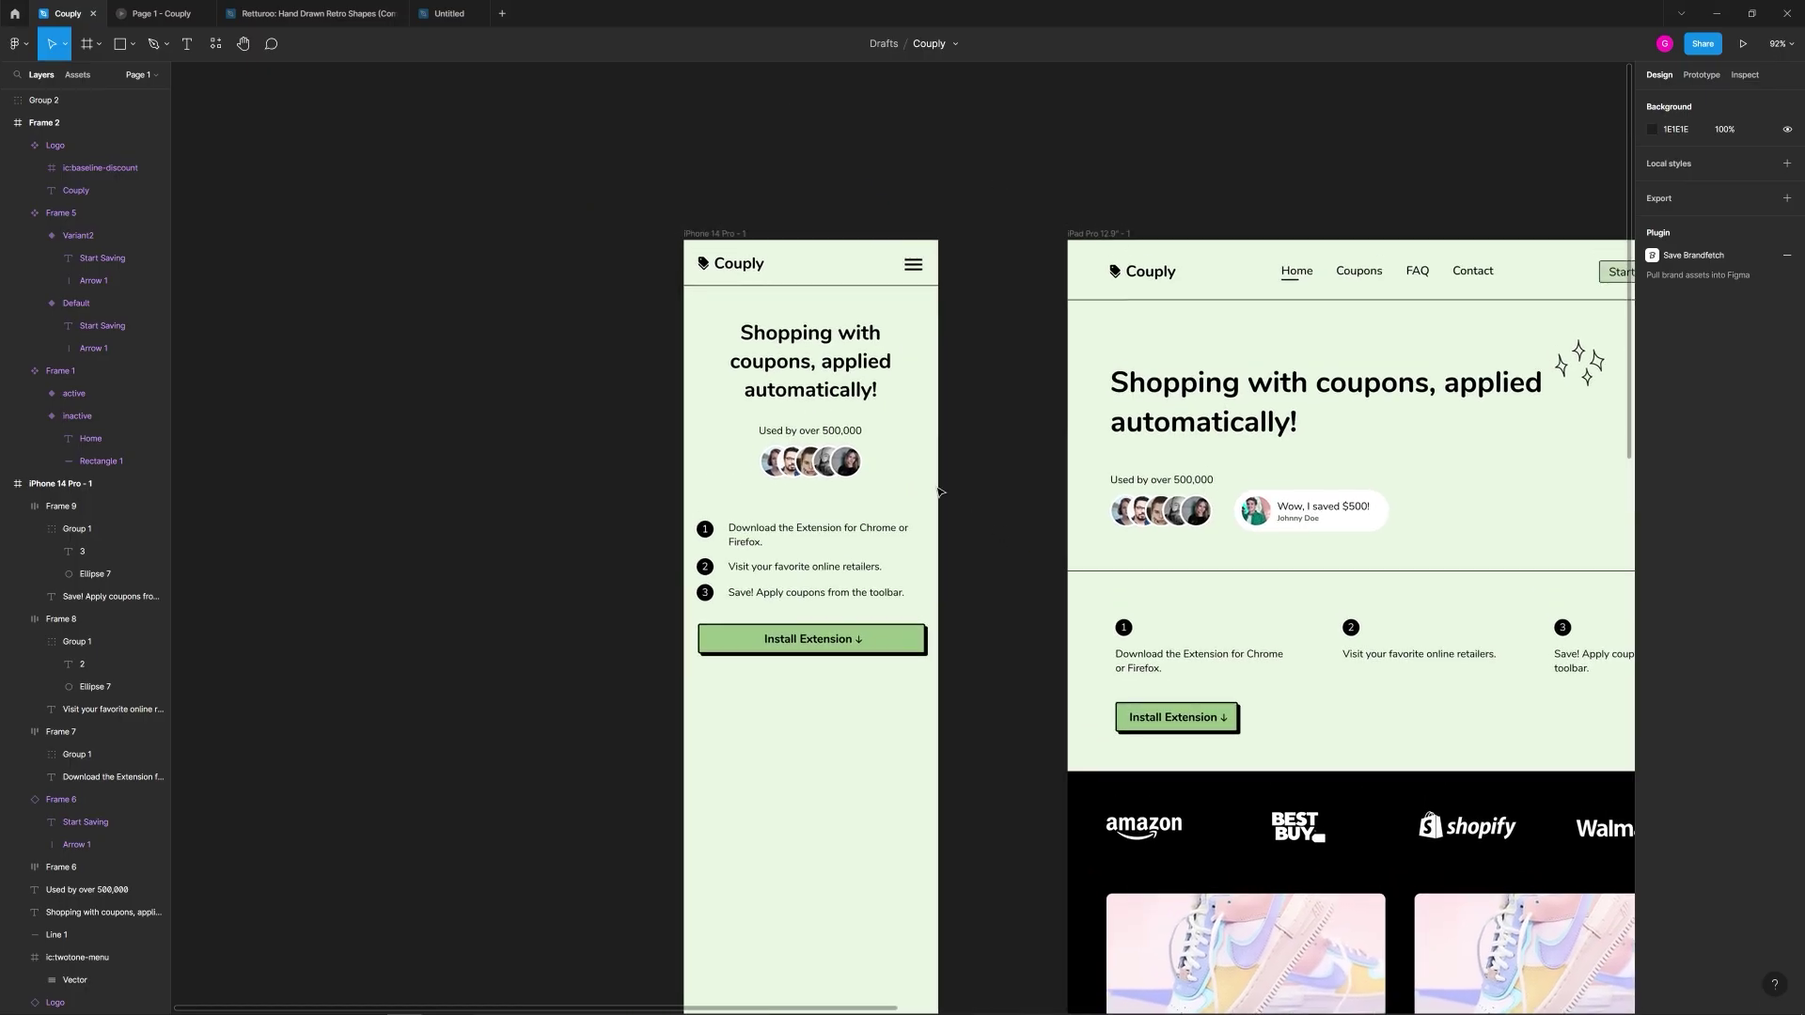
{"action": "left_click_drag", "start_coordinate": [743, 294], "coordinate": [974, 782]}
{"action": "left_click", "coordinate": [908, 875]}
{"action": "scroll", "coordinate": [798, 564], "scroll_direction": "down", "scroll_amount": 3}
{"action": "scroll", "coordinate": [796, 564], "scroll_direction": "down", "scroll_amount": 4}
{"action": "scroll", "coordinate": [701, 512], "scroll_direction": "down", "scroll_amount": 3}
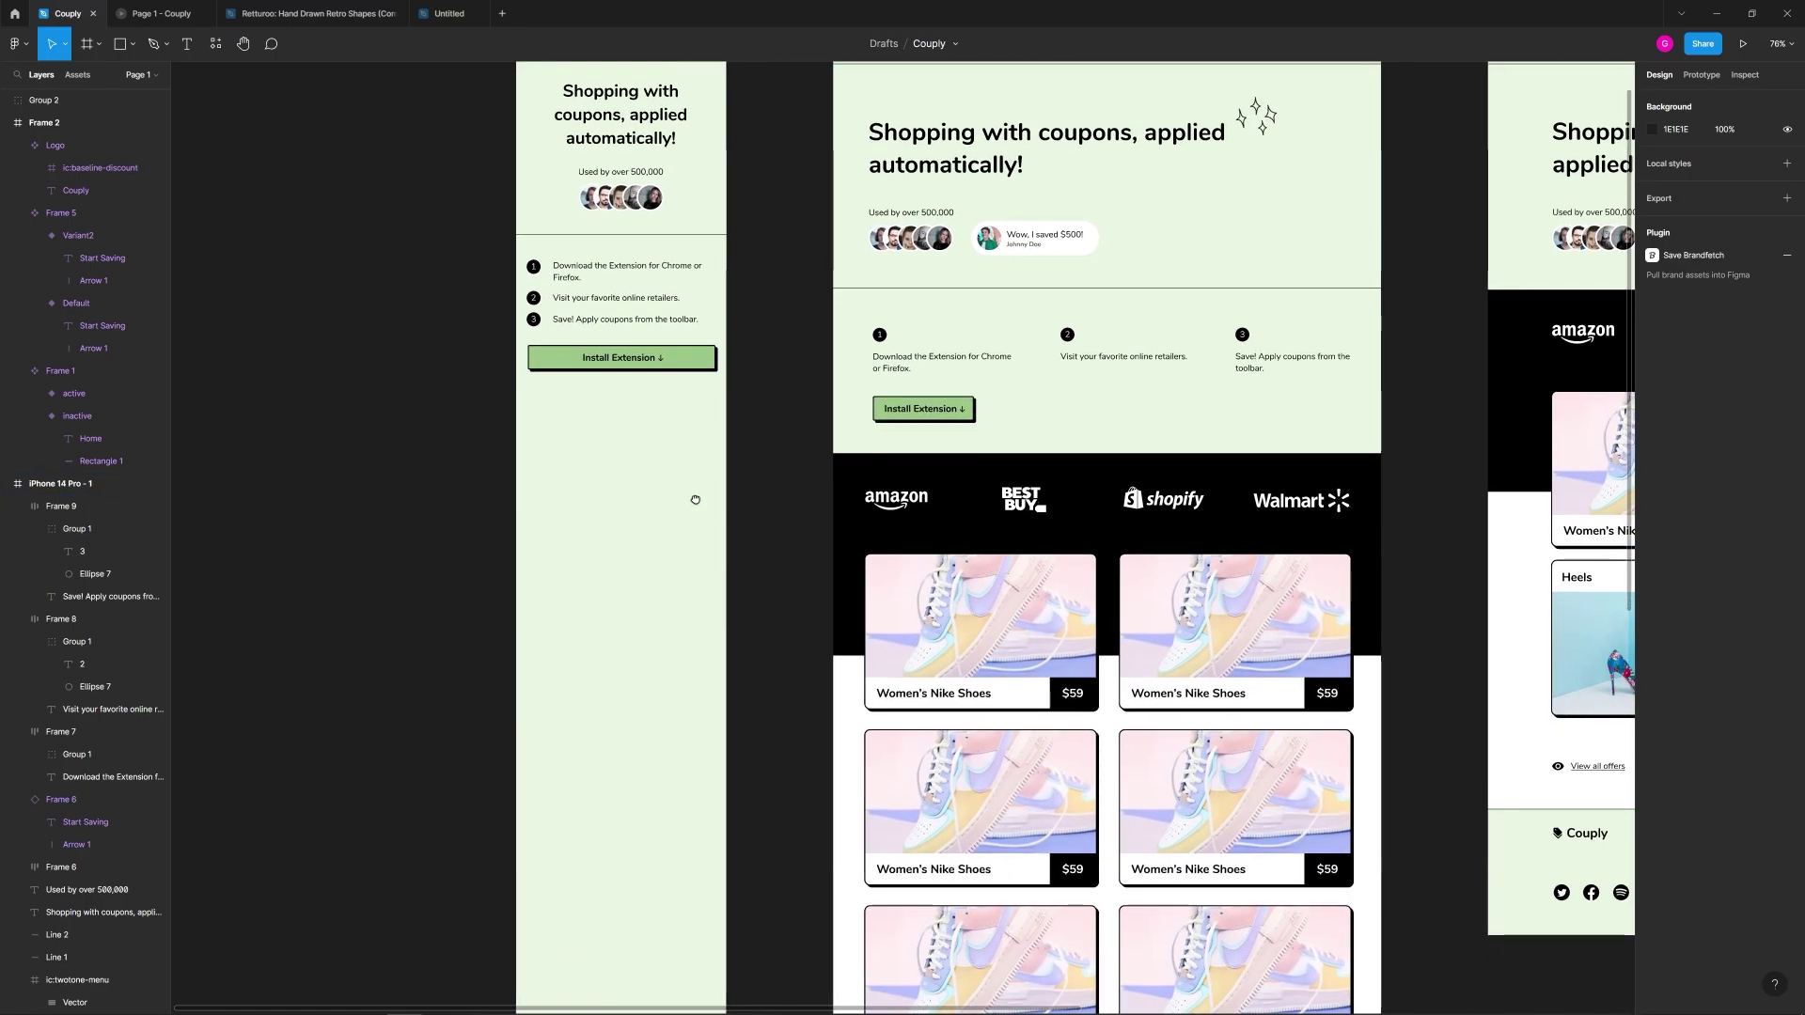
Step: Examine the Install Extension button's size and side margins against the step rows in the iPhone frame
{"action": "scroll", "coordinate": [891, 495], "scroll_direction": "up", "scroll_amount": 5}
{"action": "left_click", "coordinate": [902, 491]}
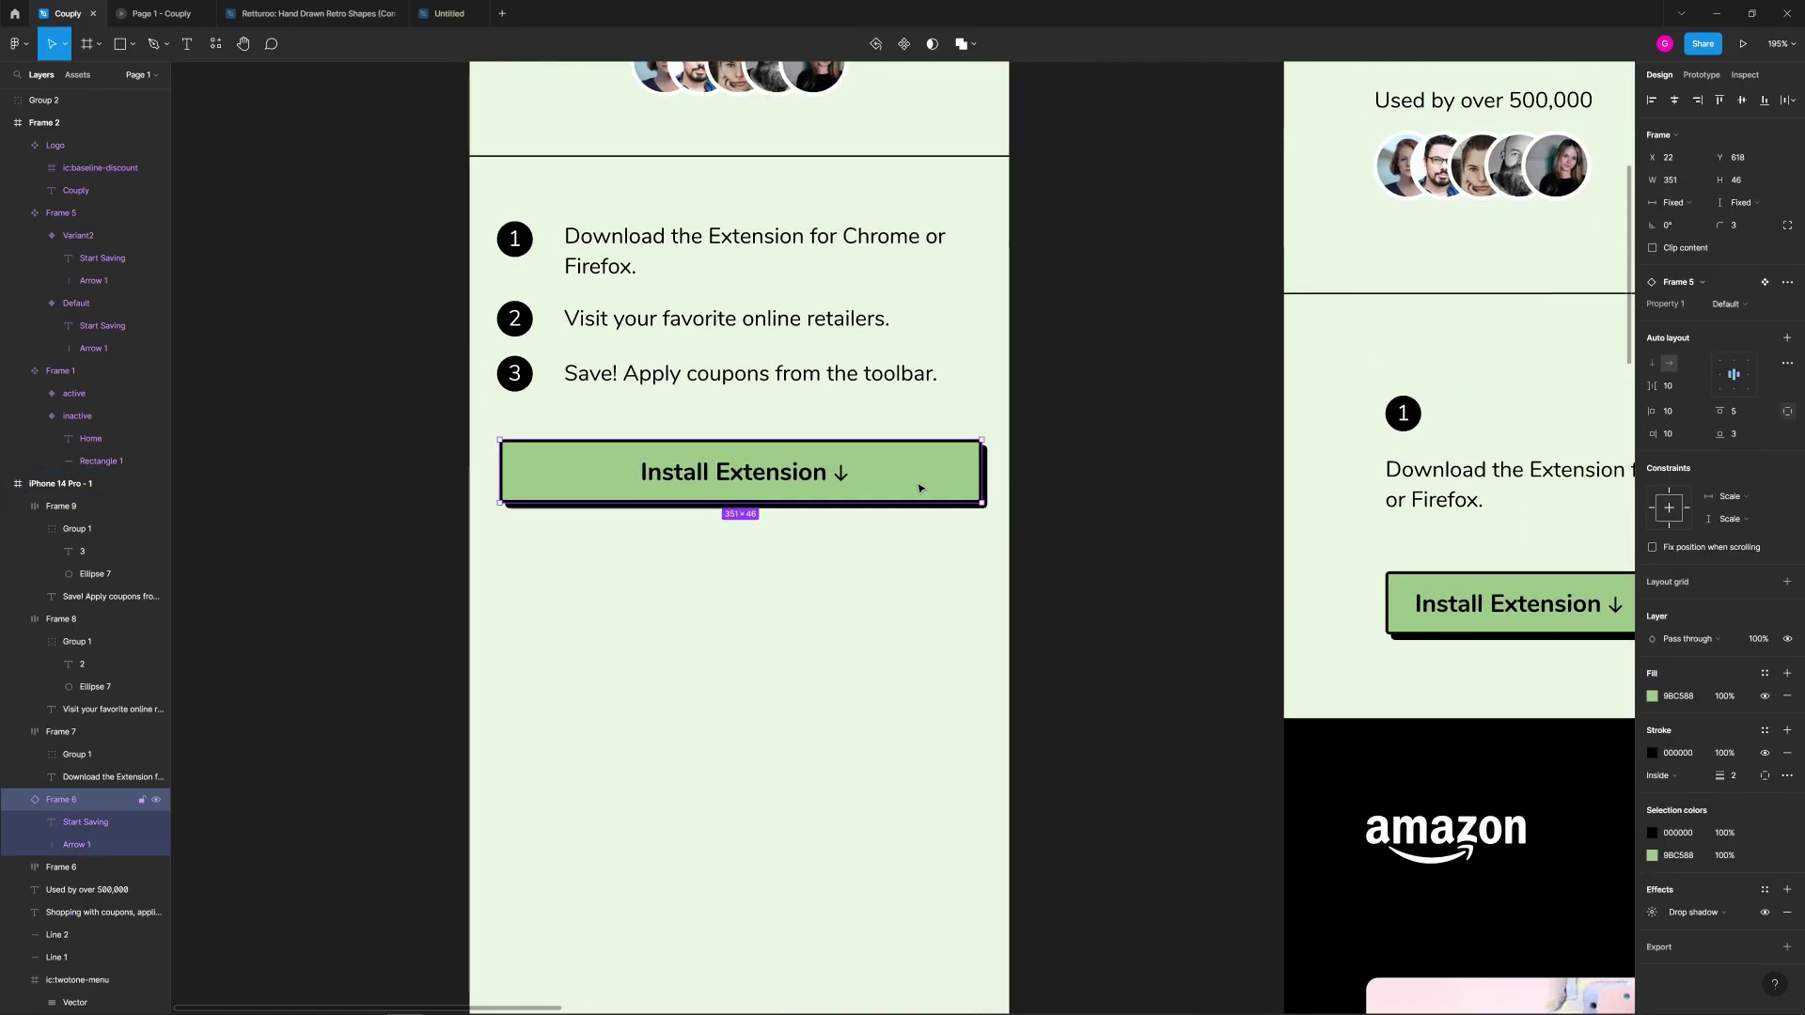
{"action": "left_click", "coordinate": [476, 469]}
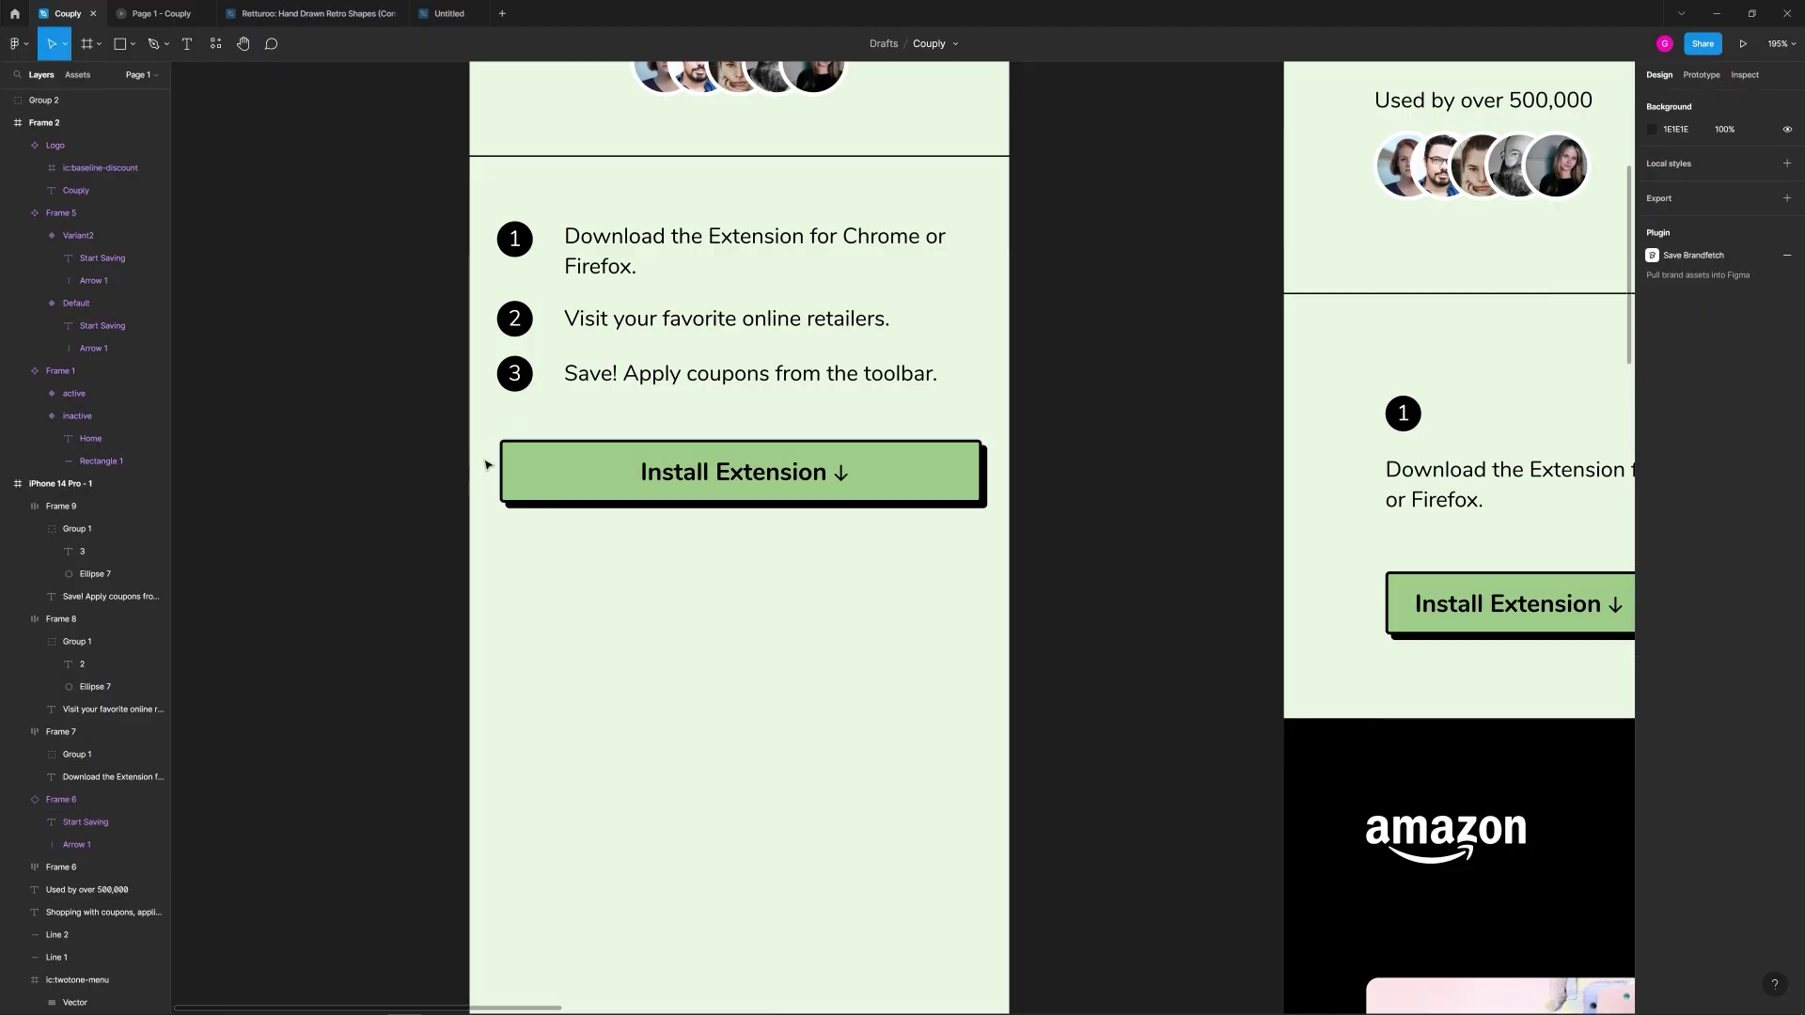
{"action": "scroll", "coordinate": [386, 472], "scroll_direction": "up", "scroll_amount": 4}
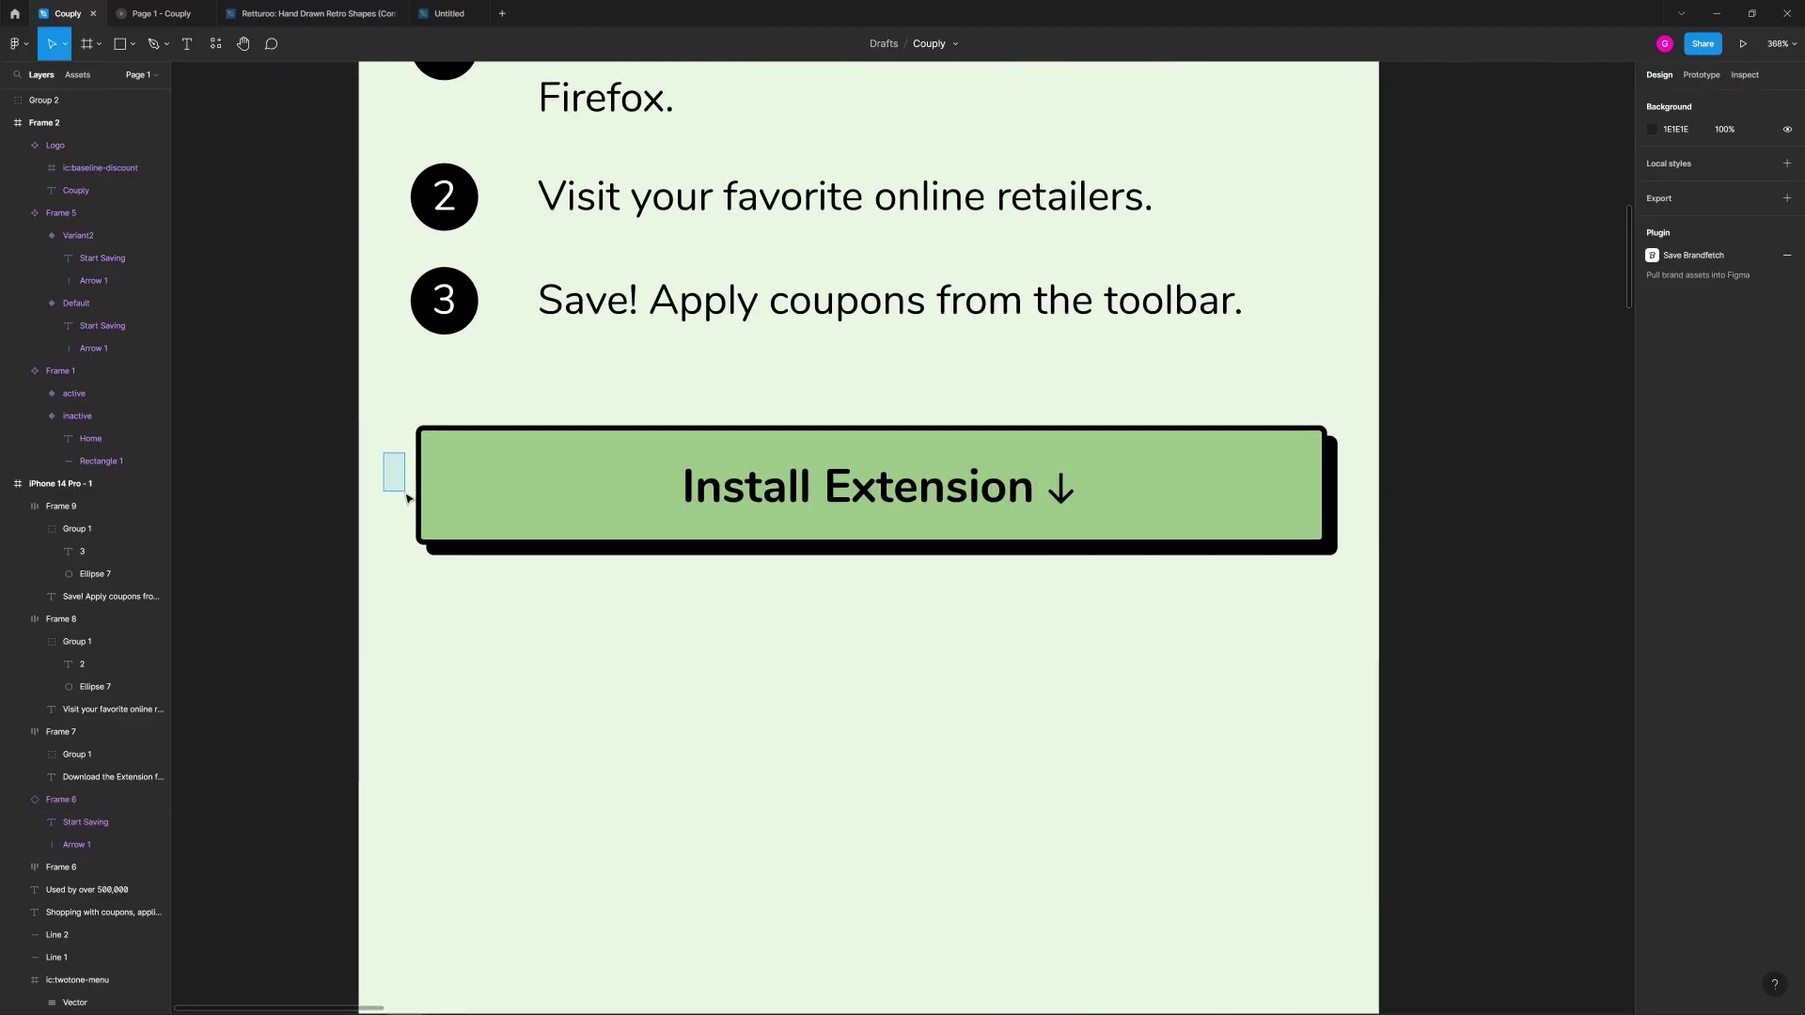
{"action": "left_click", "coordinate": [1314, 453]}
{"action": "scroll", "coordinate": [1265, 653], "scroll_direction": "down", "scroll_amount": 5}
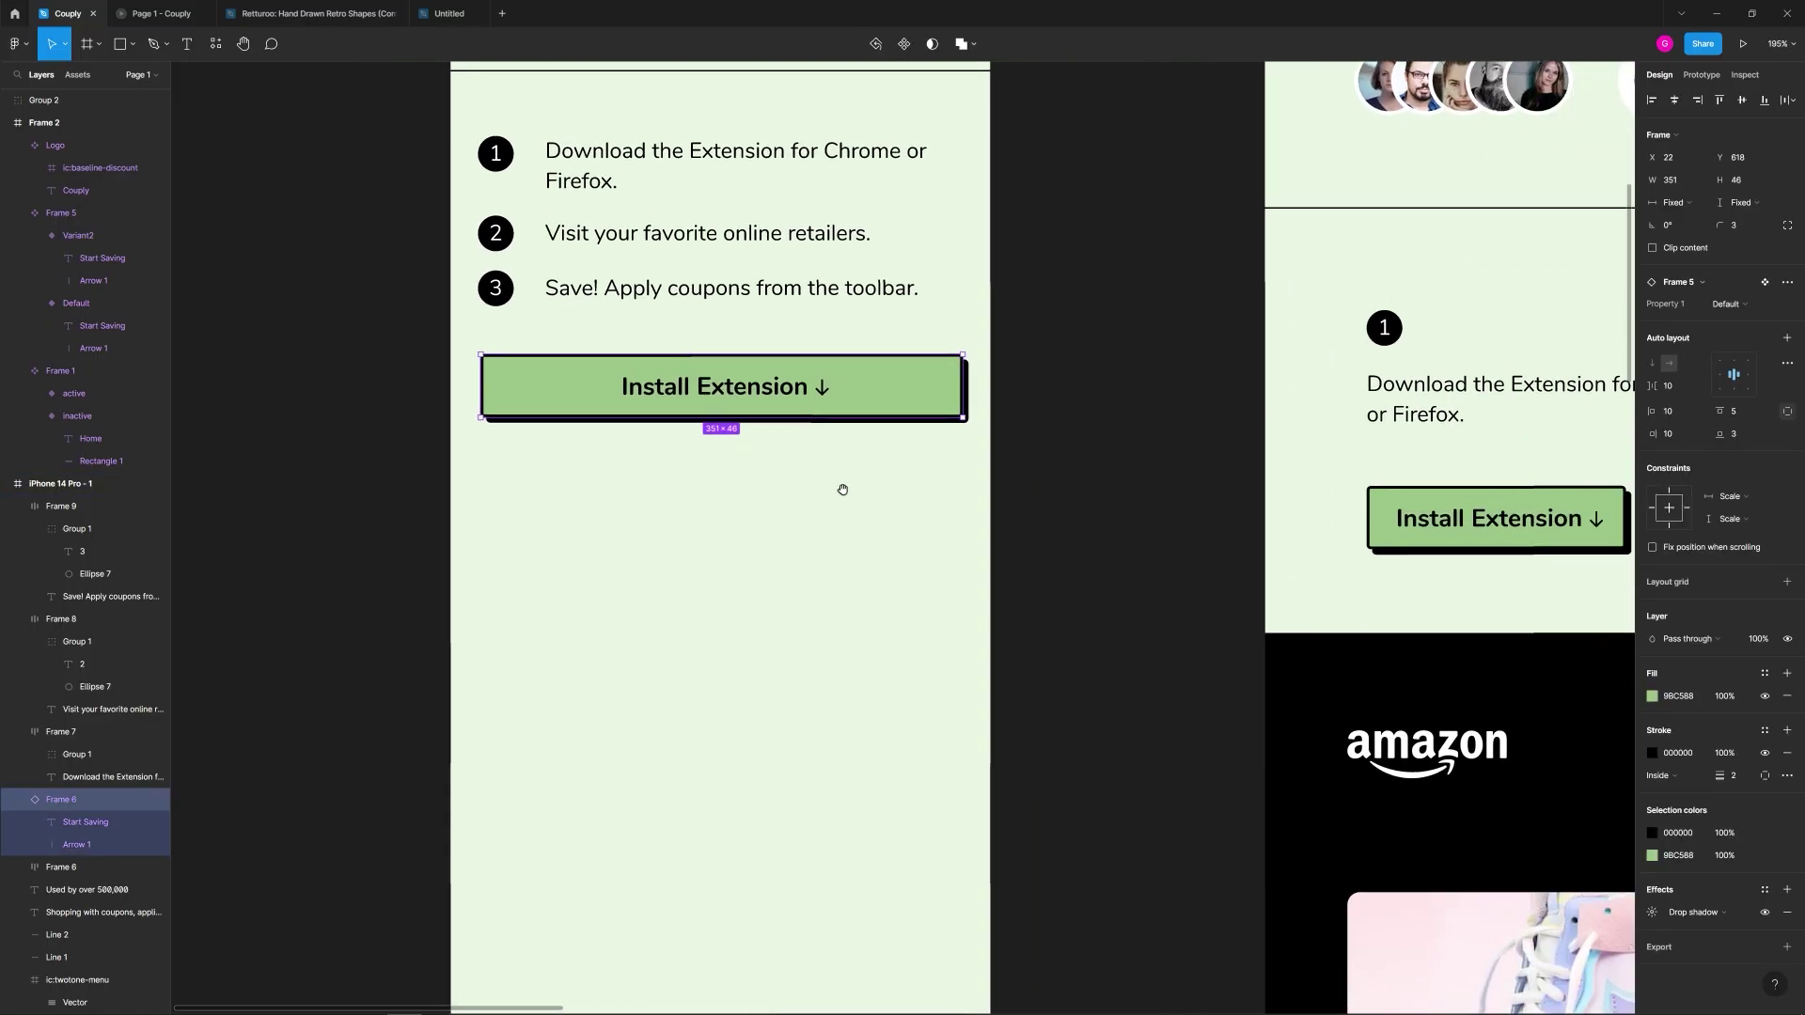
{"action": "scroll", "coordinate": [975, 575], "scroll_direction": "down", "scroll_amount": 4}
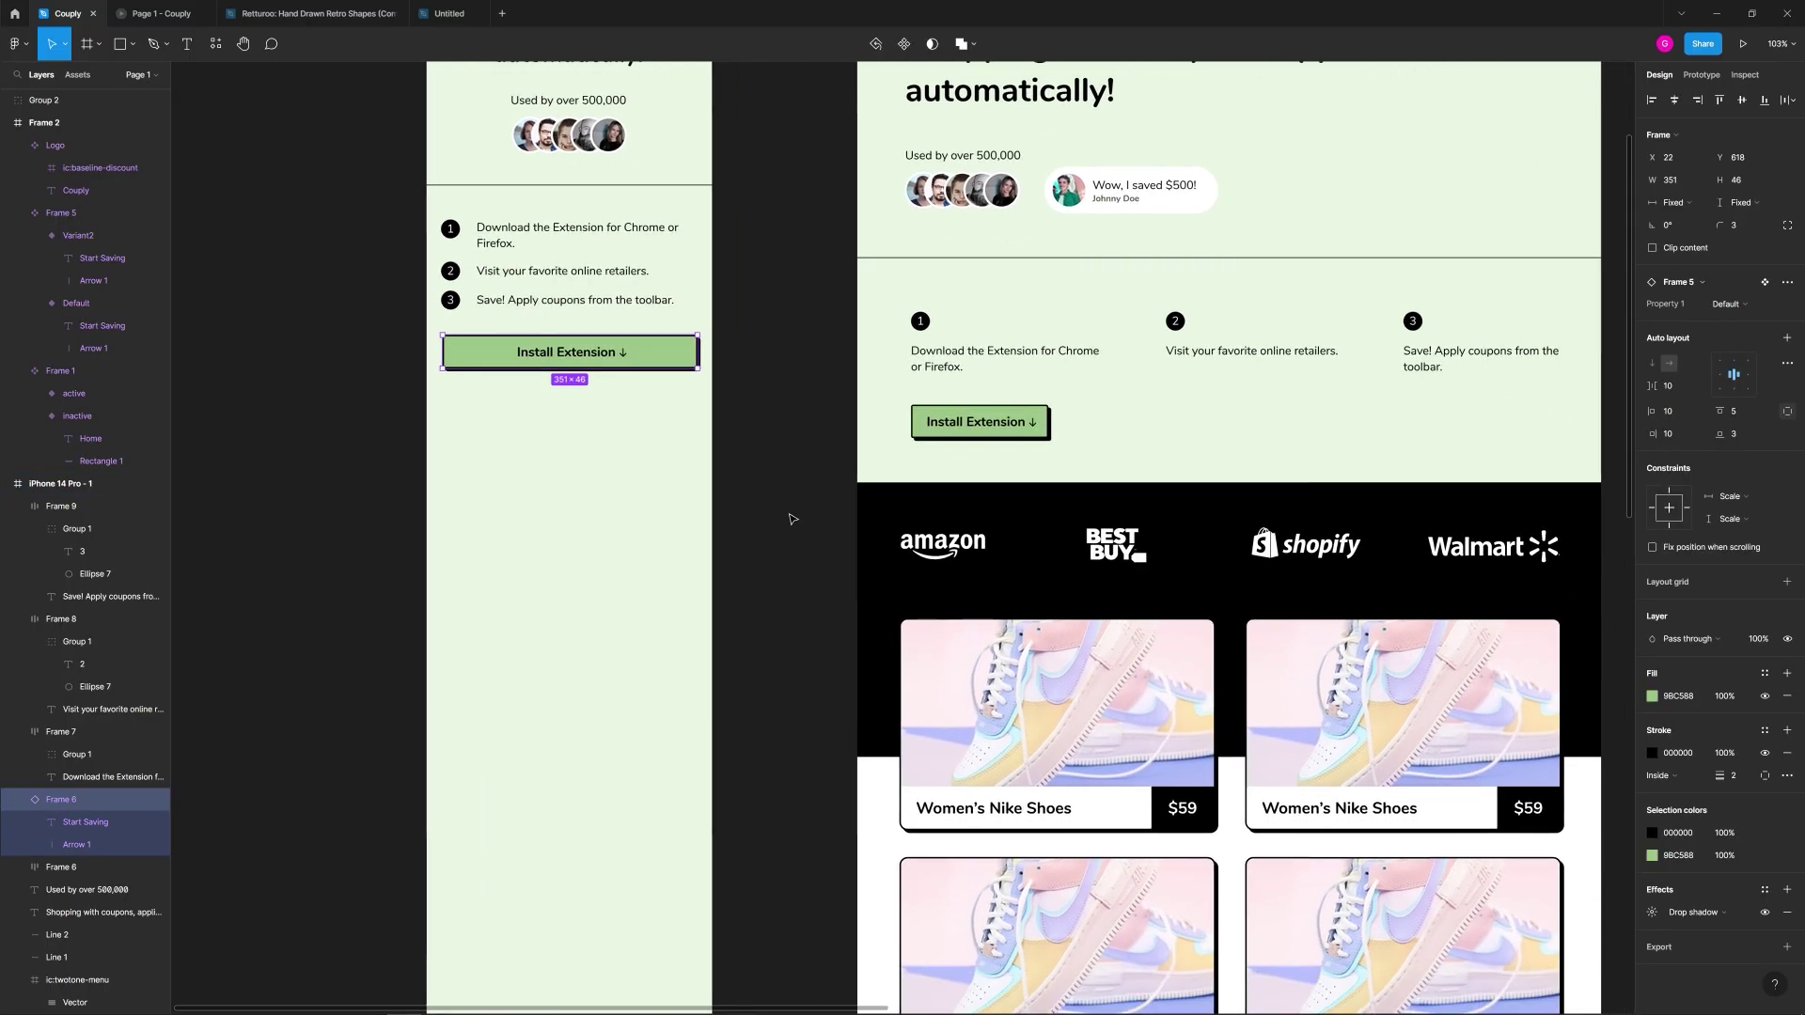
{"action": "left_click", "coordinate": [806, 514]}
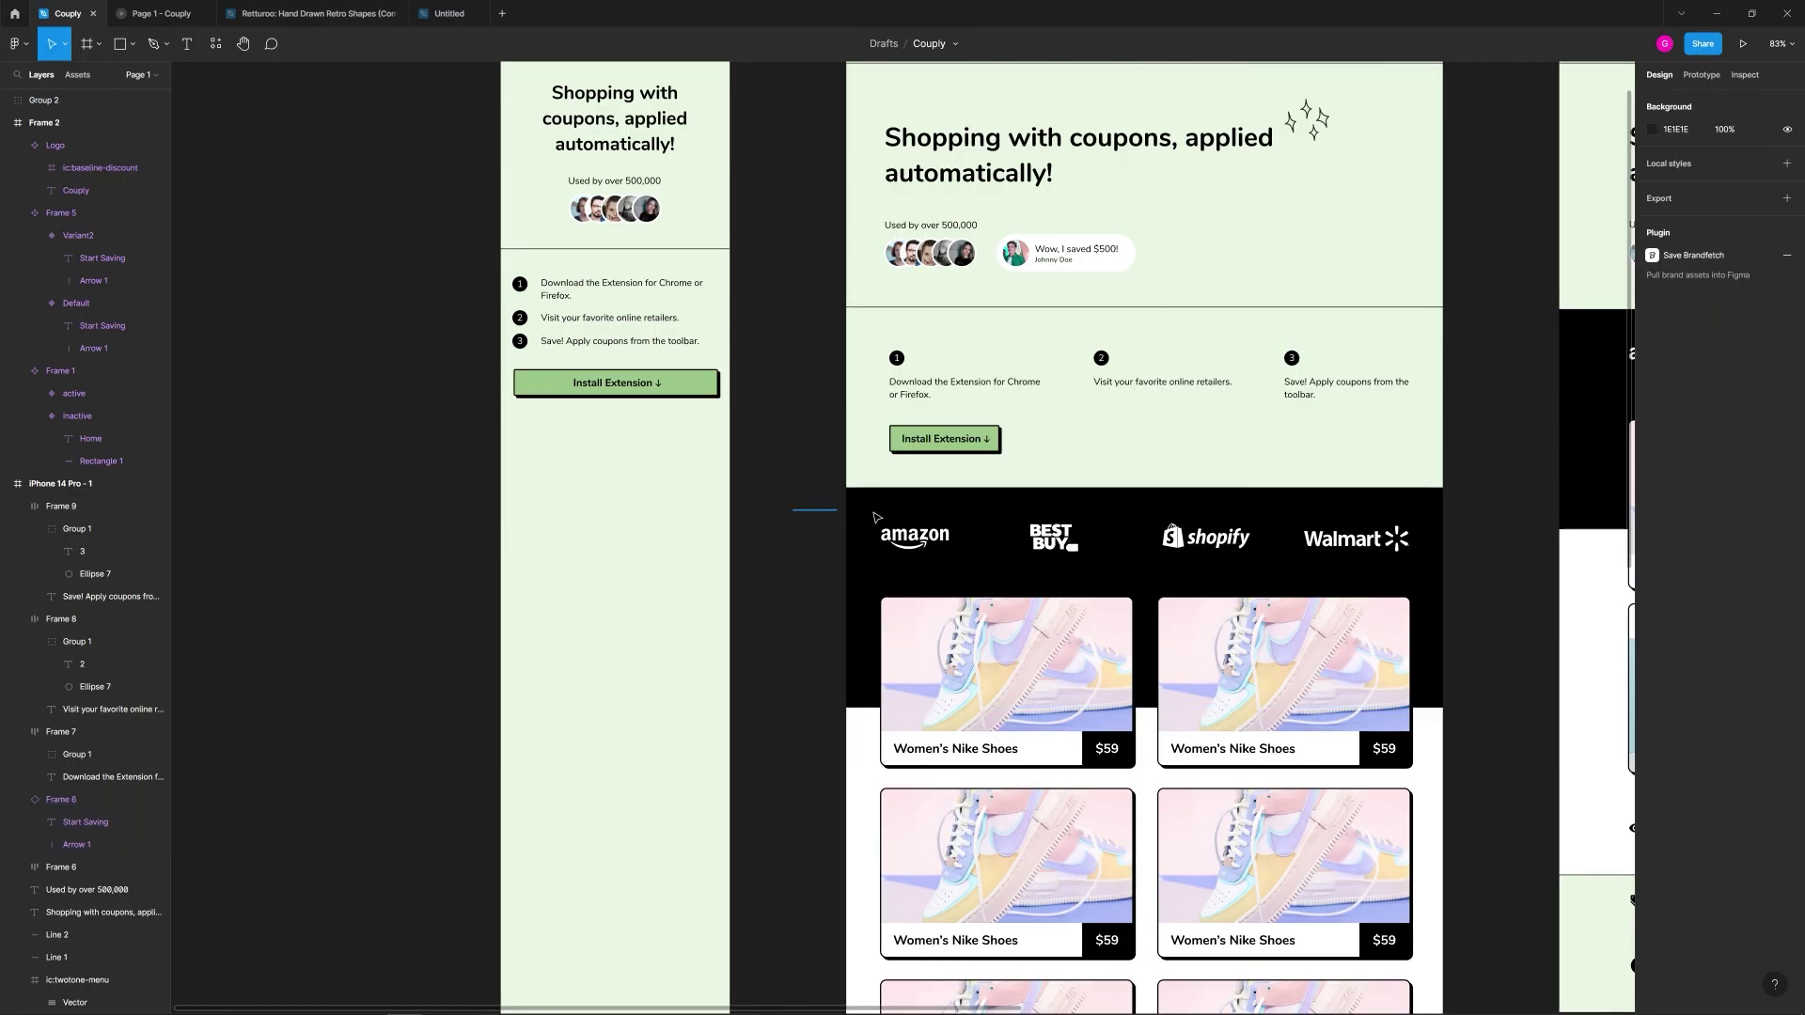
Step: Copy the iPad's black band with the Amazon and Best Buy logos below the iPhone's Install Extension button and narrow the band to 400
{"action": "left_click", "coordinate": [921, 511]}
{"action": "left_click_drag", "start_coordinate": [812, 504], "coordinate": [1096, 567]}
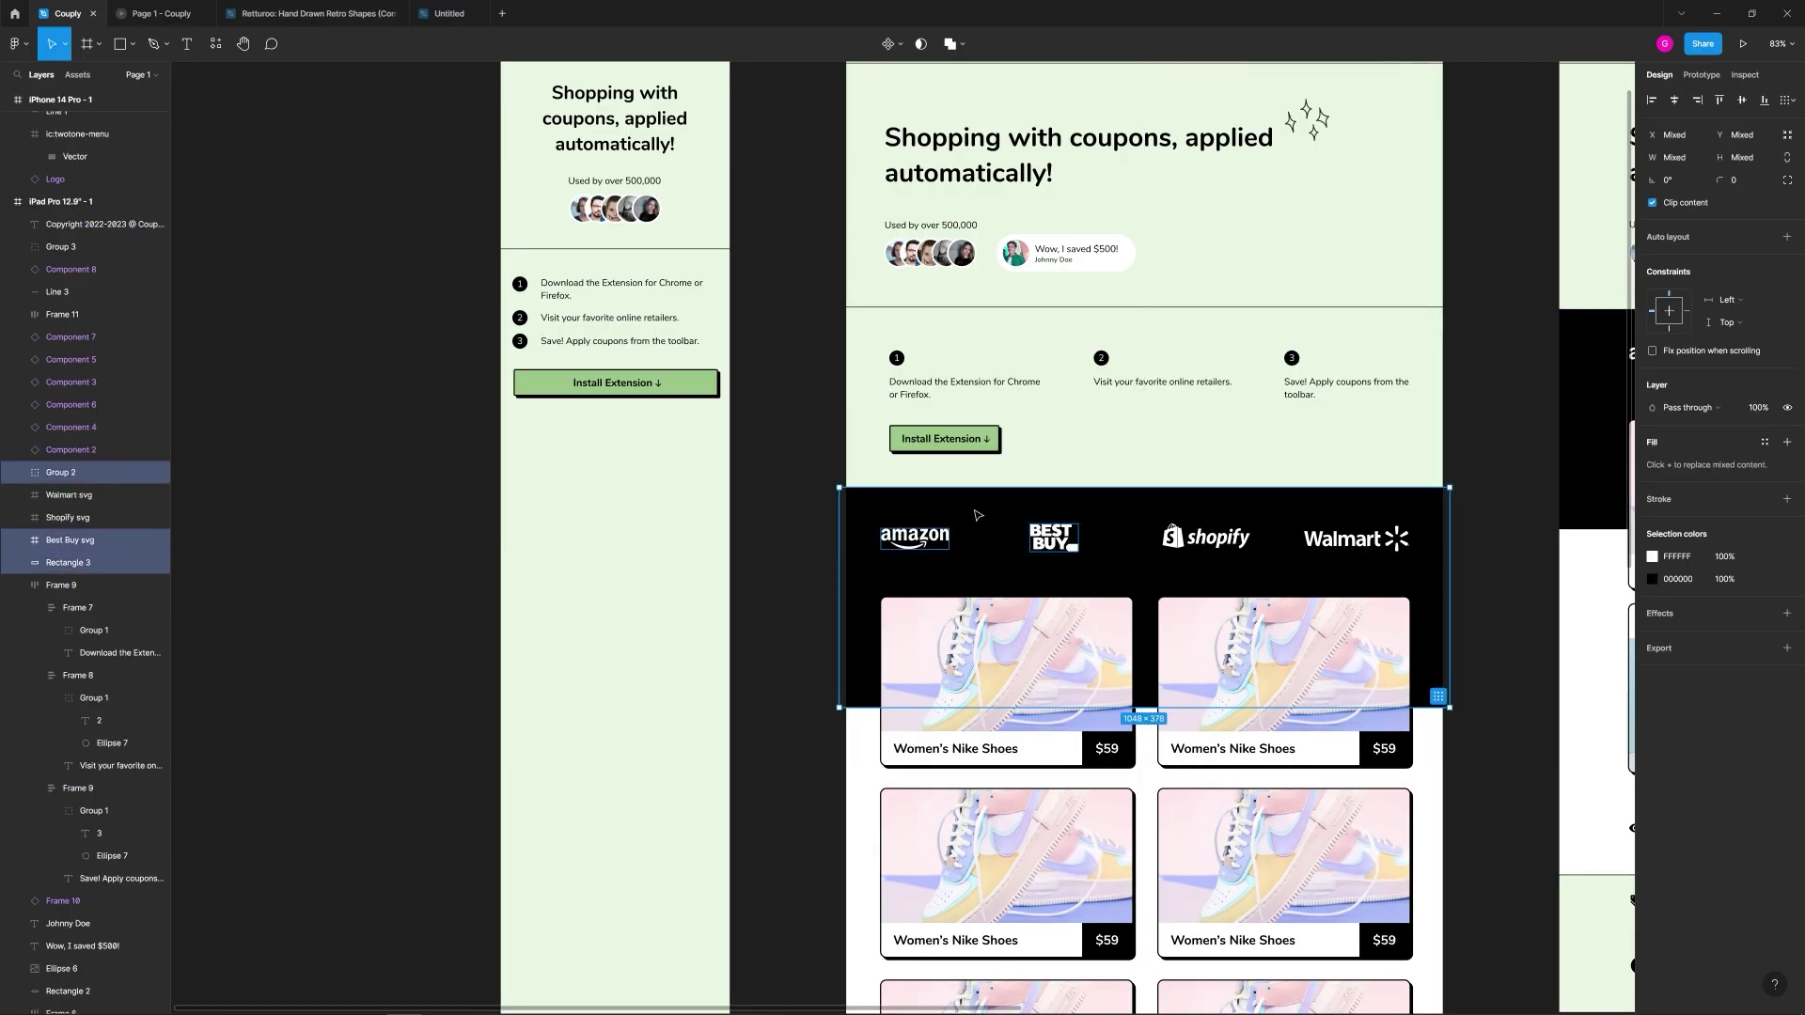
{"action": "left_click_drag", "start_coordinate": [978, 514], "coordinate": [604, 470]}
{"action": "left_click", "coordinate": [666, 583]}
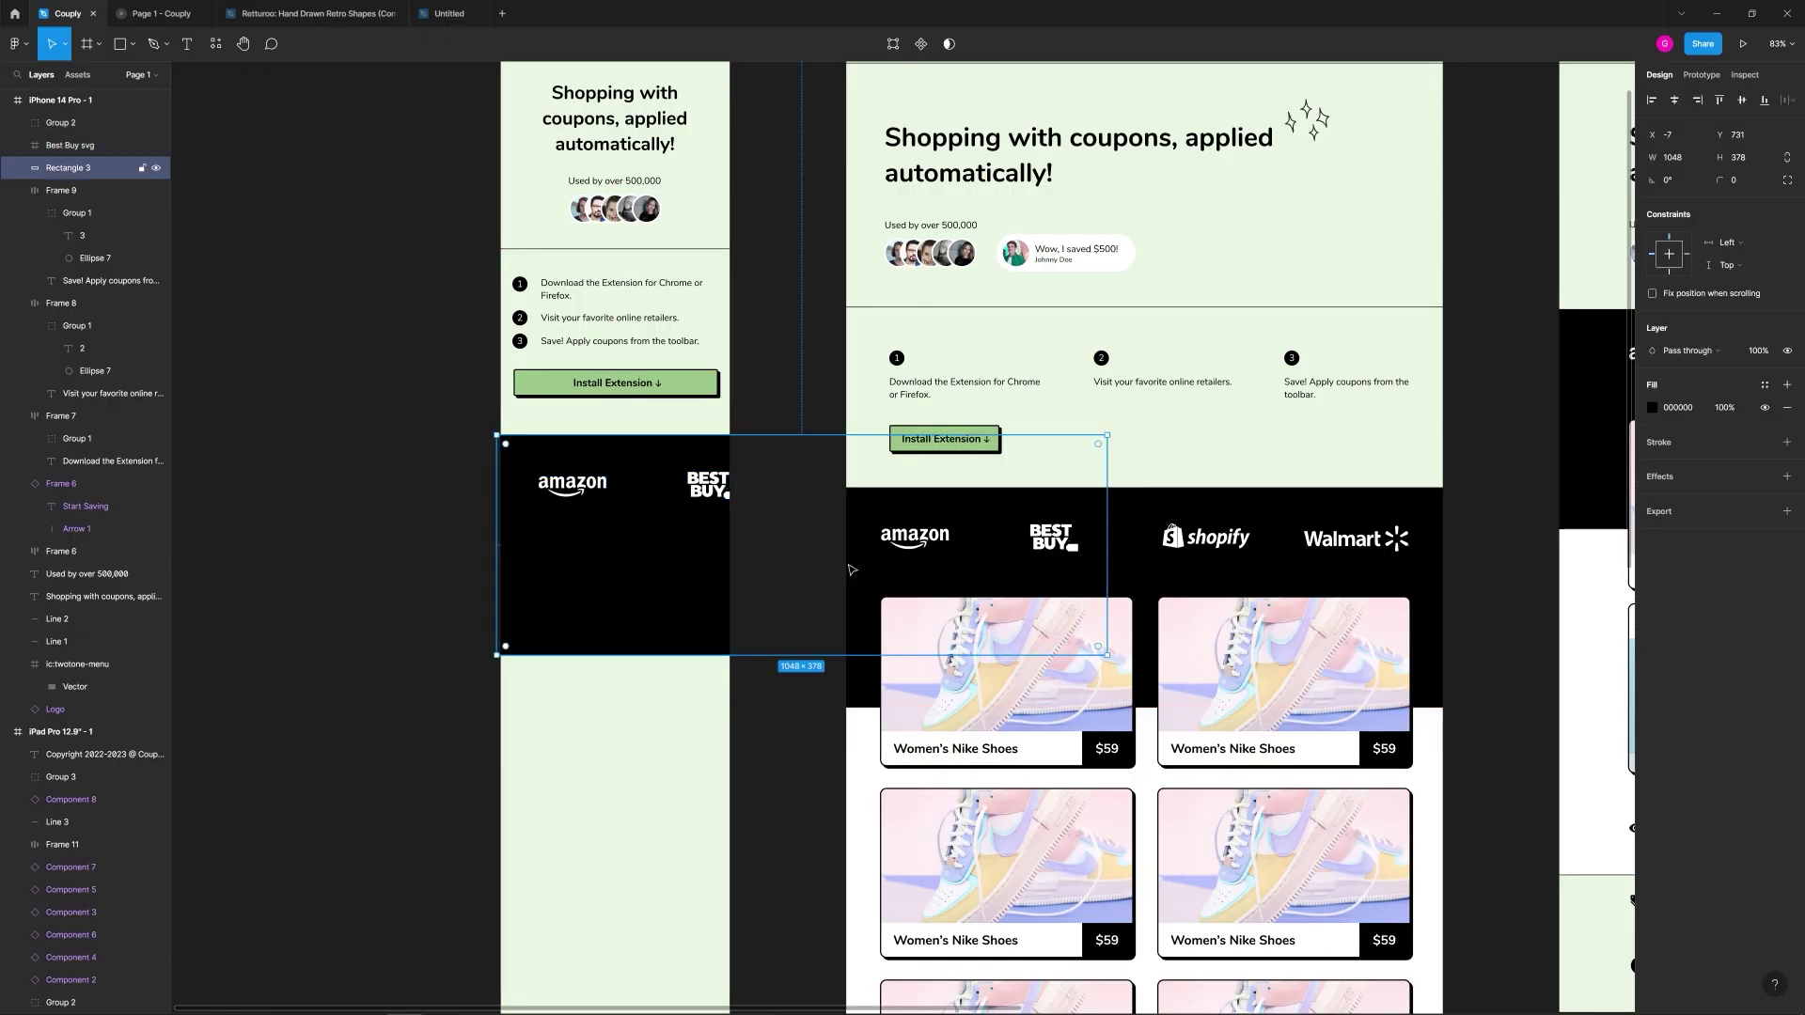
{"action": "left_click_drag", "start_coordinate": [1105, 534], "coordinate": [731, 533]}
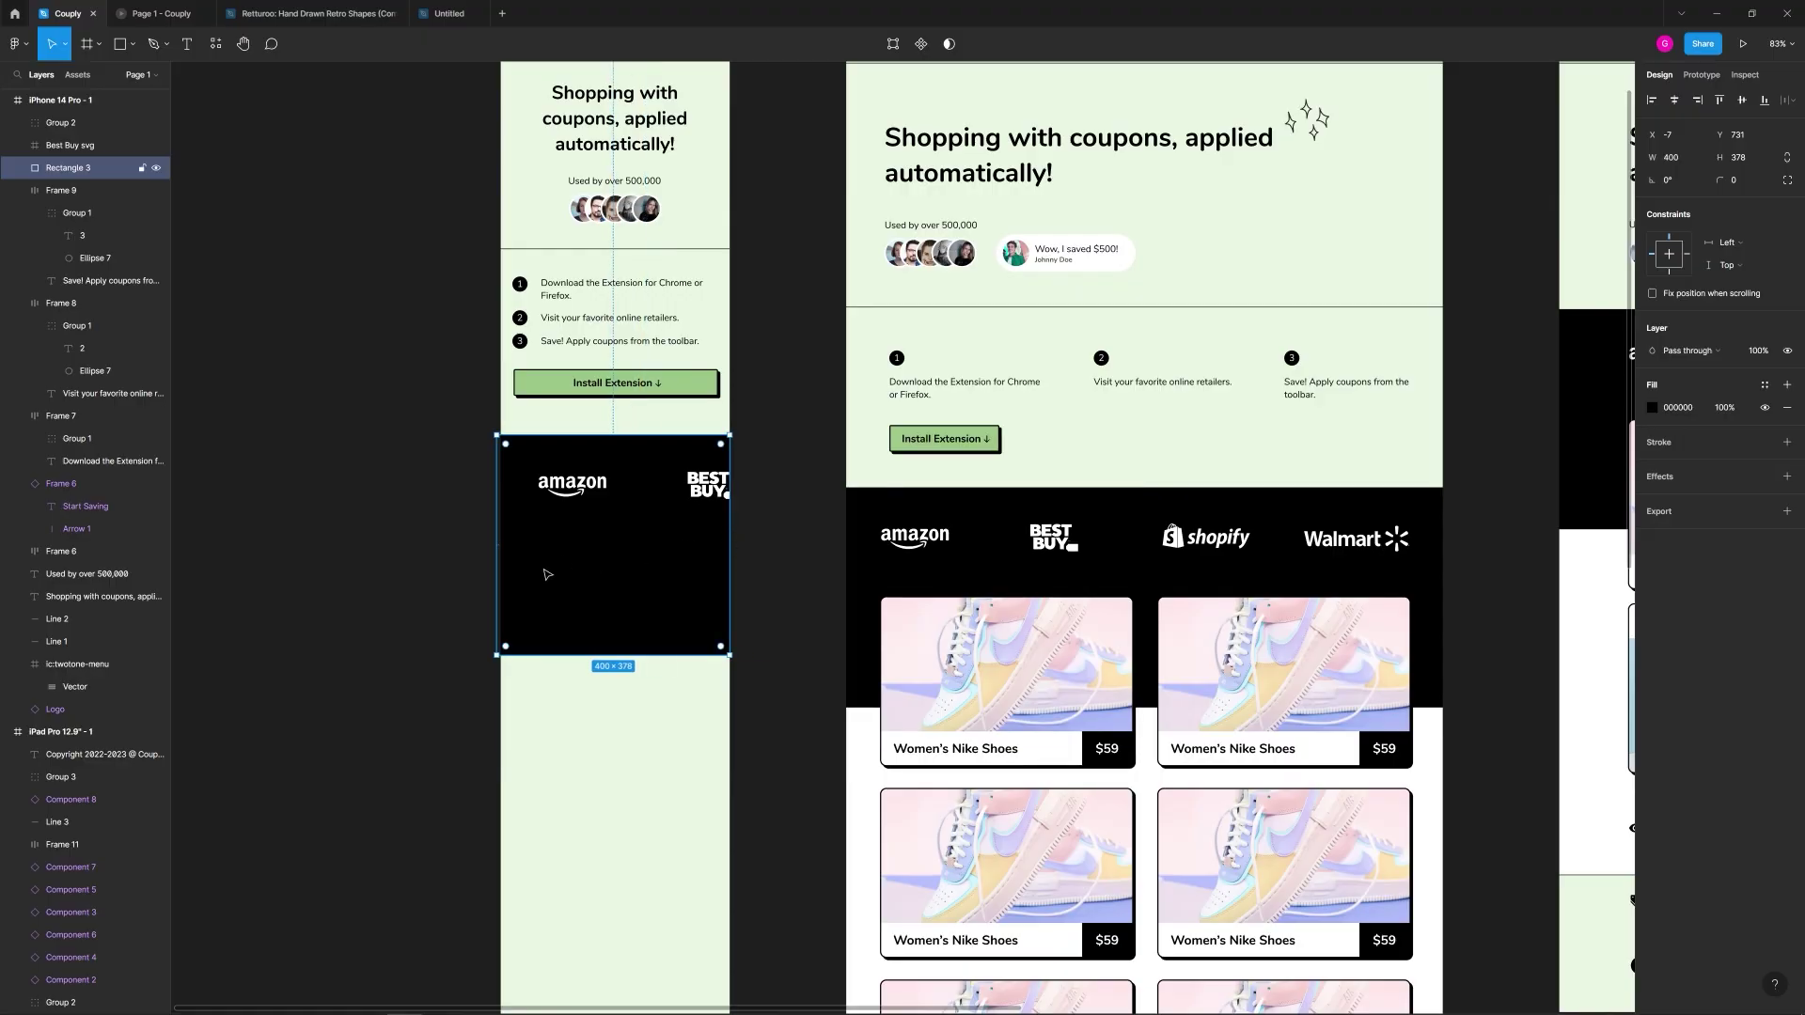
Step: Scale the Amazon and Best Buy logos down together so both fit inside the iPhone frame's black band
{"action": "scroll", "coordinate": [545, 572], "scroll_direction": "up", "scroll_amount": 3}
{"action": "left_click", "coordinate": [572, 483]}
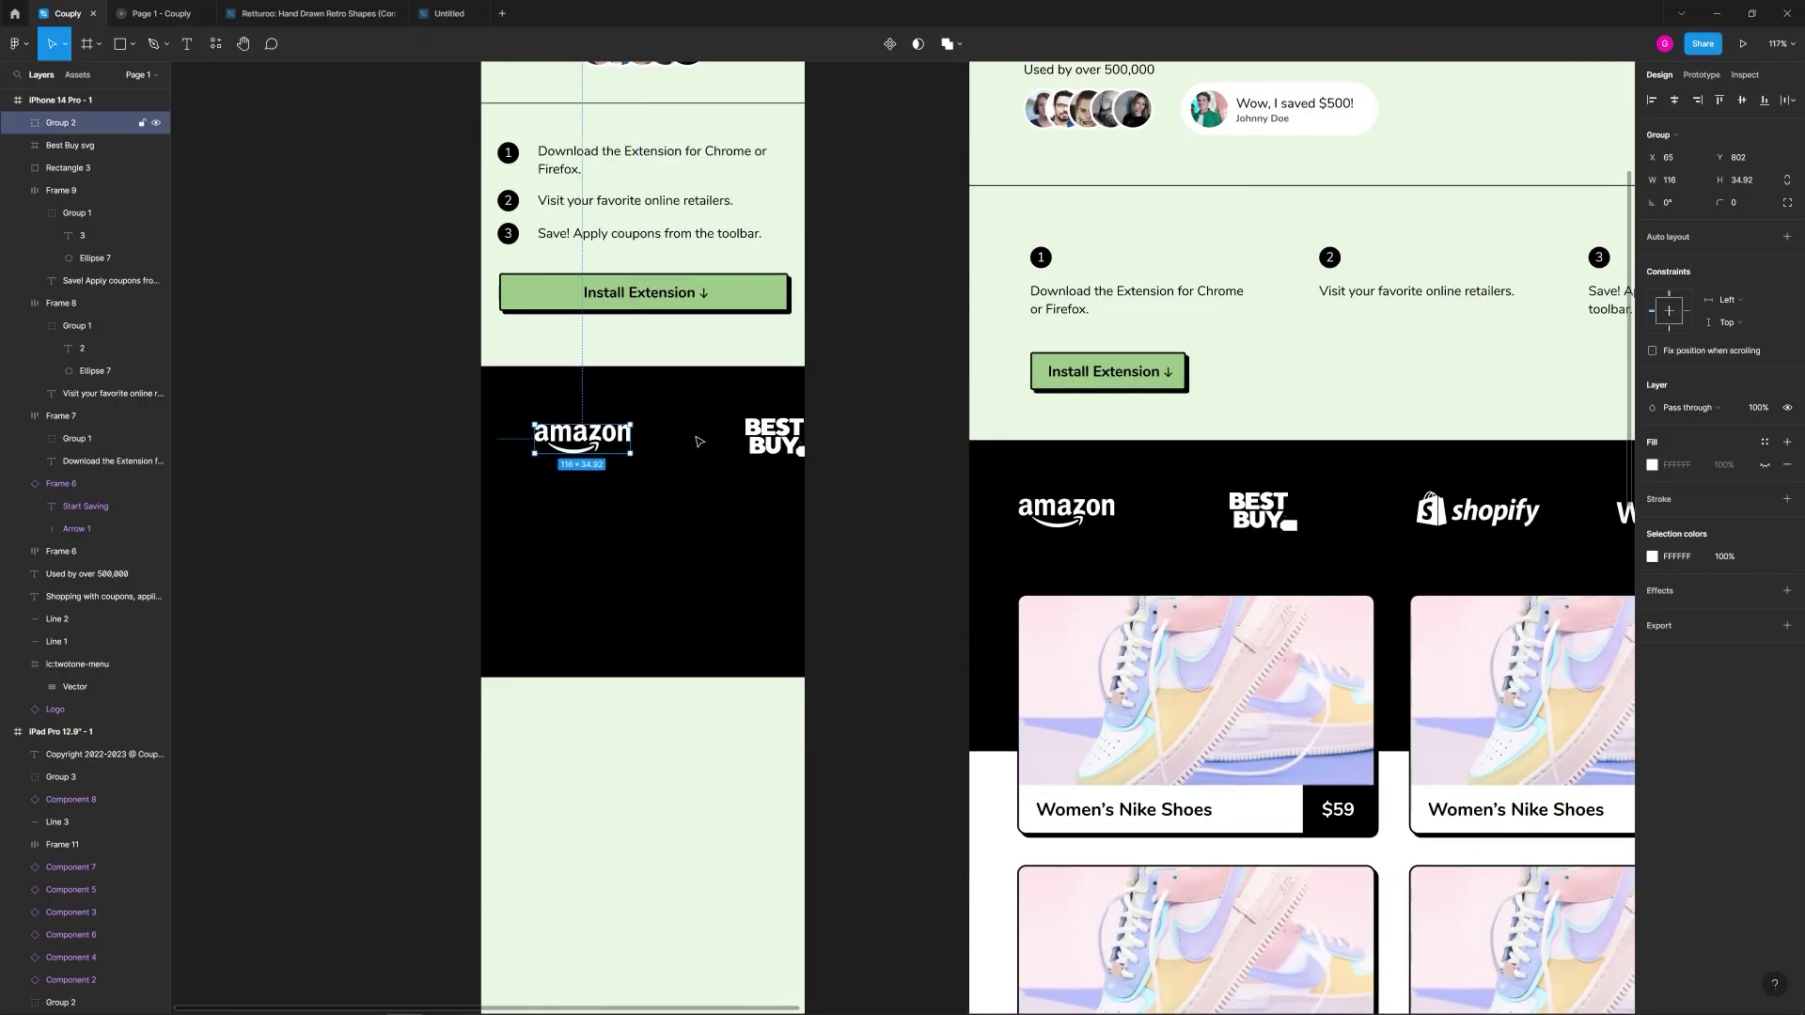
{"action": "left_click", "coordinate": [776, 437], "text": "shift"}
{"action": "left_click_drag", "start_coordinate": [813, 456], "coordinate": [734, 443]}
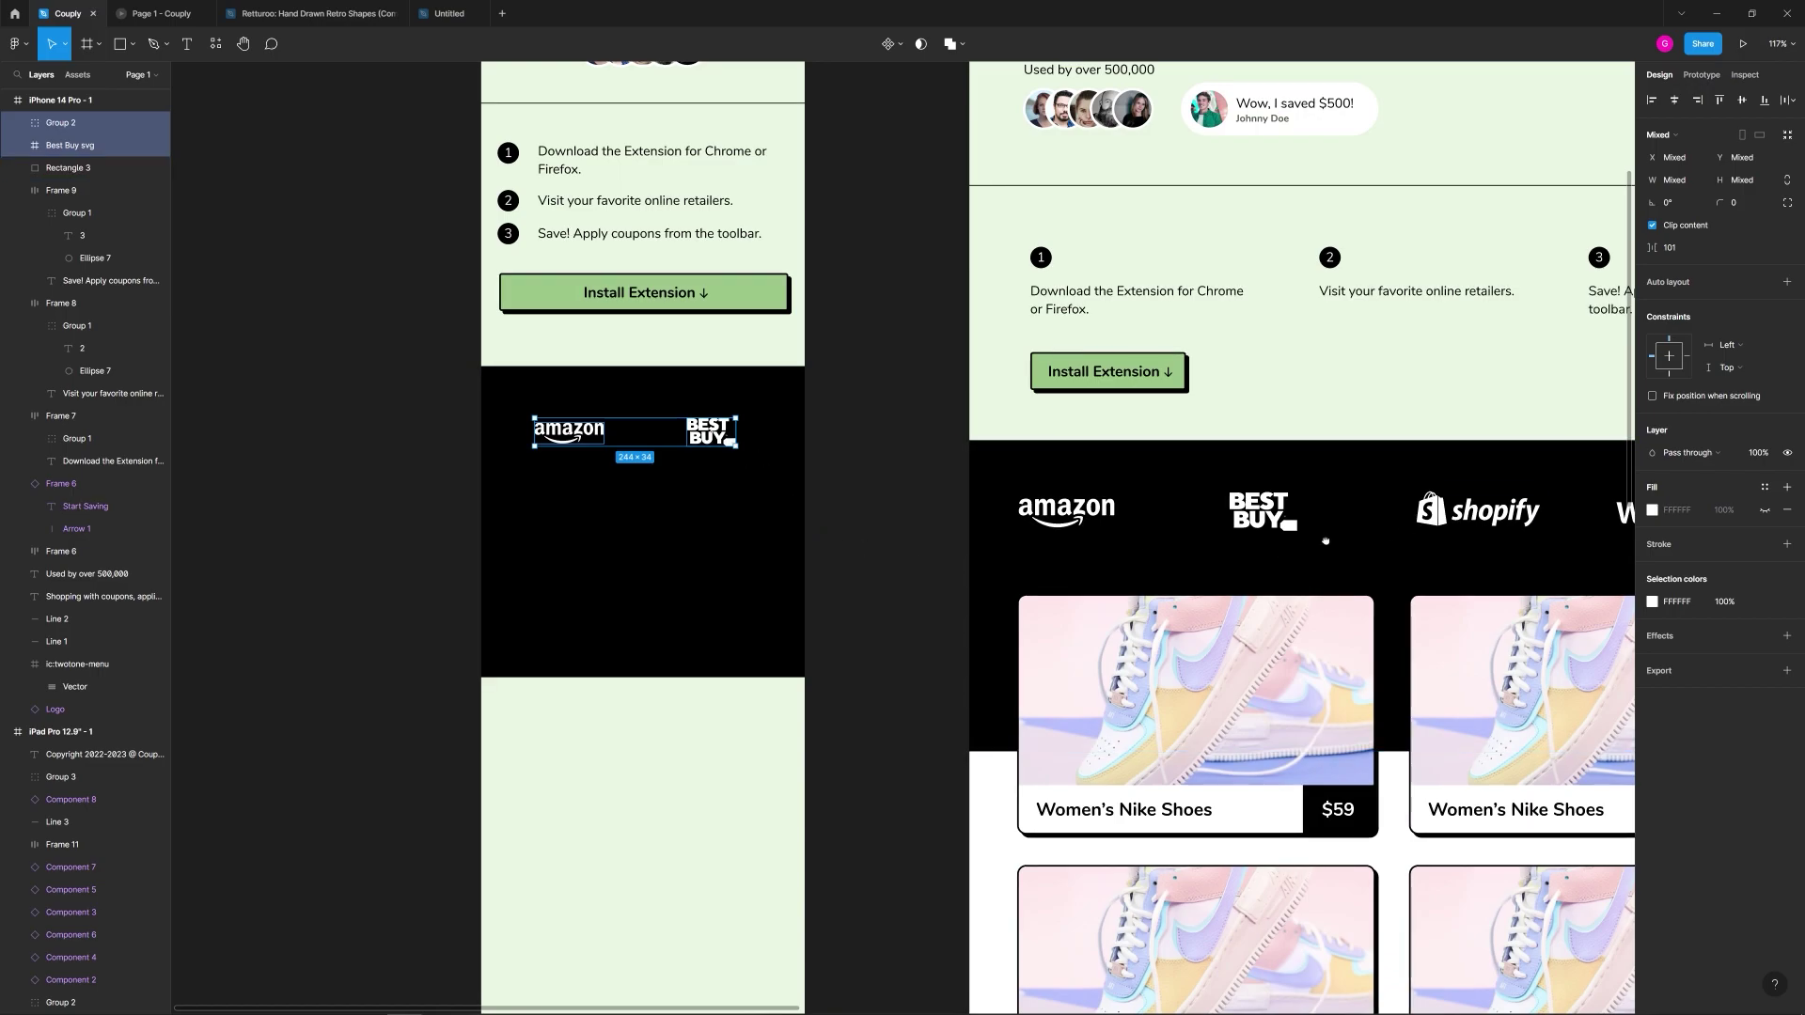
Step: Copy the Shopify and Walmart logos from the iPad frame and paste them into the iPhone frame
{"action": "scroll", "coordinate": [1284, 557], "scroll_direction": "right", "scroll_amount": 5}
{"action": "left_click", "coordinate": [1123, 508]}
{"action": "left_click", "coordinate": [1288, 513], "text": "shift"}
{"action": "key", "text": "ctrl+c"}
{"action": "left_click", "coordinate": [471, 511]}
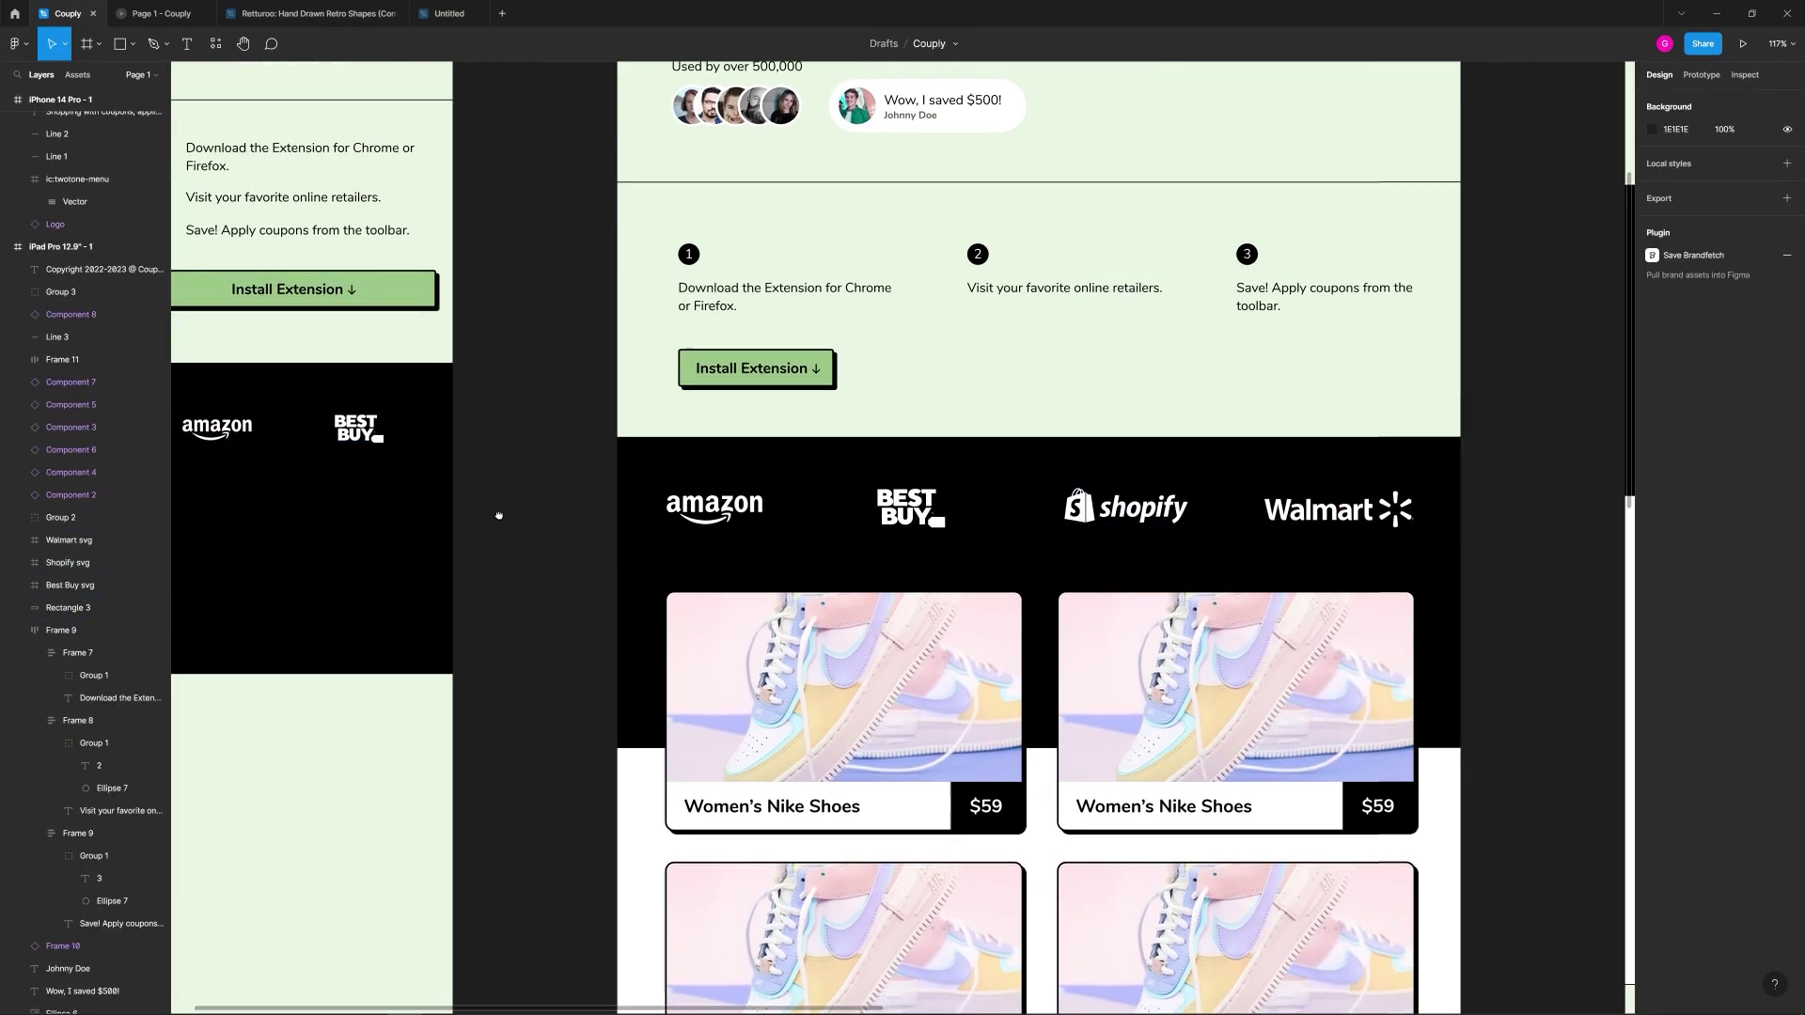
{"action": "scroll", "coordinate": [470, 511], "scroll_direction": "left", "scroll_amount": 7}
{"action": "left_click", "coordinate": [717, 548]}
{"action": "key", "text": "ctrl+v"}
Step: Place the pasted Shopify and Walmart logos below the Amazon and Best Buy logos and scale them down to fit the black band
{"action": "left_click_drag", "start_coordinate": [831, 155], "coordinate": [850, 910]}
{"action": "scroll", "coordinate": [851, 910], "scroll_direction": "down", "scroll_amount": 5}
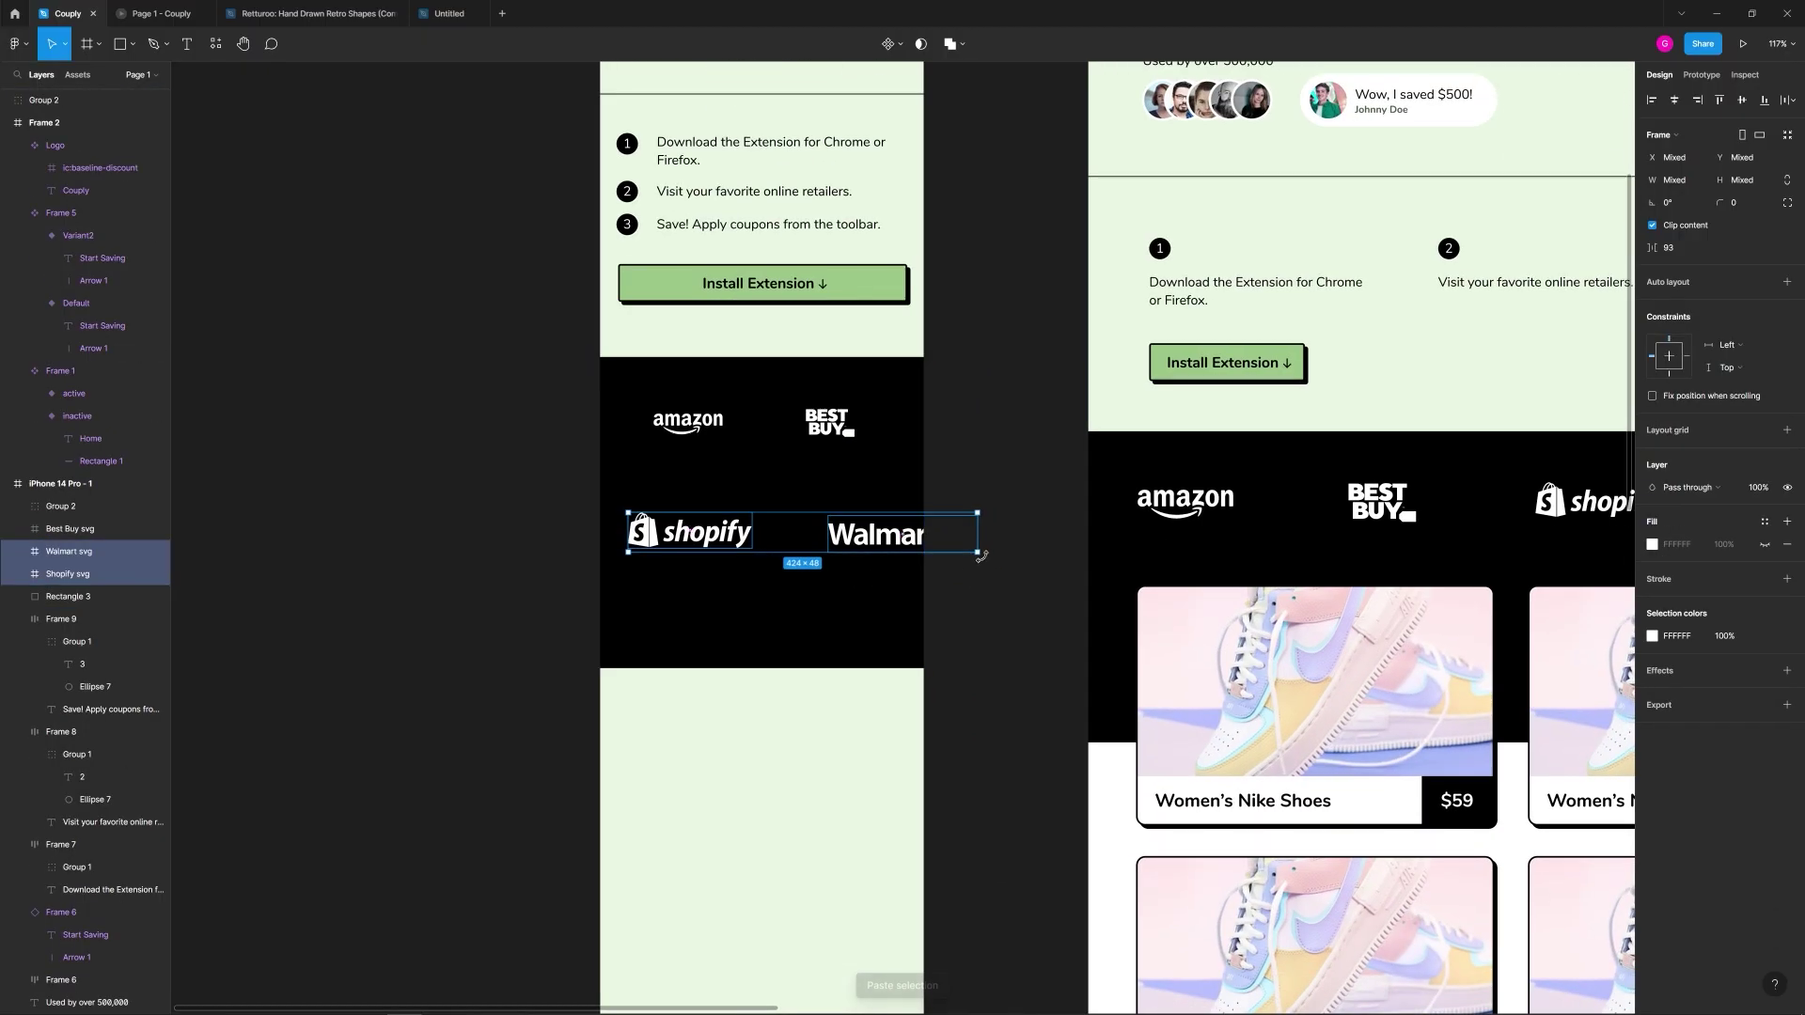
{"action": "left_click_drag", "start_coordinate": [946, 548], "coordinate": [831, 485]}
{"action": "left_click", "coordinate": [1018, 506]}
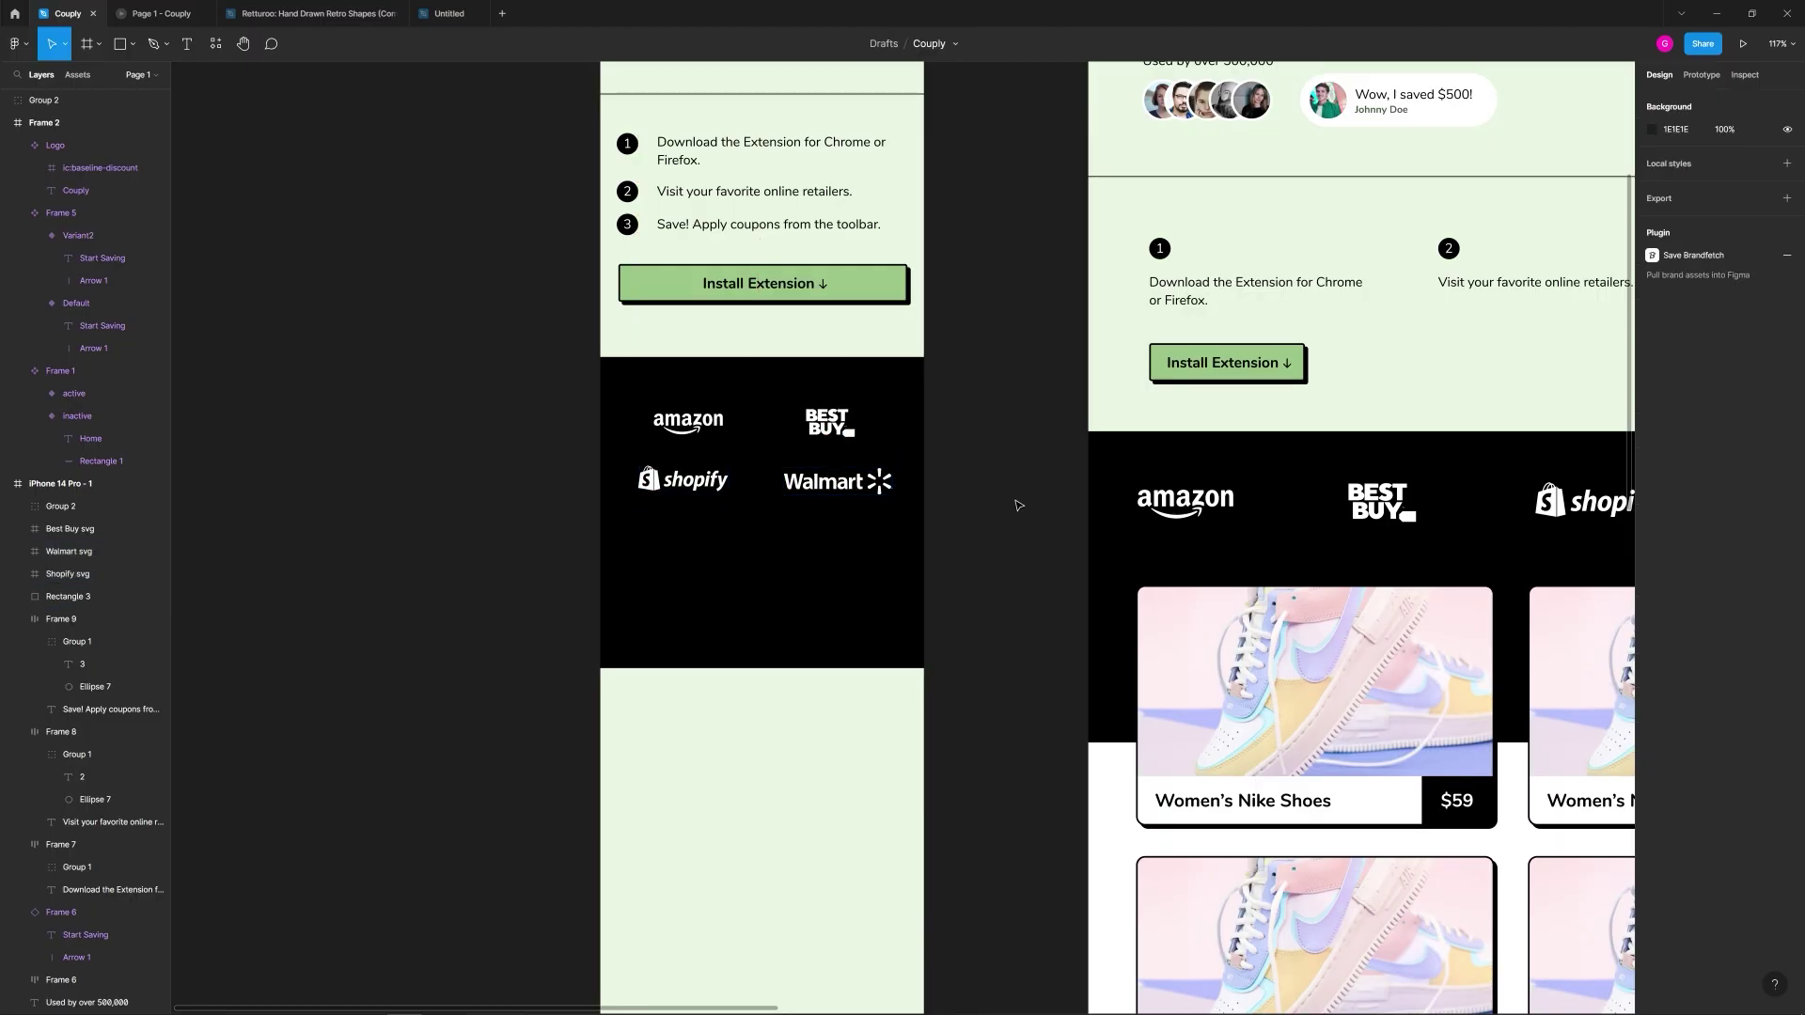
Step: Copy the iPad's first Women's Nike Shoes card onto the iPhone frame at X 39, Y 973, overlapping the black band's lower edge
{"action": "left_click", "coordinate": [884, 588]}
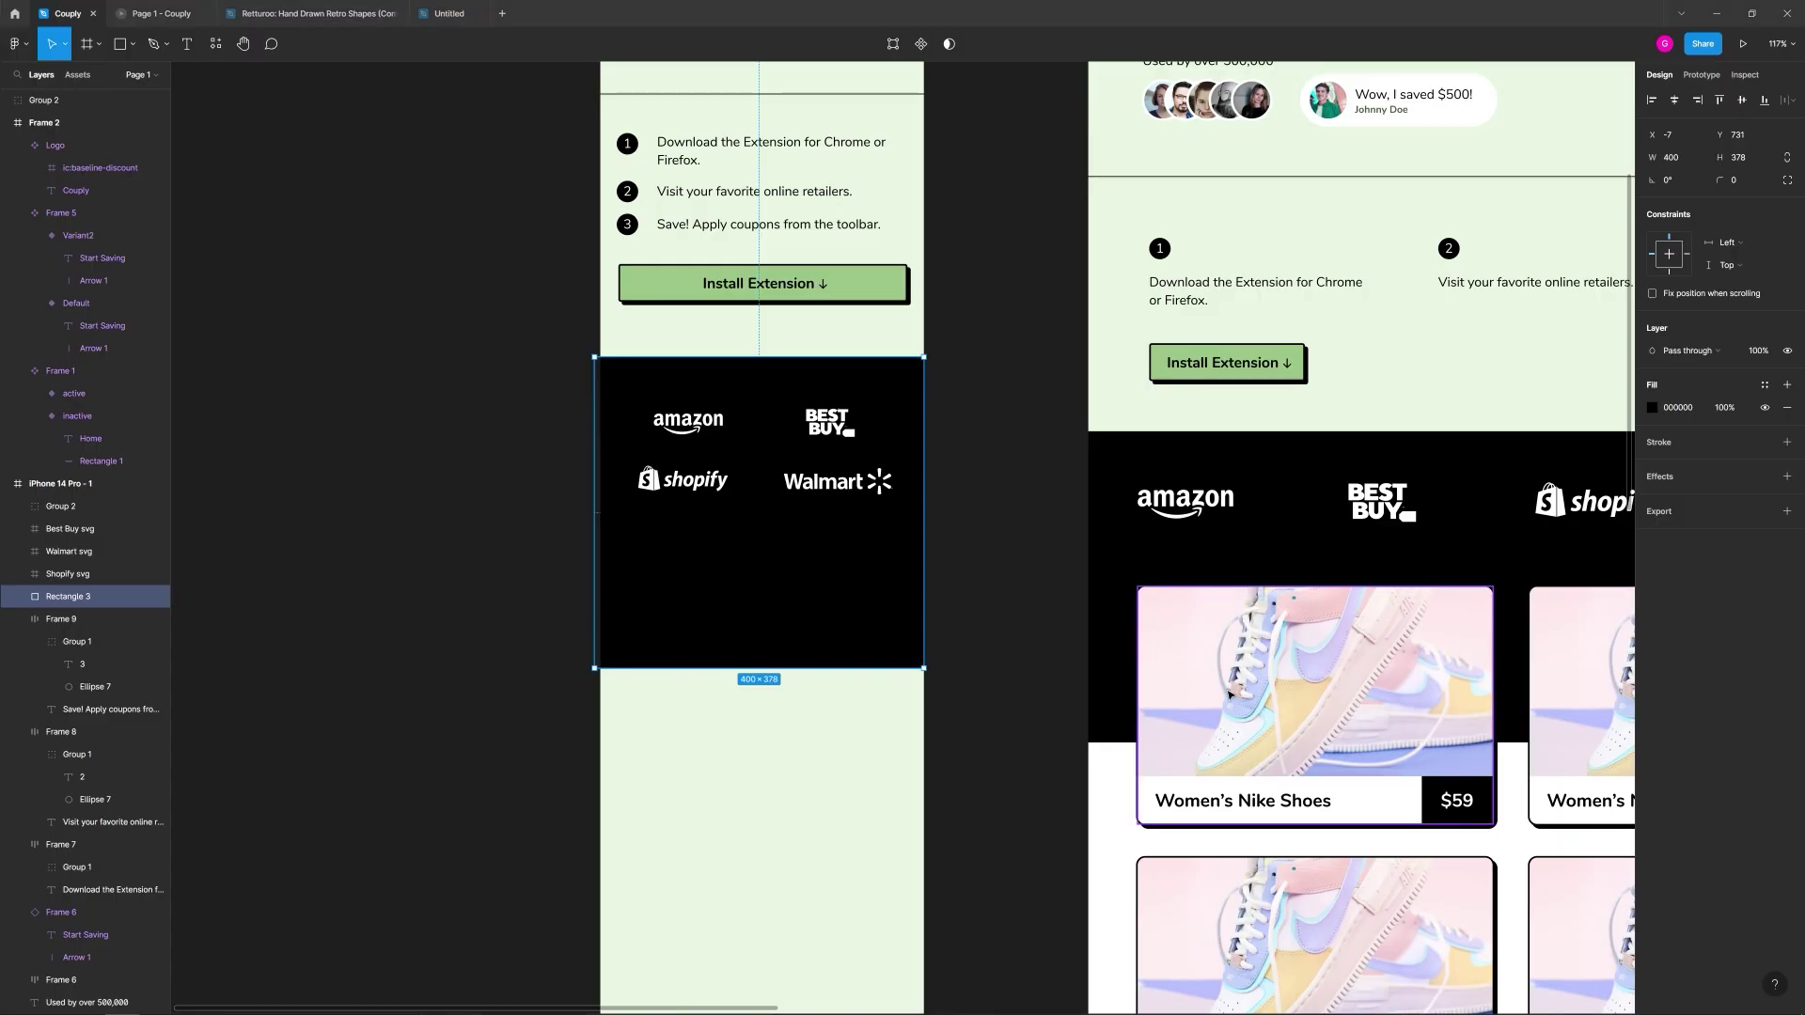
{"action": "left_click", "coordinate": [1242, 710]}
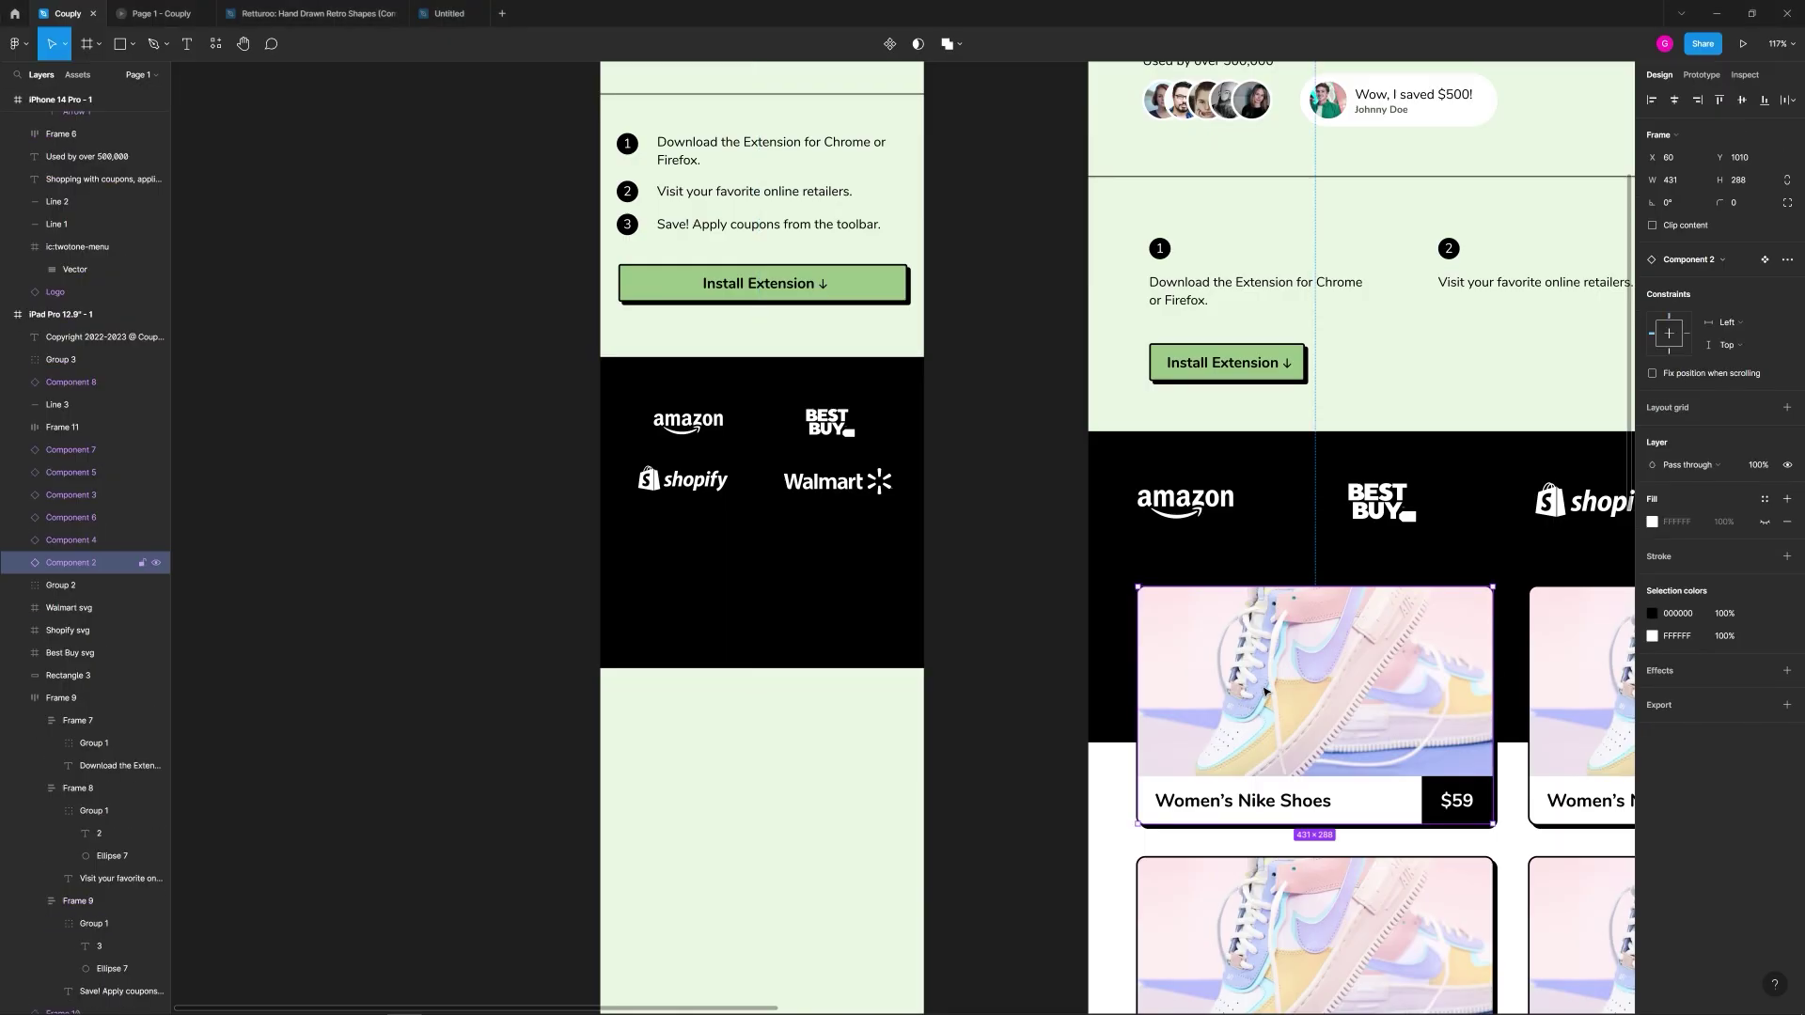
{"action": "left_click_drag", "start_coordinate": [1285, 691], "coordinate": [780, 663]}
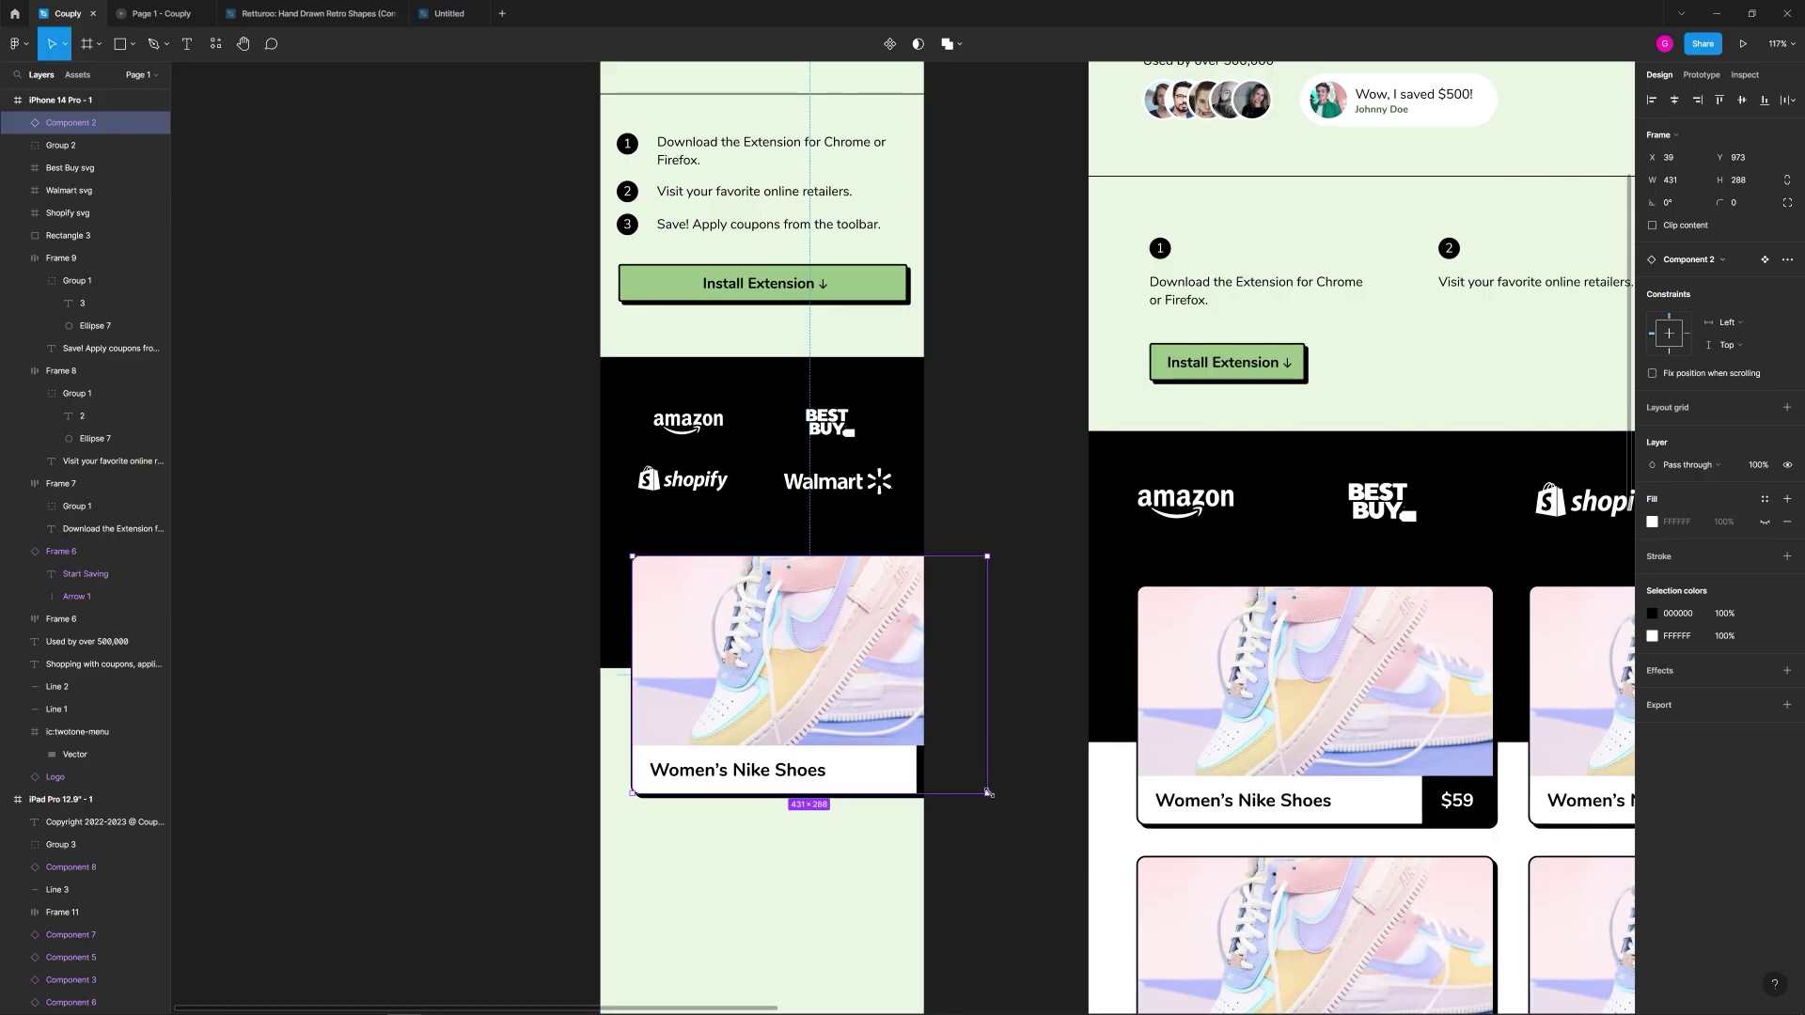
Step: Narrow the iPhone frame's Women's Nike Shoes card to 334 wide, keeping its height at 288
{"action": "left_click_drag", "start_coordinate": [987, 792], "coordinate": [904, 781]}
{"action": "key", "text": "ctrl+z"}
{"action": "left_click_drag", "start_coordinate": [988, 733], "coordinate": [909, 741]}
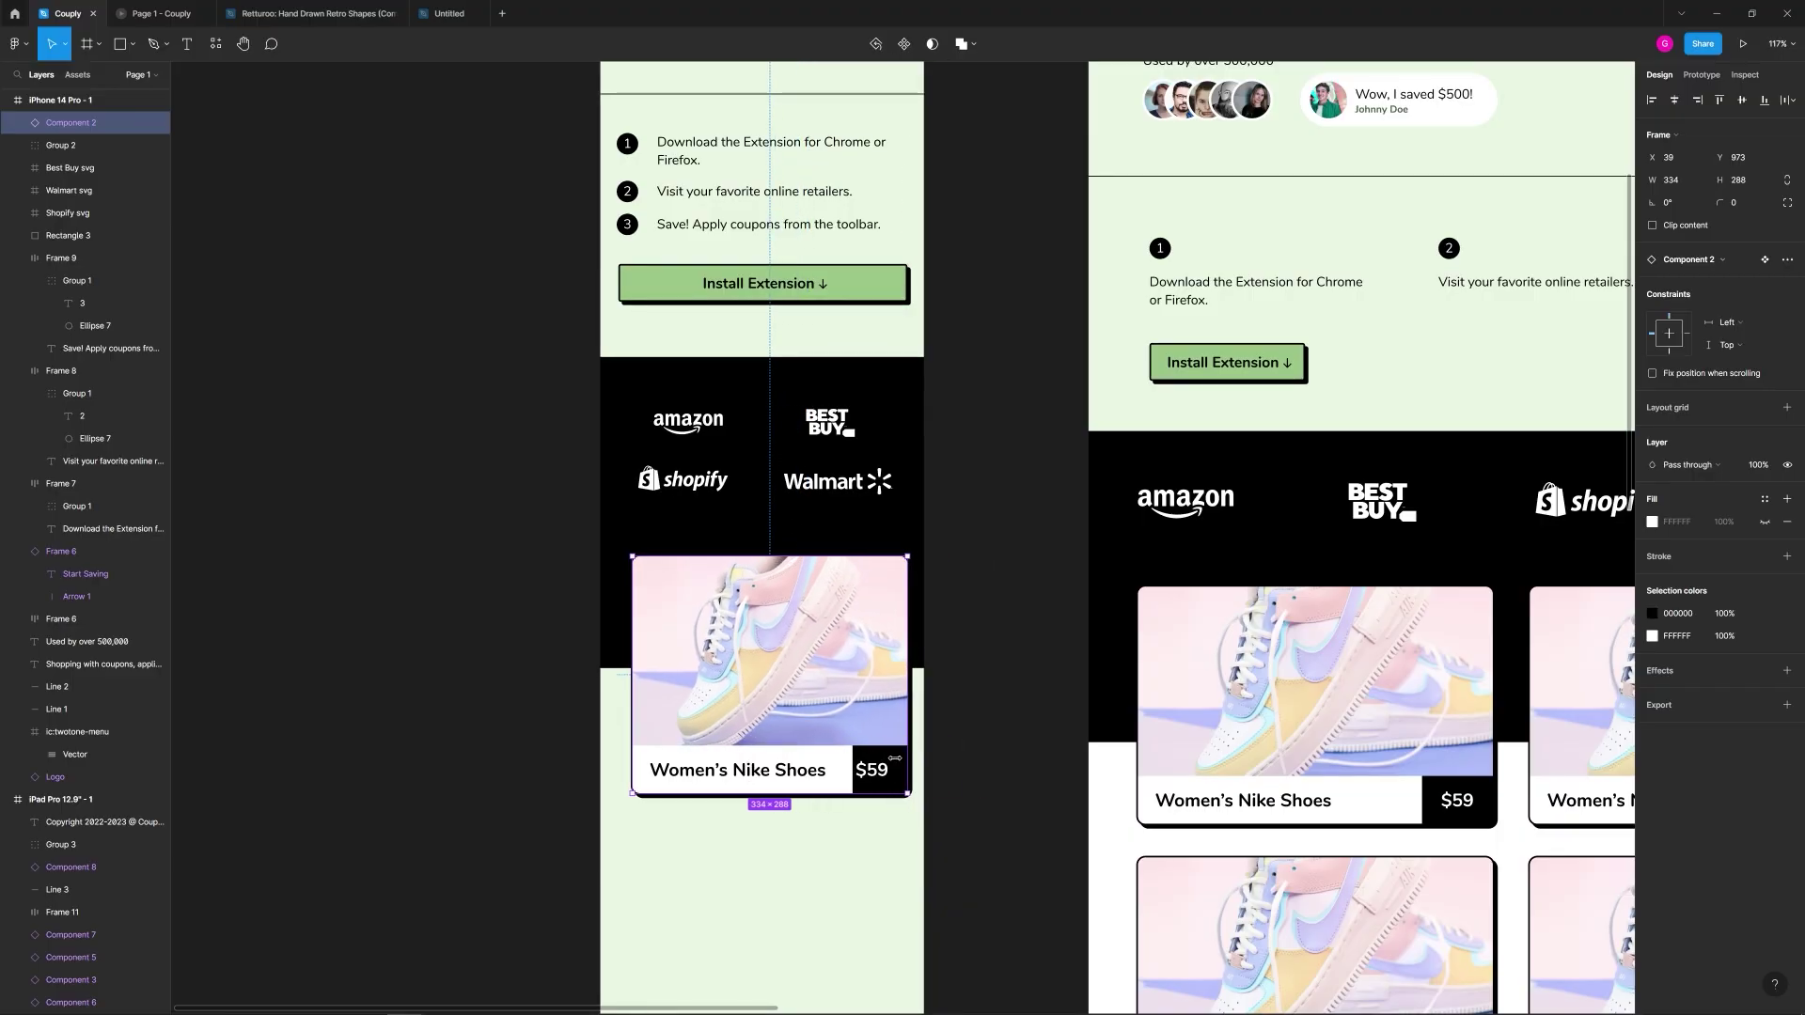
Step: Inspect the $59 price text and its constraints inside the iPhone frame's Women's Nike Shoes card
{"action": "scroll", "coordinate": [842, 858], "scroll_direction": "up", "scroll_amount": 5}
{"action": "scroll", "coordinate": [874, 714], "scroll_direction": "down", "scroll_amount": 1}
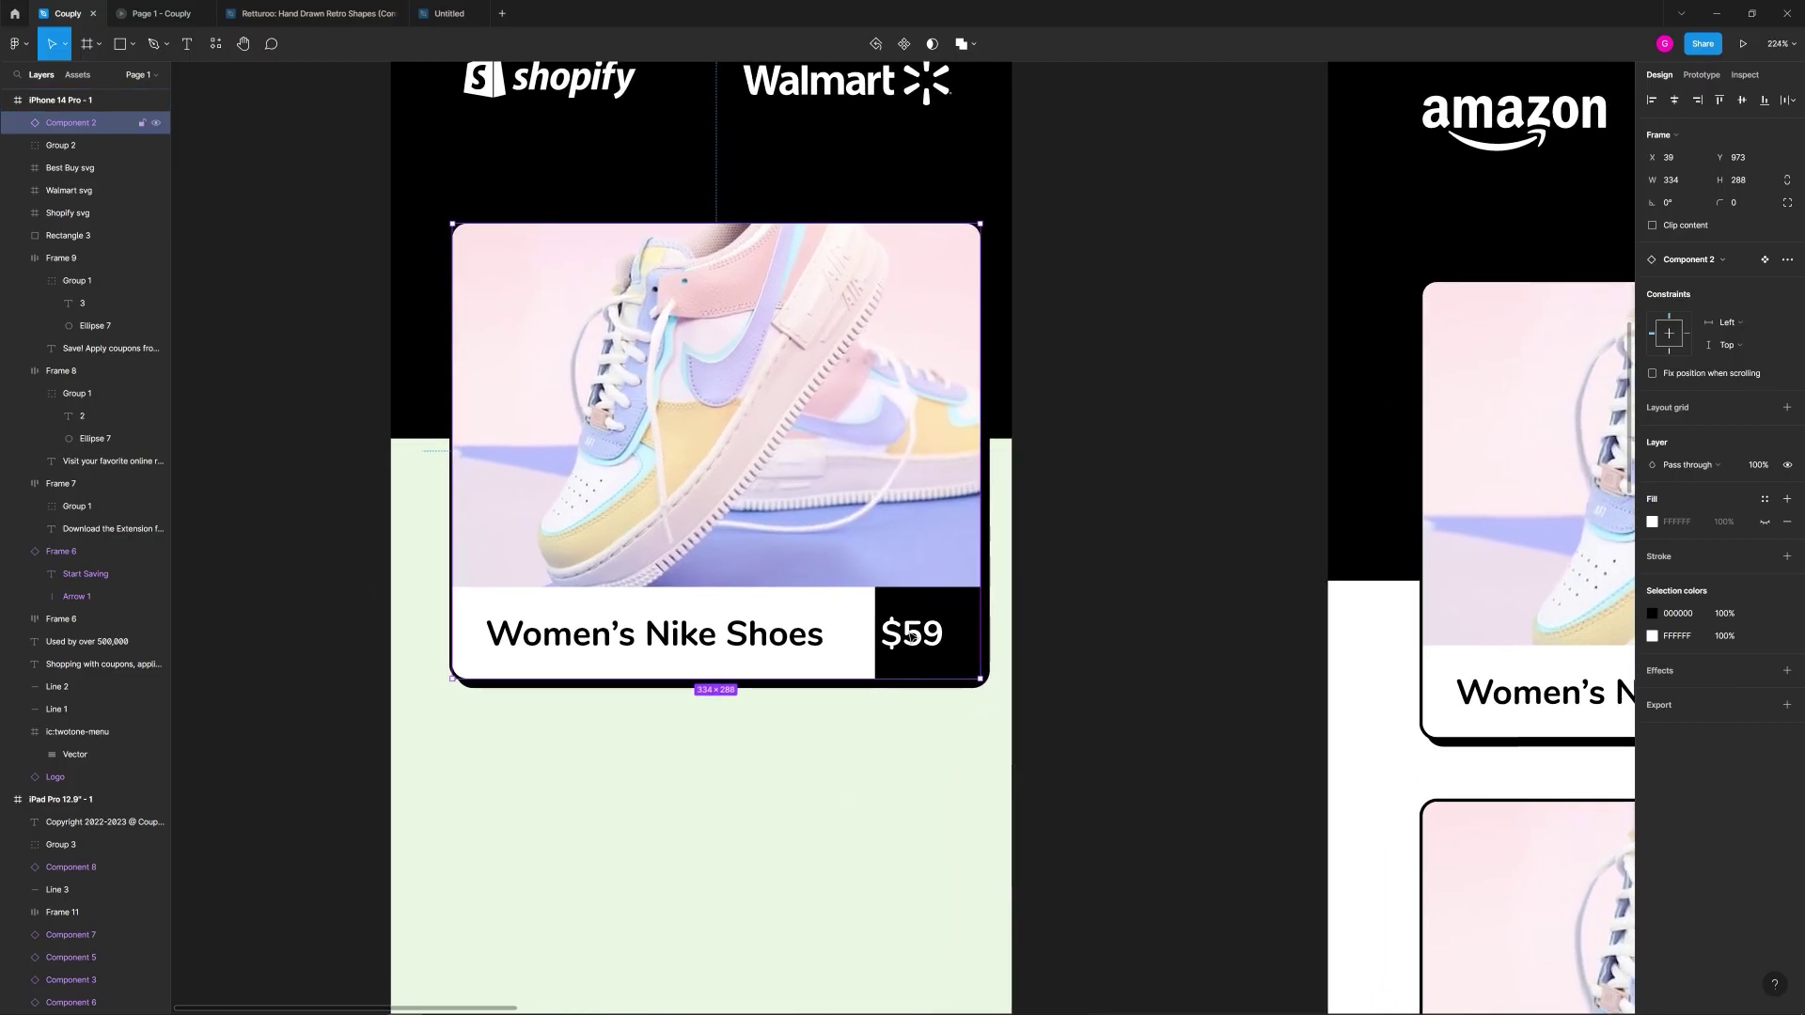
{"action": "double_click", "coordinate": [907, 642]}
{"action": "double_click", "coordinate": [920, 642]}
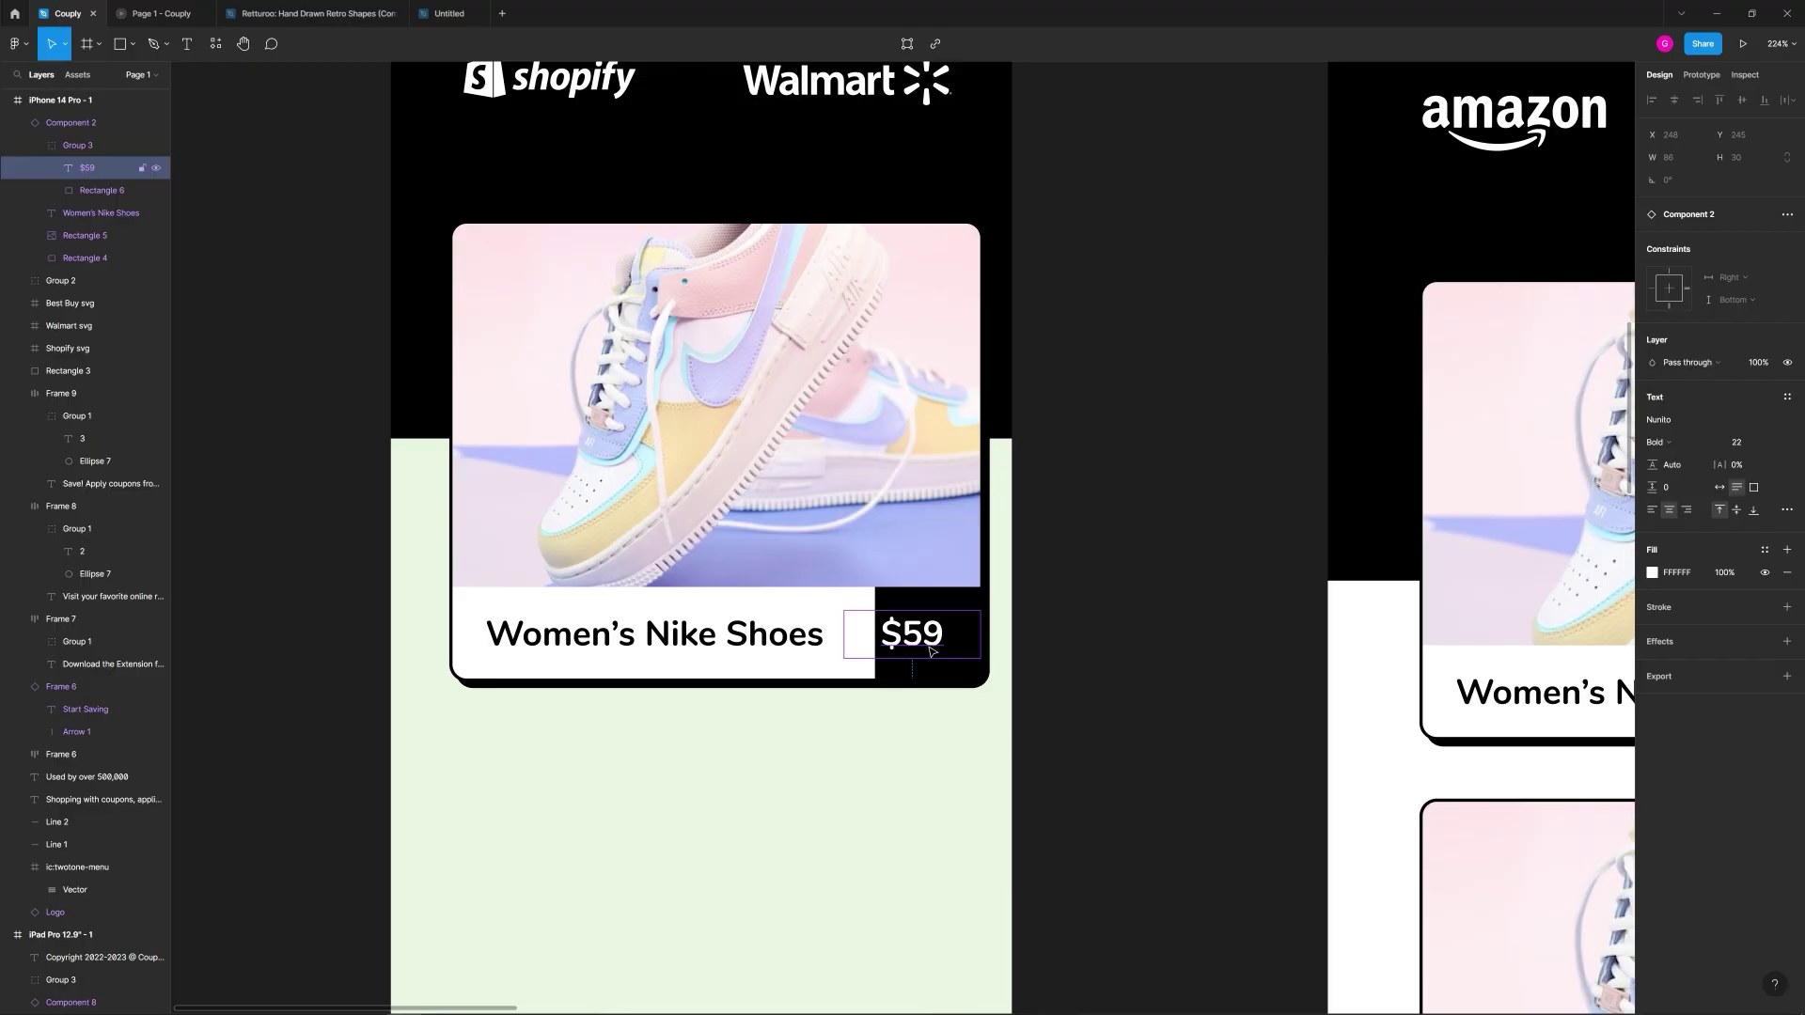
{"action": "scroll", "coordinate": [928, 651], "scroll_direction": "up", "scroll_amount": 5}
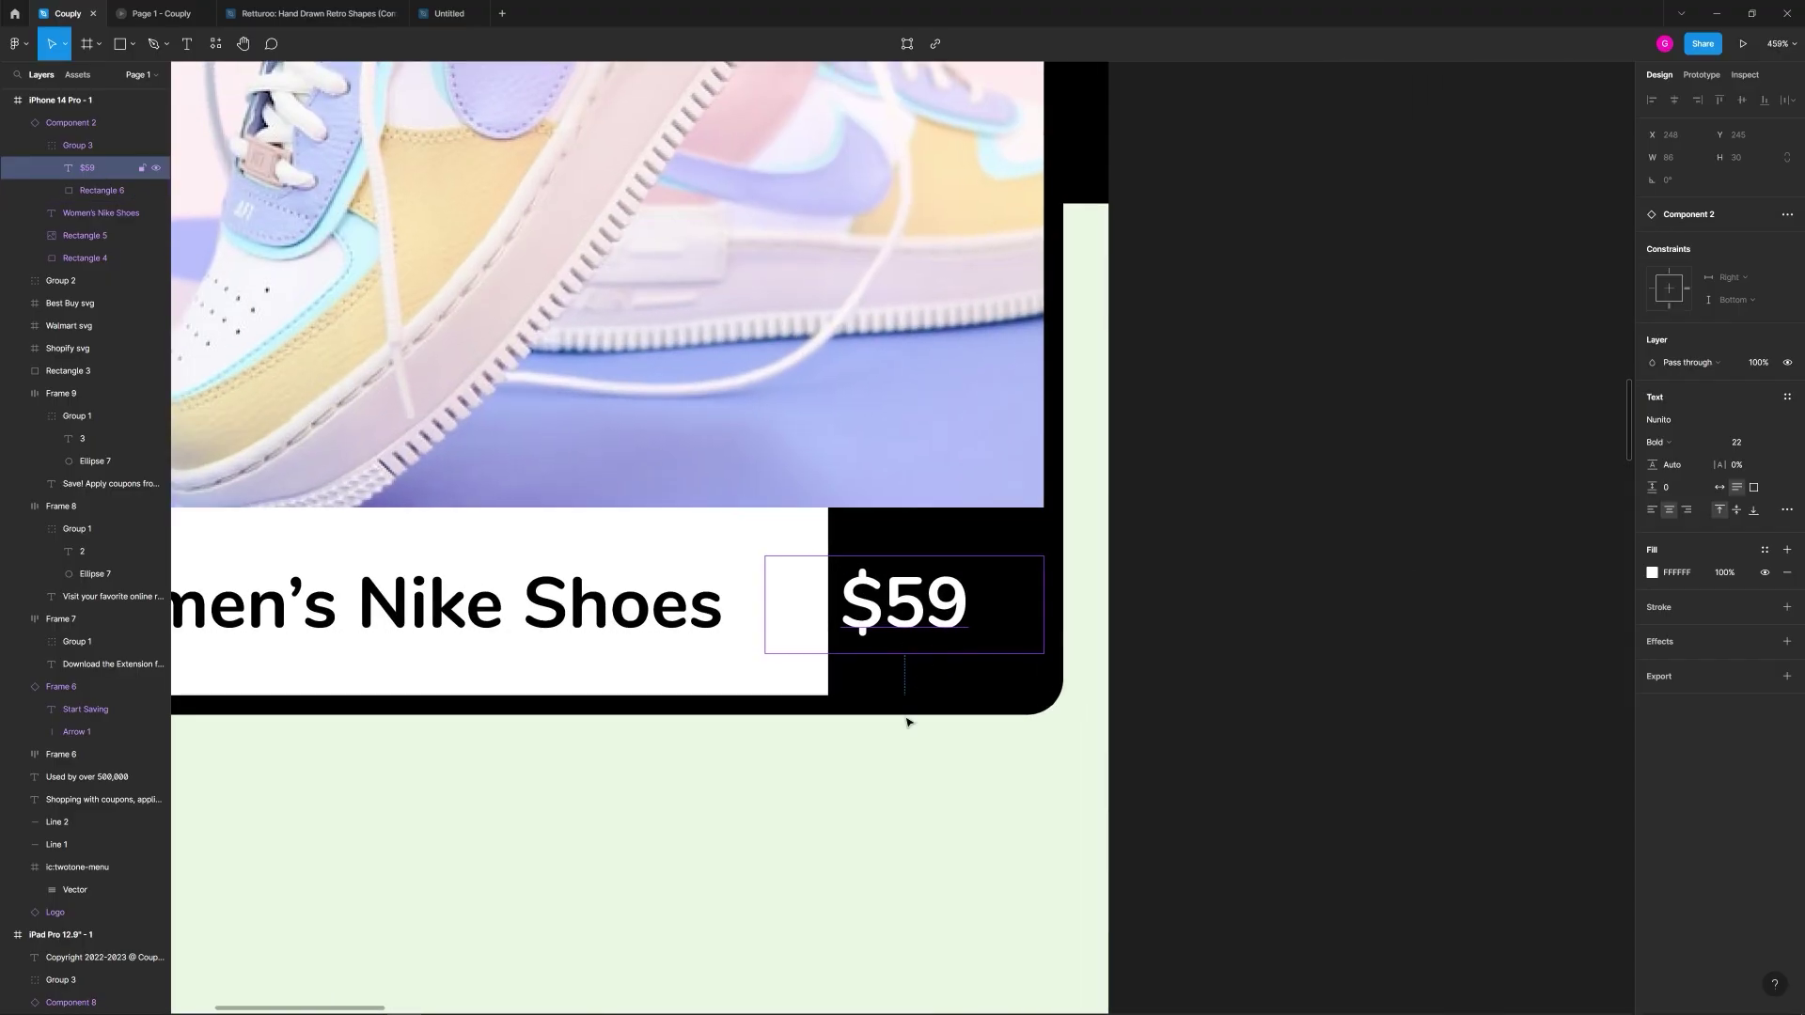
{"action": "scroll", "coordinate": [950, 691], "scroll_direction": "down", "scroll_amount": 12}
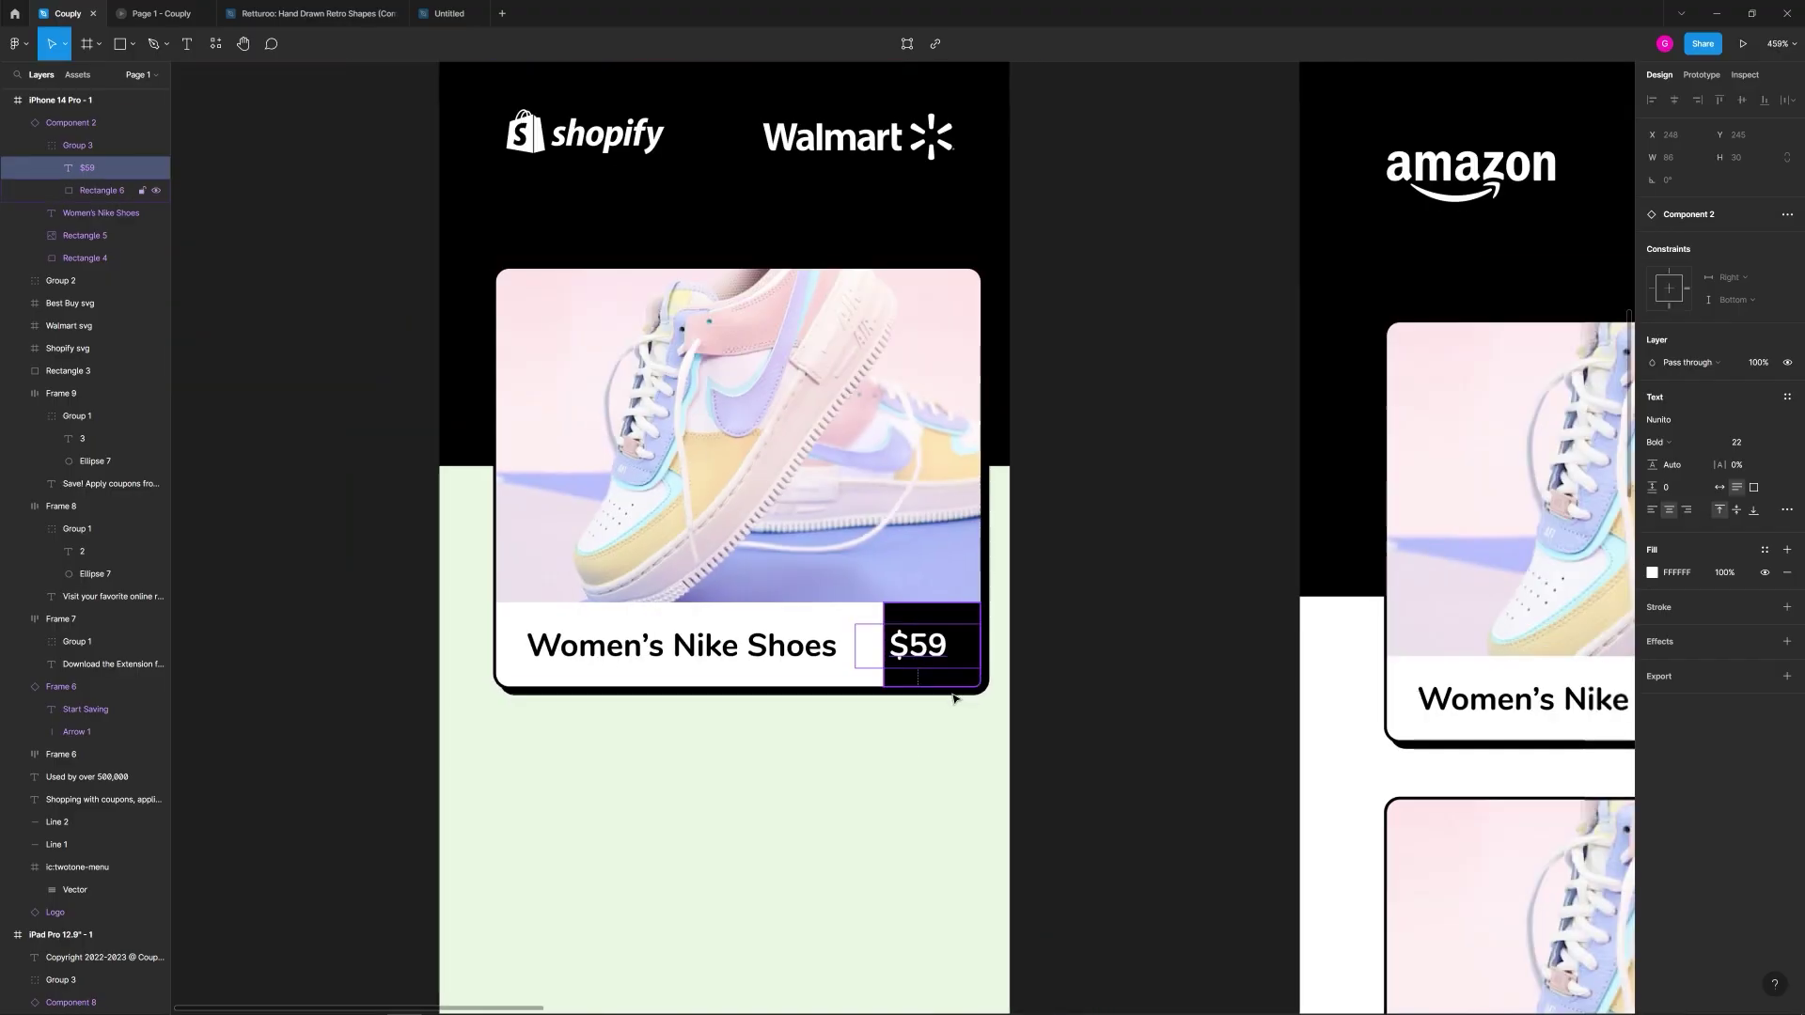
Step: Set the horizontal constraint of the $59 text in the desktop's main Women's Nike Shoes component to Scale and check the iPhone card
{"action": "scroll", "coordinate": [1012, 694], "scroll_direction": "down", "scroll_amount": 5}
{"action": "scroll", "coordinate": [1222, 611], "scroll_direction": "right", "scroll_amount": 5}
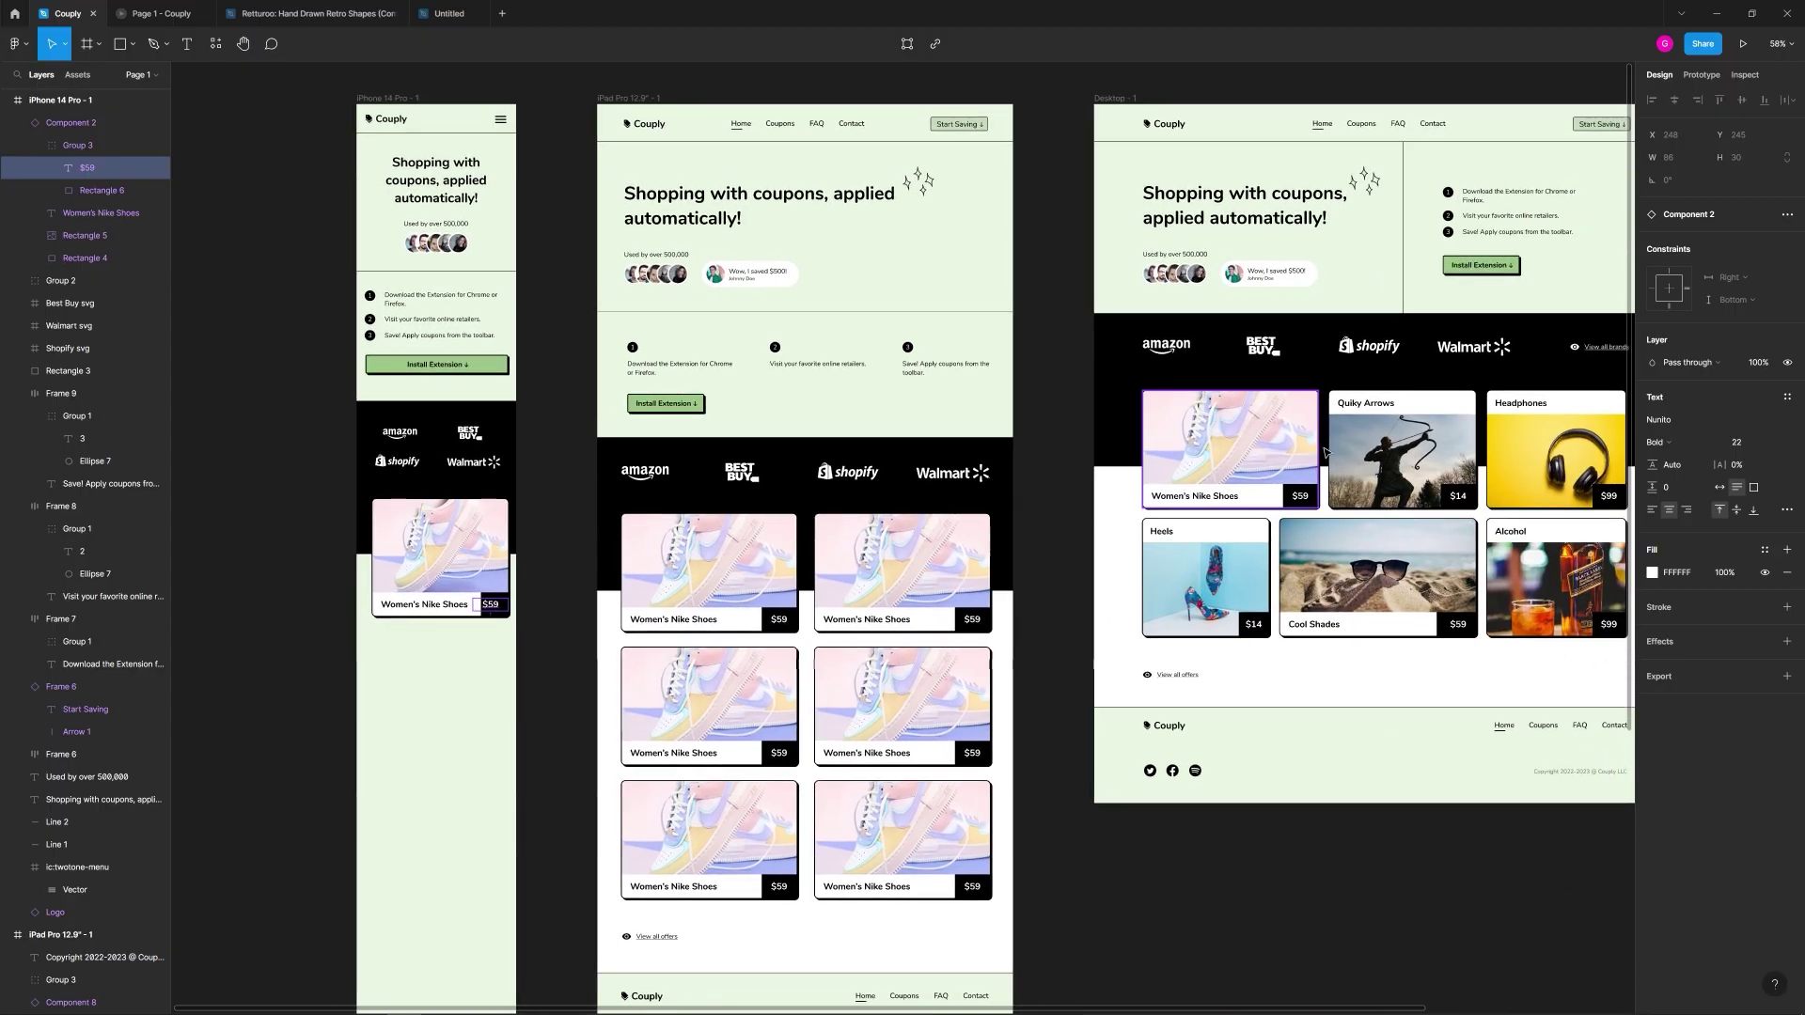
{"action": "left_click_drag", "start_coordinate": [1032, 663], "coordinate": [969, 660]}
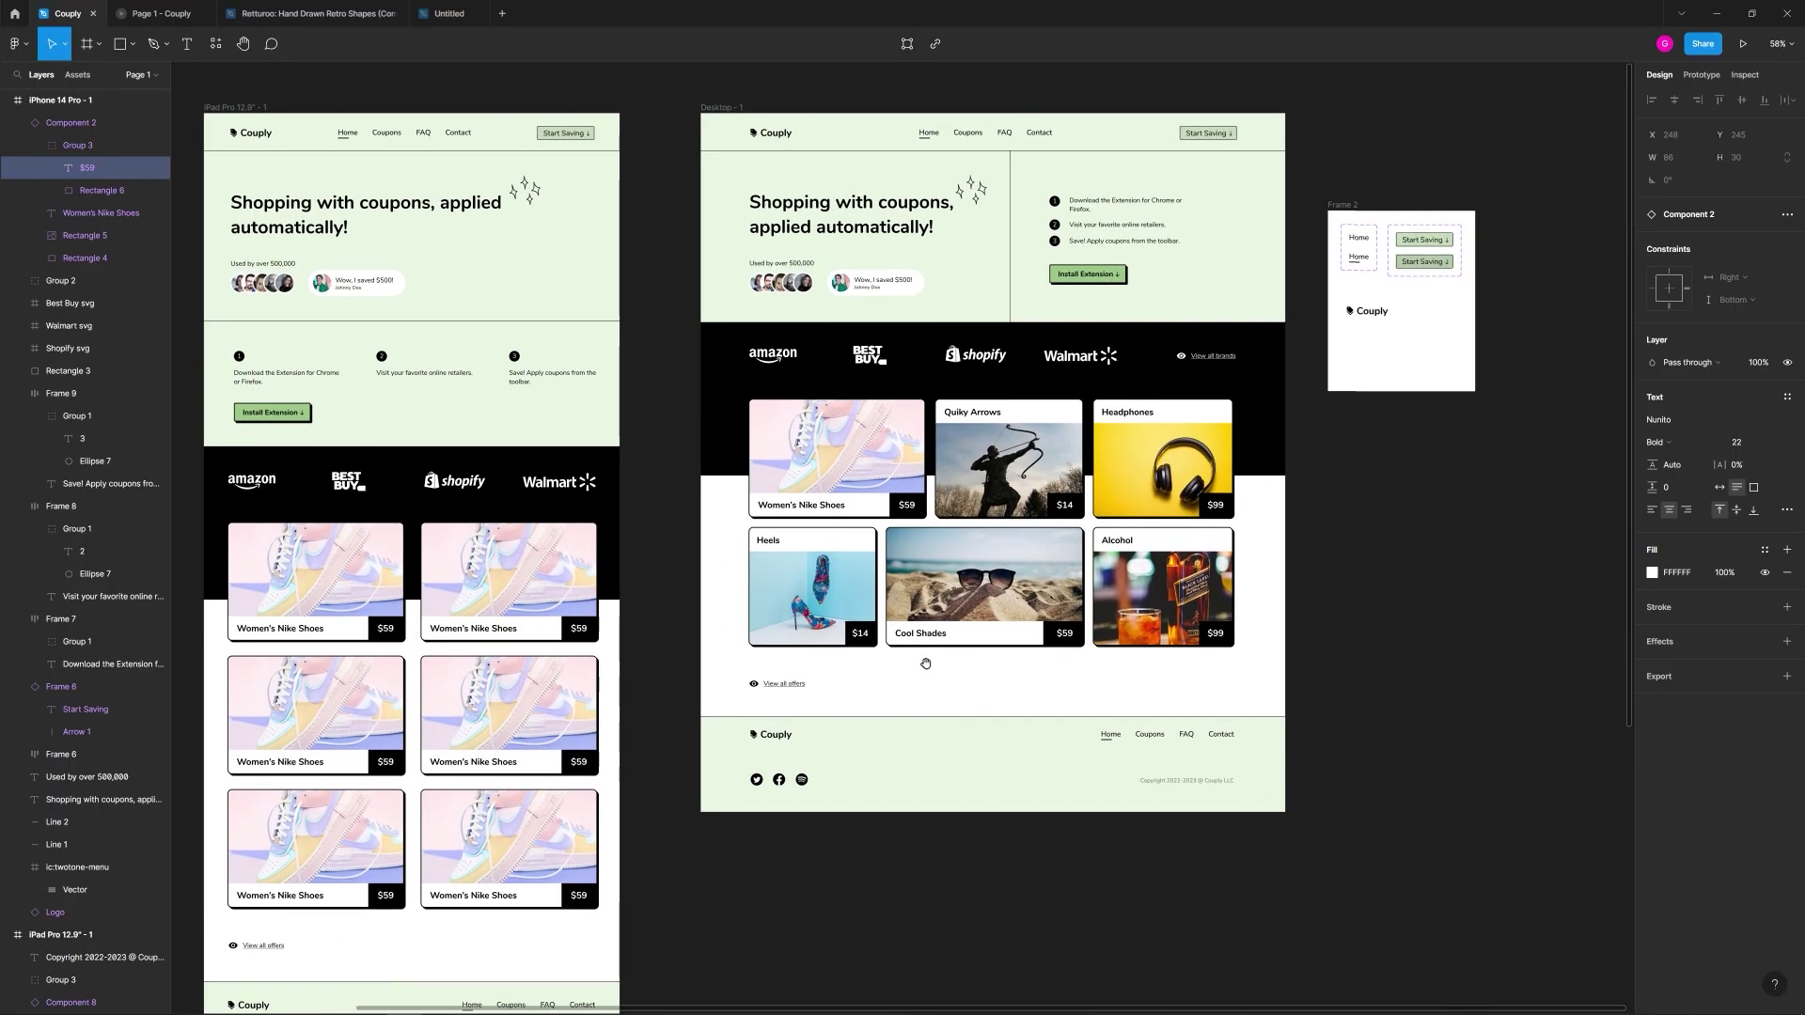
{"action": "left_click", "coordinate": [907, 509]}
{"action": "scroll", "coordinate": [907, 507], "scroll_direction": "up", "scroll_amount": 10}
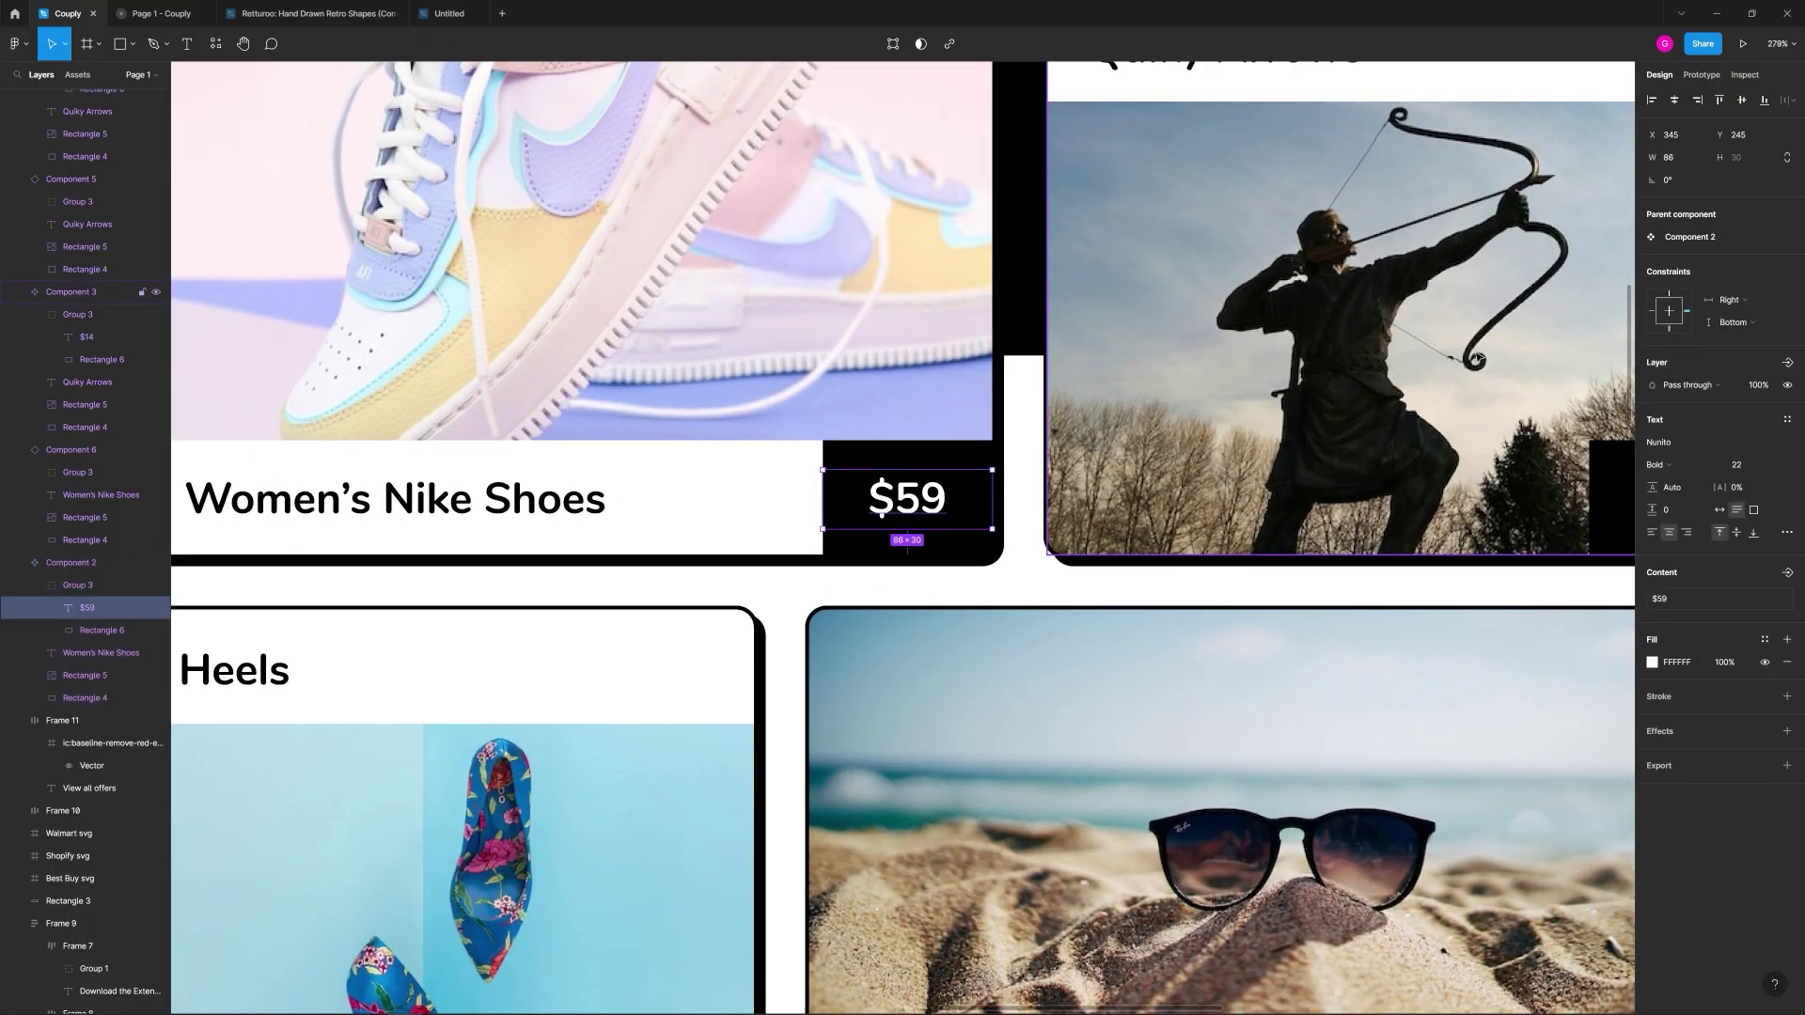
{"action": "left_click", "coordinate": [1736, 308]}
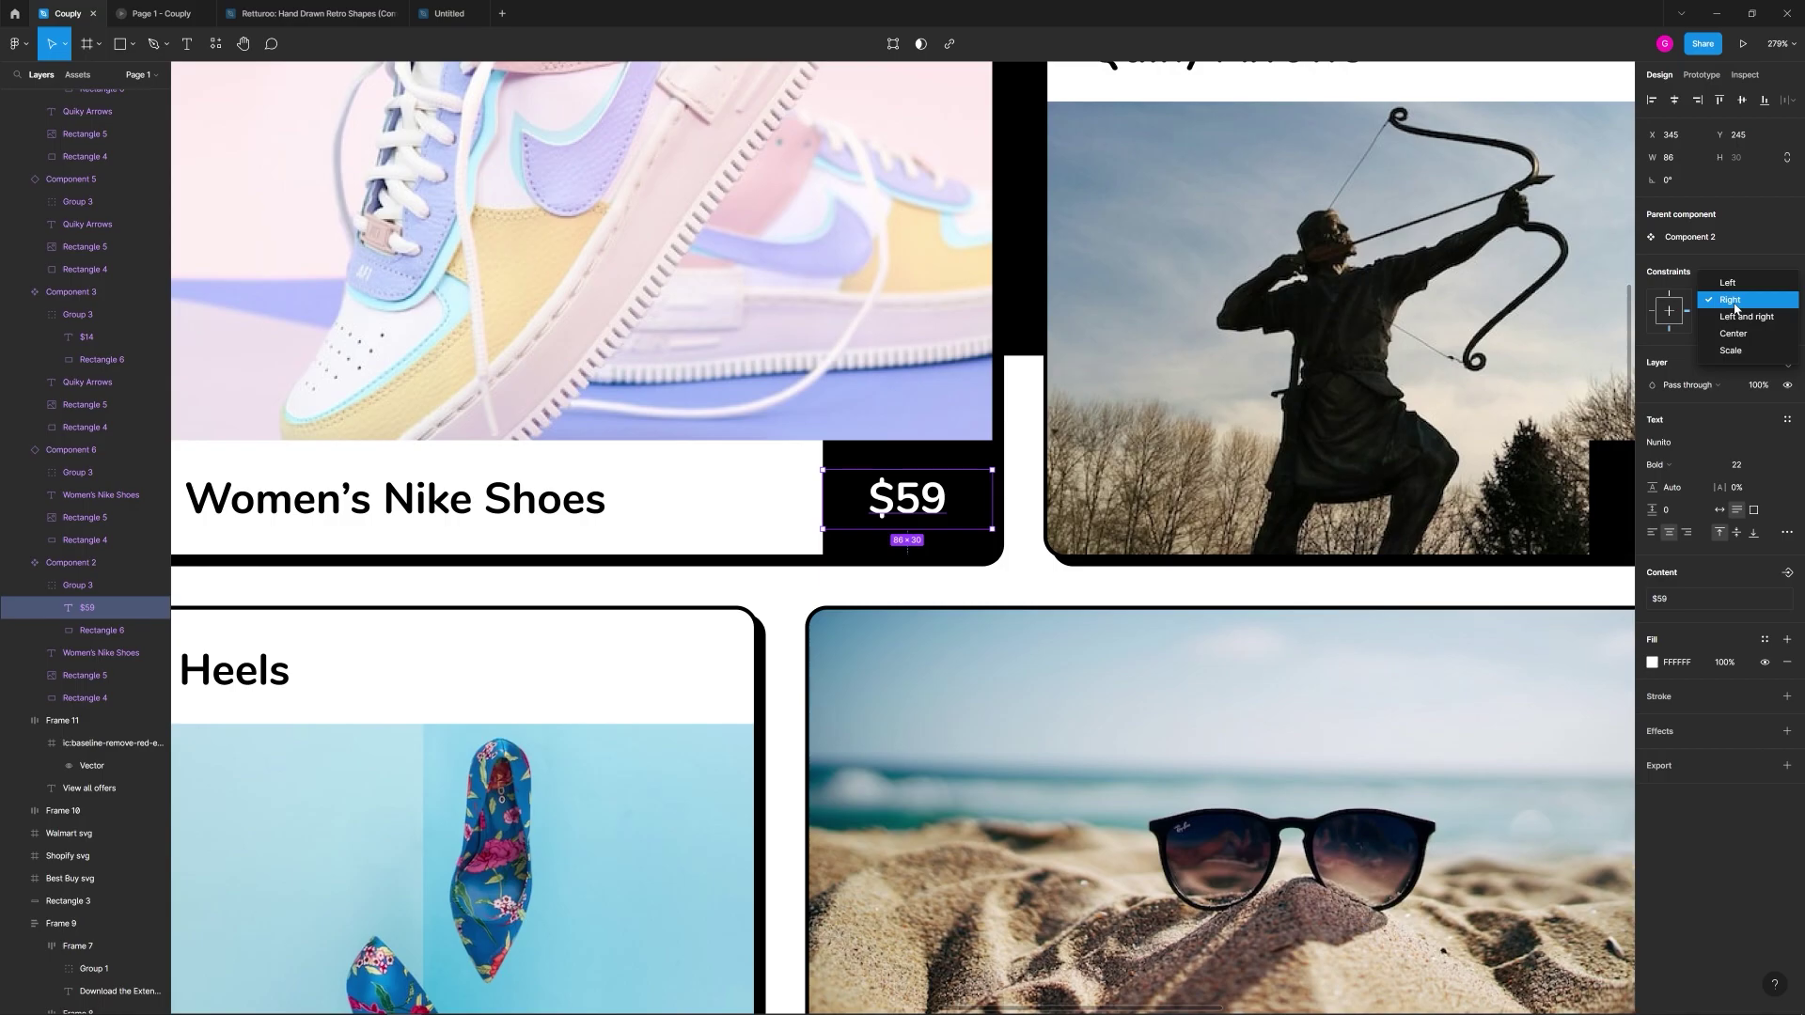
{"action": "left_click", "coordinate": [1732, 359]}
{"action": "scroll", "coordinate": [1070, 562], "scroll_direction": "down", "scroll_amount": 5}
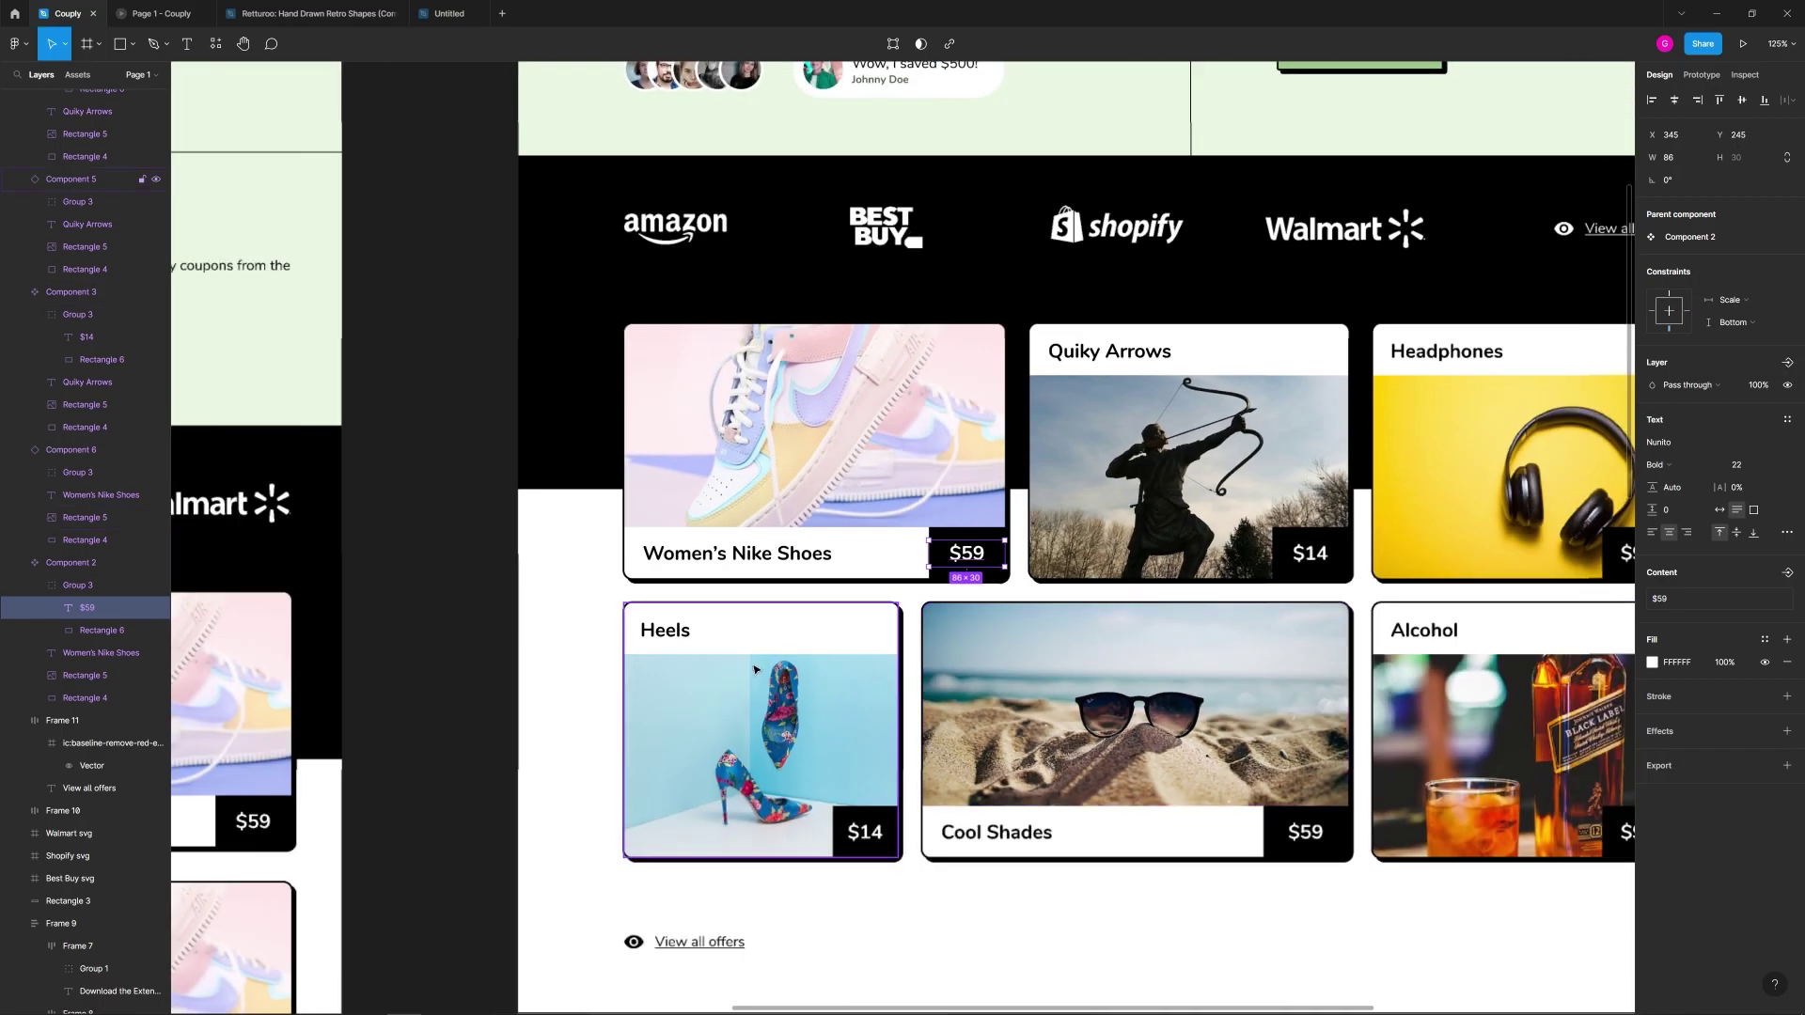
{"action": "scroll", "coordinate": [942, 547], "scroll_direction": "left", "scroll_amount": 5}
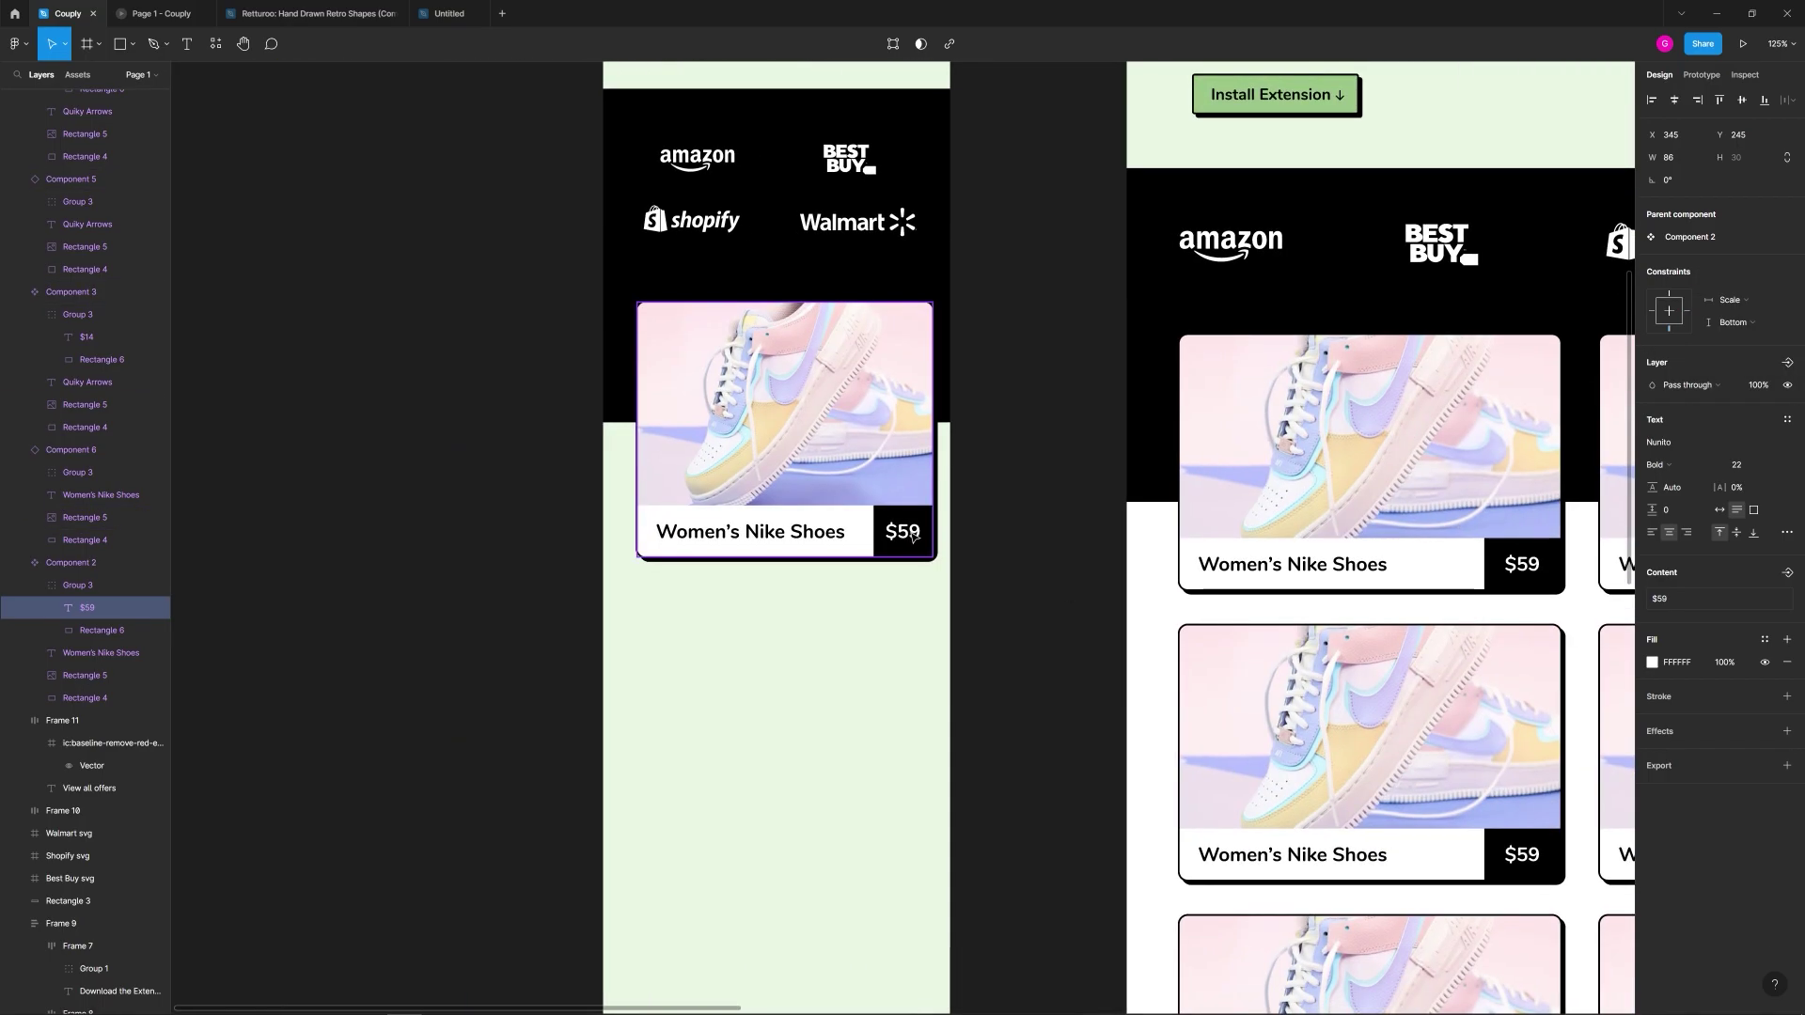
Step: Examine the $59 price block of the iPhone frame's Women's Nike Shoes card up close
{"action": "left_click", "coordinate": [926, 550]}
{"action": "scroll", "coordinate": [917, 551], "scroll_direction": "up", "scroll_amount": 6}
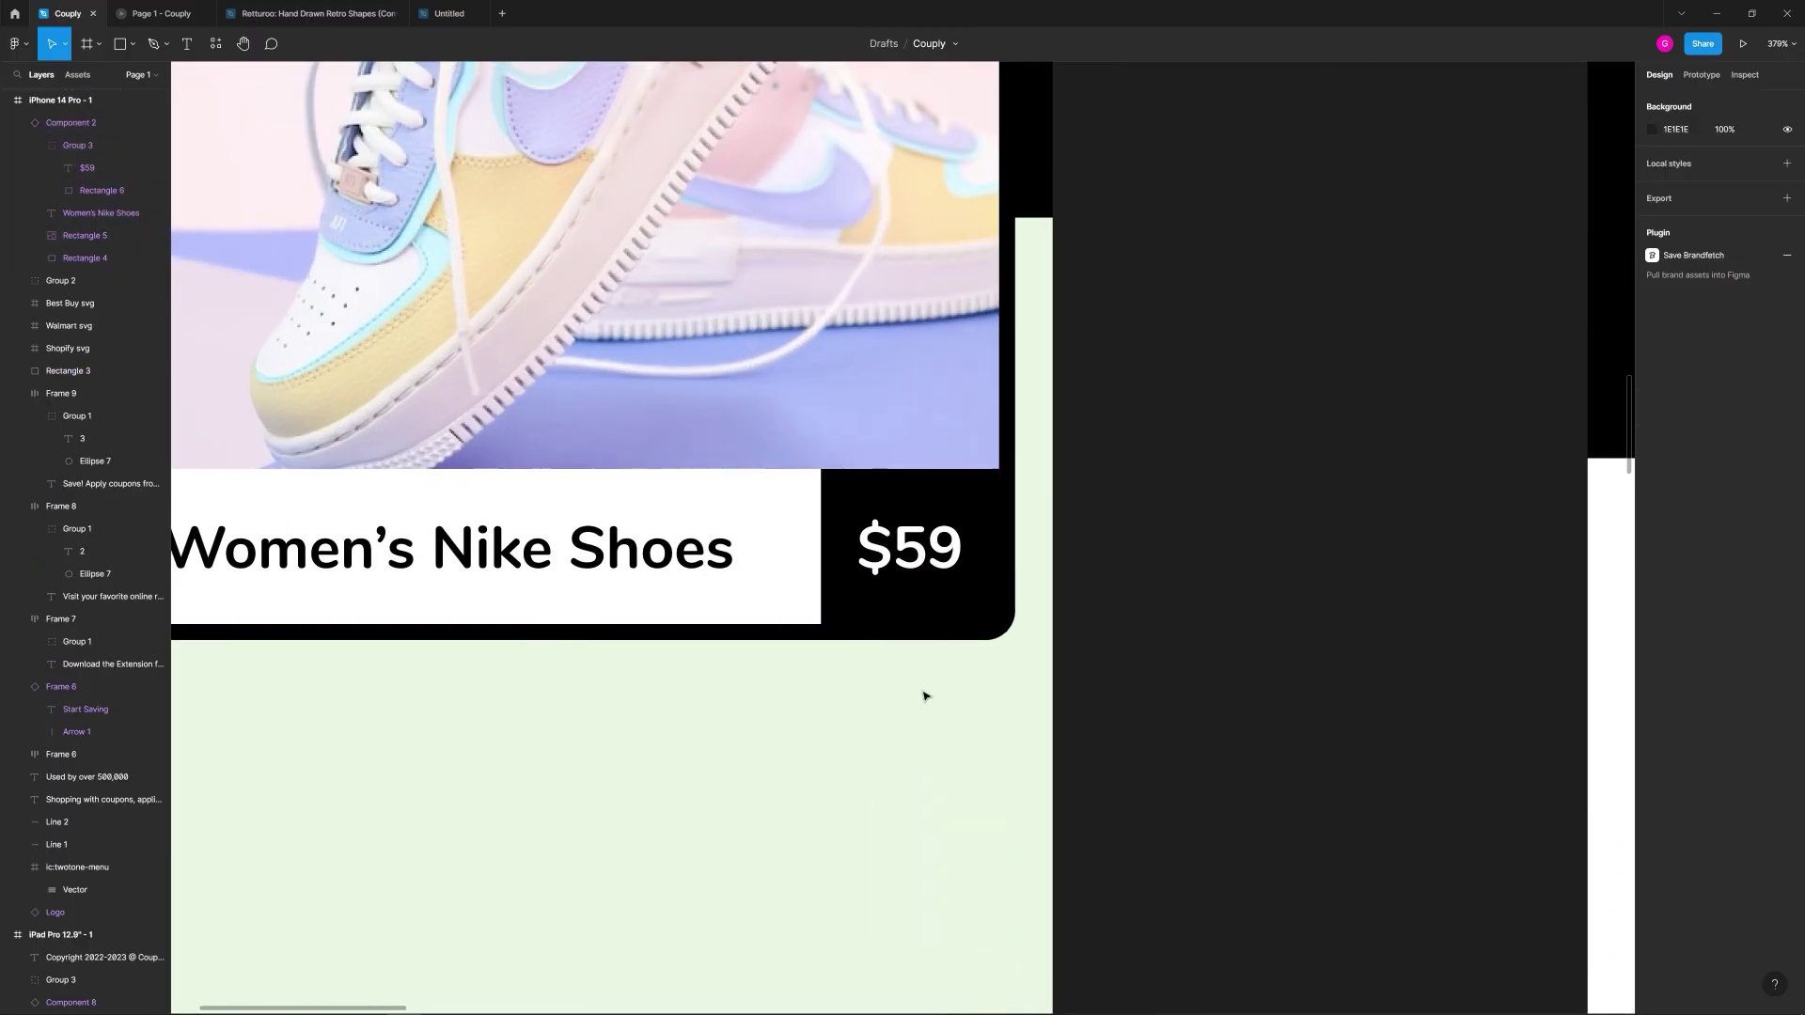
{"action": "left_click", "coordinate": [924, 696]}
{"action": "scroll", "coordinate": [924, 695], "scroll_direction": "down", "scroll_amount": 8}
{"action": "scroll", "coordinate": [838, 669], "scroll_direction": "down", "scroll_amount": 1}
{"action": "scroll", "coordinate": [869, 698], "scroll_direction": "down", "scroll_amount": 1}
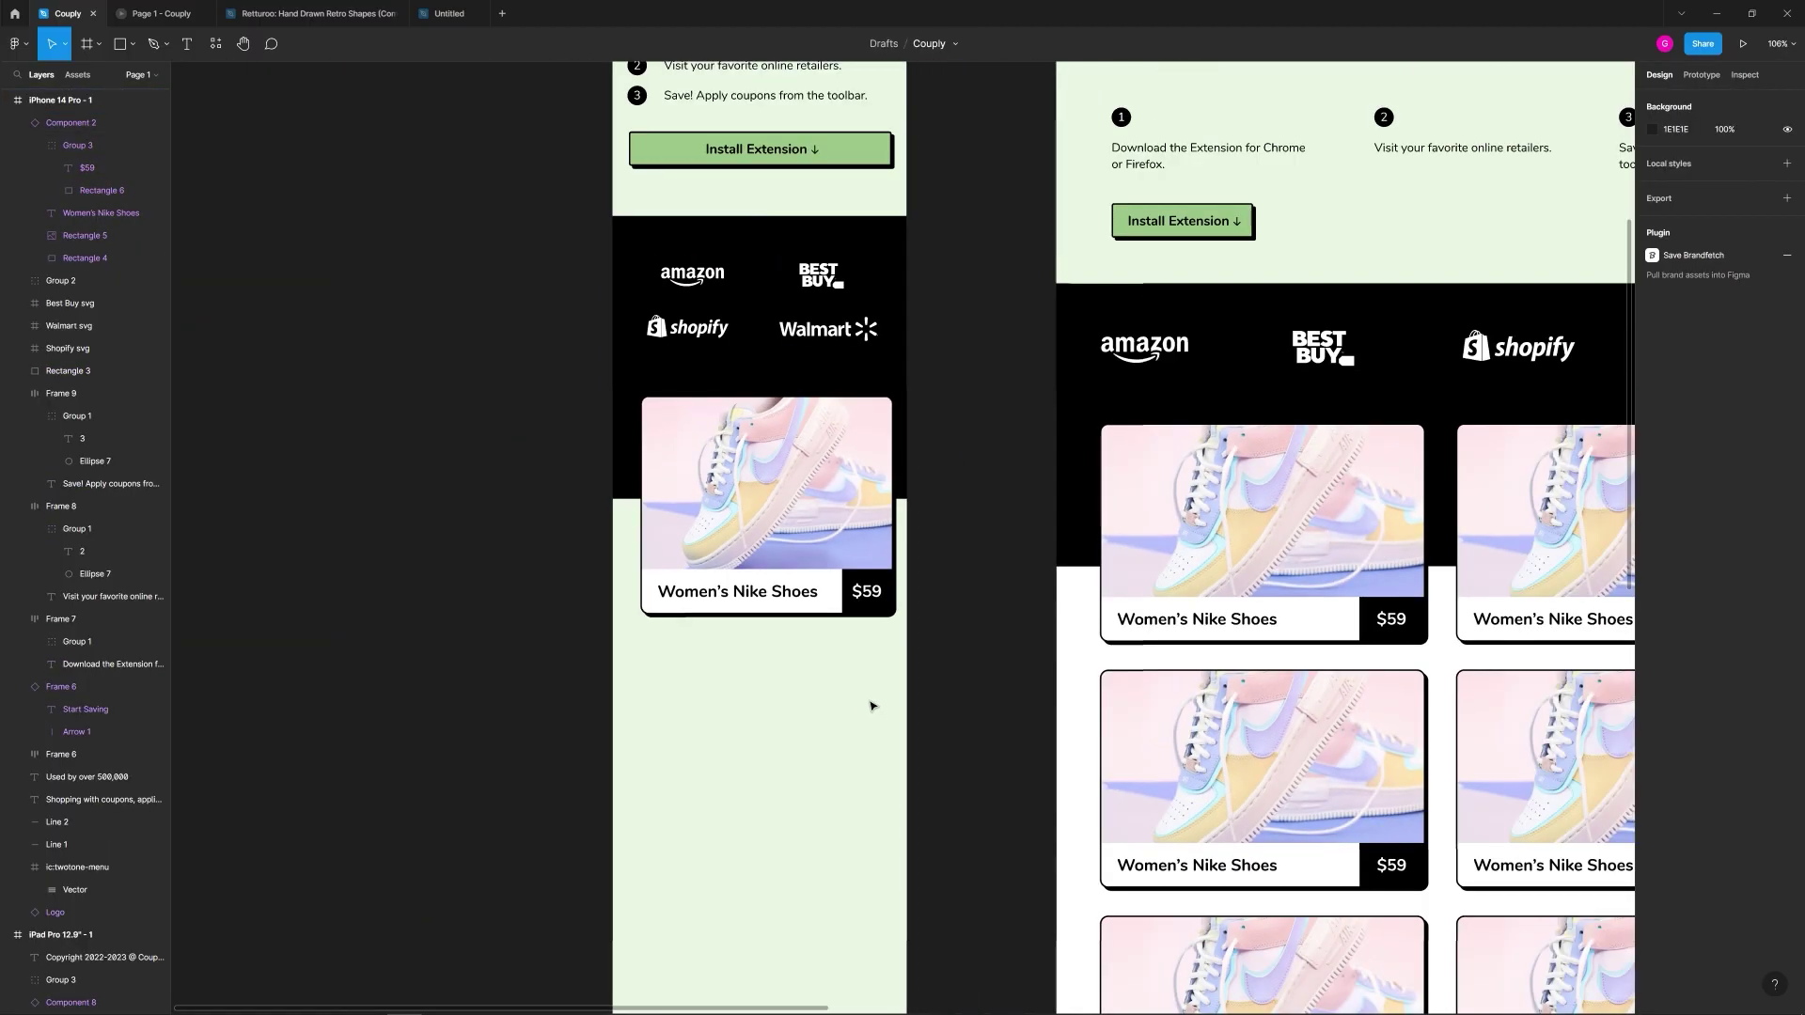
{"action": "scroll", "coordinate": [868, 698], "scroll_direction": "down", "scroll_amount": 3}
Step: Align the iPhone frame's Women's Nike Shoes card with the layout grid at X 21 and widen it to 352
{"action": "left_click", "coordinate": [792, 413]}
{"action": "scroll", "coordinate": [722, 335], "scroll_direction": "up", "scroll_amount": 3}
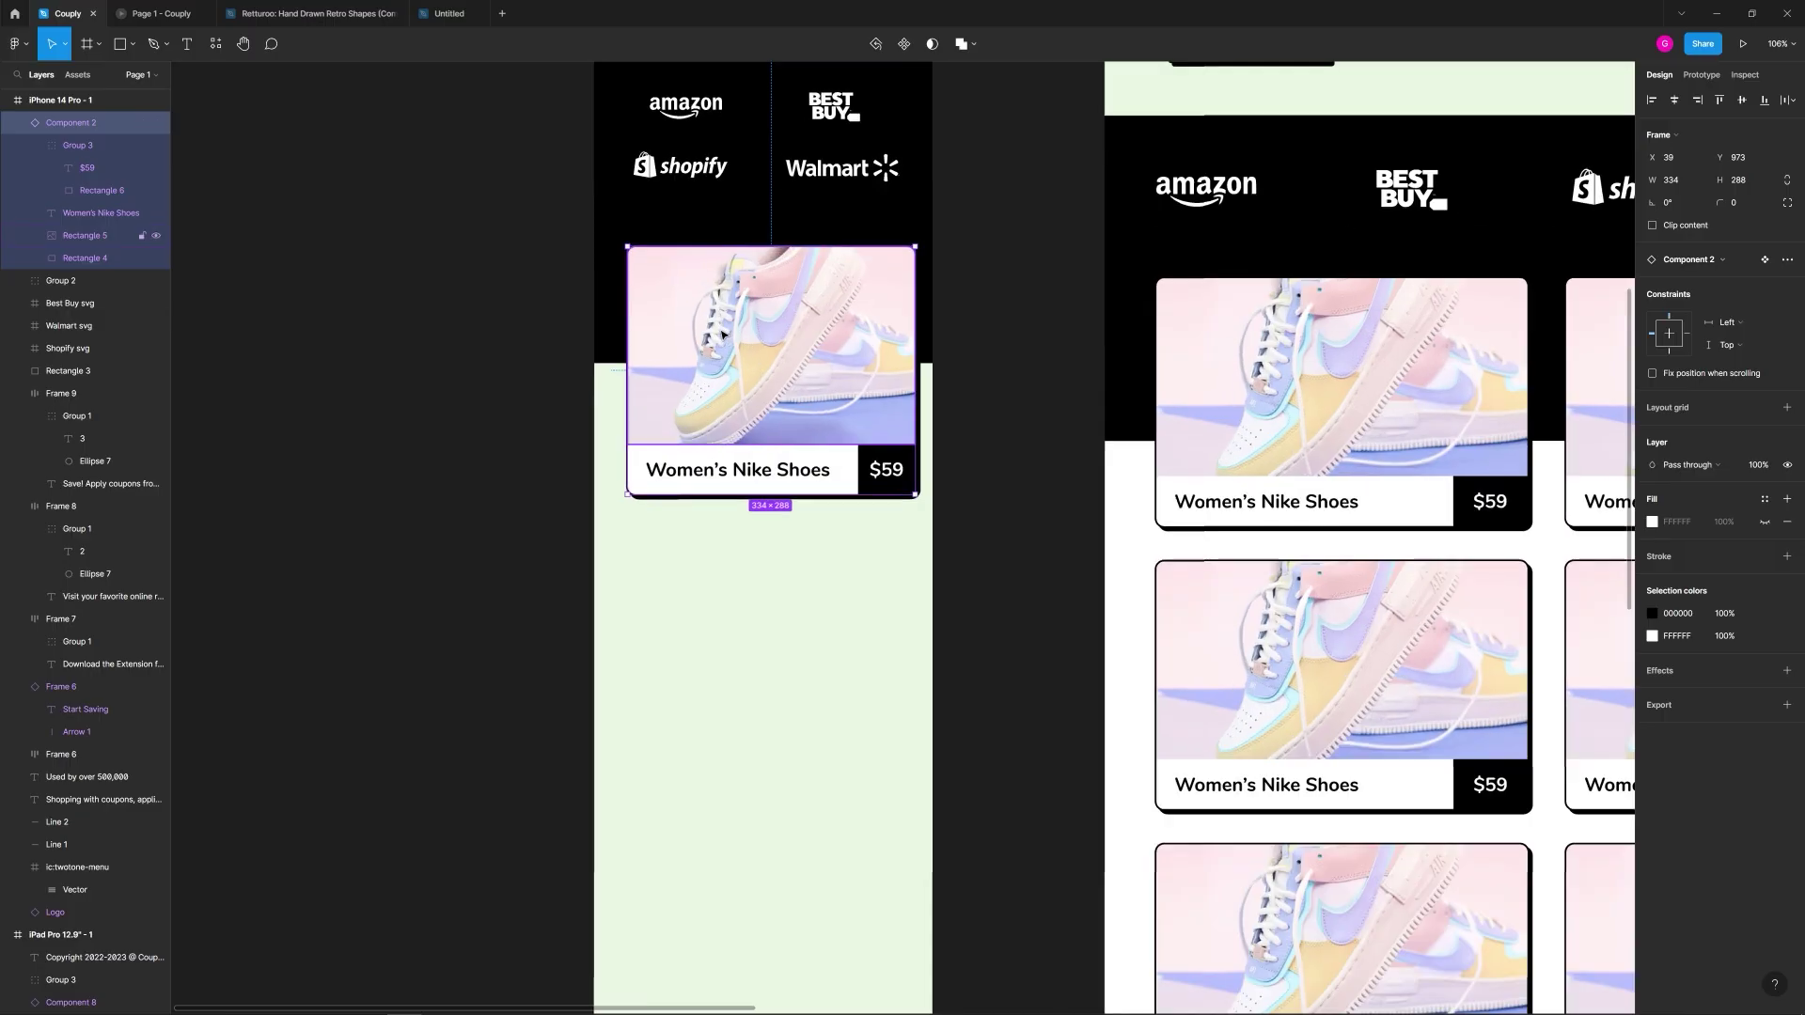
{"action": "key", "text": "ctrl+shift+4"}
{"action": "key", "text": "shift+Left"}
{"action": "key", "text": "Left"}
{"action": "key", "text": "Left"}
{"action": "key", "text": "Left"}
{"action": "key", "text": "Left"}
{"action": "key", "text": "Left"}
{"action": "key", "text": "Left"}
{"action": "key", "text": "Left"}
{"action": "key", "text": "Left"}
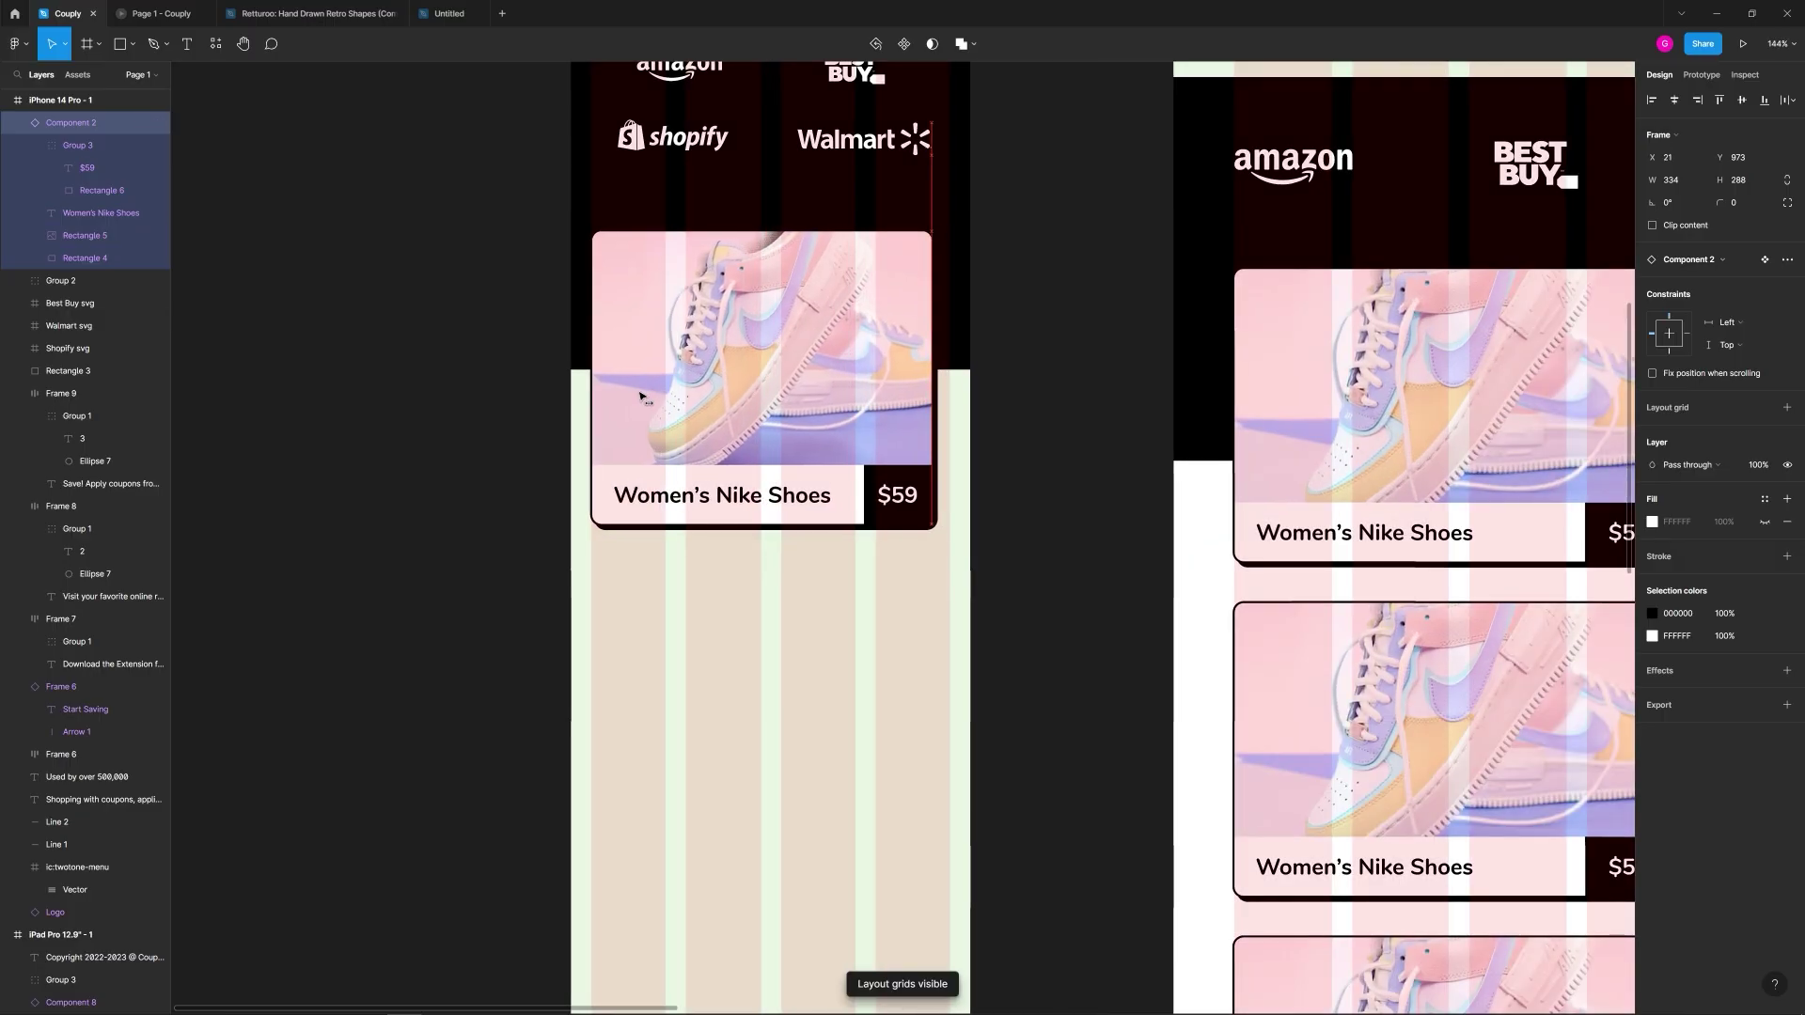
{"action": "left_click_drag", "start_coordinate": [934, 410], "coordinate": [947, 409]}
{"action": "key", "text": "ctrl+shift+4"}
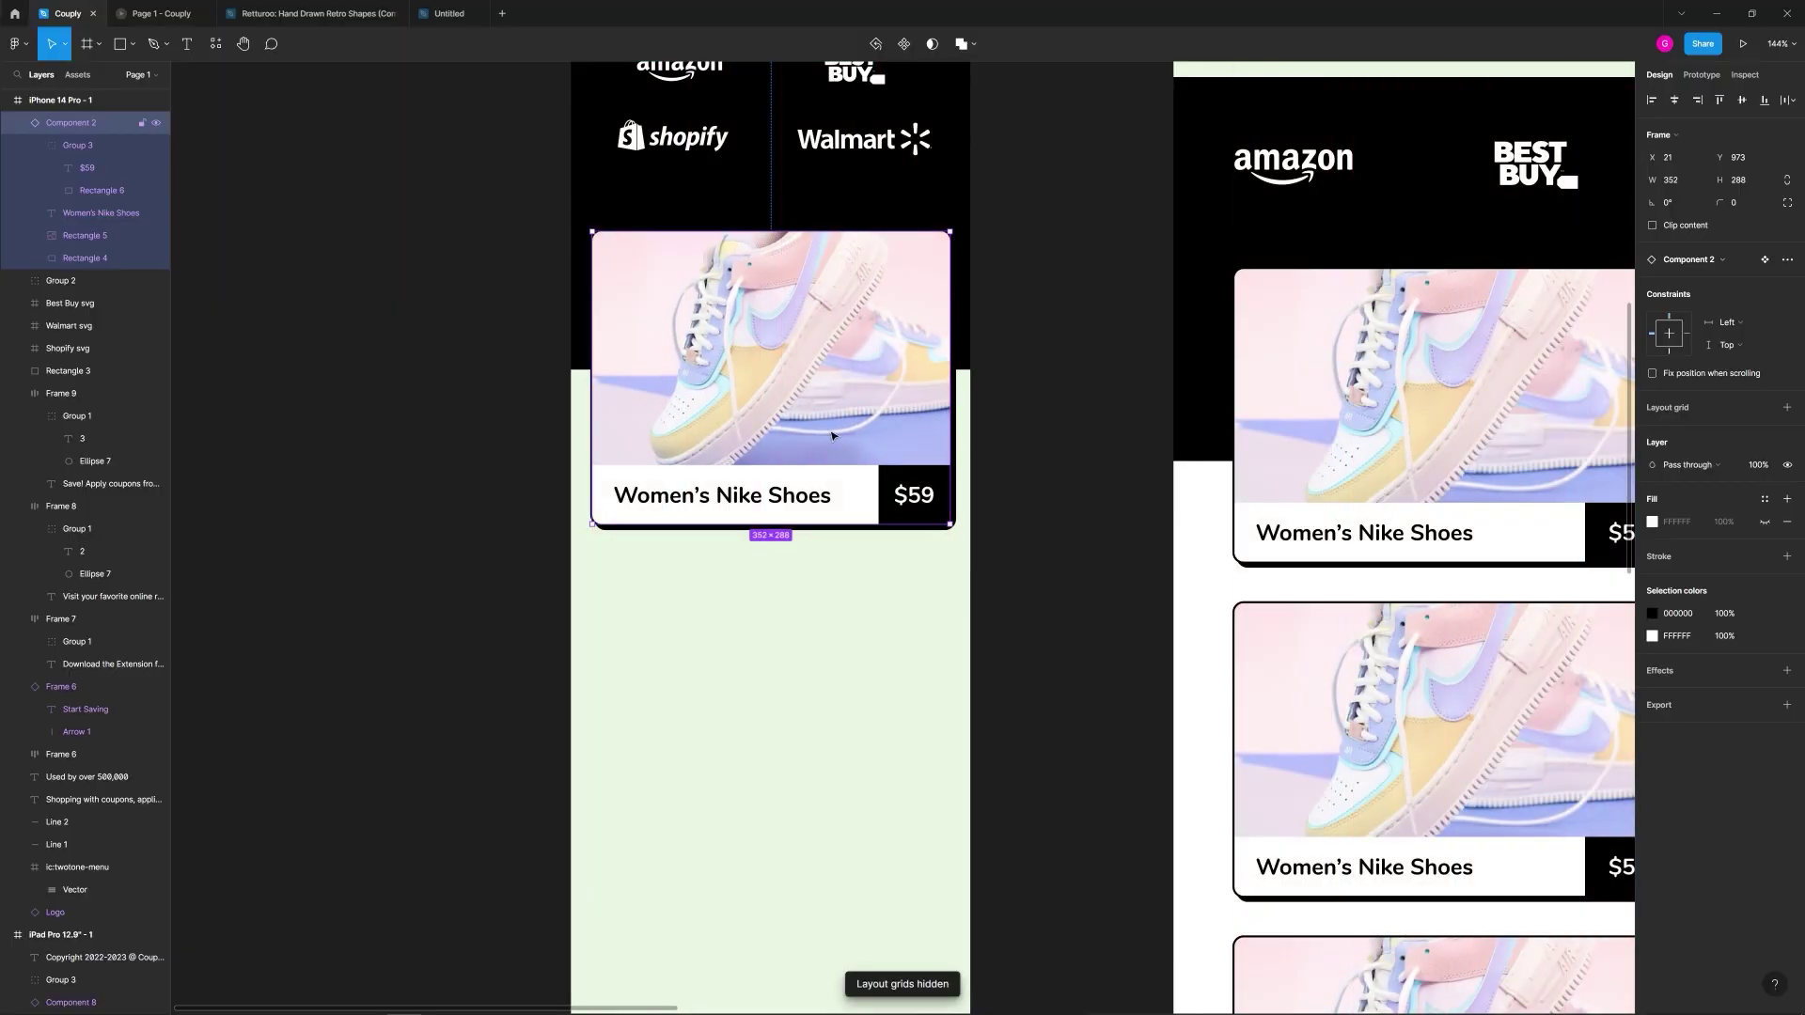
Step: Duplicate the iPhone's Women's Nike Shoes card twice down the column, at Y 1284 and Y 1595
{"action": "key", "text": "ctrl+d"}
{"action": "left_click_drag", "start_coordinate": [821, 402], "coordinate": [854, 632]}
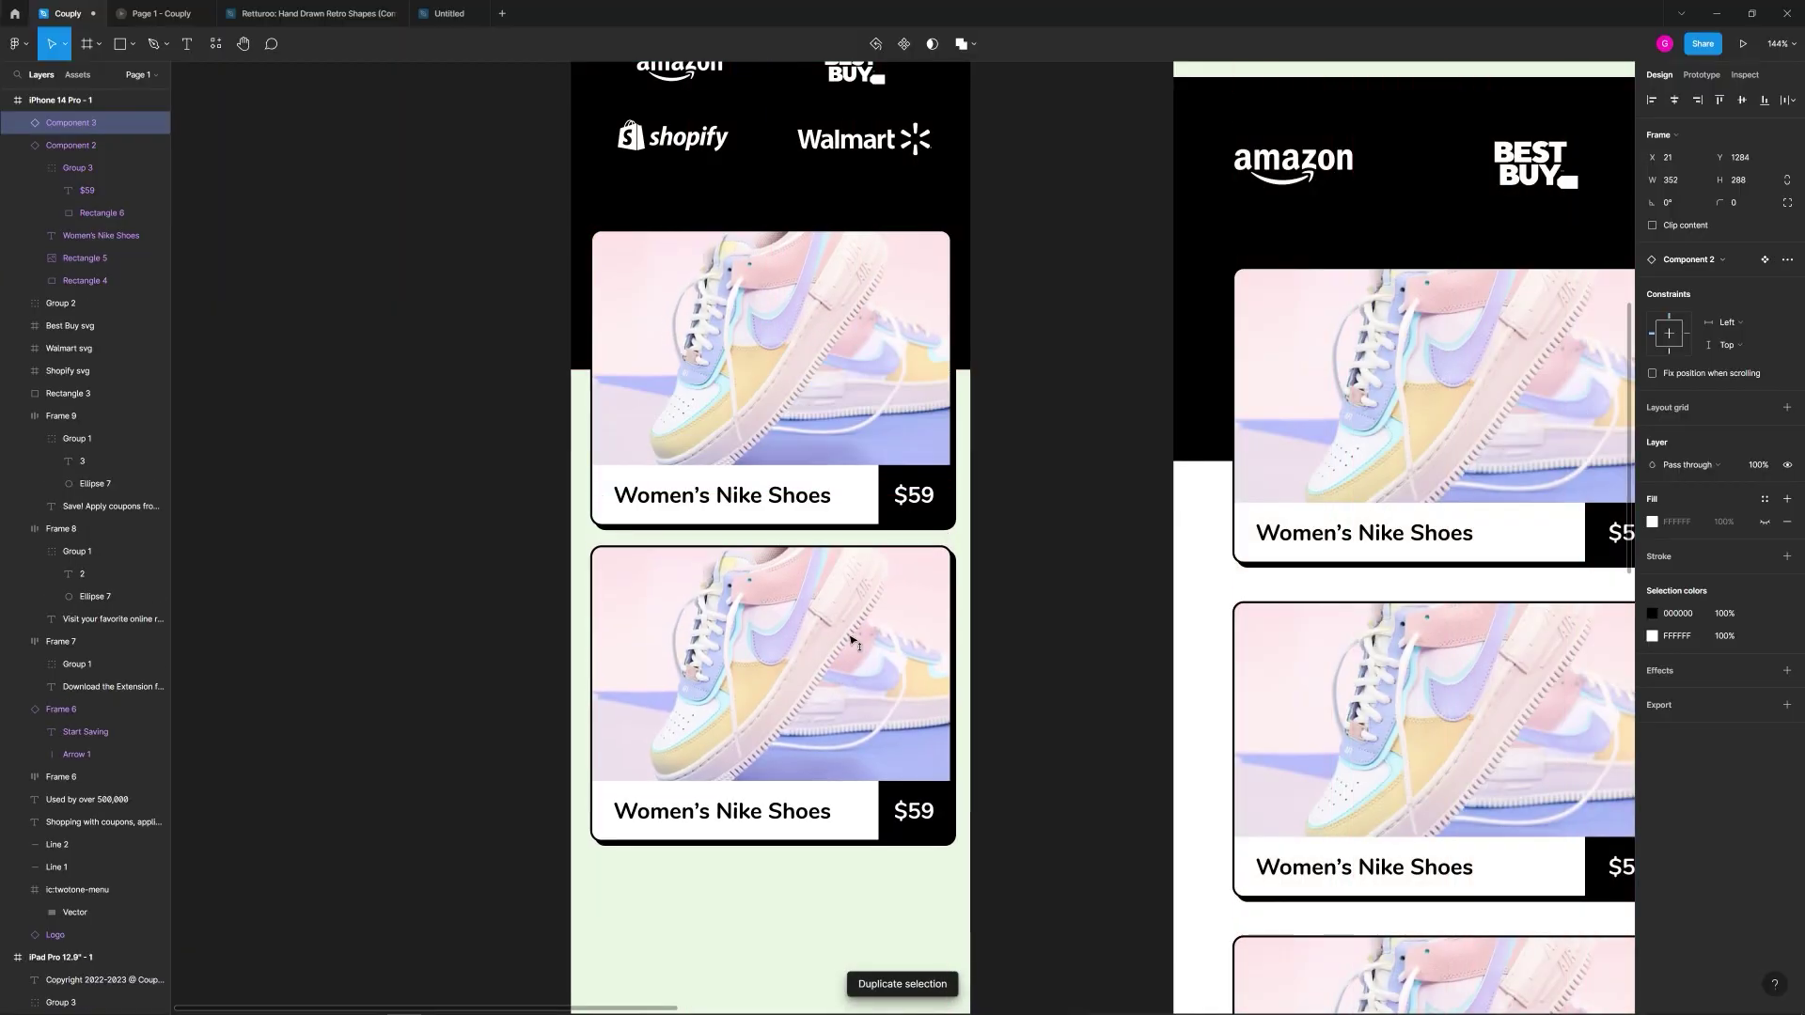
{"action": "key", "text": "ctrl+d"}
{"action": "scroll", "coordinate": [958, 794], "scroll_direction": "down", "scroll_amount": 3}
{"action": "scroll", "coordinate": [958, 794], "scroll_direction": "down", "scroll_amount": 5}
{"action": "left_click", "coordinate": [926, 575]}
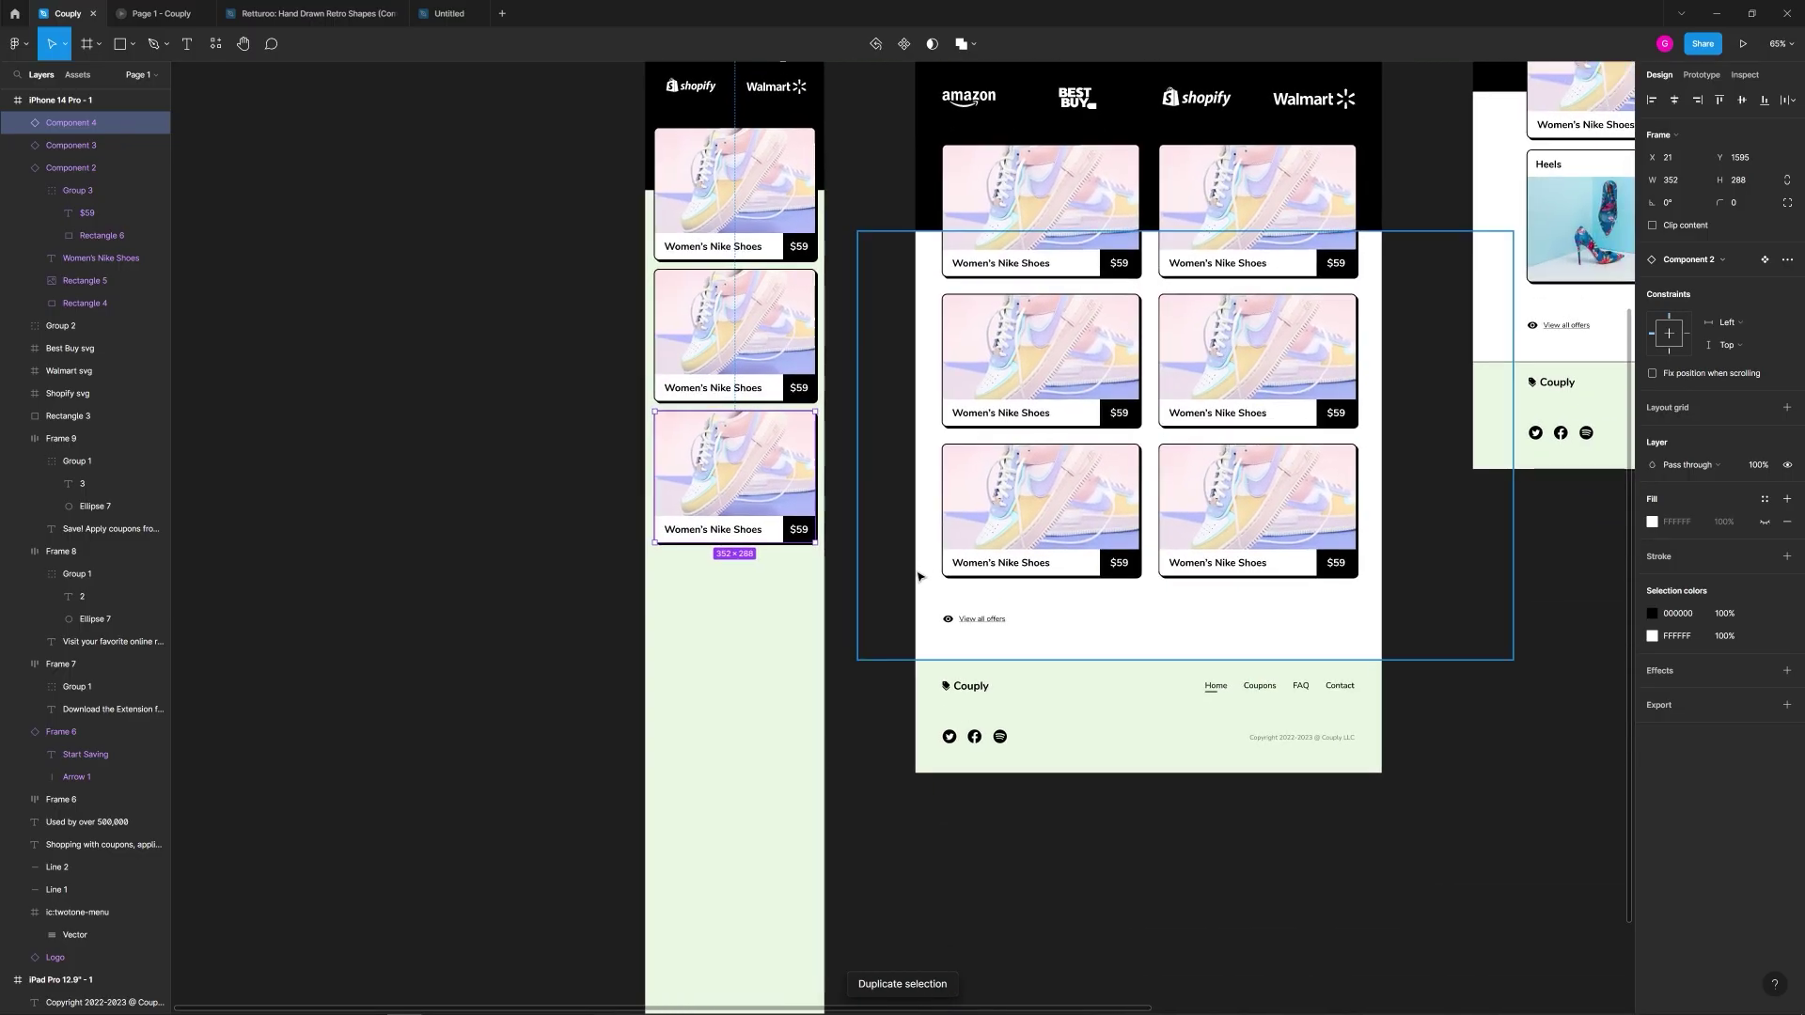
{"action": "left_click_drag", "start_coordinate": [757, 435], "coordinate": [748, 480]}
{"action": "left_click_drag", "start_coordinate": [774, 697], "coordinate": [770, 612]}
{"action": "left_click", "coordinate": [761, 611]}
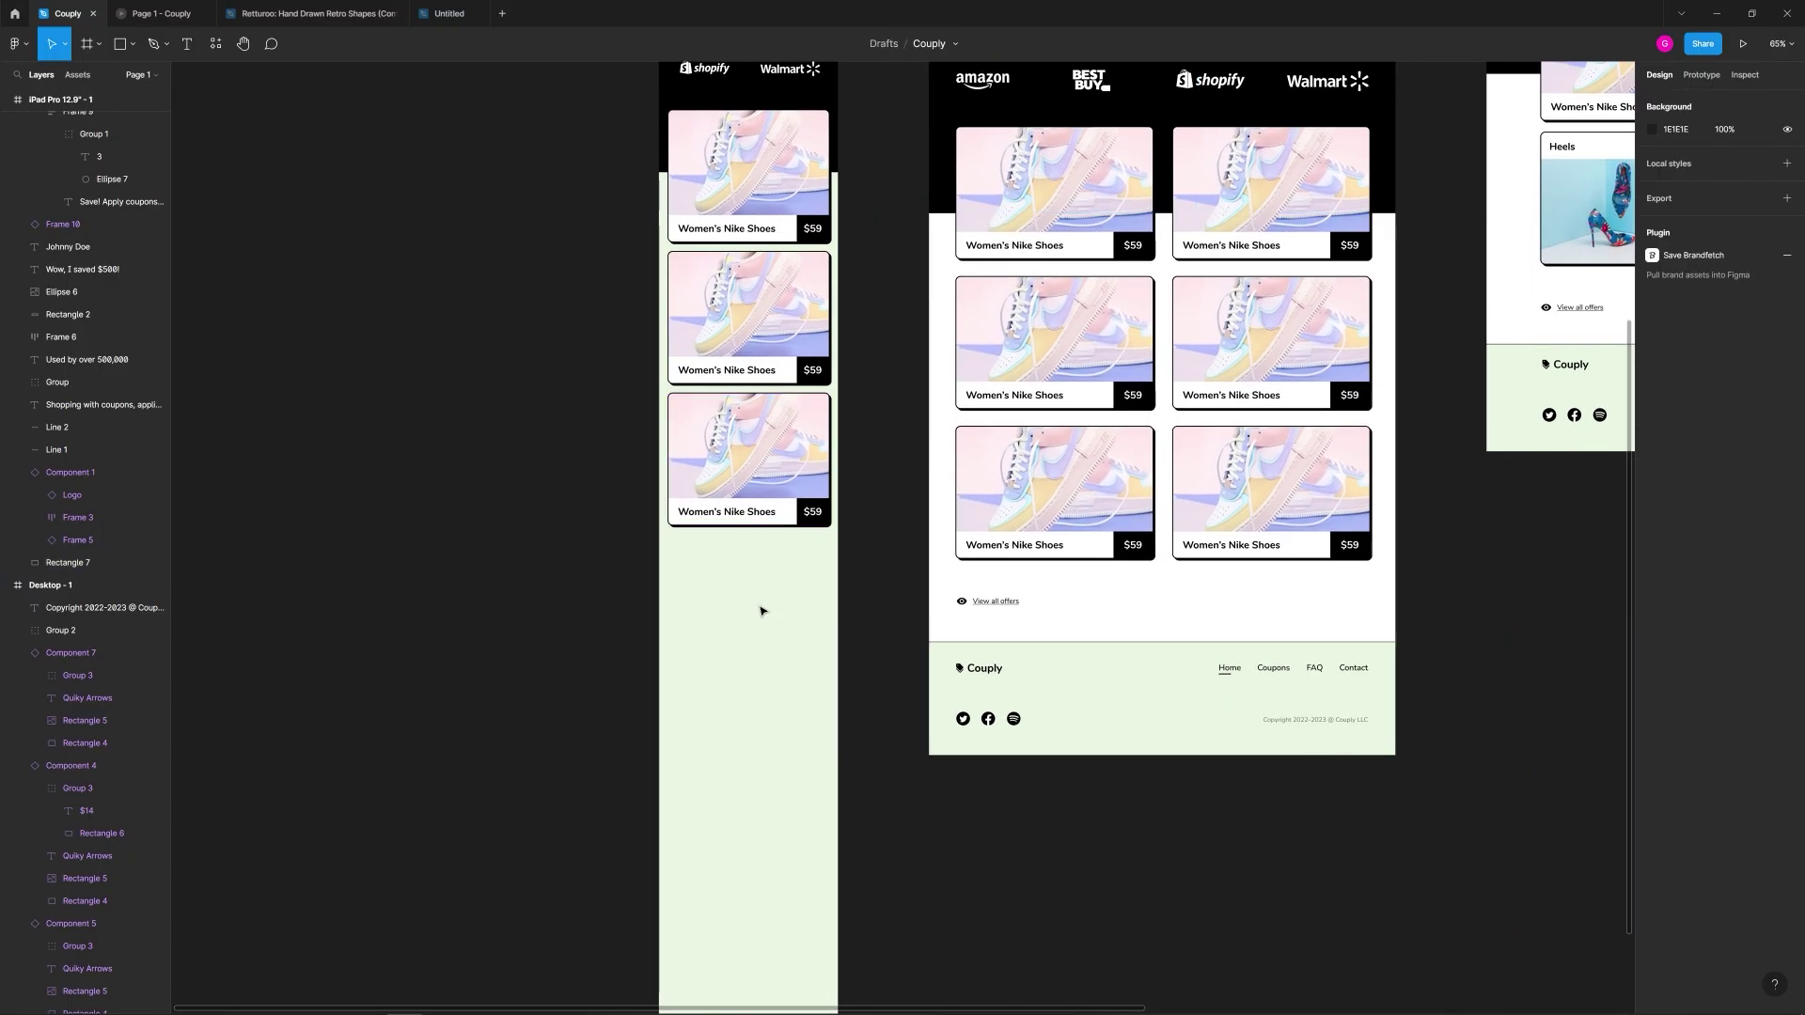
Step: Copy the iPad's white background rectangle behind the iPhone's shoe cards at Y 1101 and shrink it to roughly fit the frame
{"action": "left_click", "coordinate": [1003, 630]}
{"action": "scroll", "coordinate": [1007, 633], "scroll_direction": "up", "scroll_amount": 2}
{"action": "scroll", "coordinate": [1006, 633], "scroll_direction": "left", "scroll_amount": 2}
{"action": "key", "text": "ctrl+d"}
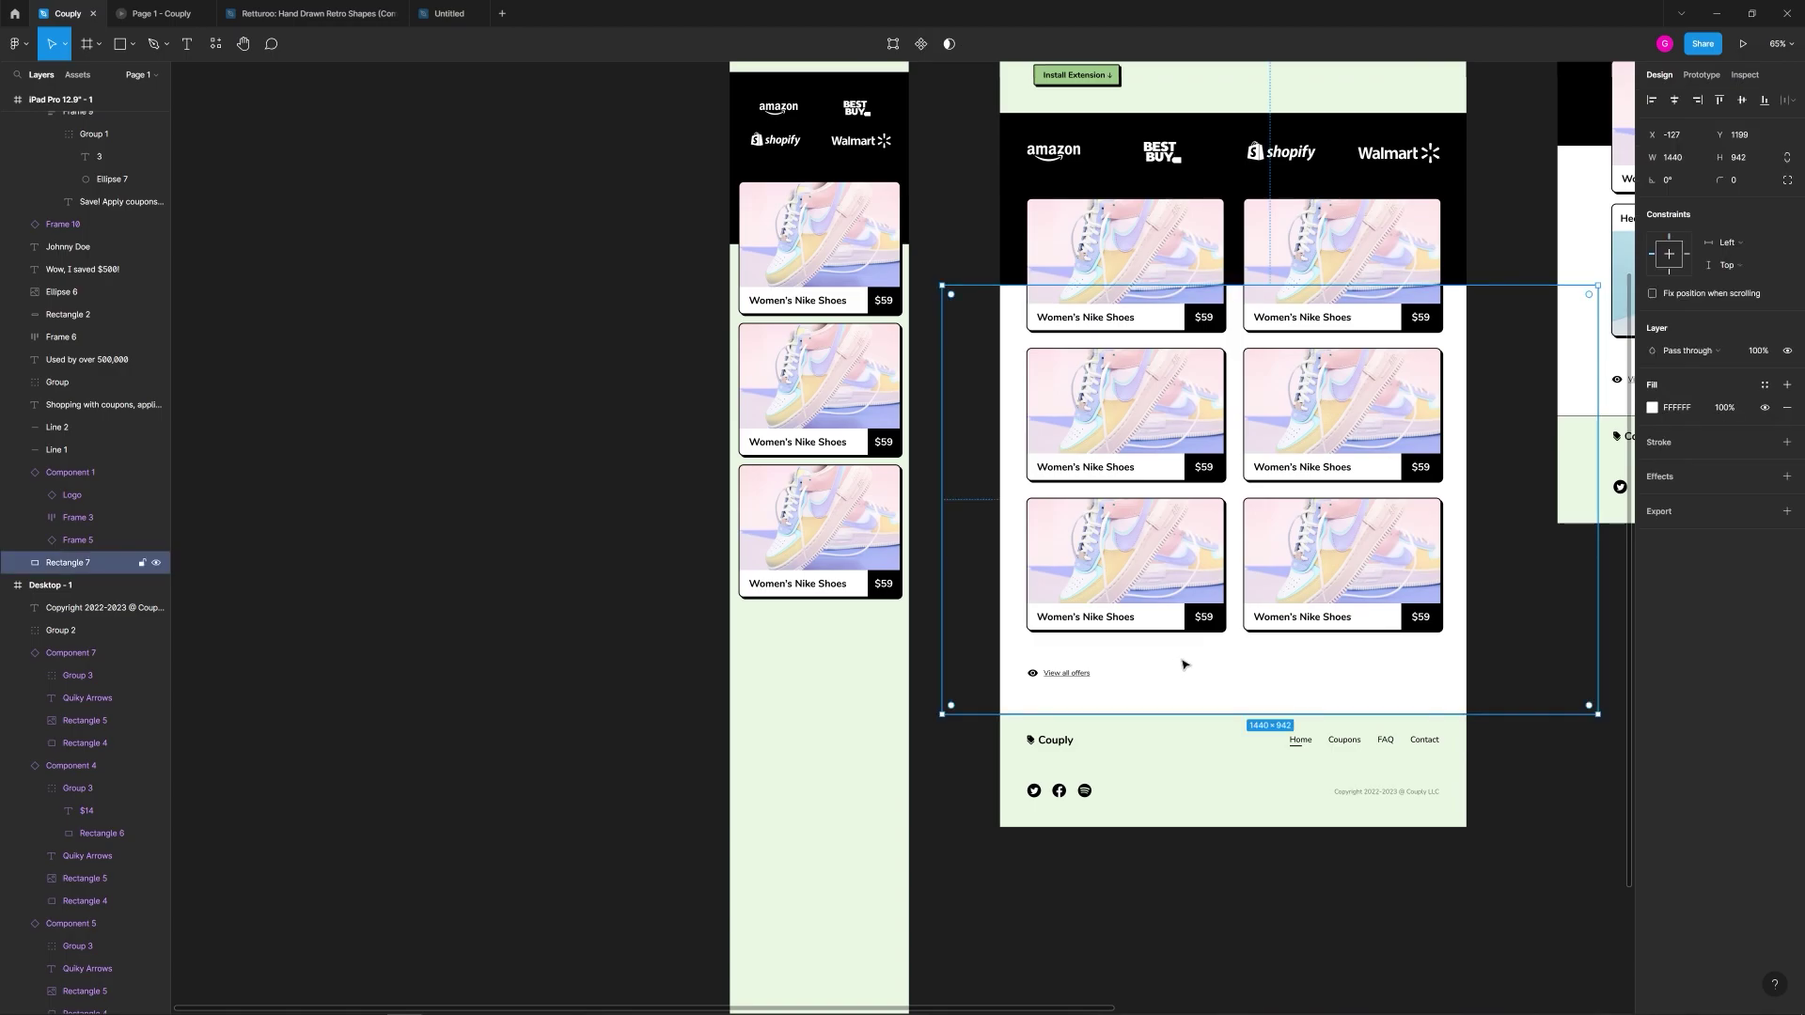
{"action": "left_click_drag", "start_coordinate": [1095, 671], "coordinate": [817, 663]}
{"action": "key", "text": "ctrl+shift+bracketleft"}
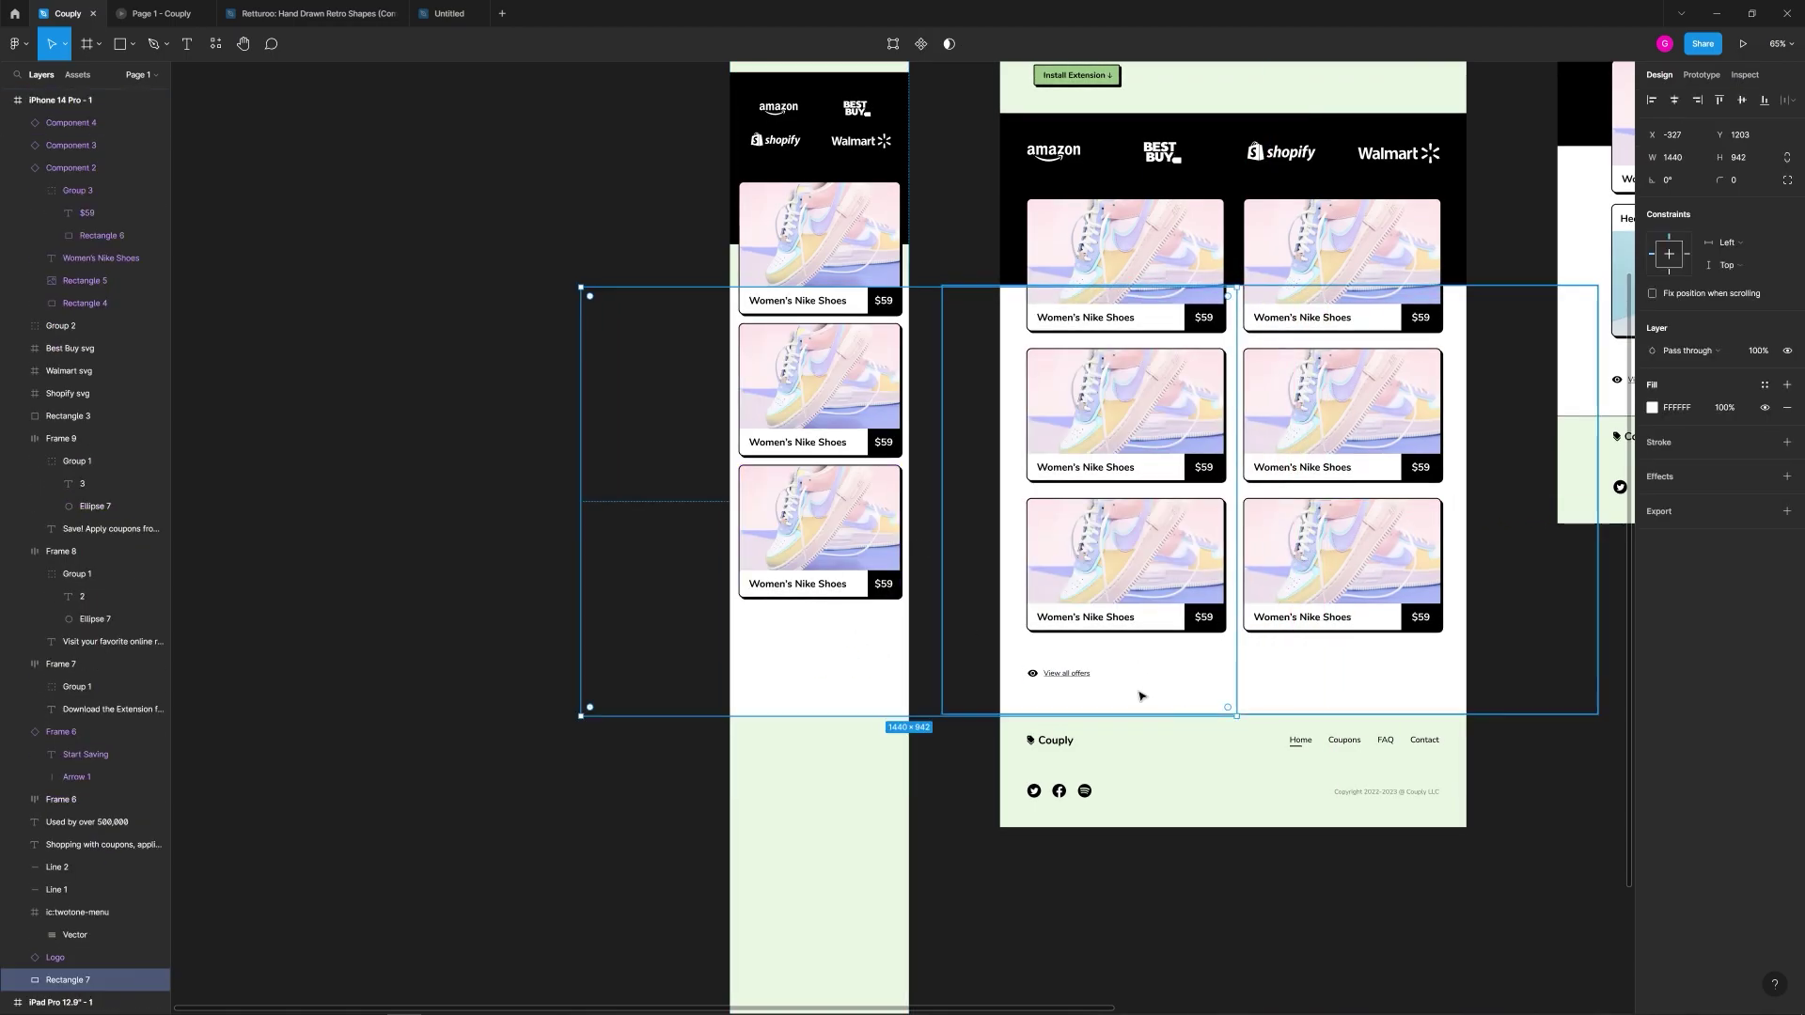
{"action": "left_click_drag", "start_coordinate": [845, 657], "coordinate": [851, 609]}
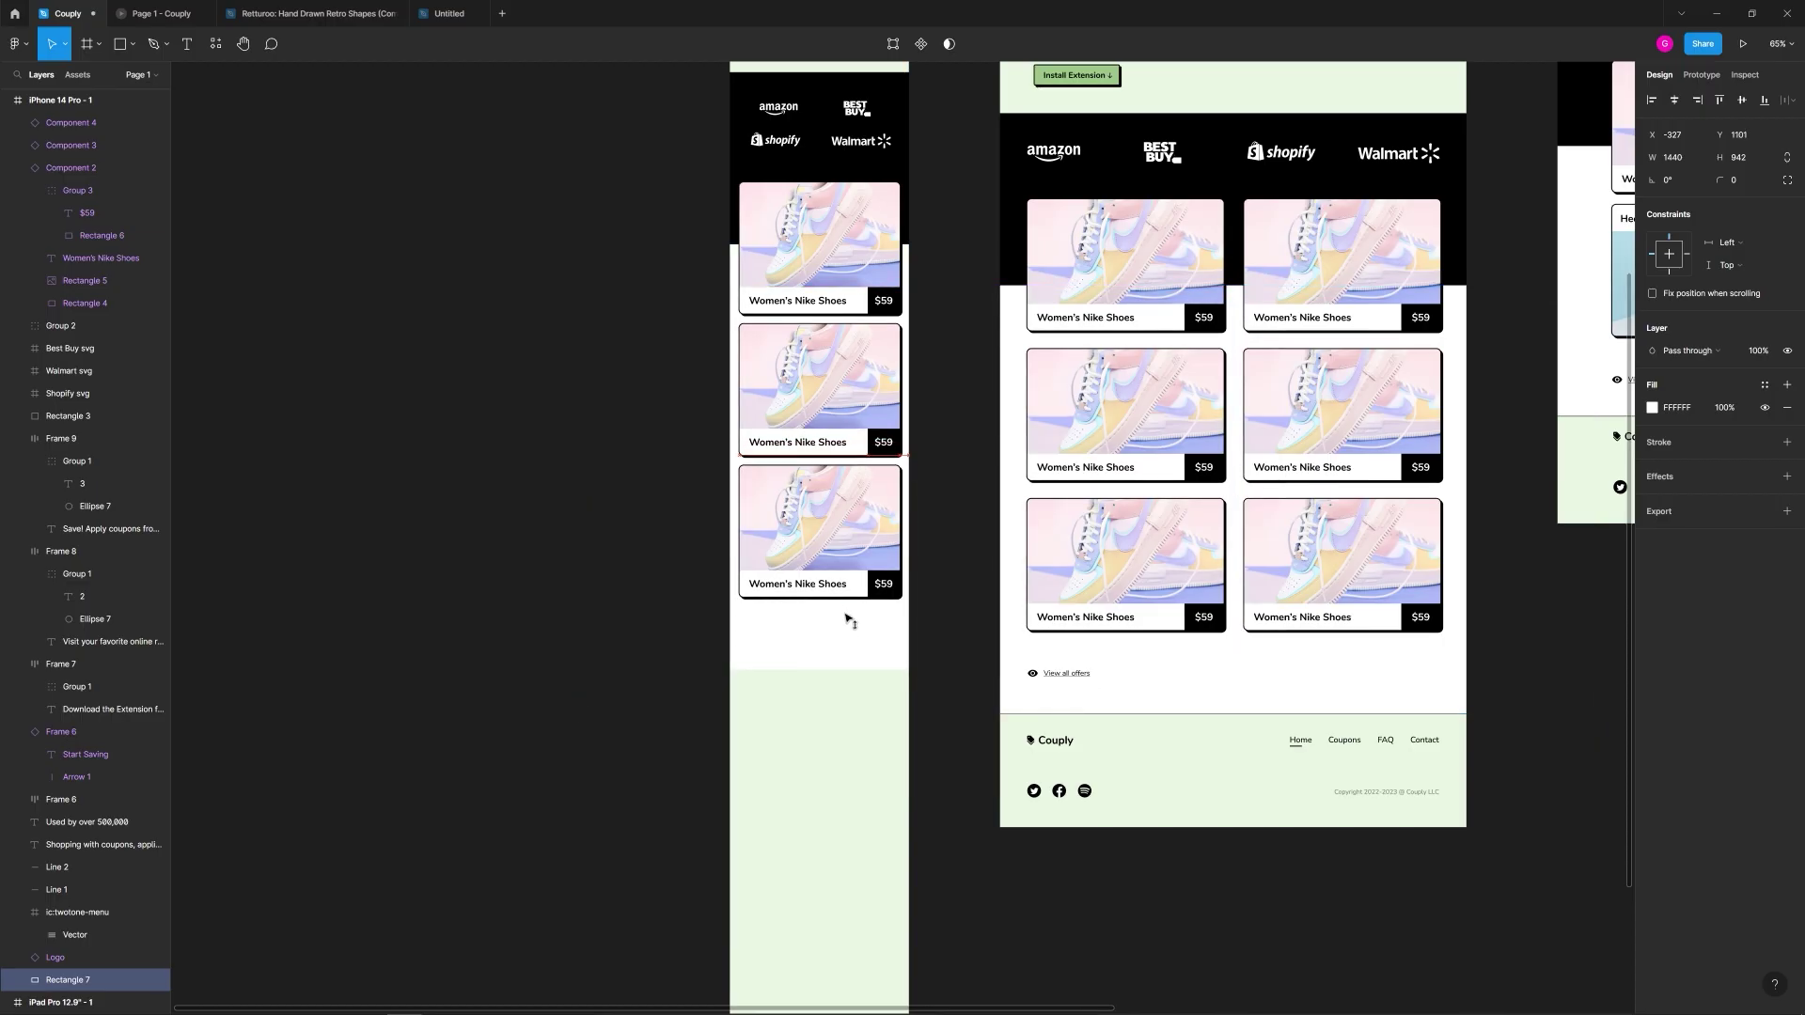
{"action": "left_click_drag", "start_coordinate": [1233, 669], "coordinate": [914, 693]}
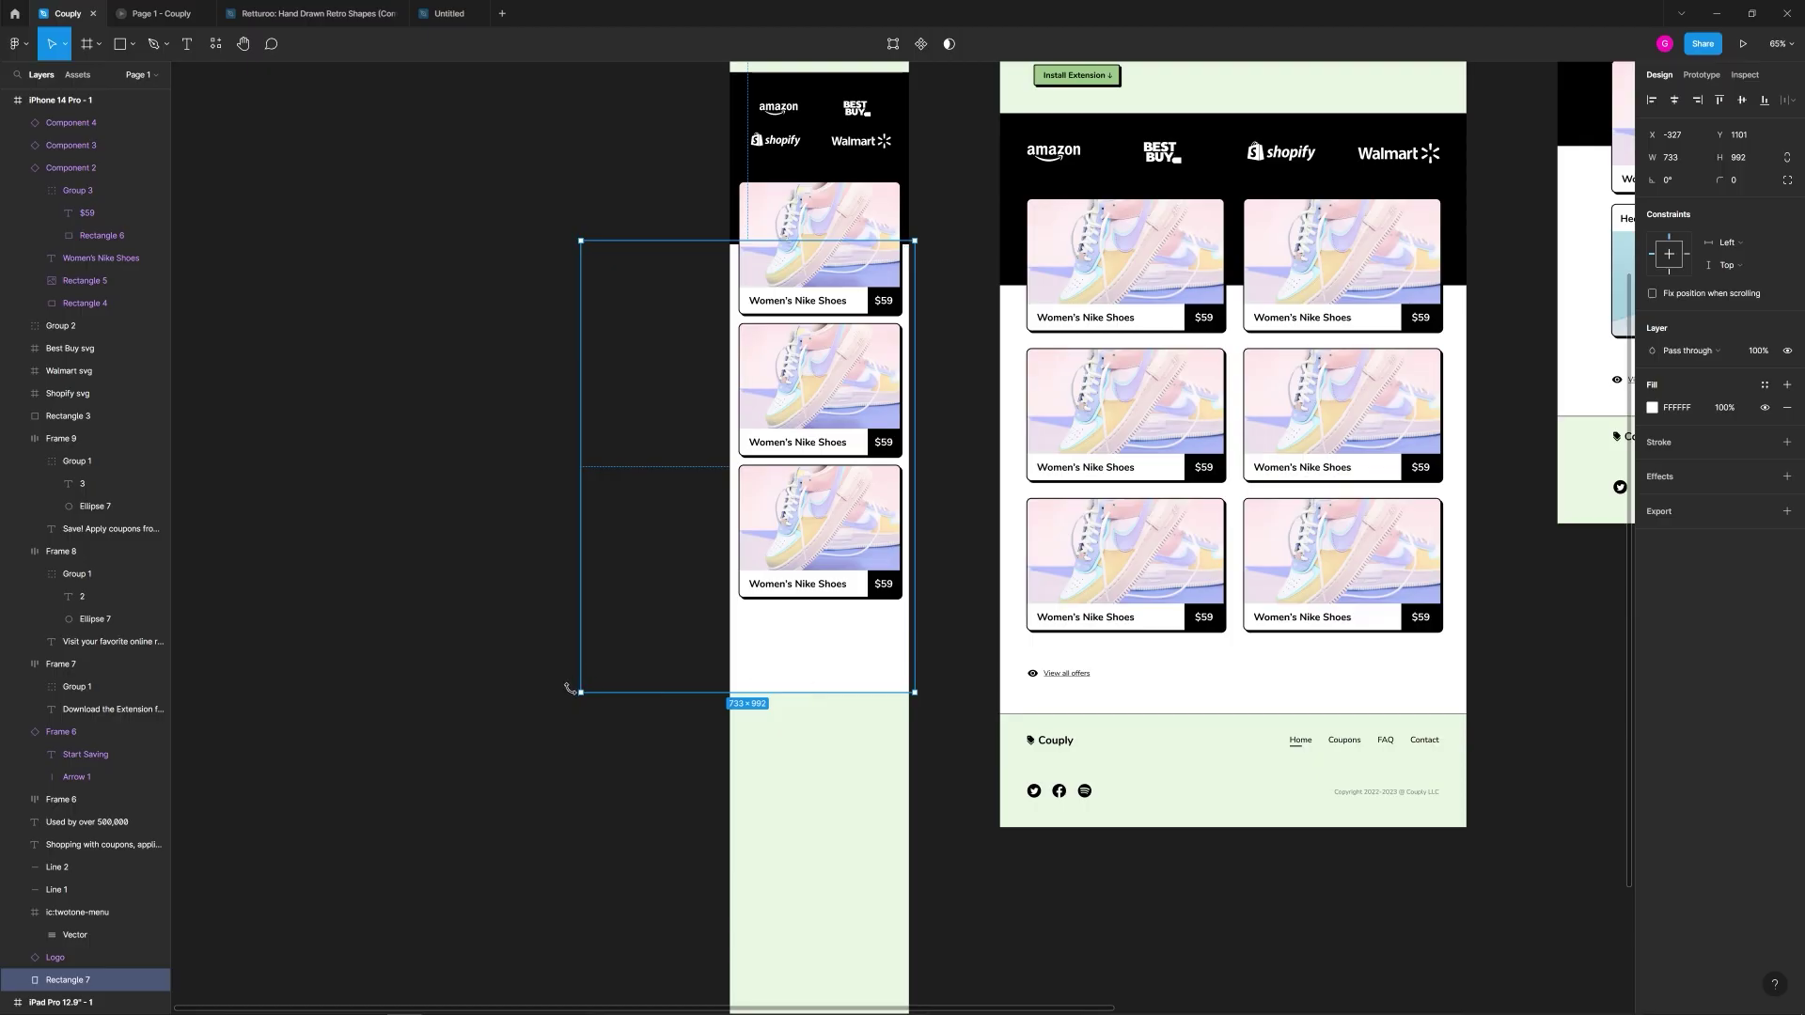
{"action": "left_click_drag", "start_coordinate": [581, 692], "coordinate": [725, 672]}
Step: Copy the iPad's View all offers link onto the iPhone's white section, centred below the third shoe card
{"action": "left_click", "coordinate": [1062, 673]}
{"action": "left_click_drag", "start_coordinate": [1062, 673], "coordinate": [825, 637]}
{"action": "left_click", "coordinate": [954, 686]}
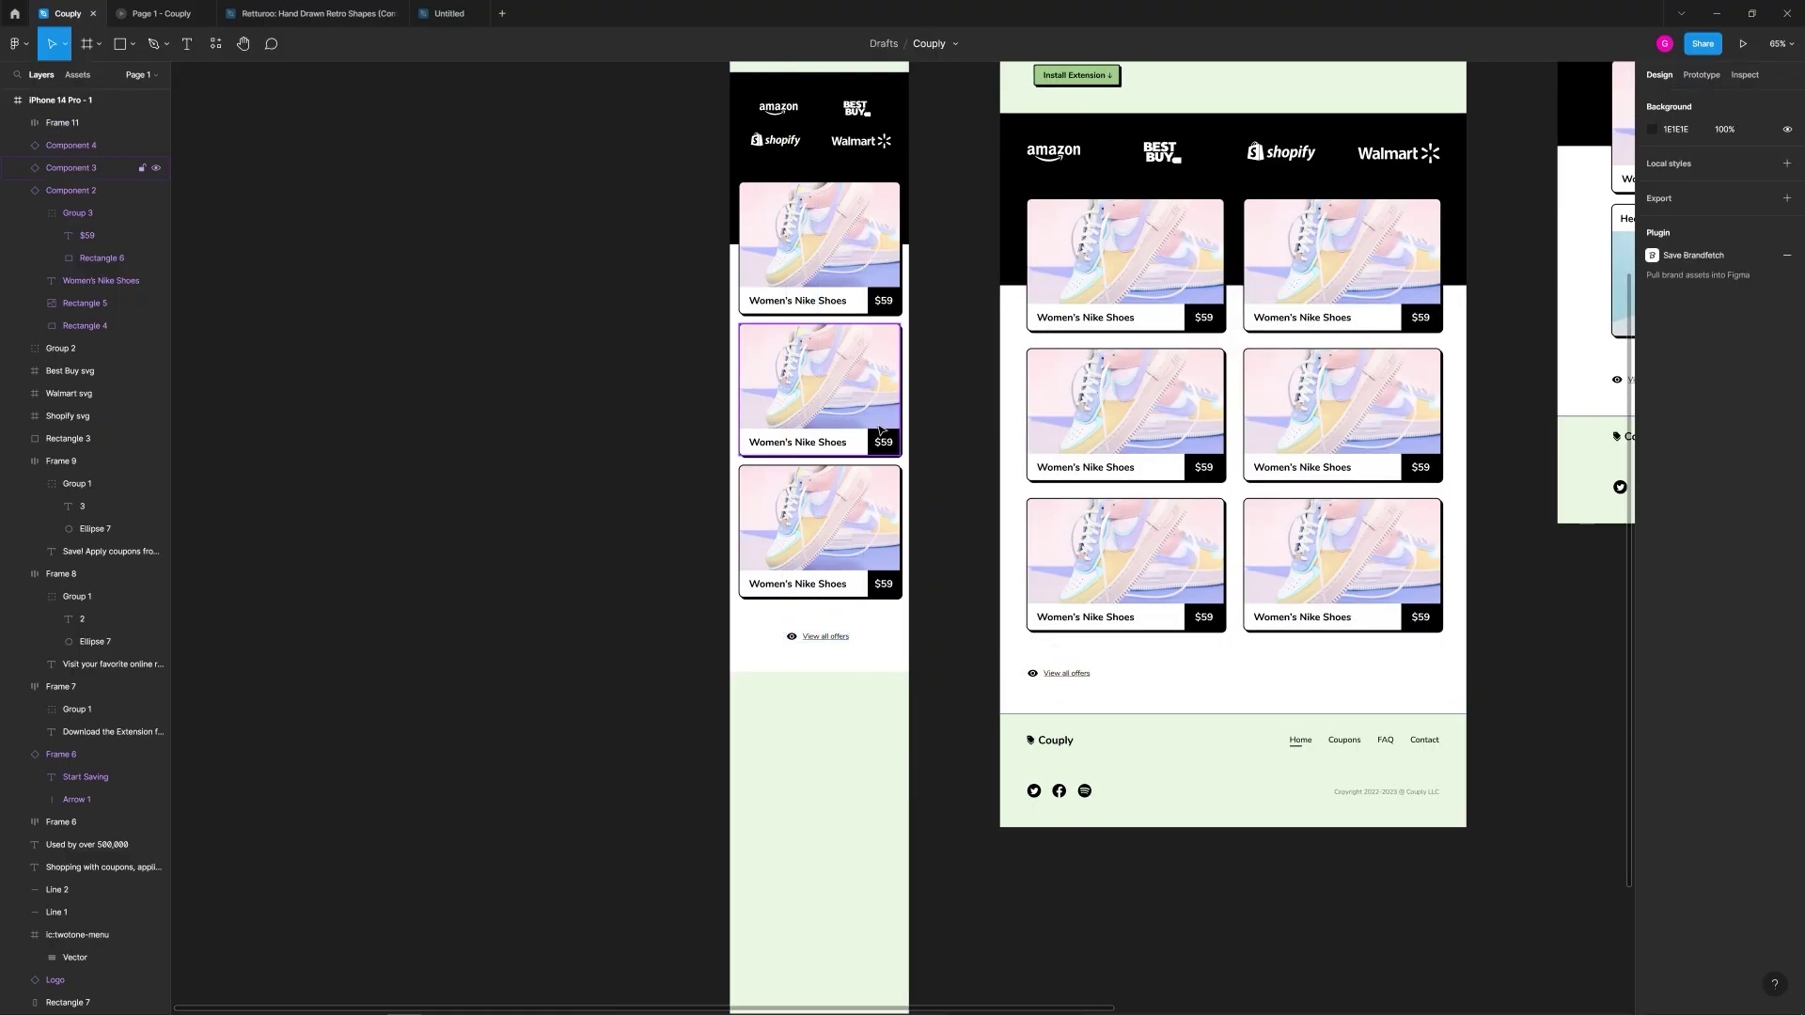
Step: Copy the iPhone hero's horizontal divider line down to the lower edge of the white product section
{"action": "scroll", "coordinate": [879, 449], "scroll_direction": "up", "scroll_amount": 3}
{"action": "left_click_drag", "start_coordinate": [840, 243], "coordinate": [853, 984]}
{"action": "scroll", "coordinate": [846, 846], "scroll_direction": "down", "scroll_amount": 5}
{"action": "left_click", "coordinate": [843, 499]}
{"action": "scroll", "coordinate": [841, 520], "scroll_direction": "up", "scroll_amount": 5}
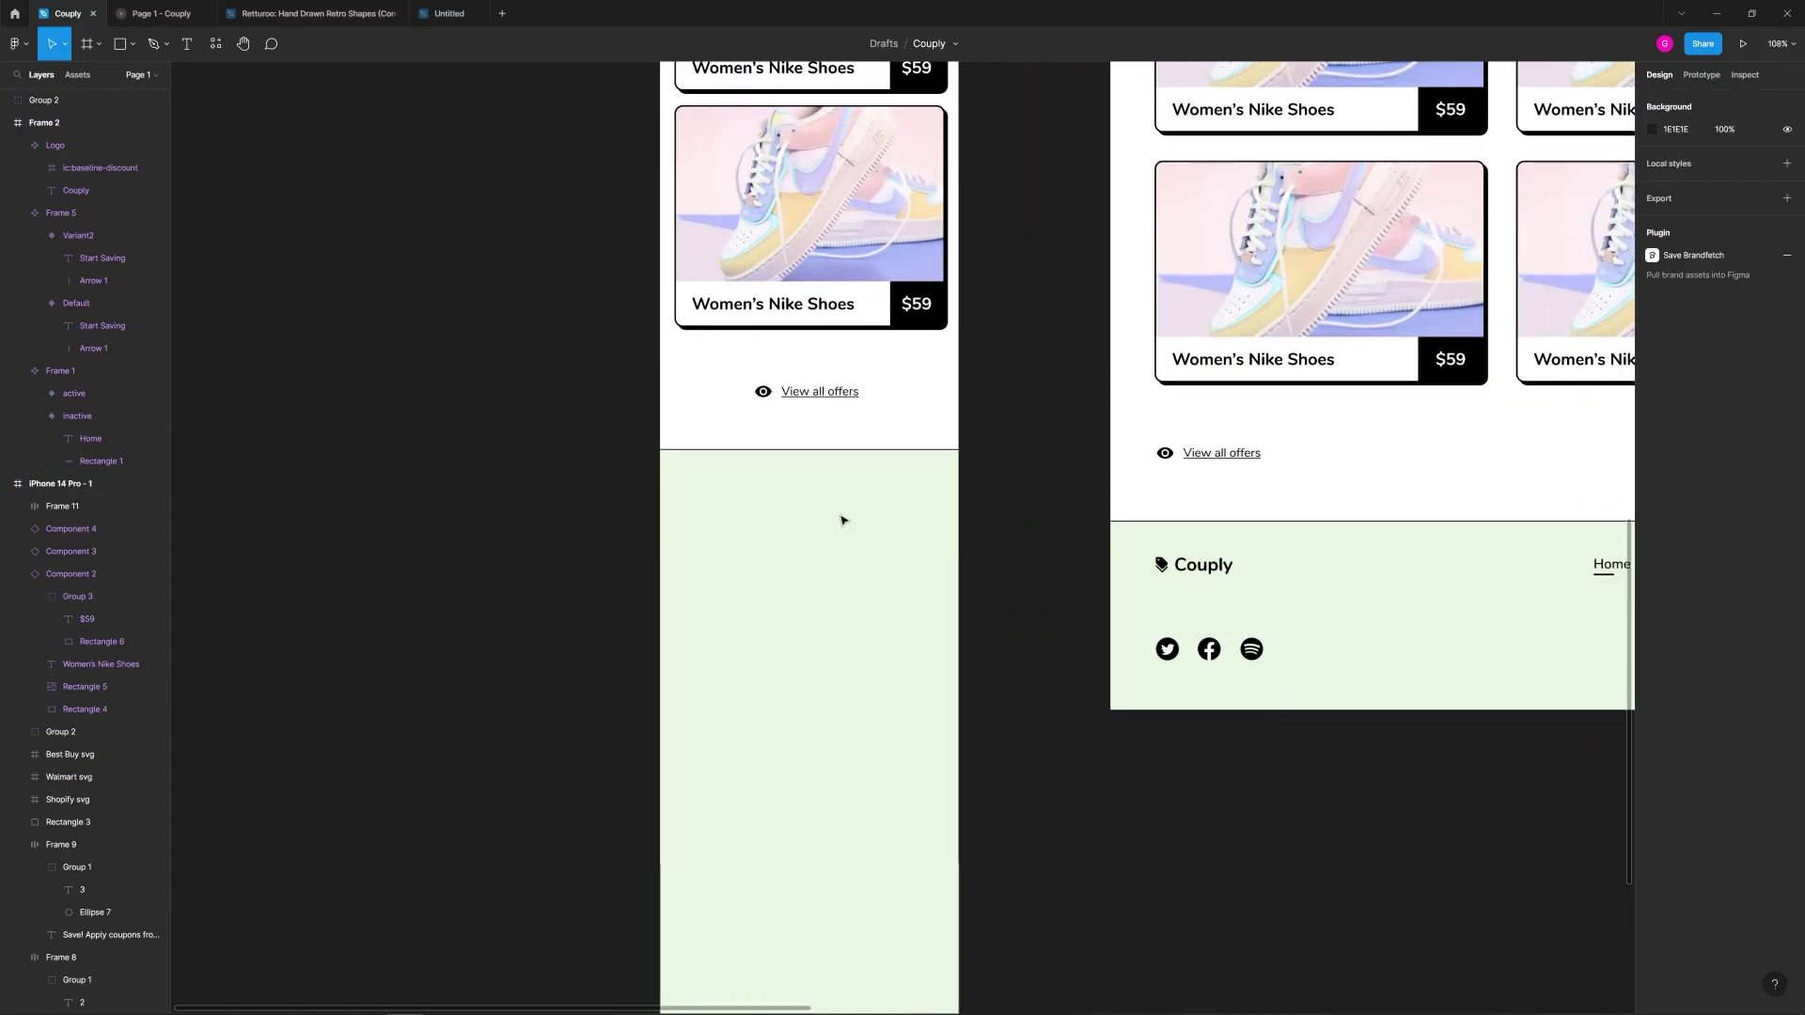
{"action": "scroll", "coordinate": [836, 564], "scroll_direction": "down", "scroll_amount": 1}
{"action": "scroll", "coordinate": [837, 564], "scroll_direction": "right", "scroll_amount": 2}
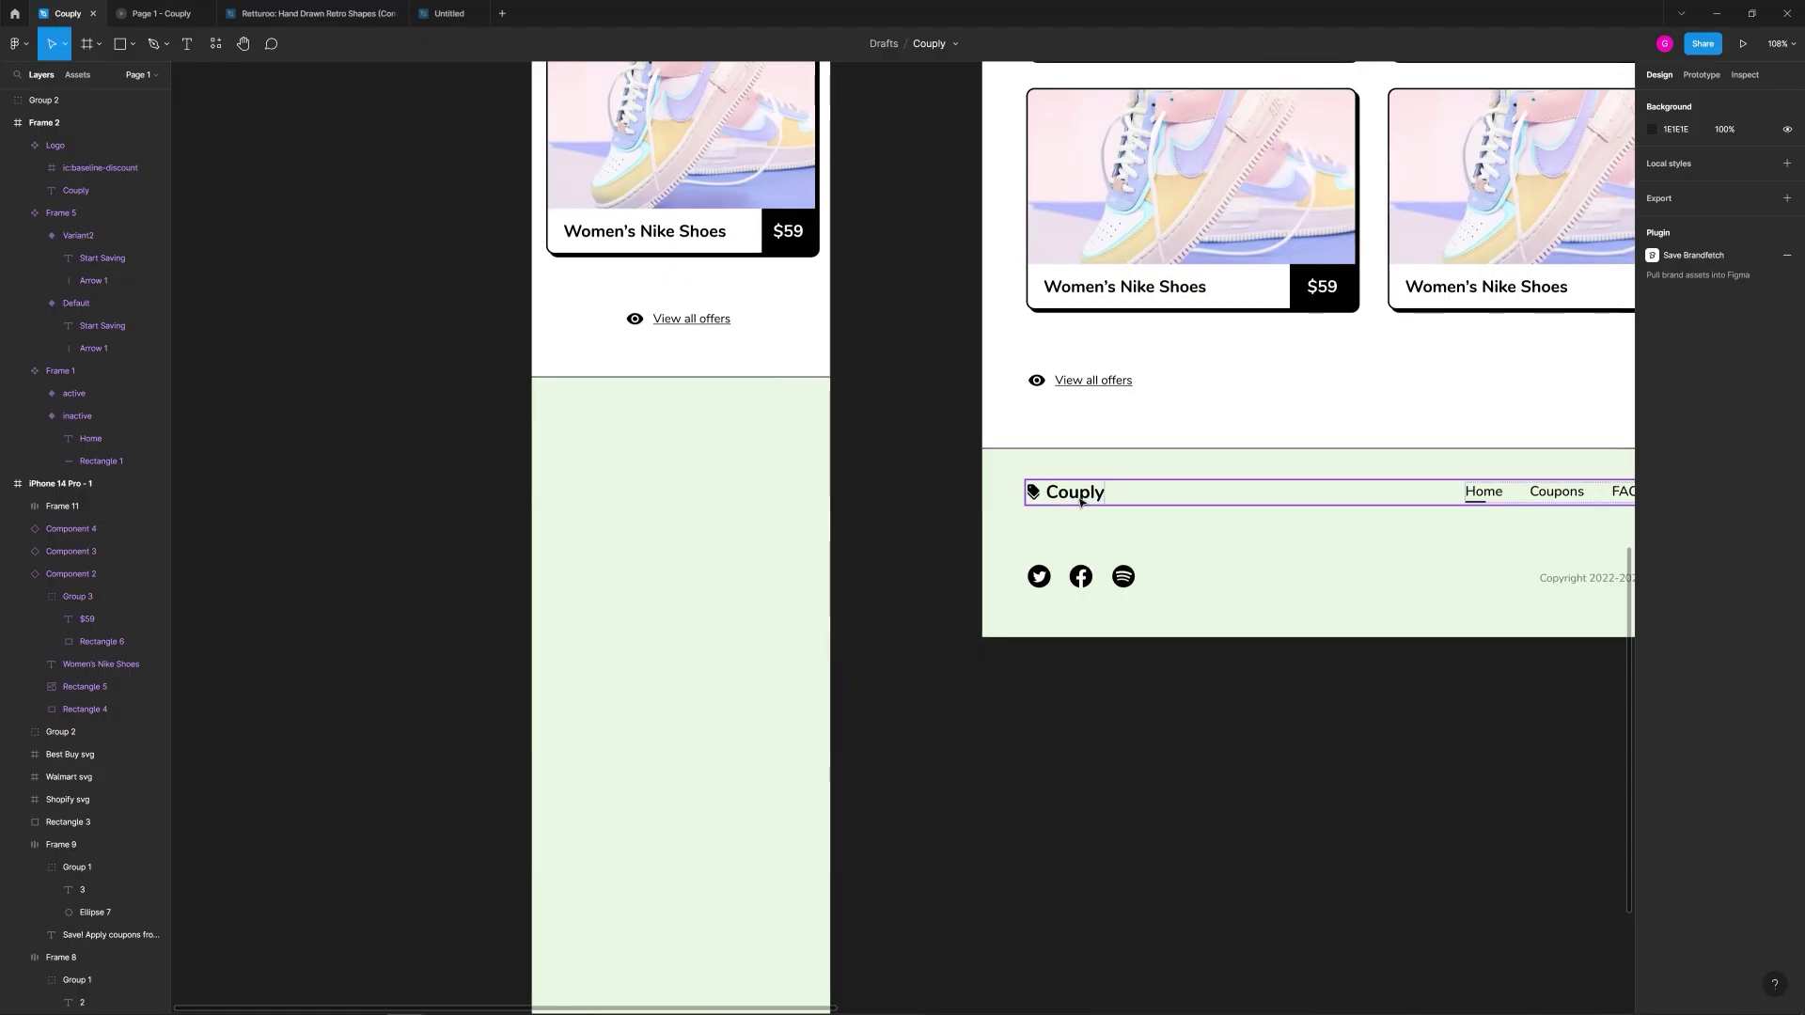
{"action": "scroll", "coordinate": [1084, 511], "scroll_direction": "down", "scroll_amount": 3}
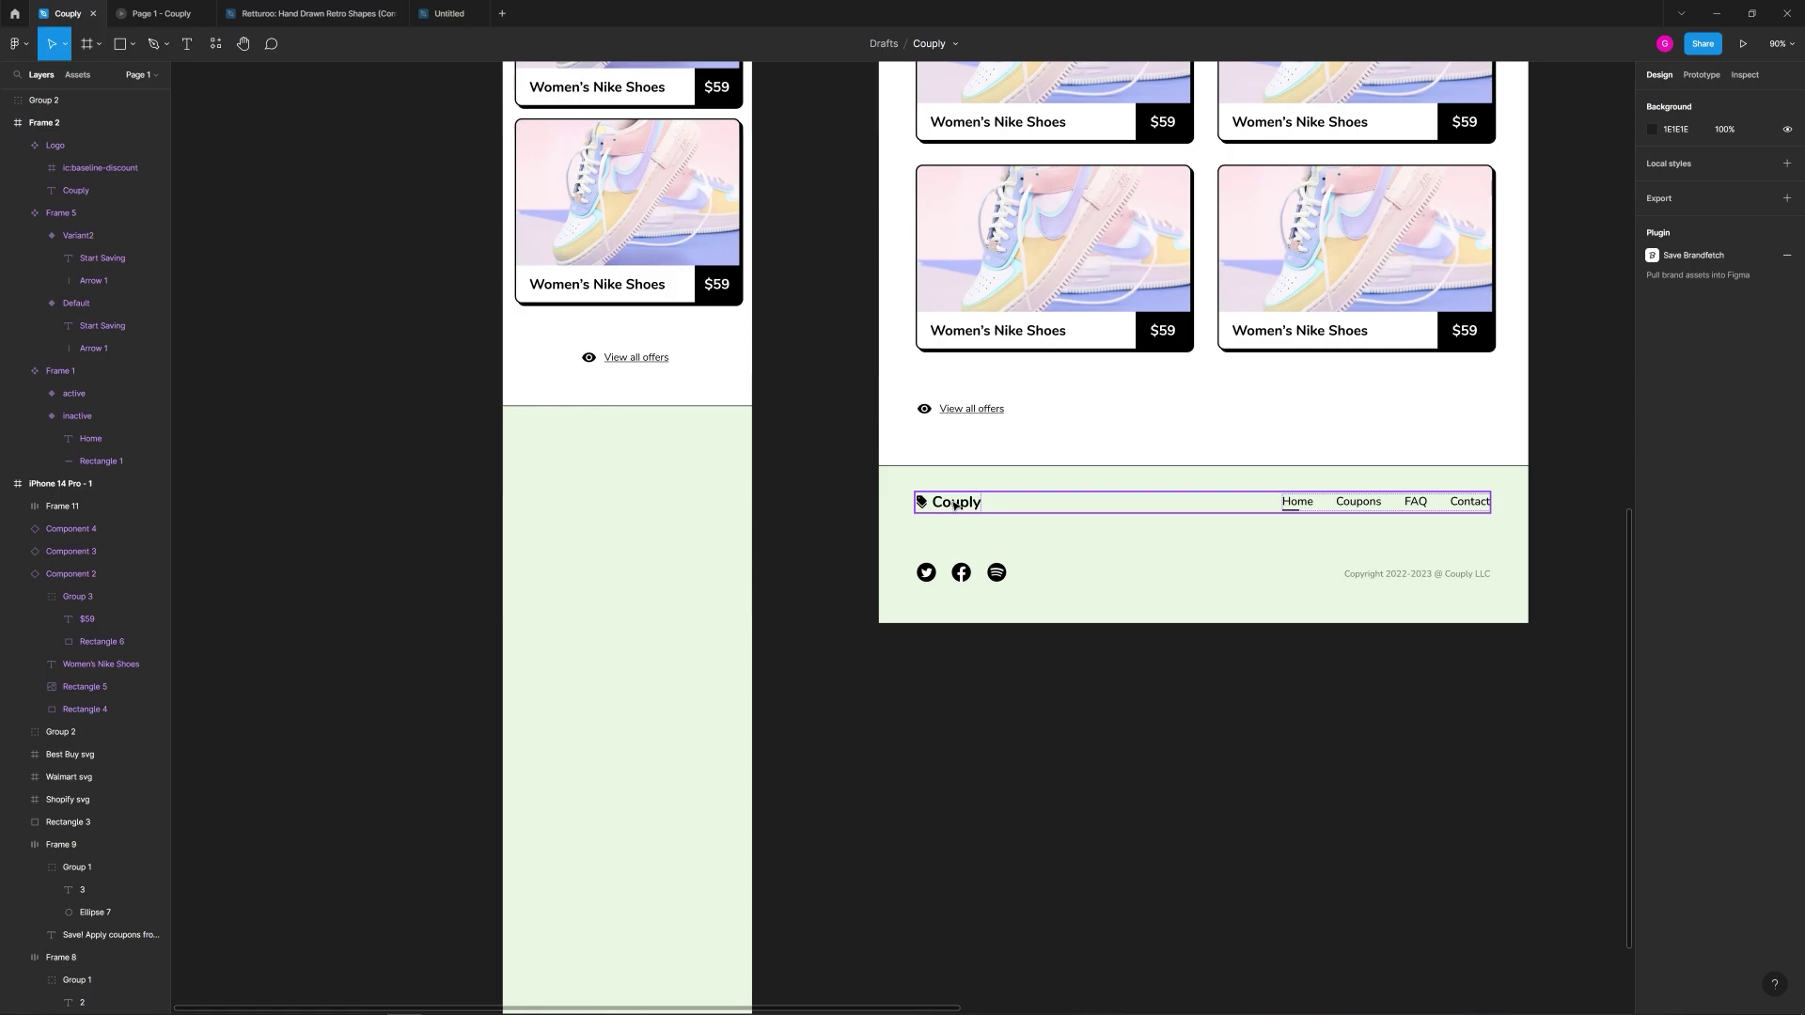
{"action": "left_click", "coordinate": [954, 506]}
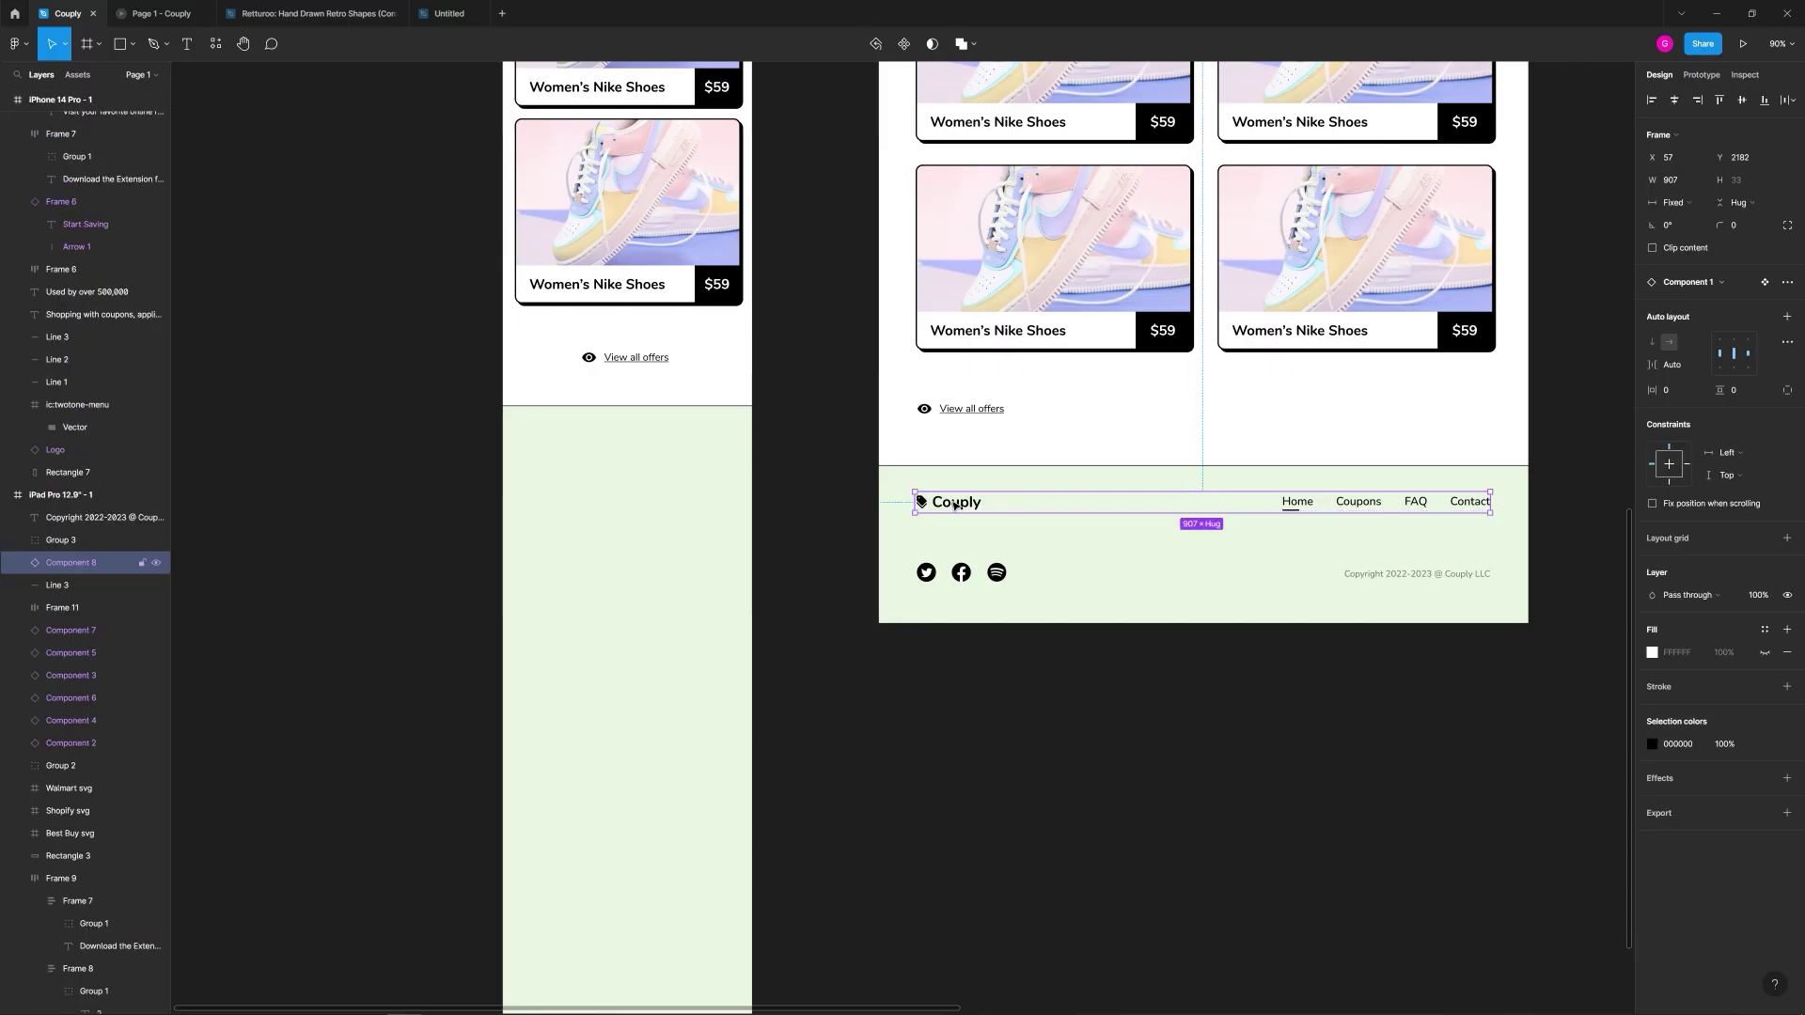
{"action": "key", "text": "ctrl+d"}
{"action": "left_click_drag", "start_coordinate": [954, 506], "coordinate": [562, 514]}
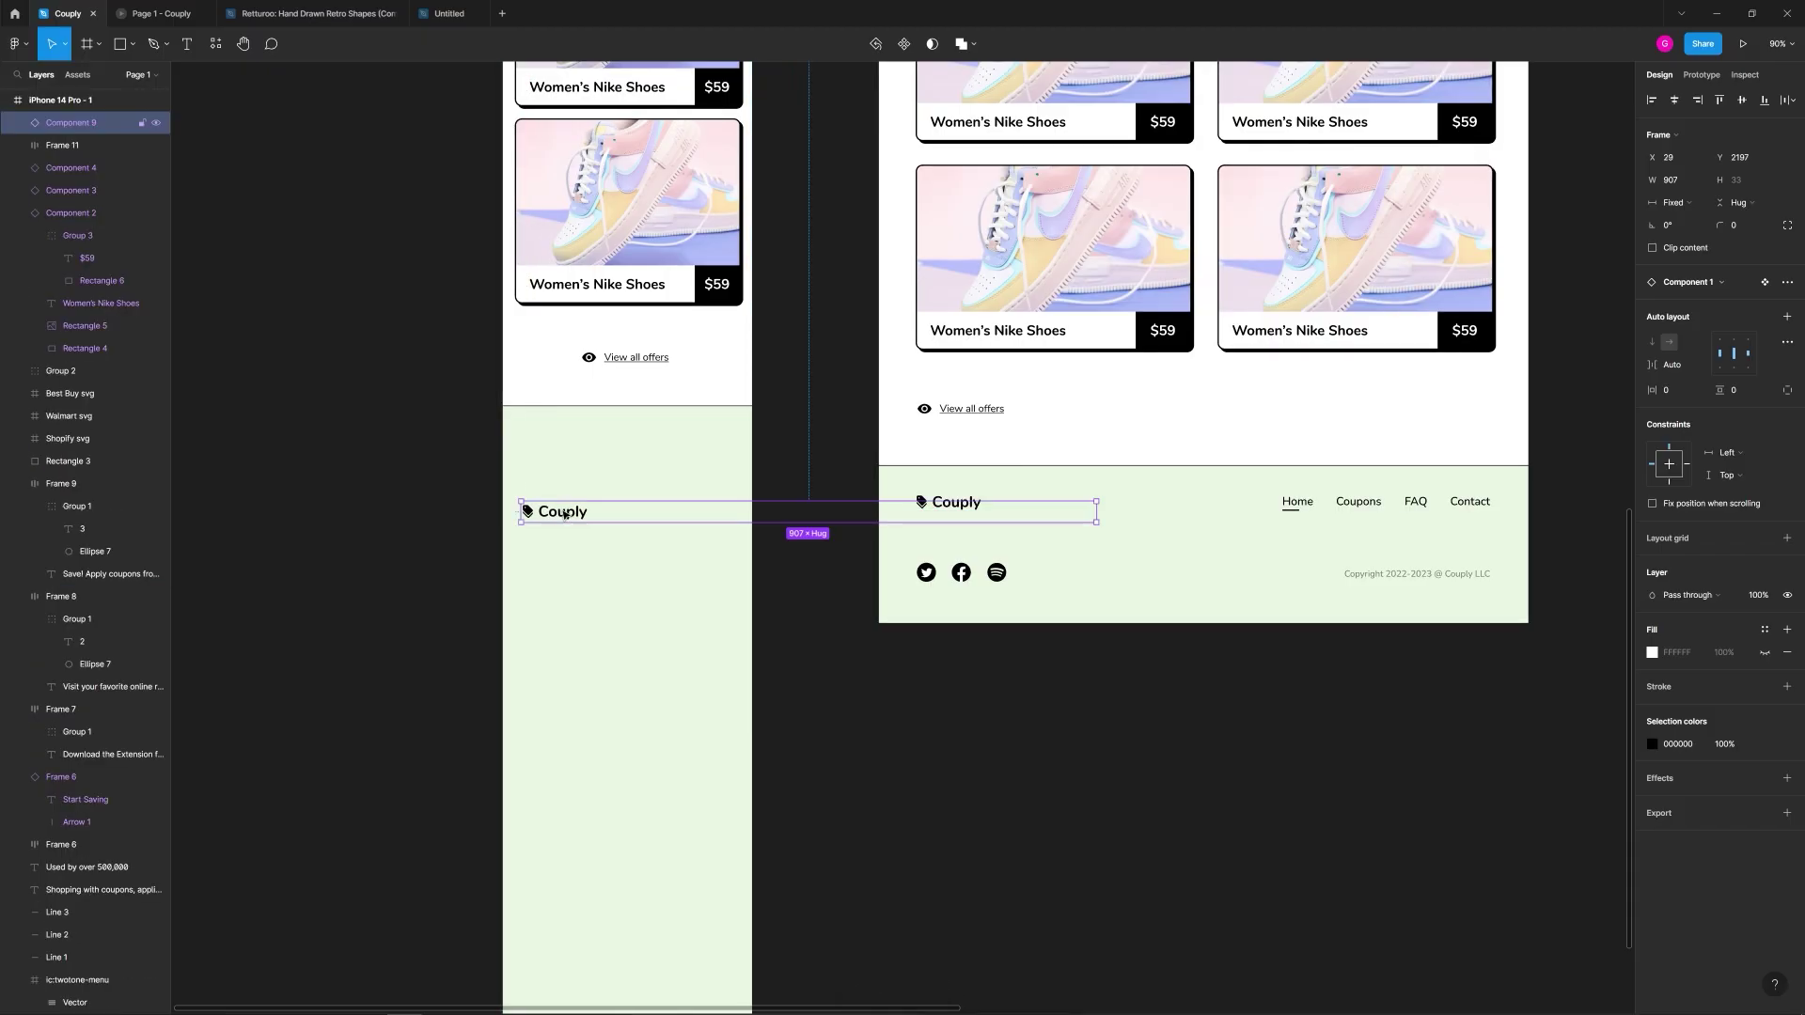
{"action": "key", "text": "Delete"}
Step: Copy the iPad footer's Couply logo into the iPhone footer at X 21, Y 2071 and its social icons at X 232, Y 2073
{"action": "left_click", "coordinate": [952, 503]}
{"action": "left_click", "coordinate": [537, 519]}
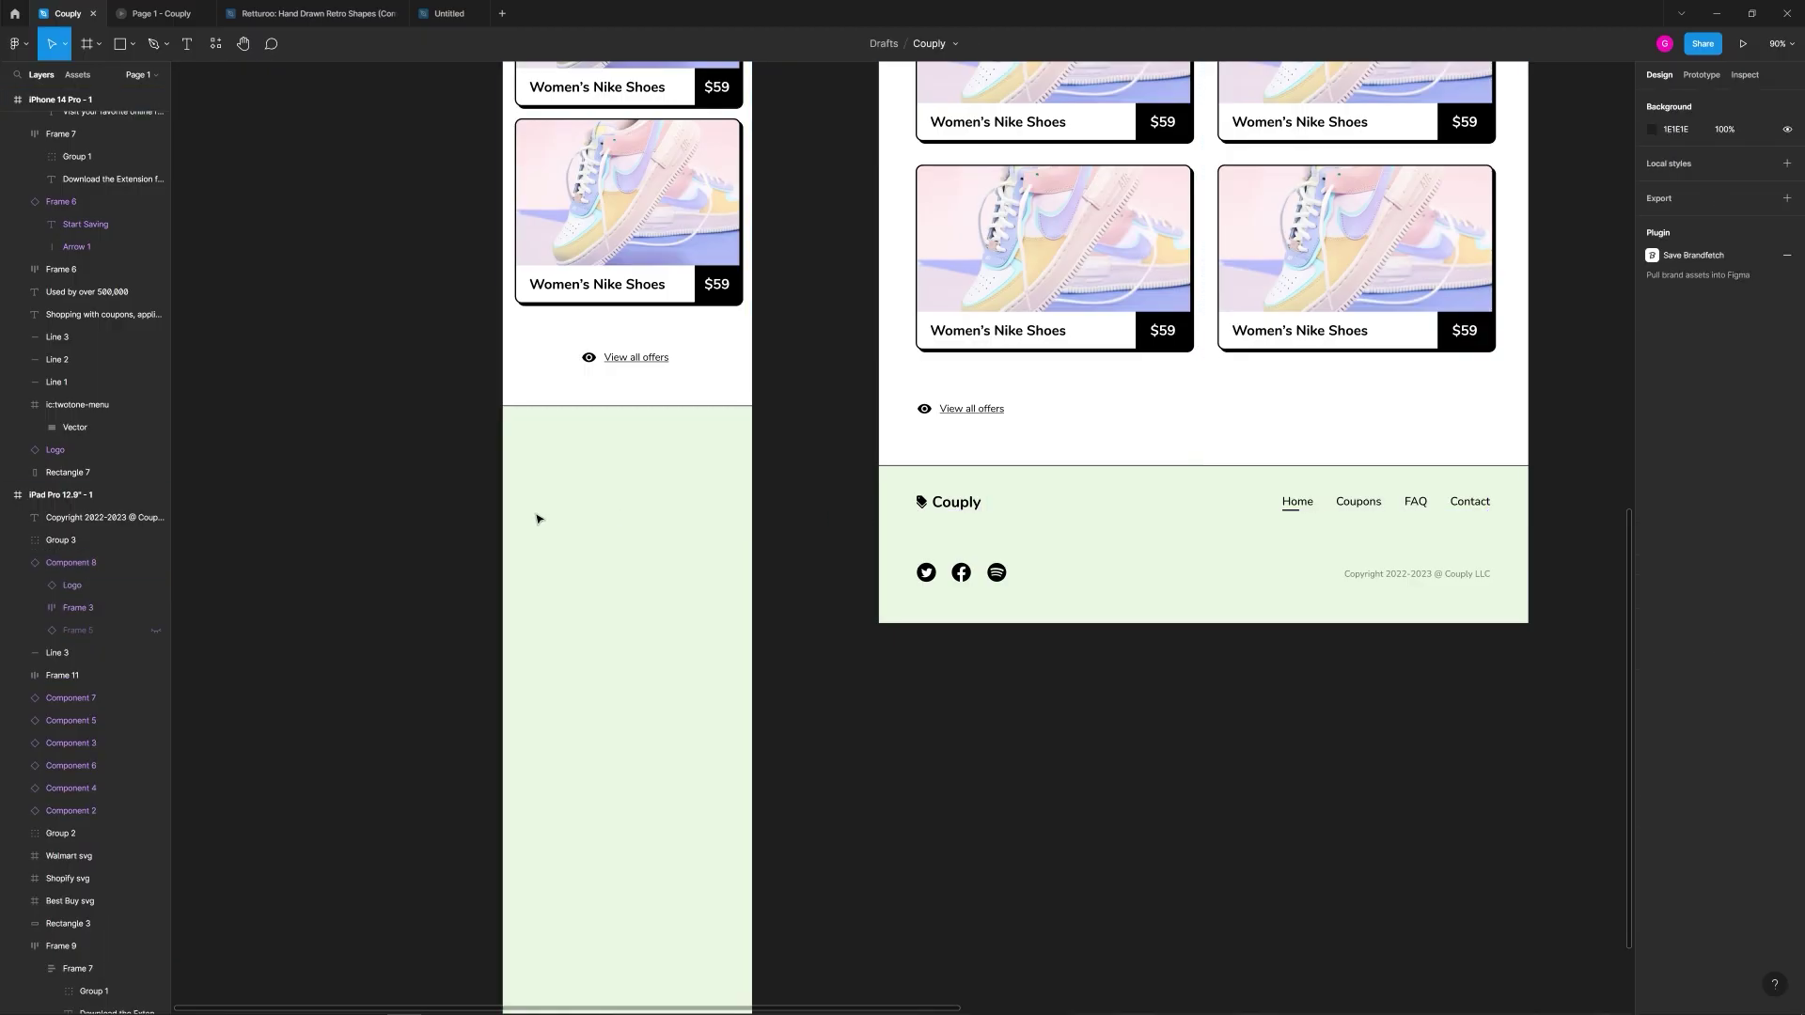
{"action": "key", "text": "ctrl+v"}
{"action": "left_click_drag", "start_coordinate": [956, 505], "coordinate": [556, 438]}
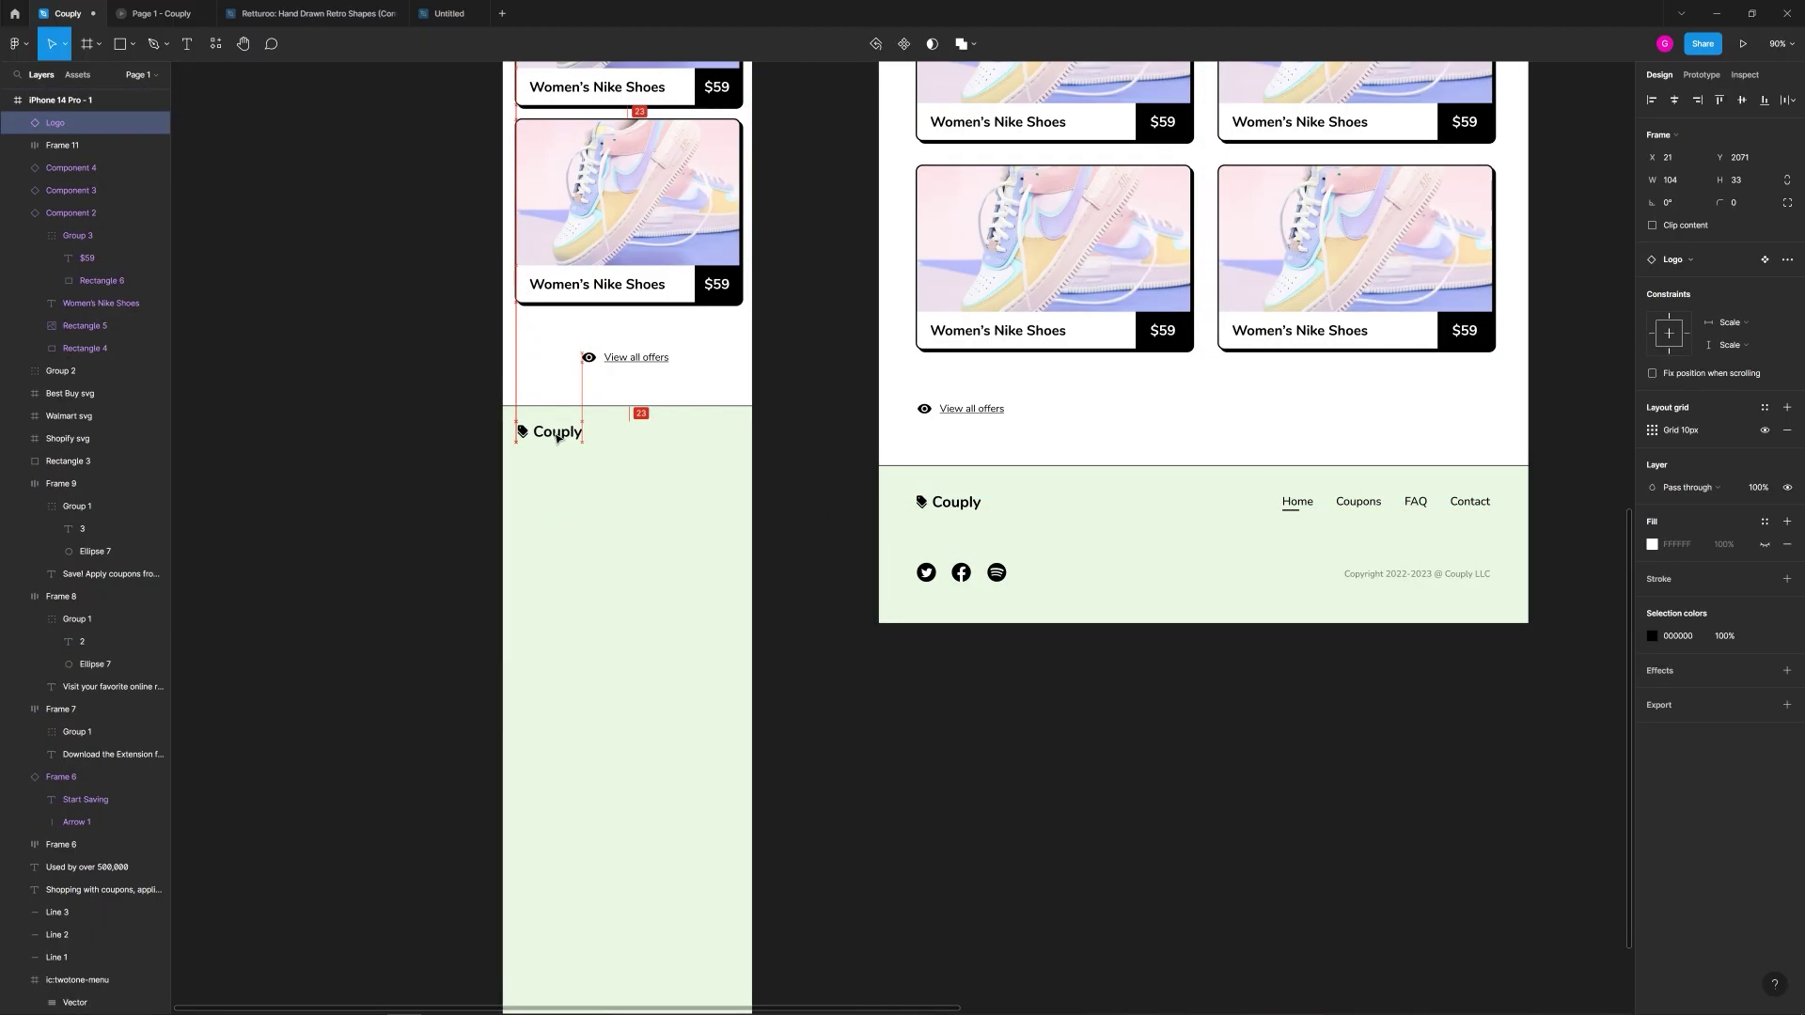
{"action": "left_click", "coordinate": [816, 527]}
{"action": "left_click", "coordinate": [1006, 578]}
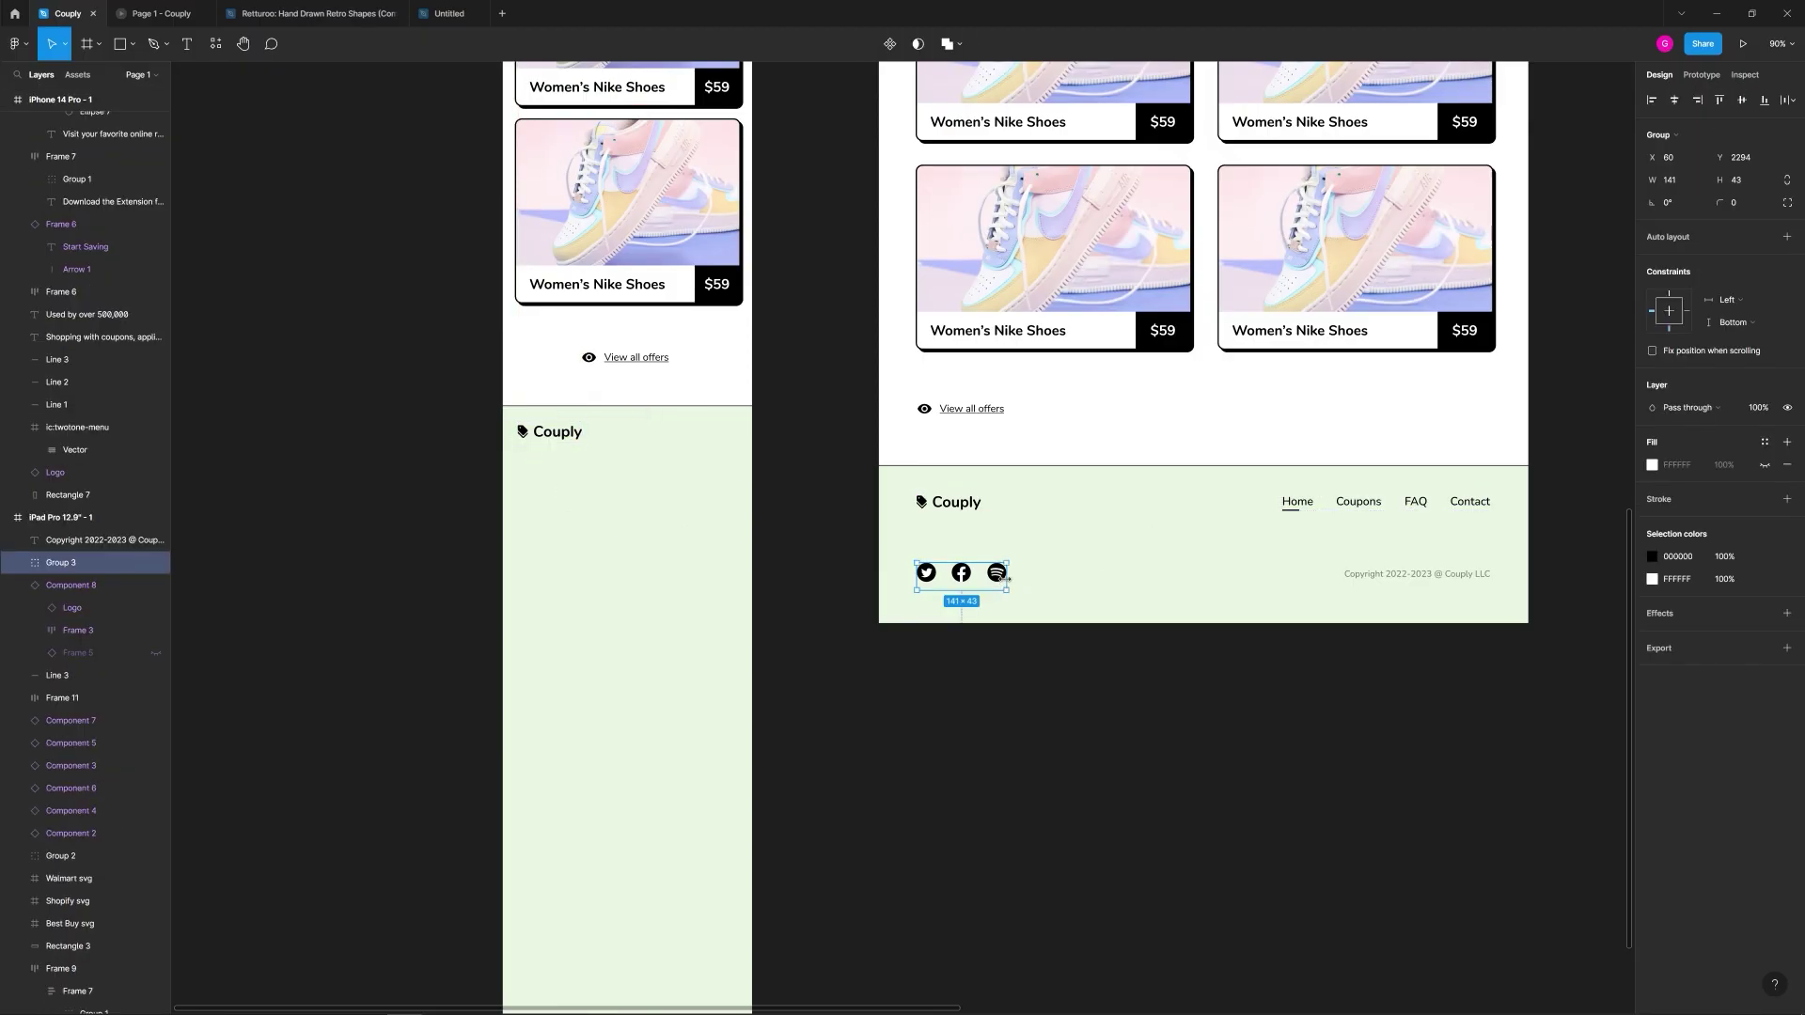
{"action": "left_click_drag", "start_coordinate": [958, 579], "coordinate": [691, 440]}
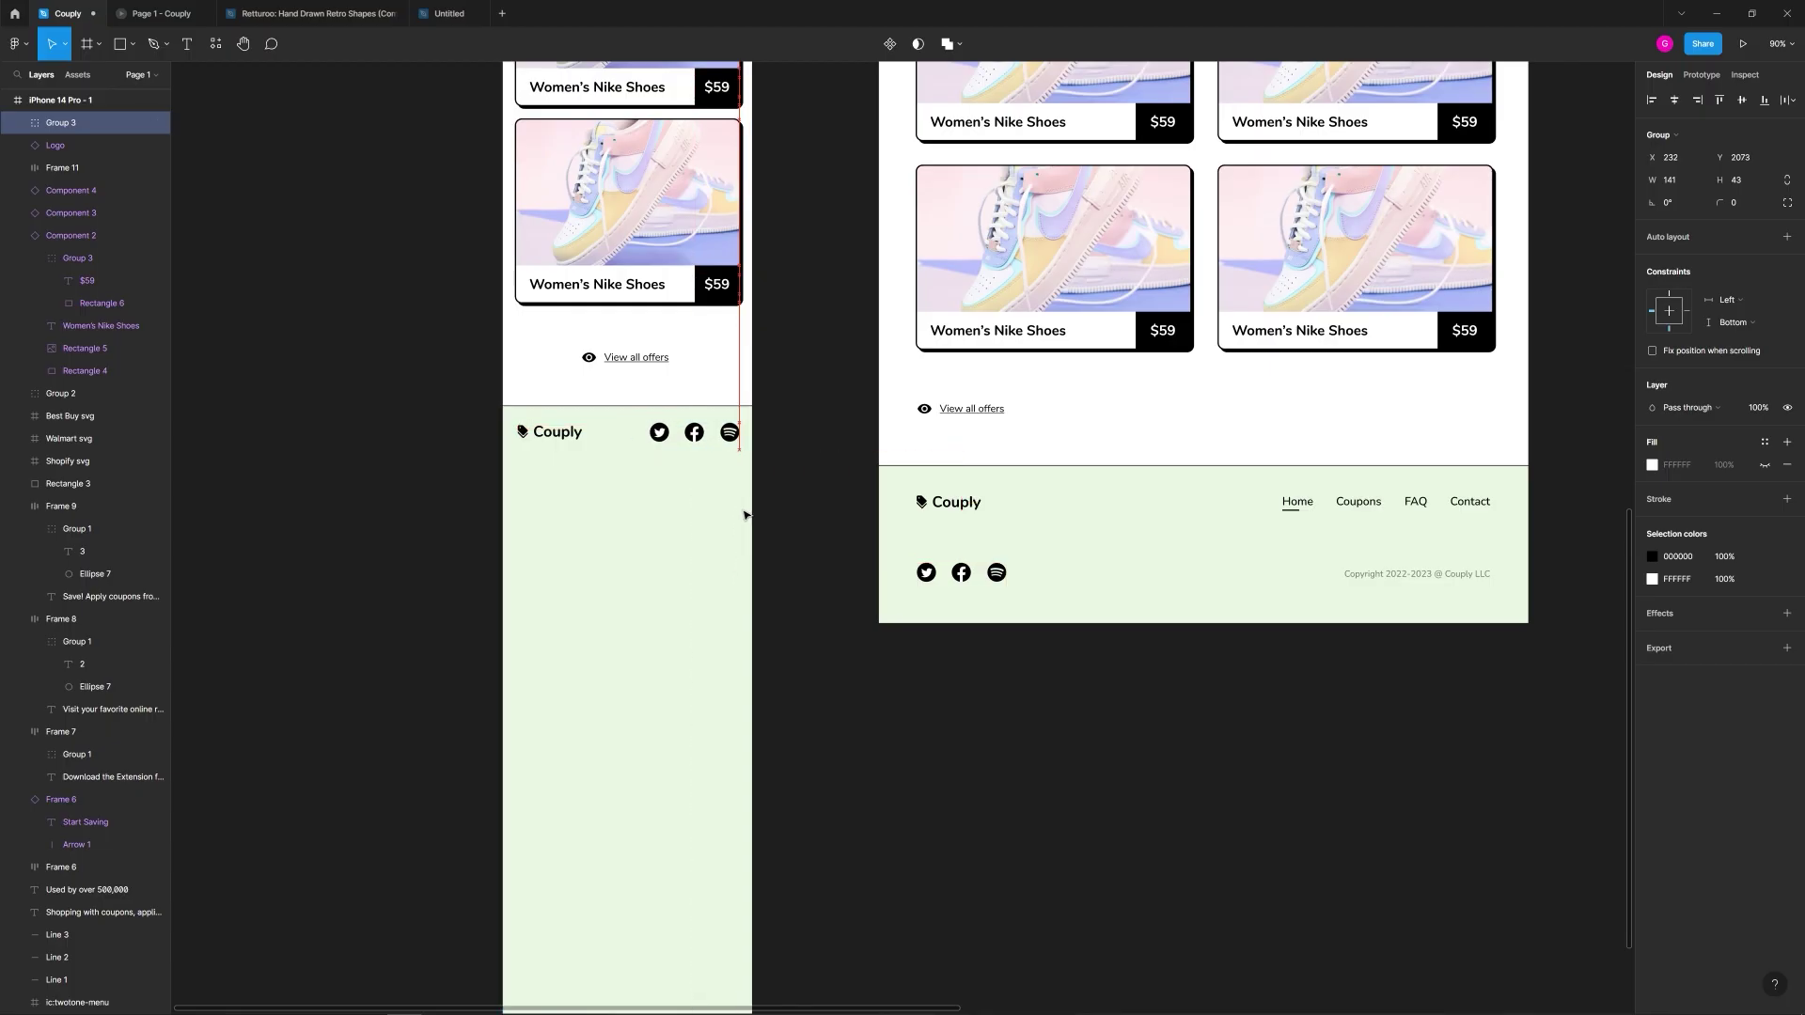
Step: Copy the iPad footer's navigation links below the iPhone footer's logo and set the spacing between them to 38
{"action": "left_click", "coordinate": [1298, 503]}
{"action": "double_click", "coordinate": [1299, 503]}
{"action": "key", "text": "ctrl+c"}
{"action": "left_click", "coordinate": [645, 536]}
{"action": "key", "text": "ctrl+v"}
{"action": "left_click_drag", "start_coordinate": [1368, 504], "coordinate": [594, 494]}
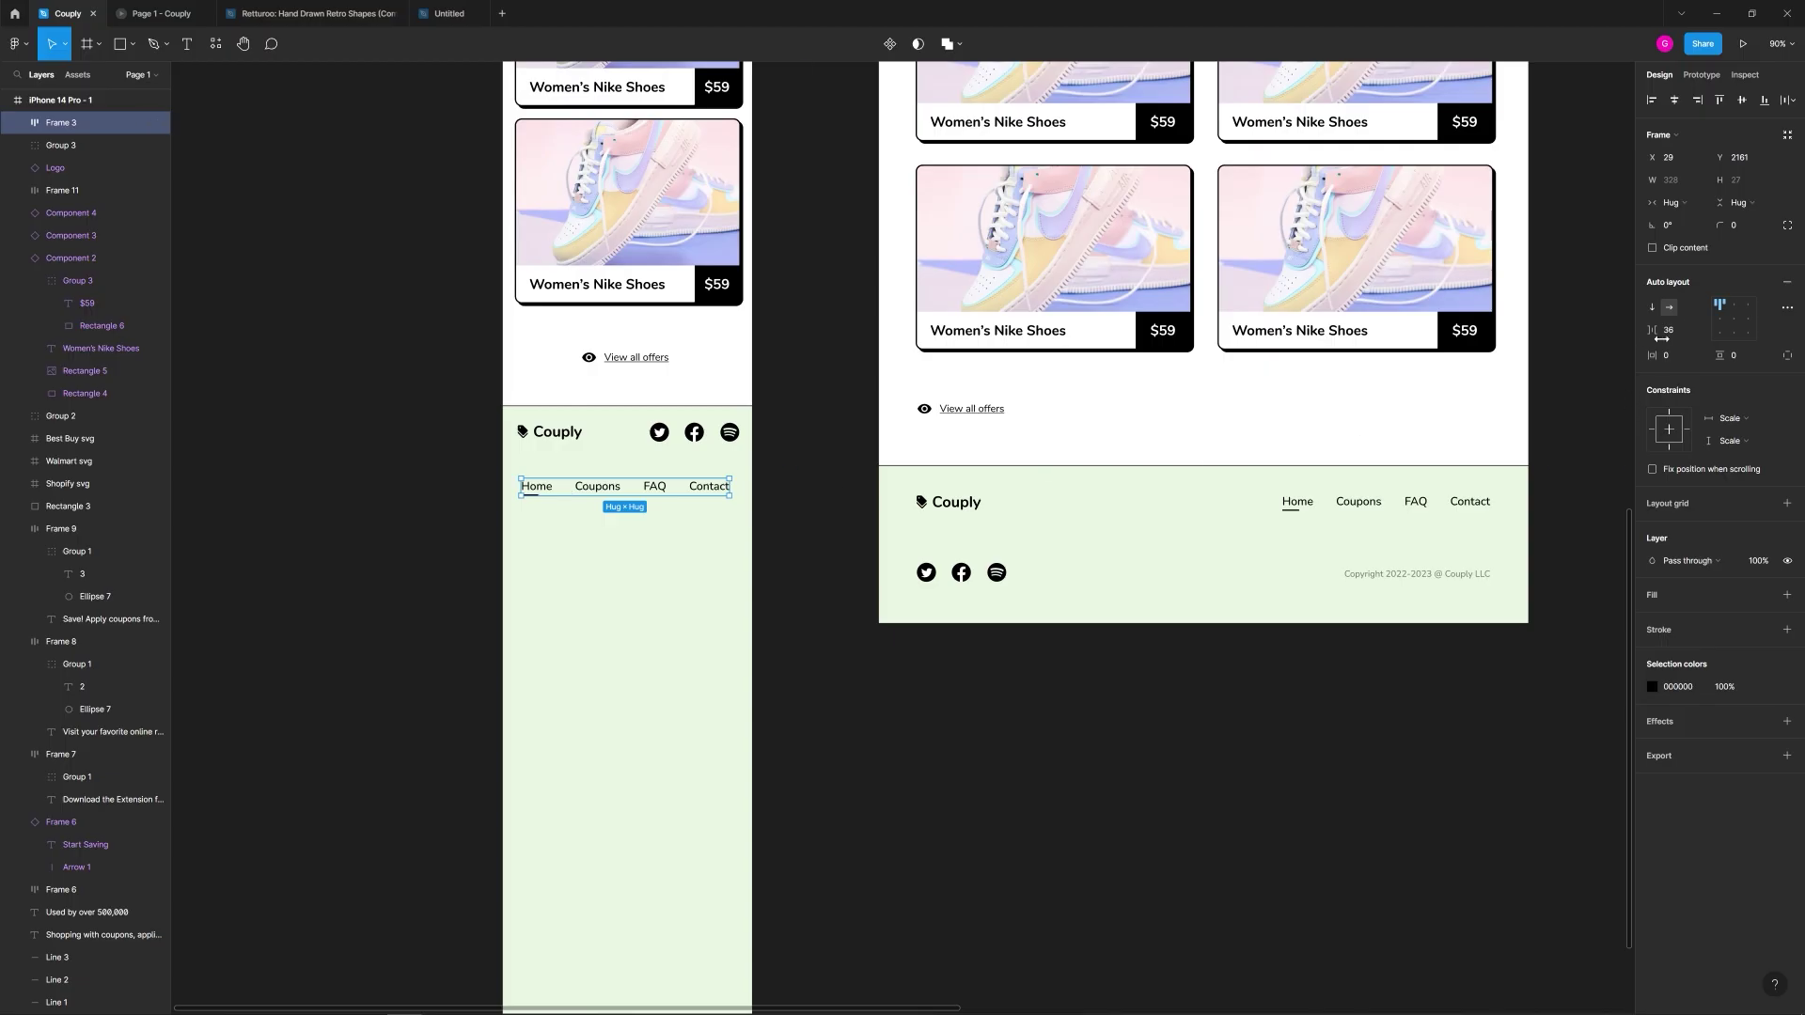
{"action": "left_click_drag", "start_coordinate": [1661, 330], "coordinate": [1656, 330]}
{"action": "left_click", "coordinate": [671, 539]}
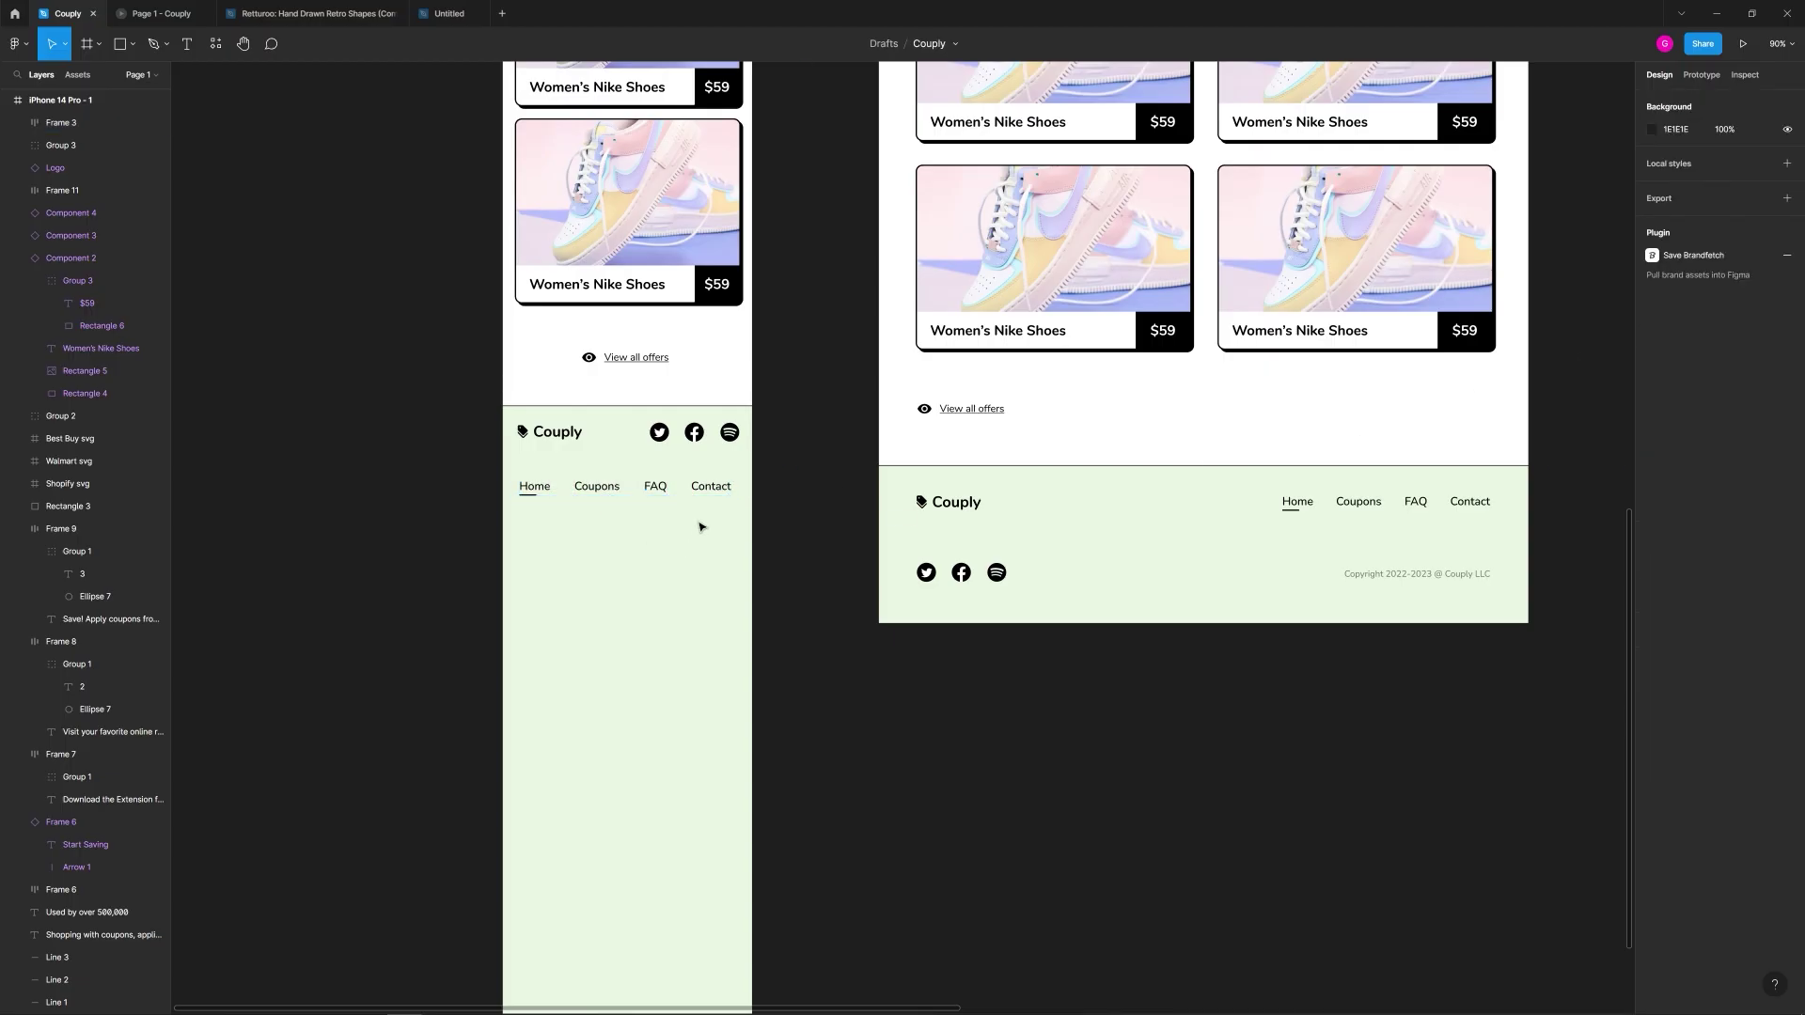
Step: Fit the iPhone footer's navigation links to the layout grid by placing them at X 20 with spacing of 43
{"action": "scroll", "coordinate": [697, 527], "scroll_direction": "up", "scroll_amount": 5}
{"action": "key", "text": "ctrl+shift+4"}
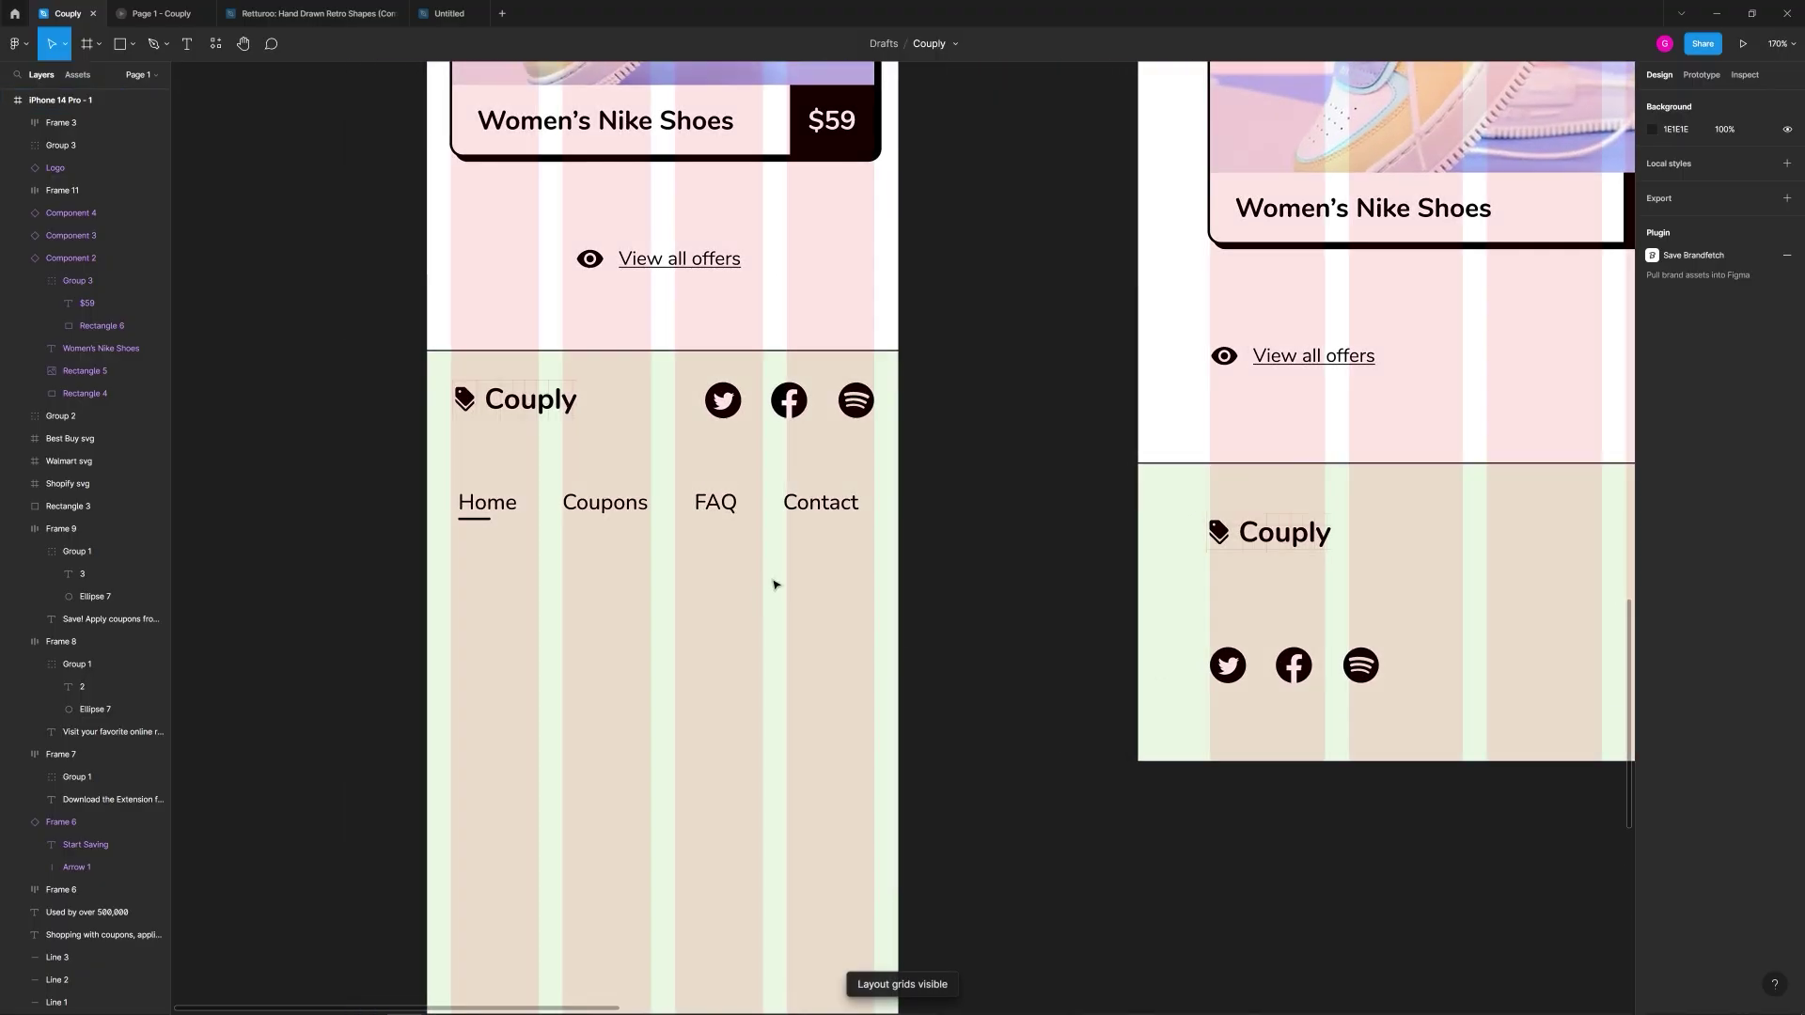
{"action": "left_click", "coordinate": [843, 508]}
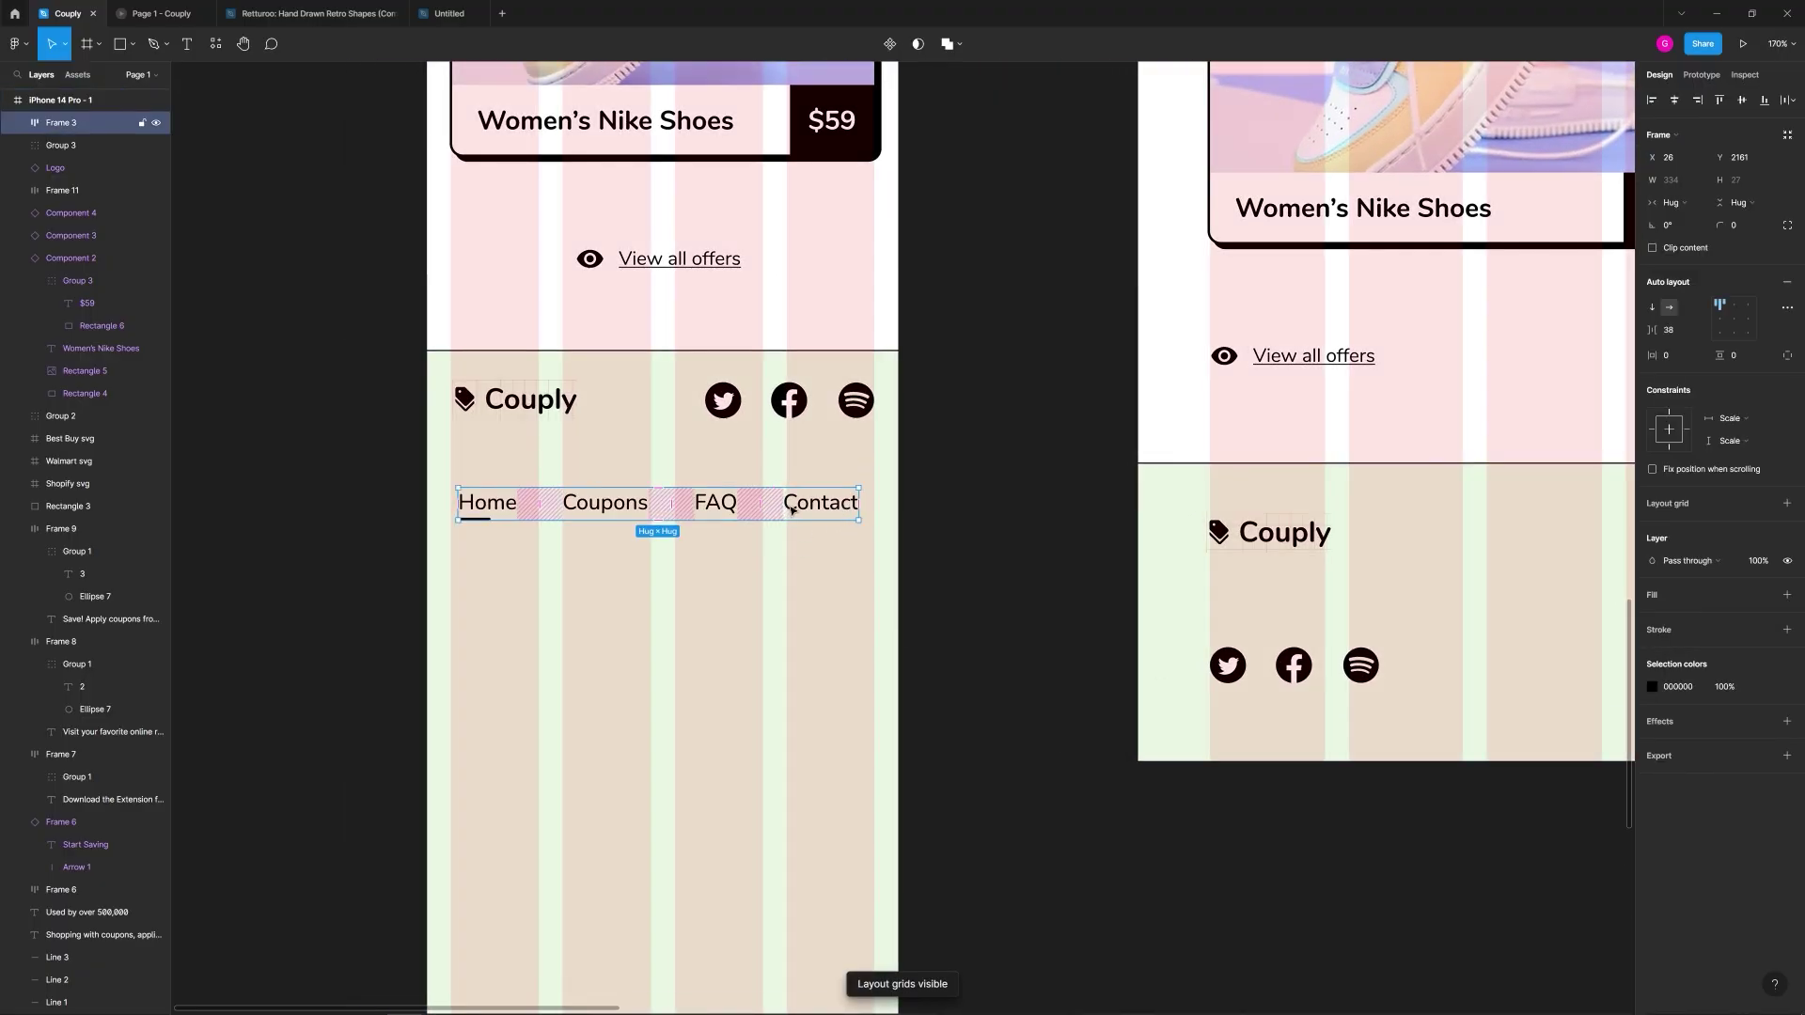
{"action": "mouse_move", "coordinate": [798, 508]}
{"action": "left_mouse_down"}
{"action": "mouse_move", "coordinate": [769, 503]}
{"action": "mouse_move", "coordinate": [791, 500]}
{"action": "left_mouse_up"}
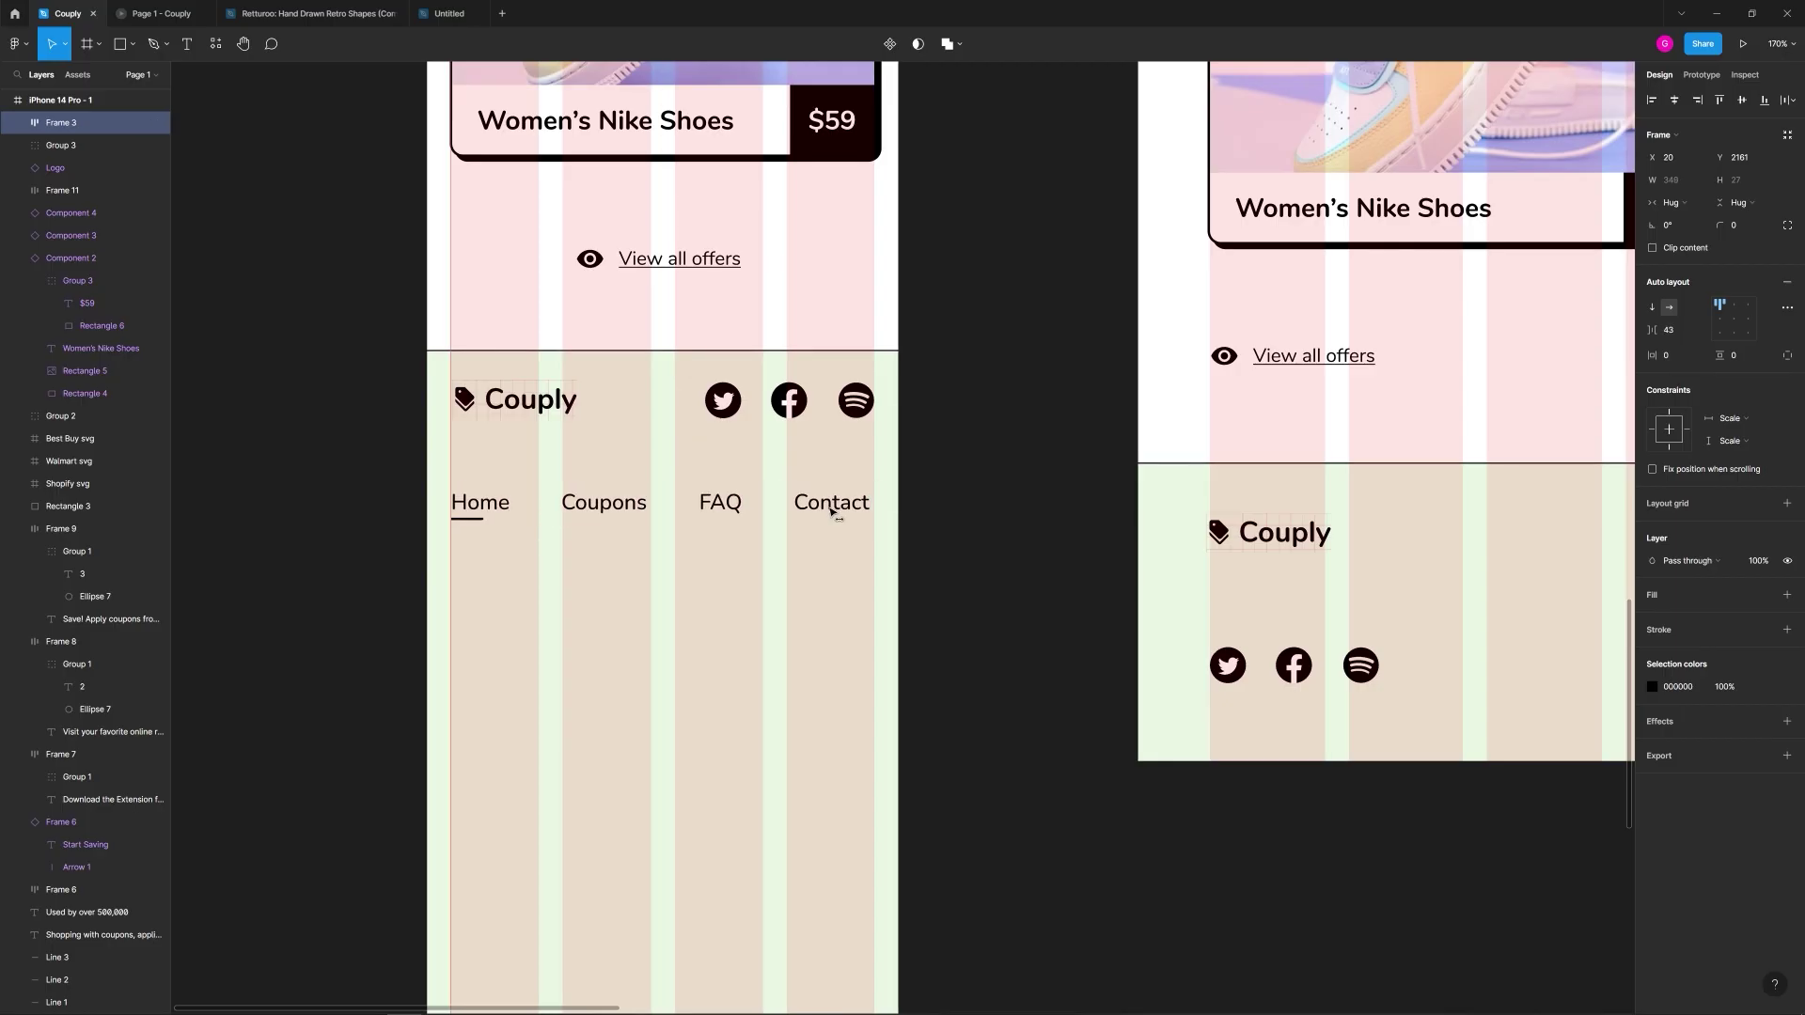
{"action": "left_click", "coordinate": [819, 590]}
{"action": "key", "text": "ctrl+shift+4"}
Step: Copy the iPad footer's copyright text below the iPhone's navigation links at Y 2233 and centre it horizontally in the frame
{"action": "scroll", "coordinate": [819, 590], "scroll_direction": "down", "scroll_amount": 5}
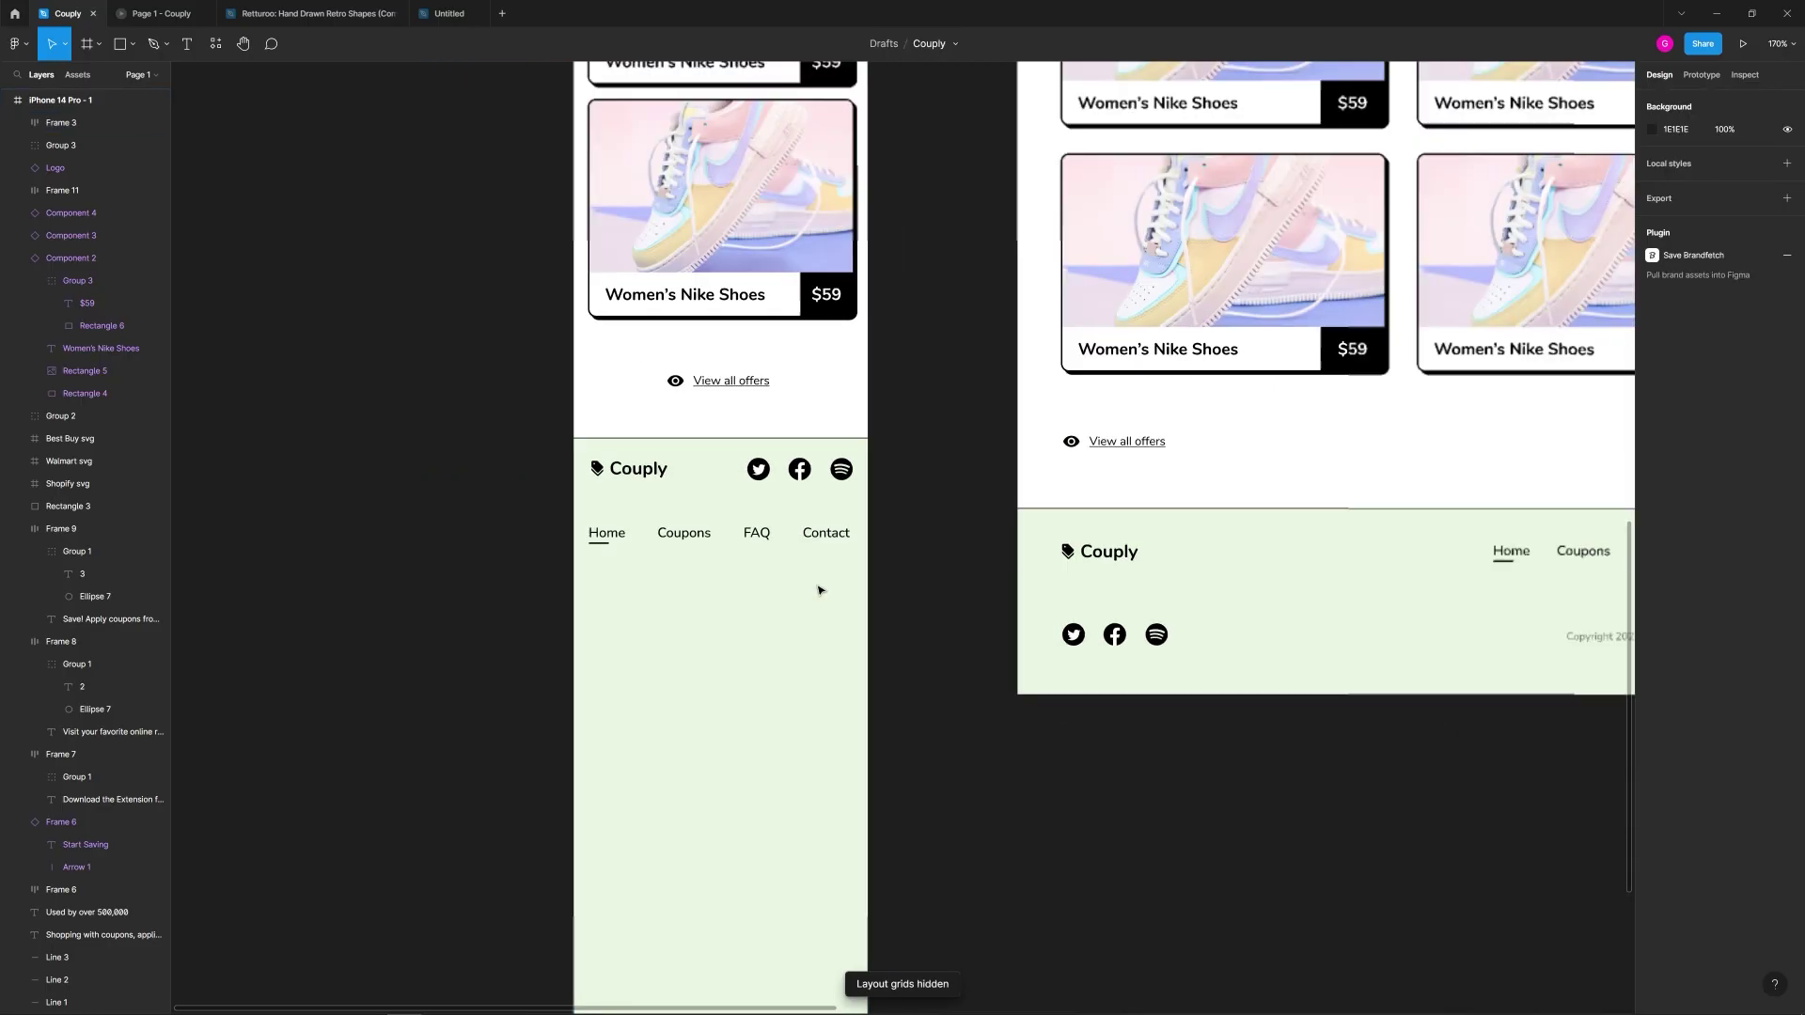
{"action": "left_click_drag", "start_coordinate": [1313, 620], "coordinate": [743, 607]}
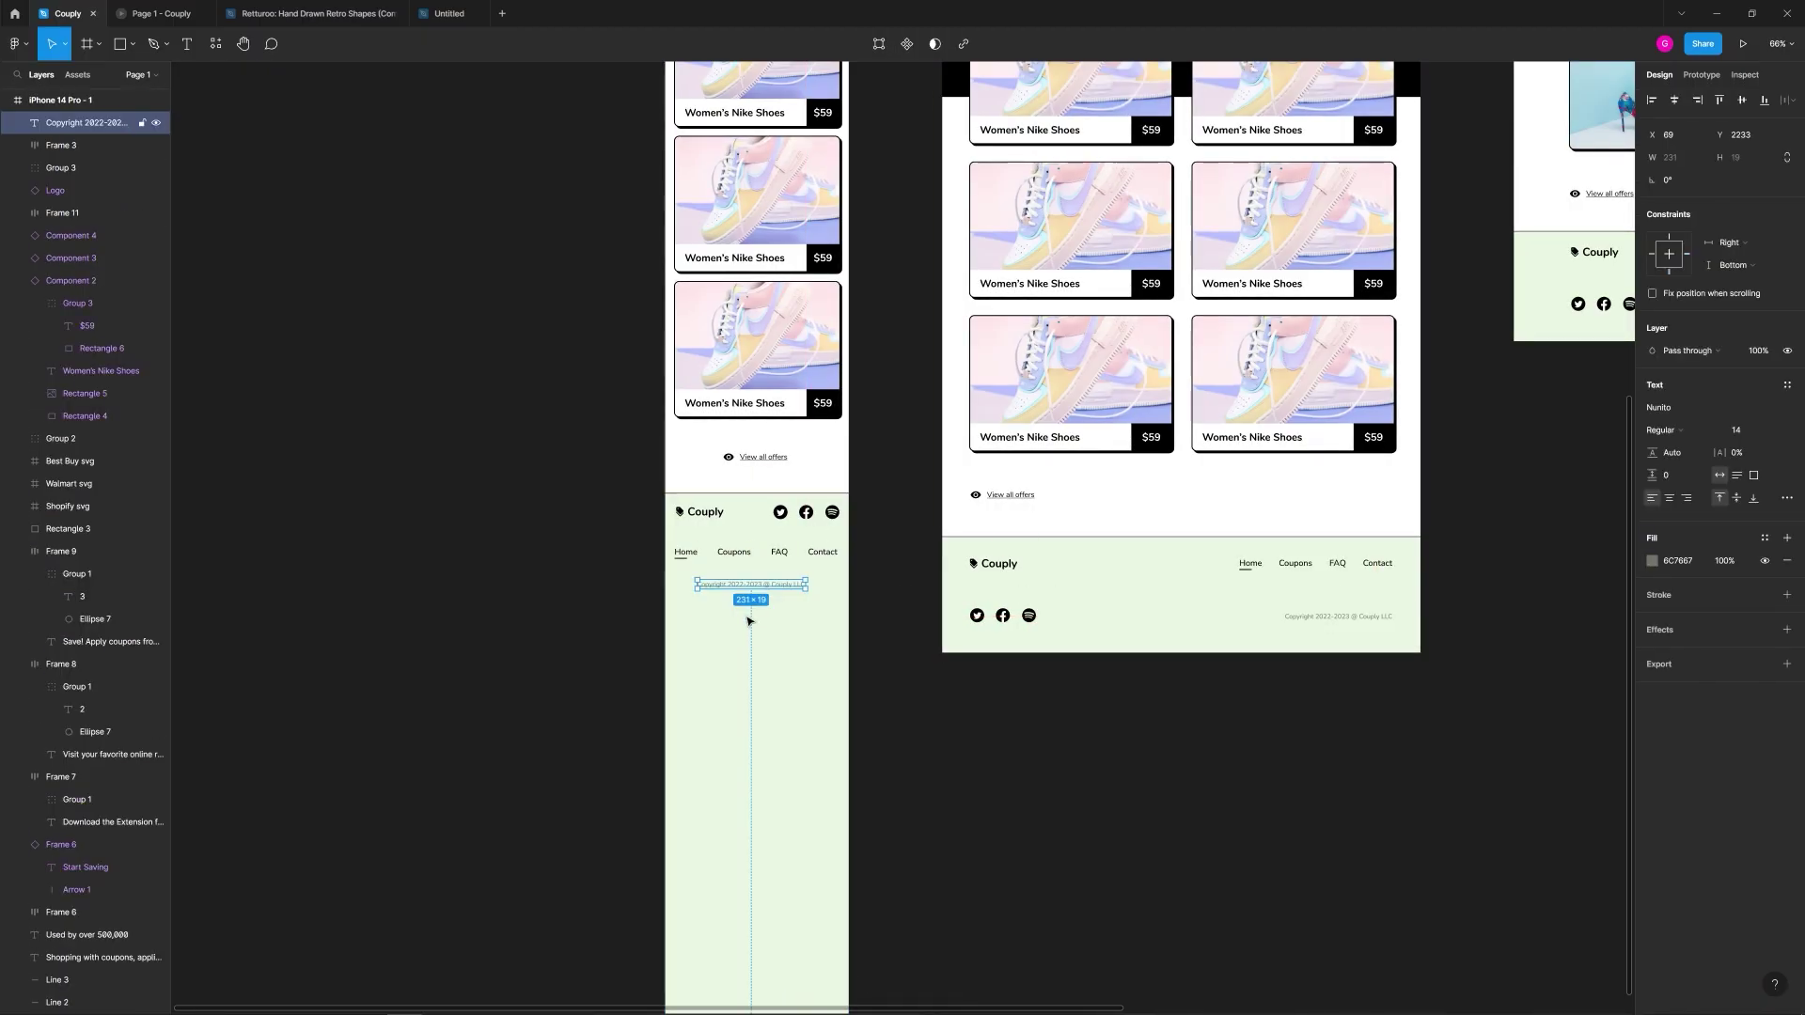
{"action": "left_click", "coordinate": [1673, 99]}
Step: Shorten the iPhone 14 Pro frame to a height of 2334, just below the copyright text
{"action": "scroll", "coordinate": [946, 677], "scroll_direction": "down", "scroll_amount": 5}
{"action": "left_click", "coordinate": [767, 155]}
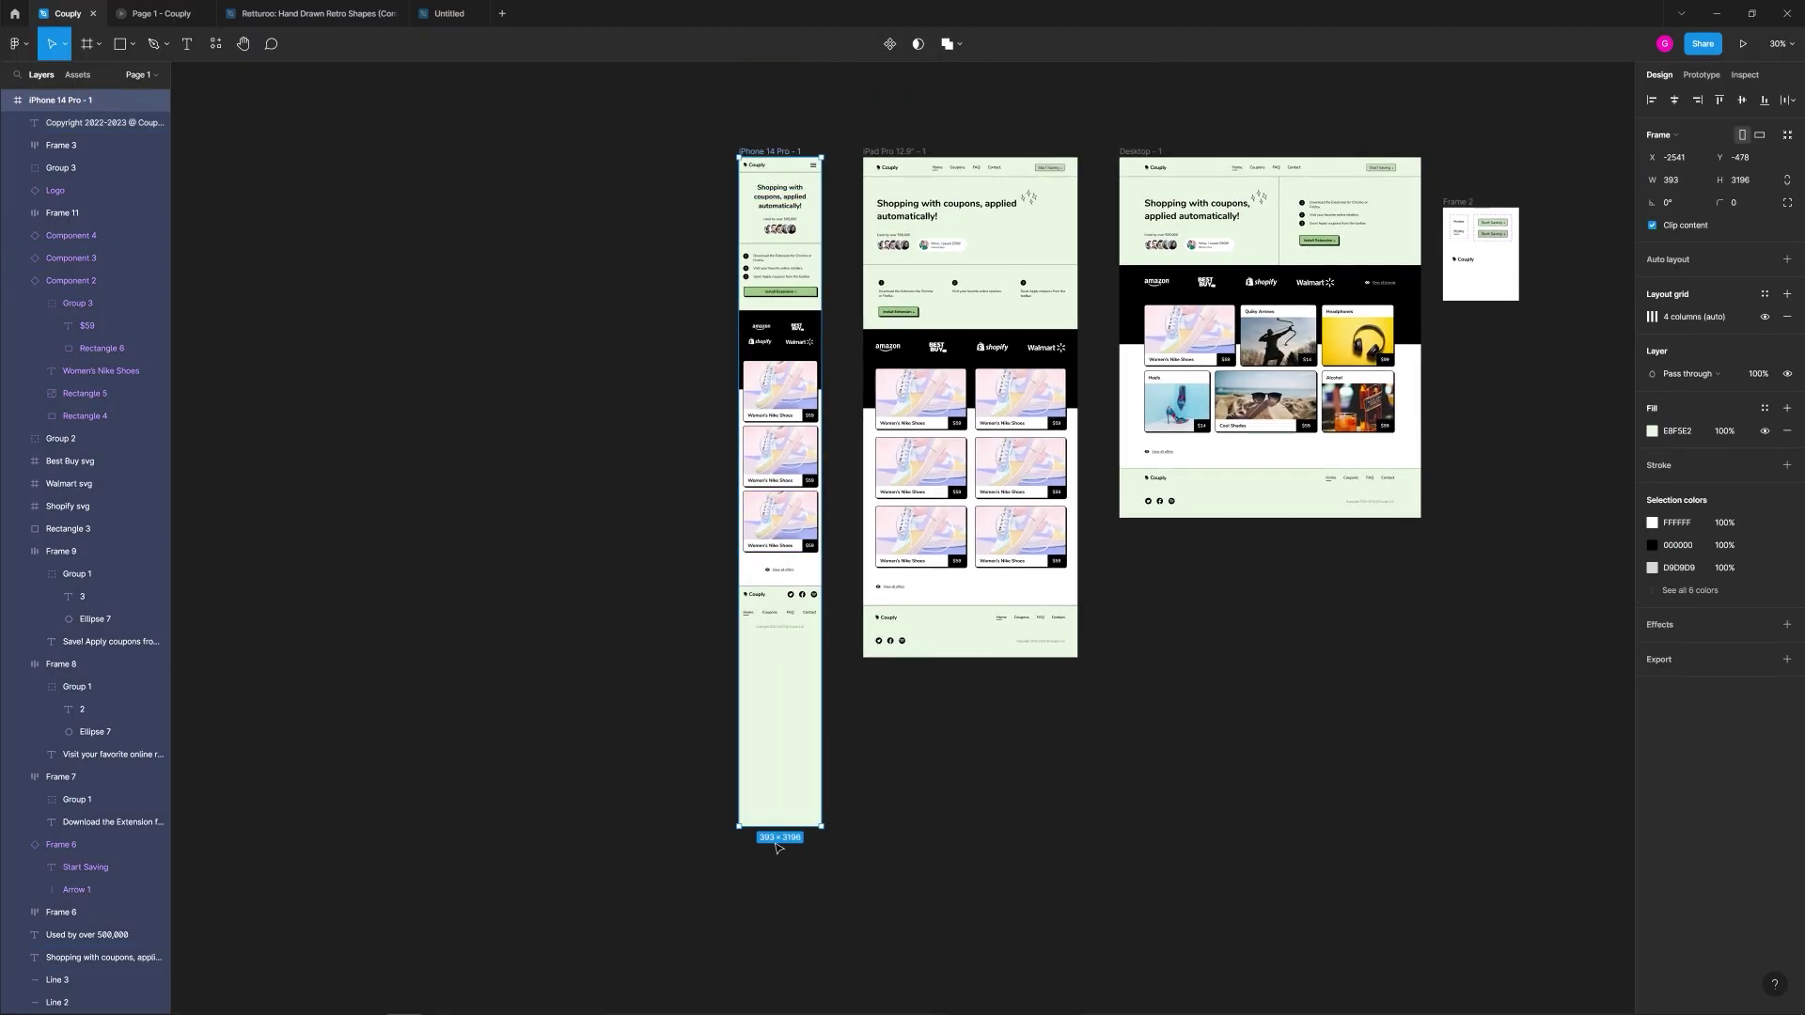
{"action": "left_click_drag", "start_coordinate": [777, 827], "coordinate": [775, 647]}
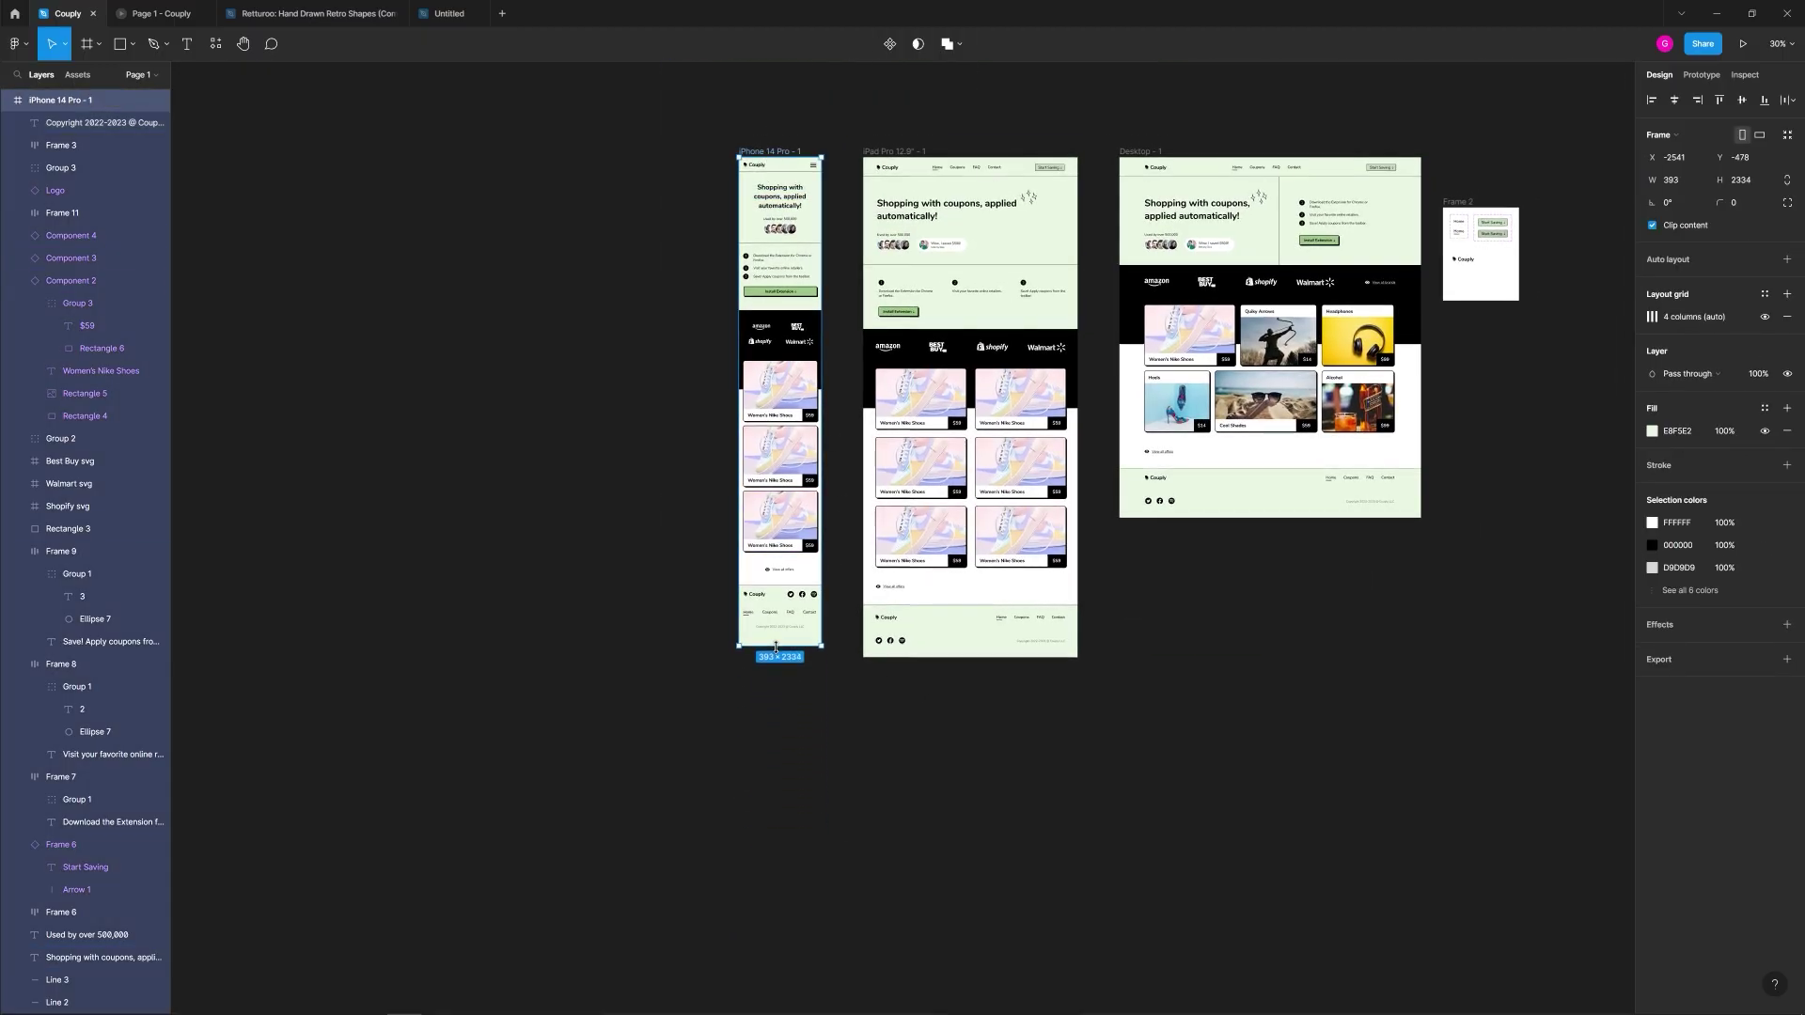
{"action": "left_click", "coordinate": [837, 463]}
Step: Review the upper sections of the iPhone and iPad landing pages side by side
{"action": "scroll", "coordinate": [838, 423], "scroll_direction": "up", "scroll_amount": 3}
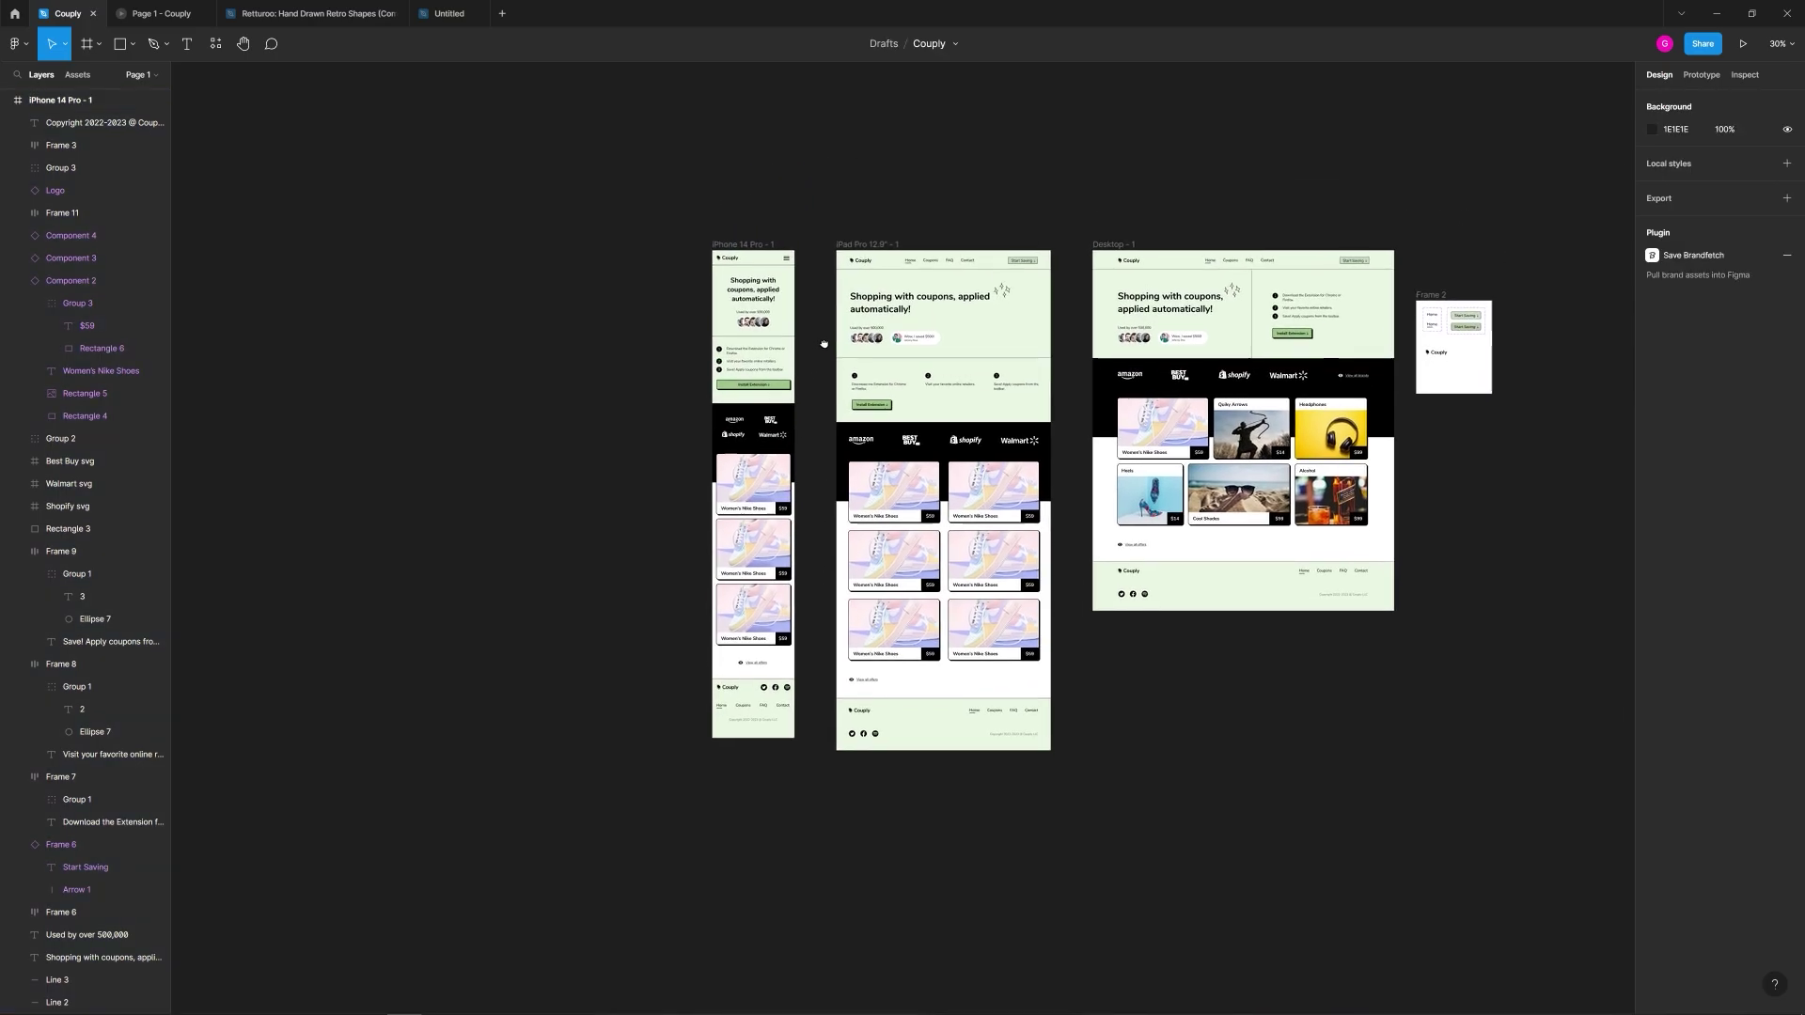
{"action": "scroll", "coordinate": [838, 383], "scroll_direction": "up", "scroll_amount": 5}
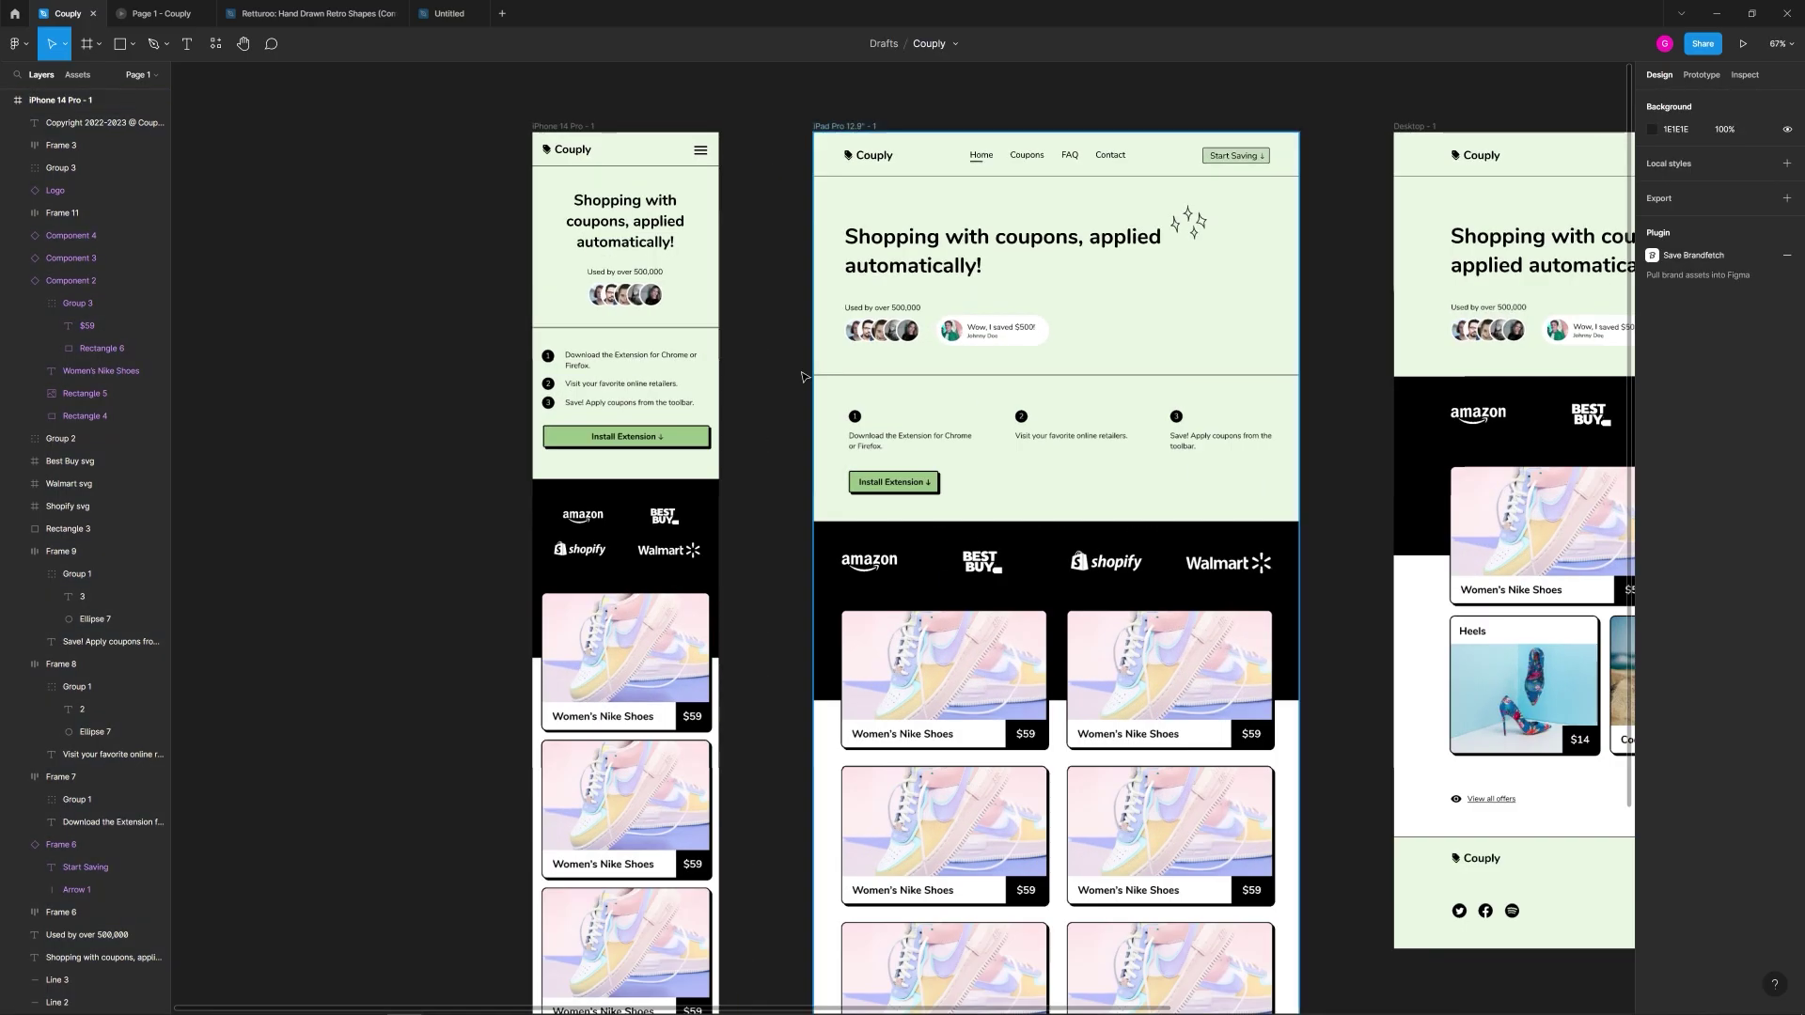
{"action": "left_click", "coordinate": [940, 247]}
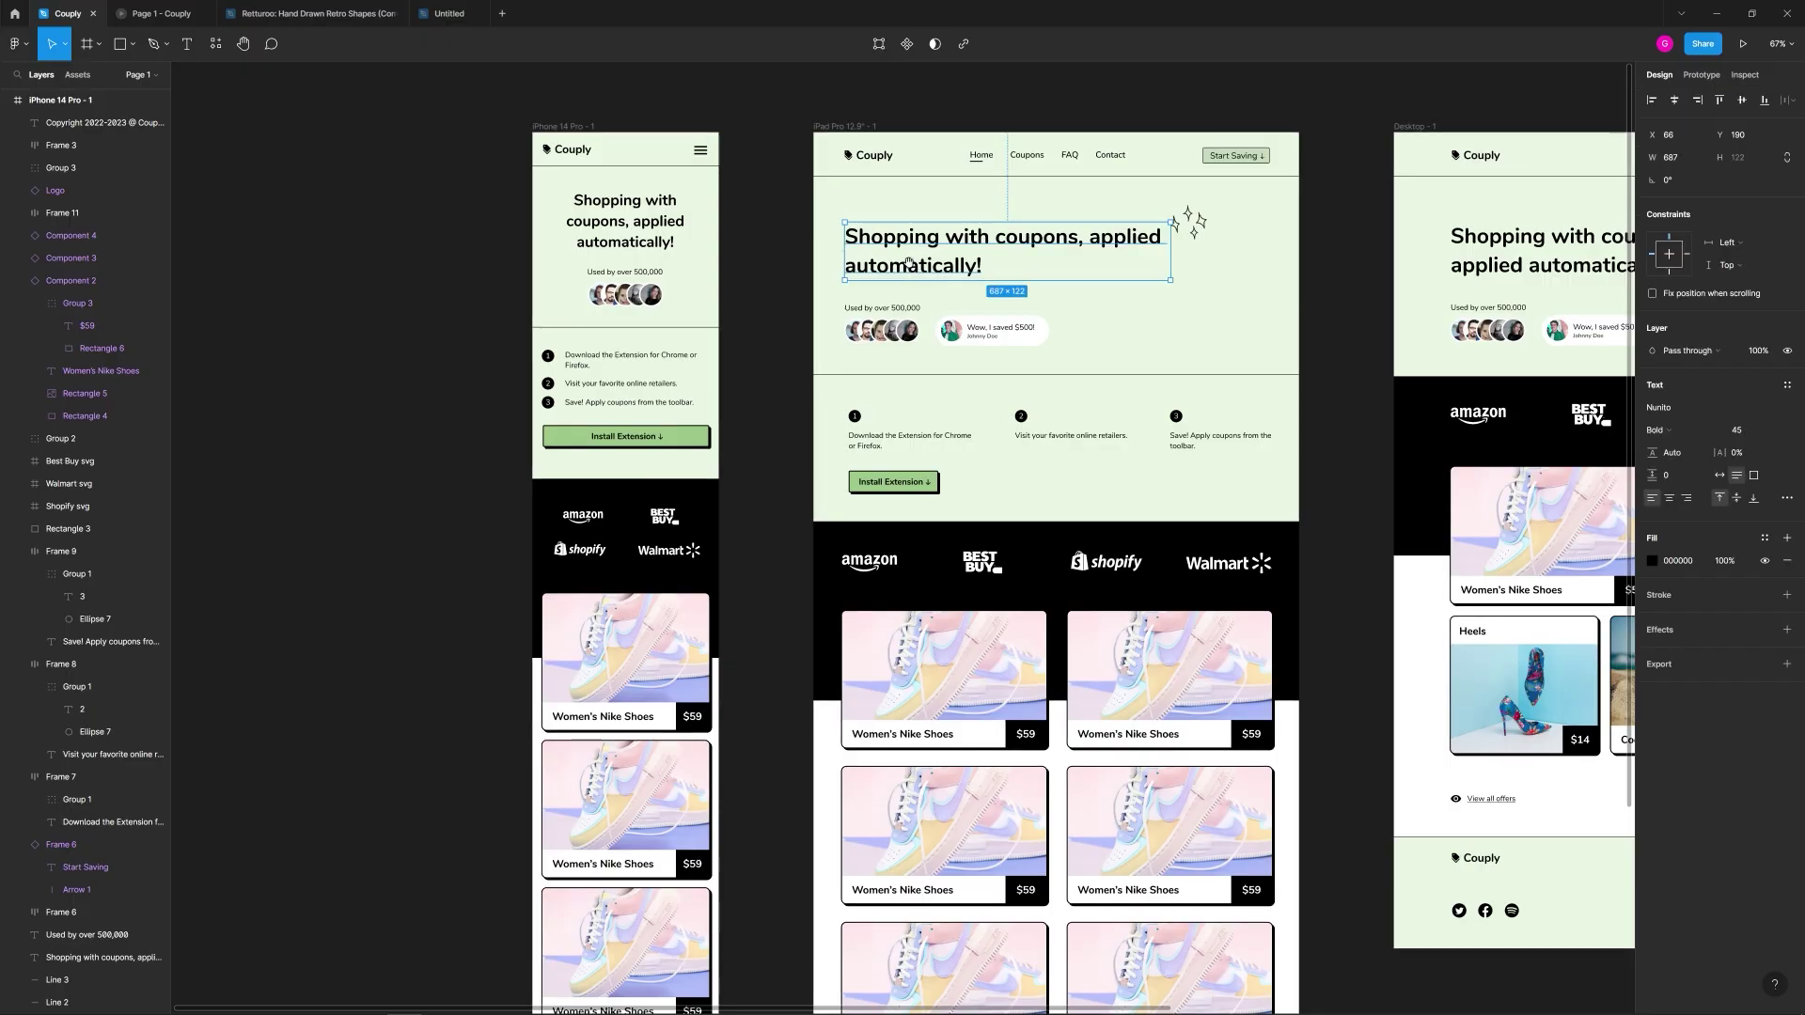
{"action": "left_click", "coordinate": [772, 243]}
{"action": "scroll", "coordinate": [773, 243], "scroll_direction": "left", "scroll_amount": 5}
{"action": "scroll", "coordinate": [773, 242], "scroll_direction": "up", "scroll_amount": 2}
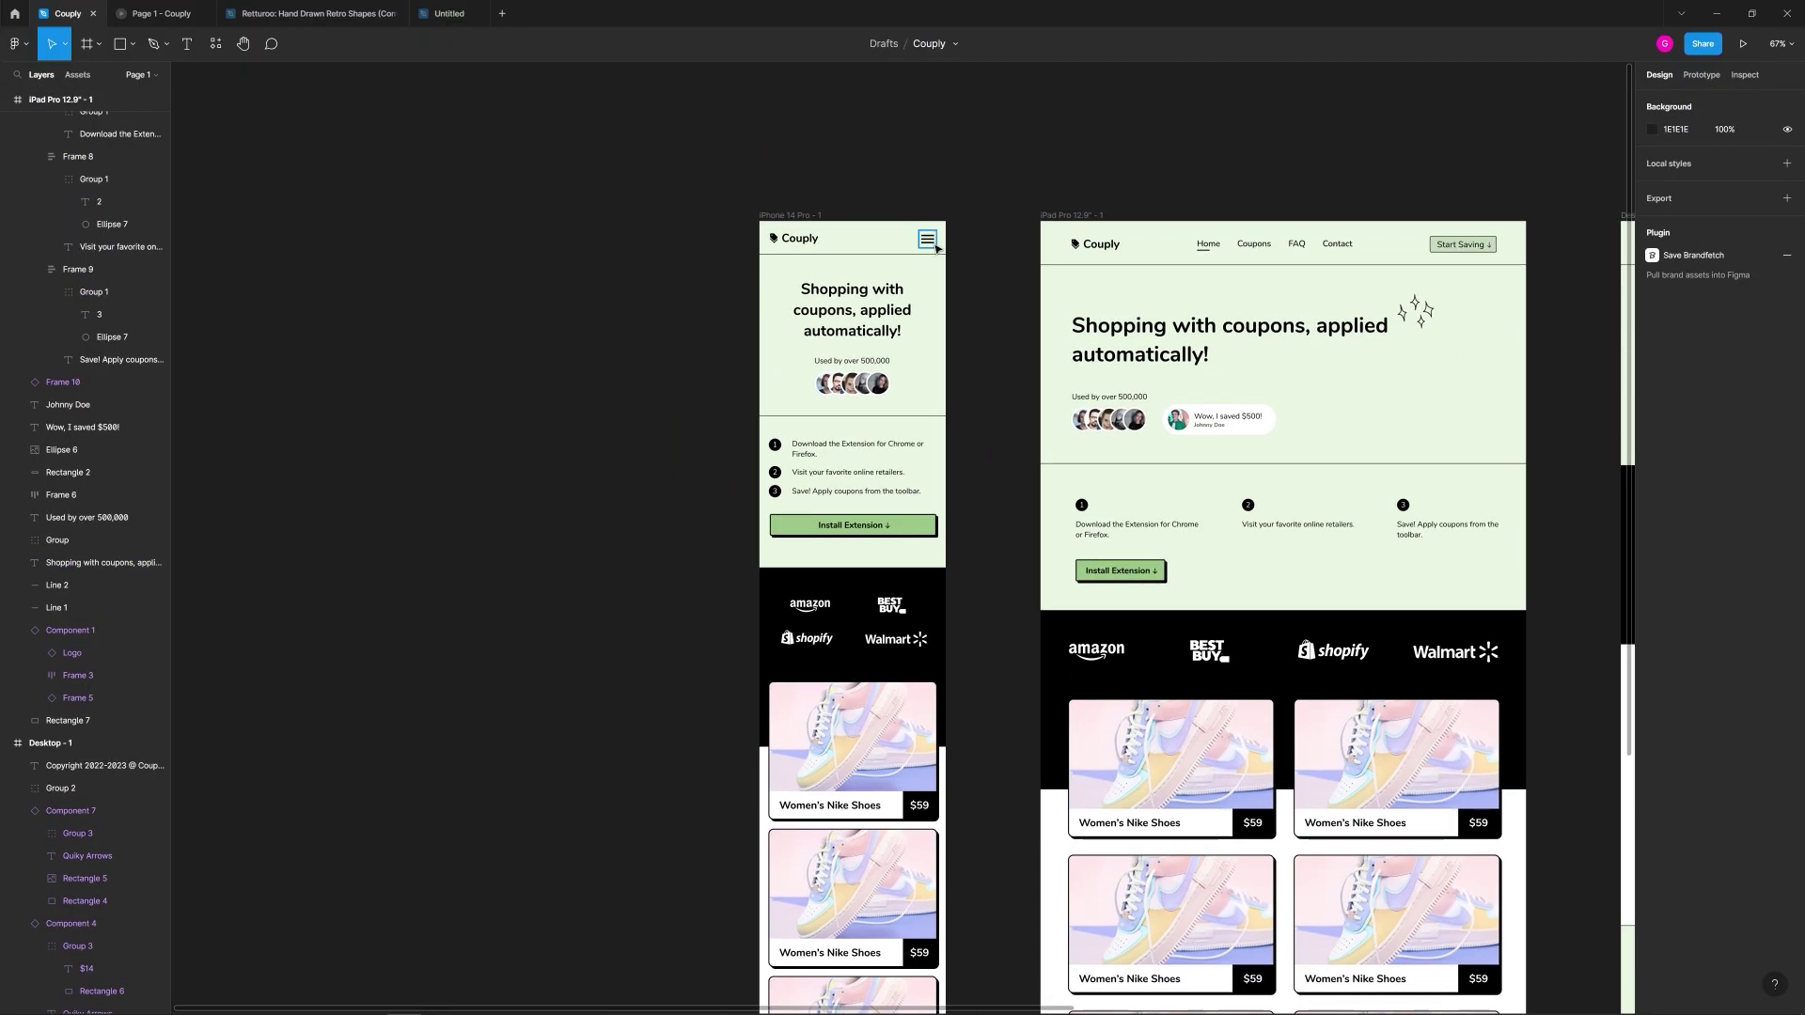
Step: Move the iPhone 14 Pro frame further away from the iPad frame to leave empty canvas between them
{"action": "left_click", "coordinate": [778, 218]}
{"action": "left_click_drag", "start_coordinate": [778, 218], "coordinate": [562, 218]}
{"action": "left_click", "coordinate": [850, 193]}
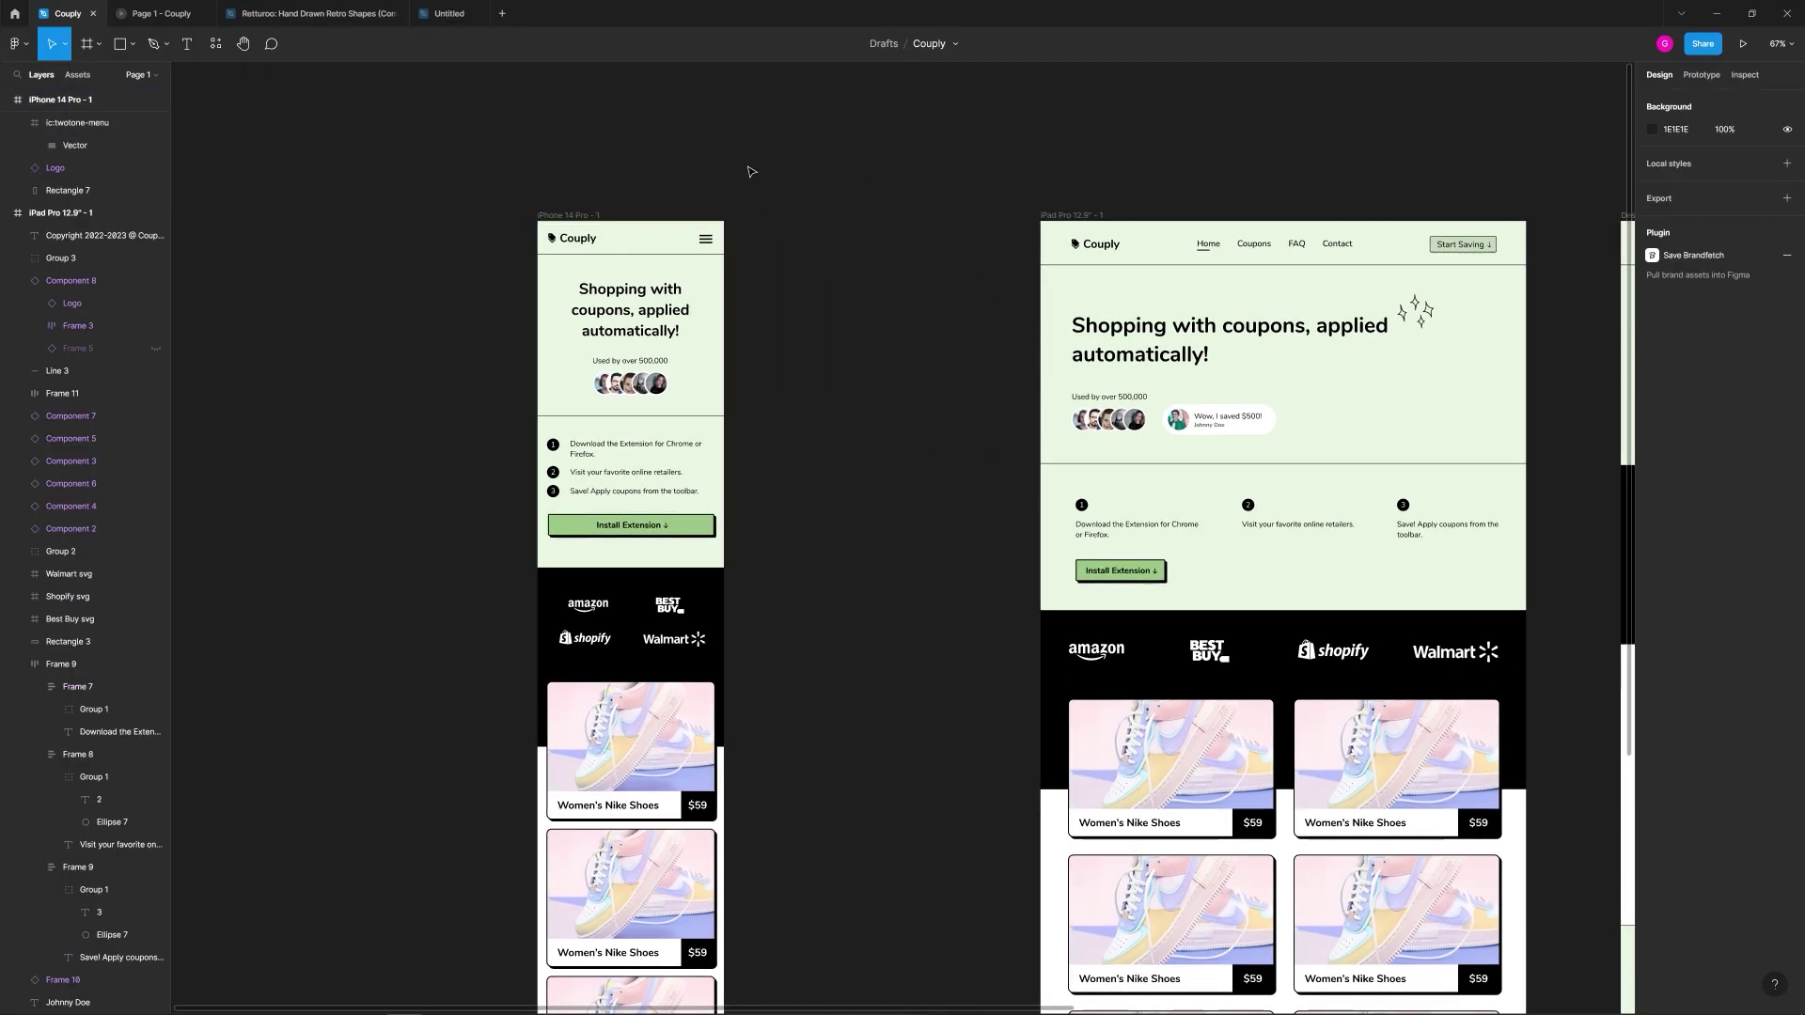
{"action": "scroll", "coordinate": [850, 194], "scroll_direction": "down", "scroll_amount": 2}
{"action": "scroll", "coordinate": [850, 194], "scroll_direction": "left", "scroll_amount": 3}
{"action": "left_click_drag", "start_coordinate": [929, 101], "coordinate": [944, 99]}
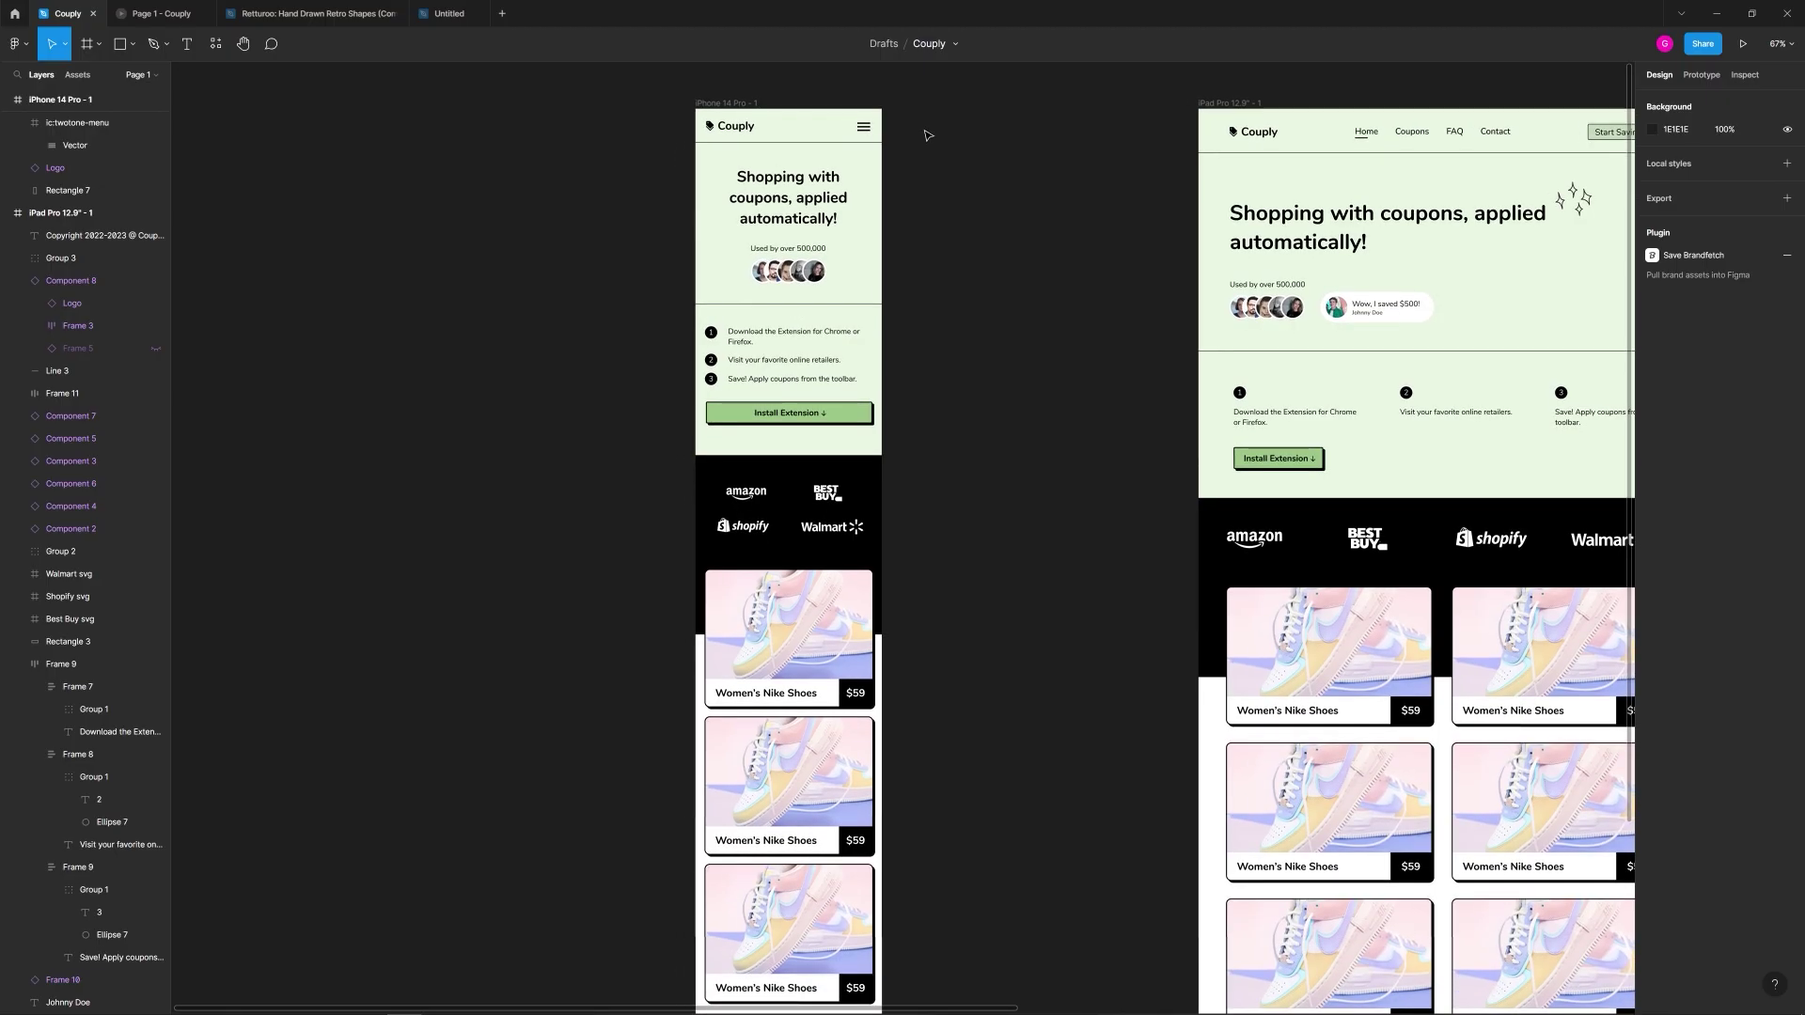
Step: Draw a 268 × 2330 rectangle over the iPhone frame from its upper right corner down, at X 125, Y 0
{"action": "mouse_move", "coordinate": [882, 109]}
{"action": "left_mouse_down"}
{"action": "mouse_move", "coordinate": [725, 827]}
{"action": "mouse_move", "coordinate": [747, 997]}
{"action": "mouse_move", "coordinate": [776, 997]}
{"action": "mouse_move", "coordinate": [780, 891]}
{"action": "mouse_move", "coordinate": [754, 885]}
{"action": "left_mouse_up"}
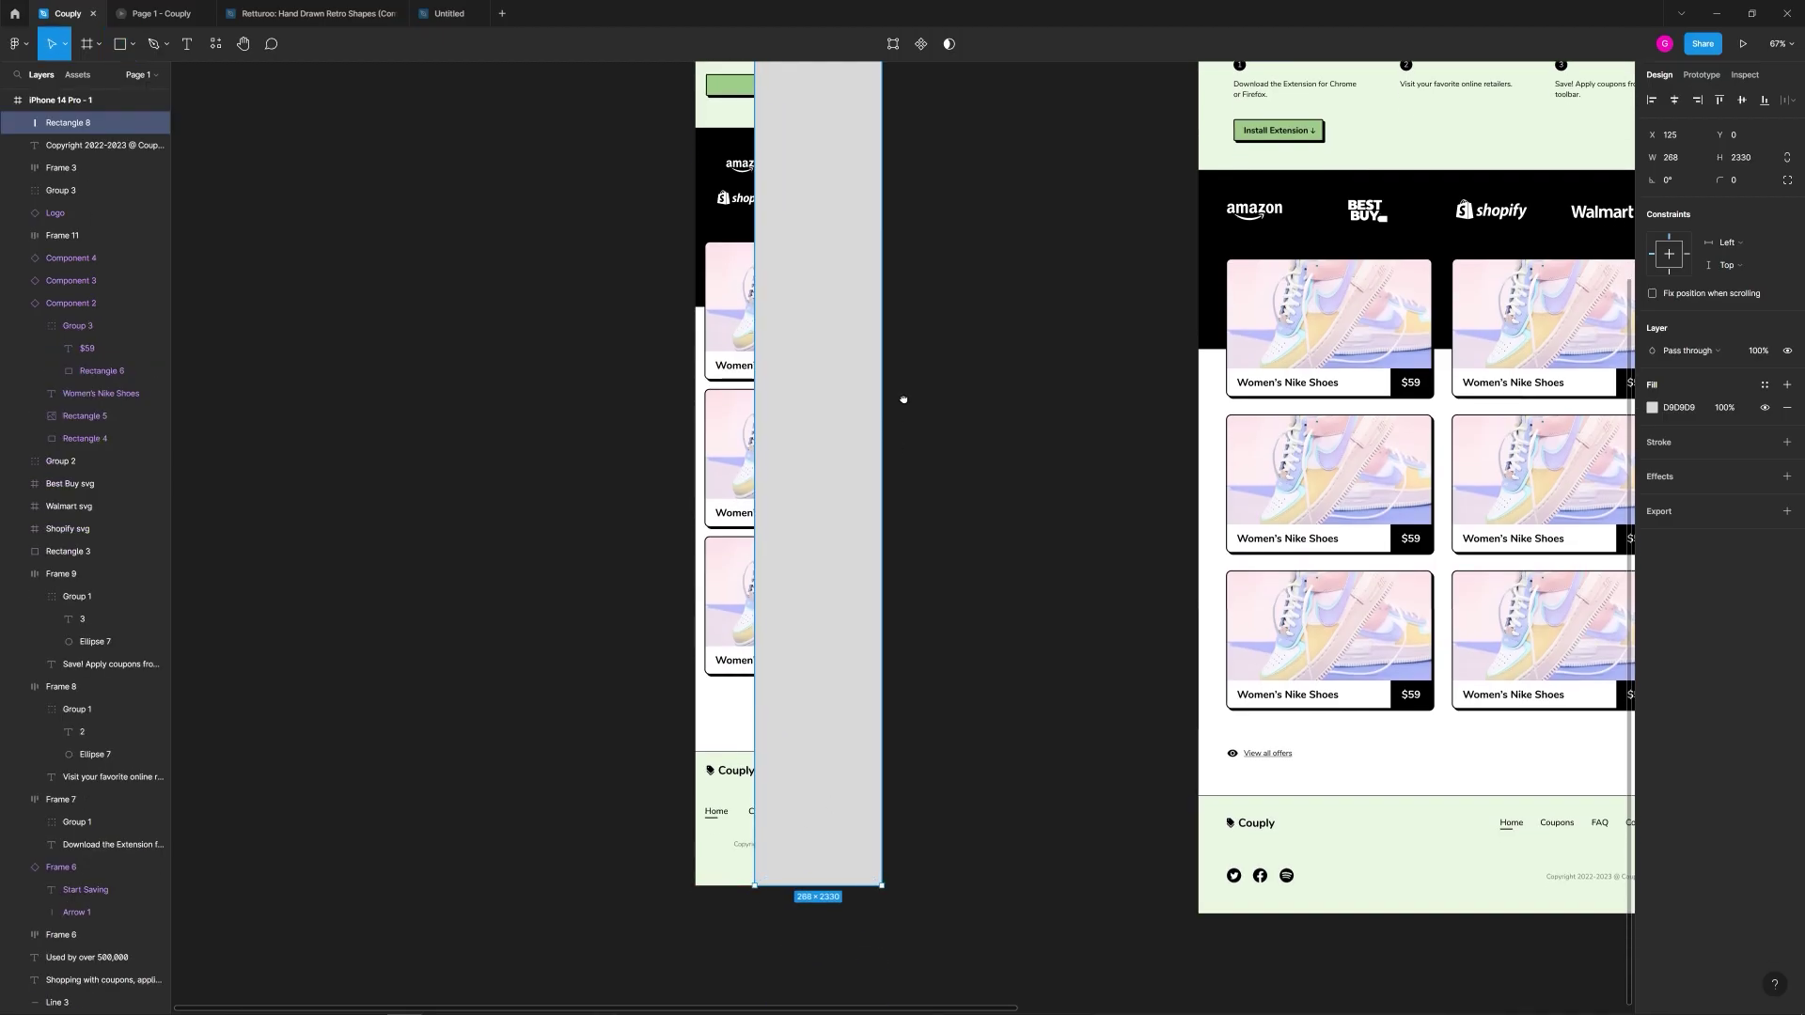
{"action": "scroll", "coordinate": [902, 386], "scroll_direction": "up", "scroll_amount": 5}
{"action": "scroll", "coordinate": [774, 209], "scroll_direction": "up", "scroll_amount": 8, "text": "ctrl"}
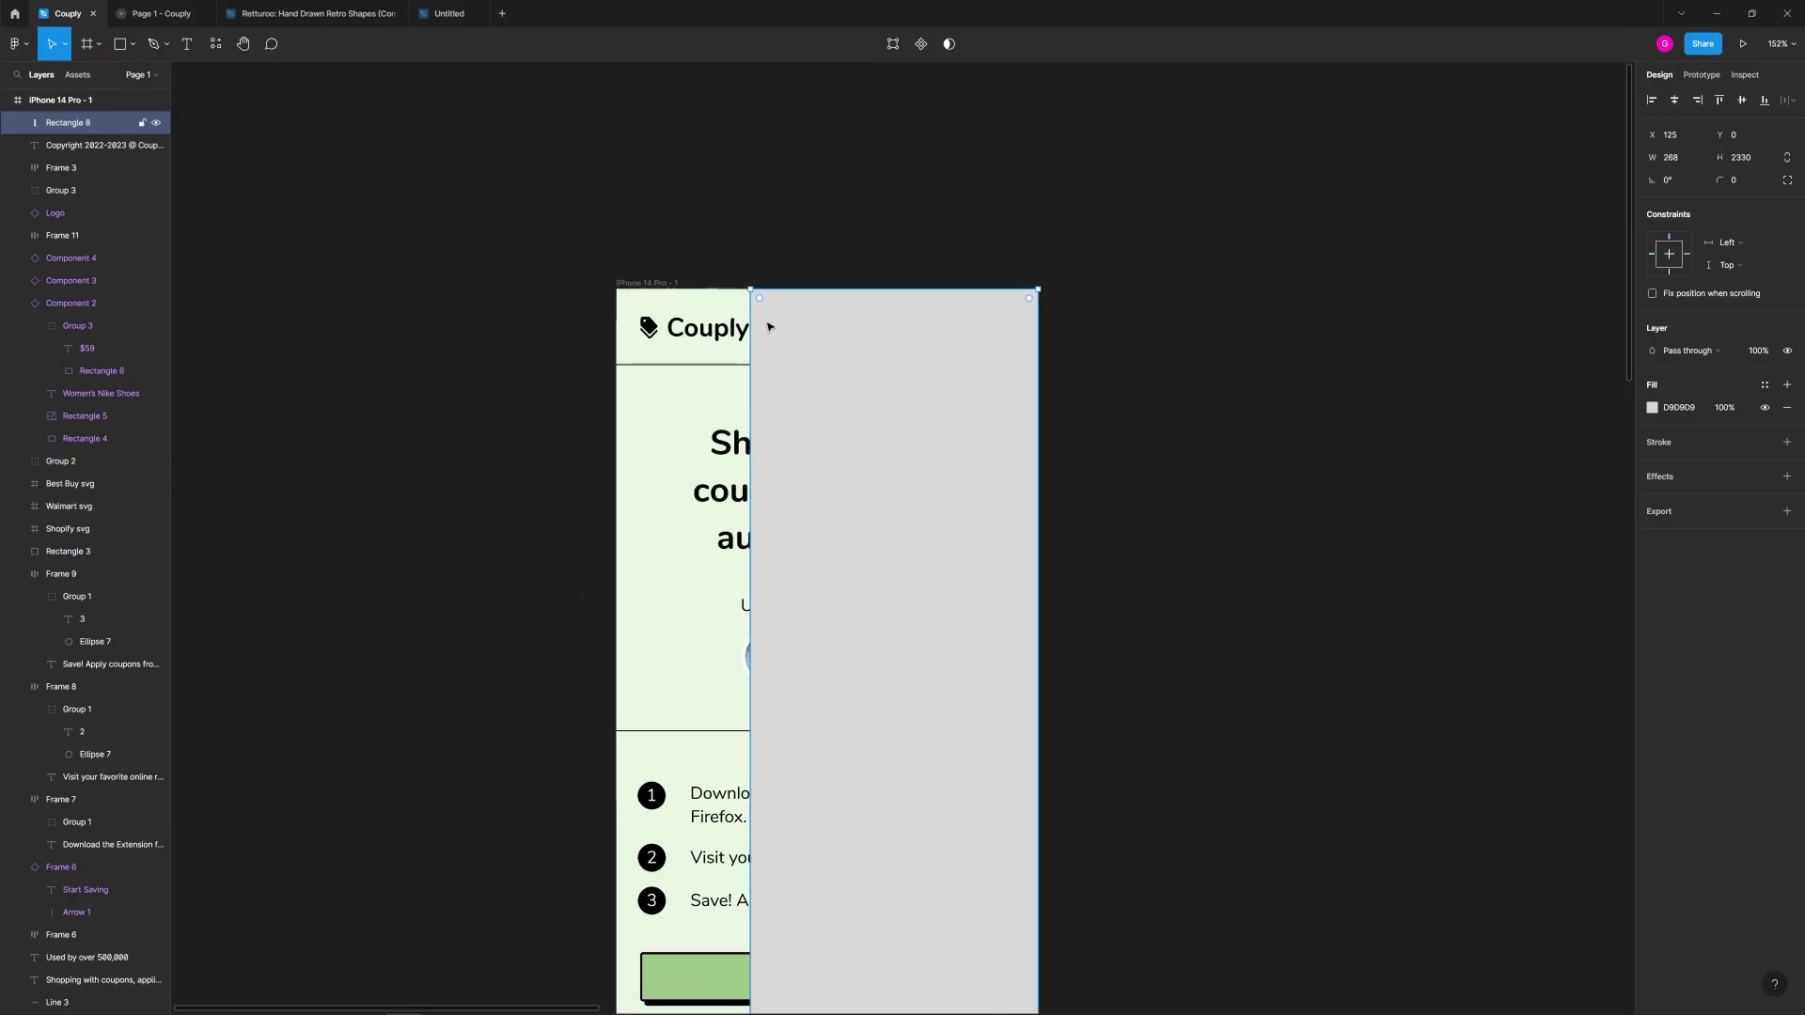
{"action": "left_click", "coordinate": [731, 242]}
{"action": "left_click", "coordinate": [878, 374]}
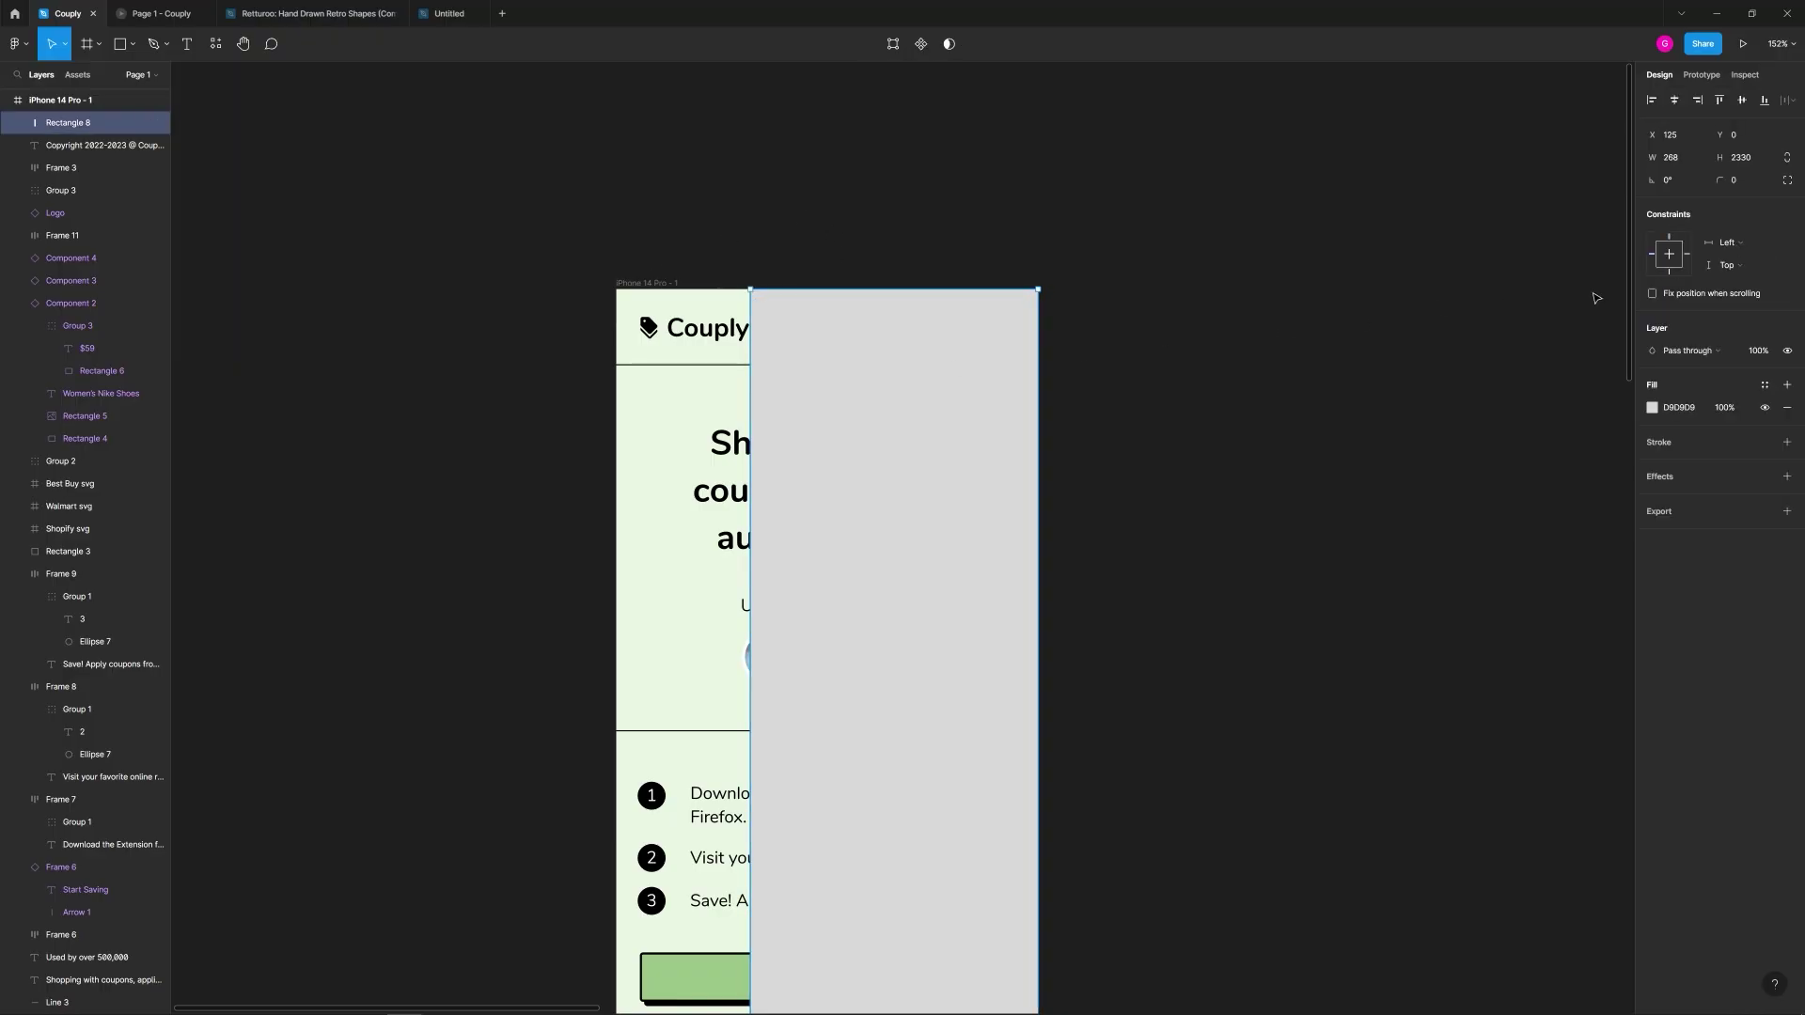
Step: Fill the menu panel rectangle on the iPhone frame with white
{"action": "left_click", "coordinate": [1652, 408]}
{"action": "left_click", "coordinate": [1464, 419]}
{"action": "left_click", "coordinate": [1158, 362]}
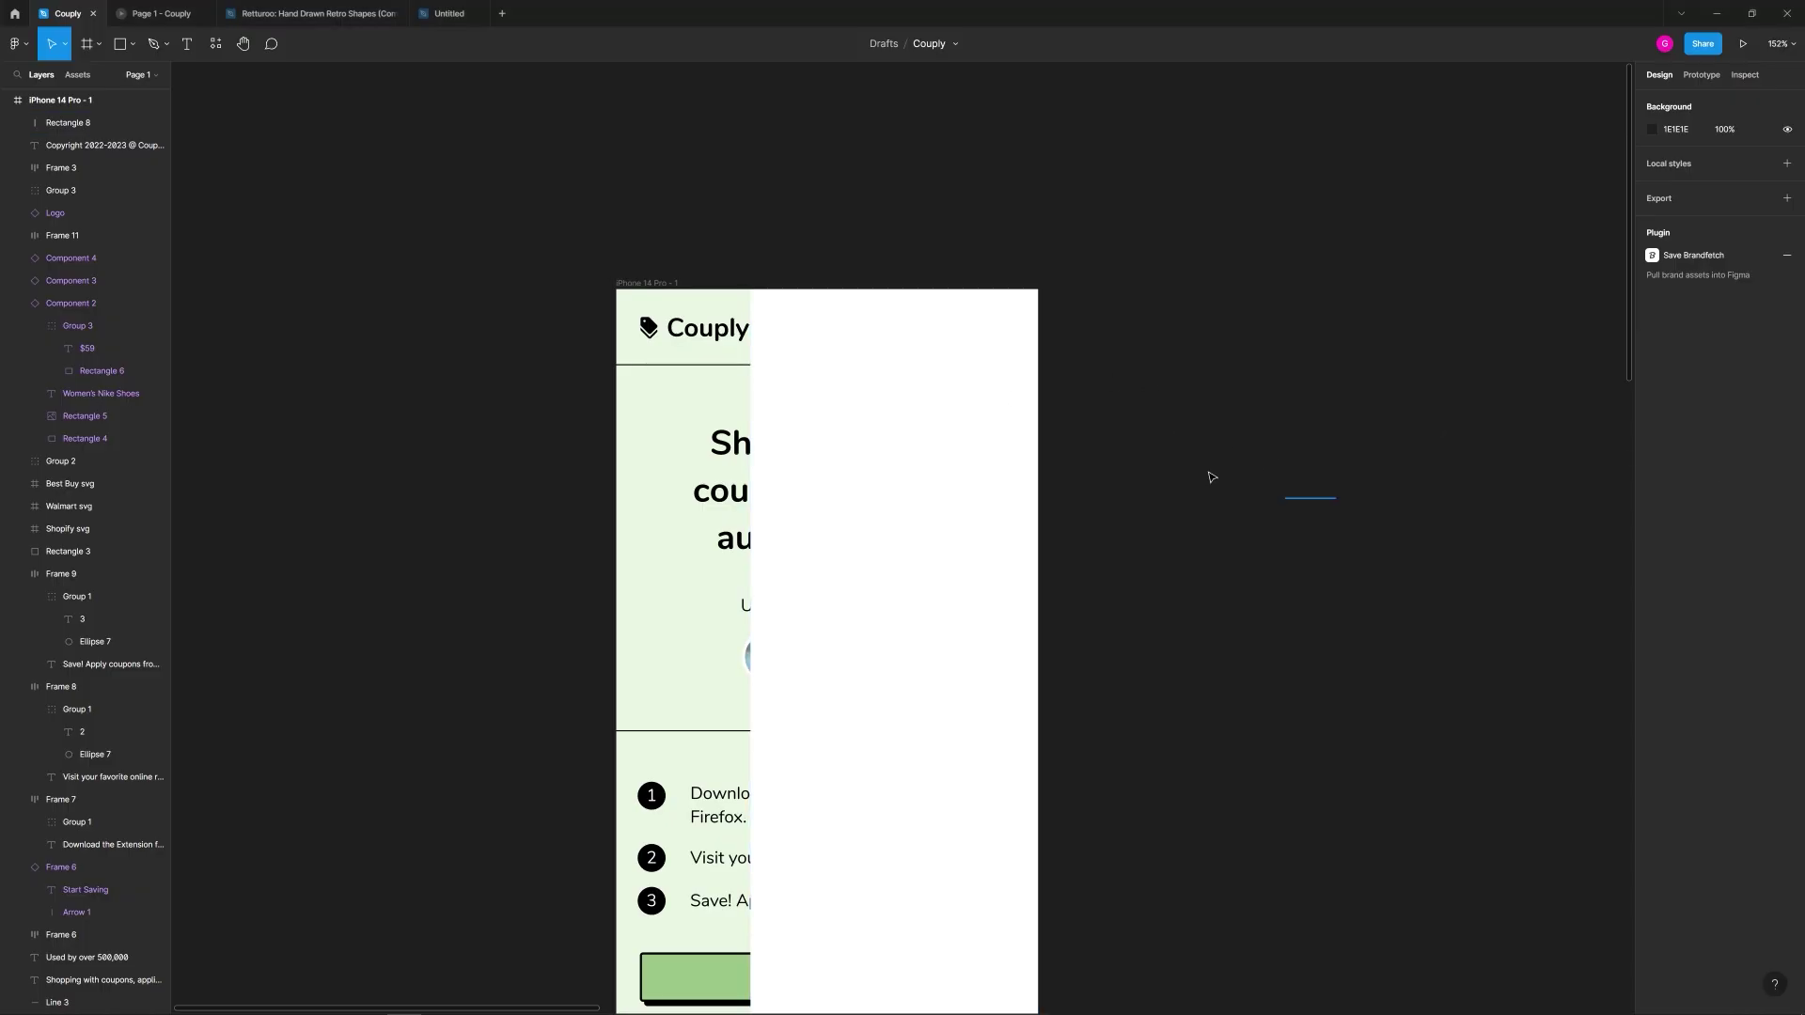
Step: Copy the Home, Coupons, FAQ and Contact links from the iPad design's header
{"action": "scroll", "coordinate": [1244, 492], "scroll_direction": "down", "scroll_amount": 5, "text": "ctrl"}
{"action": "scroll", "coordinate": [1305, 568], "scroll_direction": "right", "scroll_amount": 6}
{"action": "scroll", "coordinate": [1227, 273], "scroll_direction": "down", "scroll_amount": 2}
{"action": "left_click", "coordinate": [1175, 215]}
{"action": "left_click", "coordinate": [749, 258]}
{"action": "scroll", "coordinate": [1042, 293], "scroll_direction": "left", "scroll_amount": 5}
{"action": "scroll", "coordinate": [1042, 293], "scroll_direction": "up", "scroll_amount": 1}
{"action": "left_click", "coordinate": [1563, 246]}
{"action": "left_click", "coordinate": [1563, 249]}
{"action": "left_click", "coordinate": [1181, 279]}
Step: Paste the navigation links into the iPhone frame and place them on the white panel at X 165
{"action": "scroll", "coordinate": [884, 296], "scroll_direction": "up", "scroll_amount": 2, "text": "ctrl"}
{"action": "scroll", "coordinate": [879, 302], "scroll_direction": "up", "scroll_amount": 3, "text": "ctrl"}
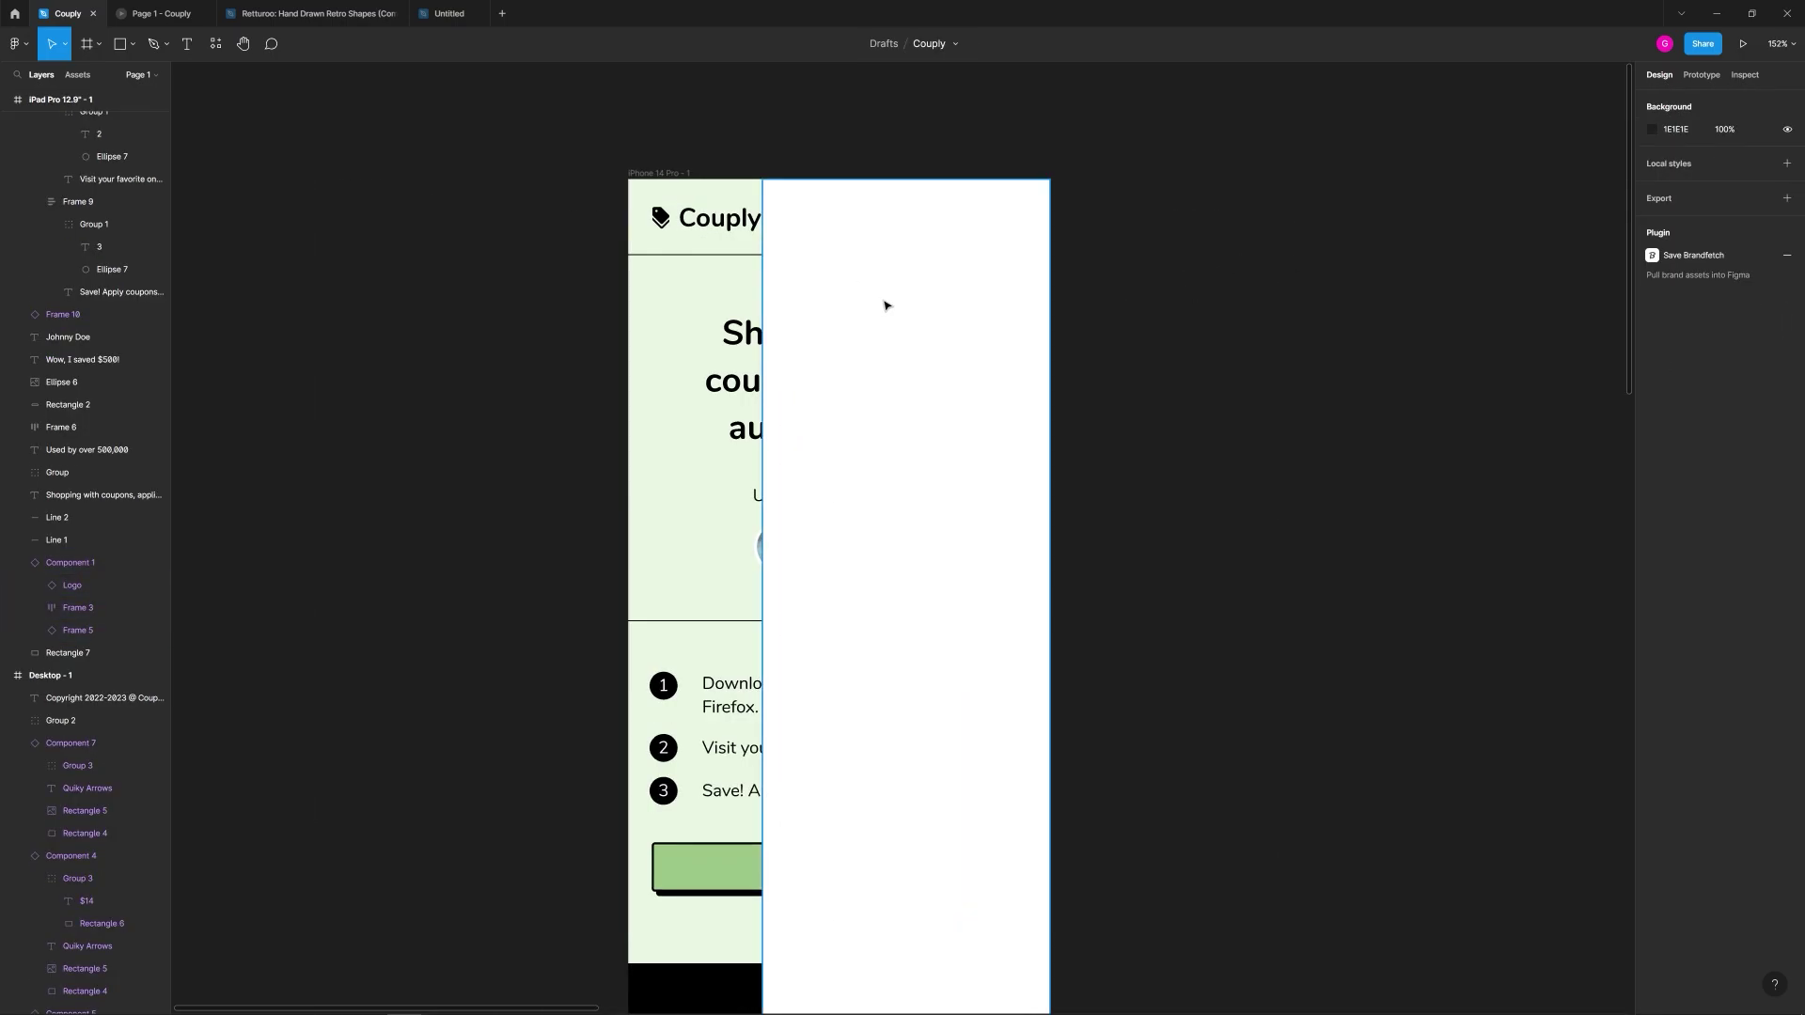
{"action": "left_click", "coordinate": [887, 302]}
{"action": "key", "text": "ctrl+v"}
{"action": "left_click_drag", "start_coordinate": [983, 200], "coordinate": [873, 312]}
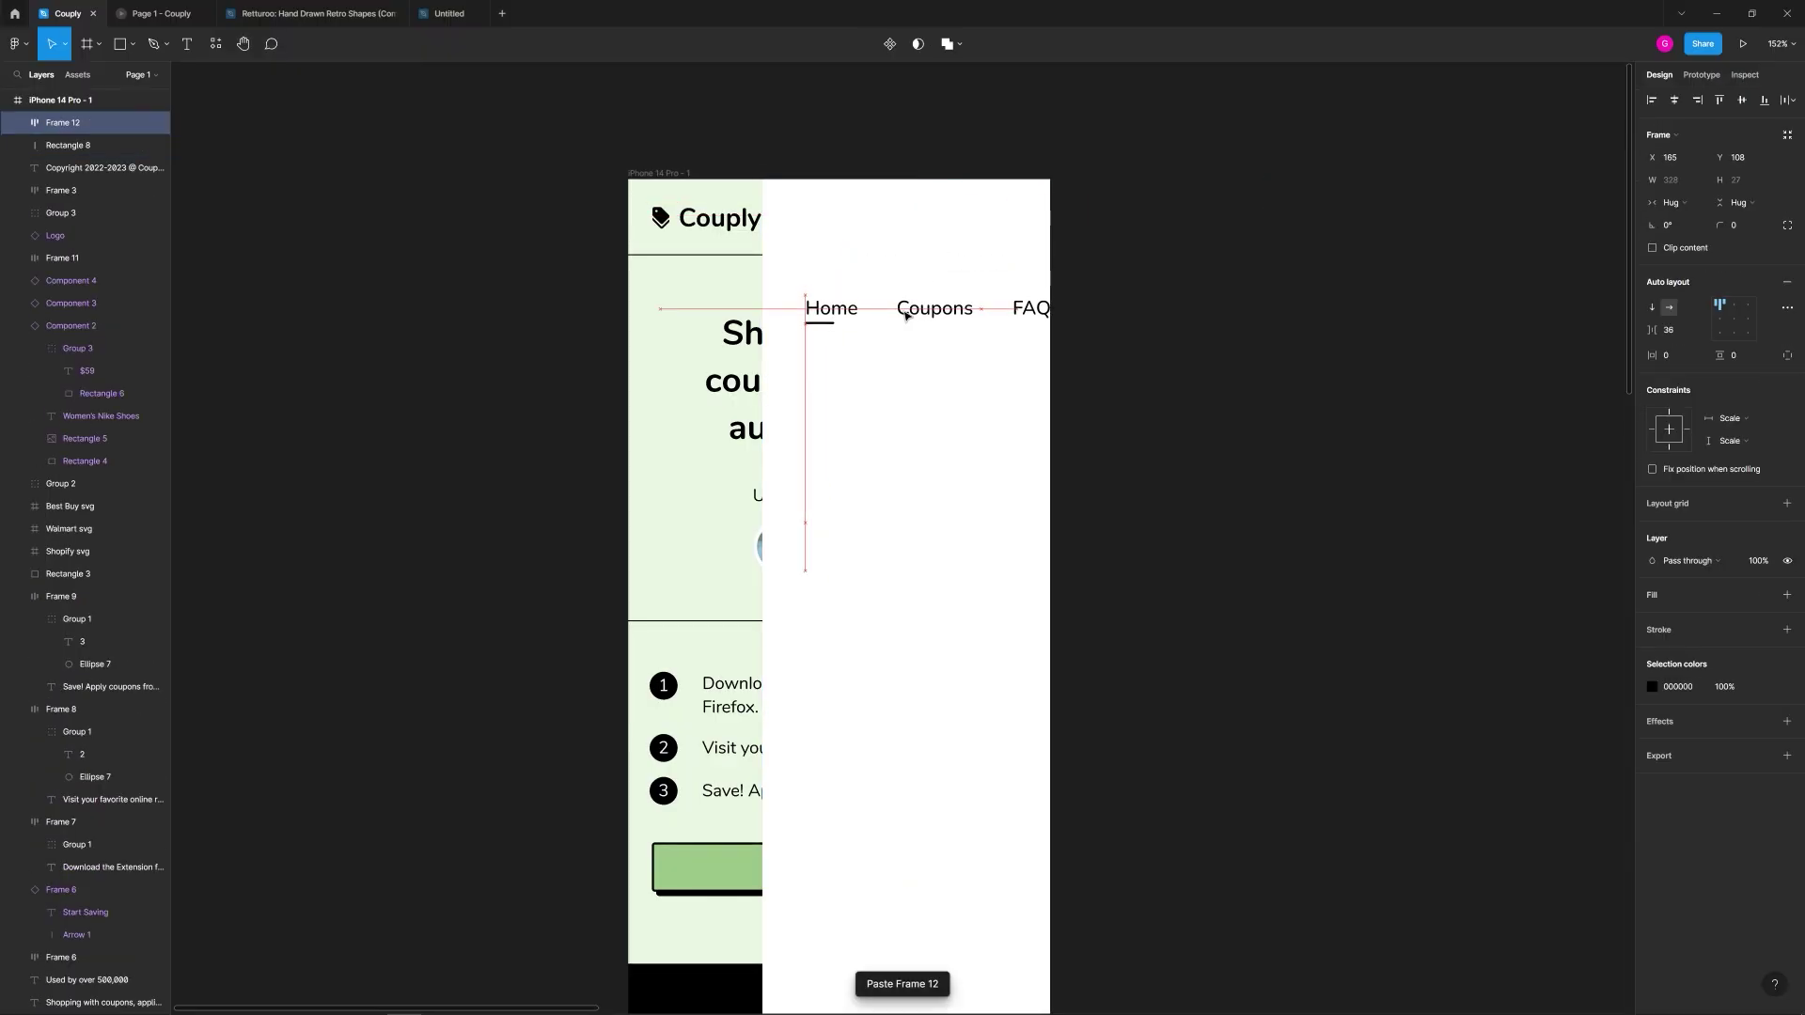
Step: Stack the pasted navigation links vertically and position them lower on the white panel, leaving space above for an icon
{"action": "left_click", "coordinate": [1652, 310]}
{"action": "left_click_drag", "start_coordinate": [976, 275], "coordinate": [847, 351]}
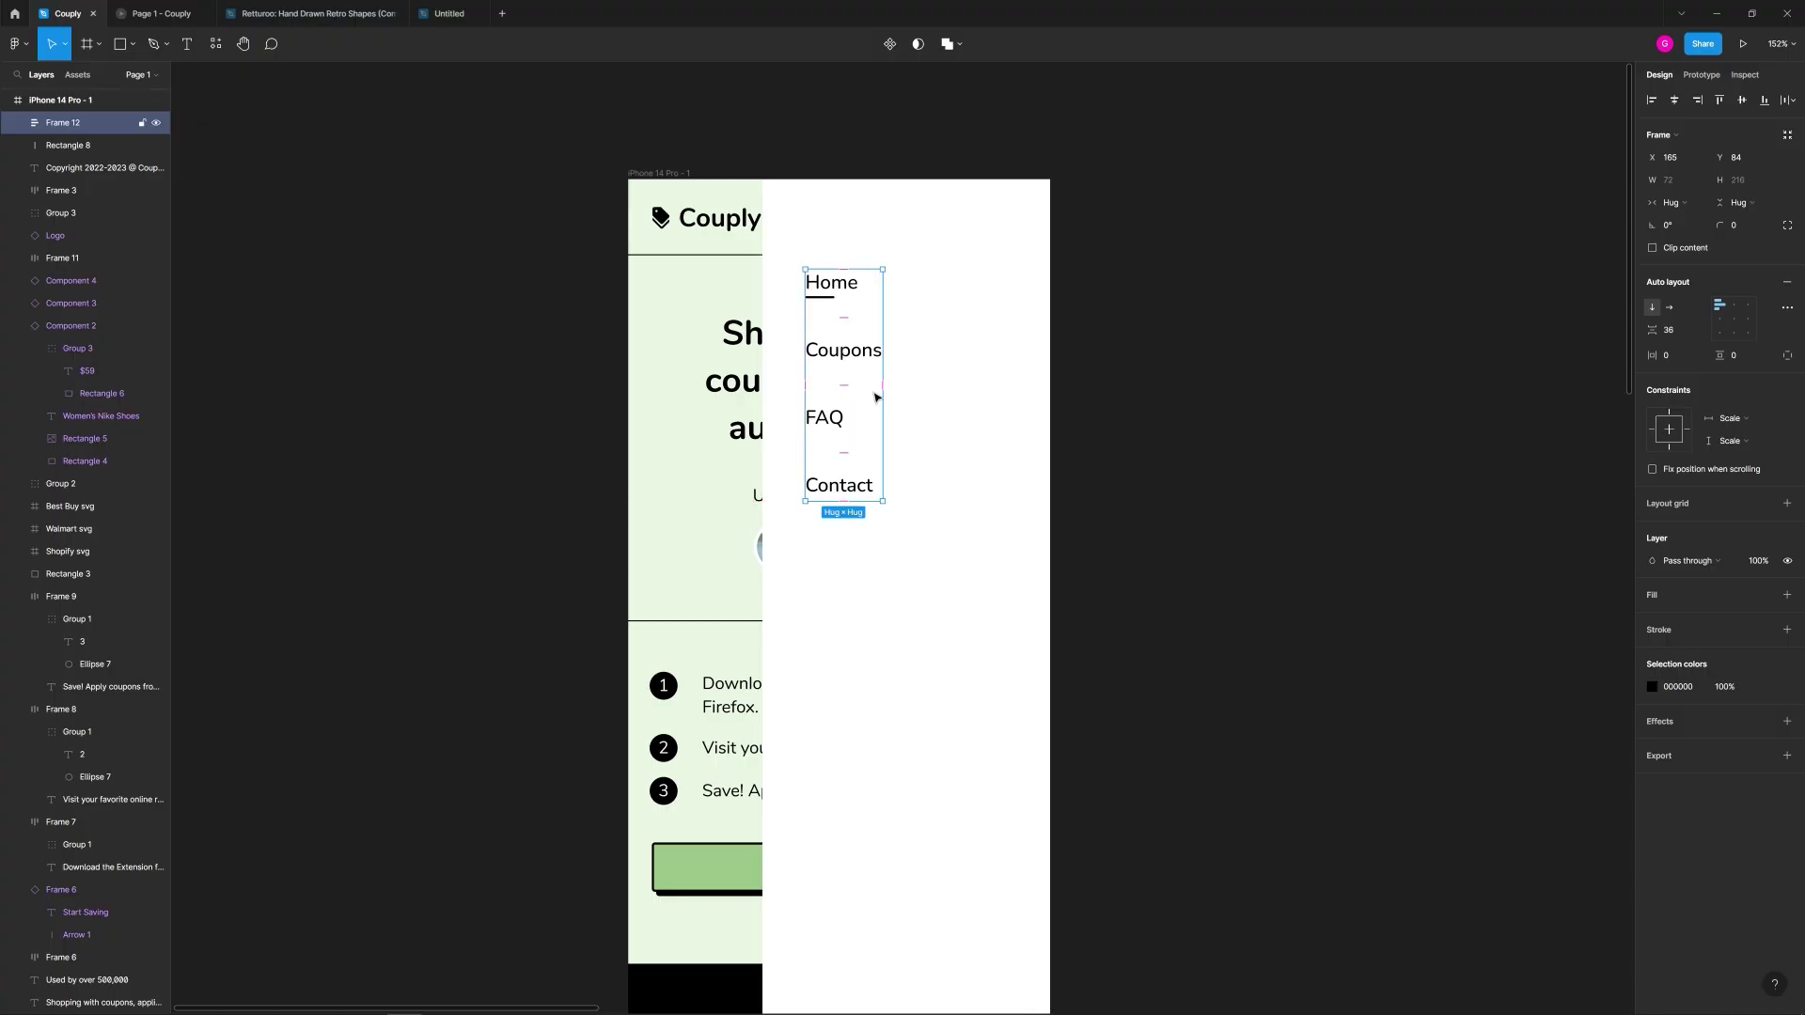
{"action": "left_click", "coordinate": [1237, 443]}
{"action": "scroll", "coordinate": [1022, 510], "scroll_direction": "down", "scroll_amount": 1, "text": "ctrl"}
{"action": "scroll", "coordinate": [968, 465], "scroll_direction": "down", "scroll_amount": 4, "text": "ctrl"}
{"action": "left_click", "coordinate": [922, 438]}
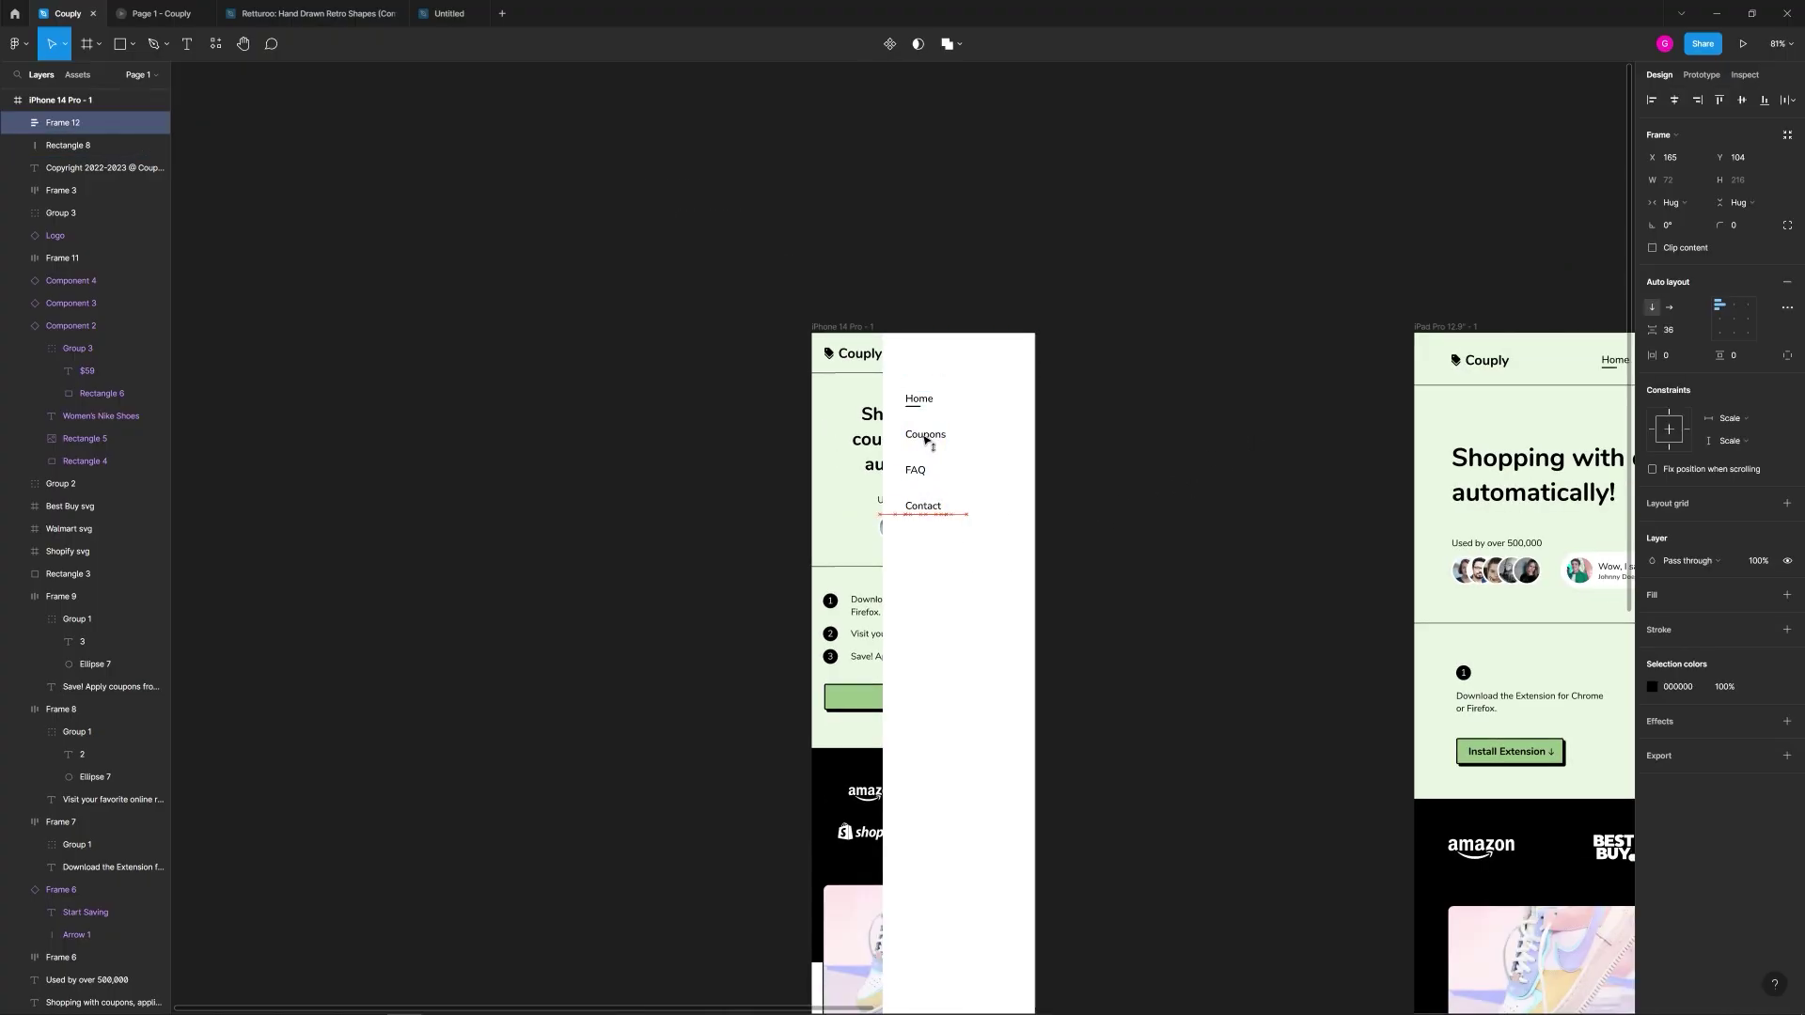
{"action": "left_click", "coordinate": [1183, 393]}
{"action": "scroll", "coordinate": [978, 419], "scroll_direction": "up", "scroll_amount": 3, "text": "ctrl"}
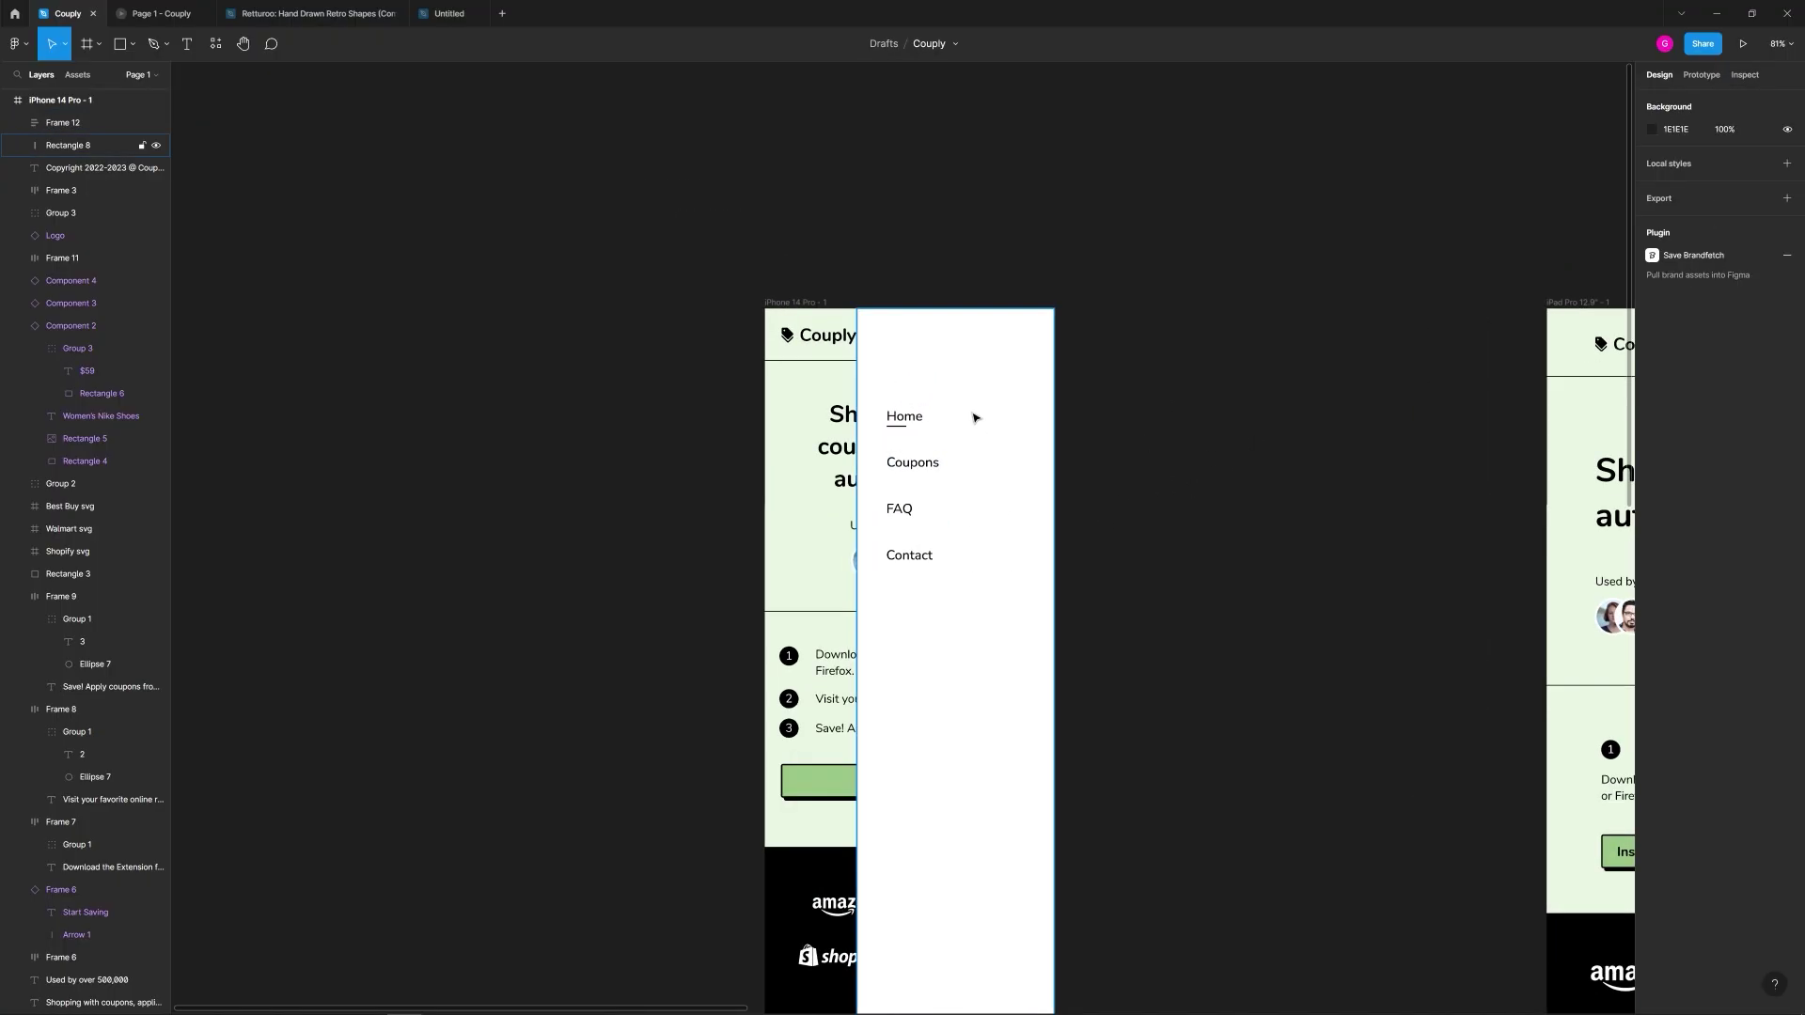
Step: Insert the ri:close-circle-fill icon with Iconify and place it above the links at X 317, Y 38, sized 41 × 41
{"action": "scroll", "coordinate": [1054, 426], "scroll_direction": "right", "scroll_amount": 1}
{"action": "right_click", "coordinate": [1079, 297]}
{"action": "mouse_move", "coordinate": [1119, 421]}
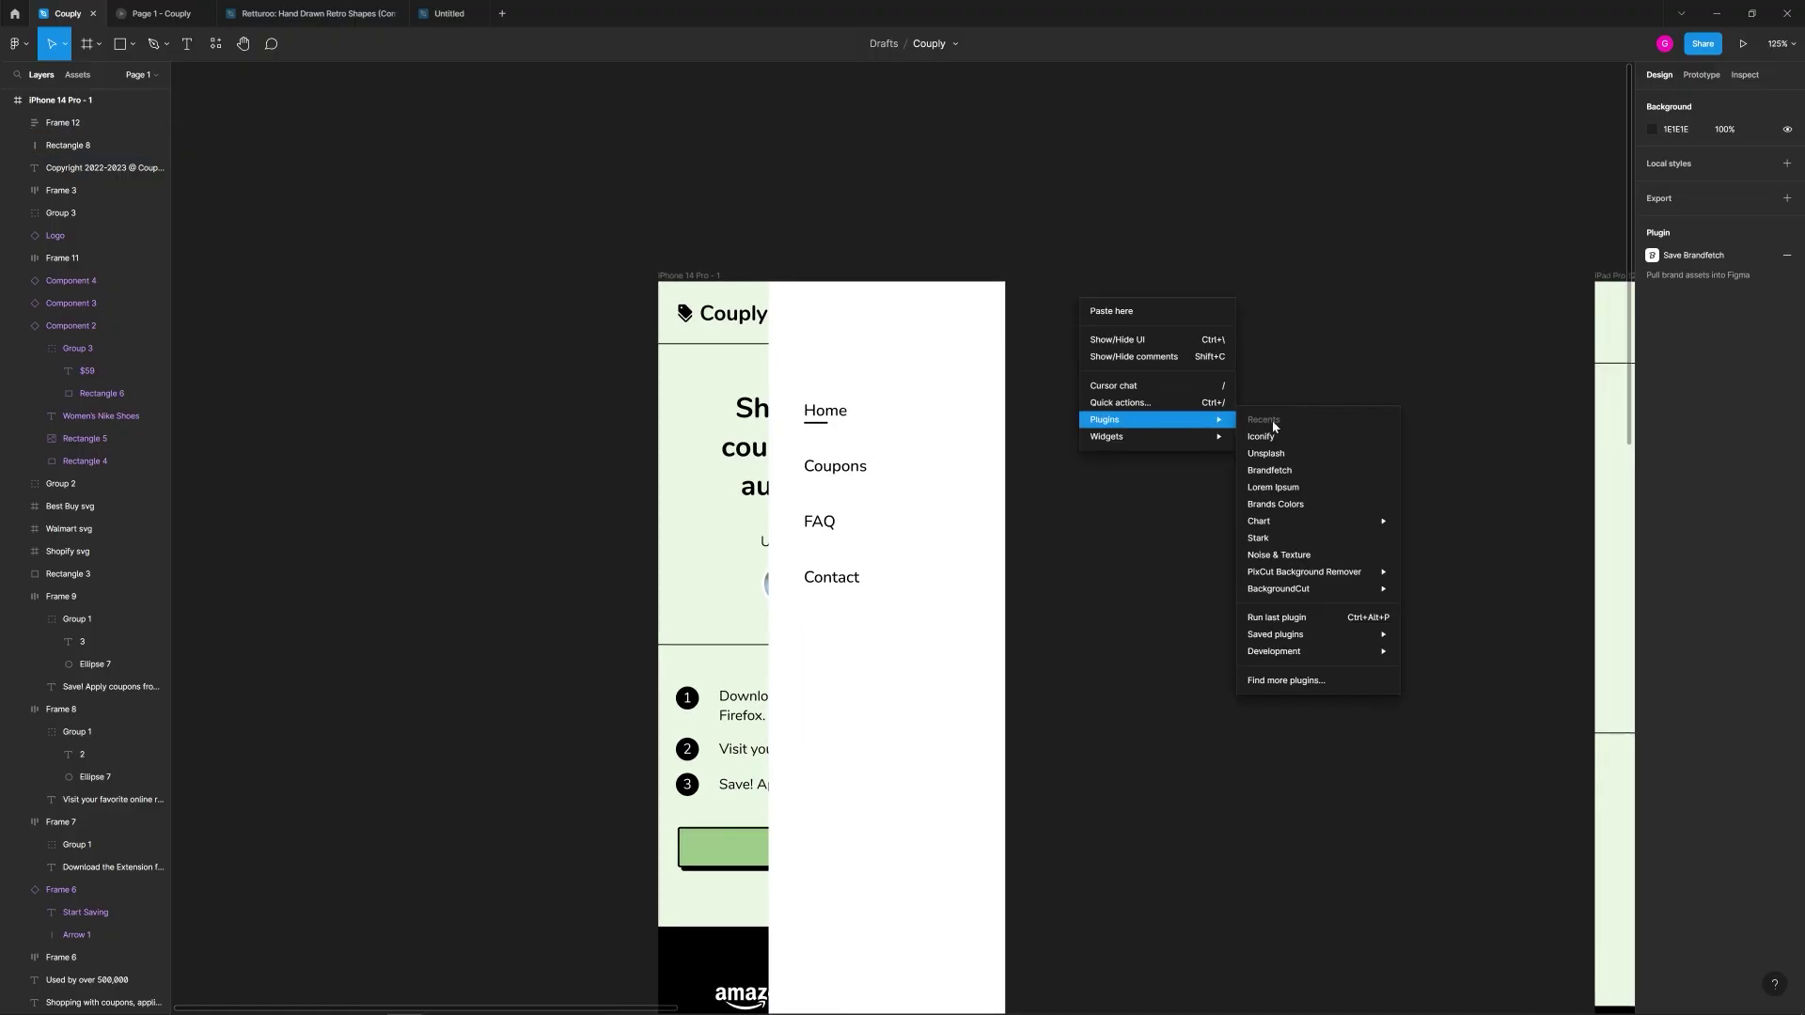
{"action": "left_click", "coordinate": [1260, 434]}
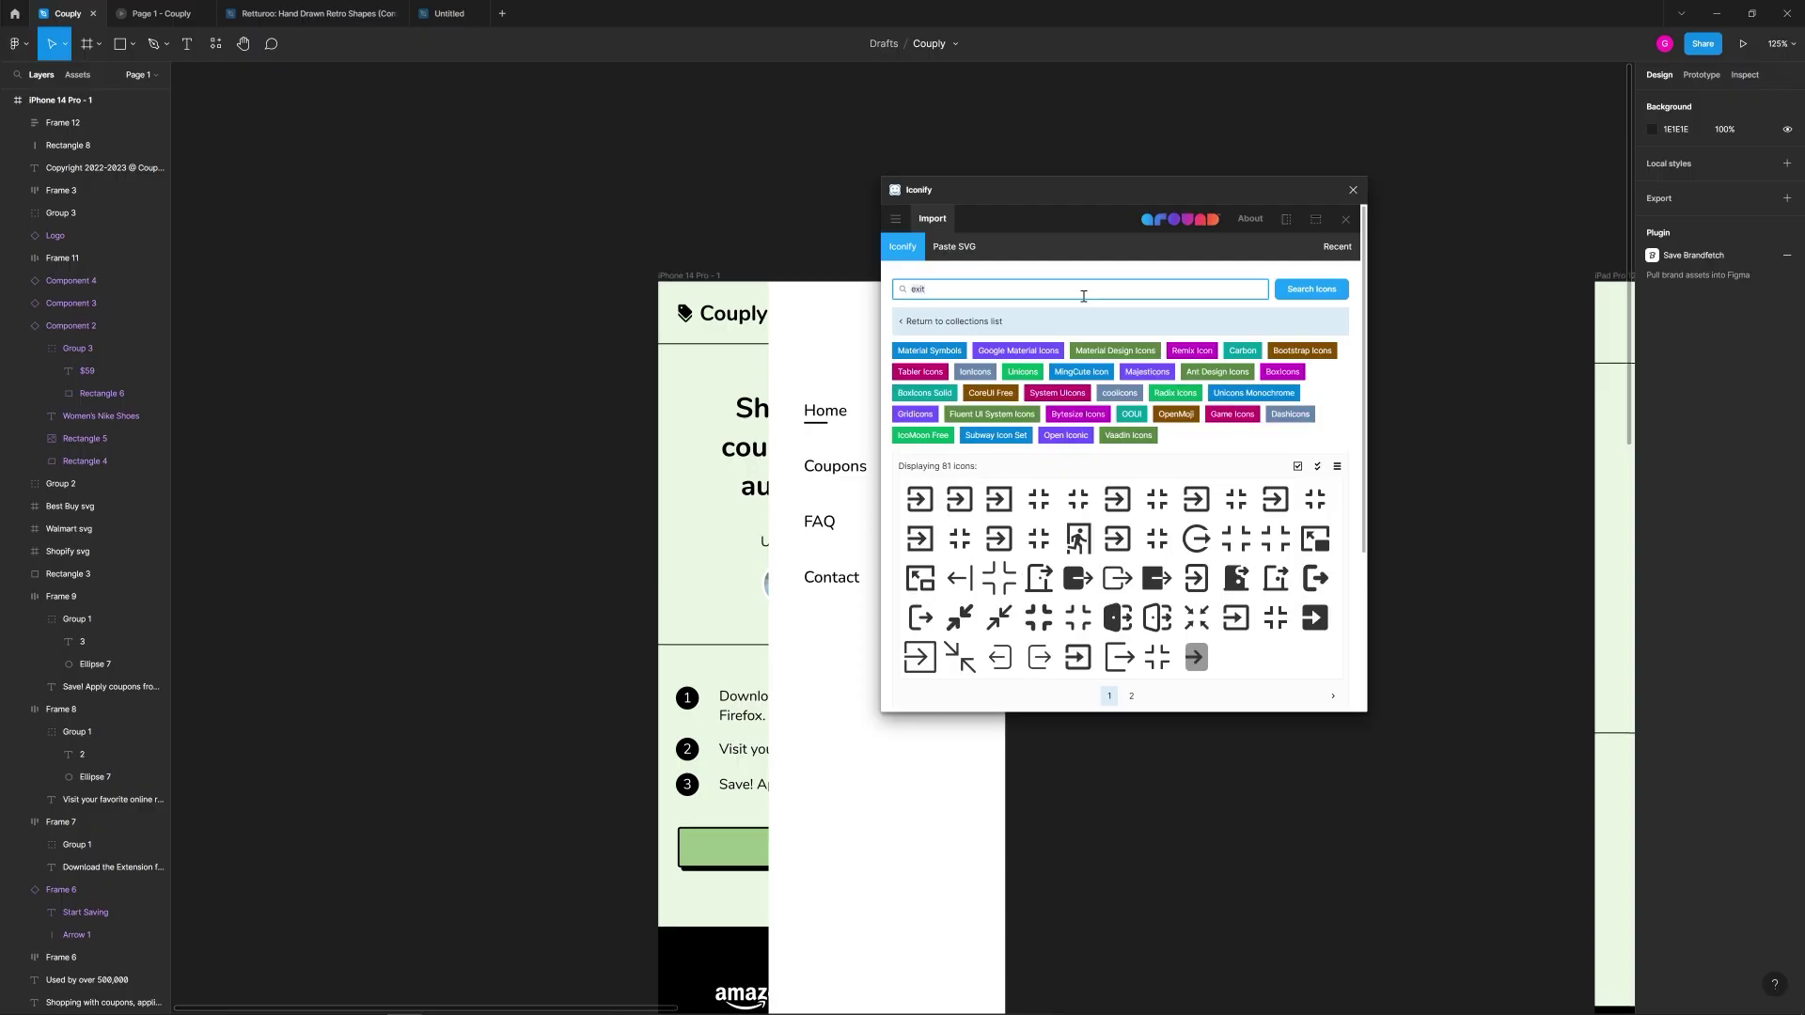
{"action": "type", "text": "e"}
{"action": "left_click", "coordinate": [1112, 573]}
{"action": "left_click_drag", "start_coordinate": [809, 337], "coordinate": [952, 345]}
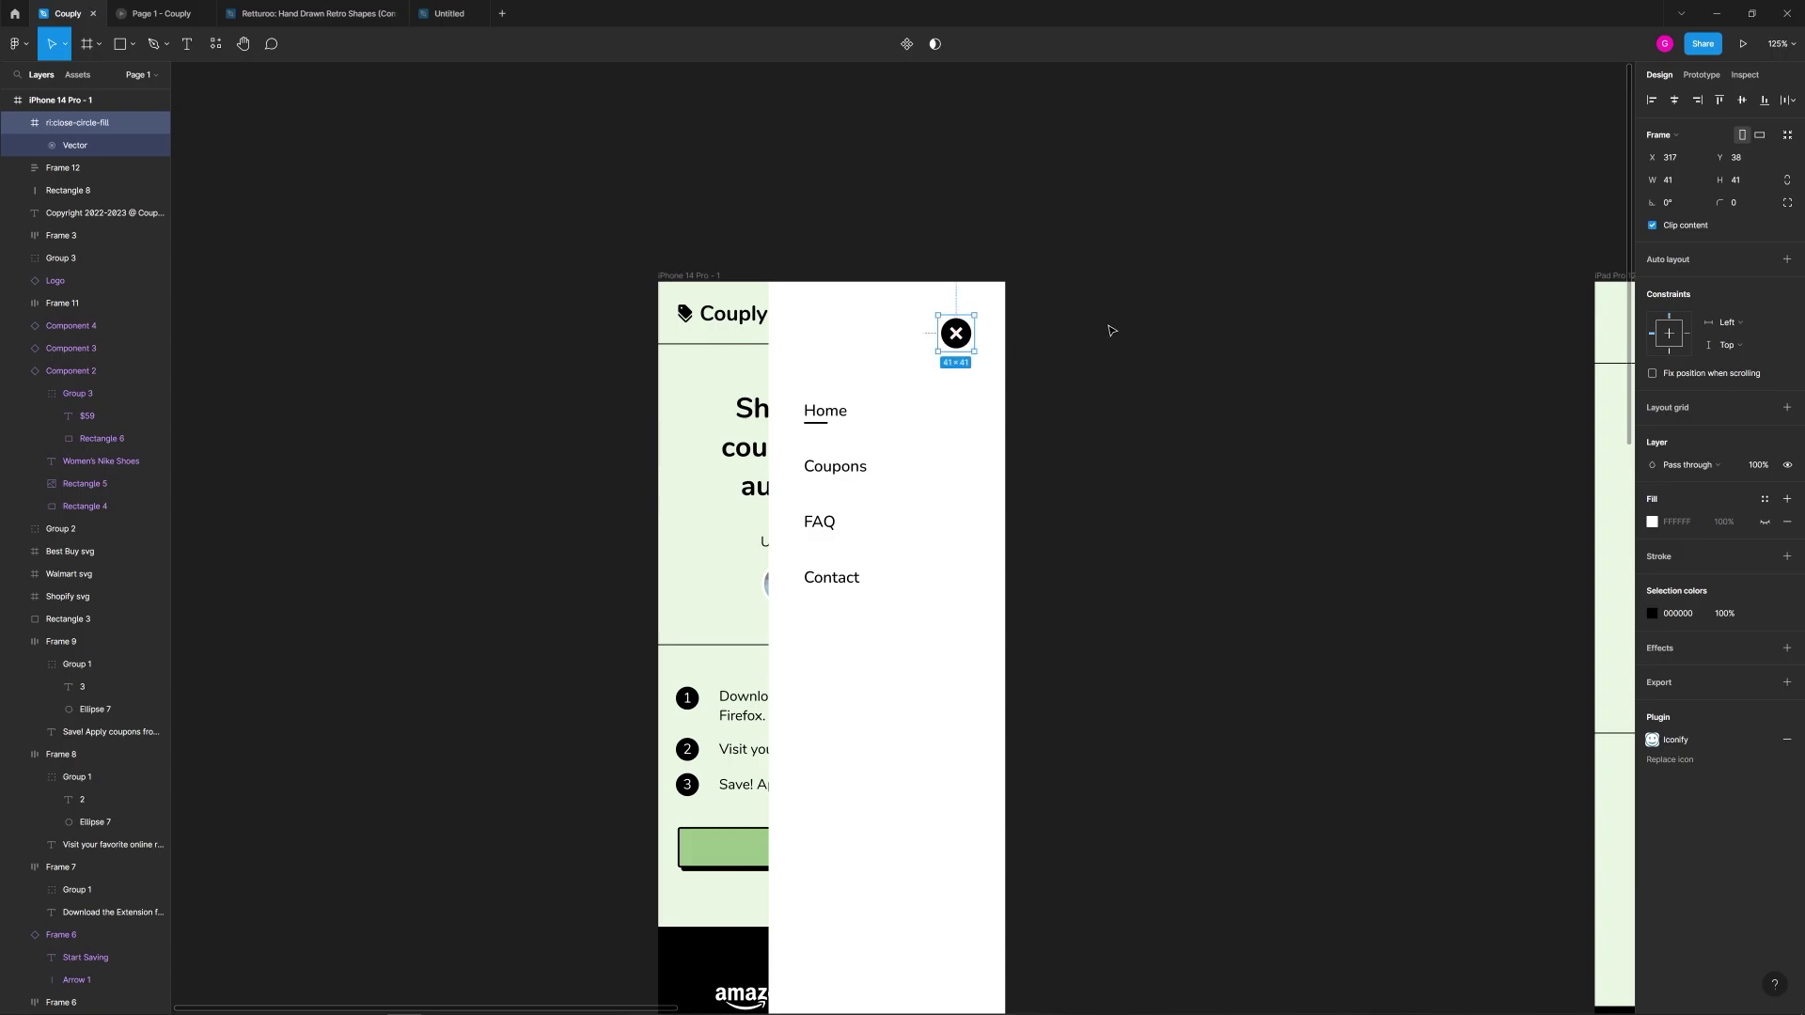
{"action": "left_click", "coordinate": [1061, 387]}
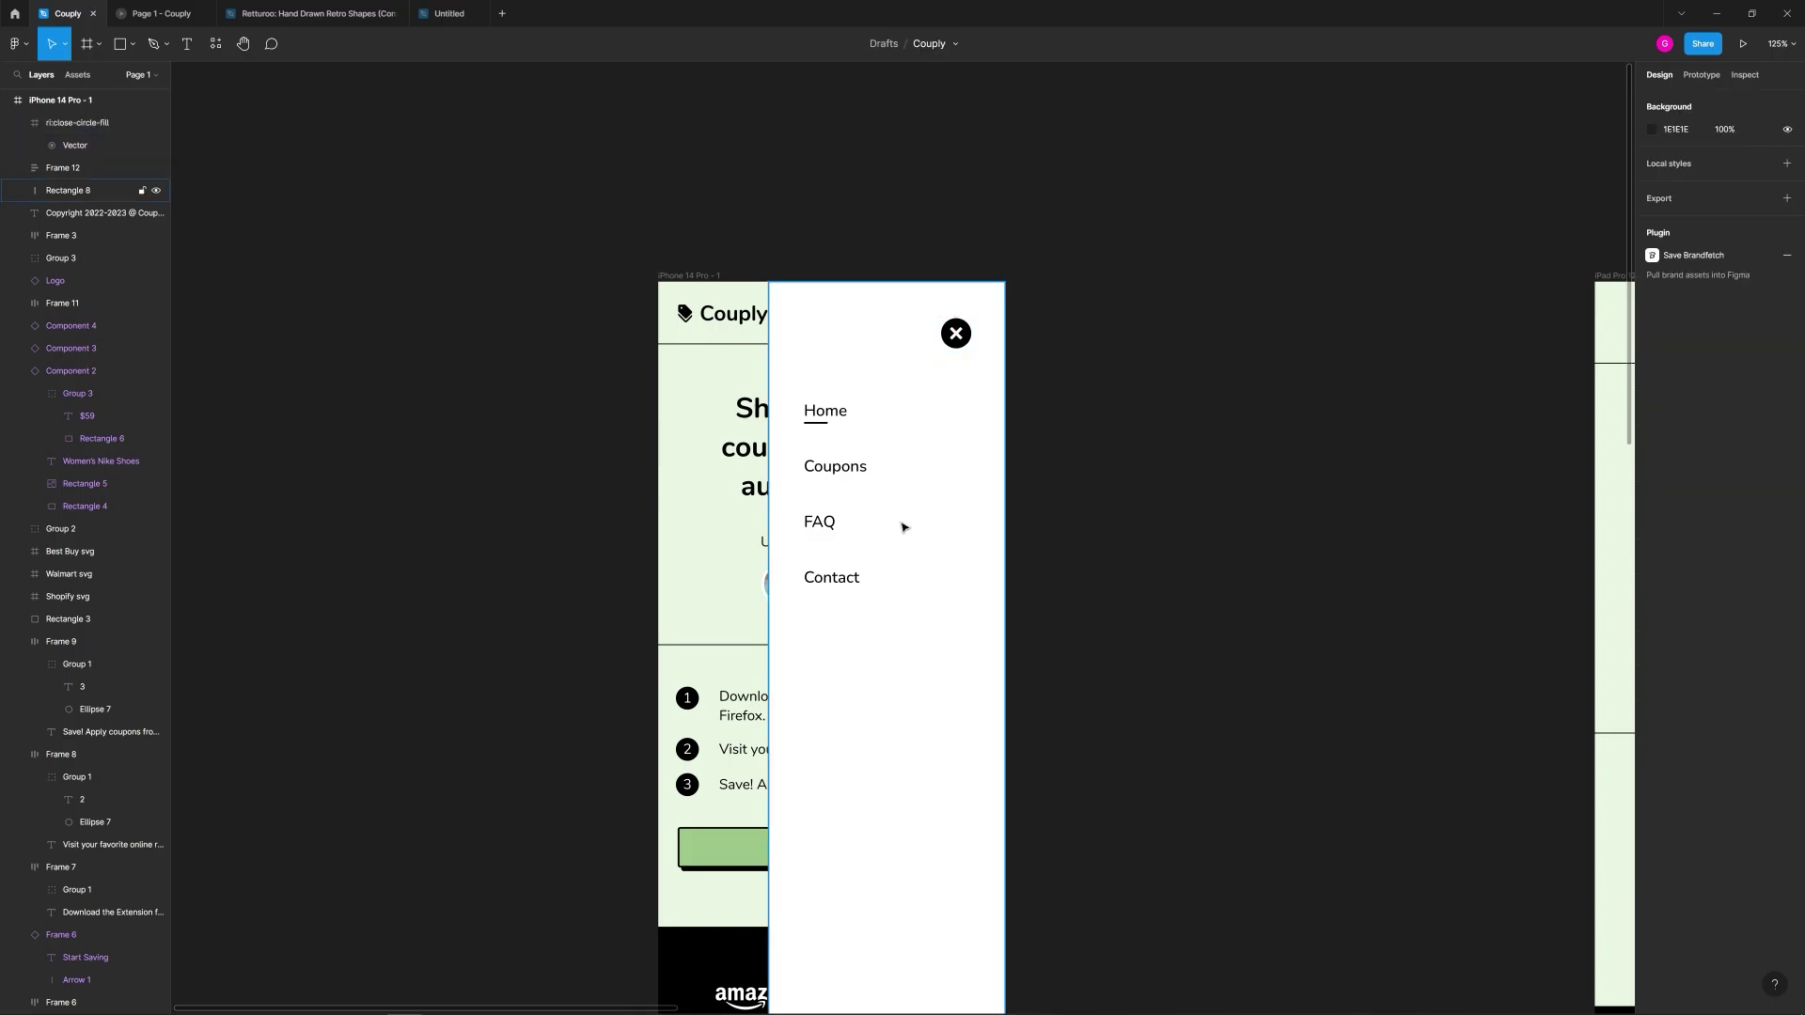
Step: Wrap the close icon, the white panel and the navigation links together in a new frame
{"action": "scroll", "coordinate": [883, 491], "scroll_direction": "up", "scroll_amount": 4}
{"action": "left_click", "coordinate": [961, 301]}
{"action": "left_click", "coordinate": [854, 346], "text": "shift"}
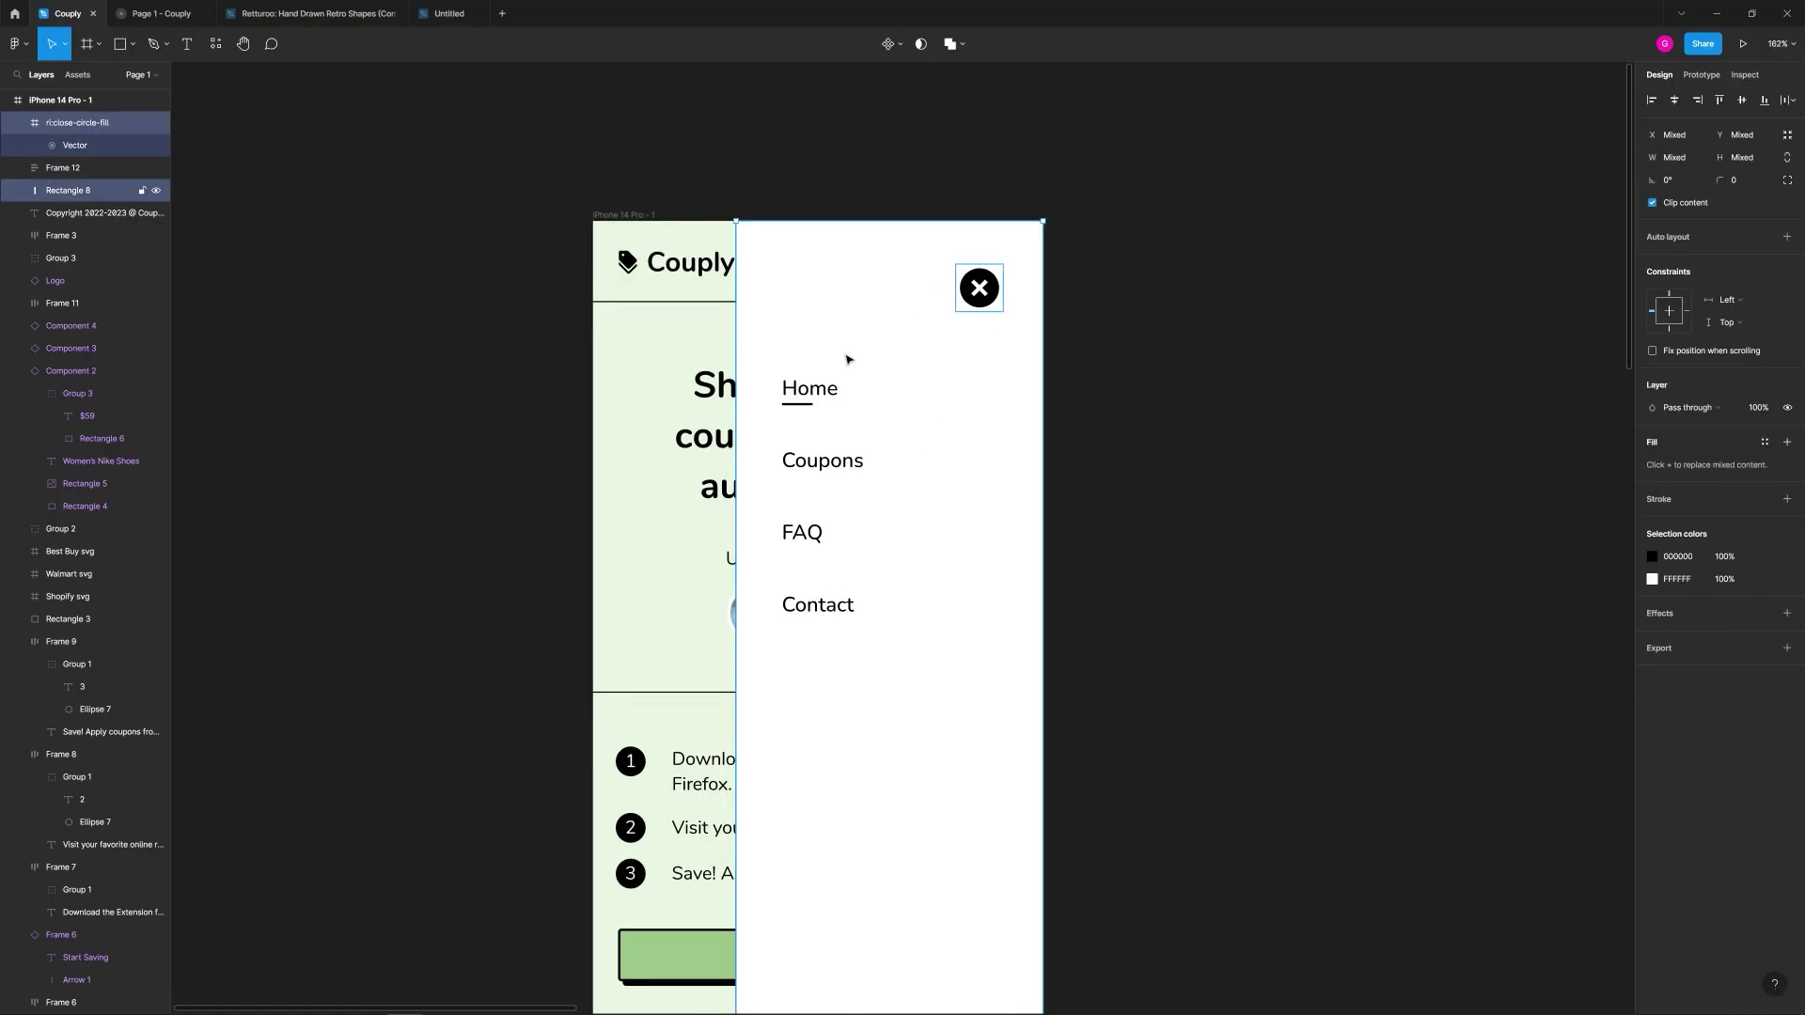
{"action": "left_click", "coordinate": [821, 398], "text": "shift"}
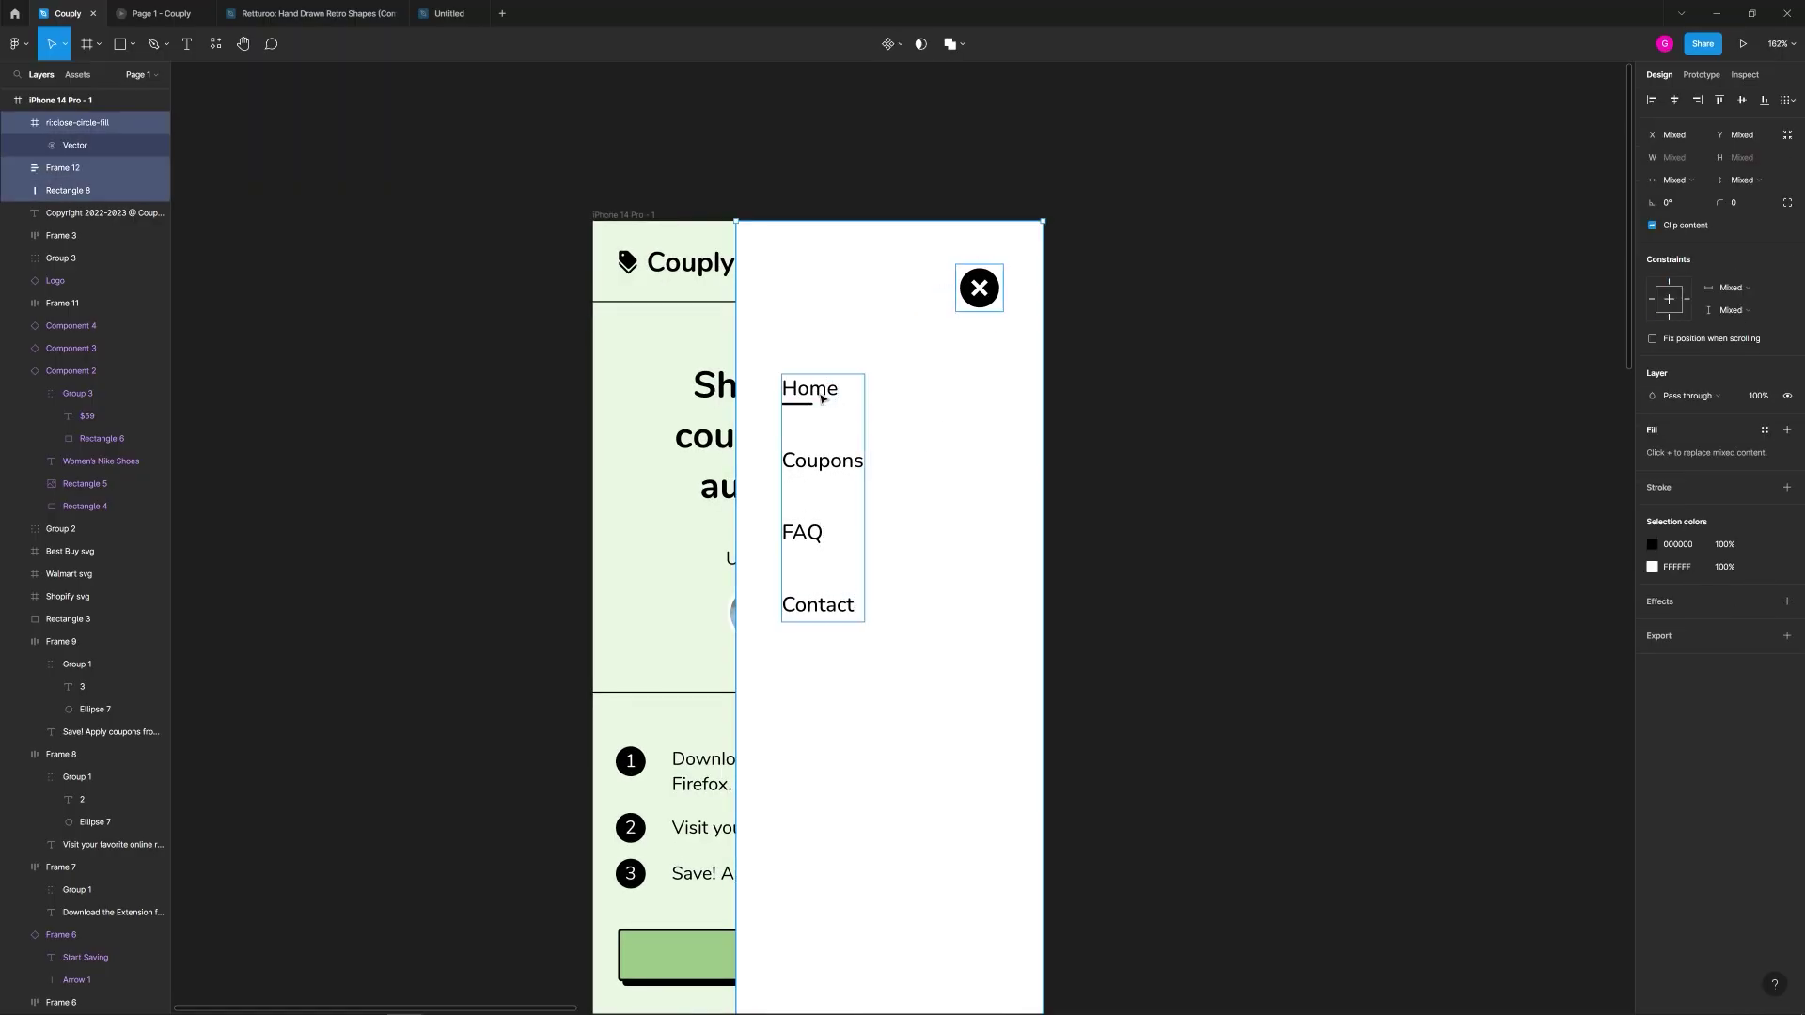
{"action": "right_click", "coordinate": [881, 374]}
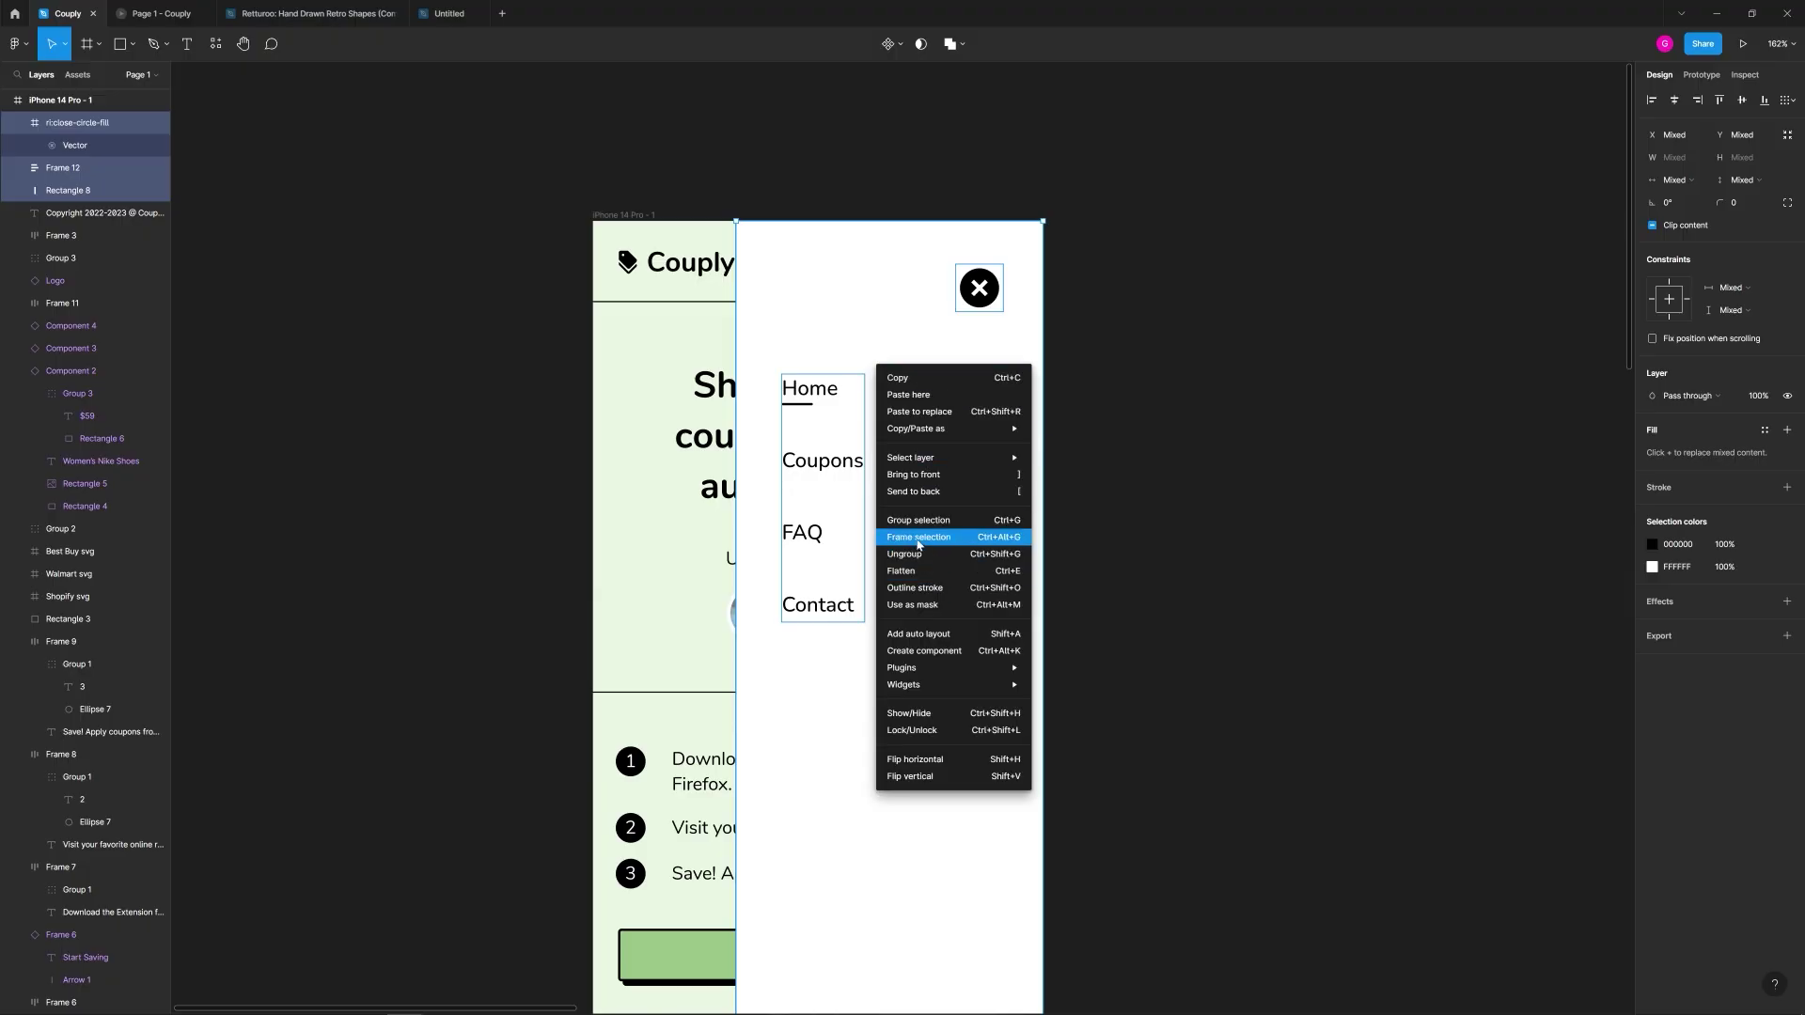
{"action": "left_click", "coordinate": [919, 542]}
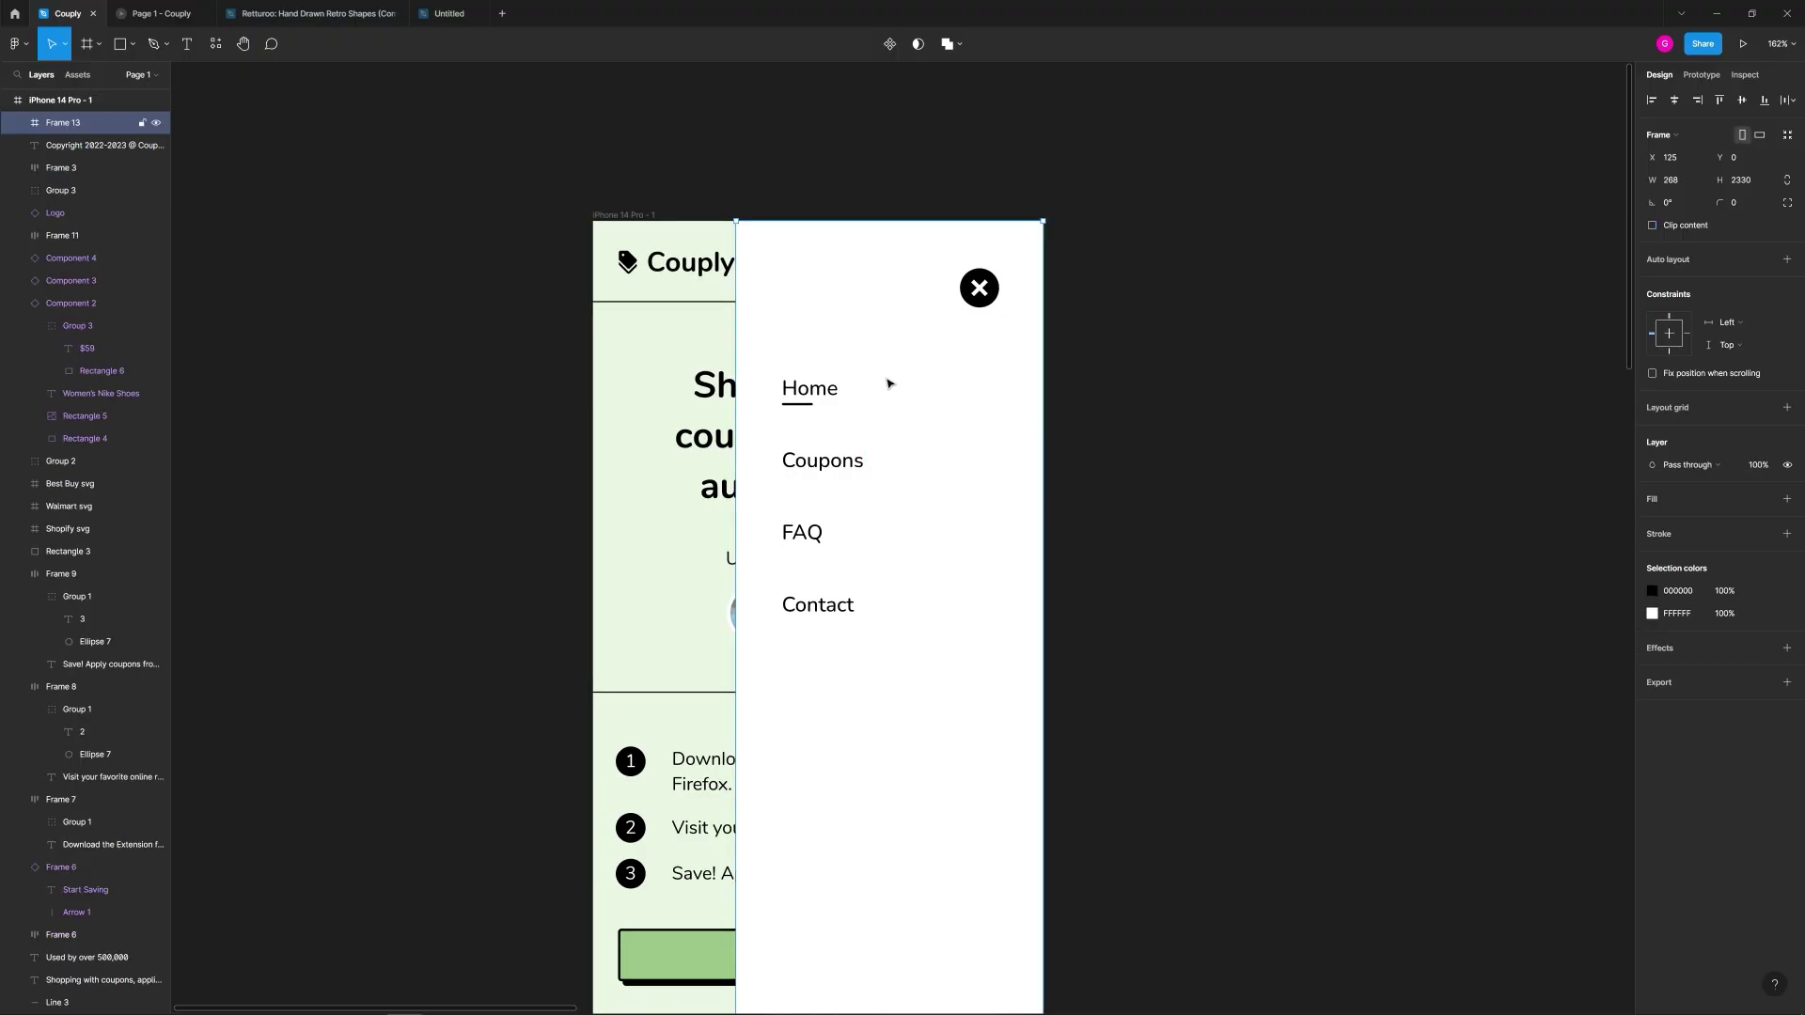
Step: Move the menu frame out of the iPhone frame to its right and rename it Nav
{"action": "left_click_drag", "start_coordinate": [846, 341], "coordinate": [1192, 343]}
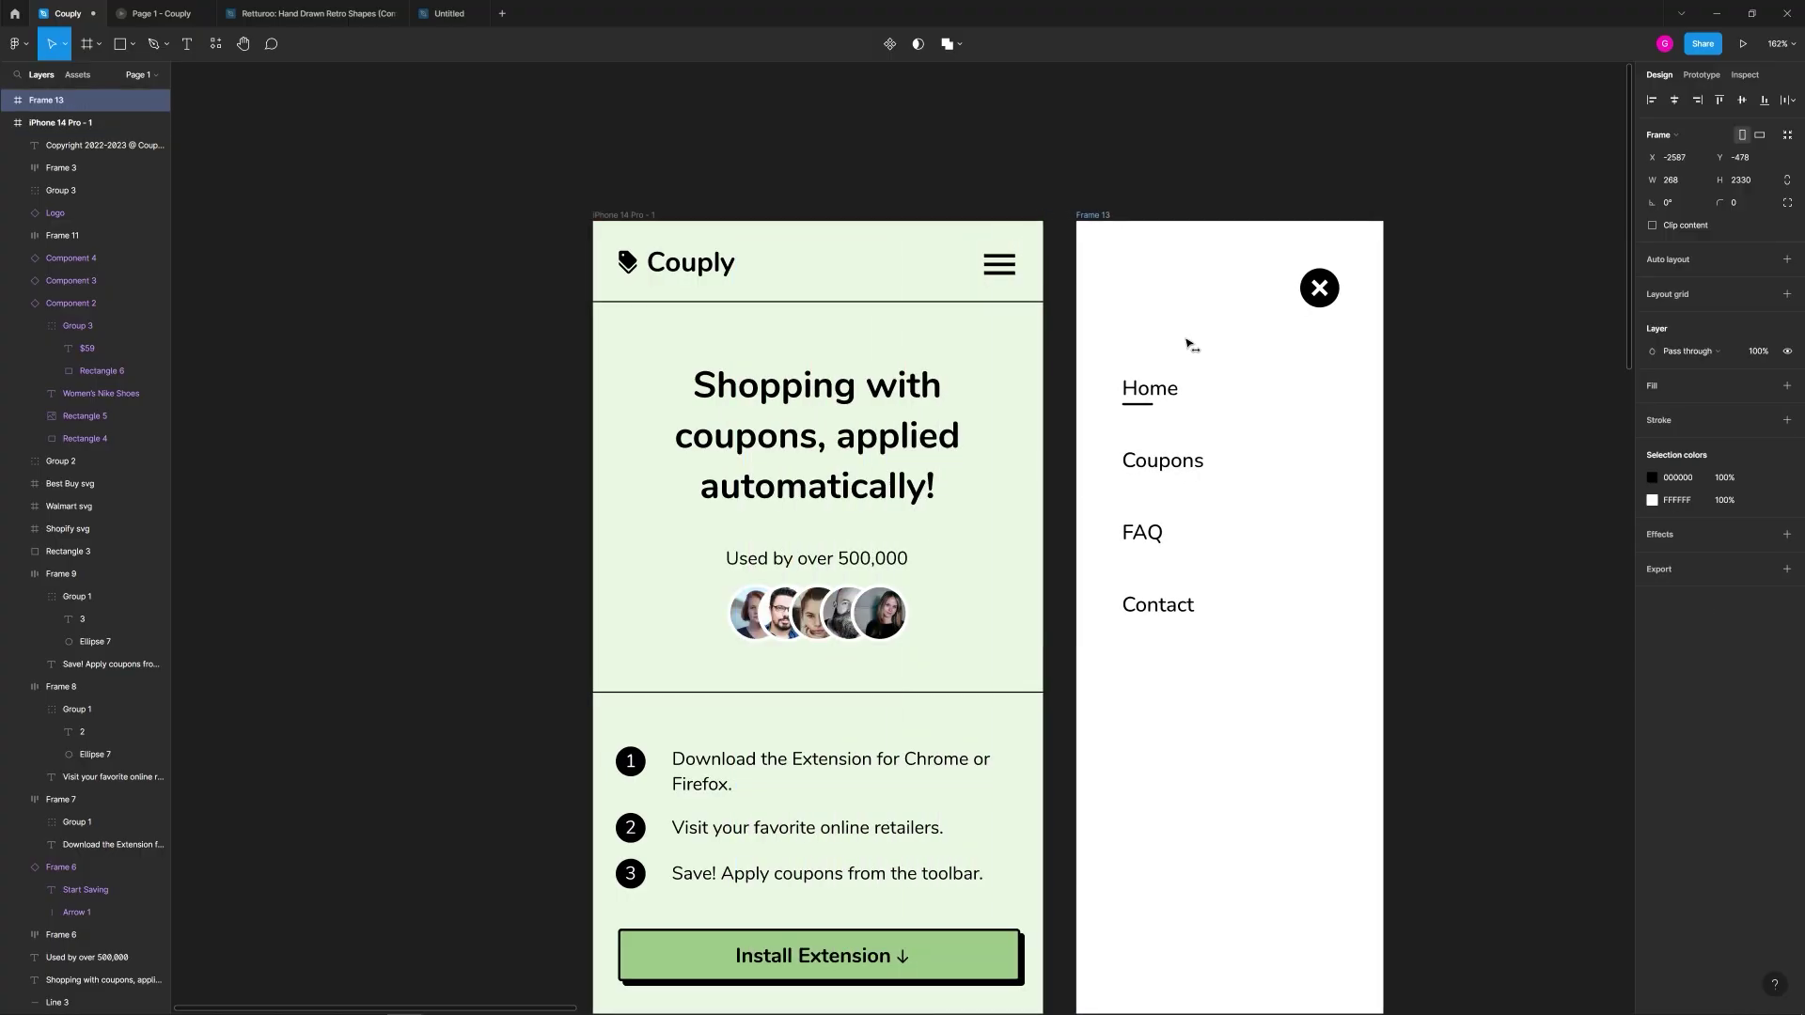
{"action": "left_click", "coordinate": [1114, 167]}
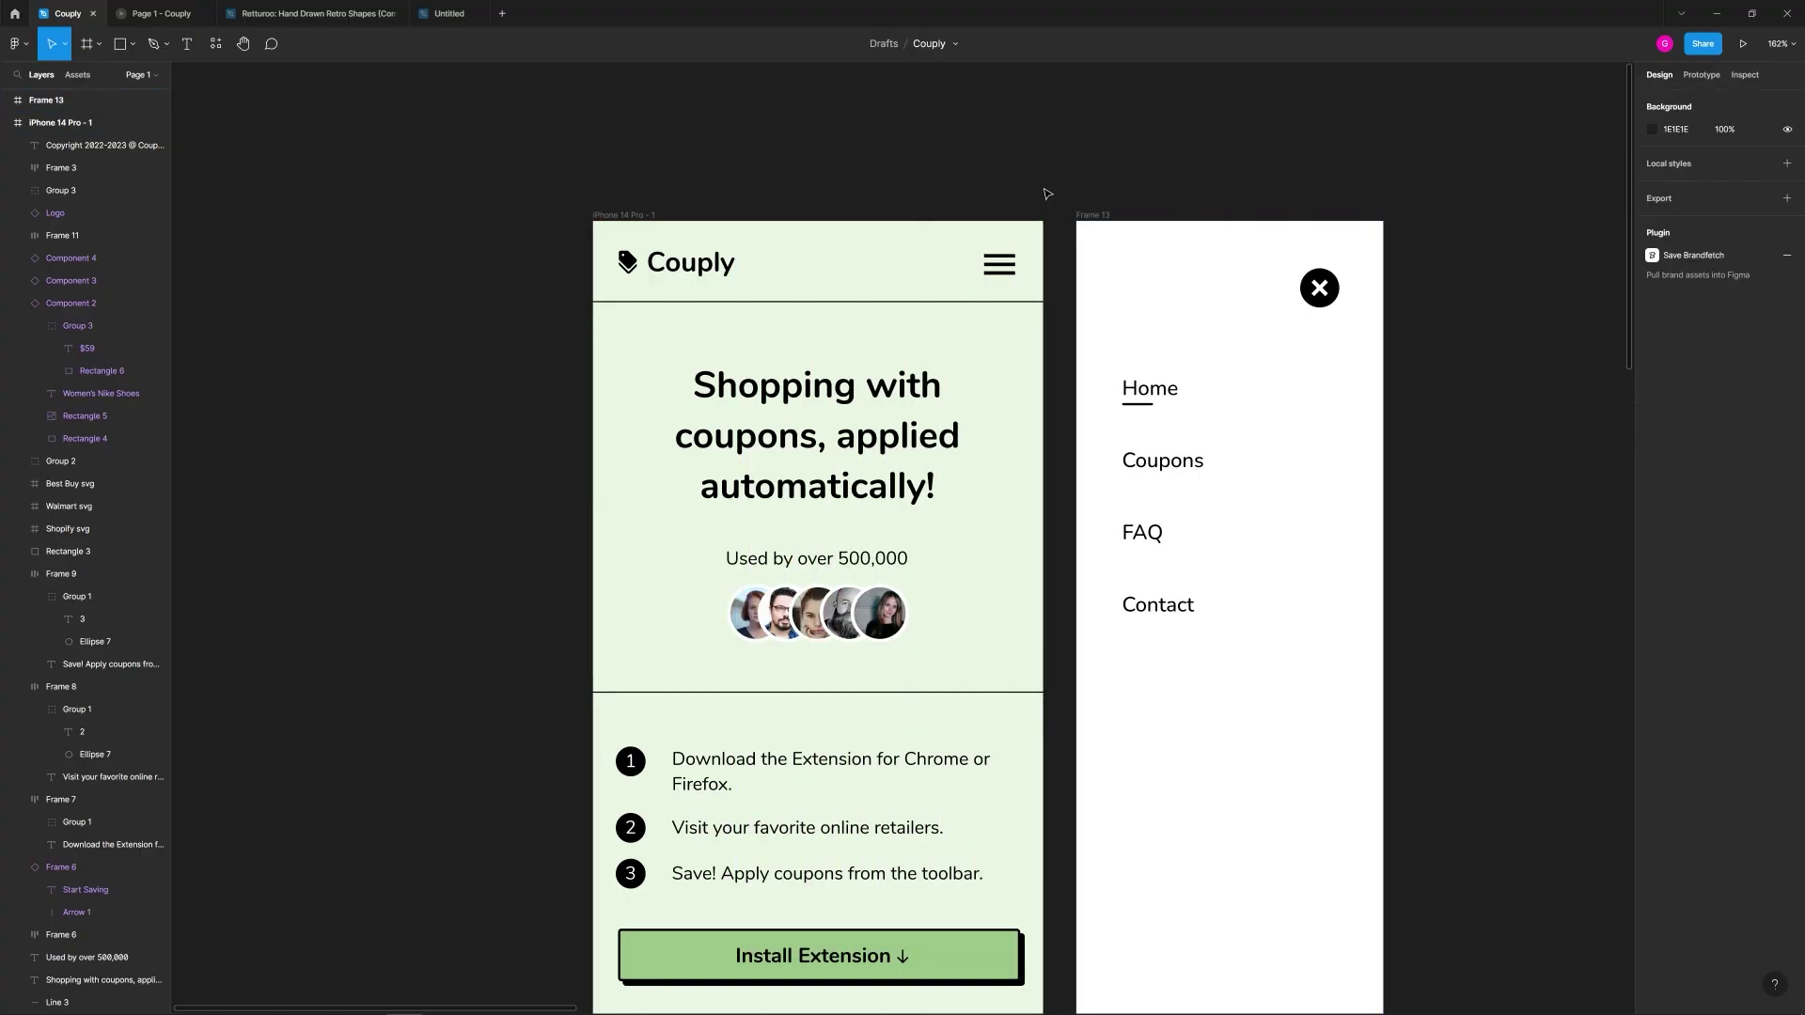
{"action": "left_click", "coordinate": [1094, 215]}
{"action": "type", "text": "Nav"}
{"action": "key", "text": "Return"}
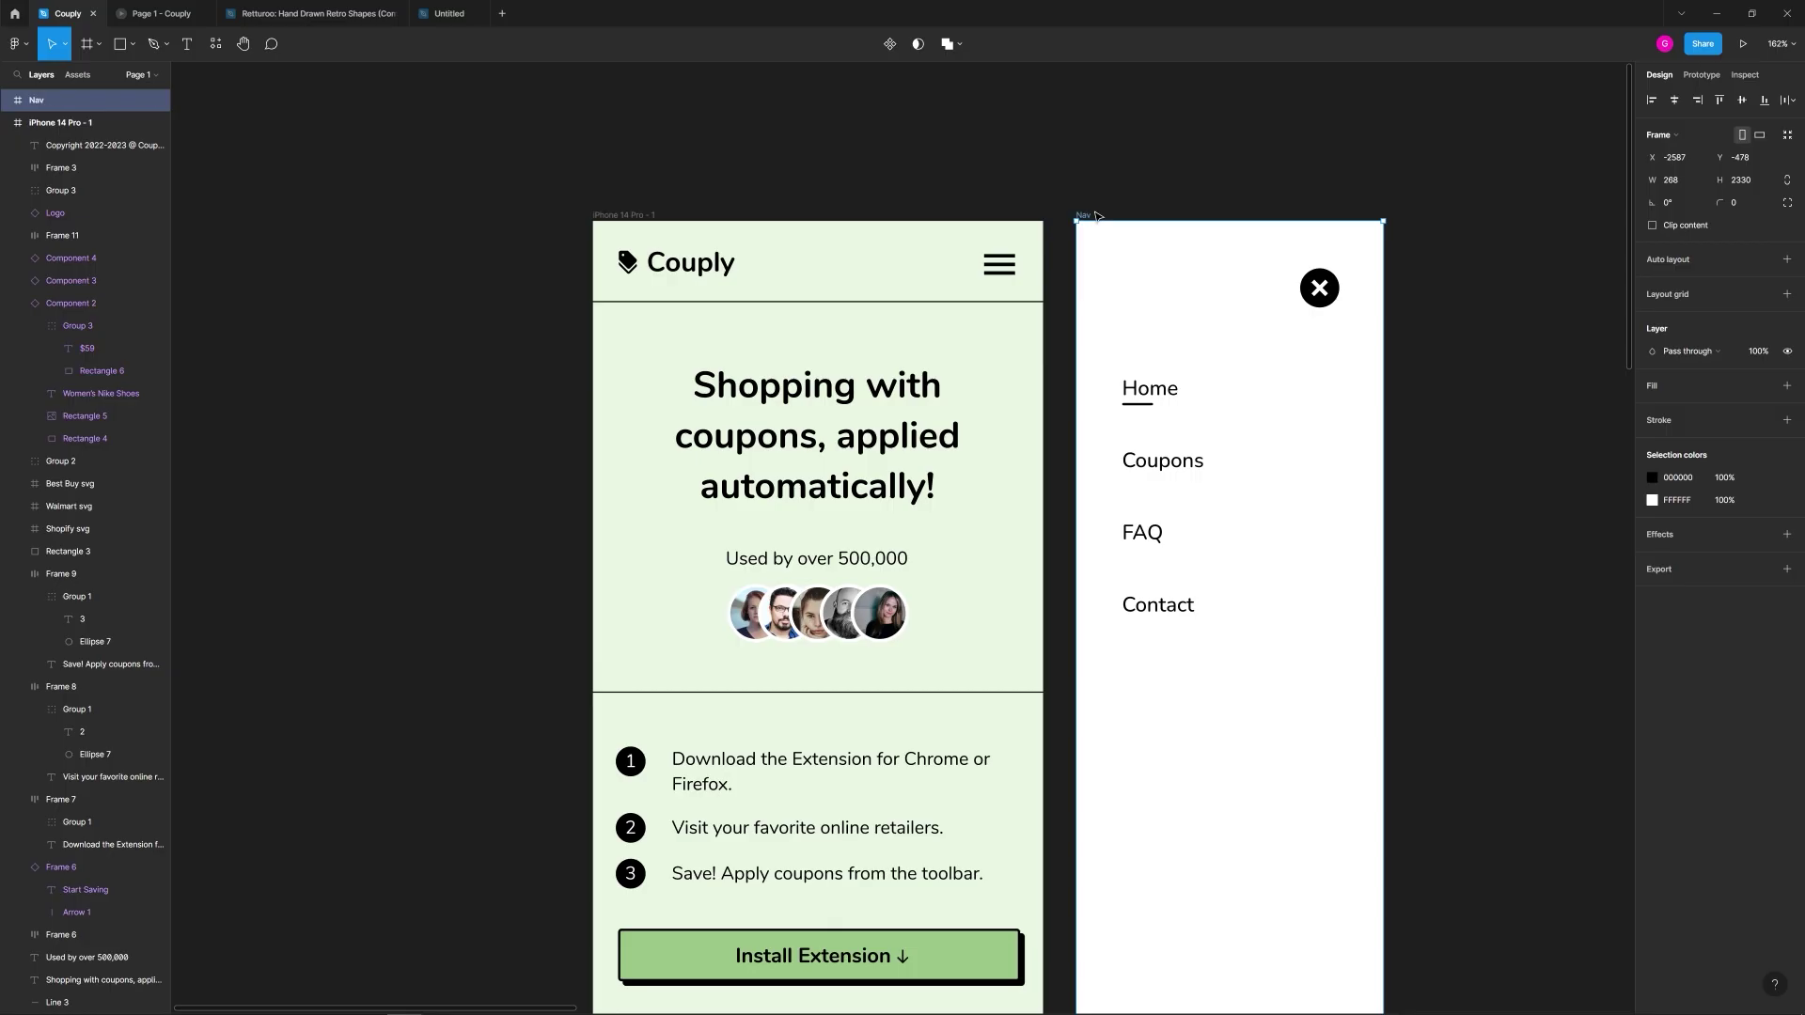
{"action": "key", "text": "Escape"}
Step: Connect the iPhone's hamburger menu icon to the Nav frame with an on-click interaction that opens it as an overlay
{"action": "scroll", "coordinate": [922, 222], "scroll_direction": "down", "scroll_amount": 3}
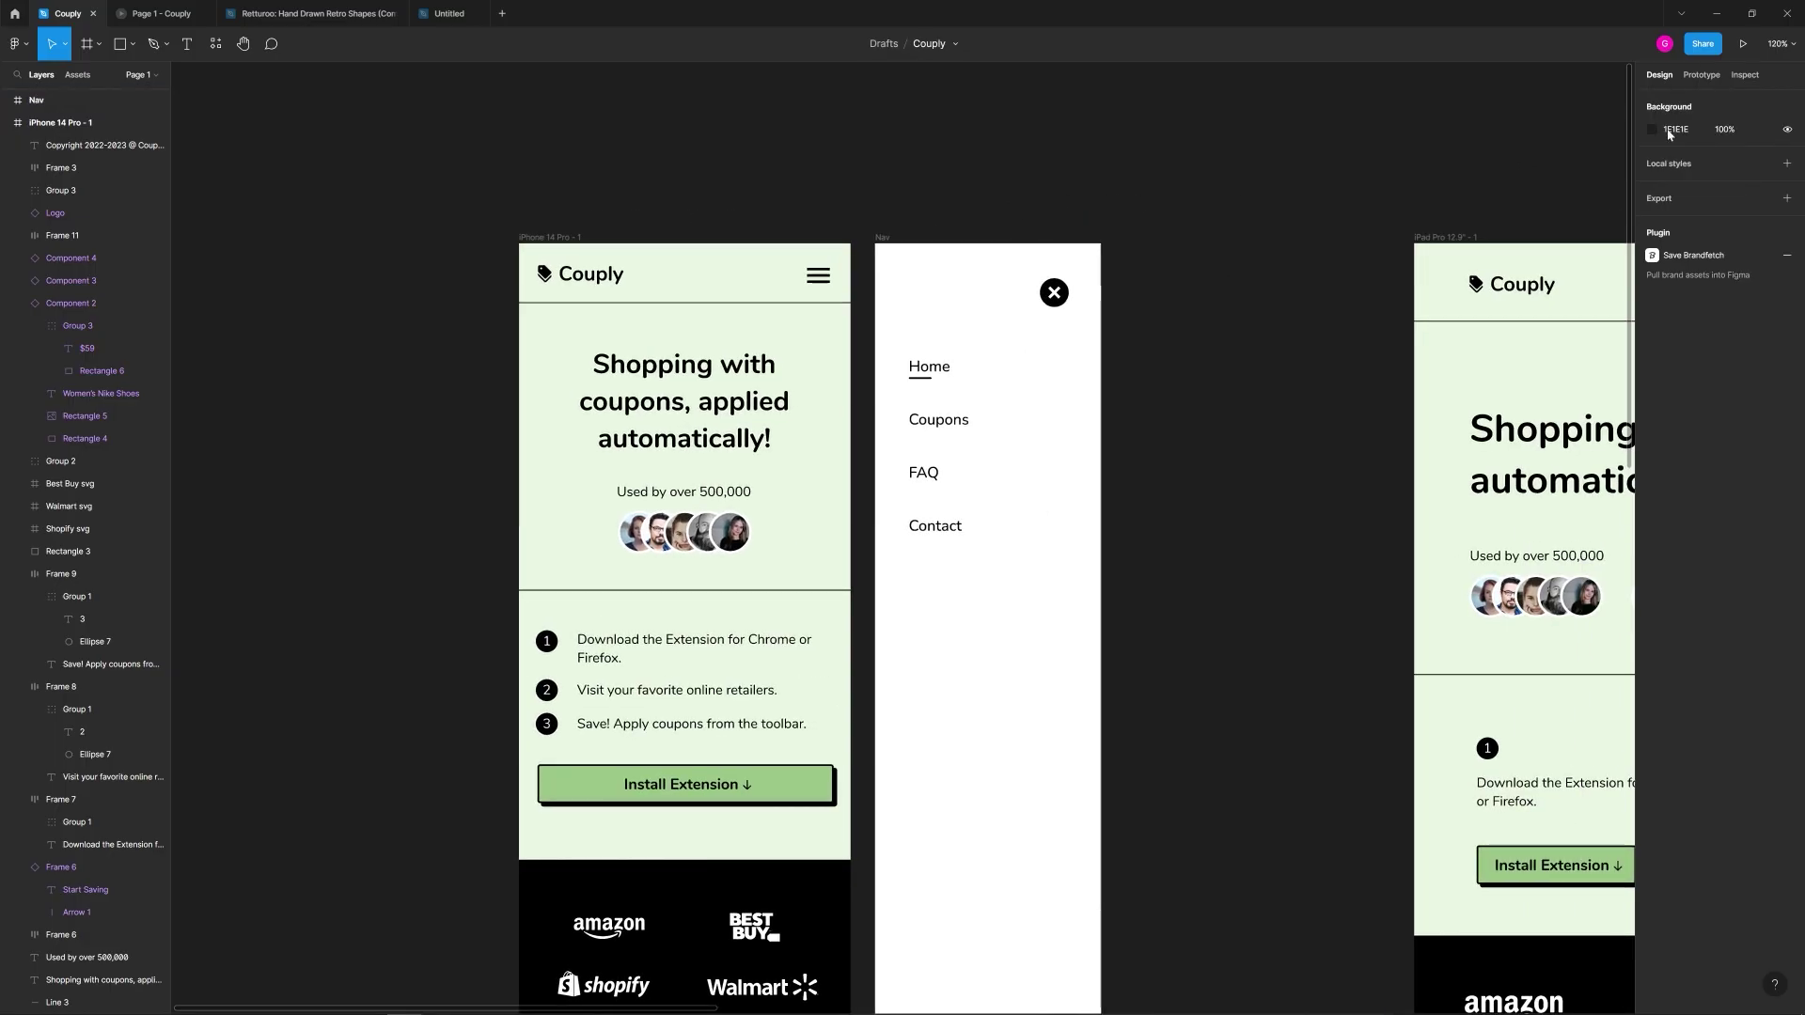
{"action": "left_click", "coordinate": [1701, 75]}
{"action": "left_click", "coordinate": [820, 276]}
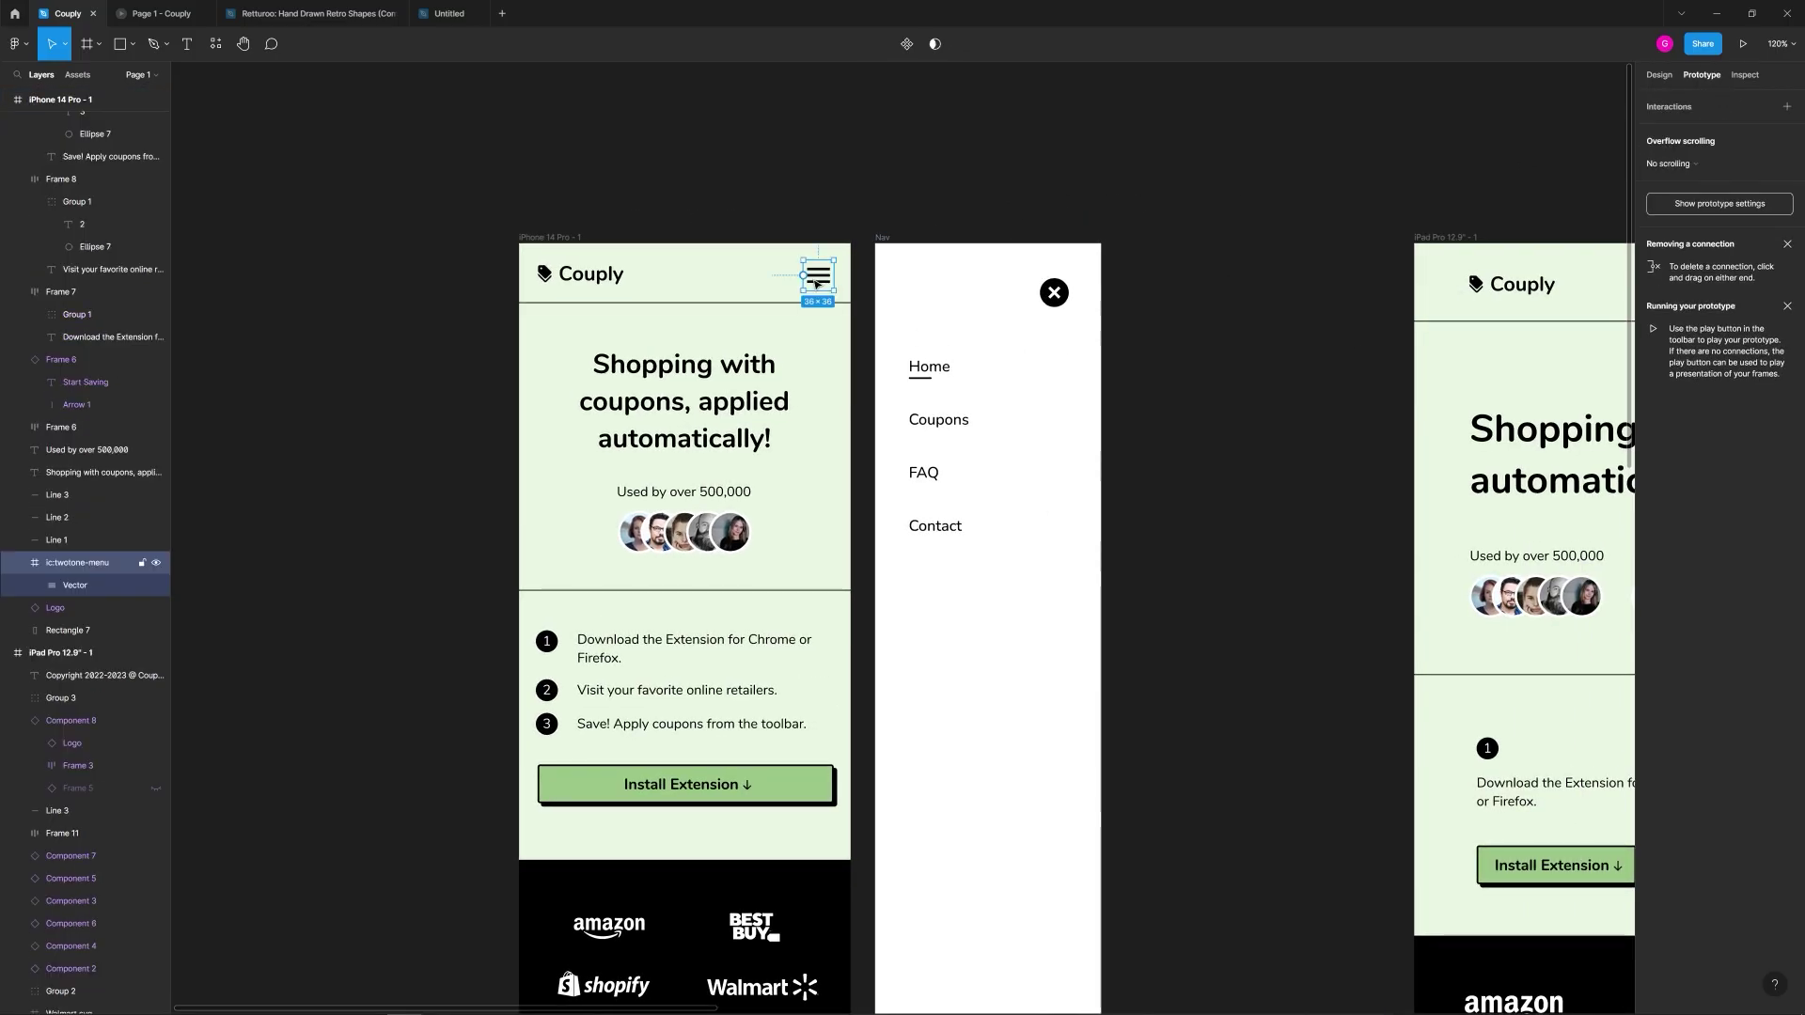
{"action": "scroll", "coordinate": [826, 279], "scroll_direction": "up", "scroll_amount": 3}
{"action": "left_click_drag", "start_coordinate": [830, 282], "coordinate": [933, 385]}
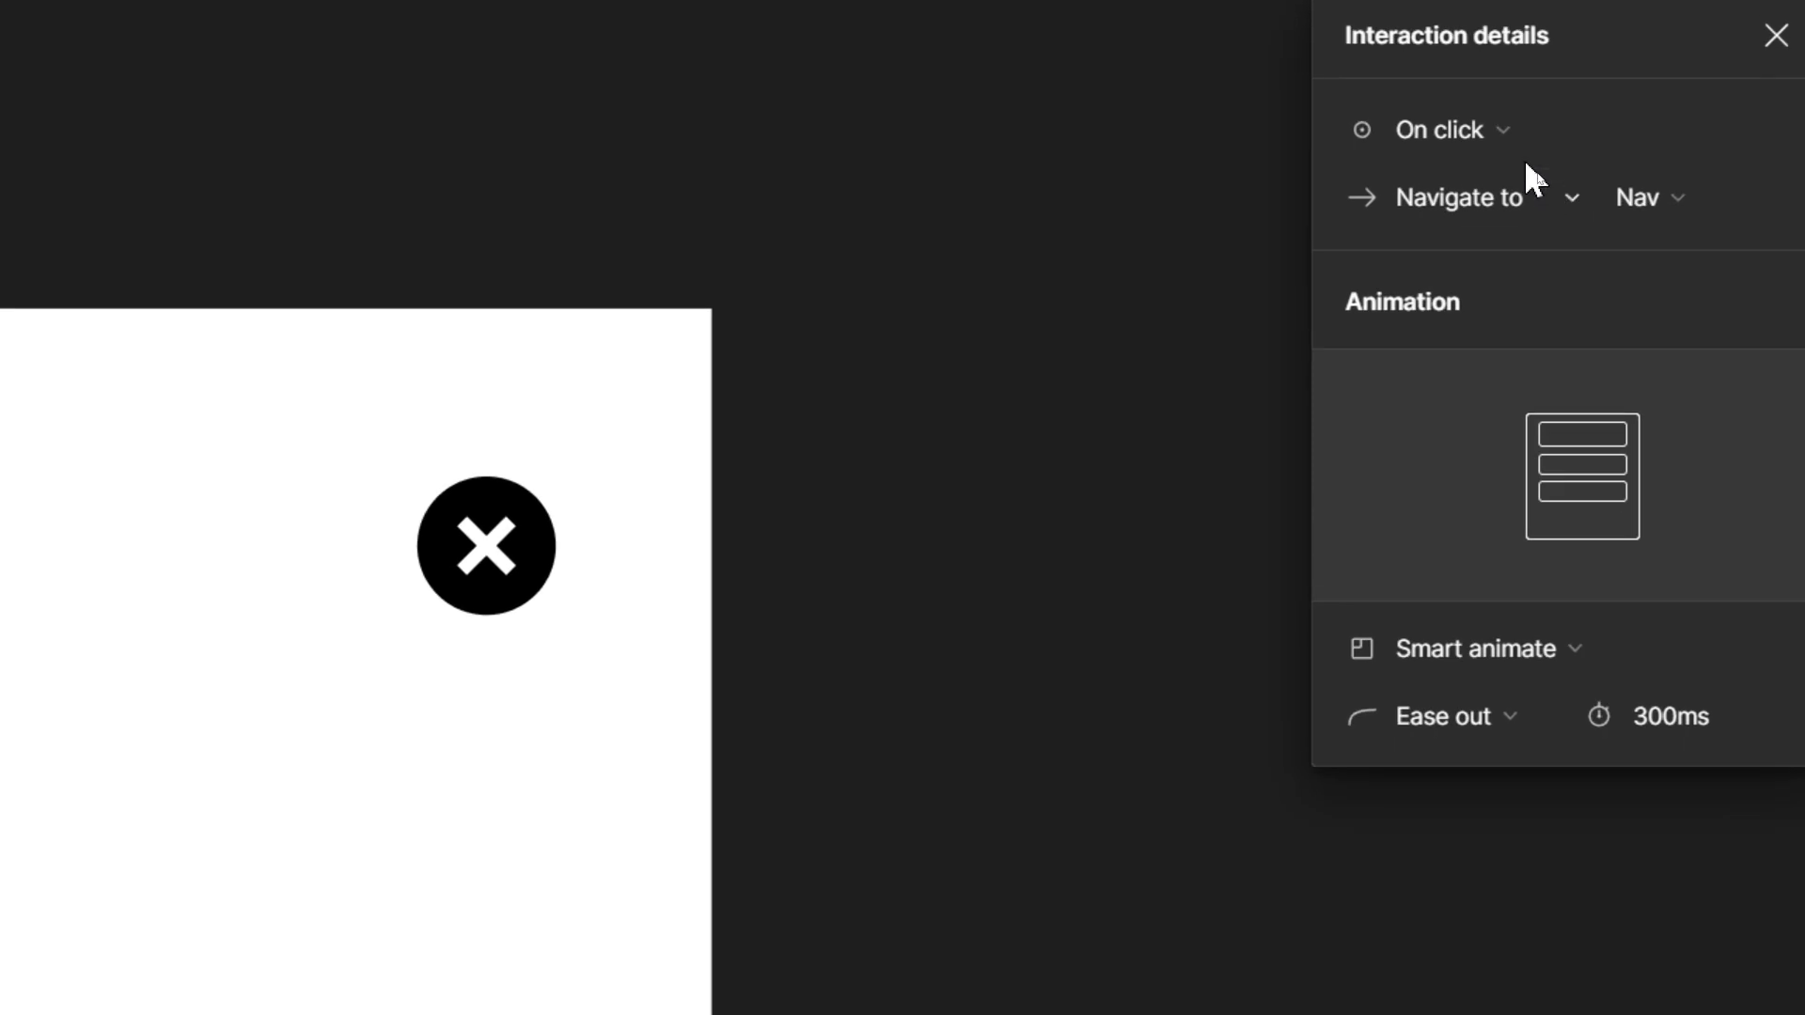
{"action": "left_click", "coordinate": [1532, 186]}
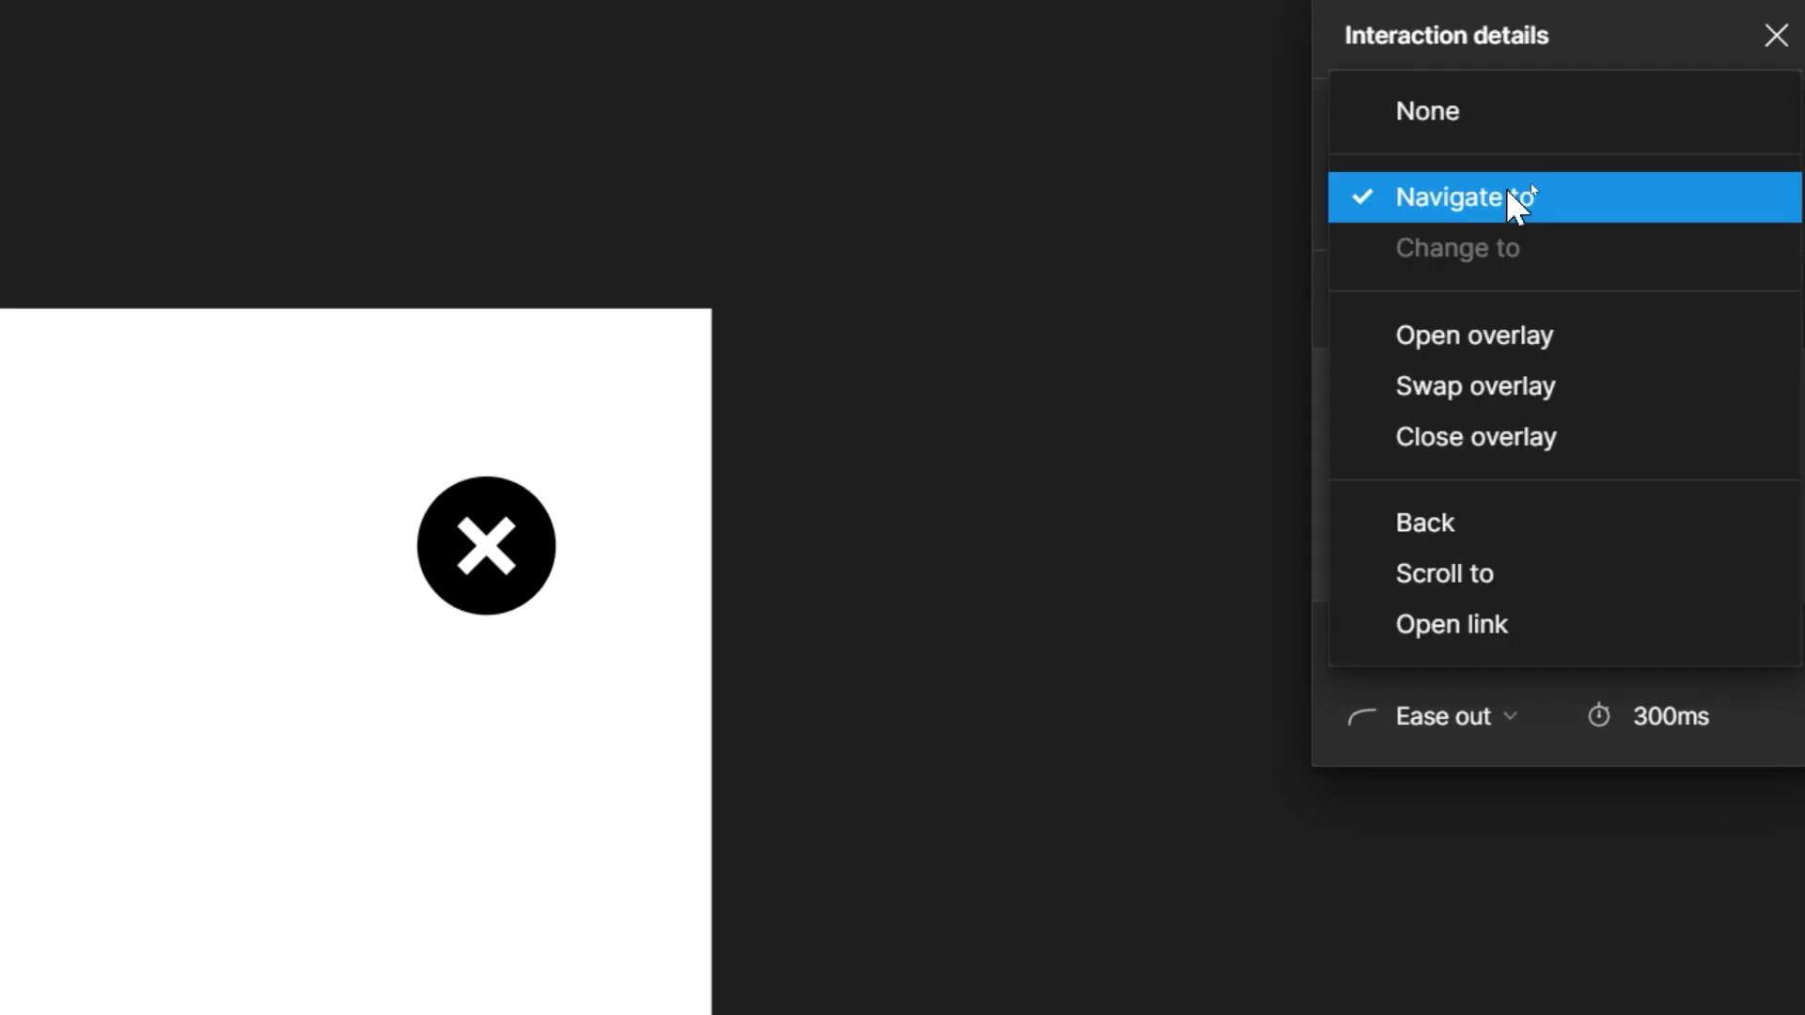
{"action": "left_click", "coordinate": [1499, 338]}
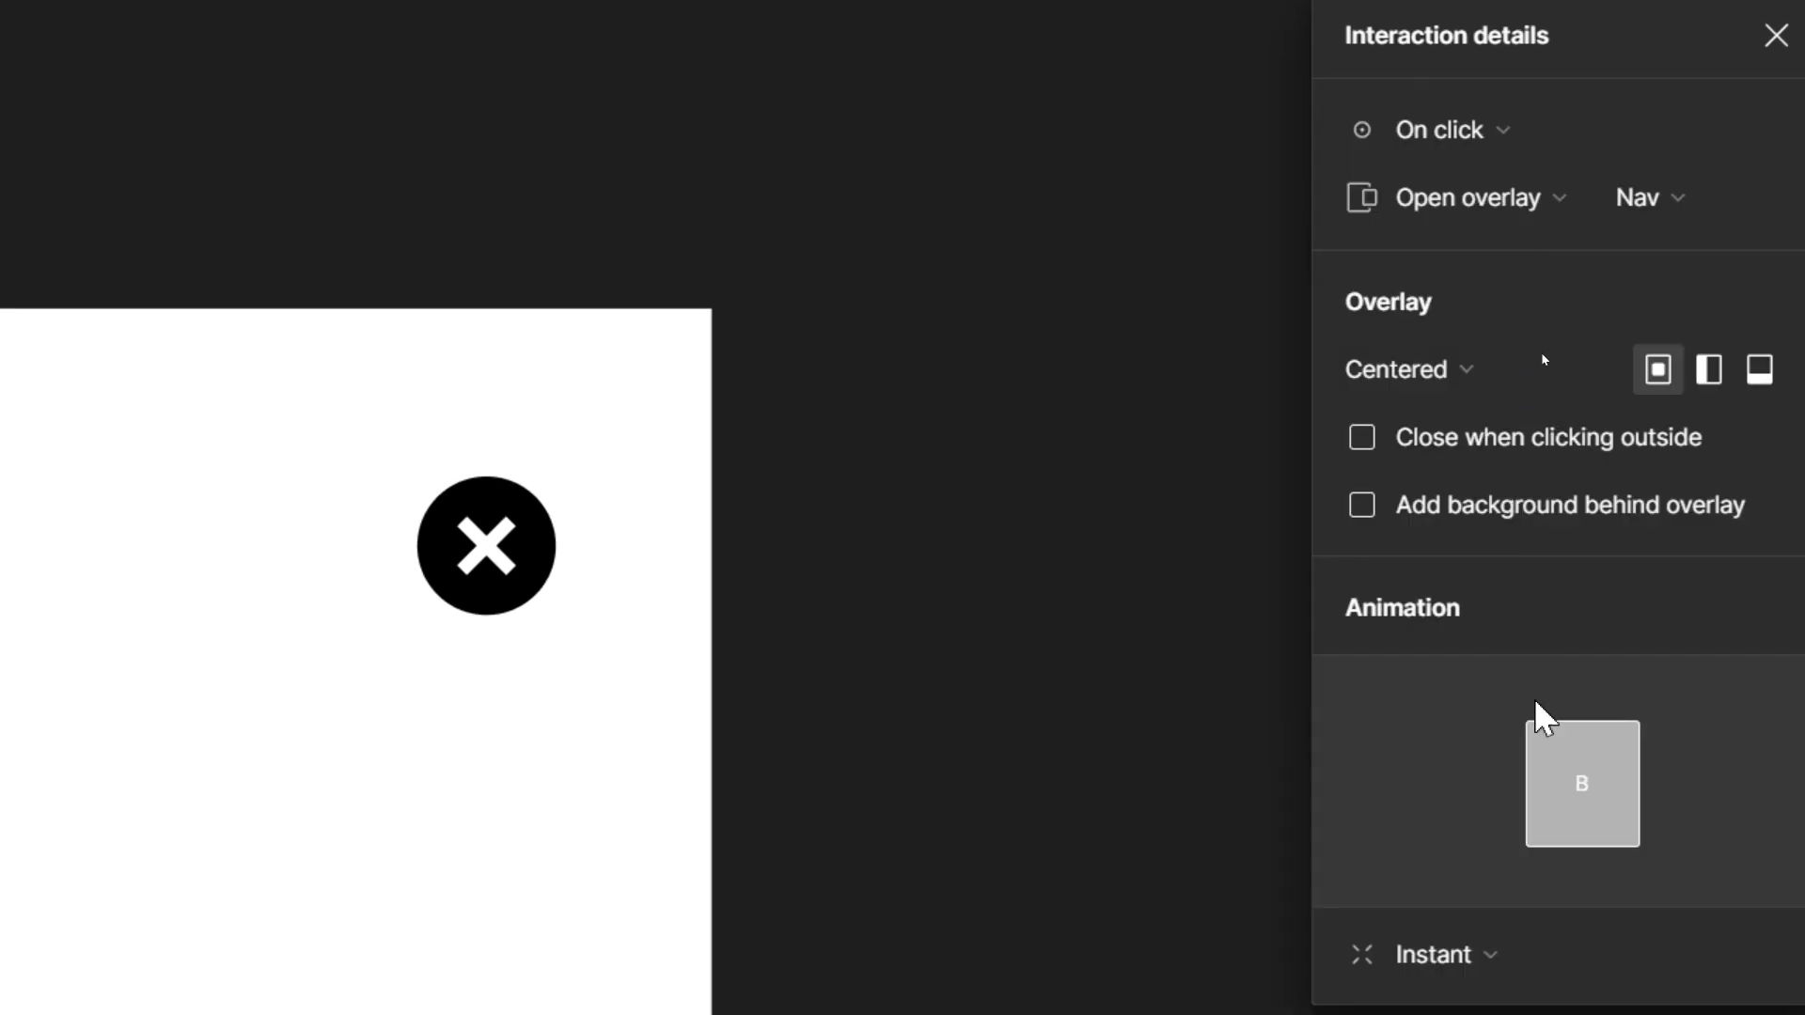
Step: Set the Nav overlay's position to Top right and its animation to Move in
{"action": "left_click", "coordinate": [1460, 378]}
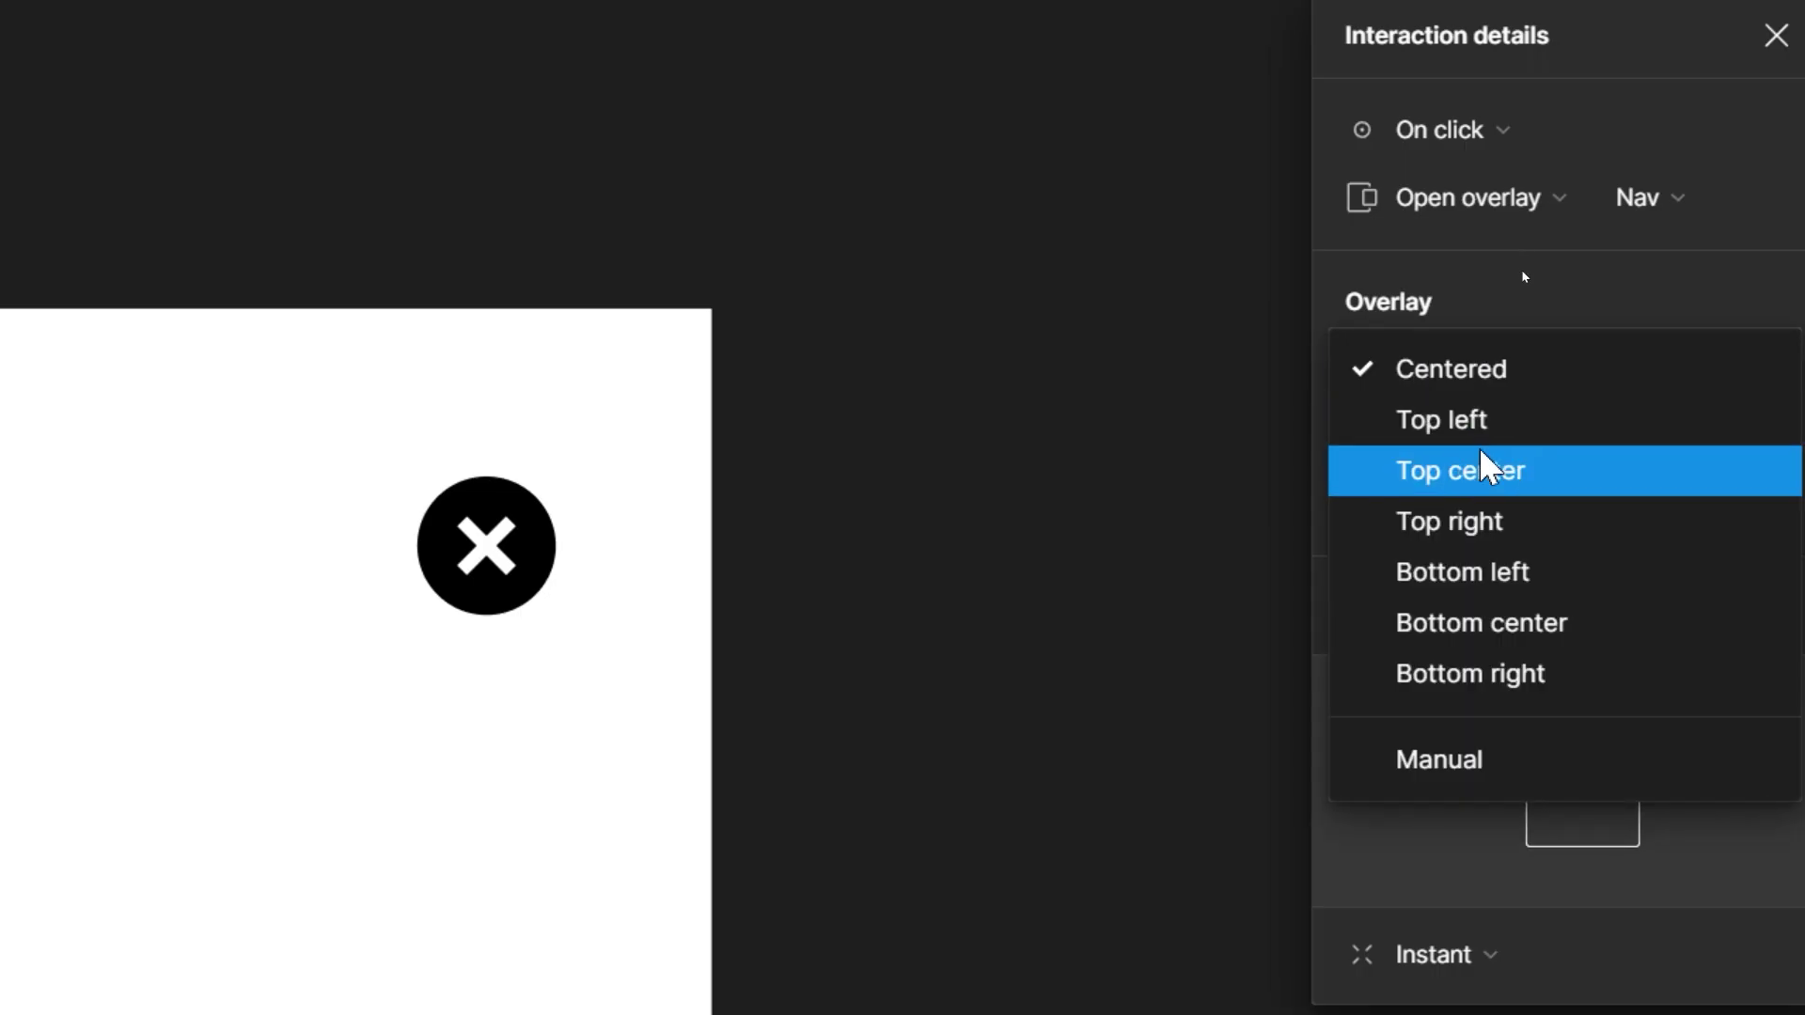
{"action": "left_click", "coordinate": [1501, 523]}
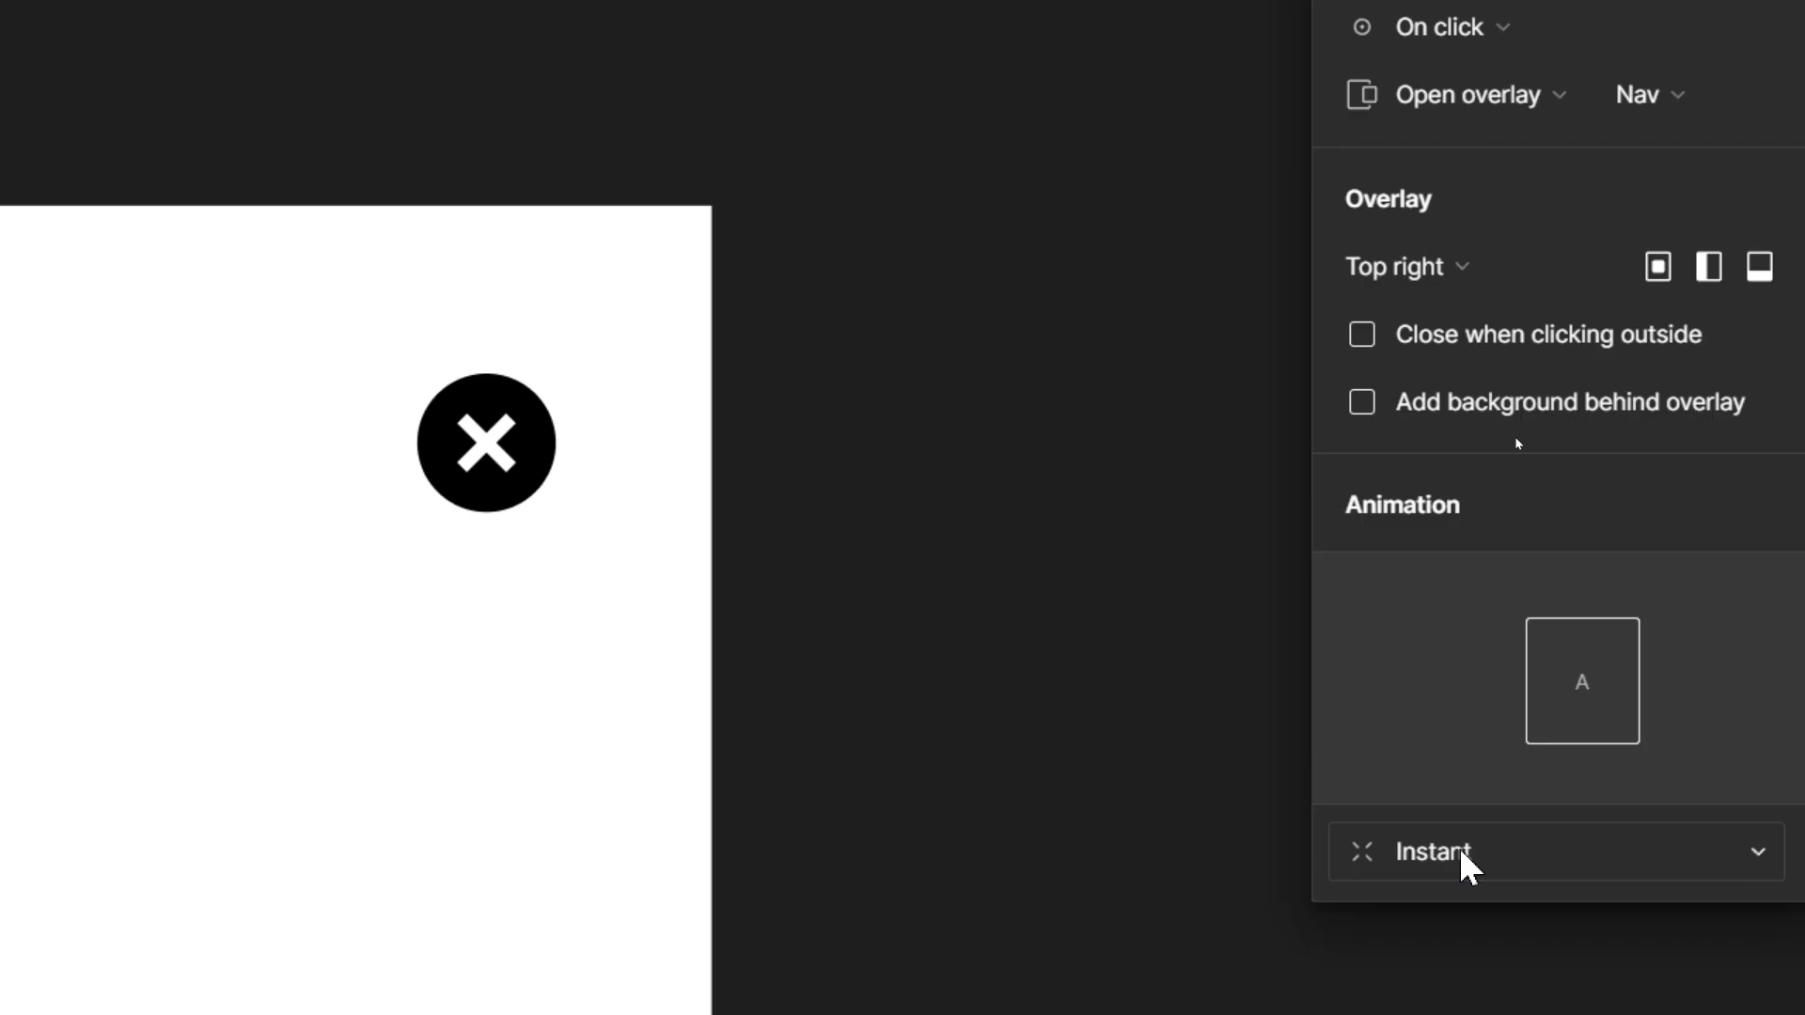
{"action": "left_click", "coordinate": [1469, 865]}
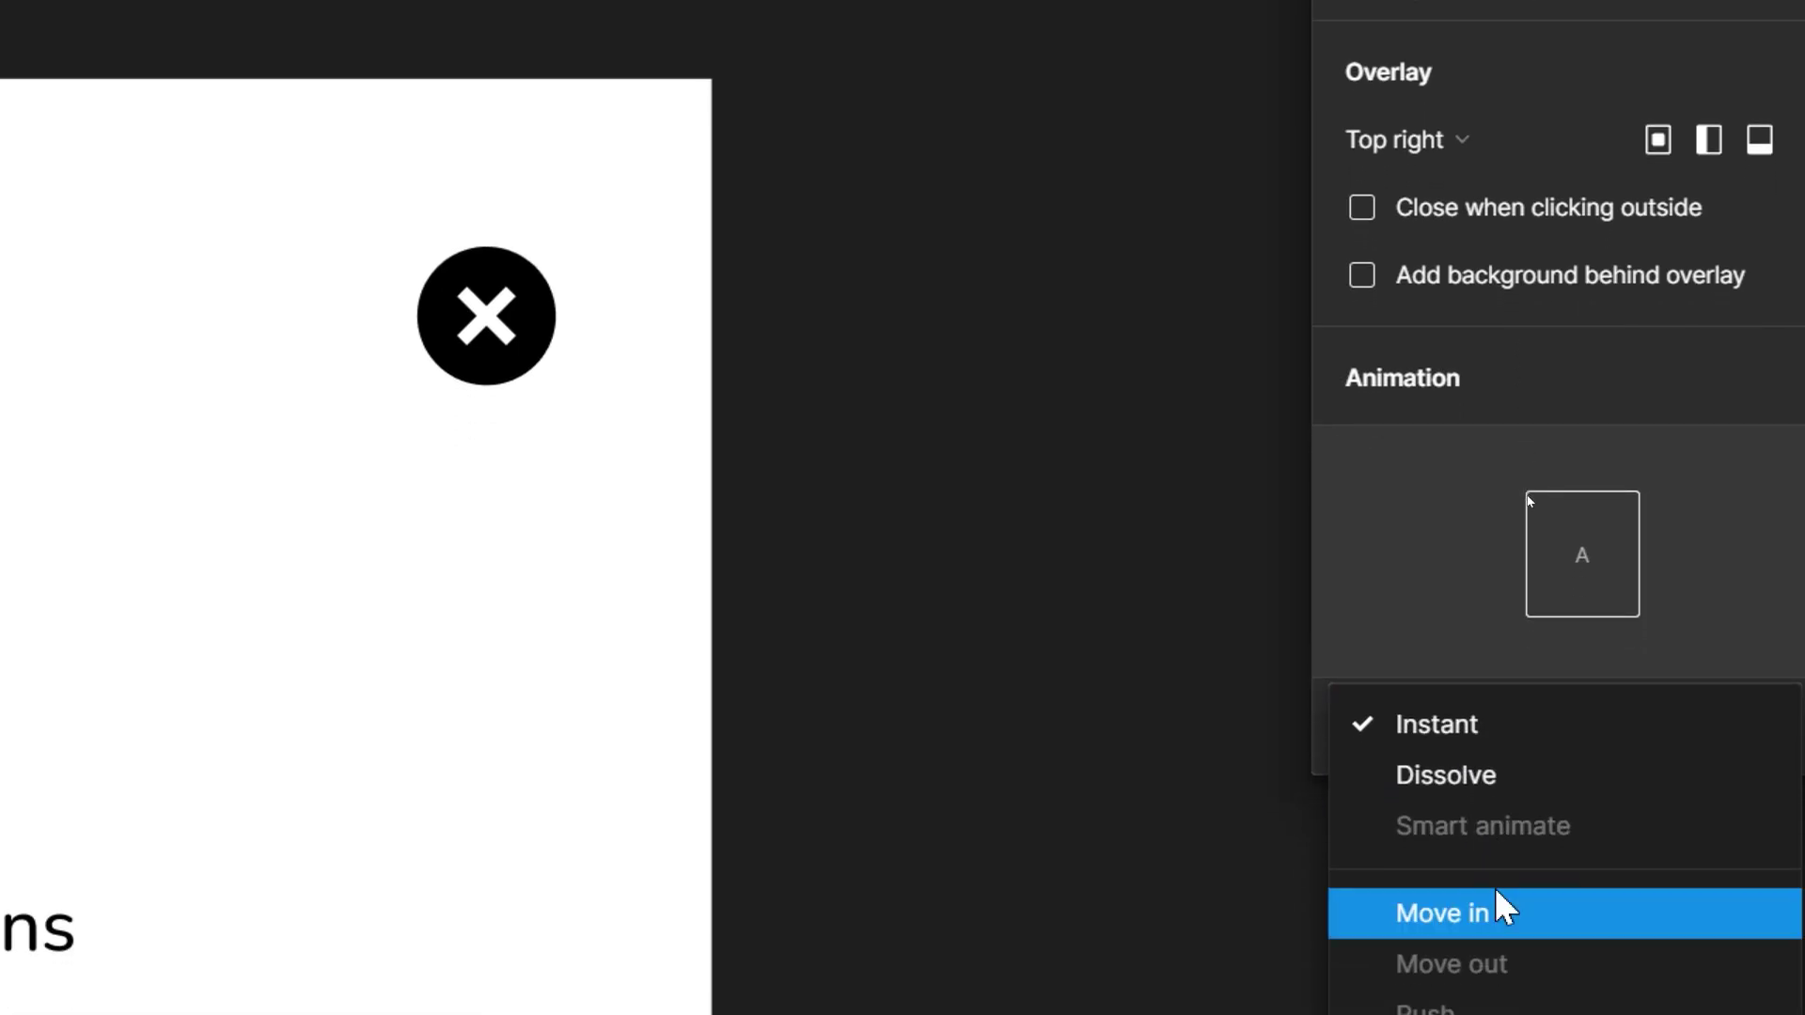
{"action": "left_click", "coordinate": [1500, 908]}
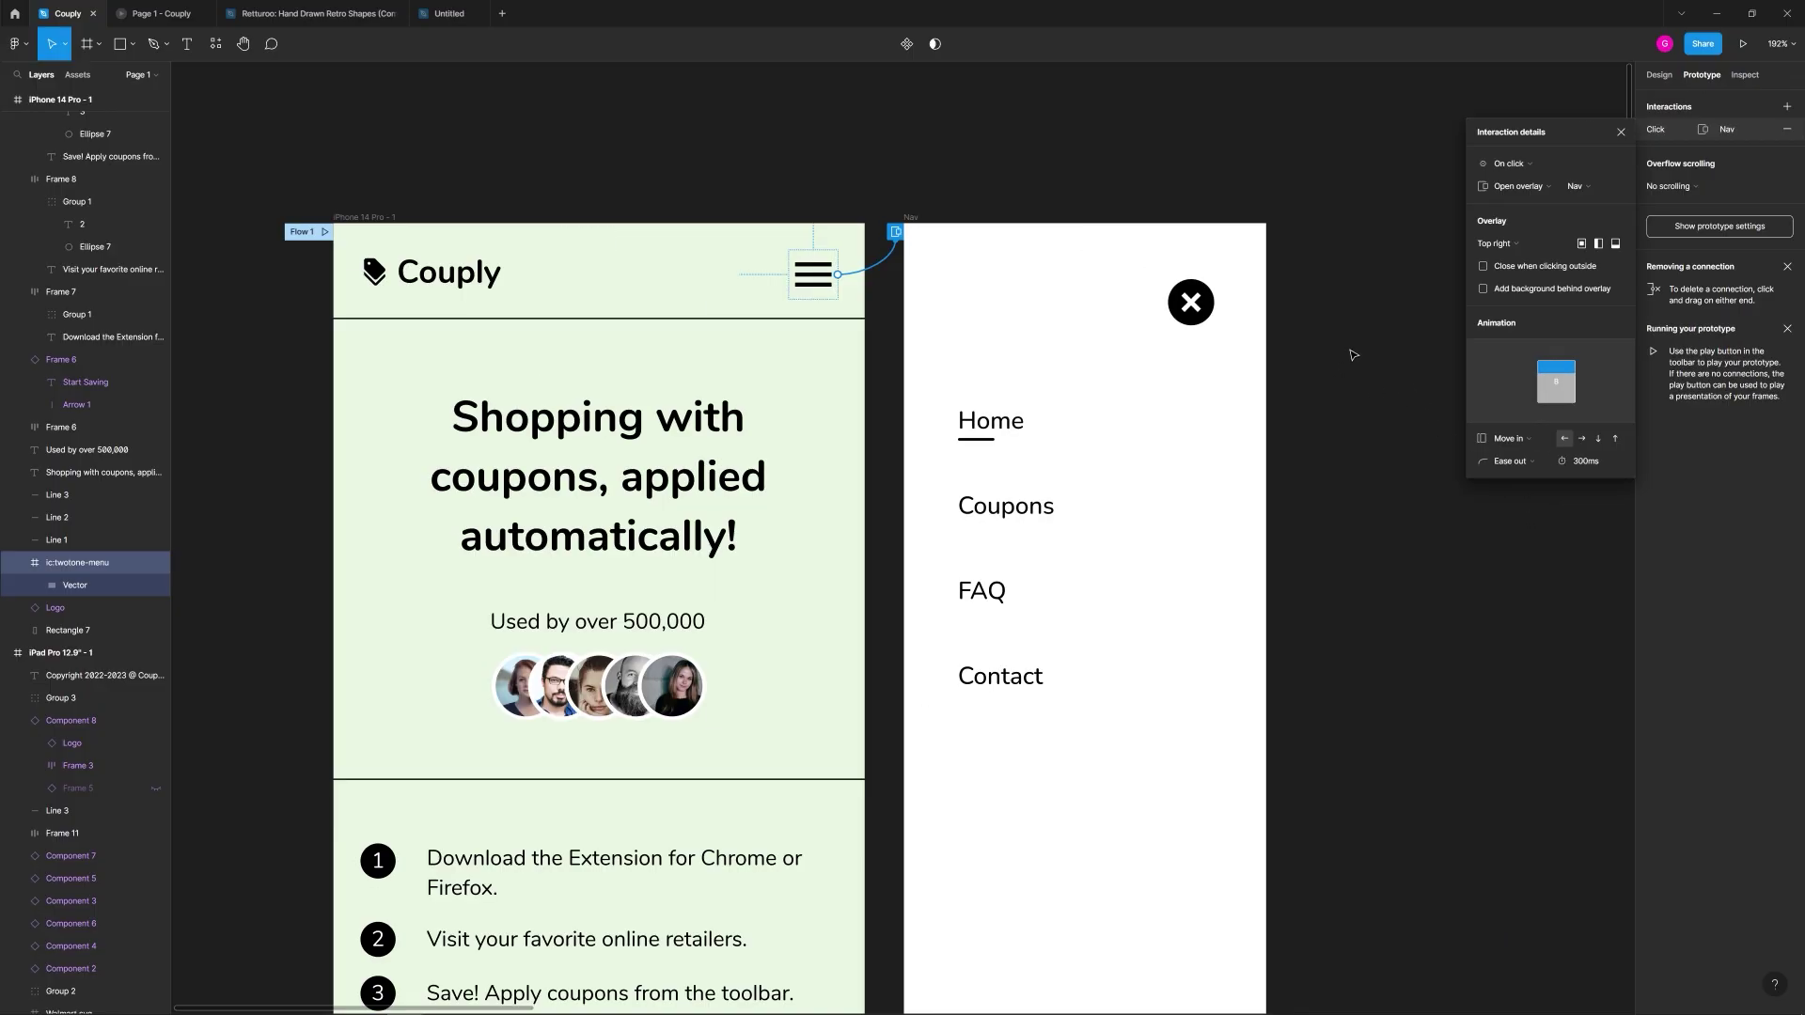
{"action": "left_click", "coordinate": [1353, 354]}
{"action": "left_click", "coordinate": [1191, 302]}
{"action": "mouse_move", "coordinate": [1219, 302]}
{"action": "left_mouse_down"}
{"action": "mouse_move", "coordinate": [893, 278]}
{"action": "mouse_move", "coordinate": [844, 328]}
{"action": "mouse_move", "coordinate": [1207, 304]}
{"action": "left_mouse_up"}
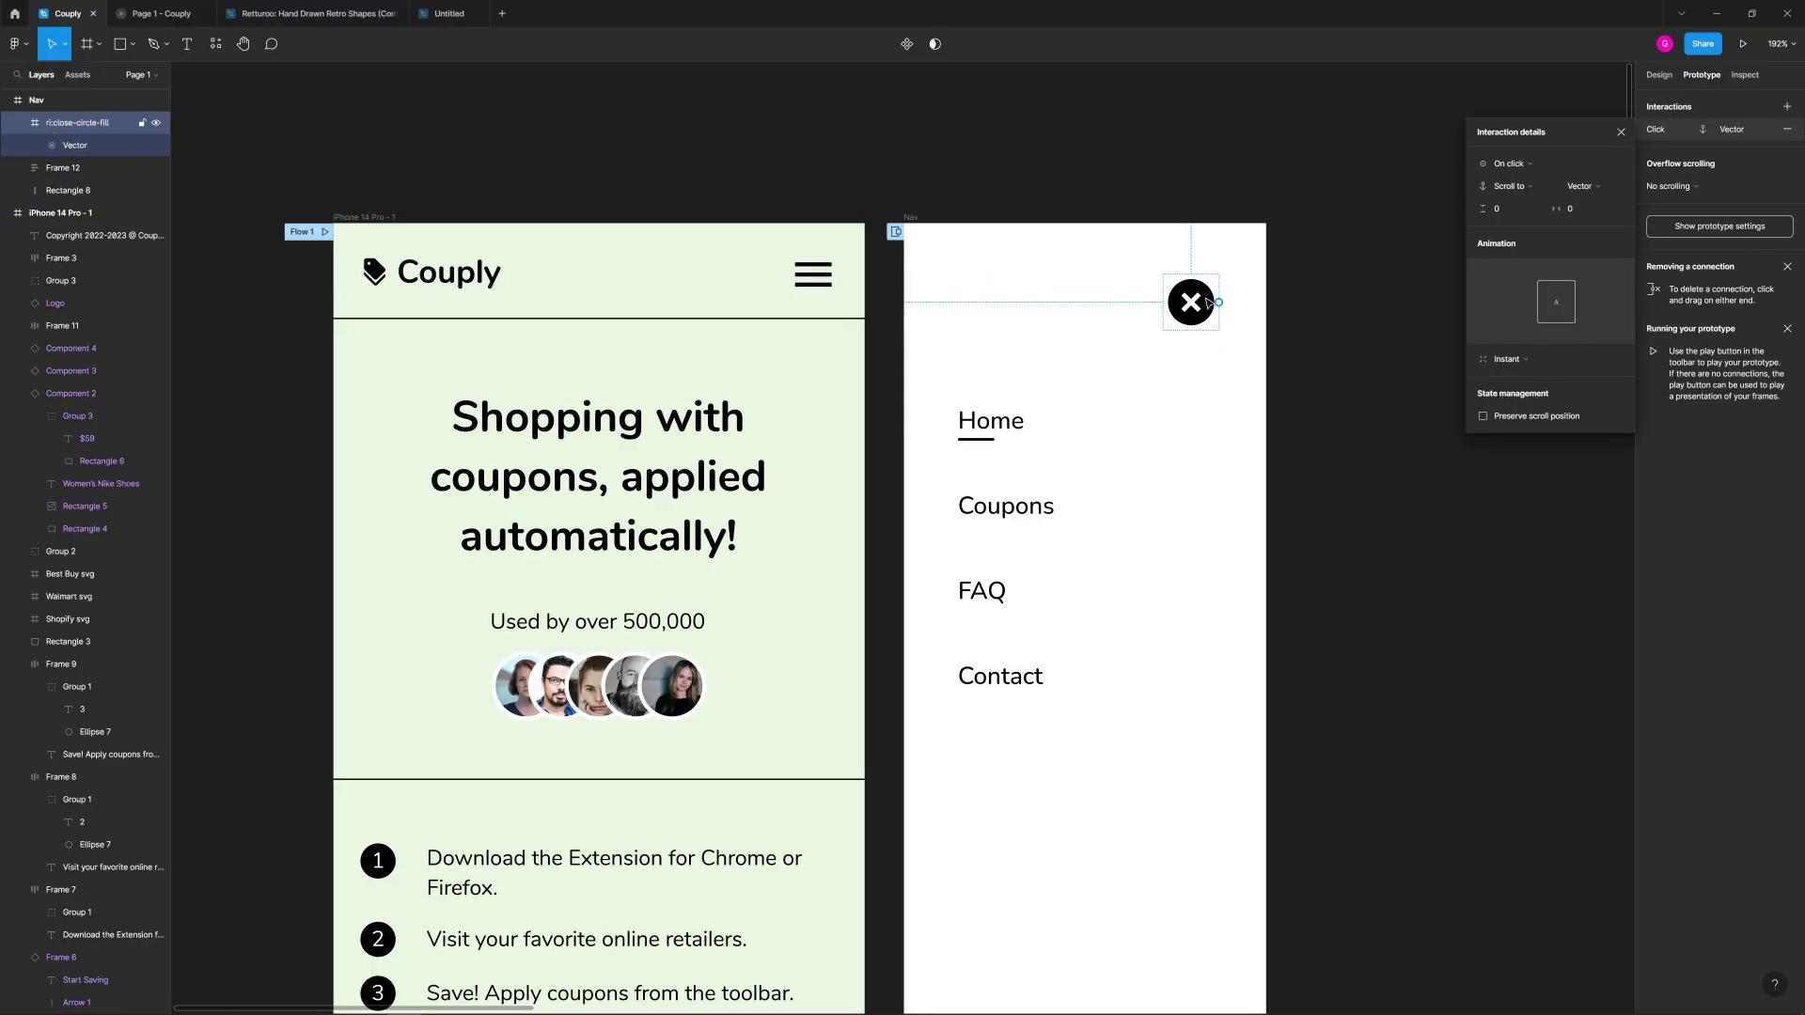
{"action": "left_click", "coordinate": [1203, 304]}
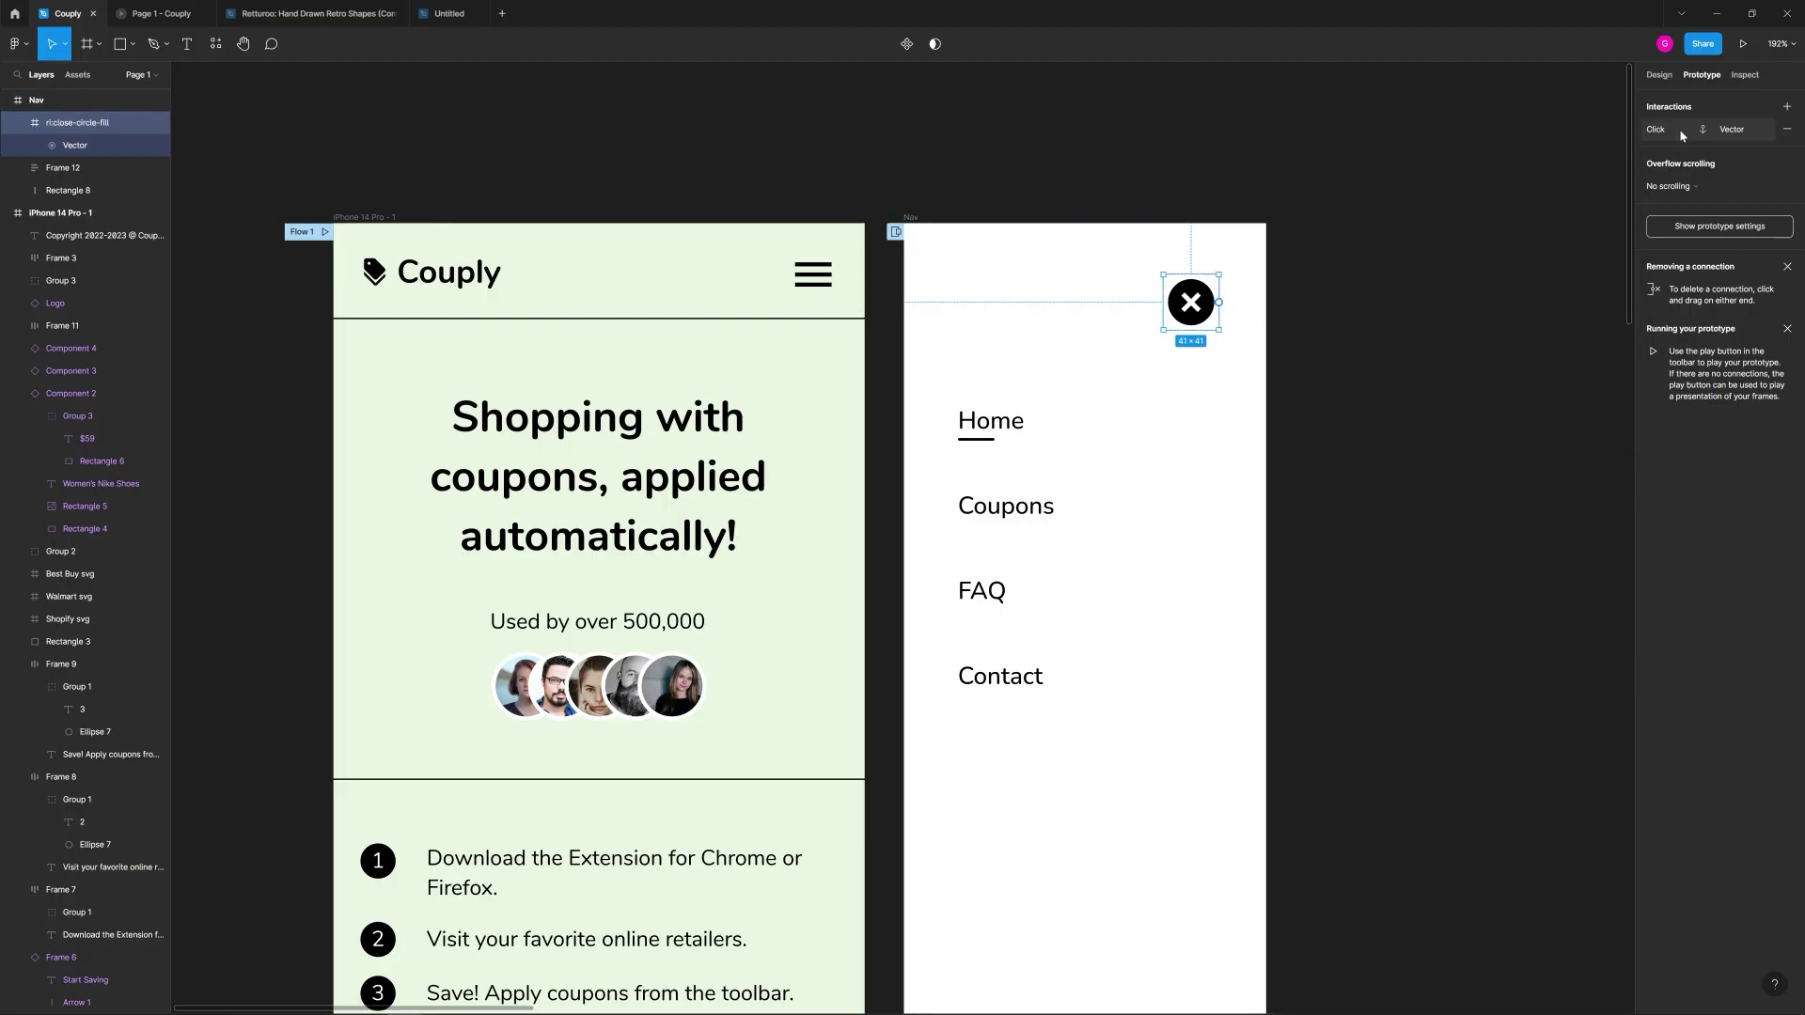
{"action": "left_click", "coordinate": [1735, 131]}
{"action": "left_click", "coordinate": [1787, 129]}
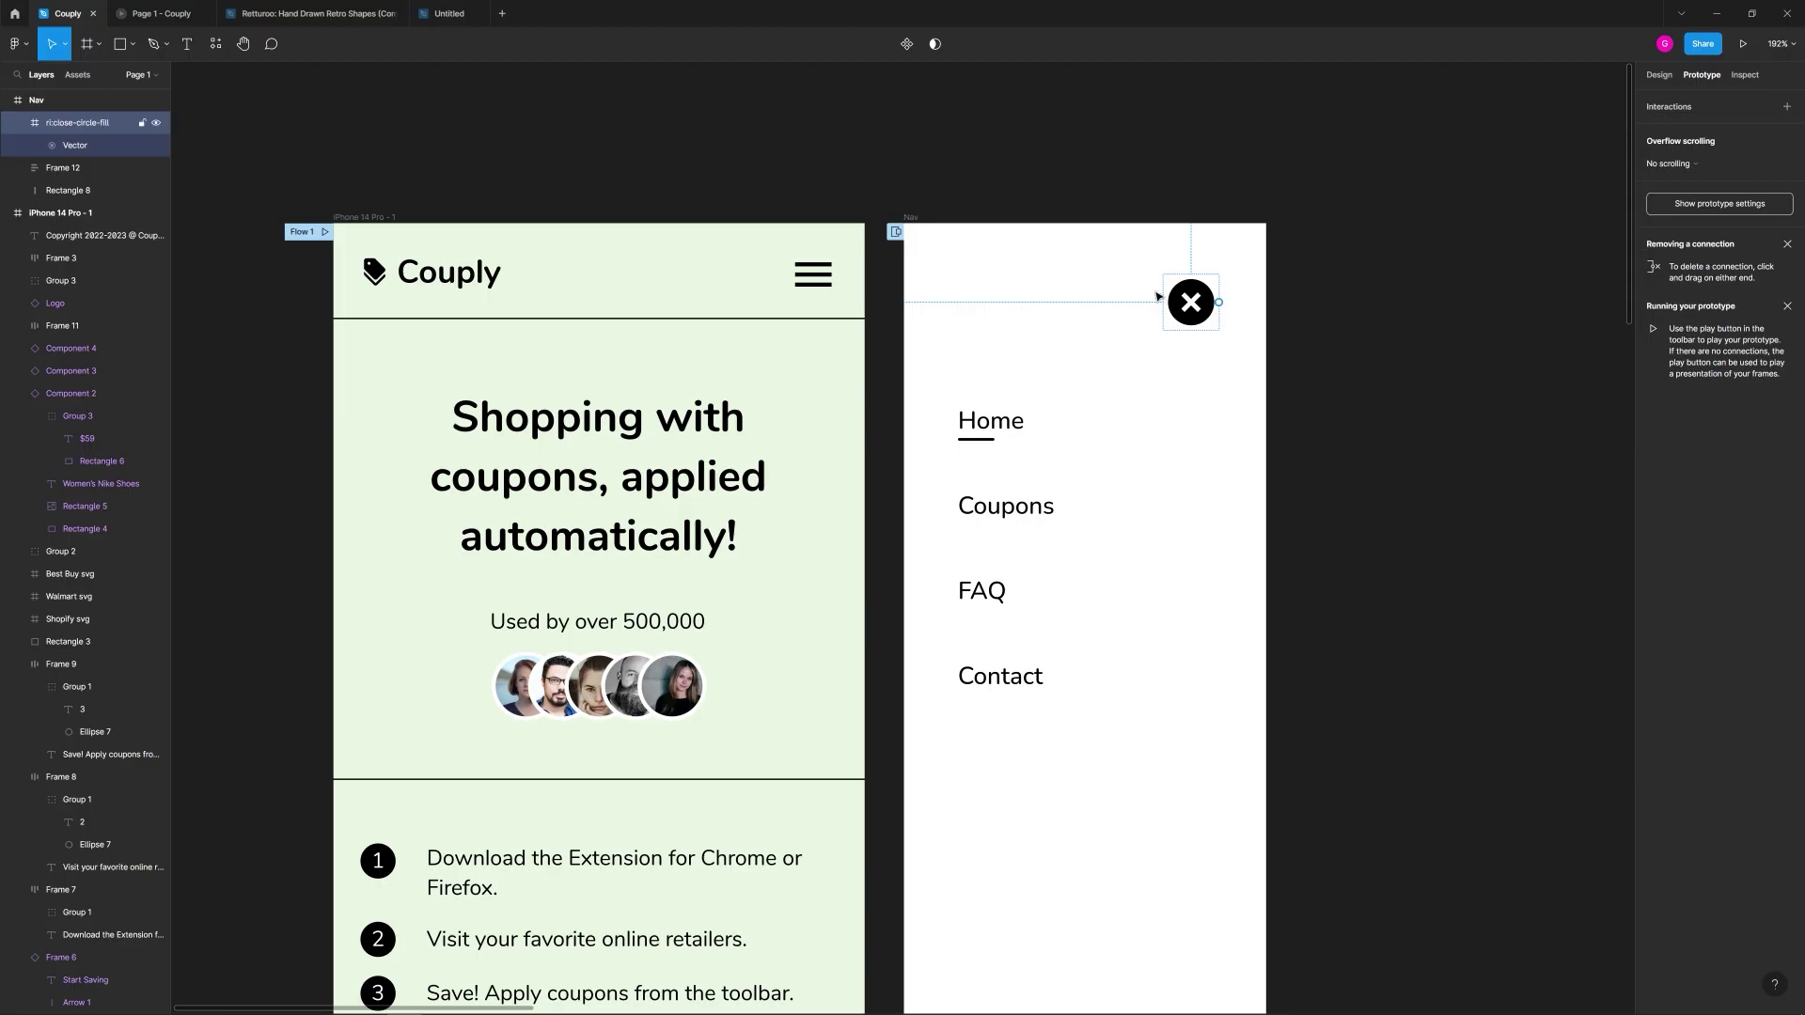
Step: Give the close icon in the Nav frame an on-click interaction that closes the overlay
{"action": "left_click", "coordinate": [1787, 108]}
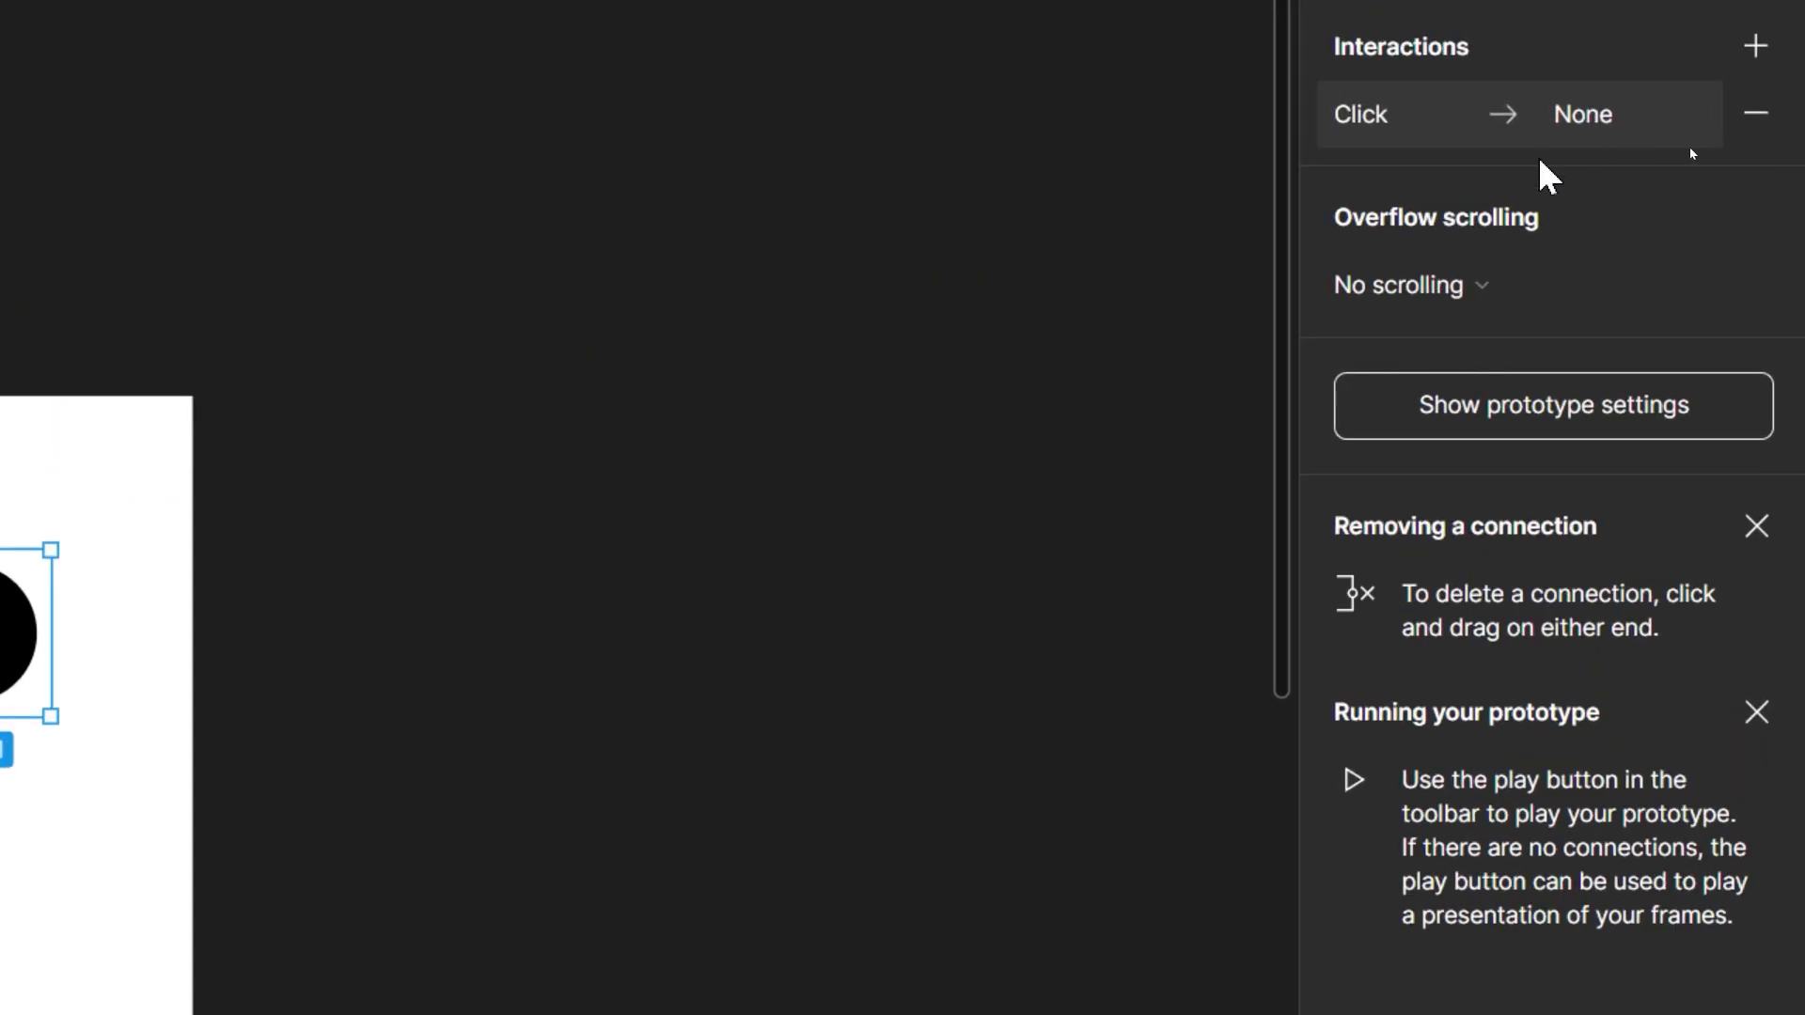
{"action": "left_click", "coordinate": [1674, 133]}
{"action": "left_click", "coordinate": [916, 293]}
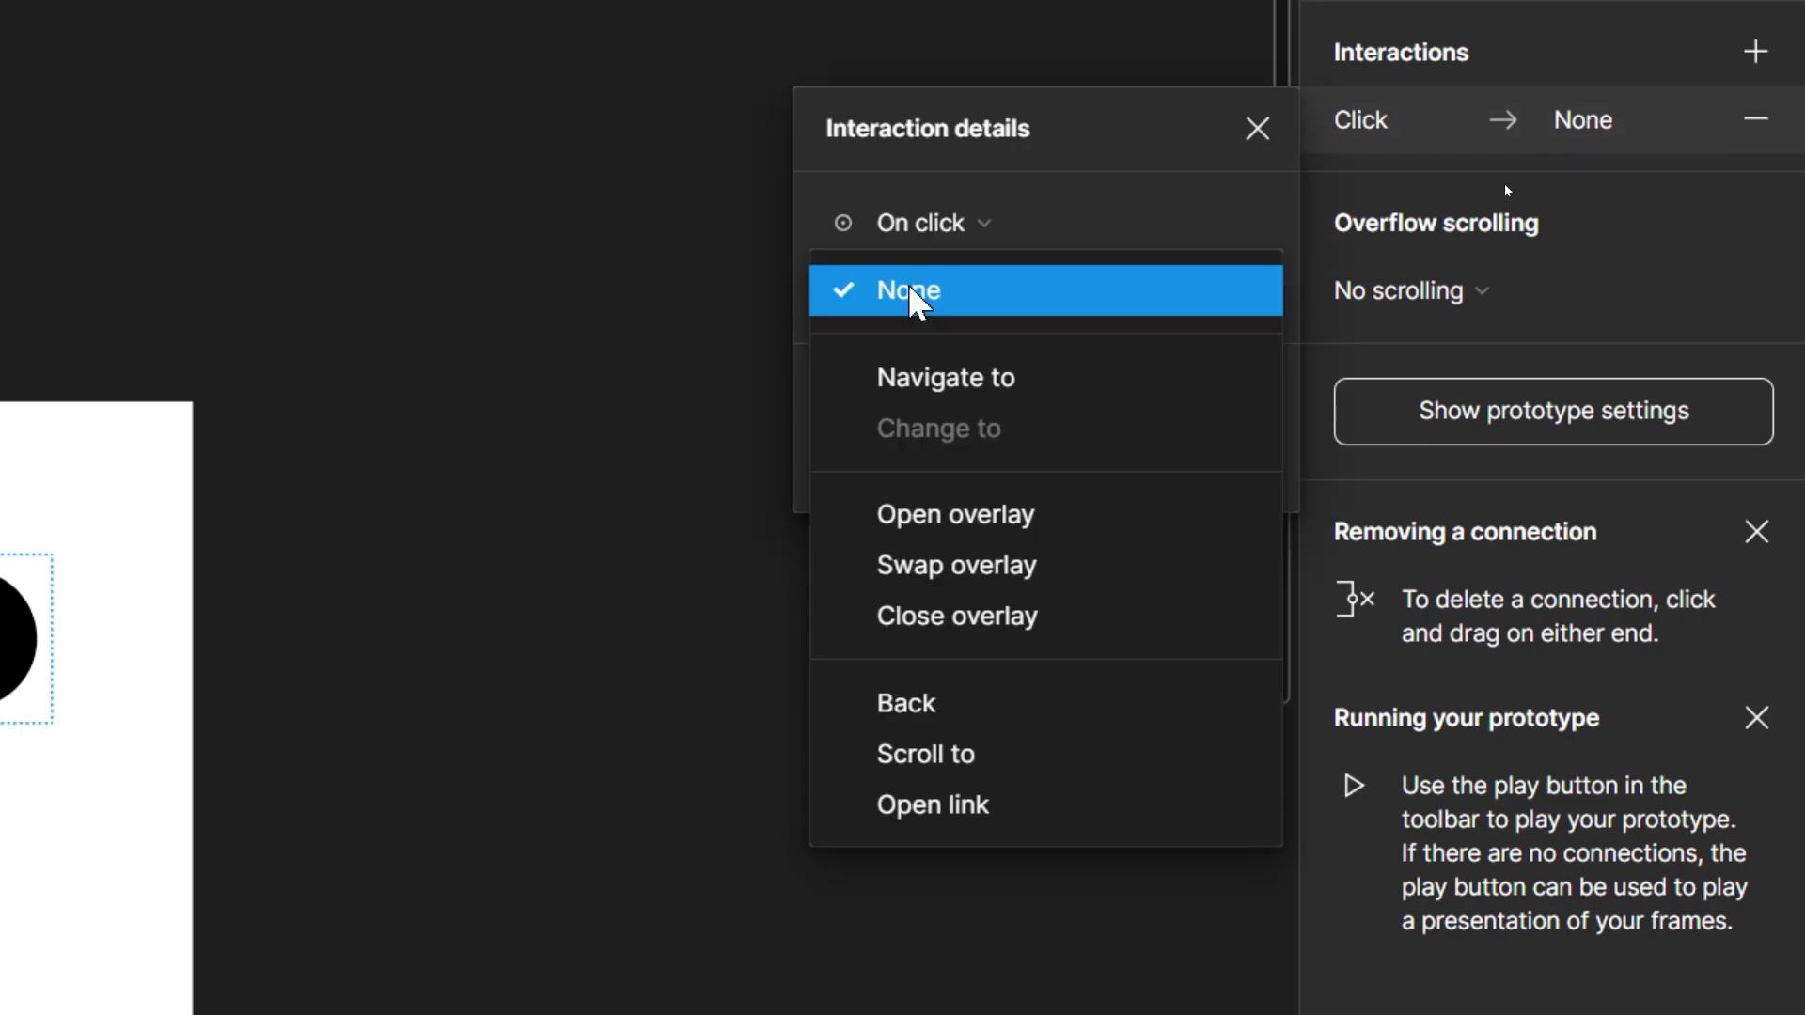
{"action": "left_click", "coordinate": [923, 617]}
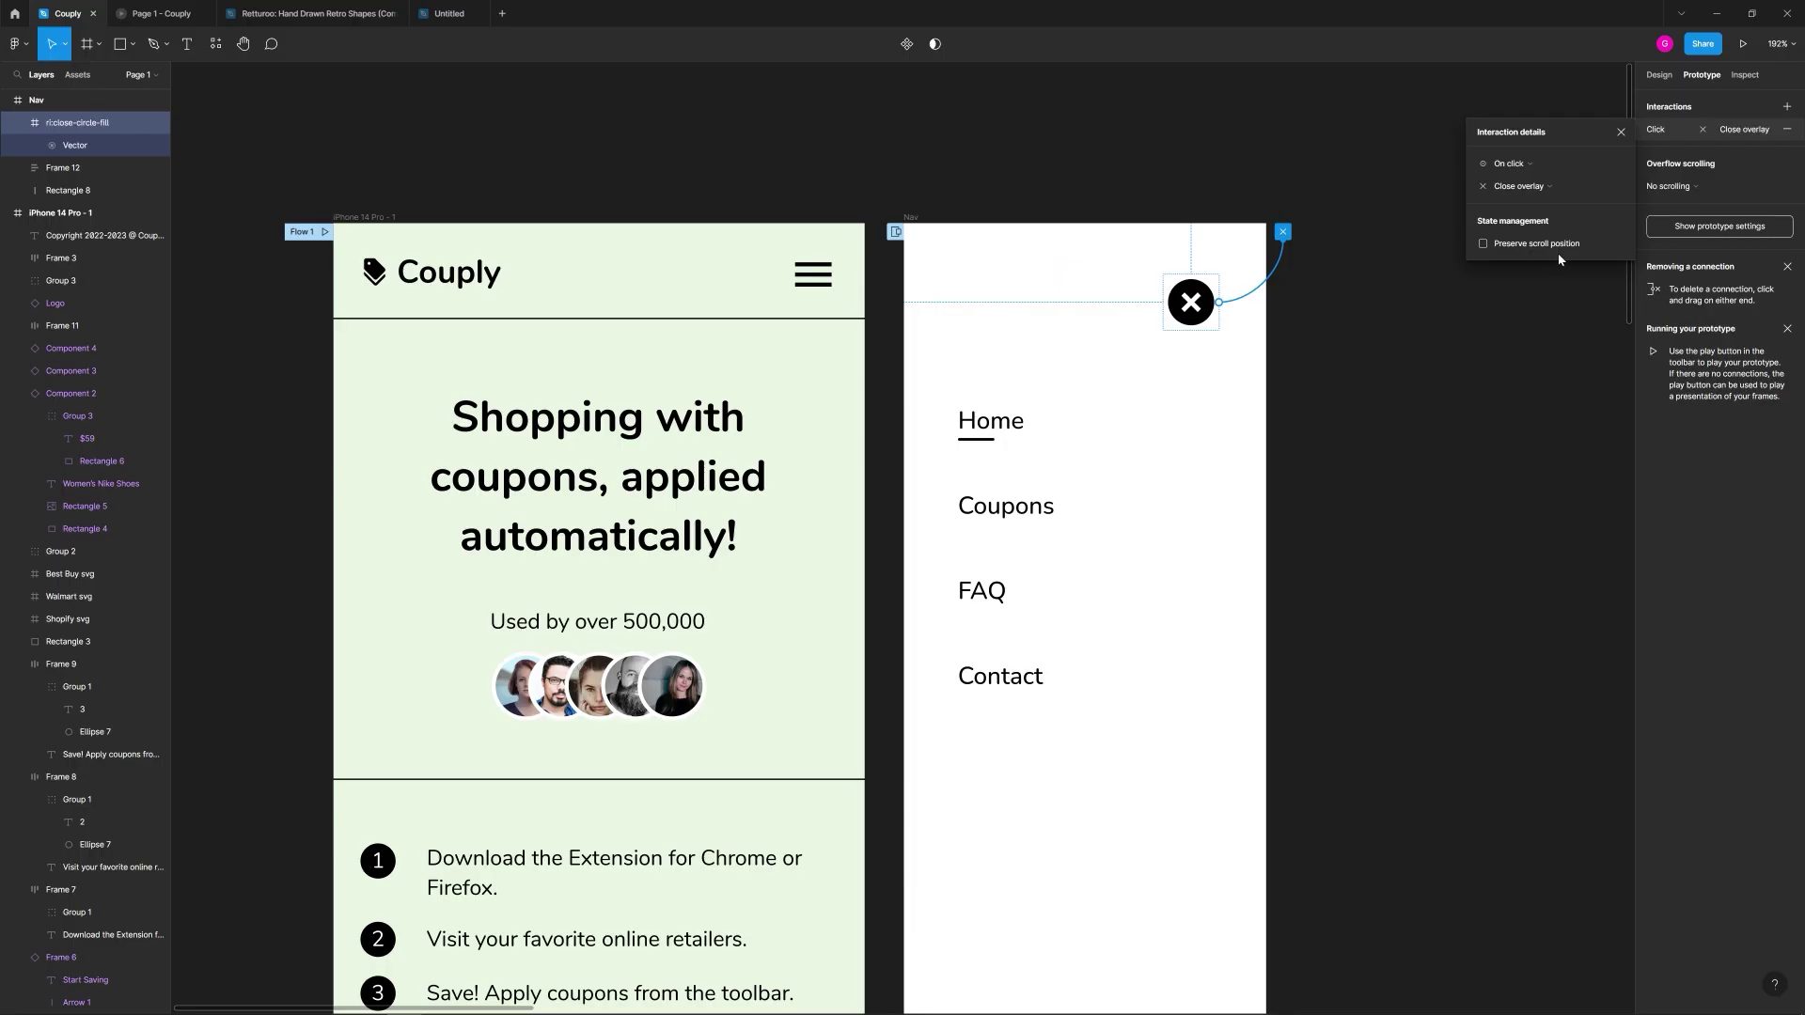
{"action": "left_click", "coordinate": [685, 686]}
Step: Run the prototype from the iPhone 14 Pro frame and test opening and closing the navigation menu twice
{"action": "scroll", "coordinate": [1364, 353], "scroll_direction": "down", "scroll_amount": 3}
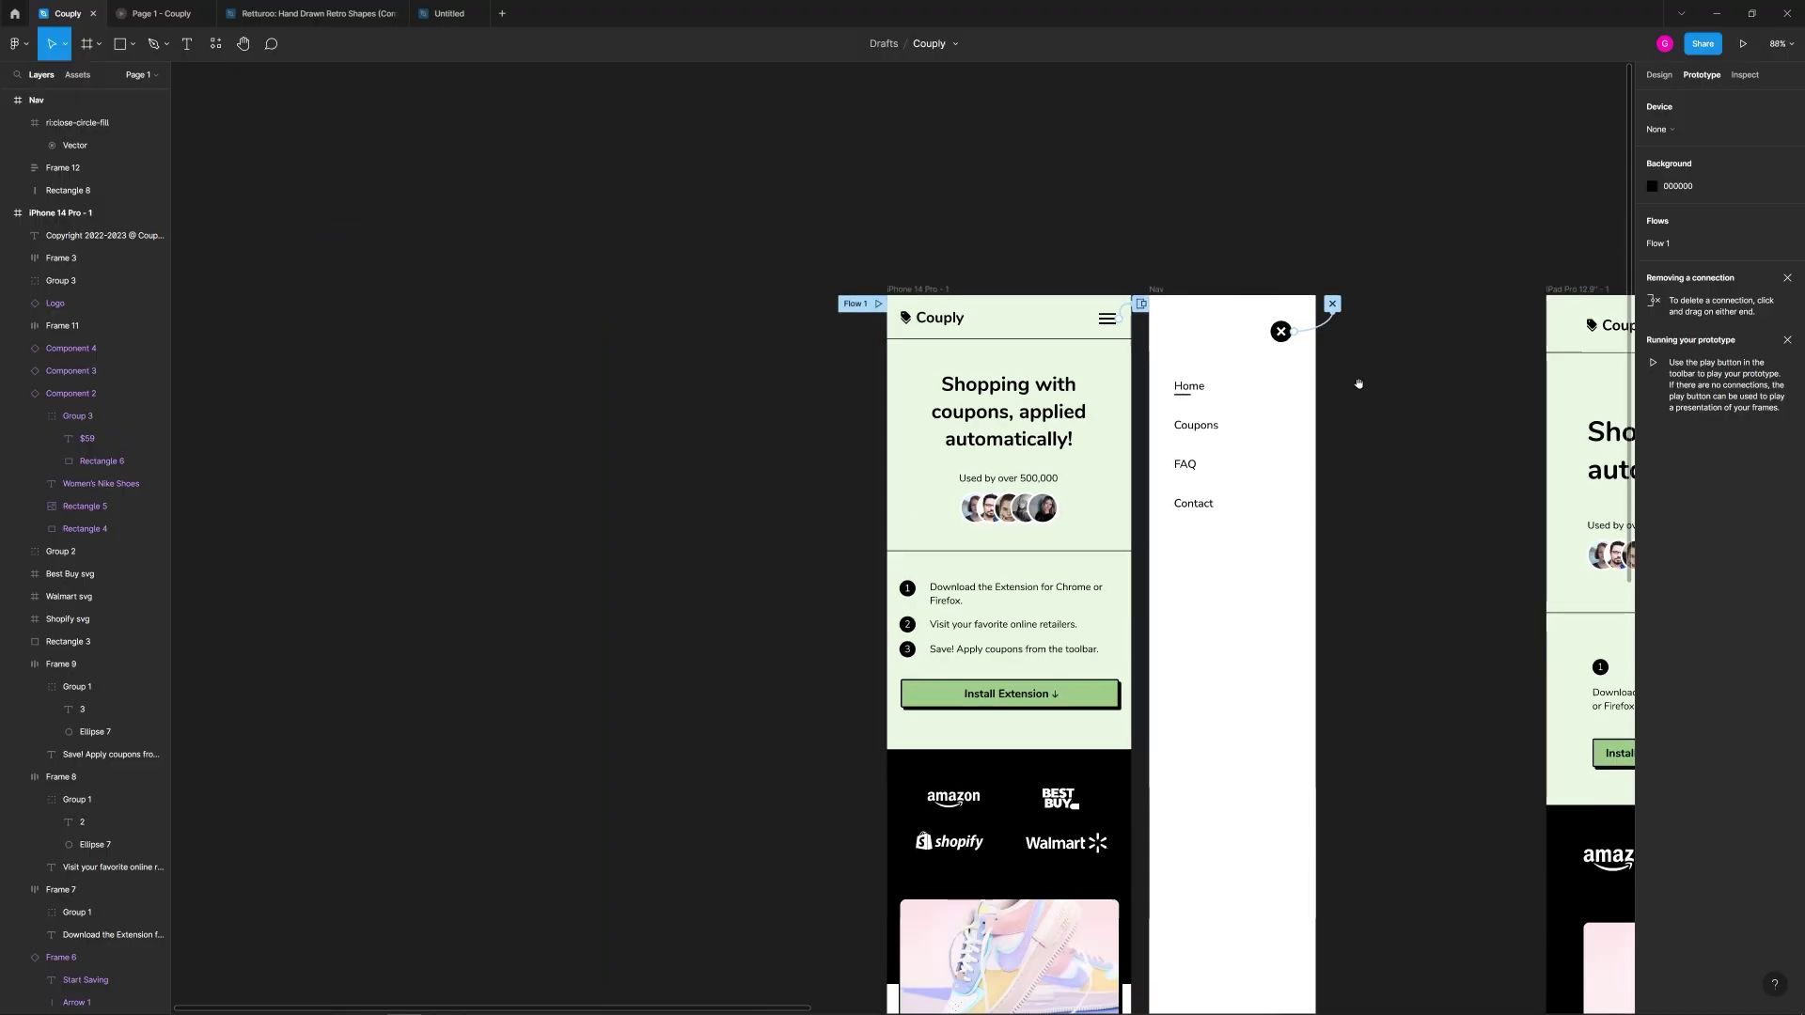
{"action": "left_click", "coordinate": [780, 272]}
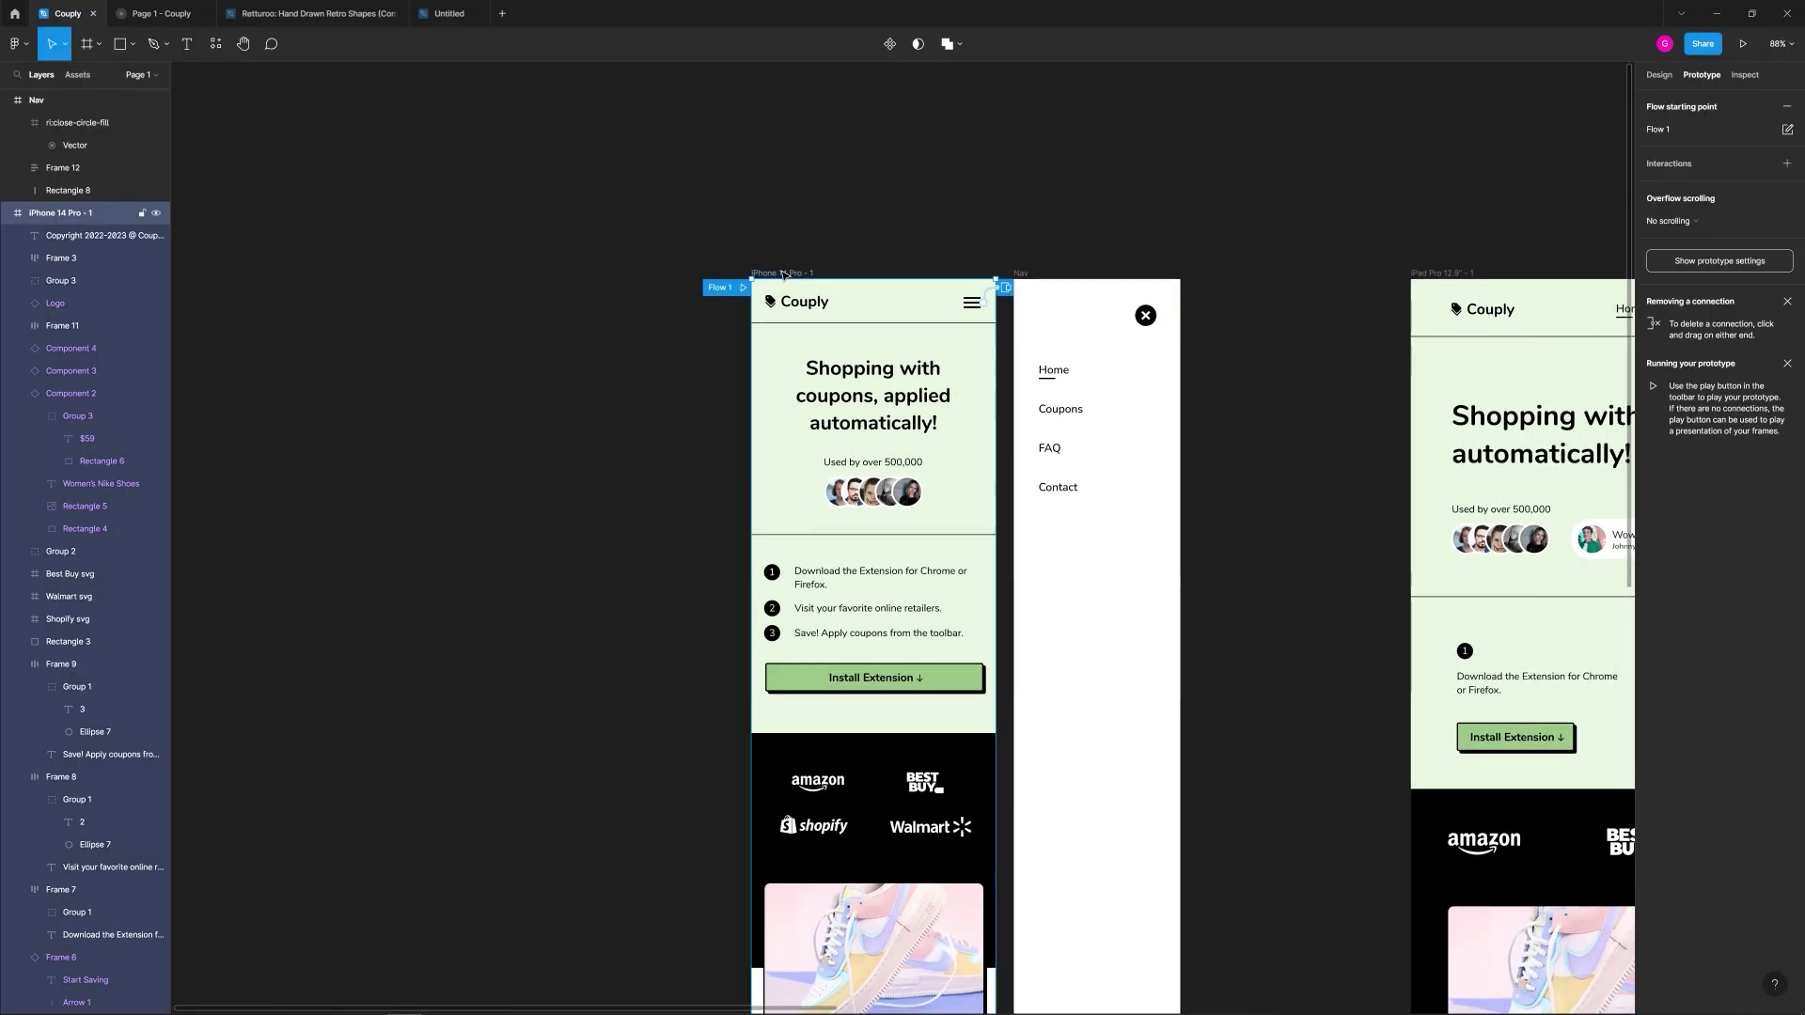
{"action": "left_click", "coordinate": [1743, 43]}
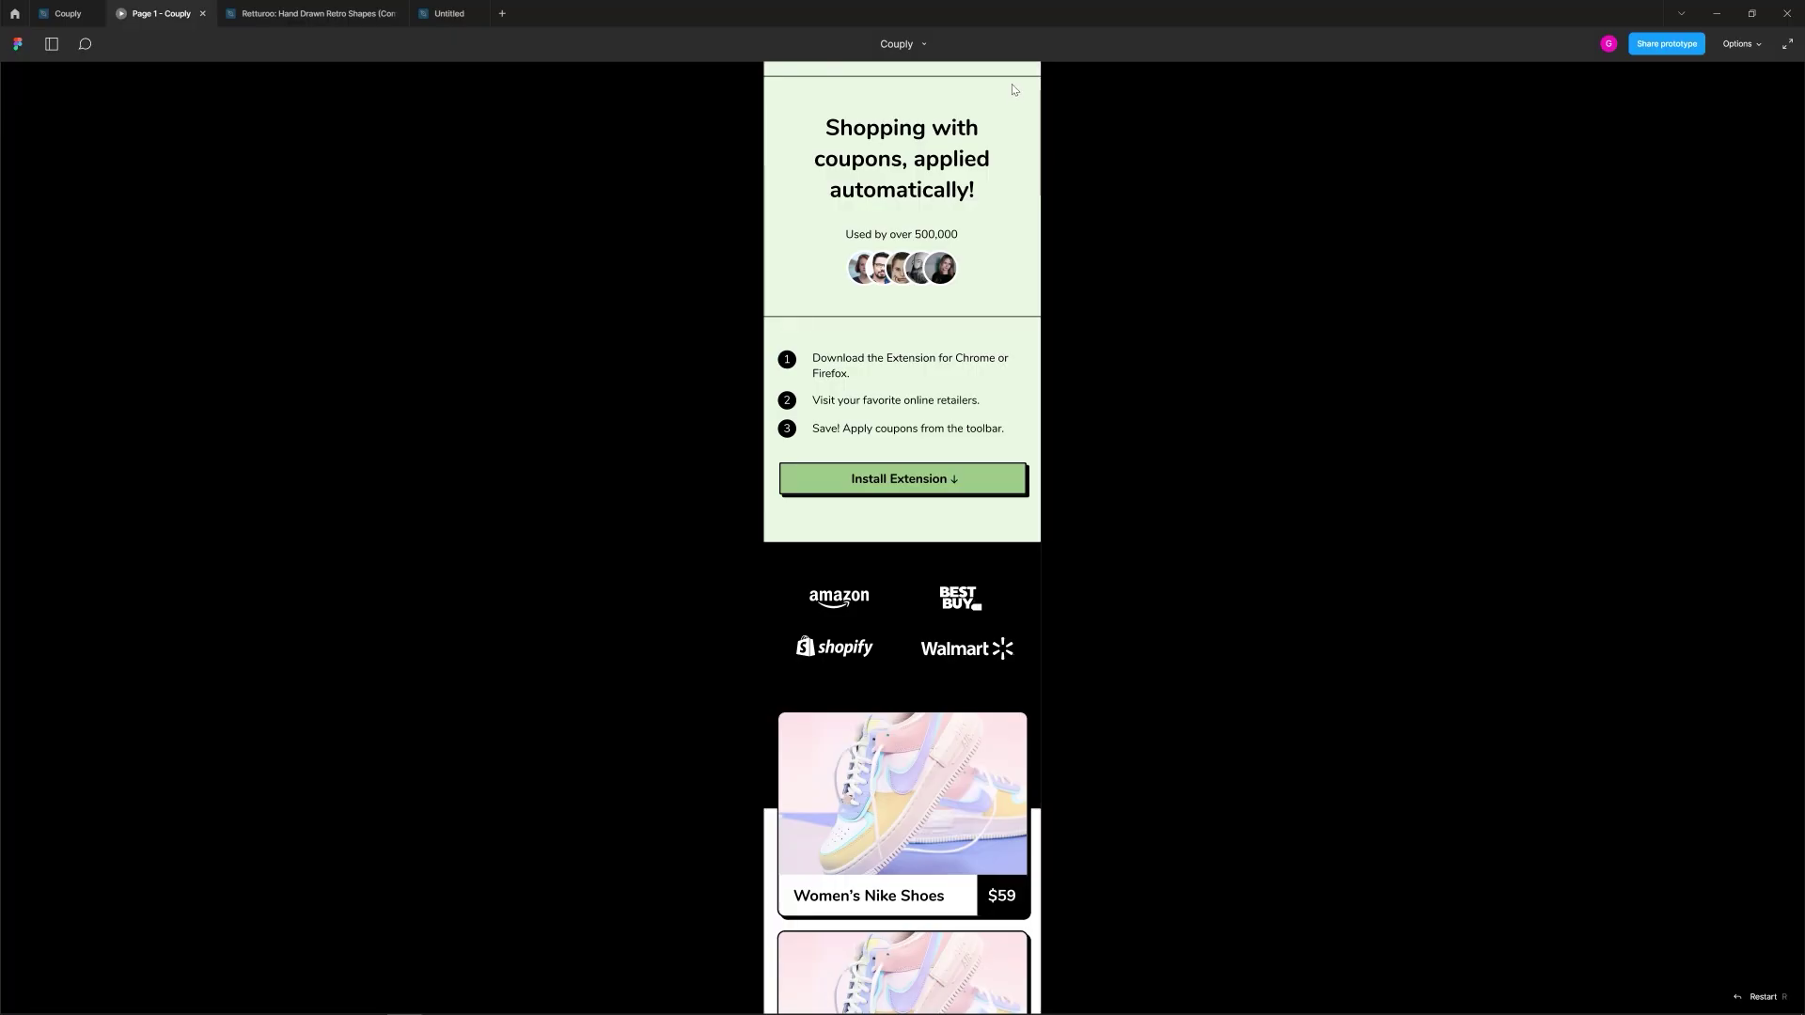
{"action": "left_click", "coordinate": [1016, 71]}
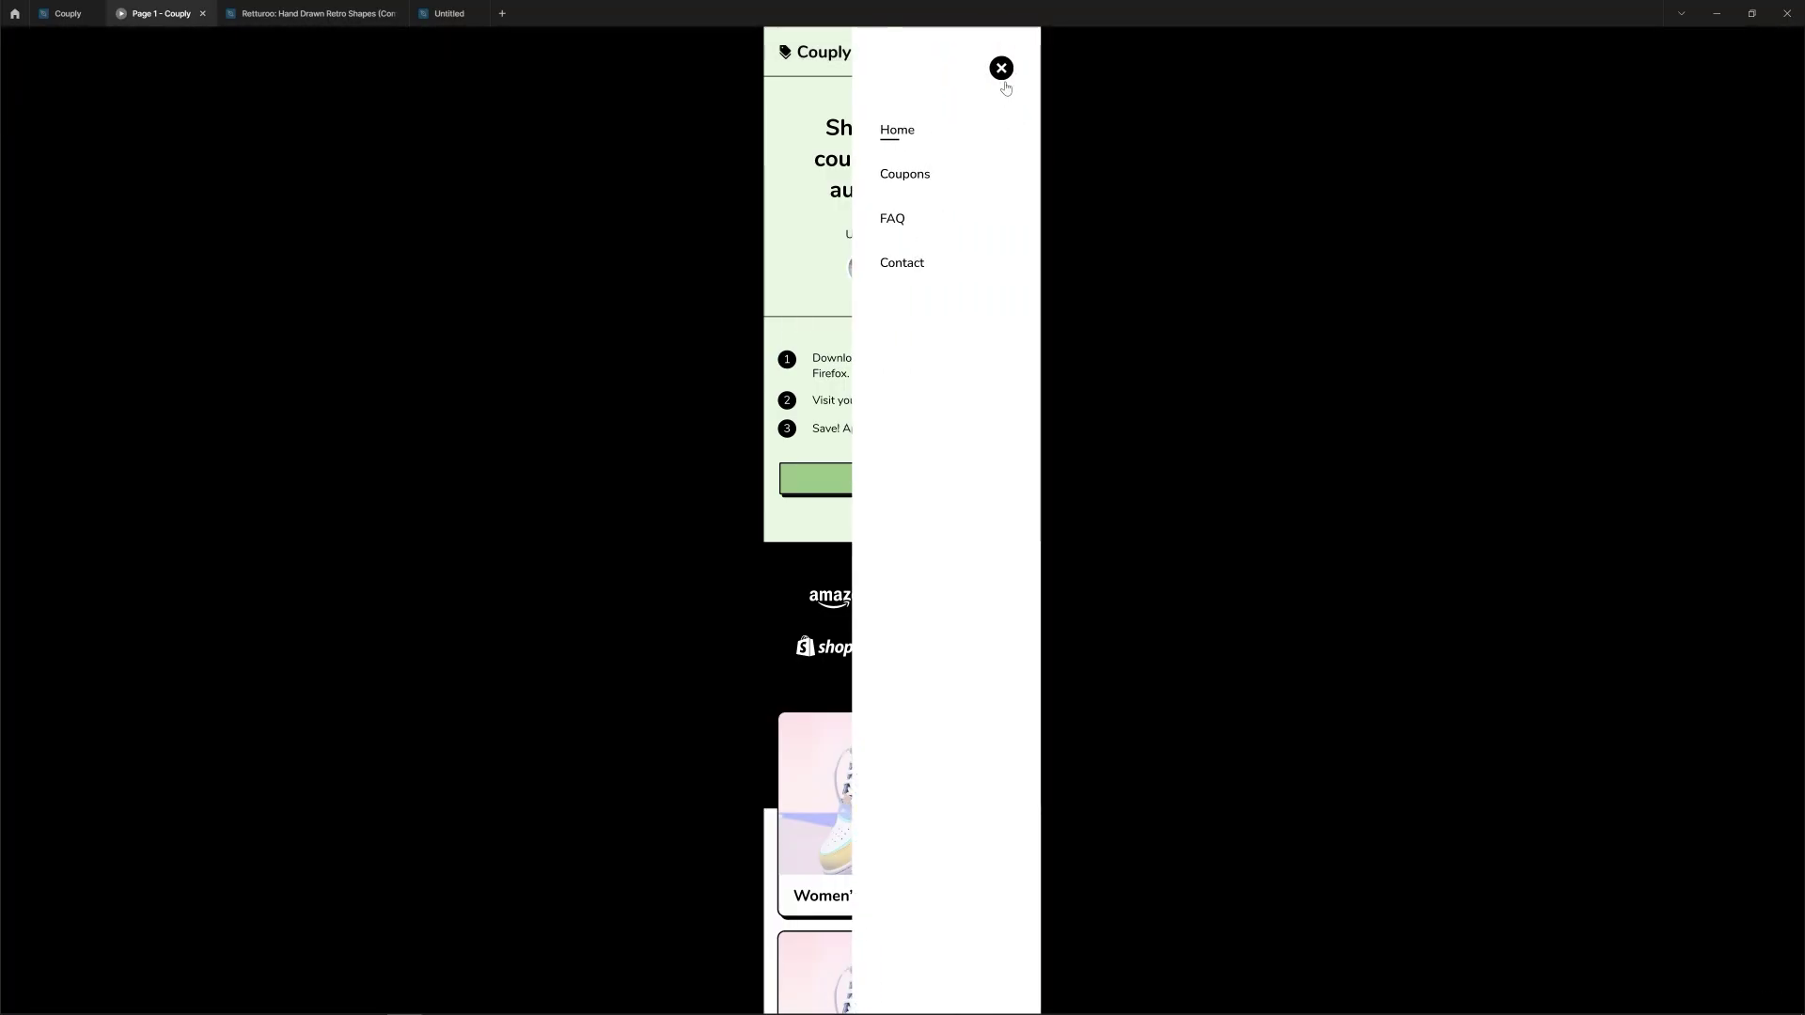
{"action": "left_click", "coordinate": [1002, 79]}
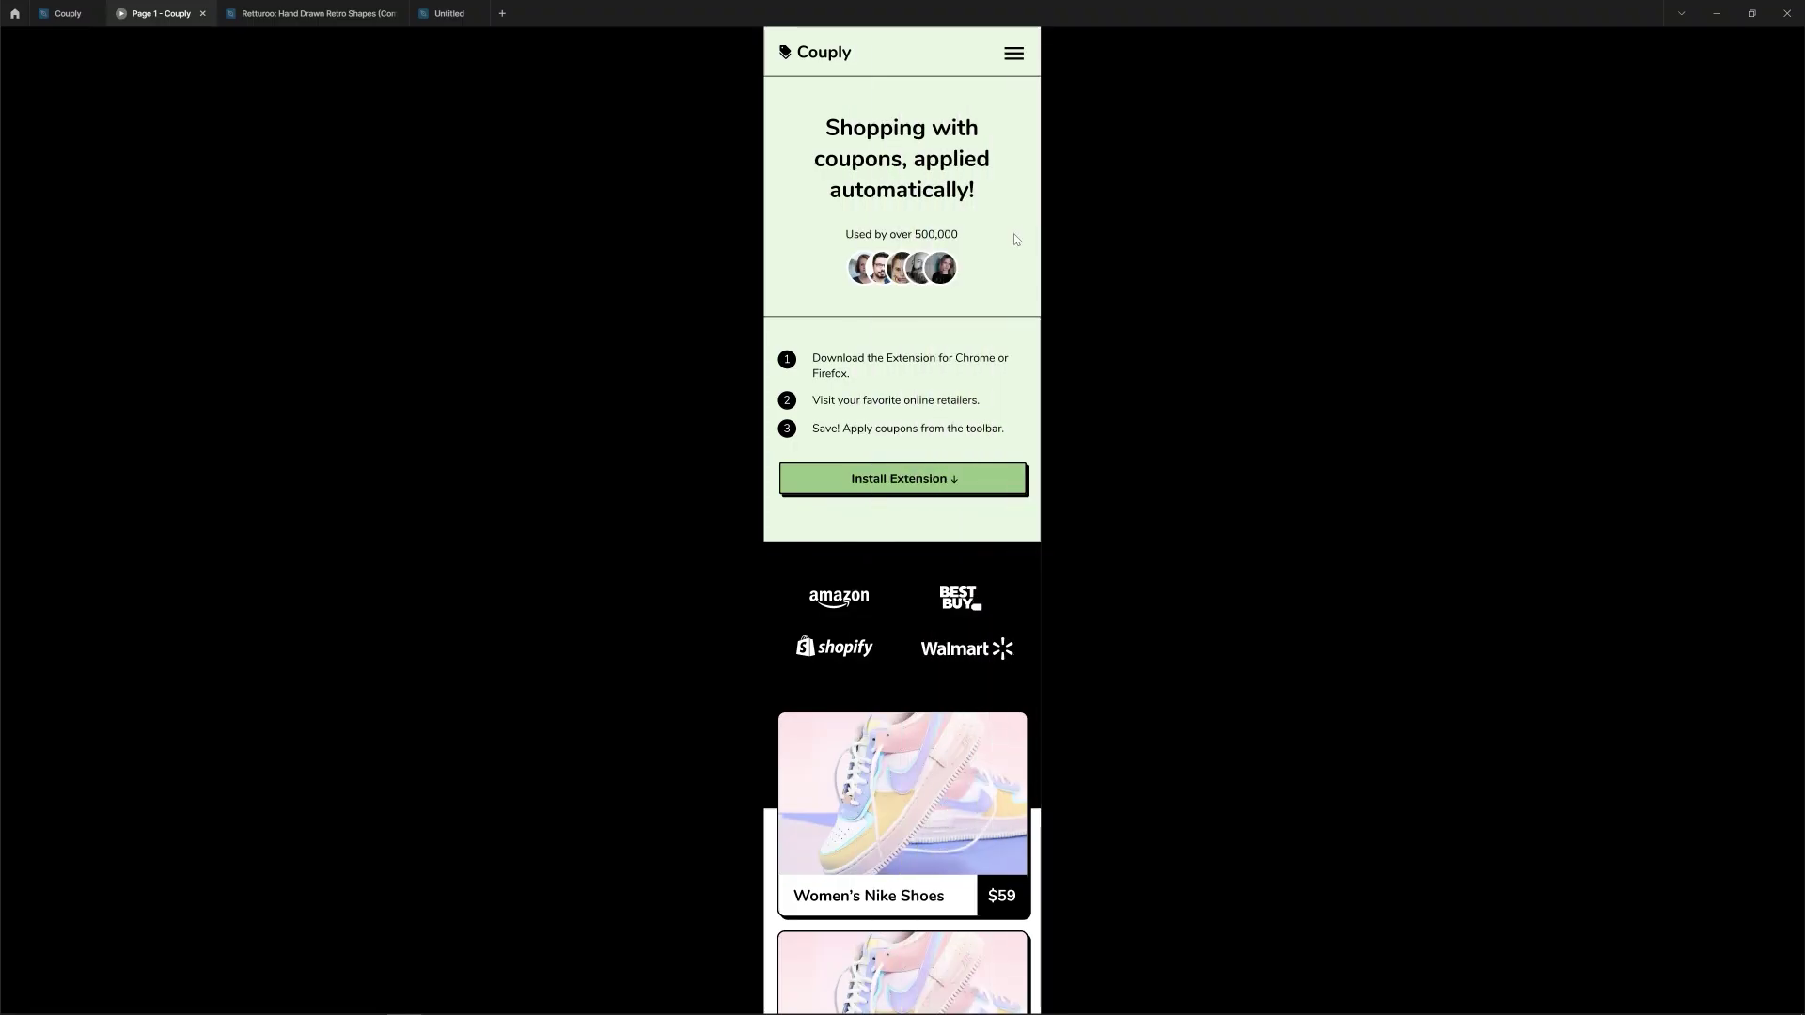
{"action": "left_click", "coordinate": [1011, 68]}
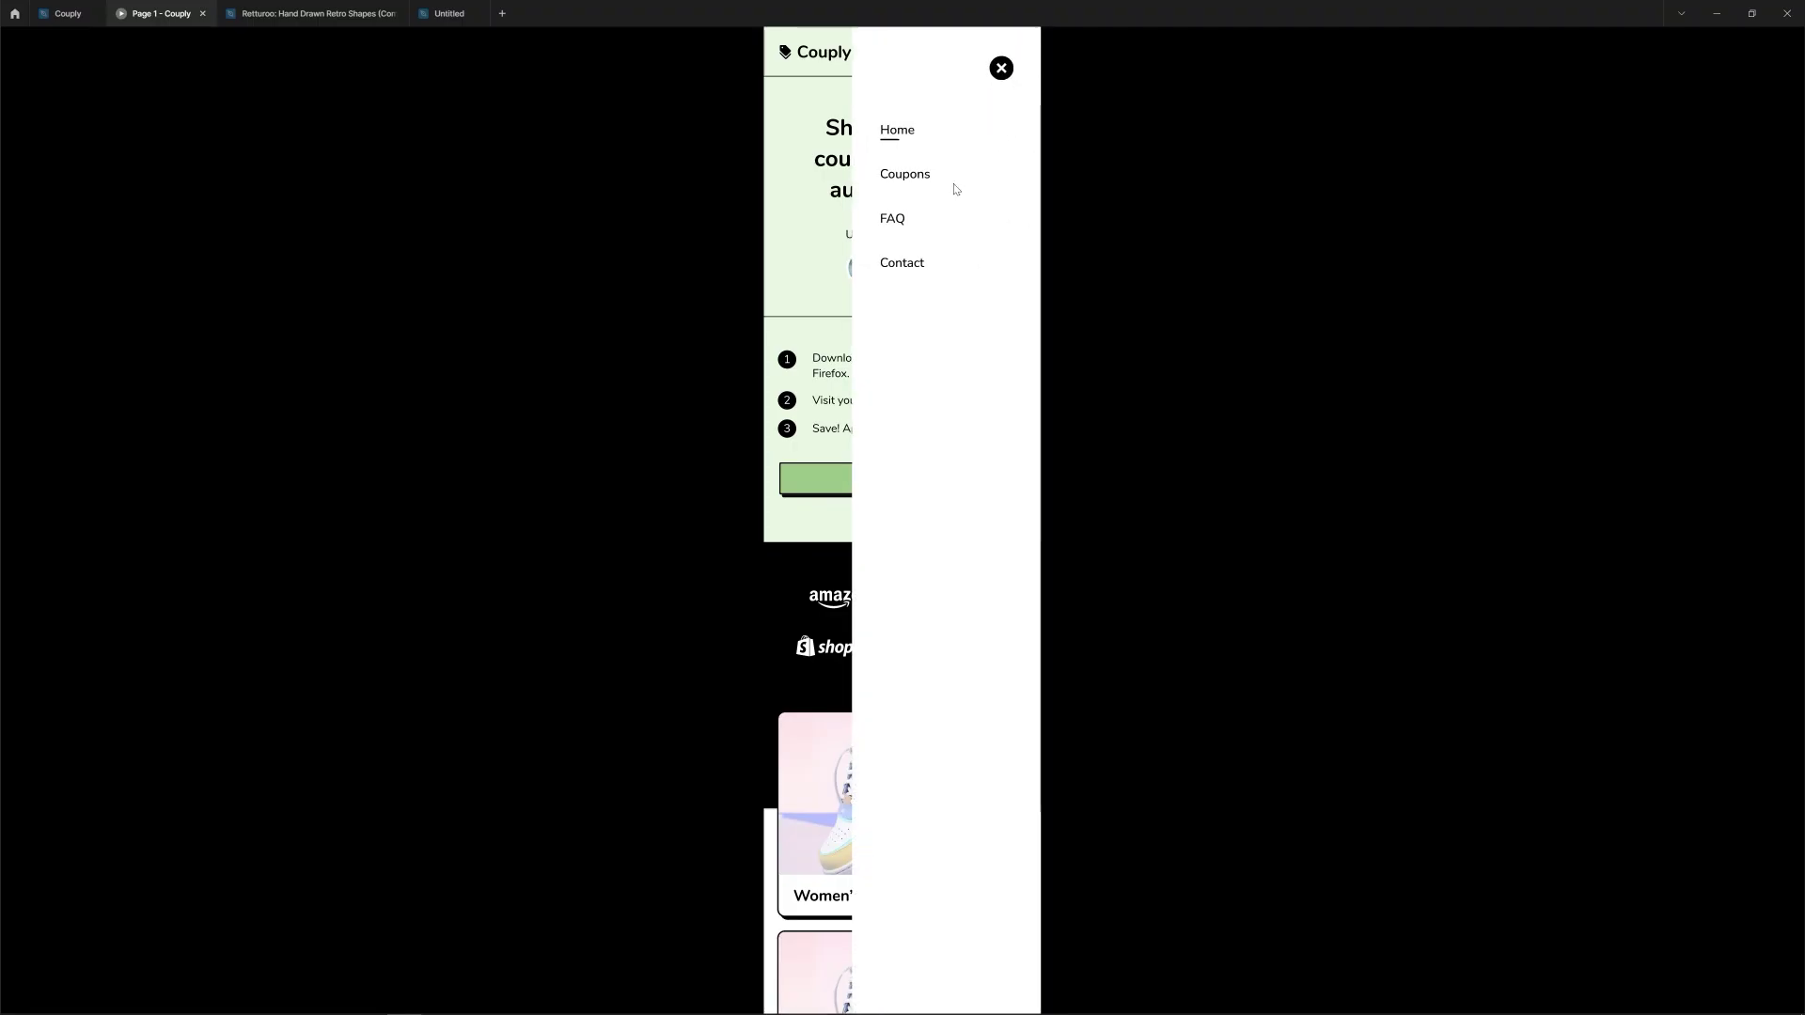
{"action": "left_click", "coordinate": [999, 81]}
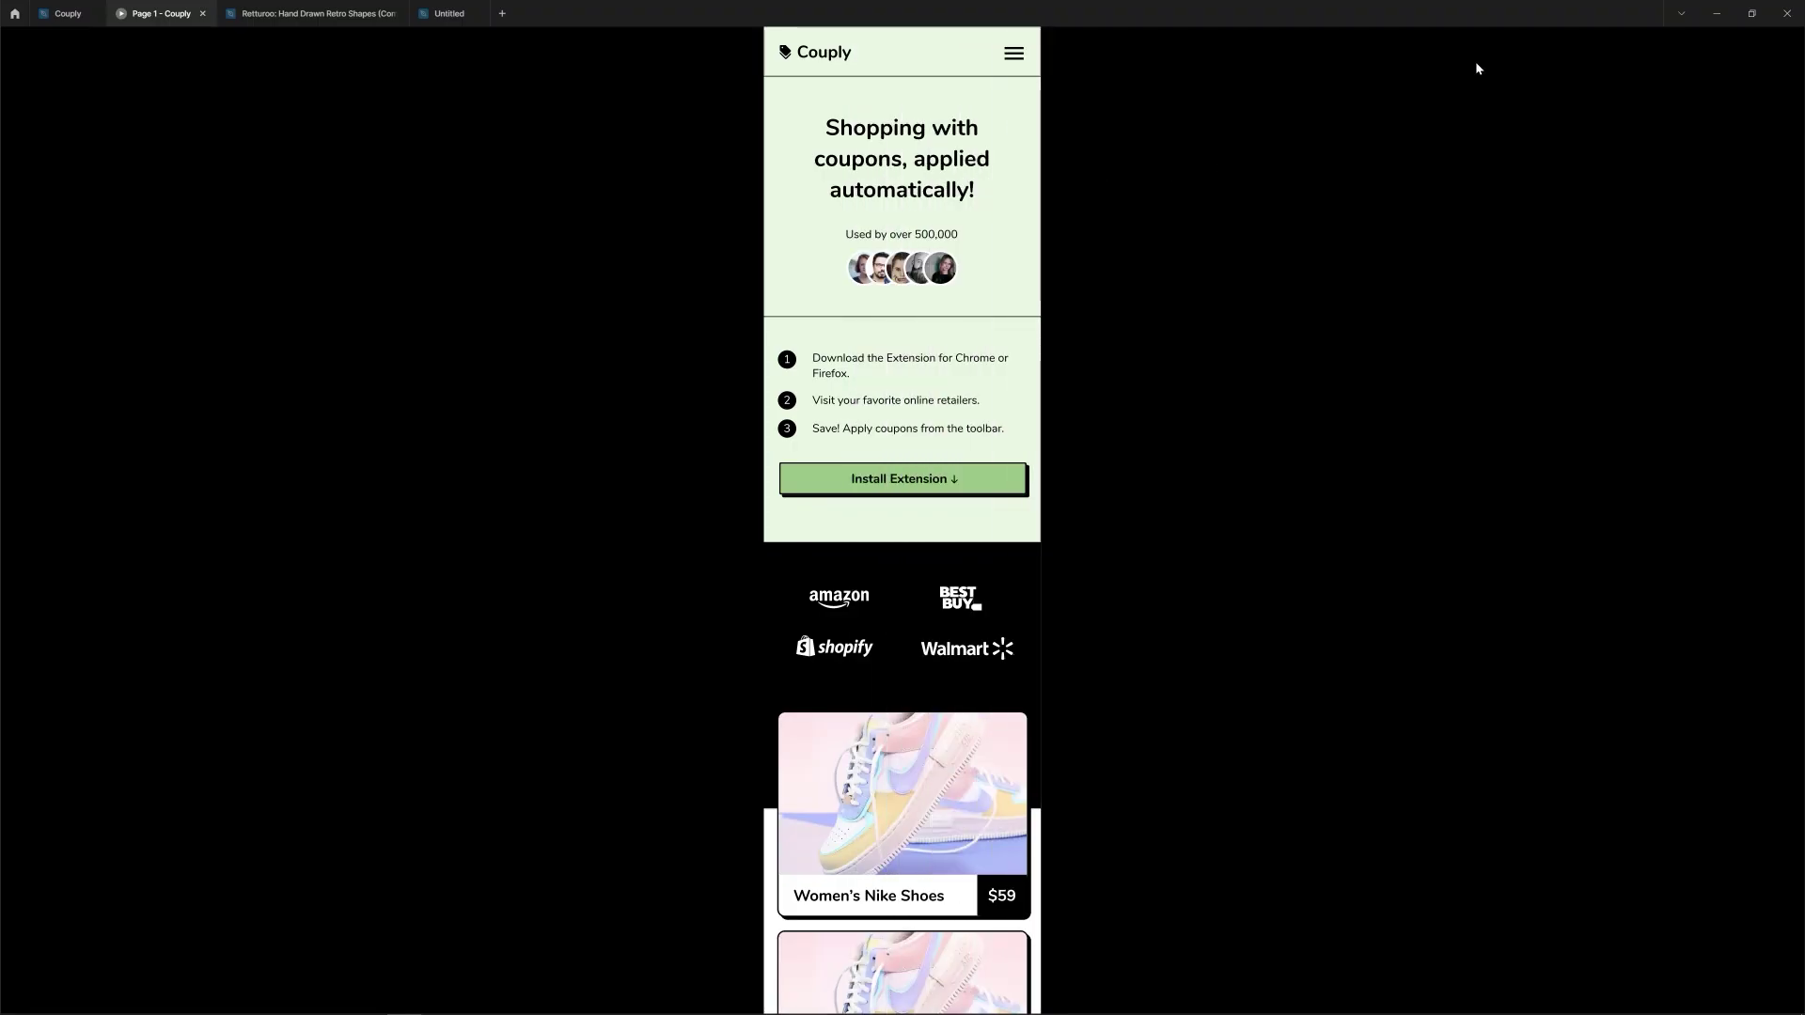
Step: Return to the Couply design file and review the iPhone, iPad and desktop layouts side by side
{"action": "left_click", "coordinate": [82, 12]}
{"action": "scroll", "coordinate": [918, 191], "scroll_direction": "right", "scroll_amount": 5}
{"action": "scroll", "coordinate": [903, 272], "scroll_direction": "down", "scroll_amount": 6}
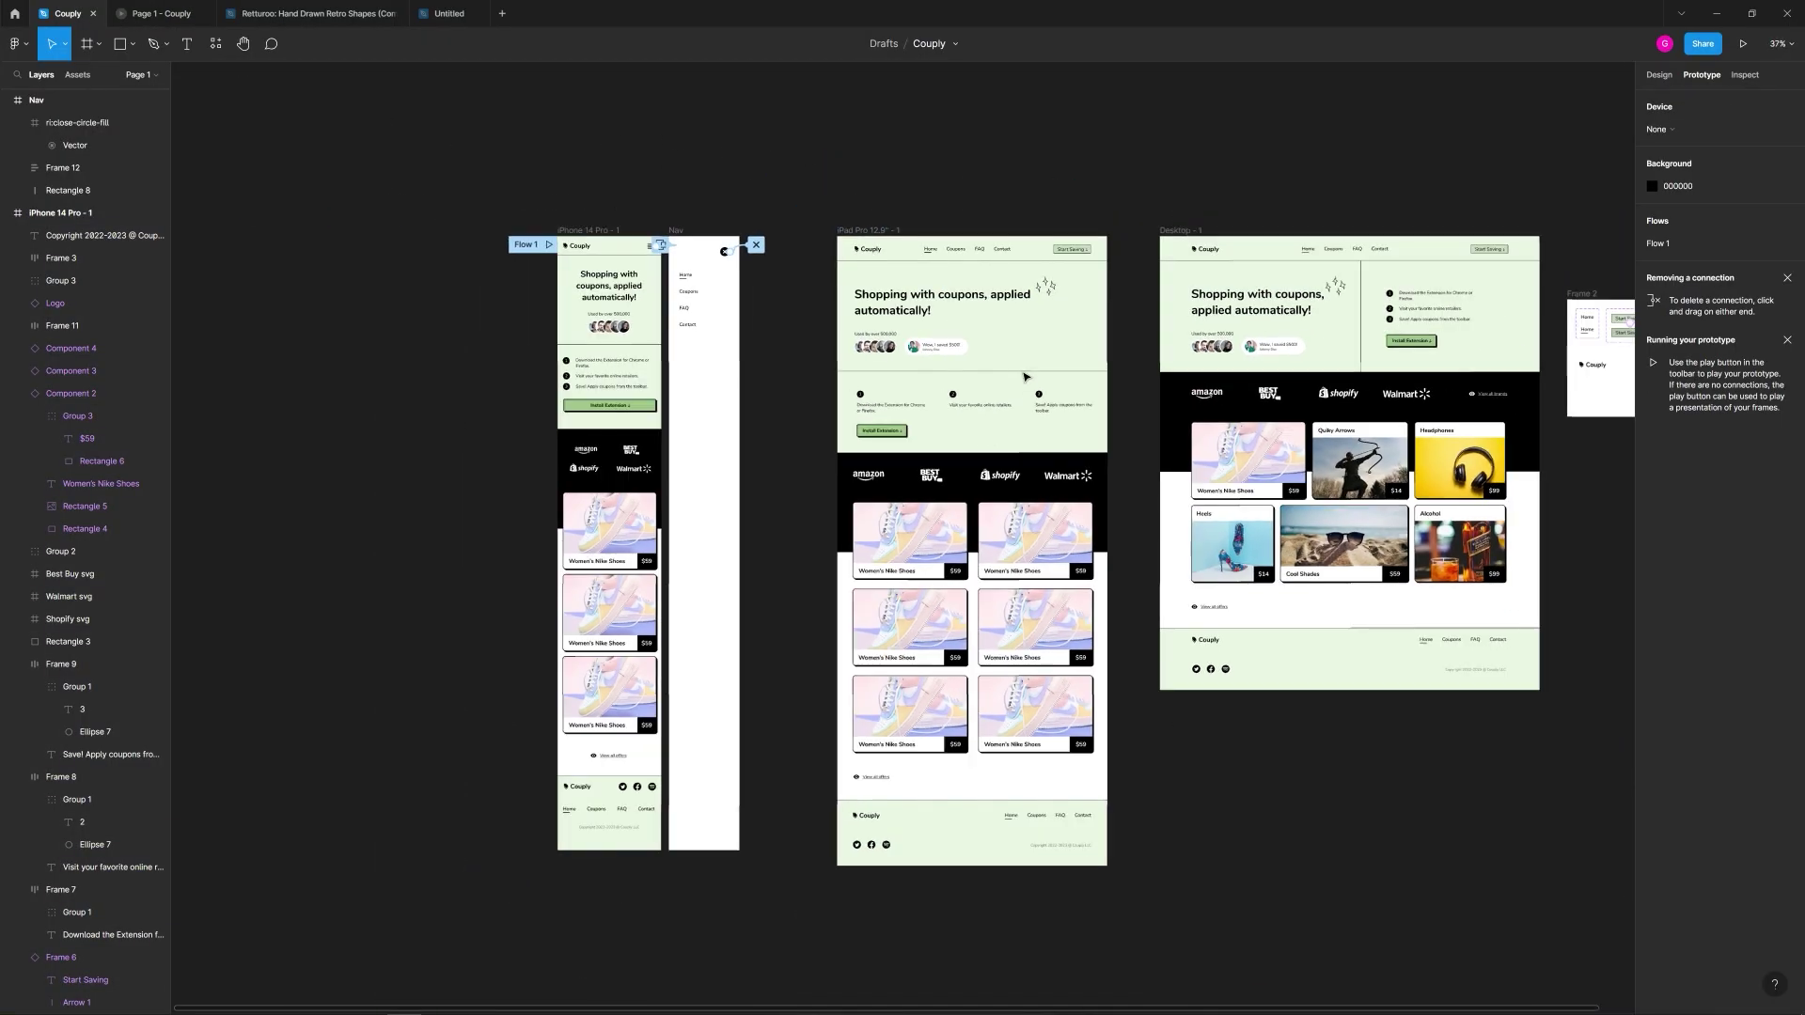
{"action": "scroll", "coordinate": [1025, 376], "scroll_direction": "down", "scroll_amount": 2}
{"action": "scroll", "coordinate": [1025, 376], "scroll_direction": "right", "scroll_amount": 3}
{"action": "left_click_drag", "start_coordinate": [1259, 729], "coordinate": [1283, 760]}
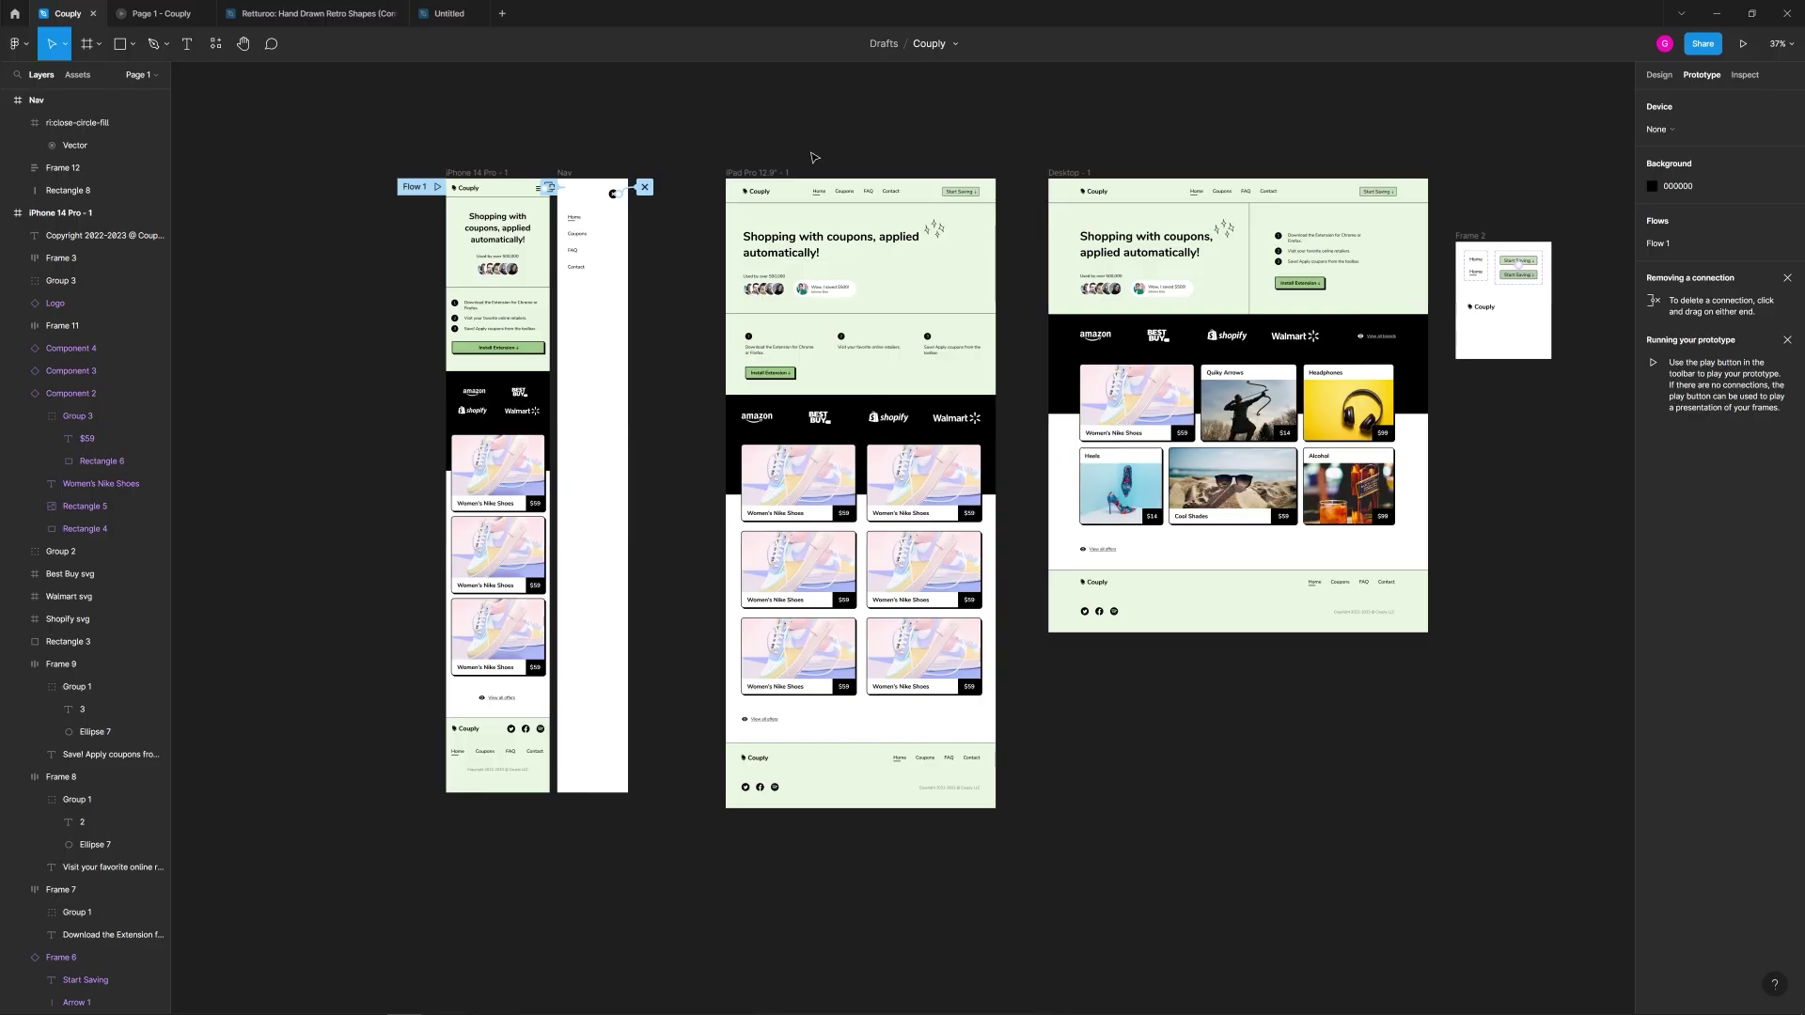
{"action": "left_click_drag", "start_coordinate": [1034, 144], "coordinate": [1557, 713]}
{"action": "left_click", "coordinate": [1374, 745]}
{"action": "mouse_move", "coordinate": [1002, 876]}
{"action": "left_mouse_down"}
{"action": "mouse_move", "coordinate": [689, 608]}
{"action": "mouse_move", "coordinate": [678, 203]}
{"action": "mouse_move", "coordinate": [697, 173]}
{"action": "mouse_move", "coordinate": [766, 221]}
{"action": "mouse_move", "coordinate": [1080, 745]}
{"action": "mouse_move", "coordinate": [1015, 854]}
{"action": "left_mouse_up"}
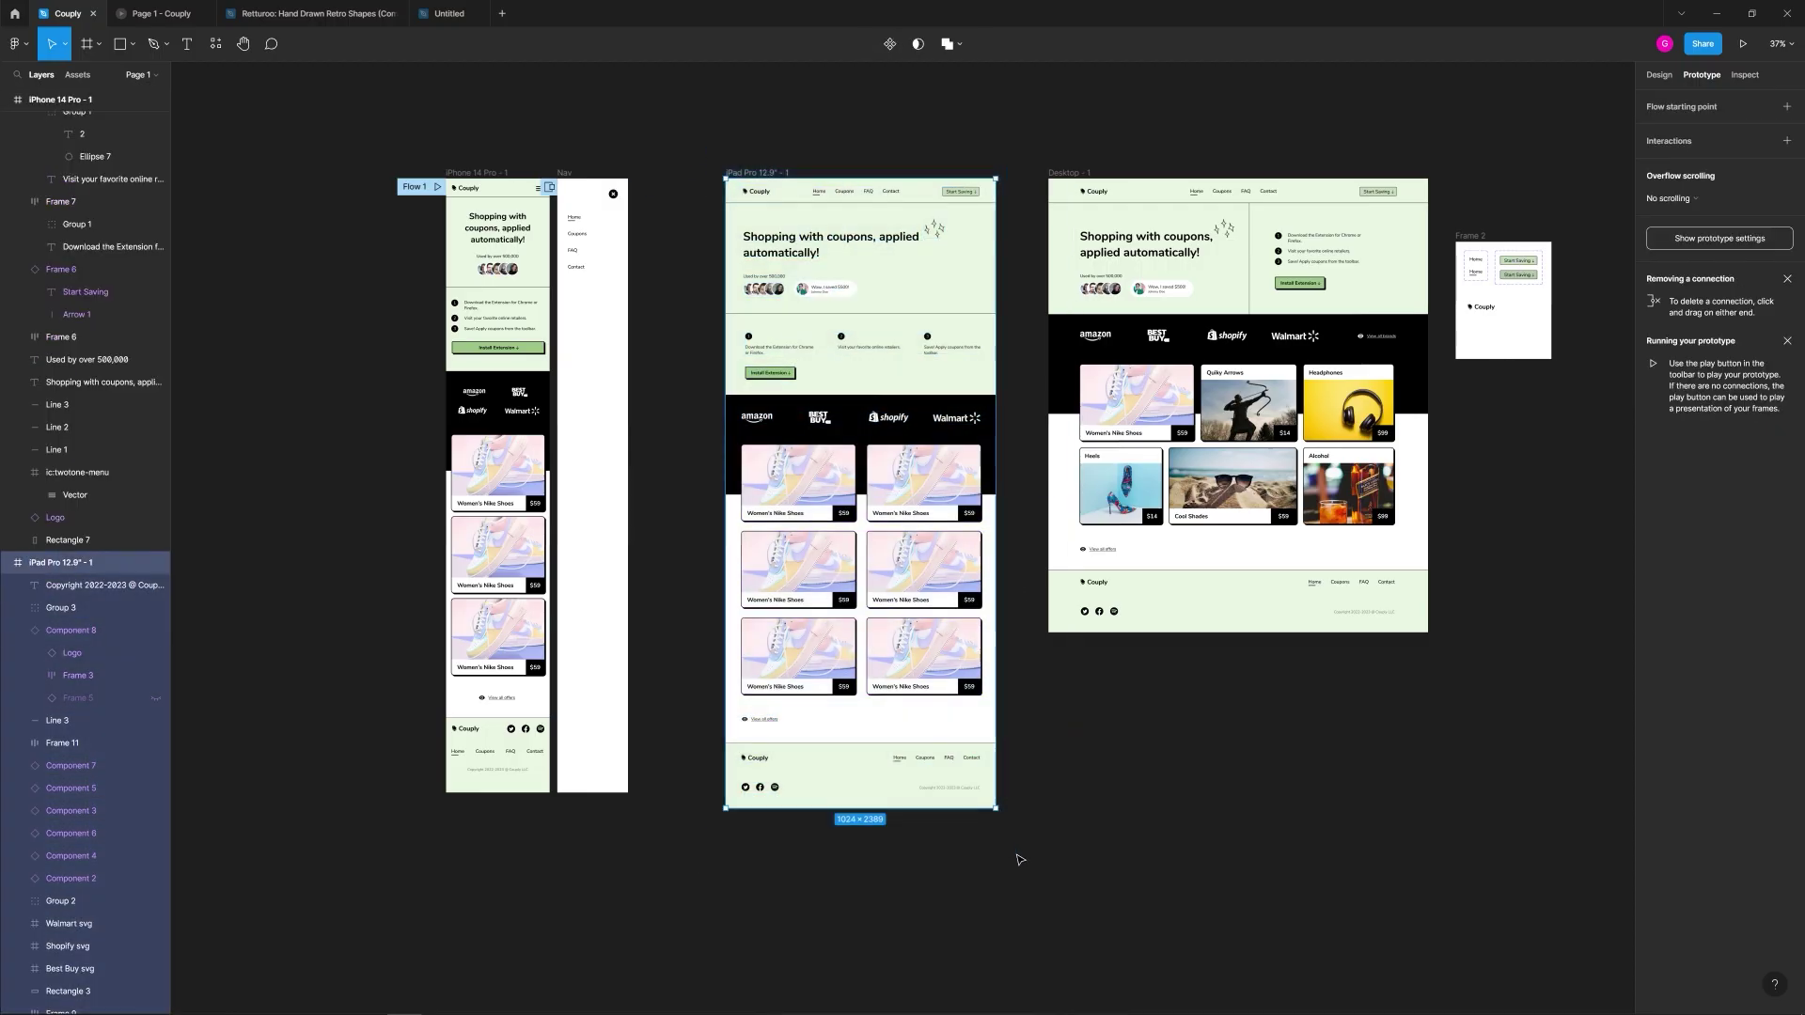
{"action": "left_click", "coordinate": [1020, 860]}
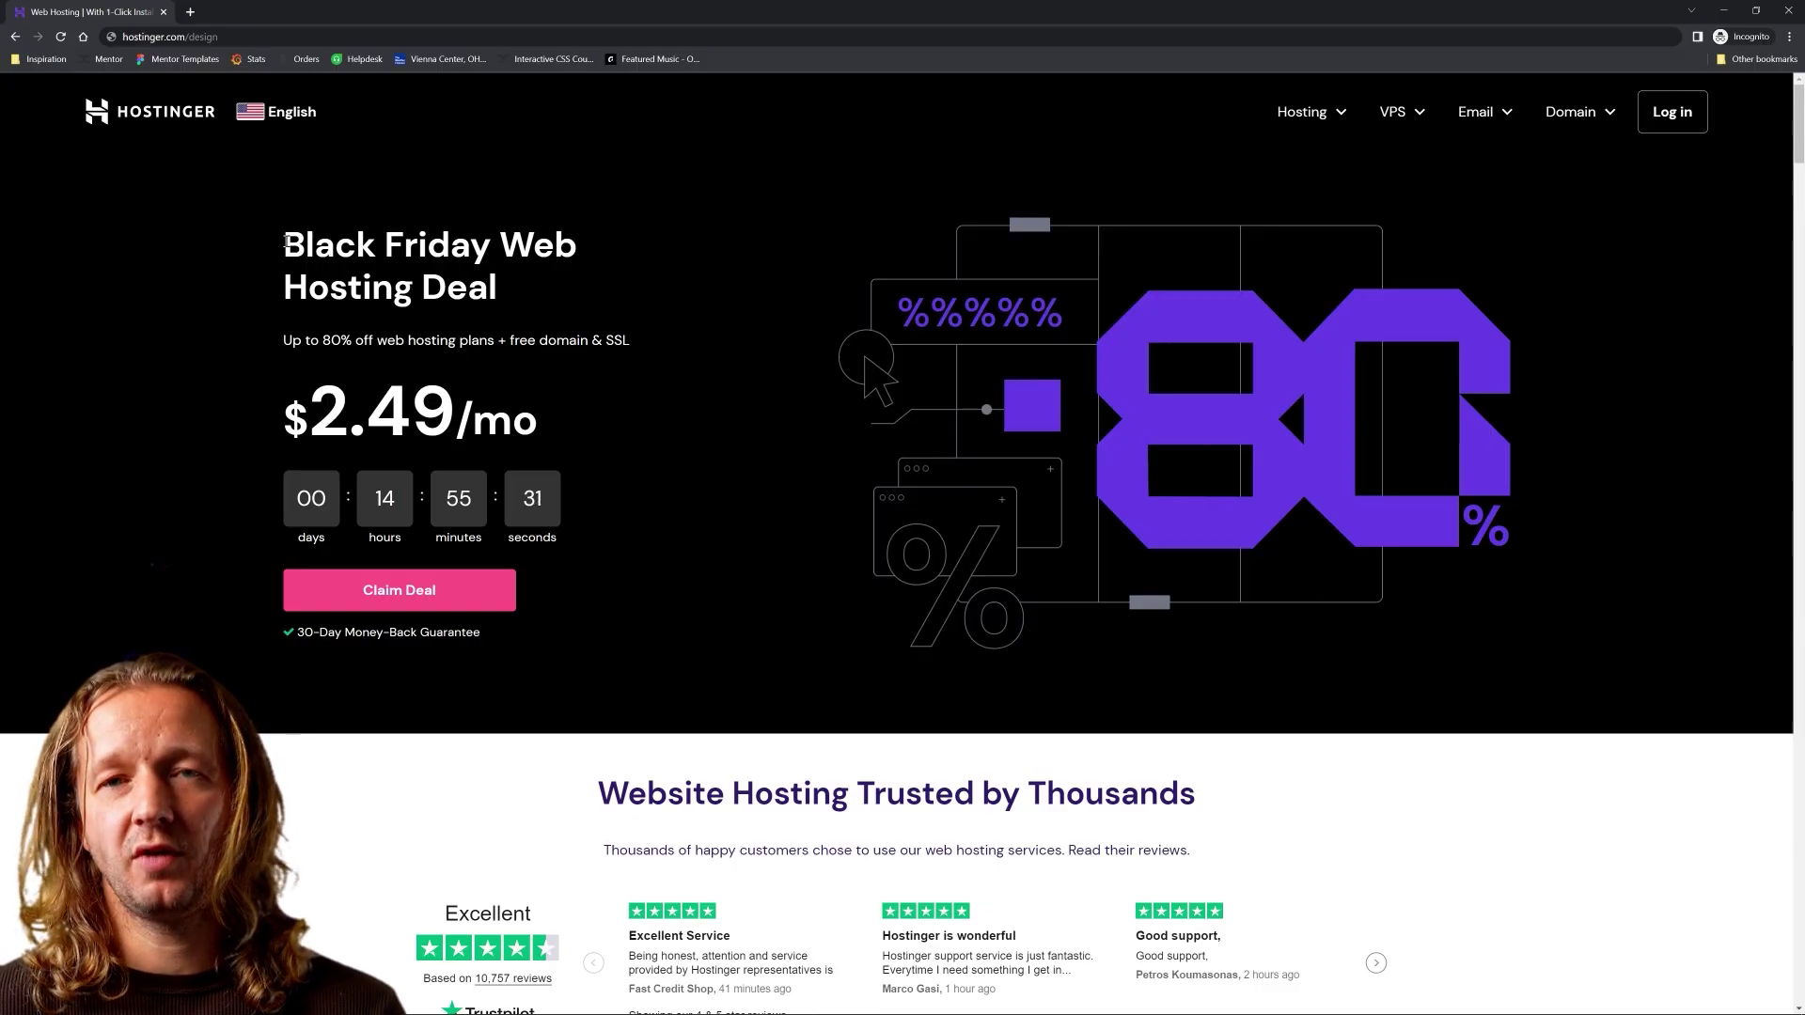
Step: Claim the Black Friday deal on the Hostinger page in the browser and add the Premium Web Hosting plan to the cart
{"action": "left_click_drag", "start_coordinate": [284, 240], "coordinate": [521, 289]}
{"action": "left_click", "coordinate": [521, 289]}
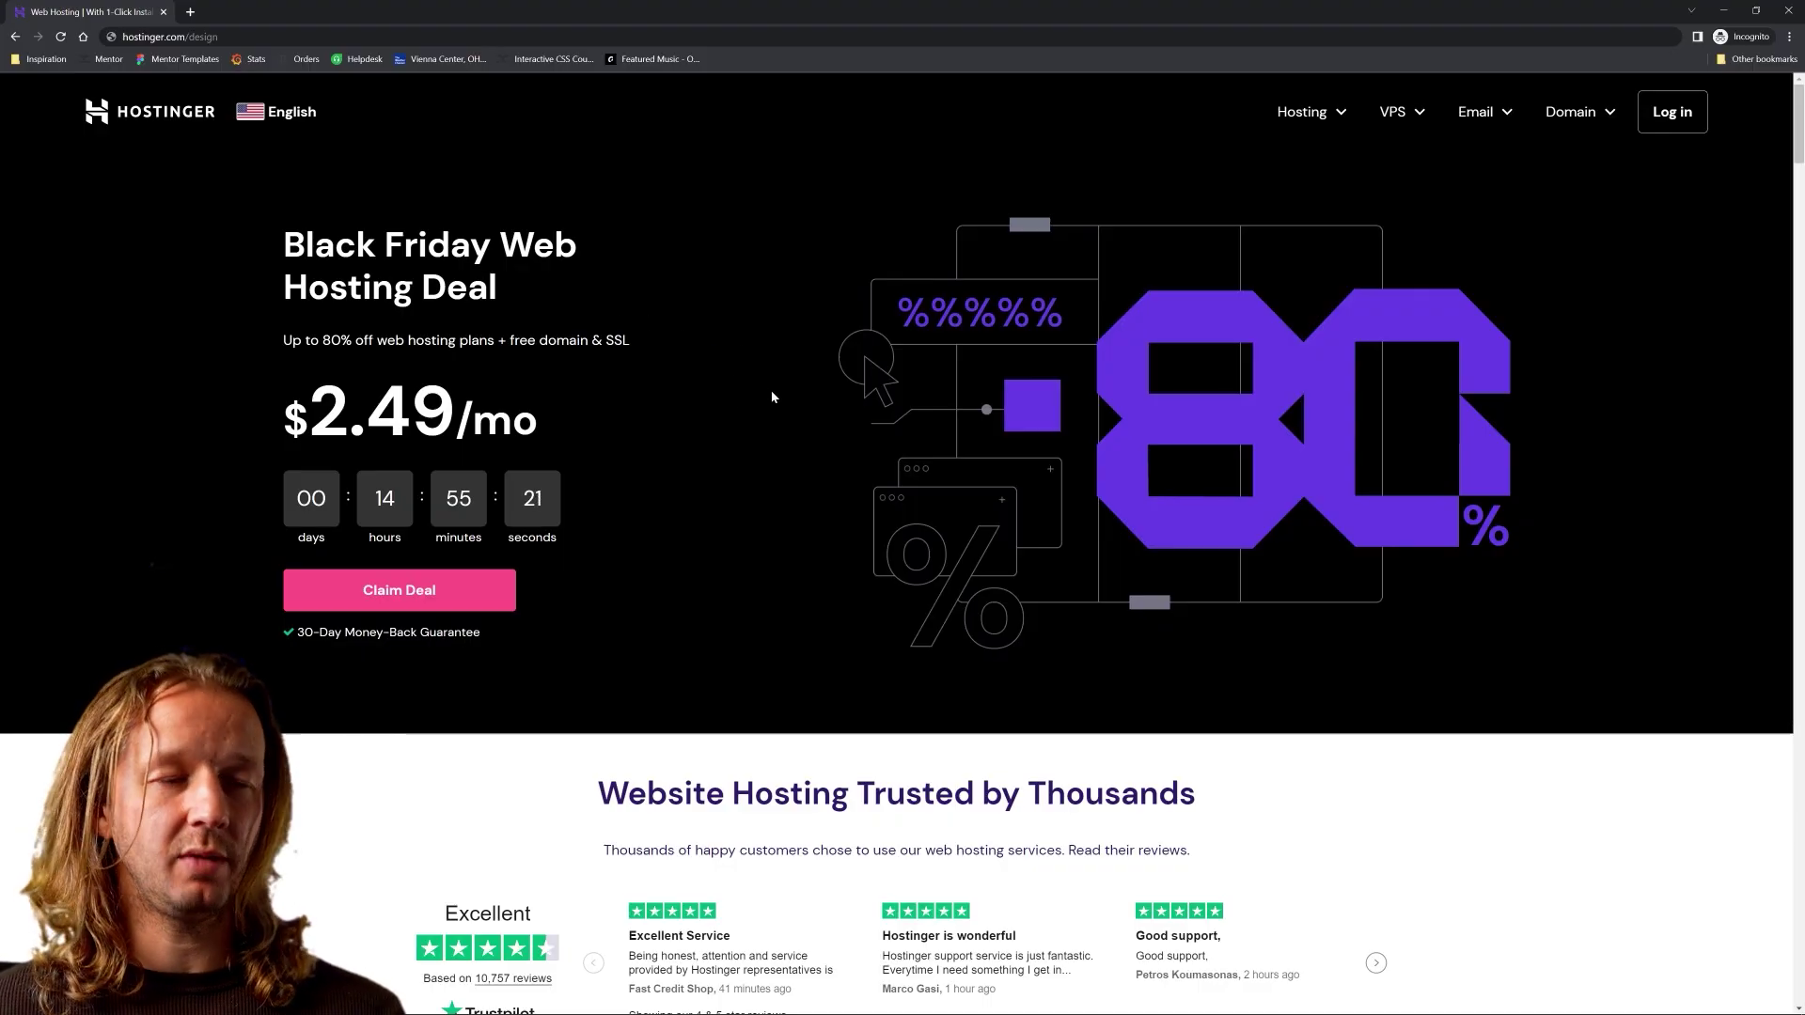
{"action": "left_click", "coordinate": [495, 589]}
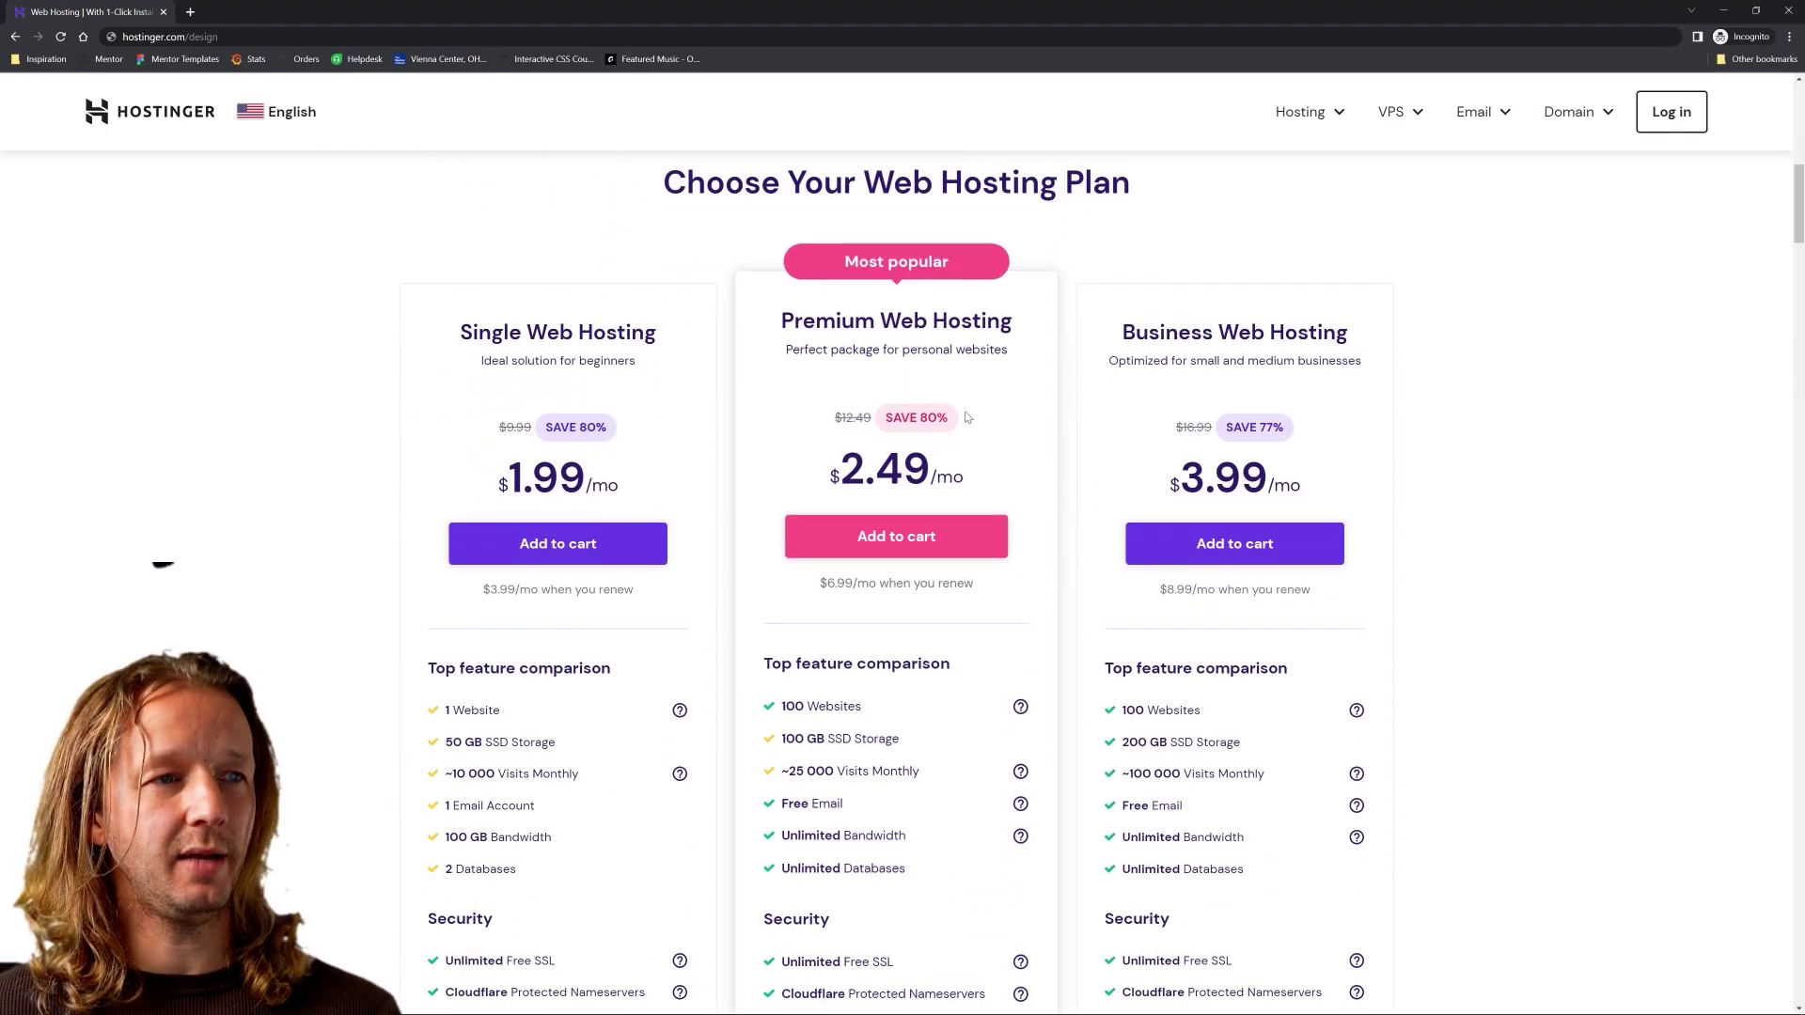
{"action": "mouse_move", "coordinate": [782, 321]}
{"action": "left_mouse_down"}
{"action": "mouse_move", "coordinate": [1013, 320]}
{"action": "mouse_move", "coordinate": [783, 322]}
{"action": "left_mouse_up"}
{"action": "left_click", "coordinate": [1009, 373]}
{"action": "left_click", "coordinate": [782, 322]}
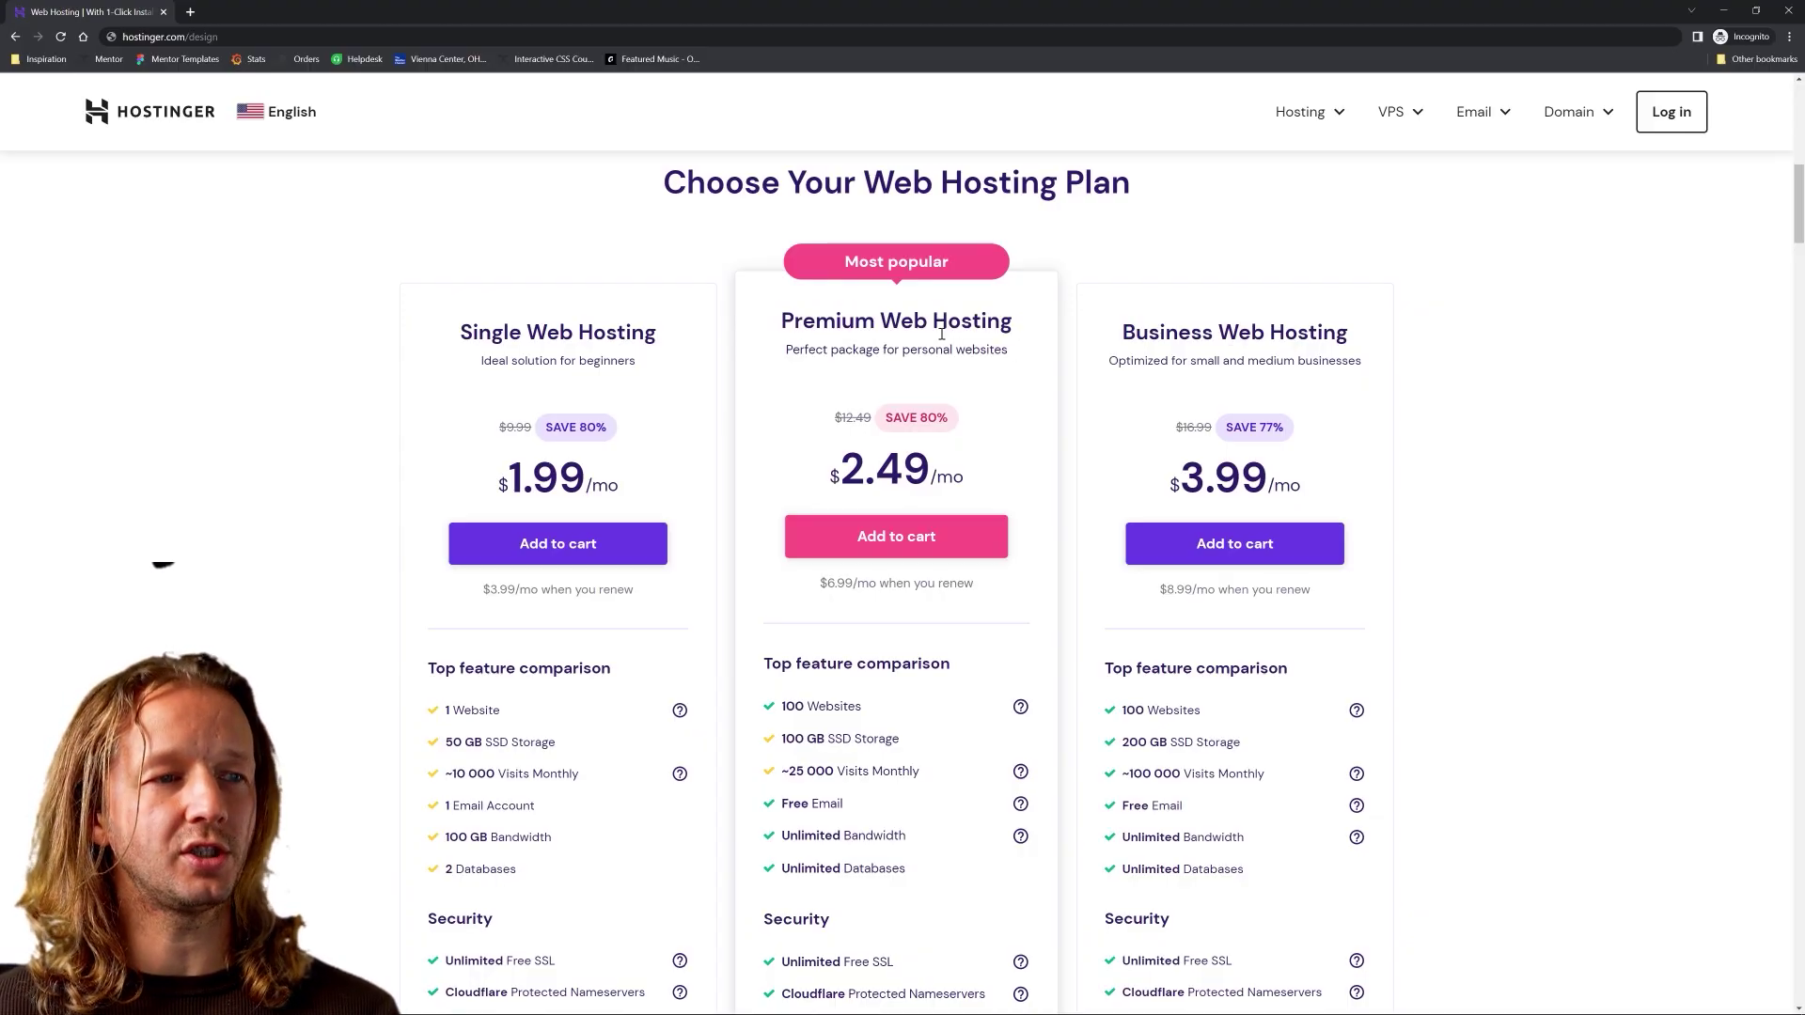
{"action": "scroll", "coordinate": [903, 423], "scroll_direction": "down", "scroll_amount": 1}
{"action": "left_click", "coordinate": [929, 467]}
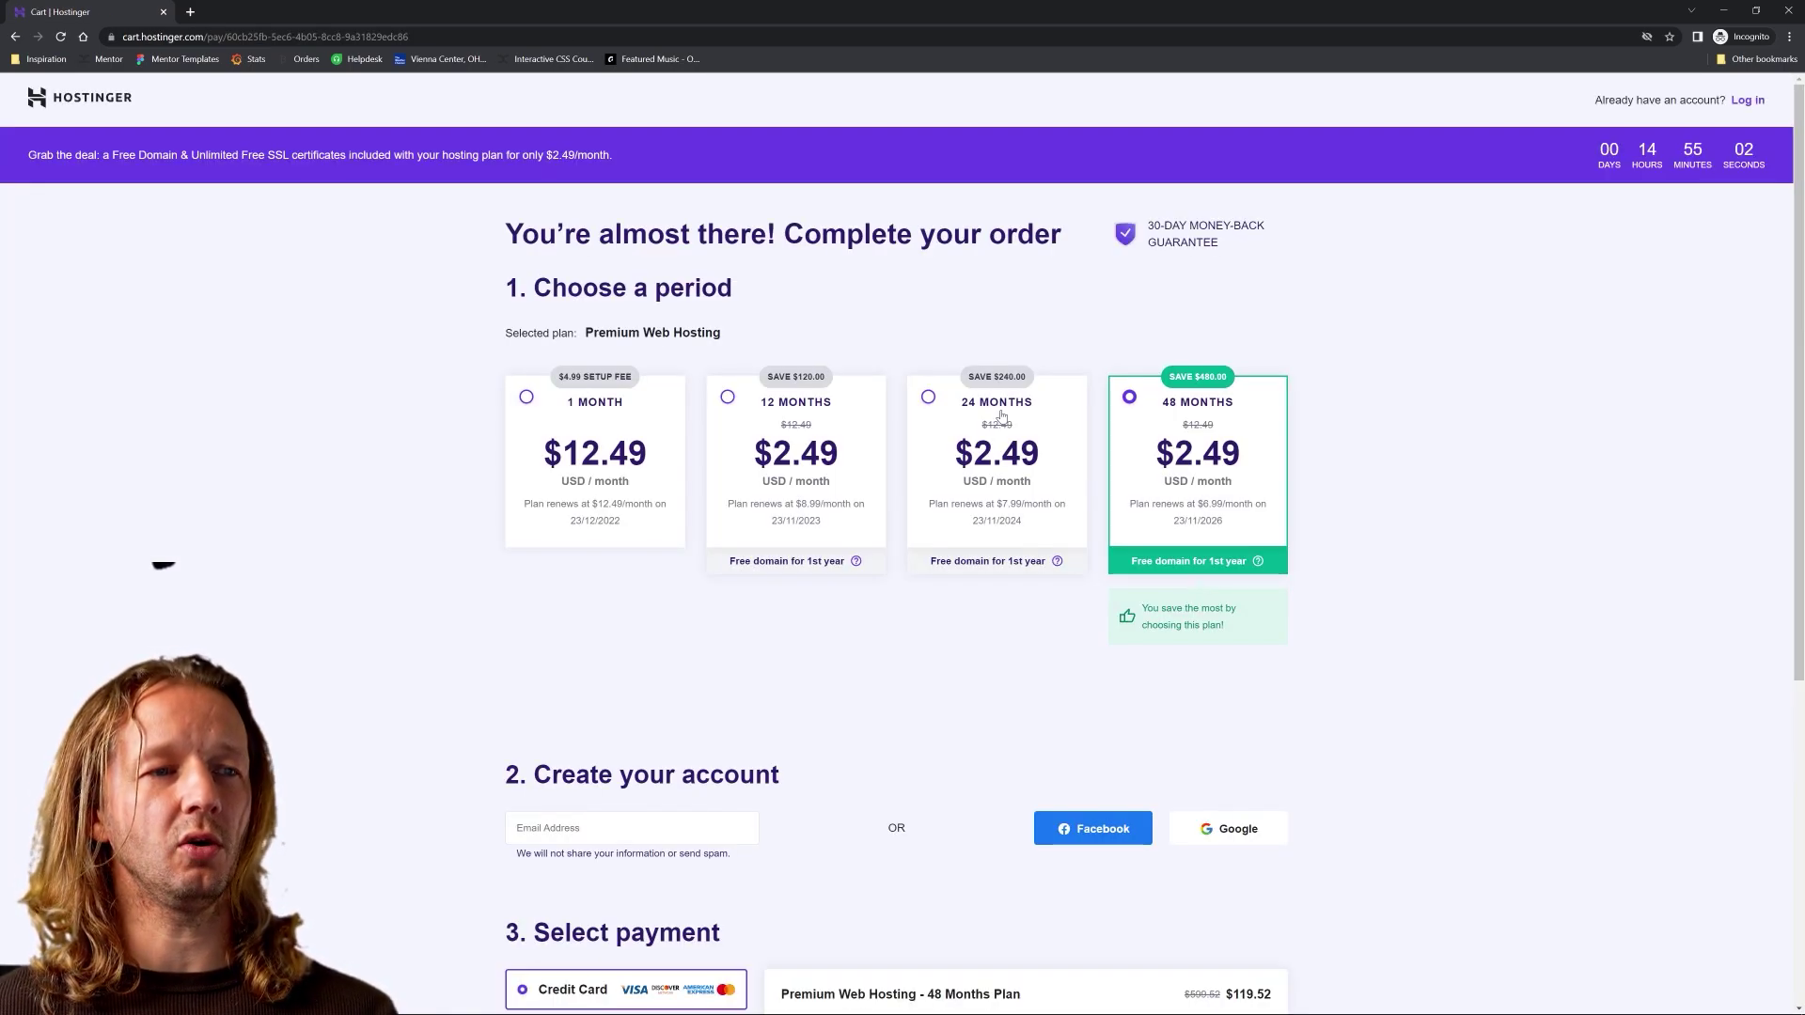
Step: Enlarge the checkout page and apply the coupon code DESIGNCOURSE to the order
{"action": "scroll", "coordinate": [943, 475], "scroll_direction": "down", "scroll_amount": 6}
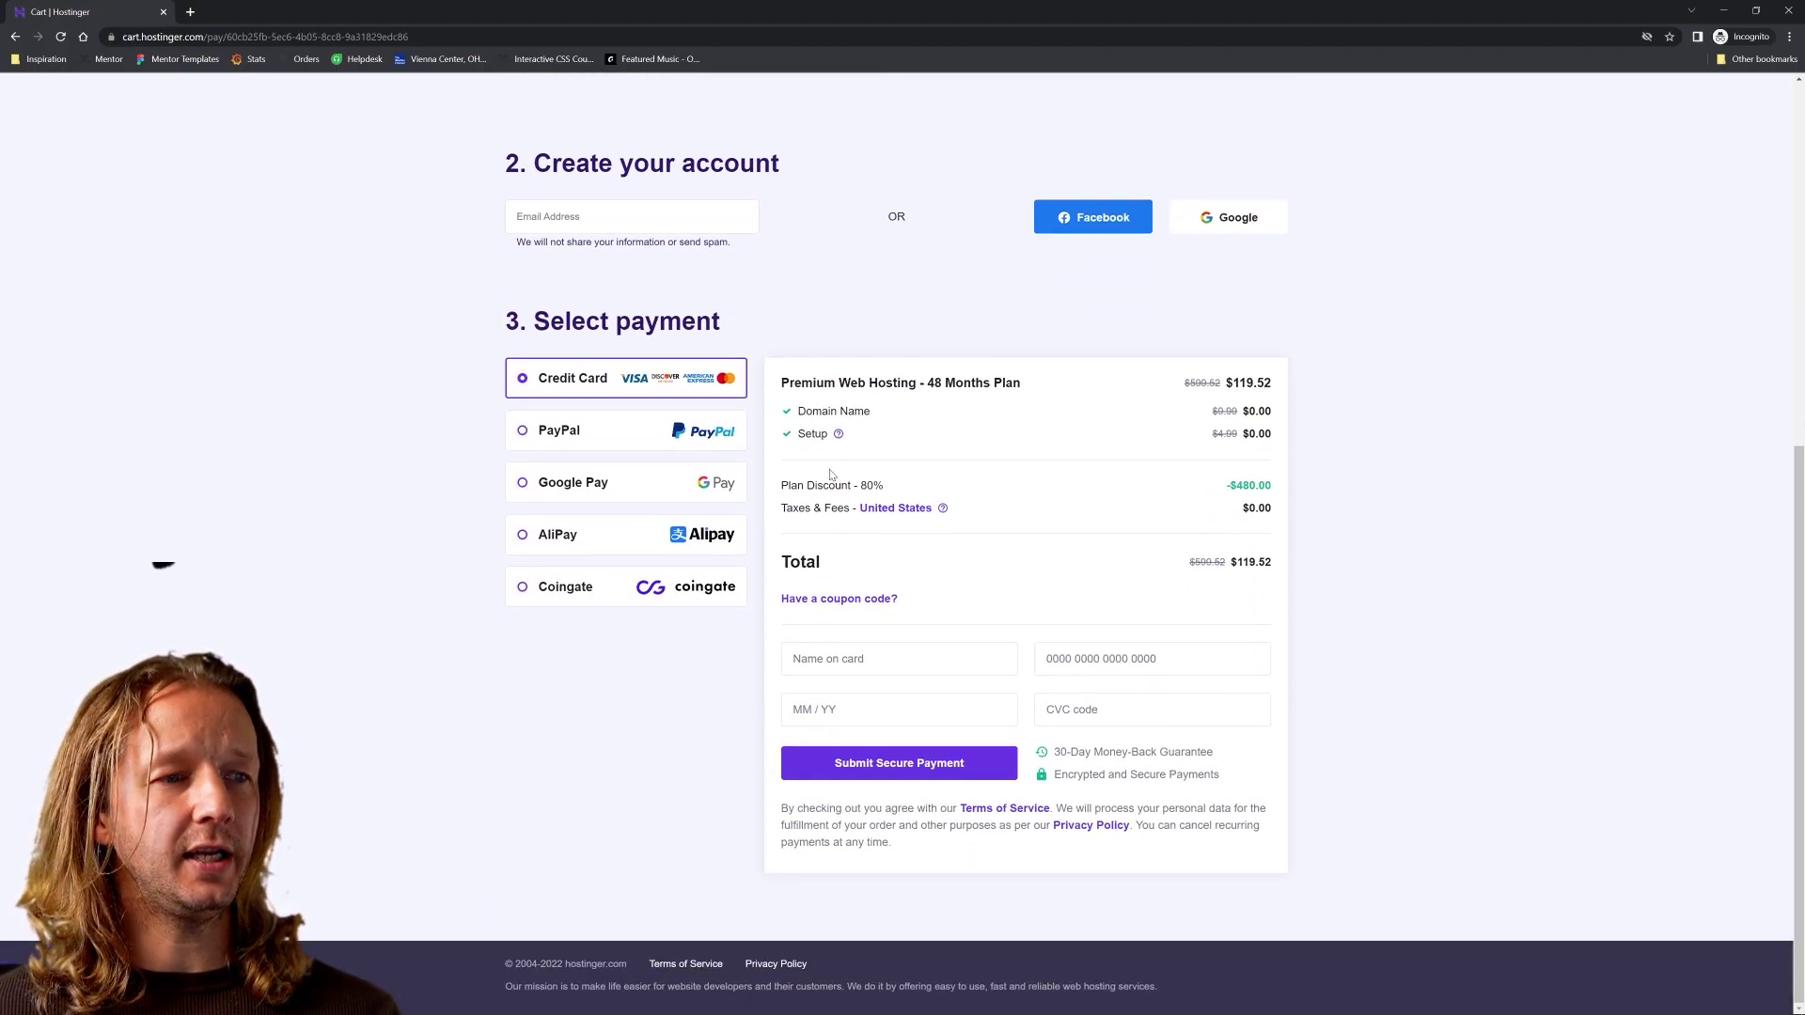
{"action": "key", "text": "ctrl+plus"}
{"action": "key", "text": "ctrl+plus"}
{"action": "key", "text": "ctrl+plus"}
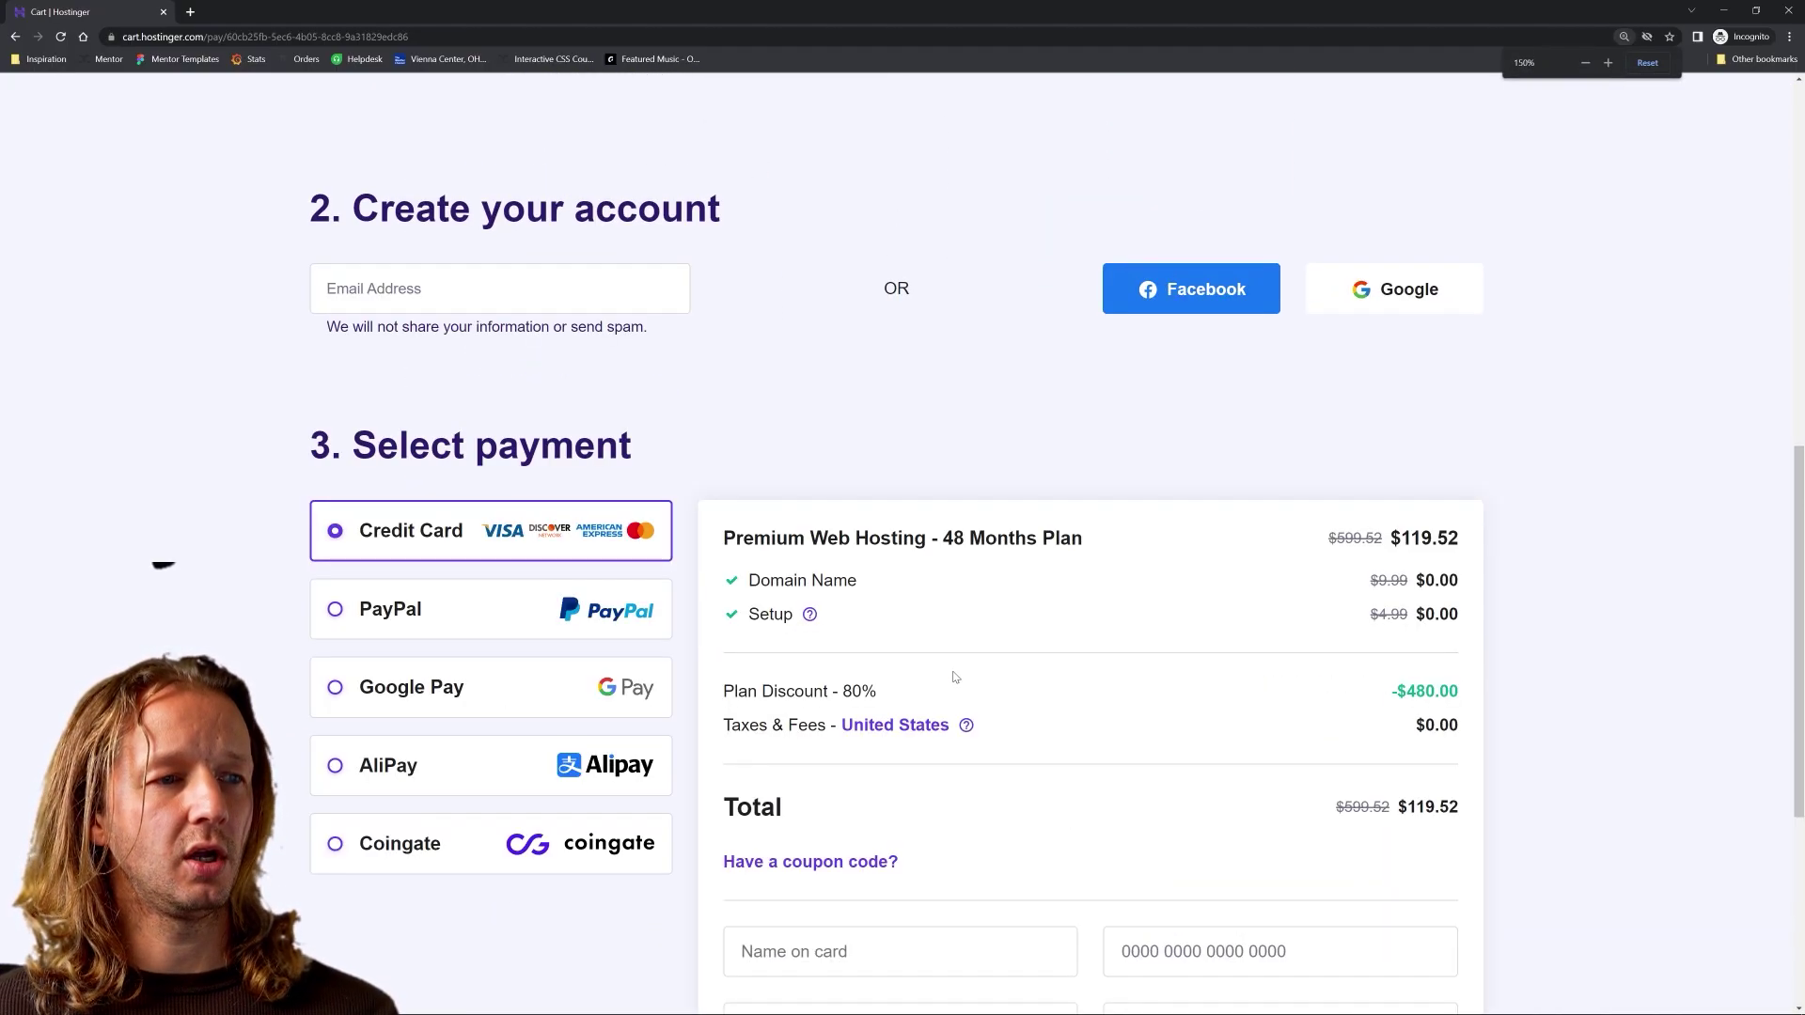
{"action": "scroll", "coordinate": [968, 675], "scroll_direction": "down", "scroll_amount": 2}
{"action": "left_click", "coordinate": [839, 653]}
{"action": "left_click", "coordinate": [859, 712]}
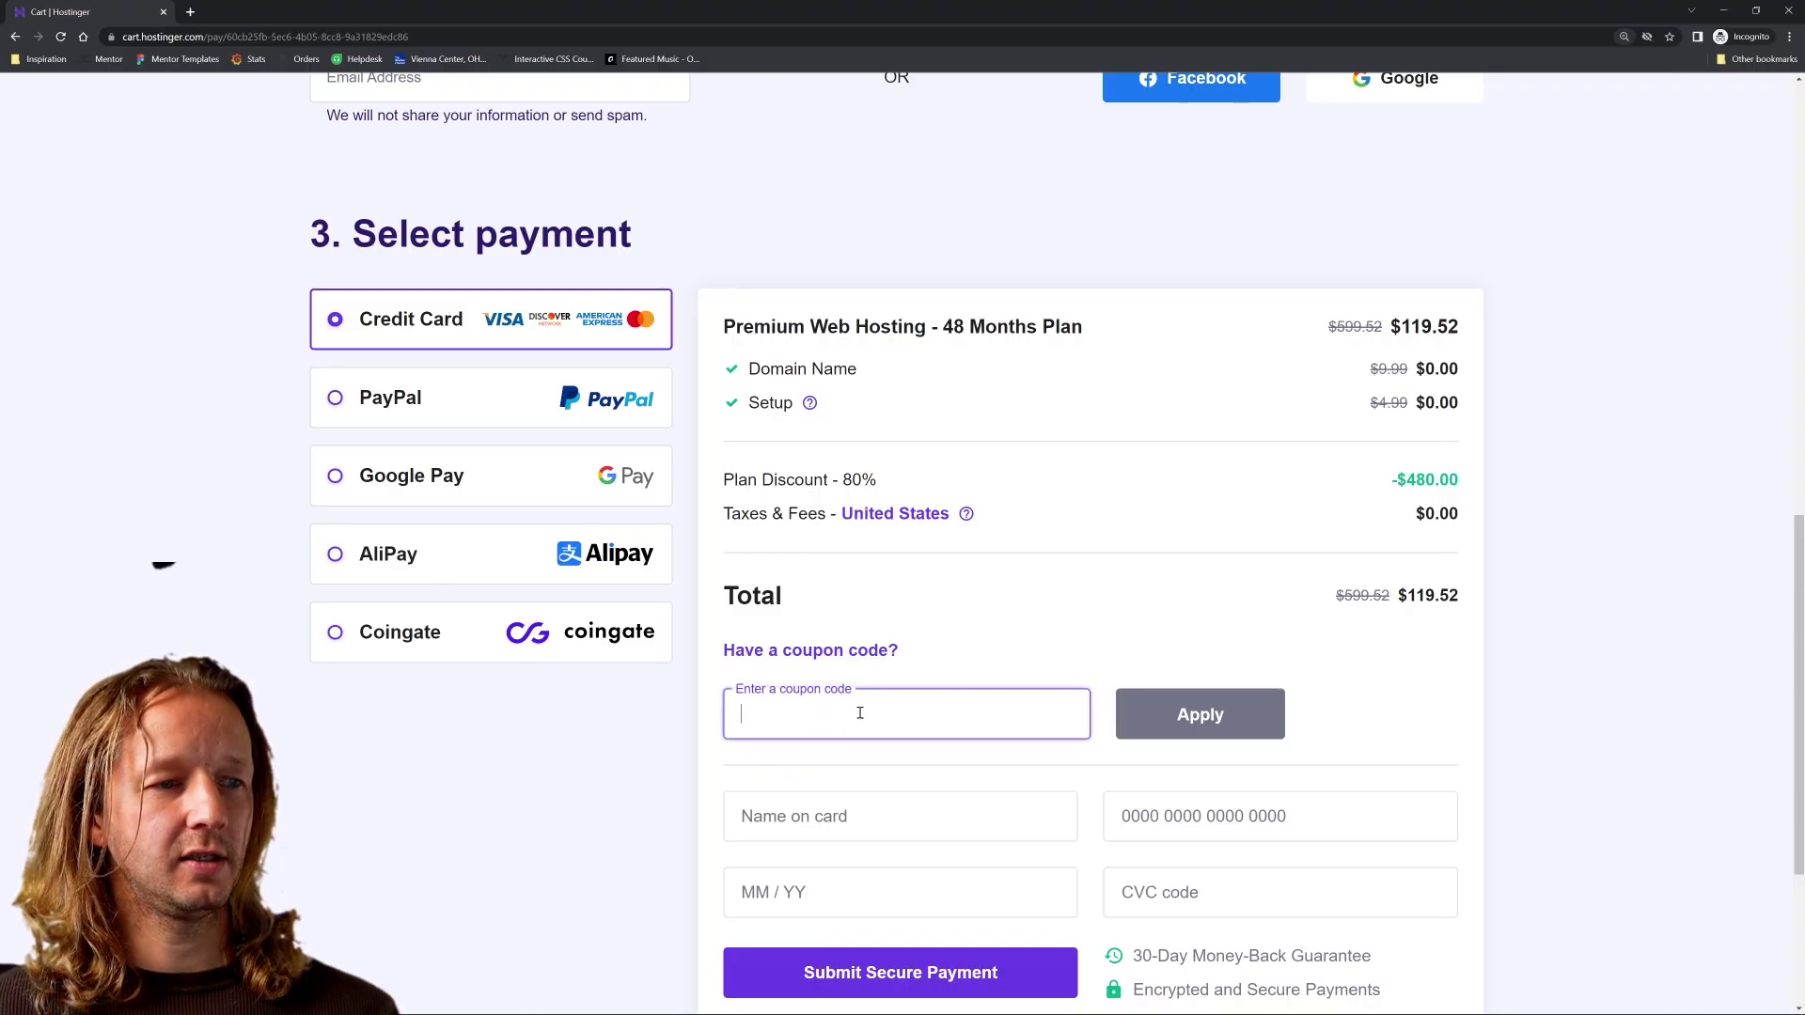
{"action": "type", "text": "DESIGNCOURSE"}
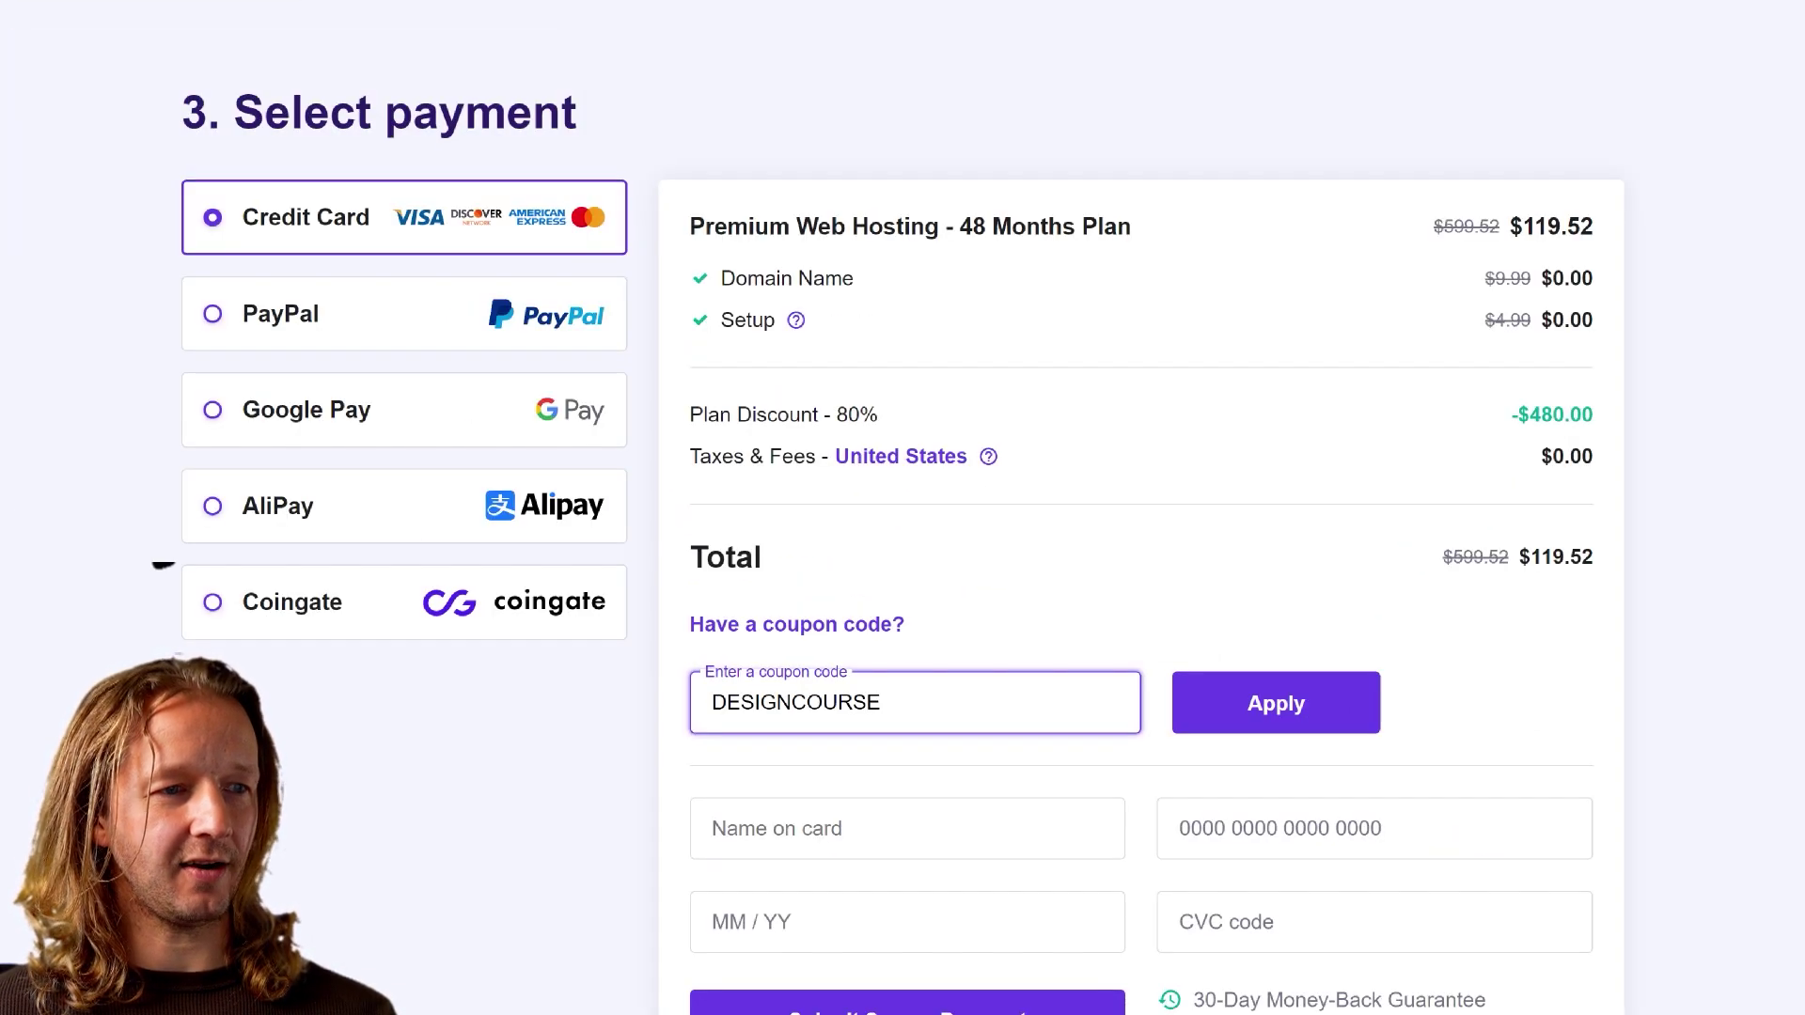
{"action": "key", "text": "Return"}
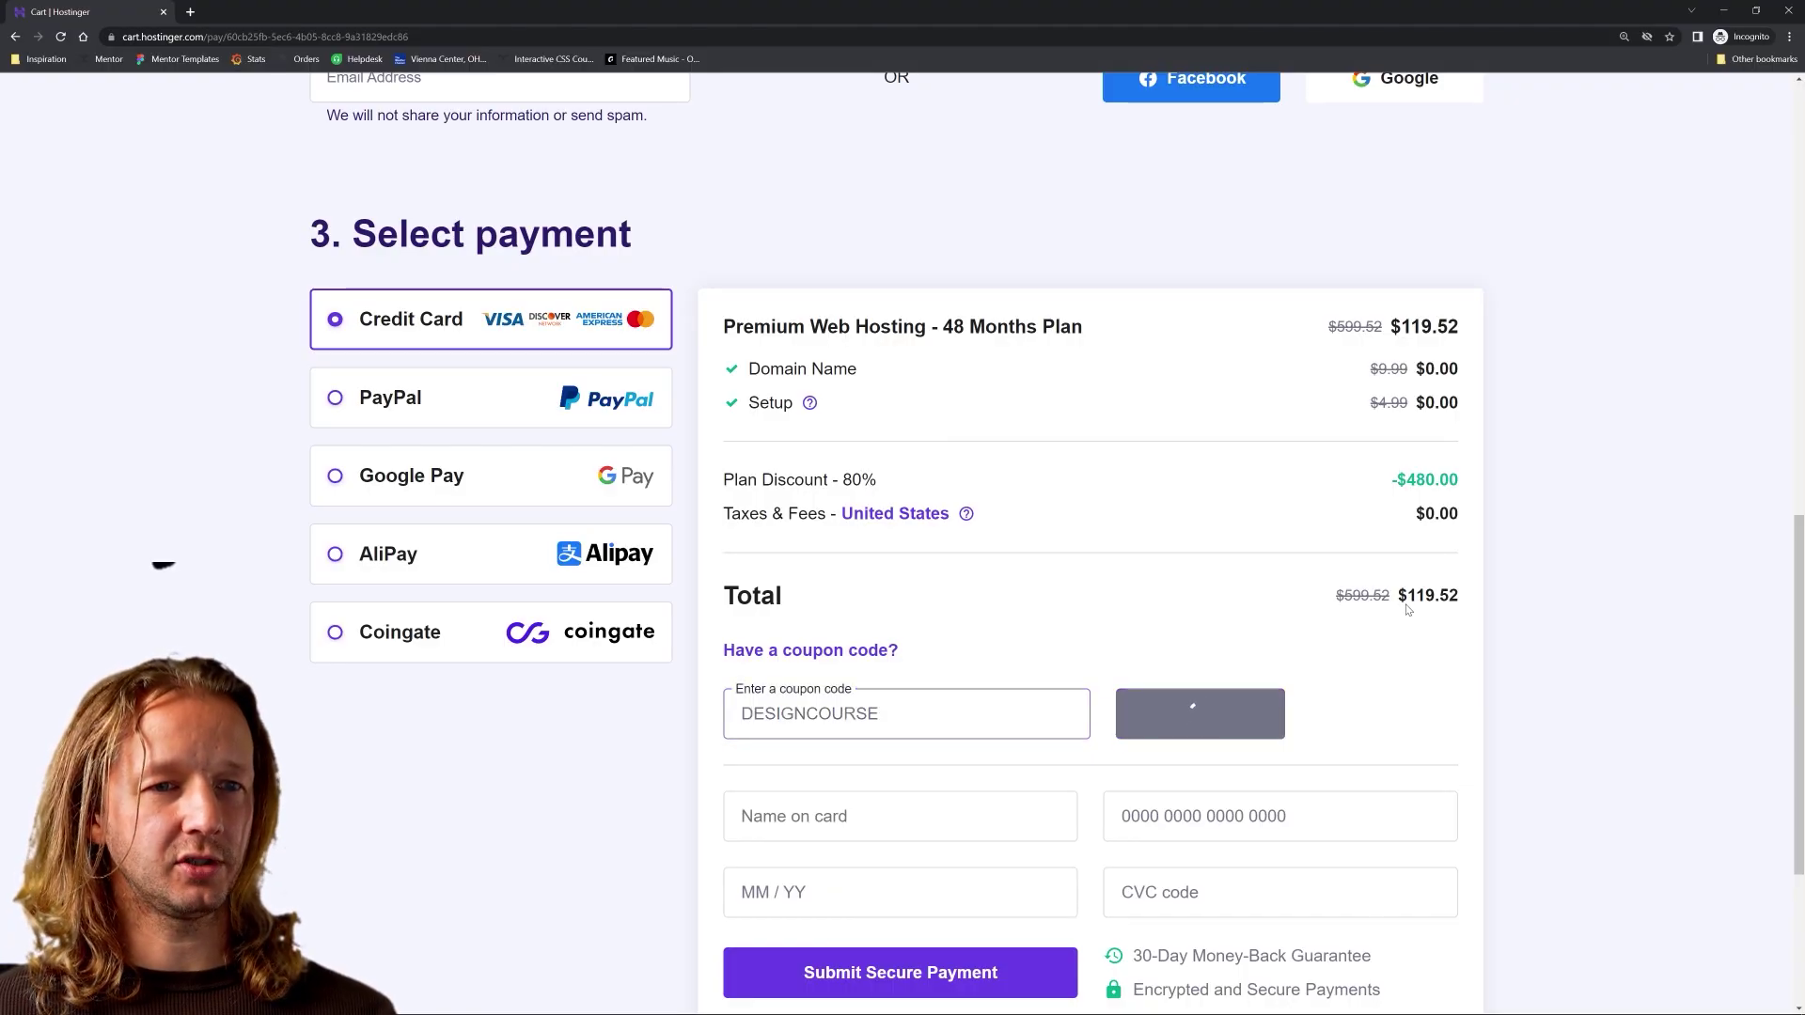
Step: Examine the discounted order total, the prices of the plan periods and the account and payment sections
{"action": "left_click_drag", "start_coordinate": [1399, 596], "coordinate": [1462, 605]}
{"action": "scroll", "coordinate": [1438, 625], "scroll_direction": "up", "scroll_amount": 8}
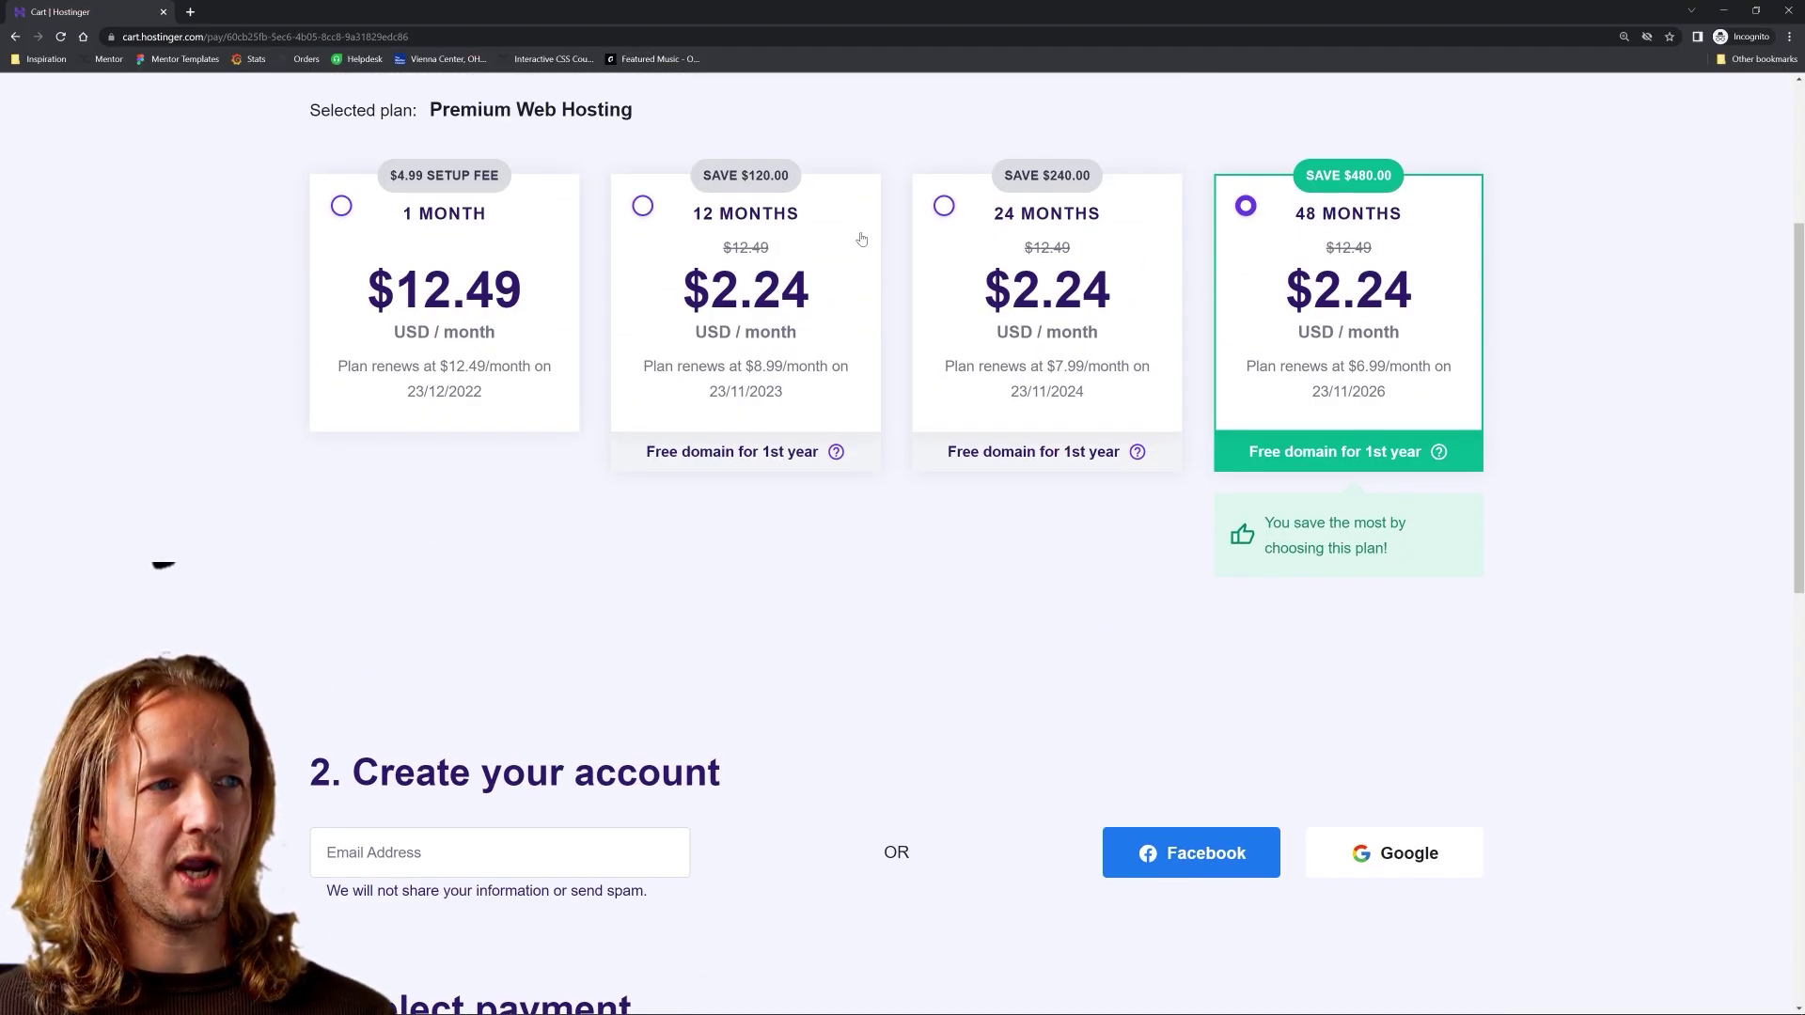
{"action": "scroll", "coordinate": [1081, 522], "scroll_direction": "down", "scroll_amount": 8}
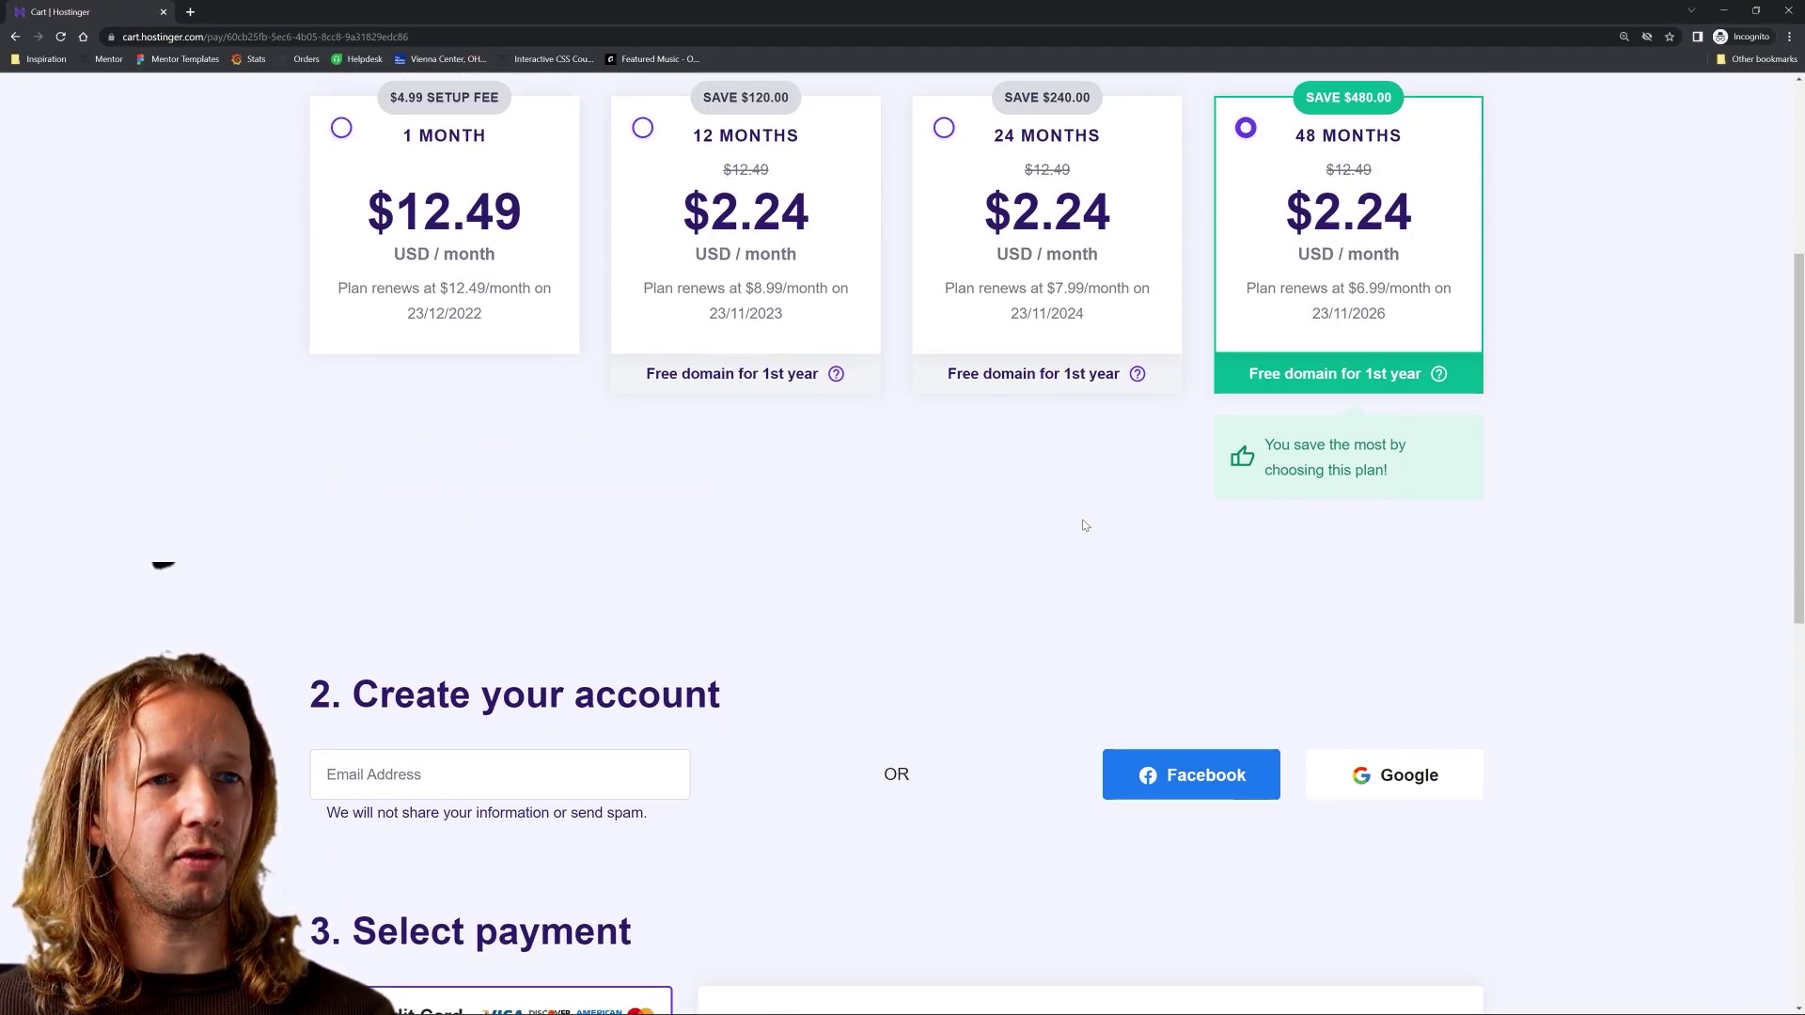
{"action": "scroll", "coordinate": [1086, 548], "scroll_direction": "down", "scroll_amount": 2}
{"action": "scroll", "coordinate": [1216, 590], "scroll_direction": "up", "scroll_amount": 7}
{"action": "scroll", "coordinate": [1216, 590], "scroll_direction": "down", "scroll_amount": 7}
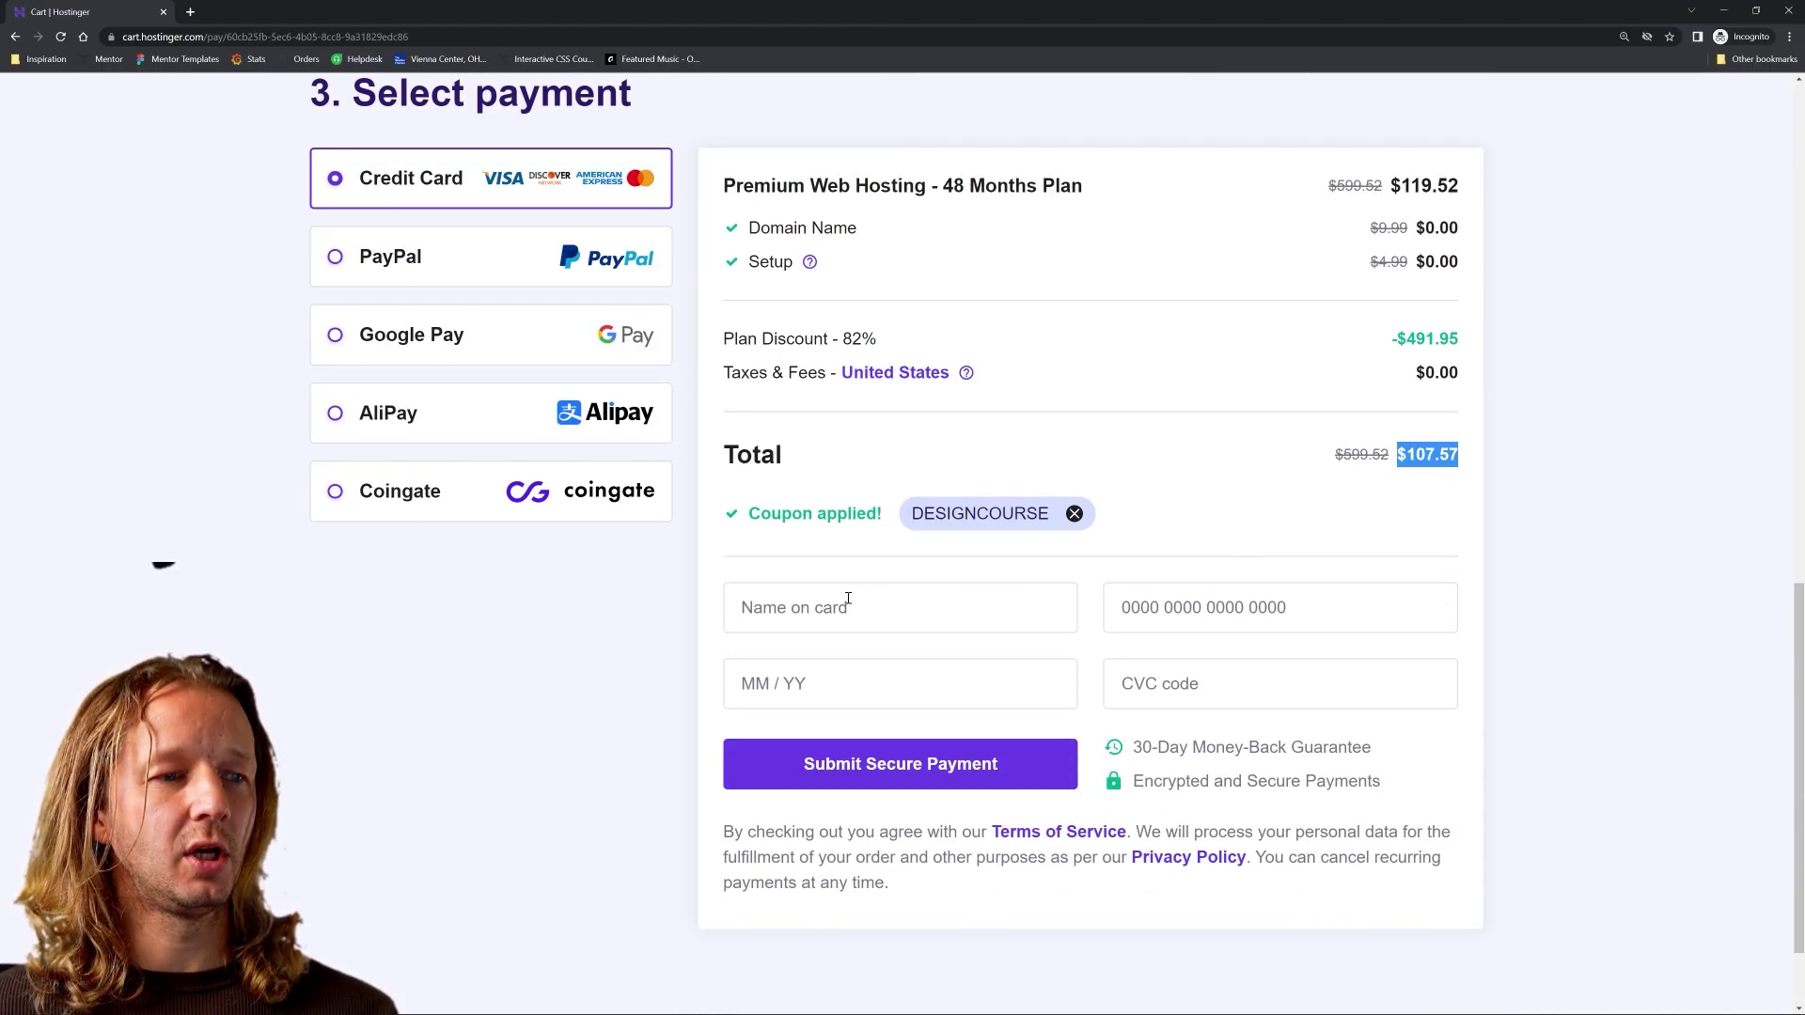
{"action": "scroll", "coordinate": [1002, 623], "scroll_direction": "up", "scroll_amount": 12}
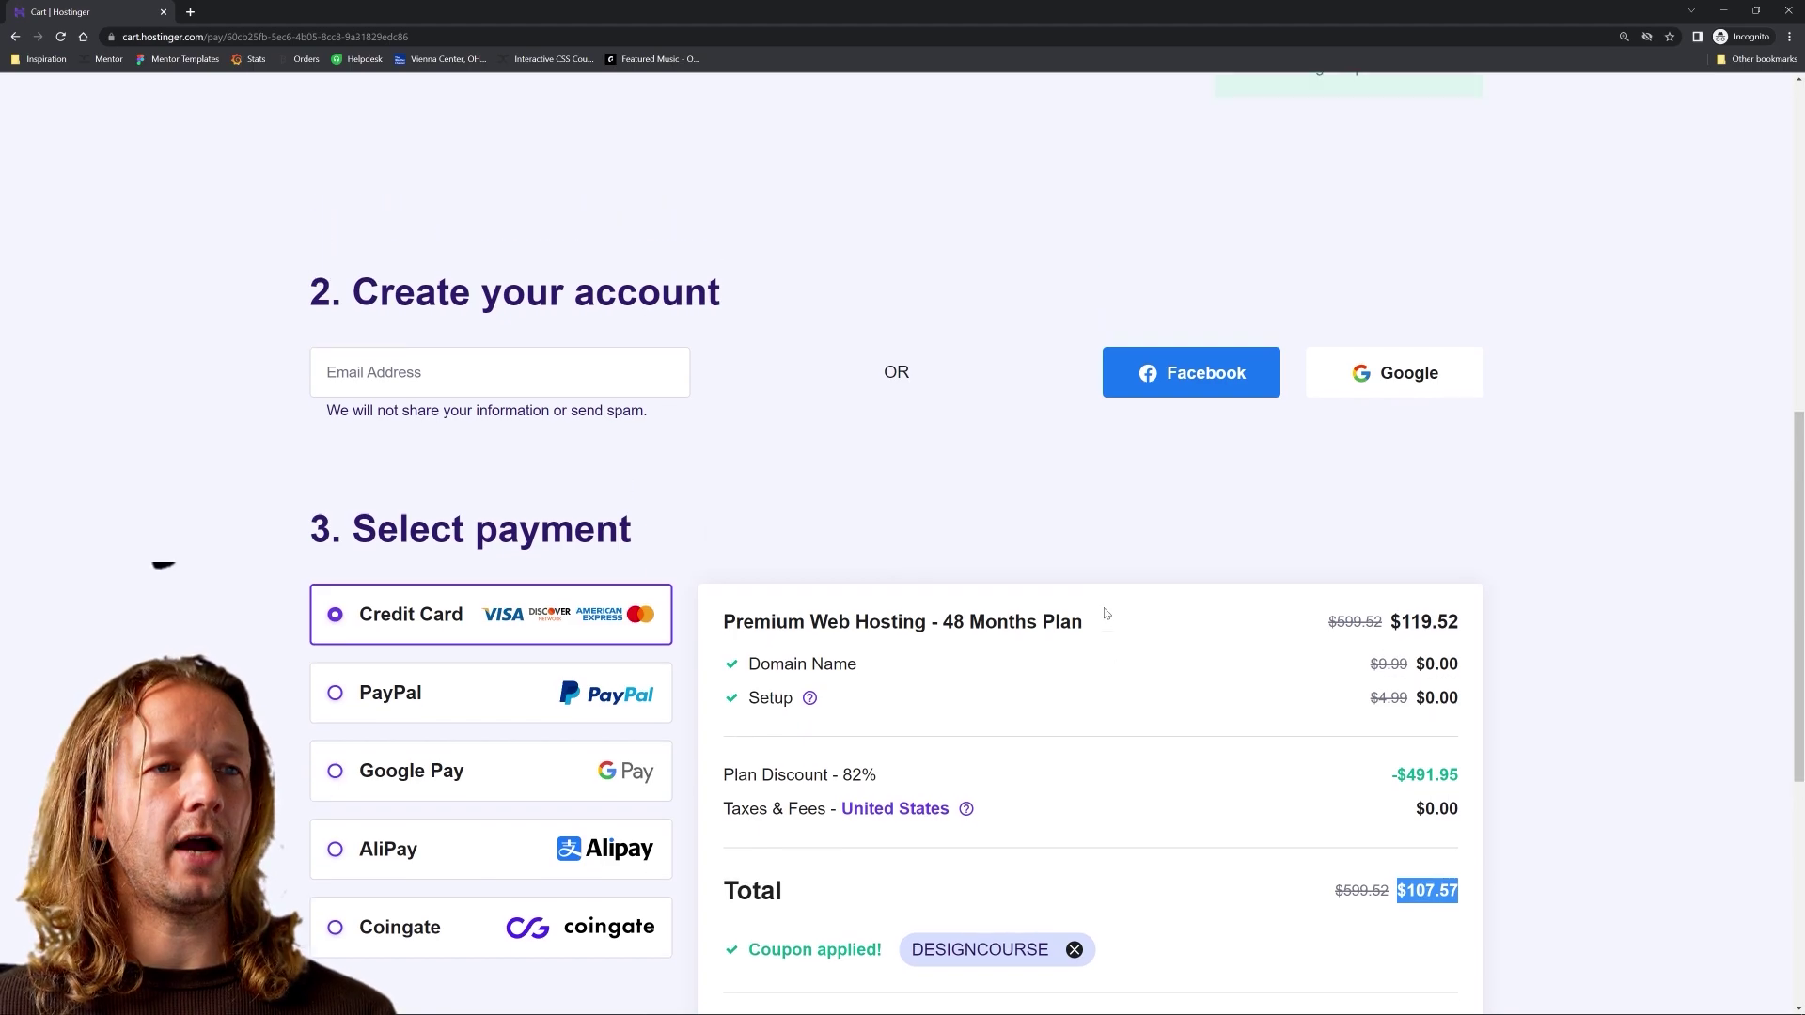
{"action": "scroll", "coordinate": [1042, 611], "scroll_direction": "up", "scroll_amount": 1}
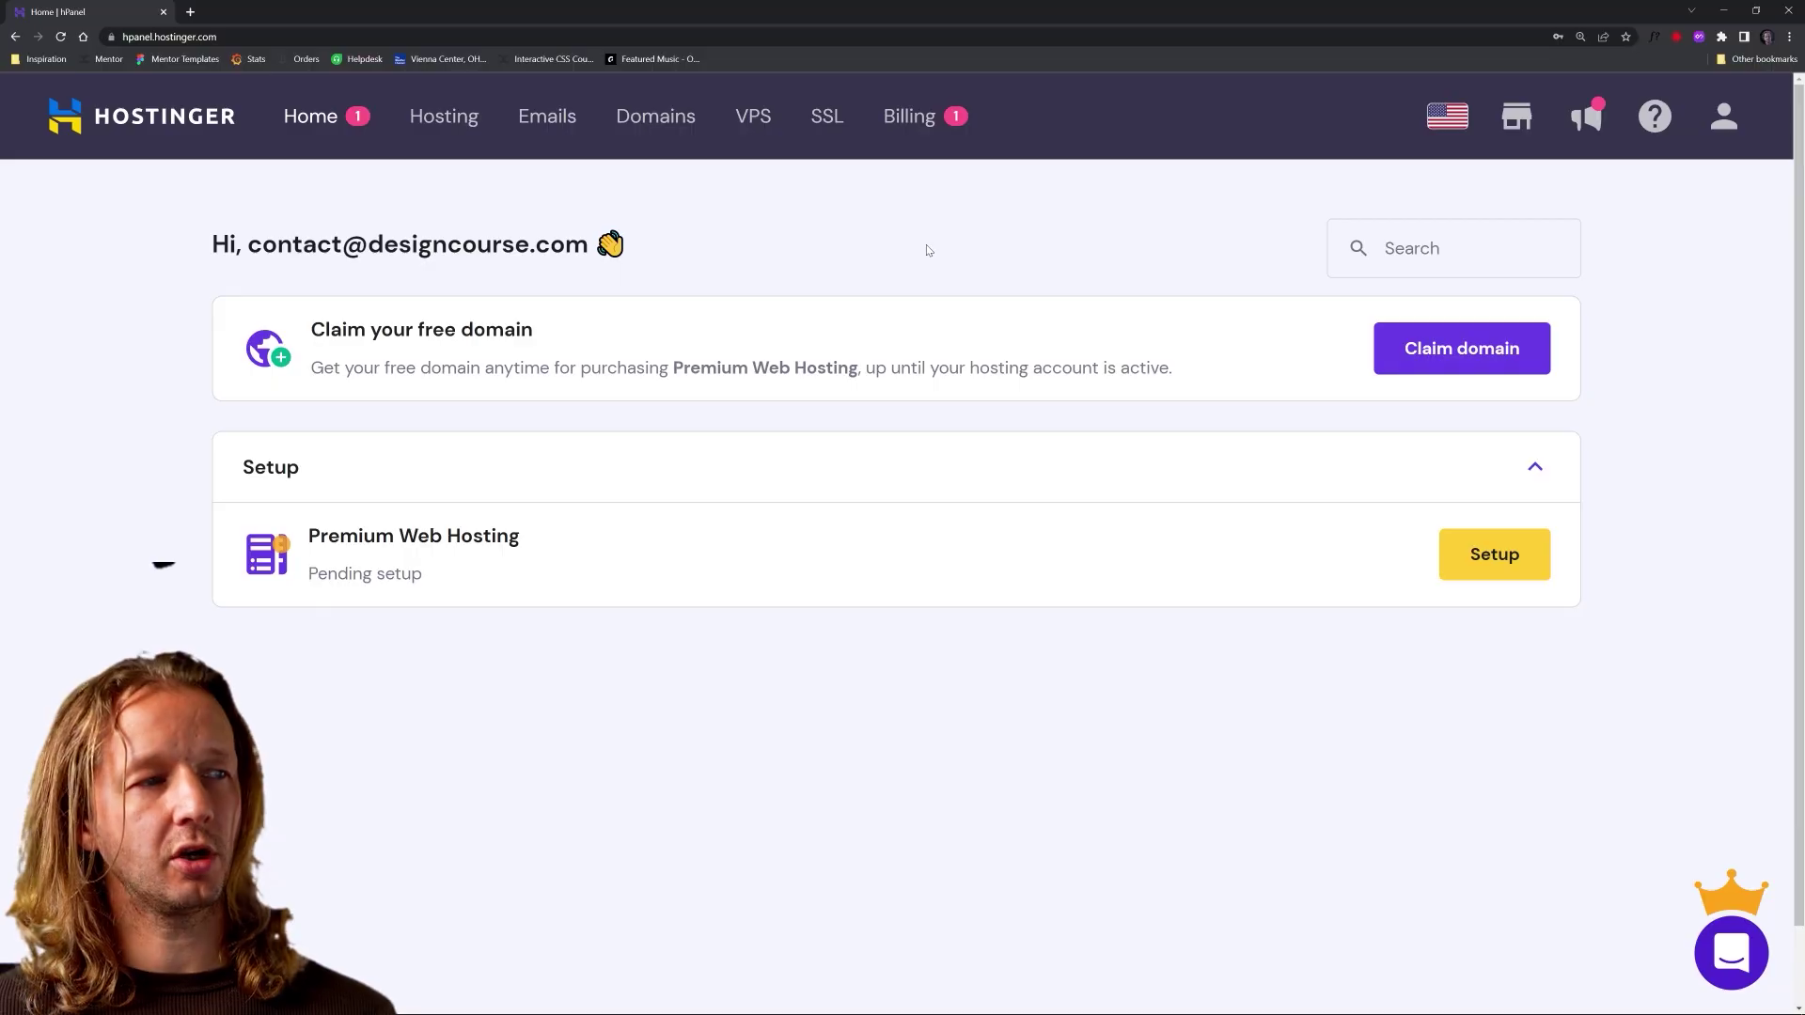
Step: Start claiming the free domain and check the availability of myawesomesite521 with the .com extension
{"action": "left_click", "coordinate": [1430, 373]}
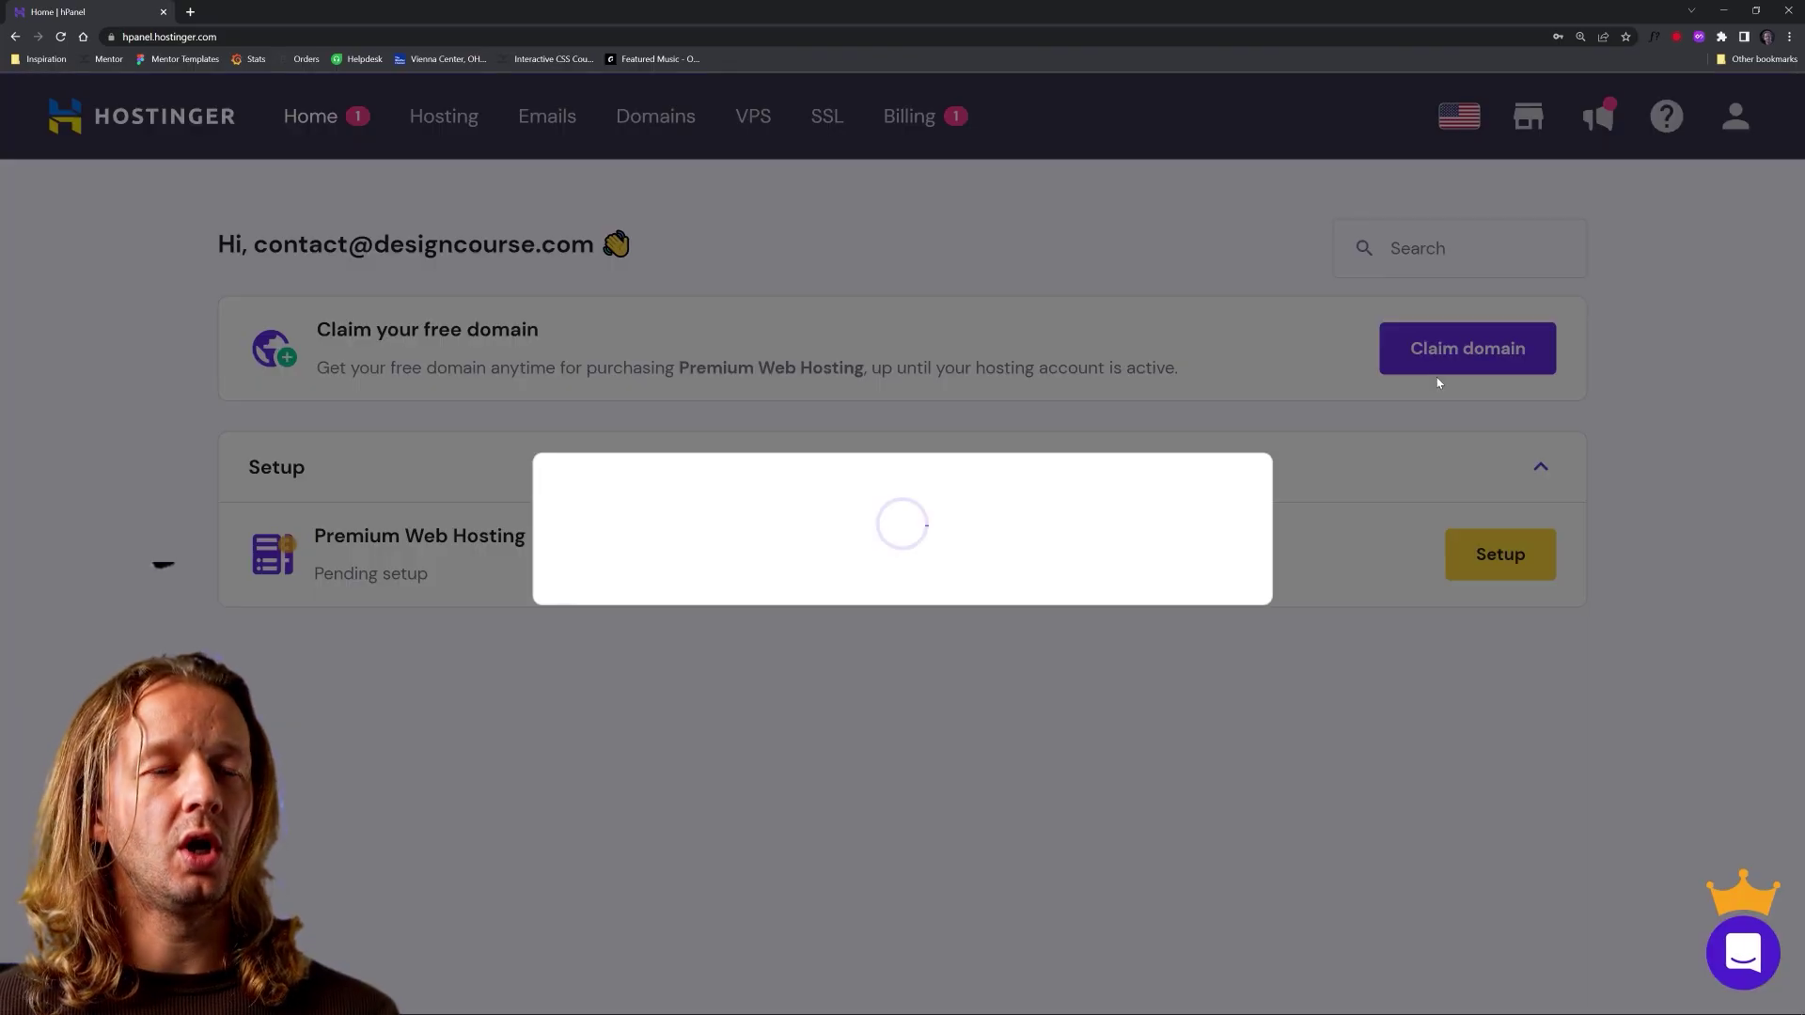
{"action": "left_click", "coordinate": [860, 527]}
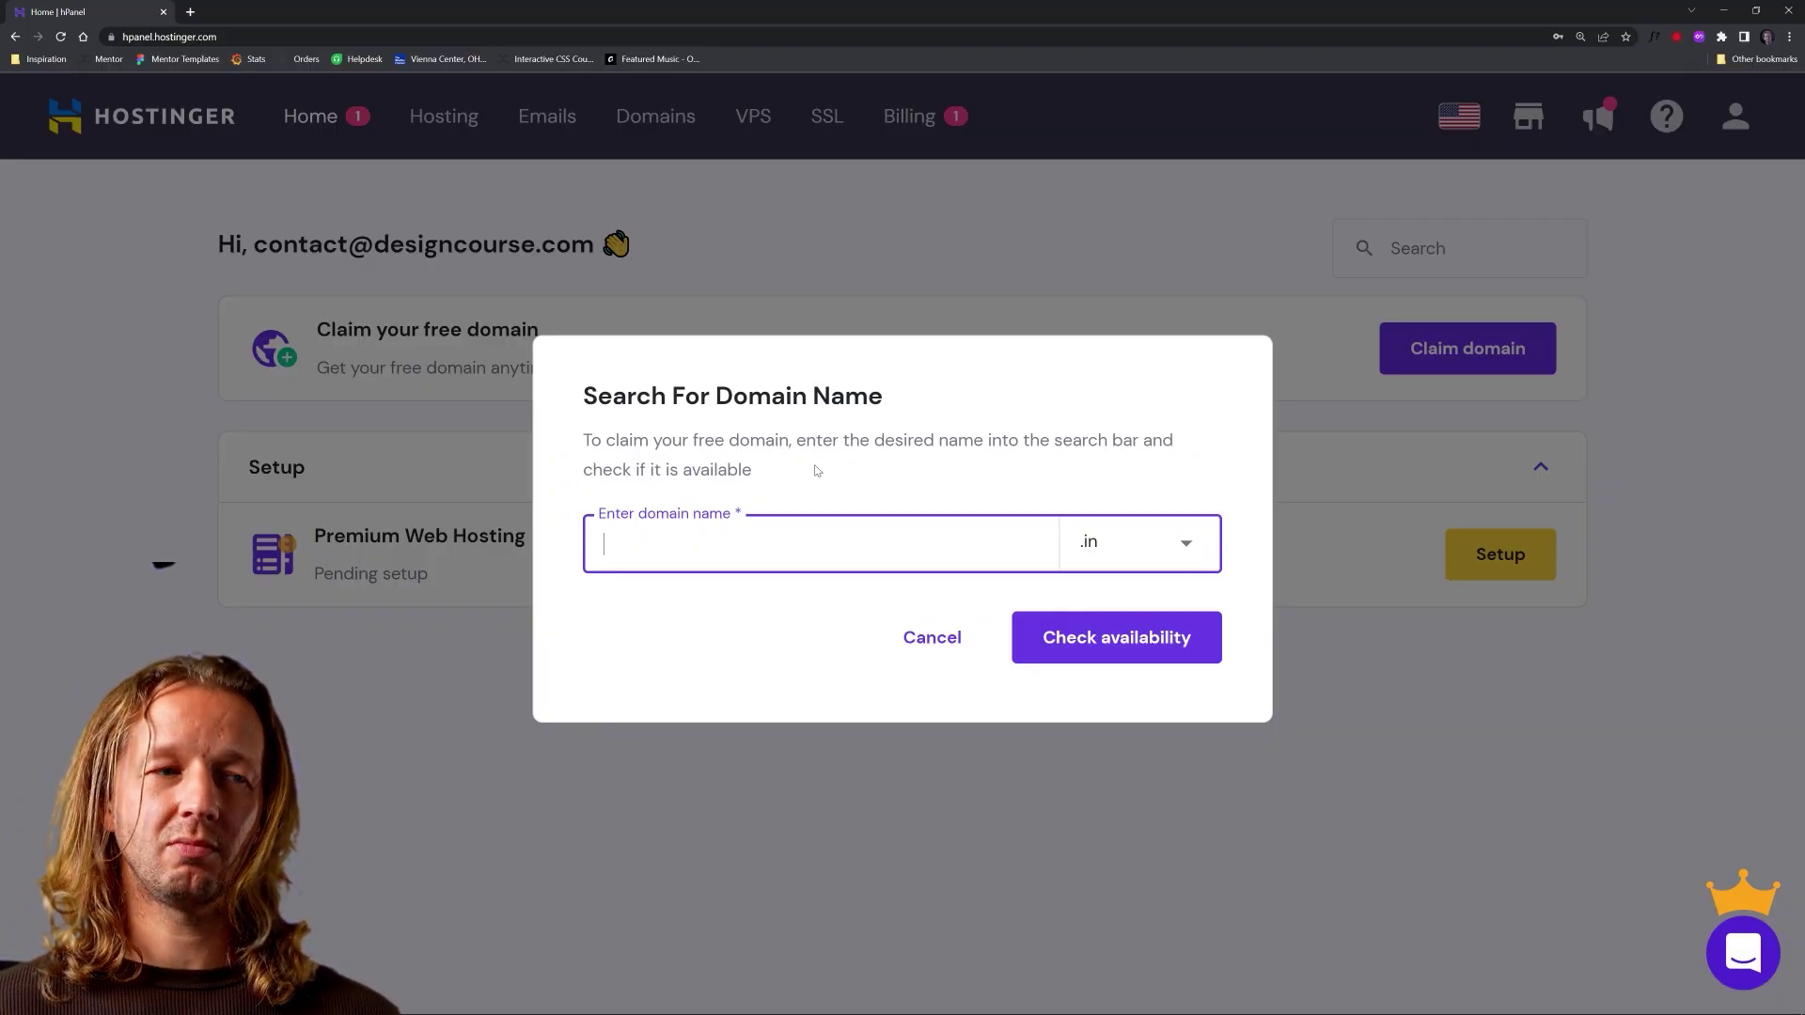
{"action": "type", "text": "myawe"}
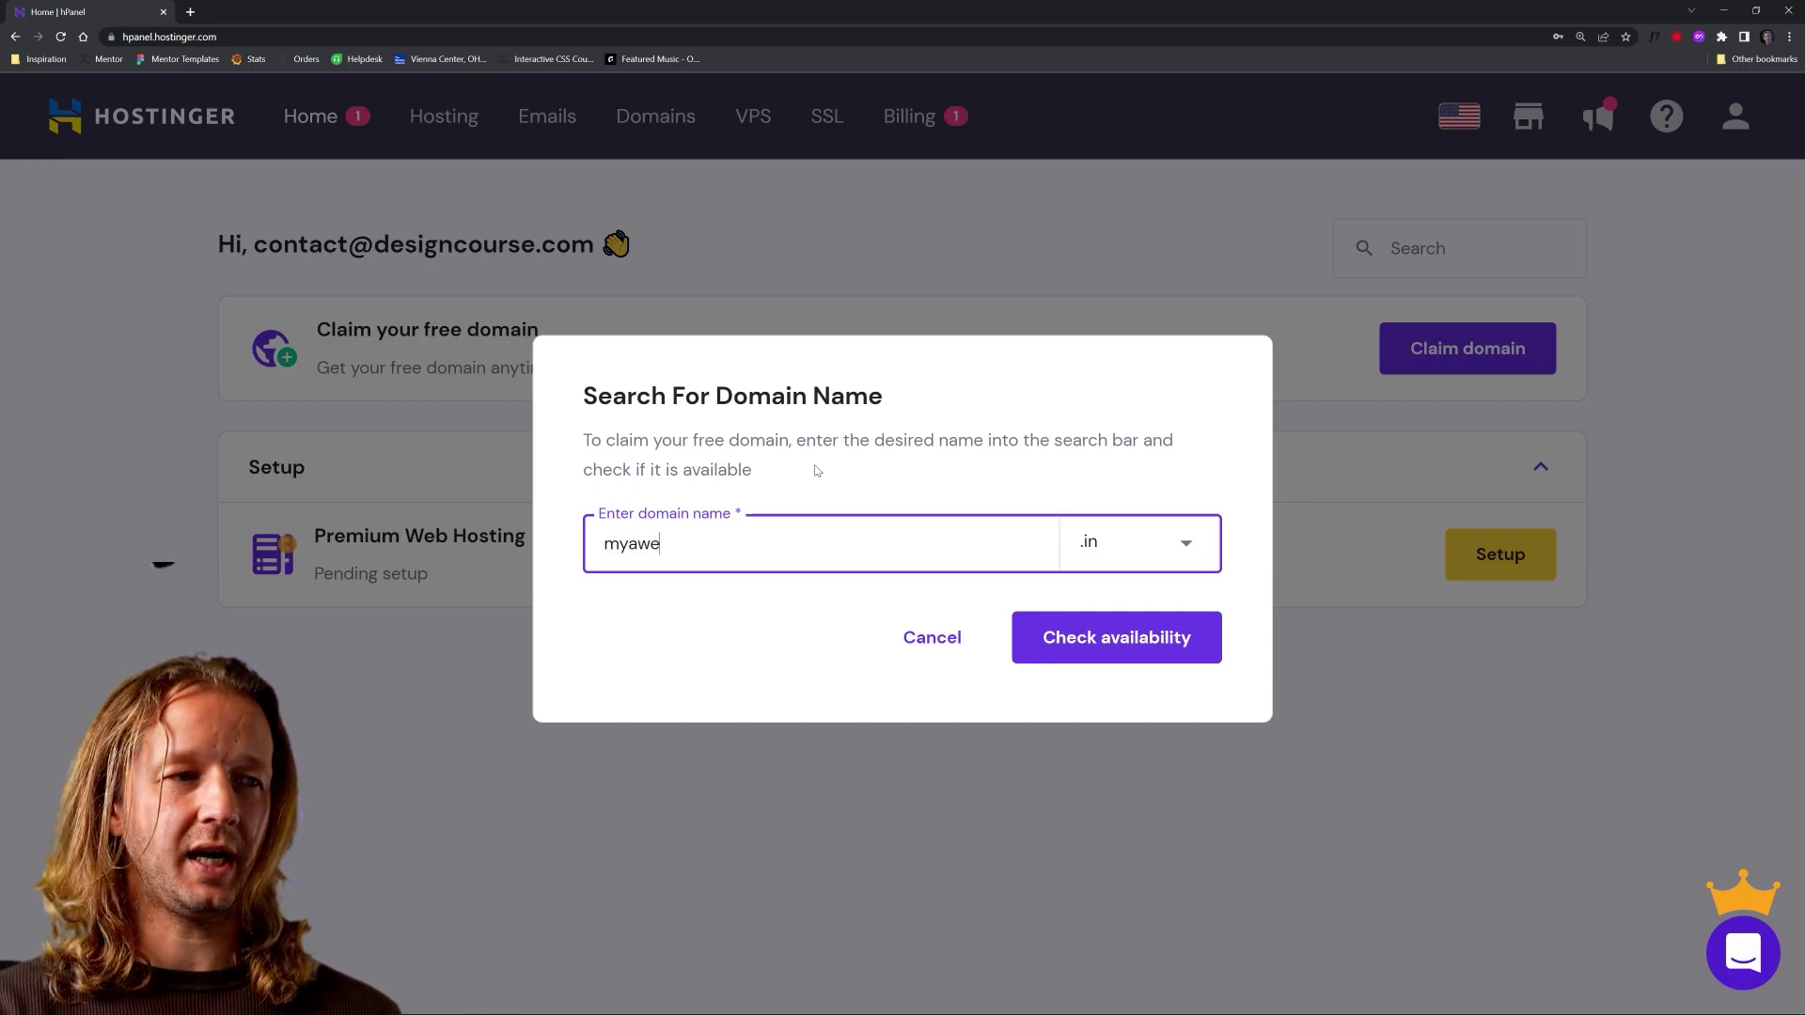
{"action": "type", "text": "somesite521.com"}
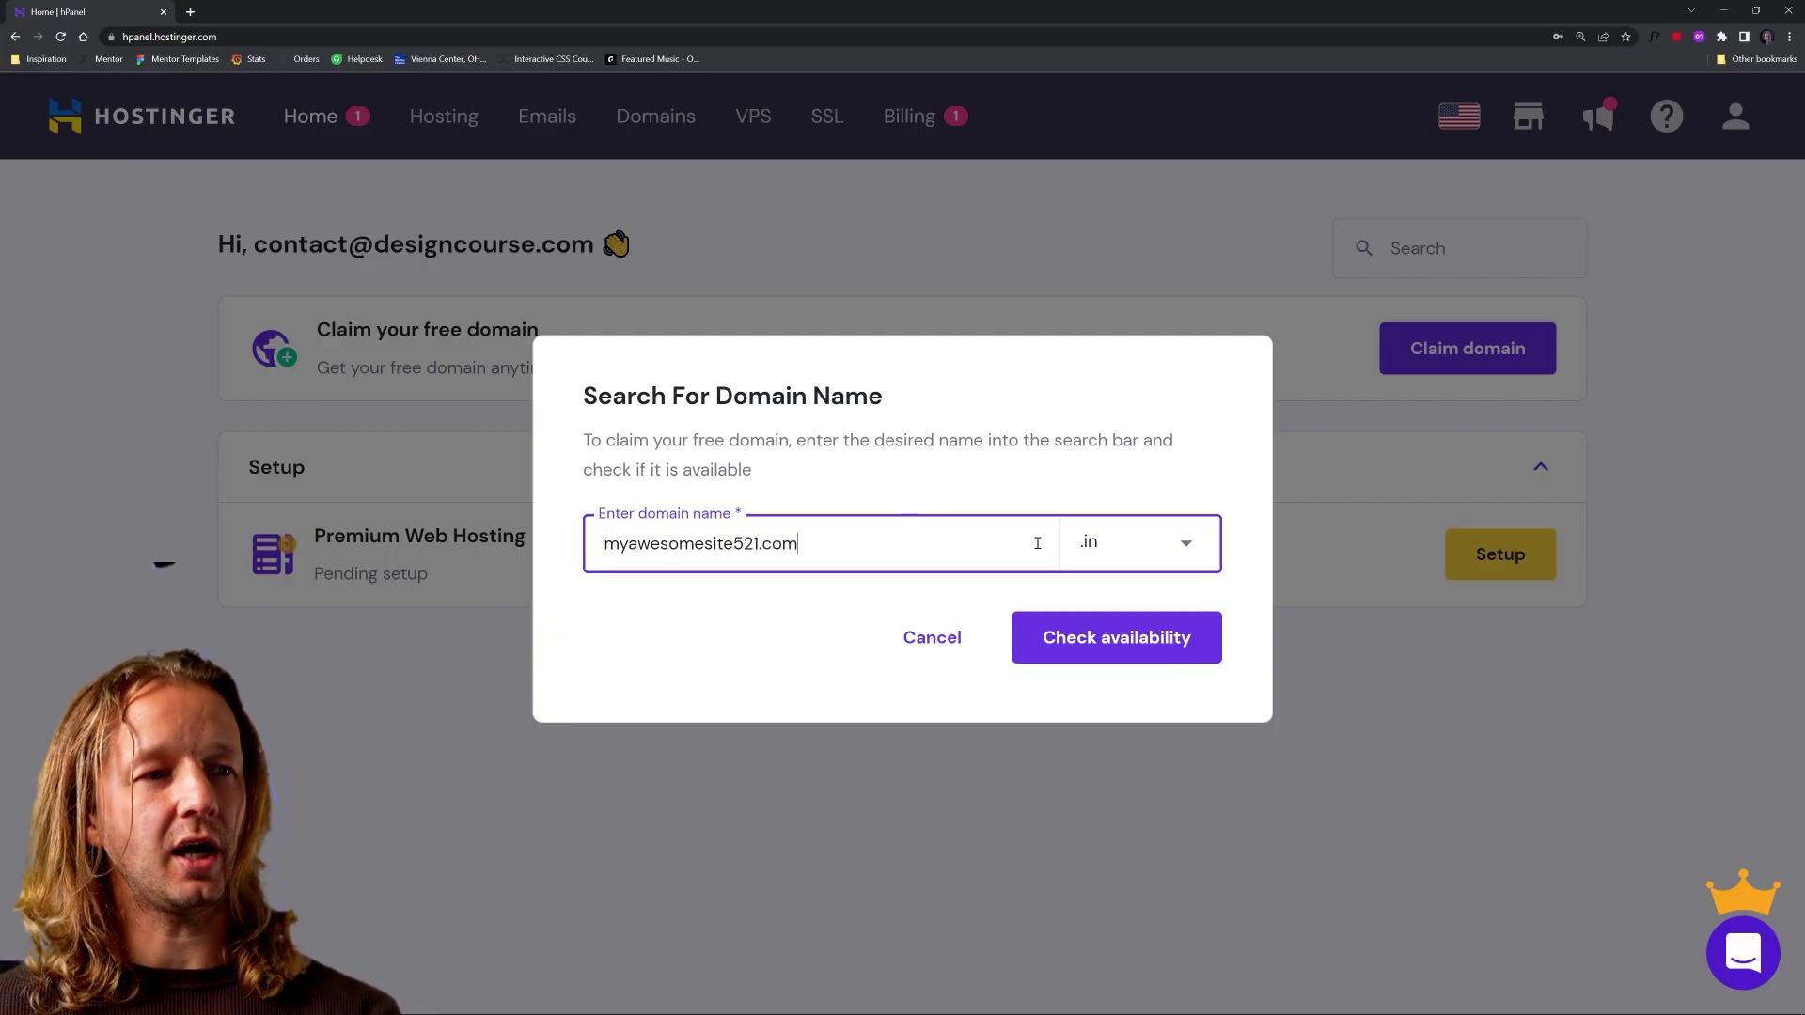
{"action": "key", "text": "BackSpace"}
{"action": "key", "text": "BackSpace"}
{"action": "key", "text": "BackSpace"}
{"action": "key", "text": "BackSpace"}
{"action": "left_click", "coordinate": [1126, 553]}
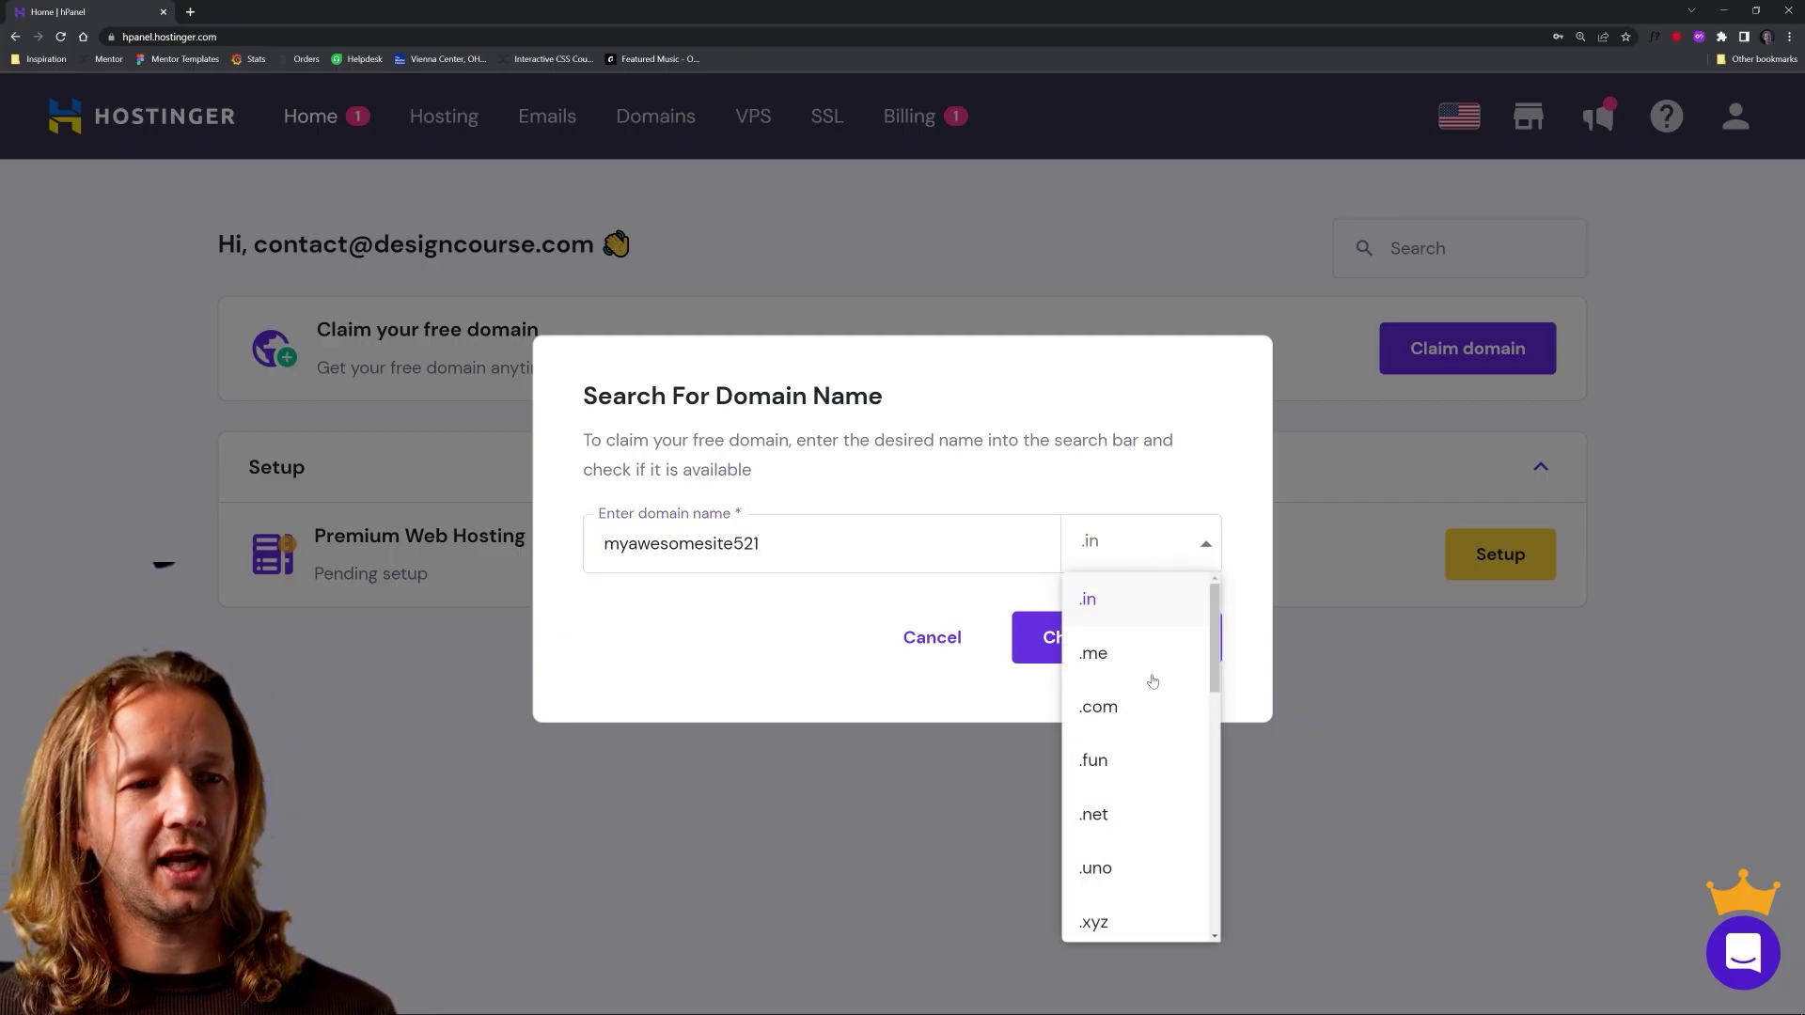
{"action": "left_click", "coordinate": [1118, 707]}
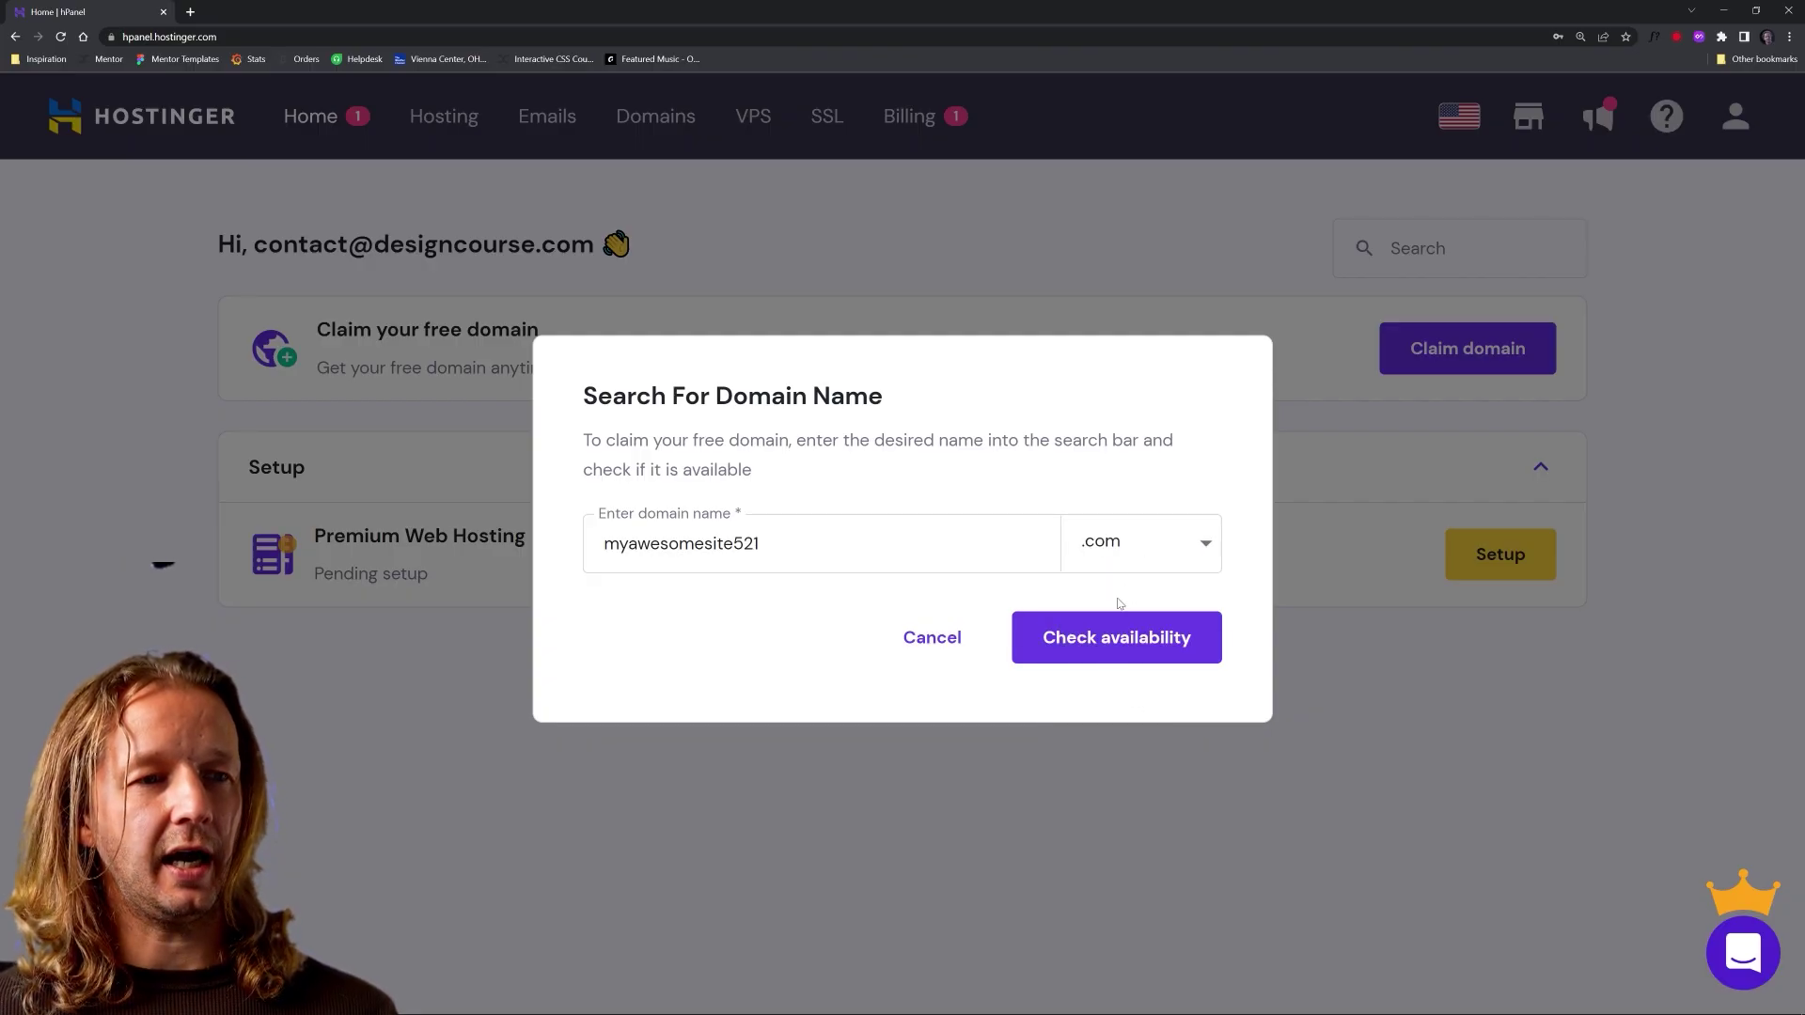
{"action": "left_click", "coordinate": [1122, 643]}
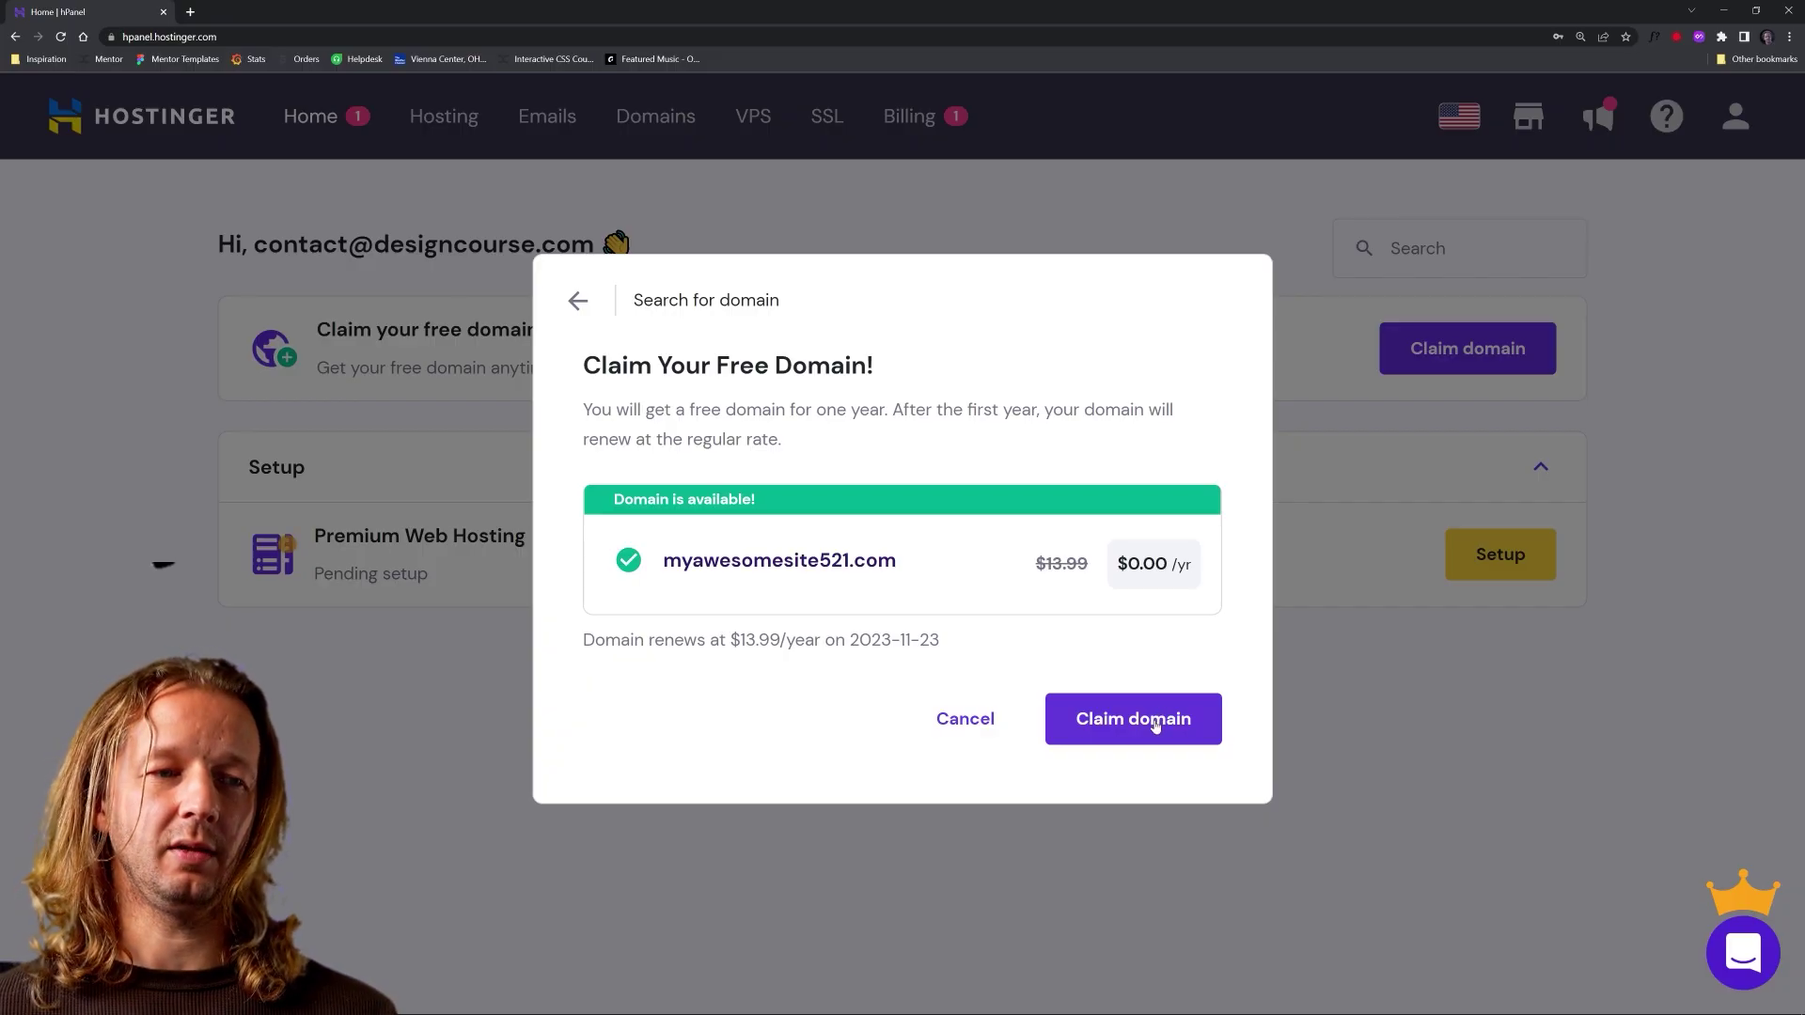
Step: Claim the domain myawesomesite521.com and set its primary registration details to United States of America and Personal
{"action": "left_click", "coordinate": [1156, 726]}
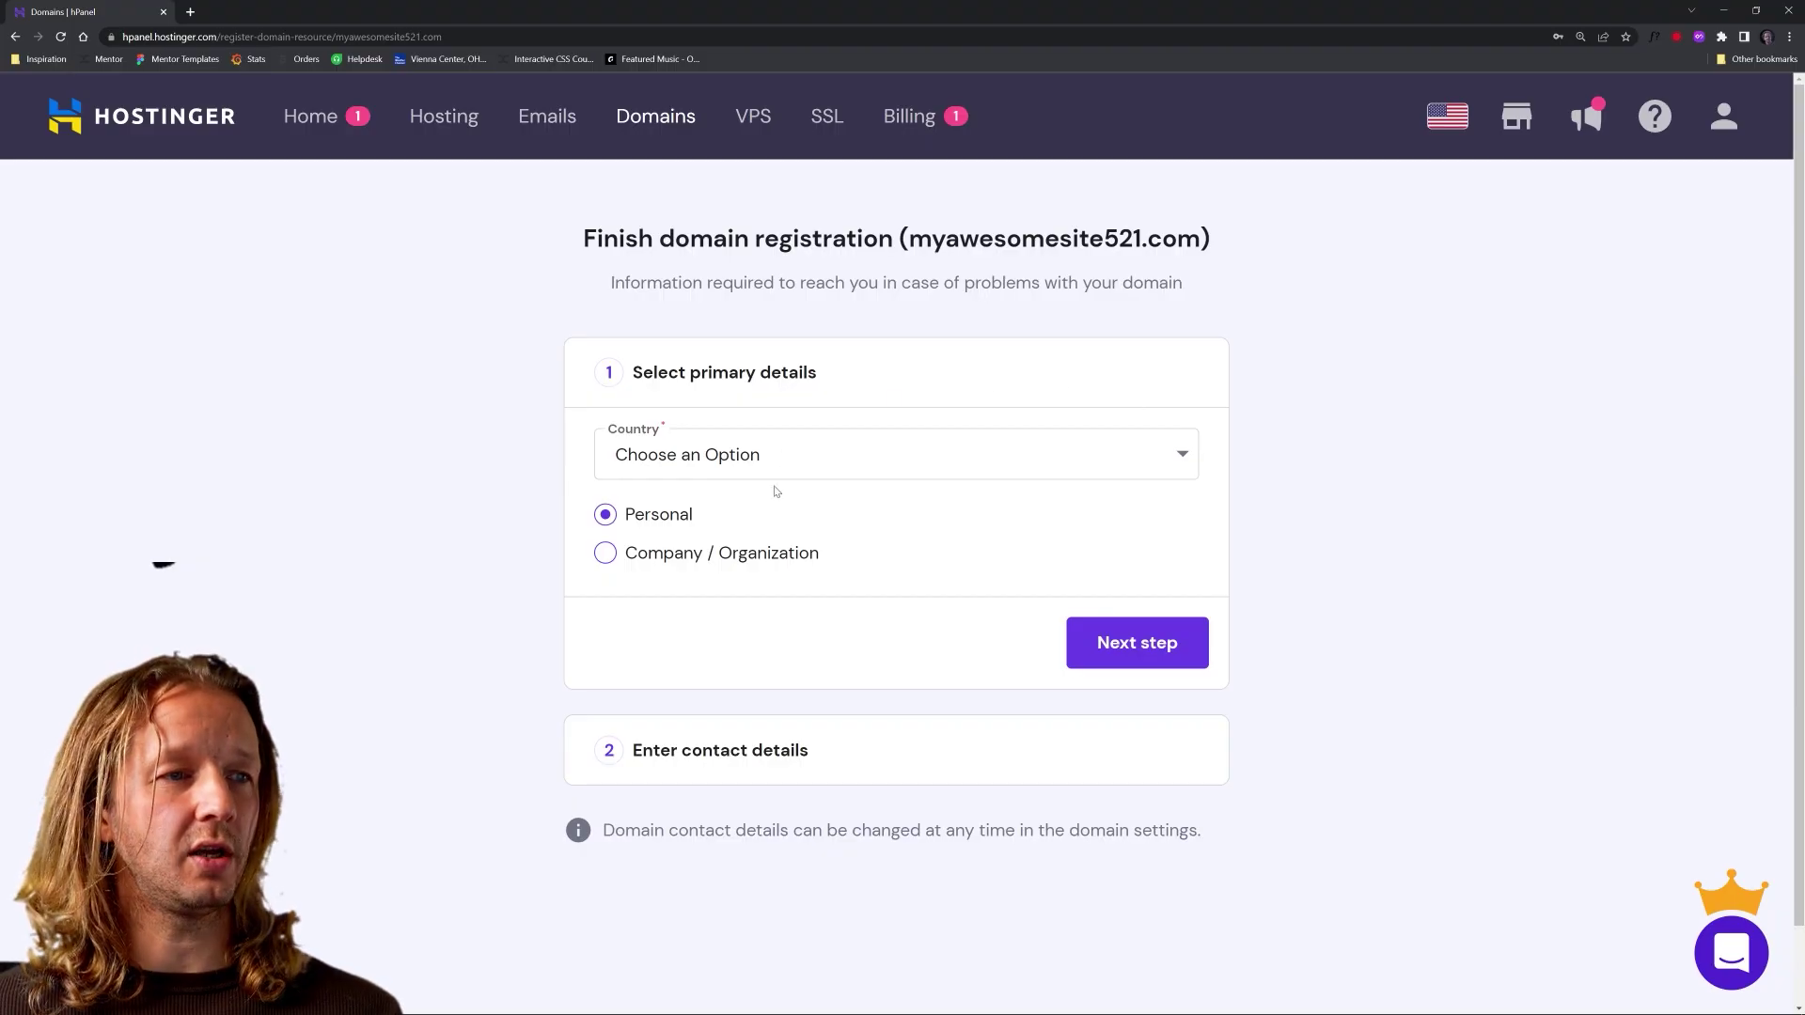
{"action": "left_click", "coordinate": [743, 462]}
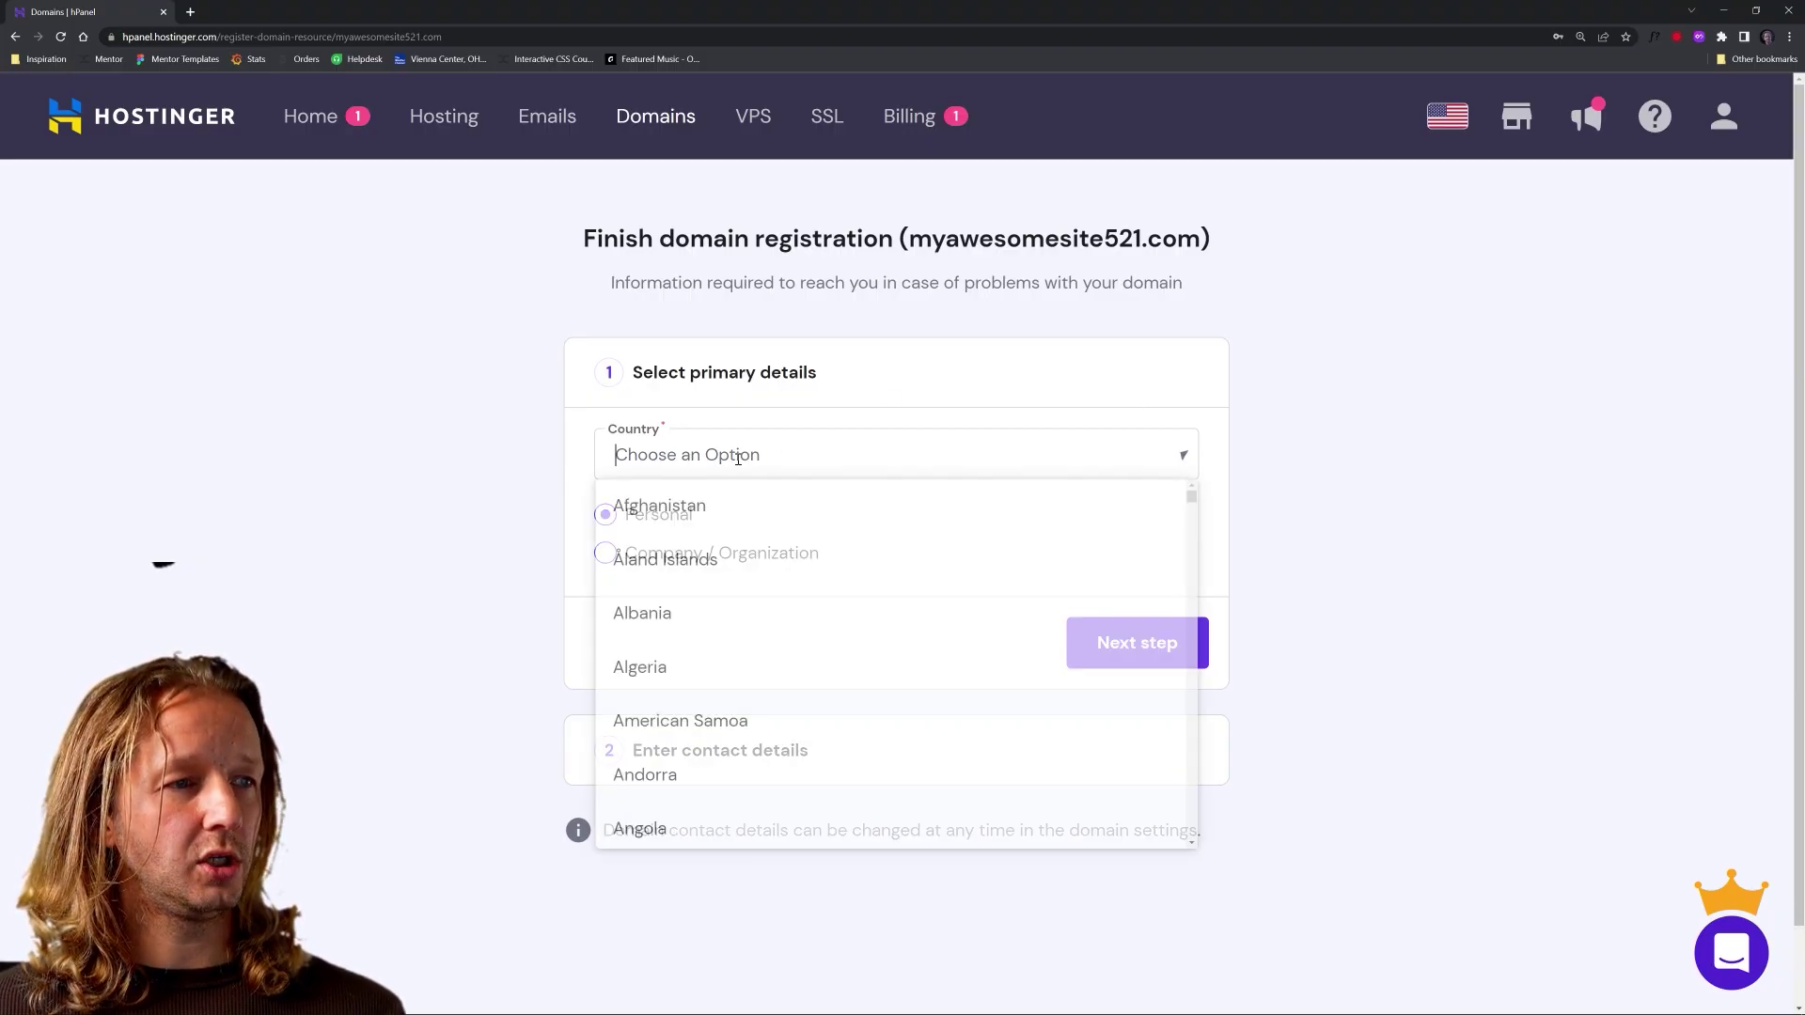
{"action": "type", "text": "united"}
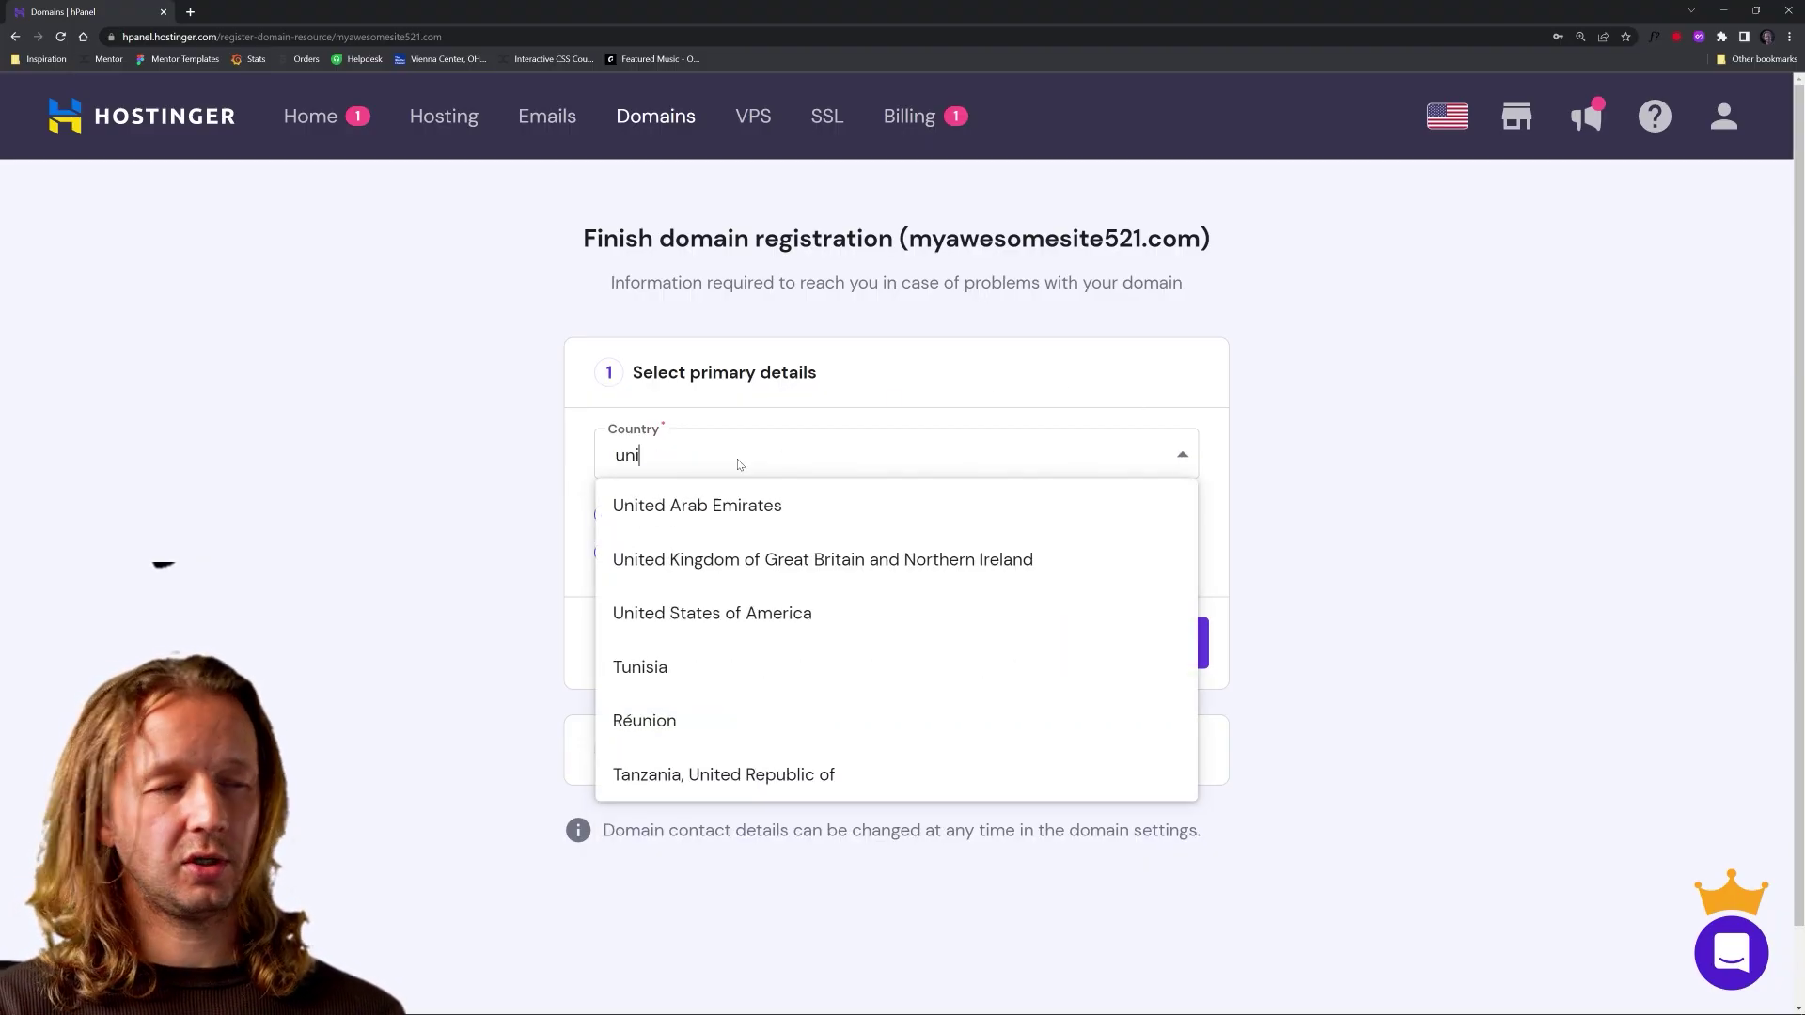
{"action": "left_click", "coordinate": [780, 613]}
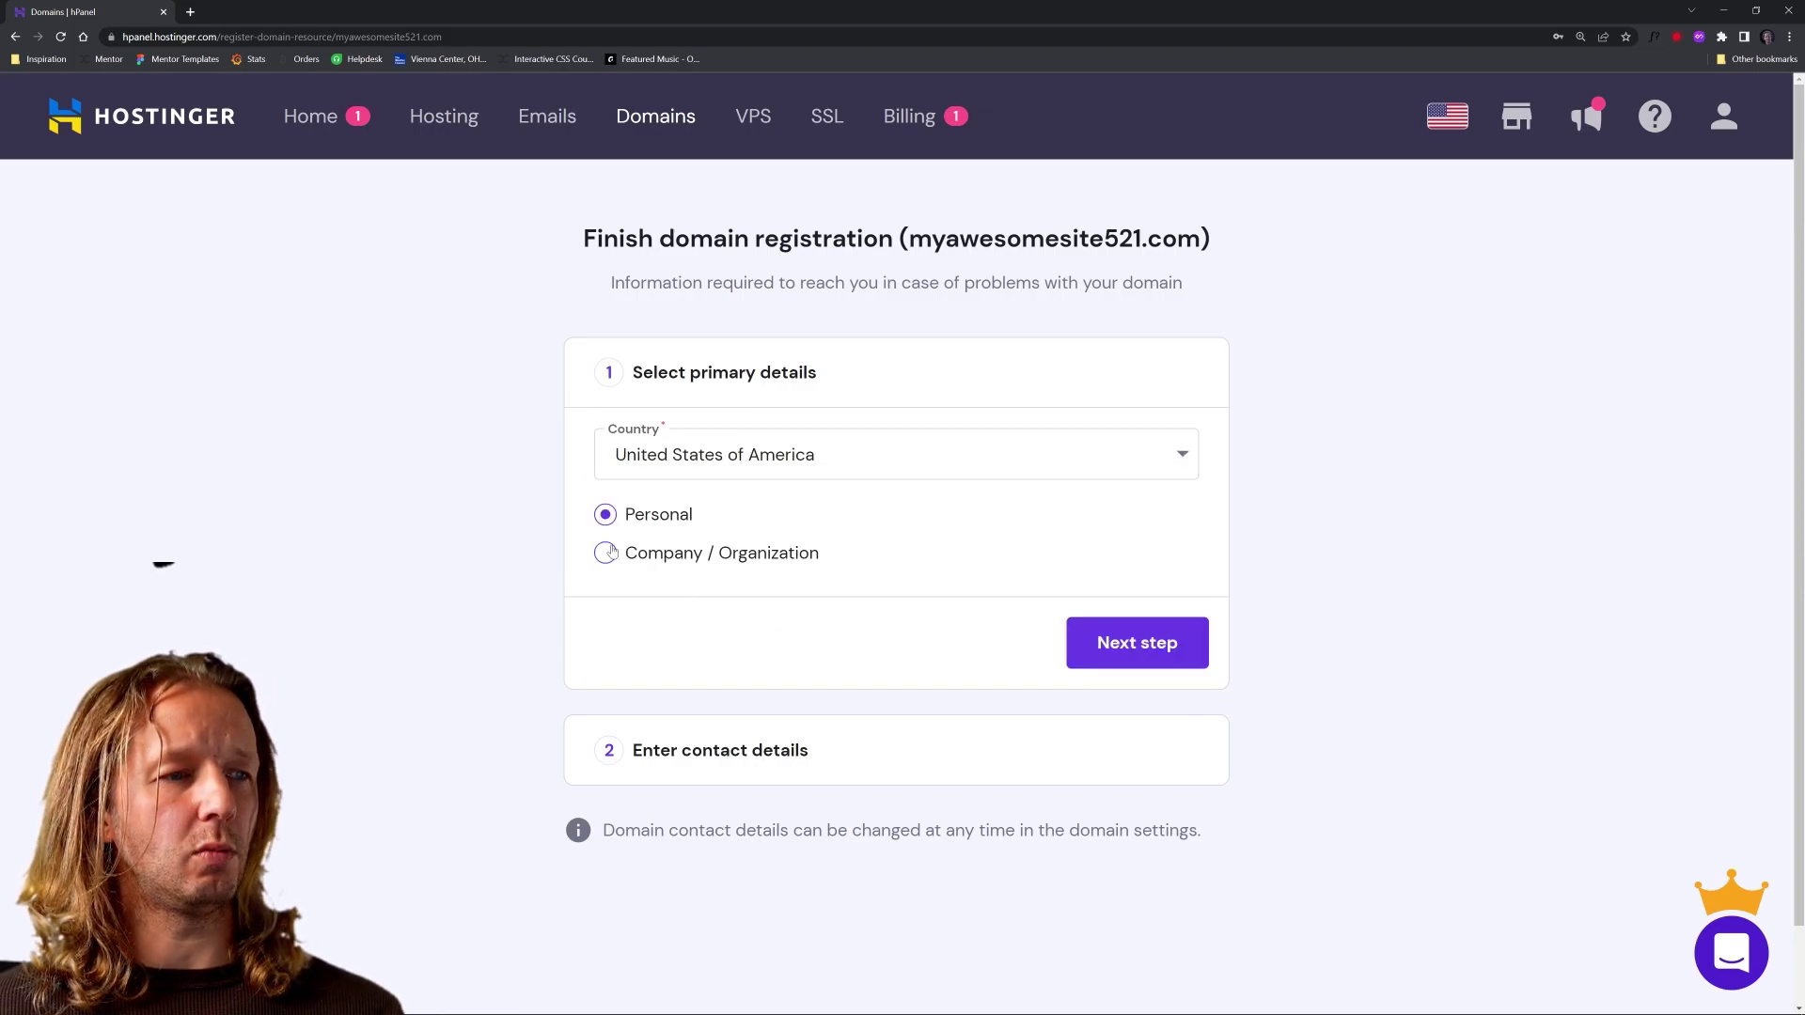
{"action": "left_click", "coordinate": [1137, 649]}
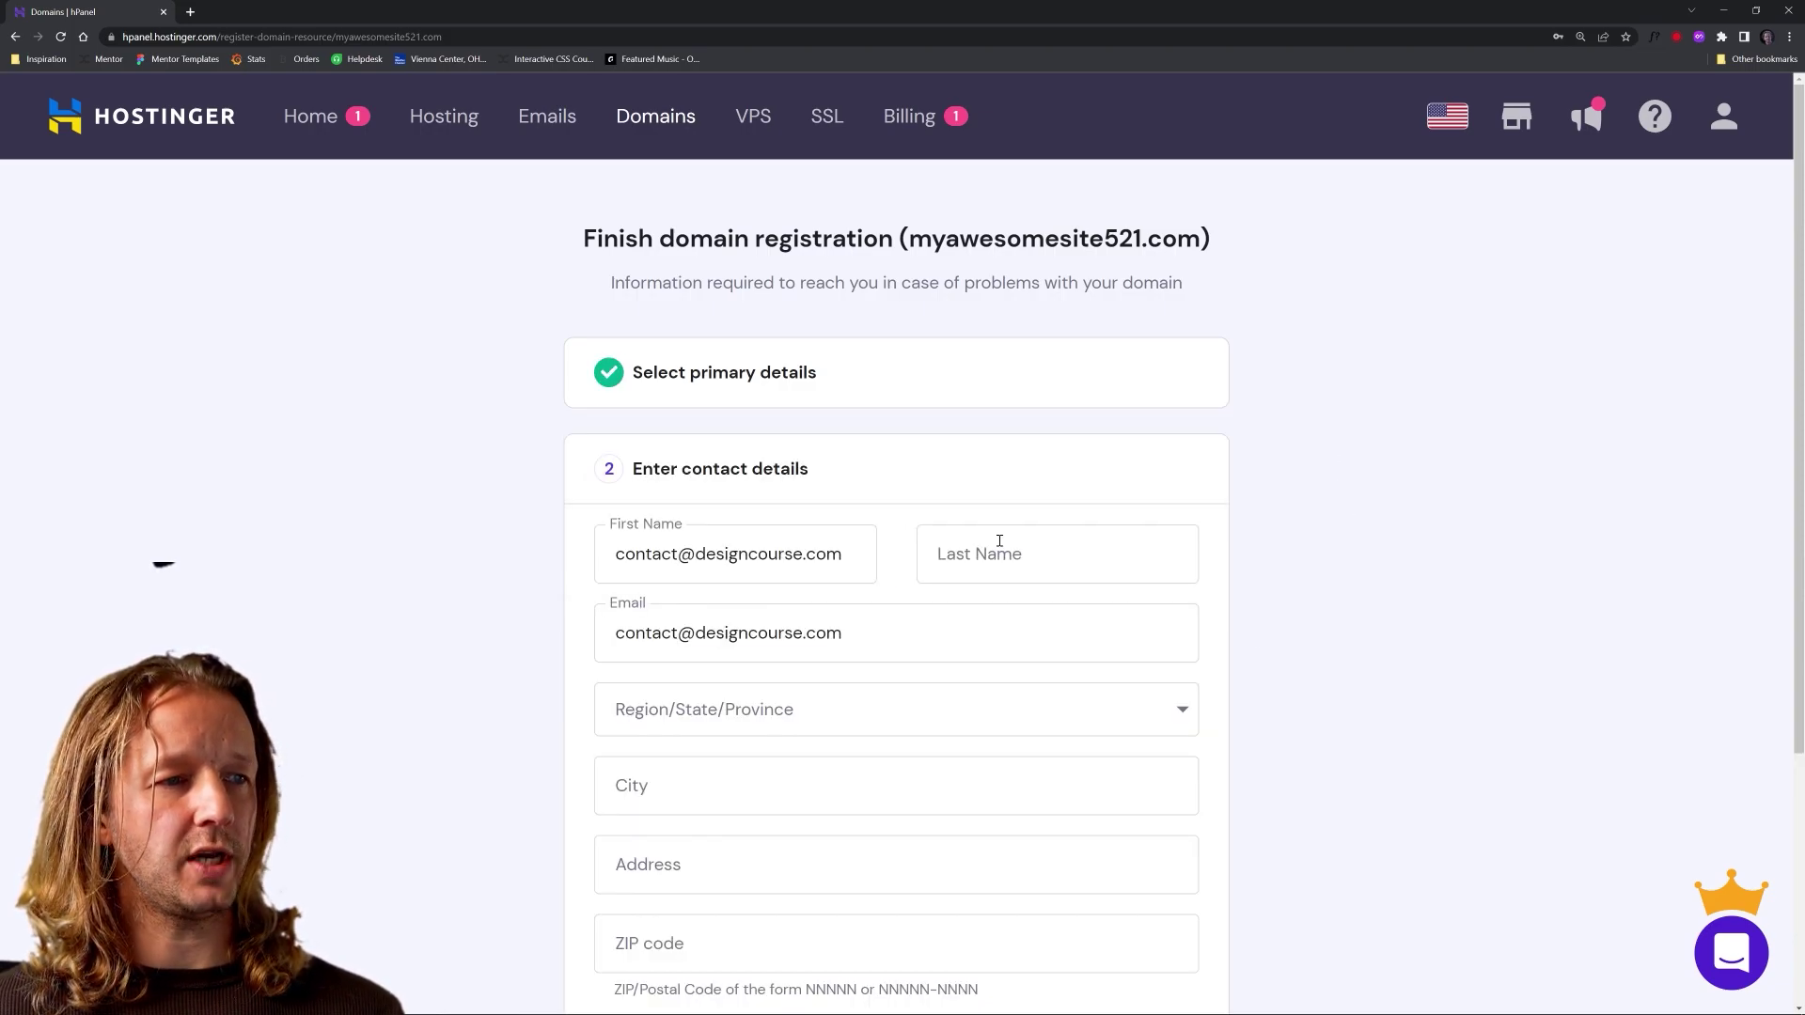
Step: Fill in the domain's contact details, finish the registration and continue to the domain overview
{"action": "scroll", "coordinate": [999, 540], "scroll_direction": "down", "scroll_amount": 3}
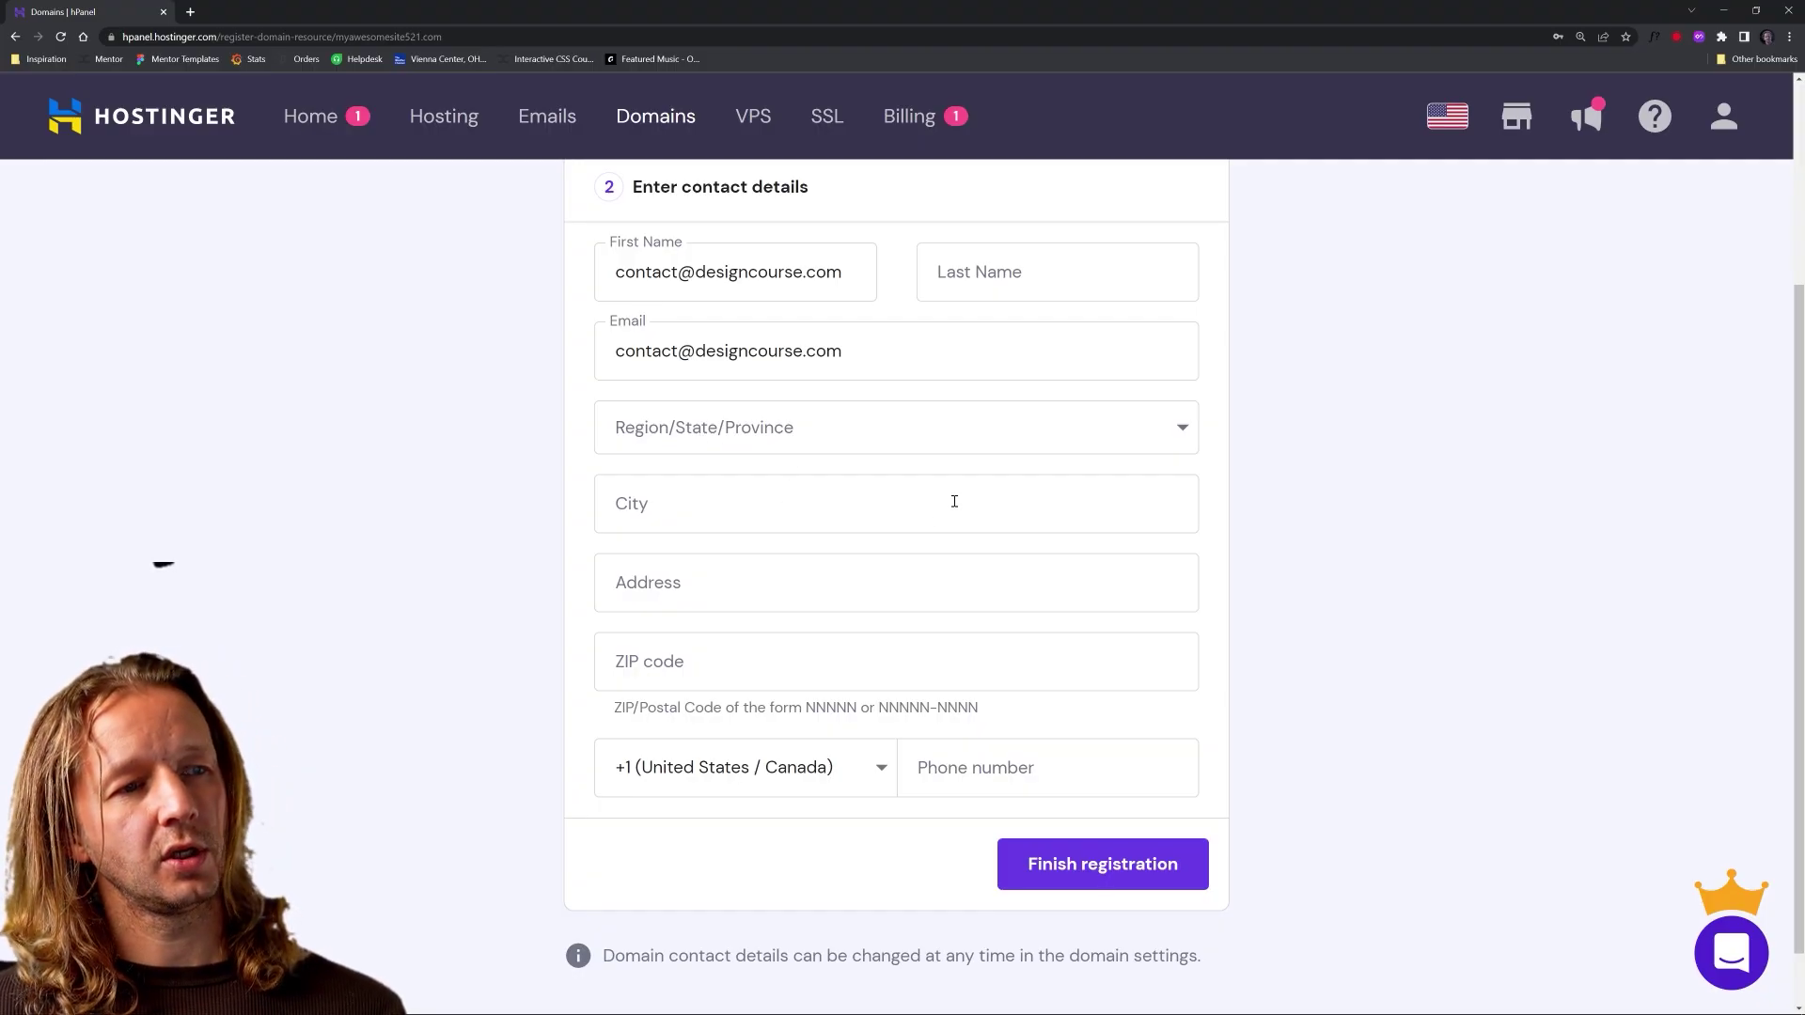
{"action": "scroll", "coordinate": [1025, 611], "scroll_direction": "up", "scroll_amount": 1}
{"action": "scroll", "coordinate": [1025, 611], "scroll_direction": "down", "scroll_amount": 2}
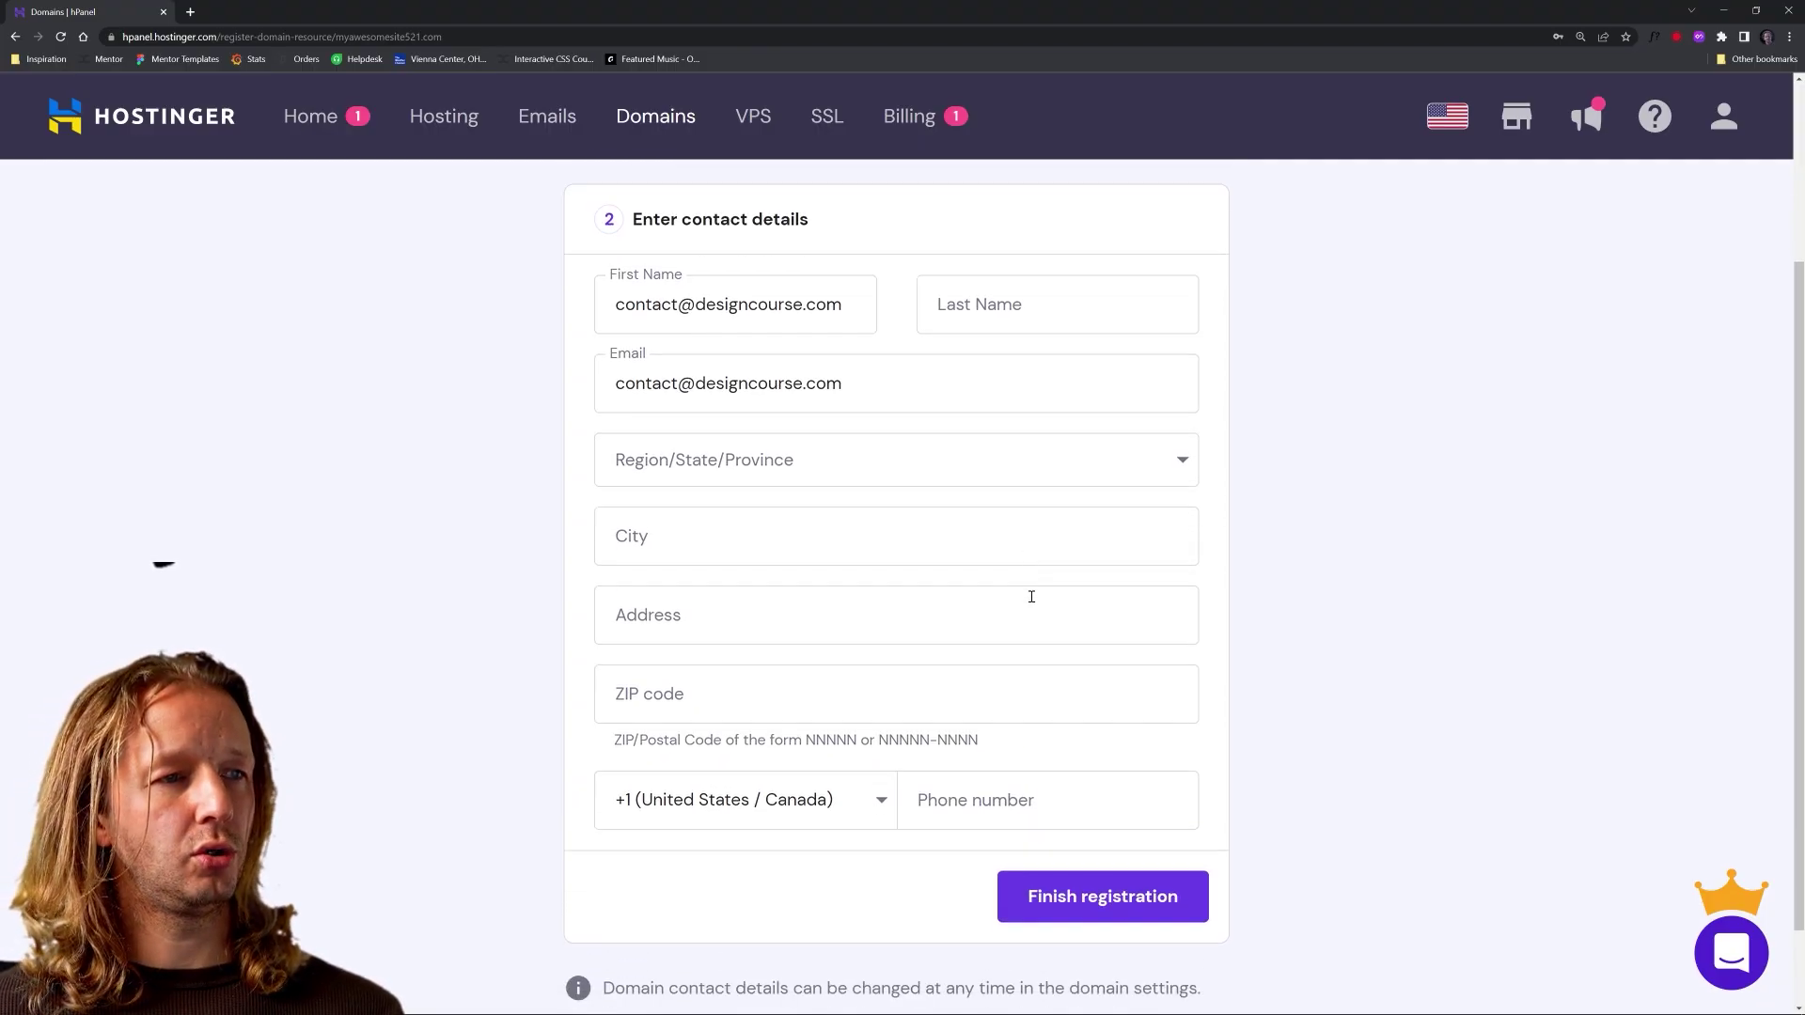
{"action": "left_click", "coordinate": [1102, 795]}
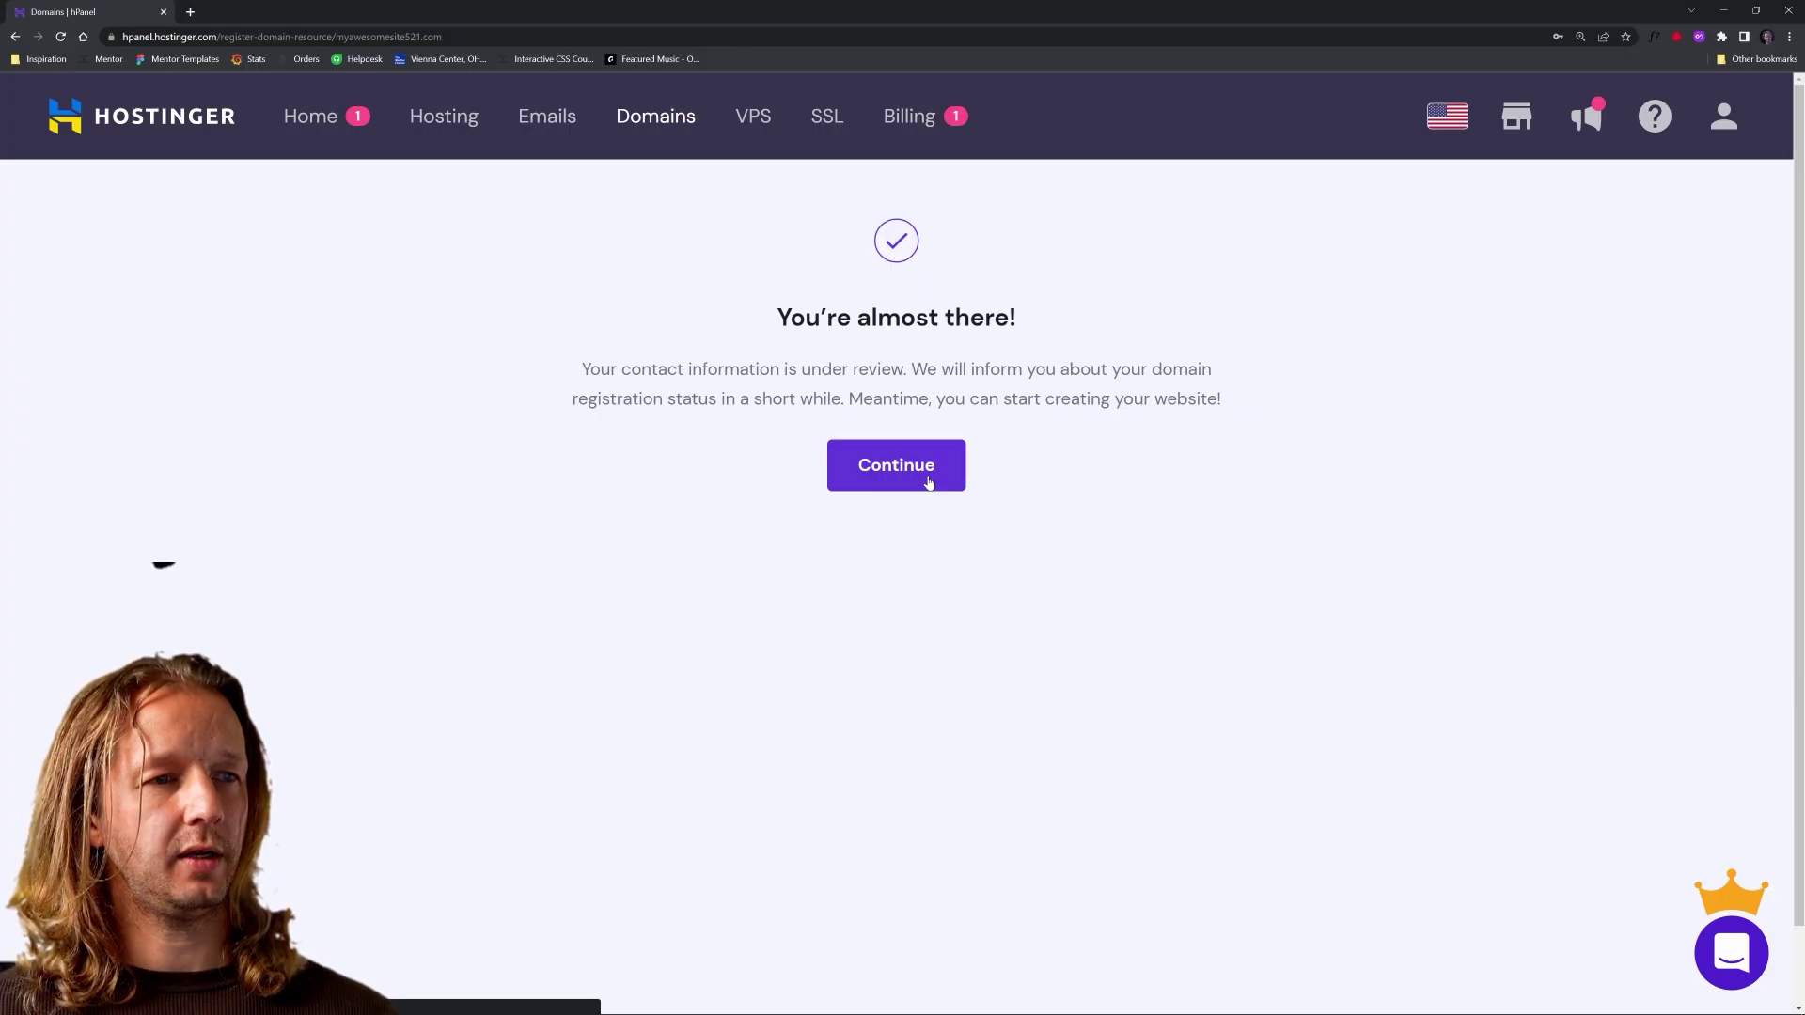
{"action": "left_click", "coordinate": [928, 483]}
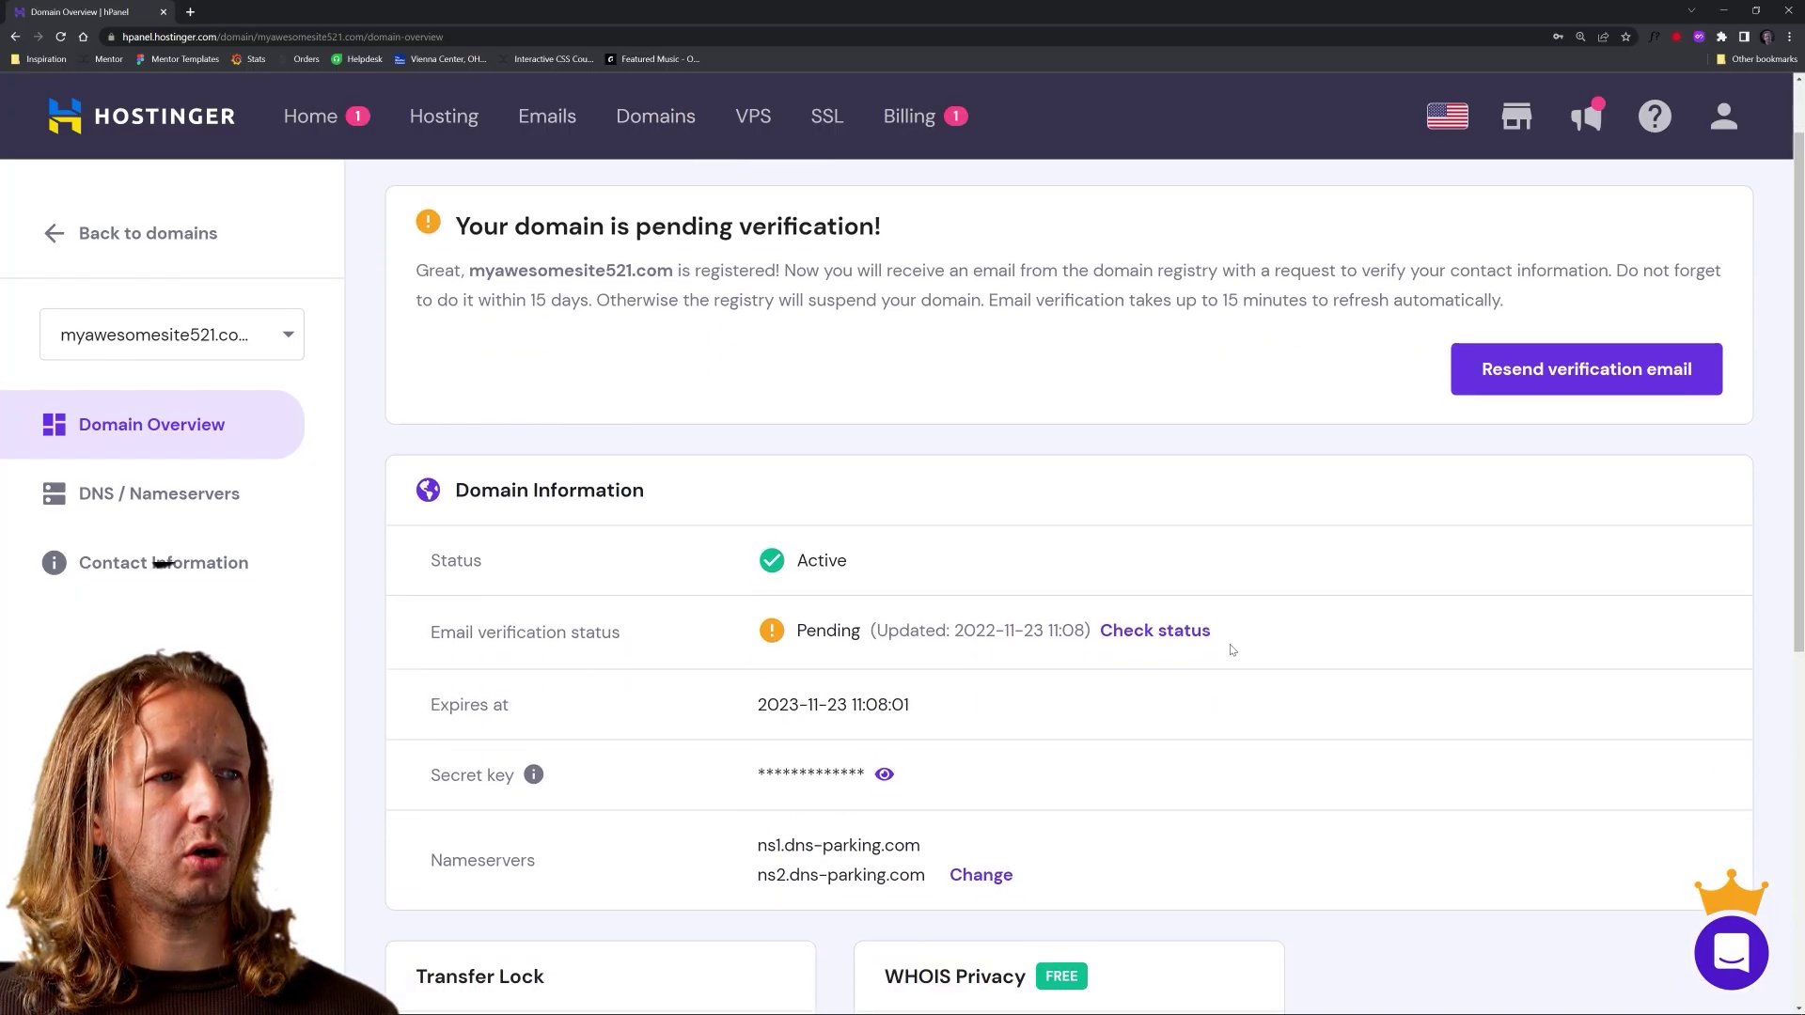
Step: Examine the domain information together with the Transfer Lock and WHOIS Privacy settings
{"action": "scroll", "coordinate": [1232, 649], "scroll_direction": "down", "scroll_amount": 6}
{"action": "left_click_drag", "start_coordinate": [887, 428], "coordinate": [1040, 527]}
{"action": "left_click", "coordinate": [1129, 538]}
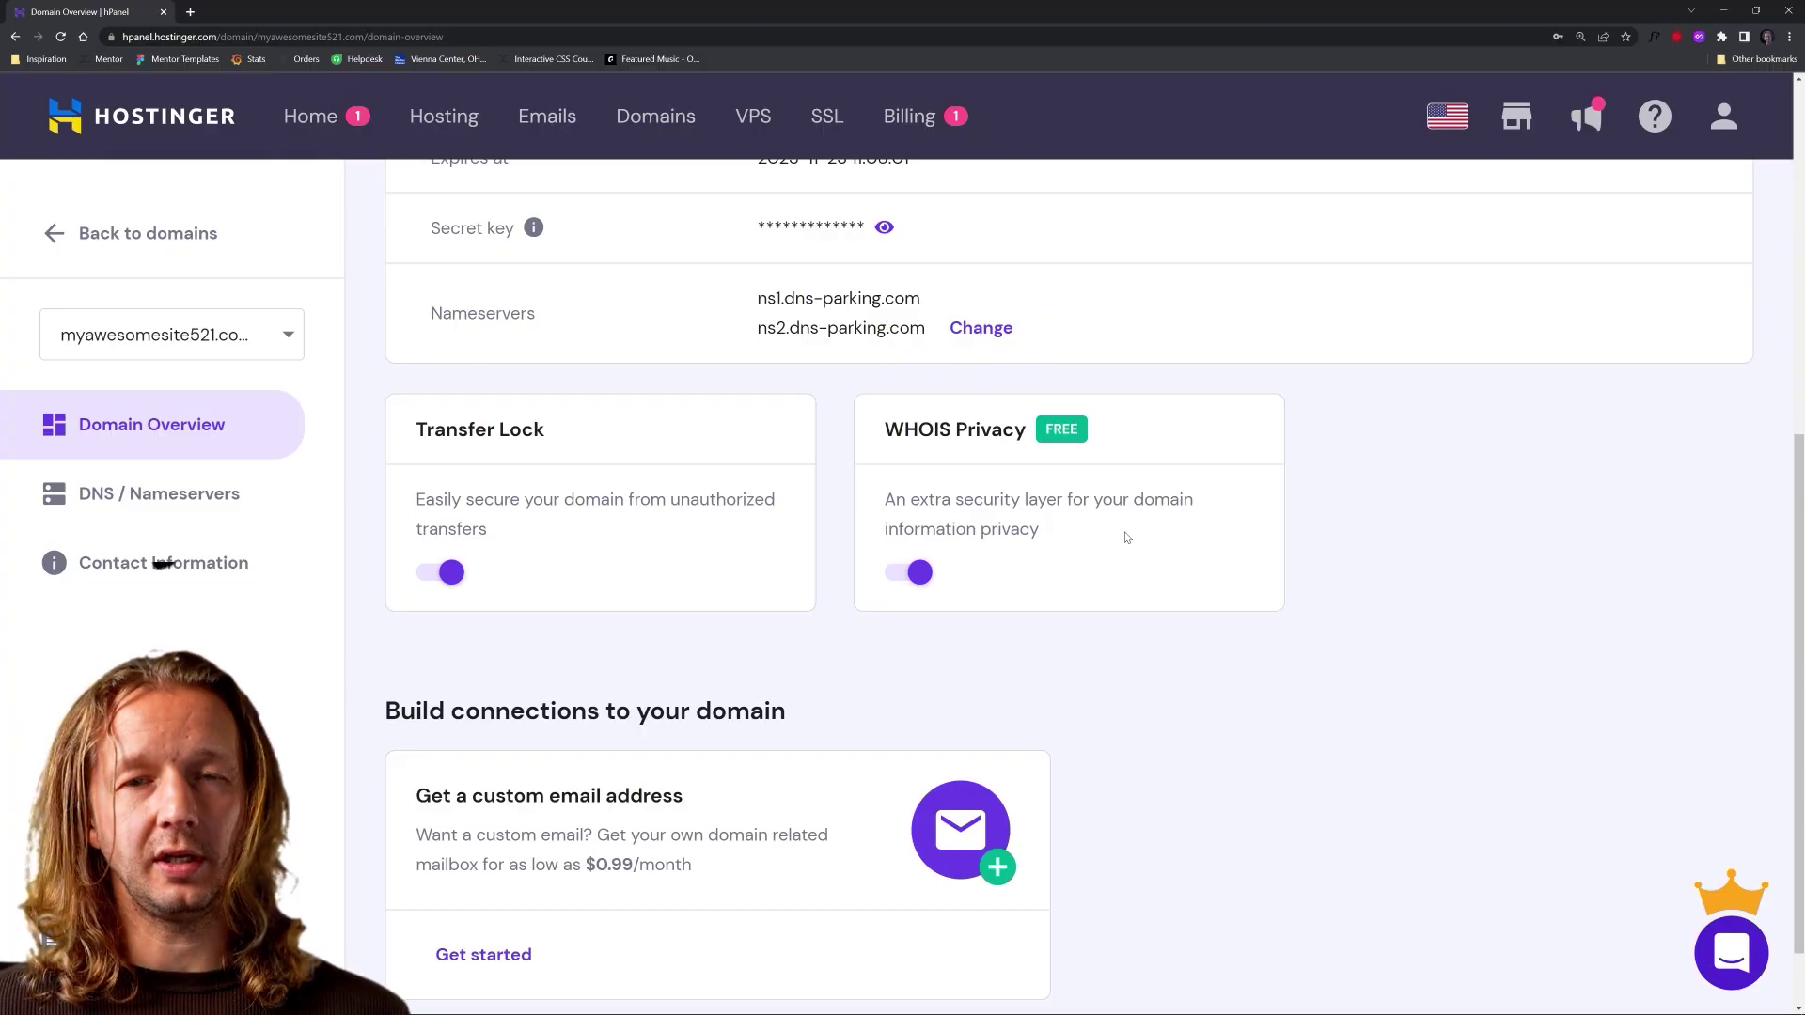
{"action": "scroll", "coordinate": [1135, 555], "scroll_direction": "up", "scroll_amount": 7}
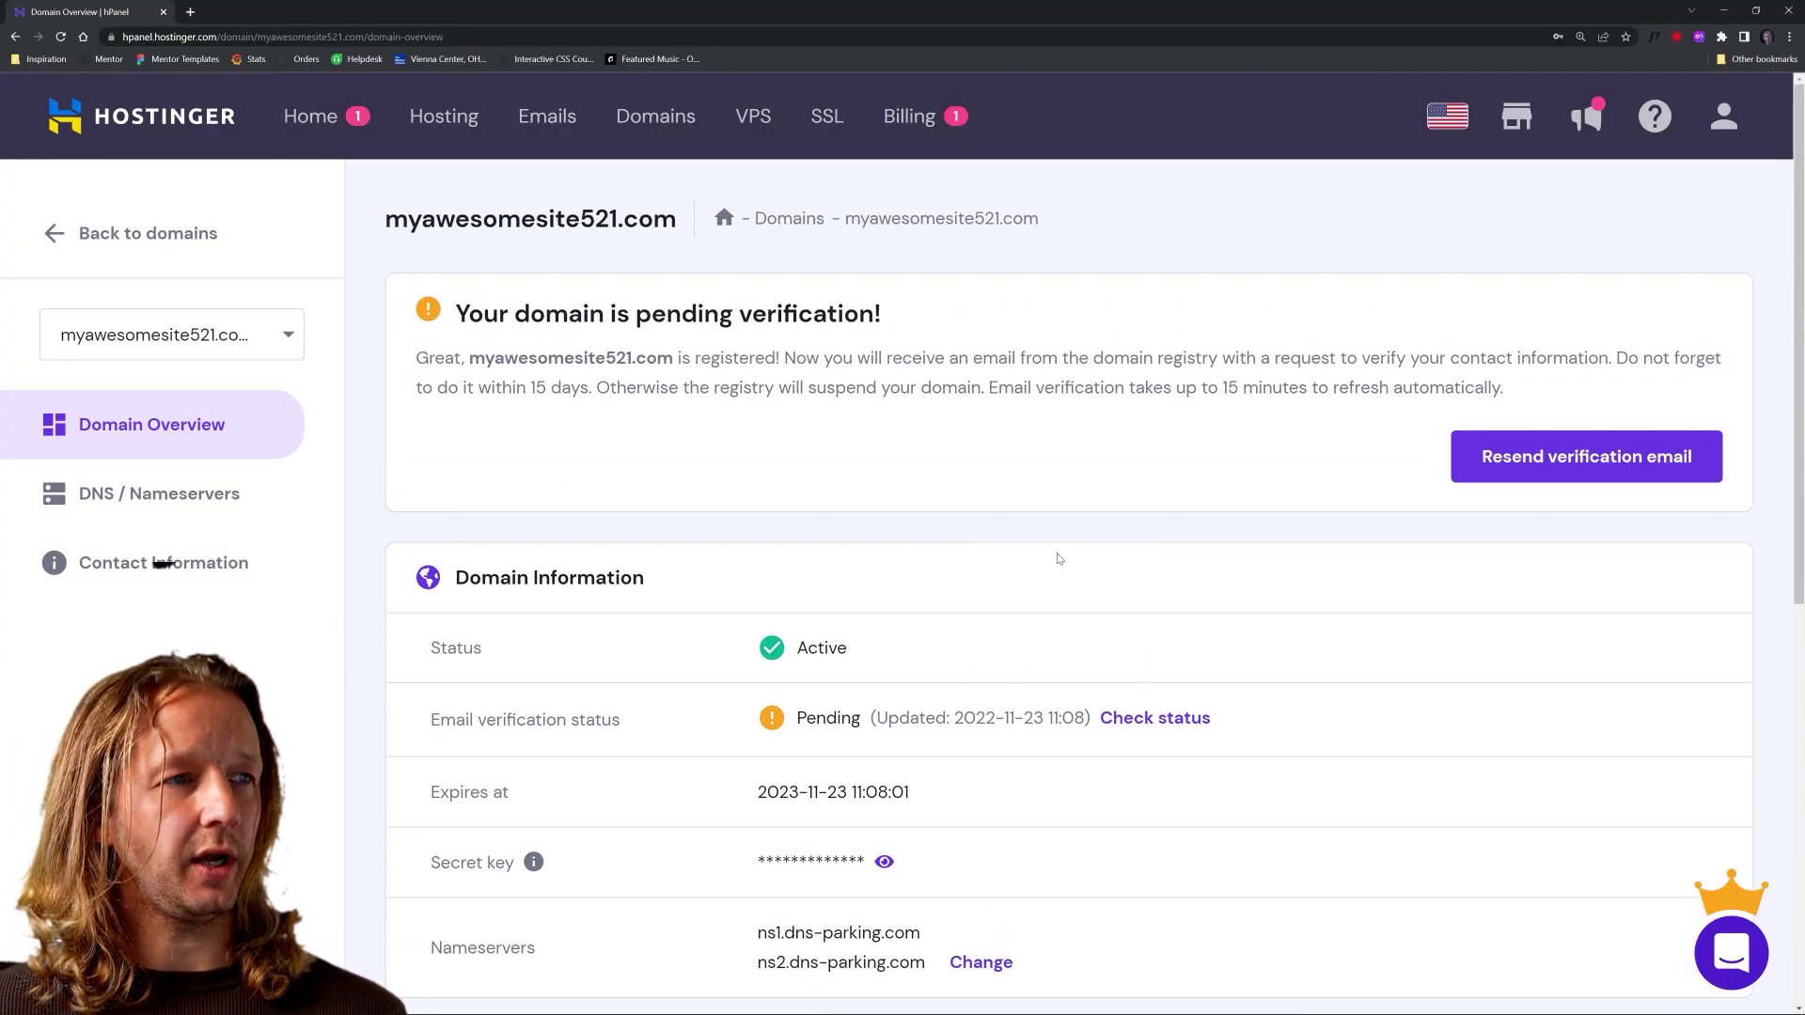
Step: Return to the account home page and start the setup of the Premium Web Hosting plan
{"action": "left_click", "coordinate": [323, 127]}
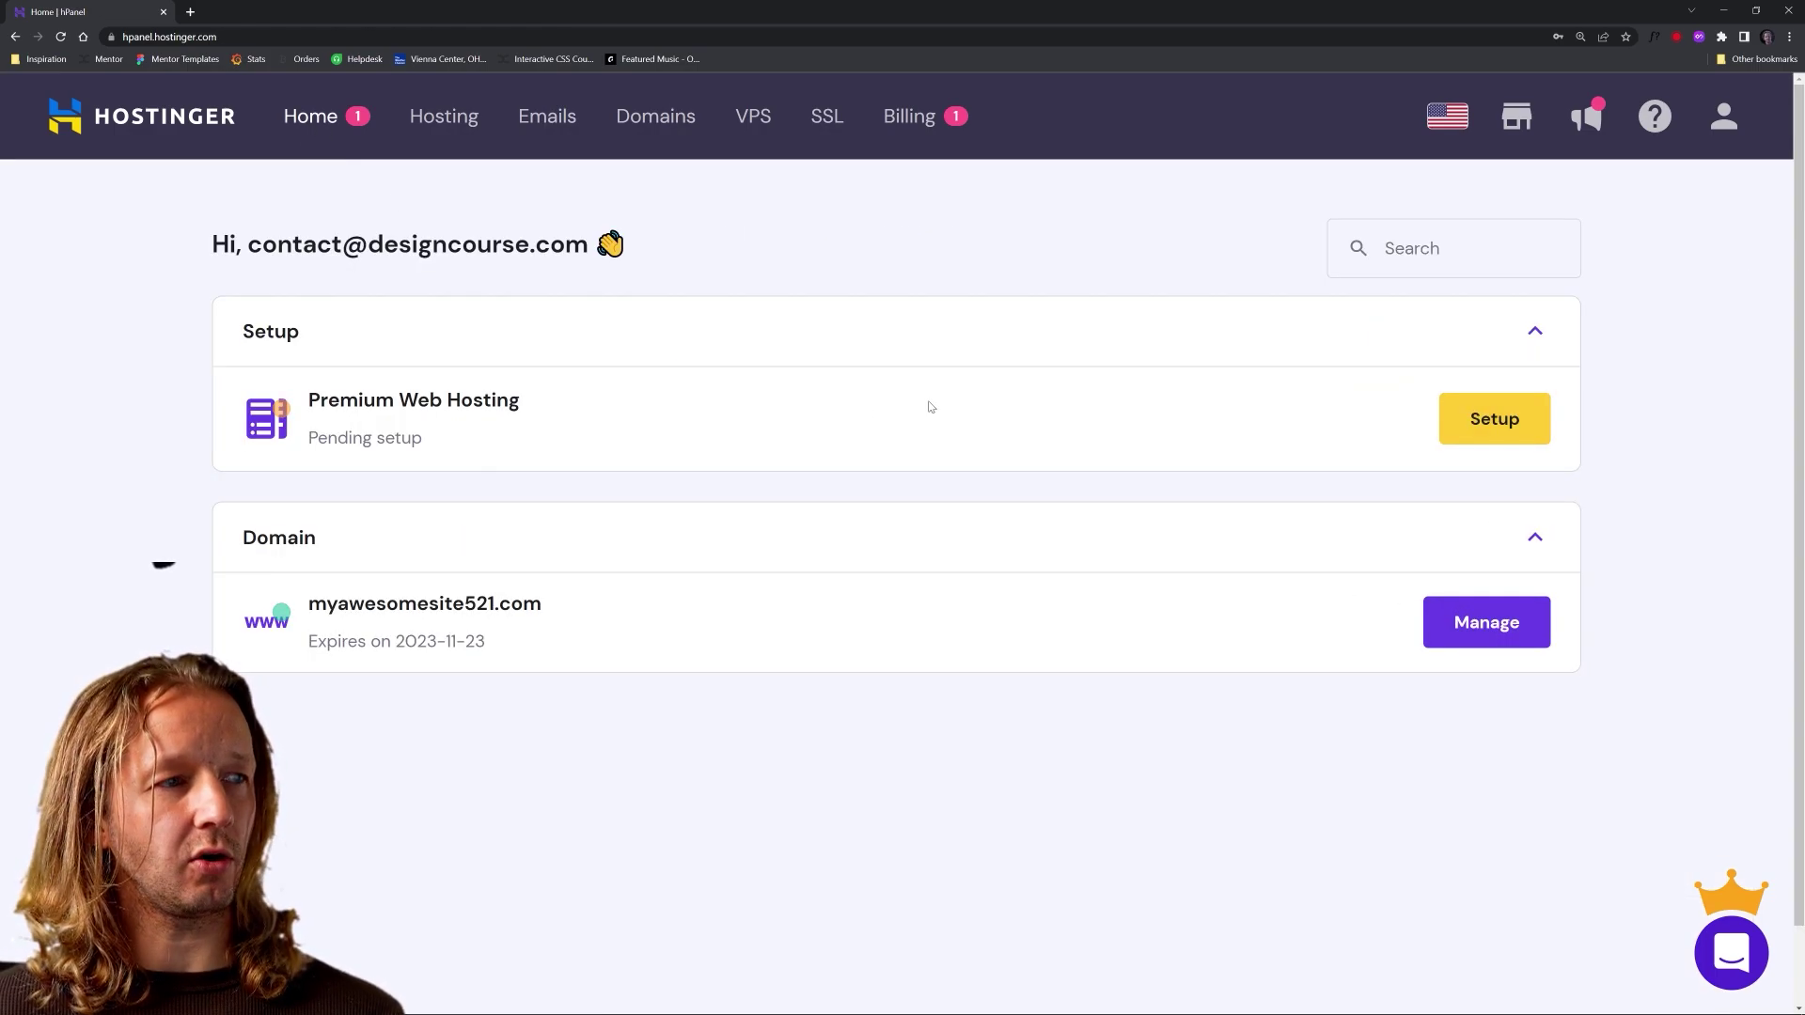
{"action": "left_click_drag", "start_coordinate": [335, 400], "coordinate": [398, 400]}
{"action": "left_click", "coordinate": [1237, 398]}
{"action": "left_click", "coordinate": [1504, 423]}
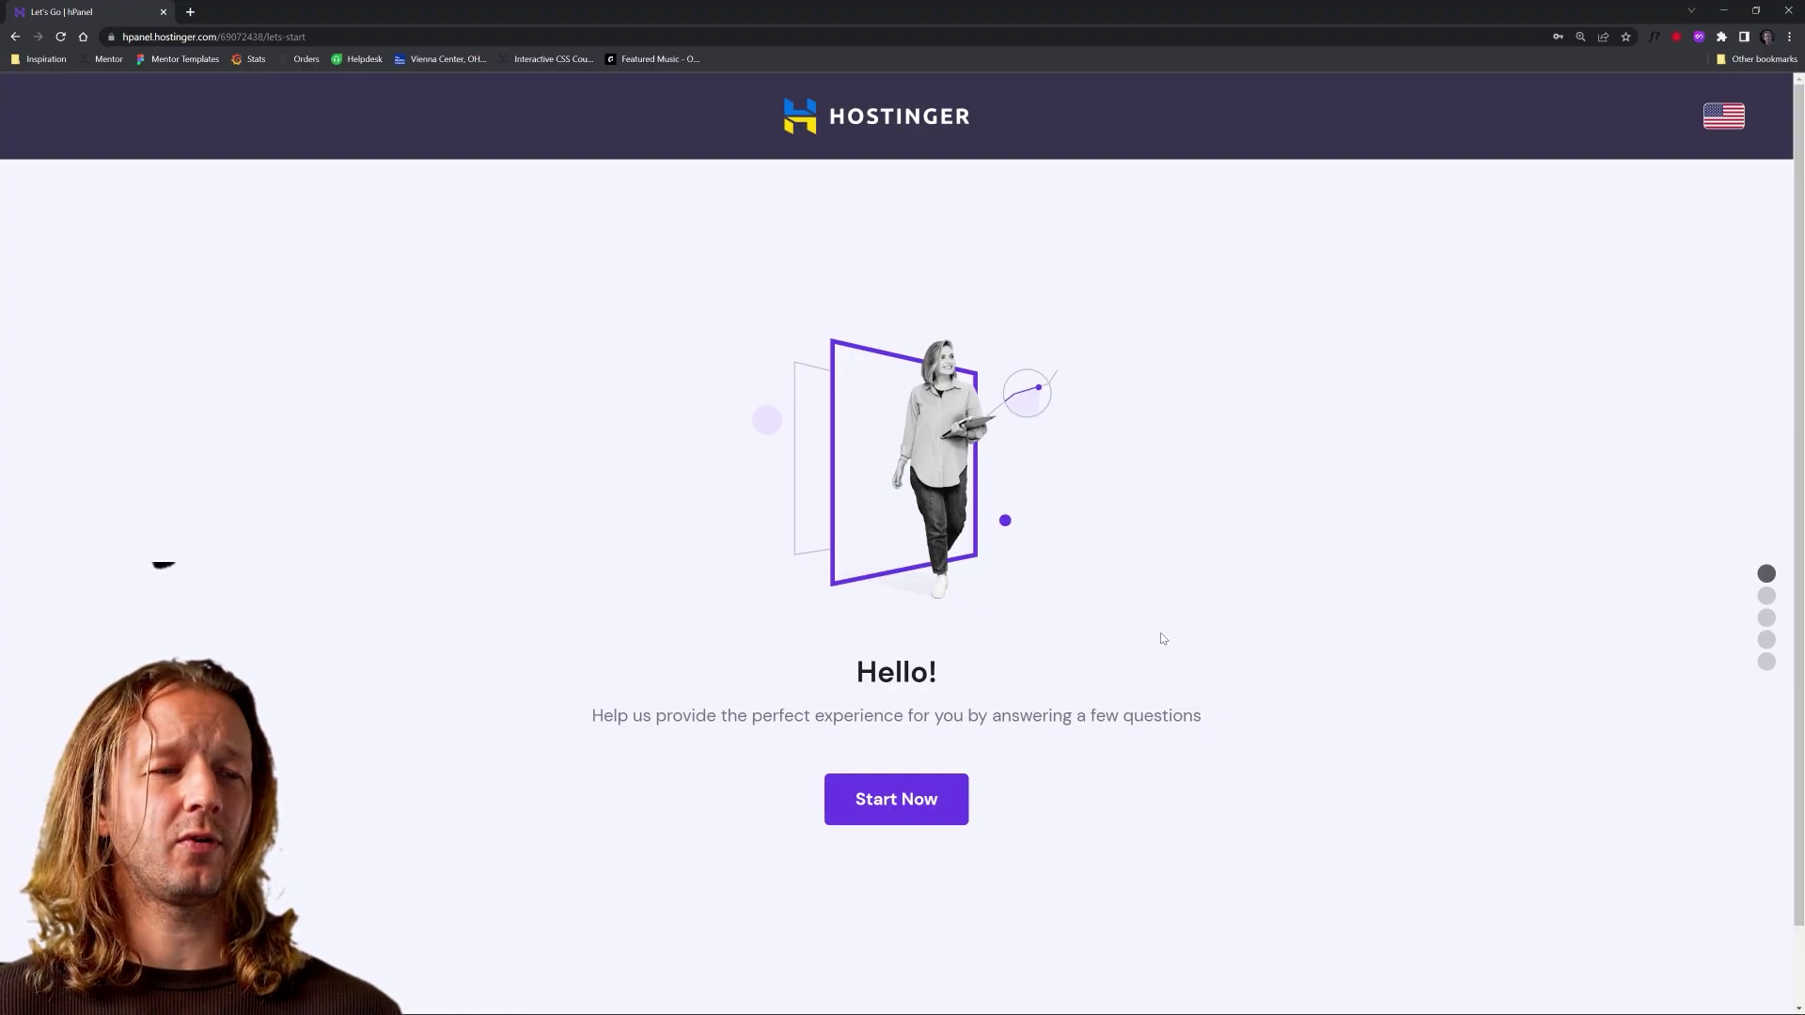
{"action": "left_click", "coordinate": [913, 805]}
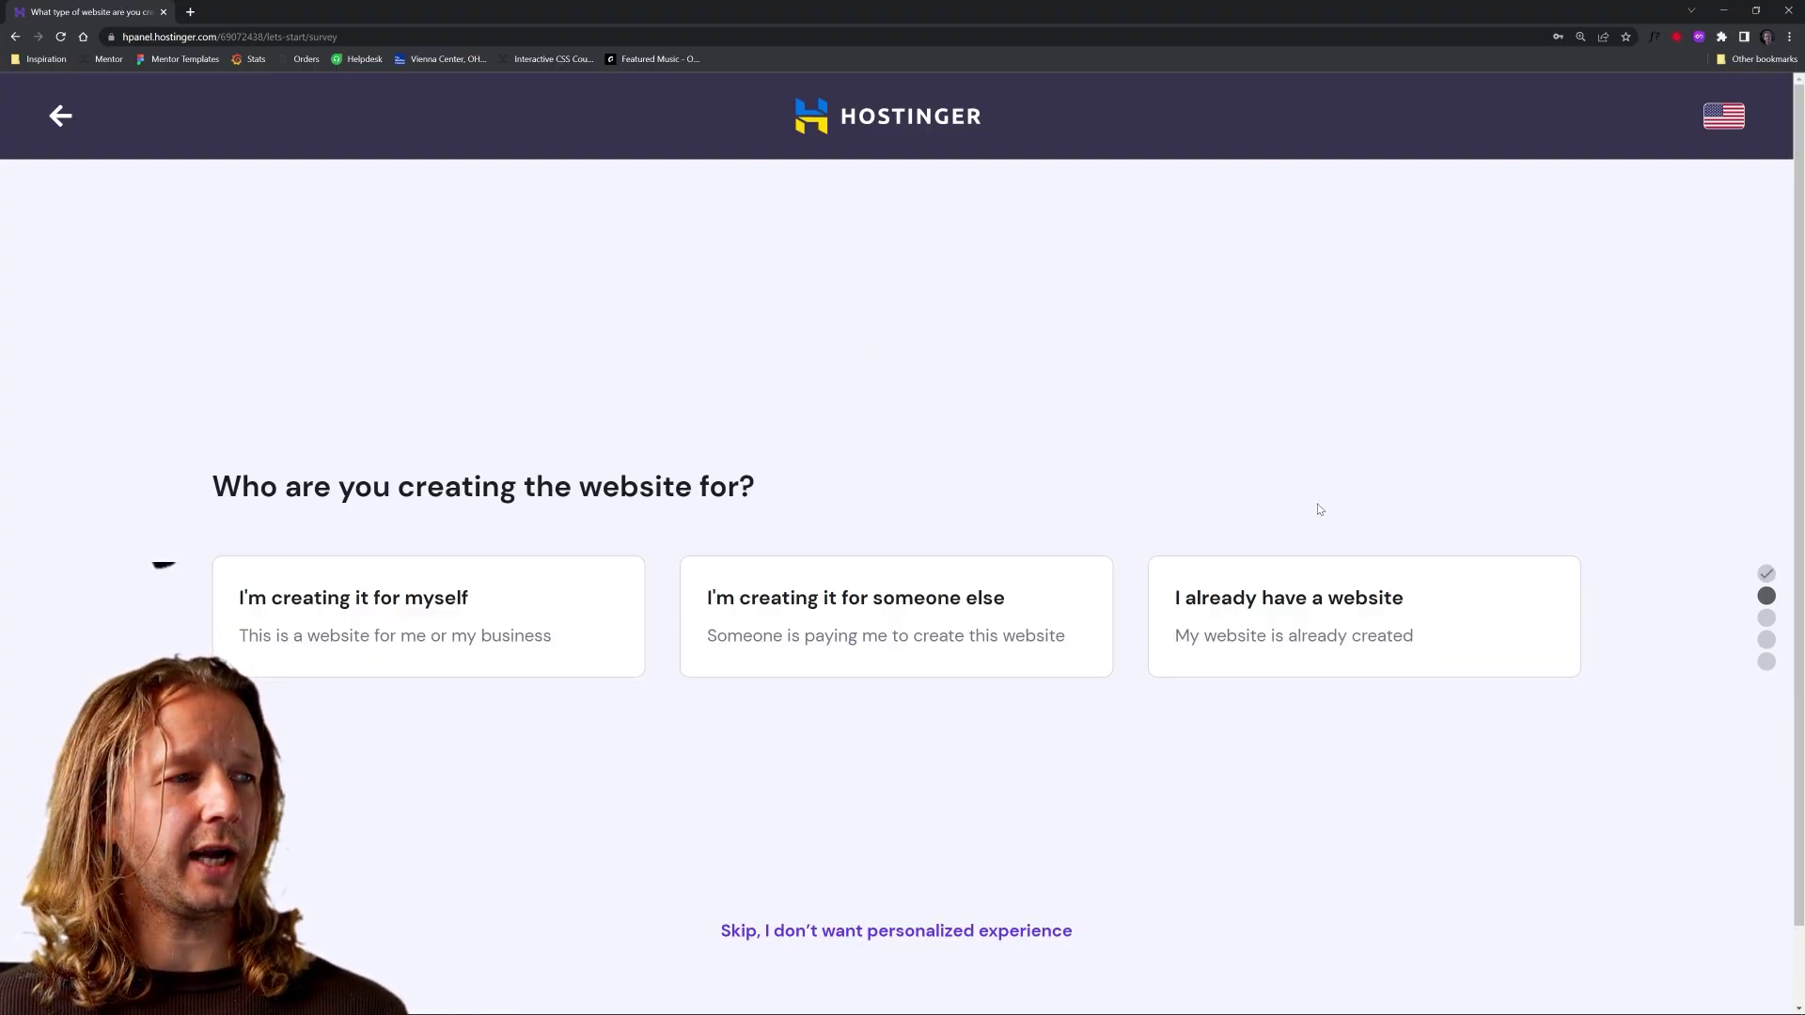
Step: Answer the survey with creating it for myself, building it myself, Portfolio and no help needed, and choose to create a new website
{"action": "left_click", "coordinate": [526, 638]}
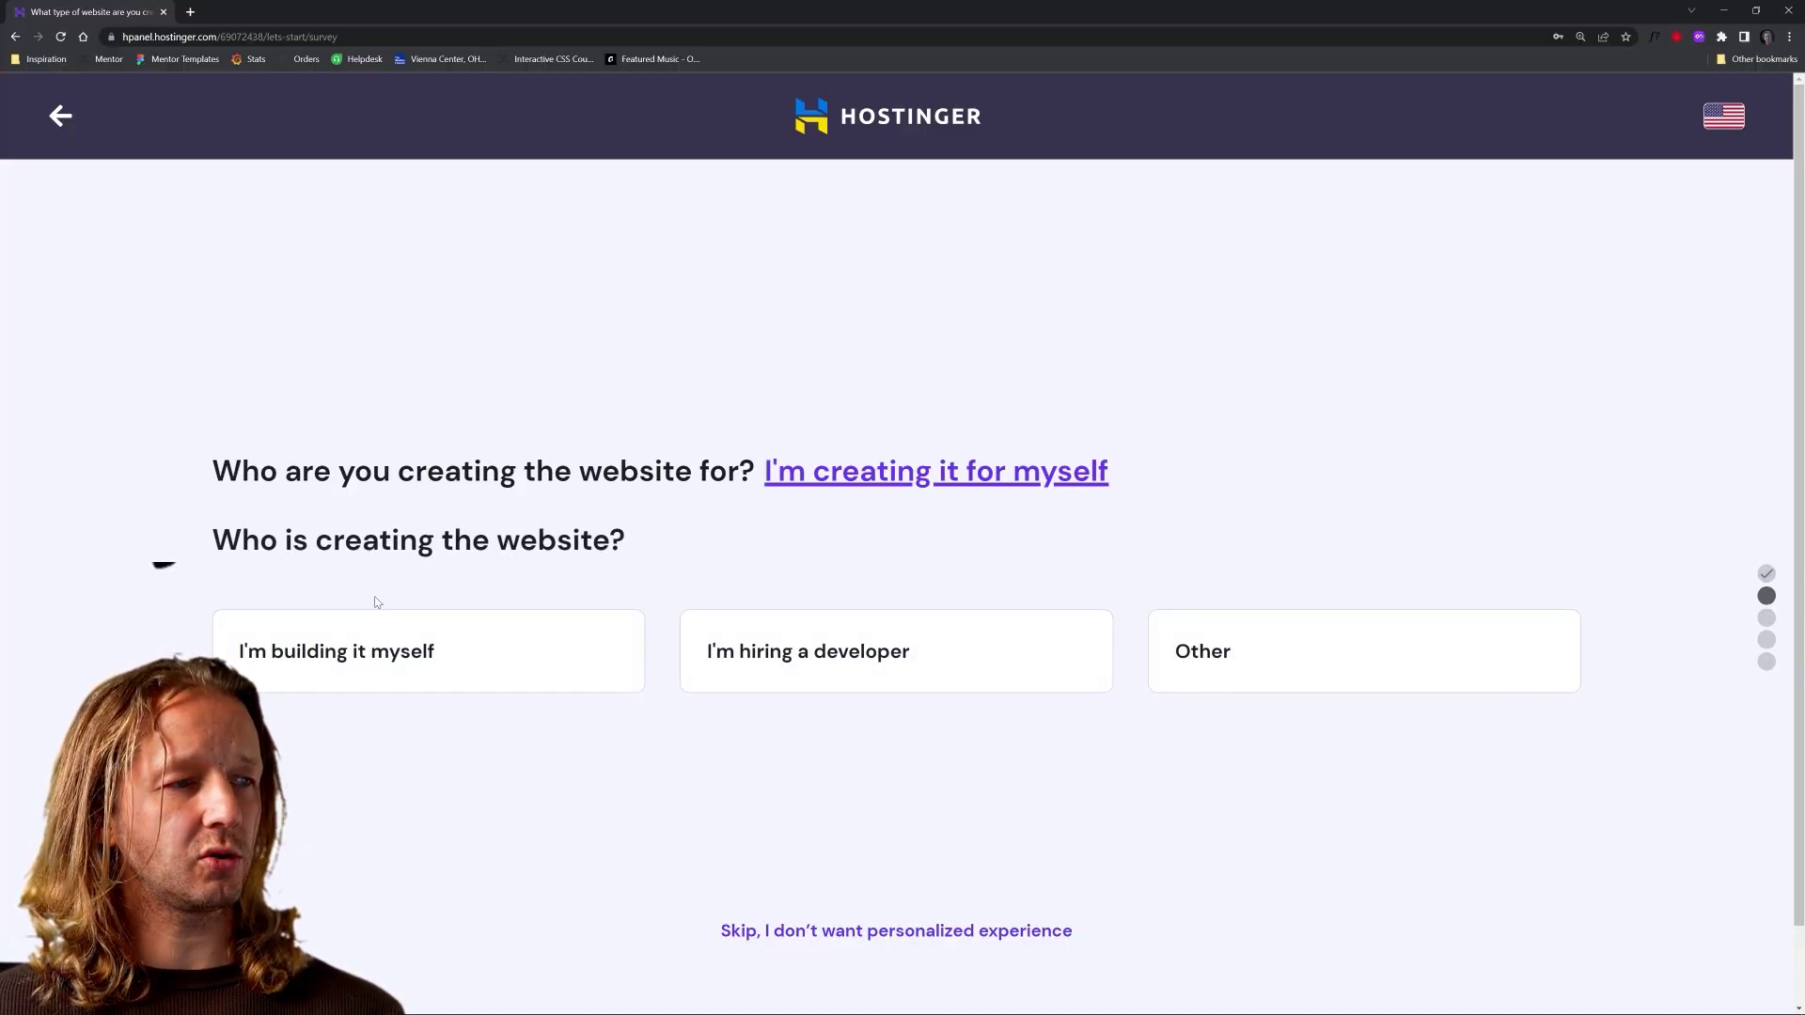
{"action": "left_click", "coordinate": [395, 665]}
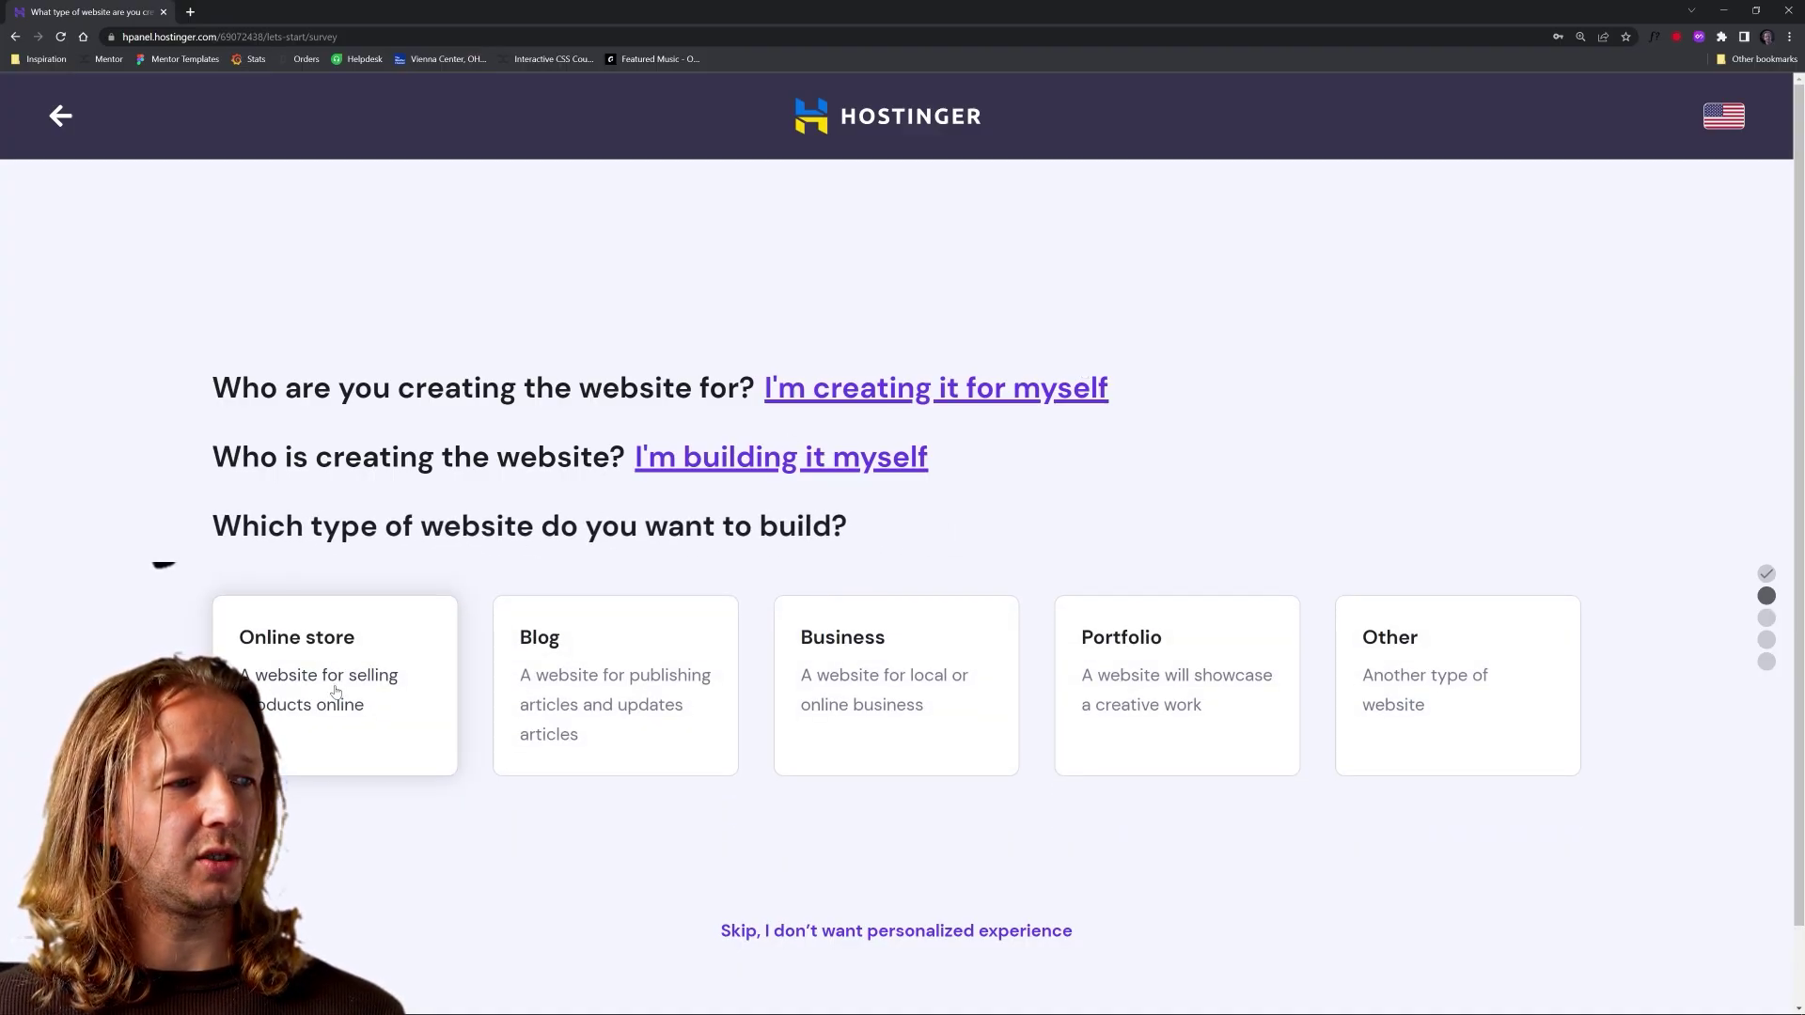
{"action": "left_click", "coordinate": [1227, 698]}
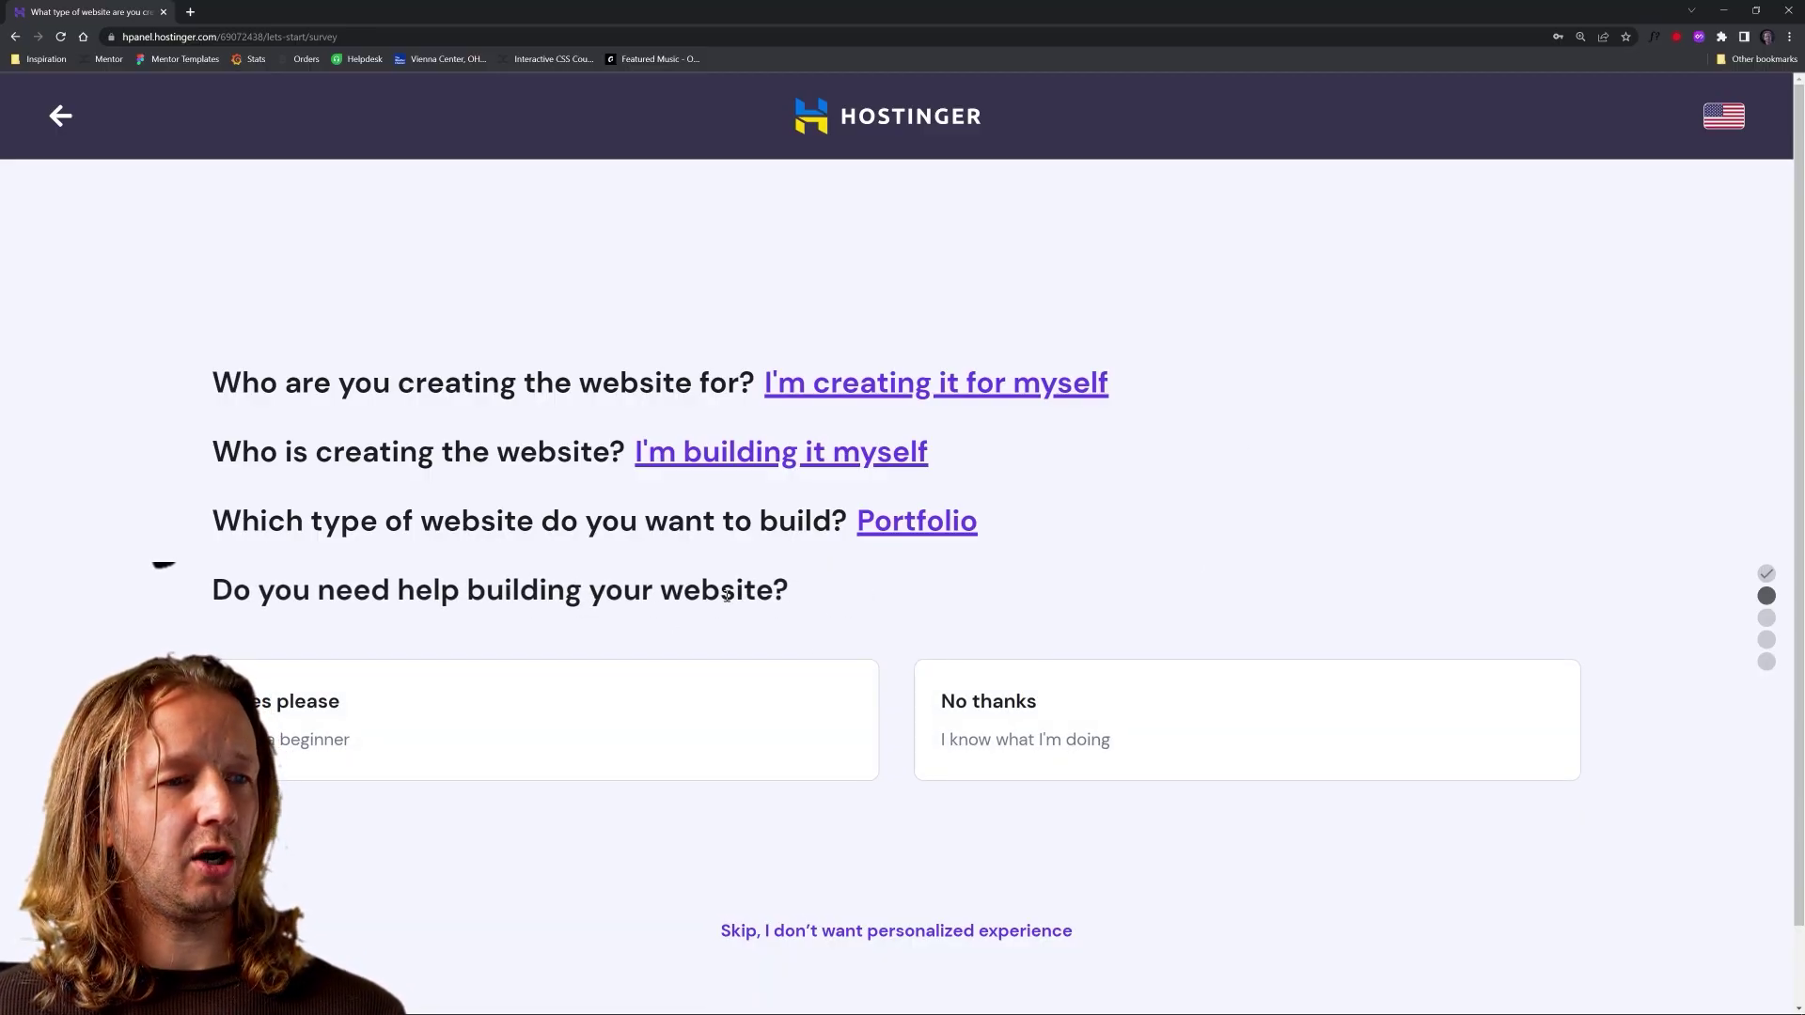
{"action": "left_click", "coordinate": [1080, 735]}
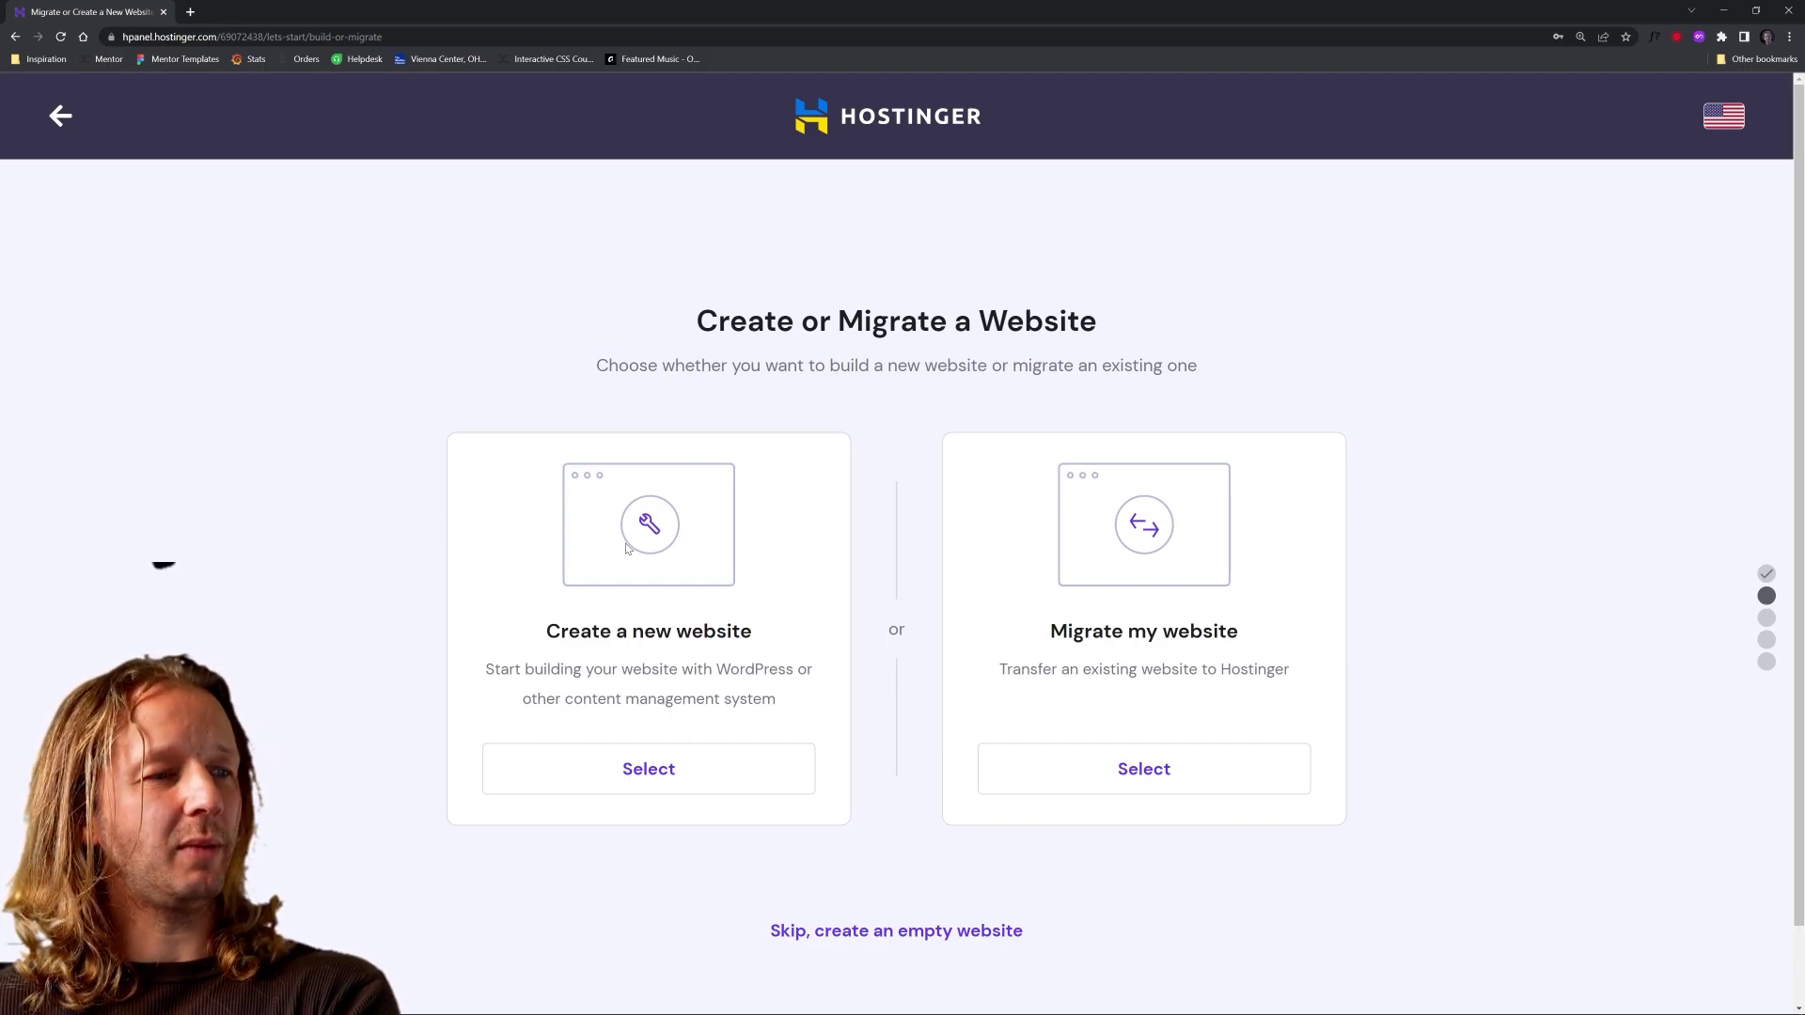
{"action": "left_click", "coordinate": [622, 777]}
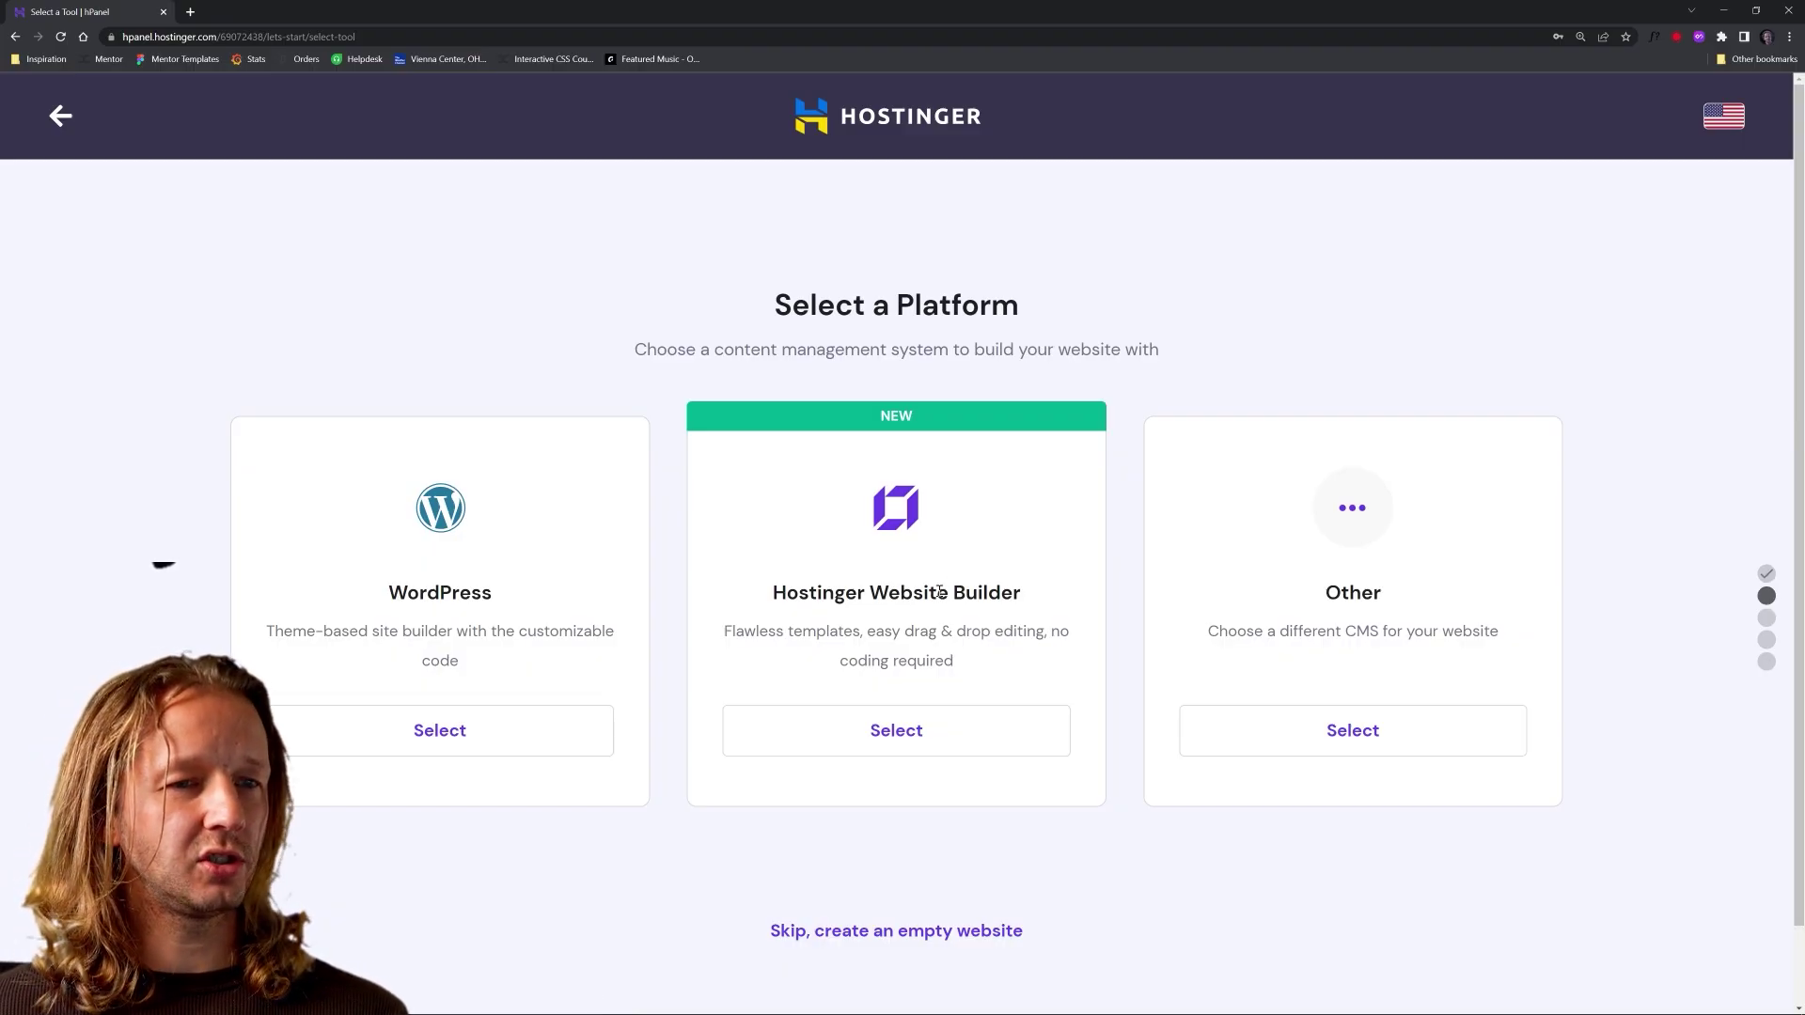
Step: Choose Other as the platform and look through the list of available applications
{"action": "left_click", "coordinate": [1294, 723]}
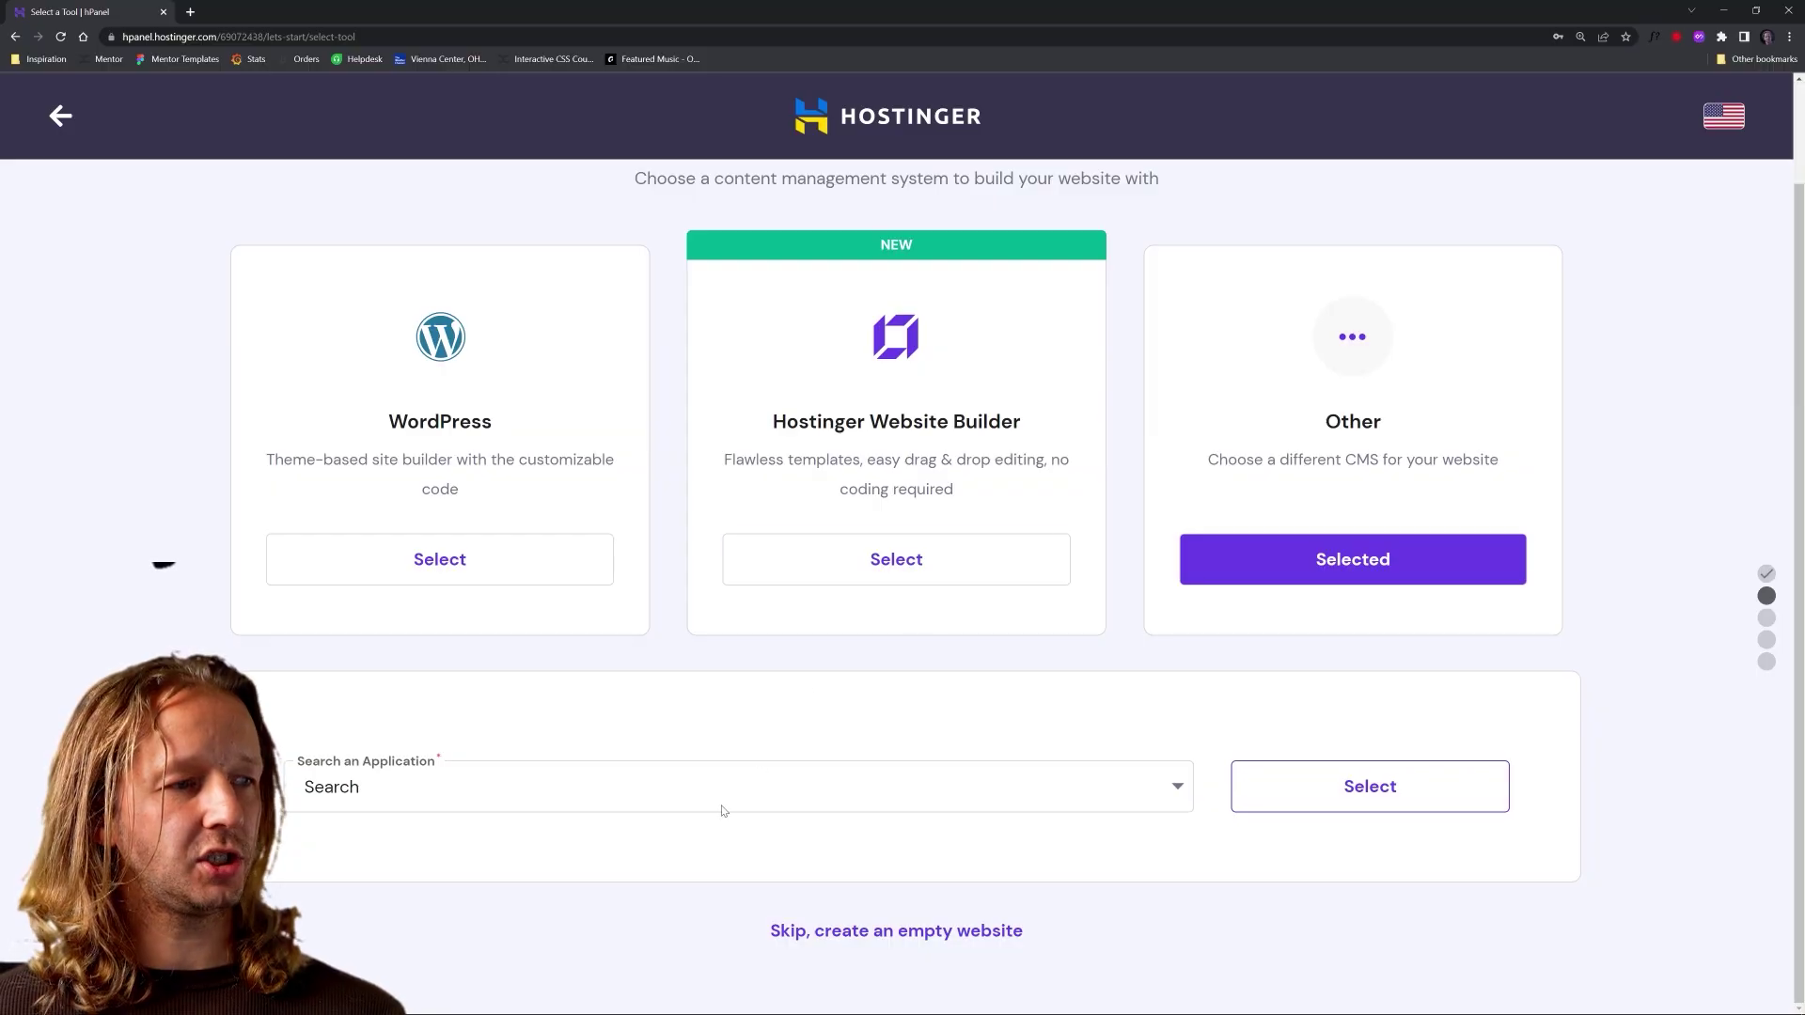
{"action": "left_click", "coordinate": [433, 787]}
{"action": "scroll", "coordinate": [526, 752], "scroll_direction": "down", "scroll_amount": 2}
{"action": "scroll", "coordinate": [557, 749], "scroll_direction": "down", "scroll_amount": 7}
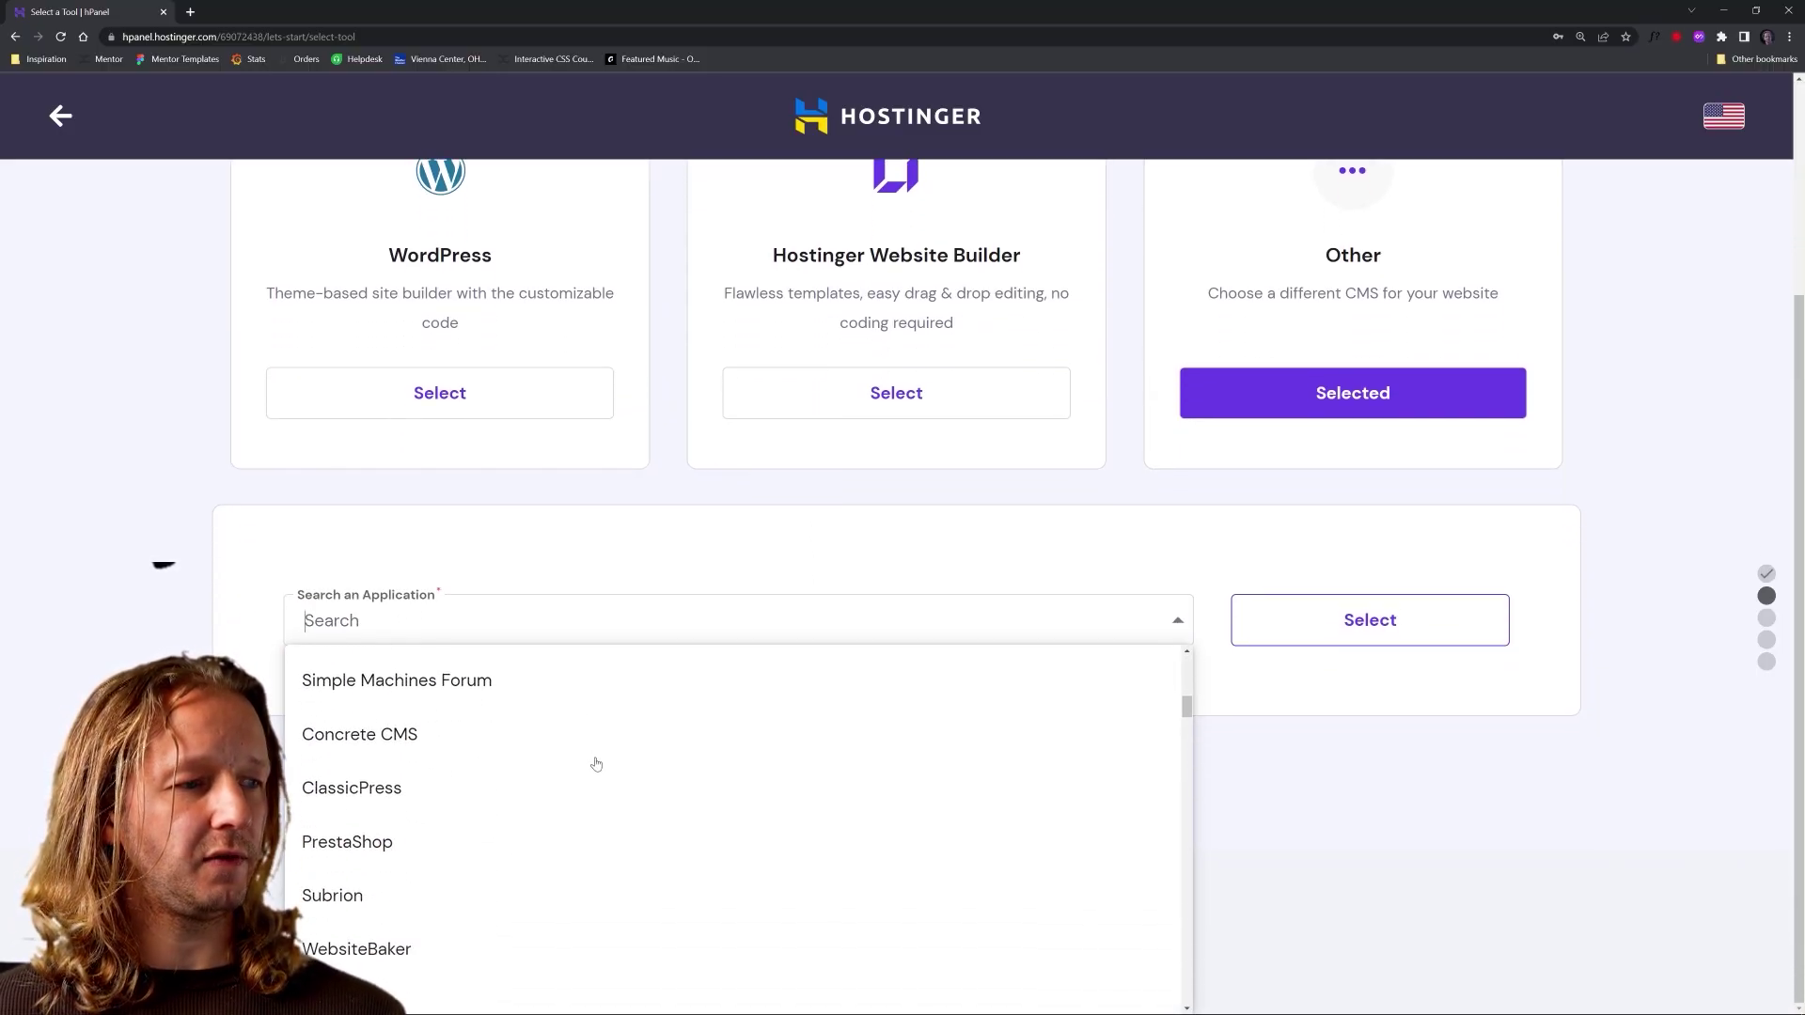
{"action": "scroll", "coordinate": [596, 764], "scroll_direction": "down", "scroll_amount": 3}
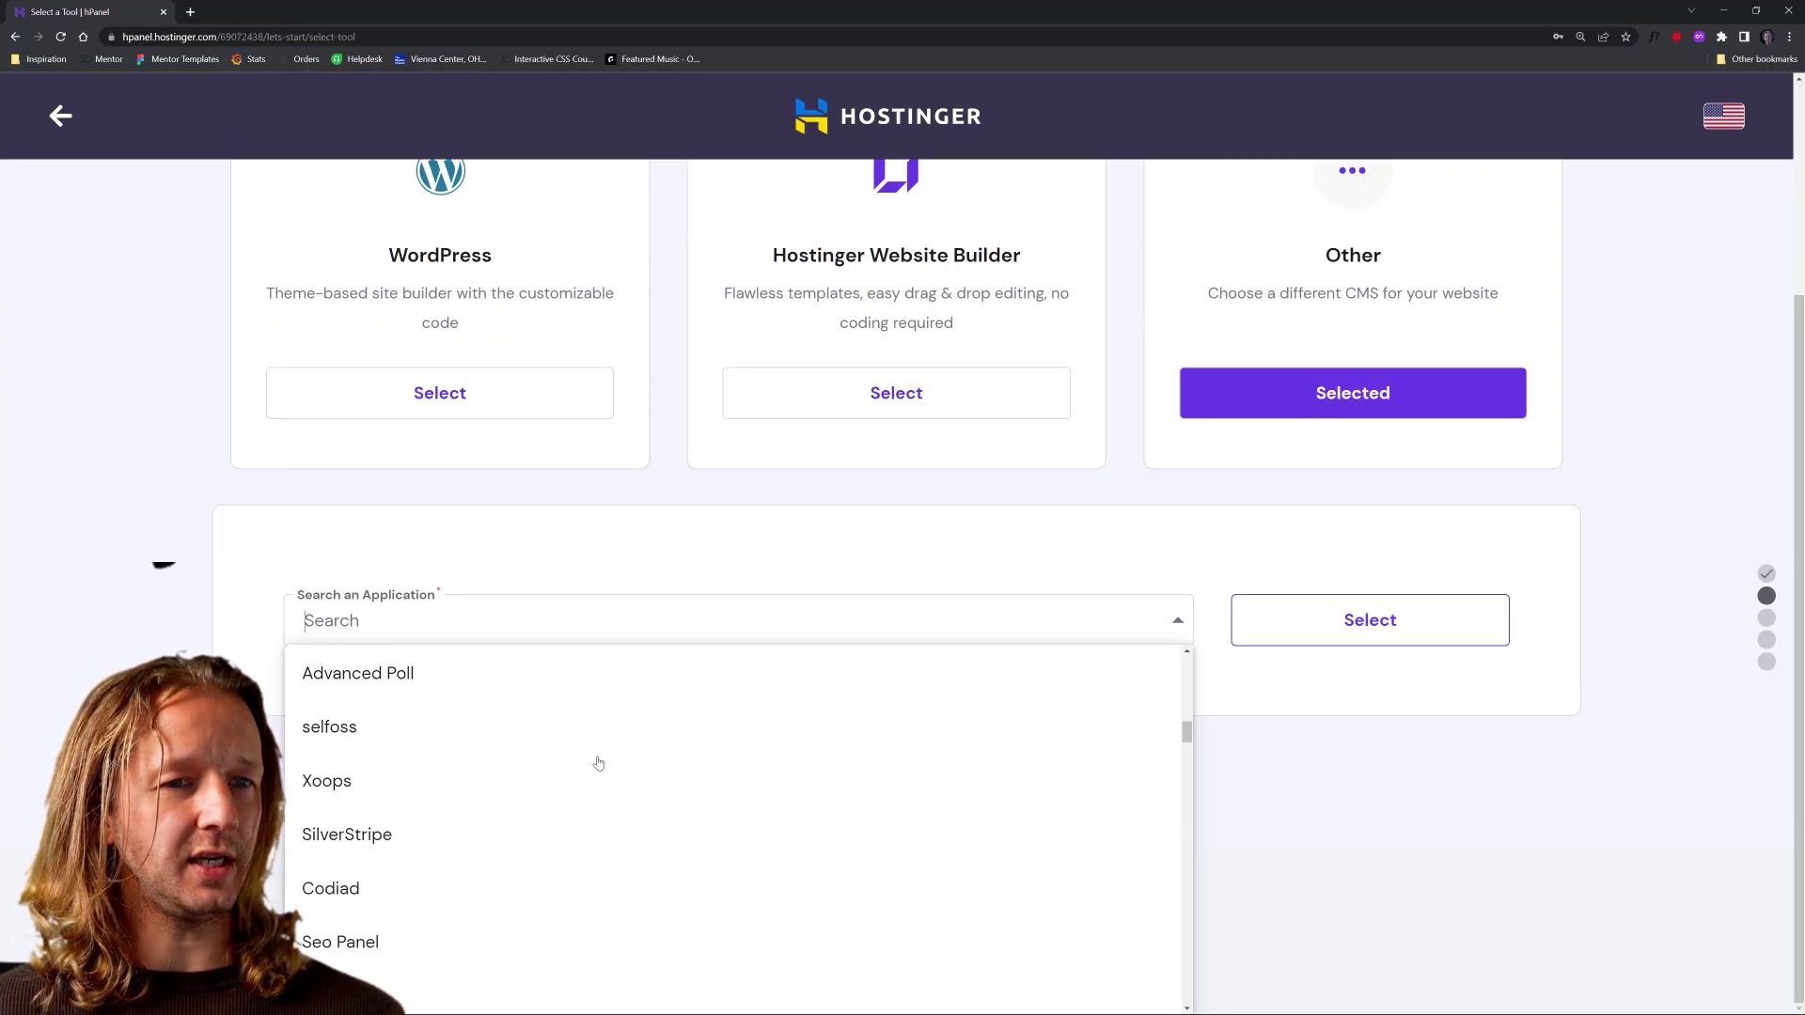
{"action": "left_click", "coordinate": [938, 558]}
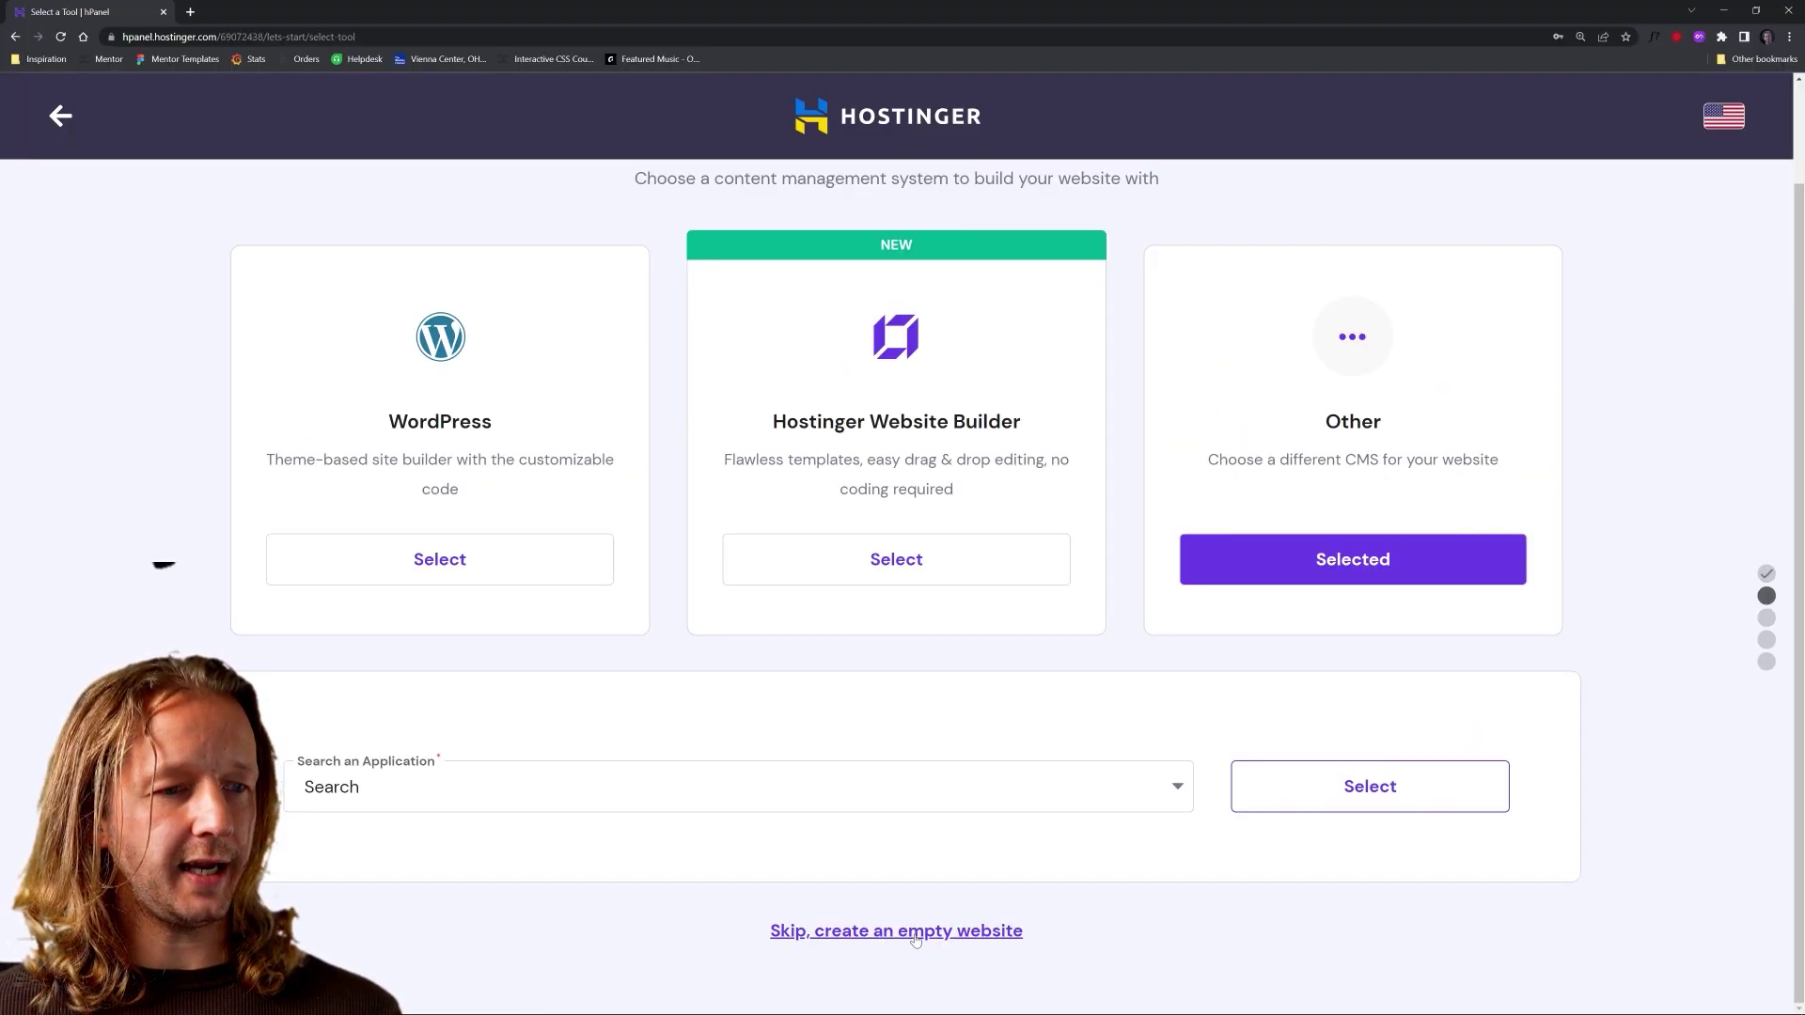
Step: Skip the platform choice to create an empty website, assign it myawesomesite521.com and finish the setup
{"action": "left_click", "coordinate": [895, 931]}
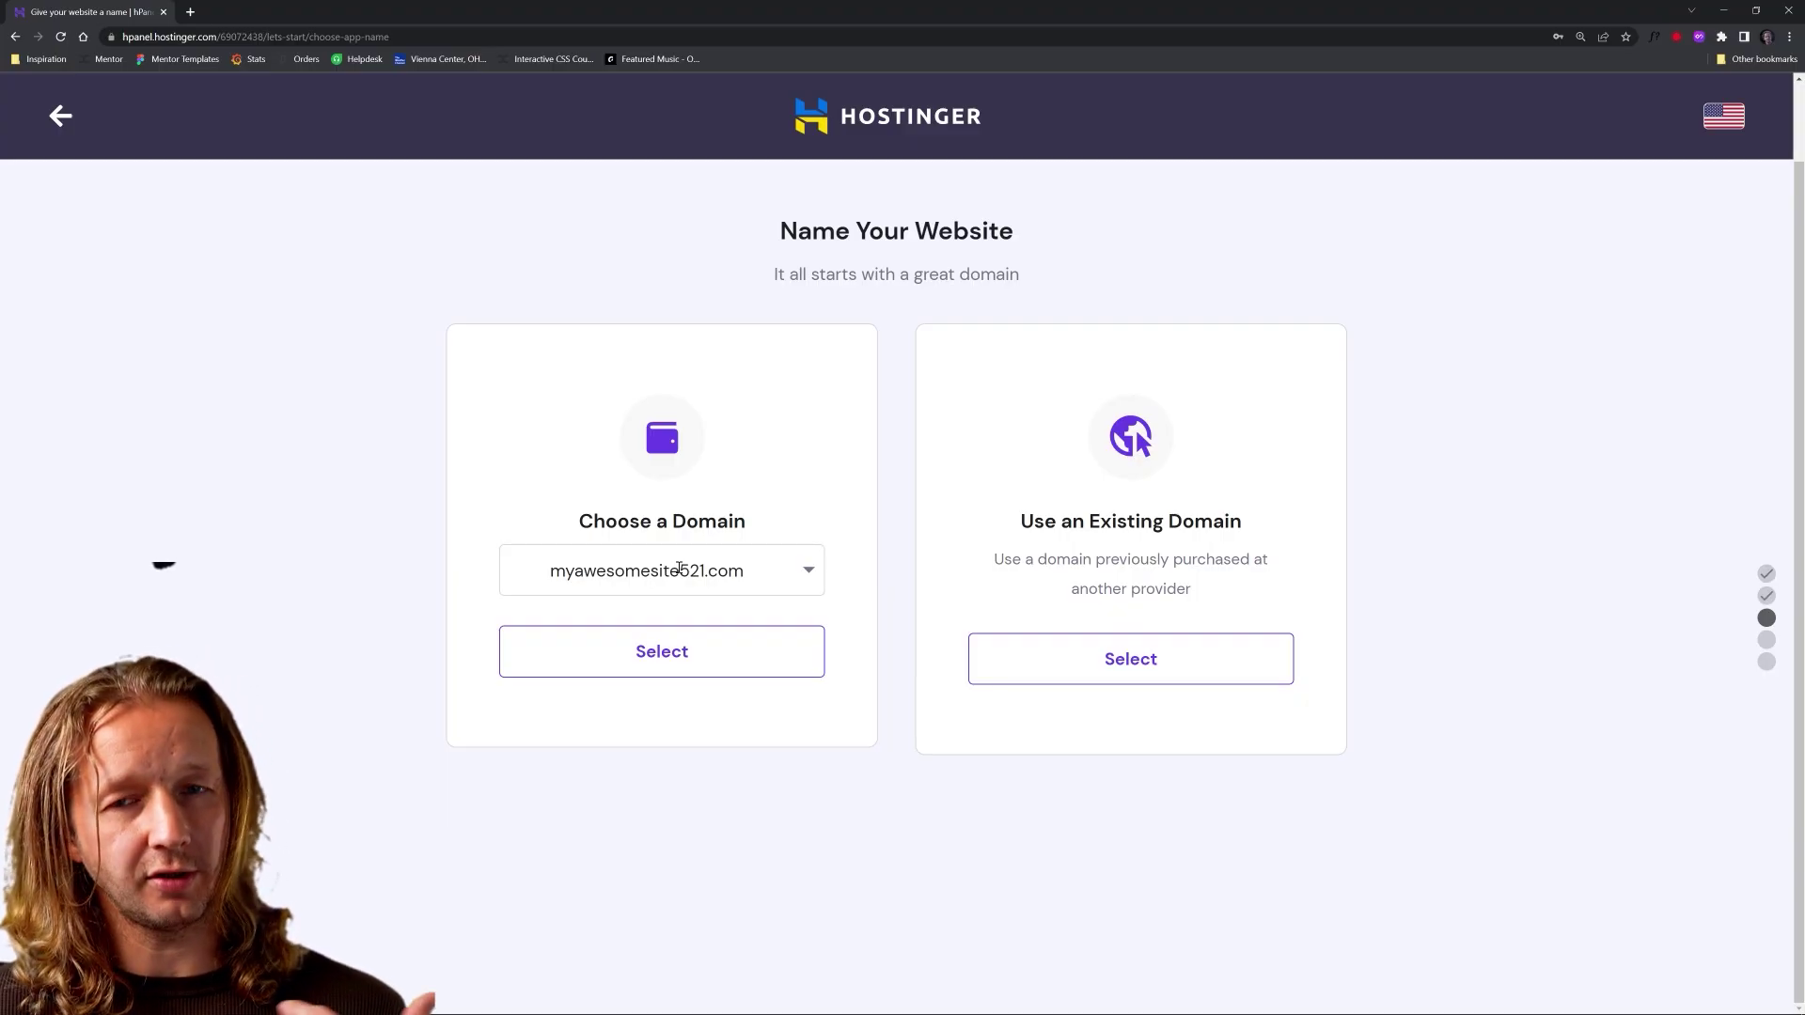
{"action": "left_click", "coordinate": [684, 667]}
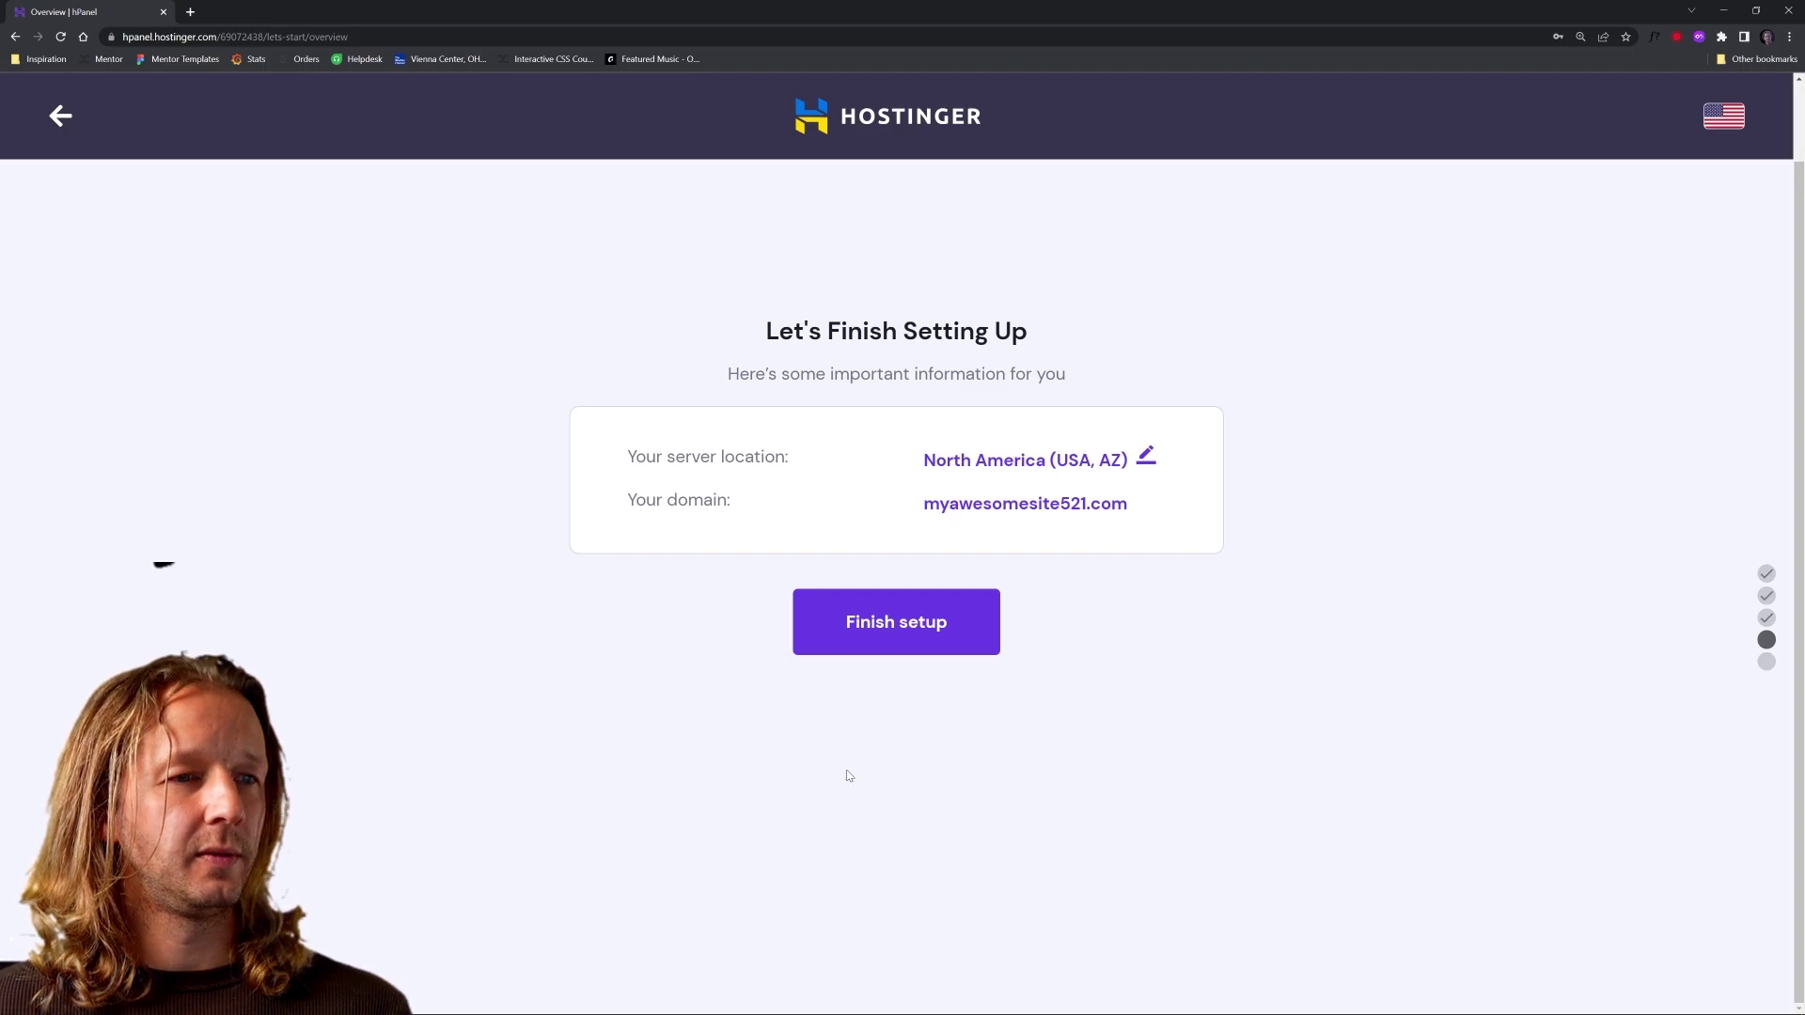
{"action": "left_click", "coordinate": [897, 622]}
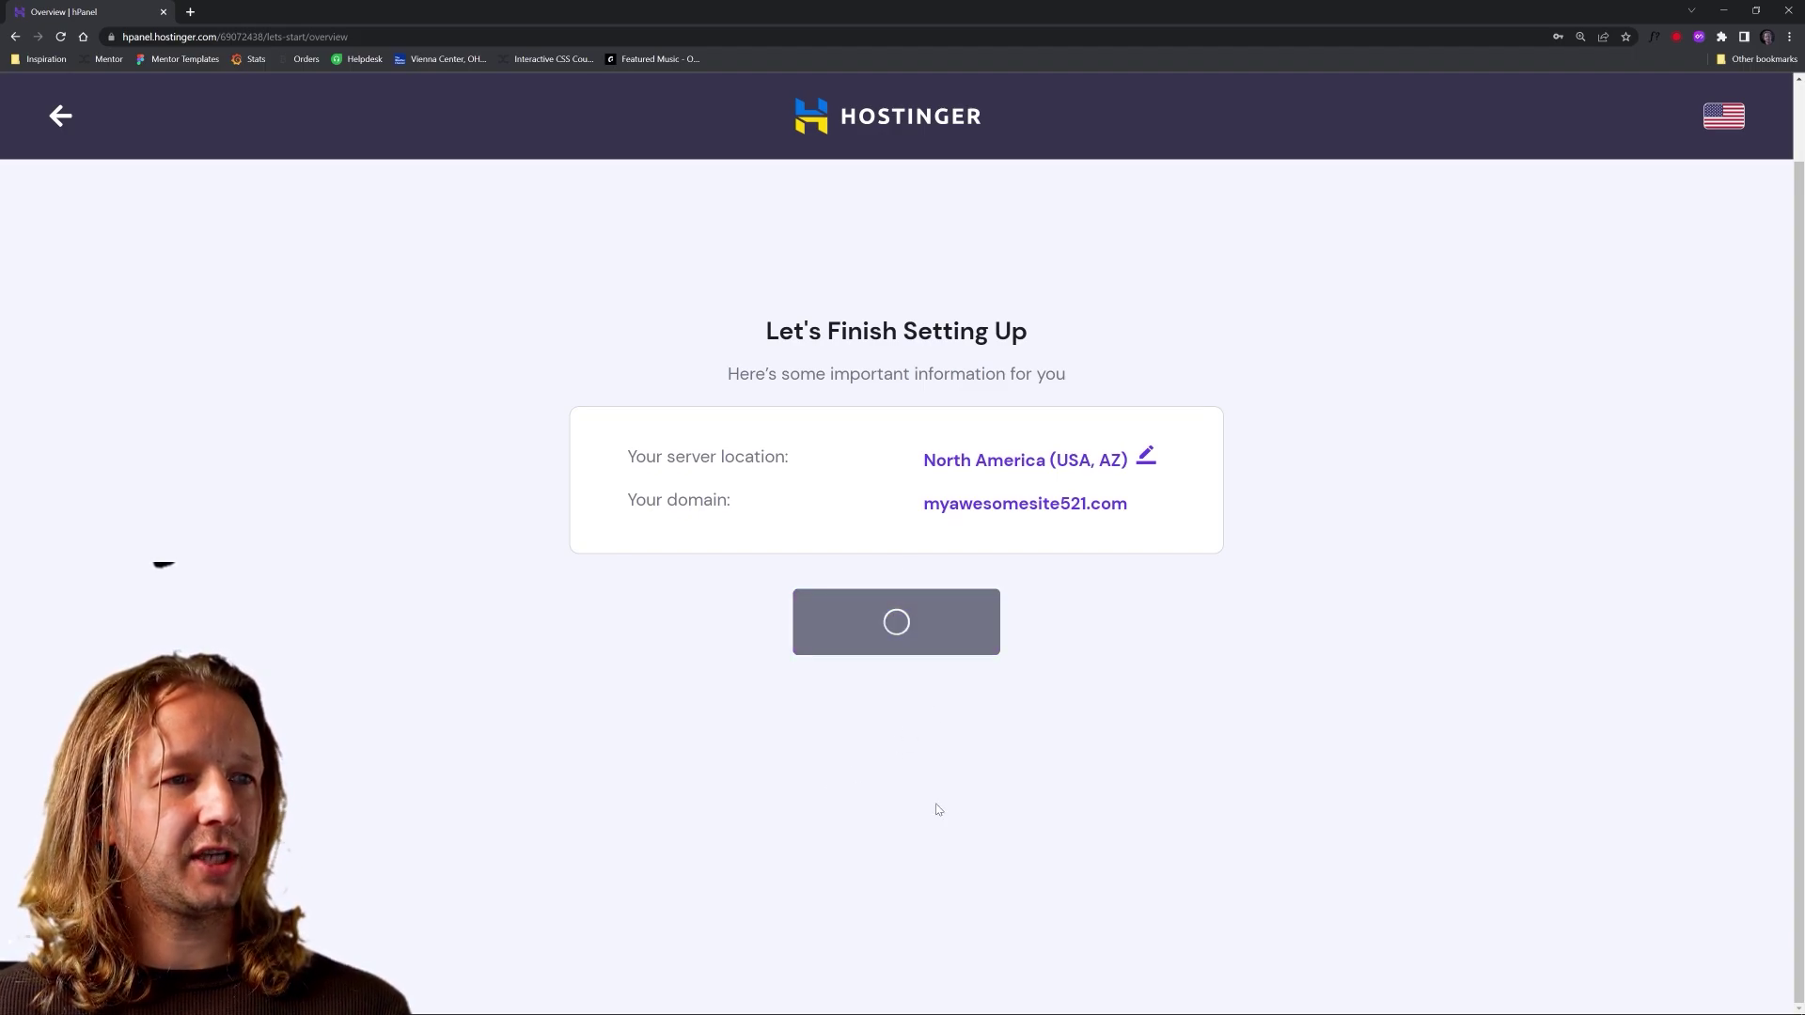
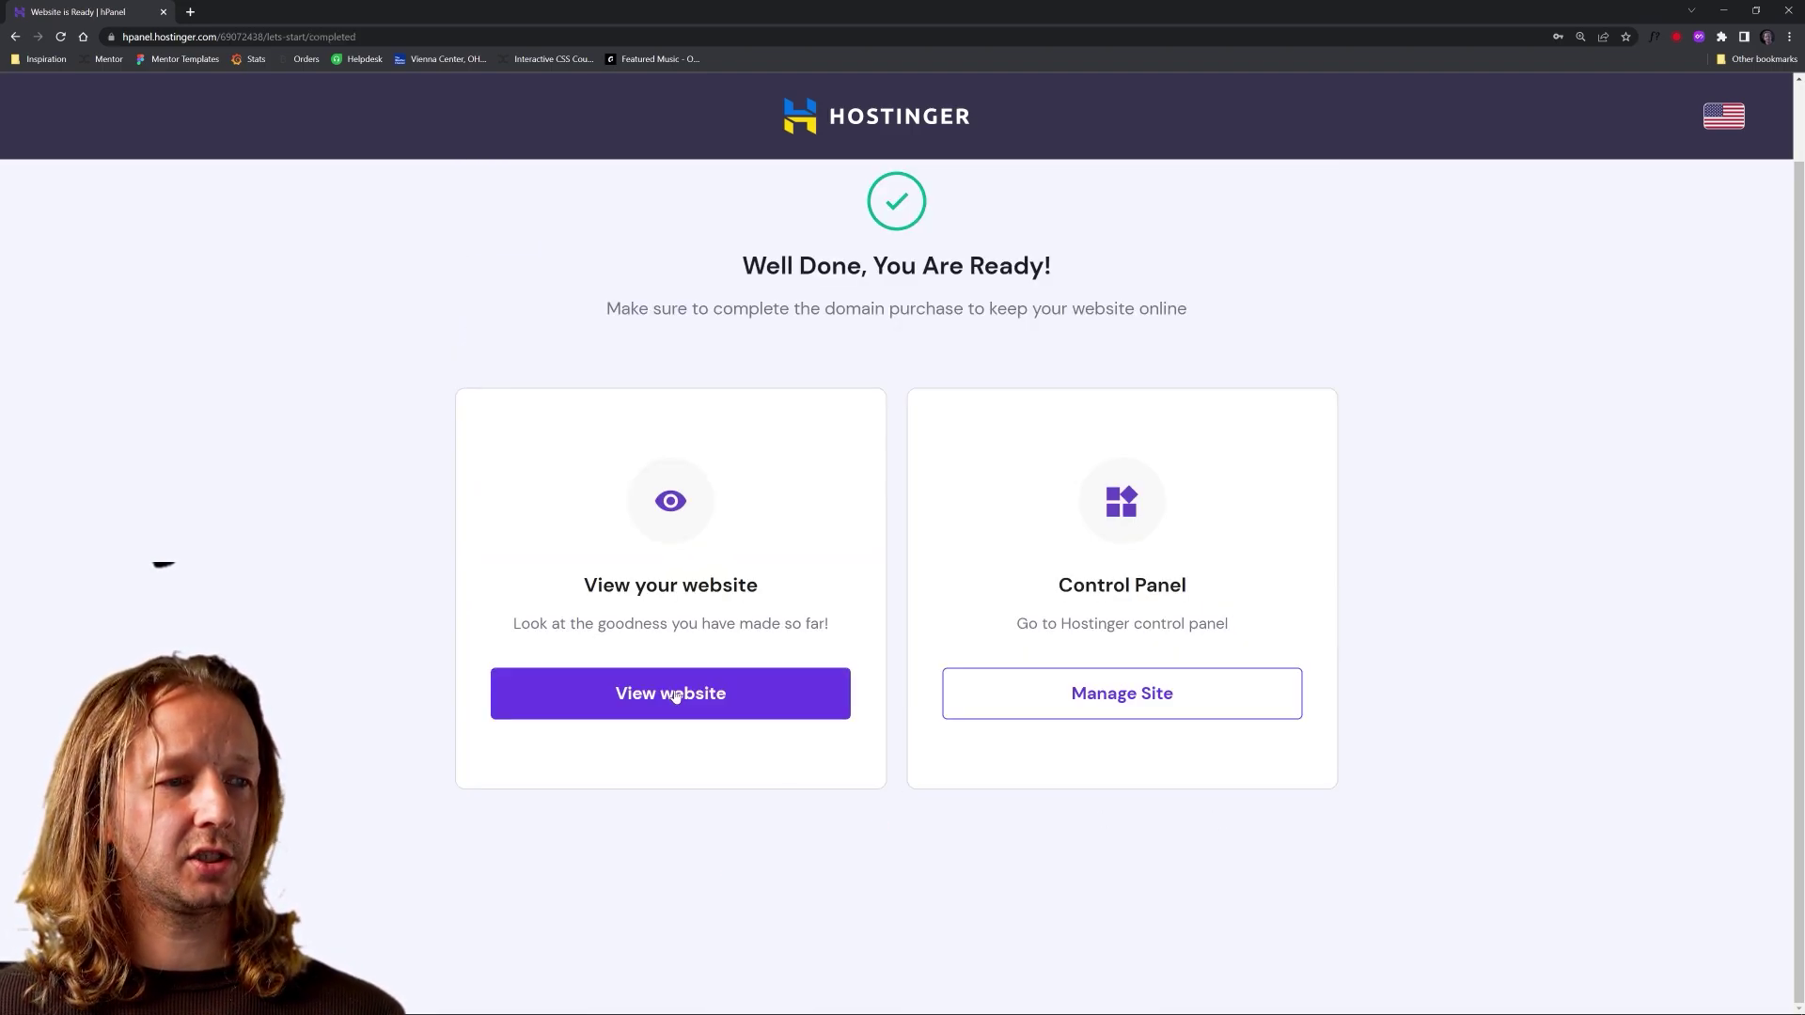
Step: View the new website in a separate browser tab, read its default page and close that tab
{"action": "right_click", "coordinate": [685, 710]}
{"action": "left_click", "coordinate": [655, 710]}
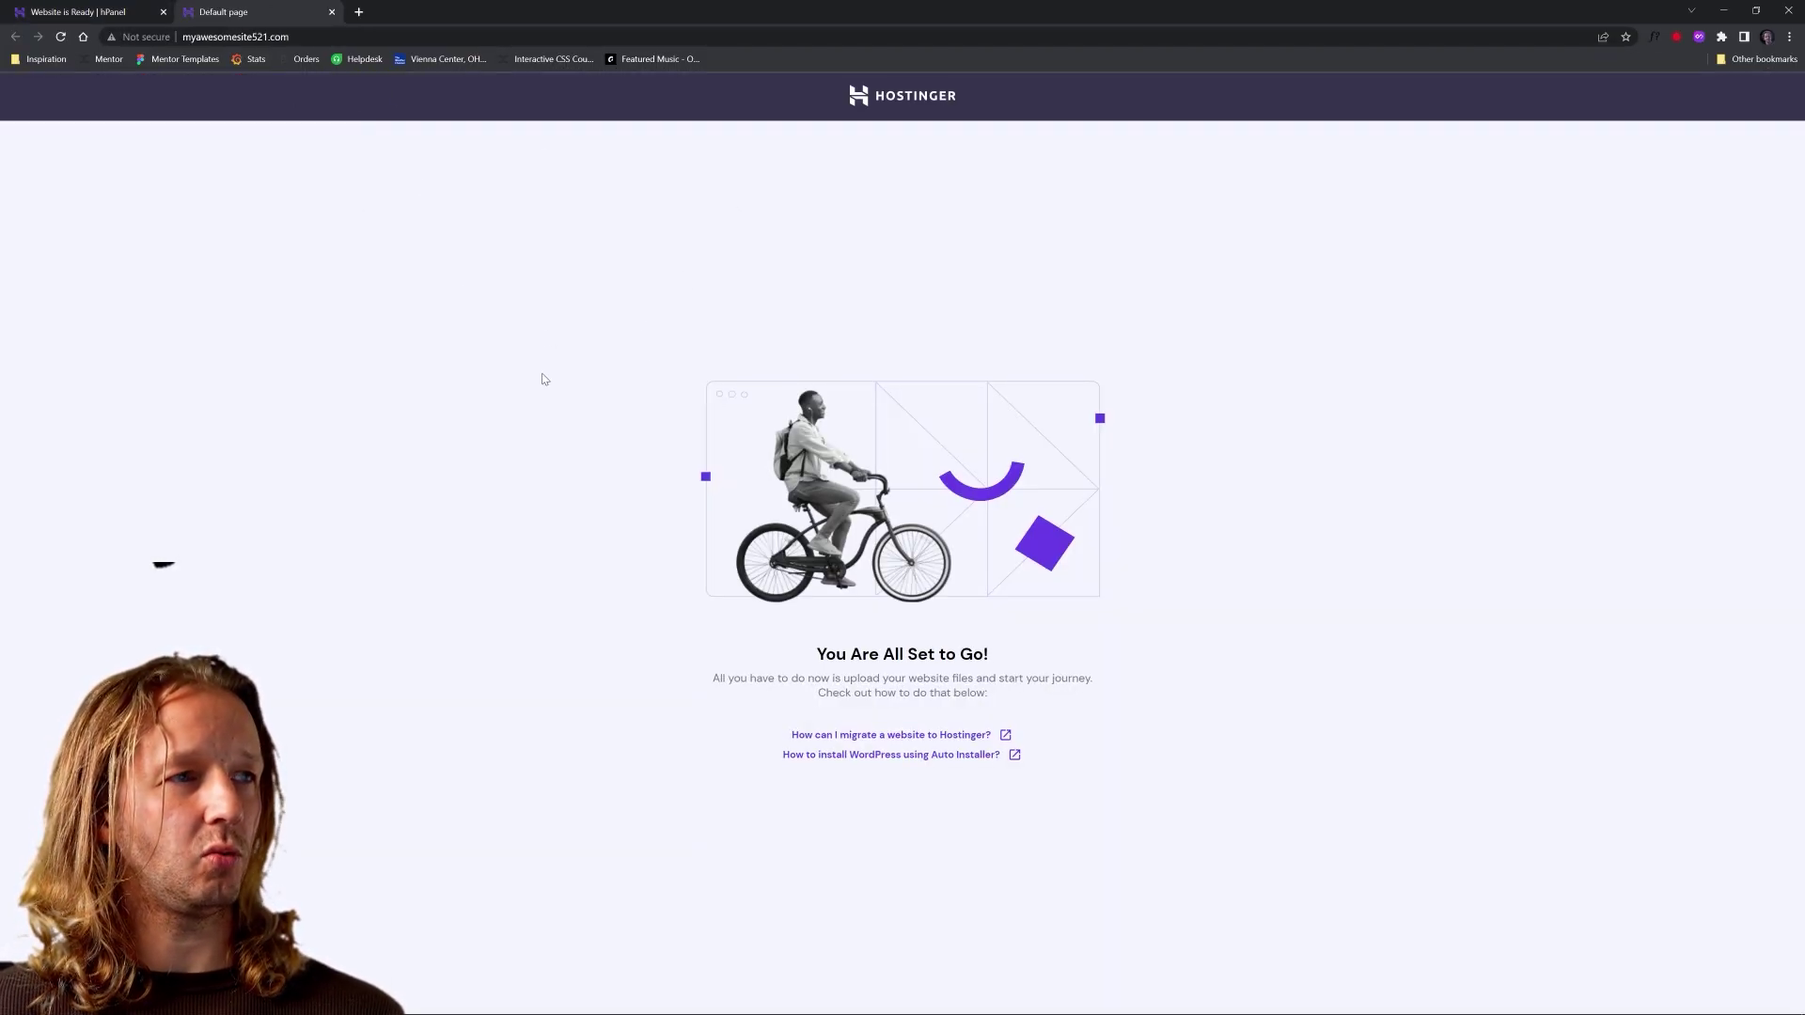
{"action": "left_click_drag", "start_coordinate": [873, 648], "coordinate": [1114, 715]}
{"action": "left_click", "coordinate": [1026, 651]}
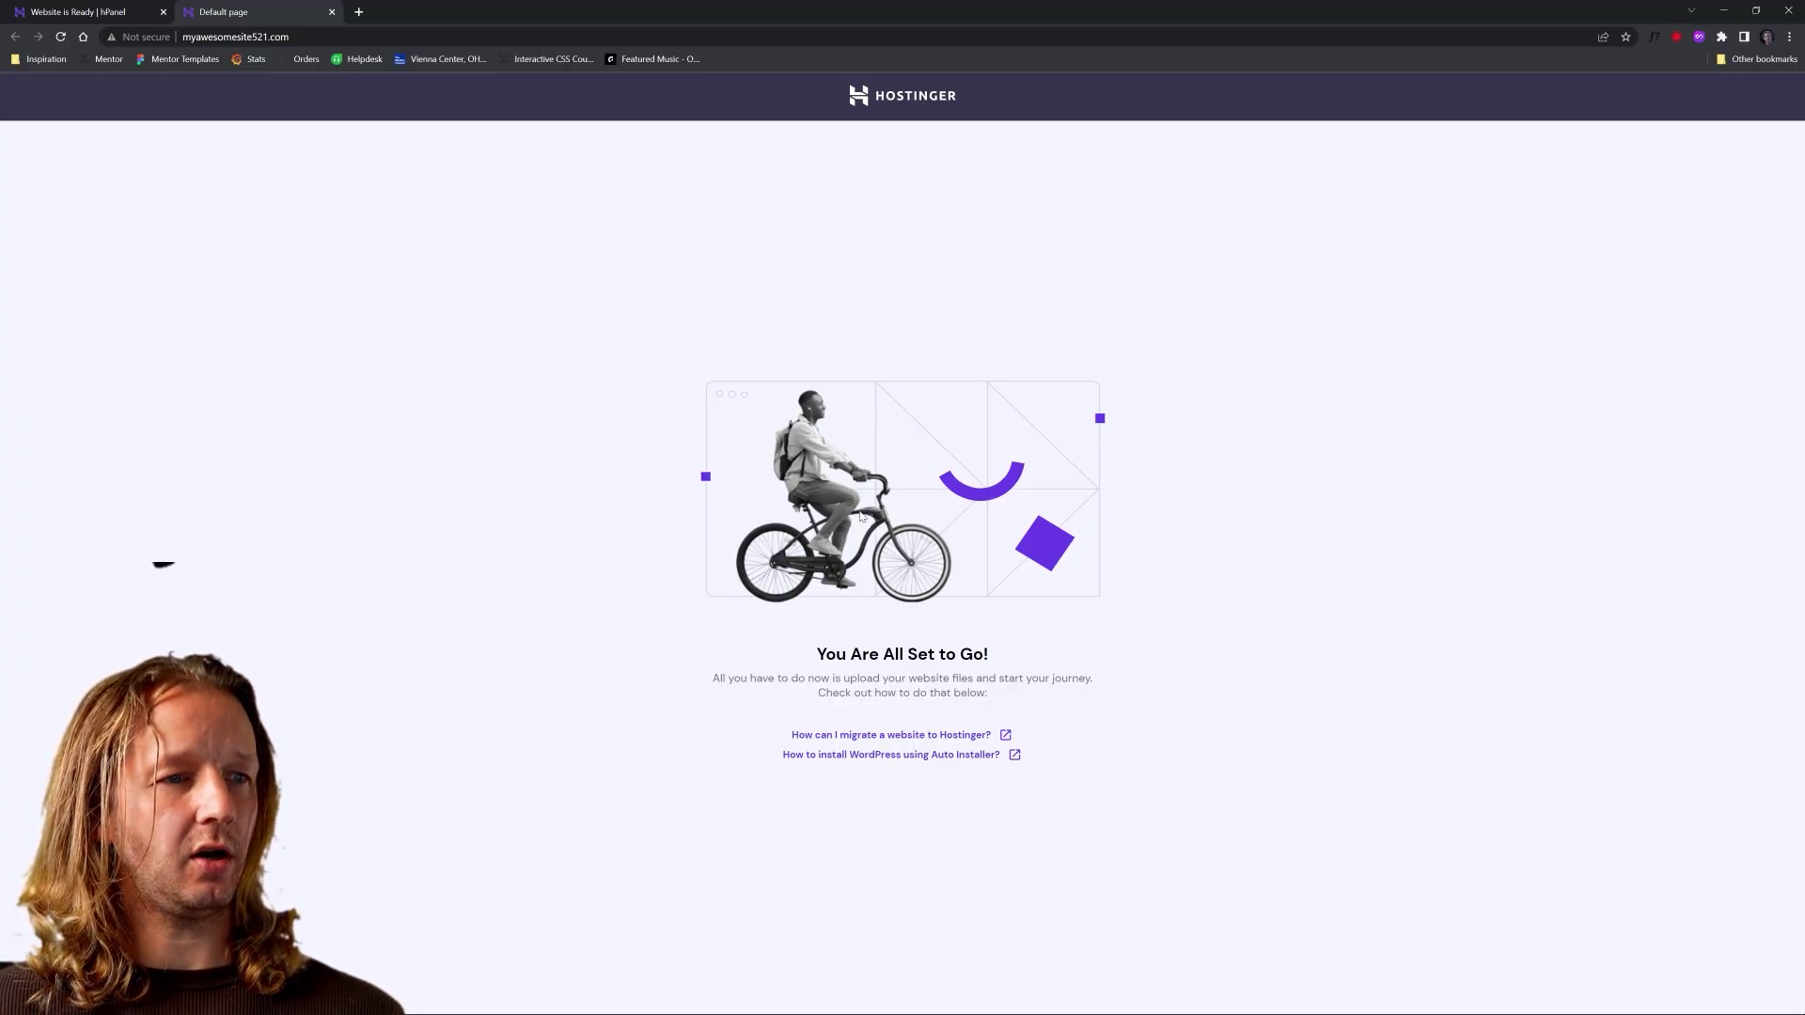
{"action": "left_click", "coordinate": [332, 12]}
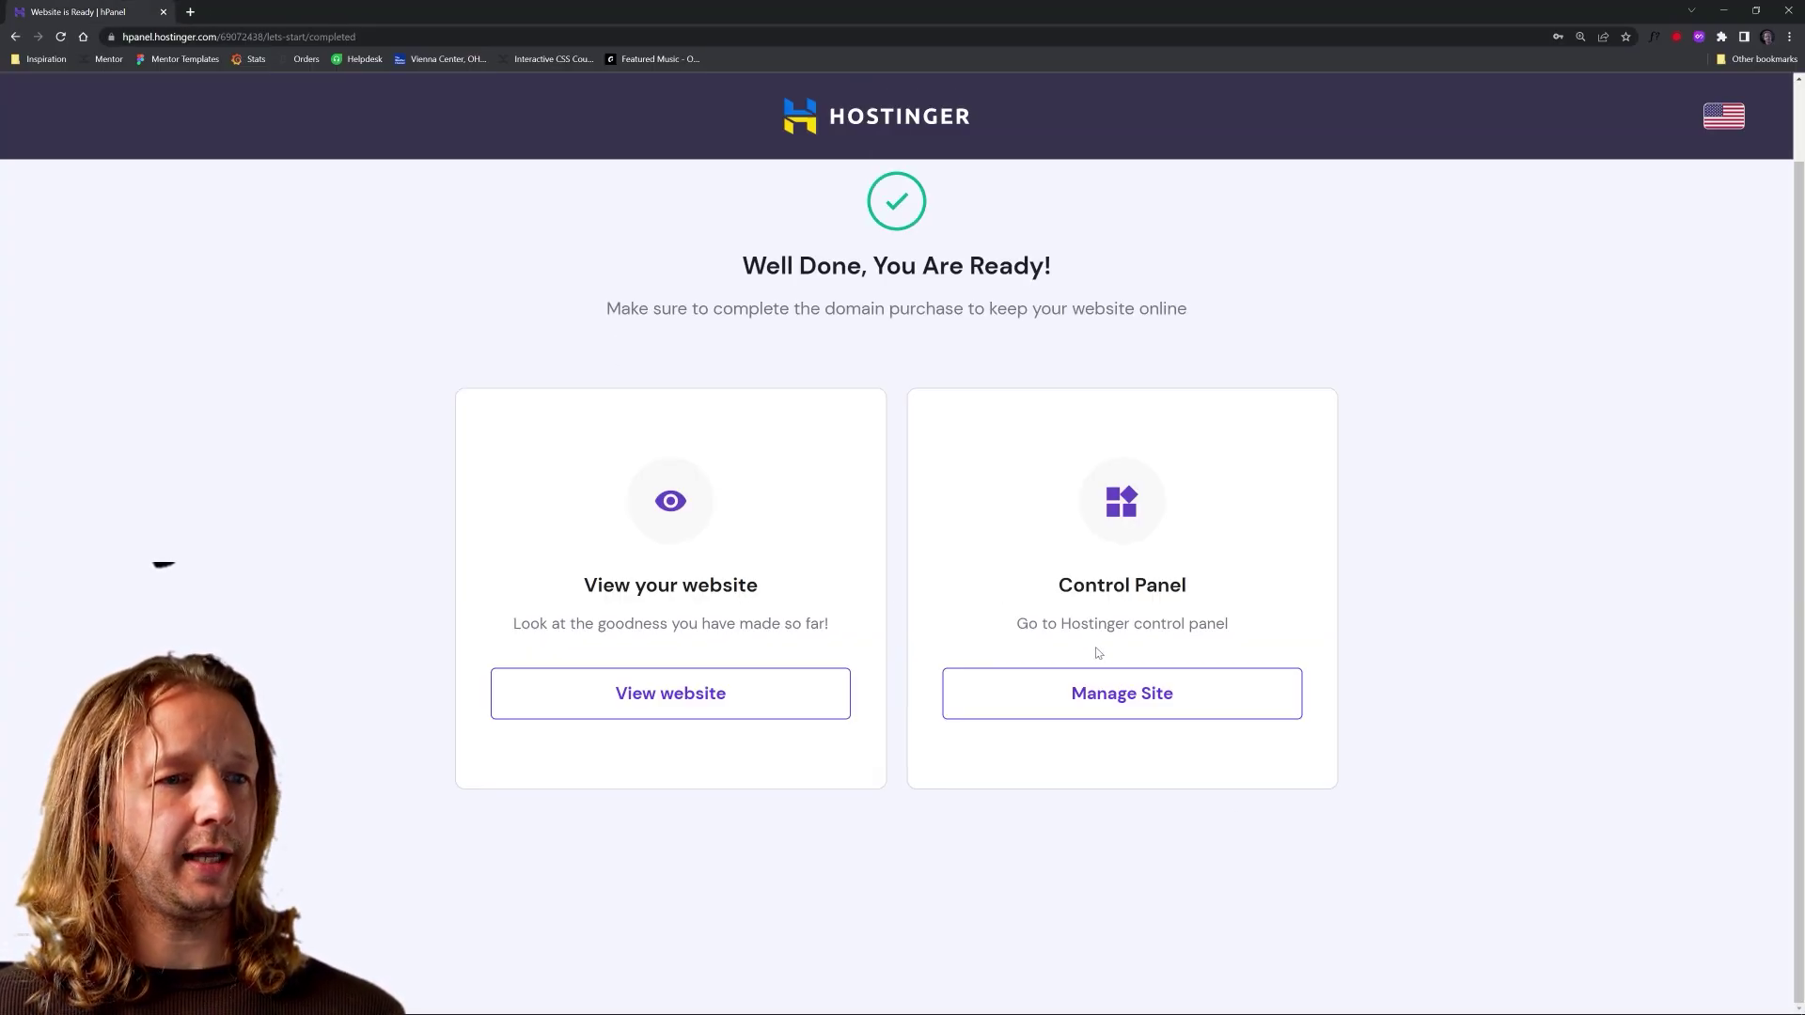
Step: Open the site's management dashboard, go to the Import Website page and check which archive formats it accepts
{"action": "left_click", "coordinate": [1127, 695]}
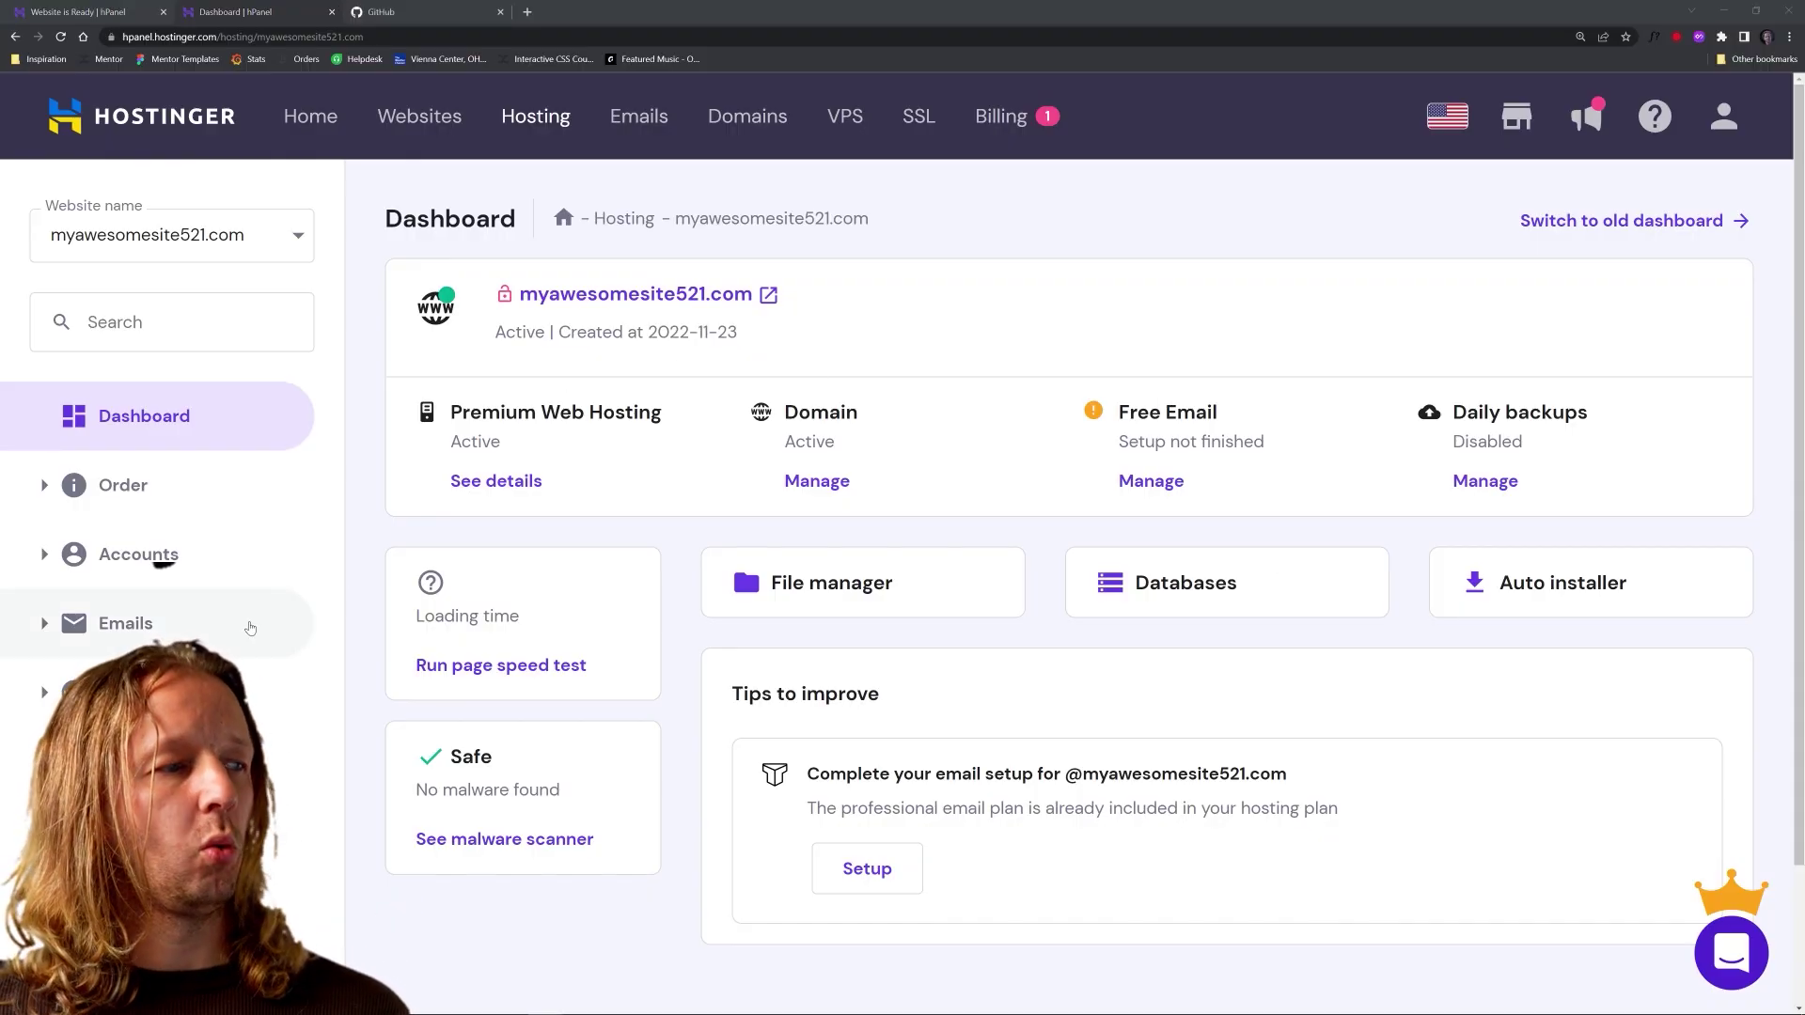
{"action": "scroll", "coordinate": [141, 602], "scroll_direction": "down", "scroll_amount": 2}
{"action": "left_click", "coordinate": [133, 597]}
{"action": "scroll", "coordinate": [137, 564], "scroll_direction": "down", "scroll_amount": 3}
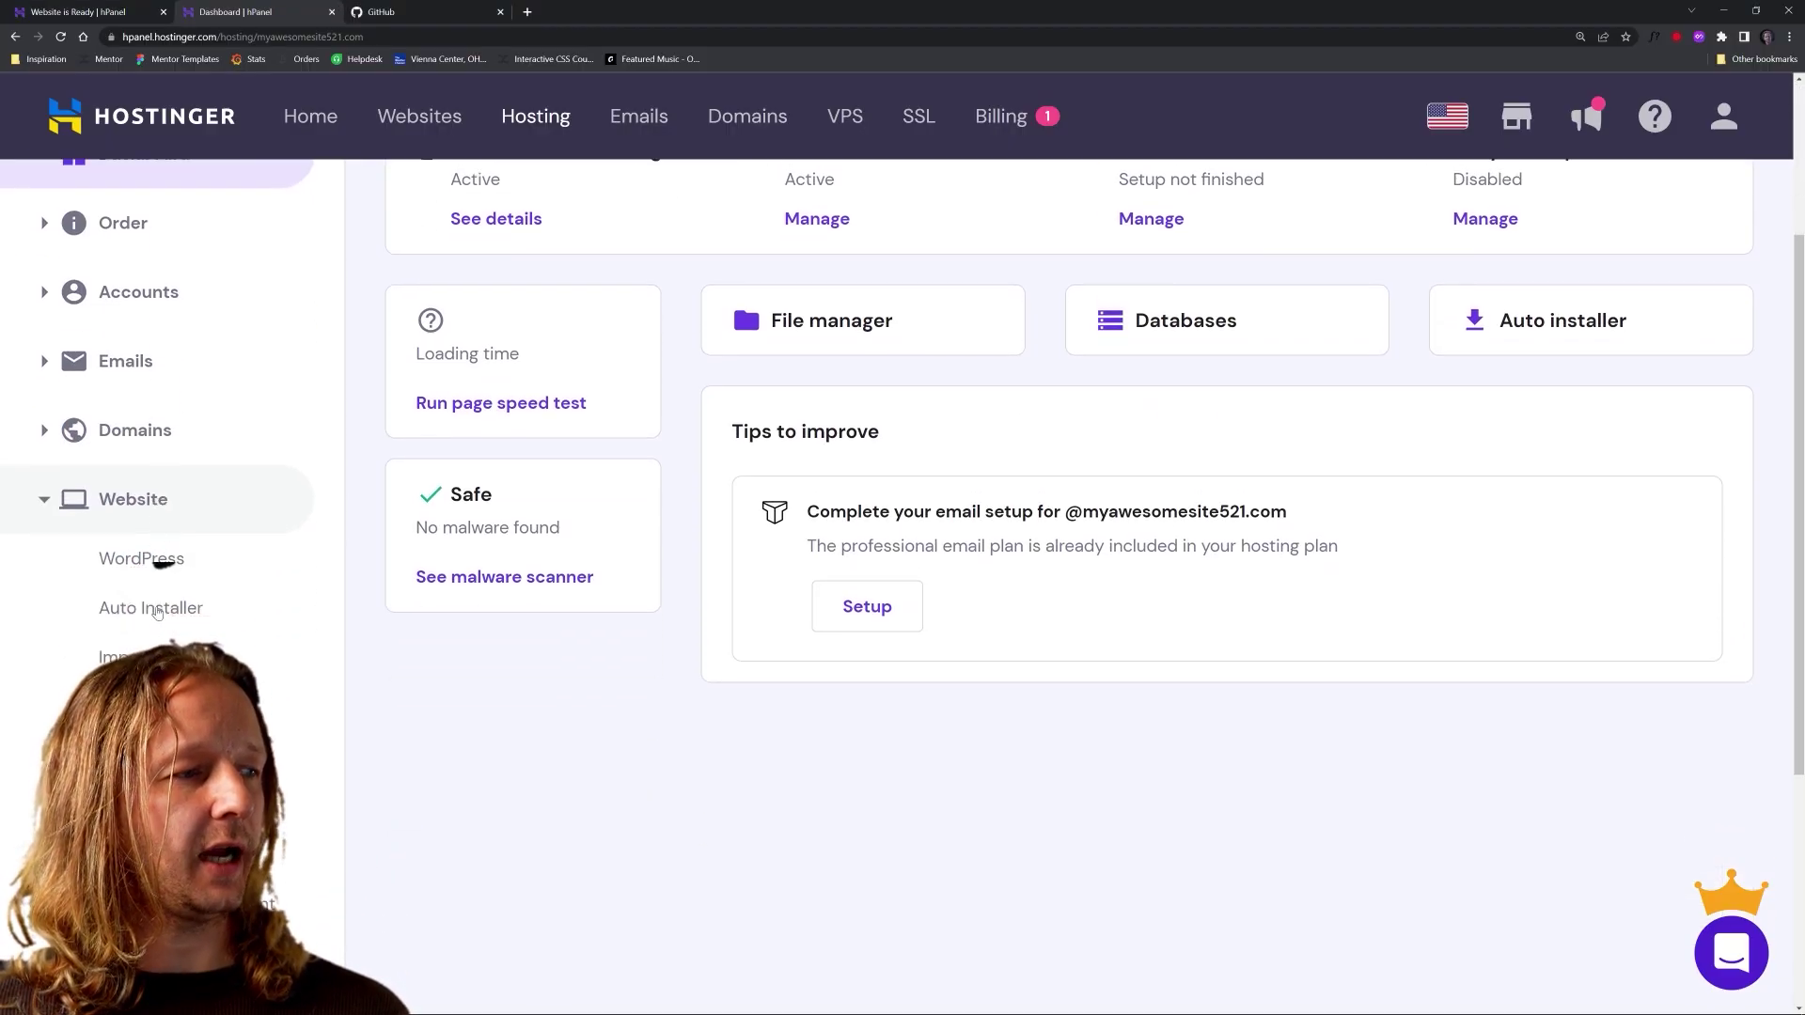
{"action": "left_click", "coordinate": [141, 481]}
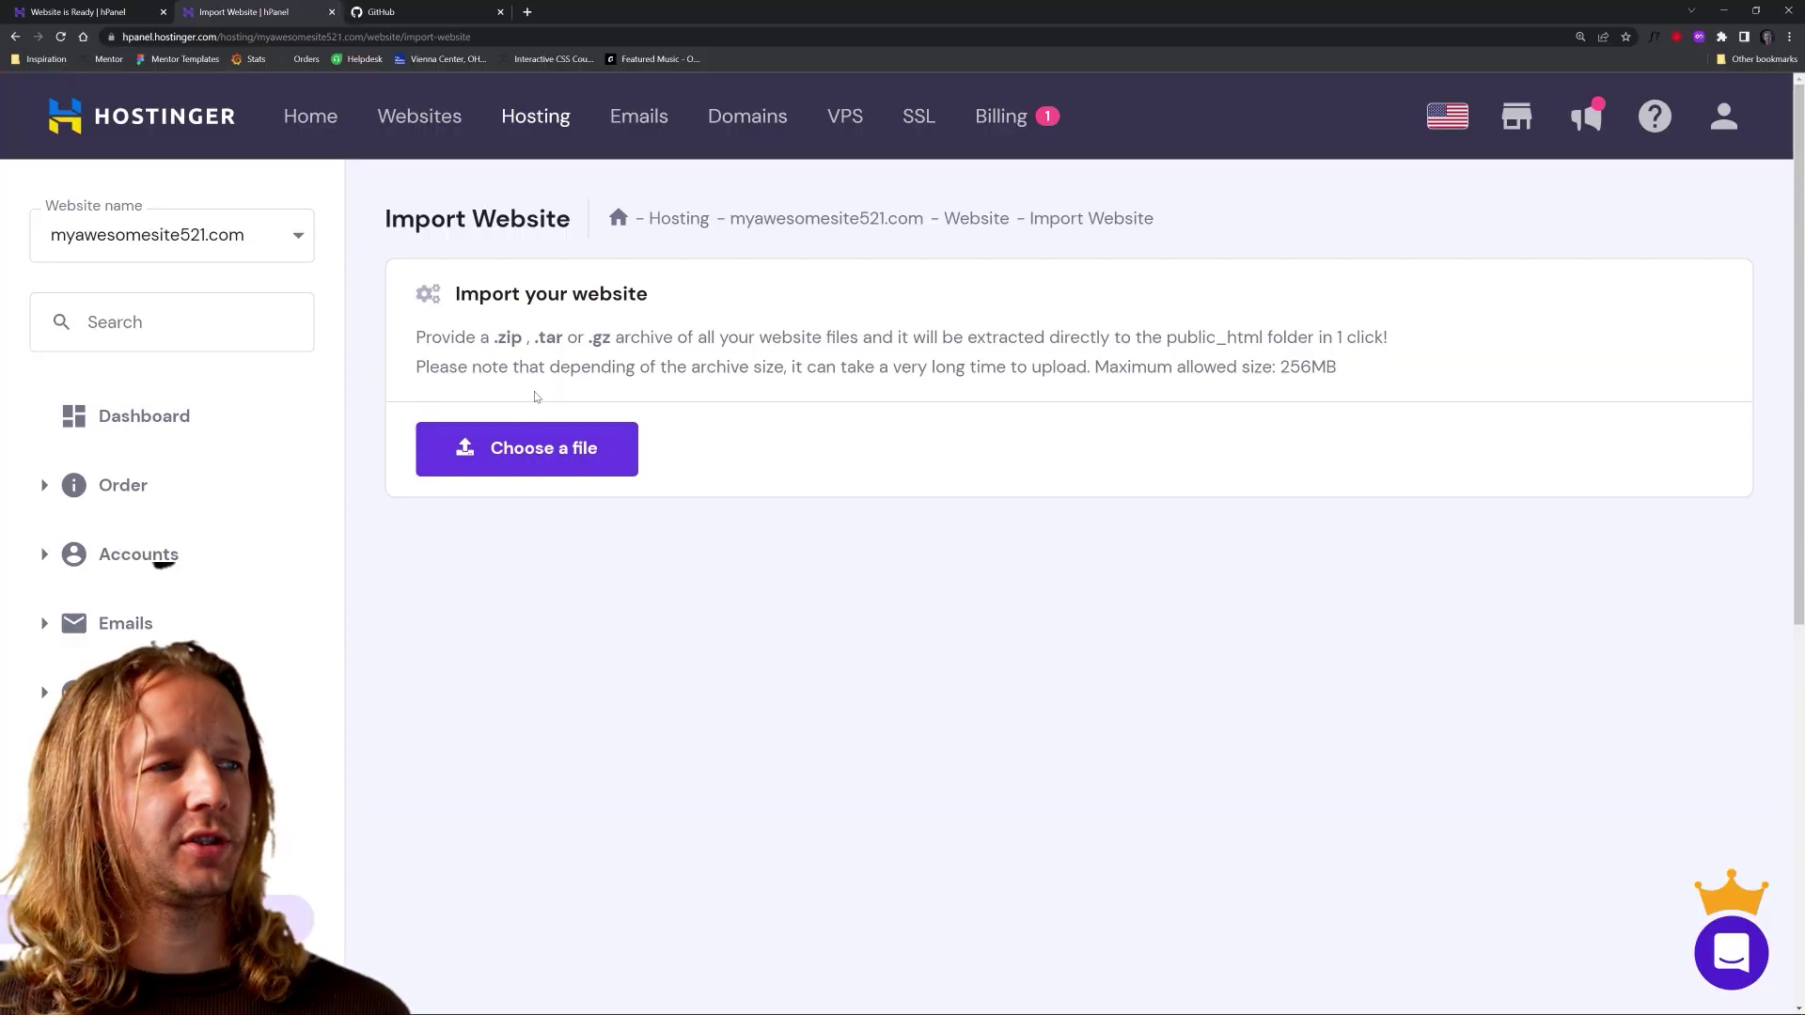
{"action": "left_click_drag", "start_coordinate": [496, 341], "coordinate": [524, 339]}
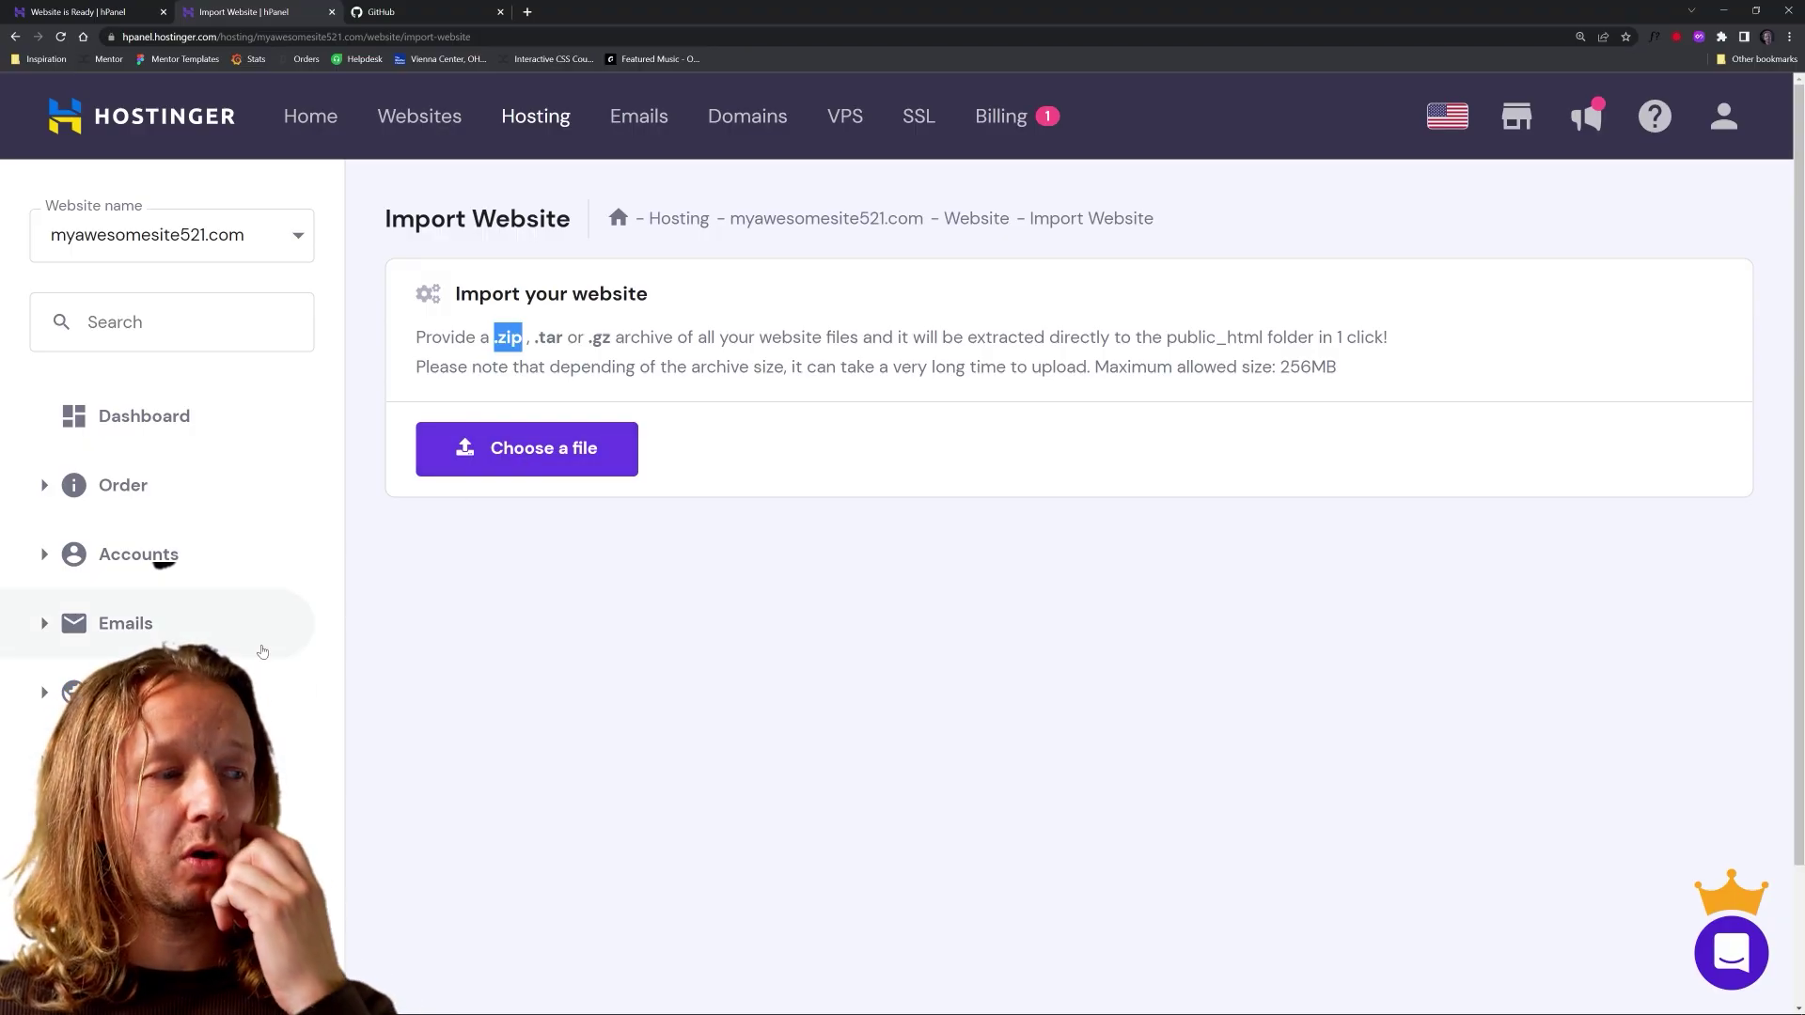
{"action": "scroll", "coordinate": [266, 661], "scroll_direction": "down", "scroll_amount": 2}
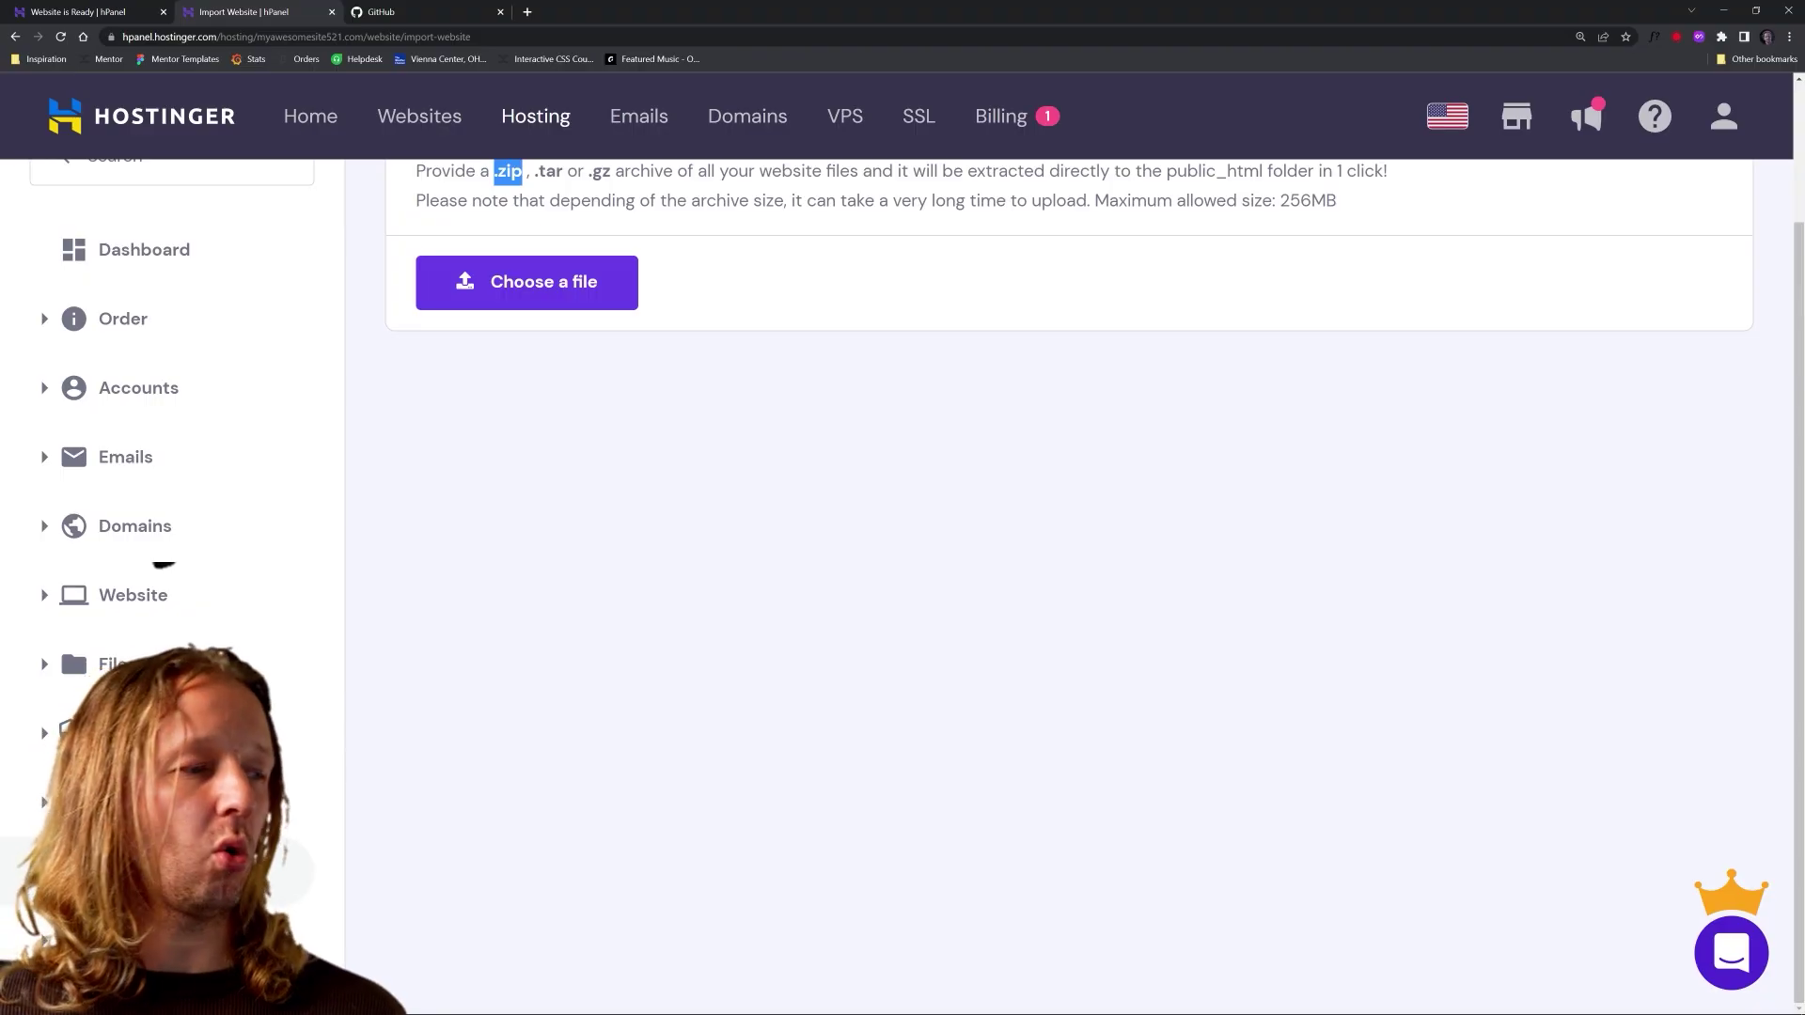
Step: Go to the site's GIT deployment page and read the requirements for creating a new repository
{"action": "scroll", "coordinate": [163, 565], "scroll_direction": "down", "scroll_amount": 4}
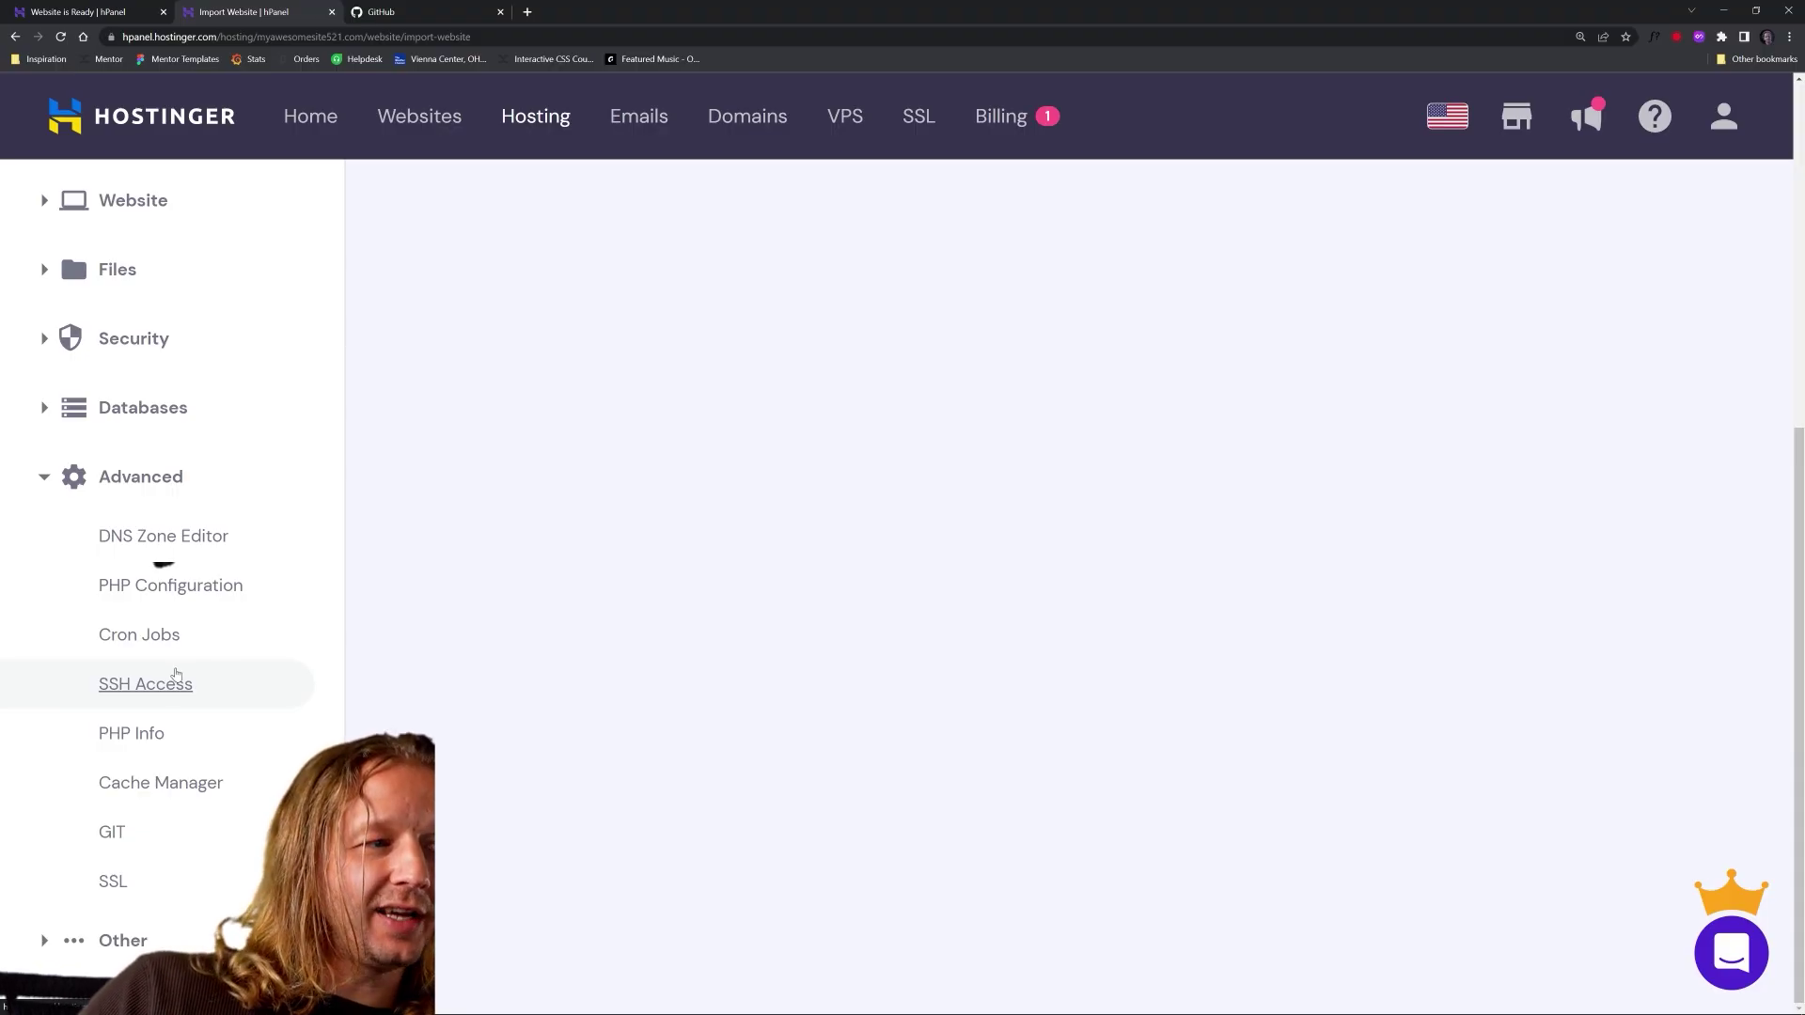
{"action": "left_click", "coordinate": [117, 835]}
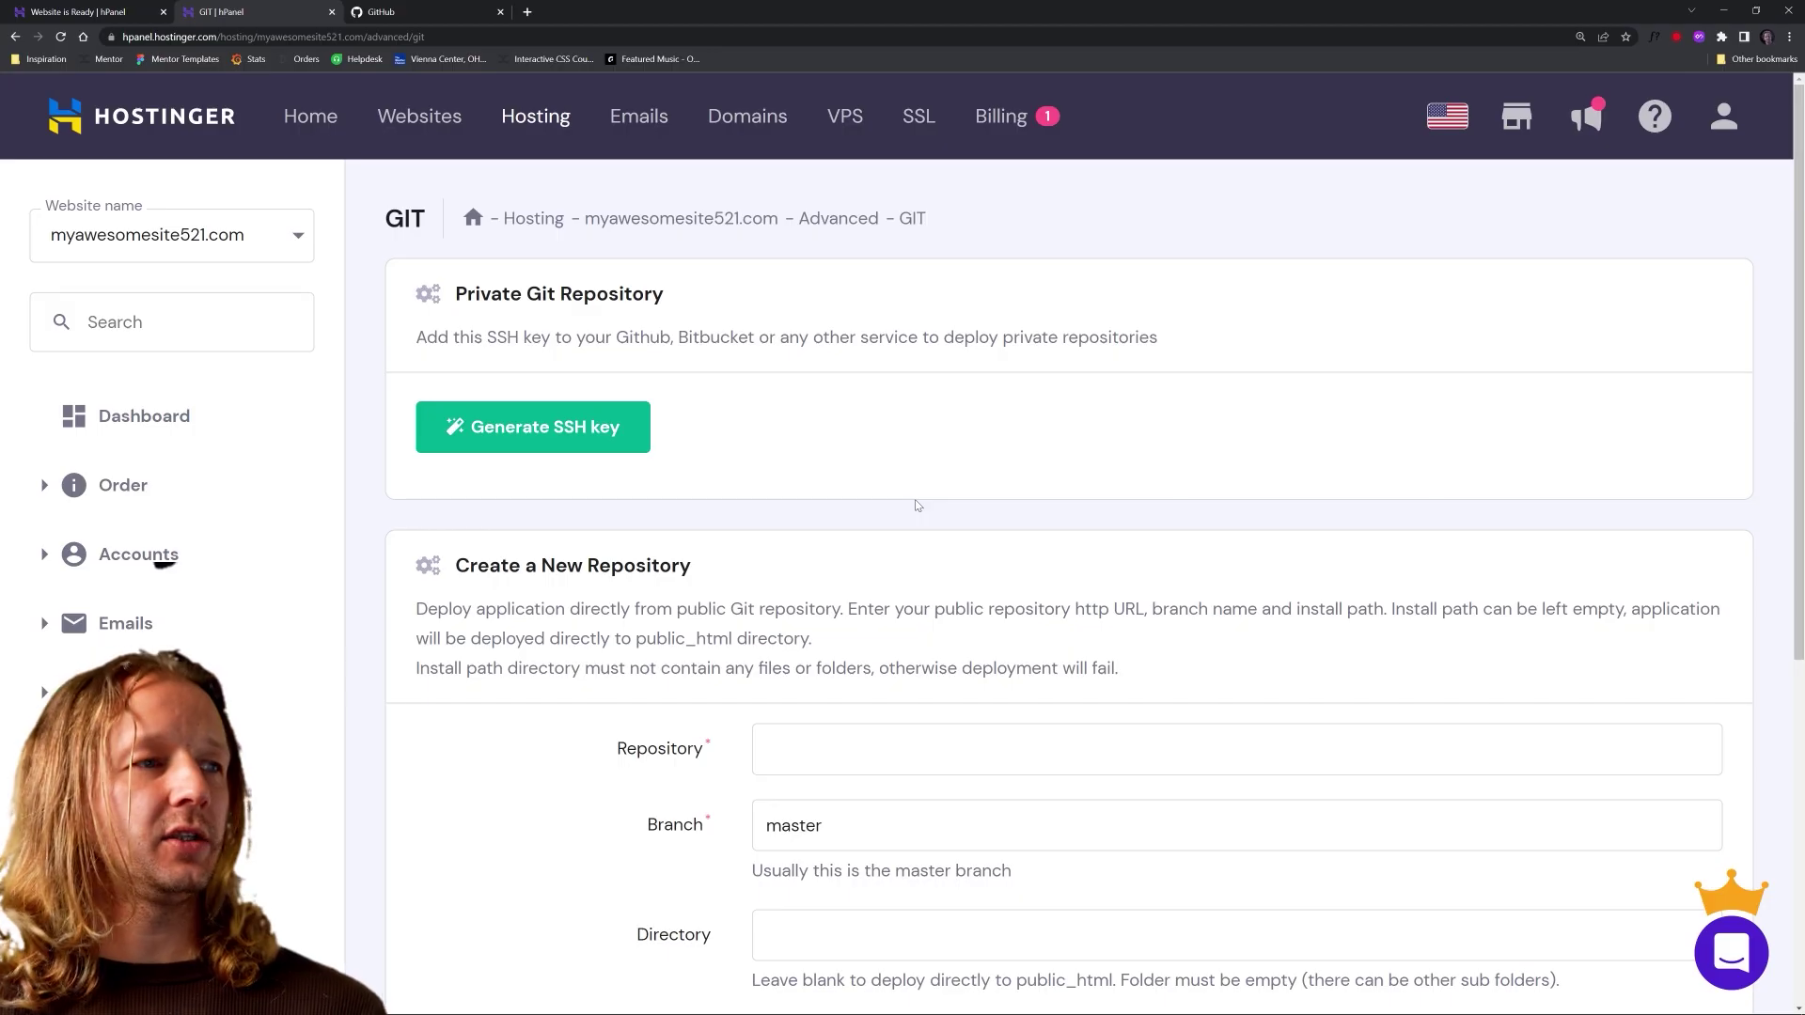
{"action": "scroll", "coordinate": [1048, 553], "scroll_direction": "down", "scroll_amount": 2}
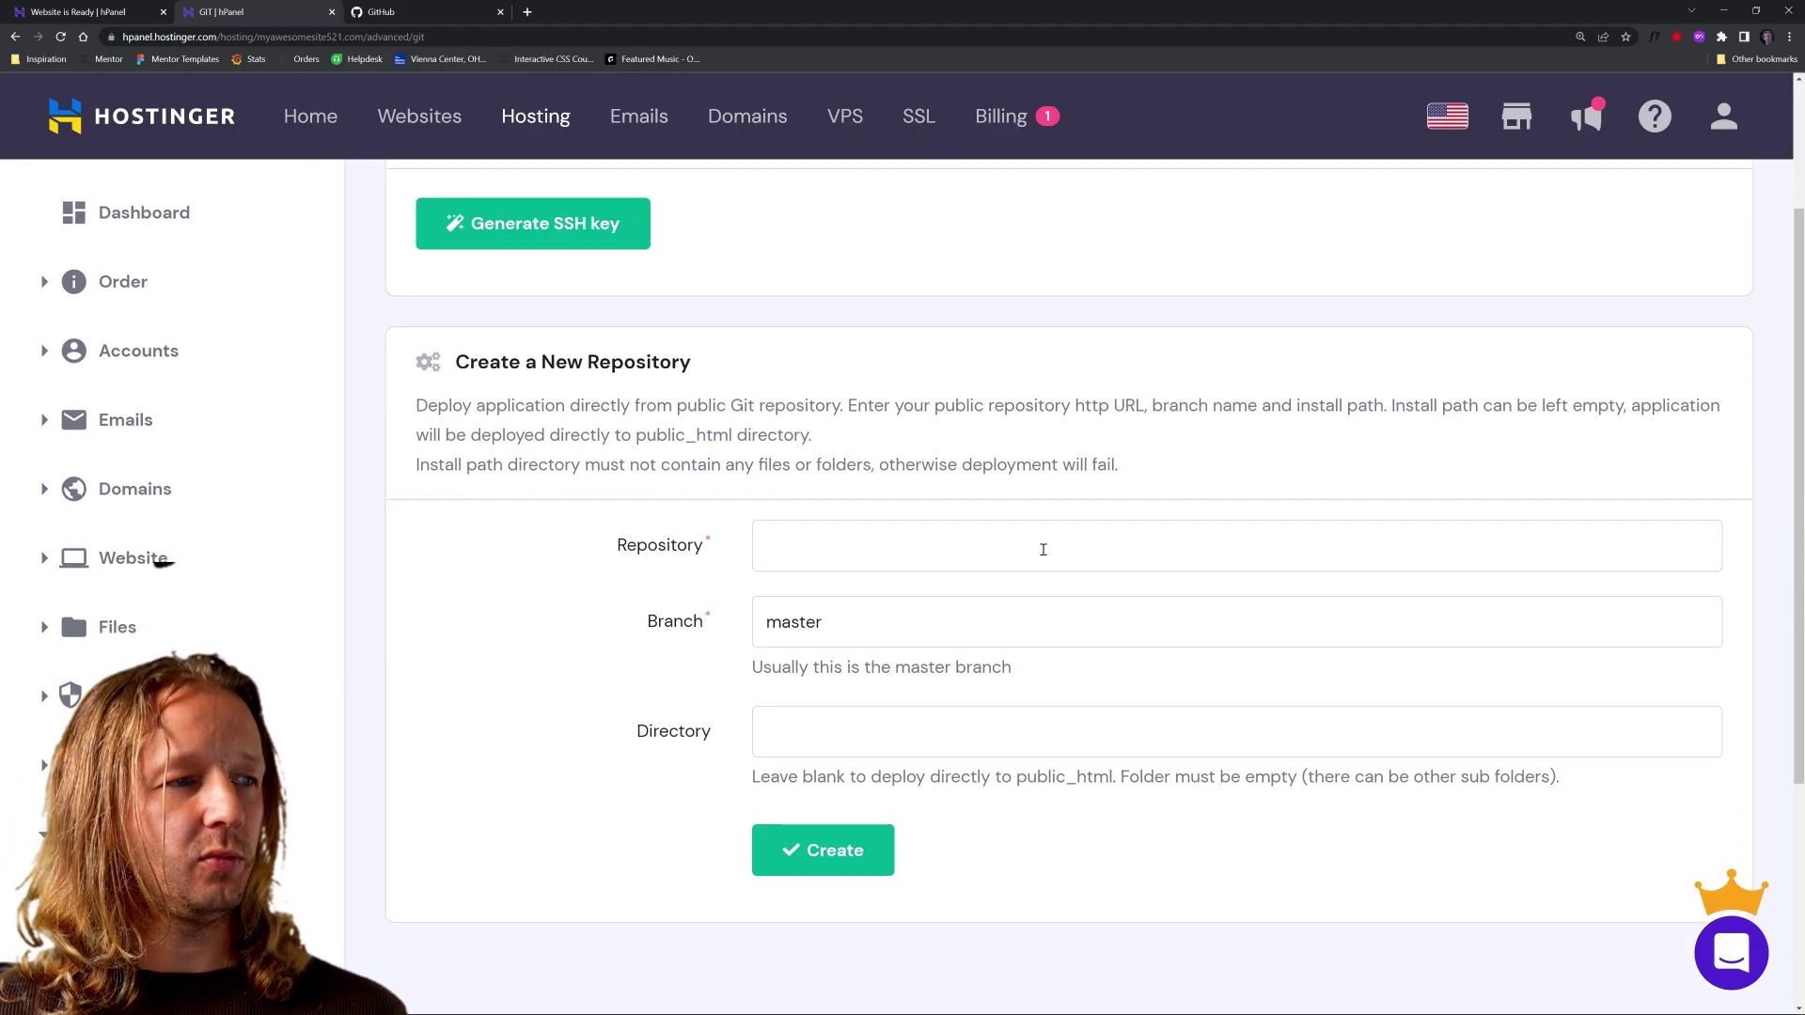
{"action": "scroll", "coordinate": [935, 416], "scroll_direction": "up", "scroll_amount": 2}
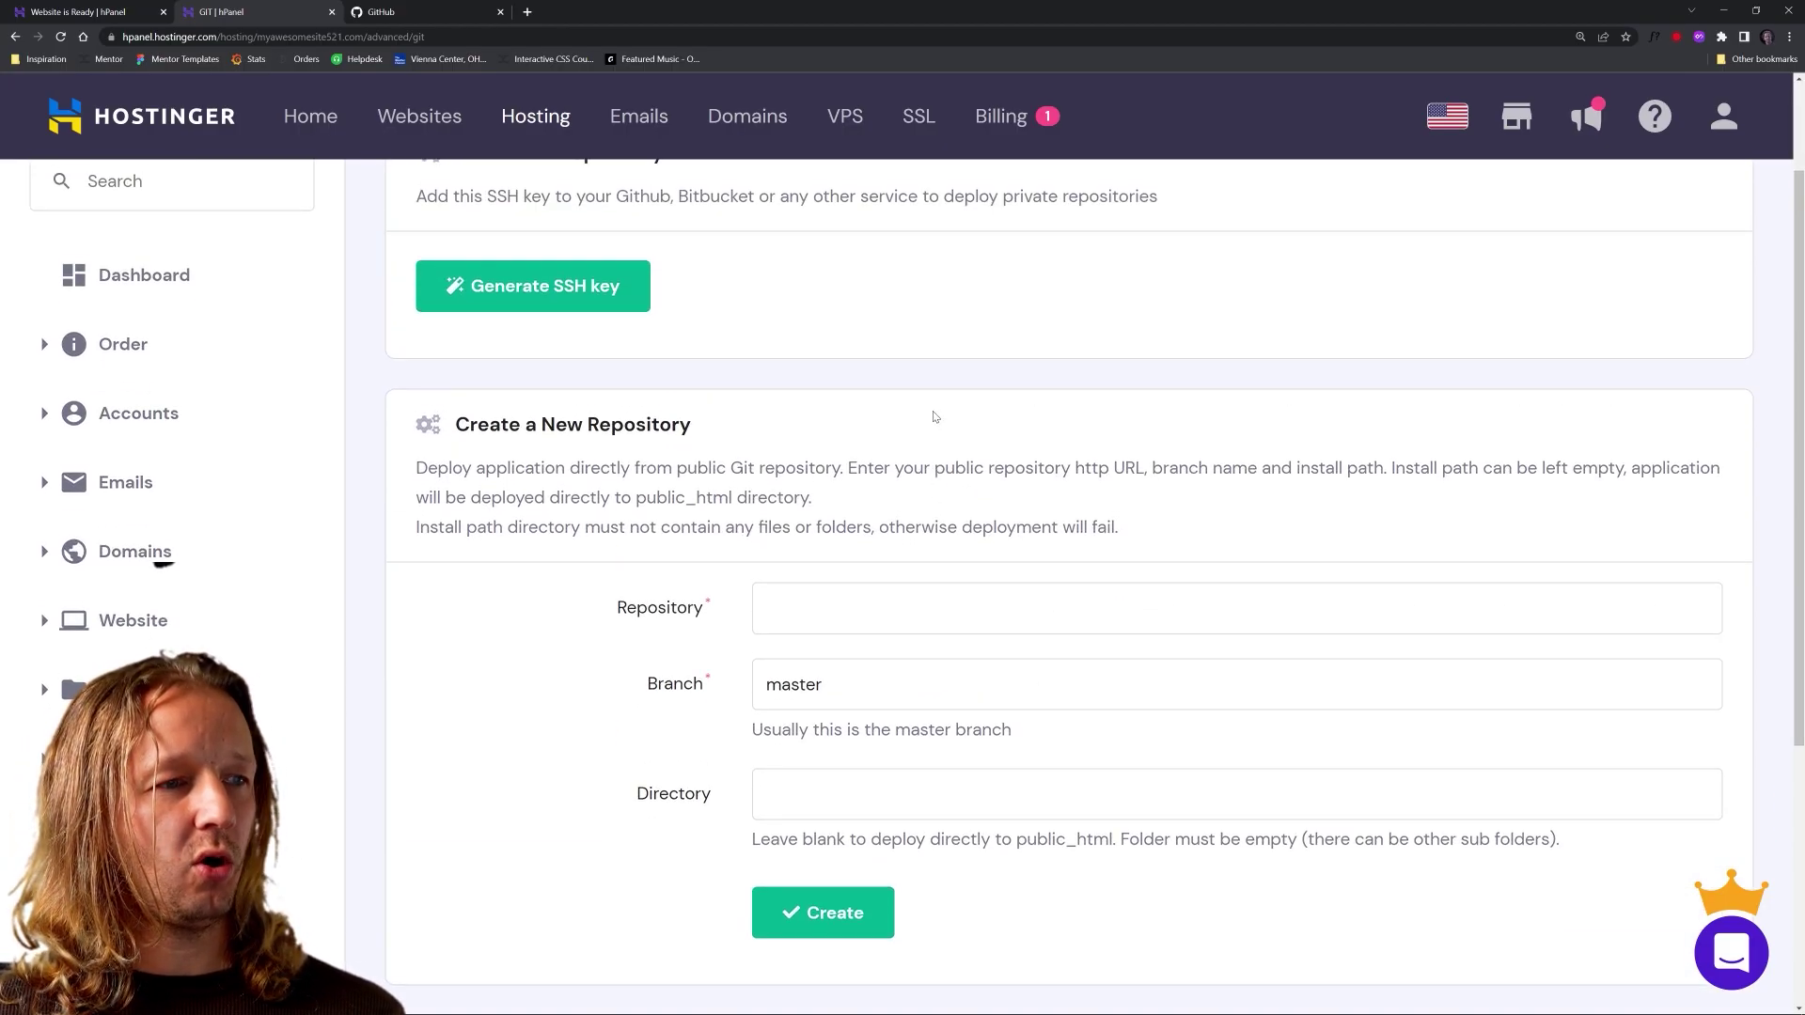
{"action": "left_click_drag", "start_coordinate": [419, 470], "coordinate": [840, 465]}
{"action": "left_click", "coordinate": [838, 465]}
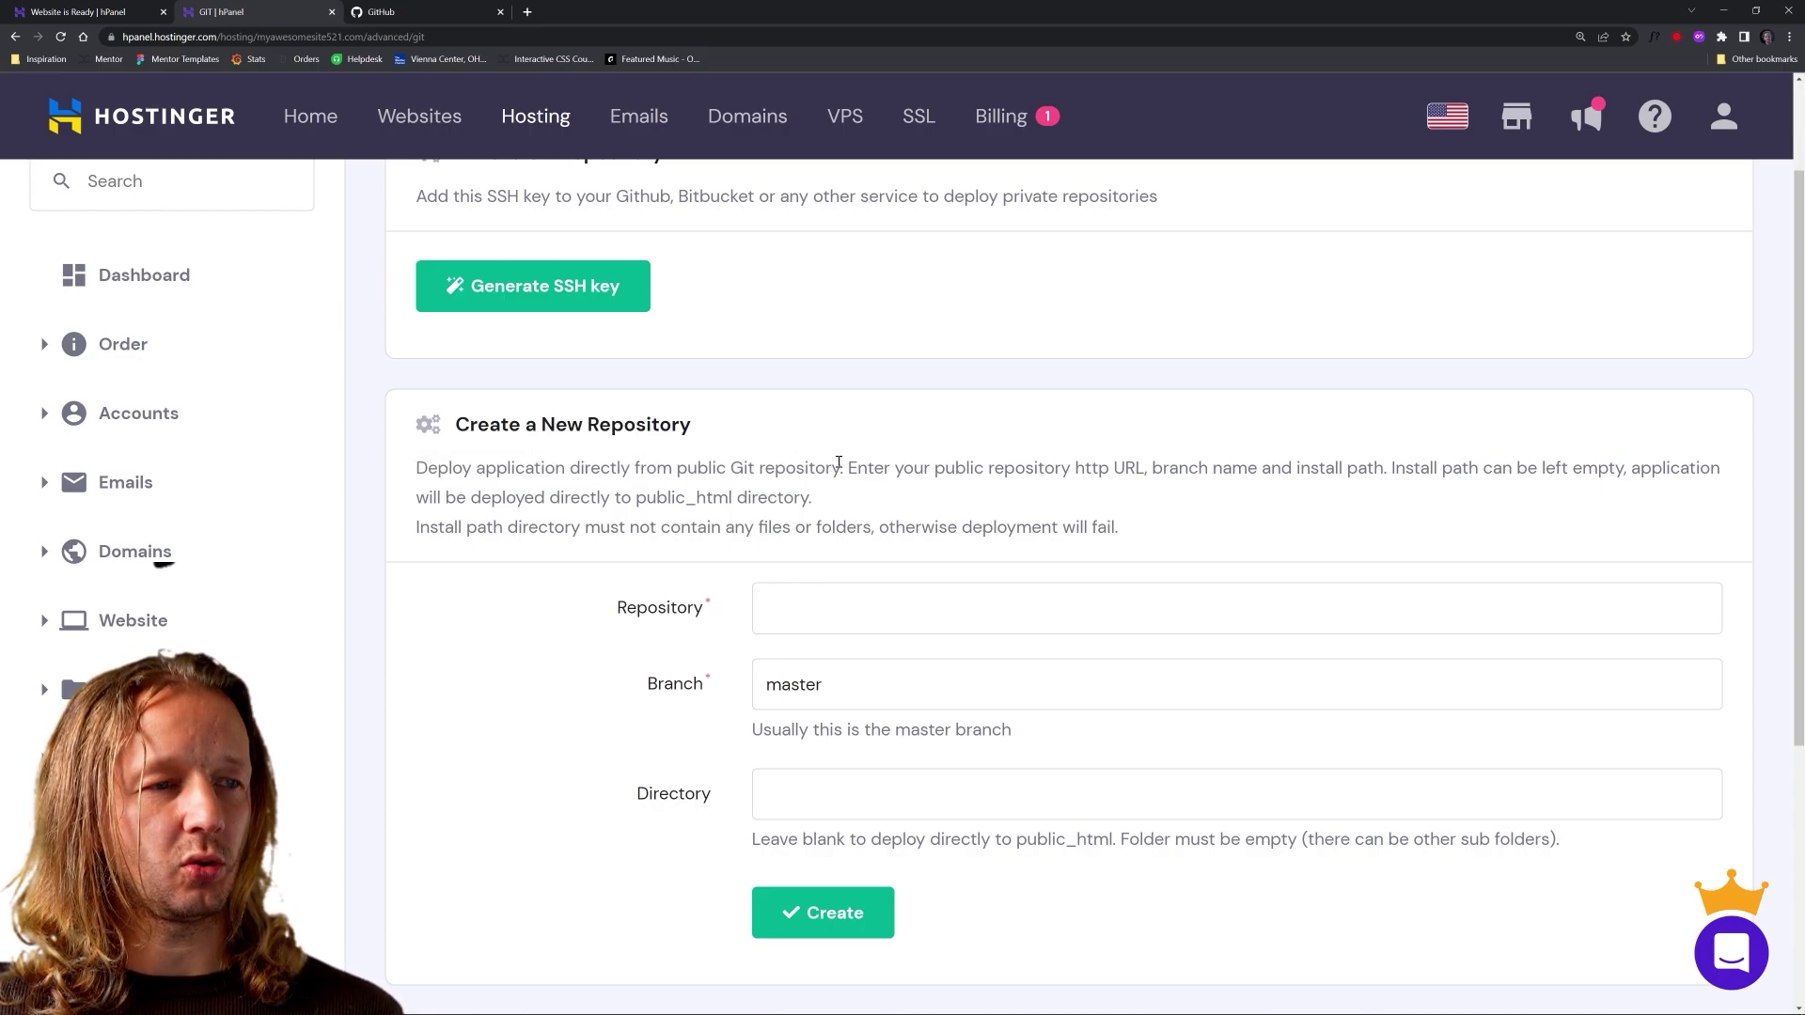
Step: Switch to GitHub and create a new public repository named myawesomesite
{"action": "left_click", "coordinate": [427, 10]}
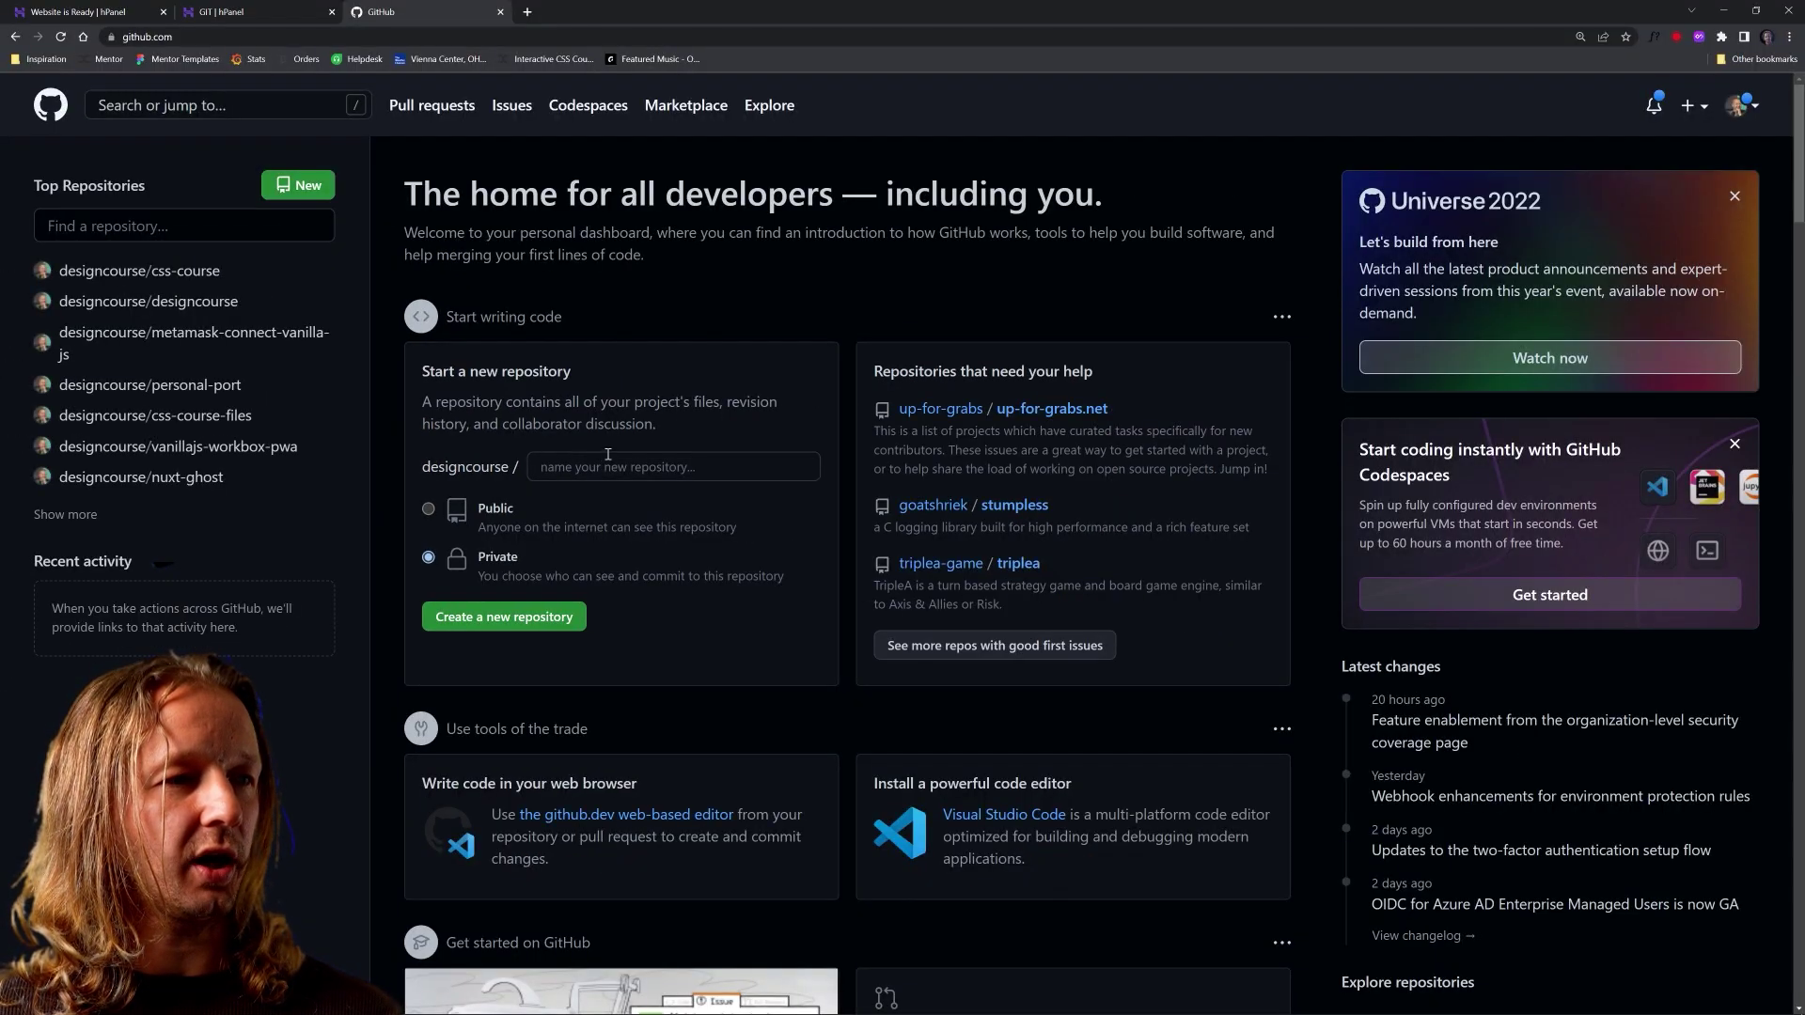
{"action": "left_click", "coordinate": [608, 454]}
{"action": "type", "text": "myawesom"}
{"action": "key", "text": "BackSpace"}
{"action": "key", "text": "BackSpace"}
{"action": "type", "text": "omesite"}
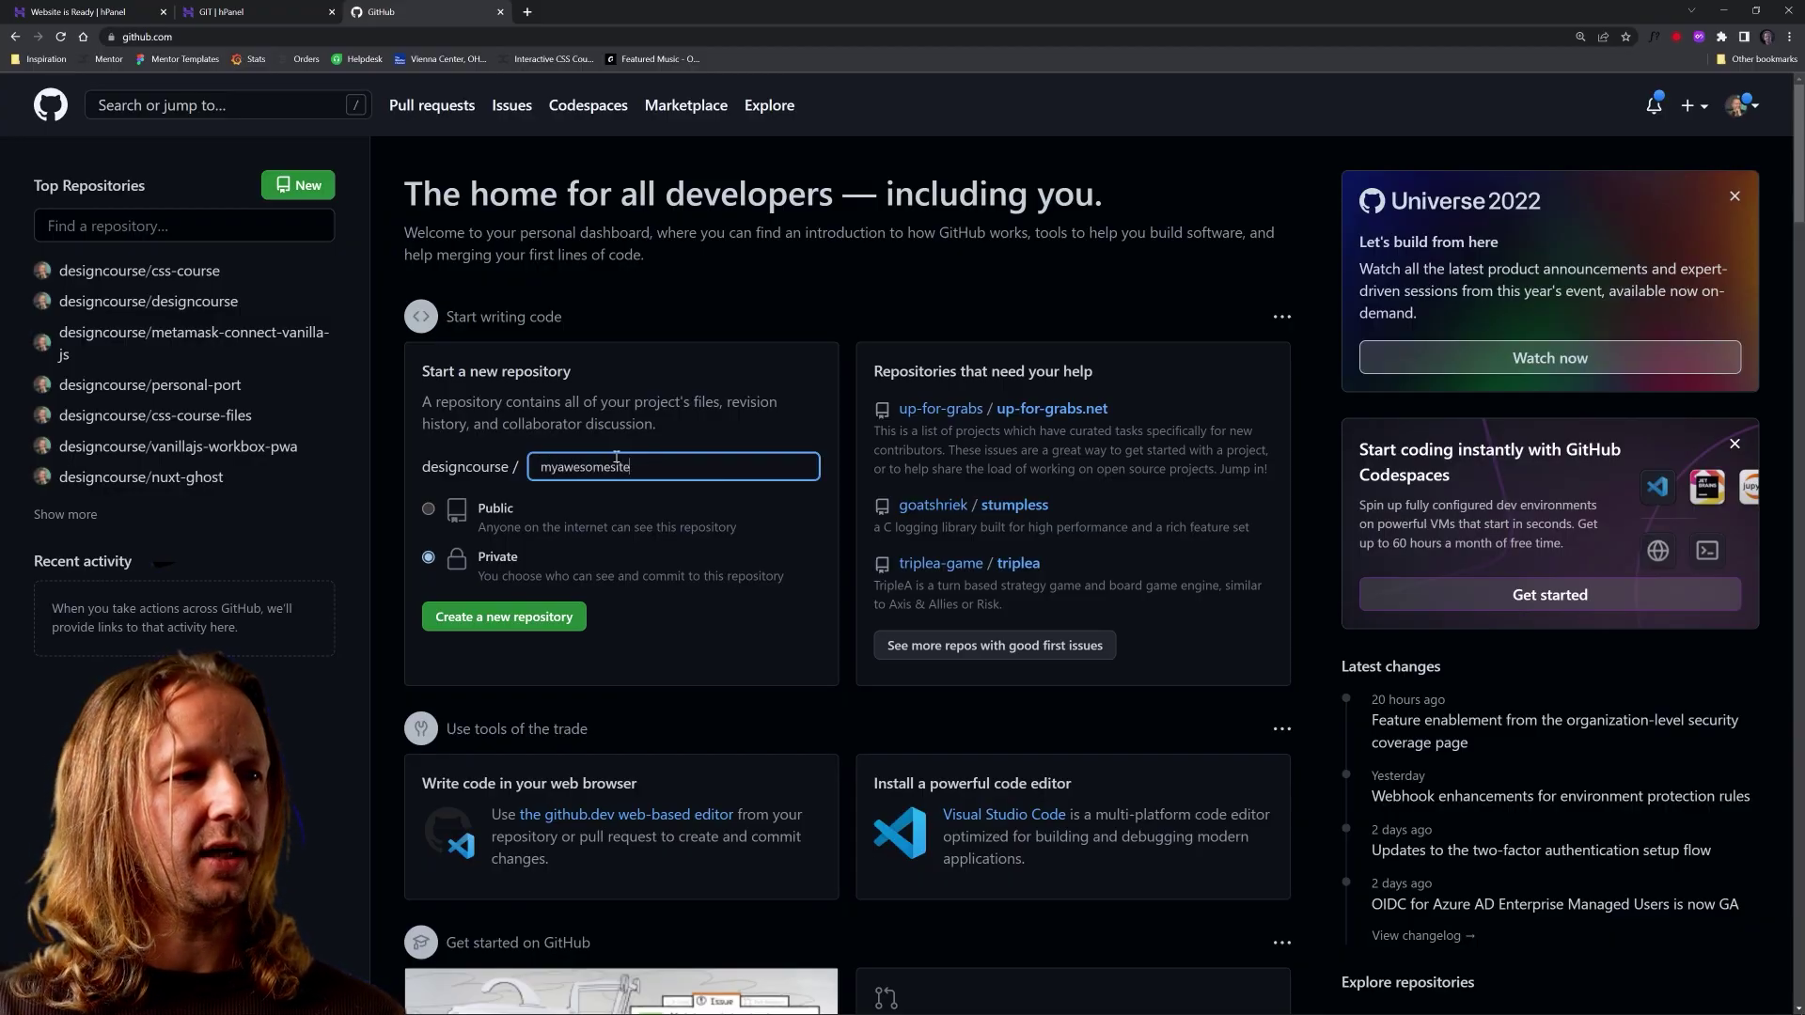
{"action": "left_click", "coordinate": [428, 509]}
{"action": "left_click", "coordinate": [504, 617]}
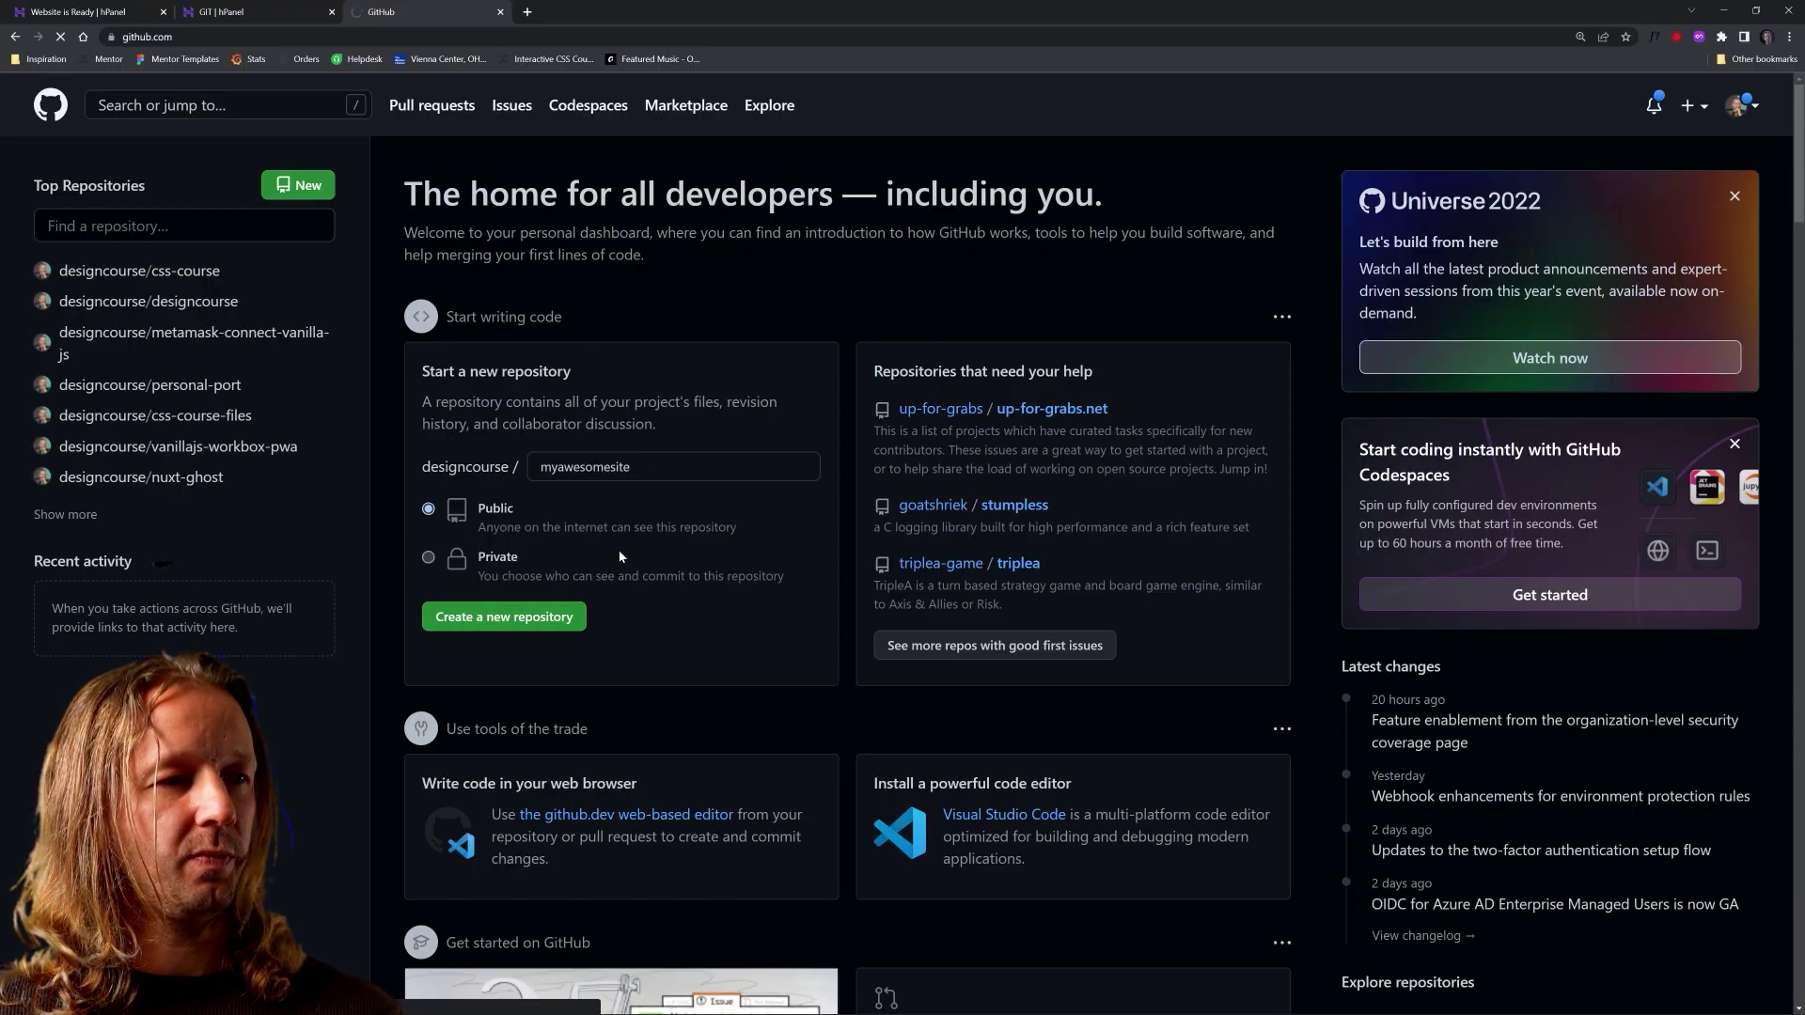
Step: Review the new repository's command-line setup instructions and highlight the git init command
{"action": "scroll", "coordinate": [499, 523], "scroll_direction": "down", "scroll_amount": 2}
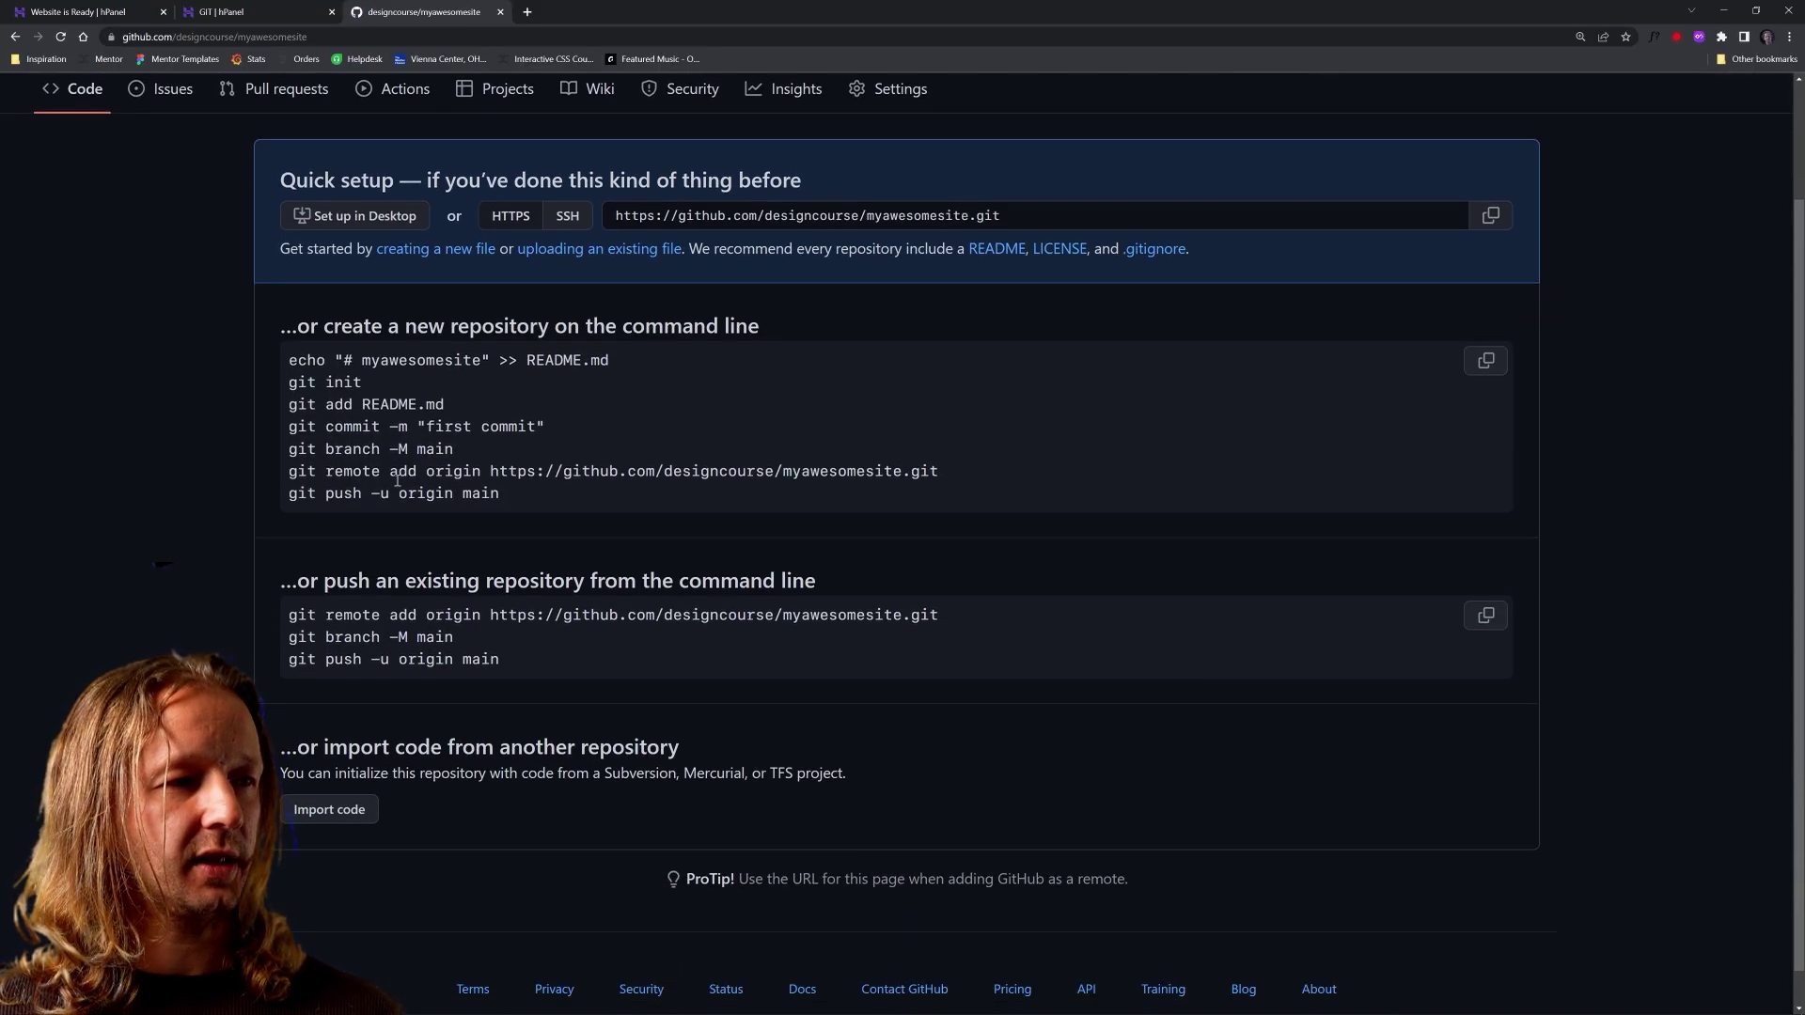
{"action": "left_click_drag", "start_coordinate": [296, 389], "coordinate": [420, 381]}
{"action": "left_click", "coordinate": [422, 389]}
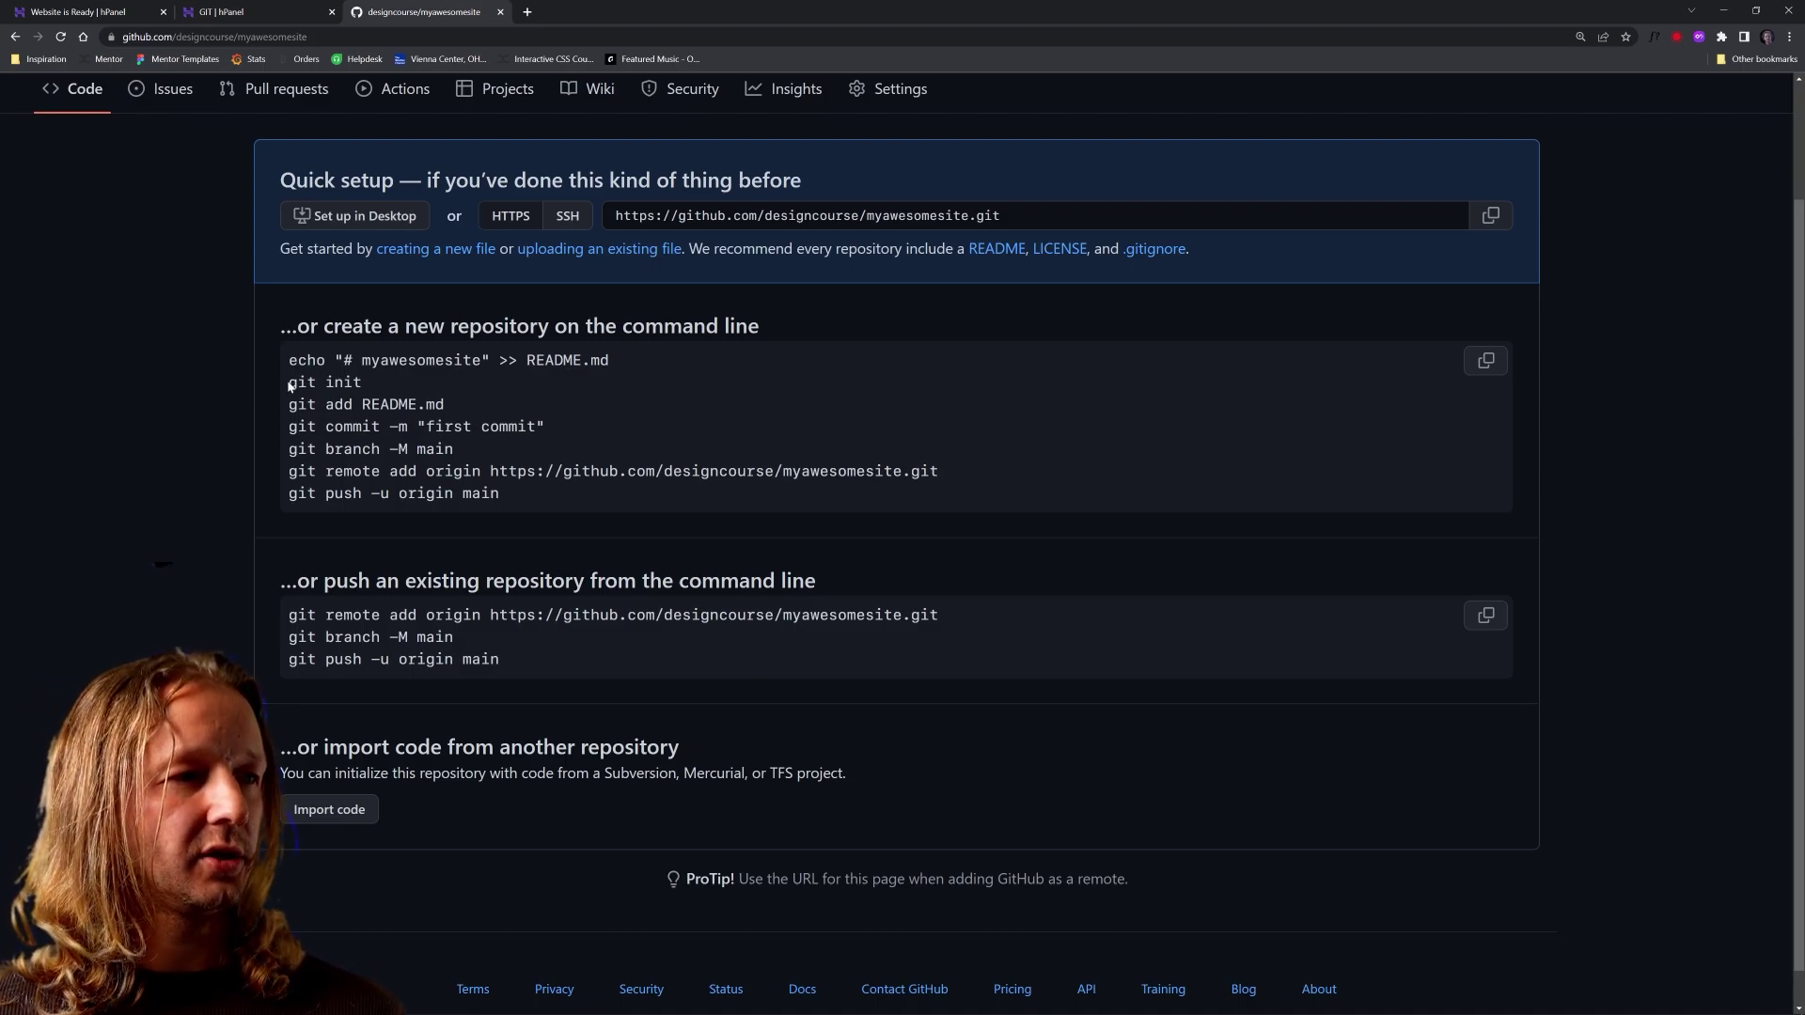
{"action": "mouse_move", "coordinate": [291, 385]}
{"action": "left_mouse_down"}
{"action": "mouse_move", "coordinate": [391, 368]}
{"action": "mouse_move", "coordinate": [287, 385]}
{"action": "left_mouse_up"}
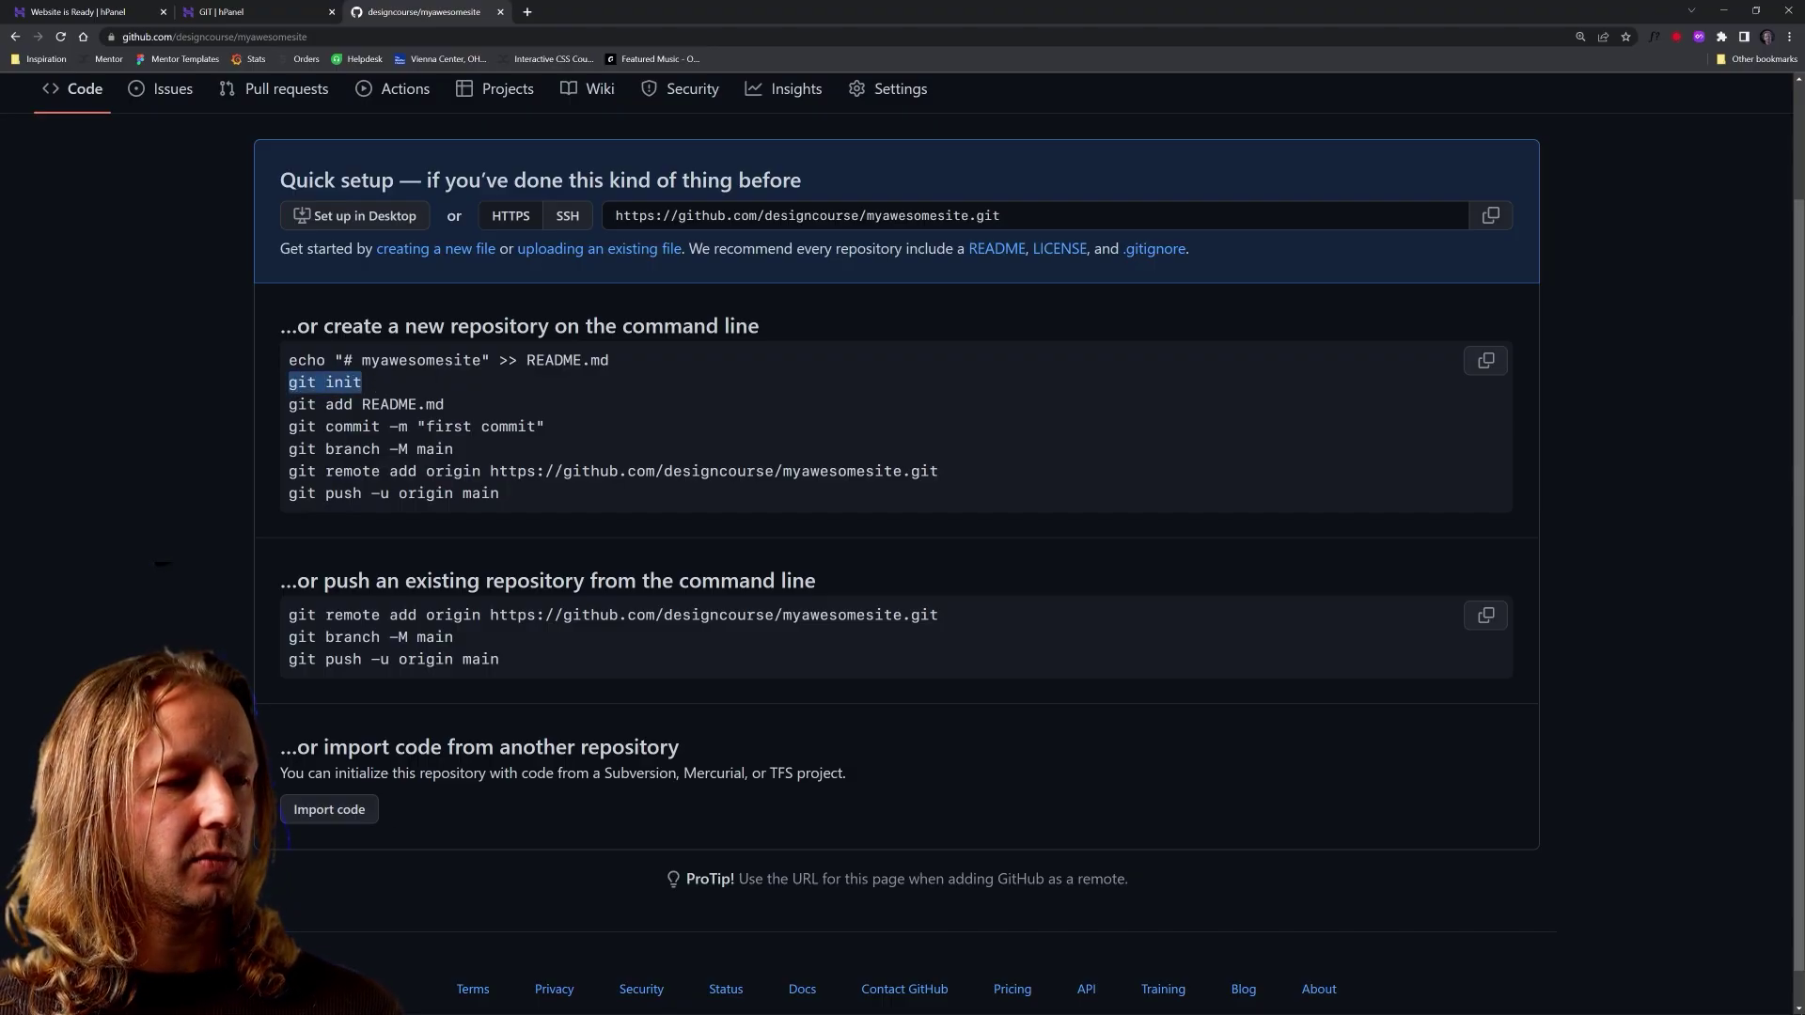
Step: Switch to Visual Studio Code, preview index.html with Live Server, look through the page and return to the editor
{"action": "mouse_move", "coordinate": [404, 1011]}
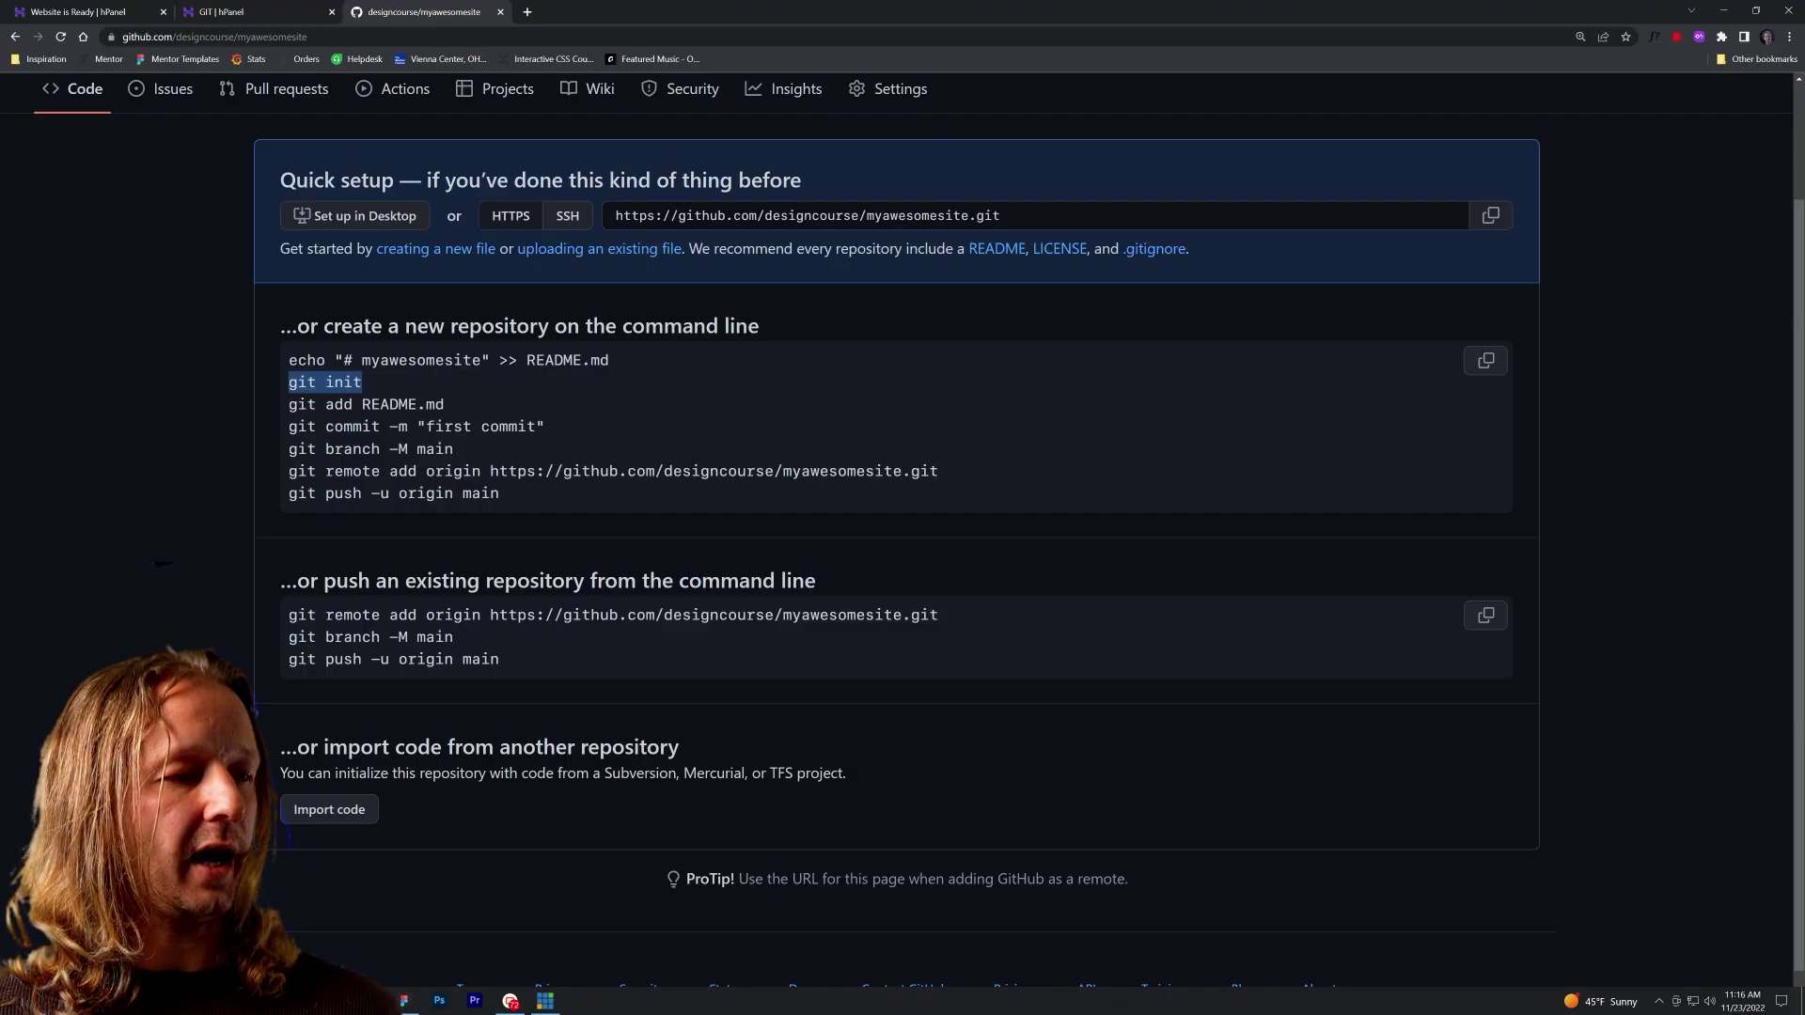
{"action": "left_click", "coordinate": [545, 1001]}
{"action": "right_click", "coordinate": [209, 329]}
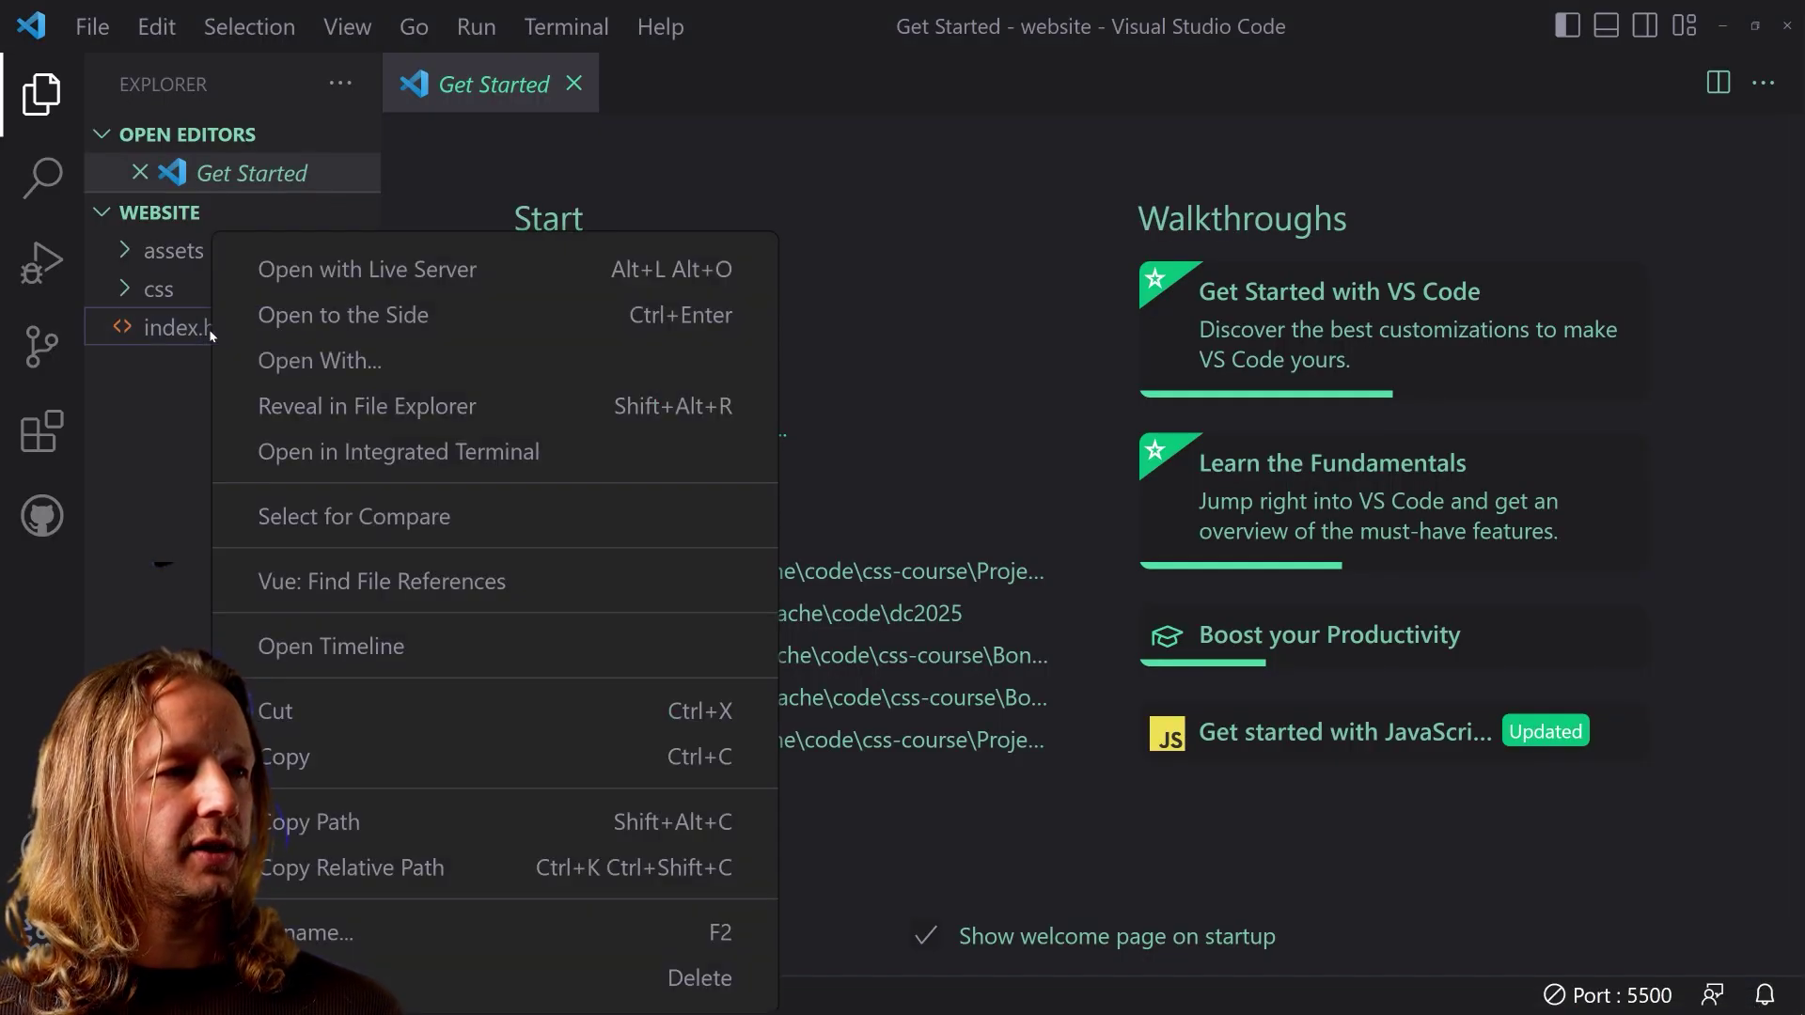
{"action": "left_click", "coordinate": [384, 276]}
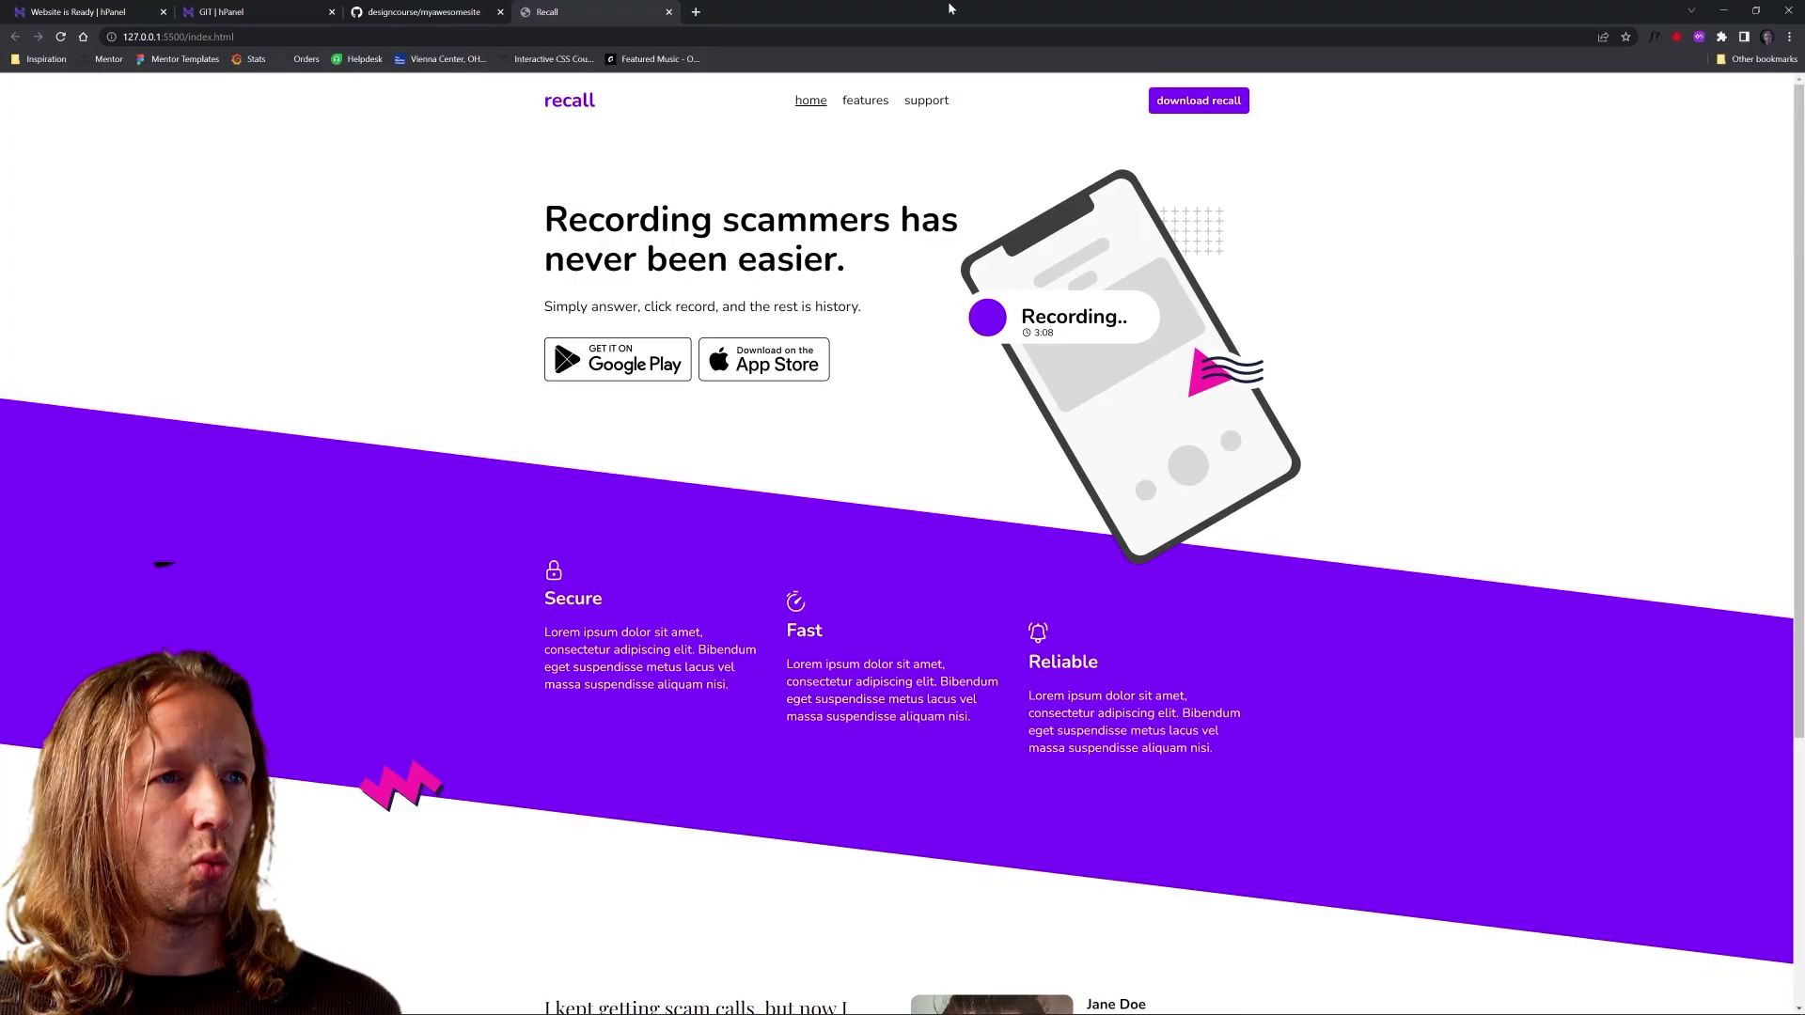
{"action": "double_click", "coordinate": [947, 7]}
{"action": "left_click_drag", "start_coordinate": [1513, 256], "coordinate": [1504, 329]}
{"action": "scroll", "coordinate": [1210, 532], "scroll_direction": "down", "scroll_amount": 5}
{"action": "scroll", "coordinate": [1211, 532], "scroll_direction": "up", "scroll_amount": 5}
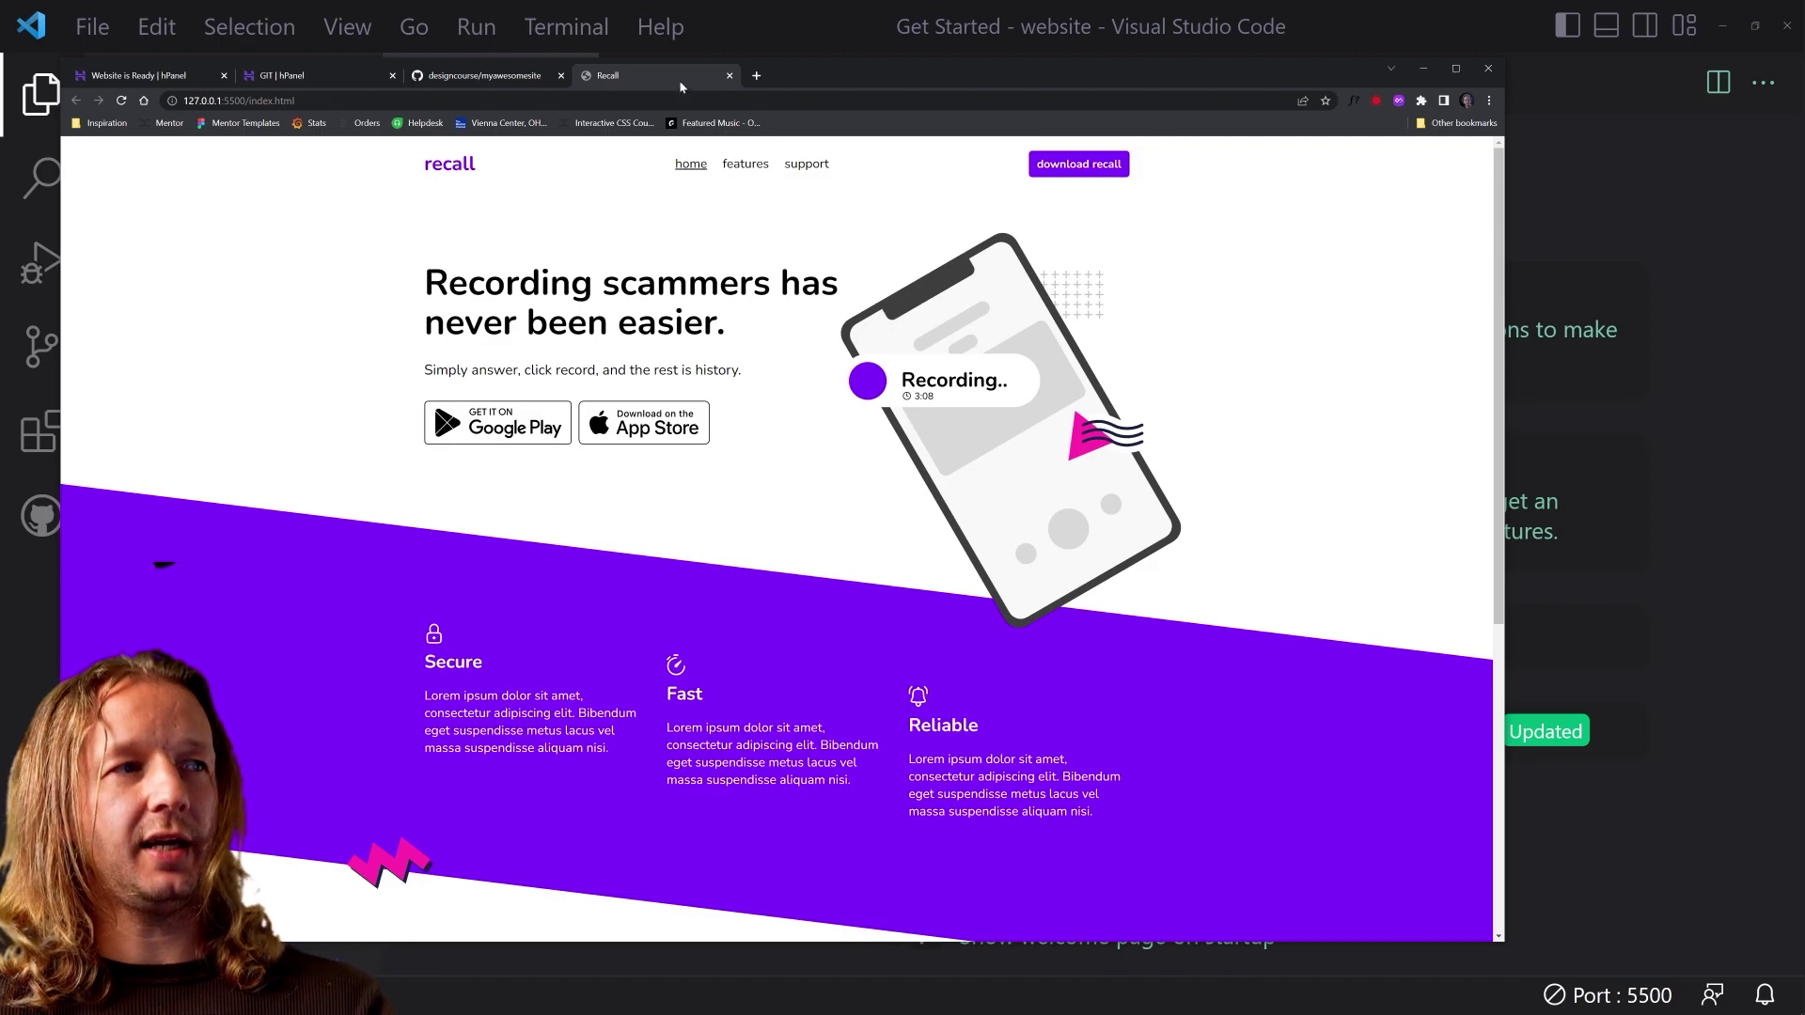
{"action": "left_click", "coordinate": [1537, 215]}
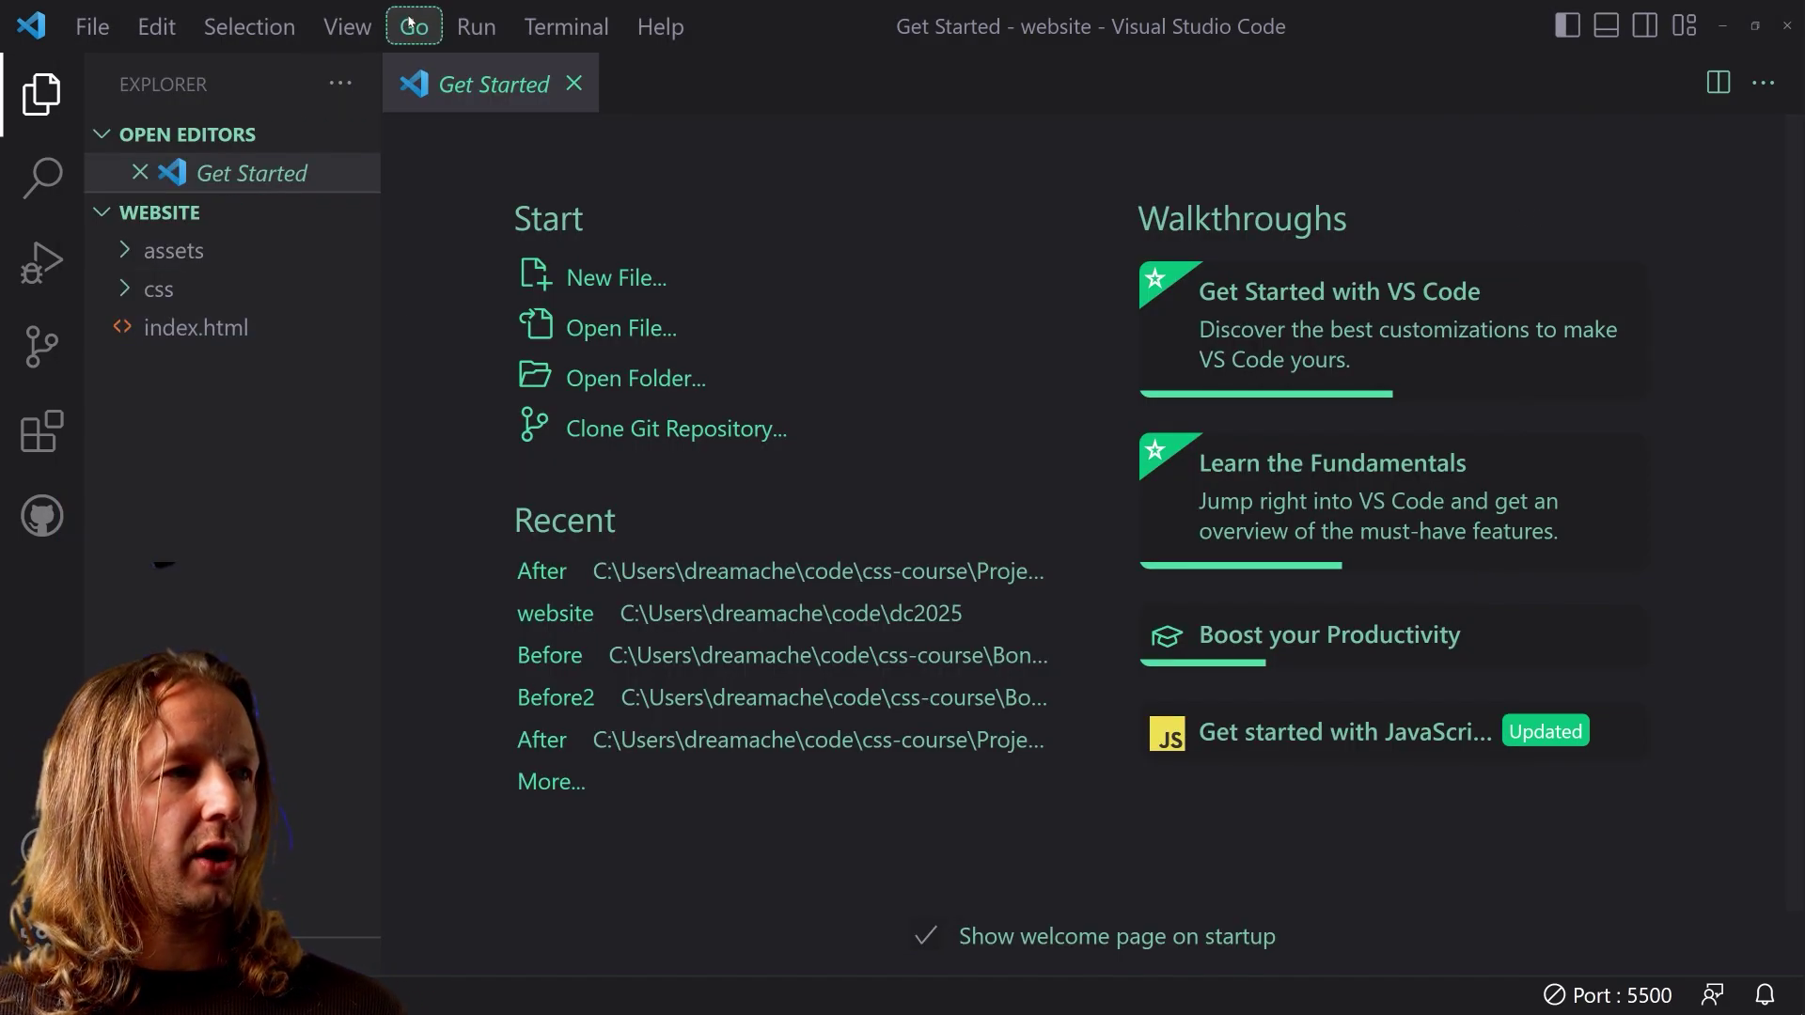
Step: Open an integrated terminal for the website folder and enlarge its panel
{"action": "left_click", "coordinate": [347, 27]}
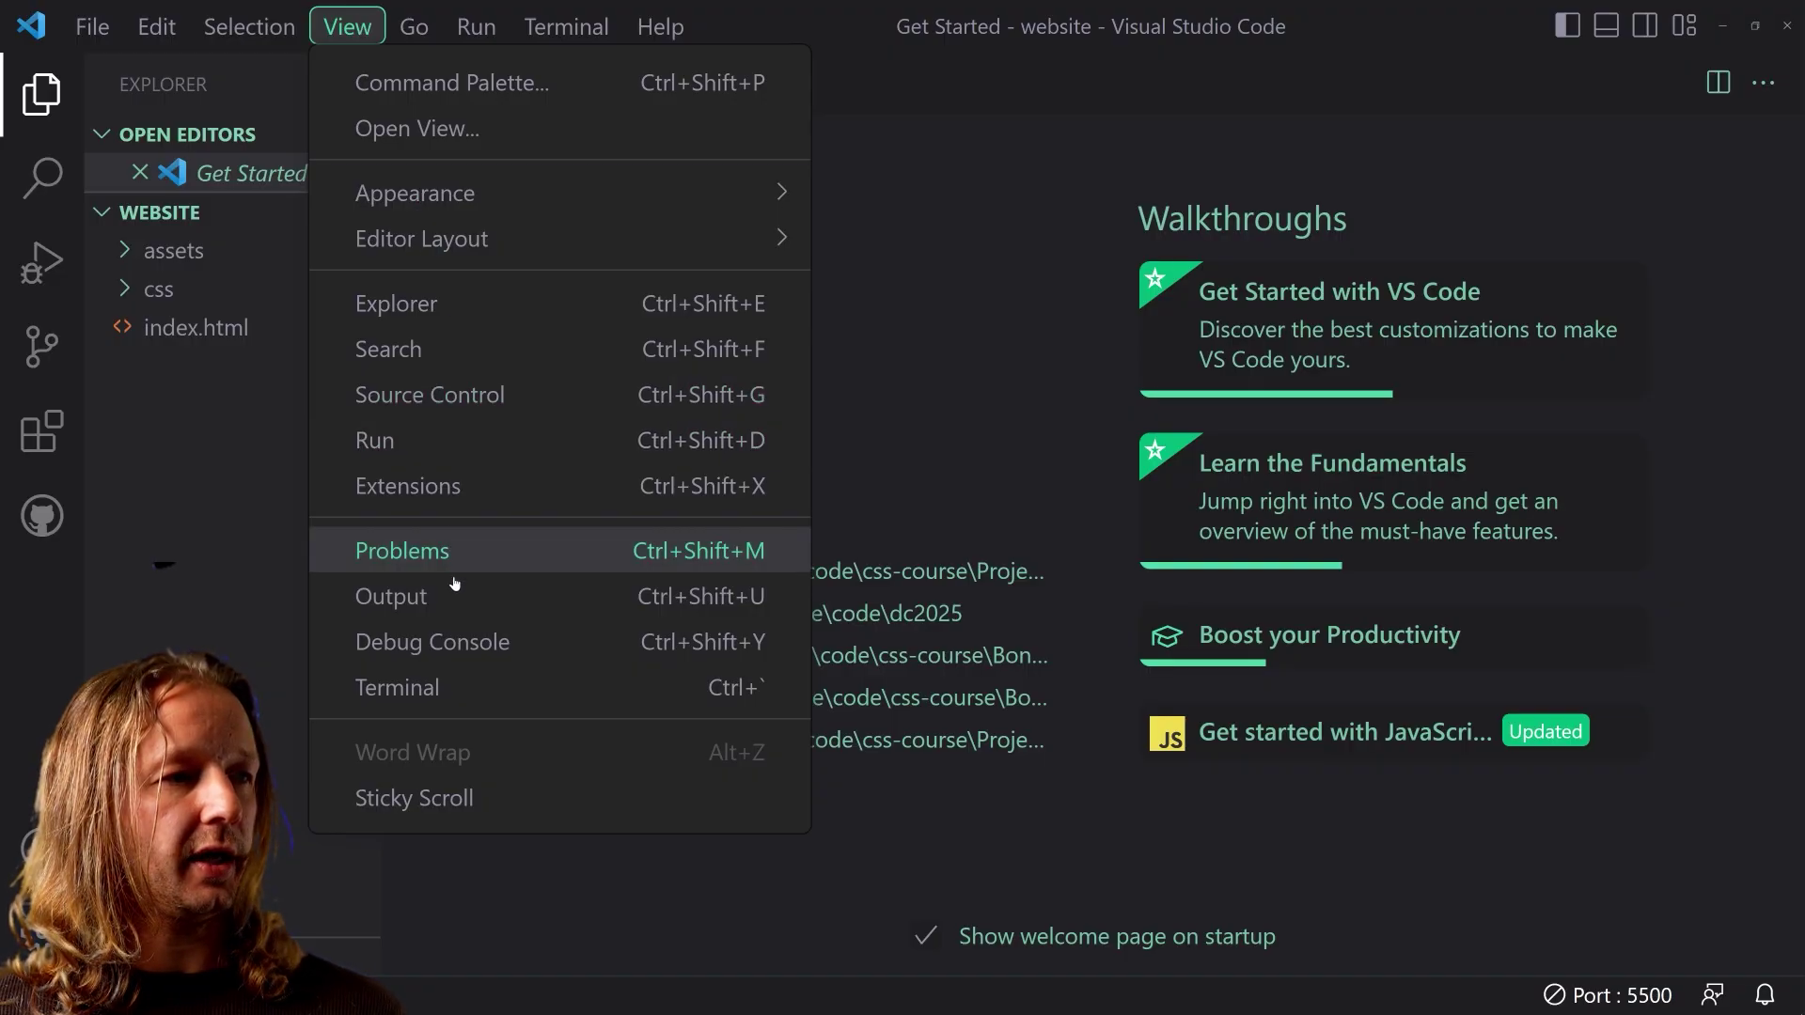
{"action": "left_click", "coordinate": [454, 684]}
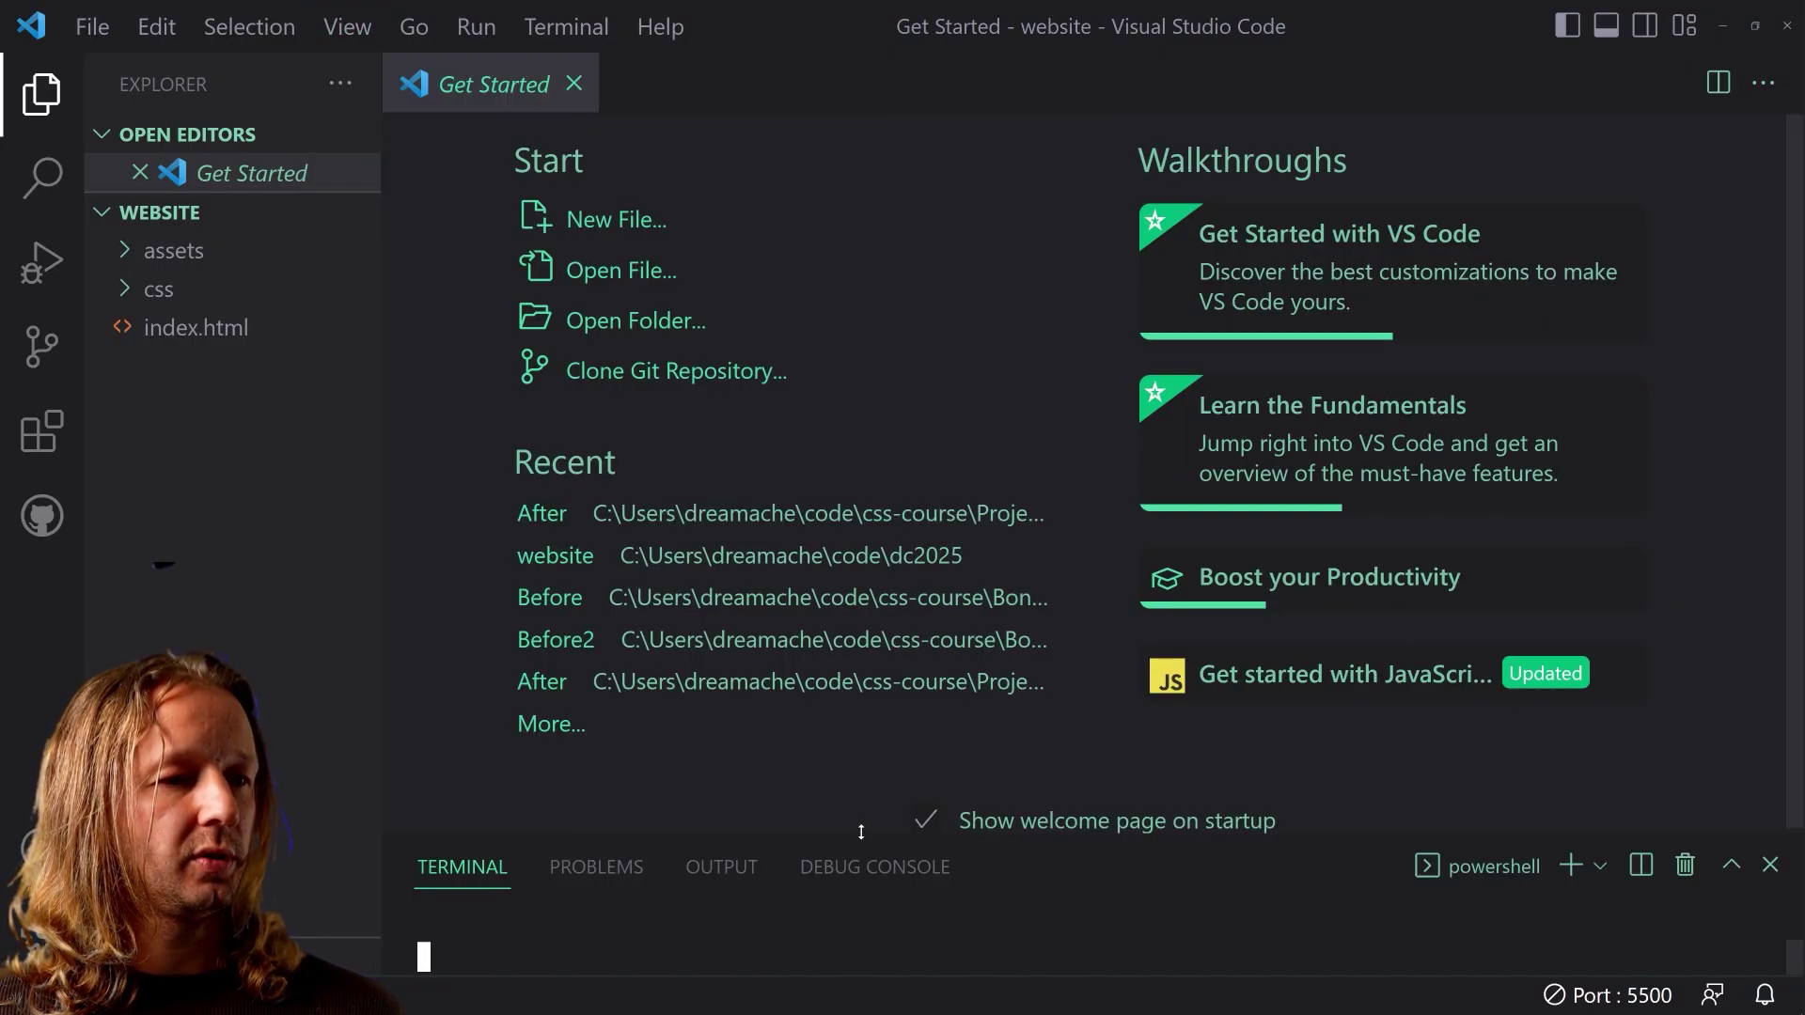
{"action": "left_click_drag", "start_coordinate": [855, 833], "coordinate": [854, 576]}
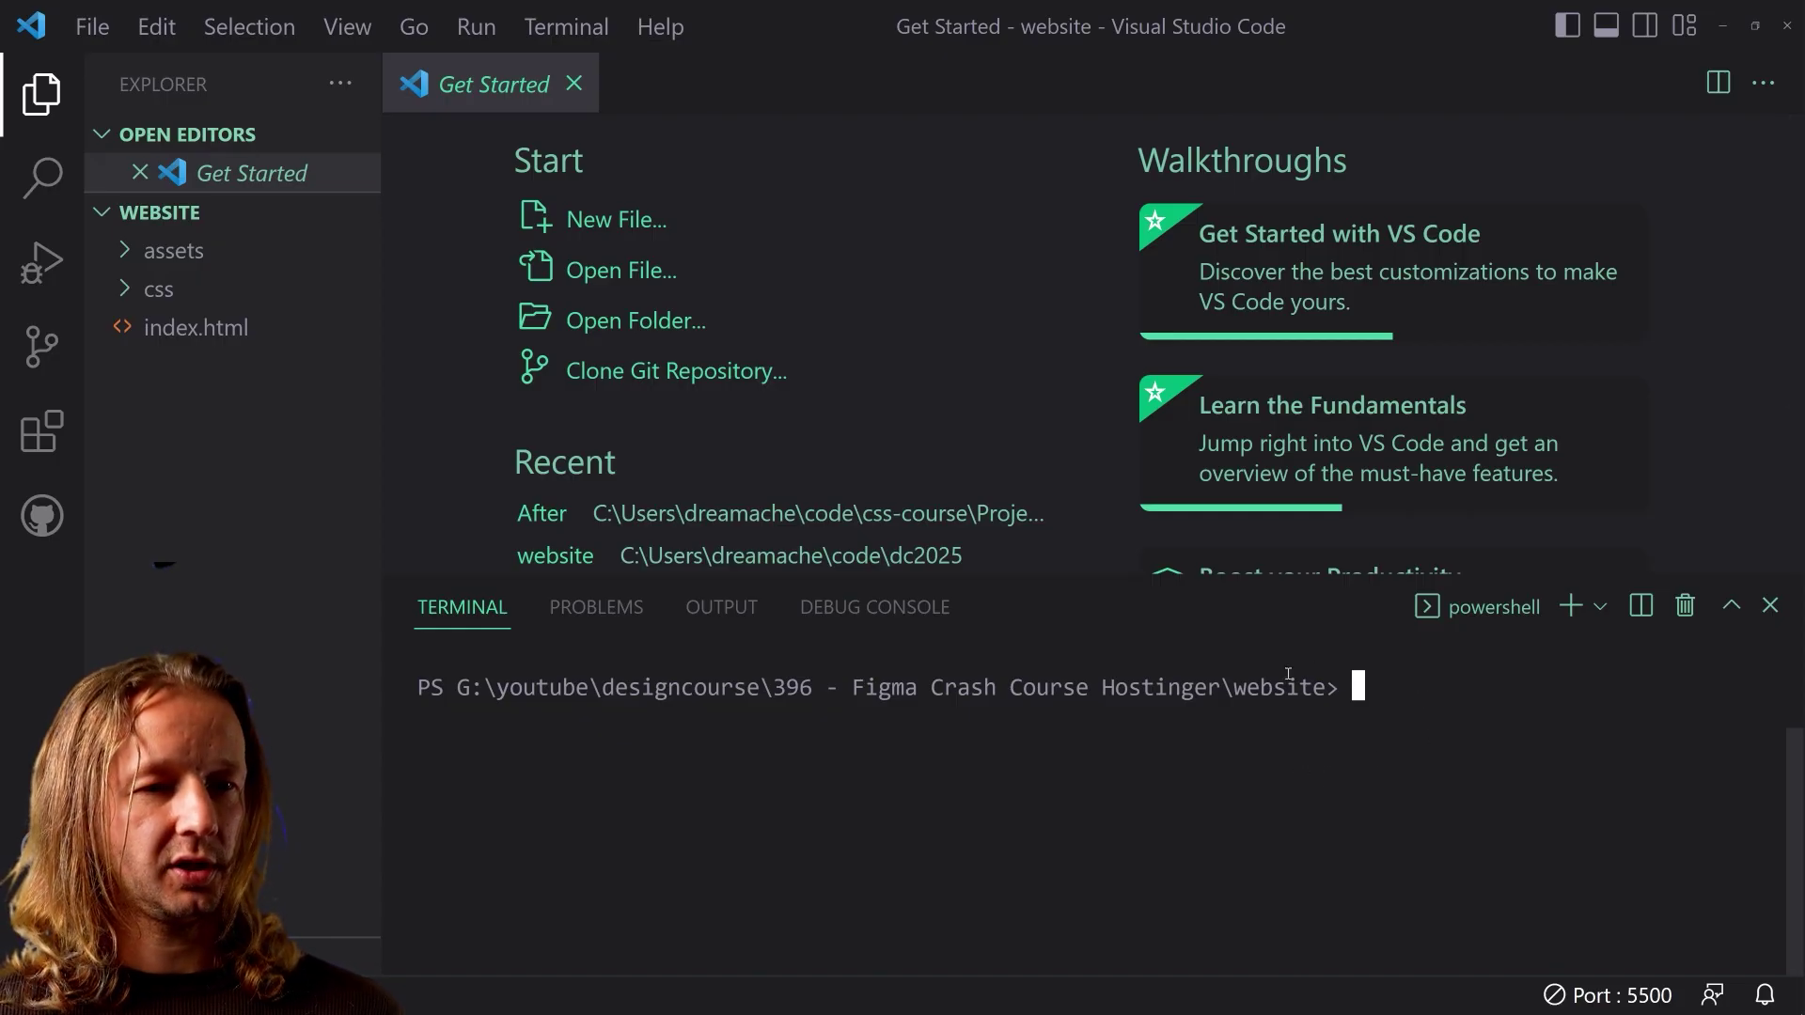
Step: Hide the file explorer sidebar and initialize a Git repository in the website folder with git init
{"action": "key", "text": "ctrl+b"}
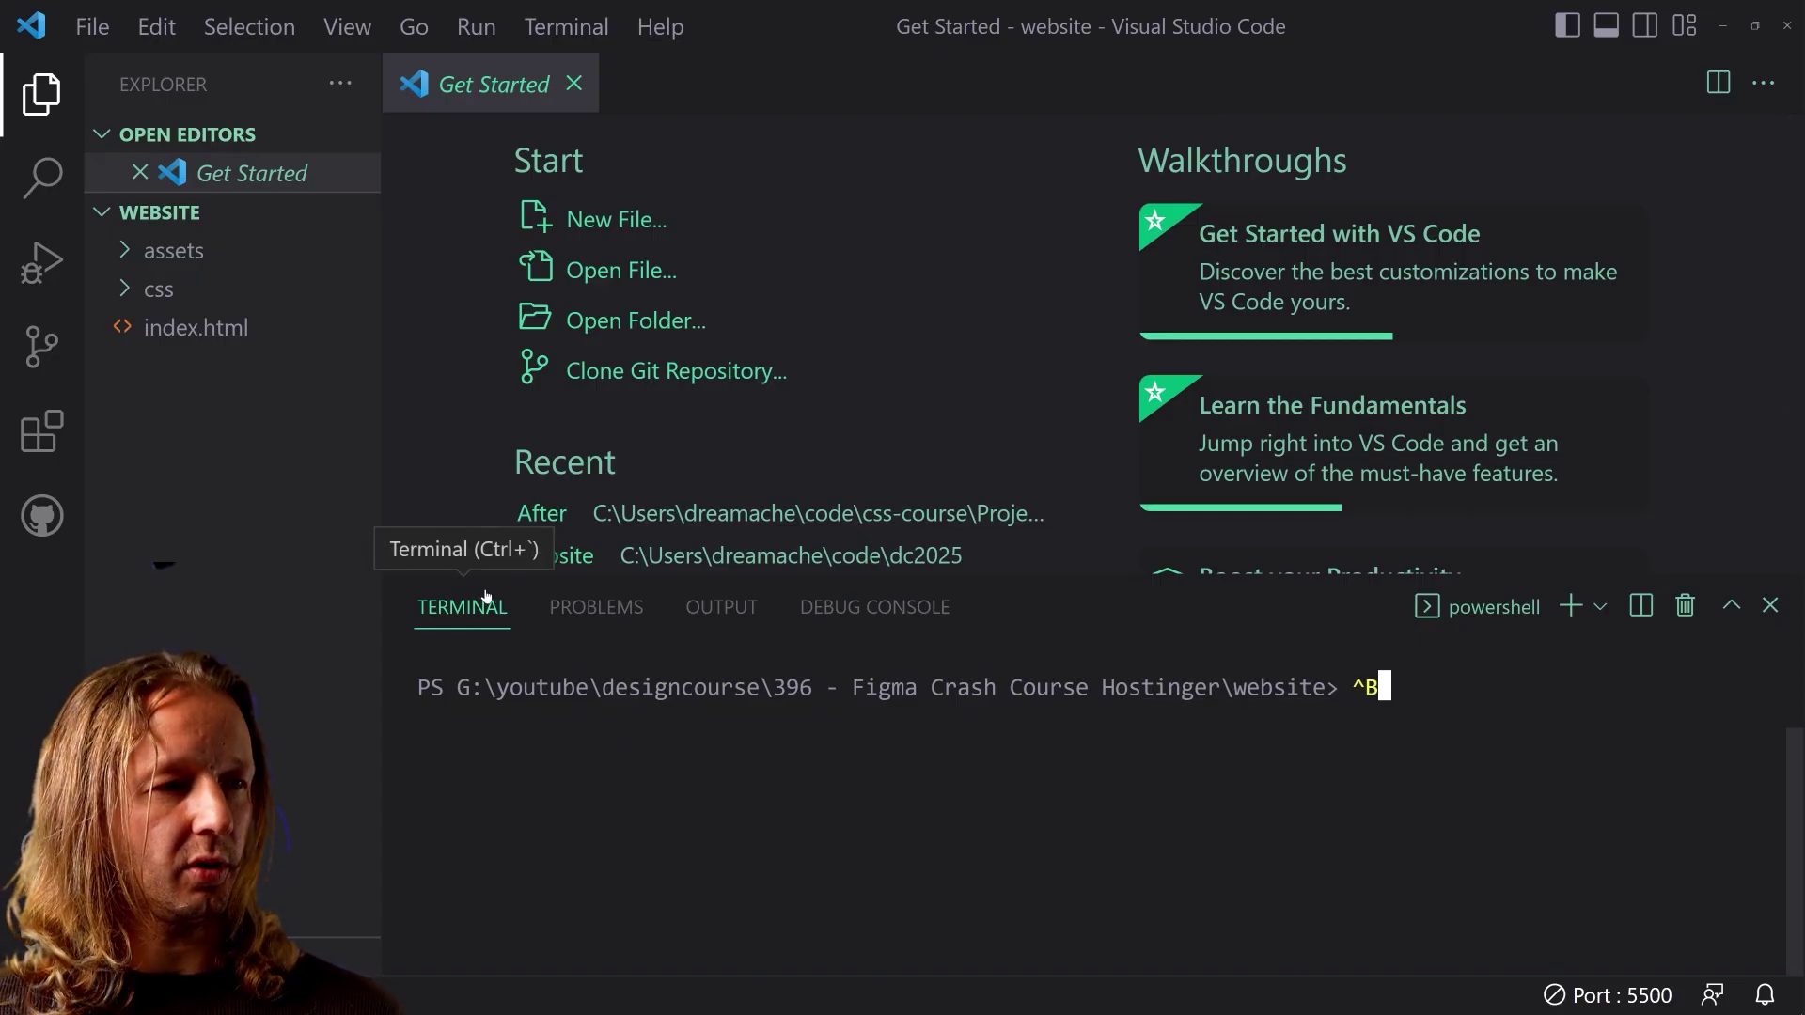
{"action": "type", "text": "git init"}
{"action": "left_click", "coordinate": [326, 405]}
{"action": "key", "text": "ctrl+b"}
{"action": "left_click", "coordinate": [1234, 692]}
{"action": "key", "text": "BackSpace"}
{"action": "key", "text": "BackSpace"}
{"action": "key", "text": "BackSpace"}
{"action": "key", "text": "BackSpace"}
{"action": "key", "text": "BackSpace"}
{"action": "key", "text": "BackSpace"}
{"action": "key", "text": "BackSpace"}
{"action": "key", "text": "BackSpace"}
{"action": "key", "text": "BackSpace"}
{"action": "type", "text": "git init"}
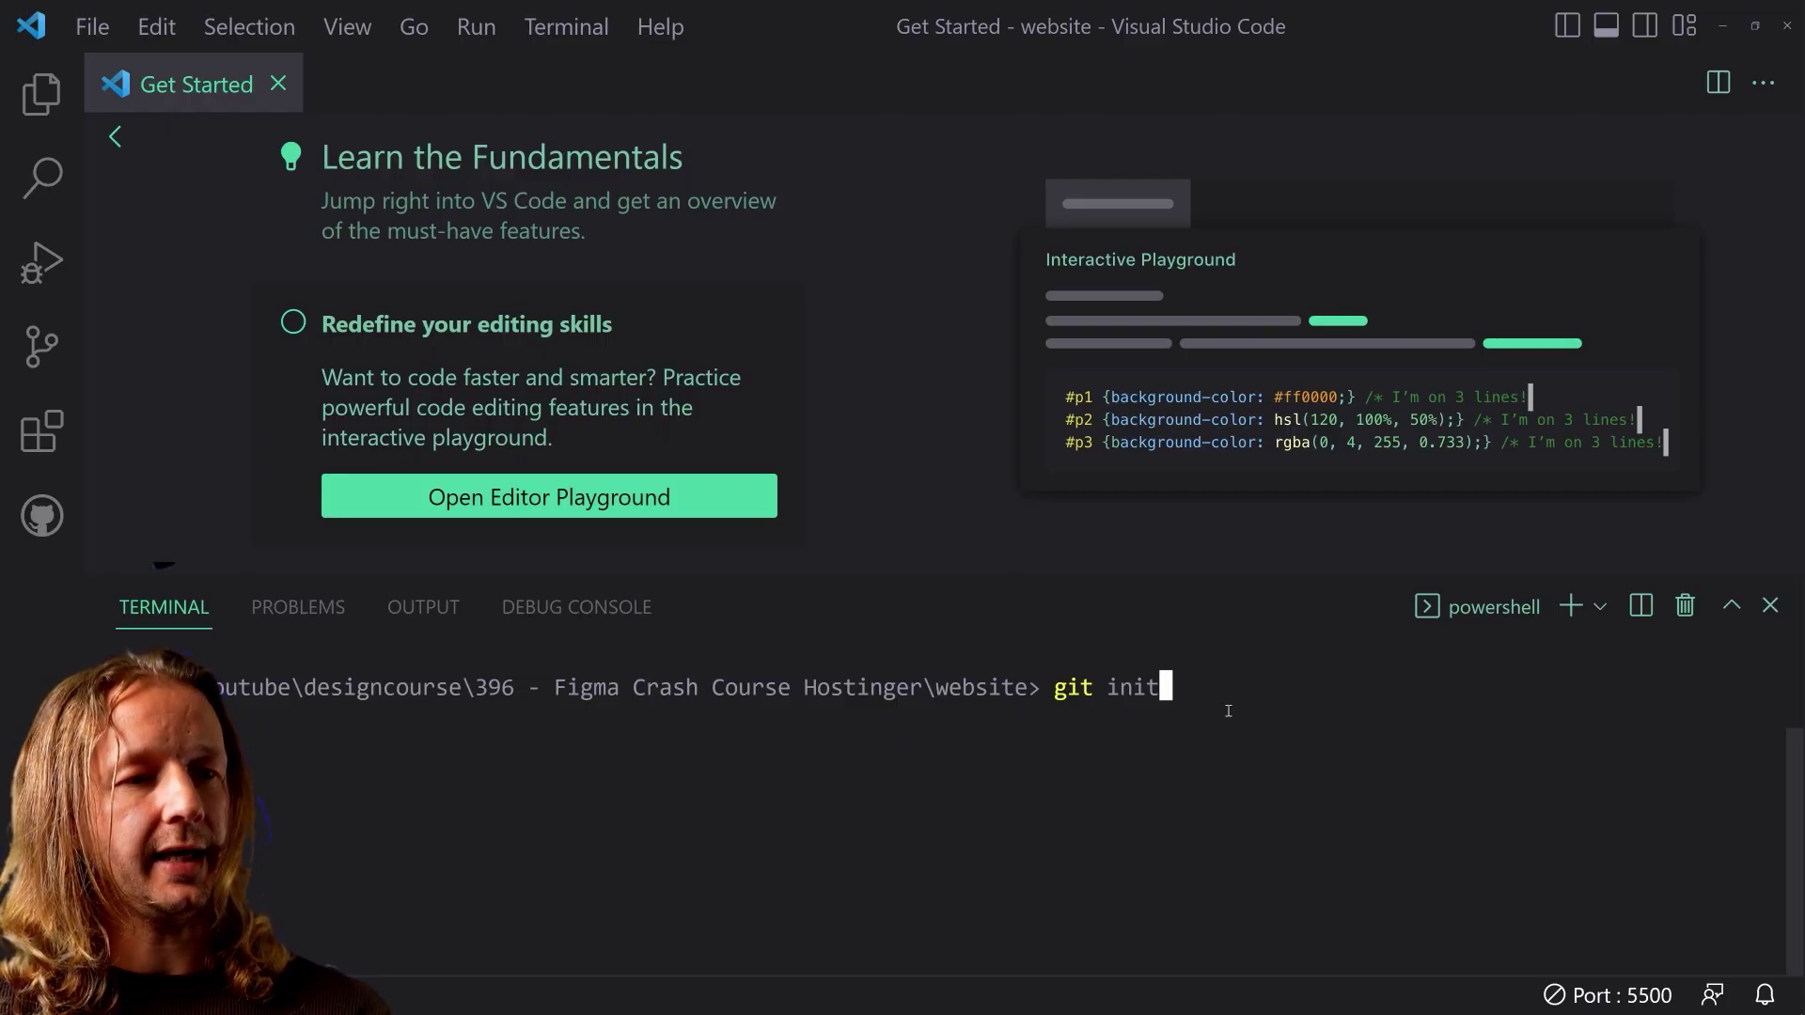
{"action": "key", "text": "Return"}
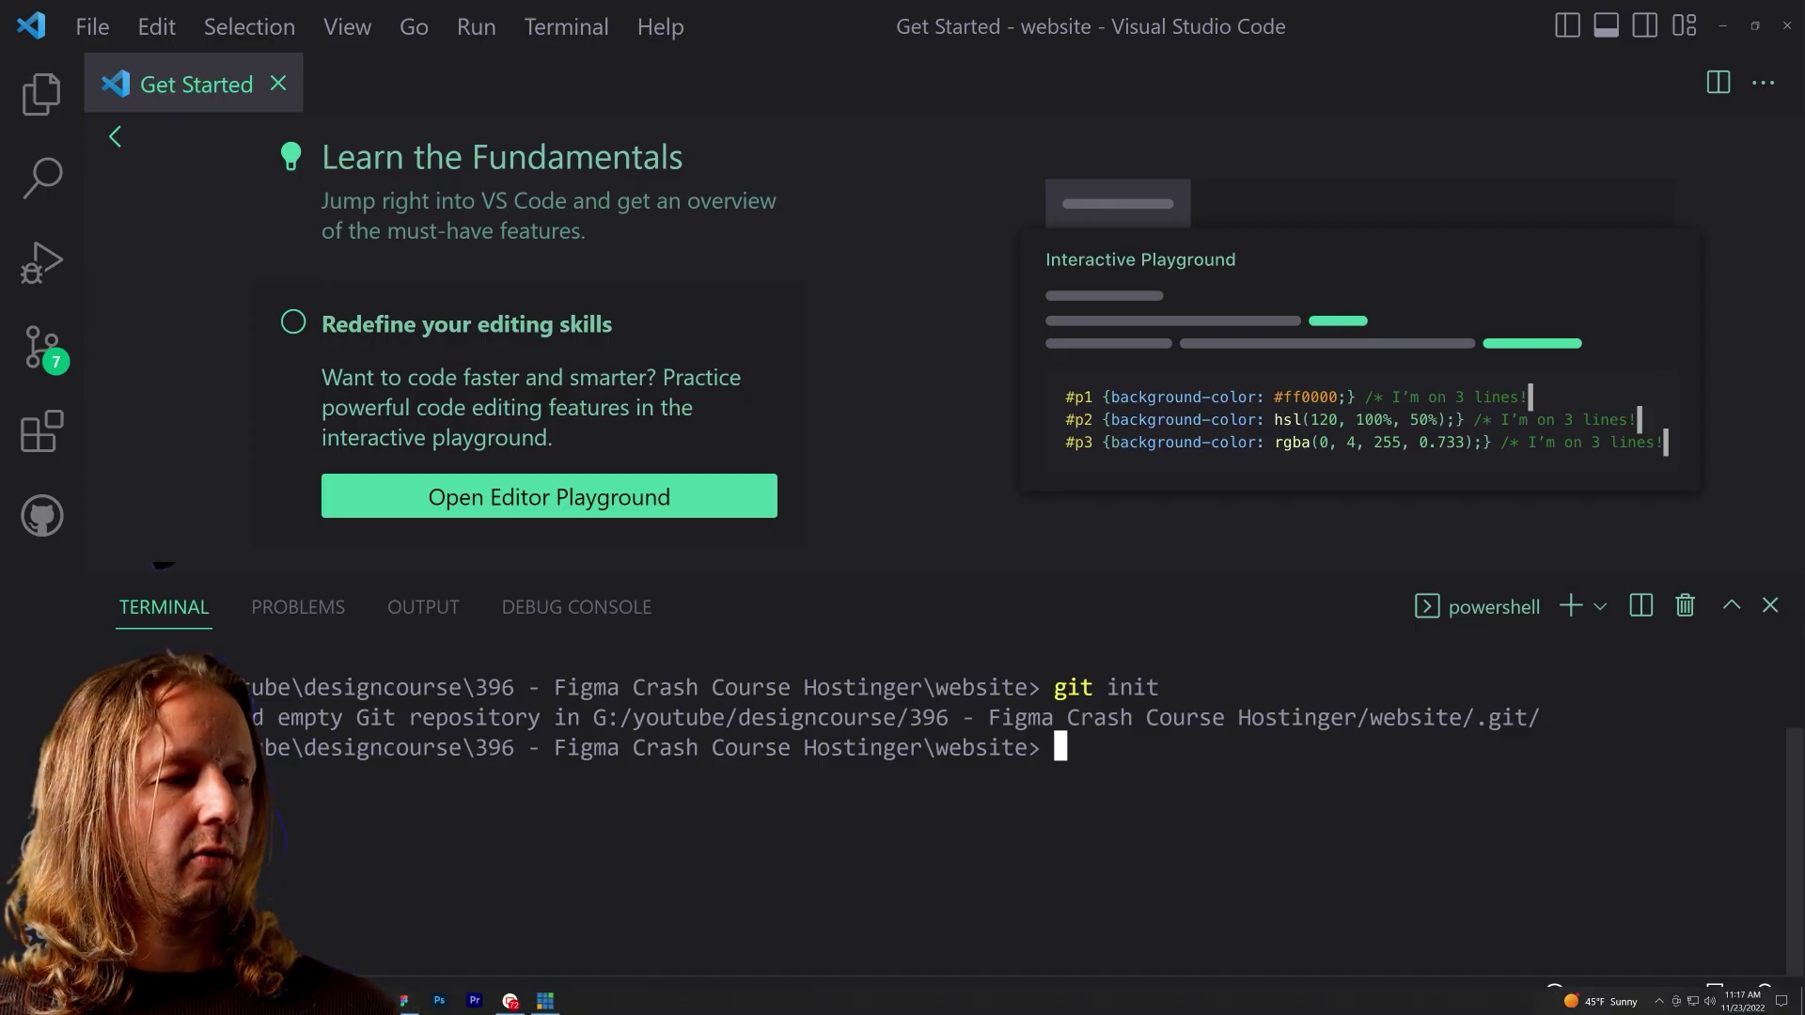
Step: Bring up the myawesomesite setup page on GitHub and move the browser window clear of the code editor
{"action": "left_click", "coordinate": [510, 1000]}
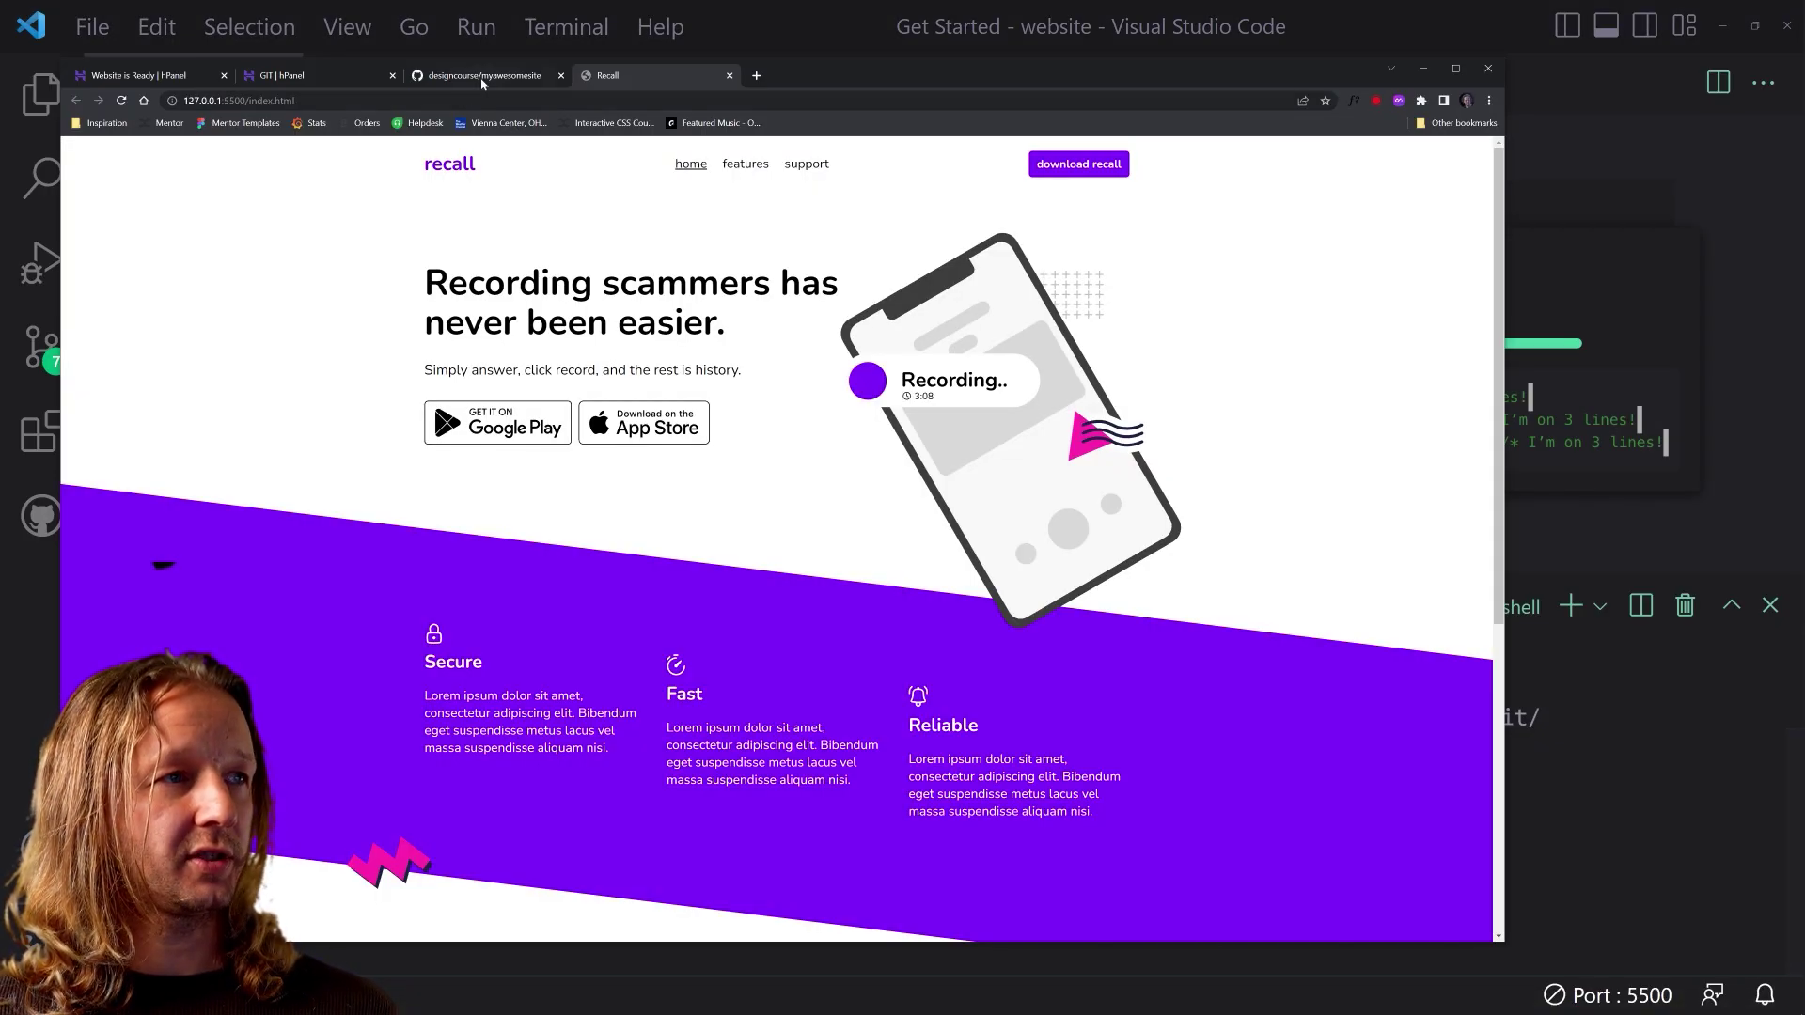
{"action": "left_click", "coordinate": [482, 77]}
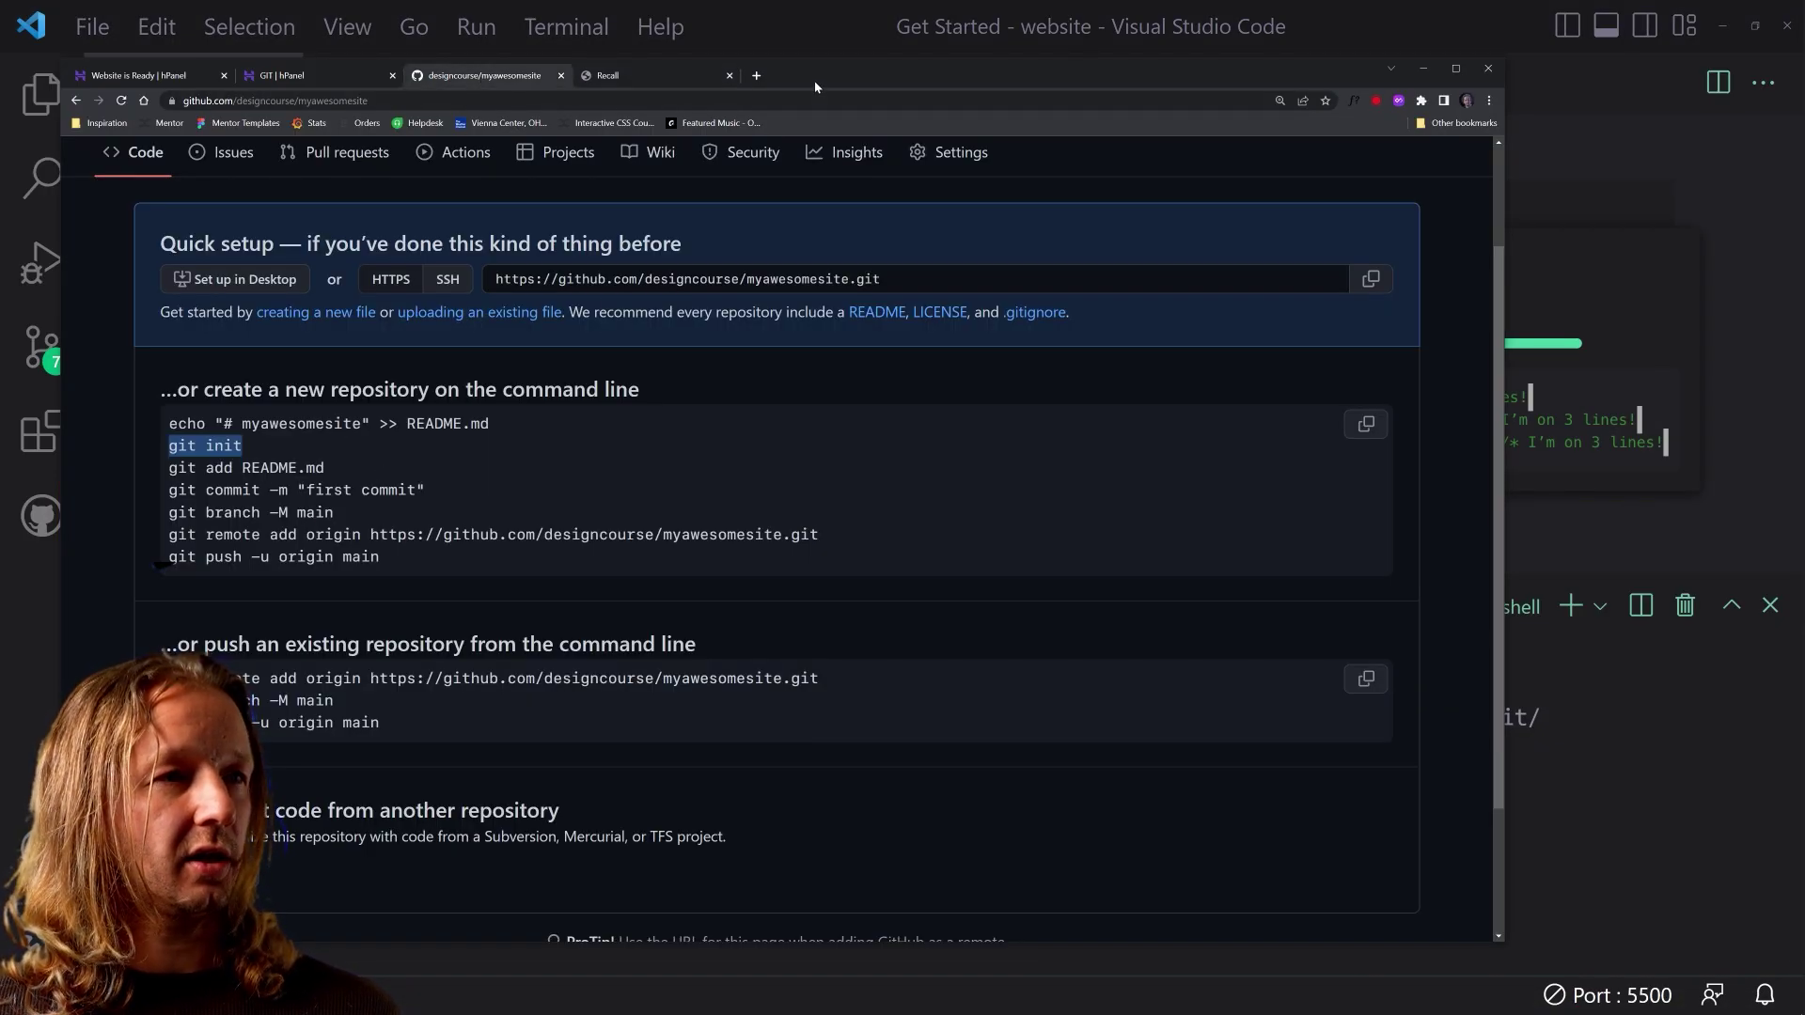
{"action": "left_click_drag", "start_coordinate": [816, 76], "coordinate": [1076, 98]}
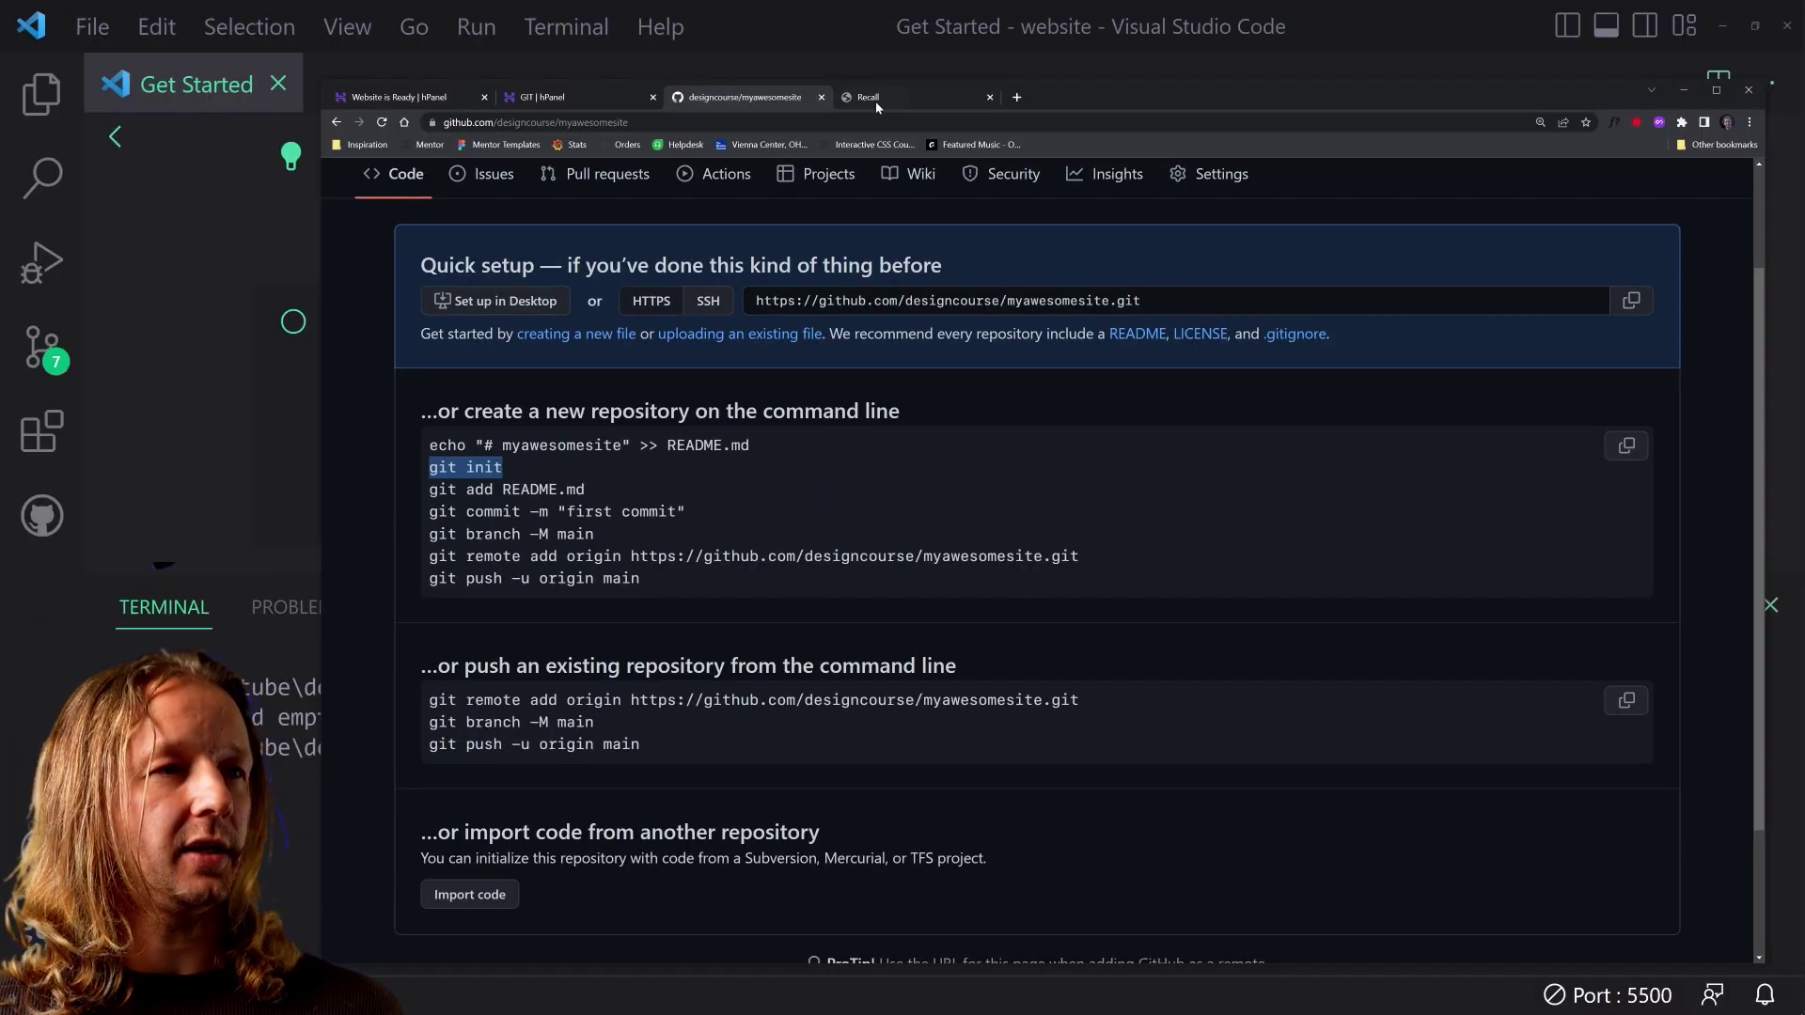
{"action": "left_click_drag", "start_coordinate": [1062, 92], "coordinate": [1804, 111]}
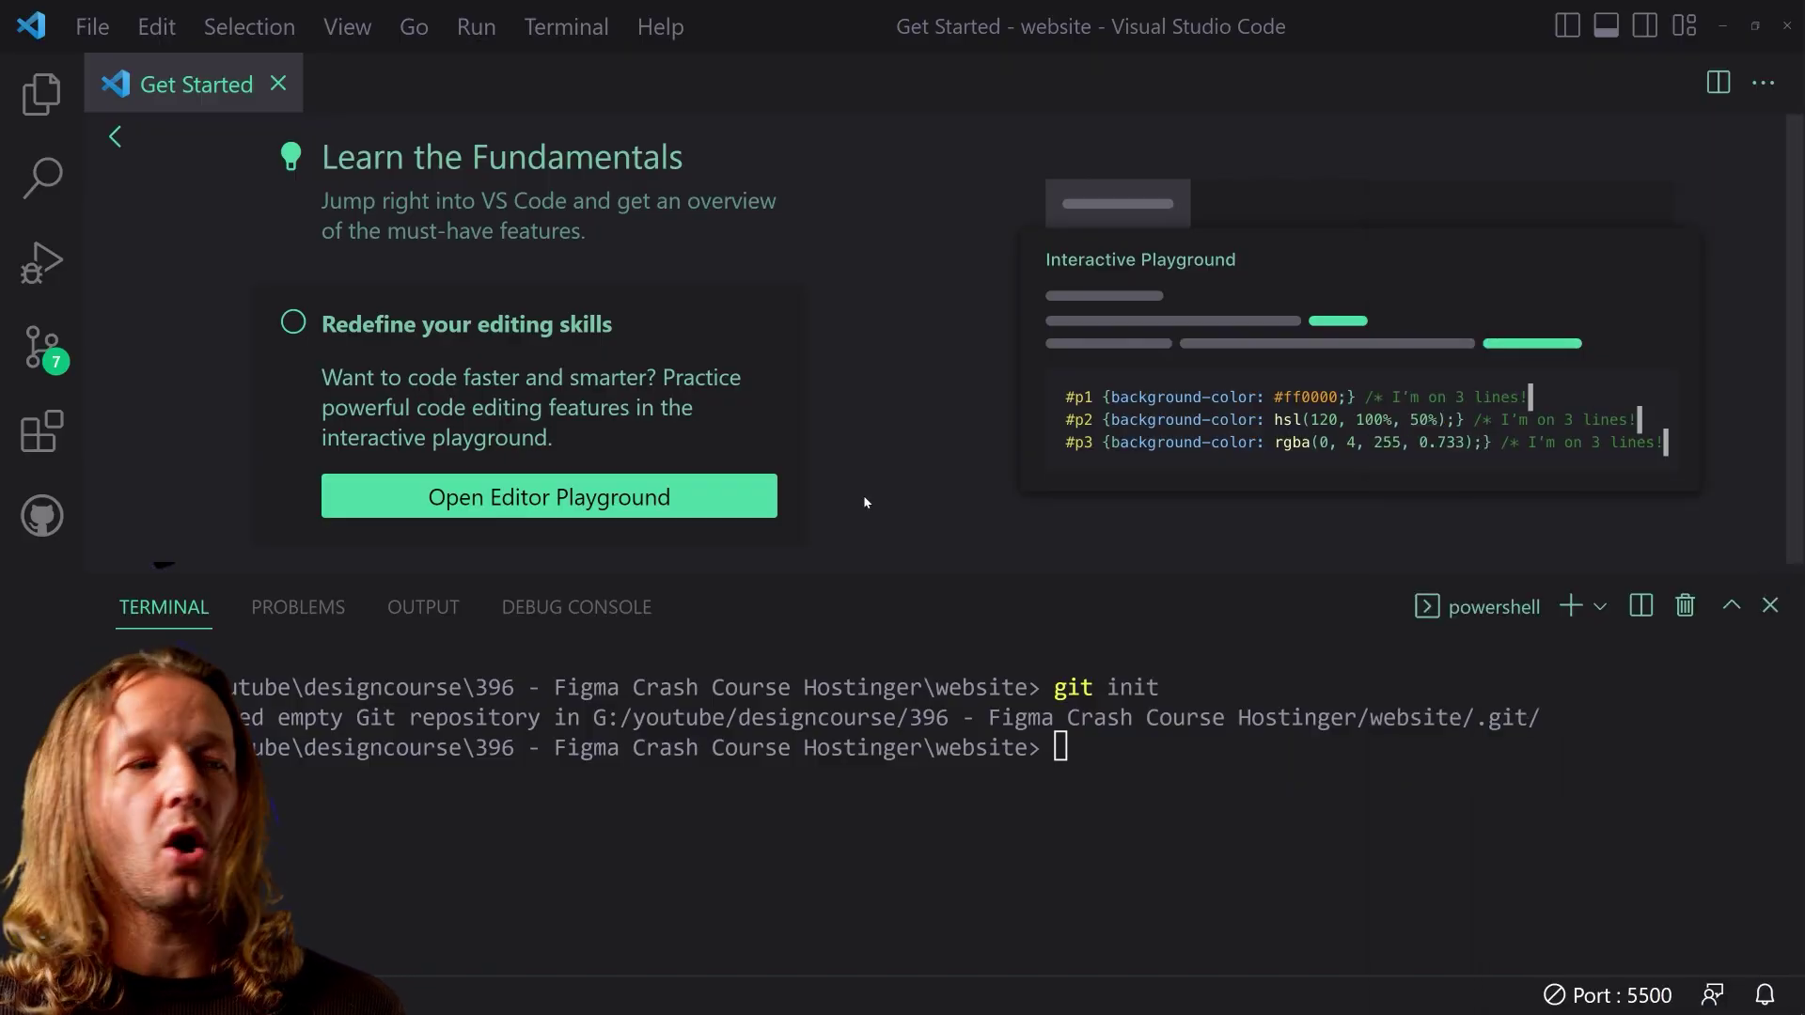
Step: Stage all website files with git add . and commit them with the message "first commit"
{"action": "left_click", "coordinate": [1200, 776]}
{"action": "type", "text": "git add ."}
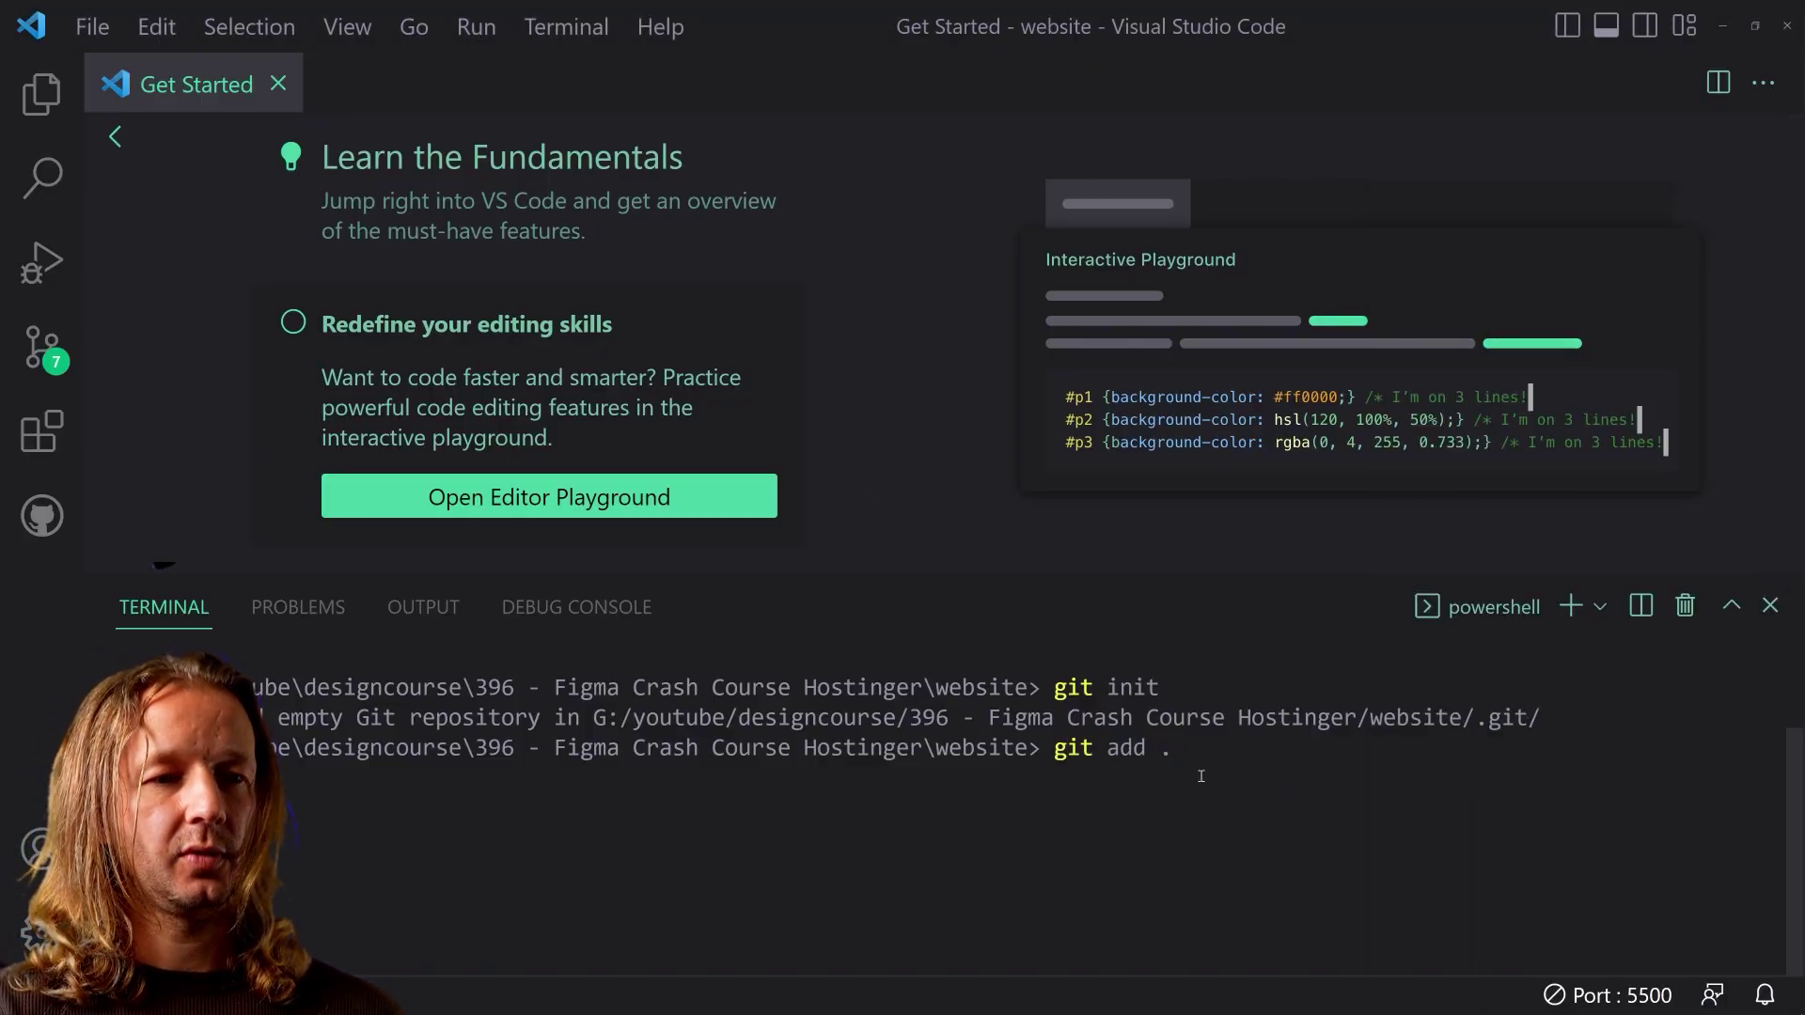
{"action": "key", "text": "Return"}
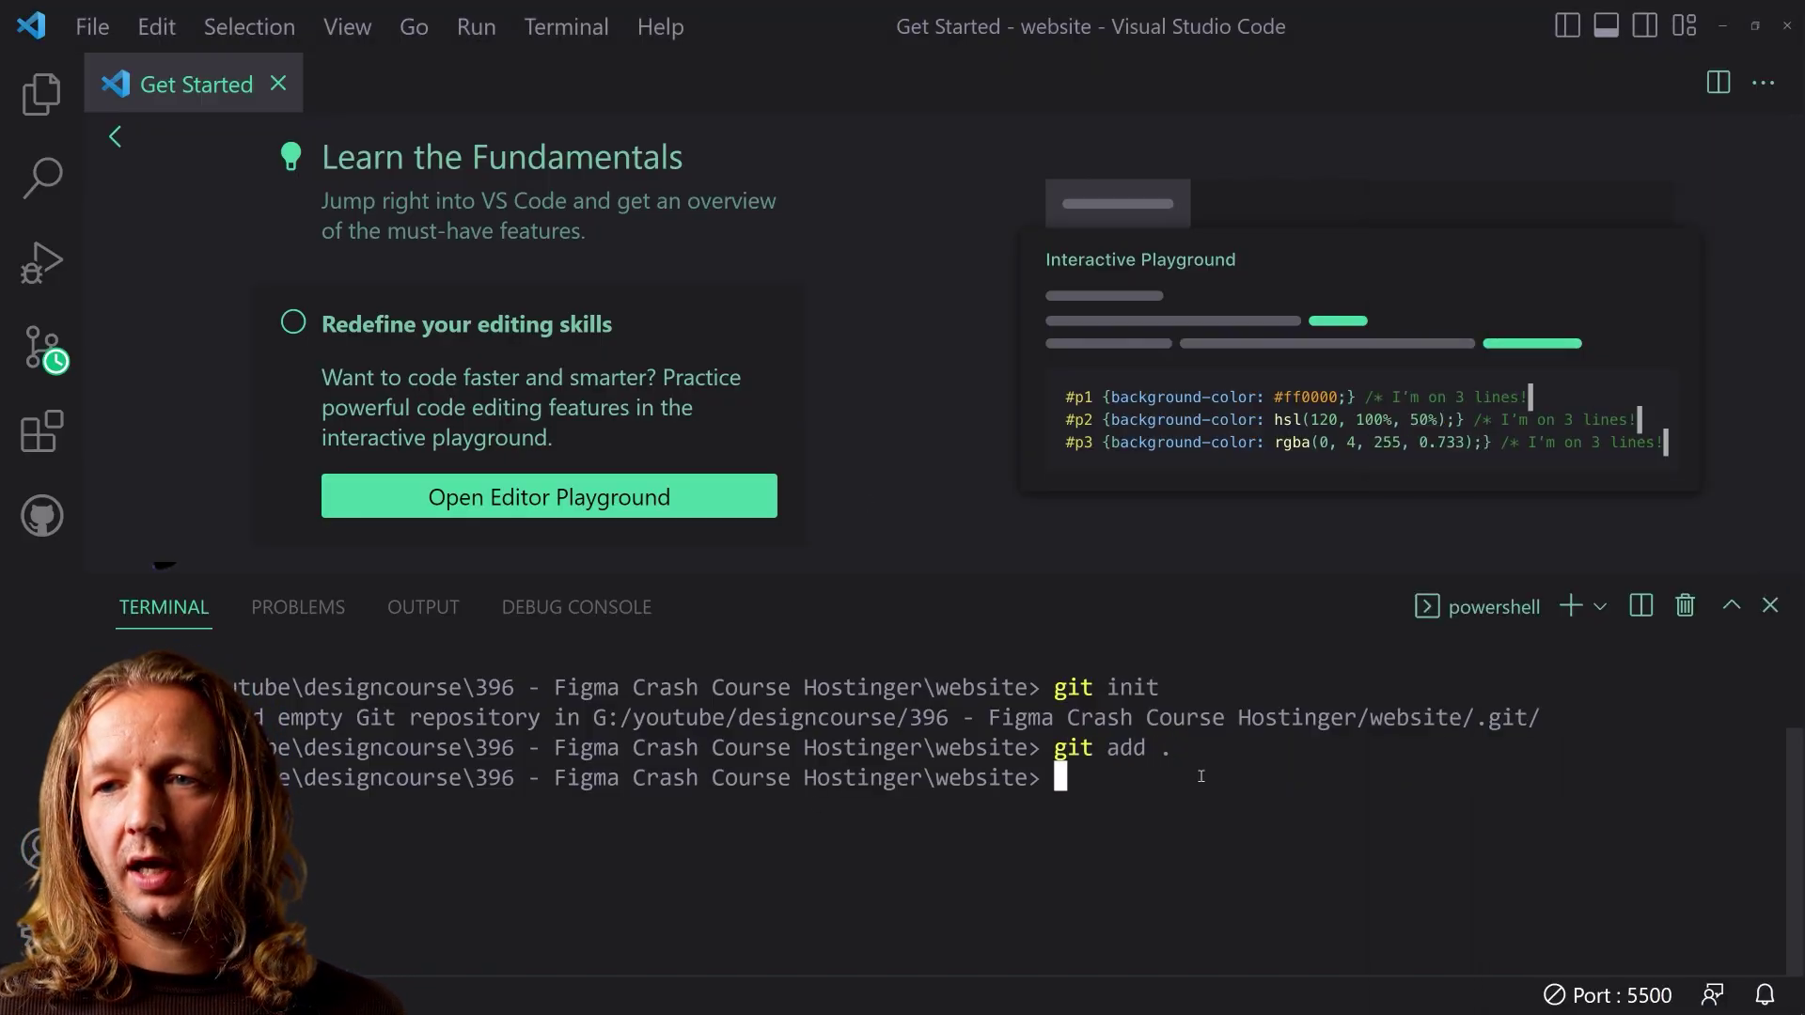
{"action": "type", "text": "git"}
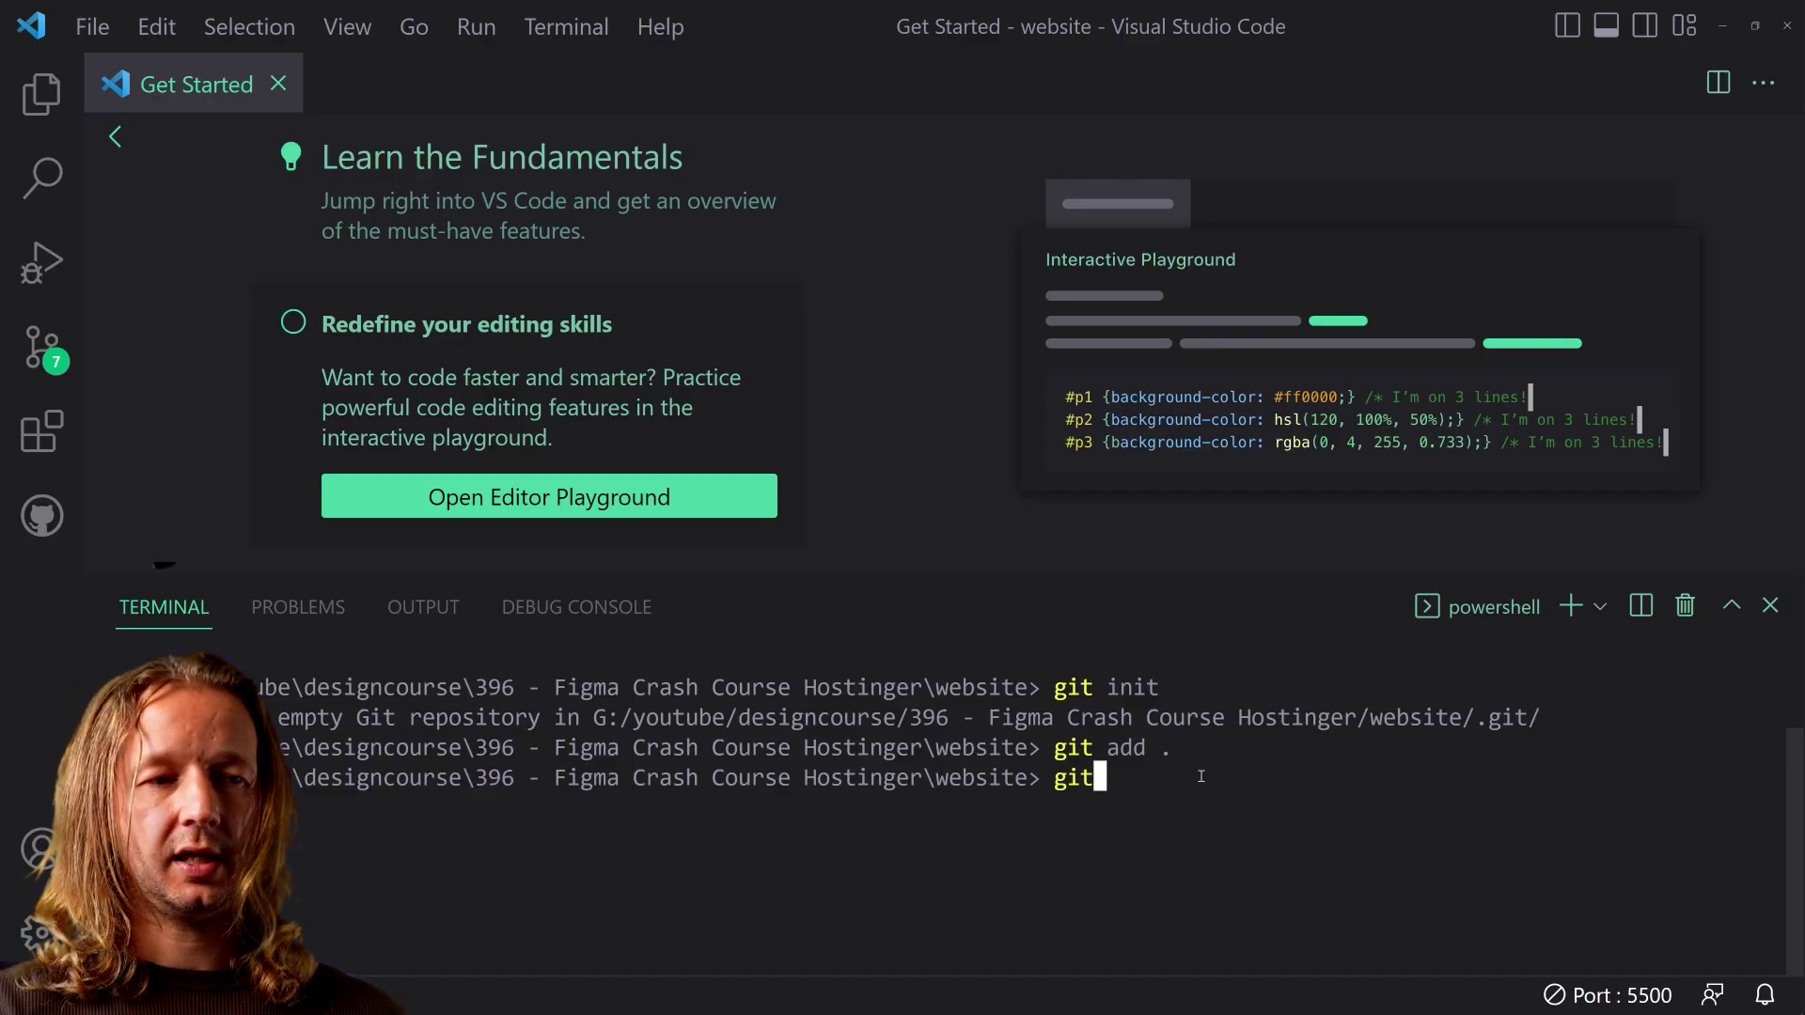
{"action": "type", "text": " commit -m "}
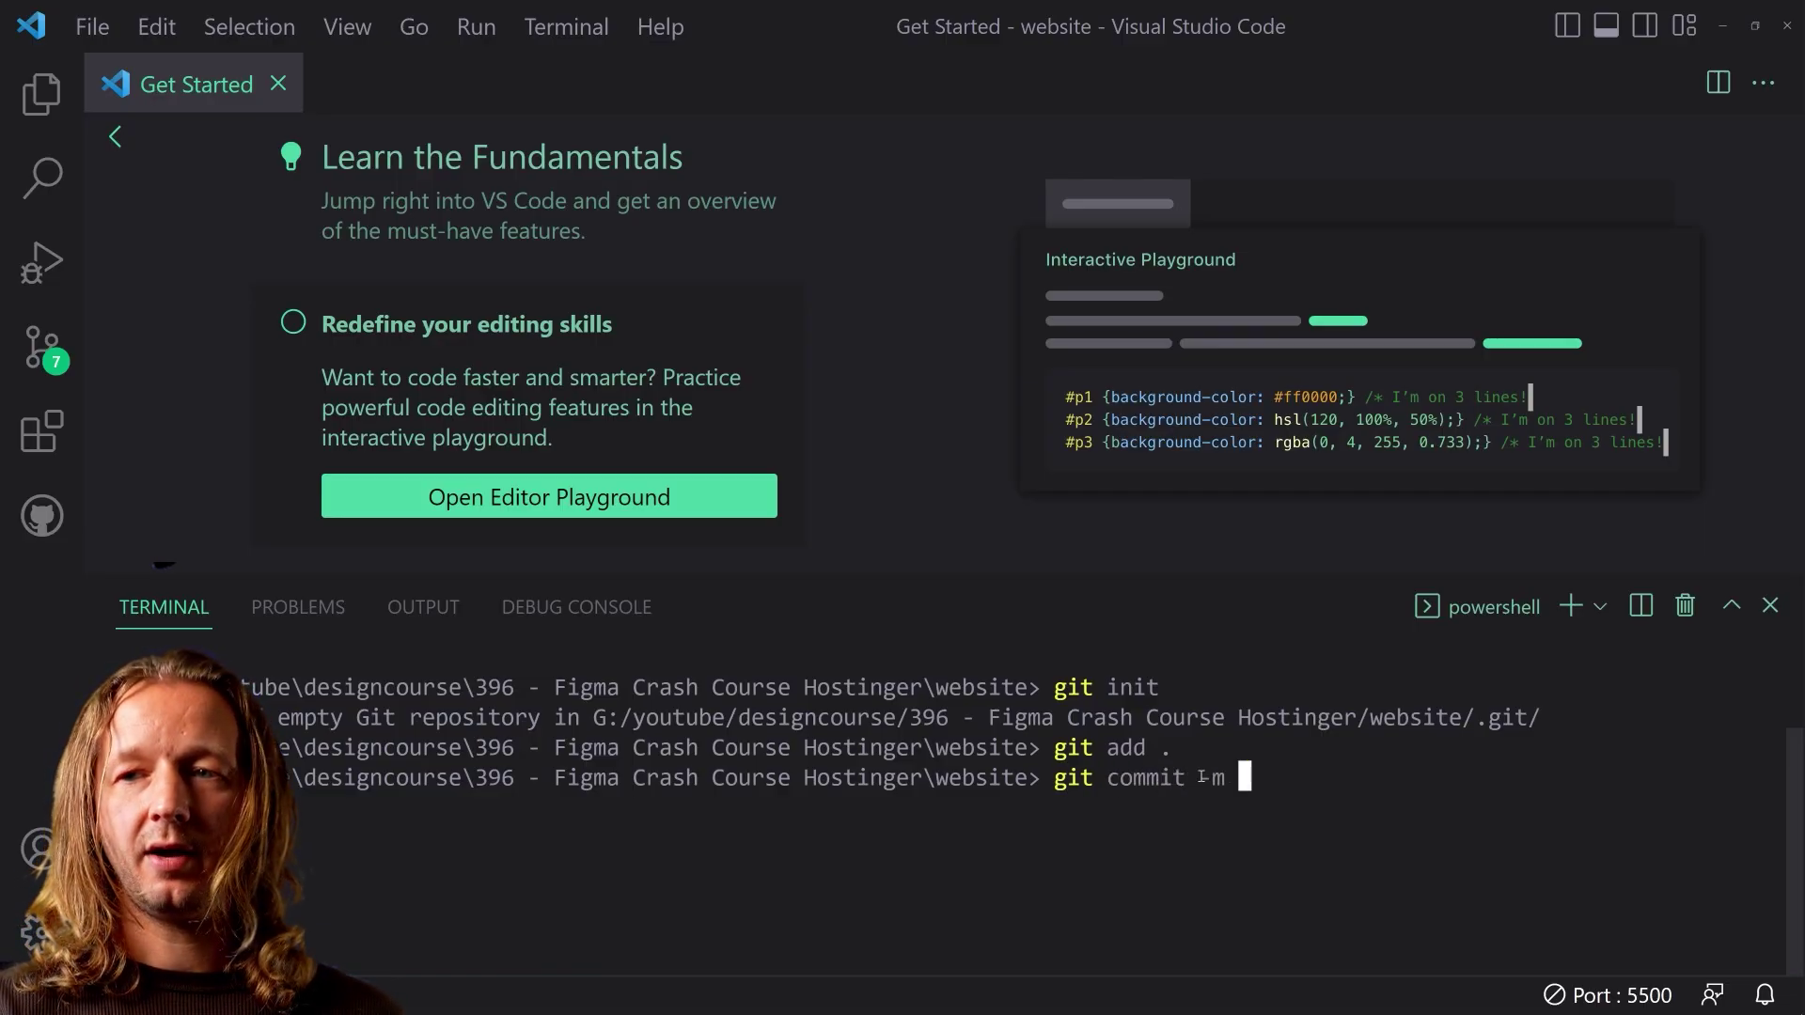
{"action": "type", "text": "\"first commit\""}
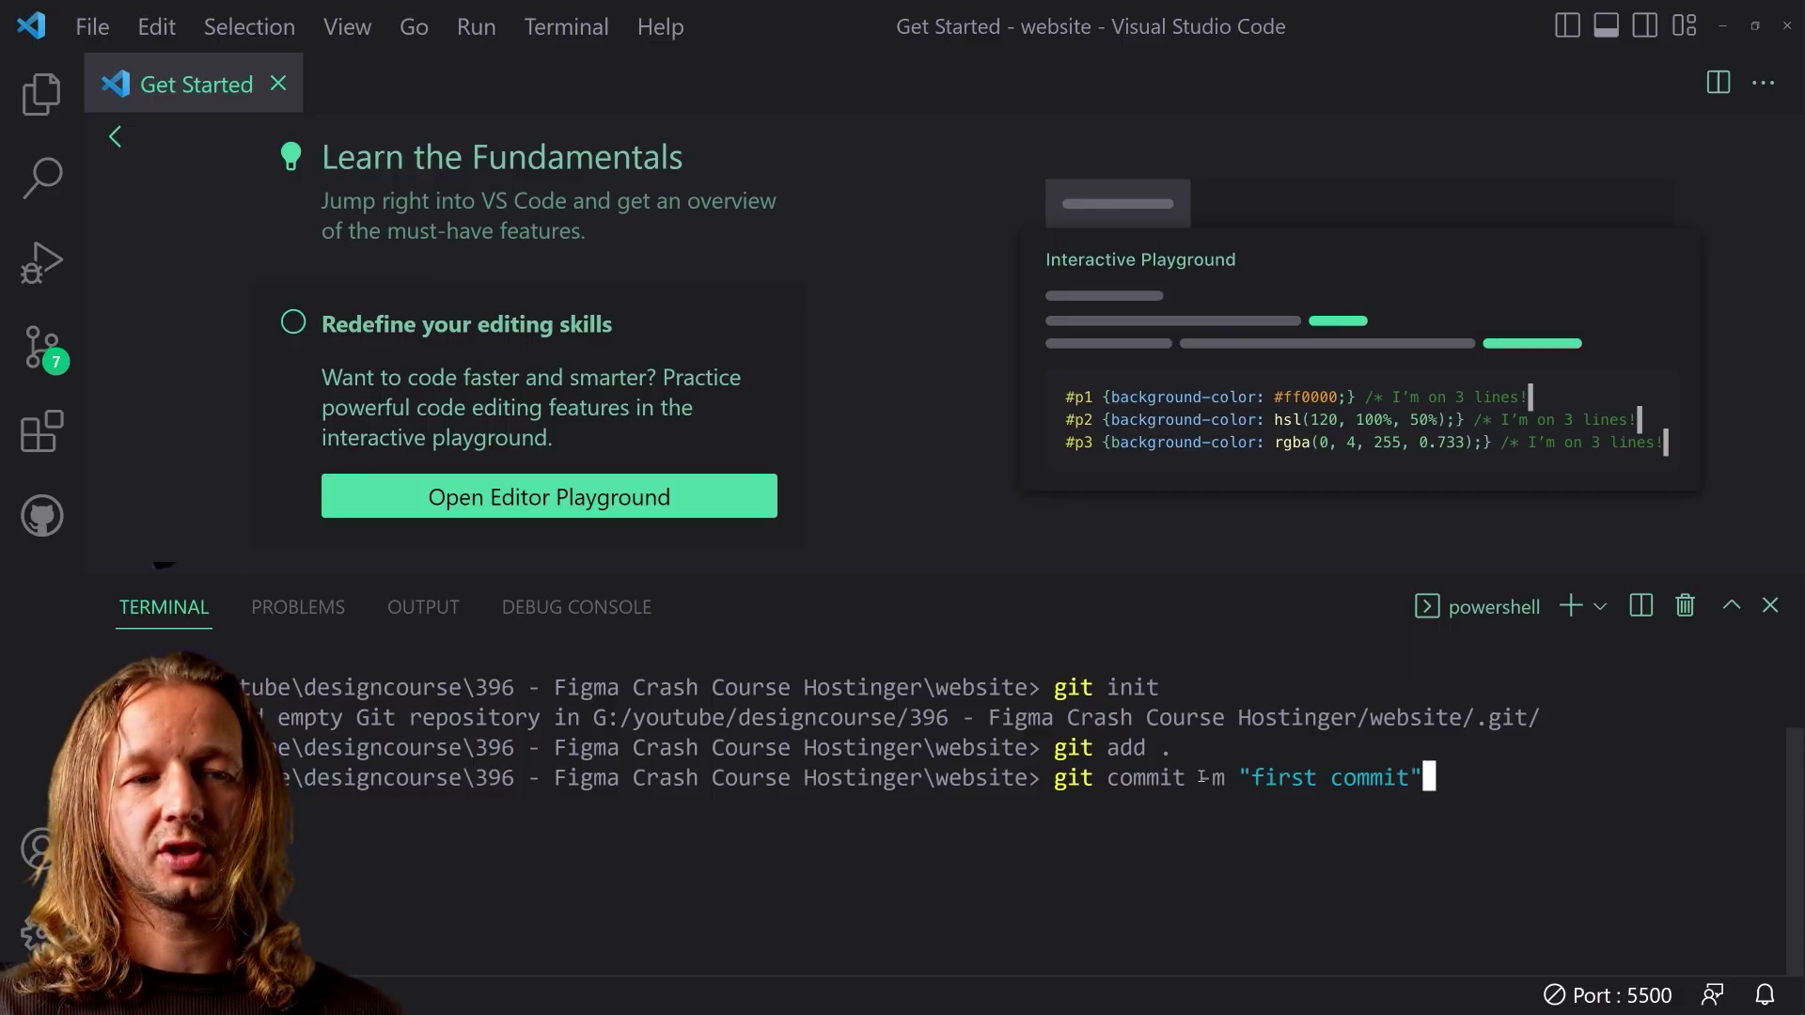
{"action": "key", "text": "Return"}
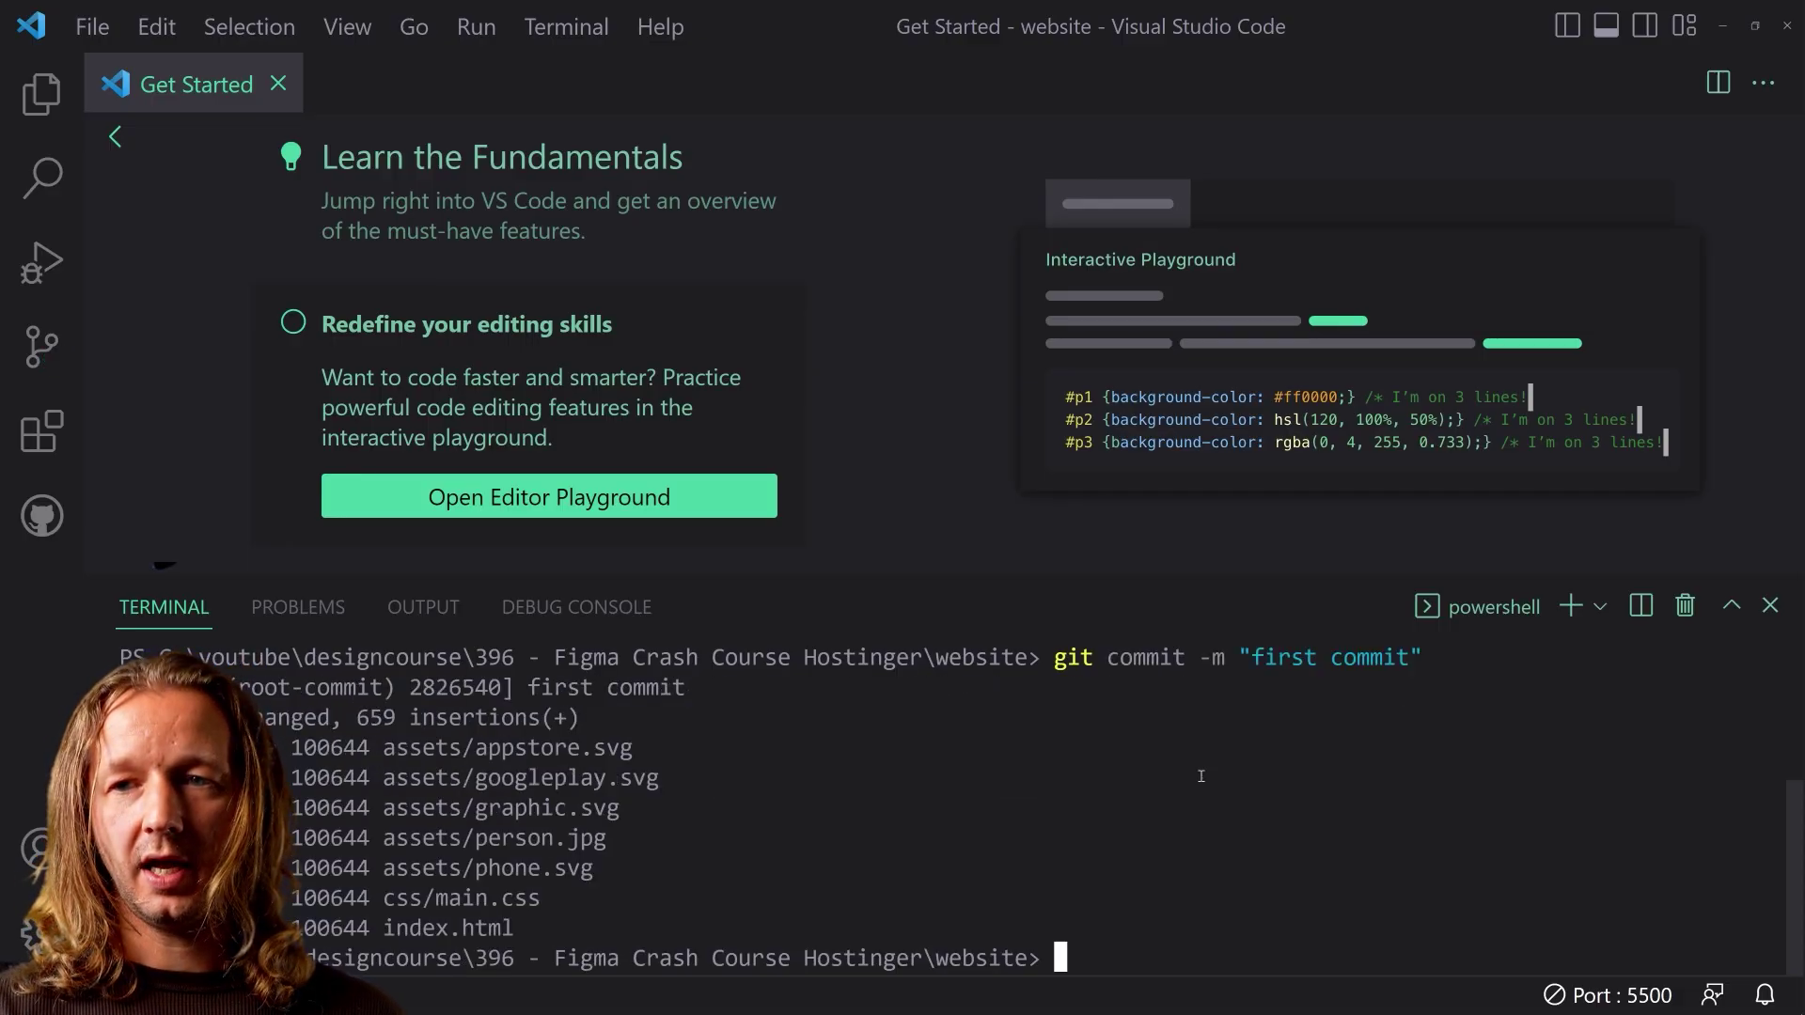
Step: Rename the current branch to main with git branch -M main
{"action": "type", "text": "git bran"}
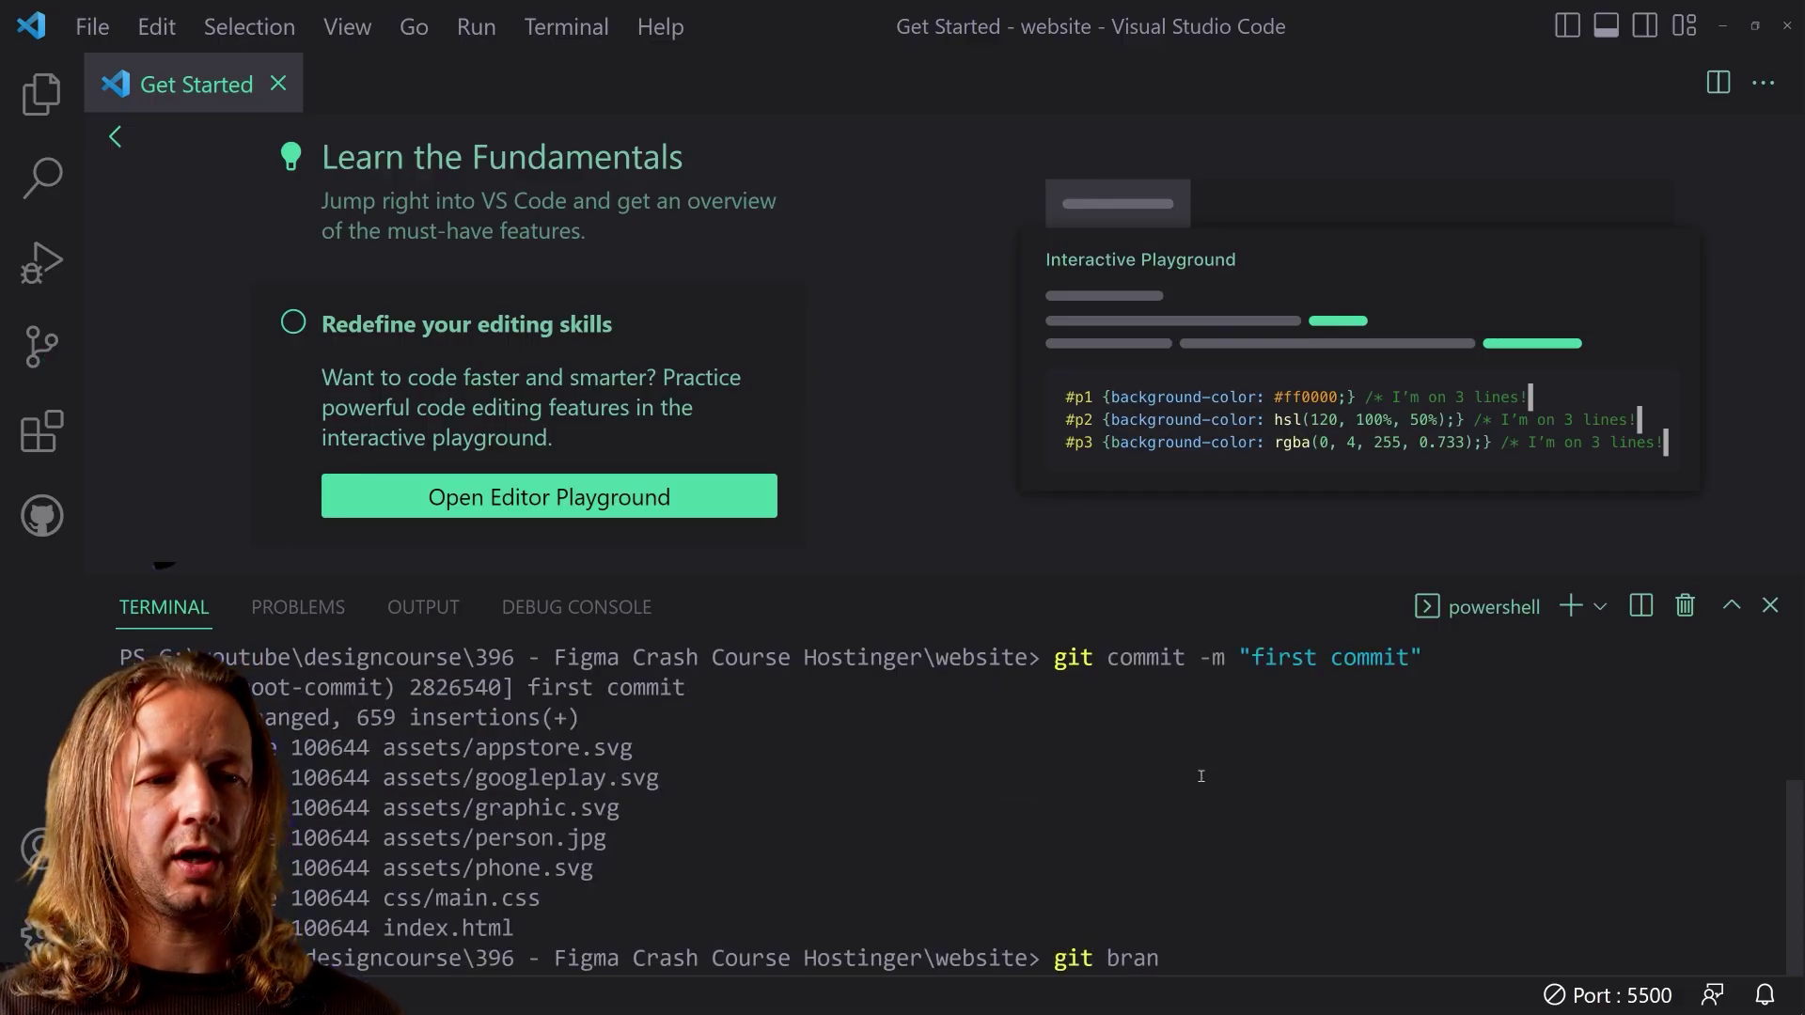
{"action": "type", "text": "ch -M main"}
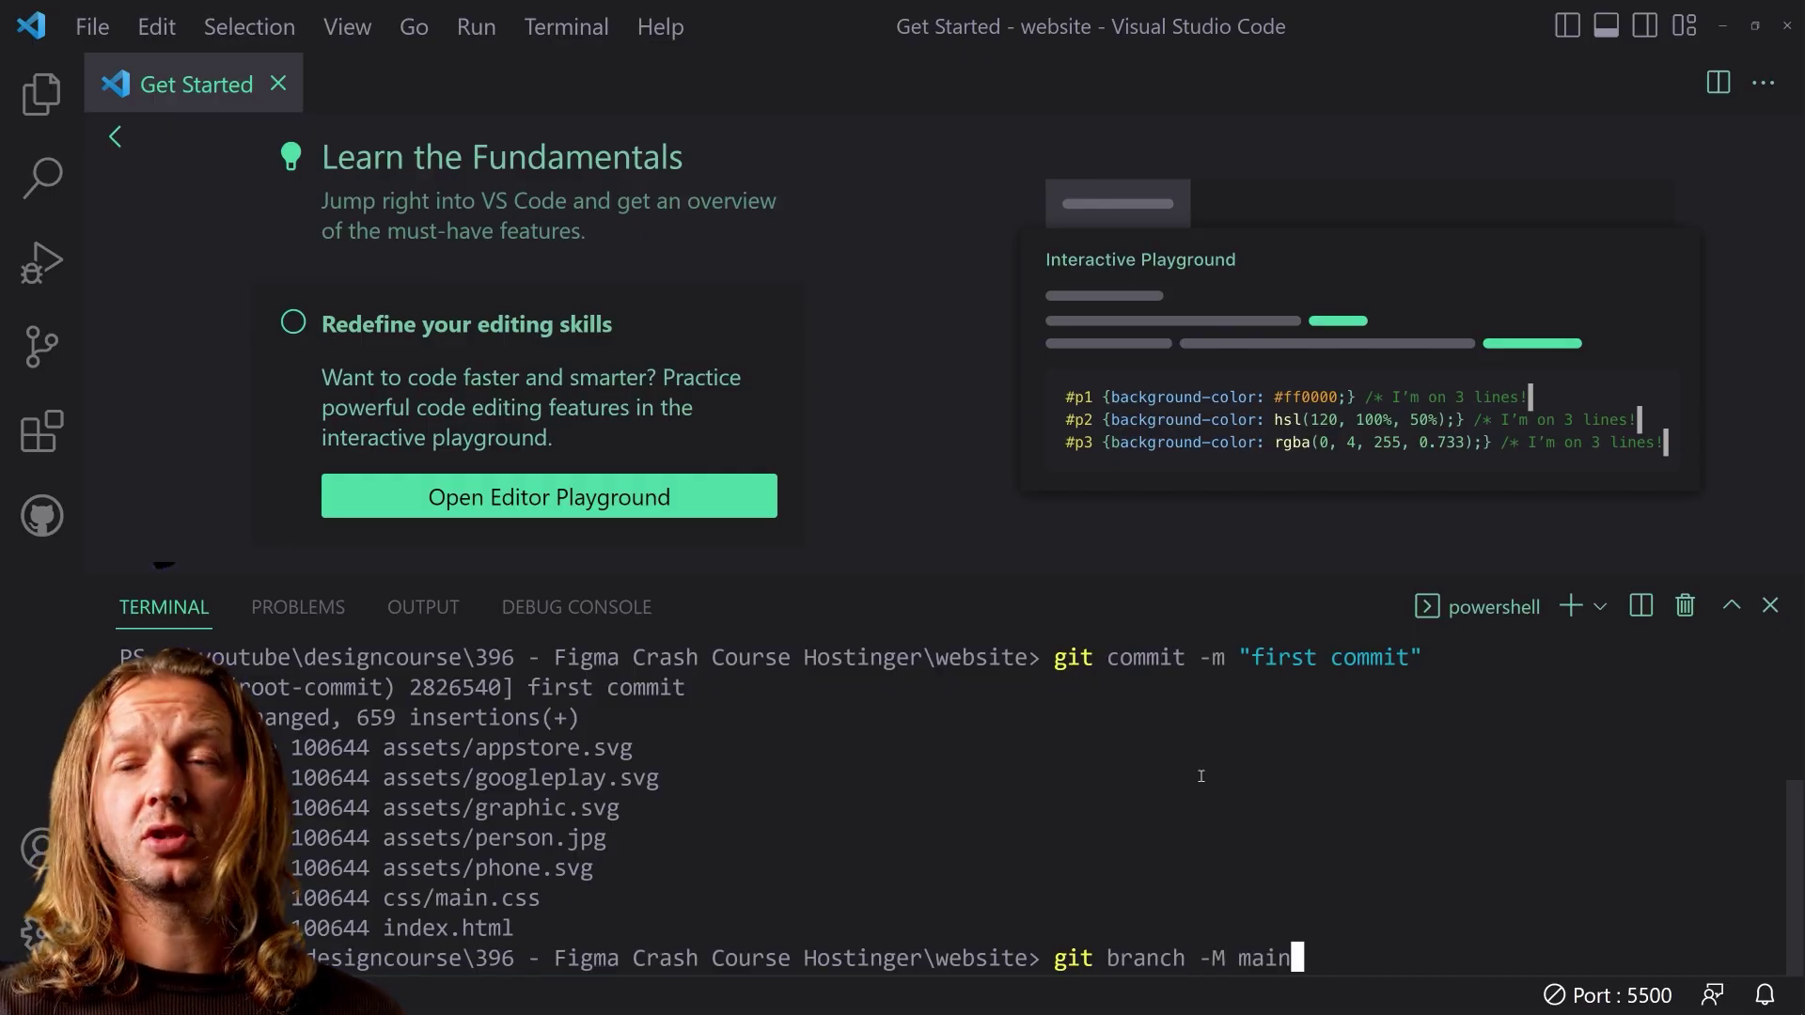
{"action": "key", "text": "Return"}
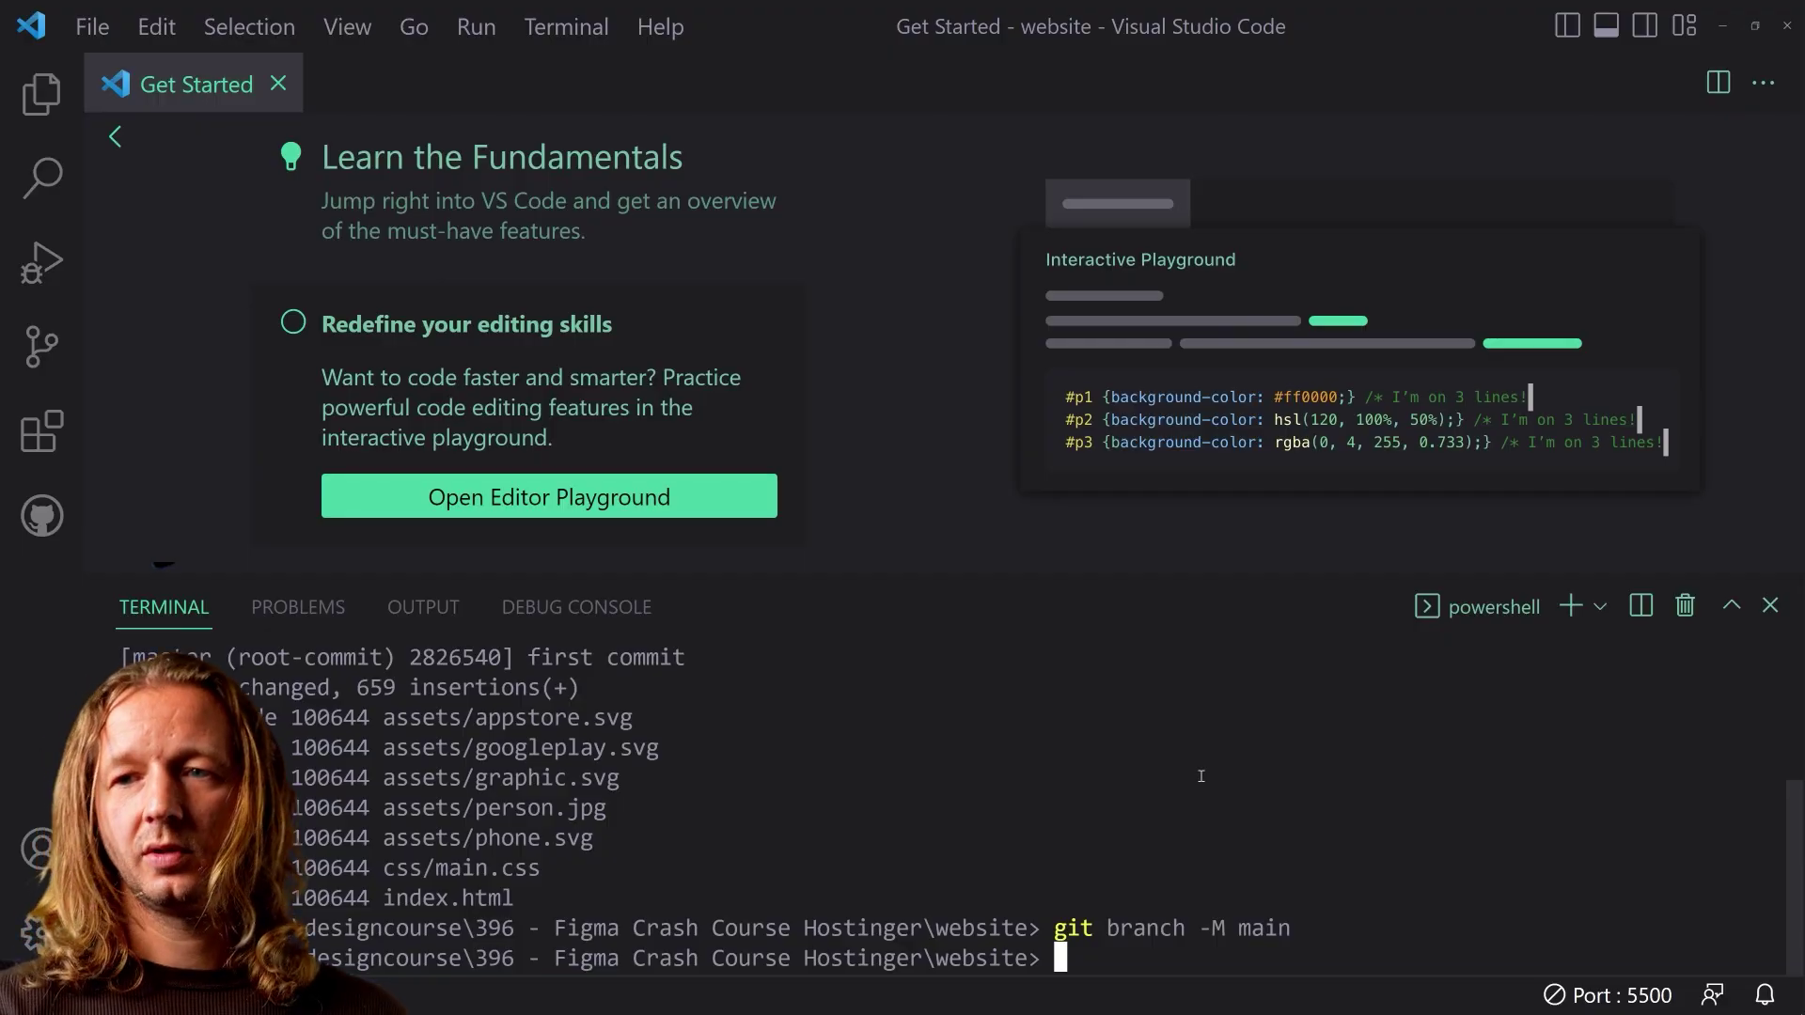
{"action": "key", "text": "alt+Tab"}
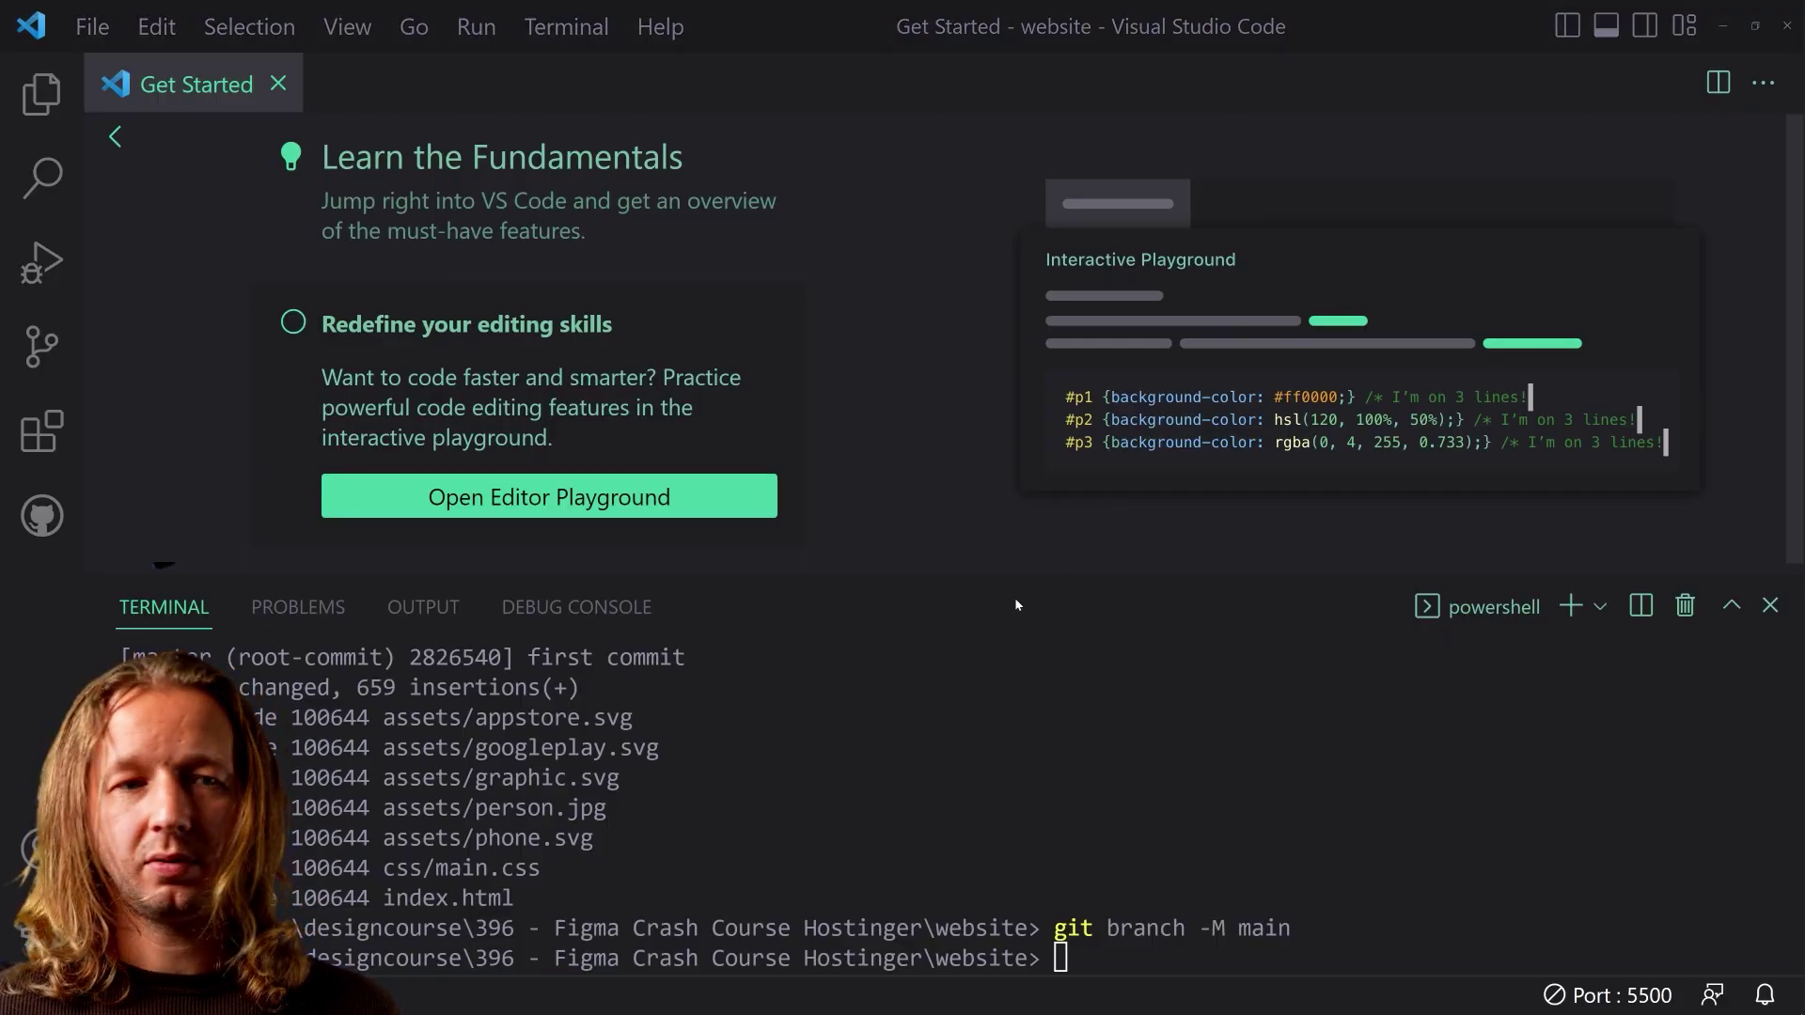
{"action": "left_click", "coordinate": [1050, 782]}
{"action": "key", "text": "ctrl+v"}
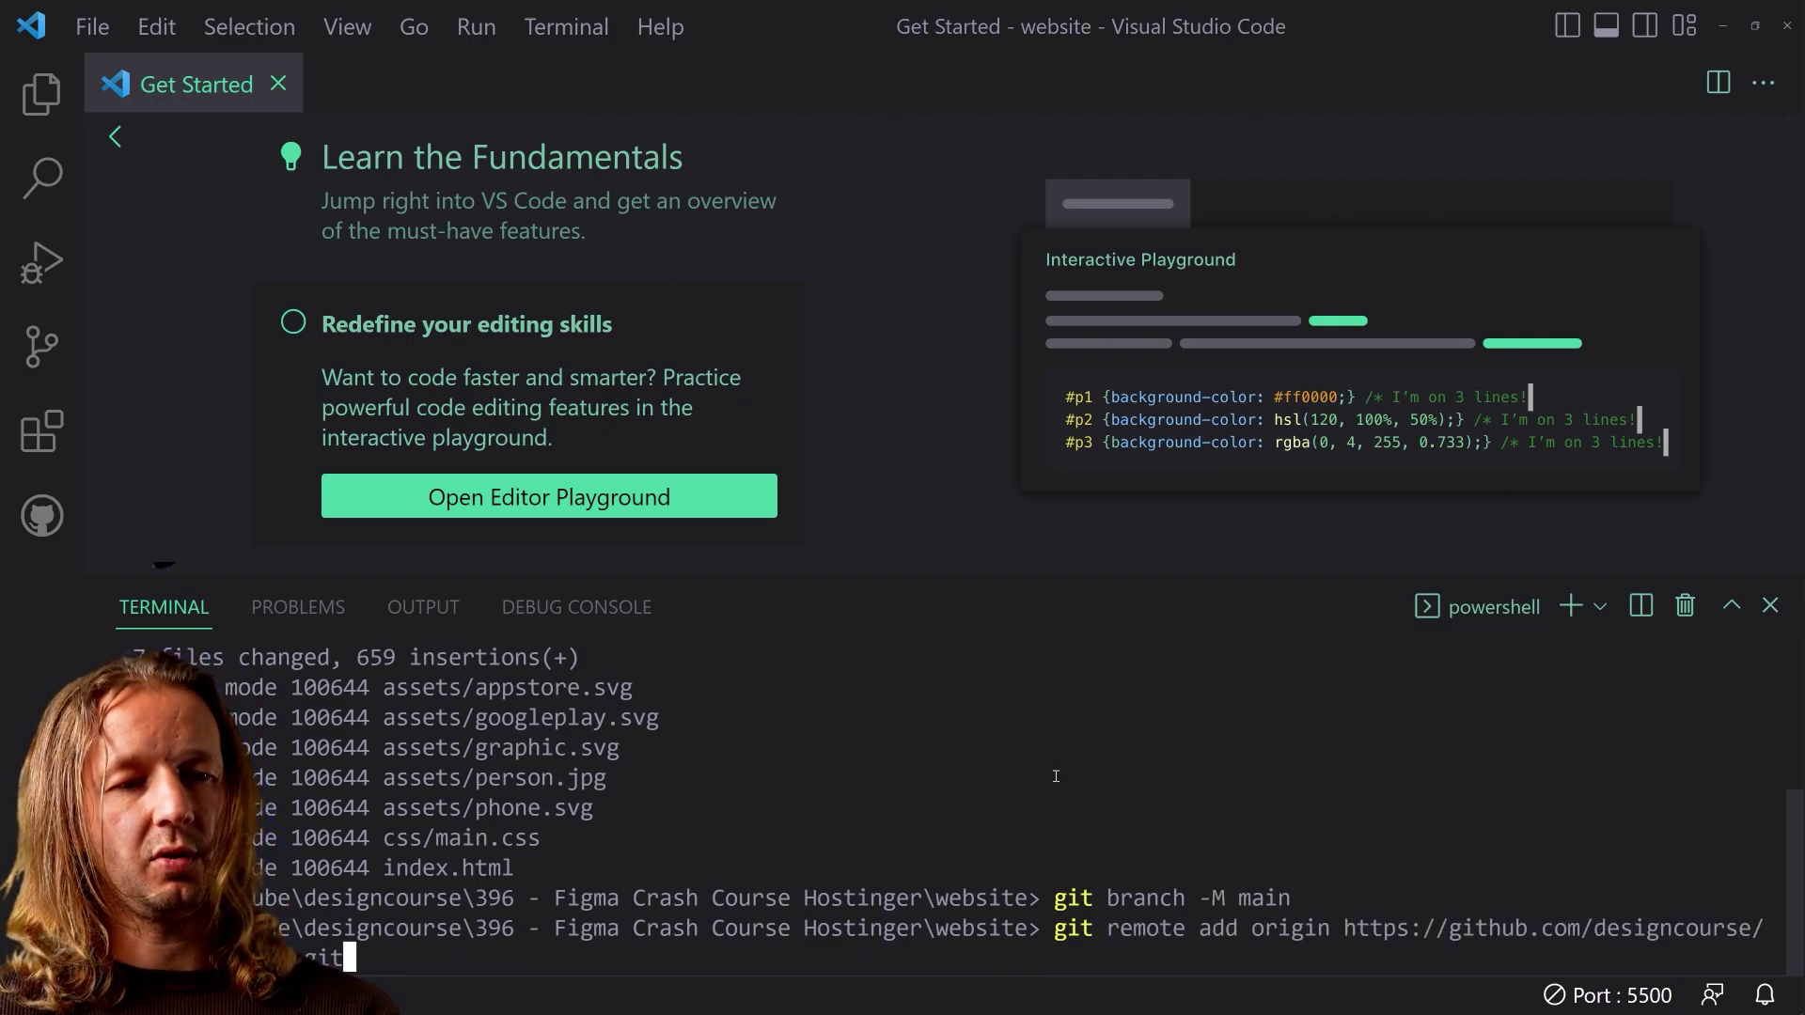
{"action": "key", "text": "Return"}
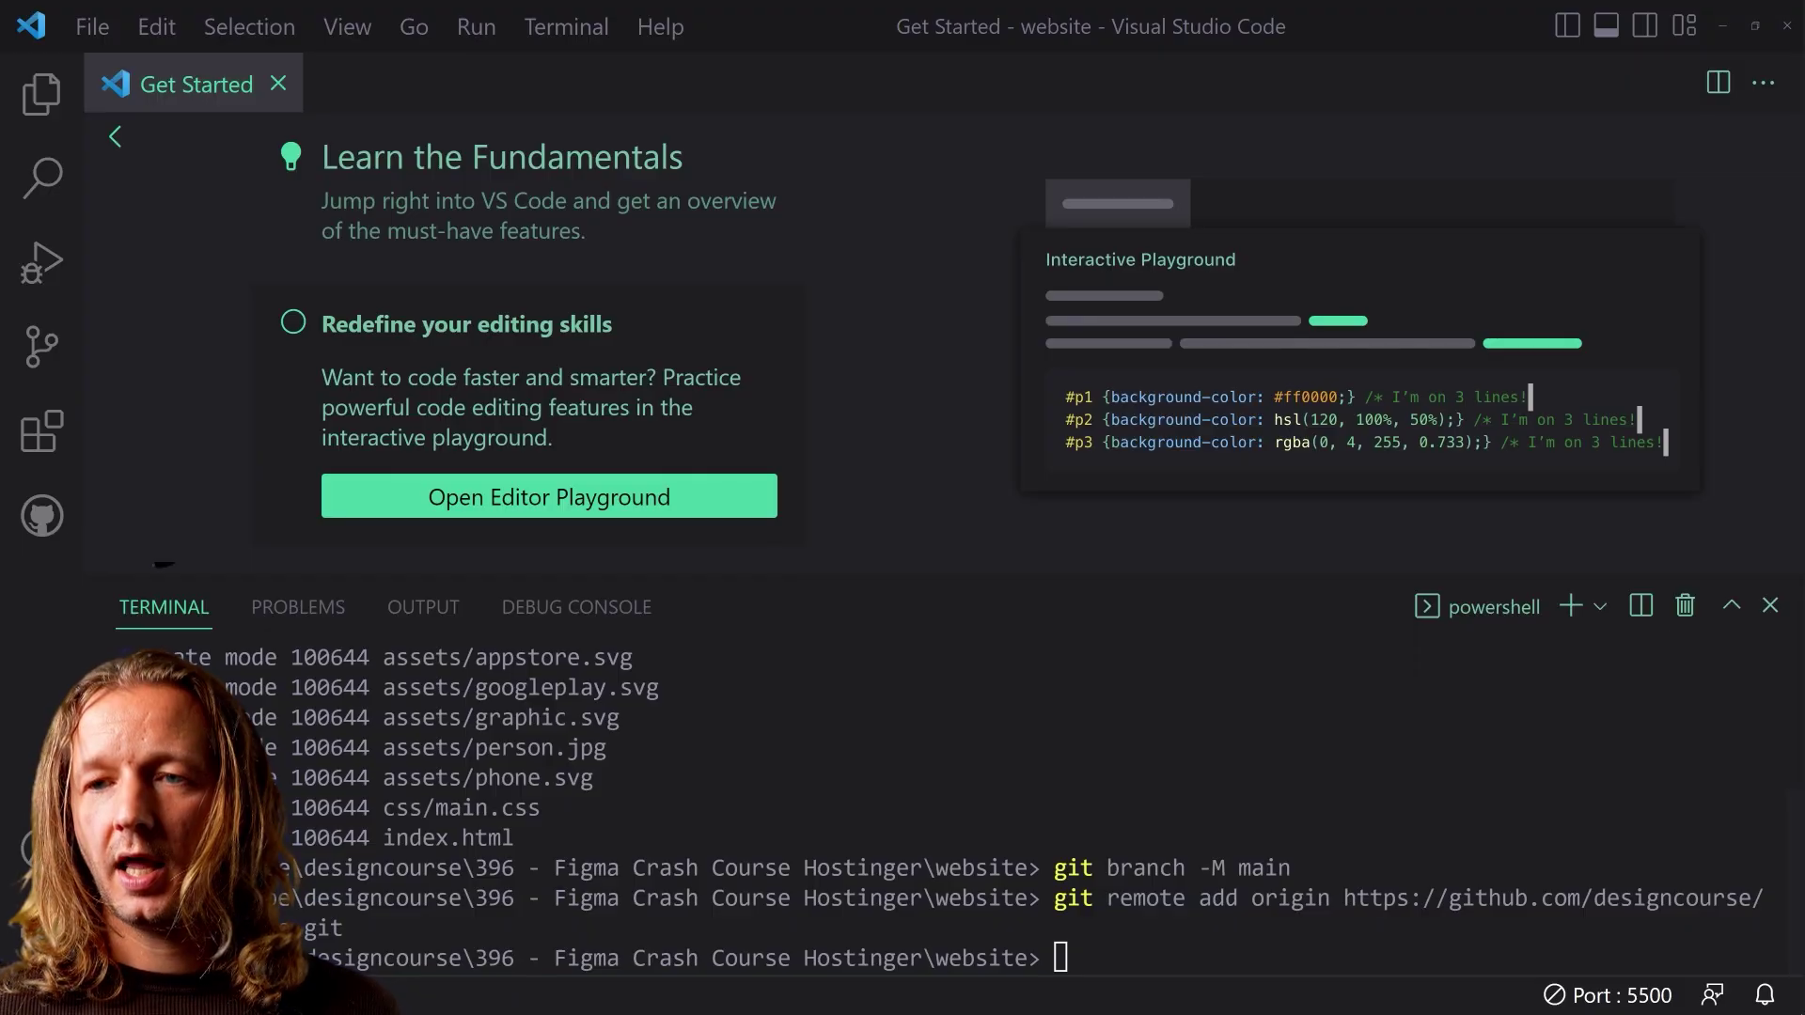
Step: Push the main branch to the remote with git push -u origin main
{"action": "left_click", "coordinate": [1067, 817]}
{"action": "type", "text": "git push -u origin main"}
{"action": "key", "text": "Return"}
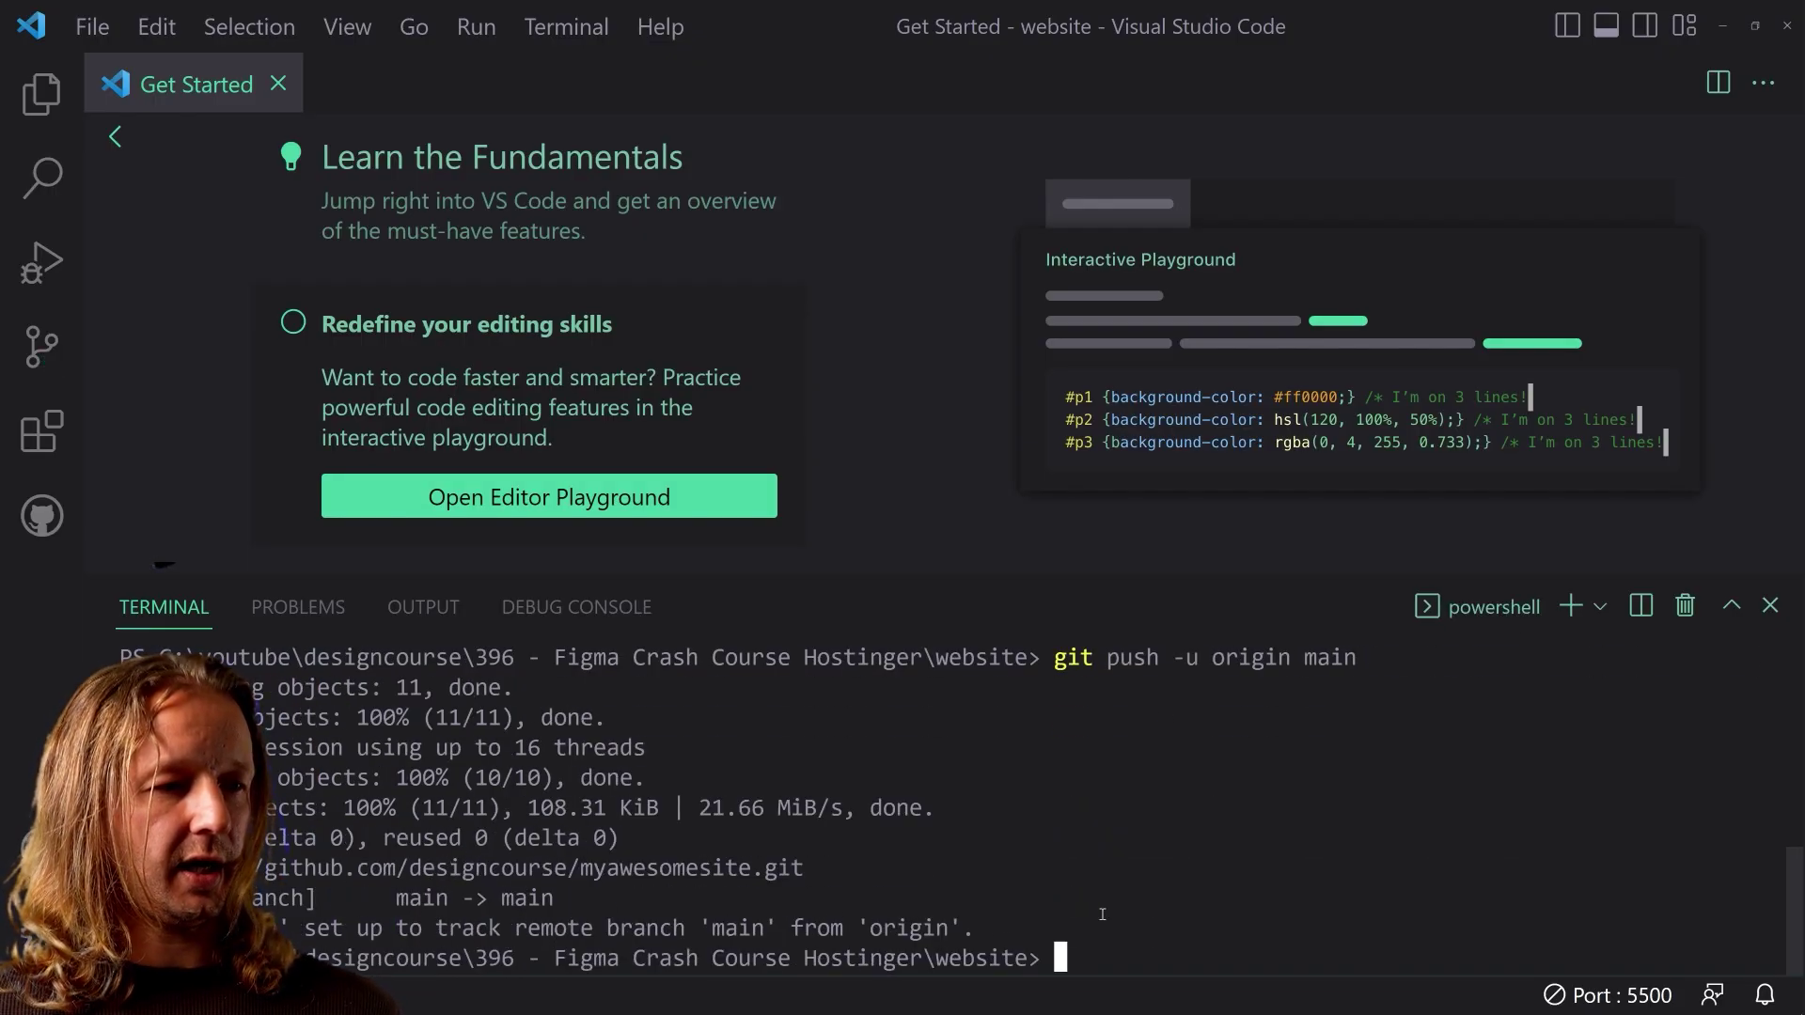
Step: Reload the myawesomesite repository page on GitHub to check the pushed files and its branches
{"action": "mouse_move", "coordinate": [1099, 1013]}
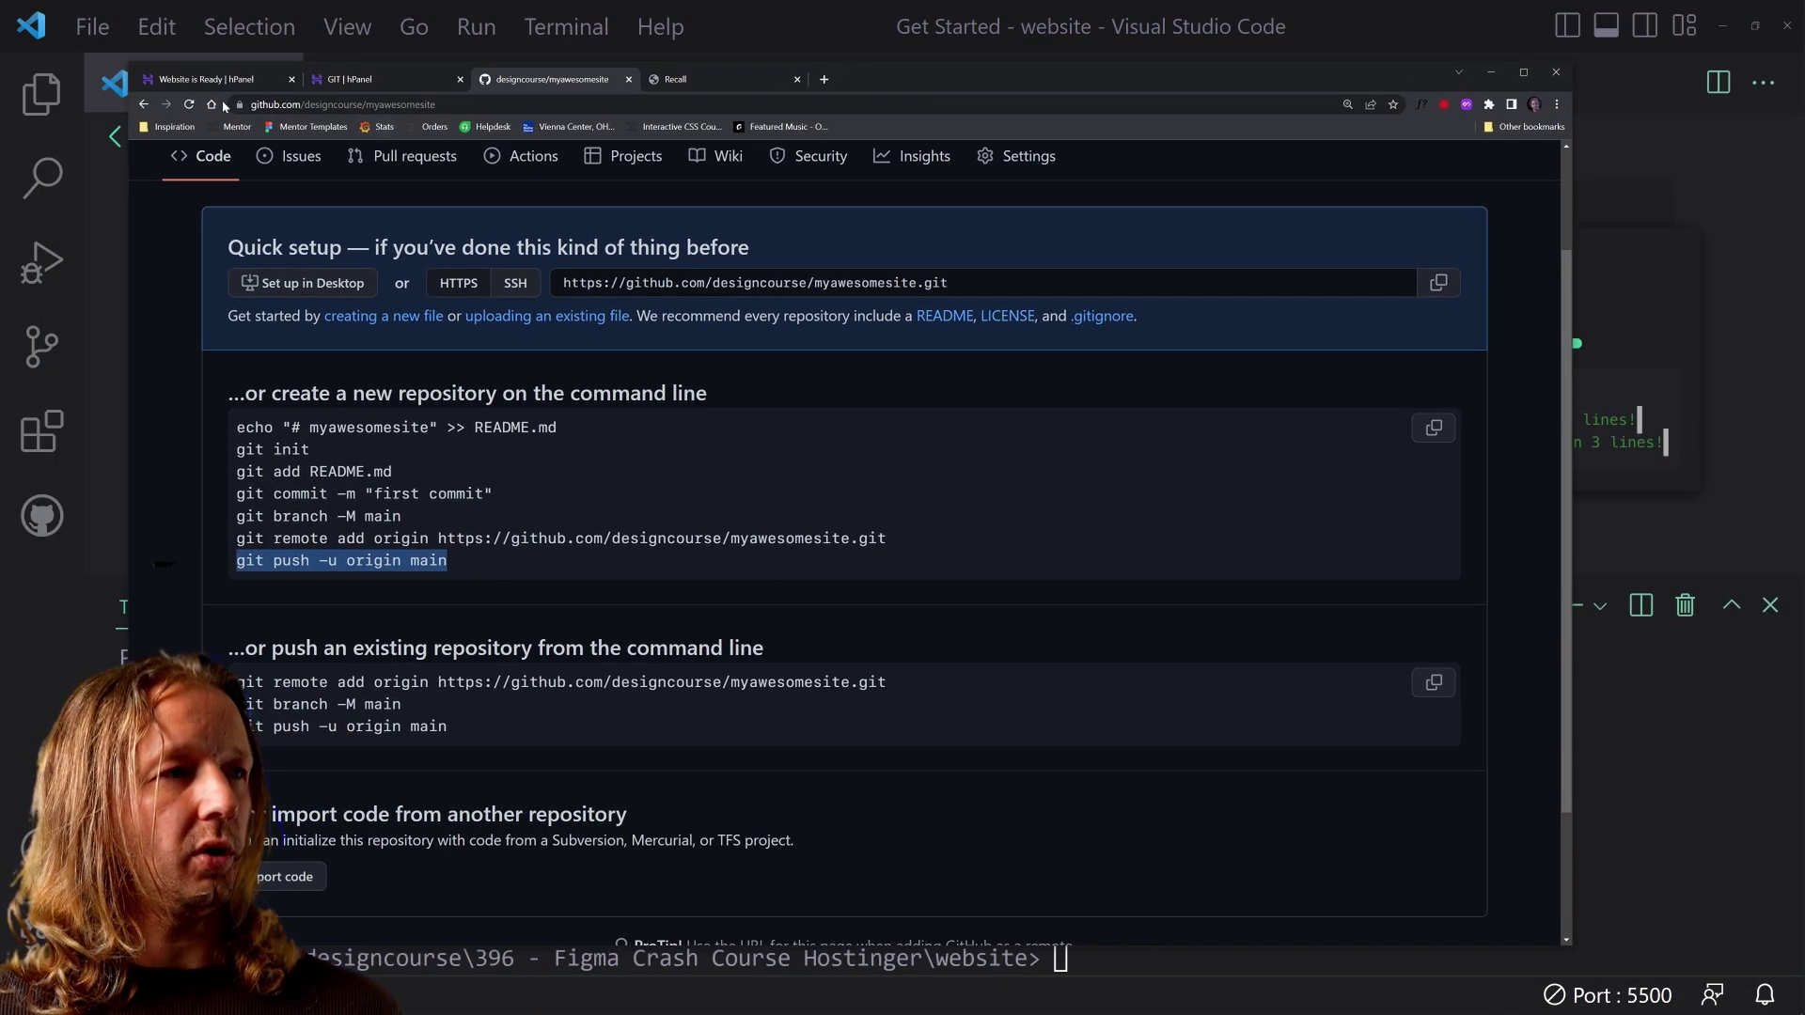
{"action": "left_click", "coordinate": [189, 104]}
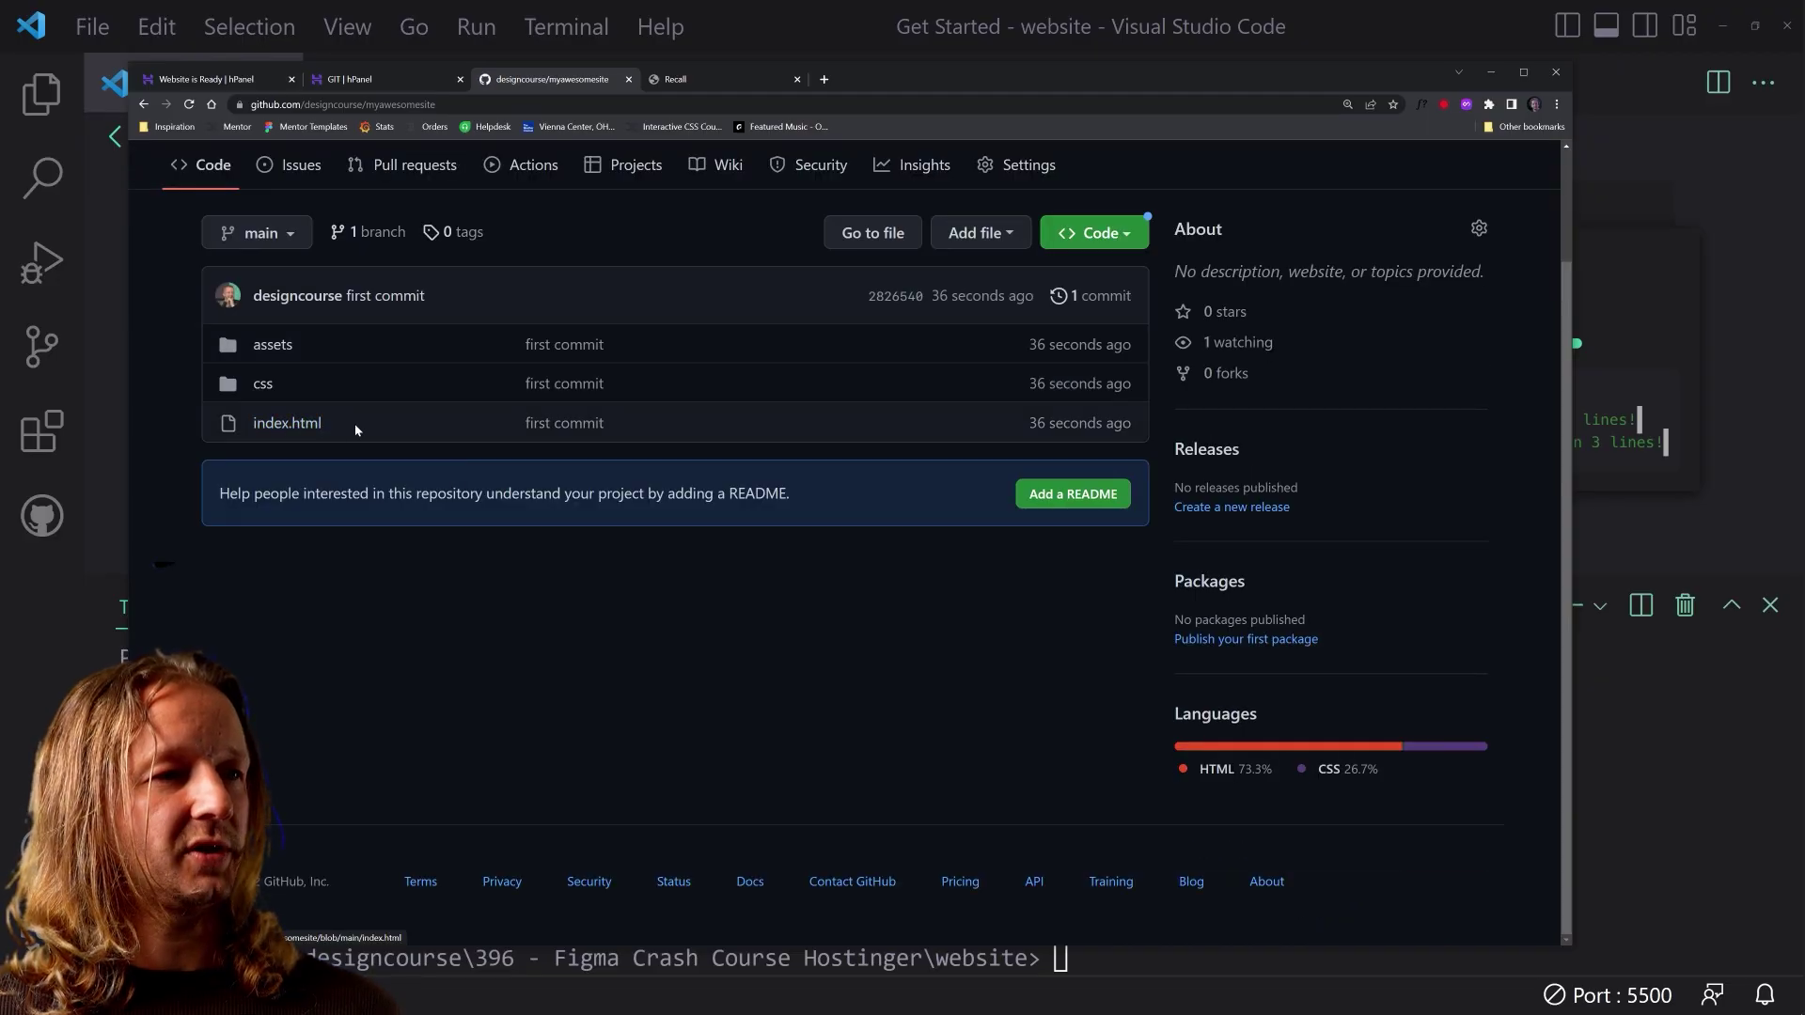
{"action": "scroll", "coordinate": [354, 423], "scroll_direction": "up", "scroll_amount": 2}
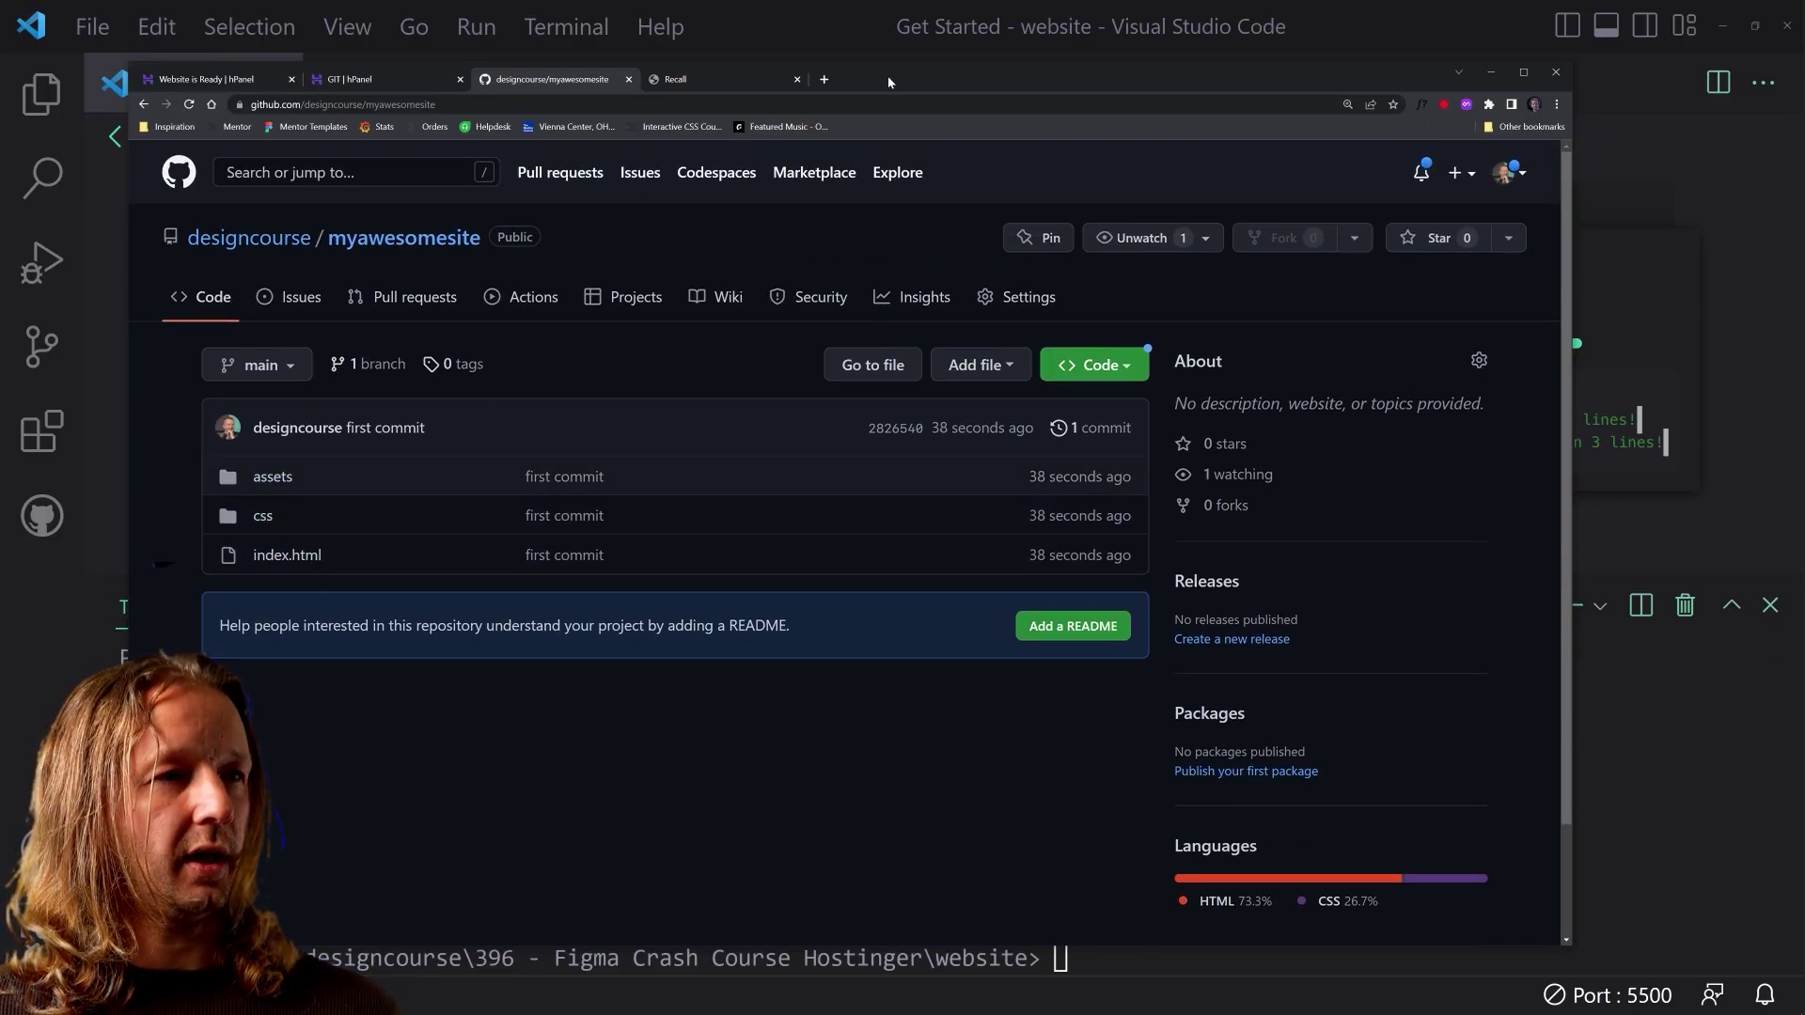
{"action": "left_click_drag", "start_coordinate": [884, 75], "coordinate": [1172, 66]}
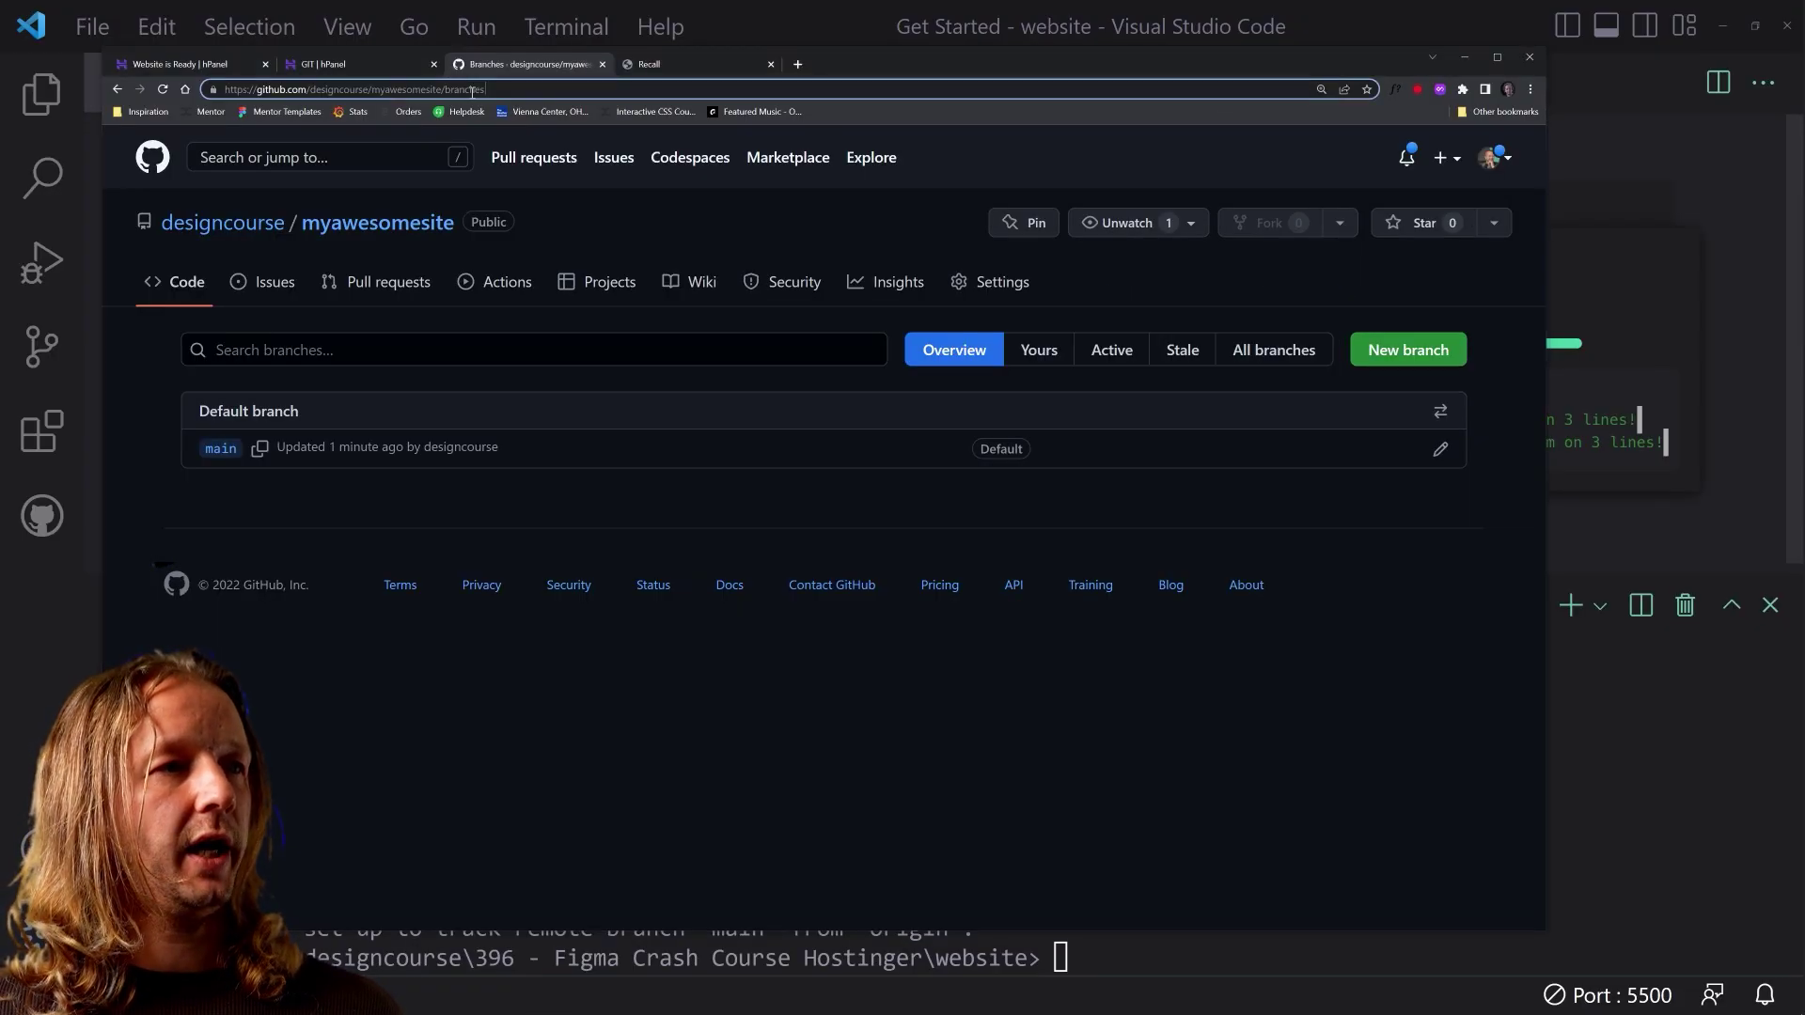
{"action": "left_click_drag", "start_coordinate": [442, 90], "coordinate": [196, 101]}
{"action": "key", "text": "ctrl+c"}
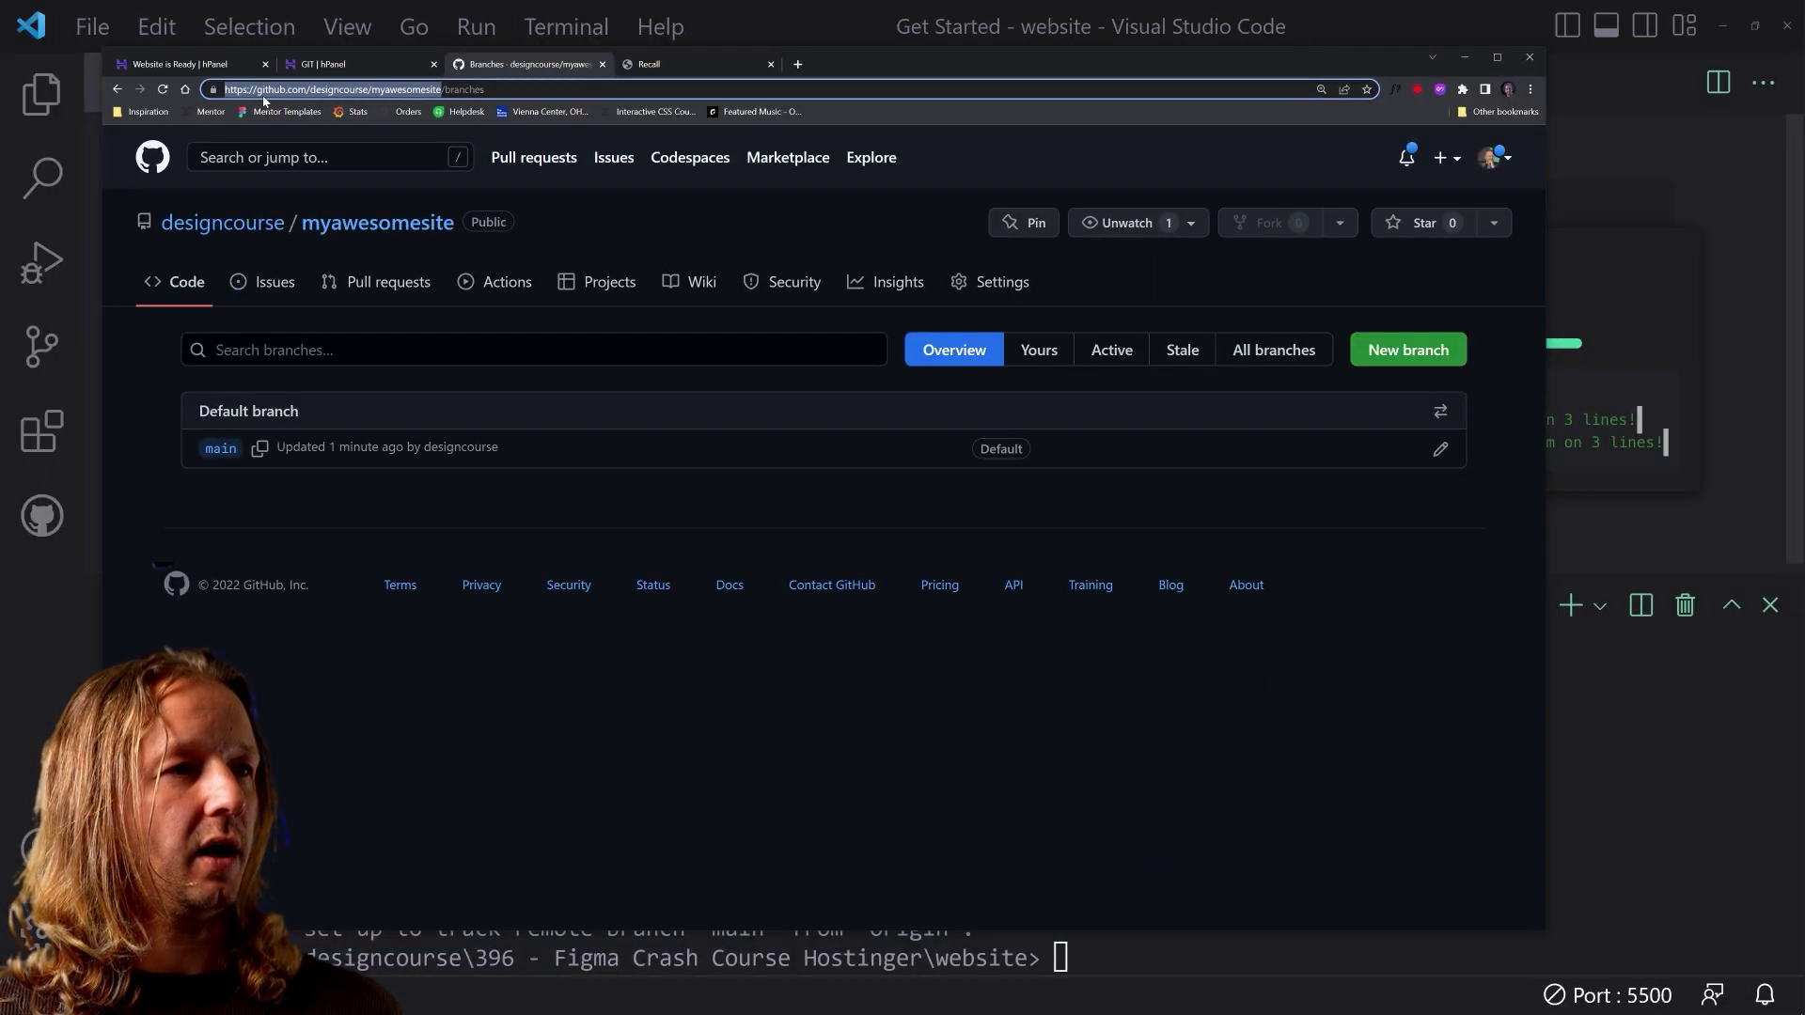
{"action": "left_click", "coordinate": [357, 59]}
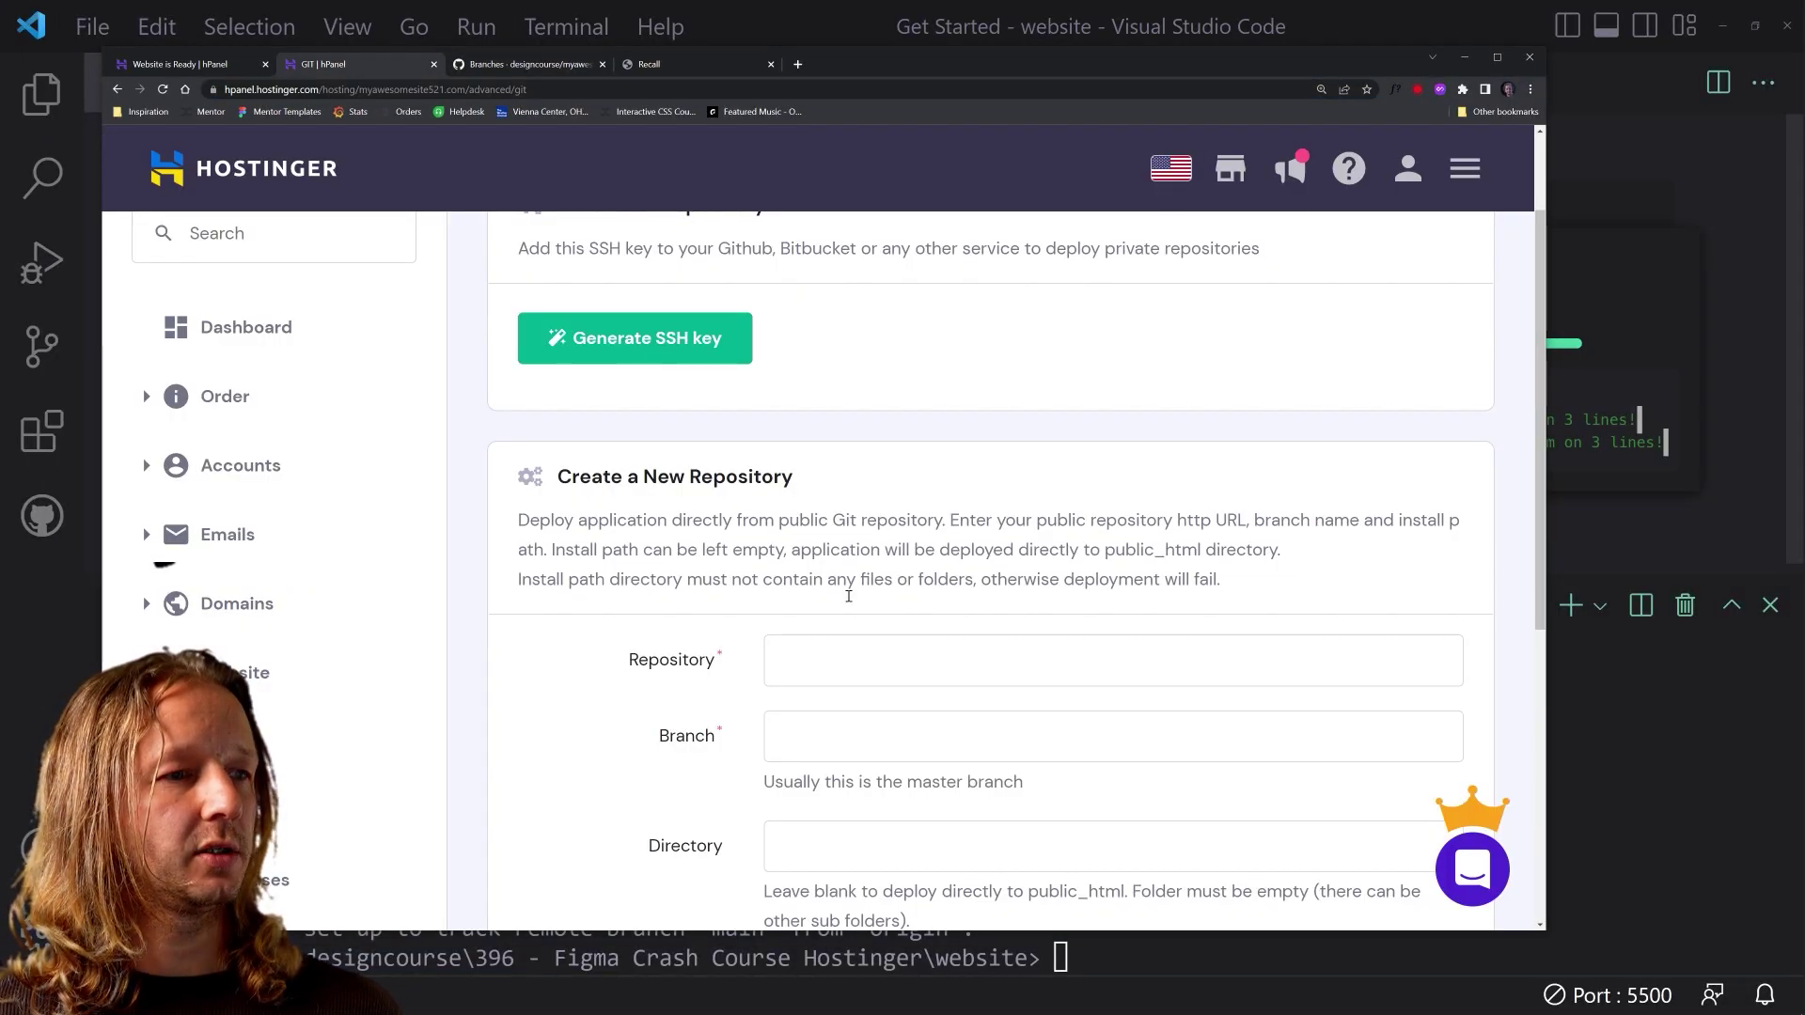
{"action": "key", "text": "ctrl+v"}
{"action": "scroll", "coordinate": [1112, 543], "scroll_direction": "down", "scroll_amount": 2}
{"action": "left_click", "coordinate": [942, 525]}
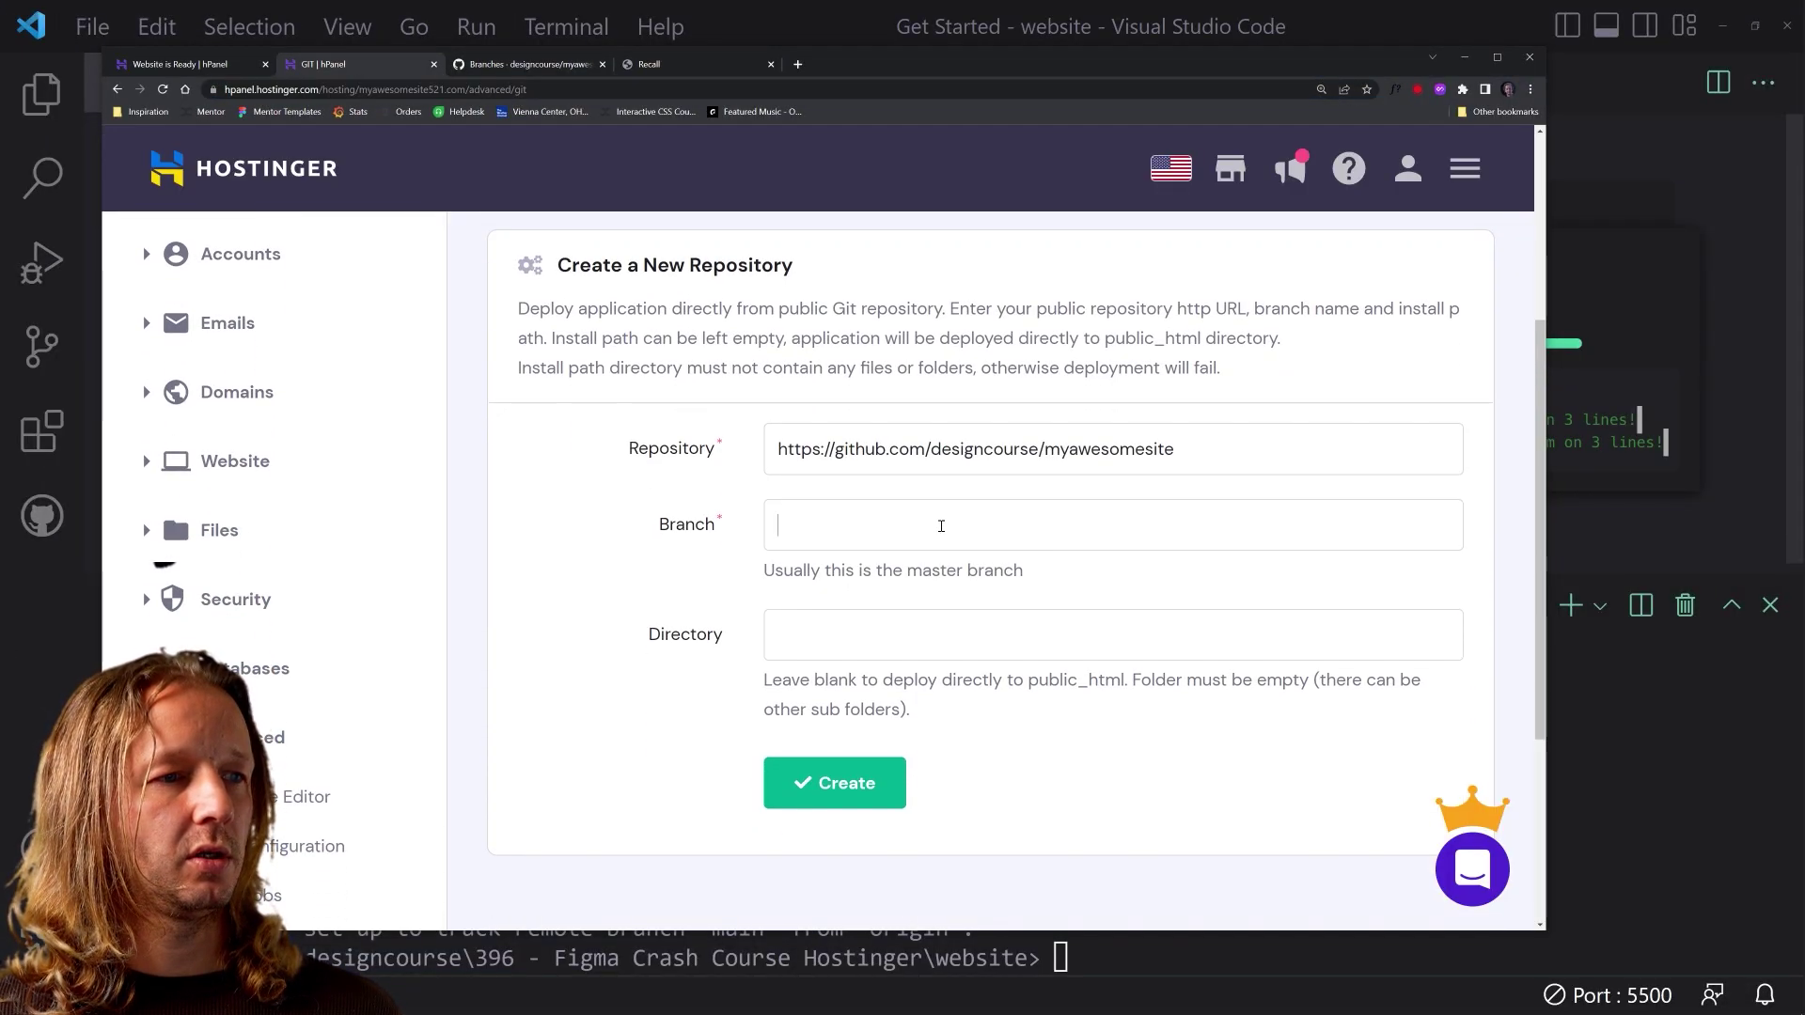
{"action": "type", "text": "main"}
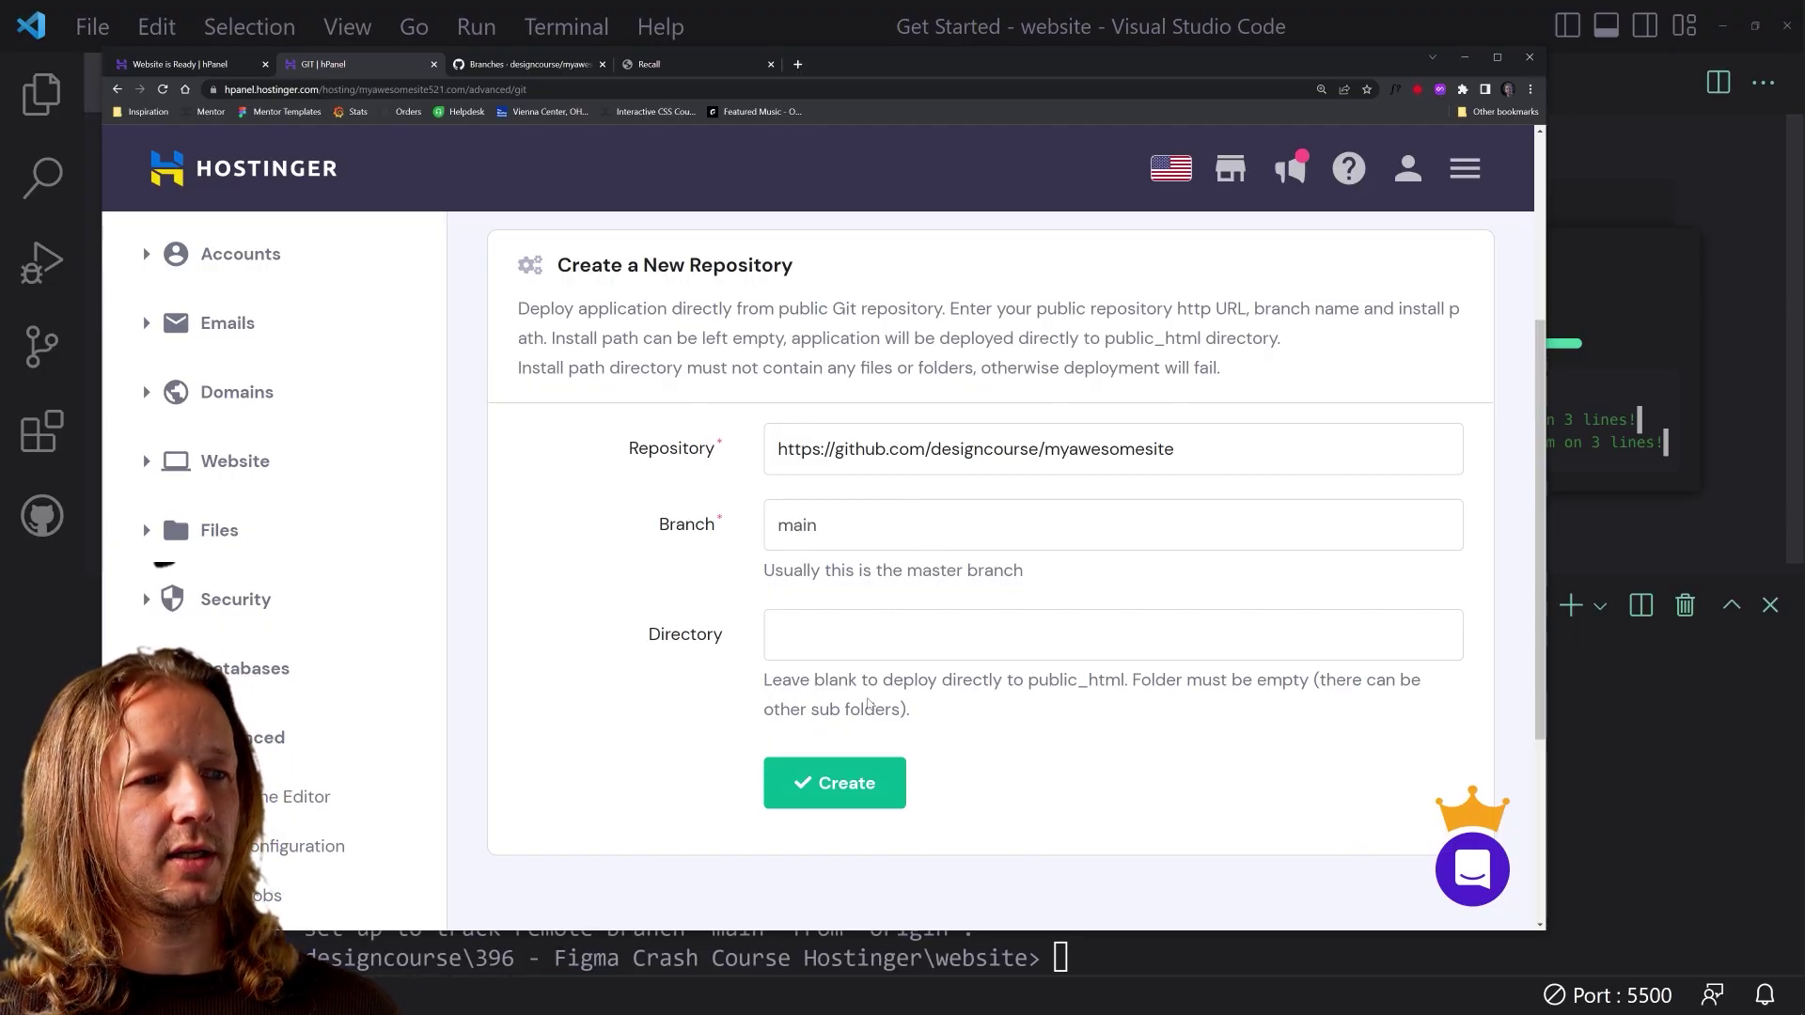
{"action": "left_click", "coordinate": [834, 788]}
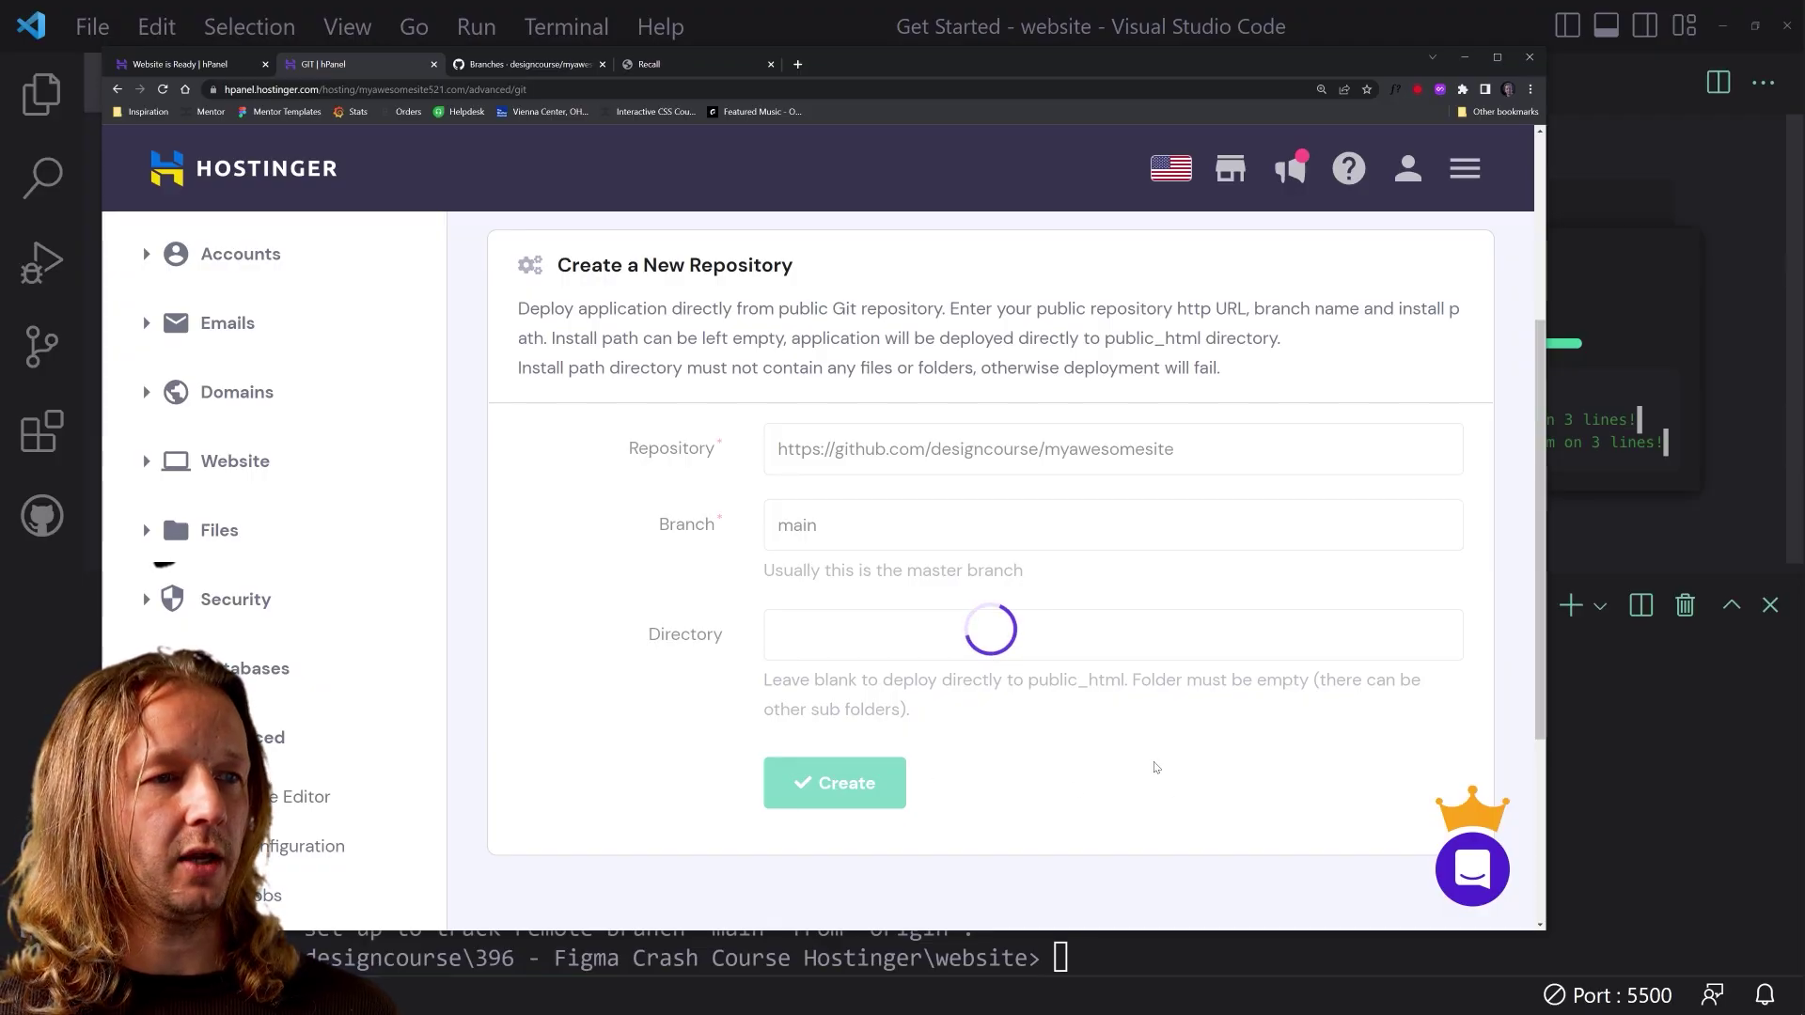
Step: Deploy the myawesomesite repository from Hostinger's managed repositories and dismiss the deployment output
{"action": "scroll", "coordinate": [1124, 746], "scroll_direction": "down", "scroll_amount": 4}
{"action": "scroll", "coordinate": [1115, 703], "scroll_direction": "down", "scroll_amount": 1}
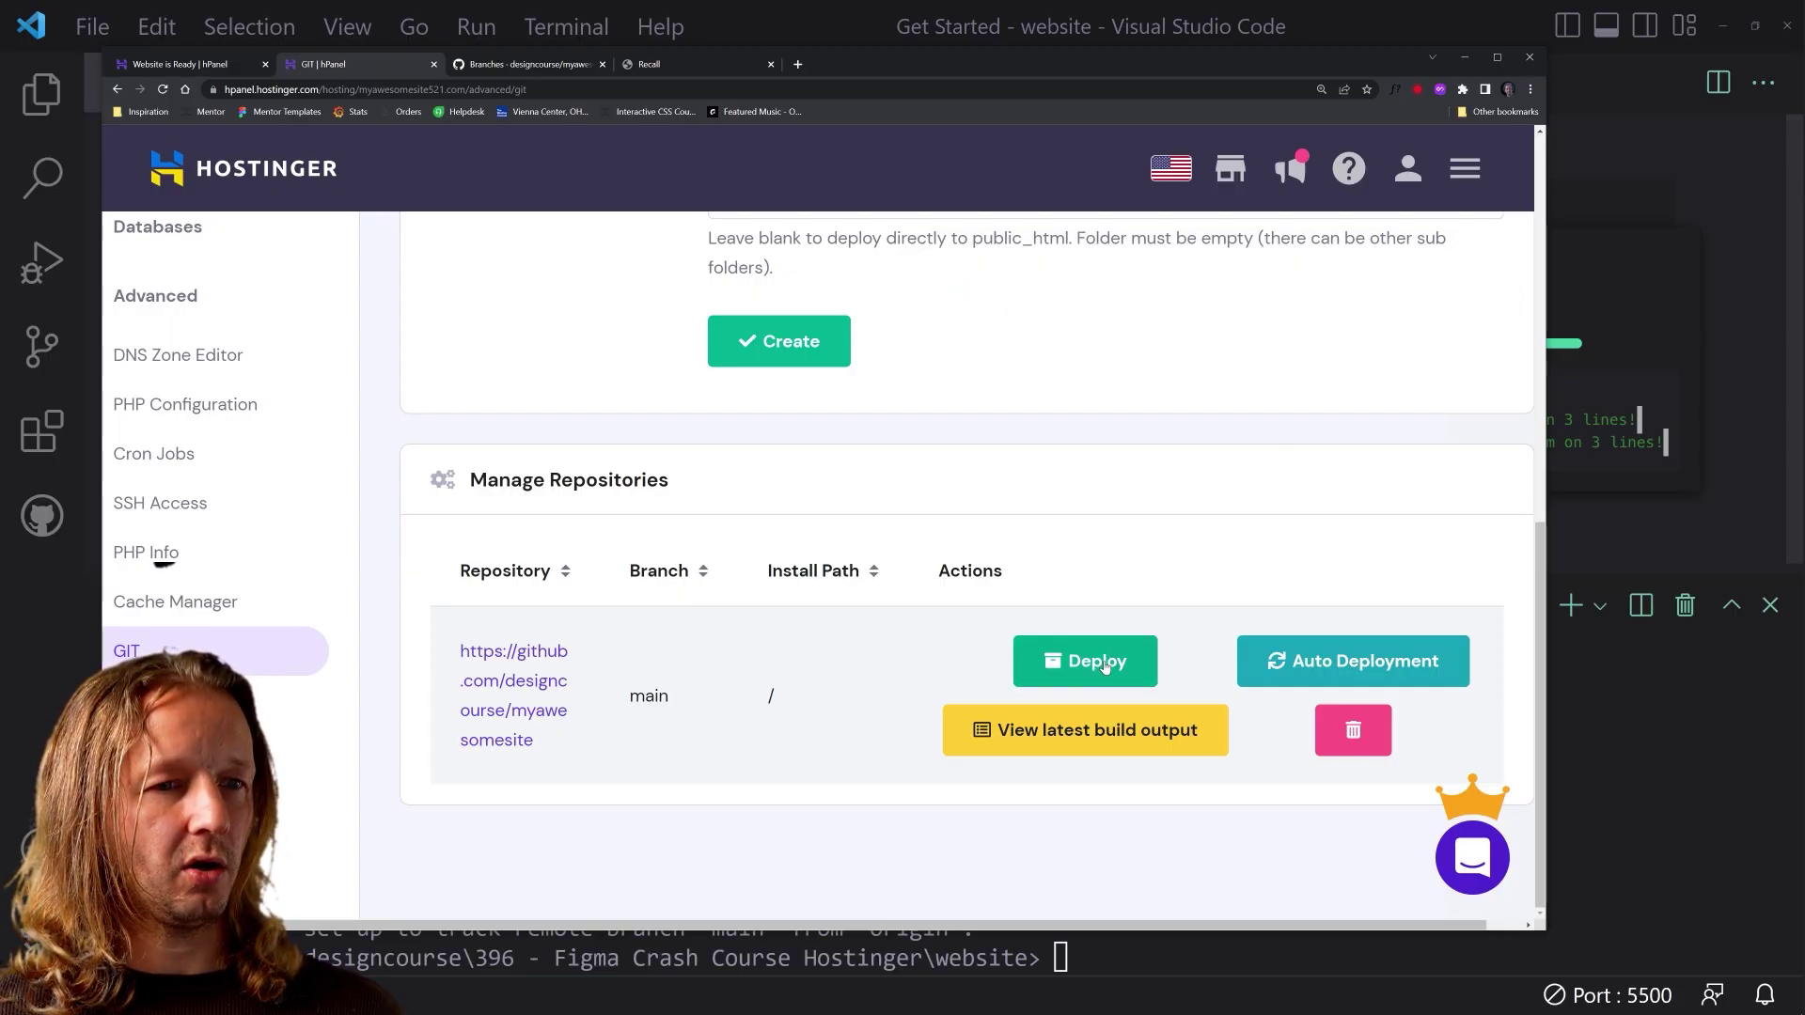
{"action": "left_click", "coordinate": [1105, 664]}
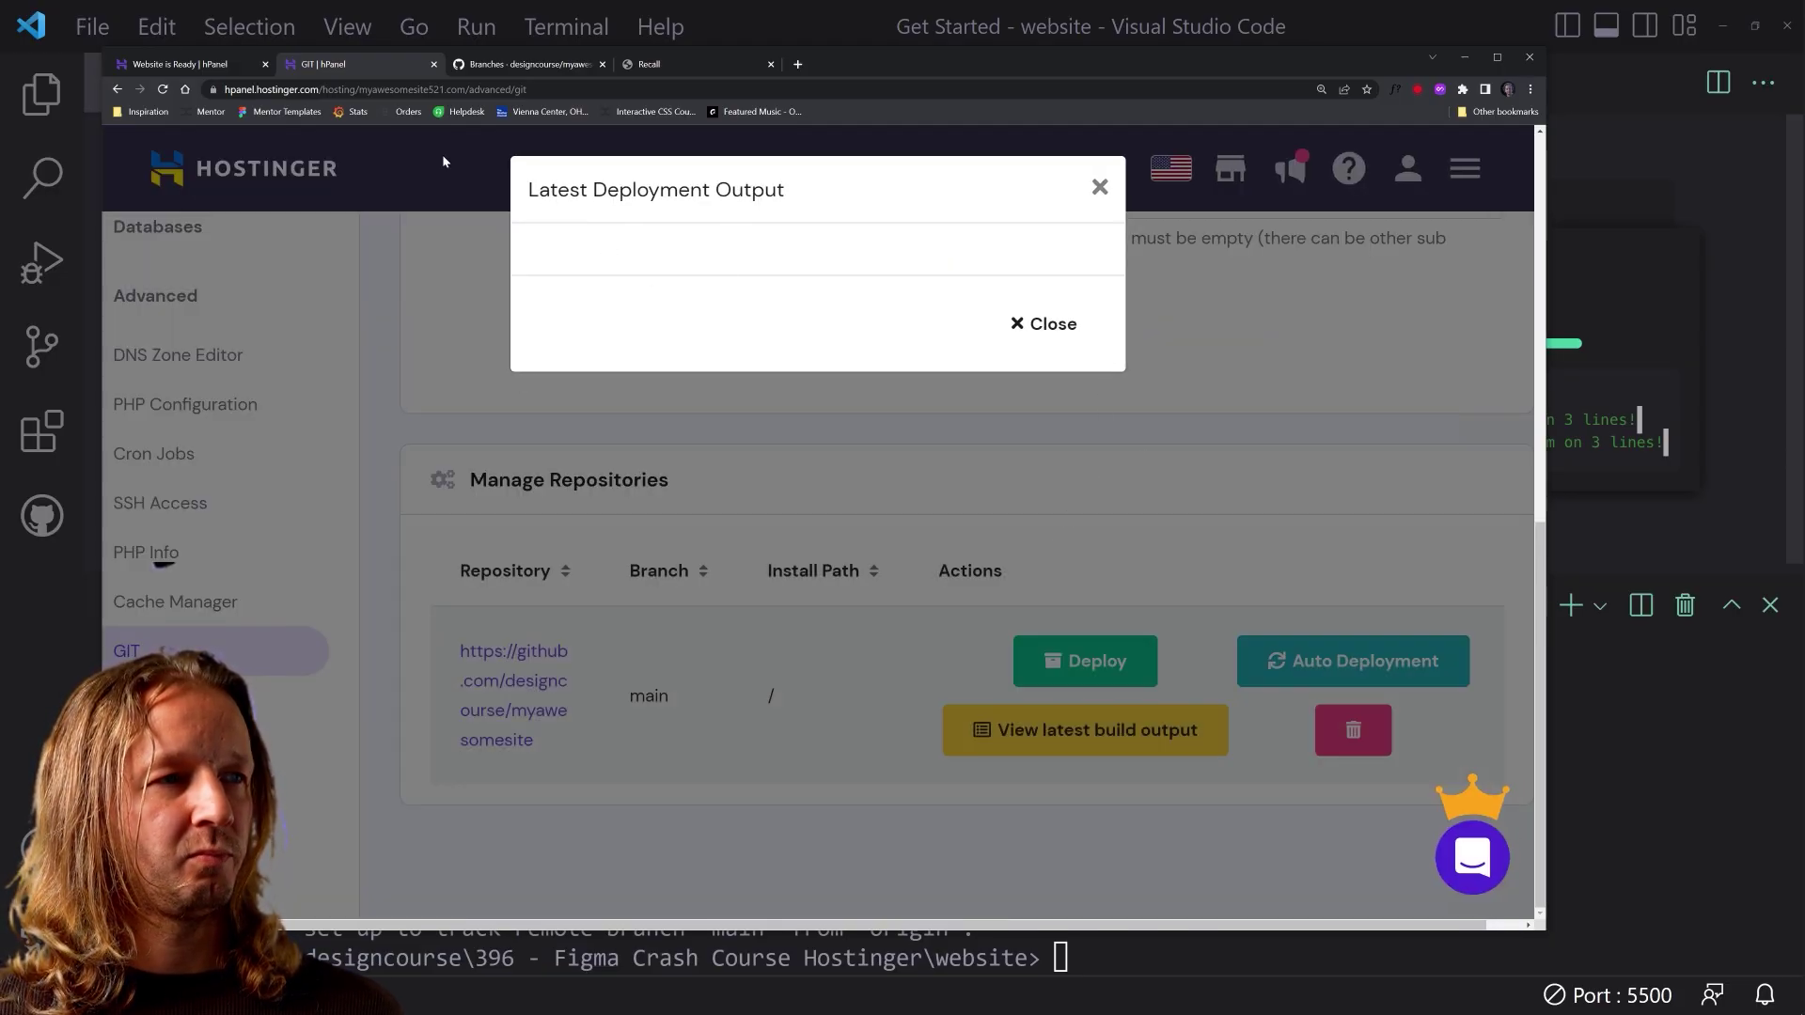
{"action": "left_click", "coordinate": [361, 91]}
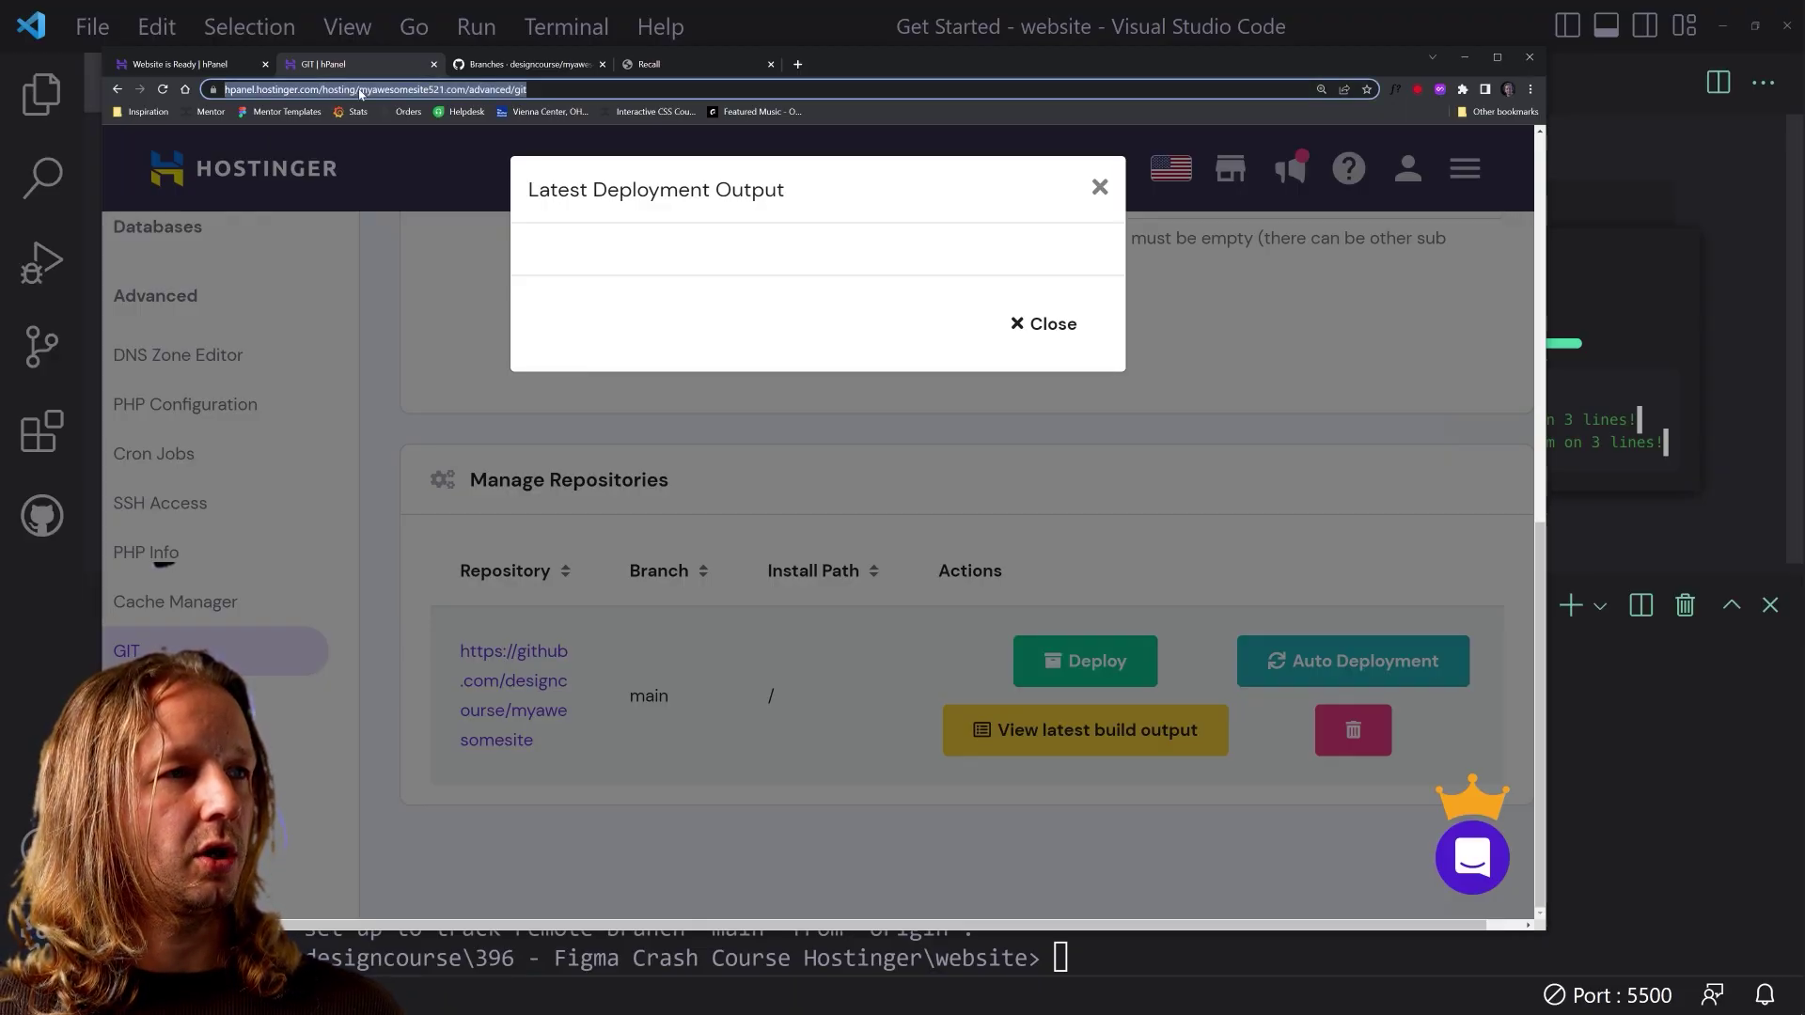
{"action": "left_click", "coordinate": [1041, 327]}
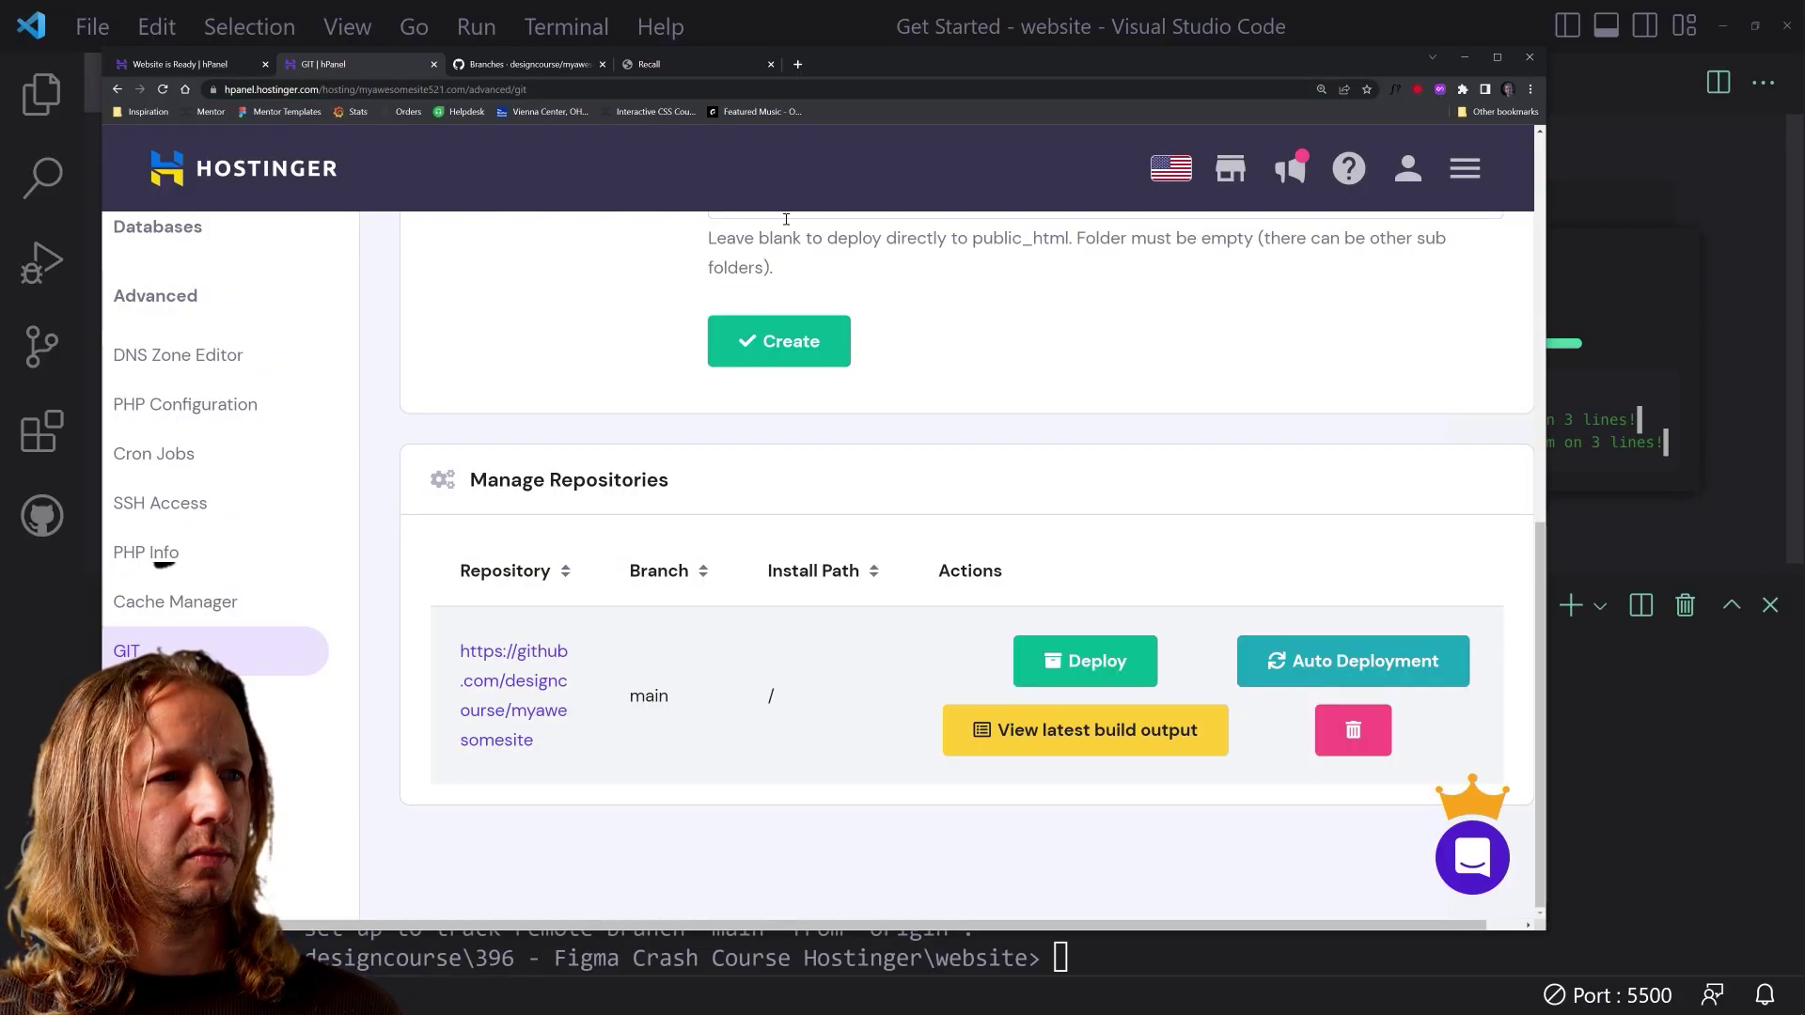
Step: Open myawesomesite521.com in a new browser tab to view the deployed site
{"action": "left_click", "coordinate": [653, 87]}
{"action": "key", "text": "ctrl+t"}
{"action": "type", "text": "myawesomesite521.com"}
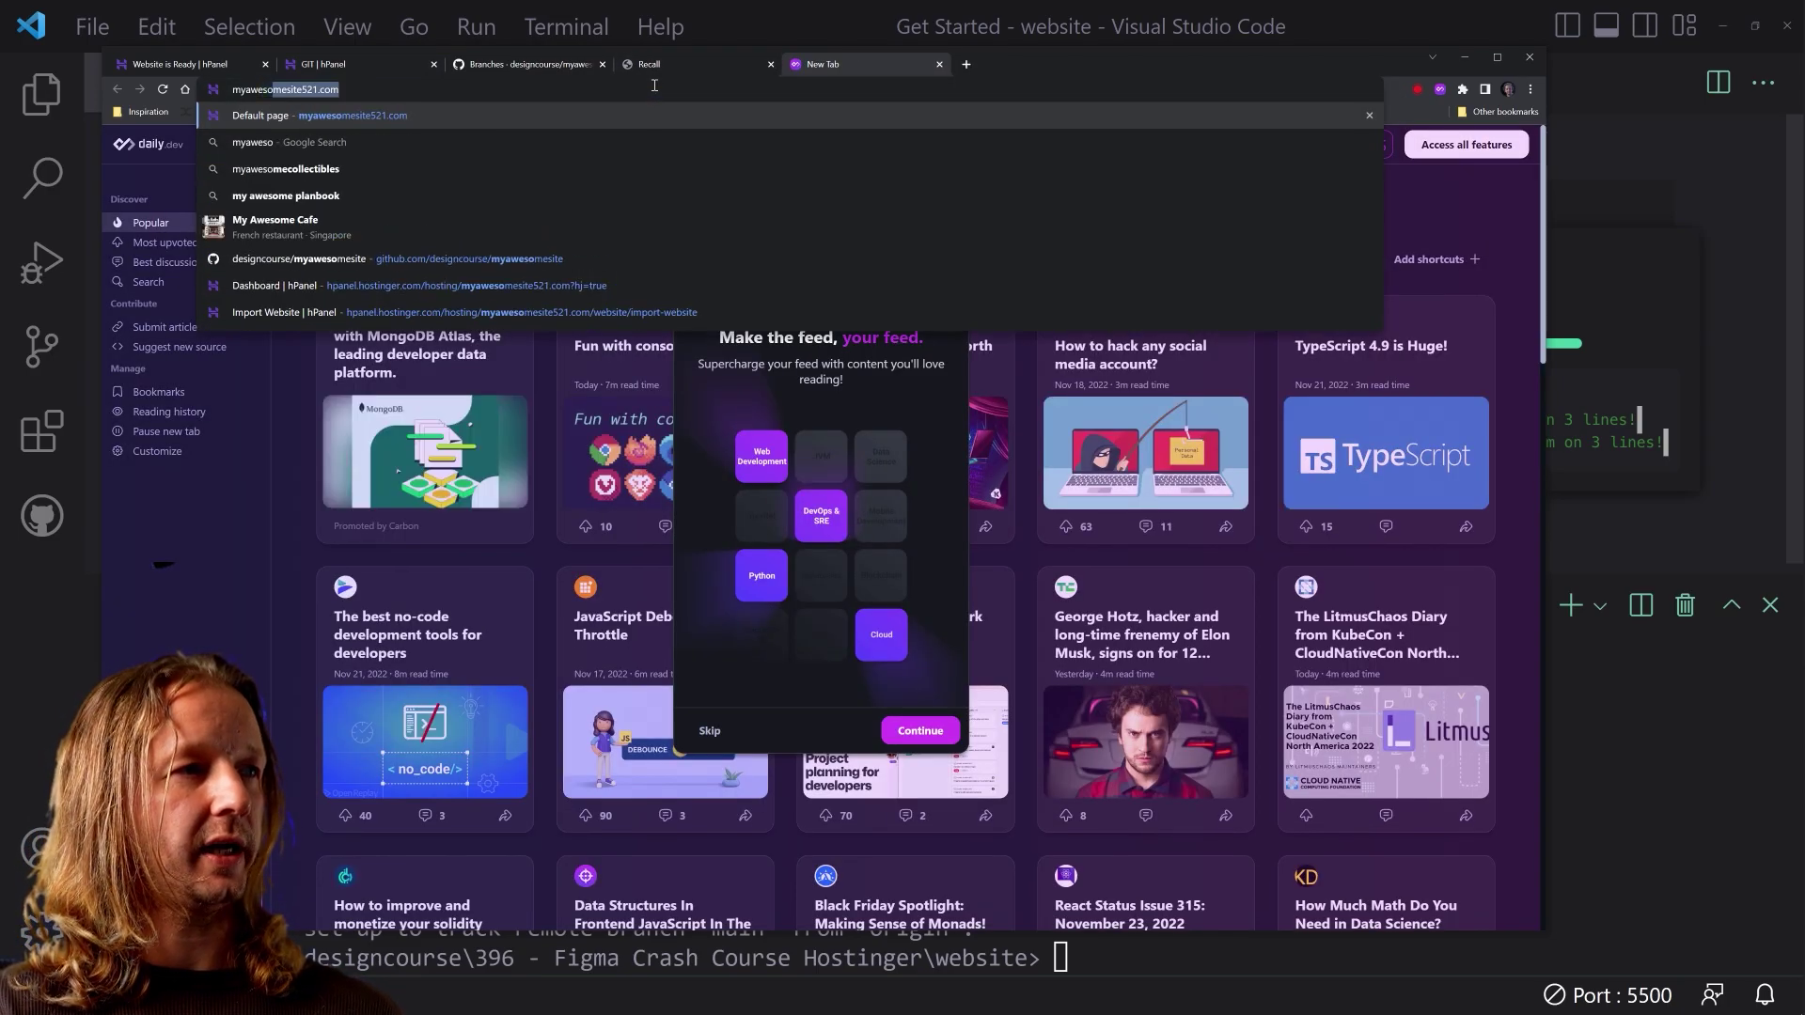
{"action": "key", "text": "Return"}
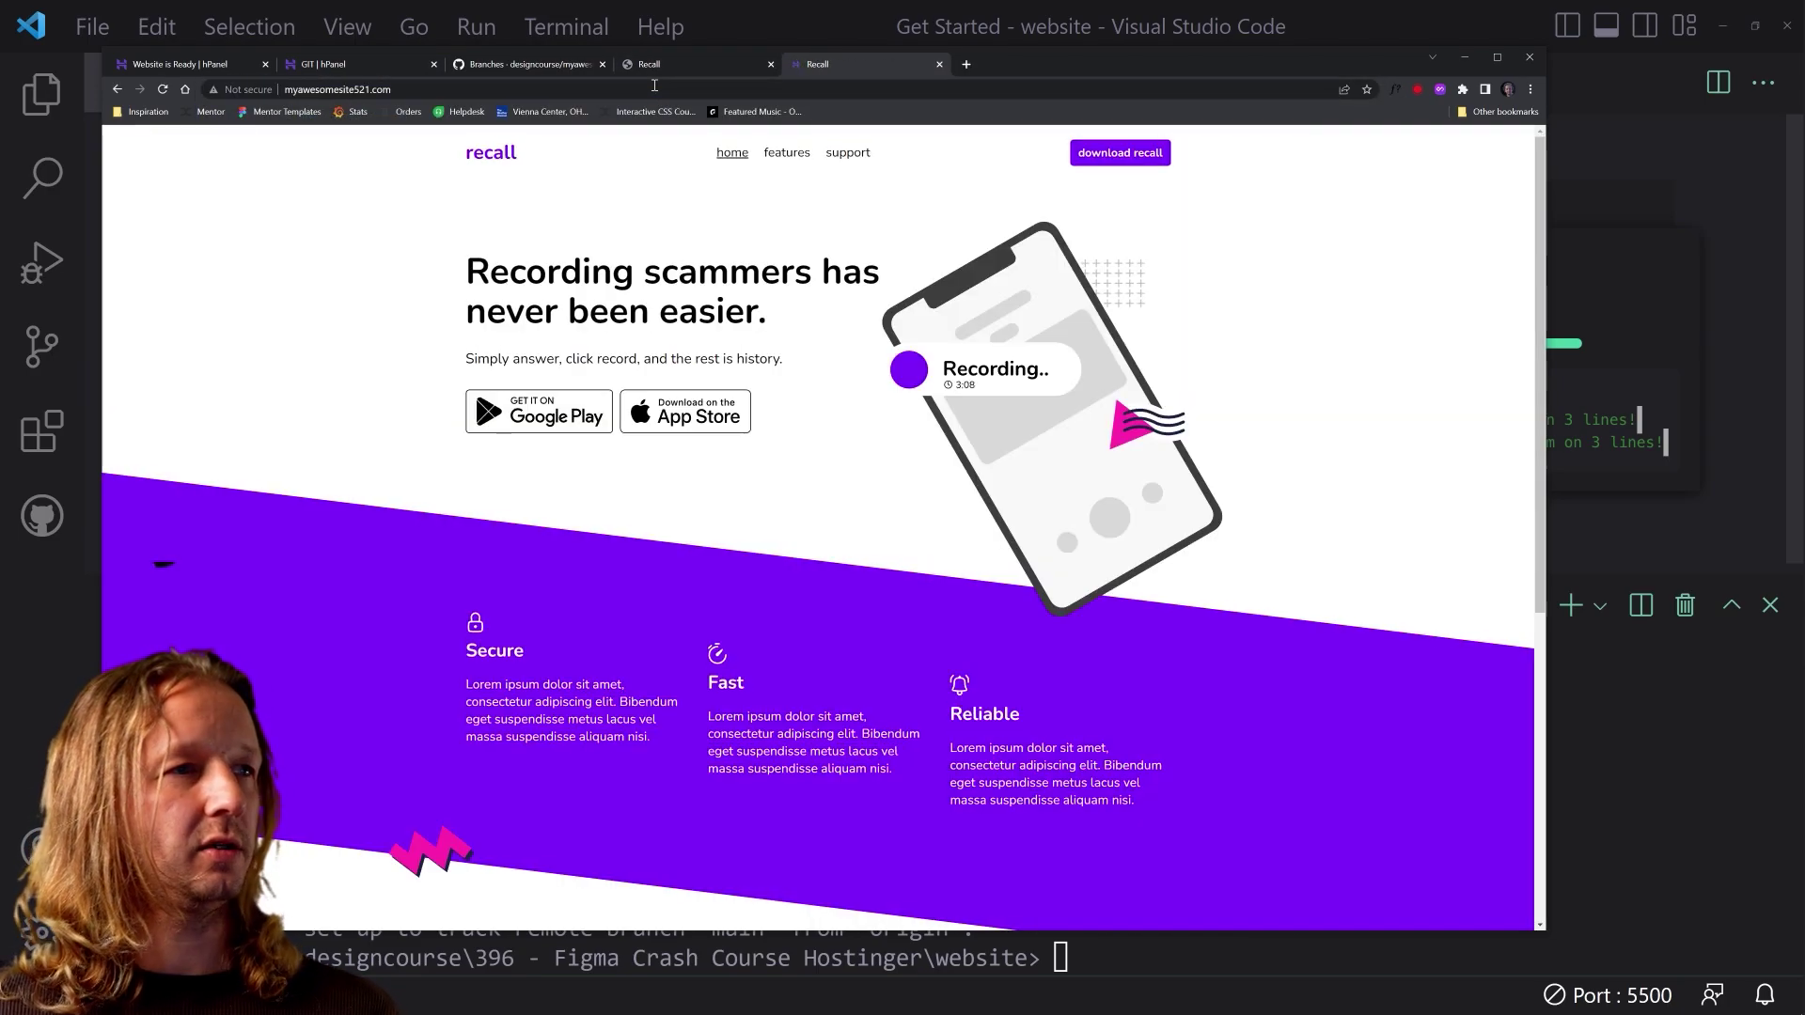
{"action": "scroll", "coordinate": [1181, 405], "scroll_direction": "down", "scroll_amount": 5}
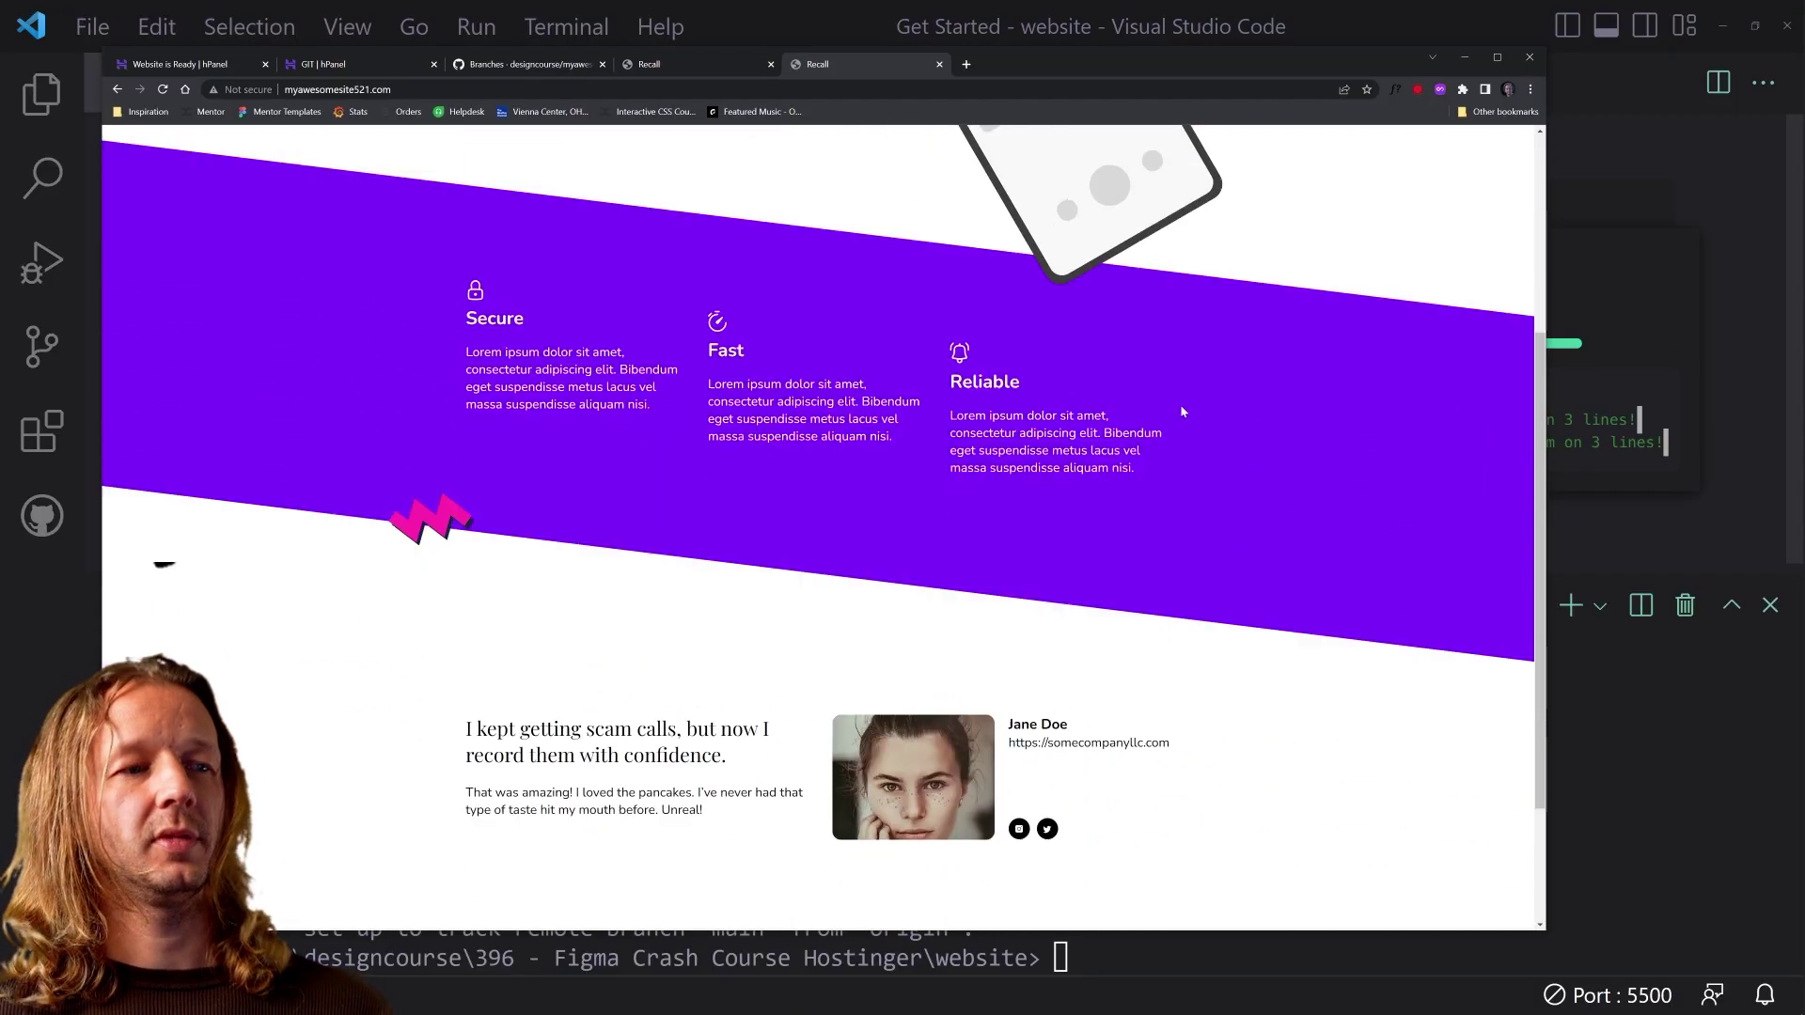
Step: Maximize the browser window and examine the deployed page's sections at 125% zoom
{"action": "double_click", "coordinate": [1208, 64]}
{"action": "scroll", "coordinate": [874, 383], "scroll_direction": "up", "scroll_amount": 1}
{"action": "scroll", "coordinate": [875, 376], "scroll_direction": "down", "scroll_amount": 1}
{"action": "scroll", "coordinate": [931, 355], "scroll_direction": "up", "scroll_amount": 4}
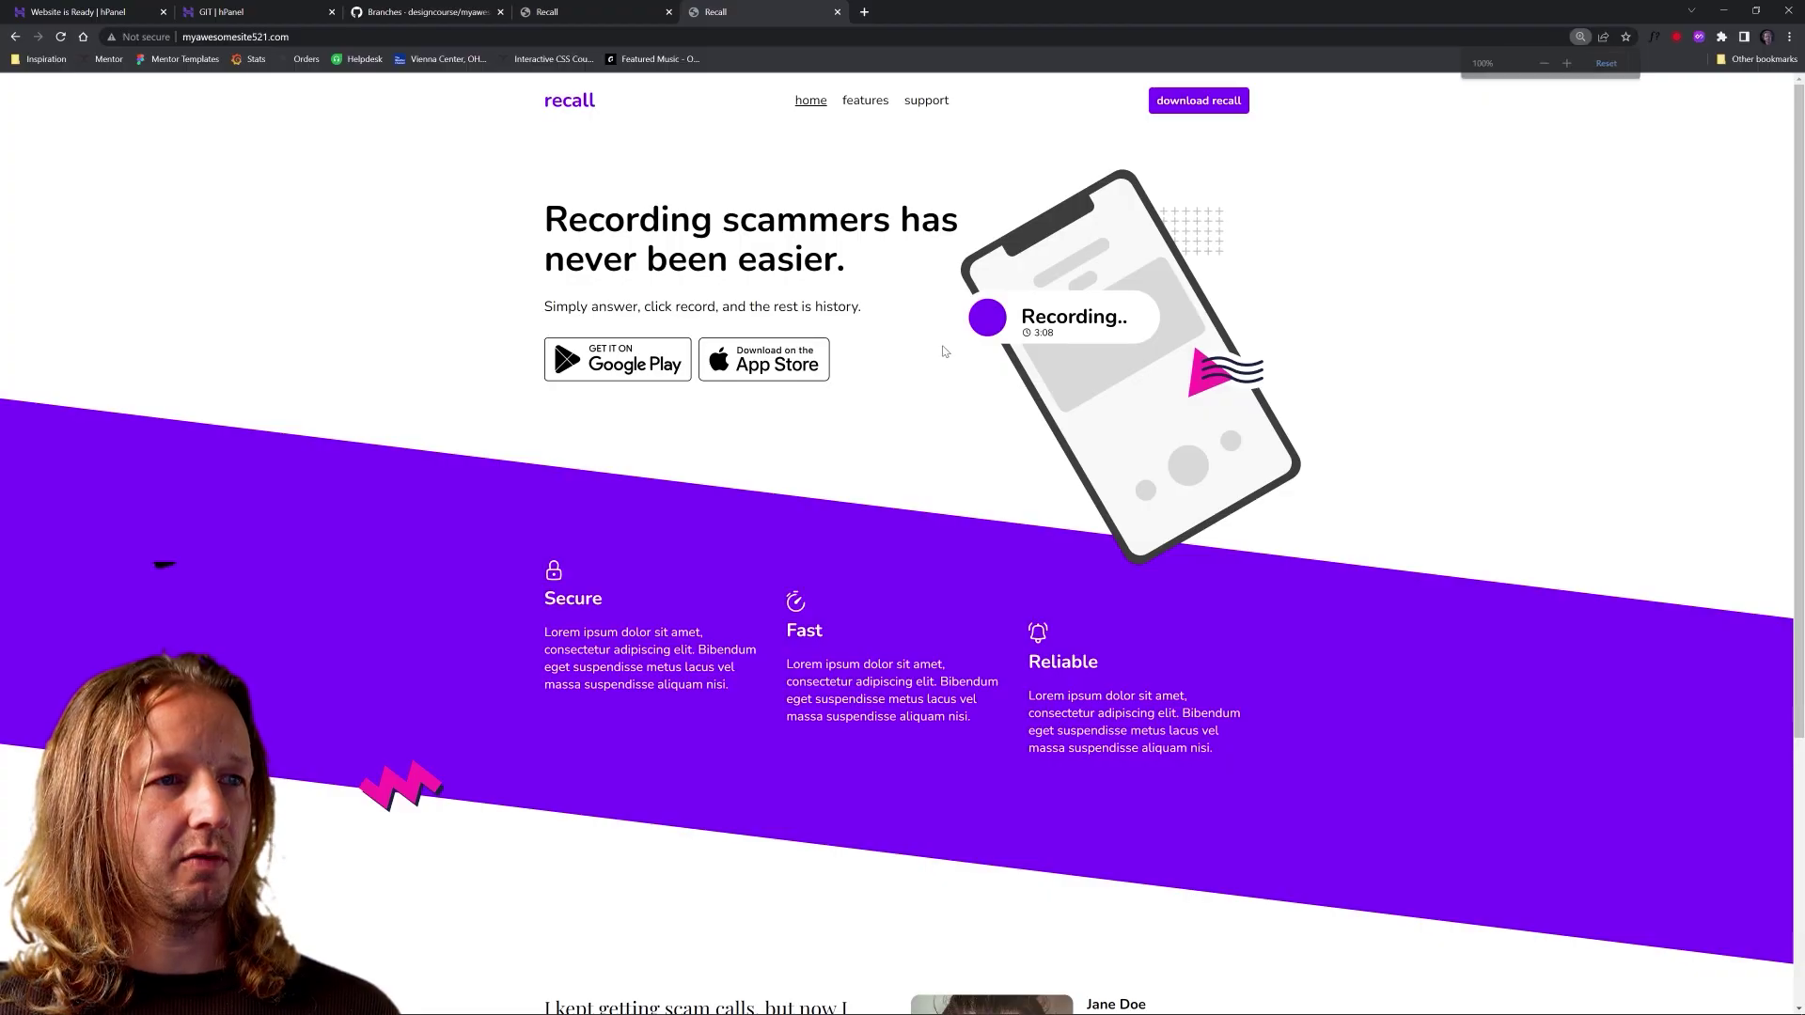
{"action": "scroll", "coordinate": [930, 355], "scroll_direction": "down", "scroll_amount": 1, "text": "ctrl"}
{"action": "scroll", "coordinate": [940, 352], "scroll_direction": "up", "scroll_amount": 5, "text": "ctrl"}
{"action": "scroll", "coordinate": [951, 347], "scroll_direction": "down", "scroll_amount": 2, "text": "ctrl"}
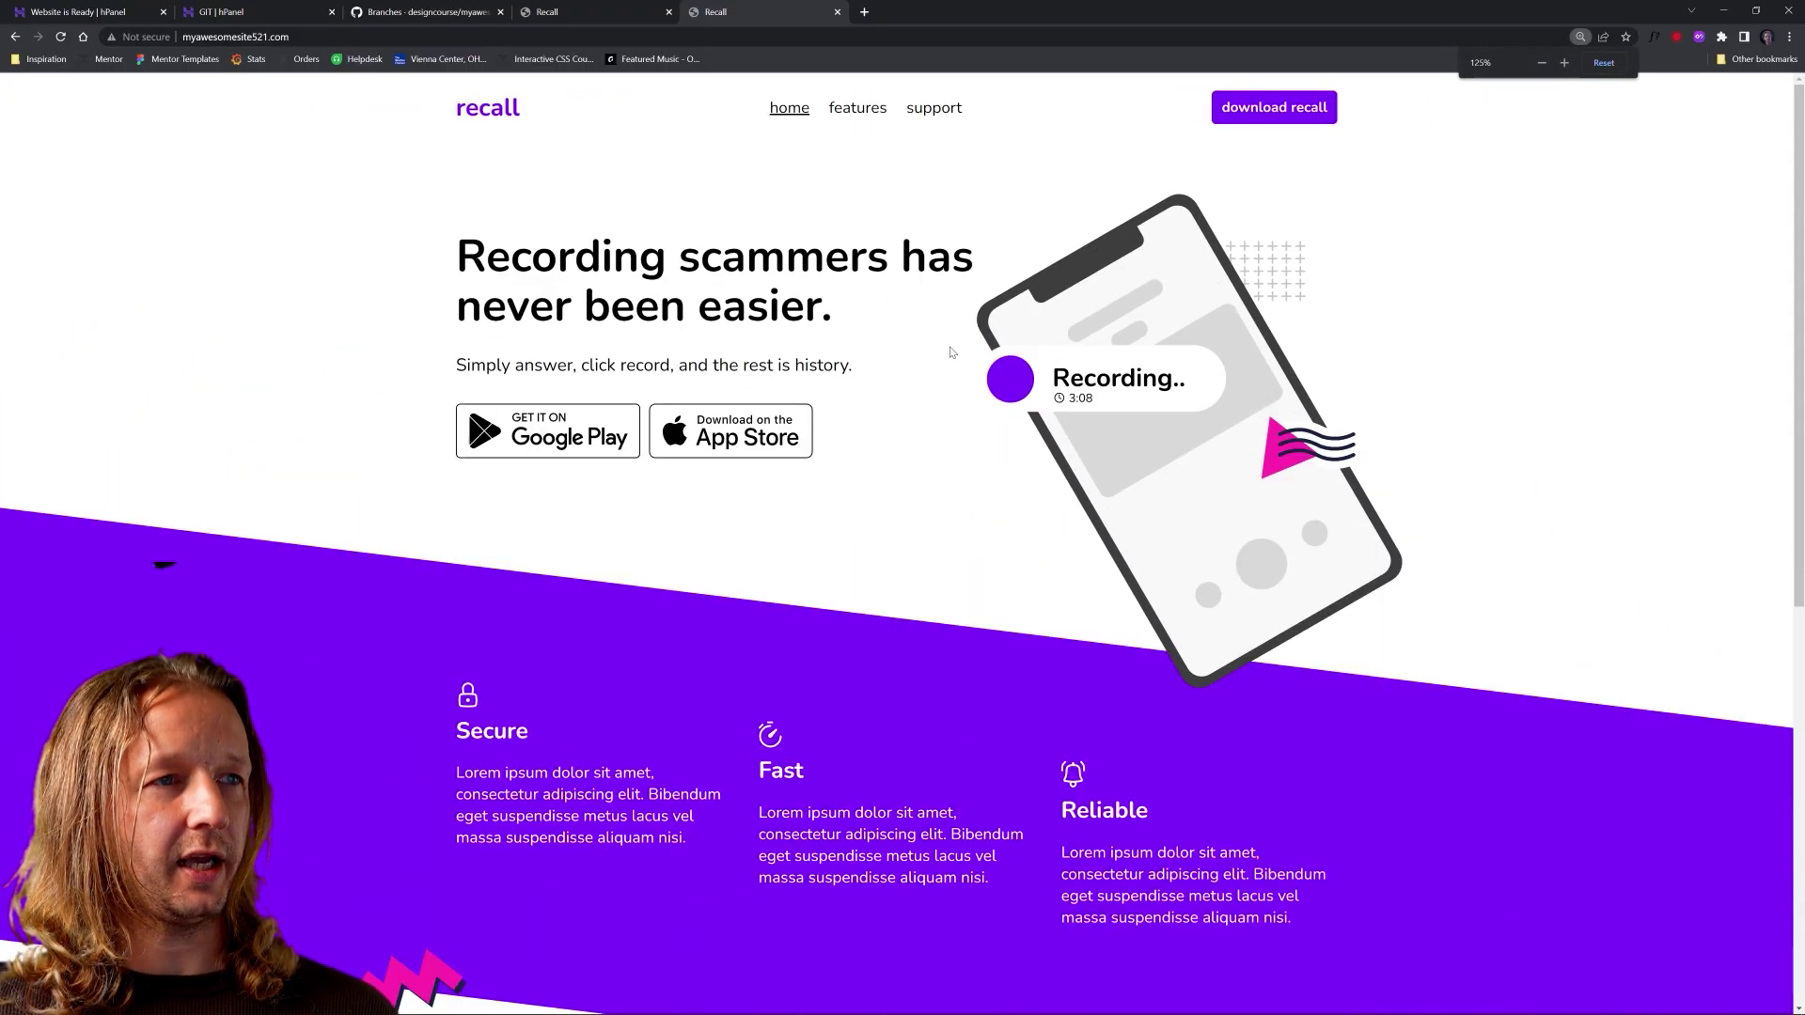
{"action": "scroll", "coordinate": [952, 350], "scroll_direction": "down", "scroll_amount": 5}
{"action": "scroll", "coordinate": [953, 356], "scroll_direction": "up", "scroll_amount": 2}
{"action": "scroll", "coordinate": [953, 356], "scroll_direction": "up", "scroll_amount": 3}
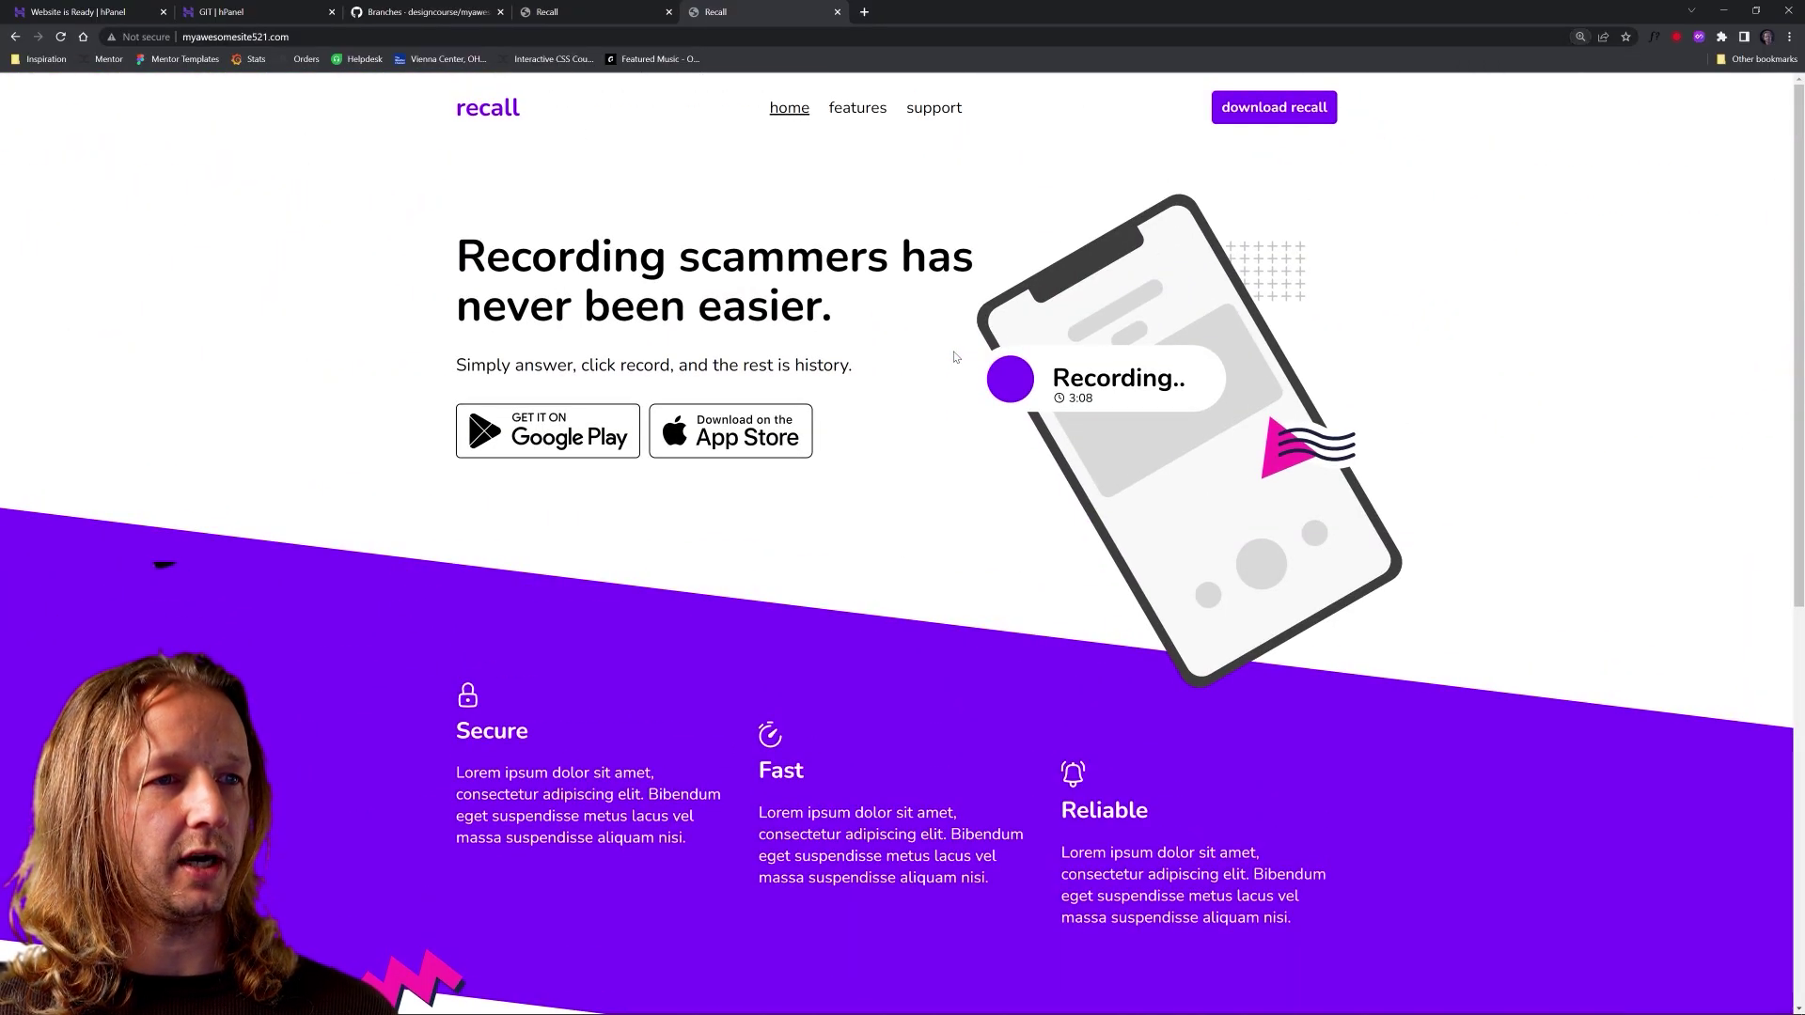